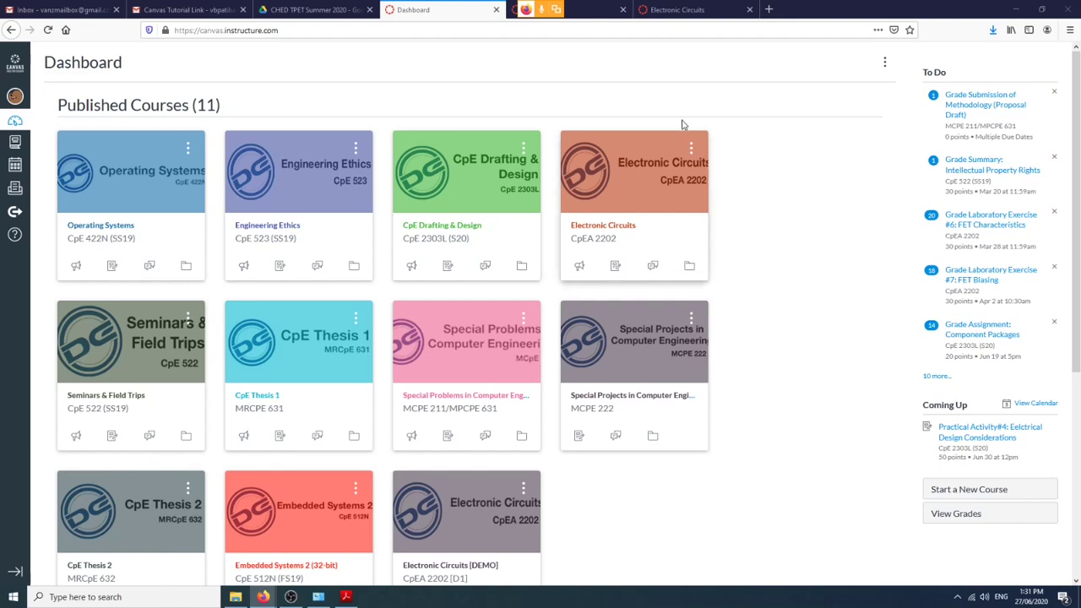
View the usc.instructure.com dashboard, and review the Canvas Features table in Canvas_Account_Comparisons.pdf in Acrobat Reader.
{"action": "left_click", "coordinate": [591, 14]}
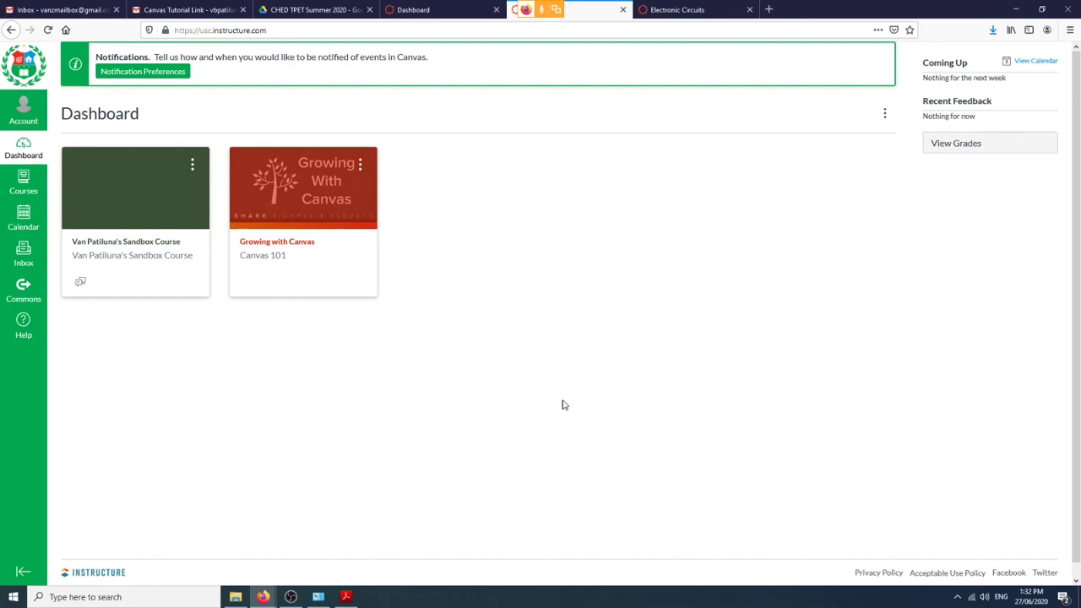
{"action": "left_click", "coordinate": [352, 598]}
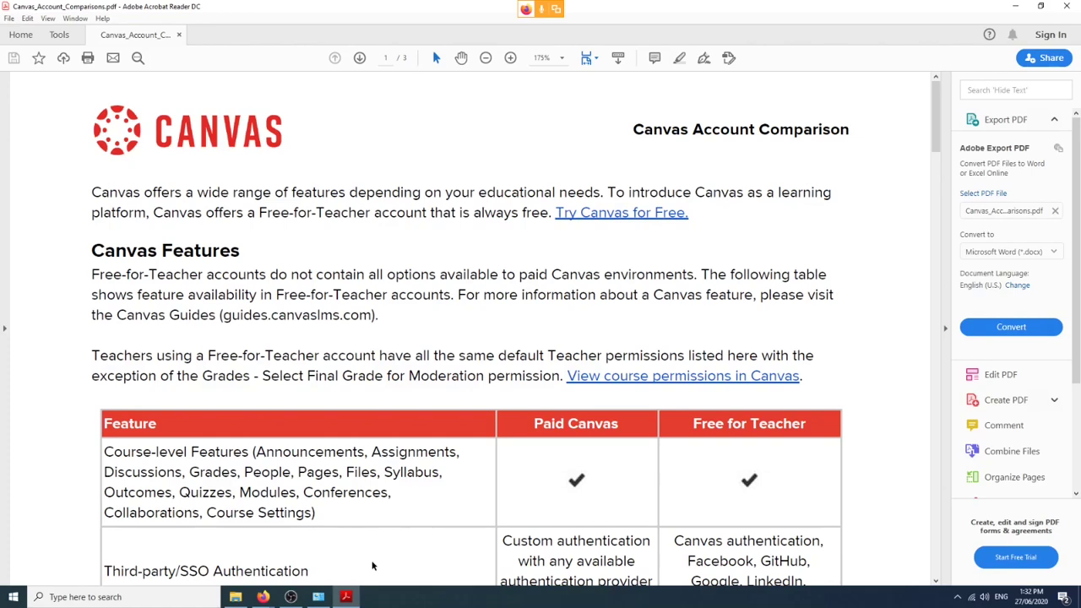
{"action": "scroll", "coordinate": [354, 473], "scroll_direction": "down", "scroll_amount": 3}
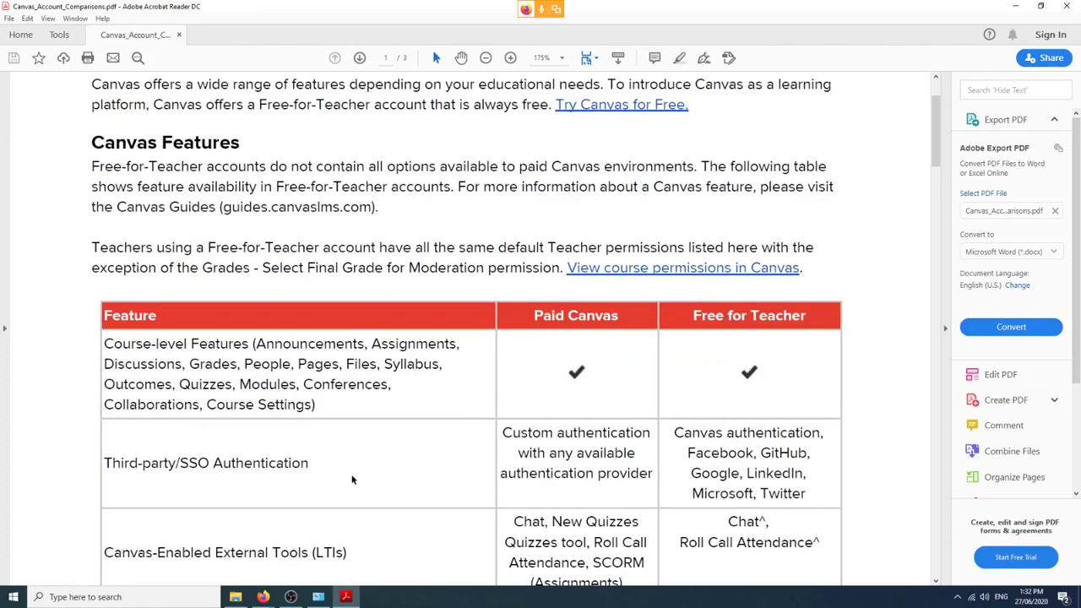
{"action": "scroll", "coordinate": [355, 477], "scroll_direction": "up", "scroll_amount": 3}
{"action": "scroll", "coordinate": [354, 475], "scroll_direction": "down", "scroll_amount": 9}
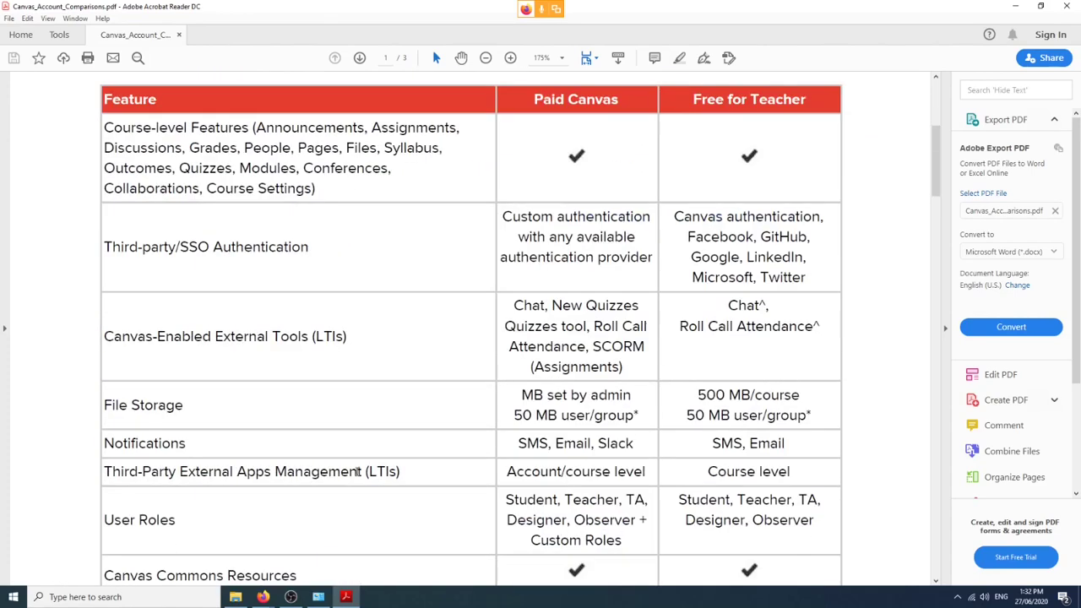
{"action": "scroll", "coordinate": [358, 474], "scroll_direction": "up", "scroll_amount": 8}
{"action": "scroll", "coordinate": [357, 476], "scroll_direction": "down", "scroll_amount": 4}
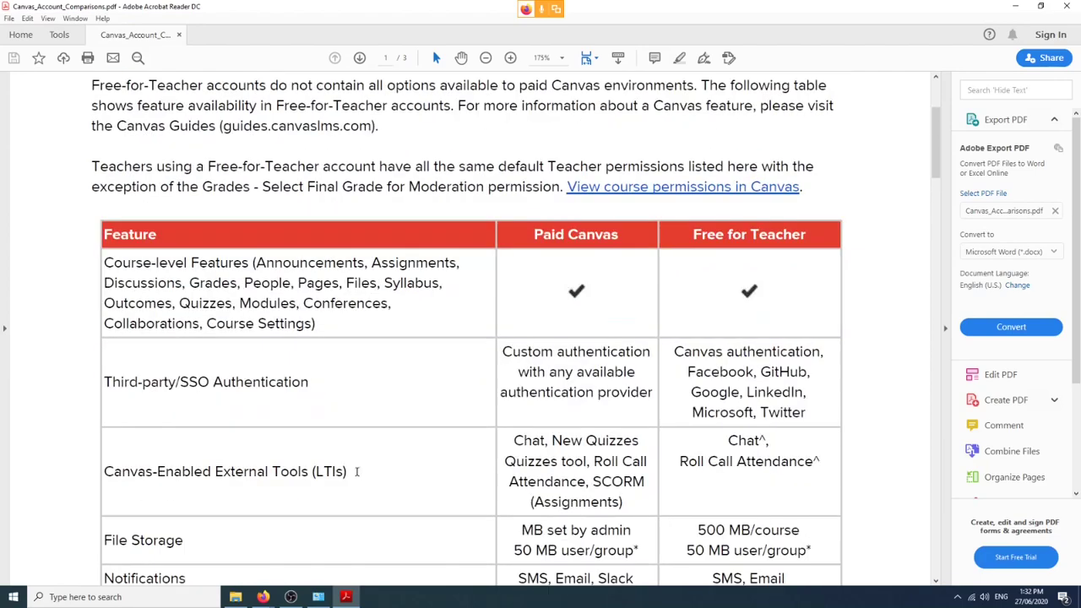
{"action": "scroll", "coordinate": [357, 465], "scroll_direction": "down", "scroll_amount": 9}
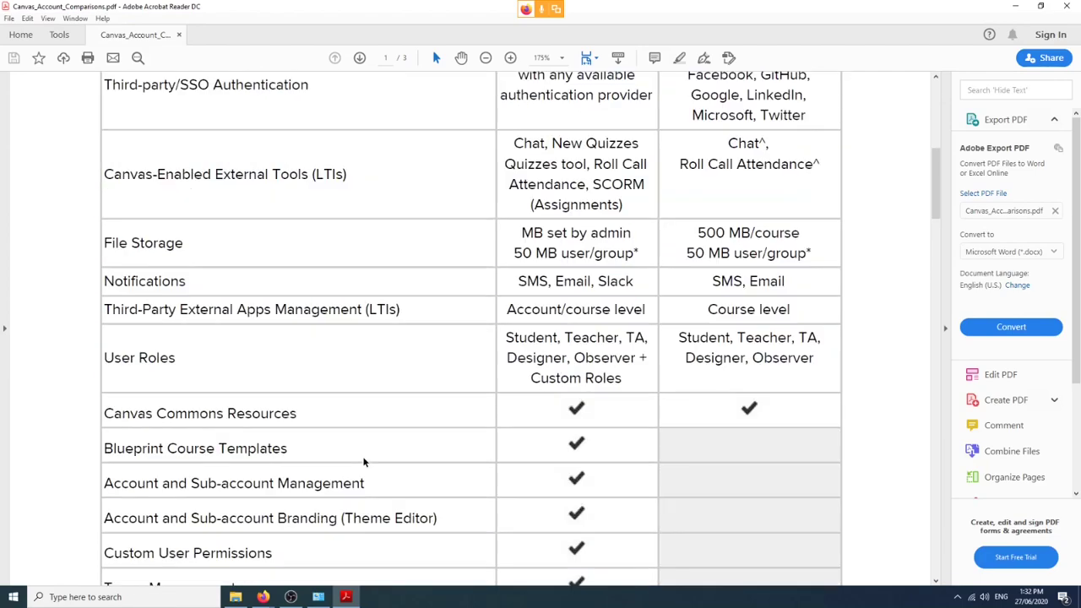
{"action": "scroll", "coordinate": [364, 461], "scroll_direction": "up", "scroll_amount": 13}
{"action": "scroll", "coordinate": [444, 350], "scroll_direction": "down", "scroll_amount": 18}
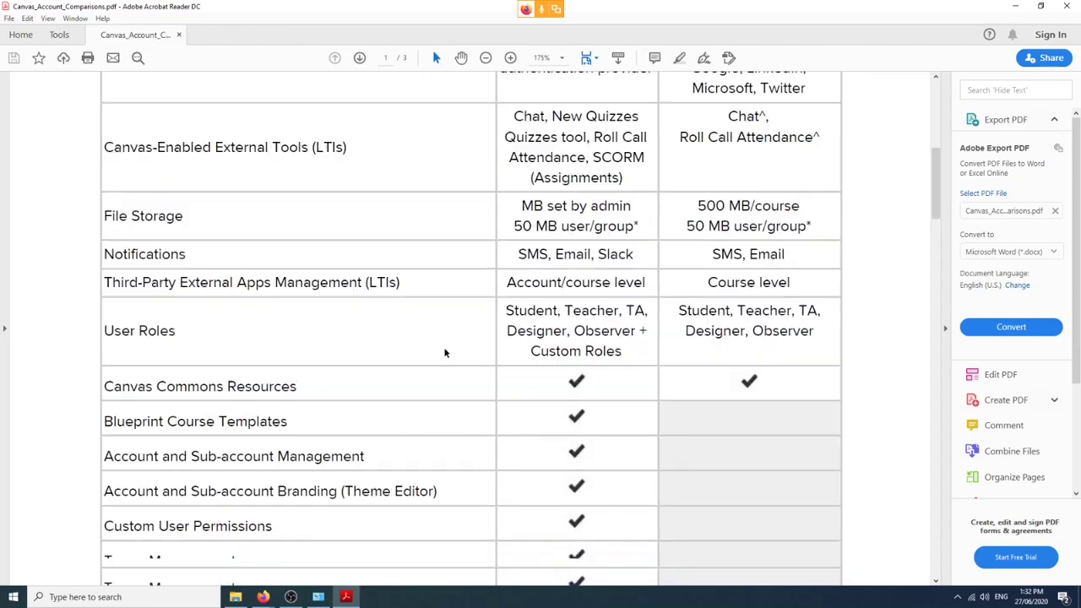
{"action": "scroll", "coordinate": [444, 350], "scroll_direction": "up", "scroll_amount": 10}
{"action": "scroll", "coordinate": [446, 353], "scroll_direction": "down", "scroll_amount": 6}
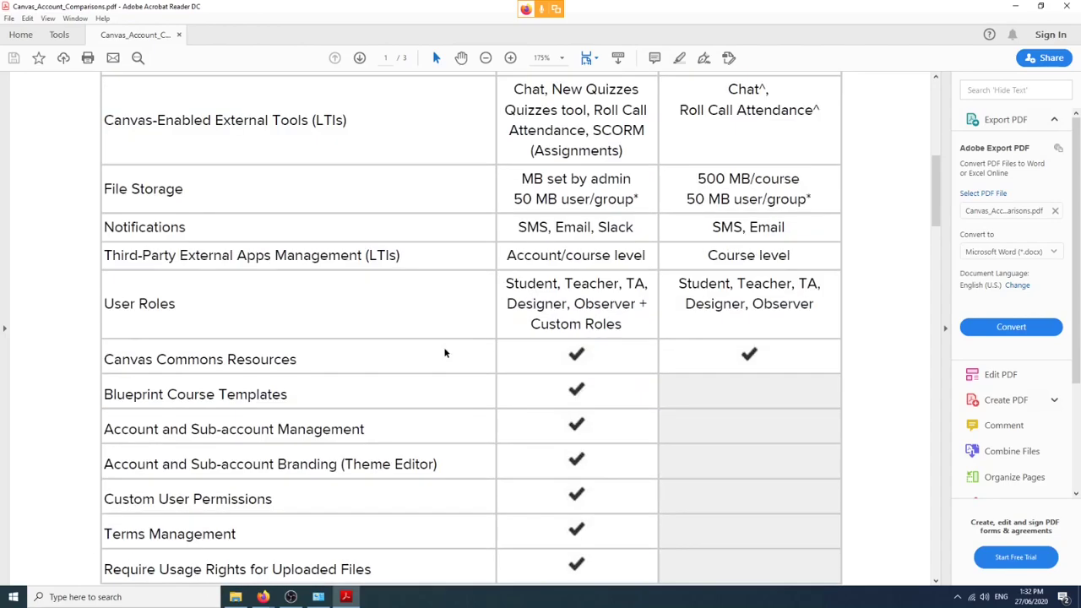
{"action": "scroll", "coordinate": [445, 353], "scroll_direction": "down", "scroll_amount": 20}
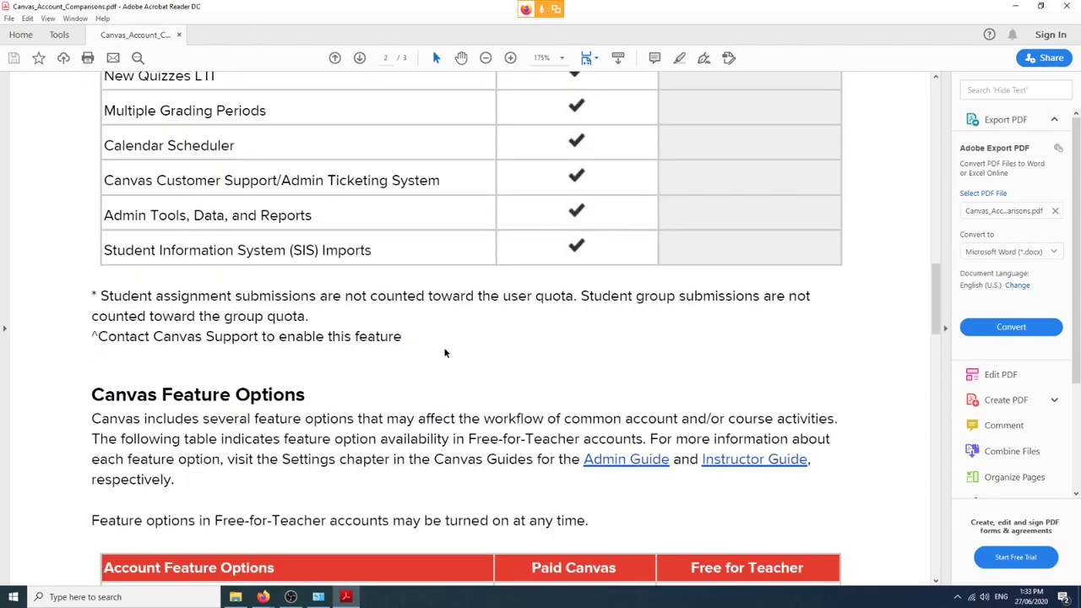
Examine the Account Feature Options table on page 2, comparing Paid Canvas with Free for Teacher.
{"action": "scroll", "coordinate": [446, 353], "scroll_direction": "down", "scroll_amount": 4}
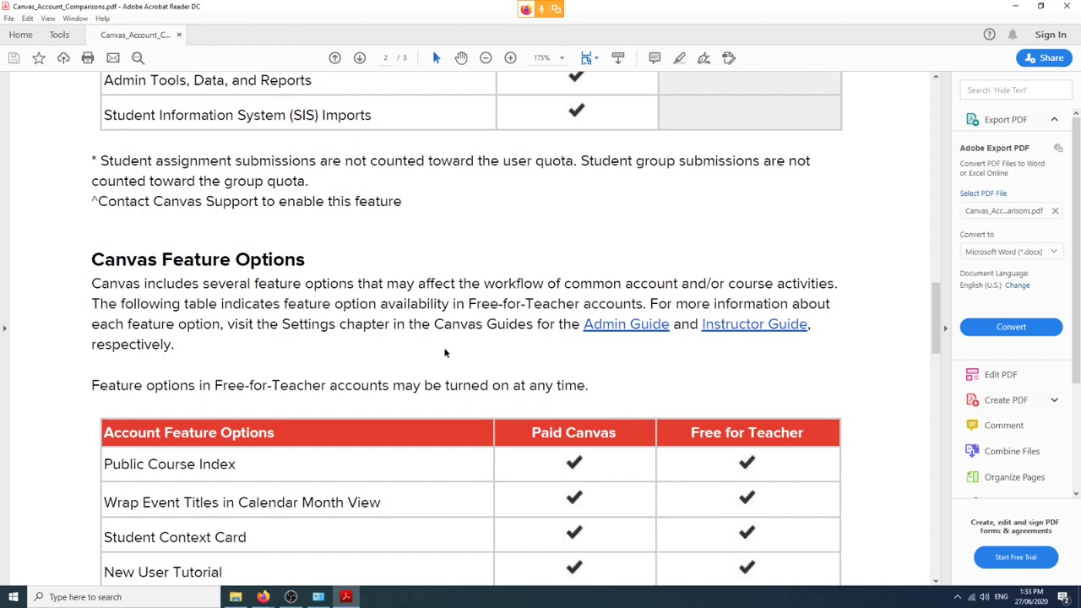
{"action": "scroll", "coordinate": [446, 353], "scroll_direction": "down", "scroll_amount": 10}
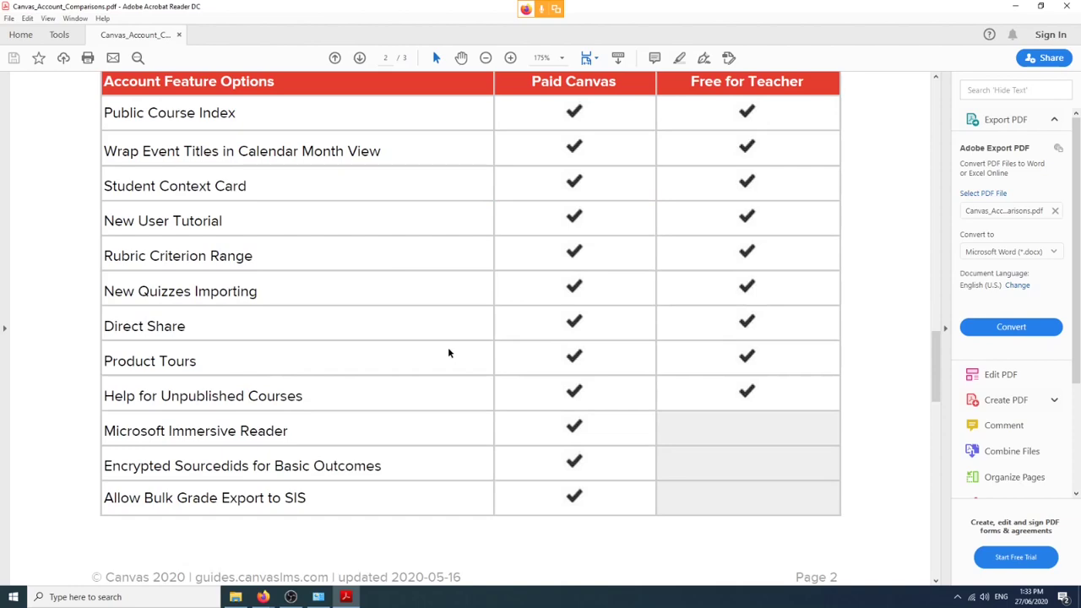
{"action": "scroll", "coordinate": [449, 352], "scroll_direction": "down", "scroll_amount": 2}
{"action": "scroll", "coordinate": [449, 352], "scroll_direction": "up", "scroll_amount": 14}
{"action": "scroll", "coordinate": [449, 353], "scroll_direction": "down", "scroll_amount": 12}
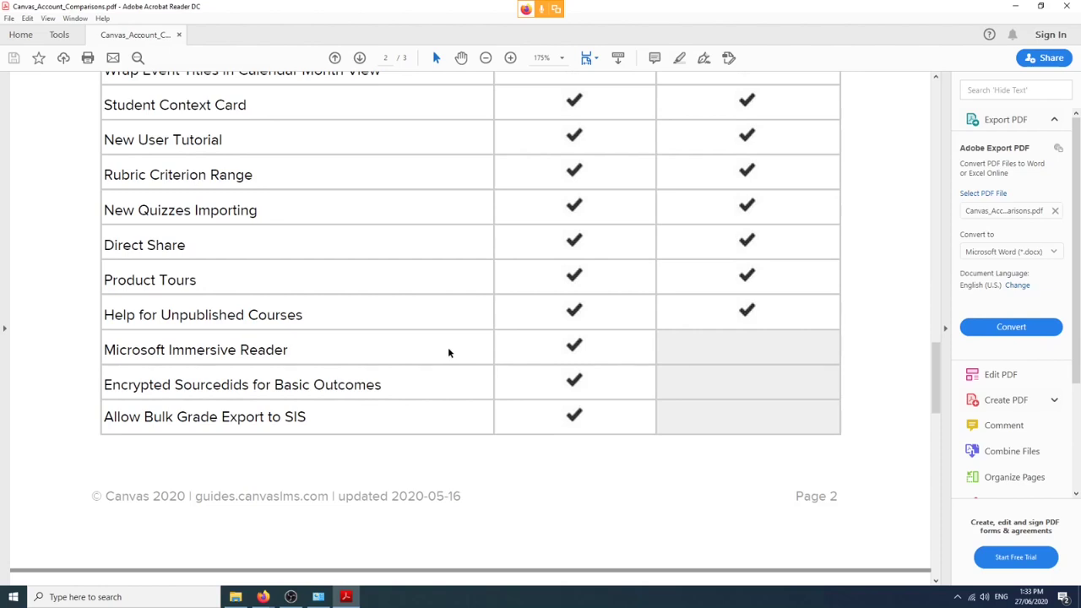
{"action": "scroll", "coordinate": [449, 353], "scroll_direction": "down", "scroll_amount": 8}
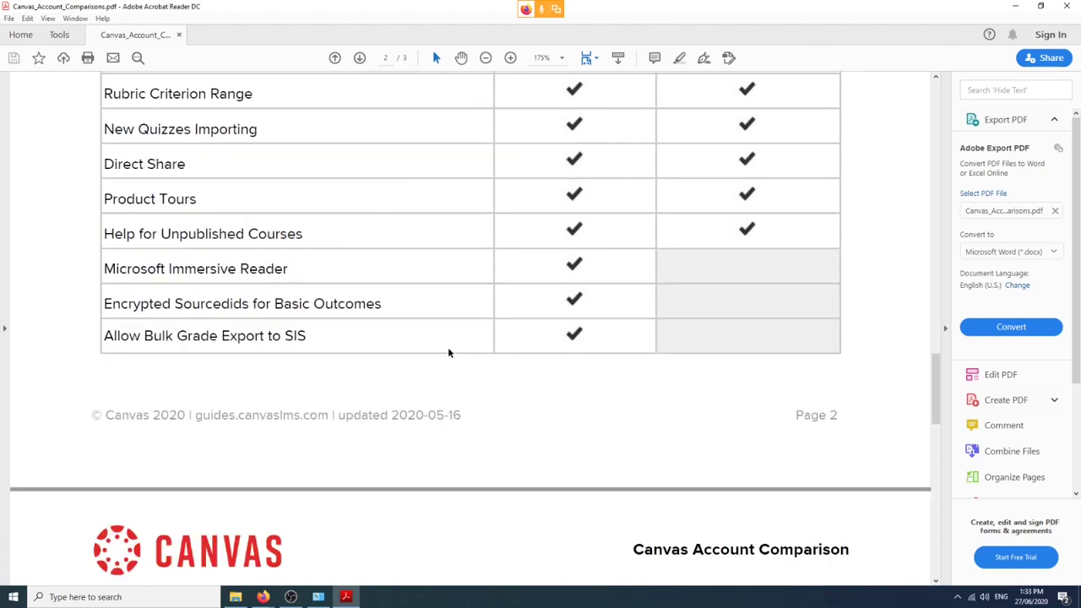
Examine the remaining account options and the Course Feature Options table on page 3, and return to page 1.
{"action": "scroll", "coordinate": [449, 353], "scroll_direction": "up", "scroll_amount": 2}
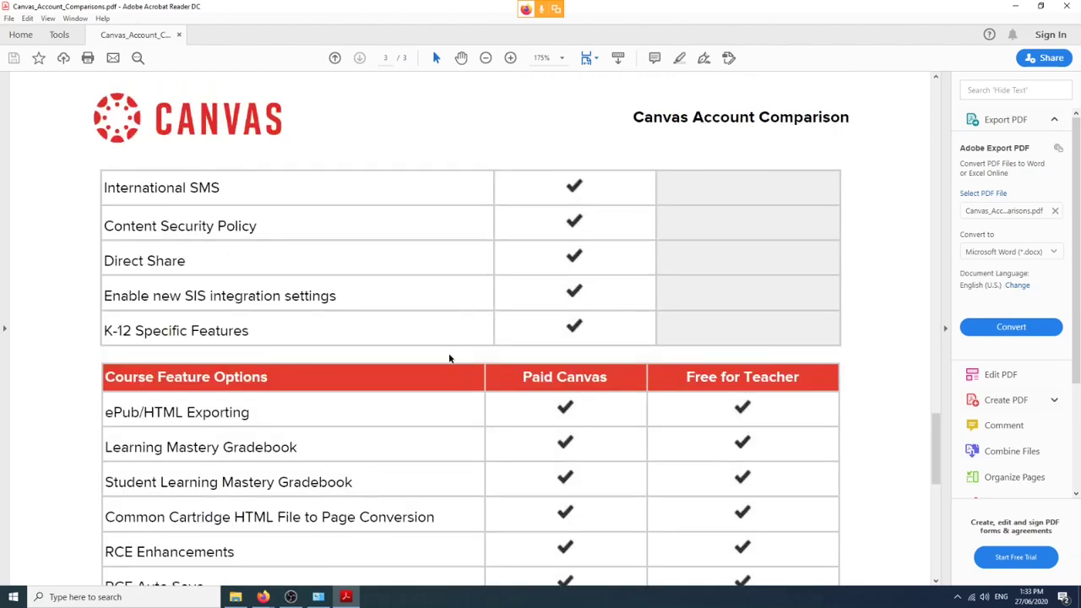
{"action": "scroll", "coordinate": [449, 358], "scroll_direction": "up", "scroll_amount": 5}
{"action": "scroll", "coordinate": [449, 358], "scroll_direction": "down", "scroll_amount": 2}
{"action": "scroll", "coordinate": [449, 359], "scroll_direction": "down", "scroll_amount": 5}
{"action": "scroll", "coordinate": [449, 359], "scroll_direction": "down", "scroll_amount": 3}
{"action": "scroll", "coordinate": [449, 359], "scroll_direction": "up", "scroll_amount": 4}
{"action": "scroll", "coordinate": [449, 359], "scroll_direction": "down", "scroll_amount": 3}
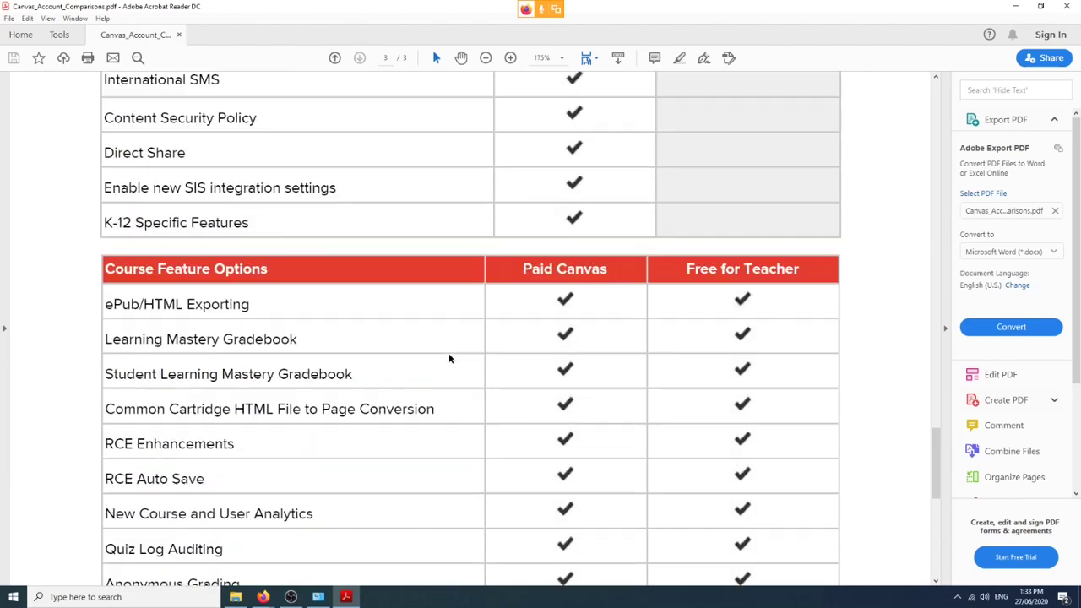
{"action": "scroll", "coordinate": [450, 358], "scroll_direction": "down", "scroll_amount": 10}
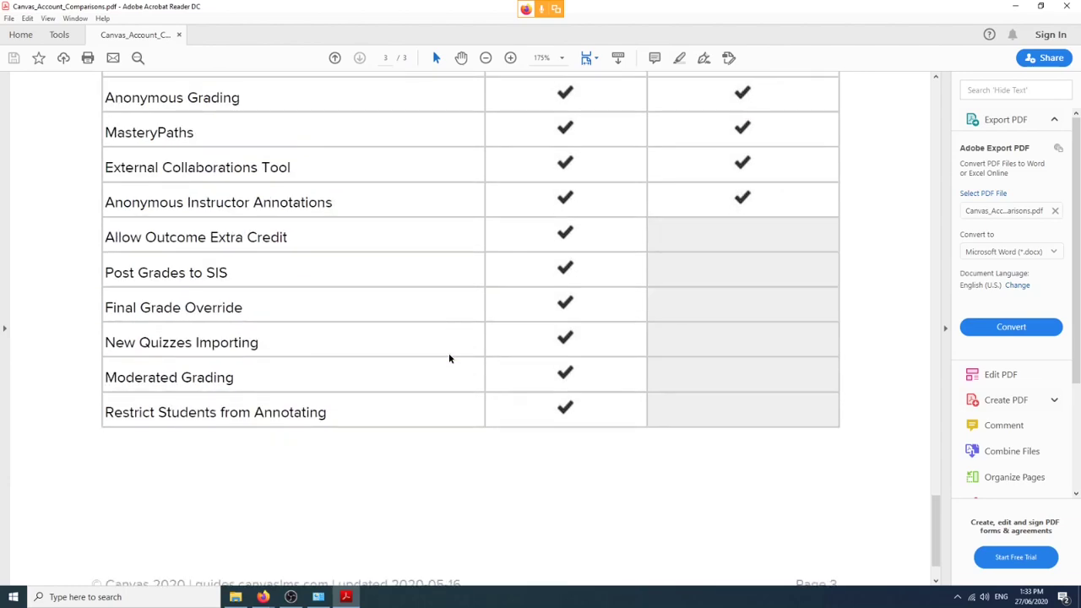
{"action": "scroll", "coordinate": [449, 359], "scroll_direction": "down", "scroll_amount": 2}
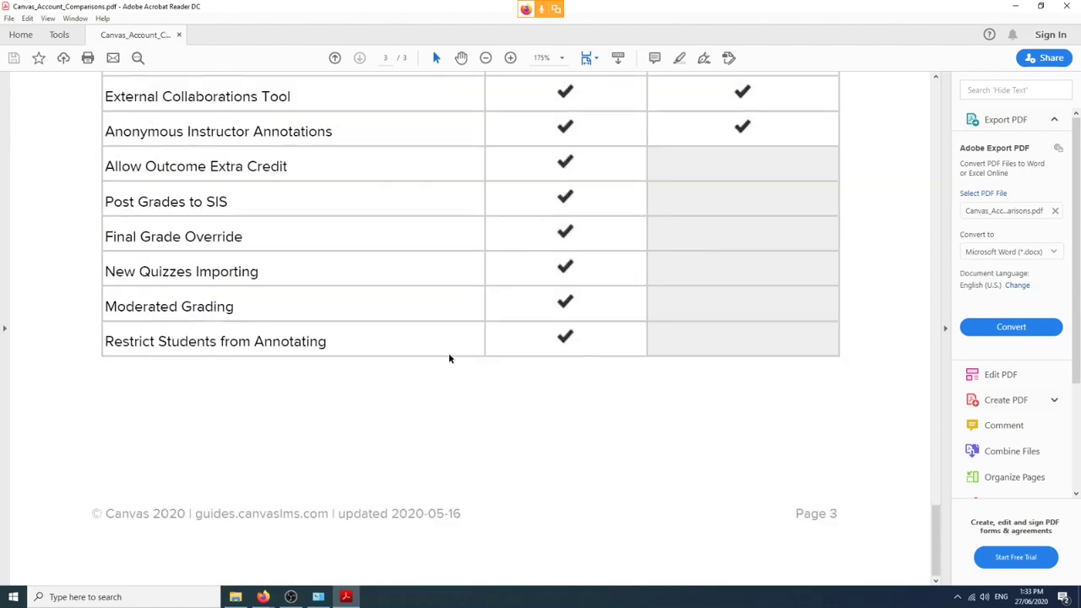
{"action": "scroll", "coordinate": [449, 359], "scroll_direction": "up", "scroll_amount": 20}
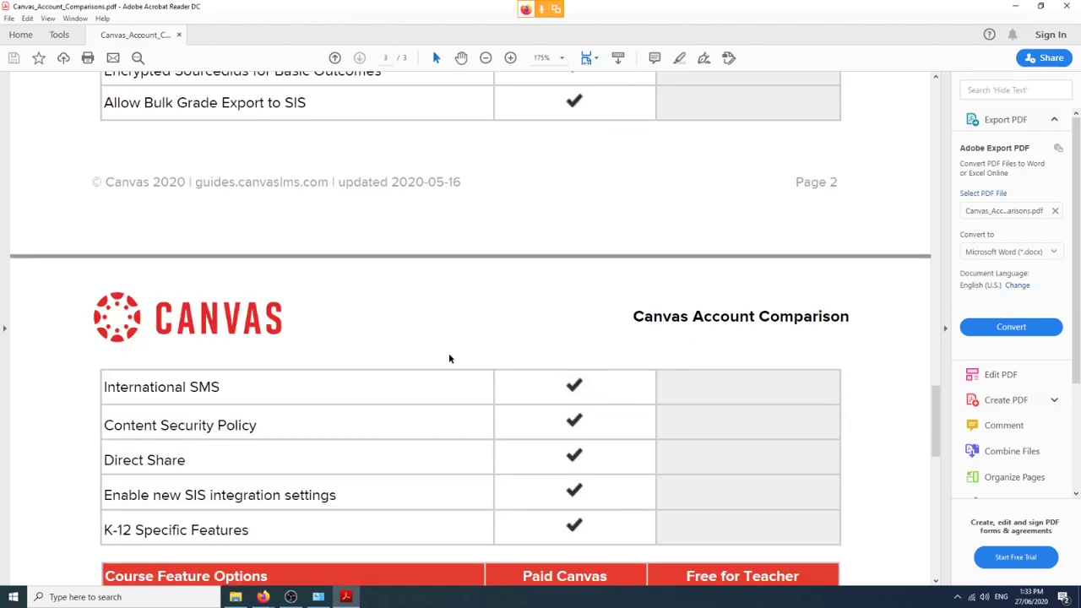
{"action": "scroll", "coordinate": [448, 359], "scroll_direction": "up", "scroll_amount": 20}
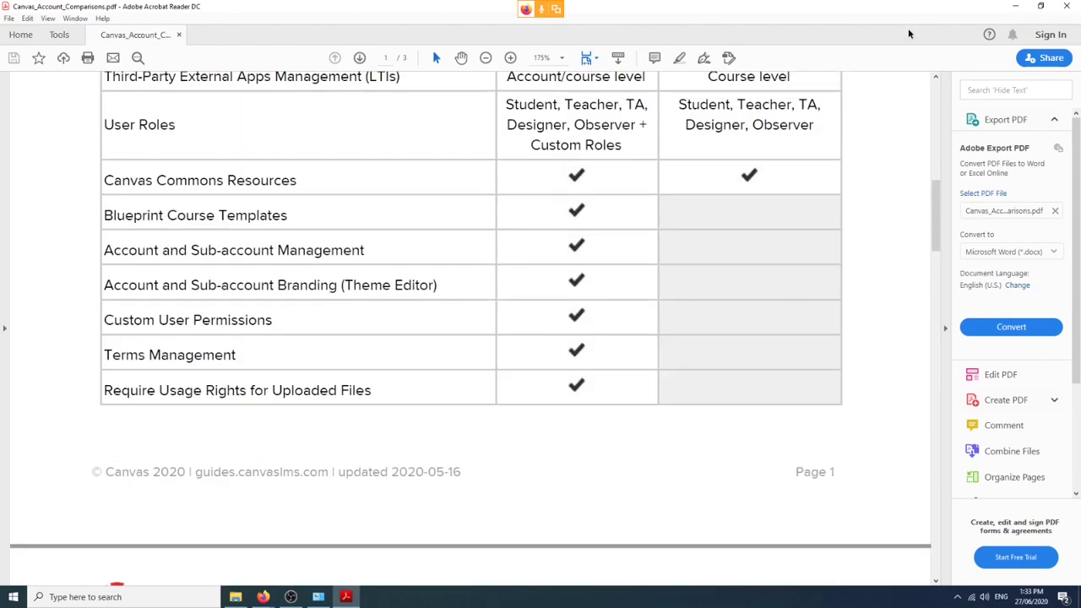
Return to Firefox and compare the free Canvas account's dashboard with the usc.instructure.com dashboard.
{"action": "left_click", "coordinate": [1013, 6]}
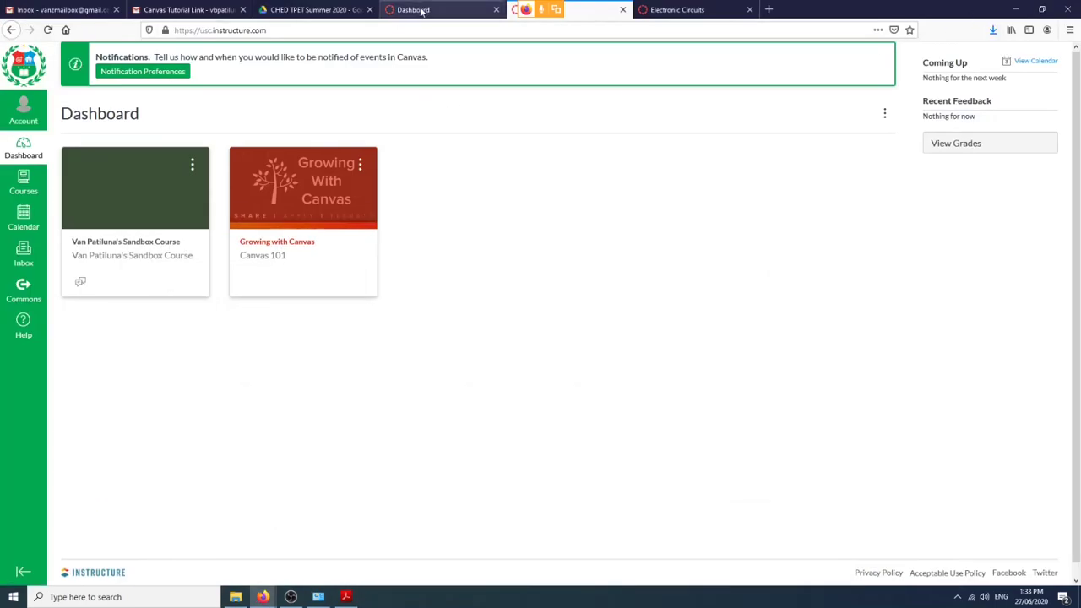
{"action": "left_click", "coordinate": [420, 10]}
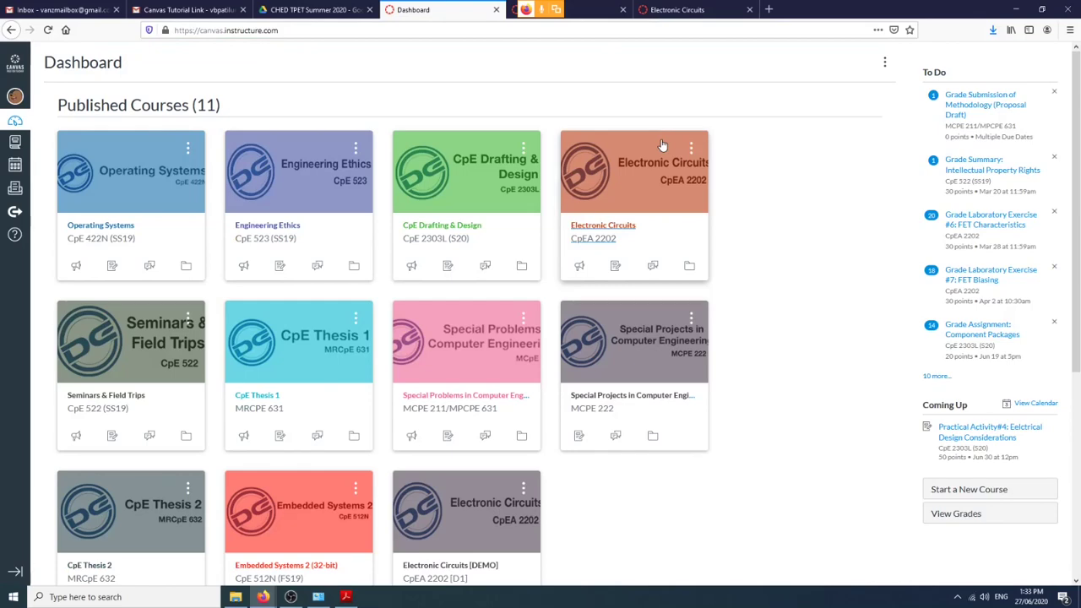
{"action": "scroll", "coordinate": [633, 169], "scroll_direction": "down", "scroll_amount": 2}
{"action": "scroll", "coordinate": [591, 195], "scroll_direction": "up", "scroll_amount": 2}
{"action": "key", "text": "ctrl+Tab"}
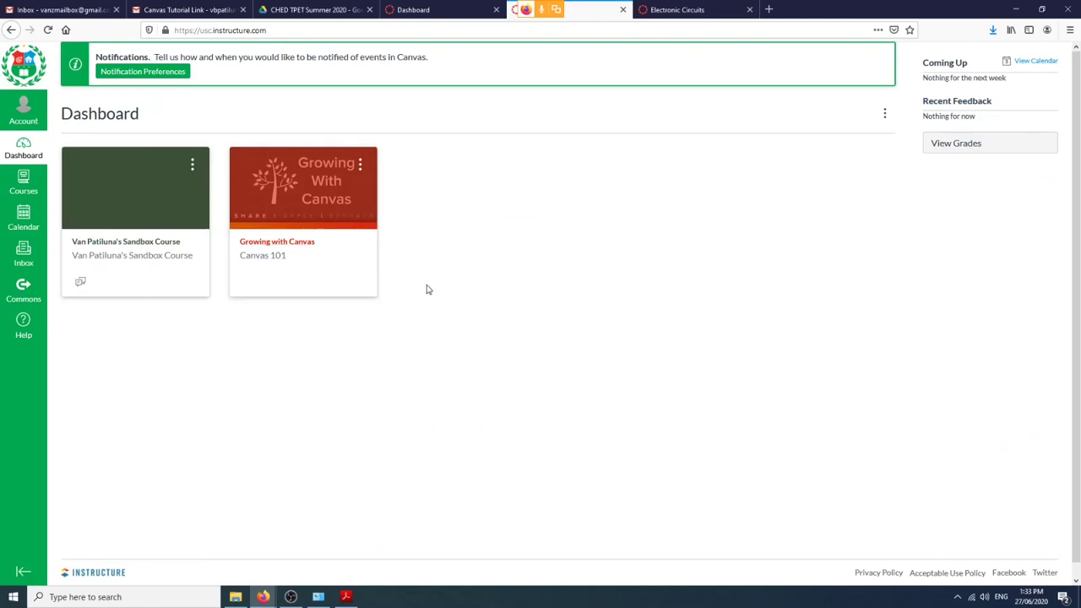
In the free Canvas account, view the list of published and unpublished courses and the June 2020 calendar.
{"action": "left_click", "coordinate": [431, 10]}
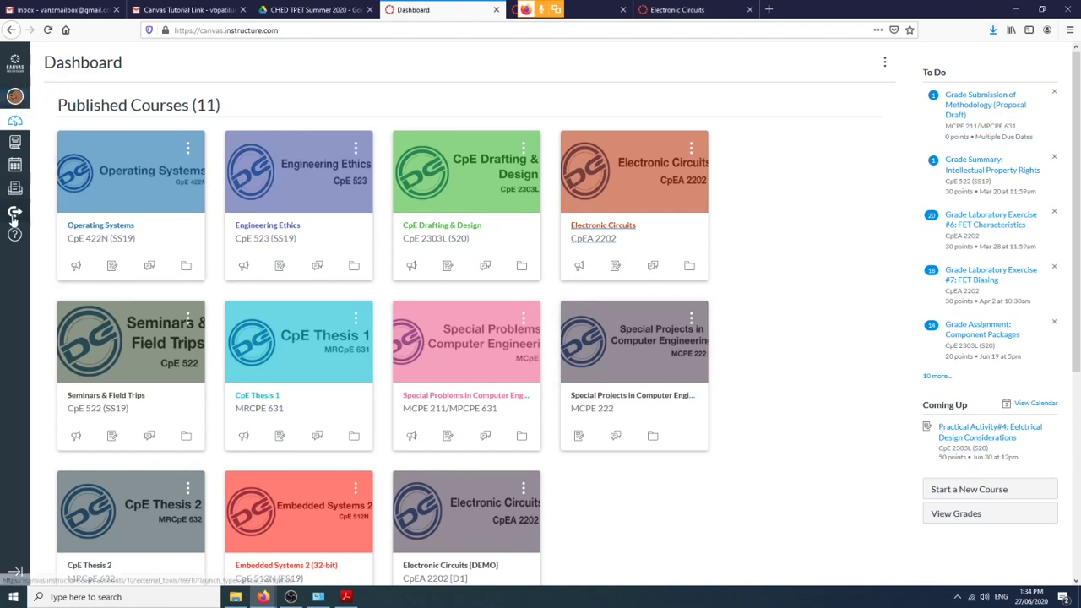
{"action": "left_click", "coordinate": [15, 144]}
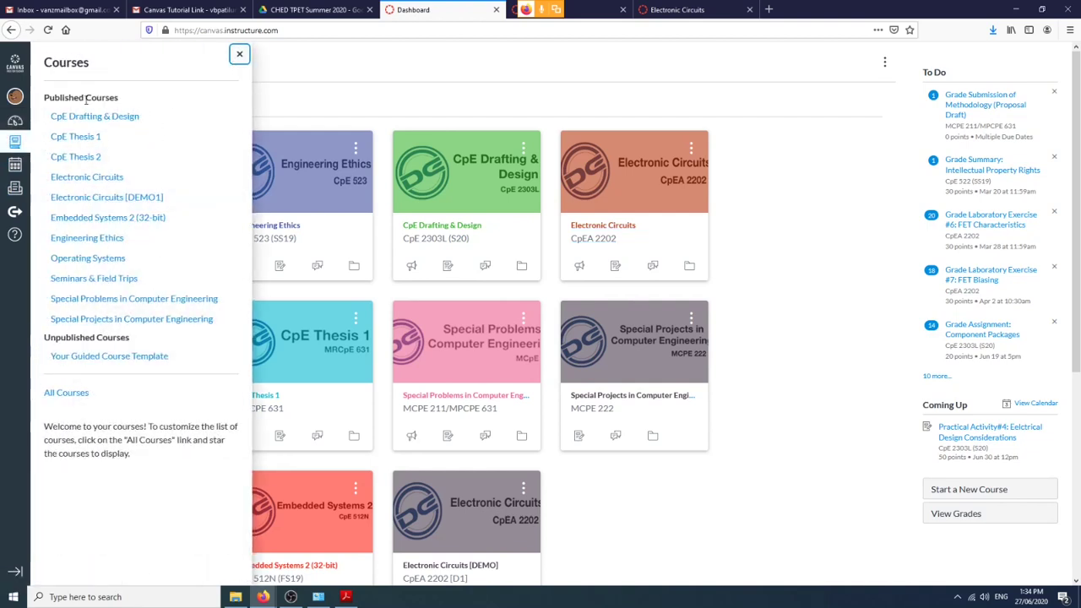
{"action": "left_click", "coordinate": [239, 53]}
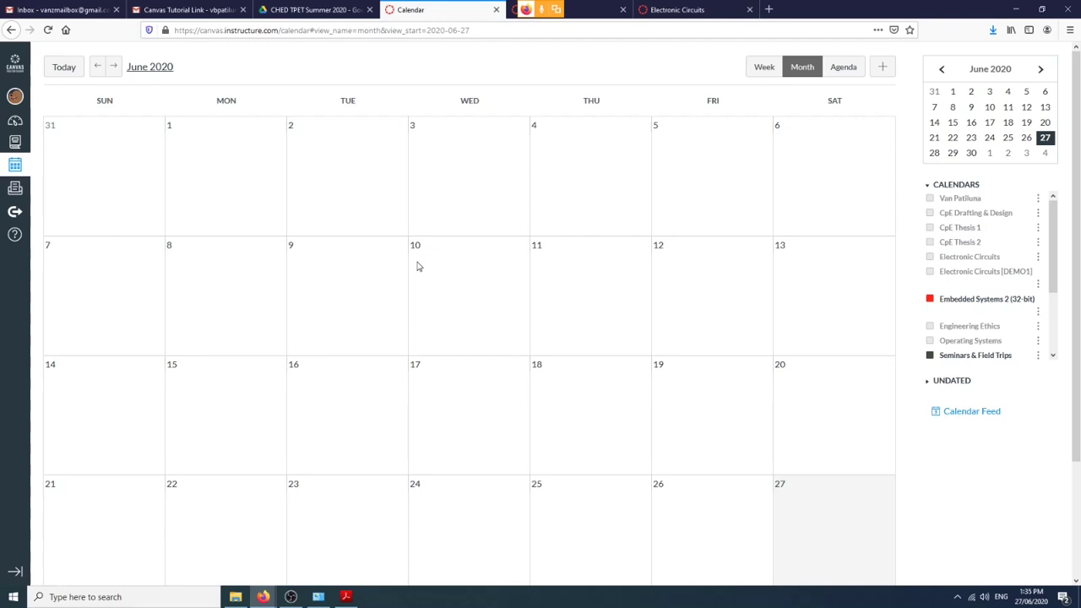
Open the Canvas Inbox and read the conversation "Clarification regarding slides on Electrical Design Considerations".
{"action": "left_click", "coordinate": [15, 189]}
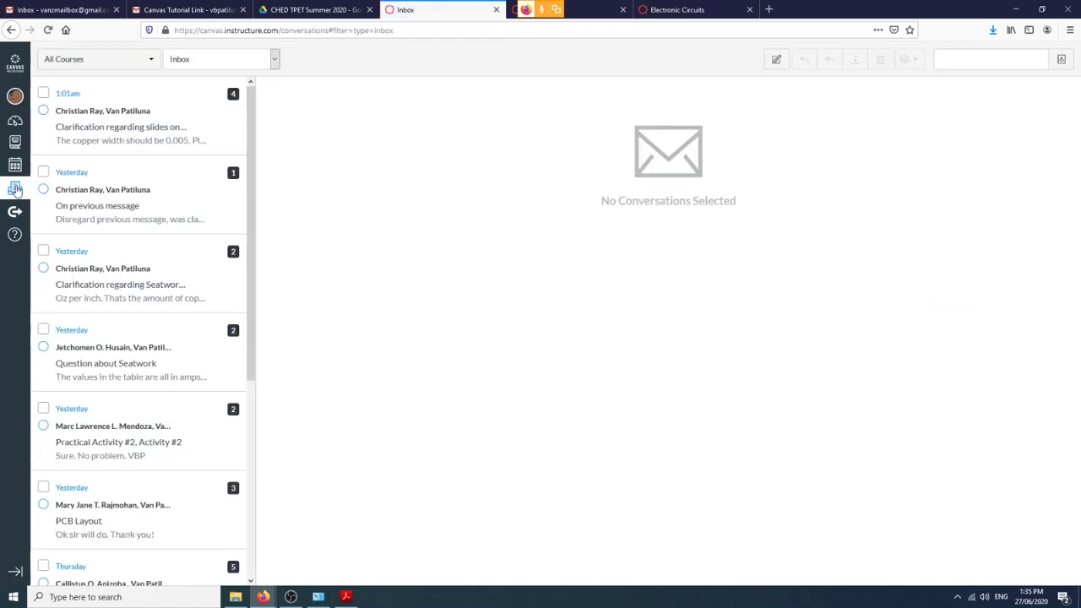
{"action": "scroll", "coordinate": [149, 265], "scroll_direction": "down", "scroll_amount": 3}
{"action": "scroll", "coordinate": [150, 265], "scroll_direction": "up", "scroll_amount": 3}
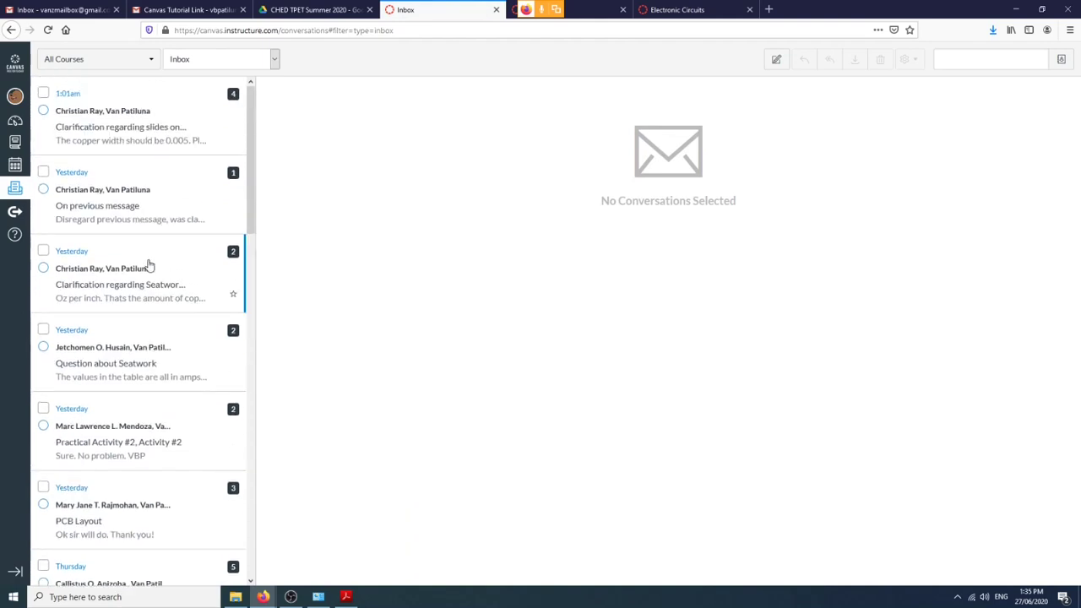
{"action": "scroll", "coordinate": [146, 270], "scroll_direction": "down", "scroll_amount": 5}
{"action": "scroll", "coordinate": [146, 270], "scroll_direction": "up", "scroll_amount": 5}
{"action": "left_click", "coordinate": [143, 148]}
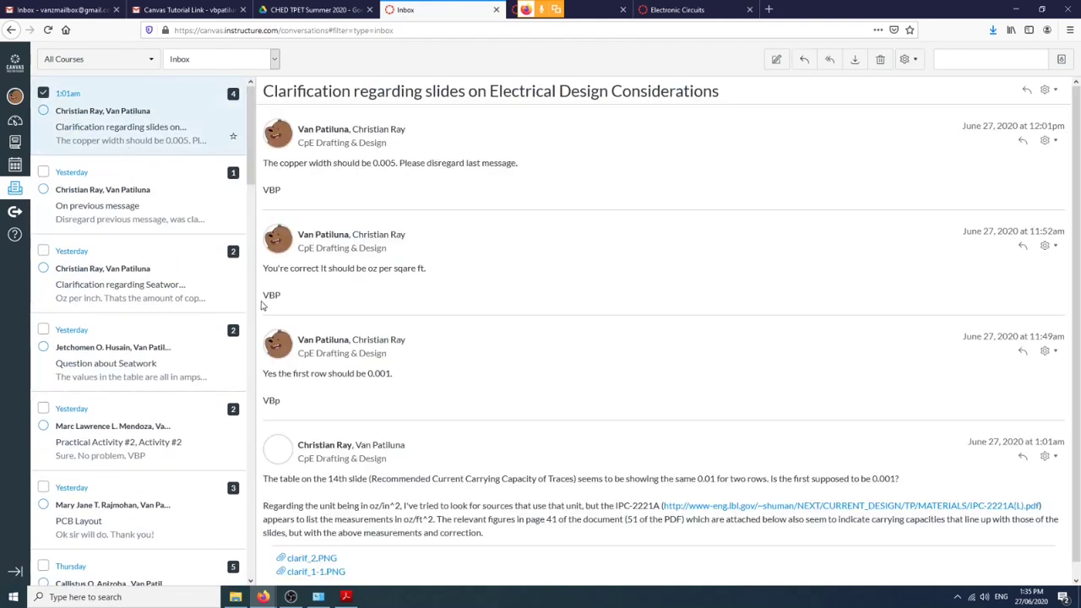
{"action": "scroll", "coordinate": [304, 317], "scroll_direction": "down", "scroll_amount": 1}
{"action": "scroll", "coordinate": [341, 330], "scroll_direction": "up", "scroll_amount": 1}
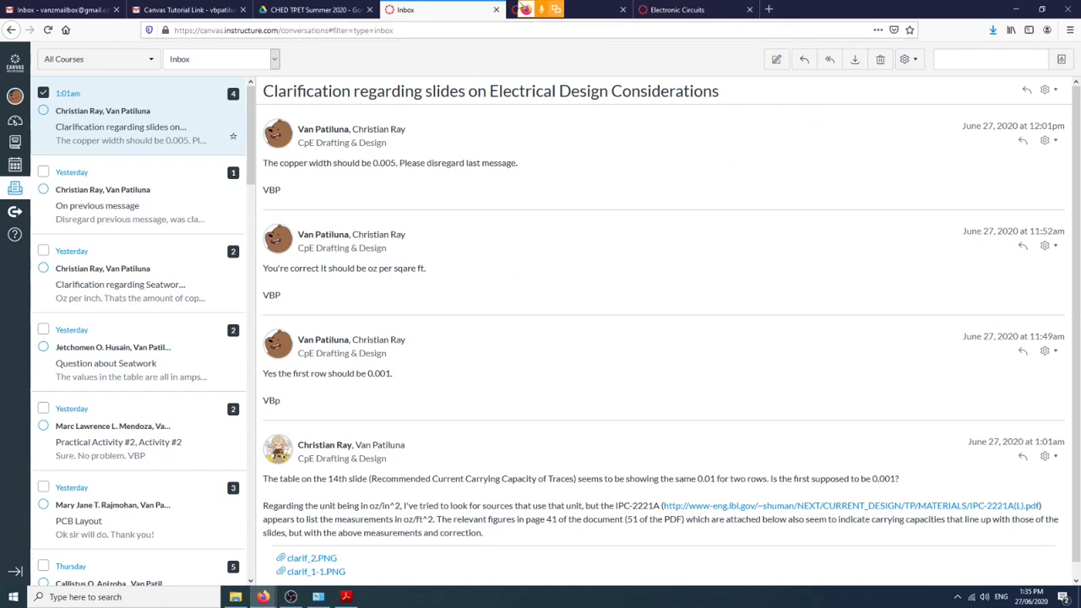
Switch from the Inbox to the already open Electronic Circuits course home page.
{"action": "left_click", "coordinate": [591, 10]}
{"action": "left_click", "coordinate": [671, 12]}
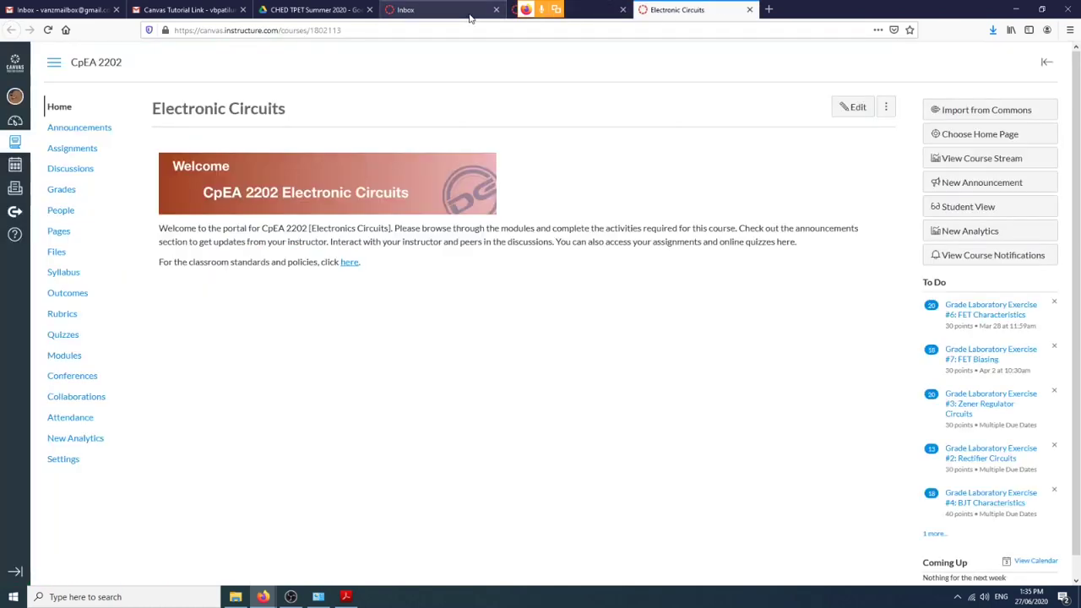
{"action": "left_click", "coordinate": [448, 12]}
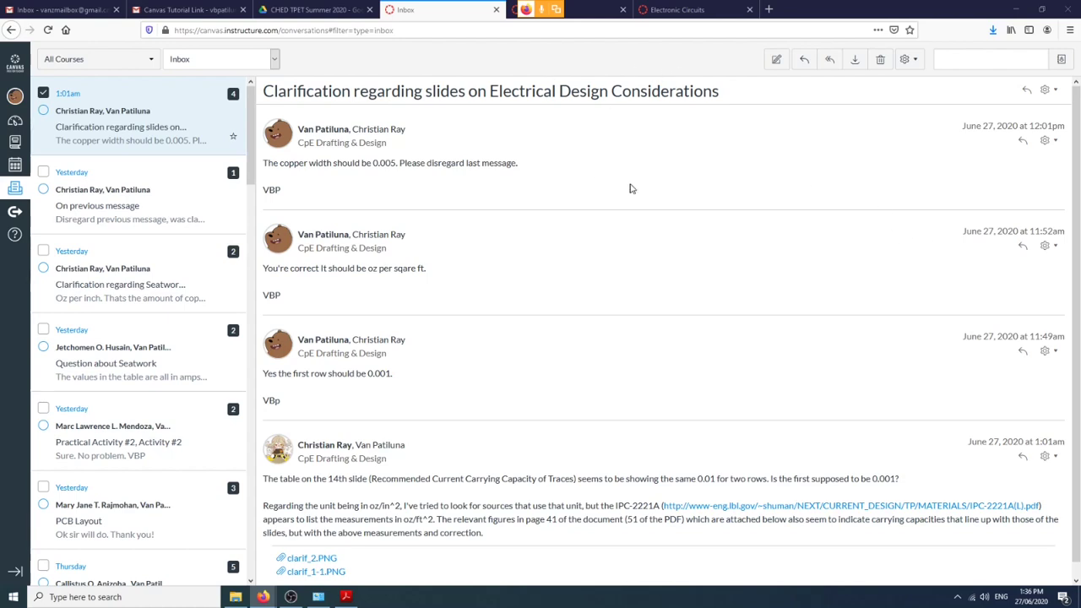
{"action": "left_click", "coordinate": [671, 10]}
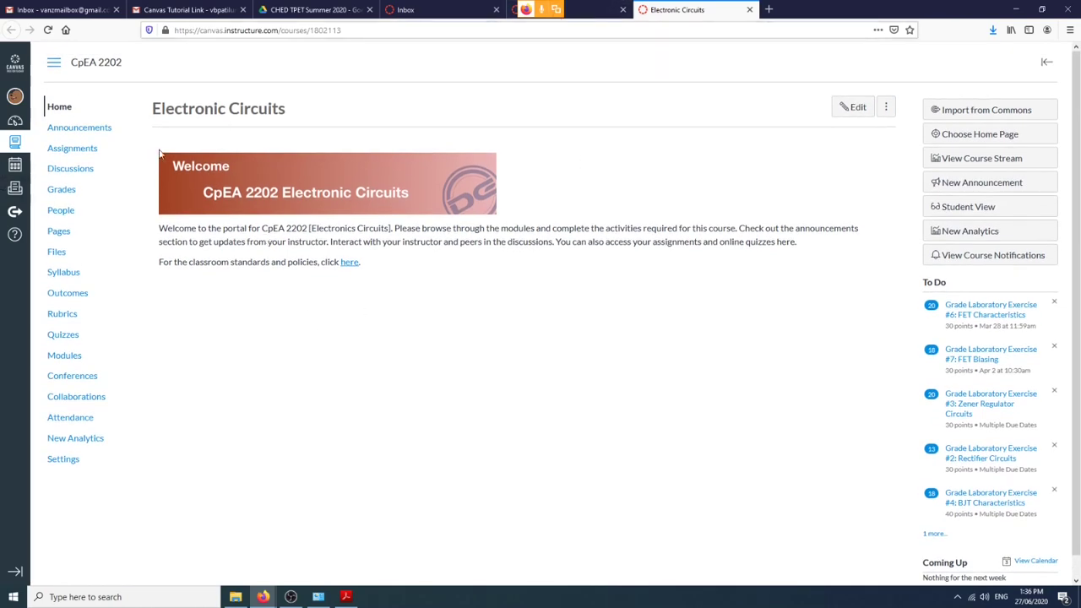
Open the Modules page of the Electronic Circuits course and look at the Unit II: Diode Circuit Analysis and Applications items.
{"action": "scroll", "coordinate": [346, 216], "scroll_direction": "down", "scroll_amount": 1}
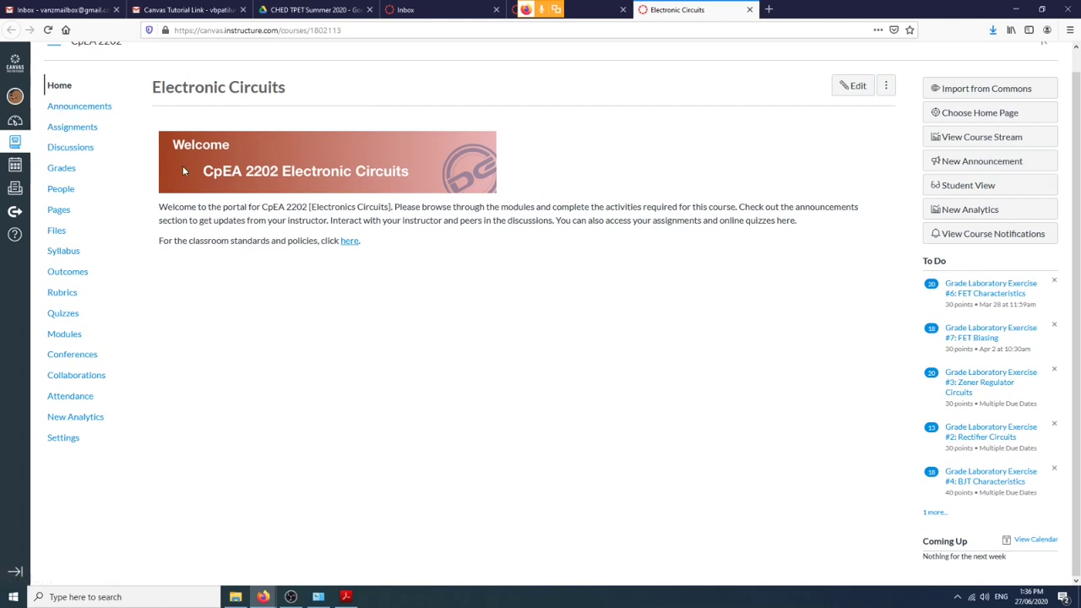
{"action": "left_click", "coordinate": [73, 335]}
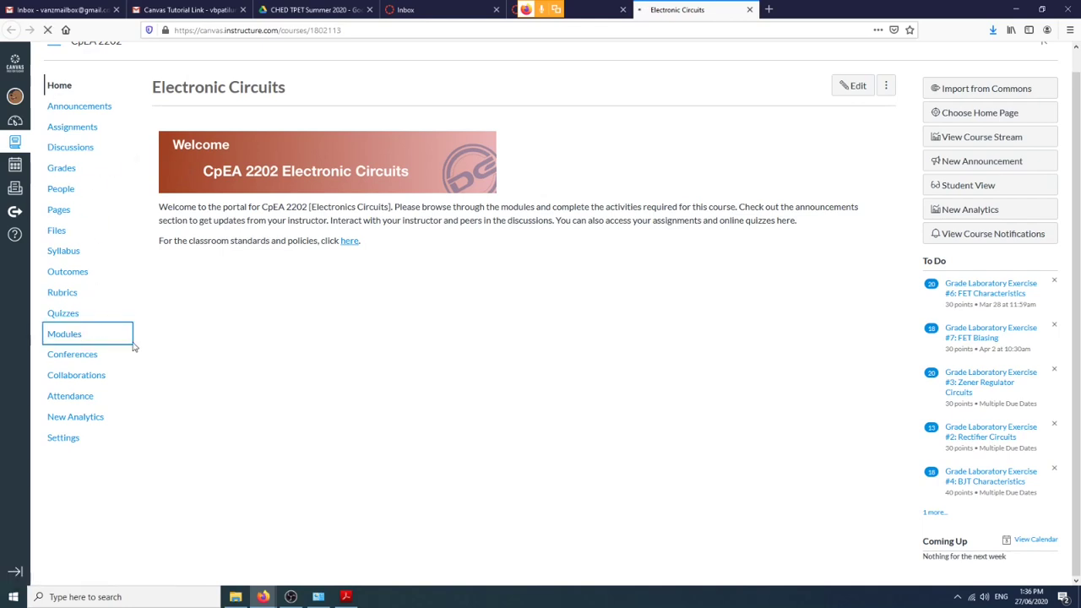
{"action": "scroll", "coordinate": [461, 253], "scroll_direction": "down", "scroll_amount": 3}
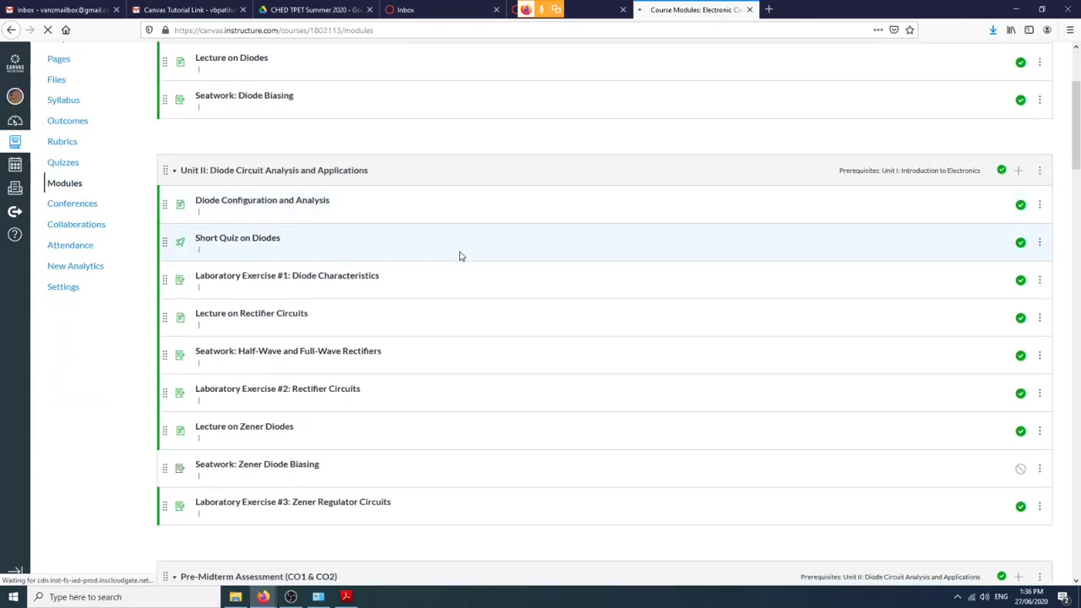
Examine the course's module list from Unit I: Introduction to Electronics to Unit III: Bipolar Junction Transistors, including the Pre-Midterm Assessment.
{"action": "scroll", "coordinate": [482, 262], "scroll_direction": "down", "scroll_amount": 3}
{"action": "scroll", "coordinate": [483, 262], "scroll_direction": "up", "scroll_amount": 5}
{"action": "scroll", "coordinate": [482, 262], "scroll_direction": "down", "scroll_amount": 6}
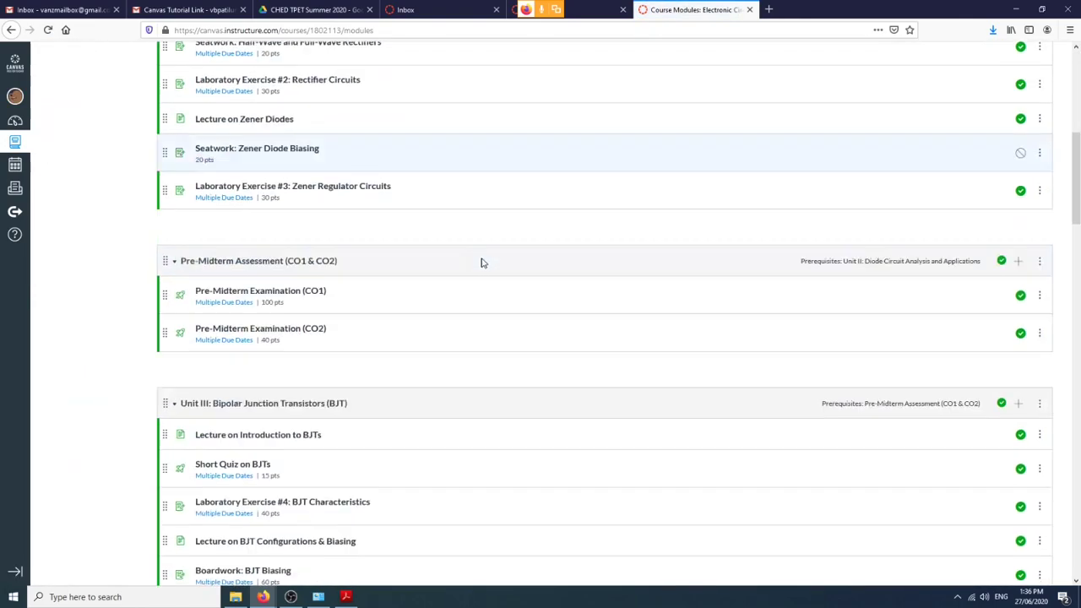
{"action": "scroll", "coordinate": [483, 263], "scroll_direction": "up", "scroll_amount": 4}
{"action": "scroll", "coordinate": [483, 263], "scroll_direction": "up", "scroll_amount": 3}
{"action": "scroll", "coordinate": [333, 231], "scroll_direction": "down", "scroll_amount": 1}
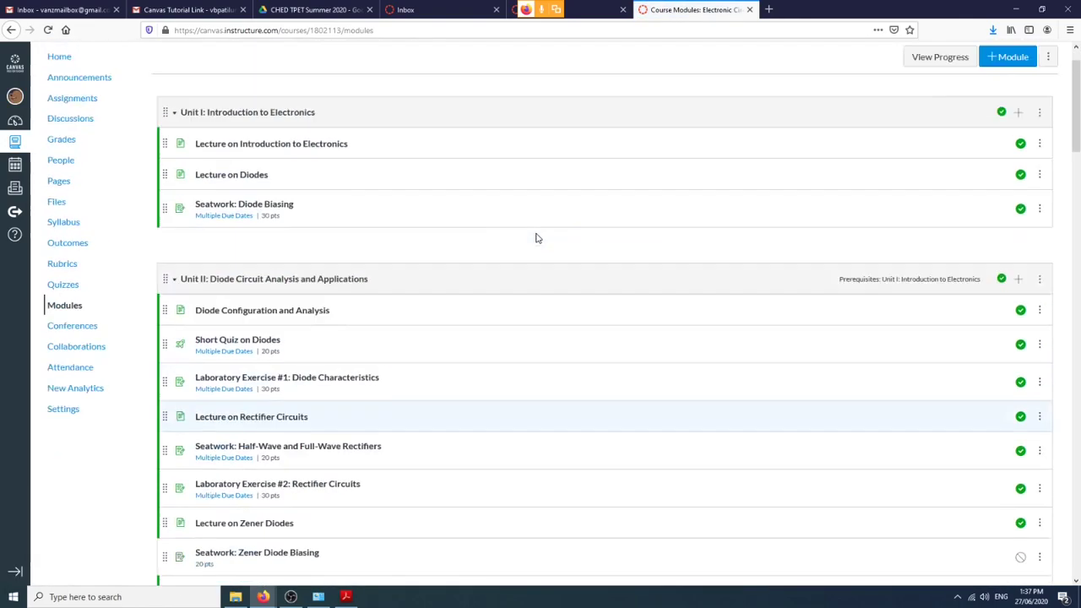
{"action": "scroll", "coordinate": [535, 237], "scroll_direction": "up", "scroll_amount": 1}
{"action": "scroll", "coordinate": [329, 224], "scroll_direction": "down", "scroll_amount": 7}
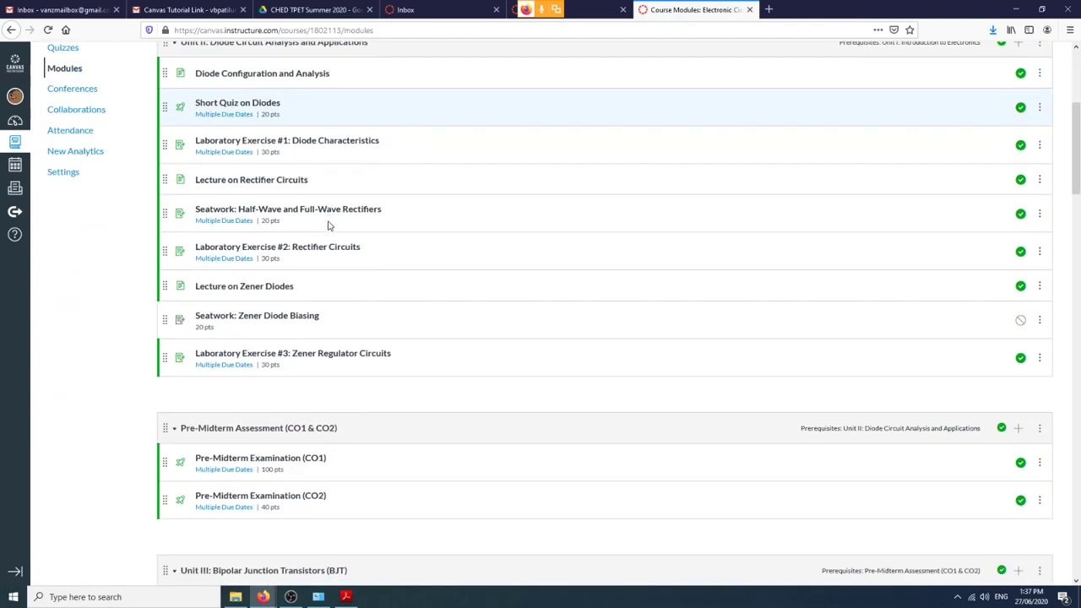
{"action": "scroll", "coordinate": [328, 225], "scroll_direction": "down", "scroll_amount": 4}
{"action": "scroll", "coordinate": [328, 223], "scroll_direction": "up", "scroll_amount": 10}
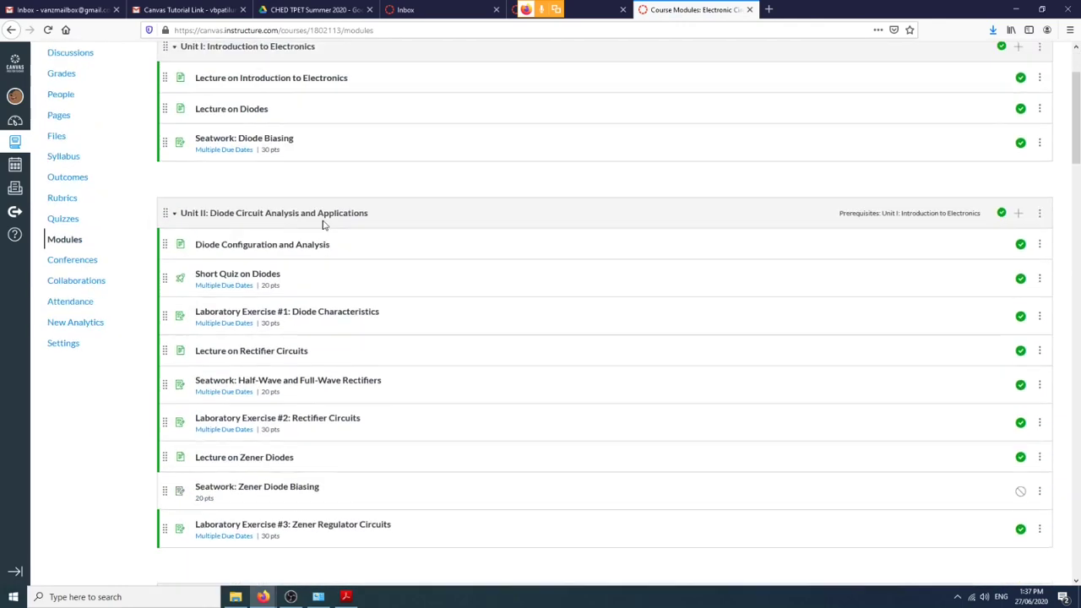
{"action": "scroll", "coordinate": [243, 161], "scroll_direction": "up", "scroll_amount": 2}
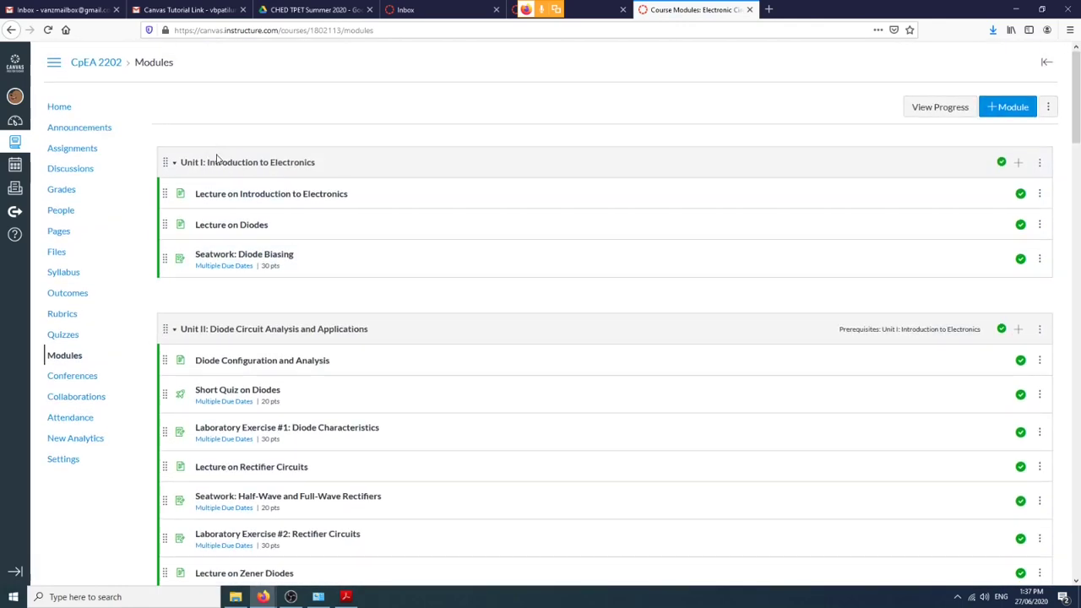
Examine the lecture and seatwork items under Unit I and the items that follow under Unit II.
{"action": "scroll", "coordinate": [223, 175], "scroll_direction": "down", "scroll_amount": 2}
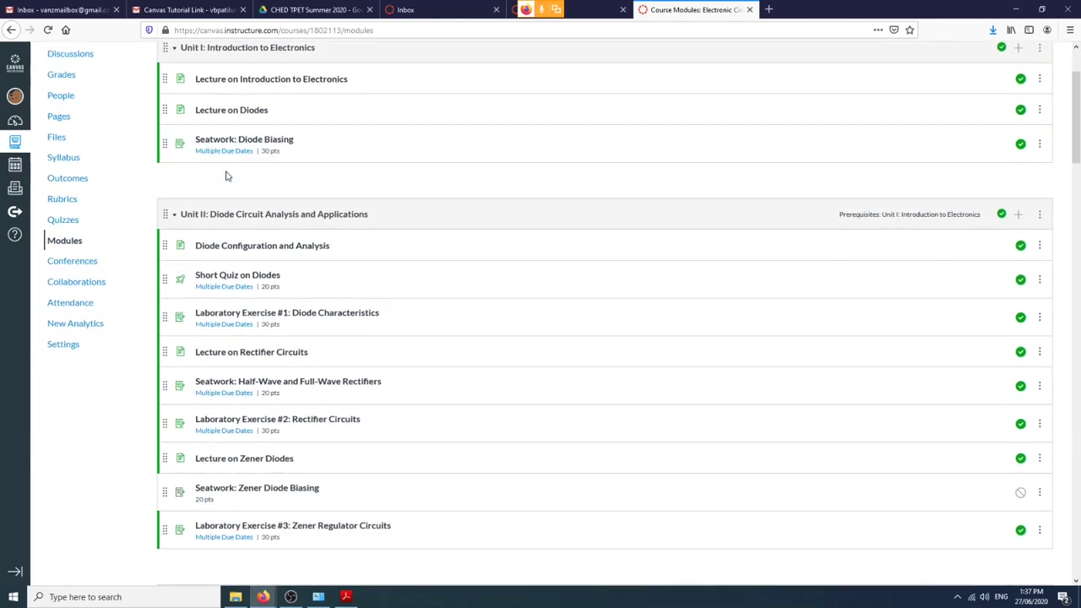
{"action": "scroll", "coordinate": [228, 174], "scroll_direction": "up", "scroll_amount": 2}
{"action": "scroll", "coordinate": [295, 244], "scroll_direction": "down", "scroll_amount": 3}
{"action": "scroll", "coordinate": [289, 244], "scroll_direction": "up", "scroll_amount": 4}
{"action": "scroll", "coordinate": [310, 269], "scroll_direction": "down", "scroll_amount": 3}
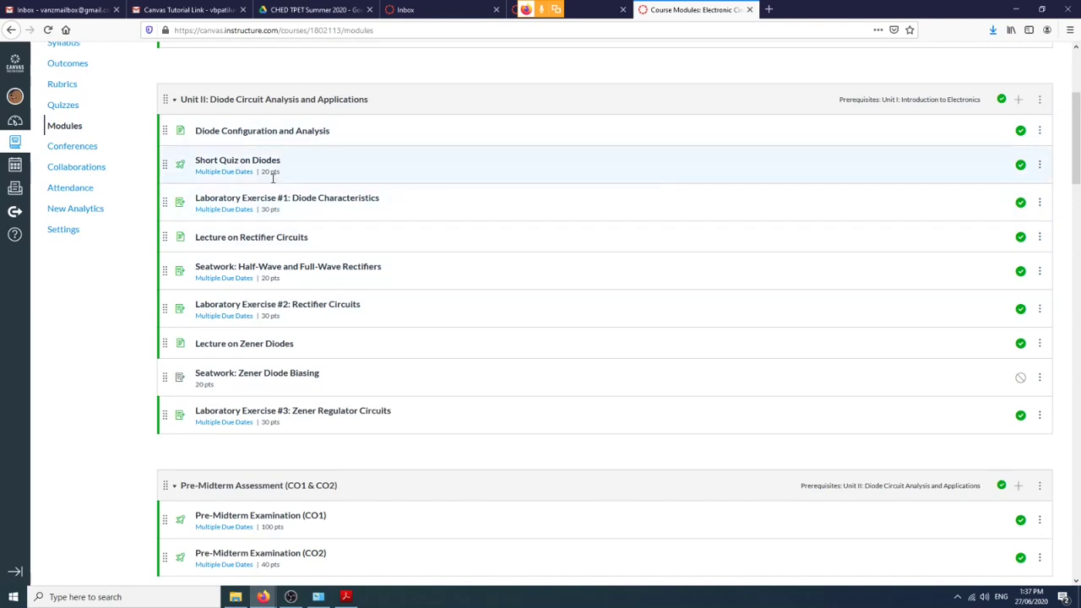
{"action": "scroll", "coordinate": [326, 258], "scroll_direction": "up", "scroll_amount": 3}
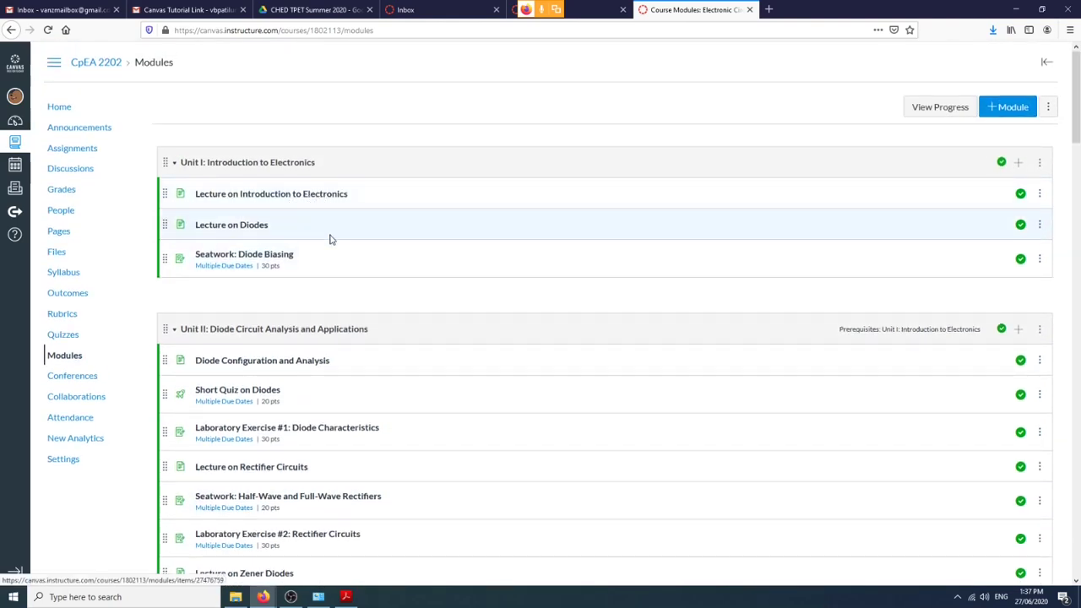
{"action": "left_click_drag", "start_coordinate": [284, 253], "coordinate": [249, 253]}
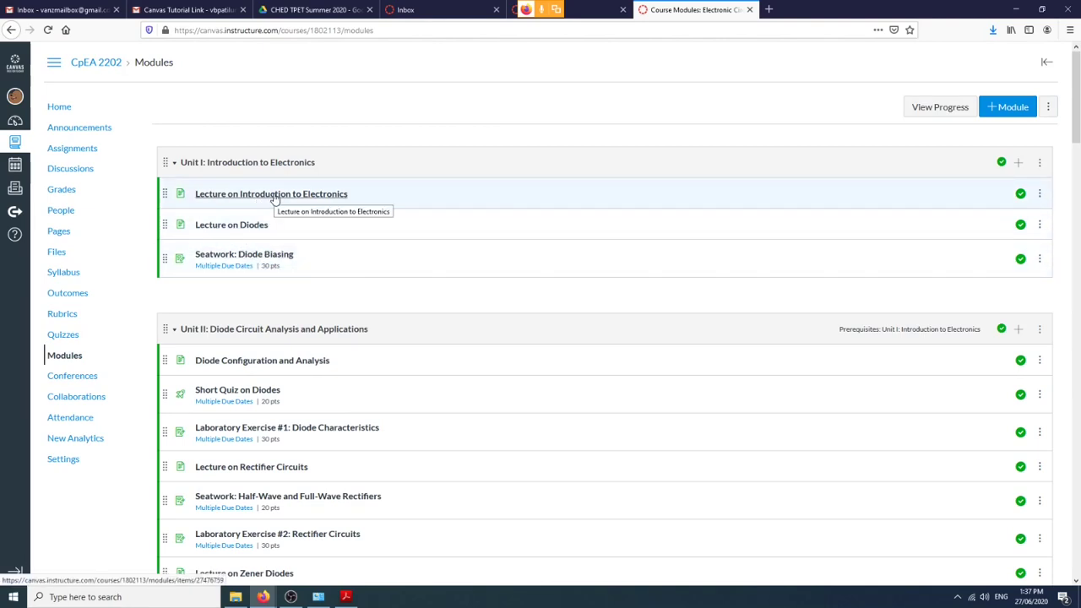
{"action": "scroll", "coordinate": [362, 304], "scroll_direction": "down", "scroll_amount": 1}
{"action": "scroll", "coordinate": [358, 302], "scroll_direction": "up", "scroll_amount": 1}
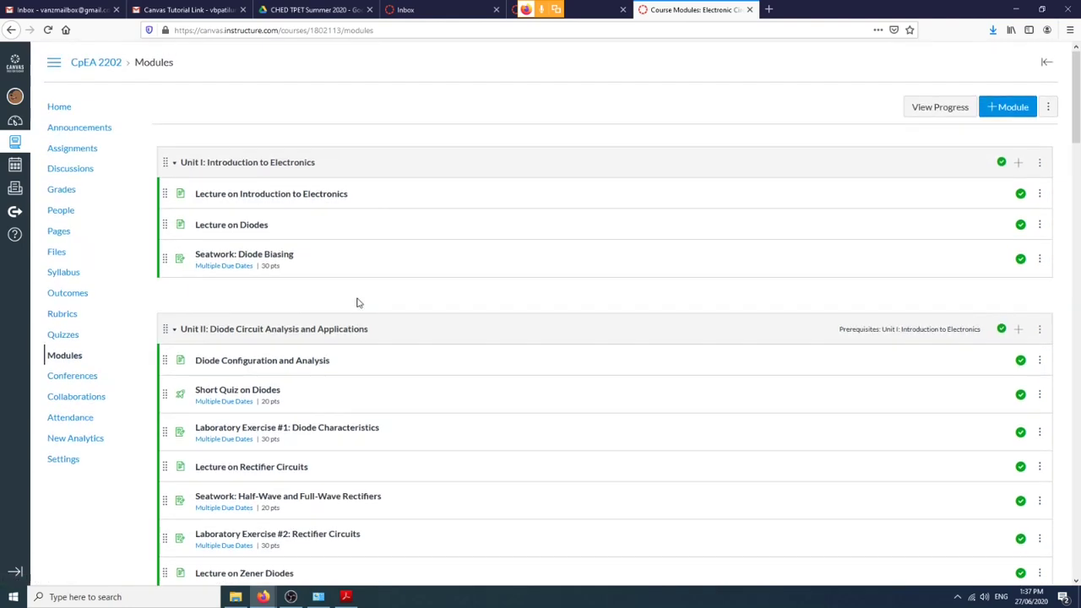
Open the Lecture on Introduction to Electronics page and preview its attached lecture file within the page.
{"action": "left_click", "coordinate": [291, 198]}
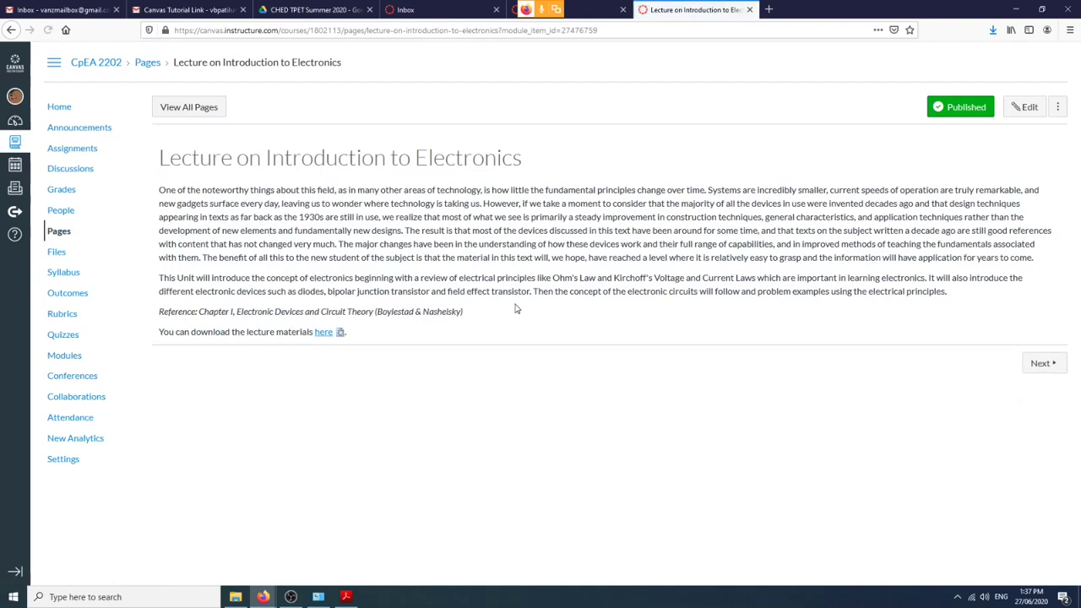
{"action": "left_click", "coordinate": [341, 334]}
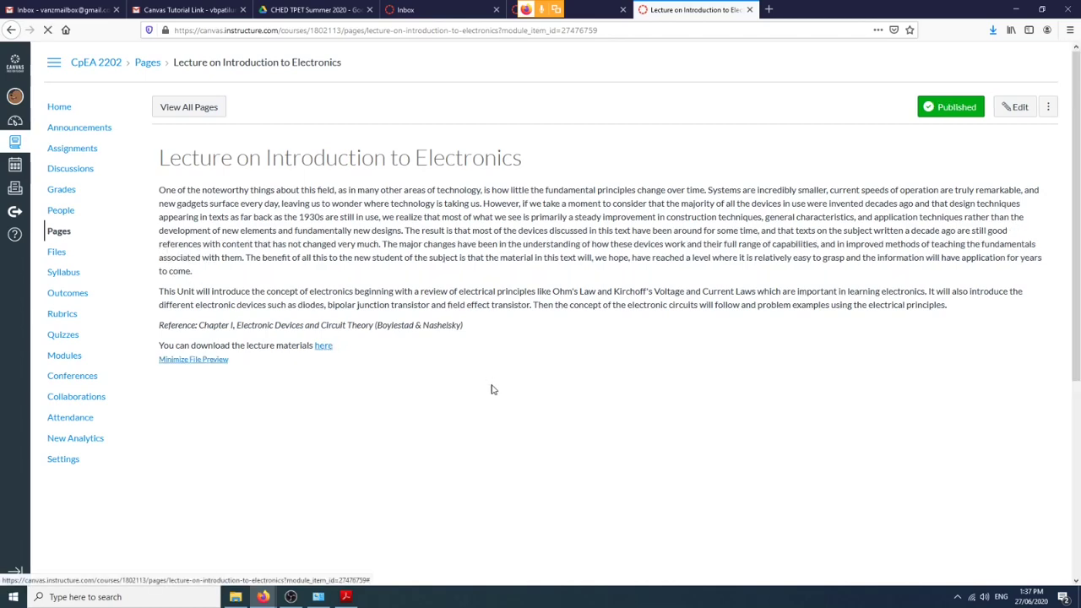
{"action": "scroll", "coordinate": [496, 392], "scroll_direction": "down", "scroll_amount": 3}
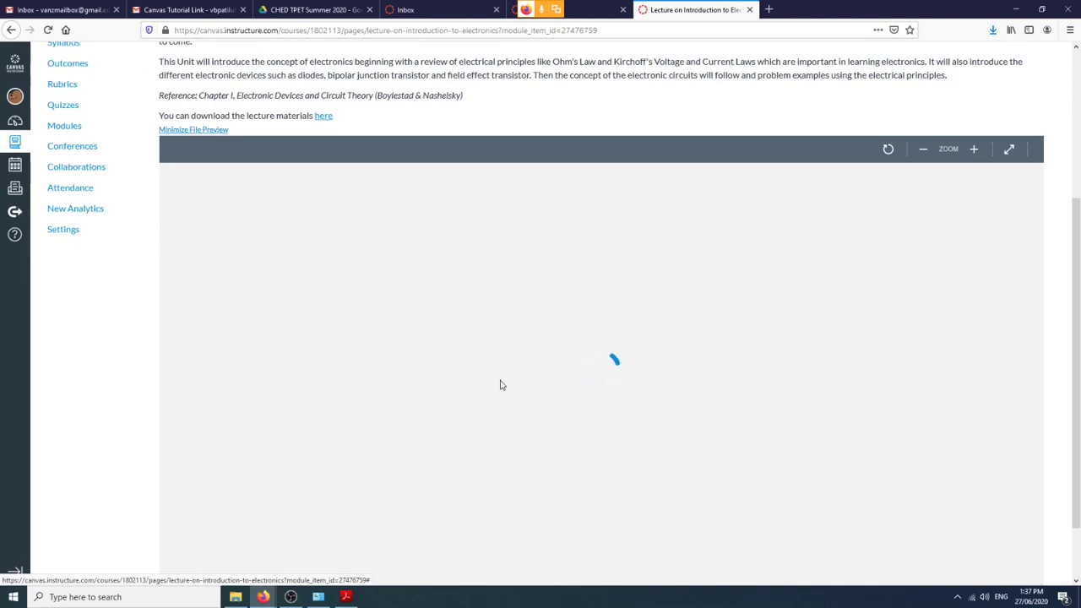
{"action": "scroll", "coordinate": [498, 369], "scroll_direction": "down", "scroll_amount": 2}
{"action": "scroll", "coordinate": [501, 369], "scroll_direction": "up", "scroll_amount": 5}
{"action": "scroll", "coordinate": [501, 369], "scroll_direction": "down", "scroll_amount": 4}
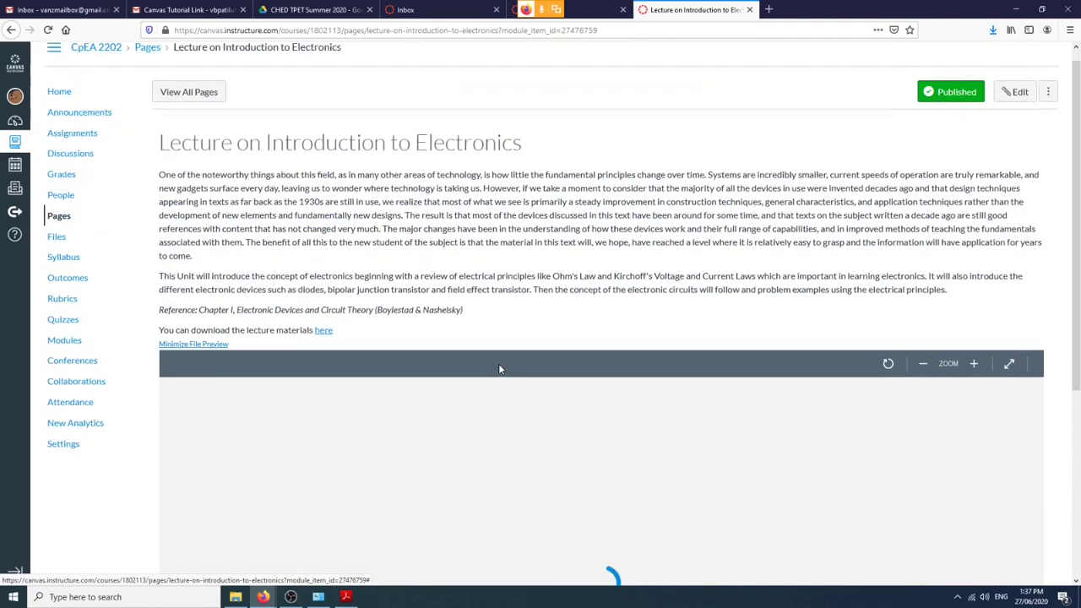
{"action": "scroll", "coordinate": [498, 277], "scroll_direction": "down", "scroll_amount": 1}
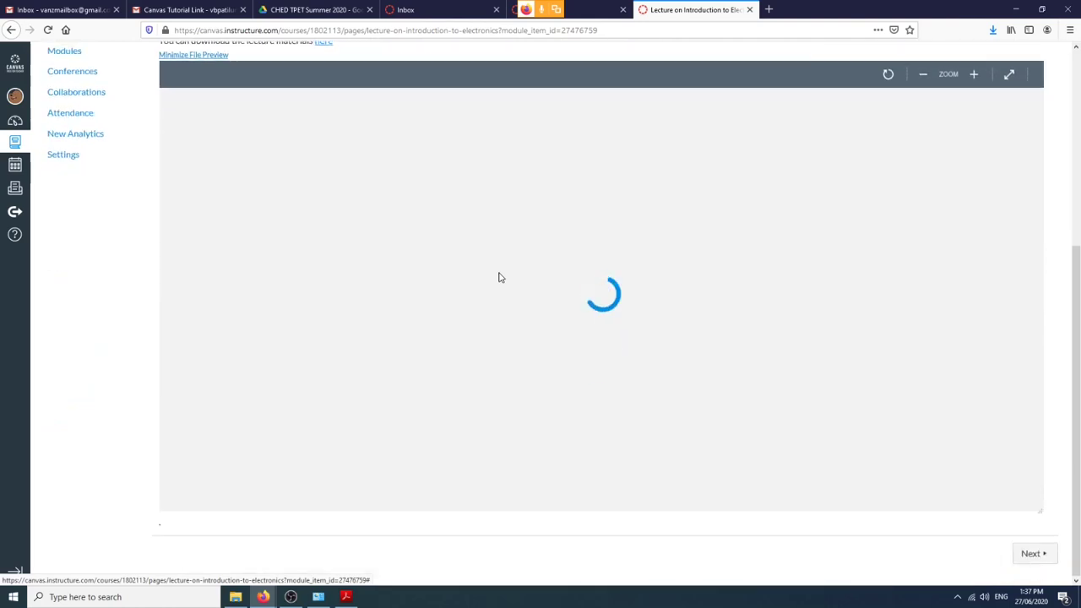
{"action": "scroll", "coordinate": [498, 277], "scroll_direction": "up", "scroll_amount": 3}
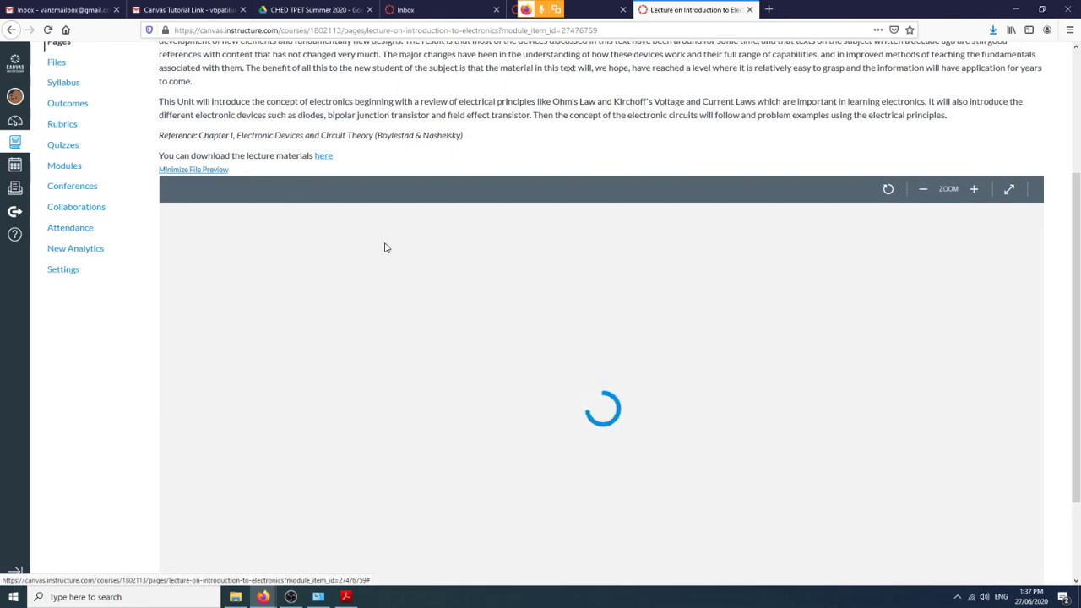
{"action": "scroll", "coordinate": [481, 333], "scroll_direction": "down", "scroll_amount": 3}
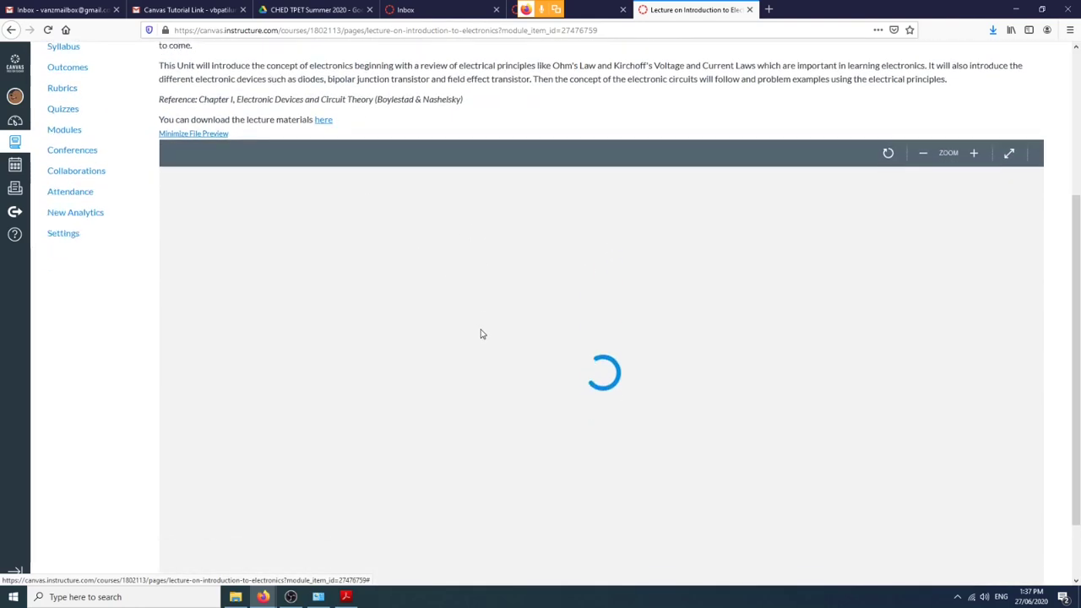
{"action": "scroll", "coordinate": [497, 328], "scroll_direction": "up", "scroll_amount": 3}
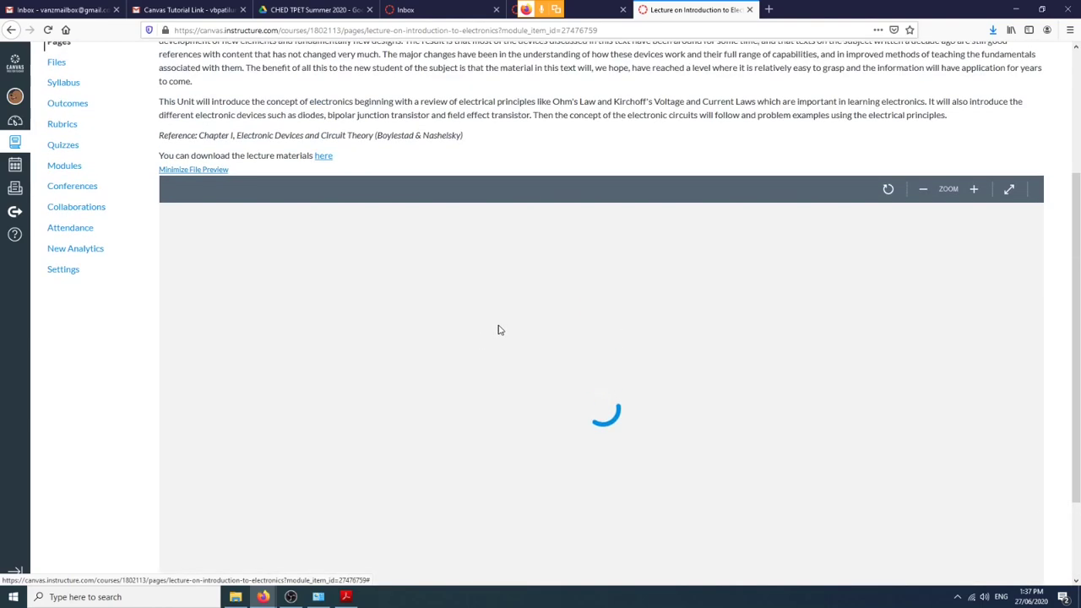
{"action": "scroll", "coordinate": [497, 328], "scroll_direction": "down", "scroll_amount": 3}
{"action": "scroll", "coordinate": [498, 329], "scroll_direction": "up", "scroll_amount": 2}
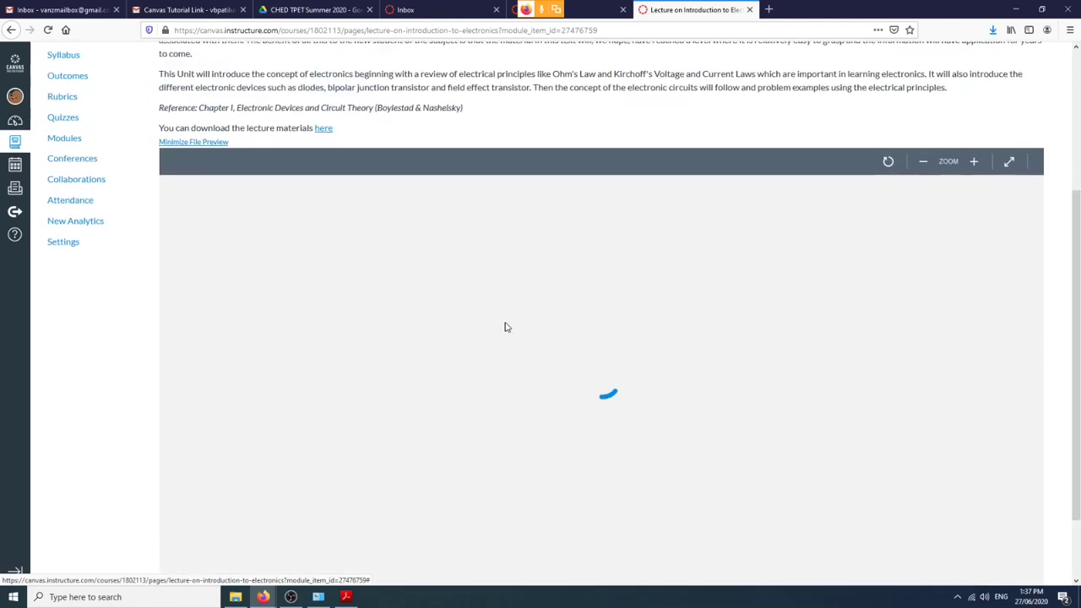
{"action": "scroll", "coordinate": [502, 327], "scroll_direction": "down", "scroll_amount": 2}
{"action": "scroll", "coordinate": [506, 327], "scroll_direction": "up", "scroll_amount": 3}
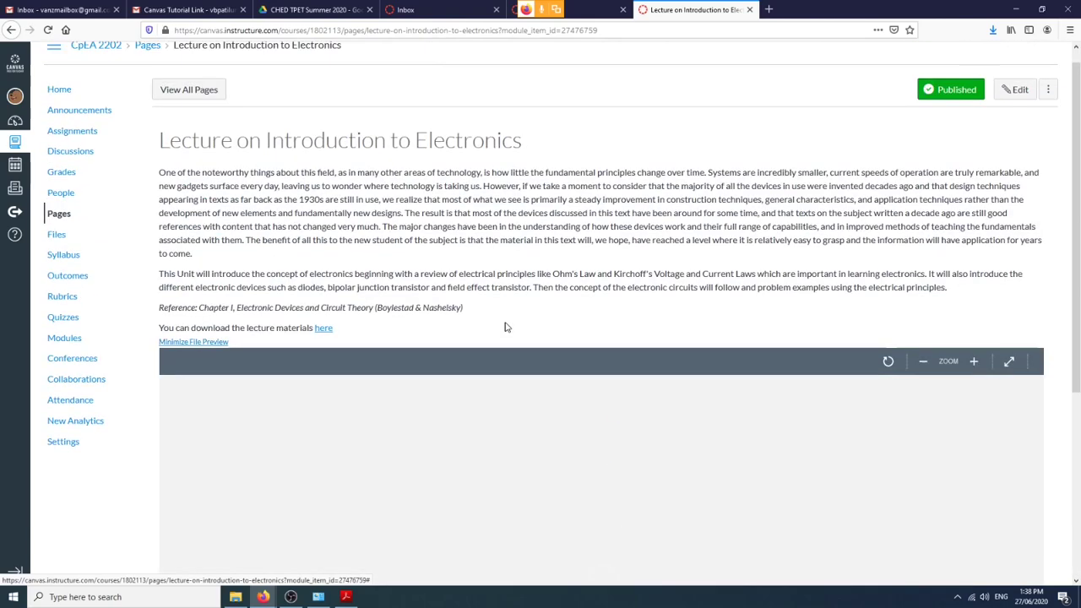
{"action": "scroll", "coordinate": [506, 326], "scroll_direction": "down", "scroll_amount": 3}
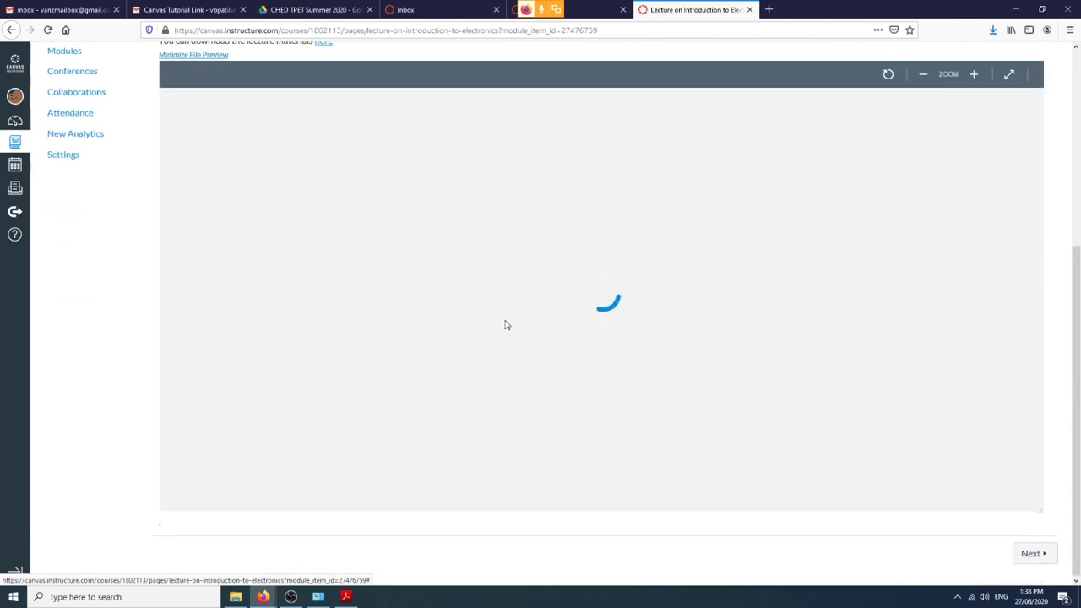
{"action": "scroll", "coordinate": [505, 326], "scroll_direction": "up", "scroll_amount": 3}
{"action": "scroll", "coordinate": [498, 346], "scroll_direction": "down", "scroll_amount": 3}
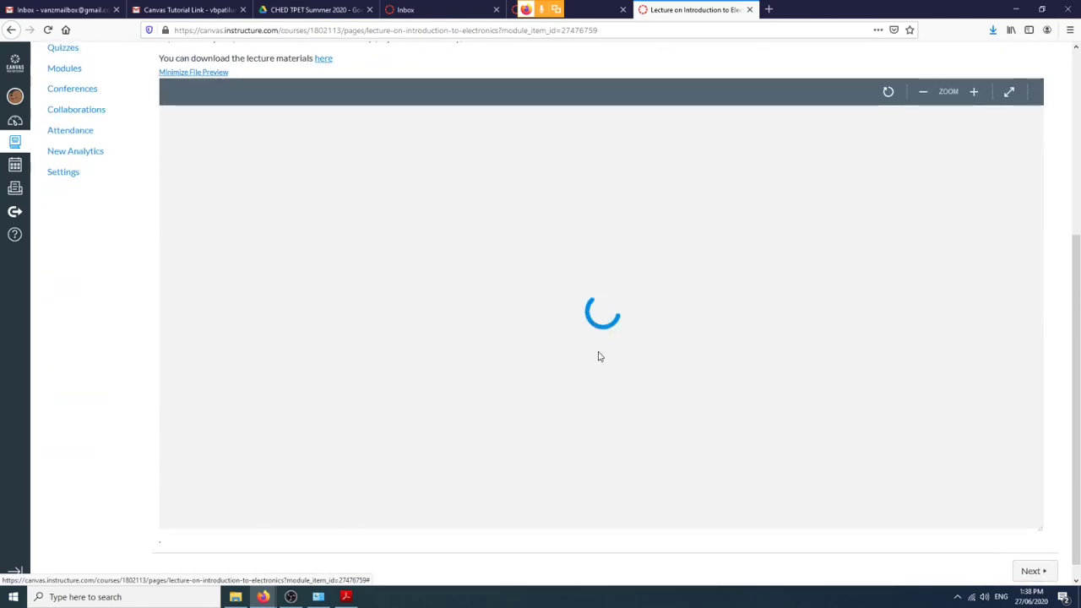
{"action": "scroll", "coordinate": [498, 346], "scroll_direction": "up", "scroll_amount": 3}
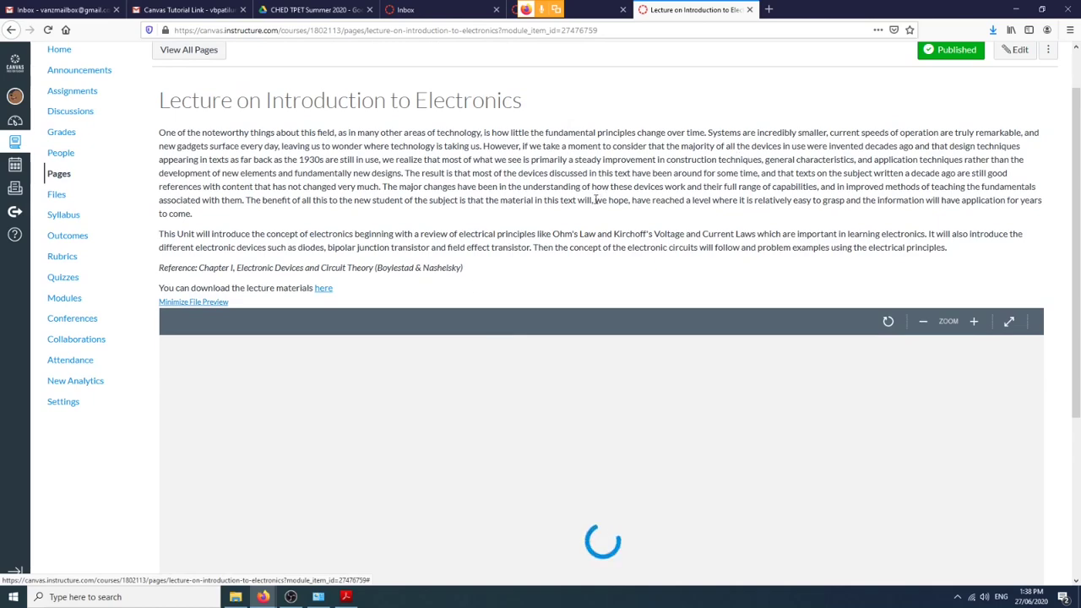
{"action": "scroll", "coordinate": [499, 338], "scroll_direction": "up", "scroll_amount": 2}
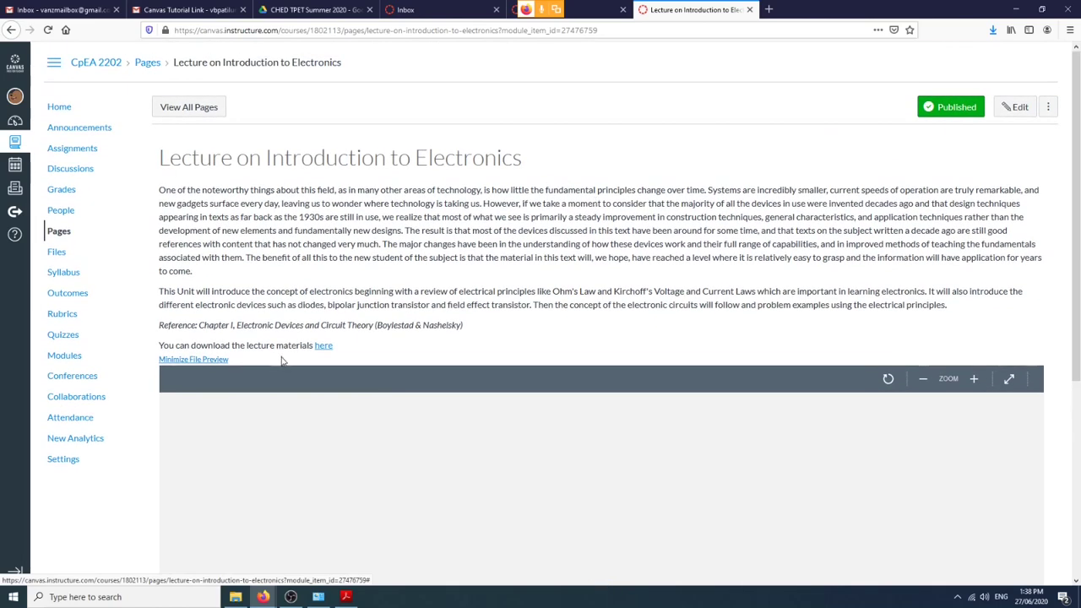
Minimize the lecture file preview and return to the course's Modules page.
{"action": "left_click", "coordinate": [215, 361]}
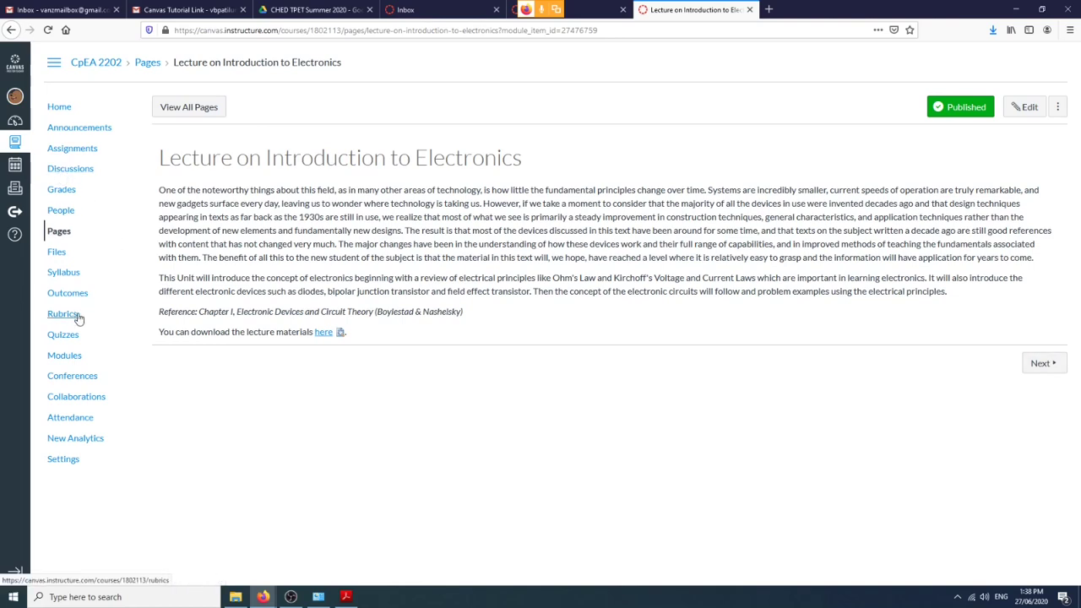
{"action": "left_click", "coordinate": [66, 357]}
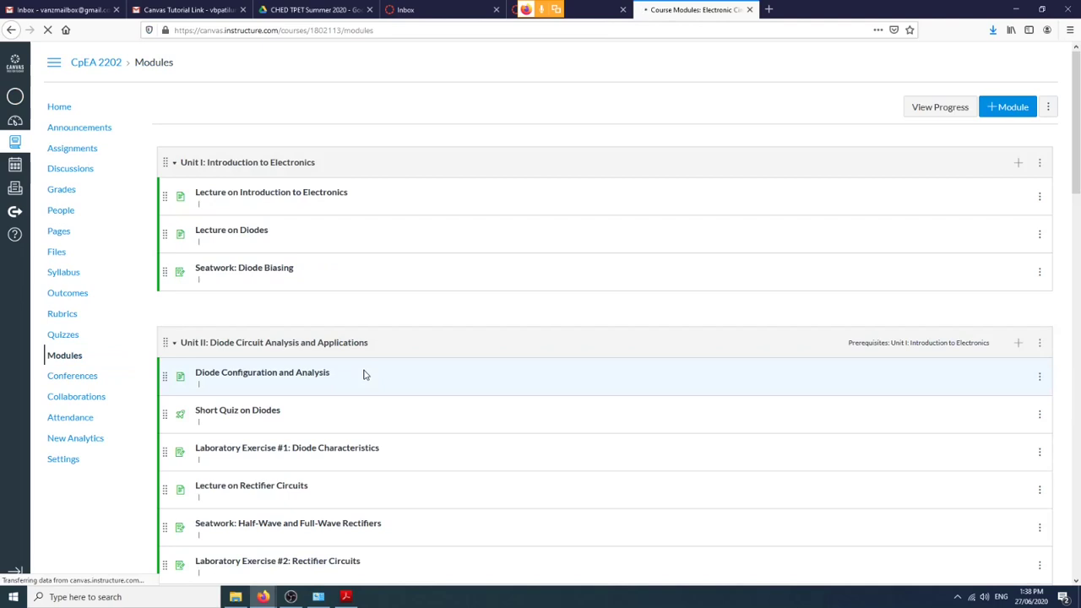
Open the Seatwork: Diode Biasing assignment from Unit I and enlarge the page to 150%.
{"action": "scroll", "coordinate": [364, 368], "scroll_direction": "down", "scroll_amount": 3}
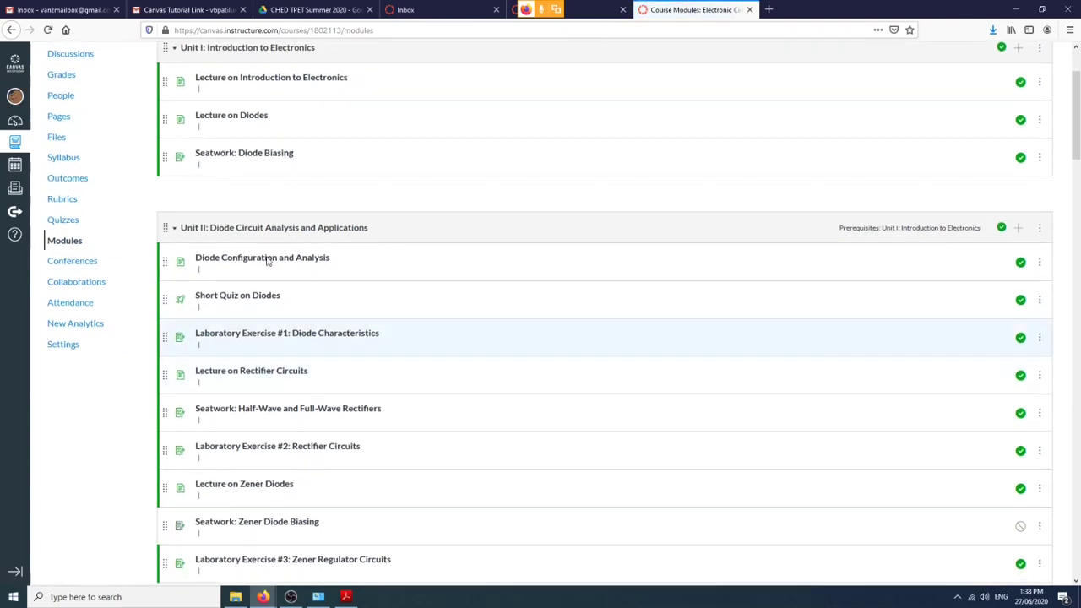
{"action": "left_click", "coordinate": [260, 145]}
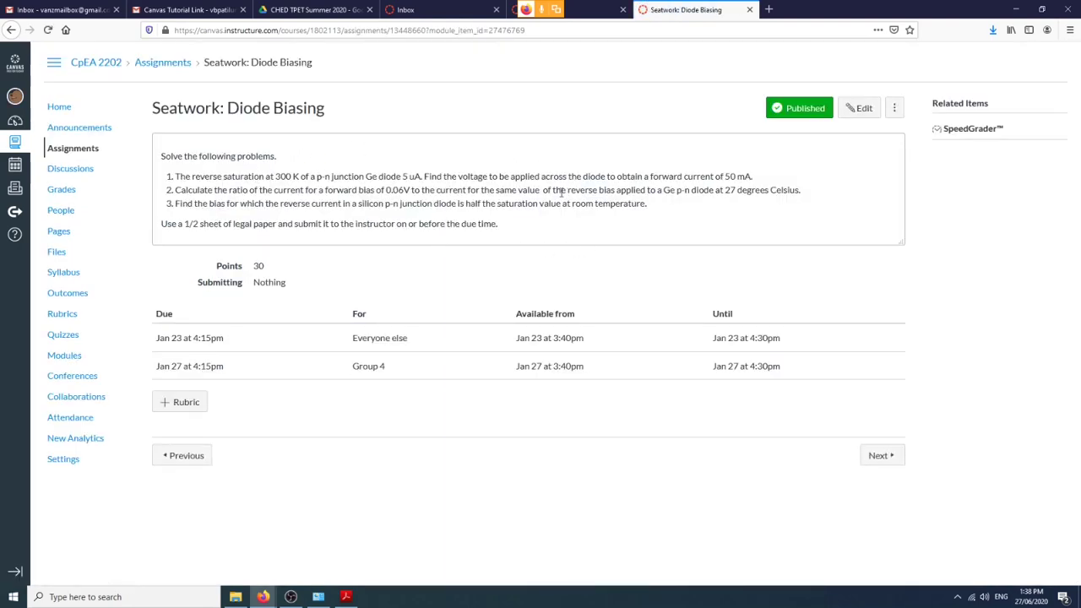
{"action": "key", "text": "ctrl+plus"}
{"action": "key", "text": "ctrl+plus"}
{"action": "key", "text": "ctrl+plus"}
{"action": "key", "text": "ctrl+plus"}
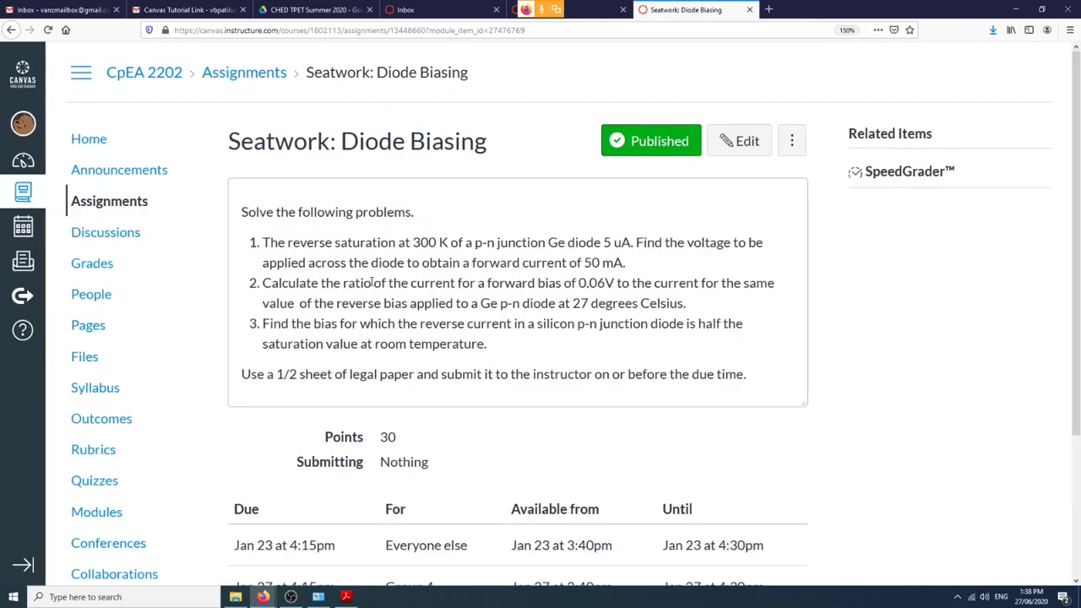
Review the seatwork's problems, points and submission type, and its due and availability dates for Everyone else and Group 4.
{"action": "scroll", "coordinate": [366, 298], "scroll_direction": "down", "scroll_amount": 3}
{"action": "scroll", "coordinate": [366, 299], "scroll_direction": "up", "scroll_amount": 3}
{"action": "scroll", "coordinate": [368, 301], "scroll_direction": "down", "scroll_amount": 3}
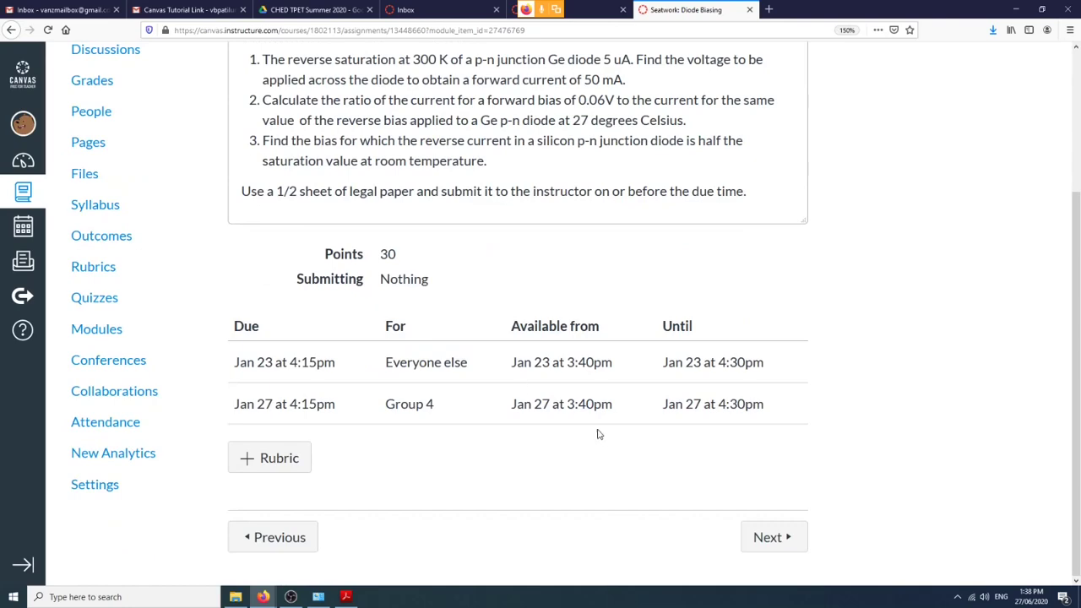
{"action": "scroll", "coordinate": [453, 393], "scroll_direction": "up", "scroll_amount": 3}
{"action": "scroll", "coordinate": [506, 446], "scroll_direction": "down", "scroll_amount": 3}
{"action": "left_click_drag", "start_coordinate": [233, 362], "coordinate": [746, 403]}
{"action": "scroll", "coordinate": [438, 452], "scroll_direction": "up", "scroll_amount": 2}
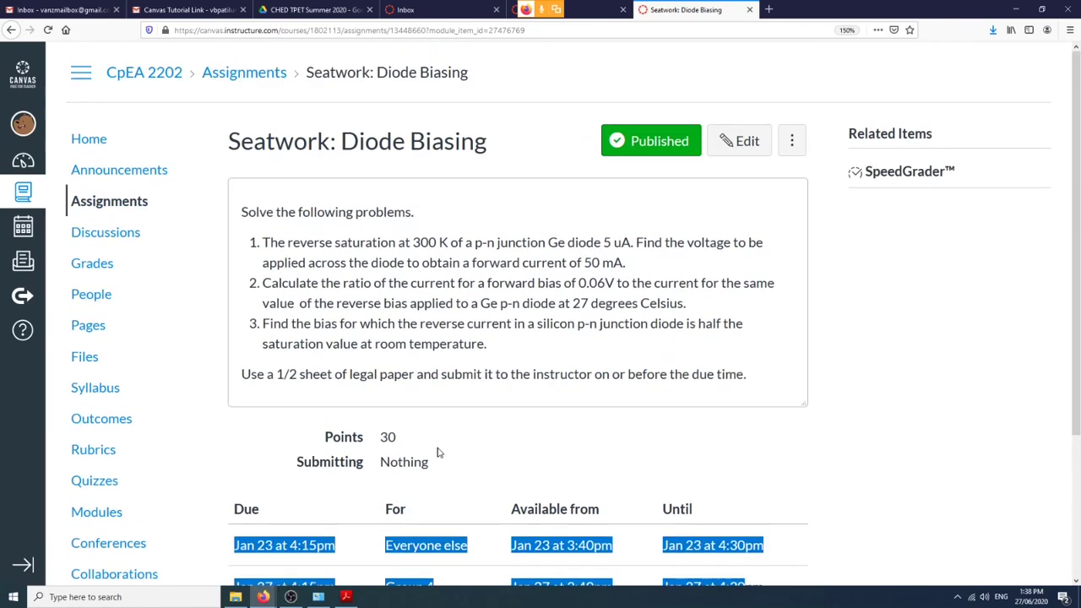
{"action": "left_click", "coordinate": [498, 440]}
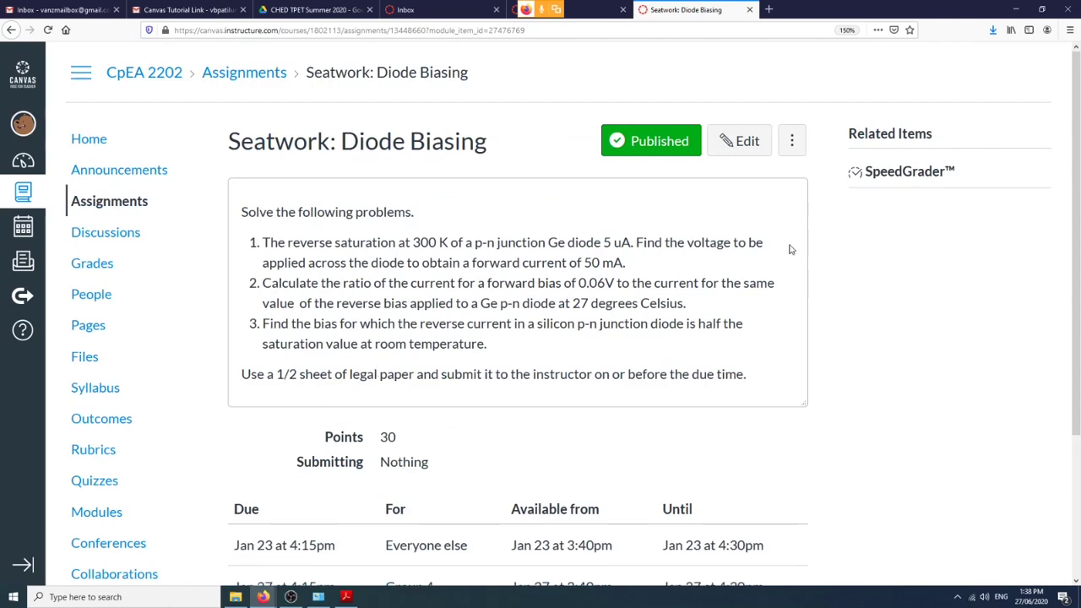
View the Diode Biasing seatwork in SpeedGrader, and return to the course's Modules page.
{"action": "left_click", "coordinate": [904, 176]}
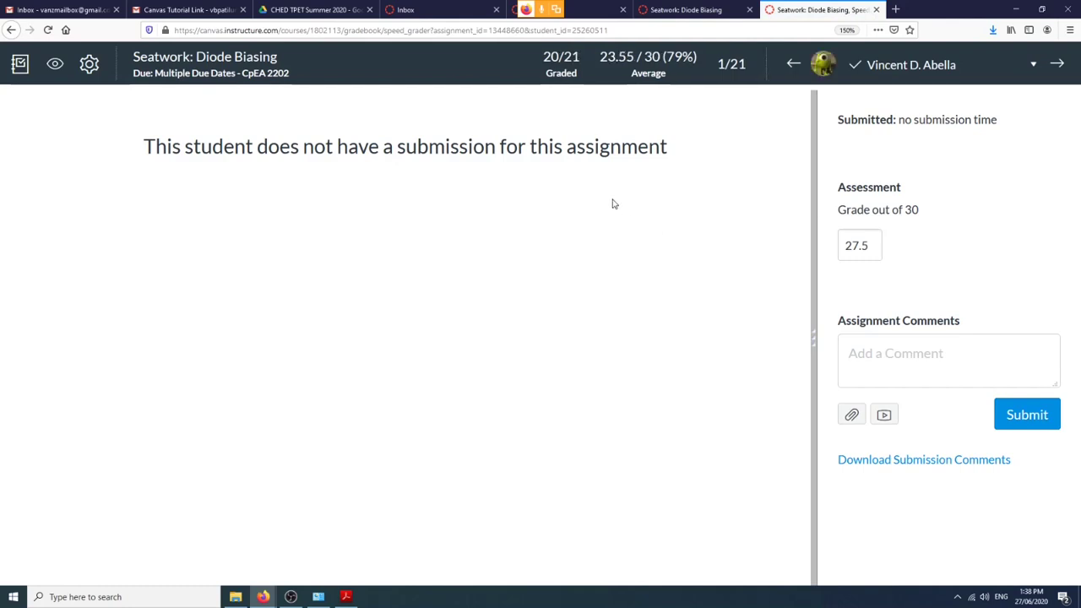
{"action": "left_click", "coordinate": [874, 10]}
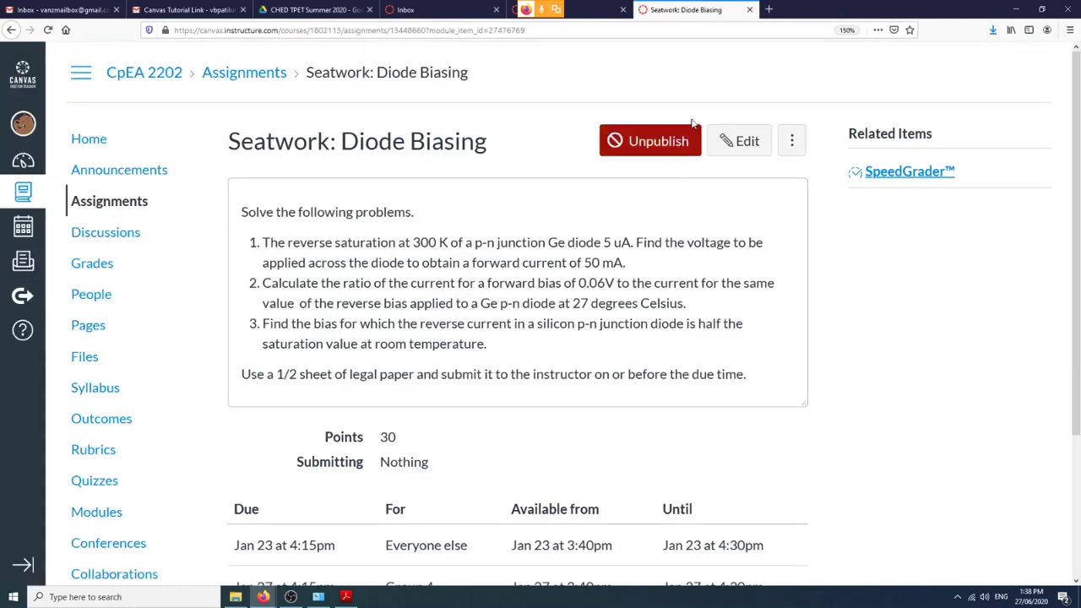
{"action": "left_click", "coordinate": [101, 512]}
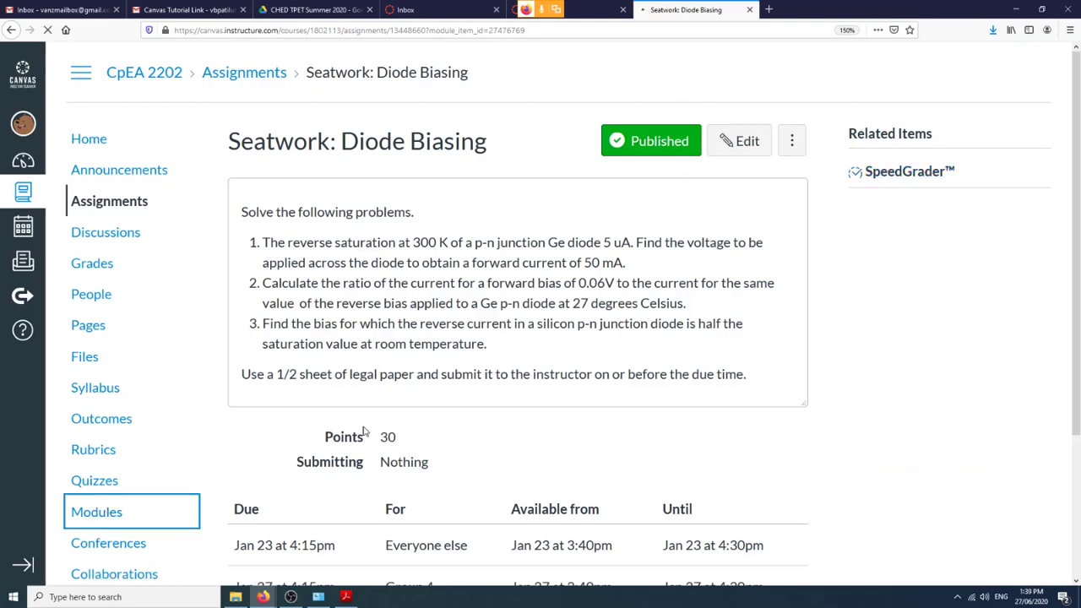
Find Unit IV: Field Effect Transistors (FET) in the course modules and open Assignment: FET Biasing.
{"action": "scroll", "coordinate": [386, 417], "scroll_direction": "down", "scroll_amount": 8}
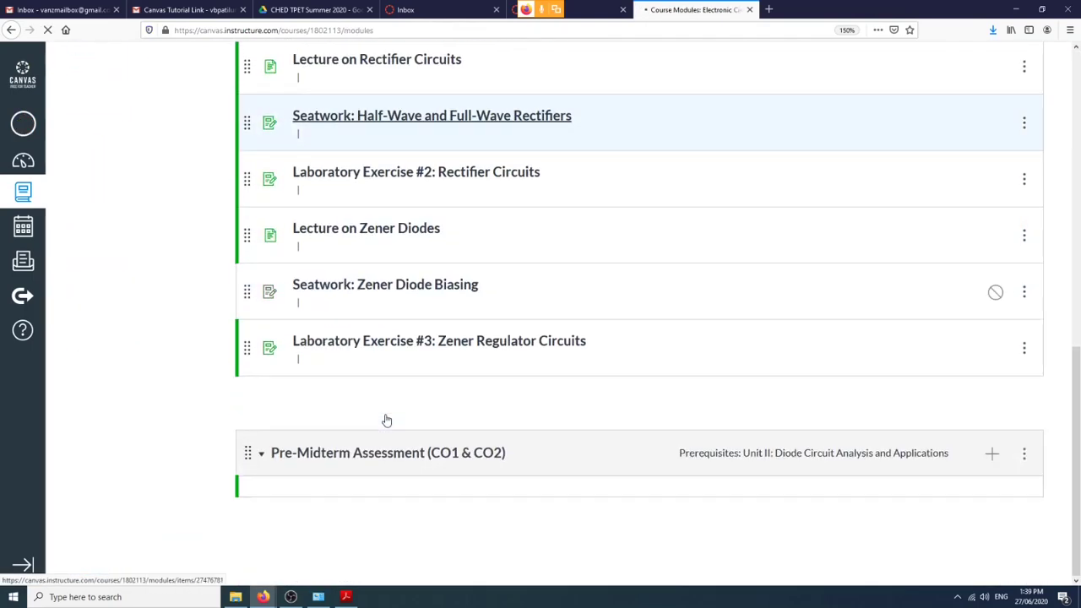
{"action": "scroll", "coordinate": [464, 384], "scroll_direction": "down", "scroll_amount": 10}
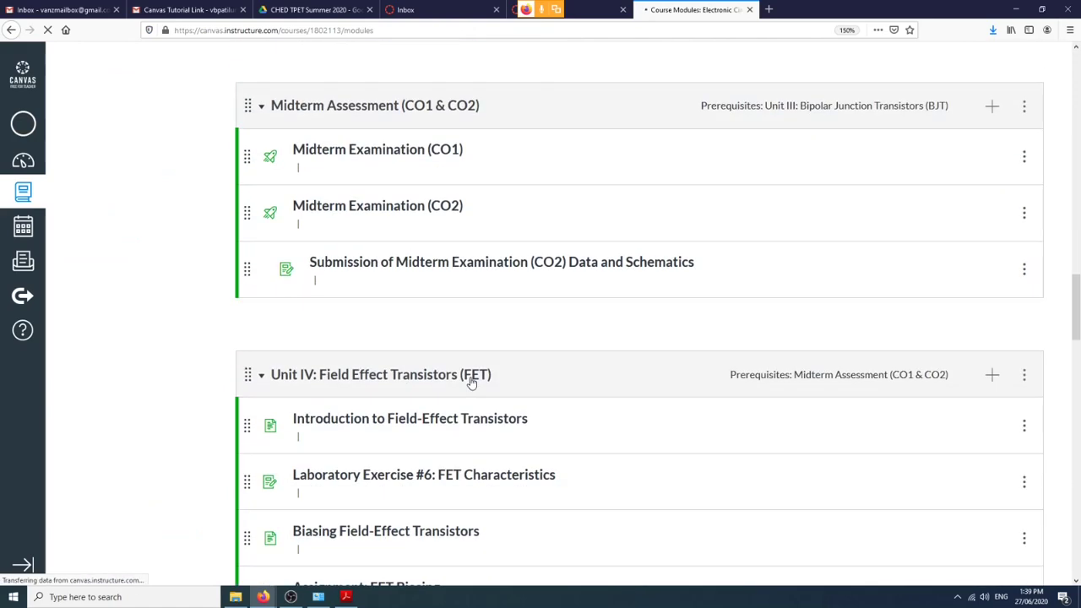
{"action": "scroll", "coordinate": [472, 382], "scroll_direction": "down", "scroll_amount": 10}
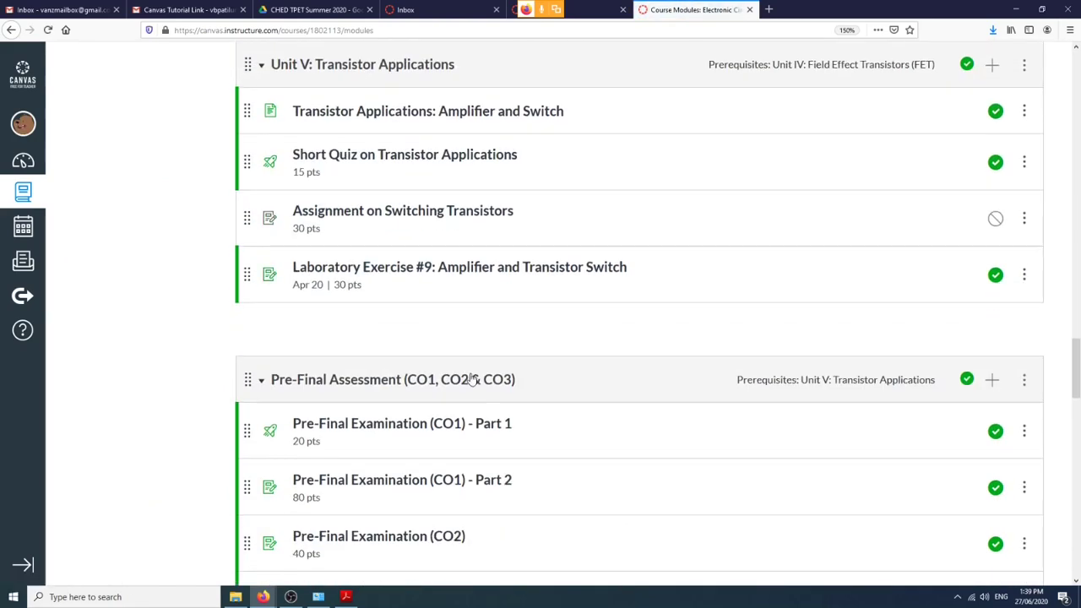
{"action": "scroll", "coordinate": [472, 381], "scroll_direction": "down", "scroll_amount": 3}
{"action": "scroll", "coordinate": [472, 378], "scroll_direction": "up", "scroll_amount": 15}
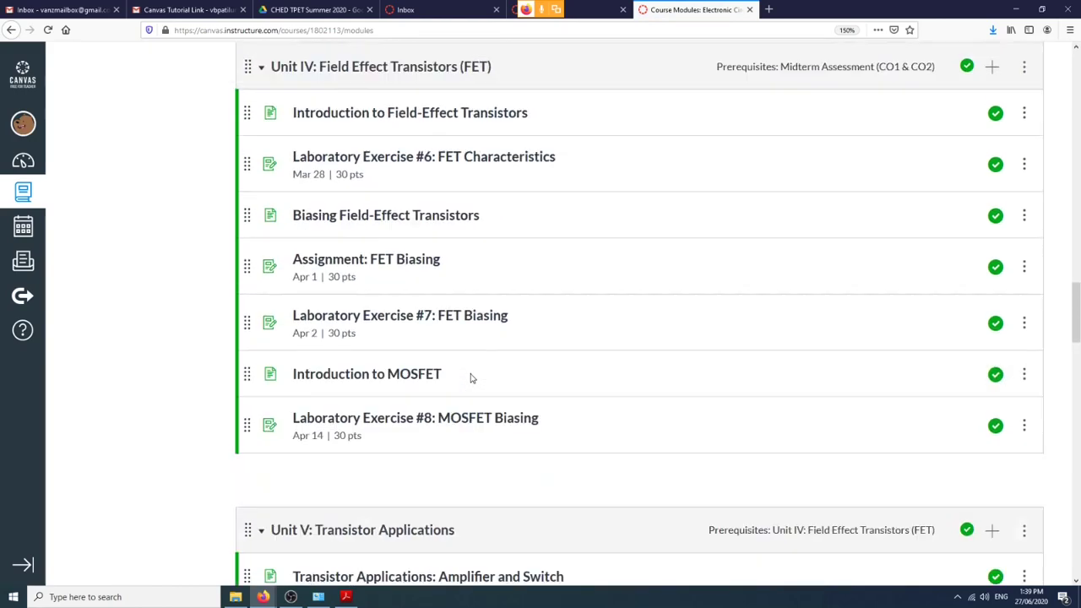
{"action": "scroll", "coordinate": [472, 378], "scroll_direction": "down", "scroll_amount": 6}
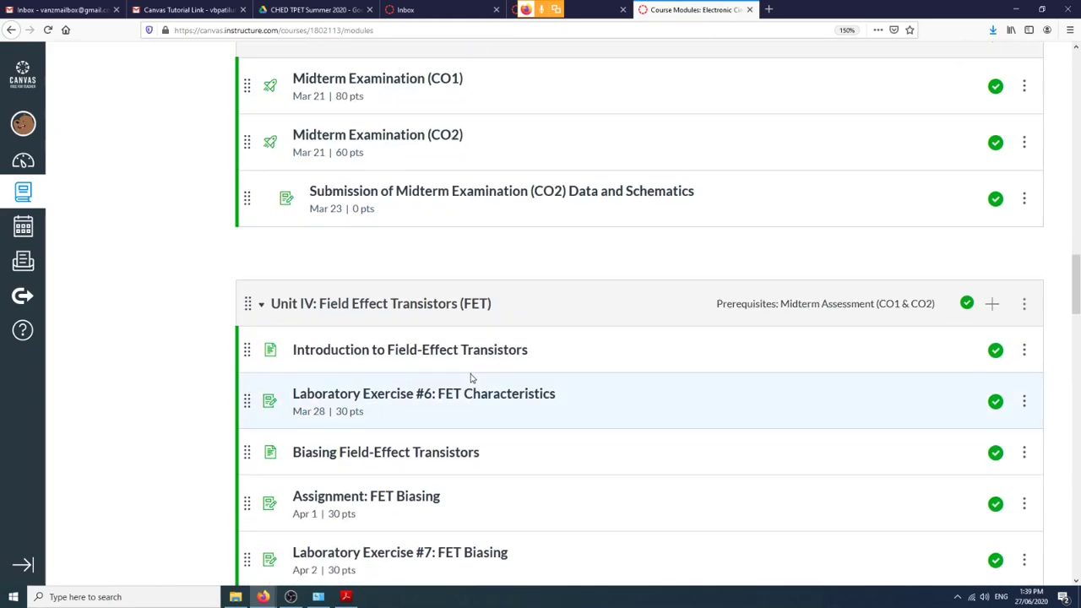
{"action": "scroll", "coordinate": [471, 378], "scroll_direction": "down", "scroll_amount": 2}
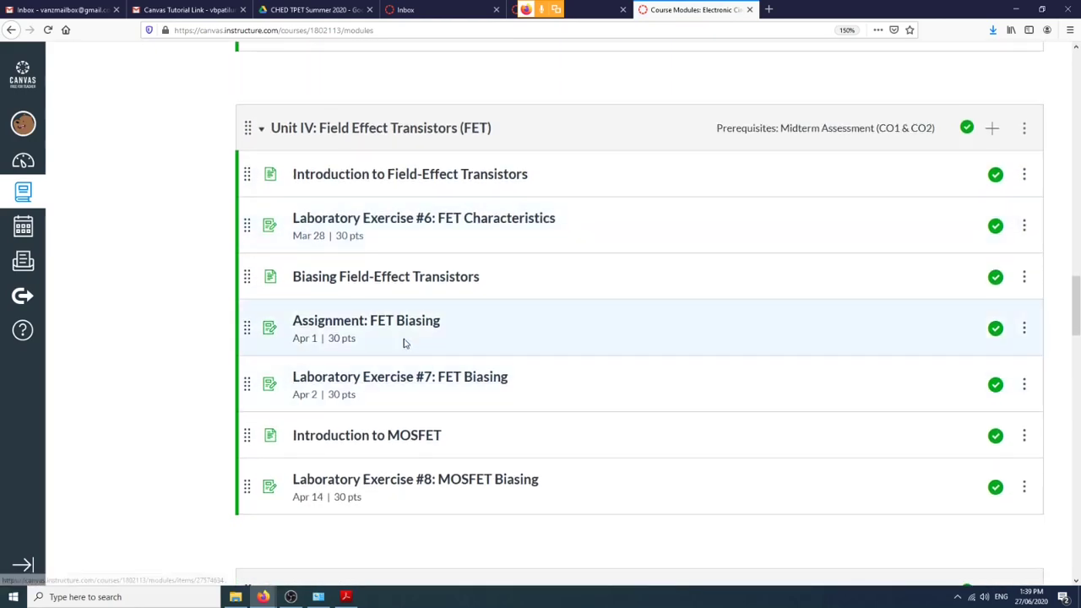
{"action": "left_click", "coordinate": [406, 327]}
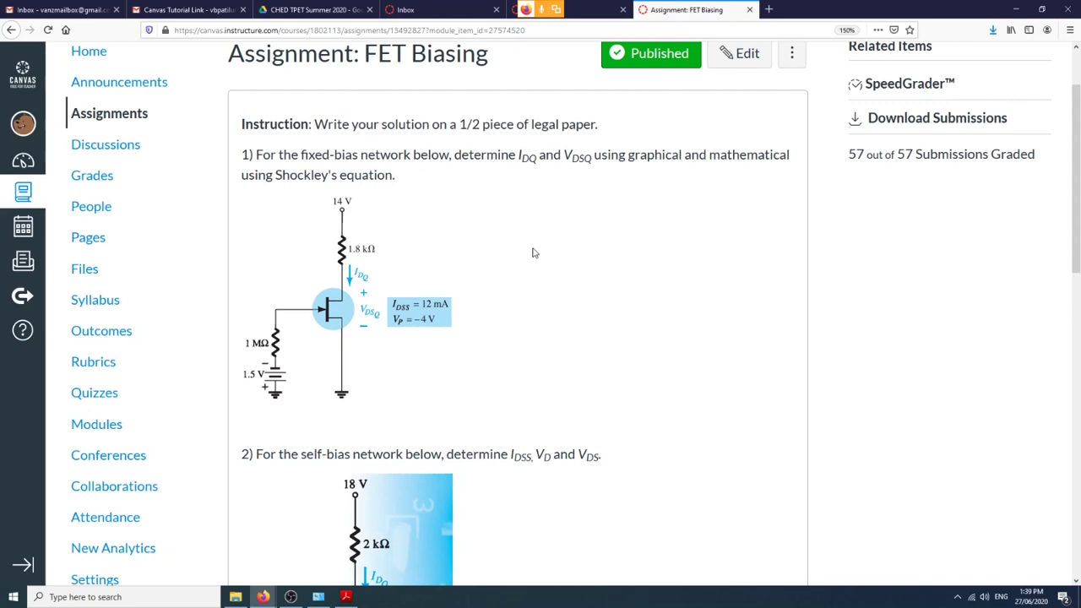
Review the FET Biasing assignment's instructions, circuit problems, points, accepted file type, and due and availability dates.
{"action": "scroll", "coordinate": [531, 251], "scroll_direction": "down", "scroll_amount": 9}
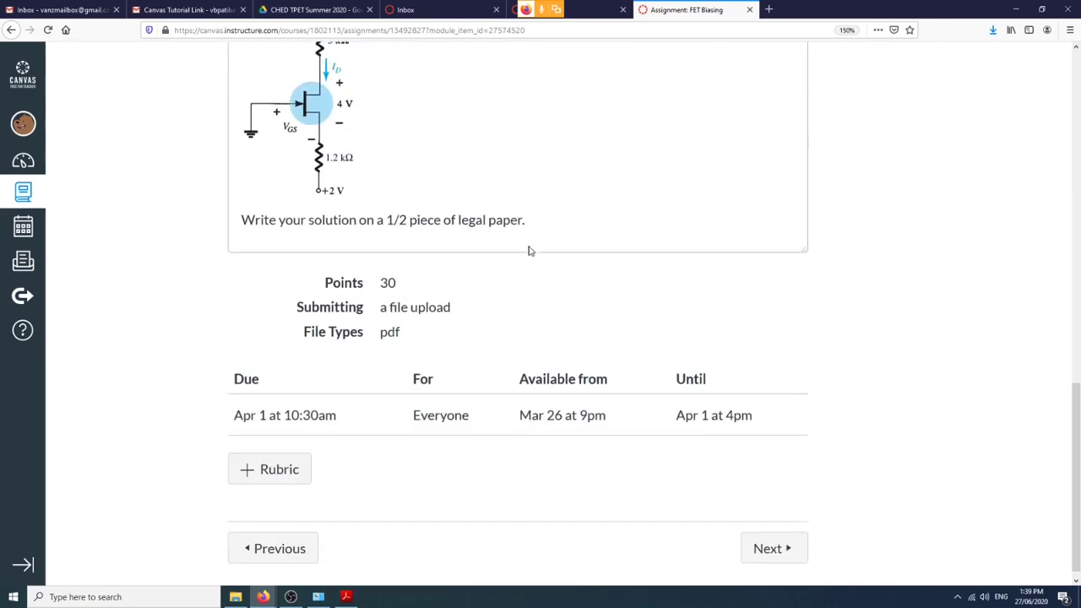
{"action": "scroll", "coordinate": [530, 250], "scroll_direction": "up", "scroll_amount": 3}
{"action": "scroll", "coordinate": [529, 251], "scroll_direction": "up", "scroll_amount": 6}
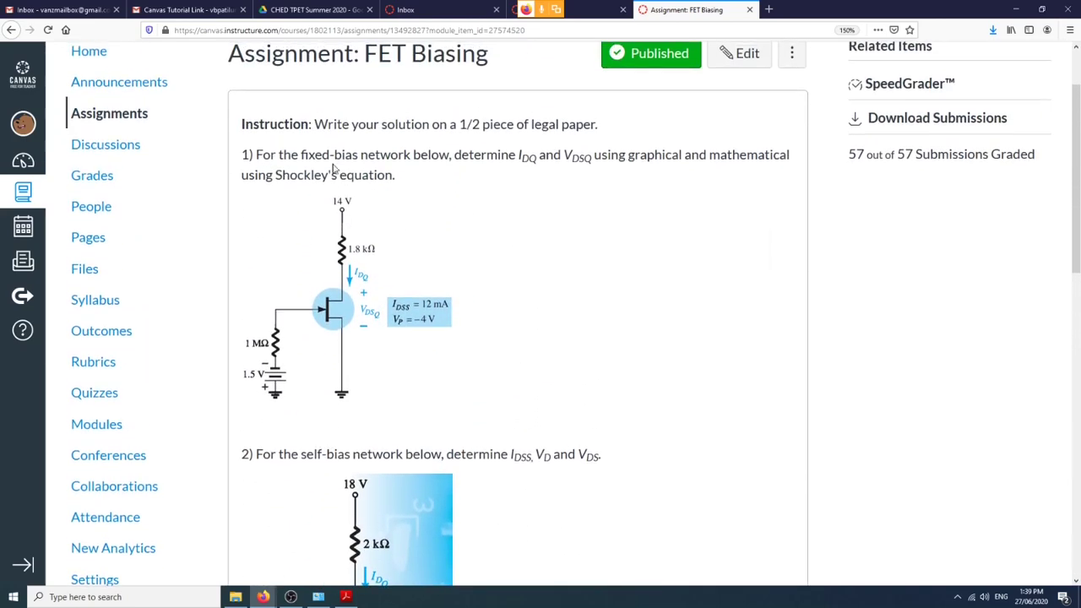
{"action": "scroll", "coordinate": [473, 182], "scroll_direction": "down", "scroll_amount": 5}
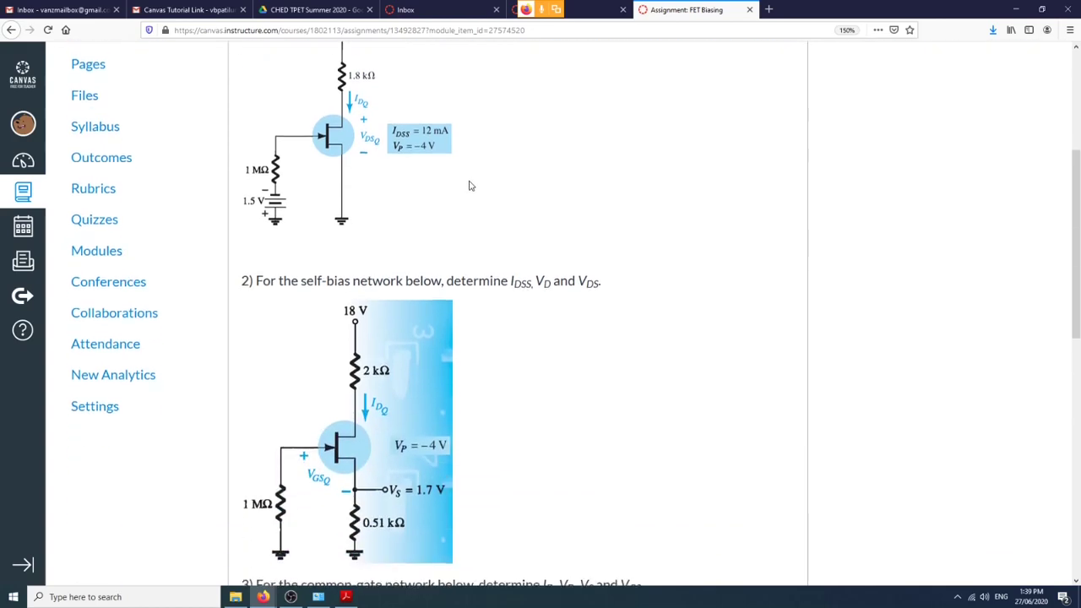
{"action": "scroll", "coordinate": [453, 261], "scroll_direction": "up", "scroll_amount": 6}
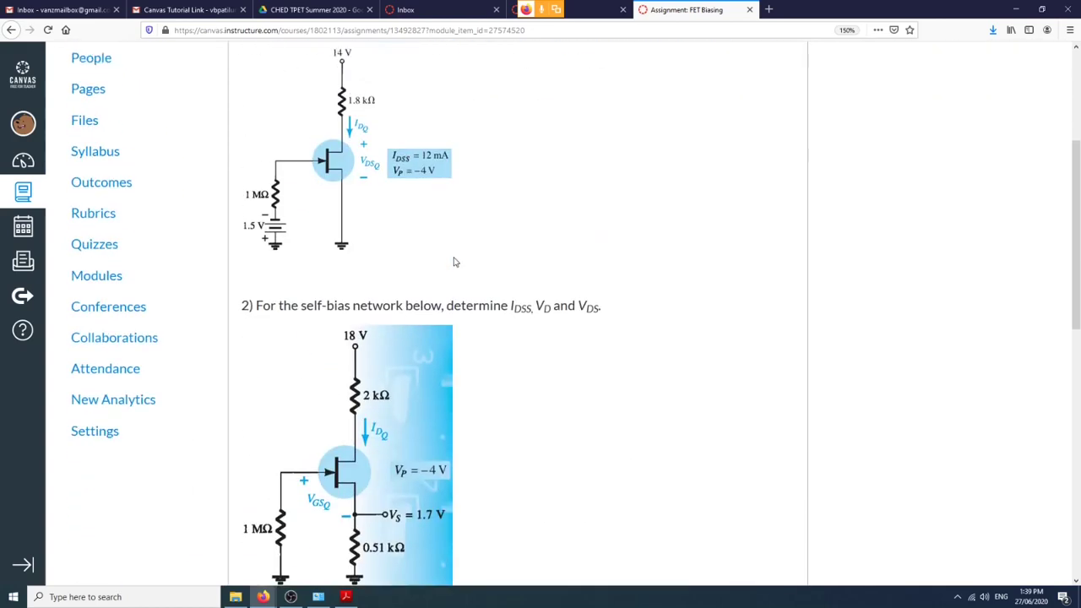
Open the FET Biasing assignment in SpeedGrader and point out the first student's grade field and assignment comment box.
{"action": "left_click", "coordinate": [889, 177]}
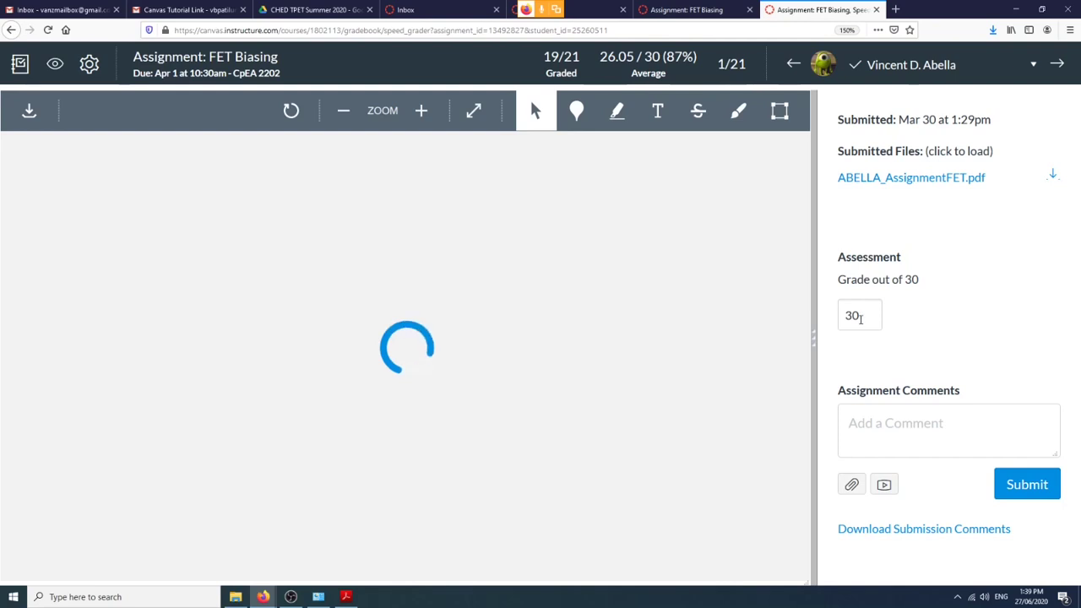
{"action": "double_click", "coordinate": [861, 317]}
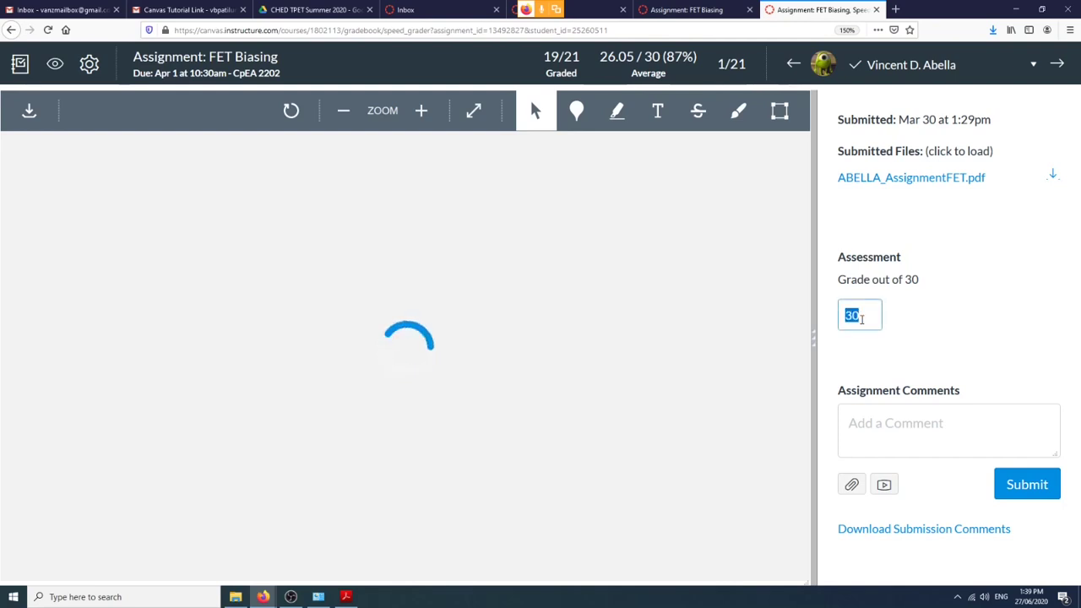
{"action": "left_click", "coordinate": [862, 422]}
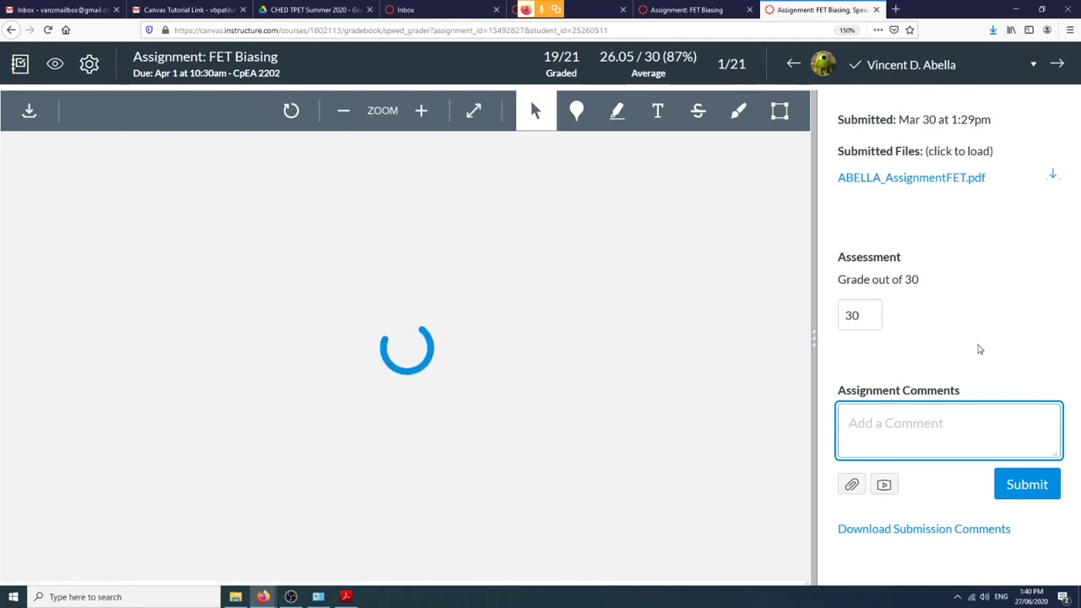
Examine the handwritten solution and transfer-curve graph on the first page of the student's submitted PDF.
{"action": "scroll", "coordinate": [781, 344], "scroll_direction": "down", "scroll_amount": 3}
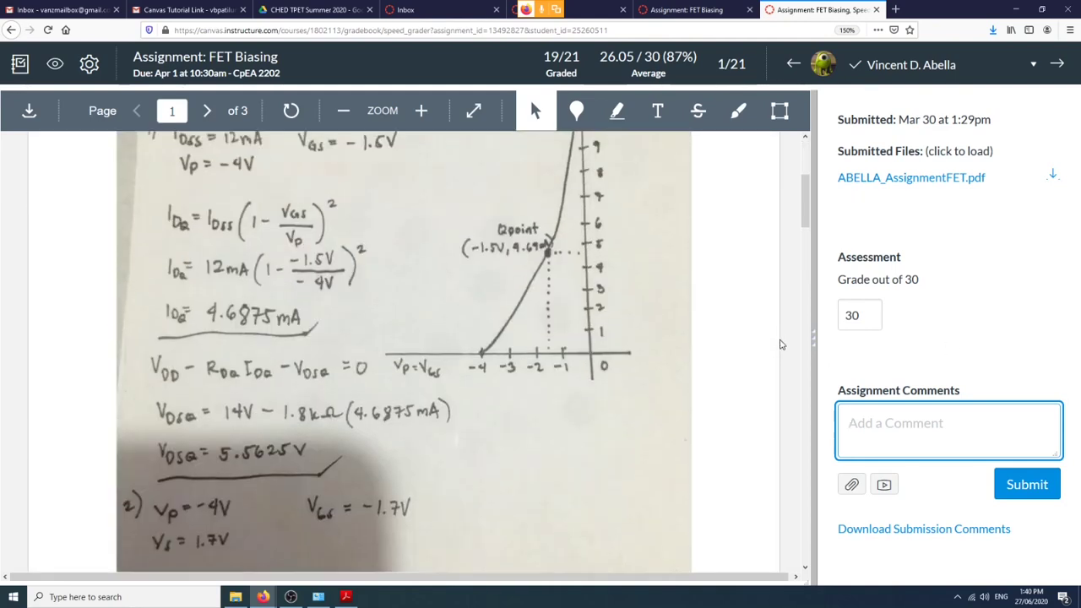
{"action": "scroll", "coordinate": [781, 344], "scroll_direction": "up", "scroll_amount": 3}
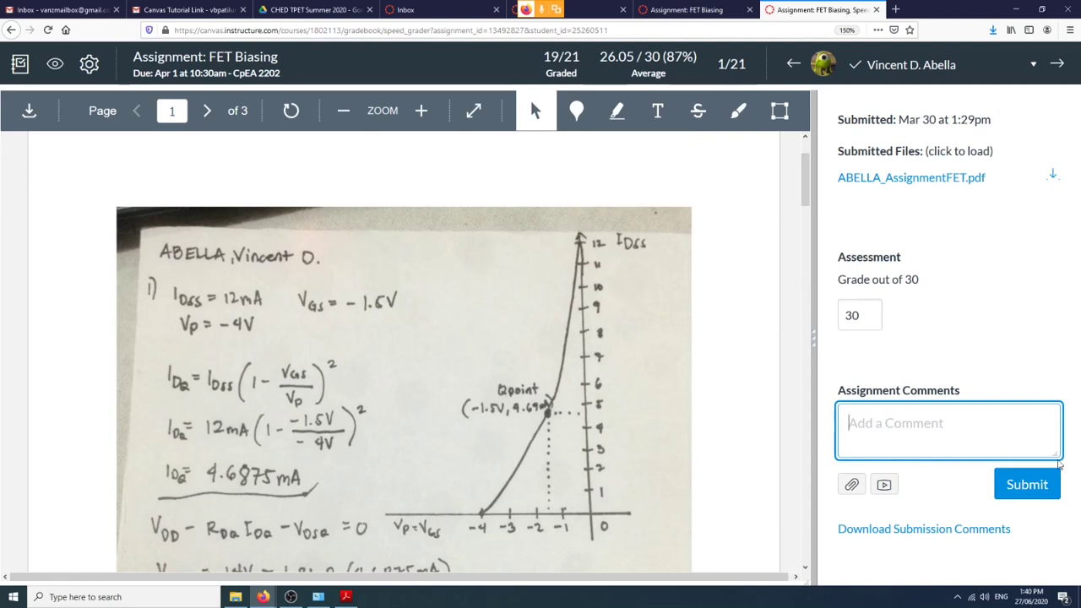
{"action": "scroll", "coordinate": [591, 353], "scroll_direction": "down", "scroll_amount": 2}
{"action": "scroll", "coordinate": [591, 353], "scroll_direction": "up", "scroll_amount": 3}
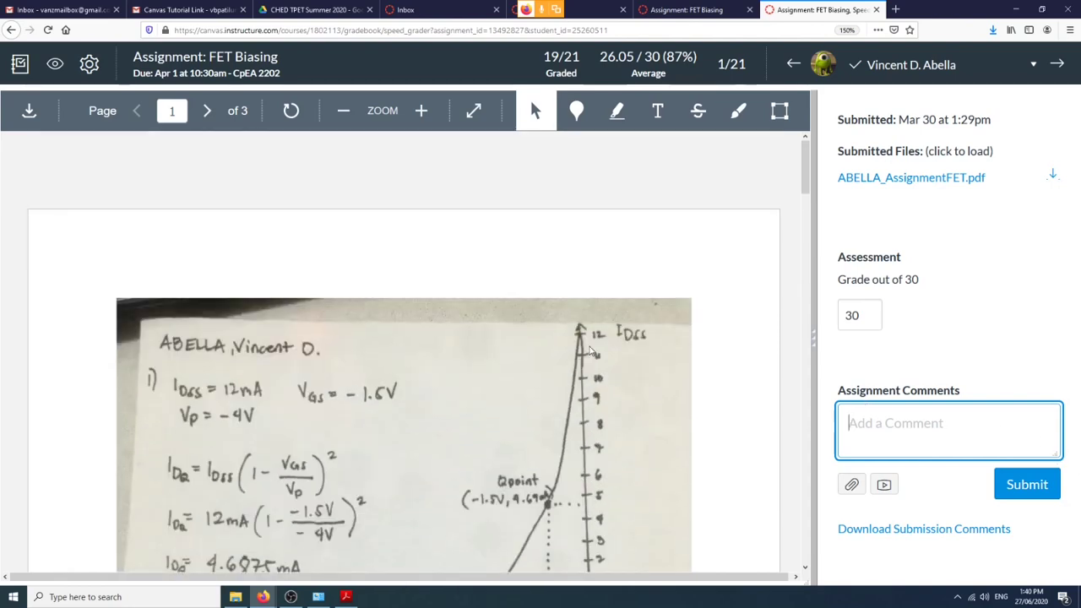
{"action": "scroll", "coordinate": [591, 350], "scroll_direction": "down", "scroll_amount": 5}
{"action": "scroll", "coordinate": [591, 350], "scroll_direction": "up", "scroll_amount": 4}
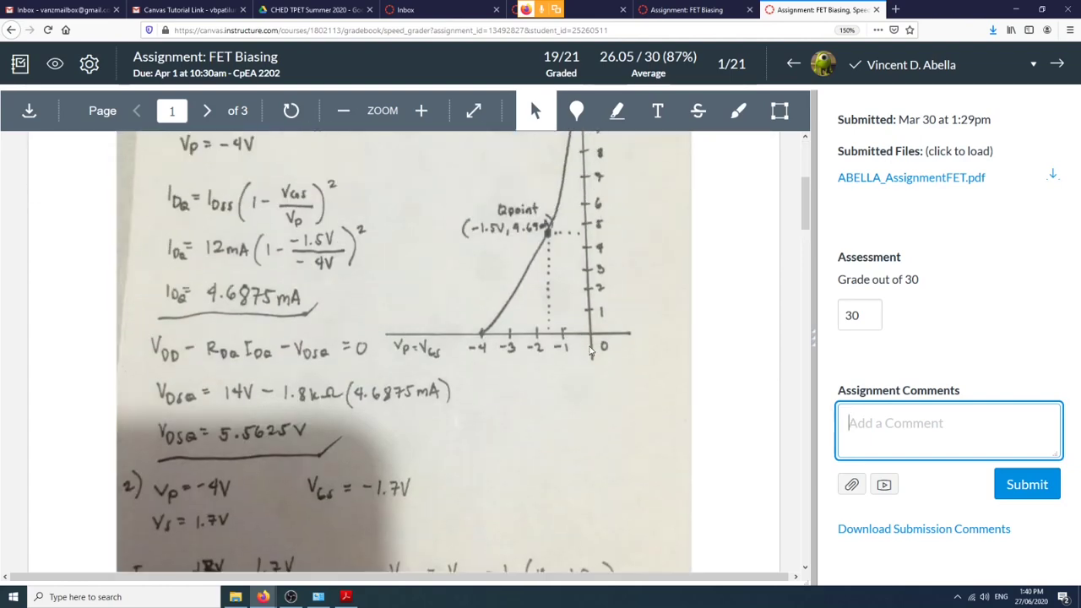
{"action": "scroll", "coordinate": [590, 350], "scroll_direction": "down", "scroll_amount": 3}
{"action": "scroll", "coordinate": [591, 351], "scroll_direction": "up", "scroll_amount": 2}
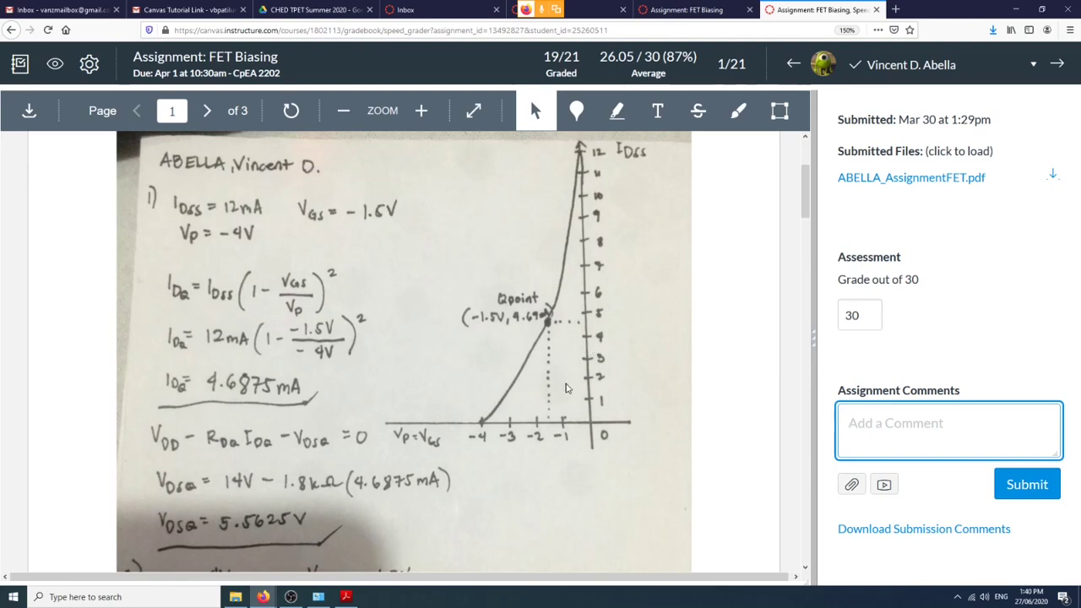
{"action": "scroll", "coordinate": [575, 386], "scroll_direction": "down", "scroll_amount": 3}
{"action": "scroll", "coordinate": [577, 390], "scroll_direction": "up", "scroll_amount": 5}
{"action": "scroll", "coordinate": [577, 390], "scroll_direction": "down", "scroll_amount": 3}
{"action": "scroll", "coordinate": [578, 390], "scroll_direction": "down", "scroll_amount": 3}
{"action": "scroll", "coordinate": [578, 390], "scroll_direction": "up", "scroll_amount": 6}
{"action": "scroll", "coordinate": [578, 390], "scroll_direction": "down", "scroll_amount": 4}
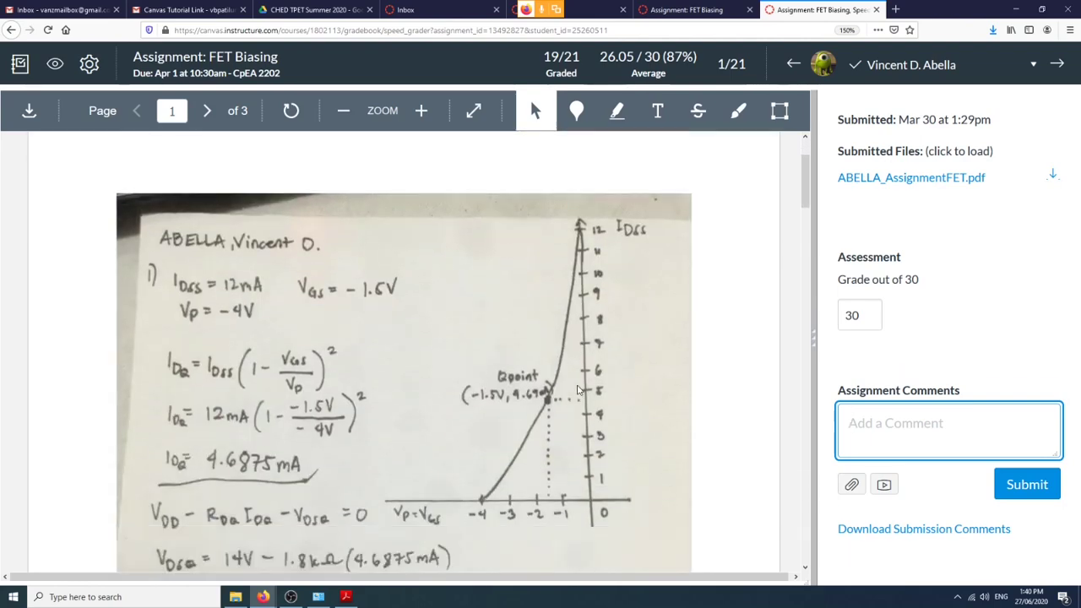
{"action": "scroll", "coordinate": [654, 382], "scroll_direction": "up", "scroll_amount": 4}
{"action": "scroll", "coordinate": [632, 363], "scroll_direction": "down", "scroll_amount": 3}
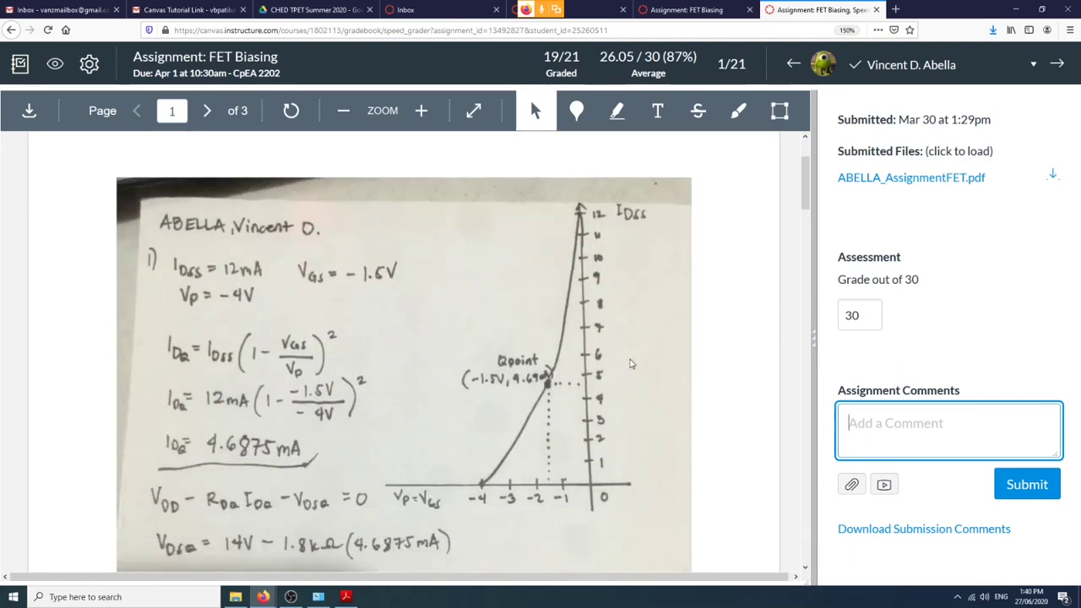
Draw a blue box annotation over the graph's Q-point and add the comment "Wrong estimate of Q-point value.".
{"action": "left_click", "coordinate": [781, 112]}
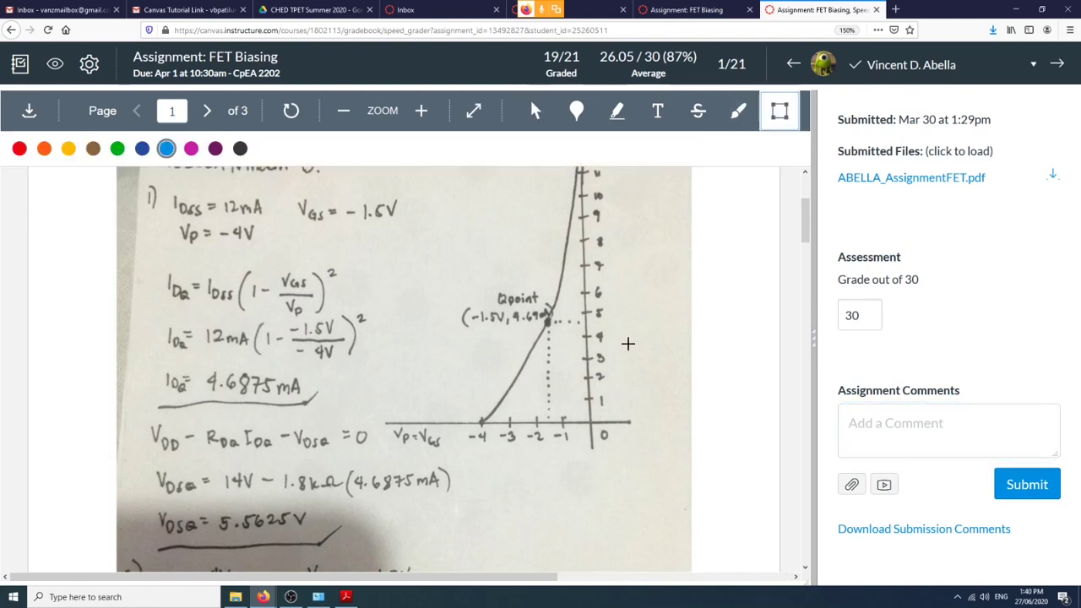
{"action": "left_click_drag", "start_coordinate": [530, 342], "coordinate": [630, 308]}
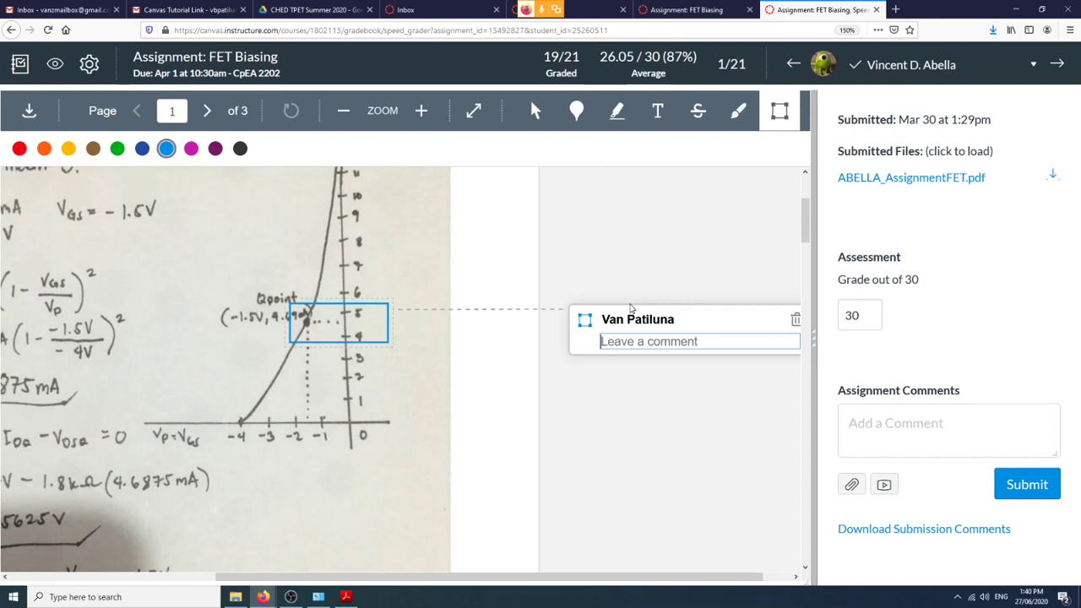
{"action": "type", "text": "Wrong "}
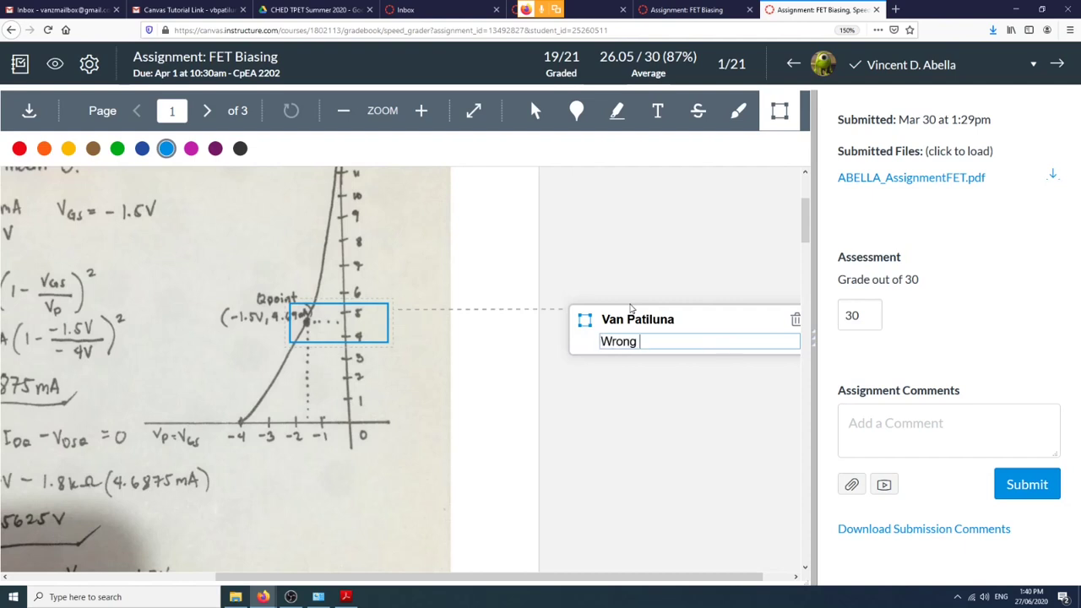
{"action": "type", "text": "estimna"}
{"action": "key", "text": "BackSpace"}
{"action": "key", "text": "BackSpace"}
{"action": "key", "text": "BackSpace"}
{"action": "type", "text": "ate of Q-point value."}
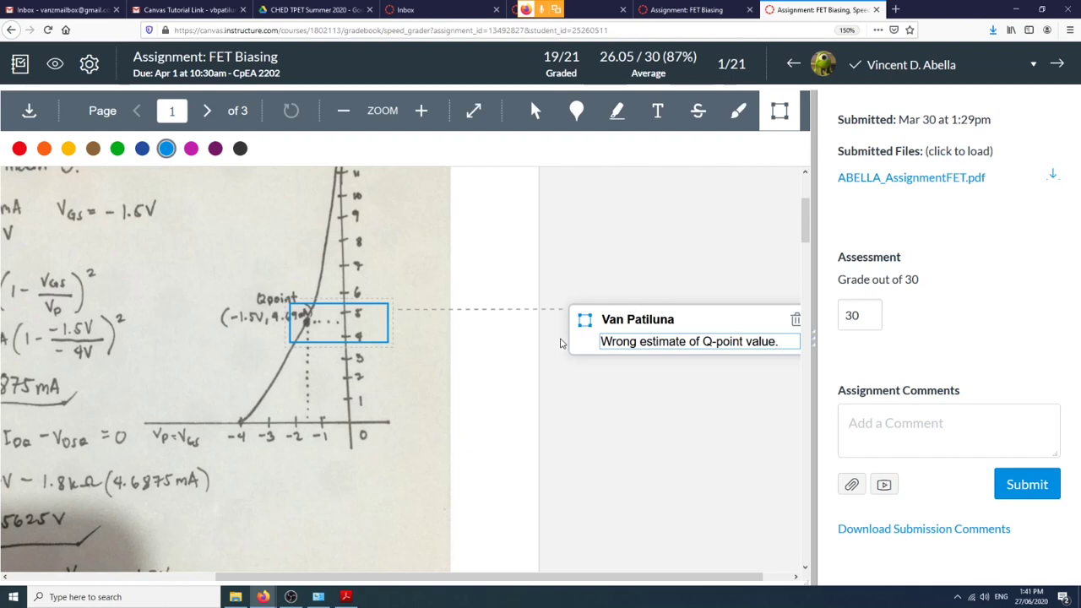
{"action": "scroll", "coordinate": [615, 331], "scroll_direction": "down", "scroll_amount": 3}
{"action": "scroll", "coordinate": [615, 330], "scroll_direction": "up", "scroll_amount": 5}
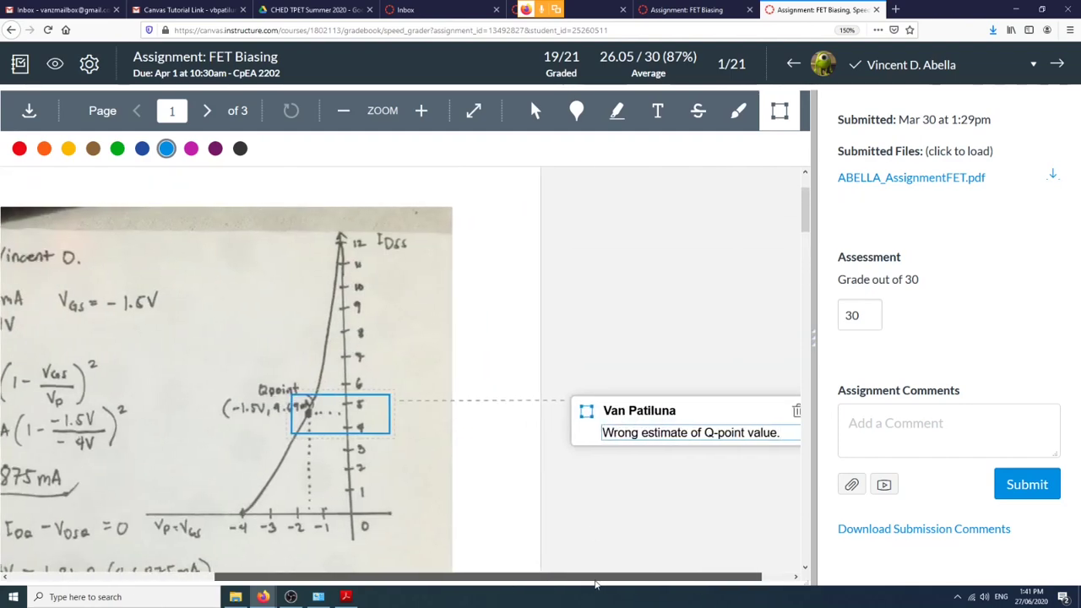
{"action": "left_click_drag", "start_coordinate": [610, 578], "coordinate": [638, 579]}
{"action": "left_click", "coordinate": [658, 515]}
Look over the annotated first page with its comment and the solutions on the submission's following pages.
{"action": "scroll", "coordinate": [678, 506], "scroll_direction": "down", "scroll_amount": 3}
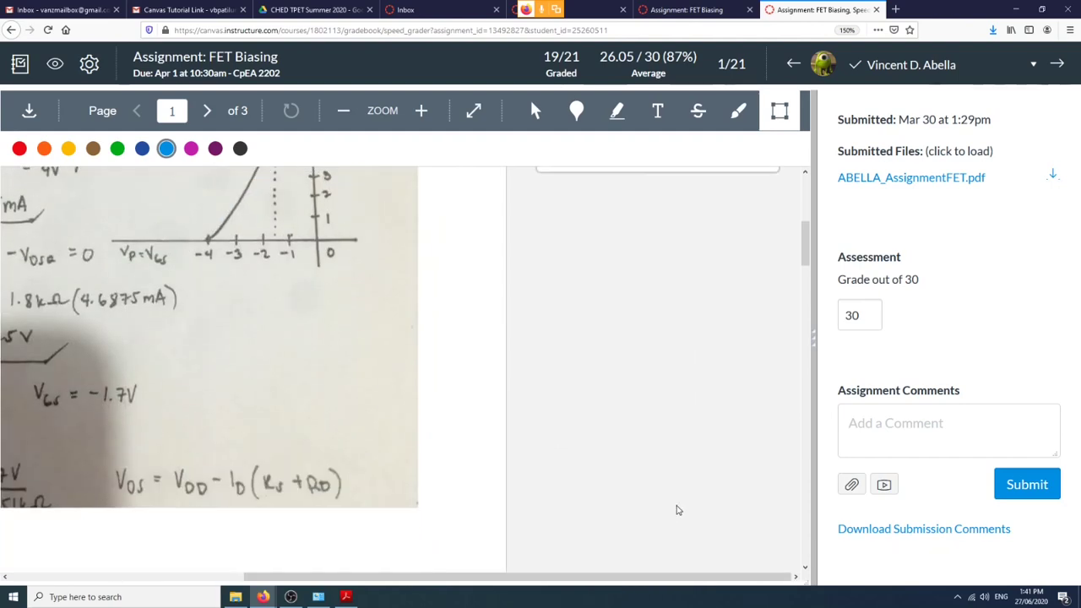
{"action": "scroll", "coordinate": [657, 540], "scroll_direction": "up", "scroll_amount": 3}
{"action": "scroll", "coordinate": [591, 512], "scroll_direction": "left", "scroll_amount": 1}
{"action": "scroll", "coordinate": [606, 499], "scroll_direction": "down", "scroll_amount": 2}
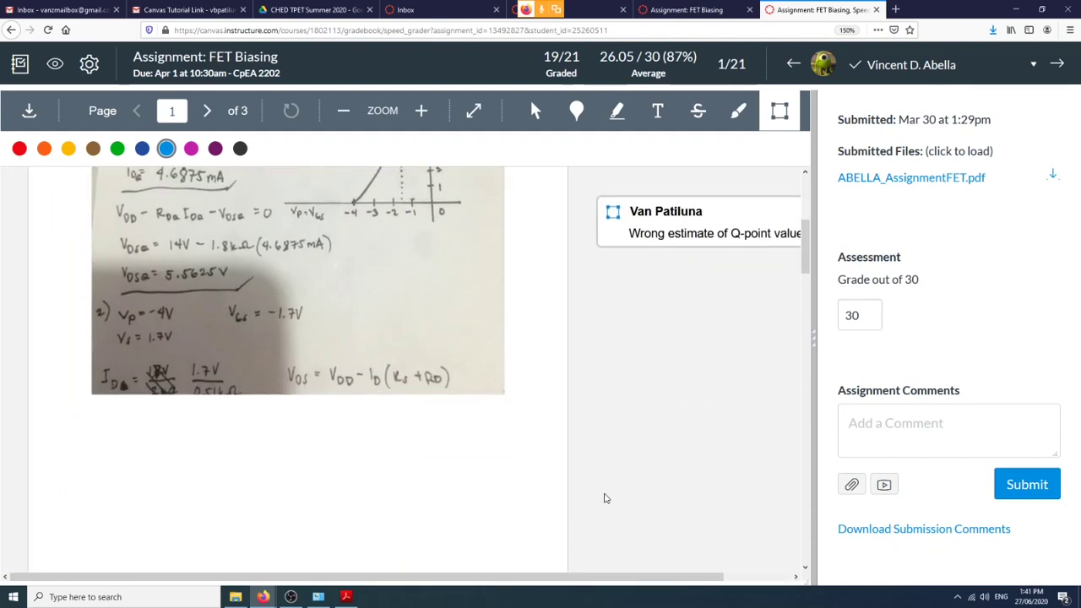
{"action": "scroll", "coordinate": [342, 348], "scroll_direction": "up", "scroll_amount": 3}
{"action": "scroll", "coordinate": [398, 343], "scroll_direction": "down", "scroll_amount": 4}
{"action": "scroll", "coordinate": [405, 327], "scroll_direction": "up", "scroll_amount": 4}
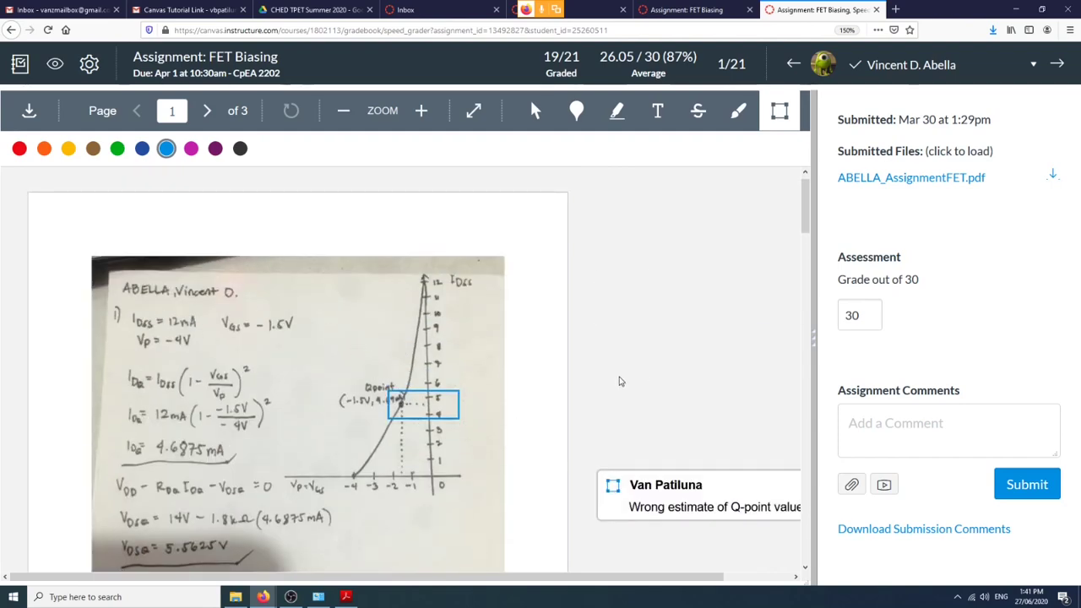
{"action": "scroll", "coordinate": [620, 379], "scroll_direction": "down", "scroll_amount": 3}
{"action": "scroll", "coordinate": [606, 386], "scroll_direction": "up", "scroll_amount": 3}
{"action": "scroll", "coordinate": [605, 387], "scroll_direction": "down", "scroll_amount": 4}
{"action": "scroll", "coordinate": [605, 386], "scroll_direction": "up", "scroll_amount": 4}
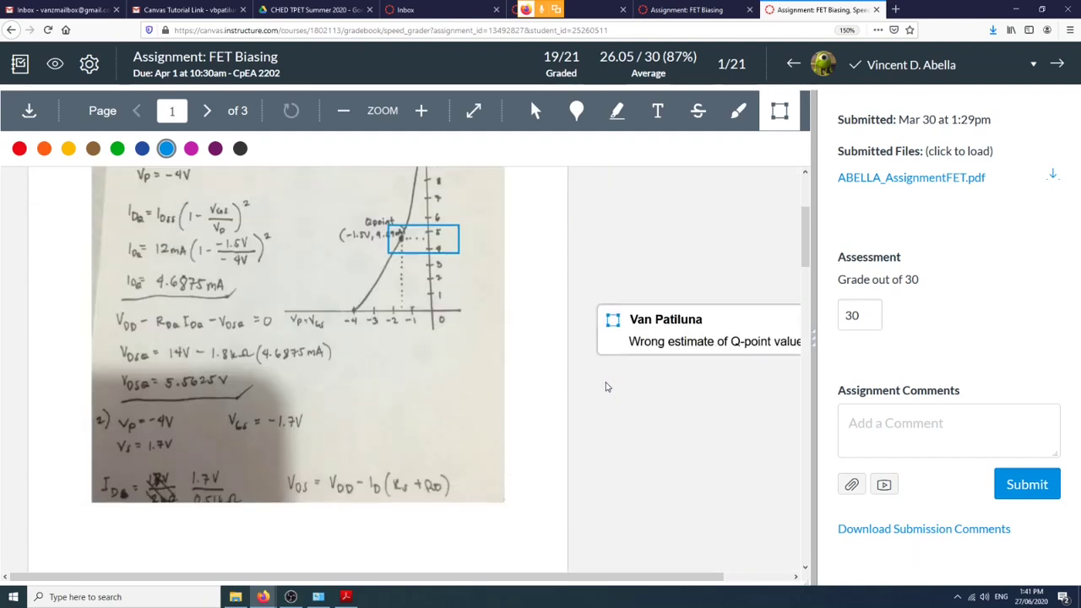
{"action": "scroll", "coordinate": [605, 386], "scroll_direction": "down", "scroll_amount": 4}
{"action": "scroll", "coordinate": [605, 384], "scroll_direction": "down", "scroll_amount": 5}
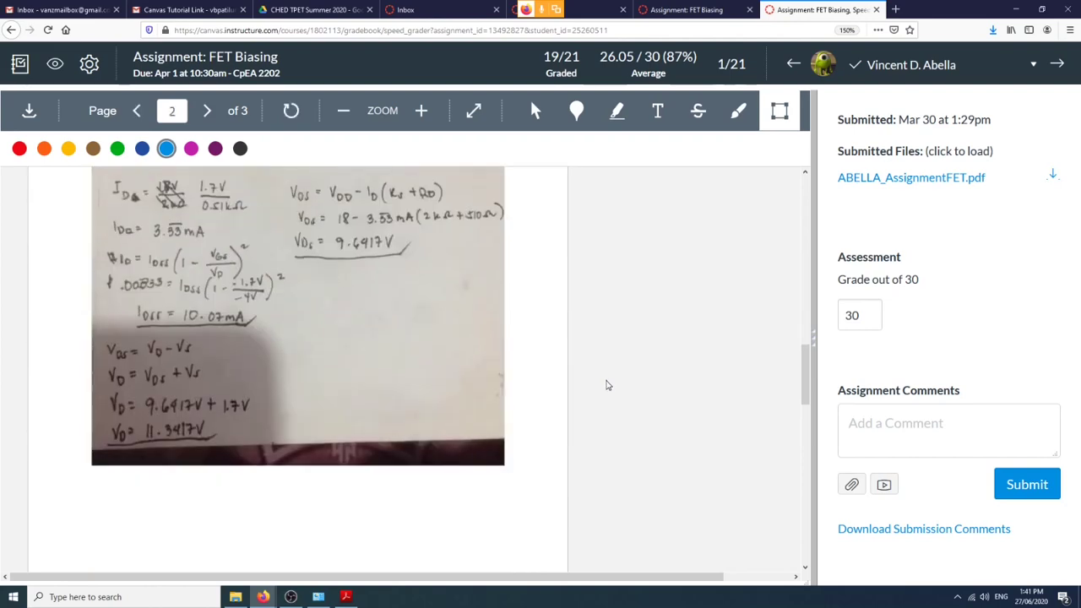
{"action": "scroll", "coordinate": [606, 383], "scroll_direction": "up", "scroll_amount": 3}
{"action": "scroll", "coordinate": [606, 382], "scroll_direction": "down", "scroll_amount": 5}
{"action": "scroll", "coordinate": [606, 383], "scroll_direction": "up", "scroll_amount": 5}
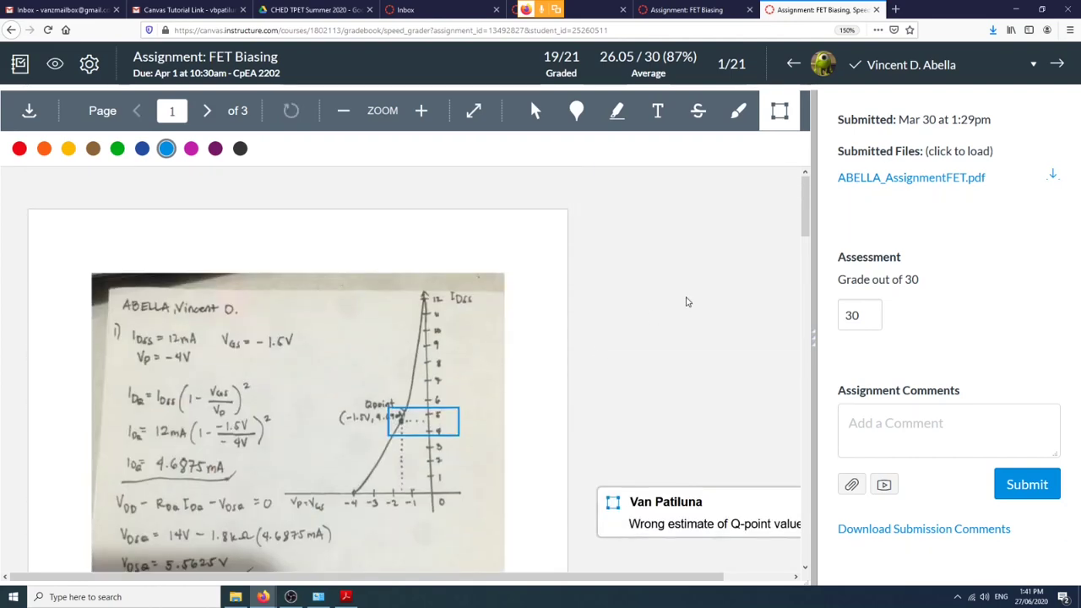
Switch back to the FET Biasing assignment's browser tab, open the course home page, and go to Modules.
{"action": "left_click", "coordinate": [680, 10]}
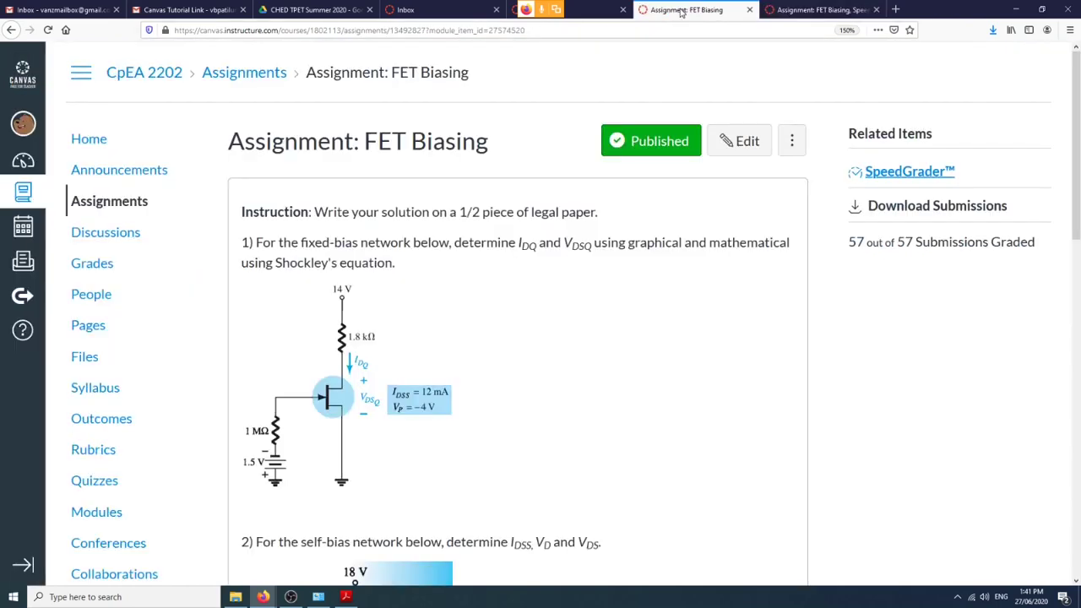
{"action": "left_click", "coordinate": [90, 140]}
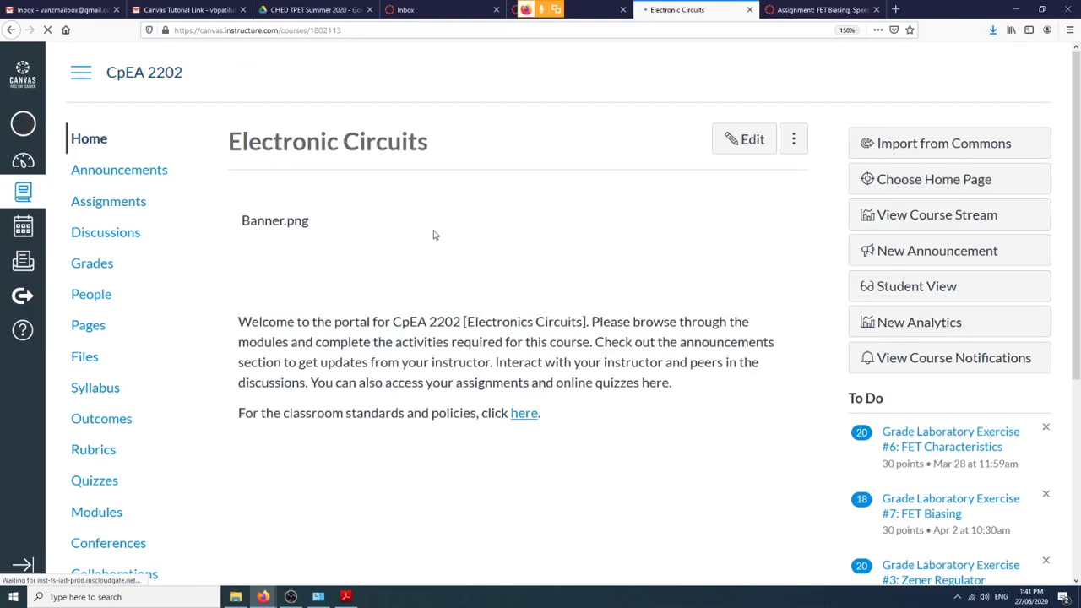
{"action": "left_click", "coordinate": [98, 513]}
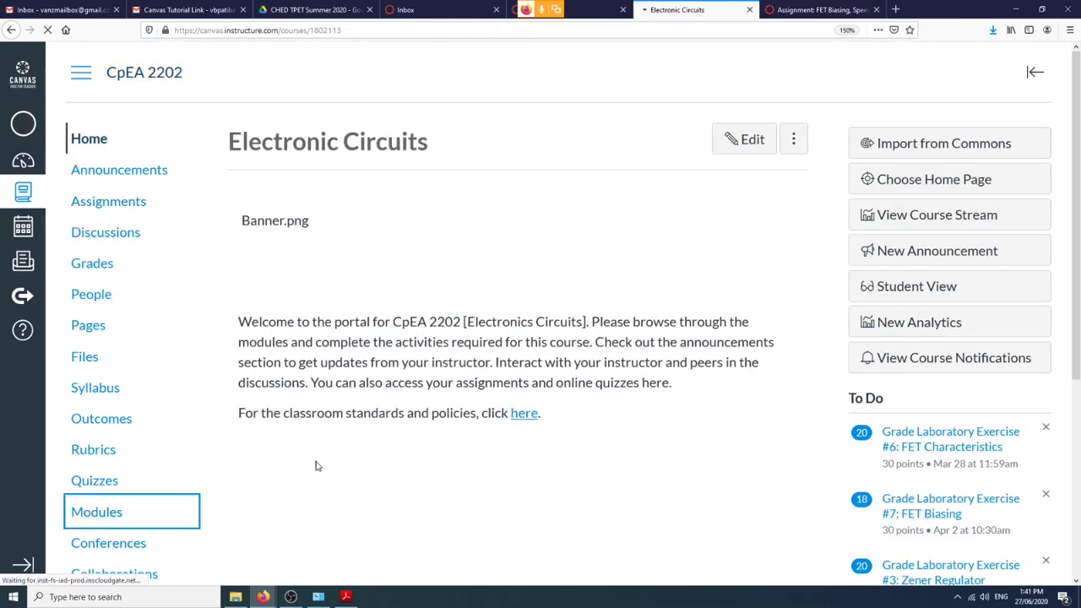
Open Laboratory Exercise #7: FET Biasing from Unit IV, launch SpeedGrader for it, and load the student's submitted PDF.
{"action": "scroll", "coordinate": [394, 442], "scroll_direction": "down", "scroll_amount": 15}
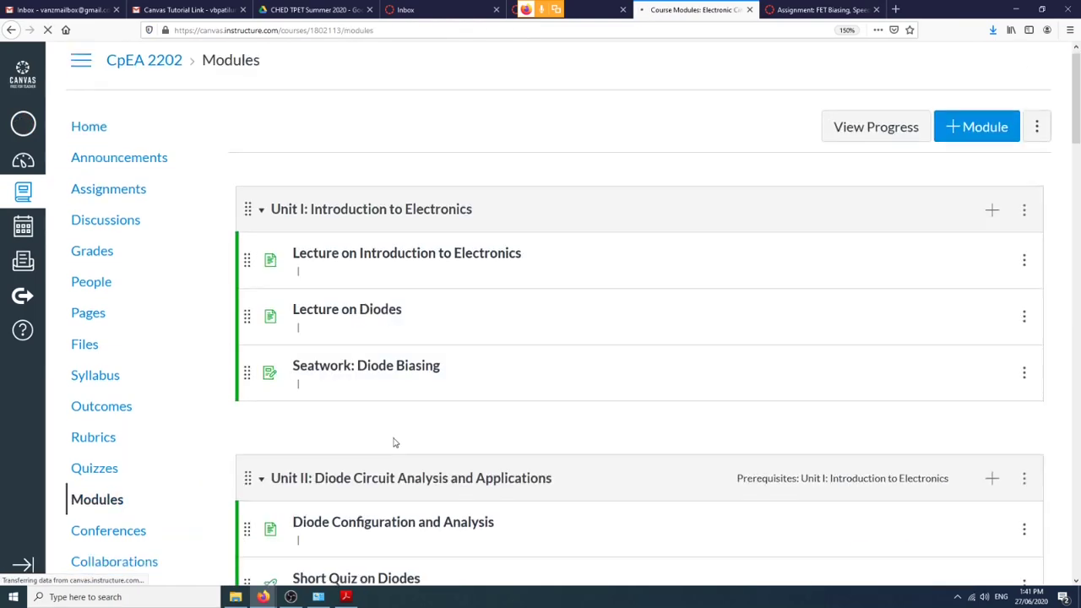
{"action": "scroll", "coordinate": [393, 444], "scroll_direction": "down", "scroll_amount": 8}
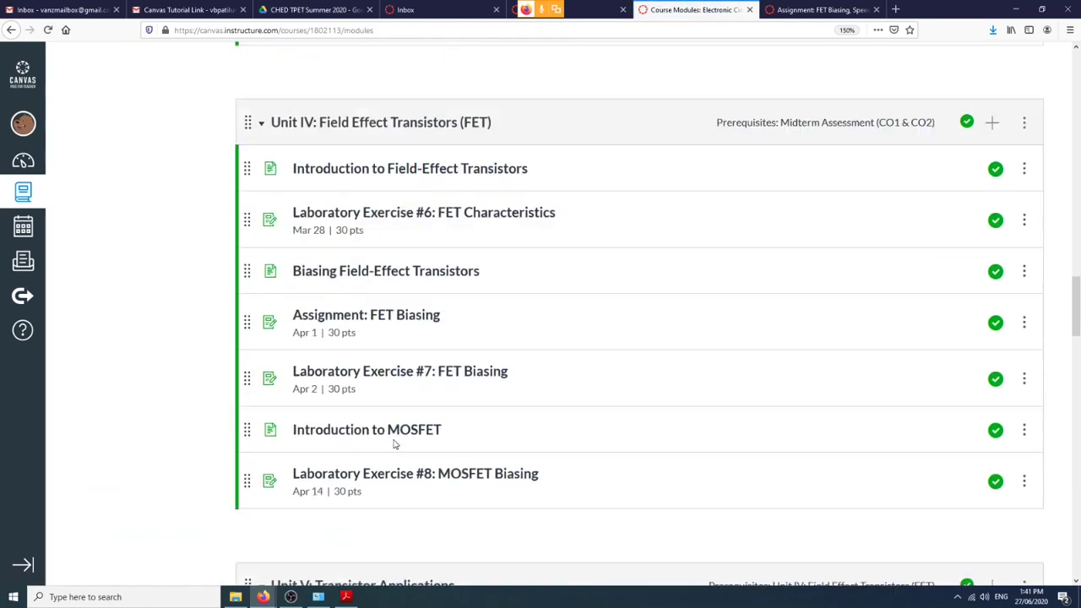
{"action": "left_click", "coordinate": [452, 326]}
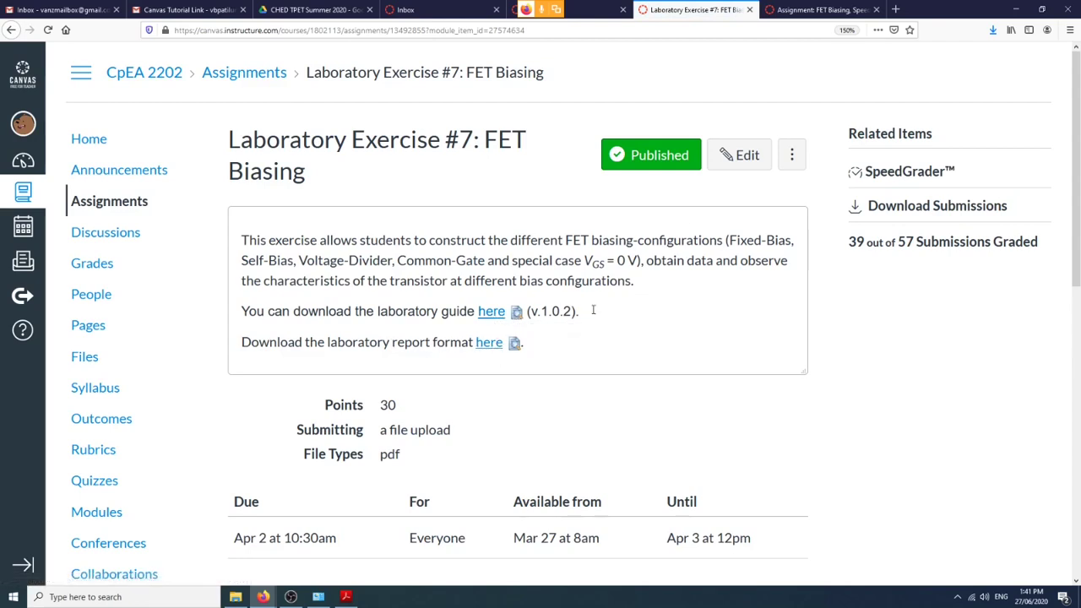
{"action": "left_click", "coordinate": [888, 177]}
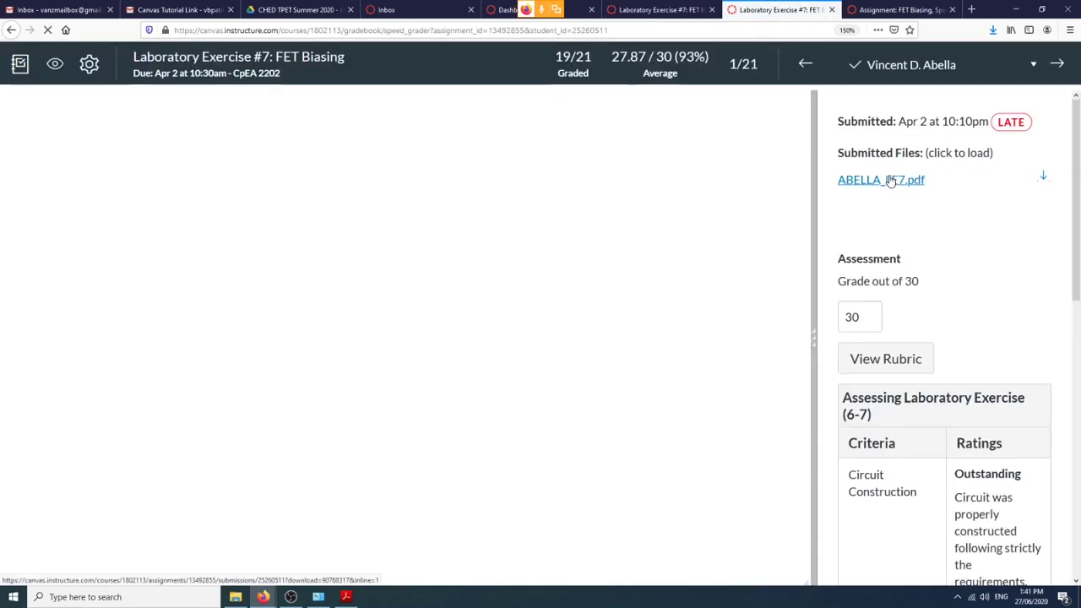
{"action": "left_click", "coordinate": [890, 181]}
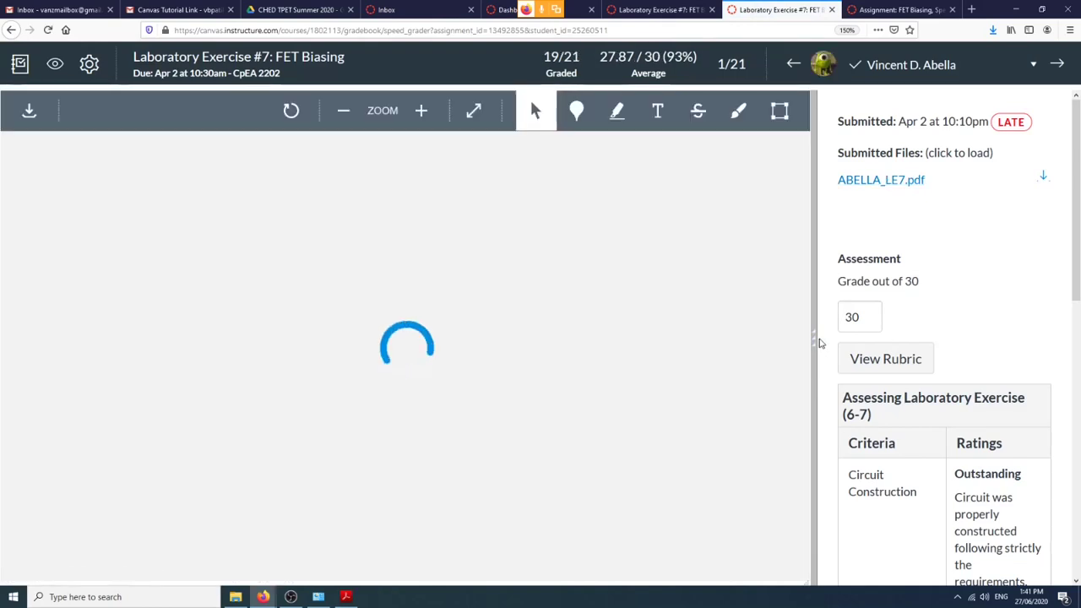
Widen the grading pane and look over the assessed criteria of the Assessing Laboratory Exercise (6-7) rubric.
{"action": "left_click_drag", "start_coordinate": [813, 342], "coordinate": [640, 333]}
{"action": "scroll", "coordinate": [811, 340], "scroll_direction": "down", "scroll_amount": 3}
{"action": "scroll", "coordinate": [812, 340], "scroll_direction": "up", "scroll_amount": 3}
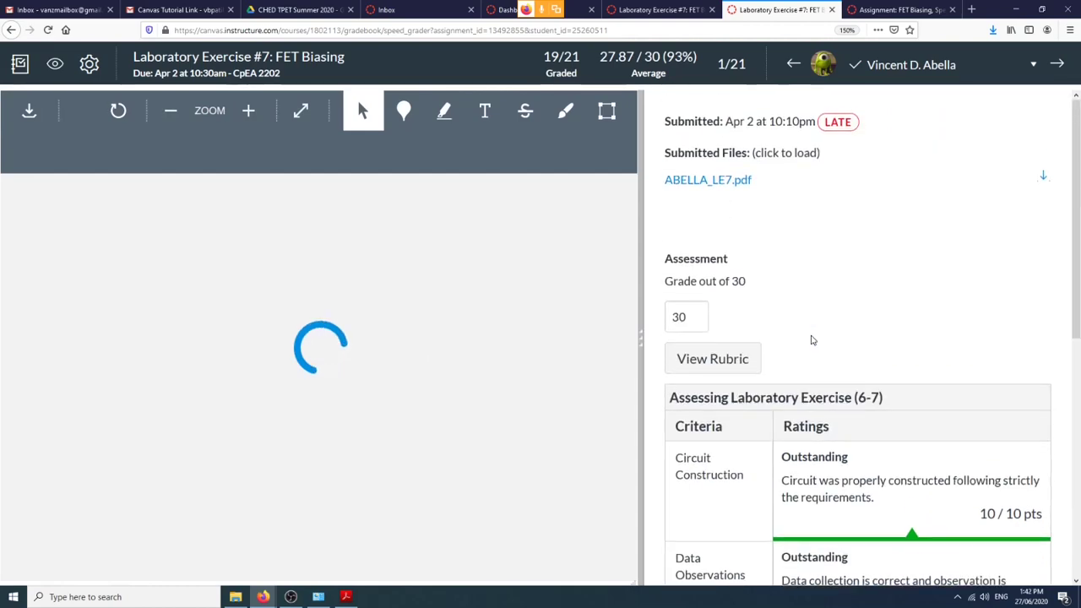
{"action": "scroll", "coordinate": [812, 340], "scroll_direction": "down", "scroll_amount": 4}
{"action": "scroll", "coordinate": [802, 329], "scroll_direction": "up", "scroll_amount": 2}
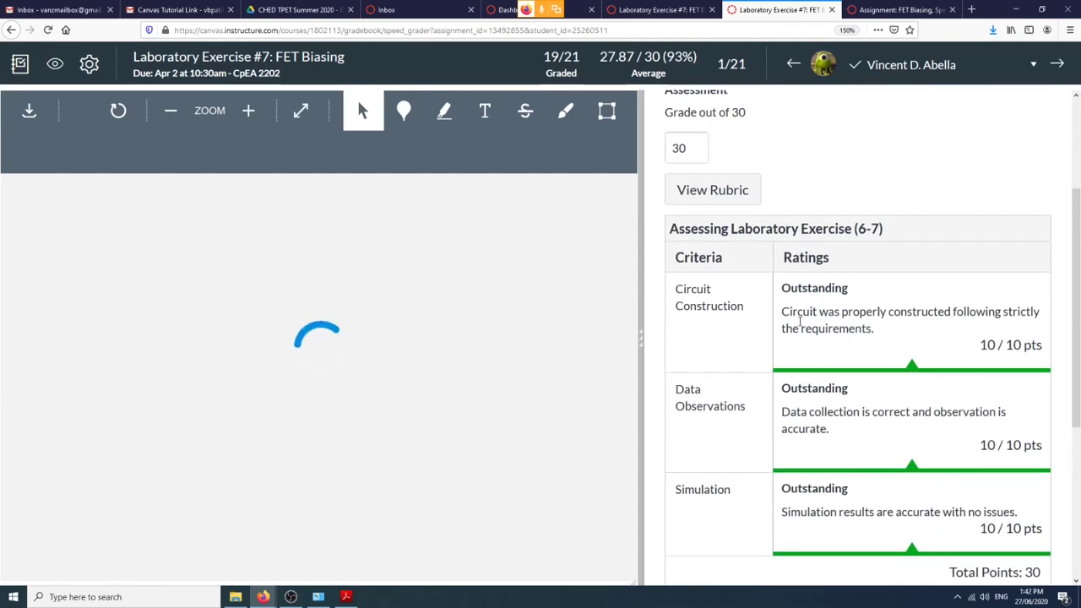
Open the full laboratory exercise rubric, view its rating levels for each criterion, and close it without changes.
{"action": "left_click", "coordinate": [736, 194]}
{"action": "scroll", "coordinate": [944, 427], "scroll_direction": "down", "scroll_amount": 3}
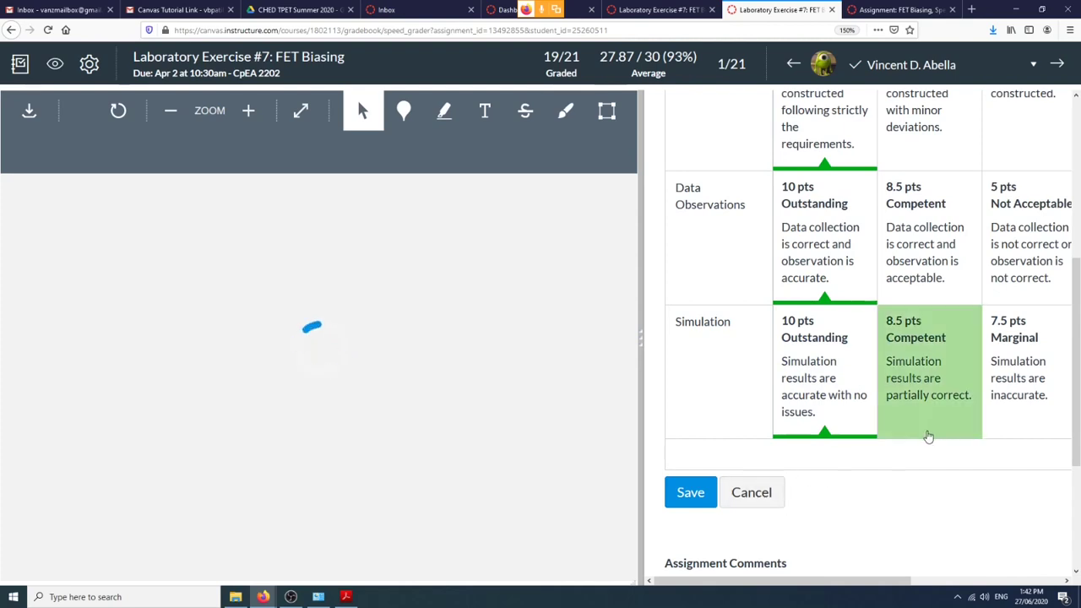
{"action": "scroll", "coordinate": [927, 436], "scroll_direction": "down", "scroll_amount": 4}
{"action": "scroll", "coordinate": [817, 437], "scroll_direction": "up", "scroll_amount": 4}
{"action": "left_click_drag", "start_coordinate": [873, 589], "coordinate": [849, 581]}
{"action": "left_click", "coordinate": [754, 533]}
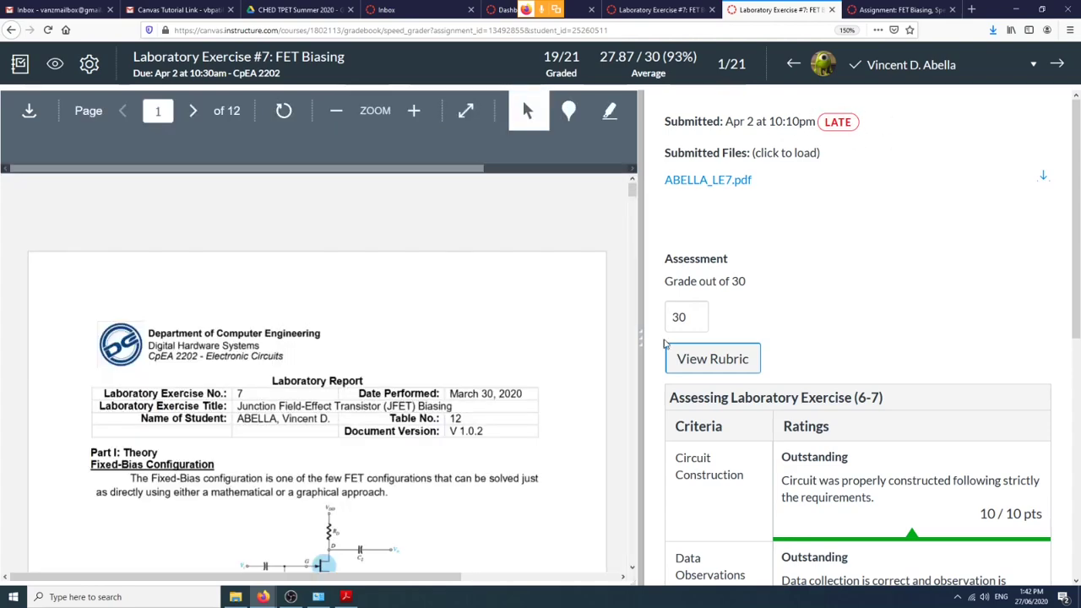
Look through the student's submitted laboratory report, from the theory section to the simulation circuits on the last pages.
{"action": "scroll", "coordinate": [574, 266], "scroll_direction": "down", "scroll_amount": 5}
{"action": "scroll", "coordinate": [574, 265], "scroll_direction": "up", "scroll_amount": 5}
{"action": "scroll", "coordinate": [578, 270], "scroll_direction": "down", "scroll_amount": 7}
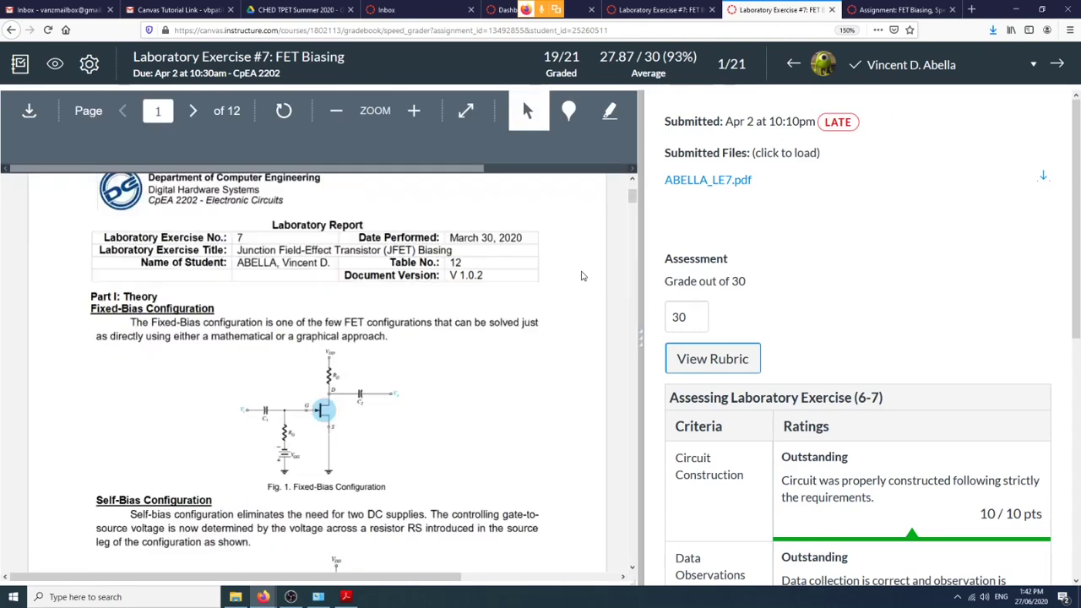
{"action": "scroll", "coordinate": [580, 274], "scroll_direction": "down", "scroll_amount": 5}
{"action": "scroll", "coordinate": [464, 300], "scroll_direction": "up", "scroll_amount": 10}
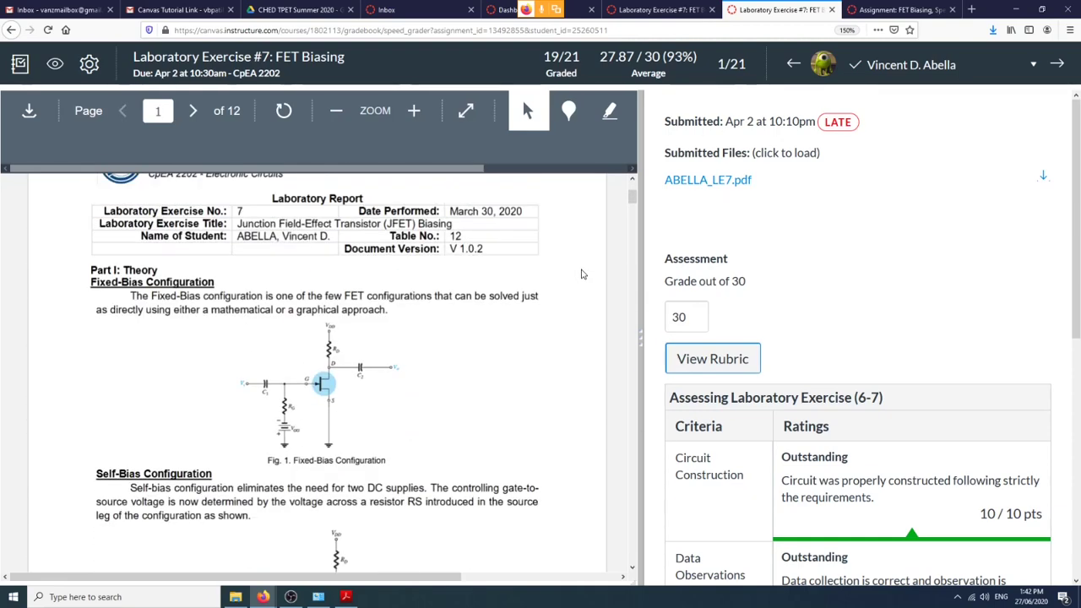
{"action": "scroll", "coordinate": [425, 352], "scroll_direction": "down", "scroll_amount": 10}
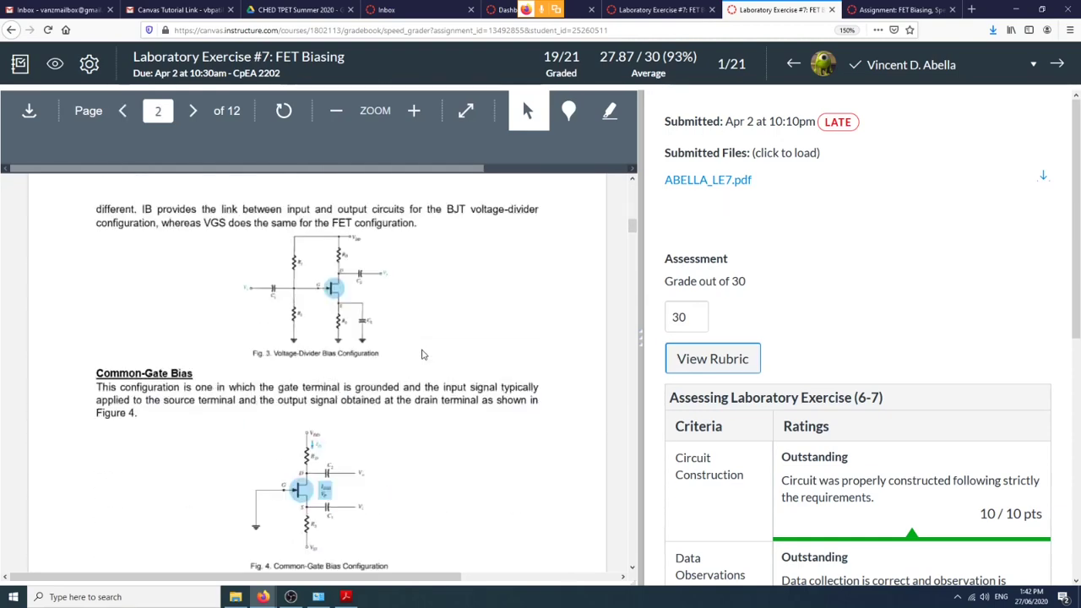
{"action": "scroll", "coordinate": [423, 355], "scroll_direction": "down", "scroll_amount": 15}
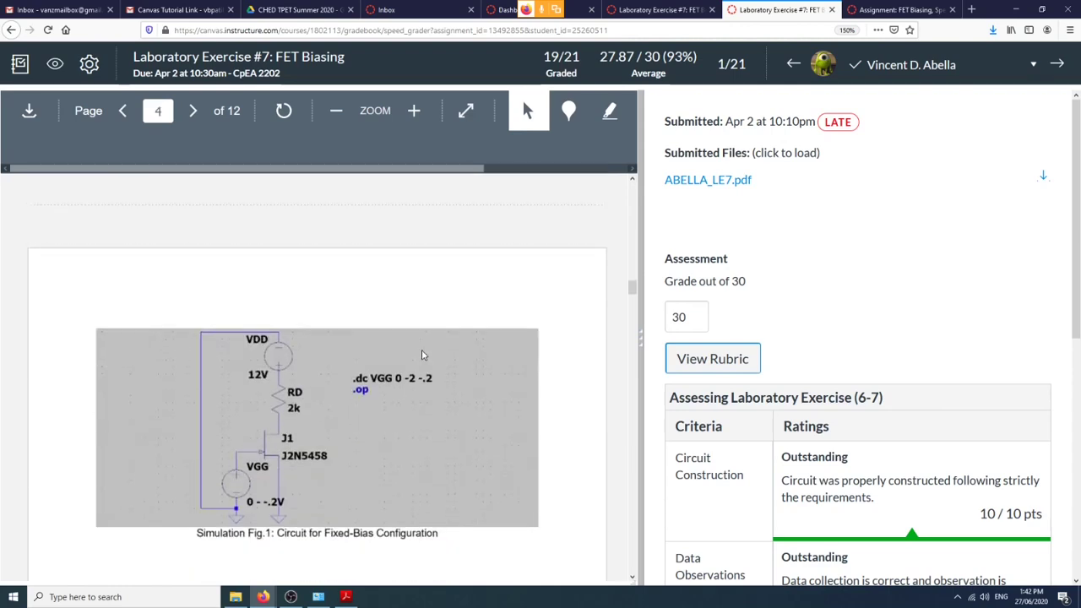
{"action": "scroll", "coordinate": [422, 355], "scroll_direction": "down", "scroll_amount": 15}
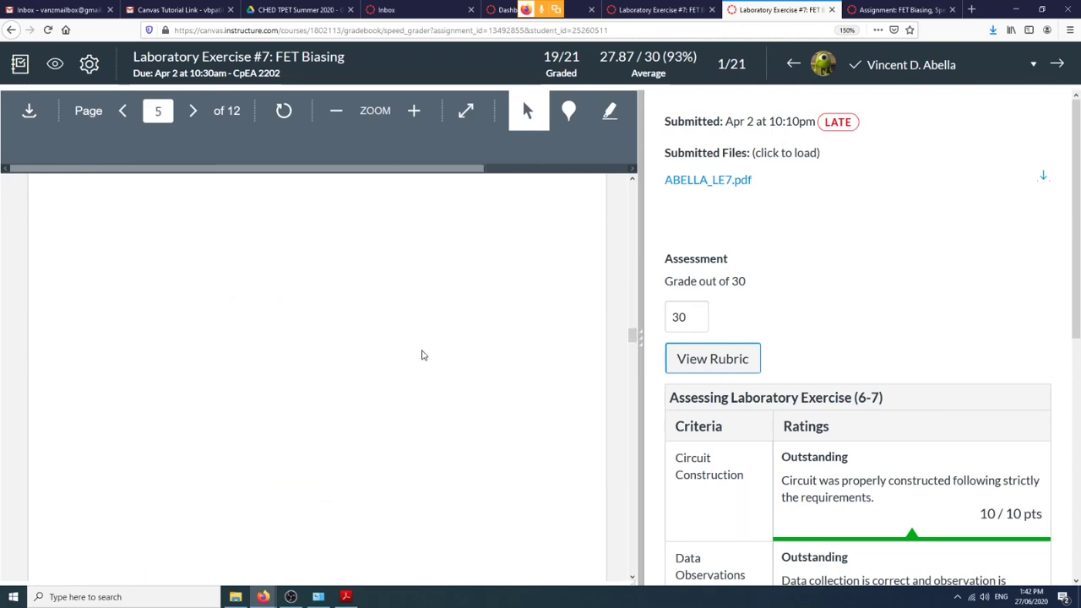
{"action": "scroll", "coordinate": [423, 355], "scroll_direction": "down", "scroll_amount": 20}
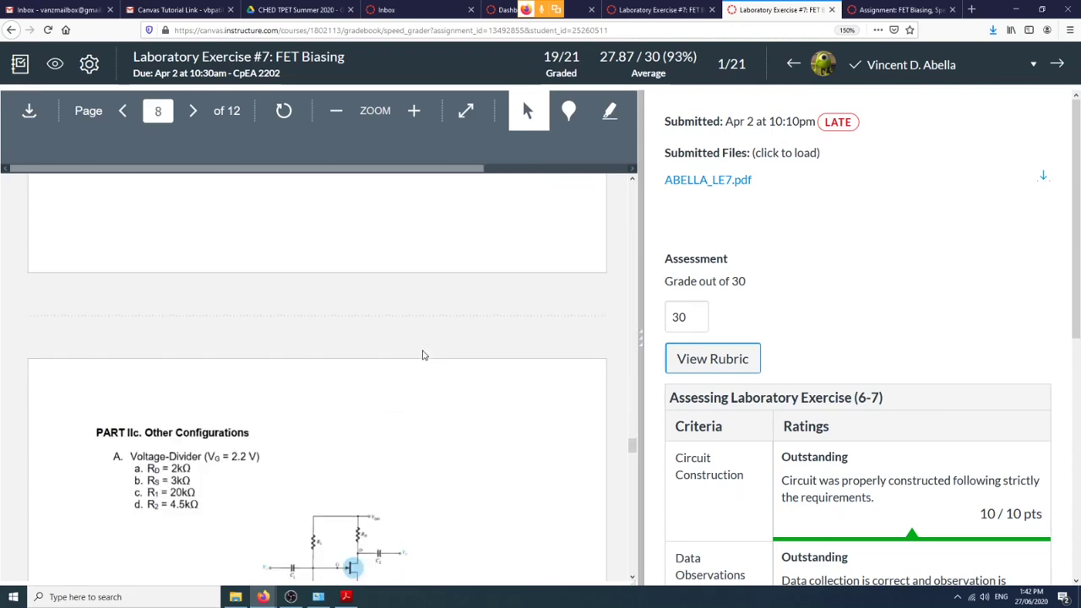
{"action": "scroll", "coordinate": [424, 354], "scroll_direction": "down", "scroll_amount": 5}
Review the instructor's assignment comment and the rubric ratings given to the laboratory submission.
{"action": "scroll", "coordinate": [767, 381], "scroll_direction": "down", "scroll_amount": 5}
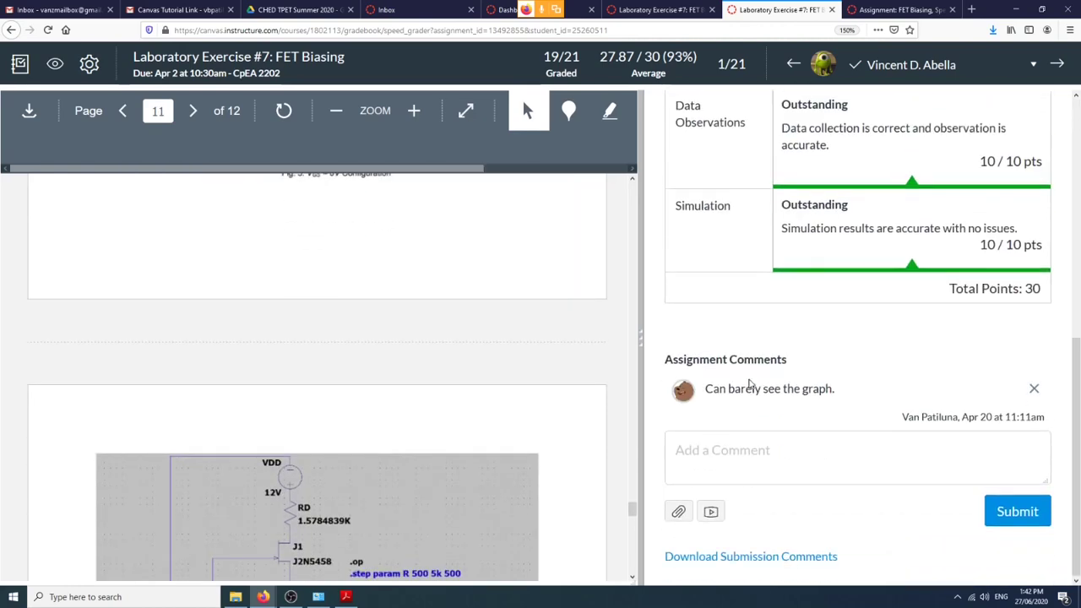
{"action": "scroll", "coordinate": [808, 376], "scroll_direction": "up", "scroll_amount": 5}
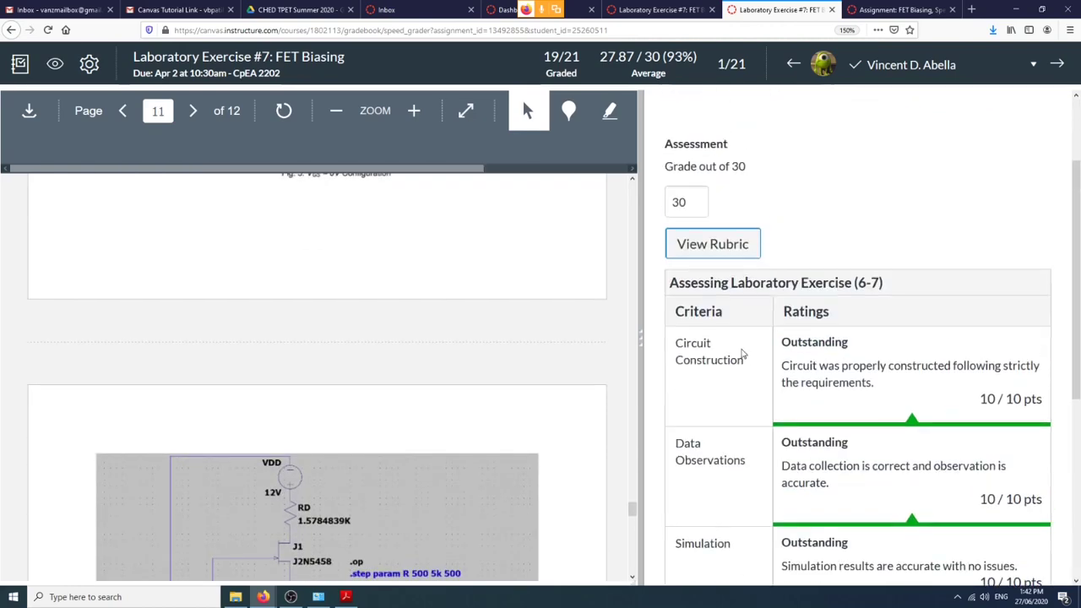
{"action": "scroll", "coordinate": [740, 355], "scroll_direction": "down", "scroll_amount": 5}
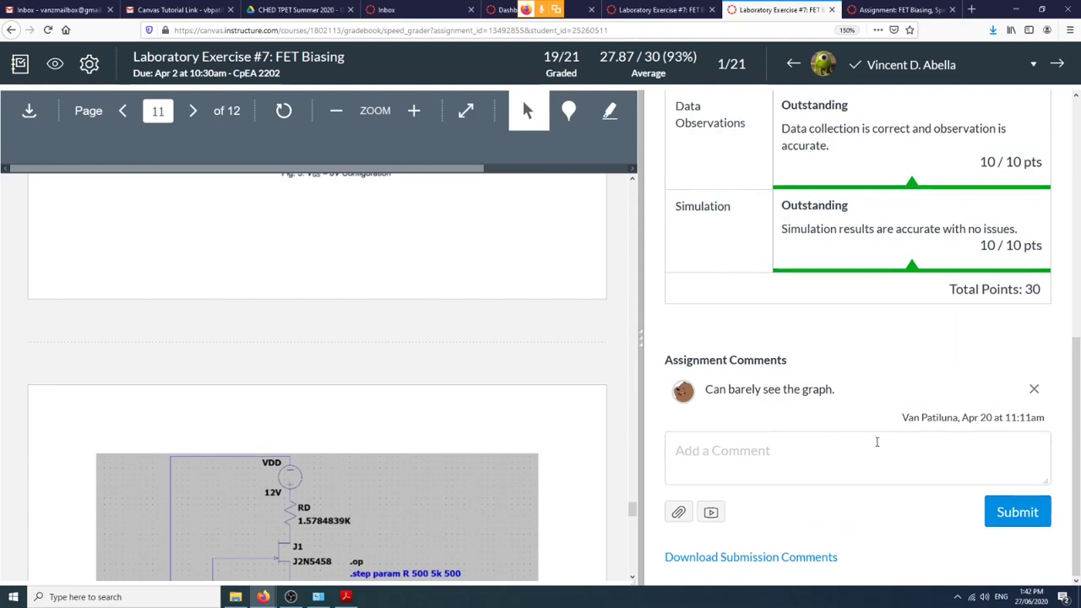
{"action": "scroll", "coordinate": [865, 435], "scroll_direction": "up", "scroll_amount": 5}
Highlight the submission's grade and compare it with the rubric's criterion scores and total points.
{"action": "double_click", "coordinate": [691, 315]}
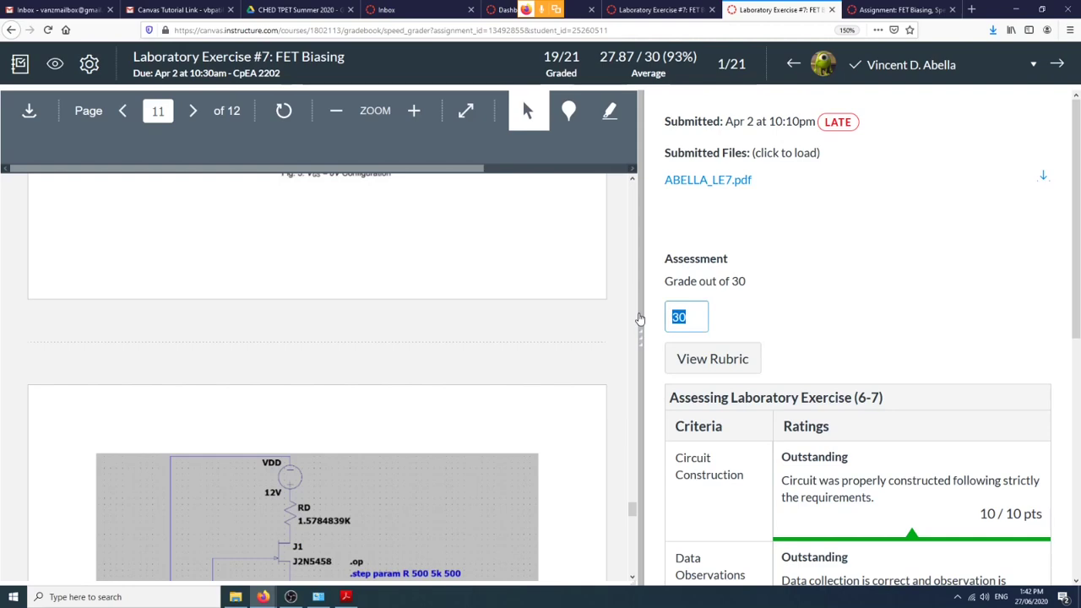
{"action": "scroll", "coordinate": [1000, 319], "scroll_direction": "down", "scroll_amount": 5}
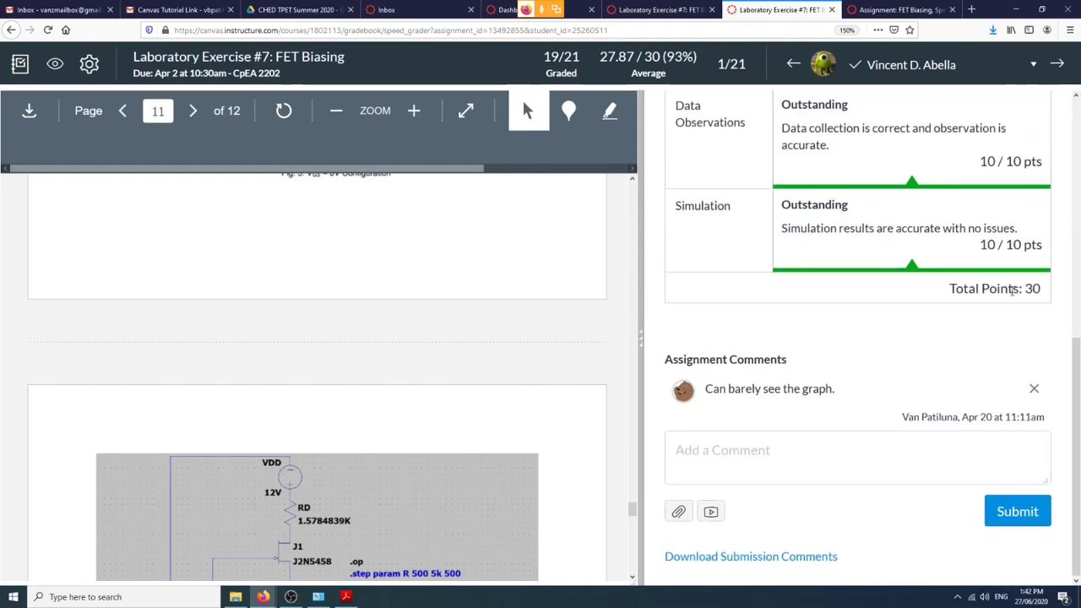
{"action": "scroll", "coordinate": [919, 359], "scroll_direction": "up", "scroll_amount": 5}
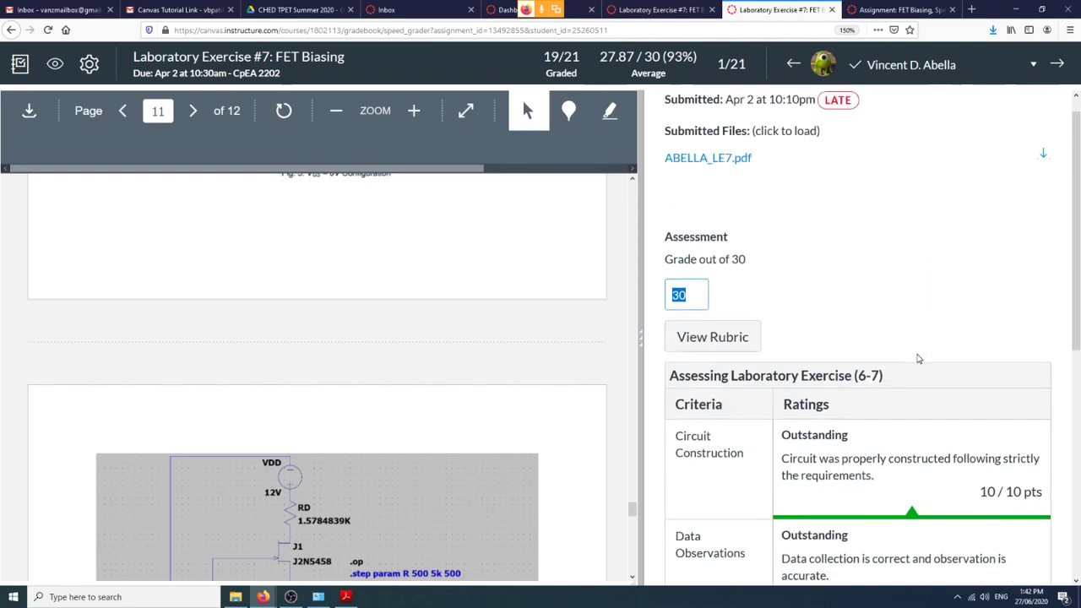
{"action": "scroll", "coordinate": [918, 359], "scroll_direction": "down", "scroll_amount": 5}
{"action": "scroll", "coordinate": [870, 300], "scroll_direction": "up", "scroll_amount": 3}
{"action": "scroll", "coordinate": [873, 297], "scroll_direction": "down", "scroll_amount": 3}
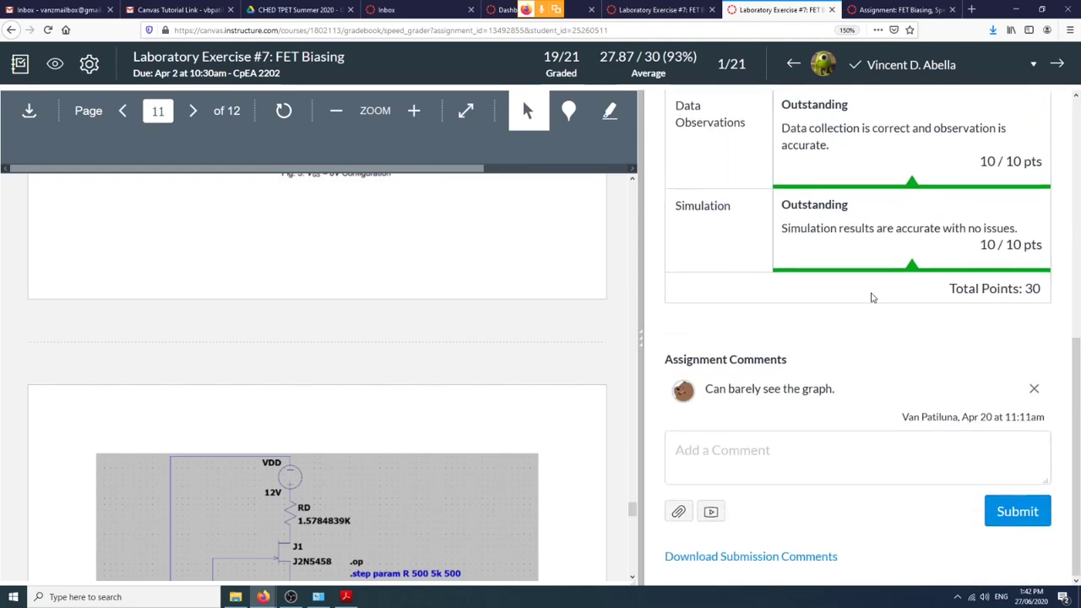
{"action": "scroll", "coordinate": [873, 297], "scroll_direction": "up", "scroll_amount": 3}
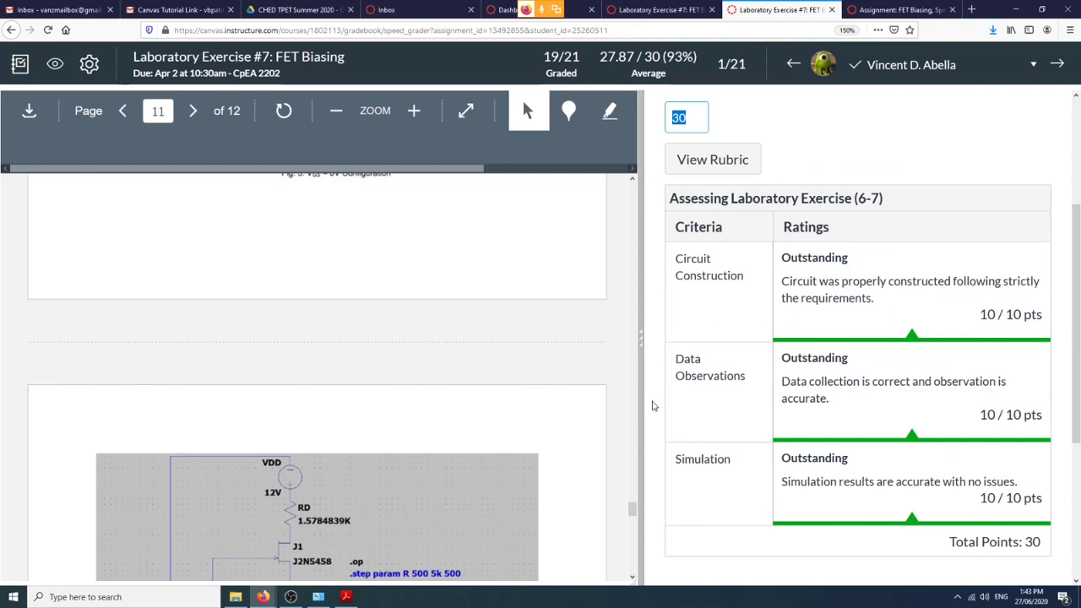
{"action": "scroll", "coordinate": [875, 357], "scroll_direction": "down", "scroll_amount": 1}
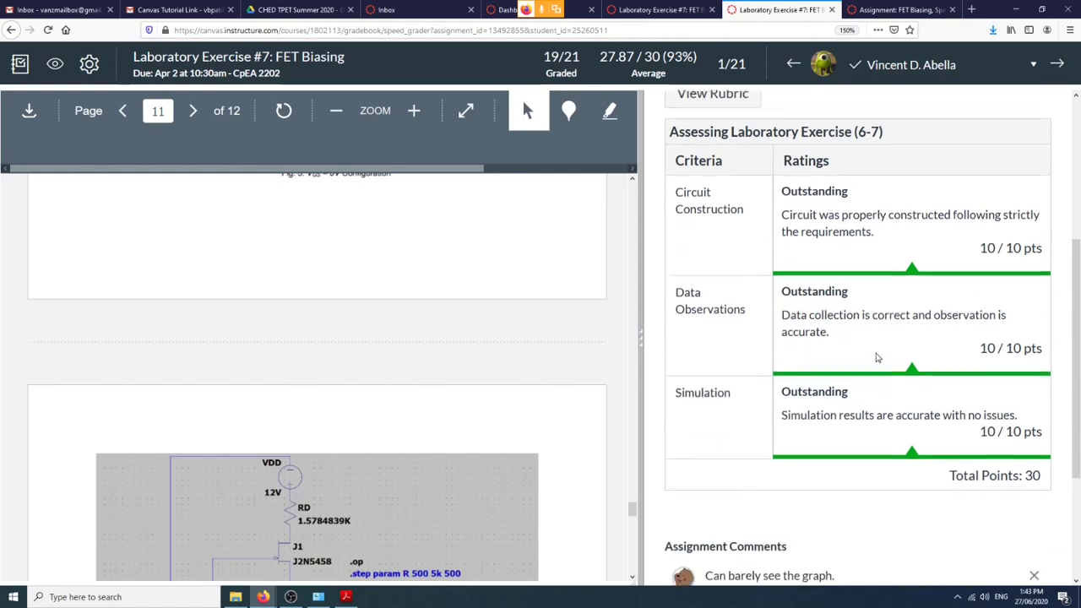
{"action": "scroll", "coordinate": [849, 350], "scroll_direction": "down", "scroll_amount": 1}
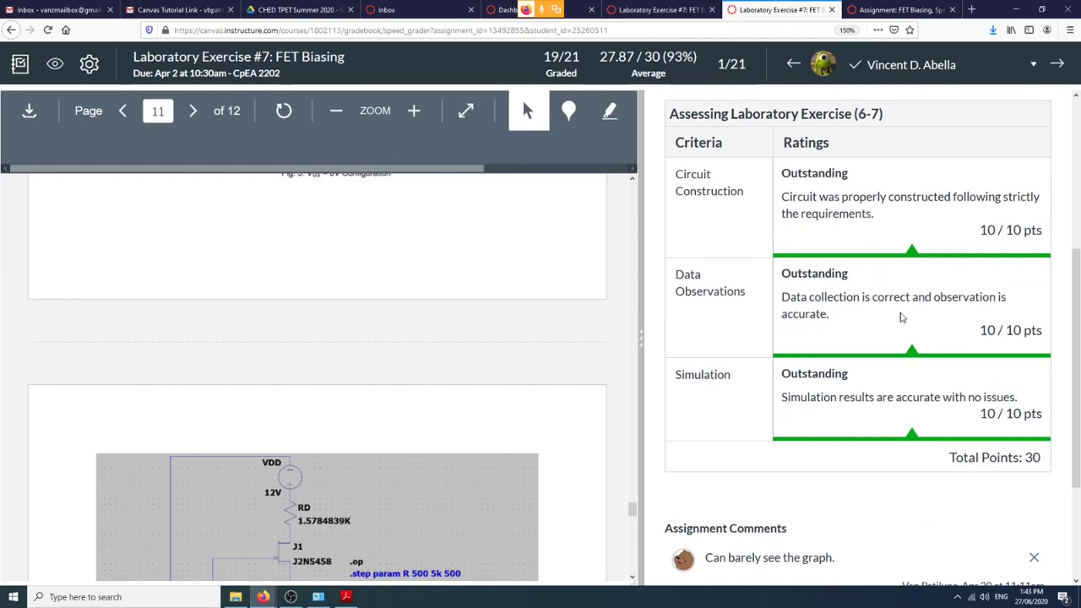
{"action": "scroll", "coordinate": [800, 208], "scroll_direction": "up", "scroll_amount": 4}
{"action": "scroll", "coordinate": [730, 190], "scroll_direction": "down", "scroll_amount": 6}
{"action": "scroll", "coordinate": [730, 191], "scroll_direction": "up", "scroll_amount": 4}
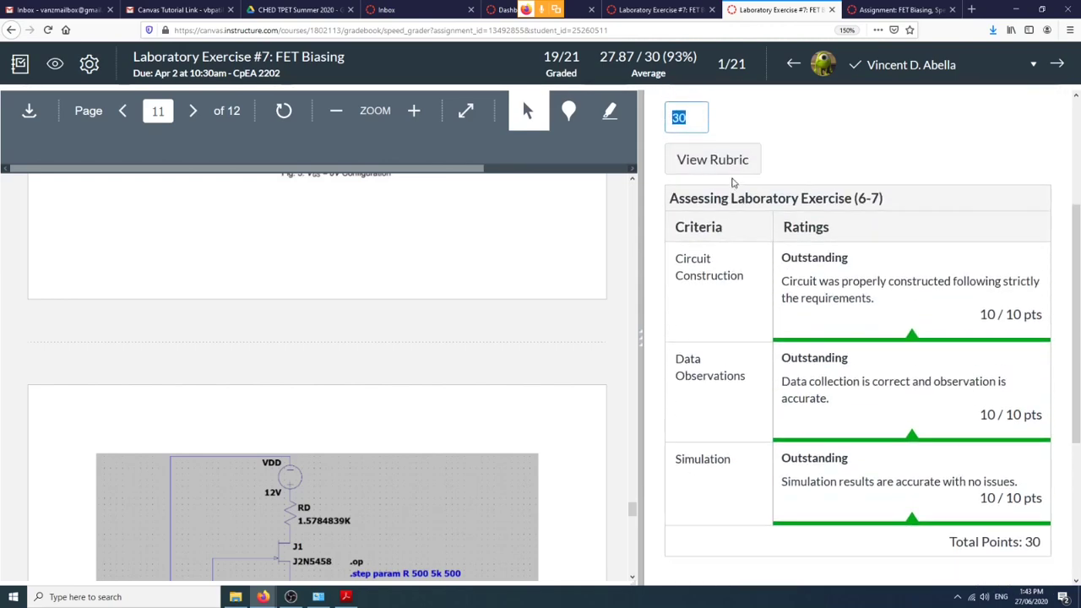
Reopen the full rubric and examine the rating levels and points entries for Circuit Construction, Data Observations and Simulation.
{"action": "left_click", "coordinate": [727, 162]}
{"action": "scroll", "coordinate": [787, 397], "scroll_direction": "down", "scroll_amount": 2}
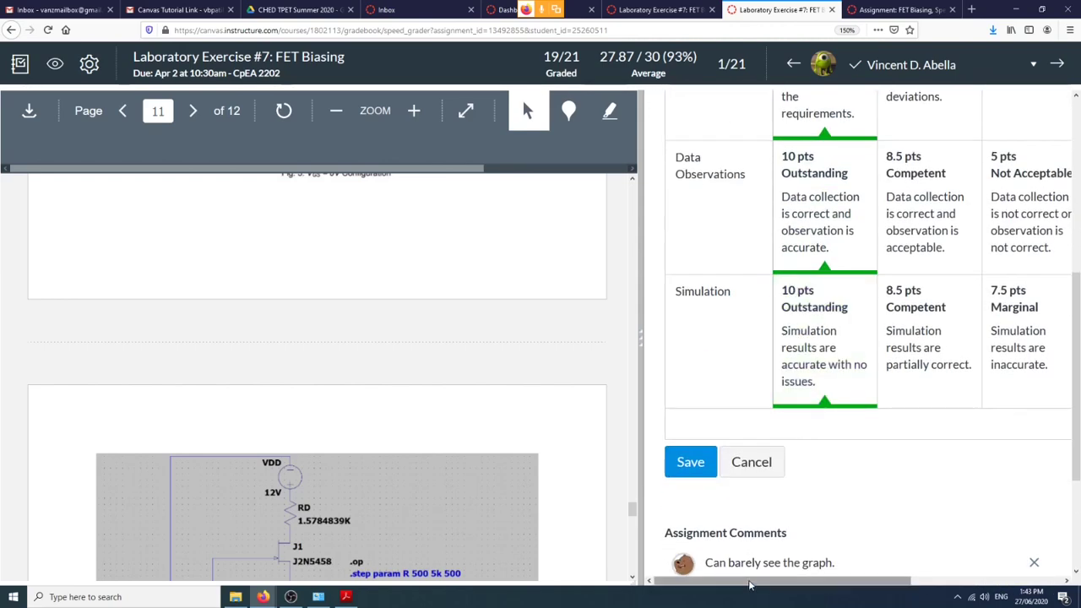
{"action": "left_click_drag", "start_coordinate": [750, 582], "coordinate": [804, 583]}
{"action": "scroll", "coordinate": [885, 468], "scroll_direction": "up", "scroll_amount": 5}
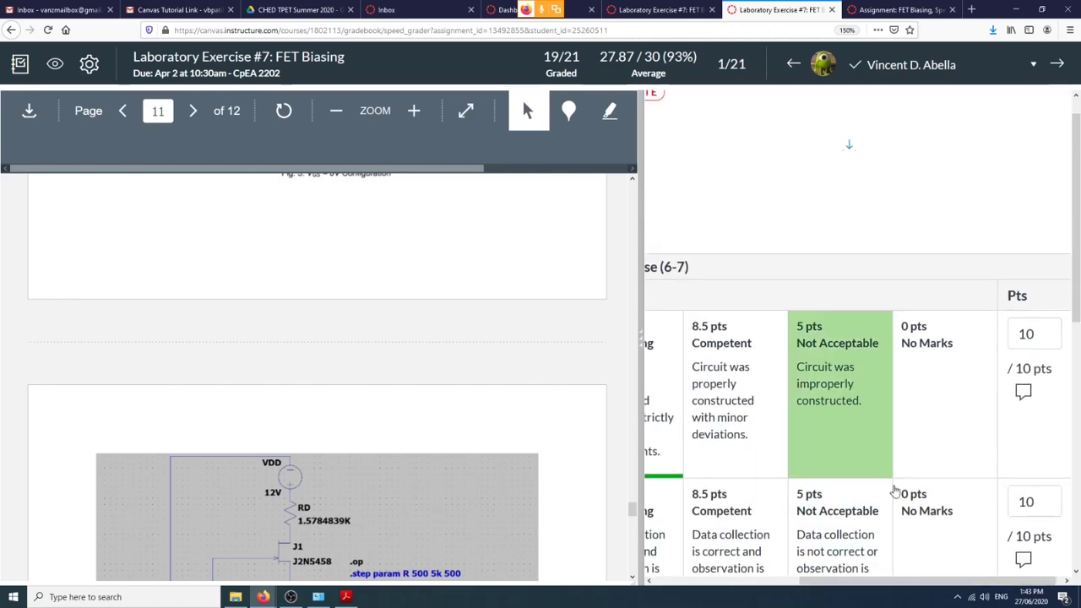
{"action": "left_click_drag", "start_coordinate": [889, 581], "coordinate": [797, 583]}
{"action": "scroll", "coordinate": [820, 446], "scroll_direction": "down", "scroll_amount": 3}
{"action": "scroll", "coordinate": [784, 470], "scroll_direction": "up", "scroll_amount": 5}
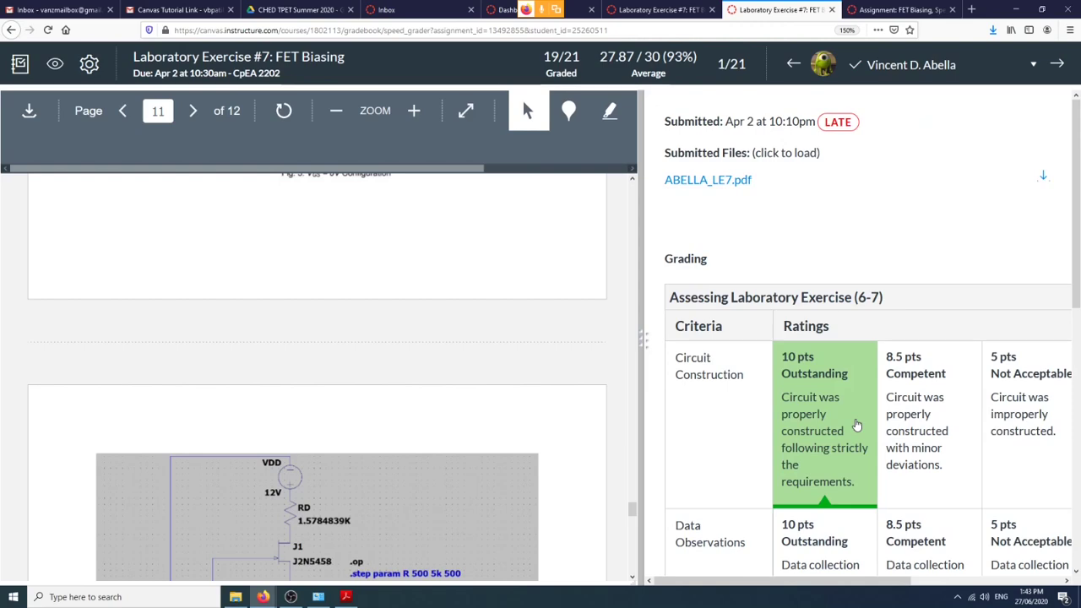
{"action": "scroll", "coordinate": [857, 425], "scroll_direction": "down", "scroll_amount": 2}
{"action": "scroll", "coordinate": [867, 429], "scroll_direction": "up", "scroll_amount": 2}
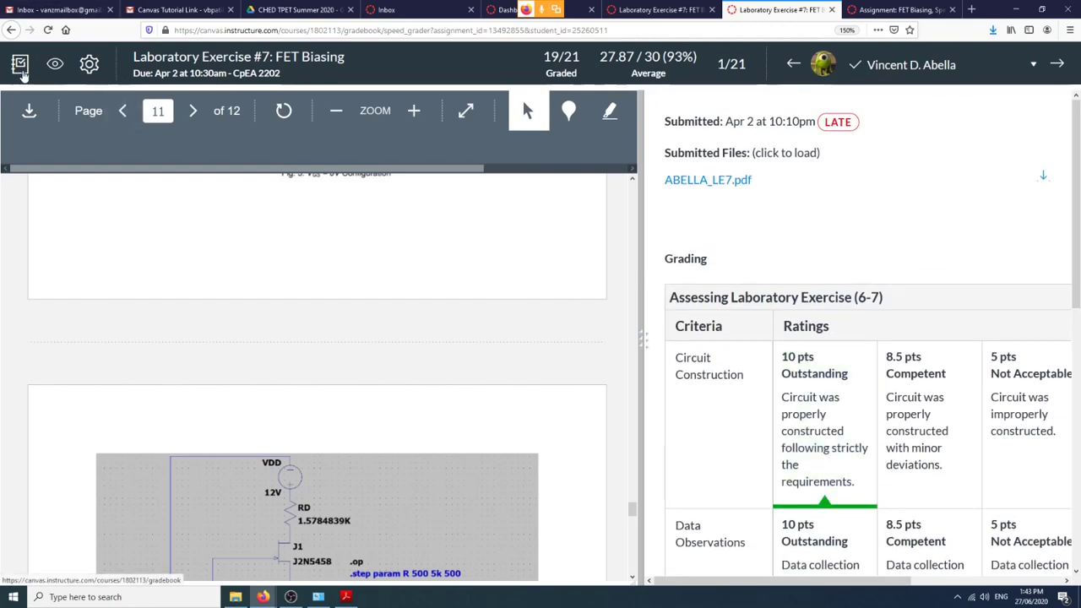
Open the course gradebook and examine the assignment scores, weighted category percentages and total grades for Group 4.
{"action": "left_click", "coordinate": [20, 67]}
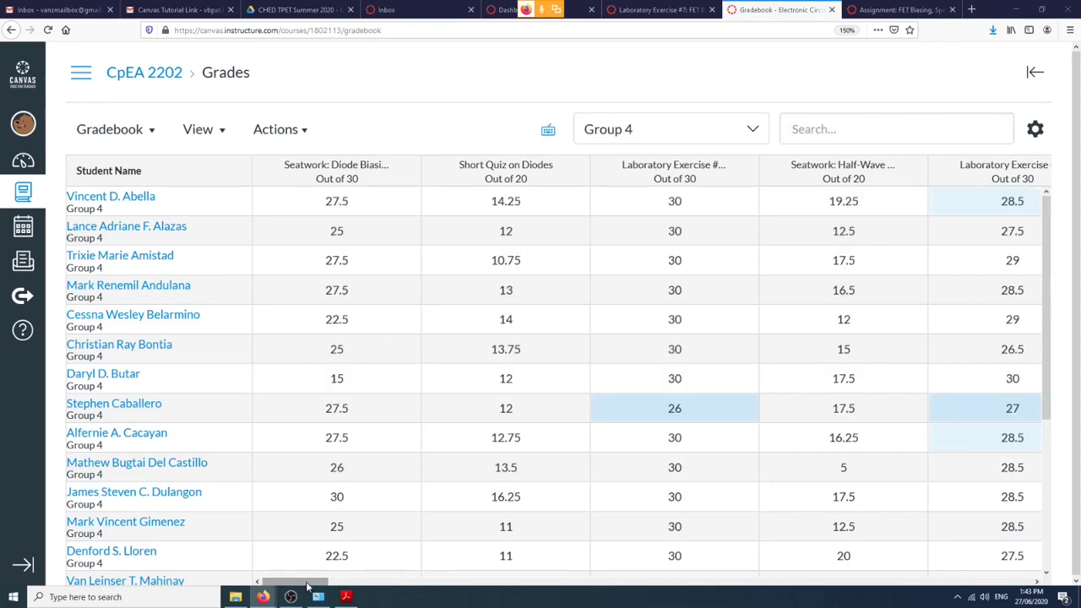
{"action": "left_click_drag", "start_coordinate": [309, 583], "coordinate": [979, 583]}
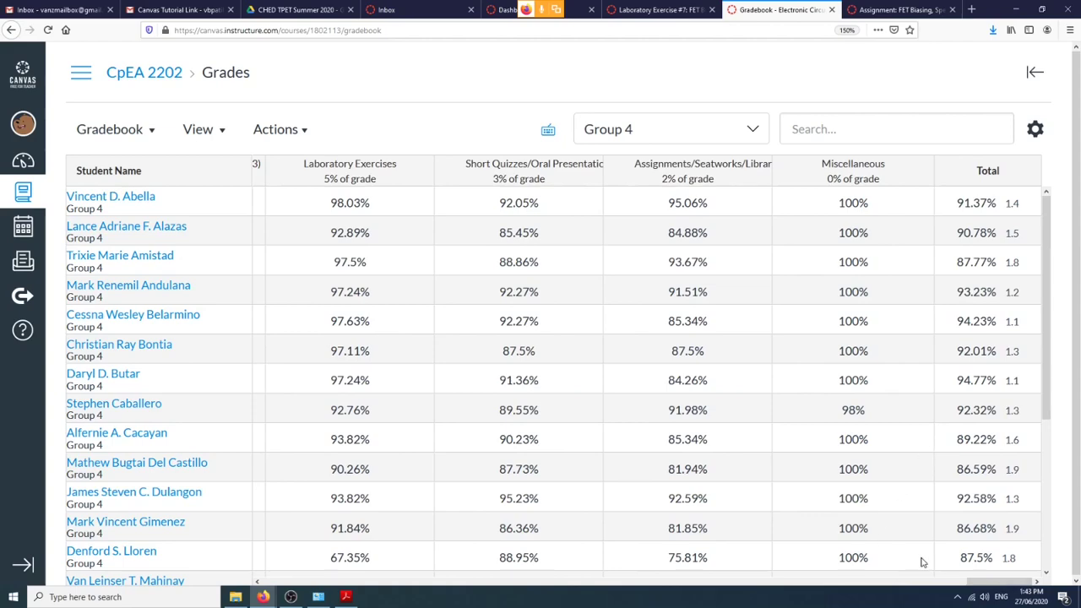
{"action": "left_click_drag", "start_coordinate": [965, 582], "coordinate": [935, 588]}
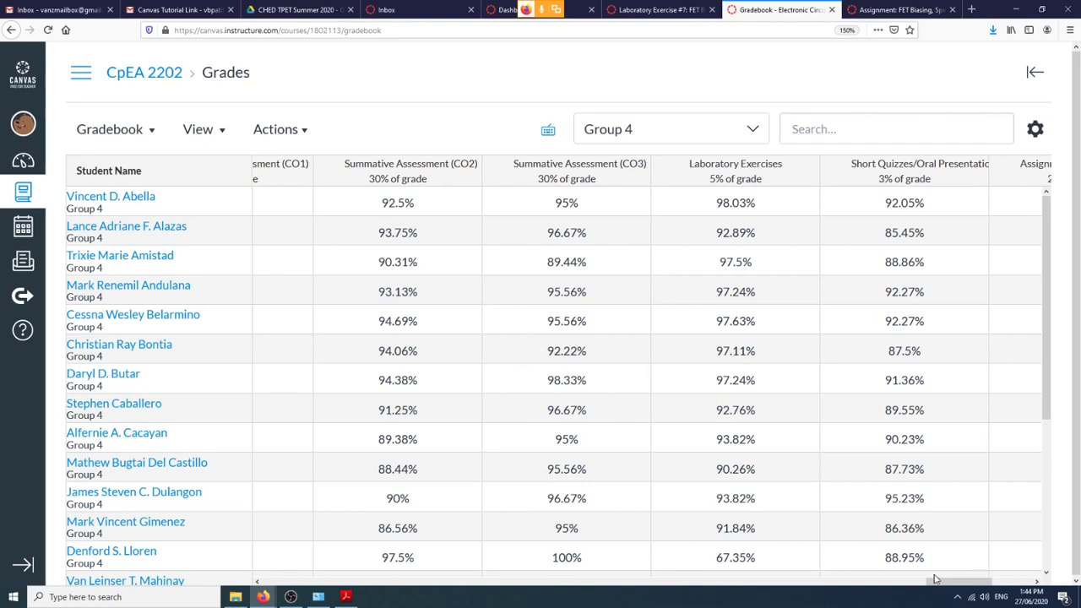
{"action": "left_click_drag", "start_coordinate": [937, 580], "coordinate": [929, 589]}
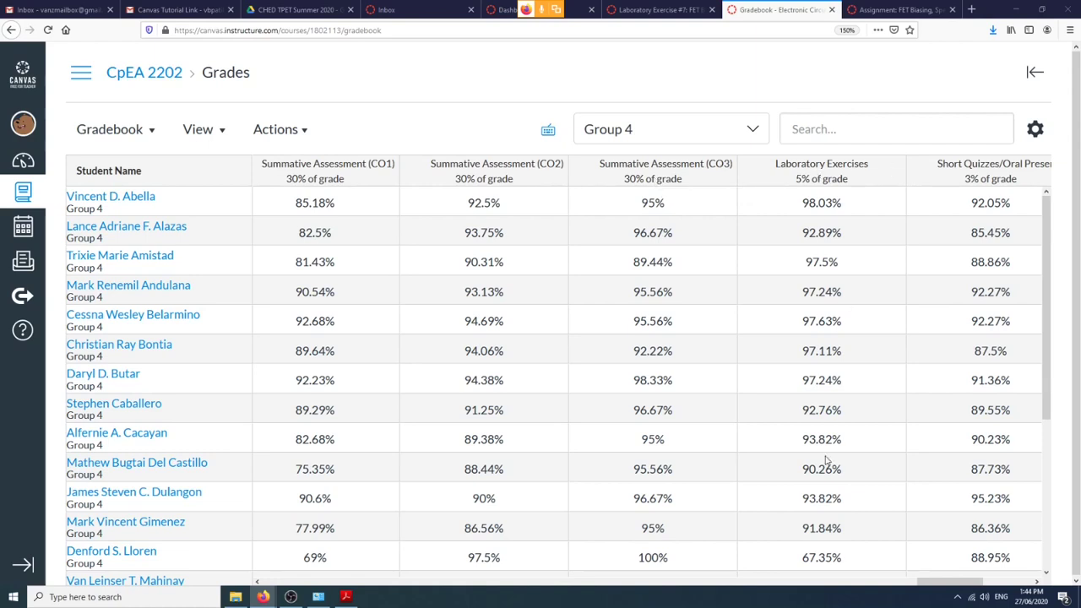
{"action": "left_click_drag", "start_coordinate": [925, 587], "coordinate": [946, 586]}
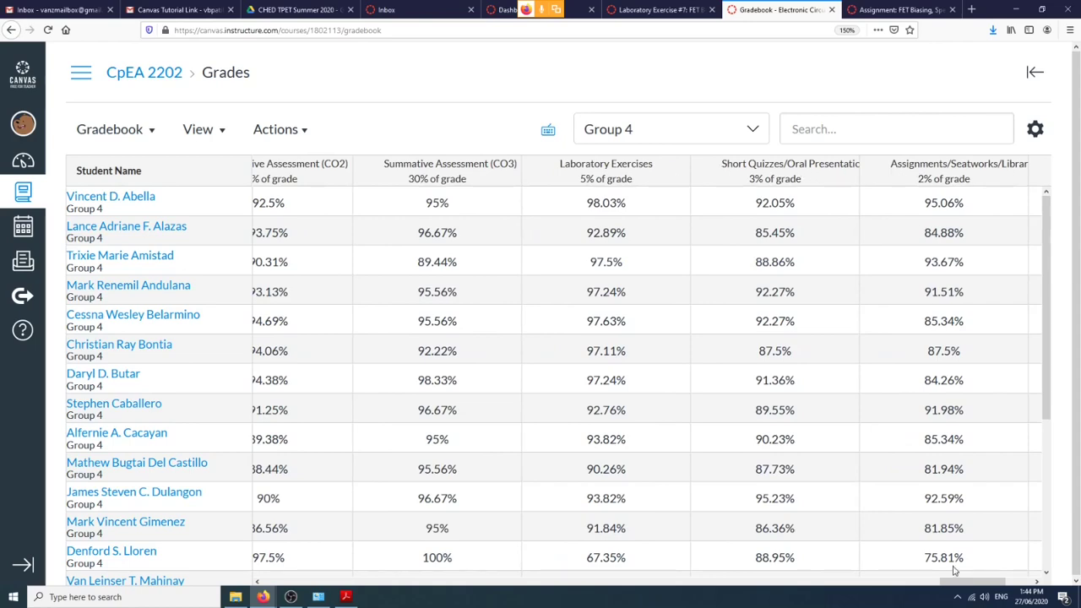
Examine the Total column's percentages and equivalent grades for the students in Group 4.
{"action": "left_click_drag", "start_coordinate": [954, 581], "coordinate": [981, 581]}
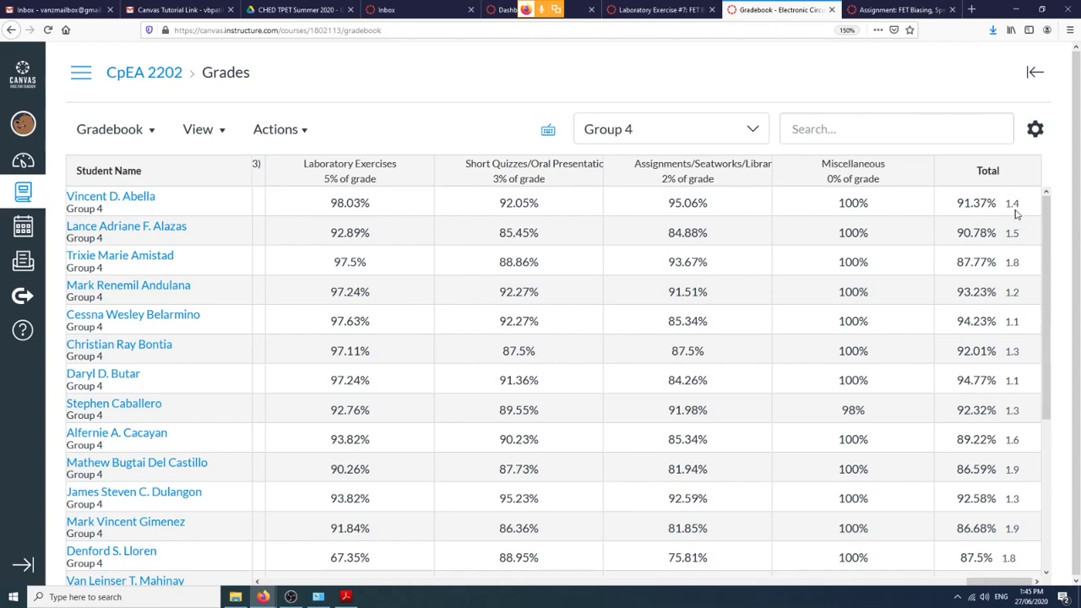
{"action": "scroll", "coordinate": [1013, 215], "scroll_direction": "down", "scroll_amount": 2}
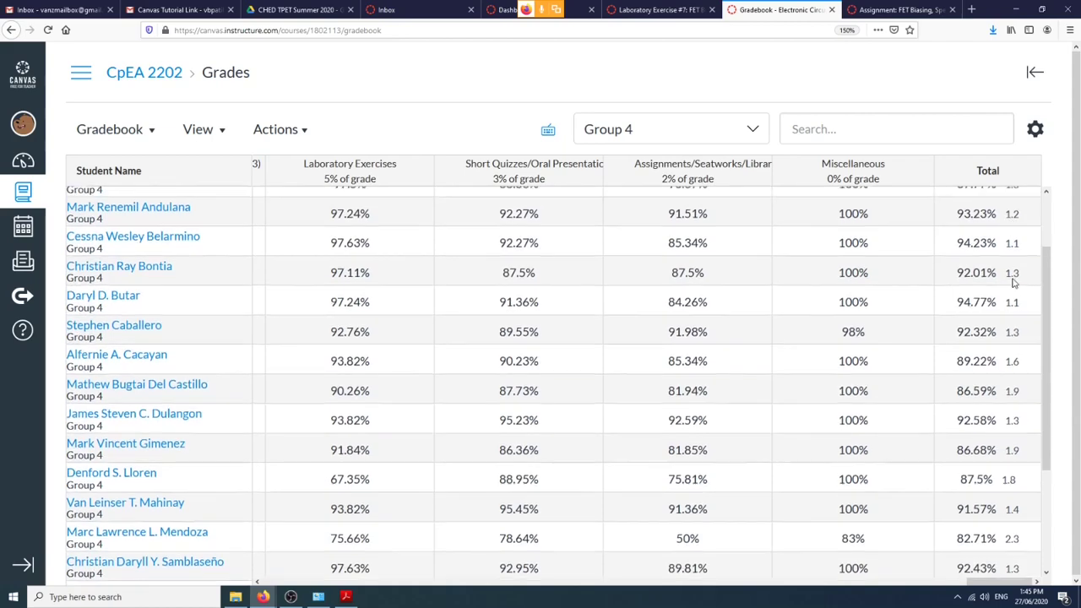
{"action": "scroll", "coordinate": [1010, 274], "scroll_direction": "up", "scroll_amount": 2}
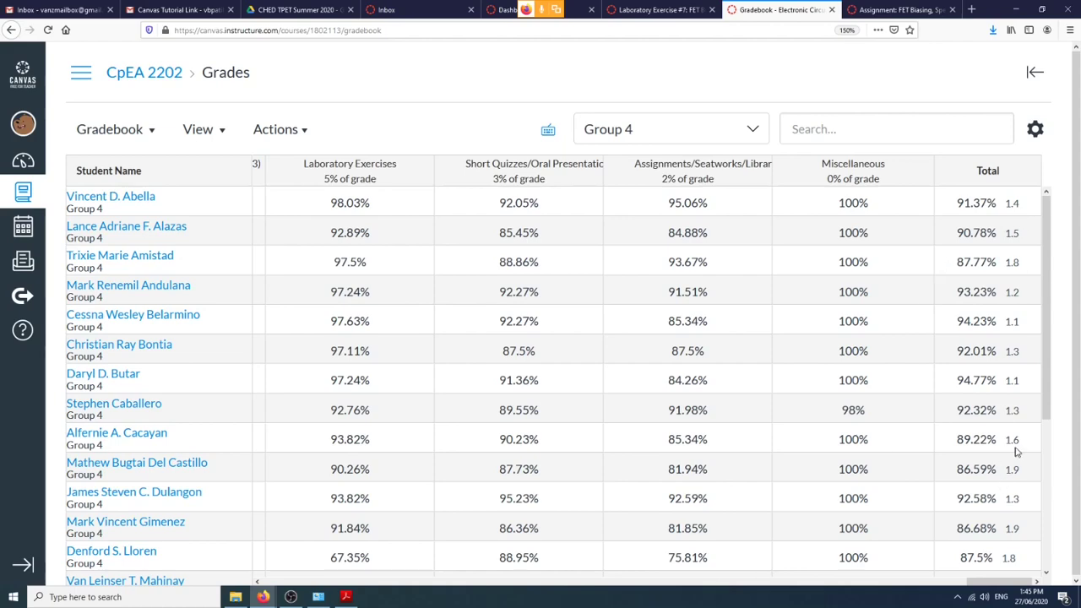
Examine Group 4's individual score columns for seatworks, assignments, laboratory exercises and short quizzes through the end of the student list.
{"action": "left_click", "coordinate": [922, 581]}
{"action": "left_click_drag", "start_coordinate": [903, 593], "coordinate": [756, 595]}
{"action": "scroll", "coordinate": [767, 489], "scroll_direction": "down", "scroll_amount": 2}
{"action": "scroll", "coordinate": [767, 489], "scroll_direction": "up", "scroll_amount": 2}
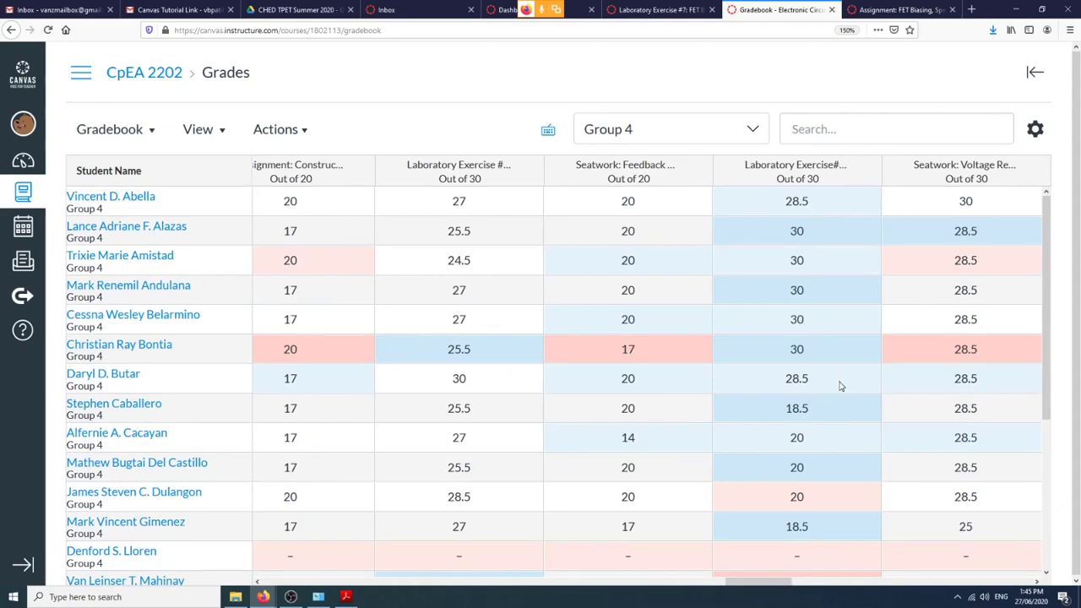
{"action": "left_click_drag", "start_coordinate": [764, 587], "coordinate": [595, 601]}
{"action": "scroll", "coordinate": [730, 540], "scroll_direction": "down", "scroll_amount": 2}
{"action": "scroll", "coordinate": [729, 541], "scroll_direction": "down", "scroll_amount": 3}
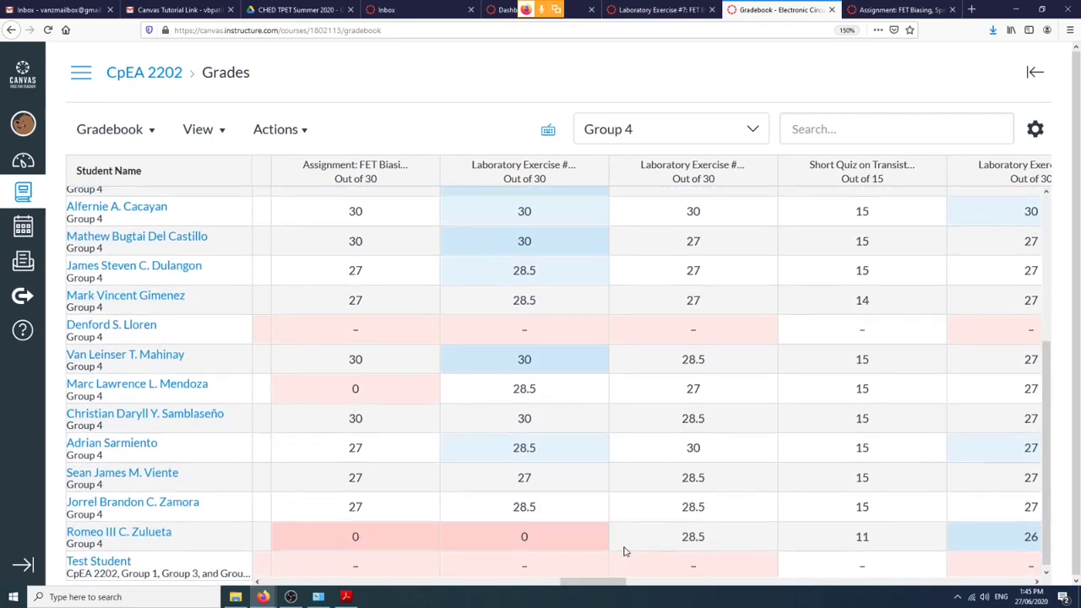
Examine the Final Examination, Re-assessment for CO1 and Roll Call Attendance columns, and view the available section filters while keeping Group 4.
{"action": "left_click_drag", "start_coordinate": [584, 596], "coordinate": [855, 589]}
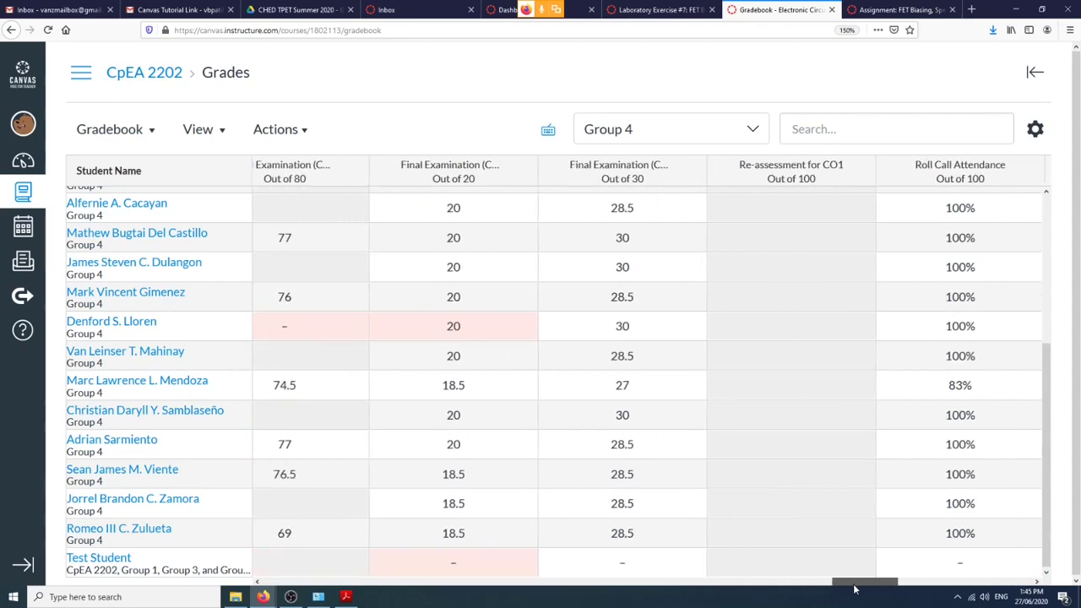
{"action": "scroll", "coordinate": [653, 217], "scroll_direction": "up", "scroll_amount": 3}
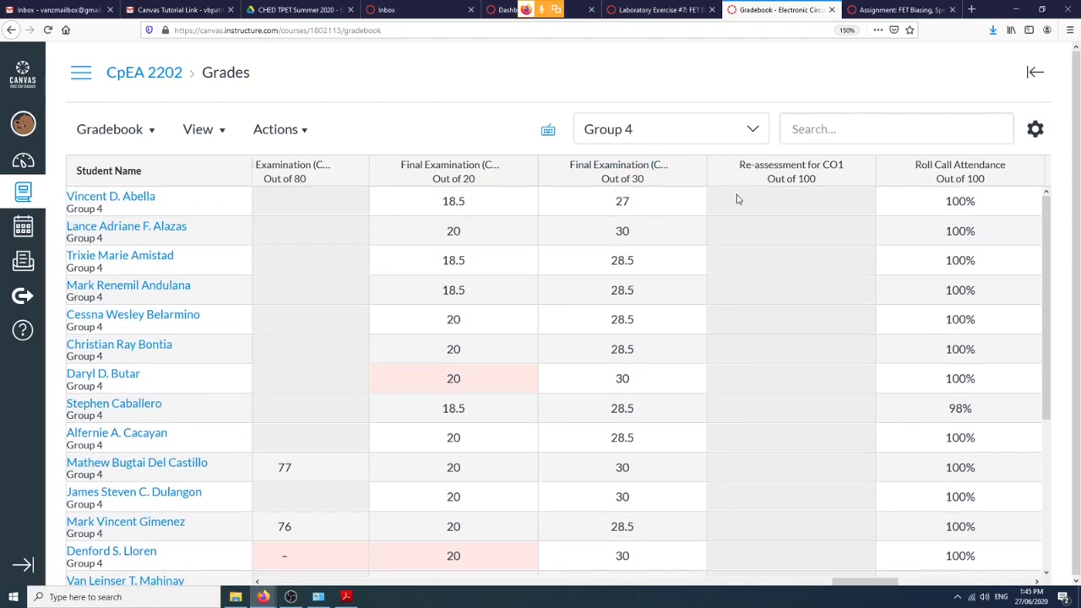
{"action": "scroll", "coordinate": [810, 246], "scroll_direction": "down", "scroll_amount": 3}
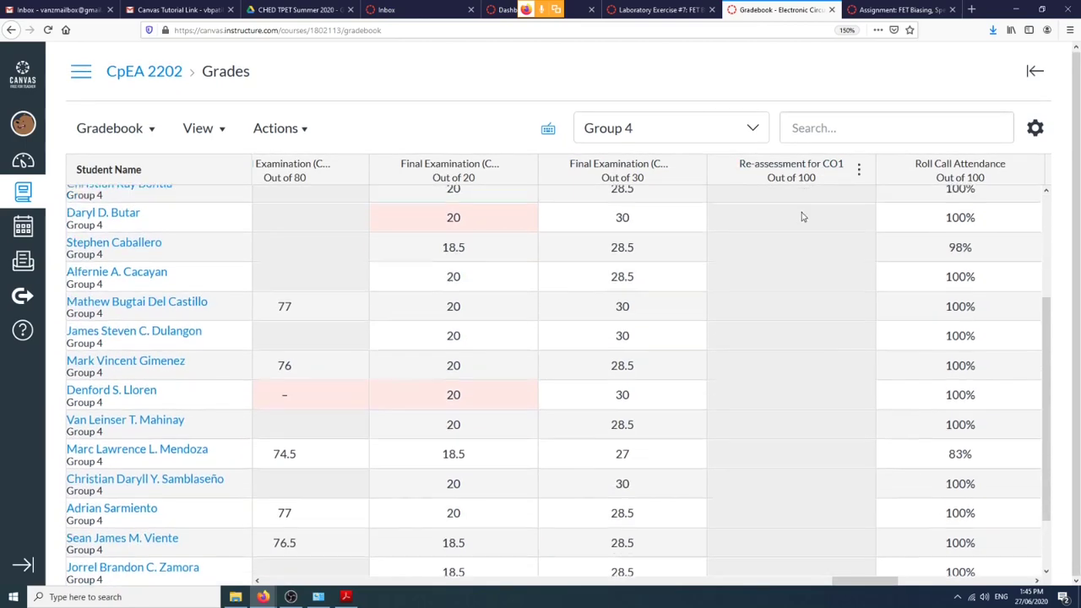
{"action": "scroll", "coordinate": [804, 244], "scroll_direction": "up", "scroll_amount": 3}
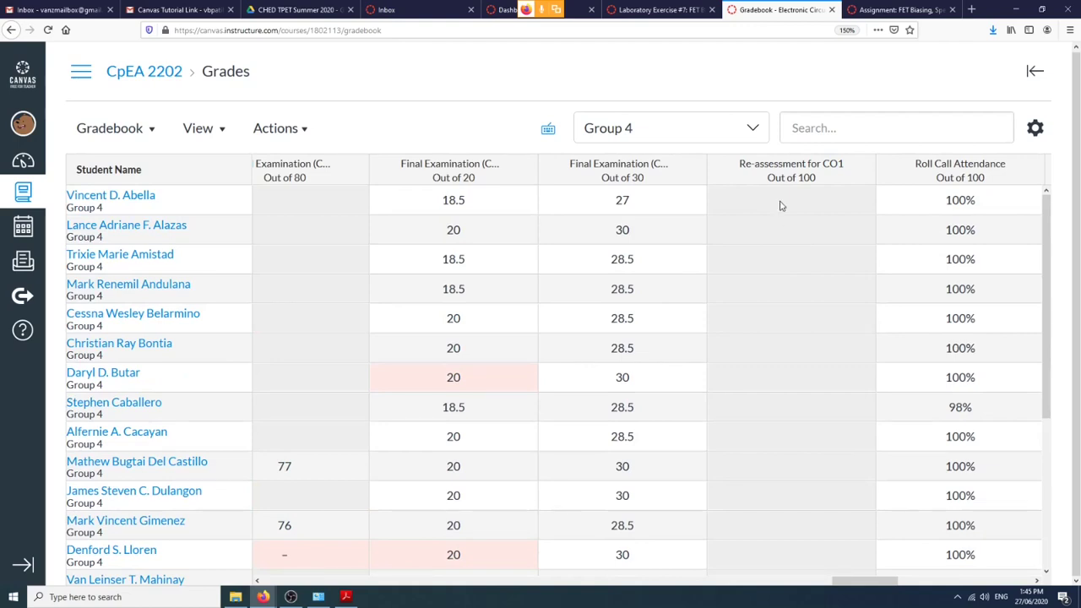
{"action": "left_click", "coordinate": [757, 126]}
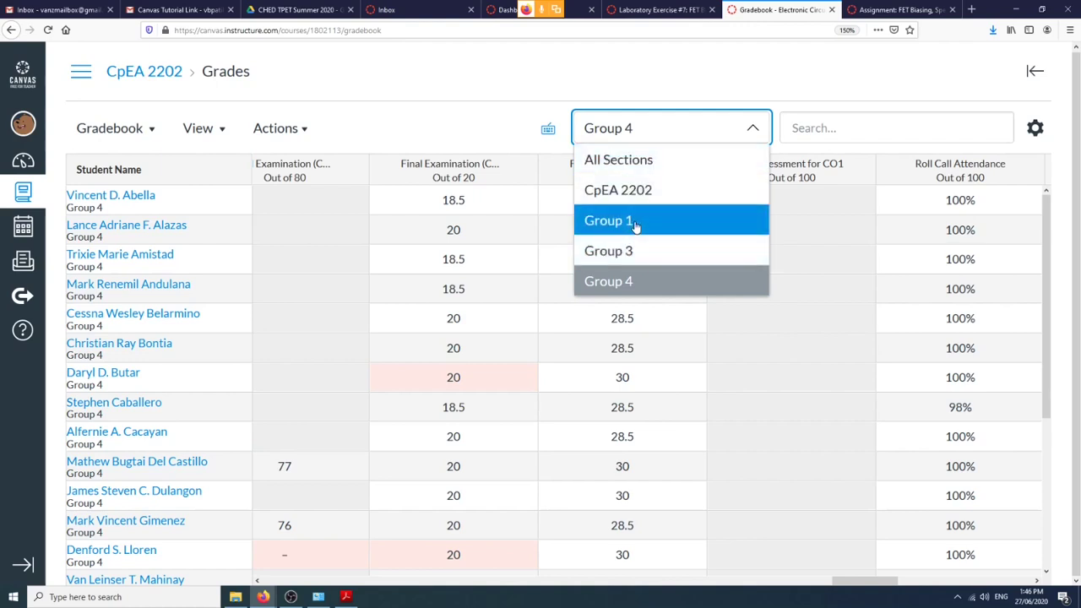
{"action": "left_click", "coordinate": [470, 104]}
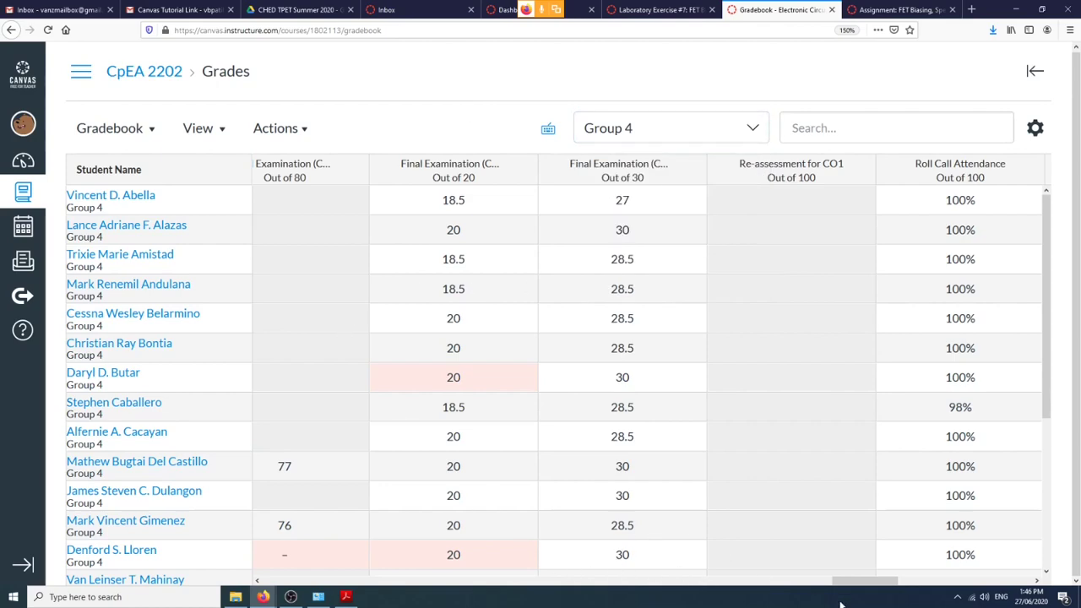
Open the first listed student's summary and examine the grade, missing and late counts, last 10 graded items and activity compared to class.
{"action": "left_click_drag", "start_coordinate": [849, 586], "coordinate": [280, 586]}
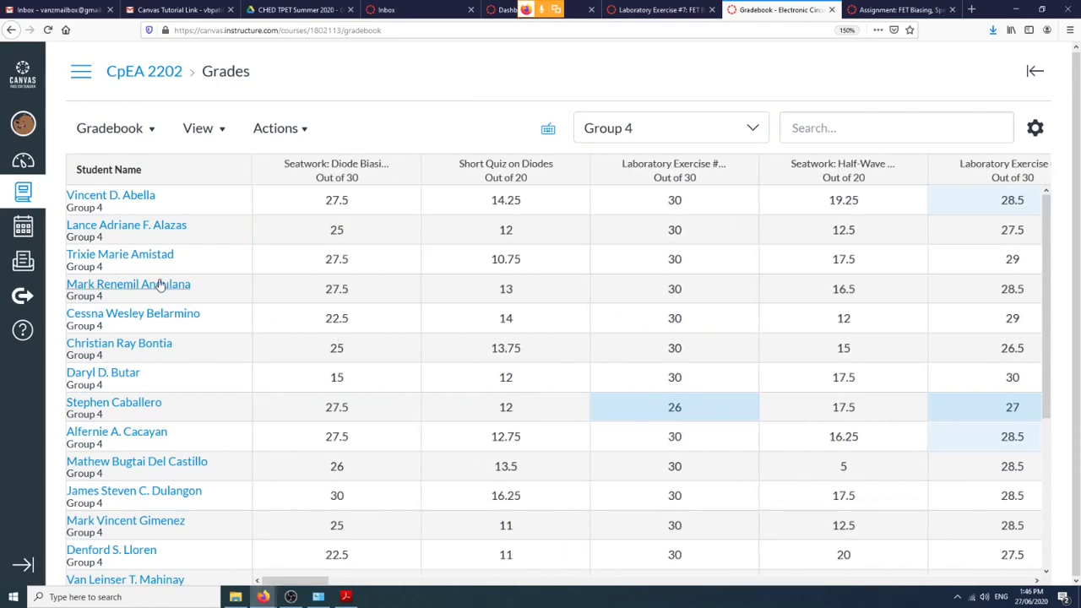
{"action": "left_click", "coordinate": [133, 198]}
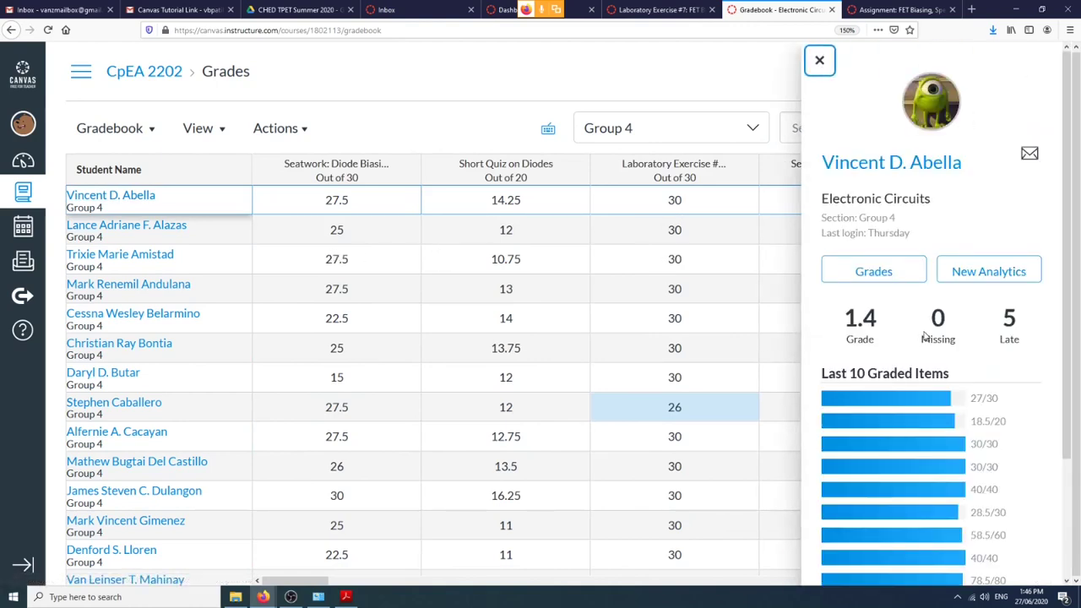
{"action": "scroll", "coordinate": [917, 206], "scroll_direction": "down", "scroll_amount": 3}
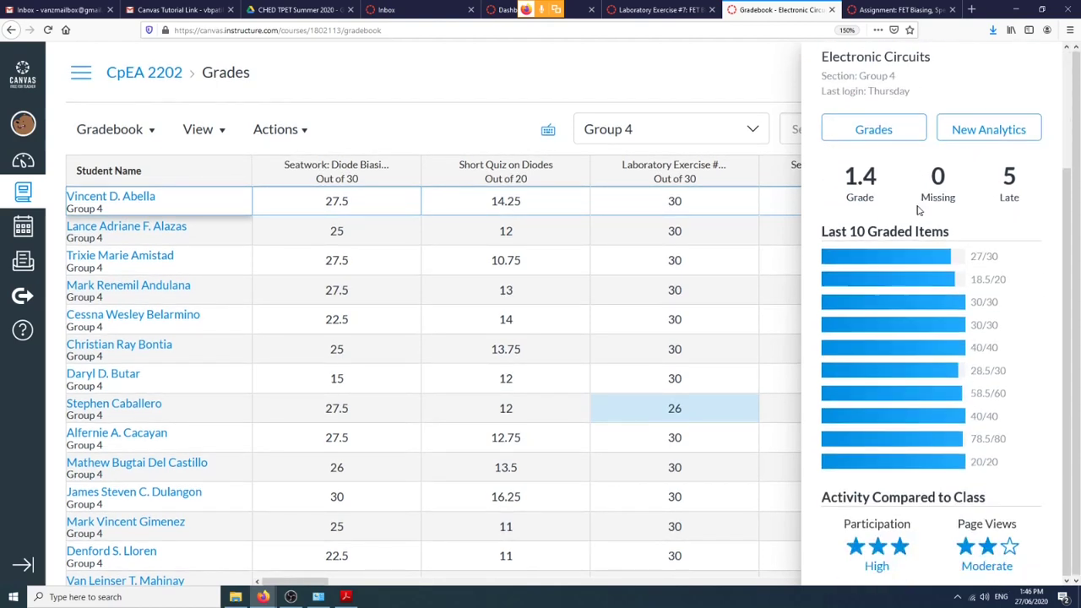
{"action": "scroll", "coordinate": [929, 210], "scroll_direction": "up", "scroll_amount": 4}
{"action": "scroll", "coordinate": [942, 210], "scroll_direction": "down", "scroll_amount": 2}
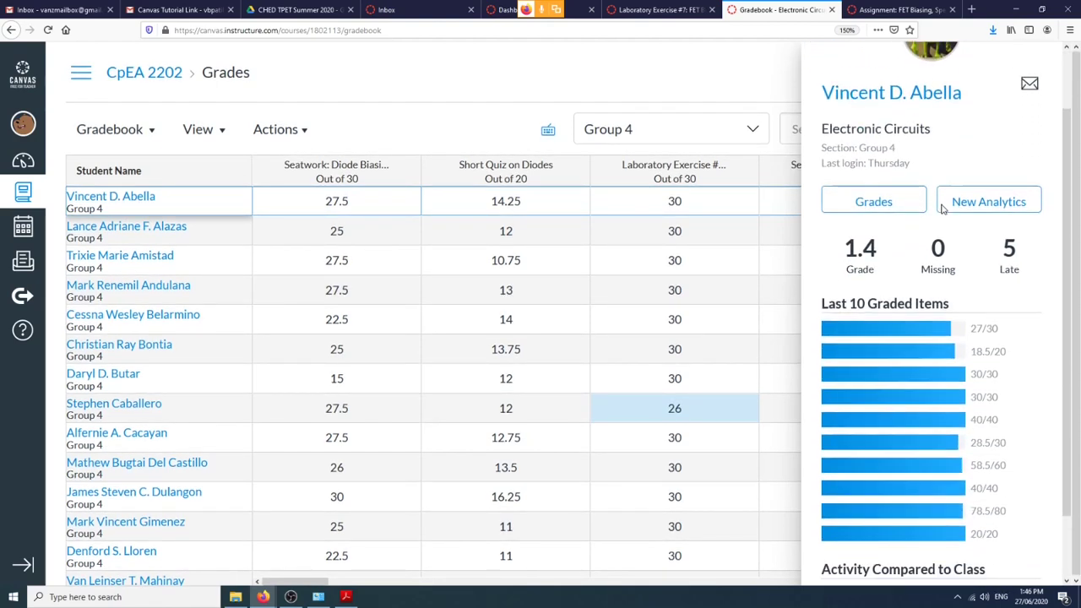
{"action": "scroll", "coordinate": [942, 209], "scroll_direction": "down", "scroll_amount": 1}
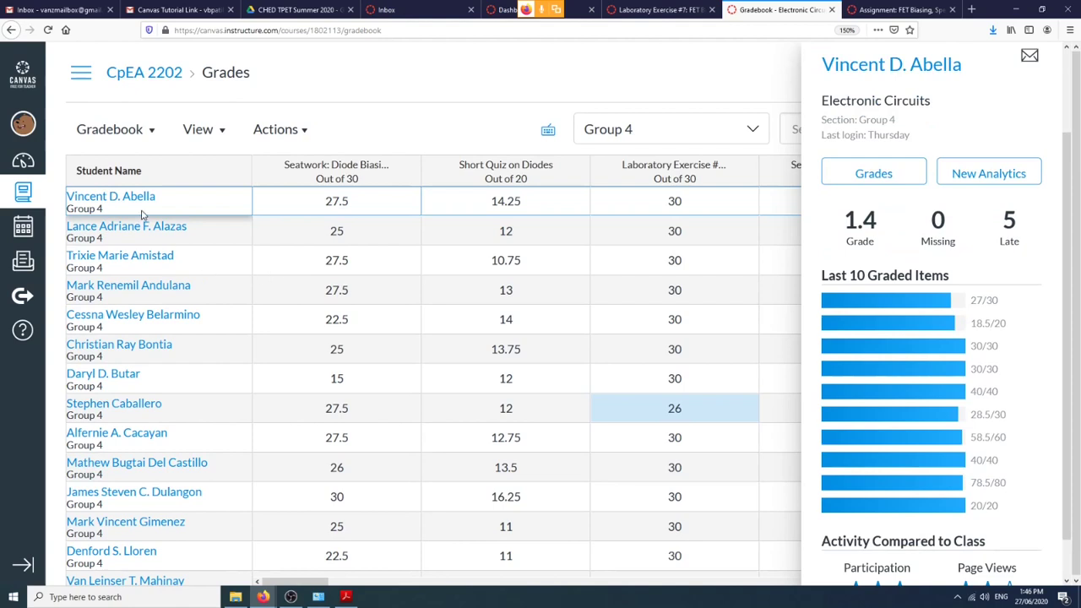
{"action": "scroll", "coordinate": [908, 186], "scroll_direction": "up", "scroll_amount": 3}
{"action": "scroll", "coordinate": [878, 253], "scroll_direction": "down", "scroll_amount": 3}
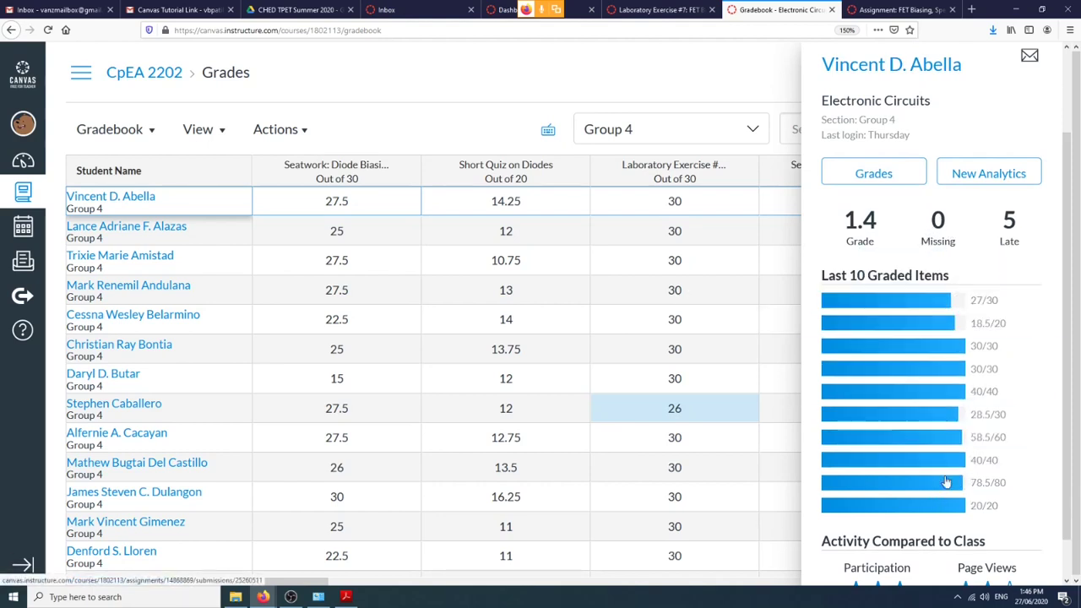
{"action": "scroll", "coordinate": [911, 213], "scroll_direction": "up", "scroll_amount": 2}
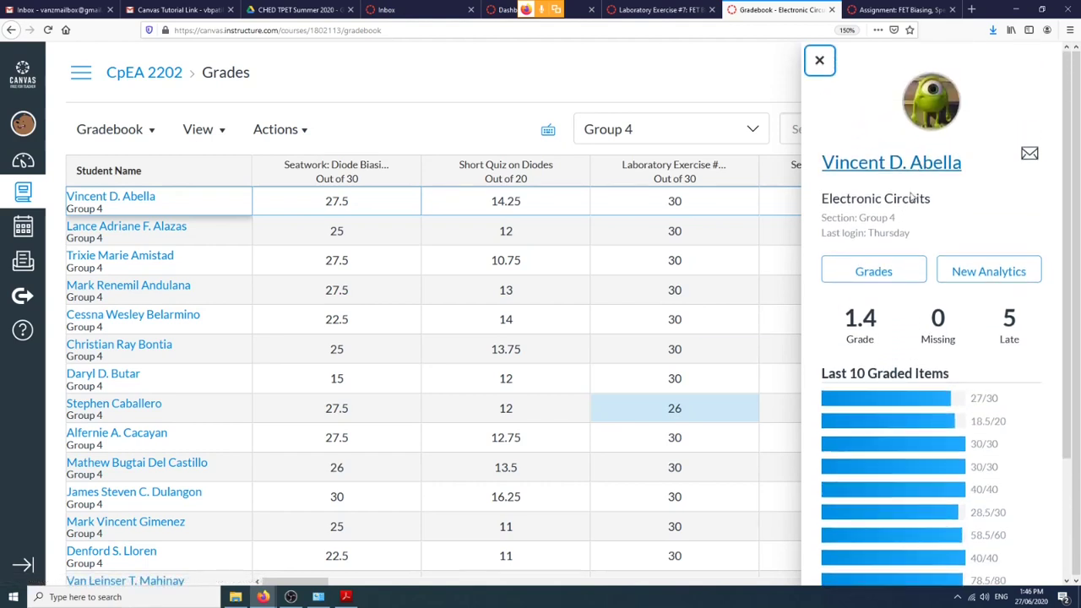
Open the student's full grades page and review the due dates, statuses and scores in the assignments list.
{"action": "left_click", "coordinate": [889, 273]}
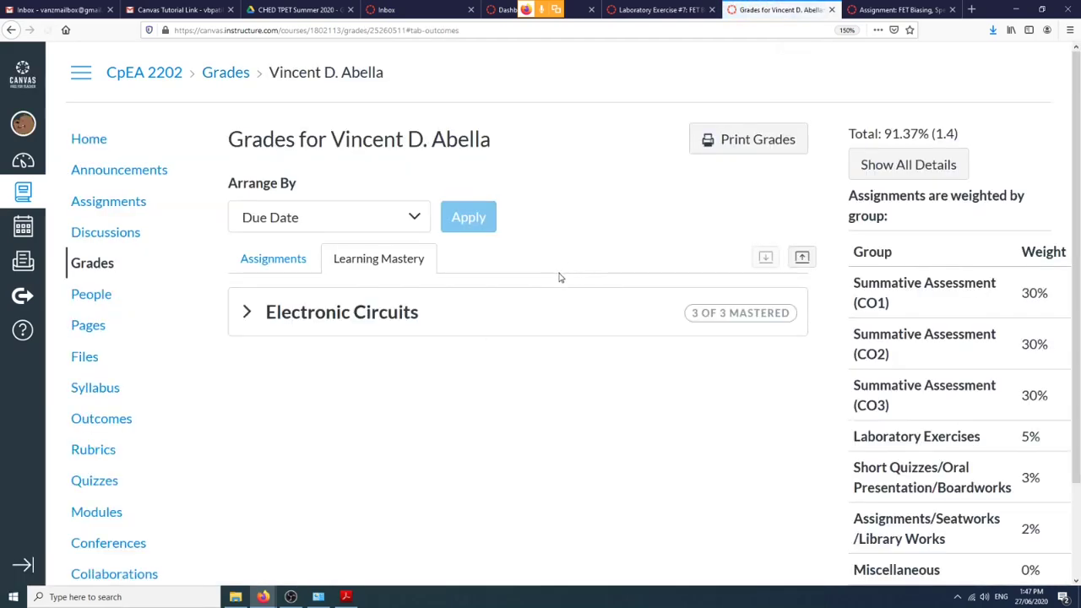
{"action": "scroll", "coordinate": [557, 278], "scroll_direction": "down", "scroll_amount": 3}
{"action": "left_click", "coordinate": [278, 152]}
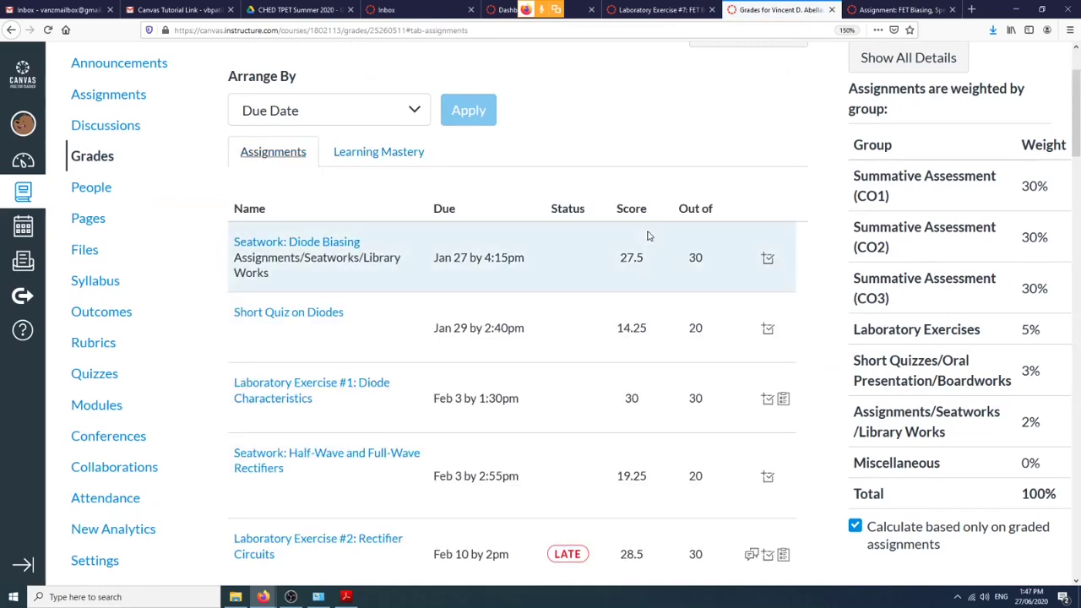
{"action": "scroll", "coordinate": [648, 237], "scroll_direction": "down", "scroll_amount": 10}
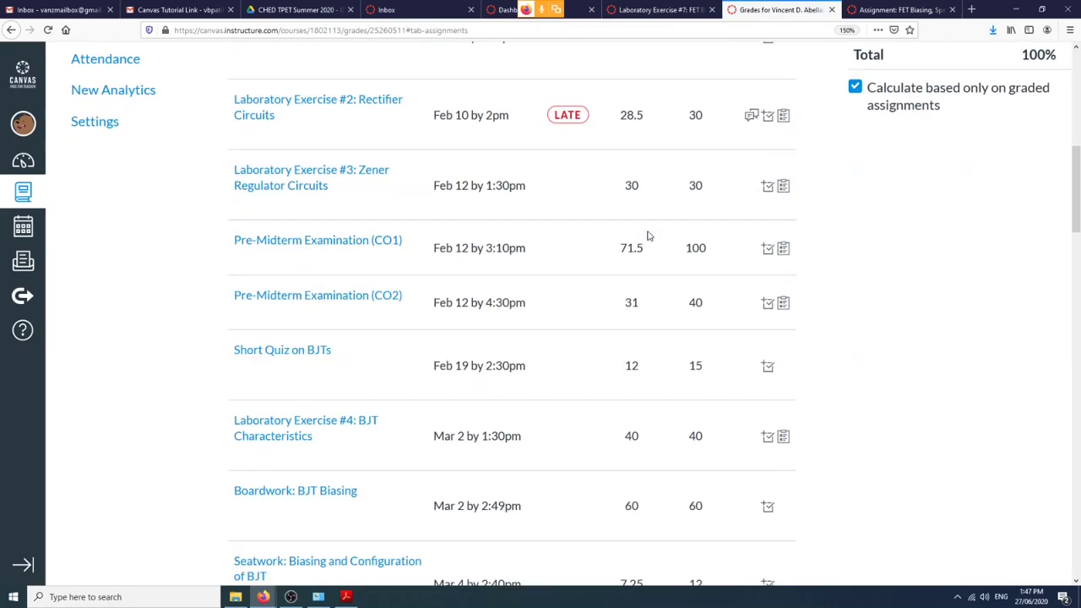
{"action": "scroll", "coordinate": [648, 237], "scroll_direction": "down", "scroll_amount": 20}
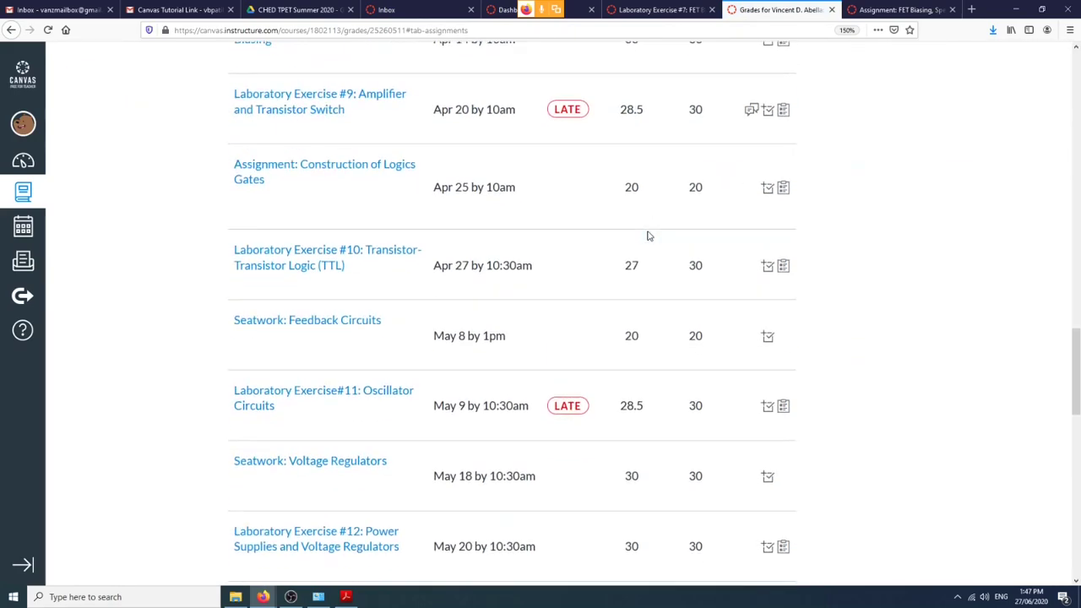
{"action": "scroll", "coordinate": [648, 236], "scroll_direction": "up", "scroll_amount": 14}
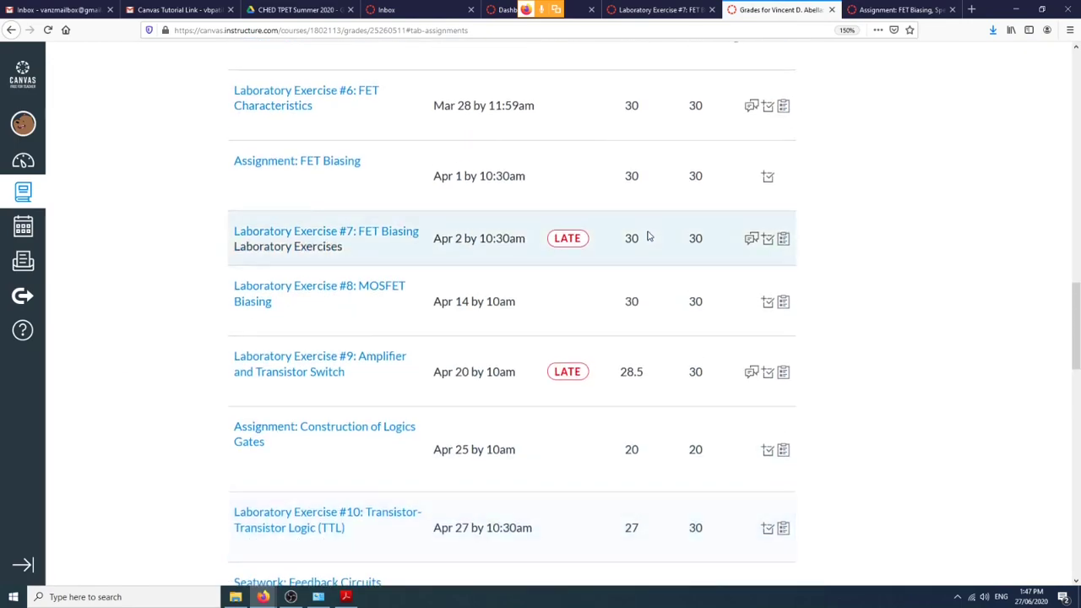
{"action": "scroll", "coordinate": [648, 237], "scroll_direction": "down", "scroll_amount": 18}
{"action": "scroll", "coordinate": [649, 236], "scroll_direction": "down", "scroll_amount": 9}
{"action": "scroll", "coordinate": [648, 236], "scroll_direction": "up", "scroll_amount": 20}
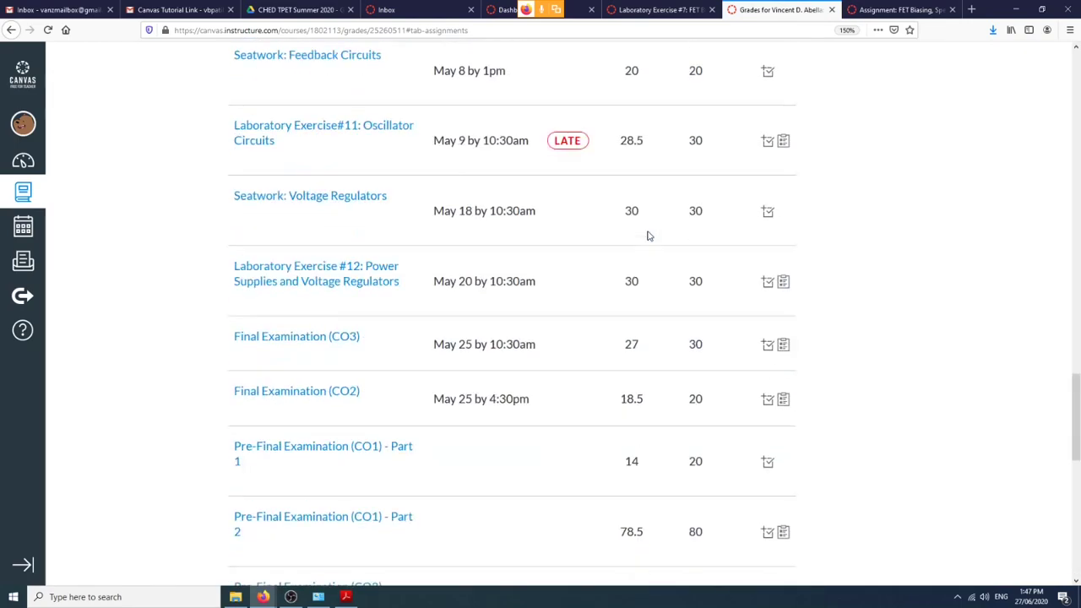
{"action": "scroll", "coordinate": [649, 236], "scroll_direction": "up", "scroll_amount": 20}
Show the student's Learning Mastery results and expand the Electronic Circuits group to view its course outcomes.
{"action": "left_click", "coordinate": [363, 258]}
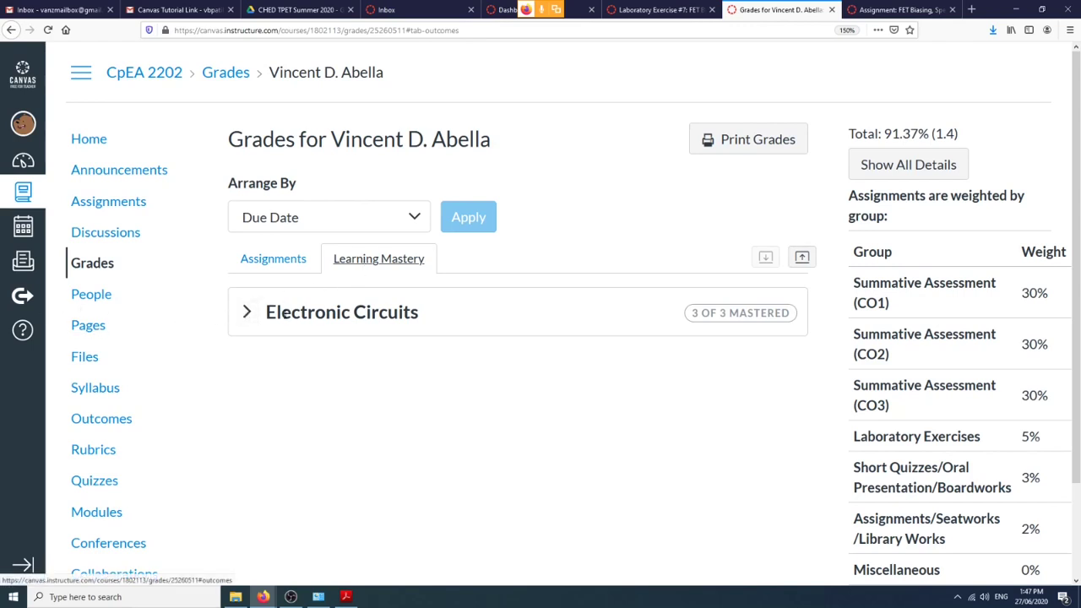
{"action": "left_click", "coordinate": [247, 313]}
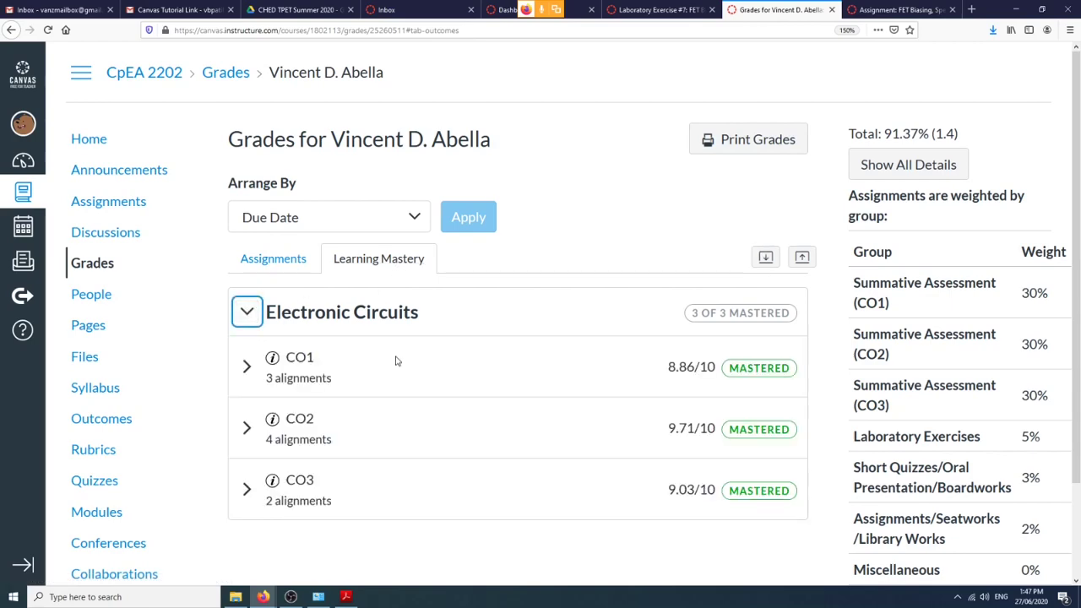
{"action": "scroll", "coordinate": [395, 361], "scroll_direction": "down", "scroll_amount": 2}
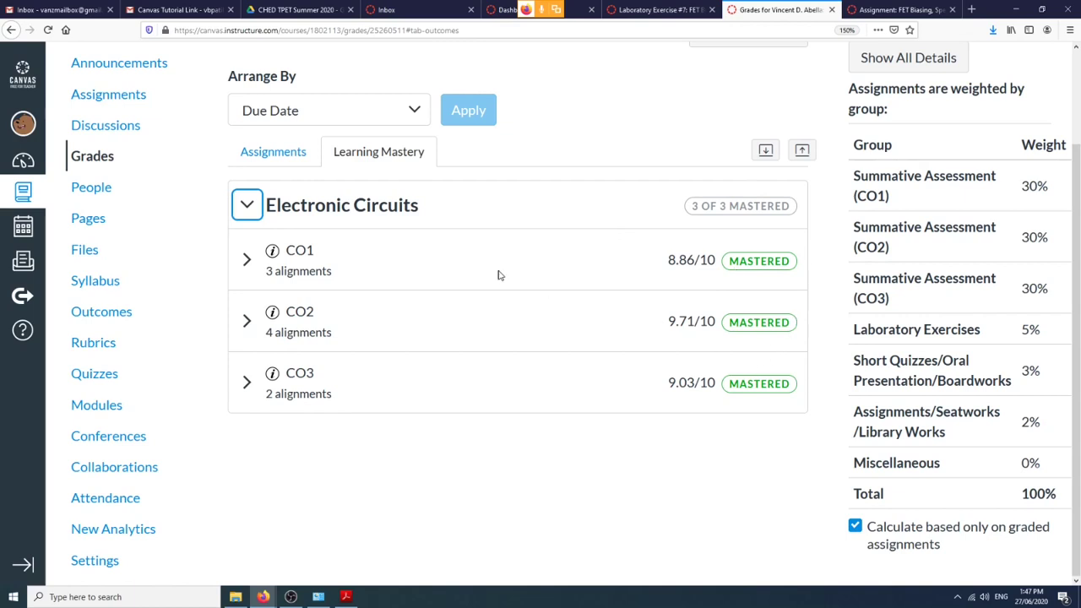
Expand the CO1 outcome, examine the mastery ratings of its aligned examinations, and collapse it again.
{"action": "left_click", "coordinate": [246, 260]}
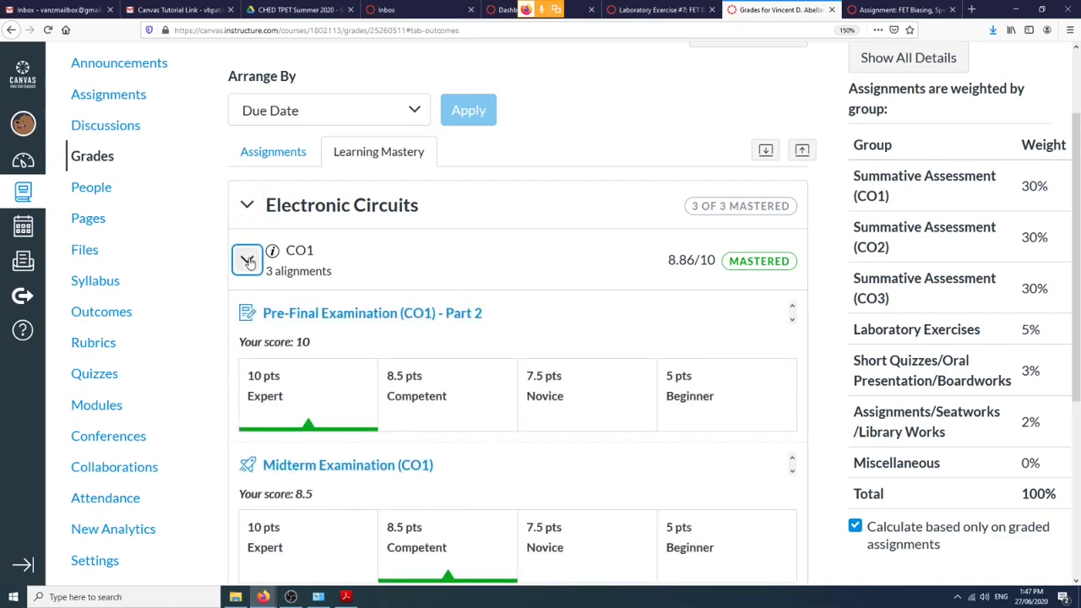
{"action": "scroll", "coordinate": [249, 263], "scroll_direction": "down", "scroll_amount": 3}
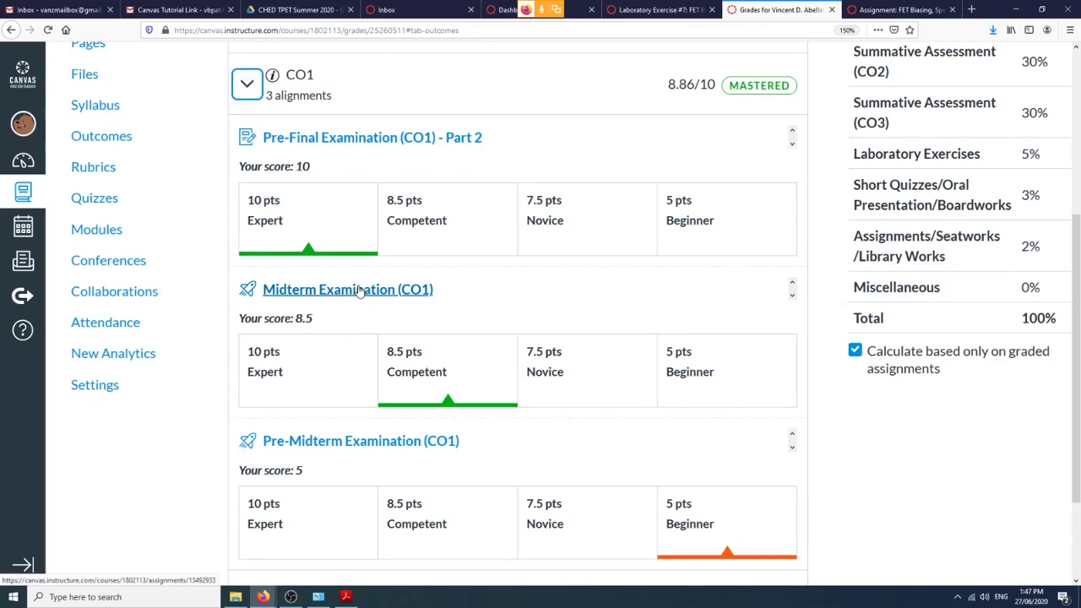
{"action": "scroll", "coordinate": [310, 203], "scroll_direction": "up", "scroll_amount": 1}
{"action": "scroll", "coordinate": [311, 201], "scroll_direction": "up", "scroll_amount": 1}
{"action": "scroll", "coordinate": [314, 175], "scroll_direction": "down", "scroll_amount": 3}
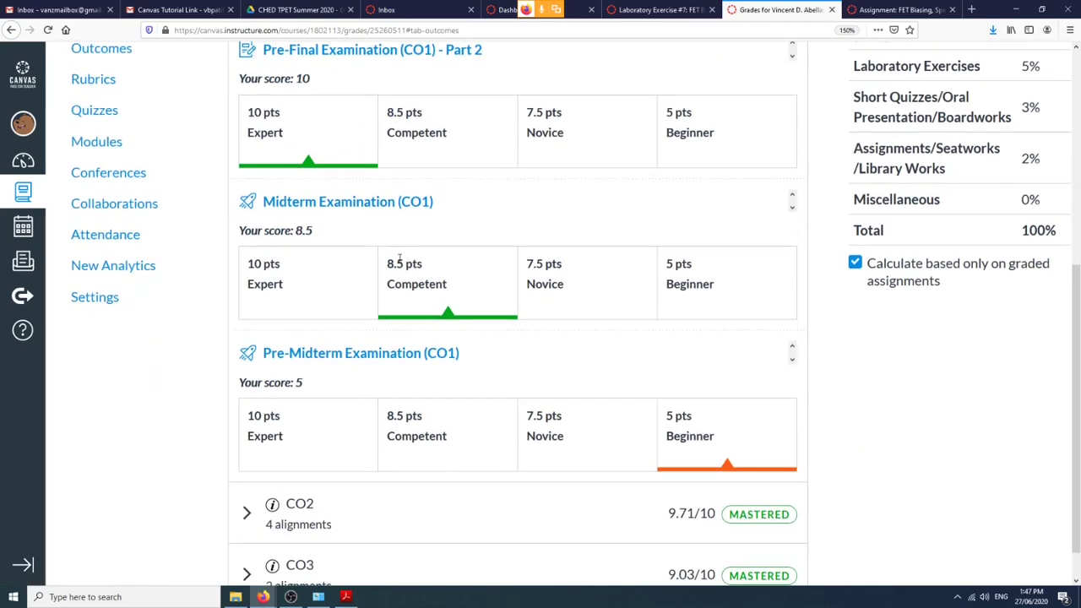
{"action": "scroll", "coordinate": [399, 262], "scroll_direction": "up", "scroll_amount": 2}
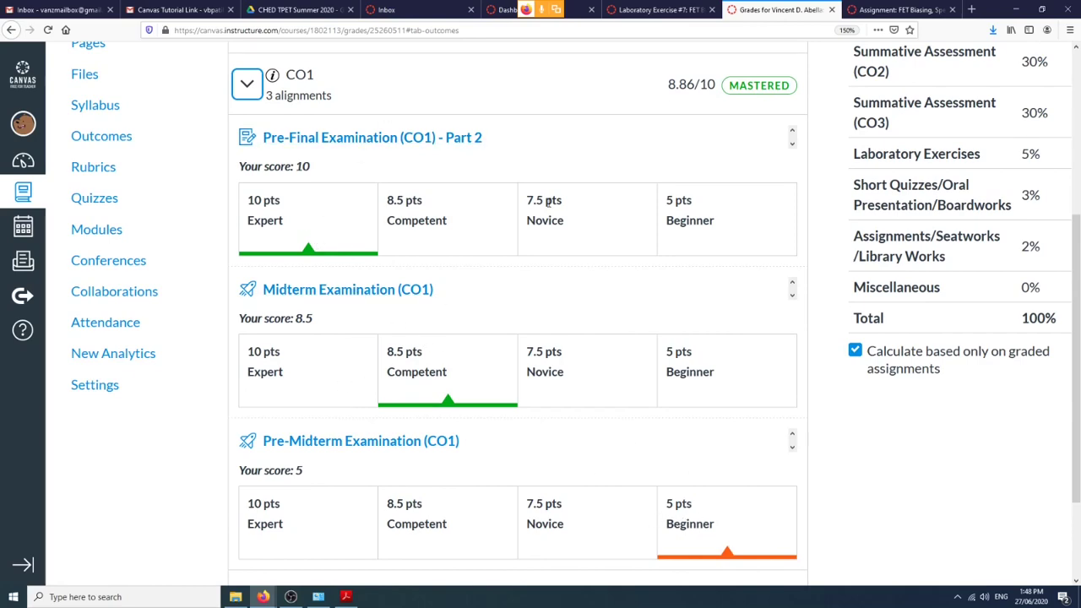
{"action": "scroll", "coordinate": [547, 221], "scroll_direction": "up", "scroll_amount": 2}
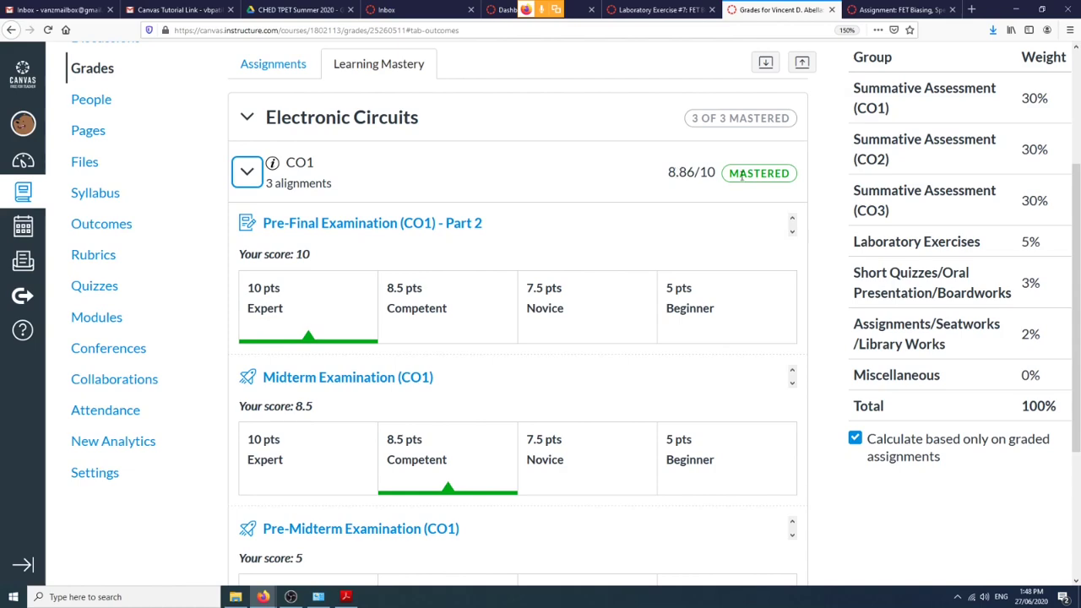
{"action": "left_click", "coordinate": [247, 172]}
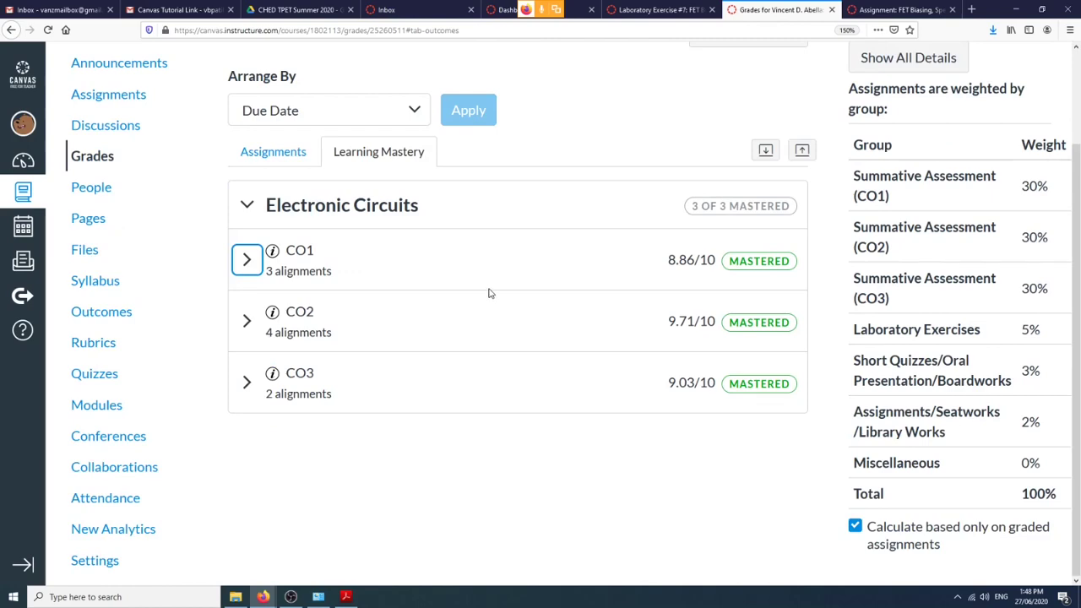
Expand the CO2 outcome and examine the mastery ratings of its aligned examinations.
{"action": "left_click", "coordinate": [247, 321]}
{"action": "scroll", "coordinate": [396, 317], "scroll_direction": "down", "scroll_amount": 3}
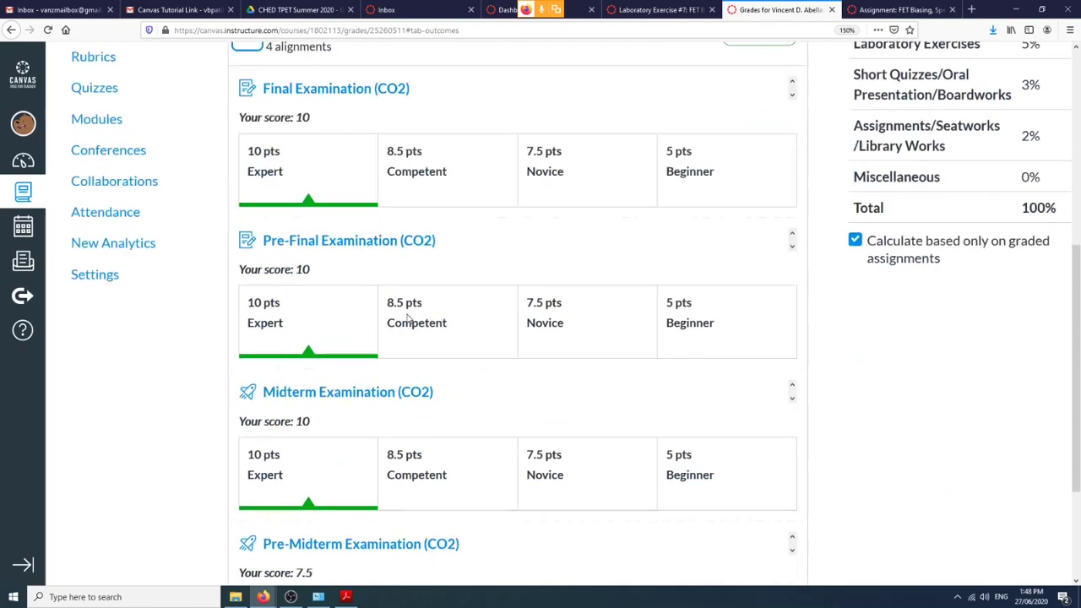
{"action": "scroll", "coordinate": [408, 317], "scroll_direction": "down", "scroll_amount": 2}
{"action": "scroll", "coordinate": [397, 304], "scroll_direction": "up", "scroll_amount": 4}
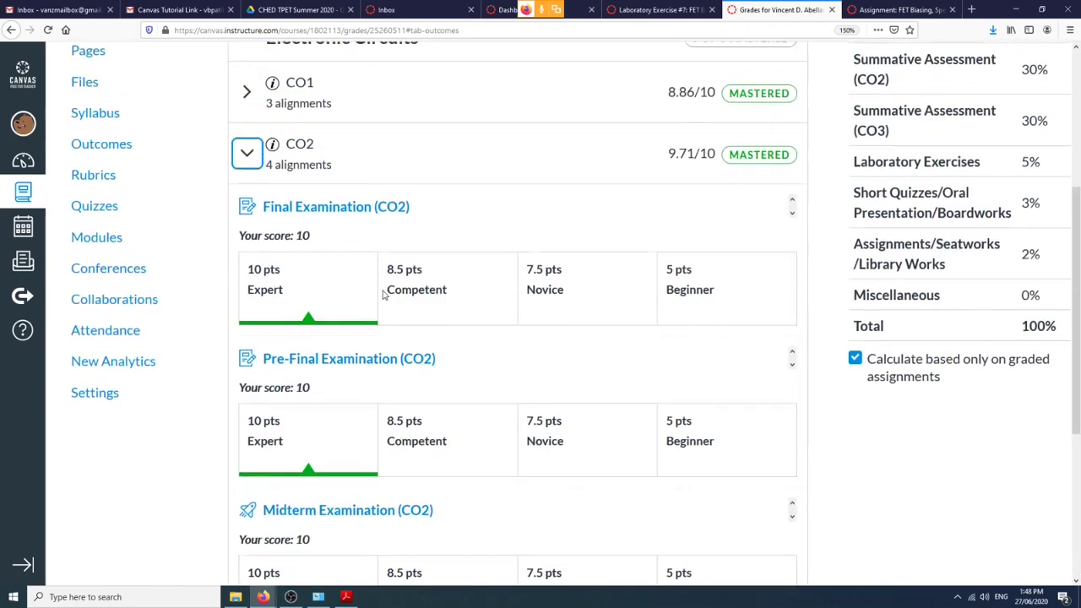
Collapse the CO2 outcome, examine the mastery ratings of CO3's aligned examinations, and collapse CO3 again.
{"action": "scroll", "coordinate": [382, 292], "scroll_direction": "up", "scroll_amount": 1}
{"action": "left_click", "coordinate": [246, 213]}
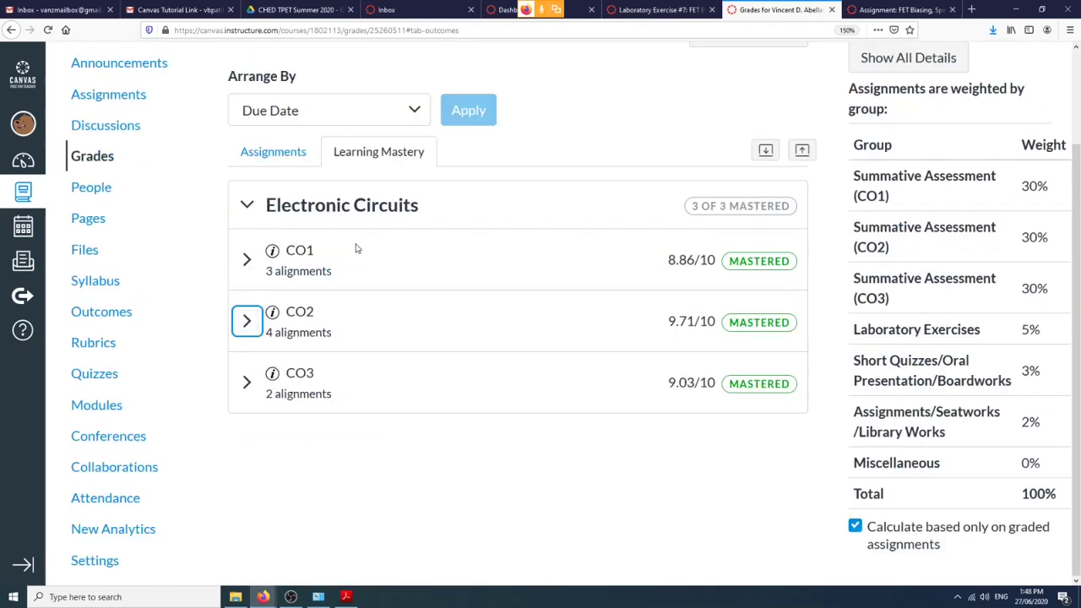
{"action": "left_click", "coordinate": [249, 393]}
{"action": "scroll", "coordinate": [354, 356], "scroll_direction": "down", "scroll_amount": 3}
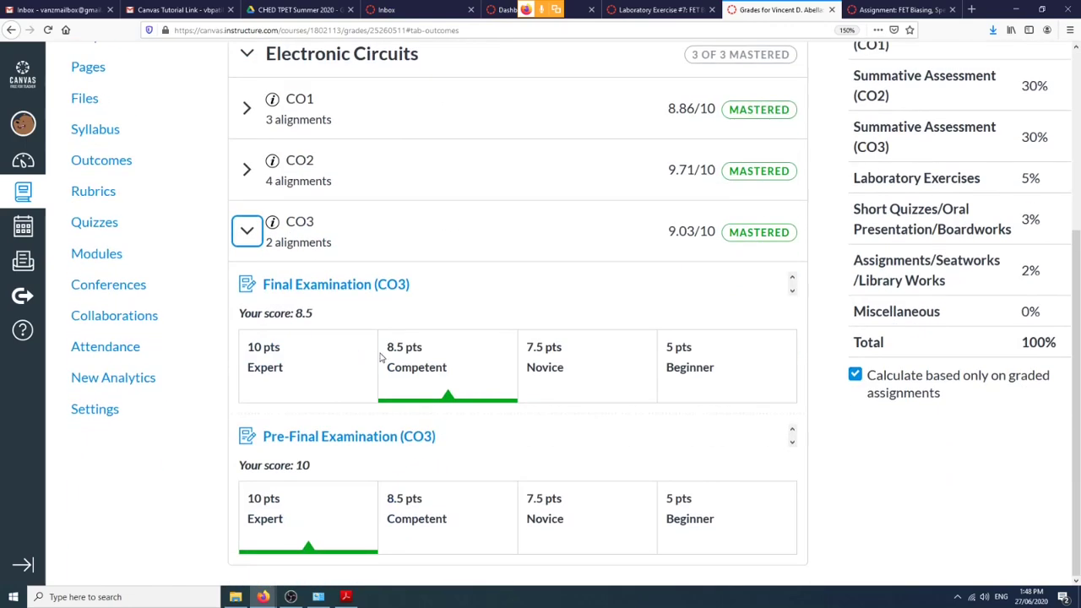
{"action": "left_click", "coordinate": [253, 239]}
{"action": "scroll", "coordinate": [555, 355], "scroll_direction": "up", "scroll_amount": 3}
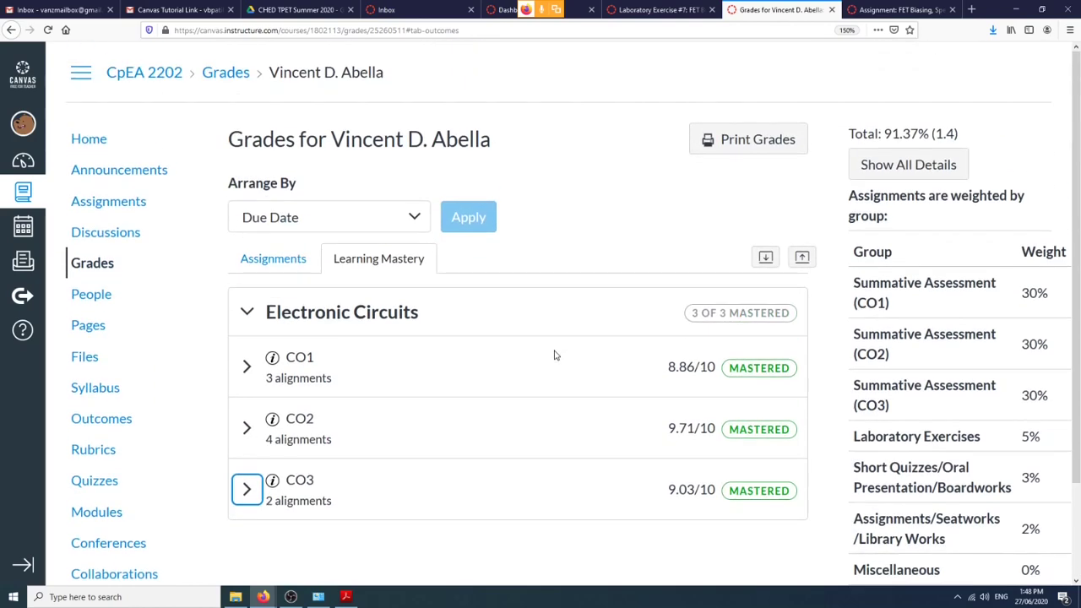
{"action": "scroll", "coordinate": [555, 354], "scroll_direction": "down", "scroll_amount": 2}
{"action": "scroll", "coordinate": [554, 354], "scroll_direction": "up", "scroll_amount": 2}
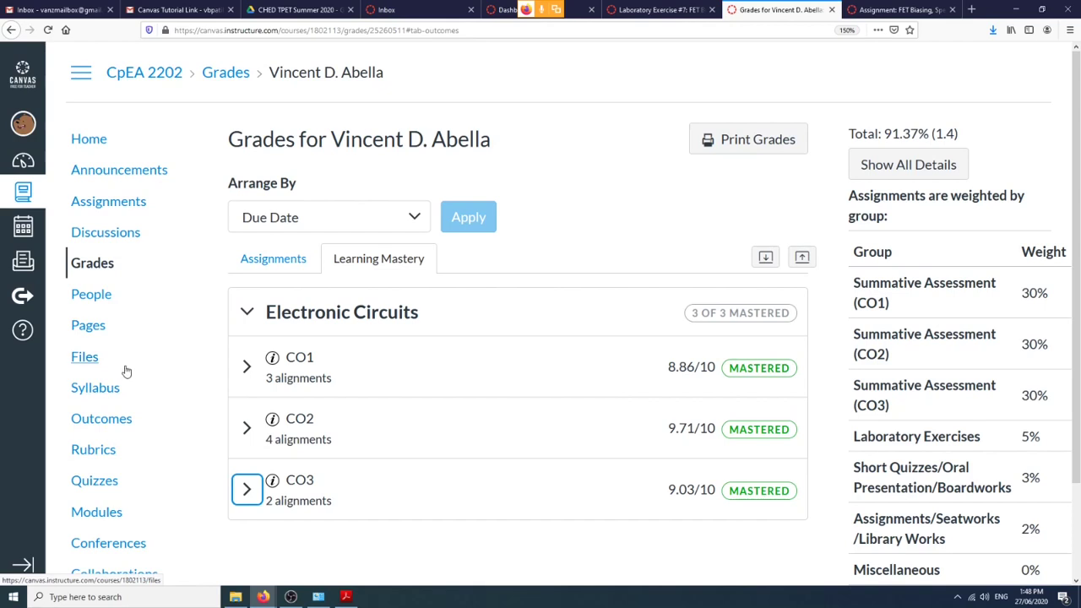
Browse the course modules and open Pre-Midterm Examination (CO1) from the Pre-Midterm Assessment (CO1 & CO2) module.
{"action": "left_click", "coordinate": [106, 516]}
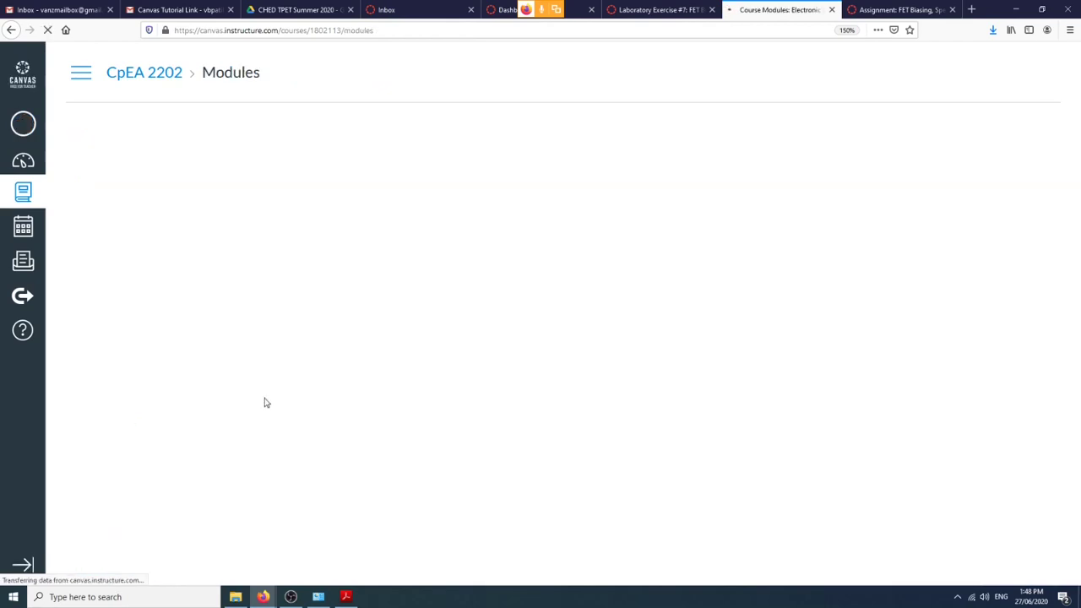
{"action": "scroll", "coordinate": [293, 390], "scroll_direction": "down", "scroll_amount": 3}
{"action": "scroll", "coordinate": [293, 390], "scroll_direction": "down", "scroll_amount": 5}
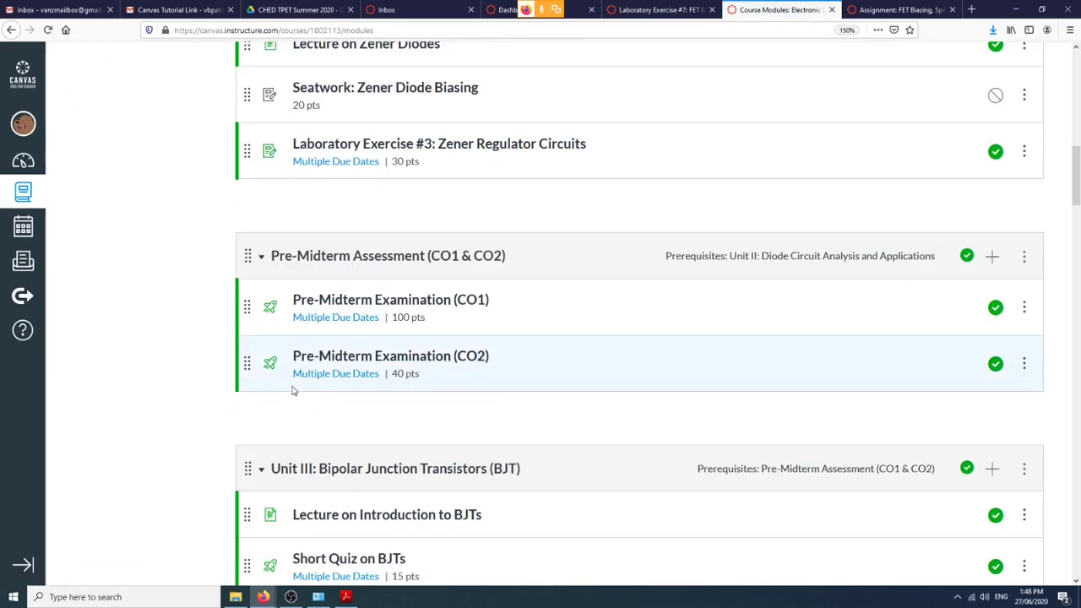
{"action": "scroll", "coordinate": [293, 390], "scroll_direction": "down", "scroll_amount": 3}
{"action": "scroll", "coordinate": [293, 391], "scroll_direction": "up", "scroll_amount": 5}
{"action": "scroll", "coordinate": [293, 390], "scroll_direction": "down", "scroll_amount": 15}
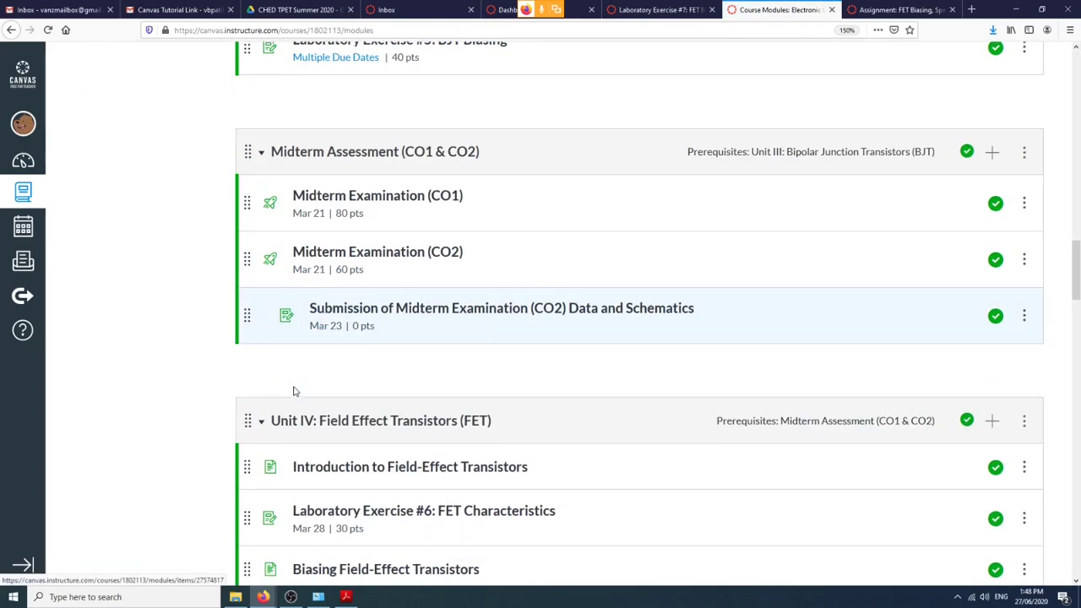
{"action": "scroll", "coordinate": [293, 390], "scroll_direction": "up", "scroll_amount": 20}
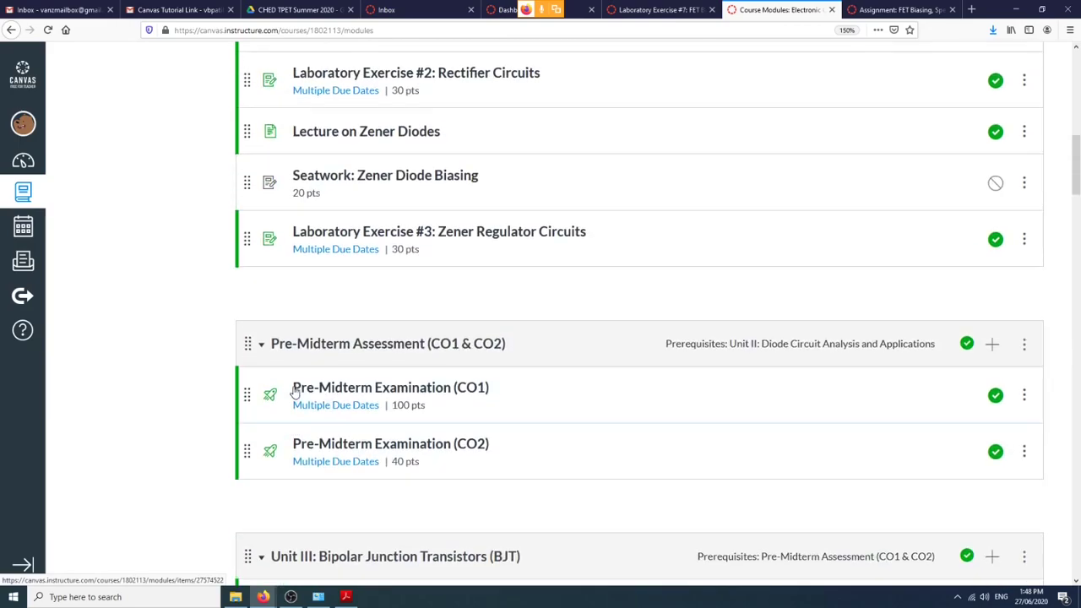
{"action": "scroll", "coordinate": [293, 390], "scroll_direction": "down", "scroll_amount": 5}
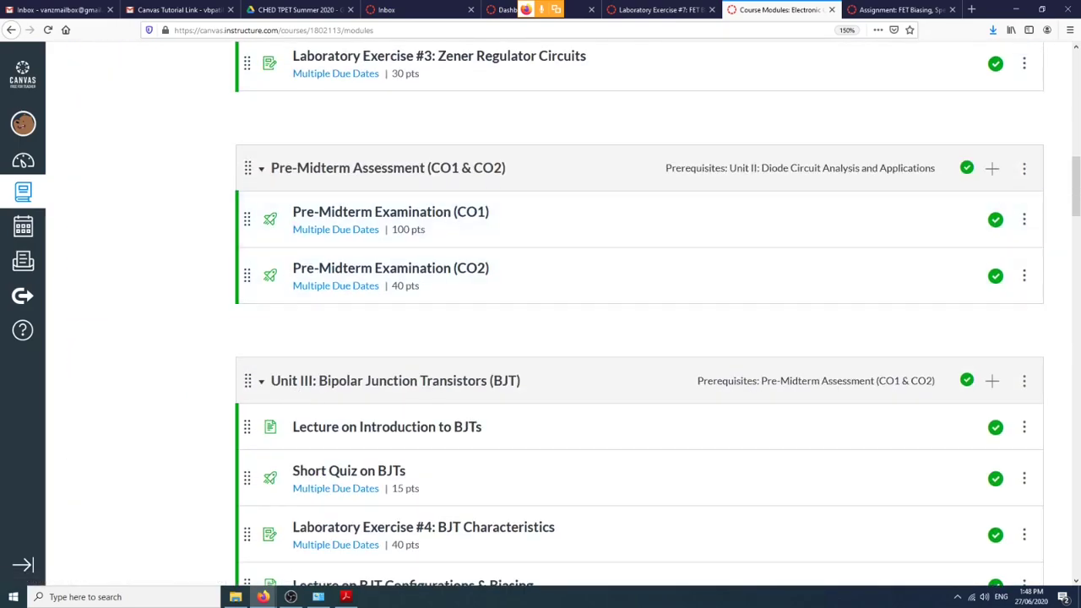
{"action": "left_click", "coordinate": [478, 216]}
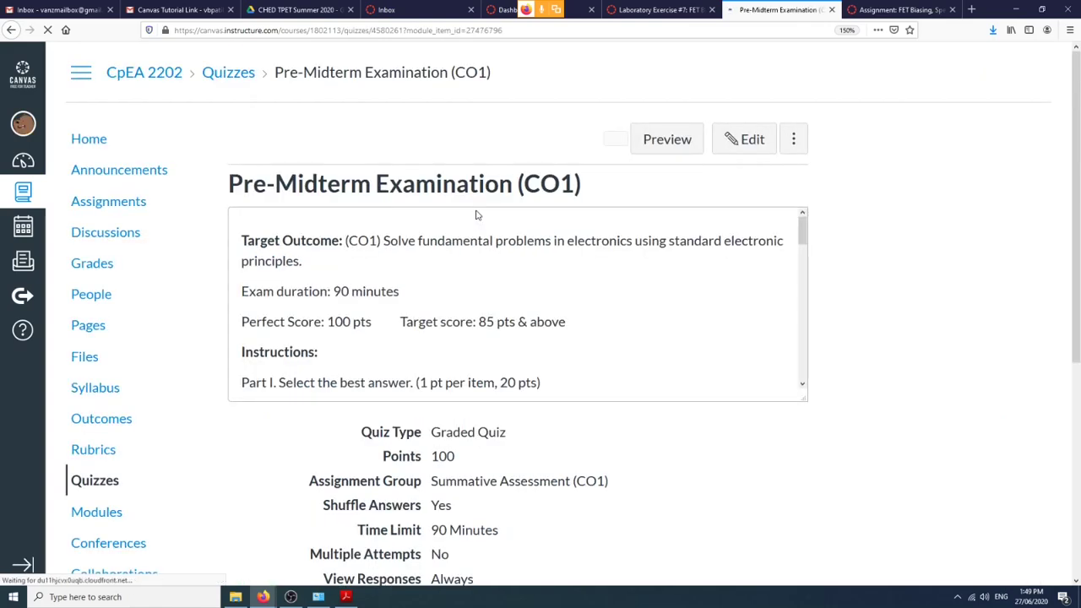
Review the examination's rubric text, quiz settings, and the due and availability dates for each group.
{"action": "scroll", "coordinate": [475, 215], "scroll_direction": "down", "scroll_amount": 8}
{"action": "scroll", "coordinate": [840, 355], "scroll_direction": "down", "scroll_amount": 5}
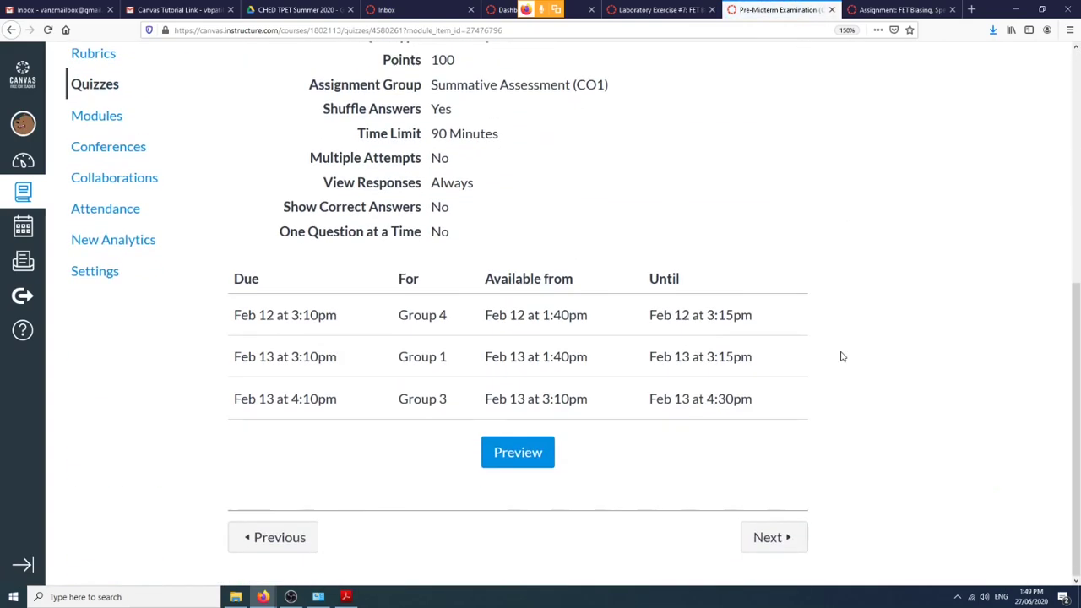
{"action": "scroll", "coordinate": [840, 356], "scroll_direction": "up", "scroll_amount": 5}
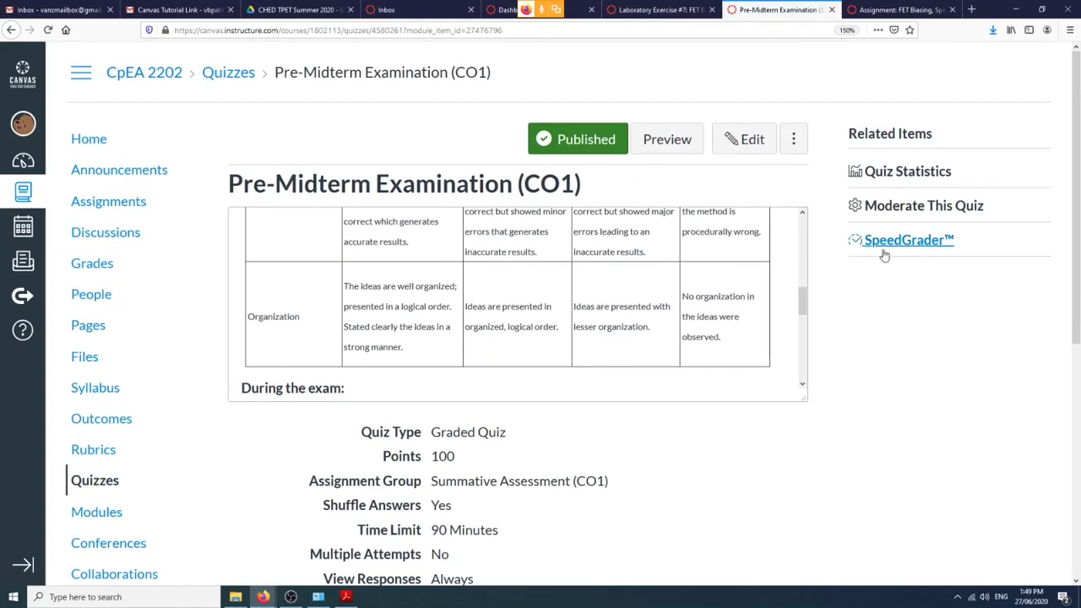
Open the examination's quiz statistics and examine the summary scores, standard deviation, average time and score distribution chart.
{"action": "left_click", "coordinate": [904, 174]}
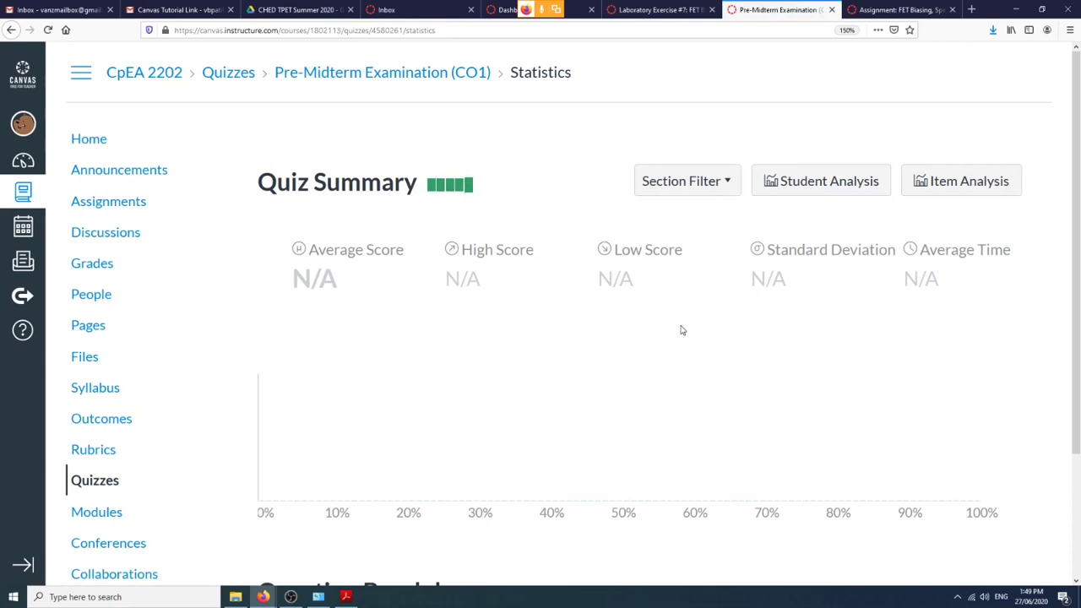
{"action": "scroll", "coordinate": [682, 330], "scroll_direction": "down", "scroll_amount": 2}
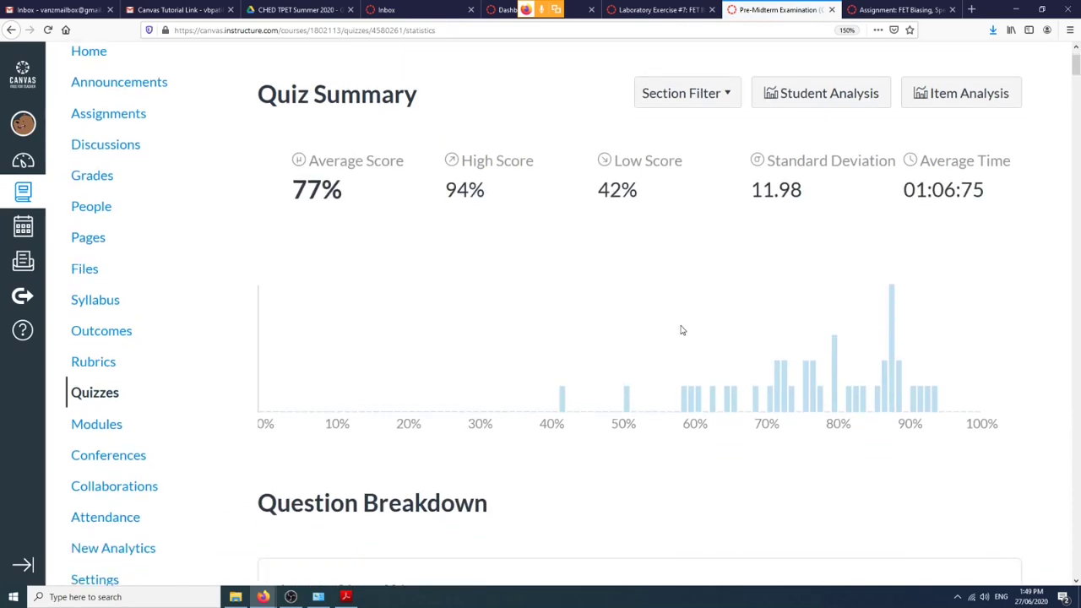
{"action": "scroll", "coordinate": [682, 330], "scroll_direction": "up", "scroll_amount": 2}
{"action": "scroll", "coordinate": [931, 194], "scroll_direction": "down", "scroll_amount": 2}
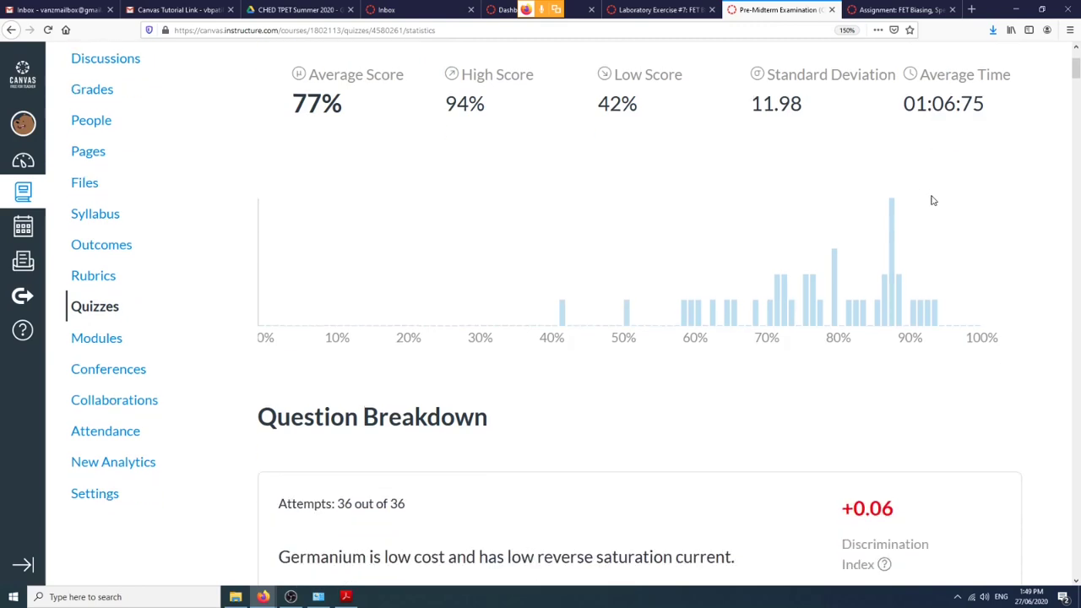
{"action": "scroll", "coordinate": [931, 197], "scroll_direction": "up", "scroll_amount": 2}
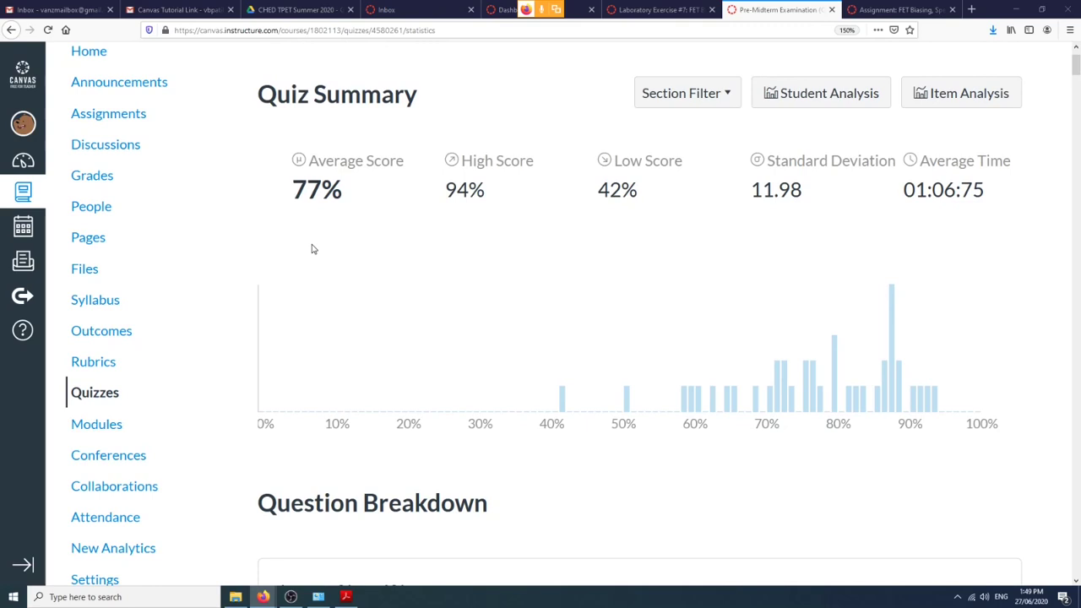
{"action": "scroll", "coordinate": [311, 249], "scroll_direction": "down", "scroll_amount": 2}
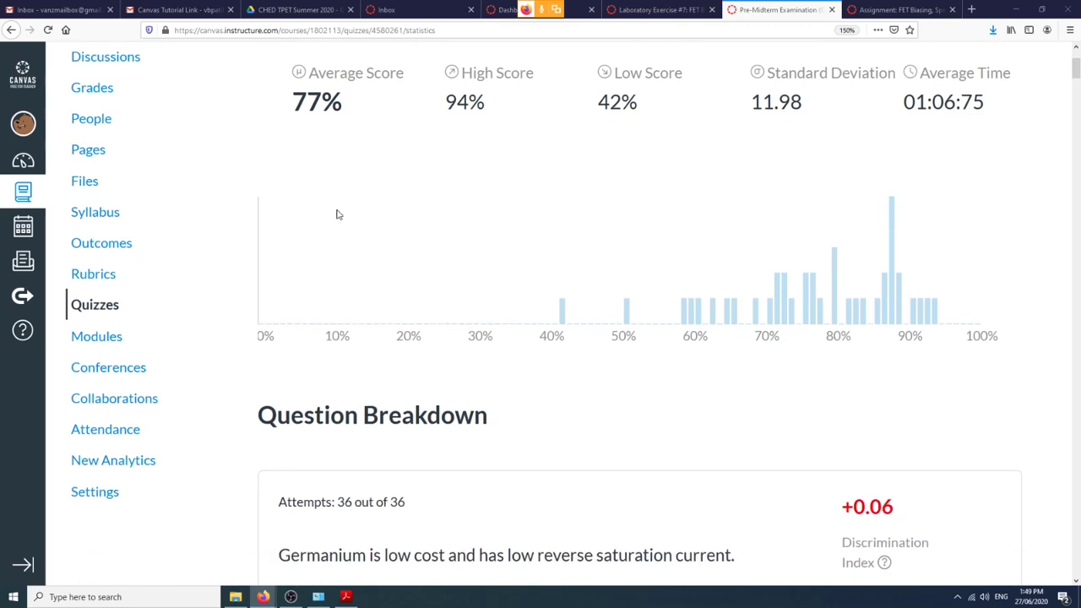
{"action": "scroll", "coordinate": [354, 173], "scroll_direction": "up", "scroll_amount": 2}
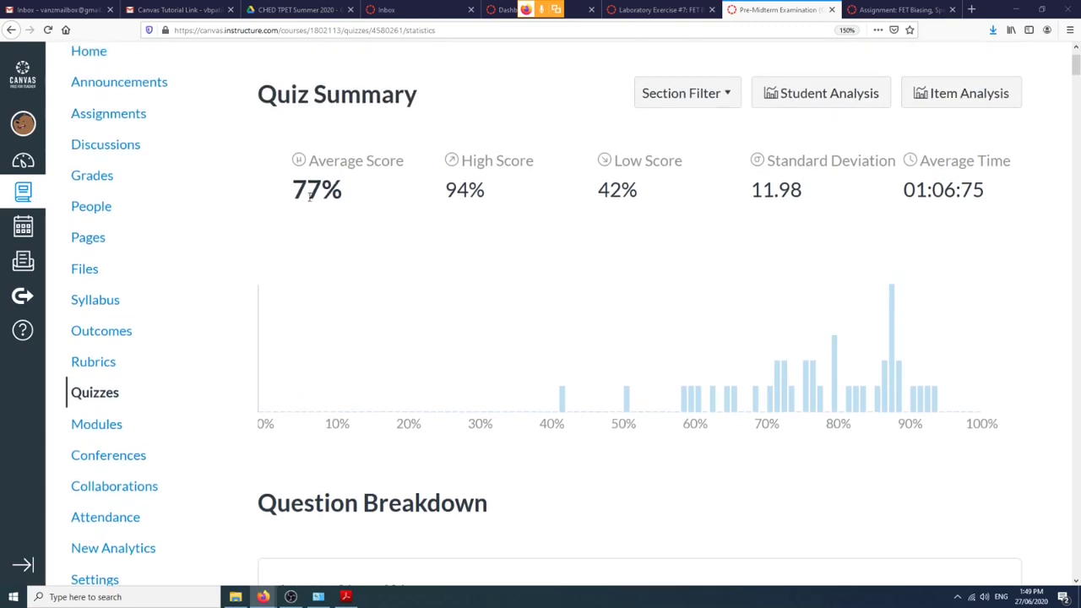
{"action": "scroll", "coordinate": [515, 262], "scroll_direction": "down", "scroll_amount": 4}
{"action": "scroll", "coordinate": [517, 264], "scroll_direction": "up", "scroll_amount": 6}
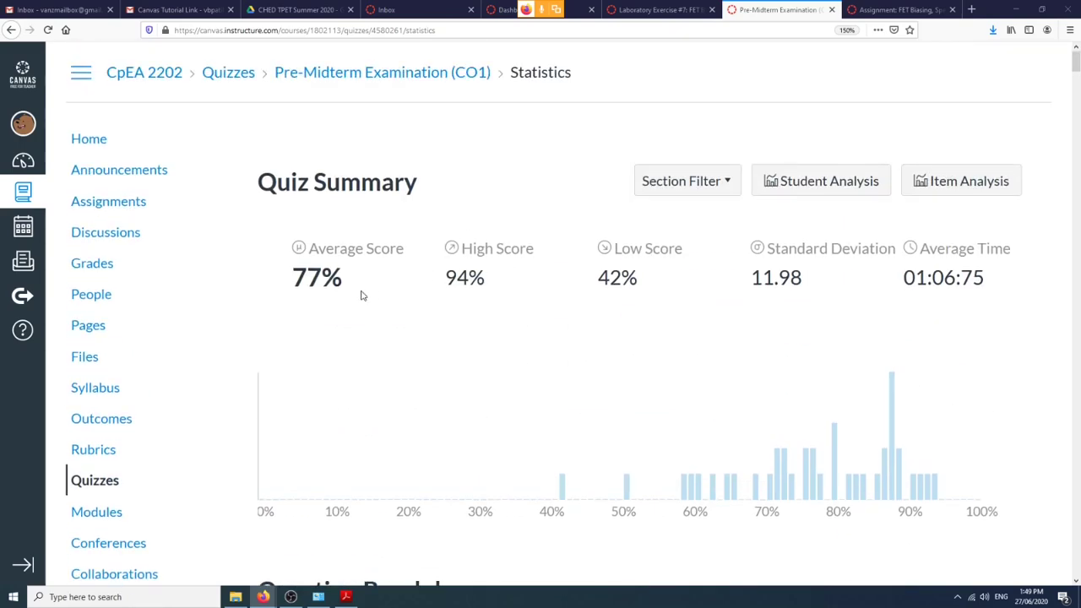
Examine the question breakdown for the germanium true-or-false item, including its respondents, correct percentage and discrimination index.
{"action": "scroll", "coordinate": [321, 278], "scroll_direction": "down", "scroll_amount": 9}
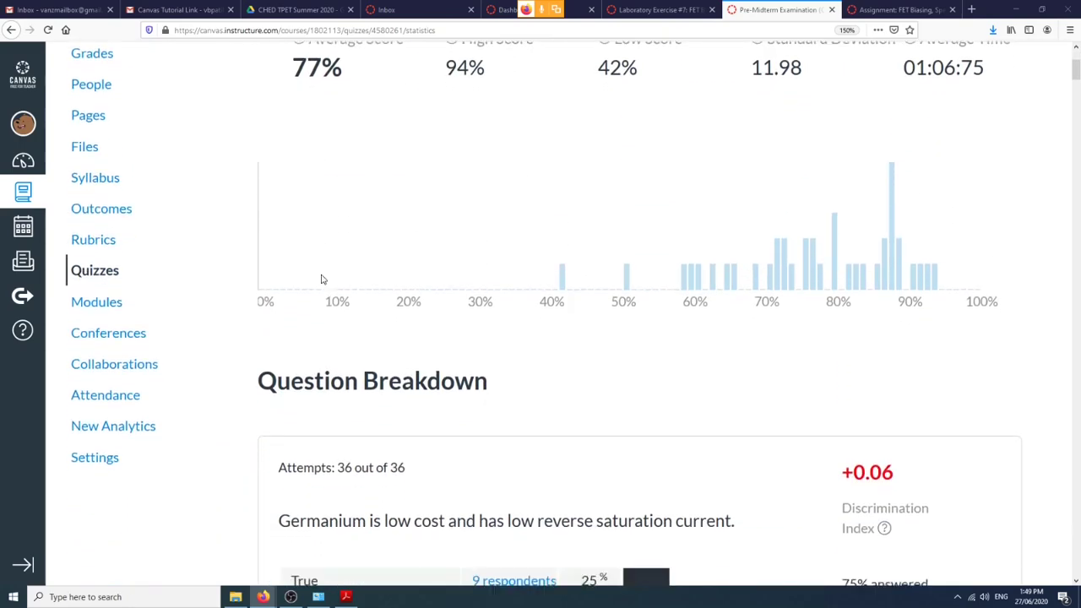
{"action": "scroll", "coordinate": [371, 277], "scroll_direction": "down", "scroll_amount": 1}
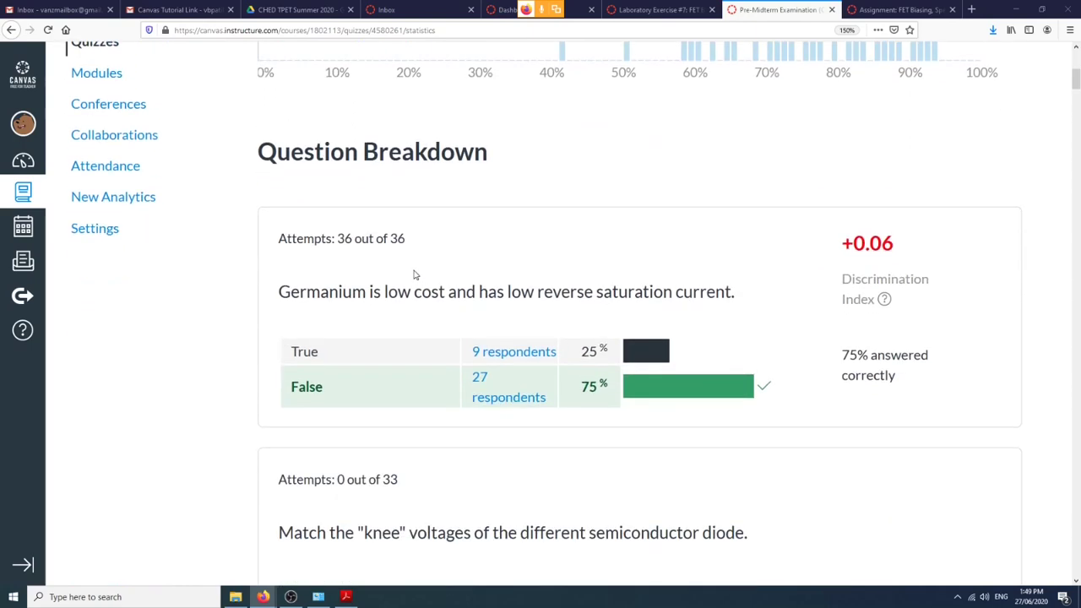
{"action": "scroll", "coordinate": [426, 267], "scroll_direction": "down", "scroll_amount": 2}
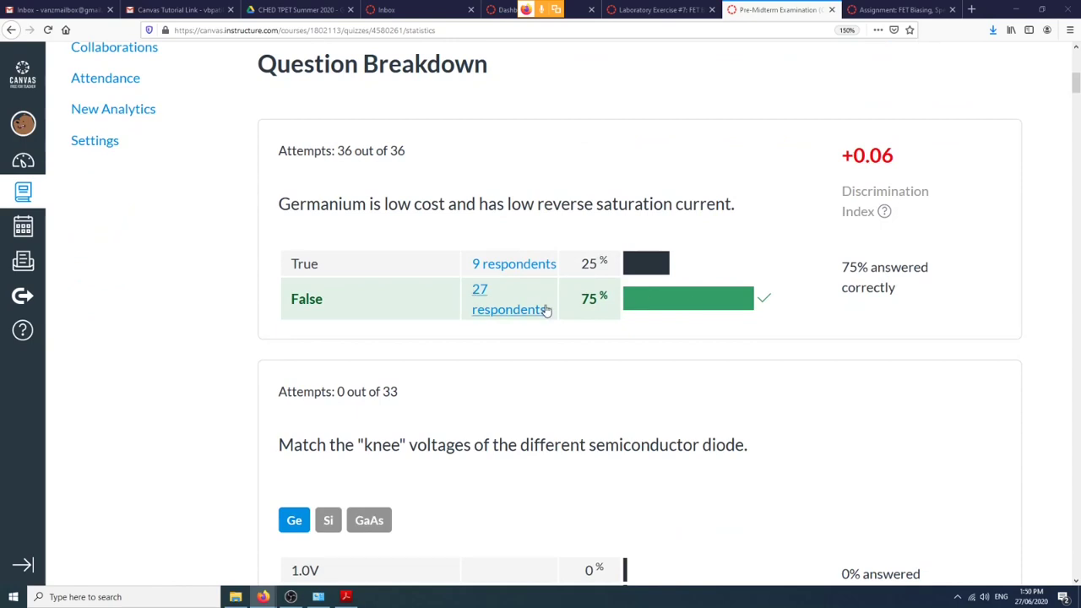
{"action": "scroll", "coordinate": [546, 311], "scroll_direction": "down", "scroll_amount": 2}
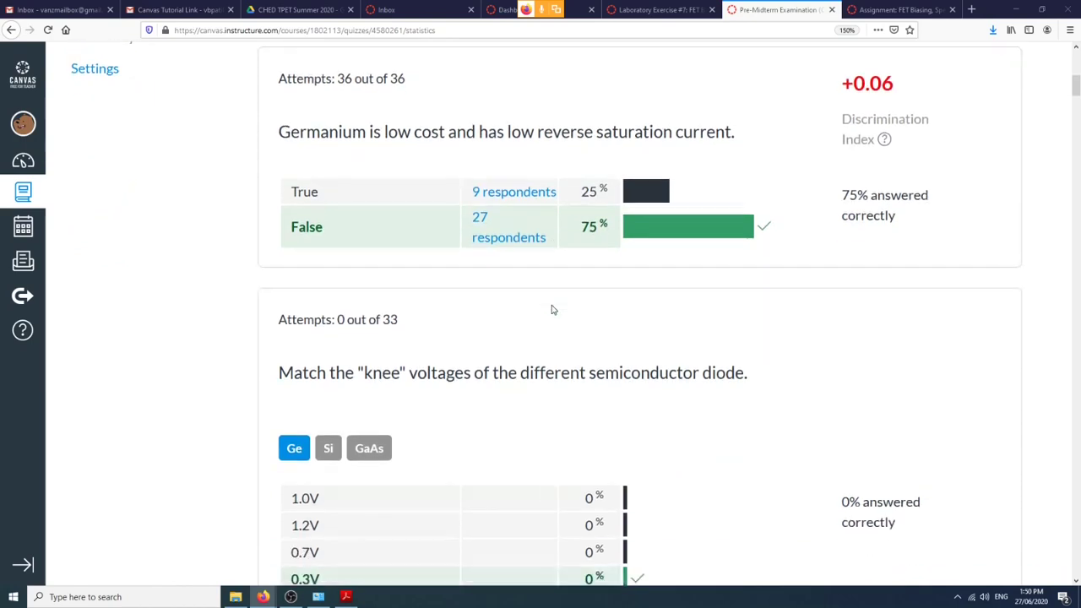
{"action": "scroll", "coordinate": [552, 309], "scroll_direction": "up", "scroll_amount": 2}
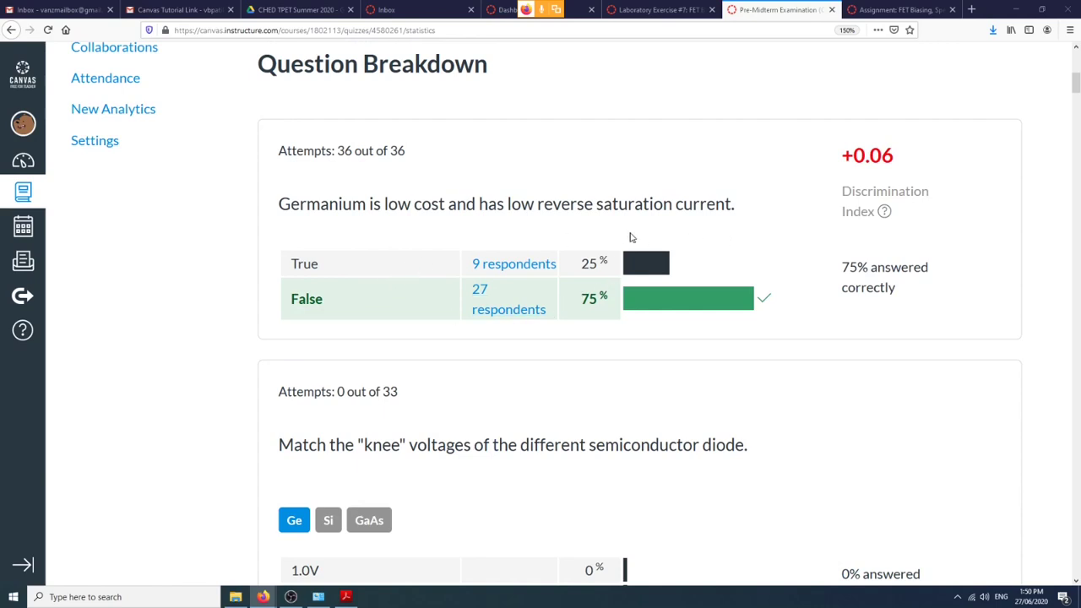
{"action": "scroll", "coordinate": [573, 323], "scroll_direction": "down", "scroll_amount": 2}
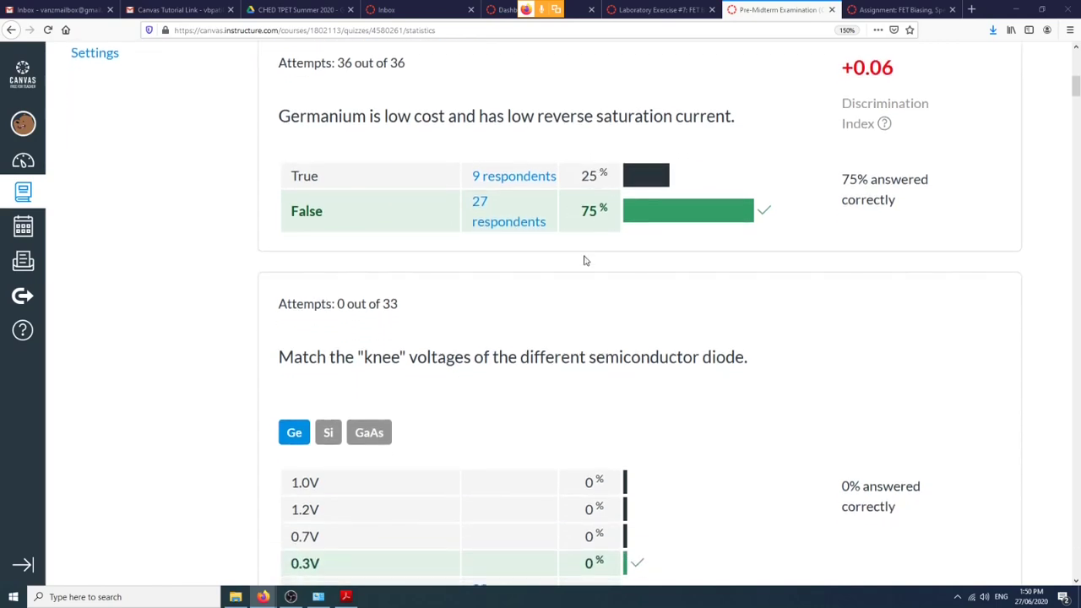
Review the answer breakdowns of the following questions, from the knee voltage matching item through the half-wave rectifier DC level item.
{"action": "scroll", "coordinate": [584, 275], "scroll_direction": "down", "scroll_amount": 6}
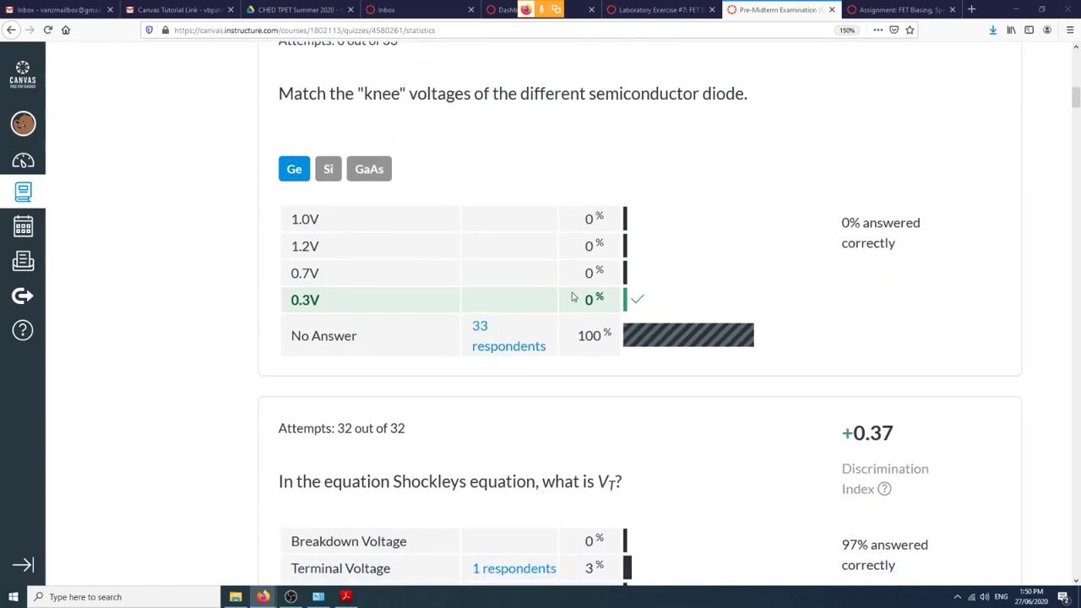
{"action": "scroll", "coordinate": [574, 296], "scroll_direction": "down", "scroll_amount": 18}
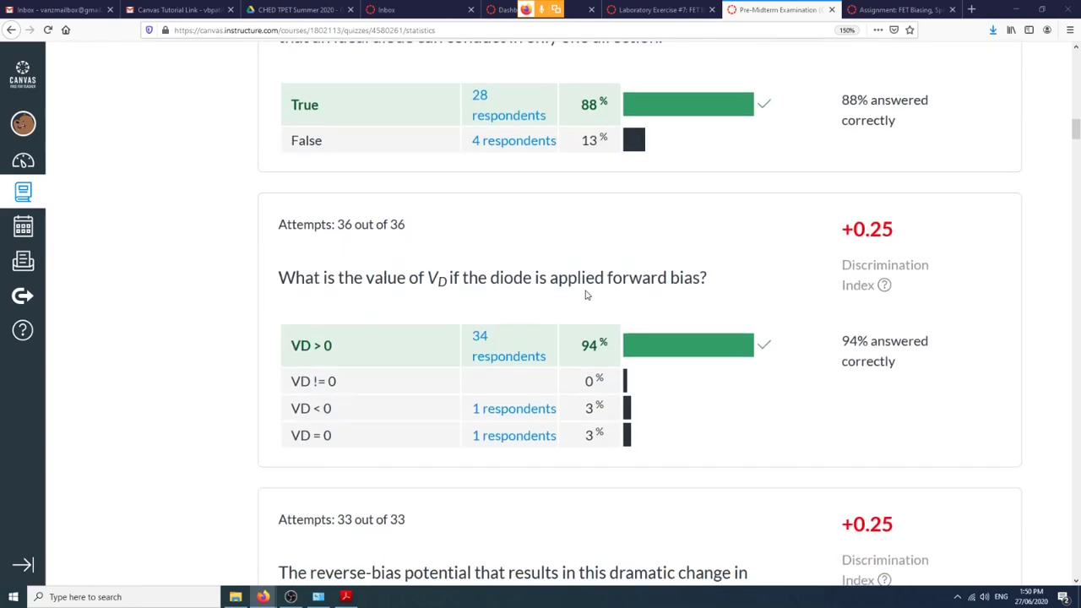
{"action": "scroll", "coordinate": [587, 294], "scroll_direction": "down", "scroll_amount": 13}
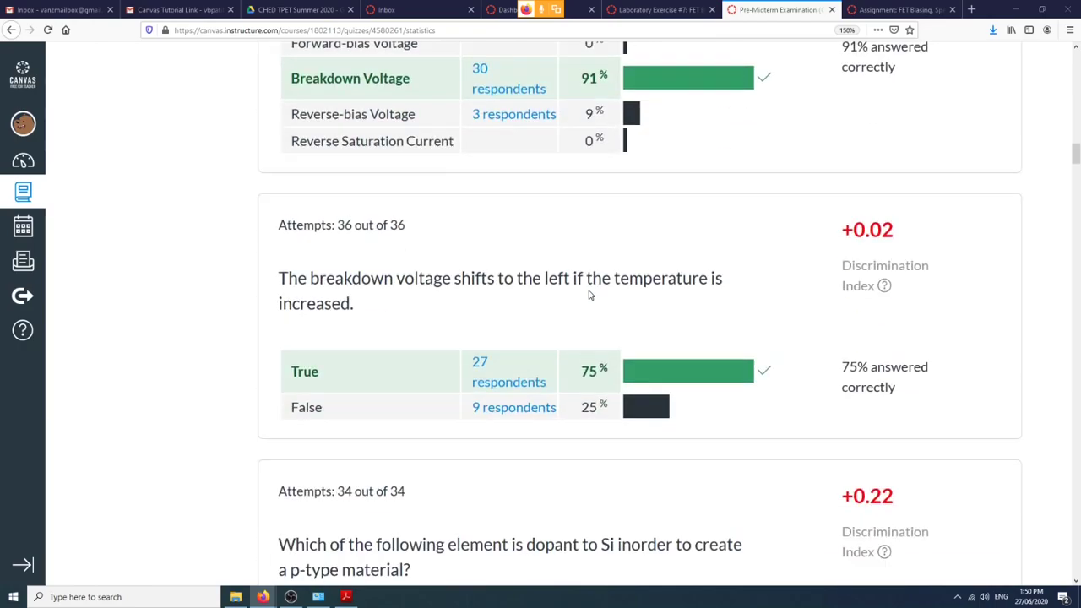
{"action": "scroll", "coordinate": [590, 294], "scroll_direction": "down", "scroll_amount": 20}
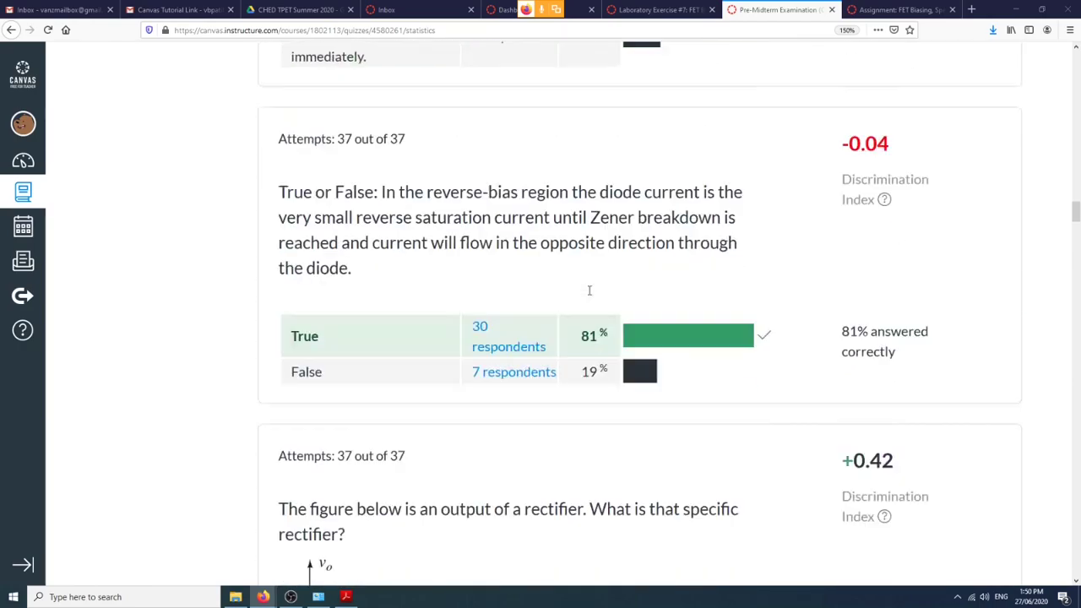
{"action": "scroll", "coordinate": [589, 290], "scroll_direction": "down", "scroll_amount": 20}
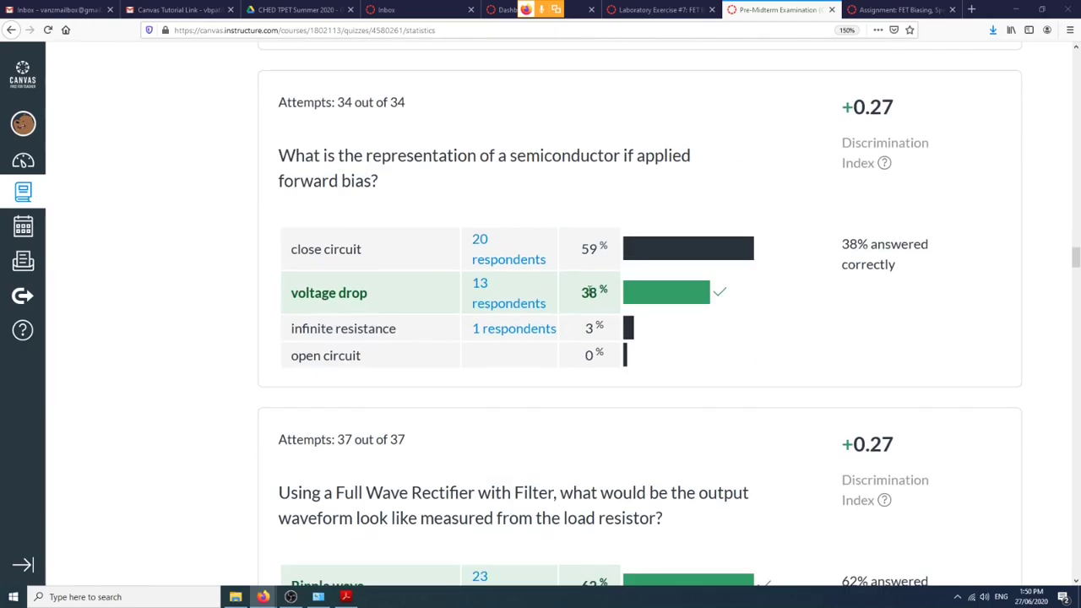
{"action": "scroll", "coordinate": [589, 293], "scroll_direction": "down", "scroll_amount": 20}
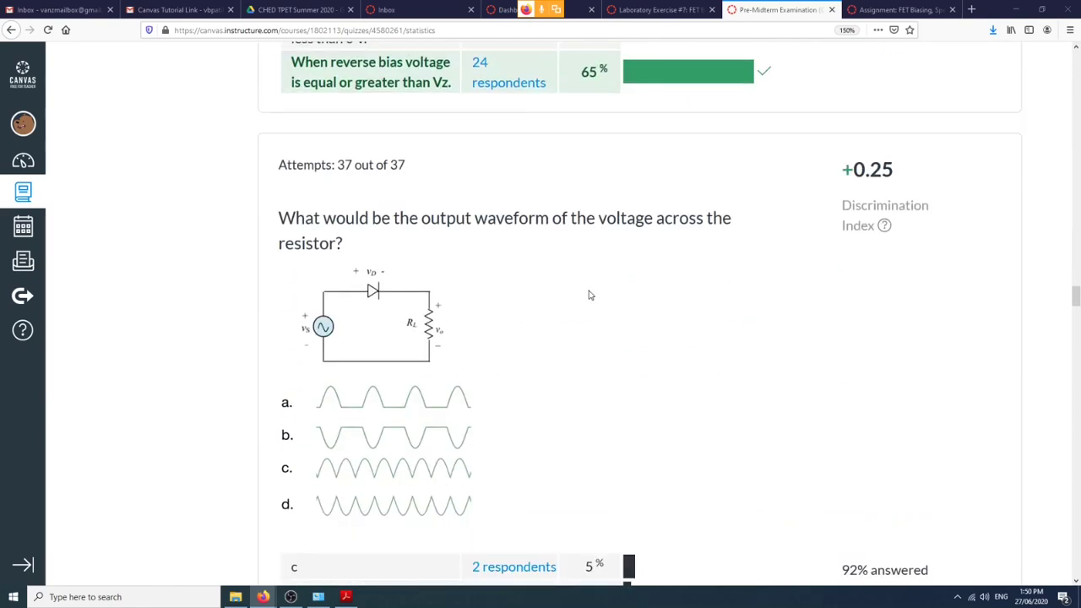
{"action": "scroll", "coordinate": [590, 295], "scroll_direction": "down", "scroll_amount": 4}
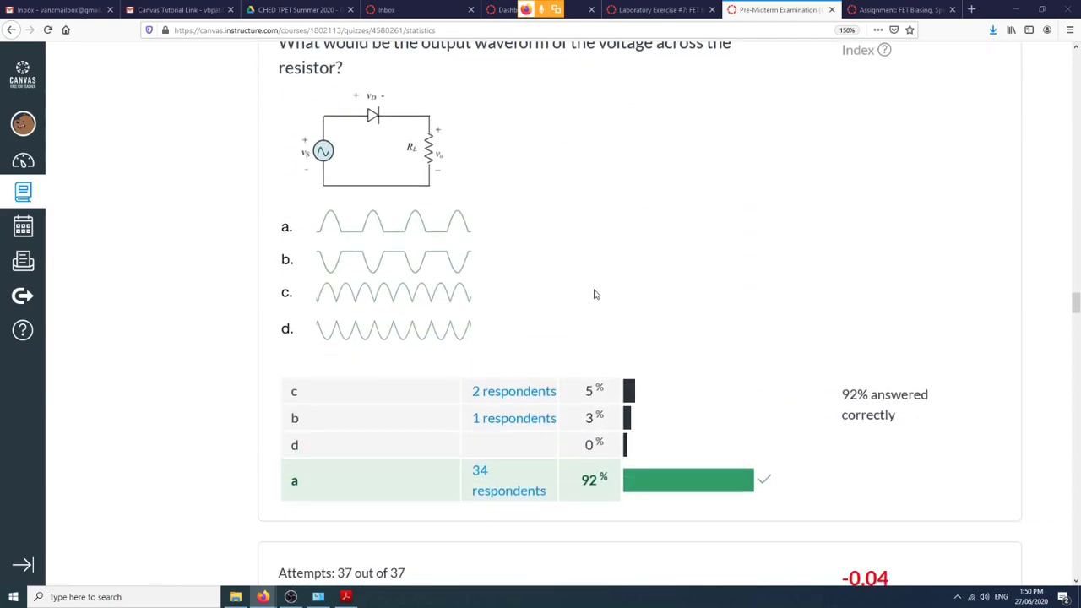
{"action": "scroll", "coordinate": [596, 292], "scroll_direction": "down", "scroll_amount": 20}
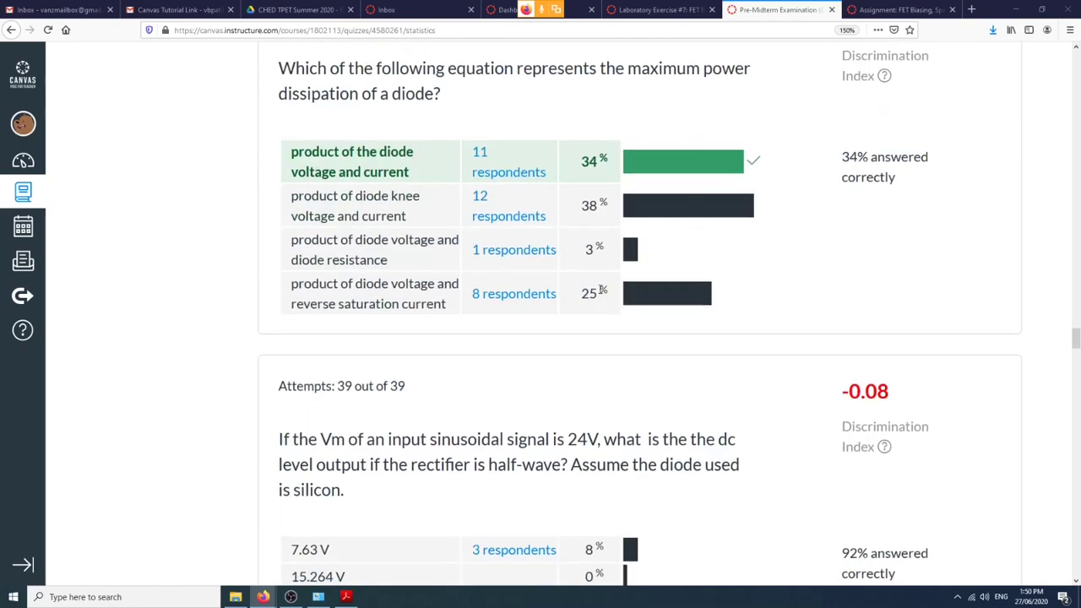
{"action": "scroll", "coordinate": [601, 290], "scroll_direction": "down", "scroll_amount": 8}
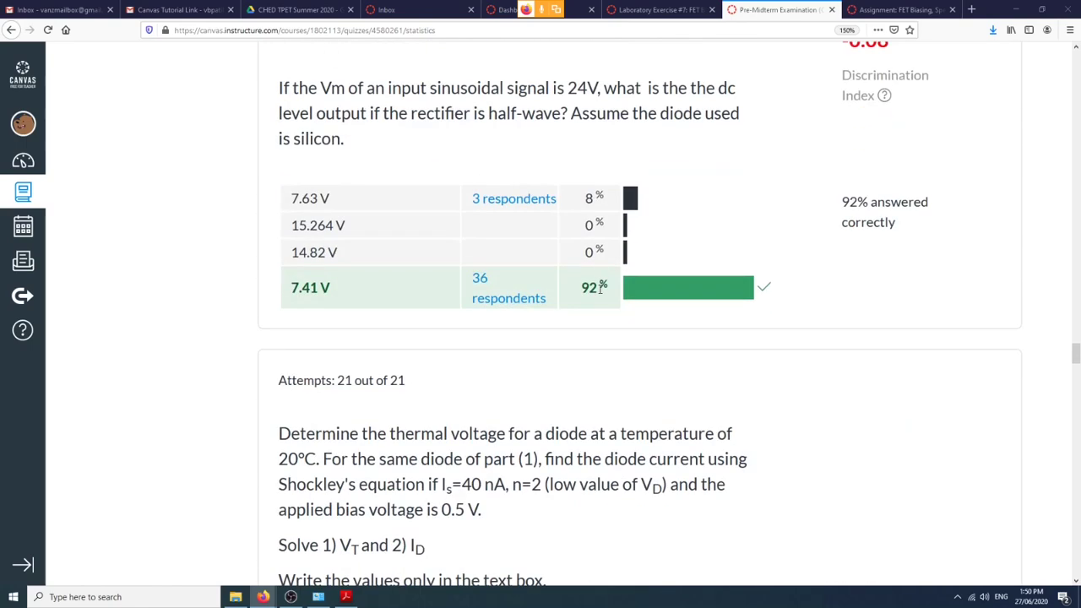
{"action": "scroll", "coordinate": [601, 287], "scroll_direction": "down", "scroll_amount": 4}
{"action": "scroll", "coordinate": [600, 288], "scroll_direction": "up", "scroll_amount": 4}
{"action": "scroll", "coordinate": [601, 288], "scroll_direction": "up", "scroll_amount": 4}
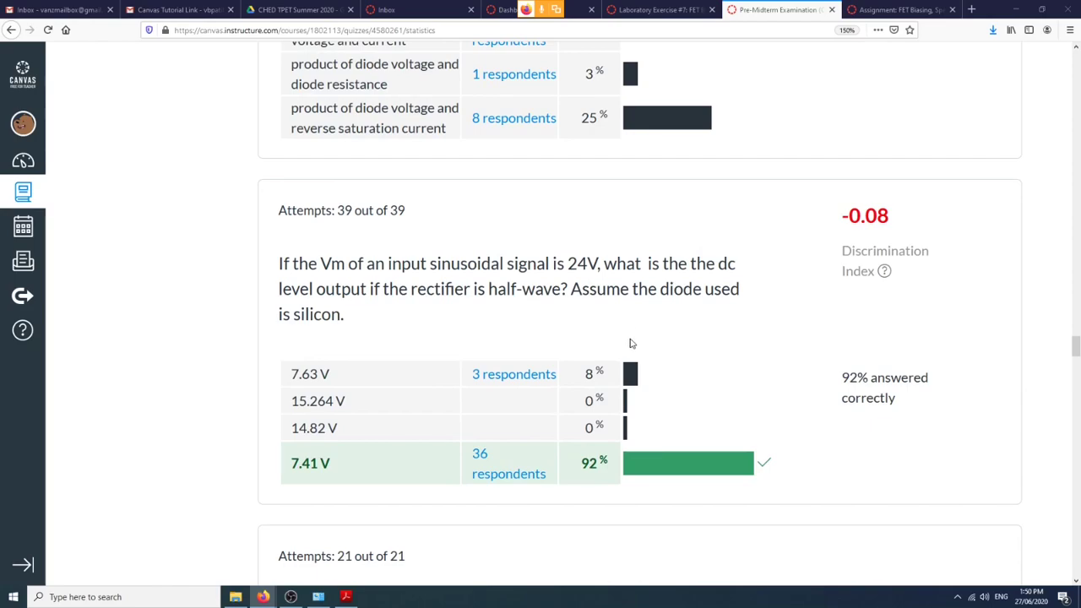
Review the remaining question breakdowns, including the problem-solving items scored by performance groups, and return to the quiz summary.
{"action": "scroll", "coordinate": [634, 344], "scroll_direction": "down", "scroll_amount": 15}
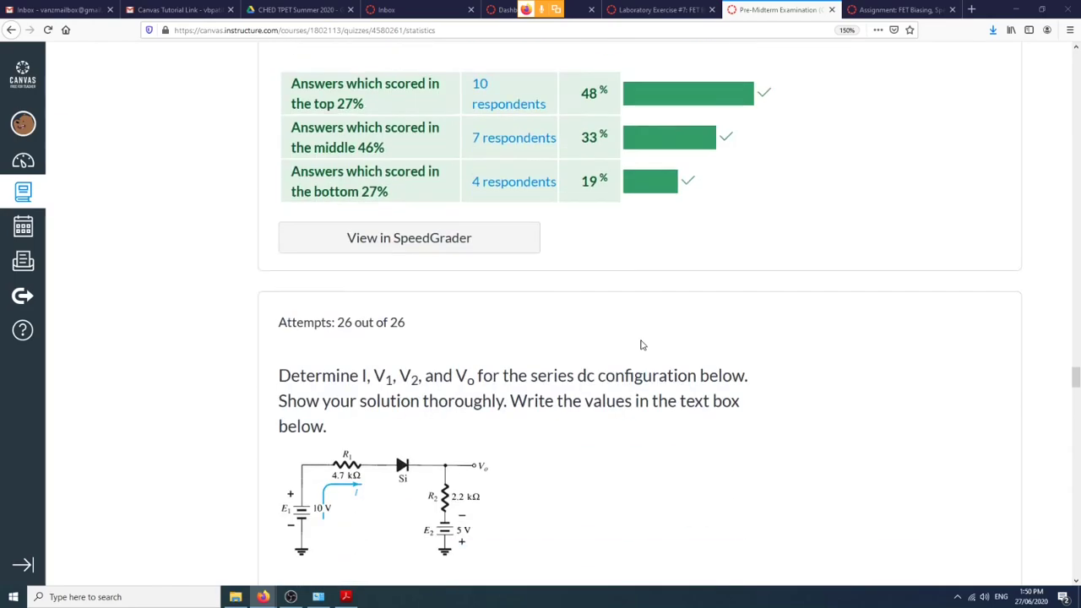
{"action": "scroll", "coordinate": [640, 344], "scroll_direction": "down", "scroll_amount": 20}
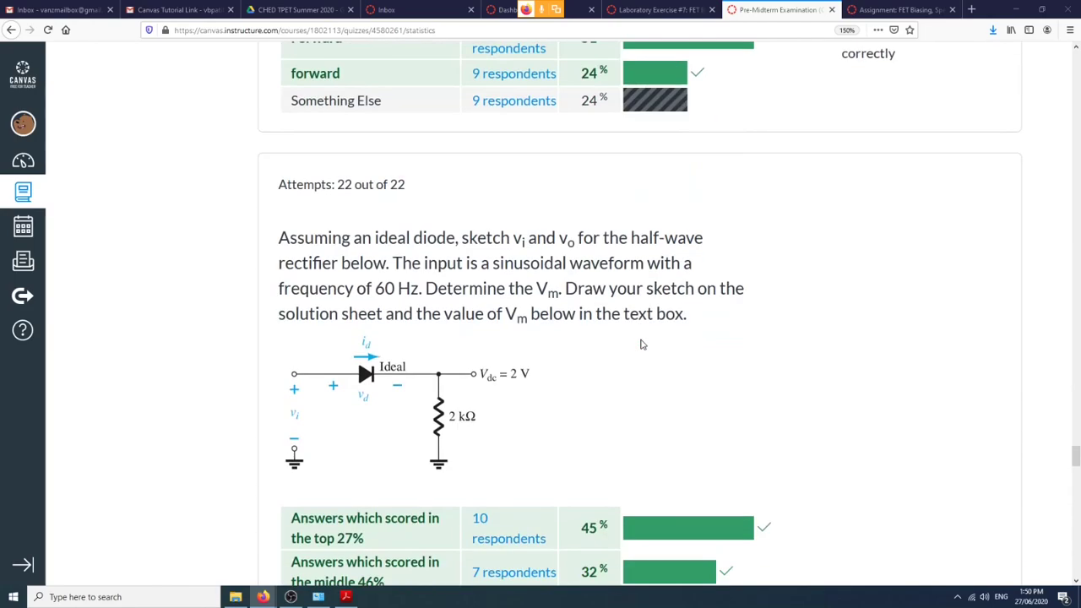
{"action": "scroll", "coordinate": [640, 344], "scroll_direction": "down", "scroll_amount": 20}
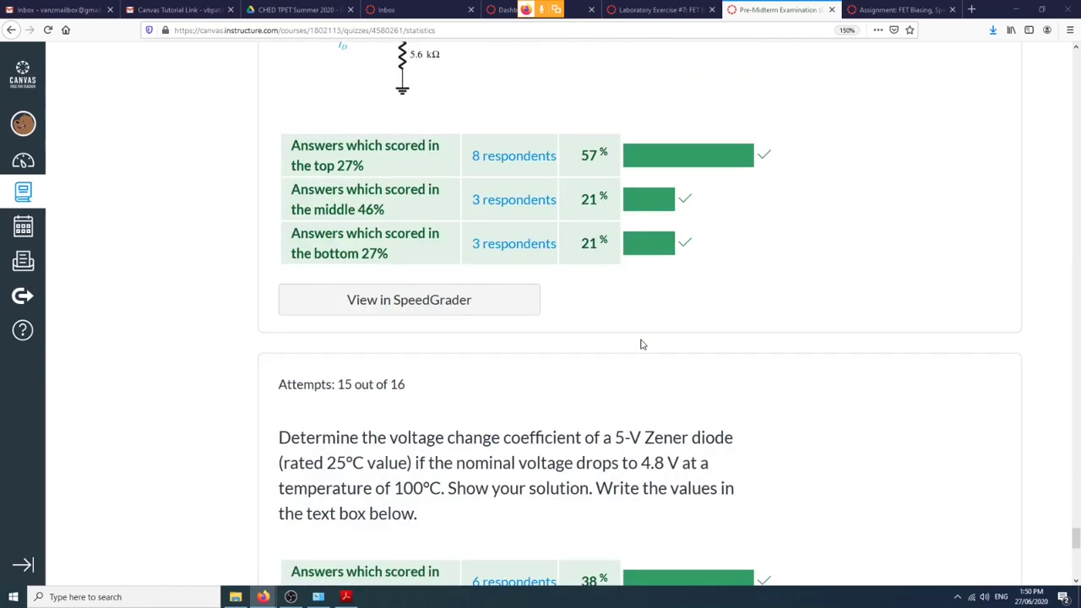
{"action": "scroll", "coordinate": [640, 345], "scroll_direction": "down", "scroll_amount": 15}
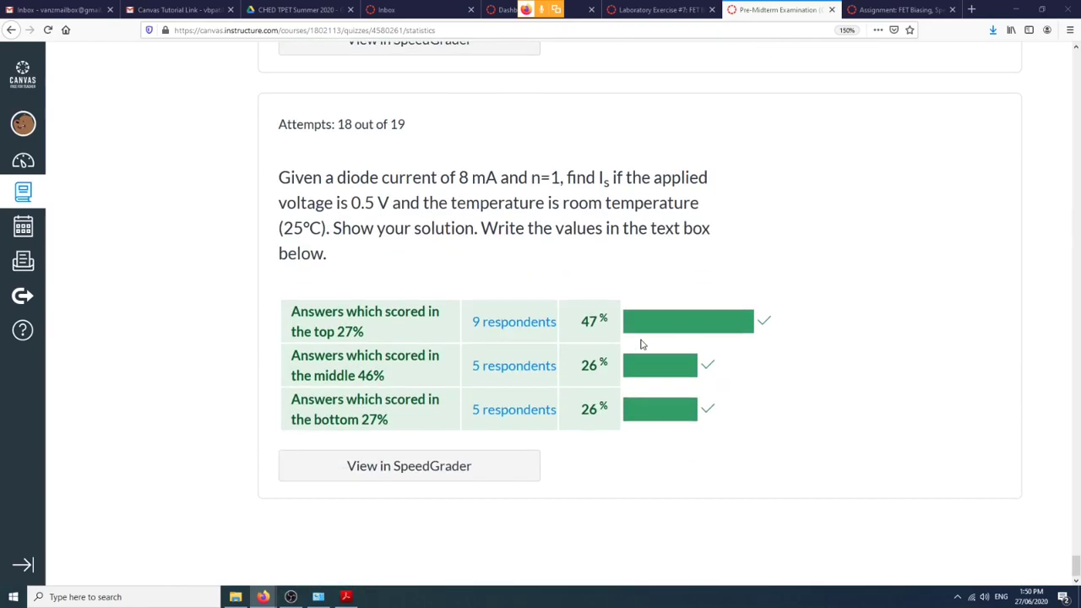
{"action": "scroll", "coordinate": [642, 344], "scroll_direction": "up", "scroll_amount": 20}
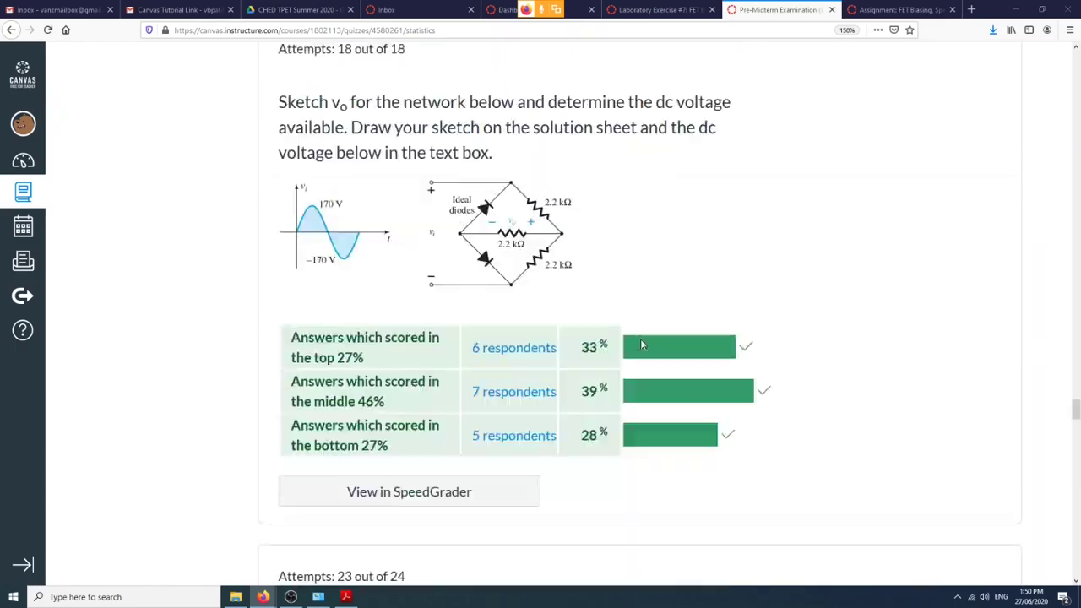
{"action": "scroll", "coordinate": [641, 344], "scroll_direction": "up", "scroll_amount": 20}
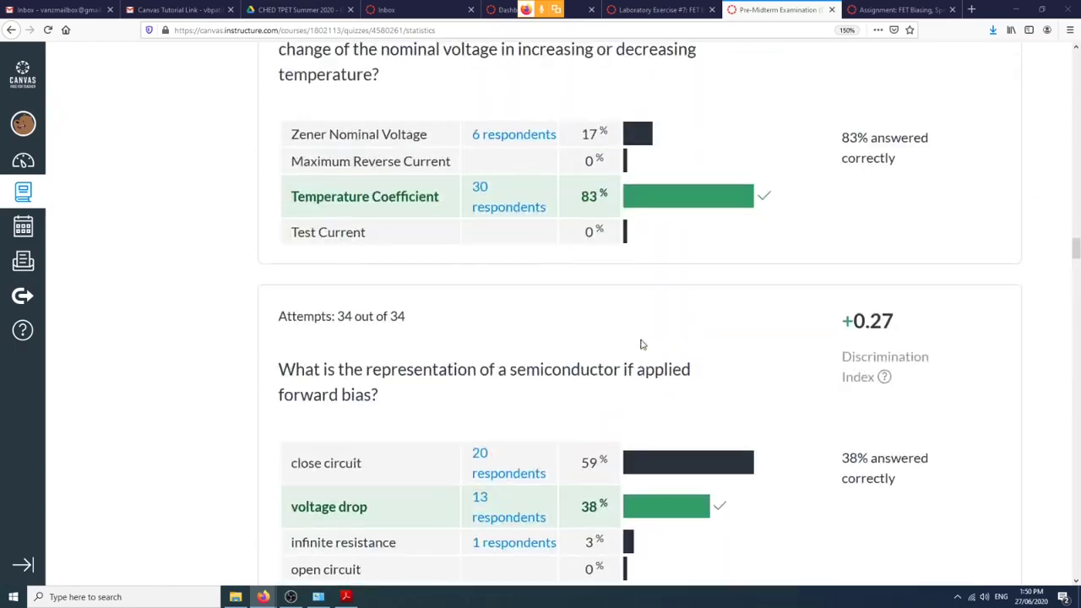
{"action": "scroll", "coordinate": [642, 344], "scroll_direction": "up", "scroll_amount": 20}
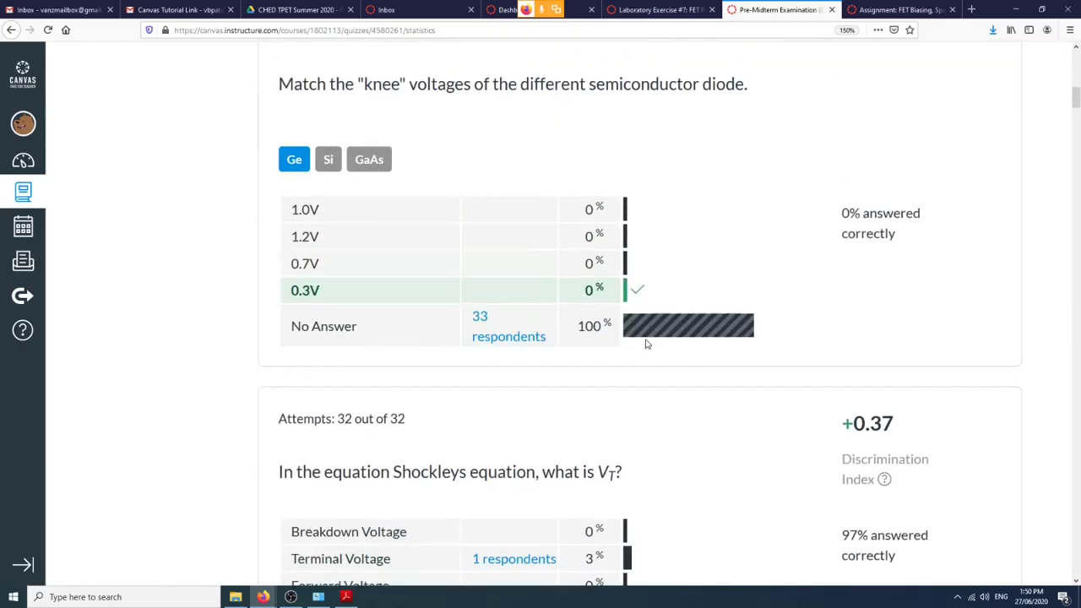
{"action": "scroll", "coordinate": [645, 344], "scroll_direction": "up", "scroll_amount": 15}
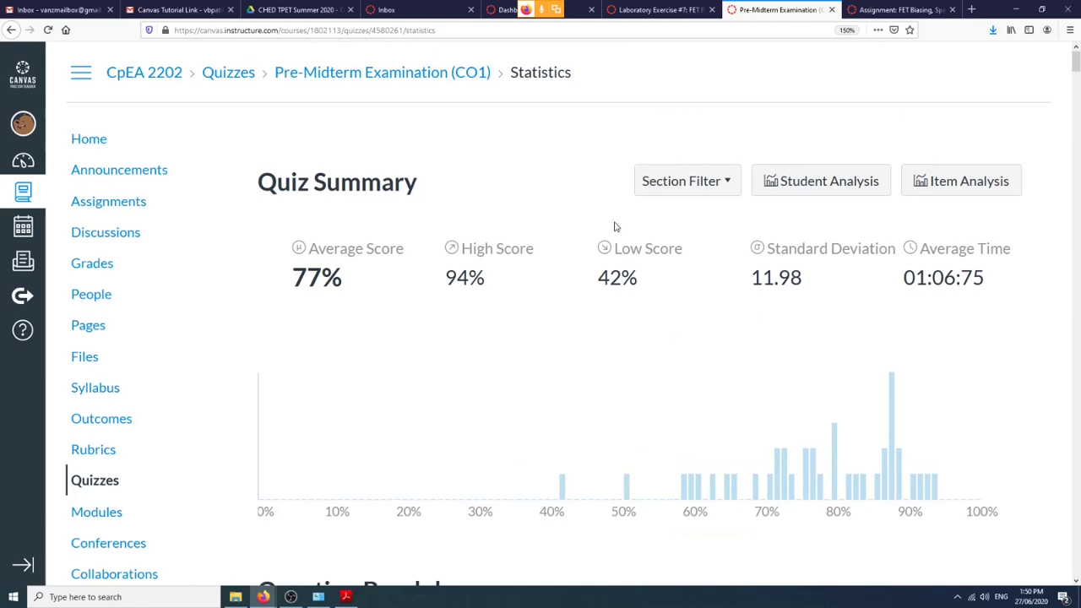
Generate the examination's item analysis and student analysis reports, cancelling the download of each CSV file.
{"action": "left_click", "coordinate": [948, 193]}
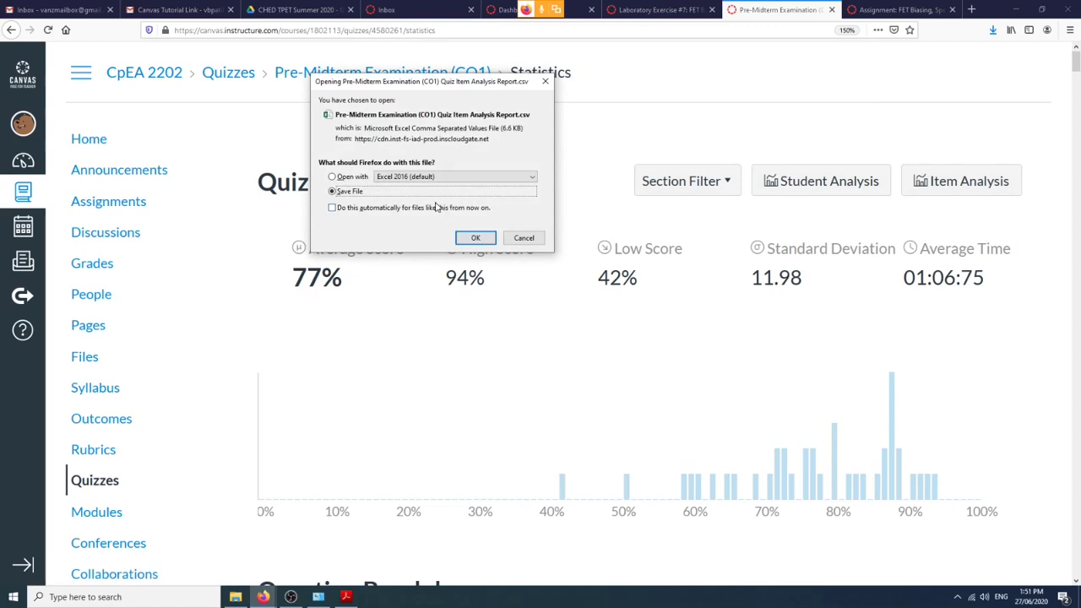
{"action": "left_click", "coordinate": [524, 237]}
{"action": "left_click", "coordinate": [810, 194]}
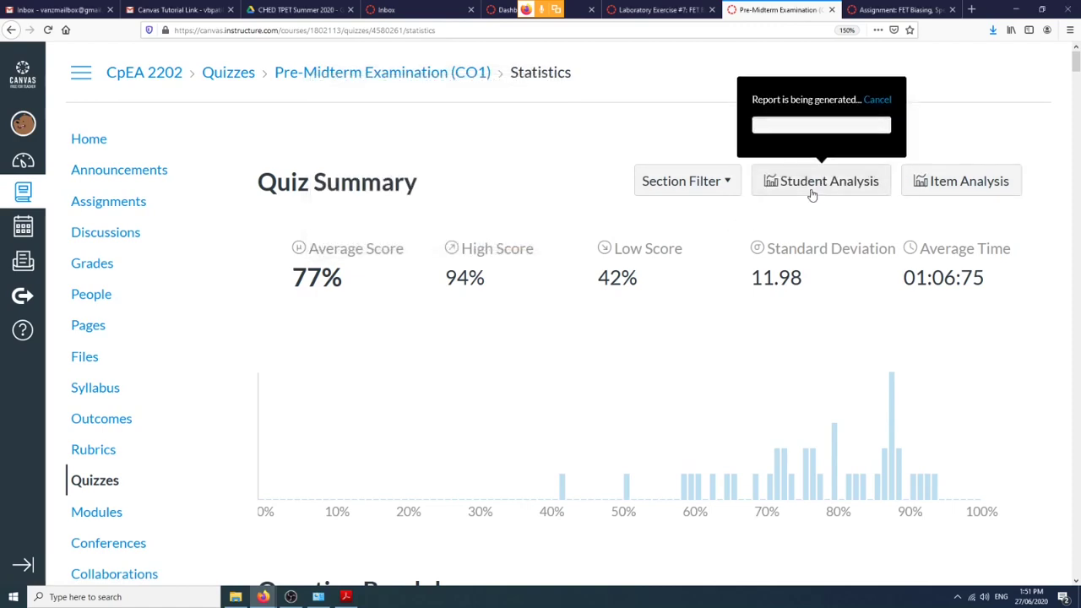
{"action": "scroll", "coordinate": [502, 281], "scroll_direction": "down", "scroll_amount": 15}
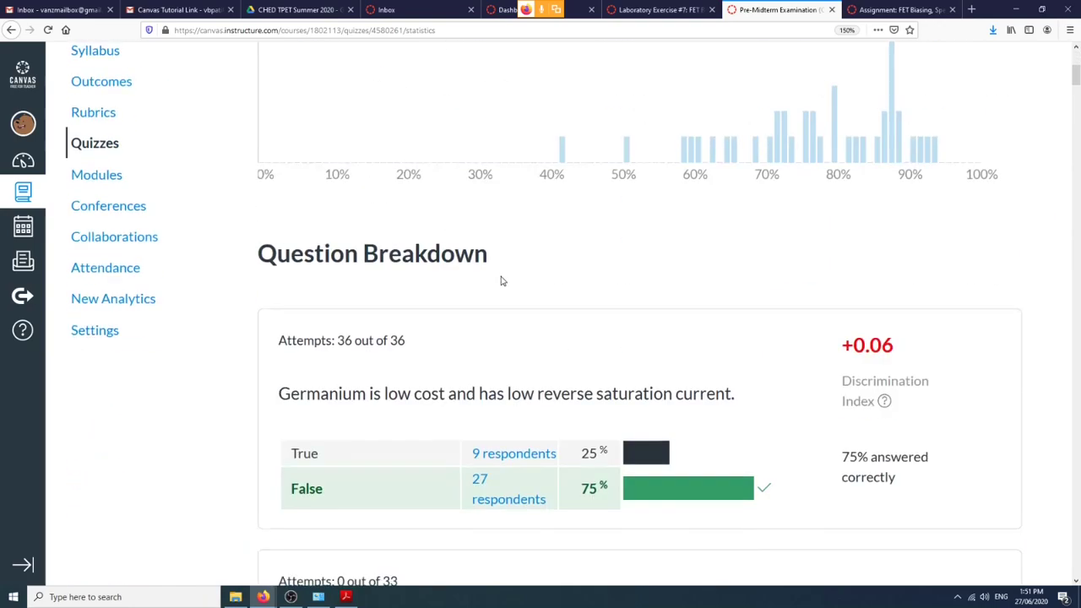
{"action": "scroll", "coordinate": [501, 283], "scroll_direction": "up", "scroll_amount": 10}
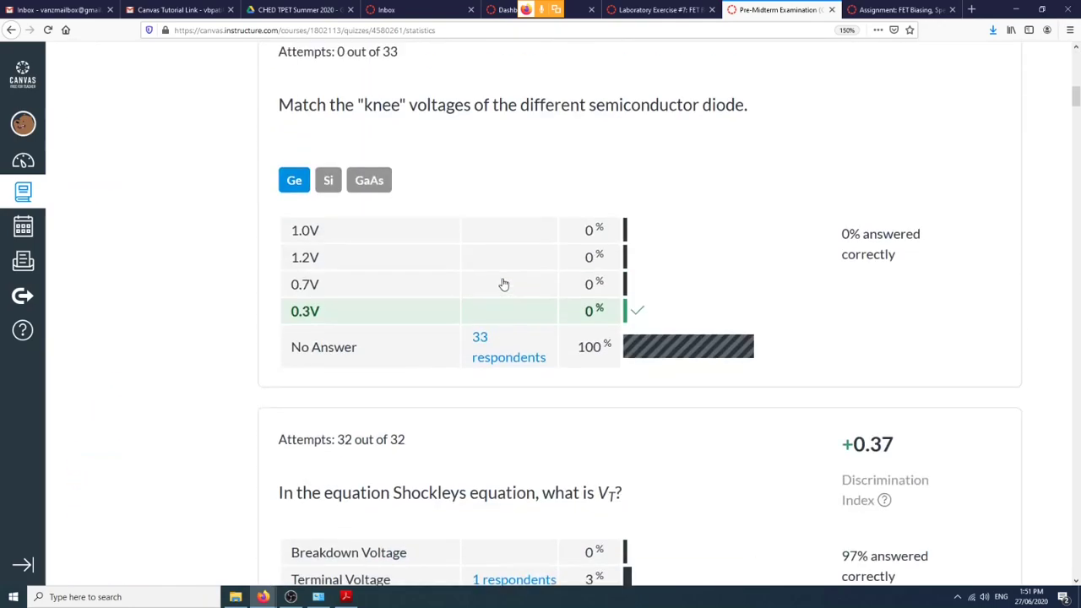
{"action": "scroll", "coordinate": [501, 283], "scroll_direction": "down", "scroll_amount": 5}
{"action": "scroll", "coordinate": [502, 283], "scroll_direction": "up", "scroll_amount": 15}
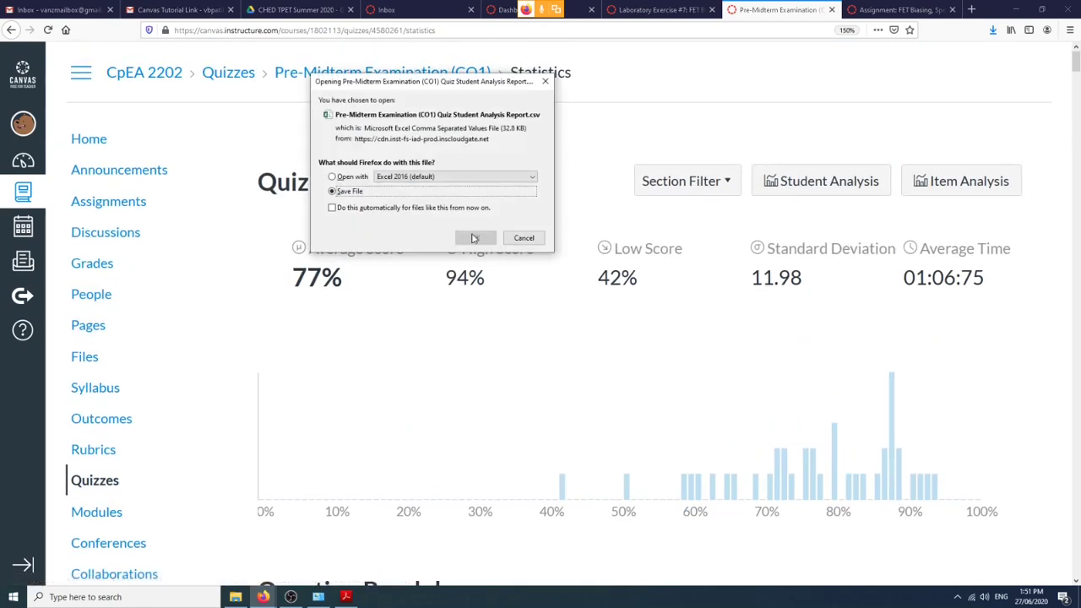
{"action": "left_click", "coordinate": [518, 240]}
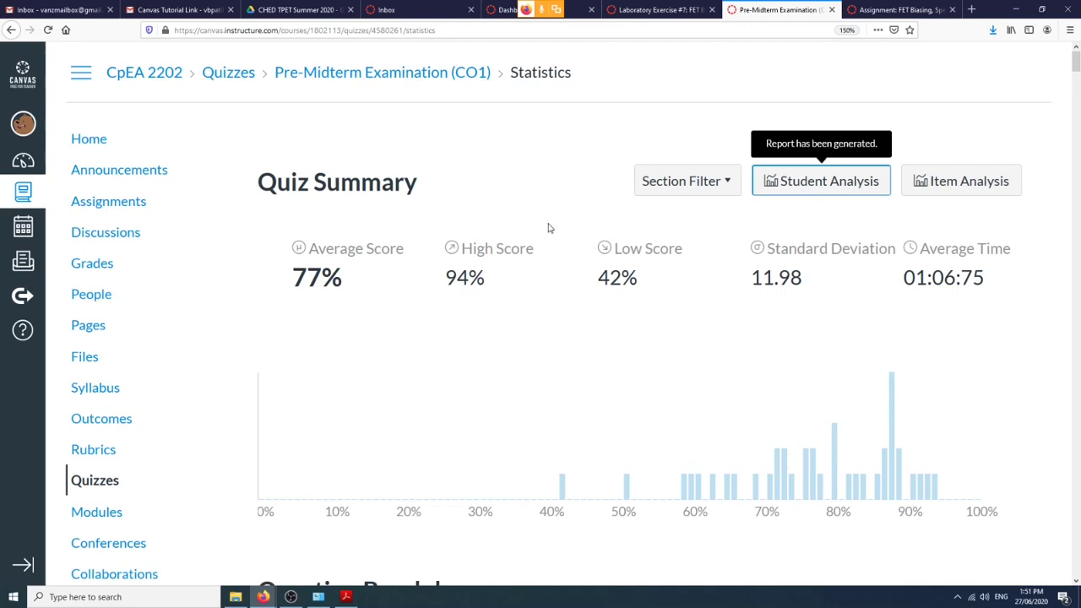
Return to the Electronic Circuits course home page and close the browser tab holding the FET Biasing assignment.
{"action": "left_click", "coordinate": [94, 139]}
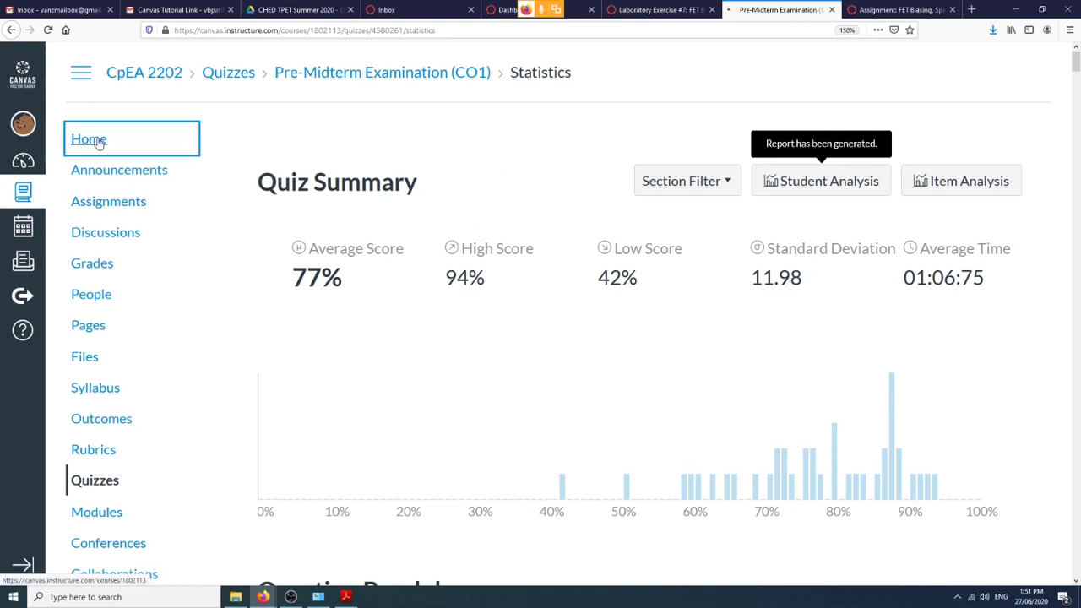
{"action": "left_click", "coordinate": [418, 10]}
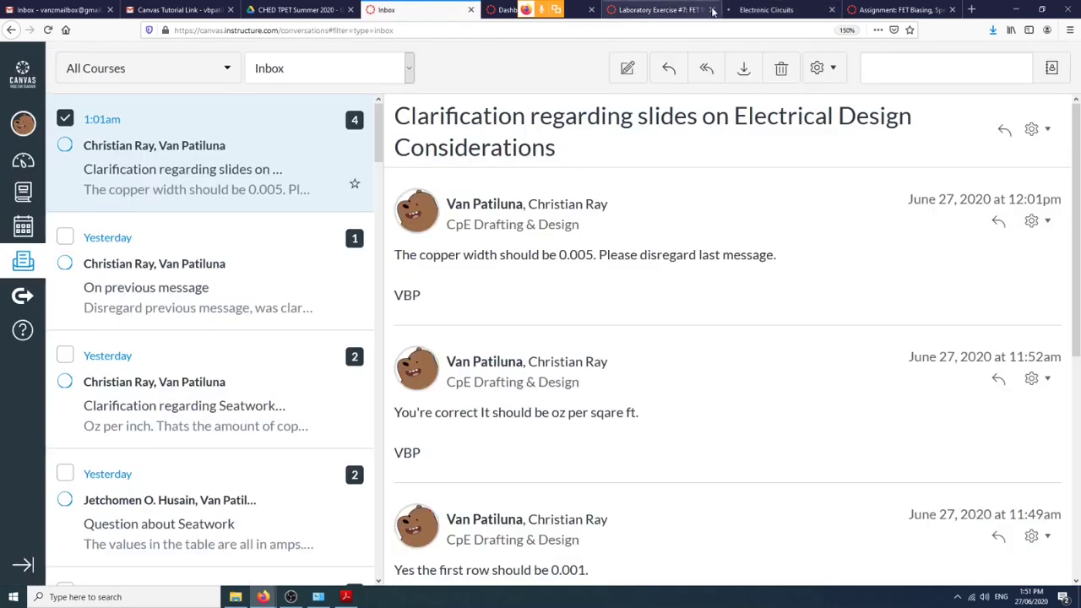
{"action": "left_click", "coordinate": [766, 11]}
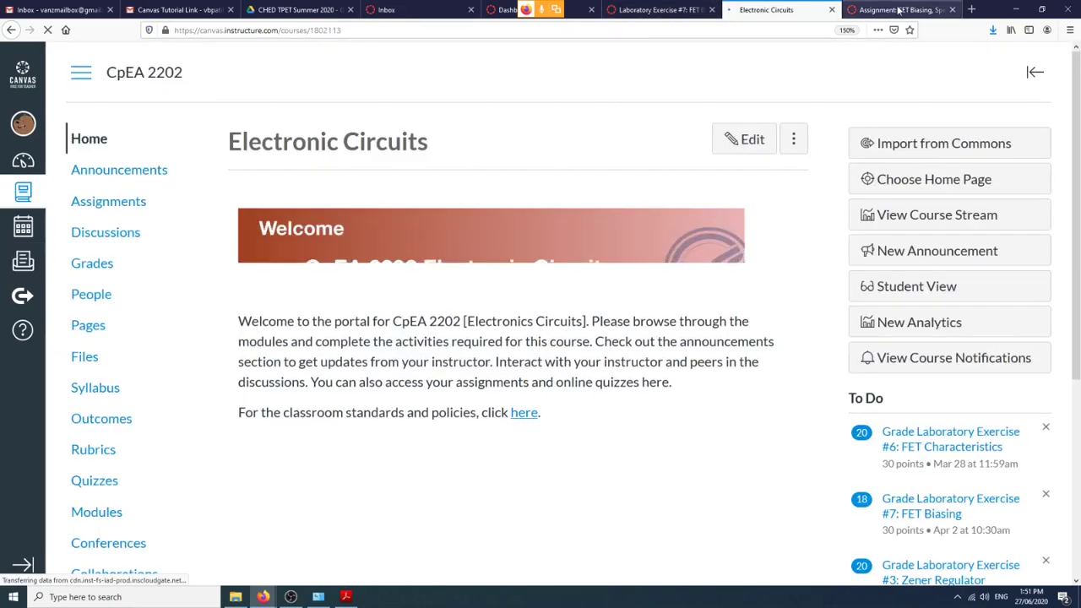
{"action": "left_click", "coordinate": [929, 10]}
{"action": "left_click", "coordinate": [952, 10]}
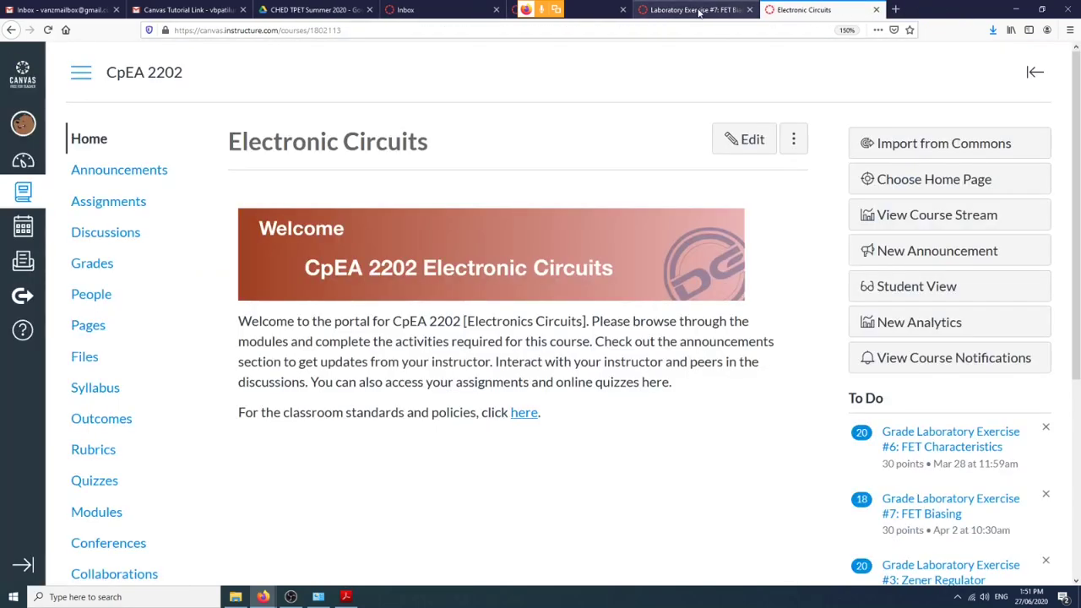
Open the Canvas dashboard in the browser tab that holds the inbox.
{"action": "left_click", "coordinate": [452, 11]}
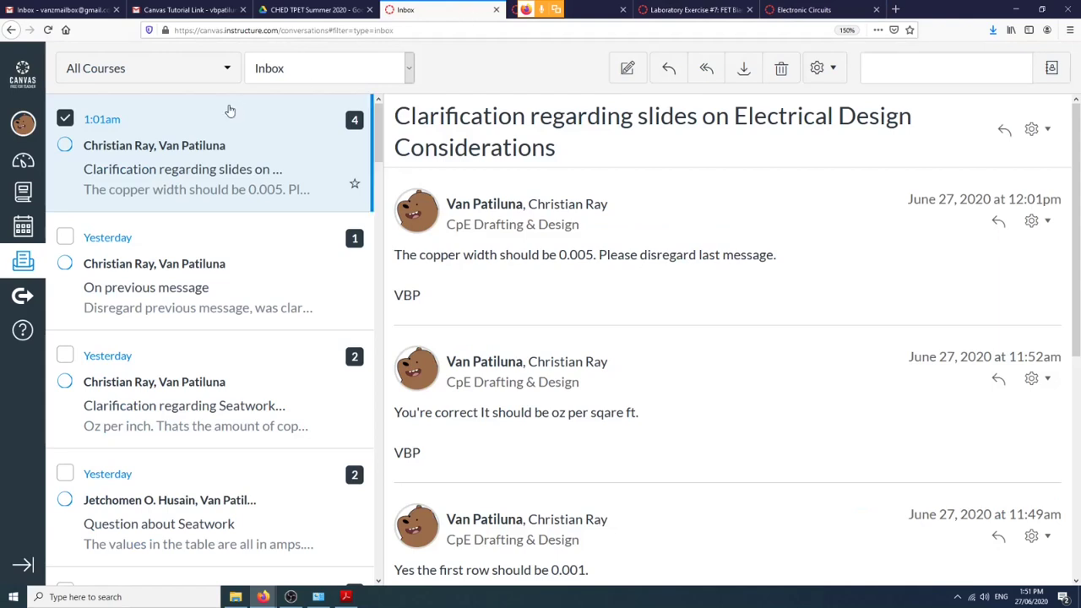
{"action": "left_click", "coordinate": [23, 165]}
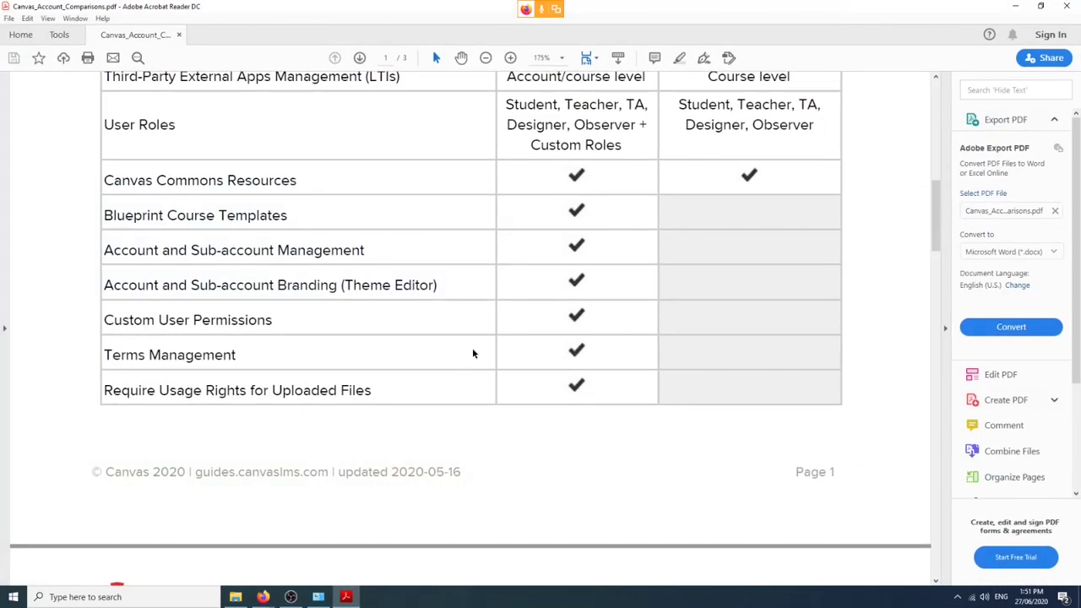
Review the Canvas Account Comparison PDF's paid and Free for Teacher features in Adobe Acrobat Reader, then minimize the document.
{"action": "scroll", "coordinate": [472, 347], "scroll_direction": "up", "scroll_amount": 10}
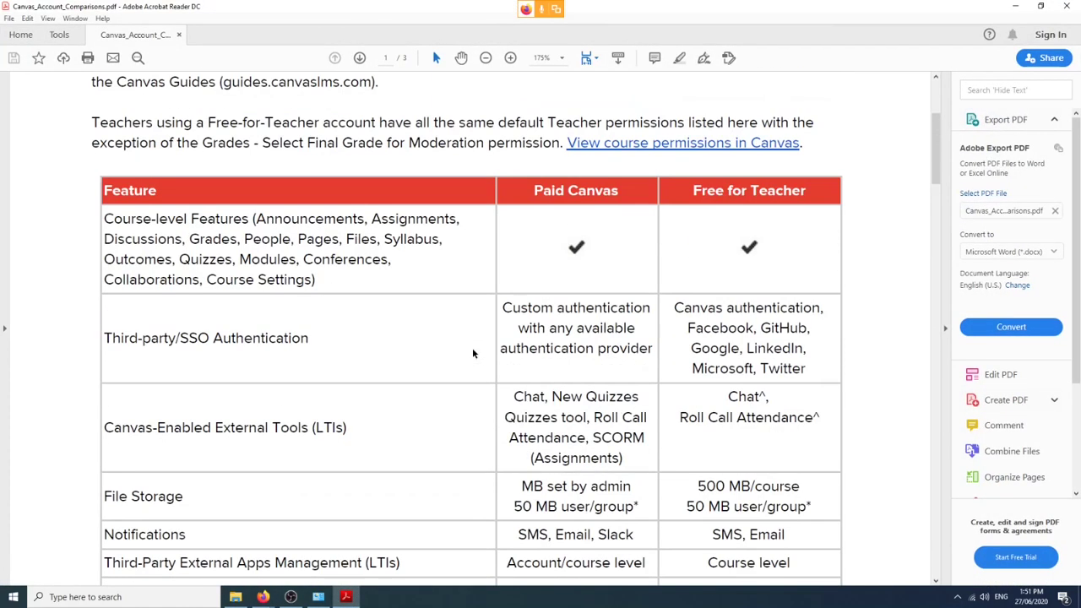
{"action": "scroll", "coordinate": [472, 349], "scroll_direction": "up", "scroll_amount": 1}
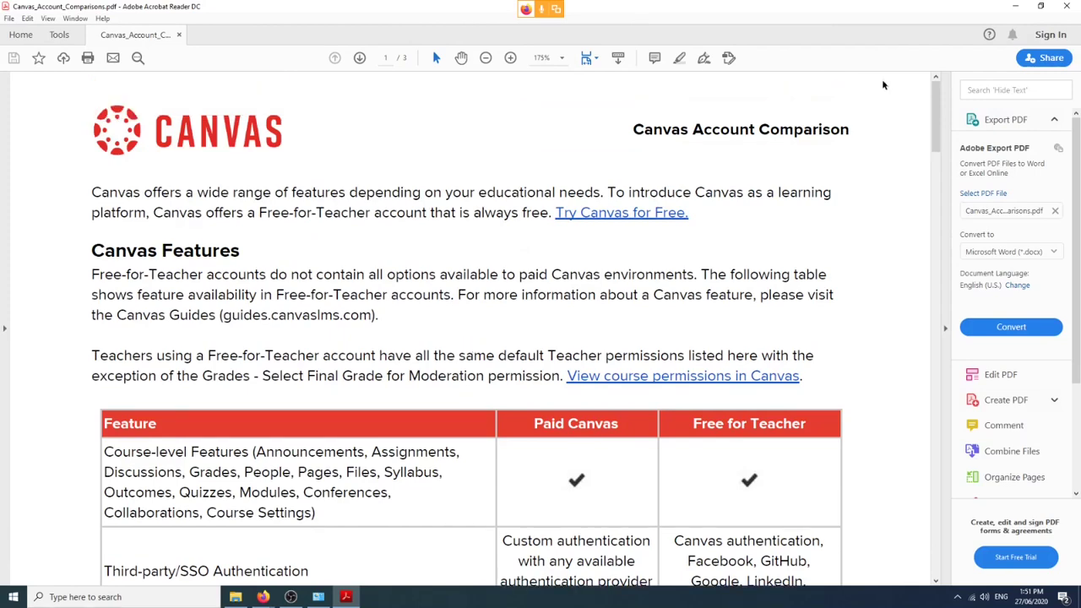
{"action": "left_click", "coordinate": [1014, 6]}
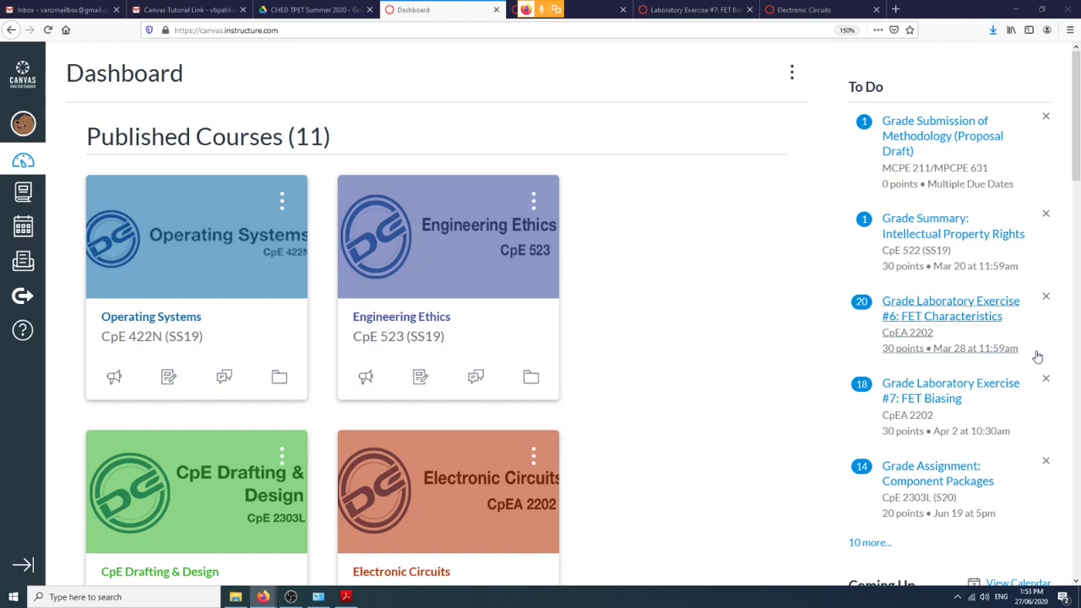
Browse the published courses and coming-up items on the dashboard, and compare it with the university's Canvas account dashboard.
{"action": "scroll", "coordinate": [724, 364], "scroll_direction": "down", "scroll_amount": 5}
{"action": "scroll", "coordinate": [723, 364], "scroll_direction": "down", "scroll_amount": 4}
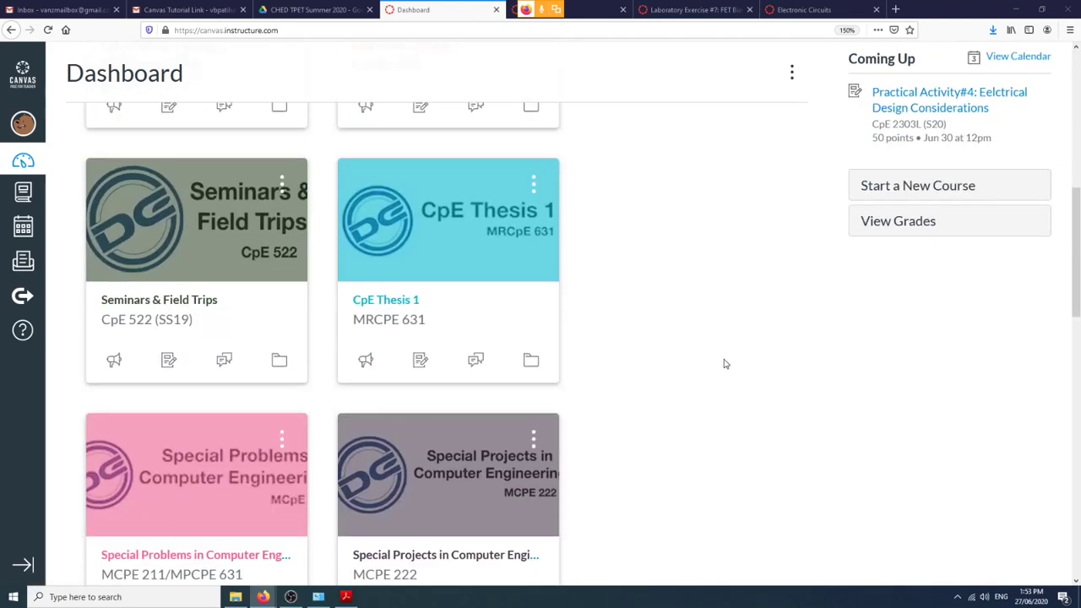
{"action": "scroll", "coordinate": [723, 364], "scroll_direction": "down", "scroll_amount": 3}
{"action": "scroll", "coordinate": [723, 364], "scroll_direction": "up", "scroll_amount": 12}
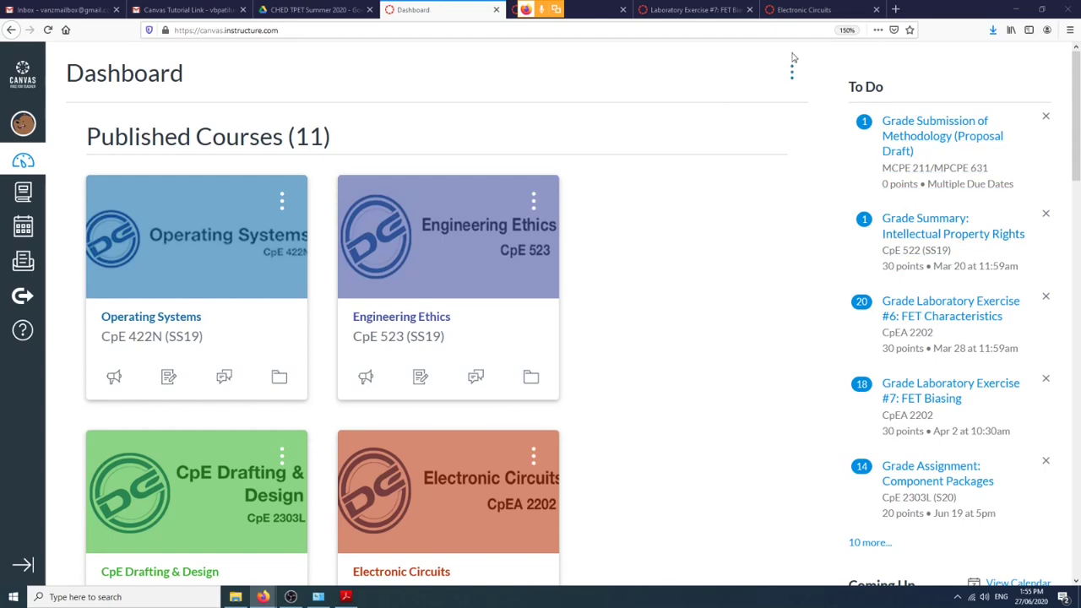
{"action": "left_click", "coordinate": [589, 17]}
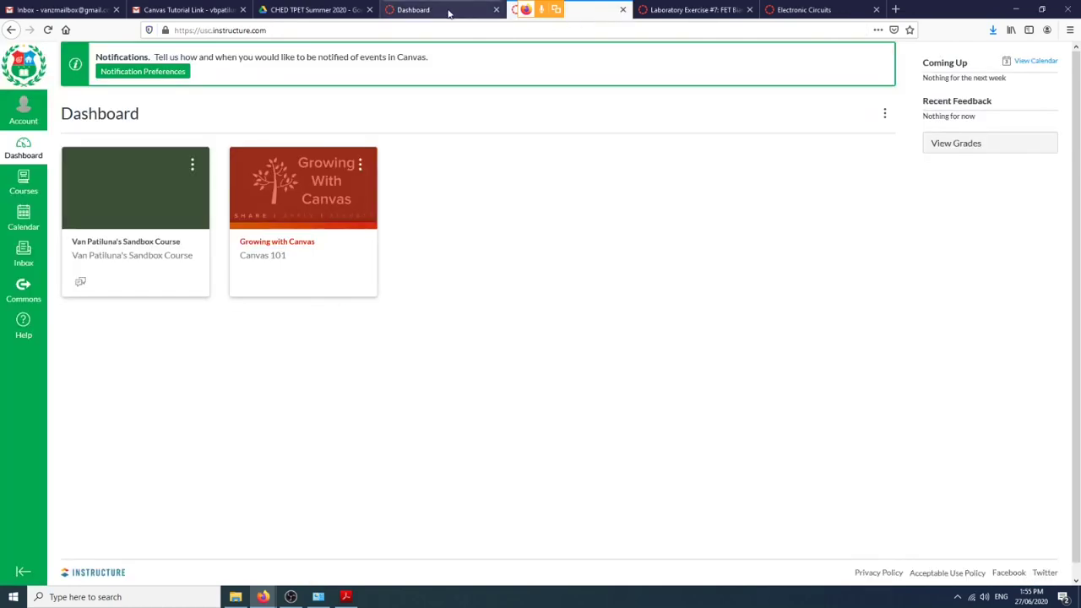
{"action": "left_click", "coordinate": [449, 11]}
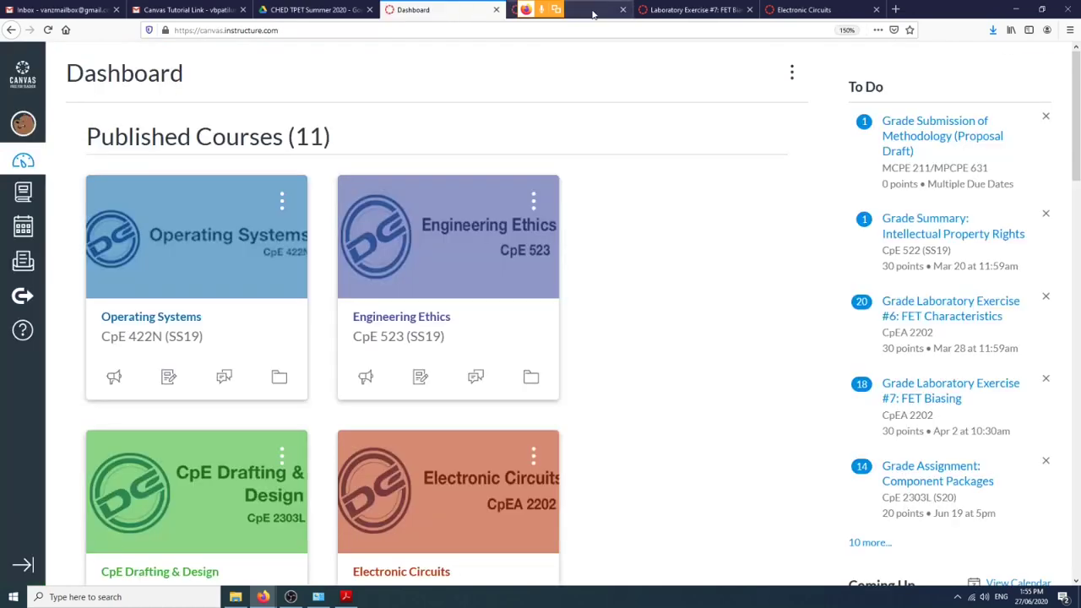
{"action": "scroll", "coordinate": [661, 152], "scroll_direction": "down", "scroll_amount": 3}
{"action": "scroll", "coordinate": [625, 126], "scroll_direction": "up", "scroll_amount": 3}
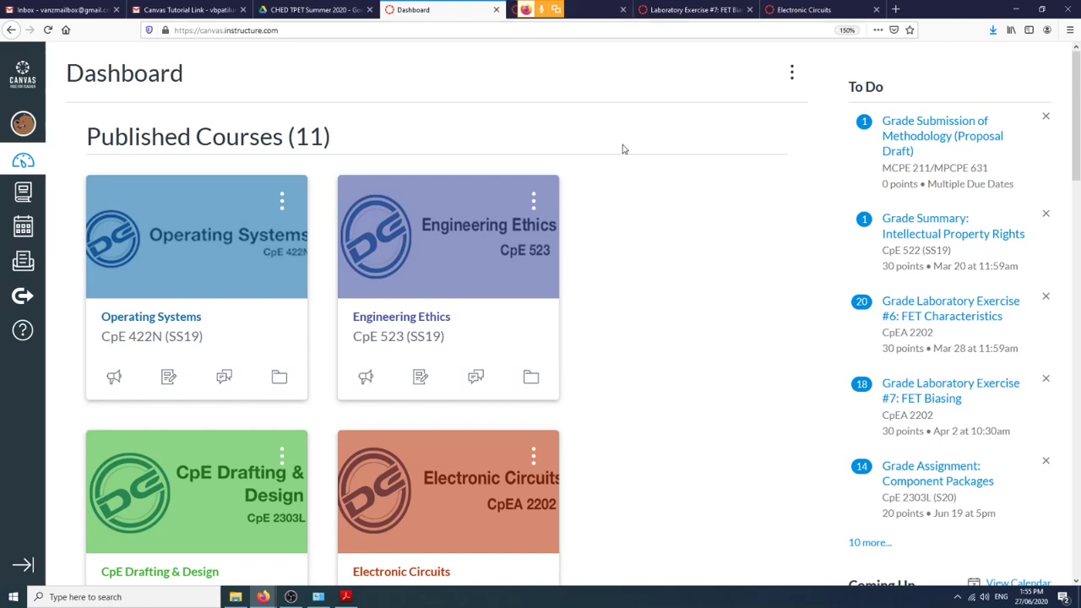
Open the Laboratory Exercise #1: Diode Characteristics assignment from the Electronic Circuits course's modules.
{"action": "scroll", "coordinate": [622, 149], "scroll_direction": "down", "scroll_amount": 1}
{"action": "scroll", "coordinate": [622, 149], "scroll_direction": "down", "scroll_amount": 3}
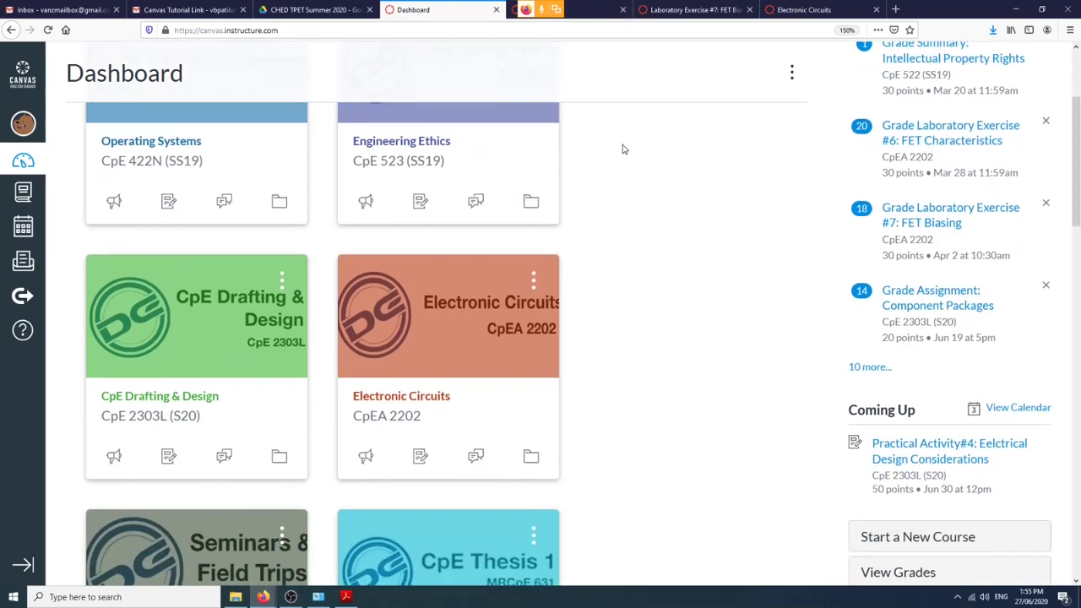
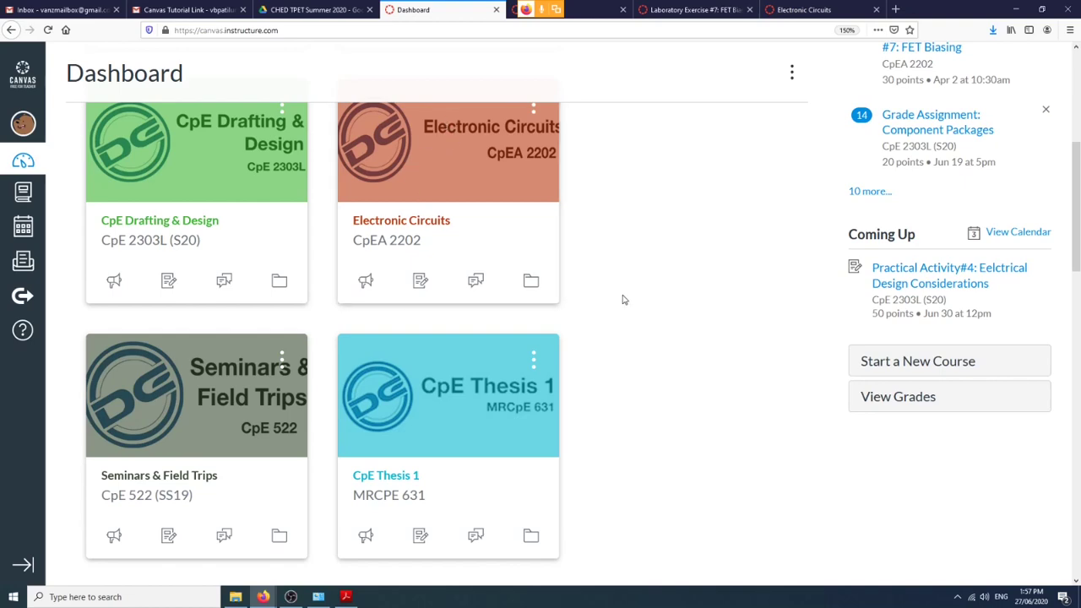
{"action": "left_click", "coordinate": [388, 241]}
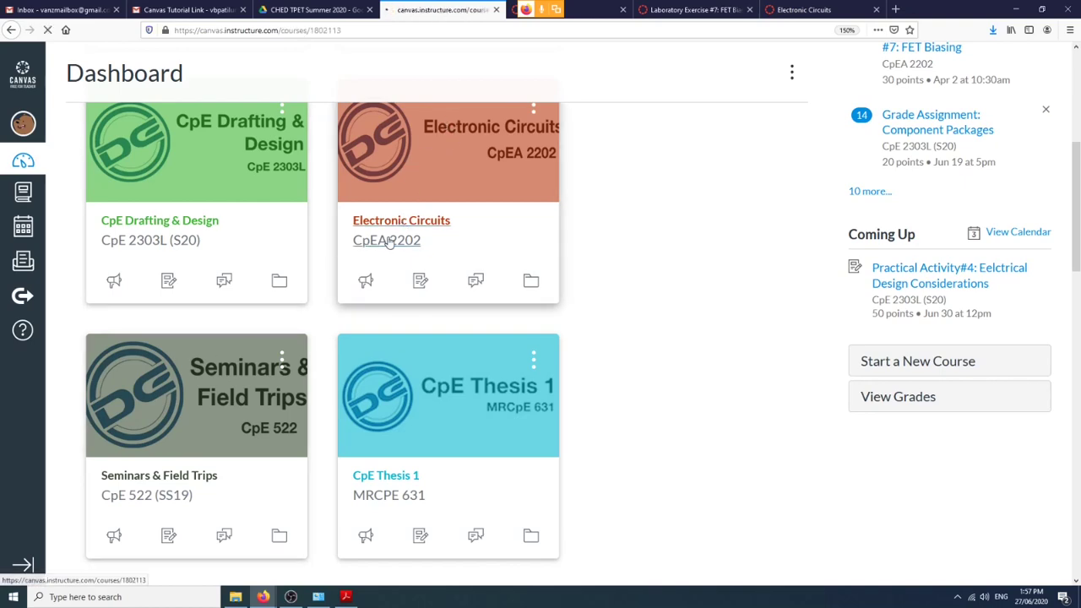
{"action": "scroll", "coordinate": [128, 470], "scroll_direction": "down", "scroll_amount": 3}
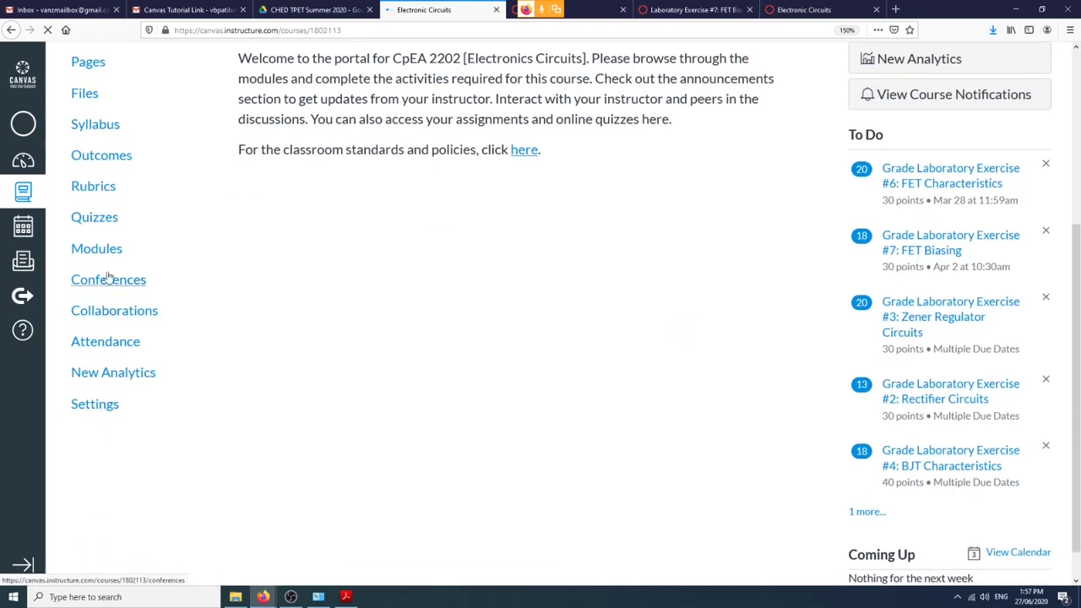
{"action": "left_click", "coordinate": [112, 257]}
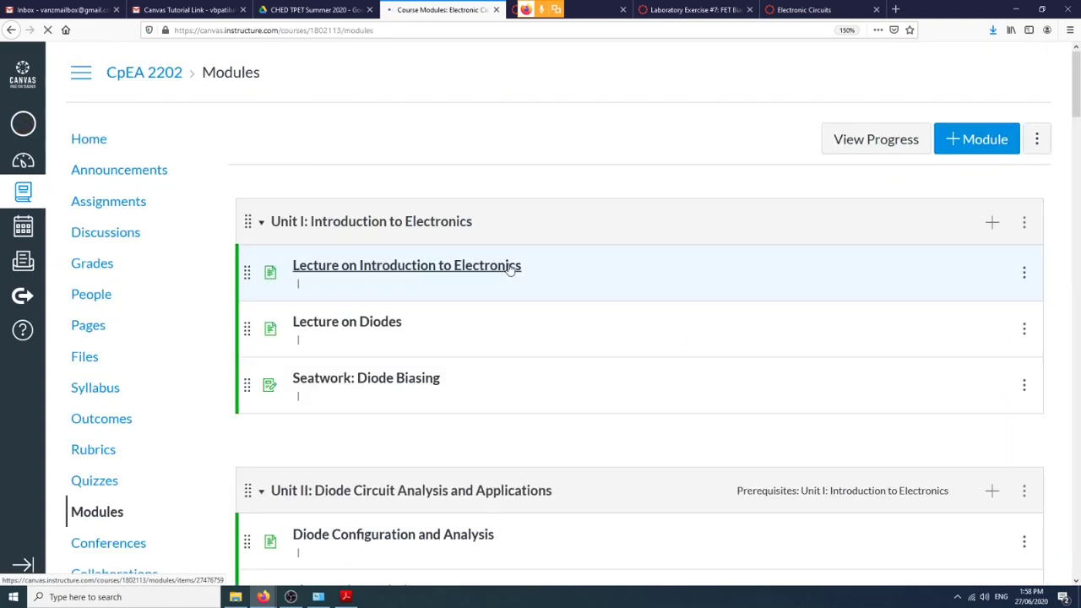
{"action": "scroll", "coordinate": [509, 297], "scroll_direction": "down", "scroll_amount": 3}
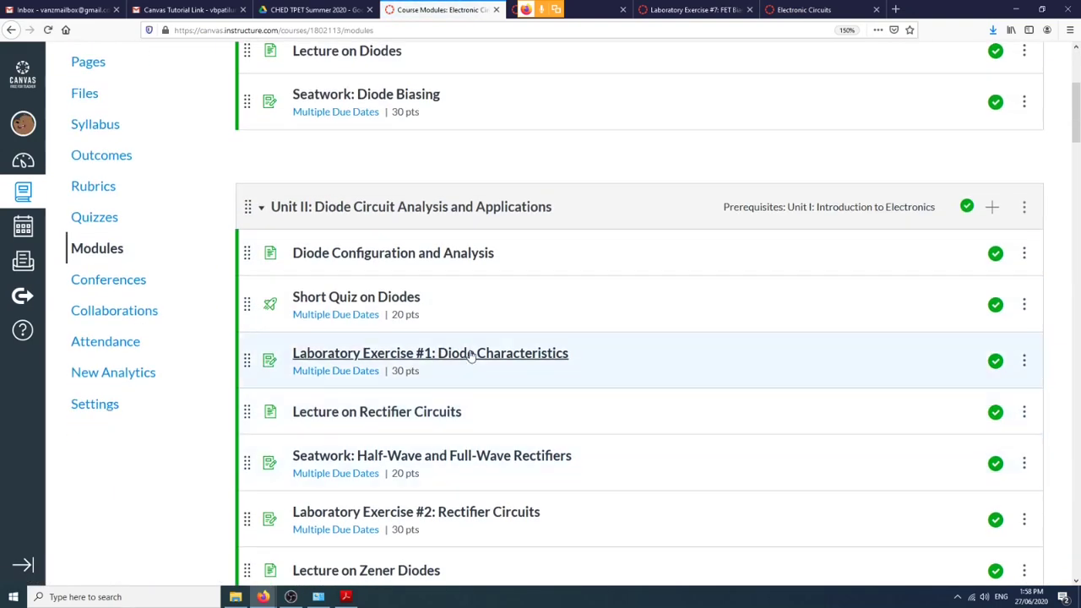
{"action": "left_click", "coordinate": [471, 355]}
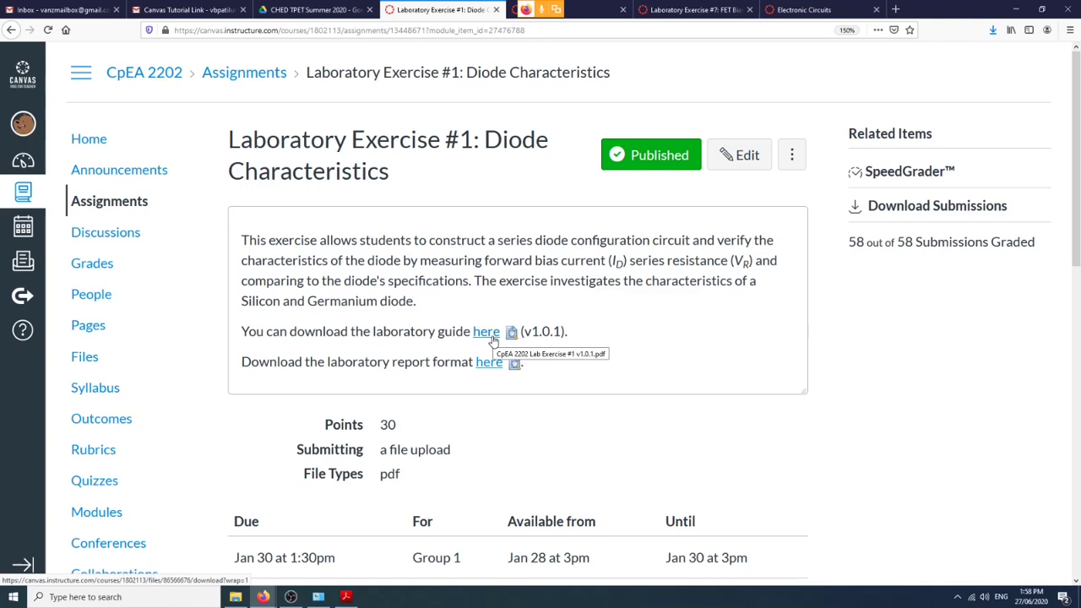
Return from the assignment to the Canvas dashboard and look over the published courses and to-do items.
{"action": "scroll", "coordinate": [506, 345], "scroll_direction": "down", "scroll_amount": 2}
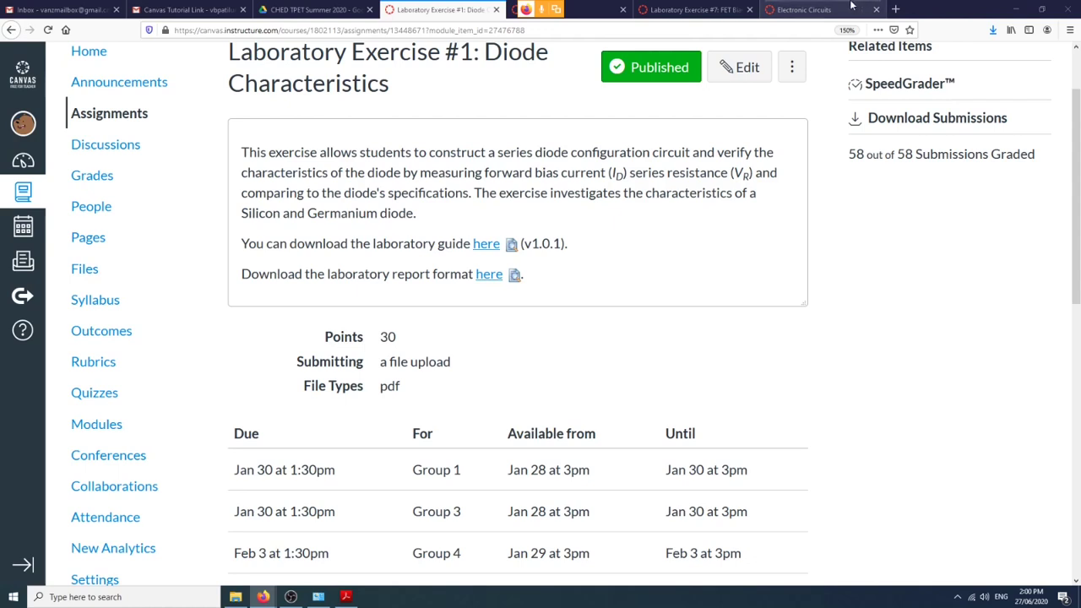
{"action": "left_click", "coordinate": [23, 160]}
{"action": "scroll", "coordinate": [566, 309], "scroll_direction": "down", "scroll_amount": 5}
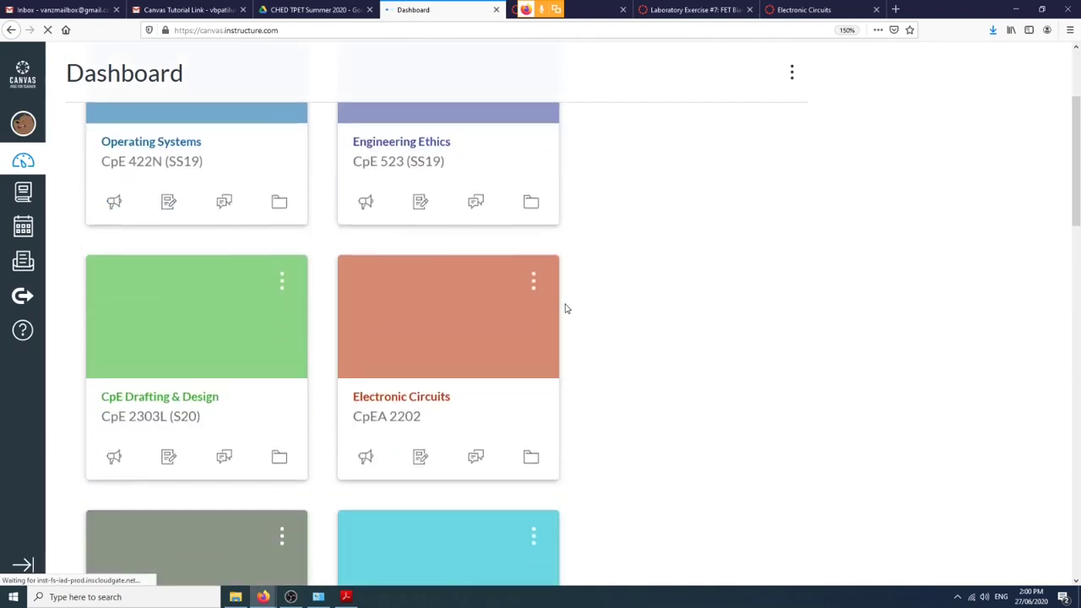
{"action": "scroll", "coordinate": [566, 309], "scroll_direction": "up", "scroll_amount": 5}
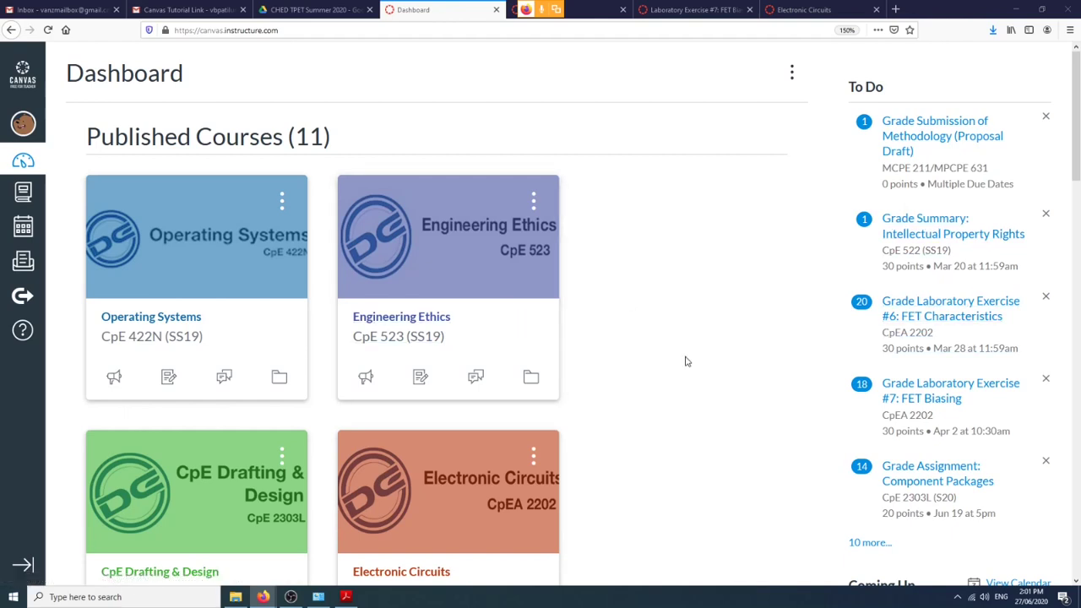
{"action": "scroll", "coordinate": [685, 361], "scroll_direction": "down", "scroll_amount": 1}
{"action": "scroll", "coordinate": [686, 362], "scroll_direction": "up", "scroll_amount": 1}
Switch to Adobe Acrobat Reader and open the recent PDF CpEA 2303L Practical Activity #3 v1.0.
{"action": "left_click", "coordinate": [343, 597]}
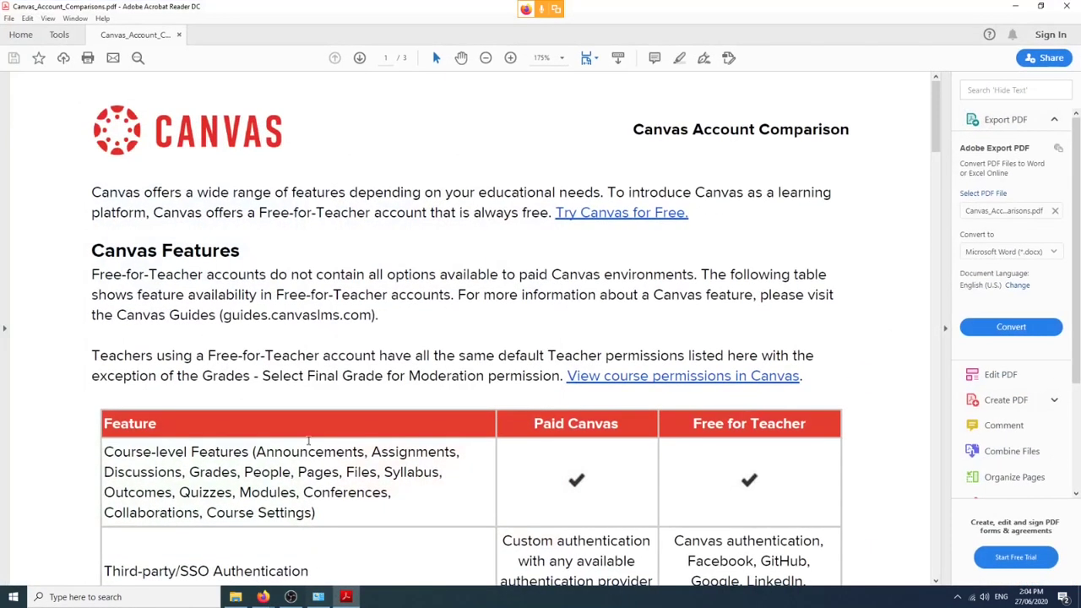
{"action": "left_click", "coordinate": [28, 36]}
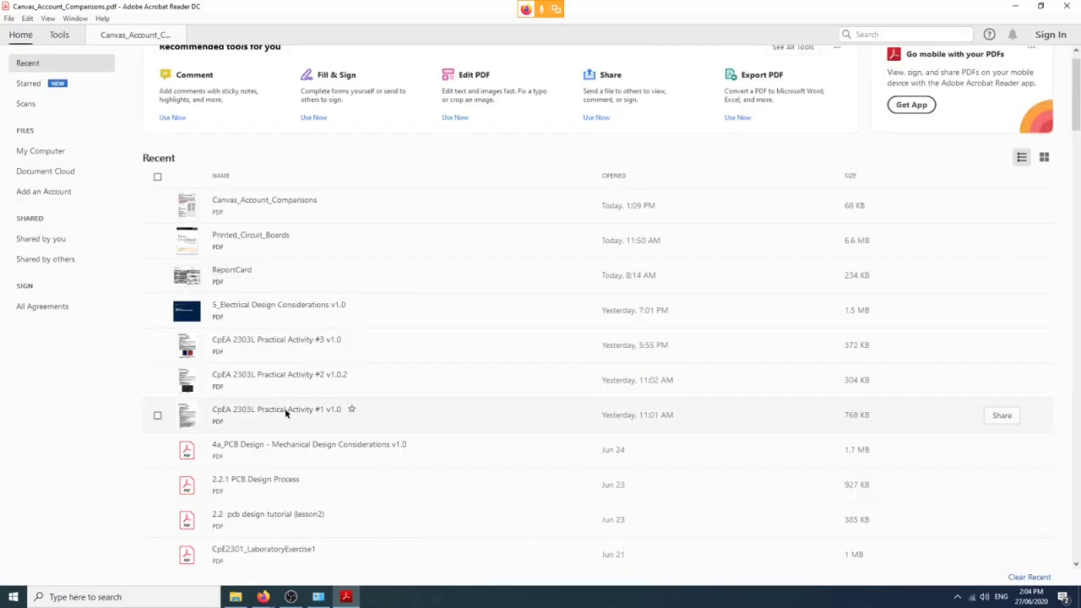
{"action": "left_click", "coordinate": [258, 338]}
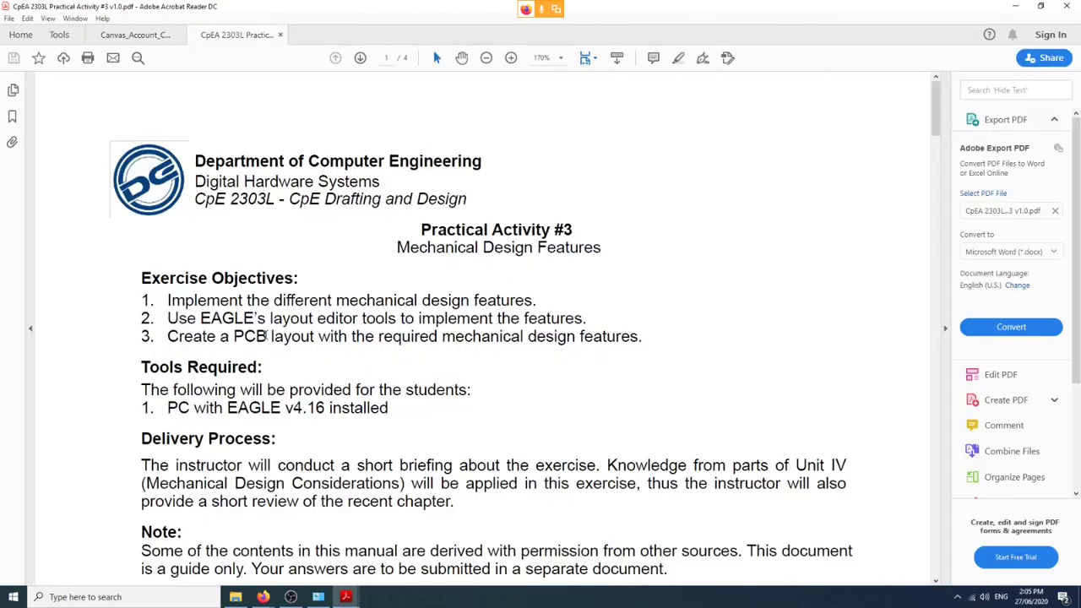
Review the Practical Activity #3 handout from its objectives and theory through the activity instructions to the closing sections.
{"action": "scroll", "coordinate": [269, 332], "scroll_direction": "down", "scroll_amount": 3}
{"action": "scroll", "coordinate": [269, 331], "scroll_direction": "down", "scroll_amount": 3}
{"action": "scroll", "coordinate": [275, 333], "scroll_direction": "up", "scroll_amount": 5}
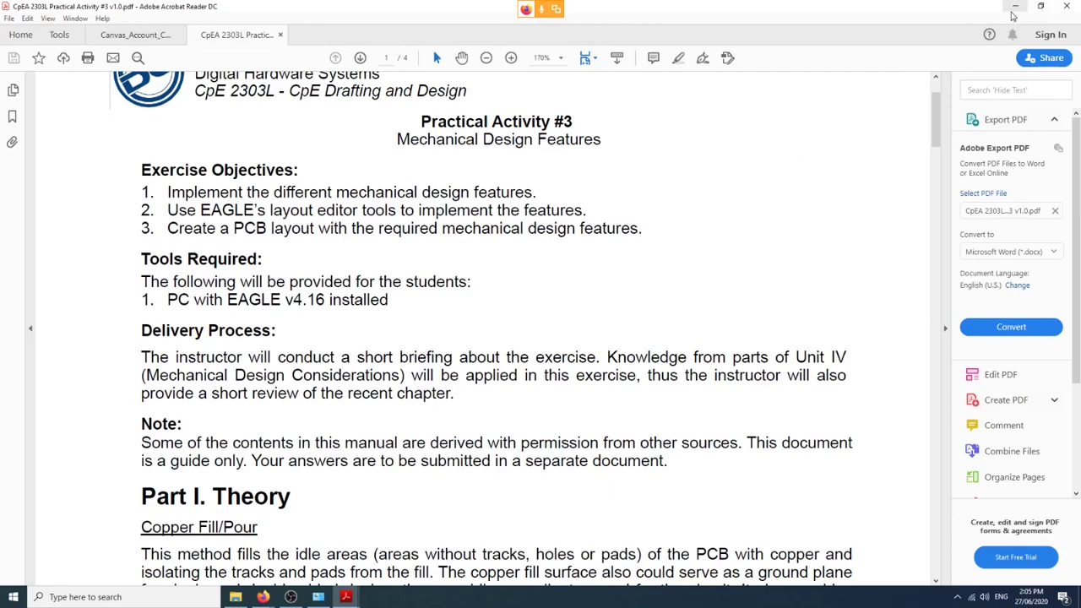
{"action": "scroll", "coordinate": [677, 174], "scroll_direction": "up", "scroll_amount": 3}
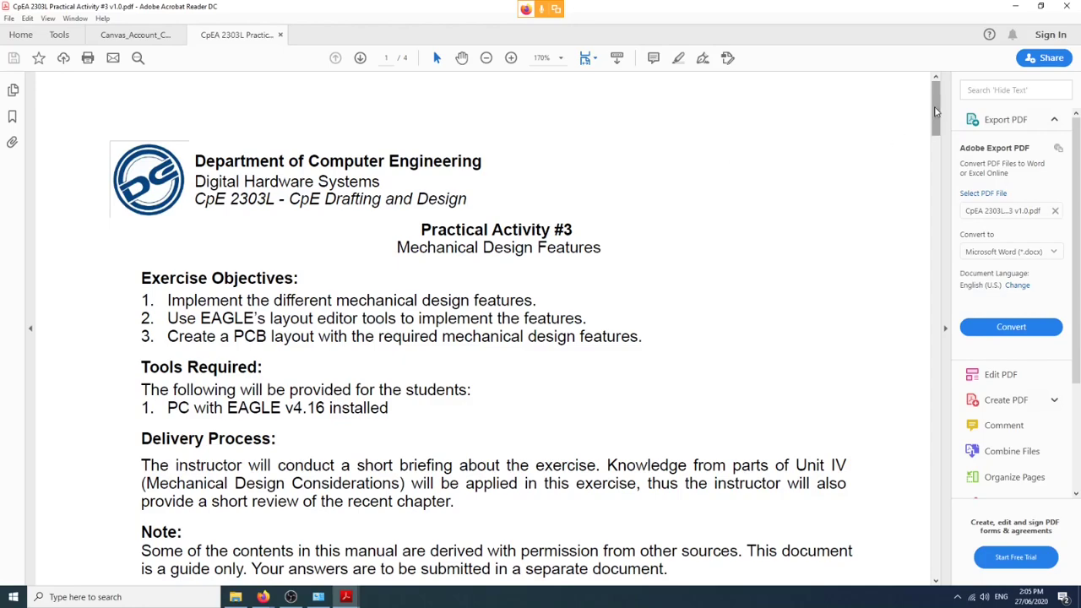
{"action": "mouse_move", "coordinate": [934, 110]}
{"action": "left_mouse_down"}
{"action": "mouse_move", "coordinate": [928, 193]}
{"action": "mouse_move", "coordinate": [924, 122]}
{"action": "mouse_move", "coordinate": [929, 146]}
{"action": "mouse_move", "coordinate": [928, 108]}
{"action": "mouse_move", "coordinate": [932, 414]}
{"action": "mouse_move", "coordinate": [921, 158]}
{"action": "mouse_move", "coordinate": [918, 377]}
{"action": "left_mouse_up"}
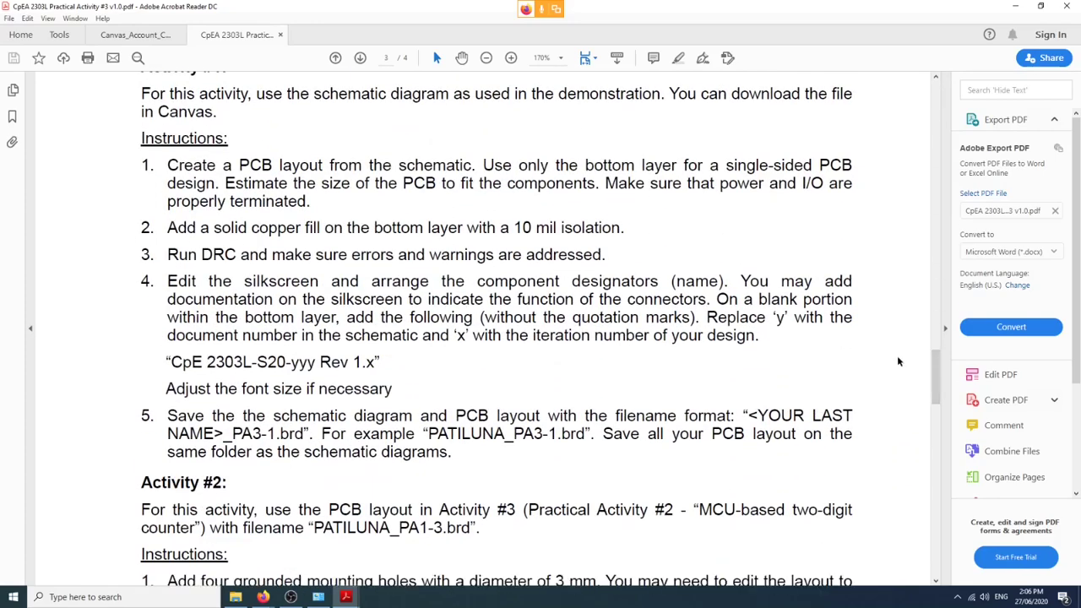
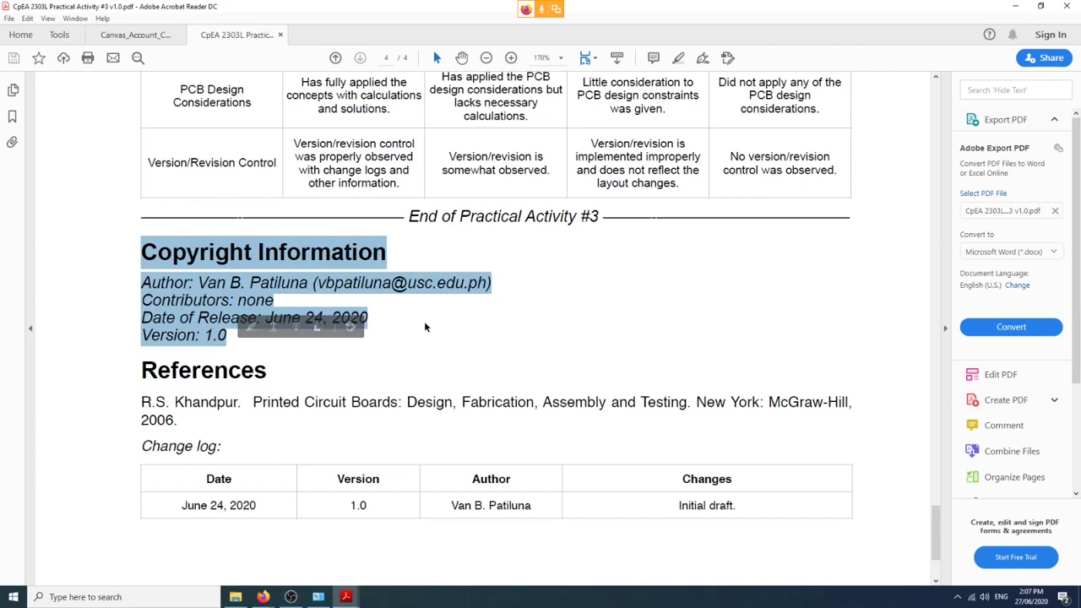
Highlight the Copyright Information heading with its author line, and the References section at the end of the handout.
{"action": "left_click", "coordinate": [424, 327]}
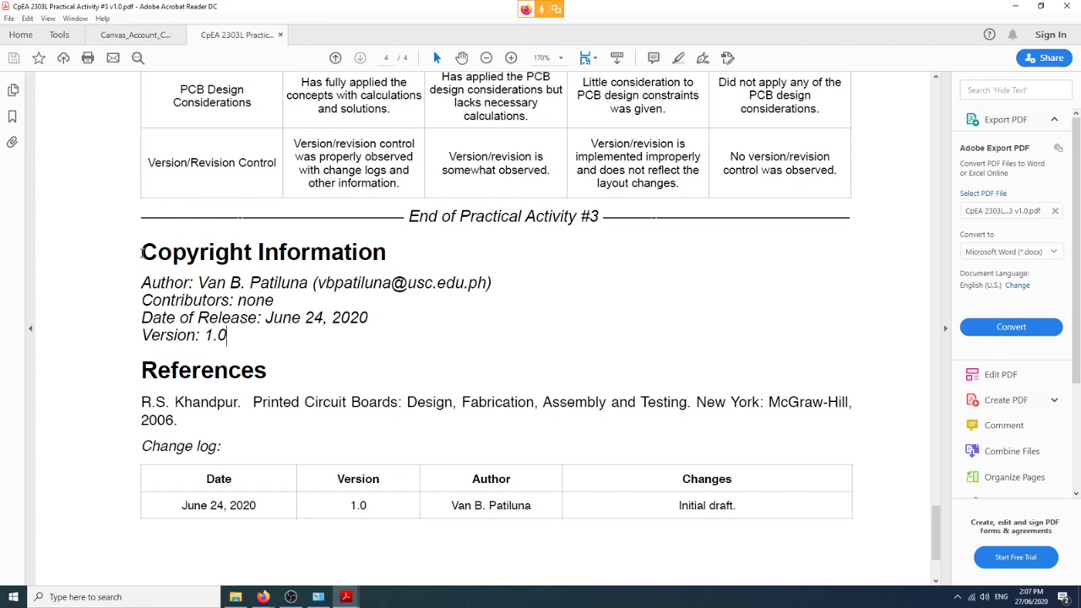
{"action": "left_click_drag", "start_coordinate": [141, 252], "coordinate": [308, 291]}
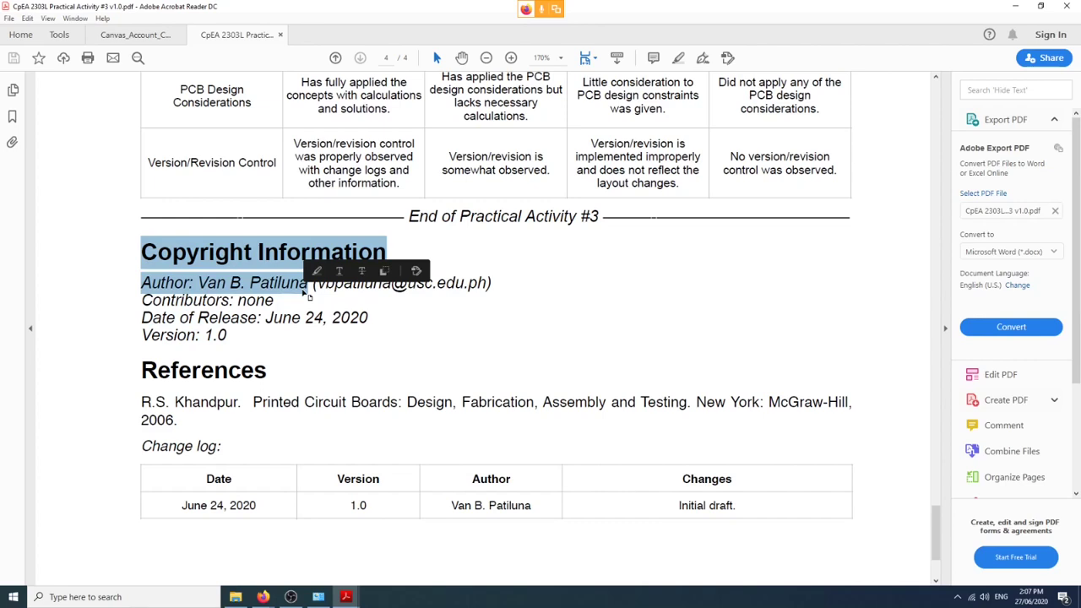
{"action": "scroll", "coordinate": [267, 376], "scroll_direction": "down", "scroll_amount": 2}
{"action": "left_click_drag", "start_coordinate": [142, 287], "coordinate": [375, 358]}
Skim the handout back up to Part I. Theory and return to the Copyright Information section on page 4.
{"action": "scroll", "coordinate": [389, 333], "scroll_direction": "up", "scroll_amount": 20}
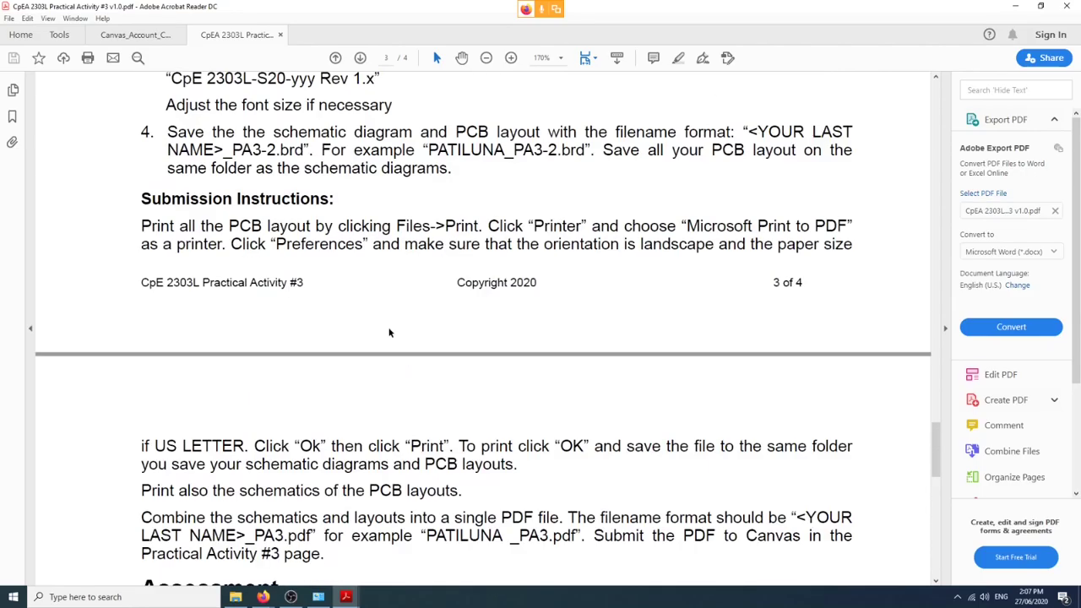
{"action": "scroll", "coordinate": [389, 333], "scroll_direction": "up", "scroll_amount": 20}
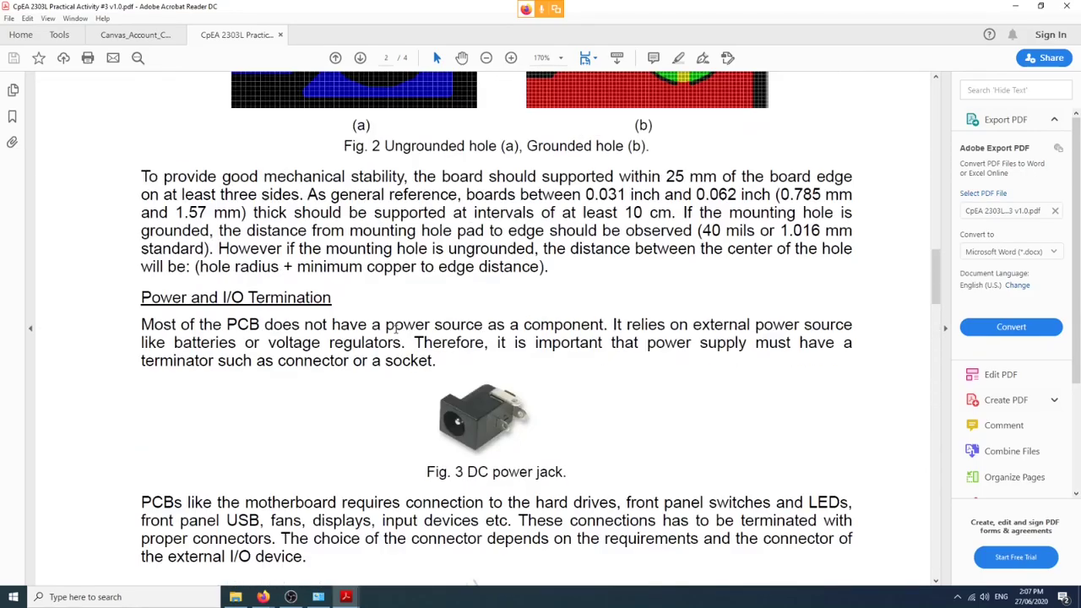
{"action": "scroll", "coordinate": [390, 331], "scroll_direction": "up", "scroll_amount": 20}
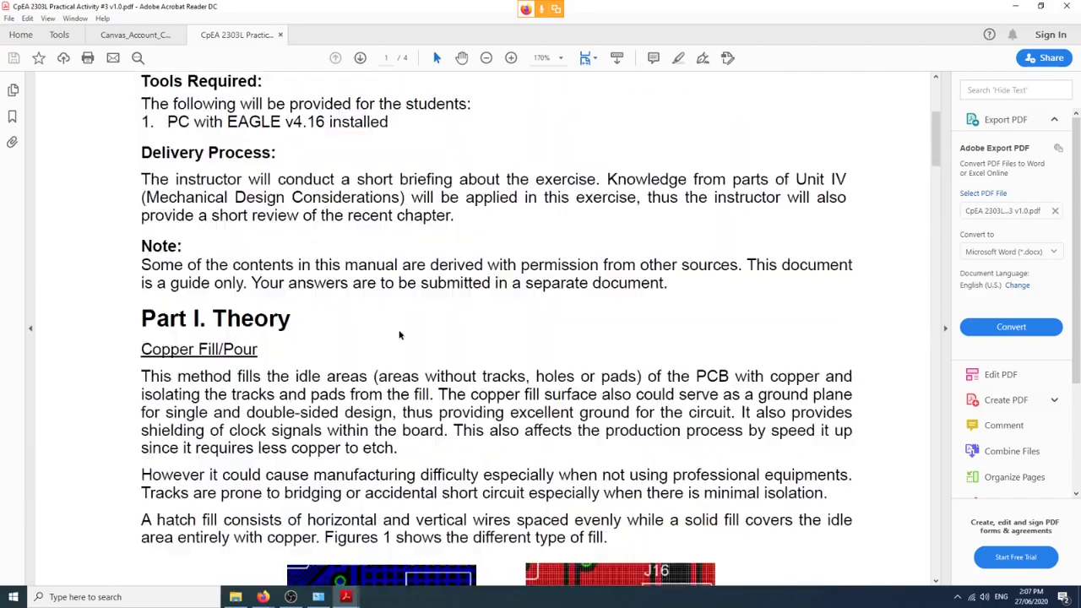
{"action": "scroll", "coordinate": [400, 335], "scroll_direction": "down", "scroll_amount": 20}
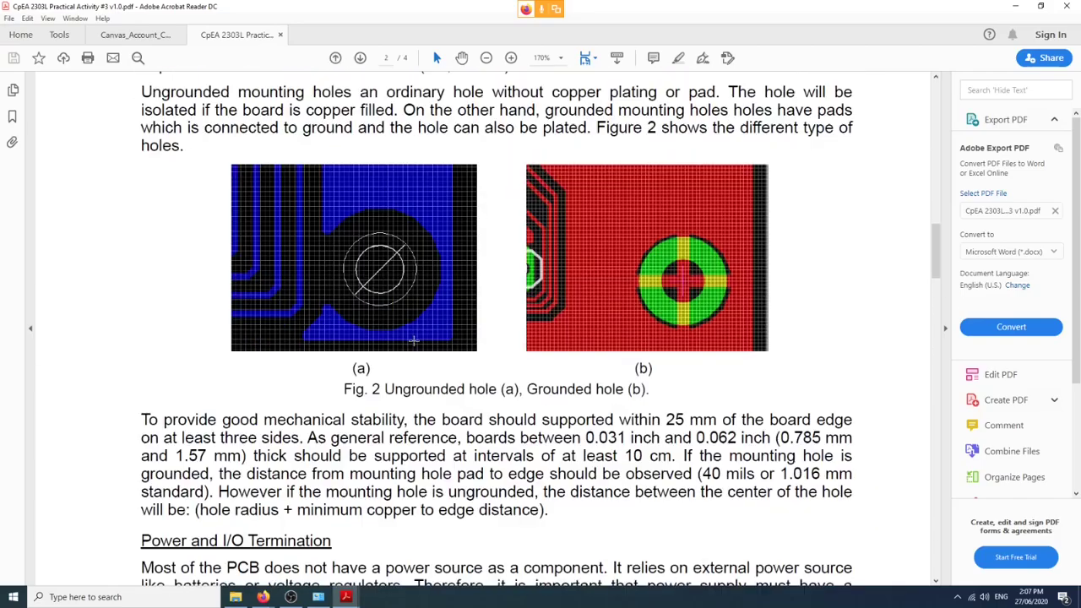
{"action": "scroll", "coordinate": [418, 342], "scroll_direction": "down", "scroll_amount": 20}
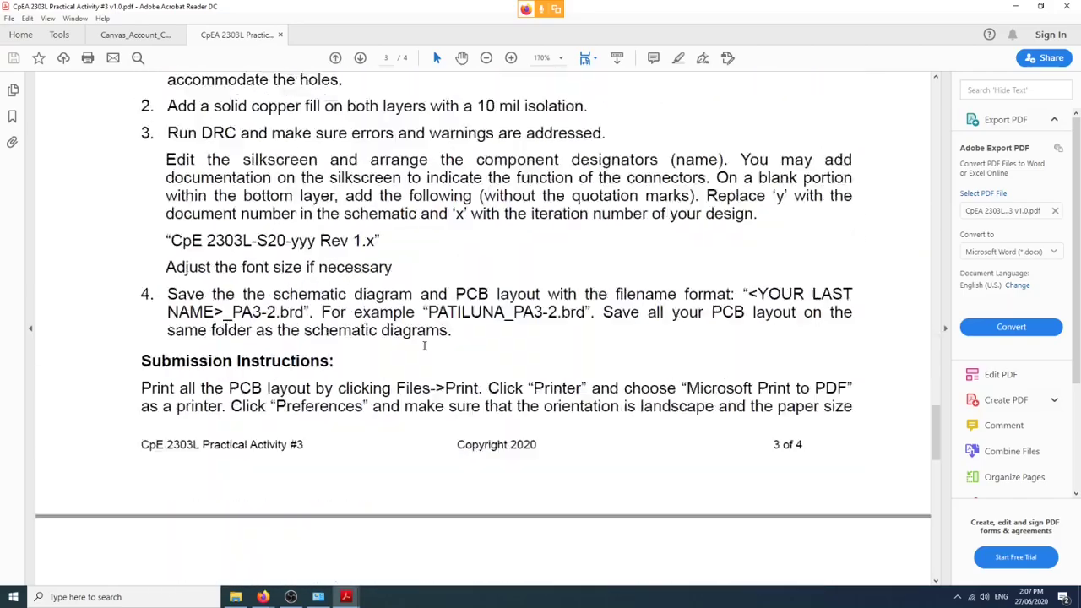
{"action": "scroll", "coordinate": [424, 344], "scroll_direction": "down", "scroll_amount": 20}
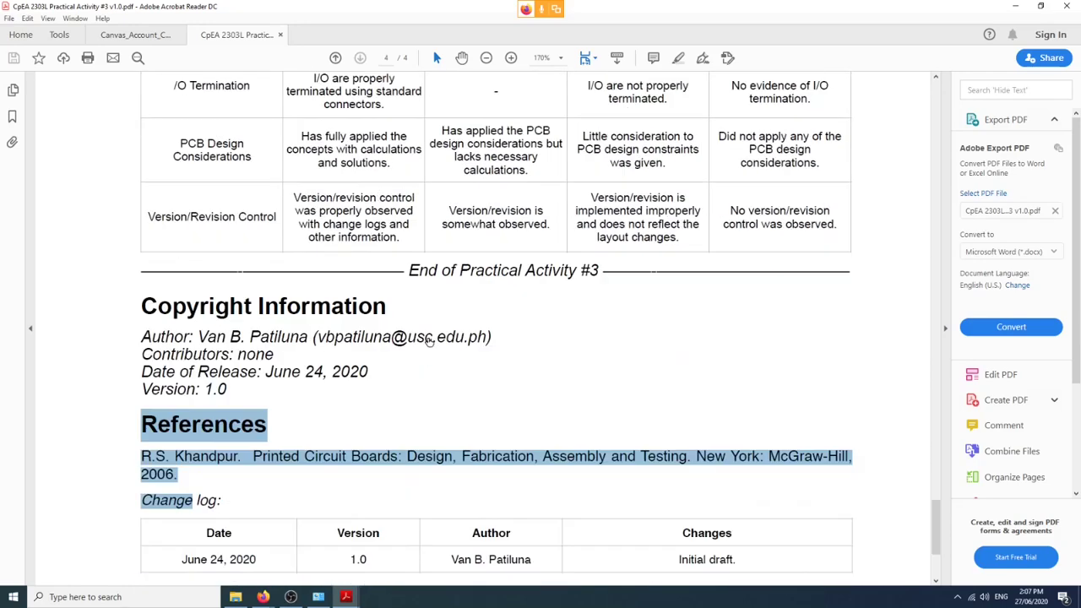
Highlight the Copyright Information details and the June 24, 2020 release date, then clear the text selection.
{"action": "left_click", "coordinate": [412, 386]}
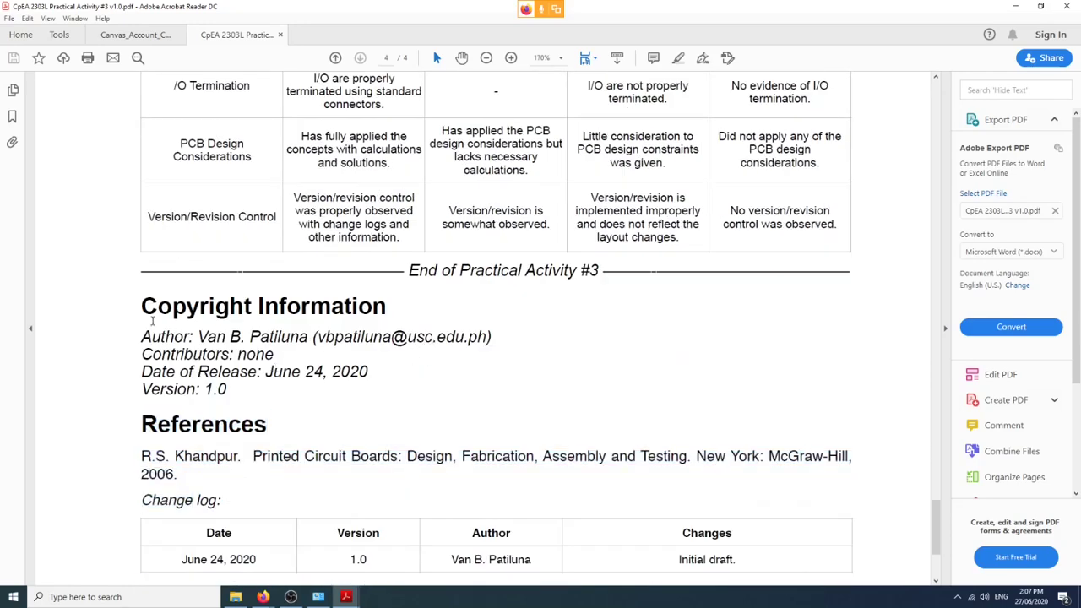
{"action": "left_click_drag", "start_coordinate": [142, 300], "coordinate": [384, 373]}
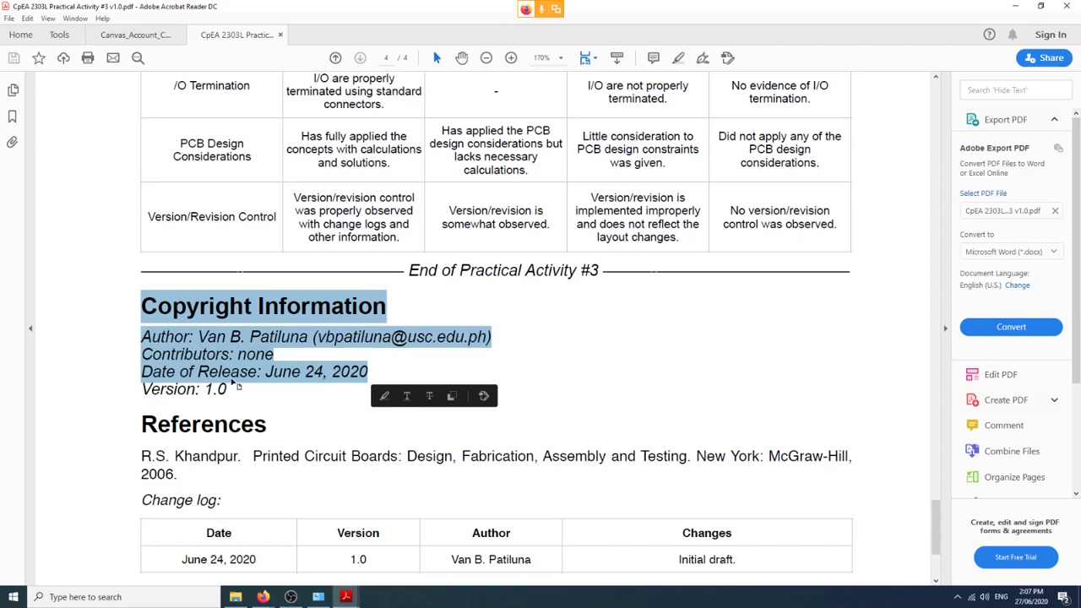
{"action": "left_click", "coordinate": [263, 372]}
{"action": "left_click_drag", "start_coordinate": [369, 371], "coordinate": [288, 382]}
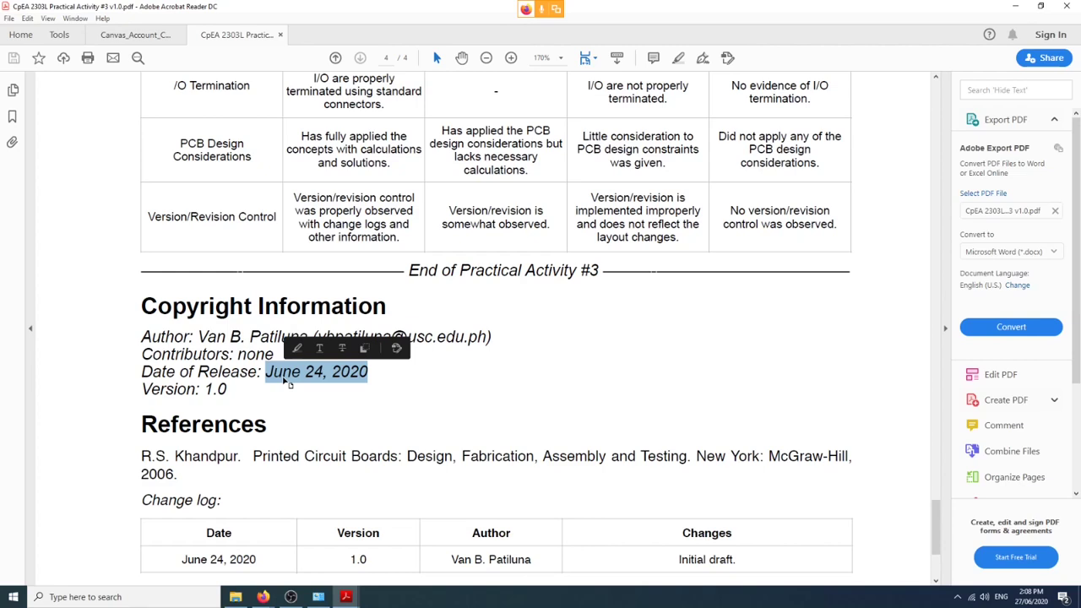
{"action": "left_click", "coordinate": [242, 405]}
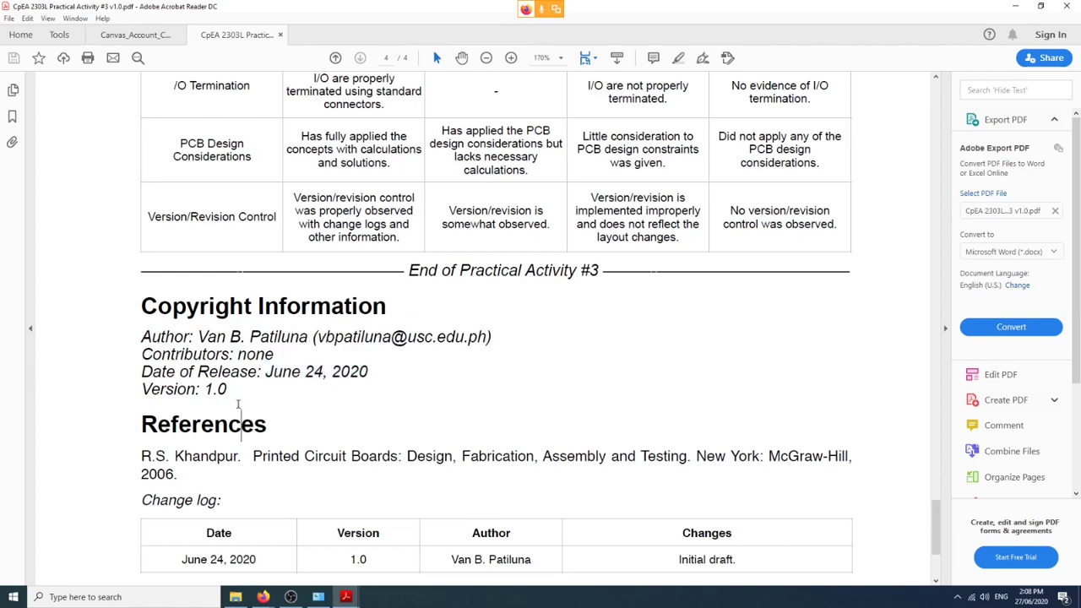
Switch back to the Canvas dashboard in Firefox and open the Electronic Circuits course.
{"action": "scroll", "coordinate": [243, 398], "scroll_direction": "up", "scroll_amount": 3}
{"action": "scroll", "coordinate": [243, 397], "scroll_direction": "up", "scroll_amount": 5}
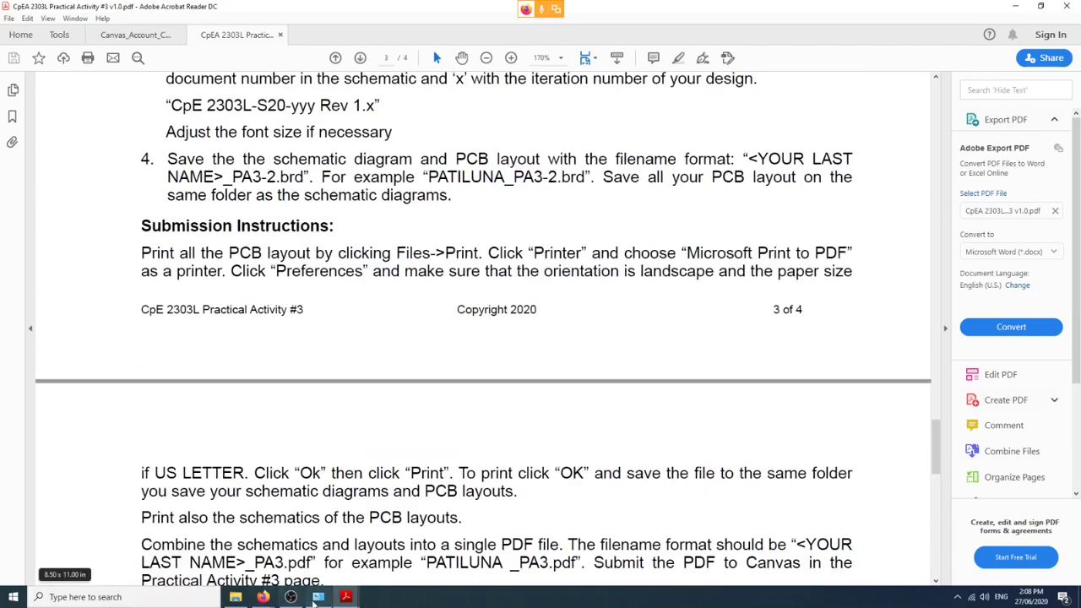
{"action": "mouse_move", "coordinate": [263, 596]}
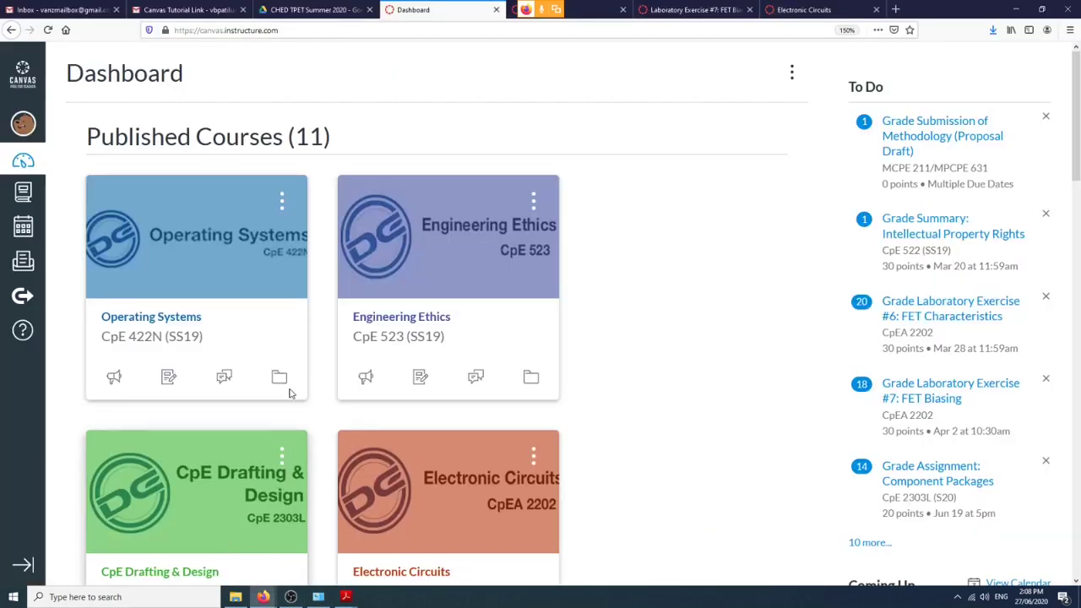
{"action": "left_click", "coordinate": [223, 553]}
{"action": "scroll", "coordinate": [292, 448], "scroll_direction": "down", "scroll_amount": 2}
{"action": "scroll", "coordinate": [292, 448], "scroll_direction": "up", "scroll_amount": 2}
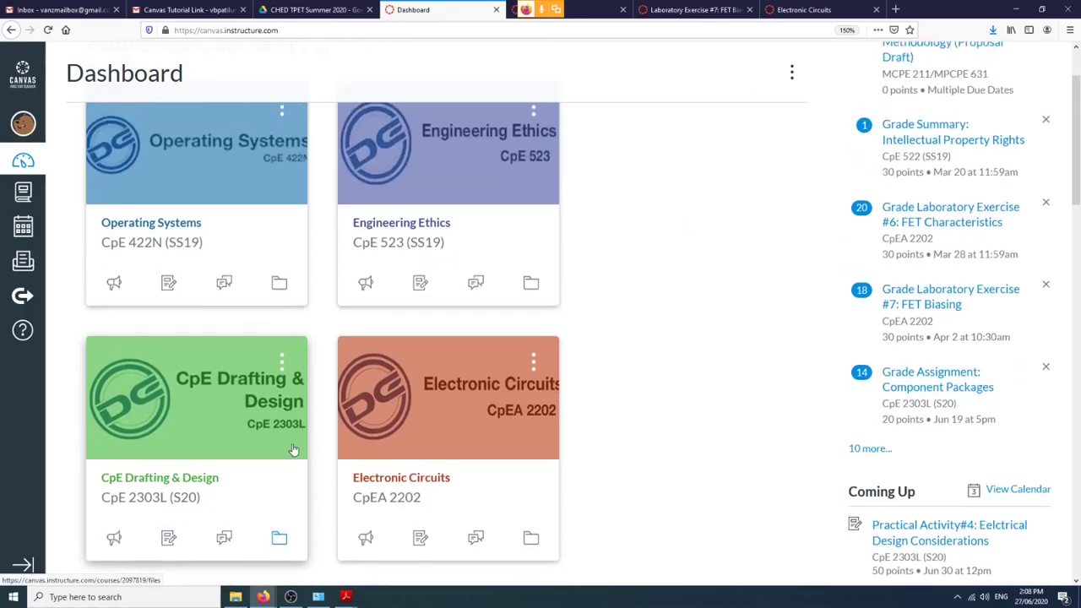
{"action": "scroll", "coordinate": [229, 437], "scroll_direction": "down", "scroll_amount": 2}
{"action": "scroll", "coordinate": [229, 436], "scroll_direction": "up", "scroll_amount": 2}
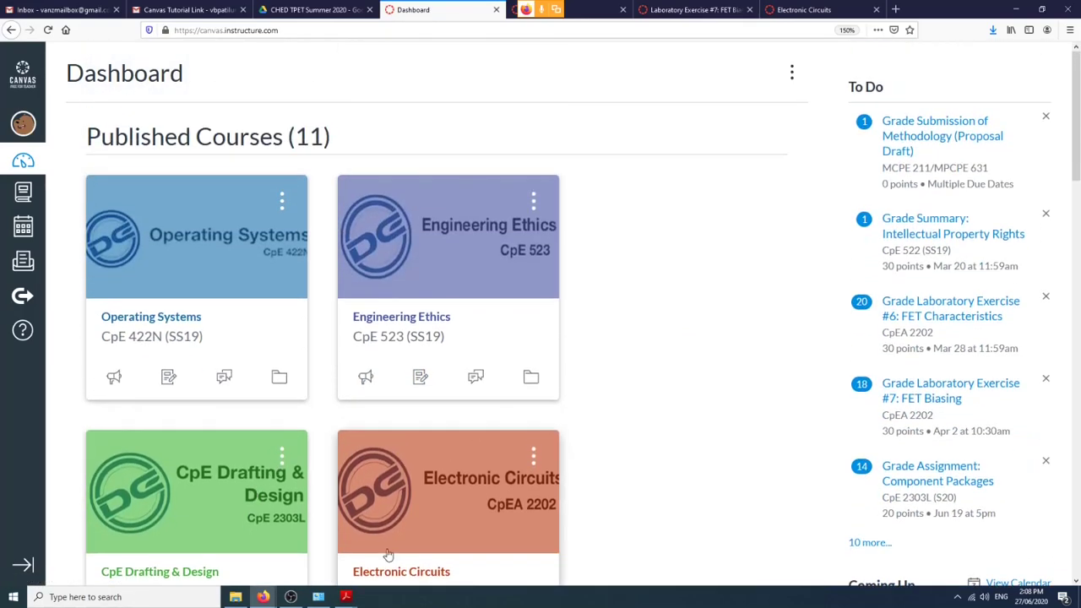
{"action": "left_click", "coordinate": [402, 571]}
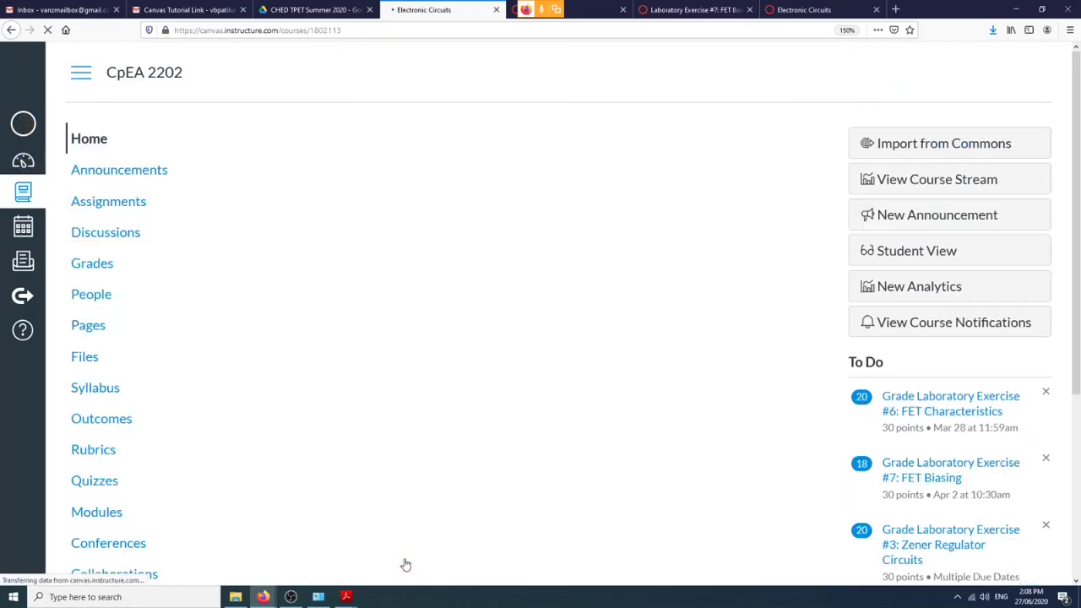
Open the Laboratory Exercise #1: Diode Characteristics assignment from the course's modules.
{"action": "scroll", "coordinate": [406, 559], "scroll_direction": "down", "scroll_amount": 3}
{"action": "left_click", "coordinate": [107, 215]}
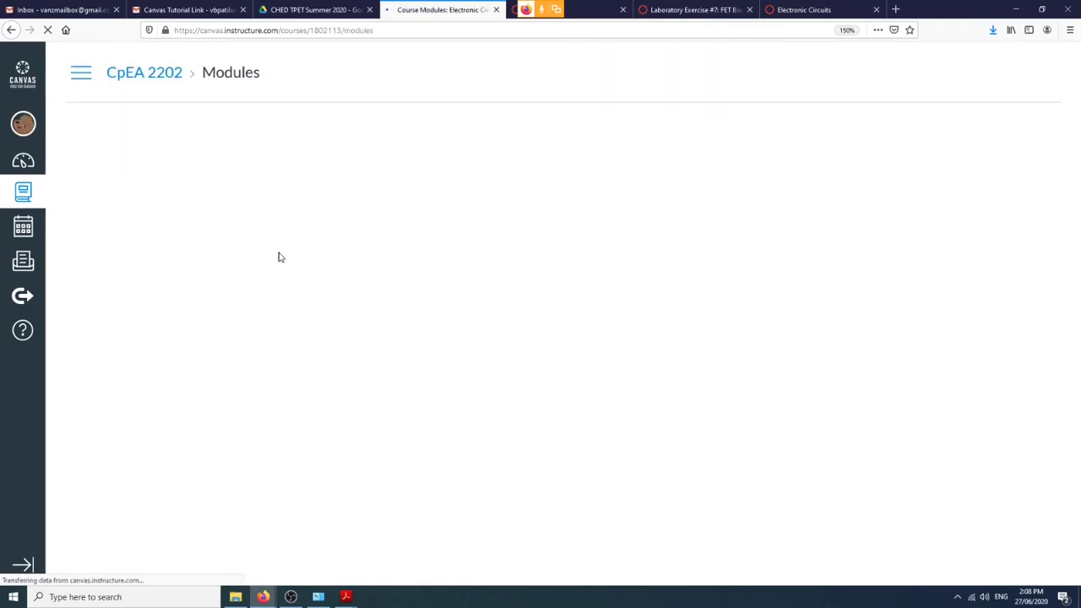
{"action": "scroll", "coordinate": [374, 338], "scroll_direction": "down", "scroll_amount": 7}
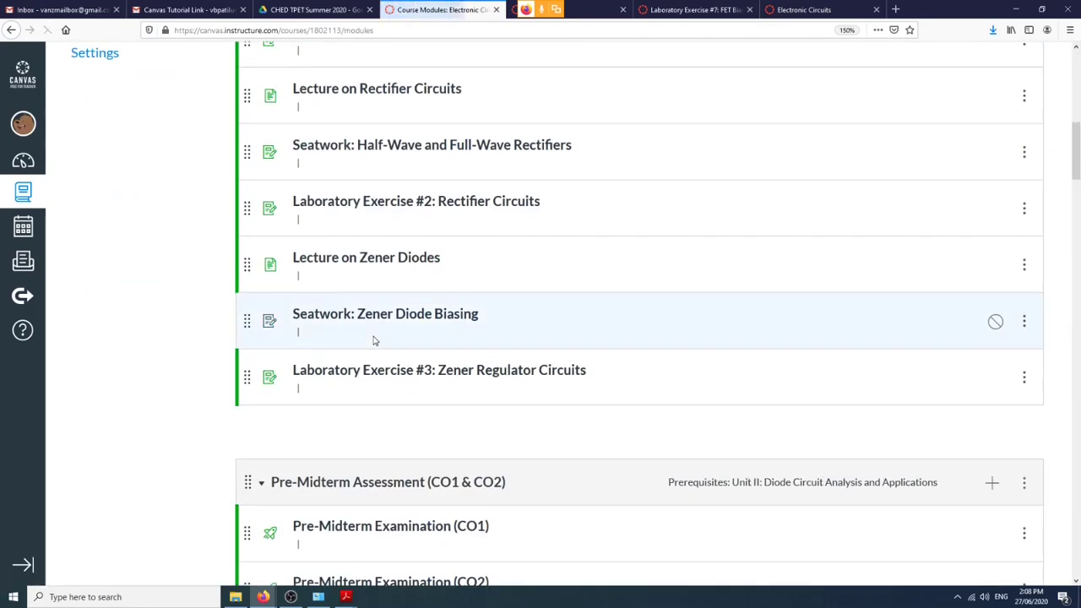
{"action": "scroll", "coordinate": [374, 340], "scroll_direction": "up", "scroll_amount": 2}
{"action": "scroll", "coordinate": [374, 340], "scroll_direction": "up", "scroll_amount": 2}
{"action": "scroll", "coordinate": [355, 287], "scroll_direction": "down", "scroll_amount": 4}
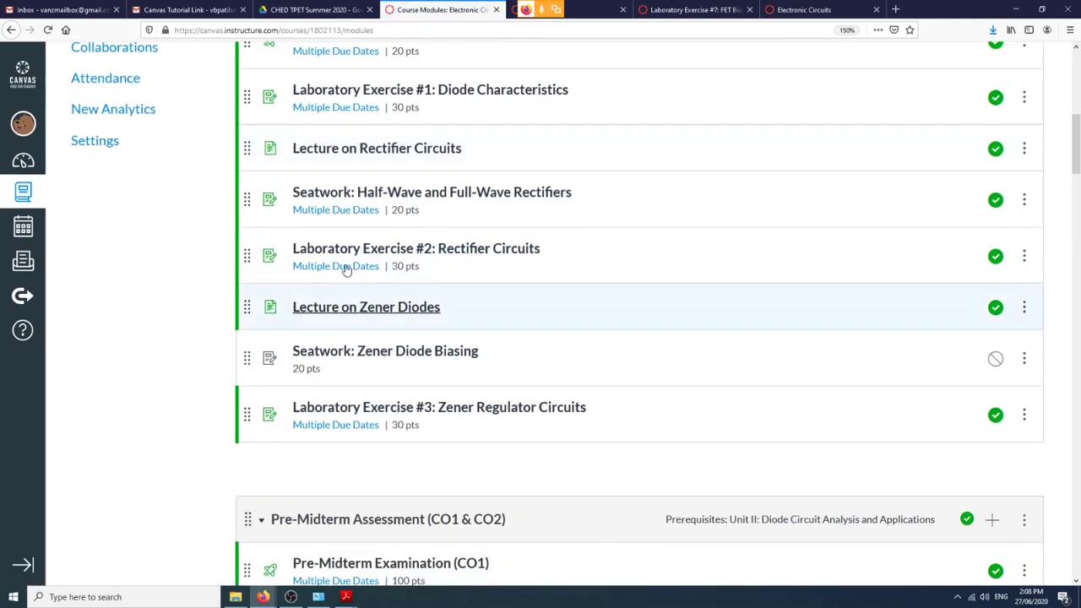
{"action": "left_click", "coordinate": [369, 92]}
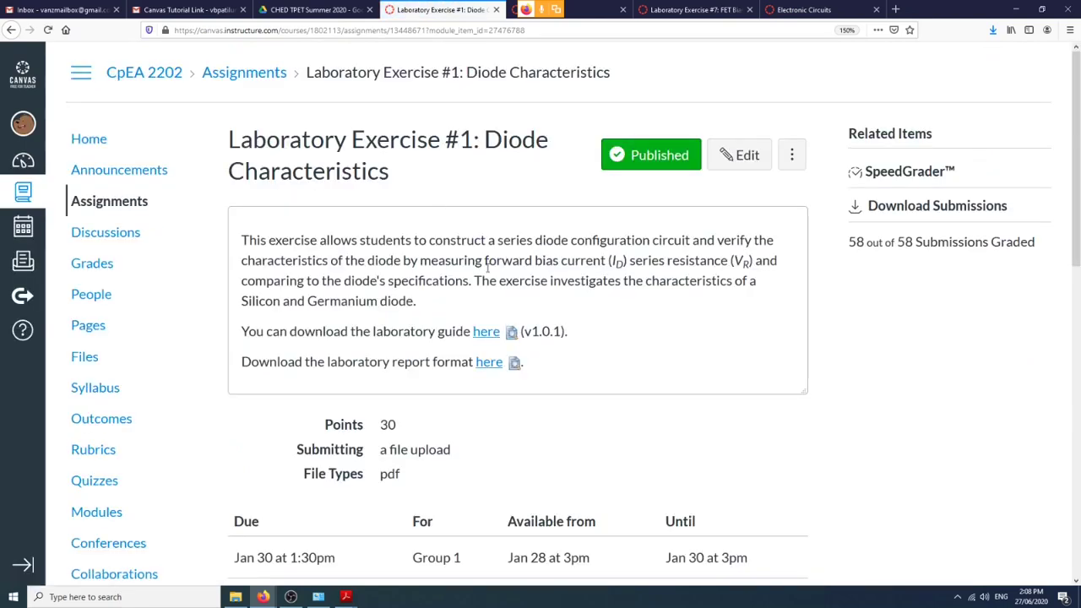
Review the assignment's details and highlight its introductory description of the diode exercise, then clear the selection.
{"action": "scroll", "coordinate": [330, 261], "scroll_direction": "down", "scroll_amount": 3}
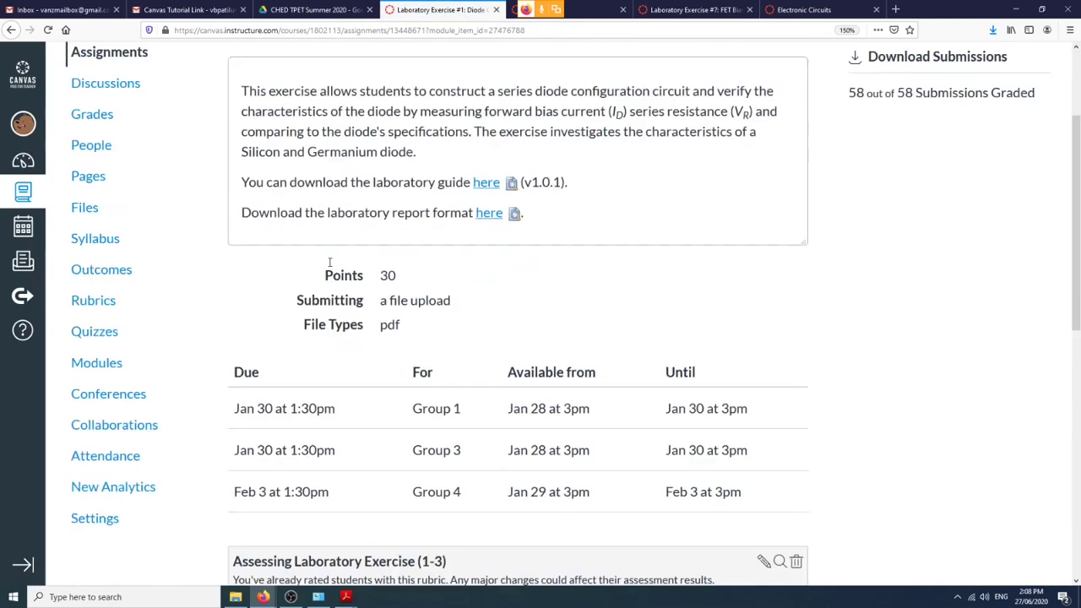
{"action": "scroll", "coordinate": [267, 200], "scroll_direction": "up", "scroll_amount": 2}
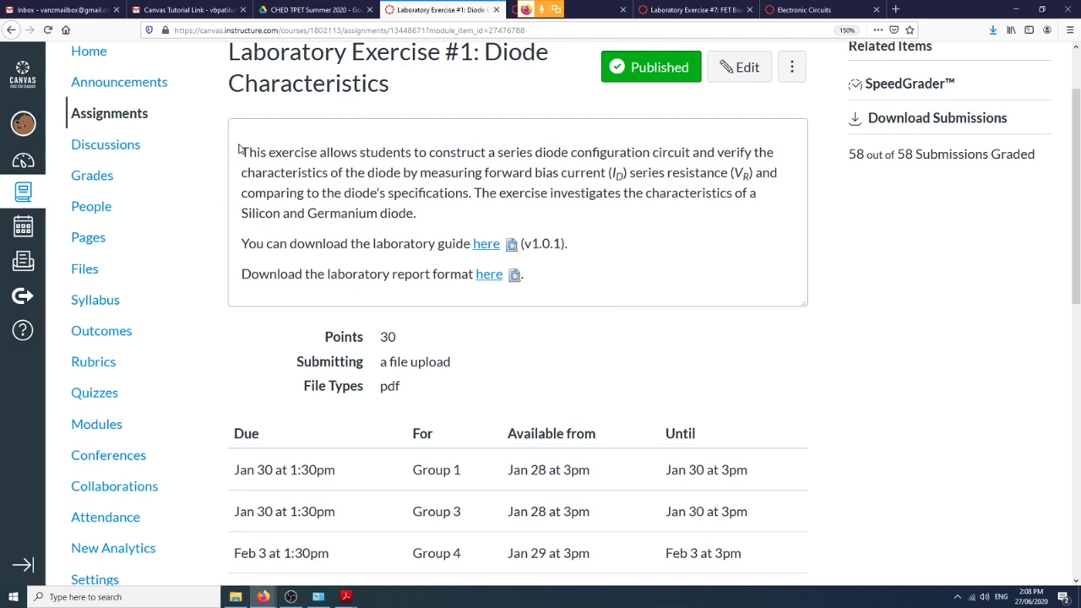
{"action": "left_click_drag", "start_coordinate": [243, 150], "coordinate": [455, 228]}
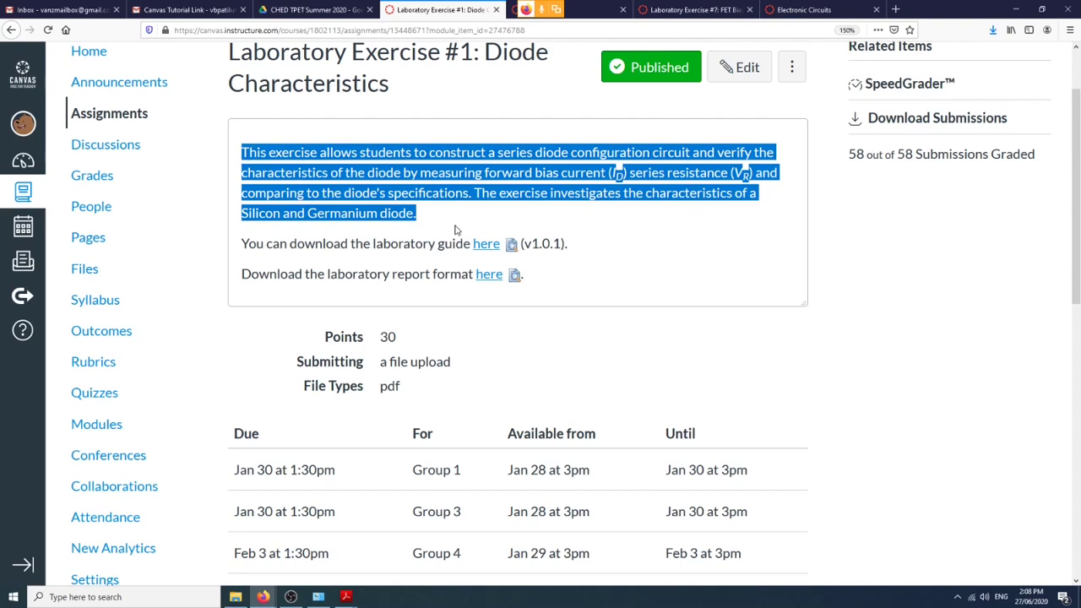
{"action": "left_click", "coordinate": [588, 245]}
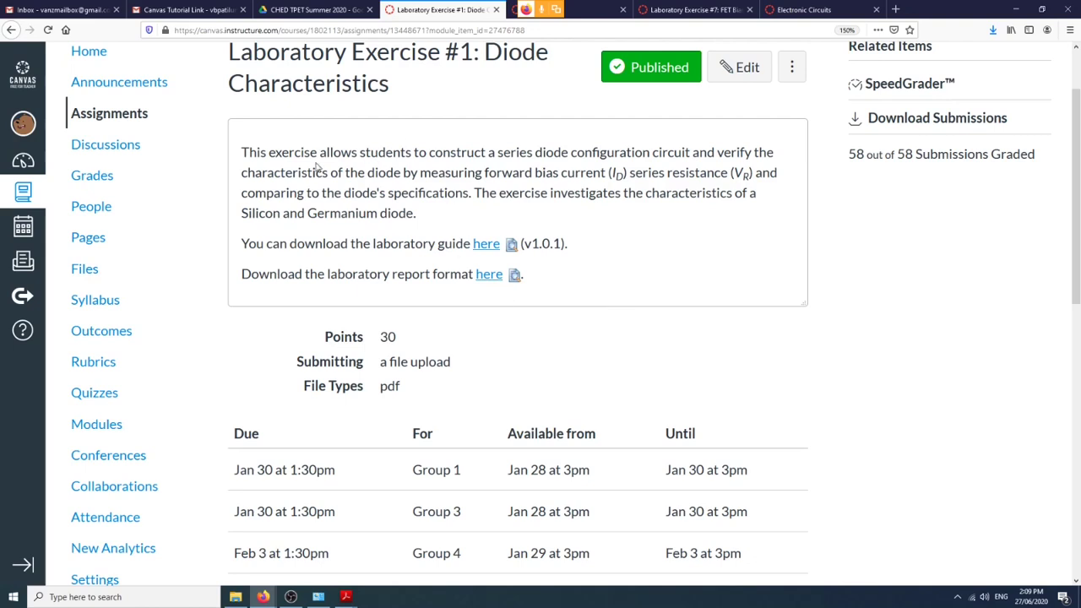
Highlight the full opening paragraph of the diode assignment's description once more, then deselect it.
{"action": "left_click_drag", "start_coordinate": [239, 152], "coordinate": [657, 225]}
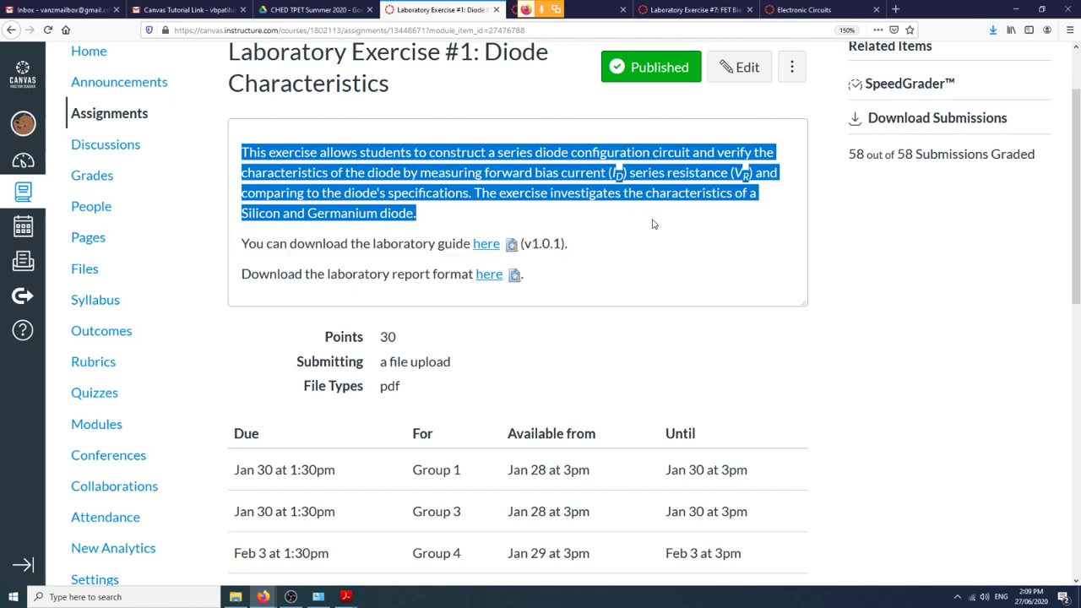
{"action": "left_click", "coordinate": [652, 225]}
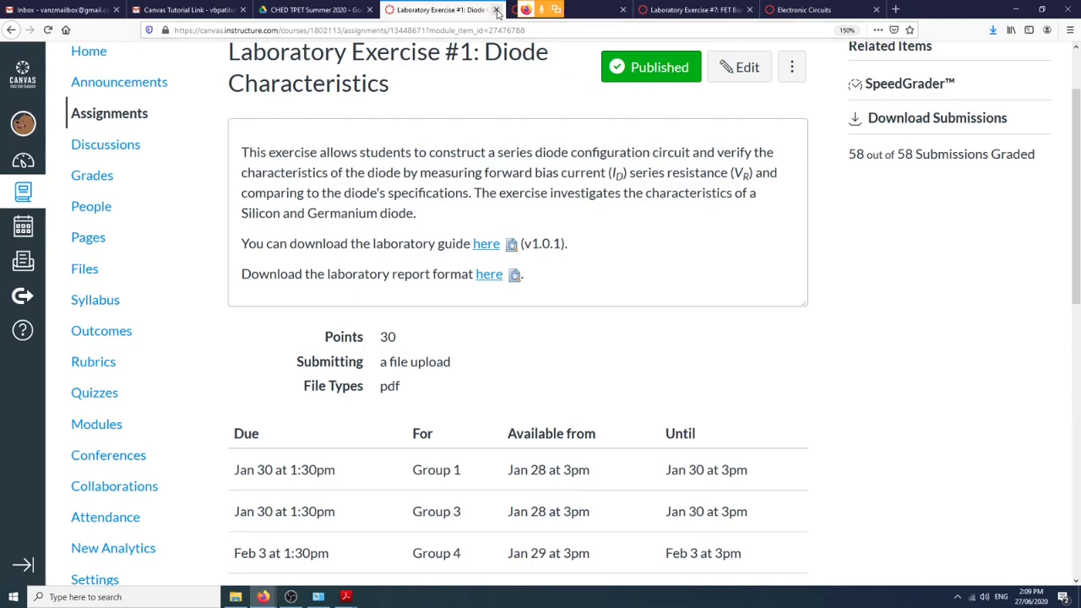
Compare the institutional Canvas dashboard with the free account, returning to the home page of the CpEA 2202 Electronic Circuits course.
{"action": "left_click", "coordinate": [596, 10]}
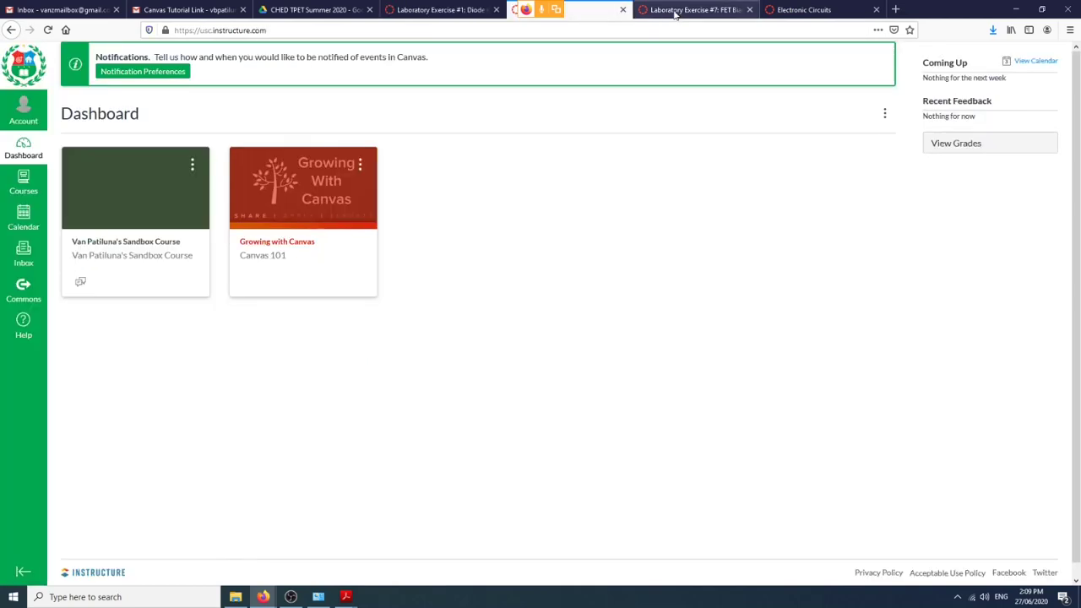
{"action": "left_click", "coordinate": [675, 10]}
{"action": "left_click", "coordinate": [437, 10]}
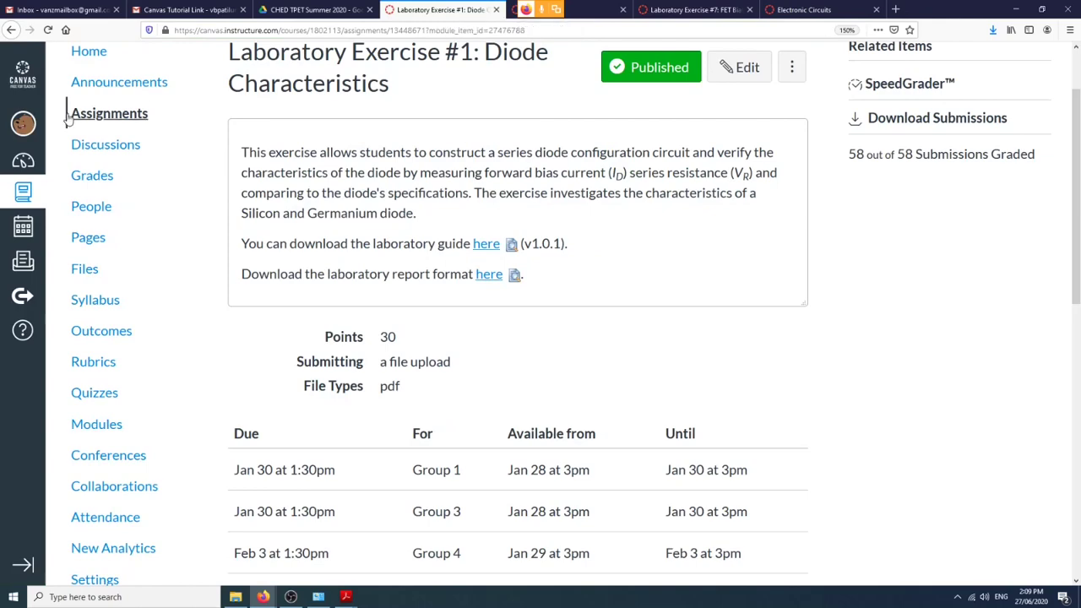
{"action": "left_click", "coordinate": [84, 52]}
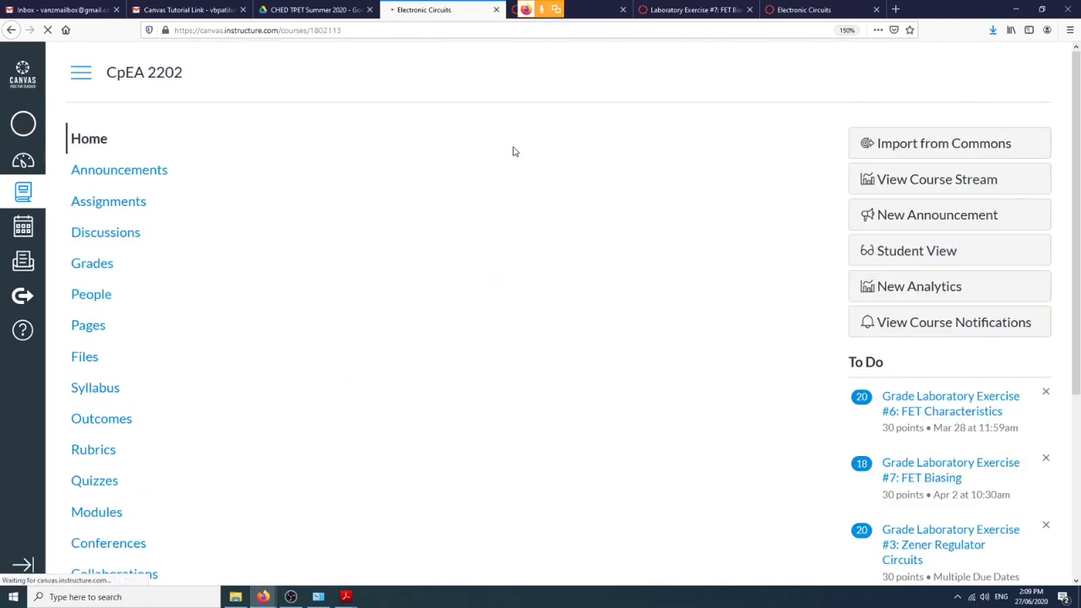
{"action": "left_click", "coordinate": [591, 9]}
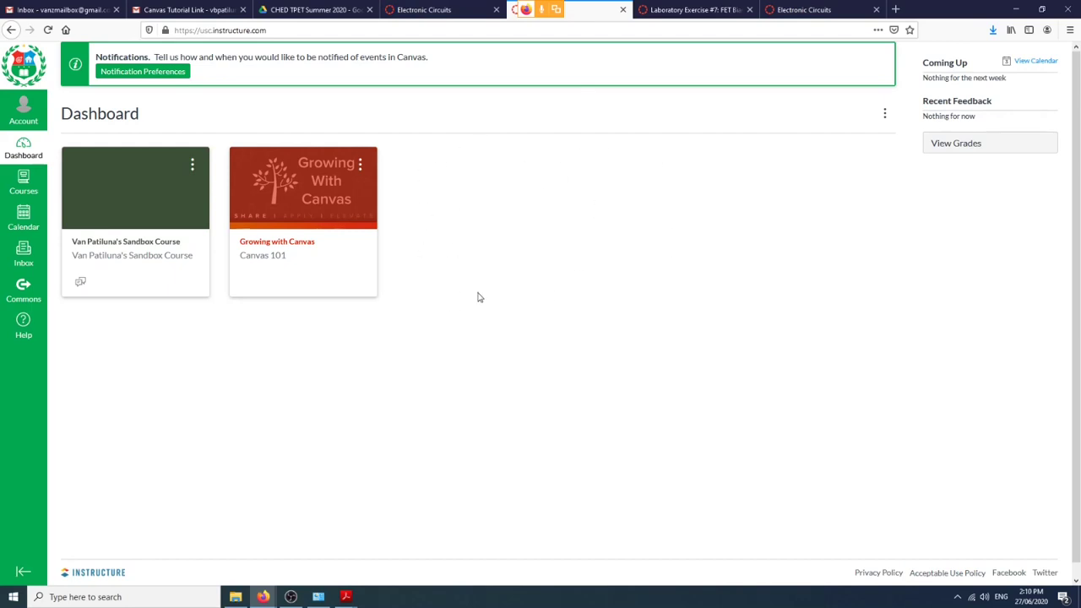
{"action": "left_click", "coordinate": [422, 11]}
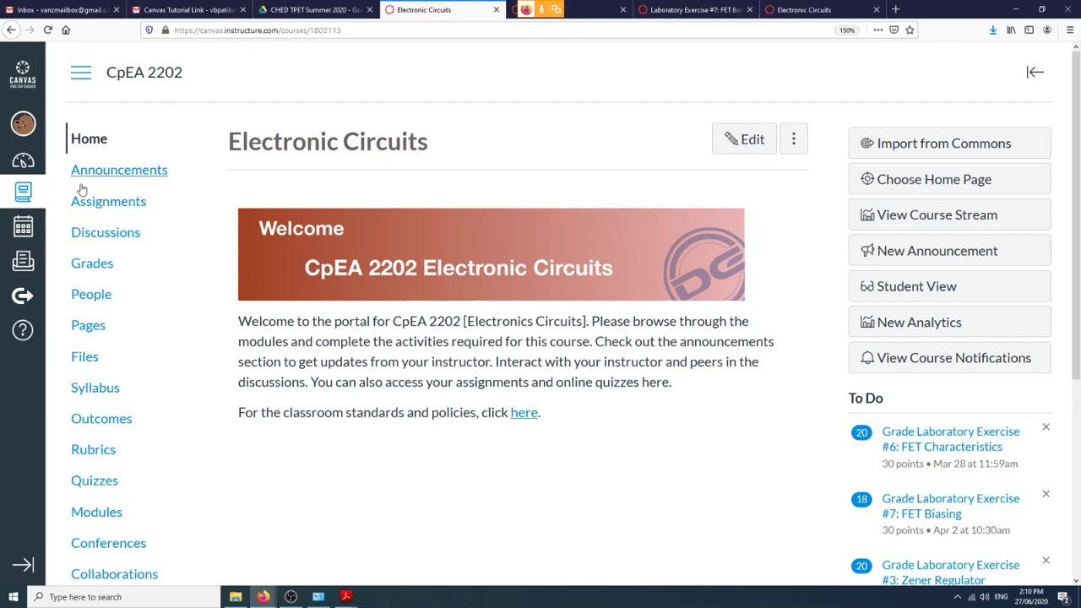
Go to the free account's dashboard, look through the course cards, and open the form for starting a new course.
{"action": "left_click", "coordinate": [10, 168]}
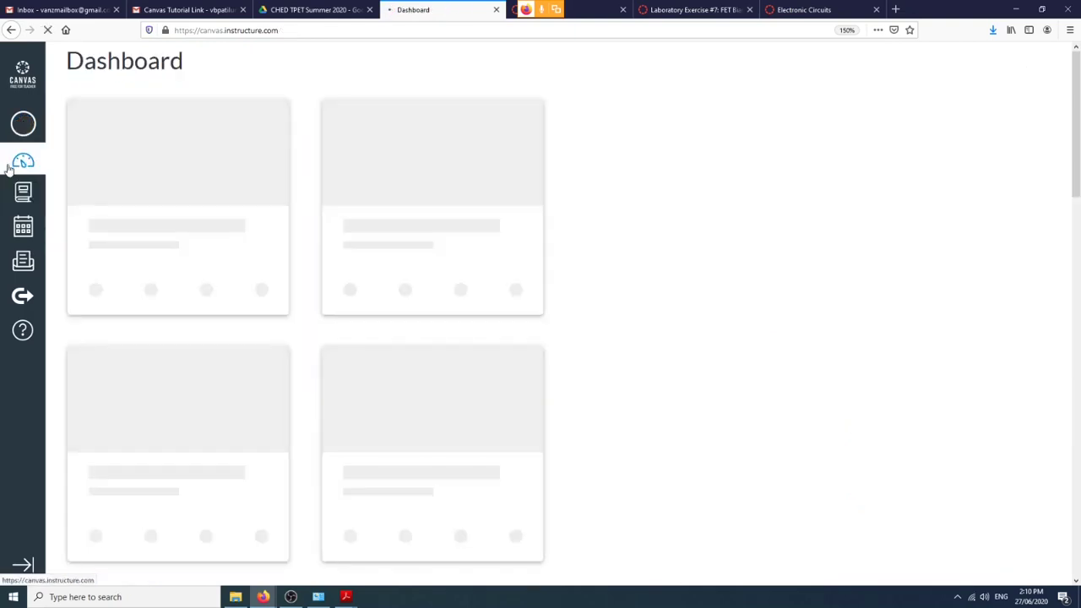
{"action": "scroll", "coordinate": [260, 293], "scroll_direction": "down", "scroll_amount": 10}
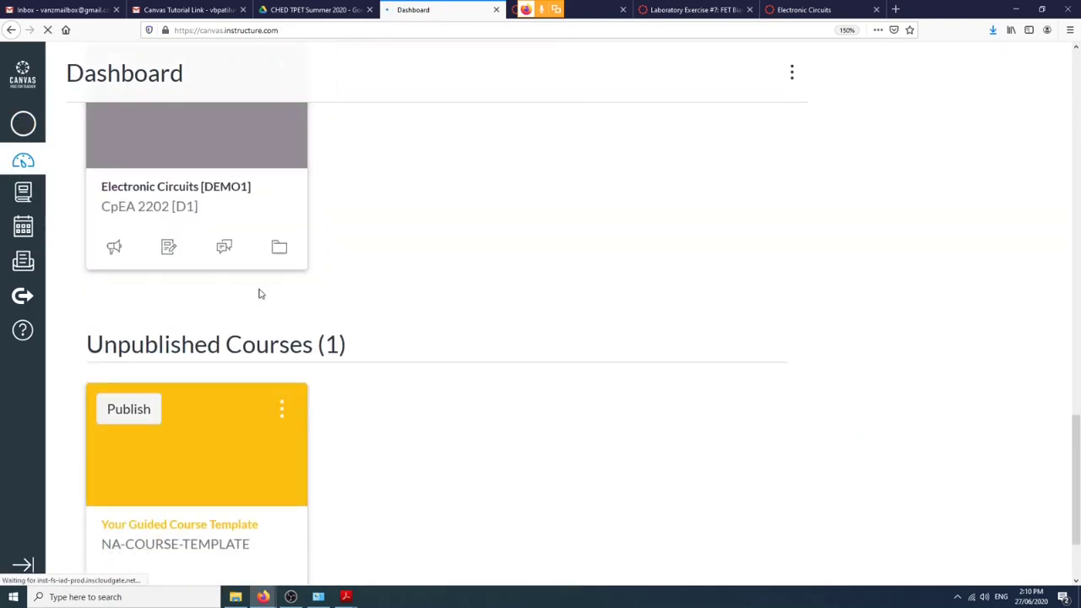
{"action": "scroll", "coordinate": [304, 332], "scroll_direction": "down", "scroll_amount": 2}
{"action": "scroll", "coordinate": [311, 323], "scroll_direction": "up", "scroll_amount": 10}
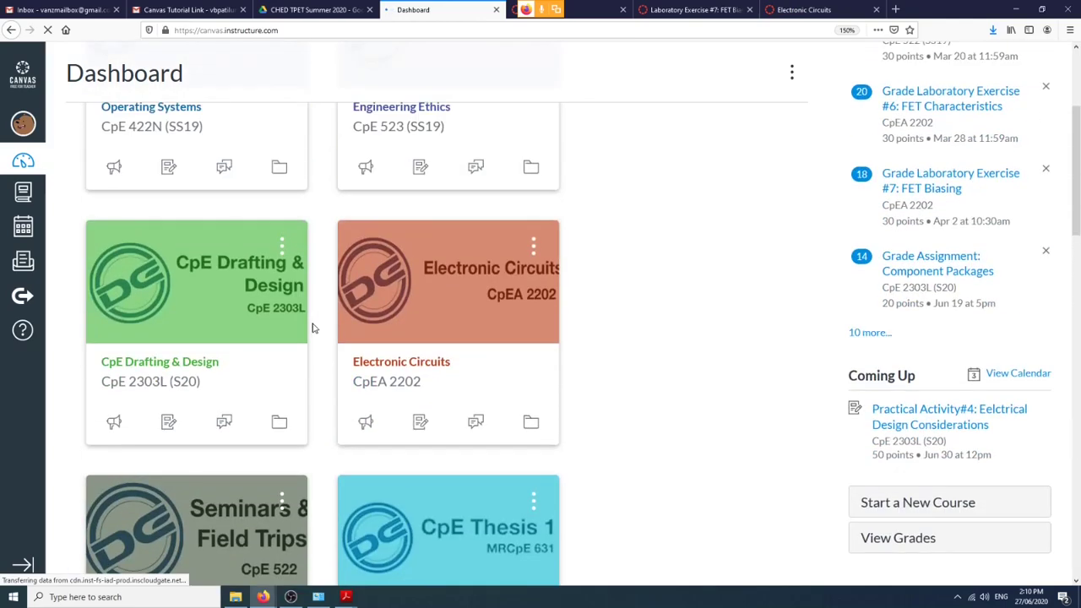
{"action": "scroll", "coordinate": [311, 327], "scroll_direction": "up", "scroll_amount": 3}
{"action": "scroll", "coordinate": [311, 323], "scroll_direction": "down", "scroll_amount": 7}
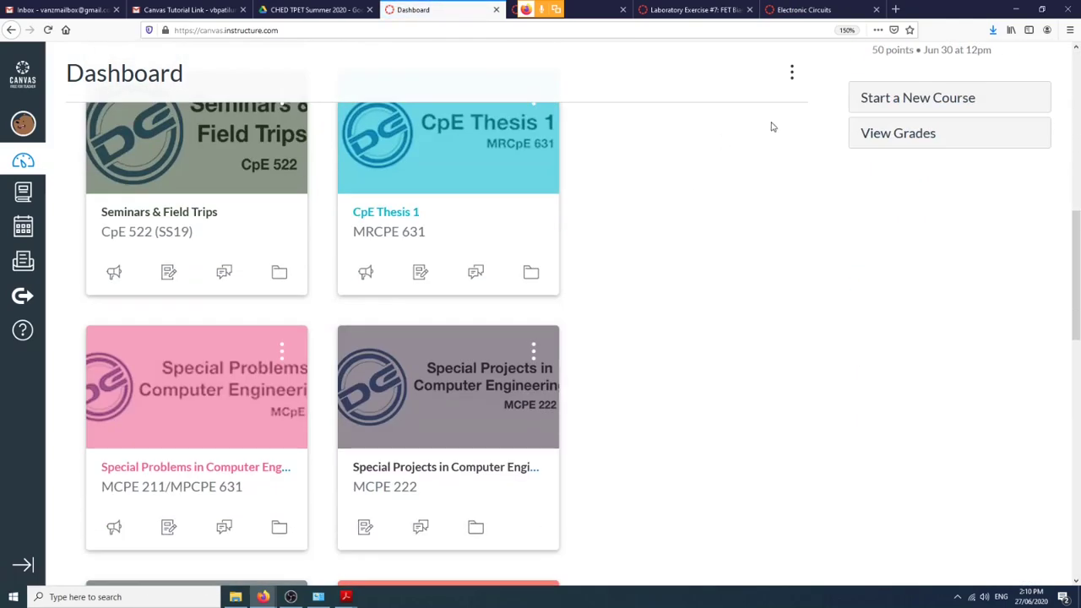
{"action": "left_click", "coordinate": [894, 96]}
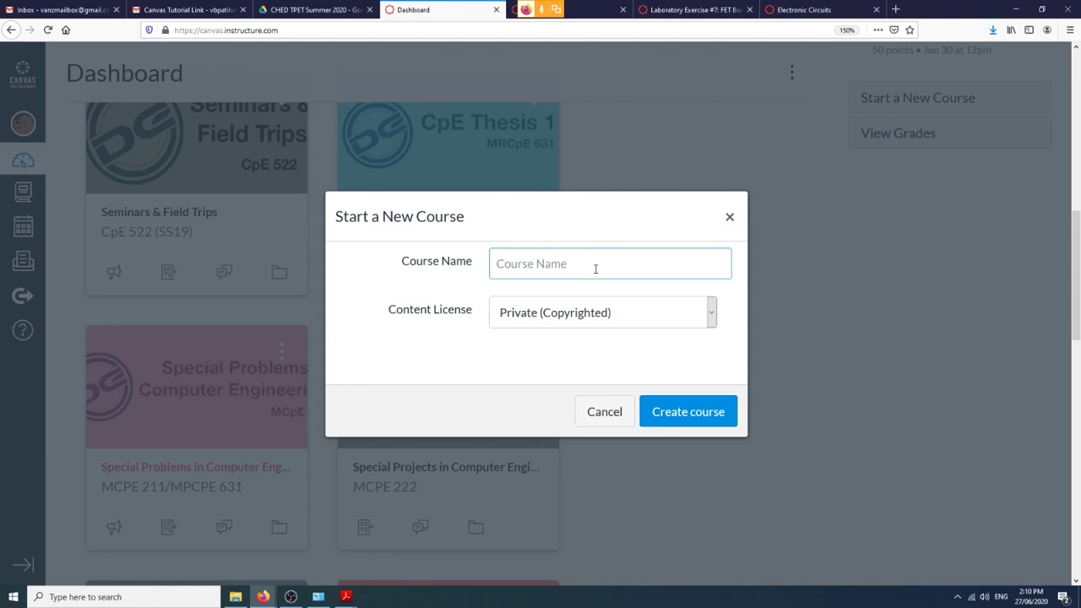
Enter Electronic Circuits as the name of the new course.
{"action": "type", "text": "C"}
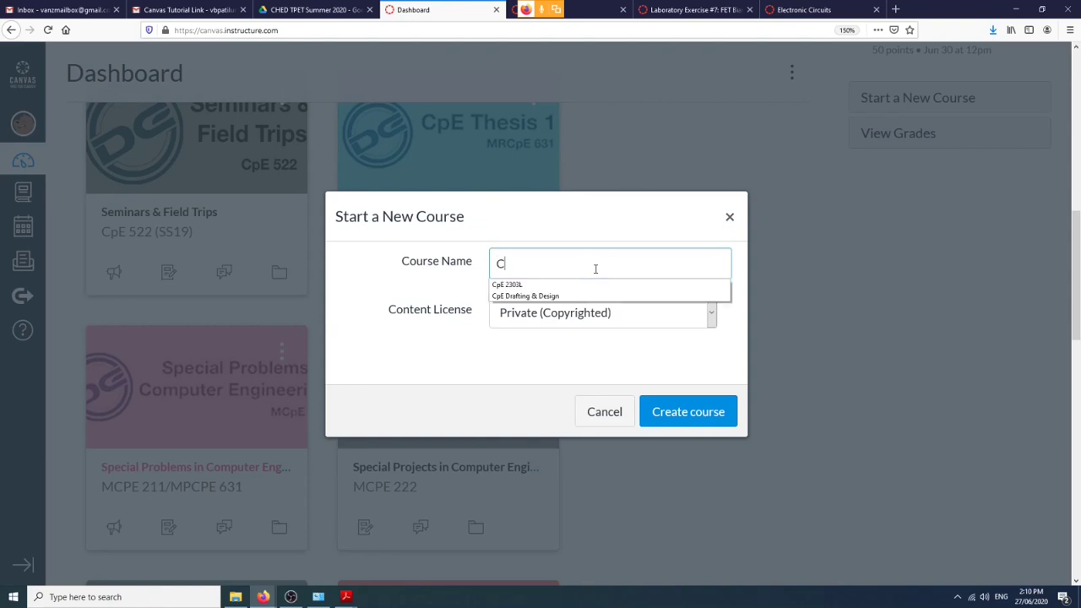
{"action": "key", "text": "BackSpace"}
{"action": "type", "text": "Ele"}
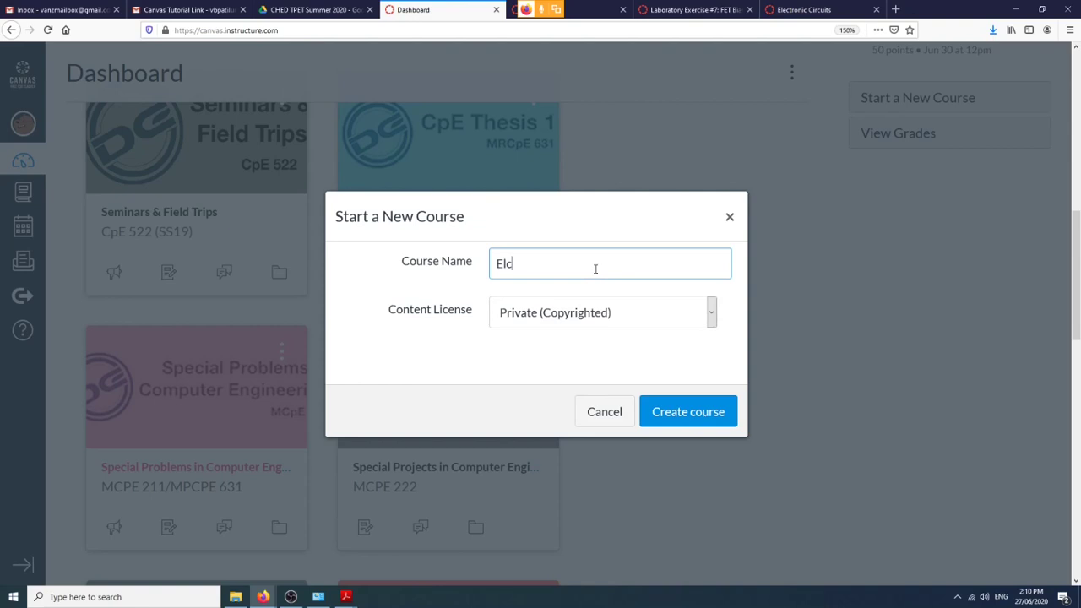
{"action": "type", "text": "ctr"}
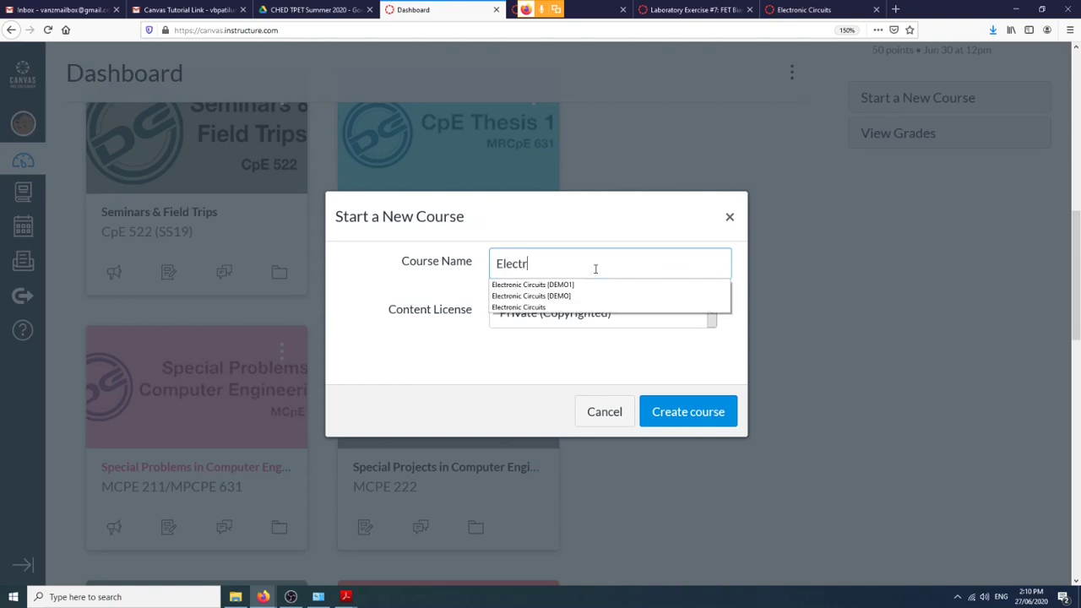
{"action": "type", "text": "onic Circu"}
{"action": "key", "text": "Escape"}
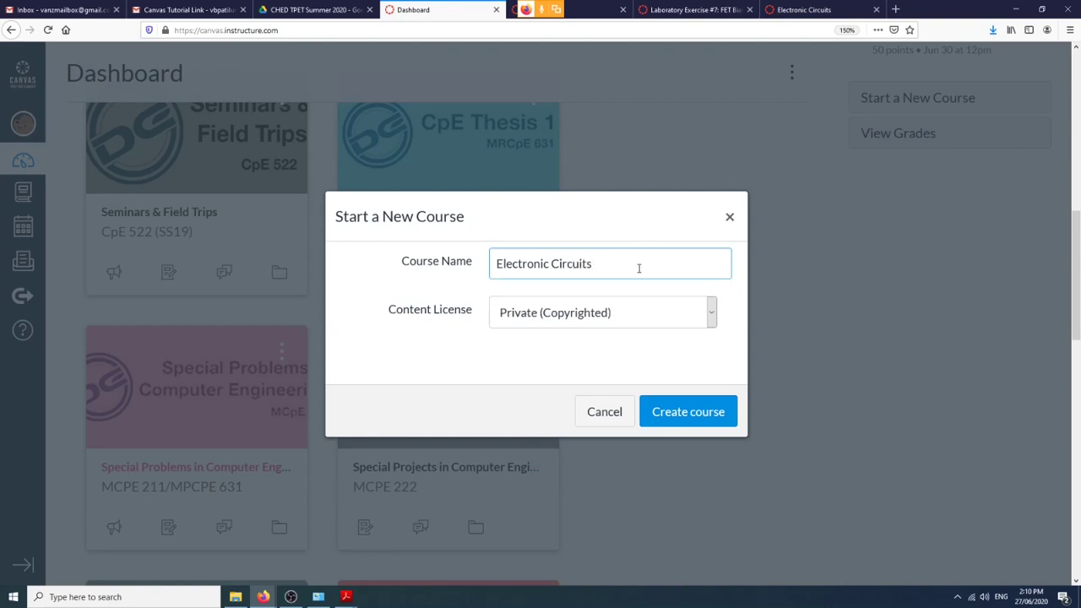
Review the content license options, choose Private (Copyrighted), and create the course.
{"action": "left_click", "coordinate": [711, 316]}
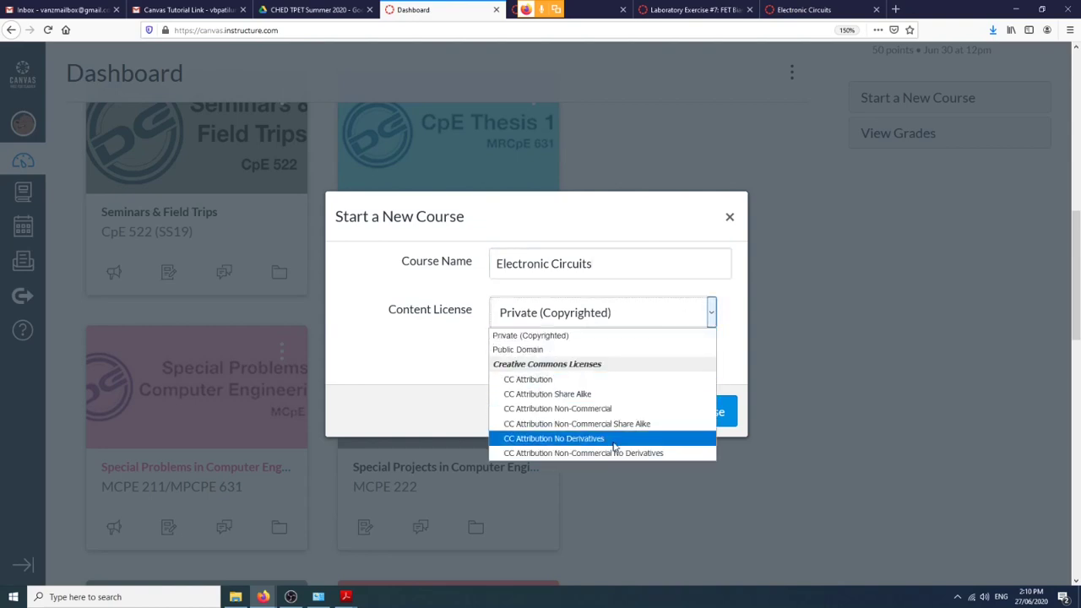
{"action": "left_click", "coordinate": [733, 325]}
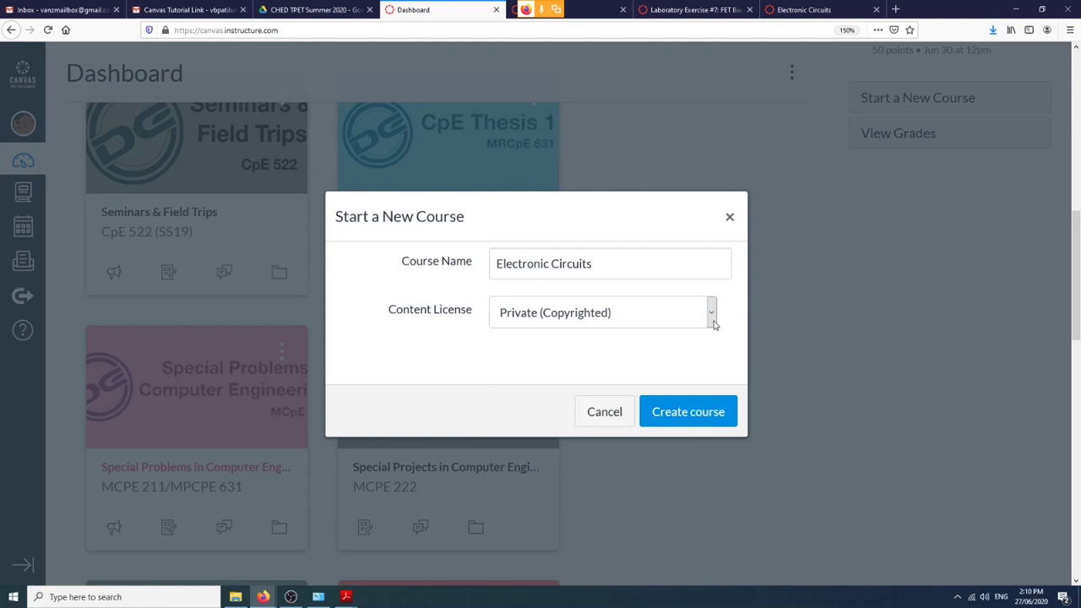
{"action": "left_click", "coordinate": [711, 319]}
{"action": "left_click", "coordinate": [642, 321]}
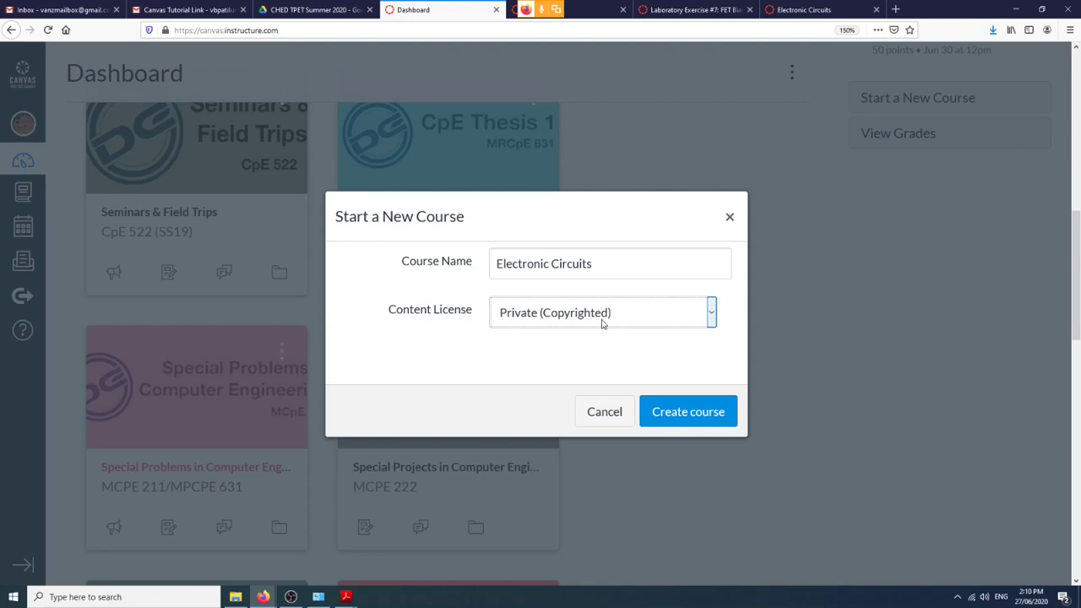
{"action": "left_click", "coordinate": [544, 312]}
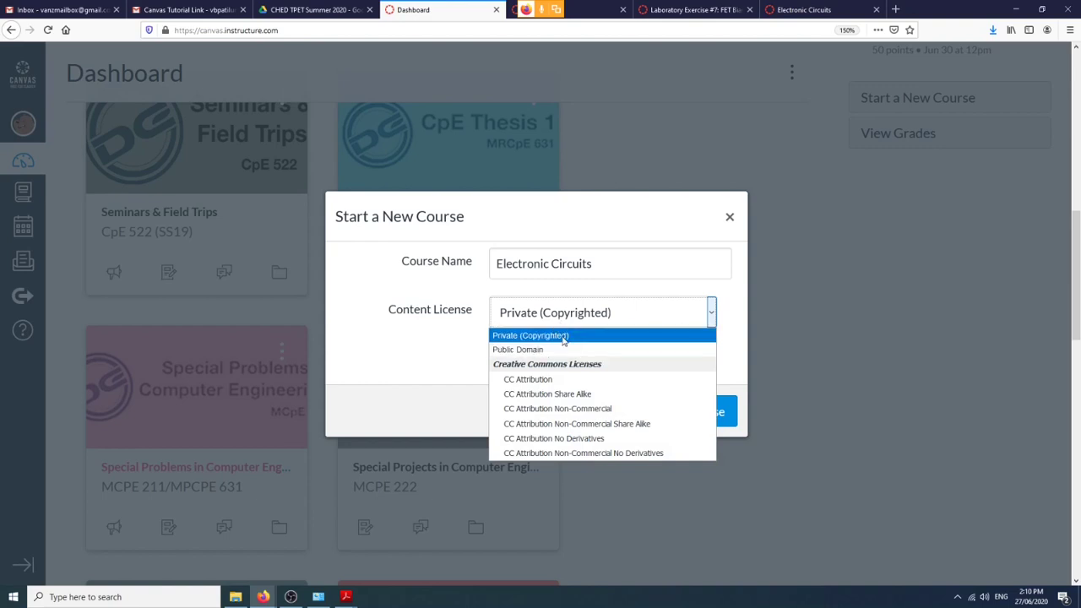
{"action": "left_click", "coordinate": [563, 337]}
{"action": "left_click", "coordinate": [684, 416]}
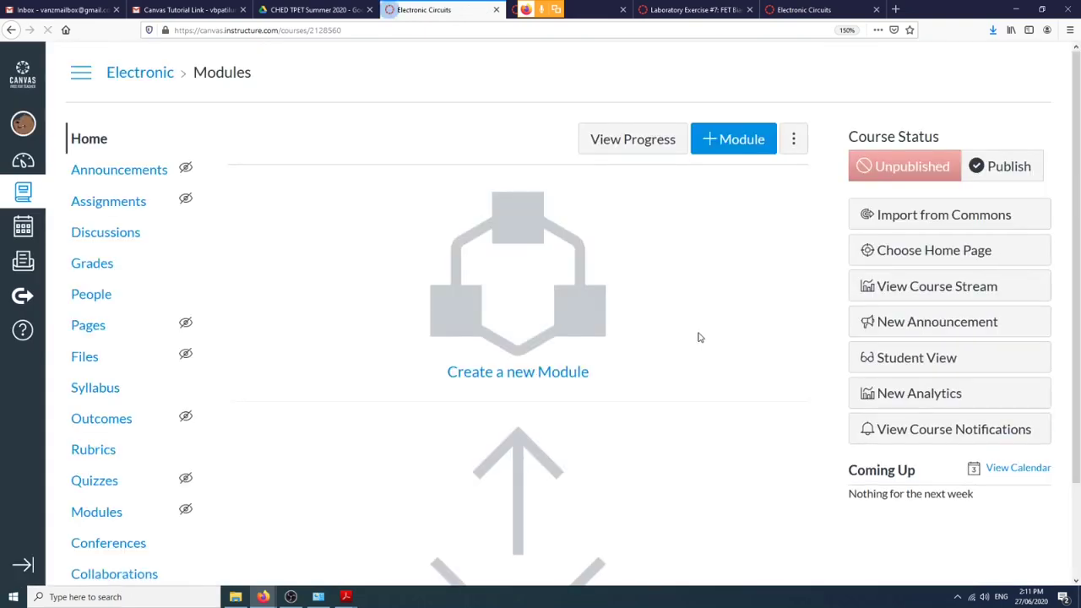
{"action": "scroll", "coordinate": [140, 191], "scroll_direction": "down", "scroll_amount": 2}
{"action": "scroll", "coordinate": [289, 234], "scroll_direction": "up", "scroll_amount": 2}
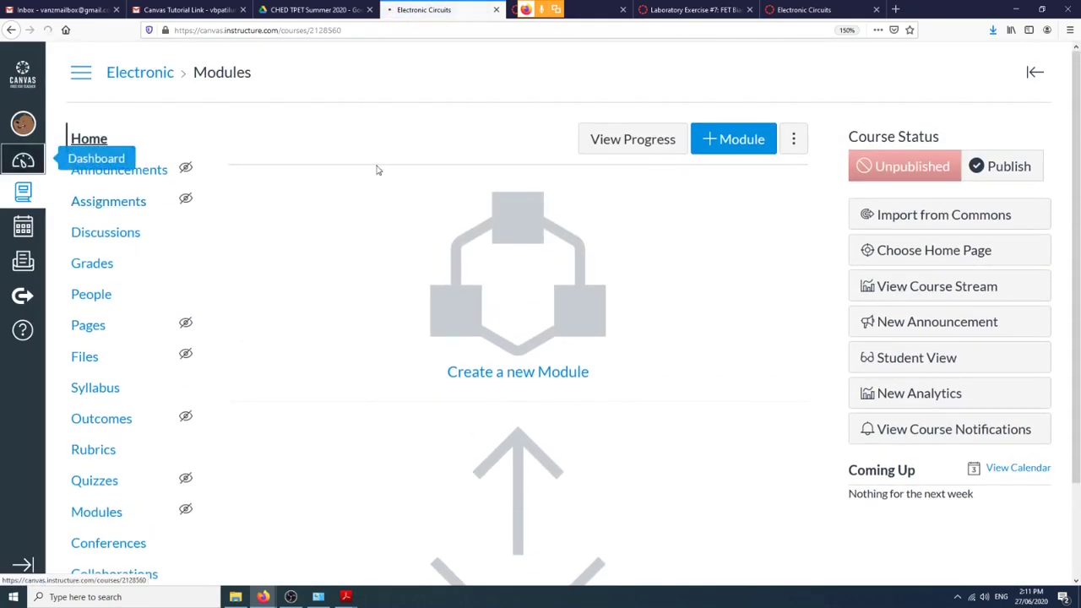
Return to the dashboard and compare the published courses with the unpublished ones, locating the new Electronic Circuits card.
{"action": "scroll", "coordinate": [554, 309], "scroll_direction": "down", "scroll_amount": 10}
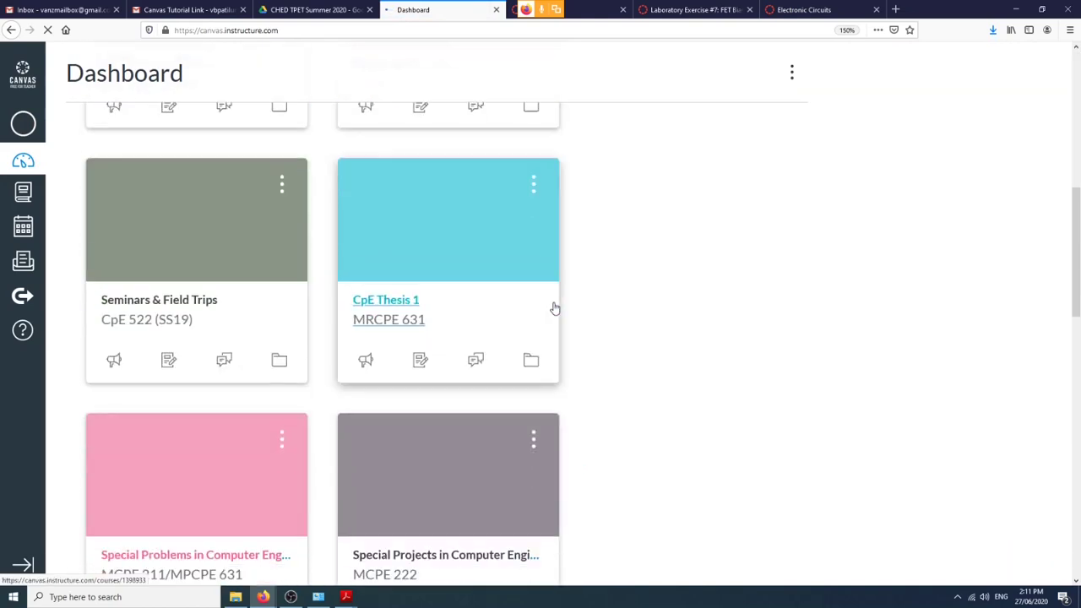
{"action": "scroll", "coordinate": [555, 309], "scroll_direction": "down", "scroll_amount": 5}
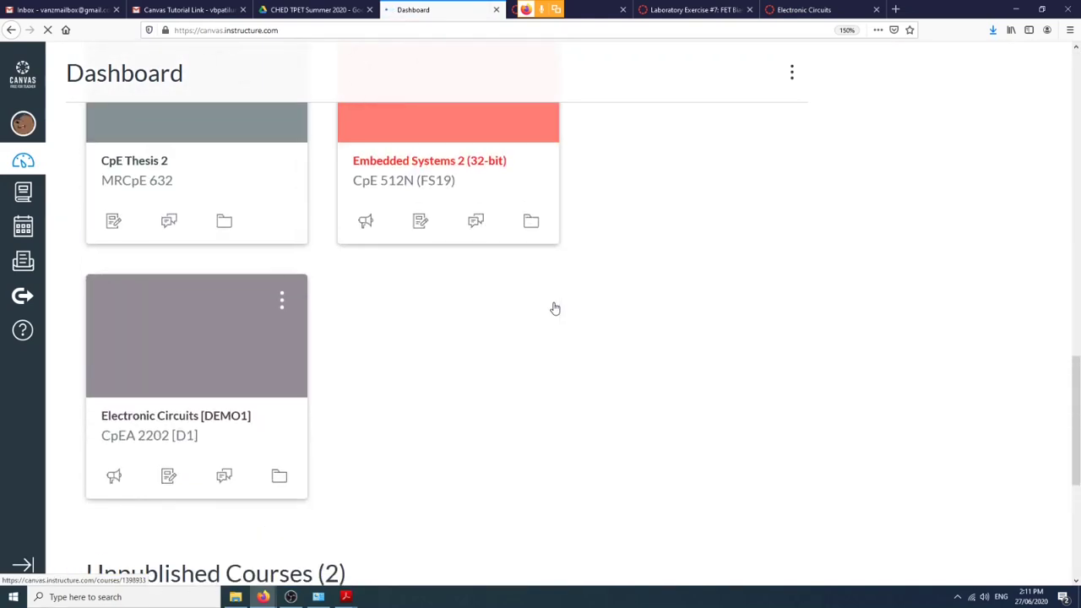
{"action": "scroll", "coordinate": [555, 309], "scroll_direction": "down", "scroll_amount": 5}
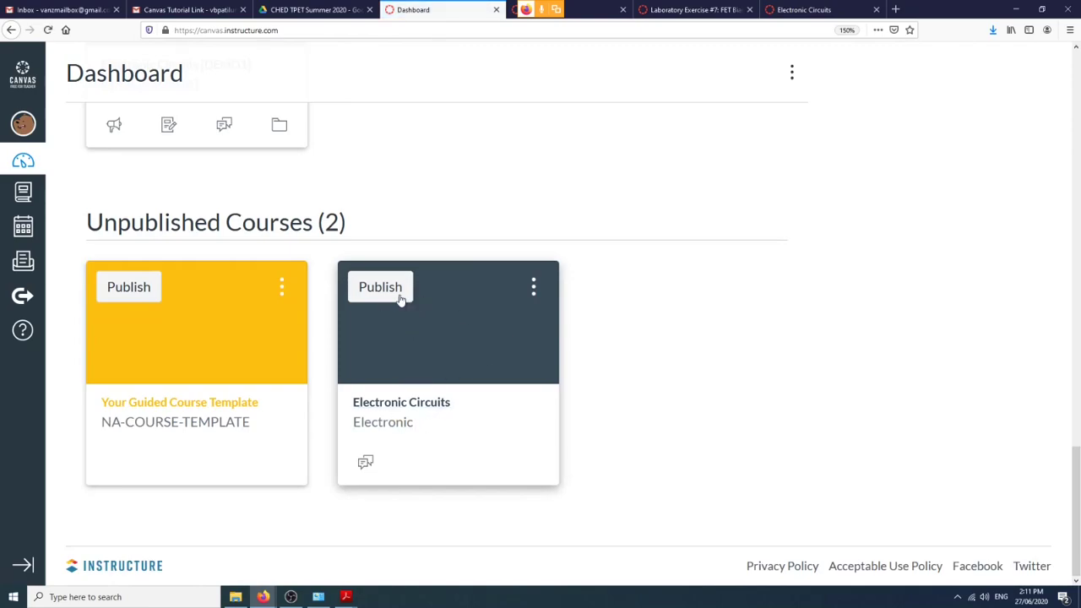
{"action": "scroll", "coordinate": [480, 332], "scroll_direction": "up", "scroll_amount": 15}
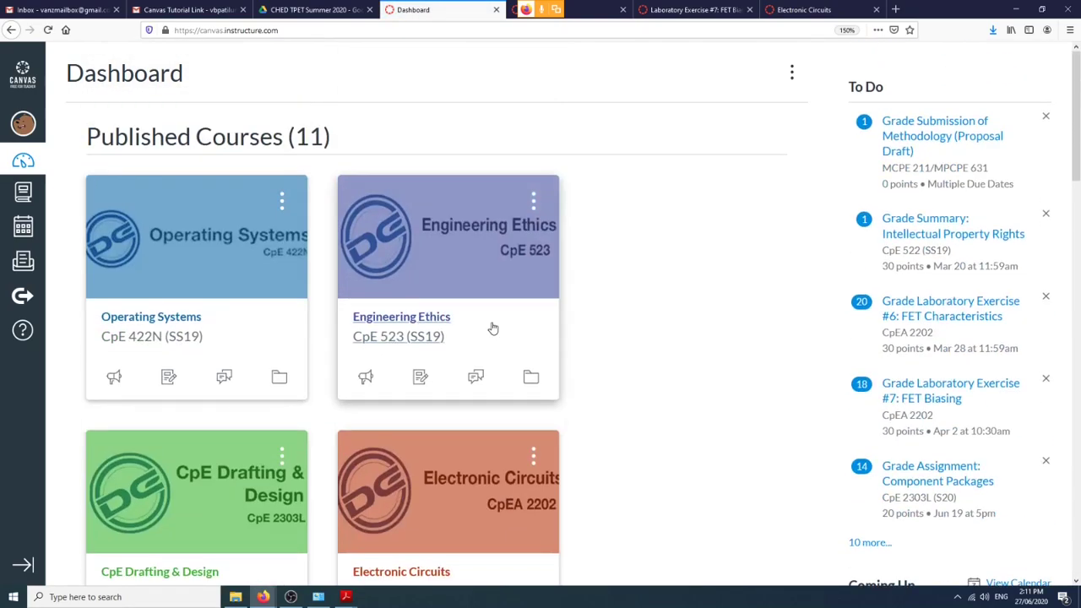
{"action": "scroll", "coordinate": [493, 328], "scroll_direction": "down", "scroll_amount": 15}
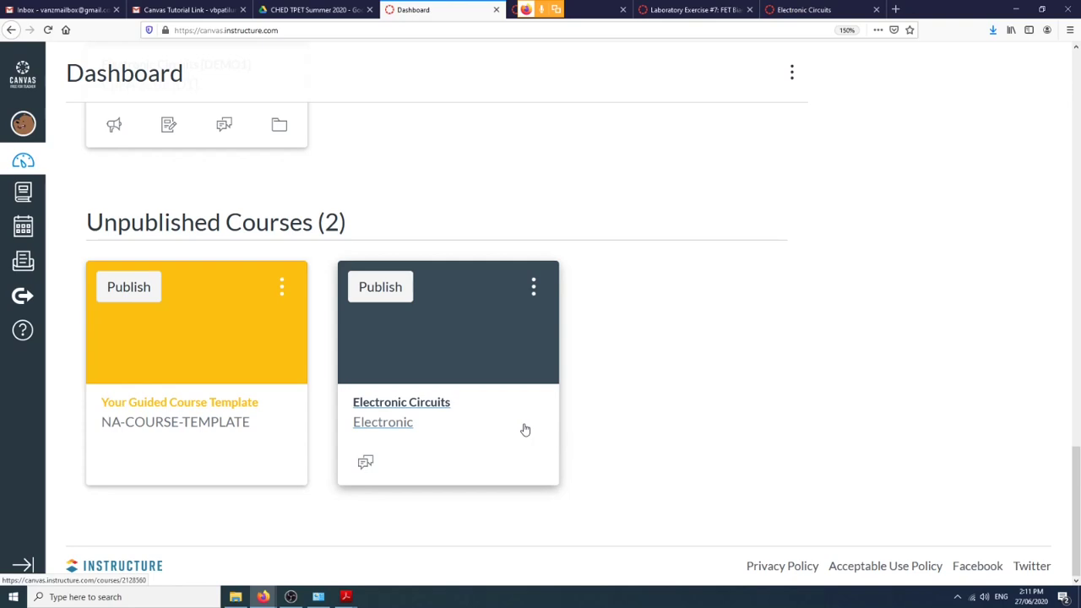
Open the unpublished Electronic Circuits course and examine its home page, including the course navigation, module options and course status.
{"action": "left_click", "coordinate": [414, 409]}
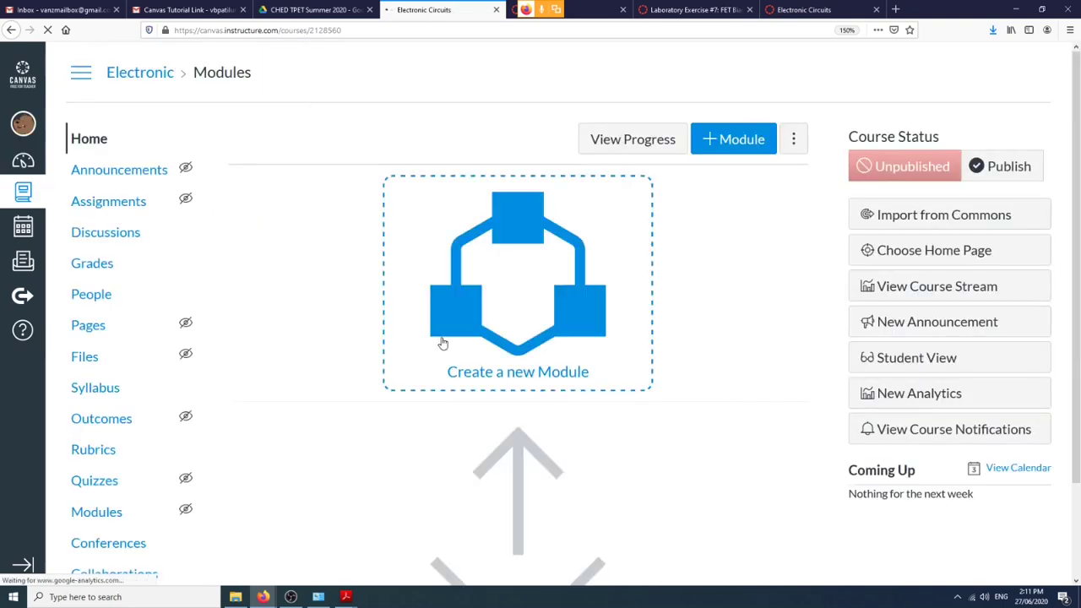
{"action": "scroll", "coordinate": [442, 343], "scroll_direction": "down", "scroll_amount": 3}
{"action": "scroll", "coordinate": [442, 343], "scroll_direction": "up", "scroll_amount": 2}
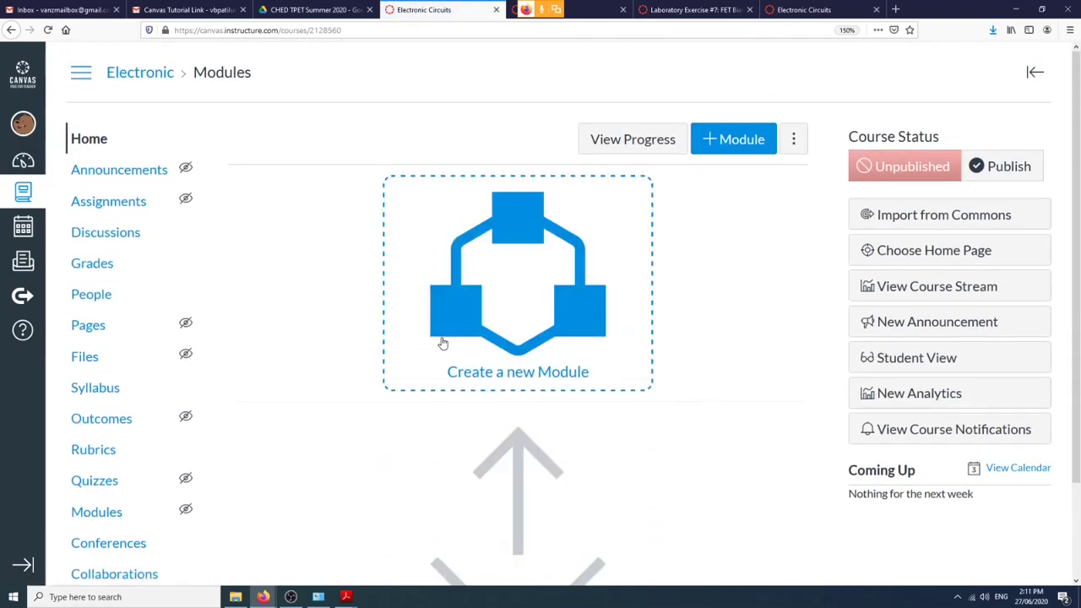
{"action": "scroll", "coordinate": [442, 343], "scroll_direction": "down", "scroll_amount": 2}
{"action": "scroll", "coordinate": [442, 343], "scroll_direction": "up", "scroll_amount": 2}
{"action": "scroll", "coordinate": [442, 343], "scroll_direction": "down", "scroll_amount": 2}
{"action": "scroll", "coordinate": [442, 342], "scroll_direction": "up", "scroll_amount": 2}
{"action": "scroll", "coordinate": [442, 343], "scroll_direction": "down", "scroll_amount": 2}
{"action": "scroll", "coordinate": [443, 342], "scroll_direction": "up", "scroll_amount": 2}
{"action": "scroll", "coordinate": [661, 379], "scroll_direction": "down", "scroll_amount": 2}
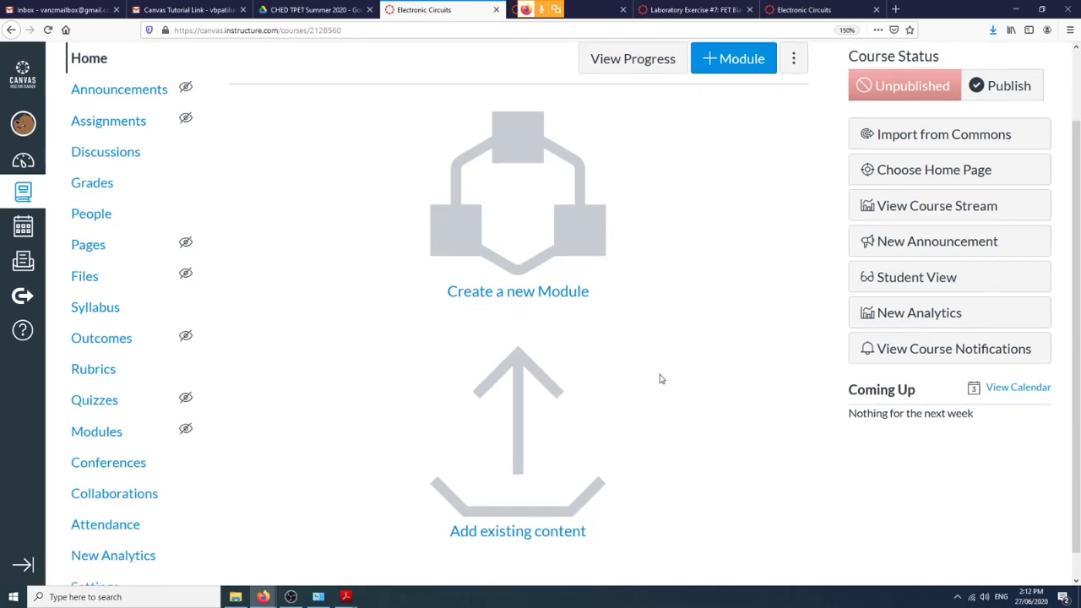
{"action": "scroll", "coordinate": [661, 379], "scroll_direction": "up", "scroll_amount": 2}
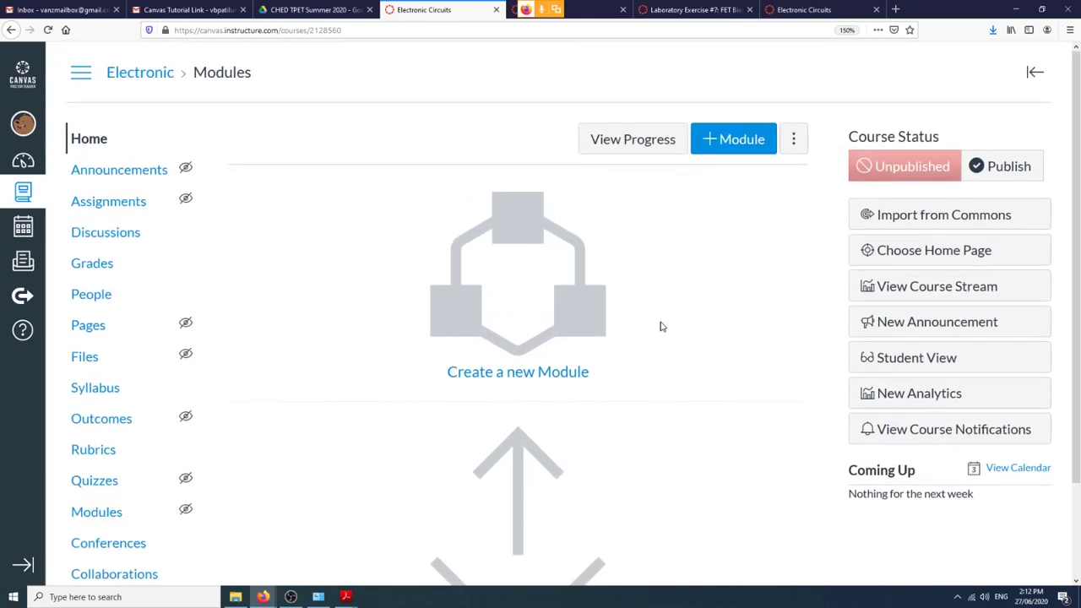
{"action": "scroll", "coordinate": [661, 326], "scroll_direction": "down", "scroll_amount": 2}
{"action": "scroll", "coordinate": [661, 326], "scroll_direction": "up", "scroll_amount": 2}
{"action": "scroll", "coordinate": [661, 327], "scroll_direction": "down", "scroll_amount": 2}
{"action": "scroll", "coordinate": [660, 331], "scroll_direction": "up", "scroll_amount": 2}
{"action": "scroll", "coordinate": [659, 330], "scroll_direction": "down", "scroll_amount": 2}
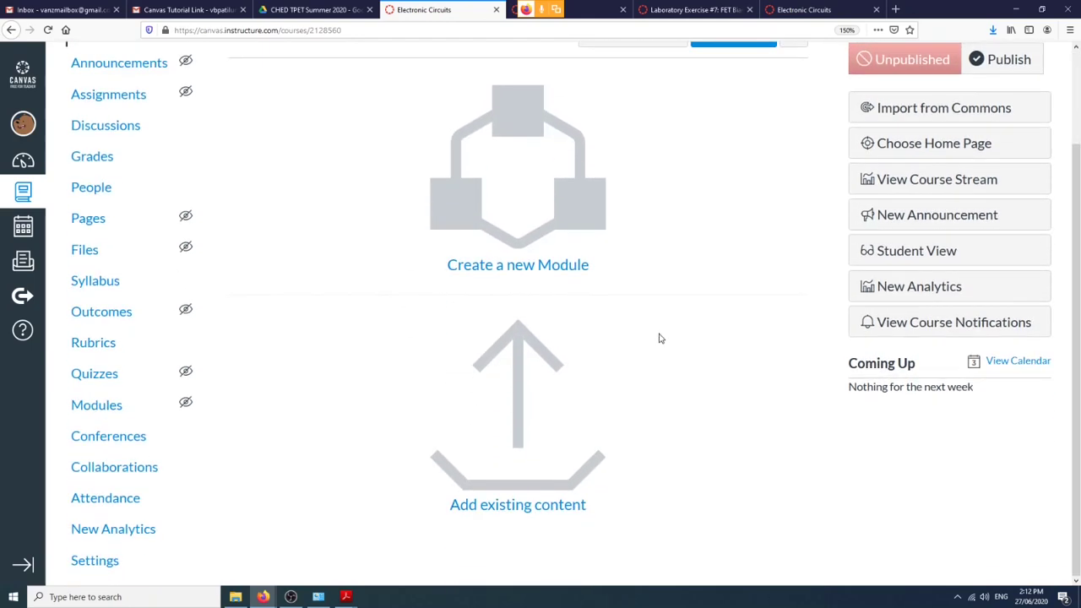
{"action": "scroll", "coordinate": [661, 338], "scroll_direction": "up", "scroll_amount": 2}
{"action": "scroll", "coordinate": [661, 338], "scroll_direction": "down", "scroll_amount": 2}
{"action": "scroll", "coordinate": [661, 338], "scroll_direction": "up", "scroll_amount": 2}
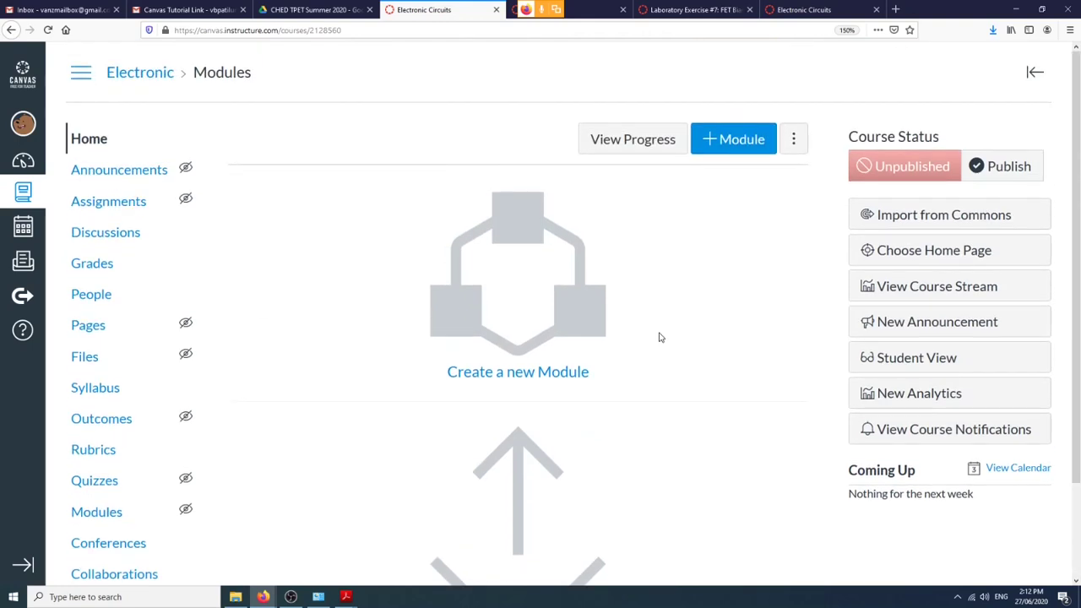
{"action": "scroll", "coordinate": [503, 312], "scroll_direction": "down", "scroll_amount": 2}
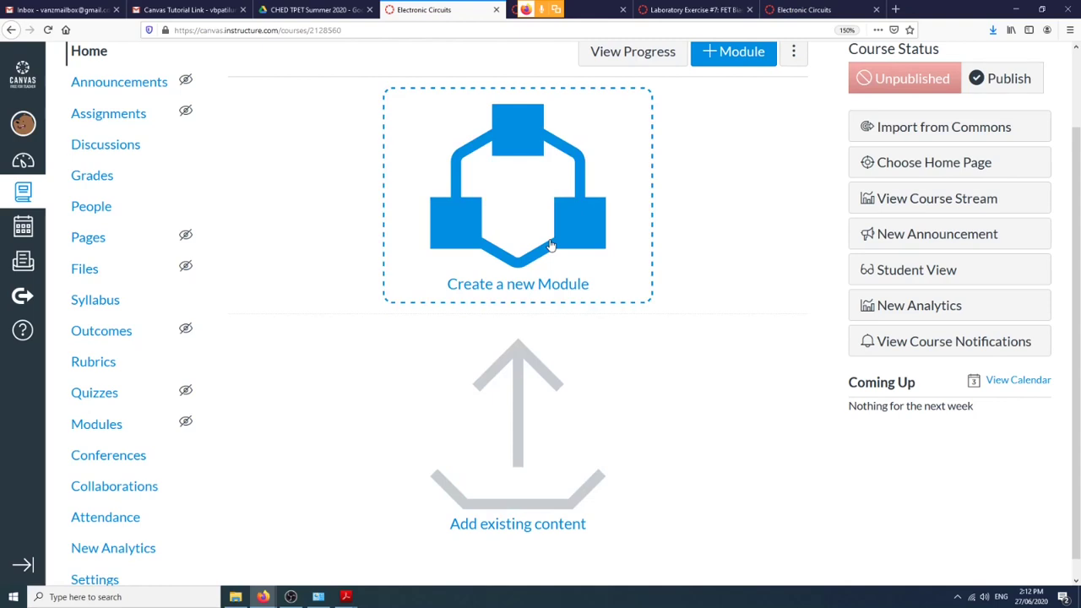
{"action": "scroll", "coordinate": [583, 253], "scroll_direction": "up", "scroll_amount": 2}
{"action": "scroll", "coordinate": [594, 258], "scroll_direction": "down", "scroll_amount": 2}
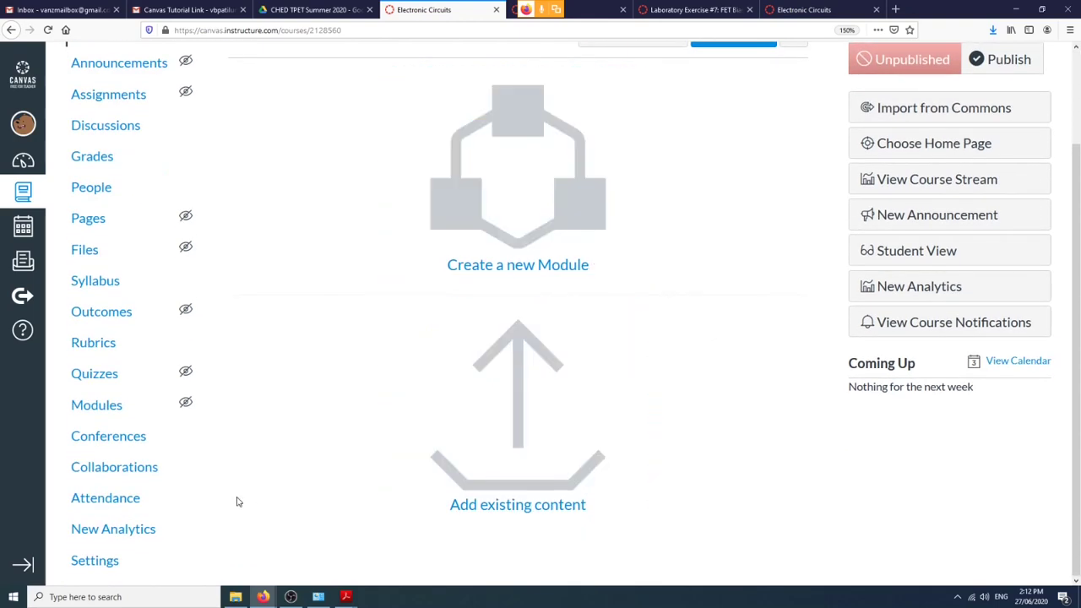
Open the course settings, set the course code to CpEA 2202 (D2) and rename the course Electronic Circuits (DEMO2).
{"action": "left_click", "coordinate": [85, 562]}
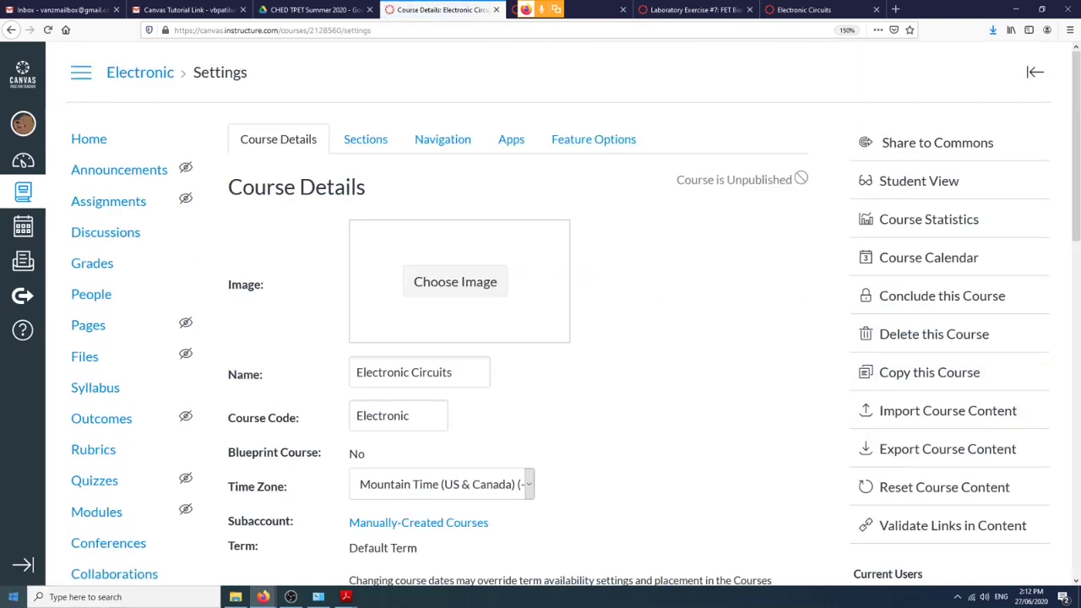
{"action": "scroll", "coordinate": [459, 396], "scroll_direction": "down", "scroll_amount": 1}
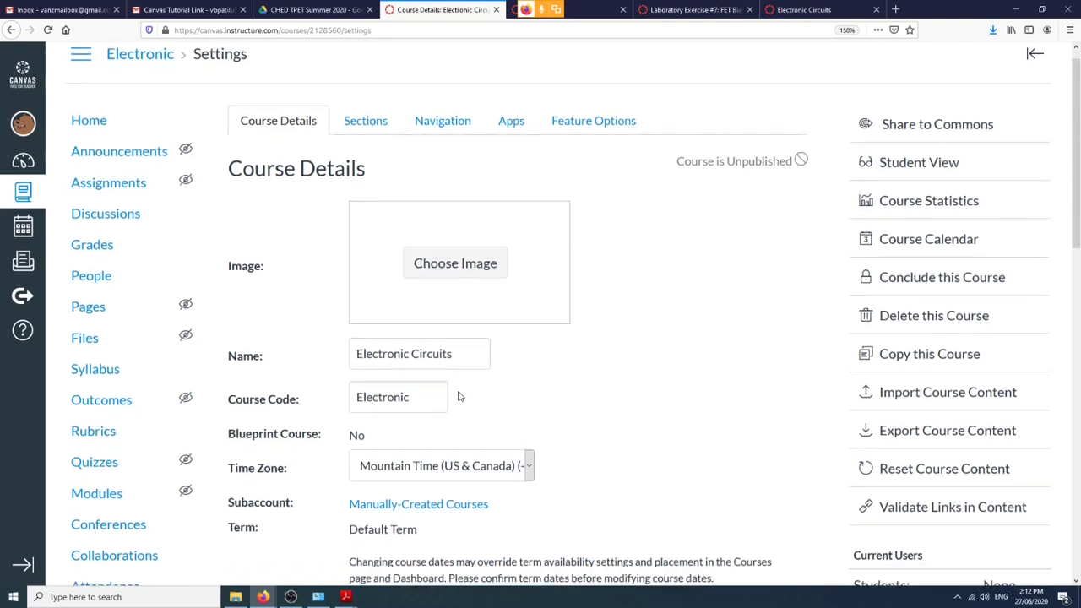
{"action": "scroll", "coordinate": [460, 396], "scroll_direction": "down", "scroll_amount": 2}
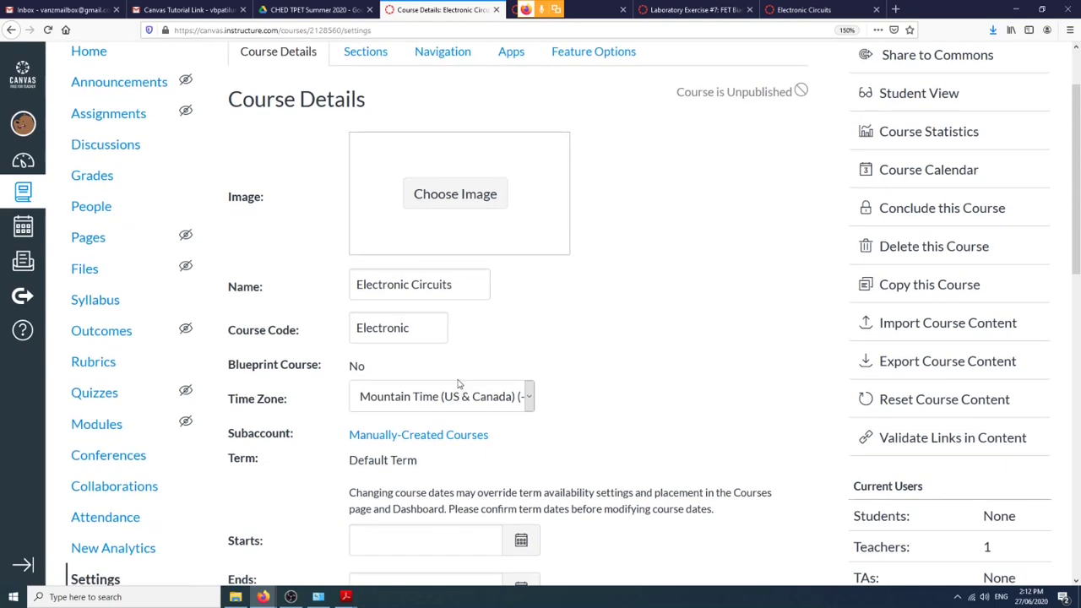
{"action": "left_click", "coordinate": [464, 286]}
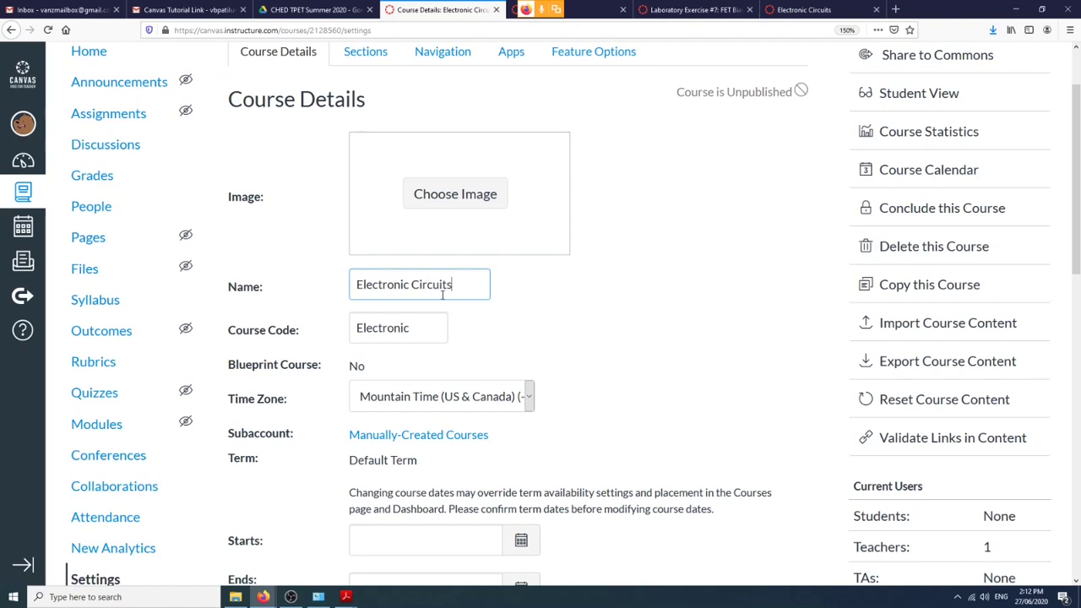
{"action": "left_click_drag", "start_coordinate": [430, 330], "coordinate": [321, 336]}
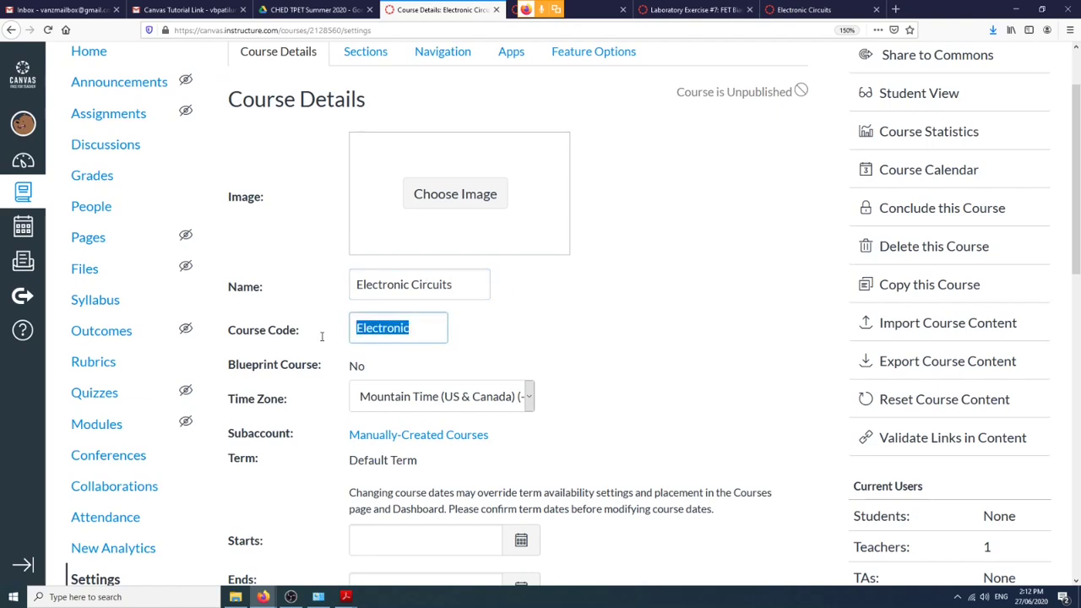
{"action": "type", "text": "C"}
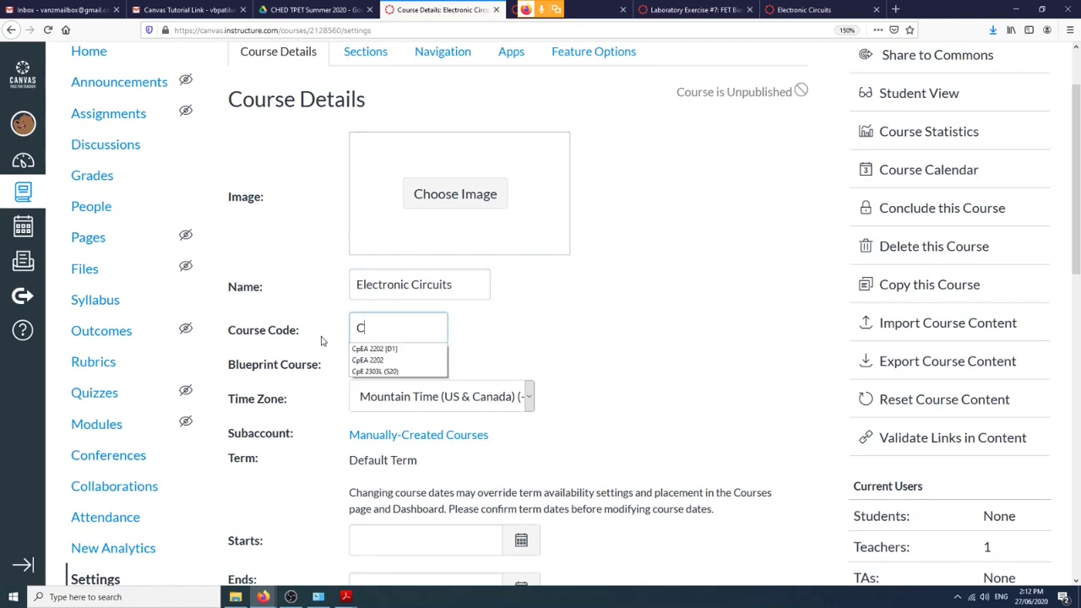
{"action": "type", "text": "pEA 22"}
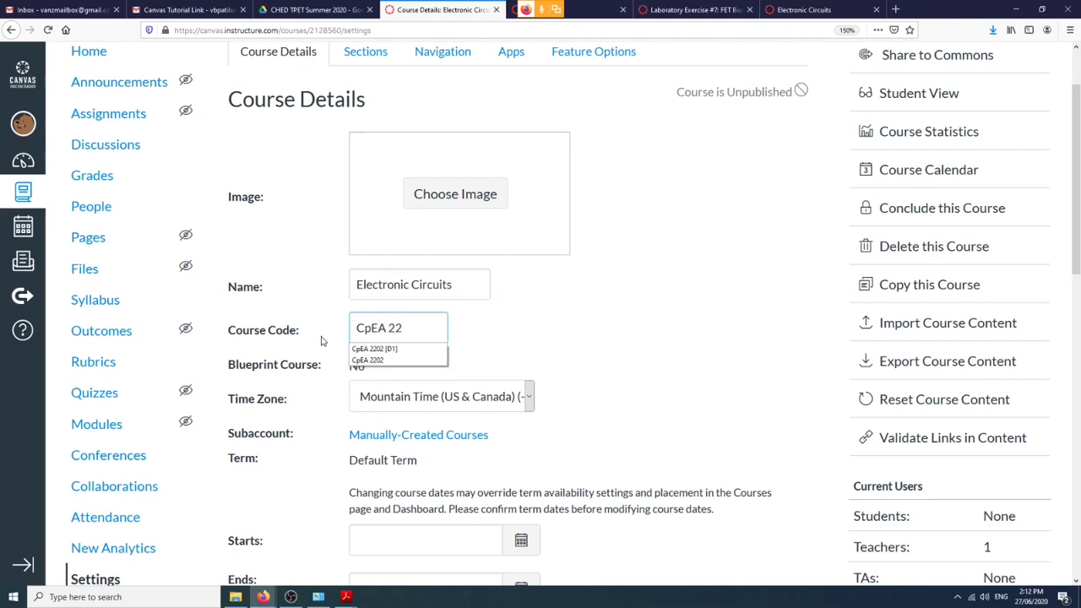
{"action": "type", "text": "02 (D2"}
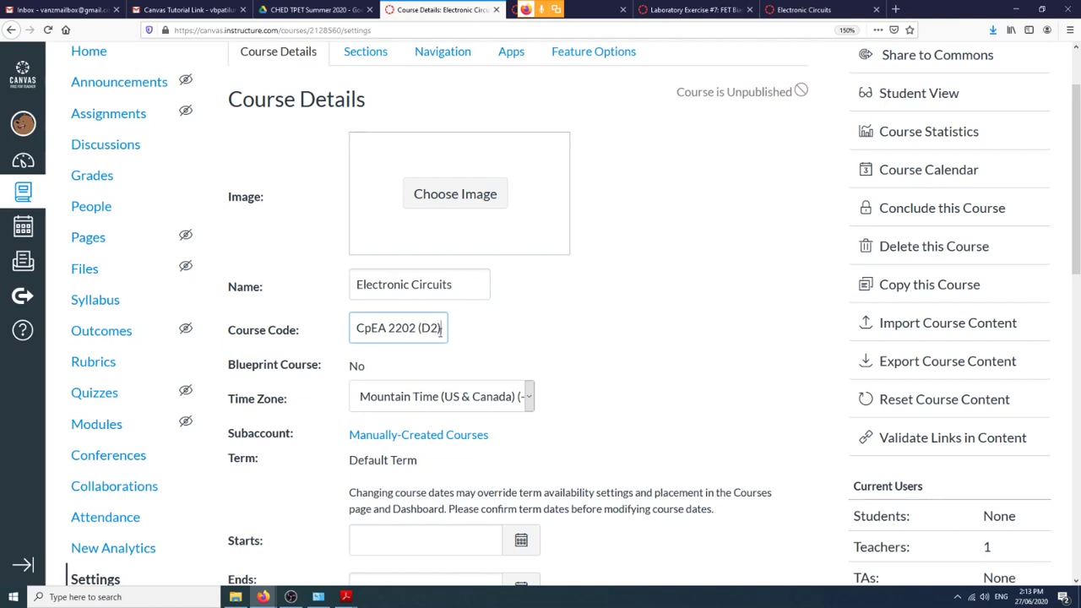
{"action": "left_click", "coordinate": [468, 284]}
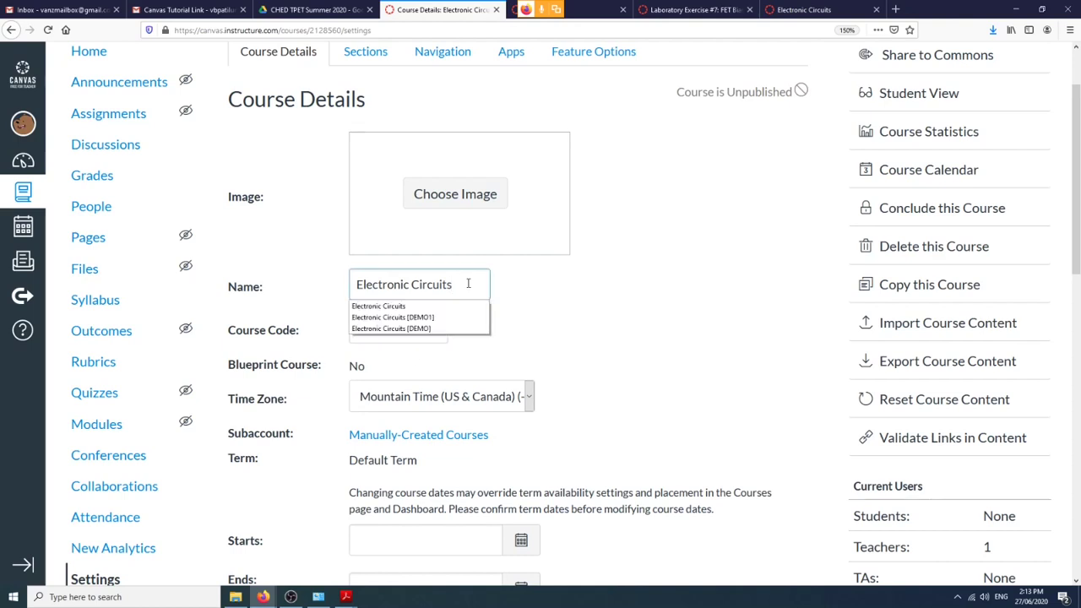
{"action": "type", "text": "(DEMO2)"}
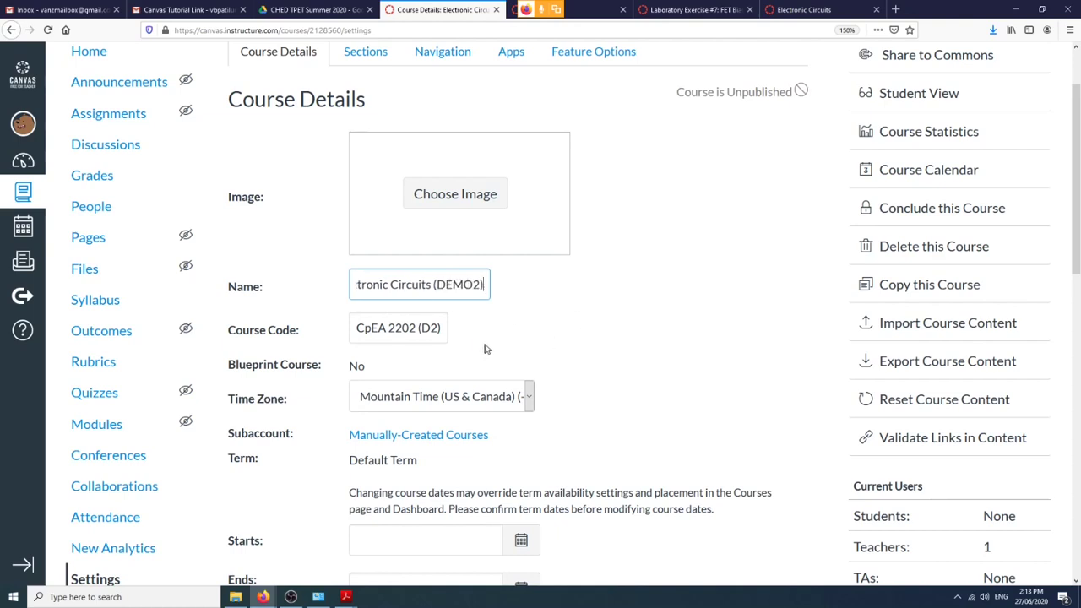
Set the course time zone to Philippines (+08:00).
{"action": "left_click", "coordinate": [530, 396]}
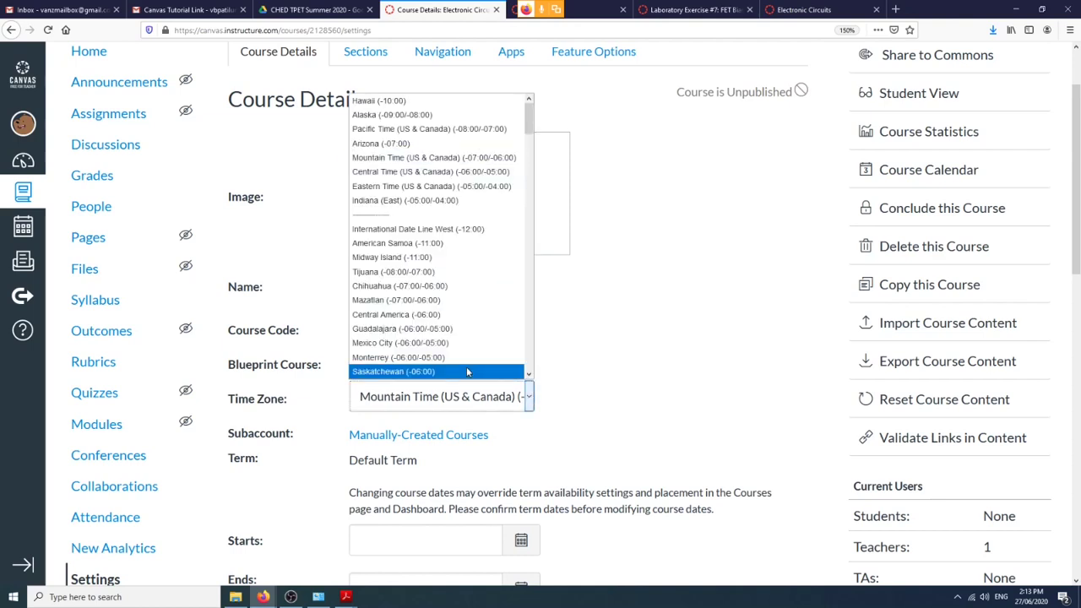
{"action": "scroll", "coordinate": [474, 365], "scroll_direction": "down", "scroll_amount": 2}
{"action": "scroll", "coordinate": [474, 364], "scroll_direction": "down", "scroll_amount": 12}
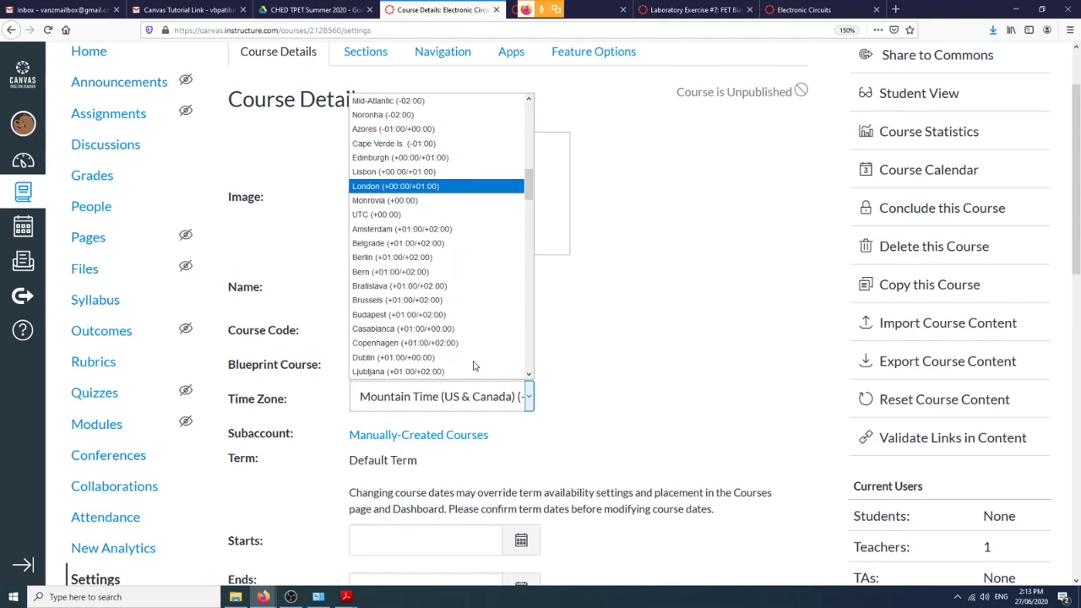
{"action": "scroll", "coordinate": [474, 365], "scroll_direction": "up", "scroll_amount": 6}
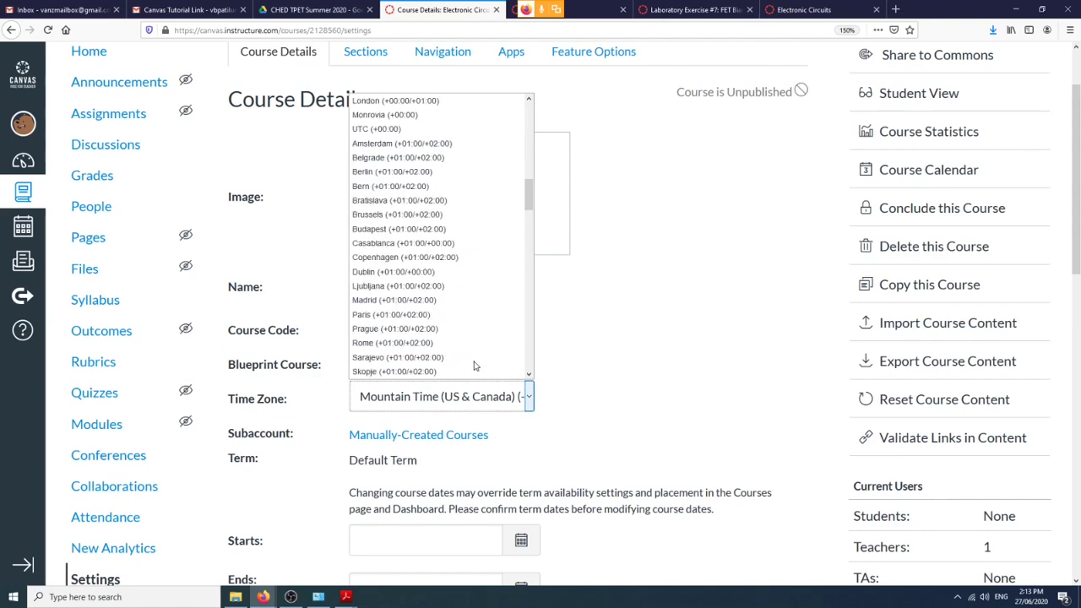
{"action": "scroll", "coordinate": [473, 365], "scroll_direction": "up", "scroll_amount": 4}
{"action": "scroll", "coordinate": [474, 365], "scroll_direction": "down", "scroll_amount": 7}
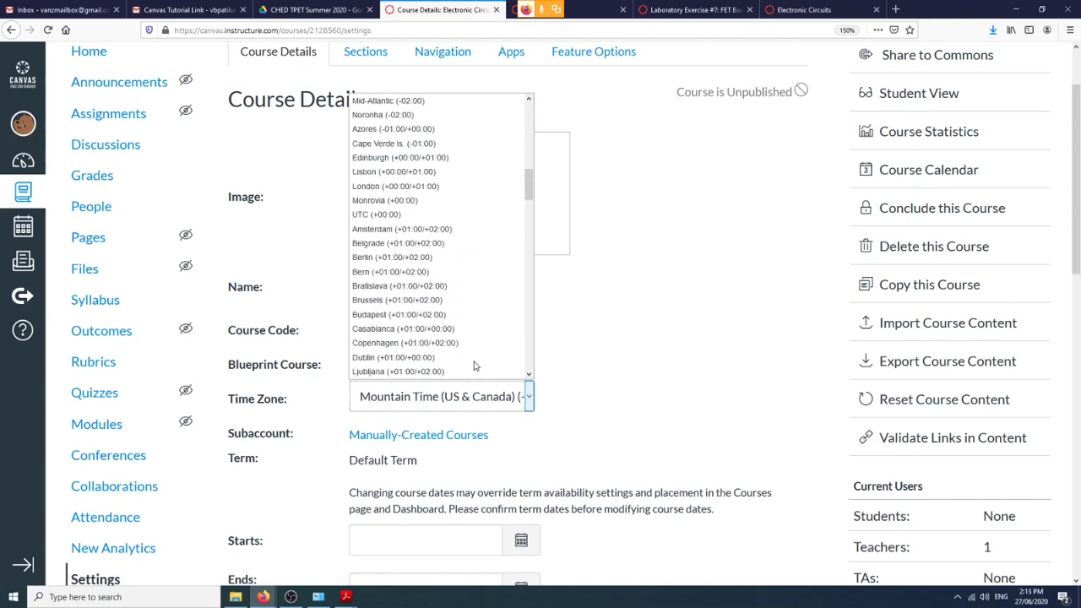
{"action": "scroll", "coordinate": [473, 365], "scroll_direction": "down", "scroll_amount": 10}
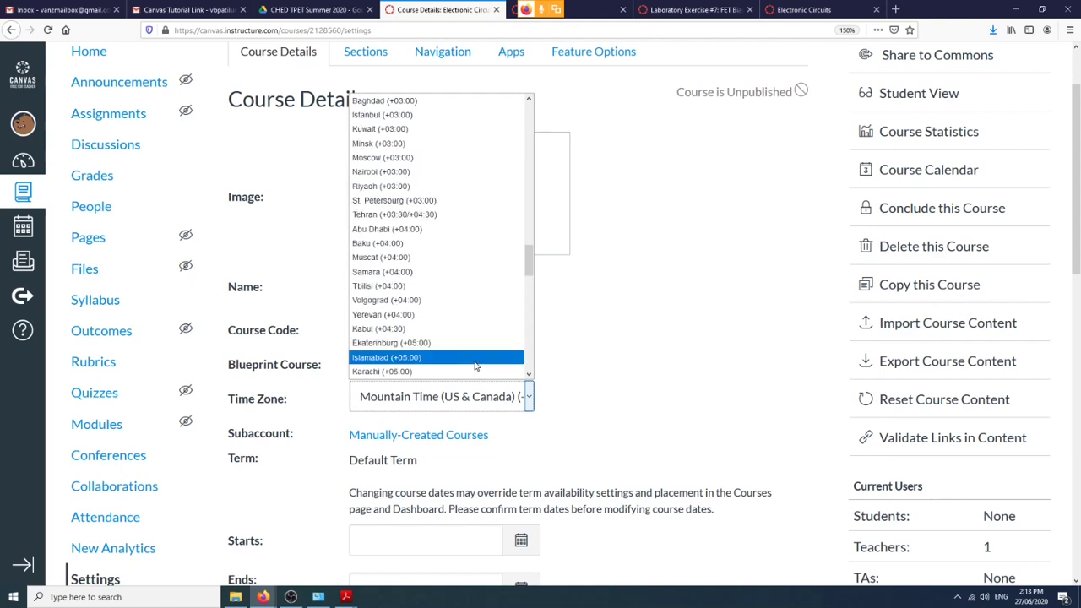
{"action": "scroll", "coordinate": [475, 365], "scroll_direction": "down", "scroll_amount": 8}
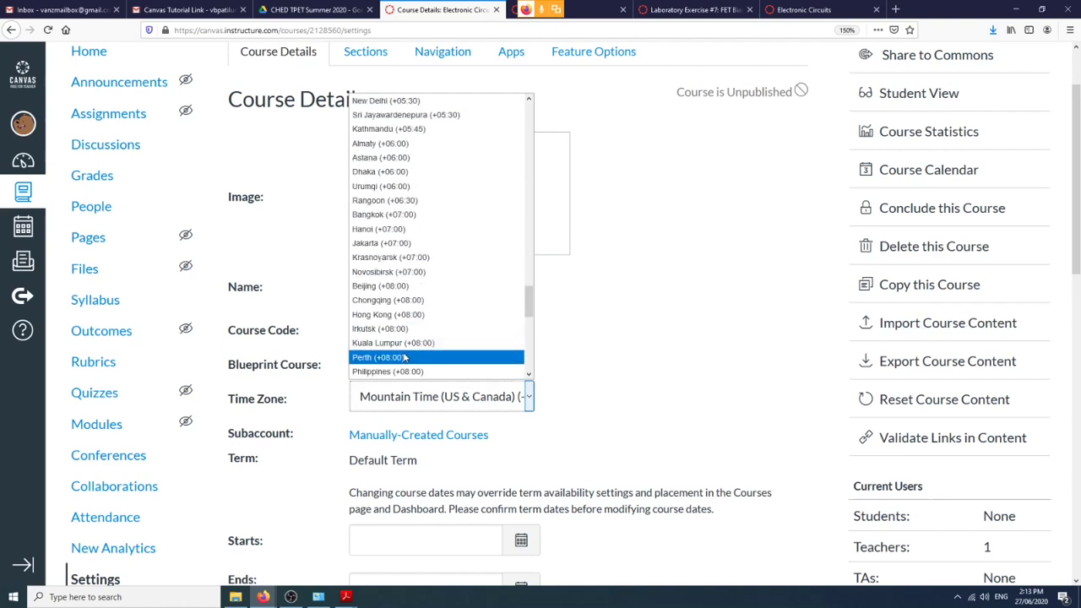
{"action": "left_click", "coordinate": [408, 371]}
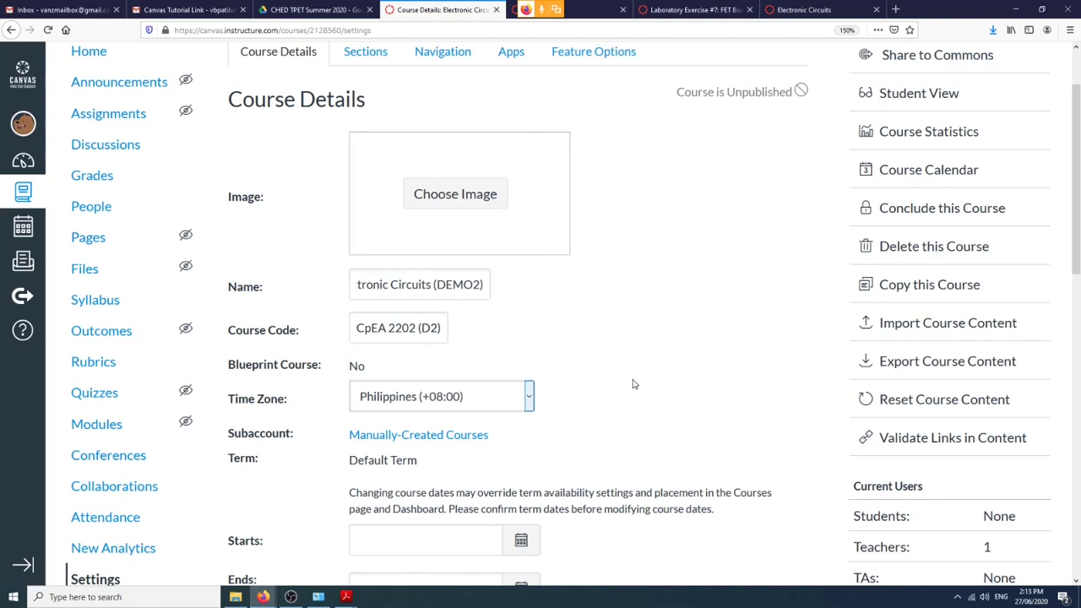
{"action": "left_click", "coordinate": [531, 405]}
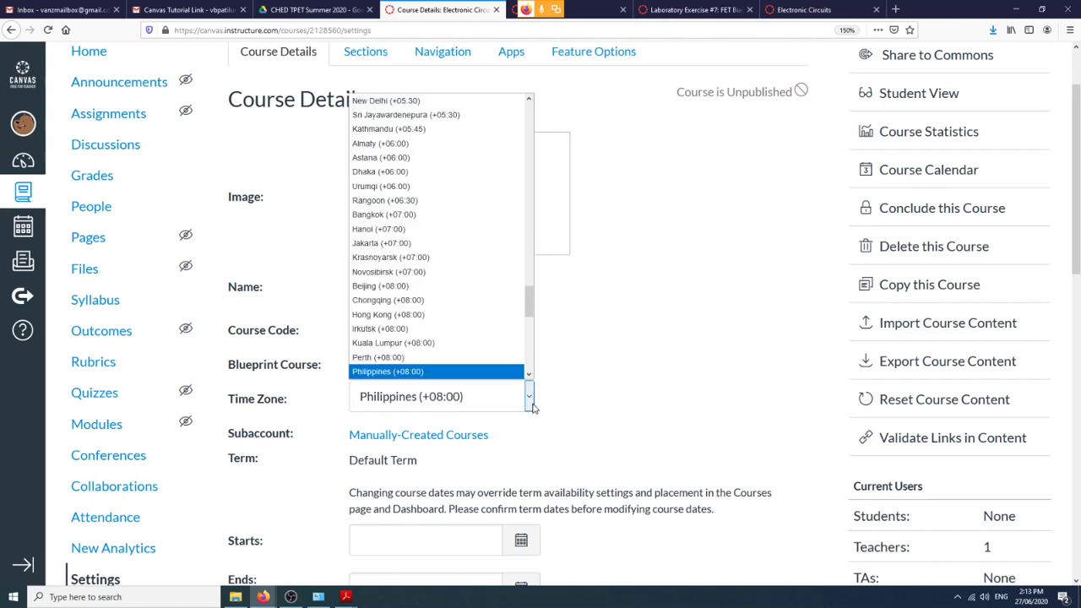
{"action": "left_click", "coordinate": [639, 405]}
Review the course's term, start and end dates, student access restrictions, language and file storage settings.
{"action": "scroll", "coordinate": [639, 405], "scroll_direction": "down", "scroll_amount": 3}
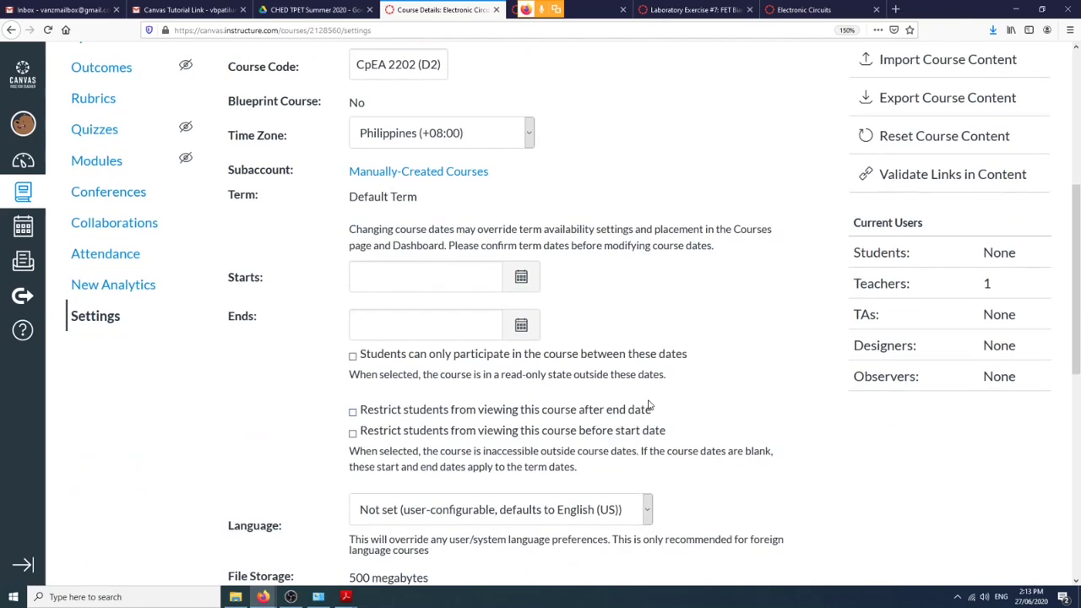
{"action": "scroll", "coordinate": [628, 386], "scroll_direction": "up", "scroll_amount": 2}
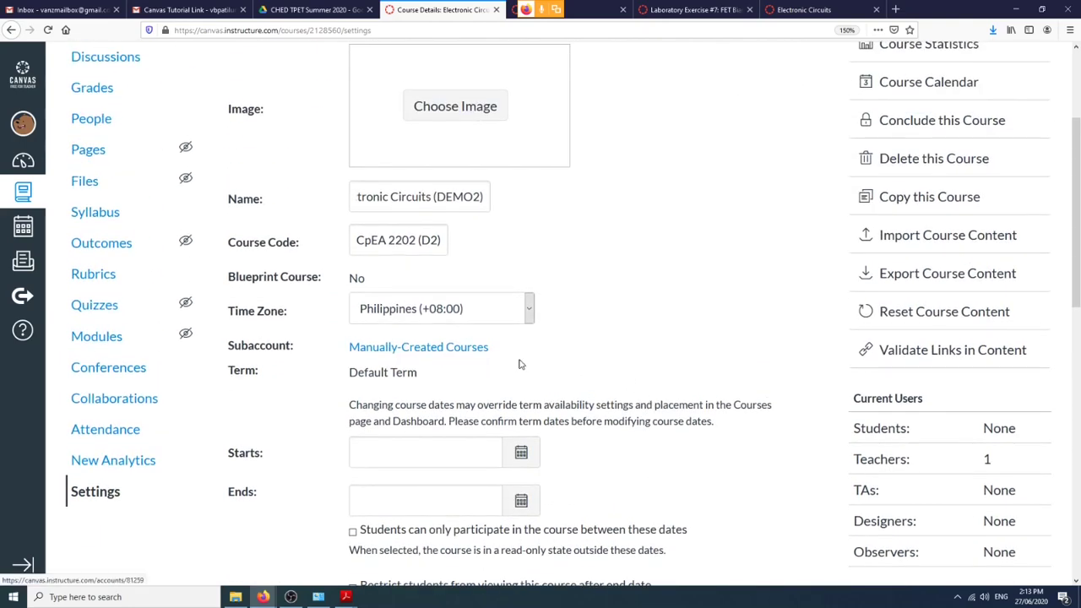
{"action": "scroll", "coordinate": [520, 365], "scroll_direction": "down", "scroll_amount": 1}
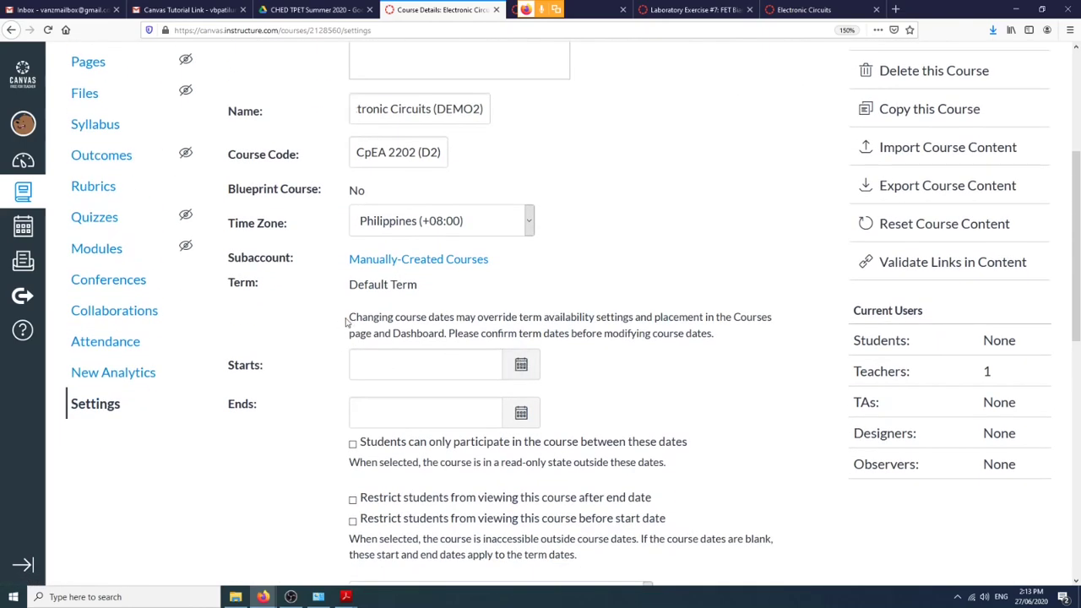
{"action": "left_click_drag", "start_coordinate": [346, 290], "coordinate": [407, 296]}
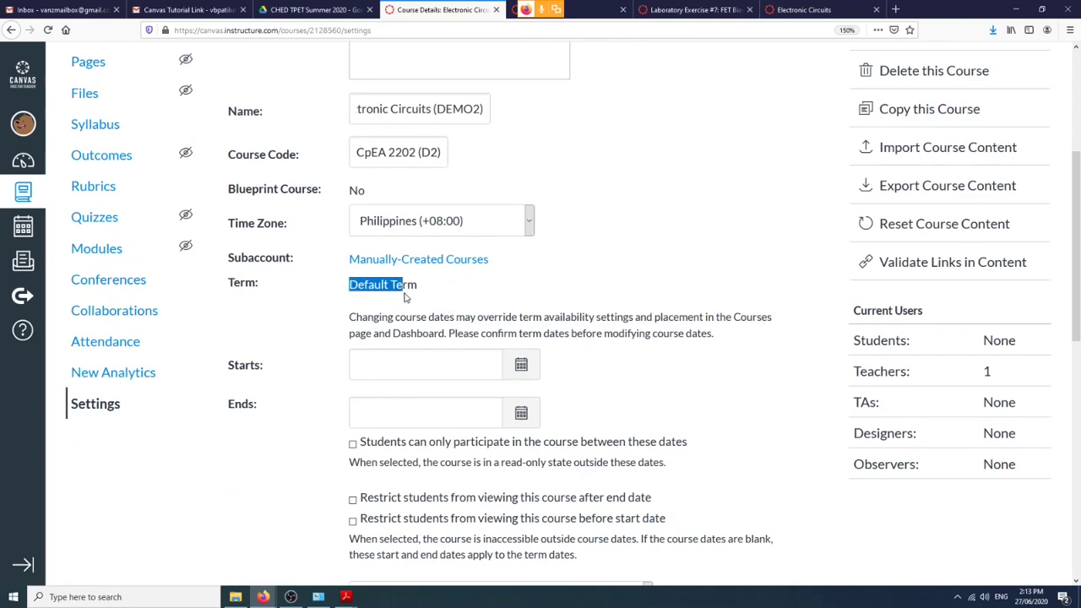
{"action": "left_click", "coordinate": [456, 305]}
{"action": "scroll", "coordinate": [611, 402], "scroll_direction": "down", "scroll_amount": 2}
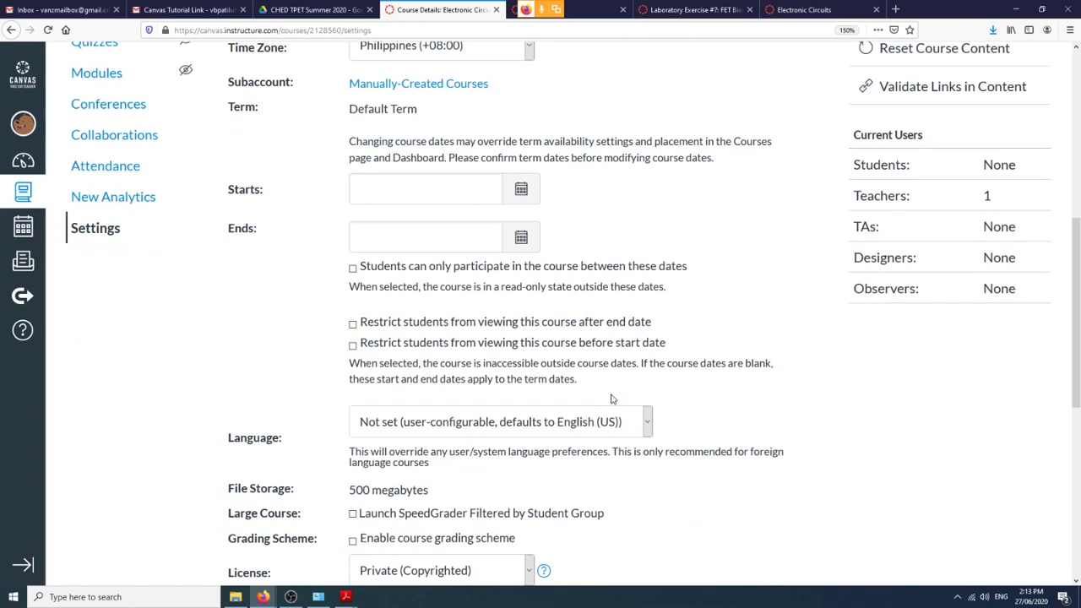
{"action": "scroll", "coordinate": [612, 397], "scroll_direction": "up", "scroll_amount": 2}
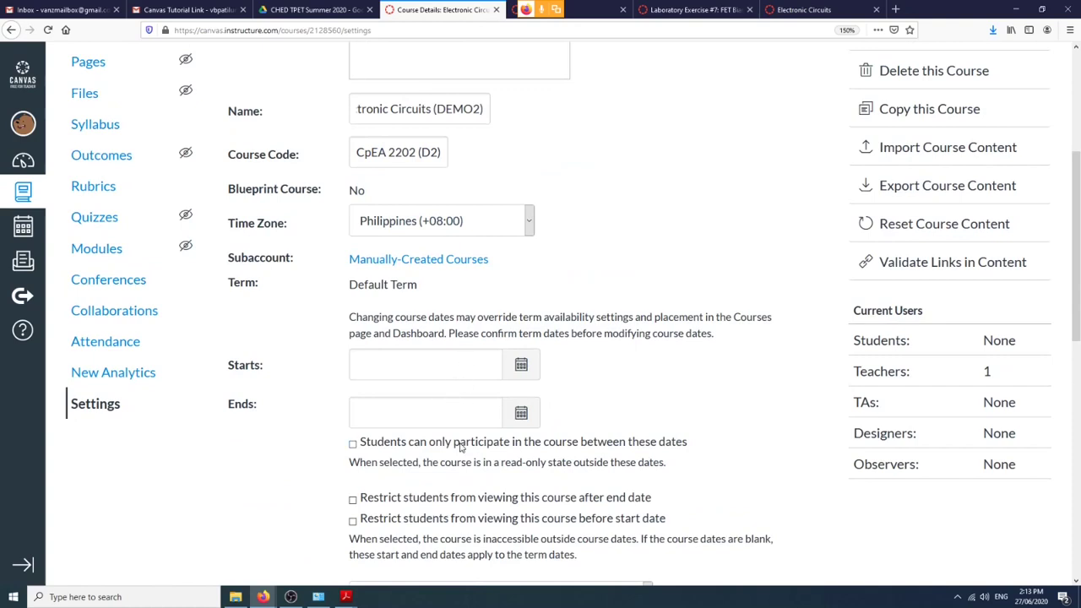
{"action": "scroll", "coordinate": [571, 442], "scroll_direction": "down", "scroll_amount": 2}
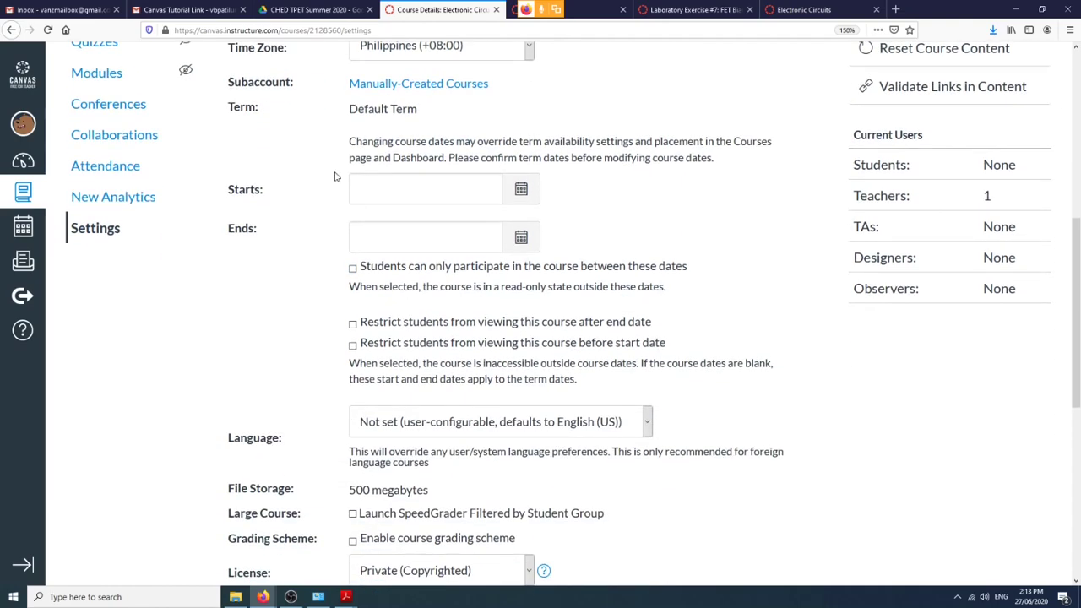
{"action": "scroll", "coordinate": [515, 371], "scroll_direction": "down", "scroll_amount": 2}
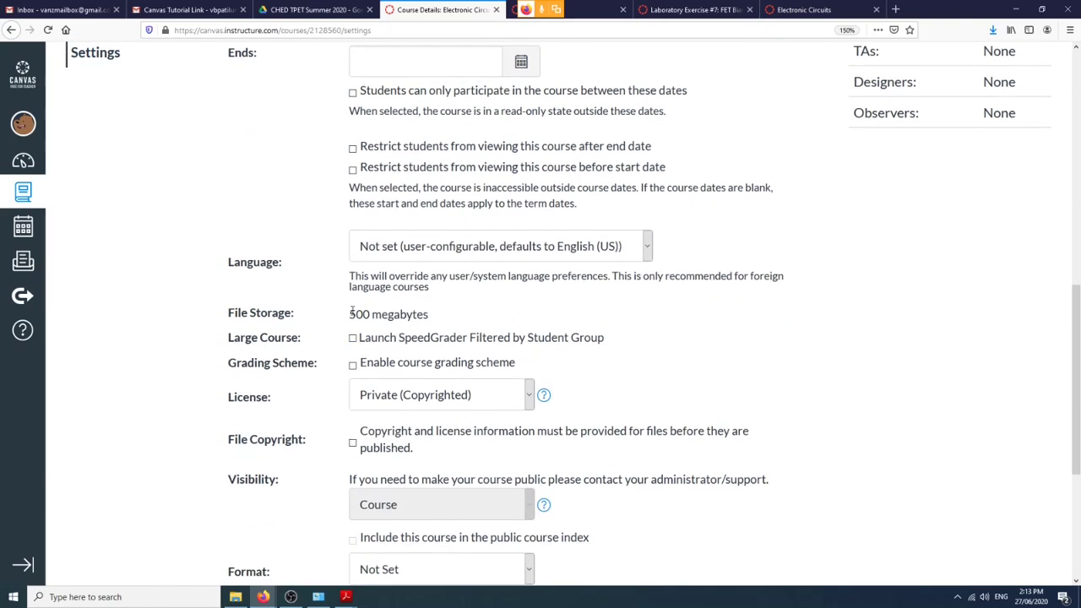
{"action": "left_click_drag", "start_coordinate": [347, 316], "coordinate": [428, 315]}
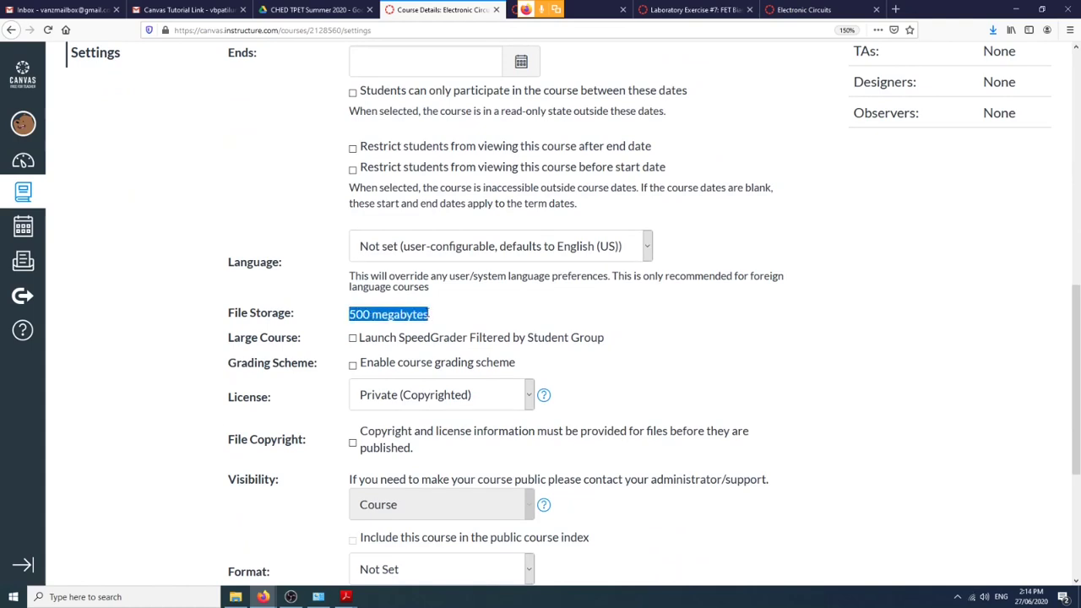
{"action": "left_click", "coordinate": [366, 314]}
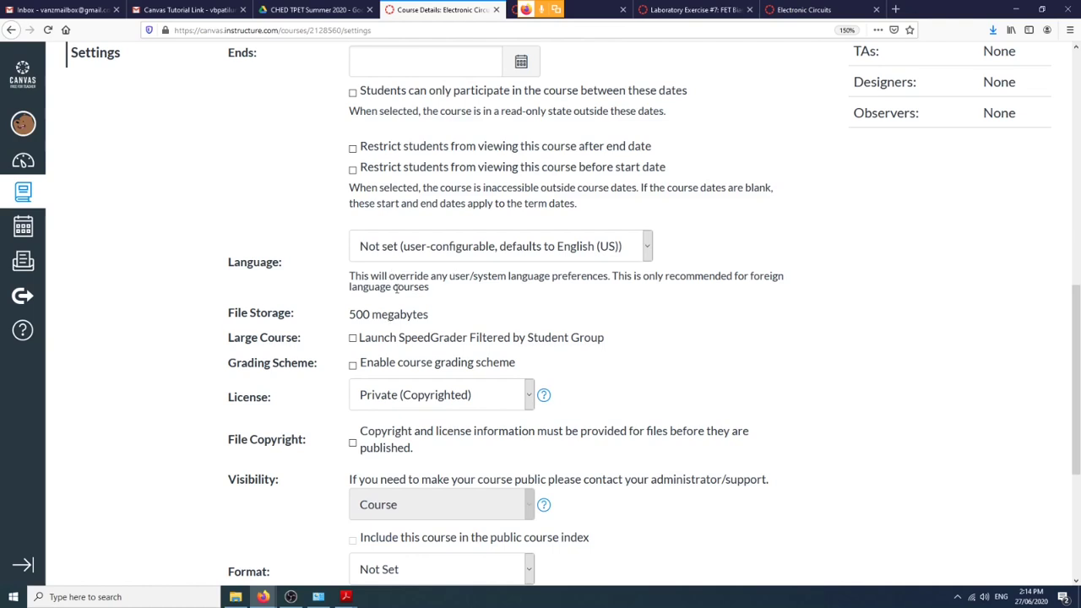
Enable the course grading scheme for the Electronic Circuits (DEMO2) course.
{"action": "scroll", "coordinate": [434, 340], "scroll_direction": "down", "scroll_amount": 2}
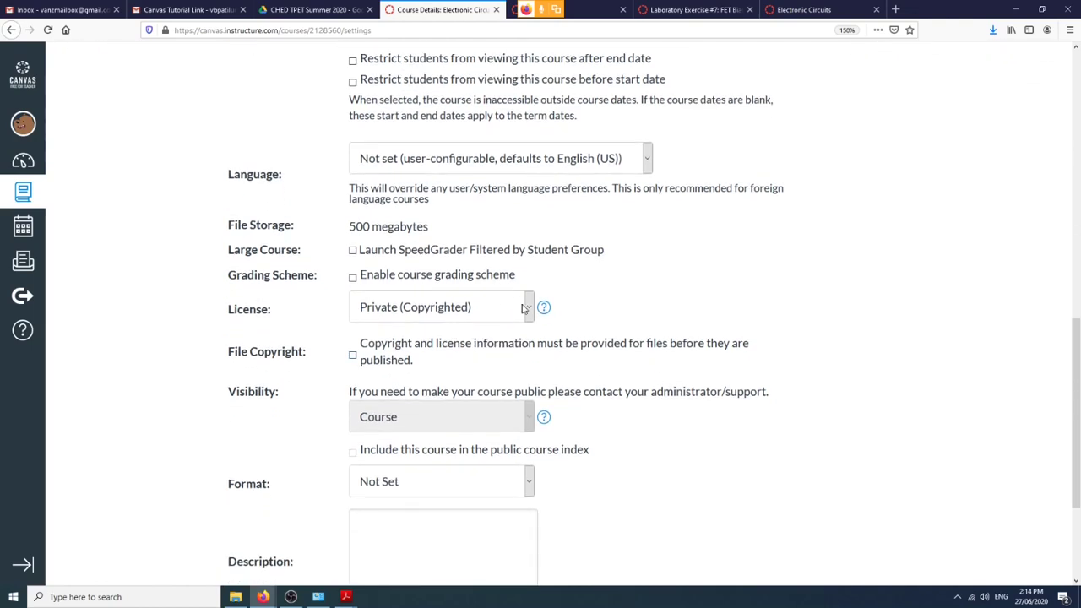
{"action": "left_click", "coordinate": [353, 277]}
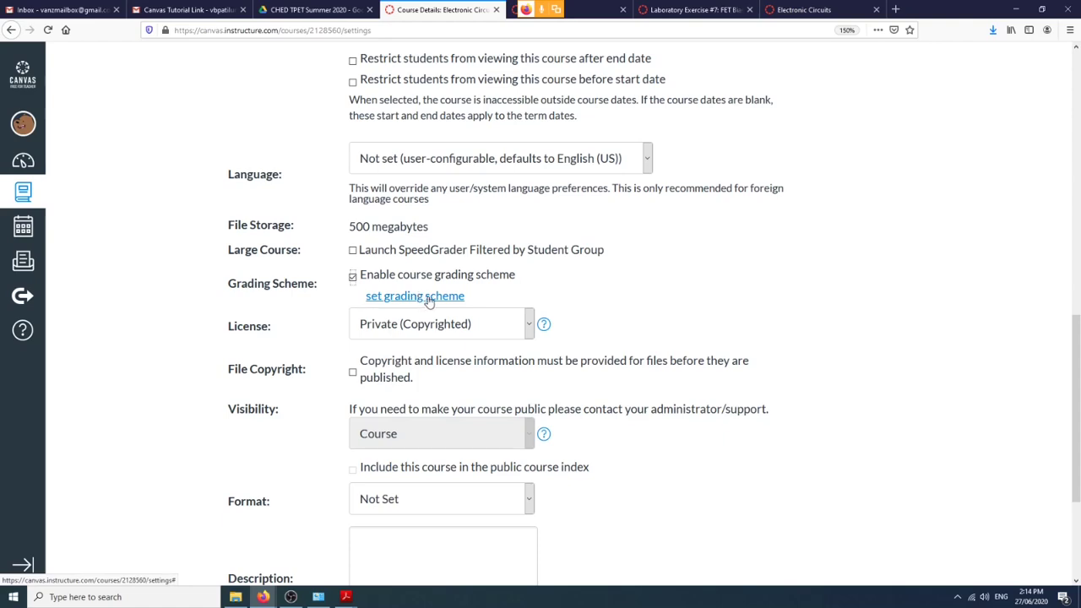
Open the settings of the published CpEA 2202 course and examine the grade names and percentage ranges of its grading scheme.
{"action": "left_click", "coordinate": [706, 7]}
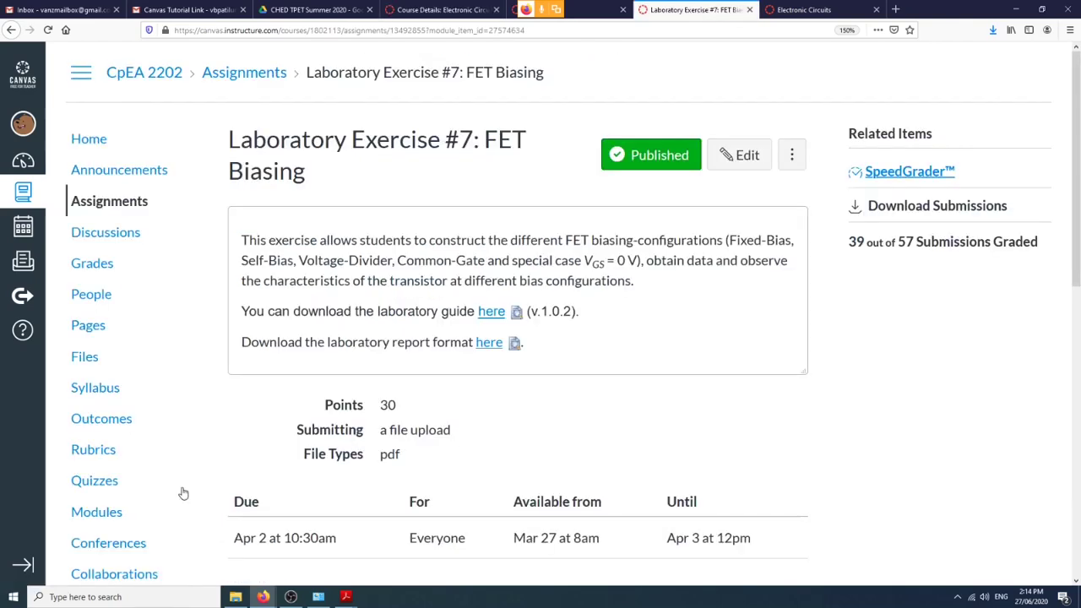
{"action": "scroll", "coordinate": [145, 482], "scroll_direction": "down", "scroll_amount": 5}
{"action": "left_click", "coordinate": [87, 316]}
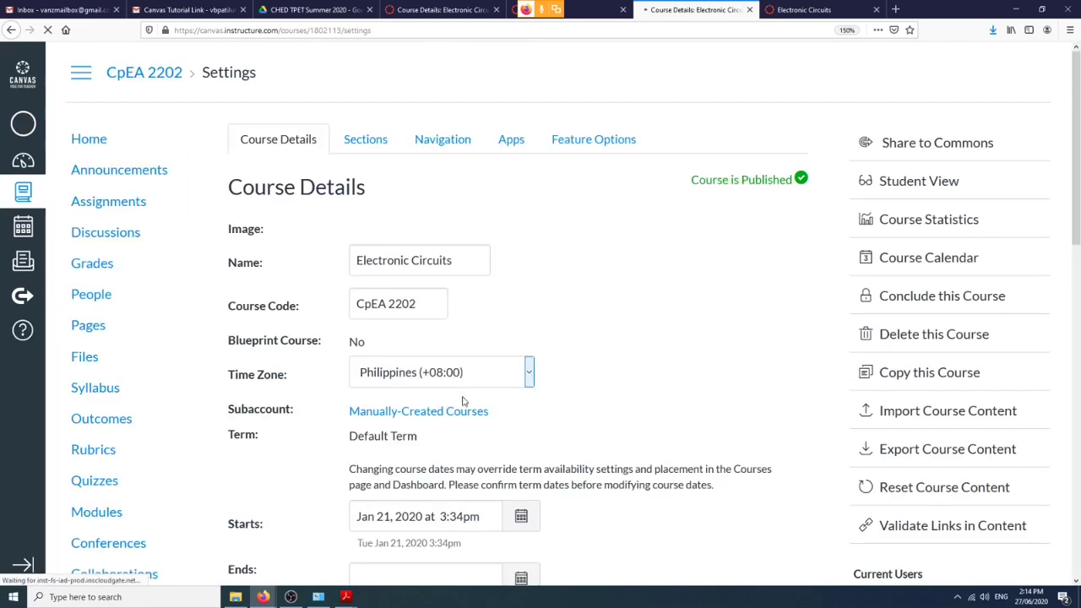
{"action": "scroll", "coordinate": [464, 397], "scroll_direction": "down", "scroll_amount": 10}
{"action": "scroll", "coordinate": [424, 365], "scroll_direction": "up", "scroll_amount": 4}
{"action": "left_click", "coordinate": [434, 401]}
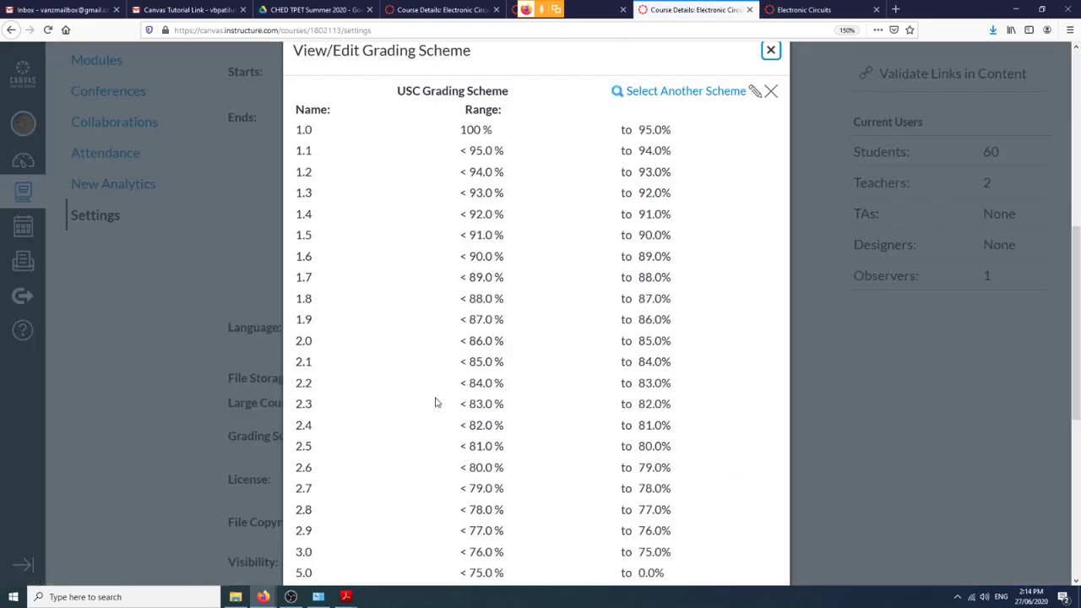
{"action": "scroll", "coordinate": [456, 402], "scroll_direction": "up", "scroll_amount": 3}
{"action": "scroll", "coordinate": [456, 402], "scroll_direction": "down", "scroll_amount": 4}
{"action": "scroll", "coordinate": [456, 402], "scroll_direction": "up", "scroll_amount": 5}
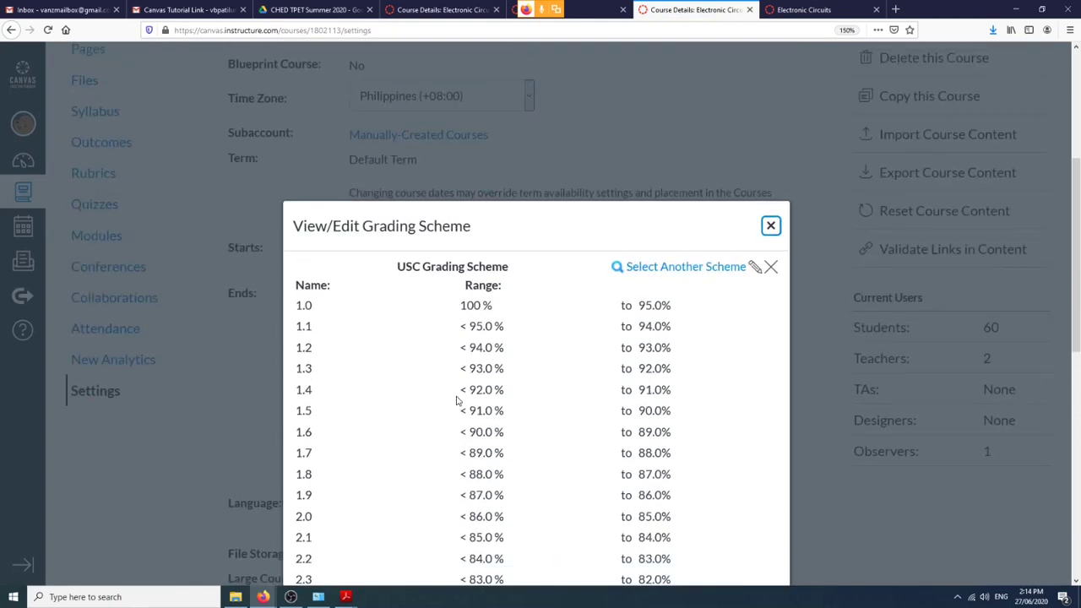
{"action": "scroll", "coordinate": [456, 404], "scroll_direction": "down", "scroll_amount": 4}
{"action": "scroll", "coordinate": [456, 404], "scroll_direction": "down", "scroll_amount": 2}
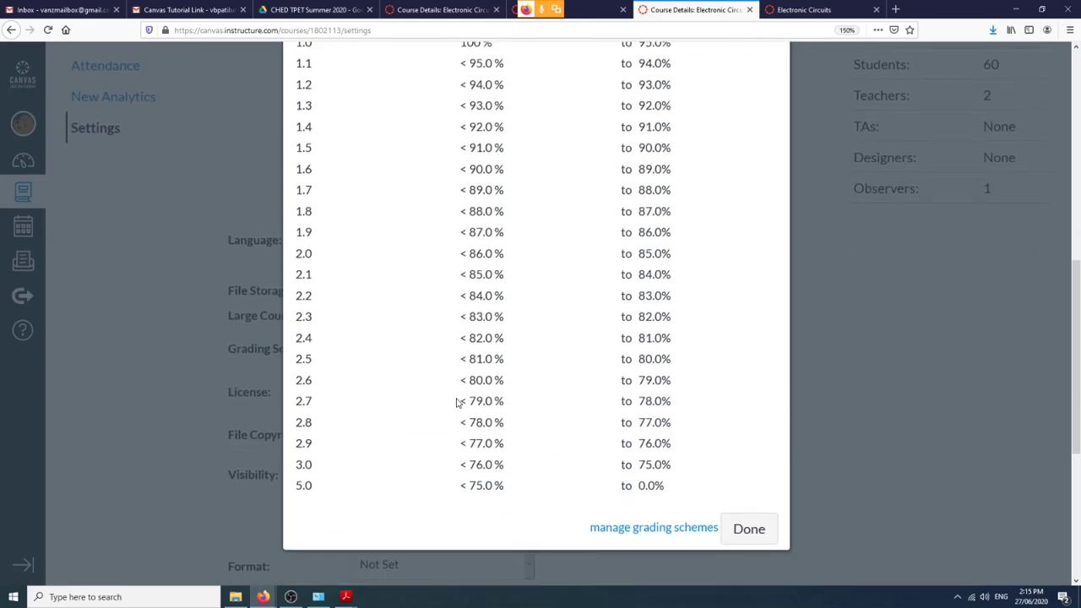
Examine the full list of grades from 1.0 to 5.0 in the CpEA 2202 course's USC Grading Scheme.
{"action": "scroll", "coordinate": [459, 403], "scroll_direction": "up", "scroll_amount": 2}
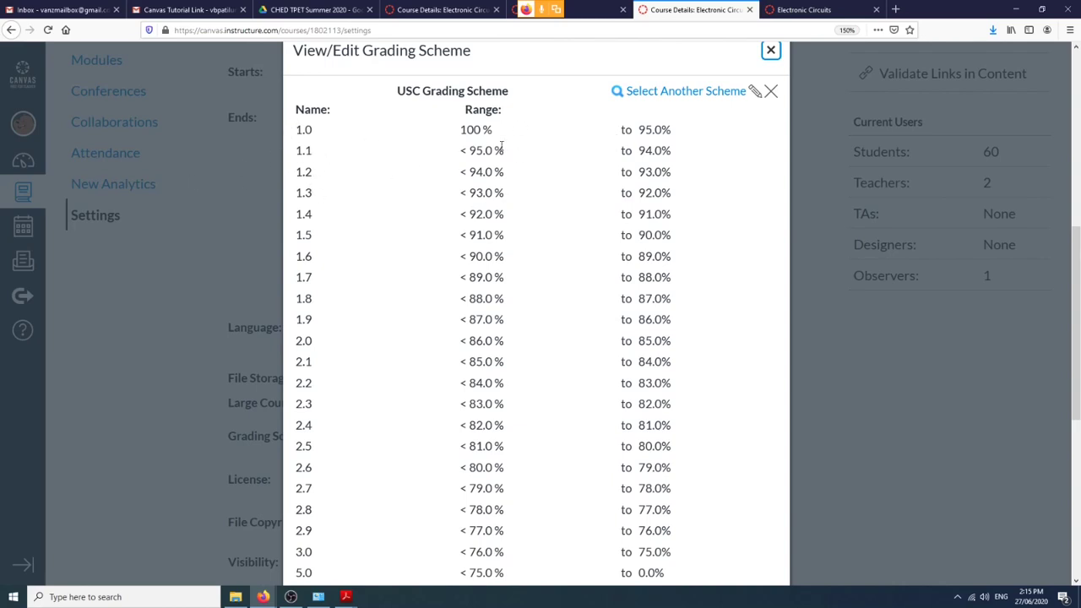
{"action": "scroll", "coordinate": [328, 316], "scroll_direction": "down", "scroll_amount": 4}
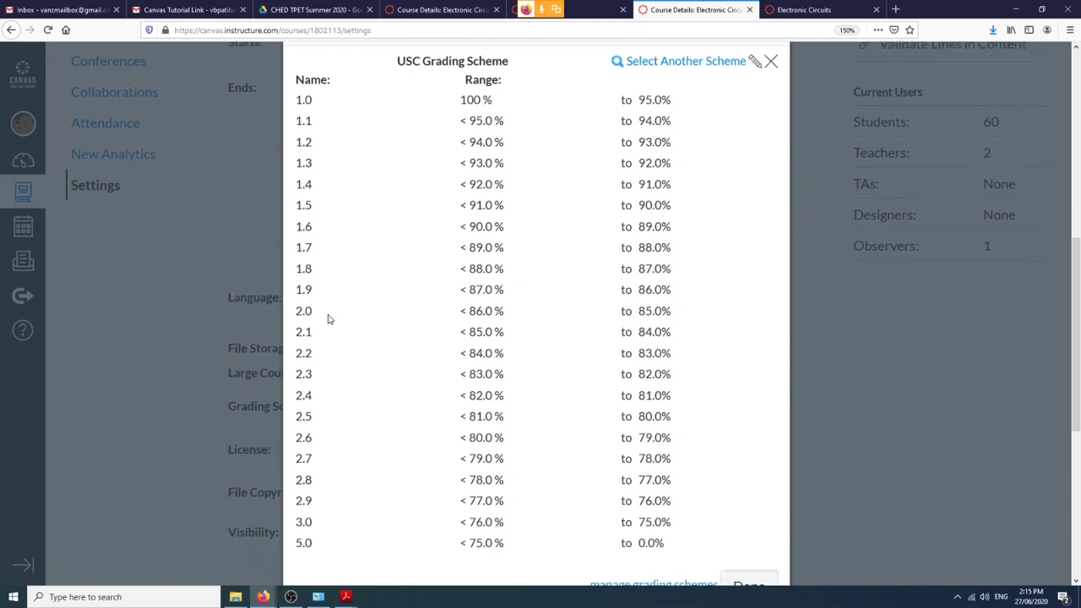
{"action": "scroll", "coordinate": [329, 315], "scroll_direction": "up", "scroll_amount": 4}
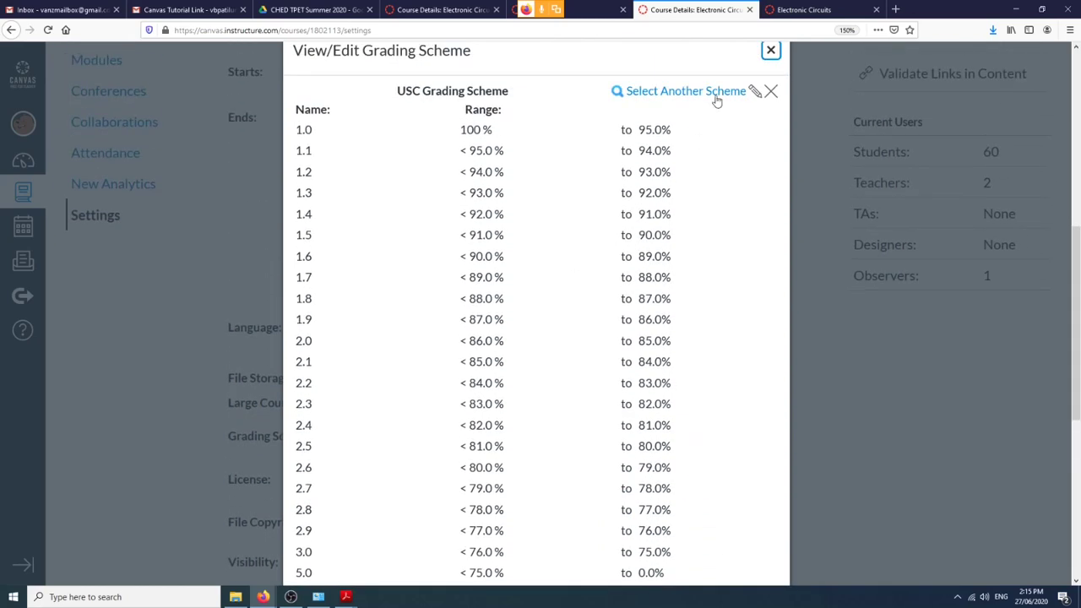
Return to the new course's settings, view its default grading scheme and open the management page for grading schemes.
{"action": "left_click", "coordinate": [439, 9]}
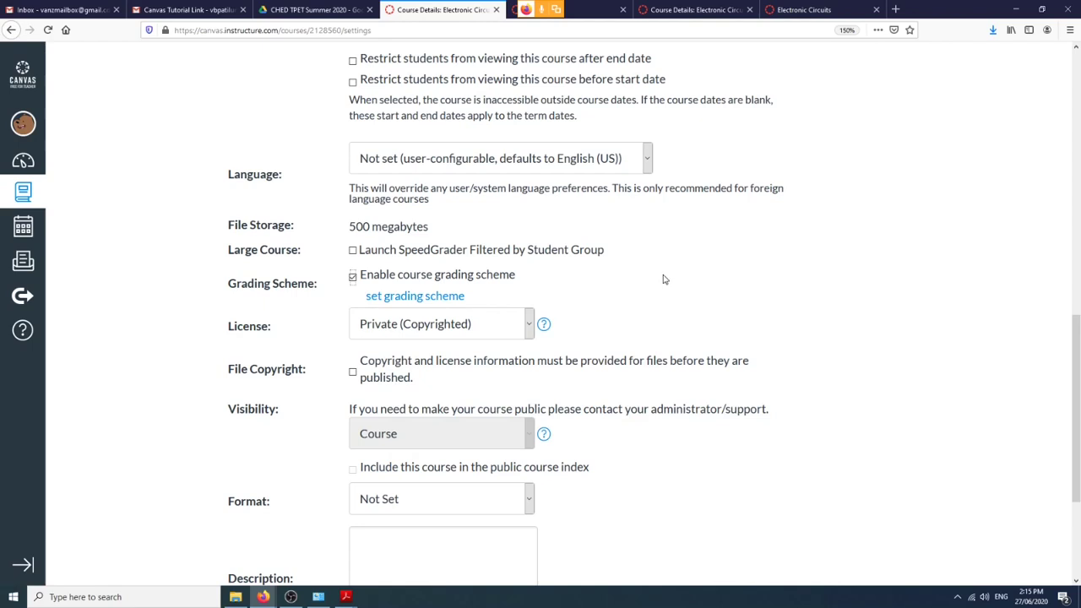
{"action": "scroll", "coordinate": [678, 301], "scroll_direction": "down", "scroll_amount": 3}
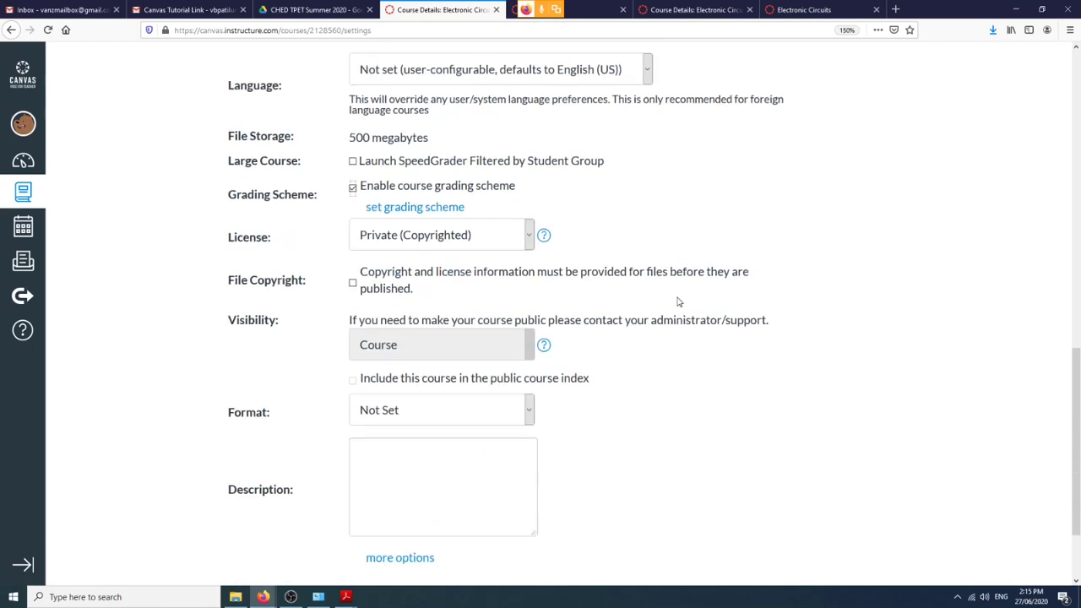
{"action": "scroll", "coordinate": [678, 301], "scroll_direction": "up", "scroll_amount": 3}
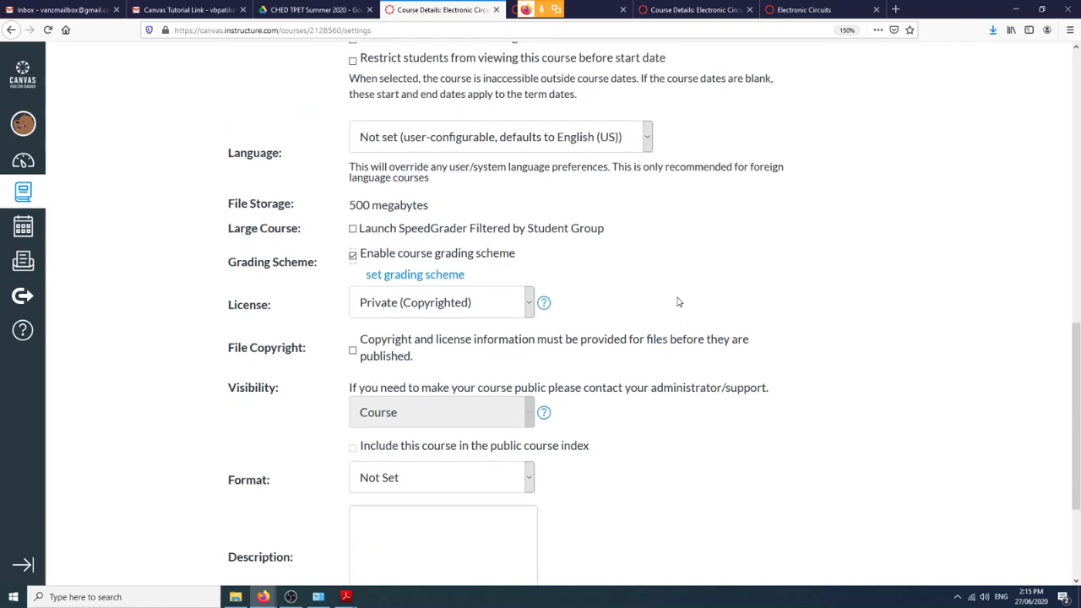
{"action": "left_click", "coordinate": [401, 274]}
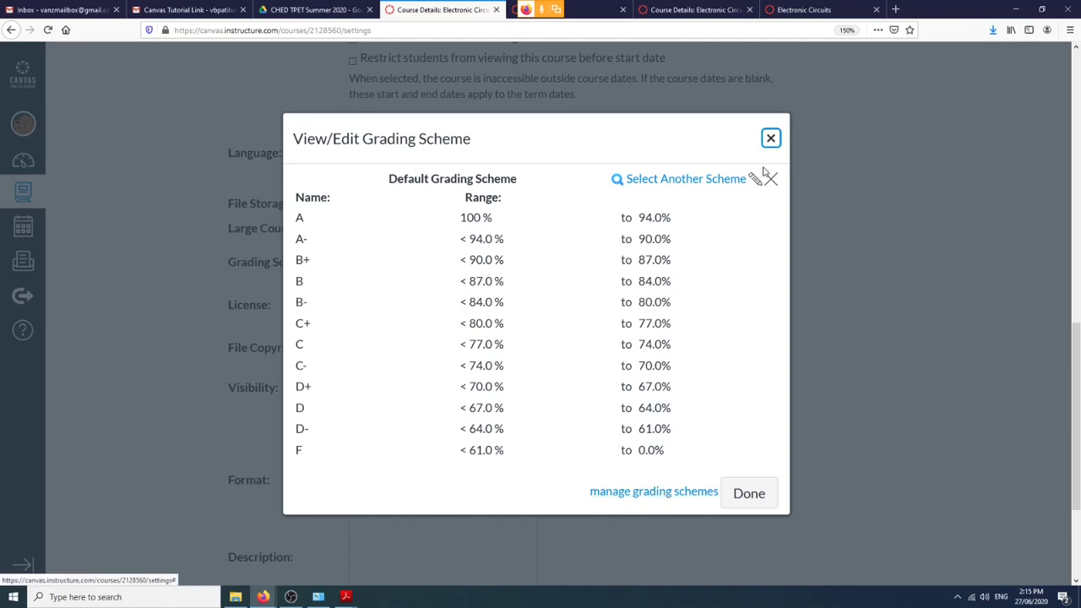
{"action": "left_click", "coordinate": [771, 139]}
{"action": "left_click", "coordinate": [428, 275]}
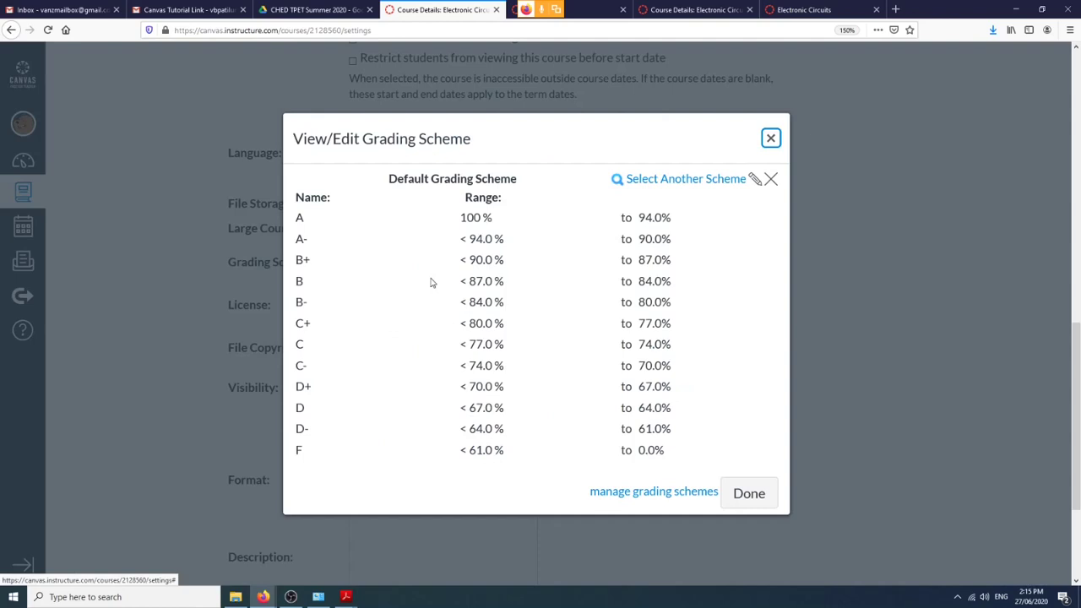
{"action": "left_click", "coordinate": [671, 498]}
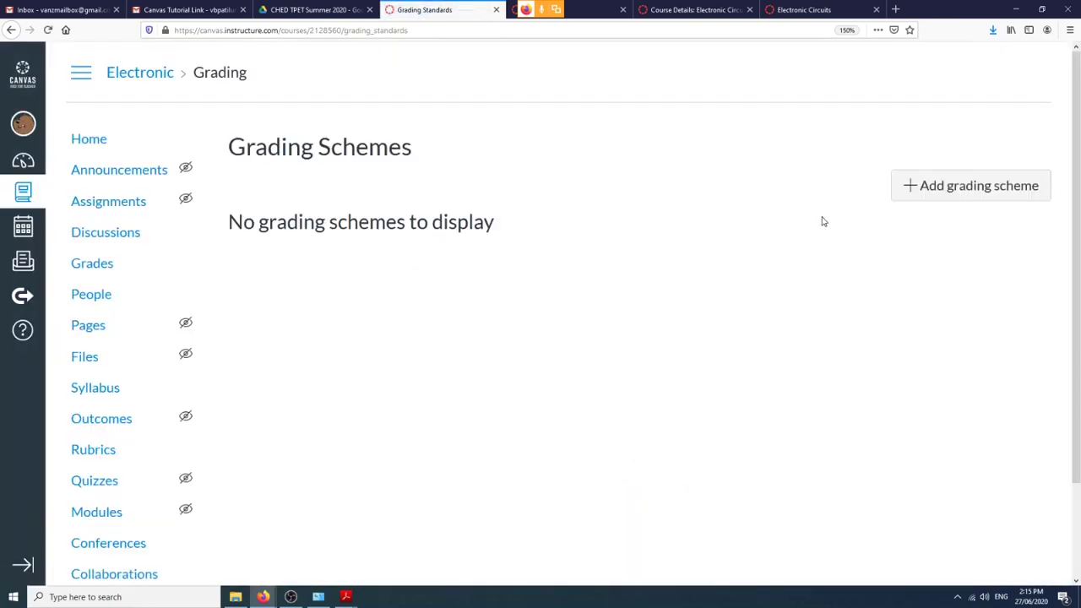
Add a new grading scheme named "USC Grading Scheme" and look over its default grade rows.
{"action": "left_click", "coordinate": [910, 193]}
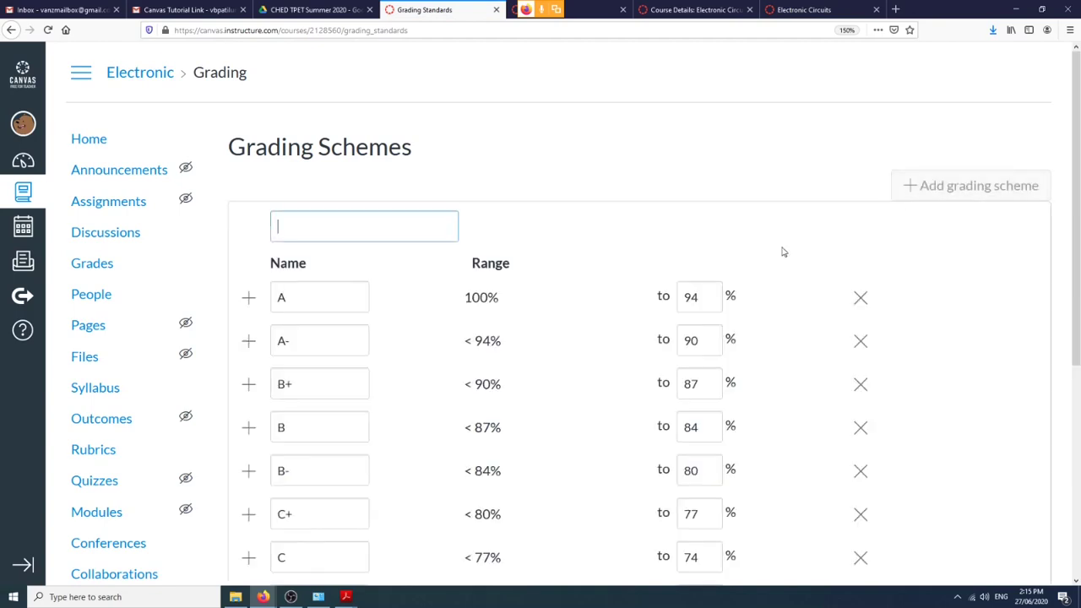
{"action": "type", "text": "USC Grading"}
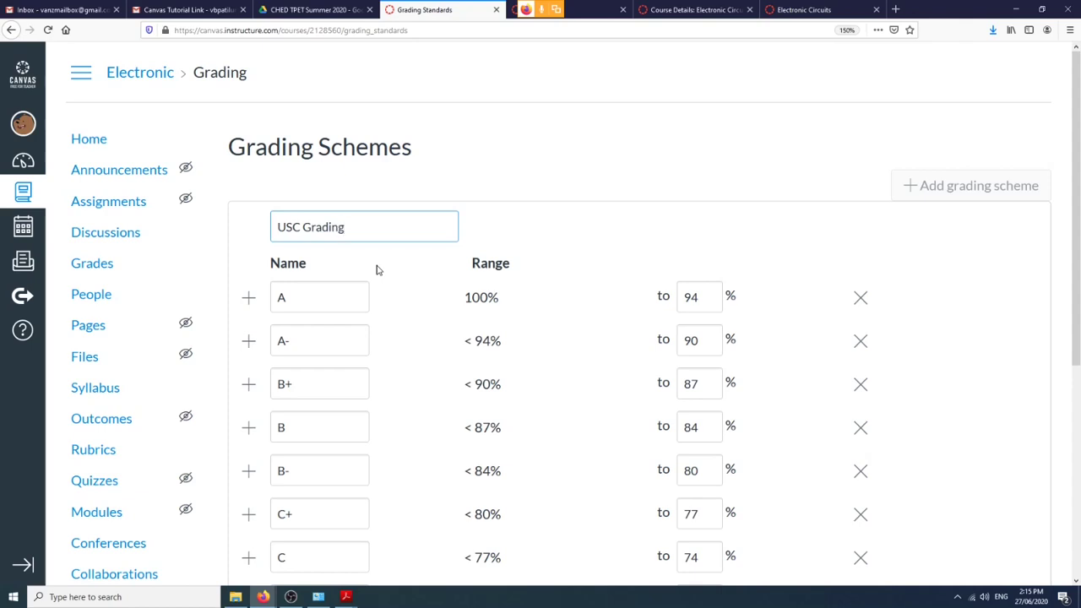
{"action": "type", "text": " Scheme"}
{"action": "scroll", "coordinate": [765, 313], "scroll_direction": "down", "scroll_amount": 4}
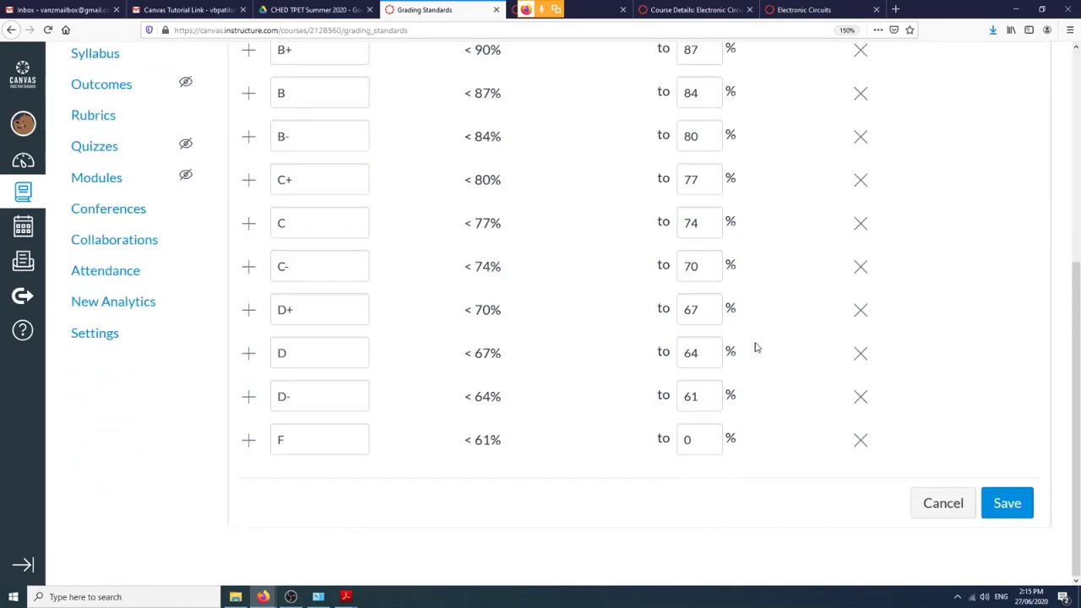
{"action": "scroll", "coordinate": [755, 347], "scroll_direction": "up", "scroll_amount": 4}
{"action": "scroll", "coordinate": [756, 347], "scroll_direction": "down", "scroll_amount": 4}
{"action": "scroll", "coordinate": [755, 347], "scroll_direction": "up", "scroll_amount": 4}
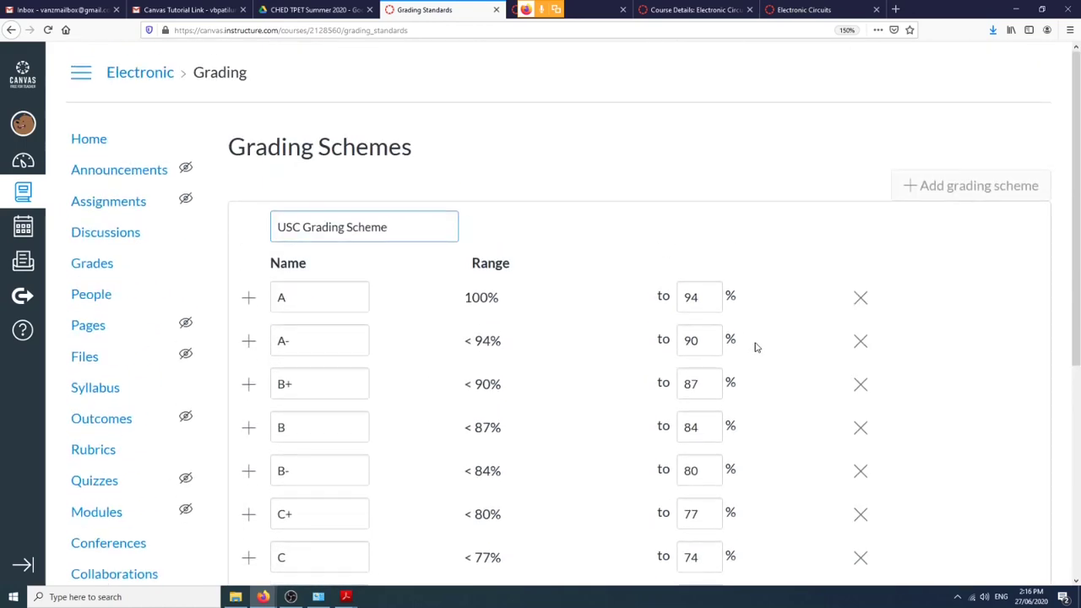
{"action": "scroll", "coordinate": [748, 332], "scroll_direction": "down", "scroll_amount": 1}
{"action": "scroll", "coordinate": [607, 343], "scroll_direction": "up", "scroll_amount": 1}
Rename the scheme's first grade to 1.0 and set its lower limit to 95%.
{"action": "left_click", "coordinate": [303, 298]}
{"action": "double_click", "coordinate": [302, 298]}
{"action": "type", "text": "1.0"}
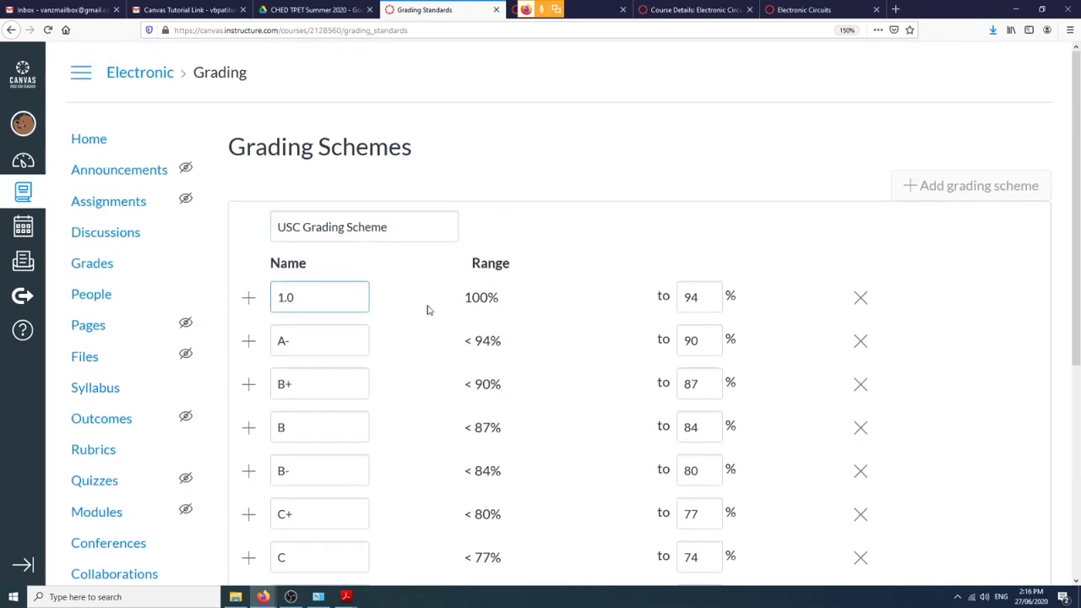
{"action": "double_click", "coordinate": [705, 292]}
{"action": "type", "text": "95"}
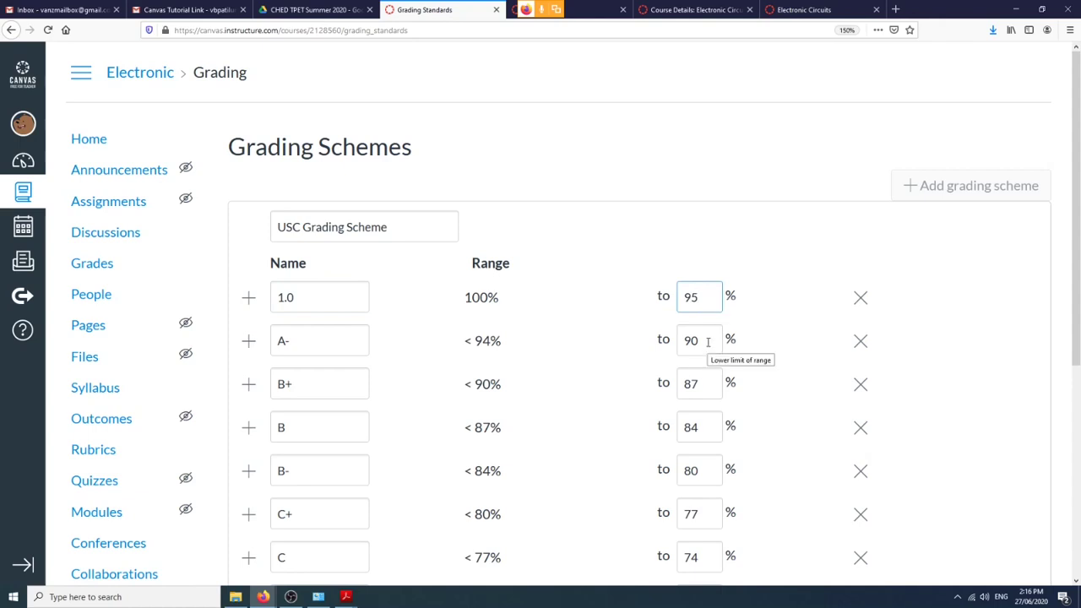
Rename the second grade to 1.1 and set its lower limit to 94%, checking against the CpEA 2202 course's scheme.
{"action": "double_click", "coordinate": [319, 353]}
{"action": "type", "text": "1.1"}
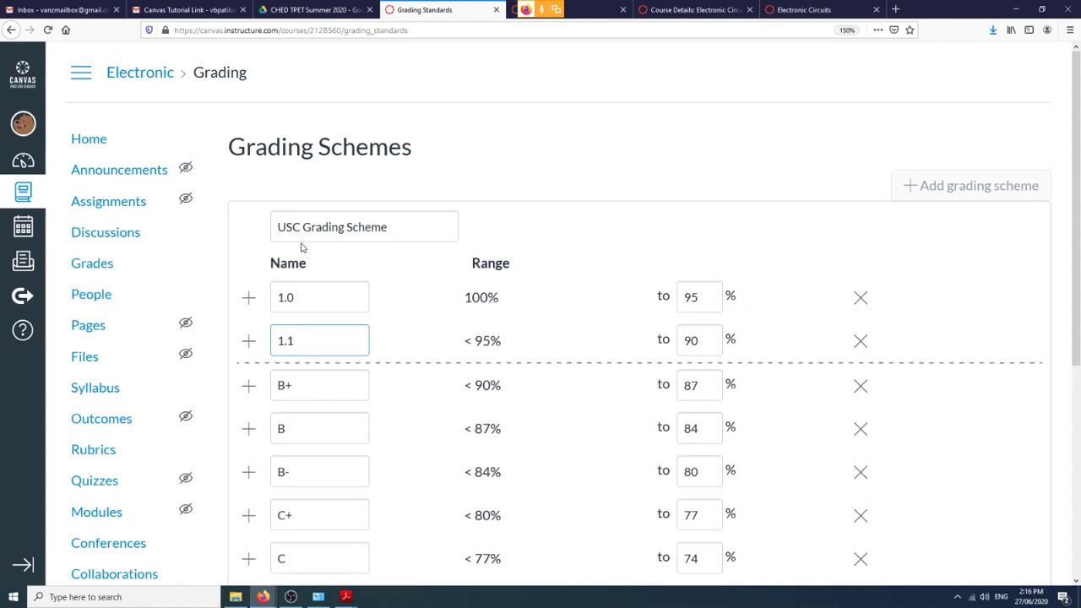
{"action": "left_click", "coordinate": [692, 10]}
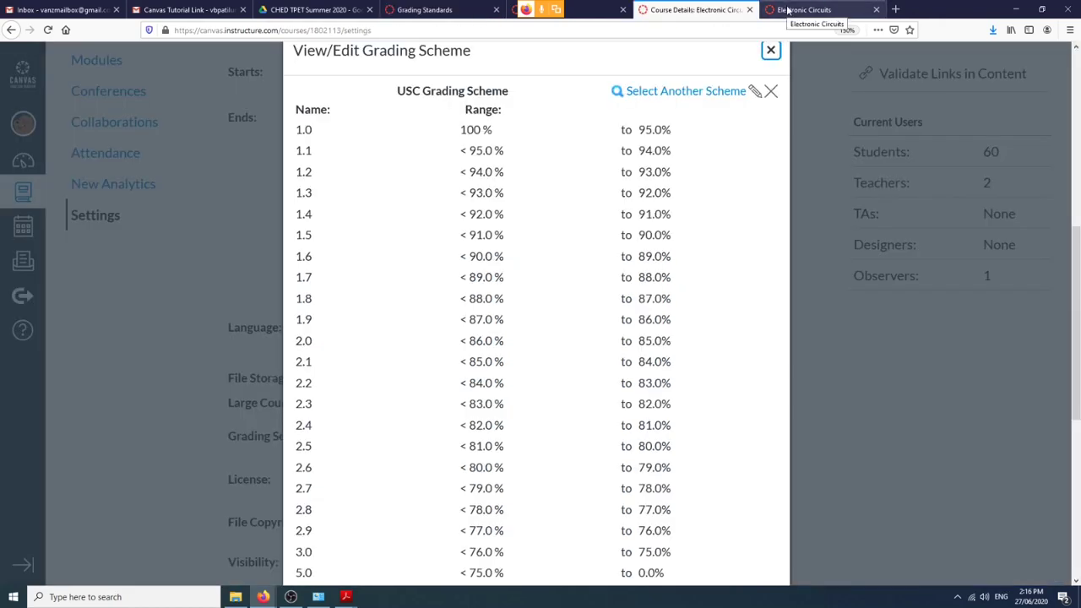
{"action": "left_click", "coordinate": [454, 9]}
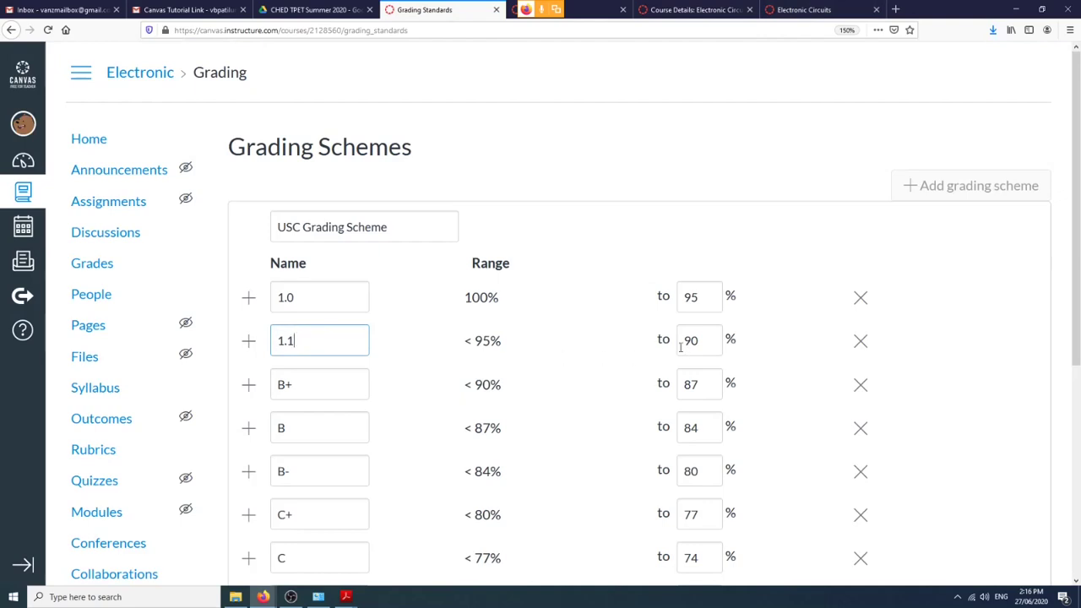
{"action": "left_click_drag", "start_coordinate": [714, 343], "coordinate": [662, 340]}
{"action": "type", "text": "94"}
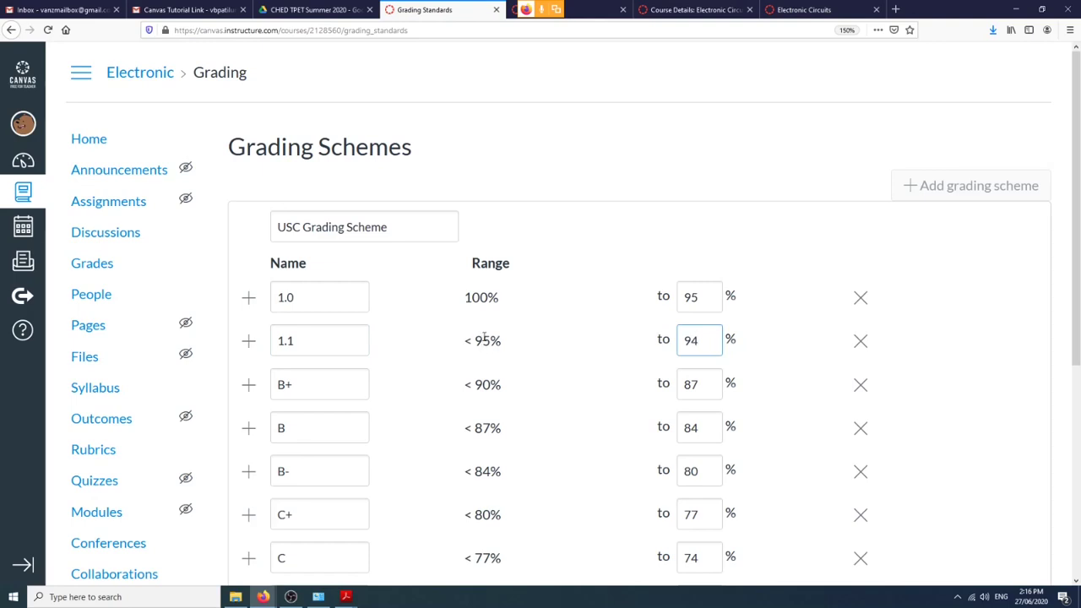
Rename the third grade to 1.2 and the fourth grade to 1.3 in the new grading scheme.
{"action": "double_click", "coordinate": [330, 387]}
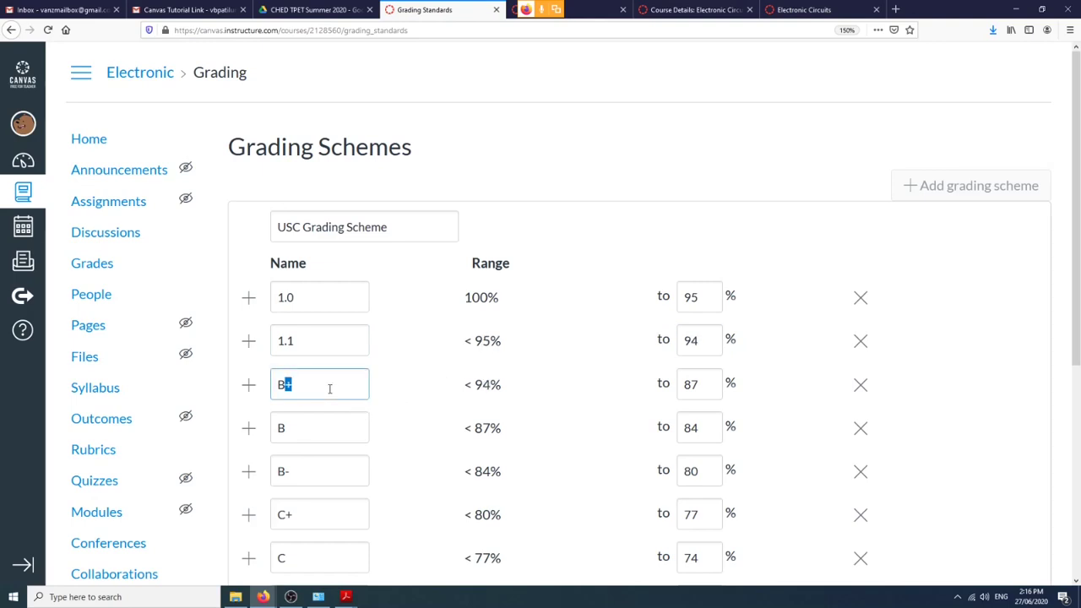
{"action": "key", "text": "BackSpace"}
{"action": "key", "text": "BackSpace"}
{"action": "type", "text": "1.2"}
{"action": "scroll", "coordinate": [329, 388], "scroll_direction": "down", "scroll_amount": 3}
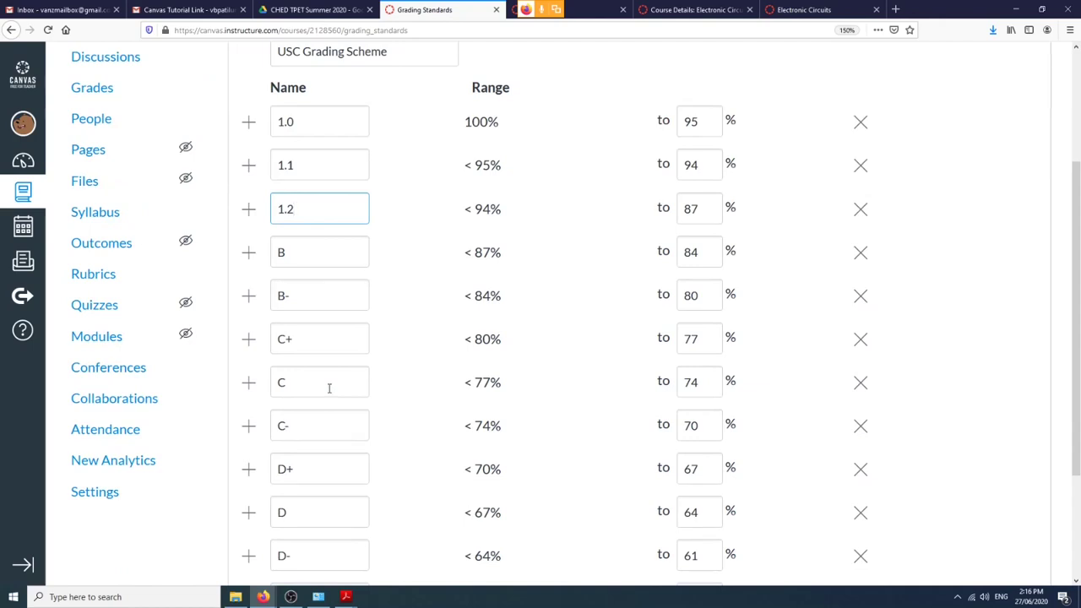
{"action": "scroll", "coordinate": [329, 389], "scroll_direction": "up", "scroll_amount": 1}
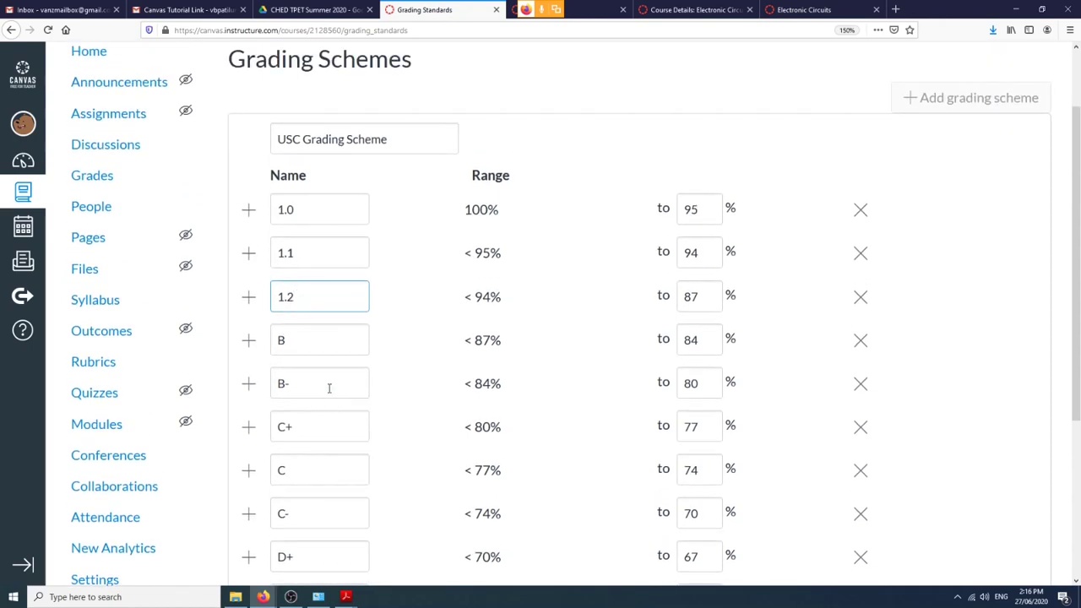
{"action": "left_click_drag", "start_coordinate": [299, 341], "coordinate": [270, 341]}
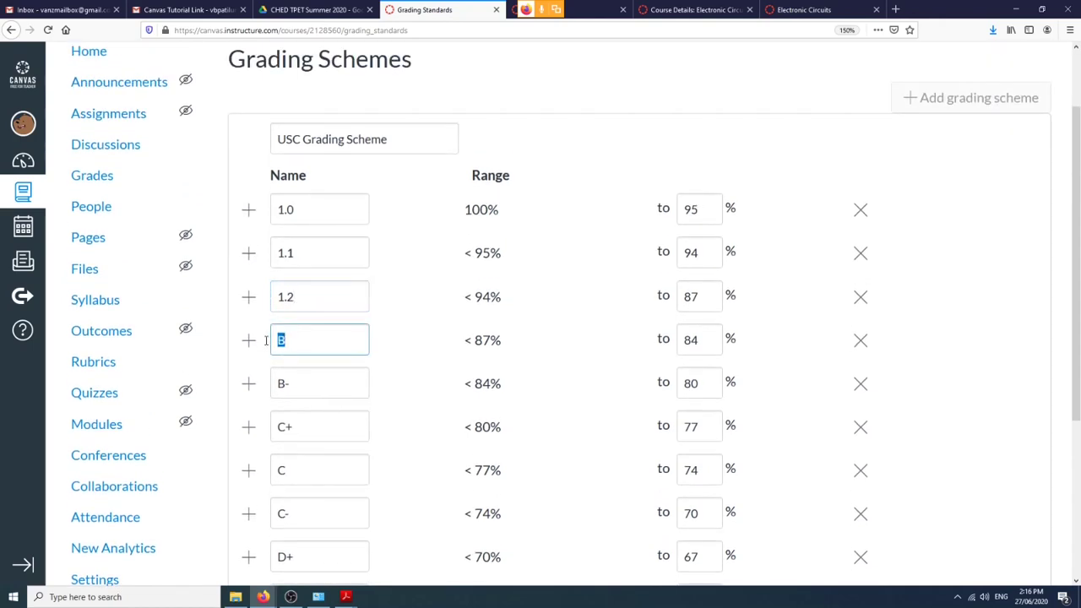
{"action": "type", "text": "1.3"}
{"action": "scroll", "coordinate": [501, 409], "scroll_direction": "down", "scroll_amount": 1}
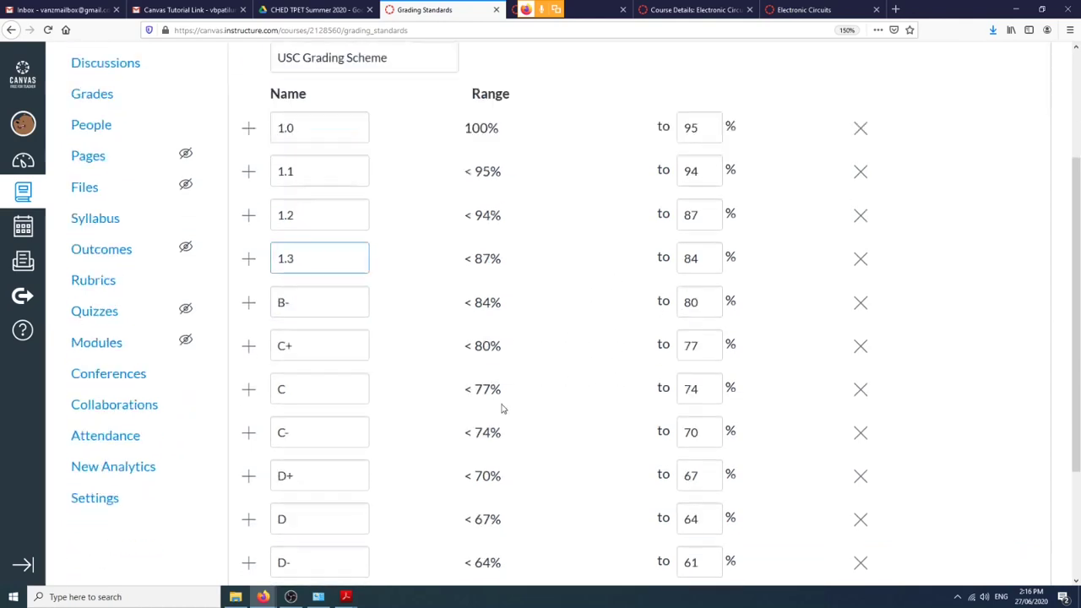
{"action": "scroll", "coordinate": [501, 409], "scroll_direction": "down", "scroll_amount": 2}
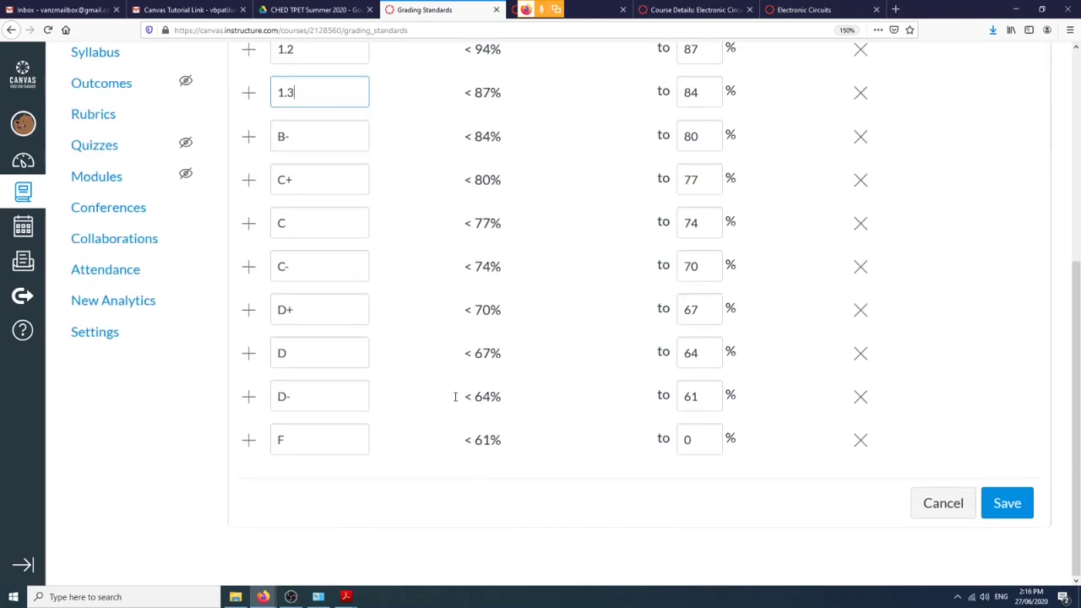
Review the completed USC Grading Scheme in the CpEA 2202 course's settings and close it.
{"action": "left_click", "coordinate": [705, 9]}
{"action": "scroll", "coordinate": [314, 310], "scroll_direction": "down", "scroll_amount": 5}
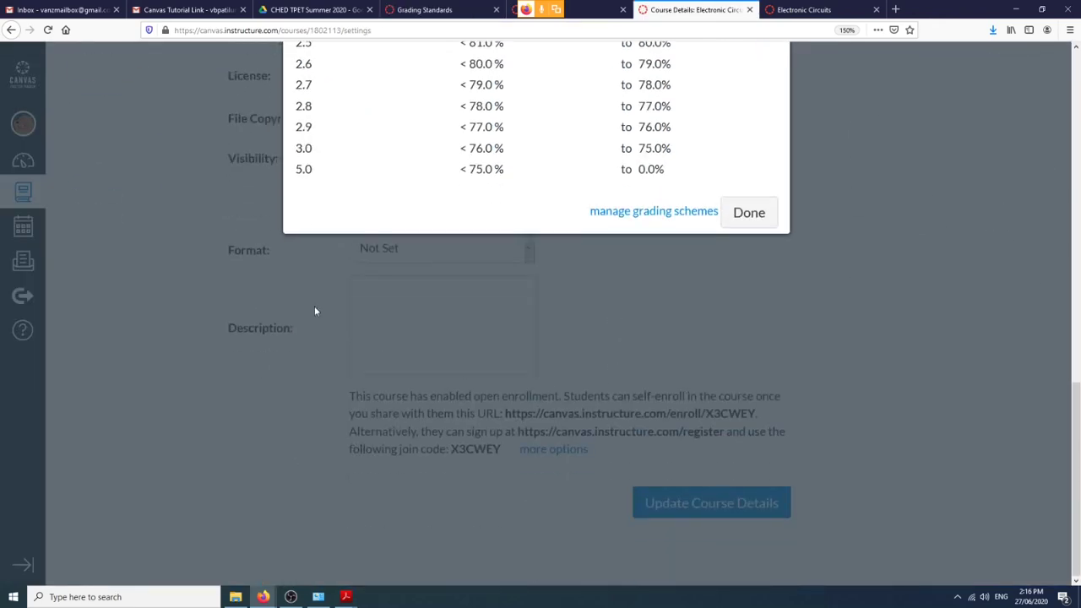
{"action": "scroll", "coordinate": [374, 176], "scroll_direction": "up", "scroll_amount": 2}
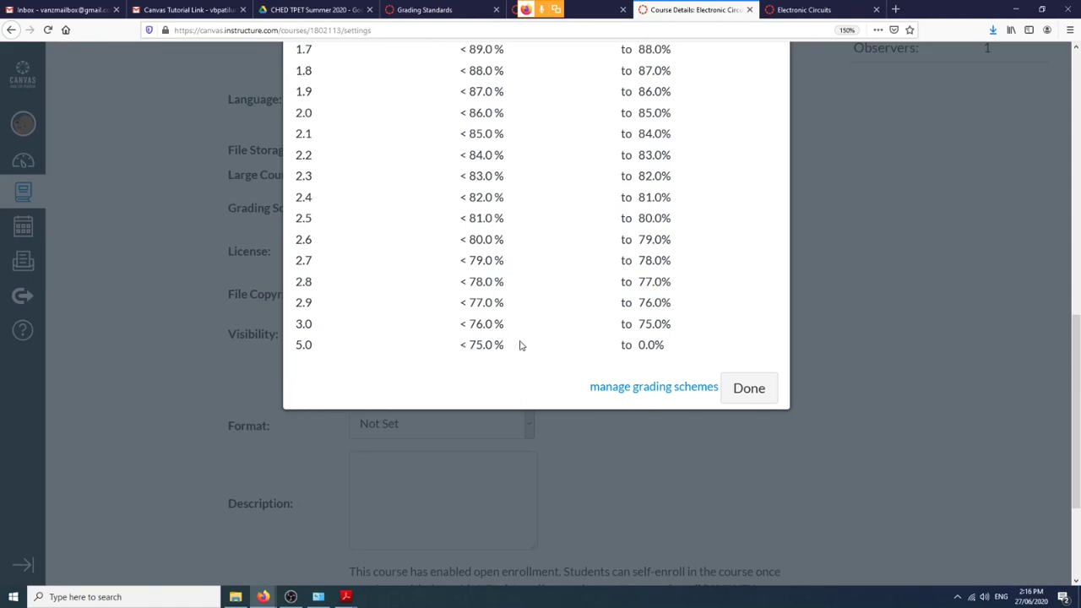
{"action": "scroll", "coordinate": [524, 339], "scroll_direction": "up", "scroll_amount": 6}
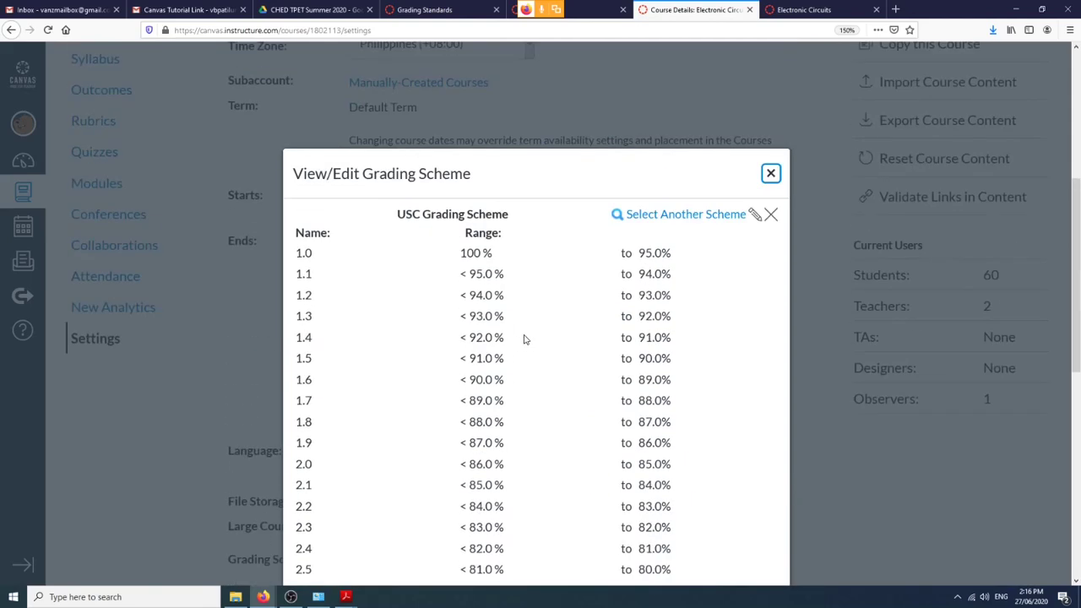
{"action": "scroll", "coordinate": [751, 287], "scroll_direction": "down", "scroll_amount": 1}
{"action": "left_click", "coordinate": [769, 262]}
Review the license, visibility, format and description settings of the CpEA 2202 course and update its course details.
{"action": "scroll", "coordinate": [612, 326], "scroll_direction": "down", "scroll_amount": 8}
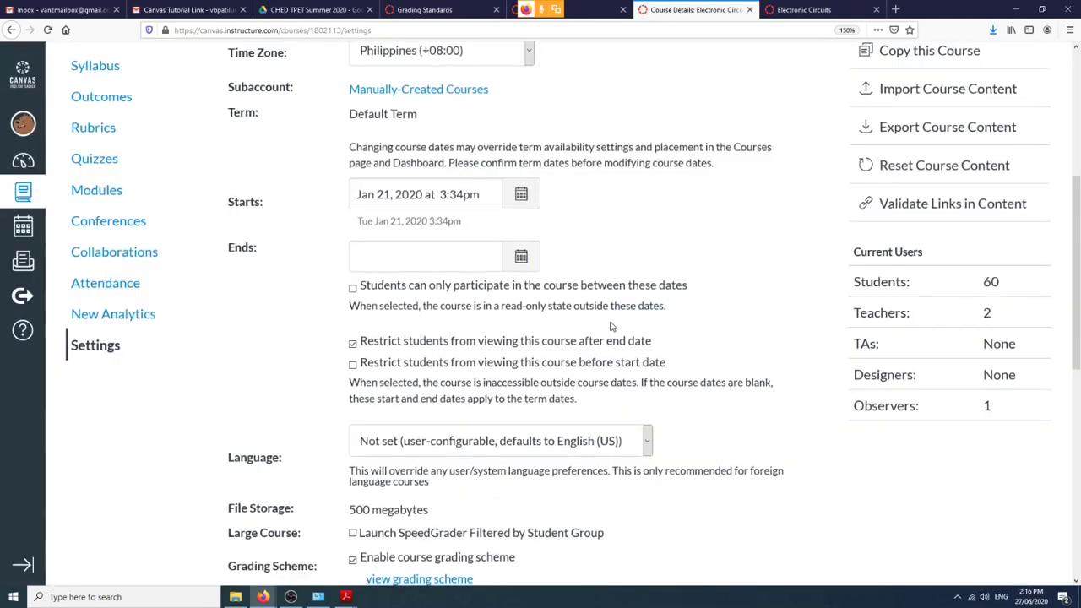
{"action": "scroll", "coordinate": [612, 327], "scroll_direction": "up", "scroll_amount": 2}
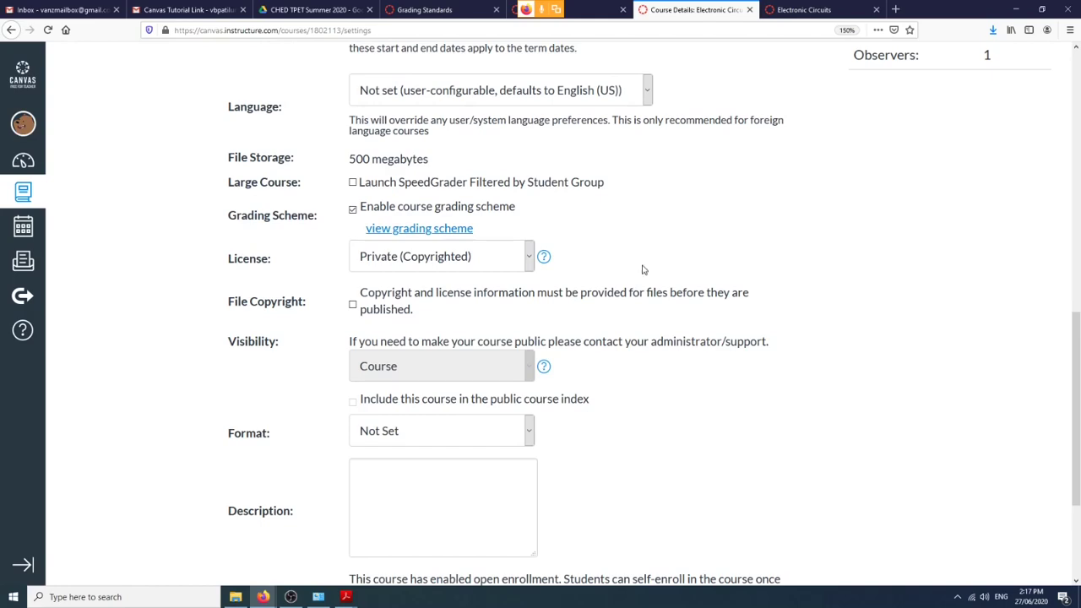
{"action": "scroll", "coordinate": [770, 310], "scroll_direction": "down", "scroll_amount": 1}
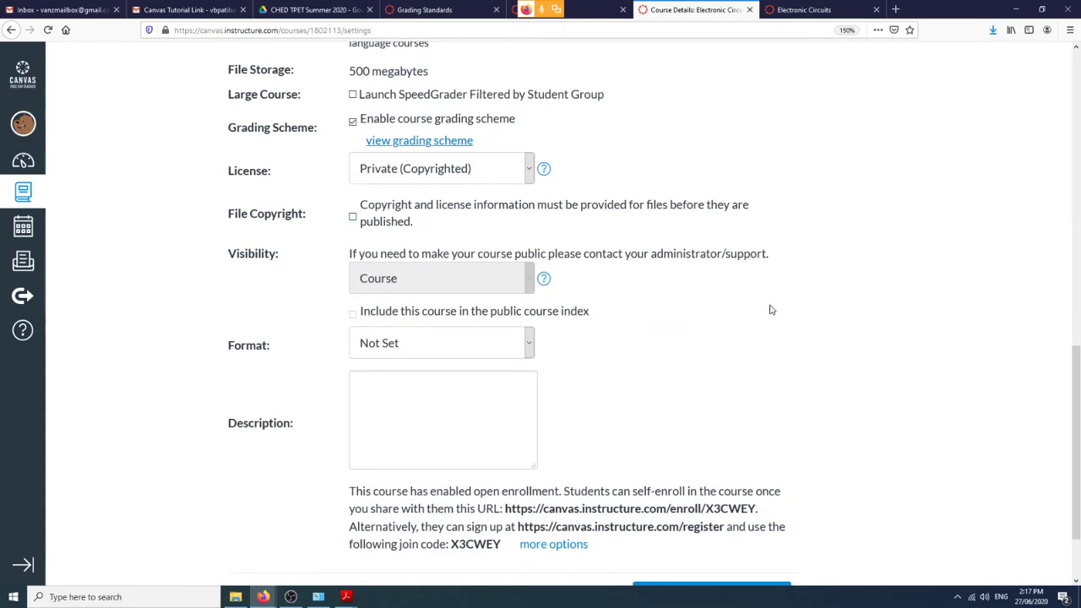
{"action": "scroll", "coordinate": [770, 310], "scroll_direction": "down", "scroll_amount": 1}
{"action": "scroll", "coordinate": [770, 310], "scroll_direction": "up", "scroll_amount": 2}
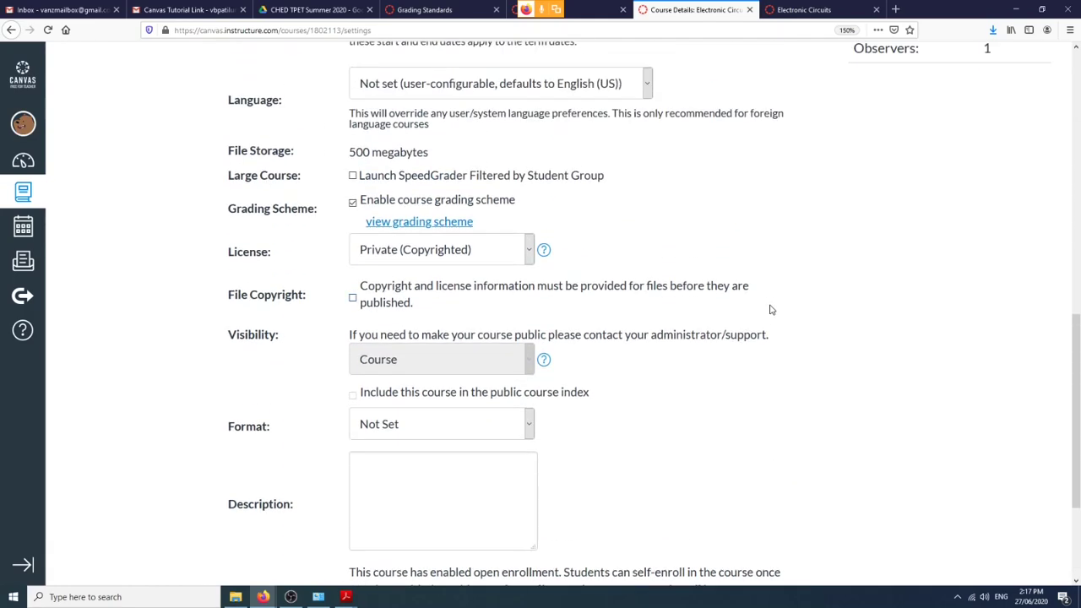
{"action": "scroll", "coordinate": [770, 310], "scroll_direction": "down", "scroll_amount": 2}
{"action": "scroll", "coordinate": [770, 309], "scroll_direction": "up", "scroll_amount": 3}
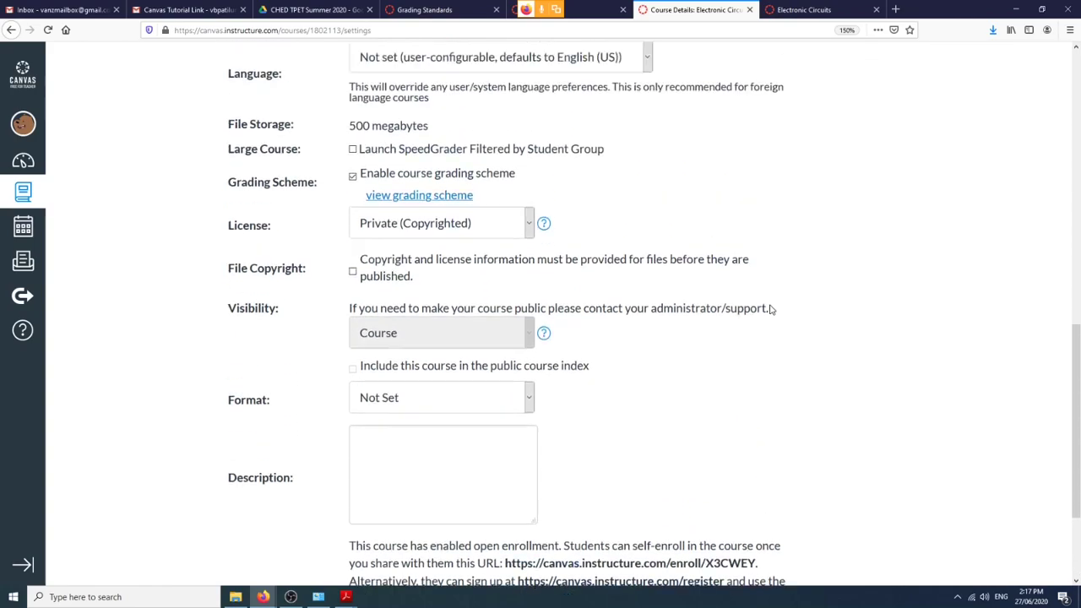
{"action": "scroll", "coordinate": [770, 309], "scroll_direction": "down", "scroll_amount": 2}
{"action": "scroll", "coordinate": [770, 310], "scroll_direction": "up", "scroll_amount": 5}
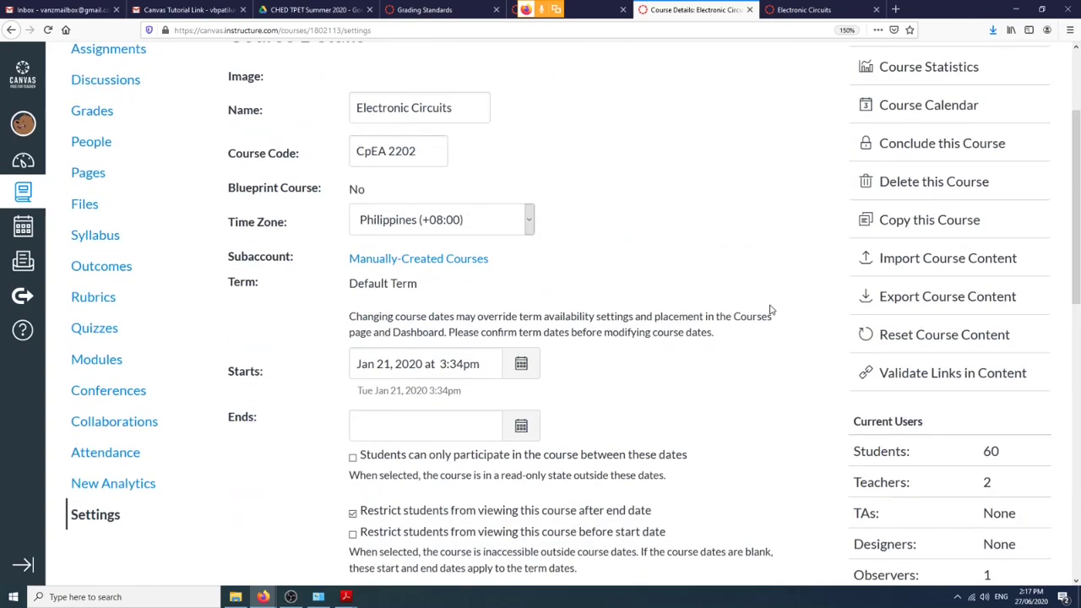
{"action": "scroll", "coordinate": [770, 307], "scroll_direction": "down", "scroll_amount": 8}
{"action": "left_click", "coordinate": [776, 500]}
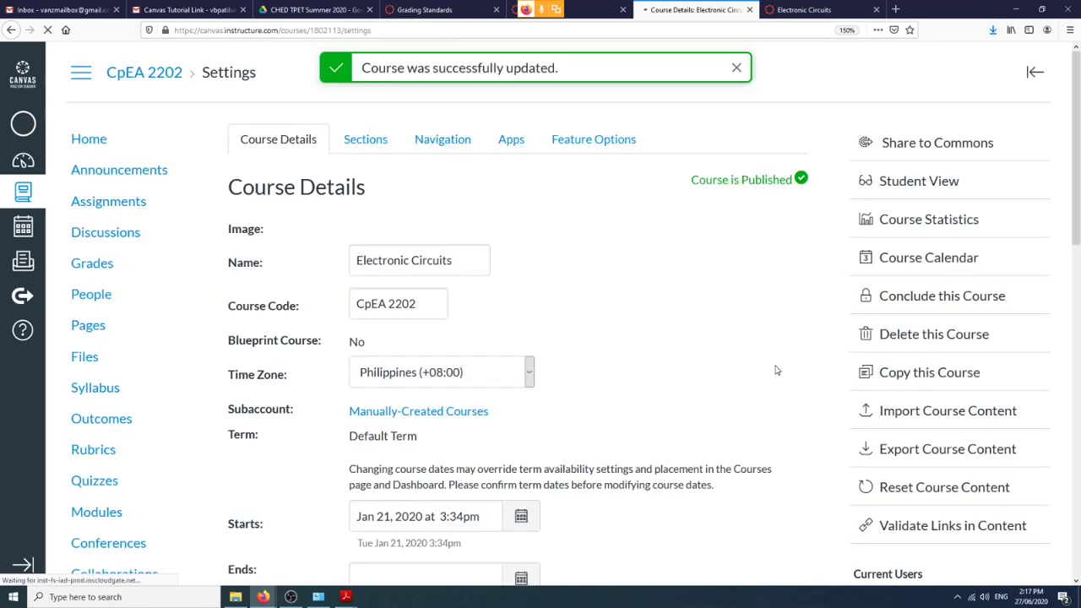
Check the updated course details of the CpEA 2202 course and reload its settings page to display the course image.
{"action": "scroll", "coordinate": [762, 334], "scroll_direction": "down", "scroll_amount": 4}
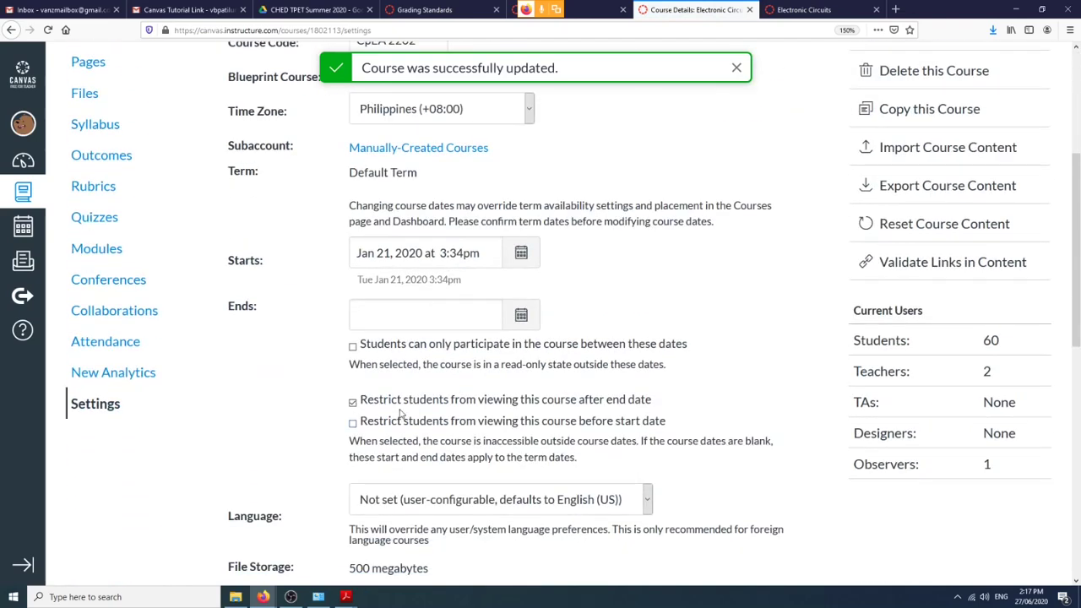
{"action": "scroll", "coordinate": [452, 283], "scroll_direction": "up", "scroll_amount": 2}
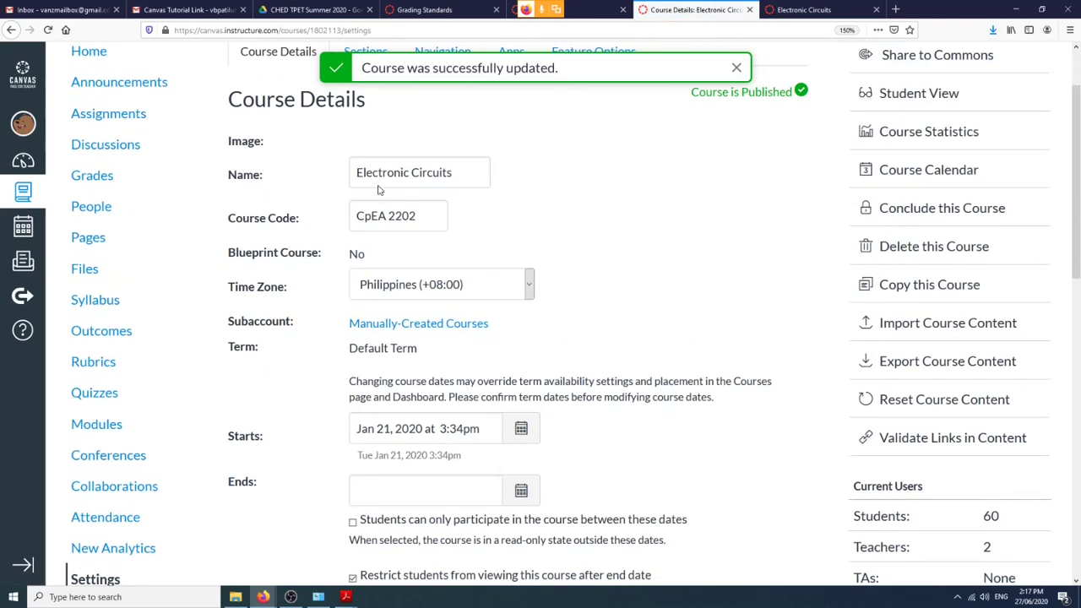
{"action": "scroll", "coordinate": [422, 236], "scroll_direction": "up", "scroll_amount": 2}
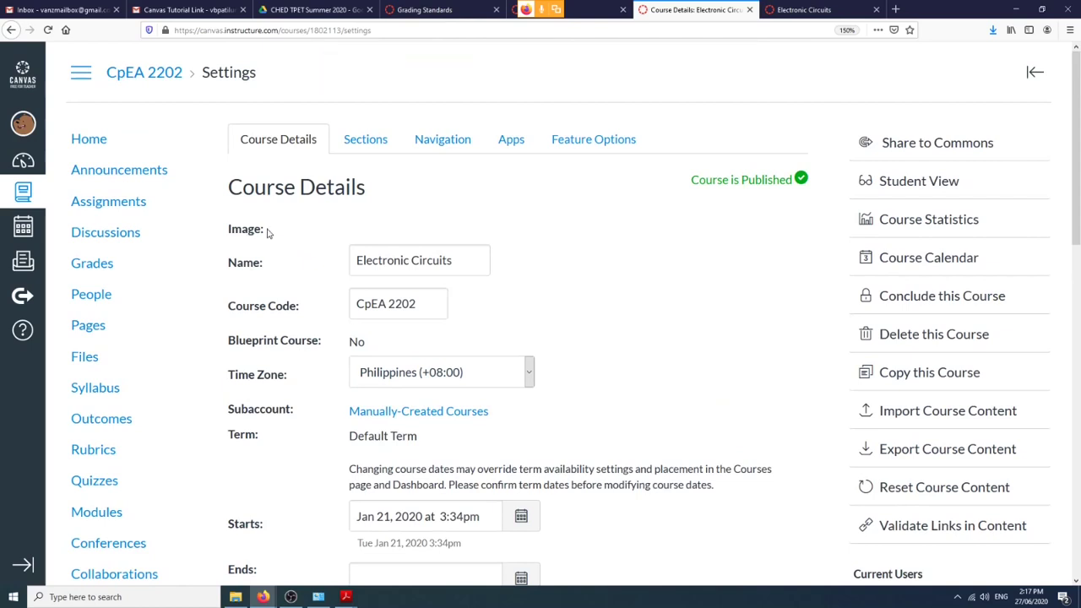
{"action": "left_click", "coordinate": [52, 33]}
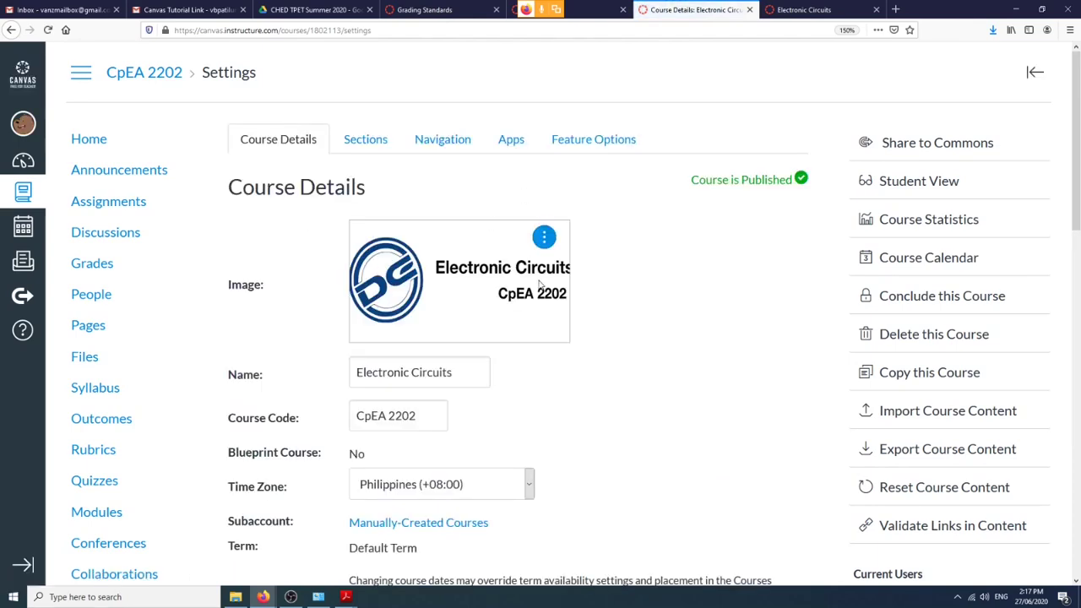
Discard the unsaved grading scheme in the new Electronic Circuits course and return to that course's settings.
{"action": "left_click", "coordinate": [442, 10]}
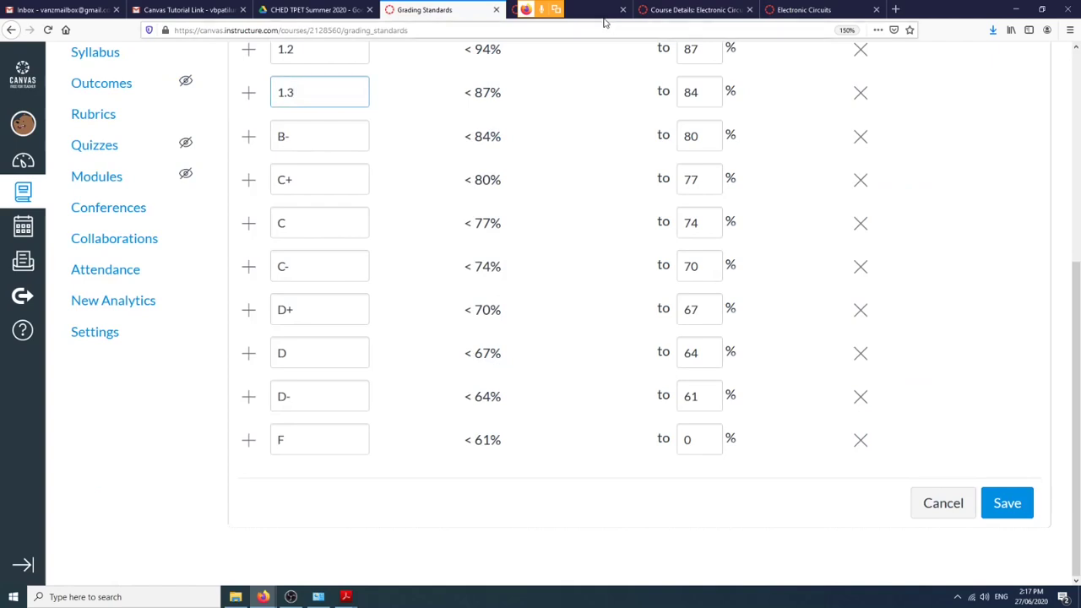
{"action": "left_click", "coordinate": [929, 502]}
{"action": "scroll", "coordinate": [212, 332], "scroll_direction": "up", "scroll_amount": 3}
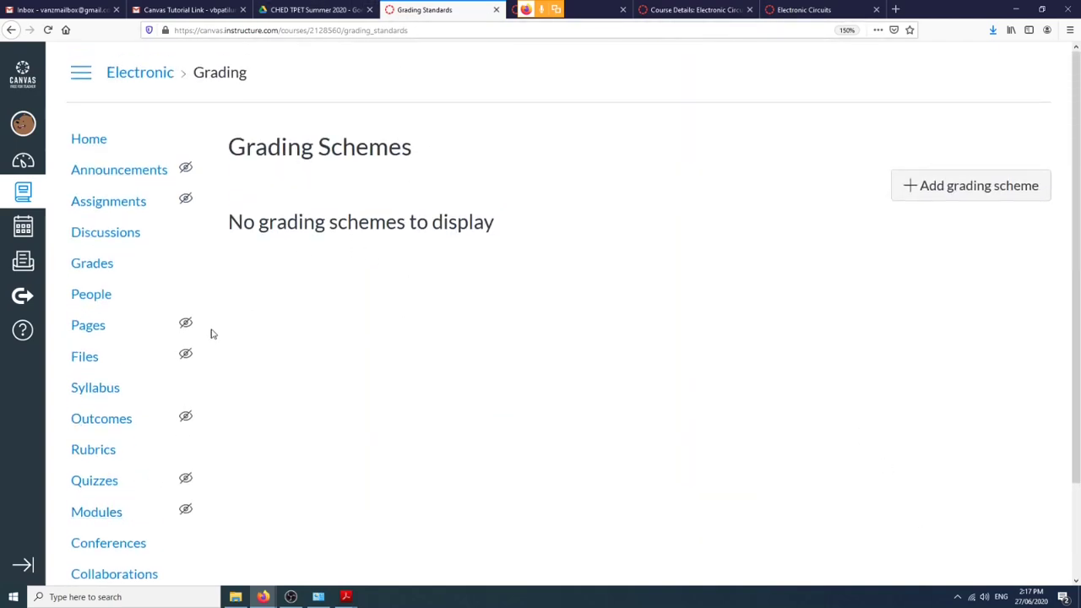
{"action": "scroll", "coordinate": [234, 309], "scroll_direction": "down", "scroll_amount": 3}
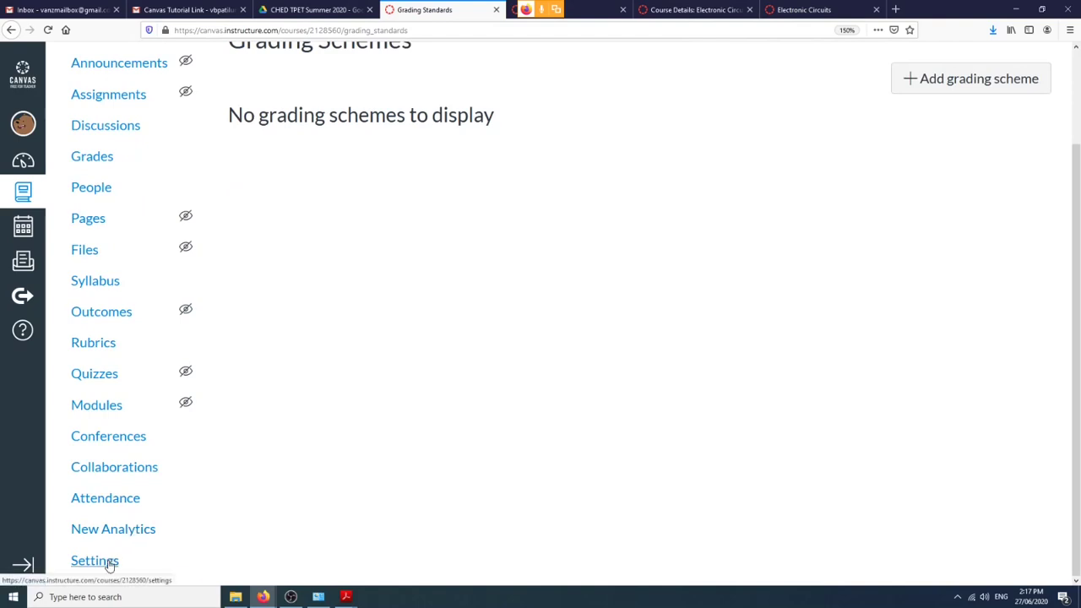
{"action": "left_click", "coordinate": [107, 561]}
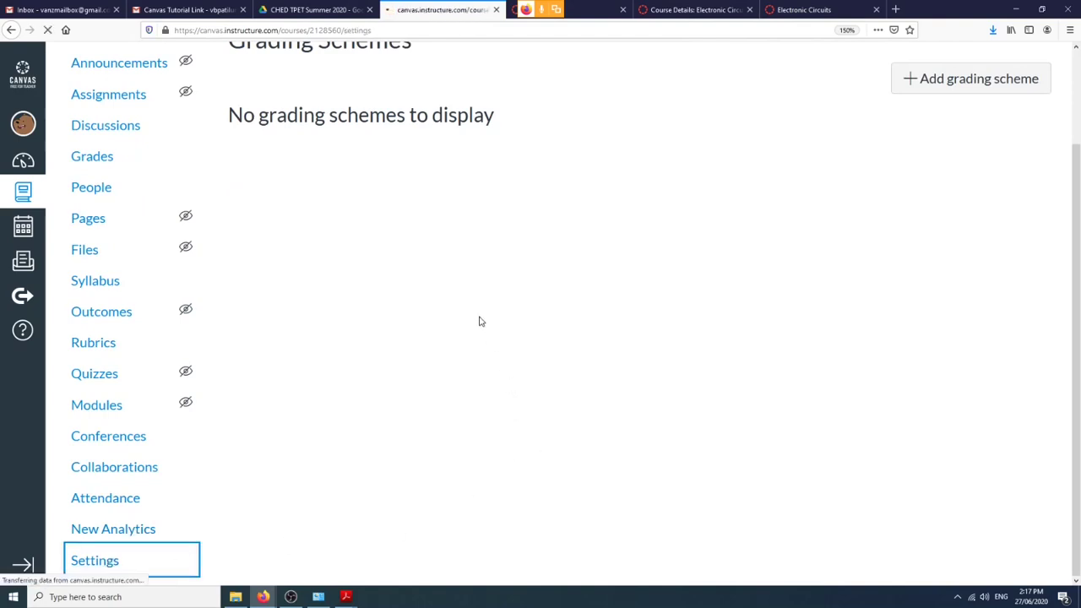
Open the Time Zone choices in the new Electronic Circuits course's details and browse past the European time zones.
{"action": "scroll", "coordinate": [478, 318], "scroll_direction": "down", "scroll_amount": 3}
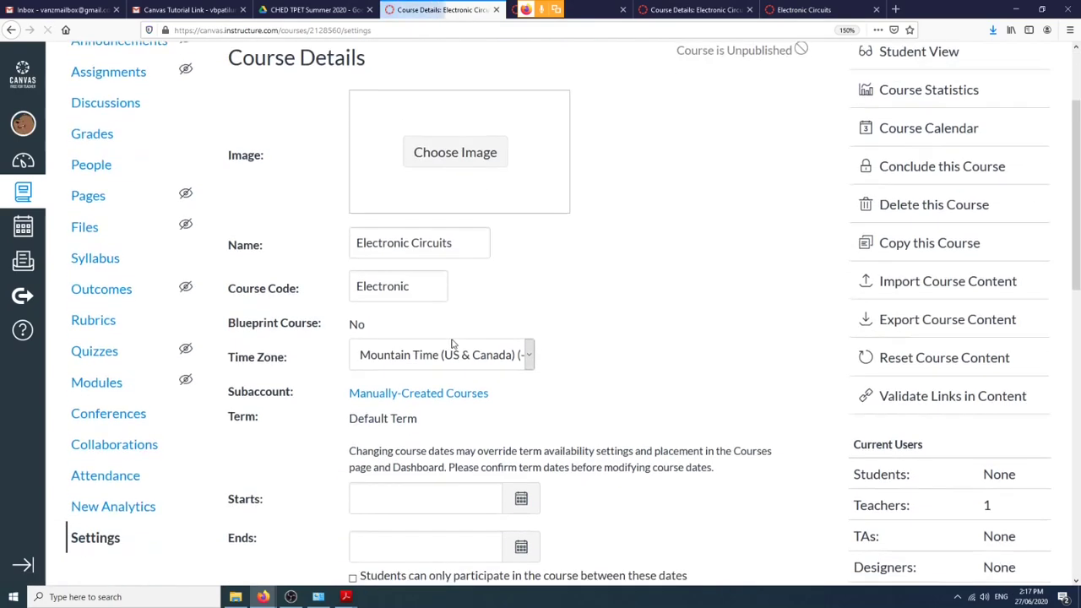
{"action": "left_click", "coordinate": [529, 309]}
{"action": "scroll", "coordinate": [510, 422], "scroll_direction": "down", "scroll_amount": 20}
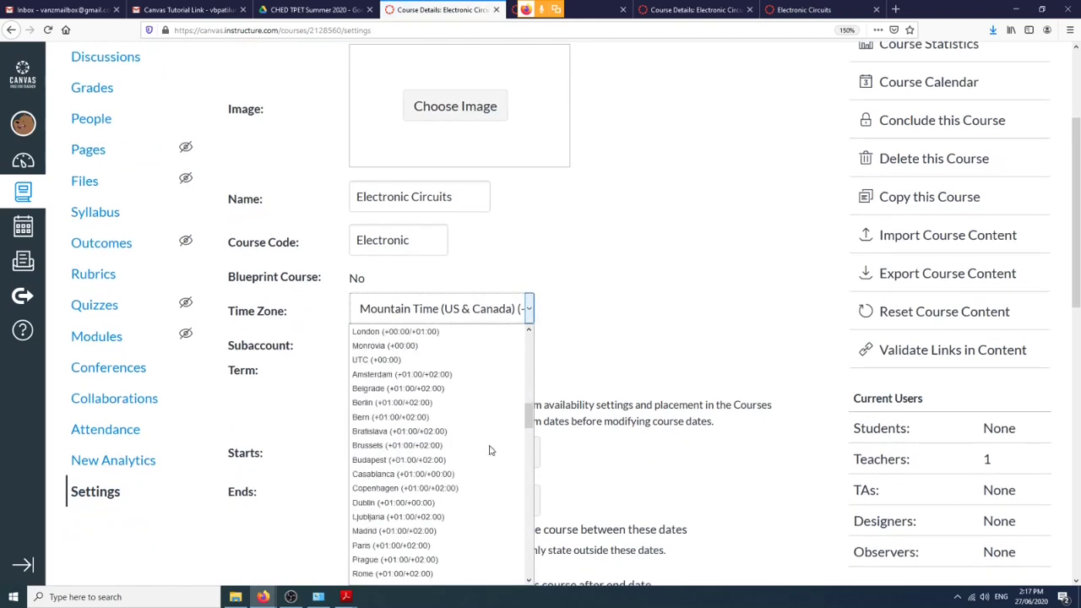
Set the course time zone to Philippines (+08:00).
{"action": "scroll", "coordinate": [456, 506], "scroll_direction": "up", "scroll_amount": 1}
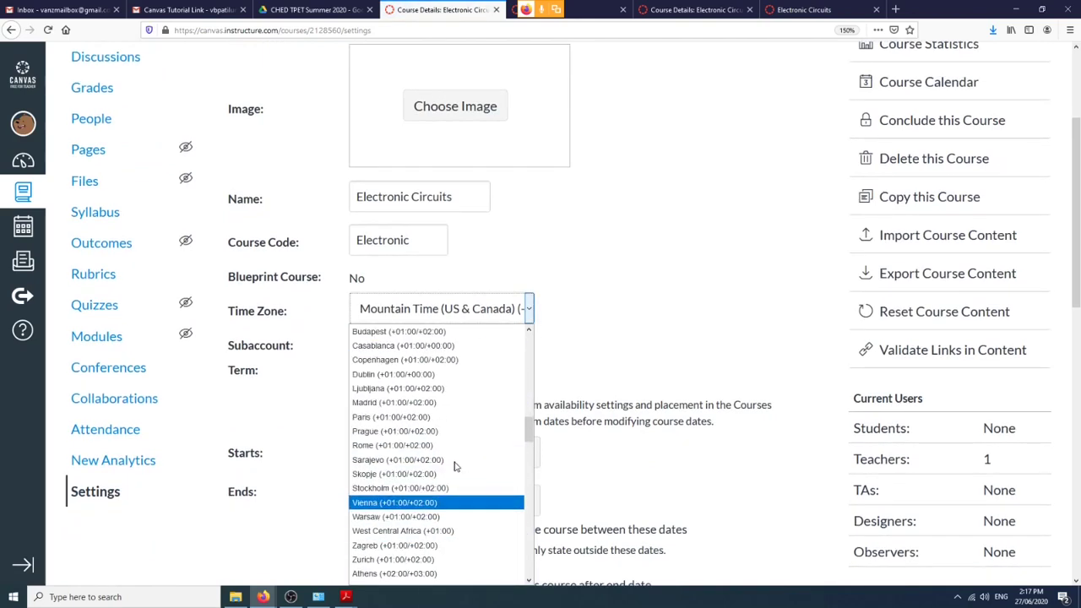
{"action": "scroll", "coordinate": [456, 464], "scroll_direction": "down", "scroll_amount": 10}
{"action": "scroll", "coordinate": [456, 466], "scroll_direction": "down", "scroll_amount": 7}
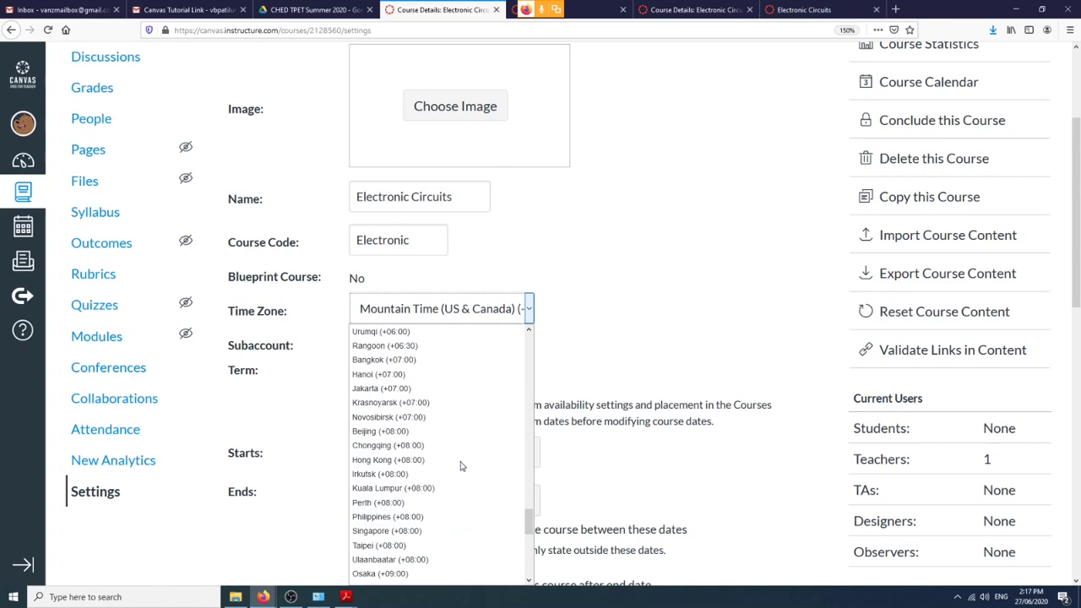
{"action": "left_click", "coordinate": [447, 516]}
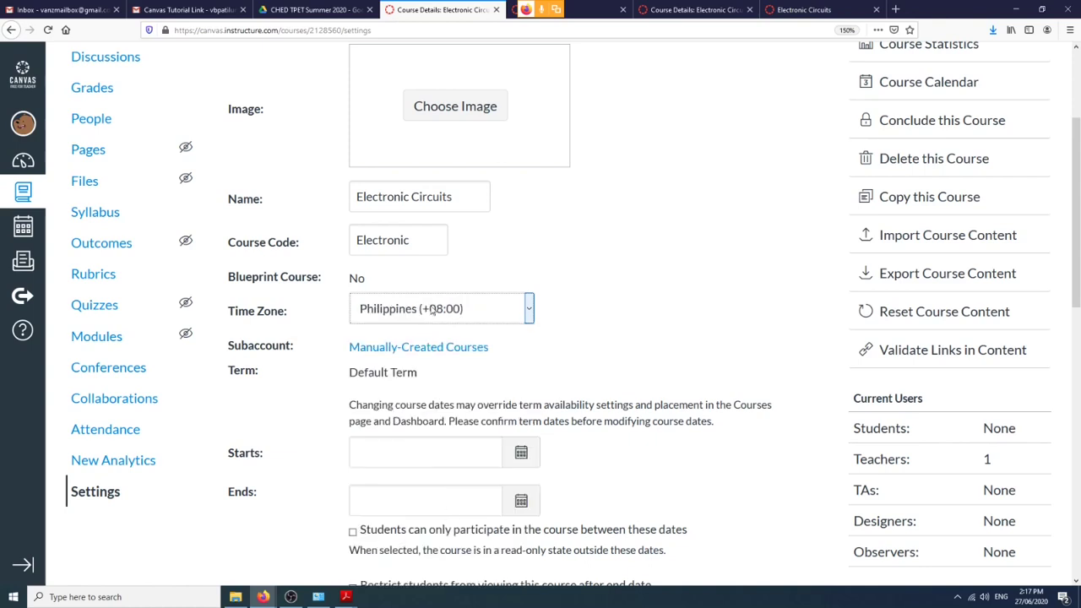
Rename the course as Electronic Circuits [DEMO2].
{"action": "left_click", "coordinate": [466, 207]}
{"action": "type", "text": "("}
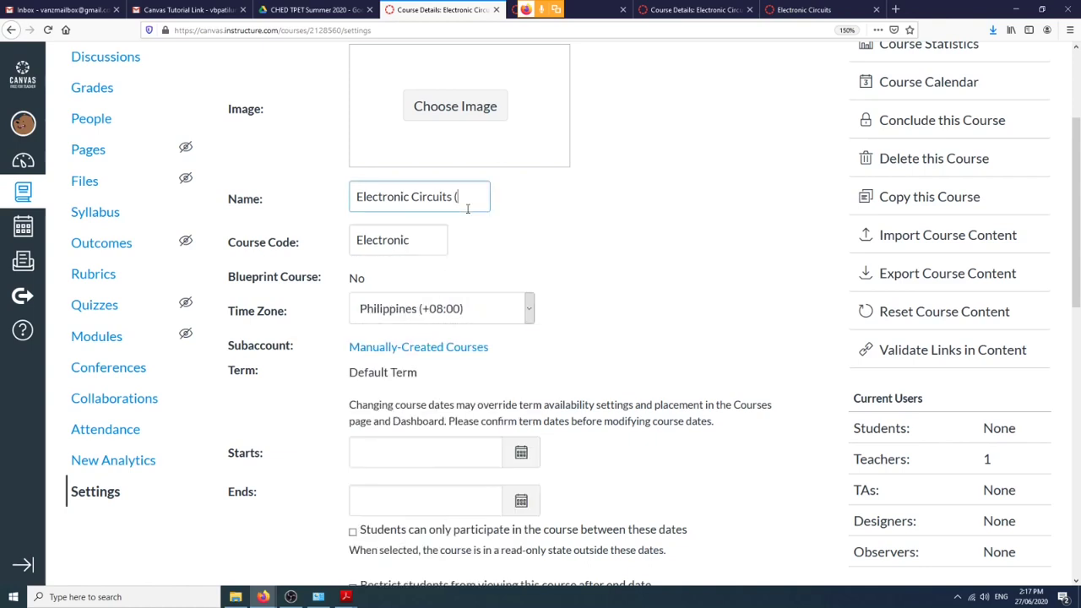
{"action": "type", "text": "DEMO"}
{"action": "key", "text": "BackSpace"}
{"action": "key", "text": "BackSpace"}
{"action": "key", "text": "BackSpace"}
{"action": "key", "text": "BackSpace"}
{"action": "key", "text": "BackSpace"}
{"action": "type", "text": "[DEMO"}
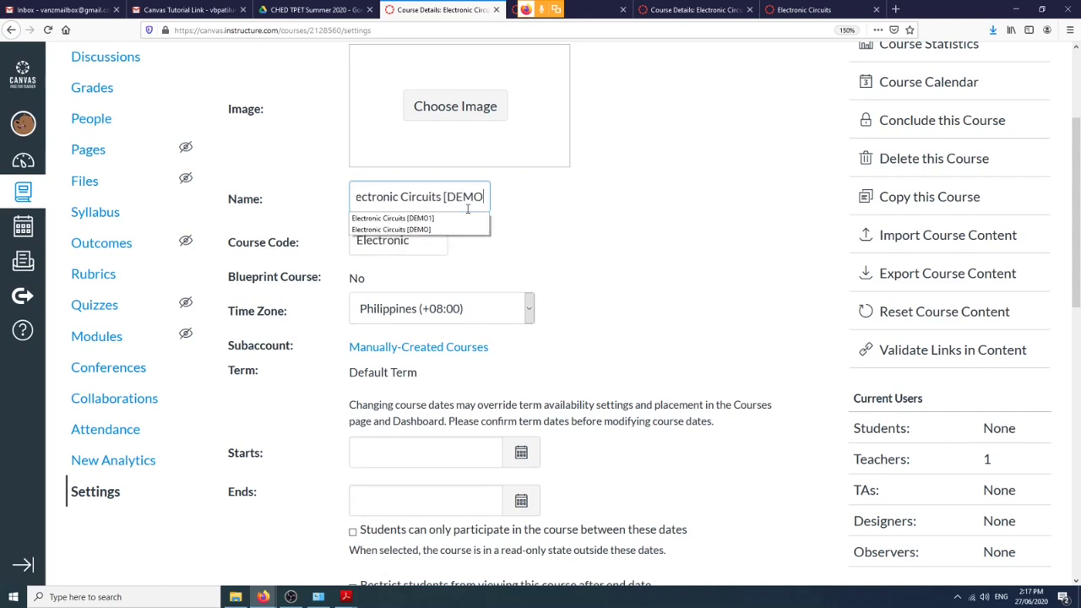
{"action": "type", "text": "2]"}
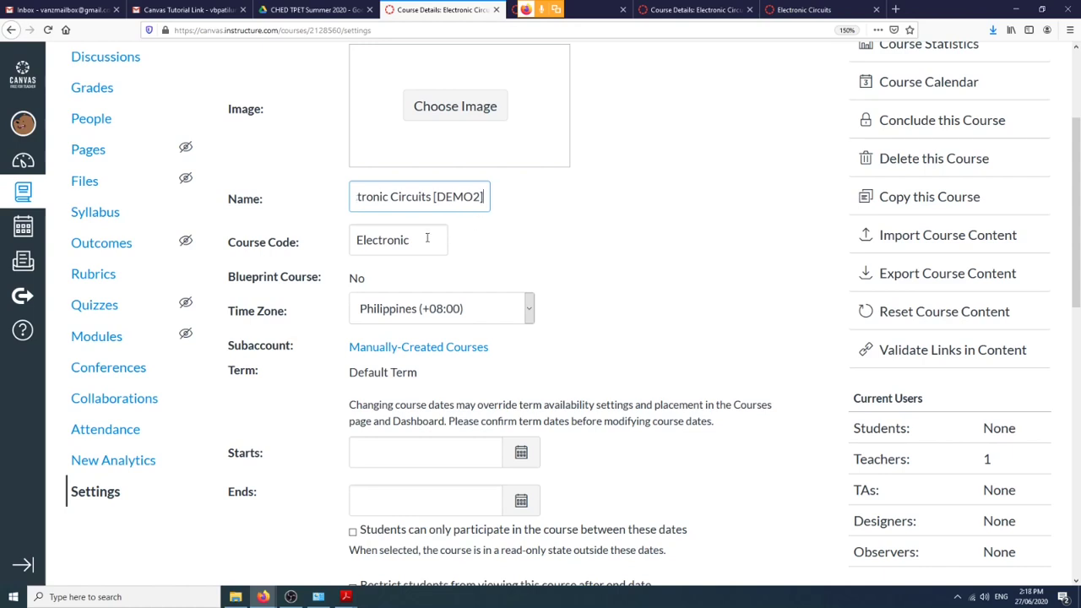
Set the course code to CpEA 2002 (D2) and save the updated course details.
{"action": "key", "text": "Tab"}
{"action": "type", "text": "CpA"}
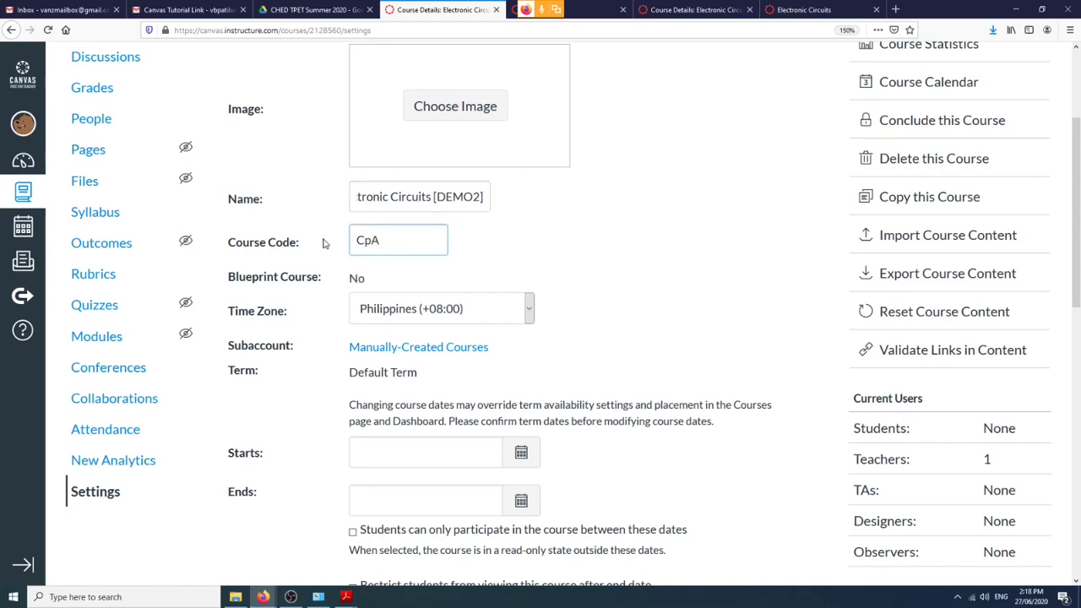
{"action": "key", "text": "BackSpace"}
{"action": "type", "text": "E"}
{"action": "key", "text": "BackSpace"}
{"action": "type", "text": "EA"}
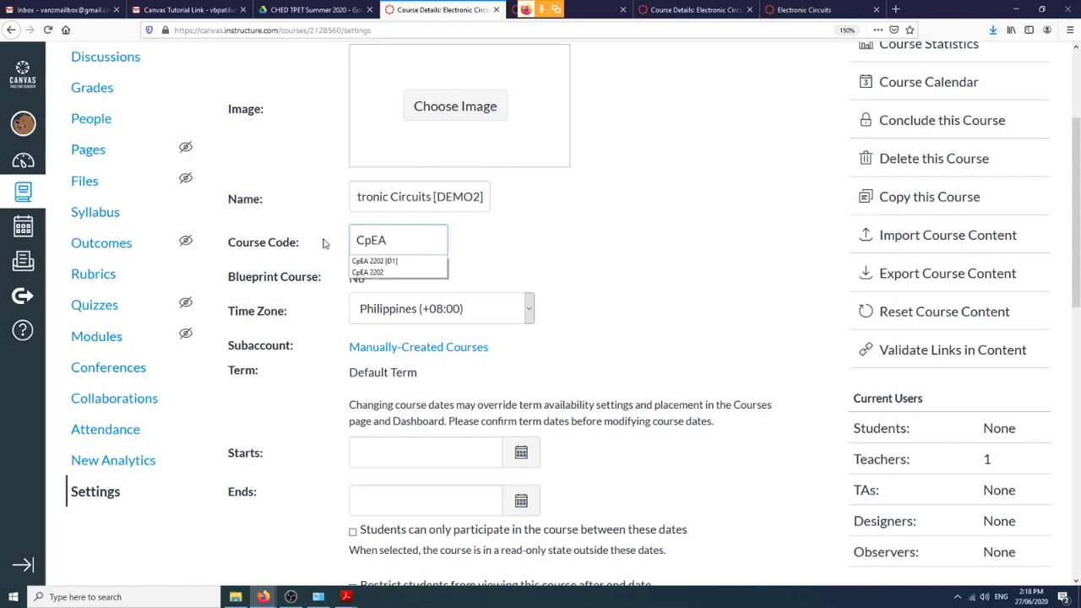
{"action": "type", "text": " 2002"}
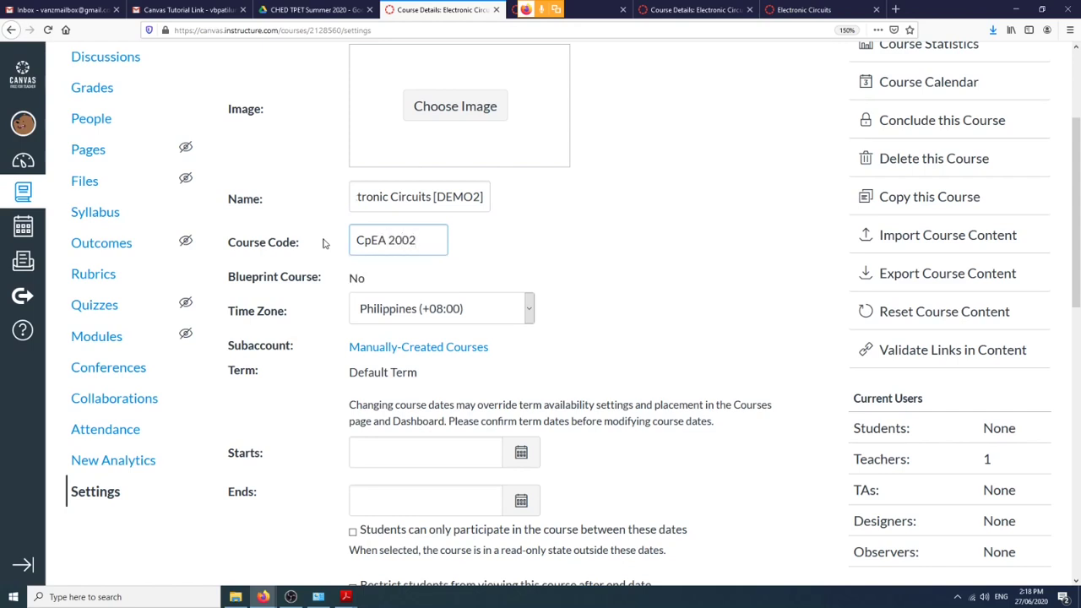
{"action": "type", "text": " (D1"}
{"action": "key", "text": "BackSpace"}
{"action": "scroll", "coordinate": [354, 262], "scroll_direction": "down", "scroll_amount": 8}
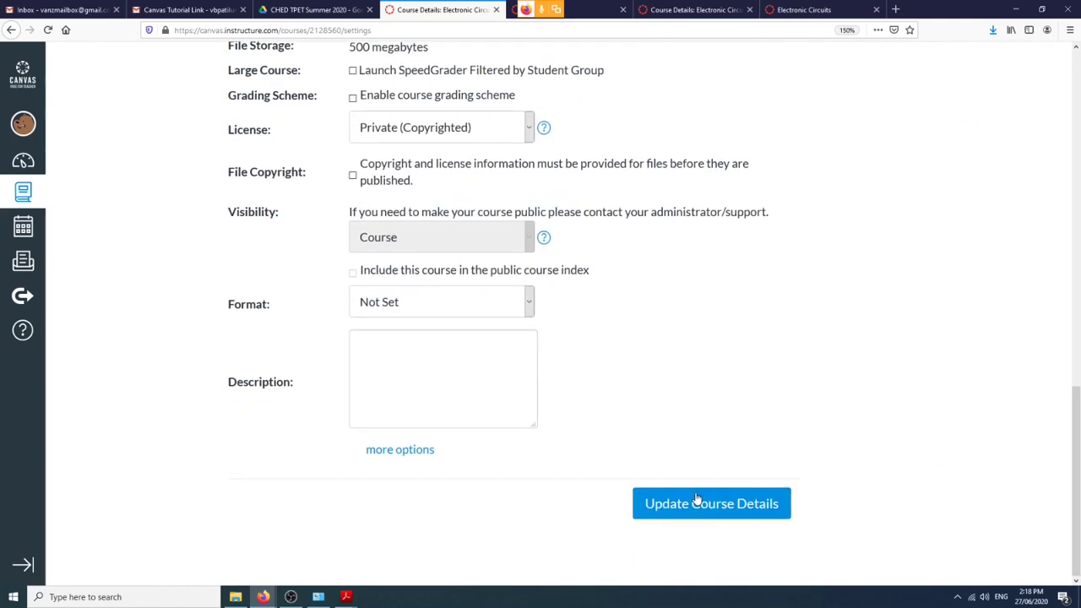
{"action": "left_click", "coordinate": [696, 501]}
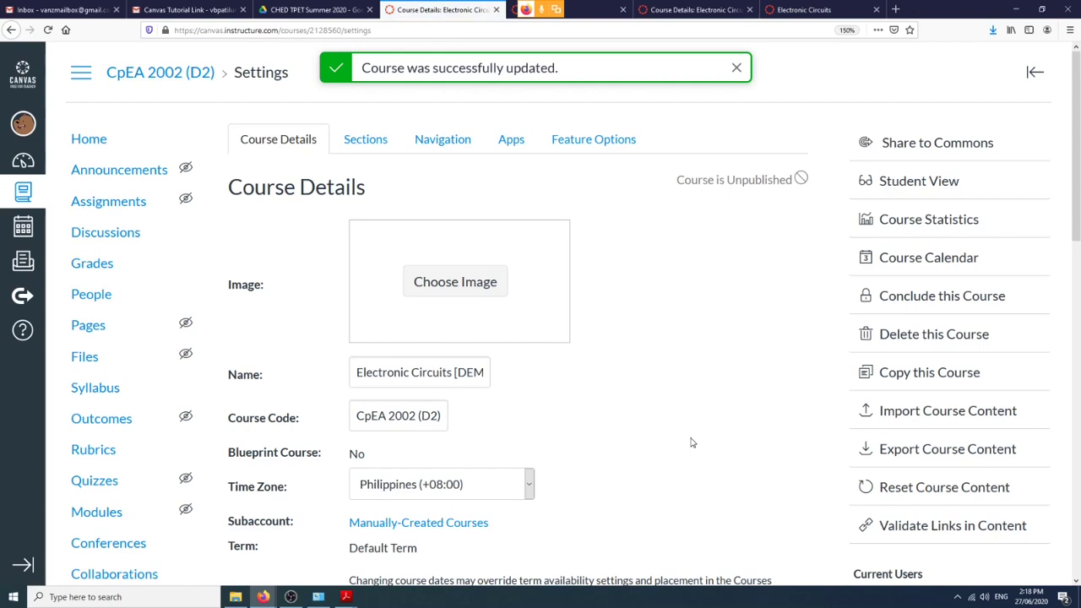
Add a new section named Group 1 to the course.
{"action": "left_click", "coordinate": [373, 144]}
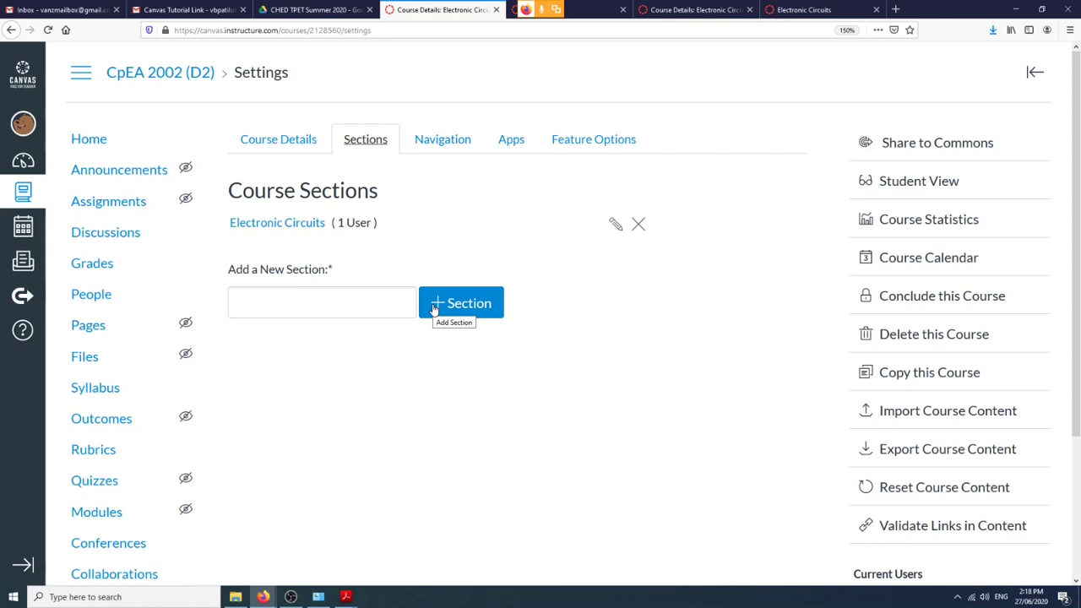
{"action": "left_click", "coordinate": [343, 298]}
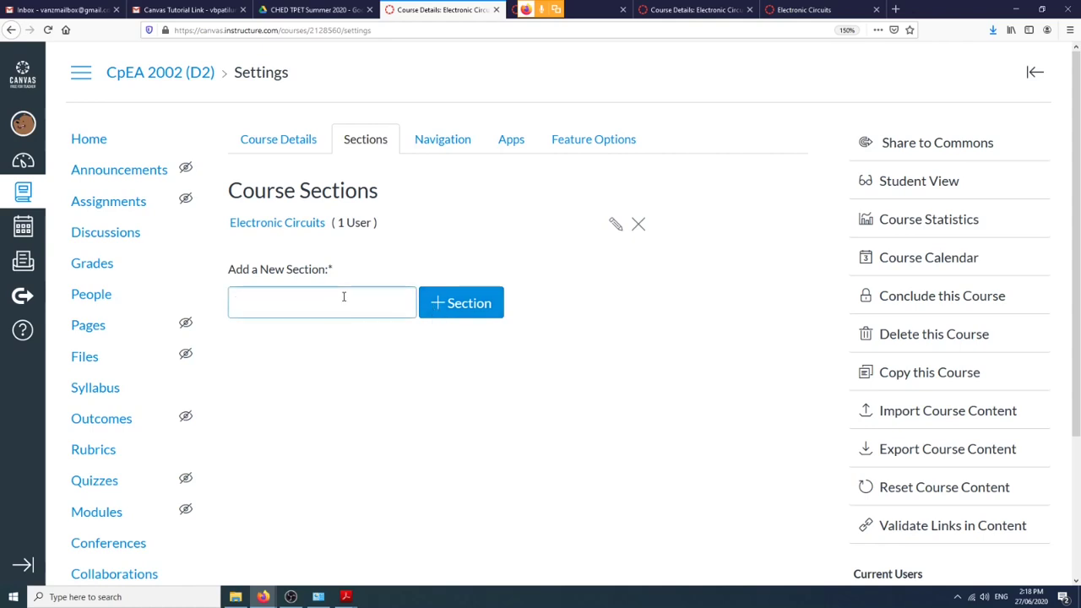
{"action": "type", "text": "Group 1"}
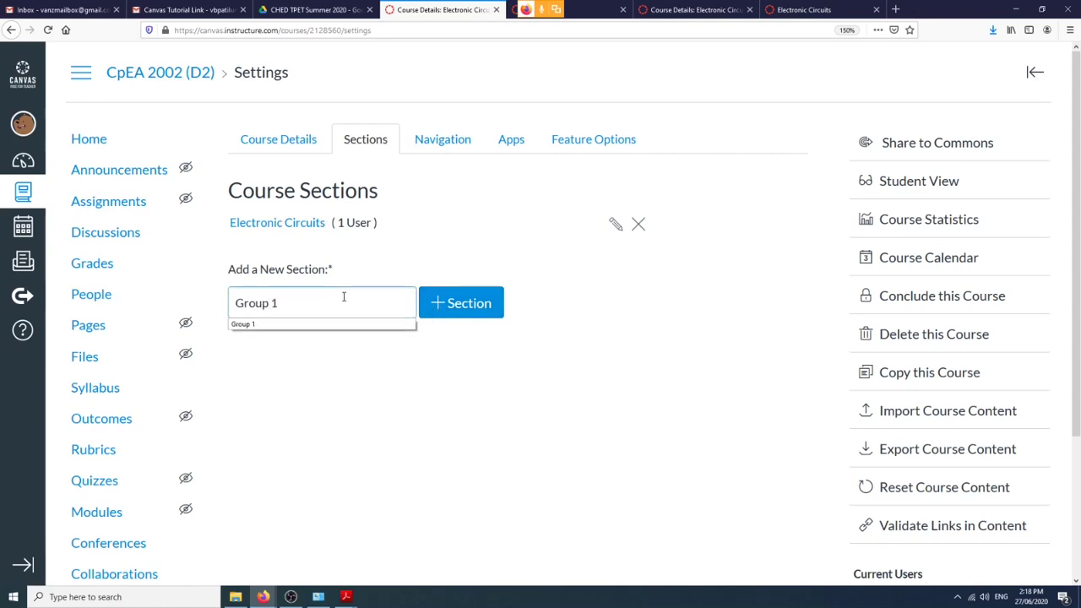
{"action": "left_click", "coordinate": [450, 311]}
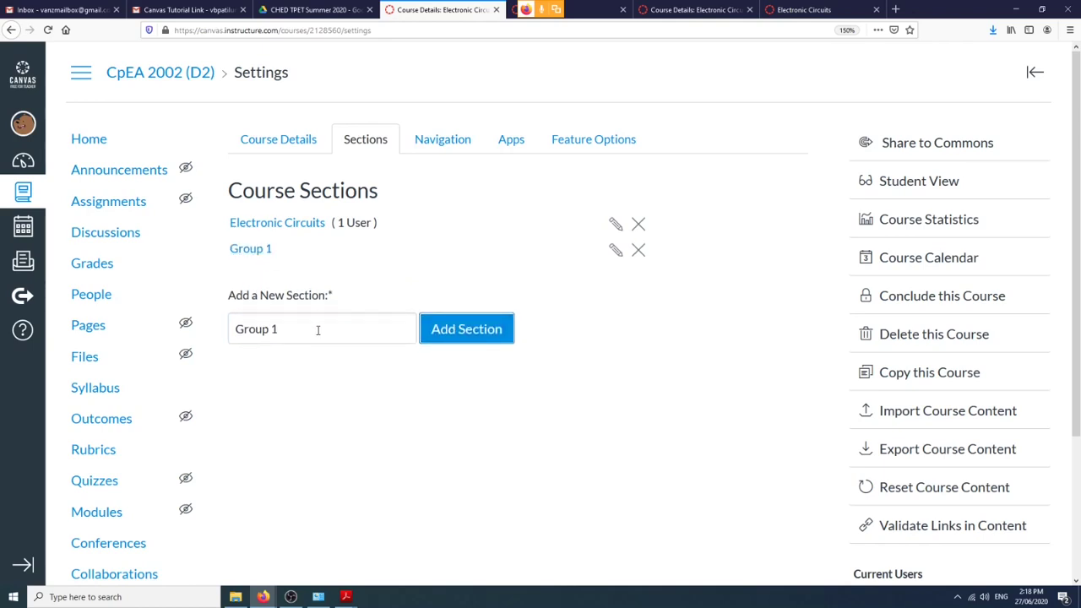
Add a second new course section named Group 2.
{"action": "left_click", "coordinate": [317, 330]}
{"action": "key", "text": "BackSpace"}
{"action": "type", "text": "2"}
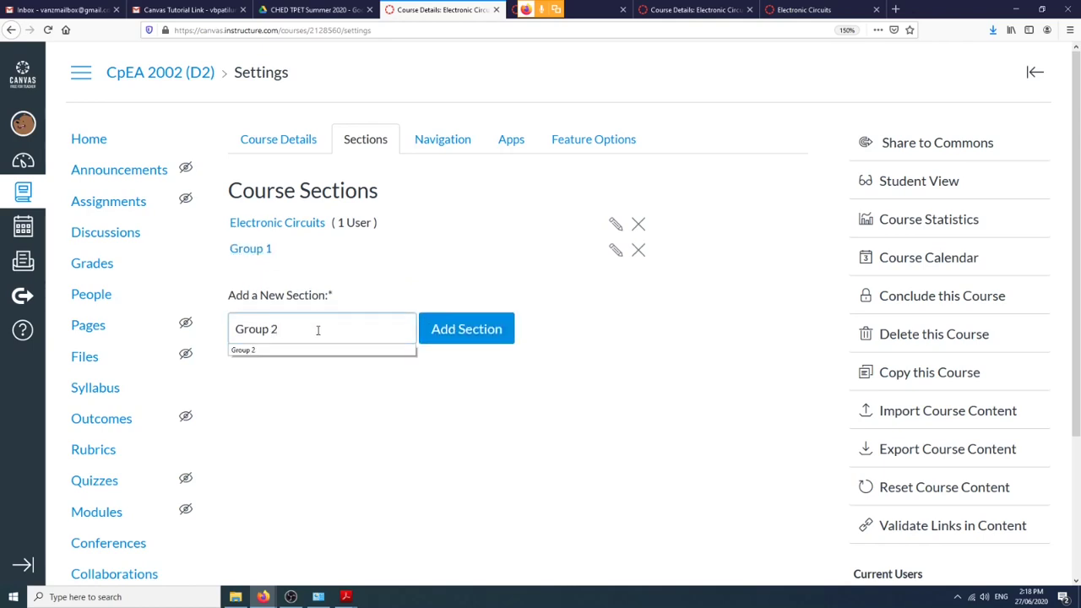
{"action": "left_click", "coordinate": [449, 339]}
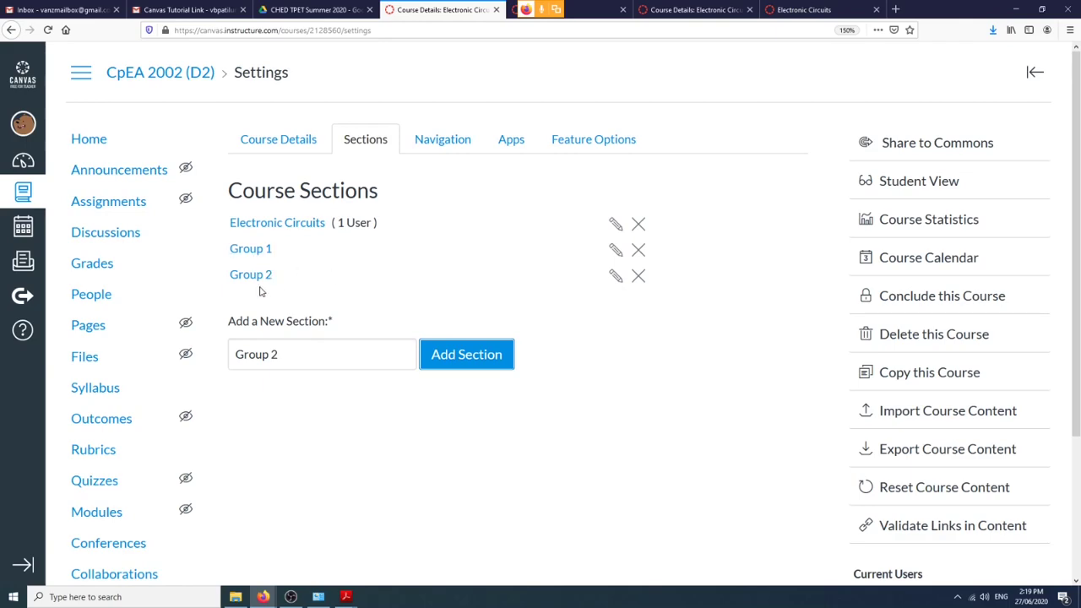
Examine the course navigation settings, comparing the reorderable items with the course's own navigation links.
{"action": "left_click", "coordinate": [443, 139]}
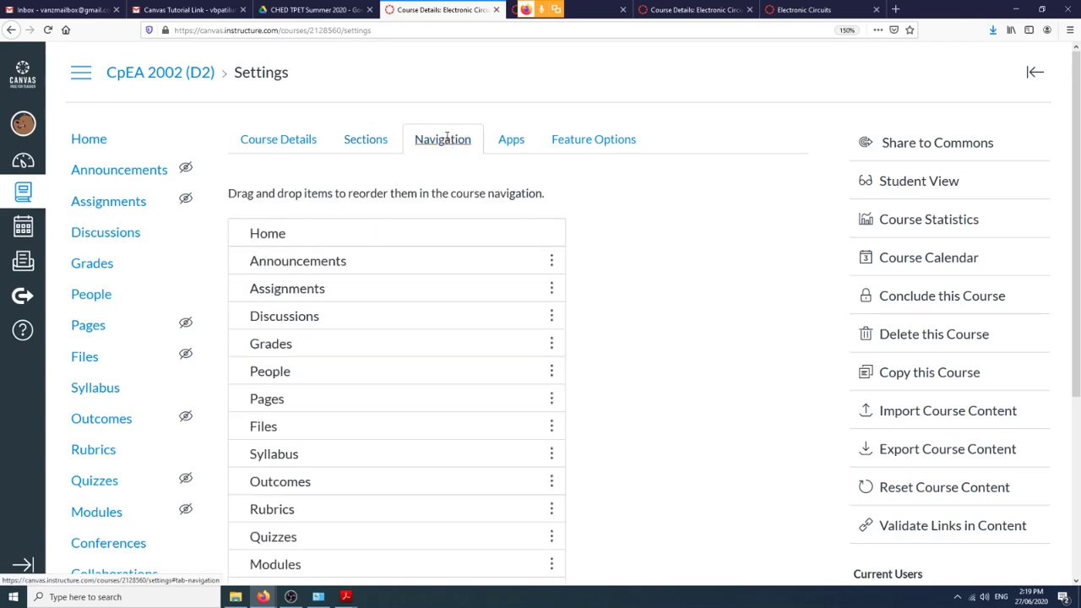
{"action": "scroll", "coordinate": [544, 206], "scroll_direction": "down", "scroll_amount": 1}
{"action": "scroll", "coordinate": [507, 236], "scroll_direction": "down", "scroll_amount": 3}
{"action": "scroll", "coordinate": [169, 234], "scroll_direction": "up", "scroll_amount": 3}
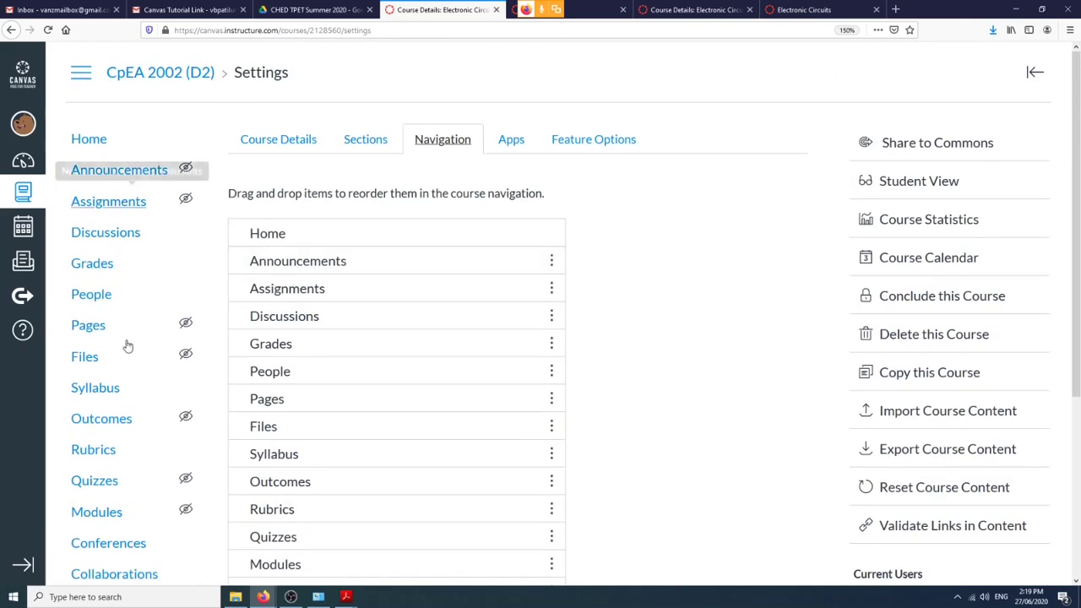
{"action": "scroll", "coordinate": [353, 338], "scroll_direction": "down", "scroll_amount": 3}
{"action": "scroll", "coordinate": [253, 330], "scroll_direction": "down", "scroll_amount": 2}
{"action": "scroll", "coordinate": [146, 390], "scroll_direction": "up", "scroll_amount": 3}
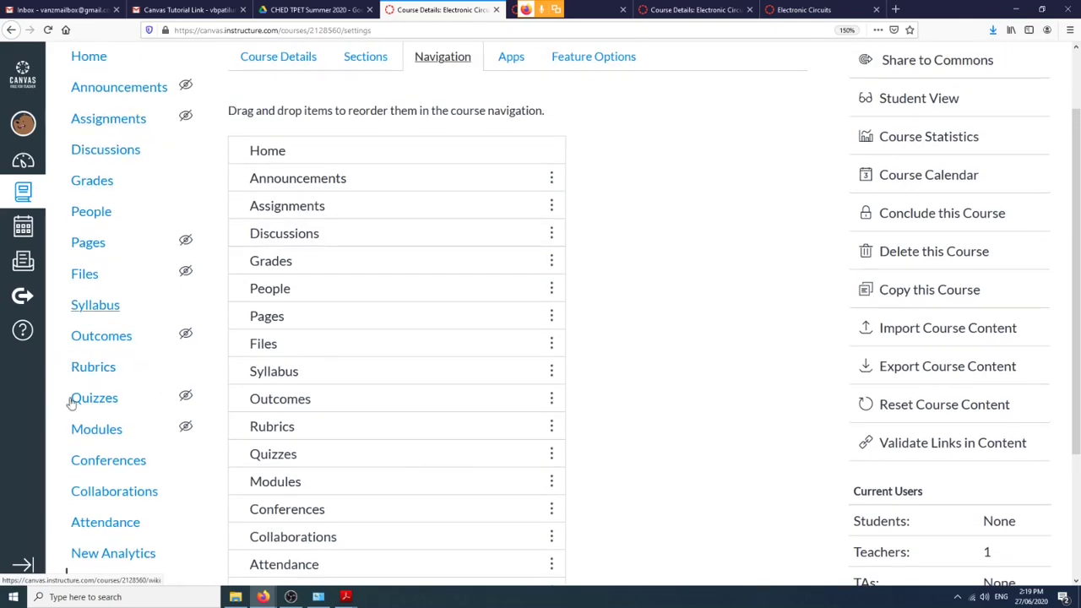
{"action": "scroll", "coordinate": [102, 337], "scroll_direction": "up", "scroll_amount": 2}
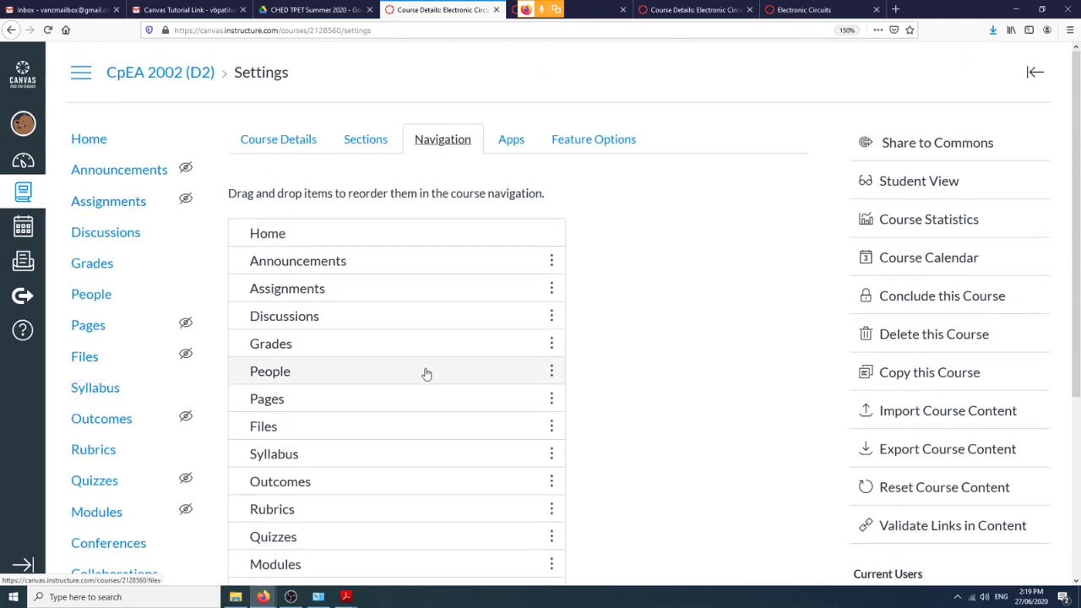
{"action": "scroll", "coordinate": [506, 472], "scroll_direction": "down", "scroll_amount": 2}
{"action": "scroll", "coordinate": [504, 407], "scroll_direction": "down", "scroll_amount": 3}
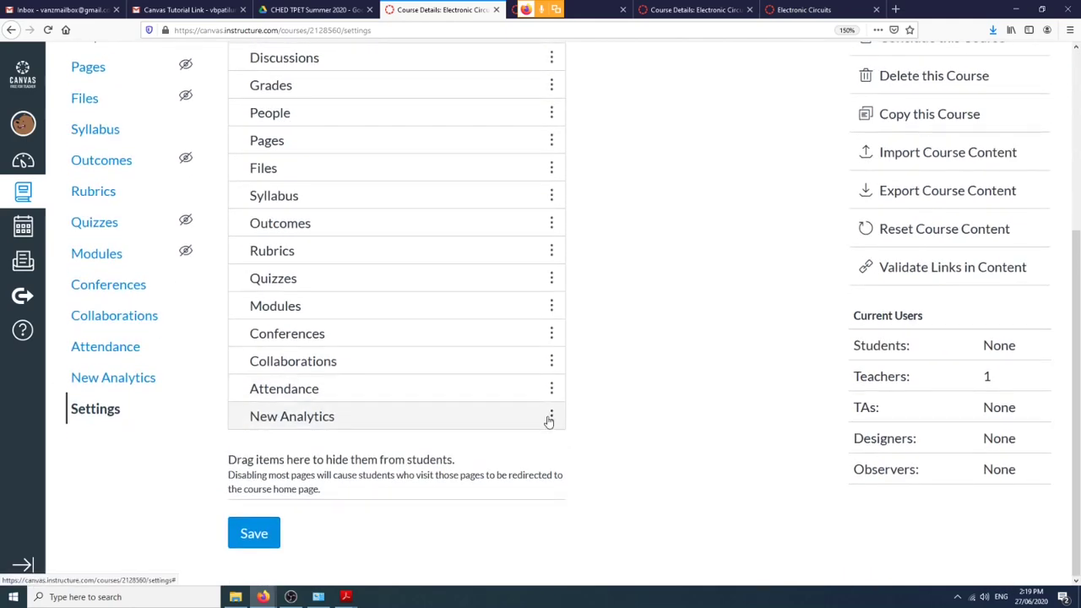
{"action": "mouse_move", "coordinate": [552, 417]}
{"action": "left_mouse_down"}
{"action": "mouse_move", "coordinate": [553, 389]}
{"action": "mouse_move", "coordinate": [552, 414]}
{"action": "left_mouse_up"}
{"action": "scroll", "coordinate": [549, 418], "scroll_direction": "up", "scroll_amount": 3}
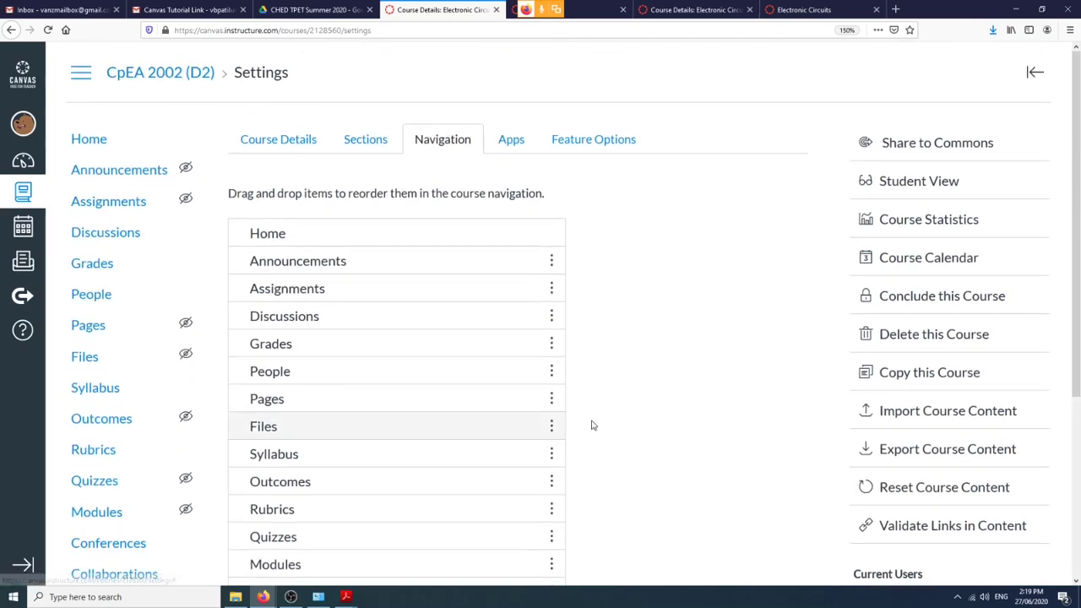
{"action": "scroll", "coordinate": [276, 365], "scroll_direction": "down", "scroll_amount": 3}
{"action": "scroll", "coordinate": [391, 413], "scroll_direction": "up", "scroll_amount": 3}
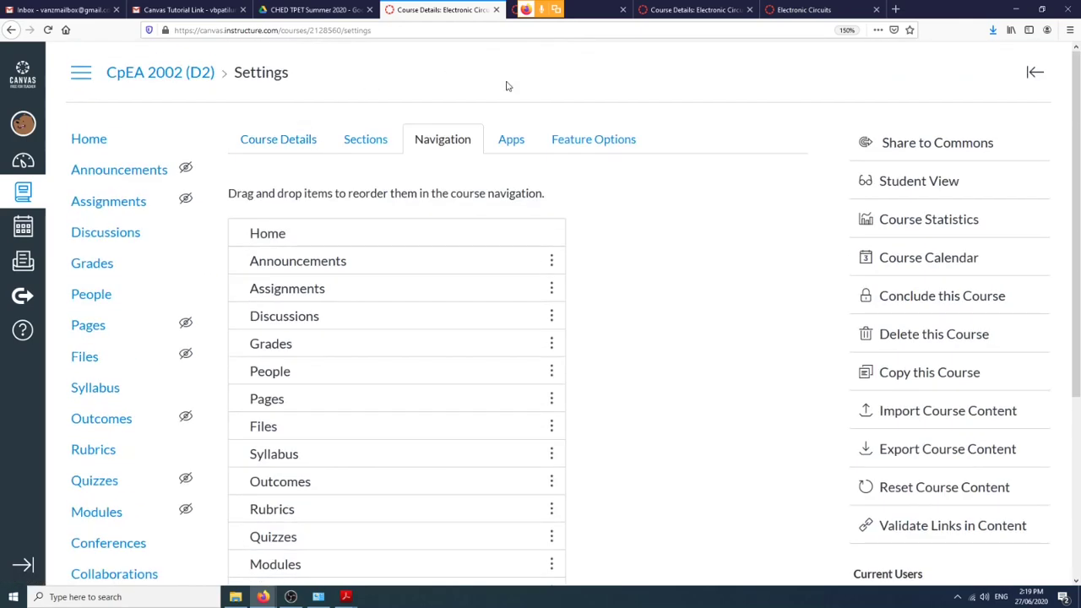
Look through the course's external apps settings.
{"action": "left_click", "coordinate": [506, 140]}
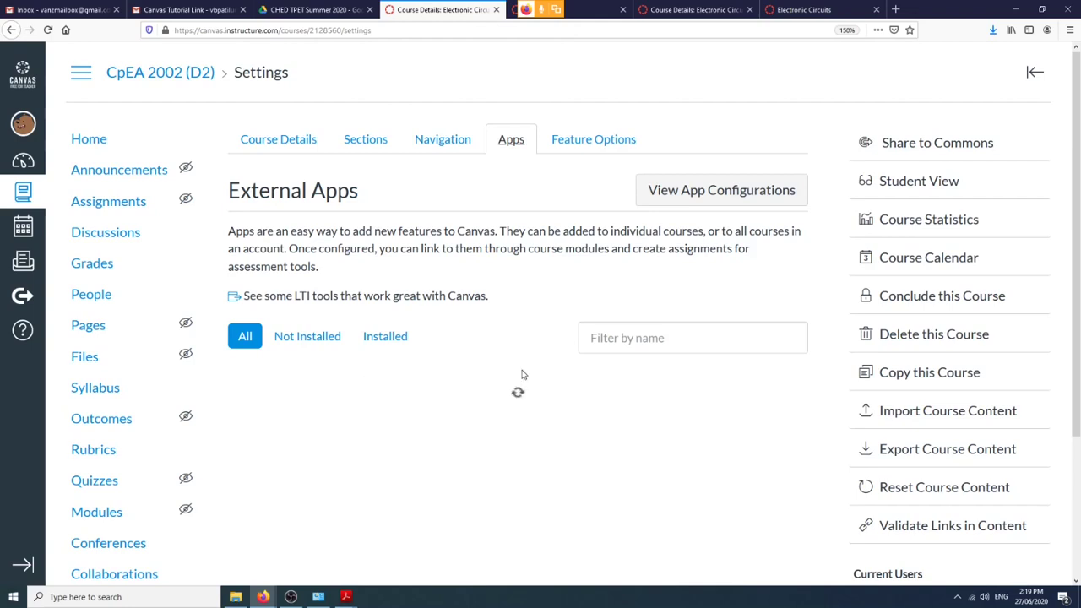
{"action": "scroll", "coordinate": [456, 363], "scroll_direction": "down", "scroll_amount": 3}
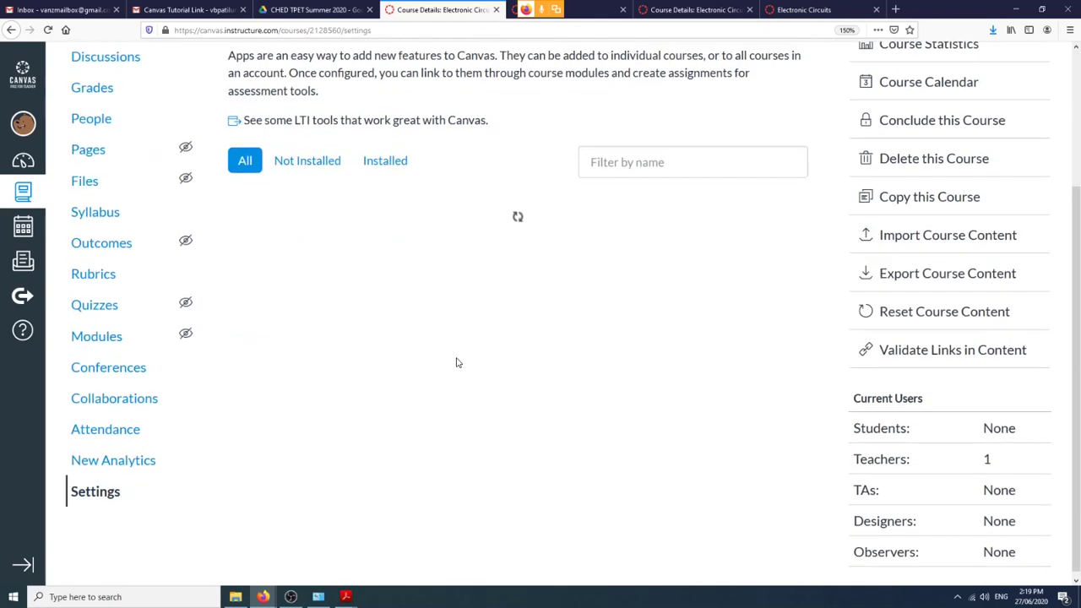
{"action": "scroll", "coordinate": [455, 363], "scroll_direction": "up", "scroll_amount": 1}
{"action": "scroll", "coordinate": [456, 363], "scroll_direction": "up", "scroll_amount": 2}
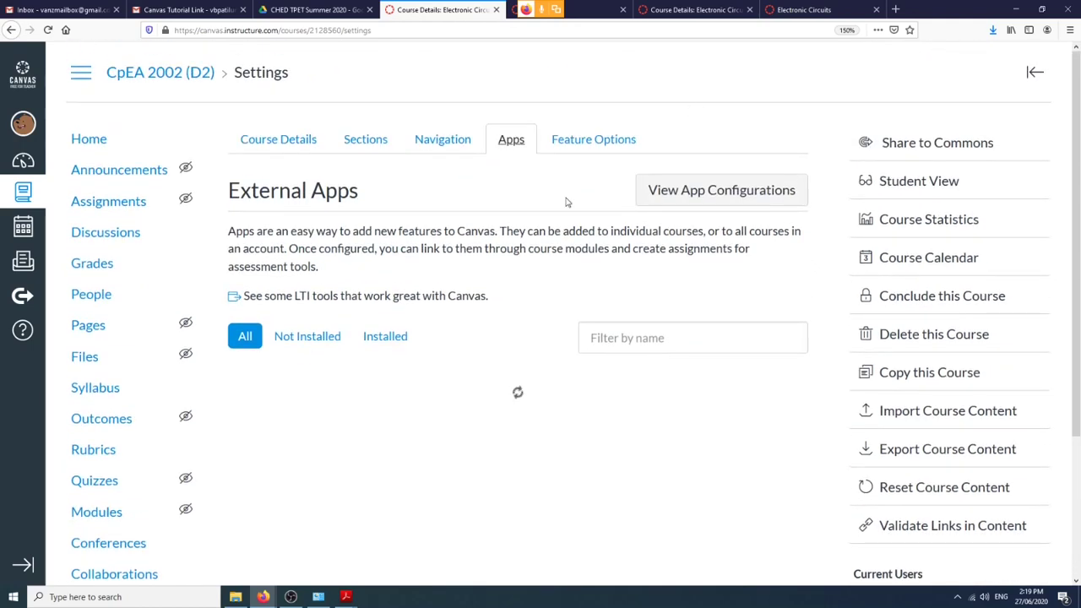
Open the course's feature options and reload the page to load the list of features.
{"action": "left_click", "coordinate": [585, 140]}
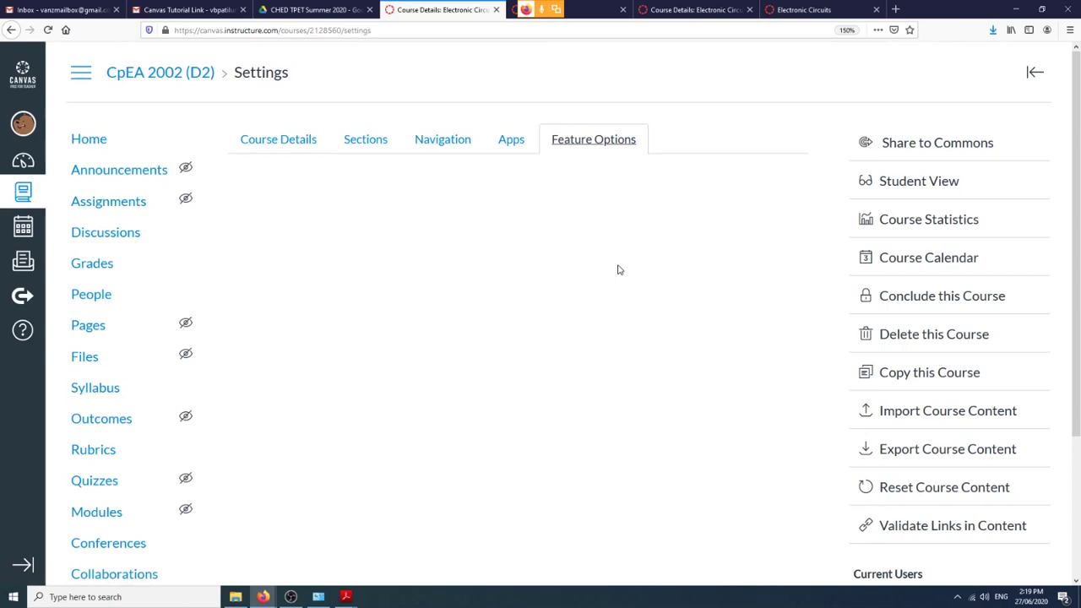
{"action": "scroll", "coordinate": [617, 269], "scroll_direction": "down", "scroll_amount": 3}
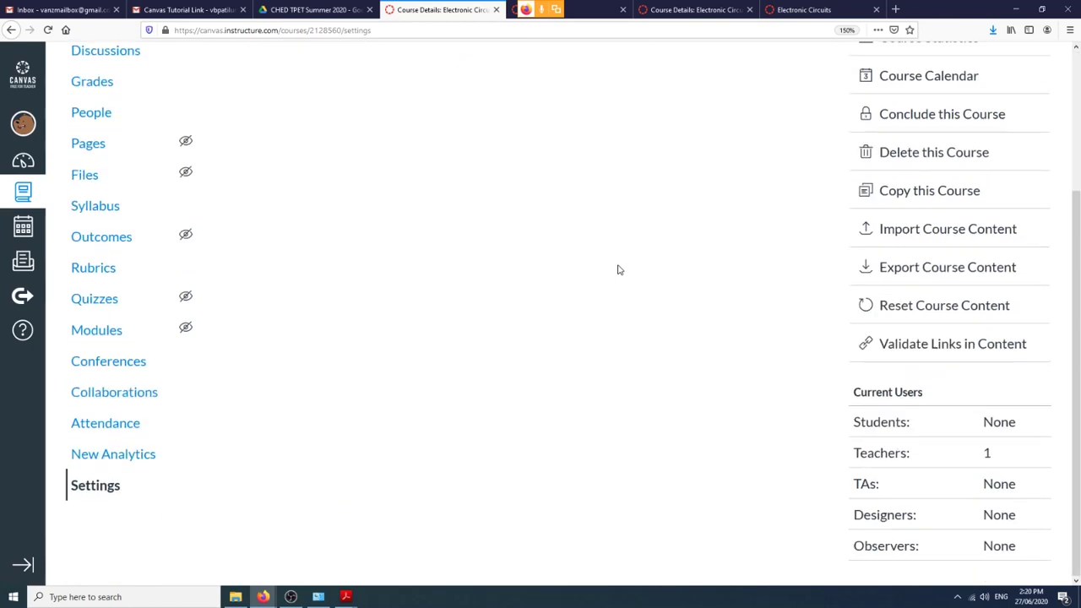
{"action": "scroll", "coordinate": [617, 269], "scroll_direction": "up", "scroll_amount": 3}
{"action": "scroll", "coordinate": [617, 270], "scroll_direction": "down", "scroll_amount": 3}
{"action": "scroll", "coordinate": [617, 269], "scroll_direction": "up", "scroll_amount": 3}
{"action": "left_click", "coordinate": [48, 30]}
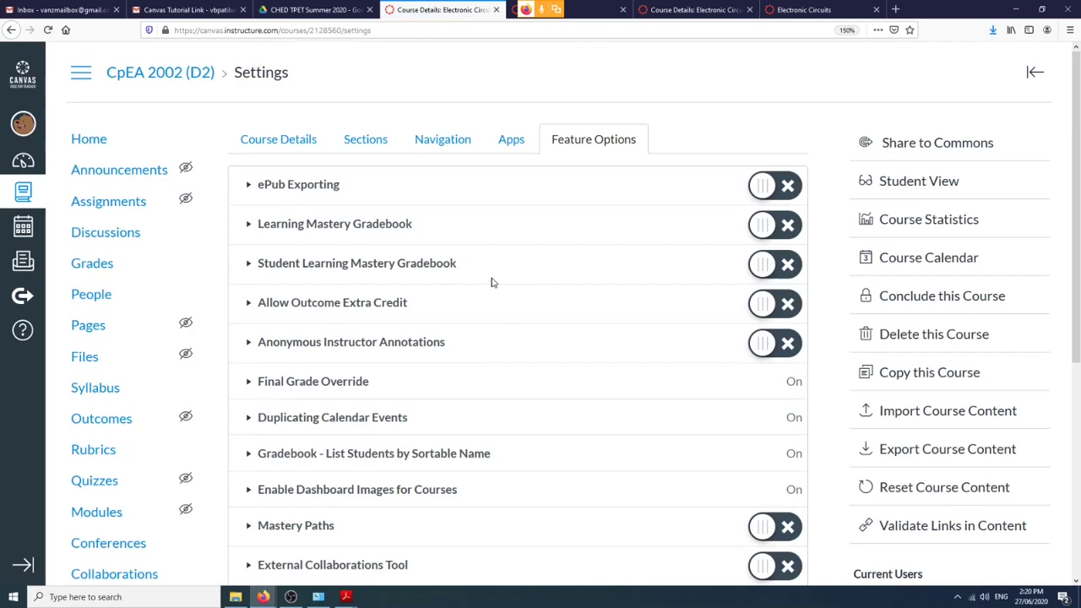
Expand the descriptions of Learning Mastery Gradebook and Student Learning Mastery Gradebook and enable both features.
{"action": "left_click", "coordinate": [246, 224]}
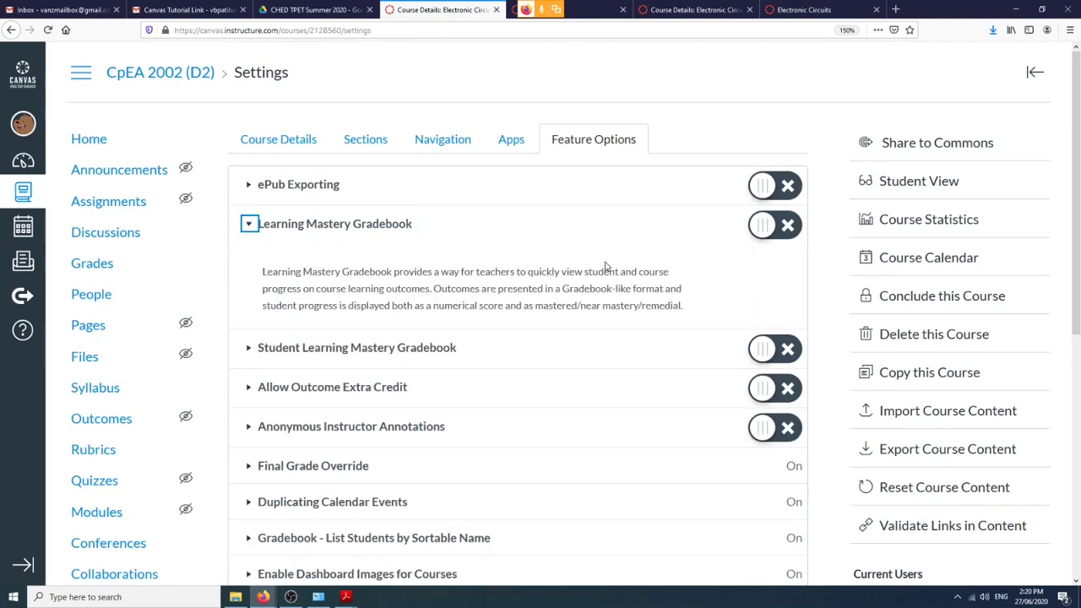
{"action": "left_click", "coordinate": [768, 228]}
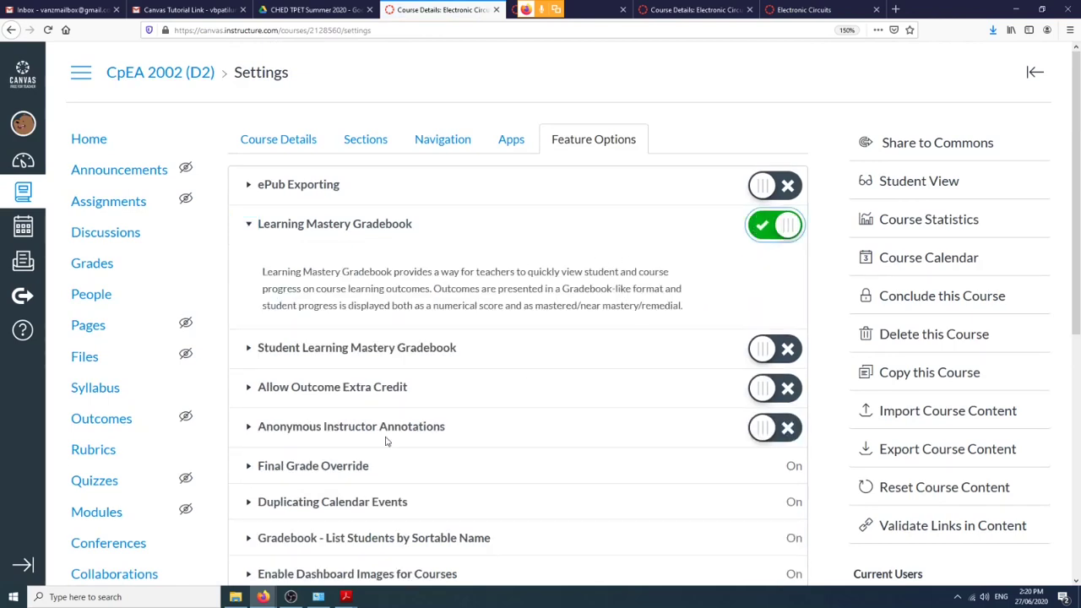
{"action": "left_click", "coordinate": [248, 348]}
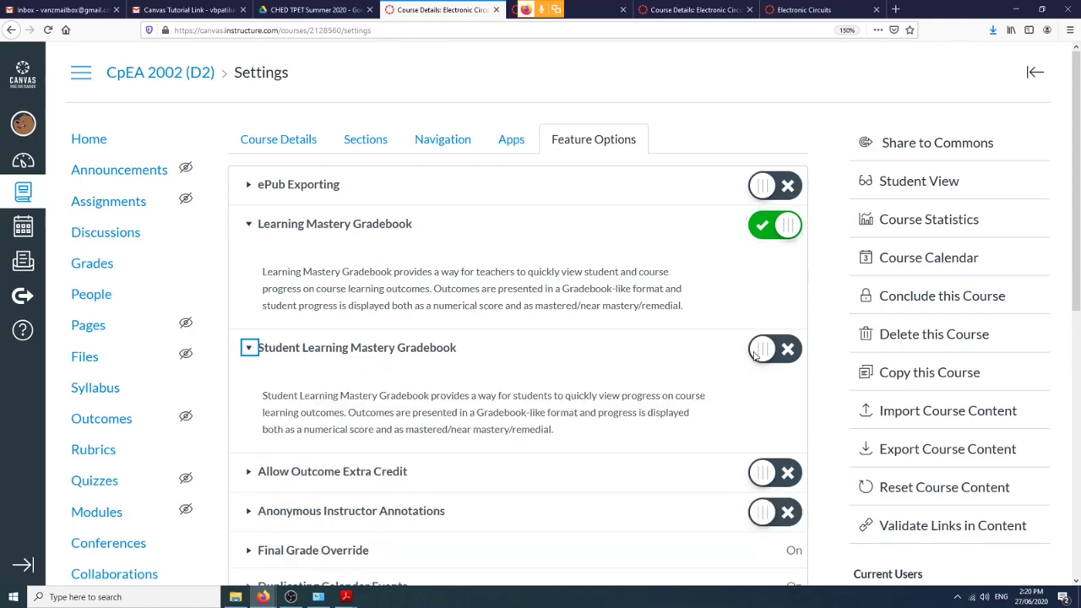
{"action": "left_click", "coordinate": [781, 354]}
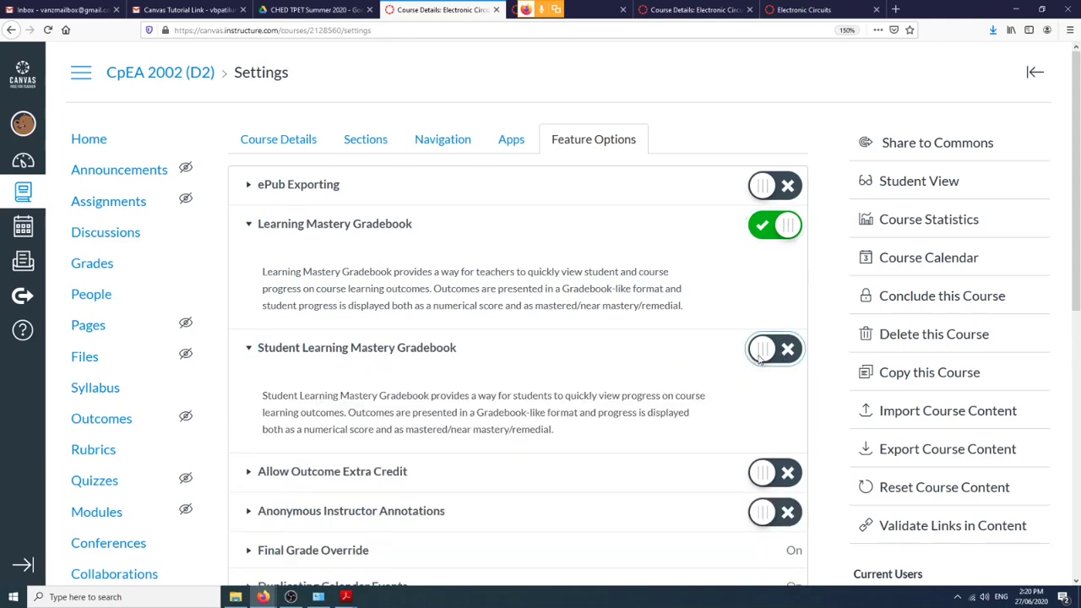
{"action": "scroll", "coordinate": [393, 452], "scroll_direction": "down", "scroll_amount": 2}
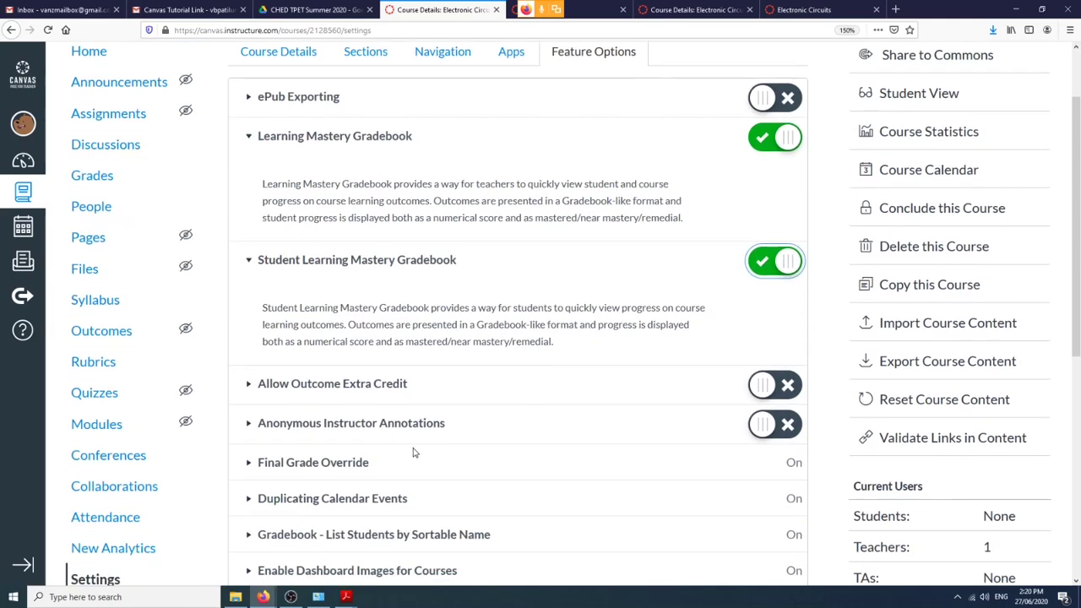
Expand the description of Anonymous Instructor Annotations and enable the feature.
{"action": "scroll", "coordinate": [416, 447], "scroll_direction": "down", "scroll_amount": 4}
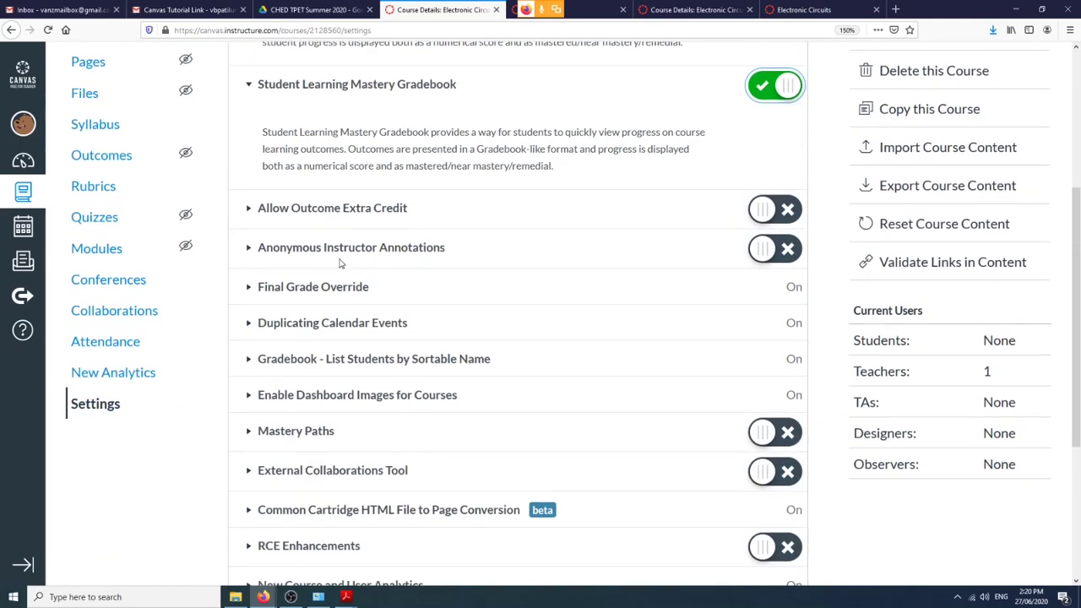
{"action": "left_click", "coordinate": [249, 248]}
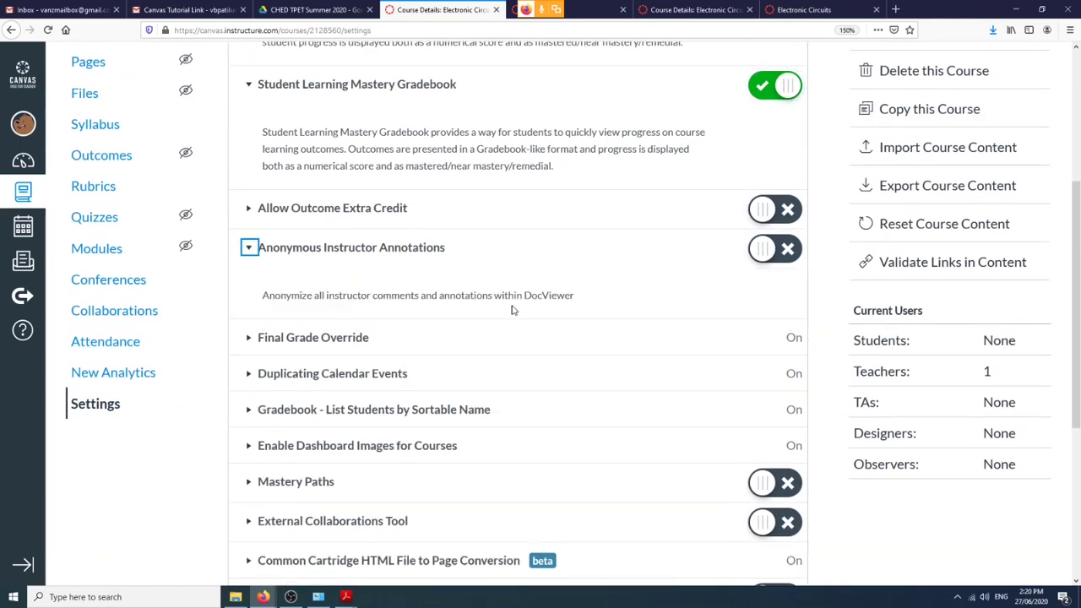
{"action": "left_click", "coordinate": [783, 253]}
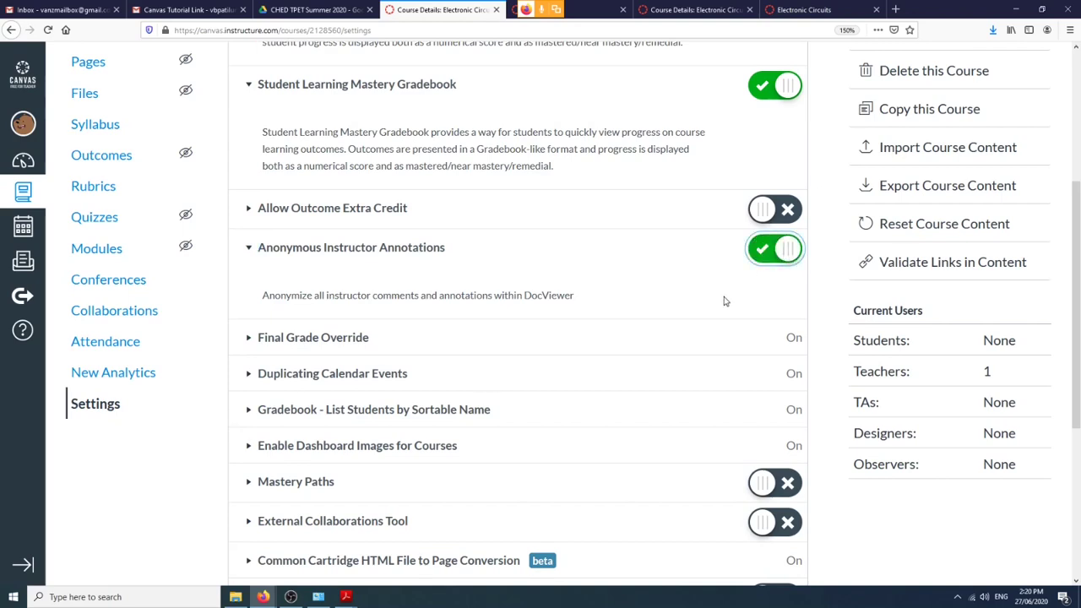
Expand the descriptions of Final Grade Override and Mastery Paths and enable Mastery Paths.
{"action": "scroll", "coordinate": [725, 301], "scroll_direction": "down", "scroll_amount": 2}
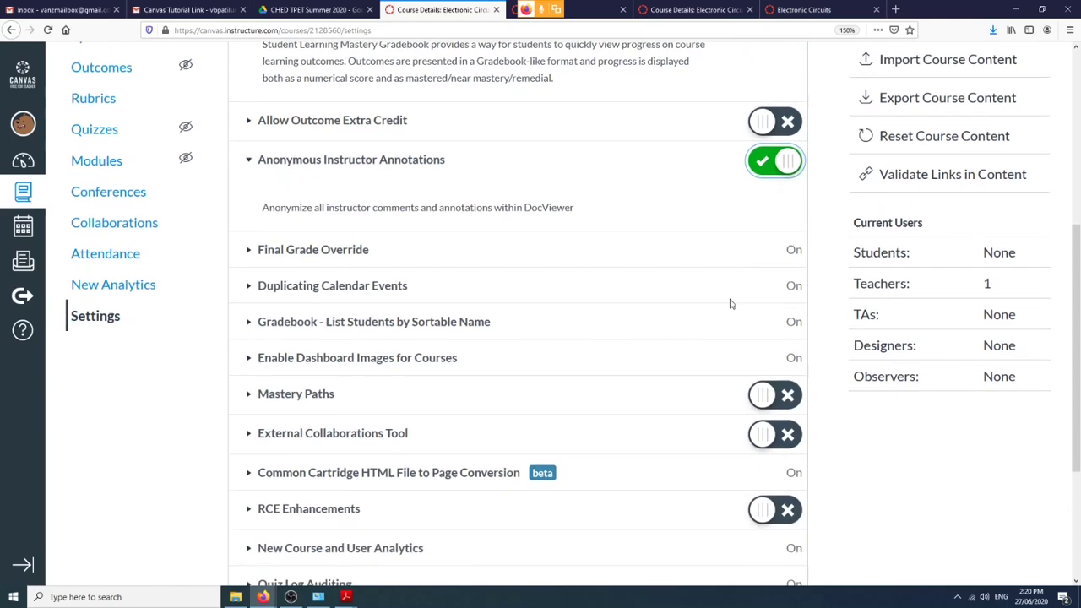
{"action": "left_click", "coordinate": [248, 250]}
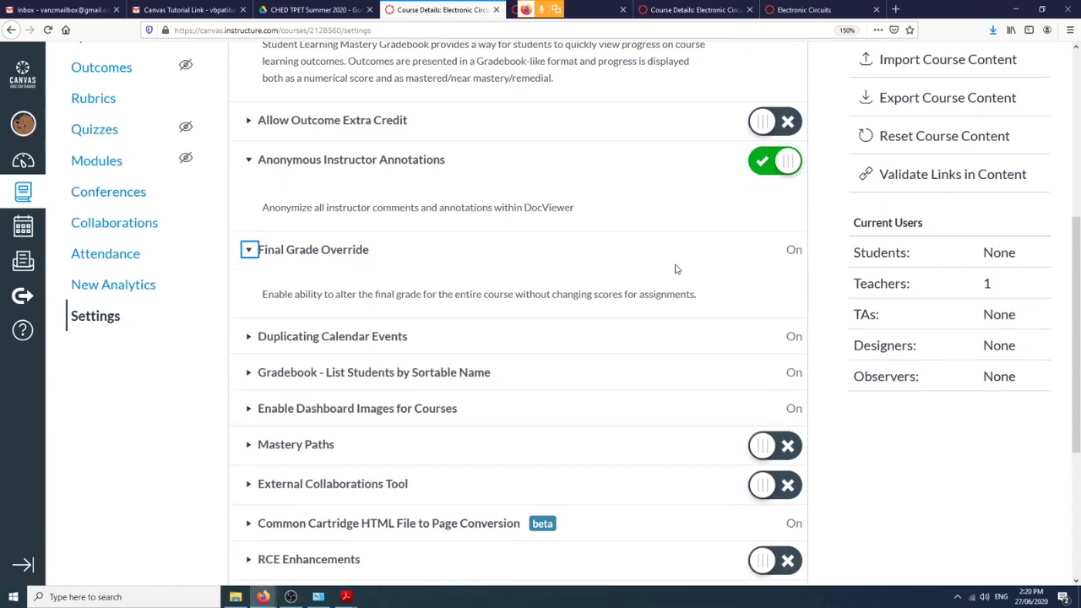
{"action": "scroll", "coordinate": [785, 256], "scroll_direction": "down", "scroll_amount": 3}
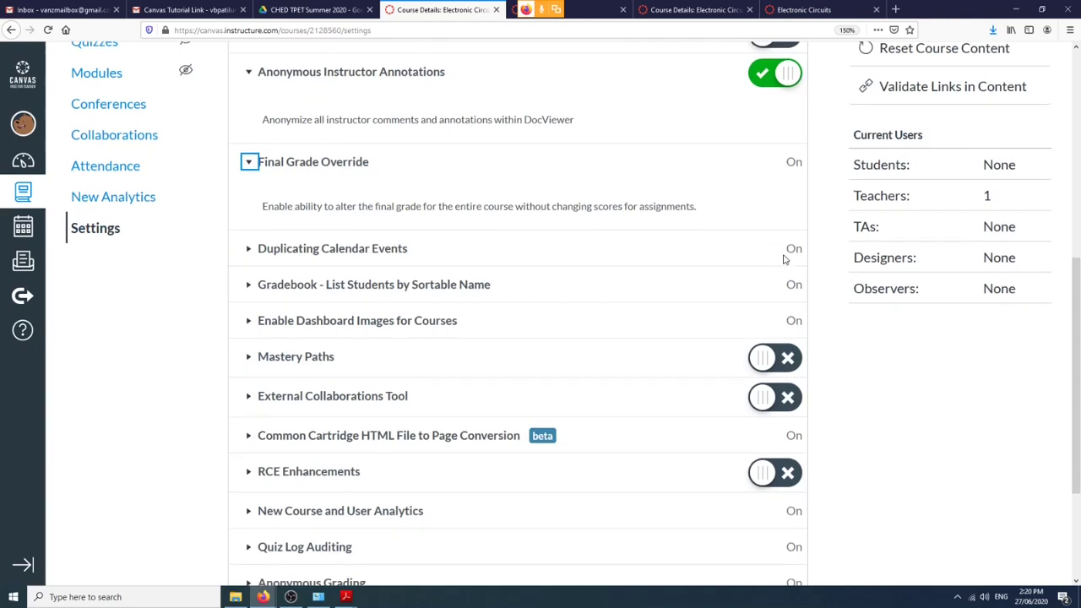
{"action": "scroll", "coordinate": [785, 260], "scroll_direction": "down", "scroll_amount": 1}
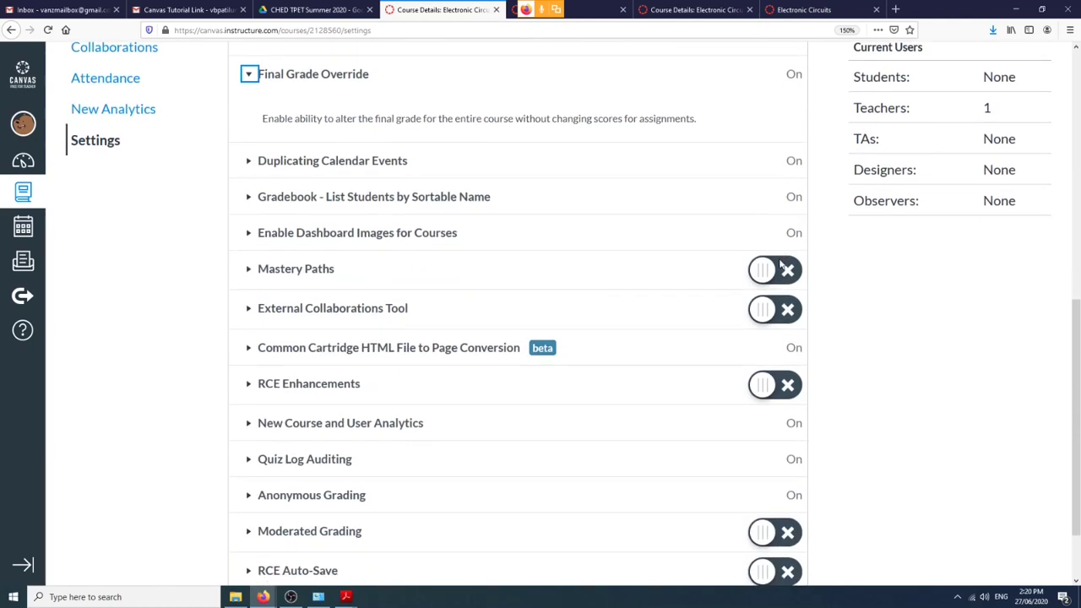
{"action": "left_click", "coordinate": [250, 268]}
{"action": "left_click", "coordinate": [790, 272]}
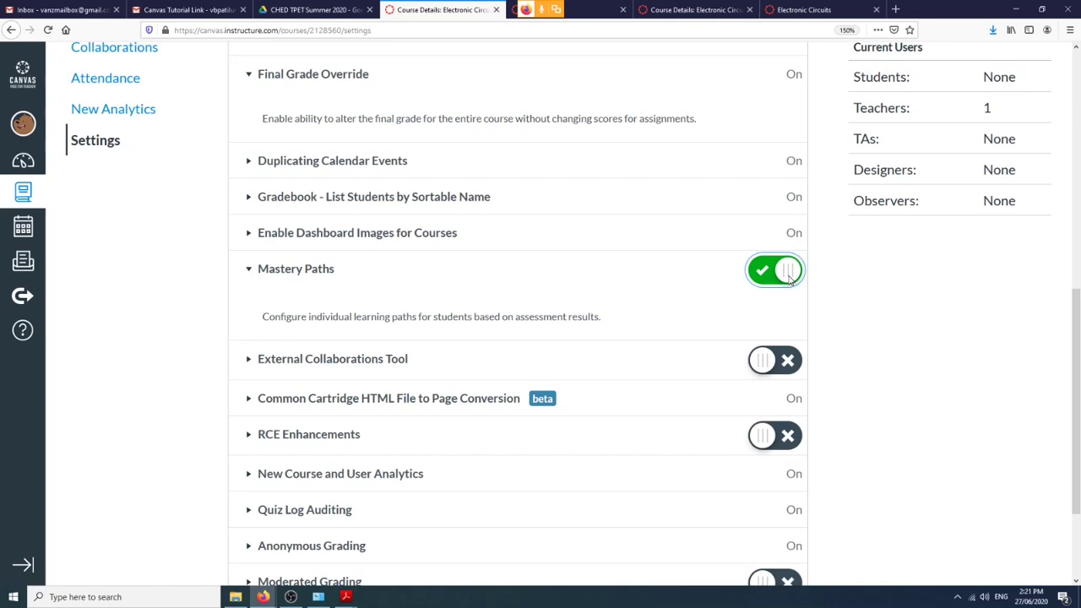
Expand and read the description of the External Collaborations Tool.
{"action": "scroll", "coordinate": [747, 295], "scroll_direction": "down", "scroll_amount": 3}
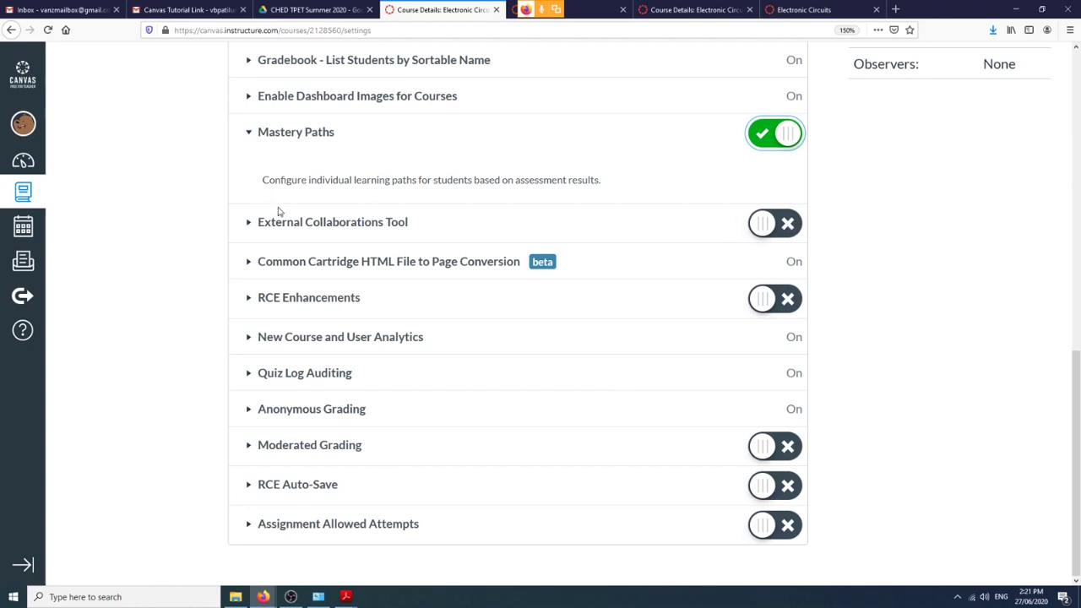
{"action": "left_click", "coordinate": [248, 224]}
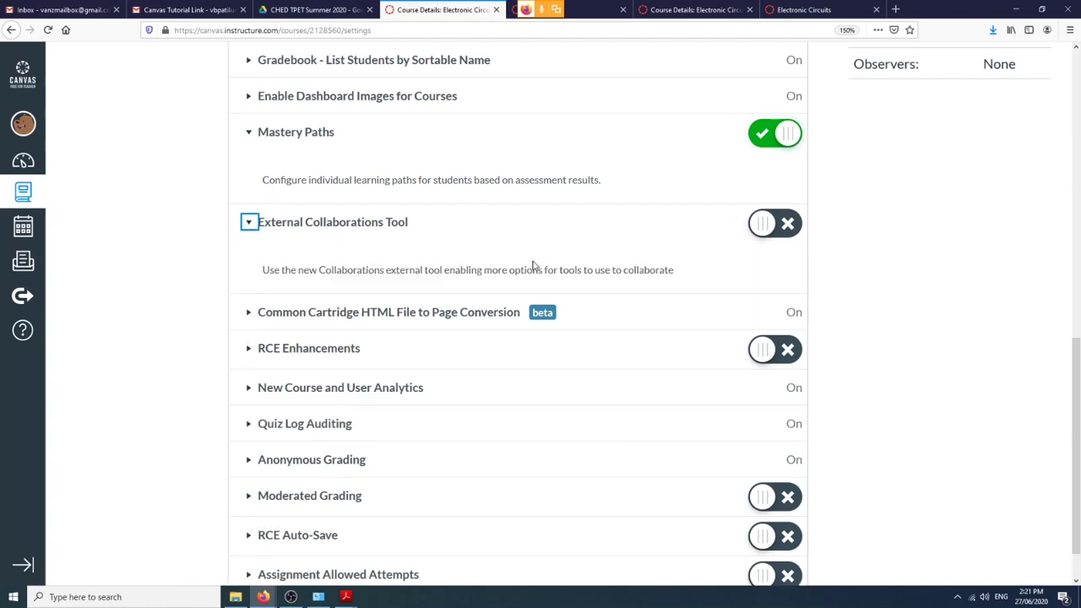
{"action": "scroll", "coordinate": [533, 266], "scroll_direction": "down", "scroll_amount": 1}
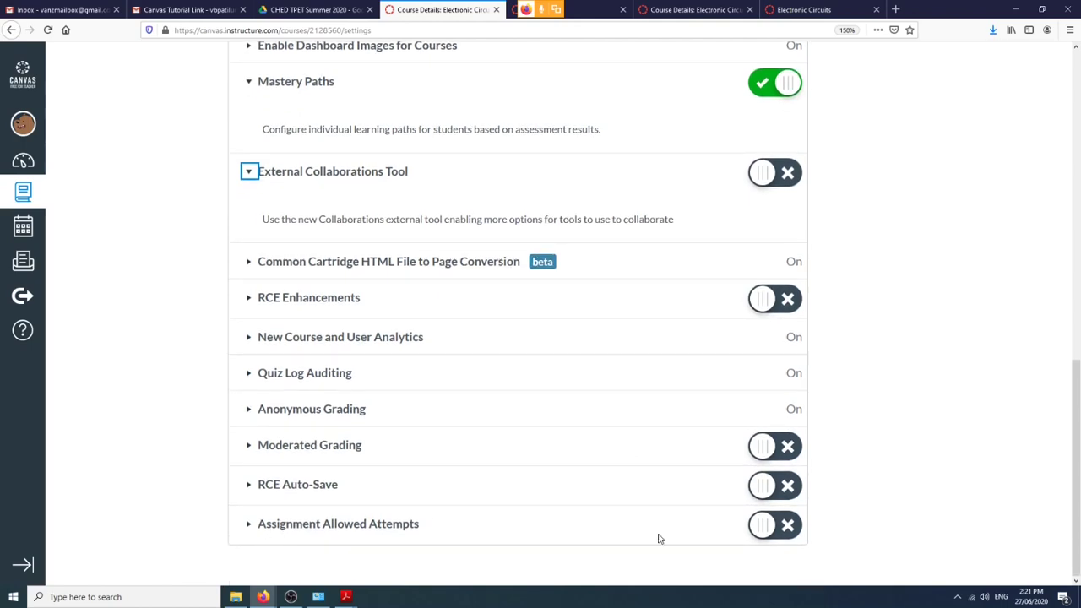
Enable Assignment Allowed Attempts, expand its description and switch the feature back off.
{"action": "left_click", "coordinate": [789, 532]}
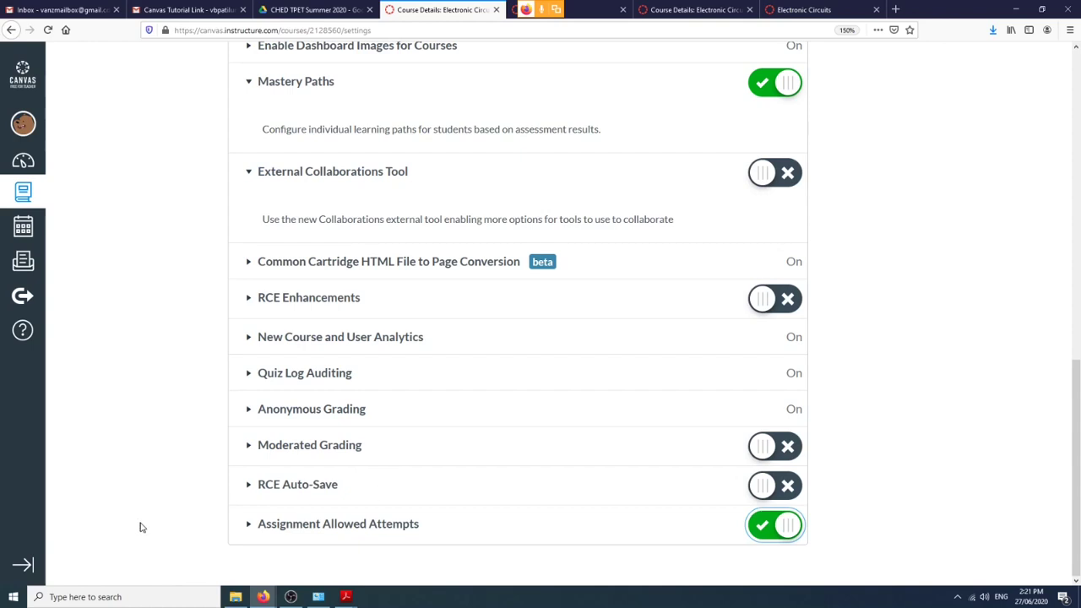
{"action": "left_click", "coordinate": [245, 528]}
{"action": "scroll", "coordinate": [345, 509], "scroll_direction": "down", "scroll_amount": 1}
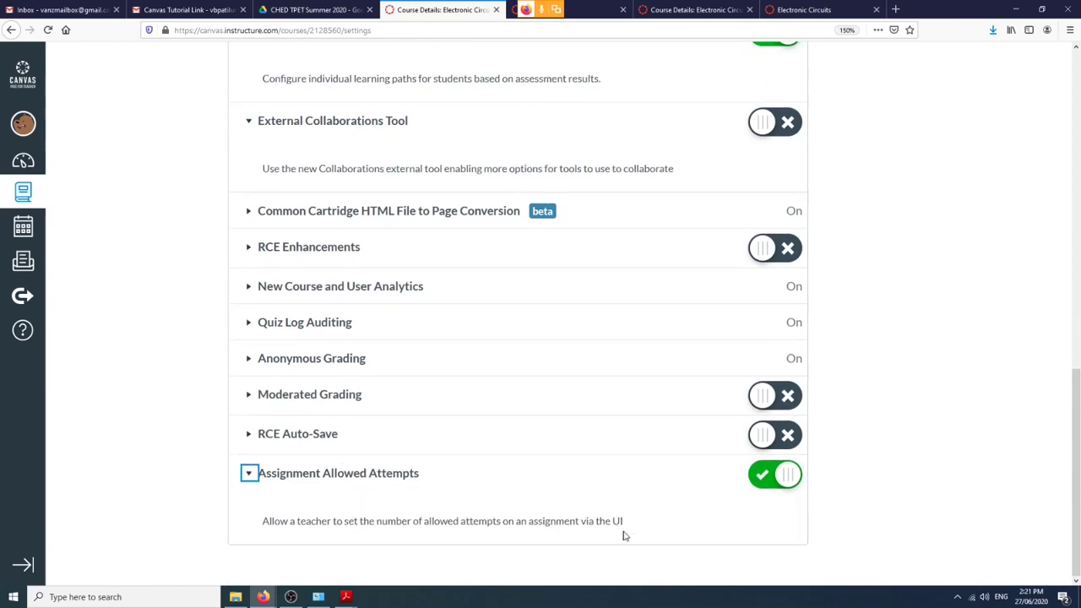
{"action": "left_click", "coordinate": [768, 478]}
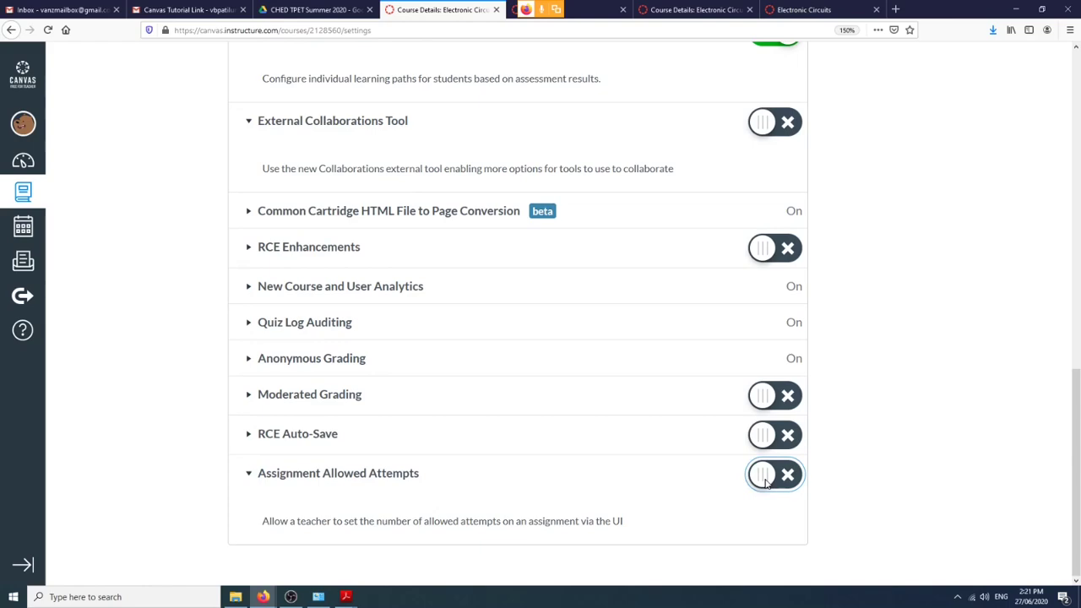
Look over the whole list of feature options to review which features are enabled.
{"action": "scroll", "coordinate": [731, 477], "scroll_direction": "up", "scroll_amount": 10}
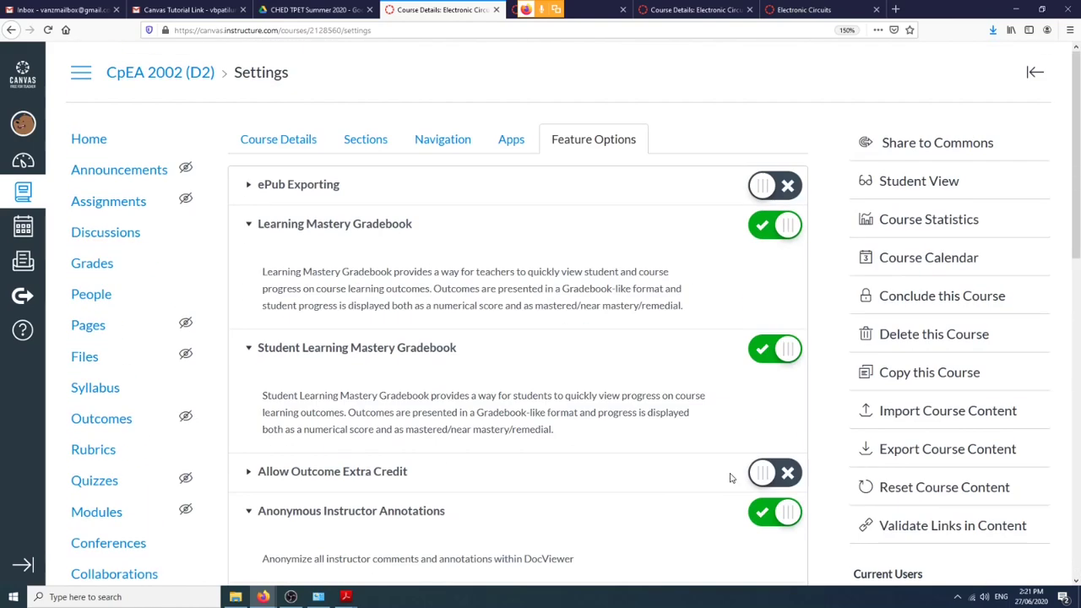
{"action": "scroll", "coordinate": [735, 477], "scroll_direction": "down", "scroll_amount": 10}
{"action": "scroll", "coordinate": [738, 478], "scroll_direction": "up", "scroll_amount": 10}
{"action": "scroll", "coordinate": [739, 478], "scroll_direction": "down", "scroll_amount": 10}
{"action": "scroll", "coordinate": [739, 478], "scroll_direction": "up", "scroll_amount": 10}
{"action": "scroll", "coordinate": [740, 479], "scroll_direction": "down", "scroll_amount": 15}
{"action": "scroll", "coordinate": [743, 475], "scroll_direction": "up", "scroll_amount": 10}
{"action": "scroll", "coordinate": [547, 411], "scroll_direction": "down", "scroll_amount": 3}
{"action": "scroll", "coordinate": [550, 414], "scroll_direction": "up", "scroll_amount": 3}
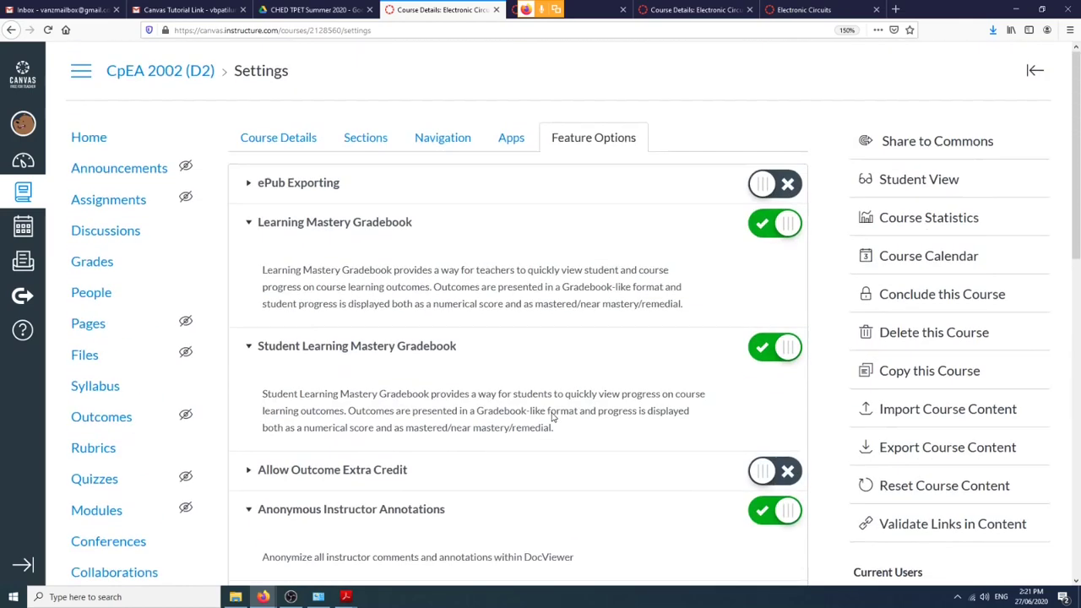
Open the new course's home page and its Files page, reloading Files to load its contents.
{"action": "left_click", "coordinate": [90, 141]}
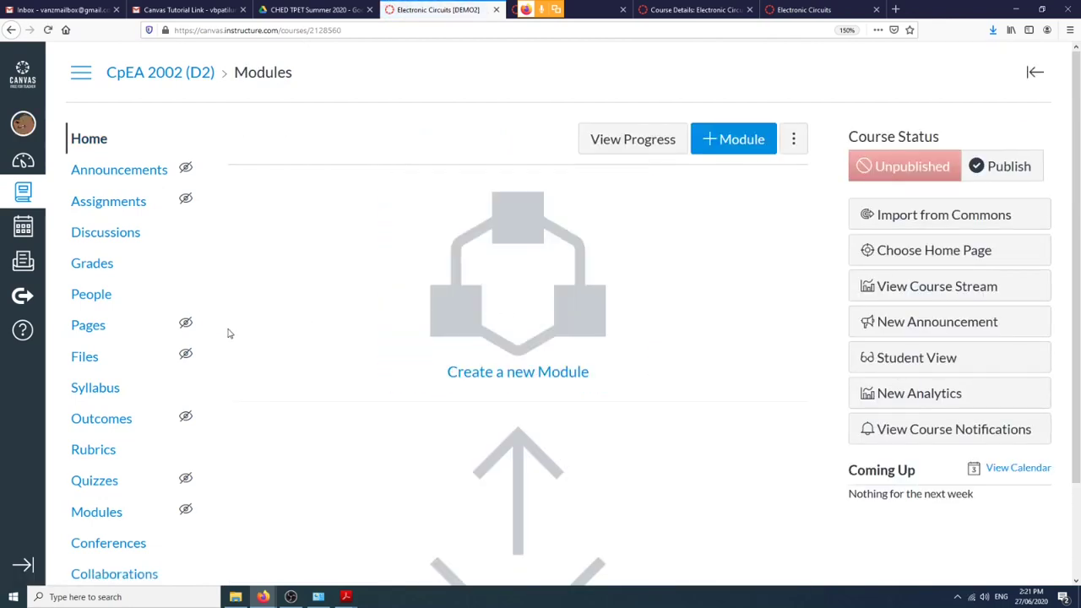
{"action": "left_click", "coordinate": [86, 358]}
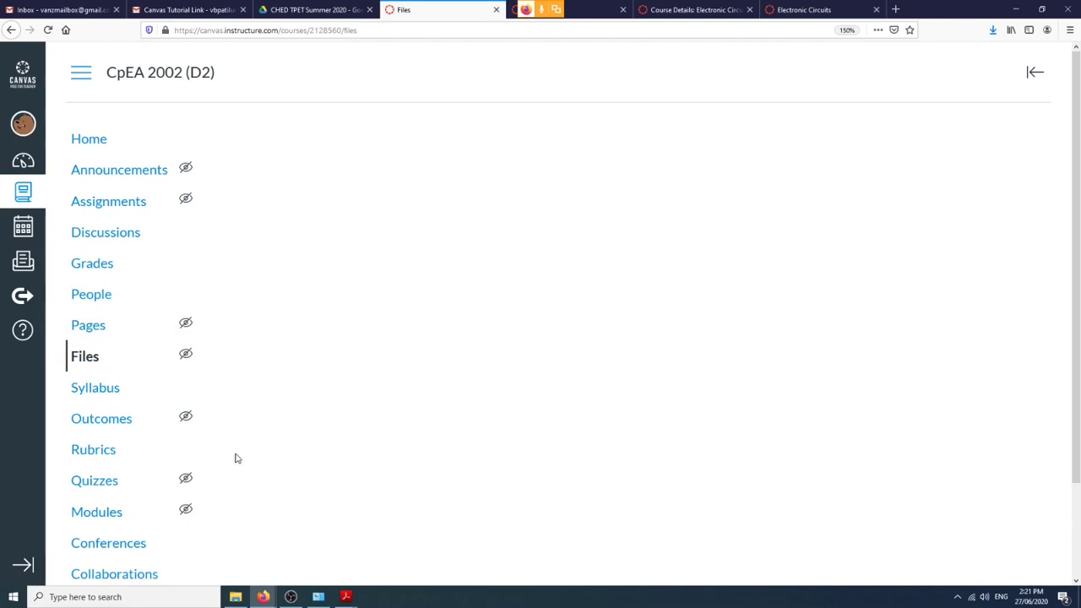
{"action": "left_click", "coordinate": [47, 30]}
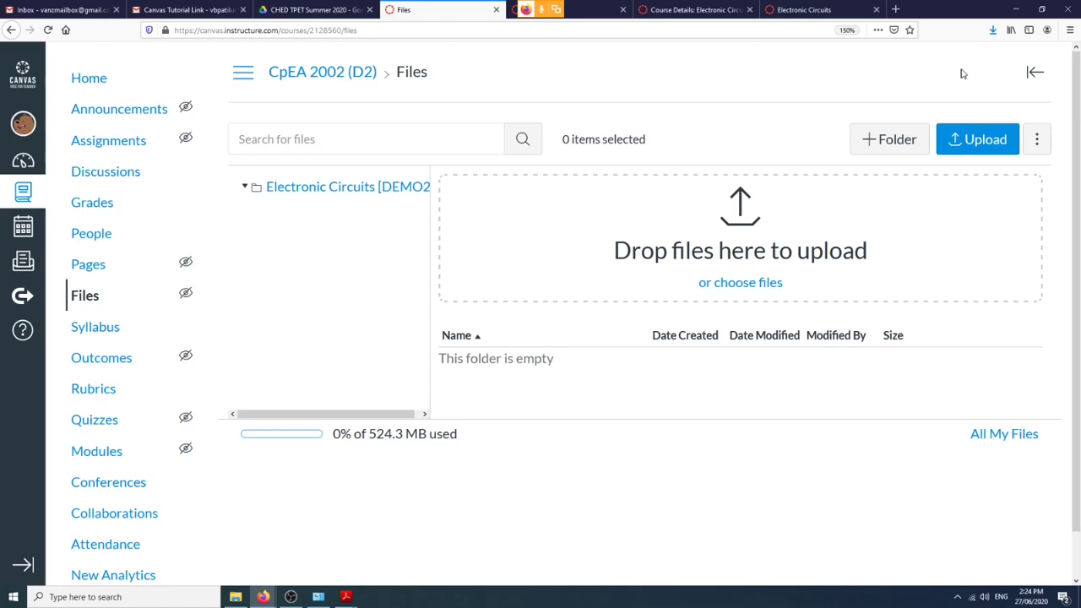
Switch to the existing CpEA 2202 Electronic Circuits course and look over its home page.
{"action": "left_click", "coordinate": [821, 11]}
{"action": "scroll", "coordinate": [679, 323], "scroll_direction": "down", "scroll_amount": 4}
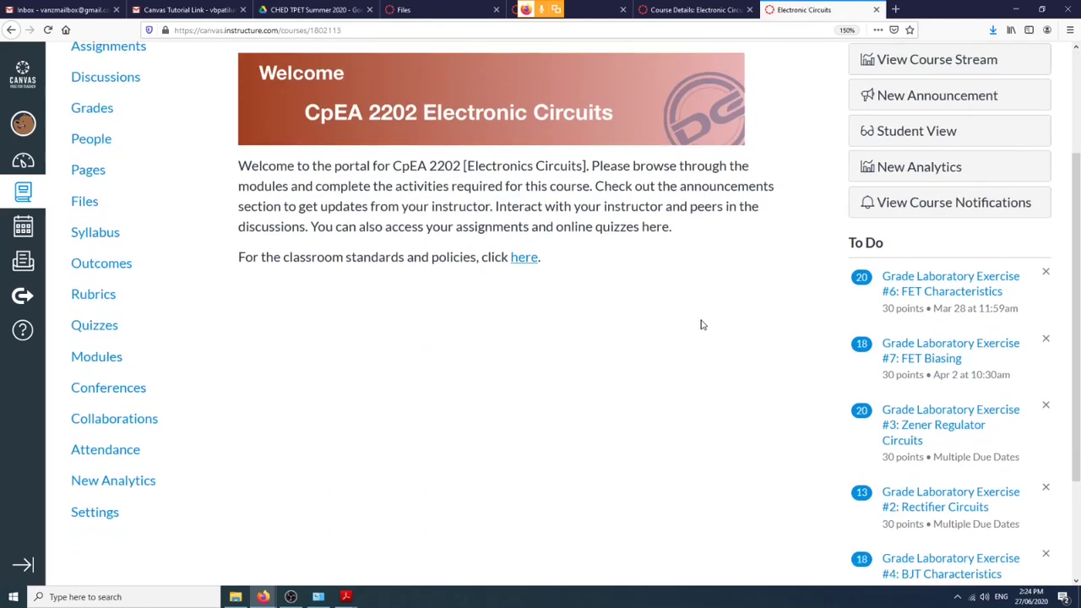
{"action": "scroll", "coordinate": [723, 323], "scroll_direction": "up", "scroll_amount": 4}
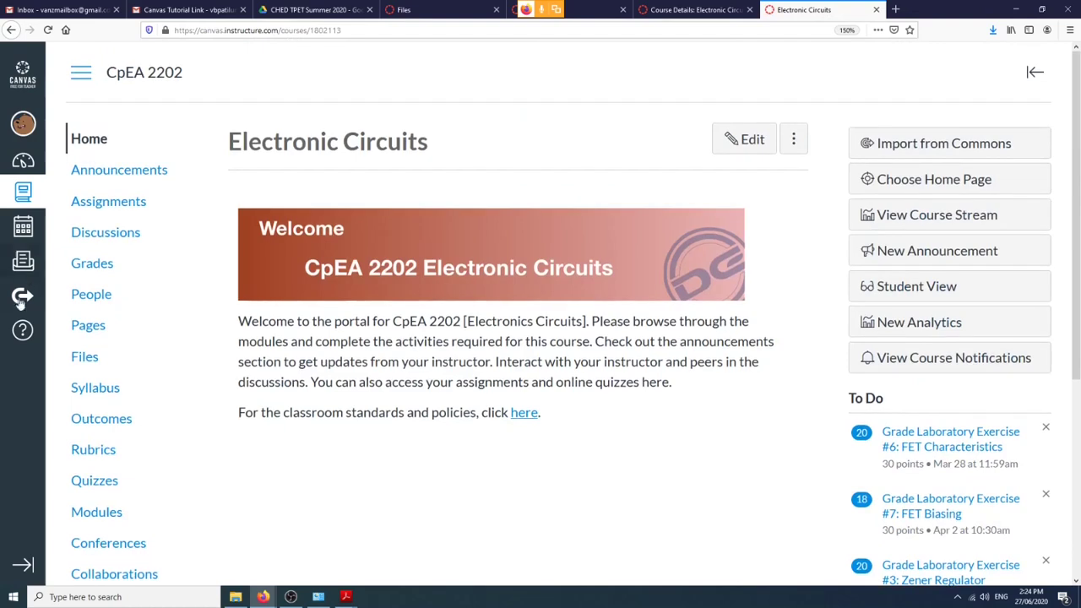
Open the CpEA 2202 course's People roster and examine the members' sections and roles at 170% zoom.
{"action": "left_click", "coordinate": [100, 296]}
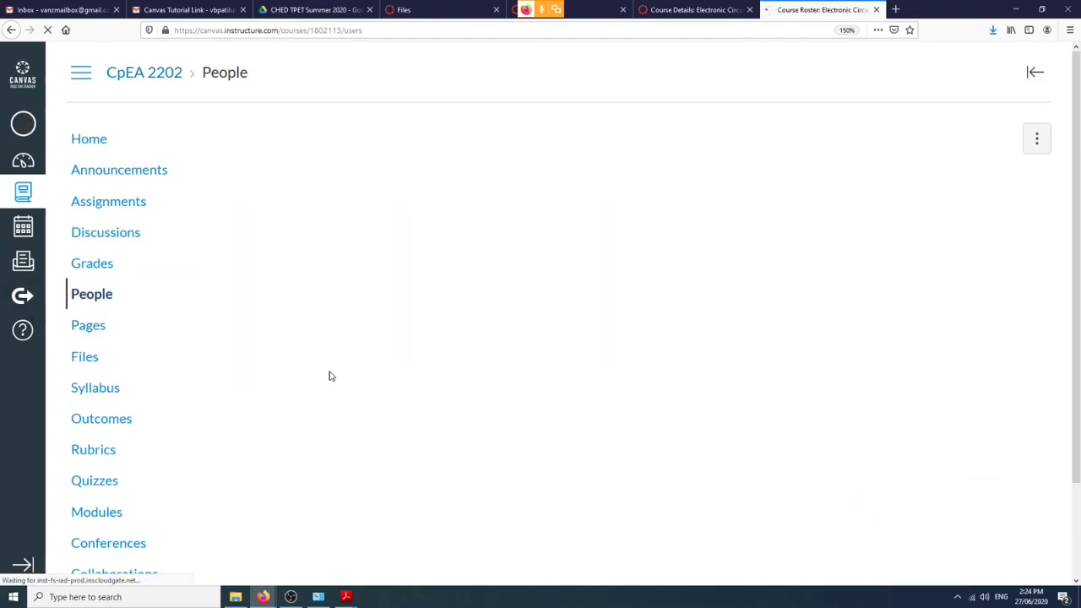
{"action": "scroll", "coordinate": [330, 376], "scroll_direction": "down", "scroll_amount": 1}
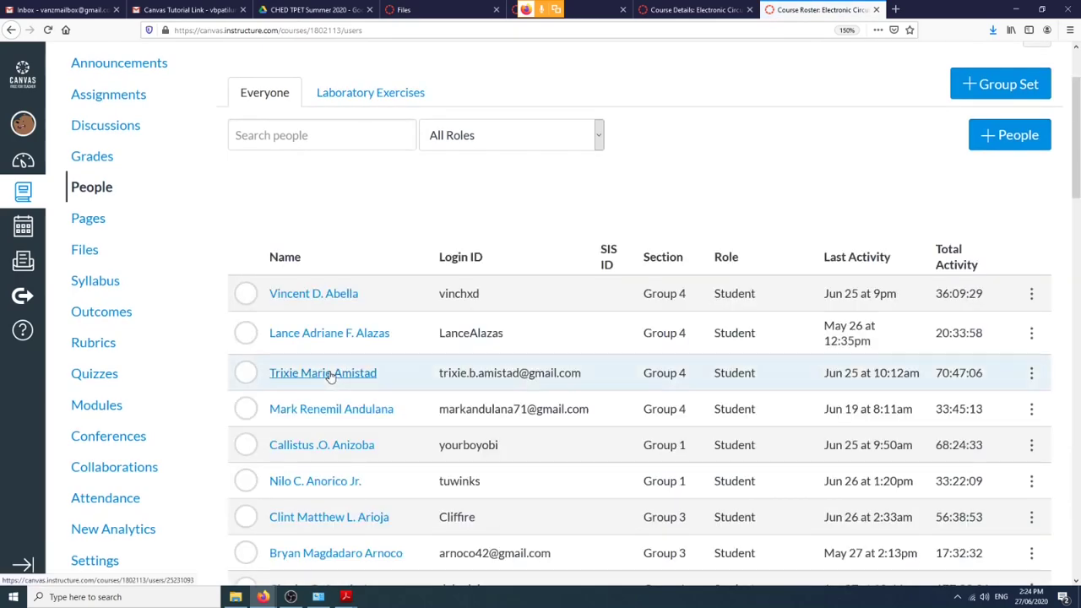
{"action": "scroll", "coordinate": [330, 376], "scroll_direction": "down", "scroll_amount": 5}
{"action": "scroll", "coordinate": [330, 375], "scroll_direction": "down", "scroll_amount": 2}
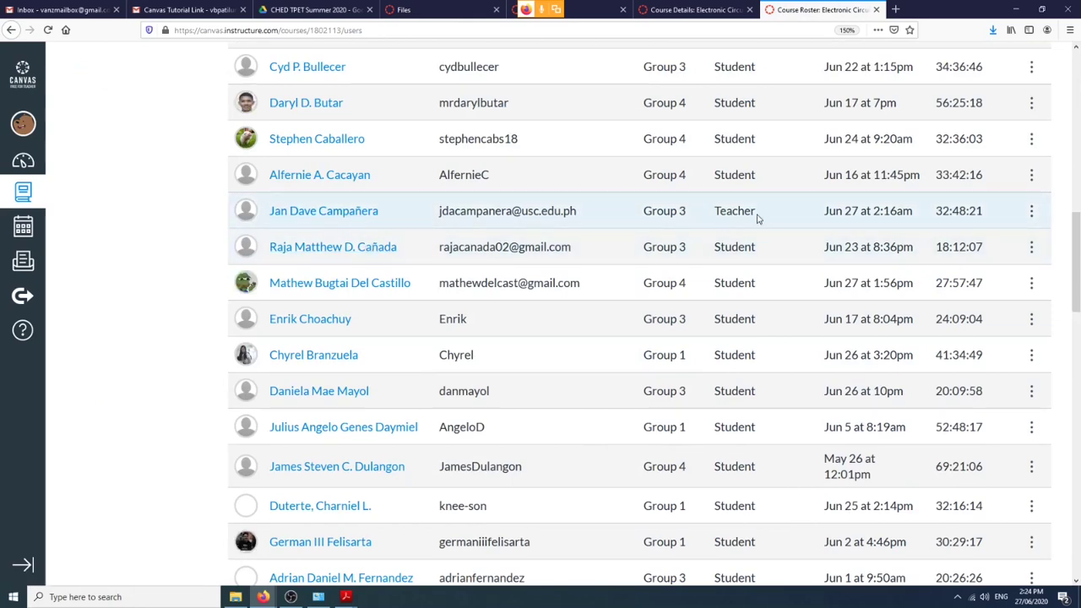
{"action": "key", "text": "ctrl+plus"}
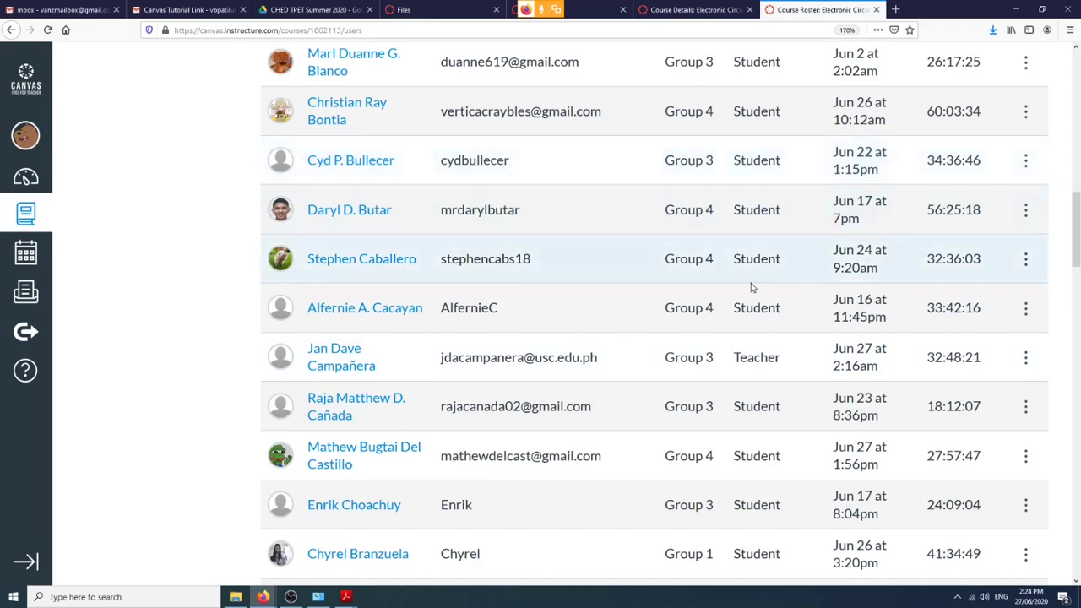
{"action": "scroll", "coordinate": [743, 321], "scroll_direction": "down", "scroll_amount": 8}
{"action": "scroll", "coordinate": [693, 363], "scroll_direction": "down", "scroll_amount": 6}
Examine the teachers and observer in the roster, highlighting the Group 3 section assigned to the co-teacher.
{"action": "scroll", "coordinate": [706, 338], "scroll_direction": "up", "scroll_amount": 3}
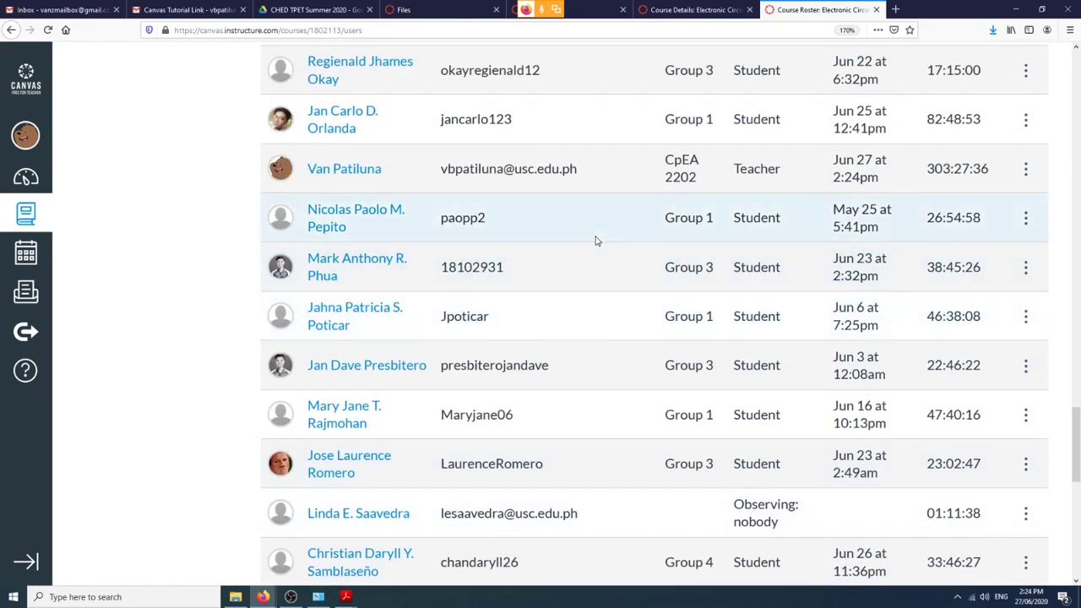
{"action": "scroll", "coordinate": [596, 242], "scroll_direction": "up", "scroll_amount": 10}
{"action": "scroll", "coordinate": [596, 242], "scroll_direction": "up", "scroll_amount": 4}
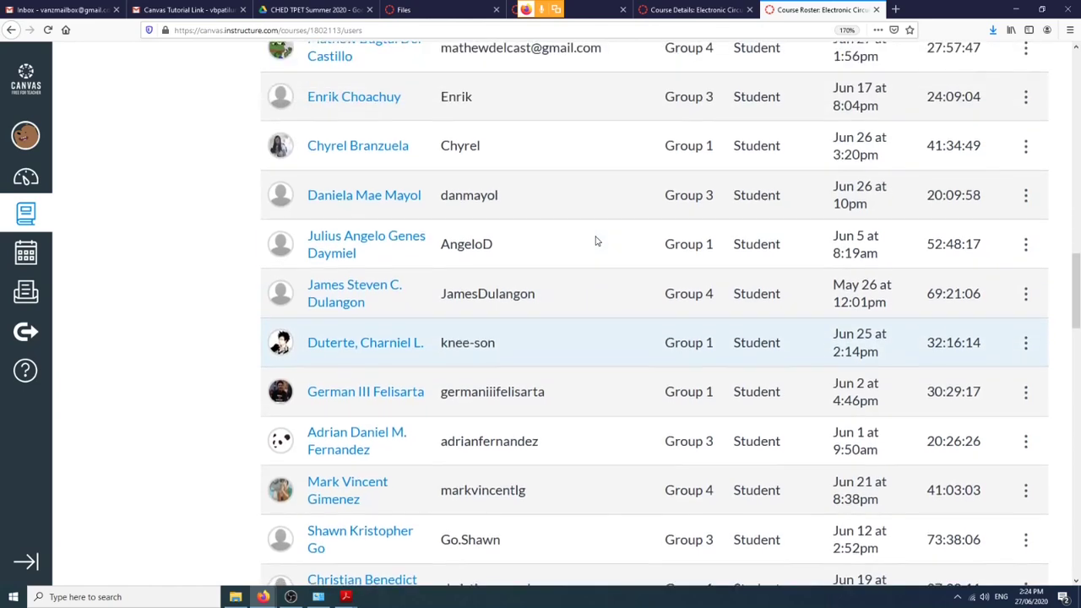
{"action": "scroll", "coordinate": [596, 242], "scroll_direction": "up", "scroll_amount": 1}
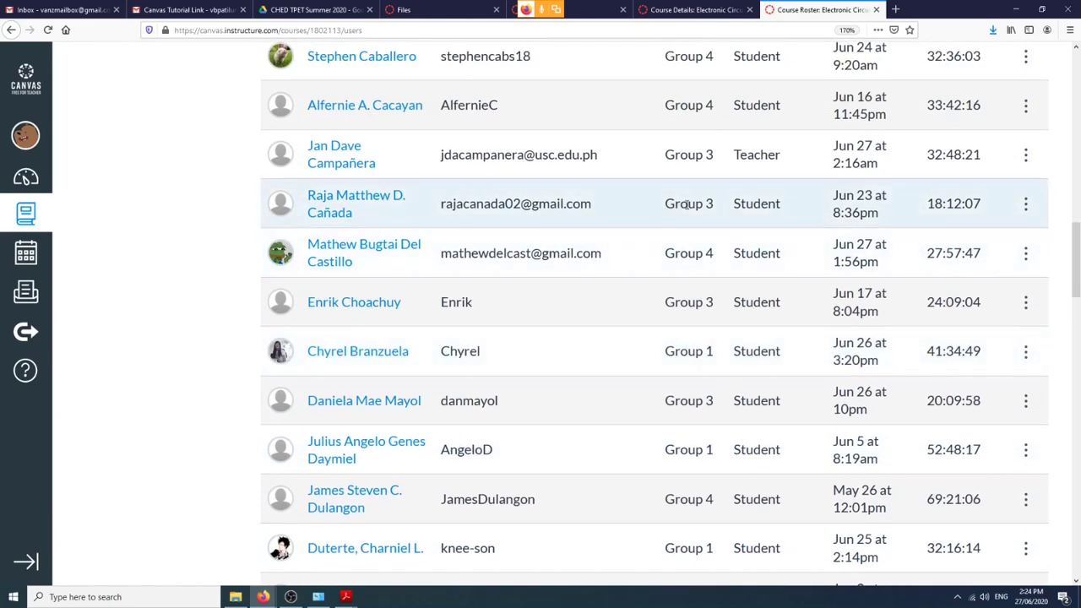
{"action": "left_click_drag", "start_coordinate": [721, 159], "coordinate": [660, 163]}
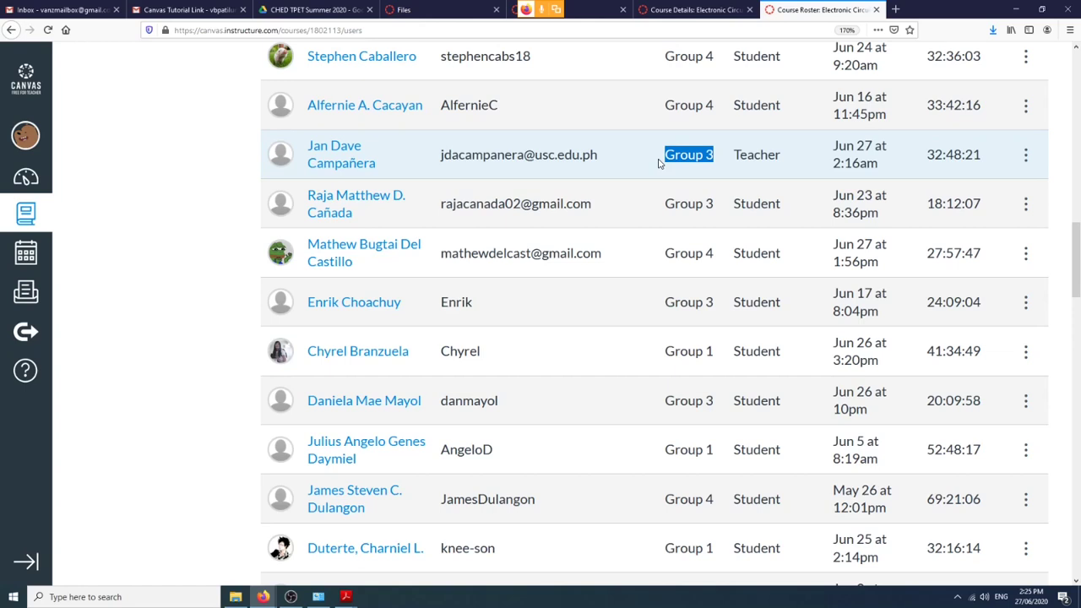
{"action": "scroll", "coordinate": [663, 196], "scroll_direction": "up", "scroll_amount": 10}
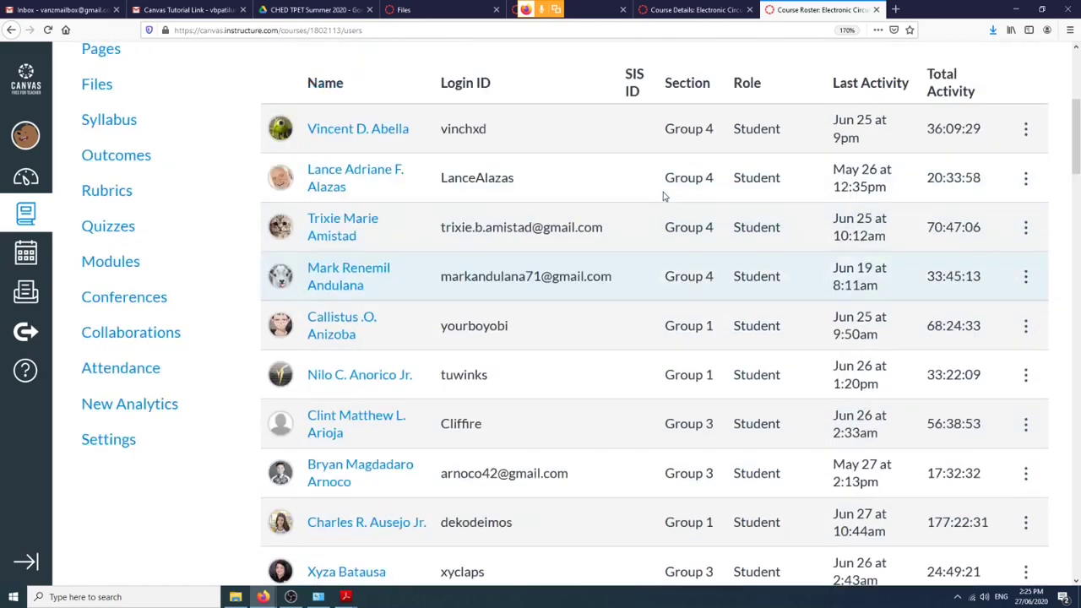
{"action": "scroll", "coordinate": [664, 196], "scroll_direction": "up", "scroll_amount": 4}
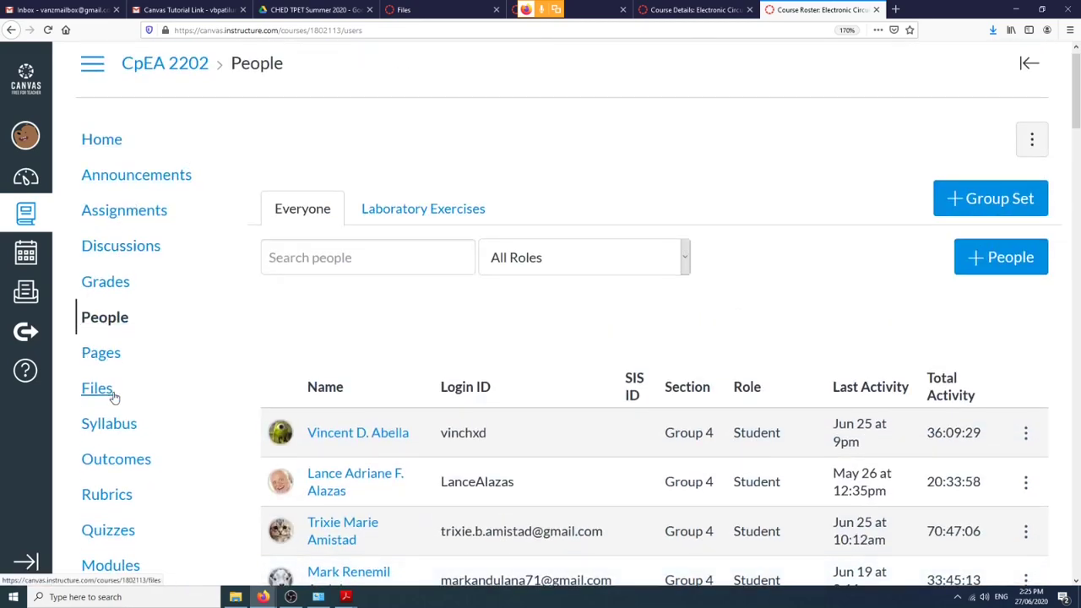
View the CpEA 2202 course's Outcomes page, then open its Modules page and browse the units and their items.
{"action": "left_click", "coordinate": [116, 458]}
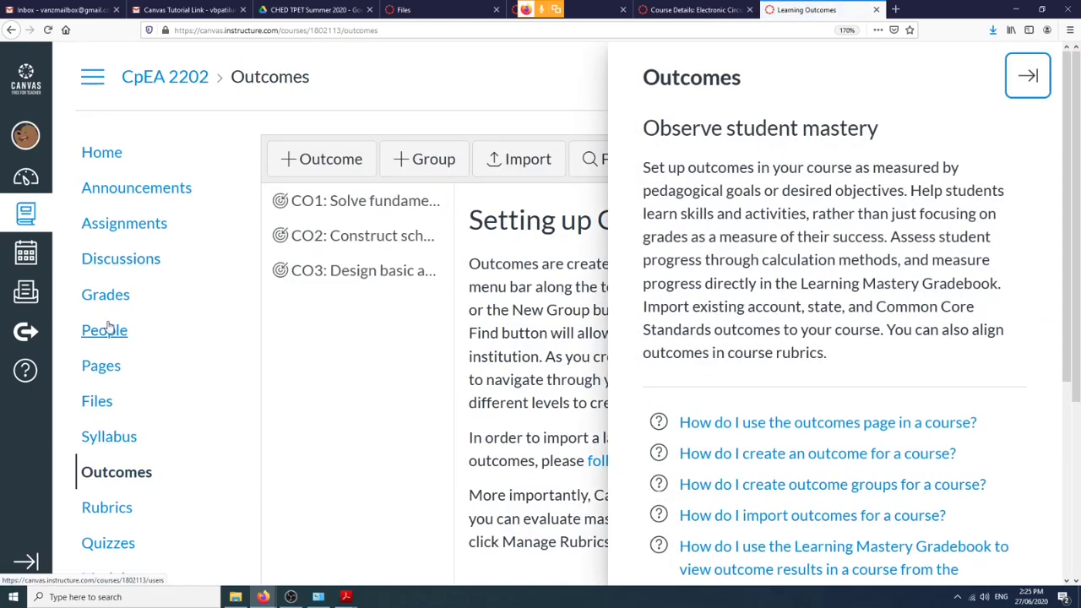
{"action": "scroll", "coordinate": [110, 456], "scroll_direction": "down", "scroll_amount": 2}
{"action": "left_click", "coordinate": [115, 477]}
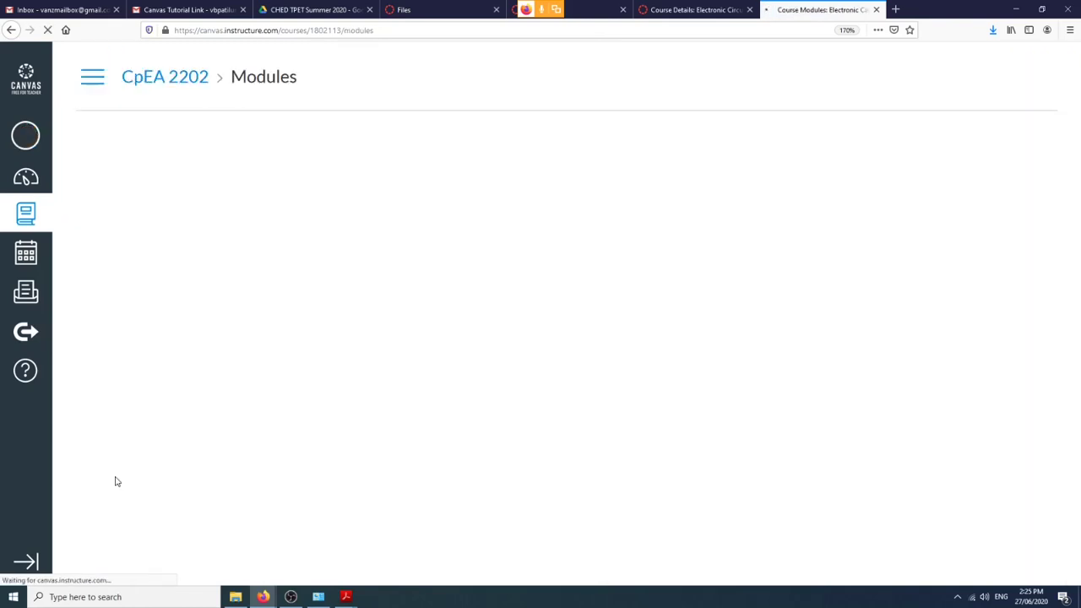
{"action": "scroll", "coordinate": [156, 480], "scroll_direction": "down", "scroll_amount": 4}
{"action": "scroll", "coordinate": [191, 466], "scroll_direction": "down", "scroll_amount": 5}
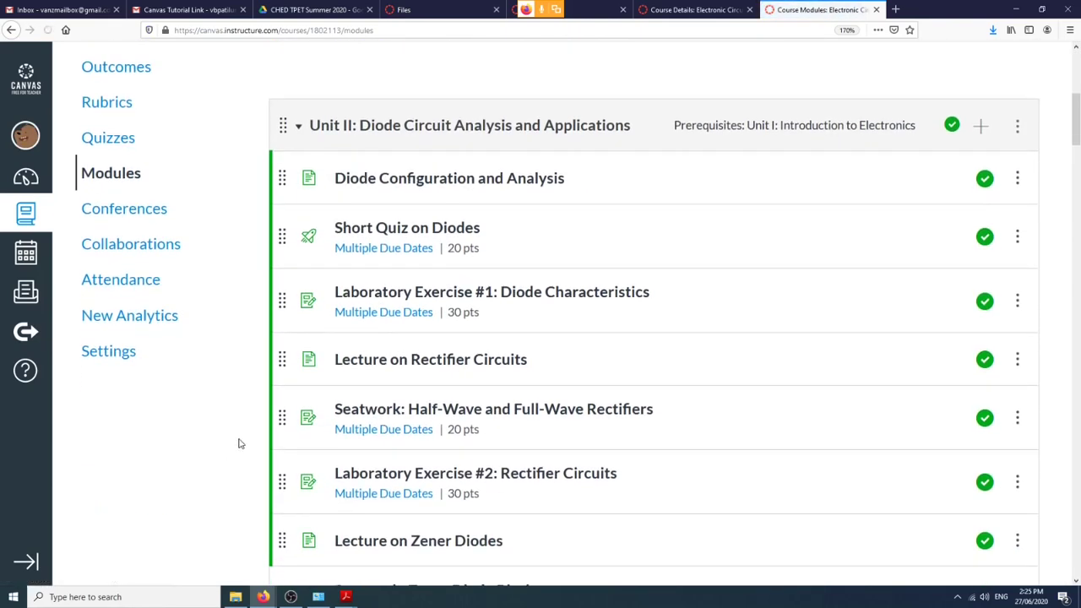
{"action": "scroll", "coordinate": [242, 441], "scroll_direction": "down", "scroll_amount": 7}
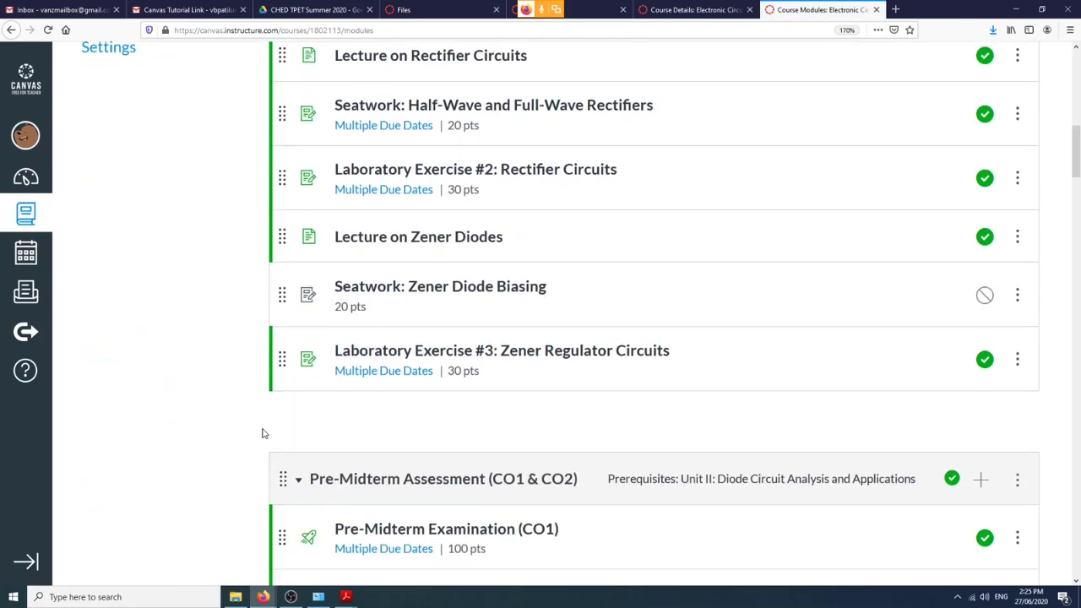
Open Laboratory Exercise #1: Diode Characteristics from the modules and examine Group 1's due and availability dates.
{"action": "scroll", "coordinate": [261, 431], "scroll_direction": "up", "scroll_amount": 7}
{"action": "left_click", "coordinate": [428, 304]}
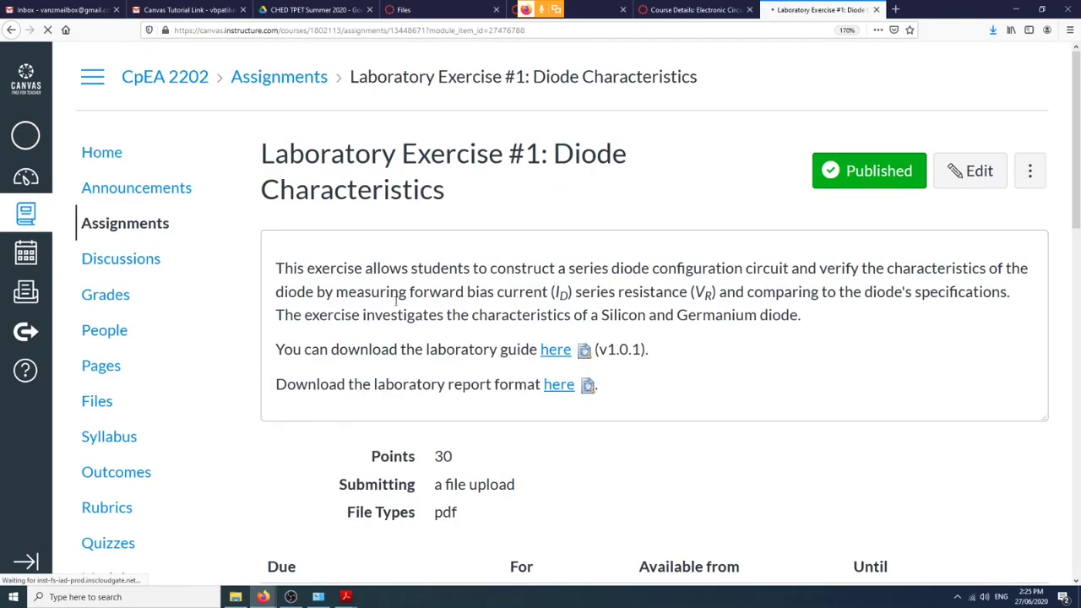
{"action": "scroll", "coordinate": [394, 310], "scroll_direction": "down", "scroll_amount": 7}
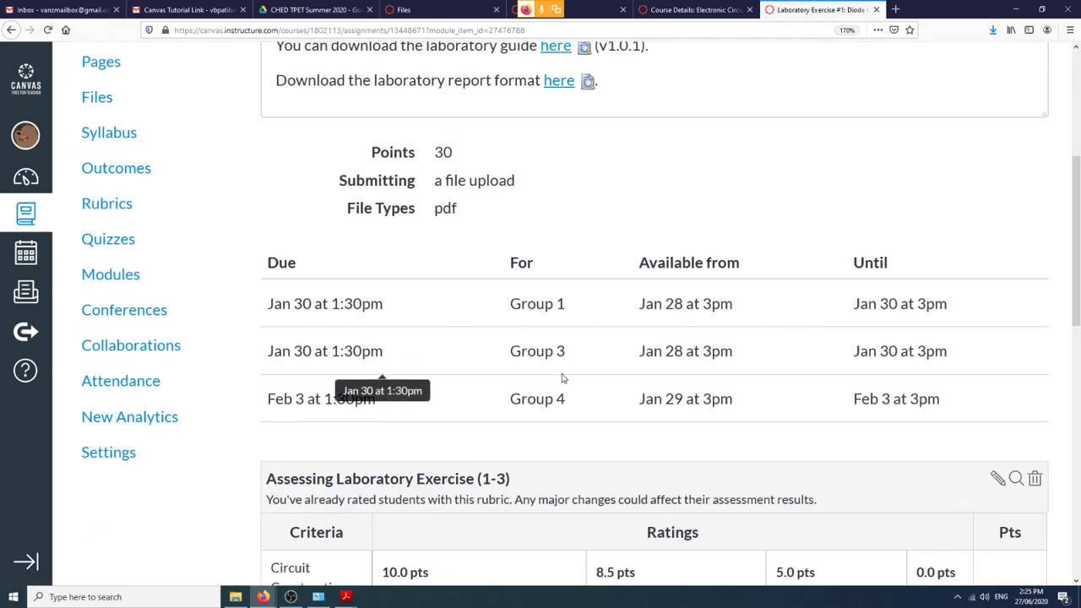
{"action": "left_click_drag", "start_coordinate": [269, 302], "coordinate": [477, 304]}
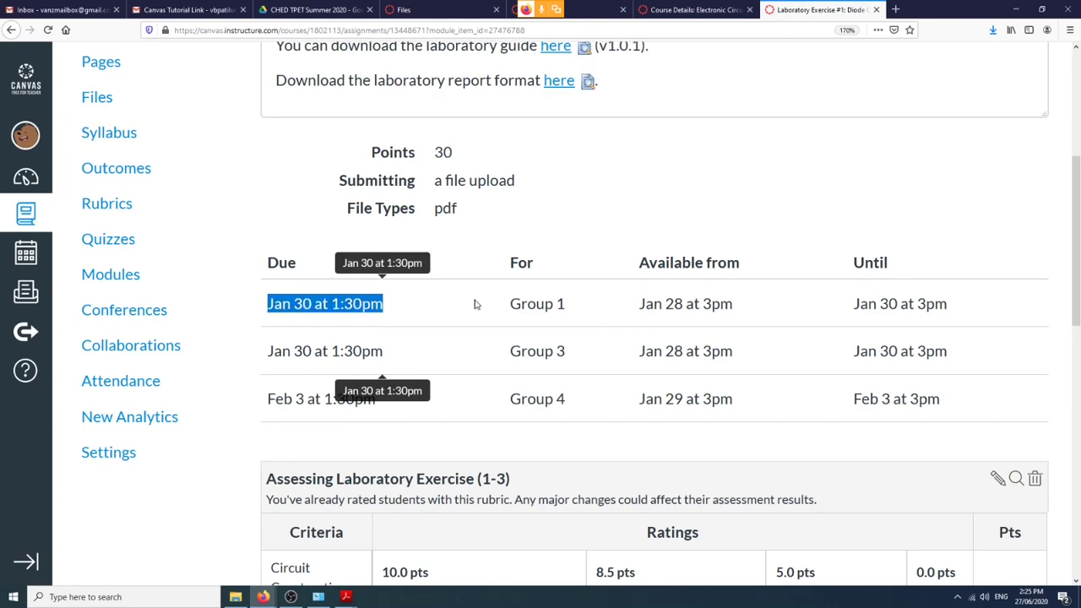
{"action": "left_click", "coordinate": [583, 304], "text": "ctrl"}
{"action": "left_click", "coordinate": [616, 304]}
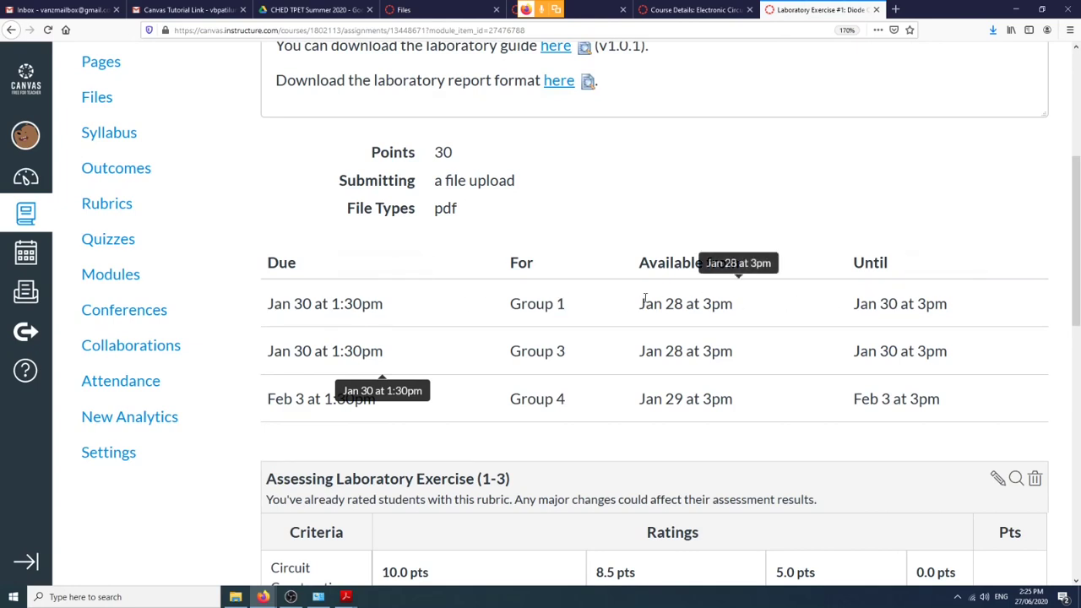
{"action": "left_click_drag", "start_coordinate": [639, 303], "coordinate": [757, 306]}
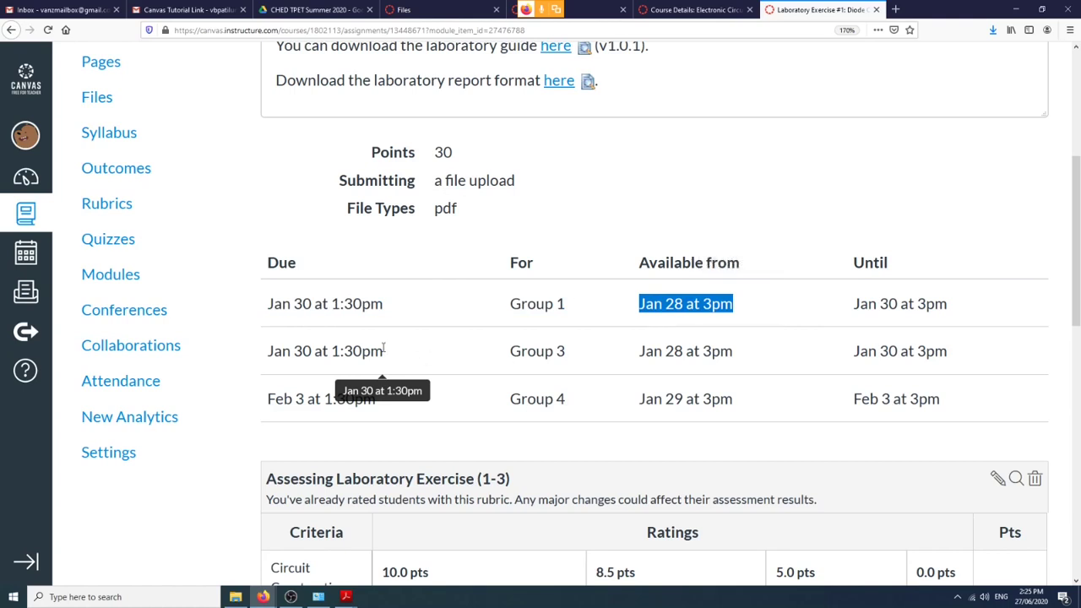
Compare the due and availability dates of Group 4, Group 3 and Group 1 by highlighting their entries.
{"action": "left_click", "coordinate": [265, 399]}
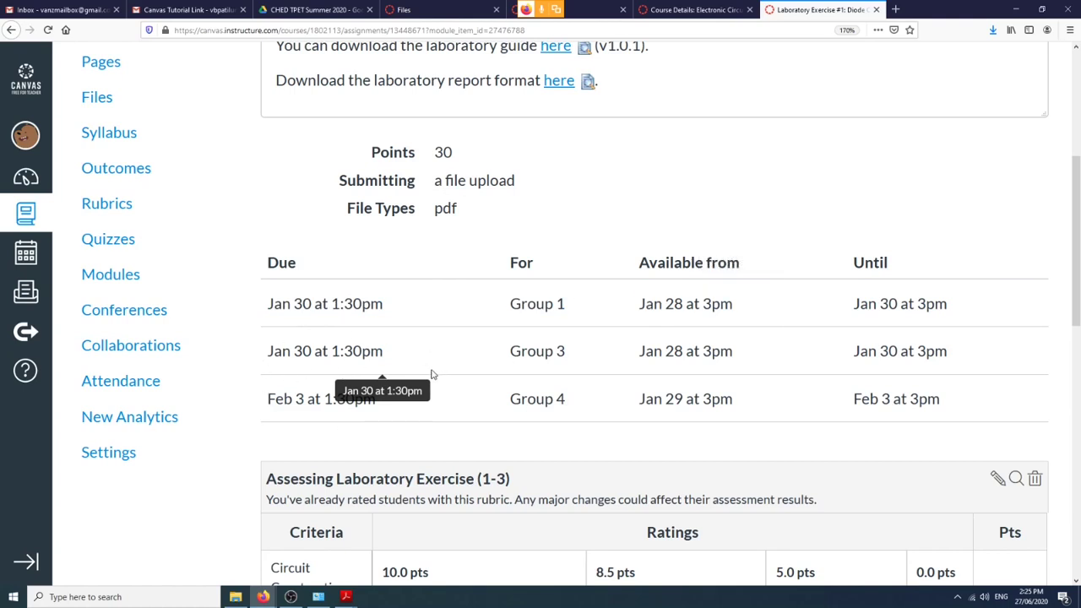
{"action": "left_click_drag", "start_coordinate": [267, 399], "coordinate": [688, 398]}
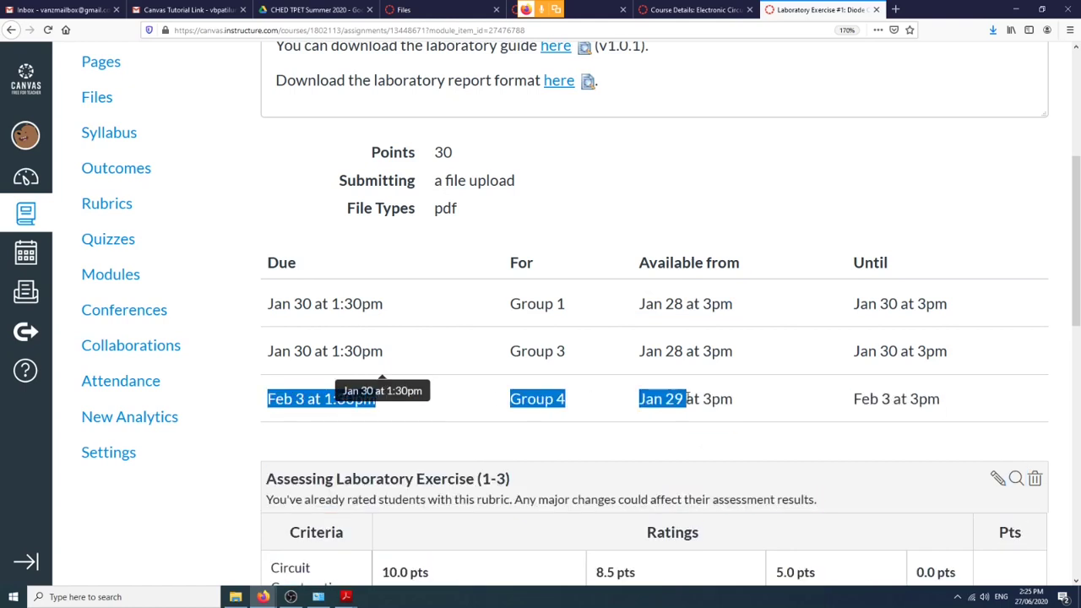
{"action": "left_click", "coordinate": [484, 409]}
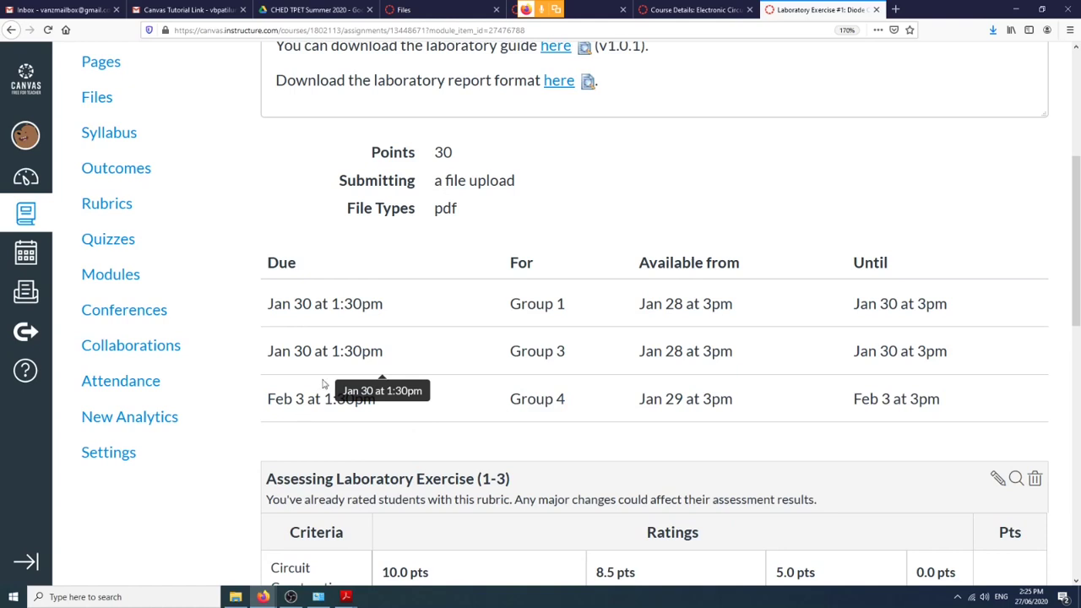
{"action": "left_click_drag", "start_coordinate": [638, 402], "coordinate": [765, 405]}
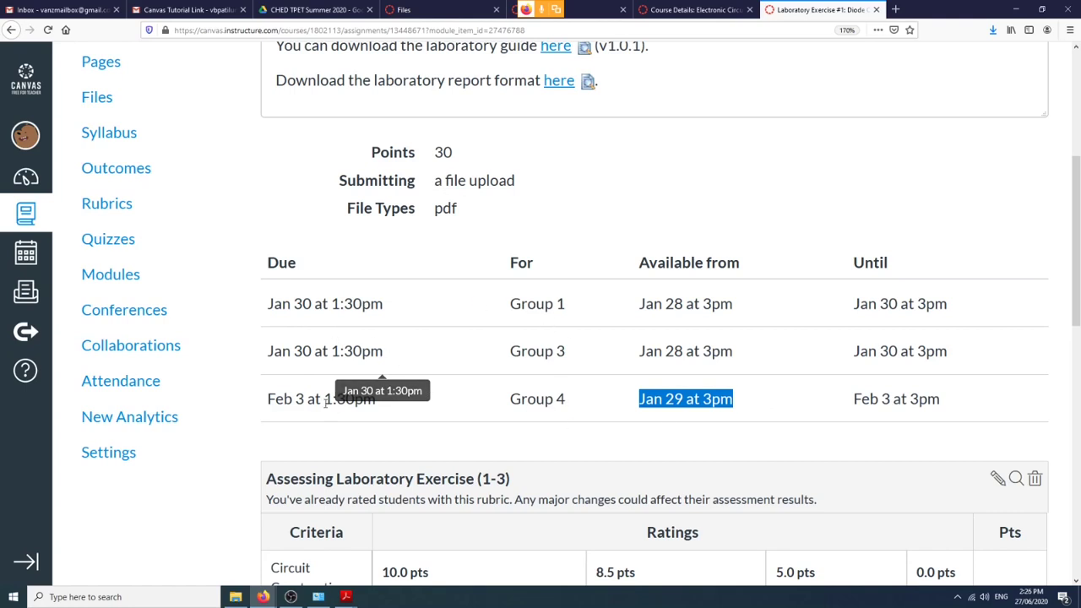
{"action": "left_click_drag", "start_coordinate": [265, 358], "coordinate": [957, 346]}
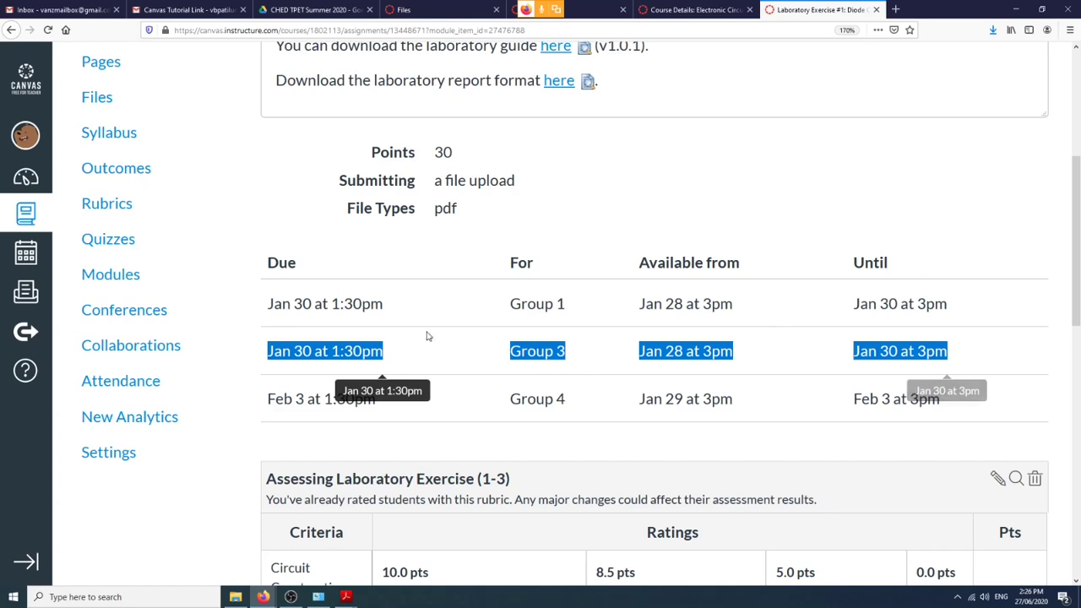
{"action": "left_click_drag", "start_coordinate": [261, 307], "coordinate": [955, 294]}
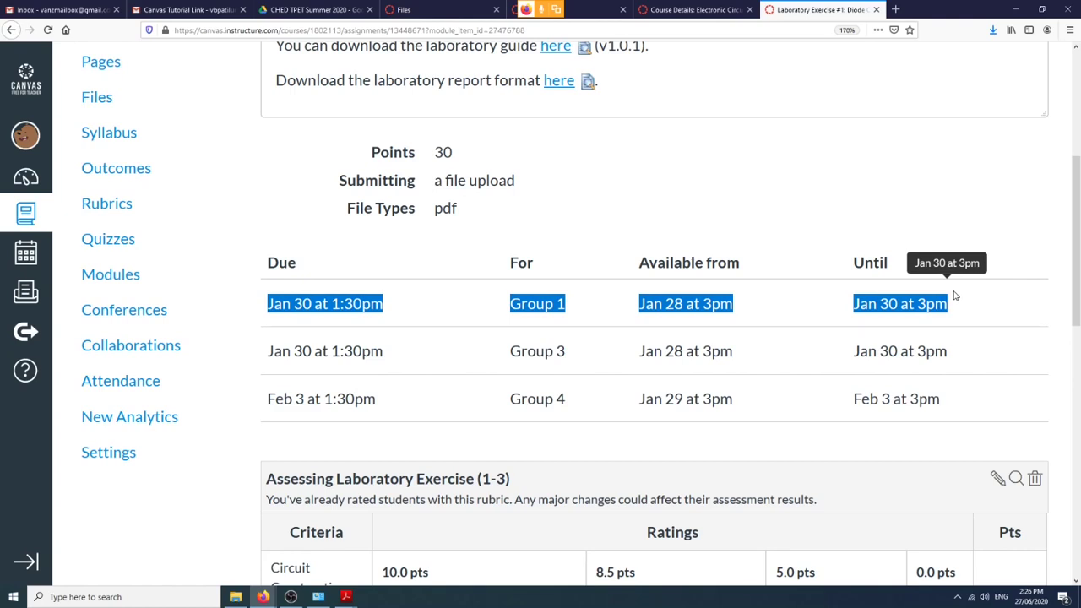
Return to the CpEA 2002 (D2) course's Files page at 133% zoom and create a folder named Syllabus.
{"action": "key", "text": "ctrl+4"}
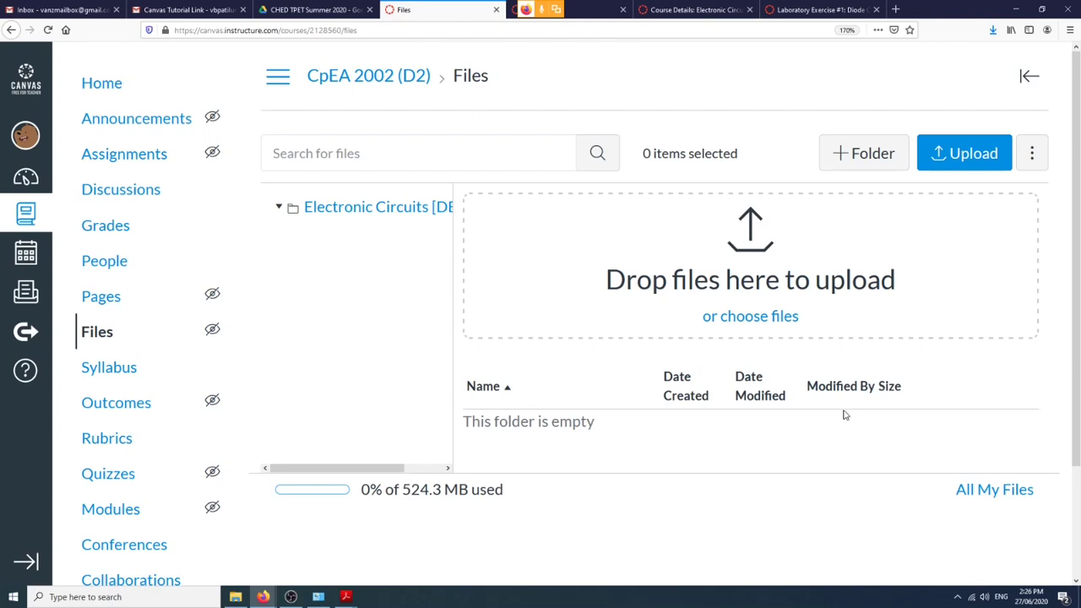
{"action": "key", "text": "ctrl+minus"}
{"action": "key", "text": "ctrl+minus"}
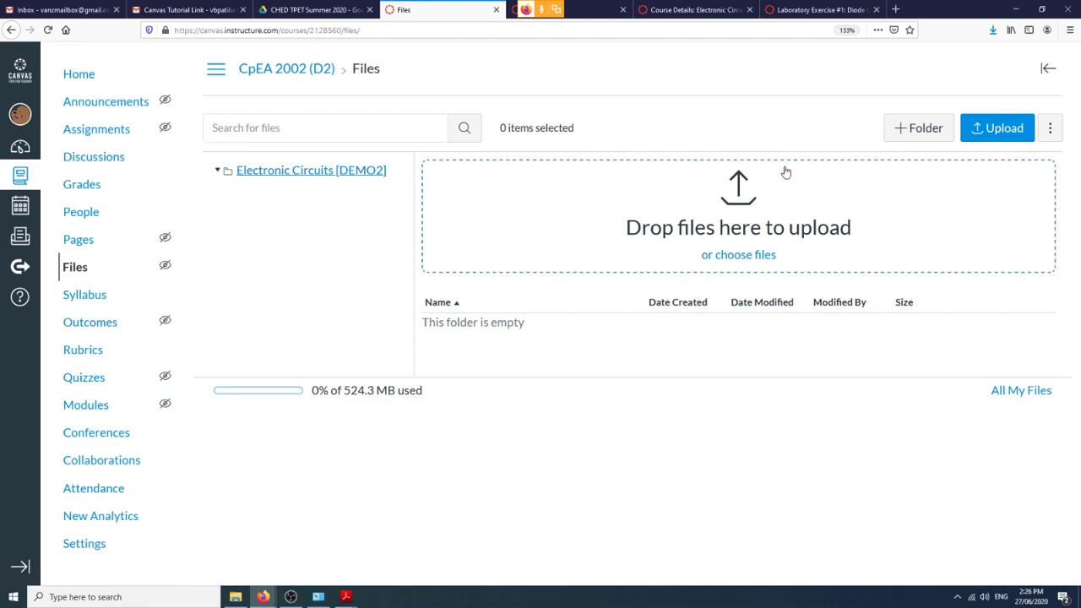
{"action": "left_click", "coordinate": [900, 133]}
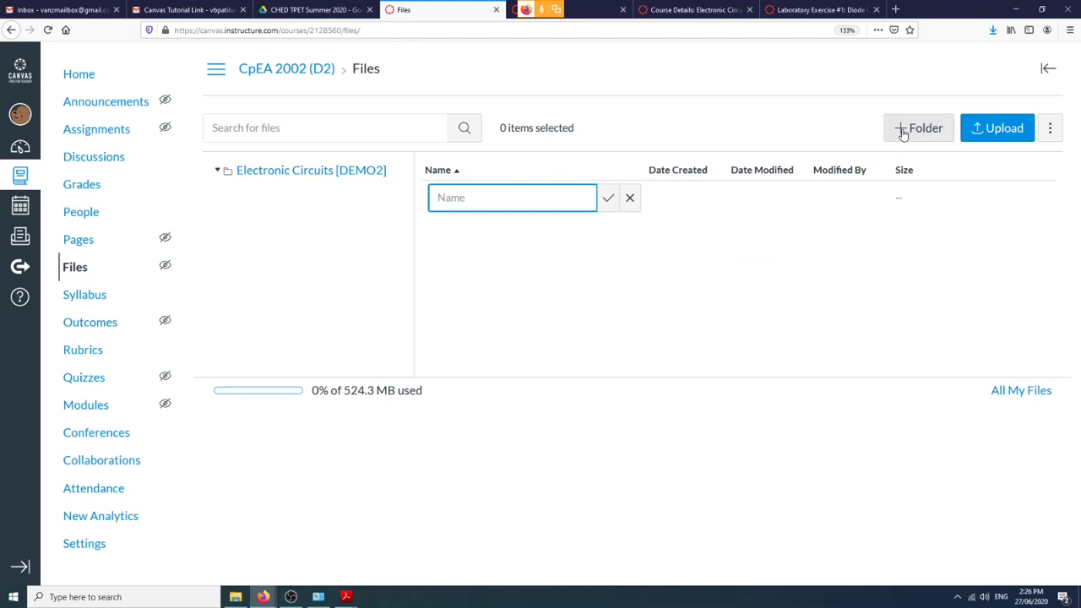
{"action": "type", "text": "Syllabus"}
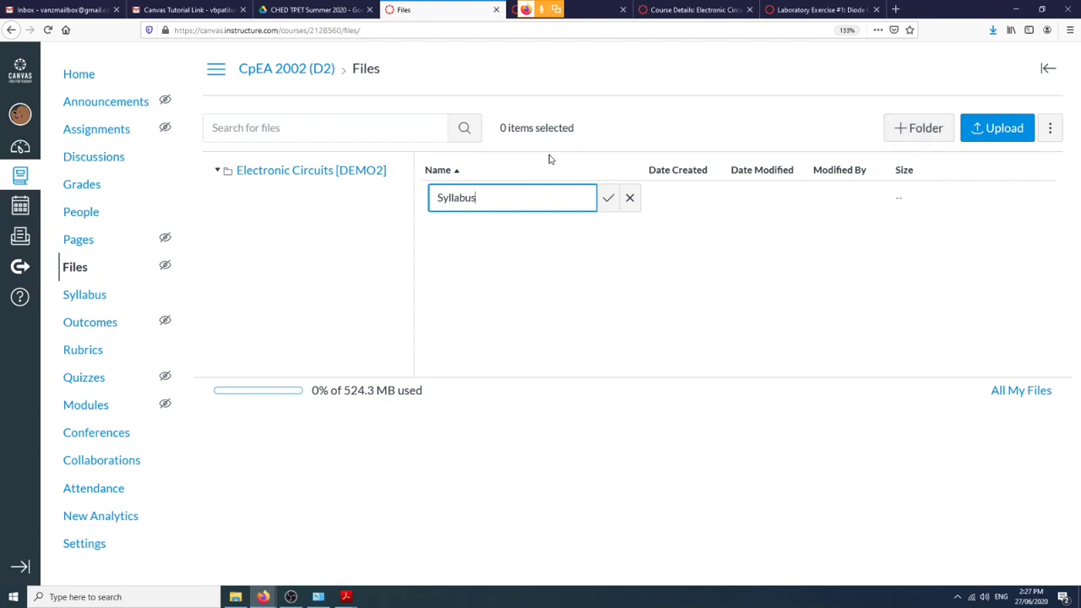
{"action": "left_click", "coordinate": [607, 200]}
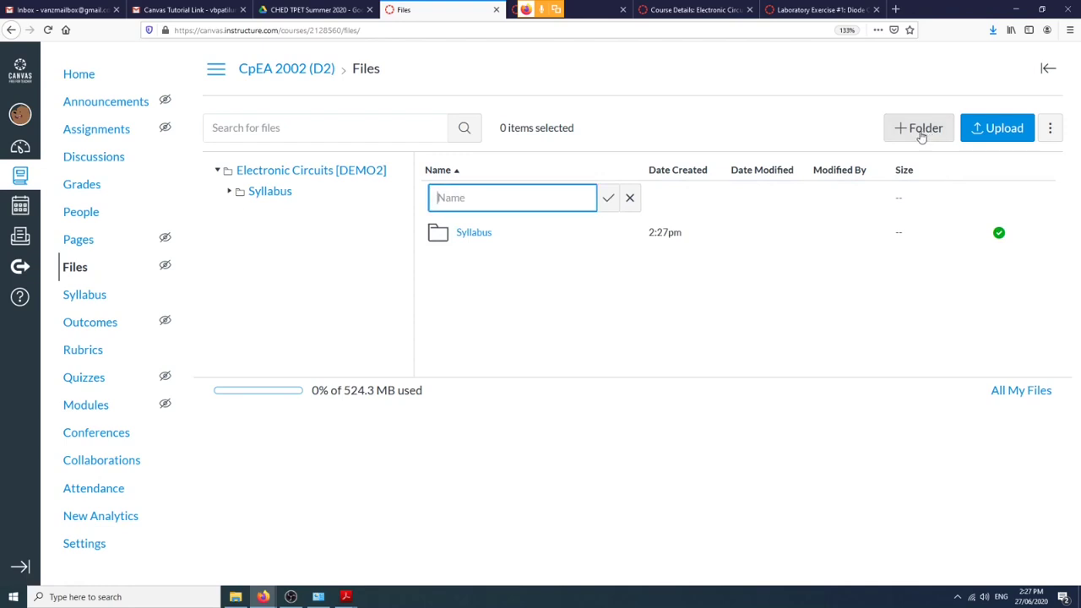
Create two more folders in the course's root files folder, named OHP and Laboratory Manuals.
{"action": "type", "text": "OHP"}
{"action": "left_click", "coordinate": [609, 200]}
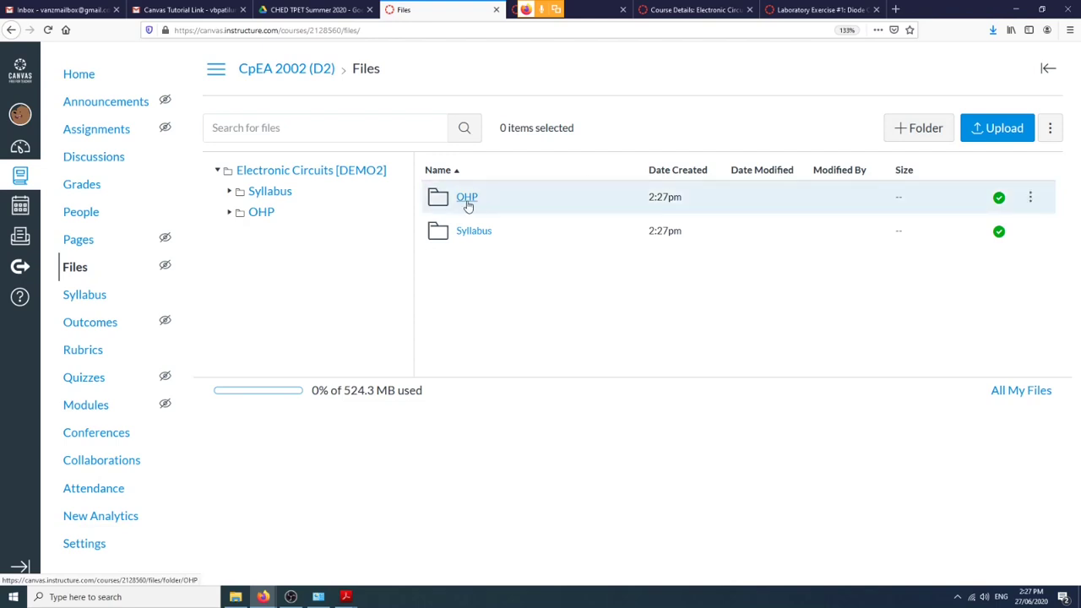
{"action": "left_click", "coordinate": [911, 134]}
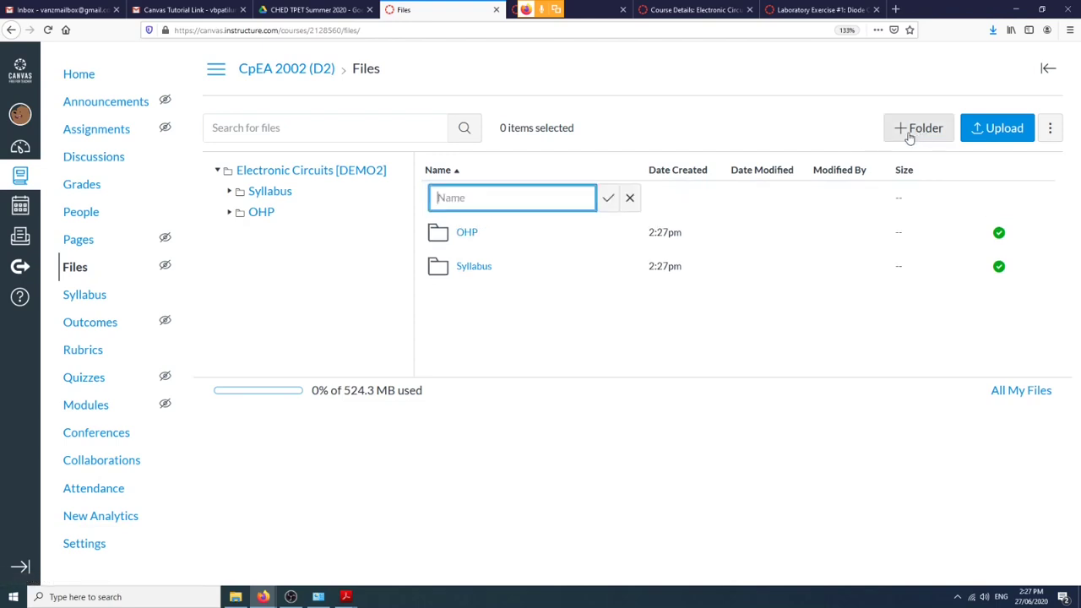
{"action": "type", "text": "Labora"}
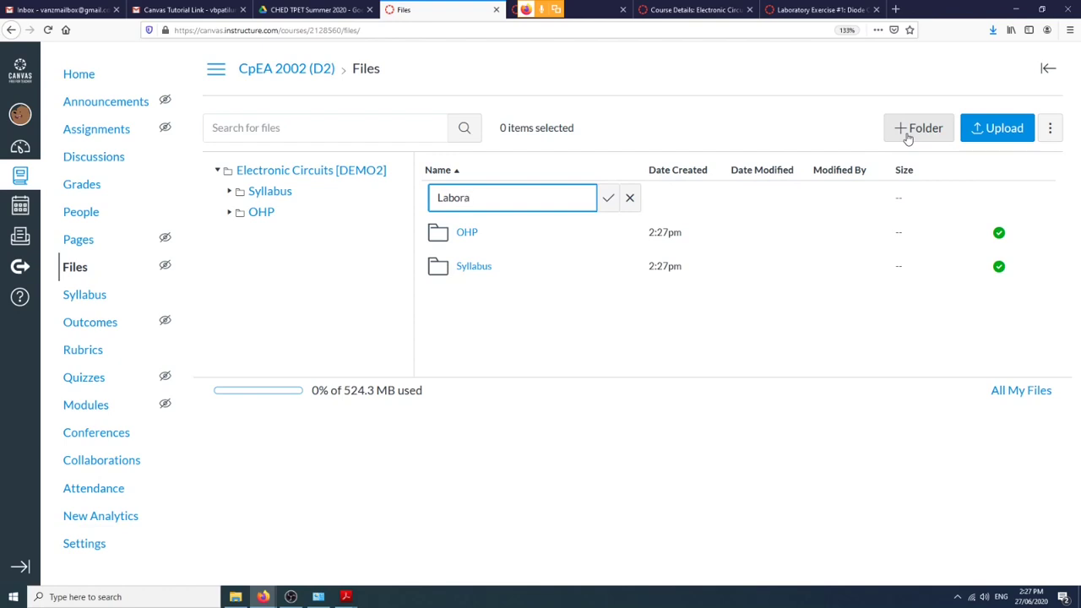
{"action": "type", "text": "tory Manuals"}
{"action": "left_click", "coordinate": [607, 198]}
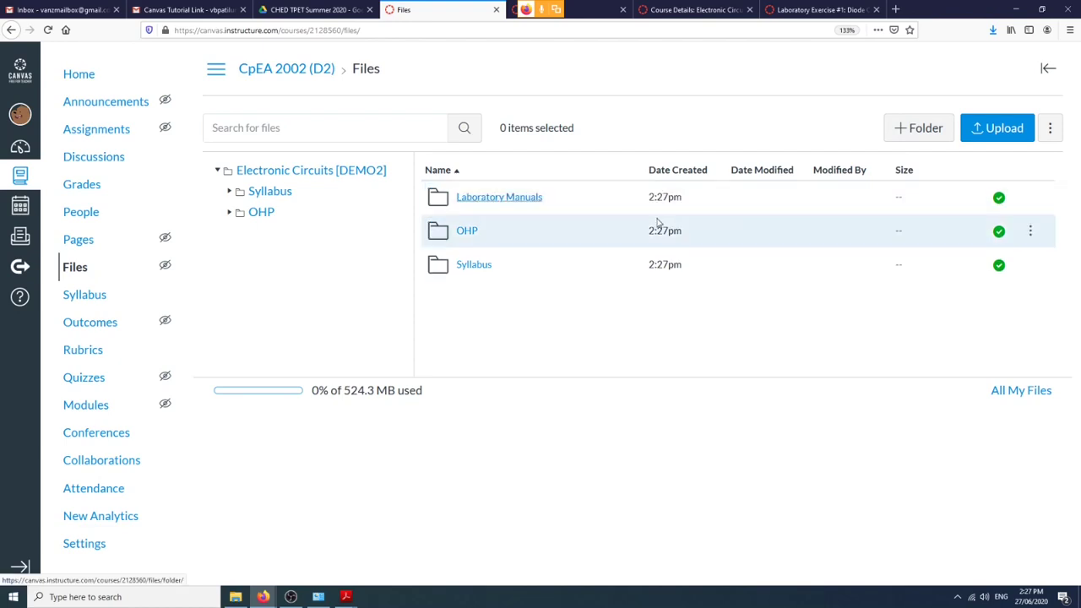
Add an Images folder and a Documents folder to the course's root files folder.
{"action": "left_click", "coordinate": [922, 131]}
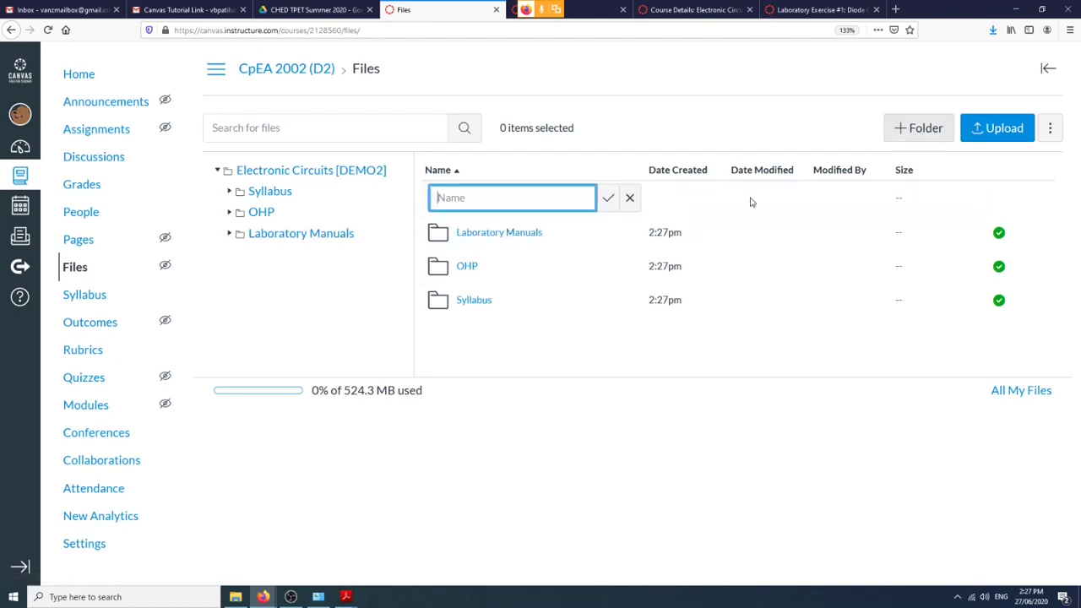
{"action": "type", "text": "Images"}
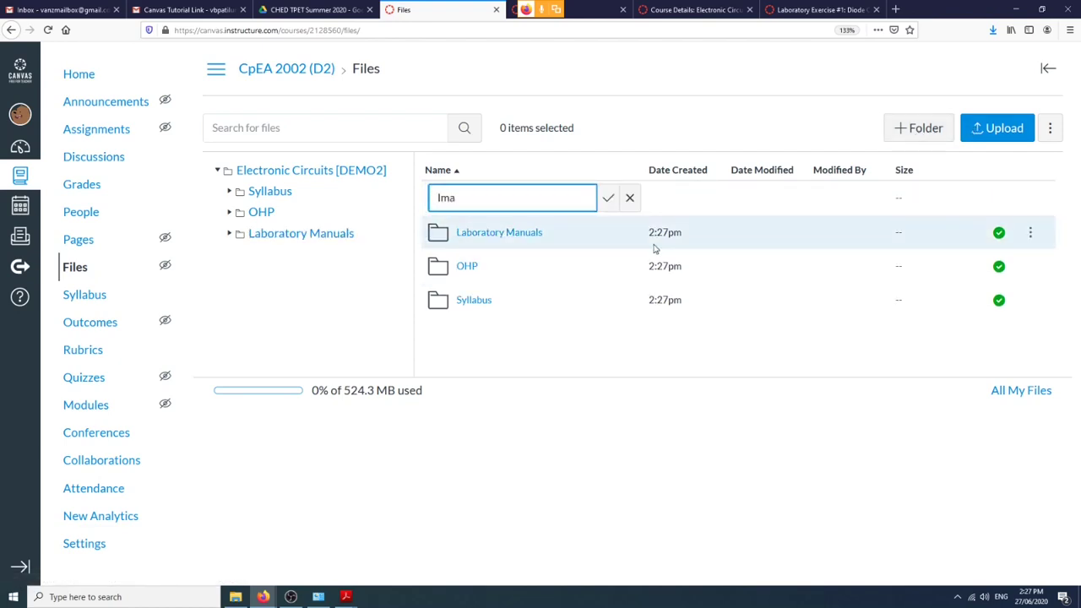
{"action": "left_click", "coordinate": [608, 198]}
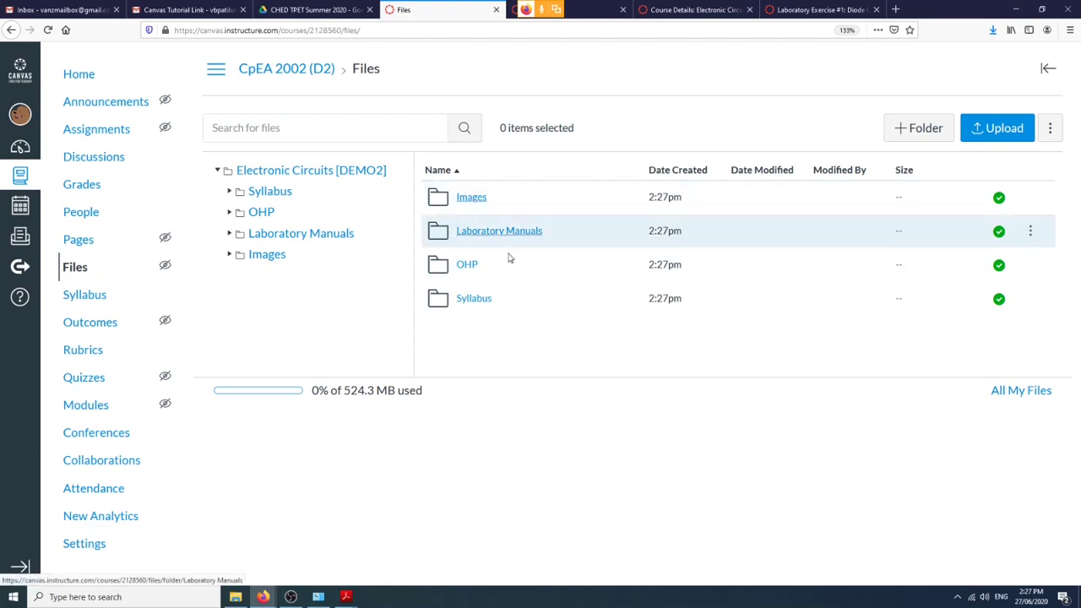
{"action": "left_click", "coordinate": [896, 131]}
{"action": "type", "text": "Documents"}
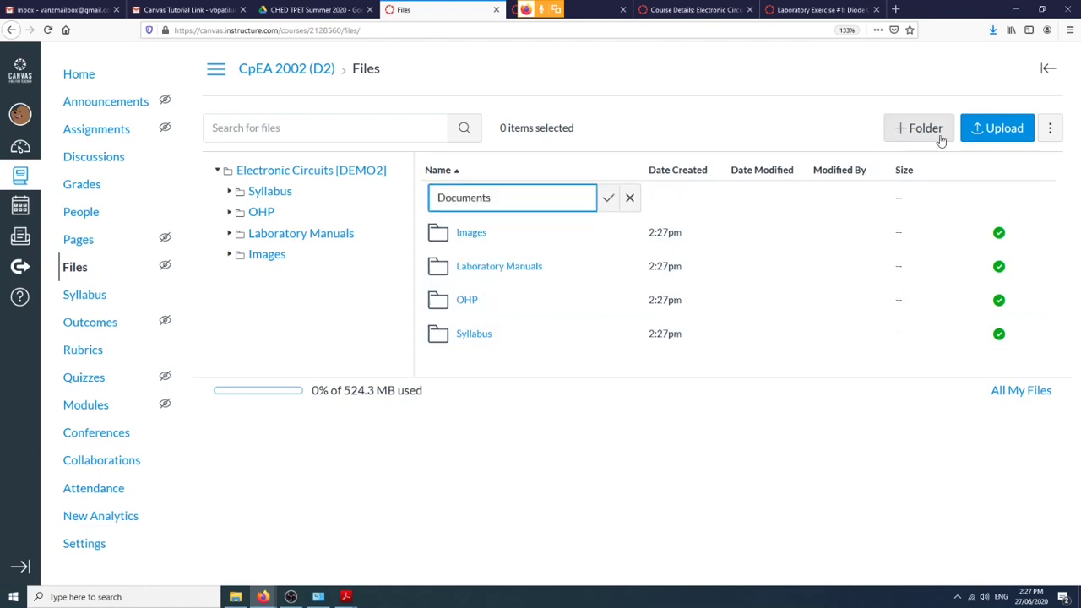
{"action": "left_click", "coordinate": [608, 197]}
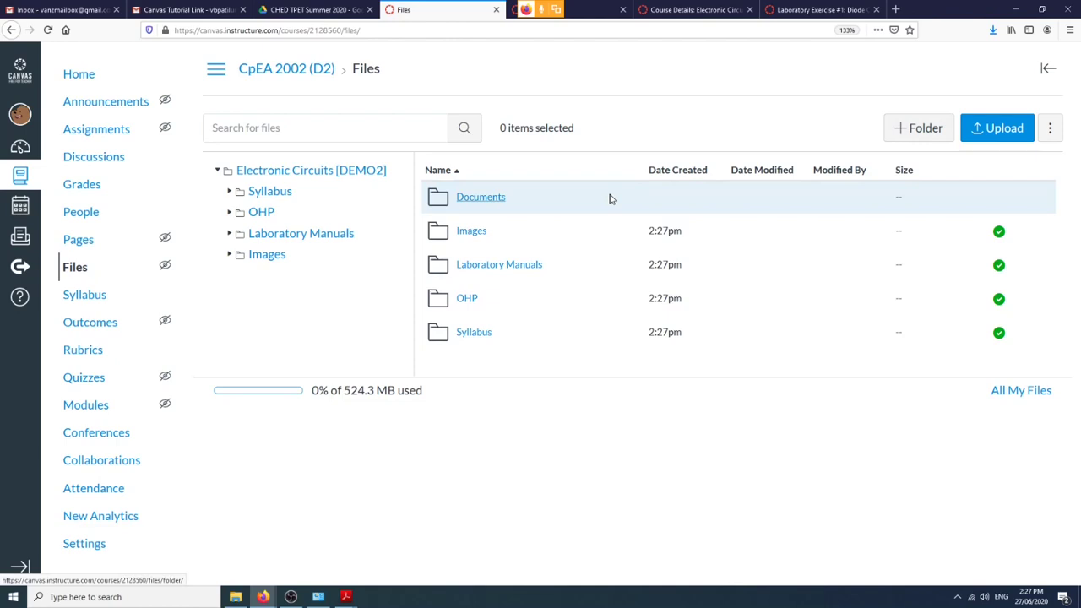
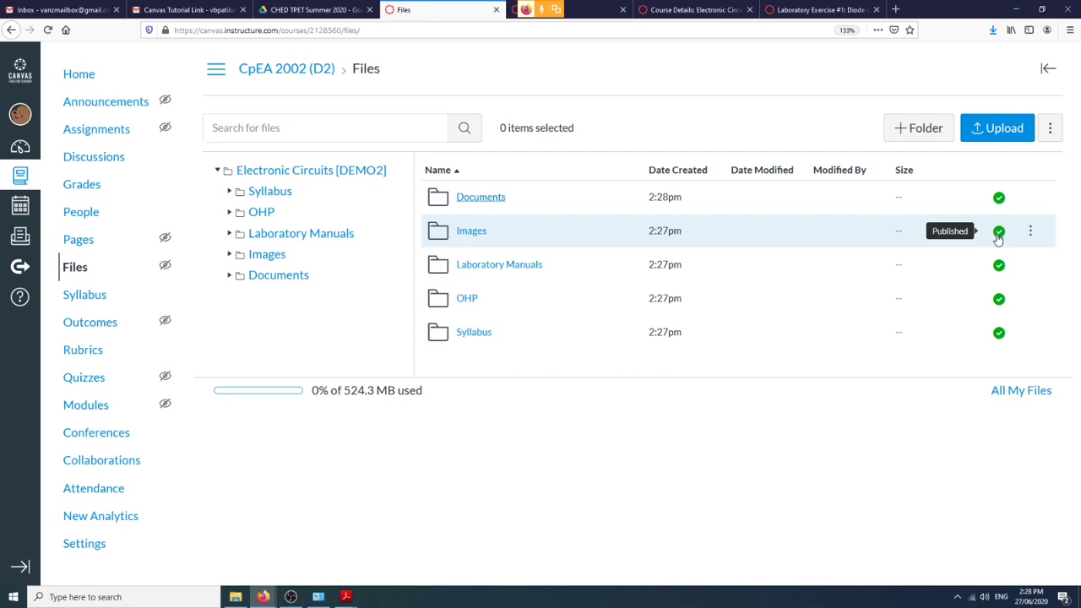
Set the Images folder's permissions to Only available to students with link.
{"action": "left_click", "coordinate": [998, 231]}
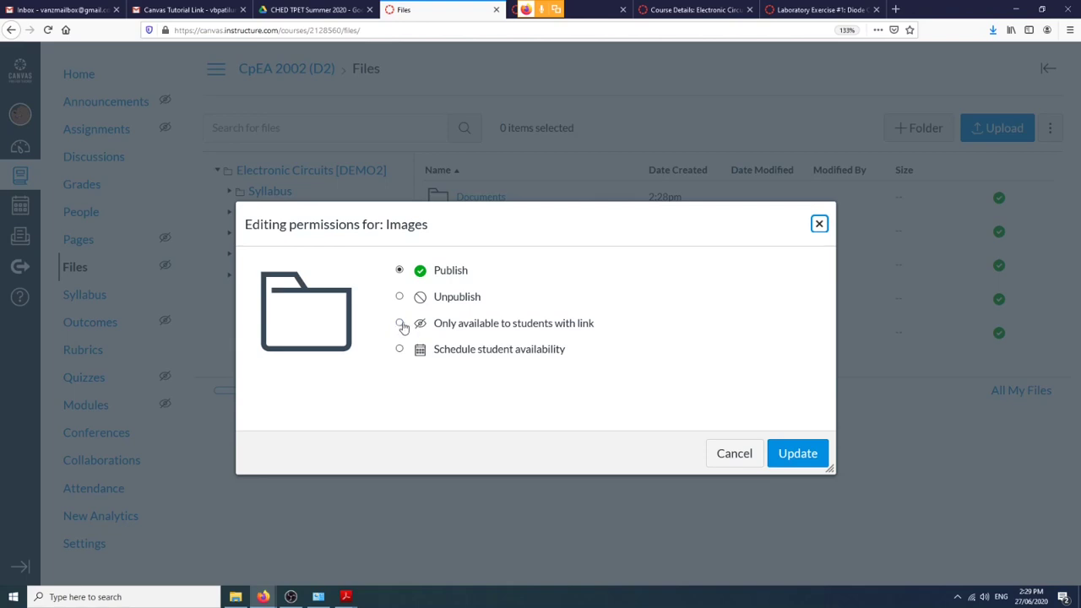
{"action": "left_click", "coordinate": [399, 322]}
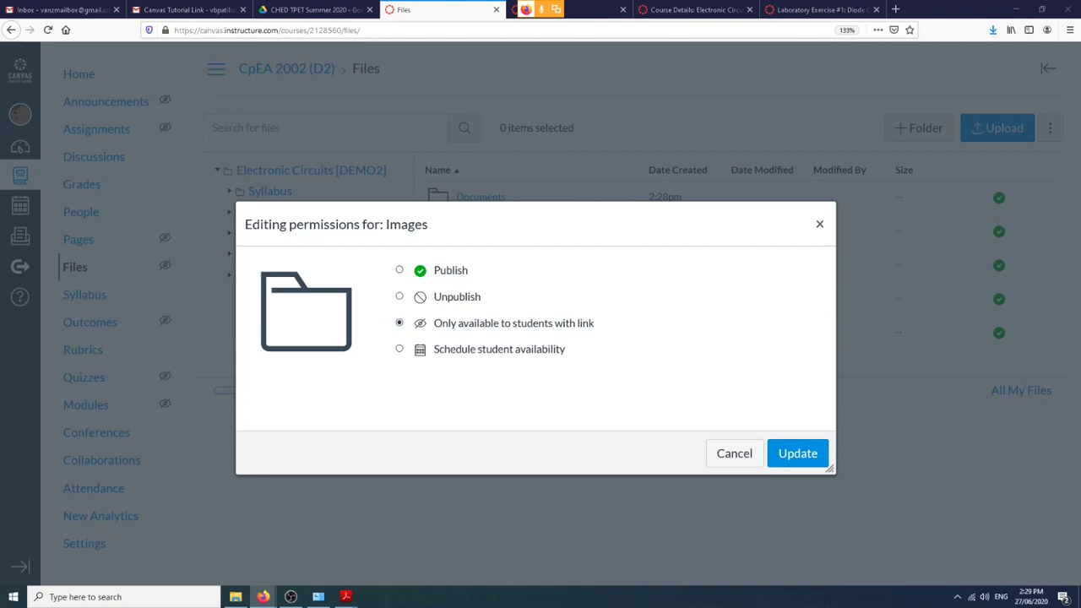
{"action": "left_click", "coordinate": [785, 455]}
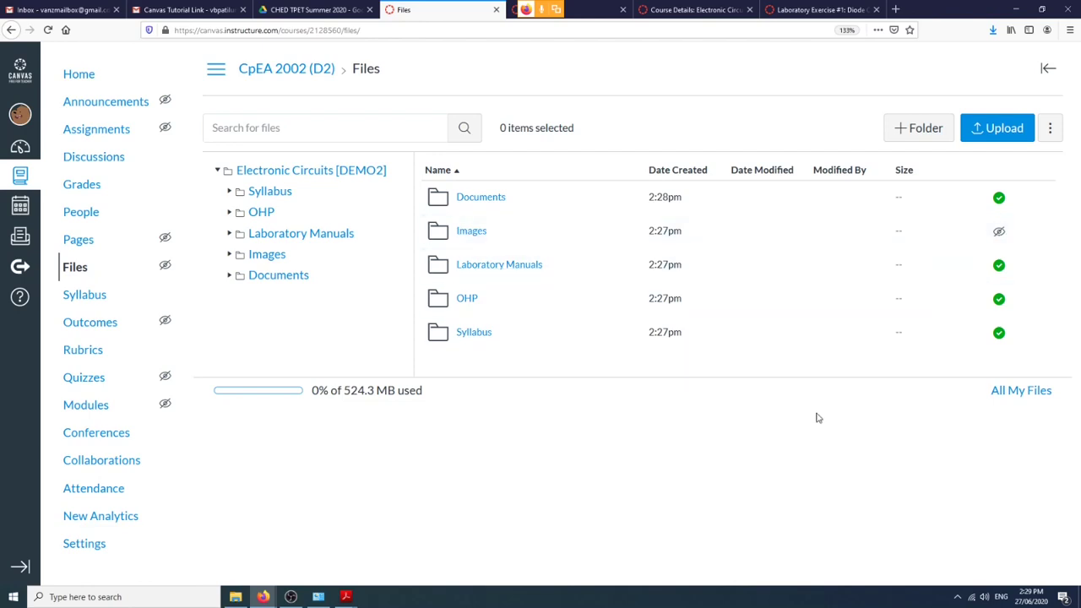
Start an upload into the course's Syllabus folder and browse to Documents > Academic > CpEA 2202 [demo] > Syllabus.
{"action": "left_click", "coordinate": [469, 337]}
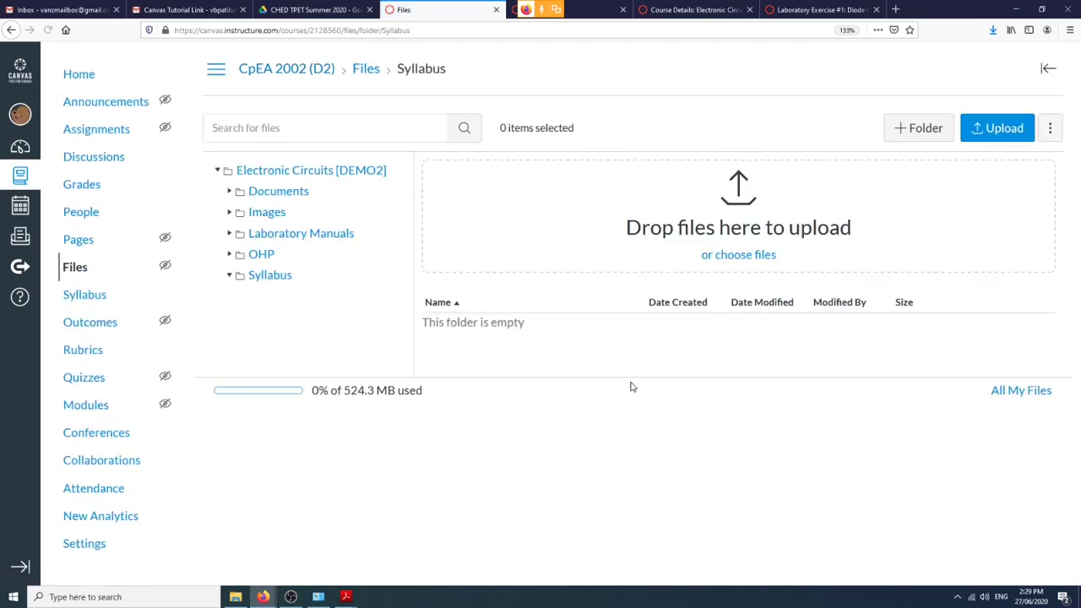
{"action": "left_click", "coordinate": [996, 127]}
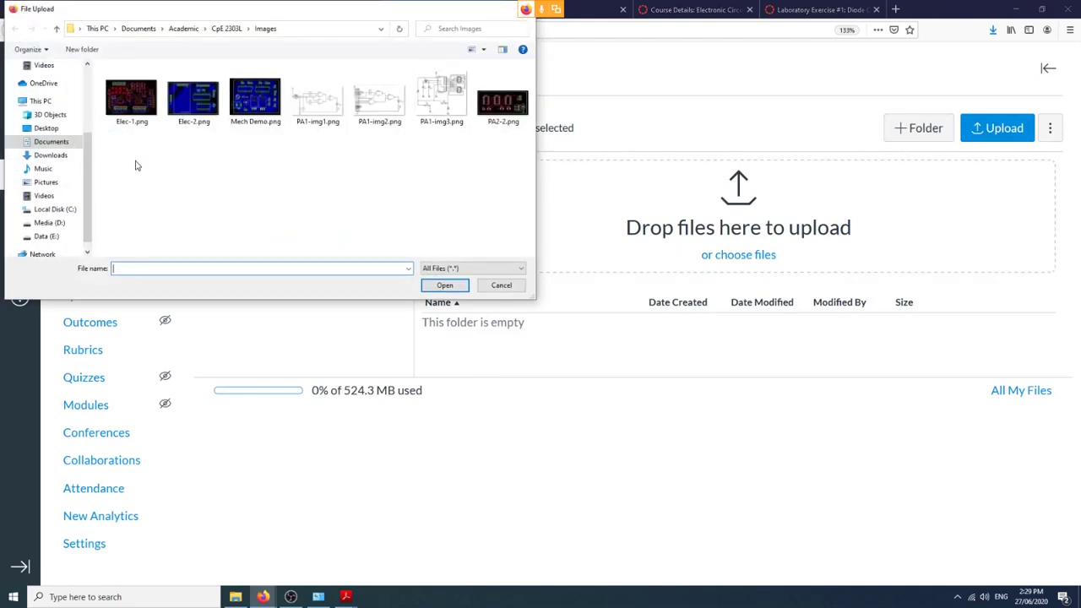
{"action": "left_click", "coordinate": [49, 141]}
{"action": "double_click", "coordinate": [134, 85]}
{"action": "scroll", "coordinate": [169, 194], "scroll_direction": "down", "scroll_amount": 5}
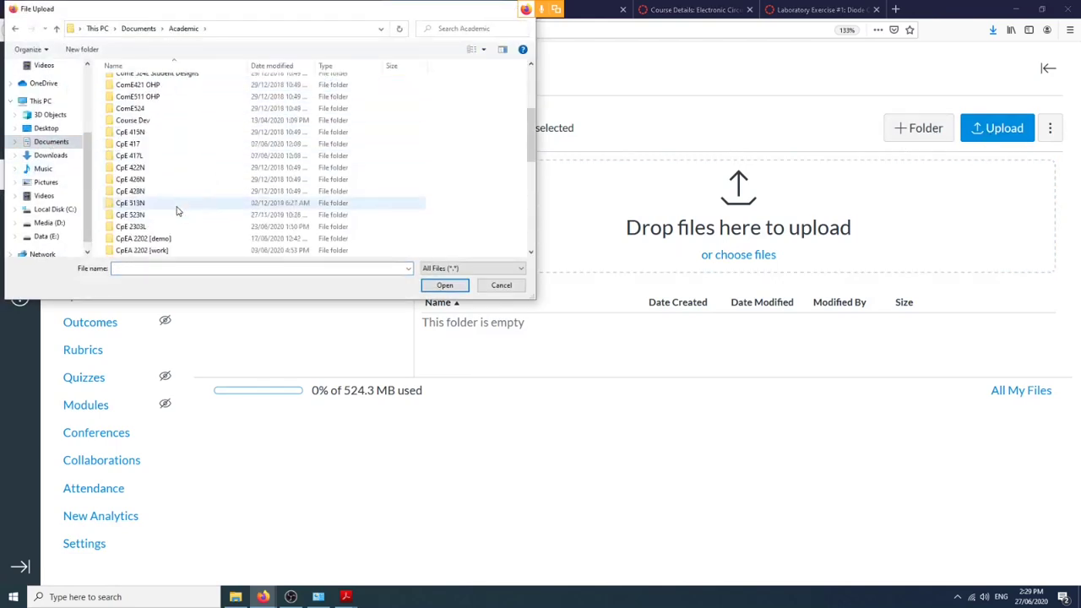
{"action": "double_click", "coordinate": [176, 207]}
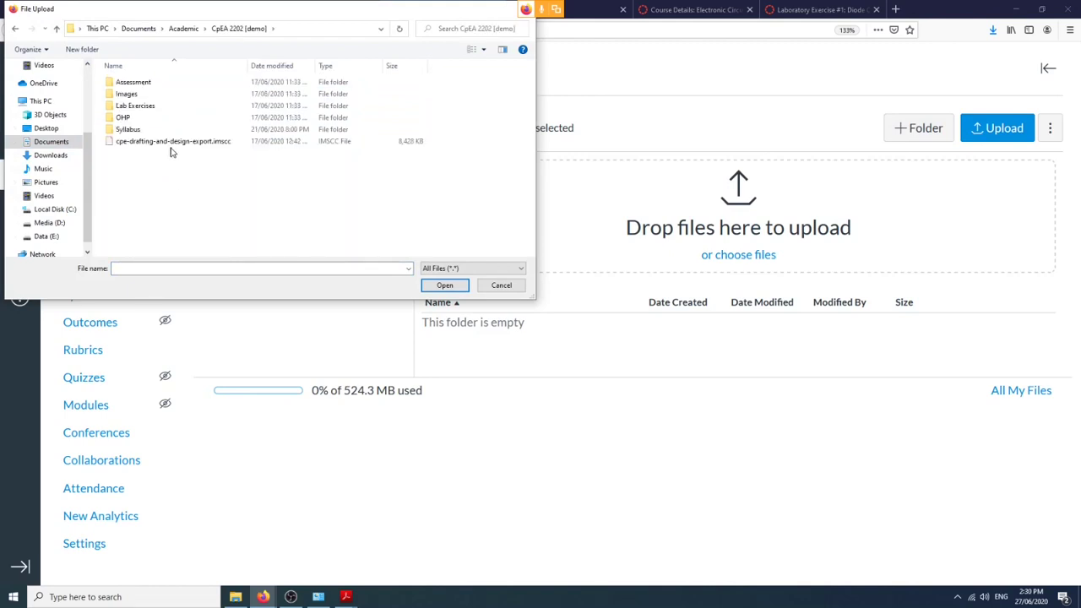
{"action": "double_click", "coordinate": [127, 130]}
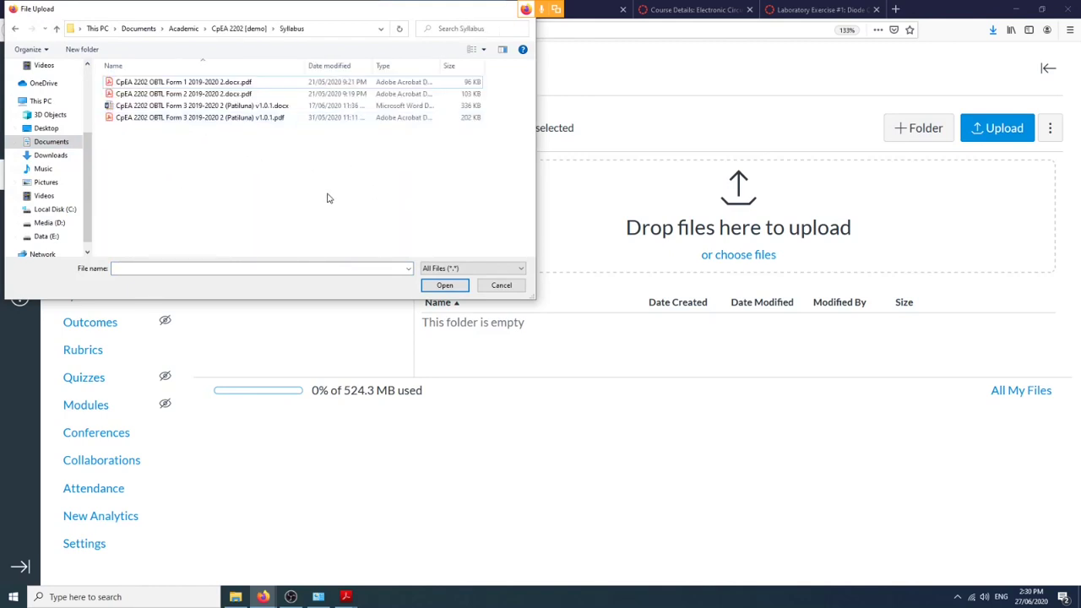
Enlarge the file selection window and upload the CpEA 2202 OBTL Form 1, Form 2 and Form 3 PDFs to the Syllabus folder.
{"action": "left_click_drag", "start_coordinate": [238, 10], "coordinate": [367, 55]}
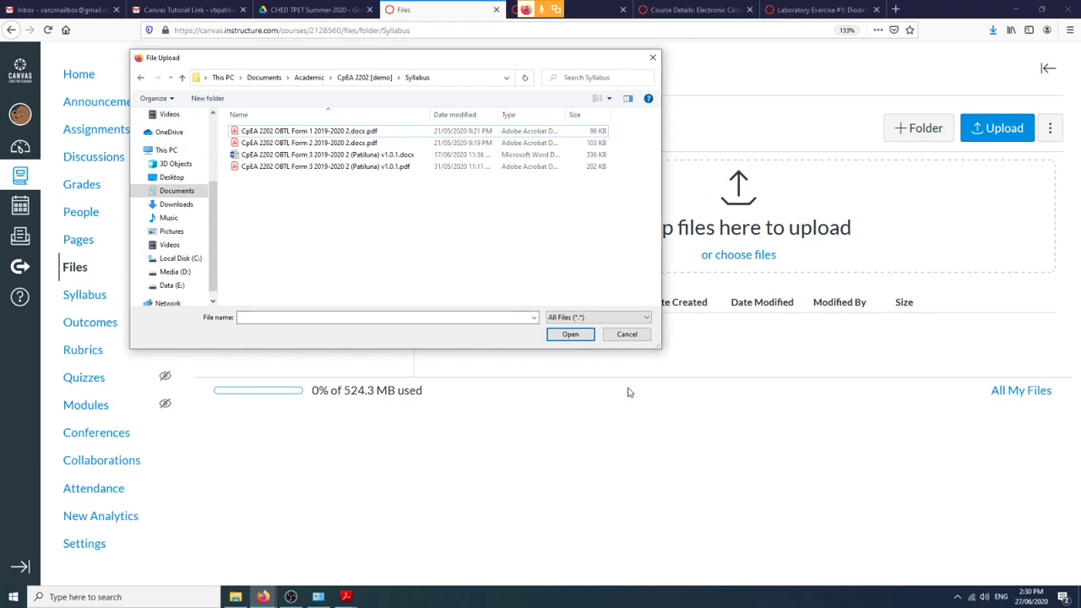
{"action": "left_click_drag", "start_coordinate": [661, 346], "coordinate": [829, 484]}
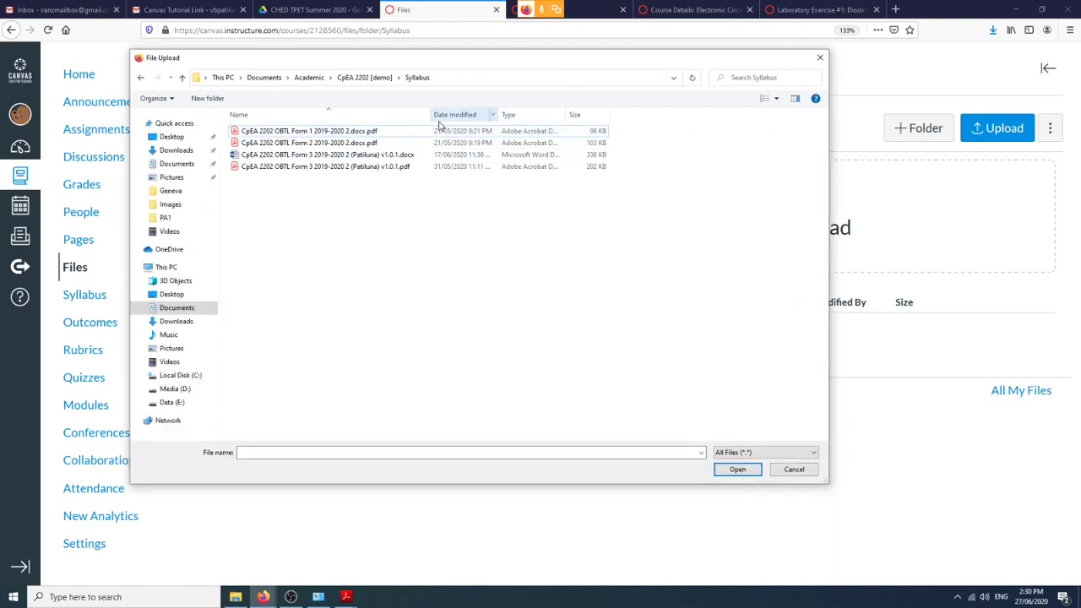
{"action": "left_click_drag", "start_coordinate": [431, 114], "coordinate": [449, 150]}
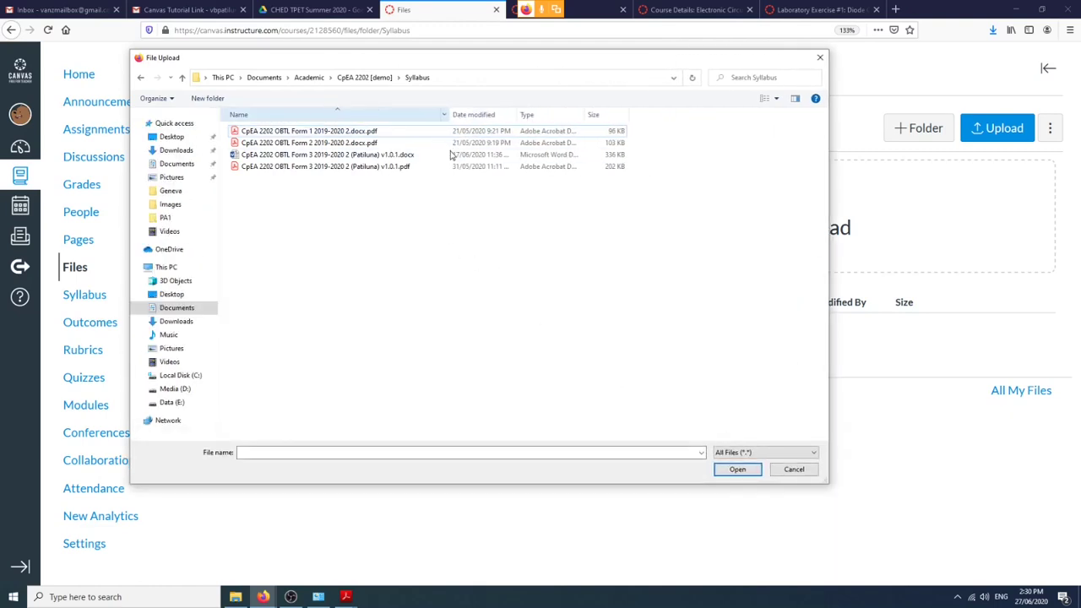
{"action": "left_click", "coordinate": [292, 166]}
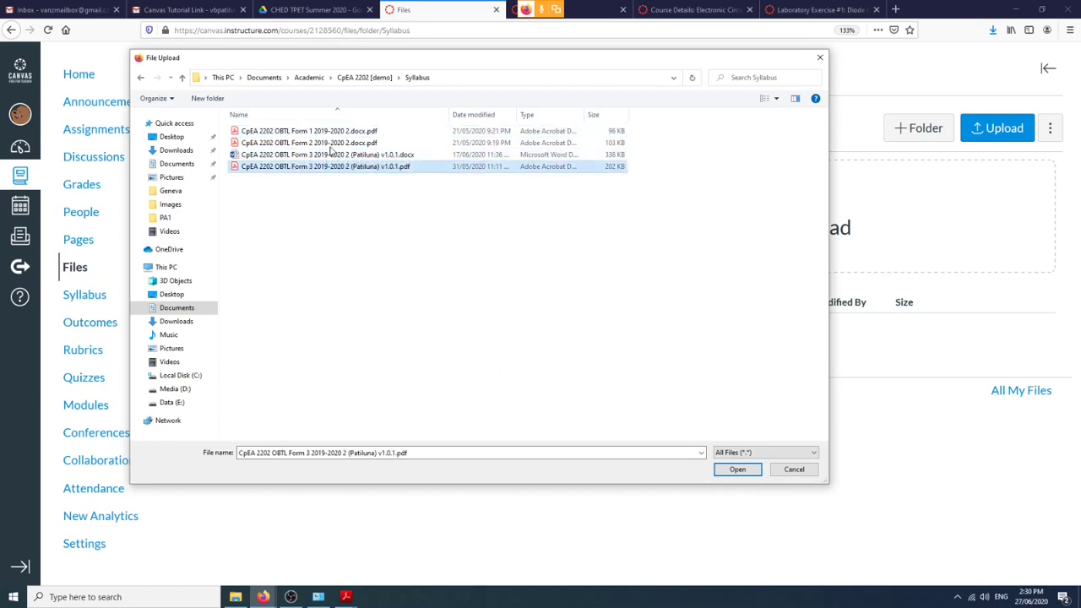
{"action": "left_click", "coordinate": [317, 134]}
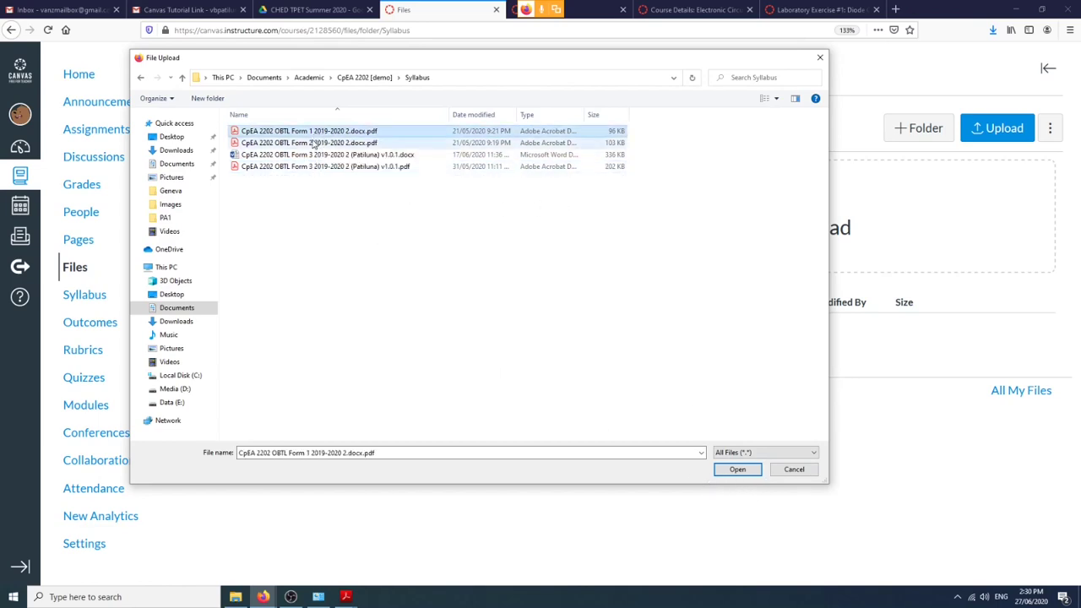
{"action": "left_click", "coordinate": [312, 143], "text": "ctrl"}
{"action": "left_click", "coordinate": [313, 166], "text": "ctrl"}
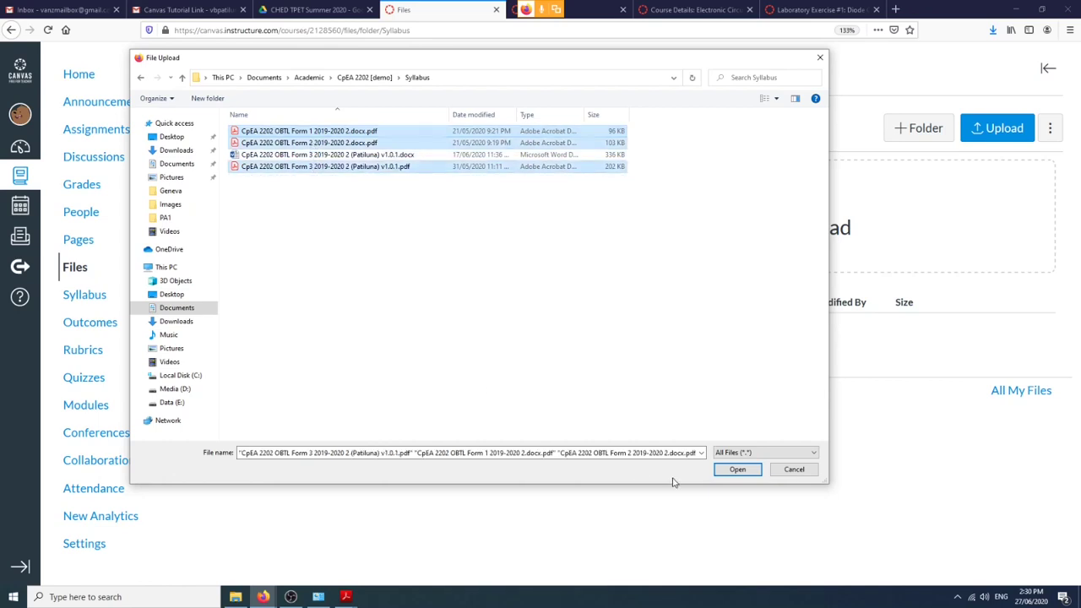
{"action": "left_click", "coordinate": [722, 470]}
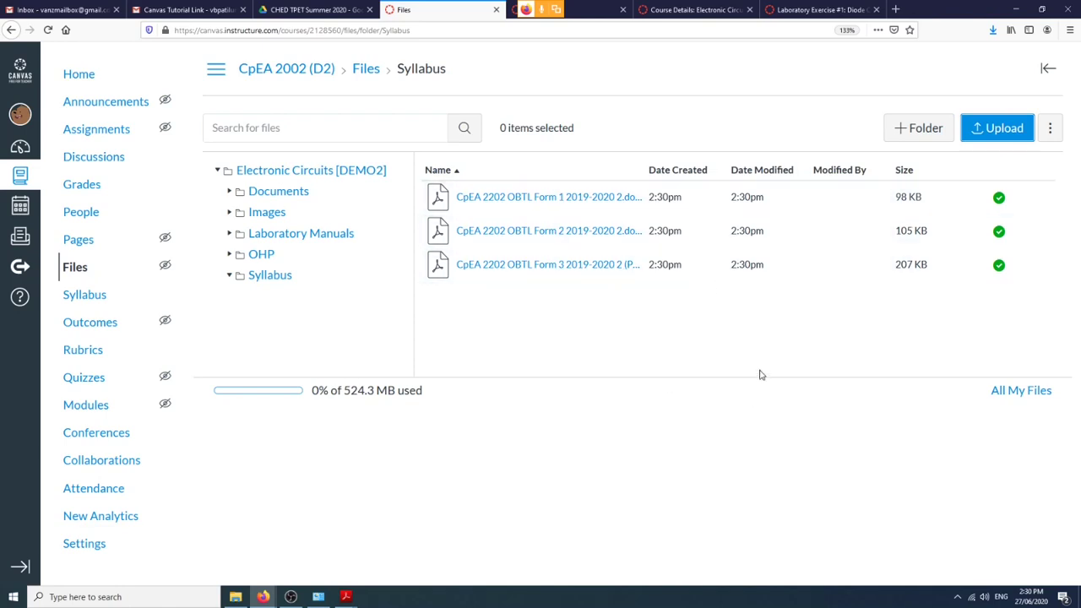
Look through the course's Documents, Images and Laboratory Manuals folders and return to the Syllabus folder.
{"action": "left_click", "coordinate": [298, 196]}
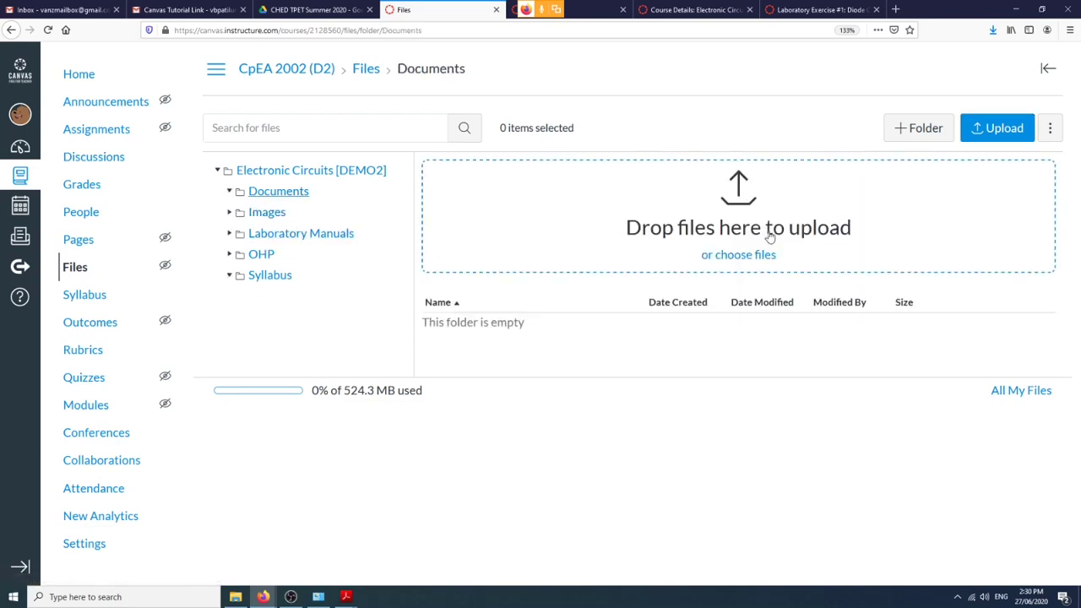
{"action": "left_click", "coordinate": [258, 212]}
{"action": "left_click", "coordinate": [285, 234]}
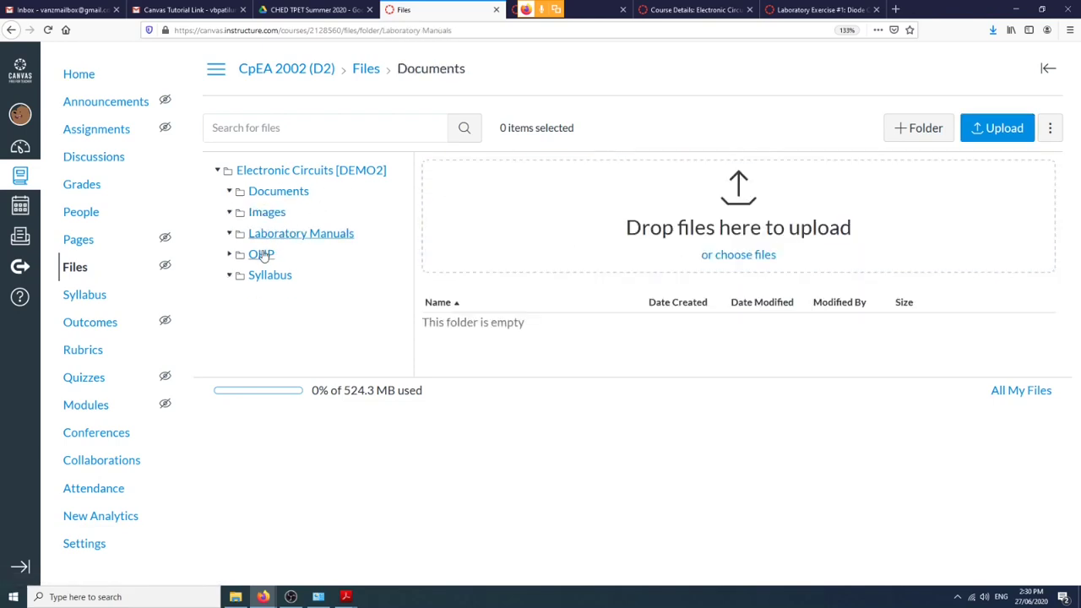
{"action": "left_click", "coordinate": [267, 290]}
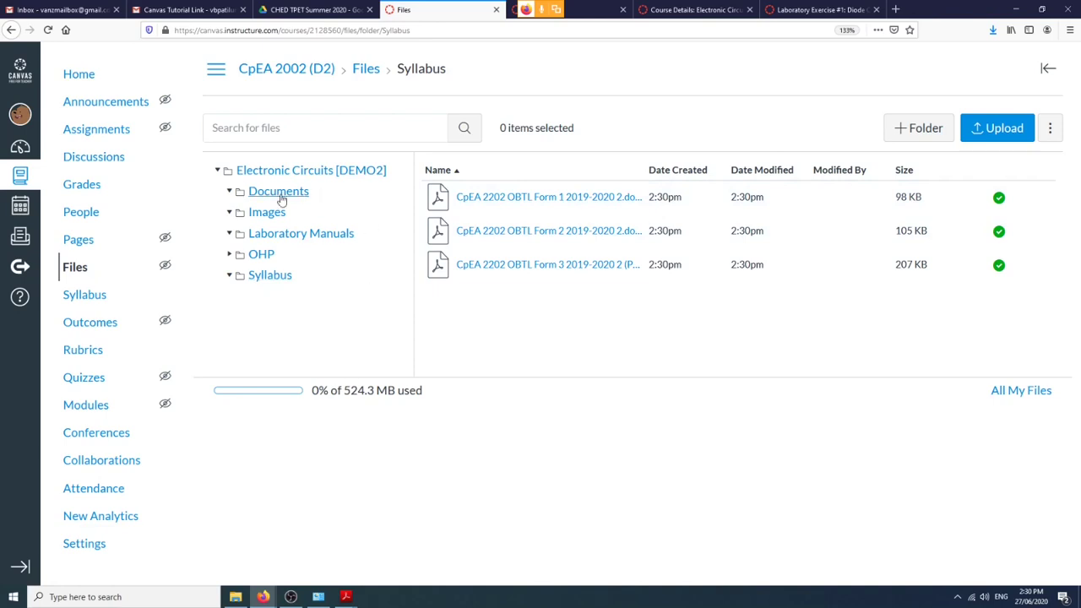
Open the CpEA 2002 (D2) Syllabus page, load the Dashboard in the CpEA 2202 settings tab, and return to the Syllabus page.
{"action": "left_click", "coordinate": [76, 303]}
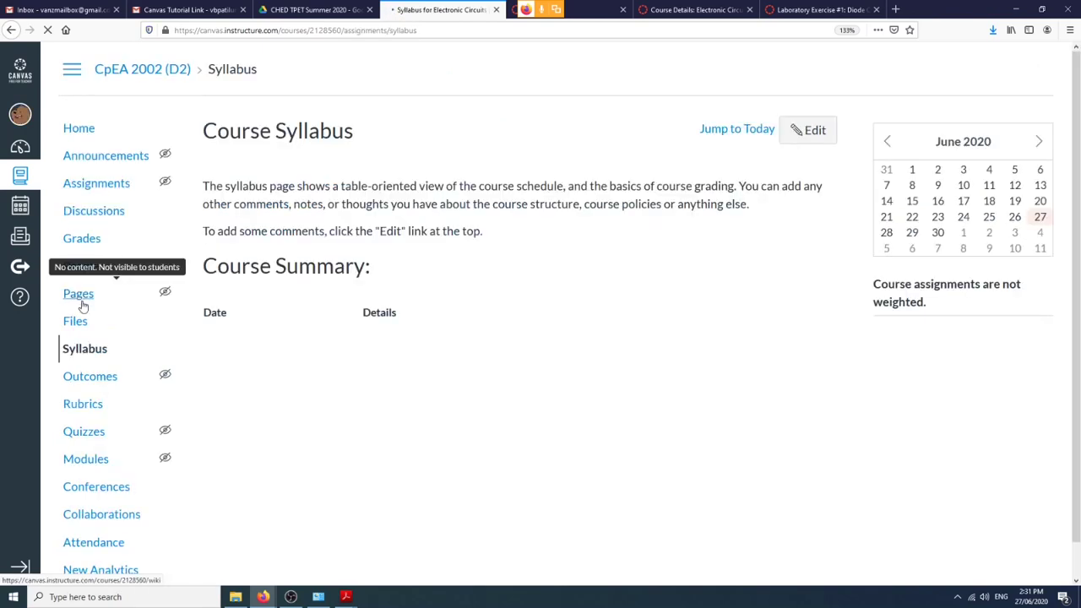
{"action": "left_click", "coordinate": [91, 349]}
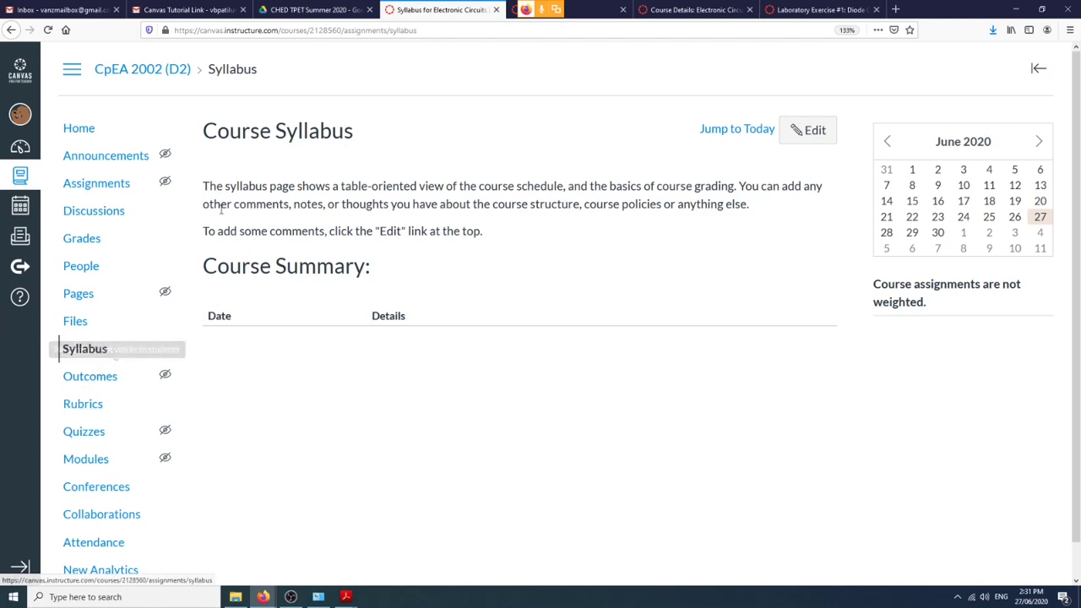
{"action": "left_click", "coordinate": [587, 10]}
{"action": "left_click", "coordinate": [692, 9]}
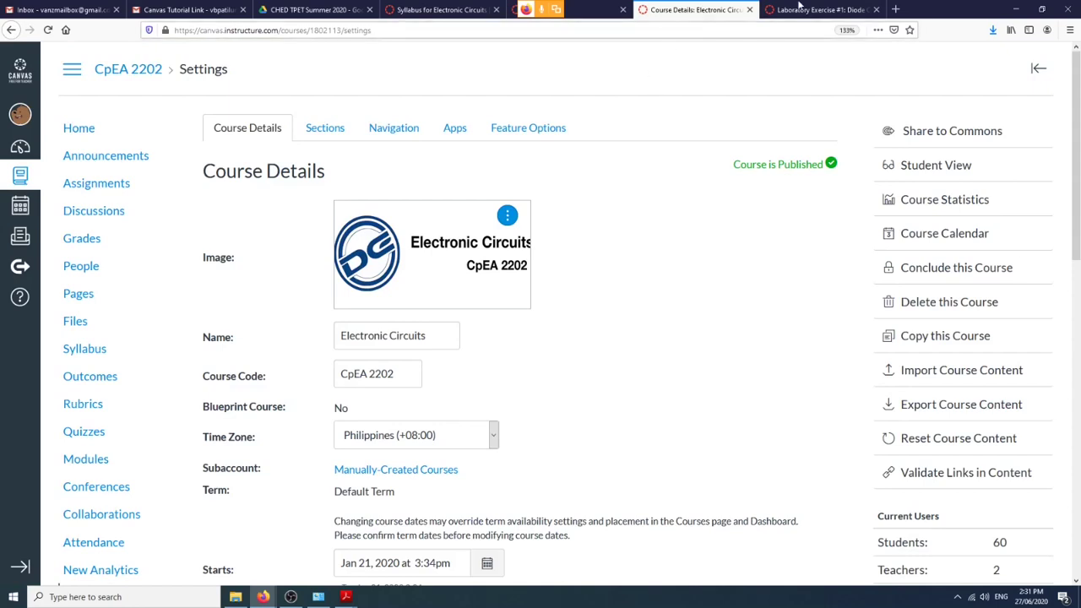
{"action": "left_click", "coordinate": [20, 147]}
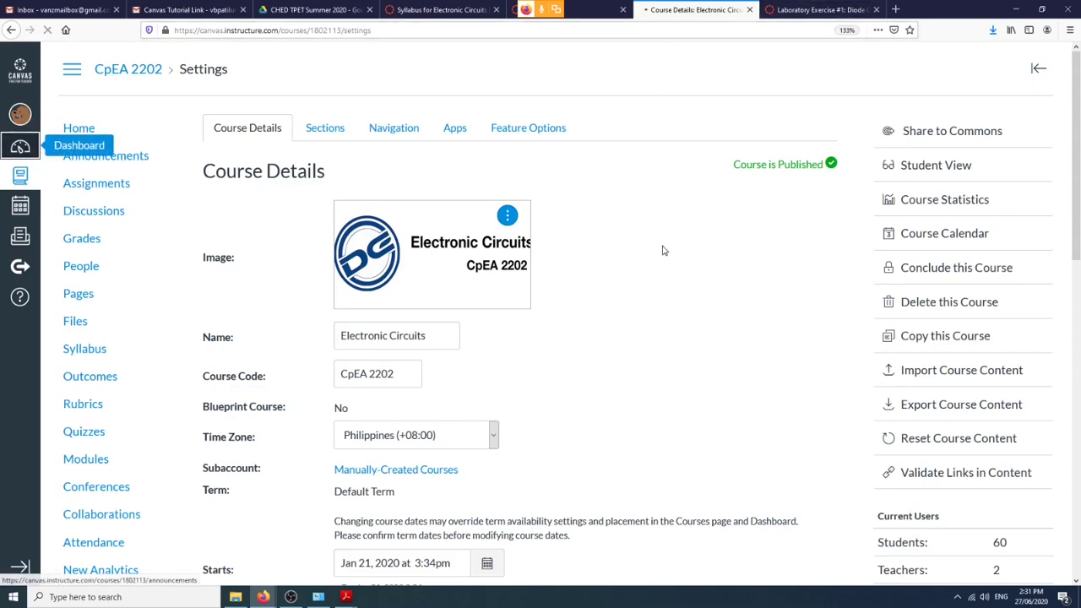
{"action": "left_click", "coordinate": [479, 10]}
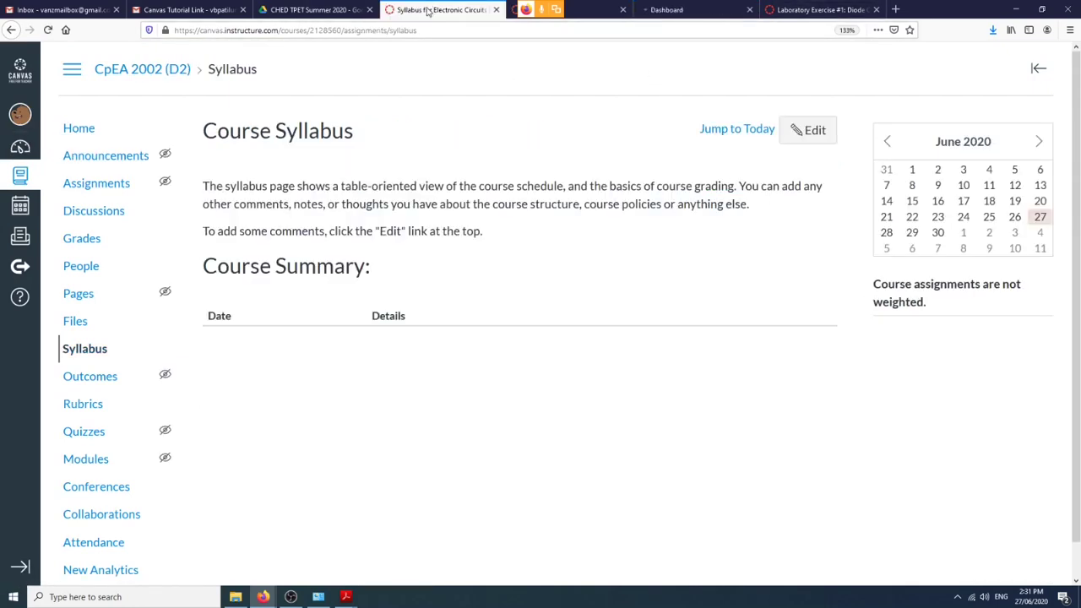
Open the CpEA 2202 OBTL Form 3 syllabus PDF in Adobe Acrobat Reader and skim its first two pages.
{"action": "left_click", "coordinate": [237, 597]}
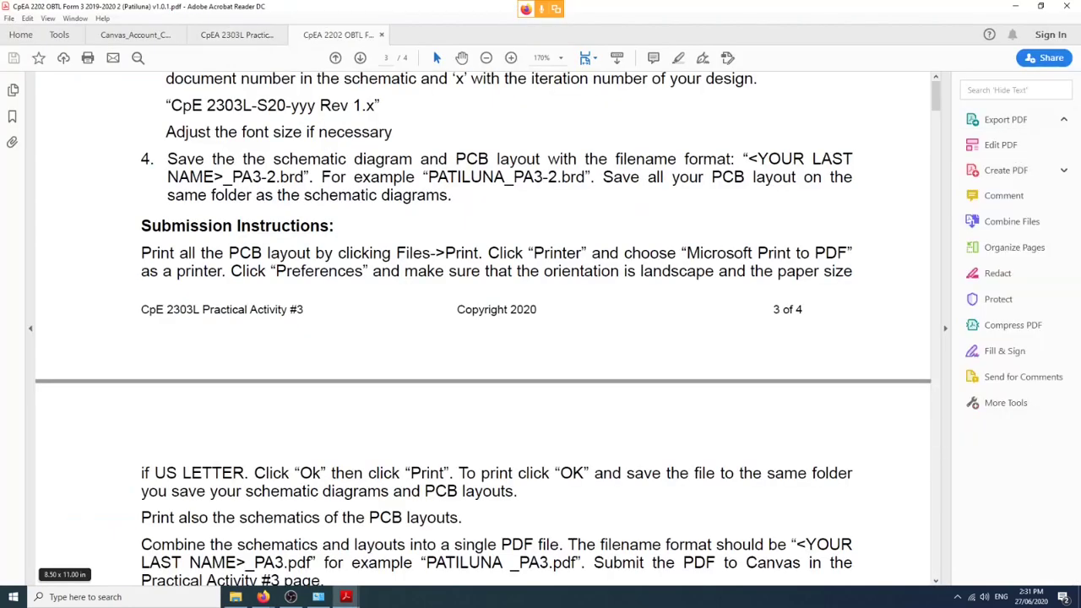
{"action": "left_click", "coordinate": [656, 325]}
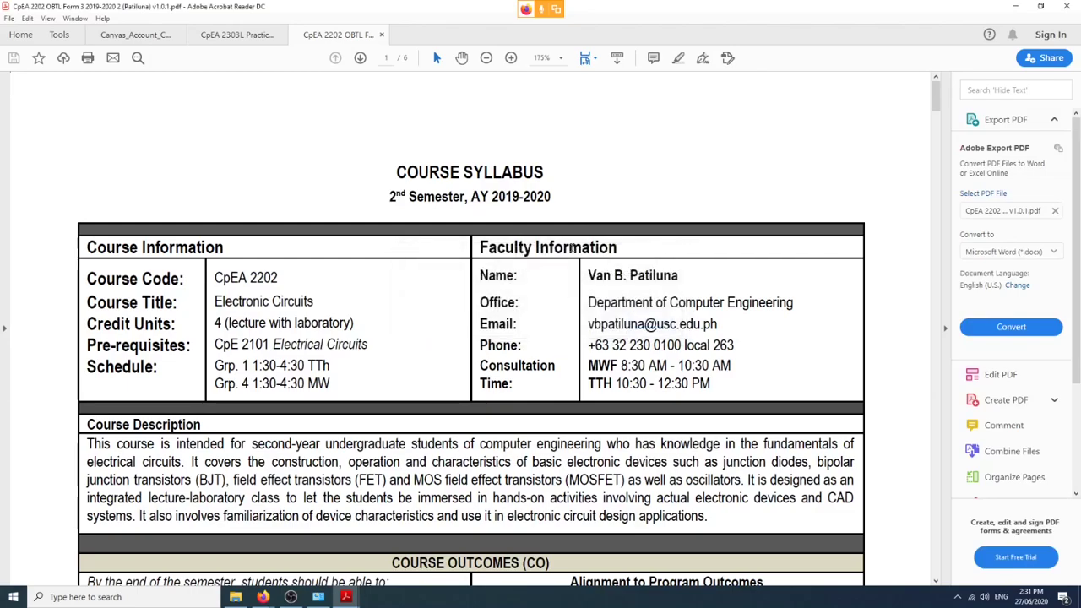
{"action": "scroll", "coordinate": [581, 252], "scroll_direction": "down", "scroll_amount": 10}
{"action": "scroll", "coordinate": [582, 251], "scroll_direction": "down", "scroll_amount": 14}
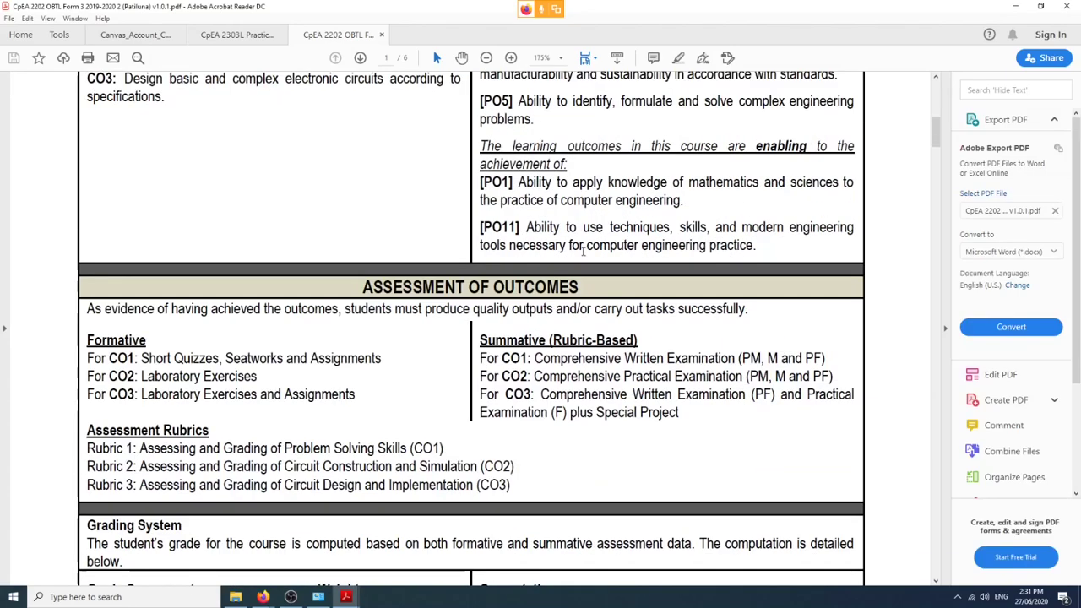
{"action": "scroll", "coordinate": [583, 254], "scroll_direction": "down", "scroll_amount": 9}
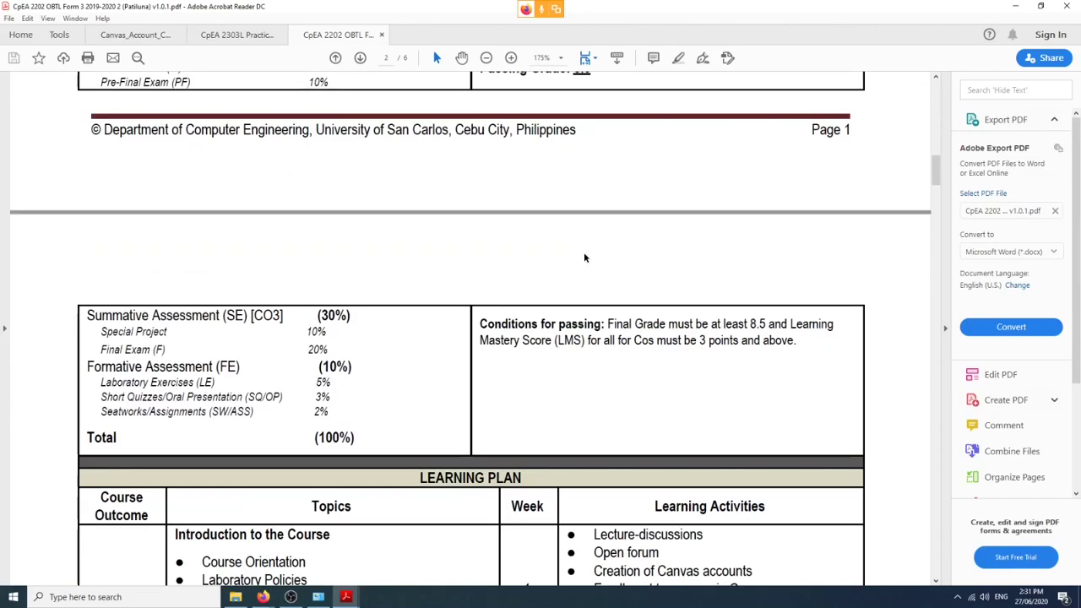
{"action": "scroll", "coordinate": [583, 253], "scroll_direction": "up", "scroll_amount": 20}
{"action": "scroll", "coordinate": [583, 253], "scroll_direction": "up", "scroll_amount": 11}
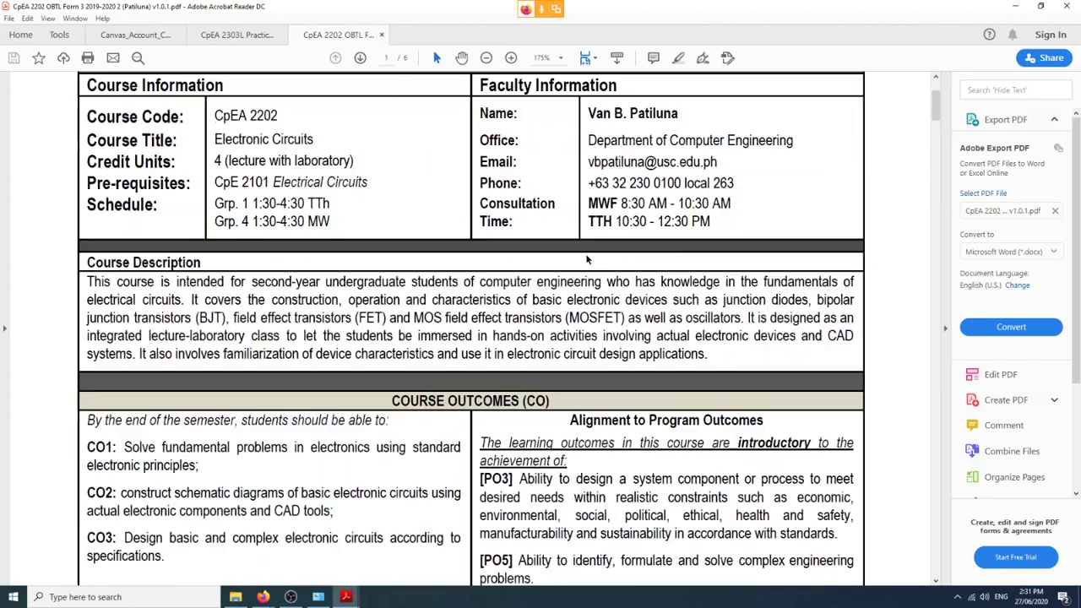
Examine the syllabus's course outcomes, assessment, grading system, learning plan and learning resources, and return to the Course Description on page 1.
{"action": "scroll", "coordinate": [232, 213], "scroll_direction": "down", "scroll_amount": 1}
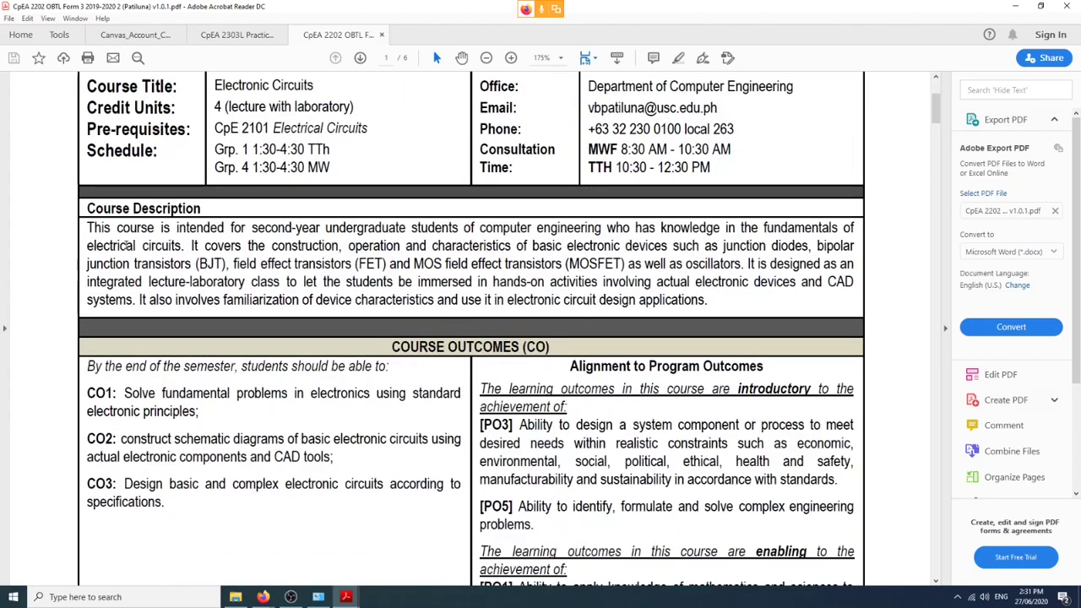
{"action": "scroll", "coordinate": [517, 382], "scroll_direction": "down", "scroll_amount": 4}
{"action": "scroll", "coordinate": [517, 382], "scroll_direction": "down", "scroll_amount": 20}
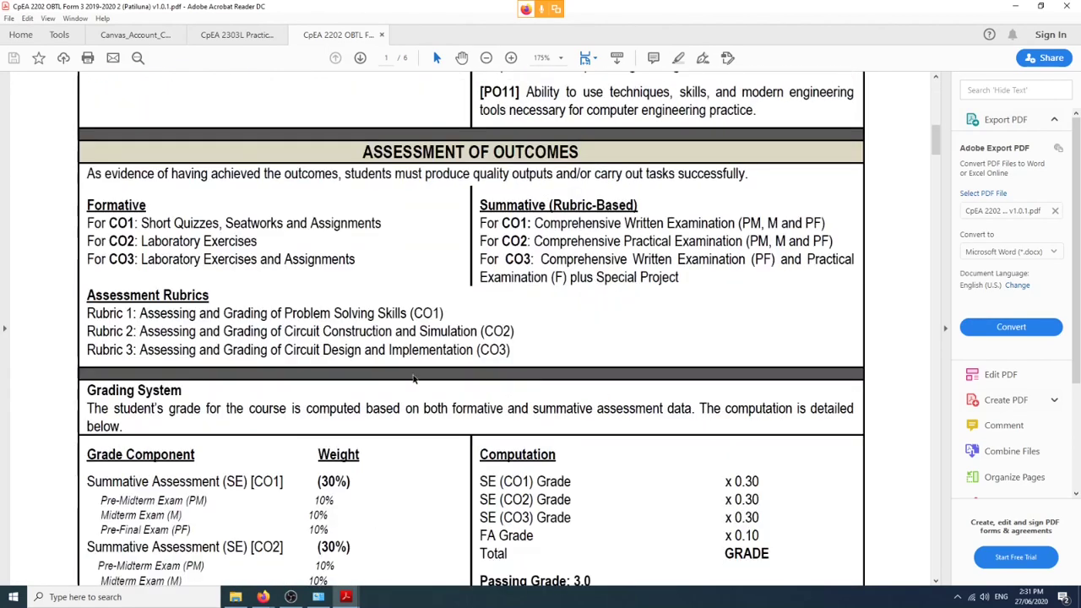
{"action": "scroll", "coordinate": [346, 438], "scroll_direction": "down", "scroll_amount": 2}
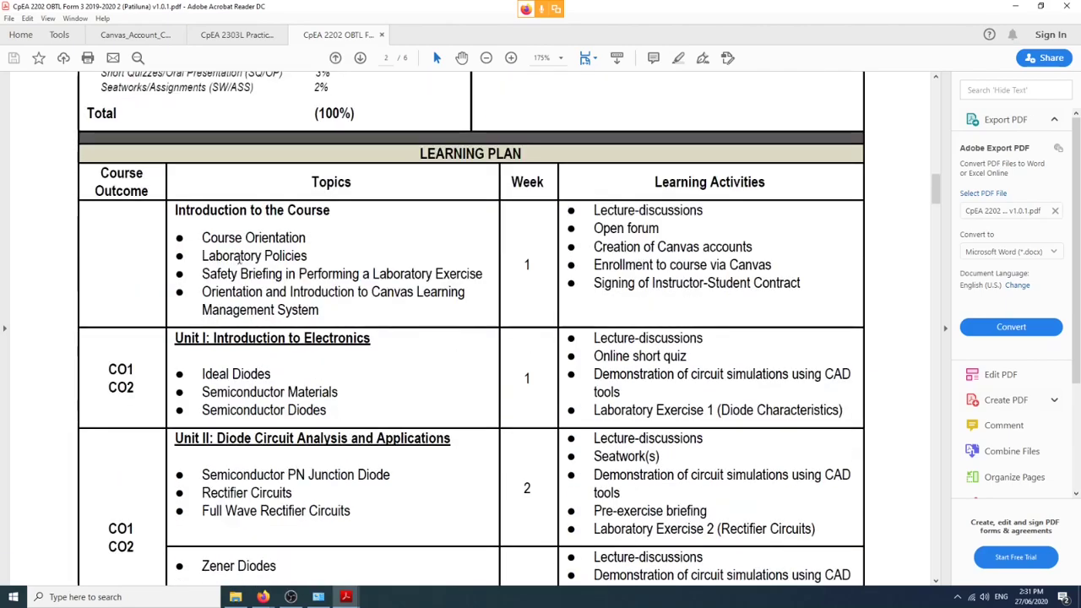
{"action": "scroll", "coordinate": [287, 275], "scroll_direction": "down", "scroll_amount": 3}
{"action": "scroll", "coordinate": [307, 386], "scroll_direction": "down", "scroll_amount": 20}
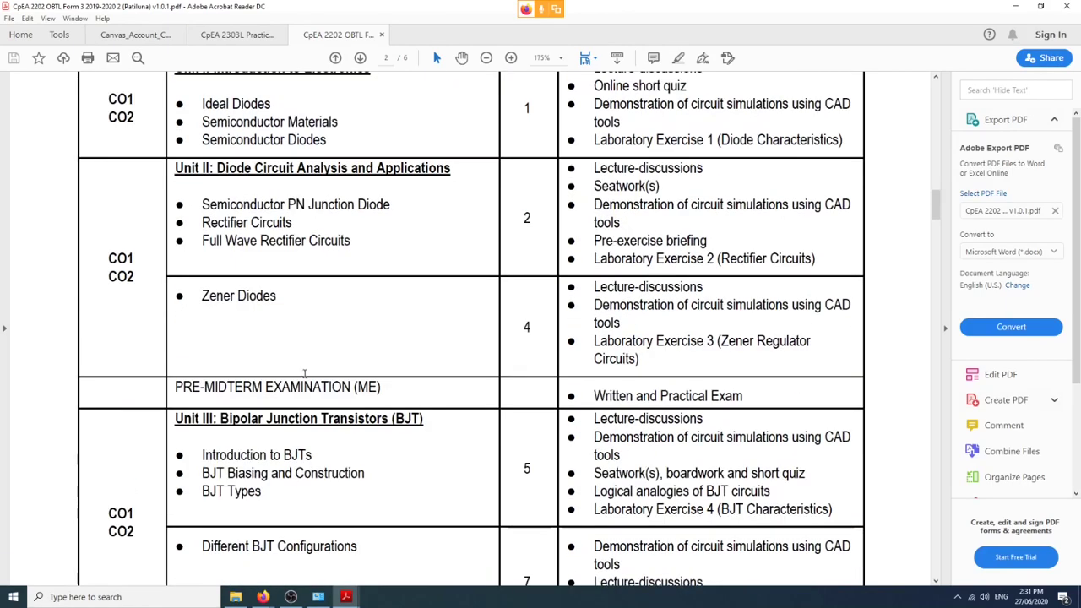
{"action": "scroll", "coordinate": [307, 387], "scroll_direction": "down", "scroll_amount": 9}
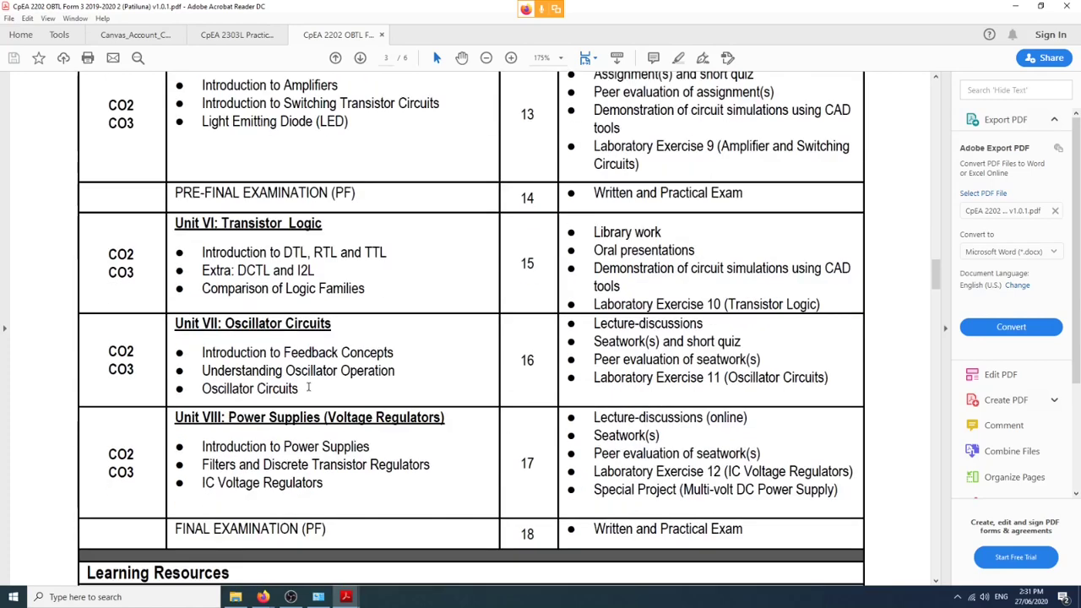
{"action": "scroll", "coordinate": [308, 388], "scroll_direction": "down", "scroll_amount": 3}
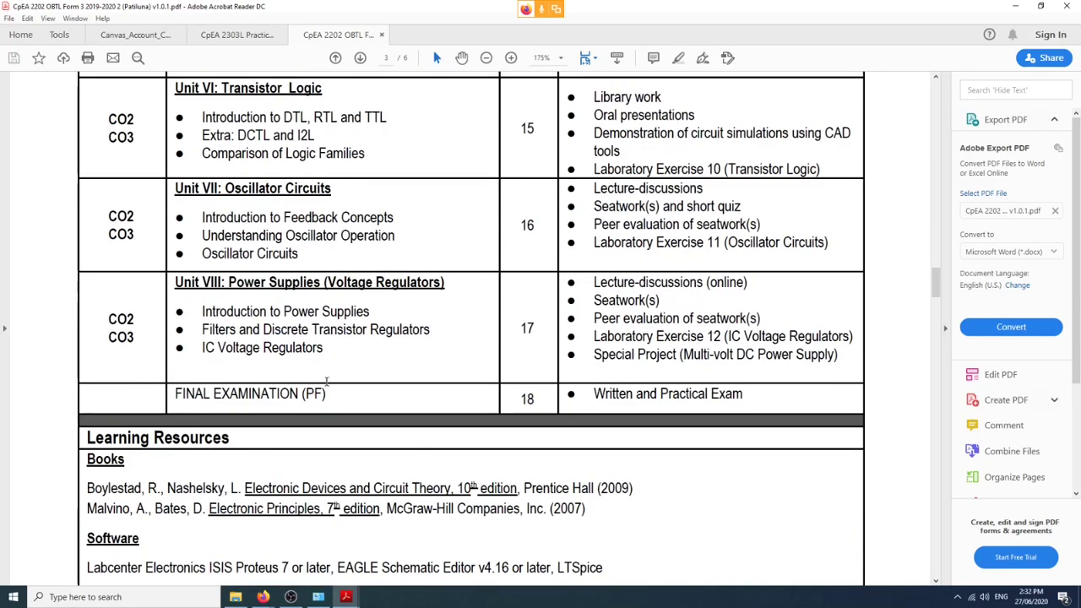
{"action": "scroll", "coordinate": [542, 192], "scroll_direction": "up", "scroll_amount": 7}
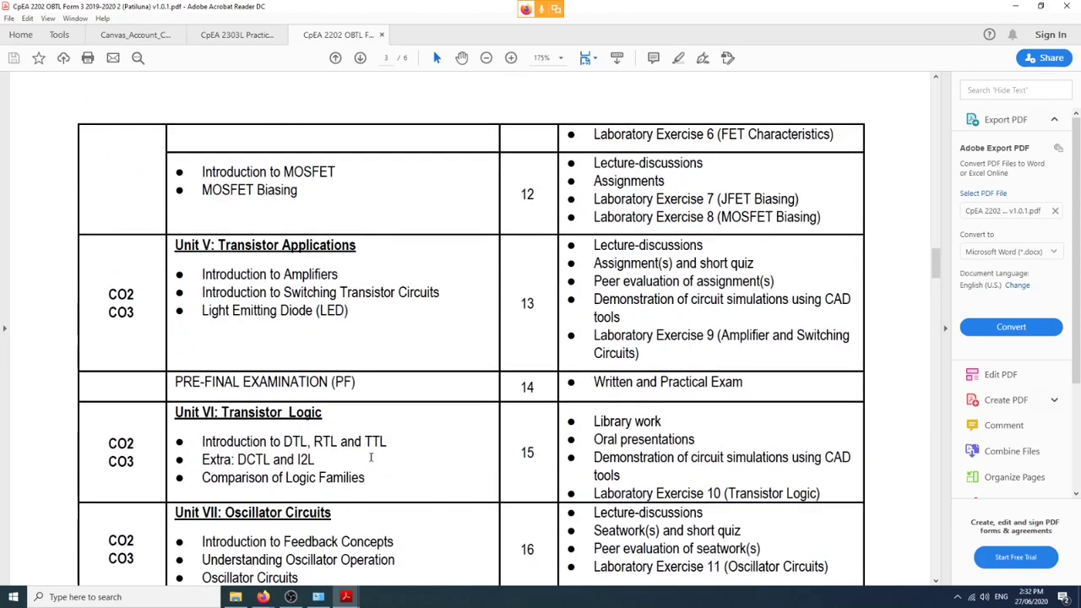
{"action": "scroll", "coordinate": [340, 418], "scroll_direction": "up", "scroll_amount": 9}
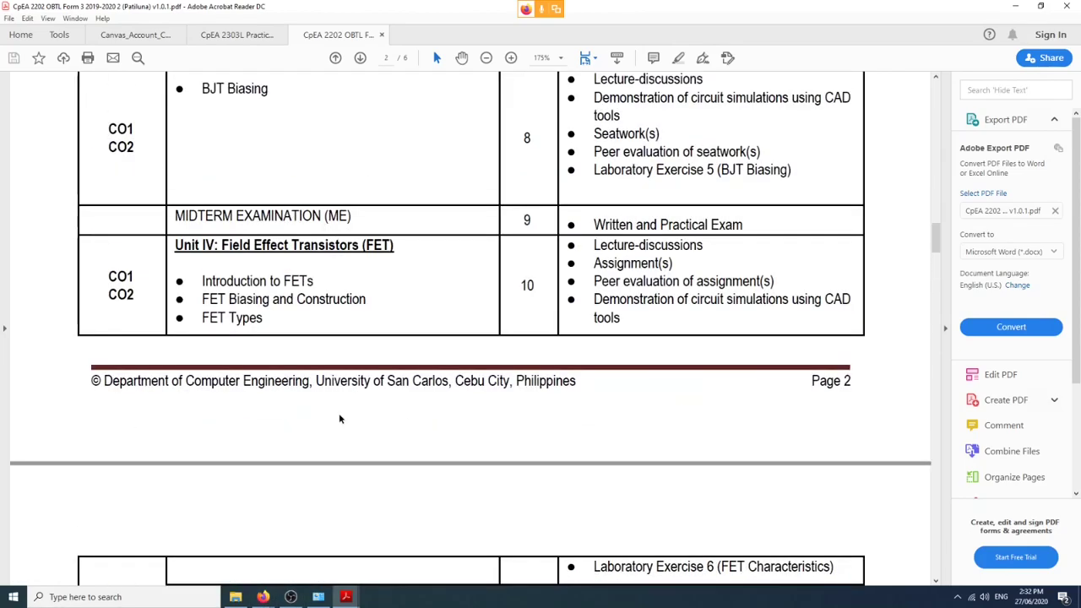
{"action": "scroll", "coordinate": [339, 418], "scroll_direction": "up", "scroll_amount": 20}
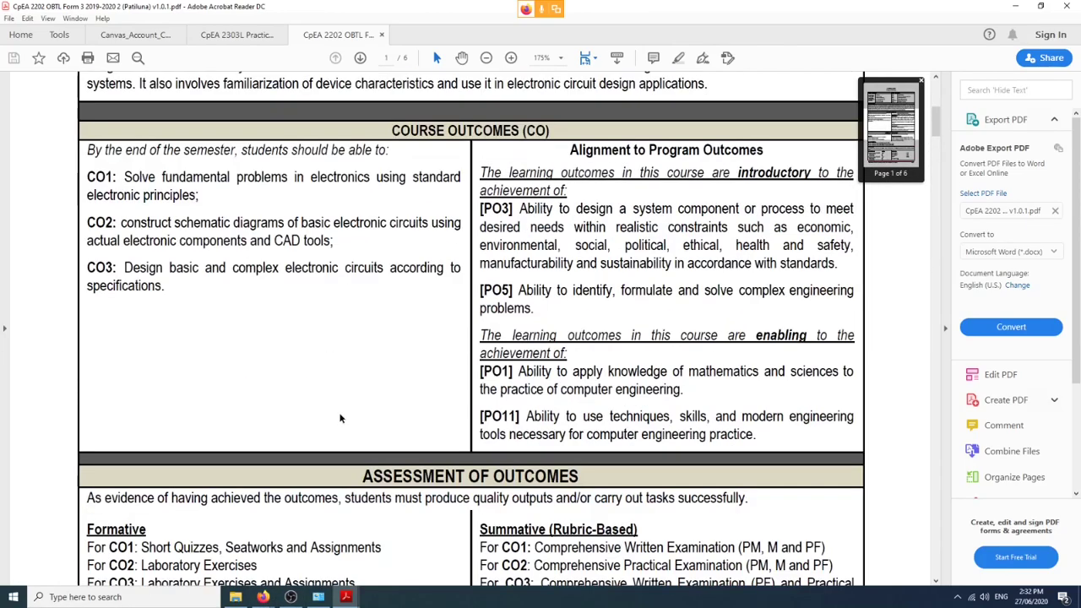
{"action": "scroll", "coordinate": [340, 418], "scroll_direction": "up", "scroll_amount": 9}
{"action": "scroll", "coordinate": [340, 417], "scroll_direction": "down", "scroll_amount": 4}
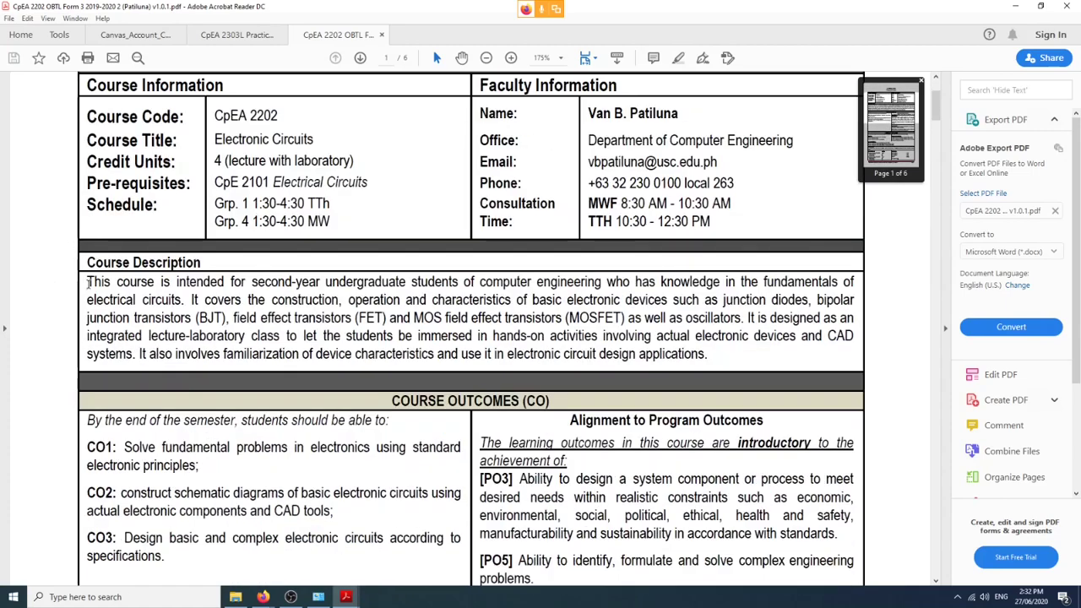
Copy the Course Description paragraph from the syllabus PDF and open the Canvas course syllabus description for editing.
{"action": "left_click_drag", "start_coordinate": [88, 282], "coordinate": [703, 361]}
{"action": "key", "text": "ctrl+c"}
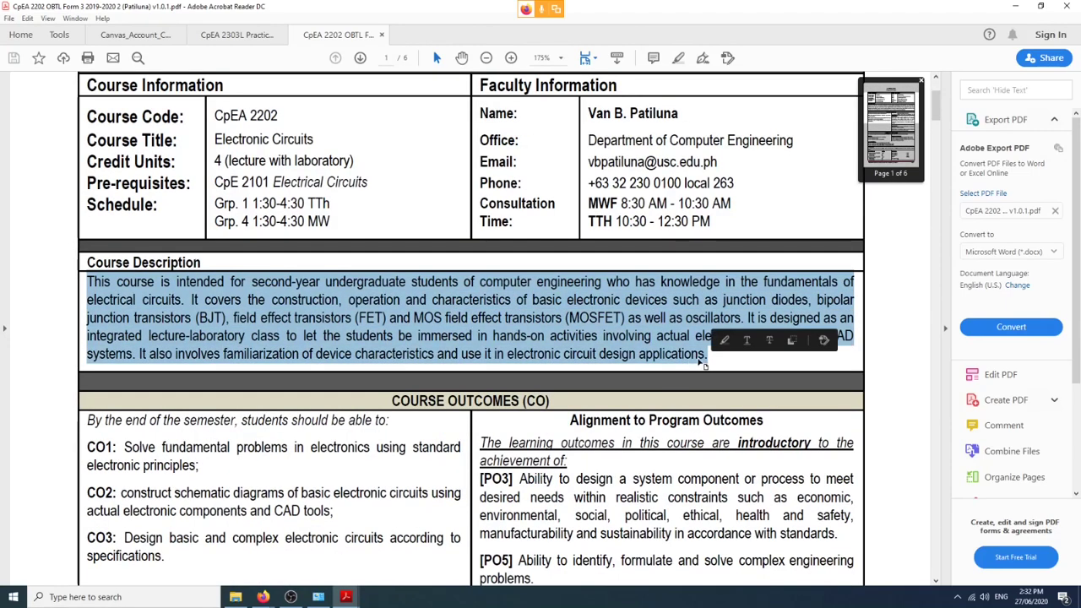
{"action": "mouse_move", "coordinate": [264, 594]}
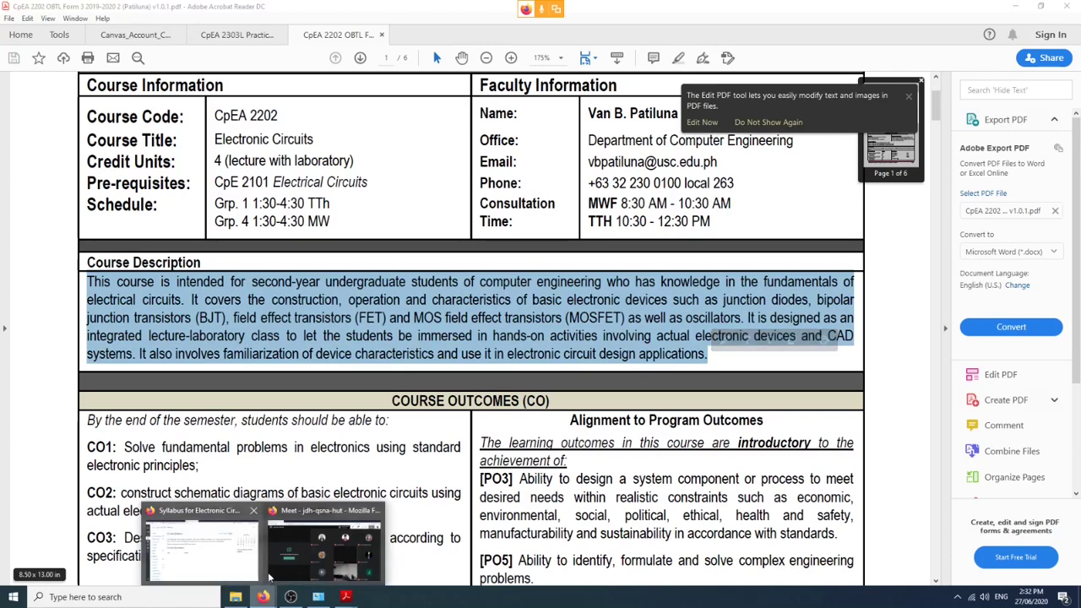
{"action": "left_click", "coordinate": [242, 557]}
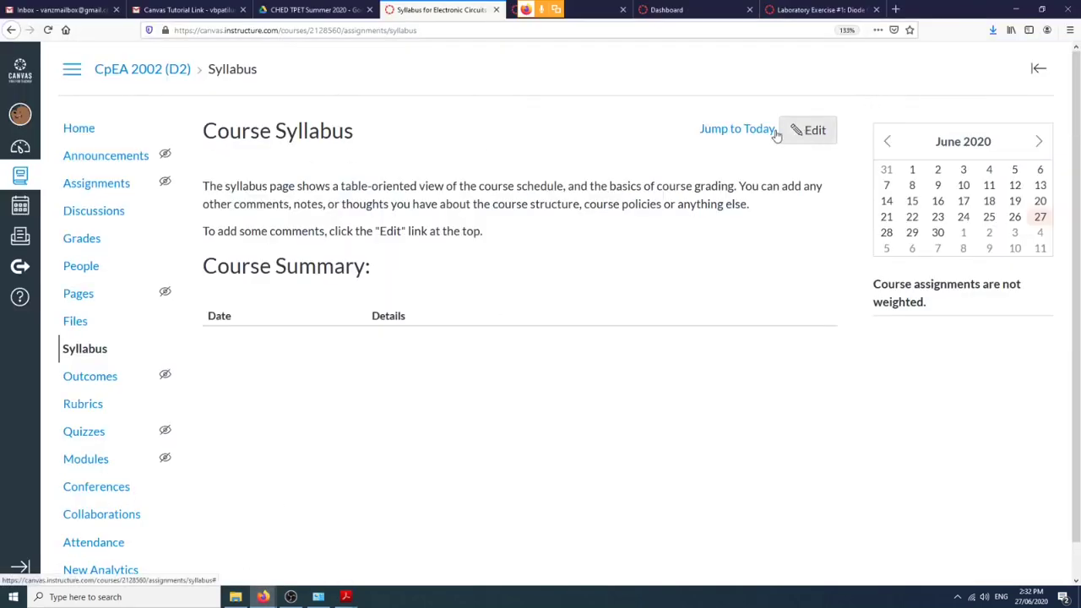
{"action": "left_click", "coordinate": [812, 132]}
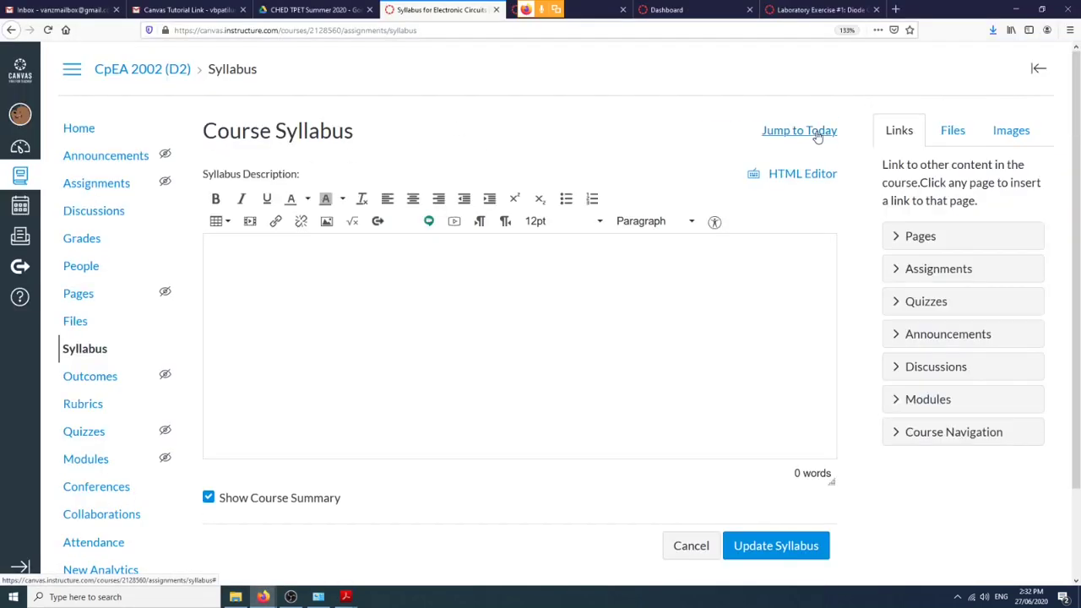
{"action": "left_click", "coordinate": [330, 256]}
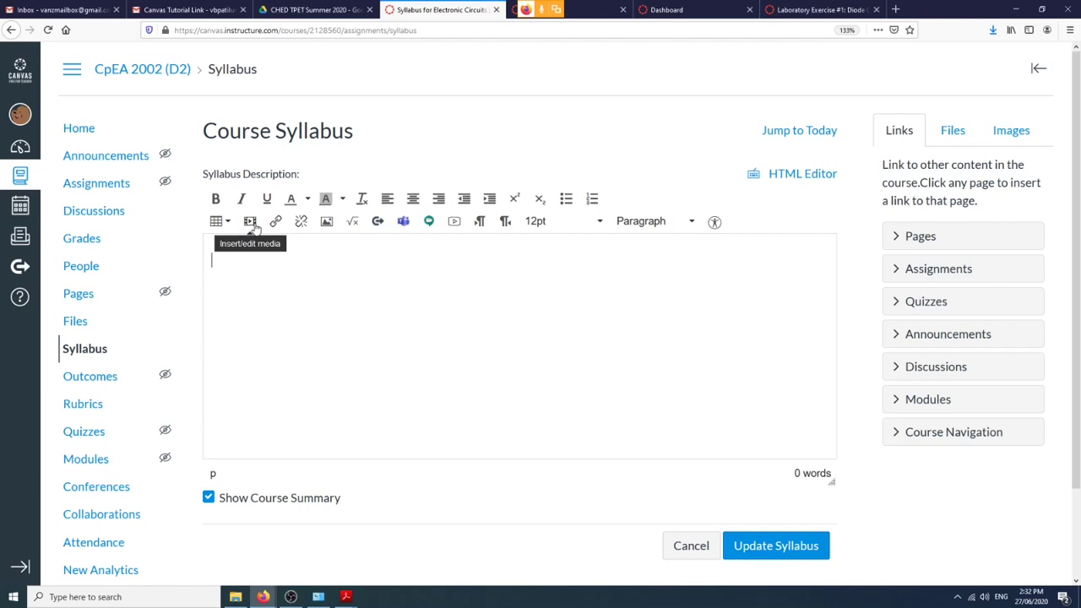
Look at the syllabus editor's equation tool and table insertion options without adding anything.
{"action": "left_click", "coordinate": [353, 222]}
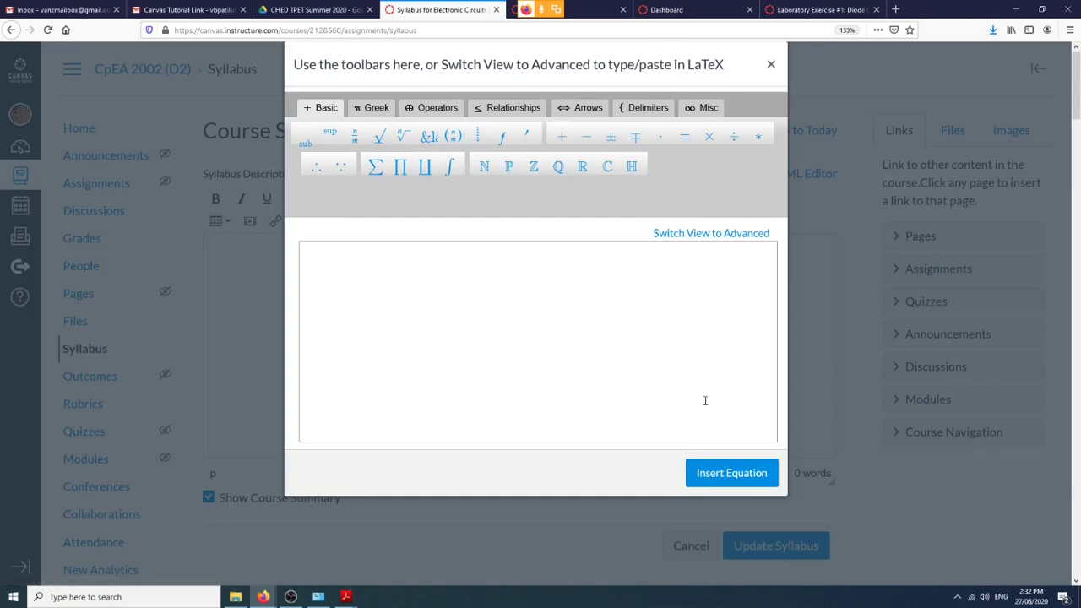
{"action": "left_click", "coordinate": [770, 65]}
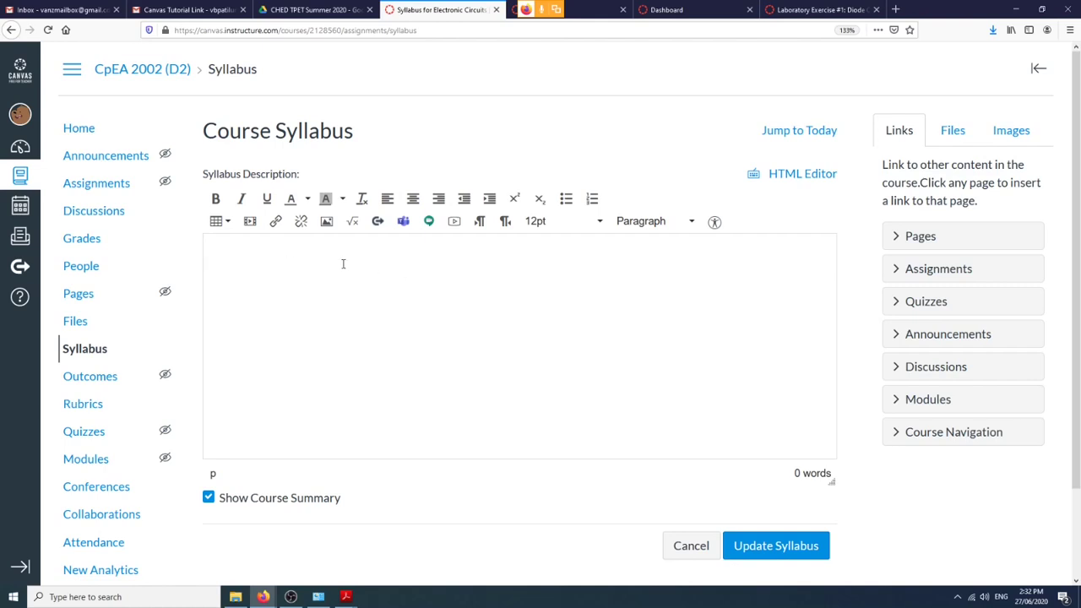
{"action": "left_click", "coordinate": [216, 223]}
{"action": "mouse_move", "coordinate": [221, 247]}
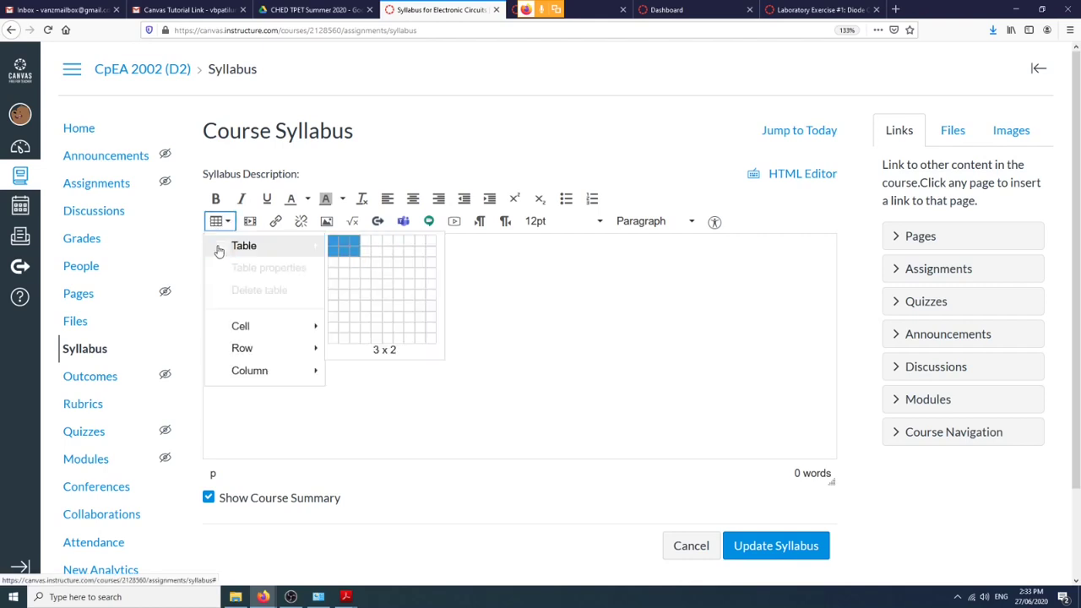
{"action": "left_click", "coordinate": [20, 298]}
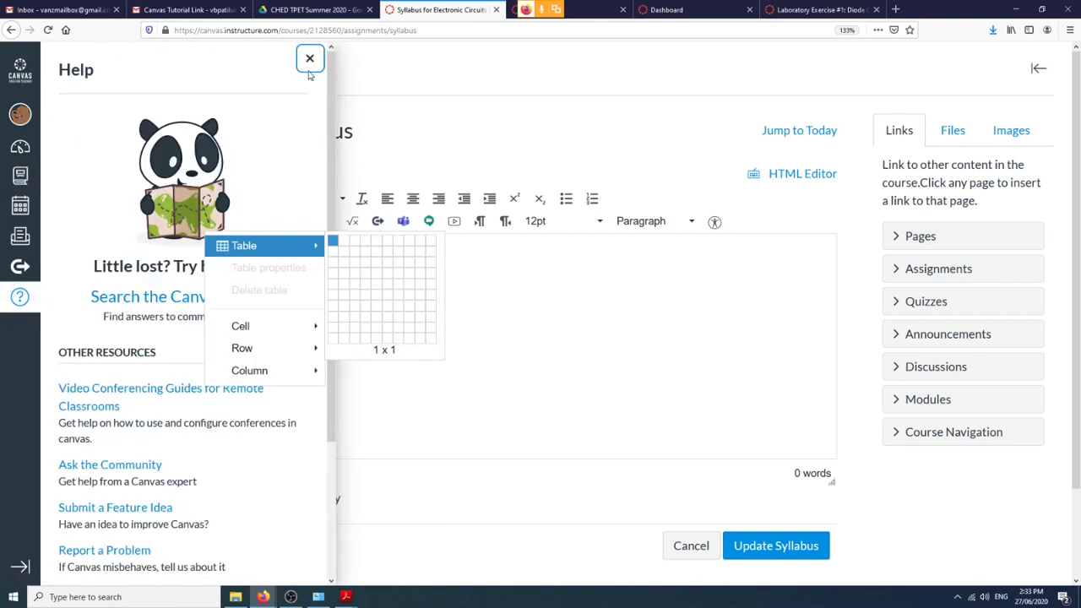
{"action": "left_click", "coordinate": [309, 59]}
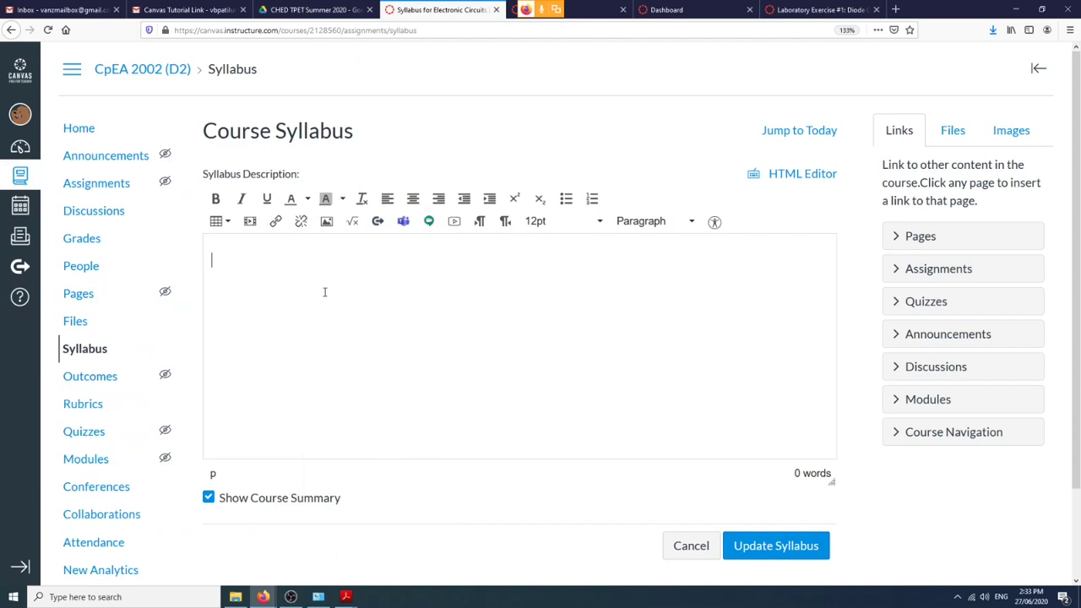
Enter the heading "Course Description" in the syllabus description and underline it.
{"action": "type", "text": "Course Description"}
{"action": "key", "text": "shift+Left"}
{"action": "key", "text": "shift+Left"}
{"action": "key", "text": "shift+Left"}
{"action": "key", "text": "shift+Left"}
{"action": "key", "text": "shift+Left"}
{"action": "key", "text": "shift+Left"}
{"action": "key", "text": "shift+Left"}
{"action": "key", "text": "shift+Left"}
{"action": "key", "text": "shift+Left"}
{"action": "key", "text": "shift+Left"}
{"action": "key", "text": "shift+Left"}
{"action": "key", "text": "shift+Left"}
{"action": "key", "text": "shift+Left"}
{"action": "key", "text": "shift+Left"}
{"action": "key", "text": "shift+Left"}
{"action": "key", "text": "shift+Left"}
{"action": "key", "text": "shift+Left"}
{"action": "key", "text": "shift+Left"}
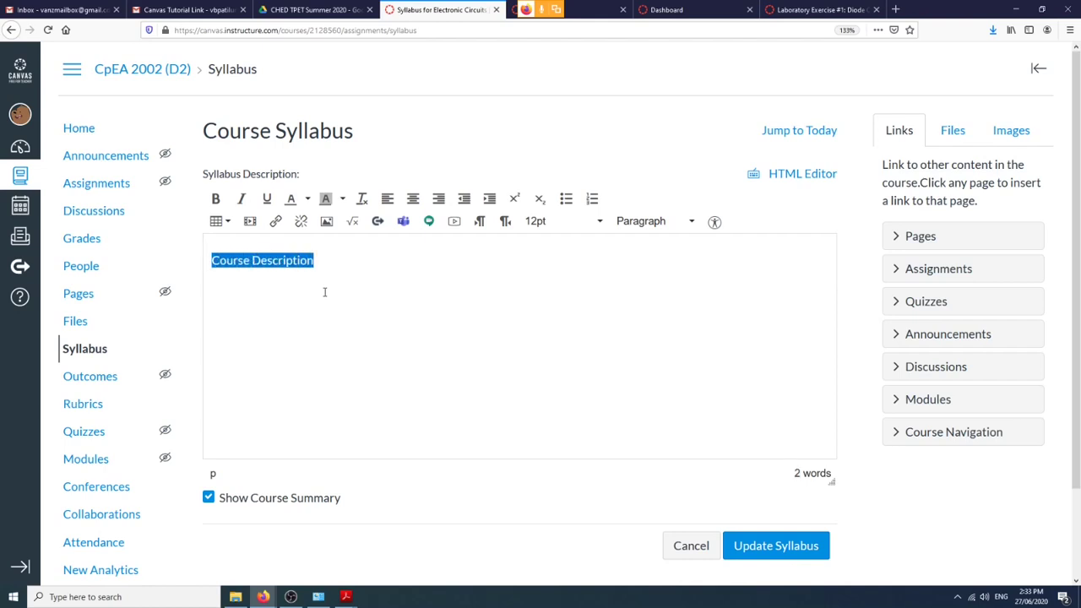
{"action": "left_click", "coordinate": [267, 199]}
{"action": "left_click", "coordinate": [336, 261]}
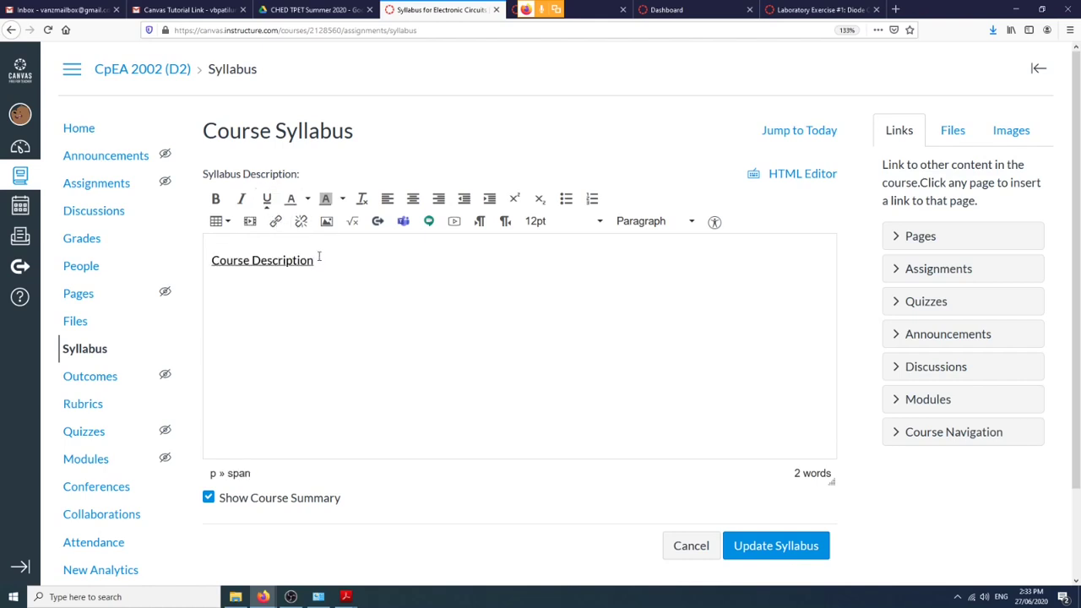
Paste the copied course description below the heading without underlining and join its broken lines into one paragraph.
{"action": "key", "text": "Return"}
{"action": "left_click", "coordinate": [267, 198]}
{"action": "key", "text": "ctrl+v"}
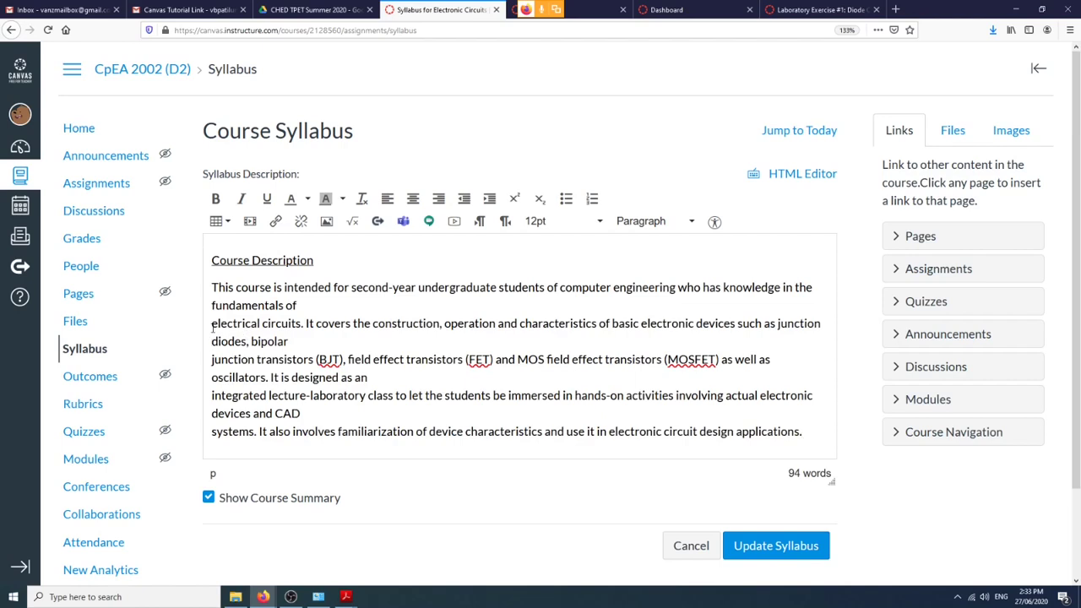
{"action": "key", "text": "BackSpace"}
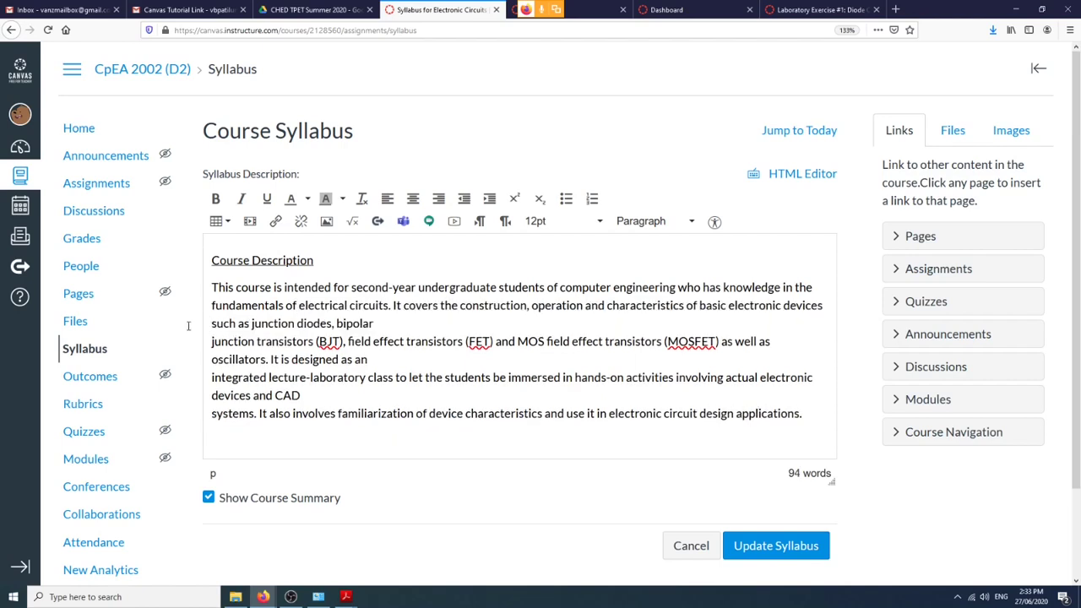
{"action": "left_click", "coordinate": [210, 343]}
{"action": "key", "text": "BackSpace"}
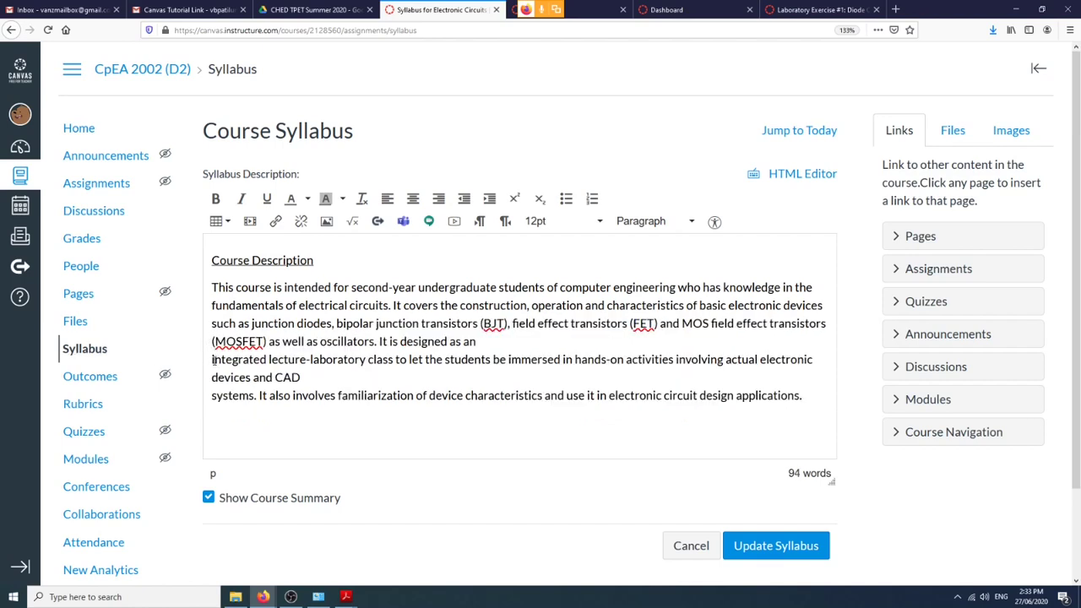
{"action": "left_click", "coordinate": [211, 359]}
{"action": "key", "text": "BackSpace"}
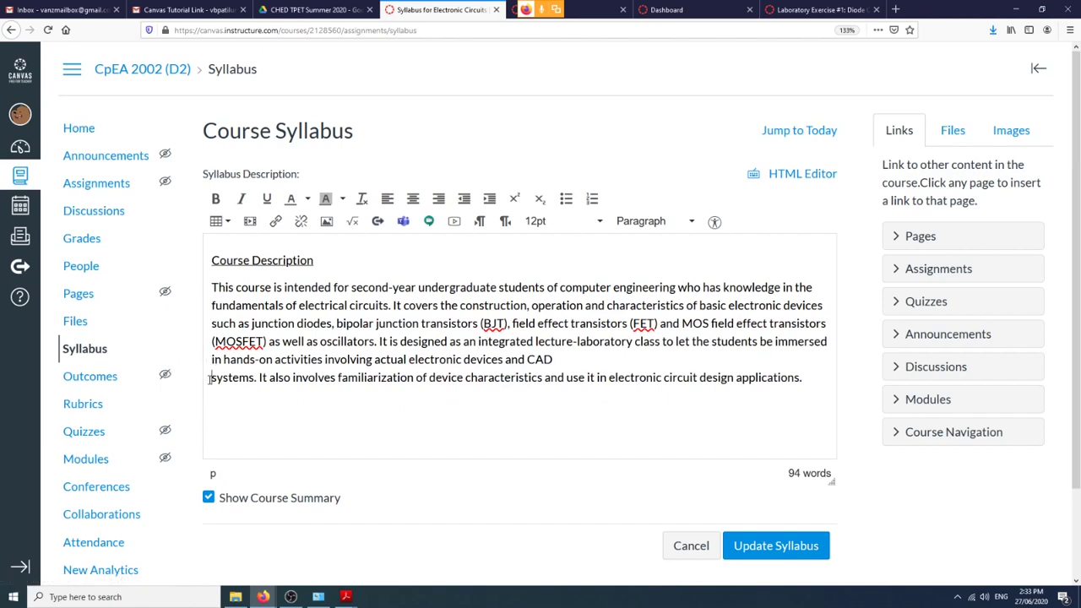
{"action": "left_click", "coordinate": [209, 379]}
{"action": "key", "text": "BackSpace"}
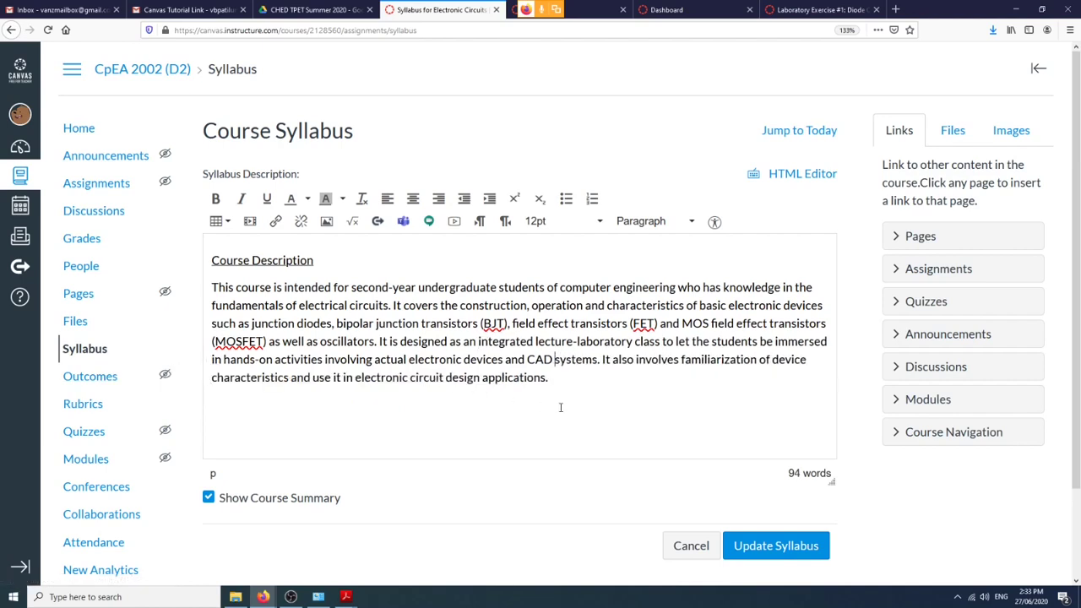
Add an underlined "Course Outcomes" heading below the description paragraph and start a new line under it.
{"action": "scroll", "coordinate": [560, 406], "scroll_direction": "down", "scroll_amount": 2}
{"action": "scroll", "coordinate": [561, 407], "scroll_direction": "up", "scroll_amount": 2}
{"action": "type", "text": "ourse Outcomes"}
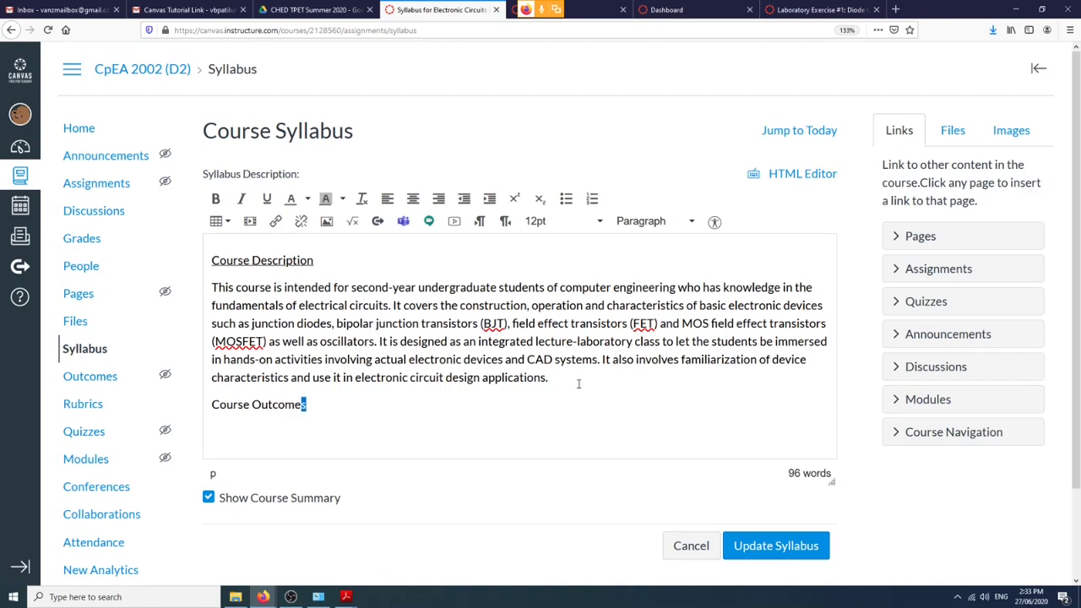
{"action": "key", "text": "ctrl+shift+Left"}
{"action": "key", "text": "ctrl+shift+Left"}
{"action": "key", "text": "alt"}
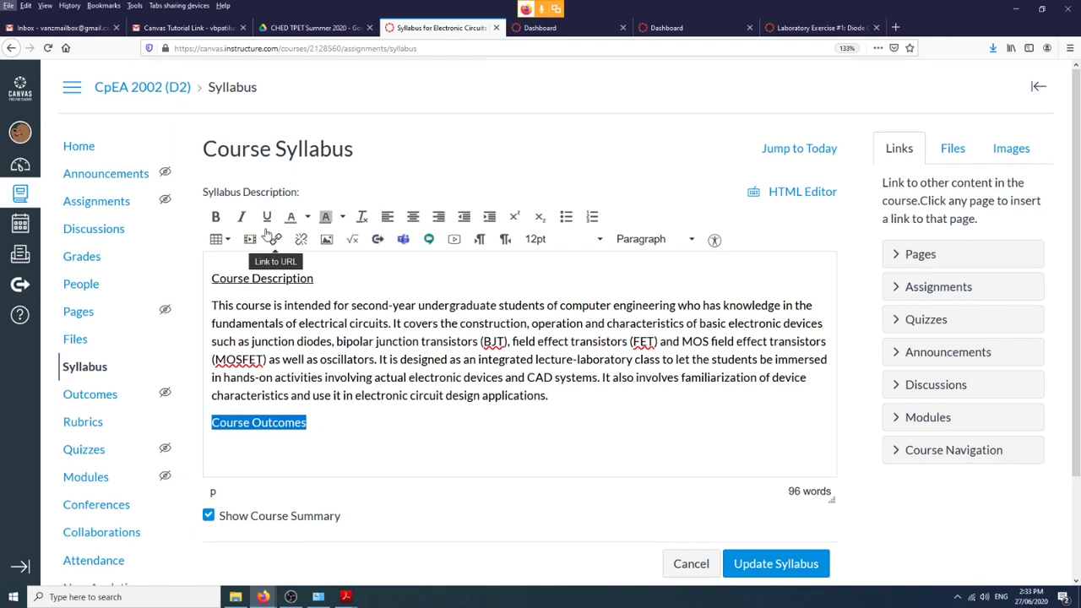
{"action": "left_click", "coordinate": [346, 405]}
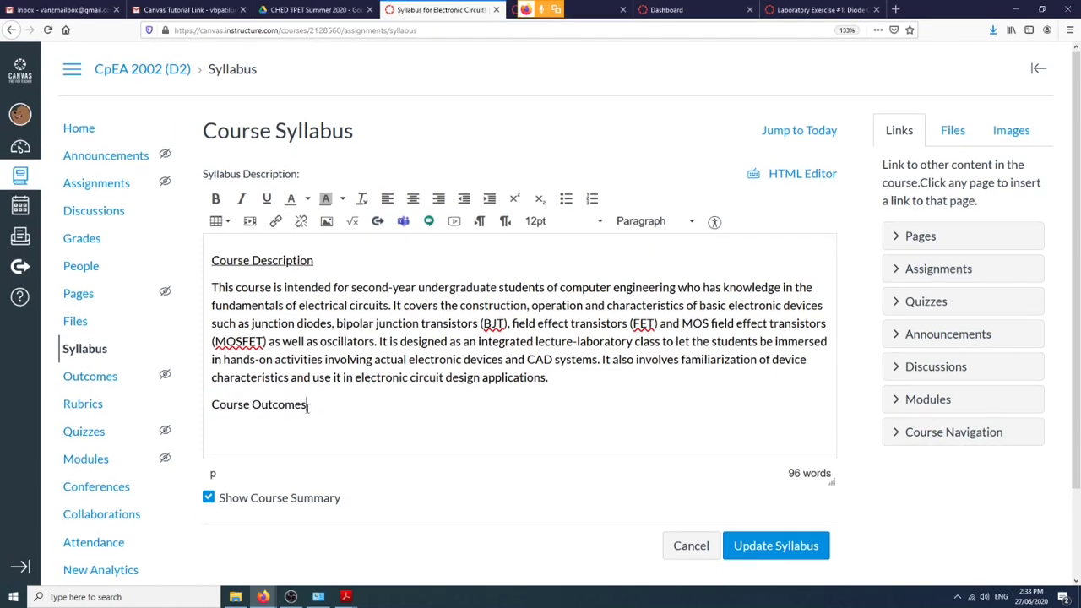
{"action": "left_click_drag", "start_coordinate": [307, 405], "coordinate": [210, 405]}
{"action": "left_click", "coordinate": [267, 199]}
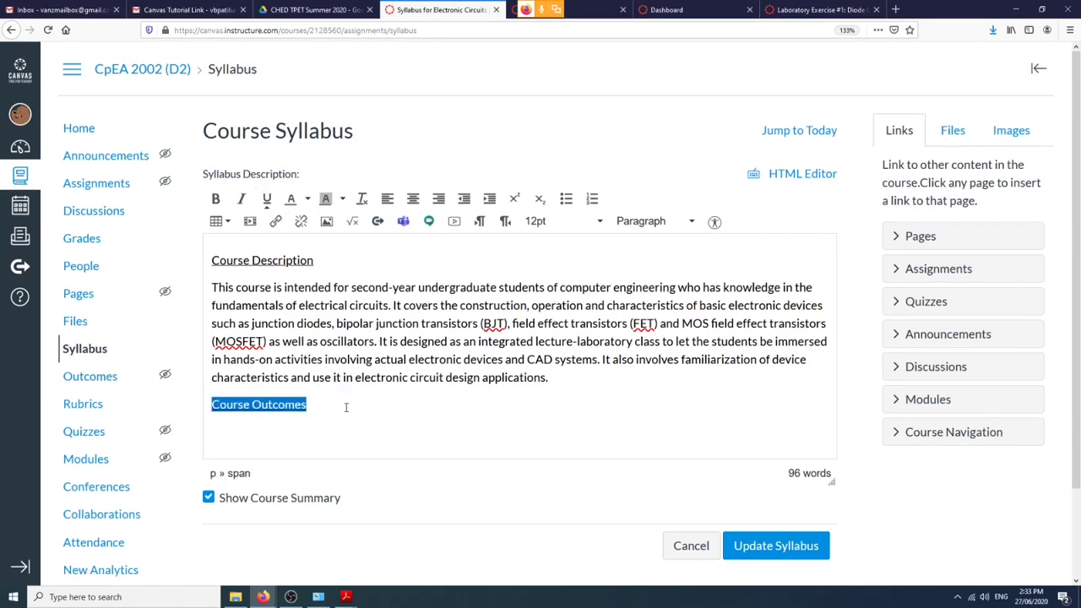
{"action": "left_click", "coordinate": [329, 402]}
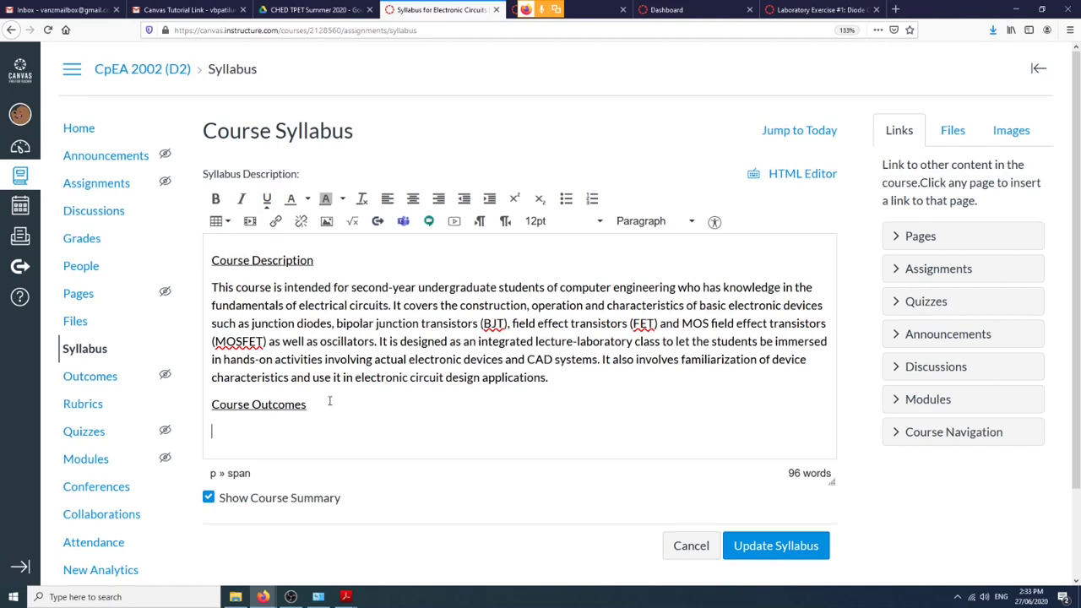
{"action": "key", "text": "Return"}
Copy the CO1 outcome text, without its label, from the Course Outcomes section of the syllabus PDF.
{"action": "scroll", "coordinate": [354, 397], "scroll_direction": "down", "scroll_amount": 2}
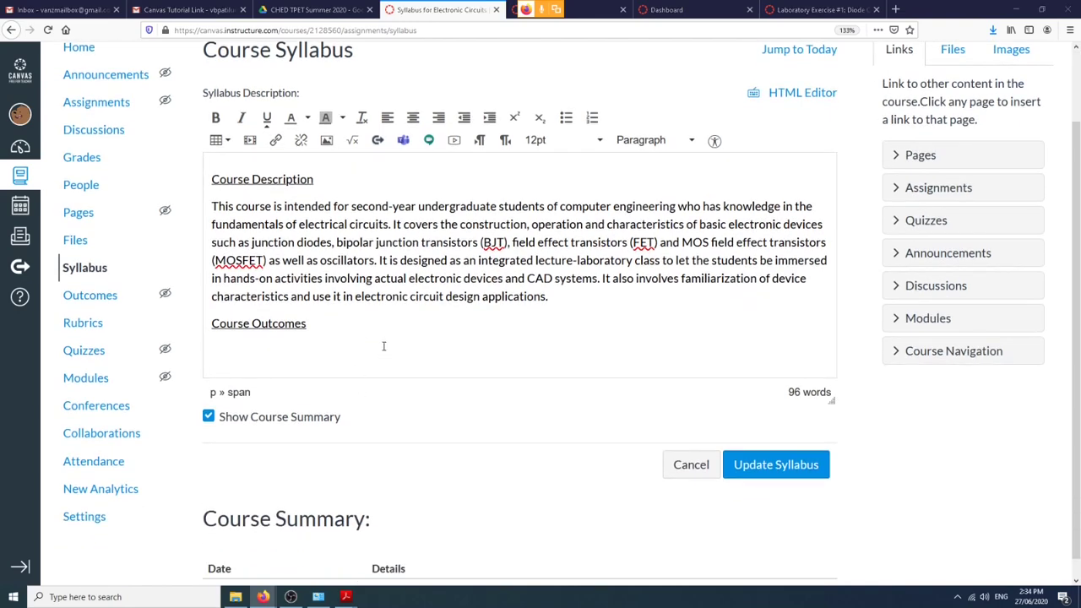
{"action": "key", "text": "alt+Tab"}
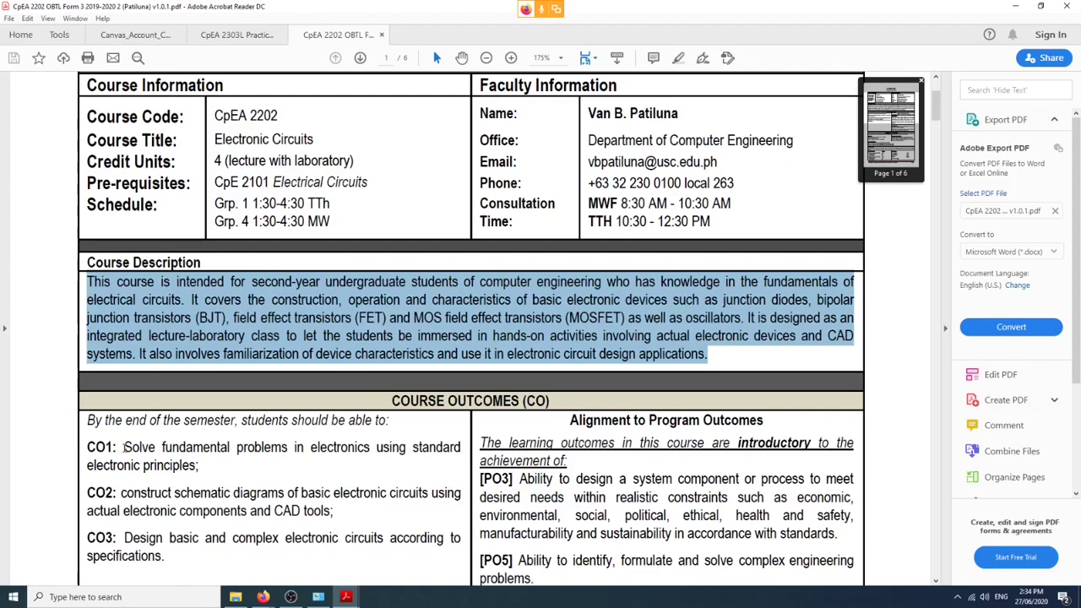
{"action": "left_click_drag", "start_coordinate": [124, 447], "coordinate": [201, 468]}
{"action": "left_click", "coordinate": [204, 472]}
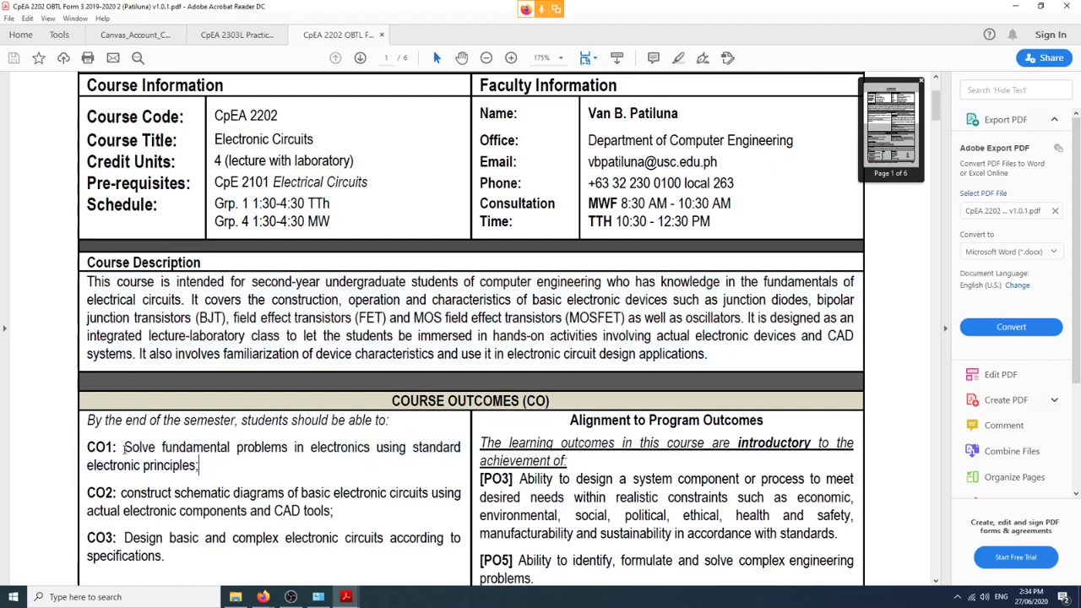
{"action": "left_click_drag", "start_coordinate": [124, 447], "coordinate": [190, 470]}
{"action": "key", "text": "ctrl+c"}
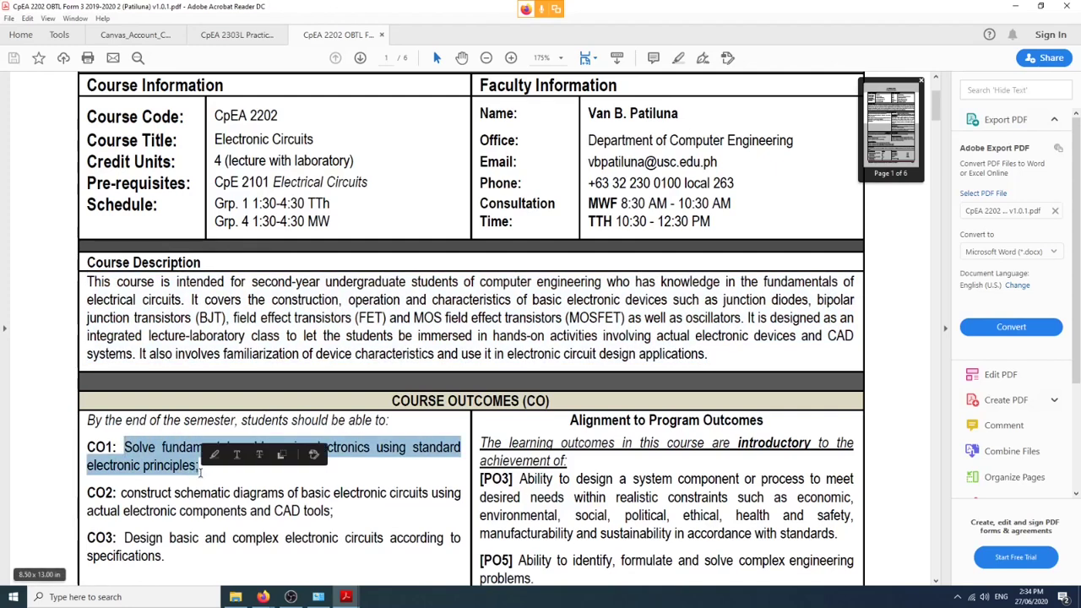
Back in the Canvas syllabus, enter a non-underlined "CO1:" label followed by the copied outcome text, joined into one line.
{"action": "key", "text": "alt+Tab"}
{"action": "type", "text": "CO1"}
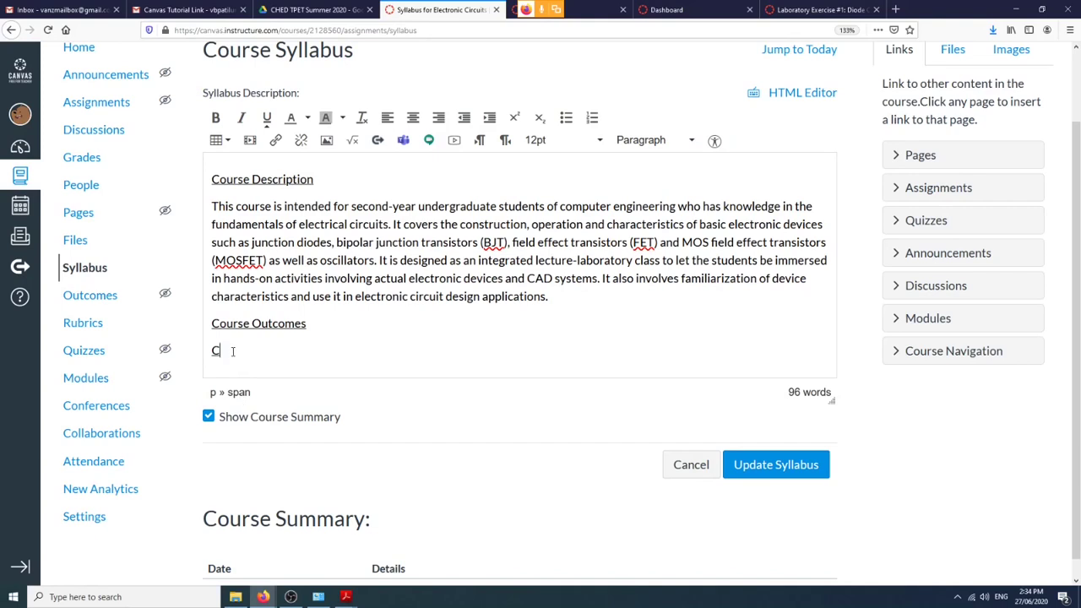
{"action": "key", "text": "BackSpace"}
{"action": "key", "text": "BackSpace"}
{"action": "key", "text": "BackSpace"}
{"action": "type", "text": "CO1"}
{"action": "key", "text": "shift+Left"}
{"action": "key", "text": "shift+Left"}
{"action": "key", "text": "shift+Left"}
{"action": "left_click", "coordinate": [232, 350]}
{"action": "type", "text": ":"}
{"action": "key", "text": "ctrl+v"}
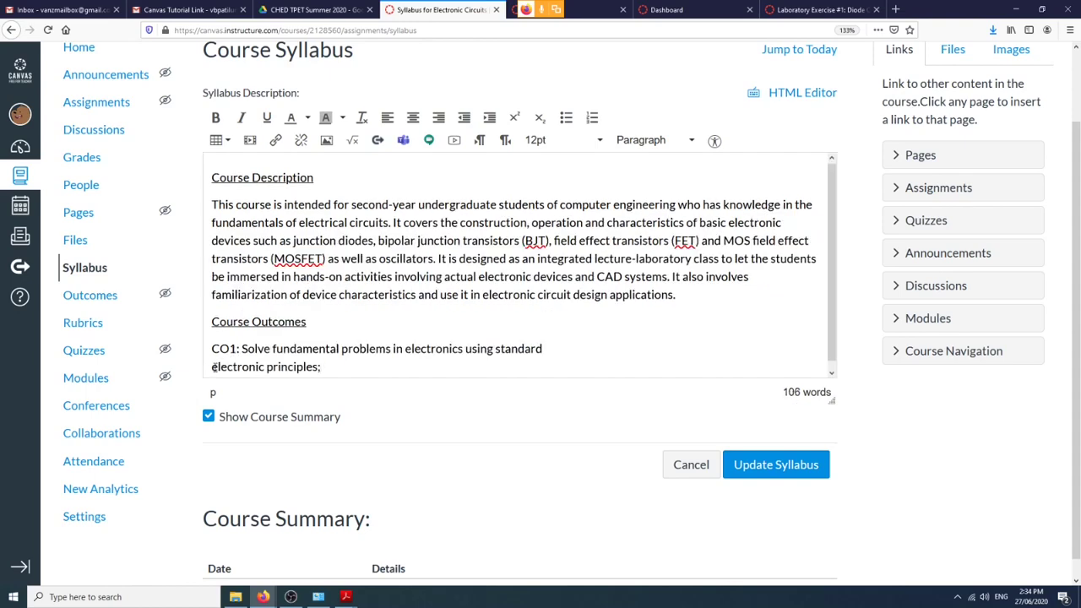
{"action": "left_click", "coordinate": [213, 367]}
{"action": "key", "text": "BackSpace"}
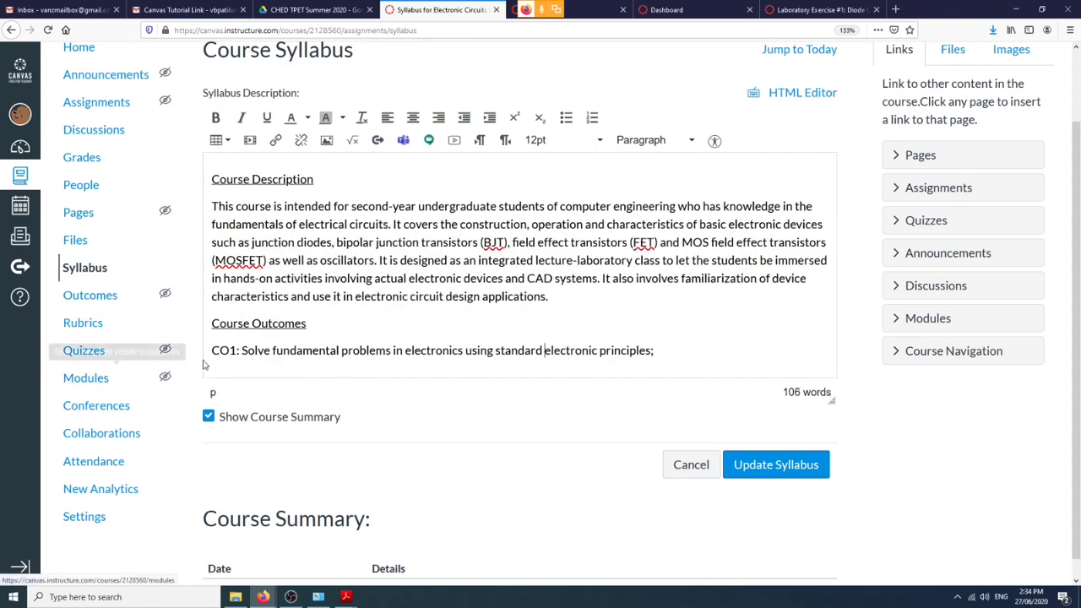
Make the "CO1" label bold, replace the outcome's closing semicolon with a period and start a new line.
{"action": "left_click_drag", "start_coordinate": [238, 351], "coordinate": [207, 353]}
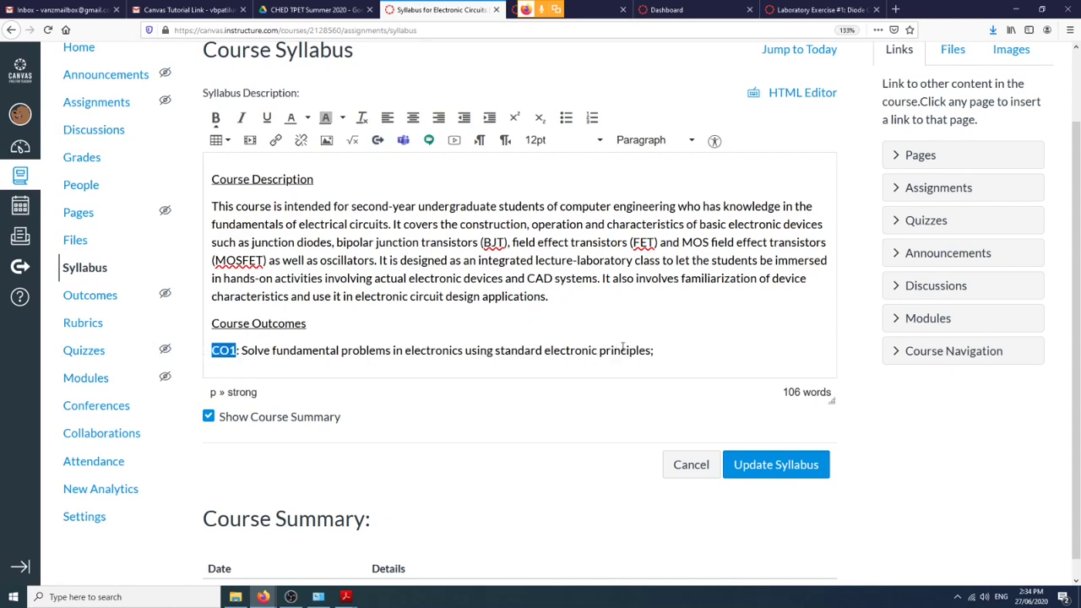
{"action": "left_click", "coordinate": [672, 348]}
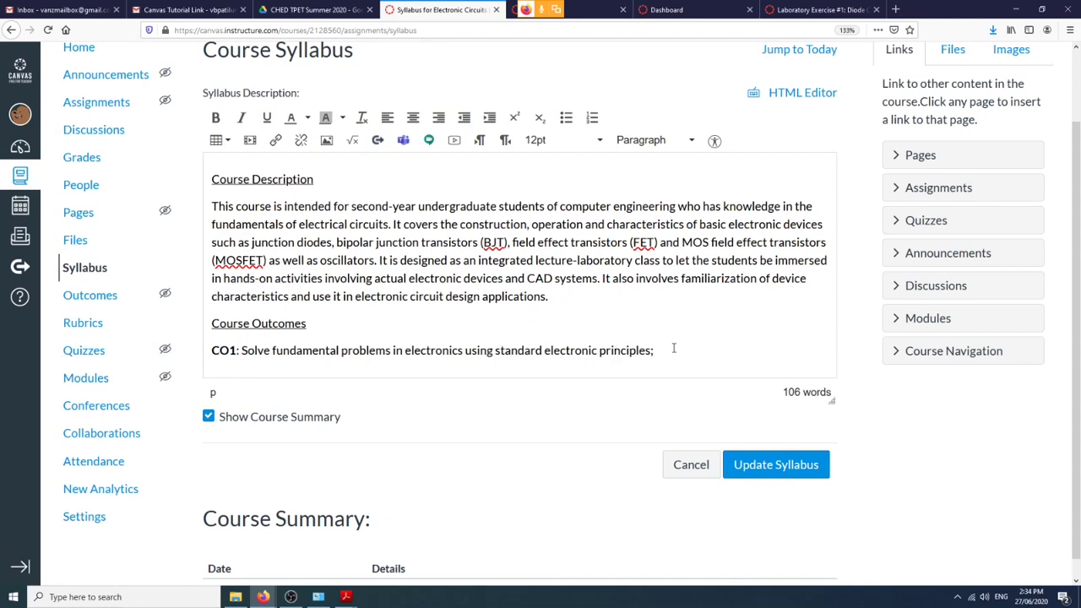
{"action": "key", "text": "BackSpace"}
{"action": "type", "text": "."}
{"action": "key", "text": "Return"}
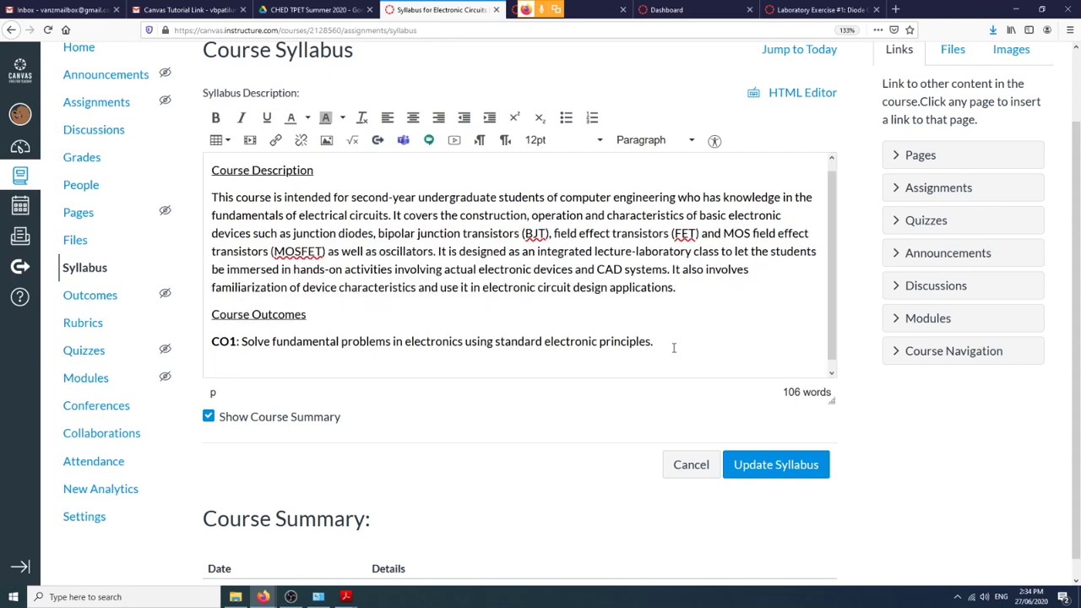
Add a "CO2:" line followed by the CO2 outcome text copied from the syllabus PDF, capitalised as "Construct" and joined into one line.
{"action": "type", "text": "CO1"}
{"action": "key", "text": "BackSpace"}
{"action": "type", "text": "2:"}
{"action": "key", "text": "alt+Tab"}
{"action": "left_click_drag", "start_coordinate": [87, 465], "coordinate": [331, 510]}
{"action": "key", "text": "alt+Tab"}
{"action": "key", "text": "ctrl+v"}
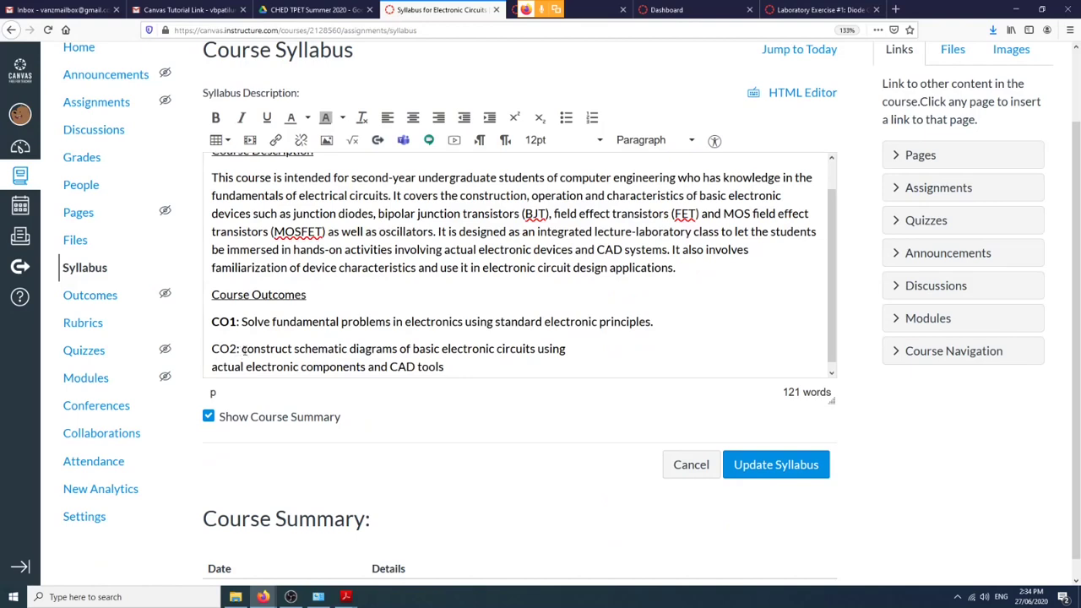
{"action": "key", "text": "BackSpace"}
{"action": "type", "text": "C"}
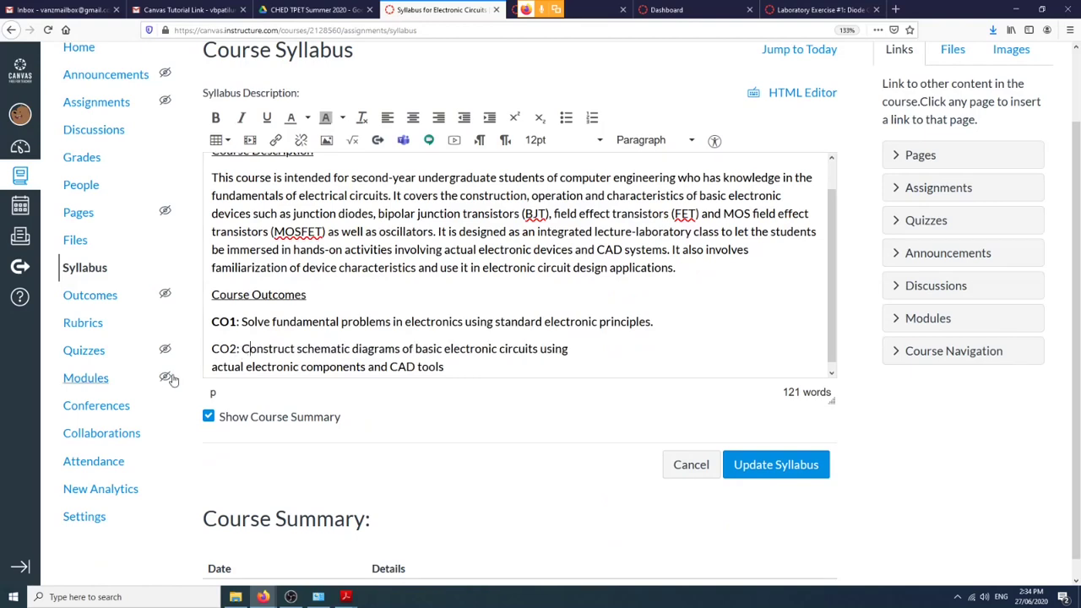
{"action": "key", "text": "BackSpace"}
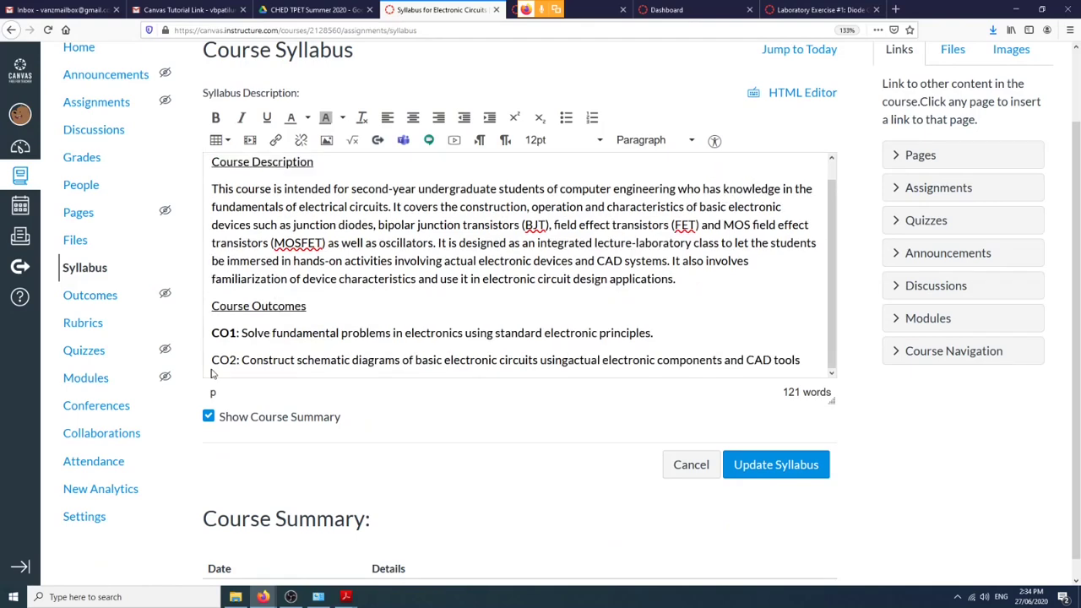
Make the "CO2" label bold, end its outcome with a period and start a new line.
{"action": "left_click_drag", "start_coordinate": [237, 361], "coordinate": [199, 366]}
{"action": "key", "text": "ctrl+b"}
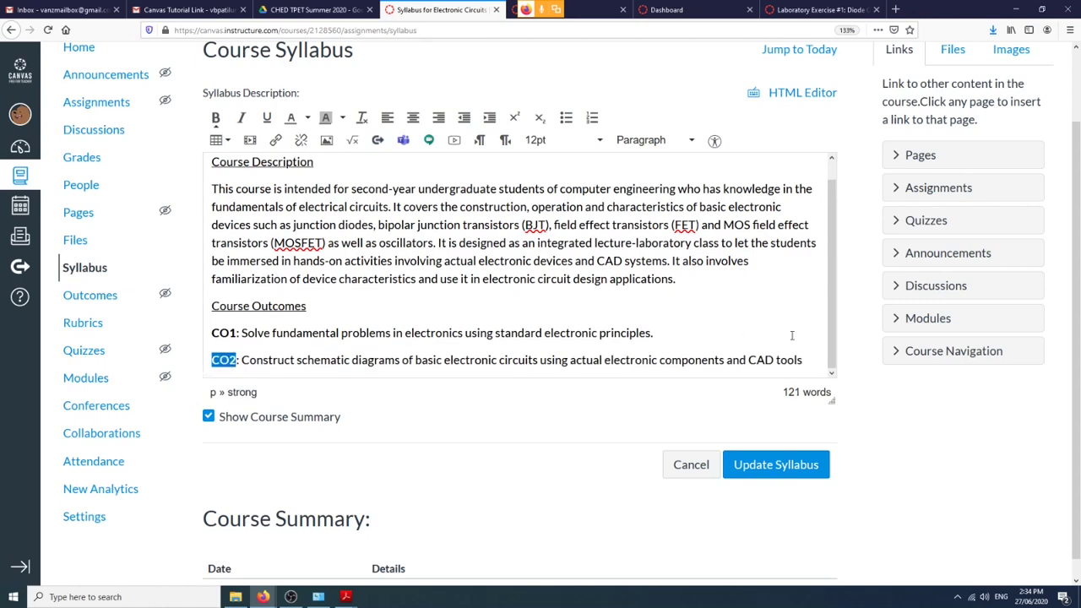
{"action": "left_click", "coordinate": [806, 360]}
{"action": "type", "text": "."}
{"action": "key", "text": "Return"}
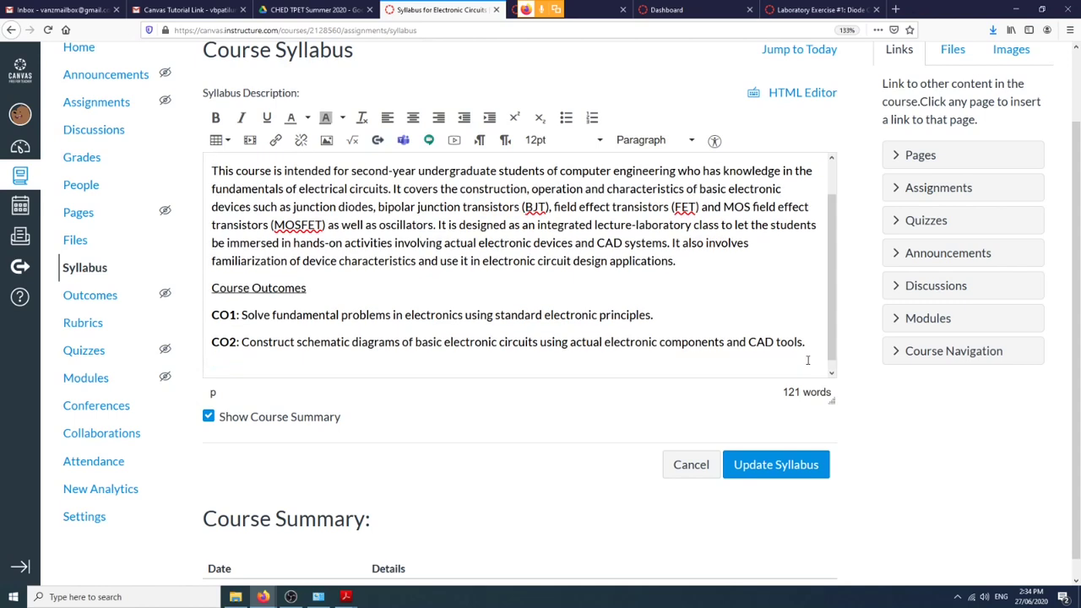
Enter a bold "CO3:" label on the new line below the CO2 outcome.
{"action": "type", "text": "CO3:"}
{"action": "key", "text": "shift+Left"}
{"action": "key", "text": "shift+Left"}
{"action": "key", "text": "shift+Left"}
{"action": "key", "text": "shift+Left"}
{"action": "key", "text": "ctrl+b"}
{"action": "key", "text": "BackSpace"}
{"action": "scroll", "coordinate": [718, 360], "scroll_direction": "up", "scroll_amount": 1}
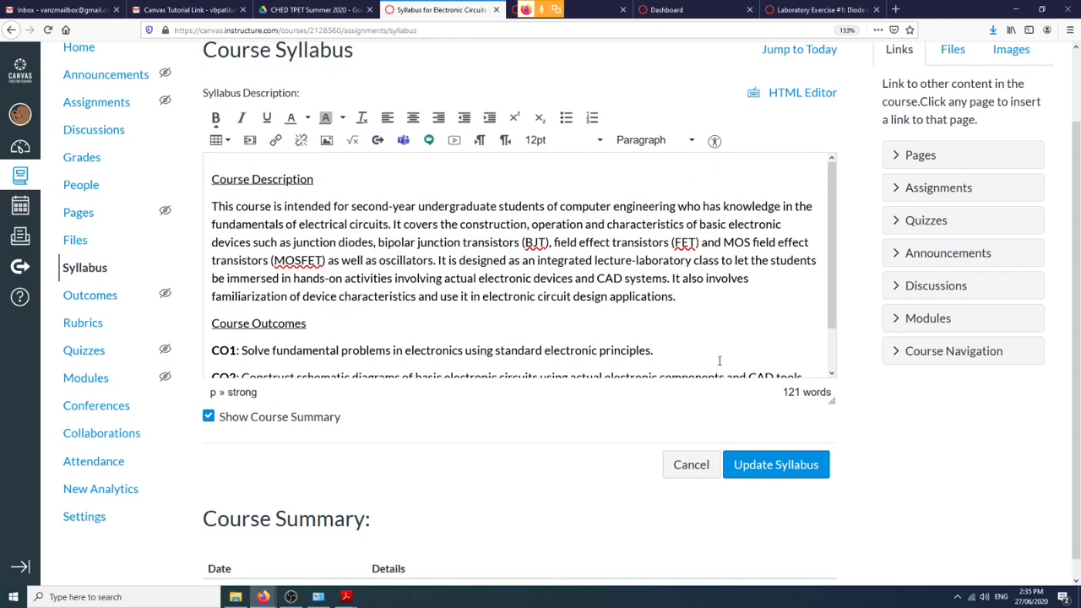
{"action": "scroll", "coordinate": [718, 361], "scroll_direction": "down", "scroll_amount": 1}
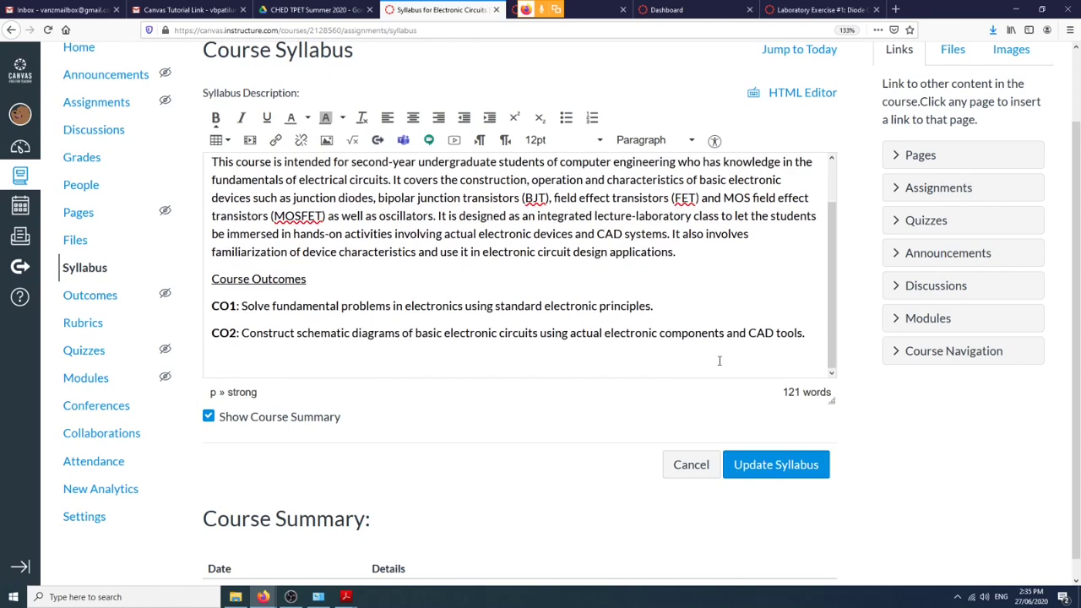
{"action": "scroll", "coordinate": [718, 360], "scroll_direction": "up", "scroll_amount": 1}
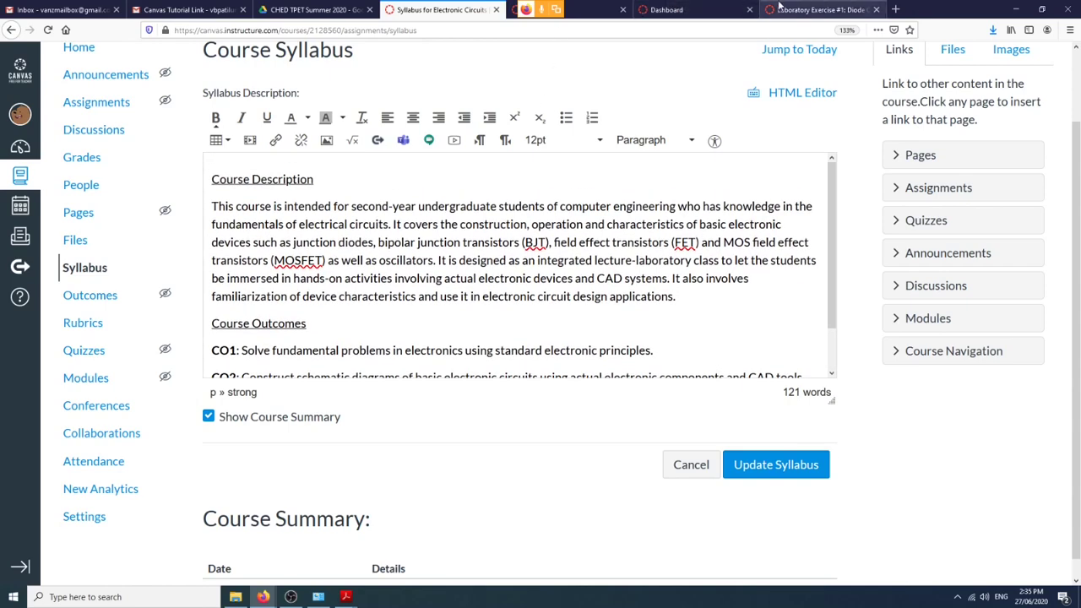
{"action": "scroll", "coordinate": [652, 295], "scroll_direction": "down", "scroll_amount": 1}
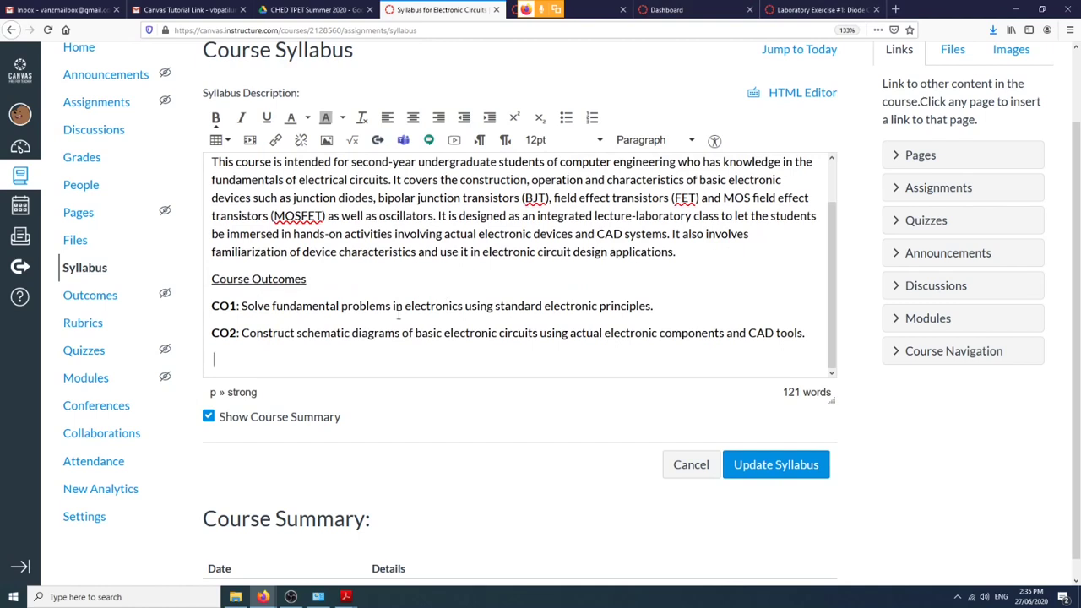
{"action": "type", "text": "CO3:"}
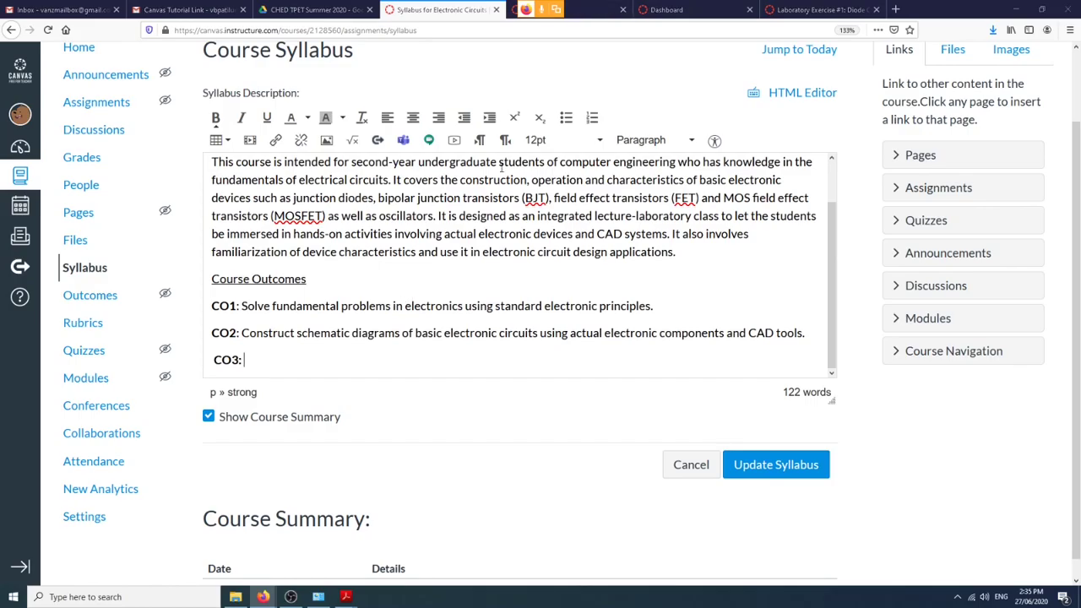
Copy the CO3 outcome text, without its label, from the Course Outcomes section of the syllabus PDF.
{"action": "key", "text": "alt+Tab"}
{"action": "scroll", "coordinate": [144, 386], "scroll_direction": "down", "scroll_amount": 1}
{"action": "left_click_drag", "start_coordinate": [125, 431], "coordinate": [176, 452]}
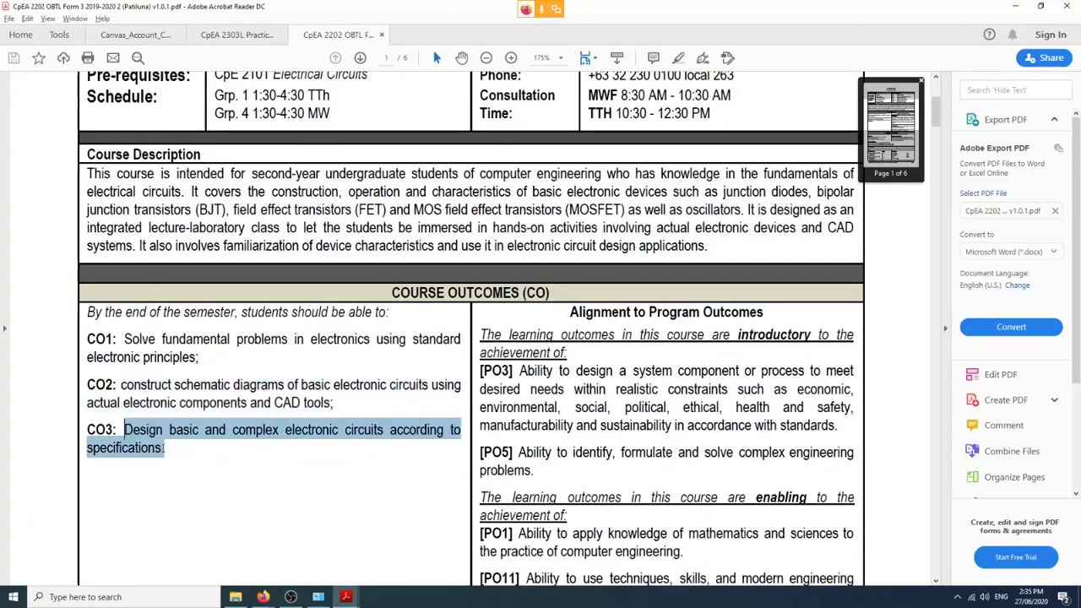
{"action": "key", "text": "ctrl+c"}
Back in the Canvas syllabus, paste the outcome after "CO3:", remove its bold formatting and join it into one line.
{"action": "key", "text": "alt+Tab"}
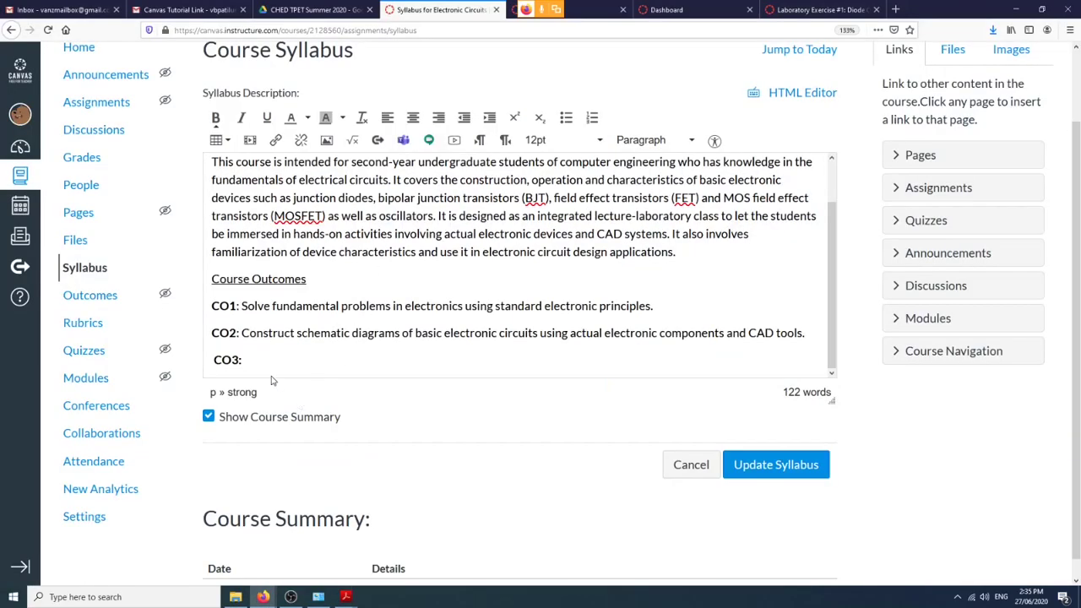
{"action": "key", "text": "ctrl+v"}
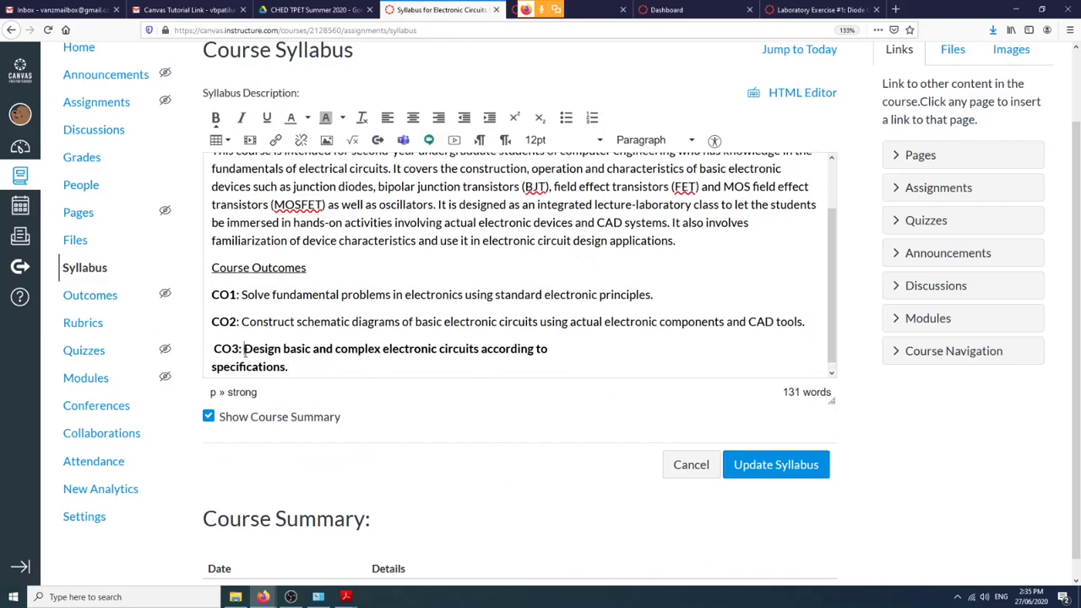
{"action": "left_click_drag", "start_coordinate": [245, 353], "coordinate": [298, 374]}
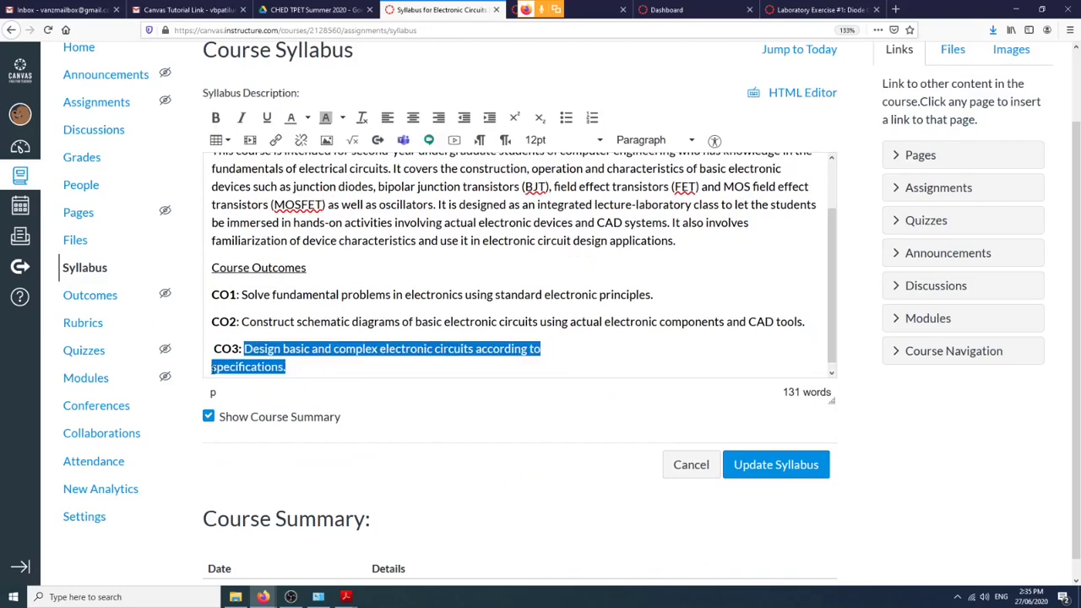
{"action": "key", "text": "ctrl+b"}
{"action": "left_click", "coordinate": [211, 372]}
{"action": "key", "text": "BackSpace"}
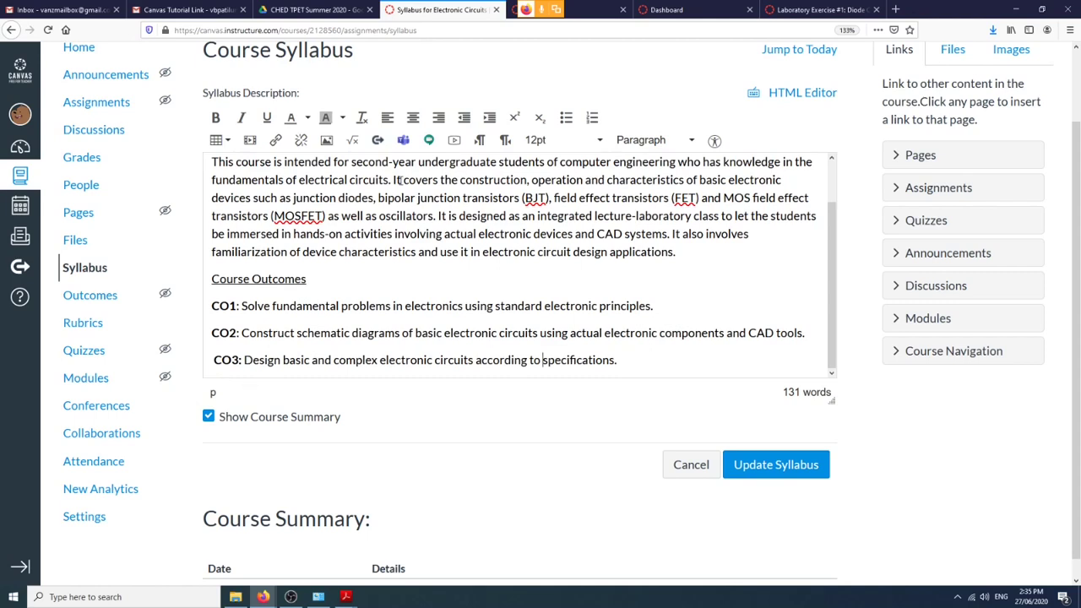
Add the line "You can download the syllabus here." between the description paragraph and the "Course Outcomes" heading.
{"action": "left_click", "coordinate": [682, 254]}
{"action": "key", "text": "Return"}
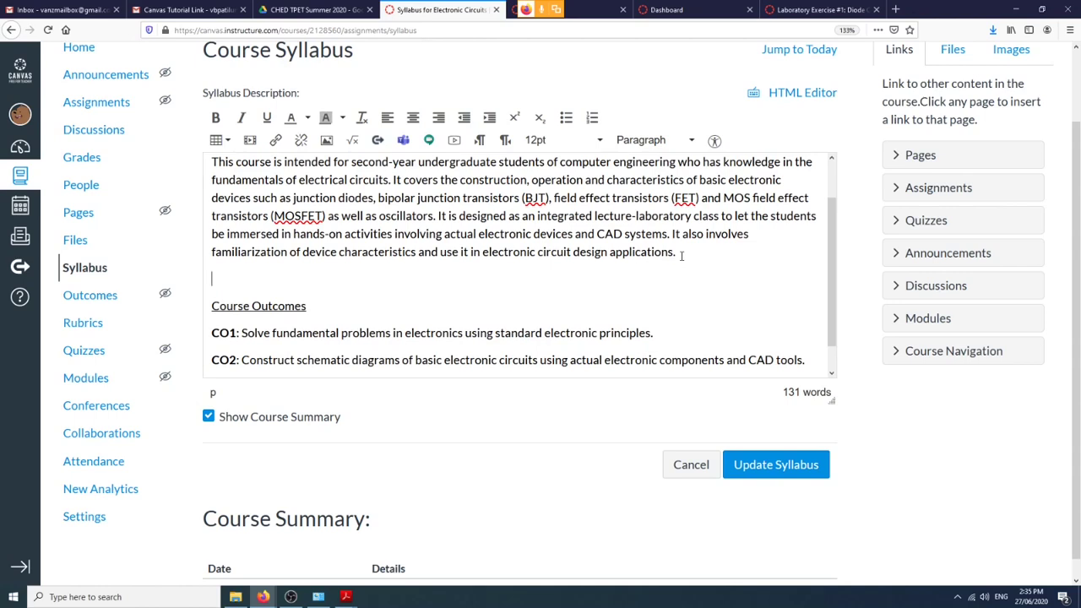
{"action": "type", "text": "You can"}
{"action": "key", "text": "BackSpace"}
{"action": "key", "text": "BackSpace"}
{"action": "type", "text": "can download the"}
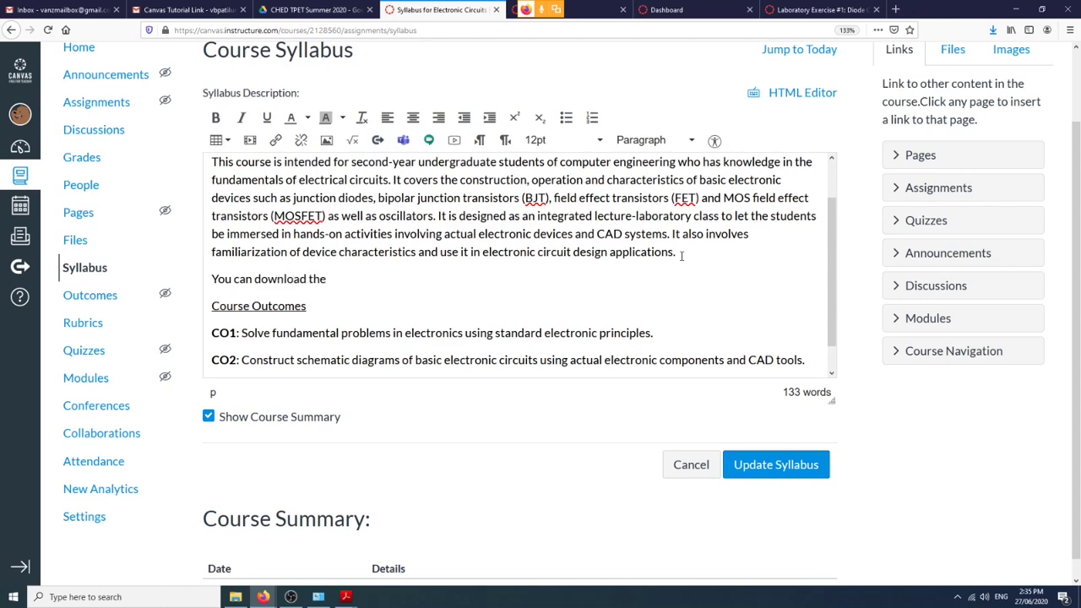
{"action": "type", "text": " syllabus h"}
{"action": "key", "text": "BackSpace"}
{"action": "key", "text": "BackSpace"}
{"action": "type", "text": "here."}
Link the word "here" to the CpEA 2202 OBTL Form 3 PDF in the Syllabus course folder and save the syllabus.
{"action": "key", "text": "shift+Left"}
{"action": "key", "text": "shift+Left"}
{"action": "key", "text": "shift+Left"}
{"action": "key", "text": "shift+Left"}
{"action": "key", "text": "shift+Left"}
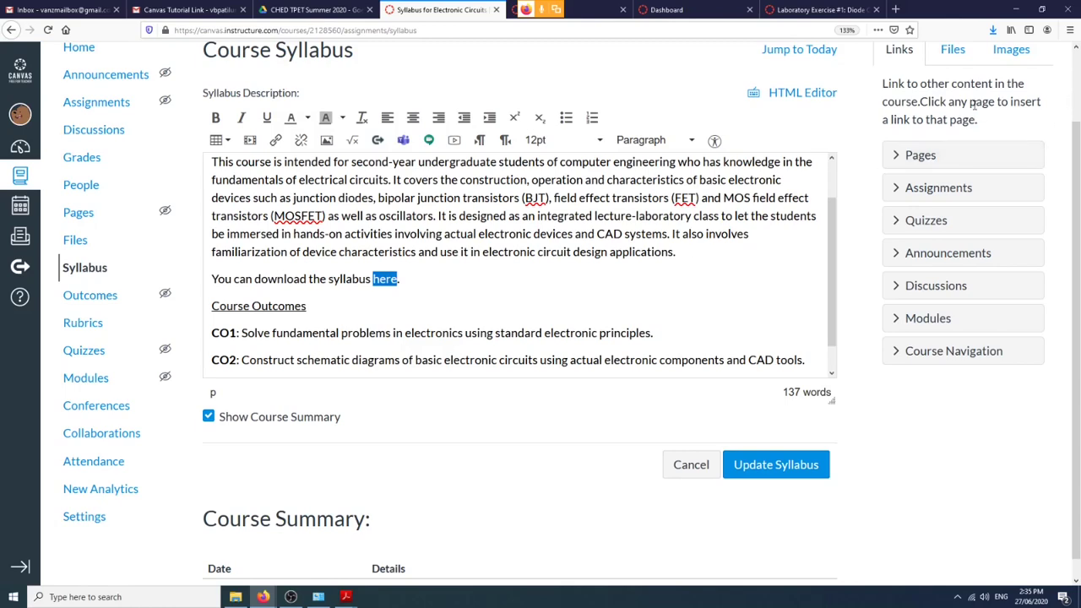
{"action": "scroll", "coordinate": [958, 148], "scroll_direction": "up", "scroll_amount": 2}
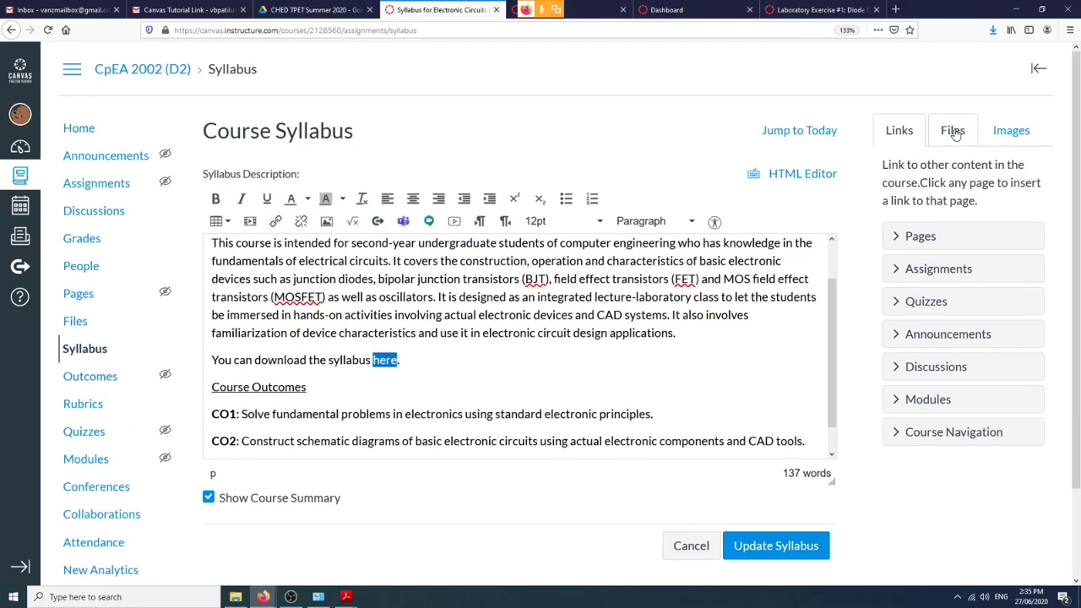
{"action": "left_click", "coordinate": [954, 133]}
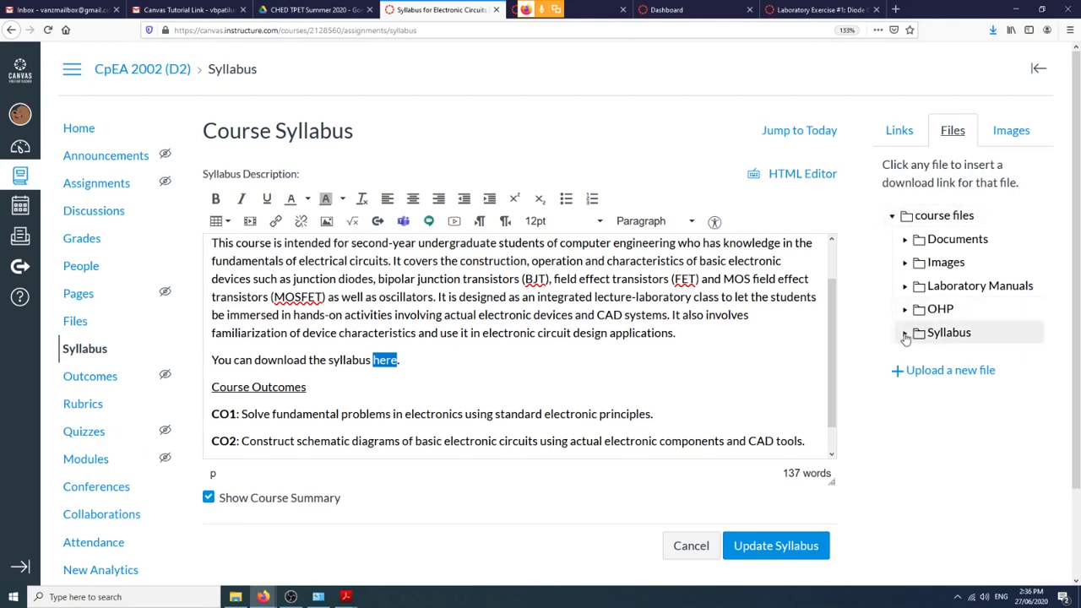
{"action": "left_click", "coordinate": [905, 338]}
{"action": "scroll", "coordinate": [929, 350], "scroll_direction": "down", "scroll_amount": 1}
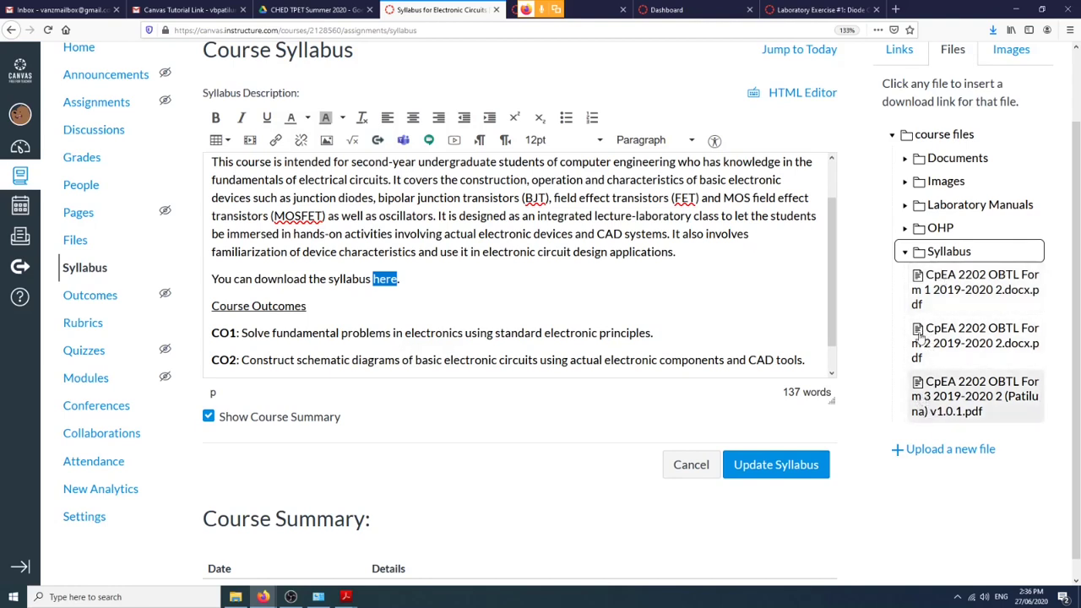
{"action": "left_click", "coordinate": [938, 403]}
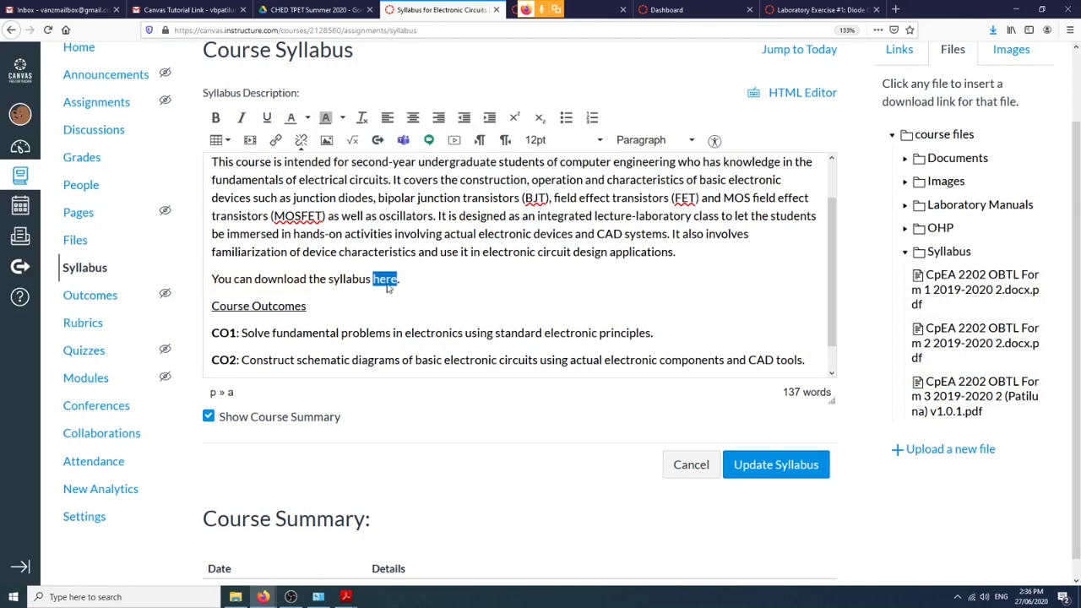
{"action": "left_click", "coordinate": [743, 470]}
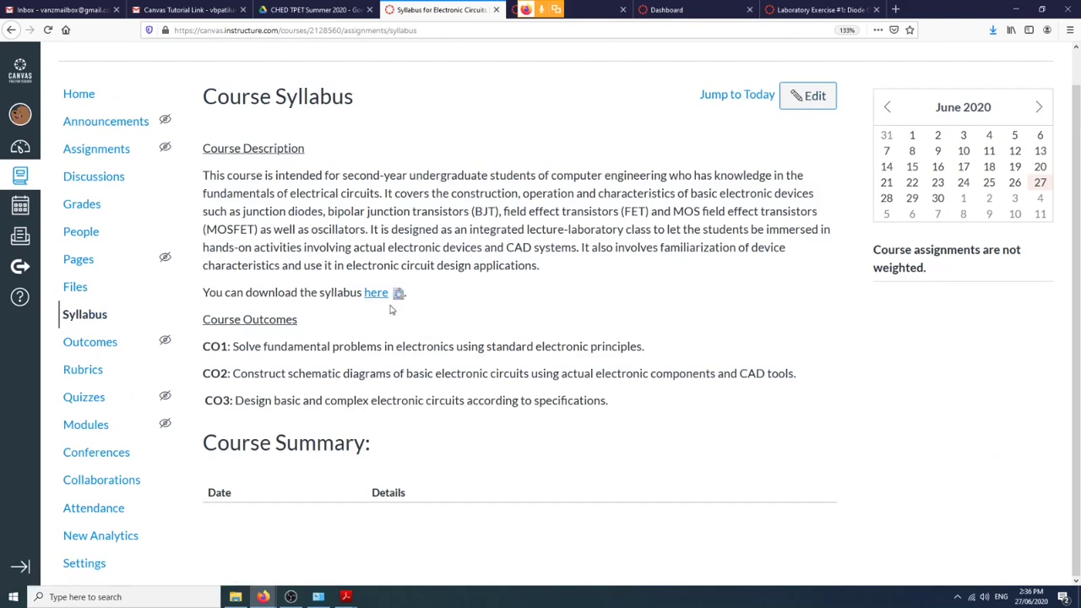
Preview the linked syllabus file on the saved Syllabus page, look through the page around it, and minimize the preview.
{"action": "left_click", "coordinate": [397, 294]}
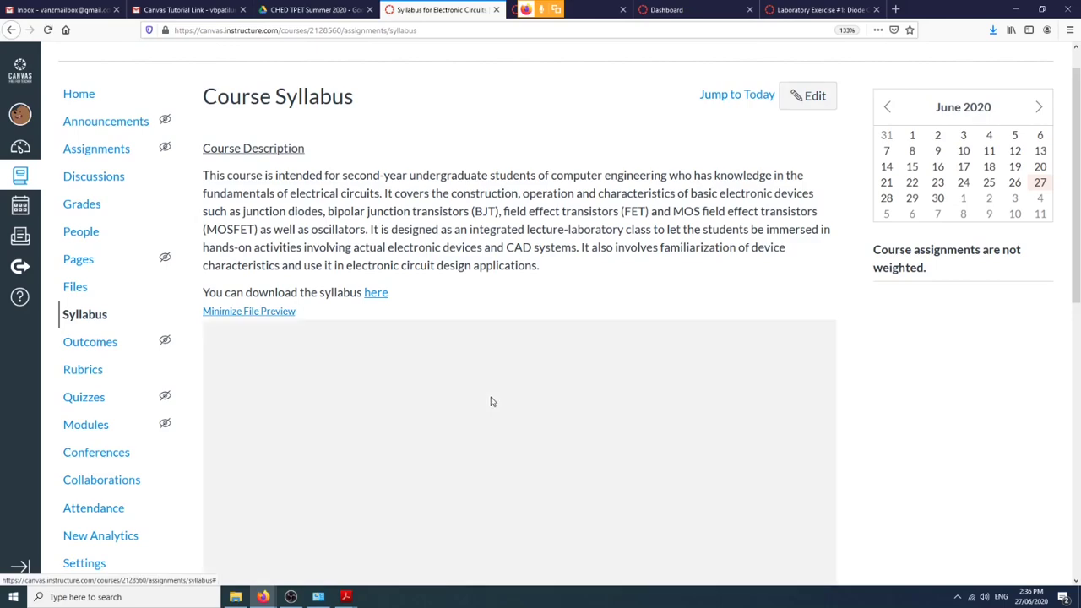
{"action": "scroll", "coordinate": [494, 401], "scroll_direction": "down", "scroll_amount": 3}
{"action": "scroll", "coordinate": [491, 401], "scroll_direction": "up", "scroll_amount": 2}
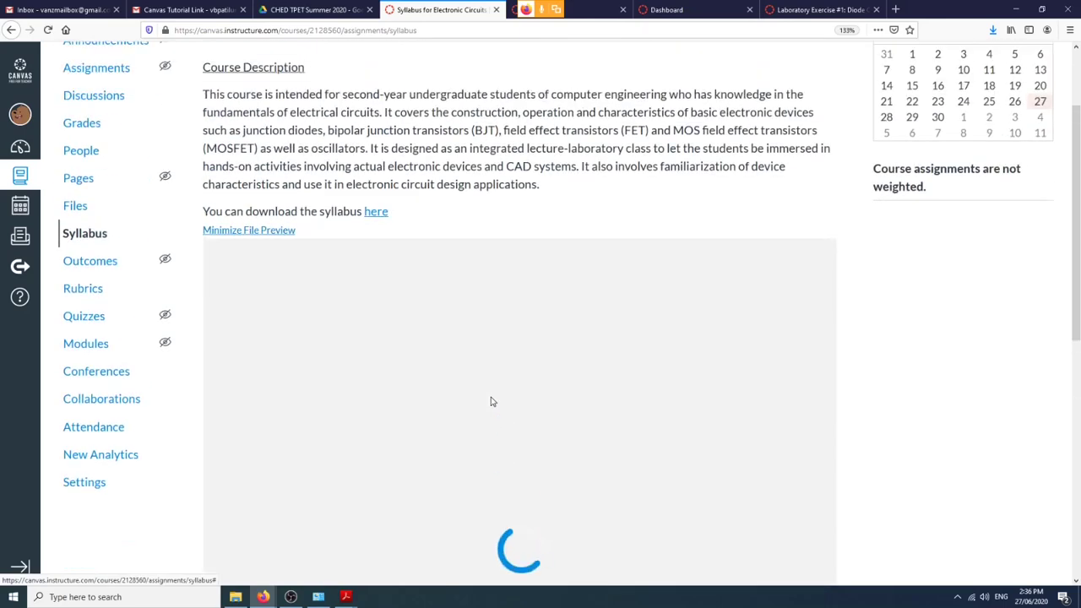
{"action": "scroll", "coordinate": [490, 401], "scroll_direction": "down", "scroll_amount": 2}
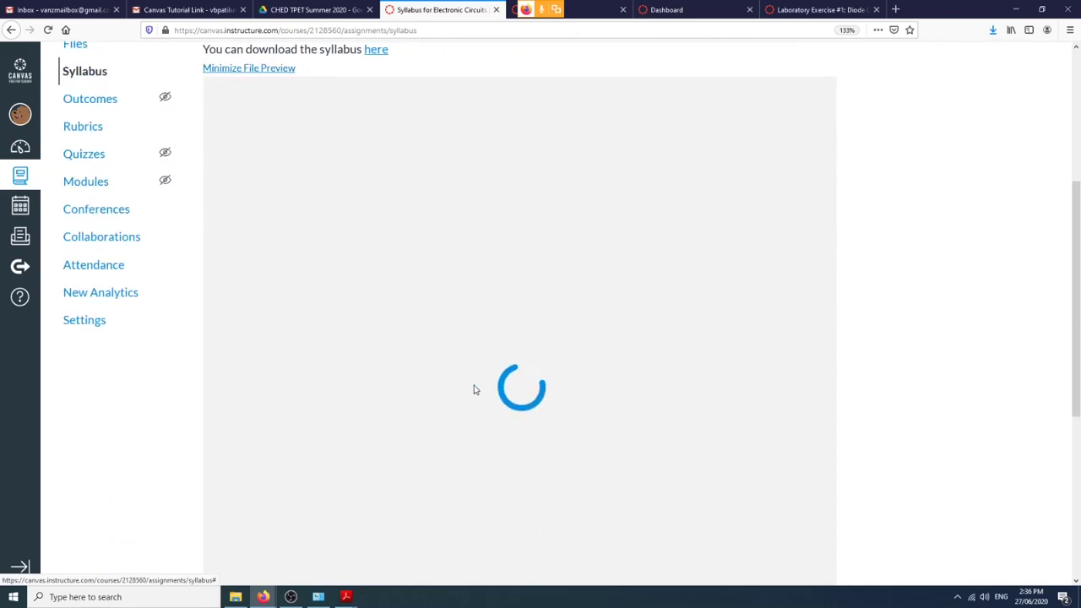
{"action": "scroll", "coordinate": [452, 387], "scroll_direction": "down", "scroll_amount": 2}
{"action": "scroll", "coordinate": [452, 388], "scroll_direction": "down", "scroll_amount": 2}
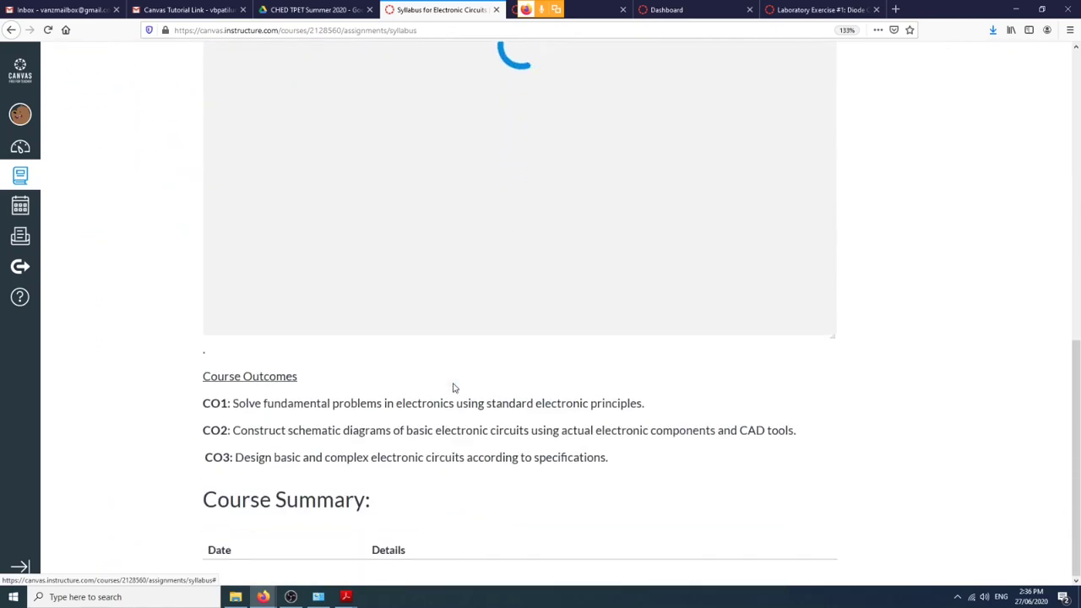
{"action": "scroll", "coordinate": [452, 388], "scroll_direction": "up", "scroll_amount": 8}
{"action": "scroll", "coordinate": [454, 388], "scroll_direction": "down", "scroll_amount": 3}
{"action": "scroll", "coordinate": [454, 387], "scroll_direction": "up", "scroll_amount": 3}
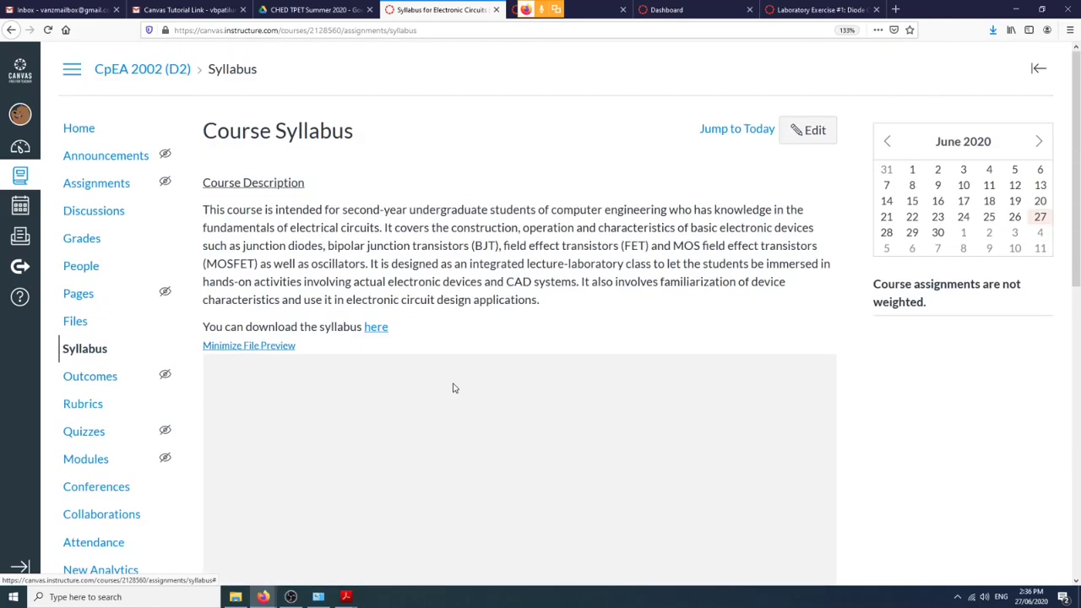
{"action": "scroll", "coordinate": [452, 388], "scroll_direction": "down", "scroll_amount": 3}
{"action": "scroll", "coordinate": [451, 386], "scroll_direction": "up", "scroll_amount": 3}
{"action": "scroll", "coordinate": [434, 318], "scroll_direction": "down", "scroll_amount": 4}
{"action": "scroll", "coordinate": [432, 324], "scroll_direction": "up", "scroll_amount": 2}
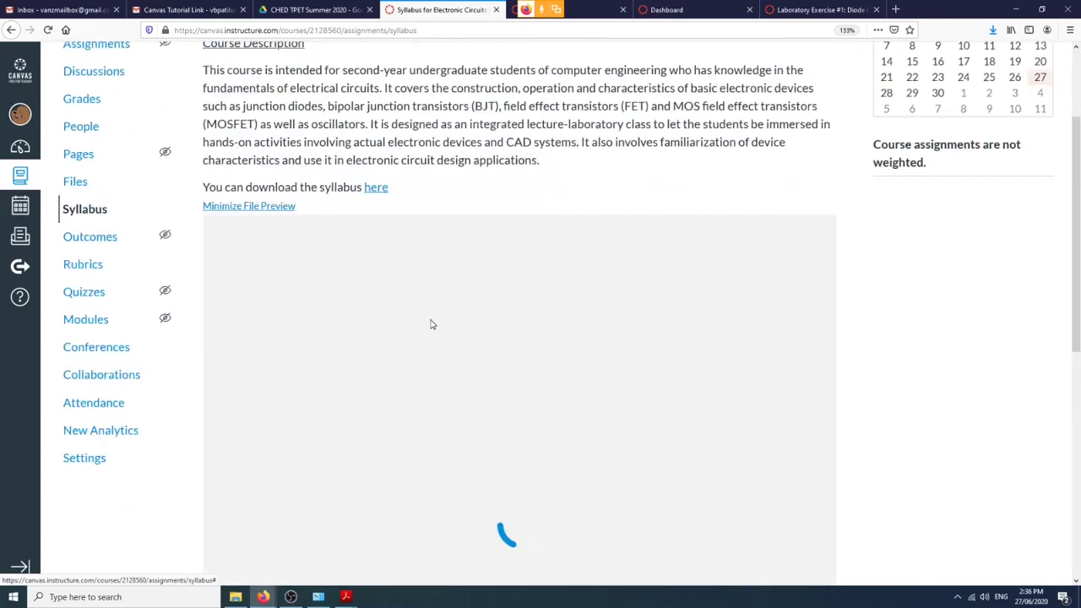
{"action": "scroll", "coordinate": [430, 324], "scroll_direction": "up", "scroll_amount": 2}
{"action": "scroll", "coordinate": [431, 320], "scroll_direction": "down", "scroll_amount": 2}
{"action": "scroll", "coordinate": [417, 326], "scroll_direction": "down", "scroll_amount": 2}
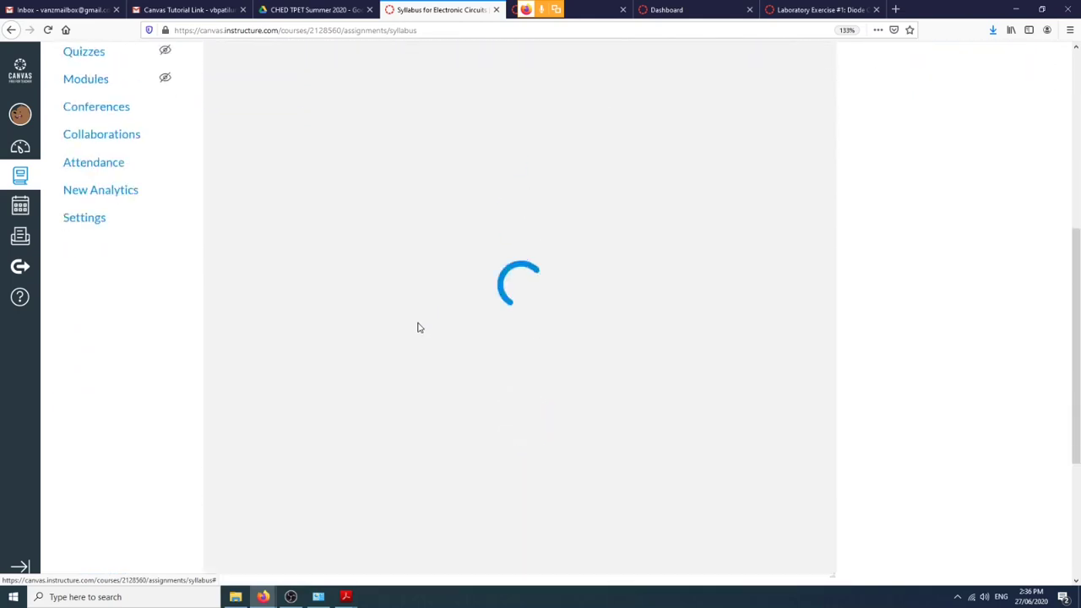
{"action": "scroll", "coordinate": [417, 327], "scroll_direction": "up", "scroll_amount": 5}
{"action": "scroll", "coordinate": [417, 327], "scroll_direction": "down", "scroll_amount": 4}
{"action": "scroll", "coordinate": [417, 326], "scroll_direction": "up", "scroll_amount": 2}
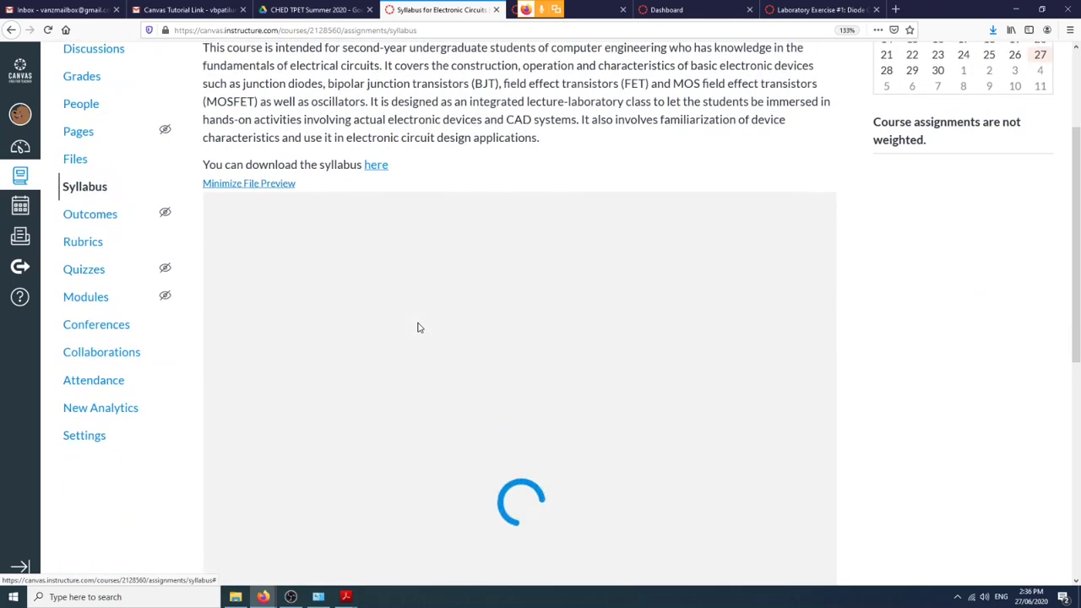
{"action": "scroll", "coordinate": [417, 326], "scroll_direction": "down", "scroll_amount": 6}
{"action": "scroll", "coordinate": [417, 326], "scroll_direction": "up", "scroll_amount": 5}
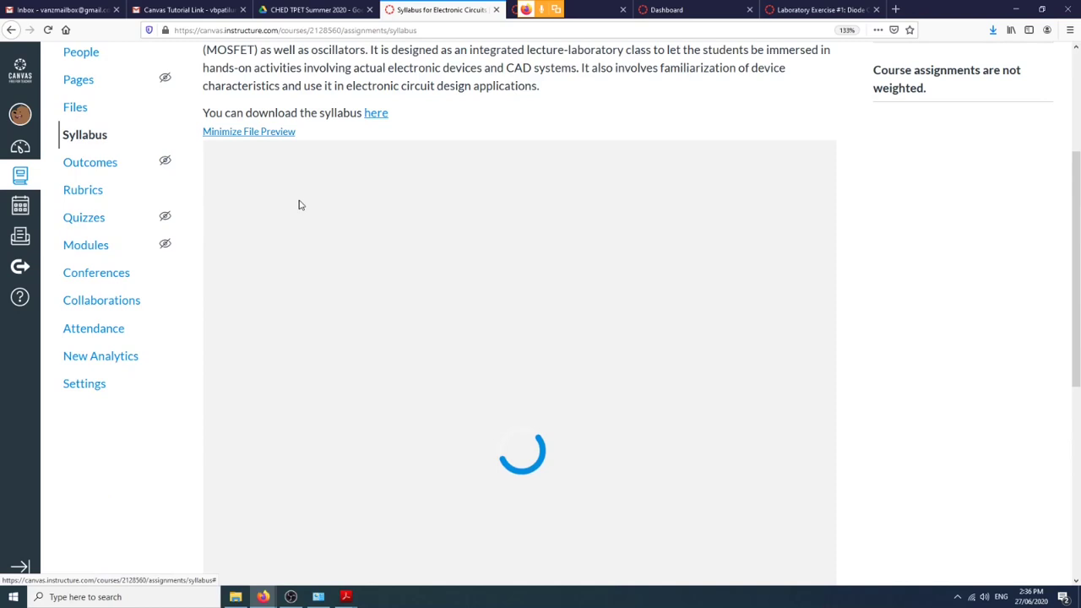
{"action": "left_click", "coordinate": [280, 132]}
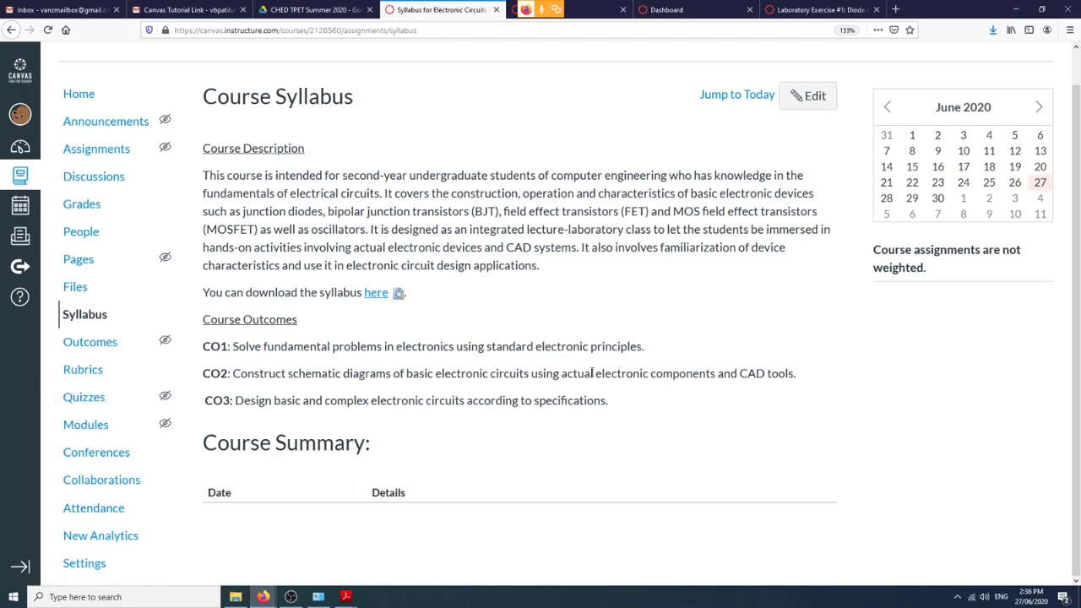
Check the syllabus download line on the saved page, then reopen the syllabus description for editing at the course outcomes.
{"action": "scroll", "coordinate": [547, 395], "scroll_direction": "up", "scroll_amount": 1}
{"action": "scroll", "coordinate": [547, 395], "scroll_direction": "down", "scroll_amount": 1}
{"action": "left_click_drag", "start_coordinate": [206, 294], "coordinate": [258, 294]}
{"action": "left_click", "coordinate": [365, 311]}
{"action": "left_click", "coordinate": [800, 100]}
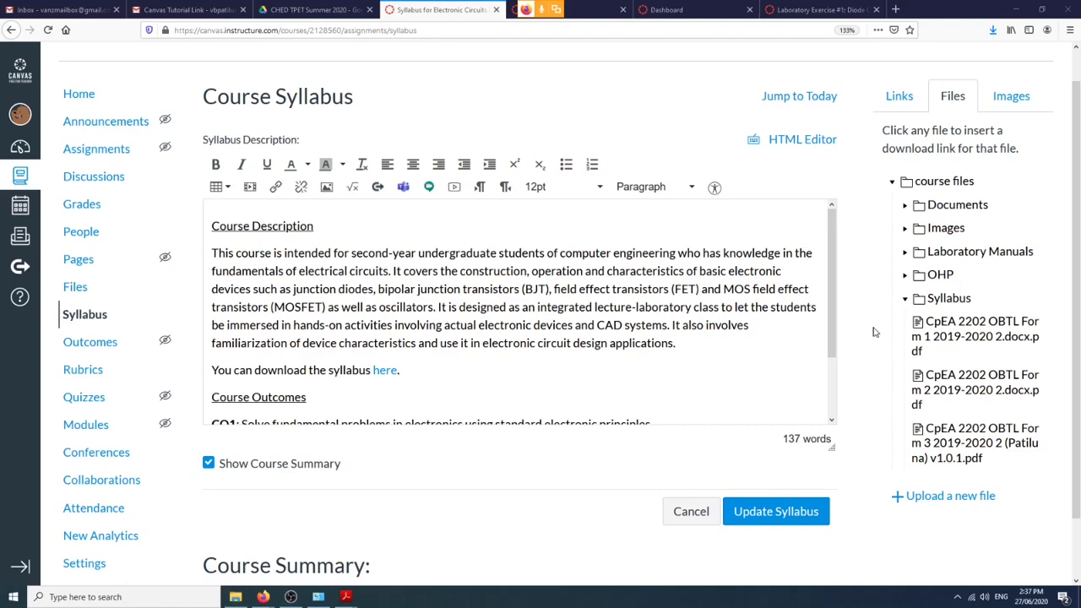
{"action": "left_click_drag", "start_coordinate": [832, 277], "coordinate": [840, 367]}
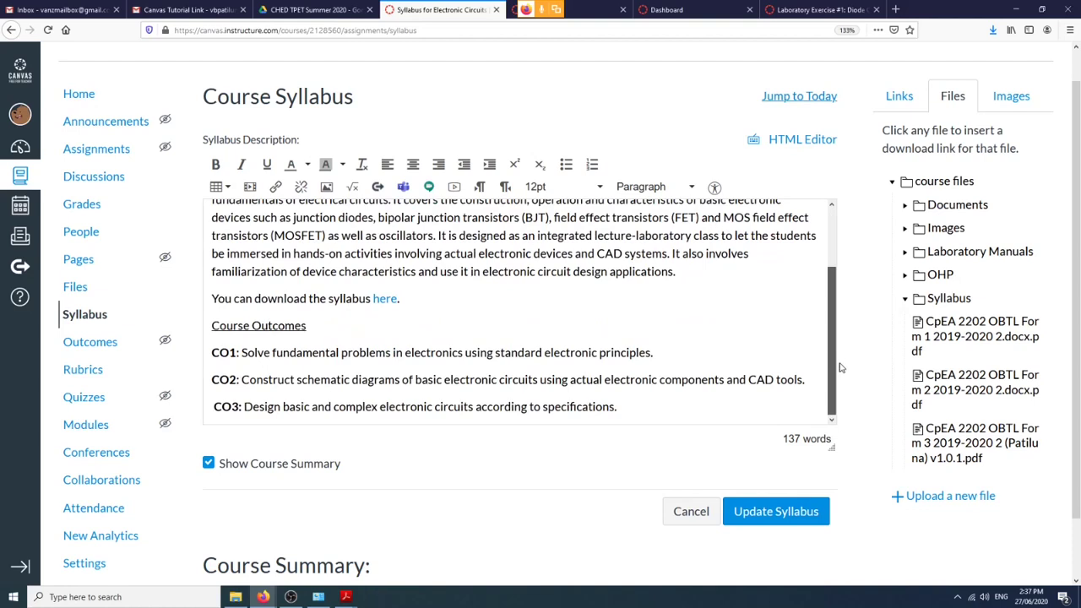
Leave the syllabus description editor without saving any changes.
{"action": "left_click", "coordinate": [671, 404]}
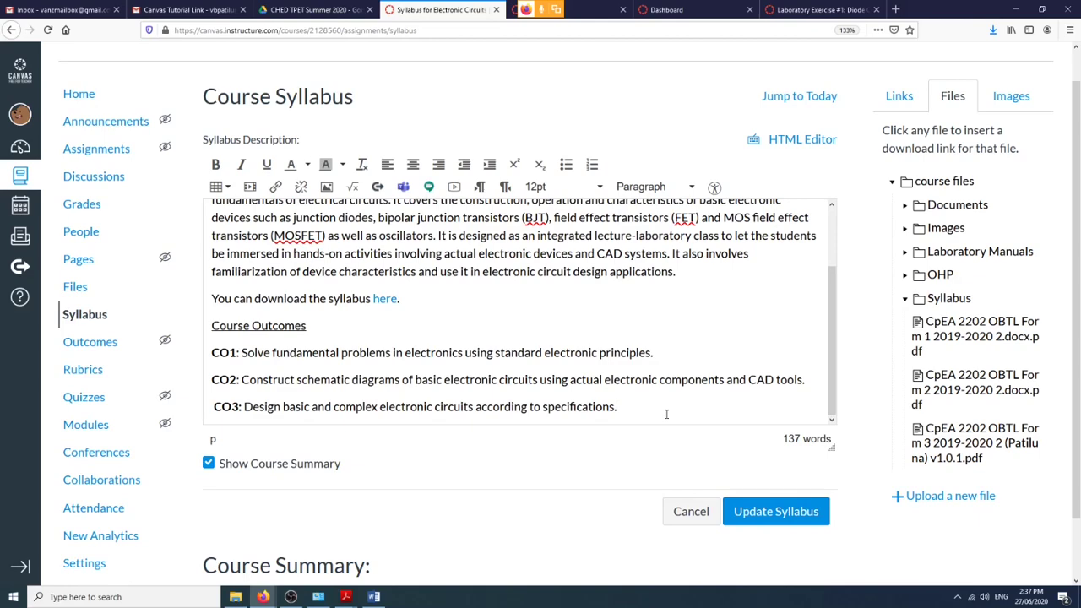
{"action": "left_click", "coordinate": [461, 317]}
{"action": "left_click", "coordinate": [692, 511]}
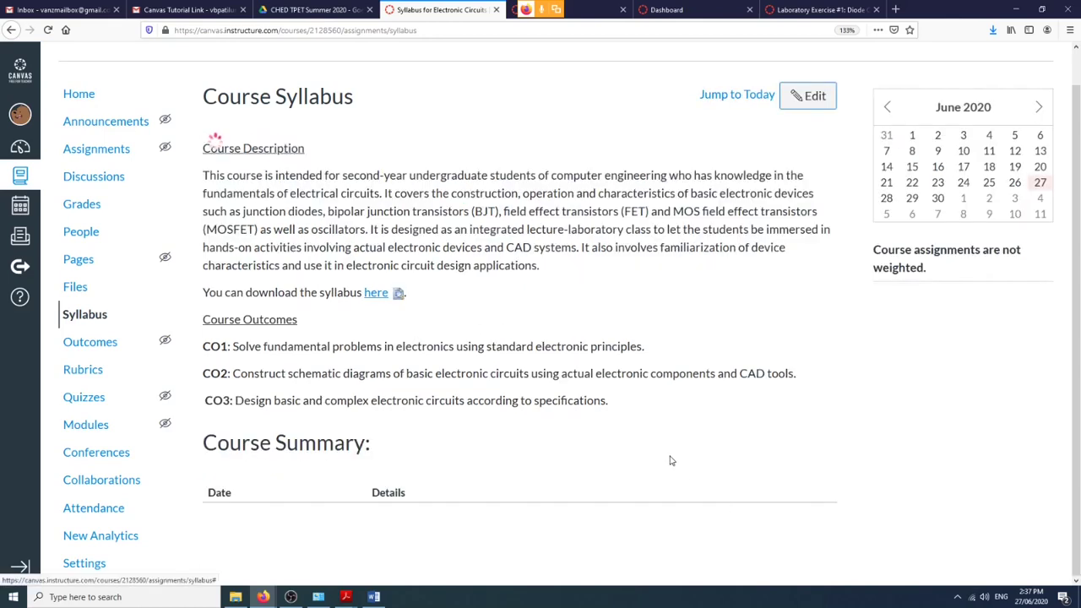
Test the syllabus download link without saving the file, and open the linked file's preview on the Syllabus page.
{"action": "left_click", "coordinate": [376, 297]}
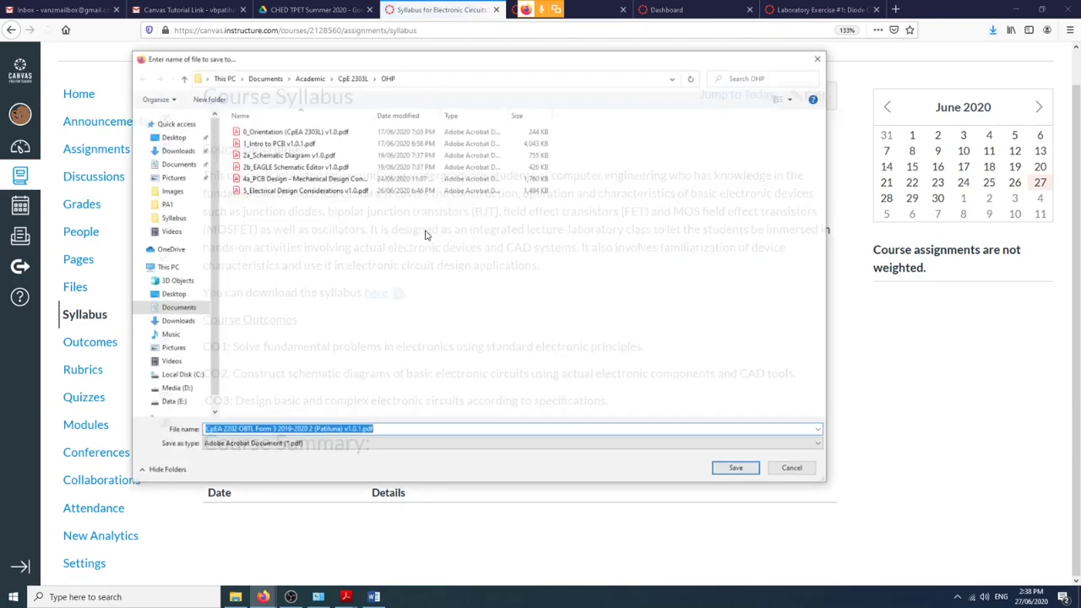
{"action": "left_click_drag", "start_coordinate": [359, 64], "coordinate": [332, 61]}
{"action": "left_click", "coordinate": [764, 461]}
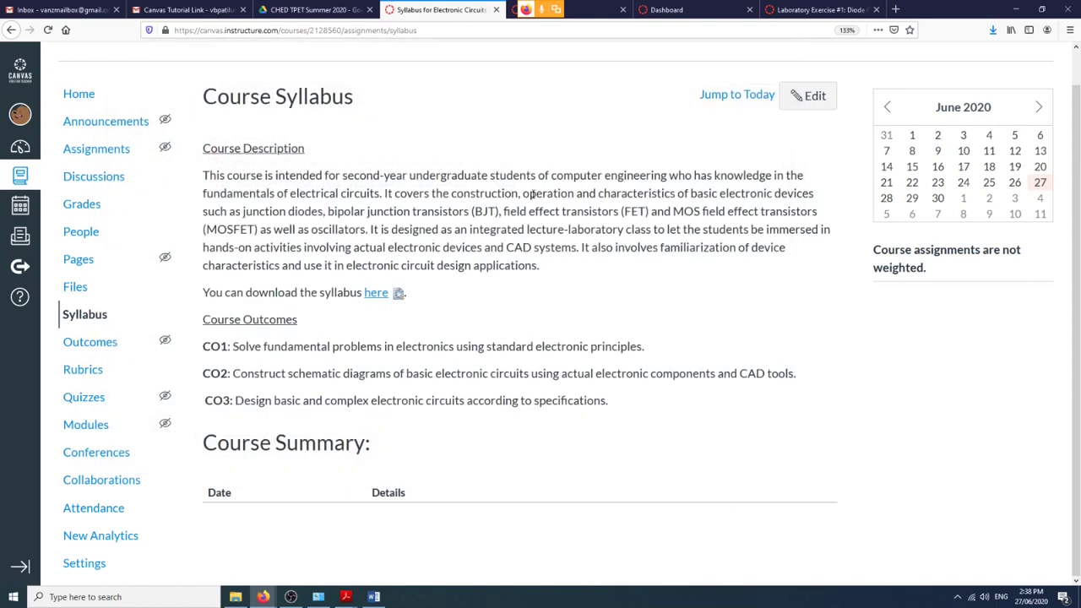
{"action": "left_click", "coordinate": [398, 293]}
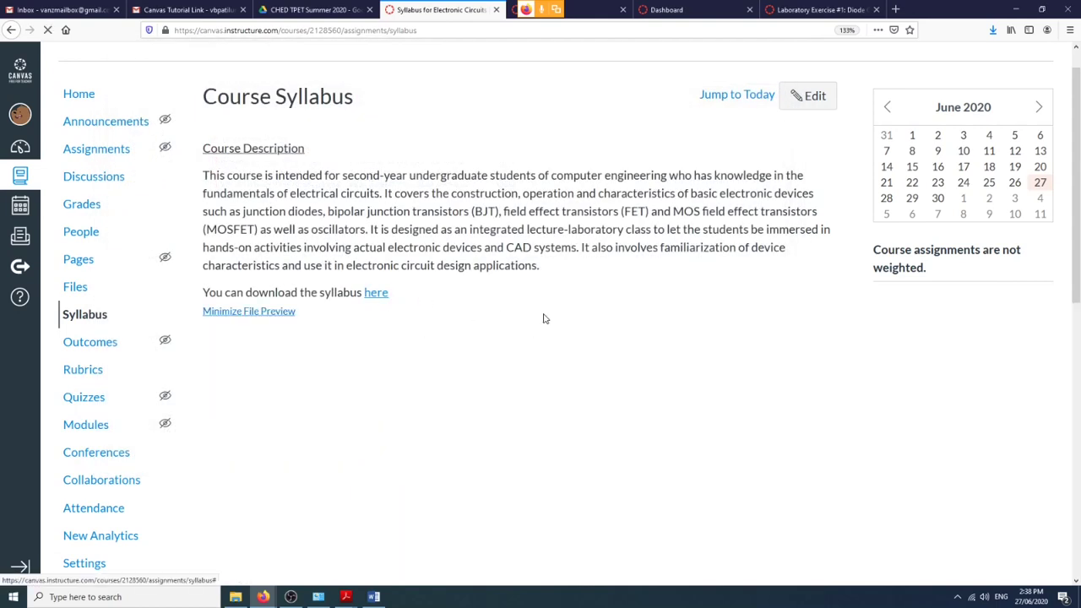
{"action": "scroll", "coordinate": [544, 319], "scroll_direction": "down", "scroll_amount": 3}
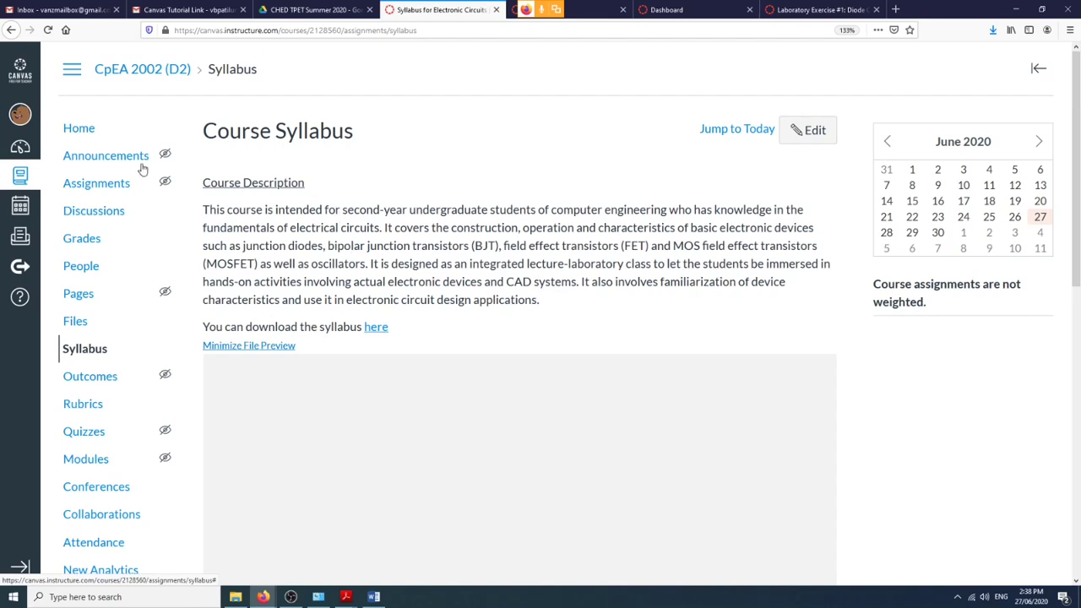
Open the demo course's home page and examine its default modules layout and course options.
{"action": "left_click", "coordinate": [79, 128]}
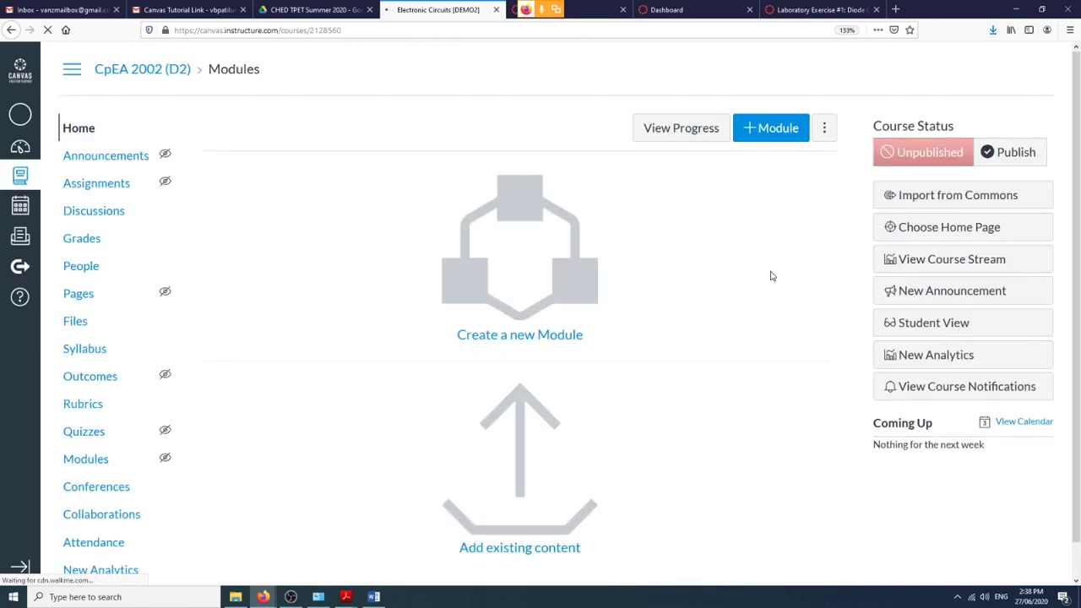
{"action": "scroll", "coordinate": [770, 276], "scroll_direction": "down", "scroll_amount": 1}
{"action": "scroll", "coordinate": [770, 276], "scroll_direction": "up", "scroll_amount": 1}
{"action": "scroll", "coordinate": [770, 275], "scroll_direction": "down", "scroll_amount": 1}
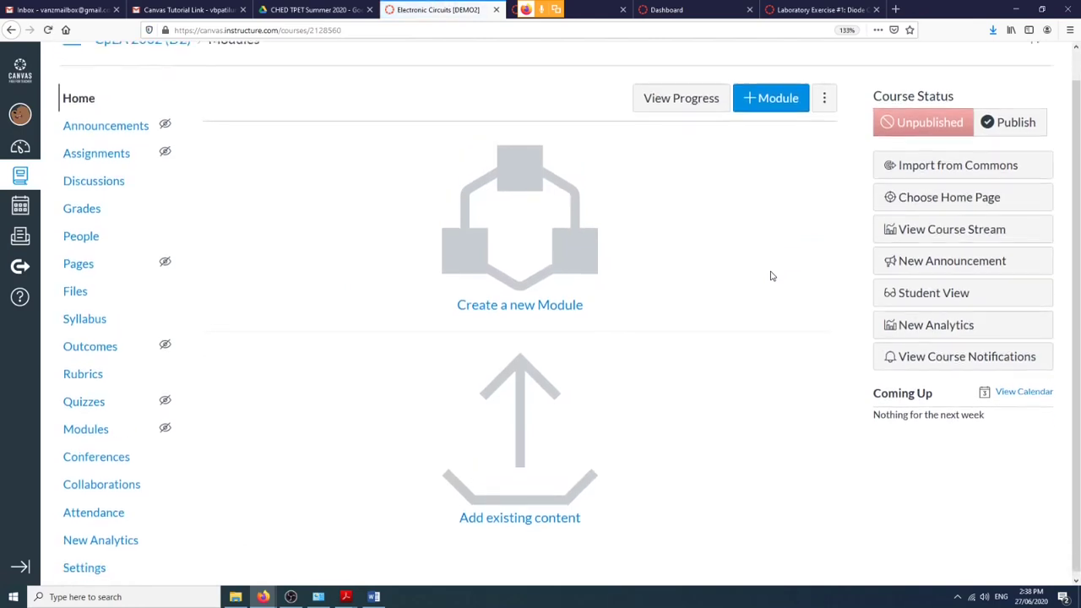
{"action": "scroll", "coordinate": [770, 275], "scroll_direction": "up", "scroll_amount": 1}
{"action": "scroll", "coordinate": [770, 275], "scroll_direction": "down", "scroll_amount": 1}
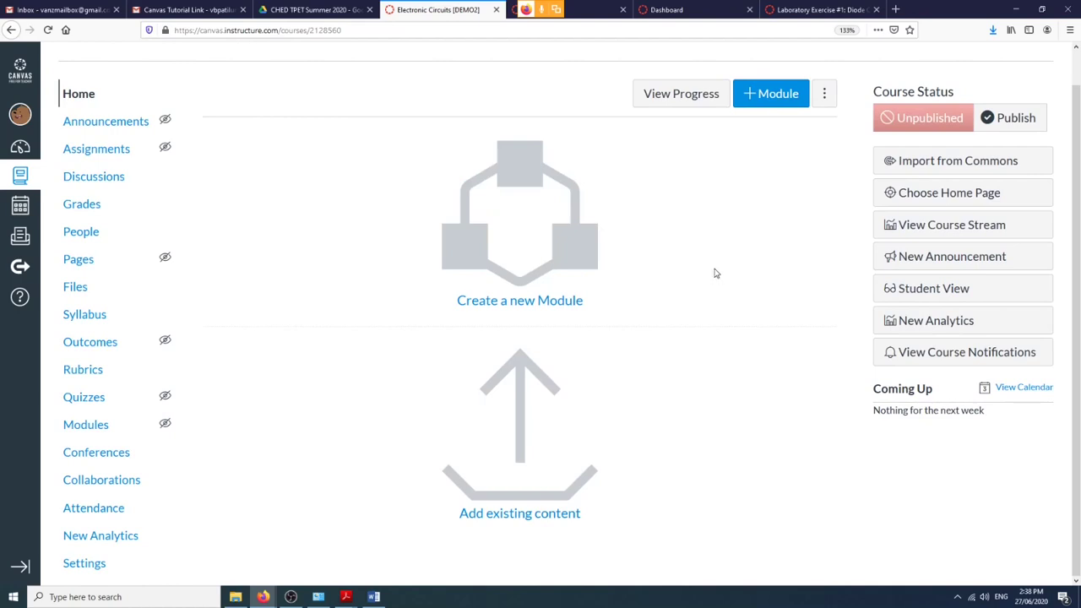
Open the home page of the existing CpEA 2202 course to view its welcome banner and text.
{"action": "left_click", "coordinate": [792, 10]}
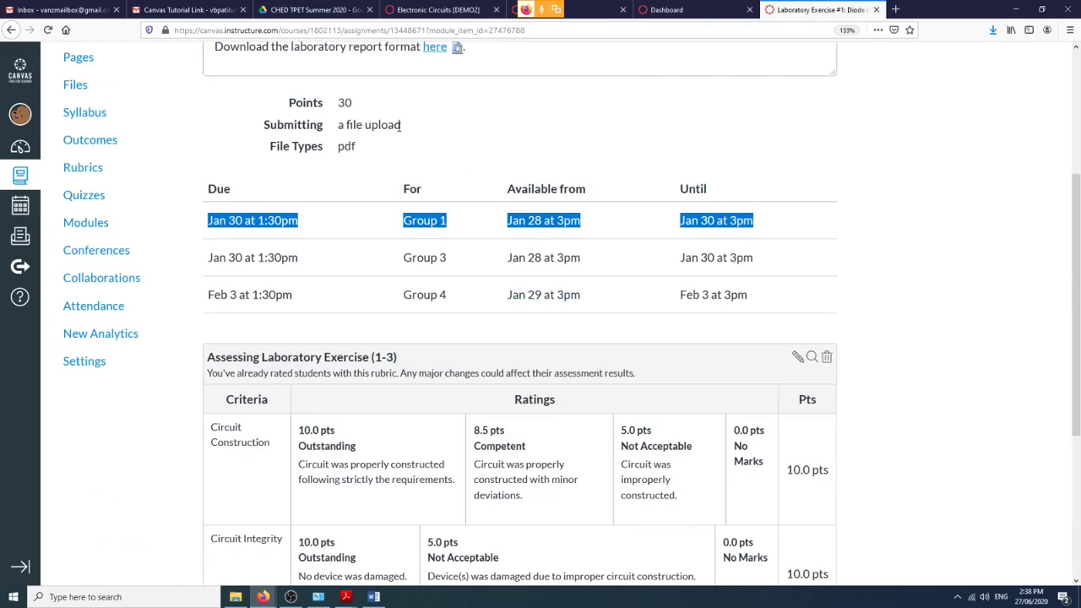
{"action": "scroll", "coordinate": [127, 180], "scroll_direction": "up", "scroll_amount": 5}
{"action": "left_click", "coordinate": [85, 131]}
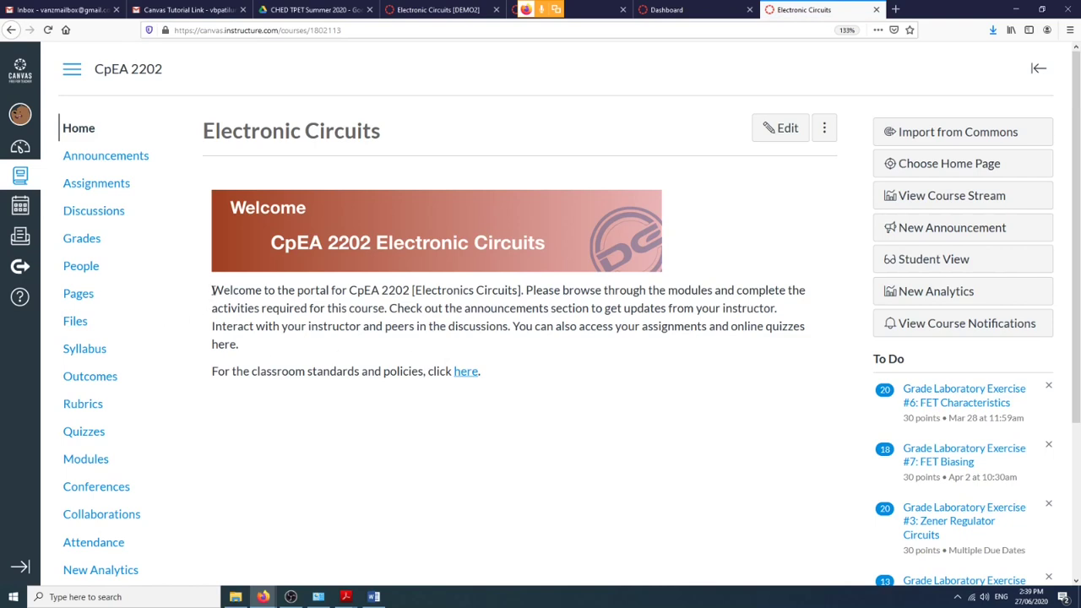
Start a new page in the CpEA 2002 (D2) demo course and title it "Electronic Circuits".
{"action": "left_click", "coordinate": [400, 7]}
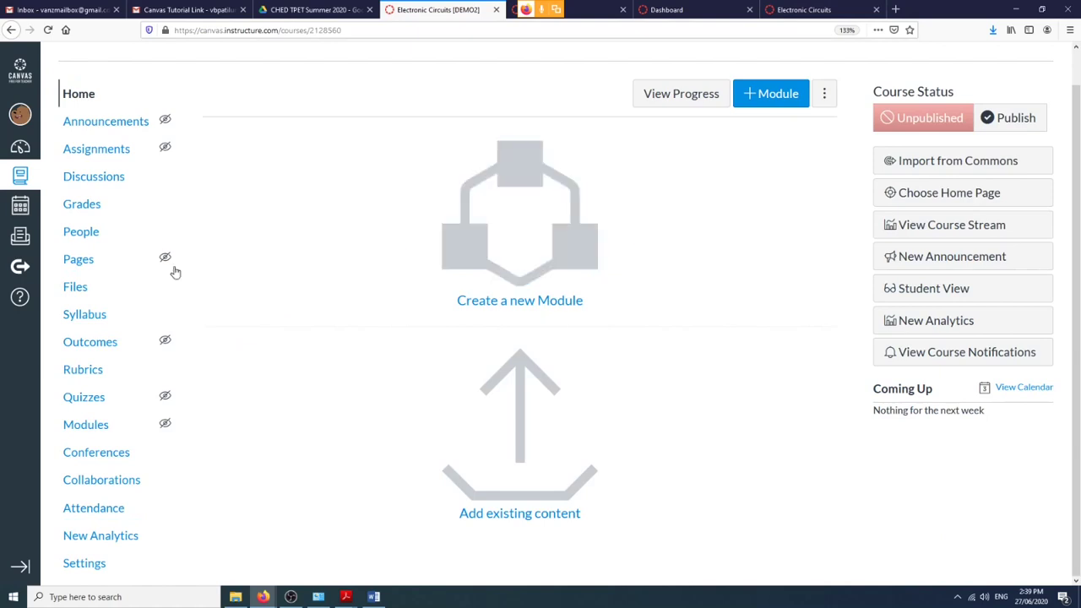
{"action": "left_click", "coordinate": [75, 265]}
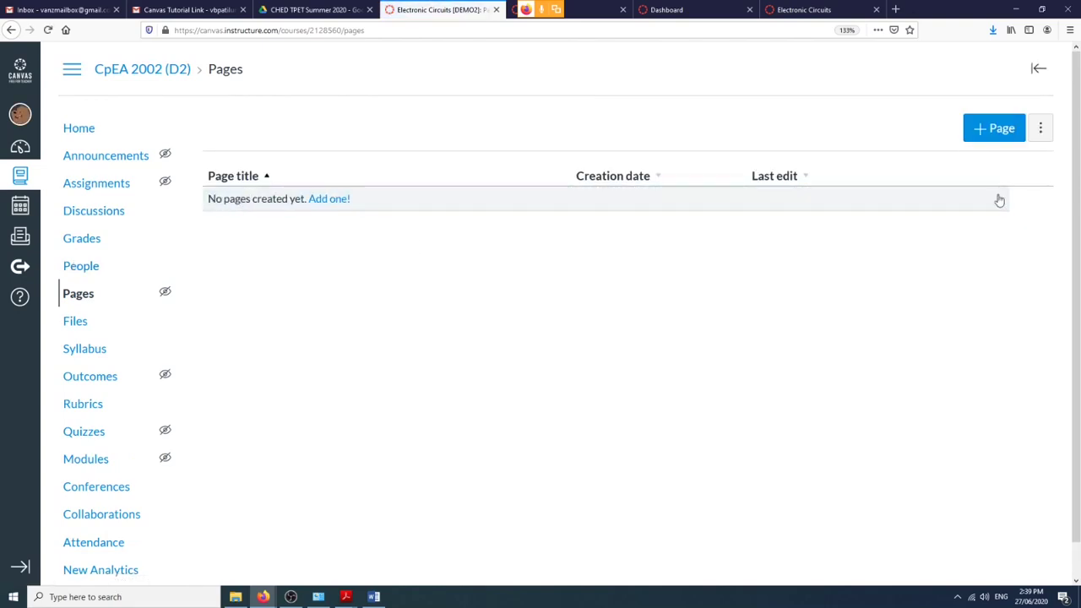
{"action": "left_click", "coordinate": [982, 131]}
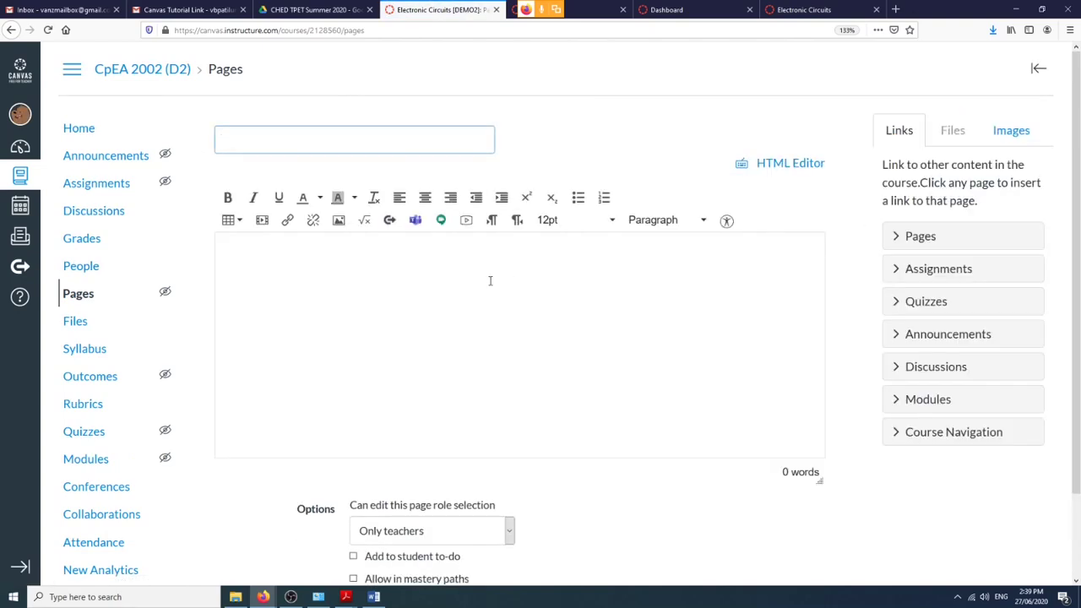
{"action": "left_click", "coordinate": [412, 145]}
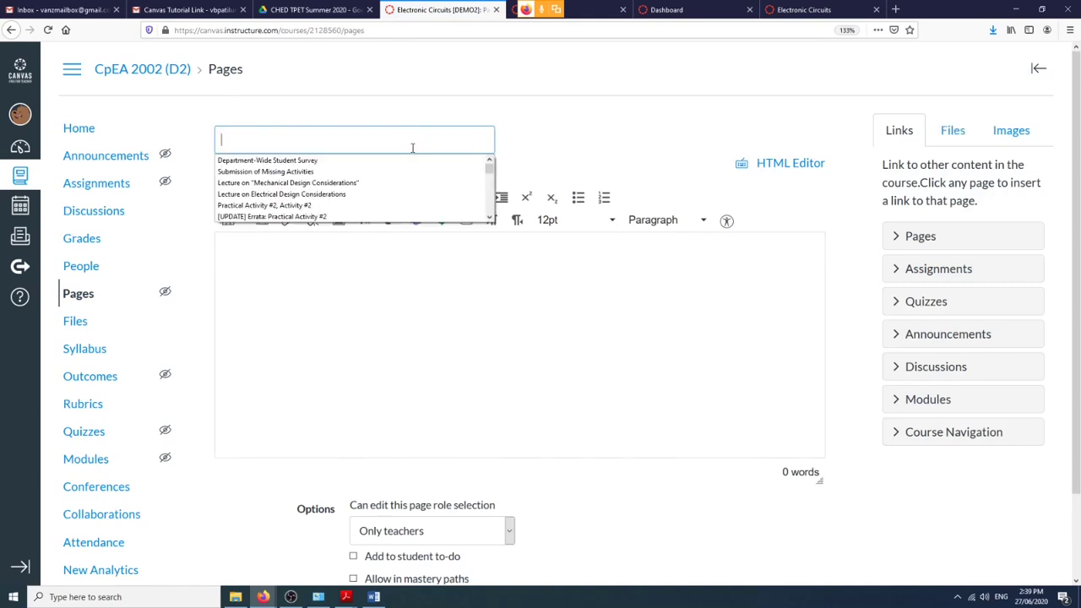
{"action": "type", "text": "Electro"}
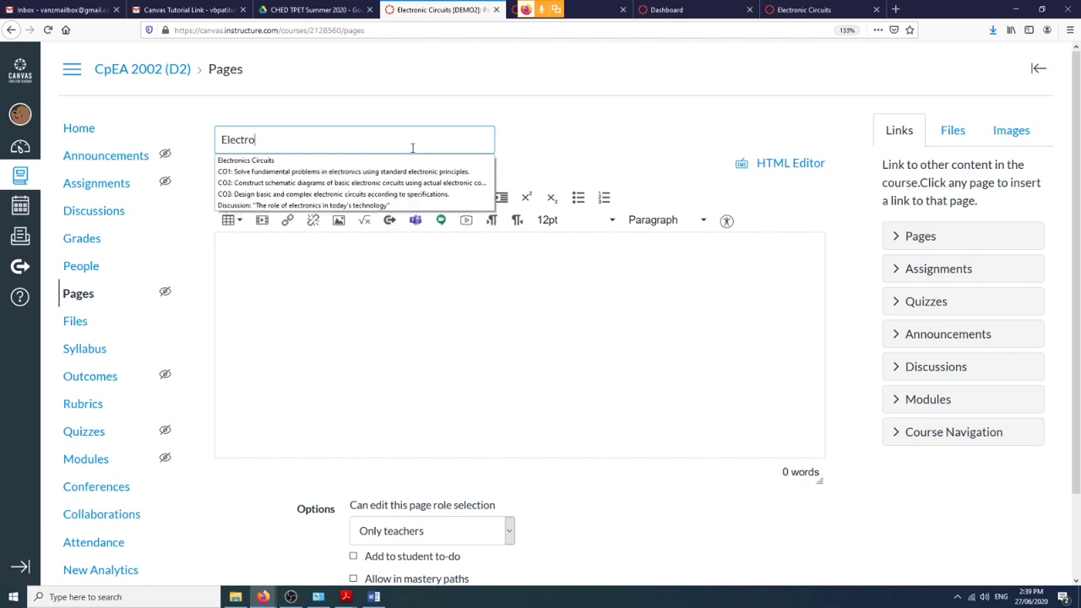
{"action": "type", "text": "nic Cir"}
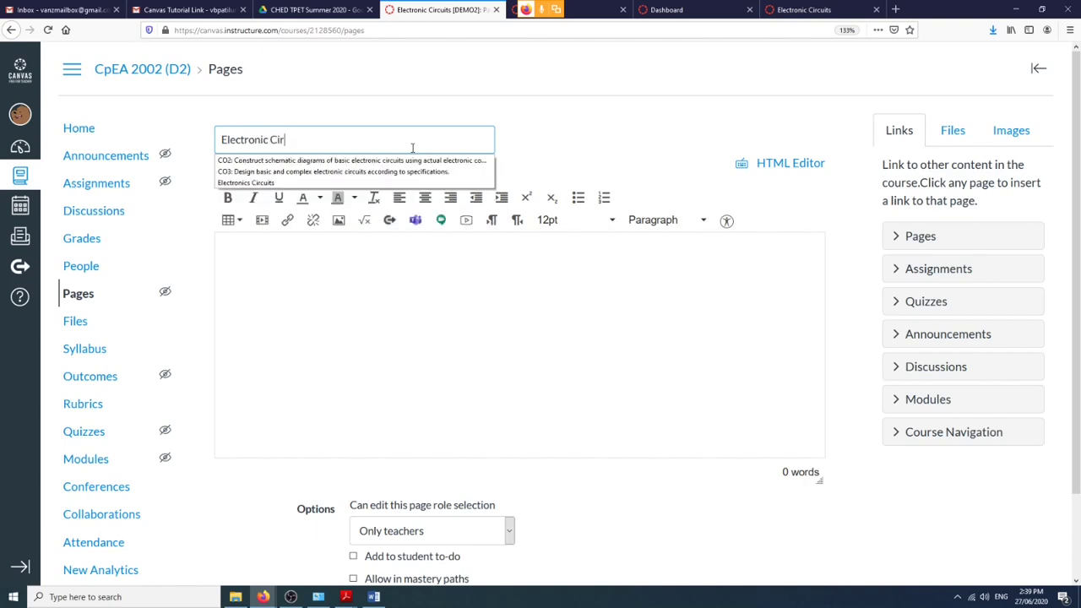
{"action": "type", "text": "cuirs"}
{"action": "key", "text": "BackSpace"}
{"action": "key", "text": "BackSpace"}
{"action": "type", "text": "ts"}
Copy the "Welcome to the portal for CpEA 2202" paragraph from the existing course's home page into the new page's body.
{"action": "left_click", "coordinate": [435, 274]}
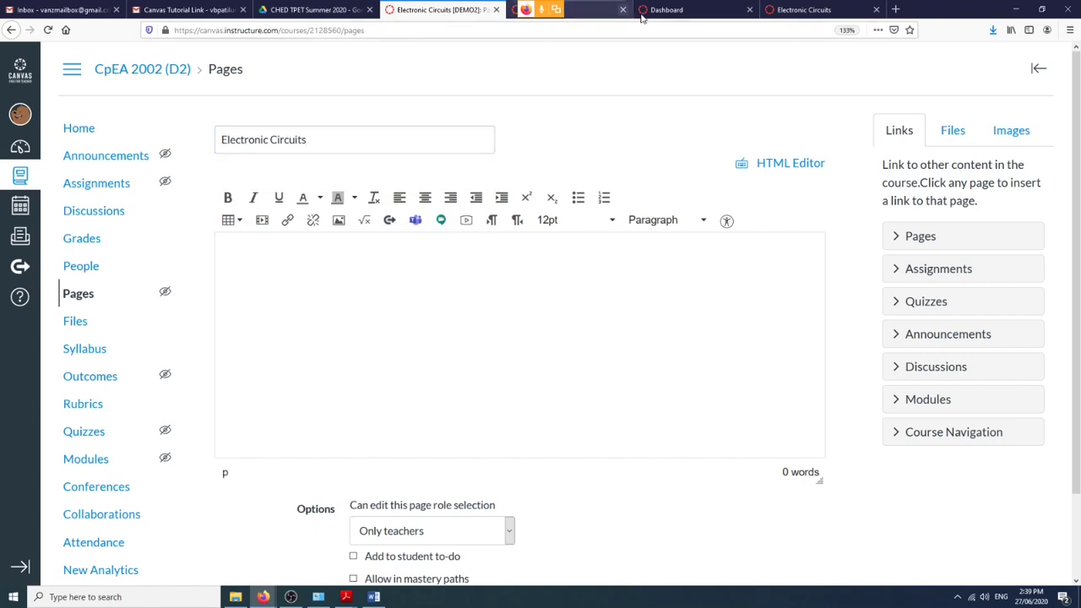
{"action": "left_click", "coordinate": [802, 9]}
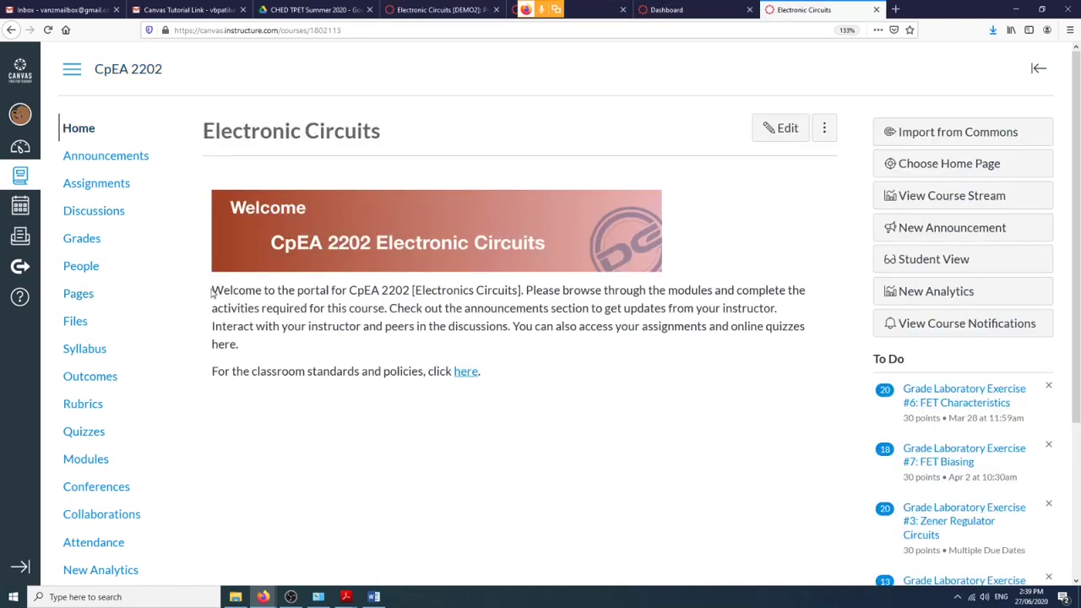
{"action": "left_click_drag", "start_coordinate": [212, 291], "coordinate": [493, 384]}
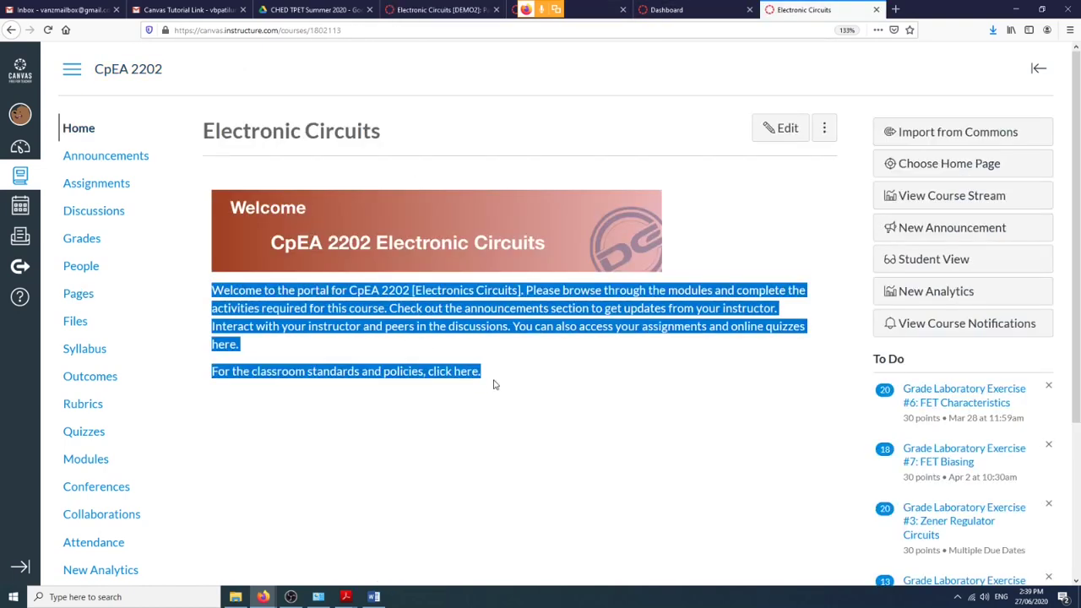
{"action": "left_click", "coordinate": [226, 302]}
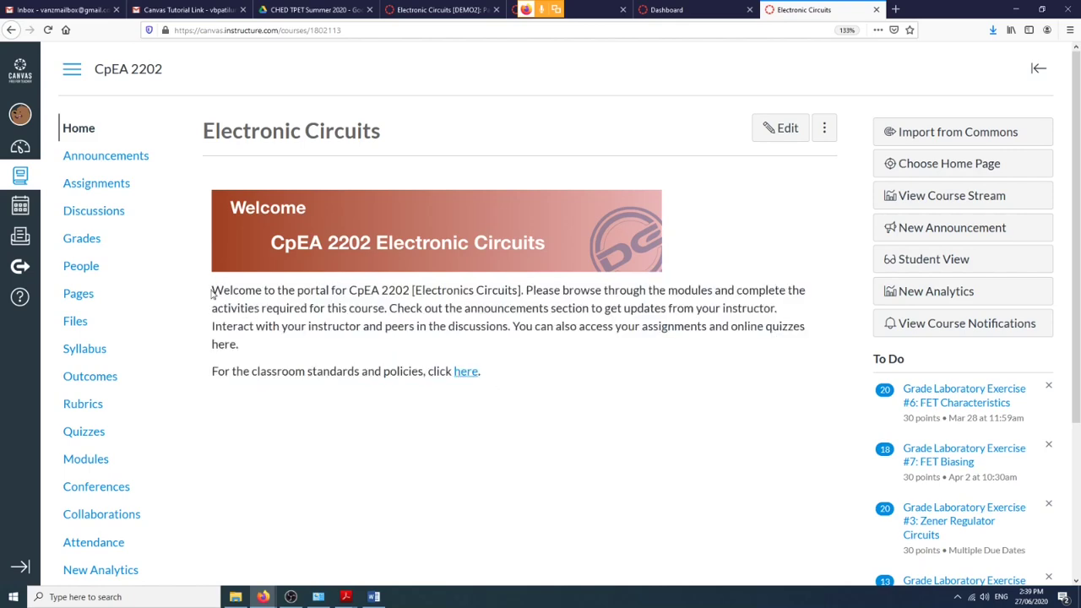
{"action": "left_click_drag", "start_coordinate": [212, 293], "coordinate": [268, 357]}
{"action": "key", "text": "ctrl+c"}
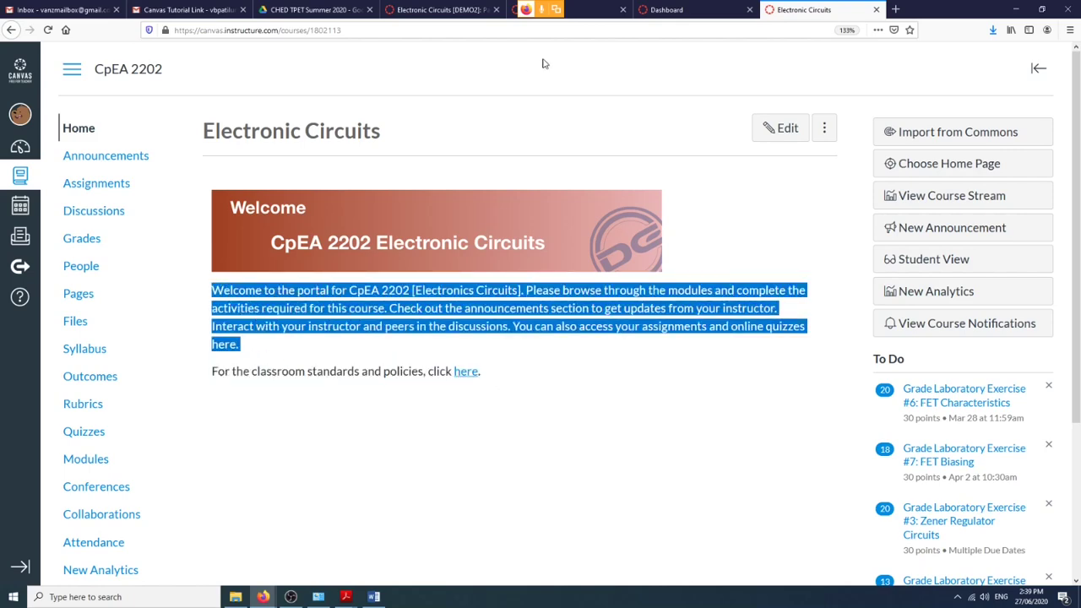
{"action": "left_click", "coordinate": [439, 9]}
{"action": "key", "text": "ctrl+v"}
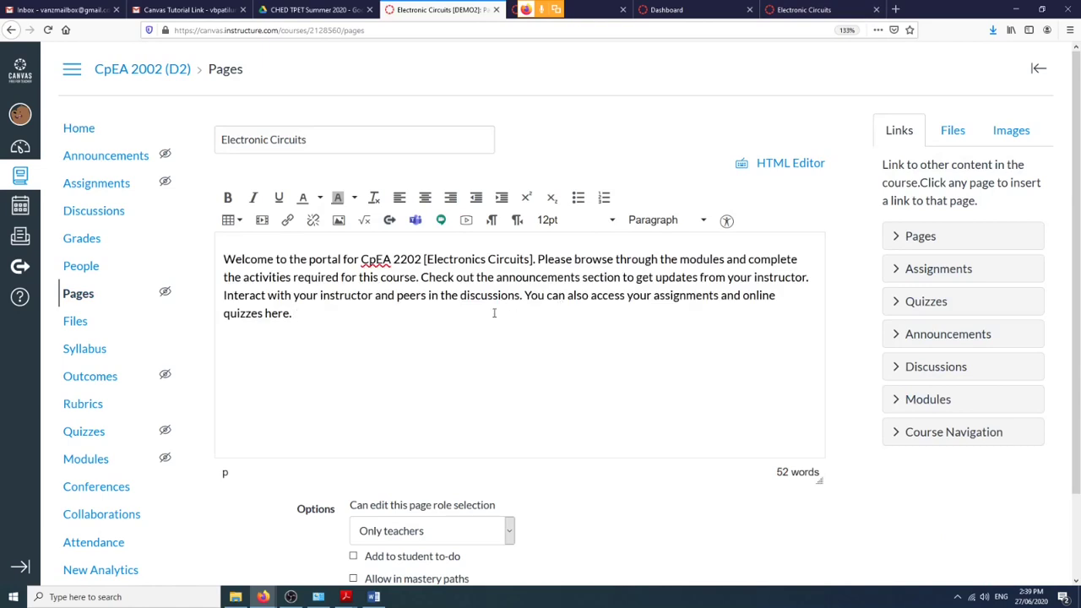
Add a blank line above the welcome paragraph and start inserting an image there from the course's Images folder.
{"action": "left_click", "coordinate": [223, 259]}
{"action": "key", "text": "Return"}
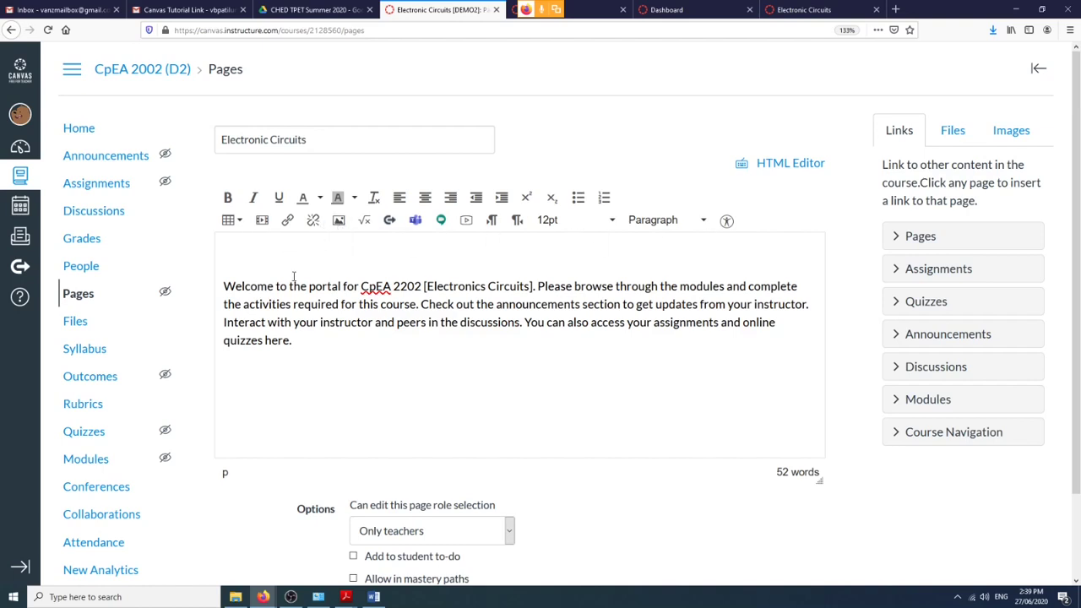
{"action": "left_click", "coordinate": [339, 220]}
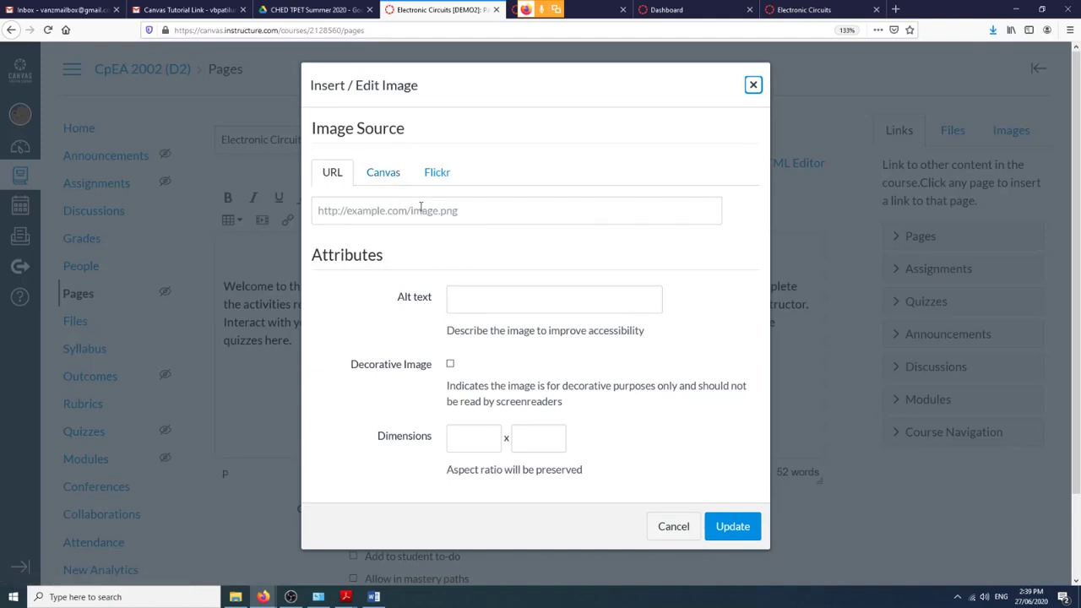
{"action": "left_click", "coordinate": [384, 174]}
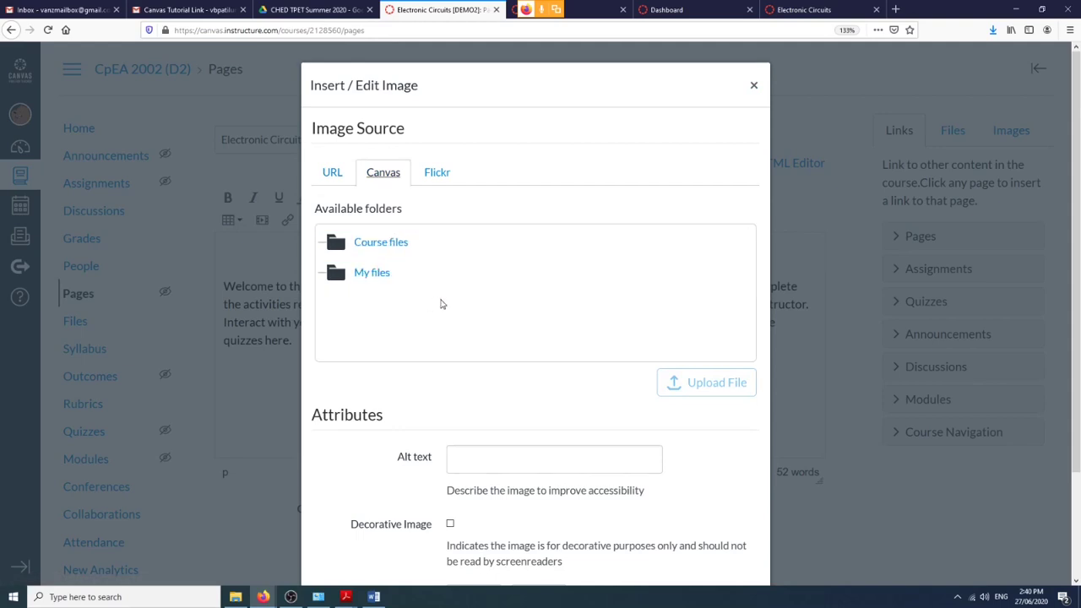
{"action": "left_click", "coordinate": [355, 250]}
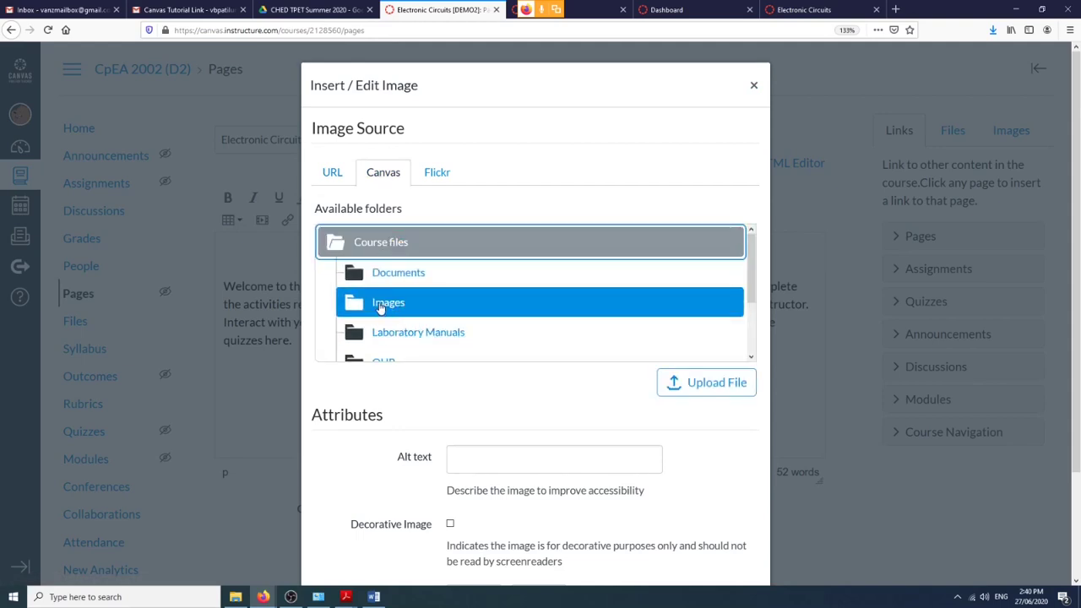
{"action": "left_click", "coordinate": [384, 307]}
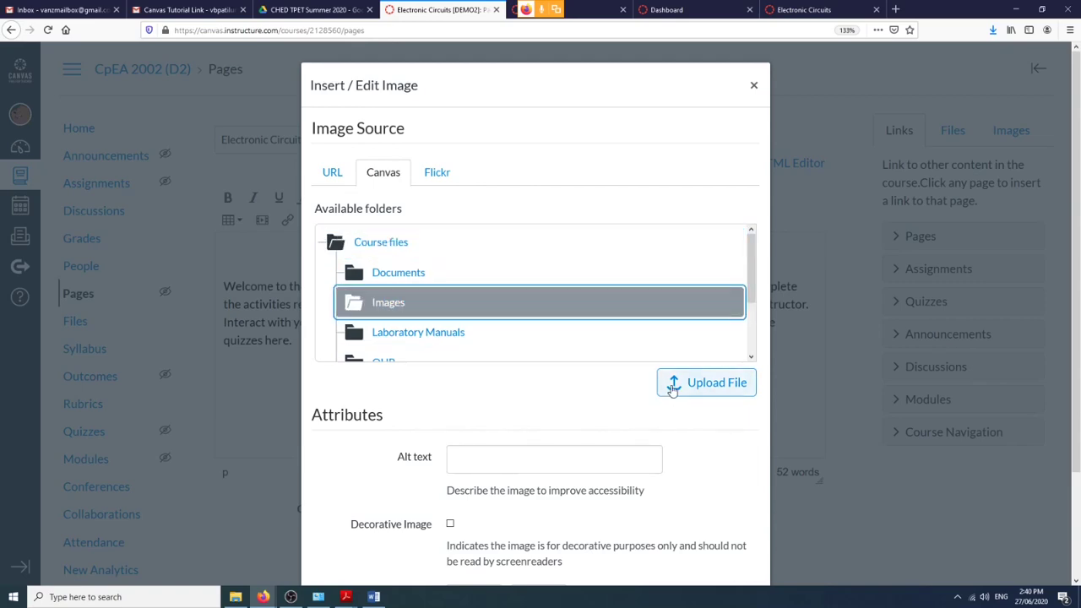
Upload Banner.png from Documents > Academic > CpEA 2202 [demo] > Images to the course's Images folder as the image source.
{"action": "left_click", "coordinate": [673, 386]}
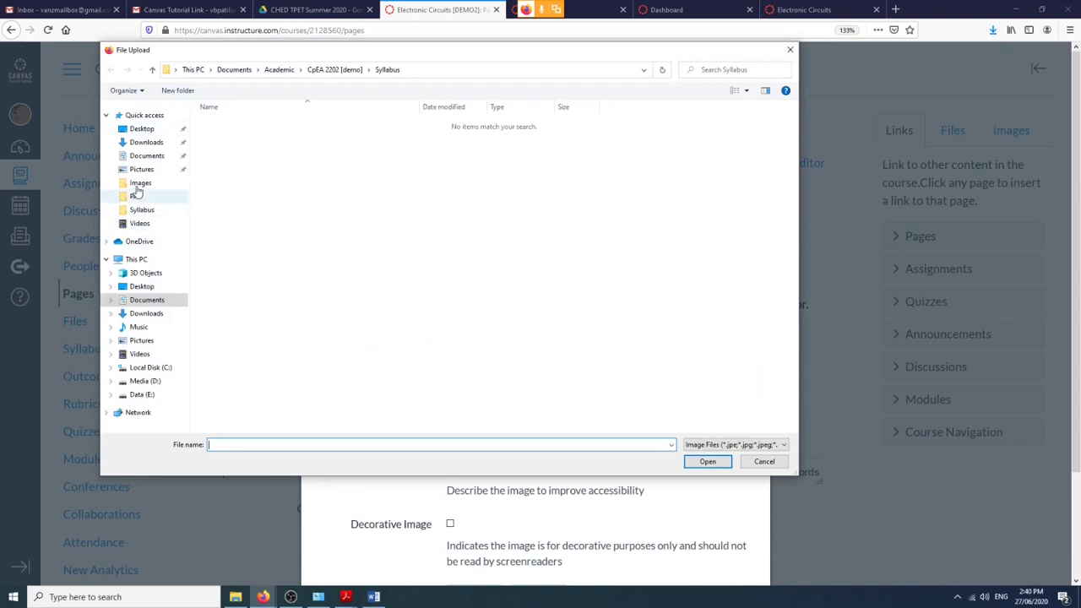
{"action": "left_click", "coordinate": [146, 301]}
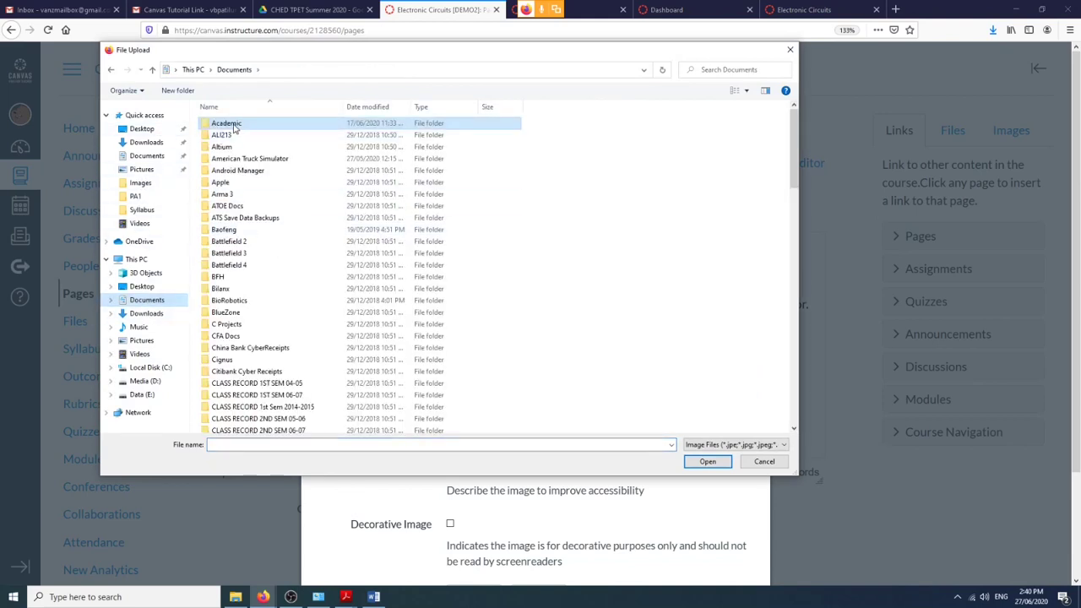
{"action": "double_click", "coordinate": [235, 126]}
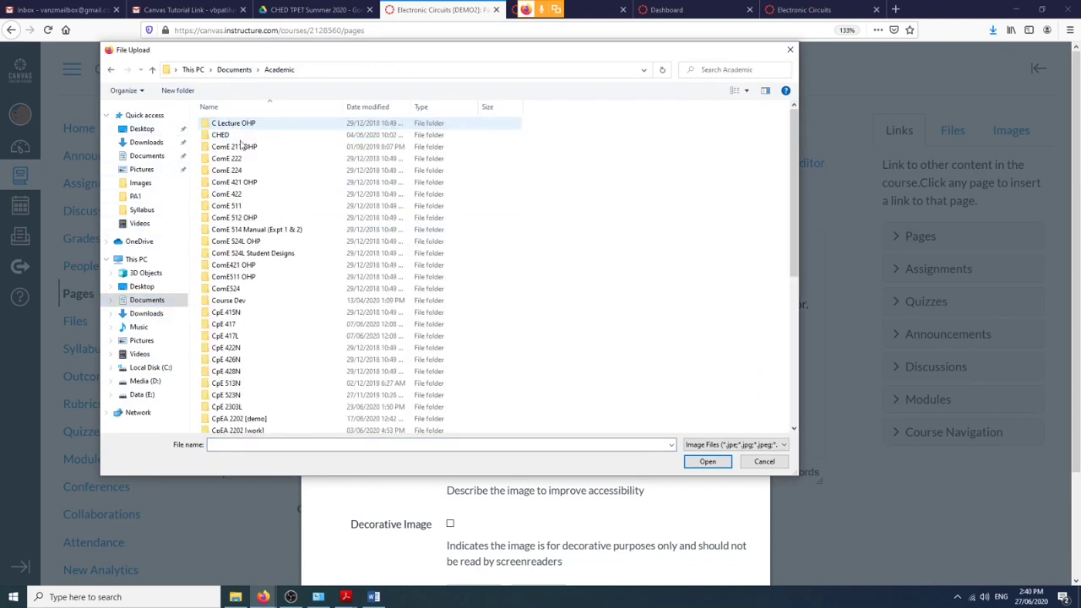
{"action": "left_click", "coordinate": [247, 420]}
{"action": "double_click", "coordinate": [247, 420]}
{"action": "double_click", "coordinate": [223, 135]}
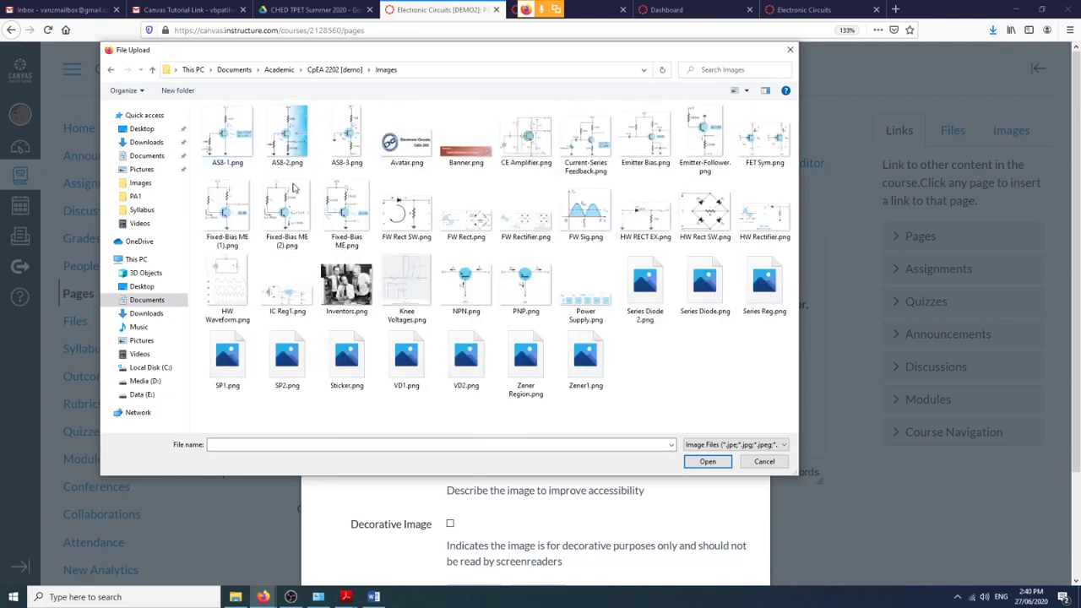
{"action": "left_click", "coordinate": [464, 153]}
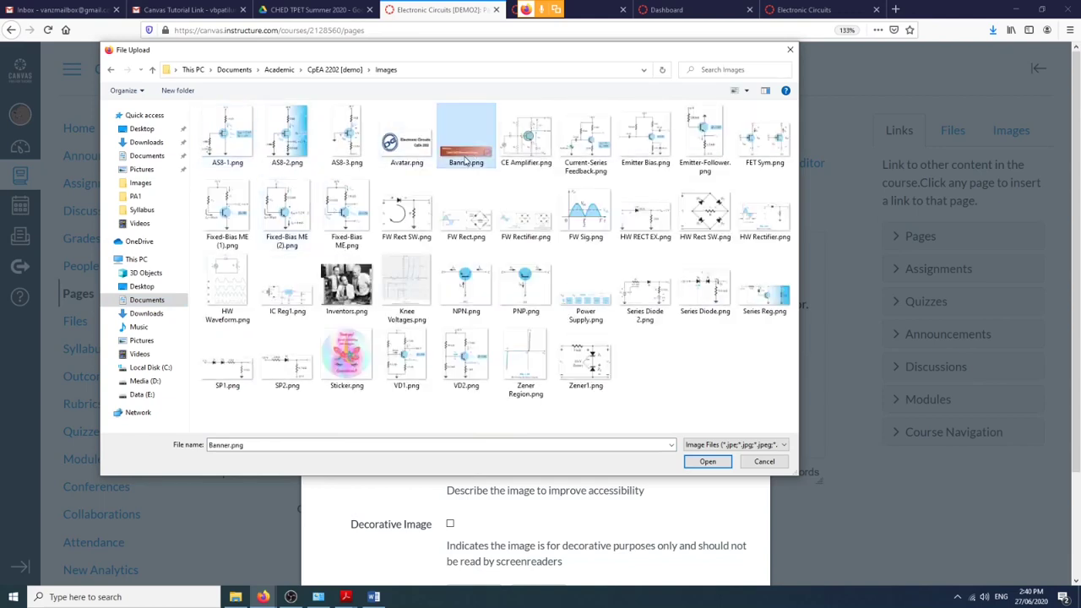
{"action": "left_click", "coordinate": [692, 462]}
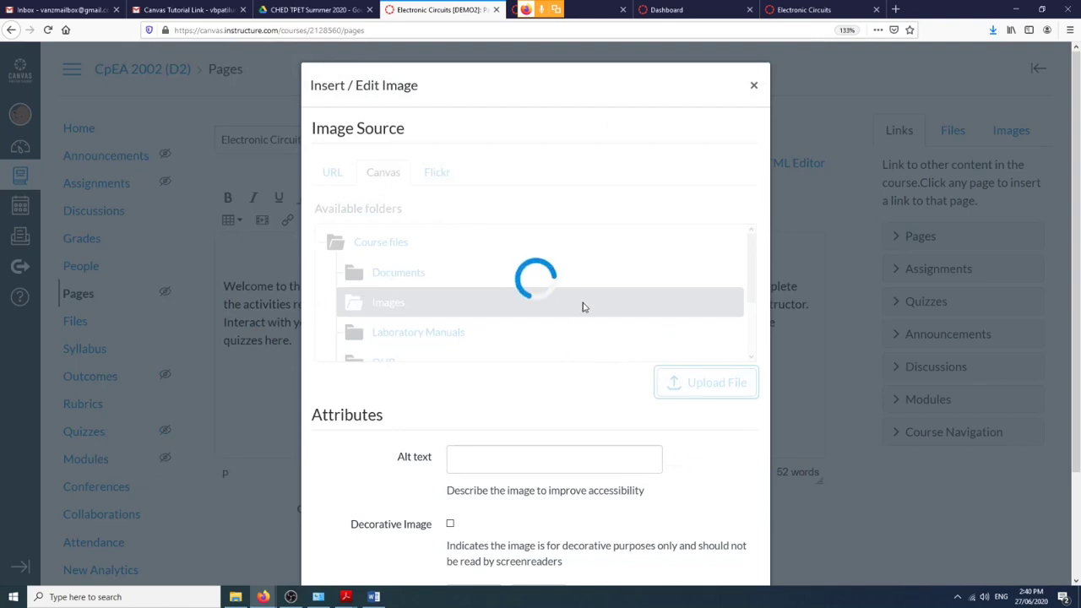
{"action": "scroll", "coordinate": [581, 351], "scroll_direction": "down", "scroll_amount": 3}
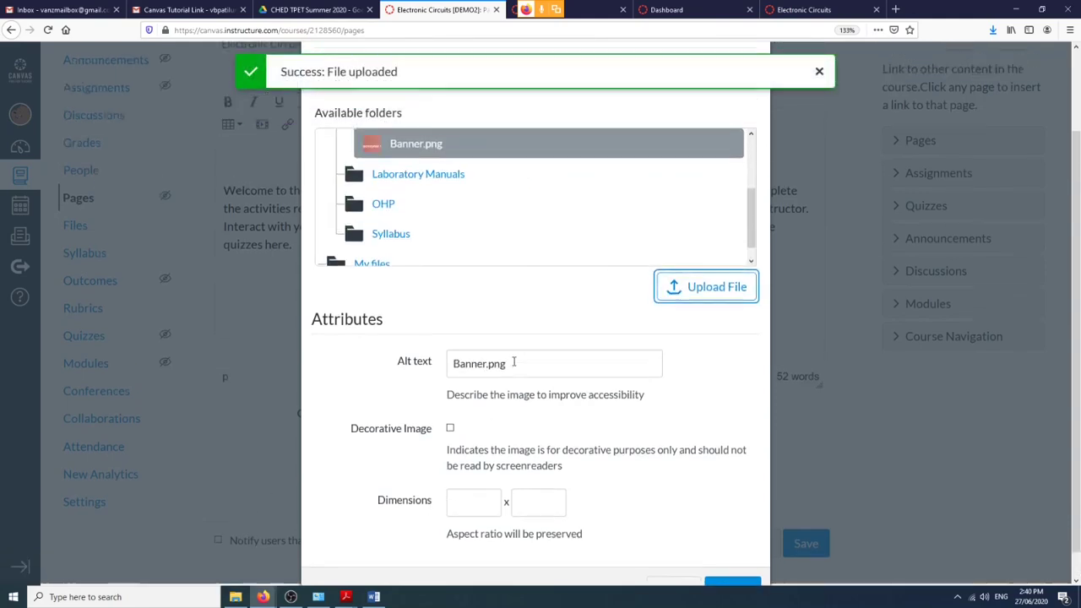
Set the banner image's dimensions to 600 x 110 and insert it above the welcome paragraph.
{"action": "left_click", "coordinate": [535, 456]}
{"action": "left_click", "coordinate": [538, 458]}
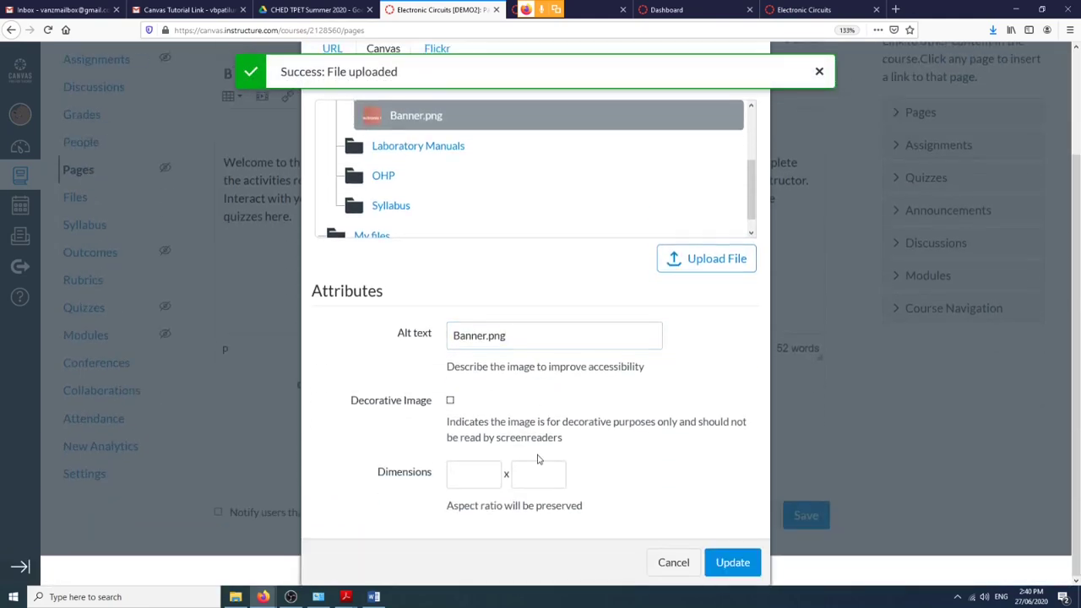
{"action": "left_click", "coordinate": [474, 478]}
{"action": "double_click", "coordinate": [474, 478]}
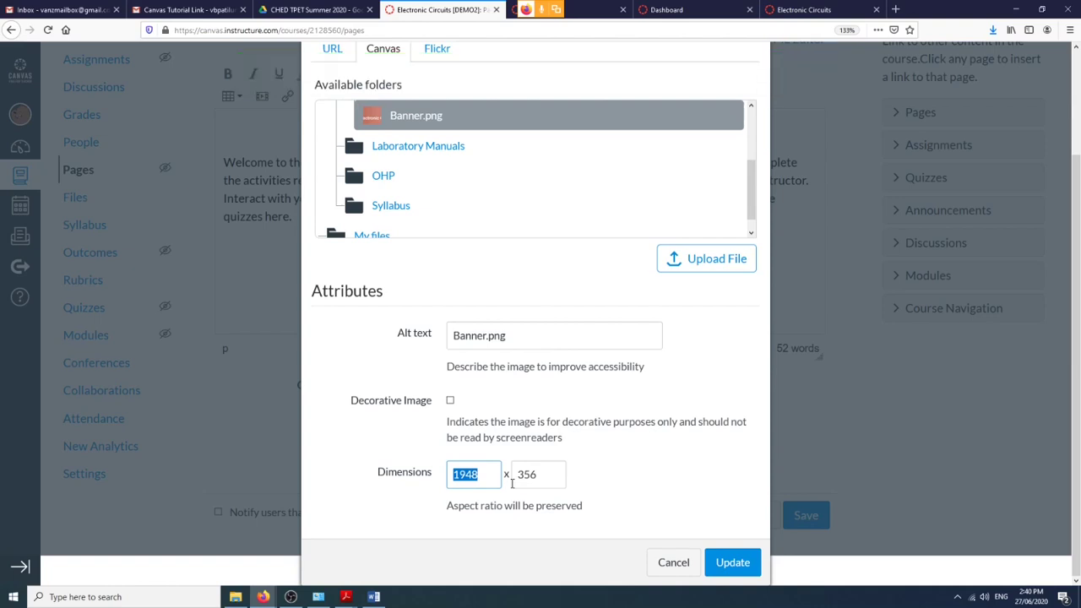
{"action": "type", "text": "600"}
{"action": "double_click", "coordinate": [541, 478]}
{"action": "type", "text": "110"}
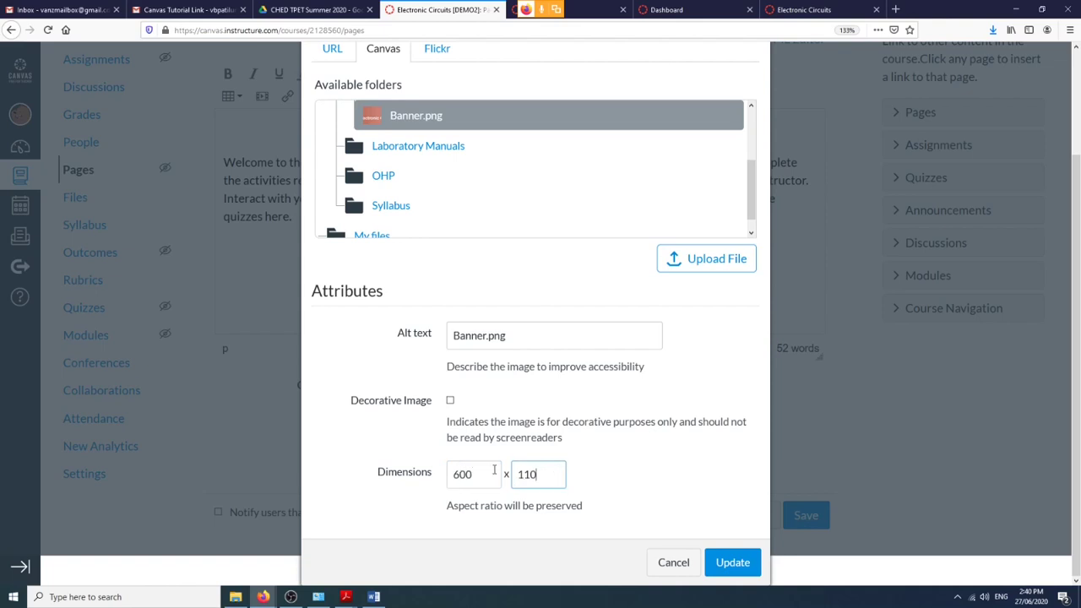
{"action": "left_click", "coordinate": [731, 563]}
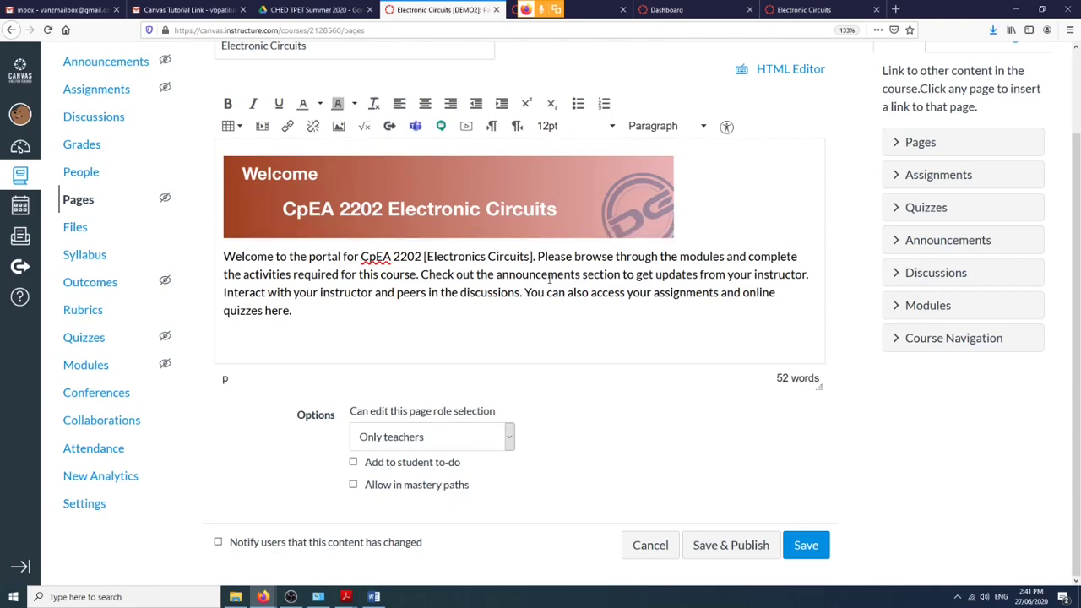
Review the banner and welcome text, and save and publish the Electronic Circuits page.
{"action": "scroll", "coordinate": [586, 319], "scroll_direction": "up", "scroll_amount": 2}
{"action": "scroll", "coordinate": [586, 318], "scroll_direction": "down", "scroll_amount": 2}
{"action": "scroll", "coordinate": [586, 319], "scroll_direction": "up", "scroll_amount": 2}
{"action": "scroll", "coordinate": [586, 321], "scroll_direction": "down", "scroll_amount": 2}
{"action": "left_click", "coordinate": [731, 546]}
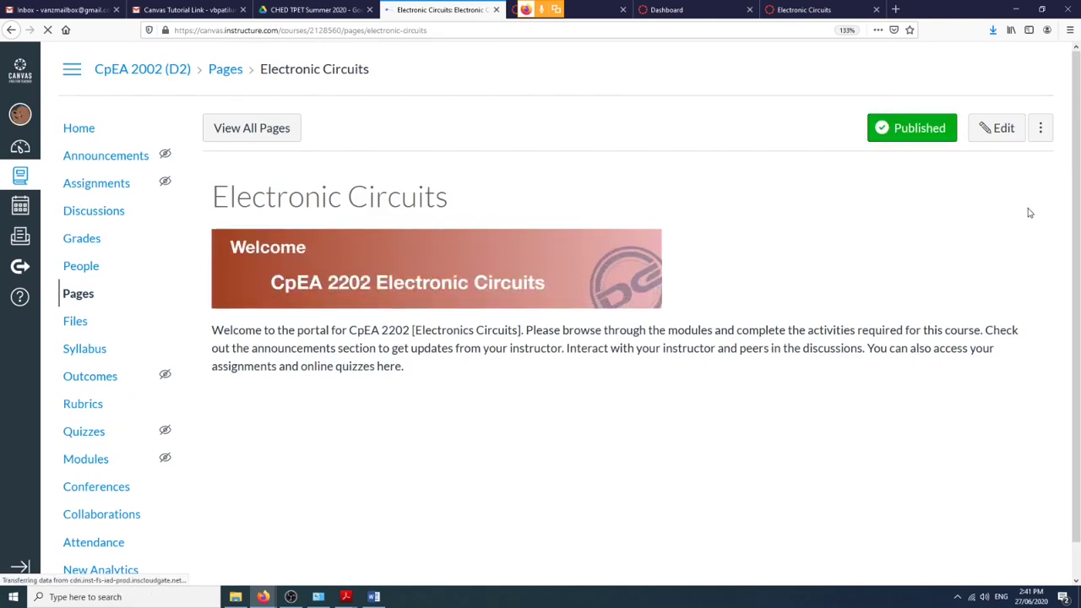
Make the published Electronic Circuits page the front page of the course.
{"action": "left_click", "coordinate": [1040, 127]}
{"action": "left_click", "coordinate": [823, 244]}
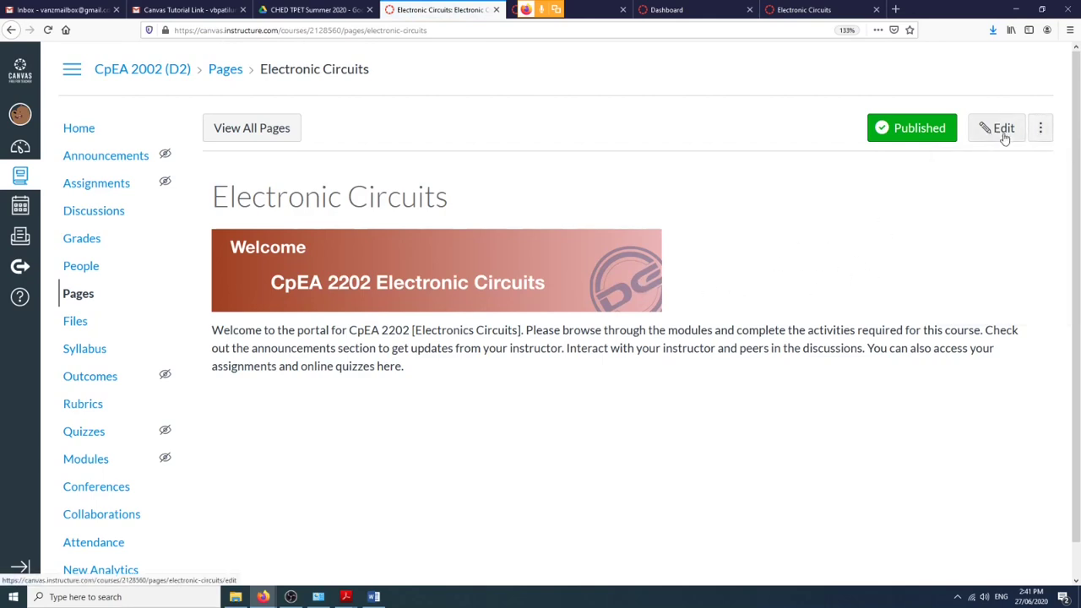
{"action": "left_click", "coordinate": [1040, 129]}
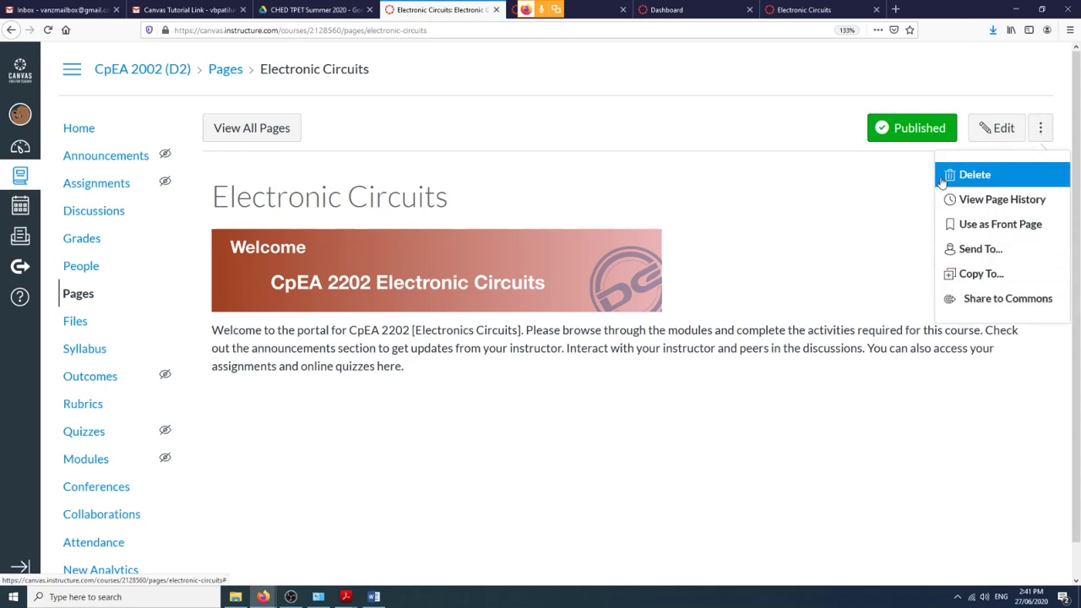
{"action": "left_click", "coordinate": [981, 231]}
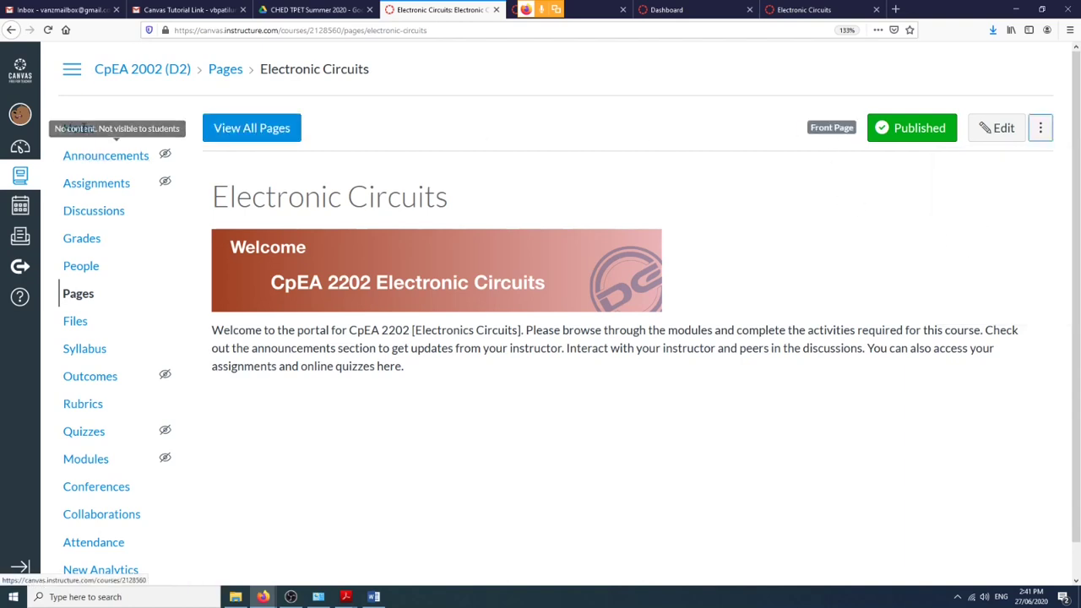
Set the course home page of CpEA 2002 (D2) to the Pages Front Page option and save the choice.
{"action": "left_click", "coordinate": [80, 131]}
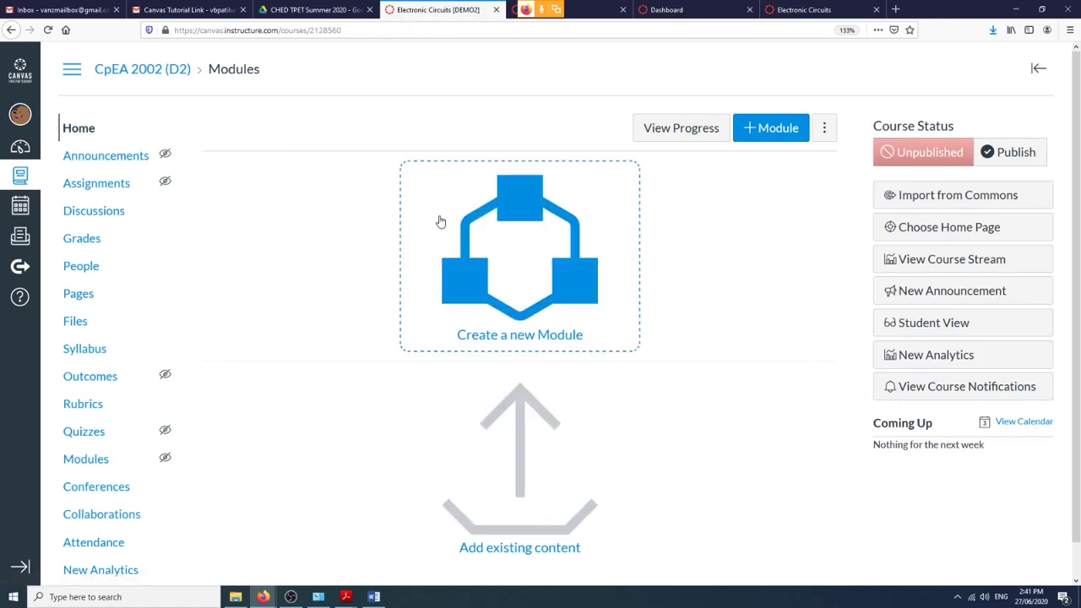
{"action": "left_click", "coordinate": [900, 236]}
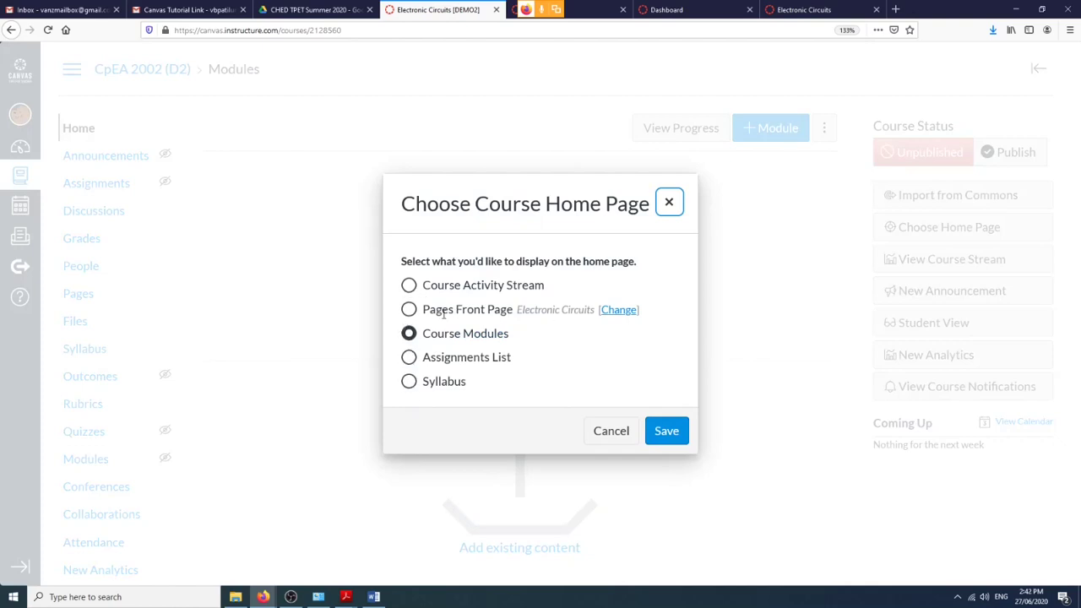
{"action": "left_click_drag", "start_coordinate": [424, 310], "coordinate": [557, 311]}
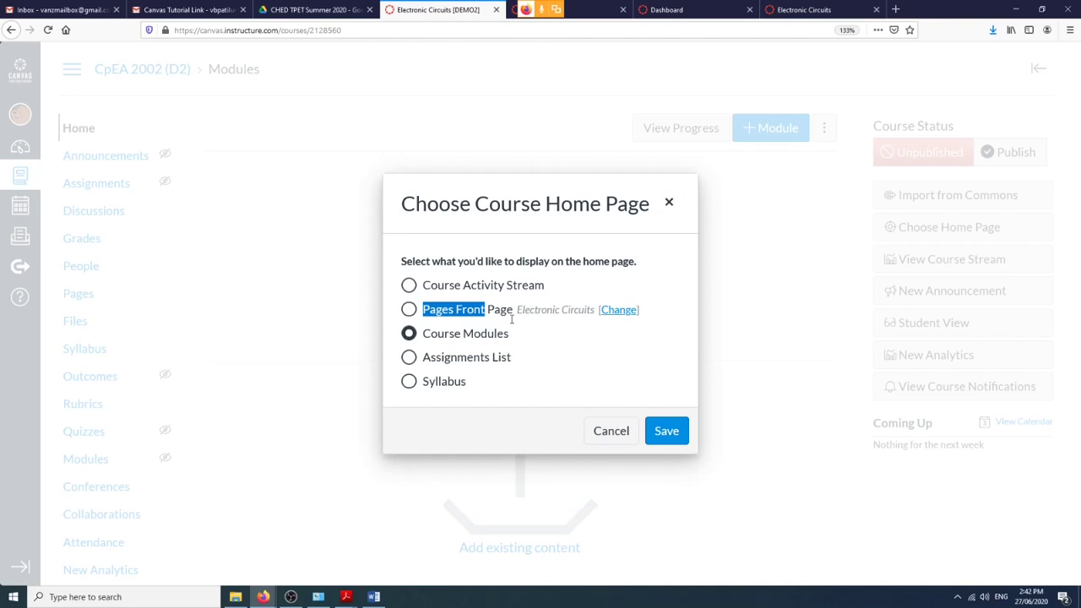
{"action": "left_click", "coordinate": [409, 309]}
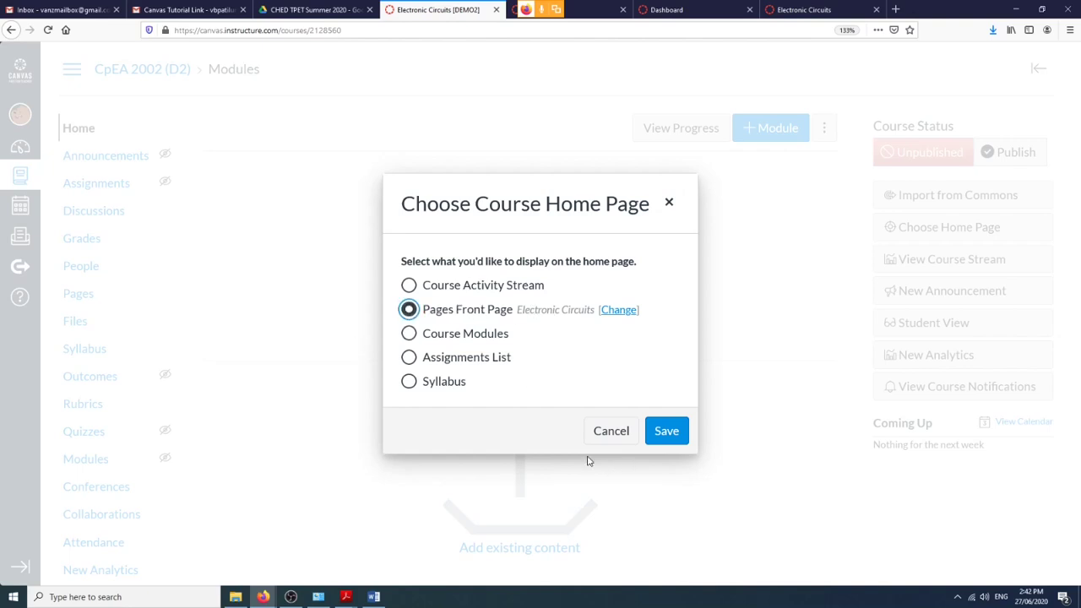
{"action": "left_click", "coordinate": [666, 433]}
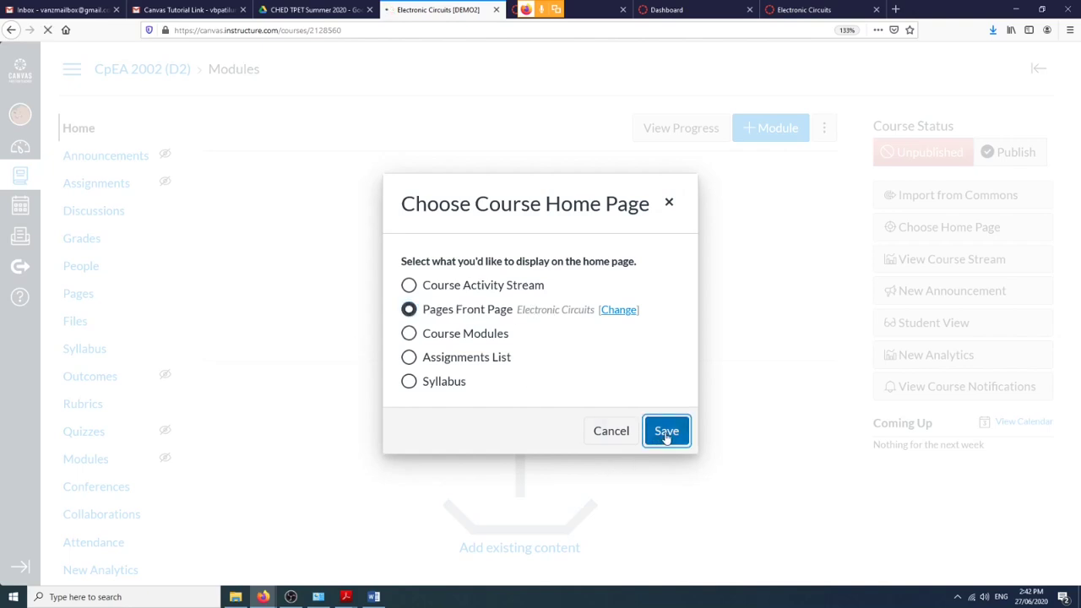
{"action": "left_click", "coordinate": [668, 432]}
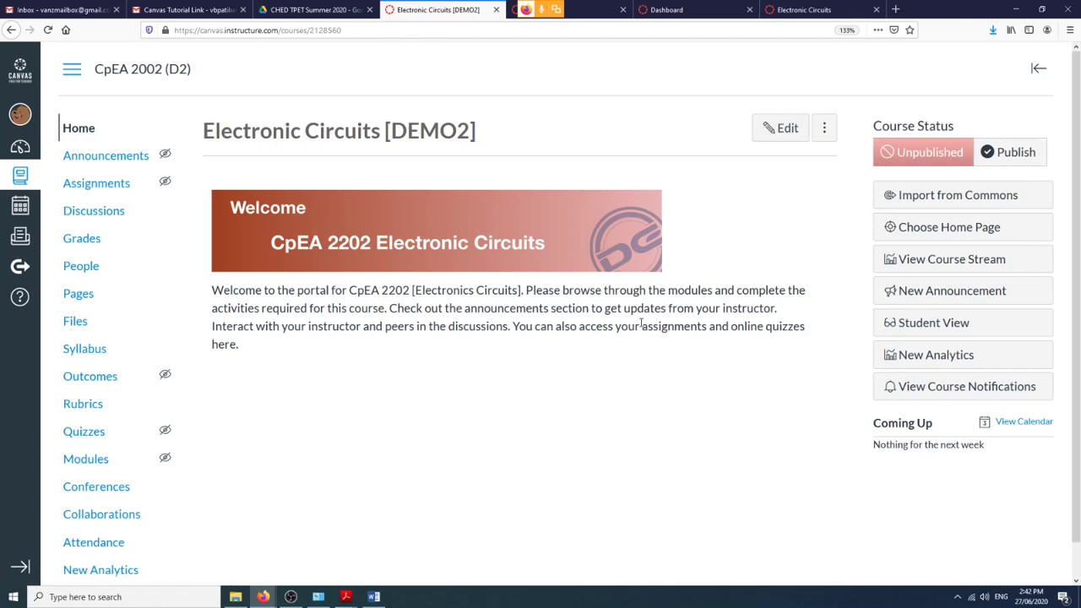
Open the classroom standards and policies page linked from the existing CpEA 2202 course's home page.
{"action": "left_click", "coordinate": [802, 9]}
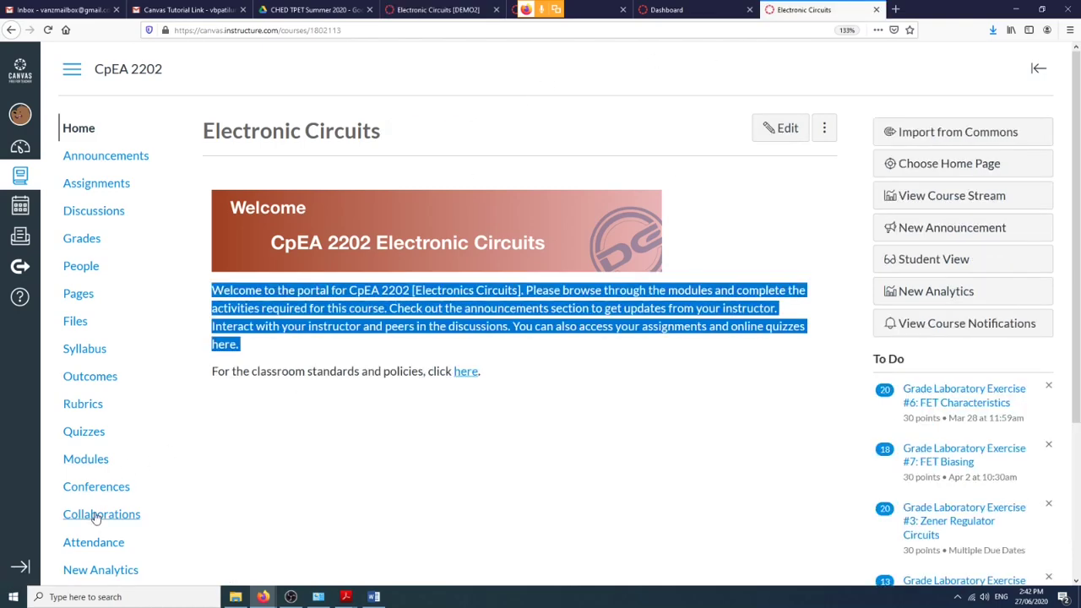
{"action": "scroll", "coordinate": [242, 302], "scroll_direction": "down", "scroll_amount": 3}
{"action": "left_click", "coordinate": [467, 164]}
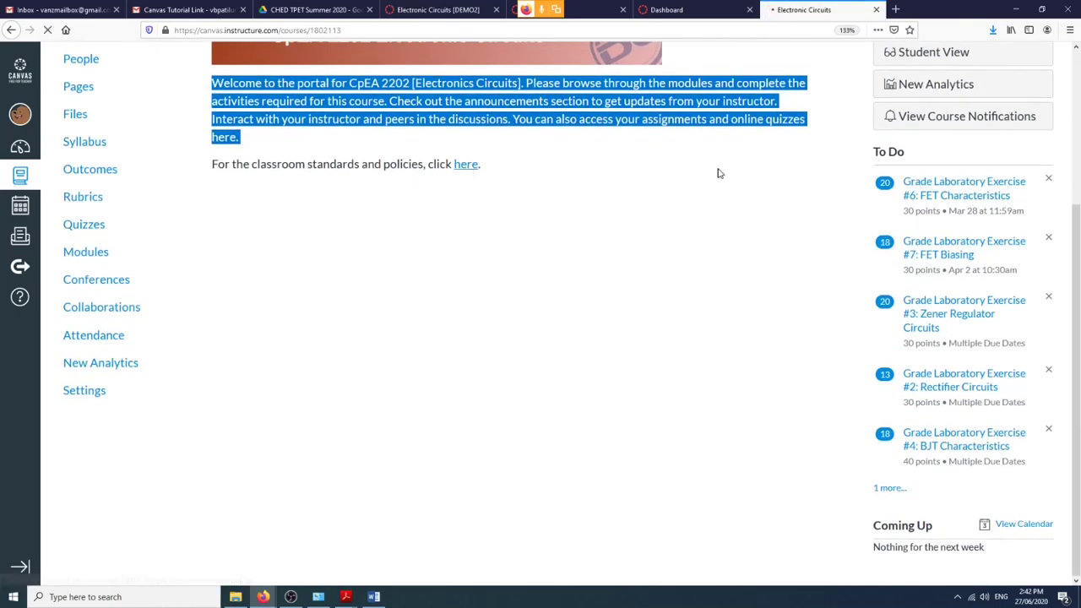
Start another new page in the CpEA 2002 (D2) demo course and title it "Class Policies".
{"action": "left_click", "coordinate": [453, 10]}
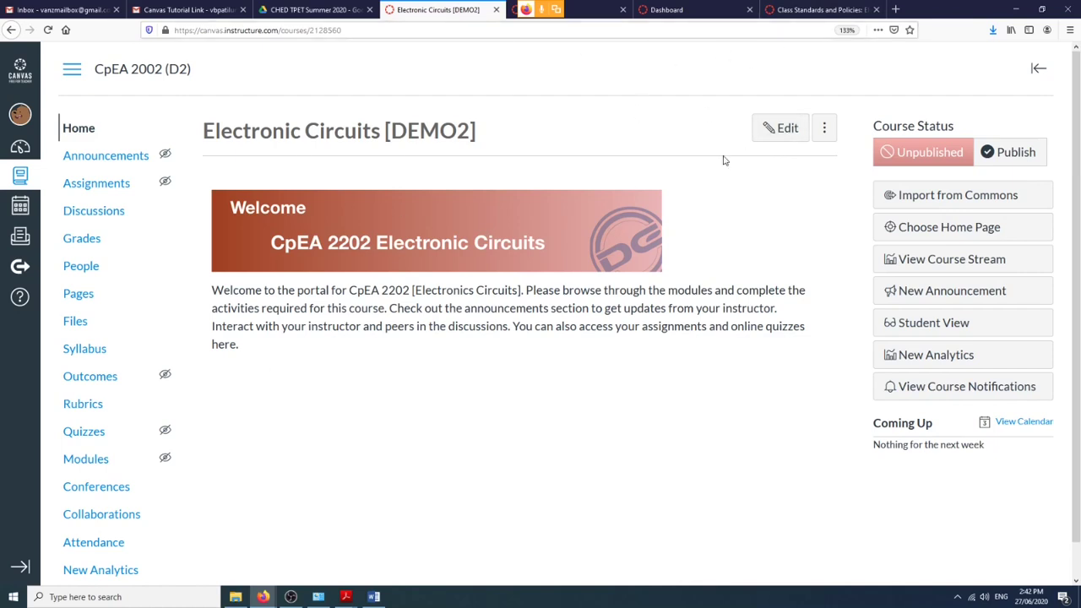
{"action": "left_click", "coordinate": [80, 293]}
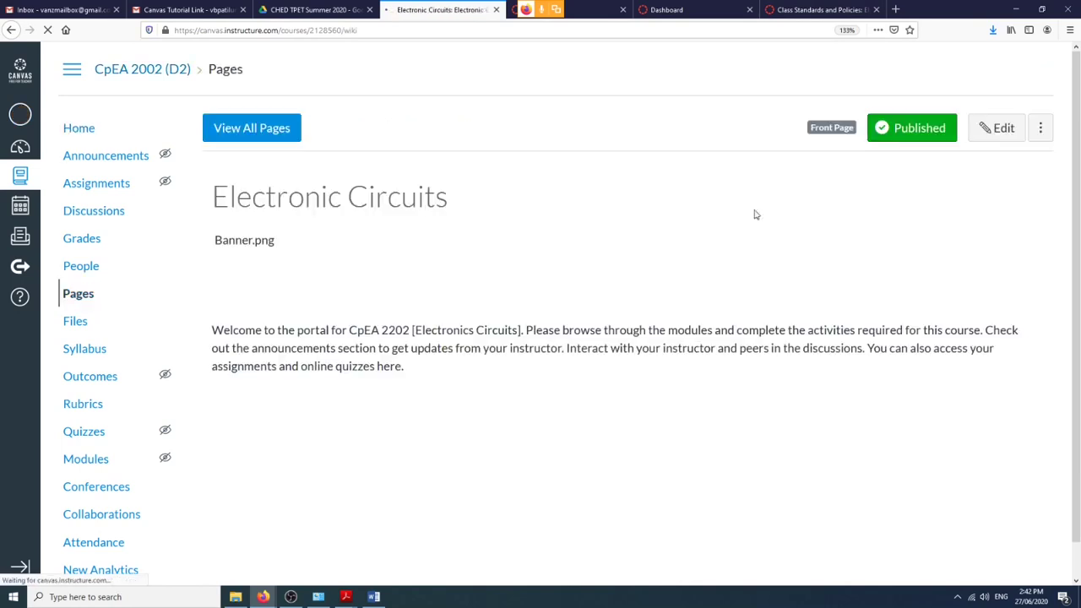
{"action": "left_click", "coordinate": [265, 138]}
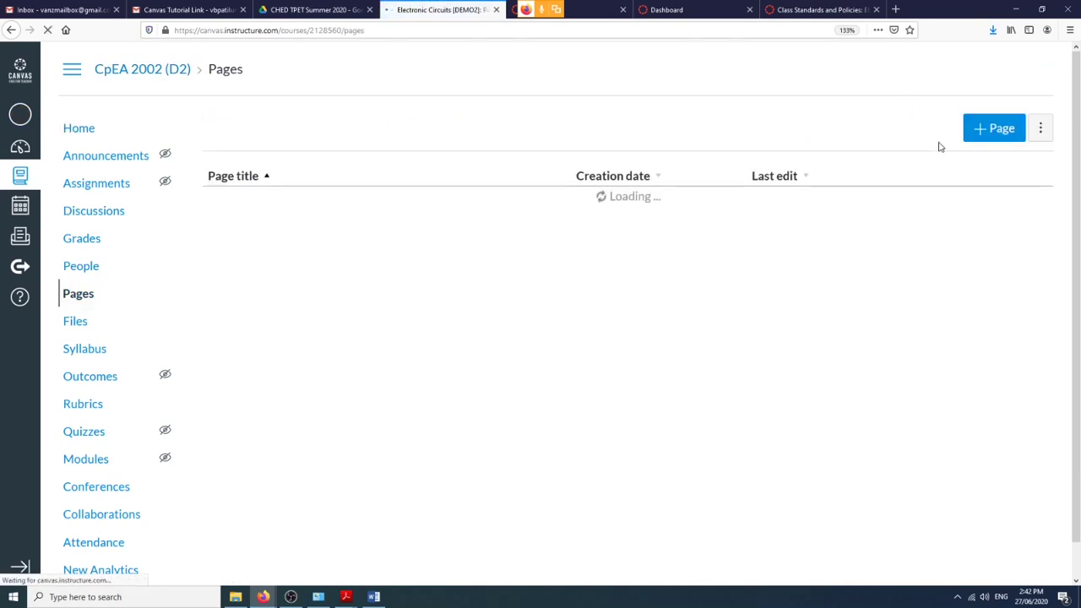
{"action": "left_click", "coordinate": [977, 133]}
{"action": "left_click", "coordinate": [369, 136]}
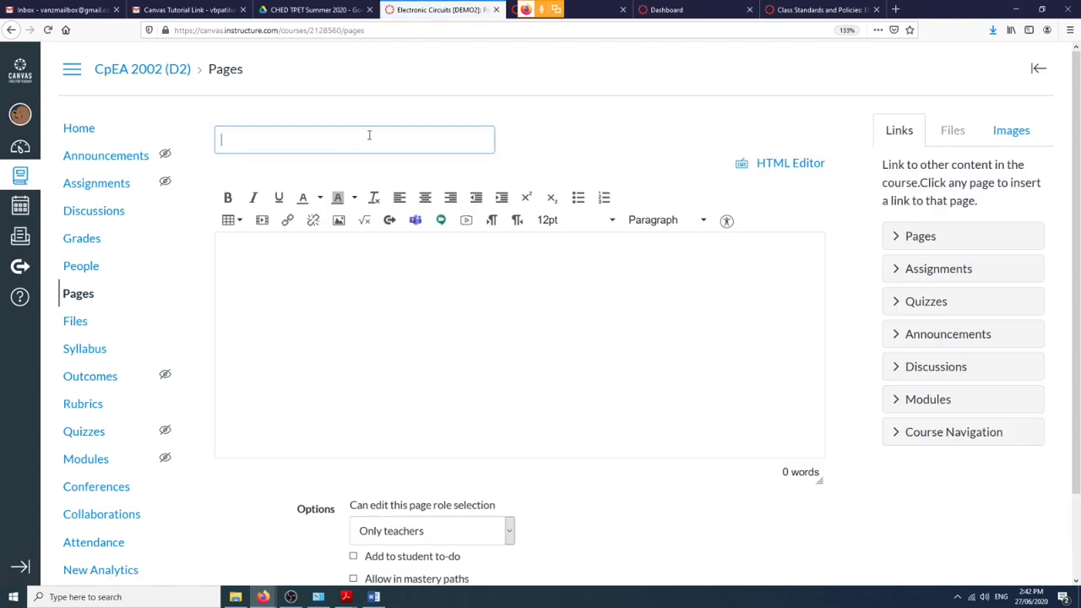
{"action": "type", "text": "Class"}
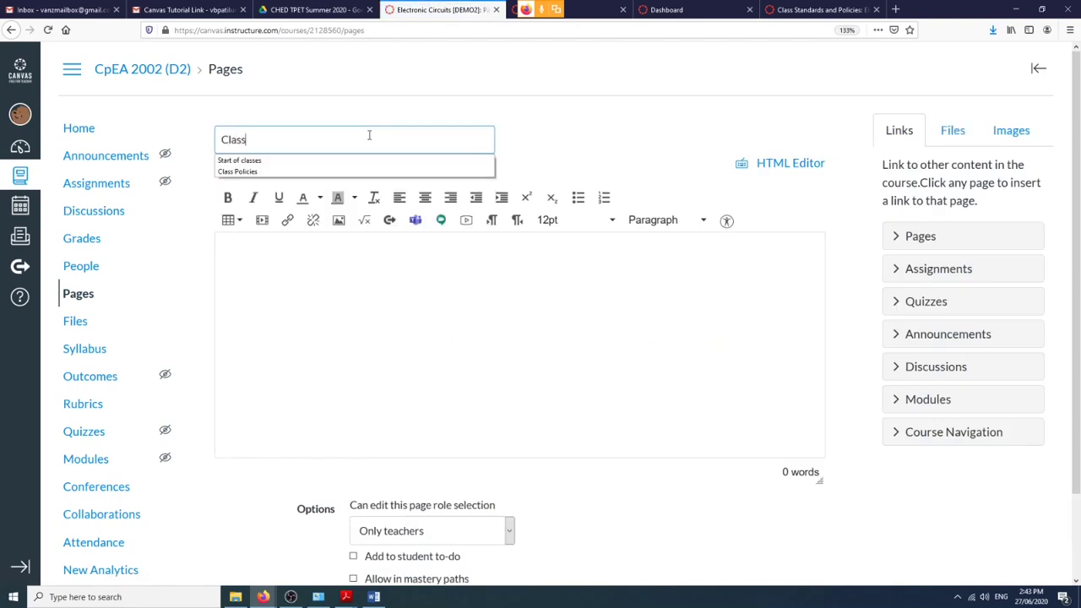
{"action": "type", "text": " Police"}
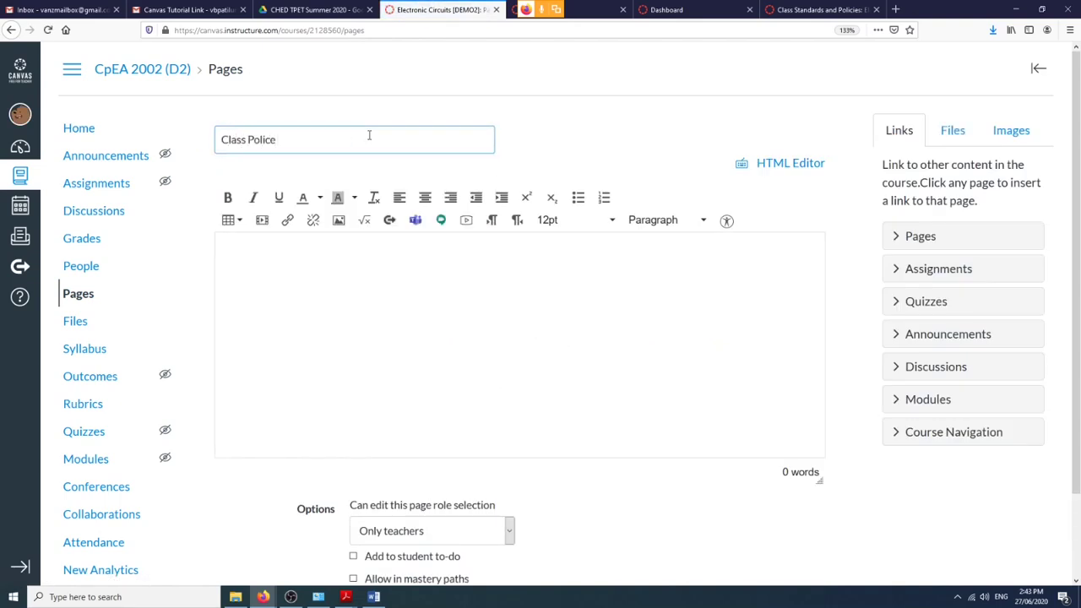
{"action": "key", "text": "BackSpace"}
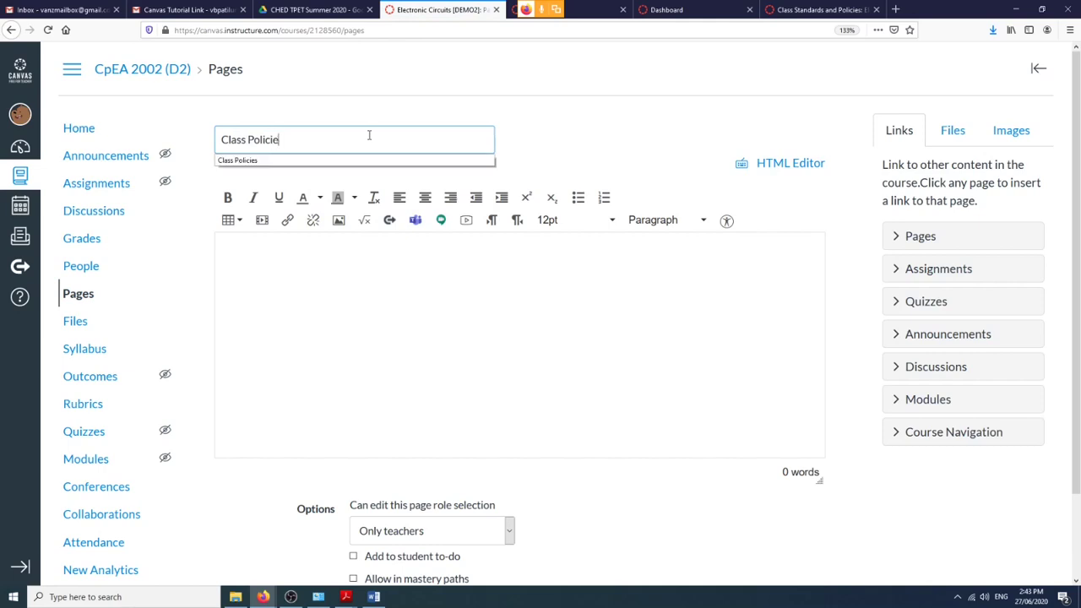
{"action": "left_click", "coordinate": [574, 139]}
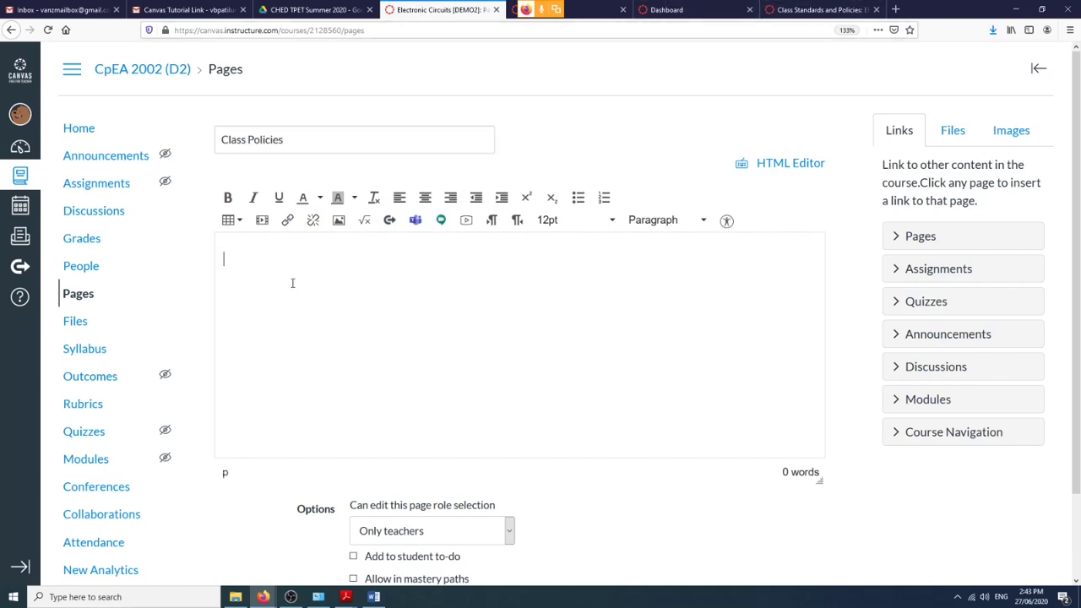
Open the existing CpEA 2202 course's Class Standards and Policies page for editing.
{"action": "left_click", "coordinate": [793, 9]}
{"action": "scroll", "coordinate": [254, 321], "scroll_direction": "down", "scroll_amount": 5}
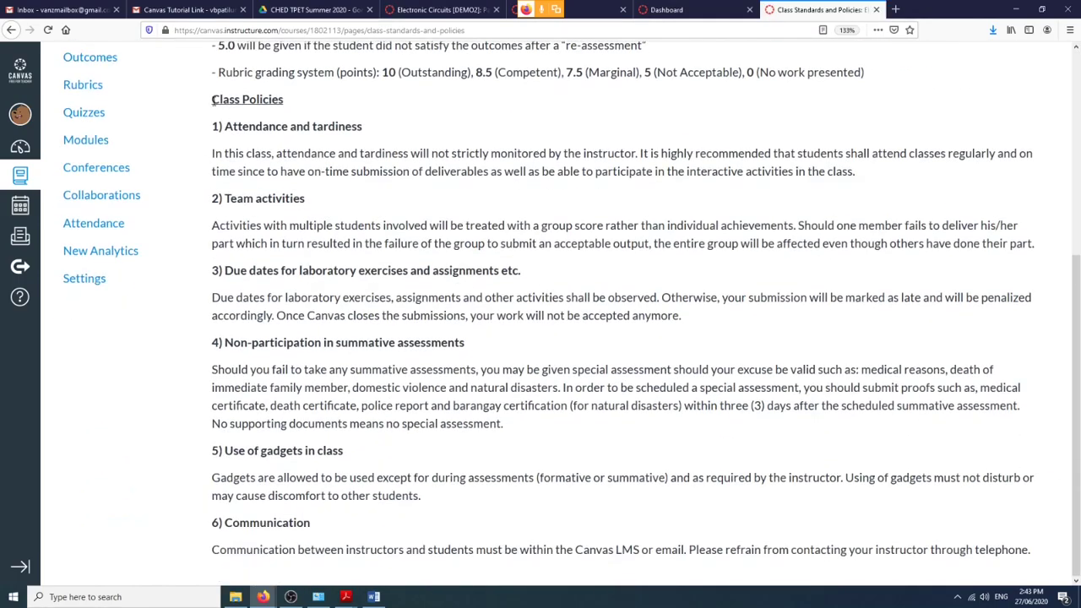
{"action": "left_click_drag", "start_coordinate": [213, 99], "coordinate": [488, 531]}
{"action": "scroll", "coordinate": [746, 283], "scroll_direction": "up", "scroll_amount": 3}
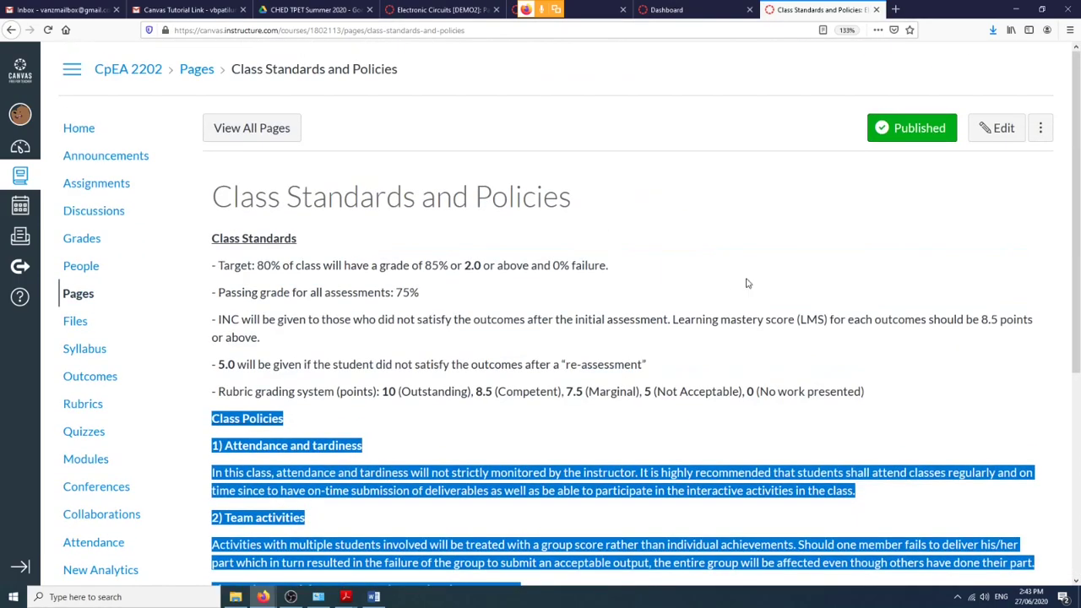
{"action": "left_click", "coordinate": [998, 128]}
{"action": "scroll", "coordinate": [595, 454], "scroll_direction": "down", "scroll_amount": 4}
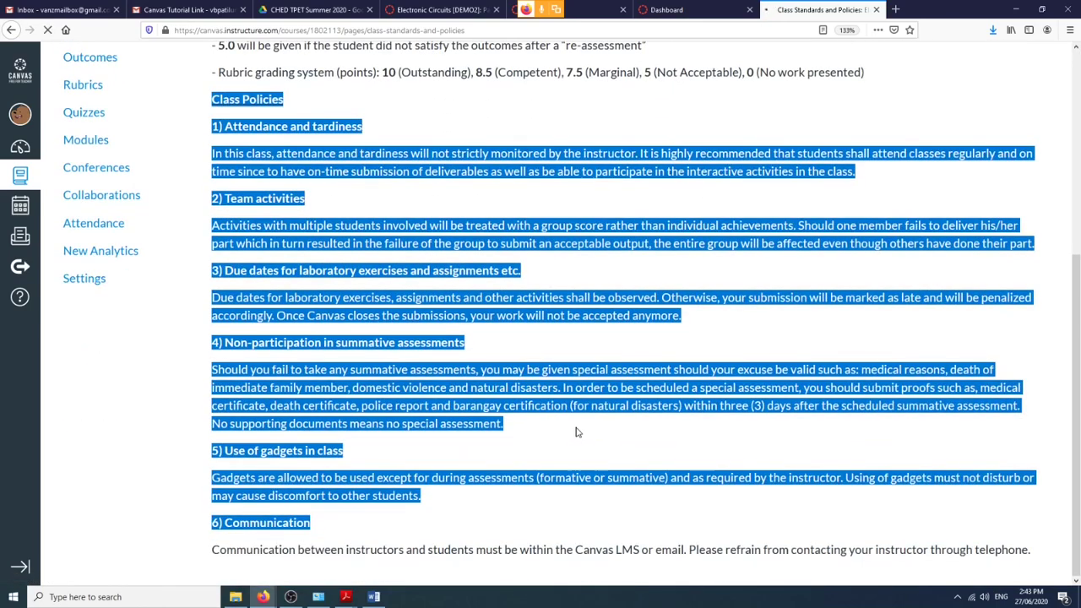
Copy policy items 1) Attendance and tardiness through 6) Communication into the body of the demo course's new Class Policies page.
{"action": "scroll", "coordinate": [490, 430], "scroll_direction": "down", "scroll_amount": 4}
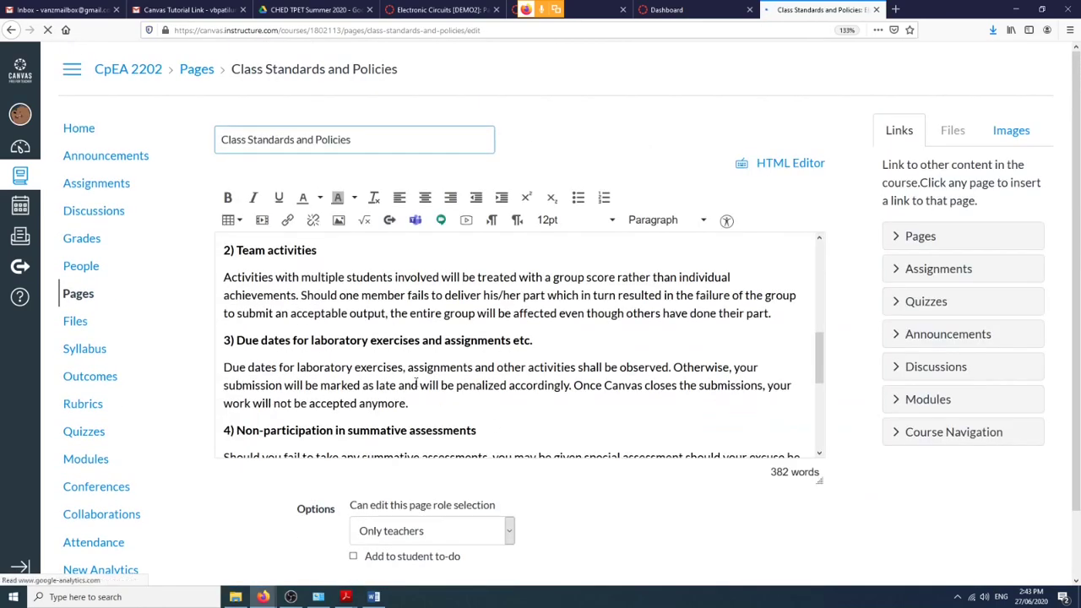
{"action": "scroll", "coordinate": [253, 304], "scroll_direction": "up", "scroll_amount": 1}
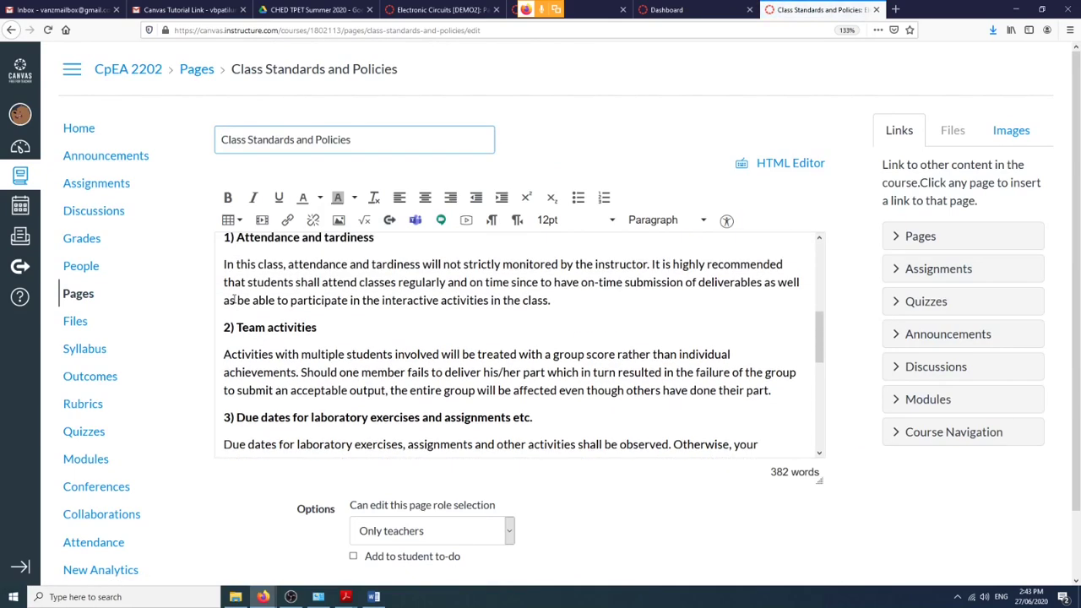
{"action": "left_click", "coordinate": [224, 245]}
{"action": "left_click_drag", "start_coordinate": [224, 243], "coordinate": [533, 558]}
{"action": "key", "text": "ctrl+c"}
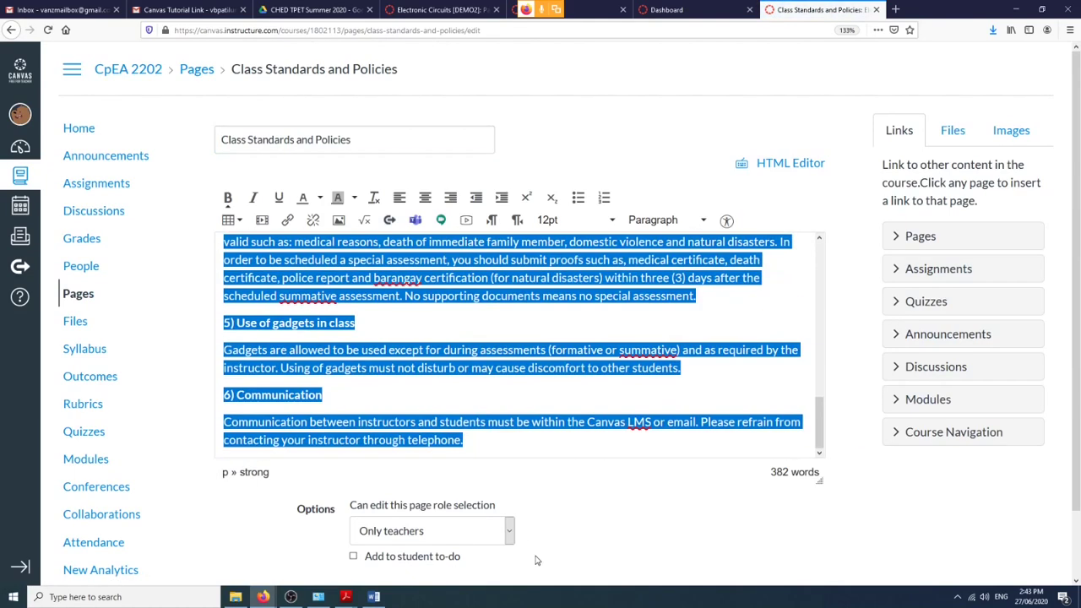
{"action": "left_click", "coordinate": [439, 9]}
{"action": "key", "text": "ctrl+v"}
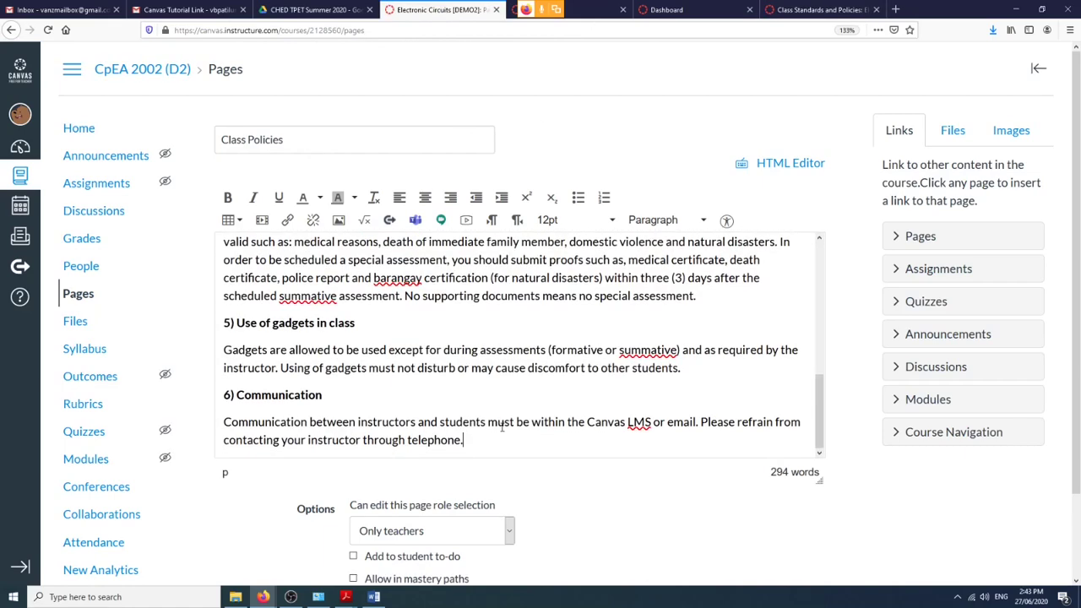
Save the Class Policies page without publishing it and review the saved text.
{"action": "scroll", "coordinate": [641, 549], "scroll_direction": "down", "scroll_amount": 2}
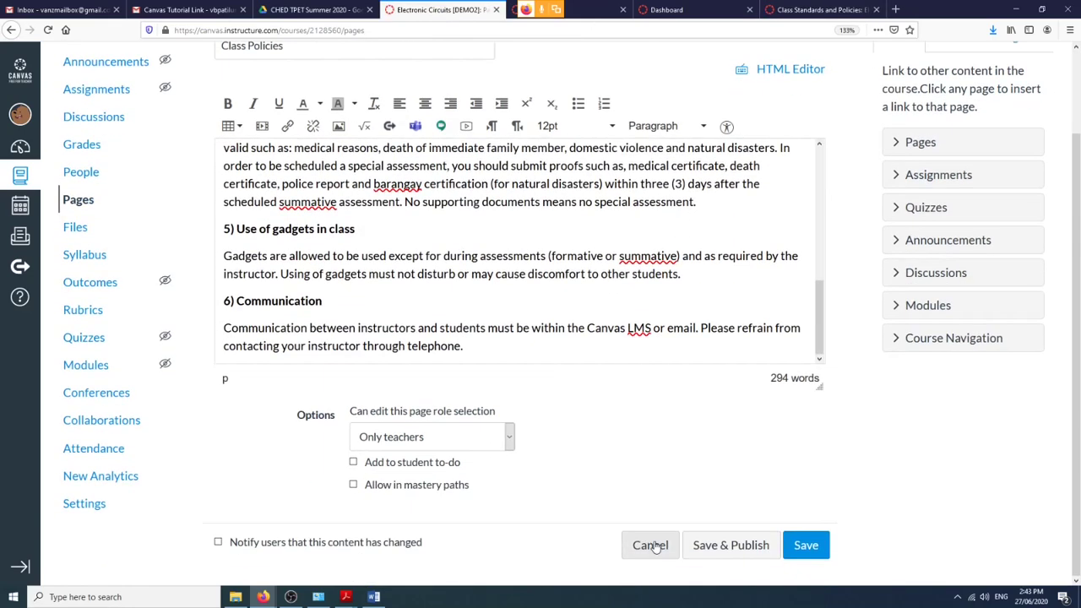
{"action": "left_click", "coordinate": [807, 544]}
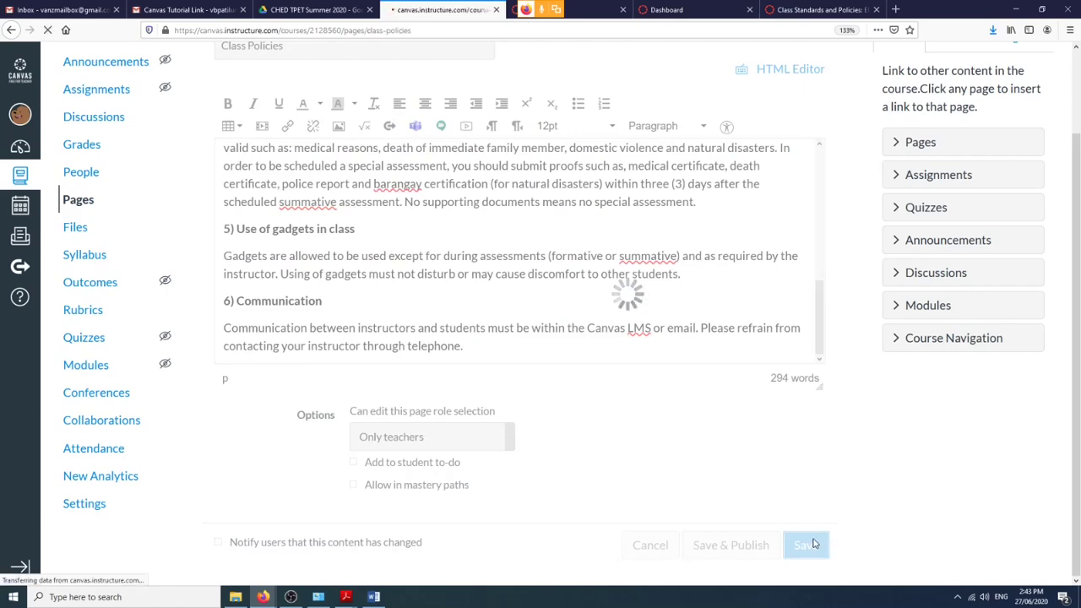
{"action": "scroll", "coordinate": [758, 420], "scroll_direction": "down", "scroll_amount": 2}
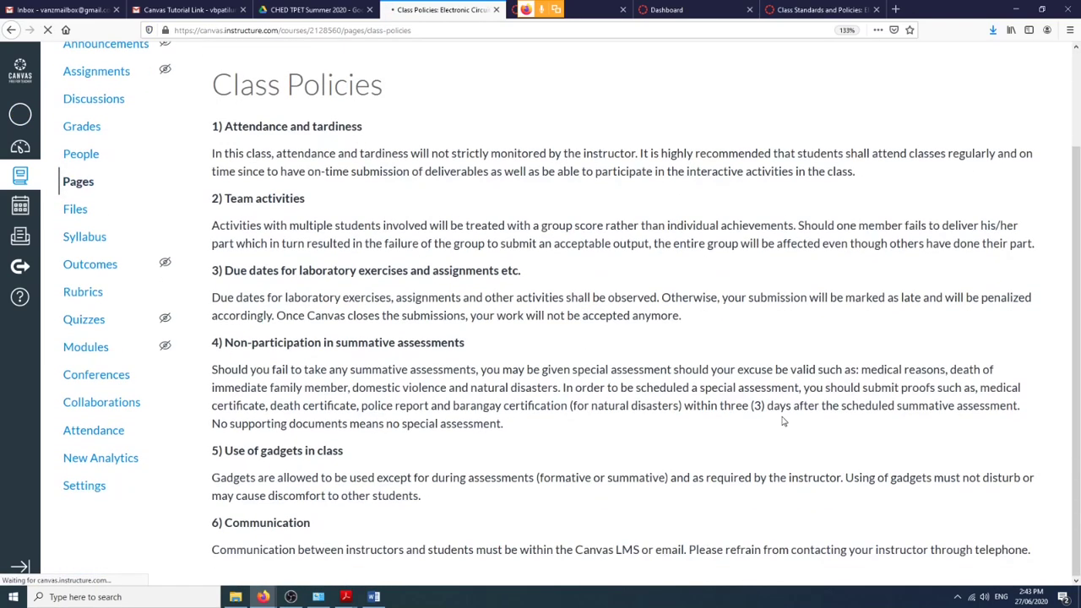
{"action": "scroll", "coordinate": [808, 340], "scroll_direction": "up", "scroll_amount": 2}
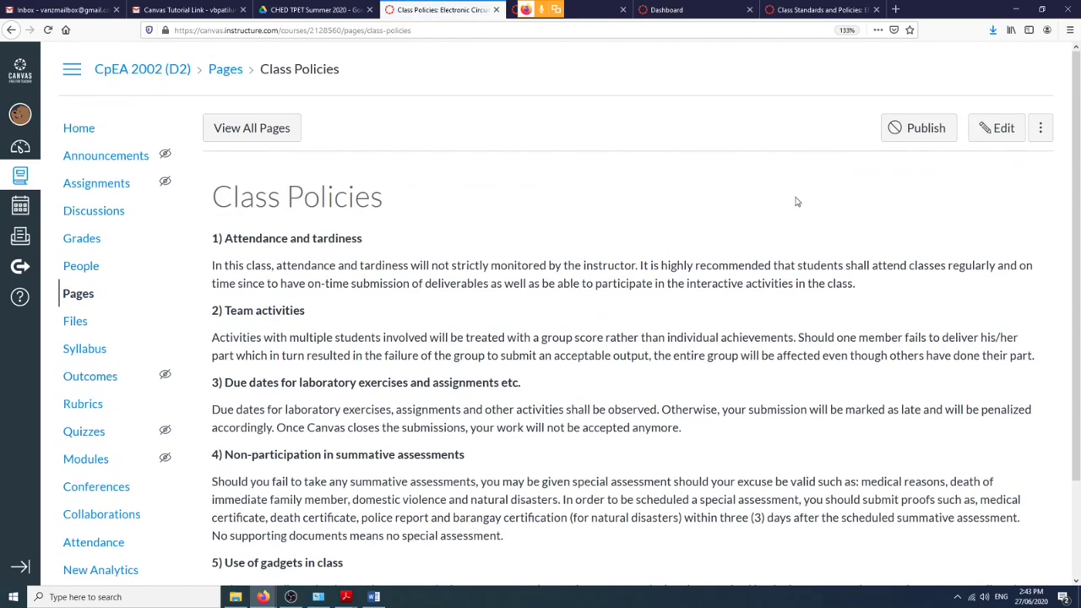
Publish the Class Policies page, and open the course's Electronic Circuits home page for editing.
{"action": "left_click", "coordinate": [915, 128]}
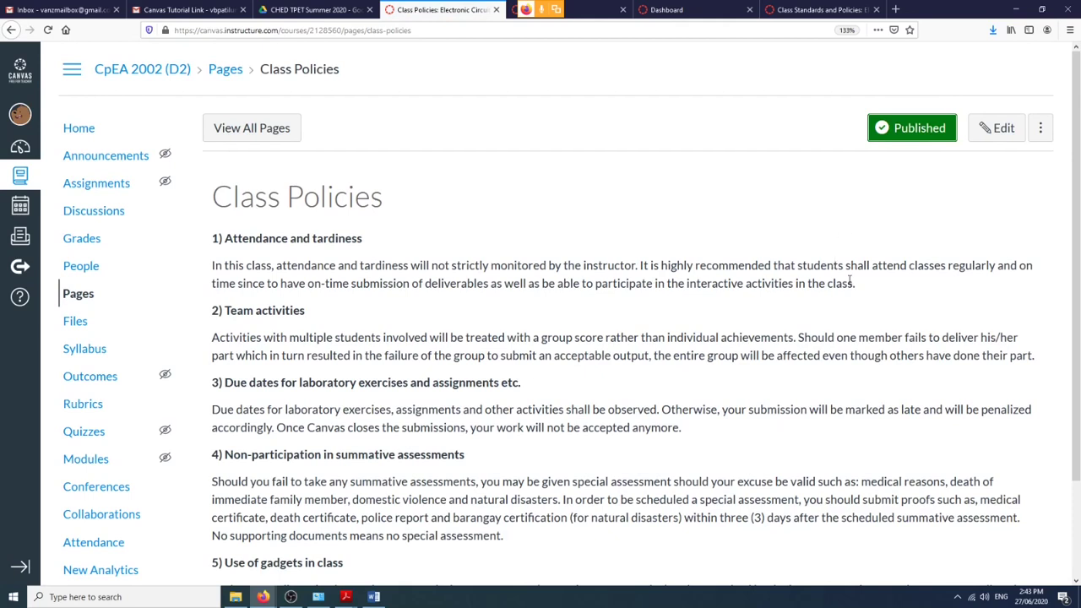
{"action": "left_click", "coordinate": [73, 134]}
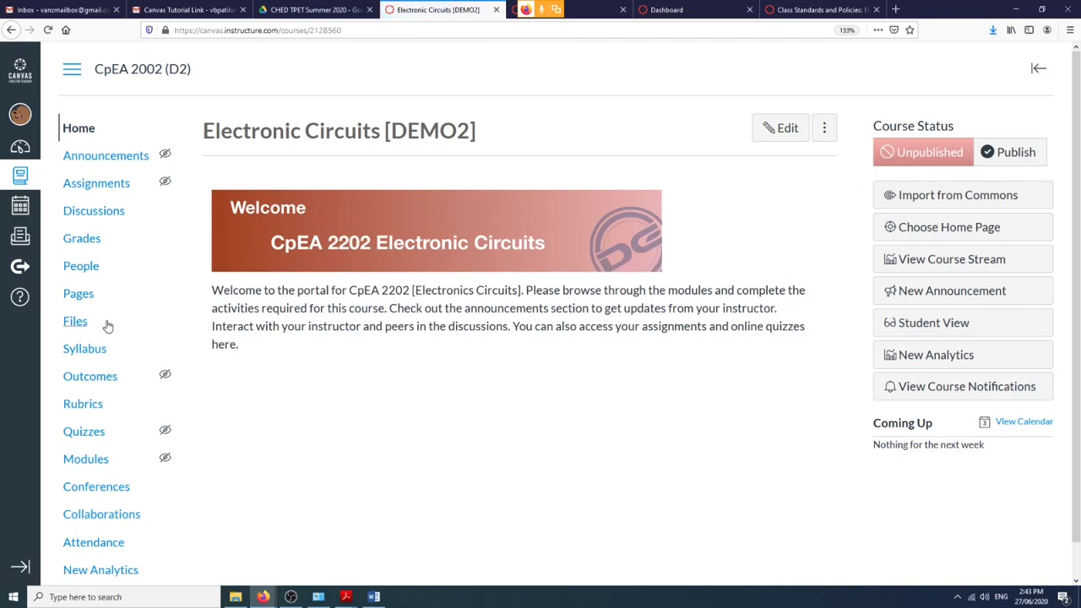
{"action": "left_click", "coordinate": [770, 140]}
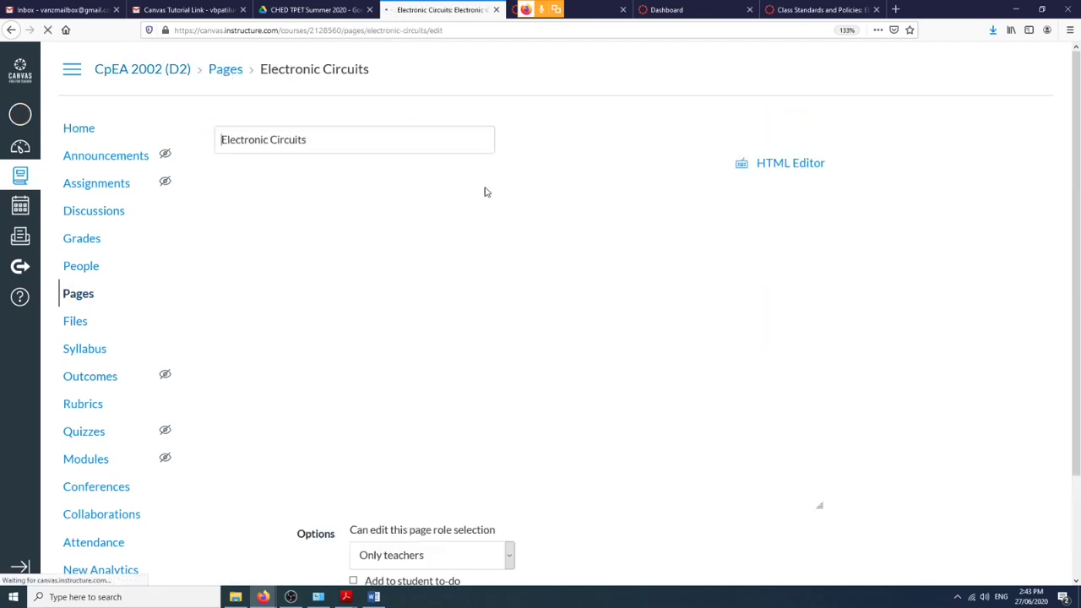
Add the line "For class policies, click here." below the welcome paragraph of the Electronic Circuits page.
{"action": "left_click", "coordinate": [326, 404]}
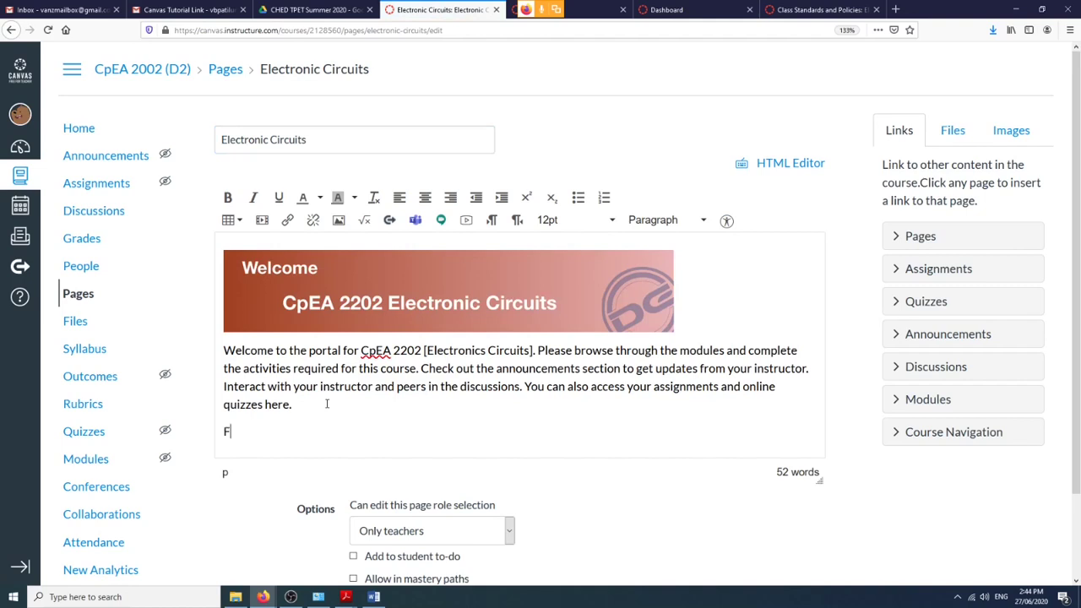
{"action": "type", "text": "For class policuie"}
{"action": "key", "text": "BackSpace"}
{"action": "key", "text": "BackSpace"}
{"action": "key", "text": "BackSpace"}
{"action": "key", "text": "BackSpace"}
{"action": "type", "text": "ies, c"}
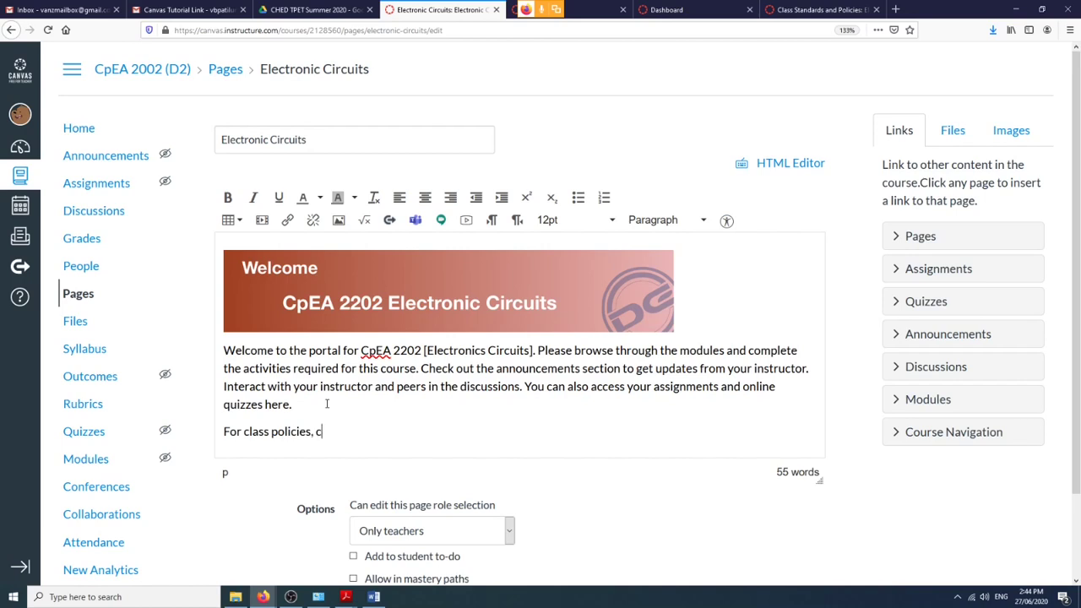
{"action": "type", "text": "lik"}
{"action": "key", "text": "BackSpace"}
{"action": "key", "text": "BackSpace"}
{"action": "key", "text": "BackSpace"}
{"action": "type", "text": "ck hee"}
{"action": "key", "text": "BackSpace"}
{"action": "type", "text": "re"}
Link the word "here" in the new line to the Class Policies page and save the Electronic Circuits page.
{"action": "left_click_drag", "start_coordinate": [366, 432], "coordinate": [343, 434]}
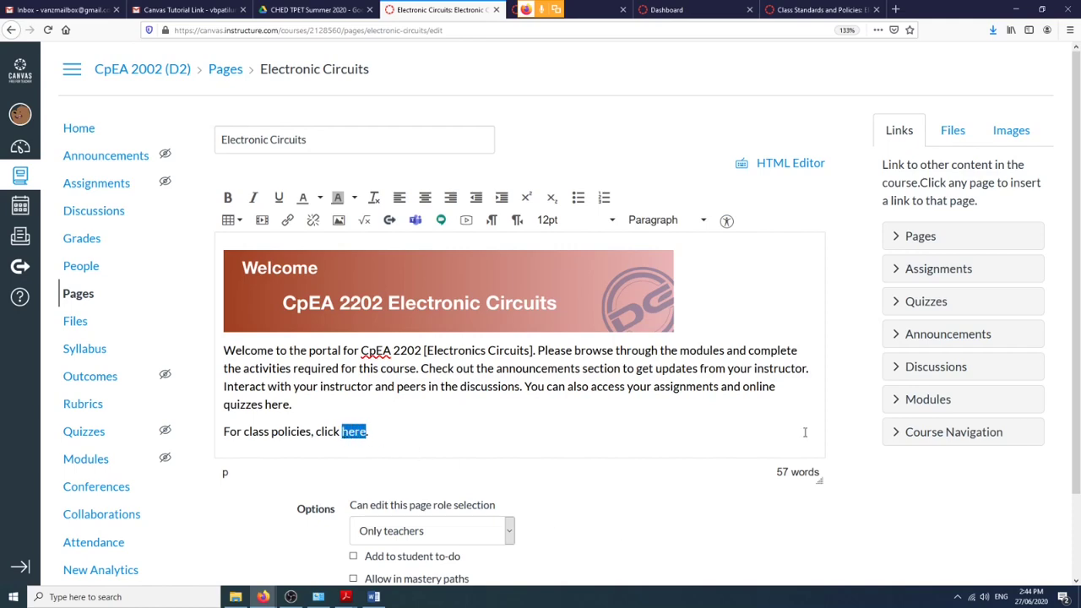
{"action": "key", "text": "ctrl+plus"}
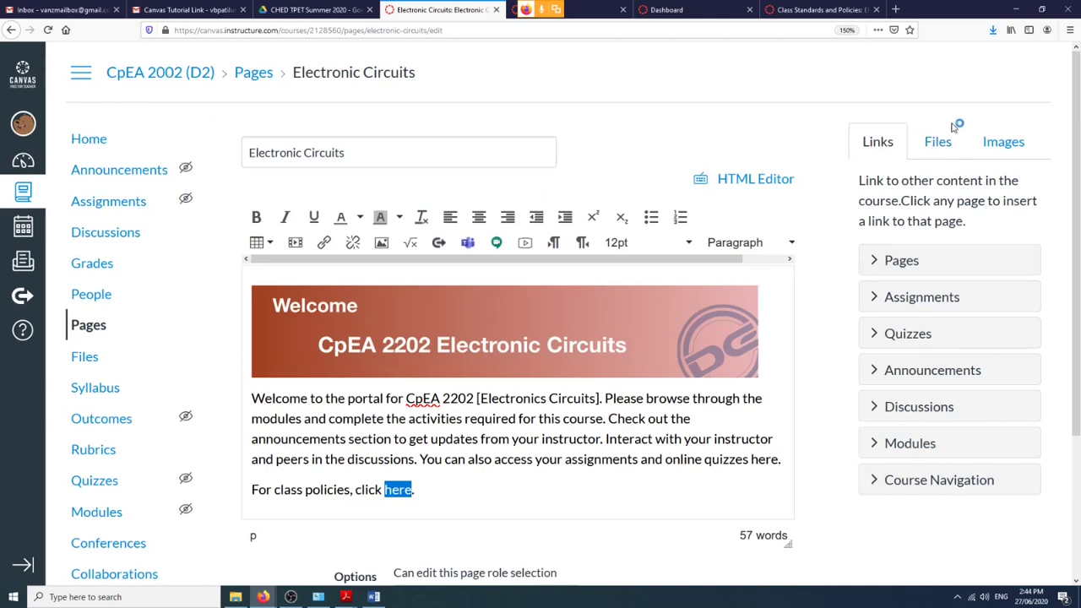
{"action": "left_click", "coordinate": [873, 263]}
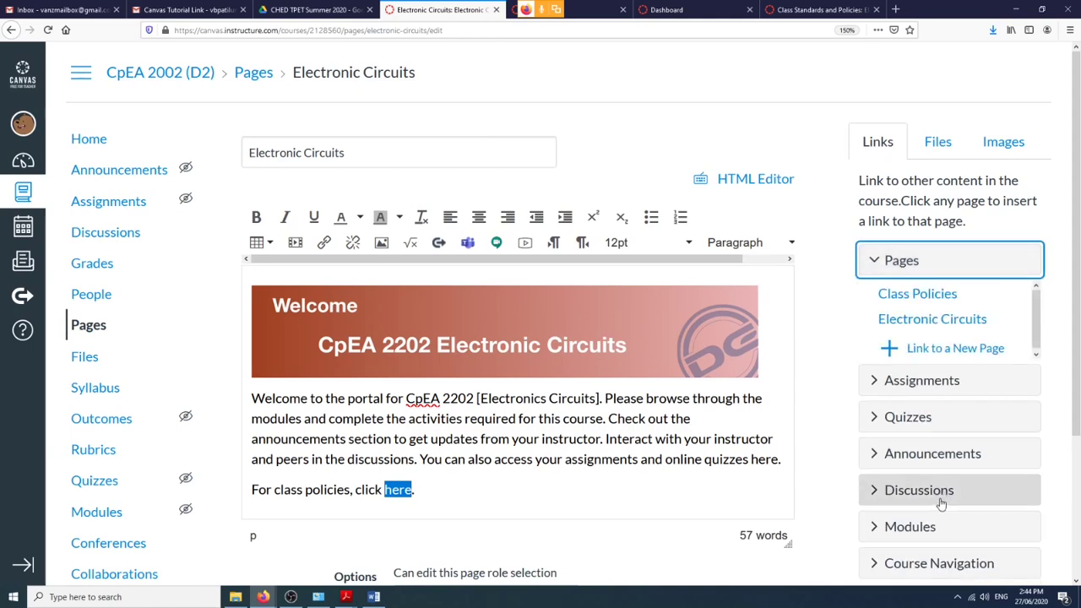
{"action": "left_click", "coordinate": [905, 295]}
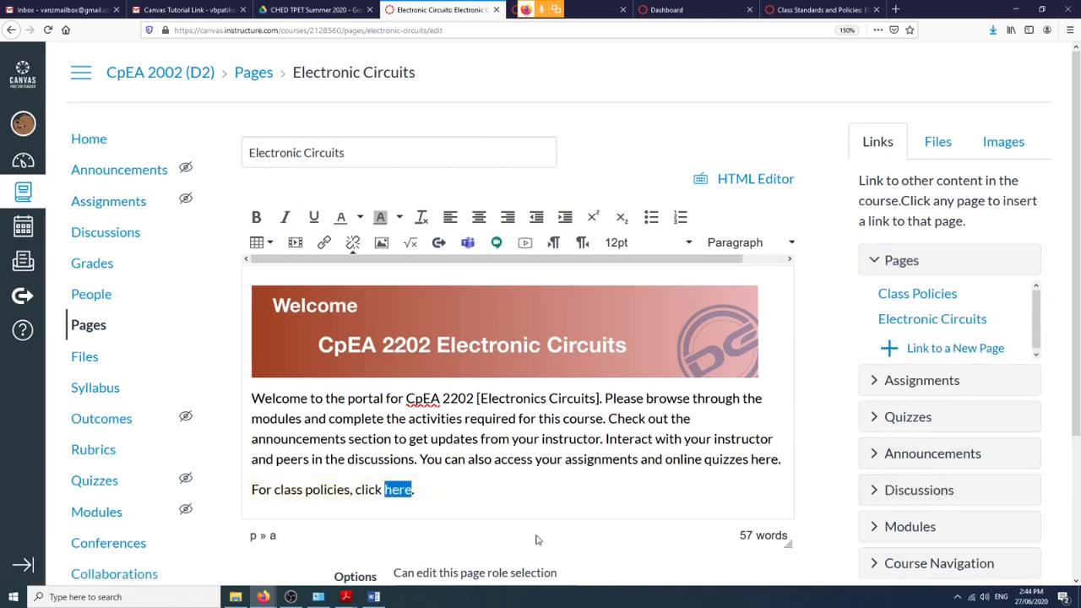
{"action": "scroll", "coordinate": [479, 487], "scroll_direction": "down", "scroll_amount": 2}
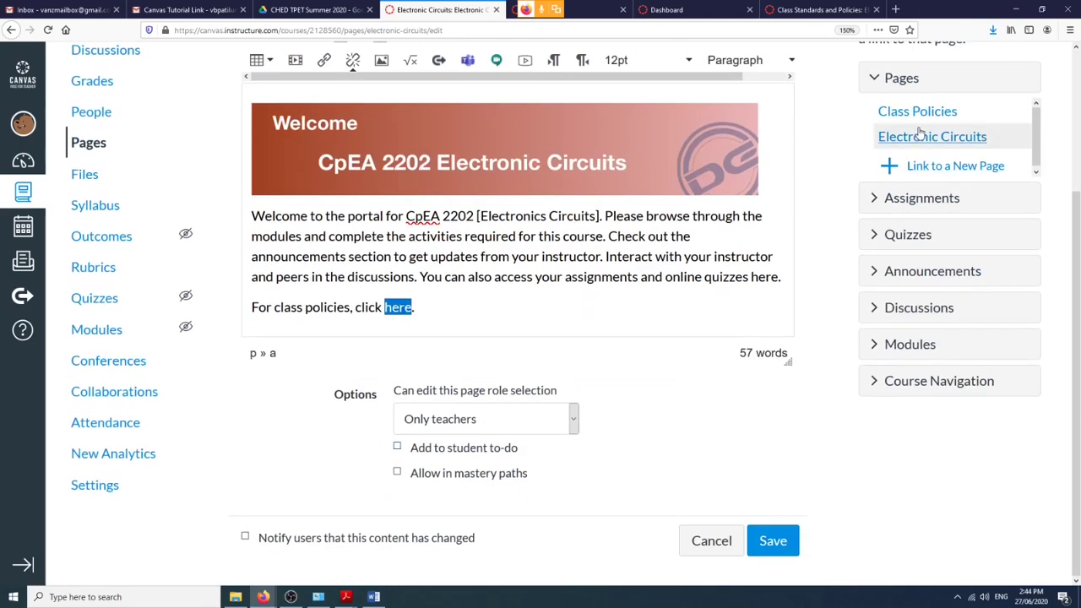
{"action": "left_click", "coordinate": [781, 543]}
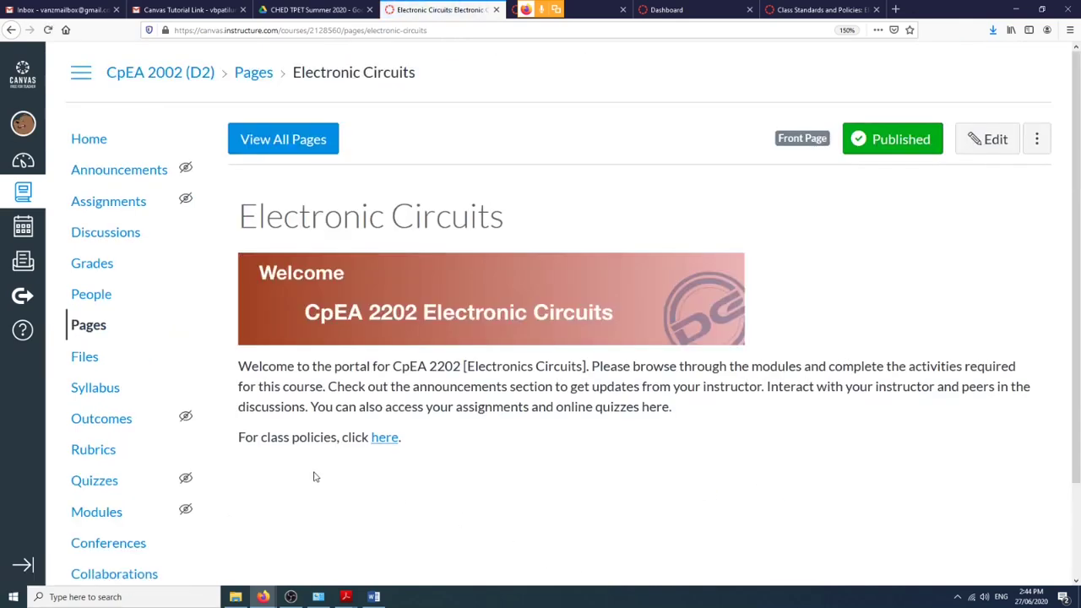
Test the "here" link by following it to the Class Policies page, and return to the course home page.
{"action": "left_click", "coordinate": [382, 439]}
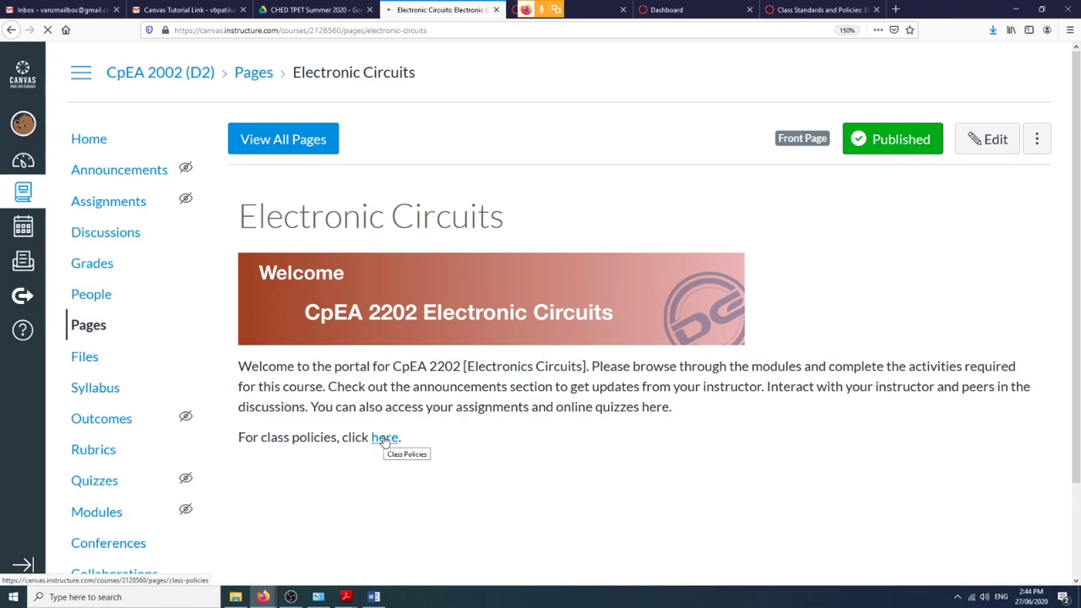
{"action": "scroll", "coordinate": [516, 405], "scroll_direction": "down", "scroll_amount": 5}
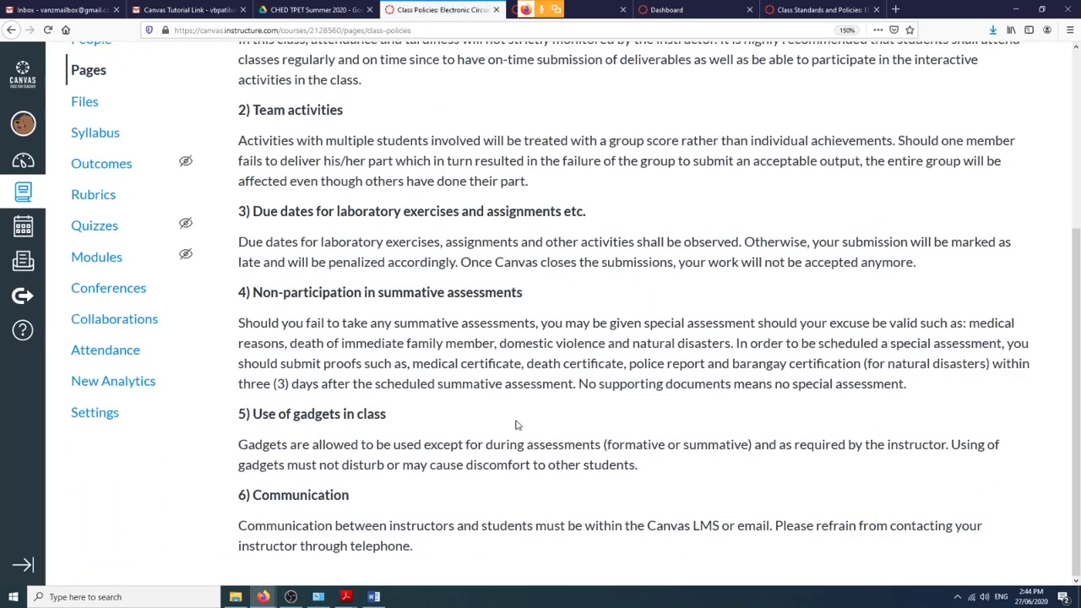
{"action": "scroll", "coordinate": [518, 419], "scroll_direction": "down", "scroll_amount": 4}
{"action": "scroll", "coordinate": [415, 405], "scroll_direction": "up", "scroll_amount": 4}
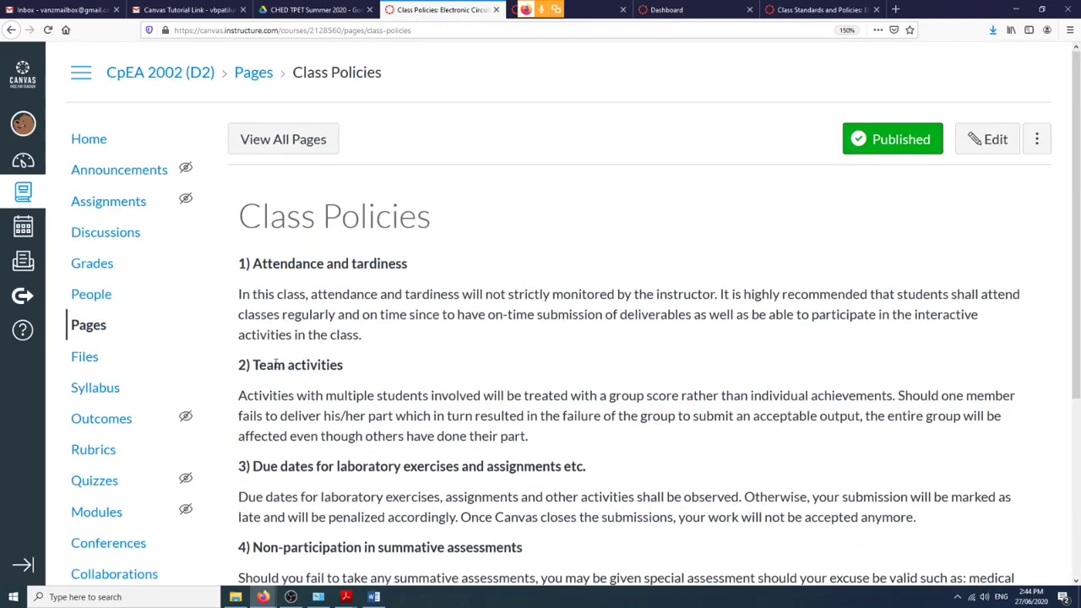
{"action": "left_click", "coordinate": [94, 139]}
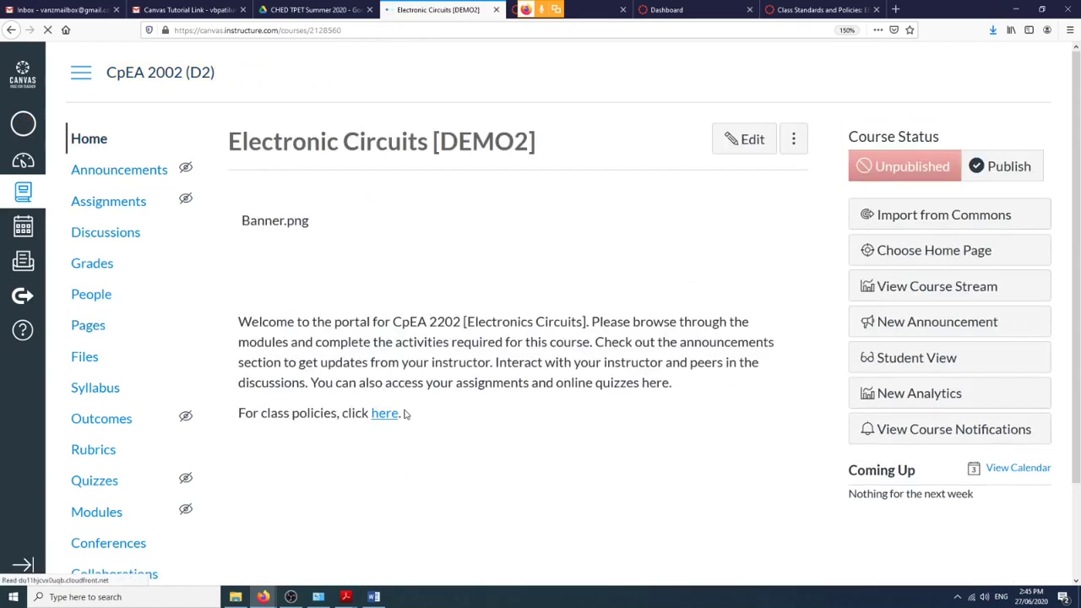
{"action": "scroll", "coordinate": [479, 409], "scroll_direction": "down", "scroll_amount": 2}
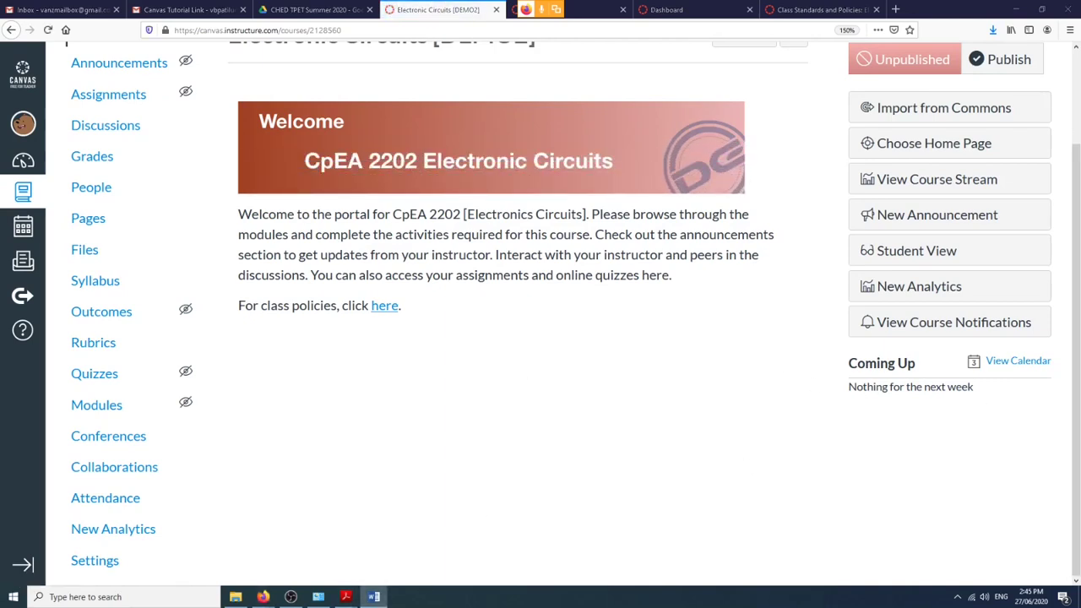
Switch to the CpEA 2202 syllabus document in Word and examine the units and topics in its Learning Plan.
{"action": "left_click", "coordinate": [374, 596]}
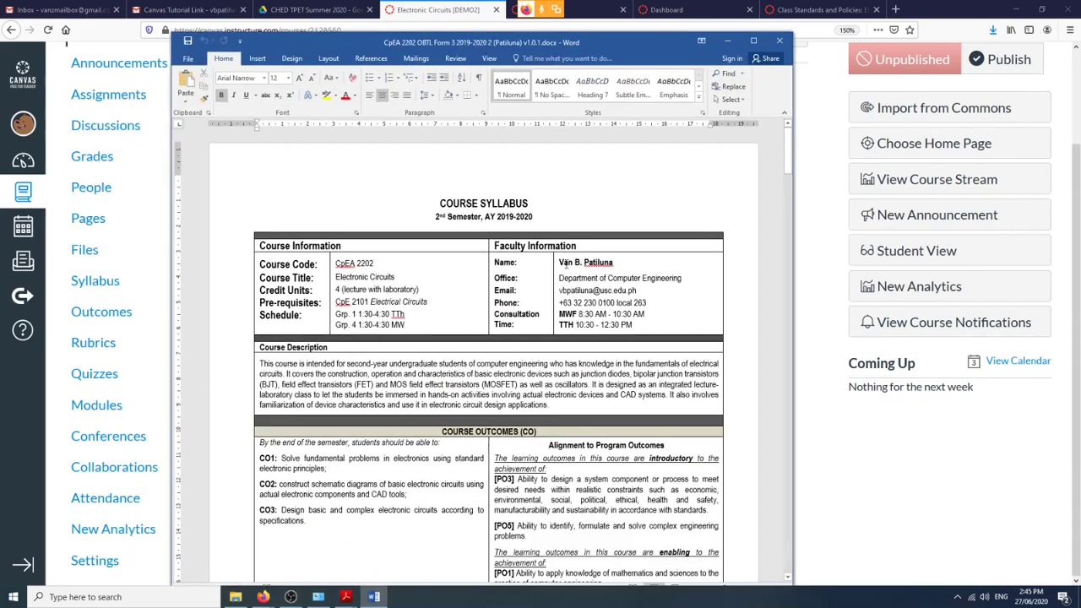
{"action": "left_click_drag", "start_coordinate": [793, 194], "coordinate": [976, 194]}
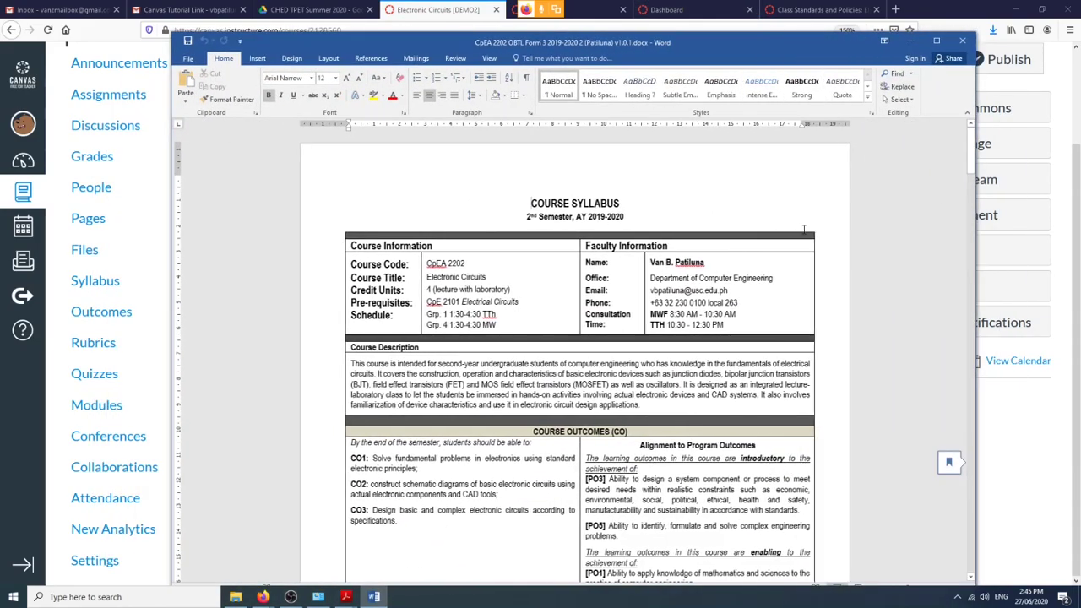
{"action": "scroll", "coordinate": [731, 258], "scroll_direction": "down", "scroll_amount": 5}
{"action": "scroll", "coordinate": [731, 258], "scroll_direction": "down", "scroll_amount": 15}
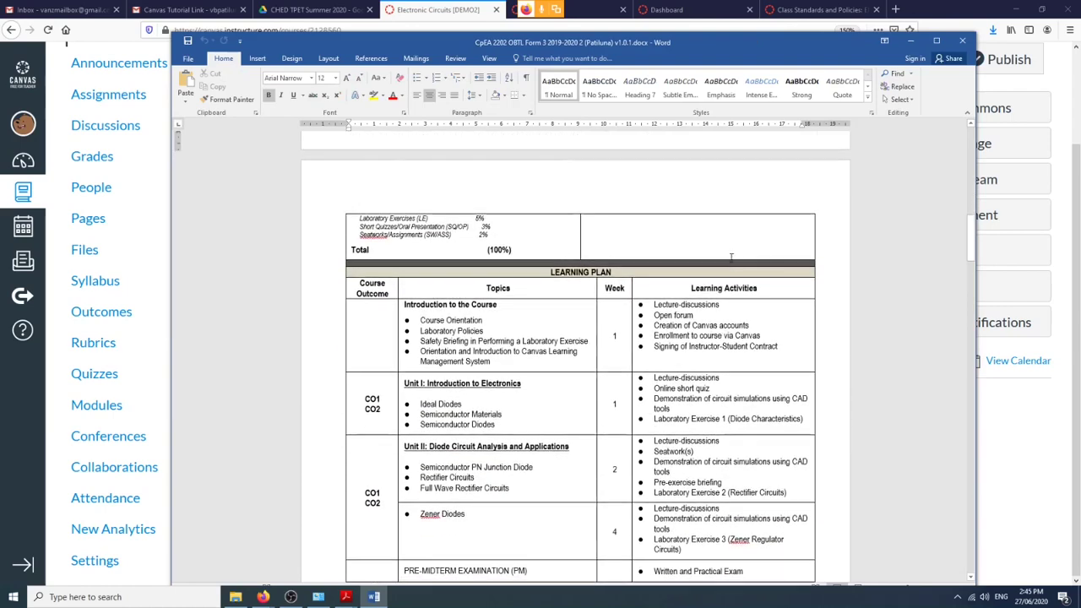
{"action": "scroll", "coordinate": [731, 258], "scroll_direction": "up", "scroll_amount": 3}
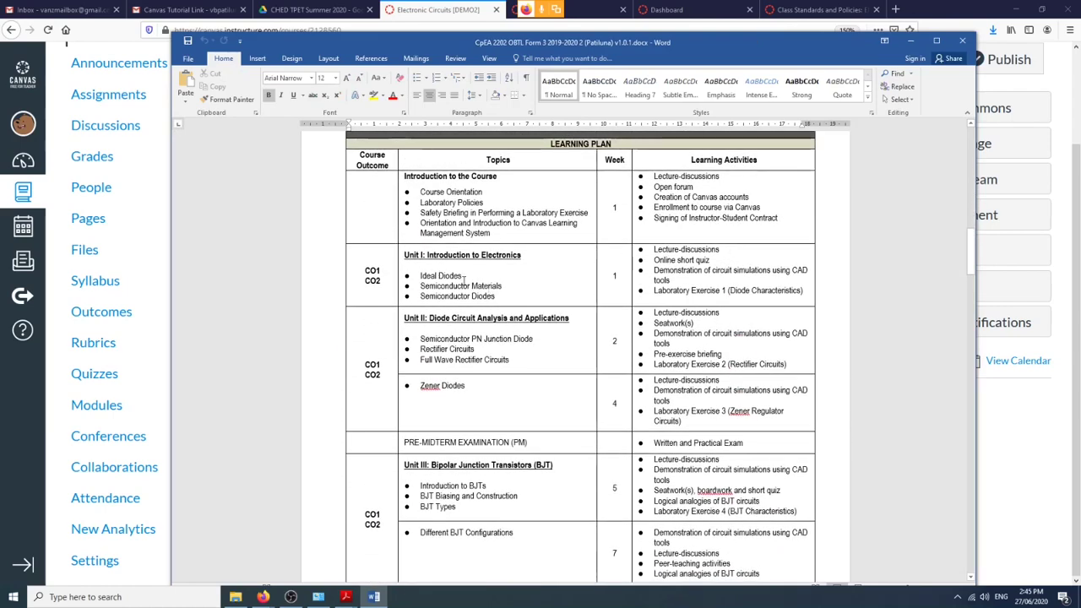
{"action": "scroll", "coordinate": [421, 342], "scroll_direction": "down", "scroll_amount": 1}
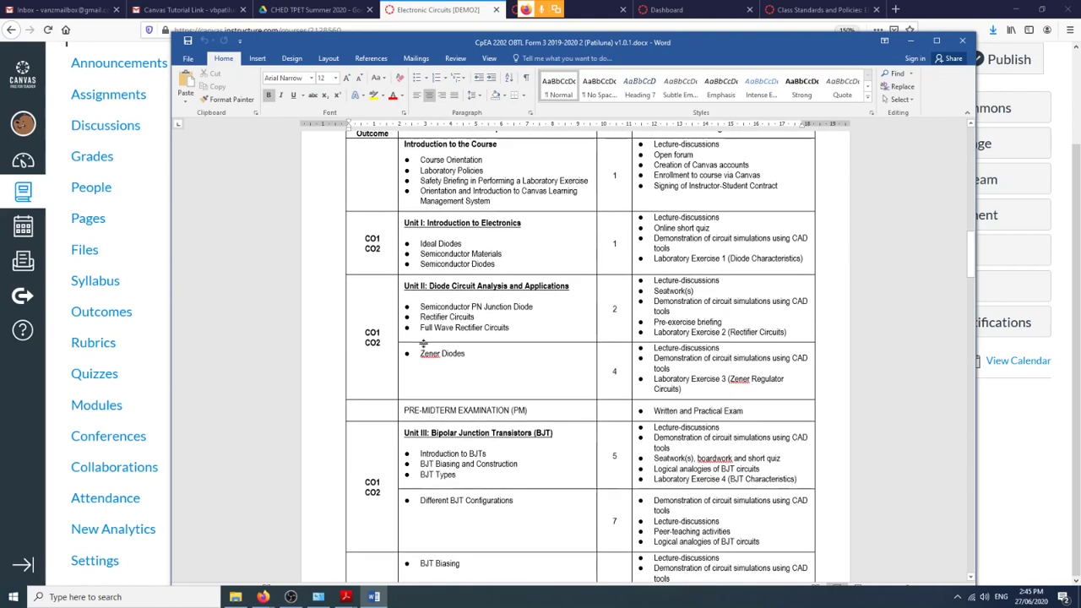
{"action": "scroll", "coordinate": [423, 343], "scroll_direction": "down", "scroll_amount": 1}
{"action": "scroll", "coordinate": [426, 344], "scroll_direction": "up", "scroll_amount": 4}
{"action": "scroll", "coordinate": [431, 344], "scroll_direction": "down", "scroll_amount": 3}
{"action": "scroll", "coordinate": [438, 268], "scroll_direction": "down", "scroll_amount": 1}
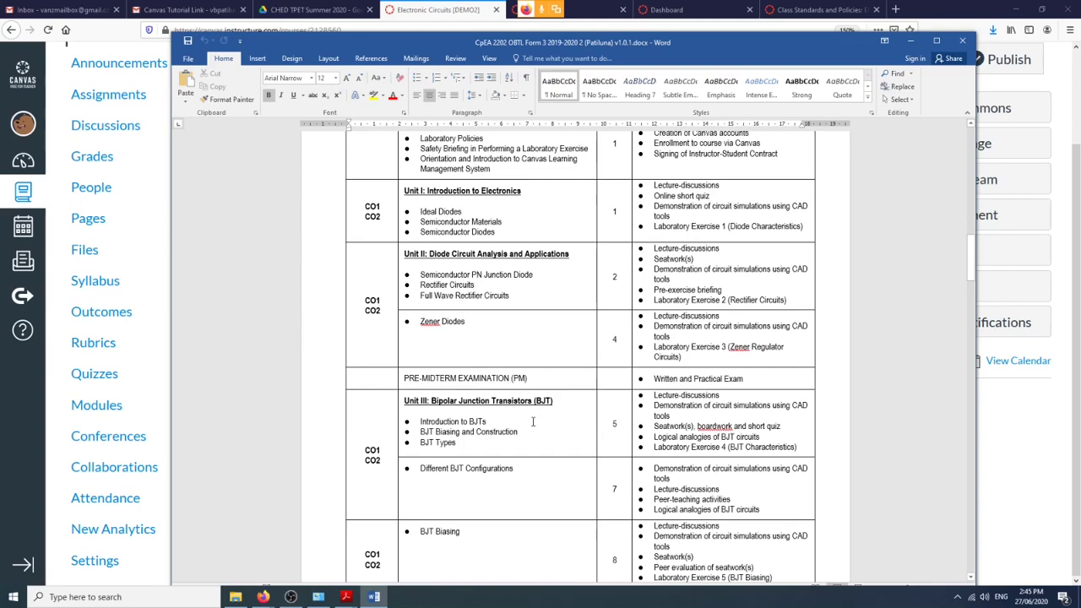
{"action": "scroll", "coordinate": [532, 421], "scroll_direction": "down", "scroll_amount": 12}
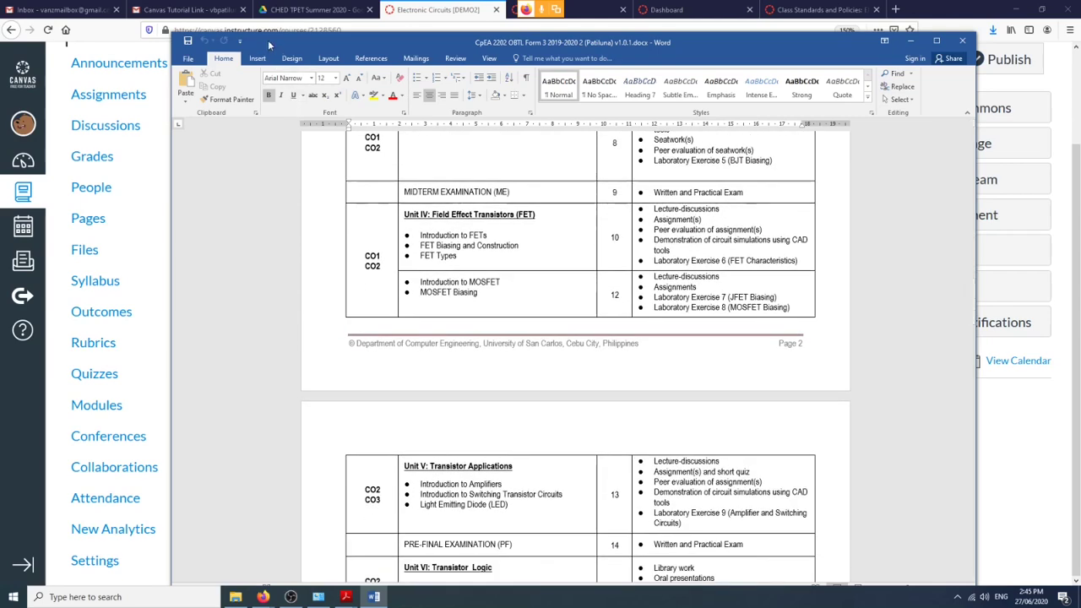
Back in Canvas, add a course module named "Unit I: Introduction to Electronics" and recheck the Learning Plan in the Word syllabus.
{"action": "key", "text": "alt+Tab"}
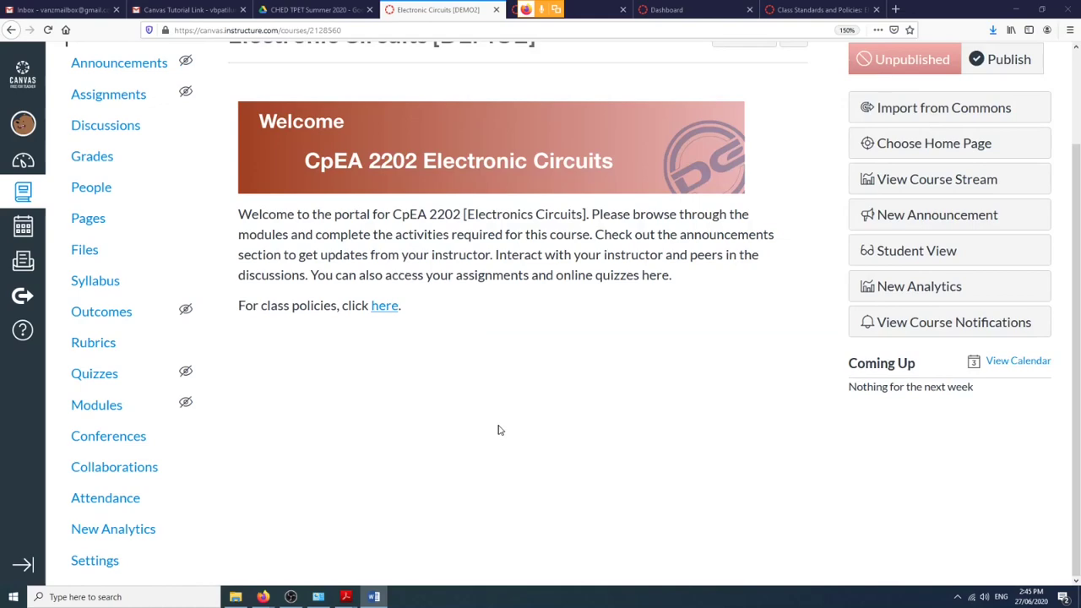
{"action": "scroll", "coordinate": [82, 377], "scroll_direction": "up", "scroll_amount": 2}
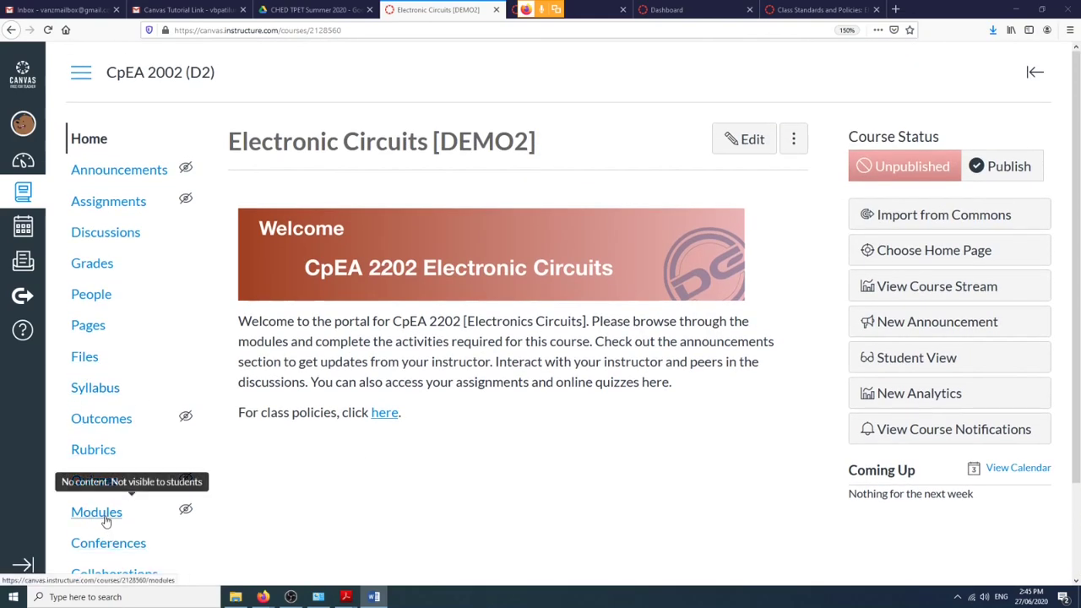
{"action": "left_click", "coordinate": [106, 517]}
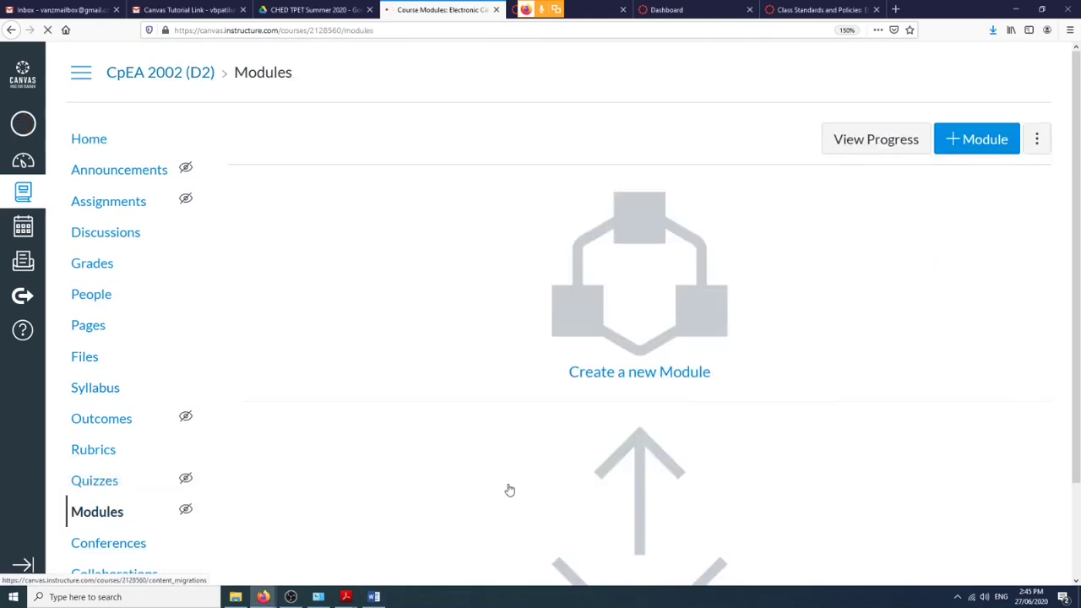
{"action": "scroll", "coordinate": [797, 281], "scroll_direction": "down", "scroll_amount": 2}
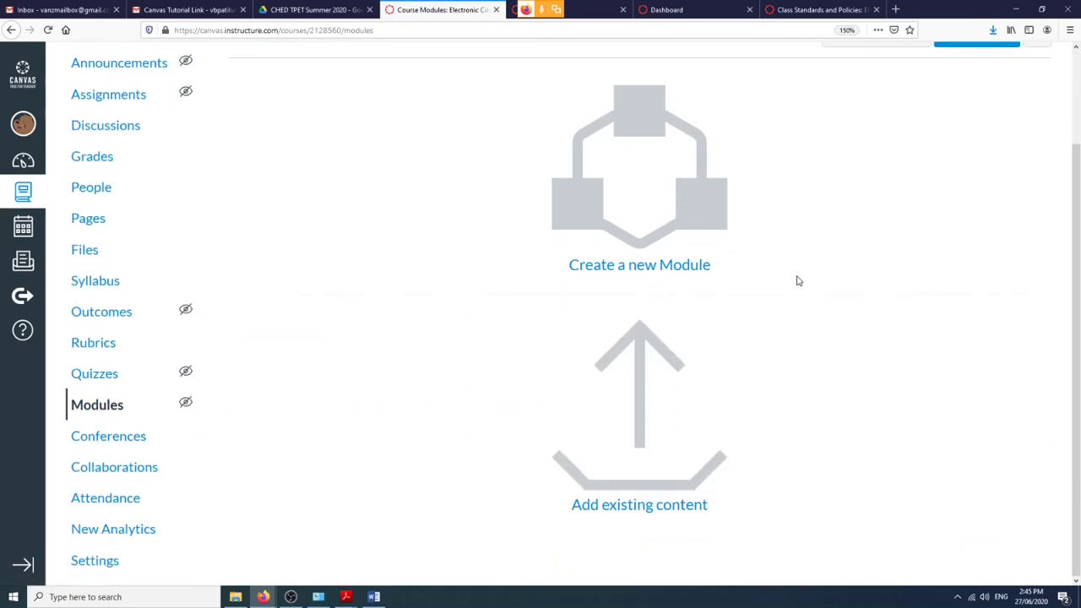
{"action": "scroll", "coordinate": [796, 280], "scroll_direction": "up", "scroll_amount": 2}
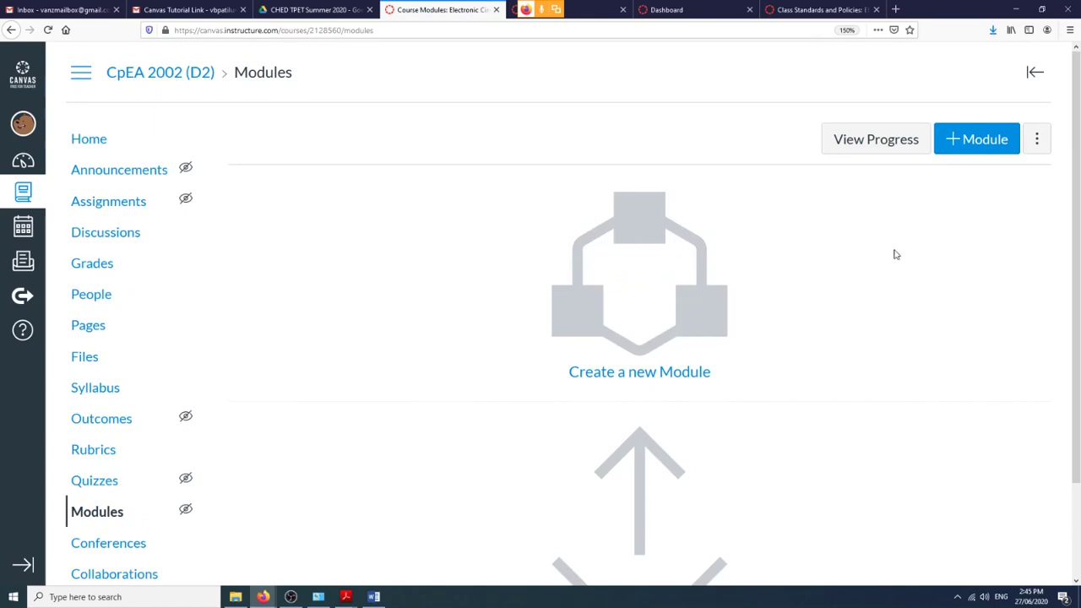
{"action": "left_click", "coordinate": [968, 143]}
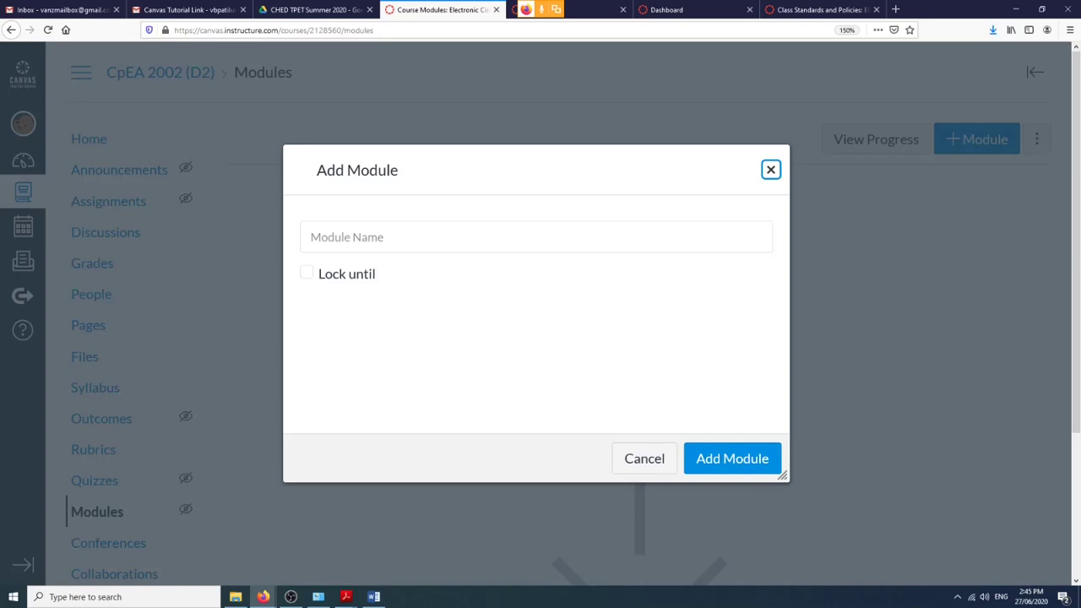
{"action": "left_click", "coordinate": [358, 237]}
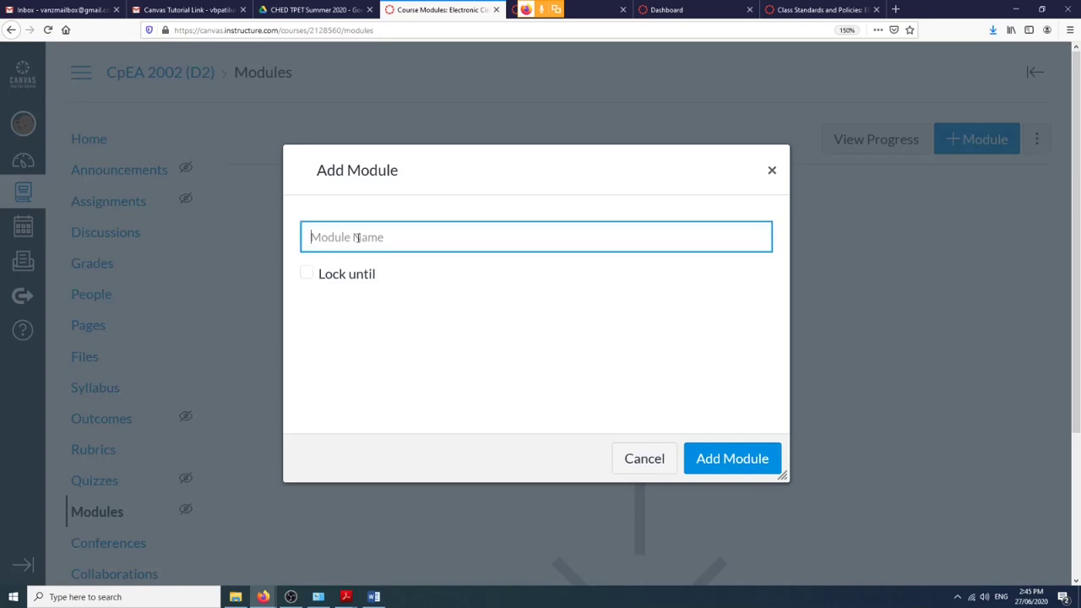
{"action": "type", "text": "Unit I:"}
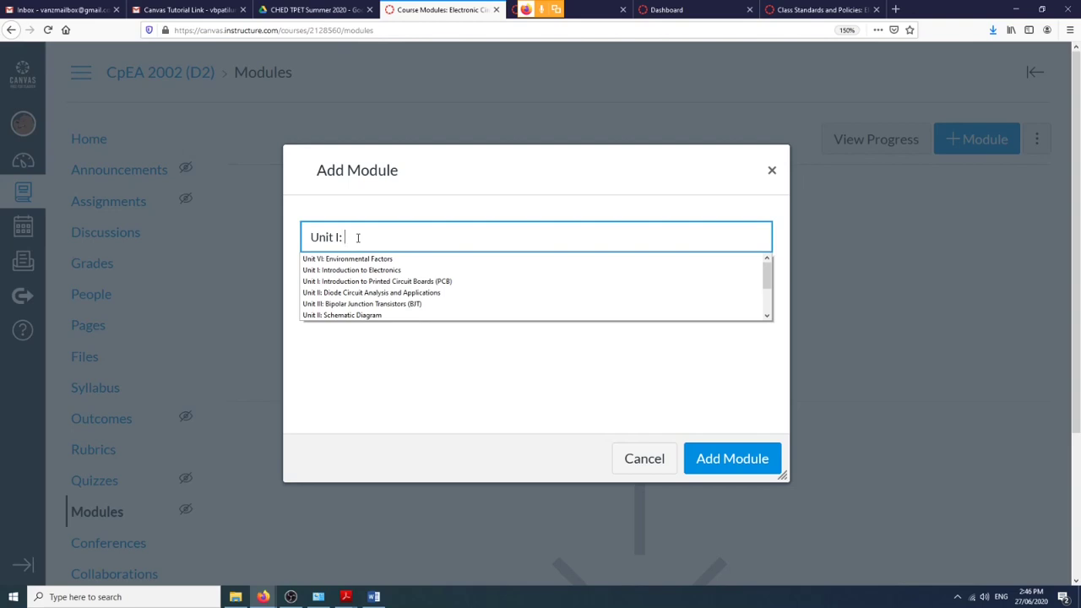
{"action": "left_click", "coordinate": [352, 270]}
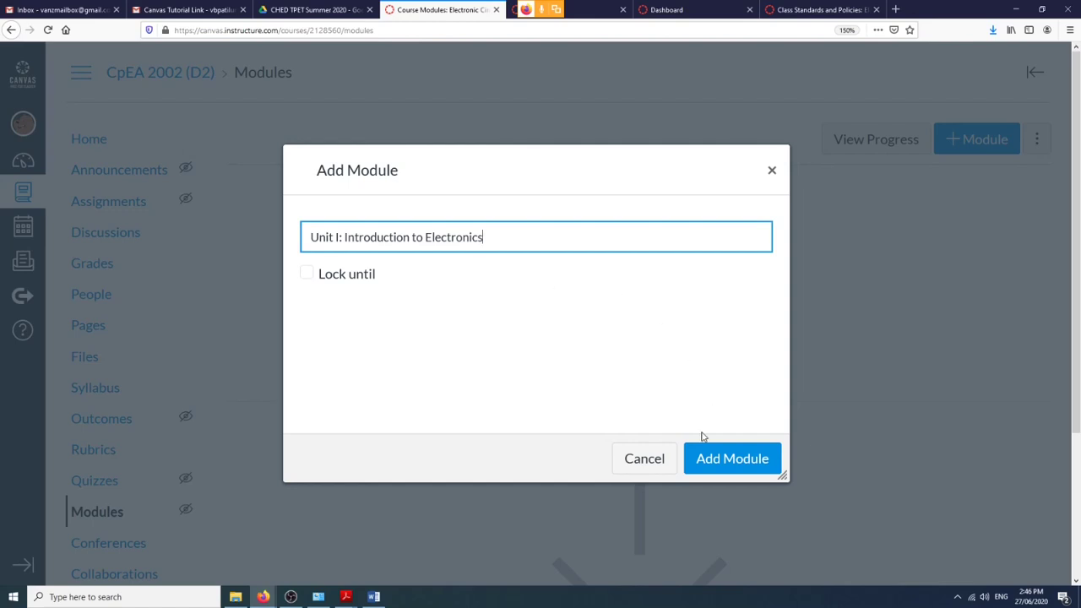
{"action": "left_click", "coordinate": [715, 469]}
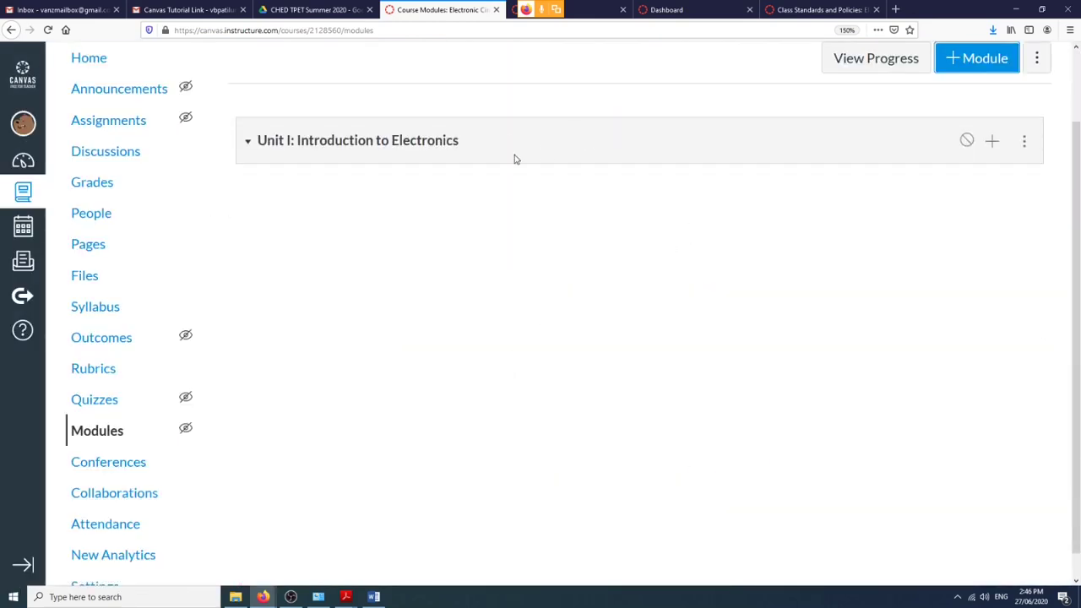
{"action": "key", "text": "alt+Tab"}
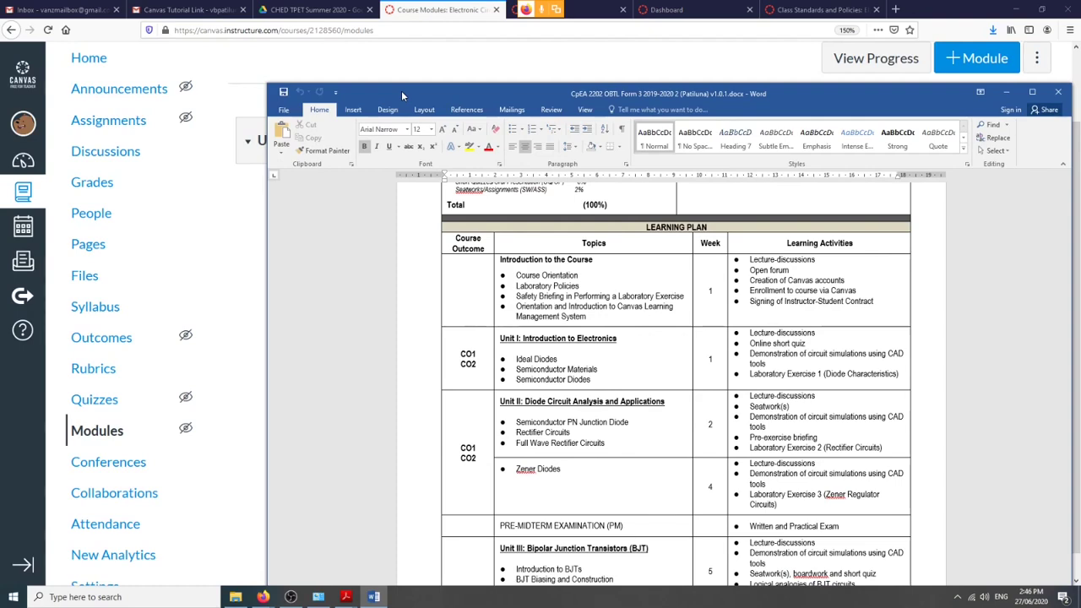
{"action": "key", "text": "alt+Tab"}
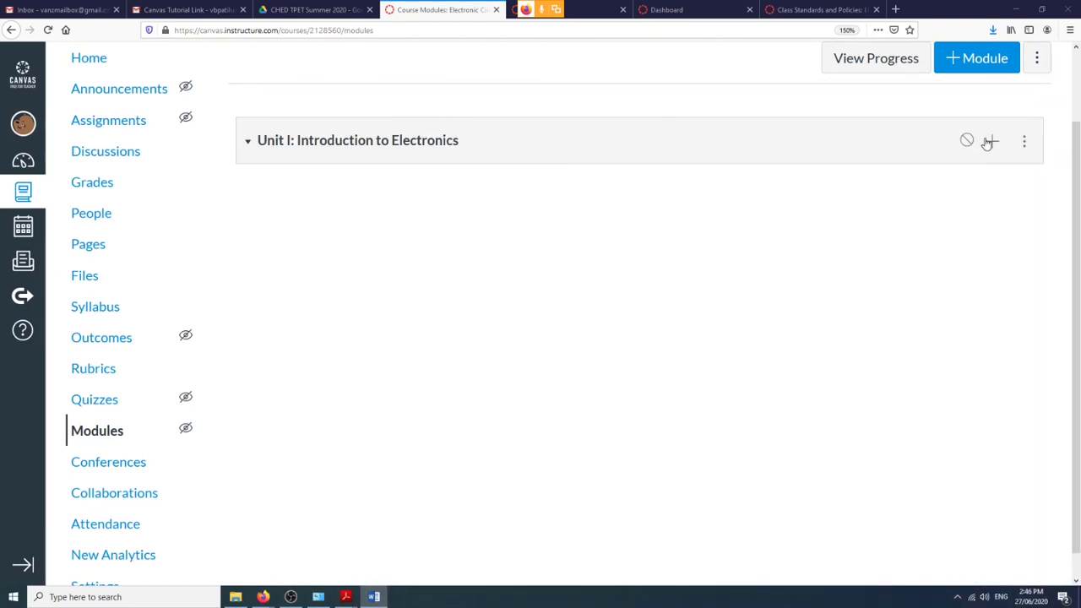
Add a module named "Unit II: Diode Circuit Analysis and Applications" with "Unit I: Introduction to Electronics" as its prerequisite.
{"action": "left_click", "coordinate": [945, 68]}
{"action": "left_click", "coordinate": [438, 239]}
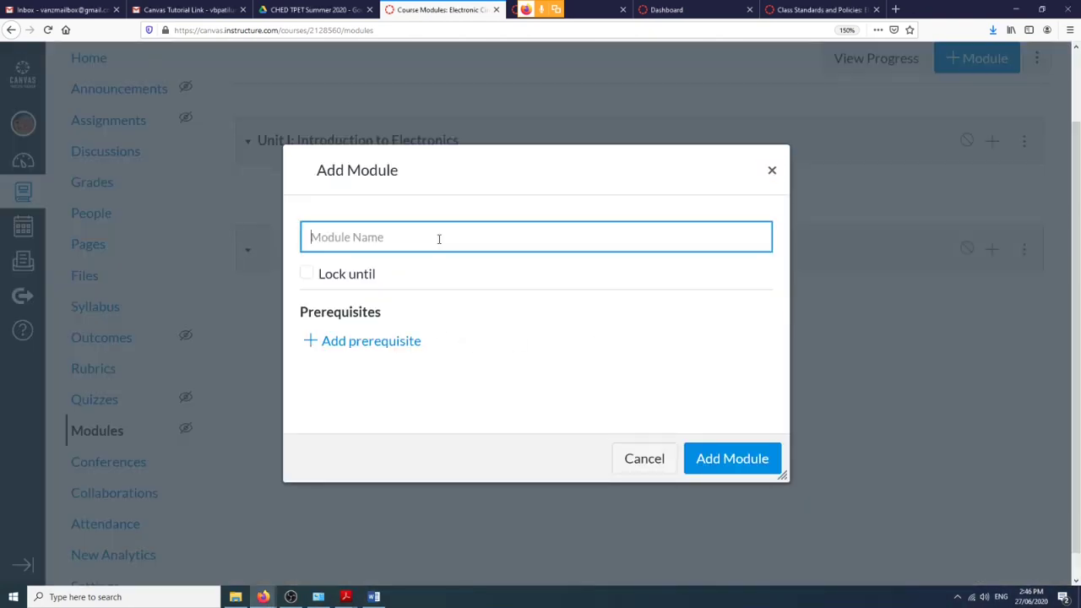
{"action": "type", "text": "Uni"}
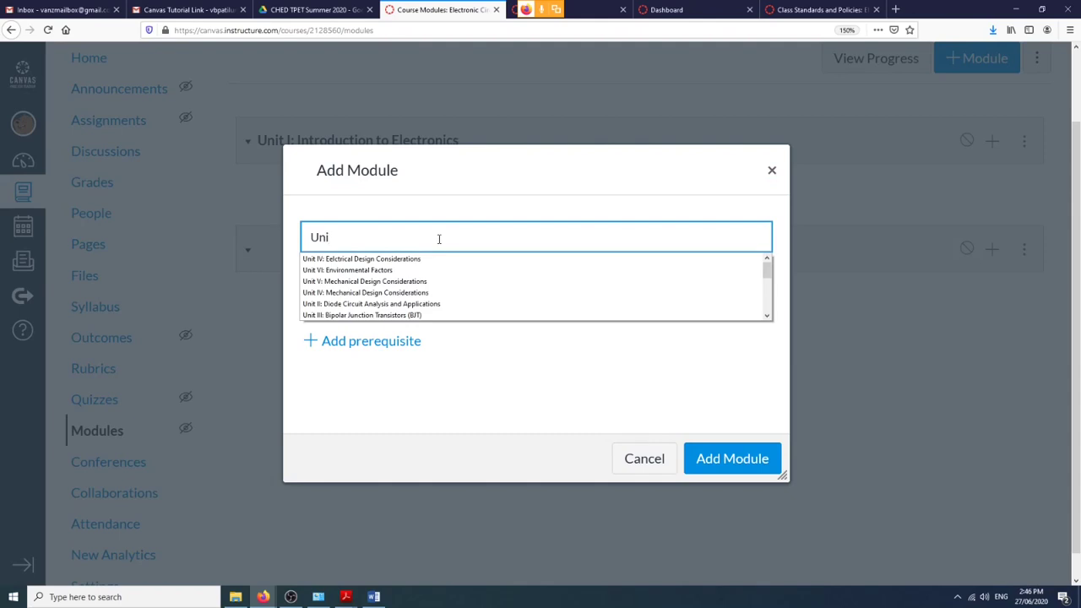
{"action": "left_click", "coordinate": [347, 305]}
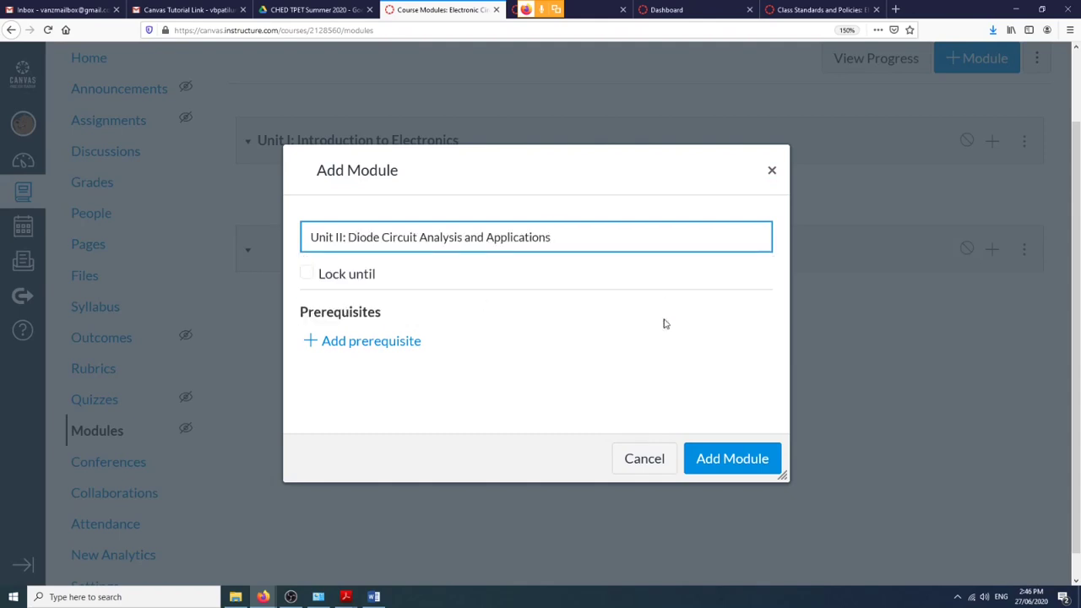
{"action": "left_click_drag", "start_coordinate": [507, 172], "coordinate": [674, 122]}
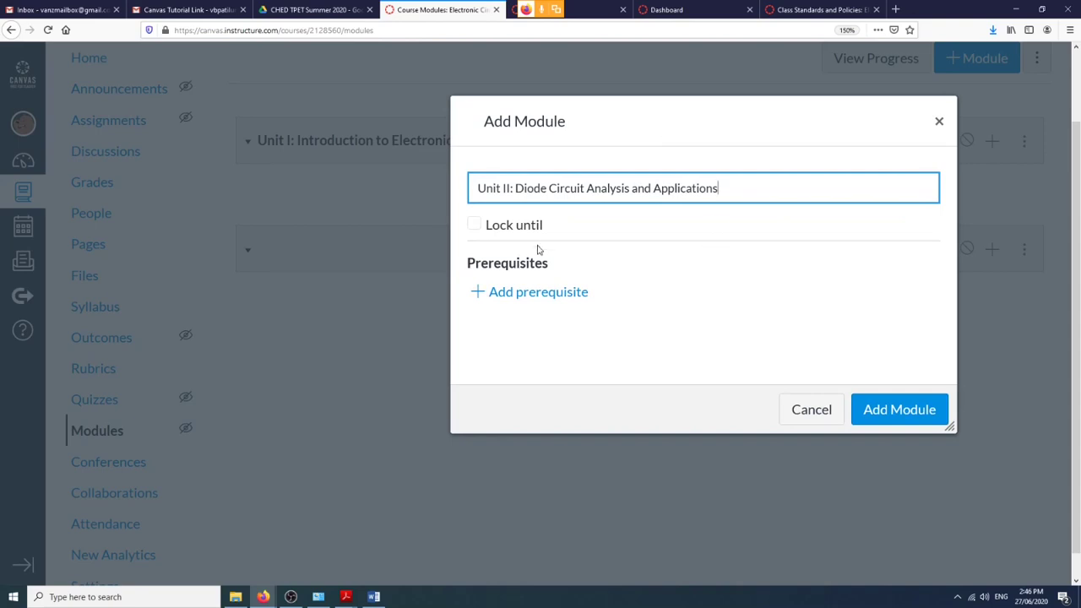
{"action": "left_click", "coordinate": [476, 292]}
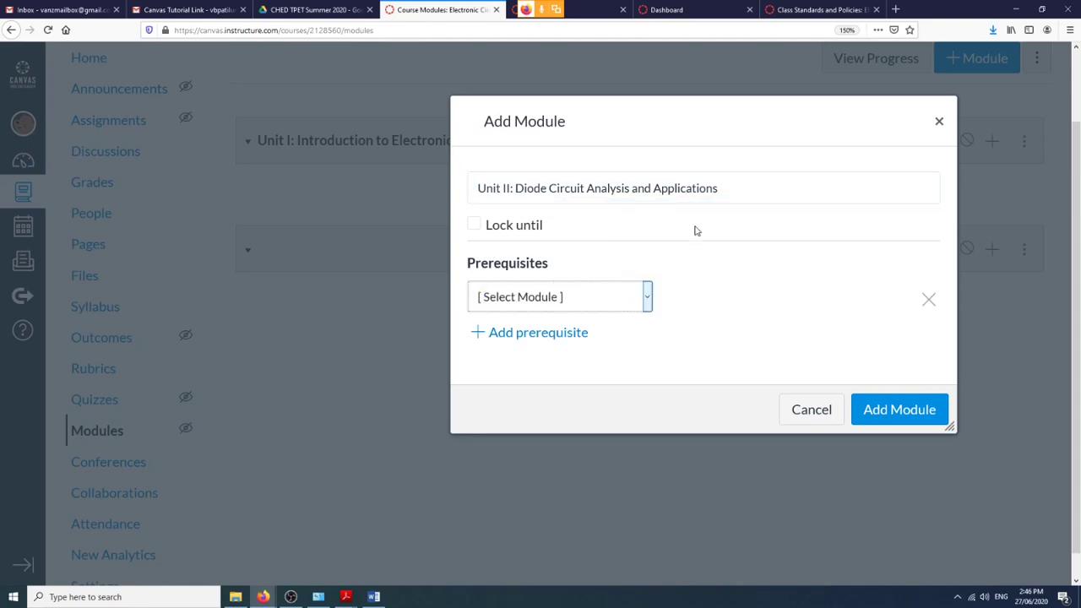
{"action": "left_click", "coordinate": [649, 298]}
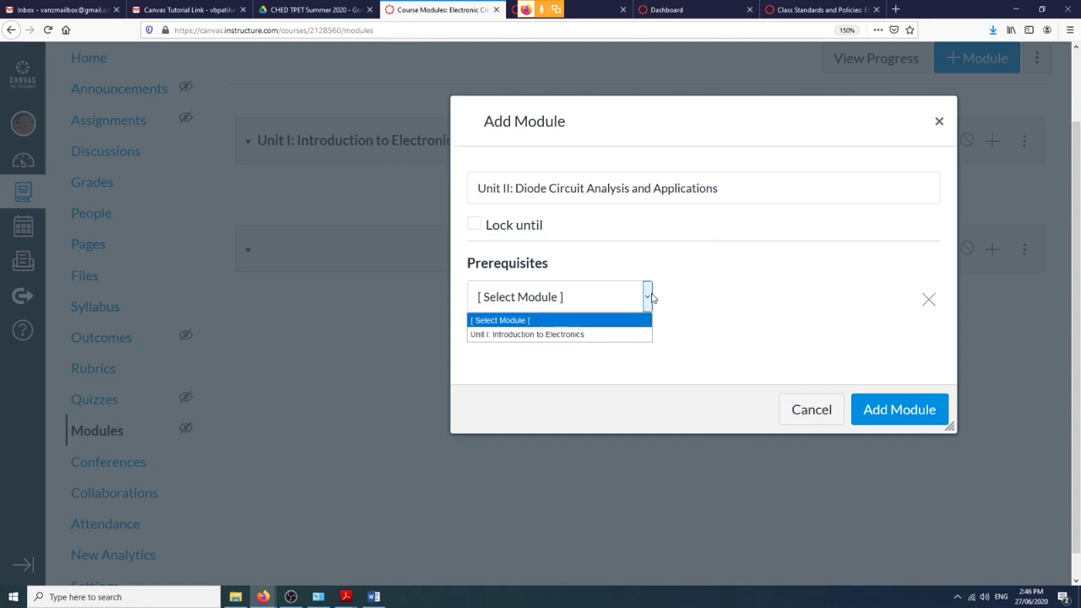
{"action": "left_click", "coordinate": [583, 336]}
{"action": "left_click", "coordinate": [917, 409]}
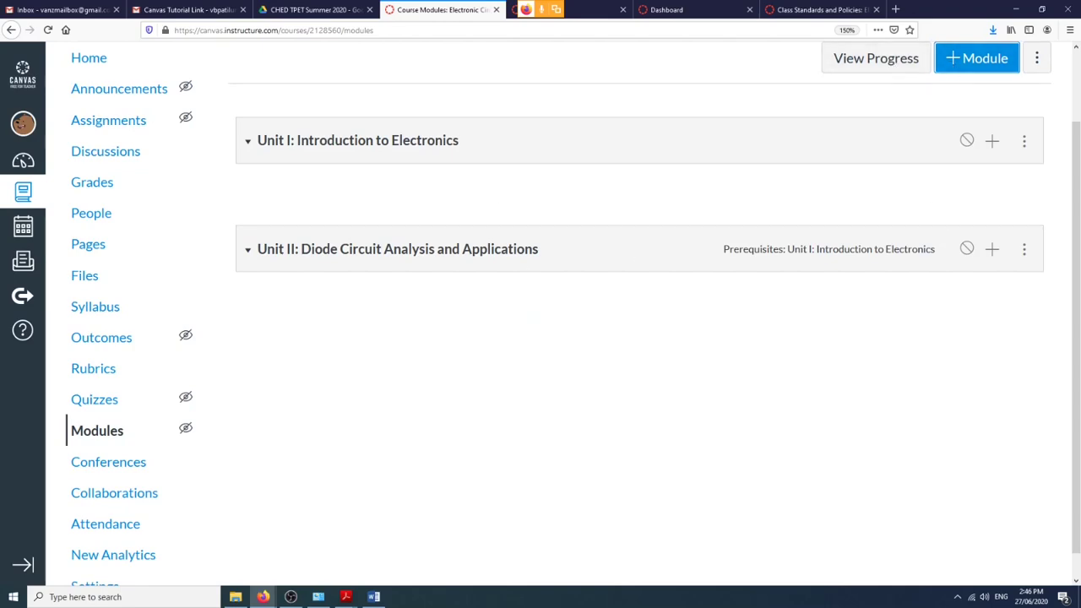
Check the Learning Plan in the Word syllabus and add a Canvas module "Summative Assessment (CO1 & CO2)" with Unit II as its prerequisite.
{"action": "left_click_drag", "start_coordinate": [1079, 61], "coordinate": [303, 48]}
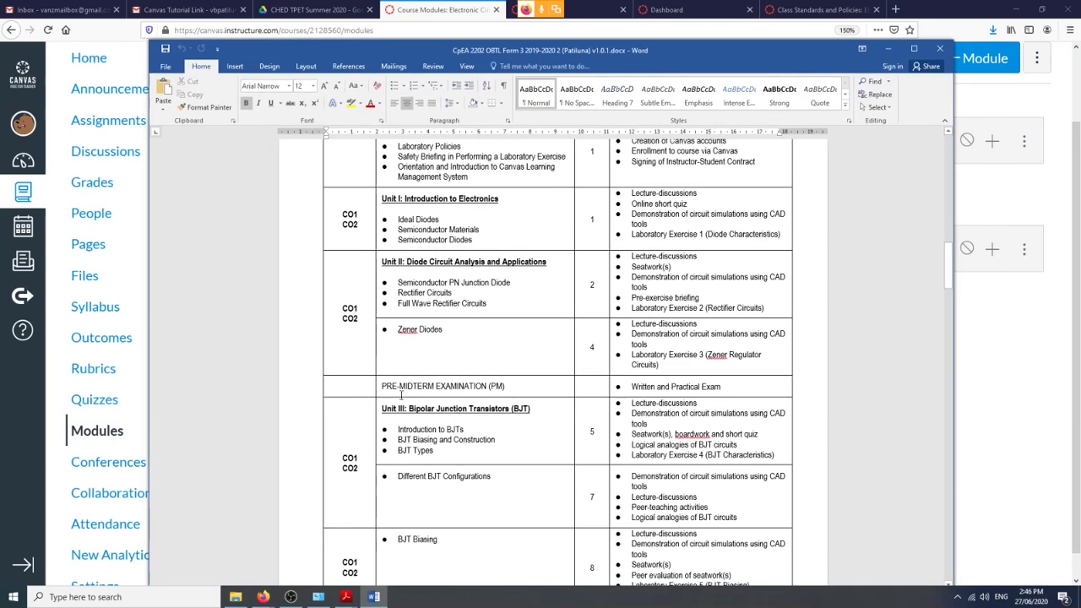
{"action": "scroll", "coordinate": [496, 402], "scroll_direction": "down", "scroll_amount": 1}
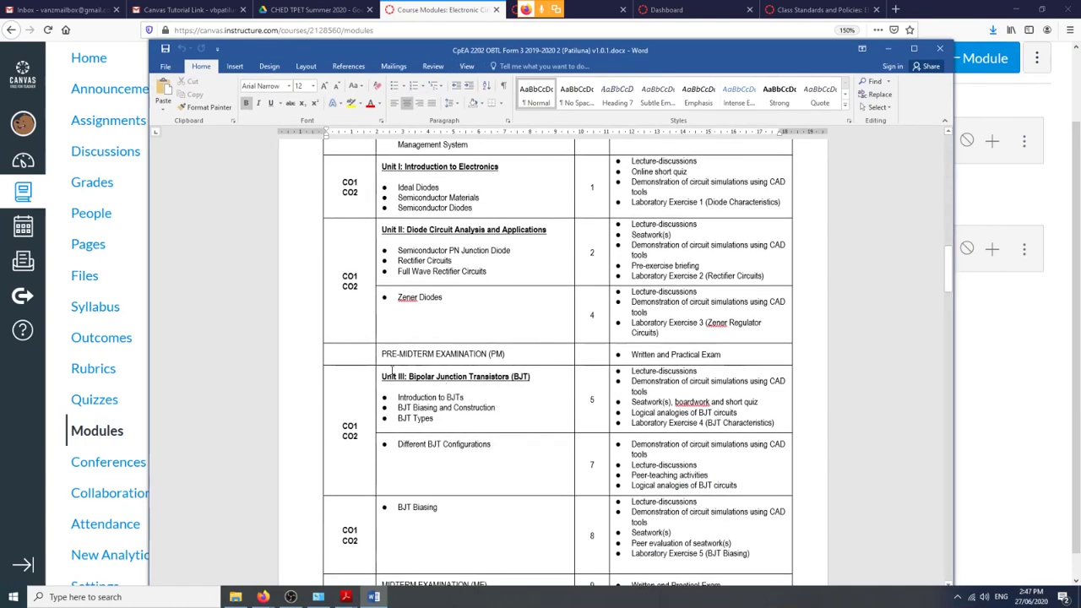
{"action": "left_click_drag", "start_coordinate": [397, 50], "coordinate": [1080, 42]}
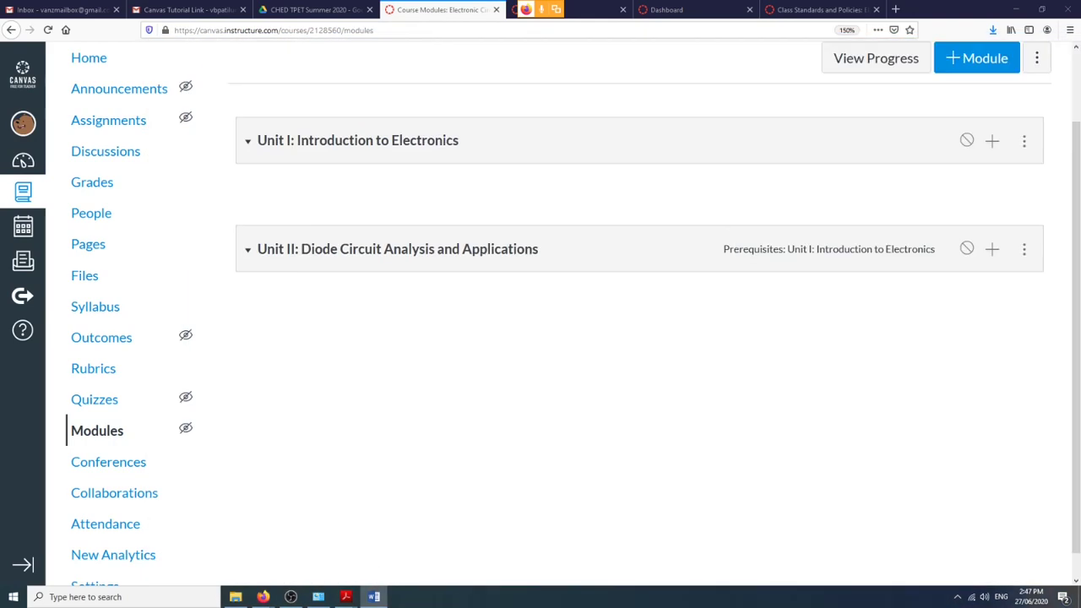
{"action": "left_click", "coordinate": [958, 58]}
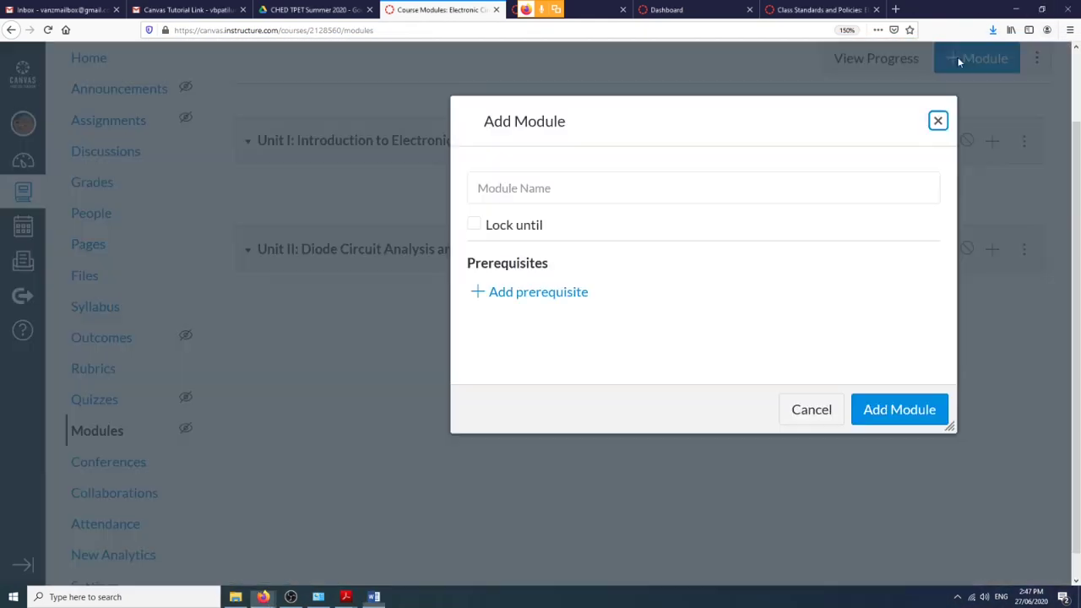
{"action": "left_click", "coordinate": [608, 186]}
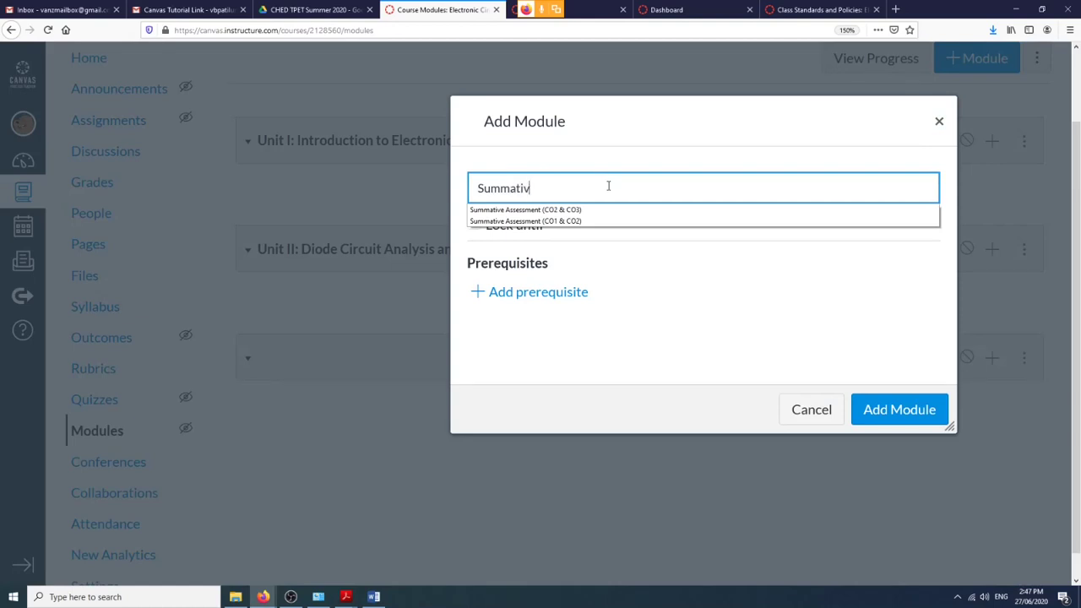
{"action": "left_click", "coordinate": [563, 221]}
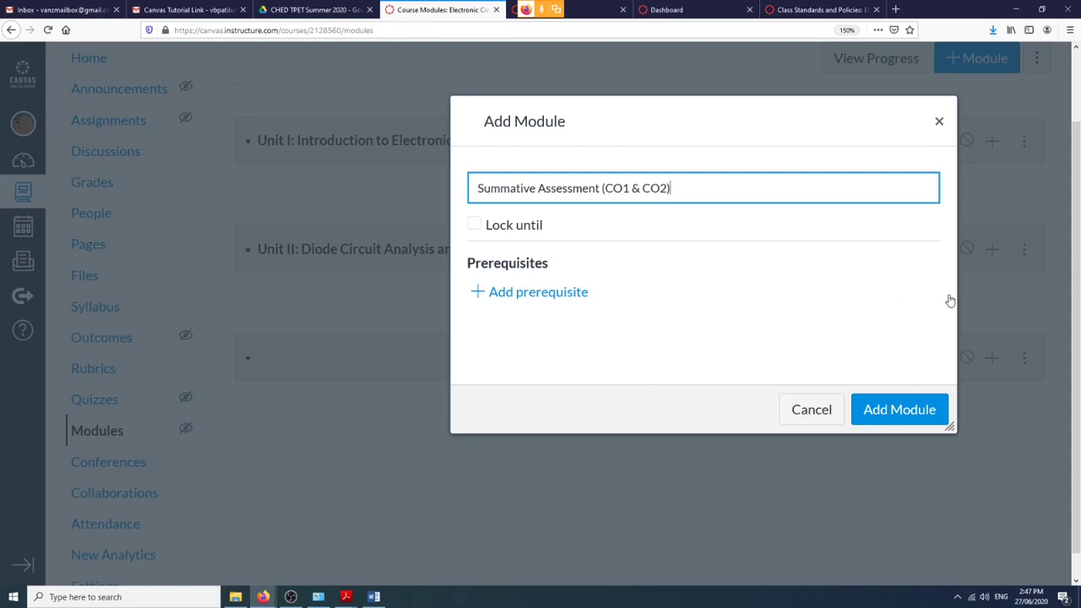
{"action": "left_click", "coordinate": [476, 292]}
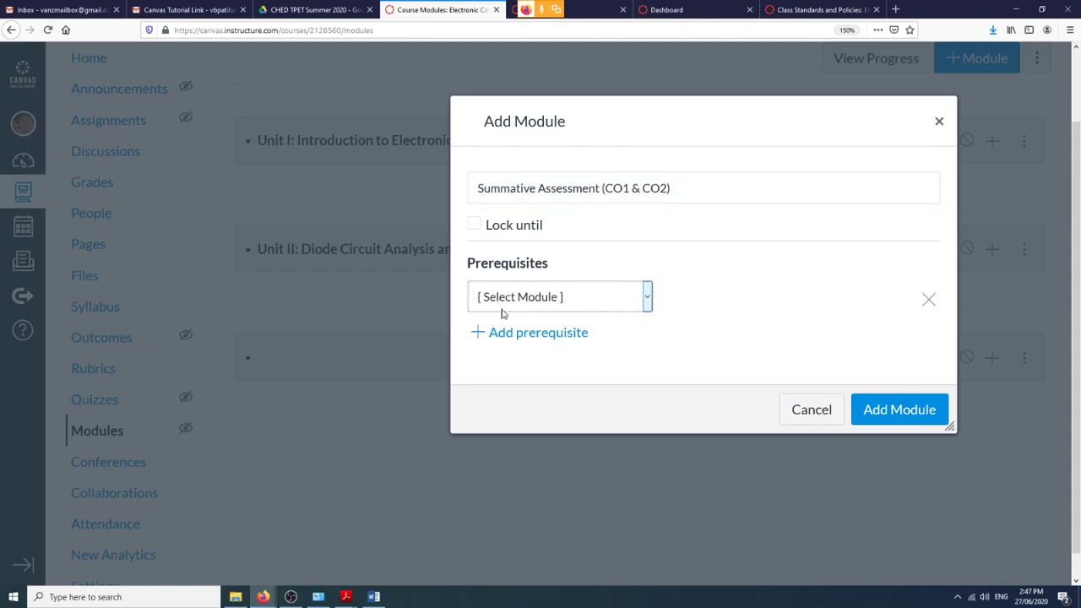
{"action": "left_click", "coordinate": [547, 302]}
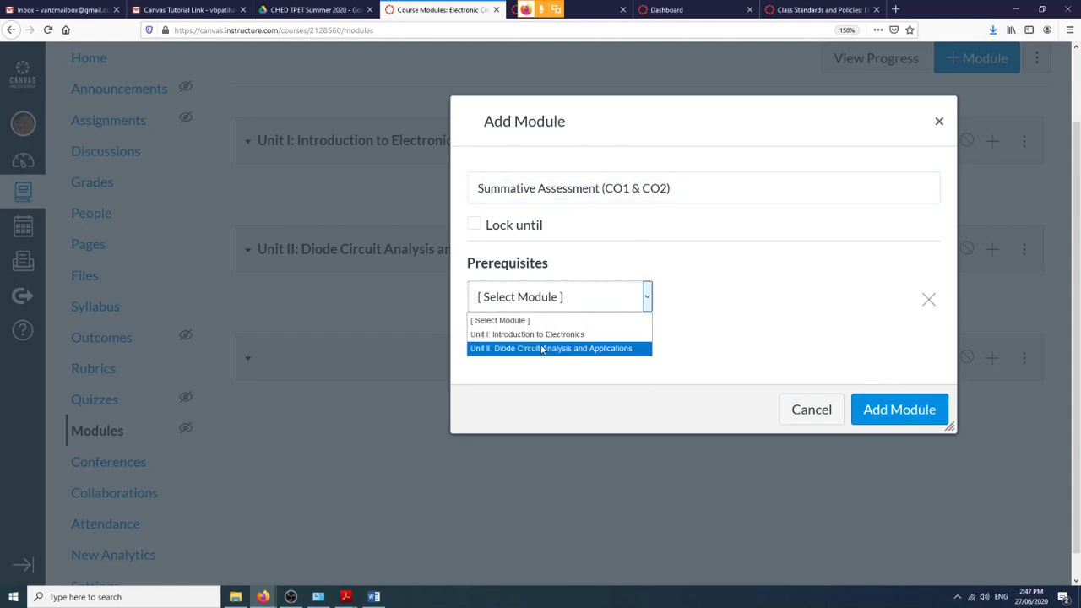
{"action": "left_click", "coordinate": [569, 349]}
{"action": "left_click", "coordinate": [908, 413]}
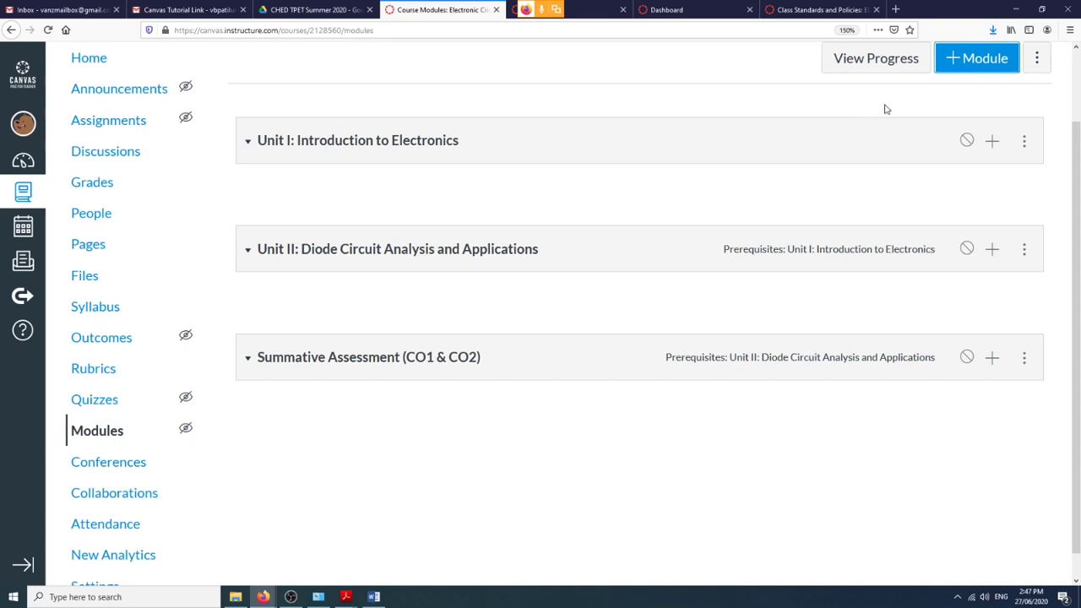
Add a module named "Unit III: Bipolar Junction Transistors (BJT)" with "Summative Assessment (CO1 & CO2)" as its prerequisite.
{"action": "left_click", "coordinate": [951, 59]}
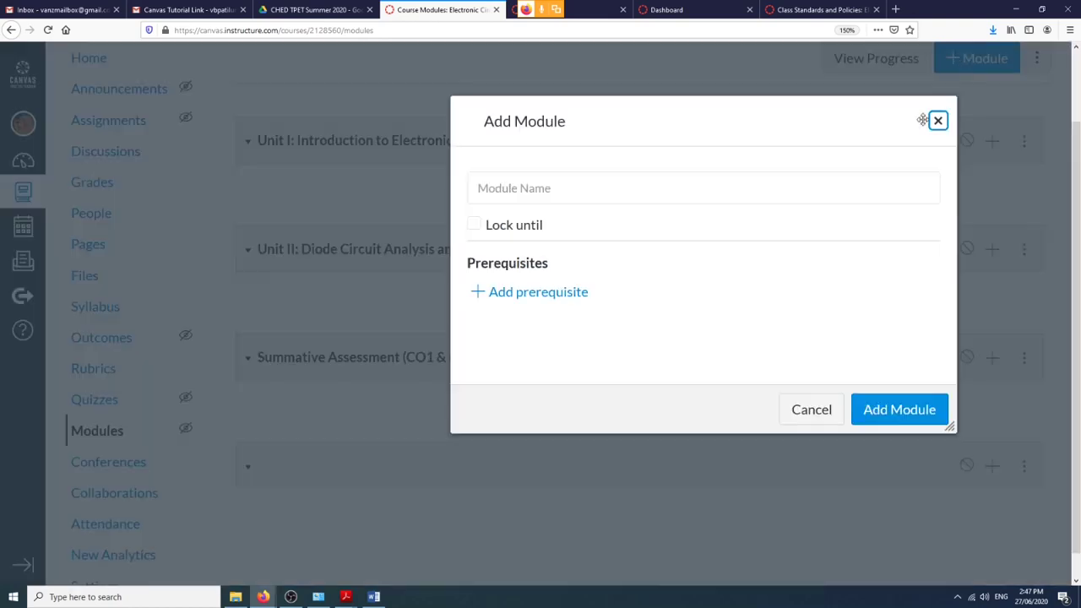
{"action": "left_click", "coordinate": [568, 190]}
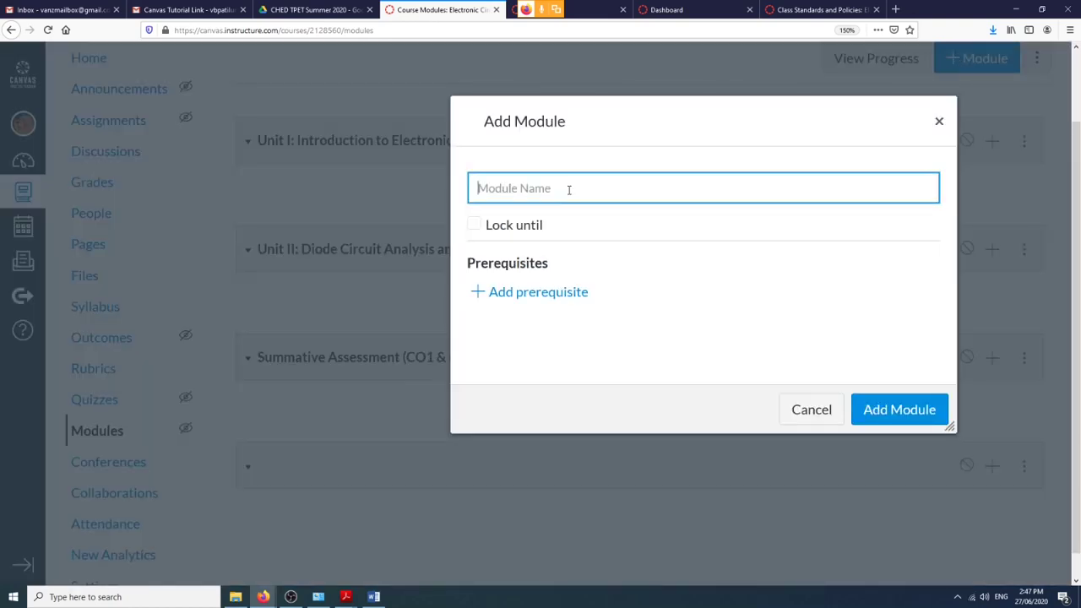
{"action": "type", "text": "Uni"}
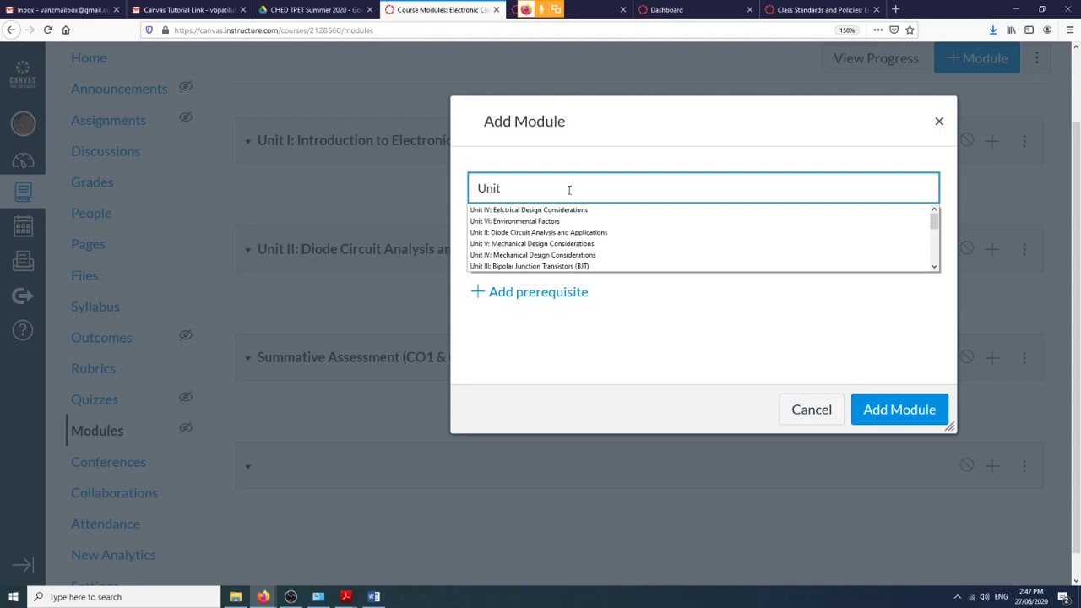
{"action": "type", "text": "t"}
{"action": "left_click", "coordinate": [540, 266]}
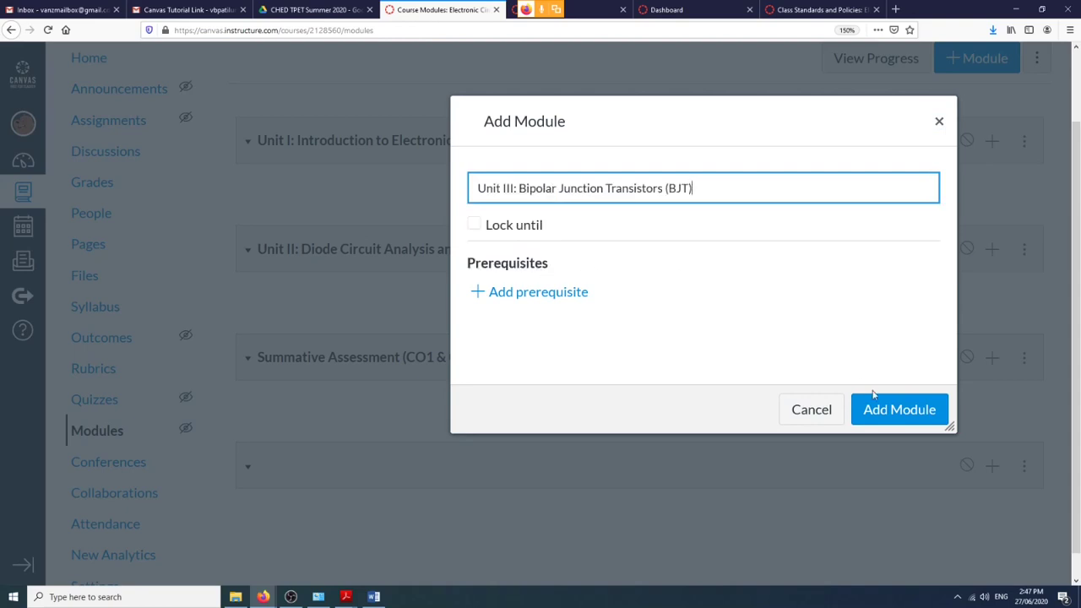
{"action": "left_click", "coordinate": [498, 293]}
{"action": "left_click", "coordinate": [579, 306]}
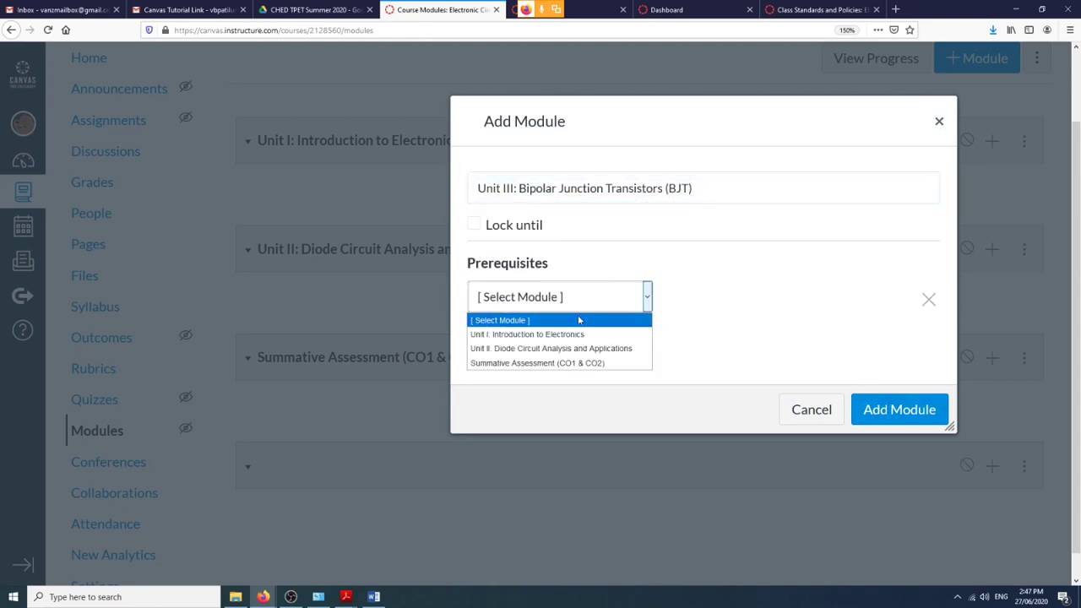
{"action": "left_click", "coordinate": [574, 363]}
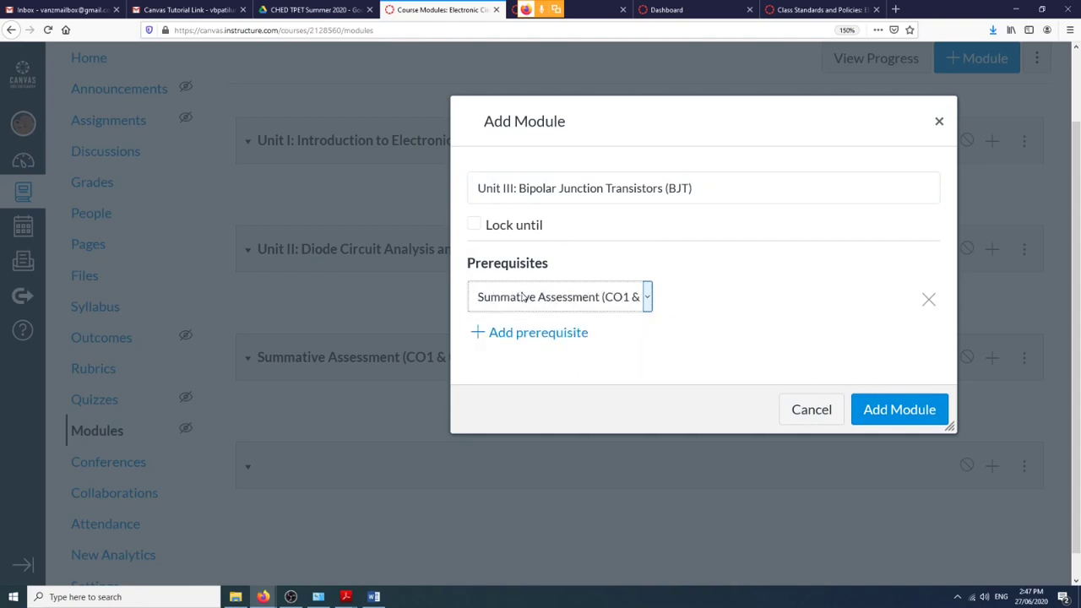
{"action": "left_click", "coordinate": [895, 412]}
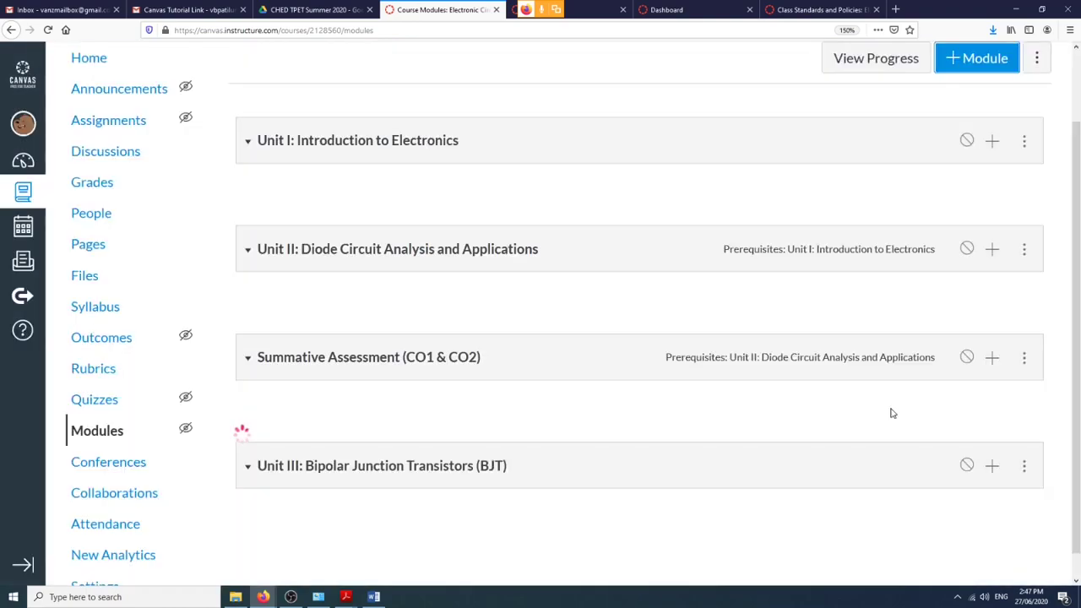
Examine the remaining units and examinations in the Word syllabus's Learning Plan and review the list of modules in Canvas.
{"action": "scroll", "coordinate": [600, 283], "scroll_direction": "down", "scroll_amount": 2}
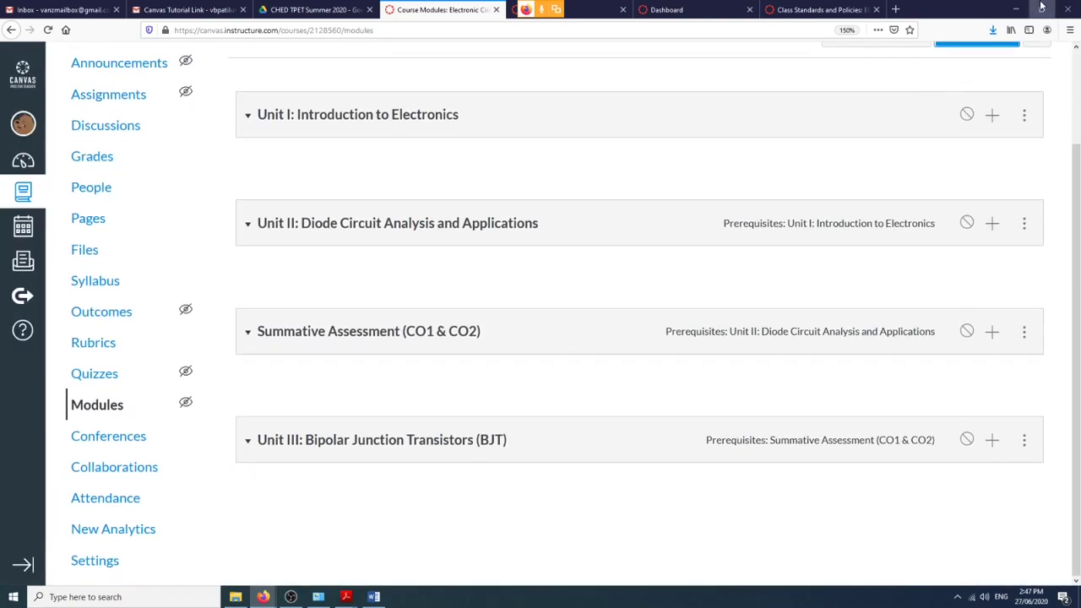
{"action": "left_click", "coordinate": [373, 596]}
{"action": "scroll", "coordinate": [439, 239], "scroll_direction": "down", "scroll_amount": 15}
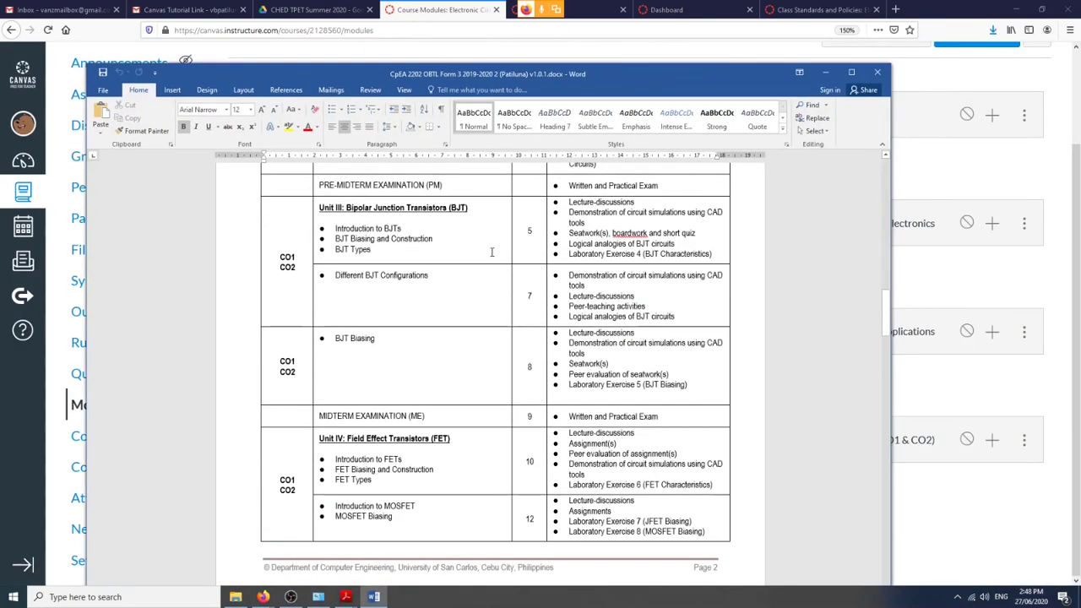
{"action": "scroll", "coordinate": [506, 256], "scroll_direction": "up", "scroll_amount": 10}
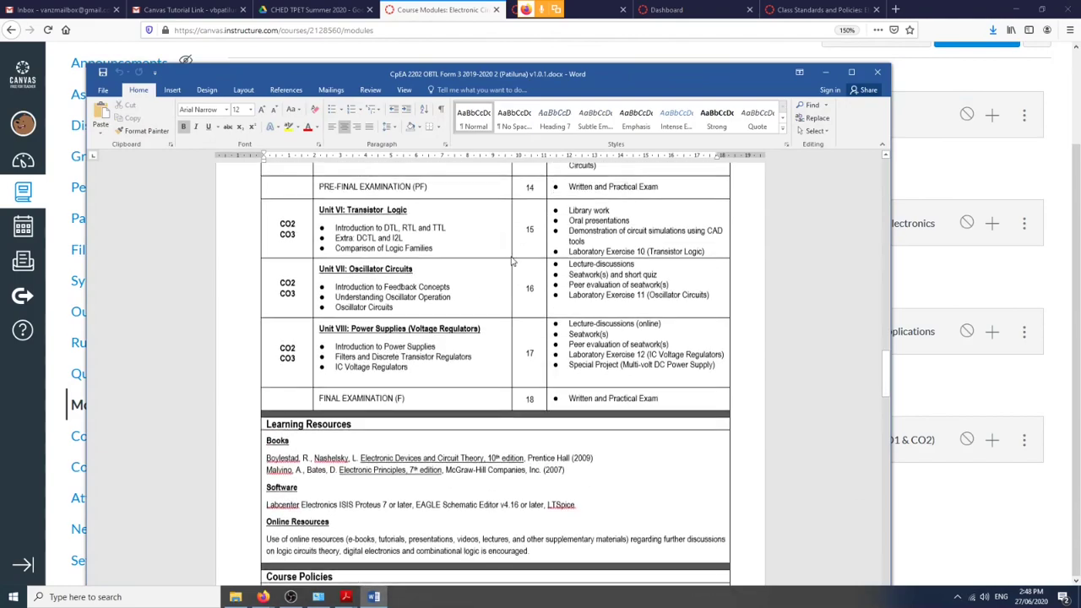
{"action": "key", "text": "alt+Tab"}
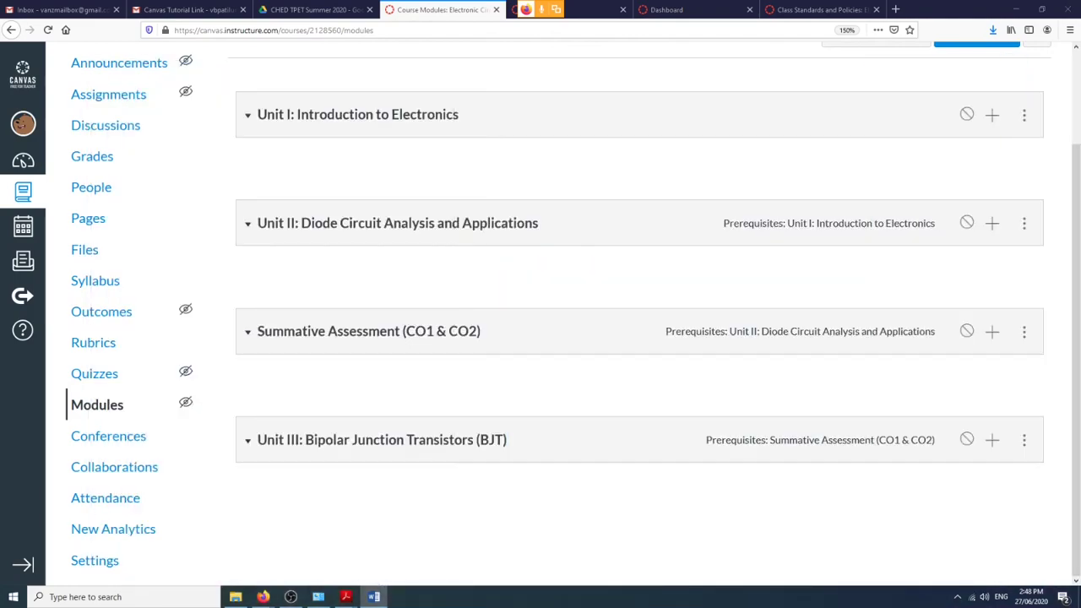
{"action": "scroll", "coordinate": [488, 258], "scroll_direction": "up", "scroll_amount": 3}
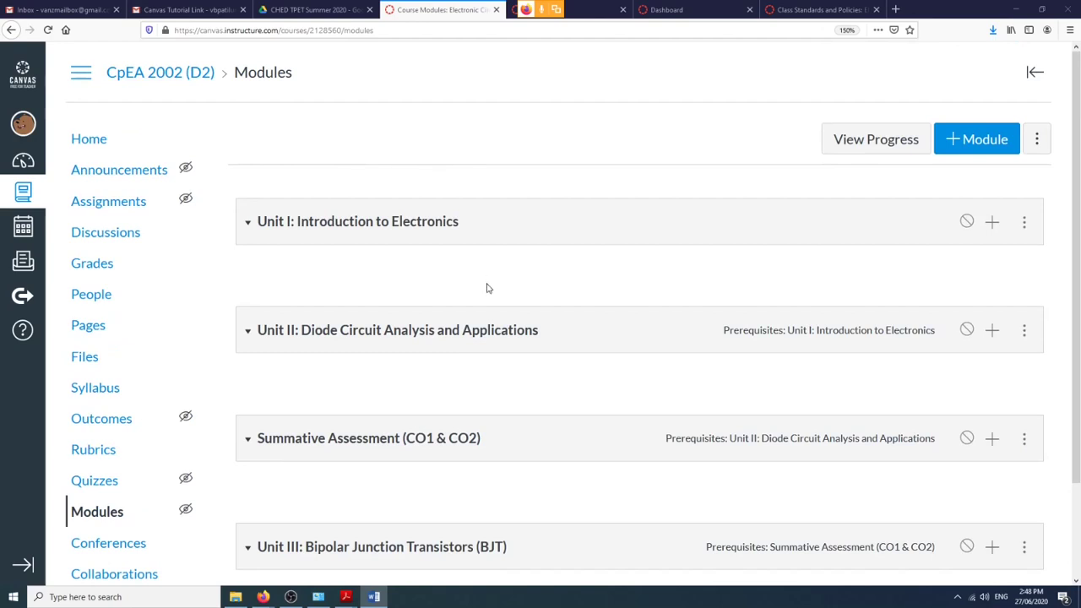
{"action": "scroll", "coordinate": [483, 296], "scroll_direction": "down", "scroll_amount": 3}
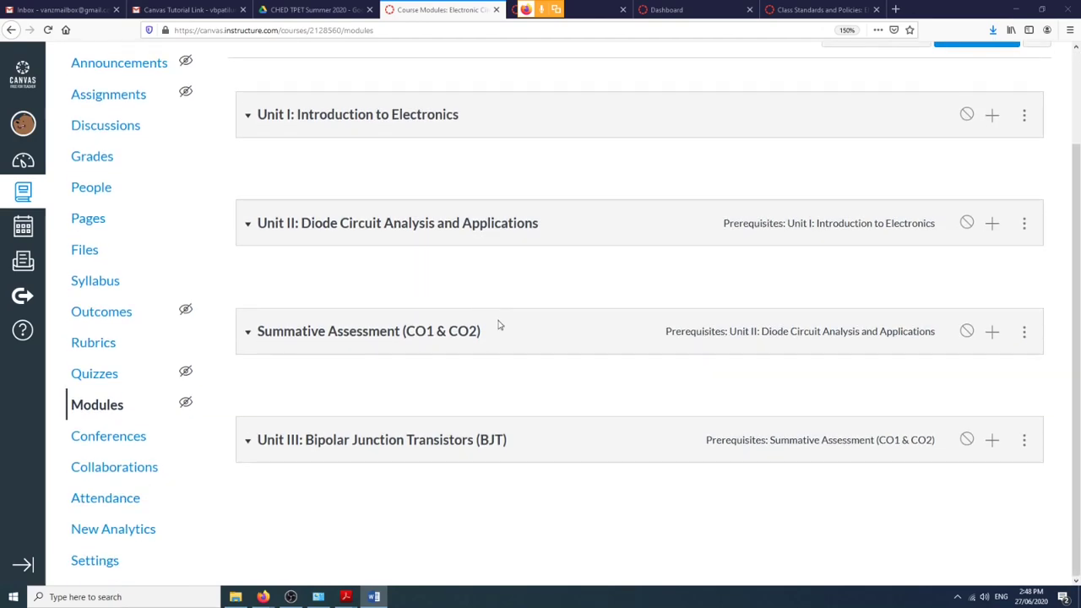
{"action": "scroll", "coordinate": [511, 349], "scroll_direction": "up", "scroll_amount": 3}
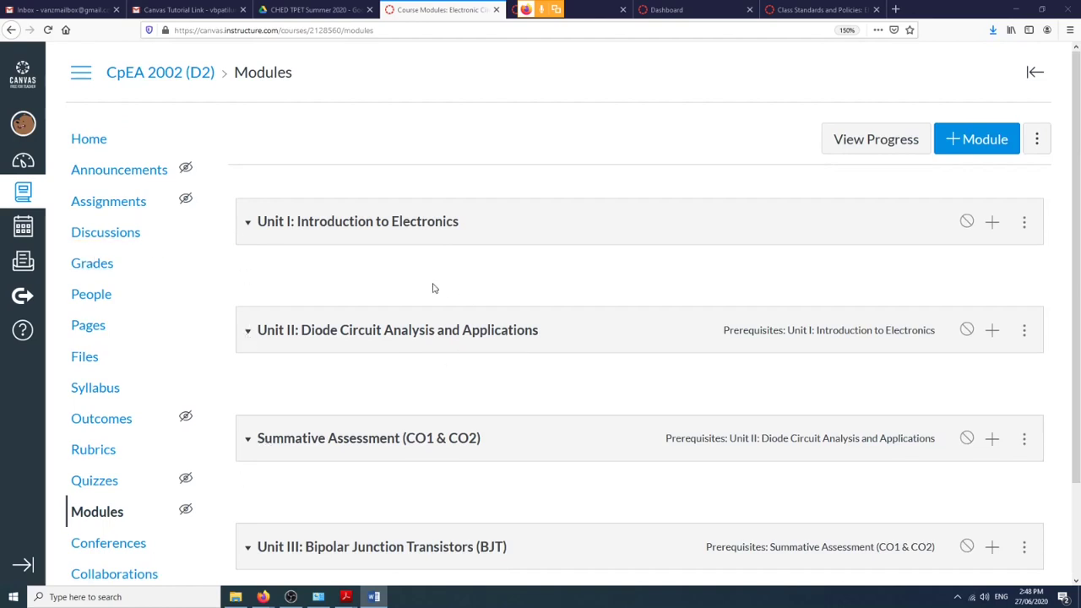
Switch to the Word syllabus and highlight the learning activities for "Unit I: Introduction to Electronics" in the Learning Plan.
{"action": "key", "text": "alt+Tab"}
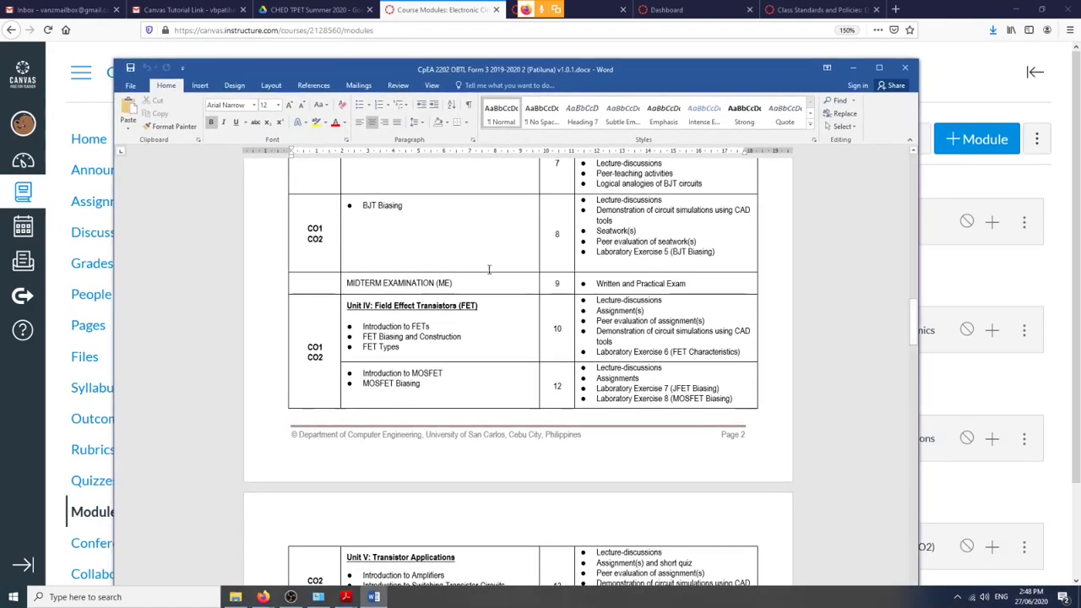
{"action": "left_click_drag", "start_coordinate": [490, 70], "coordinate": [397, 10]}
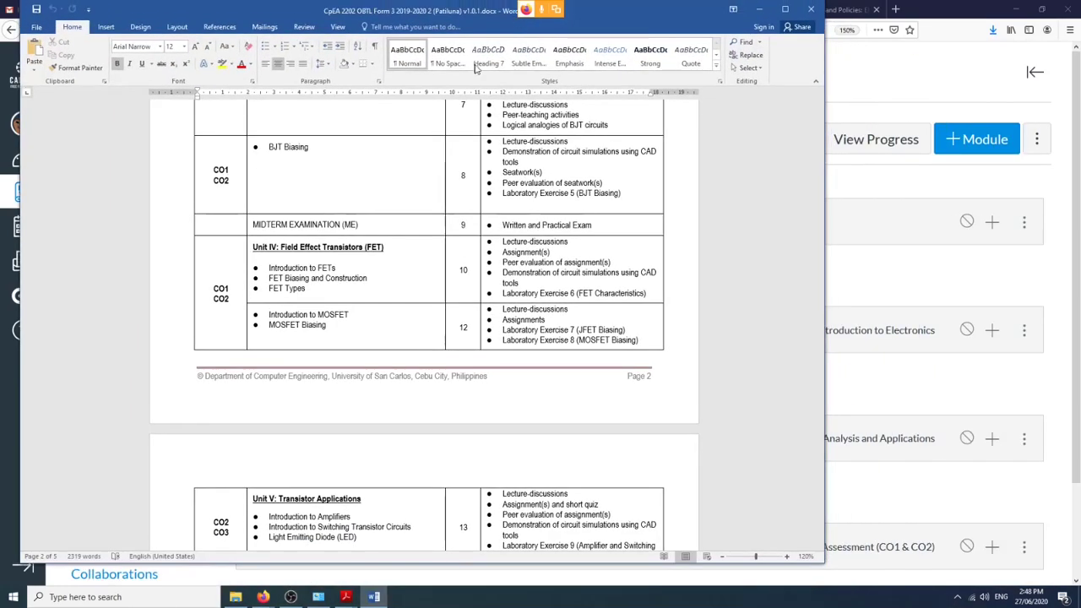
{"action": "left_click", "coordinate": [787, 557]}
{"action": "left_click", "coordinate": [786, 557]}
{"action": "left_click", "coordinate": [787, 557]}
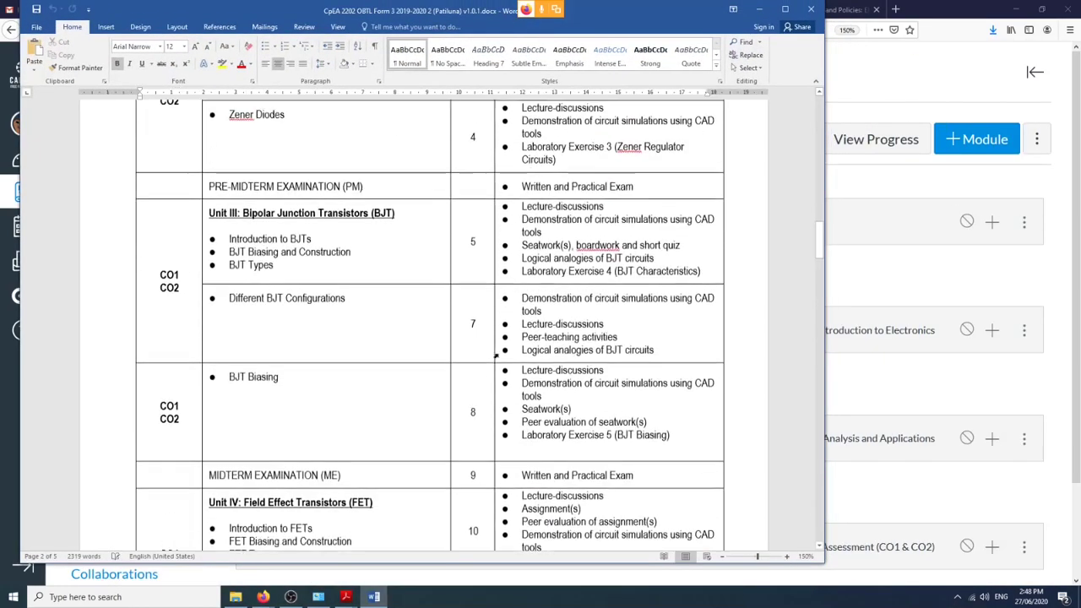
{"action": "scroll", "coordinate": [257, 344], "scroll_direction": "up", "scroll_amount": 8}
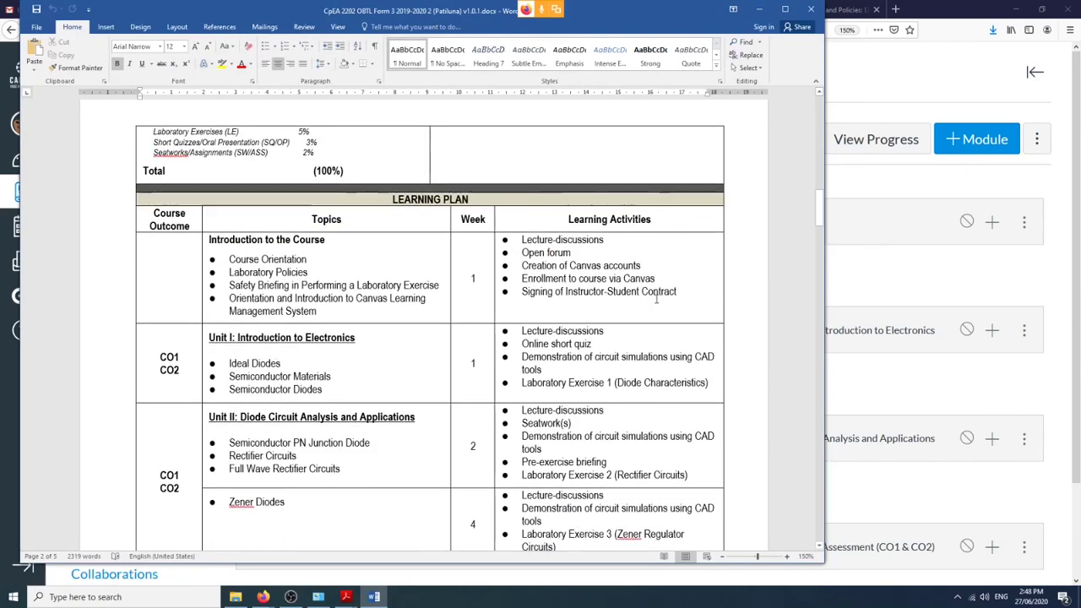
{"action": "left_click_drag", "start_coordinate": [521, 330], "coordinate": [685, 383]}
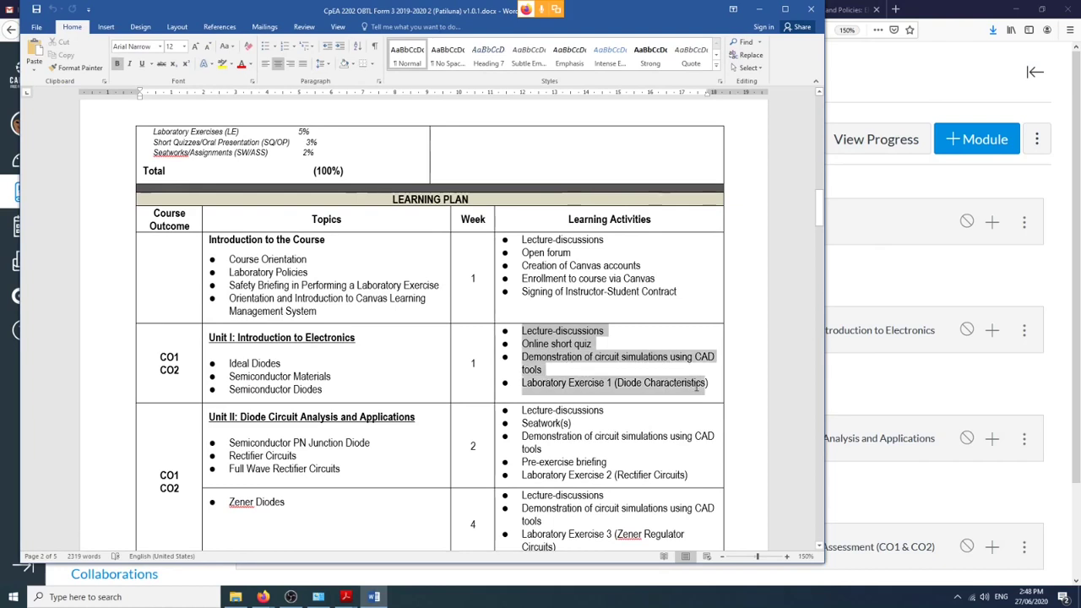
Highlight the online short quiz and Laboratory Exercise 1 among Unit I's learning activities in the Word syllabus and return to Canvas.
{"action": "left_click", "coordinate": [574, 343]}
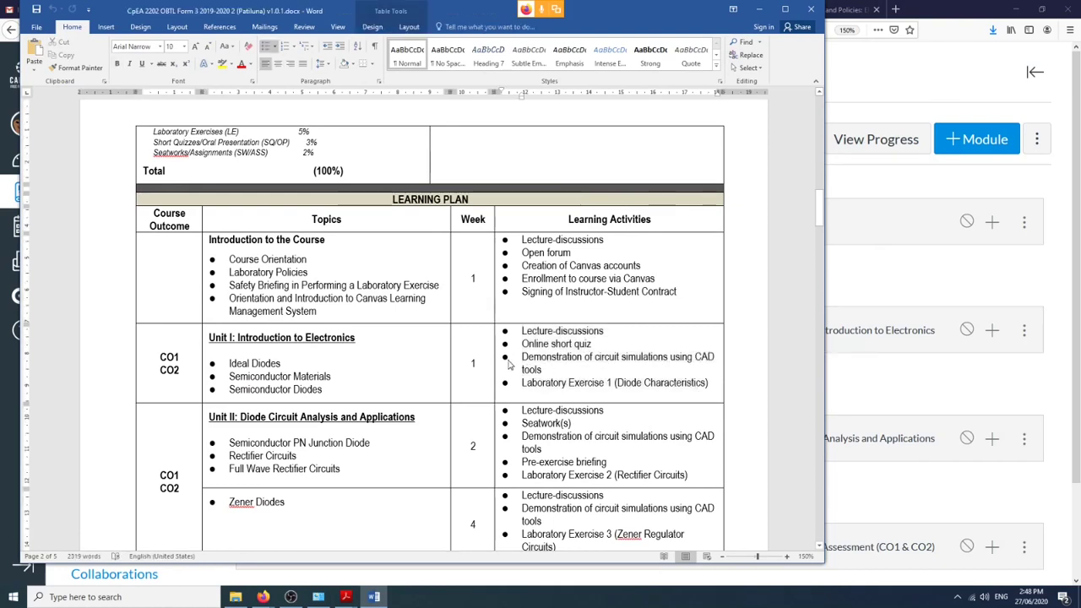
{"action": "left_click_drag", "start_coordinate": [513, 344], "coordinate": [603, 342]}
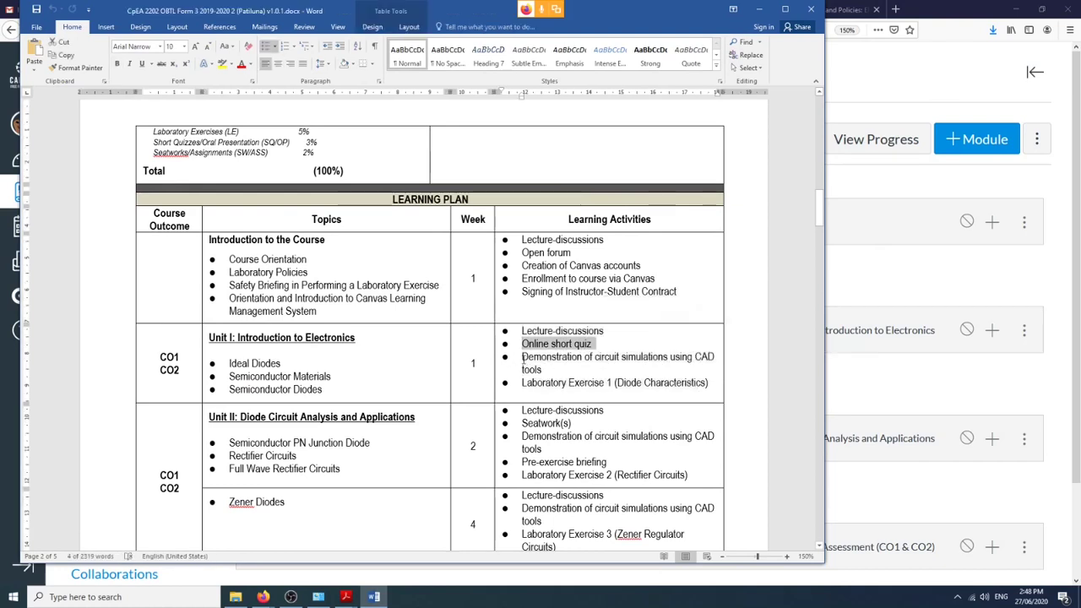
{"action": "left_click_drag", "start_coordinate": [538, 360], "coordinate": [709, 385]}
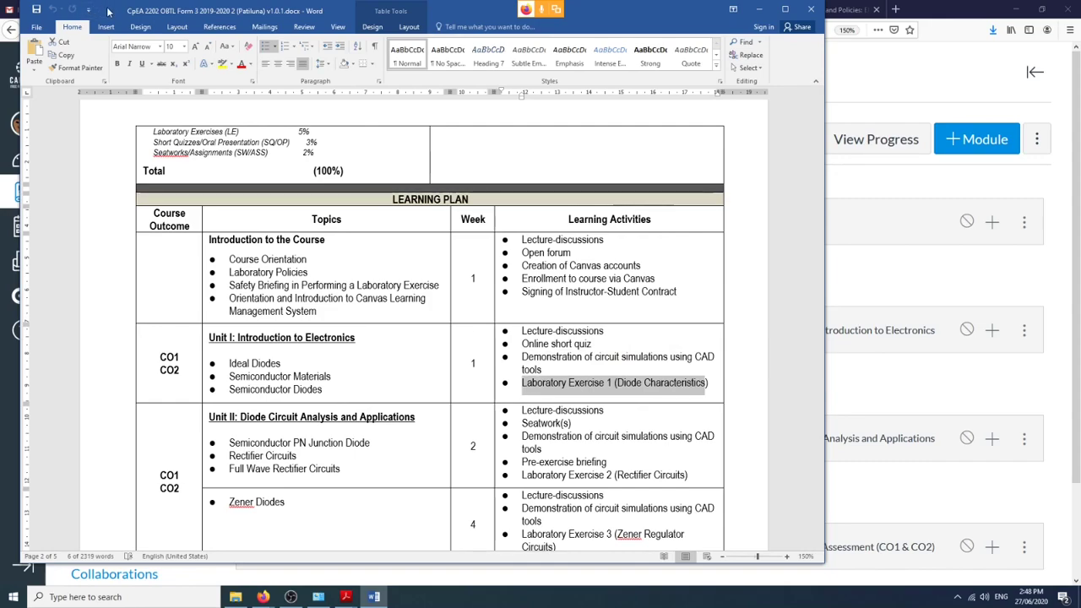
{"action": "left_click_drag", "start_coordinate": [108, 11], "coordinate": [622, 94]}
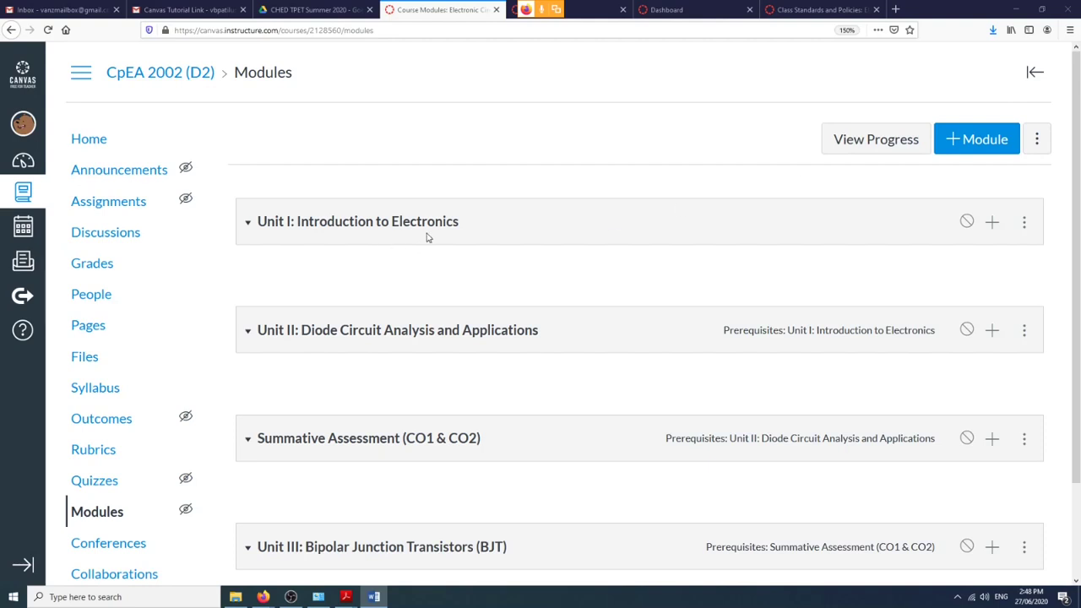
Add a new page named "Lecture on Introduction to Electronics" to the "Unit I: Introduction to Electronics" module.
{"action": "left_click", "coordinate": [992, 222]}
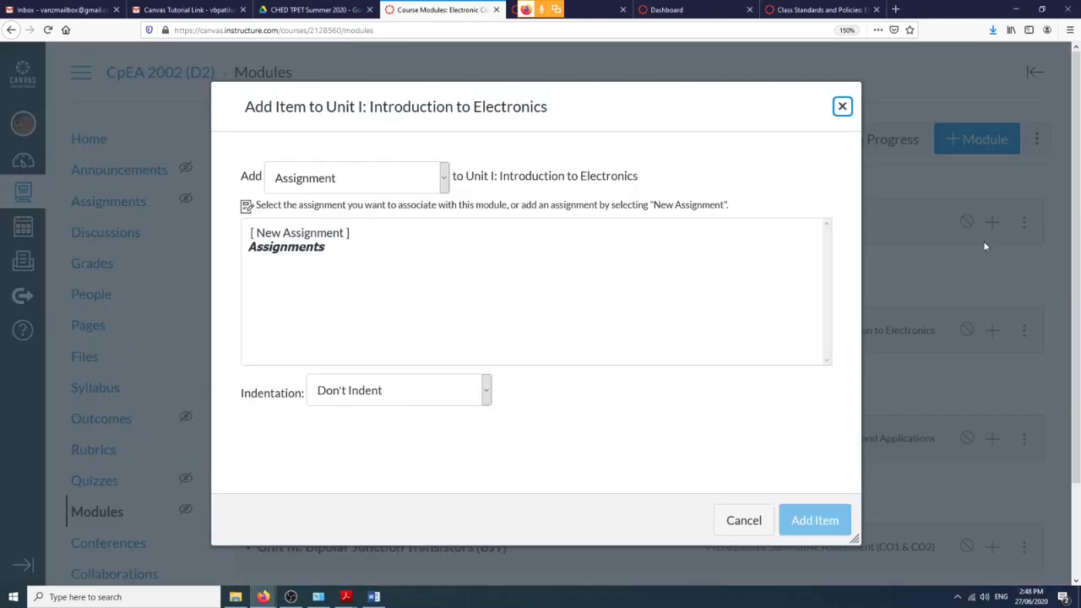
{"action": "left_click", "coordinate": [444, 178]}
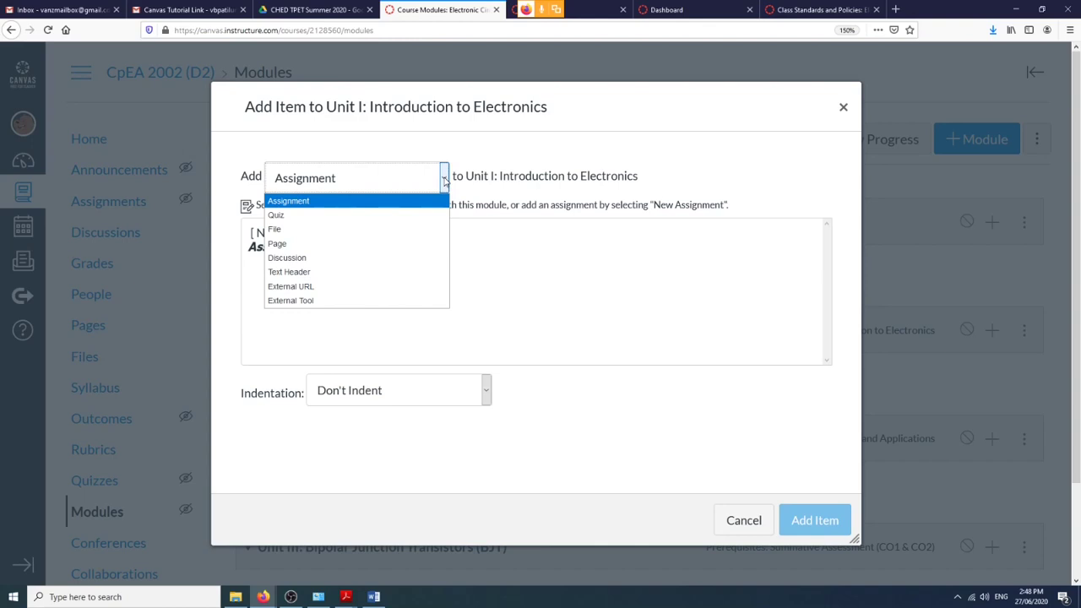
{"action": "left_click", "coordinate": [313, 244]}
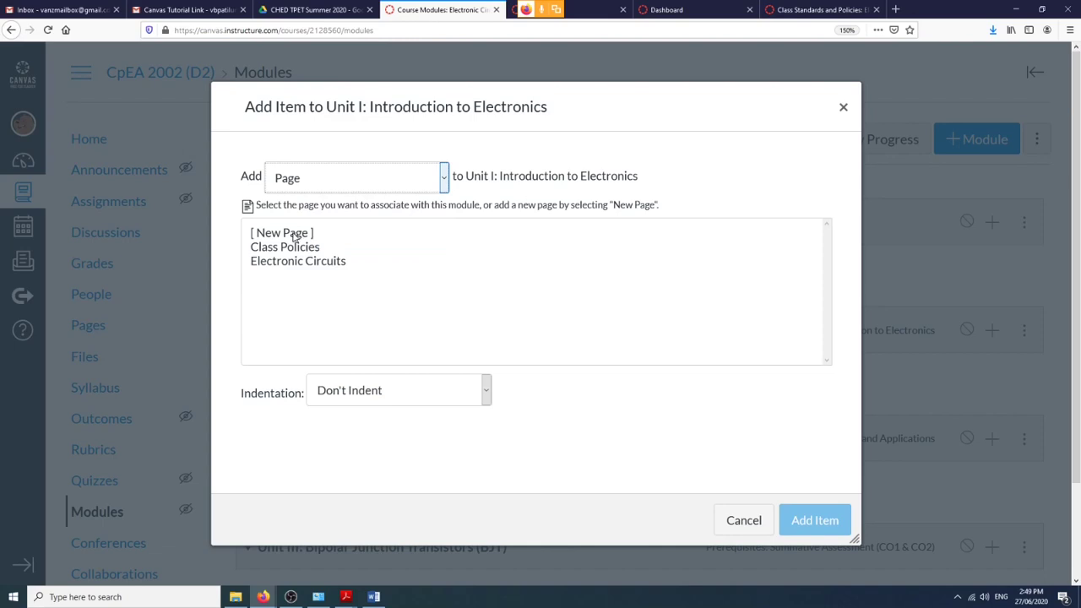
{"action": "left_click", "coordinate": [294, 236]}
{"action": "left_click", "coordinate": [357, 392]}
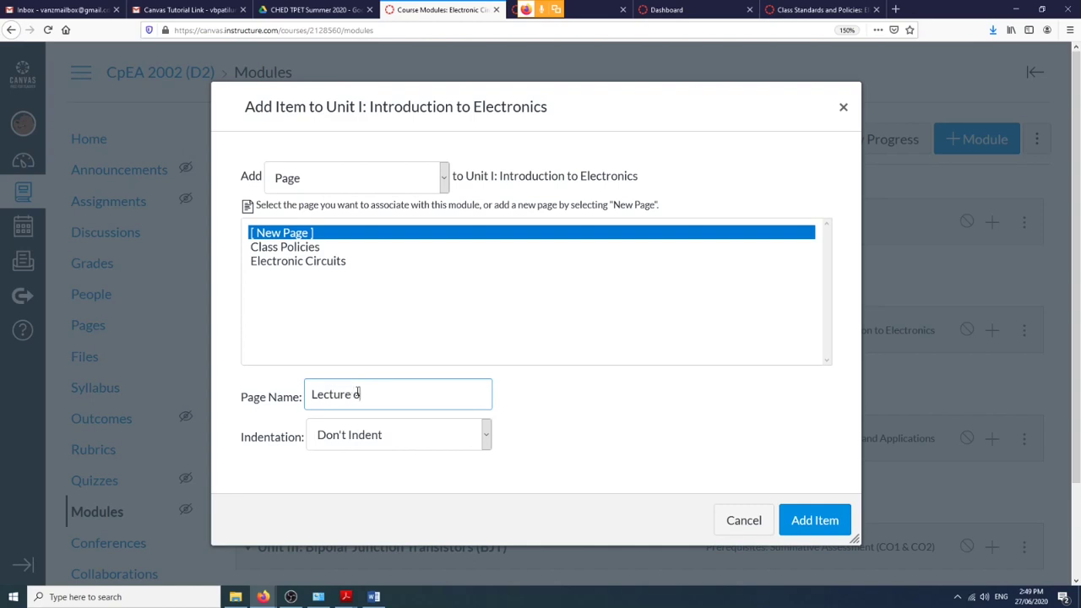
{"action": "type", "text": "Lecture on Introdu"}
{"action": "type", "text": "ction to Electronics"}
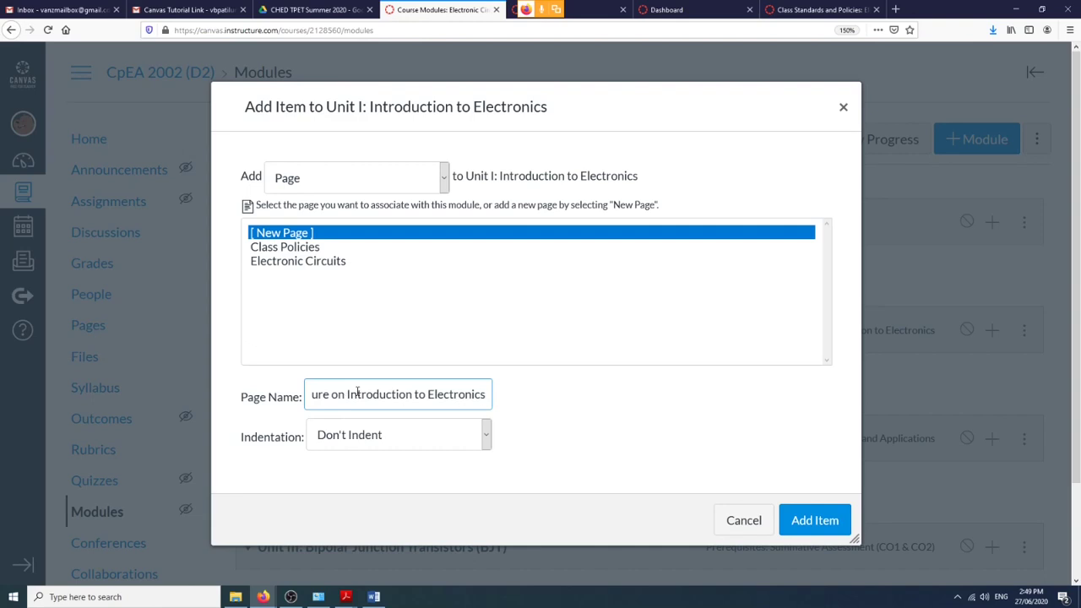
{"action": "left_click", "coordinate": [825, 535]}
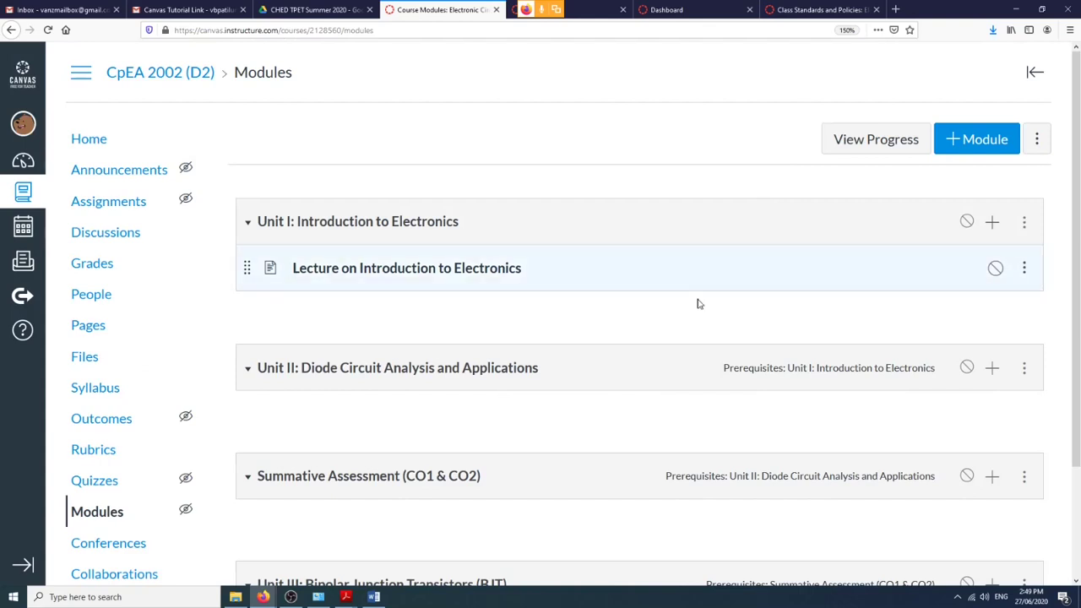
Open the new lecture page for editing and open the "Lecture on Introduction to Electronics" page of the existing CpEA 2202 course.
{"action": "left_click", "coordinate": [473, 268]}
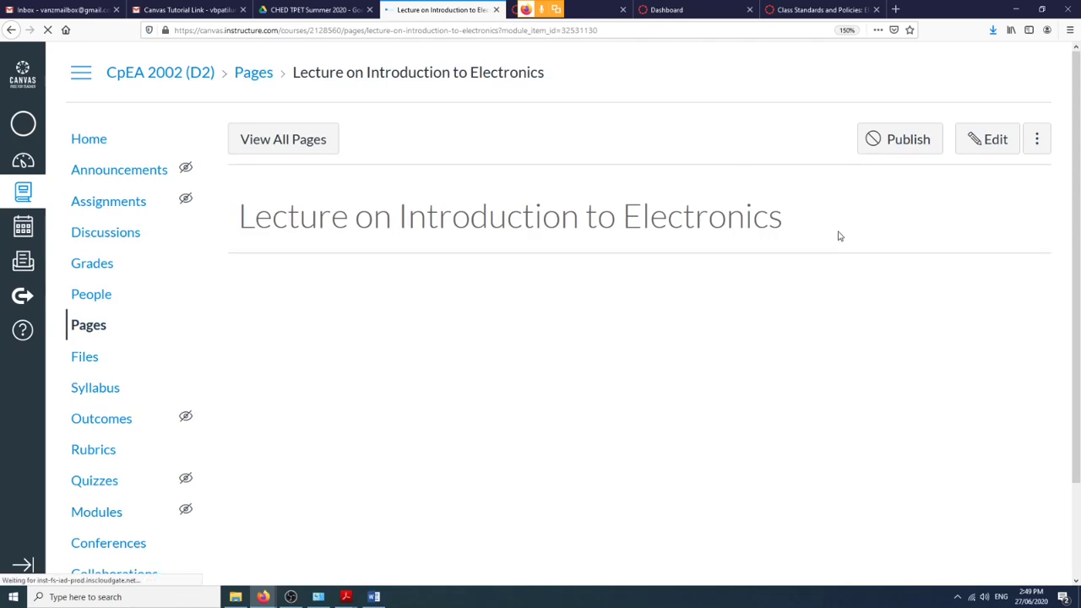
{"action": "left_click", "coordinate": [967, 152]}
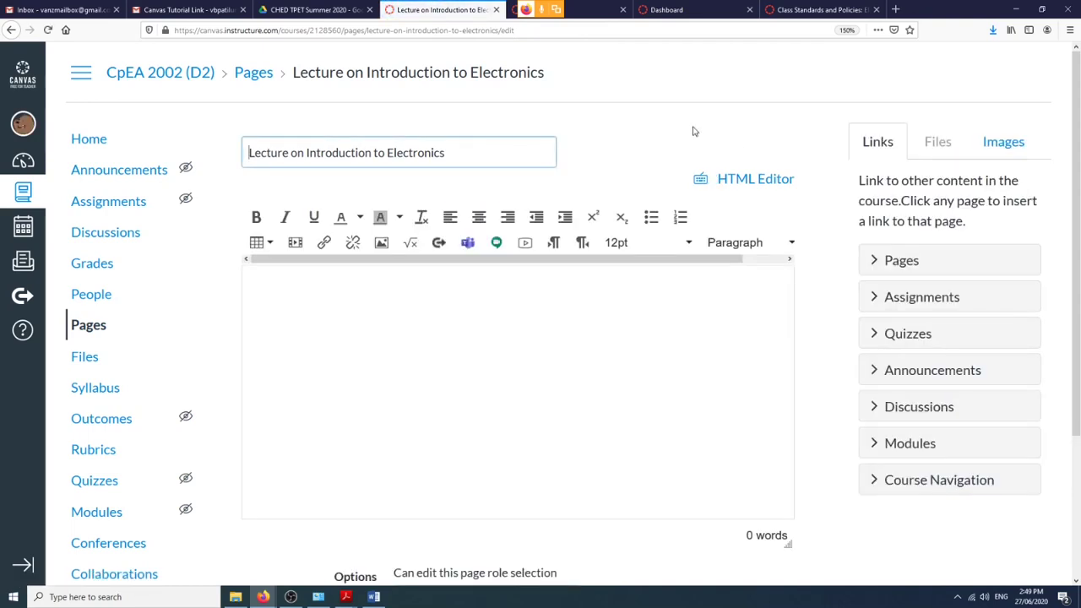
{"action": "left_click", "coordinate": [587, 15]}
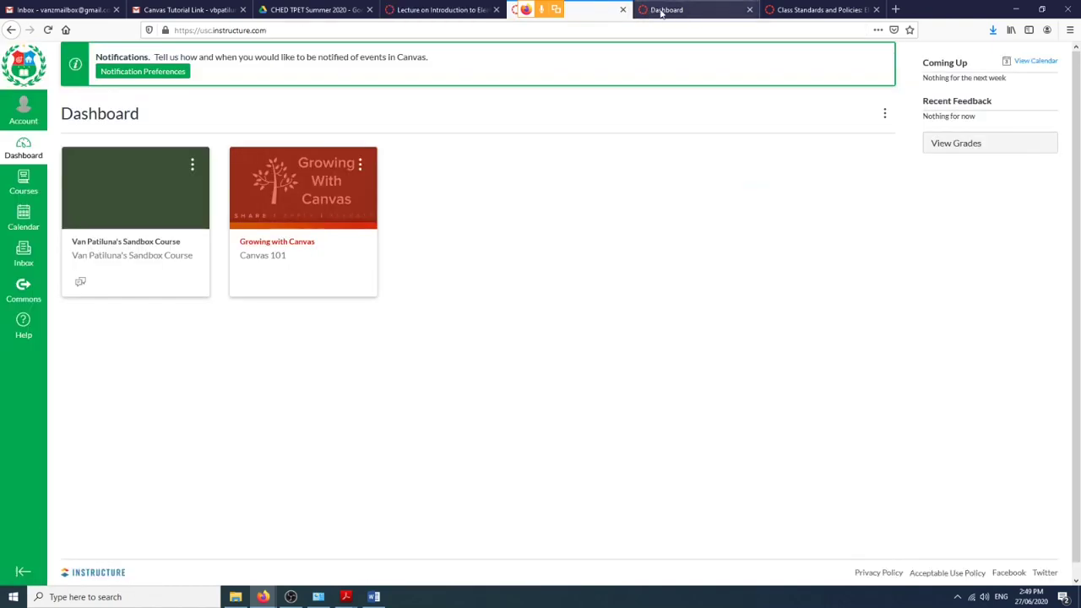
{"action": "left_click", "coordinate": [442, 9]}
{"action": "left_click", "coordinate": [819, 9]}
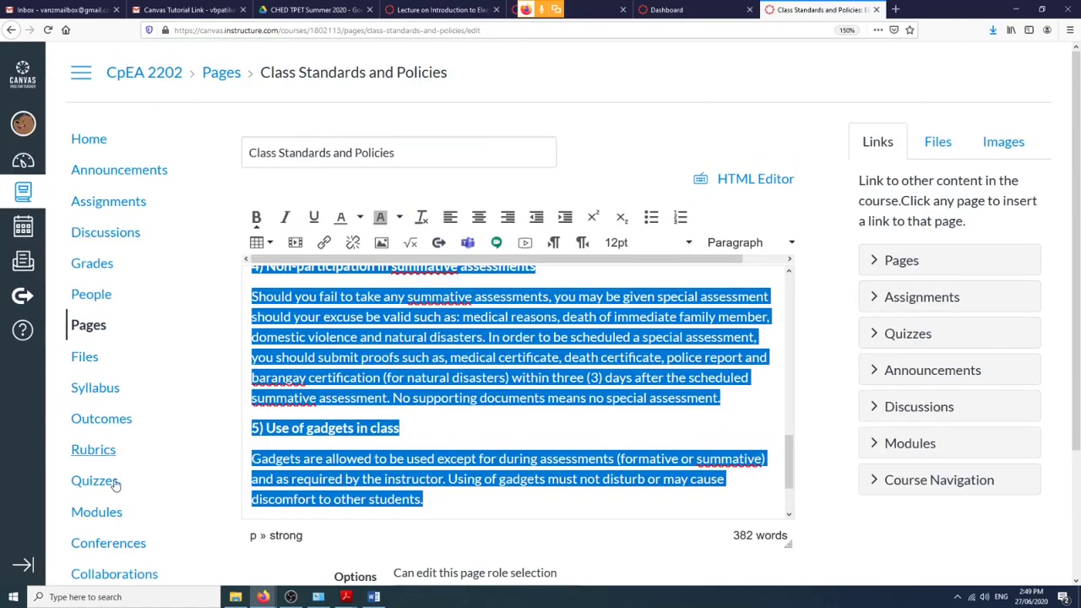
{"action": "left_click", "coordinate": [116, 511]}
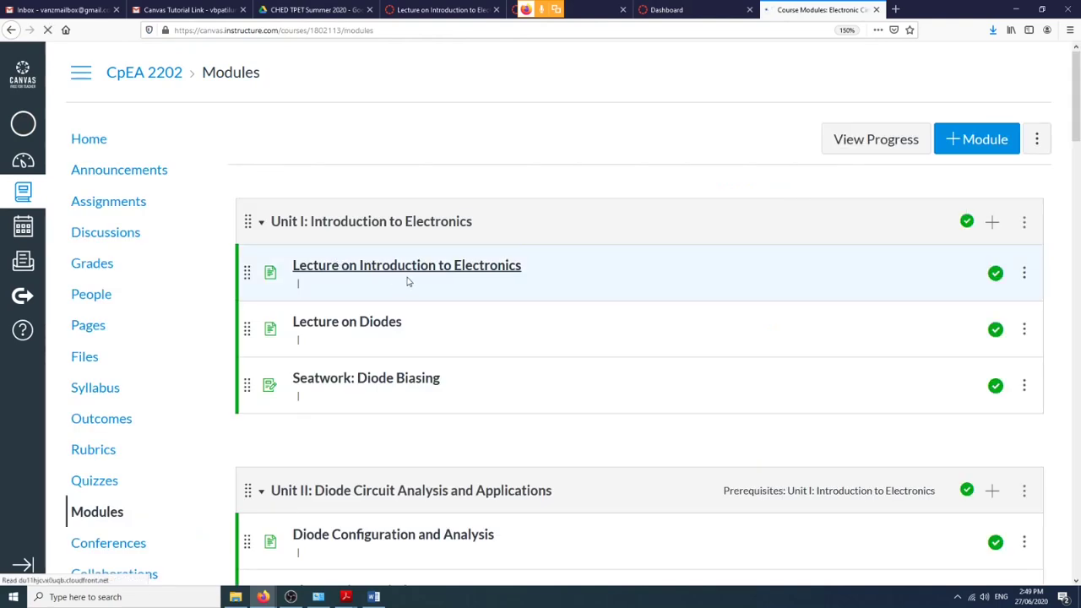
{"action": "left_click", "coordinate": [467, 268]}
{"action": "left_click", "coordinate": [485, 9]}
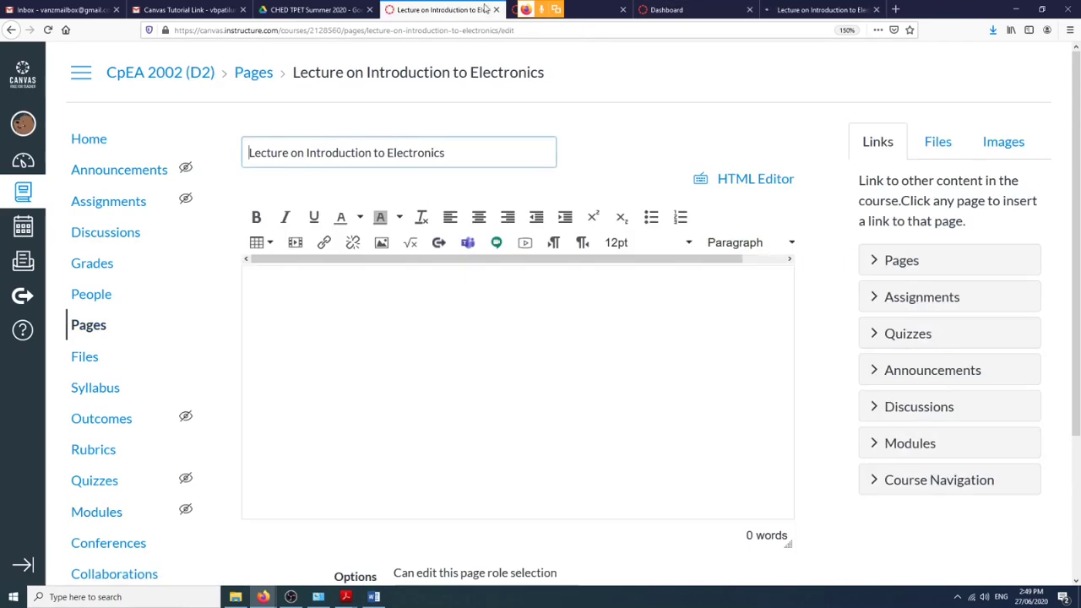
{"action": "left_click", "coordinate": [815, 9]}
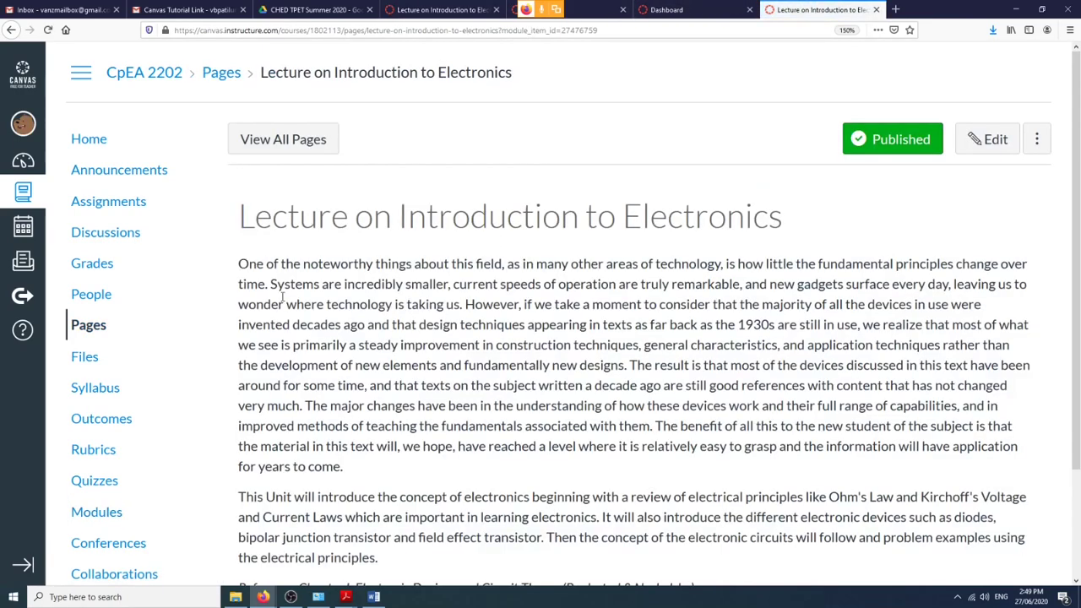
Copy the CpEA 2202 lecture text through the Boylestad & Nashelsky reference line into the new lecture page and save it.
{"action": "left_click_drag", "start_coordinate": [238, 263], "coordinate": [707, 501]}
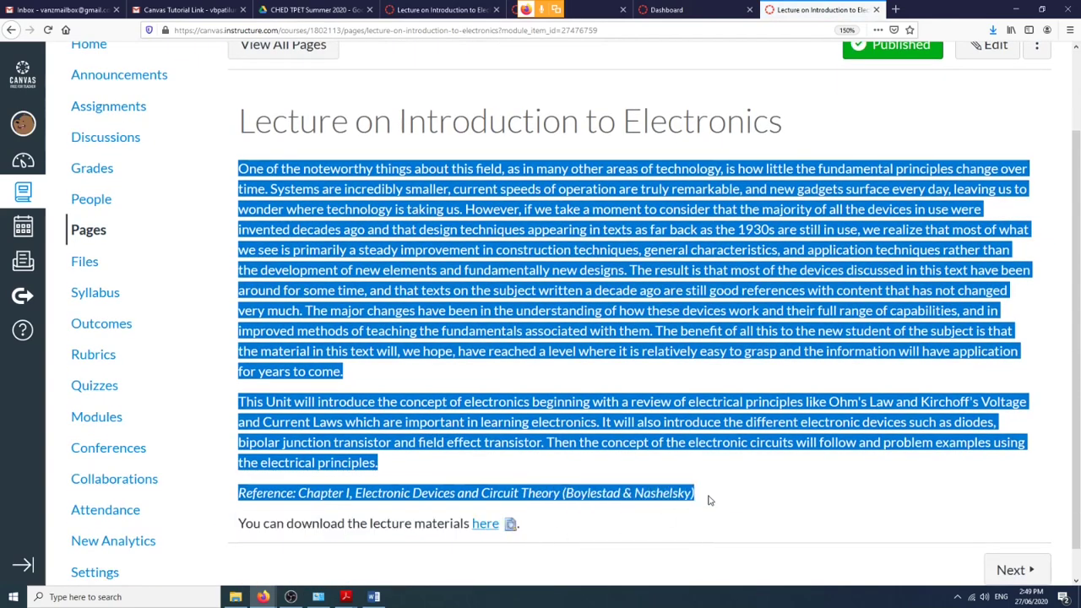
{"action": "left_click", "coordinate": [439, 9]}
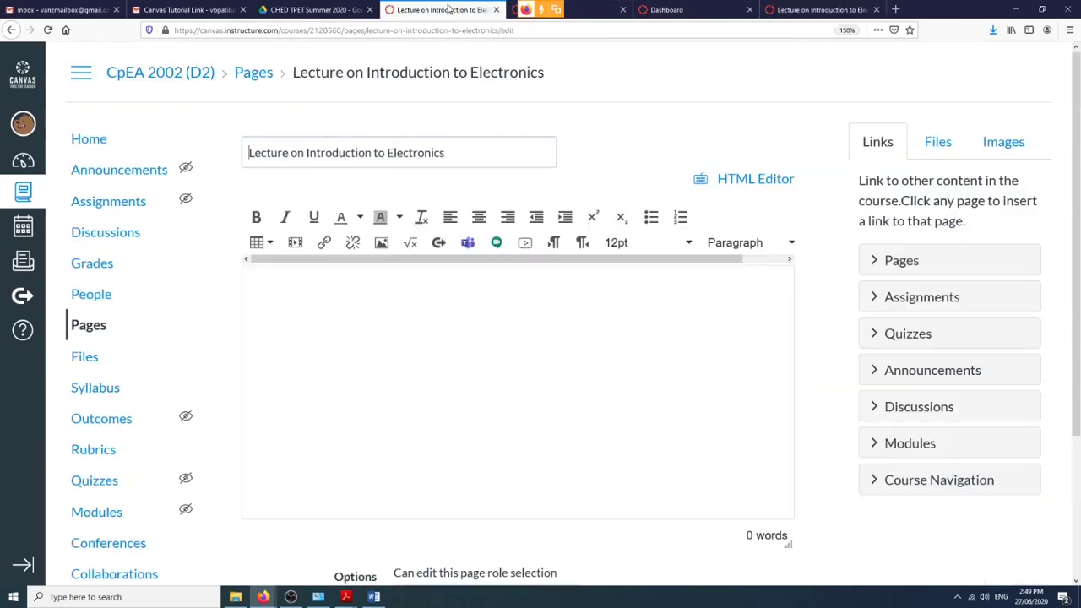
{"action": "left_click", "coordinate": [356, 290]}
{"action": "key", "text": "ctrl+v"}
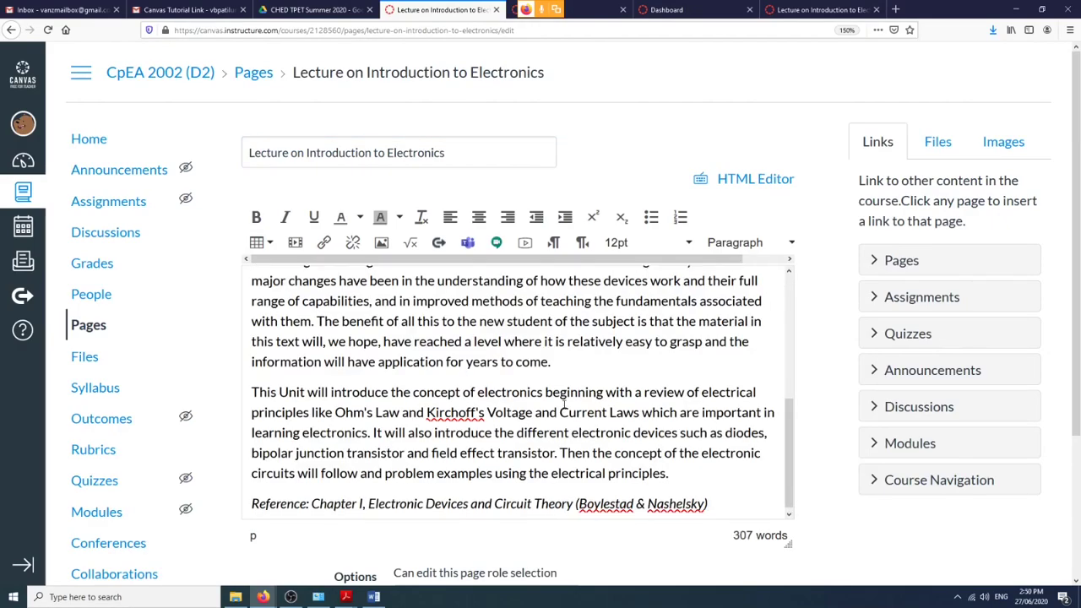
{"action": "scroll", "coordinate": [563, 406], "scroll_direction": "up", "scroll_amount": 5}
{"action": "scroll", "coordinate": [564, 406], "scroll_direction": "up", "scroll_amount": 5}
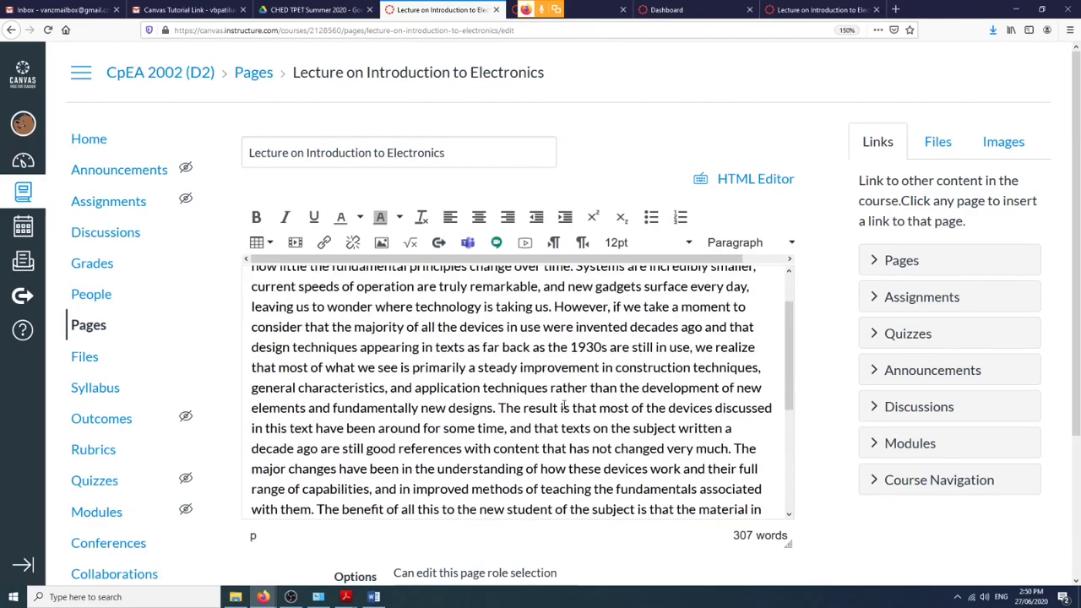
{"action": "scroll", "coordinate": [563, 406], "scroll_direction": "down", "scroll_amount": 10}
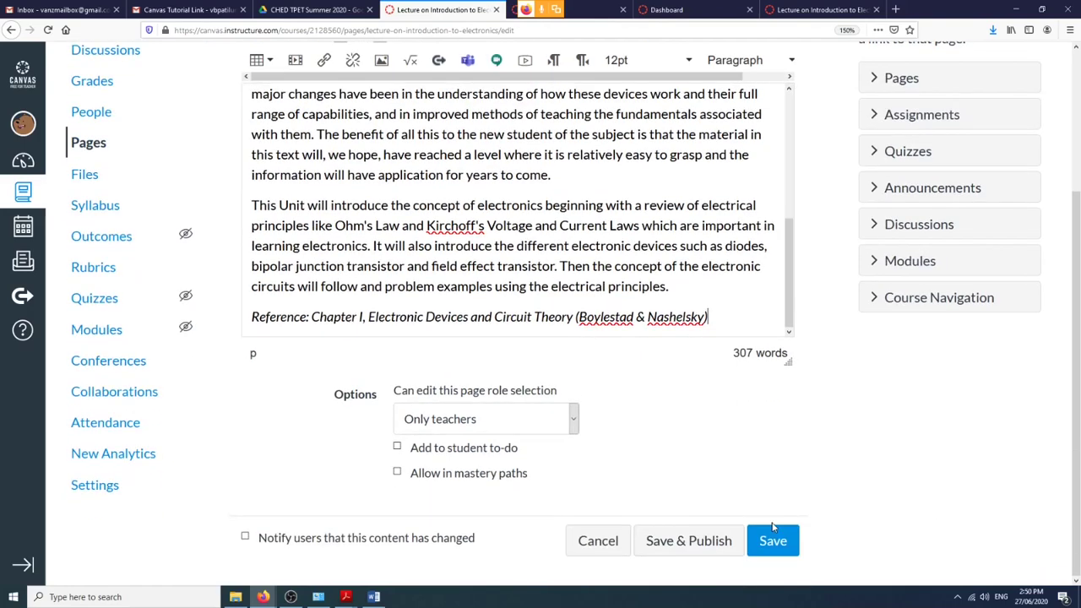
{"action": "left_click", "coordinate": [773, 538]}
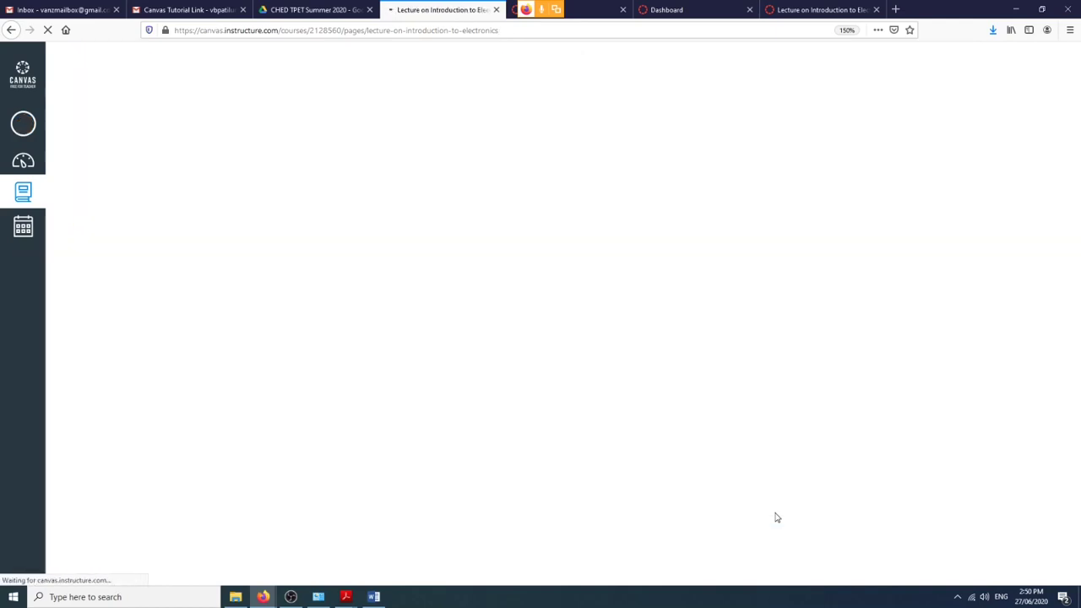
Edit the saved lecture page again and add the line "You can download the lecture material here." below the reference.
{"action": "scroll", "coordinate": [777, 252], "scroll_direction": "down", "scroll_amount": 2}
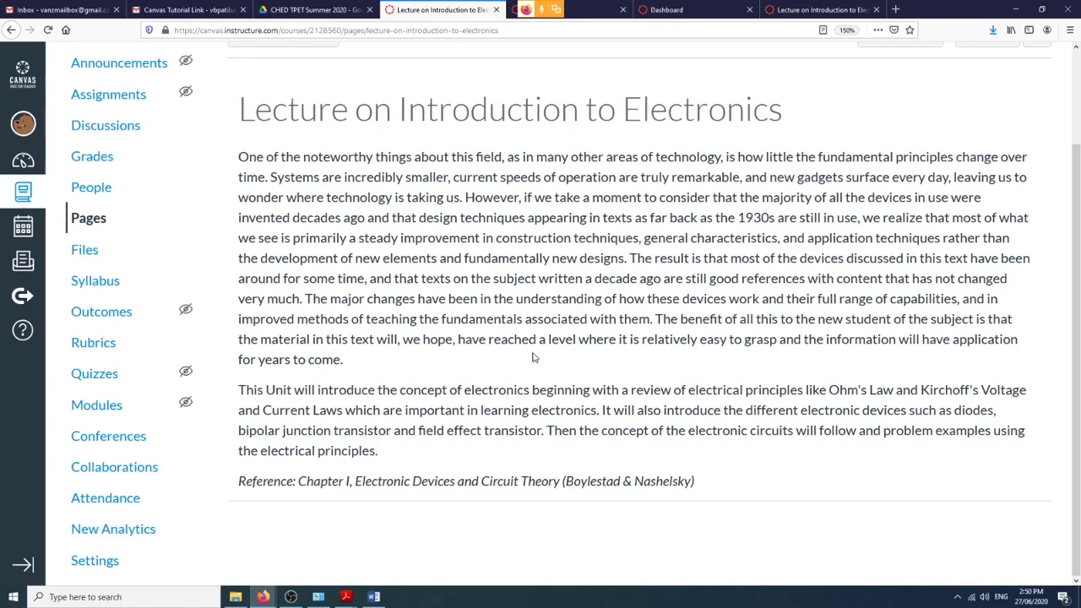
{"action": "scroll", "coordinate": [566, 325], "scroll_direction": "up", "scroll_amount": 3}
{"action": "scroll", "coordinate": [598, 292], "scroll_direction": "down", "scroll_amount": 2}
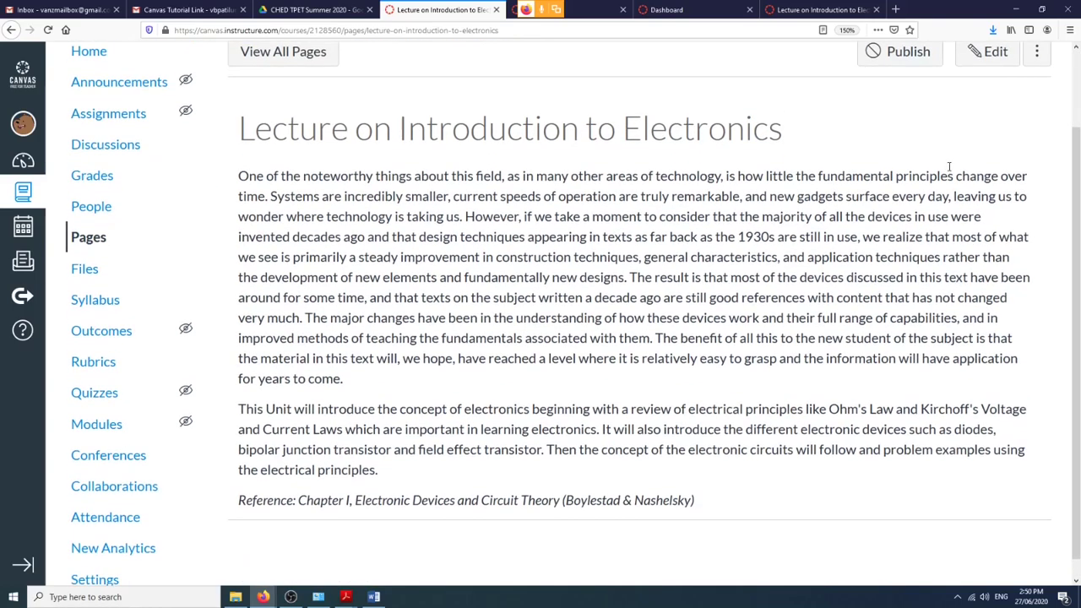
{"action": "left_click", "coordinate": [963, 59]}
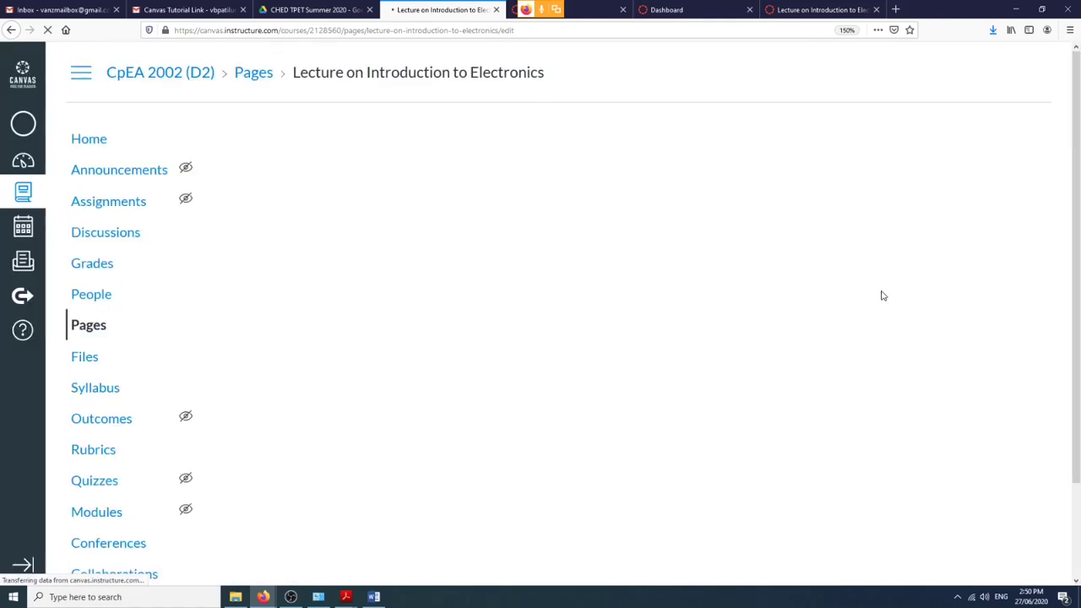
{"action": "scroll", "coordinate": [757, 406], "scroll_direction": "down", "scroll_amount": 5}
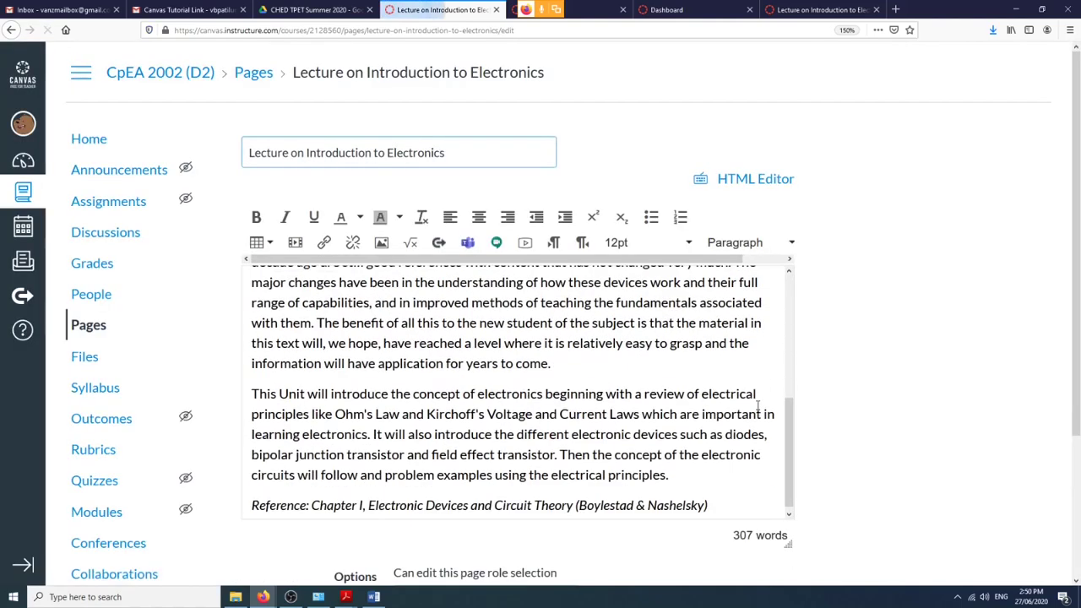
{"action": "left_click", "coordinate": [720, 498]}
{"action": "key", "text": "Return"}
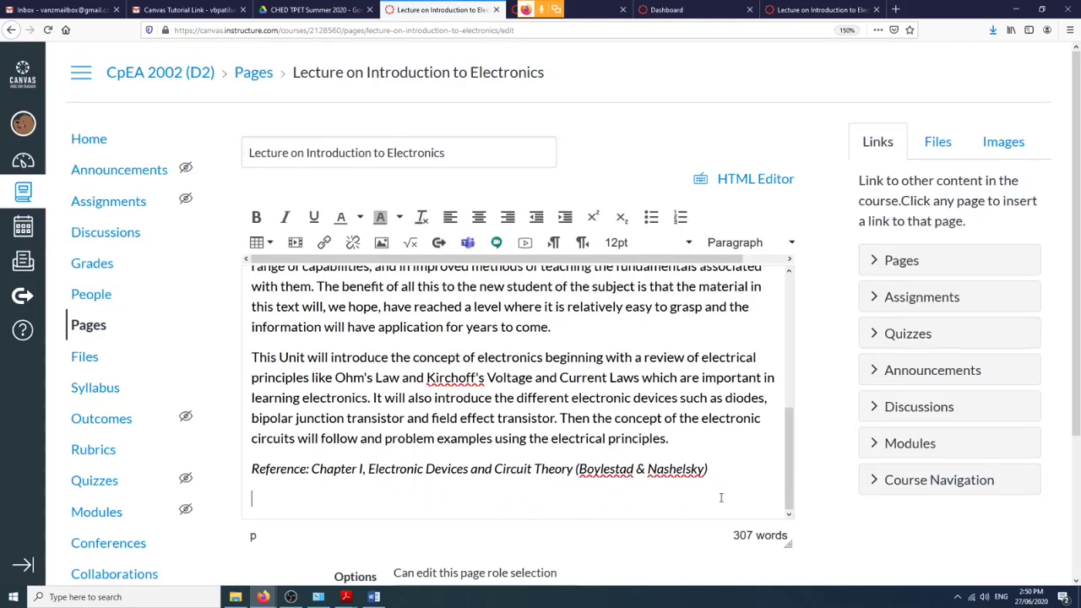
{"action": "type", "text": "You can download the"}
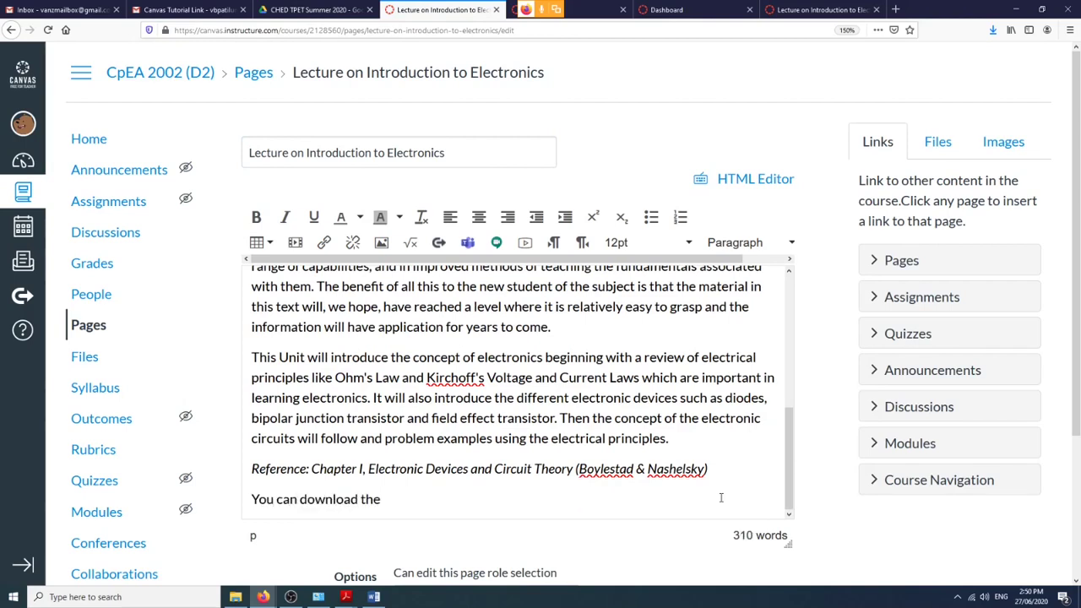
{"action": "type", "text": " lecture amateria"}
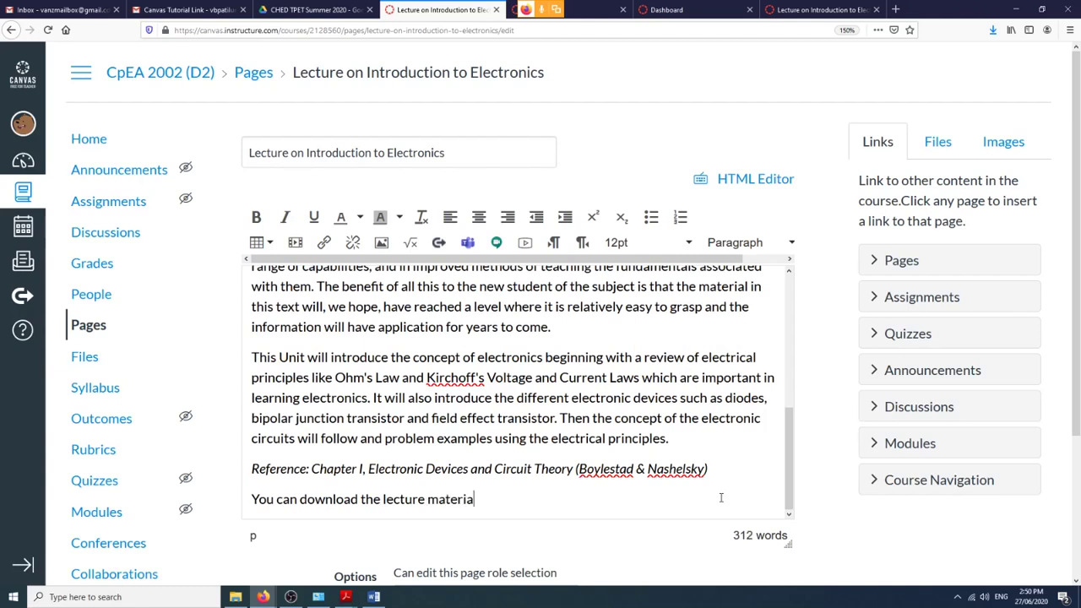
{"action": "type", "text": "l here"}
Select the word "here" in the download line and start uploading a new course file to link to it.
{"action": "key", "text": "shift+Left"}
{"action": "key", "text": "shift+Left"}
{"action": "key", "text": "shift+Left"}
{"action": "key", "text": "shift+Left"}
{"action": "left_click", "coordinate": [943, 154]}
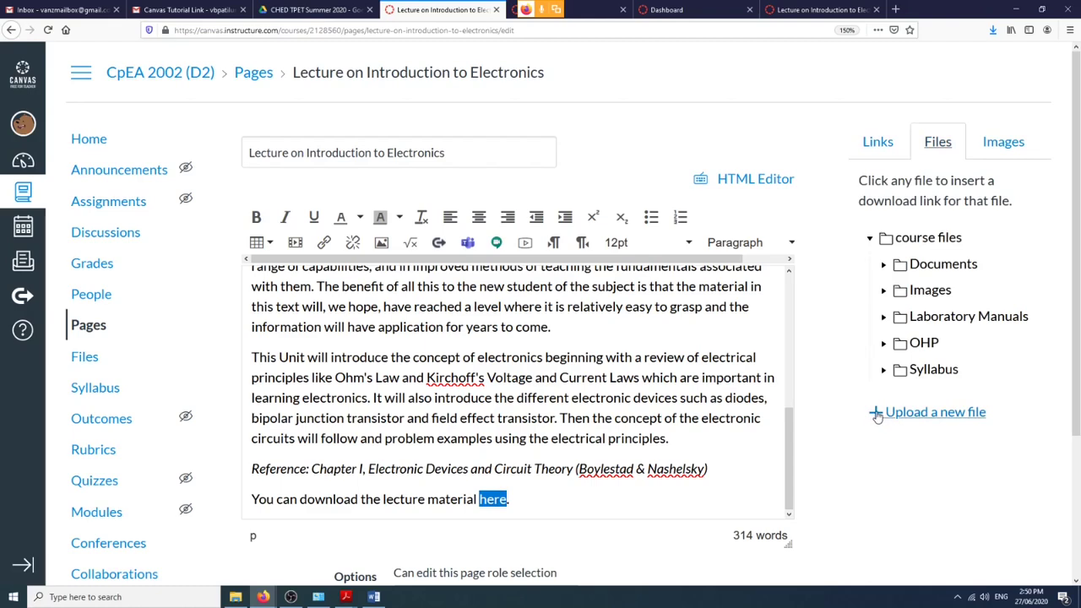
{"action": "left_click", "coordinate": [876, 413]}
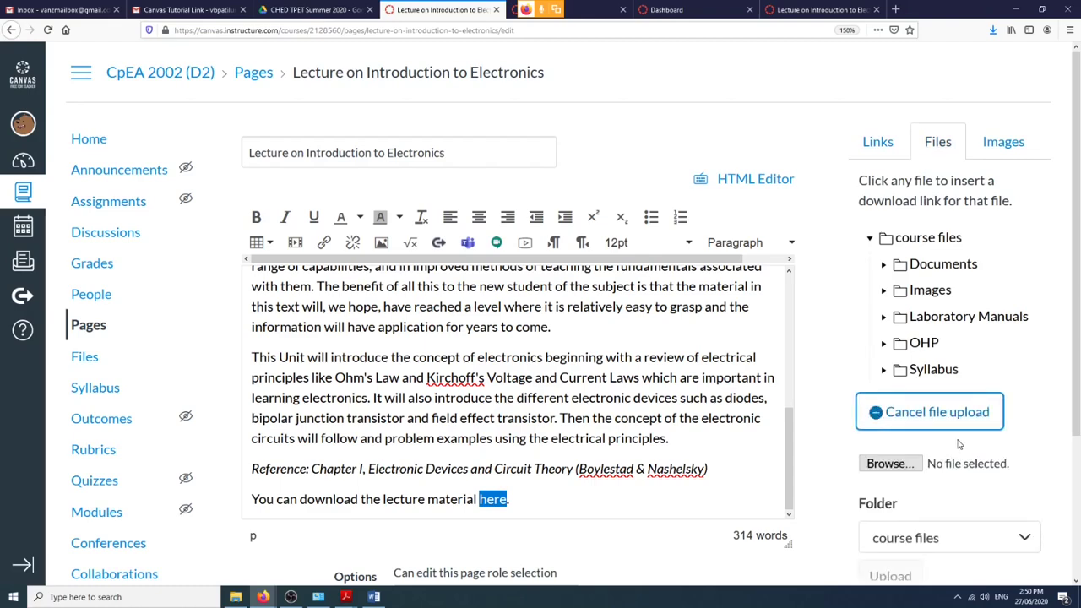
{"action": "left_click", "coordinate": [901, 462]}
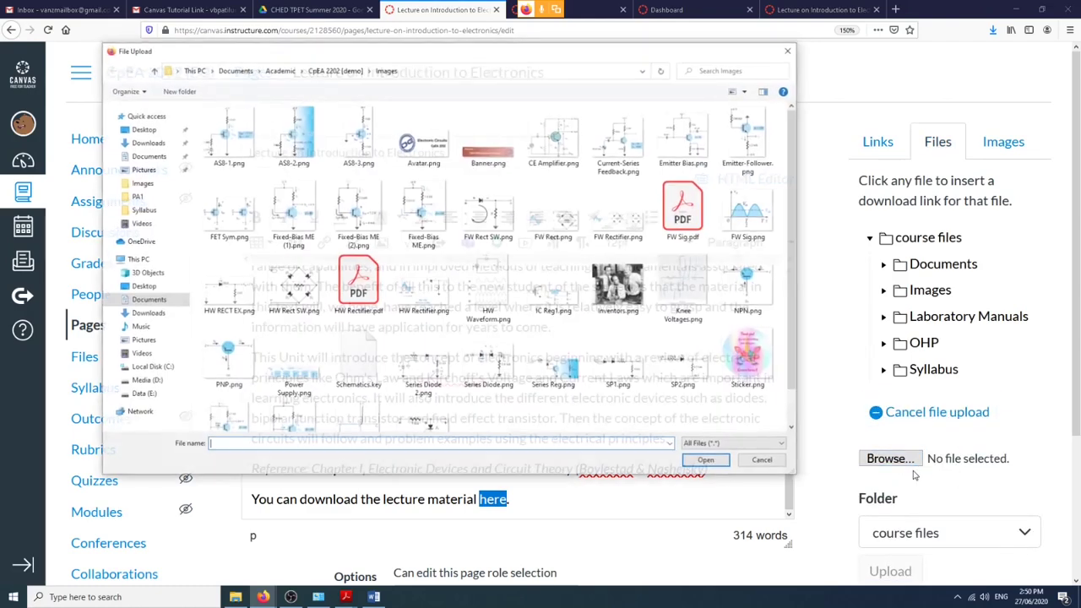
Choose "1a_Introduction to Electronics.pdf" from the OHP folder of "CpEA 2202 [demo]" as the file to upload.
{"action": "left_click", "coordinate": [278, 69]}
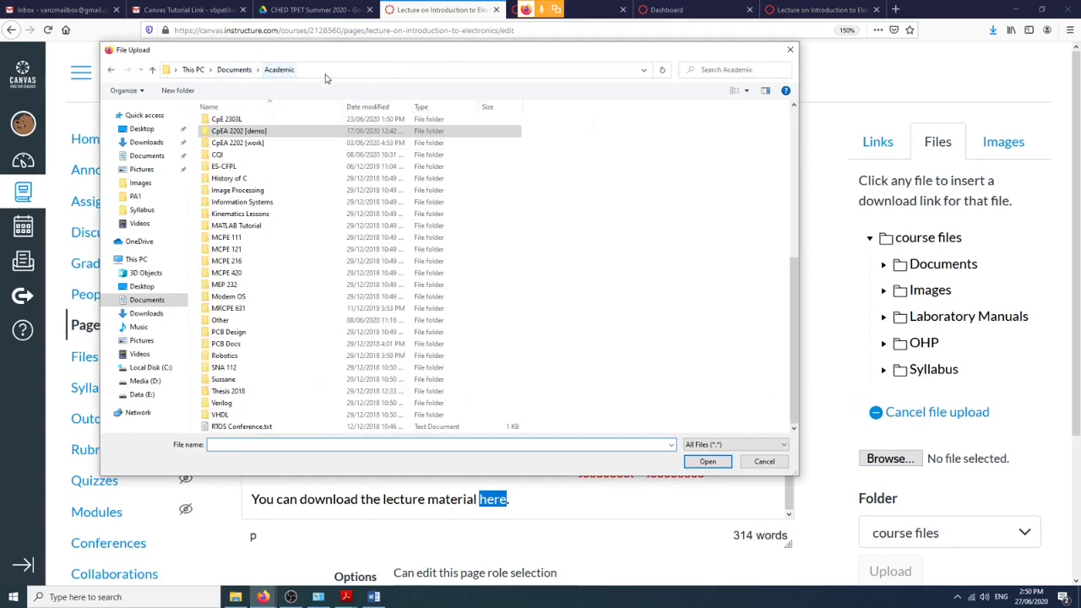
{"action": "double_click", "coordinate": [246, 133]}
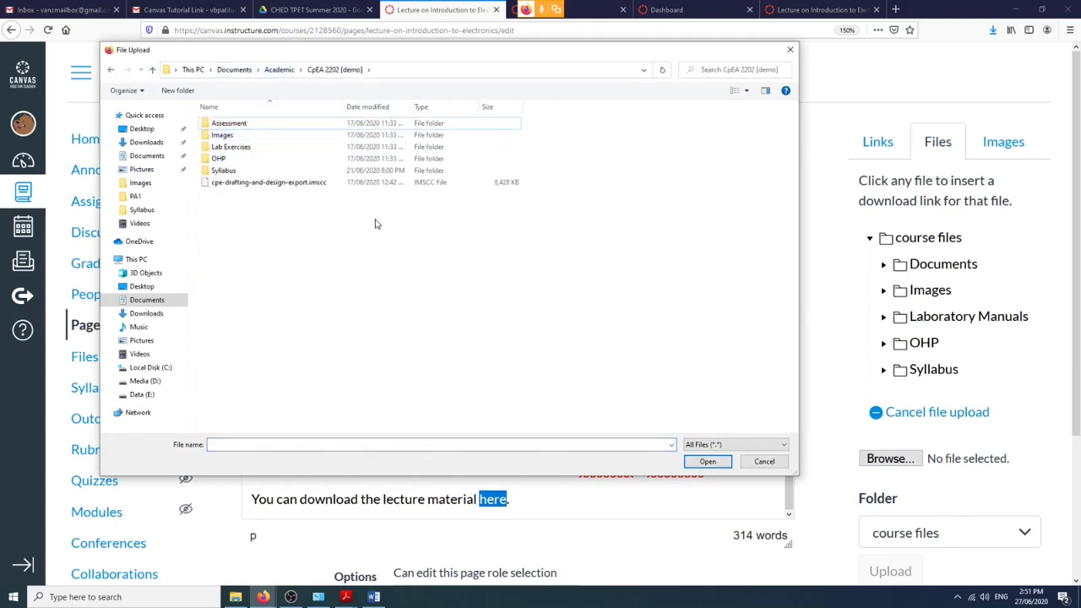
{"action": "double_click", "coordinate": [242, 159]}
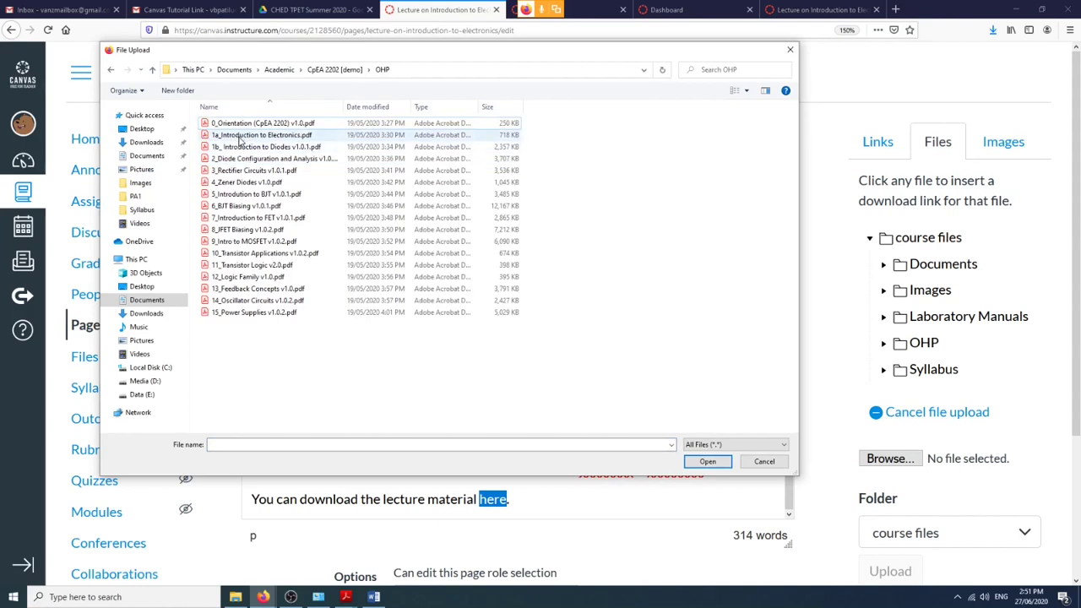
{"action": "left_click", "coordinate": [245, 137]}
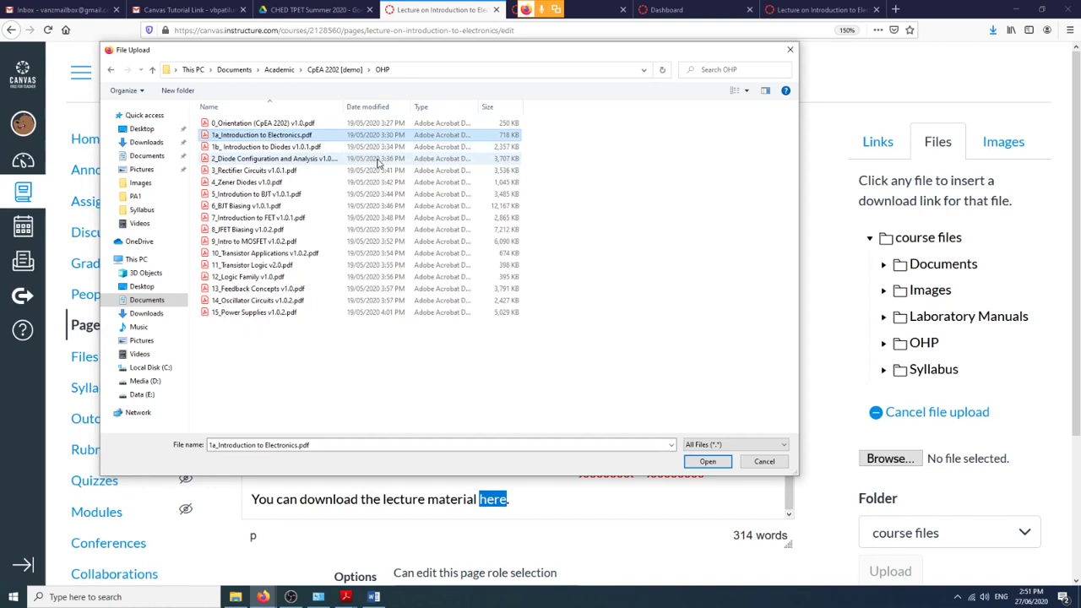
{"action": "left_click", "coordinate": [270, 147]}
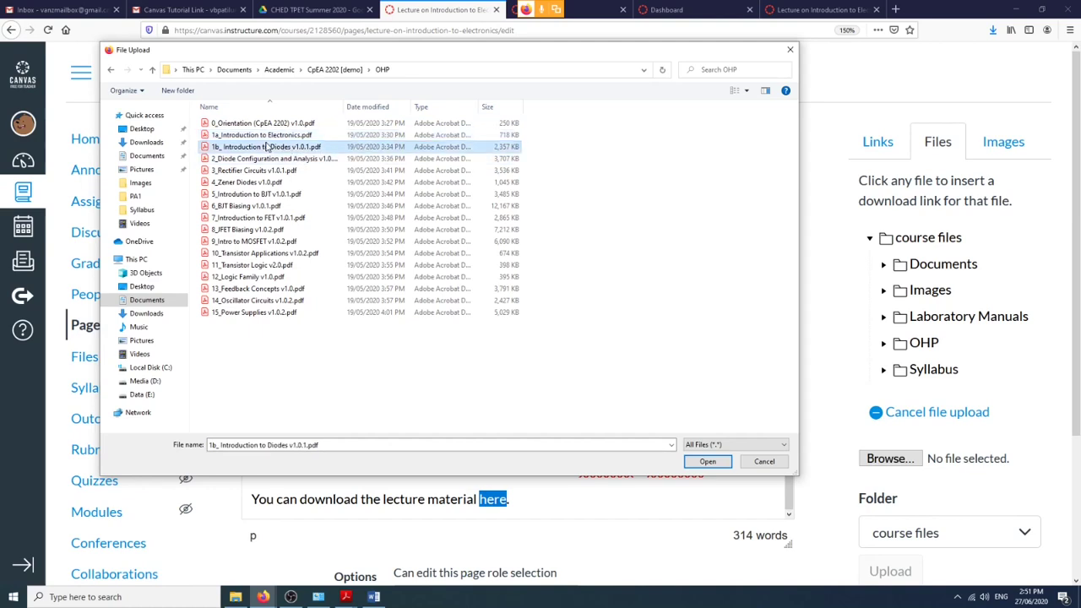
{"action": "left_click", "coordinate": [268, 137]}
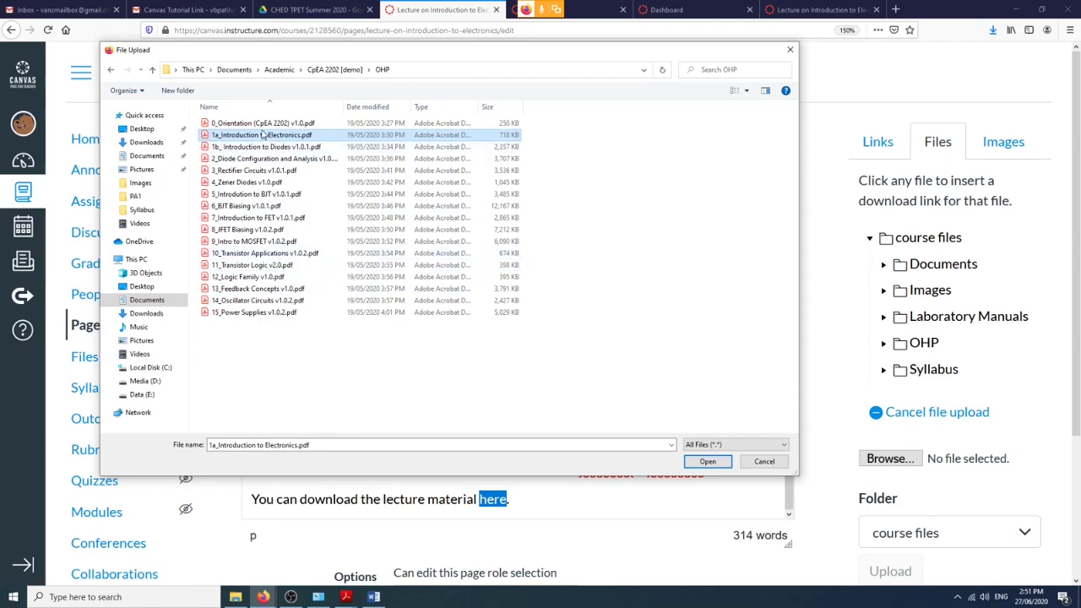
{"action": "left_click", "coordinate": [719, 462]}
Upload the chosen PDF into the OHP course folder so that "here" links to it.
{"action": "scroll", "coordinate": [907, 436], "scroll_direction": "down", "scroll_amount": 2}
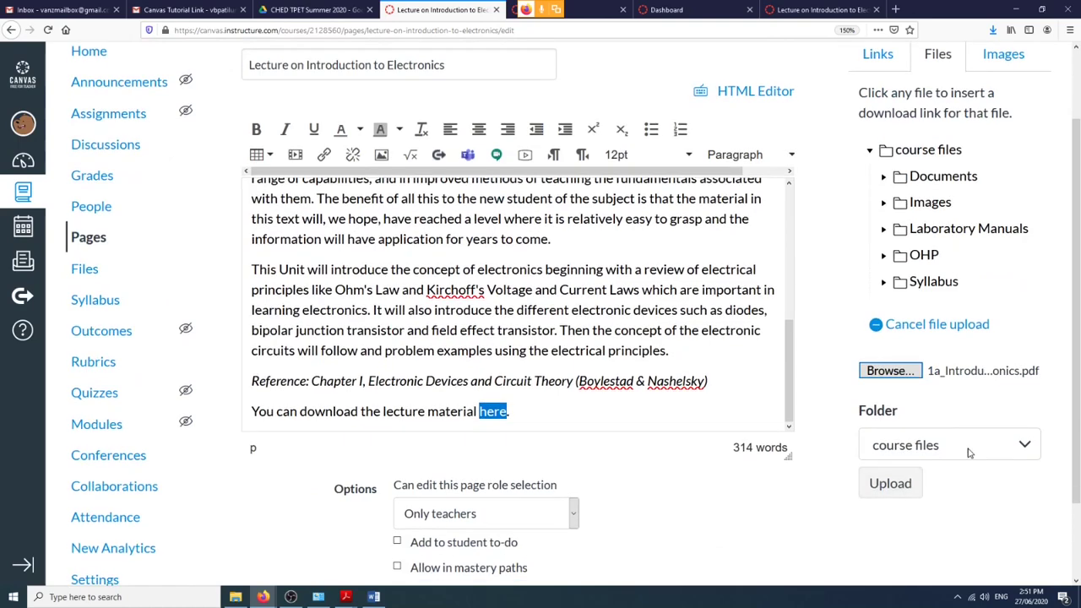
{"action": "left_click", "coordinate": [969, 445]}
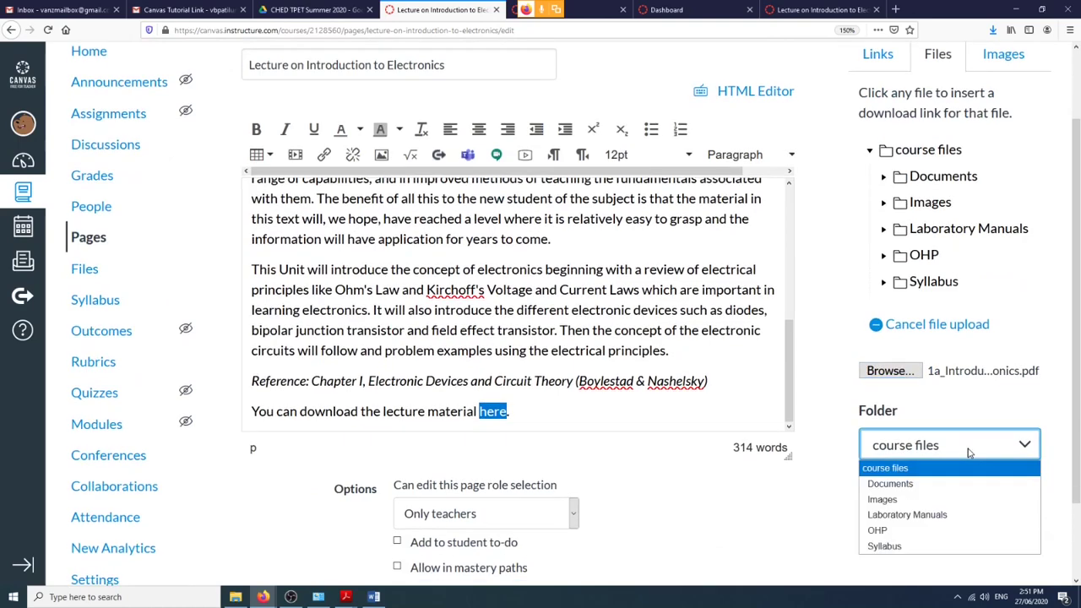
{"action": "scroll", "coordinate": [957, 451], "scroll_direction": "down", "scroll_amount": 2}
{"action": "left_click", "coordinate": [960, 353]}
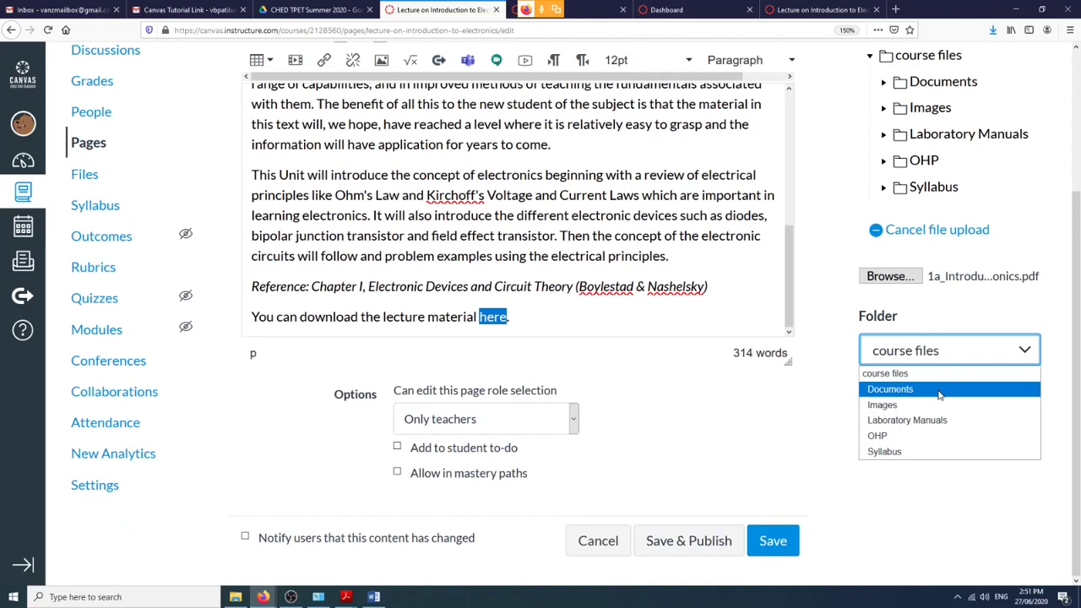
{"action": "left_click", "coordinate": [879, 436]}
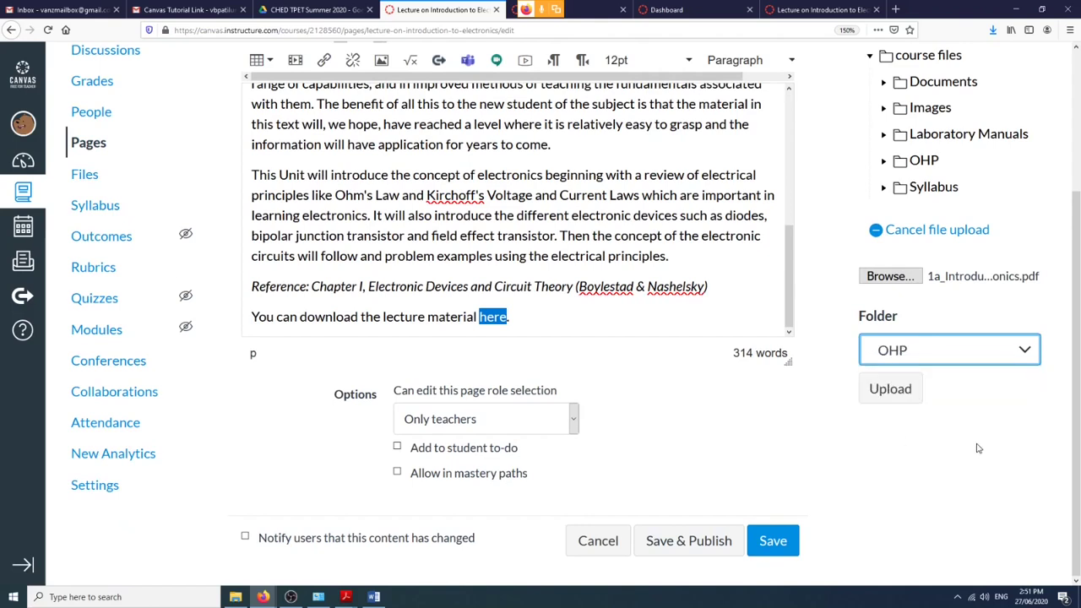
{"action": "left_click", "coordinate": [888, 390]}
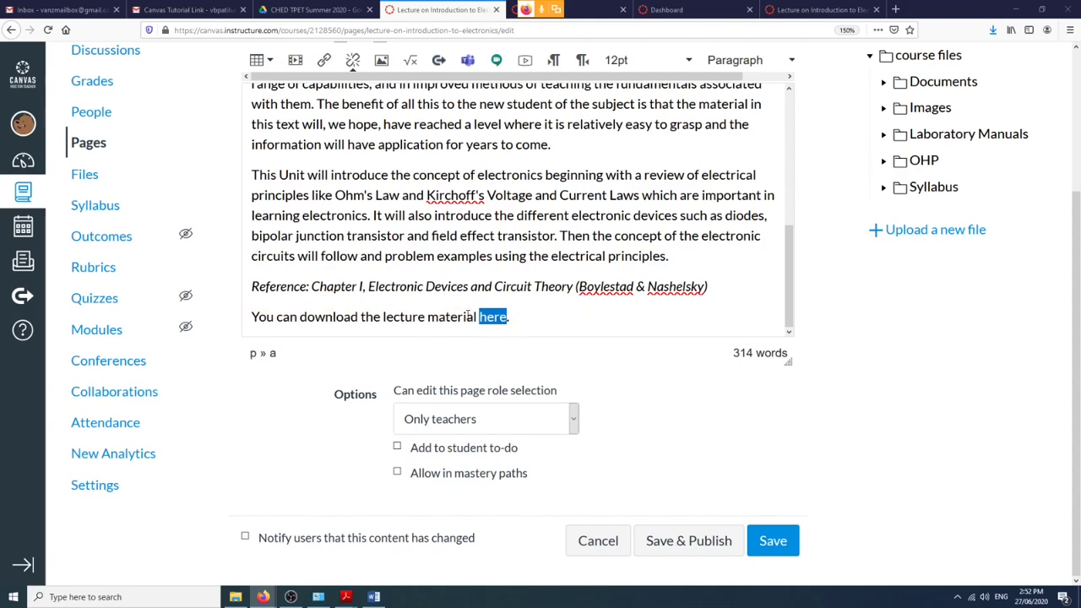
Add the line "You can review the lecture below:" under the download line, followed by an empty line.
{"action": "left_click", "coordinate": [537, 321]}
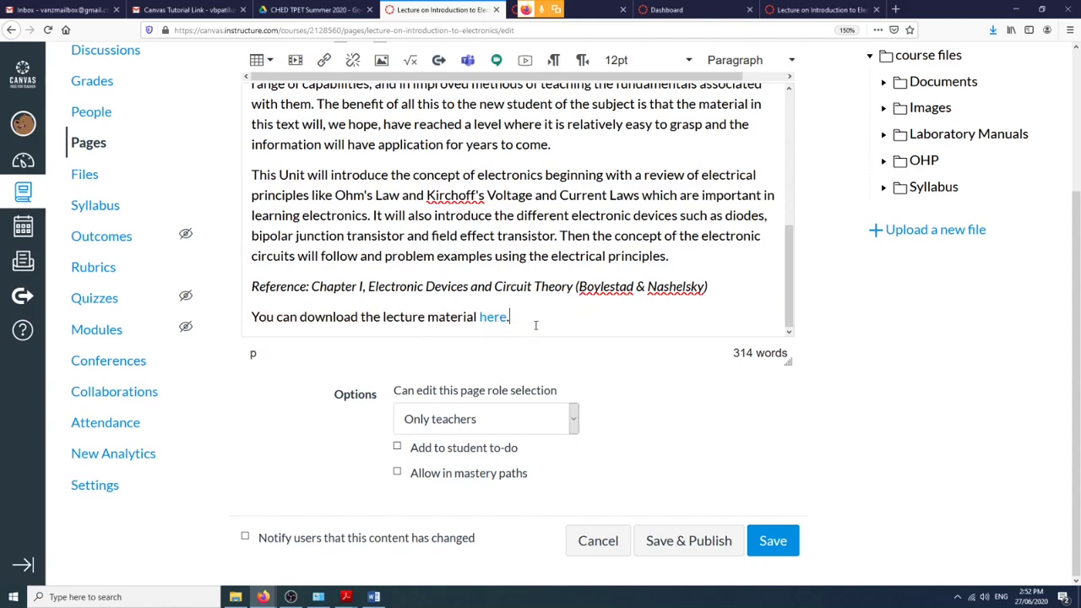
{"action": "key", "text": "Return"}
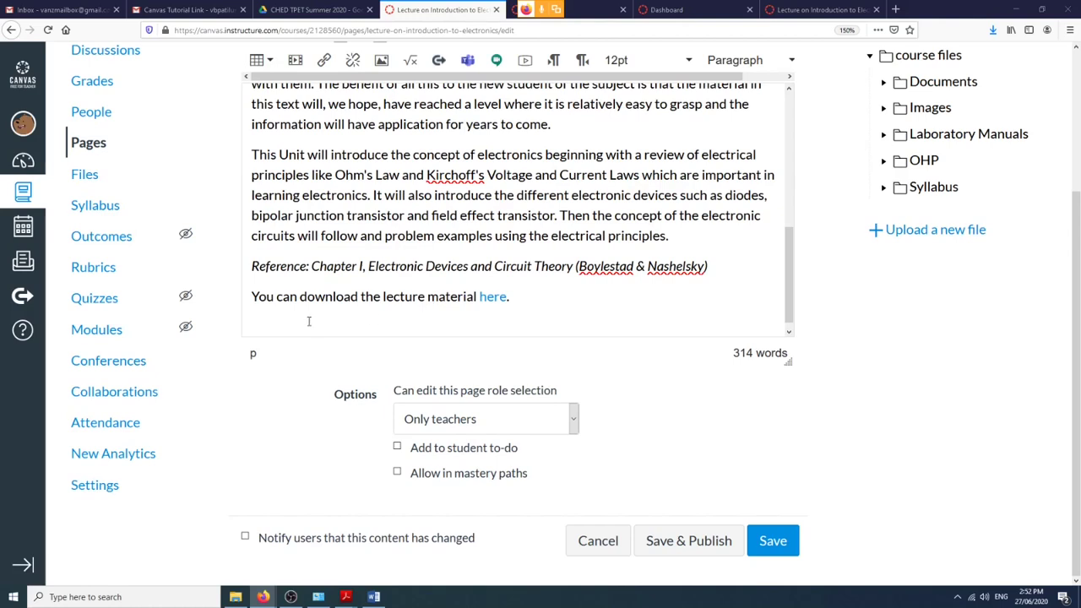
{"action": "type", "text": "can"}
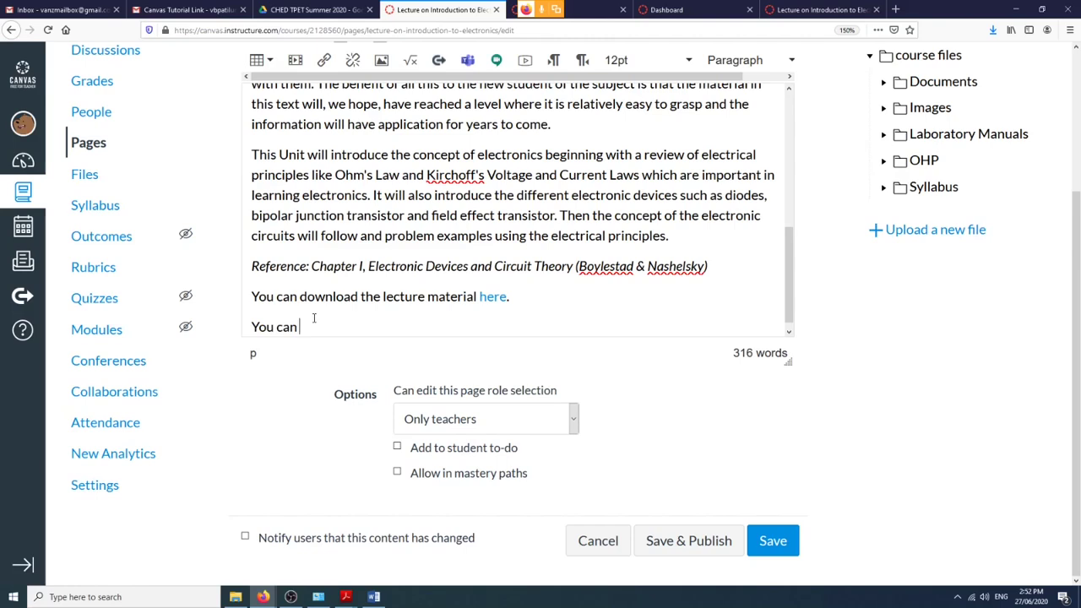
{"action": "type", "text": "review the lecture below:"}
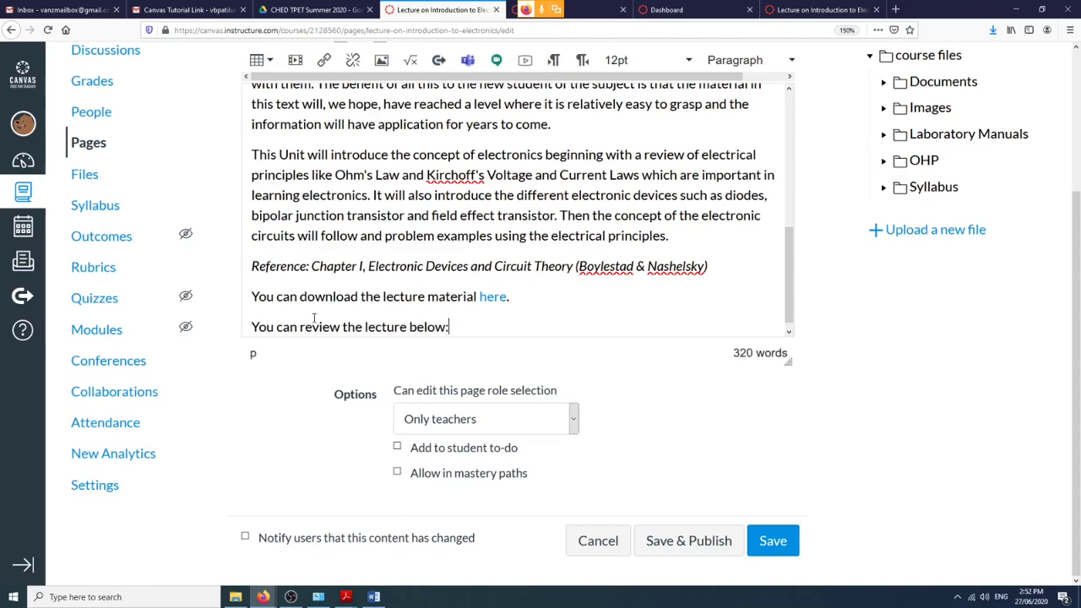
{"action": "key", "text": "Return"}
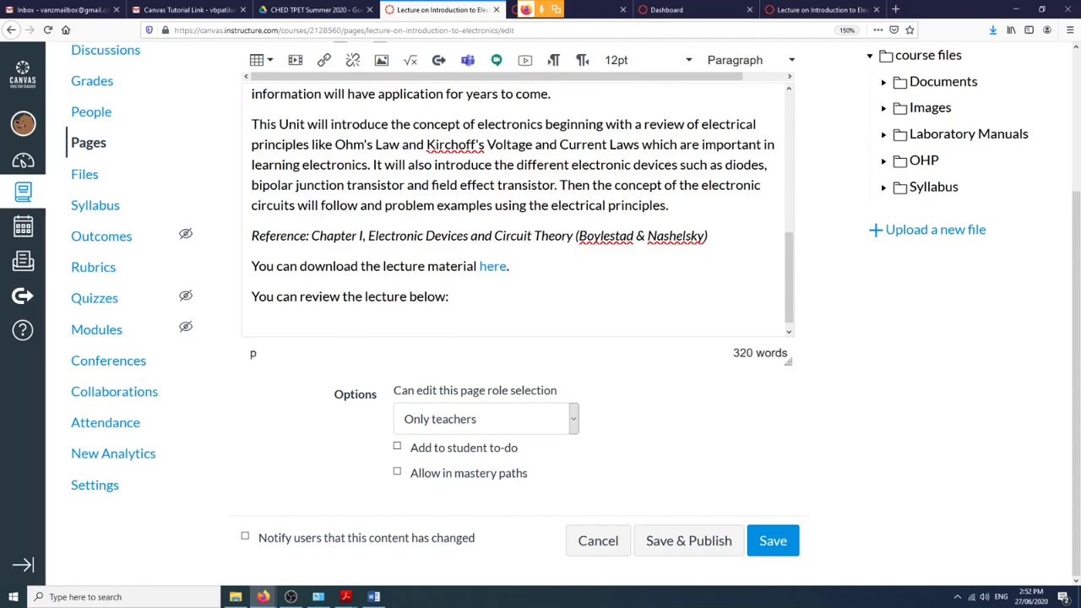
Switch to YouTube Studio in a maximized, enlarged view and look through the channel's uploads for the recorded introduction to electronics lecture.
{"action": "left_click_drag", "start_coordinate": [1080, 52], "coordinate": [466, 97]}
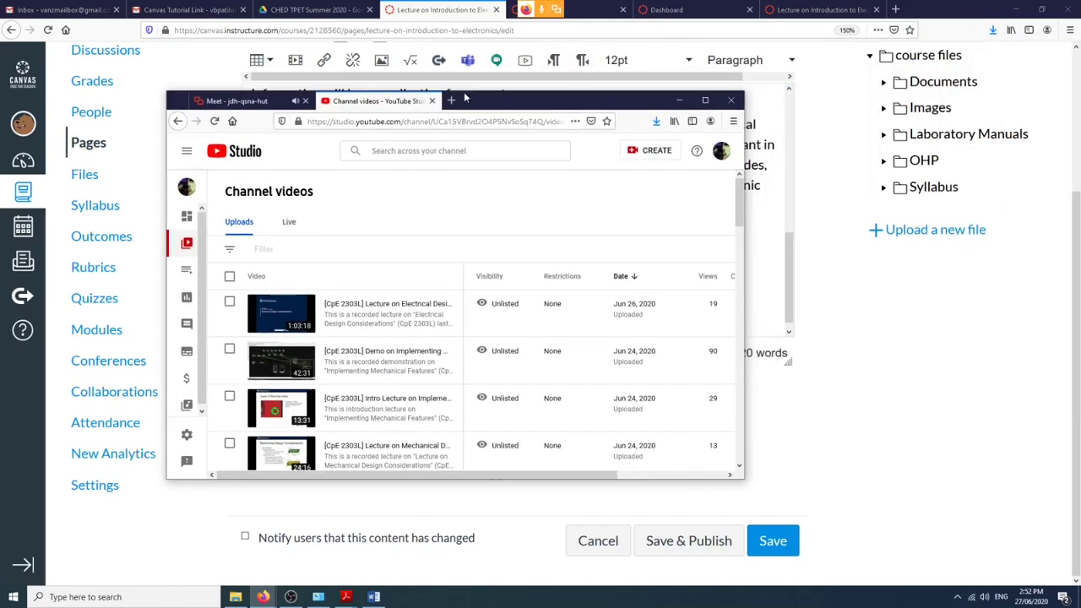
{"action": "left_click", "coordinate": [705, 101]}
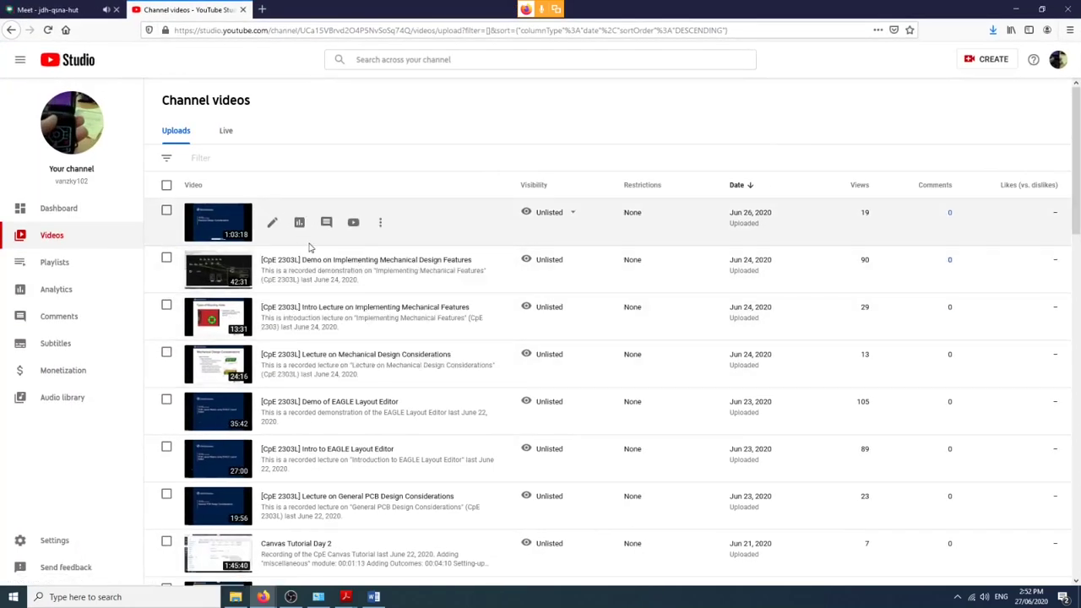
{"action": "scroll", "coordinate": [311, 247], "scroll_direction": "down", "scroll_amount": 2}
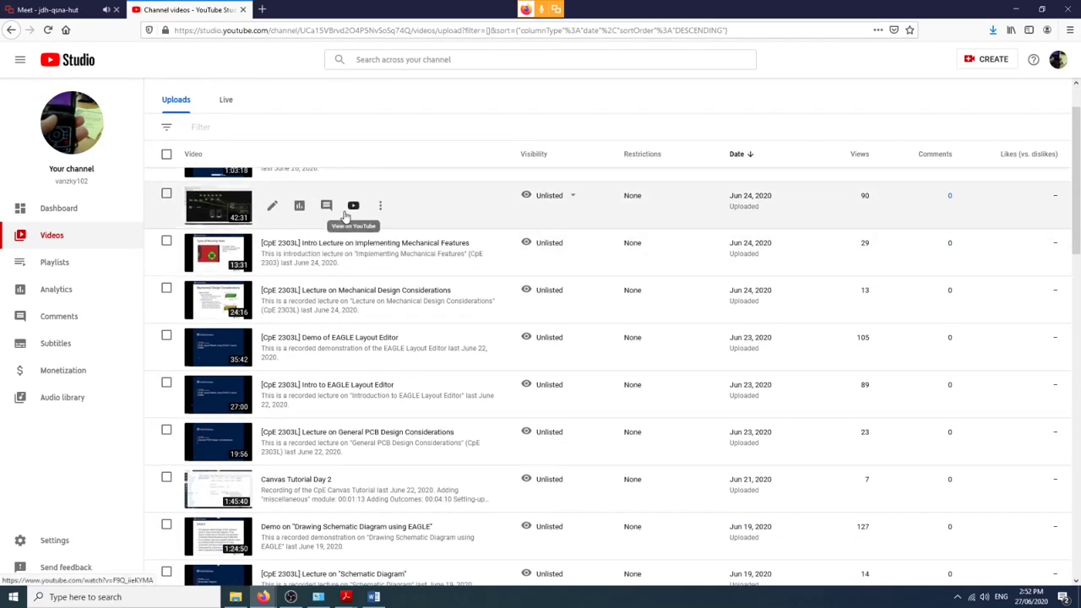
{"action": "key", "text": "ctrl+plus"}
{"action": "key", "text": "ctrl+plus"}
{"action": "key", "text": "ctrl+plus"}
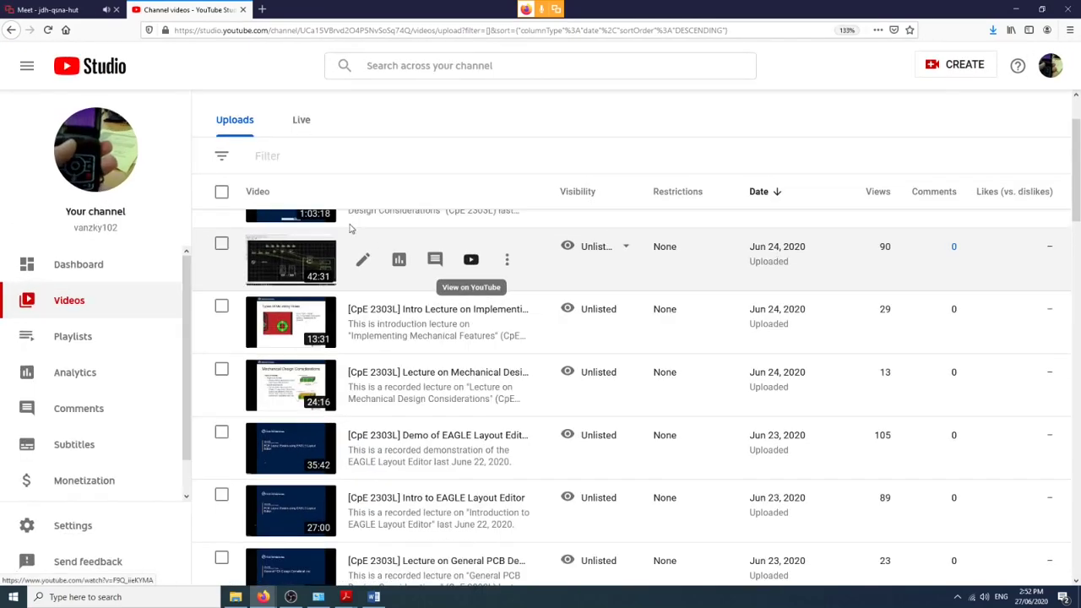
{"action": "scroll", "coordinate": [444, 292], "scroll_direction": "down", "scroll_amount": 5}
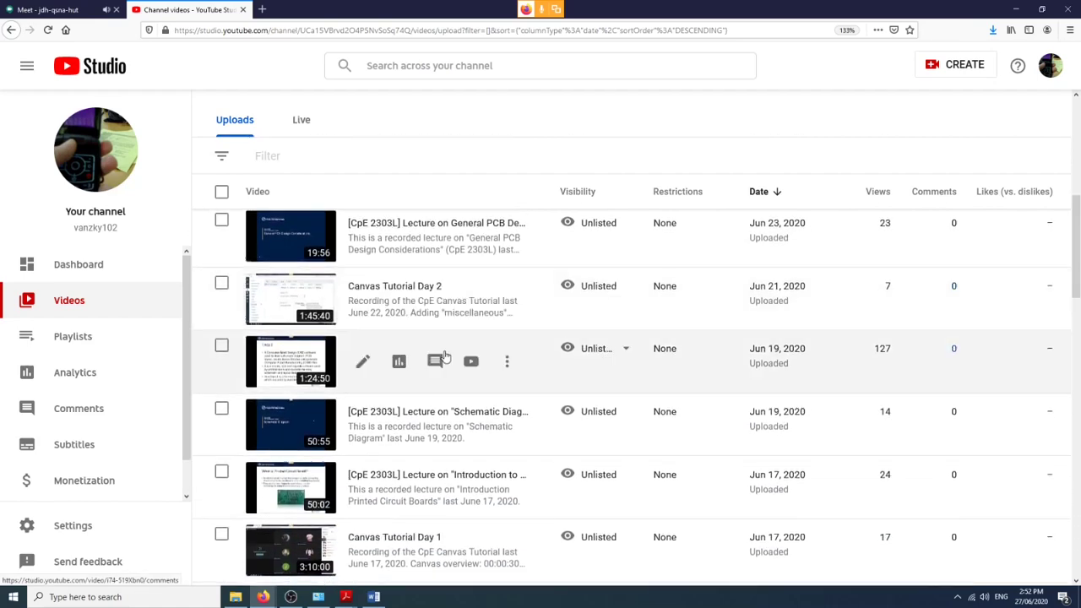
{"action": "scroll", "coordinate": [445, 358], "scroll_direction": "down", "scroll_amount": 12}
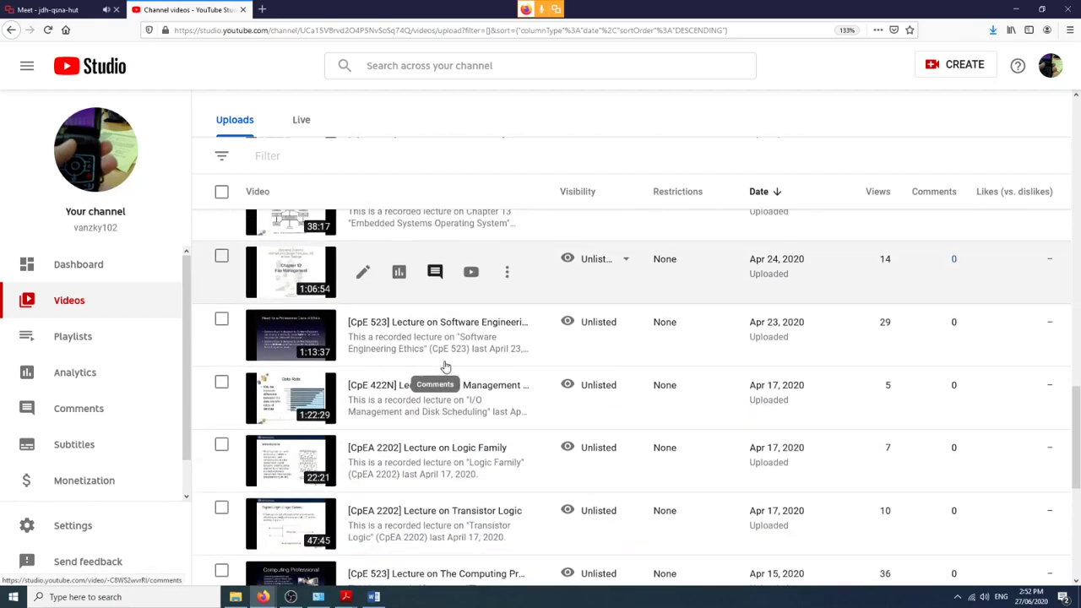
Look through the channel's uploaded videos, including the last page of the list, and return to the first page.
{"action": "scroll", "coordinate": [445, 366], "scroll_direction": "down", "scroll_amount": 6}
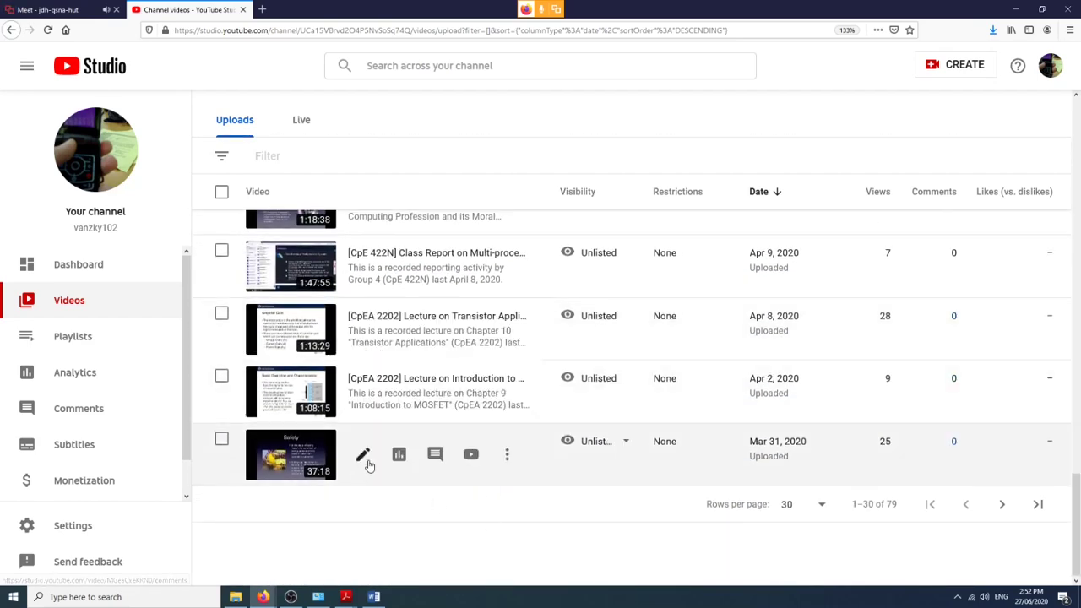
{"action": "scroll", "coordinate": [369, 465], "scroll_direction": "up", "scroll_amount": 5}
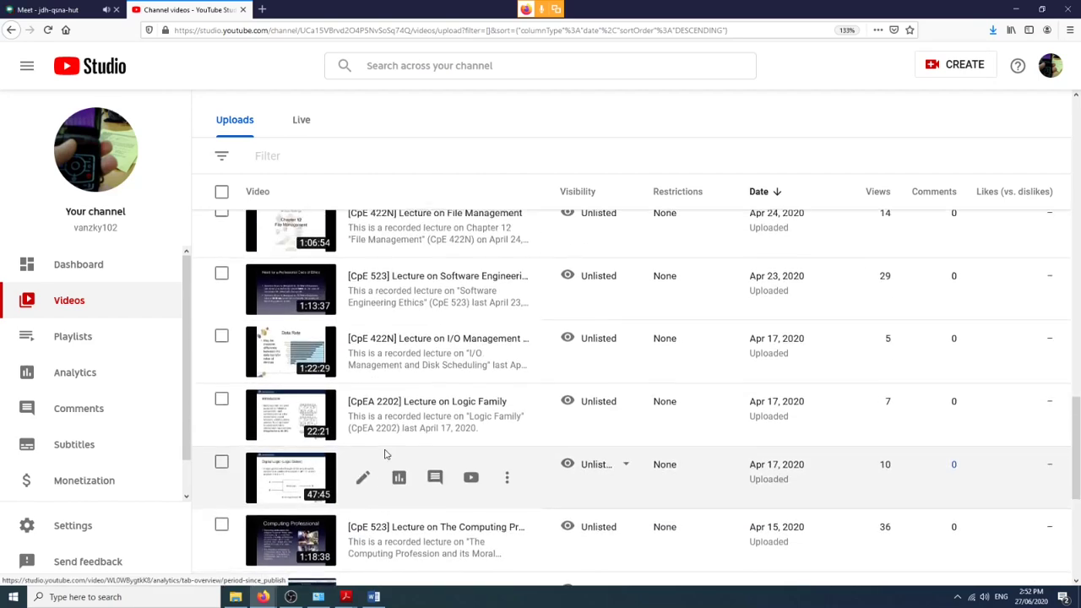
{"action": "scroll", "coordinate": [384, 453], "scroll_direction": "down", "scroll_amount": 5}
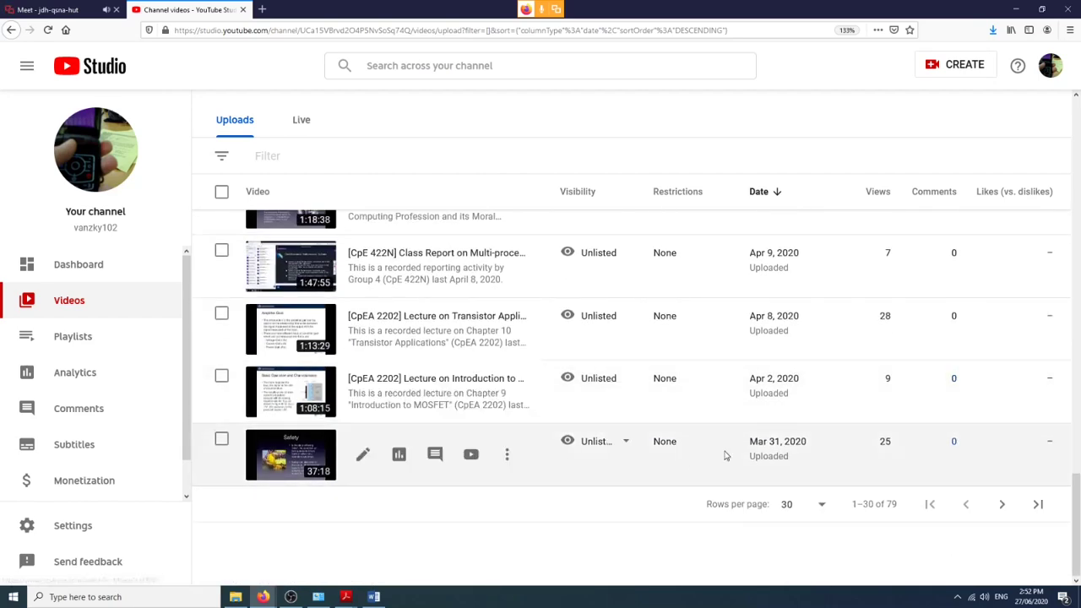
{"action": "left_click", "coordinate": [1038, 506]}
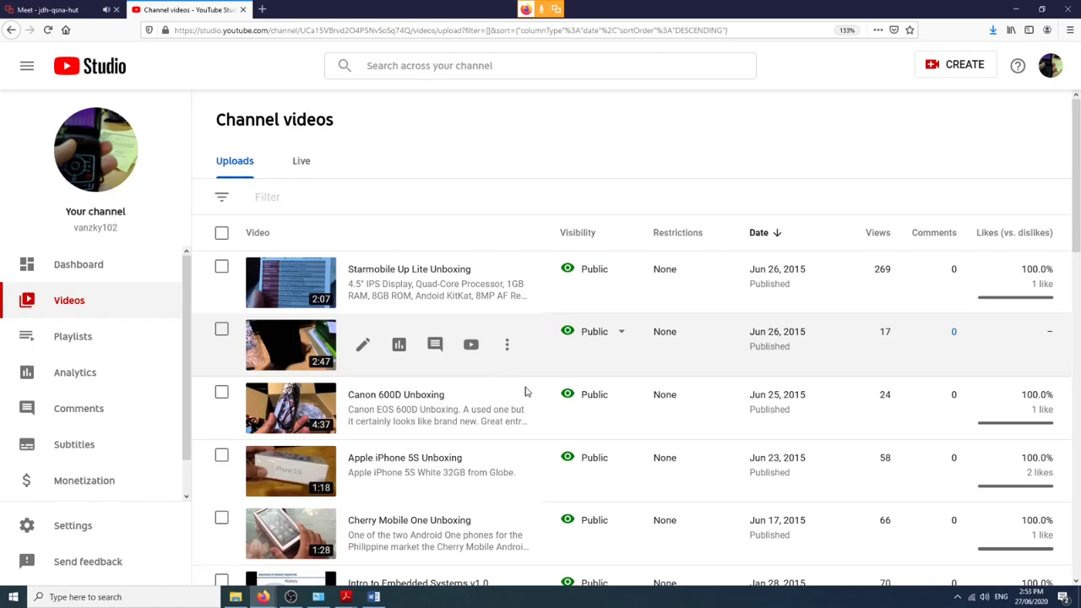
{"action": "scroll", "coordinate": [620, 398], "scroll_direction": "down", "scroll_amount": 10}
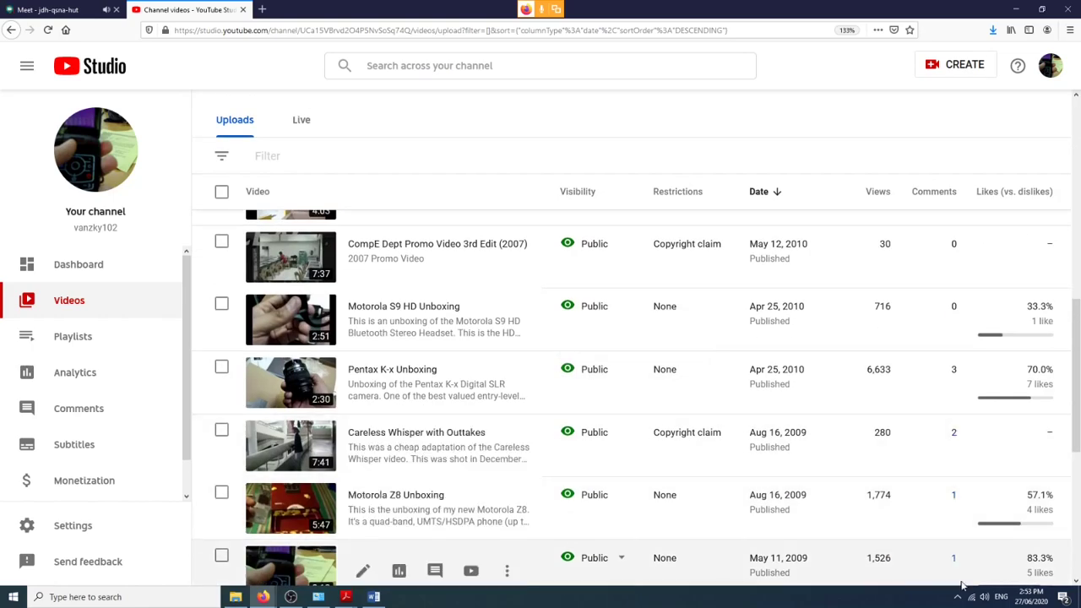
{"action": "scroll", "coordinate": [681, 403], "scroll_direction": "up", "scroll_amount": 10}
{"action": "scroll", "coordinate": [681, 402], "scroll_direction": "down", "scroll_amount": 15}
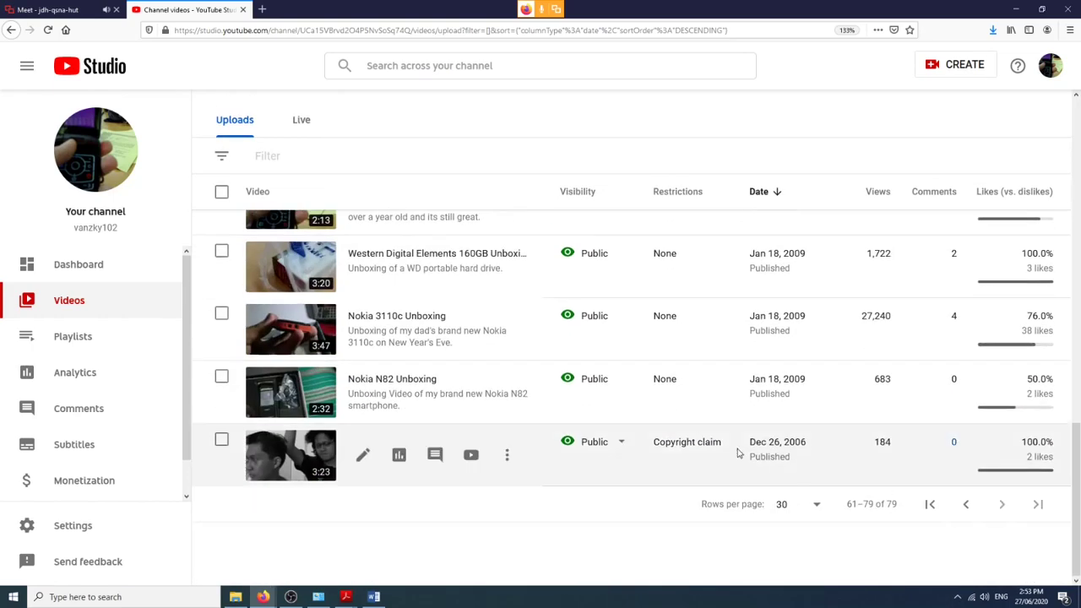
{"action": "left_click", "coordinate": [930, 504]}
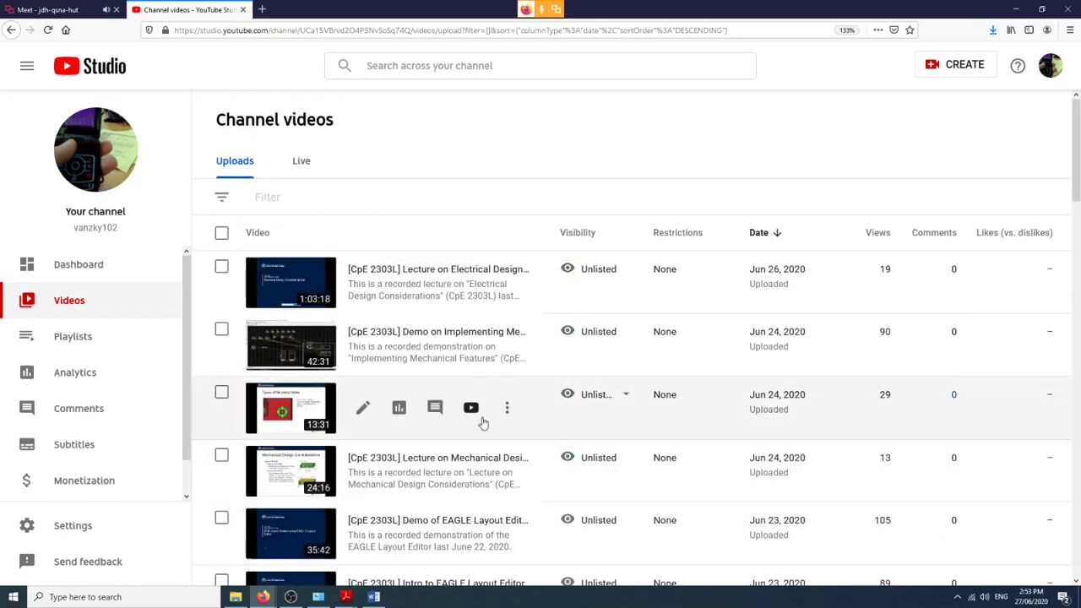
Open the details of the video "[CpEA 2202] Lecture on Introduction to MOSFET" and copy its video link.
{"action": "scroll", "coordinate": [483, 422], "scroll_direction": "down", "scroll_amount": 15}
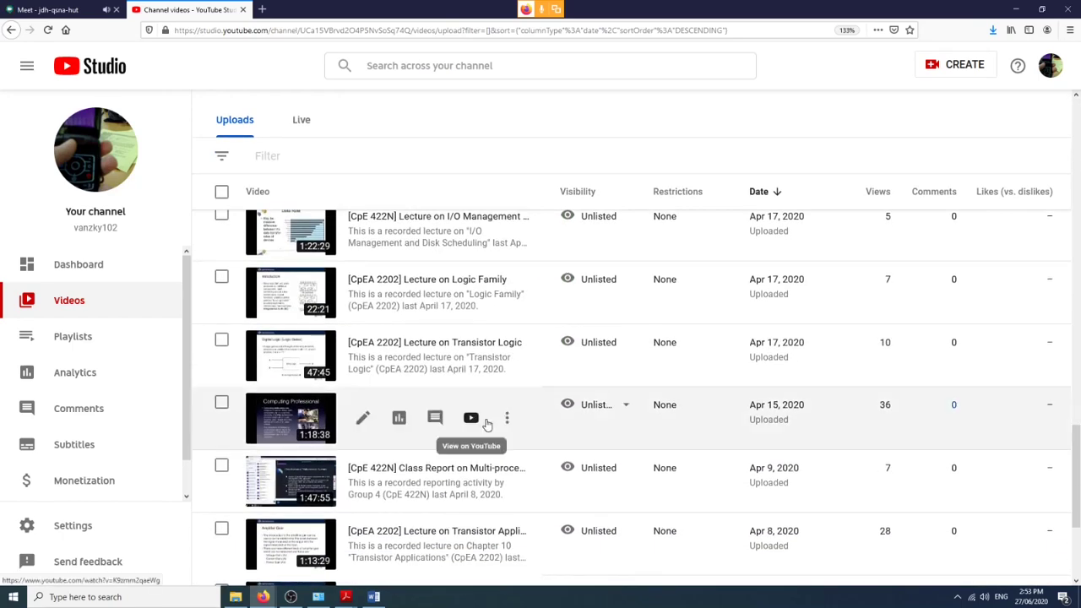
{"action": "scroll", "coordinate": [487, 425], "scroll_direction": "down", "scroll_amount": 3}
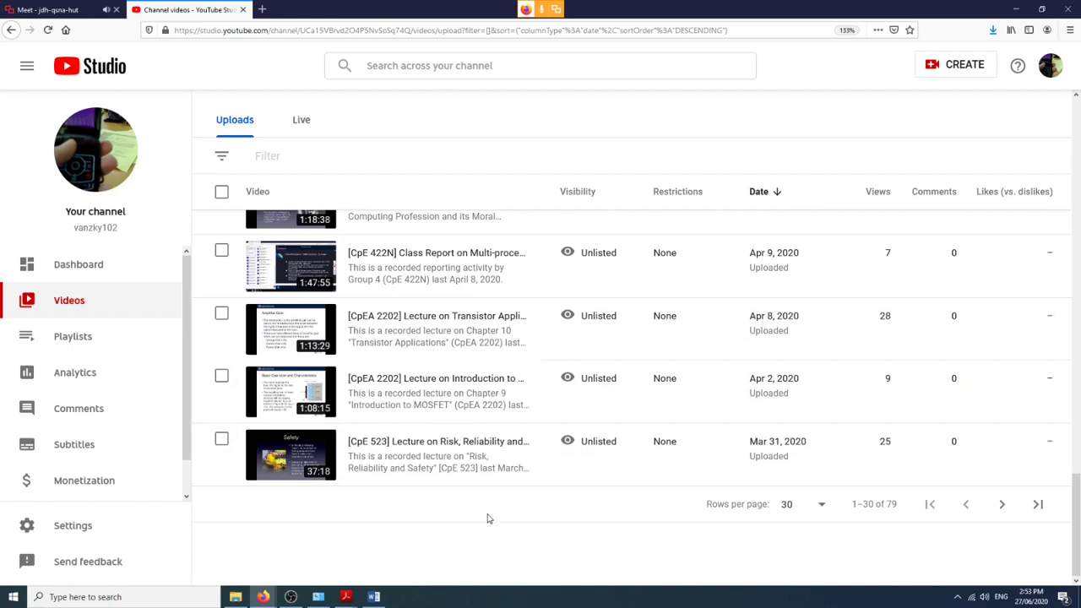
{"action": "left_click", "coordinate": [362, 388]}
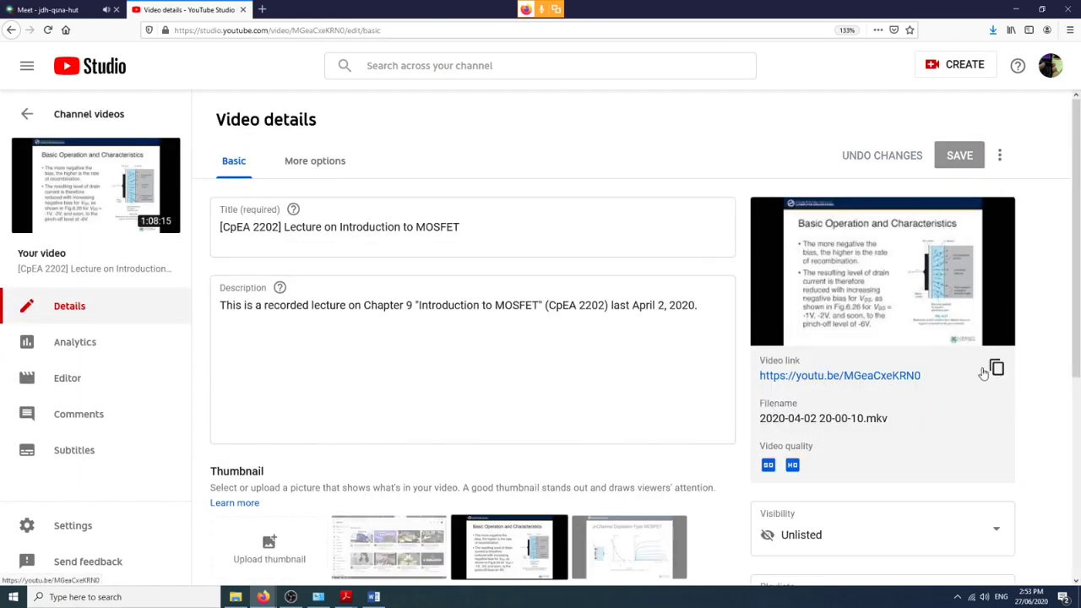
{"action": "left_click", "coordinate": [996, 369]}
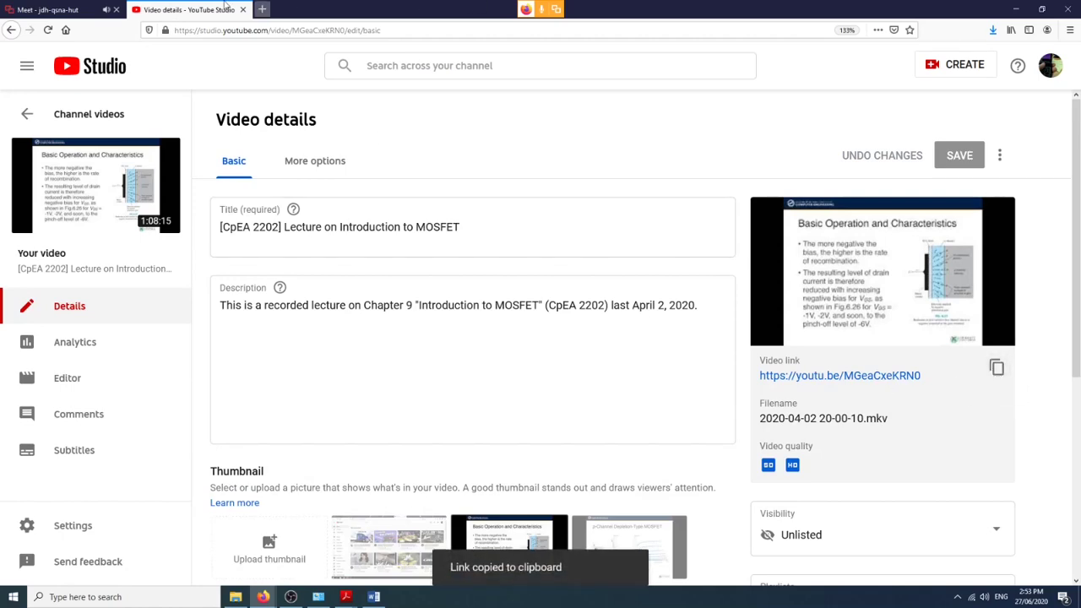
{"action": "mouse_move", "coordinate": [263, 596]}
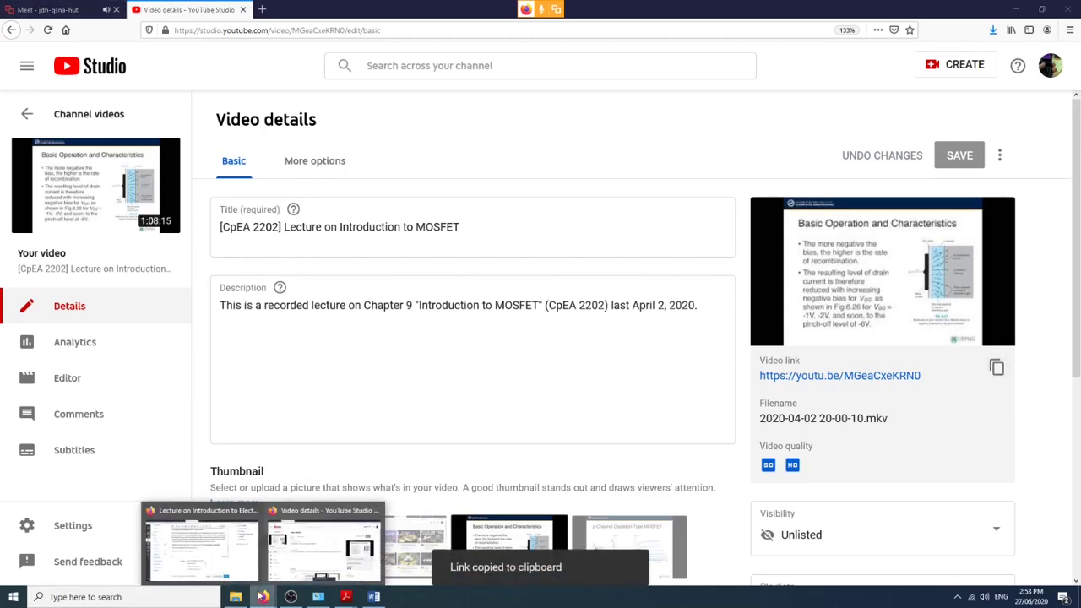
{"action": "left_click", "coordinate": [198, 528]}
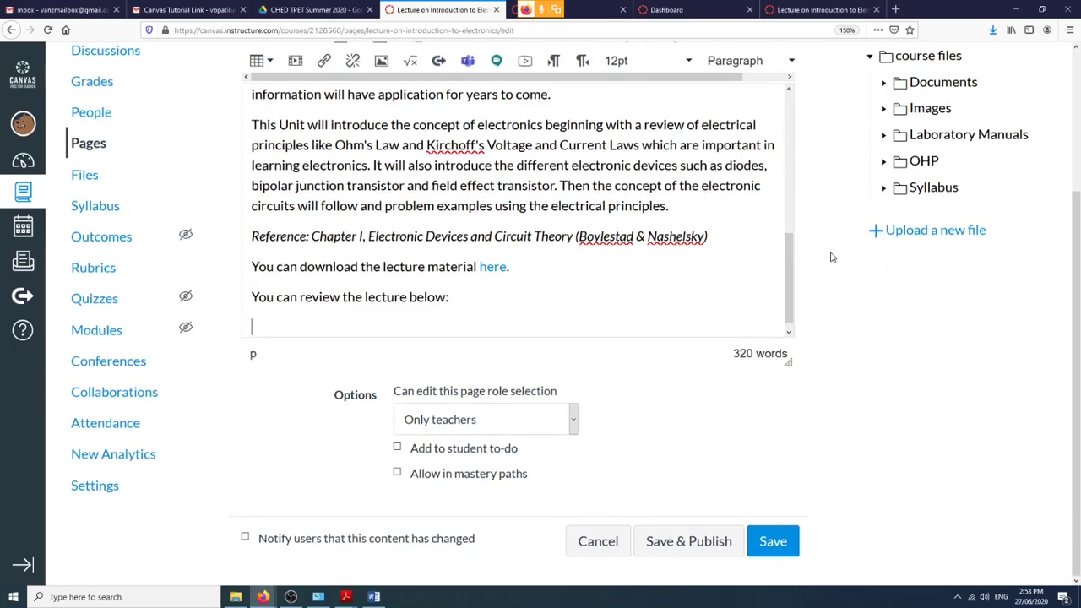
{"action": "scroll", "coordinate": [295, 148], "scroll_direction": "up", "scroll_amount": 2}
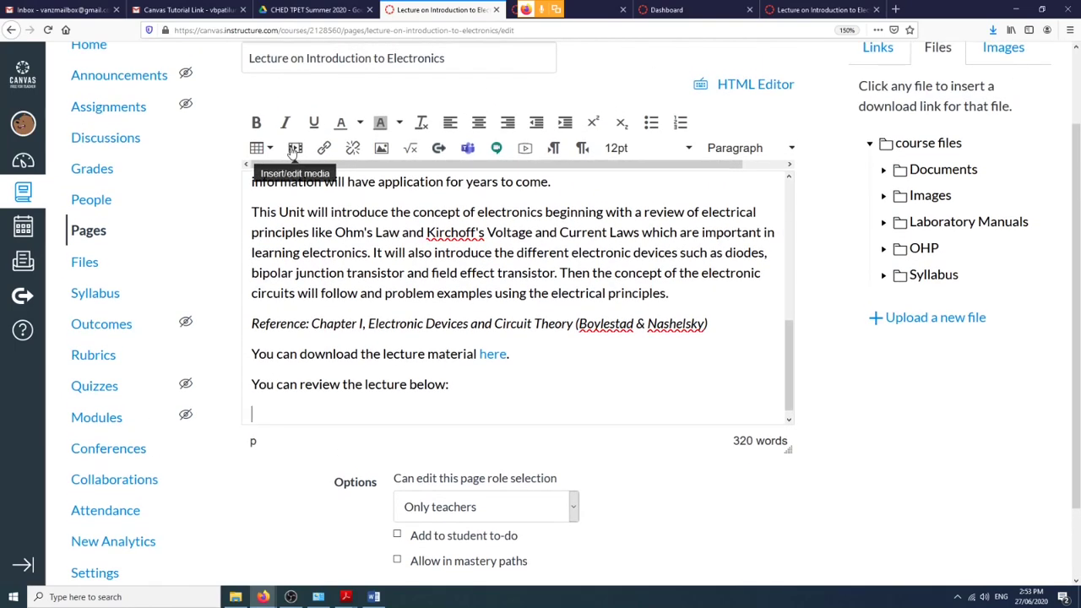
{"action": "left_click", "coordinate": [295, 148]}
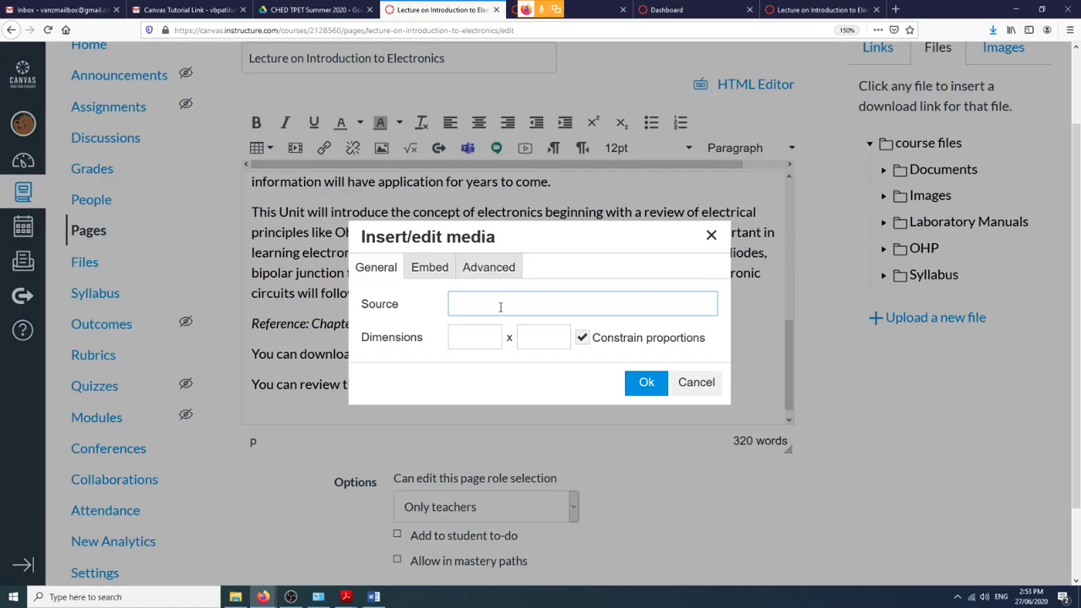
{"action": "key", "text": "ctrl+v"}
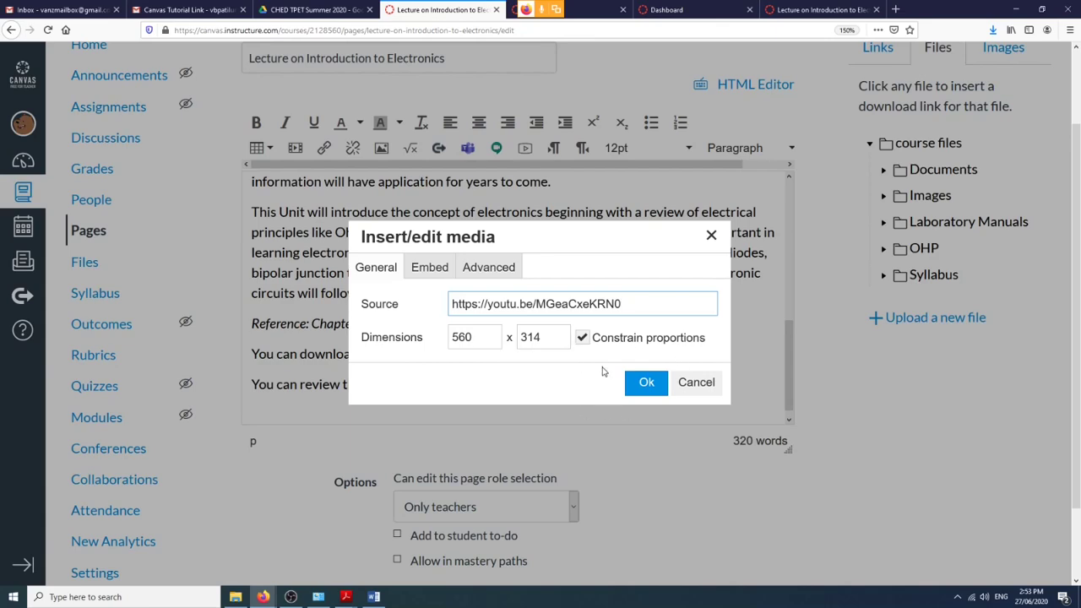
{"action": "left_click", "coordinate": [646, 384]}
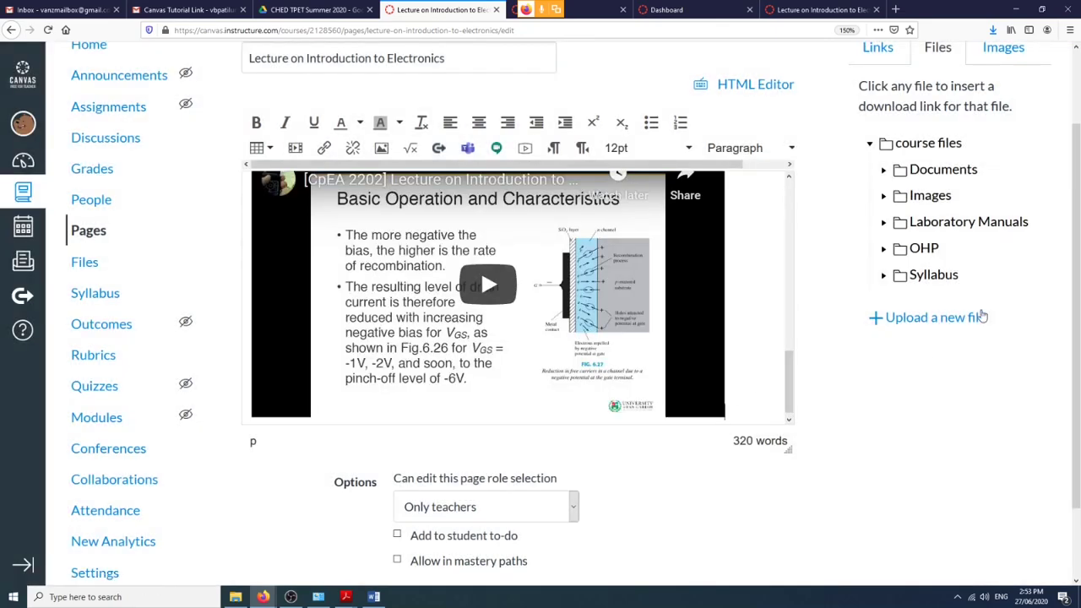
Save the "Lecture on Introduction to Electronics" page without publishing it.
{"action": "scroll", "coordinate": [865, 519], "scroll_direction": "down", "scroll_amount": 2}
{"action": "scroll", "coordinate": [865, 520], "scroll_direction": "down", "scroll_amount": 1}
{"action": "left_click", "coordinate": [777, 562]}
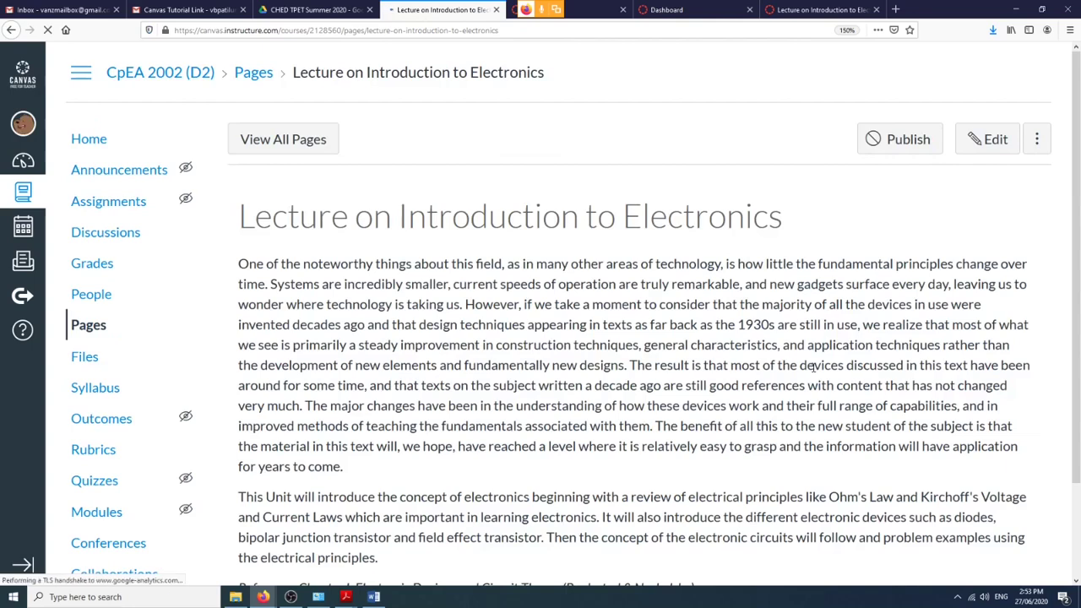
Check the saved lecture page for the download link and embedded video, zooming out to 133% and reloading it.
{"action": "scroll", "coordinate": [815, 371], "scroll_direction": "down", "scroll_amount": 2}
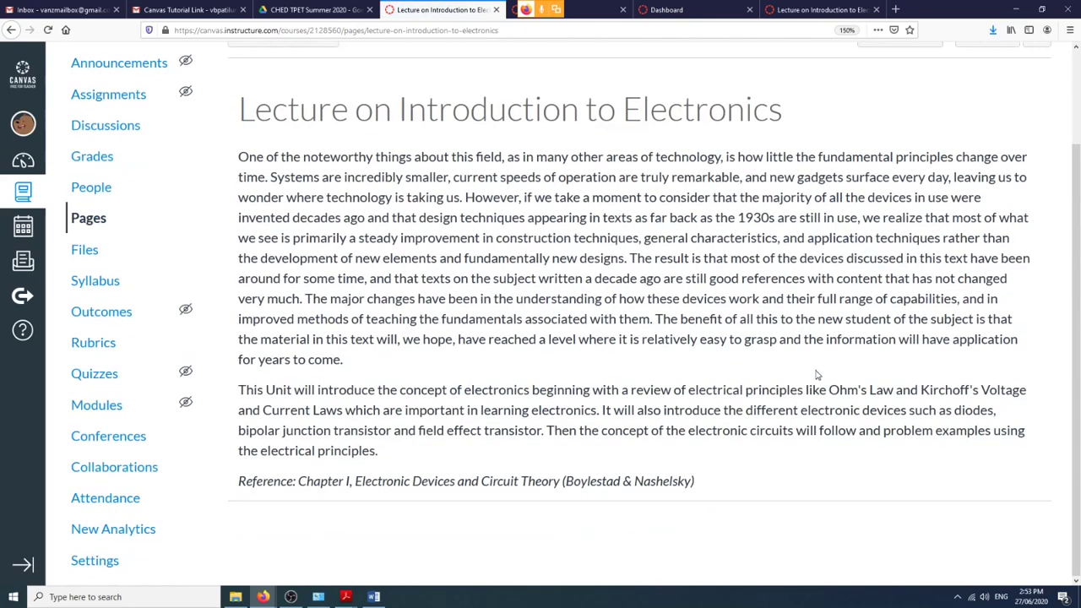
{"action": "scroll", "coordinate": [817, 374], "scroll_direction": "up", "scroll_amount": 2}
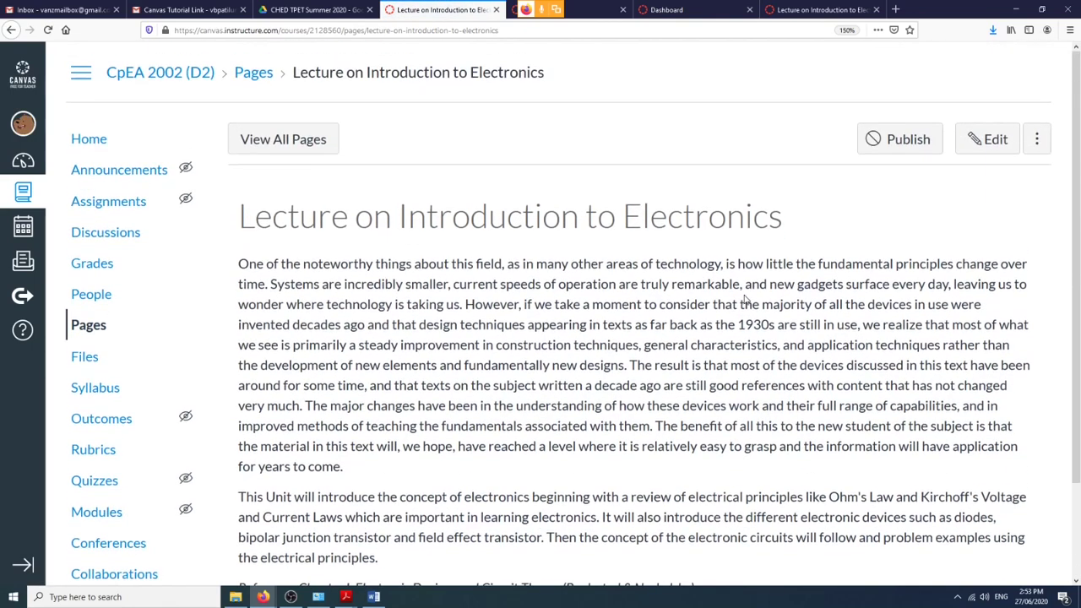
{"action": "key", "text": "ctrl+minus"}
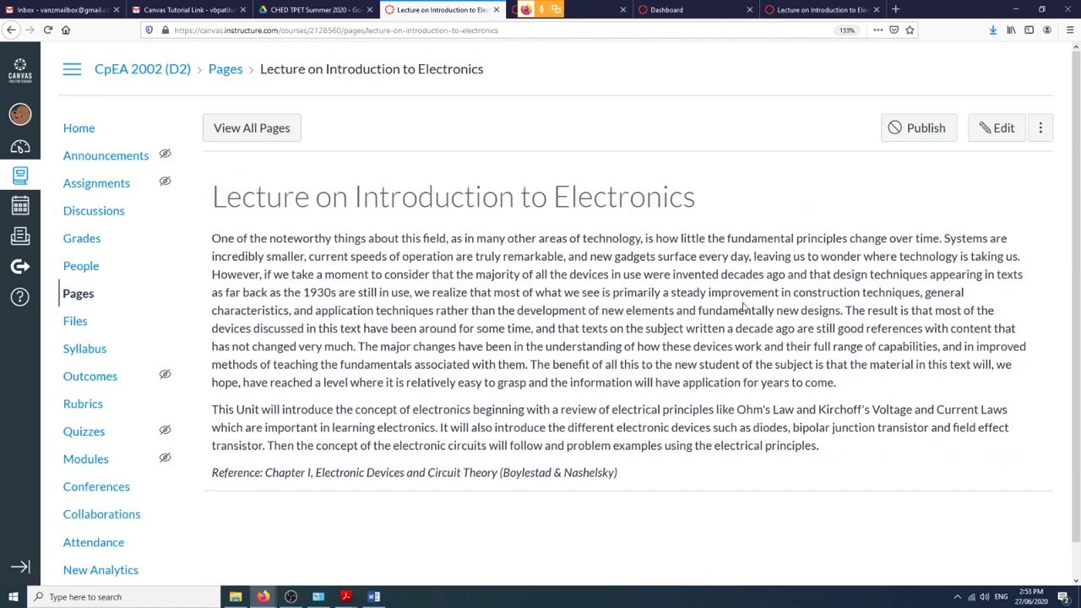
{"action": "scroll", "coordinate": [743, 309], "scroll_direction": "down", "scroll_amount": 1}
{"action": "scroll", "coordinate": [721, 433], "scroll_direction": "up", "scroll_amount": 1}
{"action": "scroll", "coordinate": [722, 433], "scroll_direction": "down", "scroll_amount": 1}
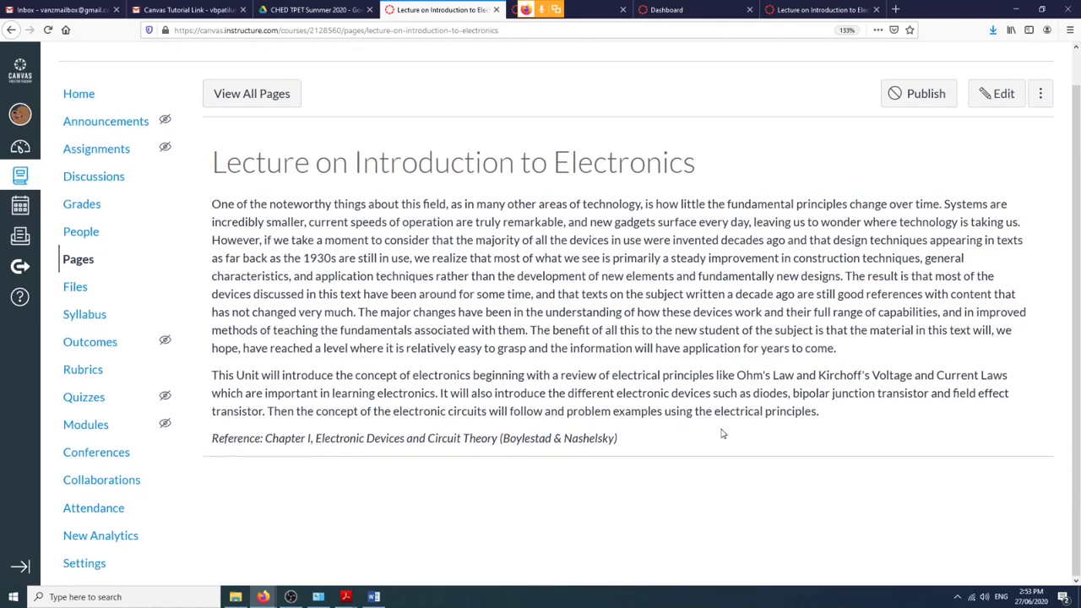
{"action": "scroll", "coordinate": [722, 434], "scroll_direction": "up", "scroll_amount": 1}
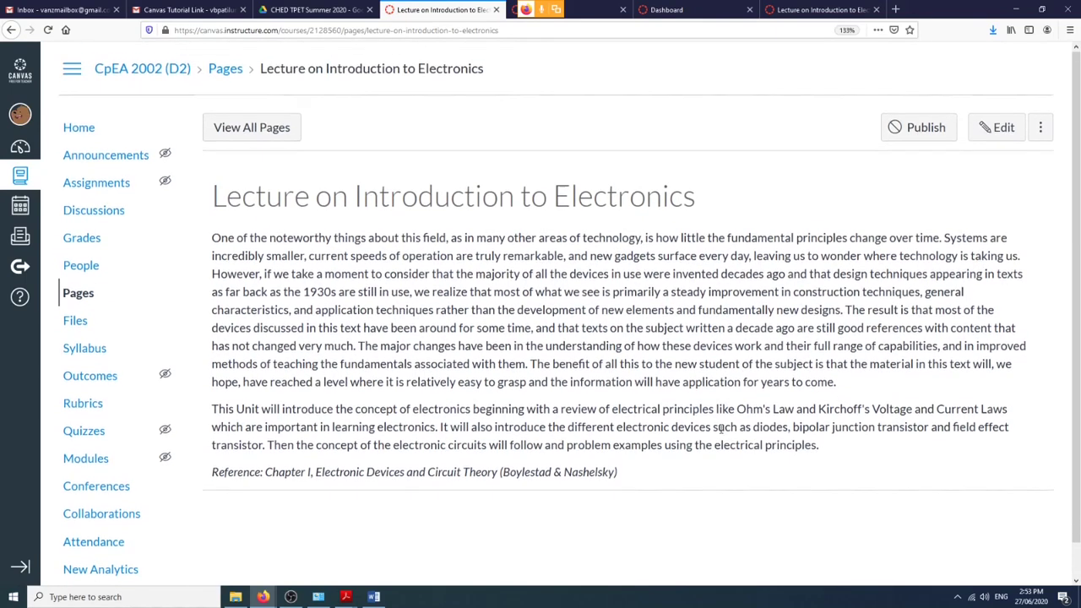
{"action": "left_click", "coordinate": [47, 31]}
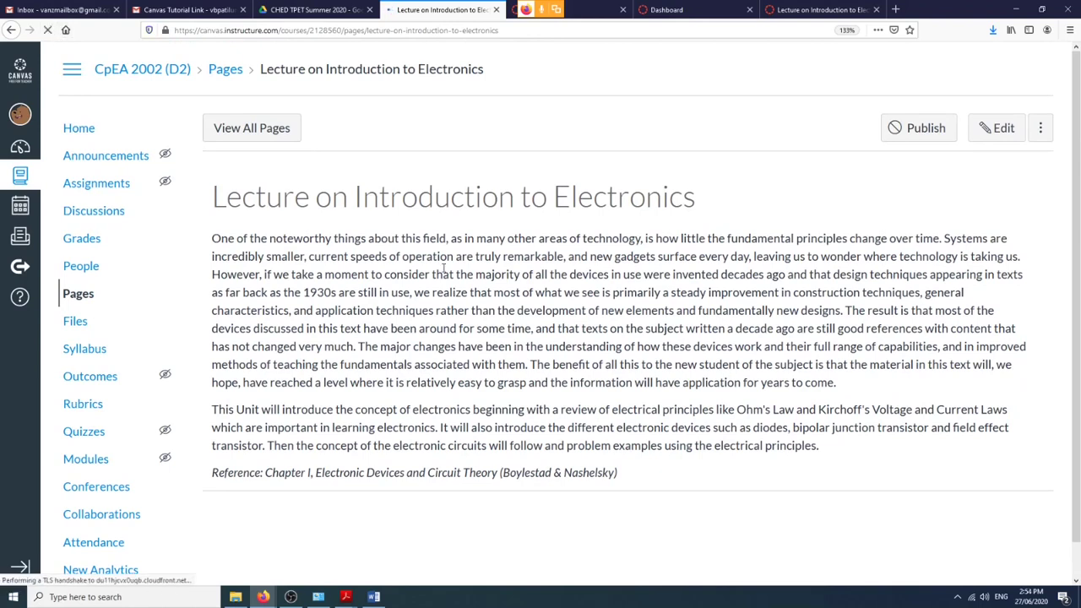
{"action": "scroll", "coordinate": [445, 271], "scroll_direction": "down", "scroll_amount": 1}
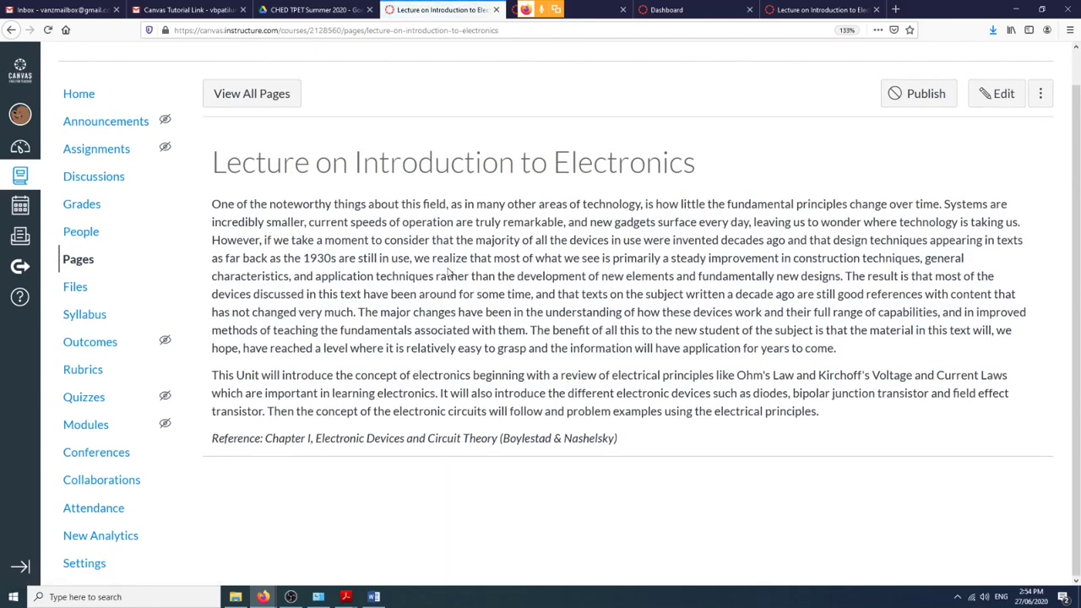
Edit the lecture page again and add the non-italic line "You can download the lecture material here." below the reference.
{"action": "left_click", "coordinate": [982, 97]}
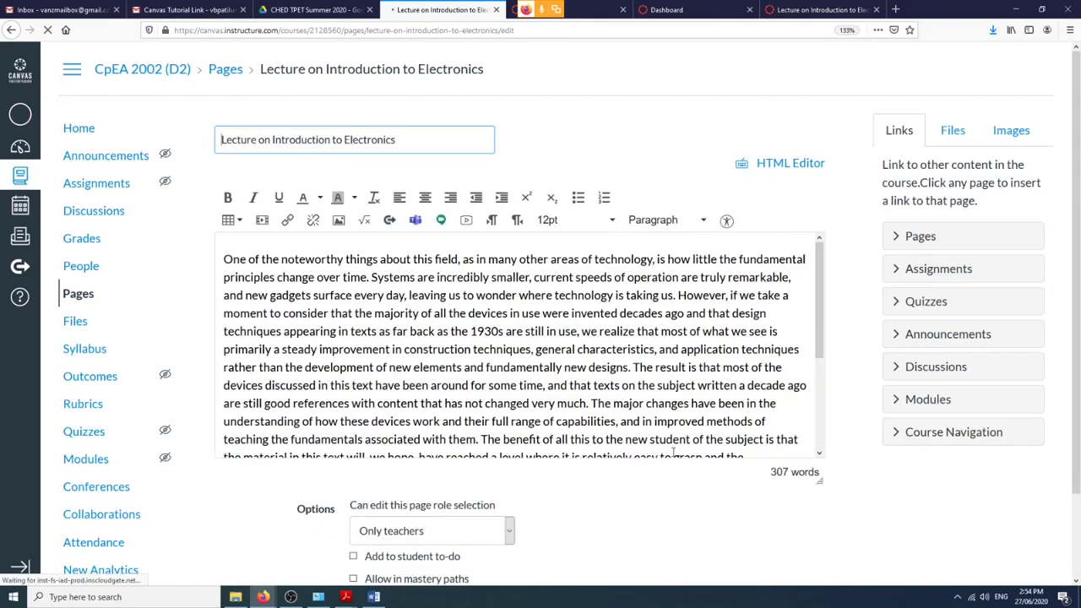
{"action": "scroll", "coordinate": [683, 434], "scroll_direction": "down", "scroll_amount": 6}
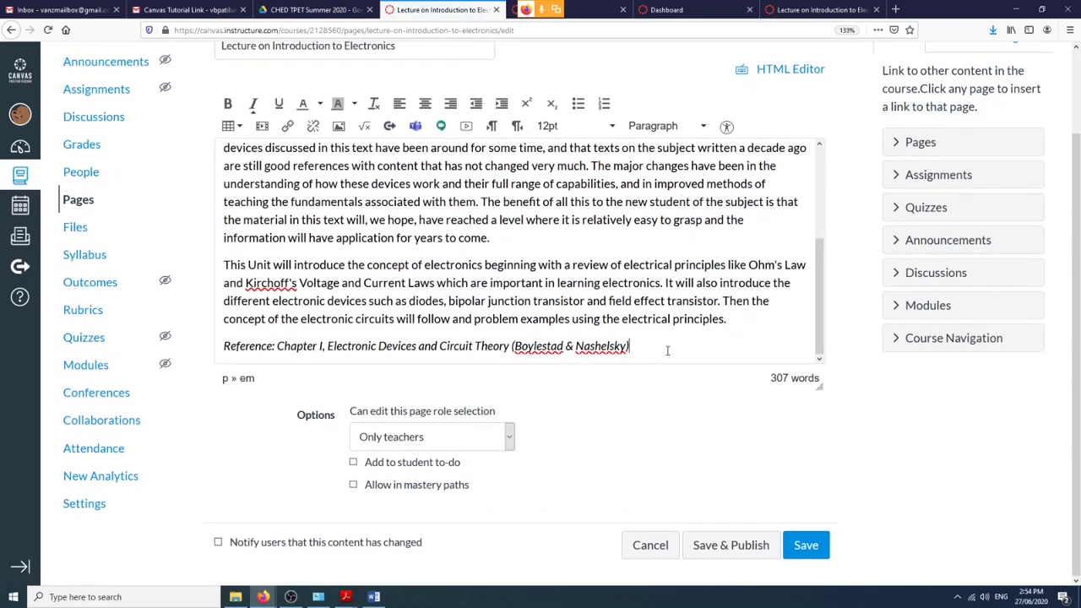
{"action": "scroll", "coordinate": [667, 351], "scroll_direction": "down", "scroll_amount": 1}
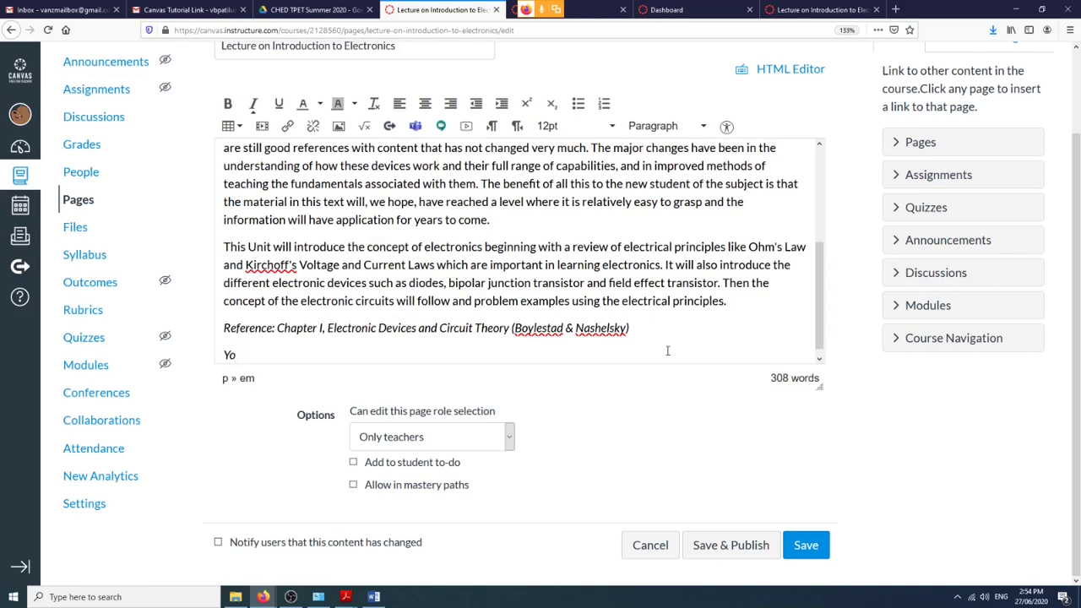
{"action": "key", "text": "BackSpace"}
{"action": "key", "text": "BackSpace"}
{"action": "type", "text": "can downlo"}
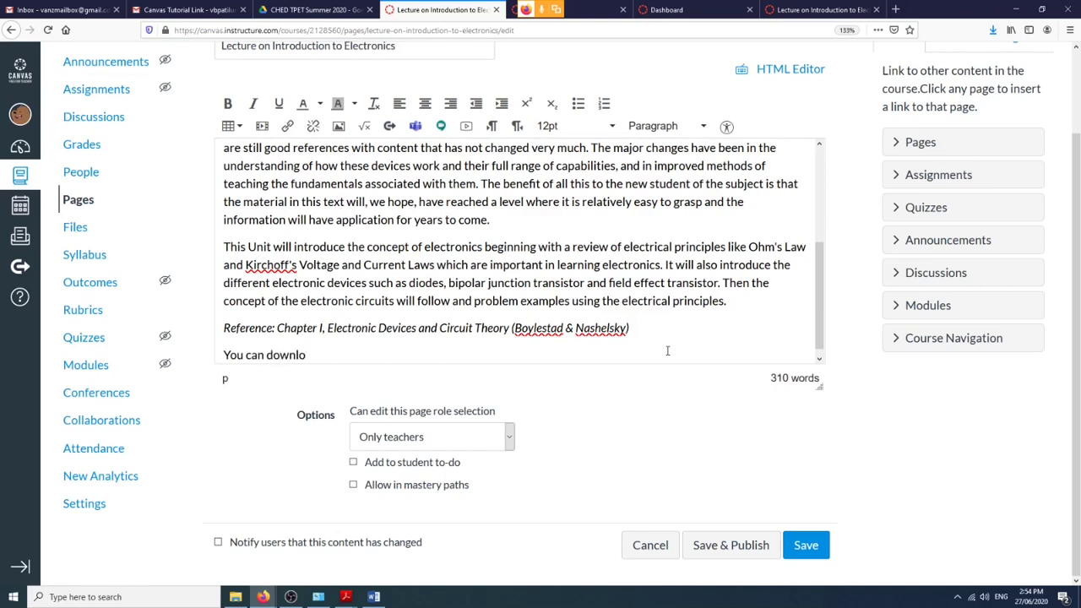
{"action": "type", "text": "ad the lecture mater"}
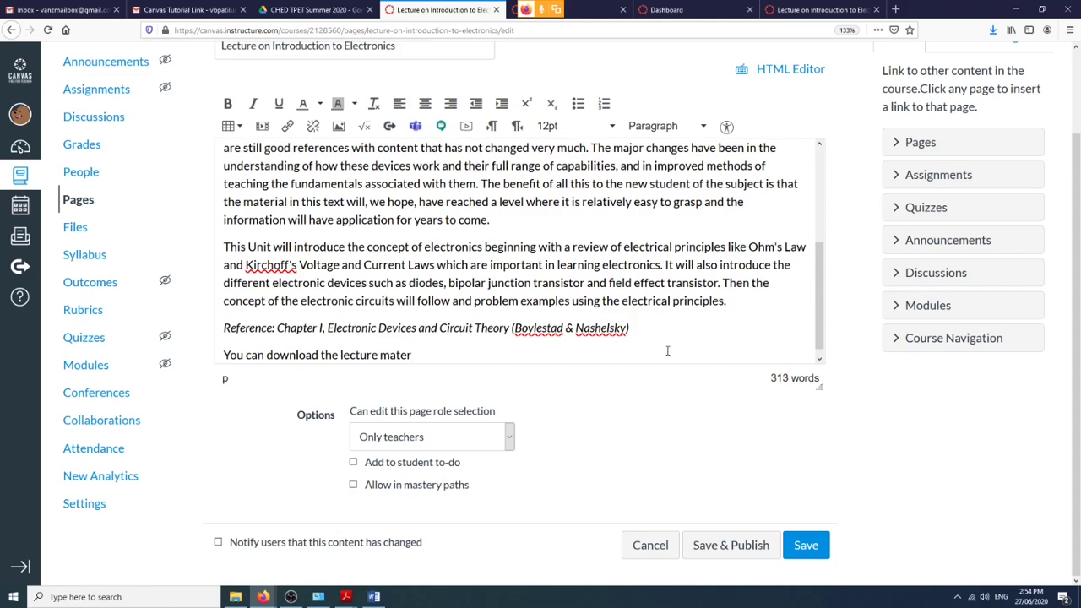
{"action": "type", "text": "uild"}
{"action": "key", "text": "BackSpace"}
{"action": "key", "text": "BackSpace"}
{"action": "type", "text": "l here"}
Link the word "here" to 1a_Introduction to Electronics.pdf in the OHP course folder and start a new paragraph below it.
{"action": "key", "text": "shift+Left"}
{"action": "key", "text": "shift+Left"}
{"action": "key", "text": "shift+Left"}
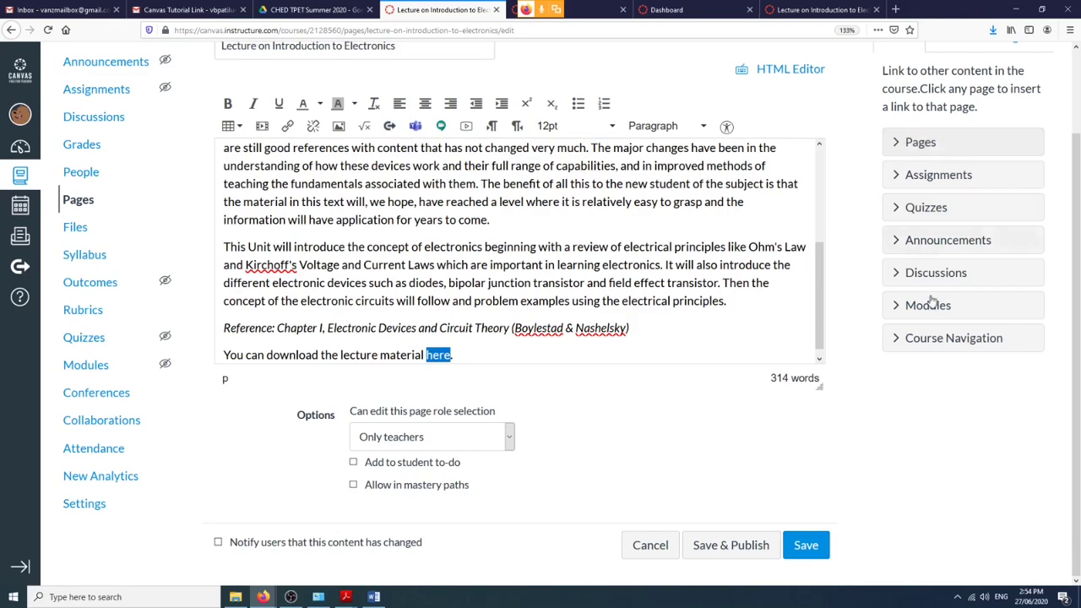
{"action": "scroll", "coordinate": [927, 108], "scroll_direction": "up", "scroll_amount": 2}
{"action": "left_click", "coordinate": [959, 119]}
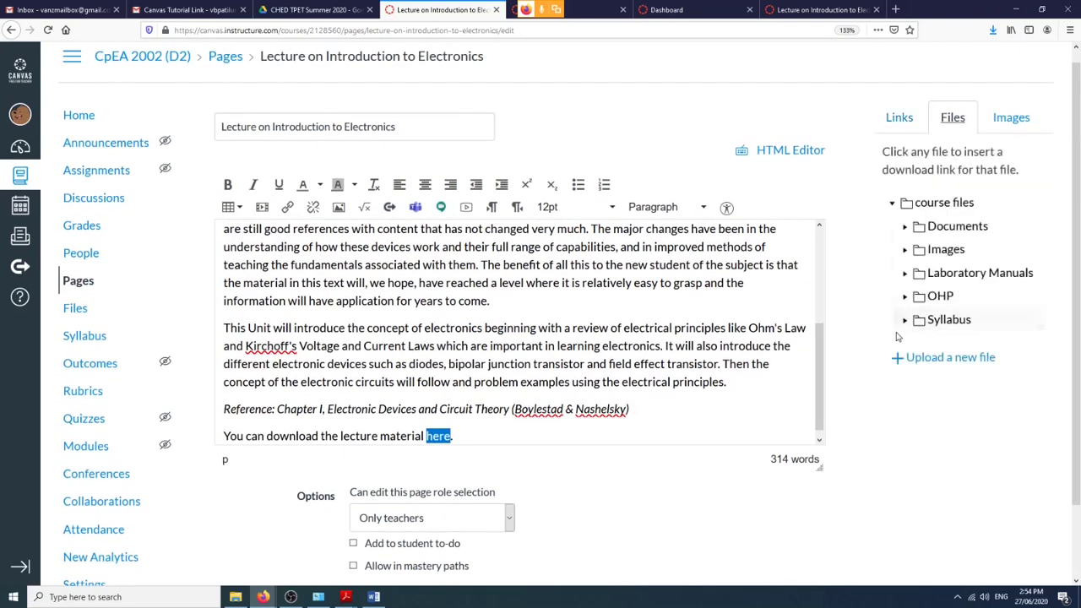
{"action": "left_click", "coordinate": [906, 297]}
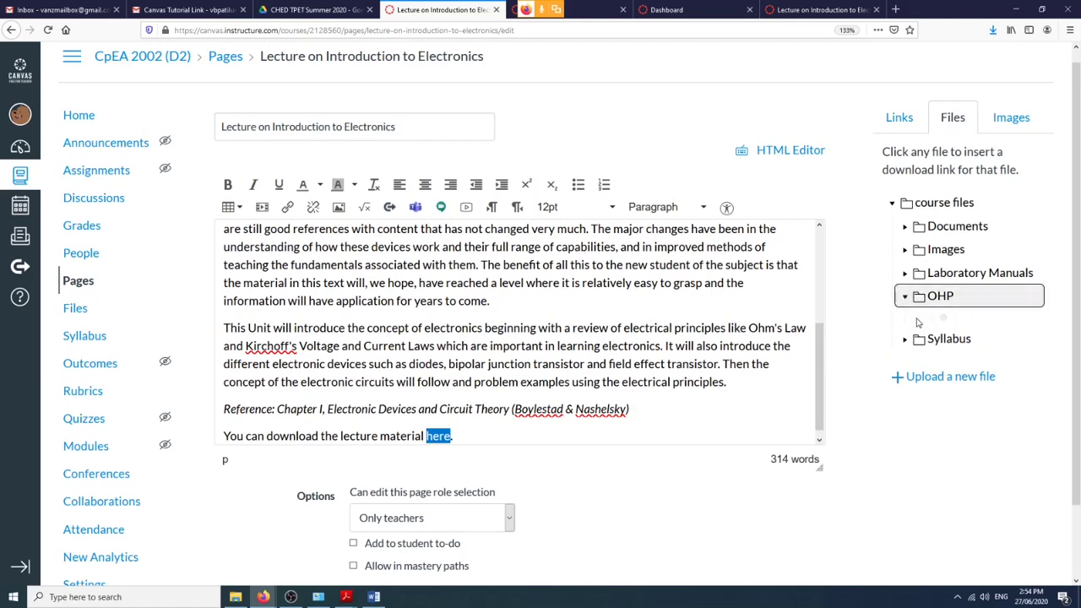
{"action": "left_click", "coordinate": [941, 335]}
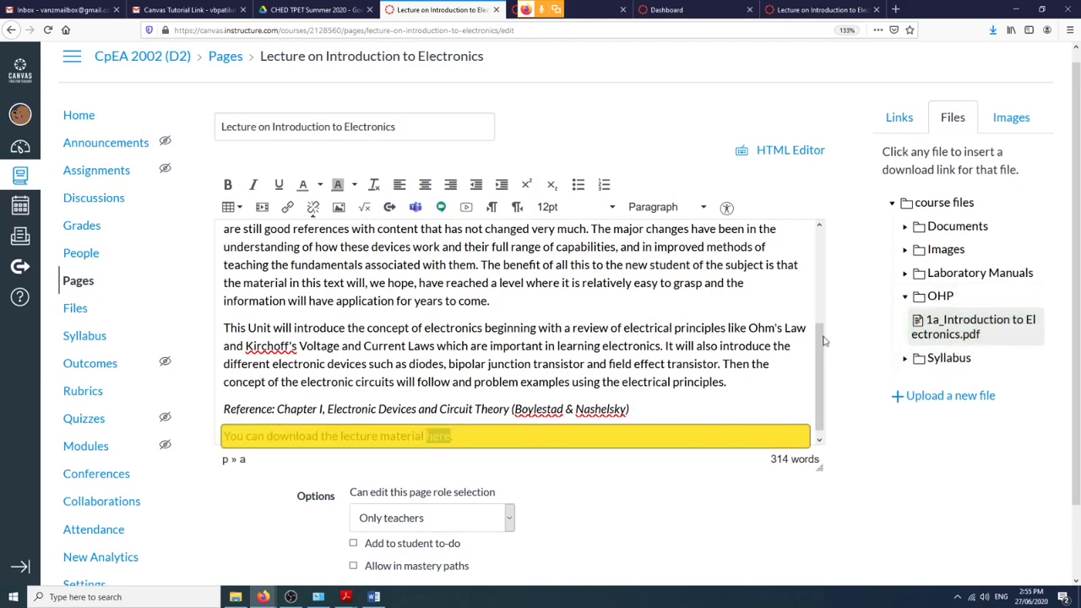
{"action": "left_click", "coordinate": [461, 438]}
{"action": "key", "text": "Return"}
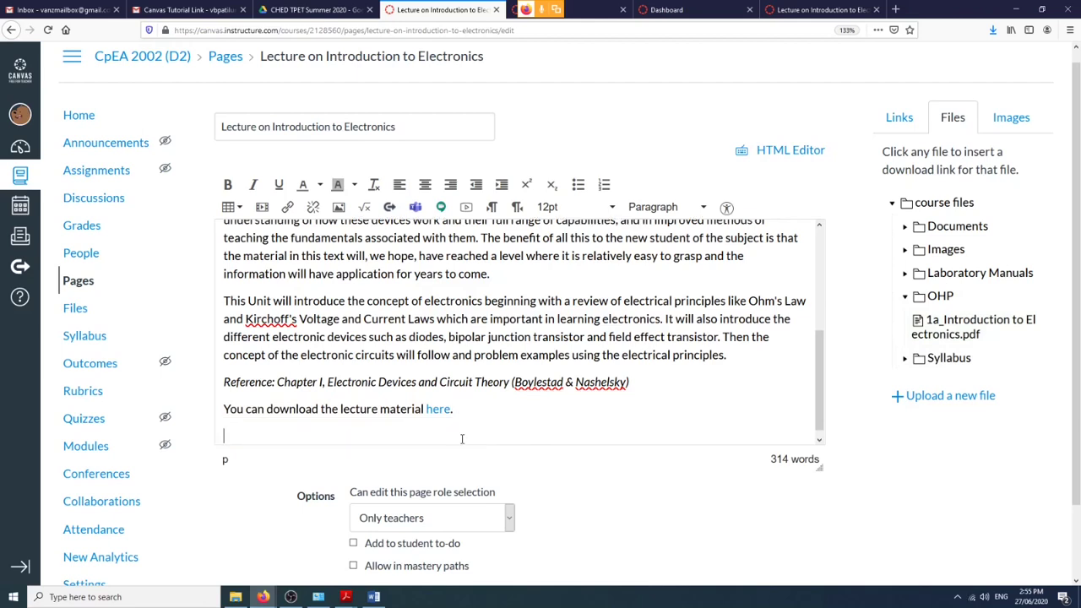
Add the line "You can review the lecture below:" under the download line and start a new paragraph after it.
{"action": "type", "text": "You can review the lectu"}
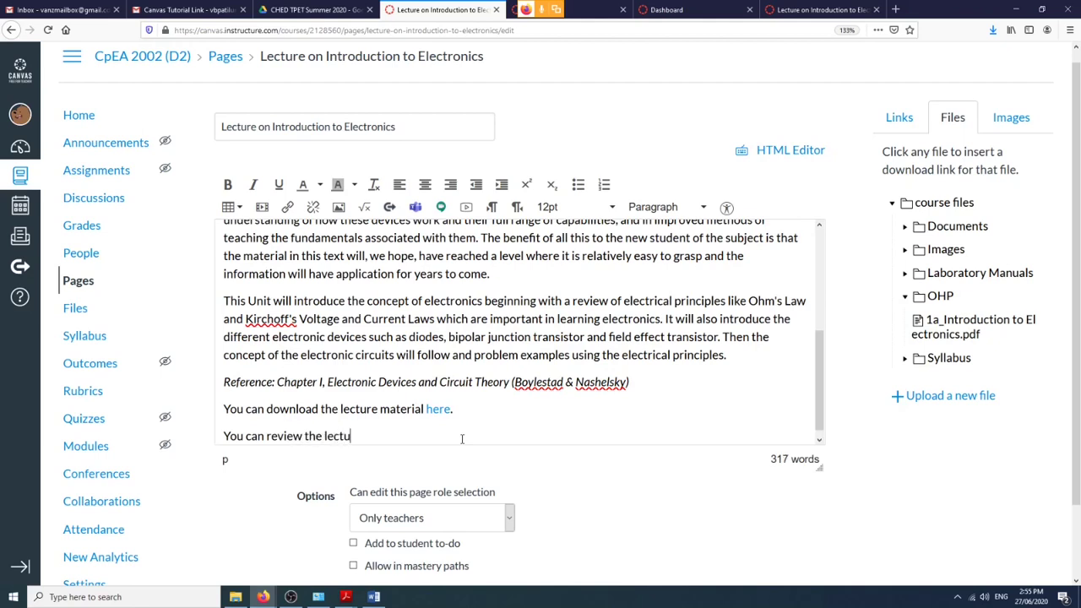
{"action": "type", "text": "re below:"}
{"action": "key", "text": "Return"}
{"action": "key", "text": "BackSpace"}
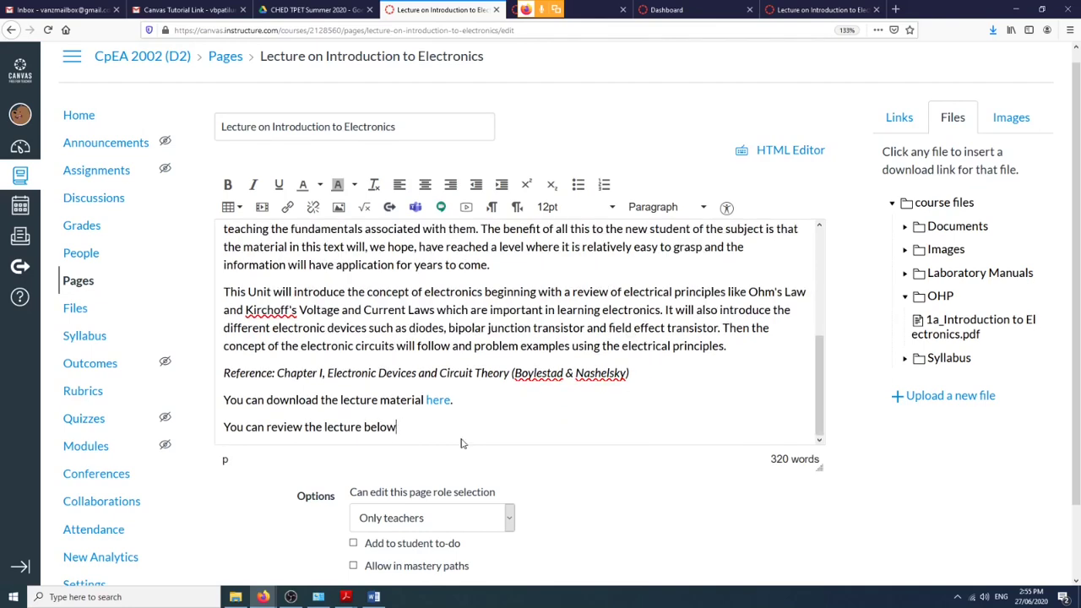
{"action": "type", "text": ":"}
{"action": "key", "text": "Return"}
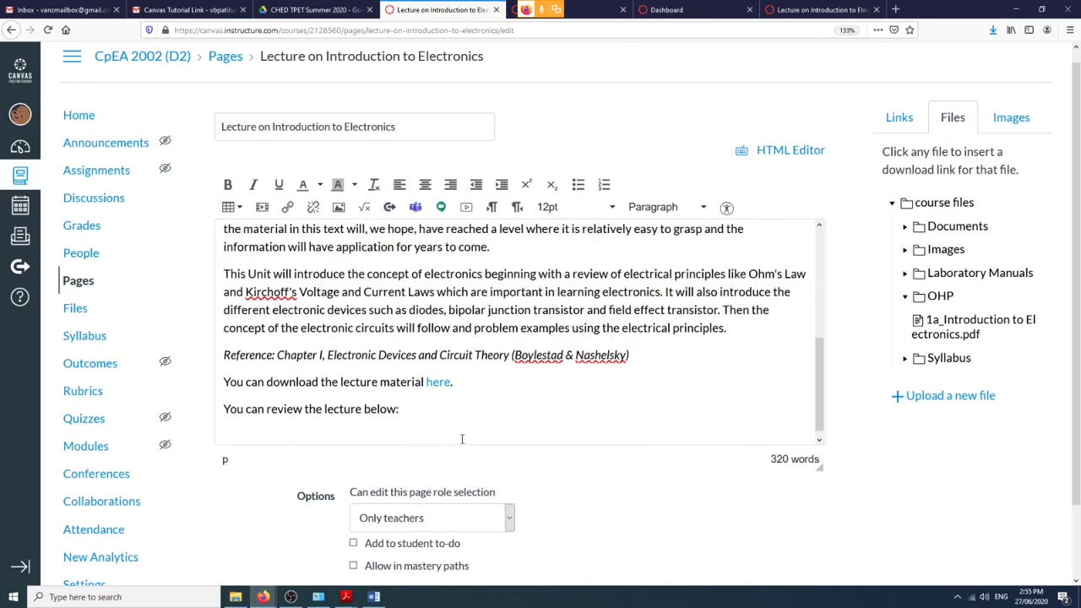
{"action": "left_click", "coordinate": [262, 207]}
{"action": "type", "text": "https://youtu.be/MGeaCxeKRN0"}
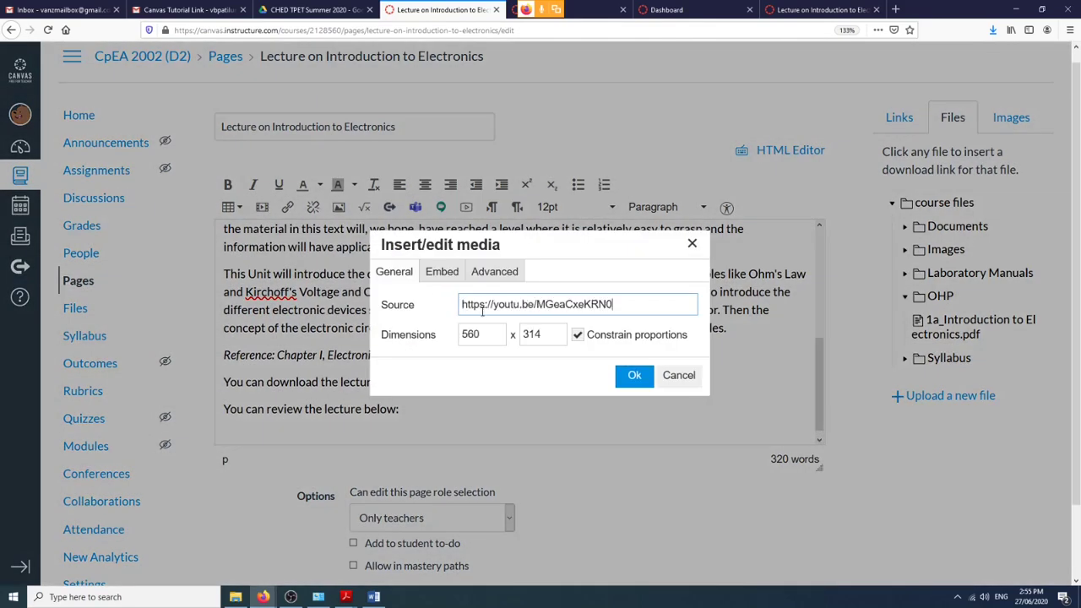
{"action": "left_click", "coordinate": [632, 375]}
{"action": "scroll", "coordinate": [659, 495], "scroll_direction": "down", "scroll_amount": 1}
{"action": "scroll", "coordinate": [659, 495], "scroll_direction": "down", "scroll_amount": 1}
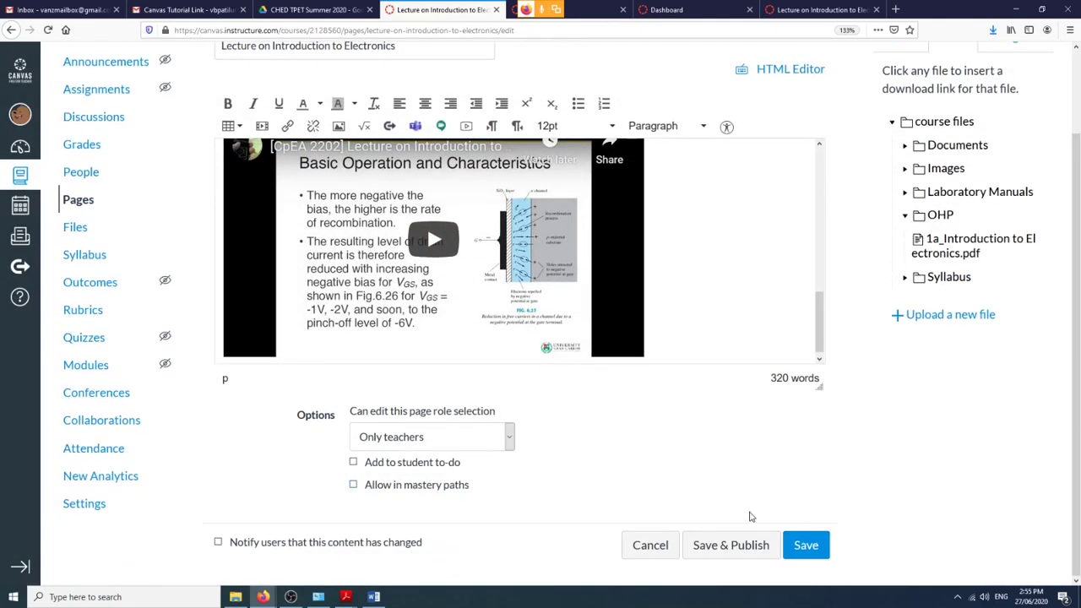
{"action": "left_click", "coordinate": [805, 544]}
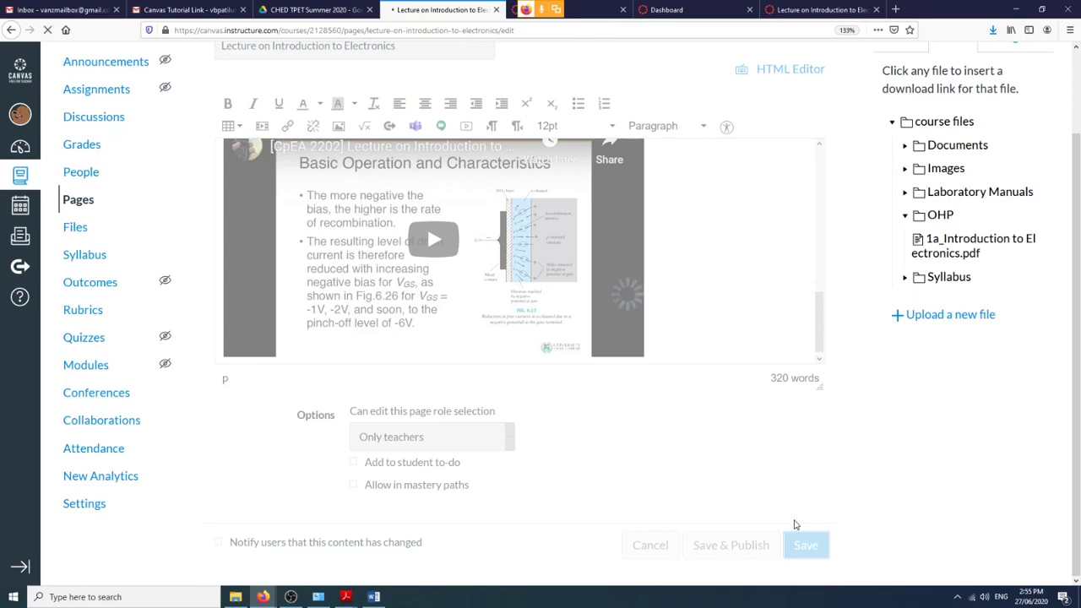
Test the embedded lecture video on the saved page by playing it, skipping to about 5:20 and pausing it.
{"action": "scroll", "coordinate": [770, 487], "scroll_direction": "down", "scroll_amount": 3}
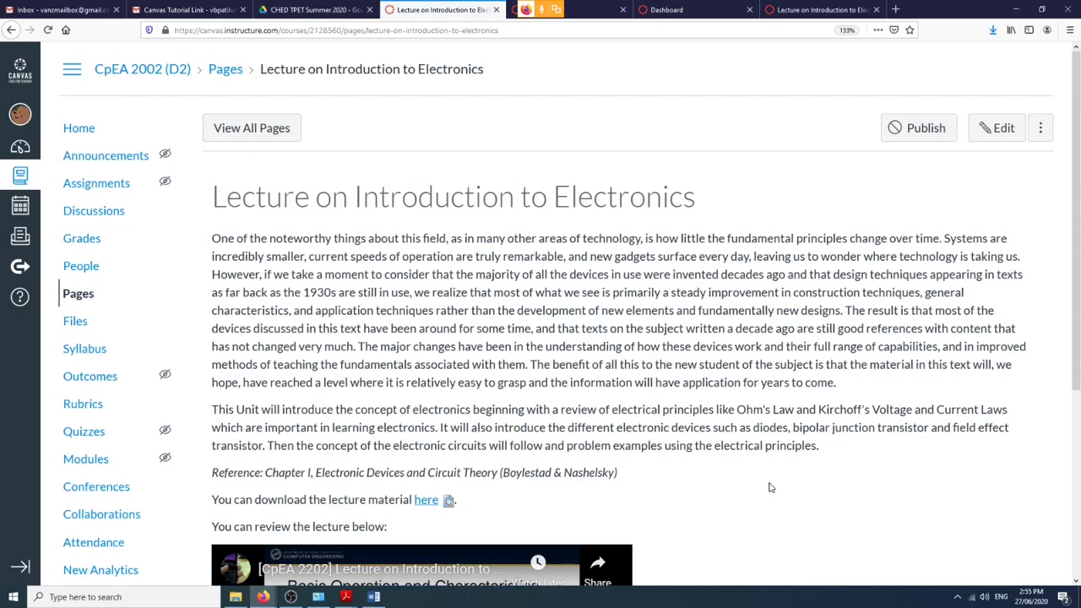
{"action": "scroll", "coordinate": [777, 494], "scroll_direction": "down", "scroll_amount": 3}
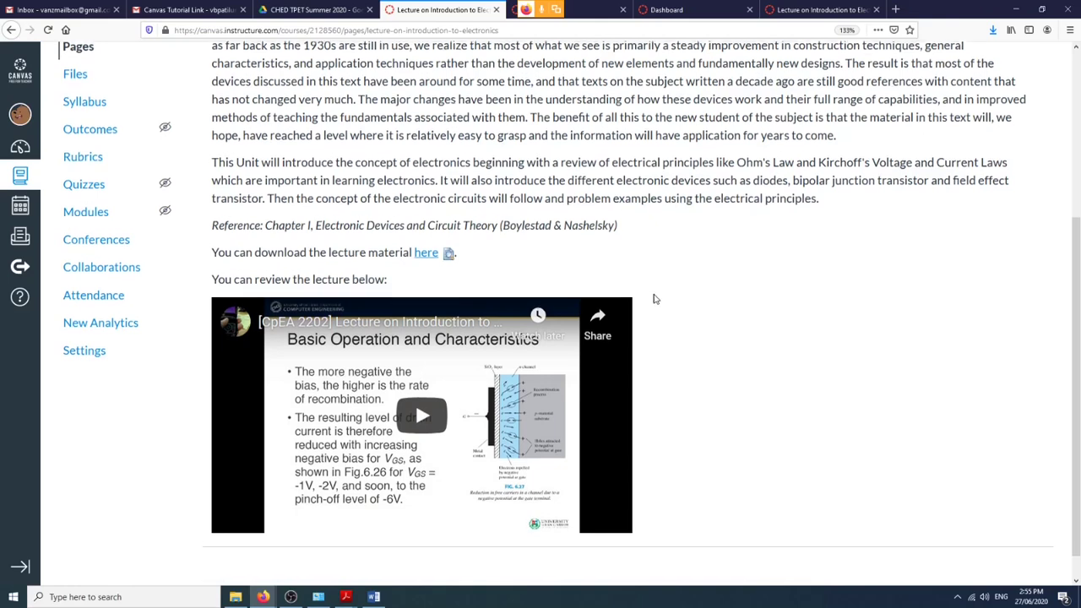
{"action": "scroll", "coordinate": [642, 321], "scroll_direction": "down", "scroll_amount": 1}
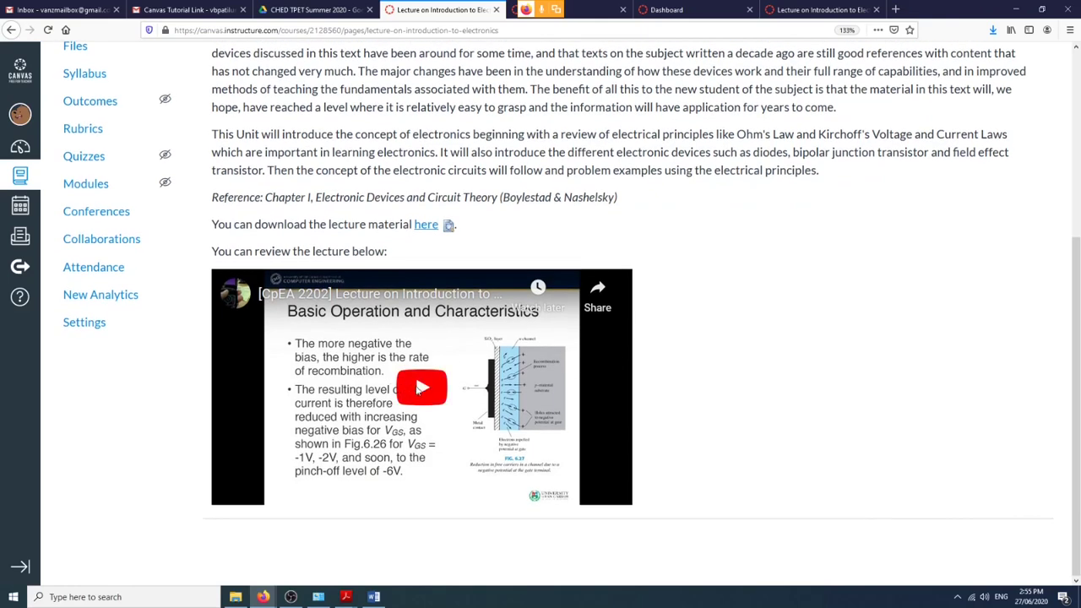
{"action": "left_click", "coordinate": [417, 389]}
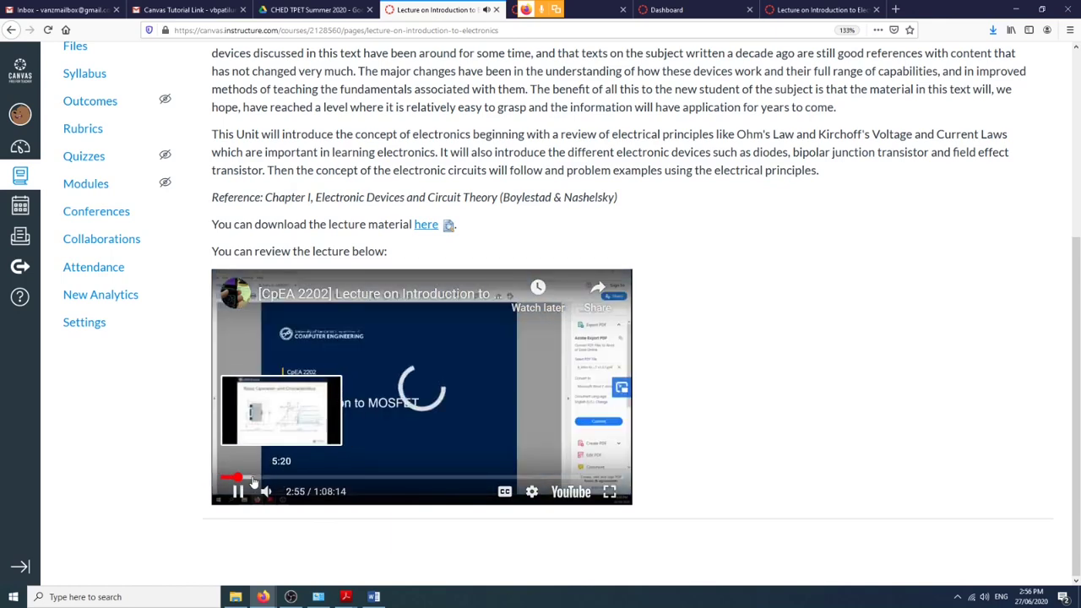
{"action": "left_click", "coordinate": [251, 478]}
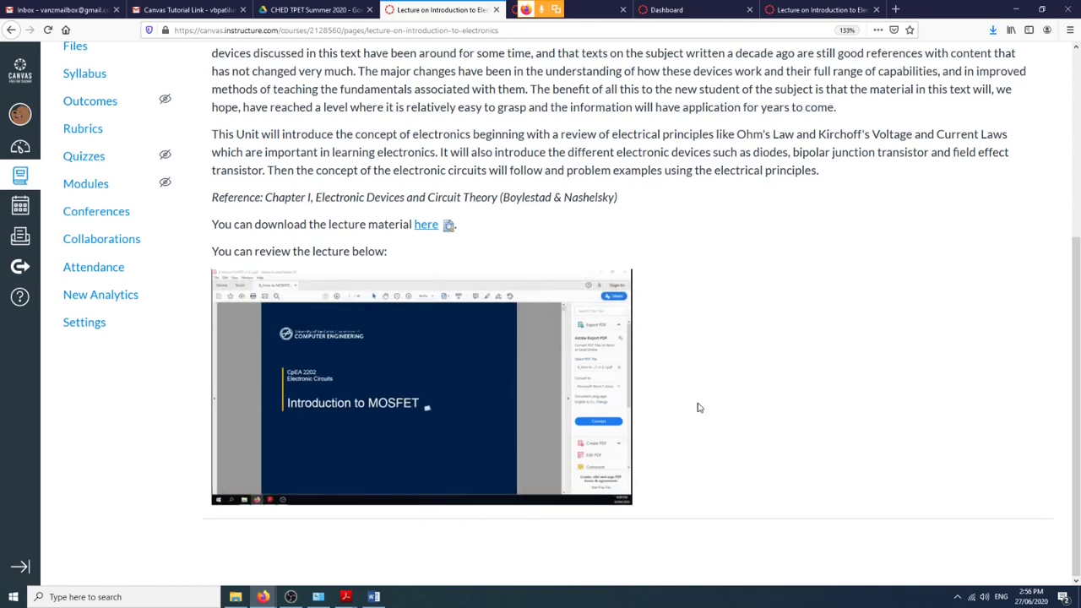
{"action": "mouse_move", "coordinate": [355, 478]}
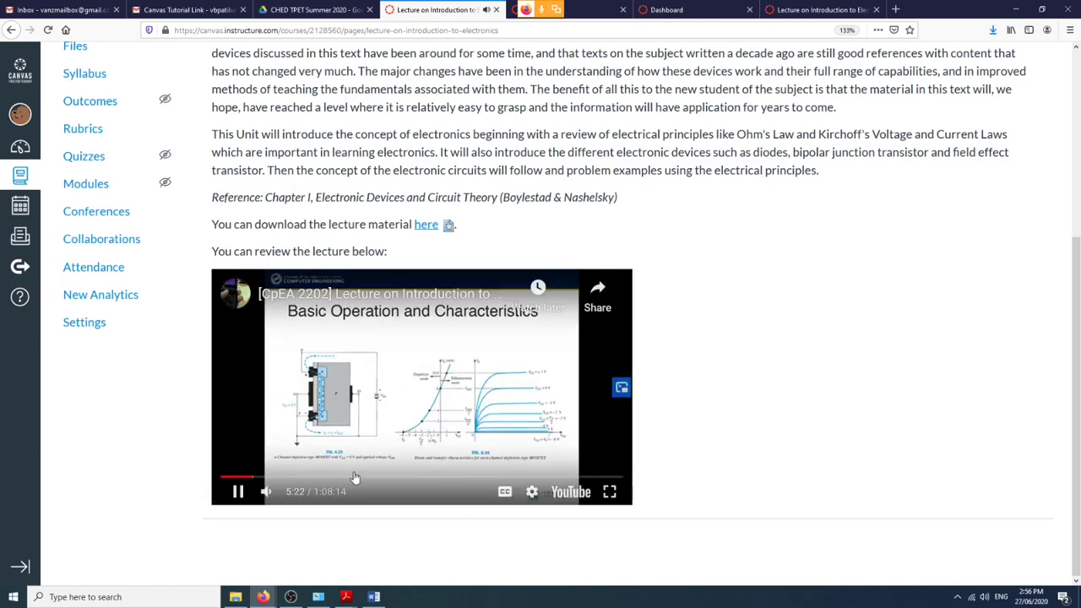
{"action": "mouse_move", "coordinate": [267, 493]}
{"action": "left_click_drag", "start_coordinate": [319, 498], "coordinate": [290, 501]}
{"action": "left_click", "coordinate": [238, 491]}
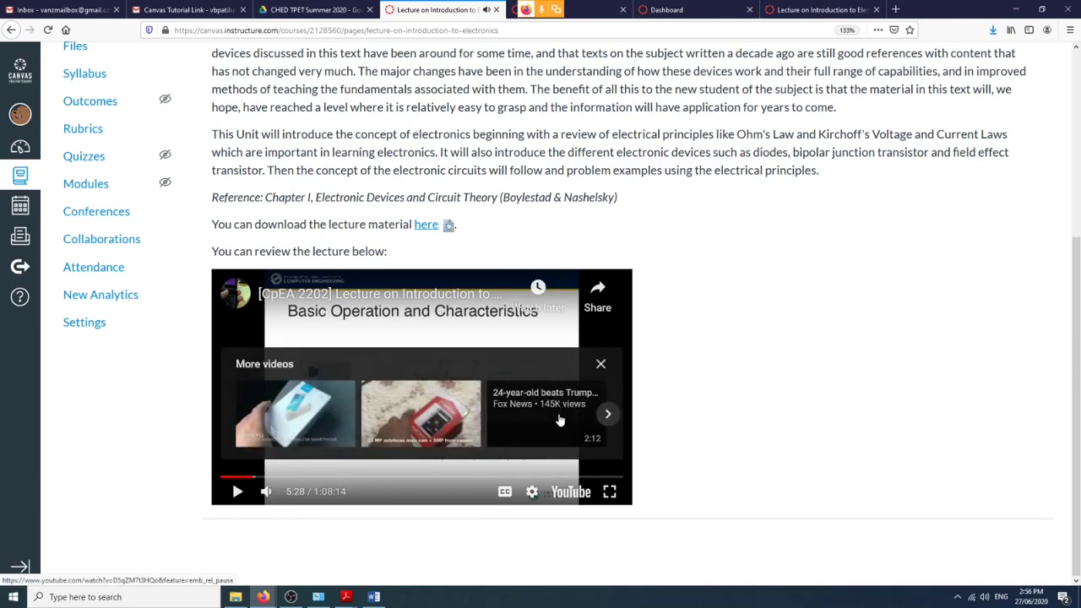
Open the router settings at 192.168.1.1 in a new tab and save a 2-hour access timeout for the 2.4GHz guest network.
{"action": "left_click", "coordinate": [895, 10]}
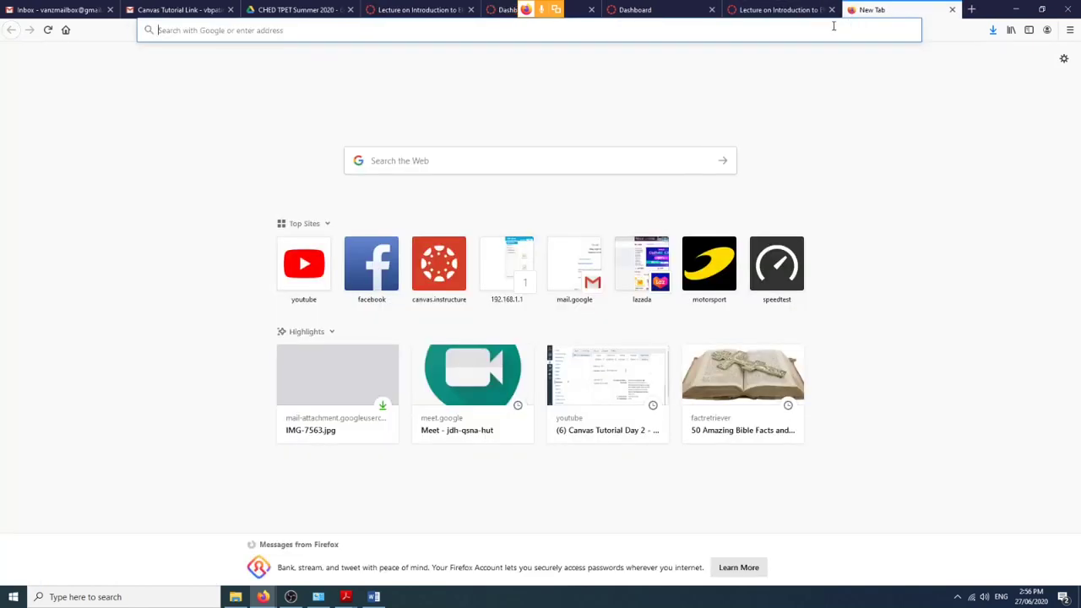
{"action": "type", "text": "192.168.1.1/"}
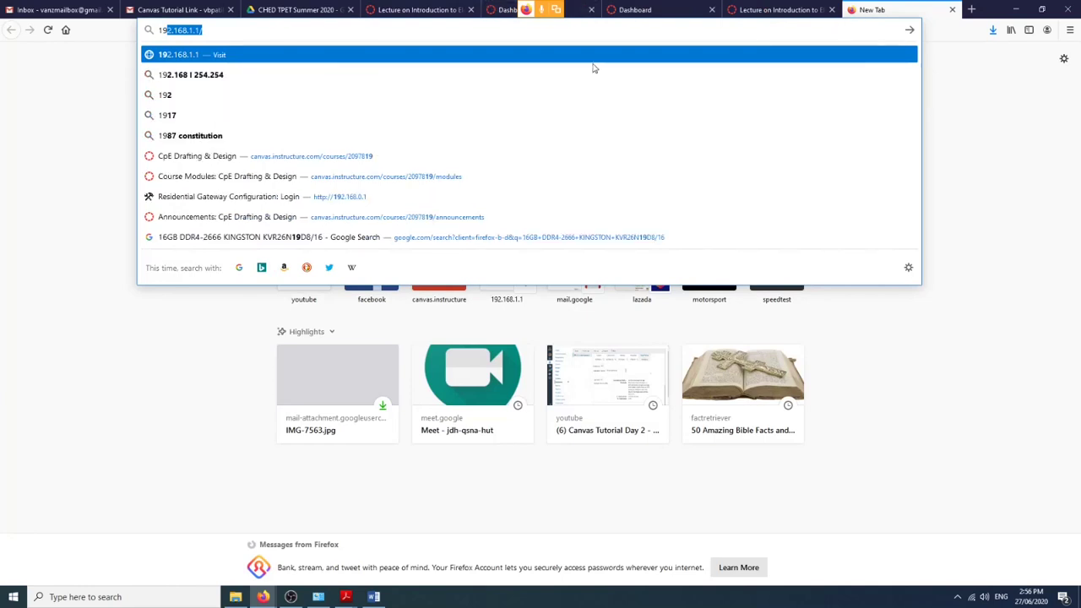
{"action": "left_click", "coordinate": [600, 54]}
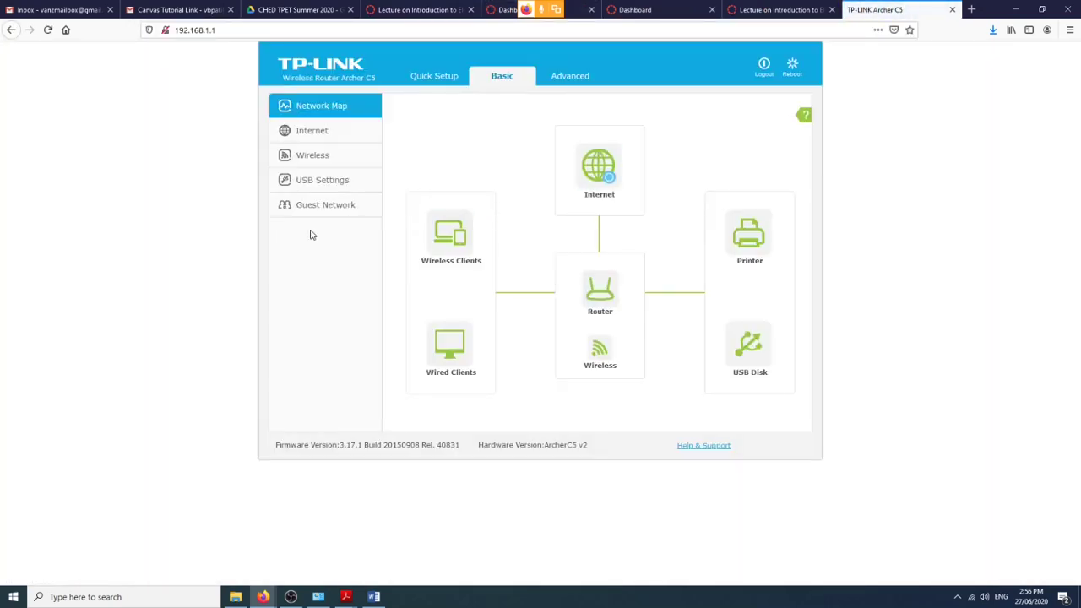
{"action": "left_click", "coordinate": [566, 80]}
{"action": "left_click", "coordinate": [322, 240]}
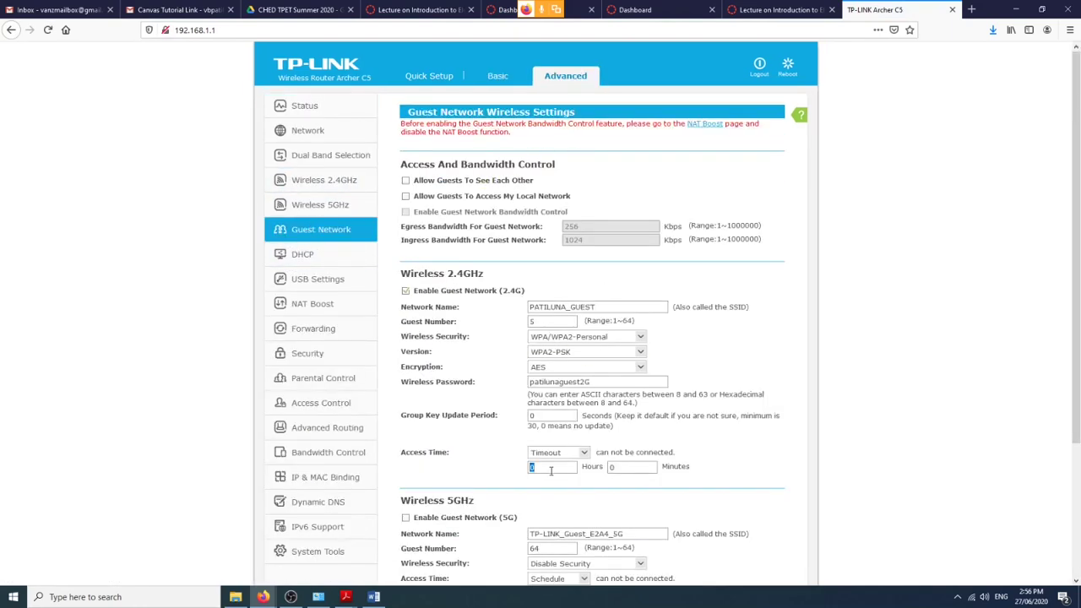
{"action": "type", "text": "2"}
{"action": "scroll", "coordinate": [687, 466], "scroll_direction": "down", "scroll_amount": 2}
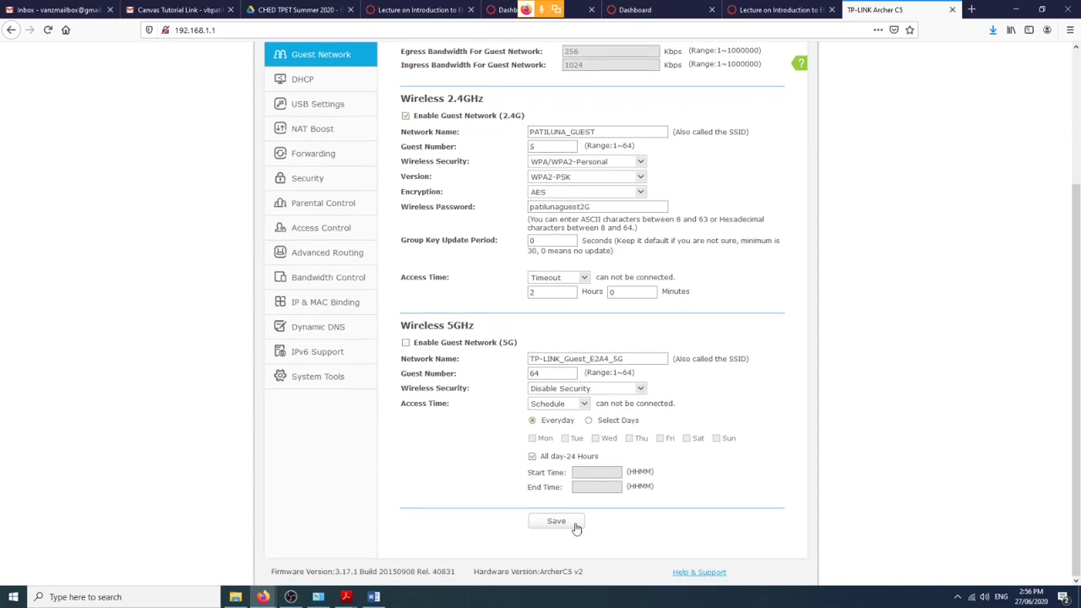
{"action": "left_click", "coordinate": [578, 529]}
Switch to the browser window holding the YouTube Studio video details, and return to the Canvas lecture page.
{"action": "left_click", "coordinate": [418, 9]}
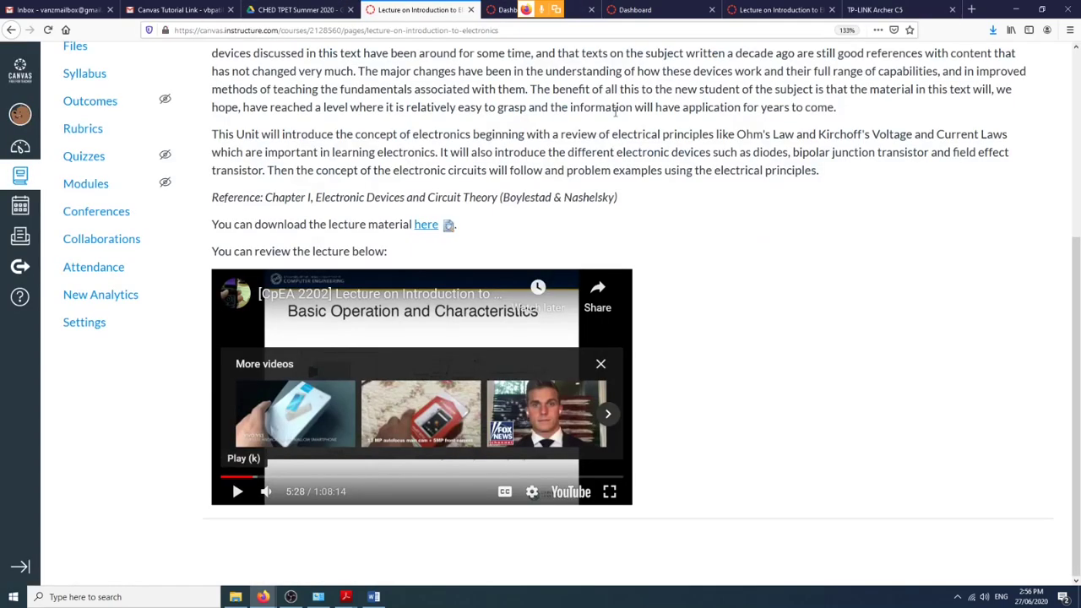
{"action": "scroll", "coordinate": [695, 294], "scroll_direction": "up", "scroll_amount": 2}
{"action": "scroll", "coordinate": [645, 355], "scroll_direction": "down", "scroll_amount": 2}
{"action": "mouse_move", "coordinate": [265, 598]}
{"action": "left_click", "coordinate": [316, 550]}
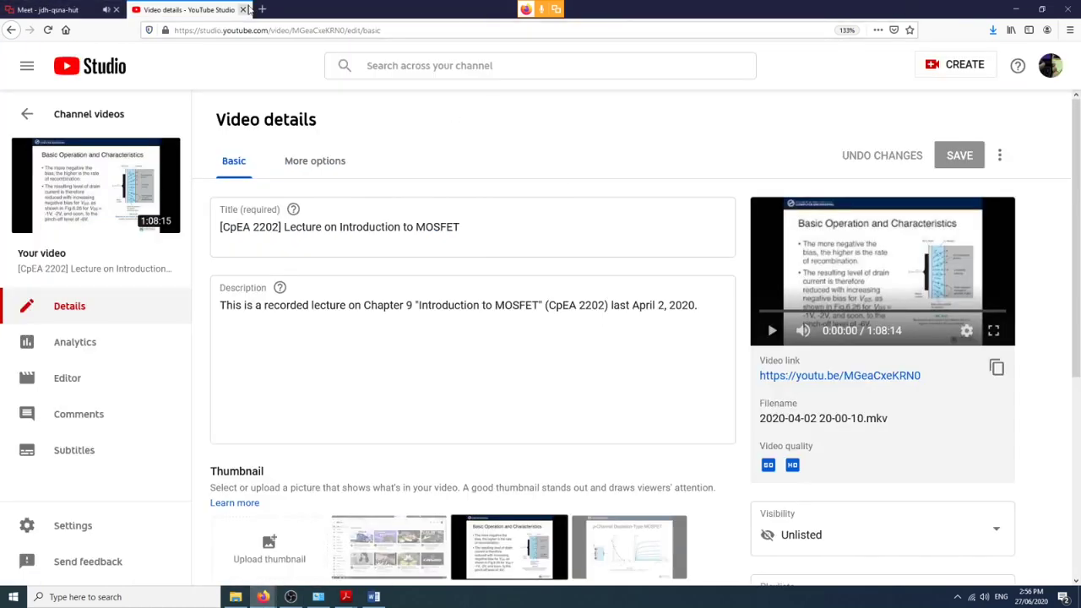
{"action": "left_click", "coordinate": [123, 9]}
{"action": "left_click_drag", "start_coordinate": [123, 9], "coordinate": [992, 31]}
{"action": "key", "text": "super+Up"}
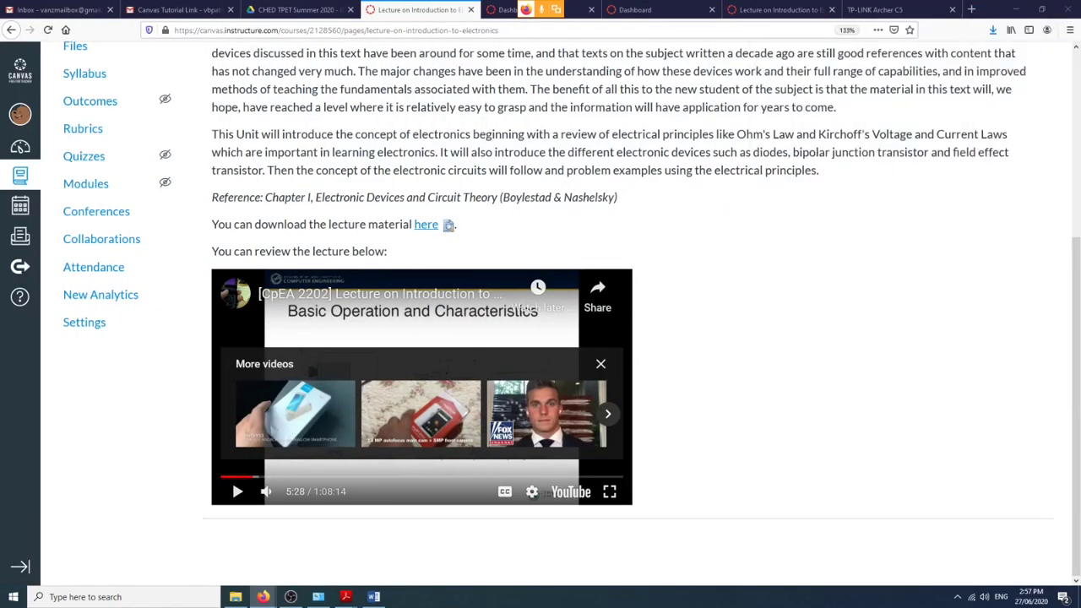
Review the whole saved lecture page, from the title and introductory text to the reference, download link and embedded video.
{"action": "scroll", "coordinate": [747, 377], "scroll_direction": "up", "scroll_amount": 3}
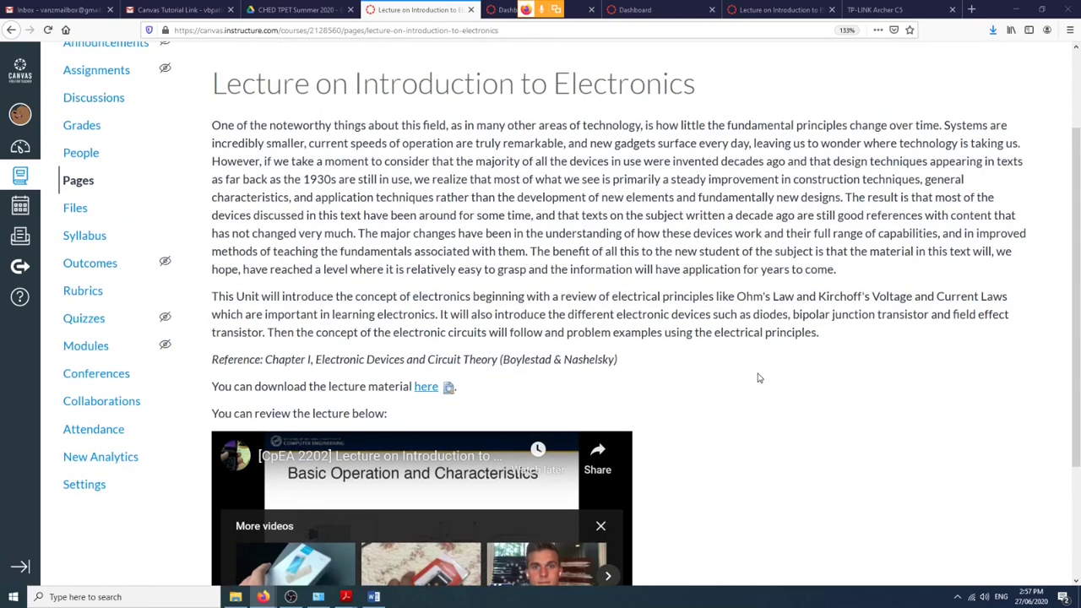
{"action": "scroll", "coordinate": [757, 378], "scroll_direction": "down", "scroll_amount": 1}
{"action": "scroll", "coordinate": [758, 378], "scroll_direction": "up", "scroll_amount": 1}
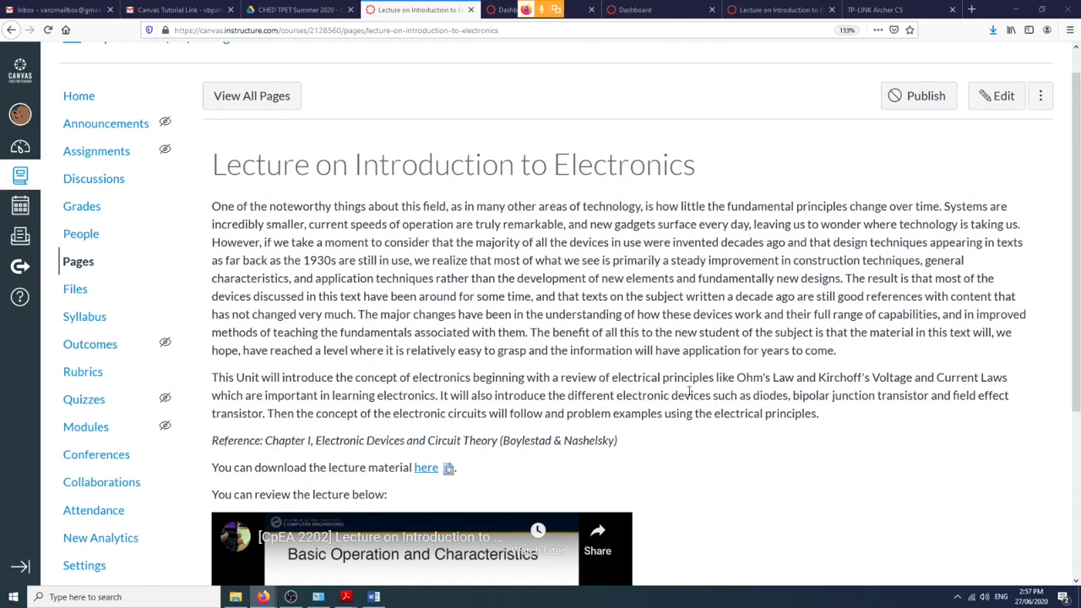
{"action": "scroll", "coordinate": [689, 405], "scroll_direction": "down", "scroll_amount": 5}
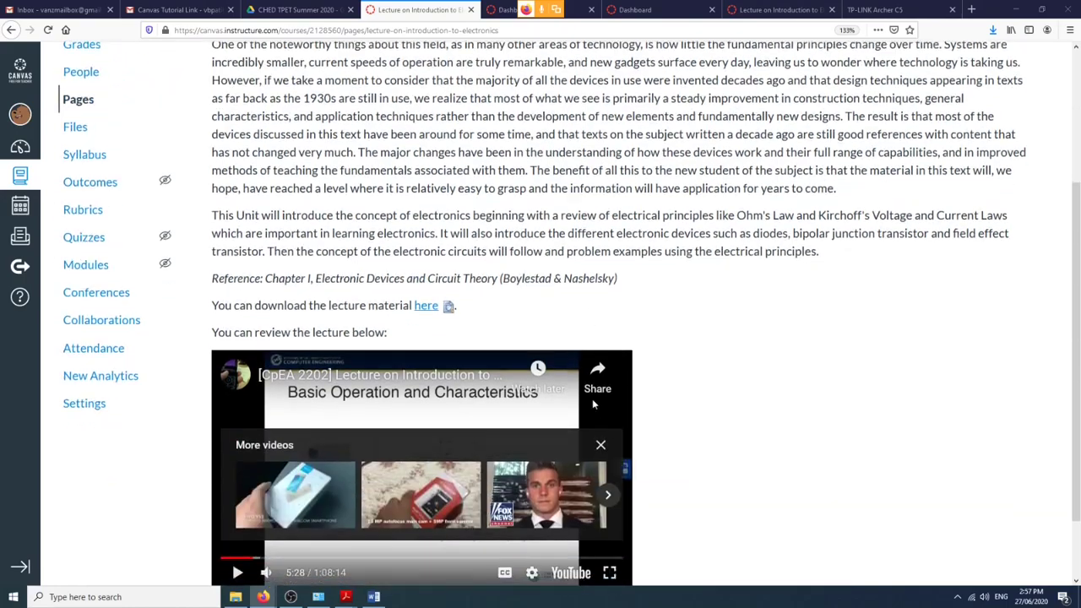
{"action": "scroll", "coordinate": [689, 414], "scroll_direction": "up", "scroll_amount": 5}
{"action": "scroll", "coordinate": [688, 414], "scroll_direction": "up", "scroll_amount": 1}
{"action": "scroll", "coordinate": [689, 414], "scroll_direction": "down", "scroll_amount": 5}
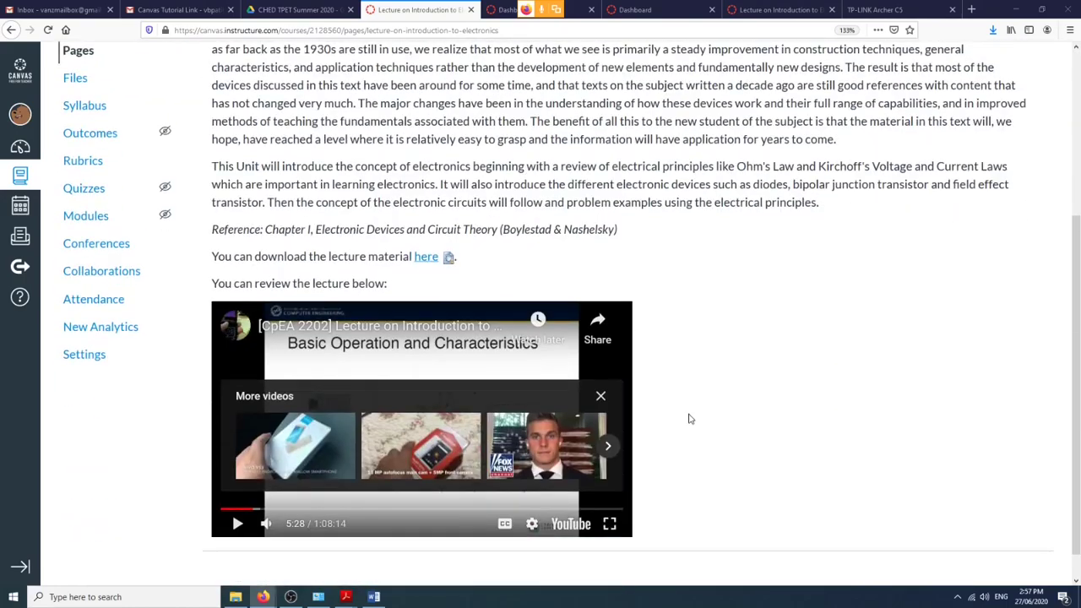
{"action": "scroll", "coordinate": [689, 418], "scroll_direction": "up", "scroll_amount": 3}
{"action": "scroll", "coordinate": [689, 418], "scroll_direction": "down", "scroll_amount": 4}
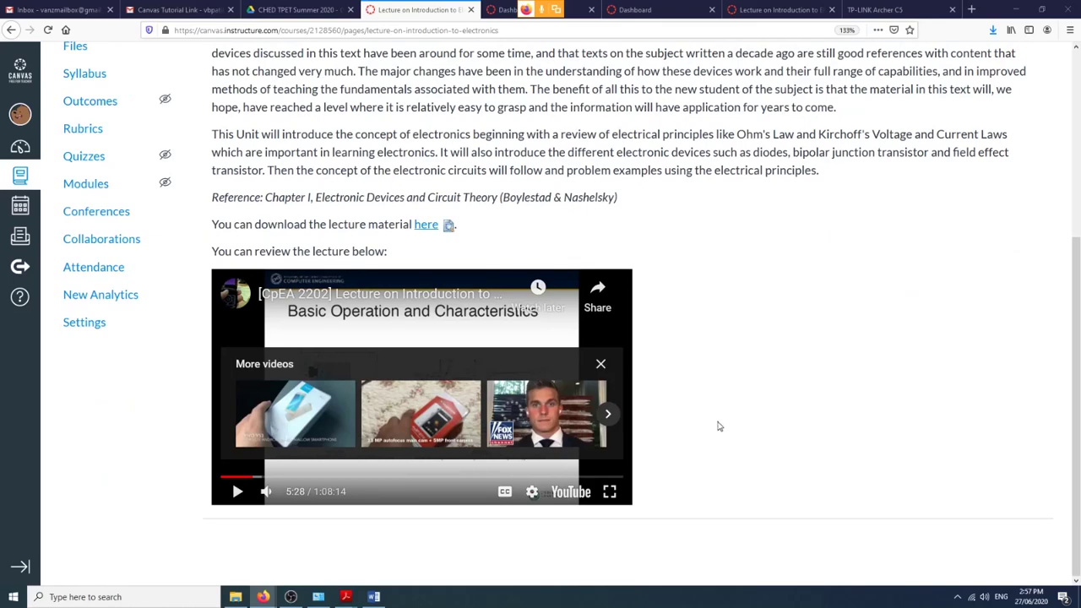
{"action": "scroll", "coordinate": [716, 427], "scroll_direction": "up", "scroll_amount": 2}
{"action": "scroll", "coordinate": [718, 426], "scroll_direction": "up", "scroll_amount": 4}
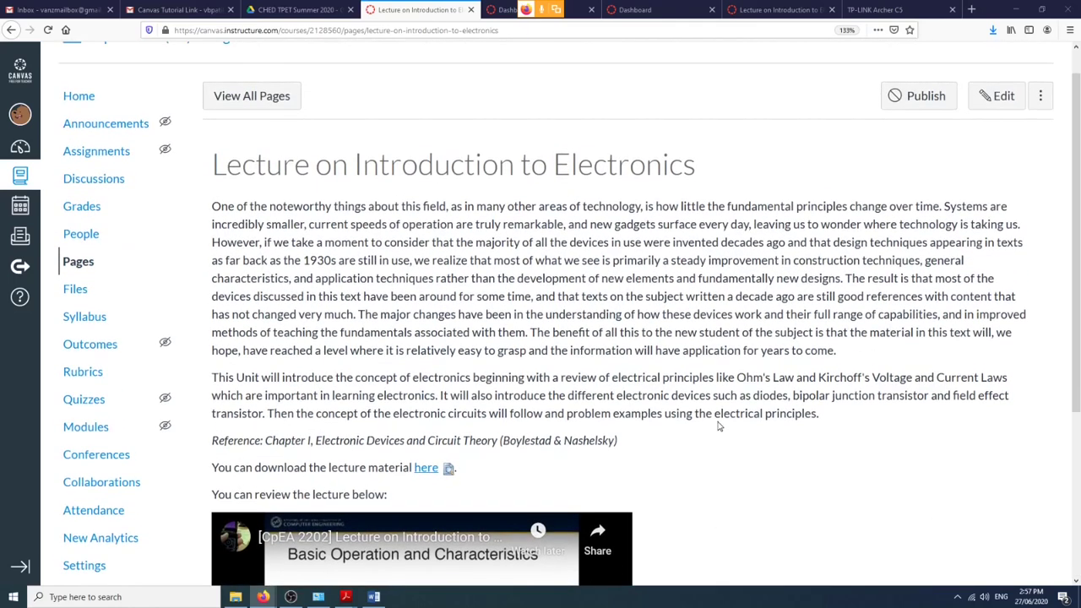
{"action": "scroll", "coordinate": [718, 426], "scroll_direction": "down", "scroll_amount": 4}
{"action": "scroll", "coordinate": [719, 426], "scroll_direction": "up", "scroll_amount": 2}
{"action": "scroll", "coordinate": [719, 426], "scroll_direction": "up", "scroll_amount": 3}
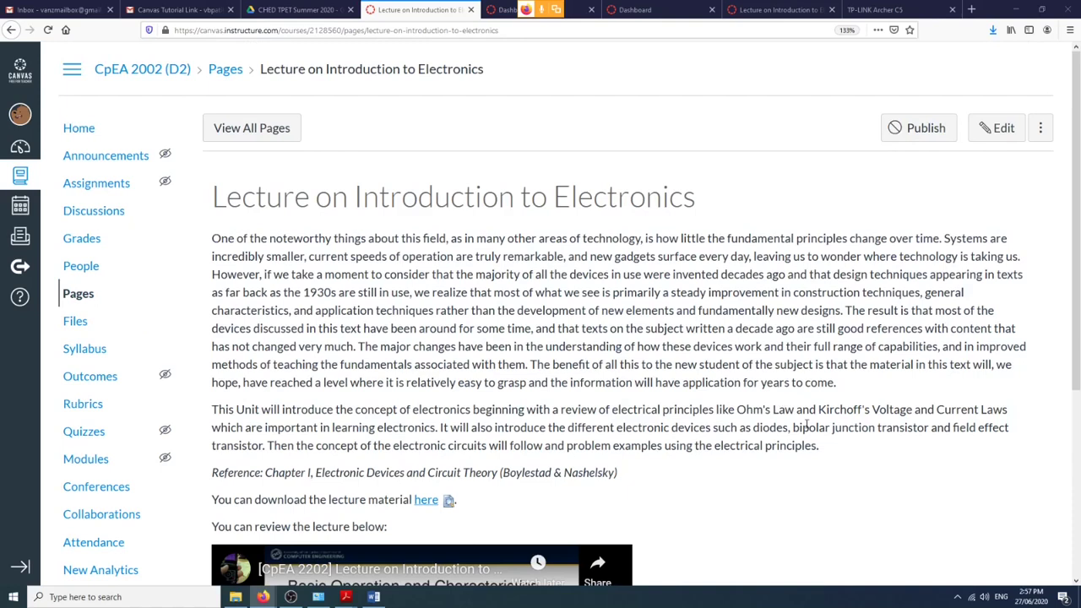
{"action": "scroll", "coordinate": [726, 434], "scroll_direction": "down", "scroll_amount": 3}
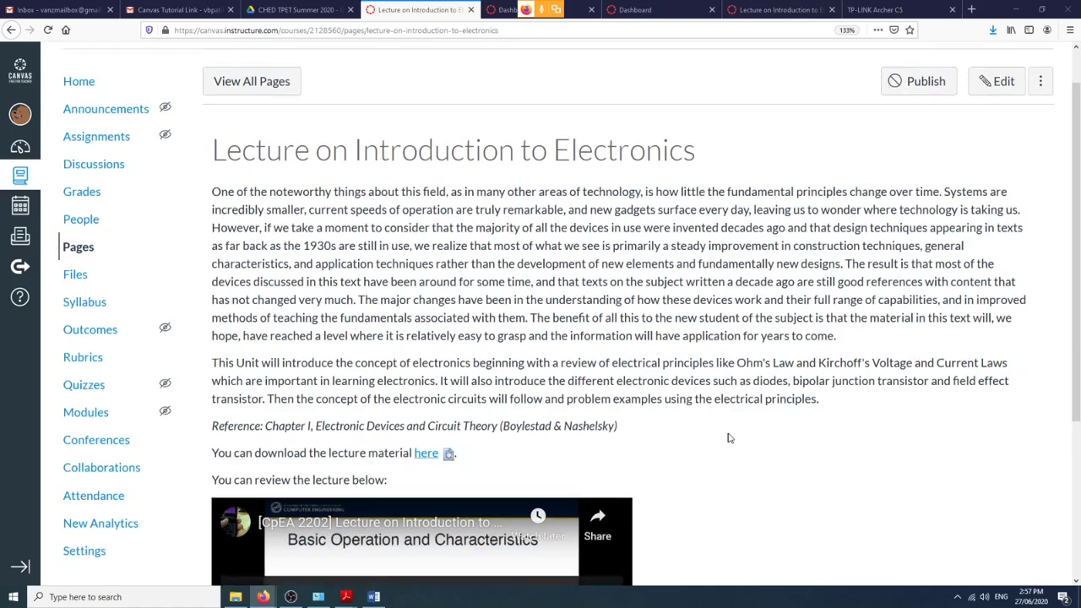
{"action": "scroll", "coordinate": [728, 420], "scroll_direction": "up", "scroll_amount": 2}
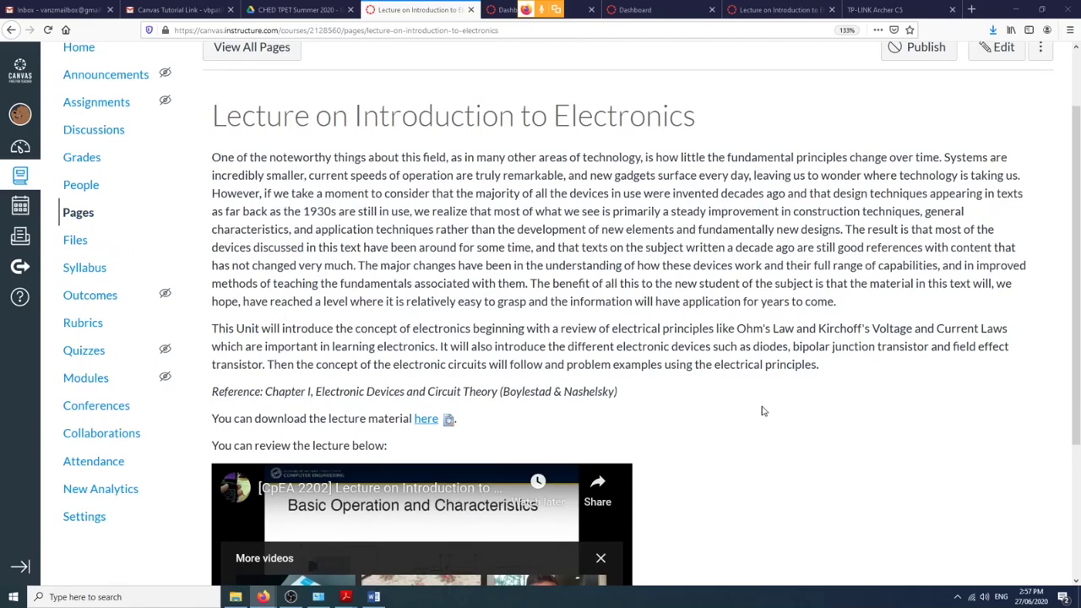
{"action": "scroll", "coordinate": [764, 411], "scroll_direction": "down", "scroll_amount": 2}
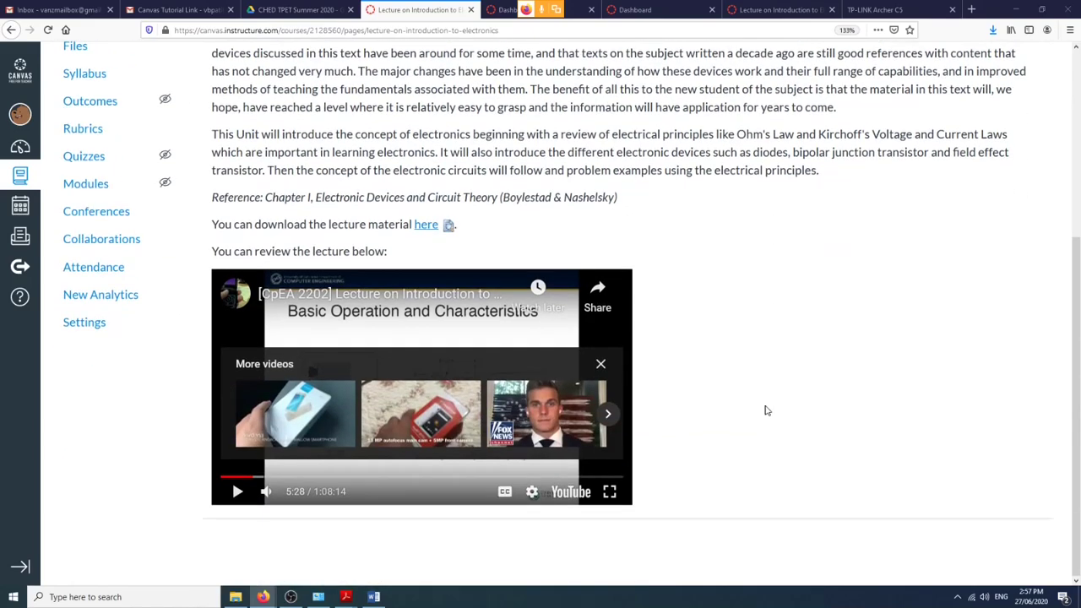
{"action": "scroll", "coordinate": [764, 411], "scroll_direction": "up", "scroll_amount": 3}
{"action": "scroll", "coordinate": [765, 411], "scroll_direction": "up", "scroll_amount": 1}
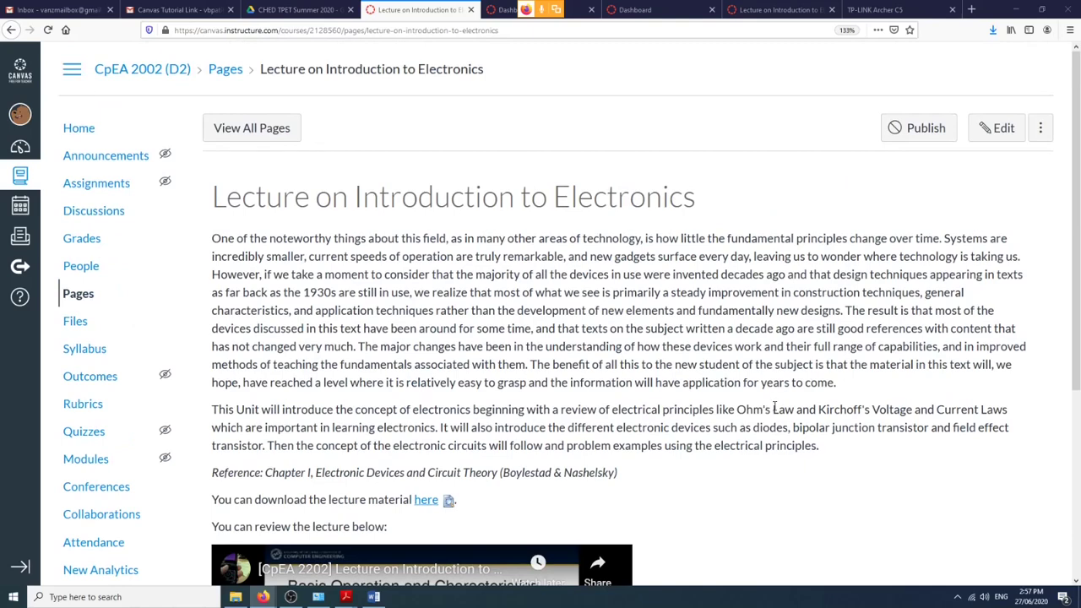
Open the Canvas site canvas.instructure.com in a new browser tab.
{"action": "left_click", "coordinate": [878, 9]}
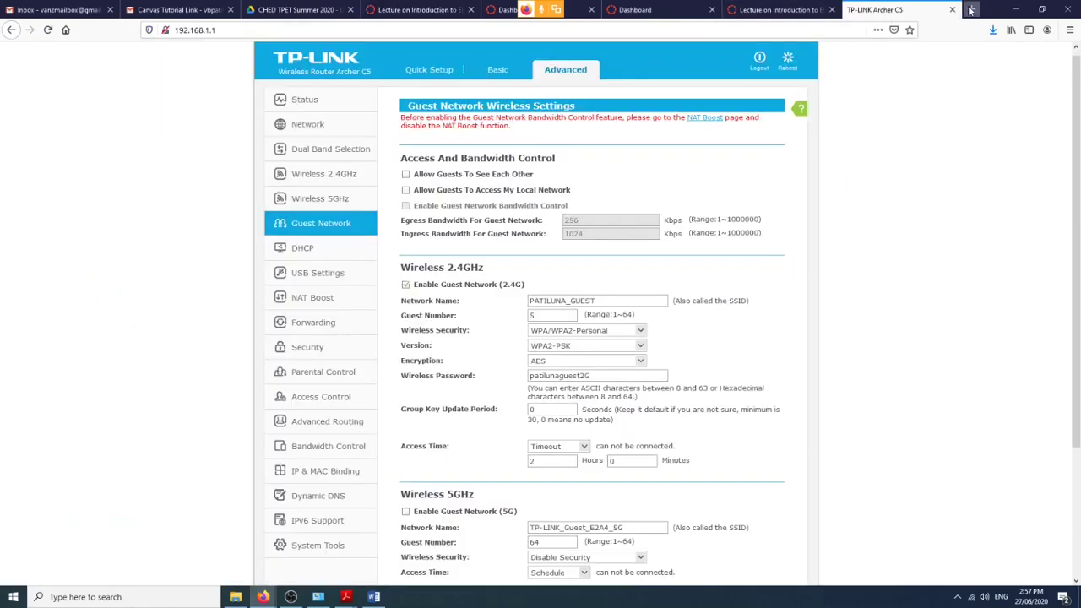
{"action": "left_click", "coordinate": [970, 10]}
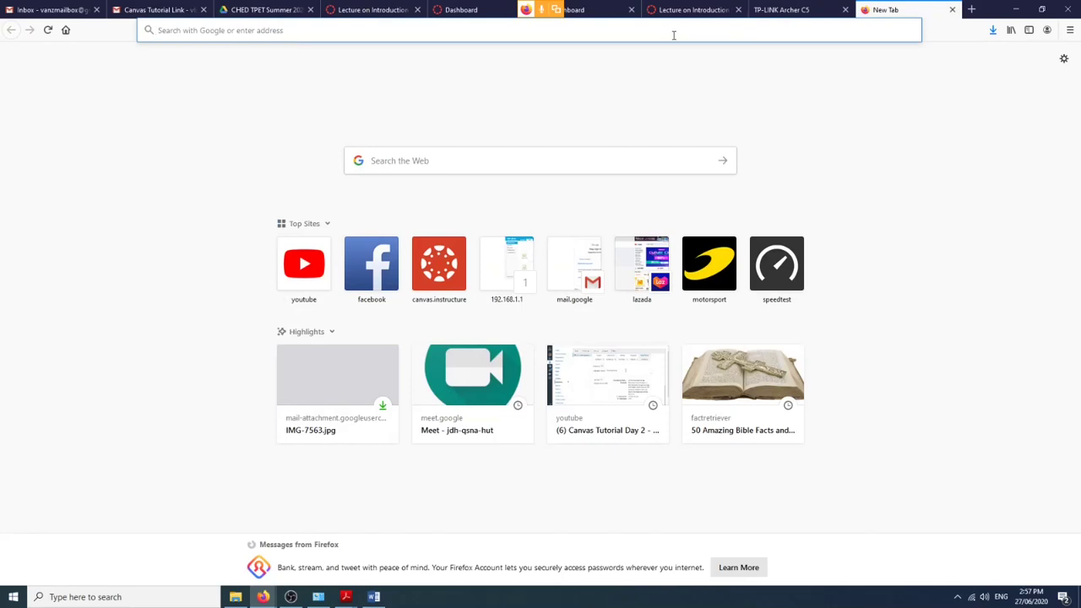
{"action": "type", "text": "canvas.instructure.com/"}
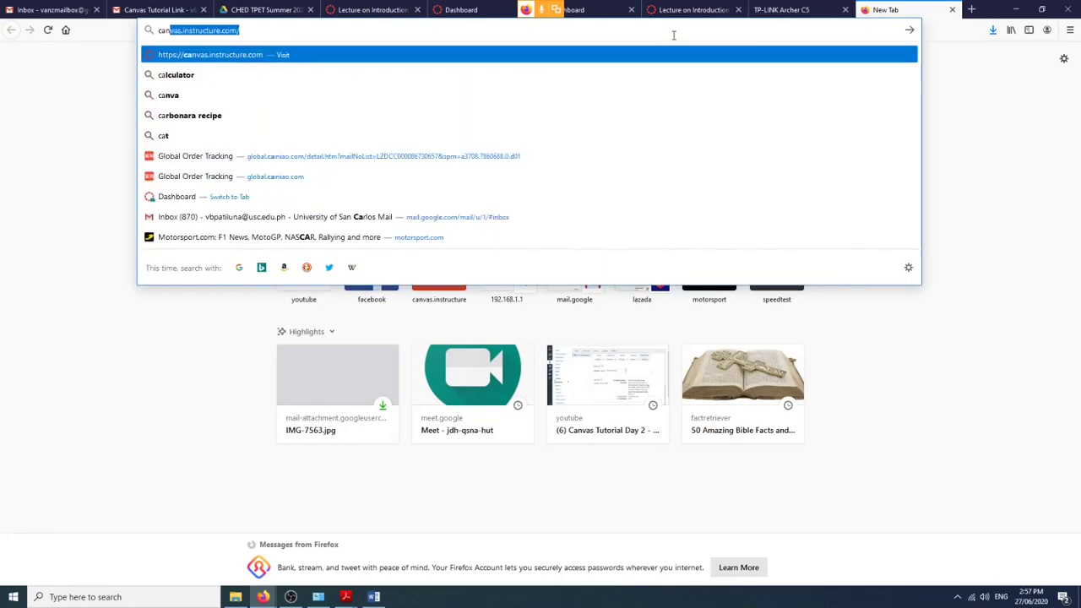
{"action": "key", "text": "Right"}
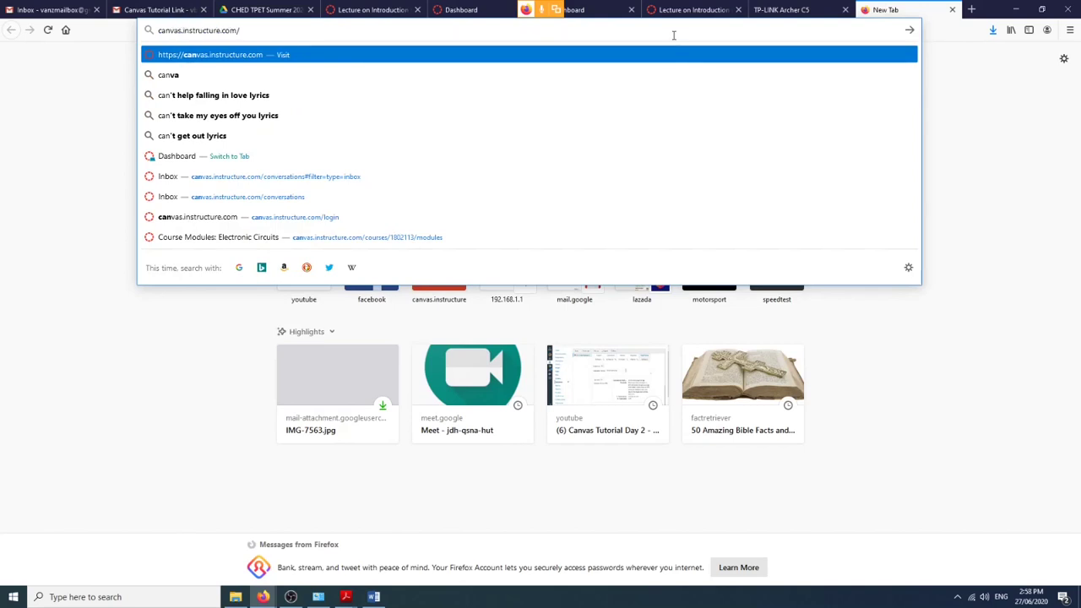
{"action": "key", "text": "BackSpace"}
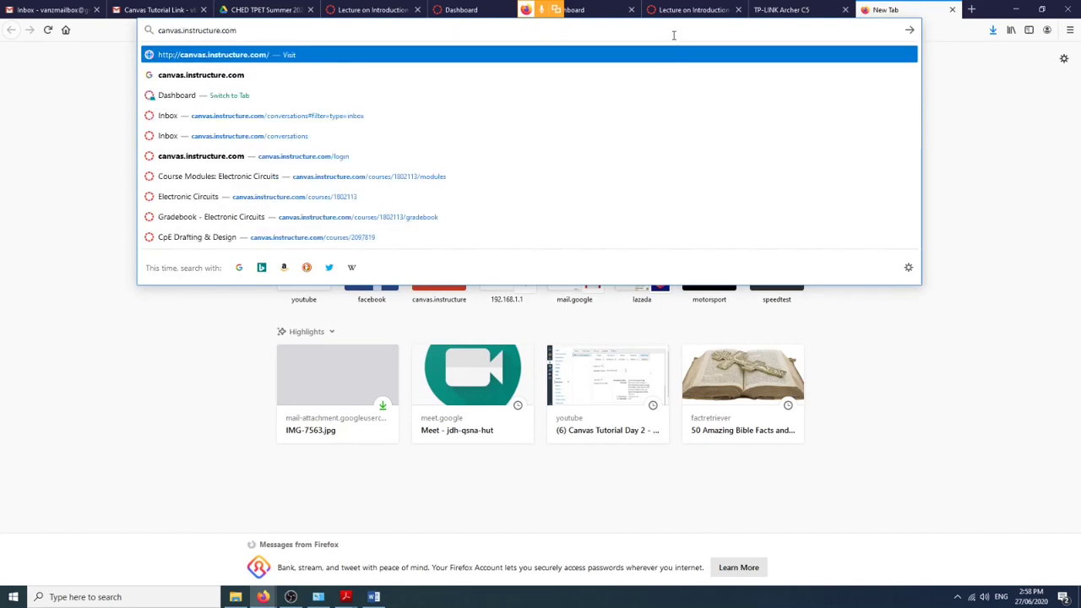
{"action": "key", "text": "Return"}
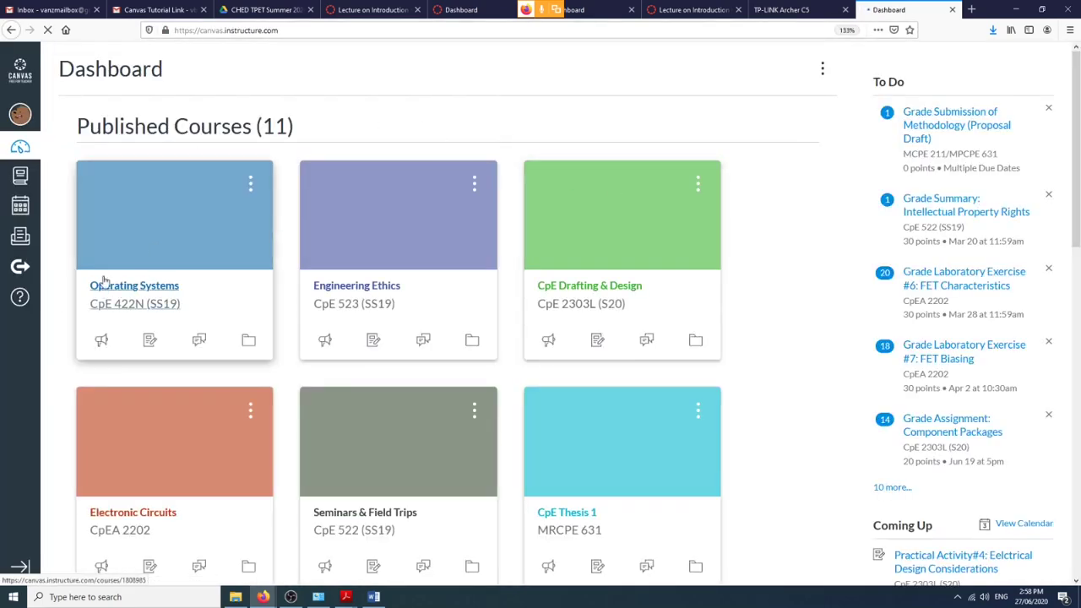
Log out of the Canvas teacher account from the dashboard.
{"action": "left_click", "coordinate": [21, 74]}
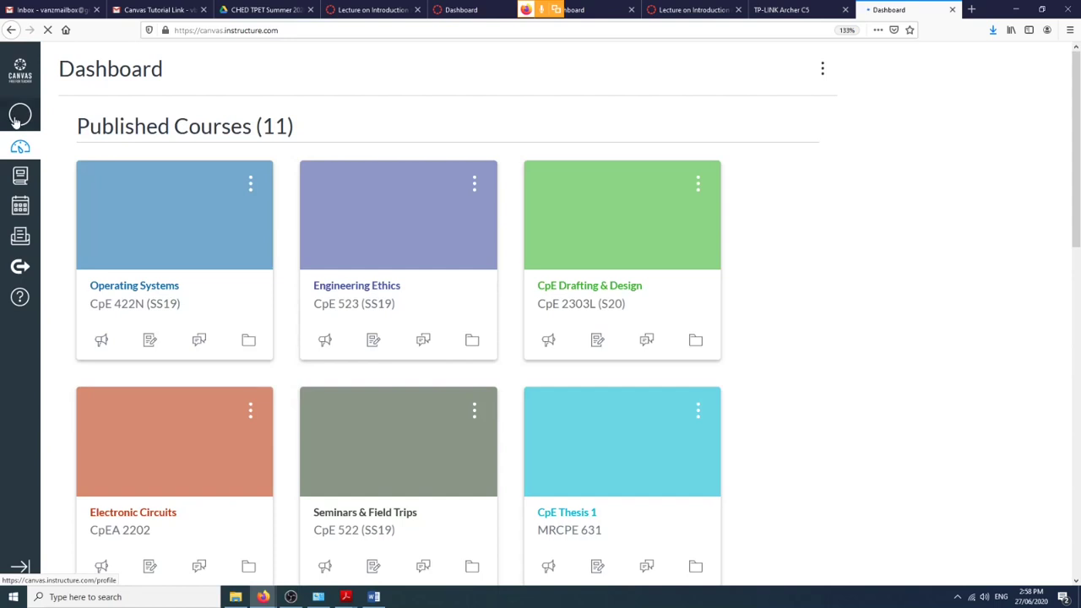
{"action": "left_click", "coordinate": [20, 114]}
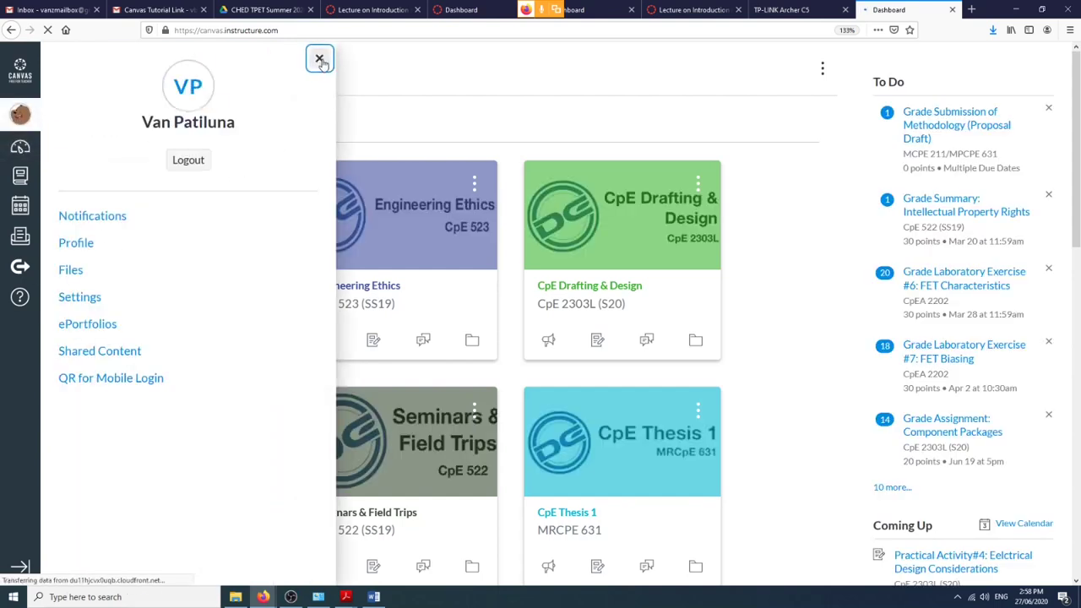
{"action": "left_click", "coordinate": [190, 161]}
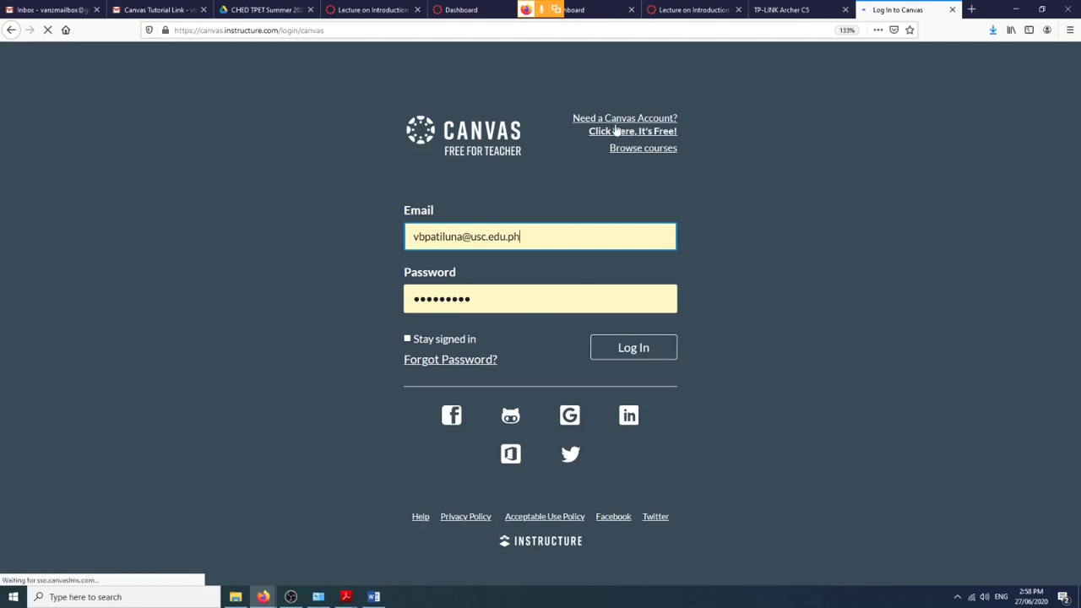
Clear the prefilled email and password from the Canvas login form.
{"action": "triple_click", "coordinate": [546, 239]}
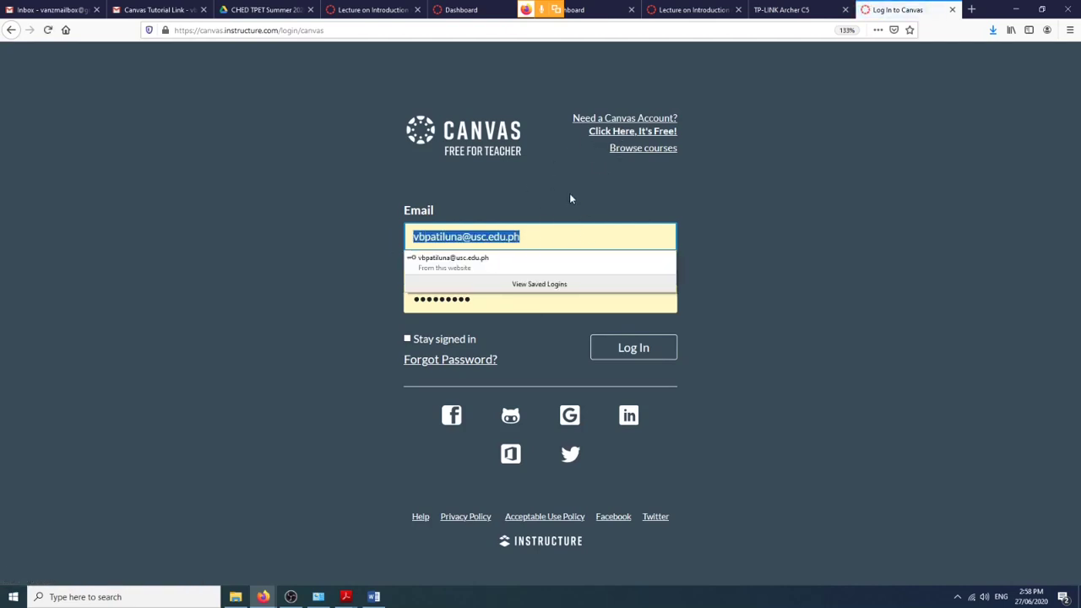
{"action": "key", "text": "BackSpace"}
{"action": "left_click", "coordinate": [514, 299]}
{"action": "left_click_drag", "start_coordinate": [514, 299], "coordinate": [407, 300]}
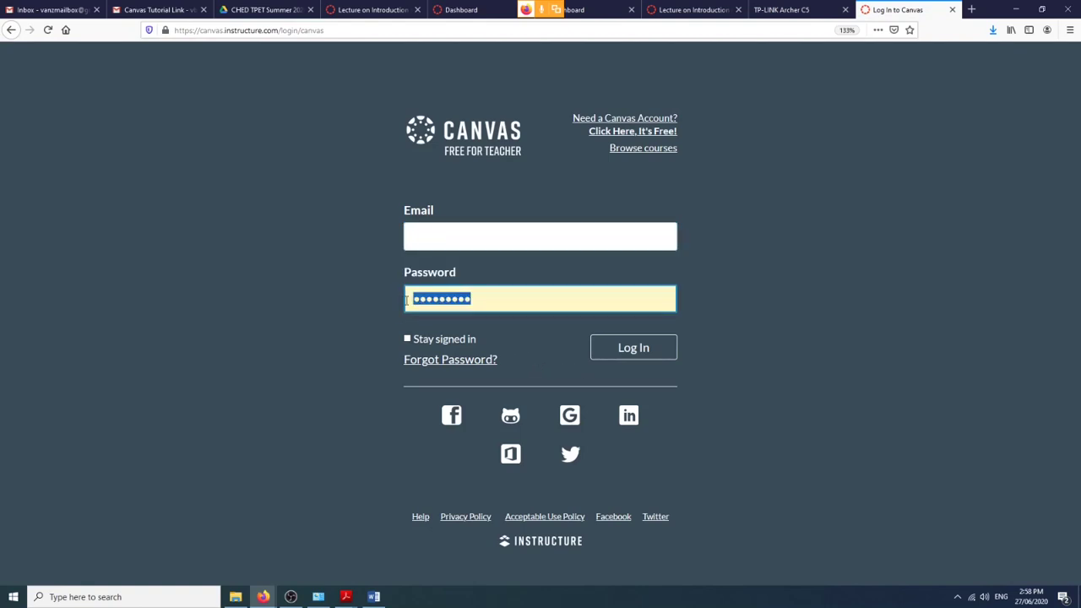
{"action": "key", "text": "BackSpace"}
{"action": "left_click", "coordinate": [752, 183]}
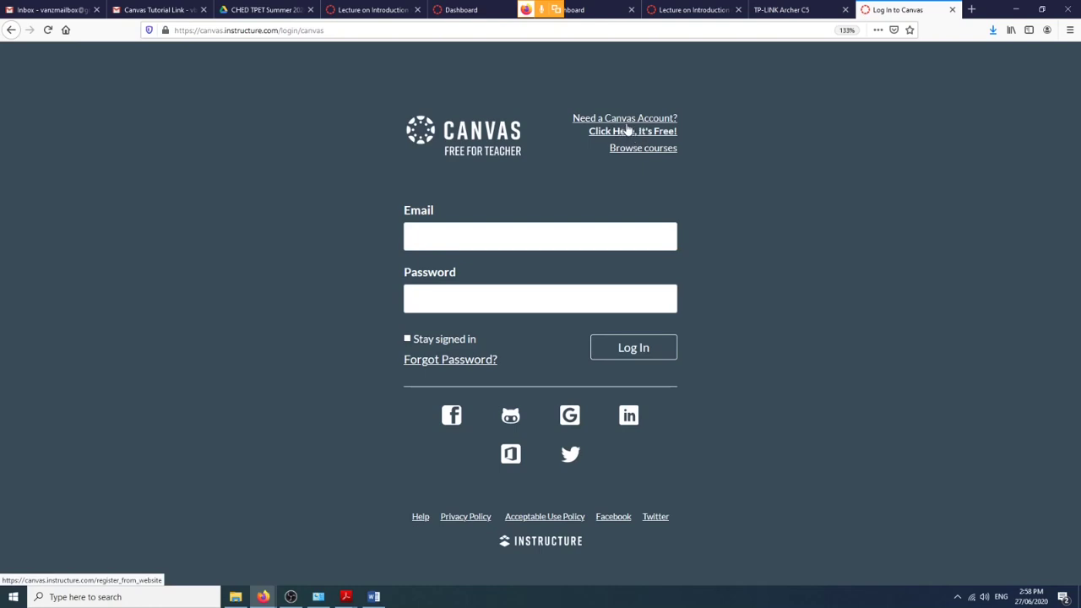
Go to the free Canvas account registration from the login page and choose to sign up as a teacher.
{"action": "key", "text": "ctrl+plus"}
{"action": "key", "text": "ctrl+plus"}
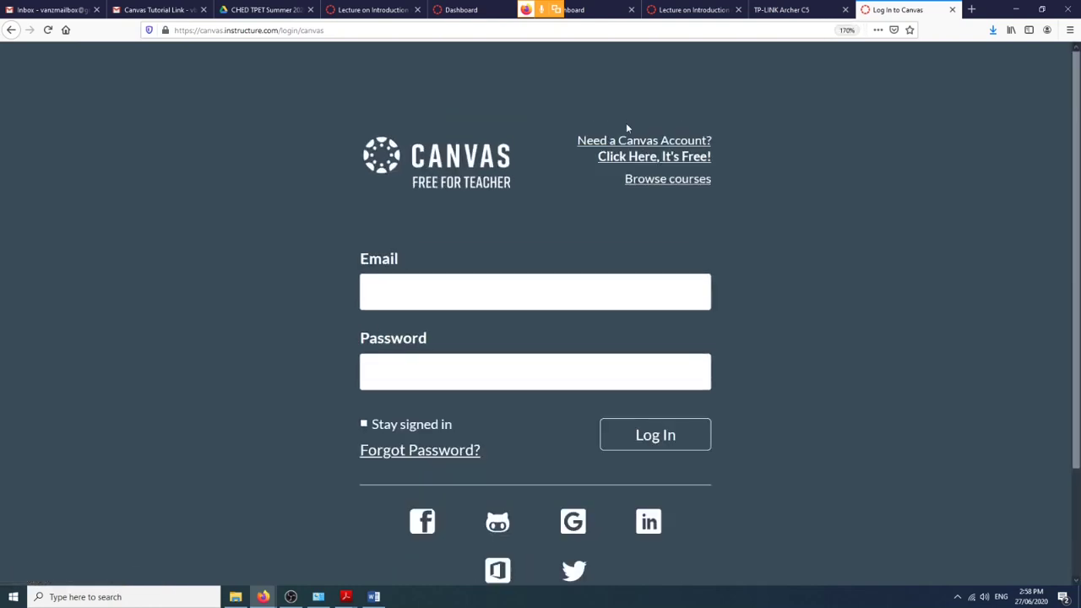
{"action": "left_click", "coordinate": [637, 156]}
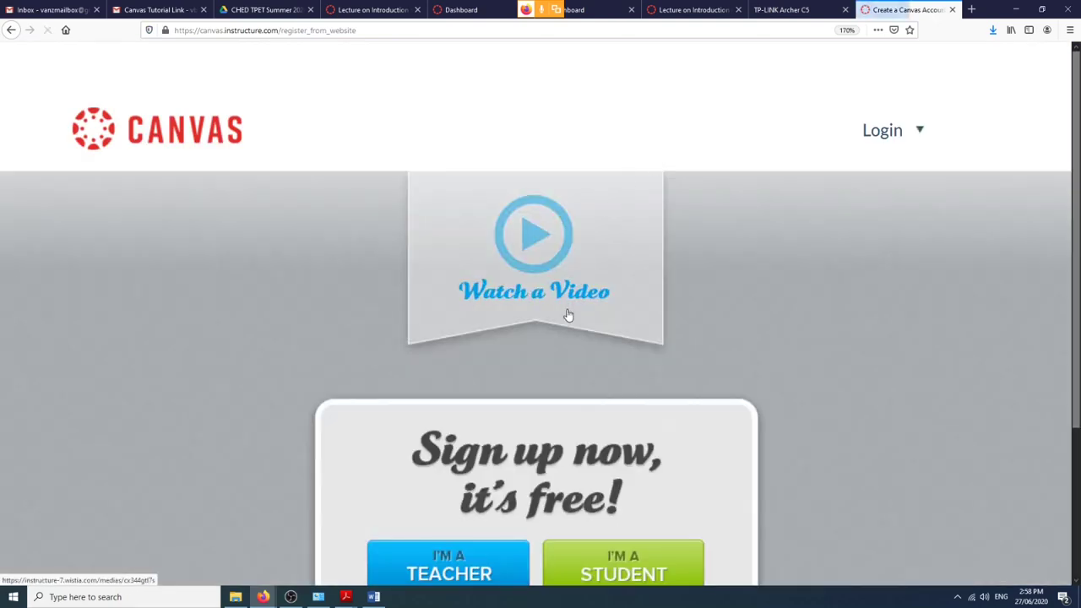
{"action": "scroll", "coordinate": [567, 314], "scroll_direction": "down", "scroll_amount": 1}
{"action": "scroll", "coordinate": [568, 314], "scroll_direction": "up", "scroll_amount": 1}
{"action": "scroll", "coordinate": [567, 314], "scroll_direction": "down", "scroll_amount": 2}
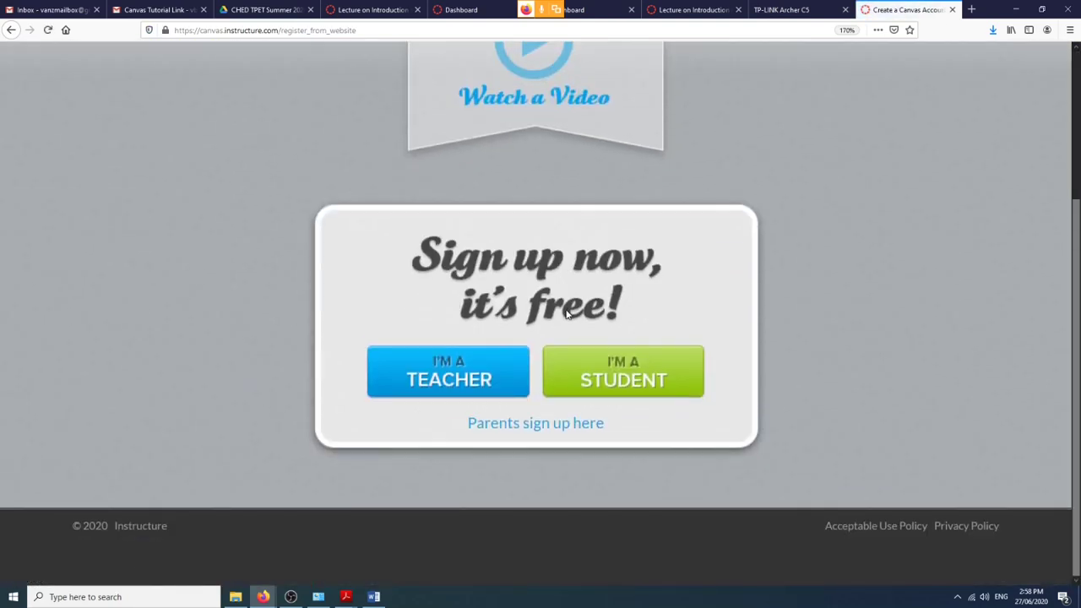
{"action": "scroll", "coordinate": [567, 314], "scroll_direction": "up", "scroll_amount": 2}
{"action": "scroll", "coordinate": [567, 314], "scroll_direction": "down", "scroll_amount": 3}
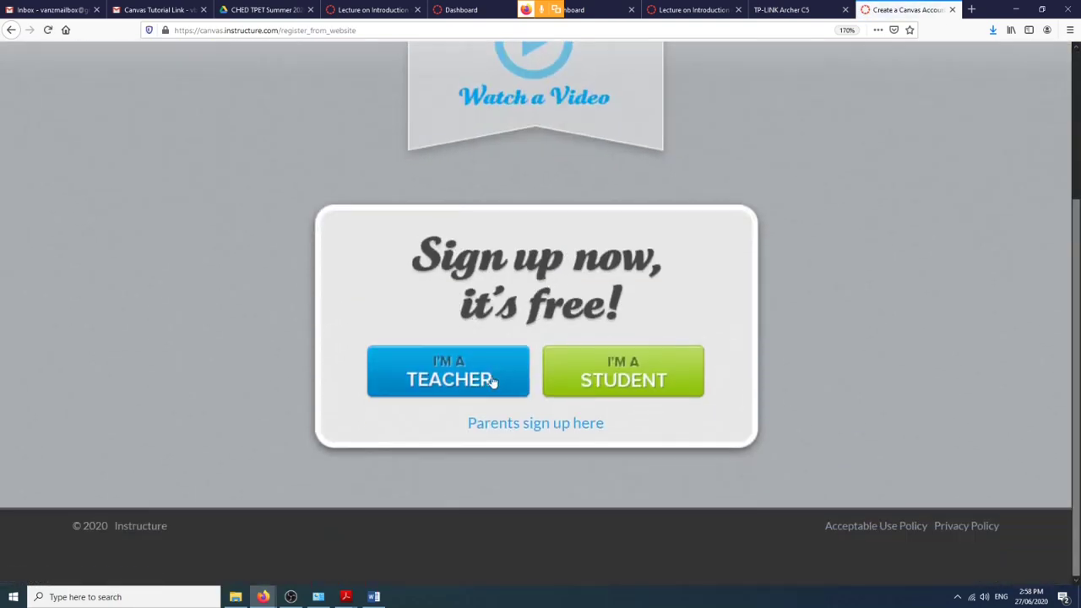
{"action": "left_click", "coordinate": [448, 374]}
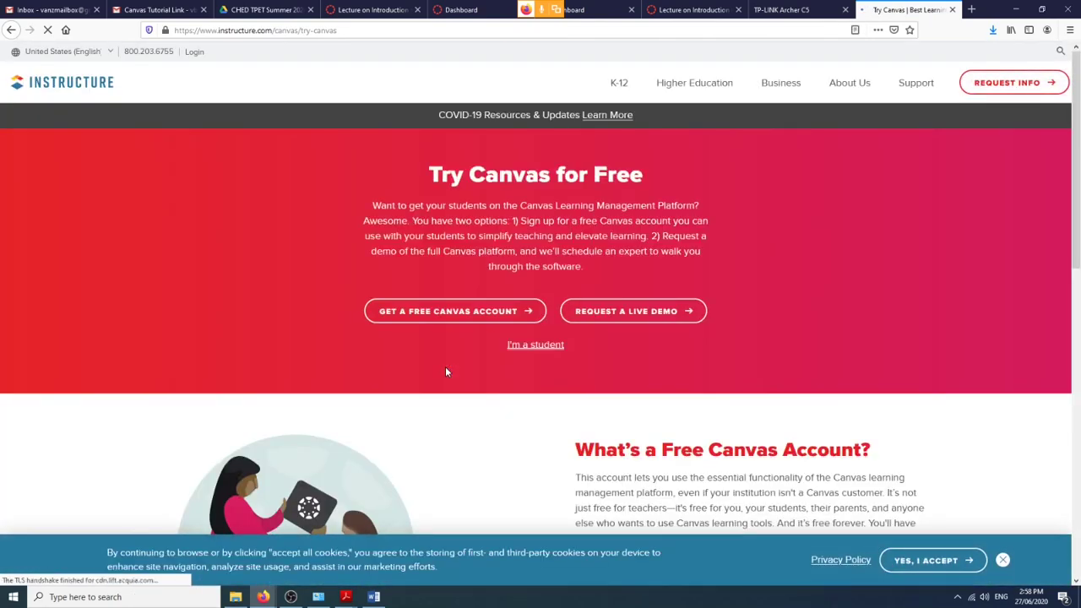
Accept the cookies on the Try Canvas for Free page and look through its free account and live demo information.
{"action": "scroll", "coordinate": [447, 372], "scroll_direction": "down", "scroll_amount": 3}
{"action": "scroll", "coordinate": [447, 371], "scroll_direction": "down", "scroll_amount": 5}
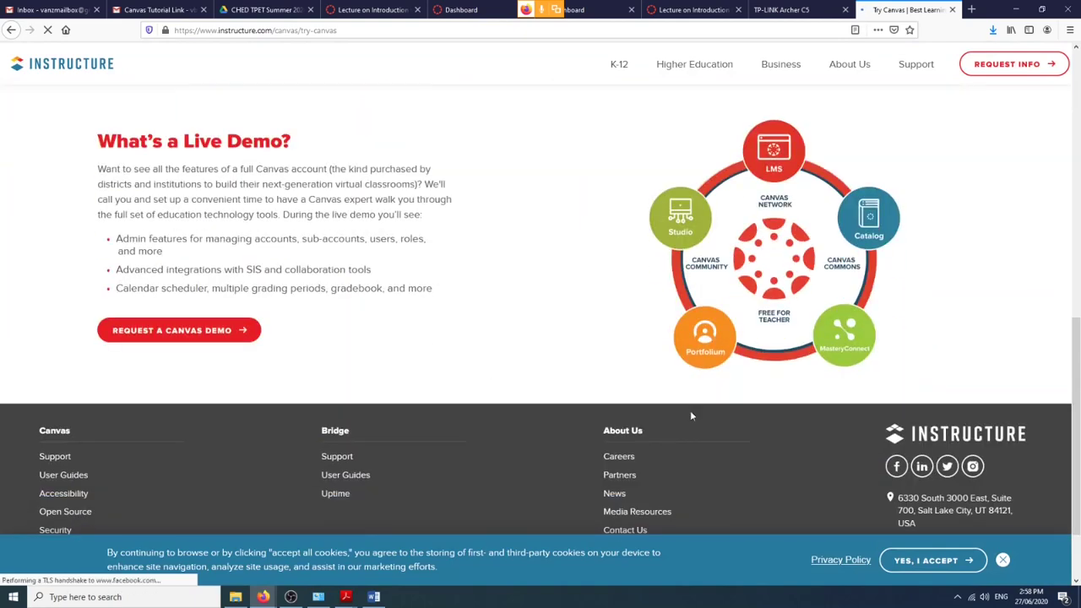
{"action": "left_click", "coordinate": [955, 561]}
{"action": "scroll", "coordinate": [605, 358], "scroll_direction": "up", "scroll_amount": 1}
{"action": "scroll", "coordinate": [613, 374], "scroll_direction": "down", "scroll_amount": 3}
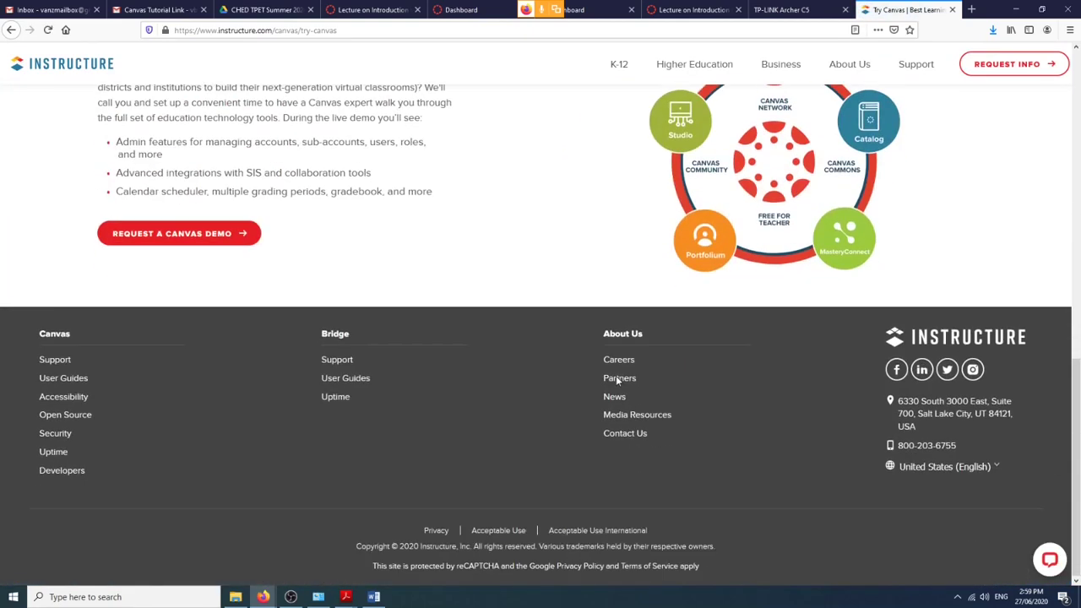
{"action": "scroll", "coordinate": [613, 374], "scroll_direction": "up", "scroll_amount": 15}
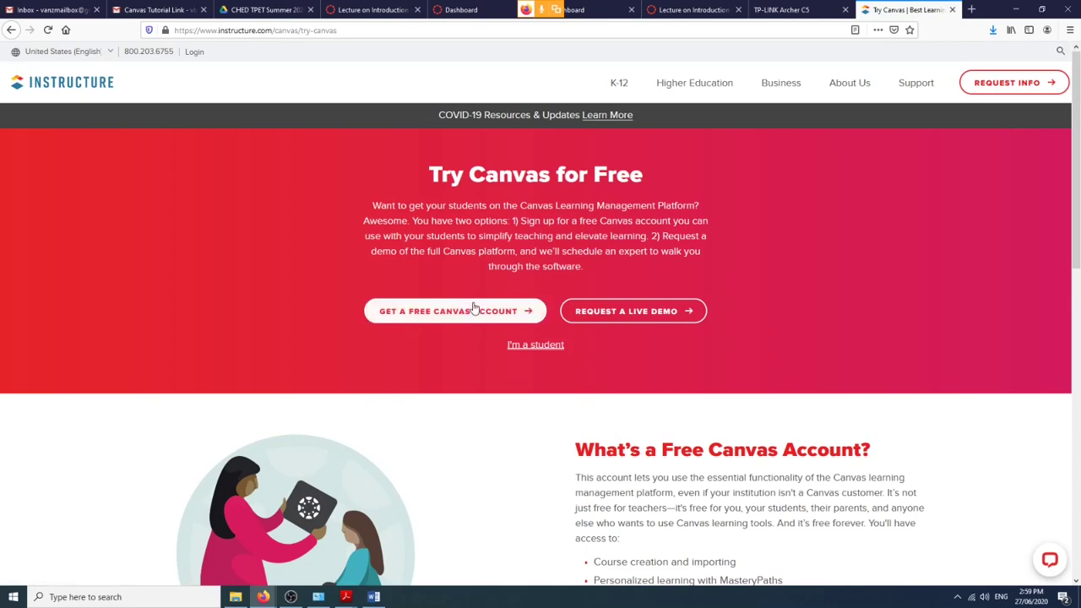
Open the Free Canvas Account form and examine its name, organization, email, phone, organization type, reason and country fields without filling them in.
{"action": "left_click", "coordinate": [482, 314]}
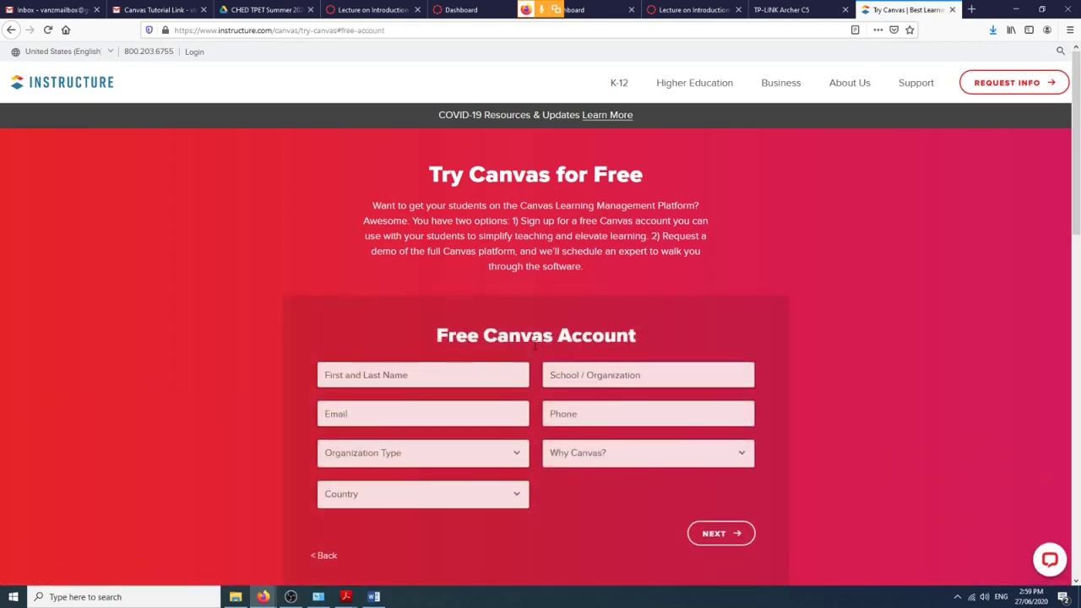
{"action": "left_click", "coordinate": [456, 378]}
{"action": "scroll", "coordinate": [457, 378], "scroll_direction": "down", "scroll_amount": 2}
{"action": "scroll", "coordinate": [459, 377], "scroll_direction": "up", "scroll_amount": 1}
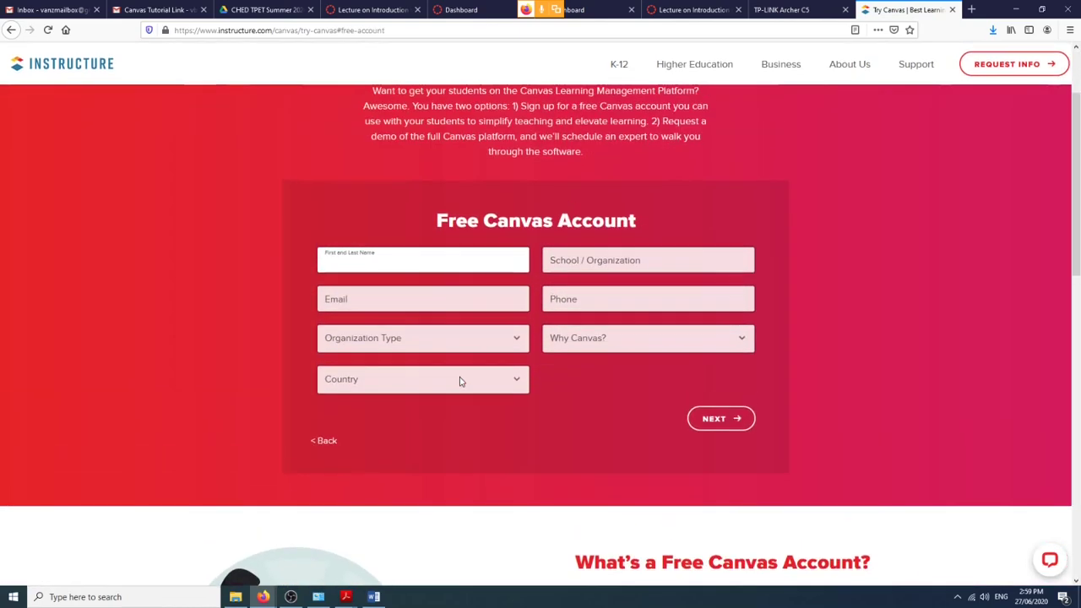
{"action": "key", "text": "ctrl+plus"}
{"action": "key", "text": "ctrl+plus"}
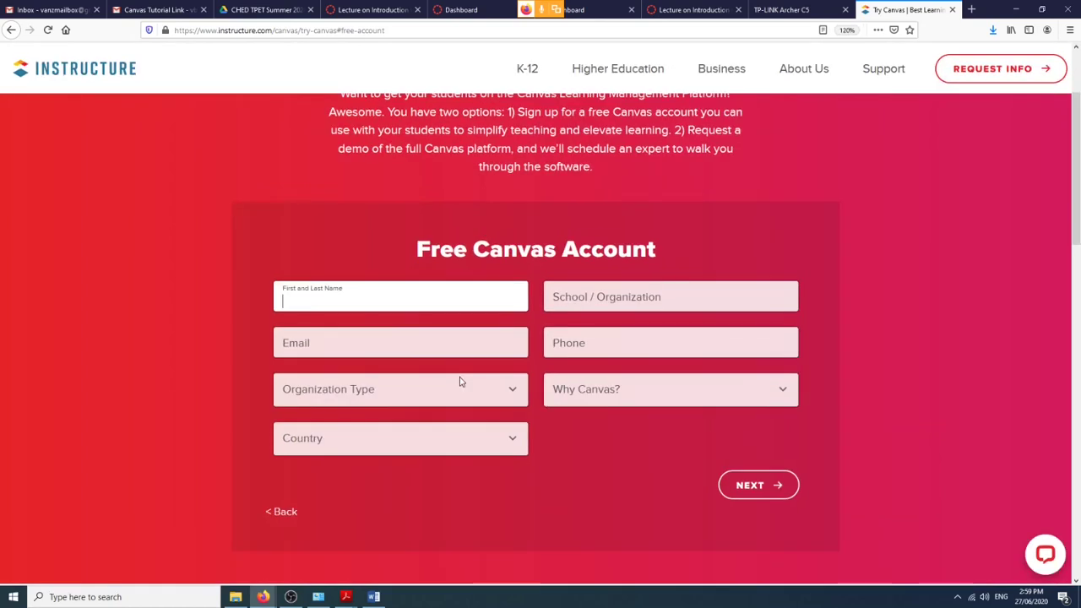
{"action": "left_click", "coordinate": [602, 398]}
{"action": "left_click", "coordinate": [625, 346]}
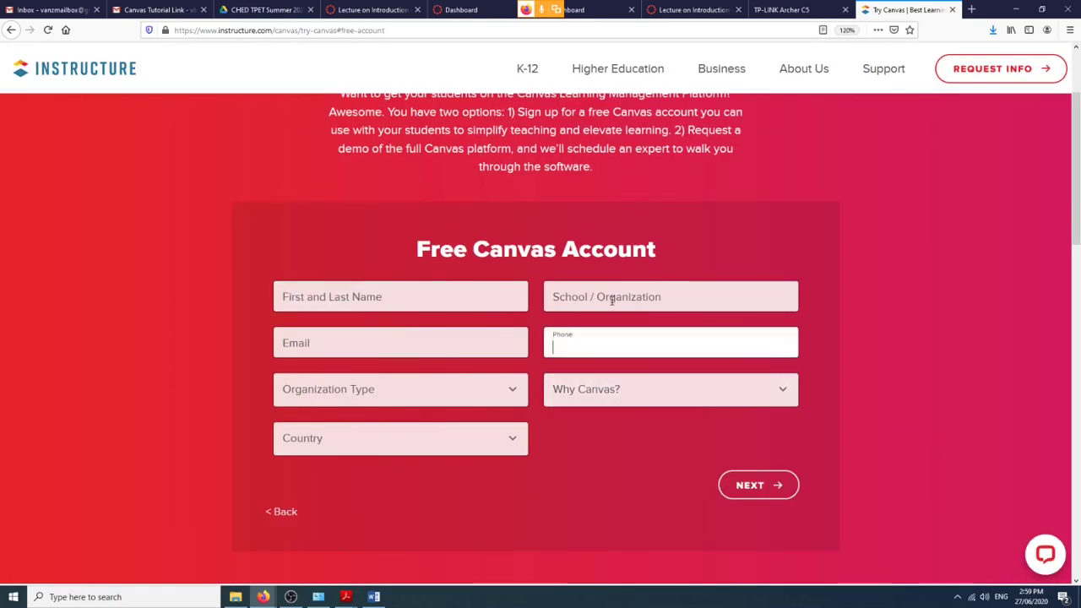
{"action": "left_click", "coordinate": [405, 446]}
{"action": "left_click", "coordinate": [590, 456]}
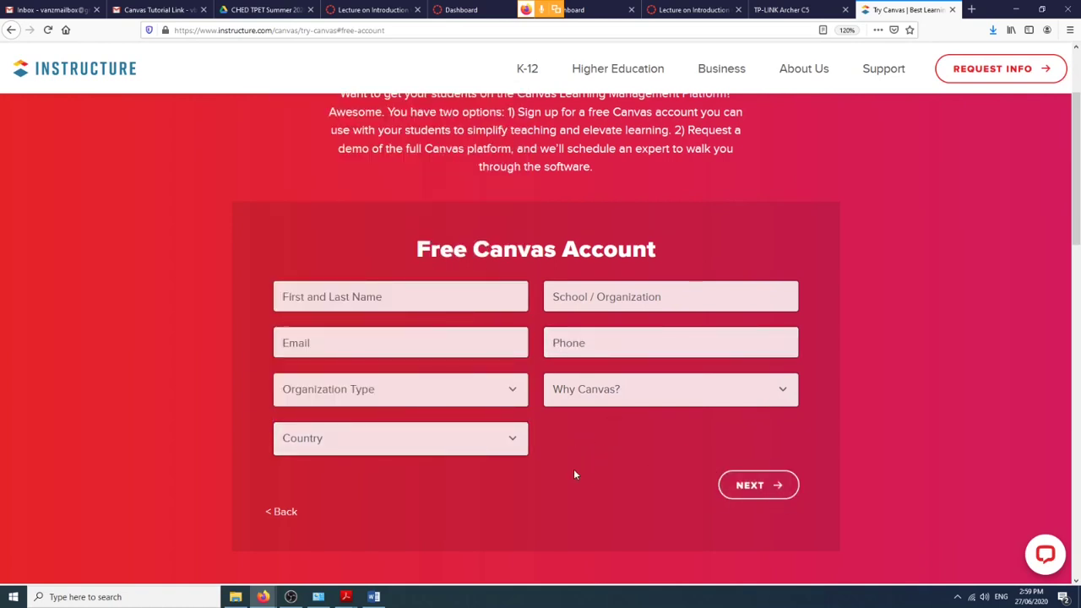
{"action": "scroll", "coordinate": [573, 473], "scroll_direction": "down", "scroll_amount": 1}
{"action": "scroll", "coordinate": [573, 474], "scroll_direction": "up", "scroll_amount": 1}
Open the canvas.instructure.com login page in another new tab, keeping the sign-up form open.
{"action": "left_click", "coordinate": [970, 10]}
{"action": "type", "text": "canvas.instructure.com/"}
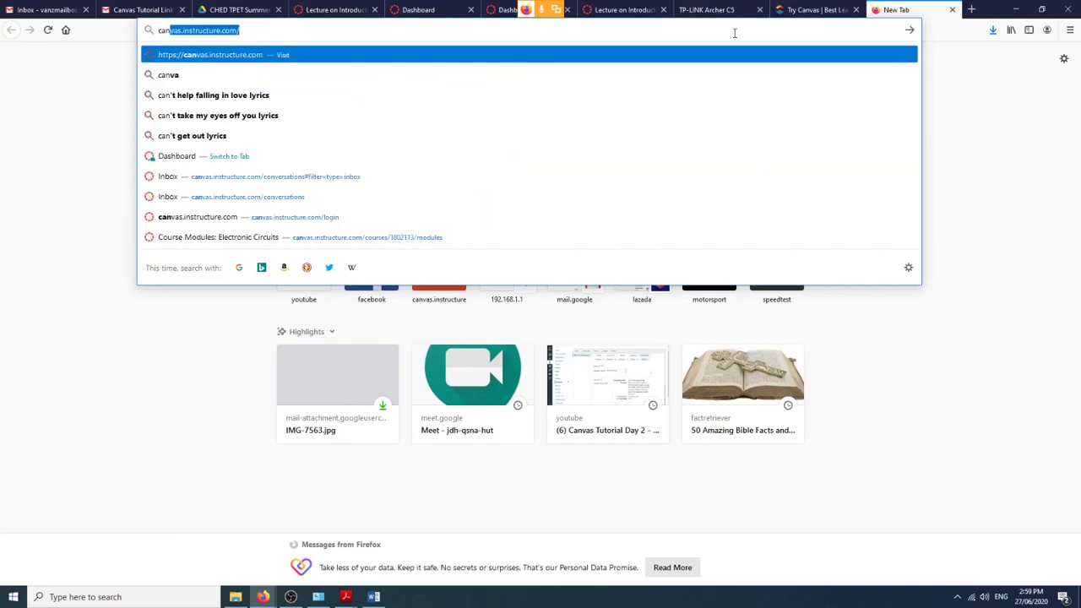
{"action": "key", "text": "Right"}
{"action": "key", "text": "Return"}
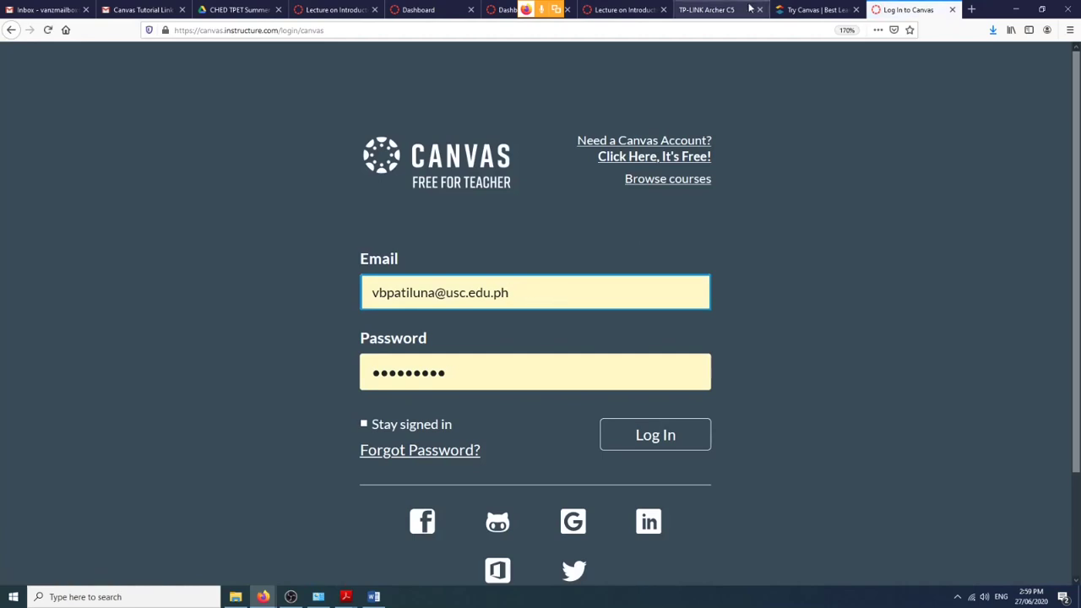
Compare the email field of the free account form with the email and password fields of the Canvas login page.
{"action": "key", "text": "ctrl+shift+Tab"}
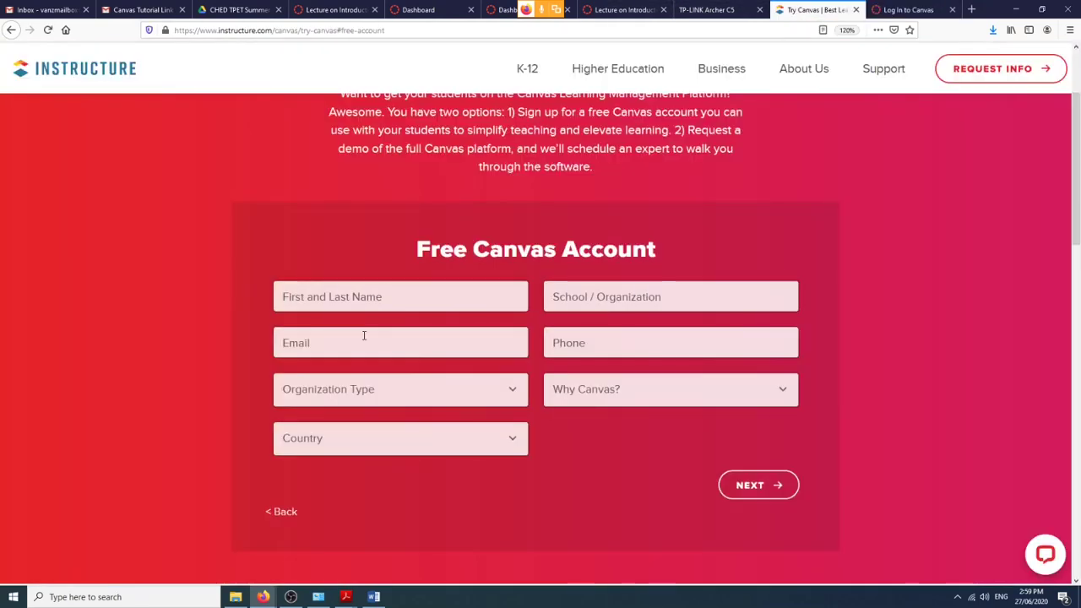
{"action": "left_click", "coordinate": [327, 346]}
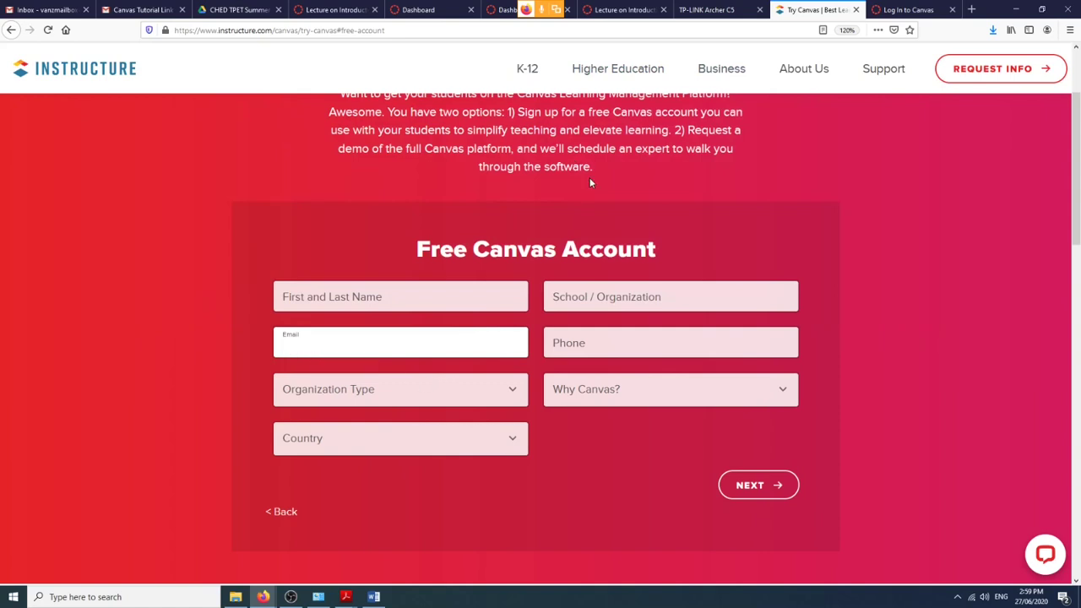
{"action": "left_click", "coordinate": [912, 10]}
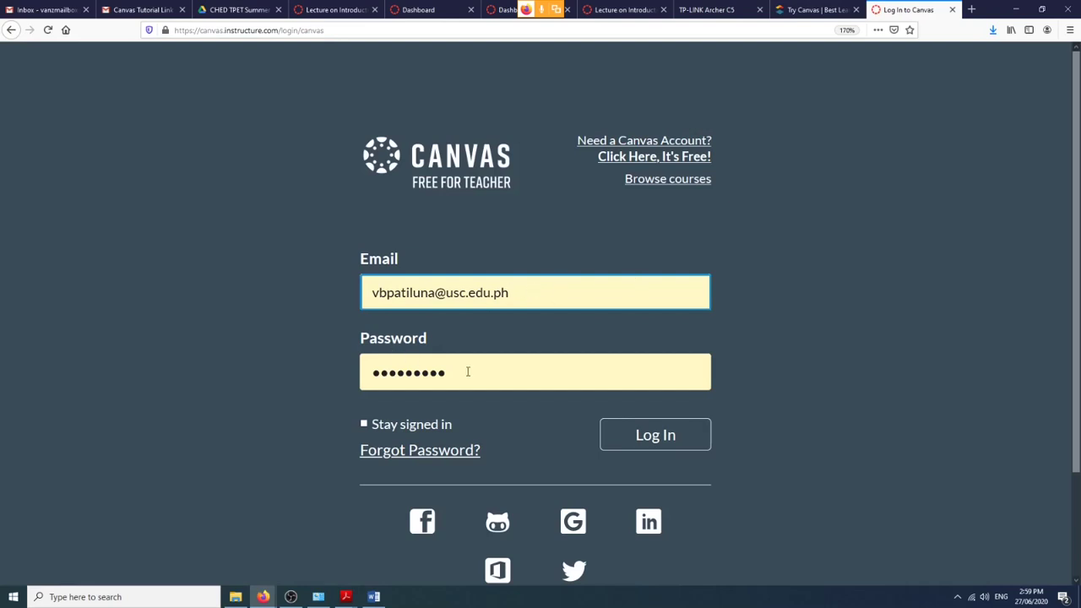
{"action": "left_click", "coordinate": [814, 10]}
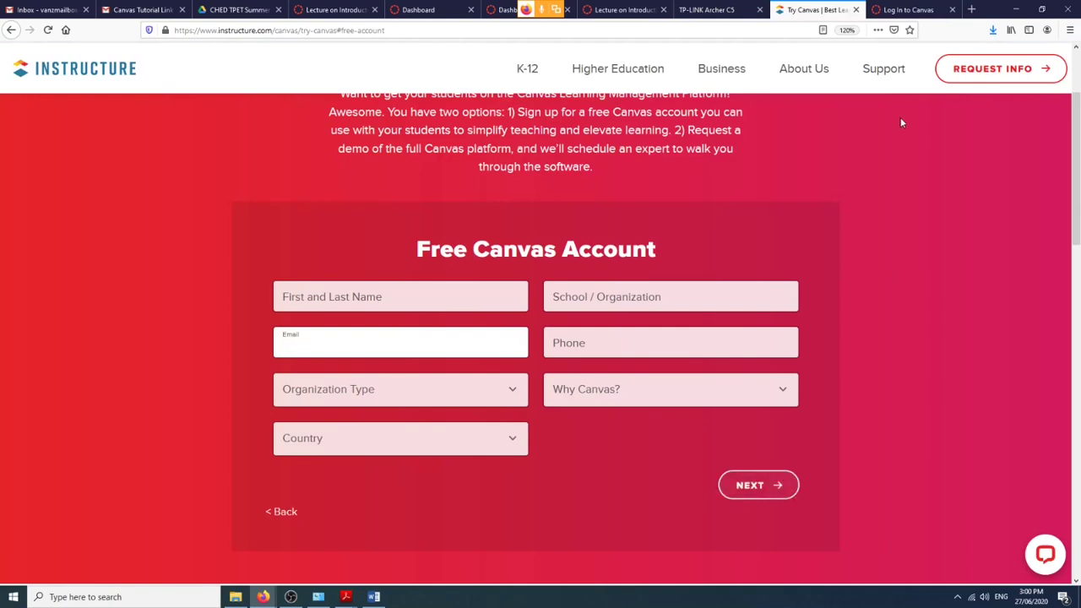
Log in to Canvas with the saved credentials and Stay signed in enabled, and browse the published courses on the dashboard.
{"action": "left_click", "coordinate": [906, 9]}
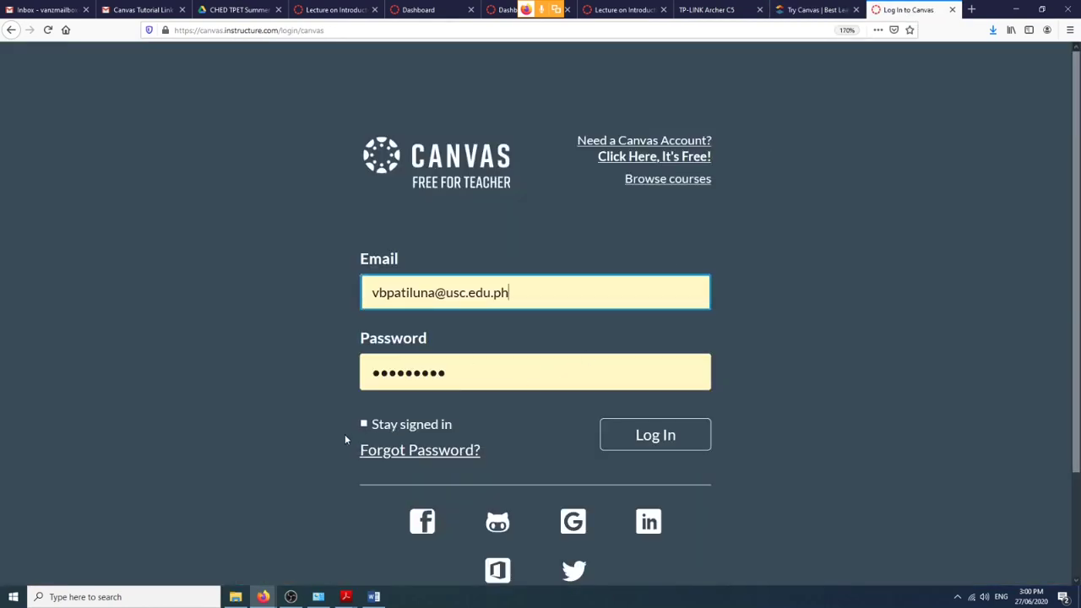
{"action": "left_click", "coordinate": [364, 425]}
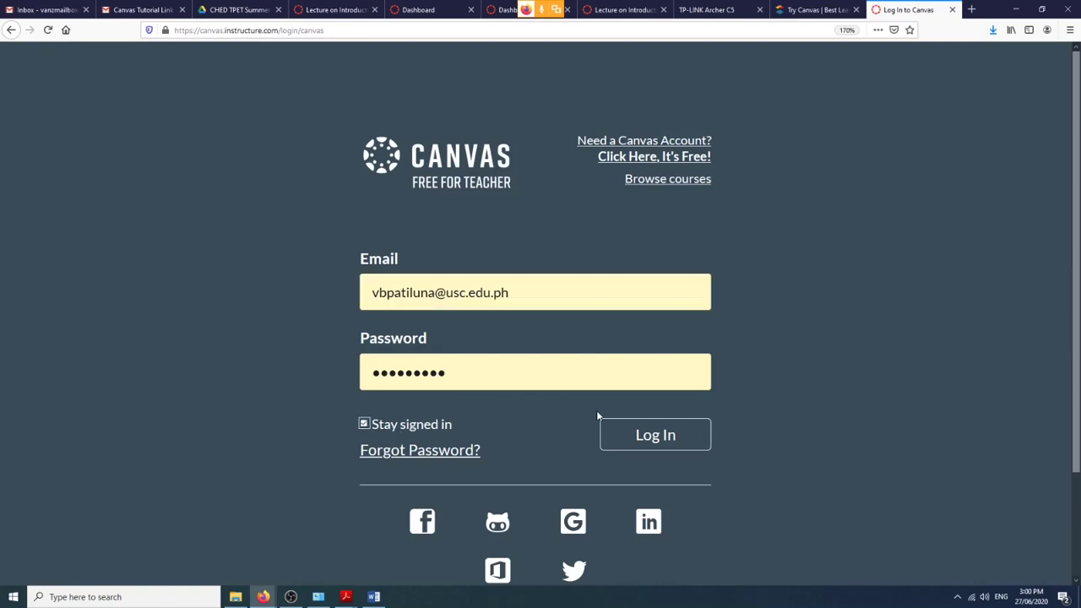
{"action": "left_click", "coordinate": [614, 442]}
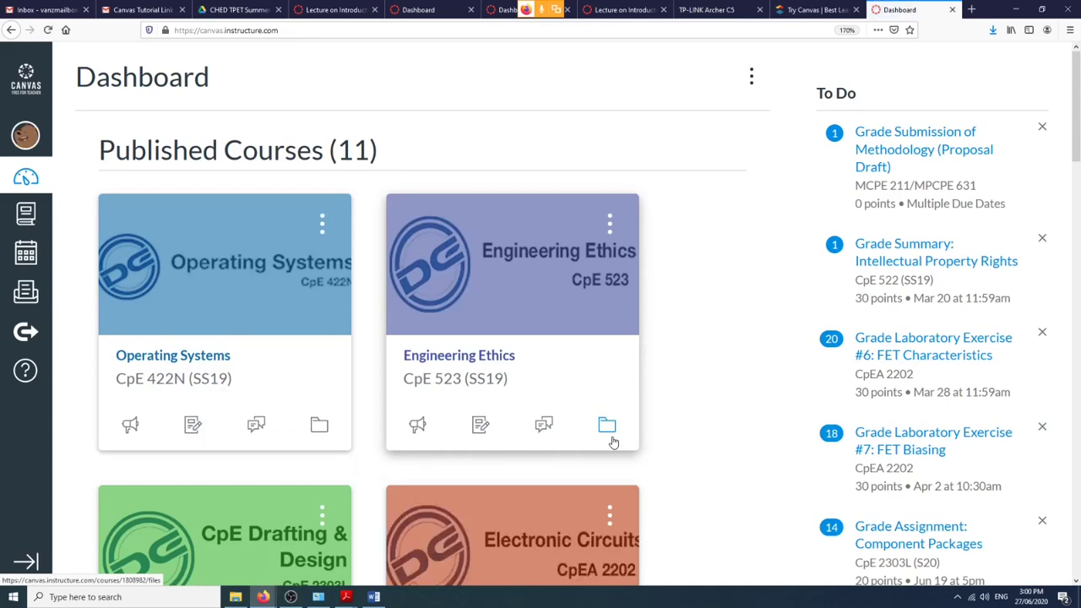
{"action": "scroll", "coordinate": [504, 415], "scroll_direction": "down", "scroll_amount": 10}
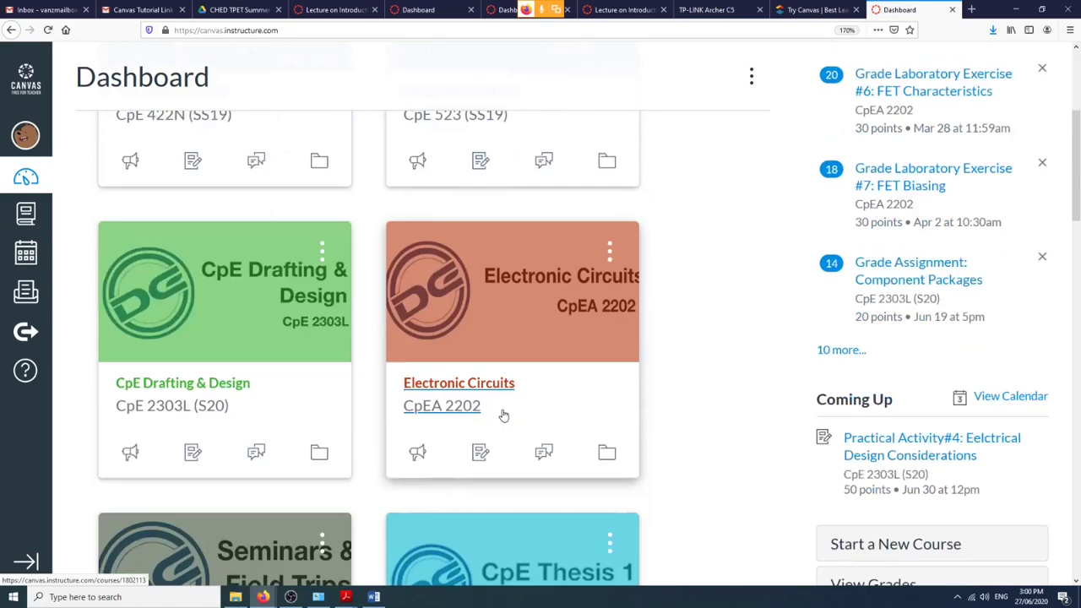
Look over the published course cards on the dashboard and revisit the Try Canvas for Free sign-up page.
{"action": "scroll", "coordinate": [504, 413], "scroll_direction": "up", "scroll_amount": 5}
{"action": "scroll", "coordinate": [505, 414], "scroll_direction": "up", "scroll_amount": 6}
{"action": "scroll", "coordinate": [505, 414], "scroll_direction": "down", "scroll_amount": 9}
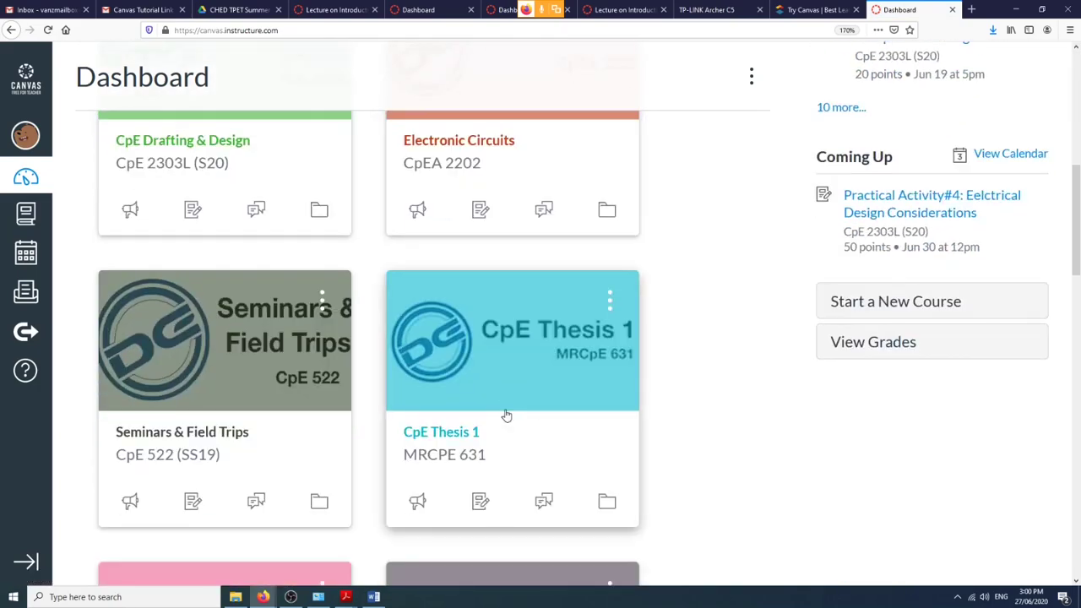
{"action": "scroll", "coordinate": [507, 416], "scroll_direction": "up", "scroll_amount": 7}
{"action": "scroll", "coordinate": [507, 416], "scroll_direction": "up", "scroll_amount": 5}
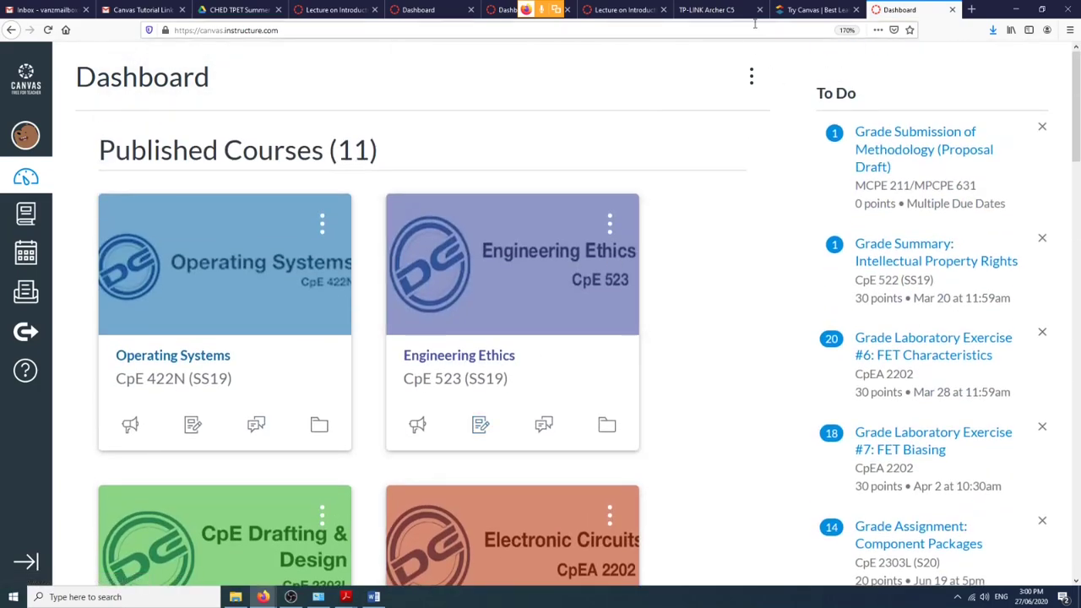
{"action": "left_click", "coordinate": [810, 9]}
{"action": "scroll", "coordinate": [768, 353], "scroll_direction": "up", "scroll_amount": 3}
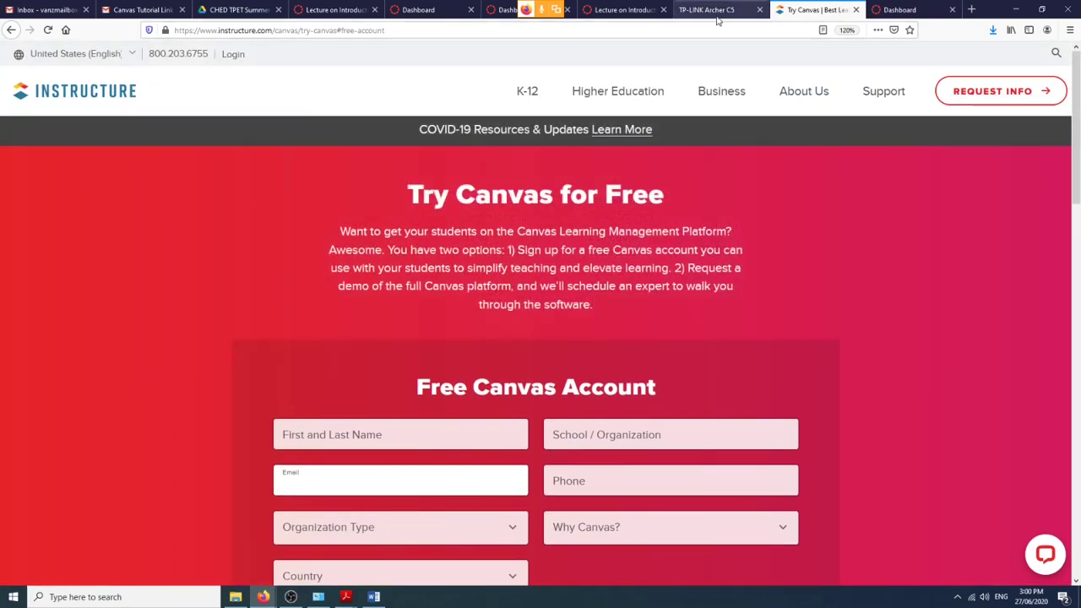
{"action": "left_click", "coordinate": [709, 9]}
{"action": "left_click", "coordinate": [823, 9]}
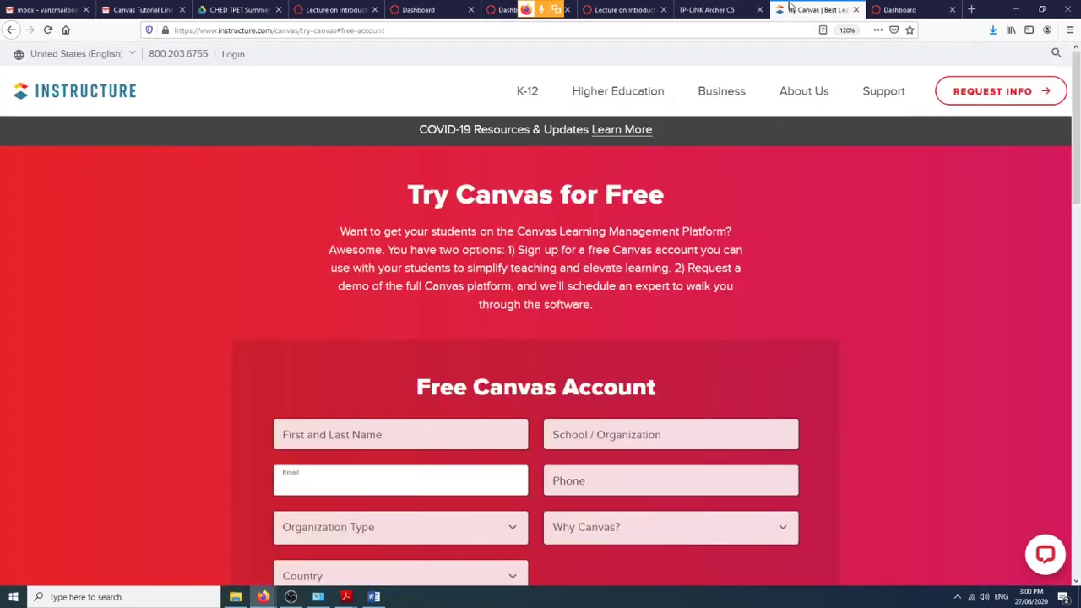
Return to the Lecture on Introduction to Electronics page and open the modules of the CpEA 2002 (D2) course.
{"action": "left_click", "coordinate": [325, 11]}
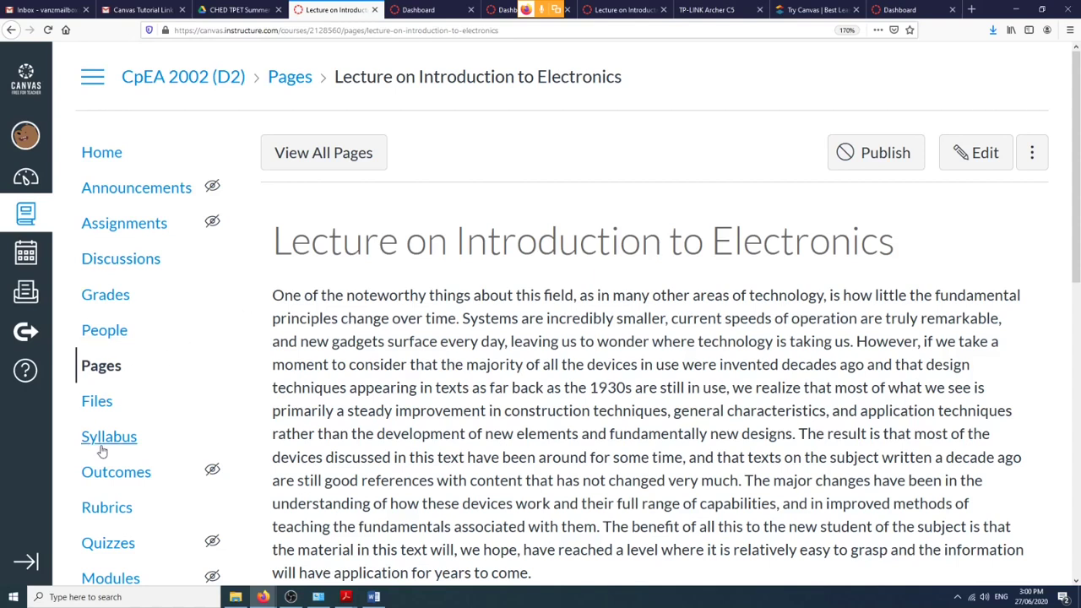
{"action": "scroll", "coordinate": [131, 545], "scroll_direction": "down", "scroll_amount": 5}
{"action": "left_click", "coordinate": [110, 374]}
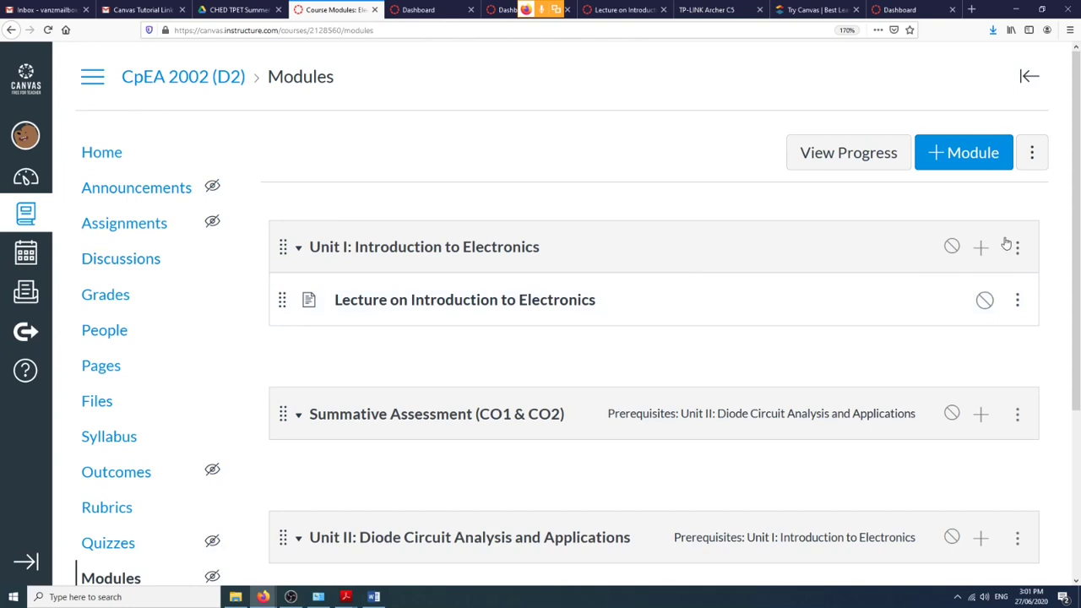
Start adding an item to the Unit I: Introduction to Electronics module and choose a new quiz as its content.
{"action": "left_click", "coordinate": [980, 249]}
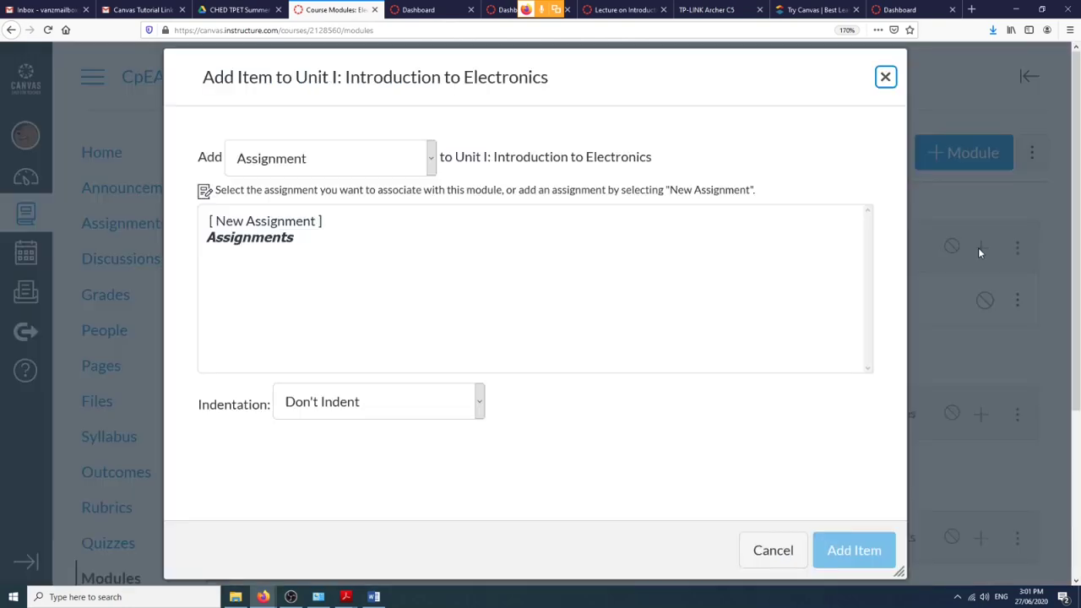
{"action": "left_click", "coordinate": [405, 165]}
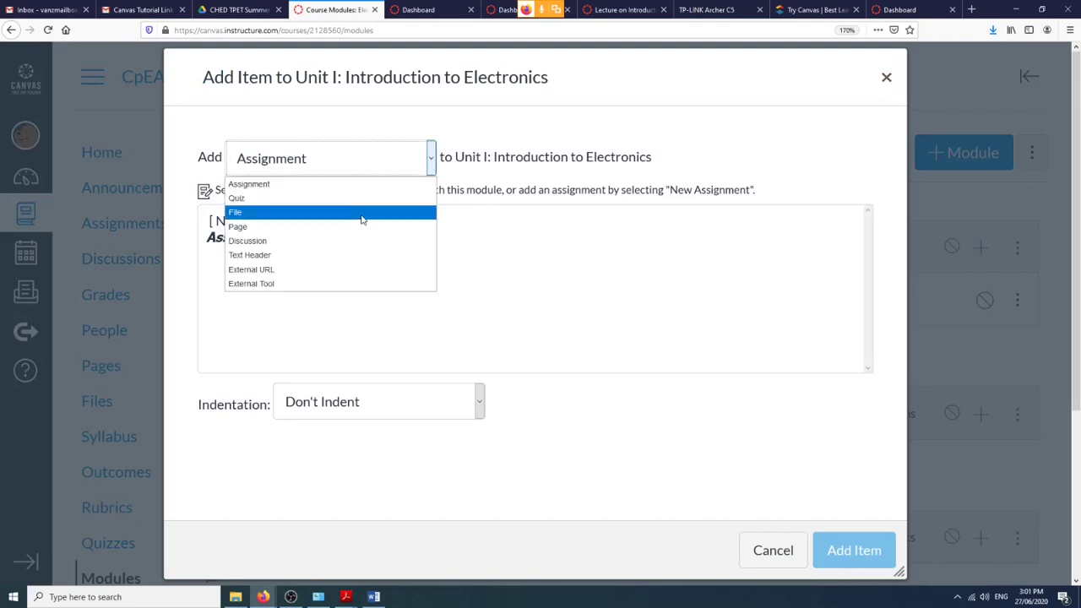
{"action": "left_click", "coordinate": [365, 200]}
{"action": "left_click", "coordinate": [264, 221]}
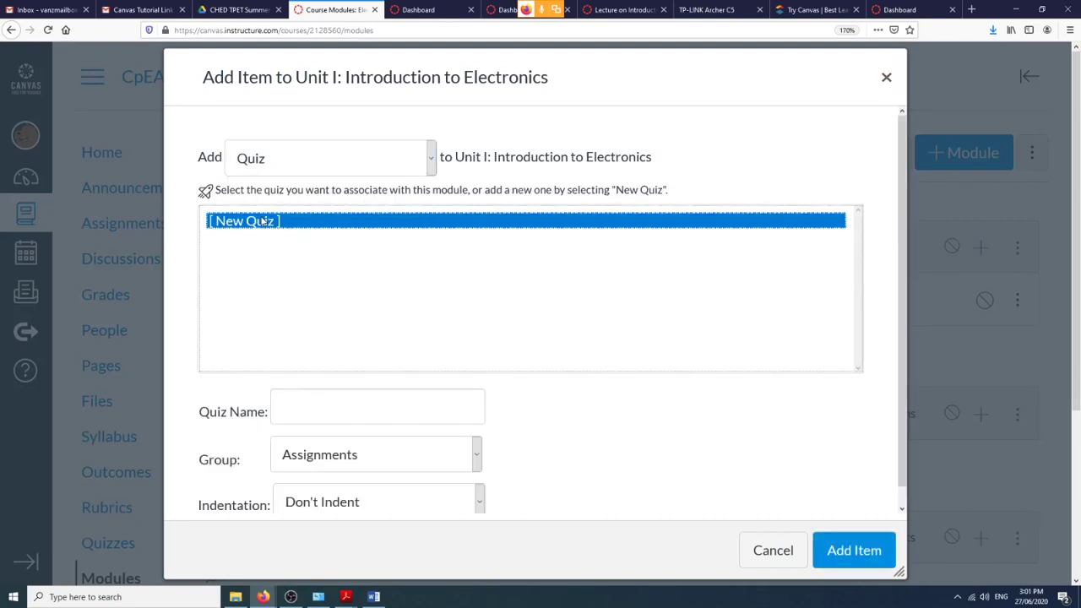
Name the quiz "Quiz on Intro to Electronics" and add it to Unit I in the Assignments group without indentation.
{"action": "left_click", "coordinate": [347, 407]}
{"action": "type", "text": "Qui"}
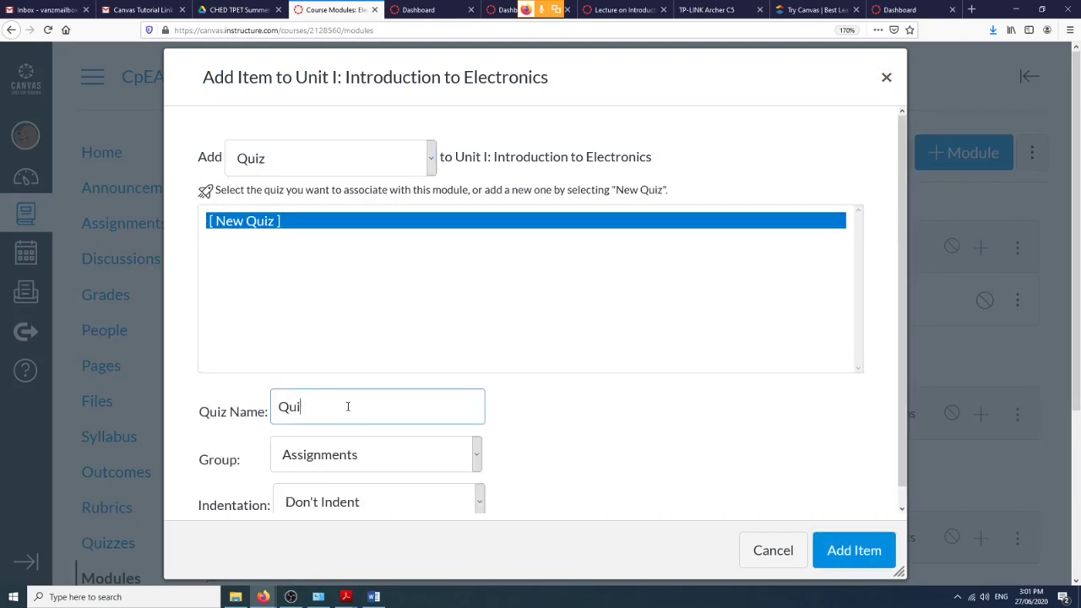
{"action": "type", "text": "z on intr"}
{"action": "key", "text": "BackSpace"}
{"action": "key", "text": "BackSpace"}
{"action": "key", "text": "BackSpace"}
{"action": "type", "text": "ntro to ele"}
{"action": "key", "text": "BackSpace"}
{"action": "key", "text": "BackSpace"}
{"action": "key", "text": "BackSpace"}
{"action": "type", "text": "Electronics"}
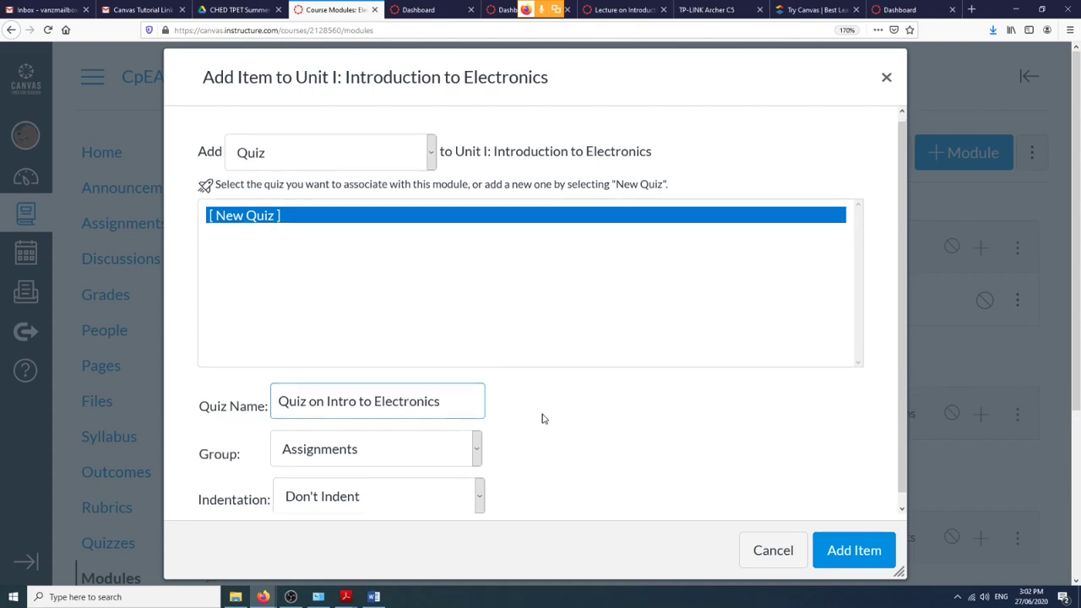
{"action": "scroll", "coordinate": [673, 420], "scroll_direction": "down", "scroll_amount": 3}
{"action": "scroll", "coordinate": [555, 219], "scroll_direction": "up", "scroll_amount": 3}
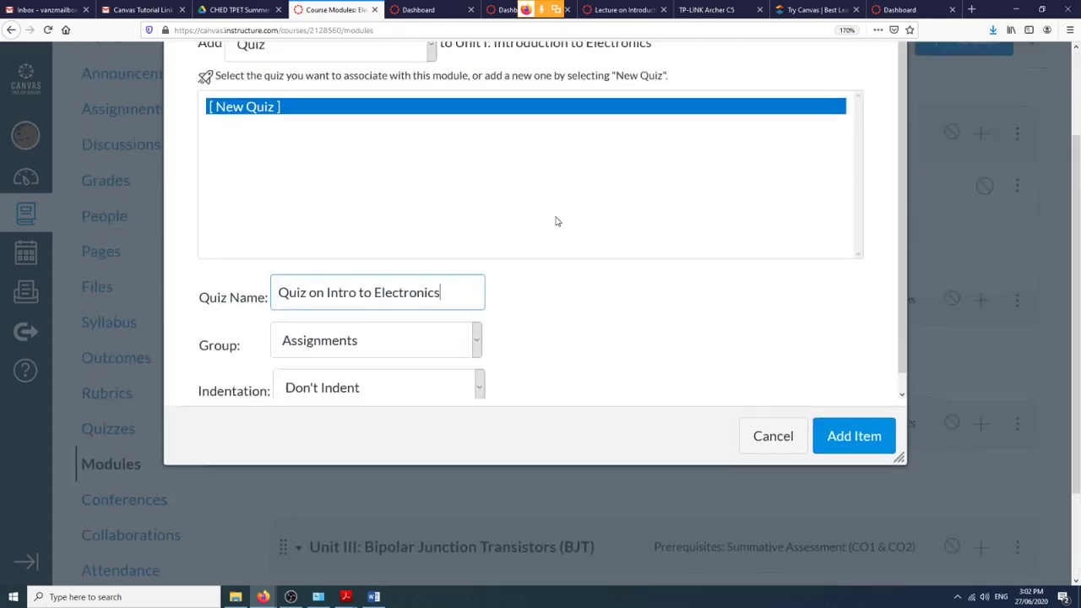
{"action": "left_click", "coordinate": [840, 535]}
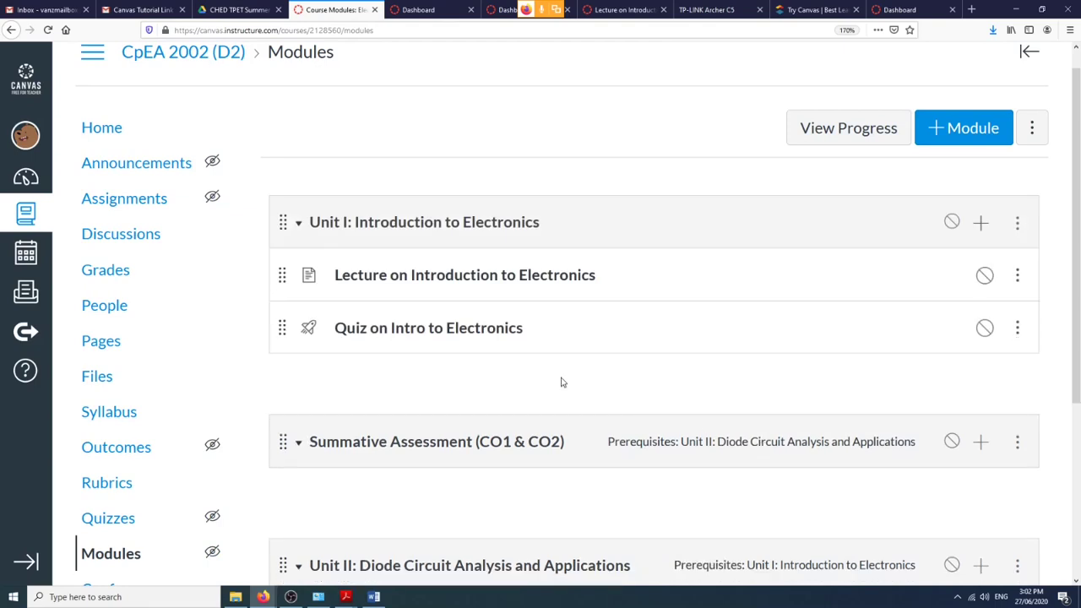
Open Quiz on Intro to Electronics for editing and choose Graded Quiz as its quiz type.
{"action": "left_click", "coordinate": [452, 336]}
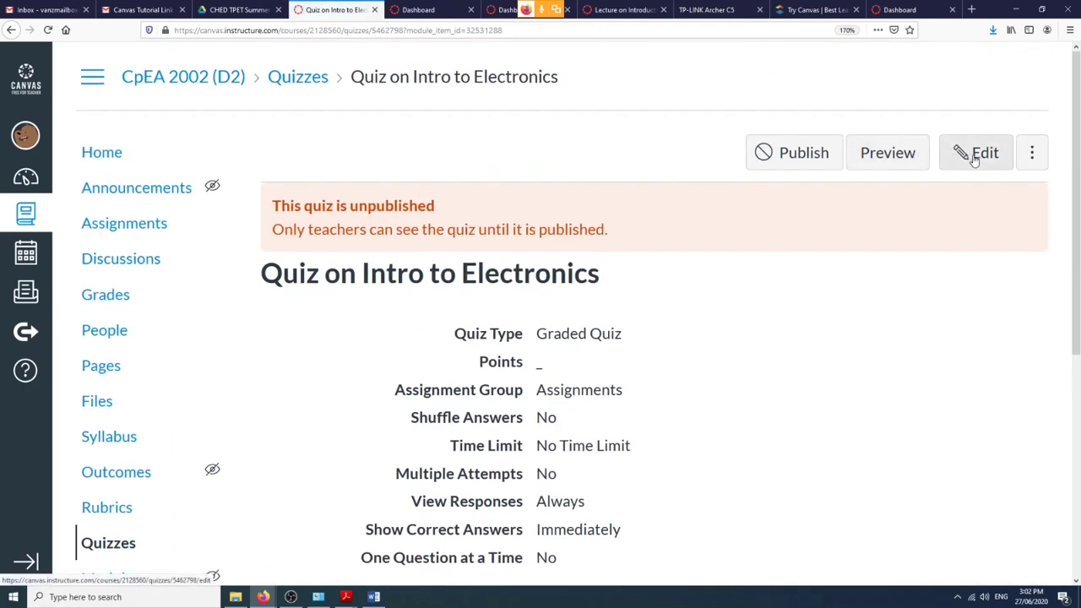
{"action": "left_click", "coordinate": [974, 158]}
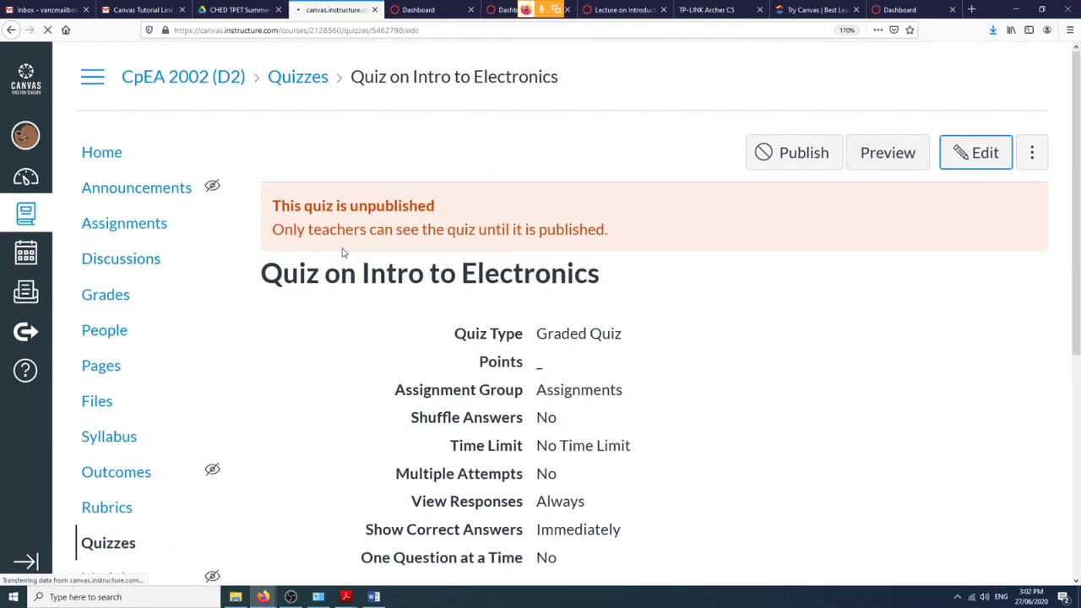
{"action": "scroll", "coordinate": [342, 253], "scroll_direction": "down", "scroll_amount": 10}
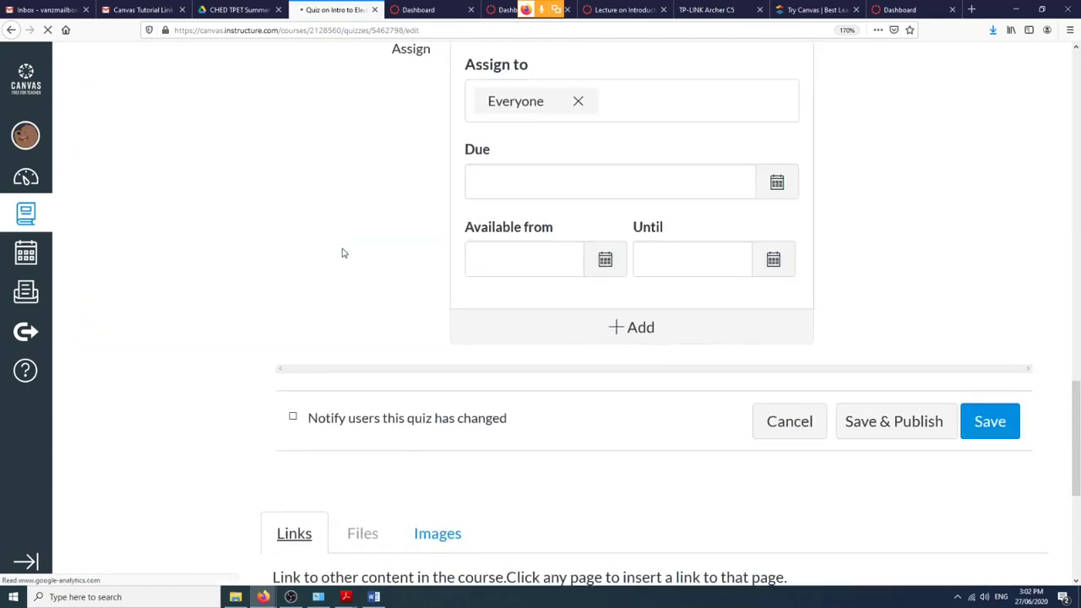
{"action": "scroll", "coordinate": [341, 248], "scroll_direction": "up", "scroll_amount": 3}
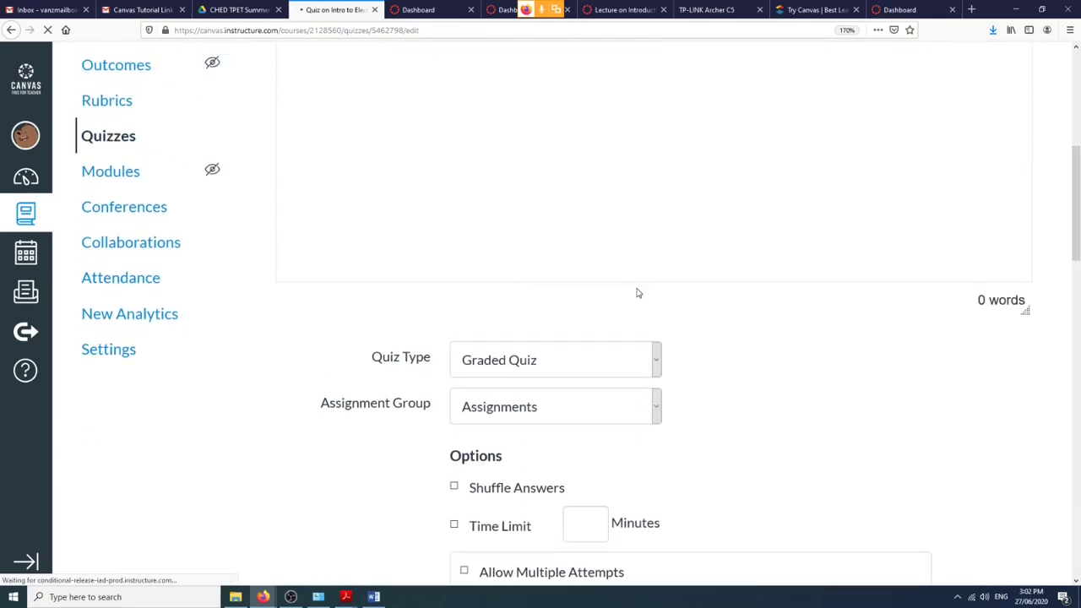
{"action": "scroll", "coordinate": [716, 363], "scroll_direction": "down", "scroll_amount": 4}
{"action": "scroll", "coordinate": [645, 183], "scroll_direction": "up", "scroll_amount": 2}
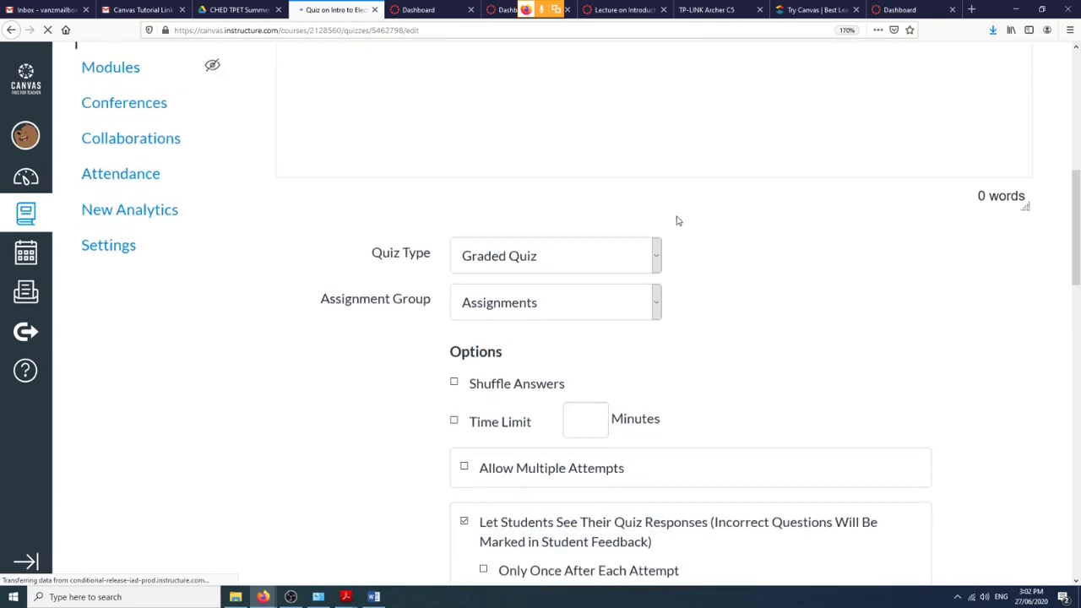
{"action": "left_click", "coordinate": [660, 259]}
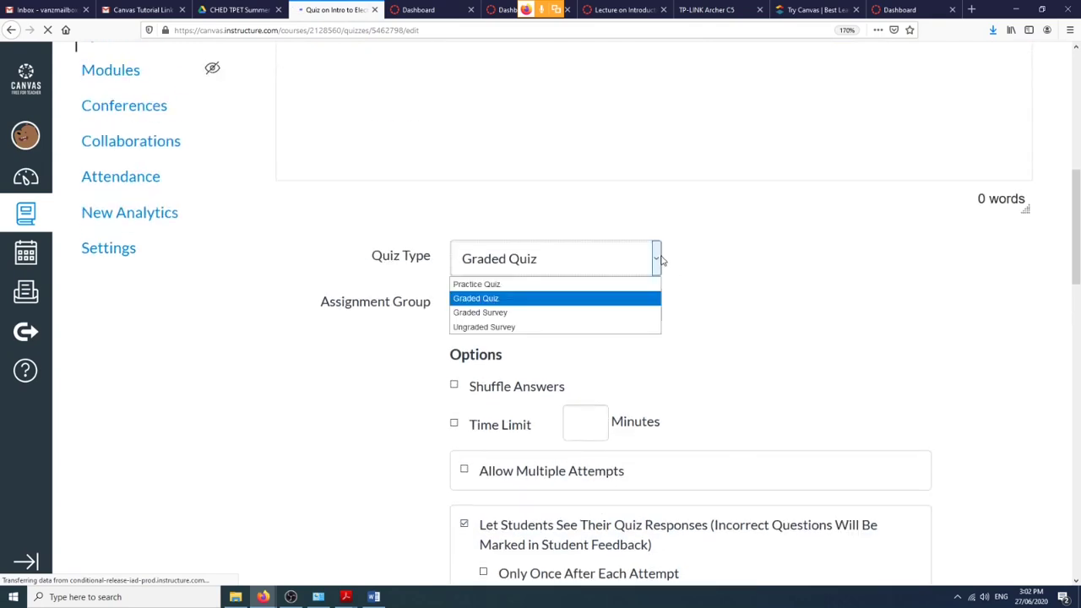
{"action": "left_click", "coordinate": [604, 301]}
{"action": "scroll", "coordinate": [712, 313], "scroll_direction": "down", "scroll_amount": 3}
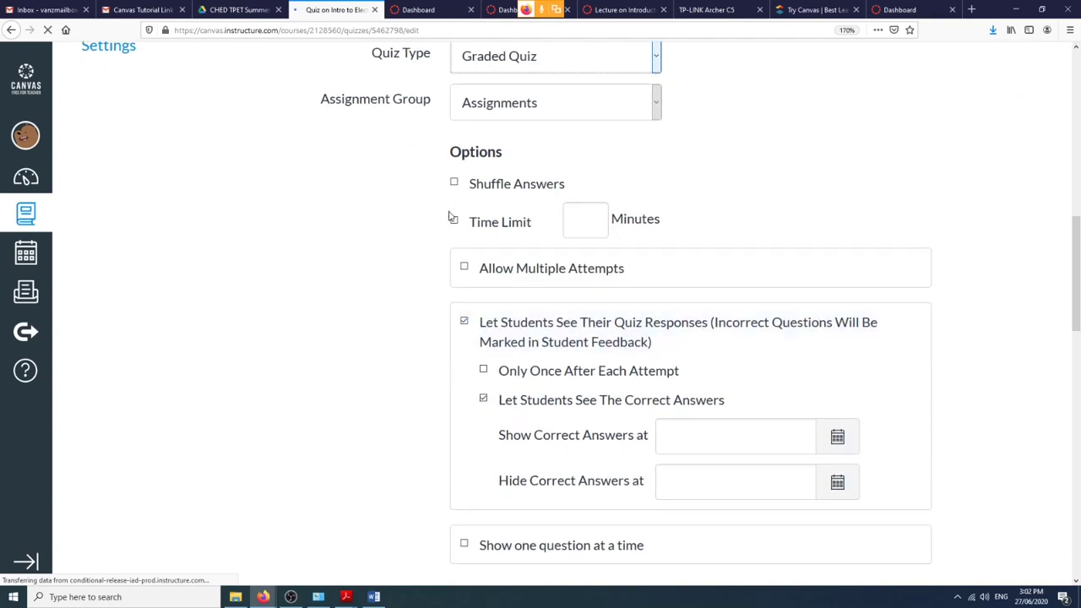
Configure the quiz options with shuffled answers, a 15-minute time limit and correct answers hidden from students.
{"action": "left_click", "coordinate": [453, 183]}
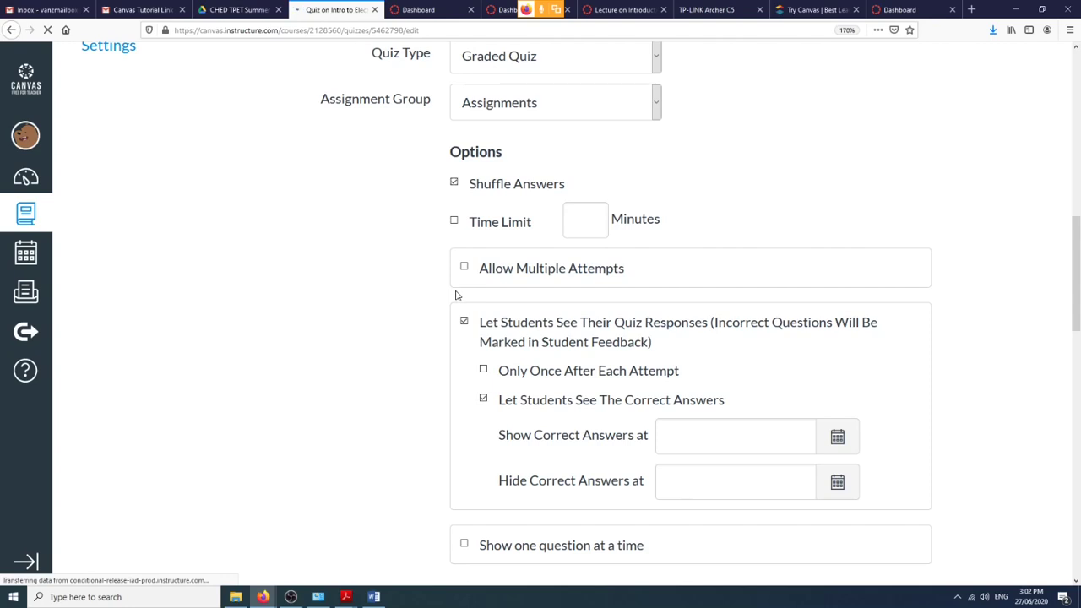
{"action": "left_click", "coordinate": [453, 221]}
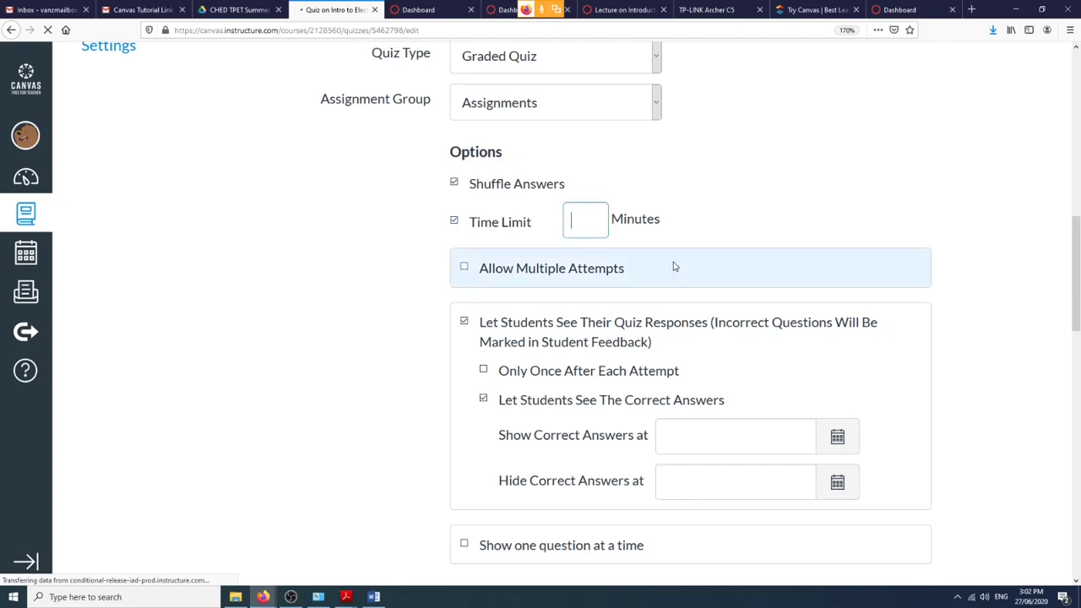
{"action": "type", "text": "15"}
{"action": "scroll", "coordinate": [673, 303], "scroll_direction": "down", "scroll_amount": 2}
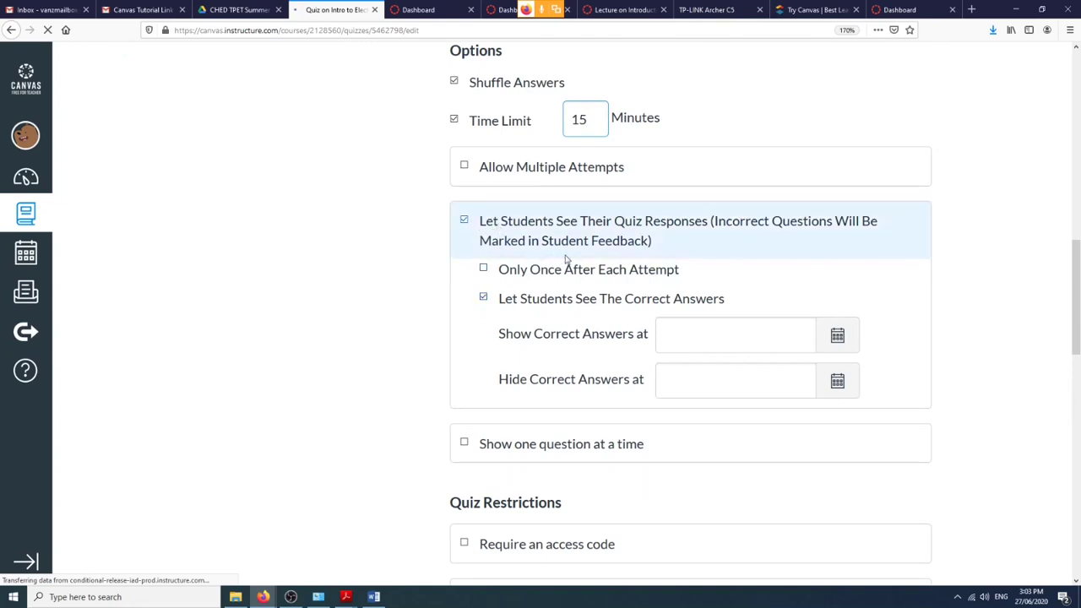
{"action": "left_click", "coordinate": [483, 297]}
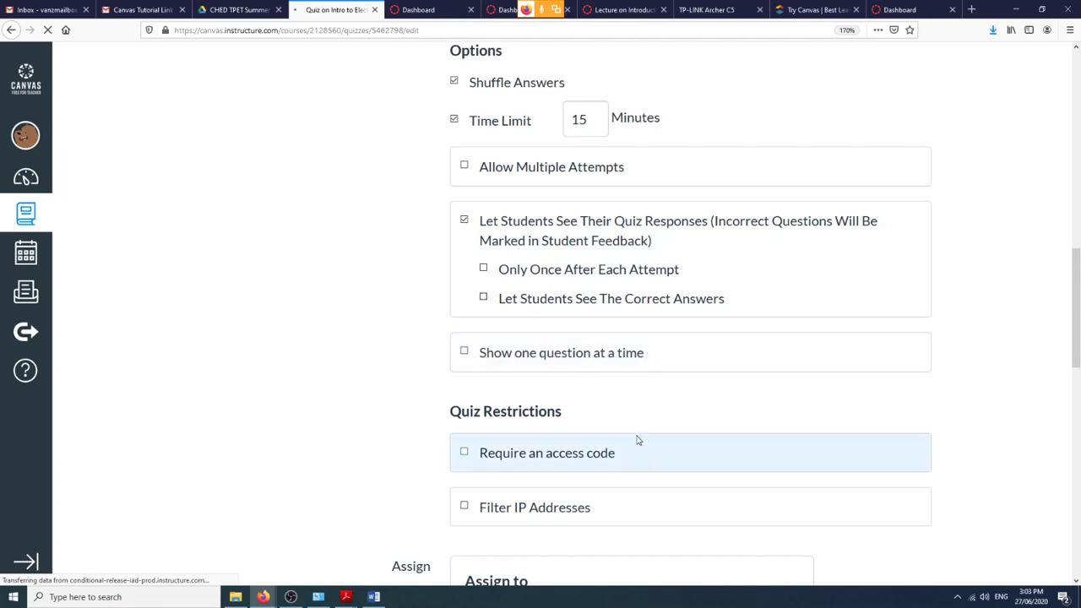
Assign the quiz to the Group 1 course section instead of Everyone.
{"action": "scroll", "coordinate": [635, 439], "scroll_direction": "down", "scroll_amount": 1}
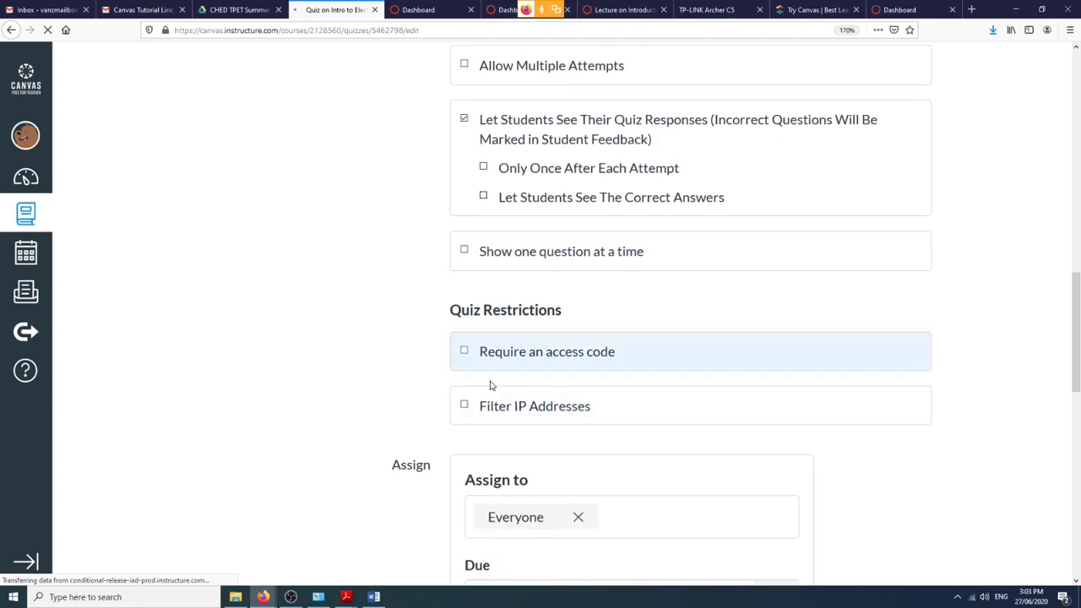
{"action": "scroll", "coordinate": [586, 333], "scroll_direction": "down", "scroll_amount": 2}
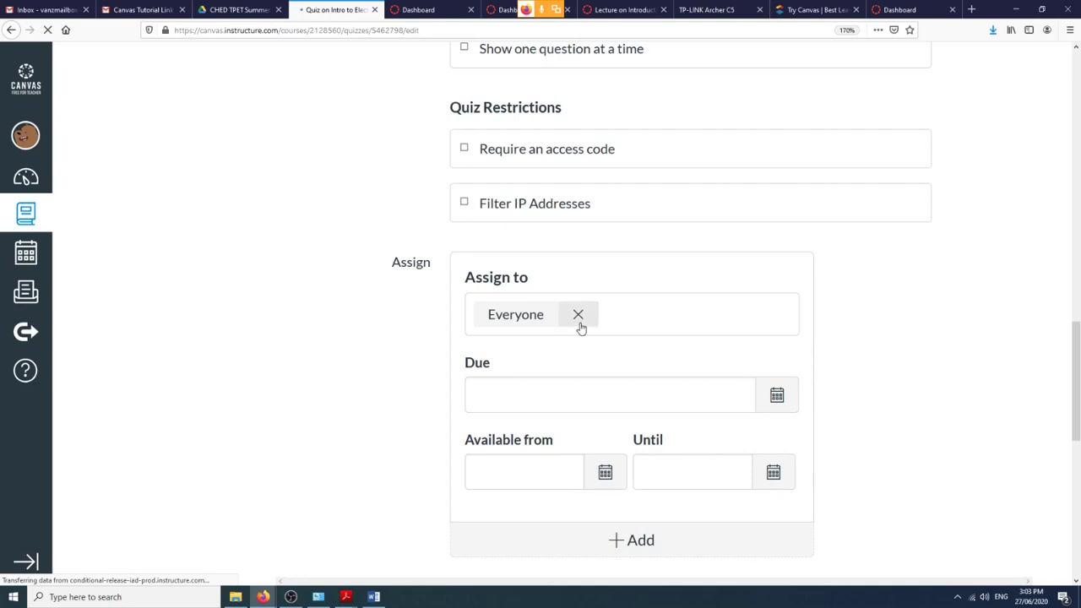
{"action": "left_click", "coordinate": [579, 326]}
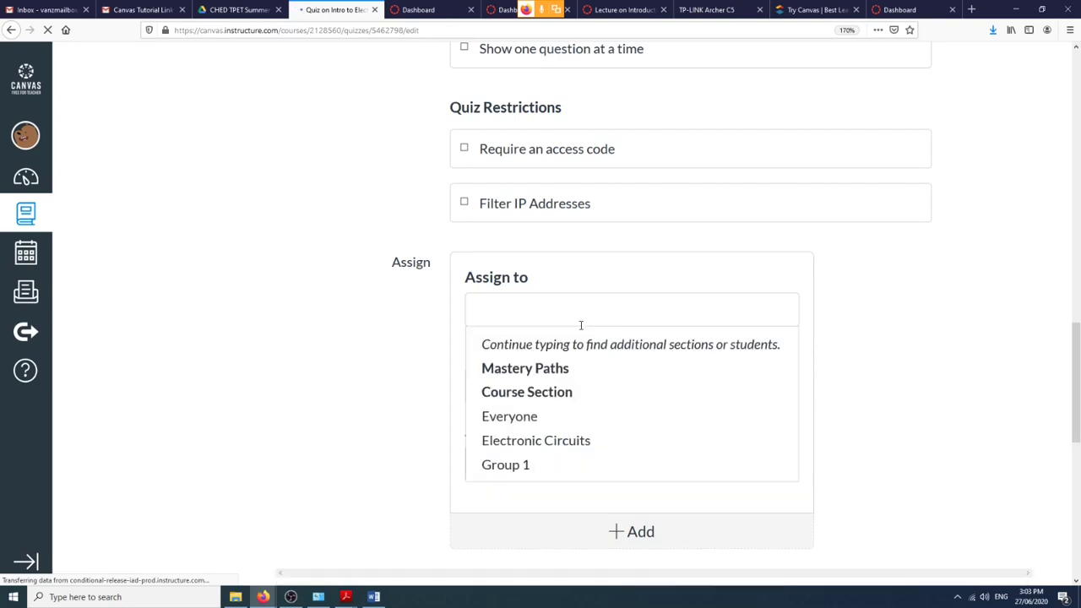
{"action": "type", "text": "Grou"}
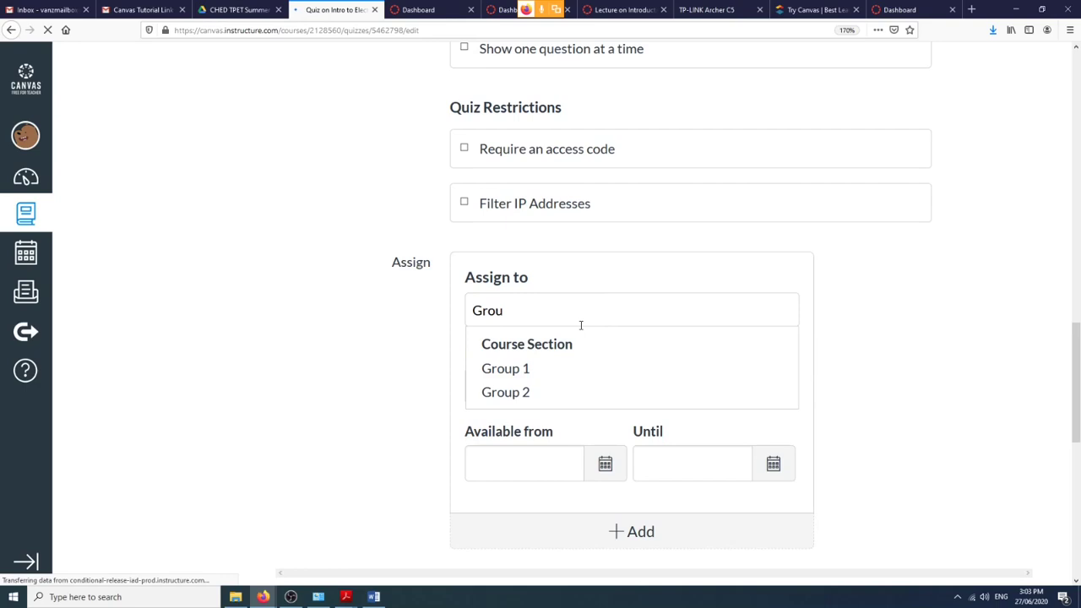
{"action": "left_click", "coordinate": [530, 369]}
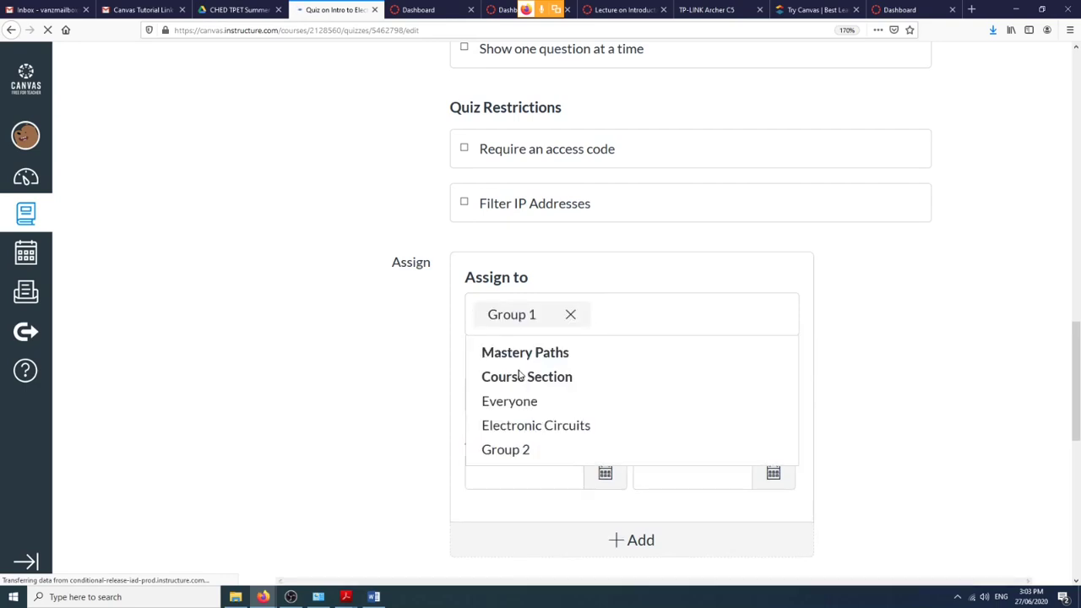
{"action": "left_click", "coordinate": [855, 361]}
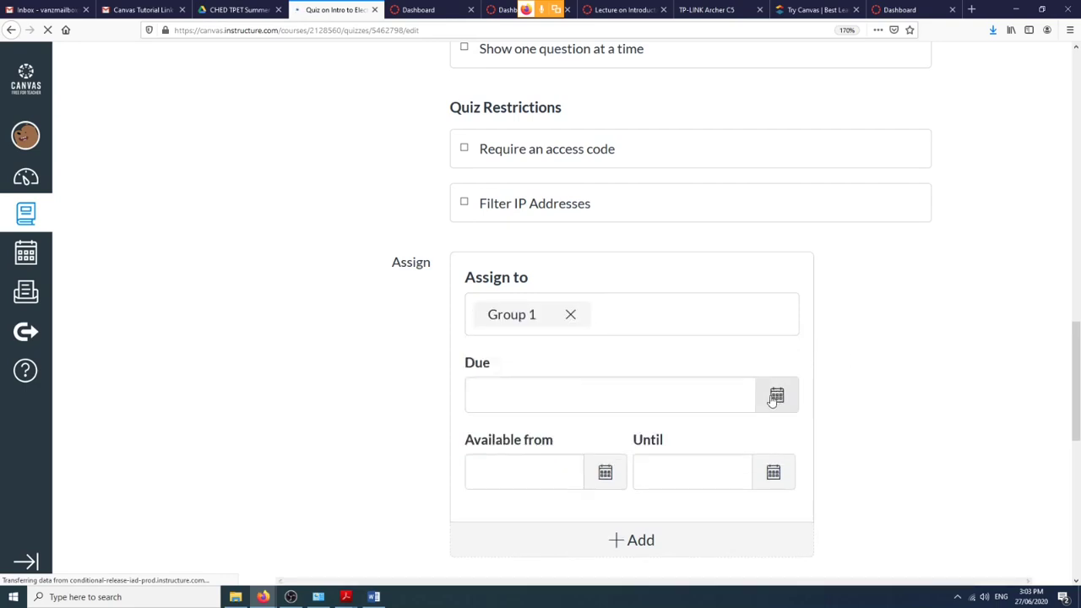
Make the quiz available to Group 1 from June 27, 2020 at 5:00 pm.
{"action": "left_click", "coordinate": [609, 483]}
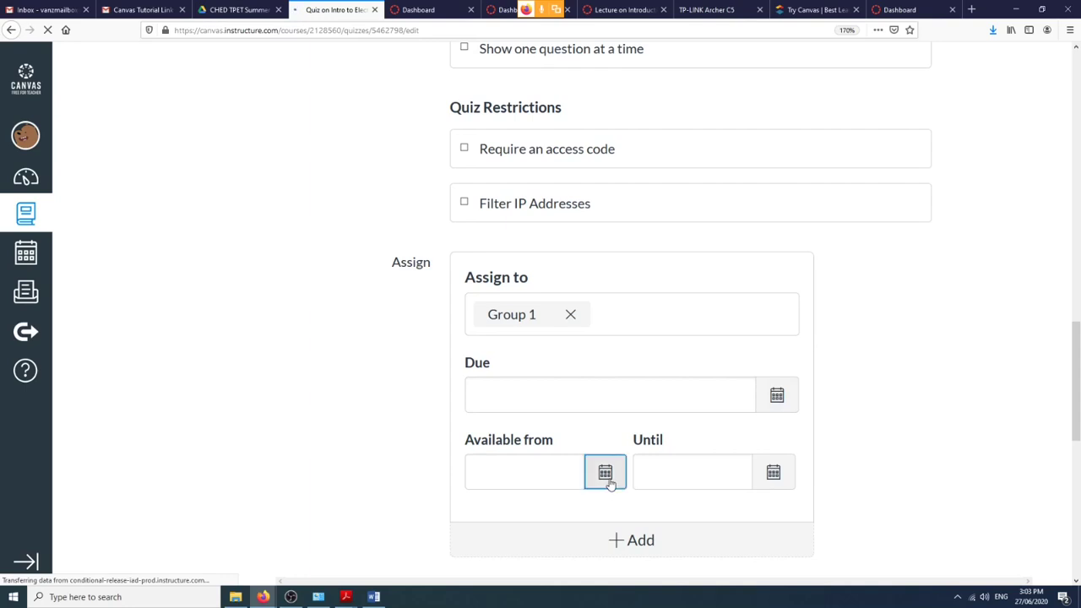
{"action": "type", "text": "5"}
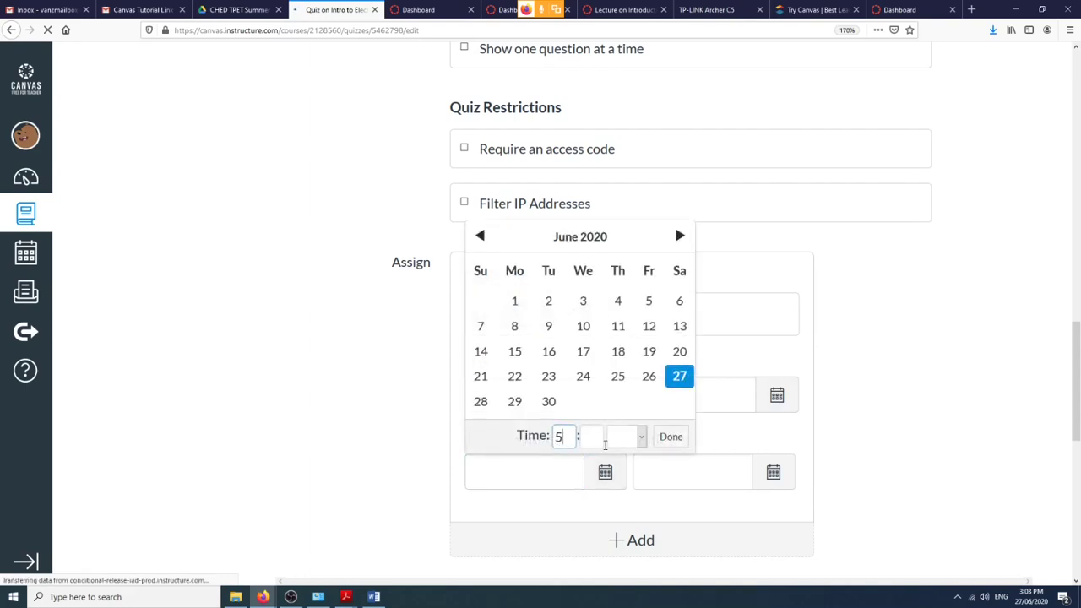
{"action": "left_click", "coordinate": [597, 443]}
{"action": "type", "text": "00"}
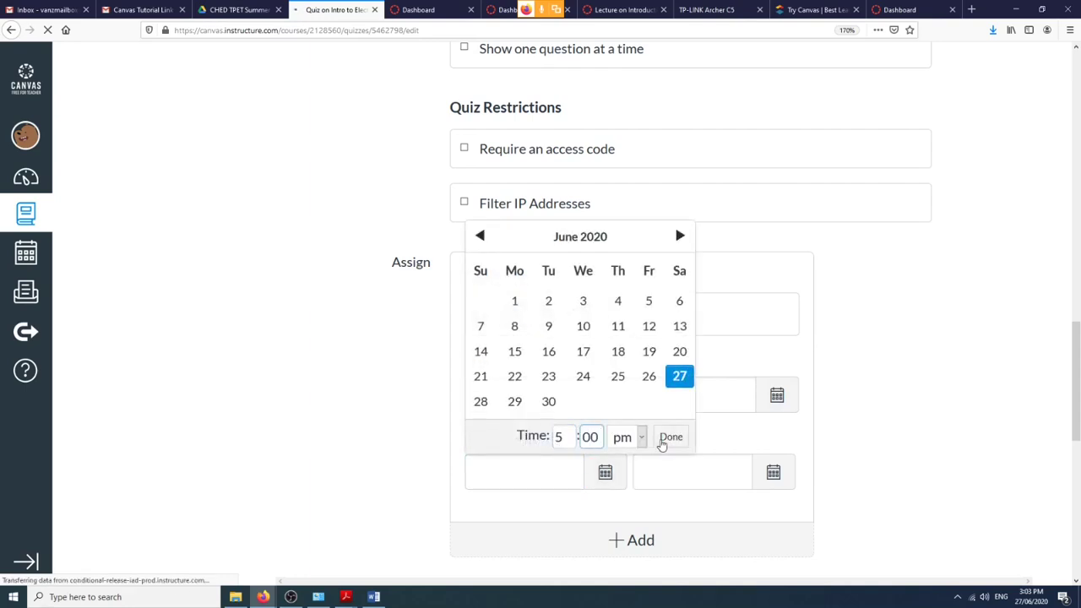
{"action": "left_click", "coordinate": [666, 439]}
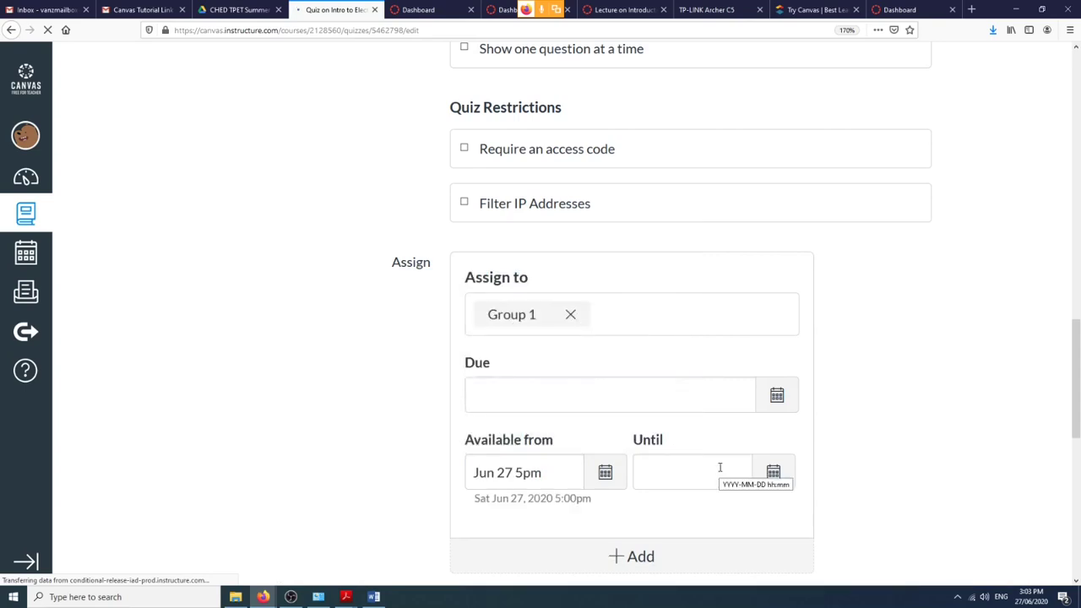
{"action": "scroll", "coordinate": [720, 469], "scroll_direction": "down", "scroll_amount": 15}
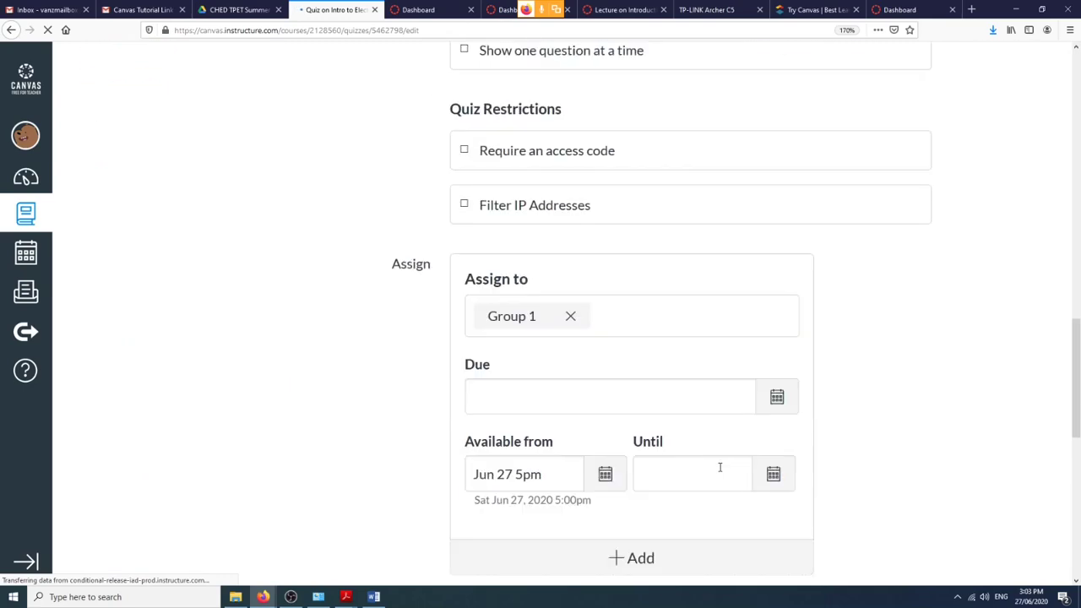
Set Group 1's quiz availability to end on June 27, 2020 at 8:00 pm.
{"action": "scroll", "coordinate": [719, 471], "scroll_direction": "up", "scroll_amount": 6}
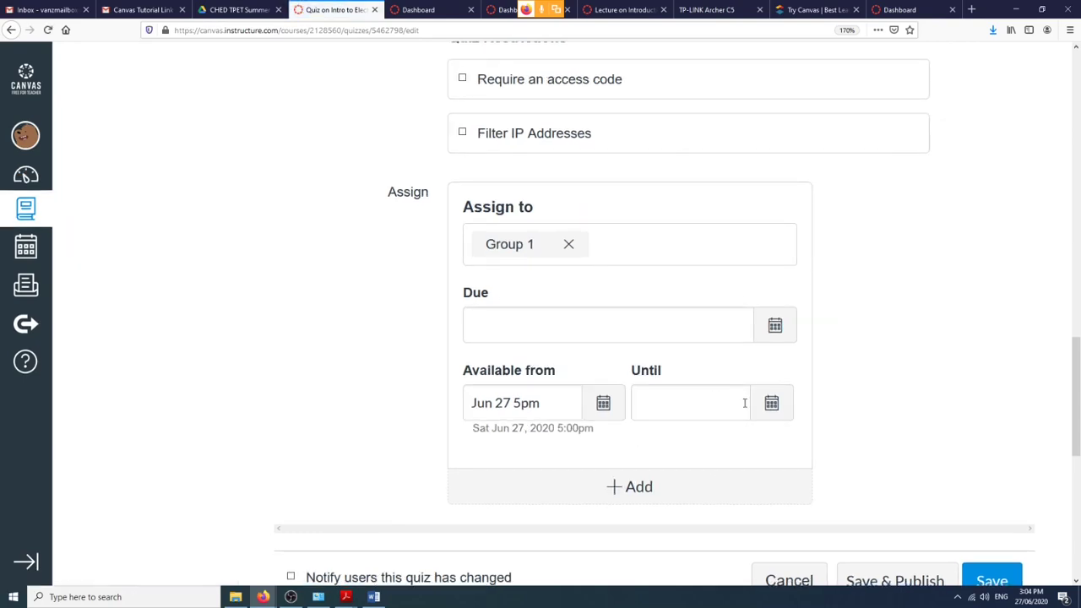
{"action": "left_click", "coordinate": [770, 408]}
{"action": "left_click", "coordinate": [728, 366]}
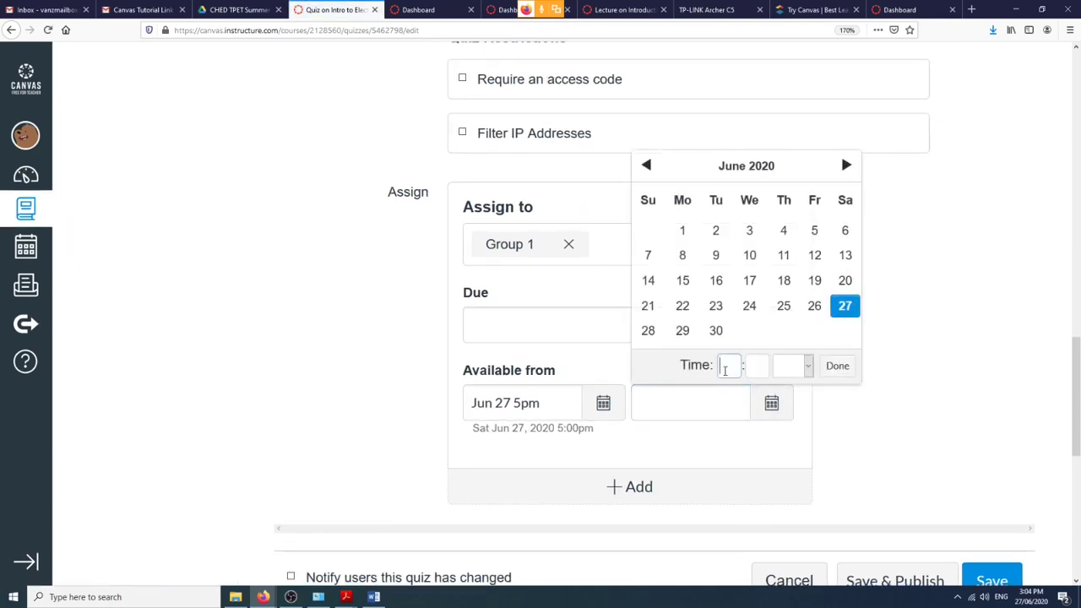
{"action": "type", "text": "8"}
{"action": "left_click", "coordinate": [758, 365]}
{"action": "type", "text": "00"}
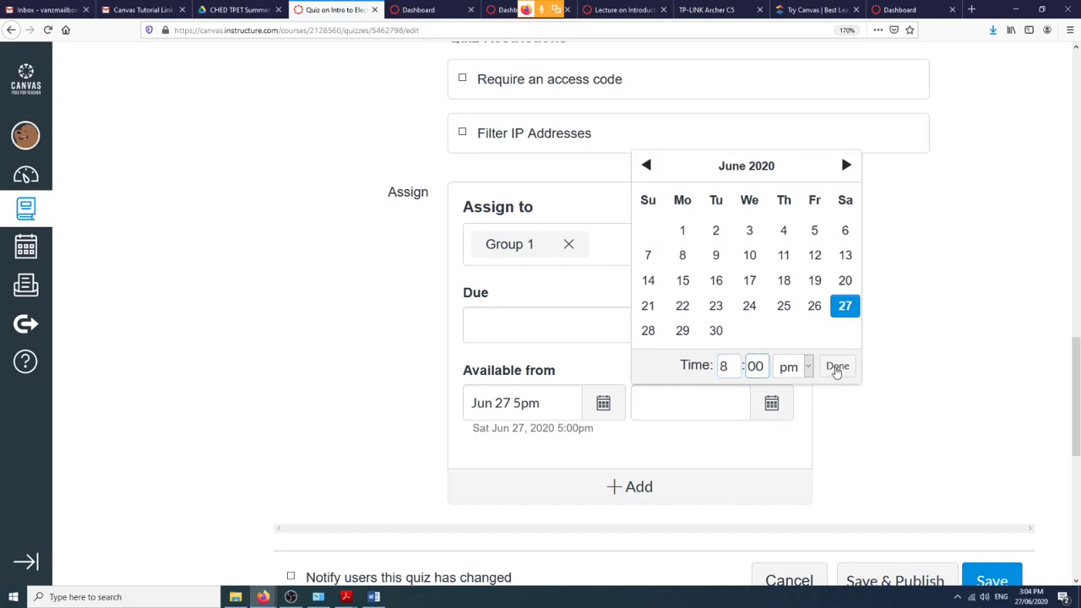
{"action": "left_click", "coordinate": [836, 366]}
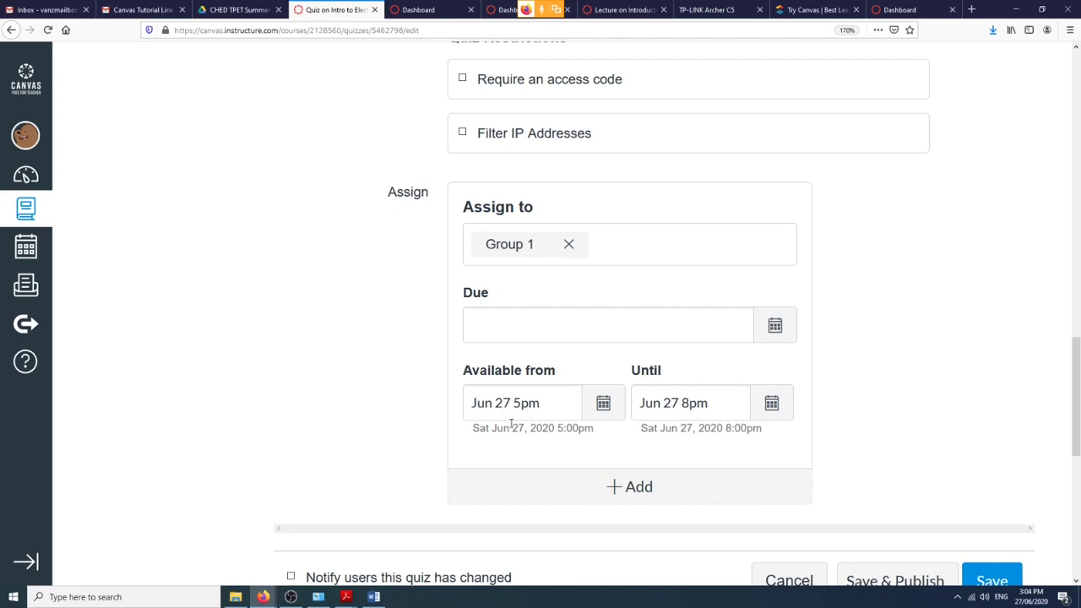
Add a second assignment block to the quiz and assign it to the Group 2 course section.
{"action": "left_click", "coordinate": [616, 487]}
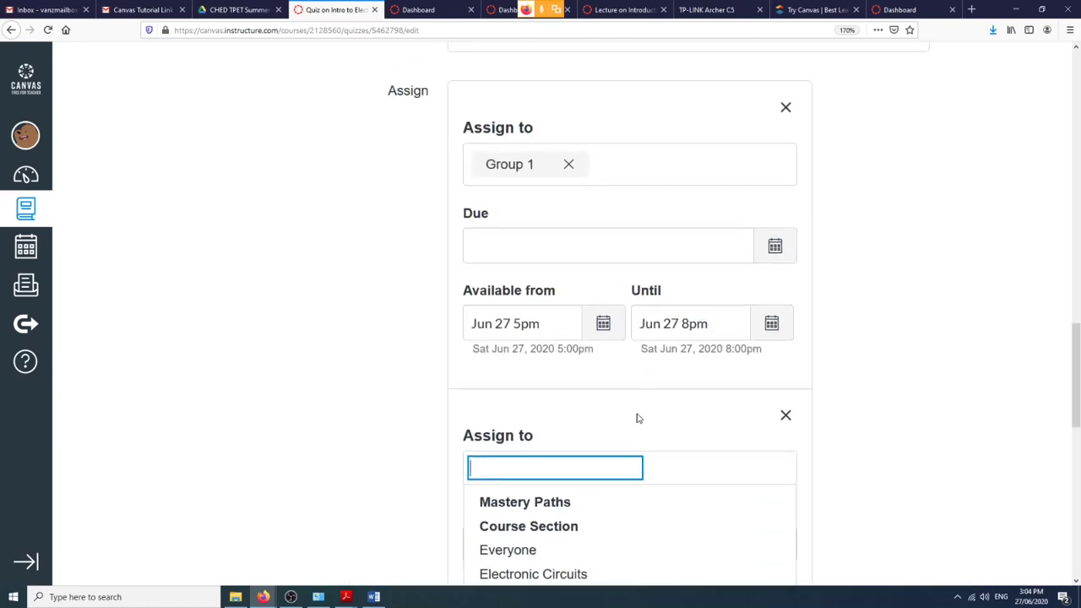
{"action": "scroll", "coordinate": [789, 439], "scroll_direction": "down", "scroll_amount": 2}
{"action": "type", "text": "Gu"}
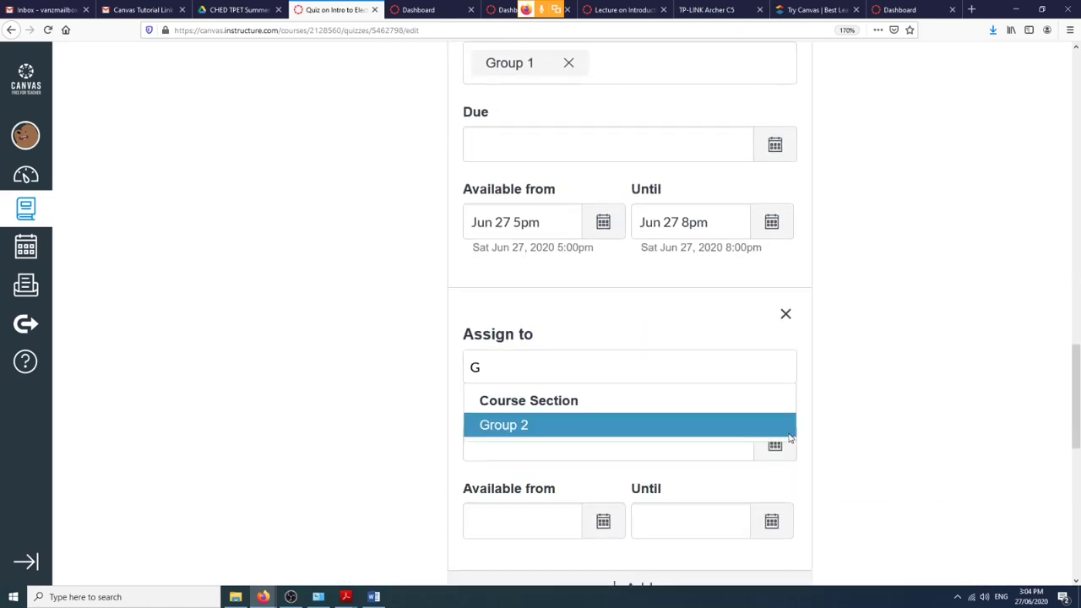
{"action": "key", "text": "BackSpace"}
{"action": "key", "text": "BackSpace"}
{"action": "type", "text": "Gro"}
{"action": "left_click", "coordinate": [533, 430]}
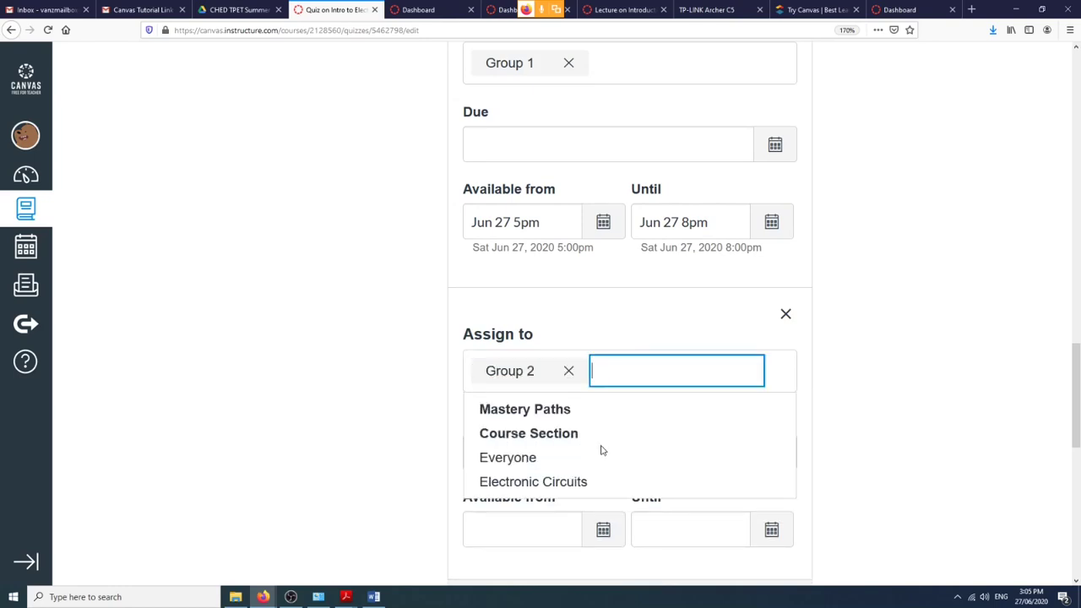
{"action": "left_click", "coordinate": [883, 439]}
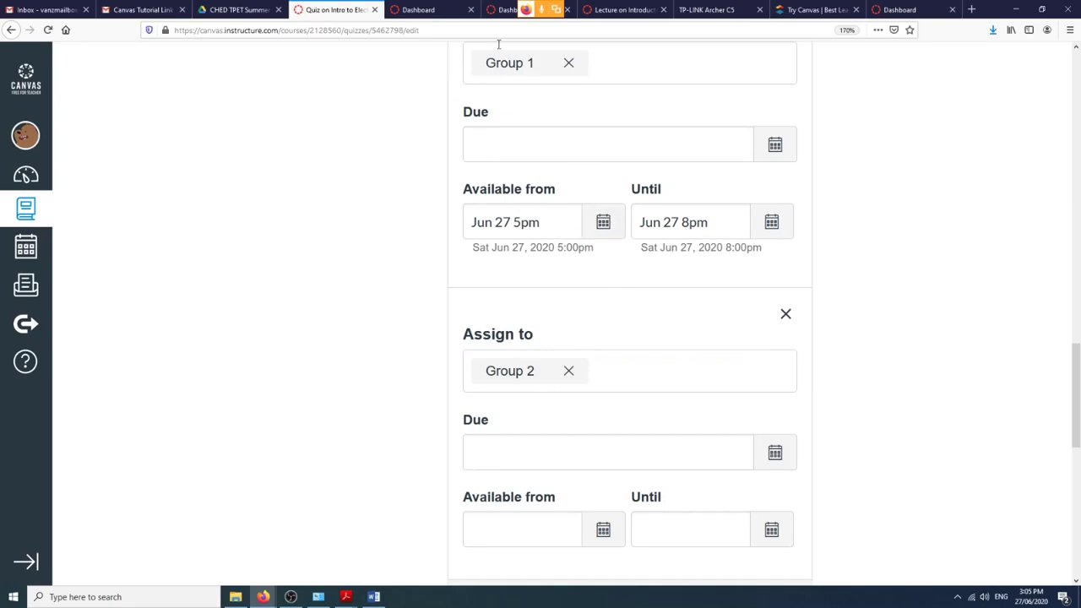
Make the quiz available to Group 2 from June 27, 2020 at 3:30 pm.
{"action": "left_click", "coordinate": [602, 530]}
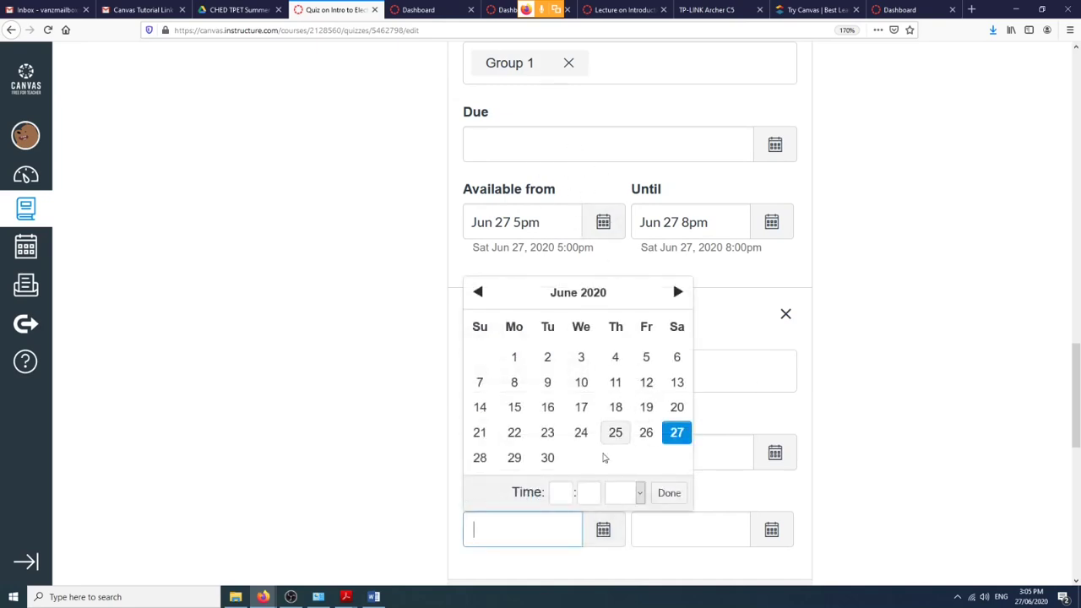
{"action": "left_click", "coordinate": [563, 492]}
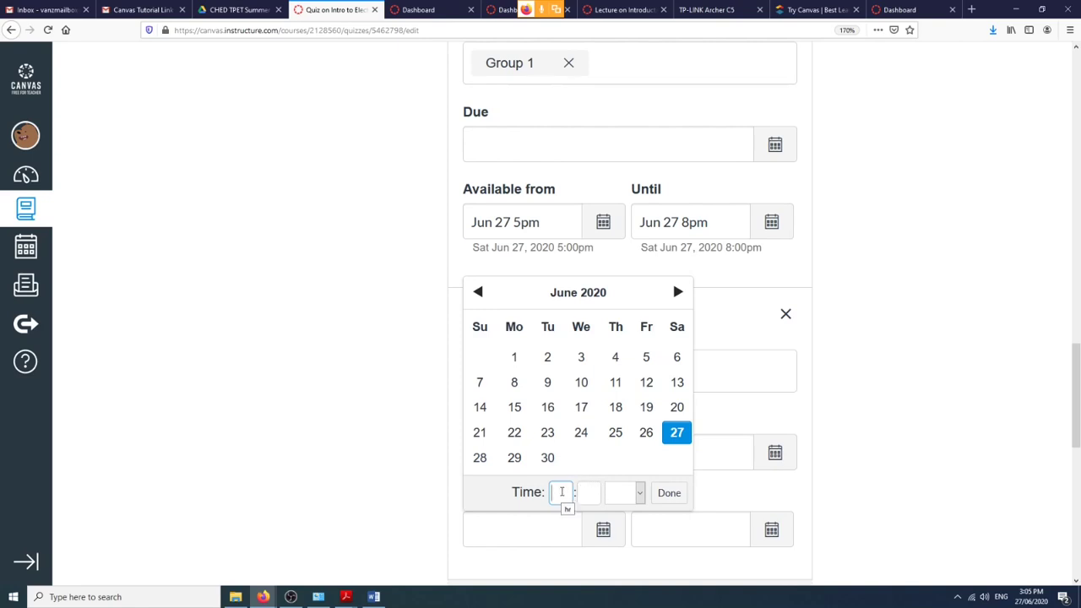
{"action": "type", "text": "3"}
{"action": "left_click", "coordinate": [589, 492]}
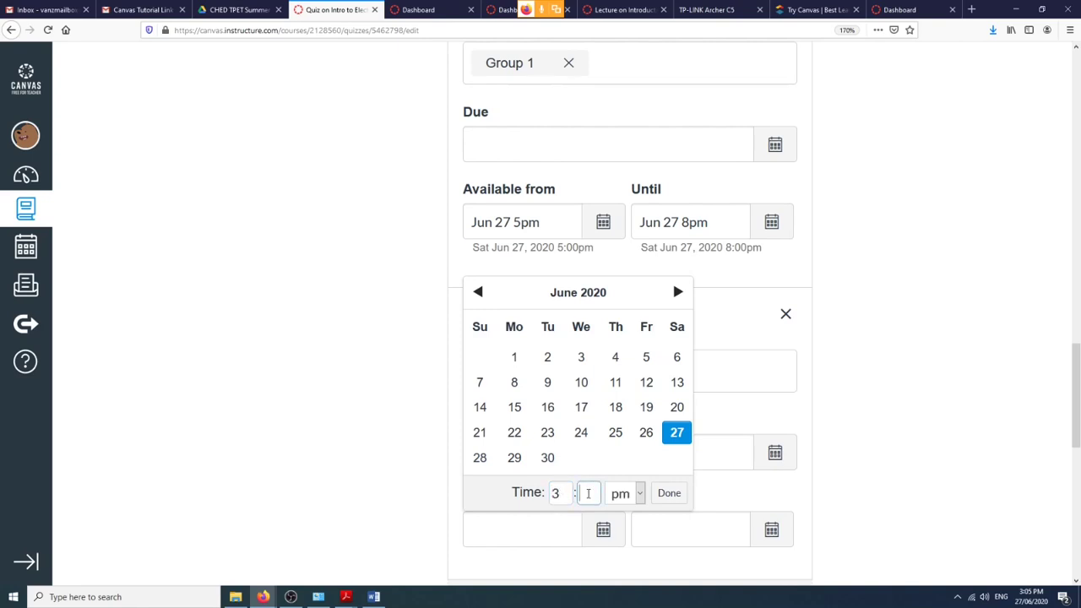
{"action": "type", "text": "30"}
{"action": "left_click", "coordinate": [669, 493]}
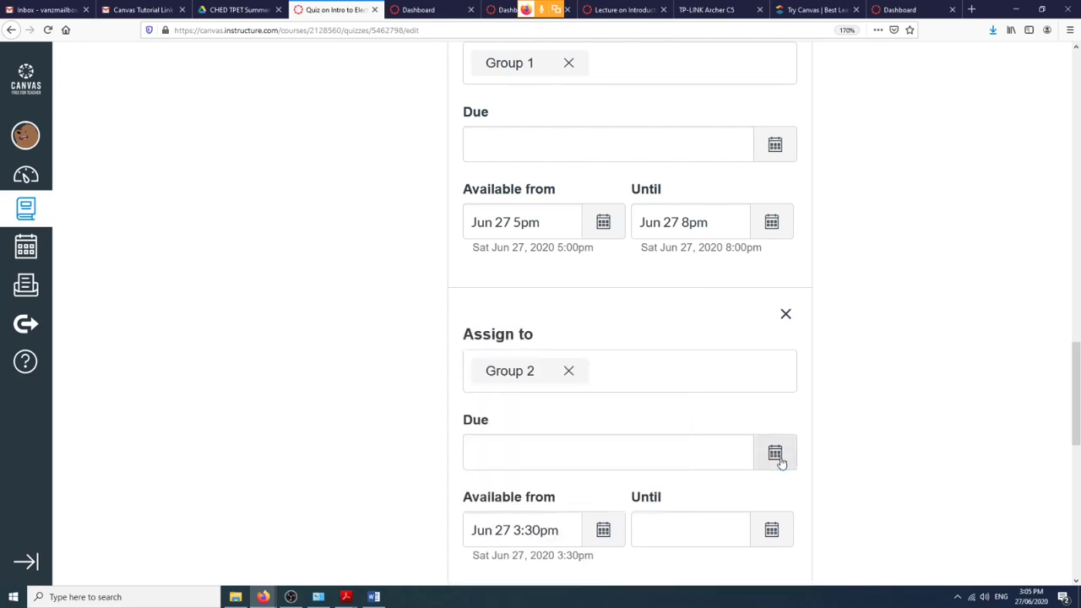
Set Group 2's quiz availability to end on June 27, 2020 at 6:30 pm.
{"action": "left_click", "coordinate": [777, 456]}
{"action": "left_click", "coordinate": [701, 532]}
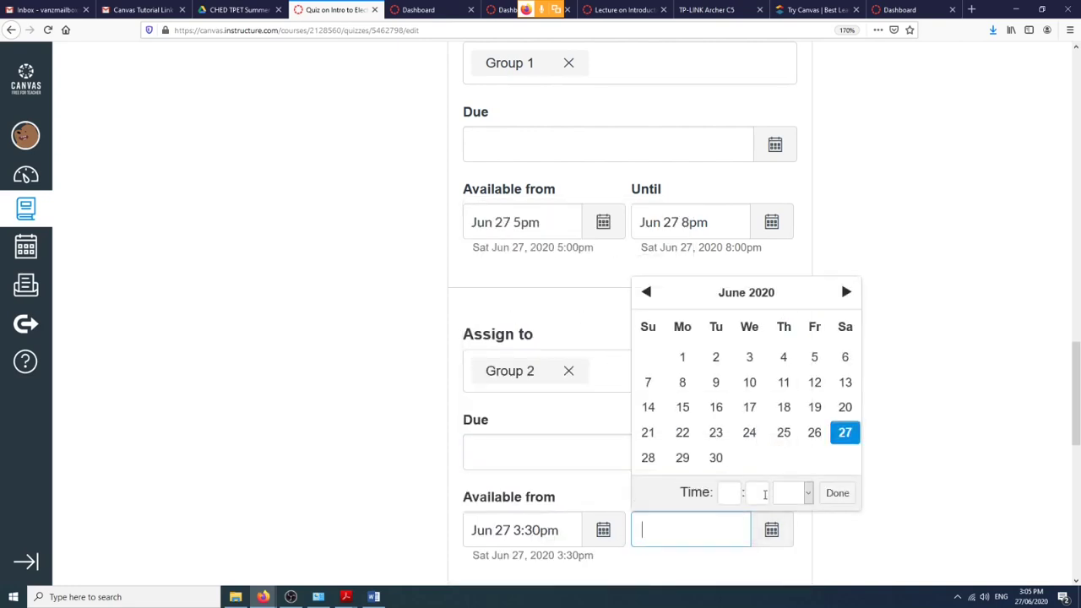
{"action": "left_click", "coordinate": [732, 496]}
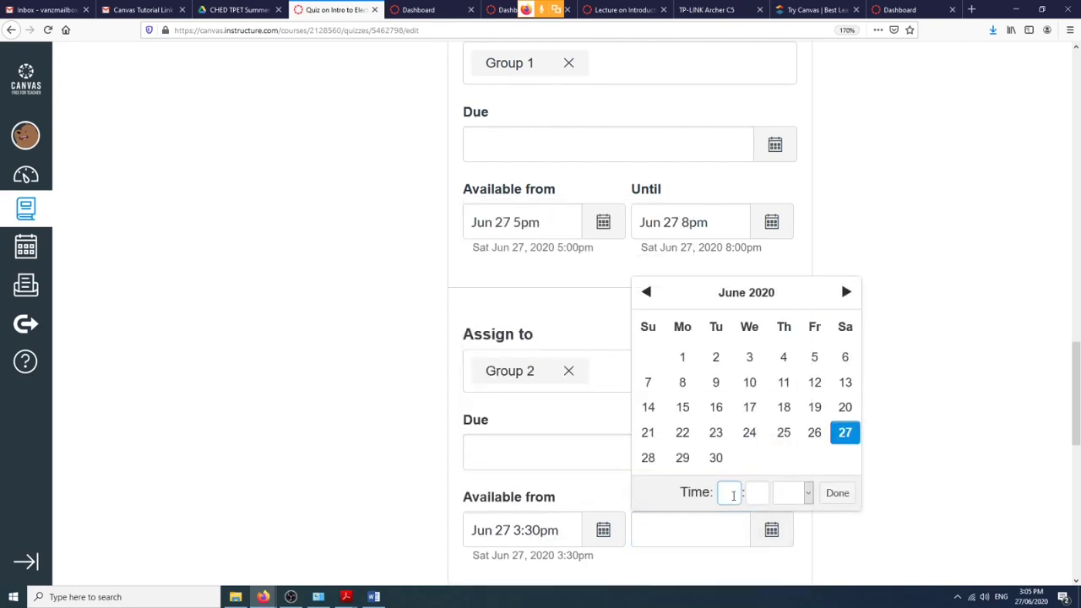
{"action": "type", "text": "6"}
{"action": "left_click", "coordinate": [754, 493]}
{"action": "type", "text": "30"}
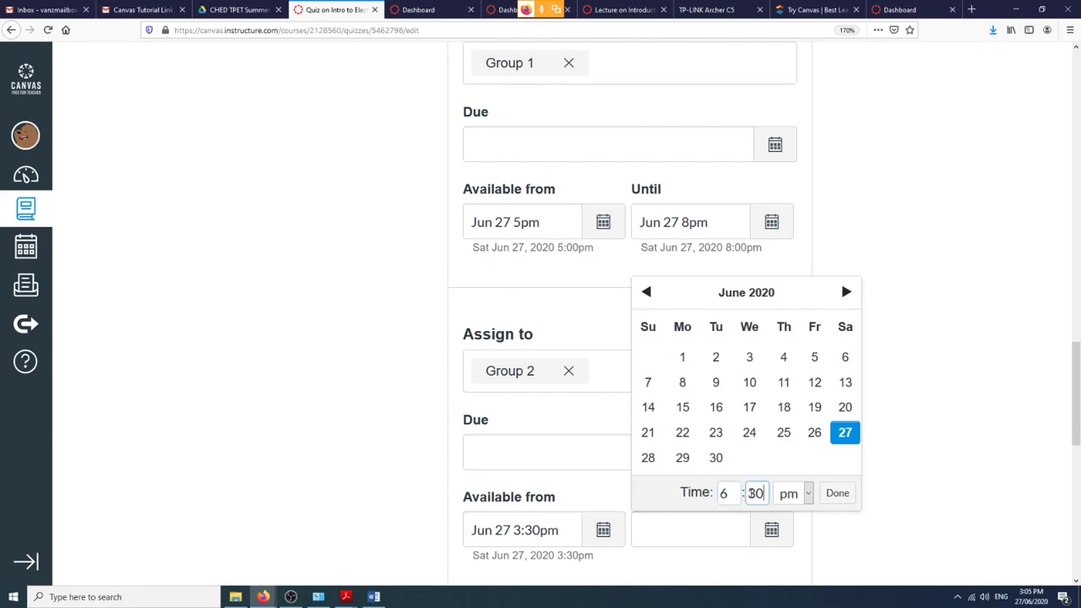
{"action": "left_click", "coordinate": [836, 493]}
Compare the availability windows set for Group 1 and Group 2 in the quiz's assignment blocks.
{"action": "scroll", "coordinate": [845, 490], "scroll_direction": "down", "scroll_amount": 5}
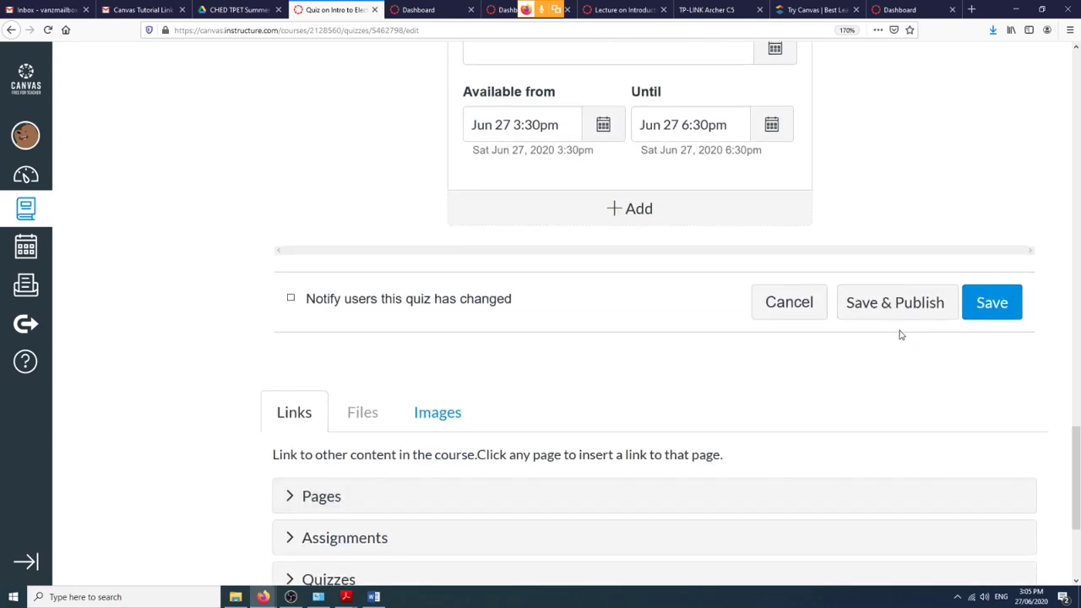
{"action": "scroll", "coordinate": [808, 345], "scroll_direction": "up", "scroll_amount": 3}
{"action": "scroll", "coordinate": [813, 357], "scroll_direction": "up", "scroll_amount": 2}
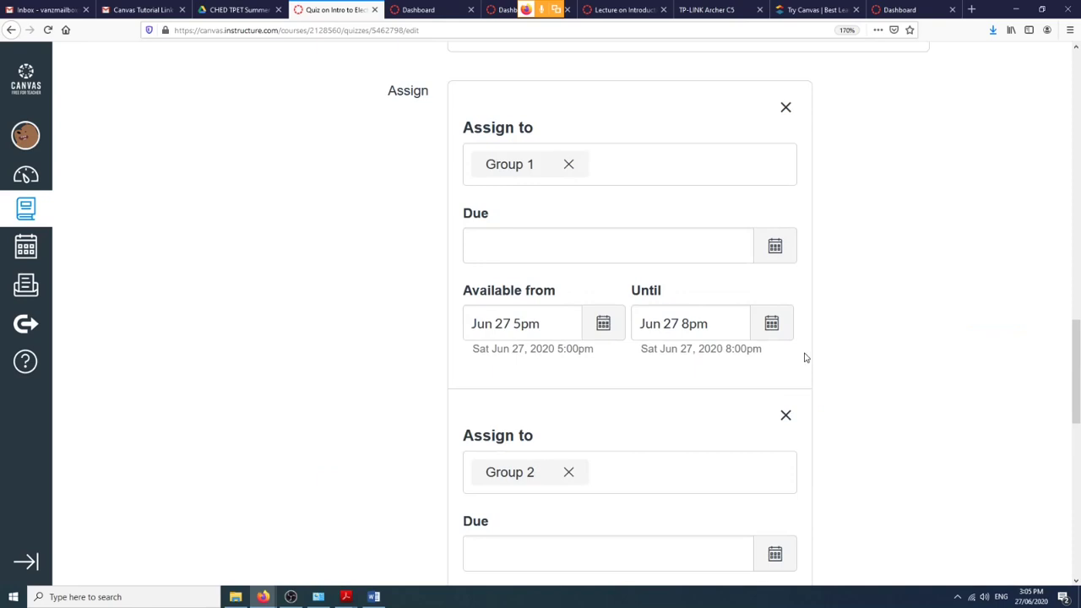
{"action": "scroll", "coordinate": [804, 357], "scroll_direction": "down", "scroll_amount": 1}
{"action": "scroll", "coordinate": [798, 353], "scroll_direction": "down", "scroll_amount": 1}
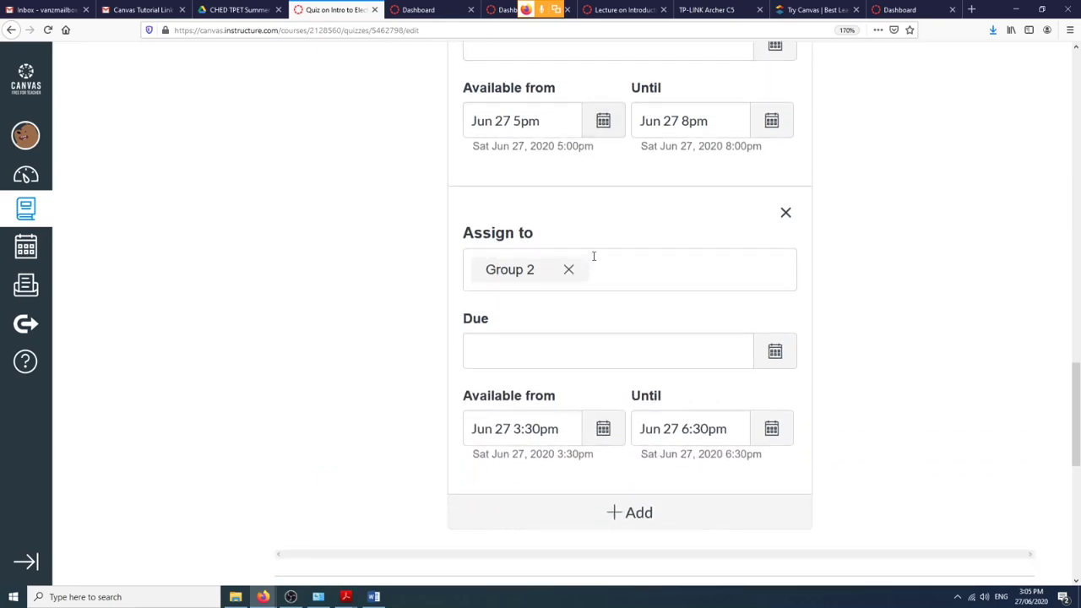
{"action": "scroll", "coordinate": [822, 318], "scroll_direction": "up", "scroll_amount": 1}
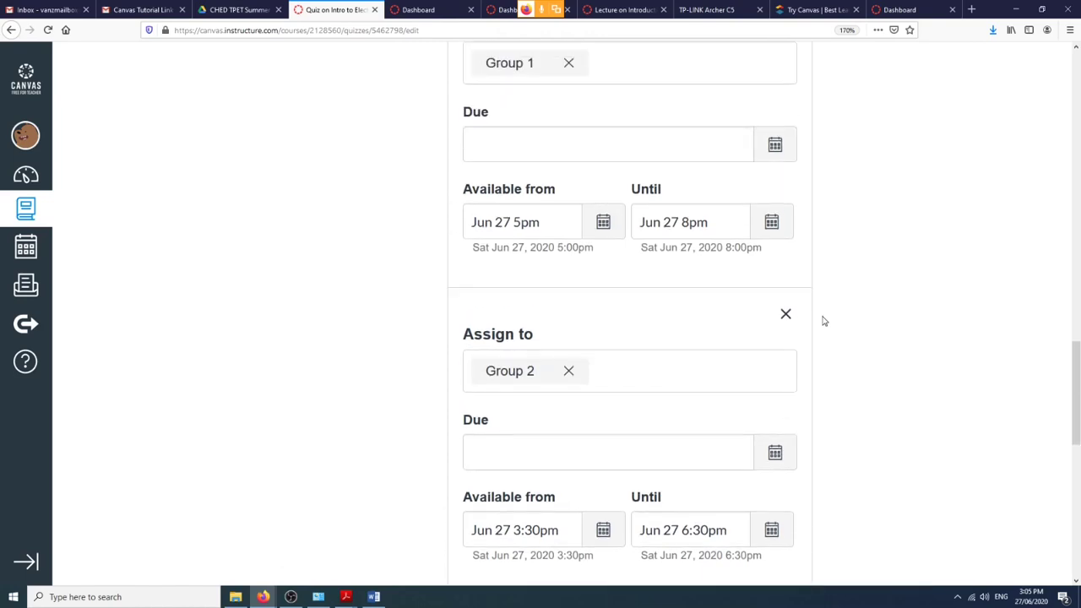
{"action": "scroll", "coordinate": [824, 320], "scroll_direction": "down", "scroll_amount": 1}
{"action": "scroll", "coordinate": [824, 321], "scroll_direction": "up", "scroll_amount": 1}
{"action": "scroll", "coordinate": [695, 337], "scroll_direction": "down", "scroll_amount": 3}
{"action": "scroll", "coordinate": [696, 338], "scroll_direction": "up", "scroll_amount": 2}
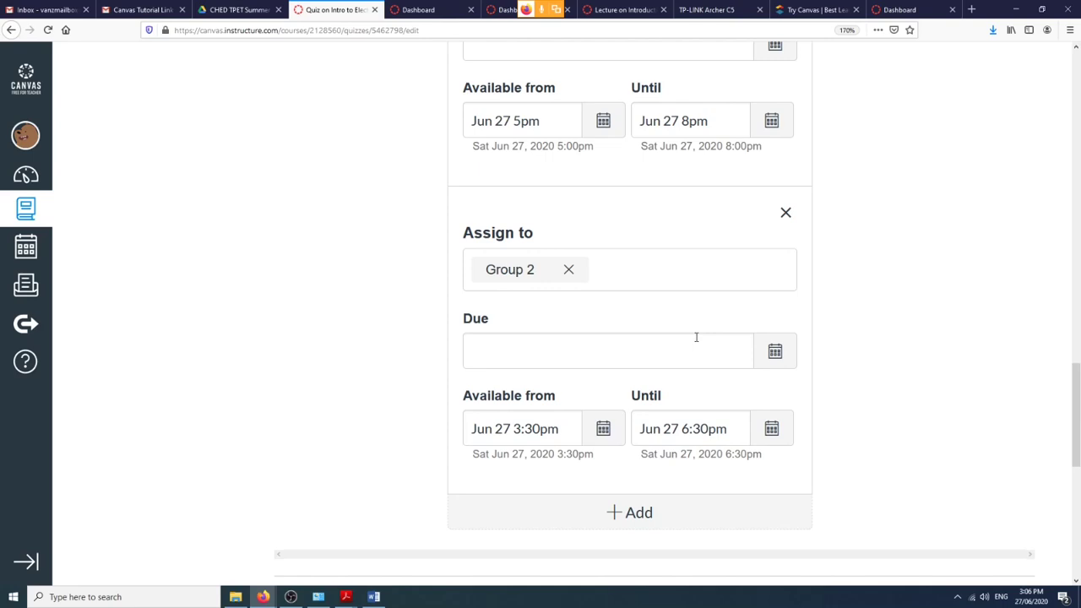
Clear Group 2 from the second assignment block and select the Group 2 section again.
{"action": "left_click", "coordinate": [568, 270]}
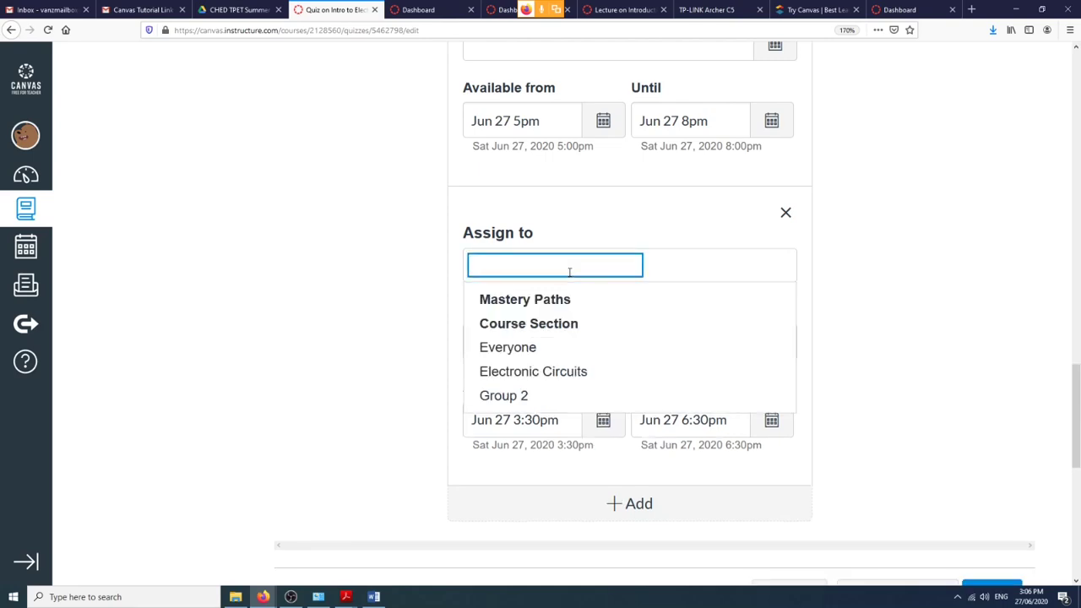
{"action": "type", "text": "Tn"}
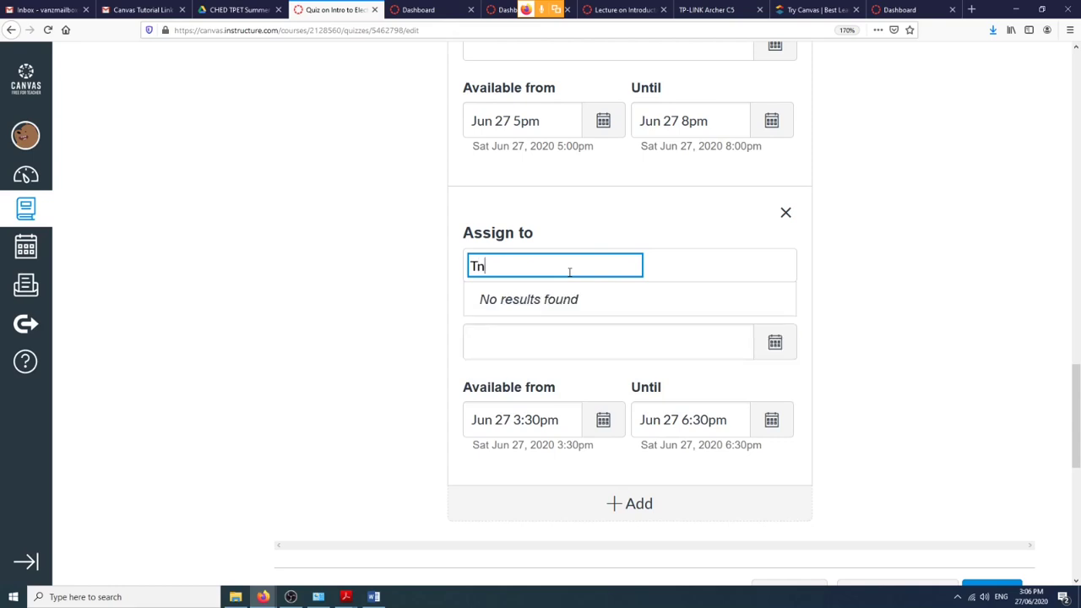
{"action": "key", "text": "BackSpace"}
{"action": "key", "text": "BackSpace"}
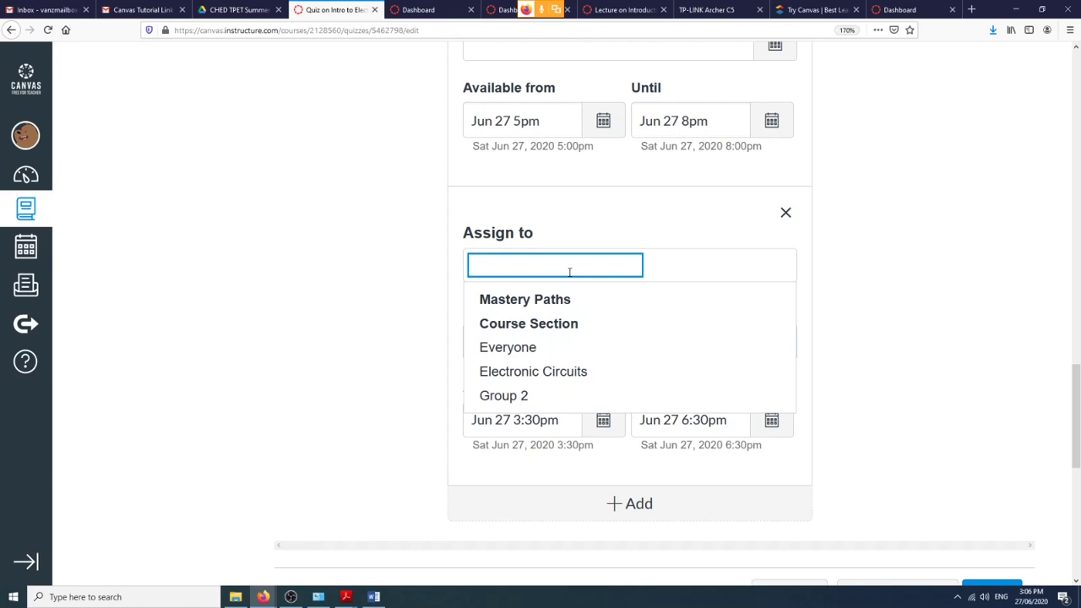
{"action": "type", "text": "Grou"}
{"action": "left_click", "coordinate": [512, 324]}
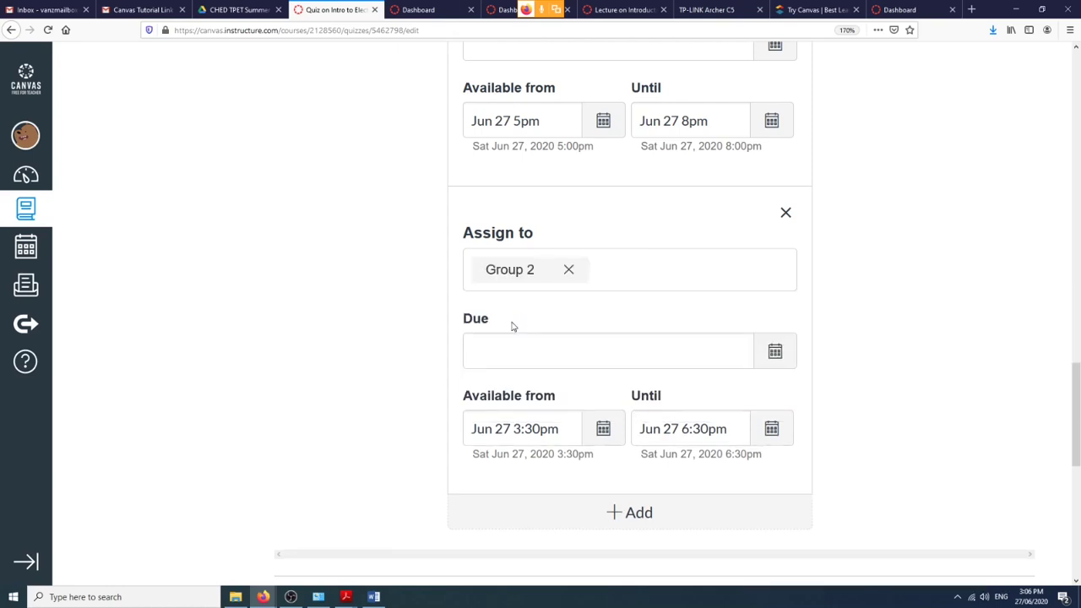
Review both groups' assignment blocks together with the quiz type and options on the details page.
{"action": "scroll", "coordinate": [528, 208], "scroll_direction": "up", "scroll_amount": 2}
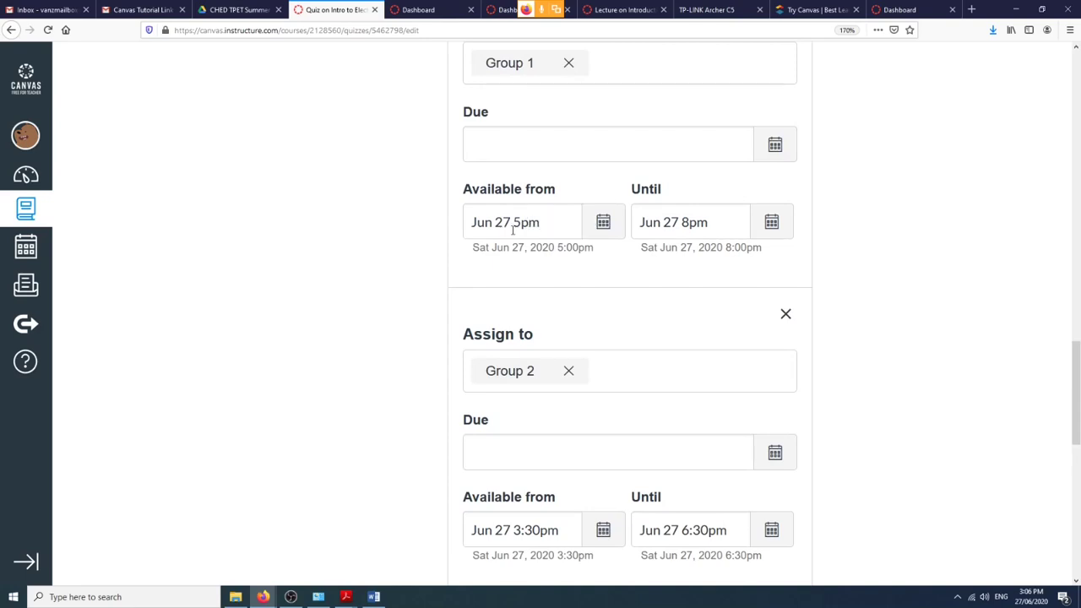
{"action": "scroll", "coordinate": [508, 267], "scroll_direction": "up", "scroll_amount": 1}
{"action": "scroll", "coordinate": [507, 264], "scroll_direction": "down", "scroll_amount": 3}
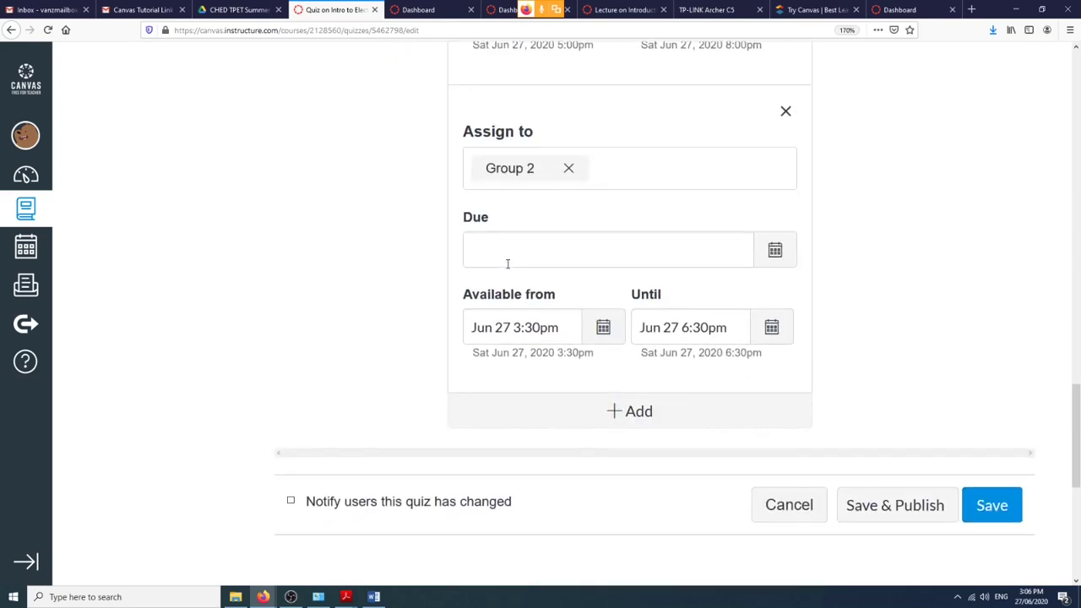
{"action": "scroll", "coordinate": [507, 264], "scroll_direction": "up", "scroll_amount": 3}
{"action": "scroll", "coordinate": [507, 261], "scroll_direction": "down", "scroll_amount": 3}
{"action": "scroll", "coordinate": [506, 262], "scroll_direction": "up", "scroll_amount": 10}
{"action": "scroll", "coordinate": [507, 262], "scroll_direction": "down", "scroll_amount": 8}
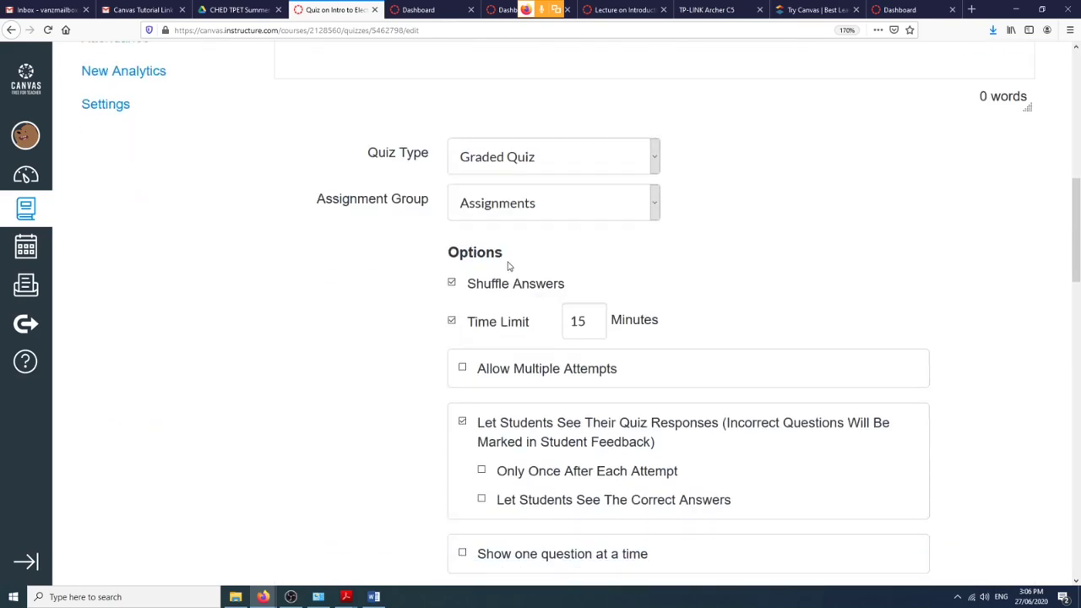
Start a new question group in the quiz's questions and name it Part I.
{"action": "scroll", "coordinate": [508, 267], "scroll_direction": "up", "scroll_amount": 10}
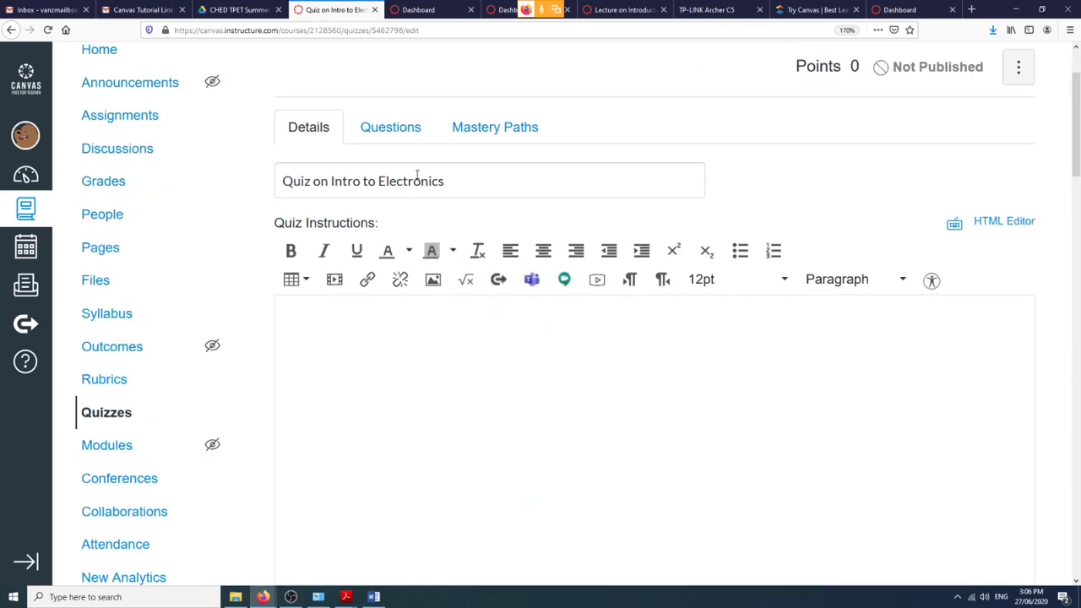
{"action": "left_click", "coordinate": [392, 136]}
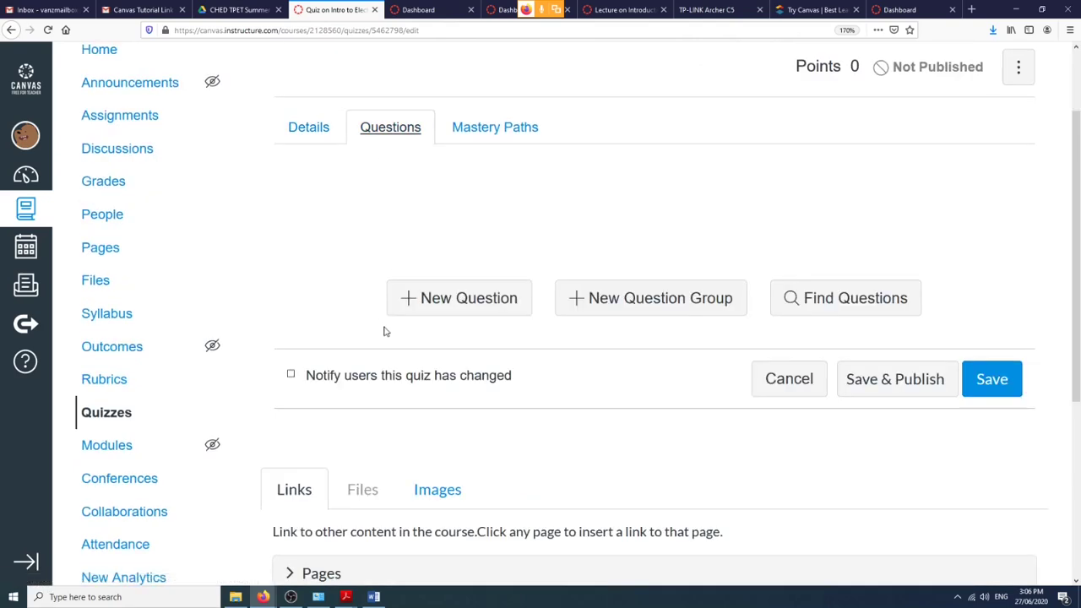
{"action": "scroll", "coordinate": [397, 332], "scroll_direction": "up", "scroll_amount": 2}
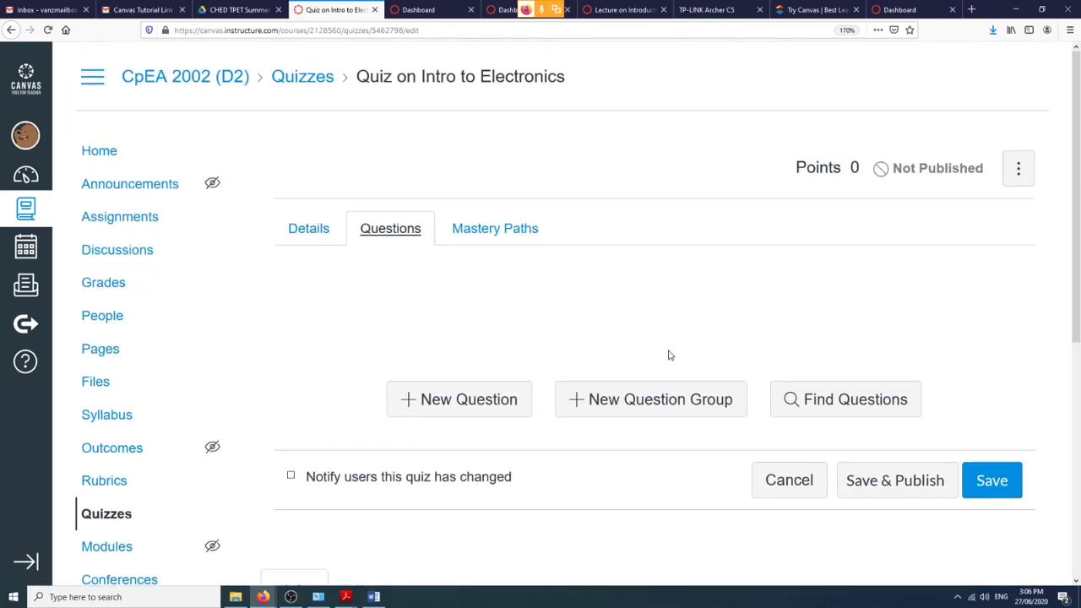
{"action": "left_click", "coordinate": [581, 401]}
{"action": "double_click", "coordinate": [444, 311]}
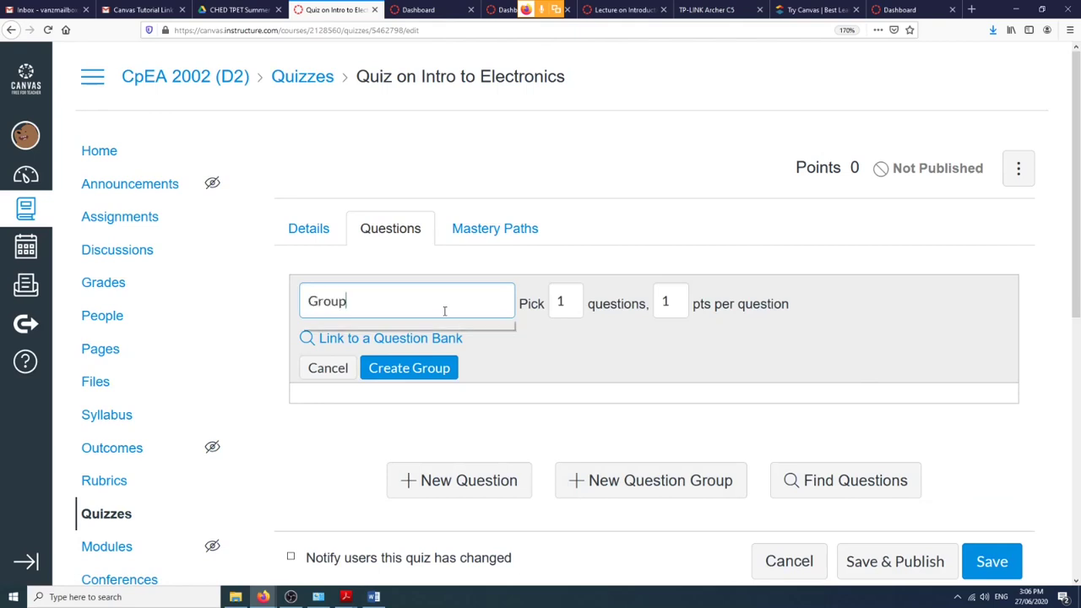
{"action": "left_click", "coordinate": [444, 311]}
{"action": "key", "text": "BackSpace"}
{"action": "key", "text": "BackSpace"}
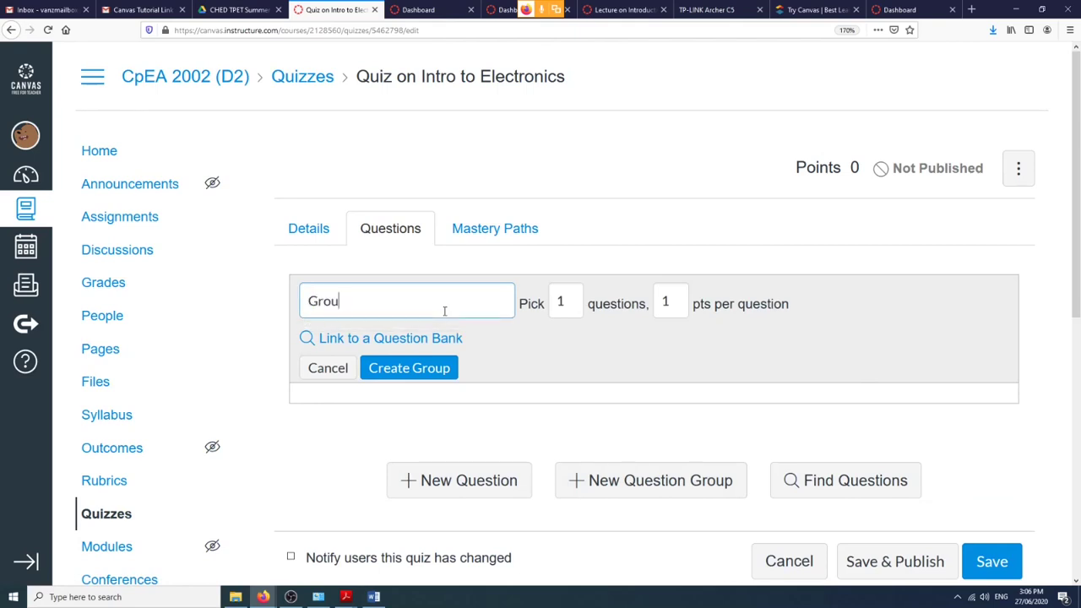
{"action": "key", "text": "BackSpace"}
{"action": "key", "text": "BackSpace"}
{"action": "key", "text": "BackSpace"}
{"action": "type", "text": "Par"}
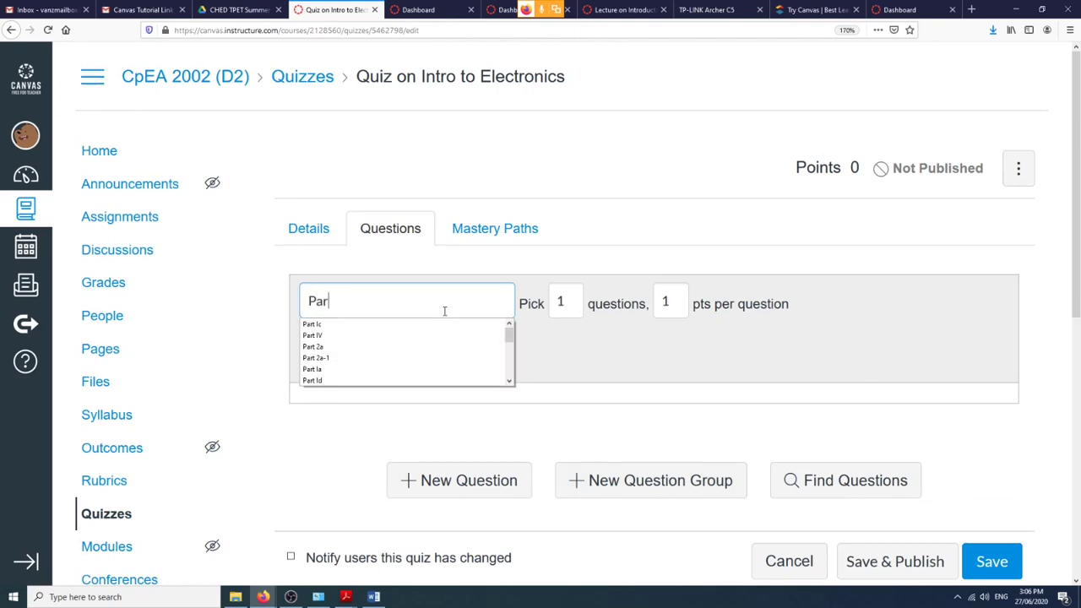
{"action": "type", "text": "t I"}
{"action": "left_click", "coordinate": [565, 366]}
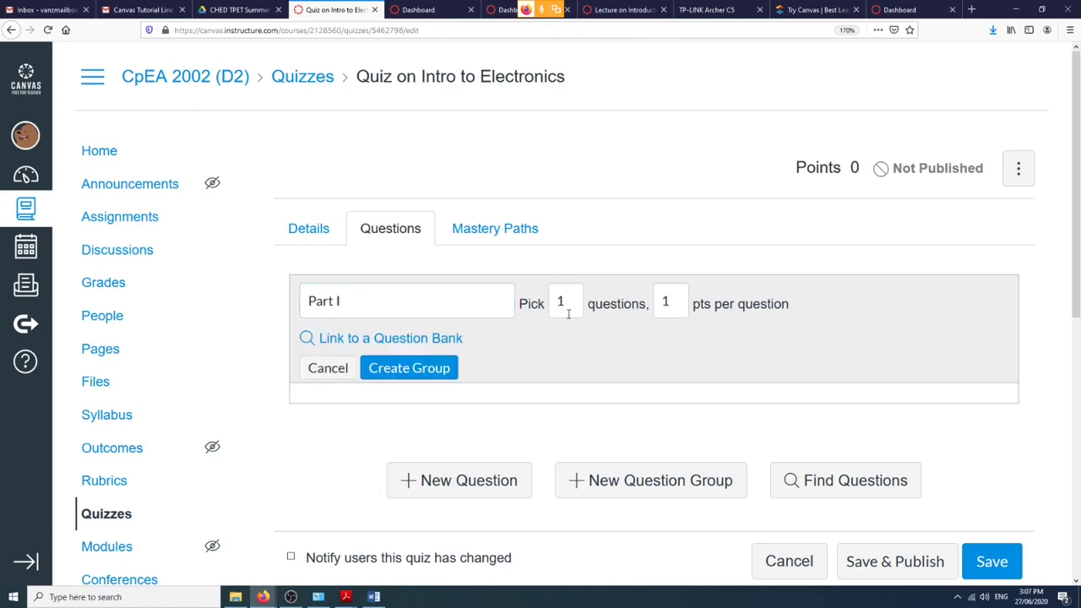
Set Part I to pick 10 questions at 1 point per question and create the group.
{"action": "left_click", "coordinate": [568, 313]}
{"action": "left_click", "coordinate": [666, 301]}
{"action": "left_click", "coordinate": [390, 370]}
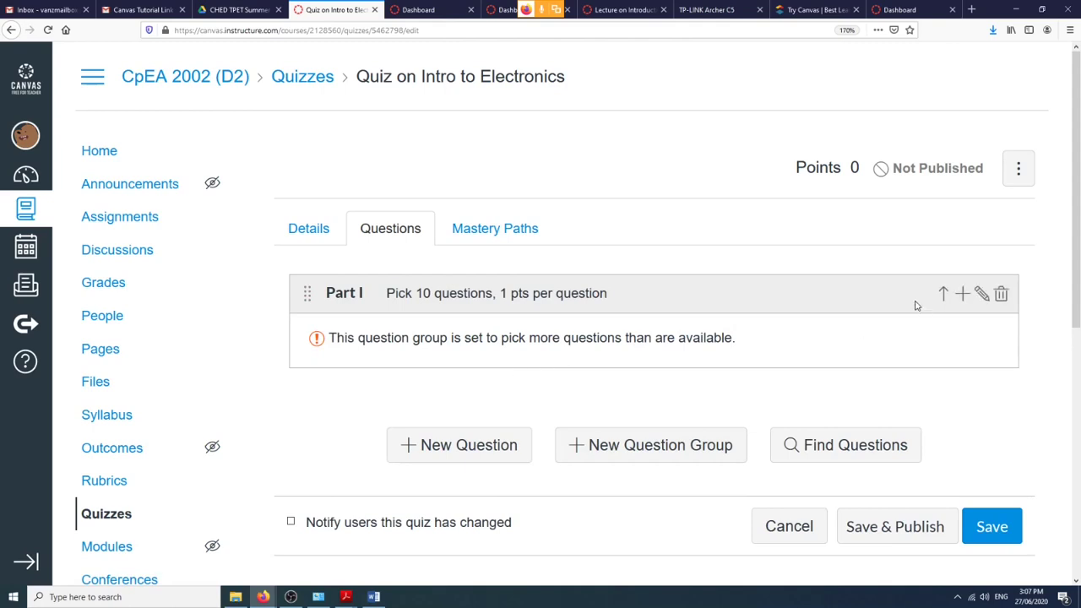
Add a Multiple Choice question to the Part I group with the question text "What is the formula of voltage?".
{"action": "left_click", "coordinate": [962, 293]}
{"action": "left_click", "coordinate": [626, 111]}
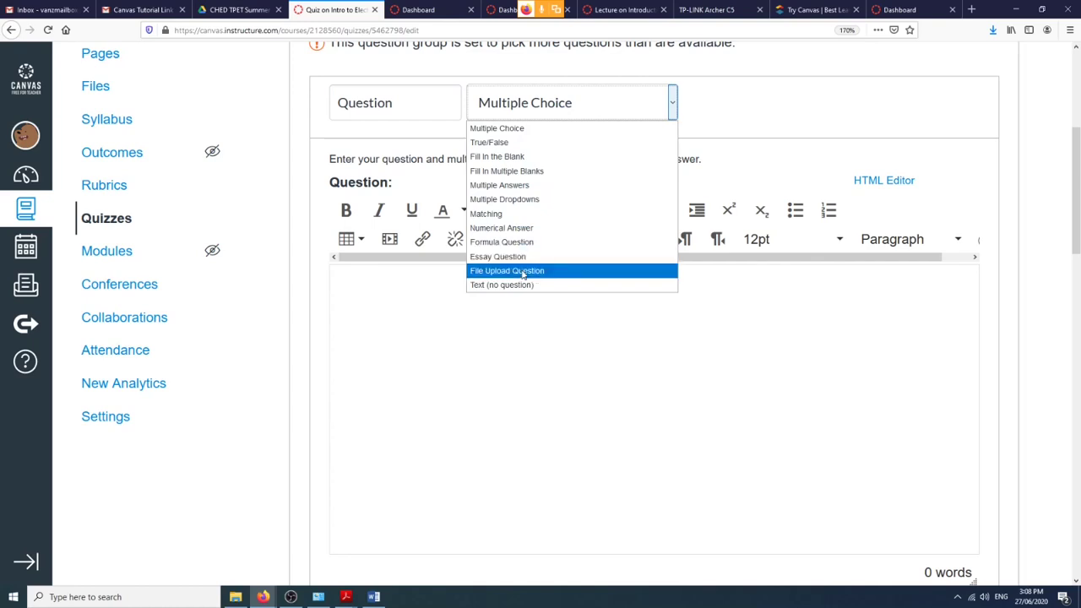
{"action": "left_click", "coordinate": [496, 129]}
{"action": "left_click", "coordinate": [500, 319]}
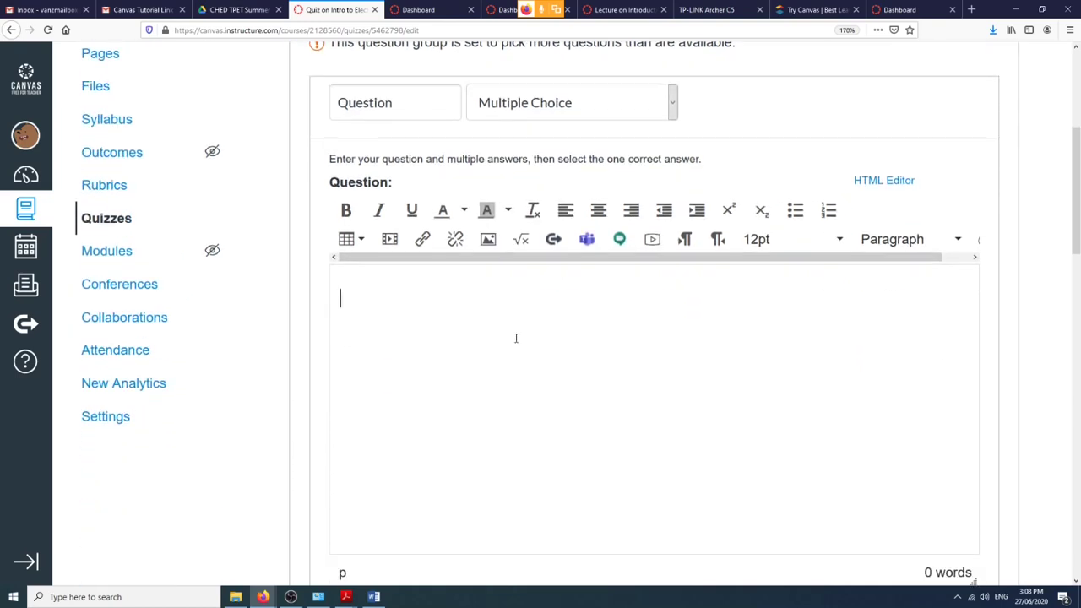
{"action": "type", "text": "What is the formu"}
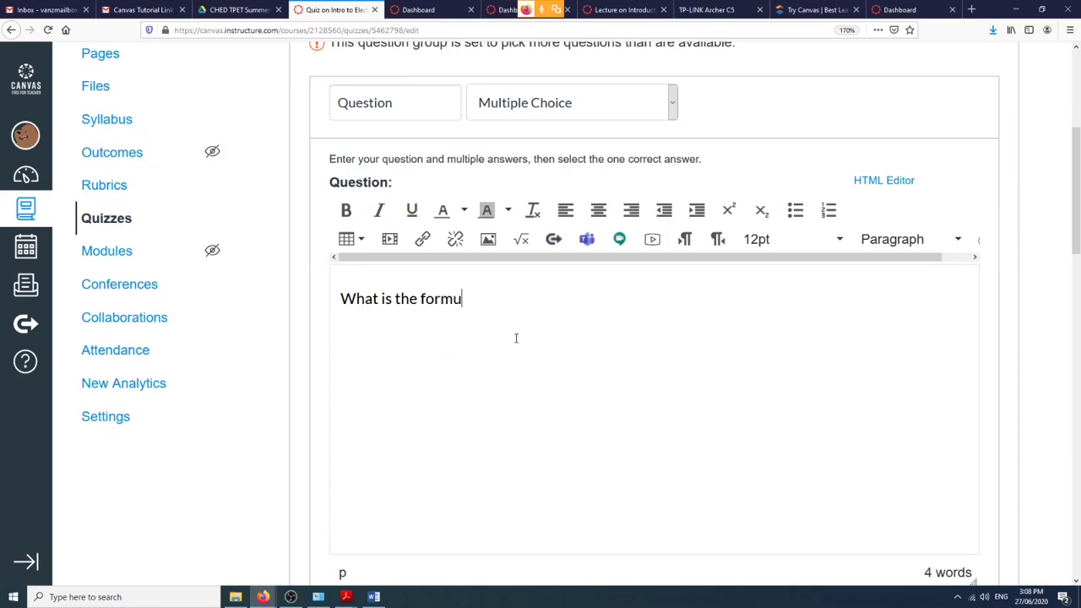
{"action": "type", "text": "la of voltage?"}
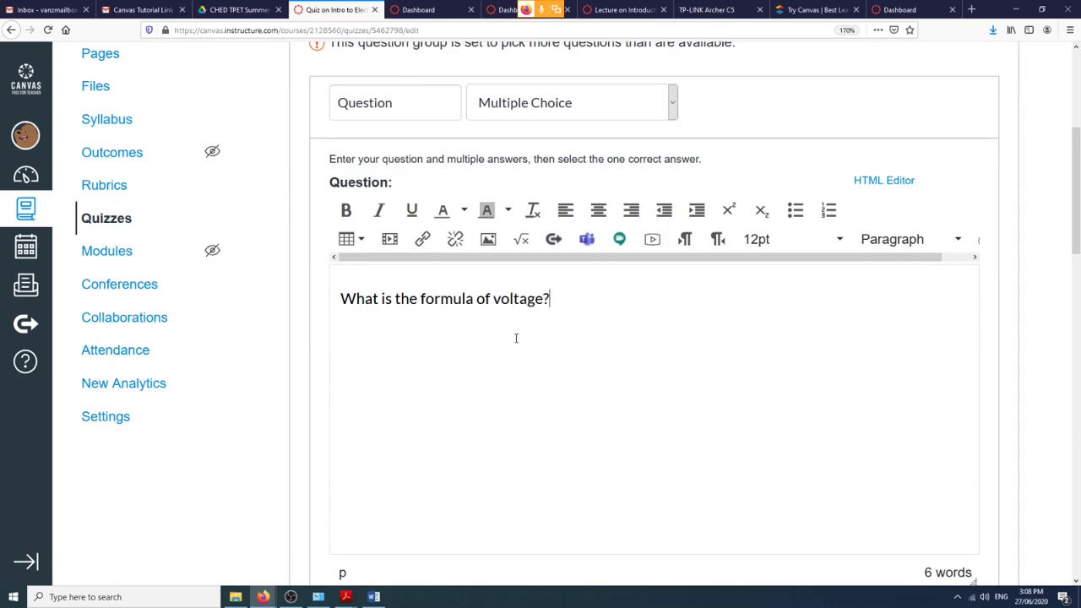
Enter V=IR as the correct answer of the voltage question.
{"action": "scroll", "coordinate": [518, 338], "scroll_direction": "down", "scroll_amount": 2}
{"action": "scroll", "coordinate": [518, 338], "scroll_direction": "up", "scroll_amount": 2}
{"action": "scroll", "coordinate": [518, 338], "scroll_direction": "down", "scroll_amount": 8}
{"action": "scroll", "coordinate": [518, 338], "scroll_direction": "up", "scroll_amount": 8}
{"action": "scroll", "coordinate": [521, 338], "scroll_direction": "down", "scroll_amount": 3}
{"action": "scroll", "coordinate": [521, 339], "scroll_direction": "down", "scroll_amount": 5}
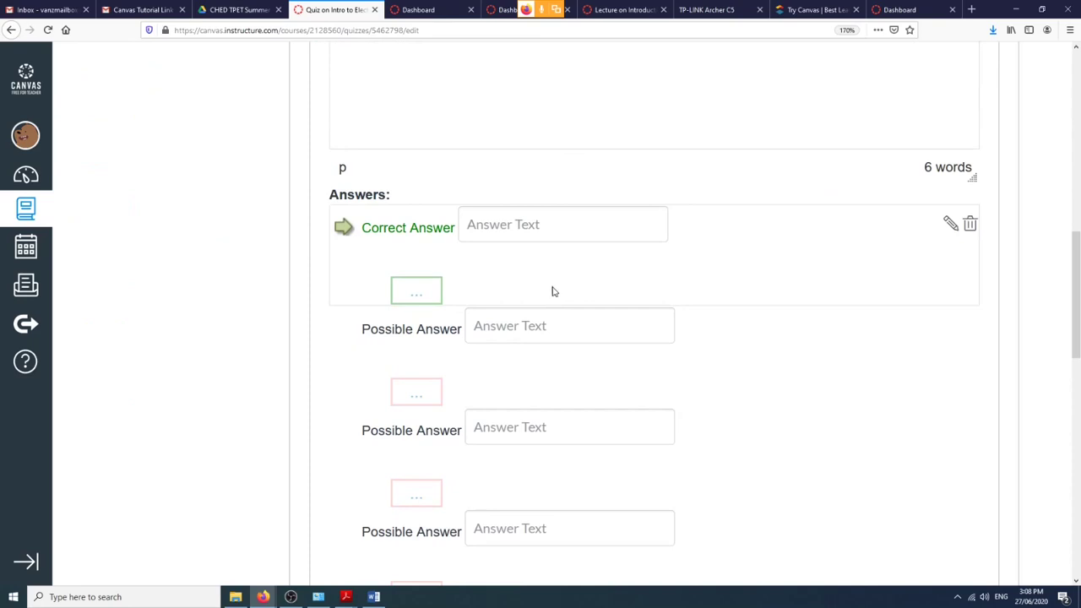
{"action": "left_click", "coordinate": [569, 231]}
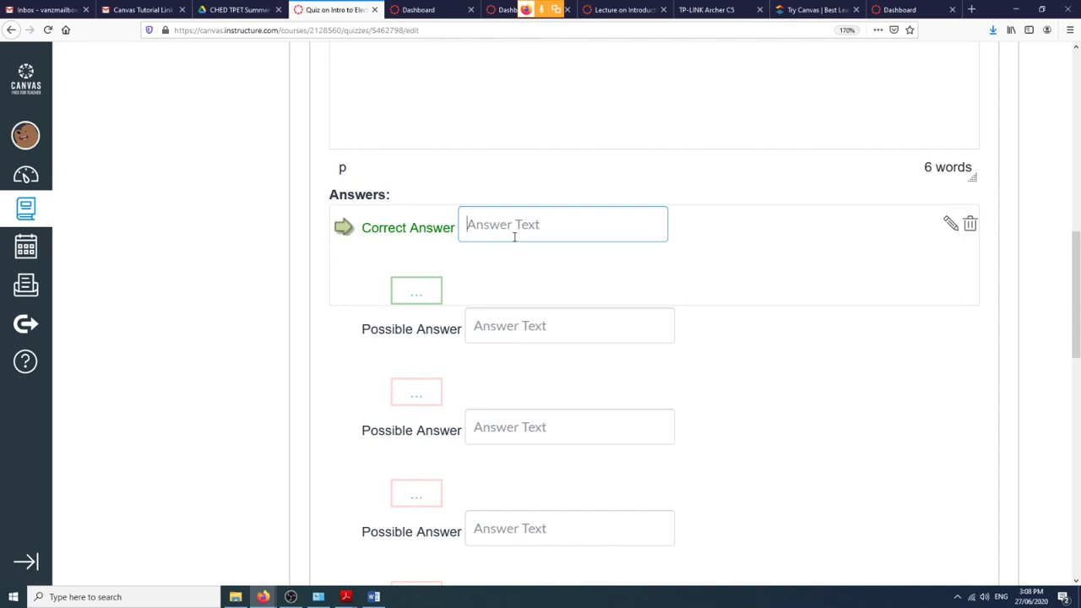
{"action": "type", "text": "V="}
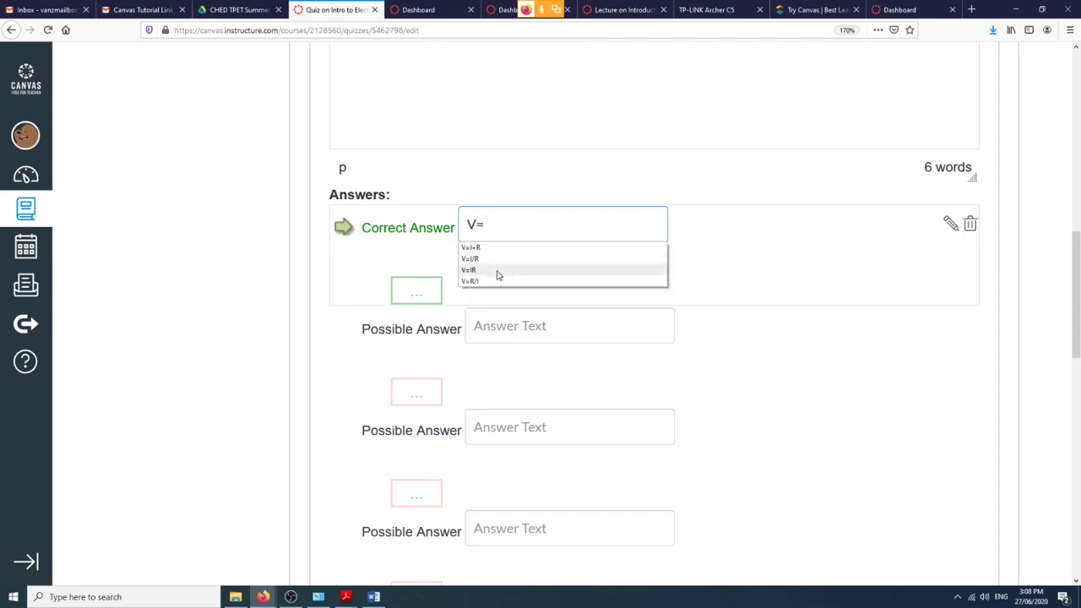
{"action": "left_click", "coordinate": [498, 270]}
{"action": "left_click", "coordinate": [497, 327]}
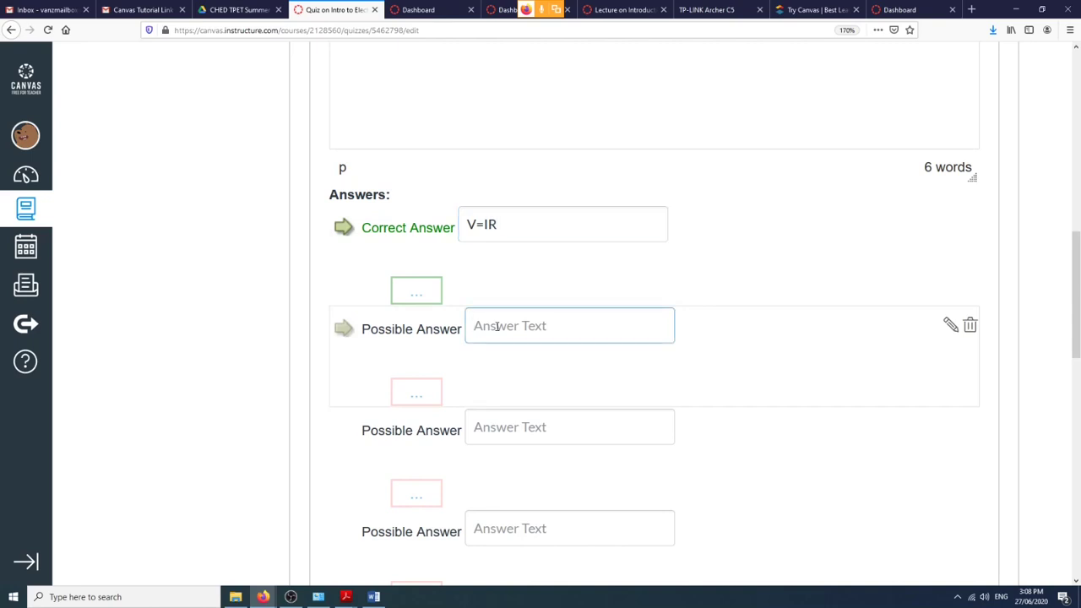
{"action": "left_click", "coordinate": [346, 235]}
Fill in the three possible answers of the voltage question with V=I+R, V=R/I and V=I/R.
{"action": "left_click", "coordinate": [486, 334]}
{"action": "type", "text": "V"}
{"action": "left_click", "coordinate": [476, 388]}
{"action": "left_click", "coordinate": [487, 428]}
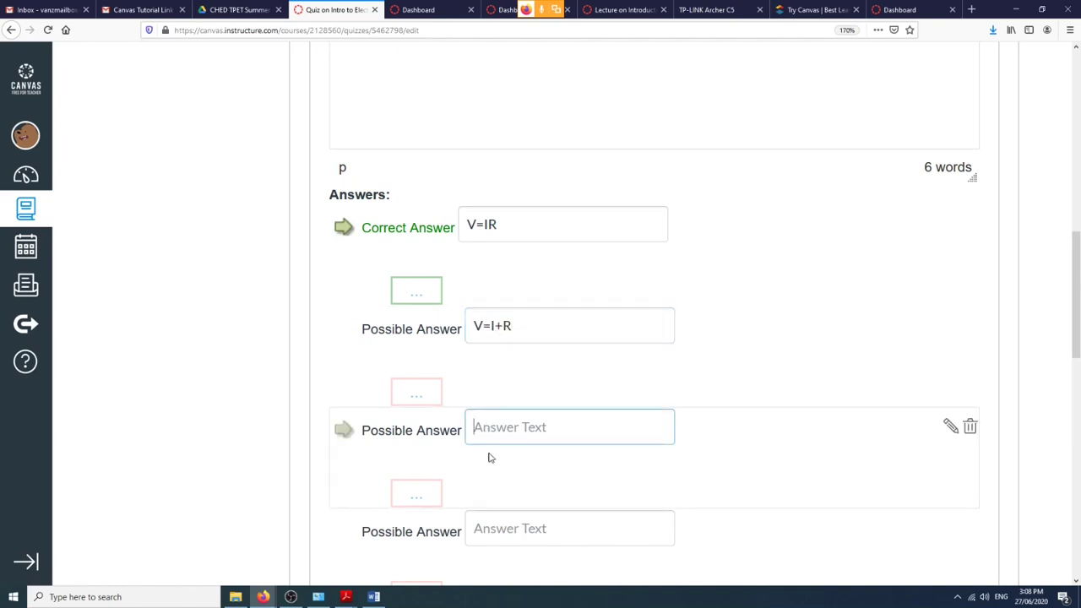
{"action": "type", "text": "V"}
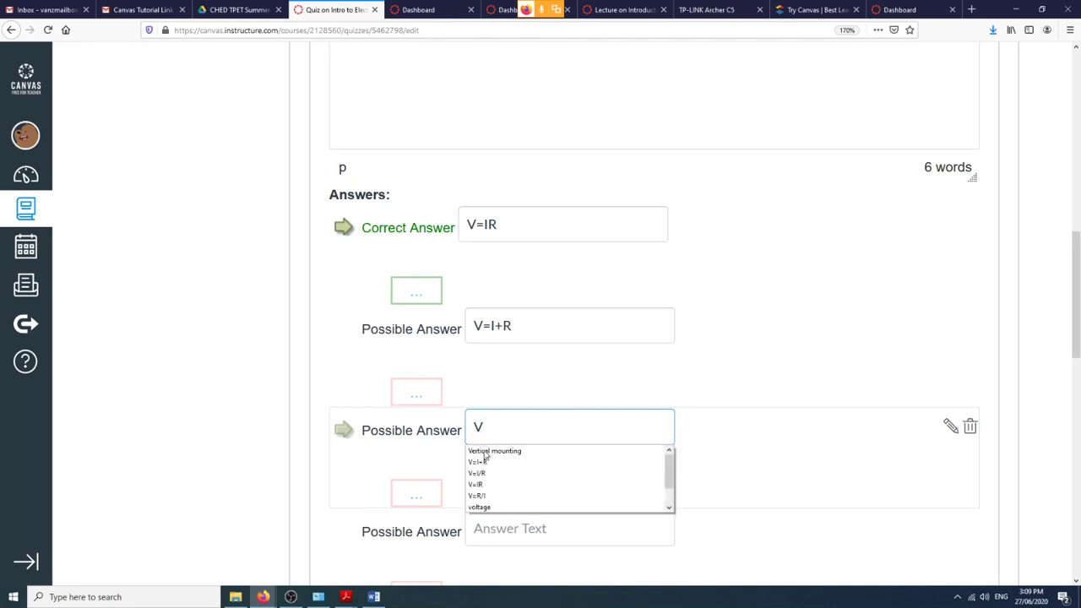
{"action": "left_click", "coordinate": [486, 484]}
{"action": "scroll", "coordinate": [505, 478], "scroll_direction": "down", "scroll_amount": 3}
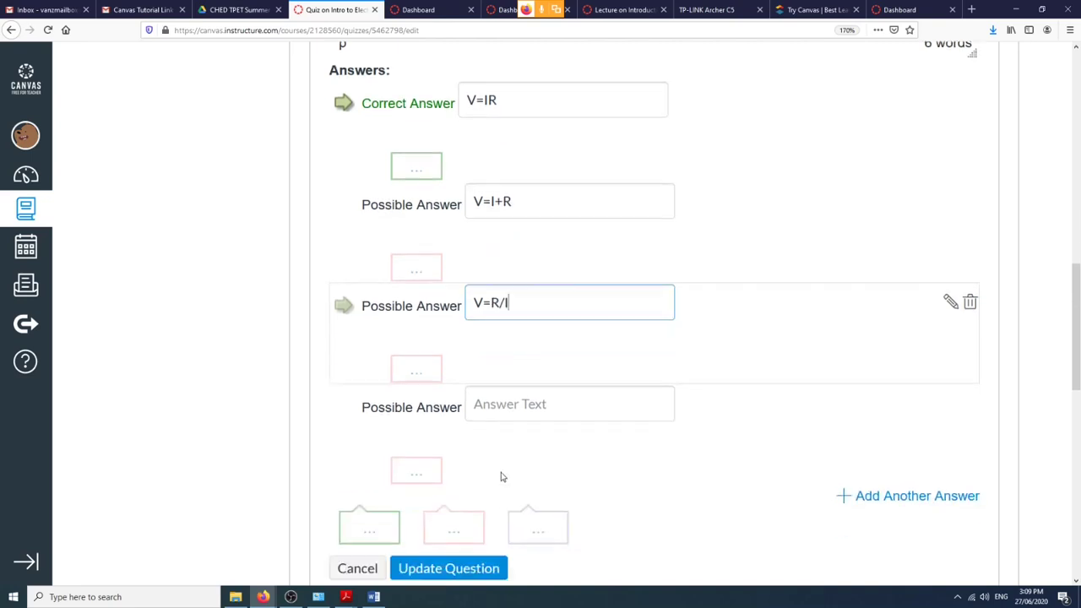
{"action": "left_click", "coordinate": [488, 336]}
{"action": "type", "text": "V"}
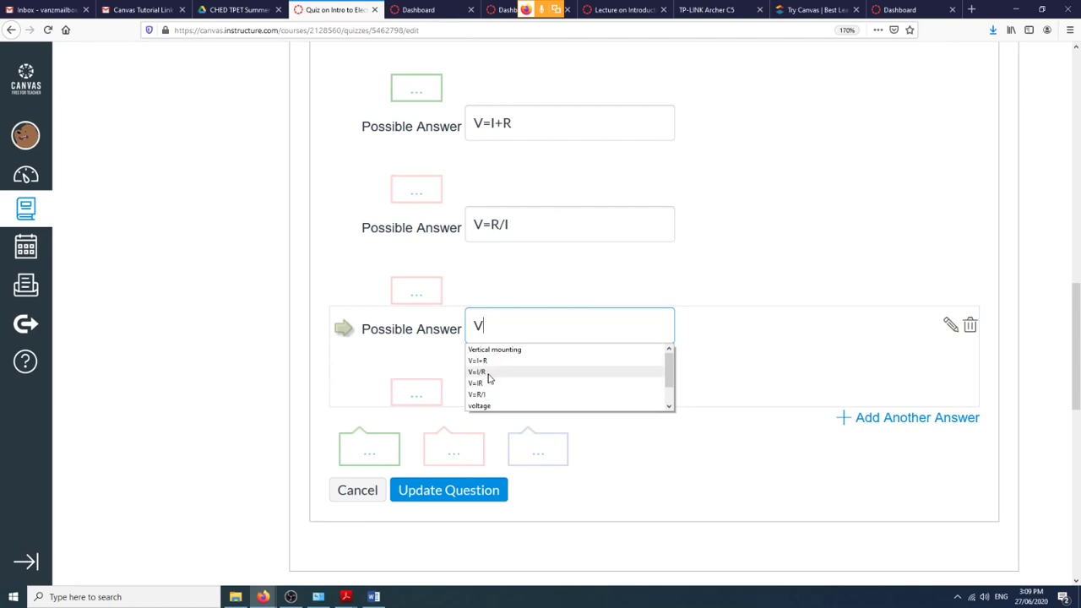
{"action": "left_click", "coordinate": [489, 374]}
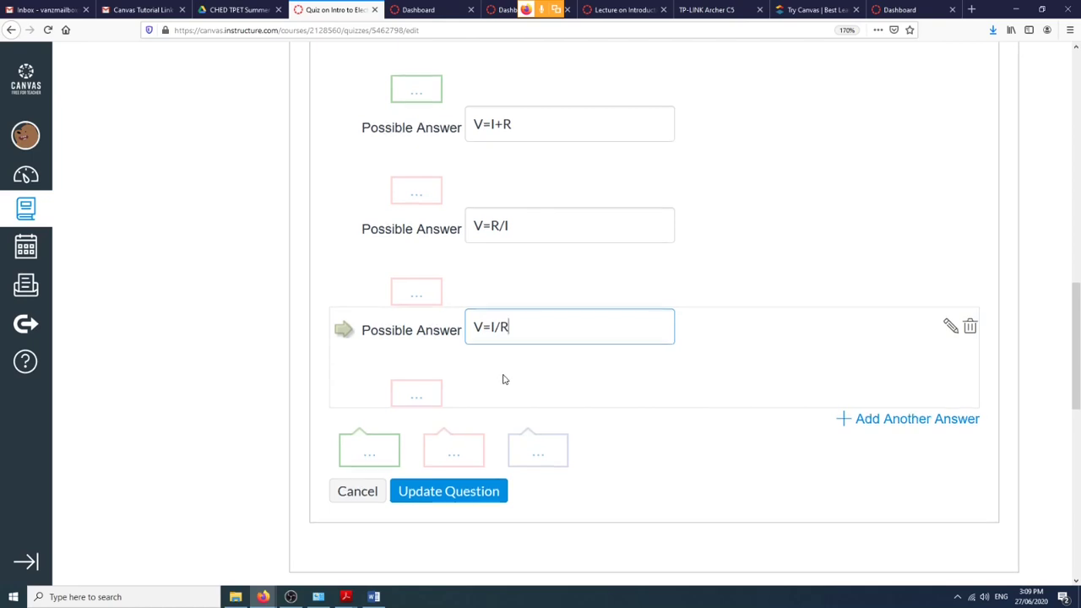
Try marking each of the other answers as the correct one and set V=IR back as the correct answer.
{"action": "scroll", "coordinate": [506, 378], "scroll_direction": "up", "scroll_amount": 3}
{"action": "scroll", "coordinate": [334, 228], "scroll_direction": "down", "scroll_amount": 1}
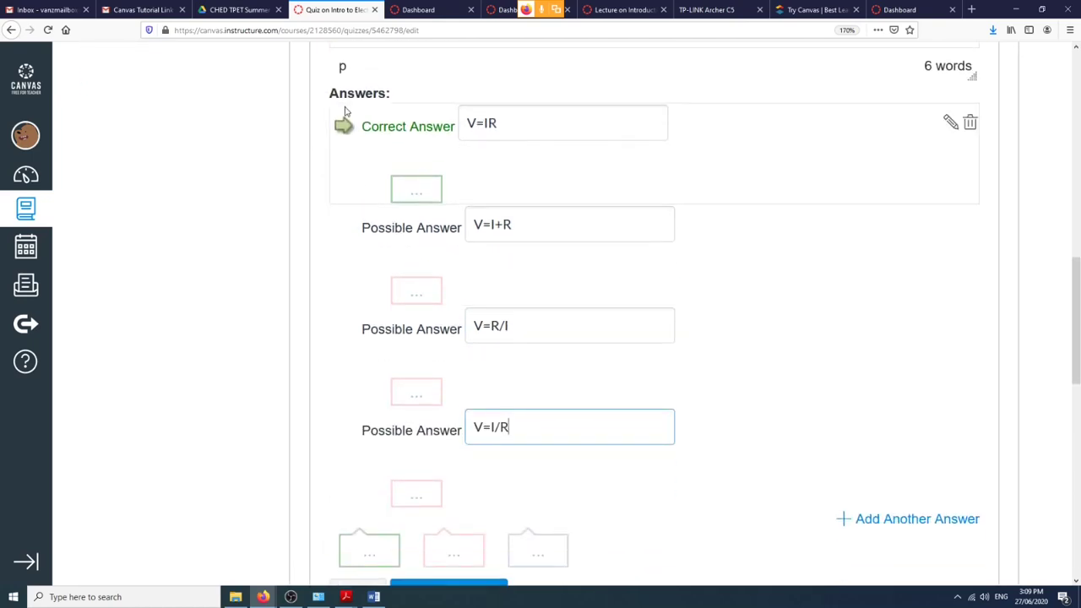
{"action": "left_click", "coordinate": [344, 228]}
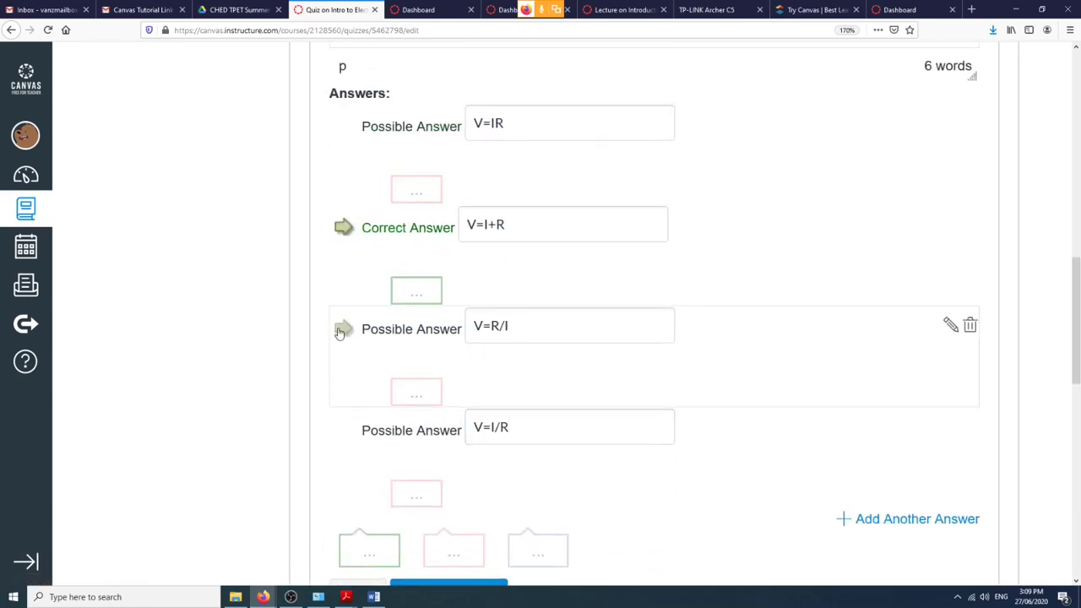
{"action": "left_click", "coordinate": [343, 328]}
{"action": "left_click", "coordinate": [342, 428]}
{"action": "left_click", "coordinate": [343, 330]}
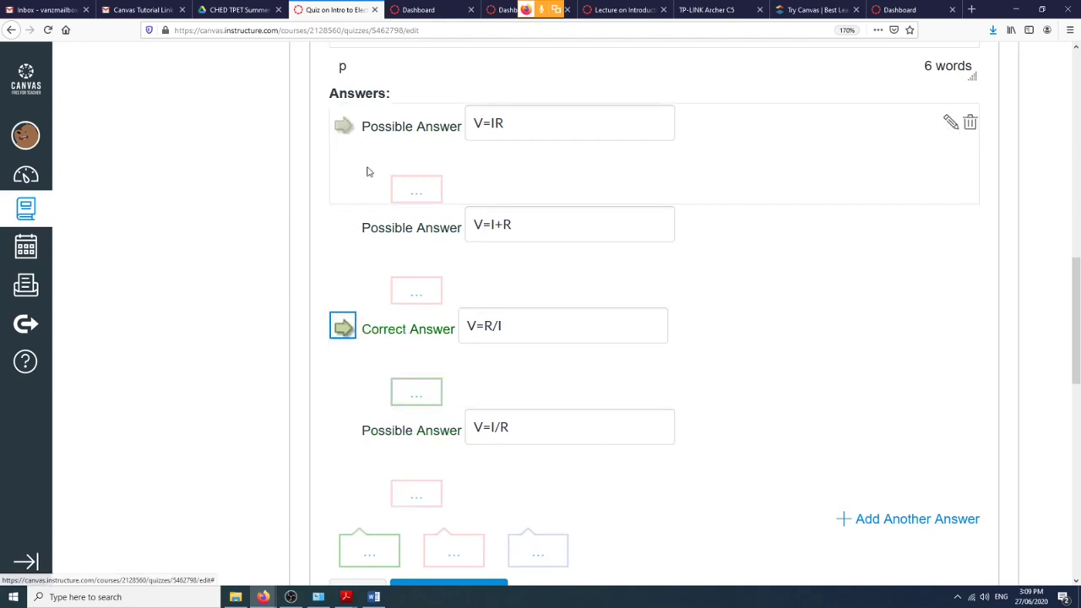
{"action": "left_click", "coordinate": [342, 126]}
Save the multiple-choice voltage question into the Part I group.
{"action": "scroll", "coordinate": [620, 296], "scroll_direction": "down", "scroll_amount": 3}
{"action": "scroll", "coordinate": [620, 296], "scroll_direction": "down", "scroll_amount": 2}
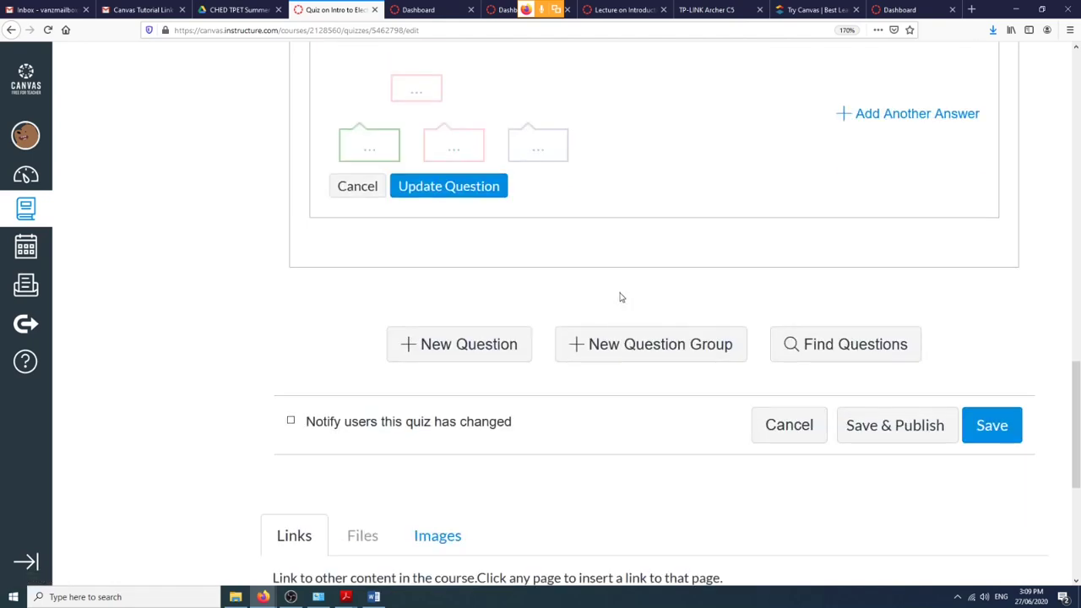
{"action": "scroll", "coordinate": [509, 330], "scroll_direction": "up", "scroll_amount": 2}
{"action": "left_click", "coordinate": [461, 299]}
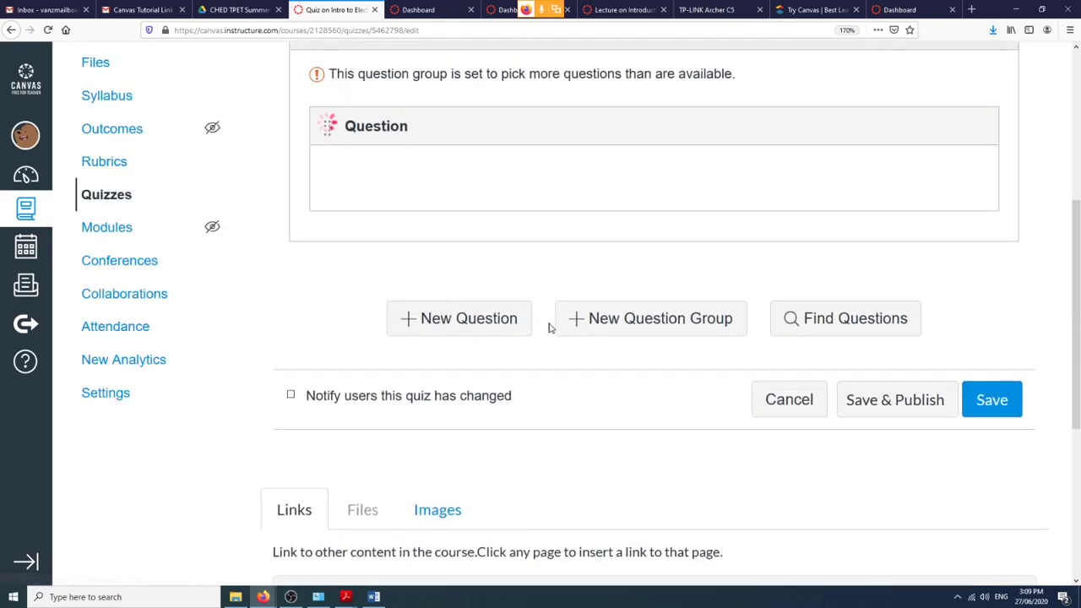
Show the question details to review the voltage question's answers, and hide the details again.
{"action": "scroll", "coordinate": [542, 334], "scroll_direction": "up", "scroll_amount": 3}
{"action": "scroll", "coordinate": [523, 352], "scroll_direction": "down", "scroll_amount": 3}
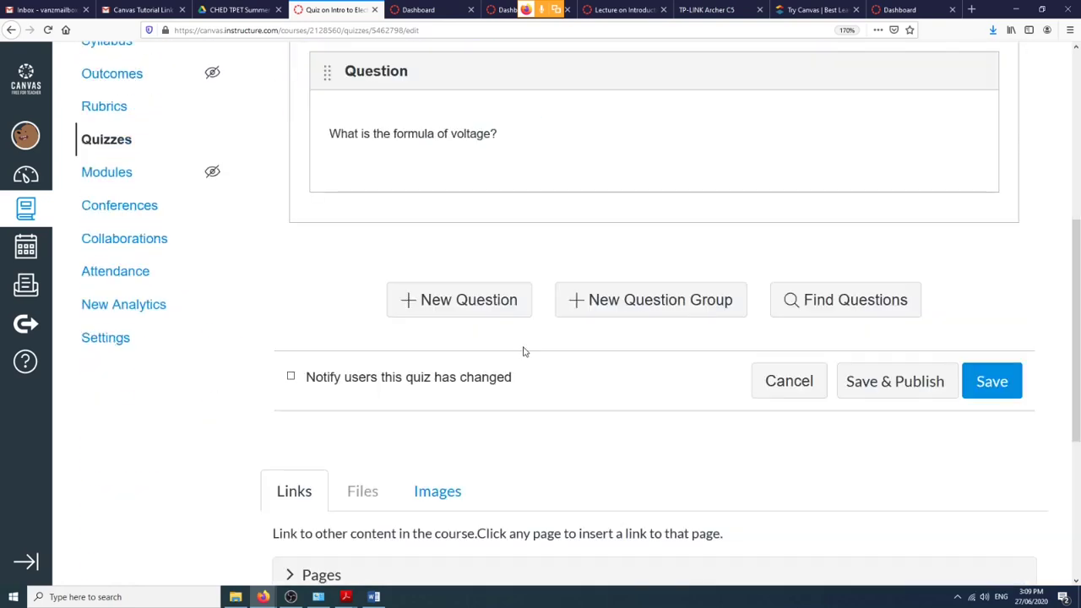
{"action": "scroll", "coordinate": [504, 340], "scroll_direction": "up", "scroll_amount": 2}
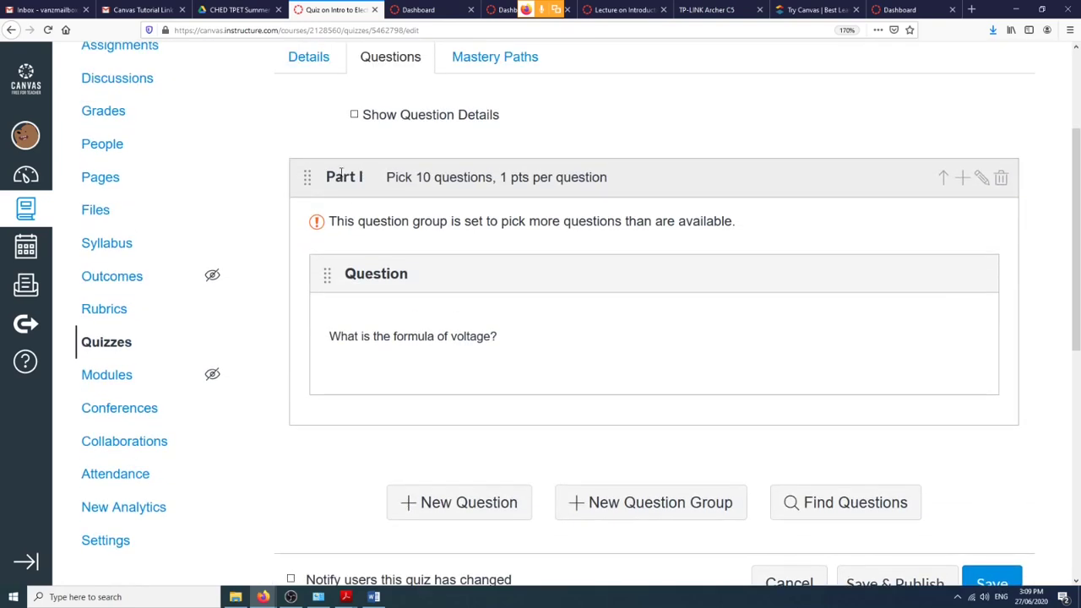
{"action": "left_click", "coordinate": [355, 114]}
{"action": "scroll", "coordinate": [509, 409], "scroll_direction": "down", "scroll_amount": 5}
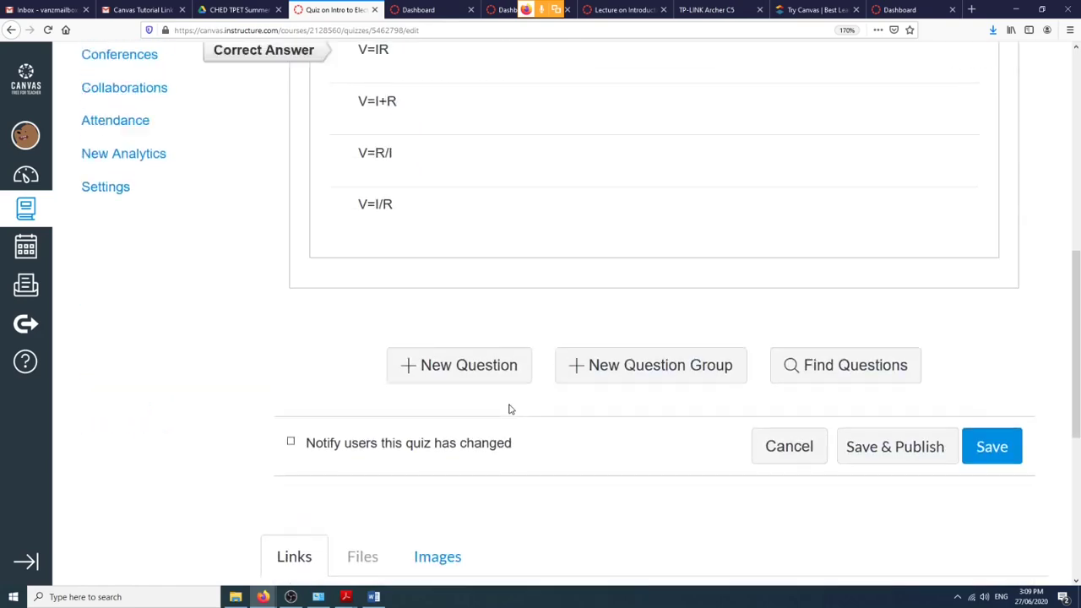
{"action": "scroll", "coordinate": [338, 354], "scroll_direction": "up", "scroll_amount": 3}
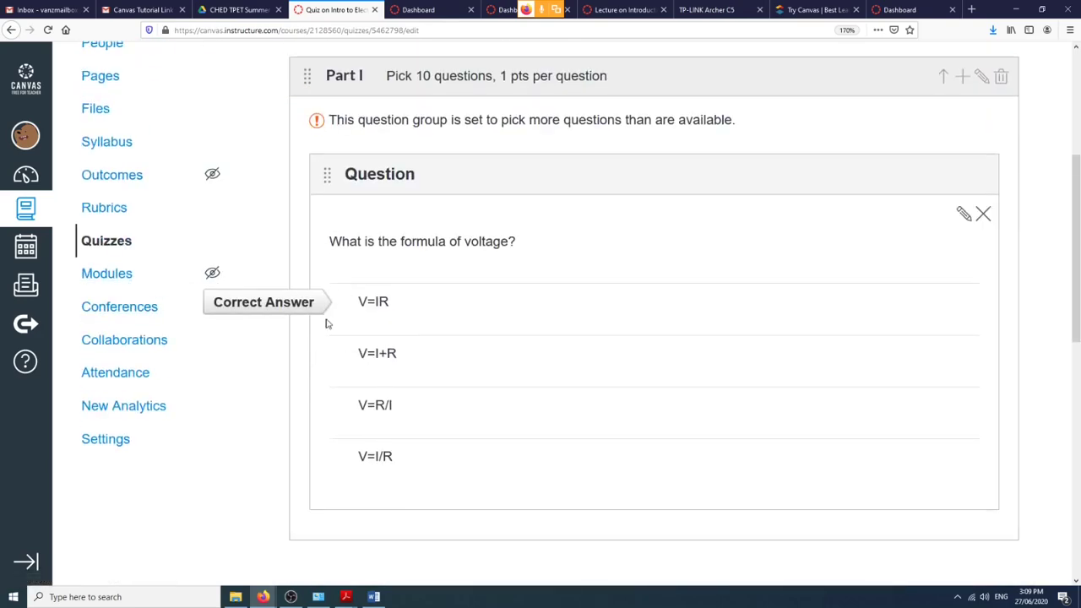
{"action": "scroll", "coordinate": [321, 152], "scroll_direction": "up", "scroll_amount": 3}
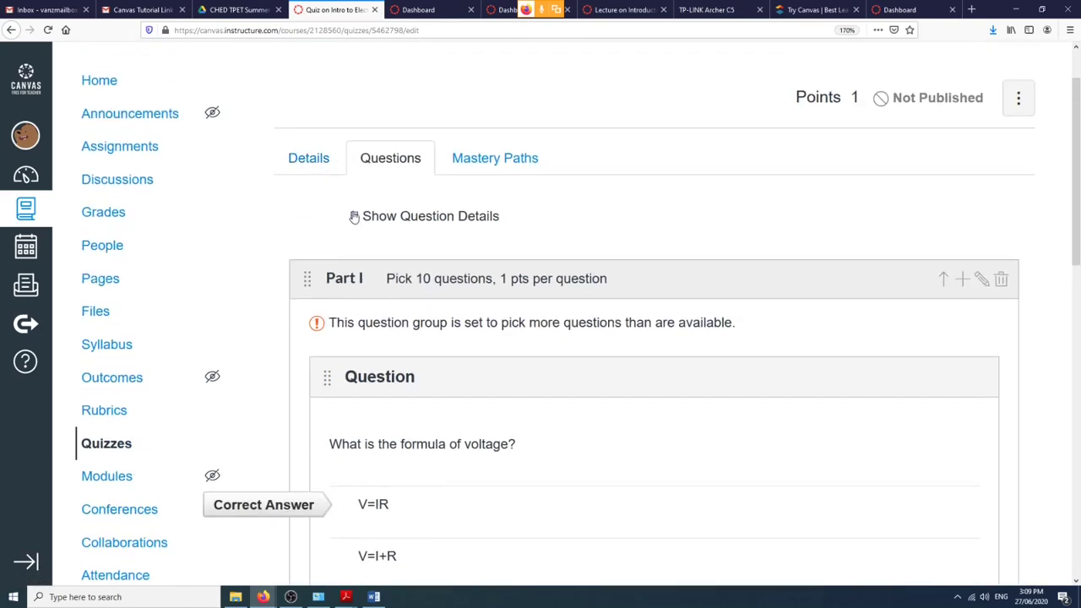
{"action": "left_click", "coordinate": [354, 216]}
Add another question to the Part I group and set its type to Fill In the Blank.
{"action": "scroll", "coordinate": [1024, 195], "scroll_direction": "down", "scroll_amount": 3}
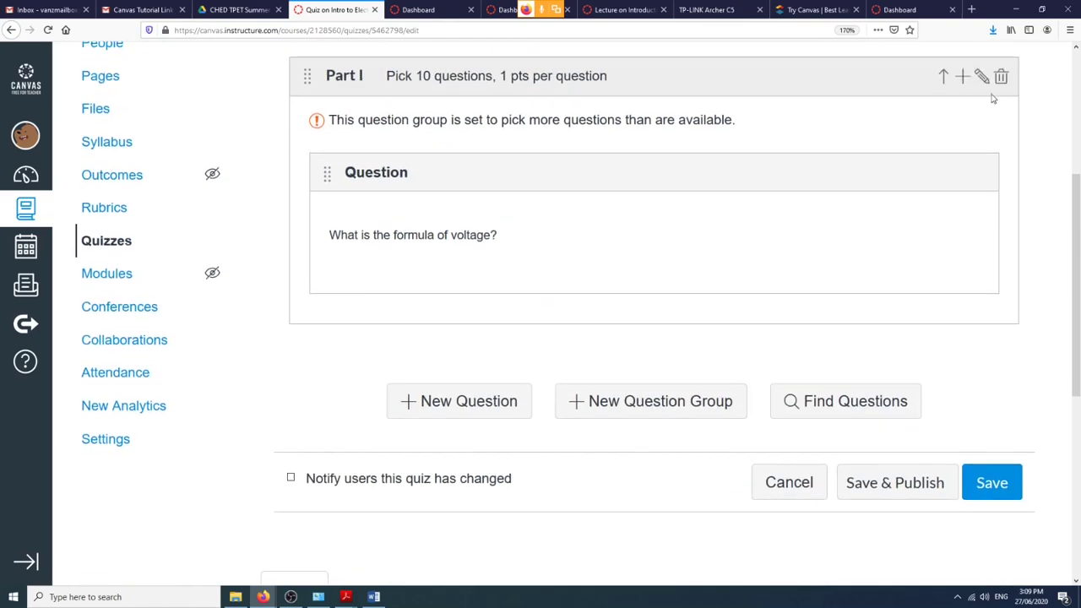
{"action": "left_click", "coordinate": [961, 77]}
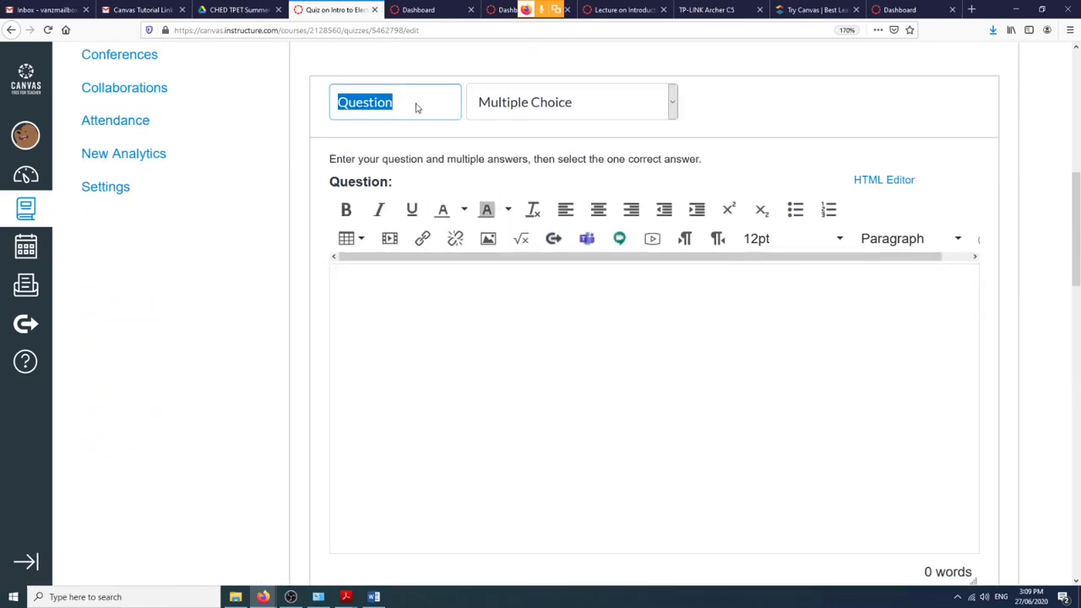
{"action": "scroll", "coordinate": [478, 217], "scroll_direction": "up", "scroll_amount": 4}
{"action": "scroll", "coordinate": [495, 261], "scroll_direction": "down", "scroll_amount": 1}
{"action": "scroll", "coordinate": [541, 267], "scroll_direction": "up", "scroll_amount": 1}
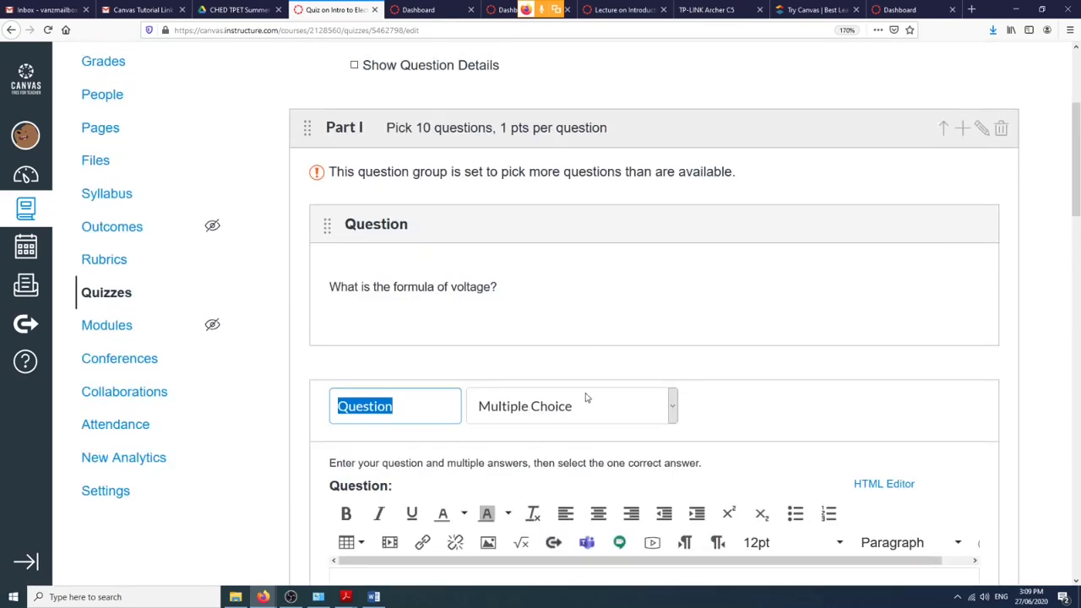
{"action": "left_click", "coordinate": [587, 398]}
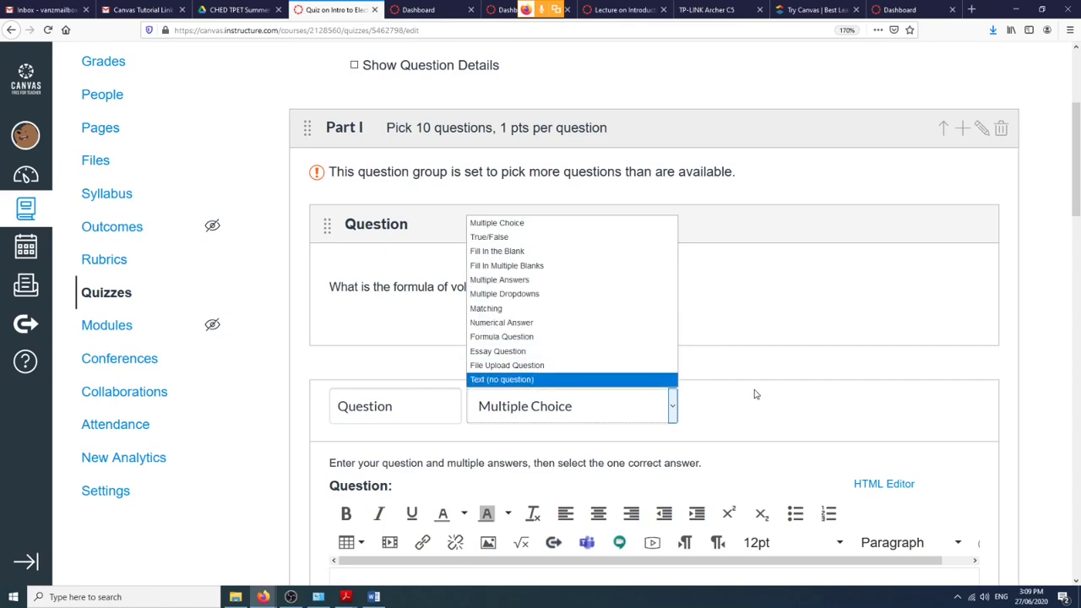
{"action": "scroll", "coordinate": [747, 384], "scroll_direction": "down", "scroll_amount": 2}
{"action": "left_click", "coordinate": [627, 318]}
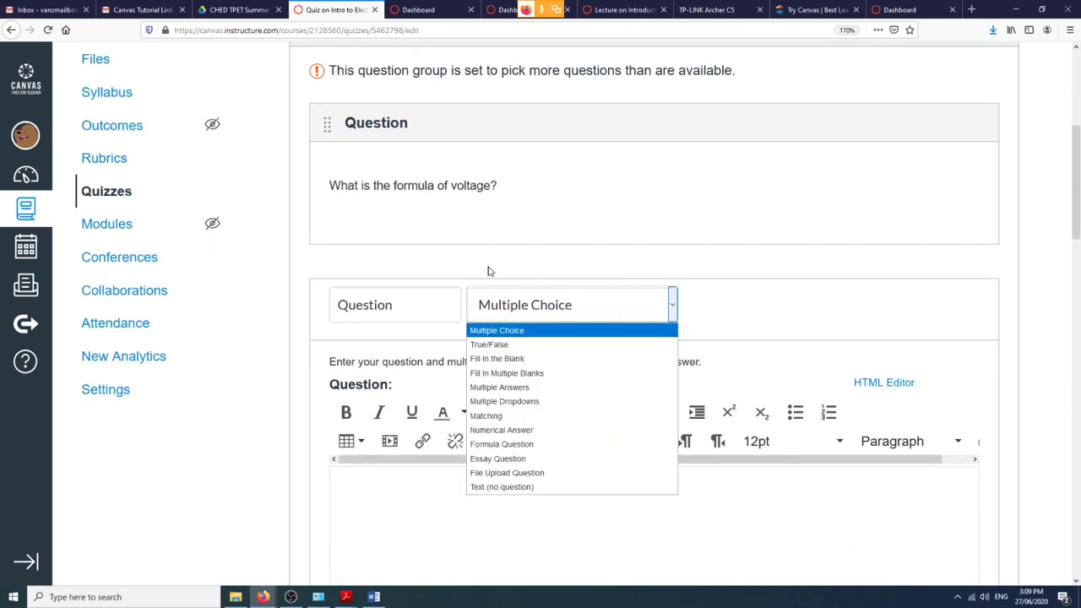
{"action": "left_click", "coordinate": [517, 358]}
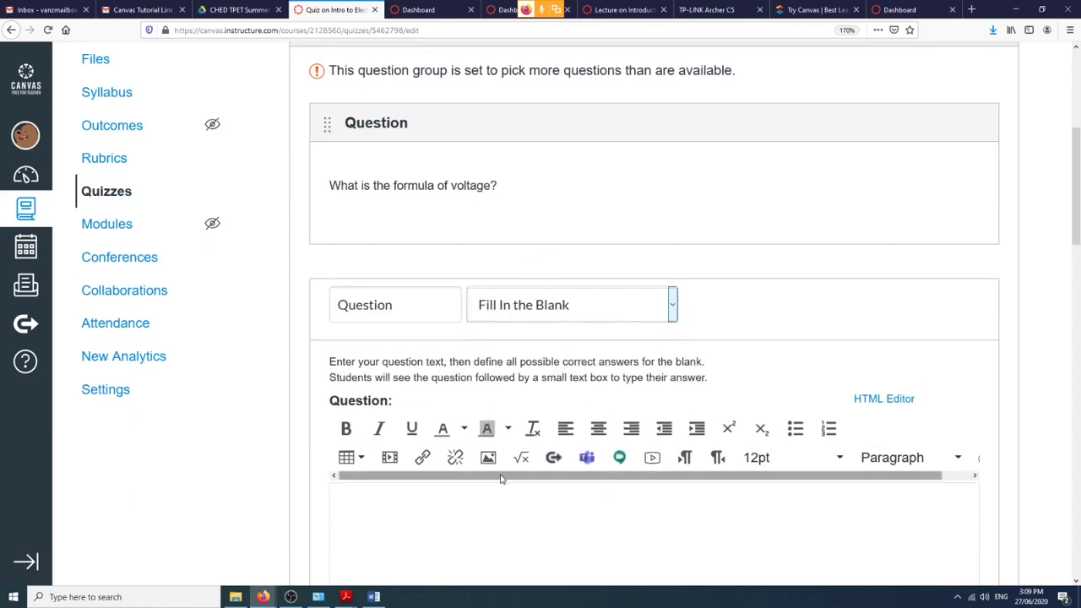
{"action": "scroll", "coordinate": [504, 475], "scroll_direction": "down", "scroll_amount": 4}
{"action": "left_click", "coordinate": [490, 321]}
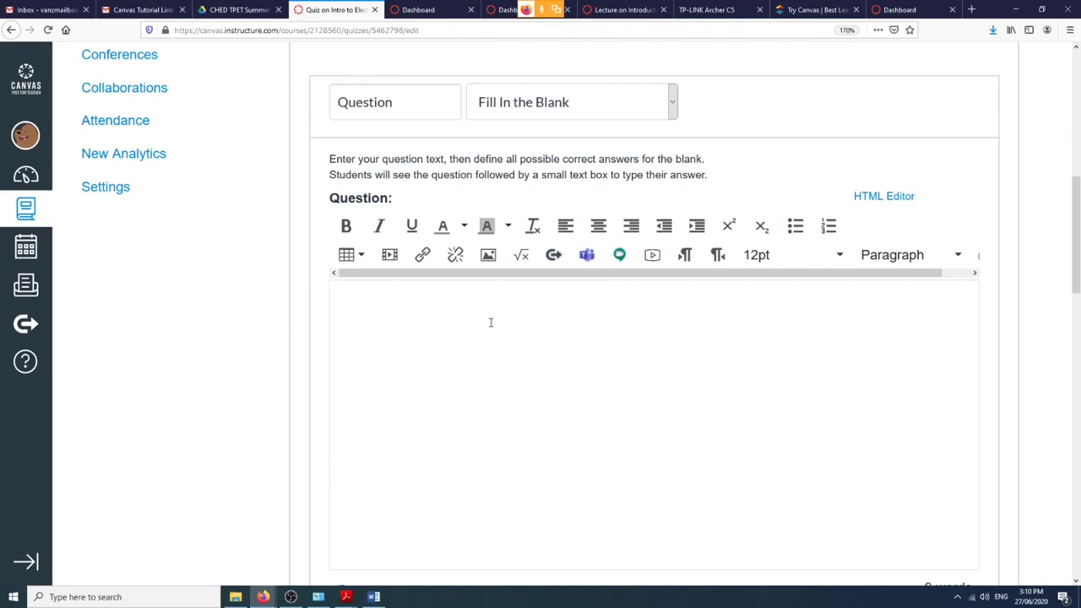
{"action": "type", "text": "___"}
{"action": "key", "text": "BackSpace"}
{"action": "key", "text": "BackSpace"}
{"action": "key", "text": "BackSpace"}
{"action": "key", "text": "BackSpace"}
{"action": "key", "text": "BackSpace"}
{"action": "key", "text": "BackSpace"}
{"action": "key", "text": "BackSpace"}
Enter the question text "Kirchoff's __________ Law states that the sum of the voltage in a network is zero.".
{"action": "type", "text": "Kirchop"}
{"action": "key", "text": "BackSpace"}
{"action": "type", "text": "ff'"}
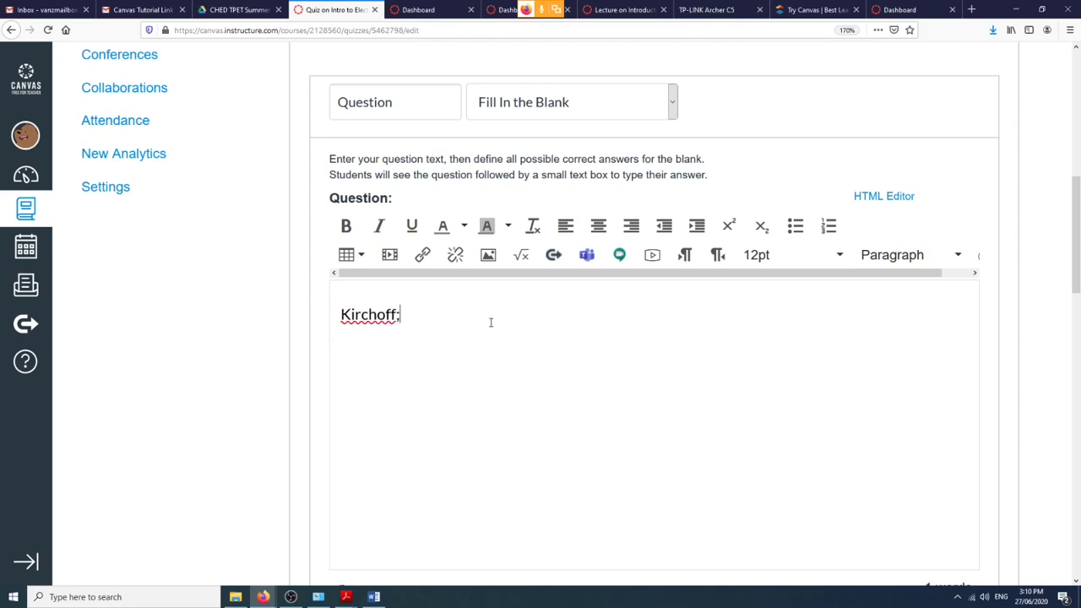
{"action": "type", "text": "s ___________ Law states that t"}
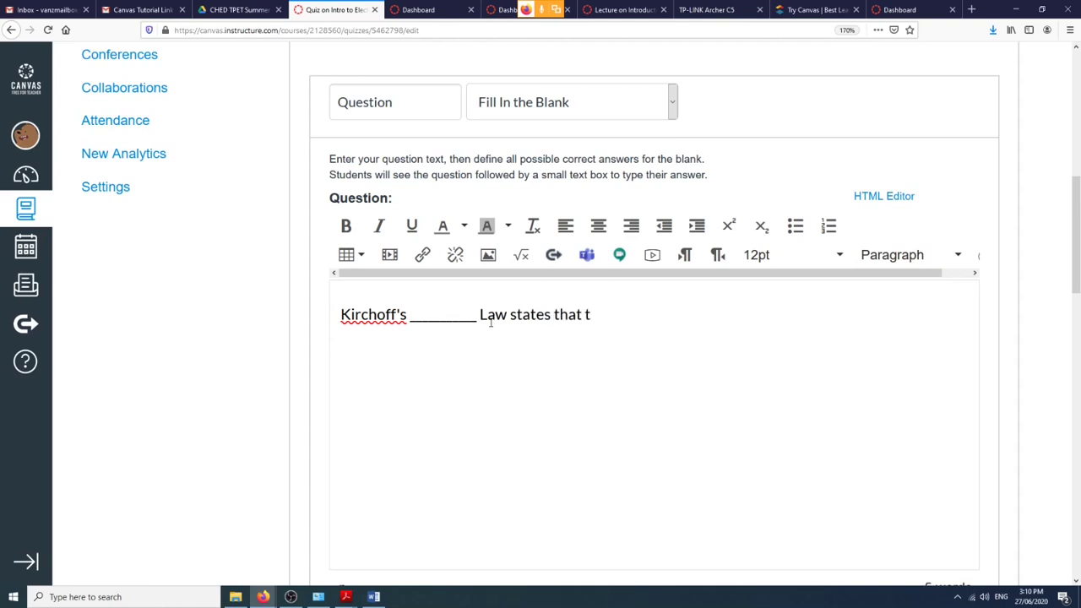
{"action": "type", "text": "he su"}
{"action": "key", "text": "BackSpace"}
{"action": "type", "text": "of the"}
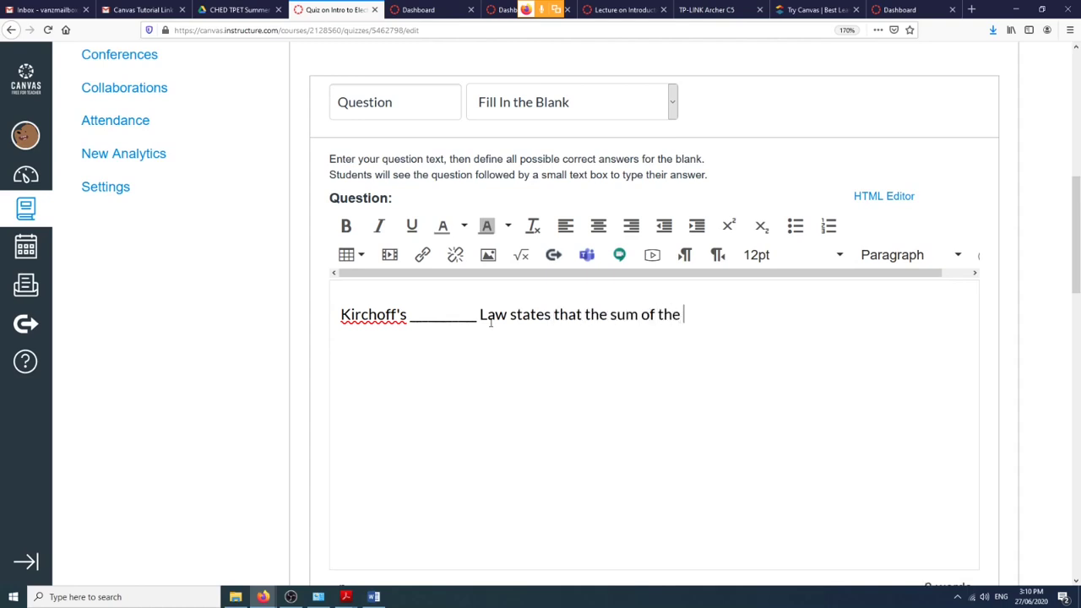
{"action": "type", "text": " voltage in  as"}
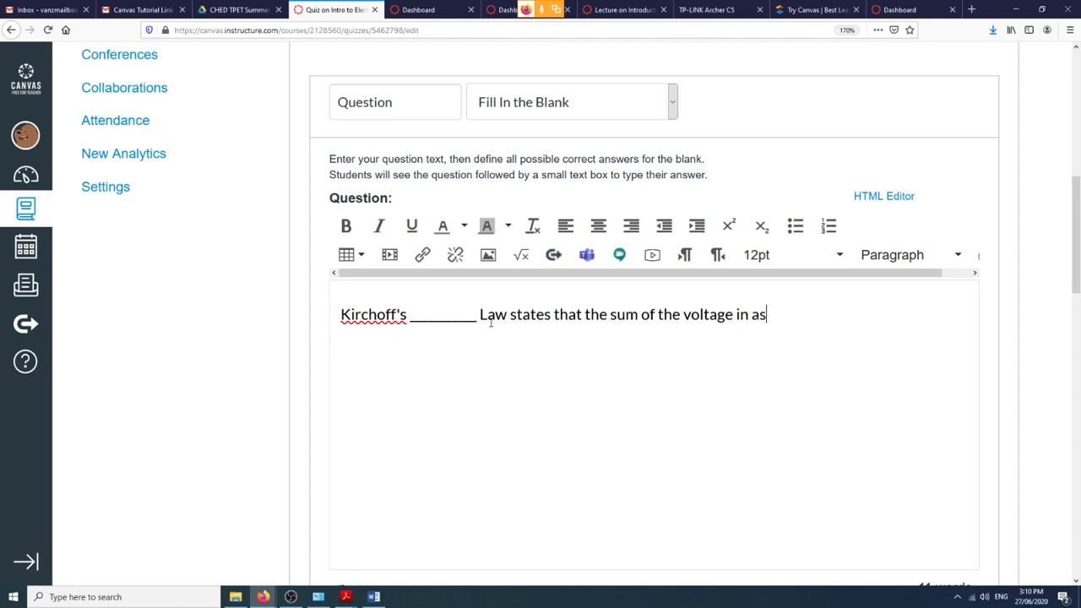
{"action": "key", "text": "BackSpace"}
{"action": "type", "text": "network is"}
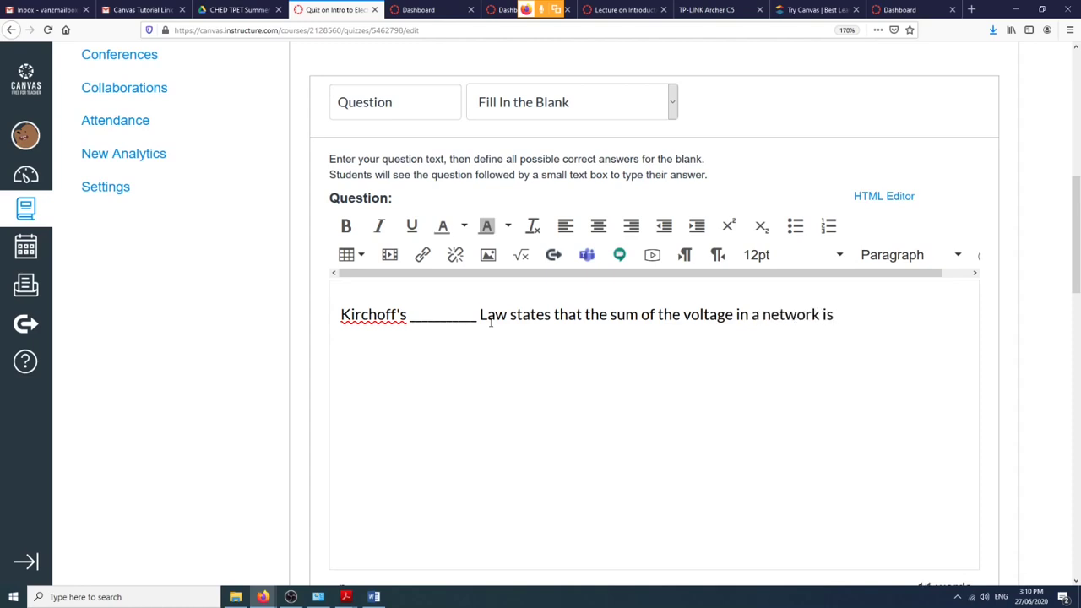
{"action": "type", "text": "zeo"}
{"action": "key", "text": "BackSpace"}
{"action": "type", "text": "rp"}
{"action": "type", "text": "o."}
Enter "voltage", "Voltage" and "VOLTAGE" as the possible answers for the blank.
{"action": "scroll", "coordinate": [478, 338], "scroll_direction": "down", "scroll_amount": 3}
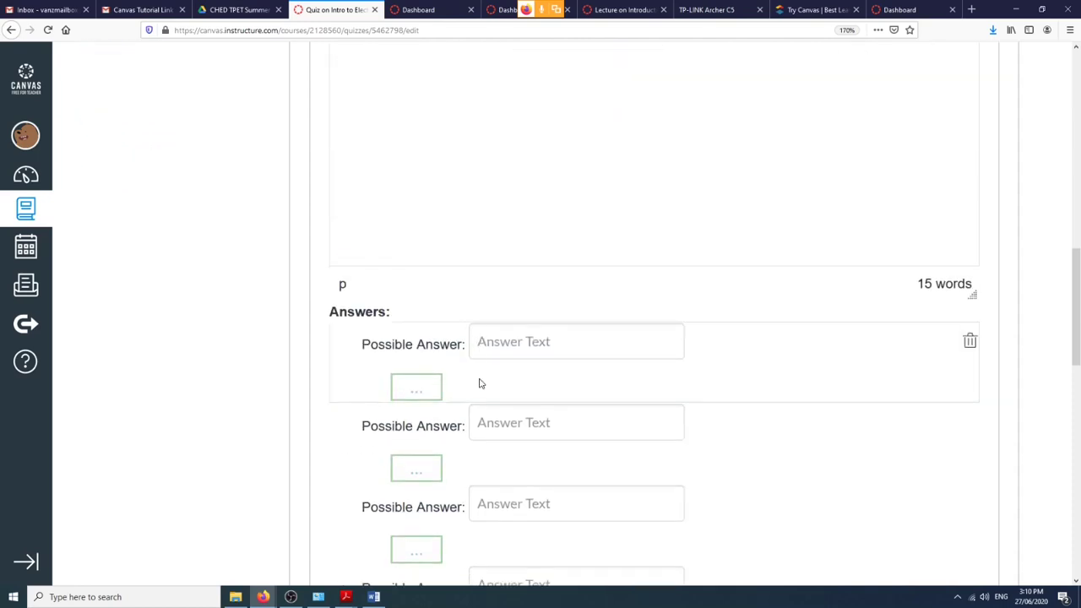
{"action": "scroll", "coordinate": [481, 376], "scroll_direction": "down", "scroll_amount": 3}
{"action": "scroll", "coordinate": [483, 367], "scroll_direction": "up", "scroll_amount": 5}
{"action": "scroll", "coordinate": [485, 369], "scroll_direction": "down", "scroll_amount": 4}
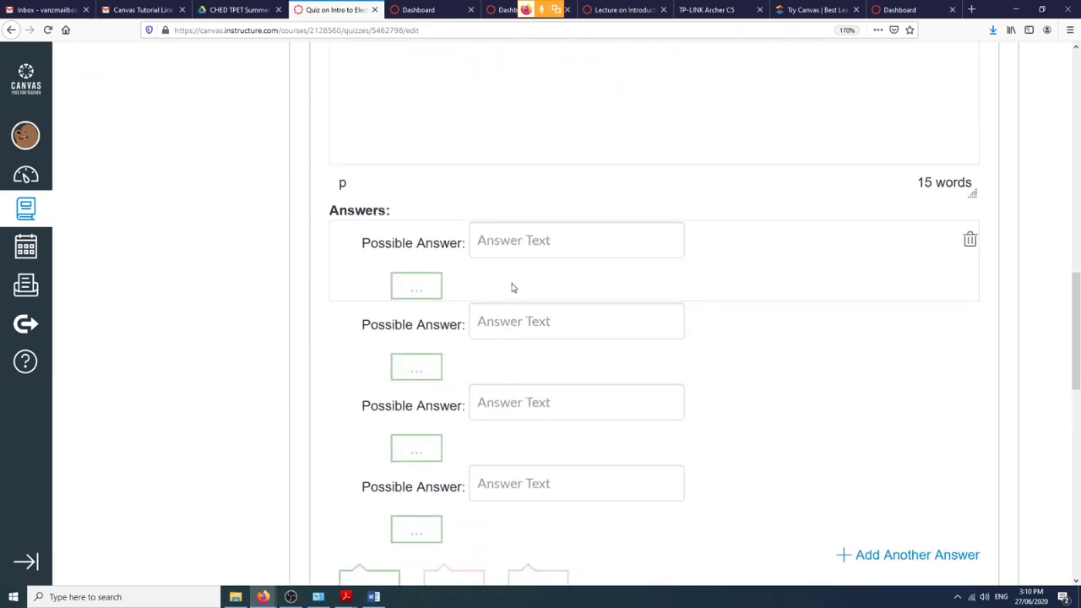
{"action": "scroll", "coordinate": [511, 284], "scroll_direction": "up", "scroll_amount": 4}
{"action": "scroll", "coordinate": [531, 276], "scroll_direction": "down", "scroll_amount": 3}
{"action": "left_click", "coordinate": [521, 340]}
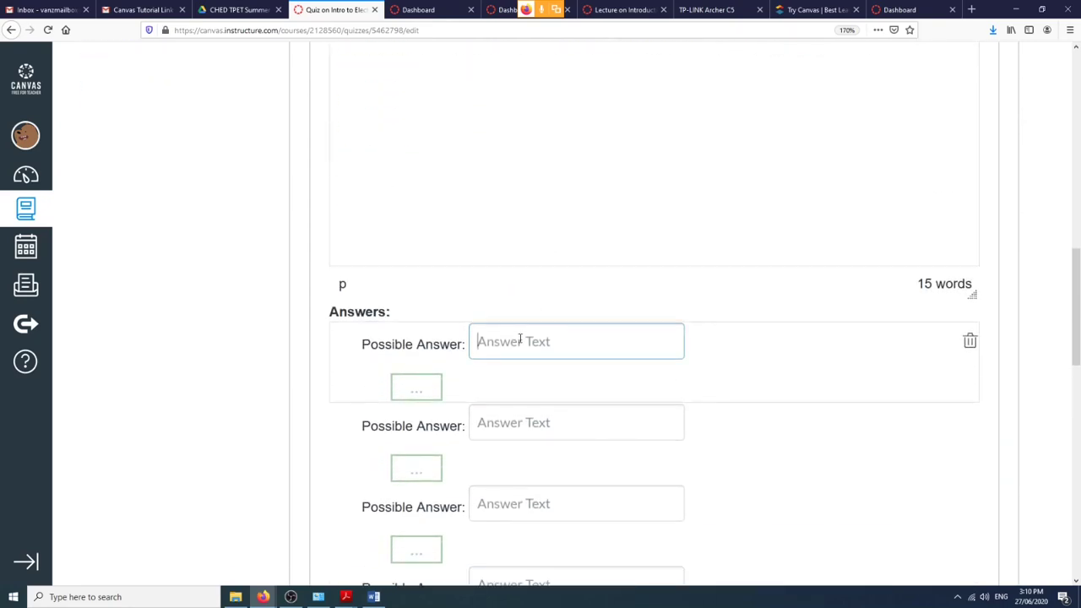
{"action": "type", "text": "voltage"}
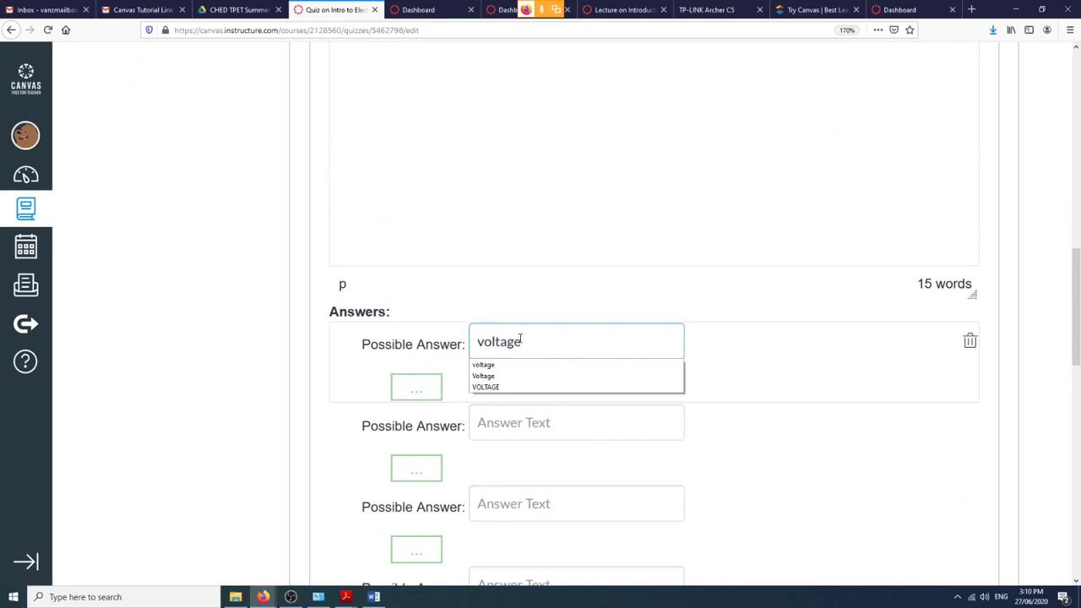
{"action": "left_click", "coordinate": [530, 432]}
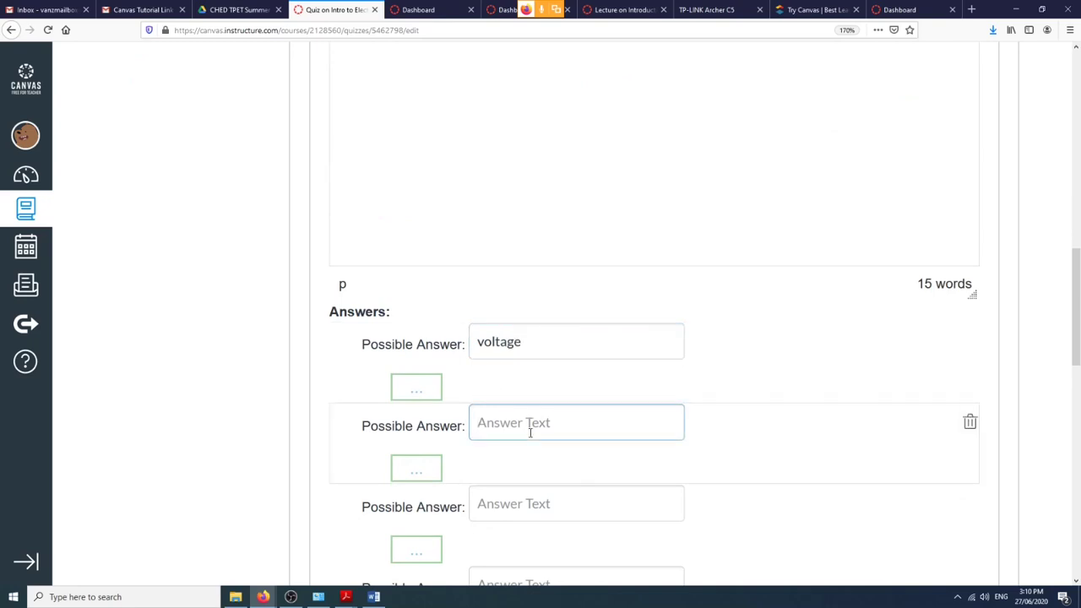
{"action": "type", "text": "Voltage"}
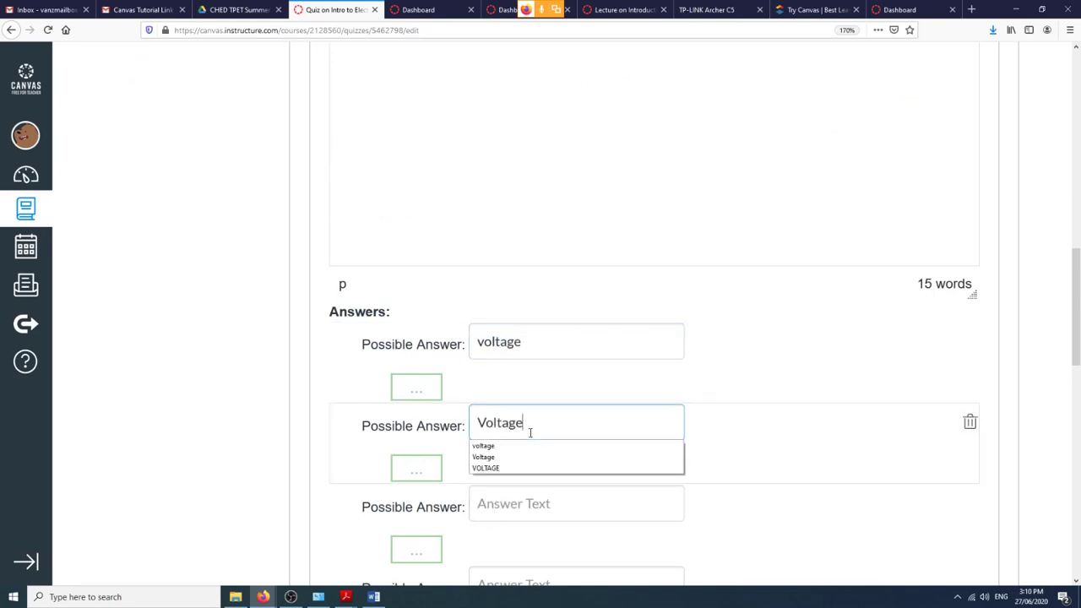
{"action": "left_click", "coordinate": [759, 453]}
{"action": "left_click", "coordinate": [577, 493]}
{"action": "type", "text": "V"}
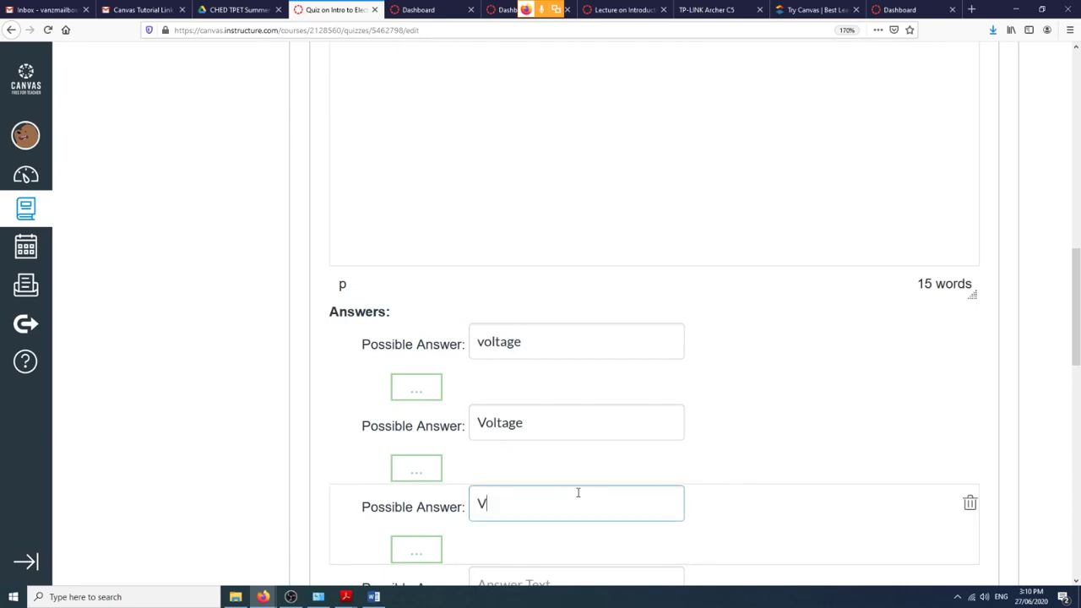
{"action": "type", "text": "OLTAGE"}
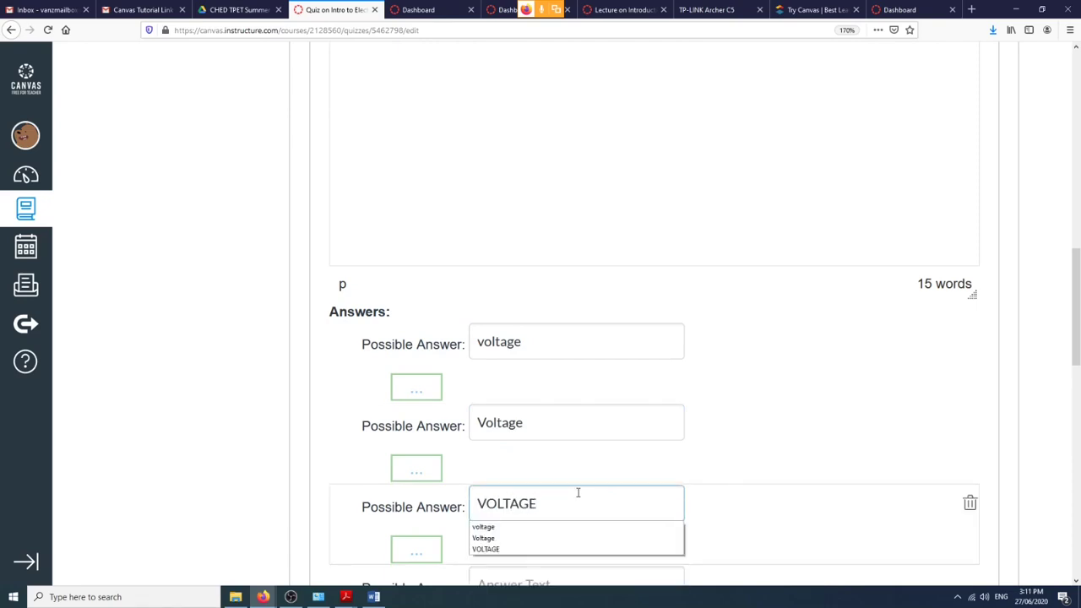
Delete the empty fourth possible answer and save the fill-in-the-blank question into the Part I group.
{"action": "scroll", "coordinate": [695, 456], "scroll_direction": "down", "scroll_amount": 5}
{"action": "scroll", "coordinate": [524, 245], "scroll_direction": "up", "scroll_amount": 2}
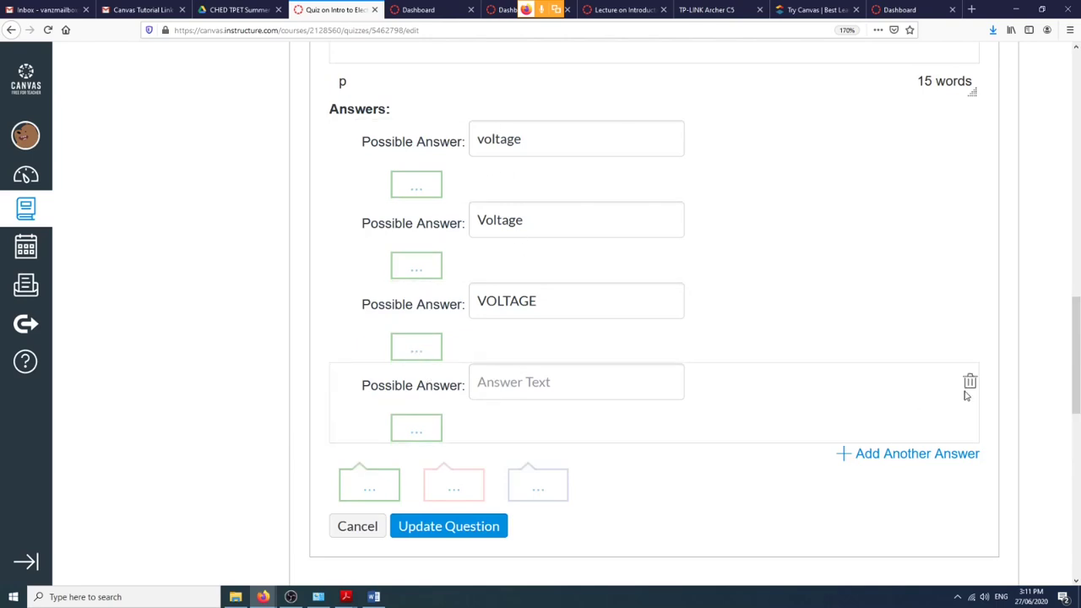
{"action": "left_click", "coordinate": [968, 381]}
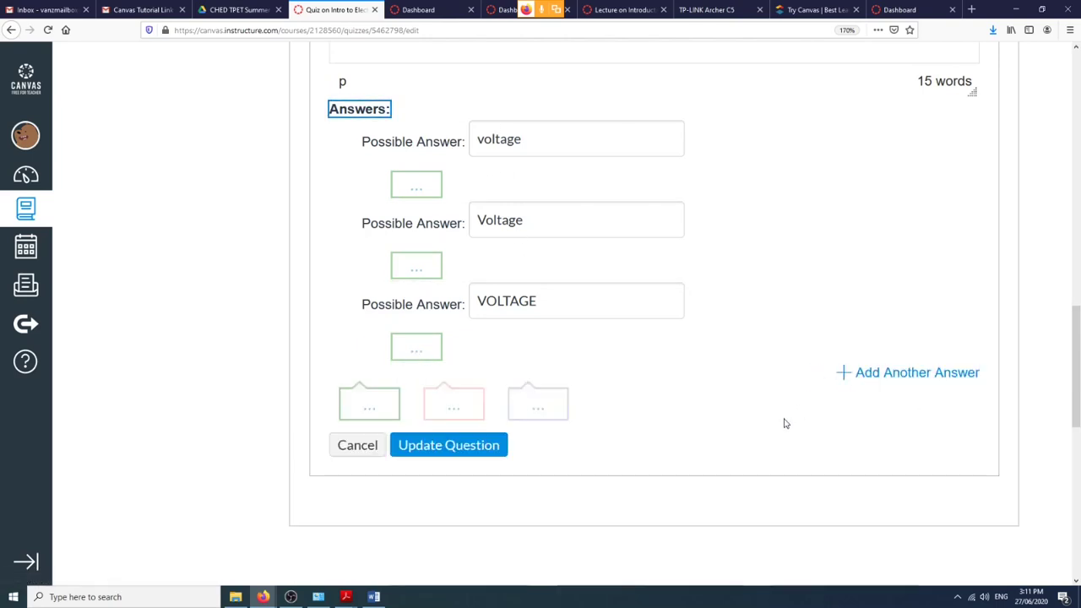
{"action": "left_click", "coordinate": [441, 456]}
Add another question to the Part I group and set its type to Essay Question.
{"action": "scroll", "coordinate": [845, 473], "scroll_direction": "up", "scroll_amount": 5}
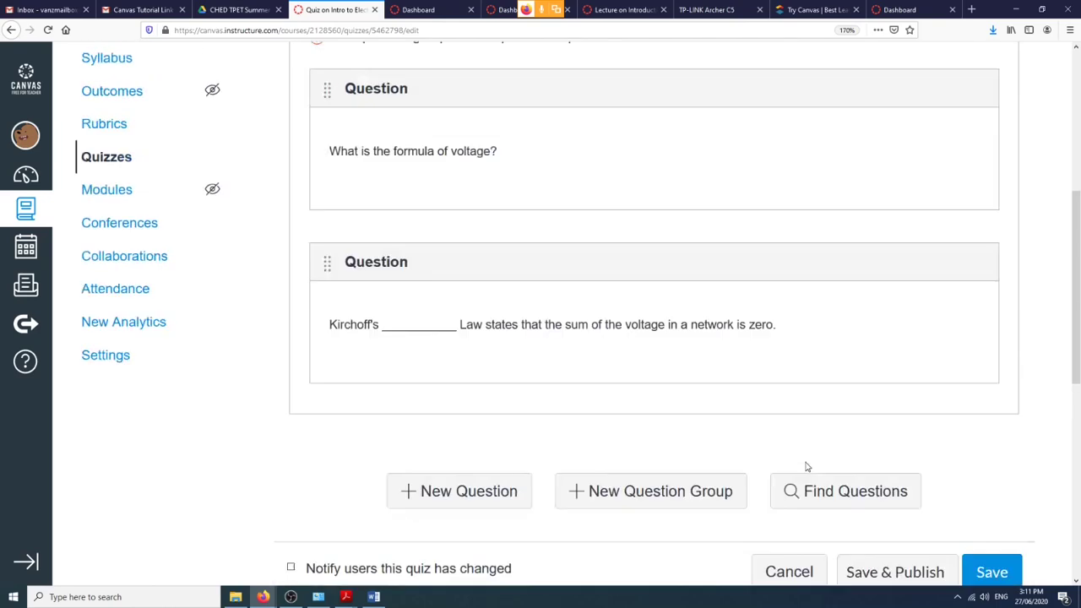
{"action": "scroll", "coordinate": [806, 466], "scroll_direction": "up", "scroll_amount": 2}
{"action": "scroll", "coordinate": [797, 466], "scroll_direction": "down", "scroll_amount": 5}
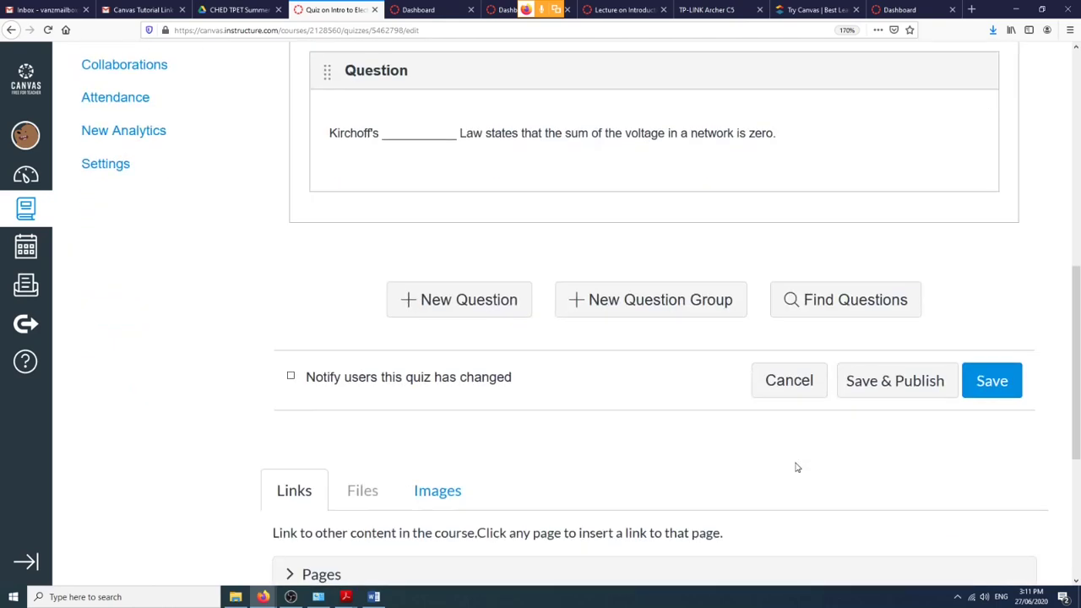
{"action": "scroll", "coordinate": [796, 467], "scroll_direction": "up", "scroll_amount": 4}
{"action": "scroll", "coordinate": [796, 467], "scroll_direction": "up", "scroll_amount": 1}
{"action": "scroll", "coordinate": [791, 465], "scroll_direction": "down", "scroll_amount": 2}
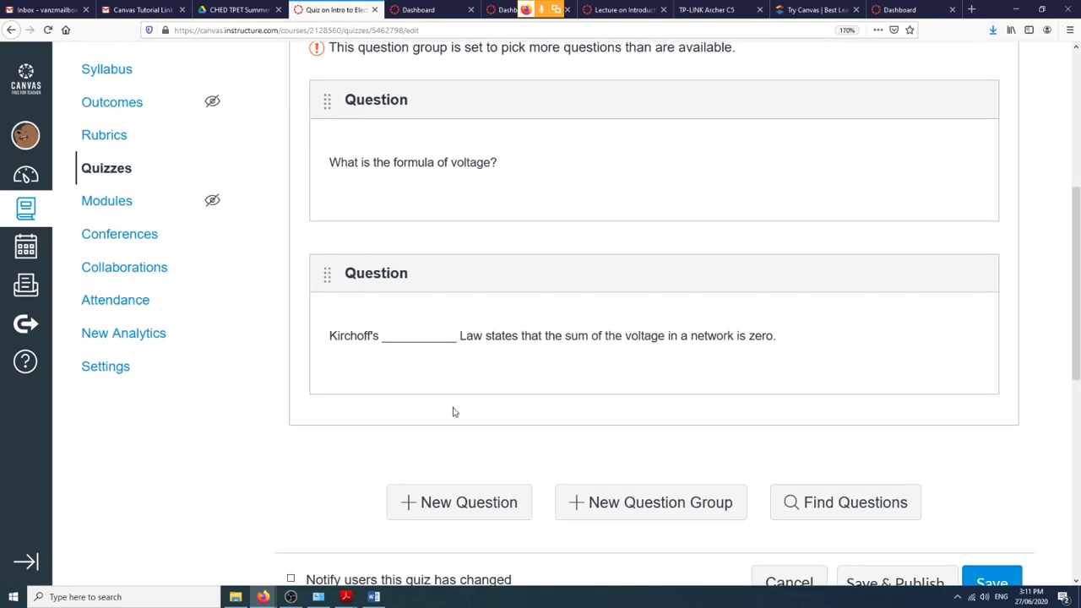
{"action": "scroll", "coordinate": [521, 355], "scroll_direction": "up", "scroll_amount": 4}
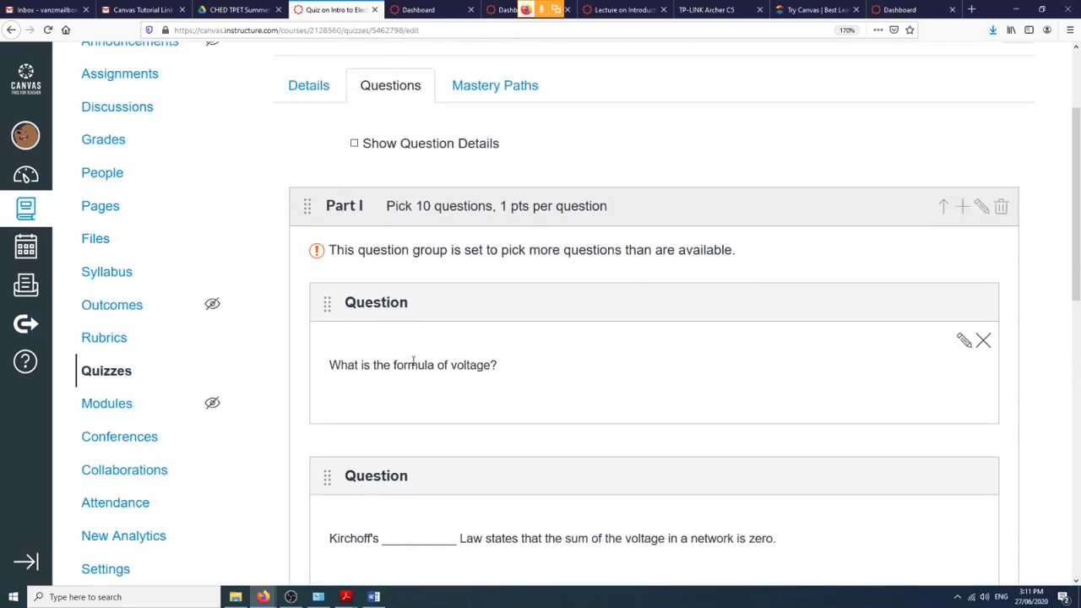
{"action": "left_click", "coordinate": [960, 212]}
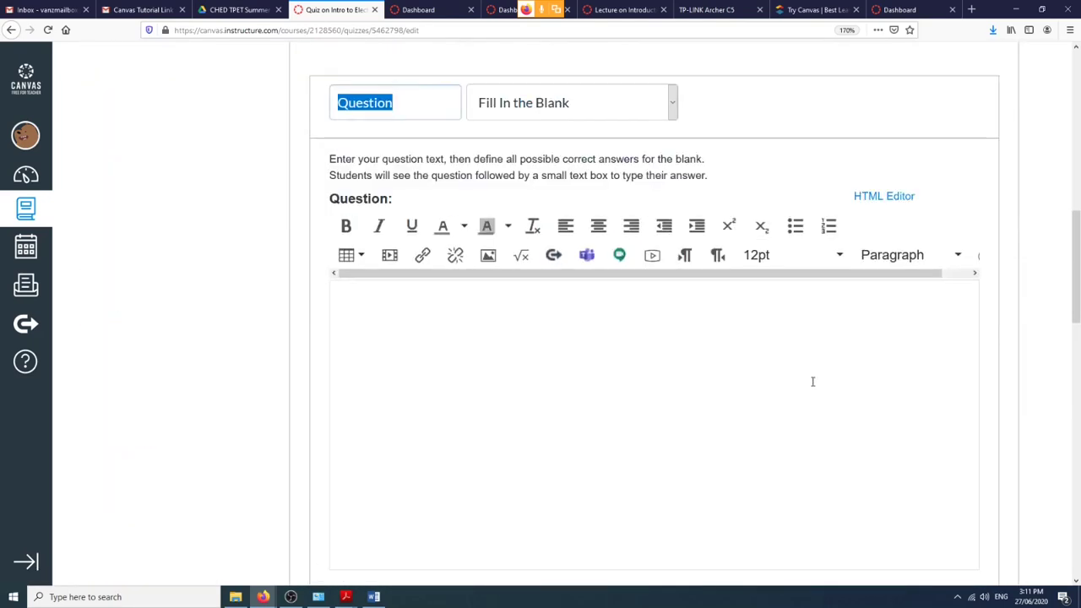
{"action": "left_click", "coordinate": [560, 102]}
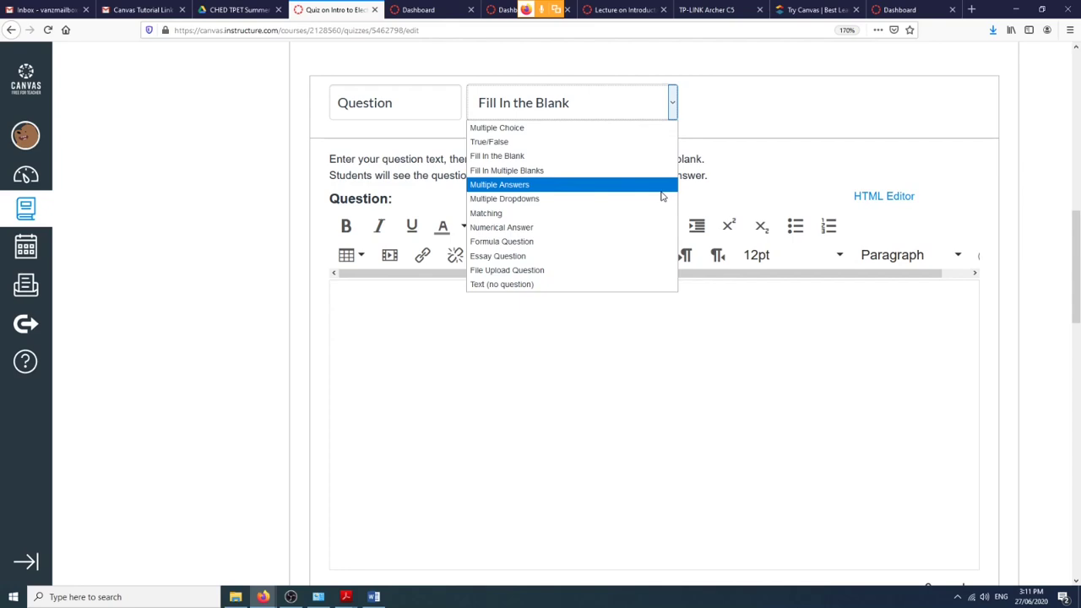
{"action": "left_click", "coordinate": [585, 258]}
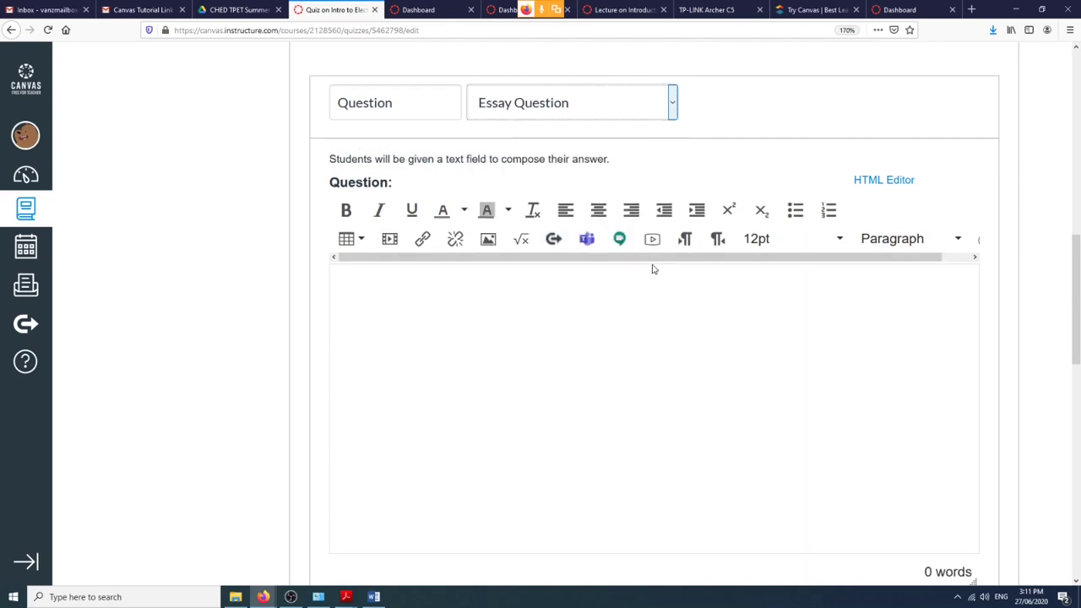
Enter the essay prompt "Explain in one sentence the voltage divider circuit." and save the question into the group.
{"action": "left_click", "coordinate": [706, 298]}
{"action": "type", "text": "Expl"}
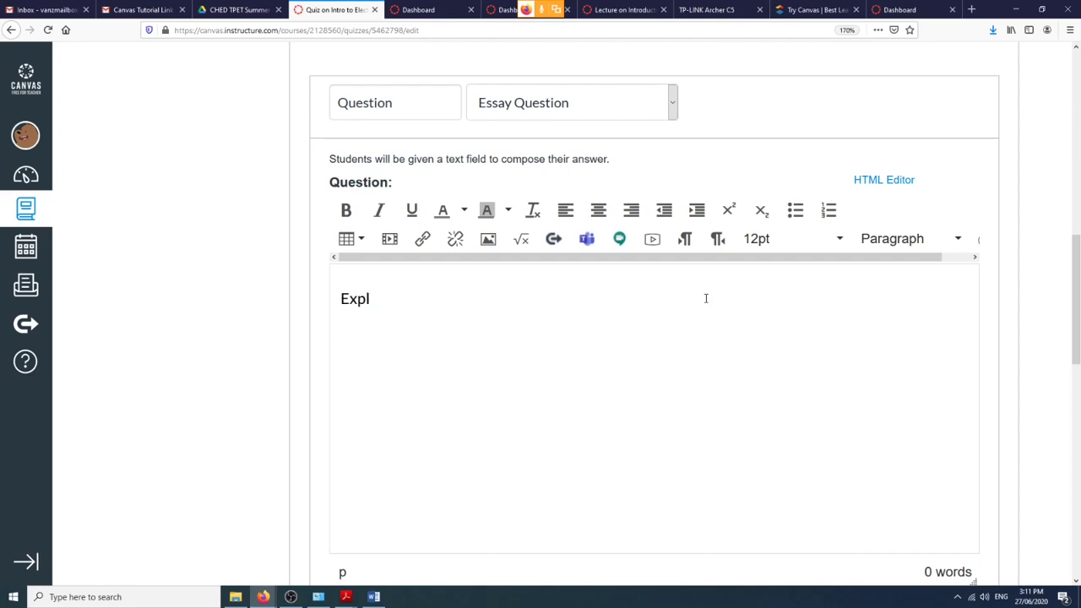
{"action": "type", "text": "ain in one sente"}
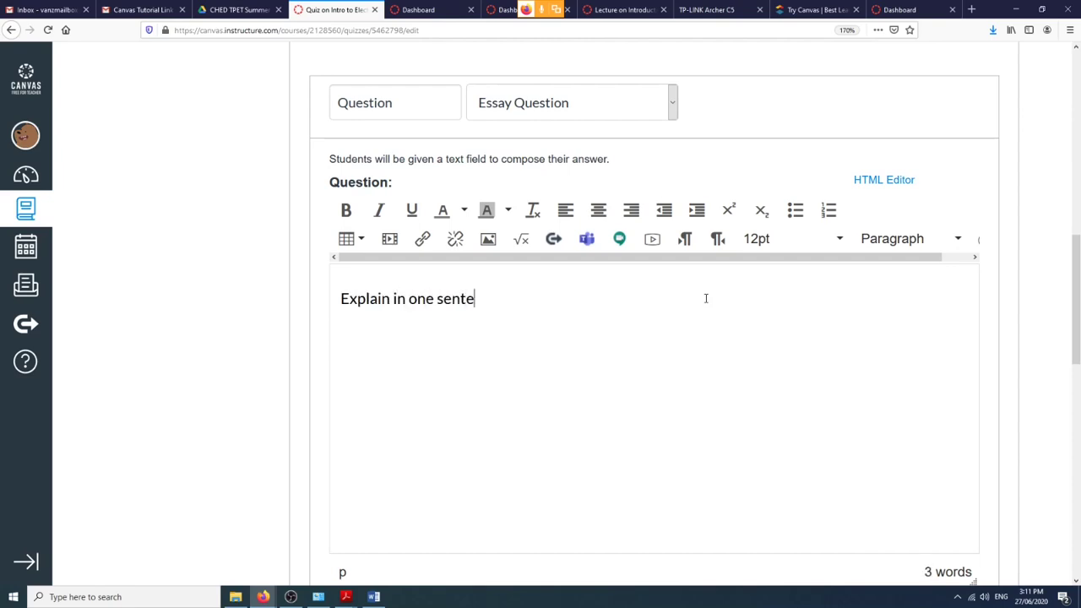
{"action": "type", "text": "nce the voltage div"}
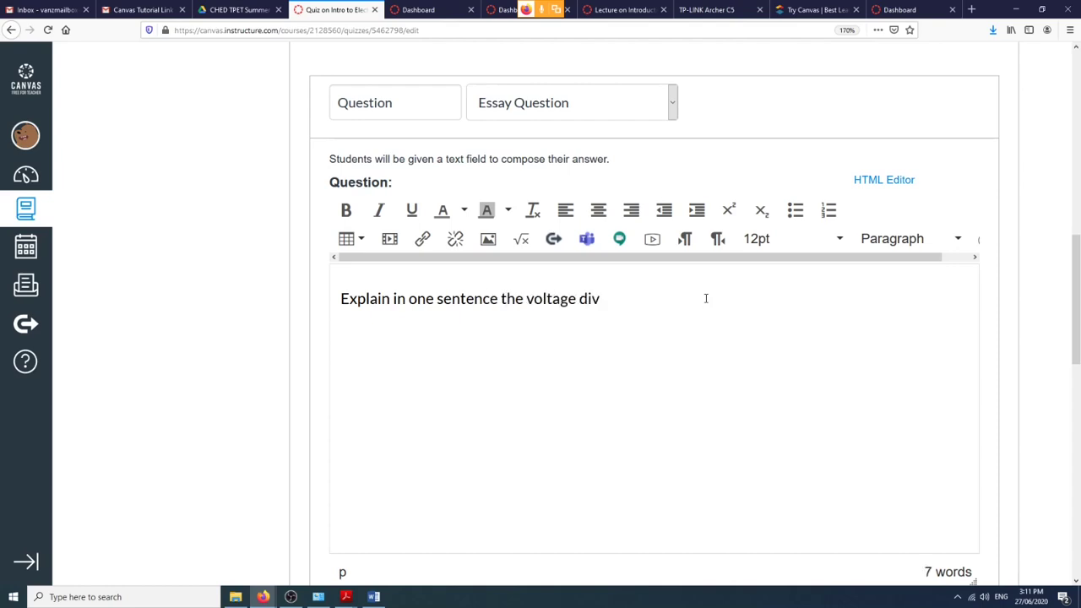
{"action": "type", "text": "ider circuit."}
{"action": "scroll", "coordinate": [707, 300], "scroll_direction": "down", "scroll_amount": 1}
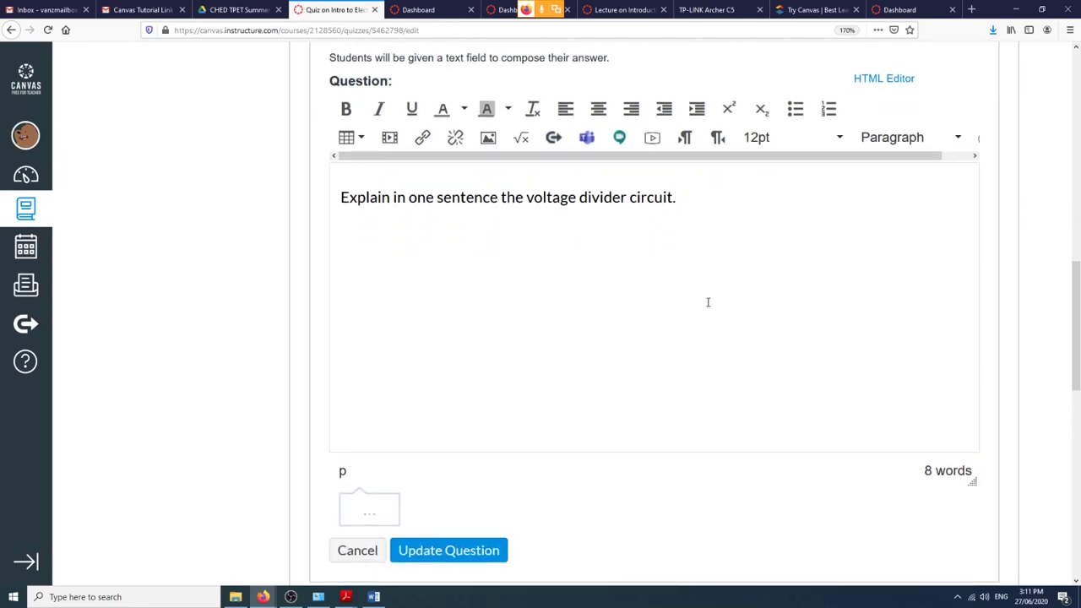
{"action": "scroll", "coordinate": [707, 301], "scroll_direction": "up", "scroll_amount": 2}
{"action": "scroll", "coordinate": [708, 301], "scroll_direction": "down", "scroll_amount": 3}
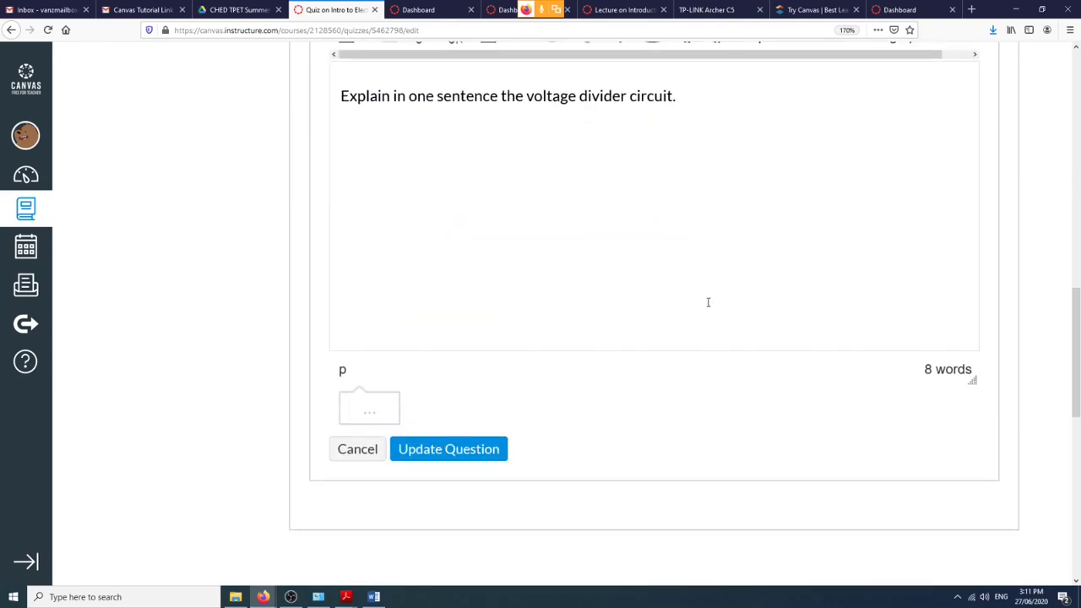
{"action": "scroll", "coordinate": [716, 312], "scroll_direction": "up", "scroll_amount": 1}
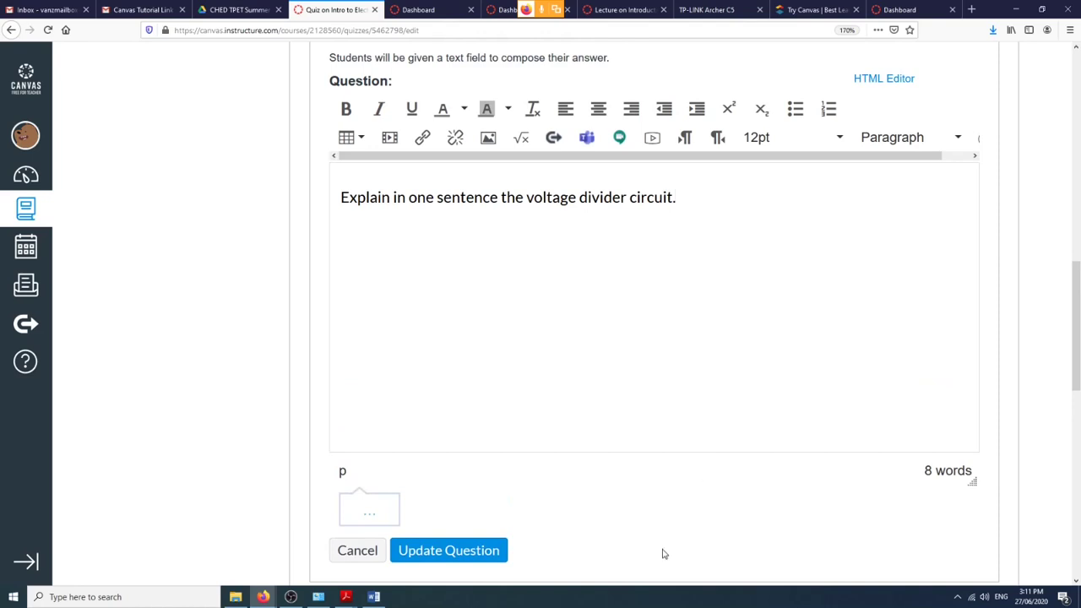
{"action": "left_click", "coordinate": [492, 550]}
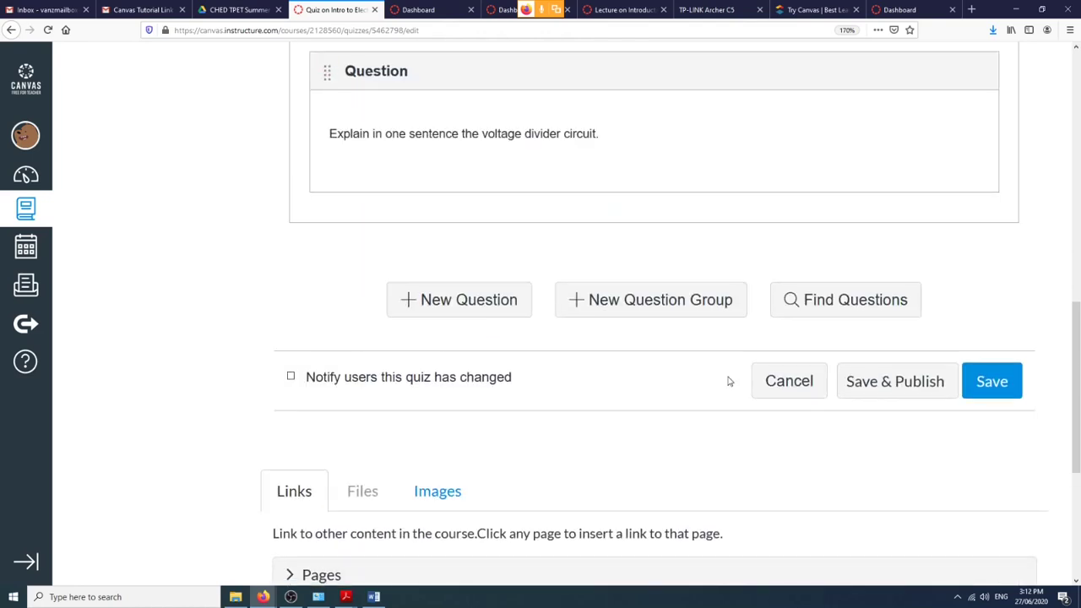
Show the question details and review the answers of all questions in the Part I group.
{"action": "scroll", "coordinate": [495, 299], "scroll_direction": "up", "scroll_amount": 3}
{"action": "scroll", "coordinate": [391, 166], "scroll_direction": "down", "scroll_amount": 2}
{"action": "scroll", "coordinate": [417, 203], "scroll_direction": "up", "scroll_amount": 4}
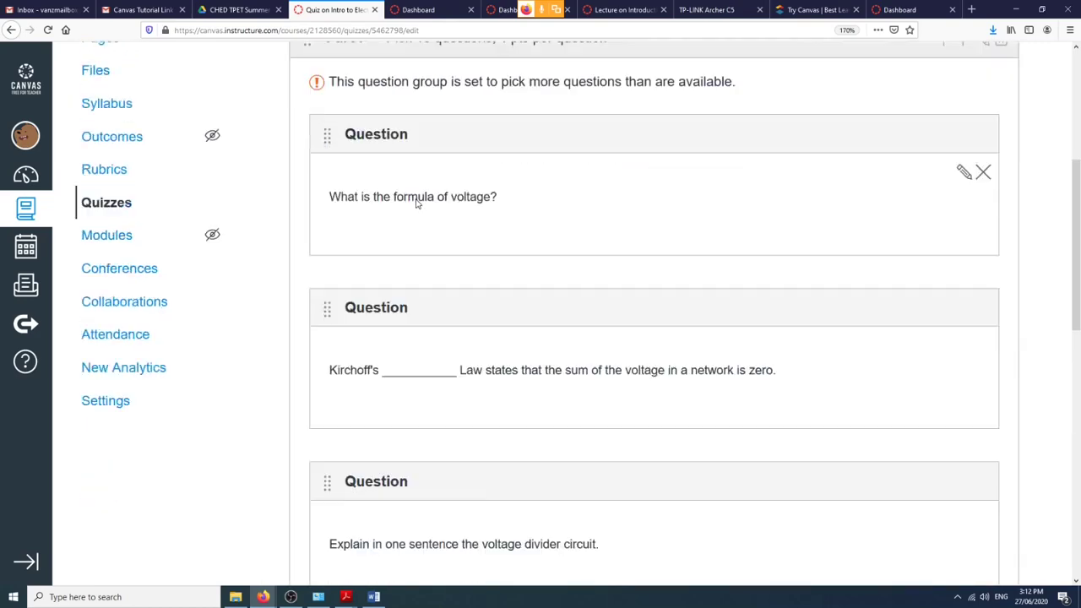
{"action": "scroll", "coordinate": [352, 157], "scroll_direction": "up", "scroll_amount": 2}
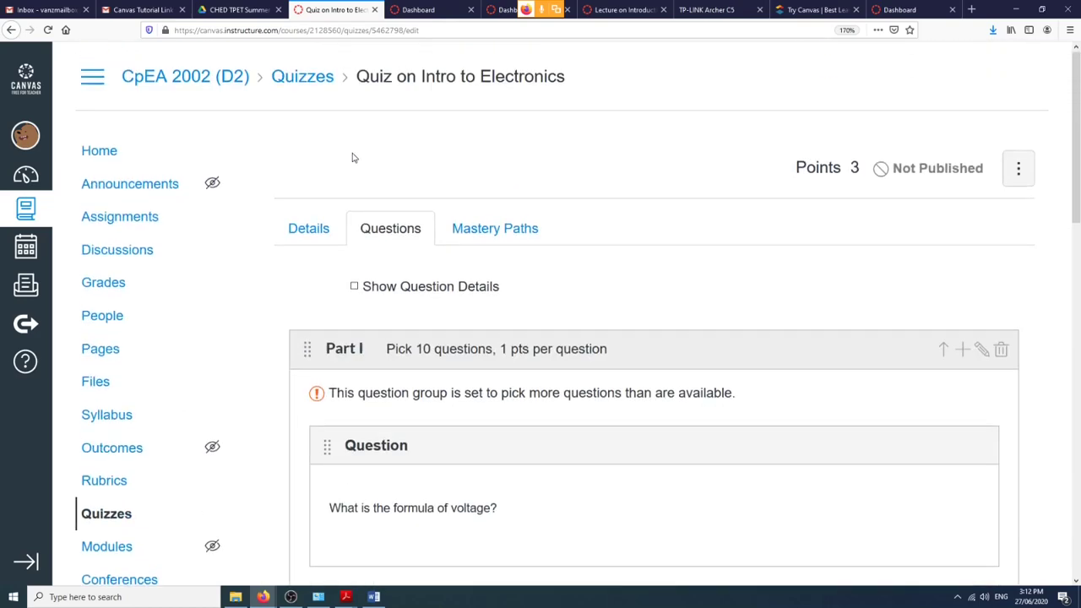
{"action": "left_click", "coordinate": [355, 287]}
{"action": "scroll", "coordinate": [464, 281], "scroll_direction": "down", "scroll_amount": 1}
{"action": "scroll", "coordinate": [464, 281], "scroll_direction": "down", "scroll_amount": 10}
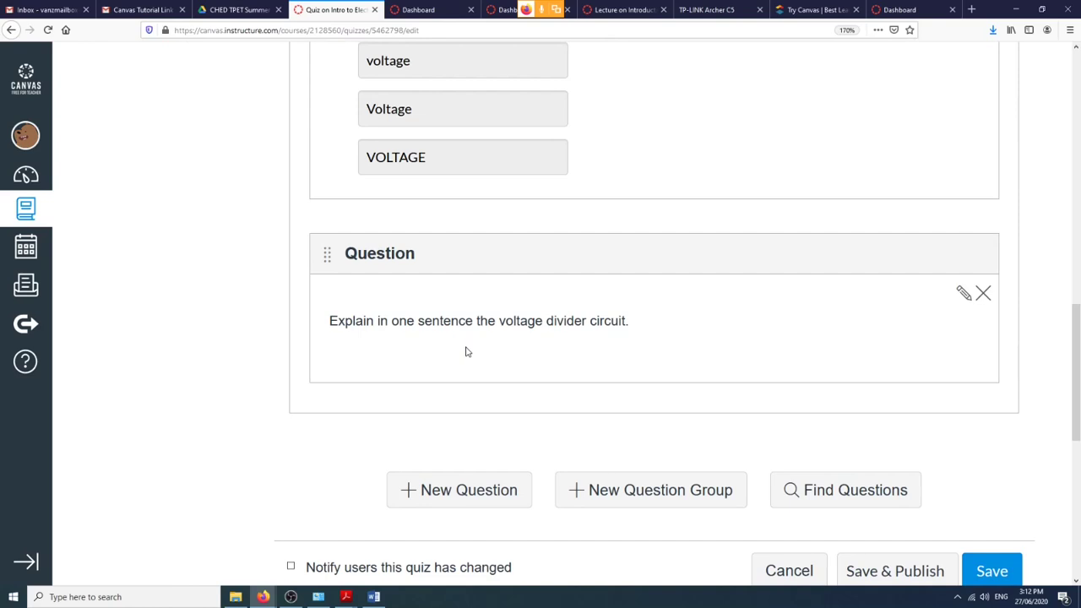
{"action": "scroll", "coordinate": [492, 290], "scroll_direction": "up", "scroll_amount": 10}
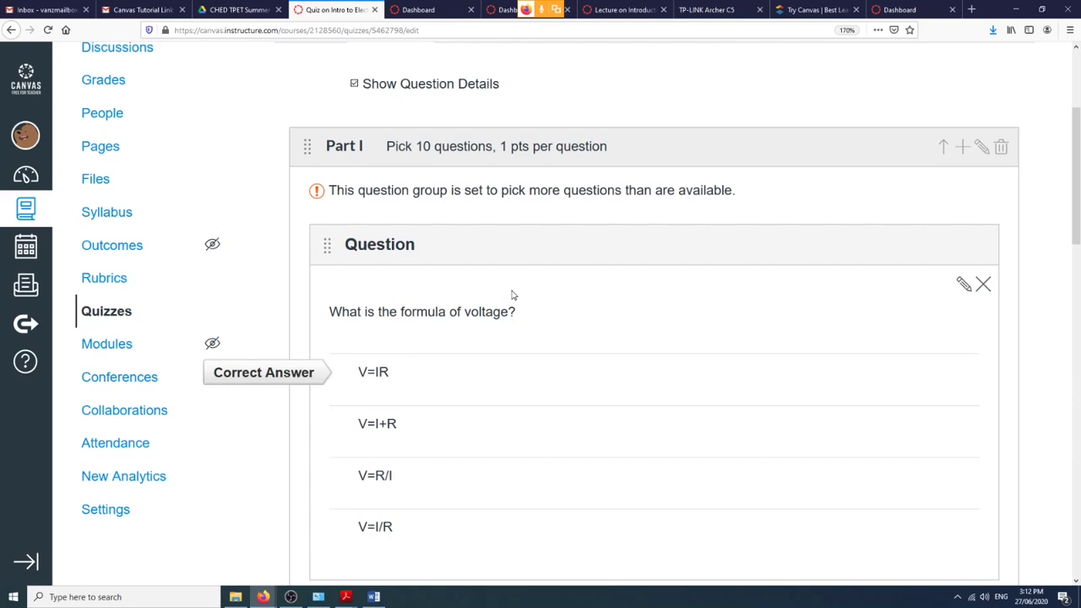
{"action": "scroll", "coordinate": [511, 295], "scroll_direction": "down", "scroll_amount": 5}
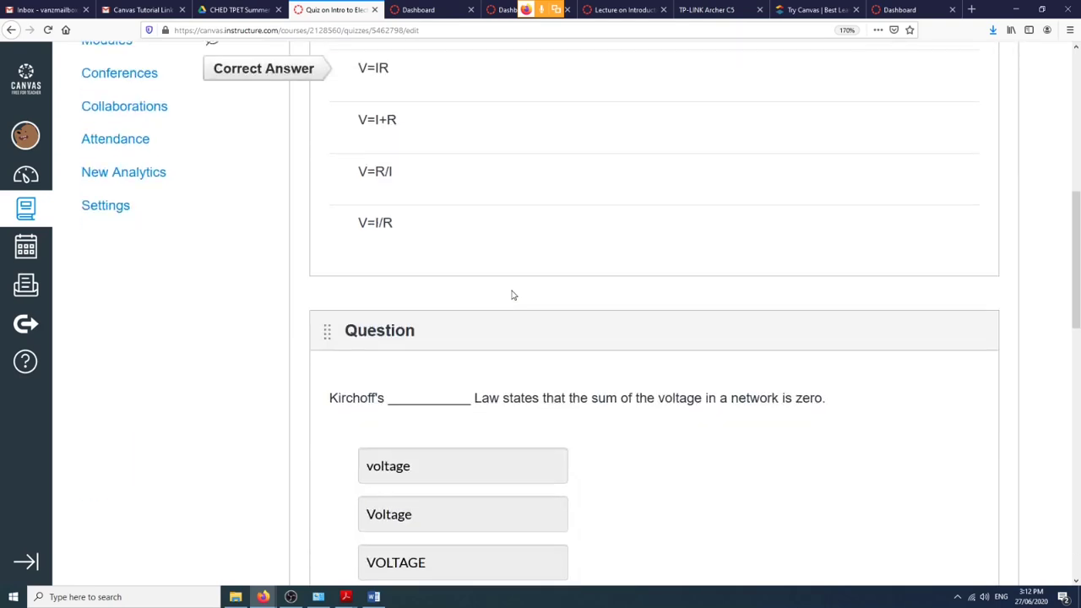
{"action": "scroll", "coordinate": [512, 294], "scroll_direction": "down", "scroll_amount": 8}
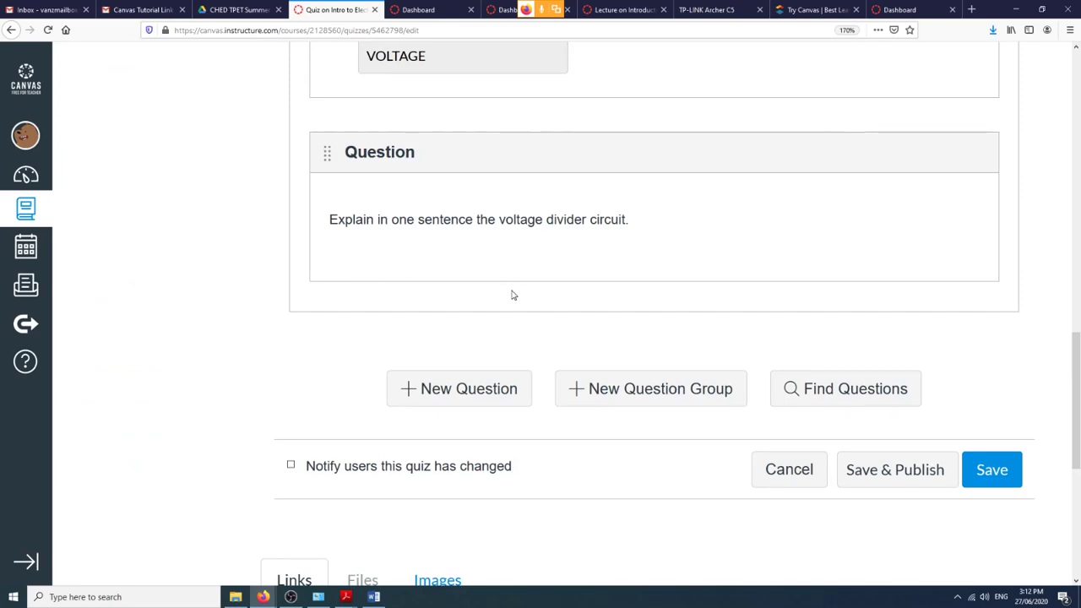
Look over the saved questions and the group header of Part I in the quiz's question list.
{"action": "scroll", "coordinate": [512, 294], "scroll_direction": "up", "scroll_amount": 2}
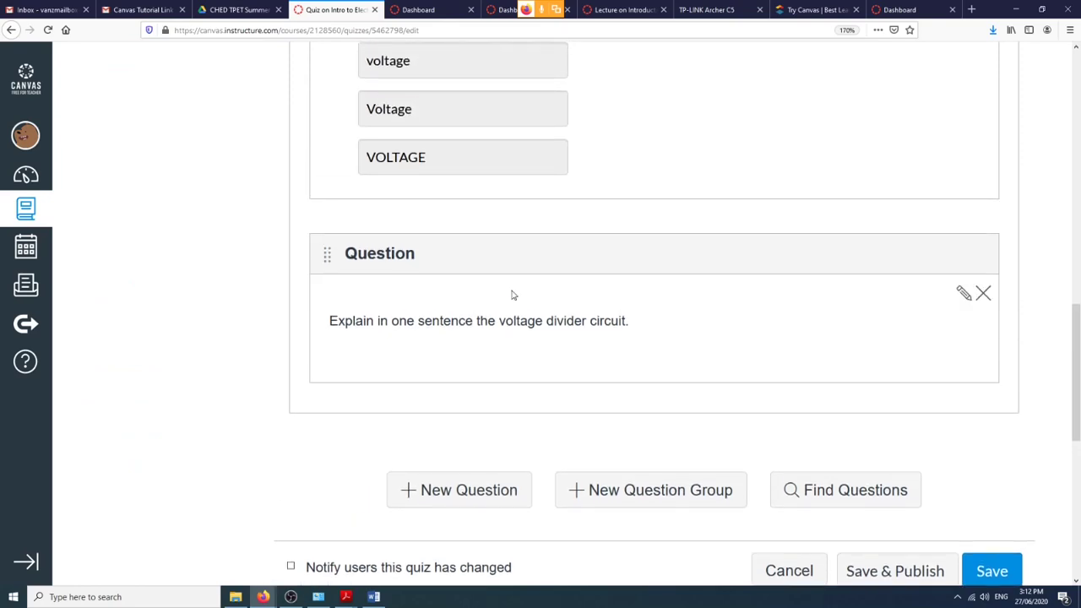
{"action": "scroll", "coordinate": [511, 295], "scroll_direction": "up", "scroll_amount": 2}
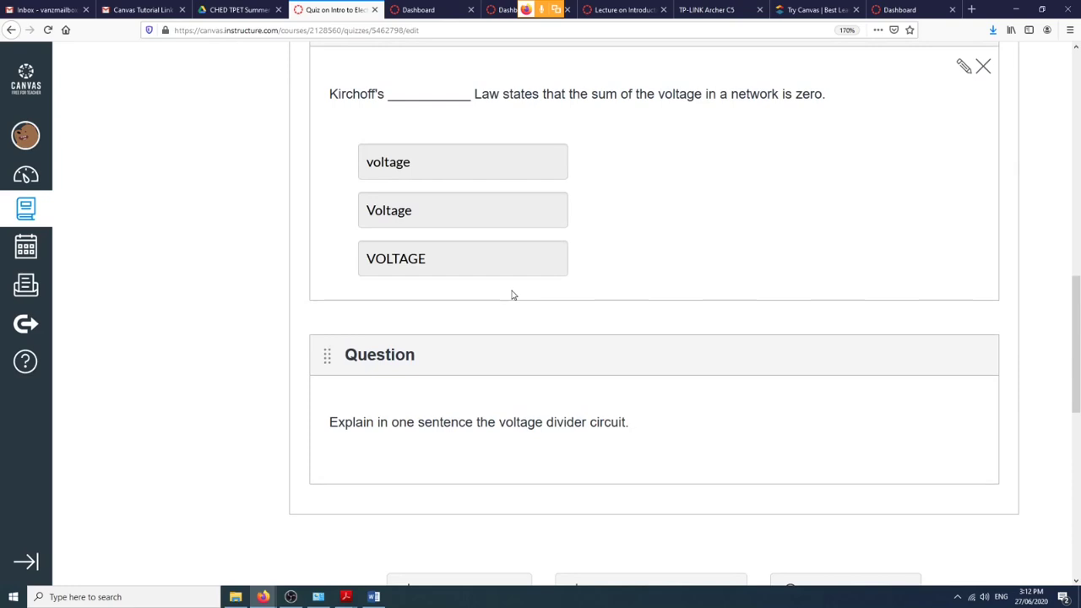
{"action": "scroll", "coordinate": [511, 295], "scroll_direction": "down", "scroll_amount": 4}
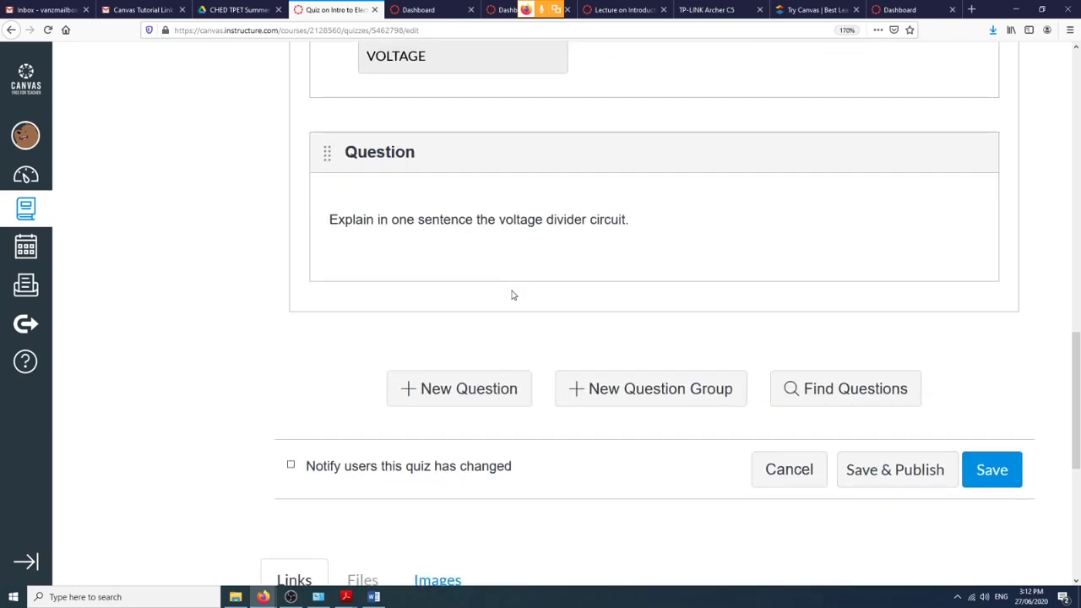
{"action": "mouse_move", "coordinate": [789, 194]}
{"action": "scroll", "coordinate": [920, 228], "scroll_direction": "up", "scroll_amount": 5}
{"action": "scroll", "coordinate": [920, 228], "scroll_direction": "up", "scroll_amount": 15}
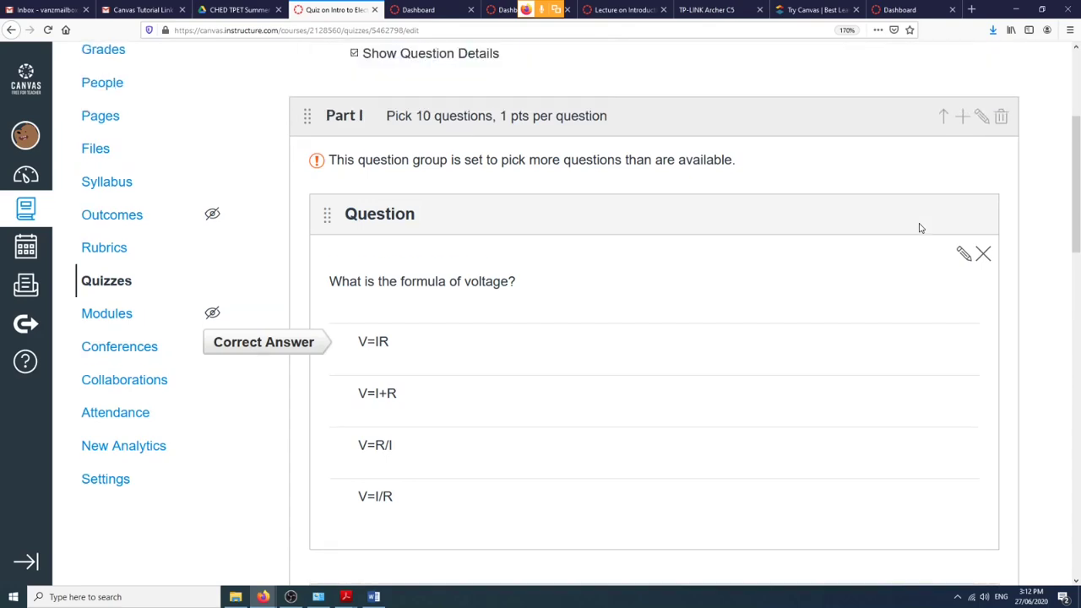
{"action": "scroll", "coordinate": [888, 235], "scroll_direction": "down", "scroll_amount": 5}
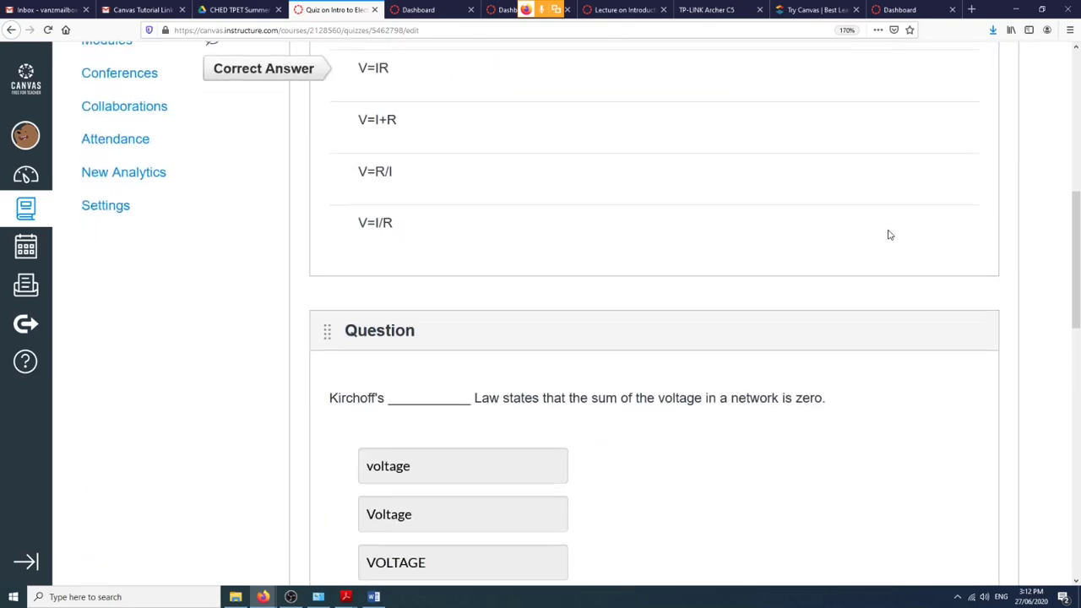
{"action": "scroll", "coordinate": [886, 236], "scroll_direction": "down", "scroll_amount": 3}
{"action": "scroll", "coordinate": [559, 157], "scroll_direction": "up", "scroll_amount": 7}
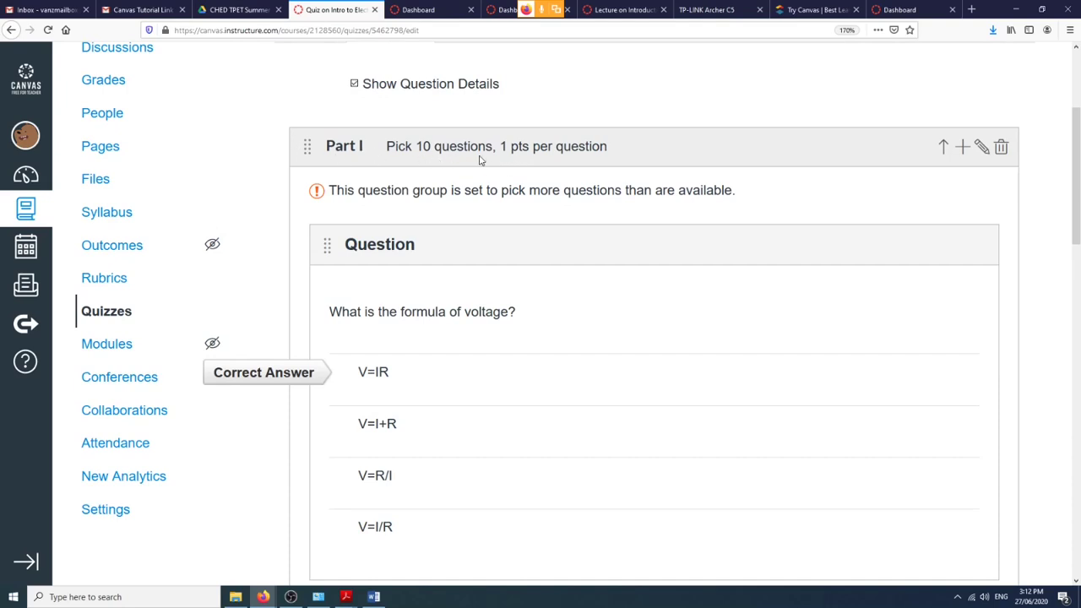
Add another question to the Part I group and set its type to File Upload Question.
{"action": "left_click", "coordinate": [962, 148]}
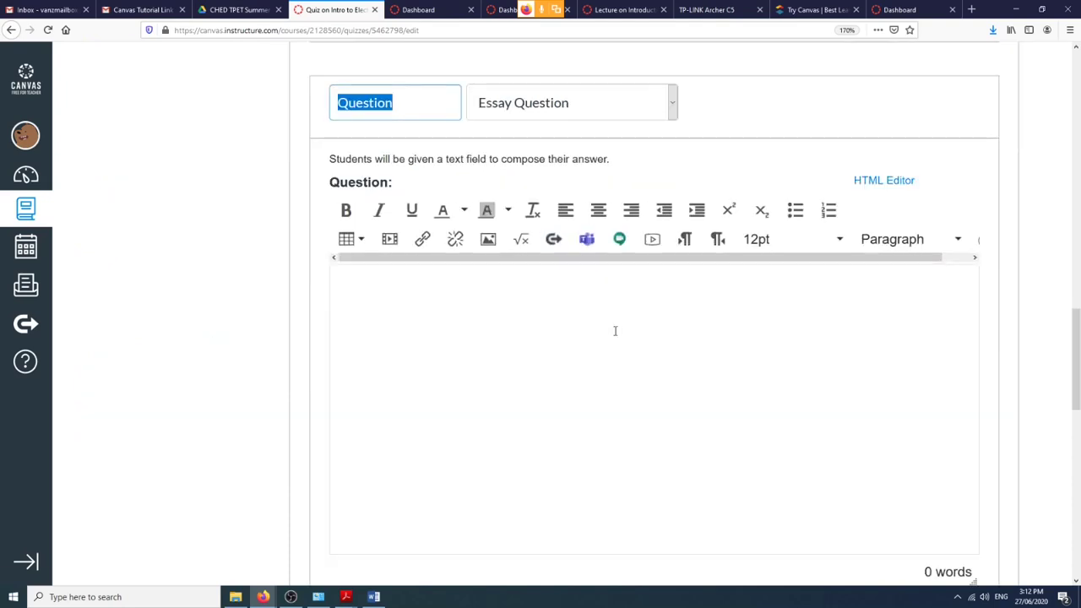
{"action": "left_click", "coordinate": [589, 109]}
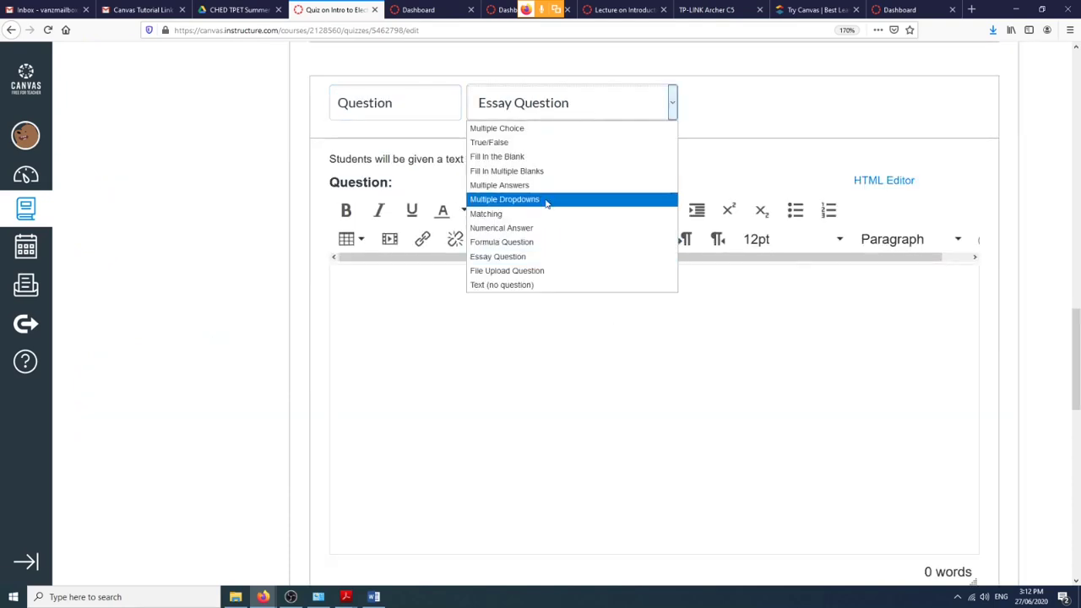
{"action": "left_click", "coordinate": [537, 271]}
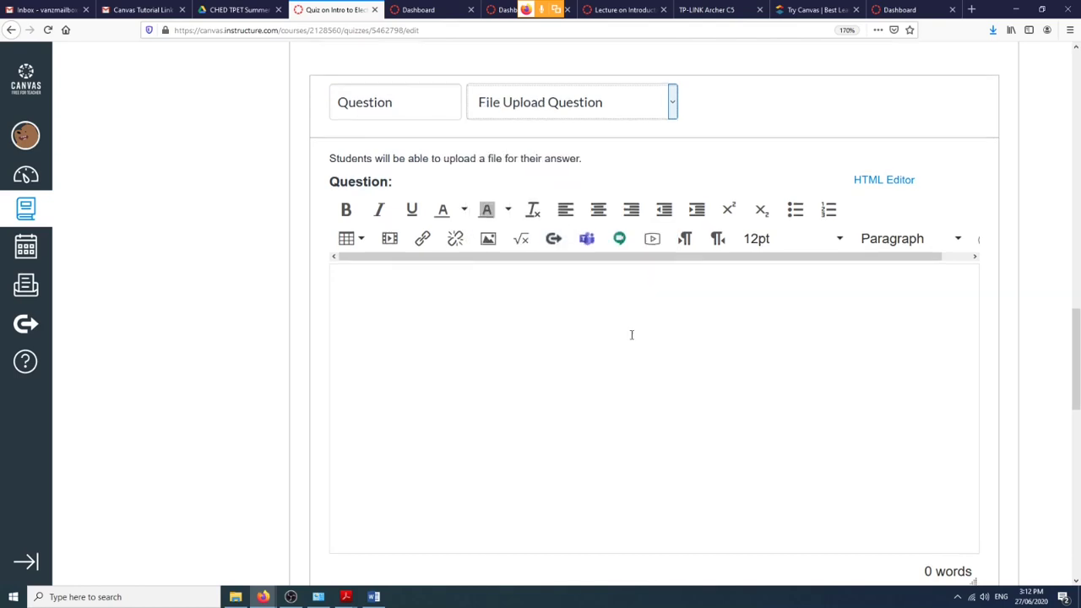
{"action": "scroll", "coordinate": [620, 335], "scroll_direction": "down", "scroll_amount": 3}
{"action": "scroll", "coordinate": [578, 270], "scroll_direction": "up", "scroll_amount": 2}
{"action": "scroll", "coordinate": [578, 271], "scroll_direction": "up", "scroll_amount": 1}
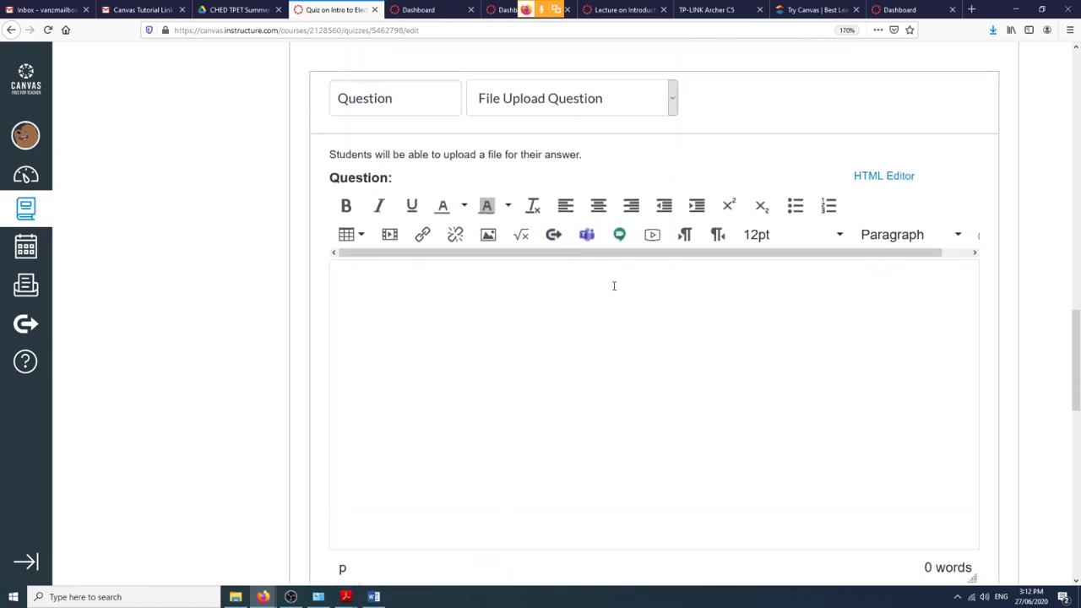
Enter the file upload prompt "Draw a voltage divider circuit. Write your answer in a piece paper then take an image and upload." and save the question.
{"action": "type", "text": "Draw a volatge"}
{"action": "key", "text": "BackSpace"}
{"action": "key", "text": "BackSpace"}
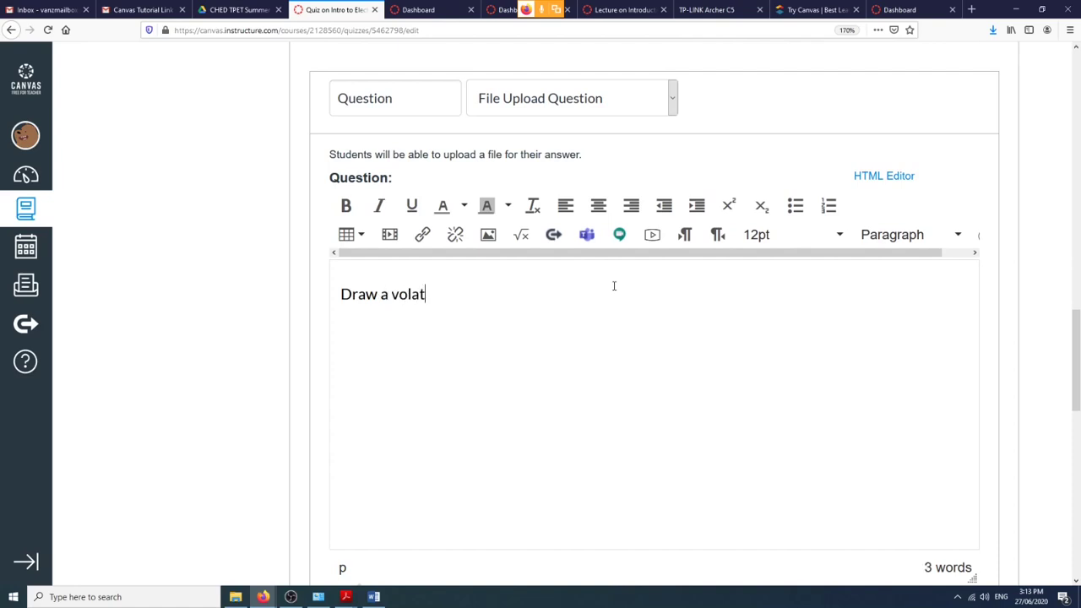
{"action": "key", "text": "BackSpace"}
{"action": "key", "text": "BackSpace"}
{"action": "type", "text": "tage divid"}
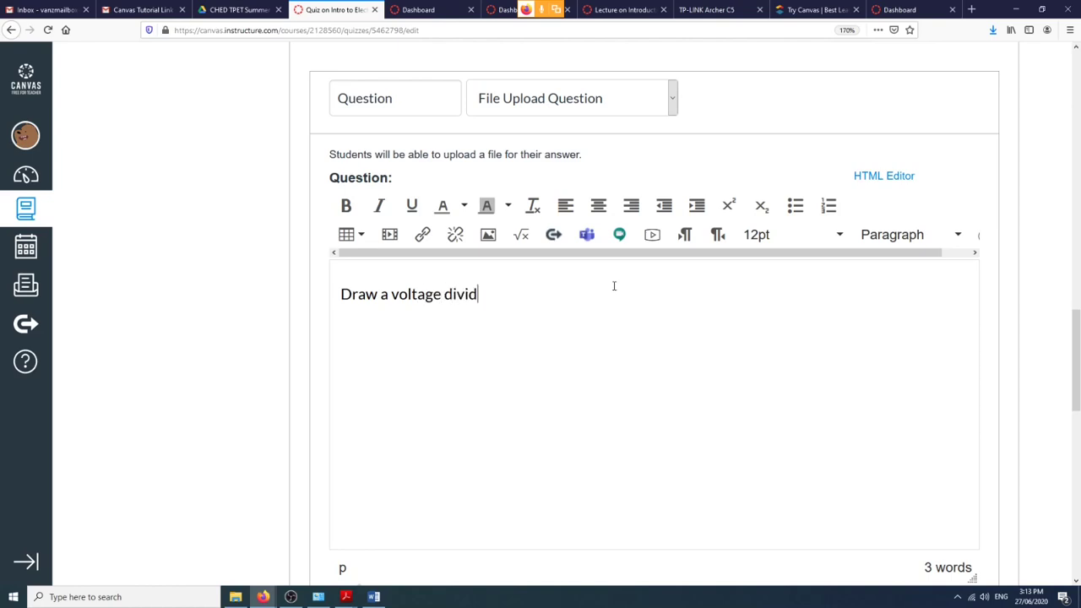
{"action": "type", "text": "er circuit.Write o"}
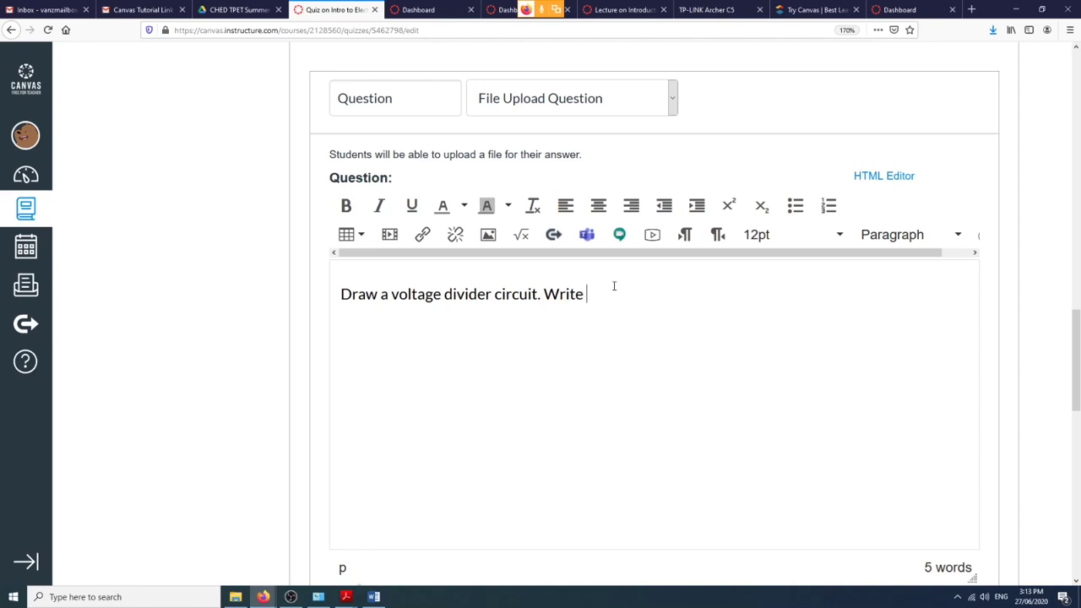
{"action": "key", "text": "BackSpace"}
{"action": "type", "text": "your anse"}
{"action": "type", "text": "r"}
{"action": "key", "text": "BackSpace"}
{"action": "key", "text": "BackSpace"}
{"action": "type", "text": "wer in a piece"}
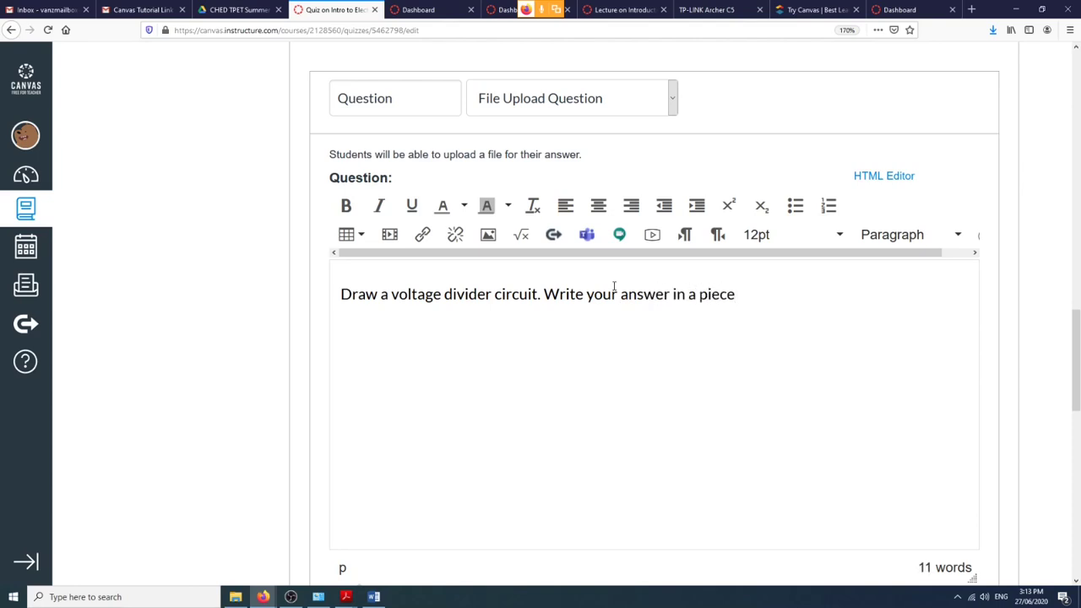
{"action": "type", "text": " paper then take an"}
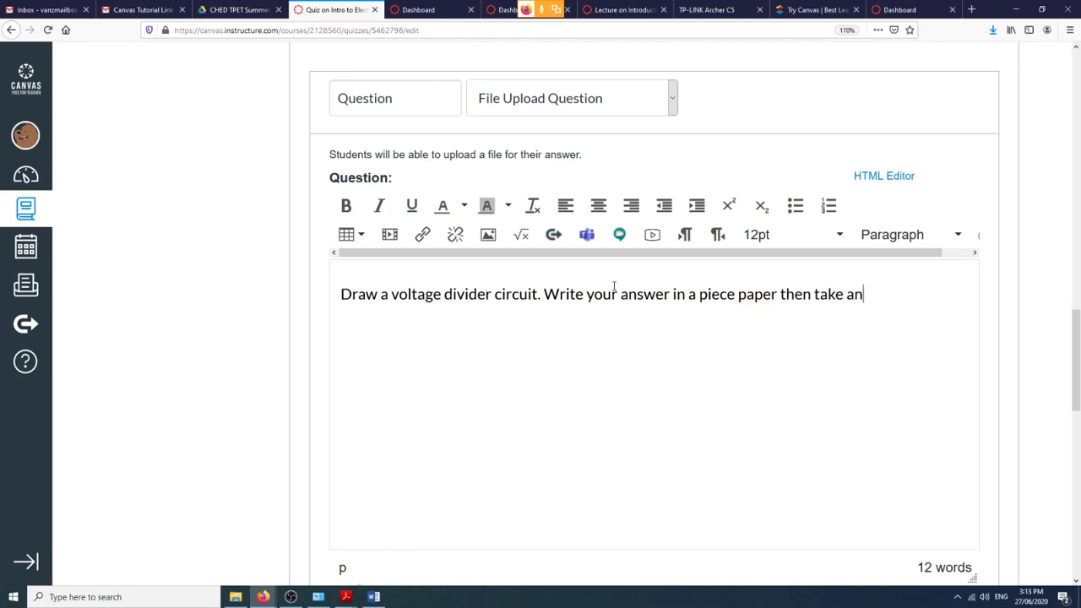
{"action": "type", "text": " image an"}
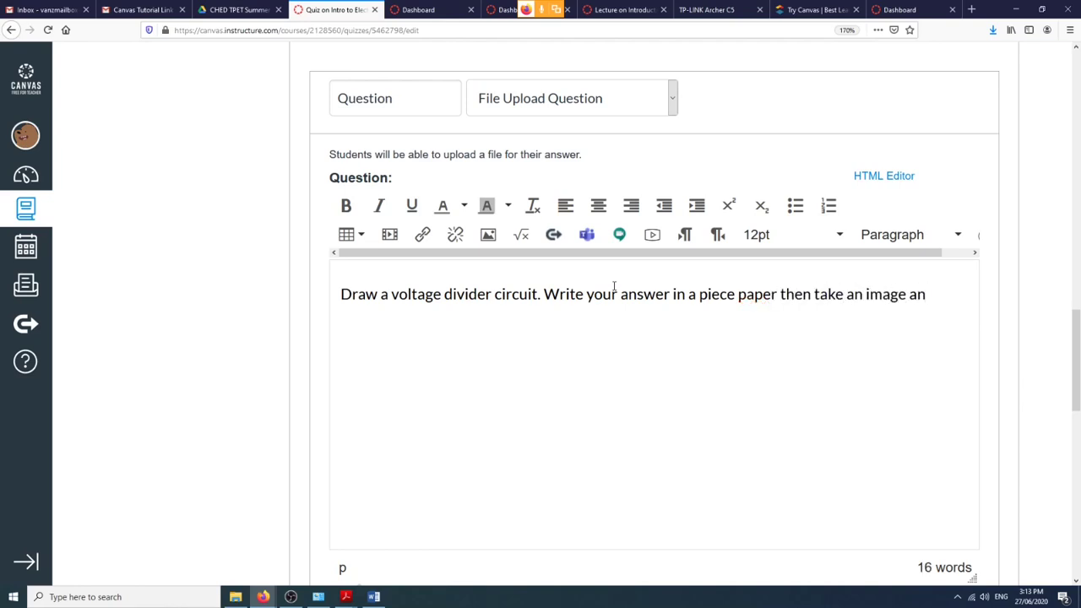
{"action": "type", "text": "d upload./"}
{"action": "scroll", "coordinate": [608, 291], "scroll_direction": "down", "scroll_amount": 5}
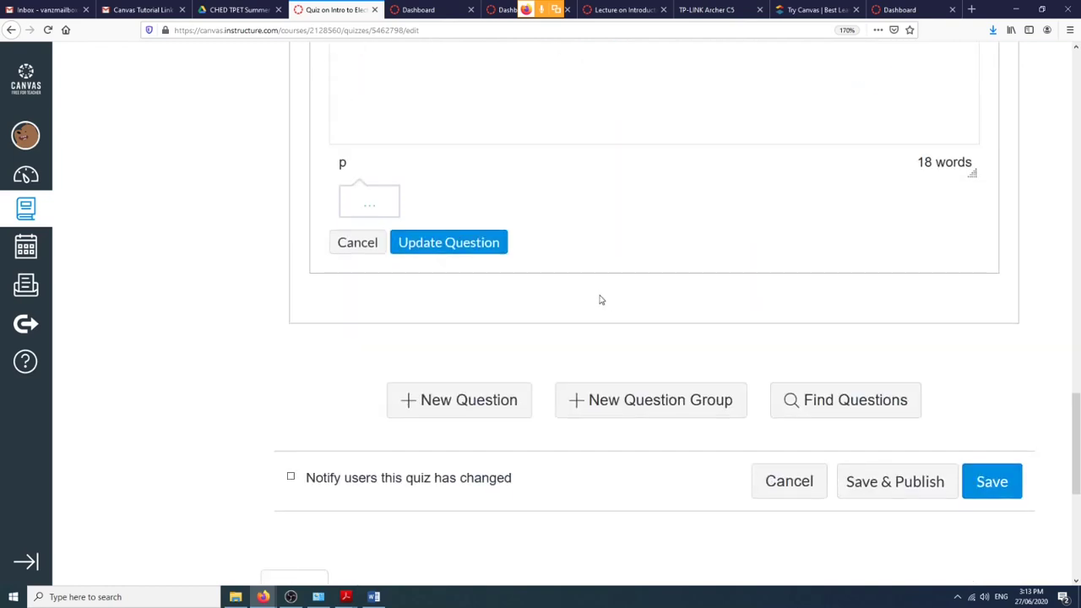
{"action": "left_click", "coordinate": [495, 242]}
Save the quiz and continue without assigning it to the Electronic Circuits section.
{"action": "scroll", "coordinate": [682, 329], "scroll_direction": "up", "scroll_amount": 8}
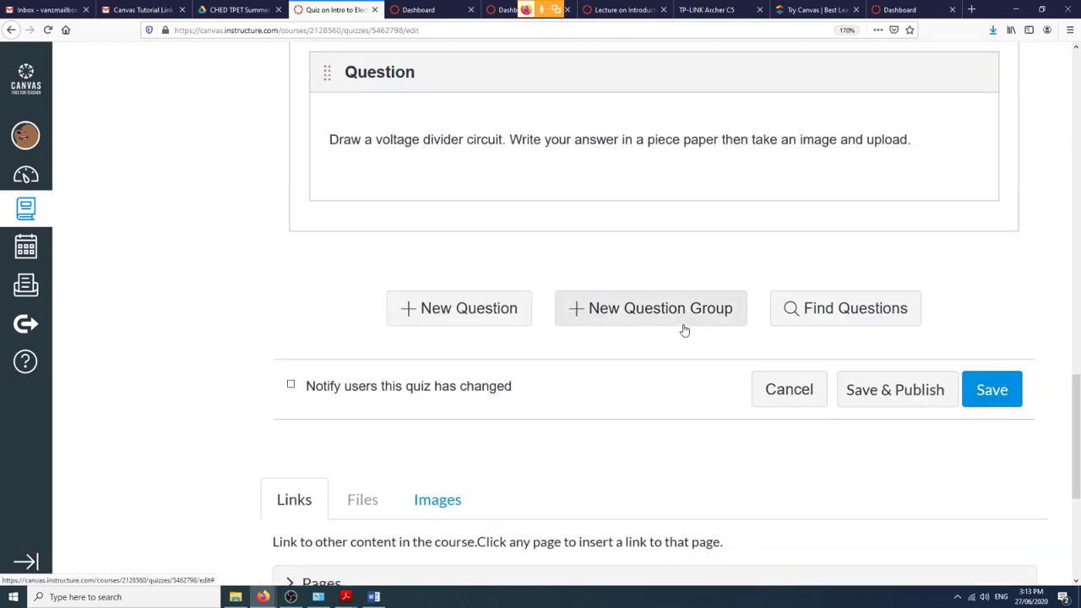
{"action": "scroll", "coordinate": [685, 329], "scroll_direction": "down", "scroll_amount": 7}
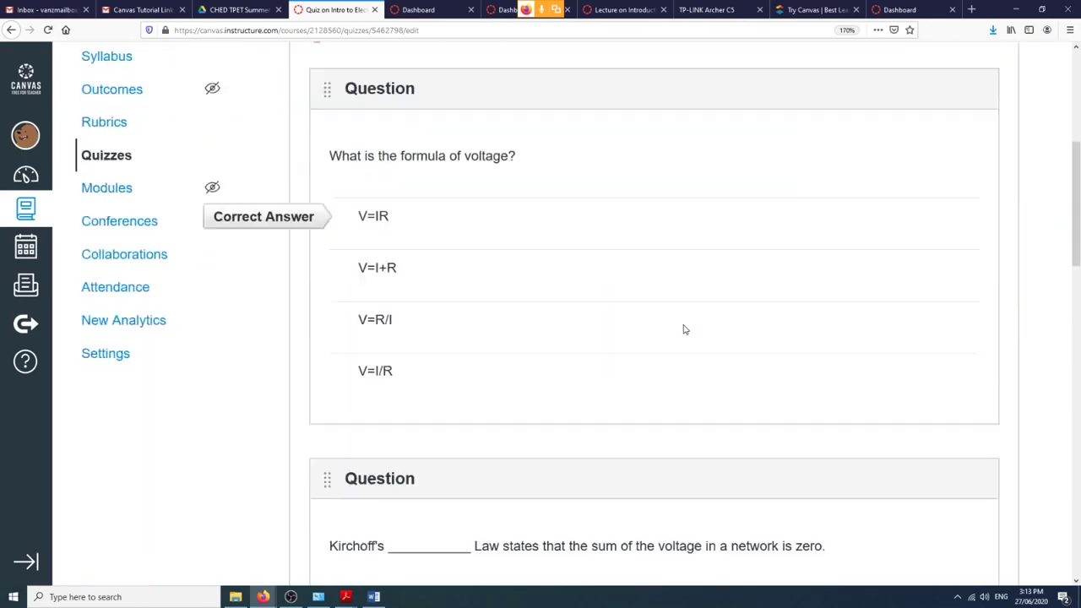
{"action": "scroll", "coordinate": [685, 329], "scroll_direction": "up", "scroll_amount": 9}
{"action": "scroll", "coordinate": [685, 329], "scroll_direction": "up", "scroll_amount": 1}
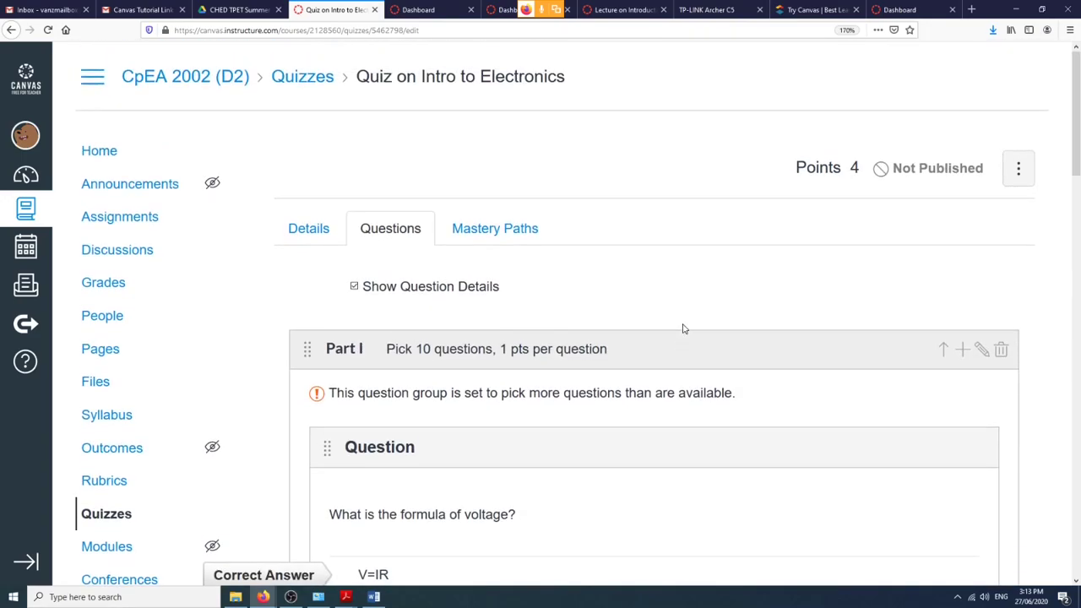
{"action": "scroll", "coordinate": [685, 330], "scroll_direction": "down", "scroll_amount": 3}
{"action": "scroll", "coordinate": [685, 330], "scroll_direction": "up", "scroll_amount": 3}
{"action": "scroll", "coordinate": [470, 283], "scroll_direction": "down", "scroll_amount": 15}
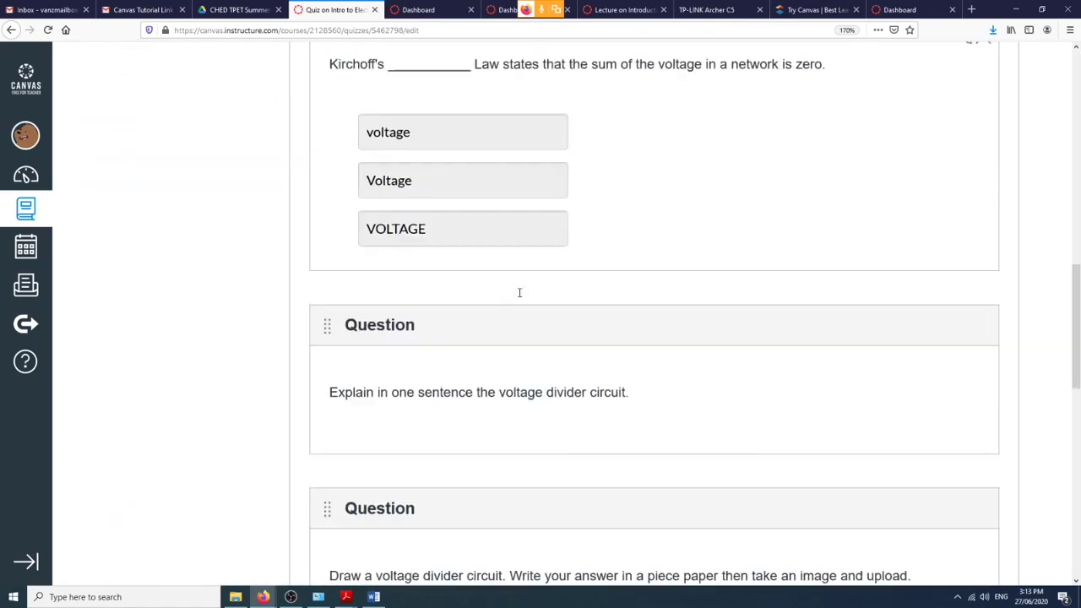
{"action": "left_click", "coordinate": [985, 93]}
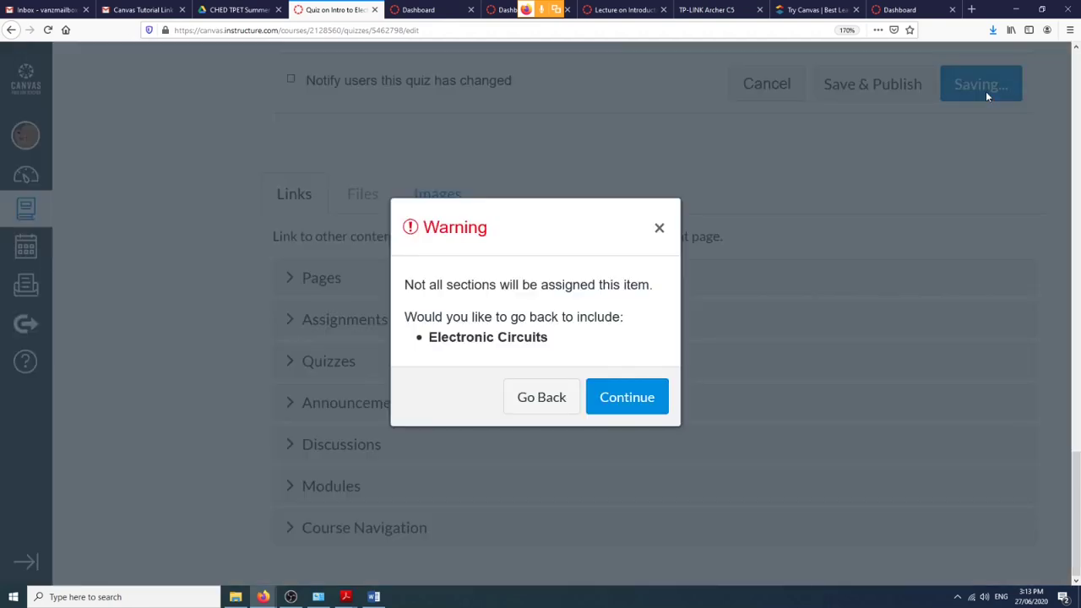
{"action": "left_click", "coordinate": [626, 396]}
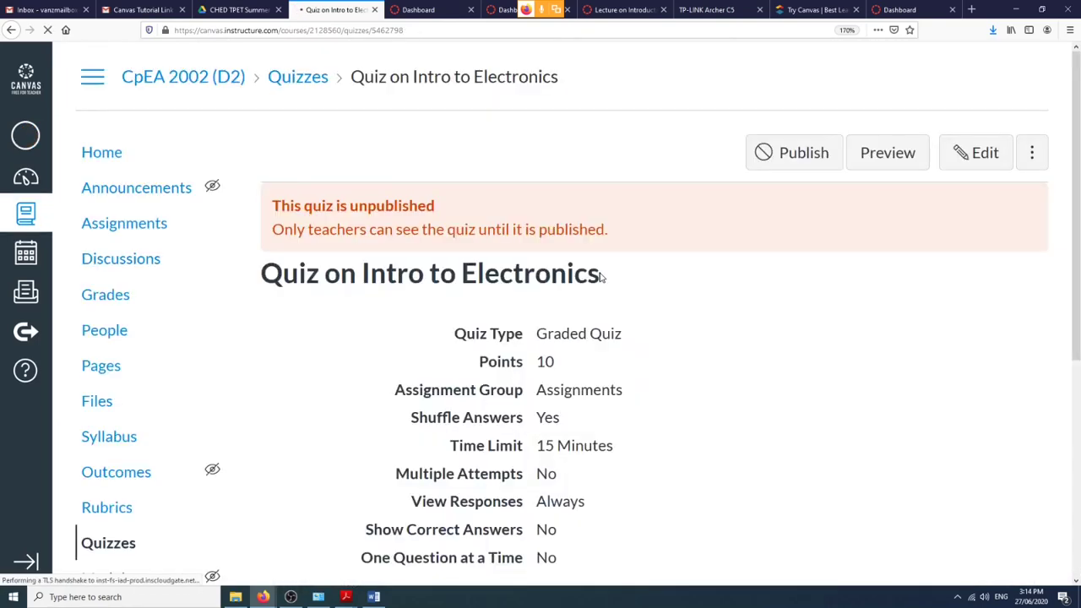
Review the saved quiz's settings and the availability dates of both groups, and open the quiz preview.
{"action": "scroll", "coordinate": [598, 277], "scroll_direction": "down", "scroll_amount": 3}
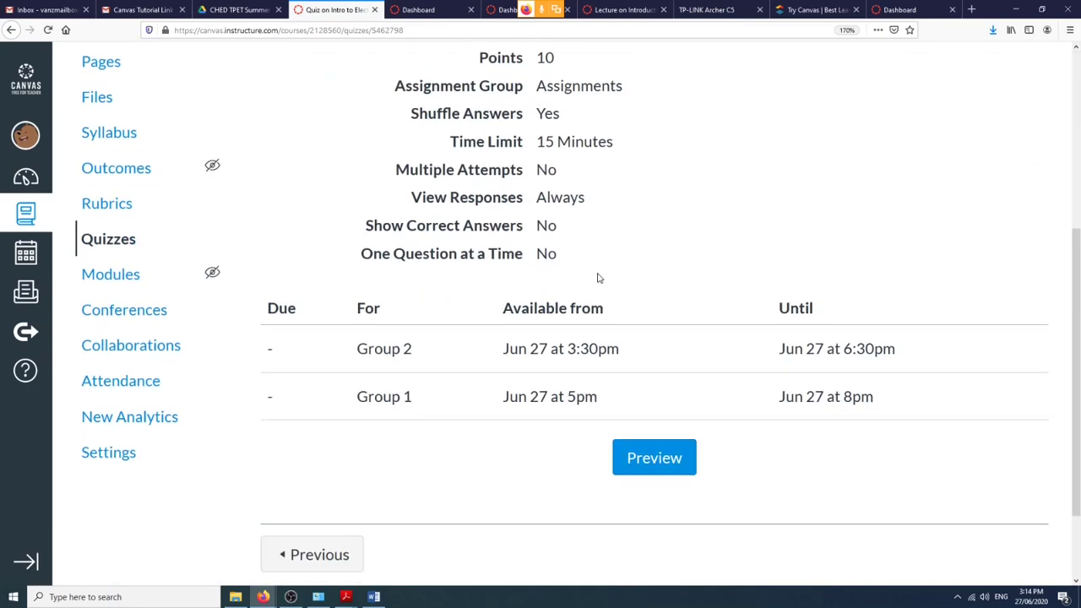
{"action": "scroll", "coordinate": [598, 278], "scroll_direction": "up", "scroll_amount": 2}
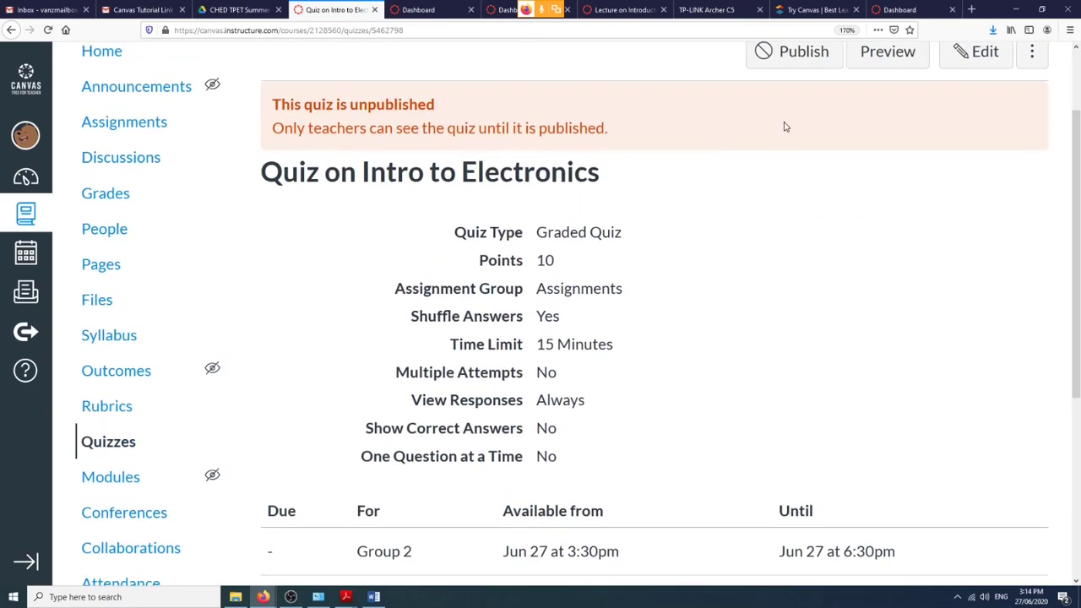
{"action": "scroll", "coordinate": [784, 126], "scroll_direction": "up", "scroll_amount": 1}
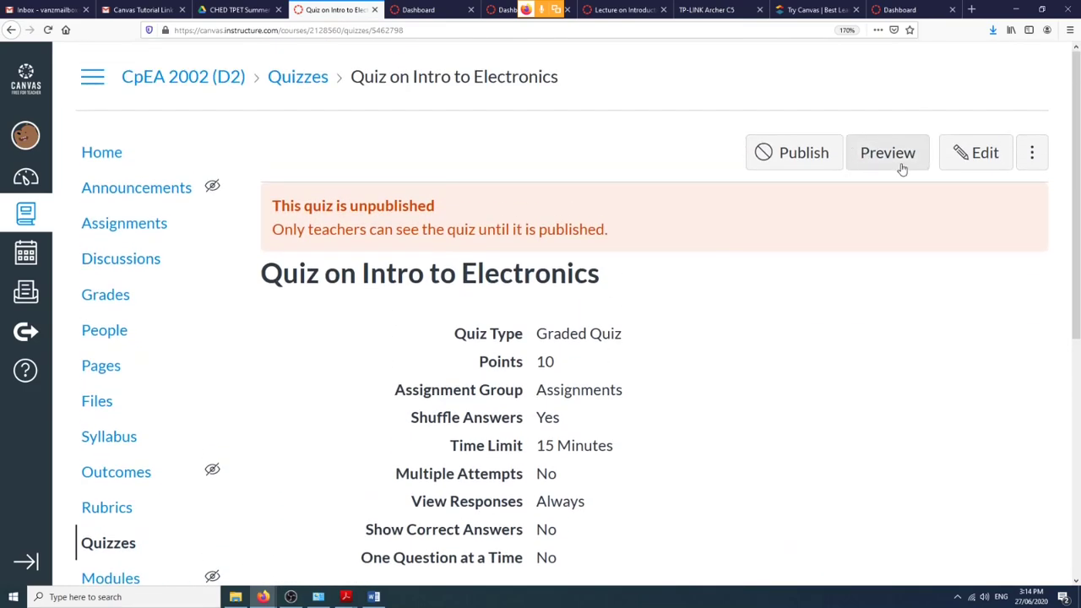
{"action": "left_click", "coordinate": [874, 159]}
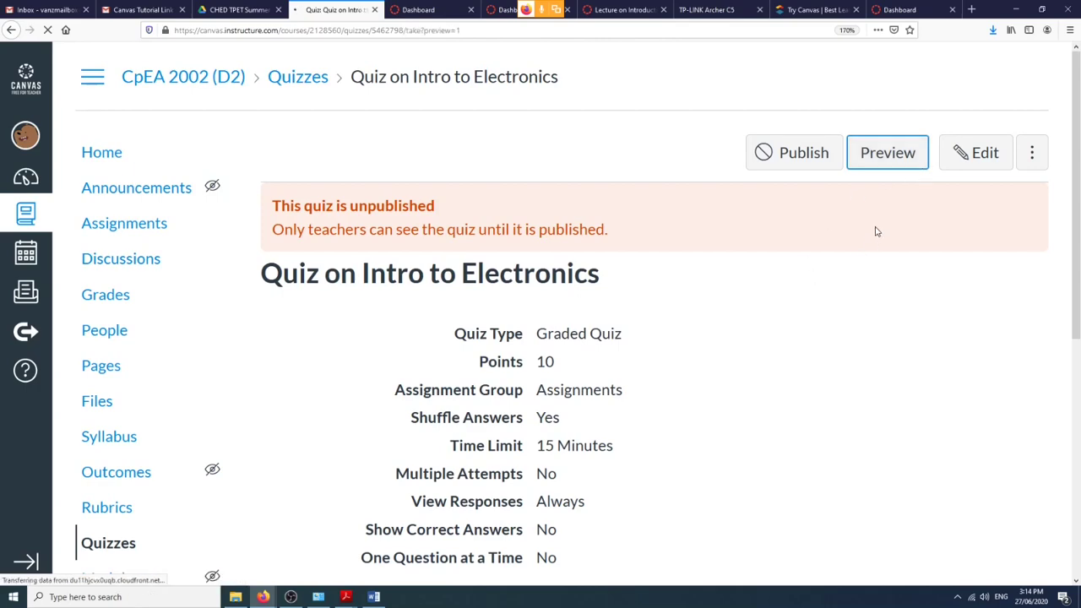
Look through all questions in the quiz preview, checking their order, answer choices and answer fields down to the submit area.
{"action": "scroll", "coordinate": [871, 240], "scroll_direction": "down", "scroll_amount": 3}
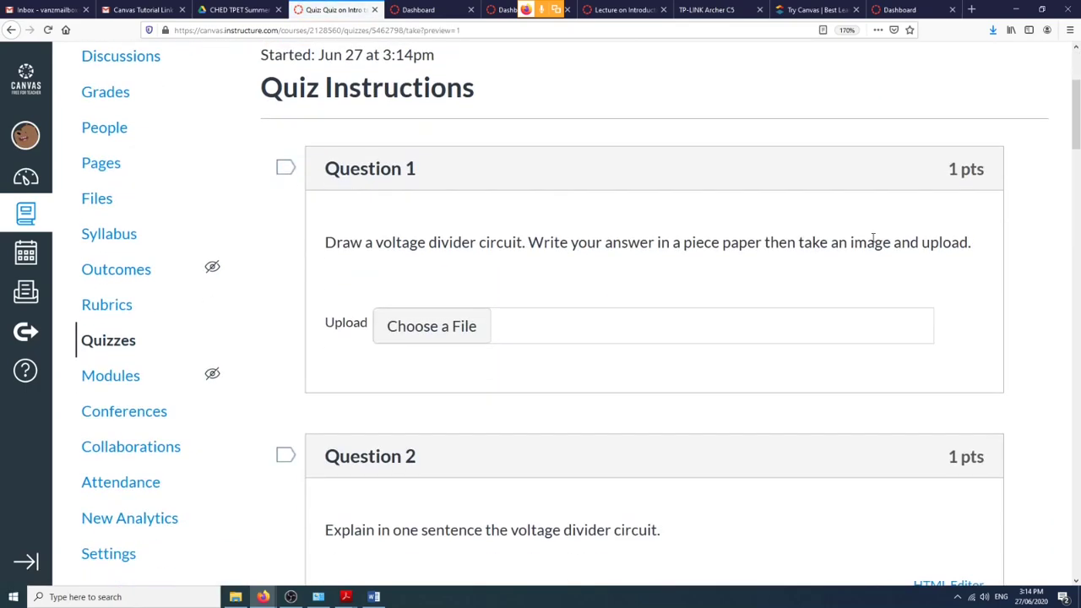
{"action": "scroll", "coordinate": [871, 240], "scroll_direction": "up", "scroll_amount": 2}
{"action": "scroll", "coordinate": [873, 237], "scroll_direction": "down", "scroll_amount": 12}
{"action": "scroll", "coordinate": [874, 242], "scroll_direction": "up", "scroll_amount": 8}
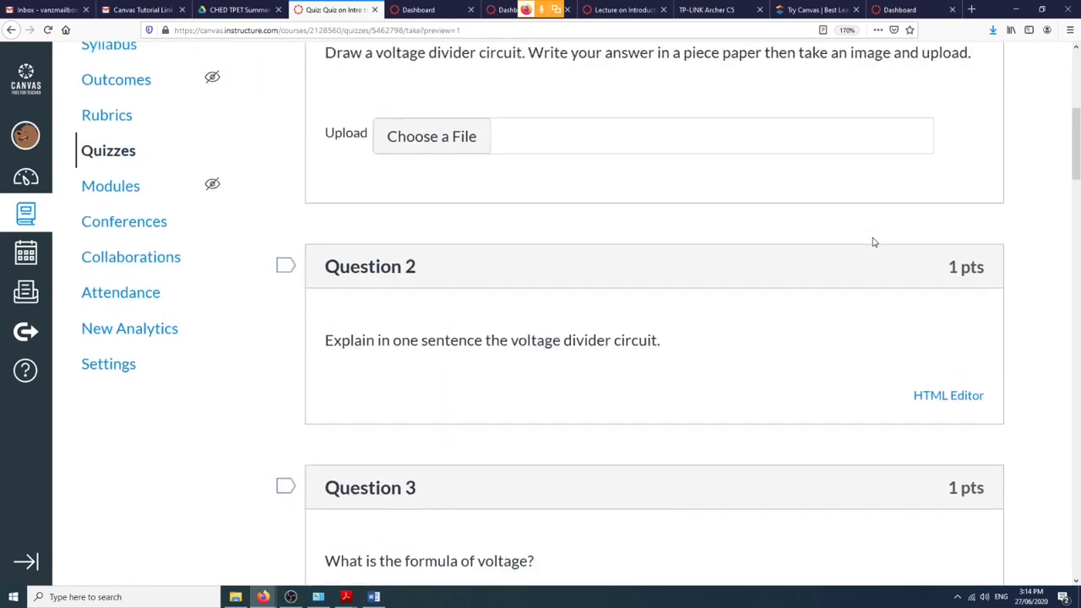
{"action": "scroll", "coordinate": [874, 242], "scroll_direction": "up", "scroll_amount": 3}
{"action": "scroll", "coordinate": [874, 242], "scroll_direction": "down", "scroll_amount": 15}
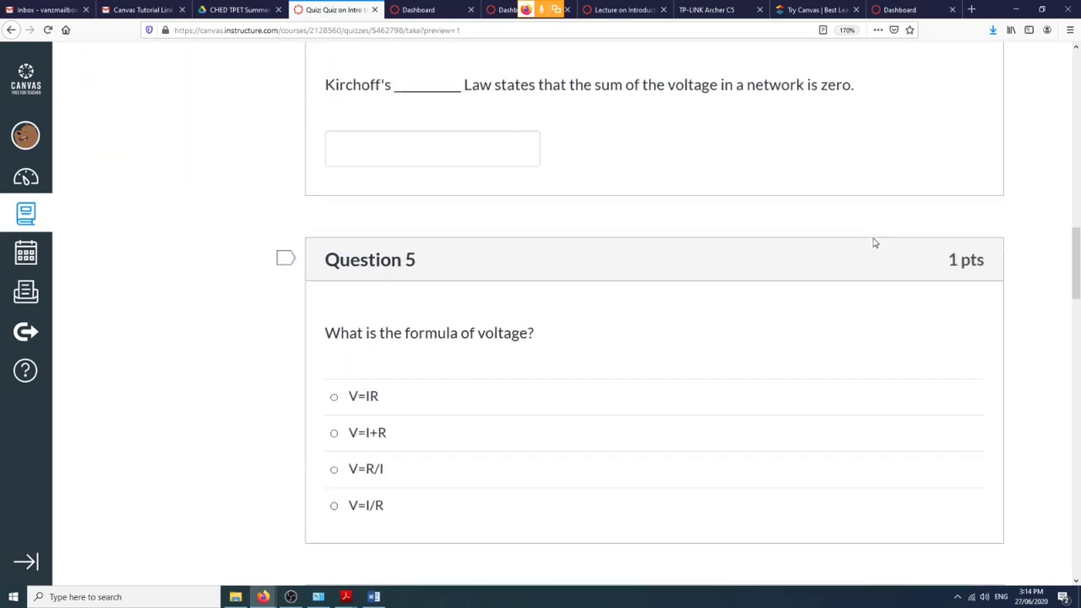
{"action": "scroll", "coordinate": [875, 243], "scroll_direction": "down", "scroll_amount": 15}
{"action": "scroll", "coordinate": [874, 243], "scroll_direction": "down", "scroll_amount": 6}
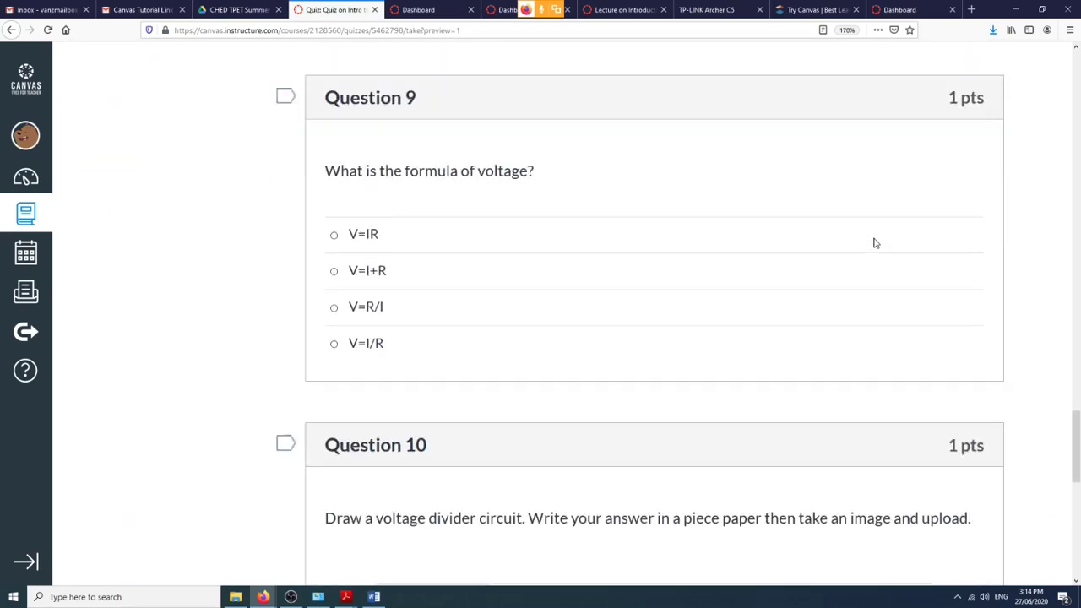
{"action": "scroll", "coordinate": [875, 243], "scroll_direction": "up", "scroll_amount": 12}
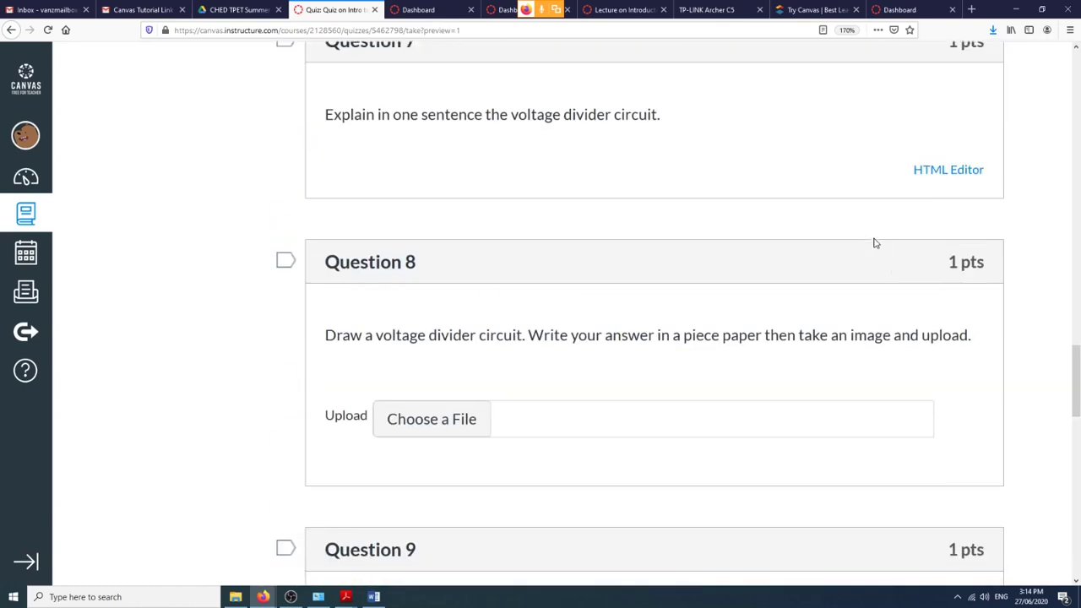
{"action": "scroll", "coordinate": [874, 243], "scroll_direction": "up", "scroll_amount": 12}
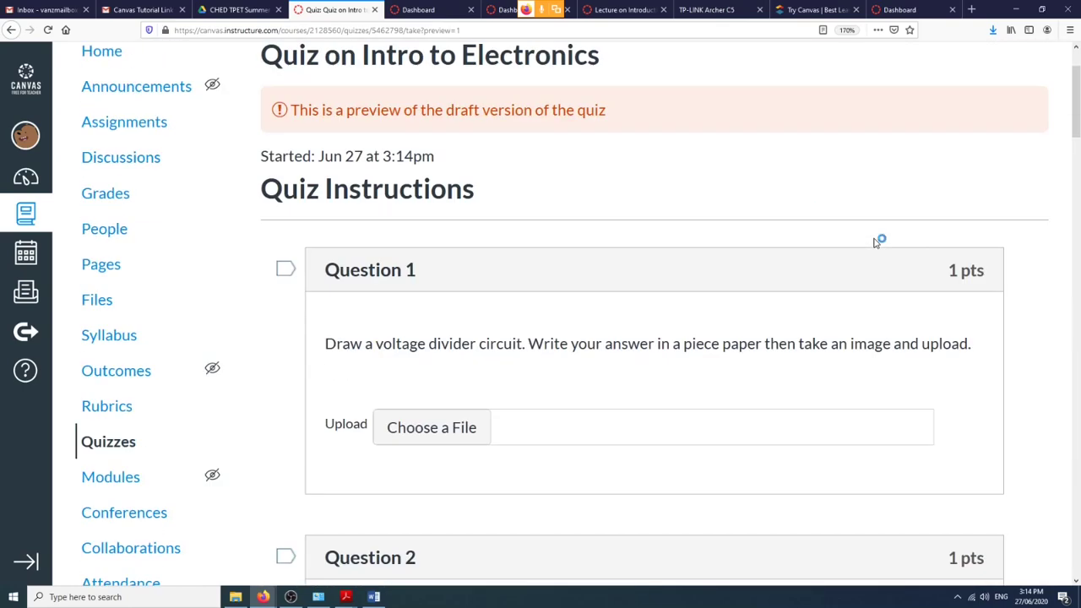
{"action": "scroll", "coordinate": [875, 243], "scroll_direction": "down", "scroll_amount": 8}
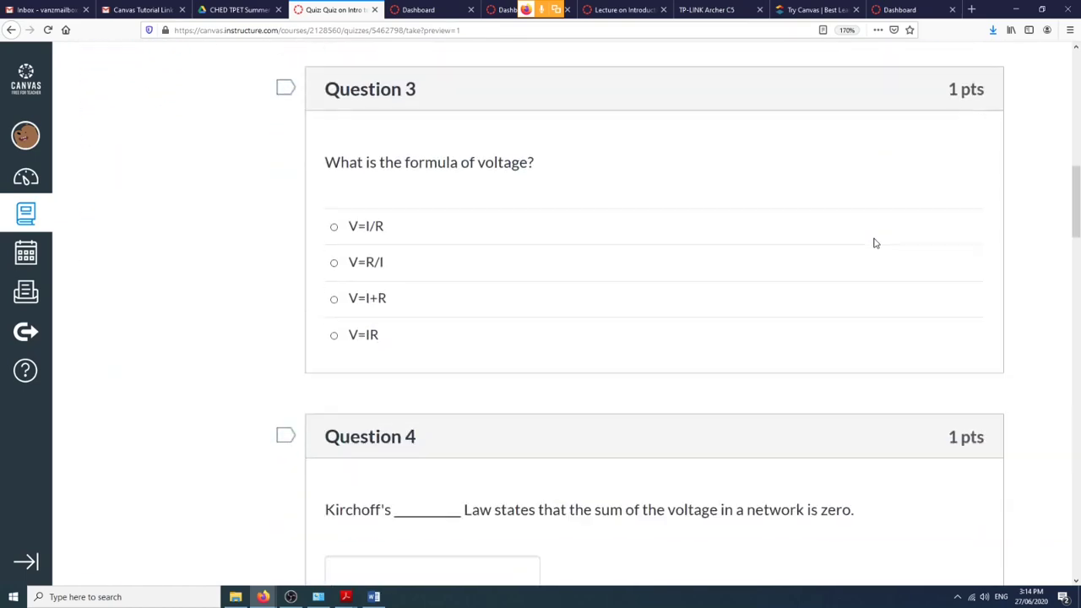
{"action": "scroll", "coordinate": [874, 243], "scroll_direction": "down", "scroll_amount": 20}
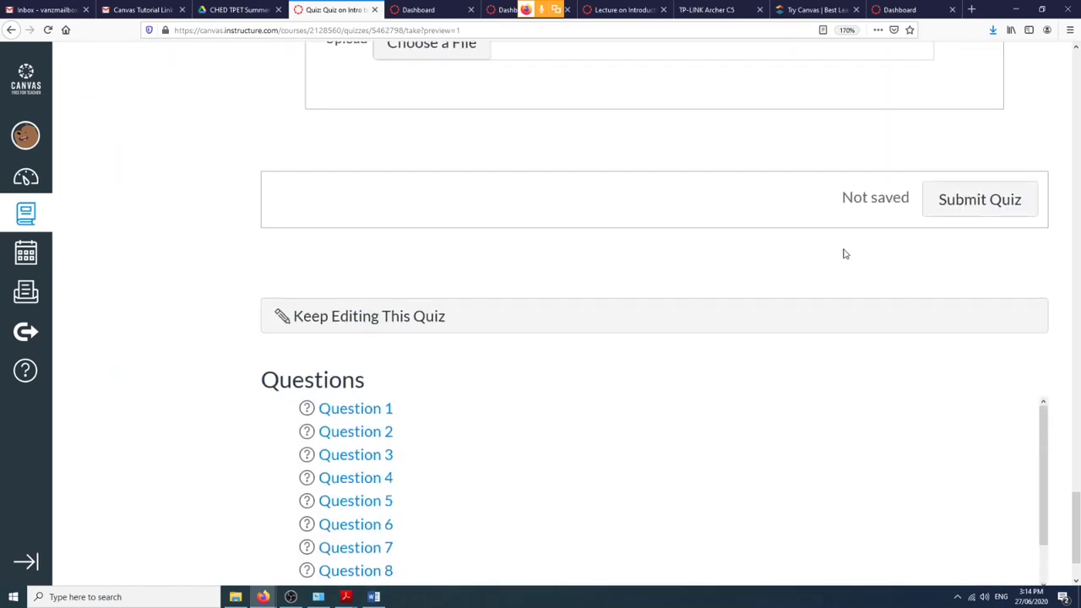
Skim the quiz preview once more, return to editing the quiz, and open its list of questions.
{"action": "scroll", "coordinate": [843, 255], "scroll_direction": "up", "scroll_amount": 20}
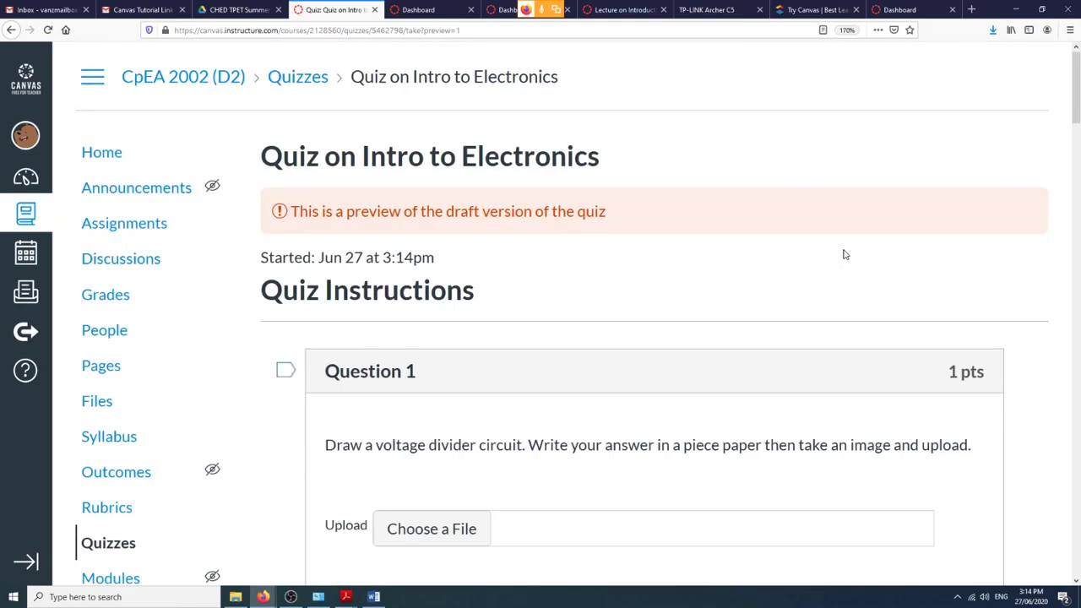
{"action": "scroll", "coordinate": [819, 253], "scroll_direction": "down", "scroll_amount": 5}
{"action": "scroll", "coordinate": [832, 250], "scroll_direction": "up", "scroll_amount": 5}
{"action": "scroll", "coordinate": [686, 466], "scroll_direction": "down", "scroll_amount": 20}
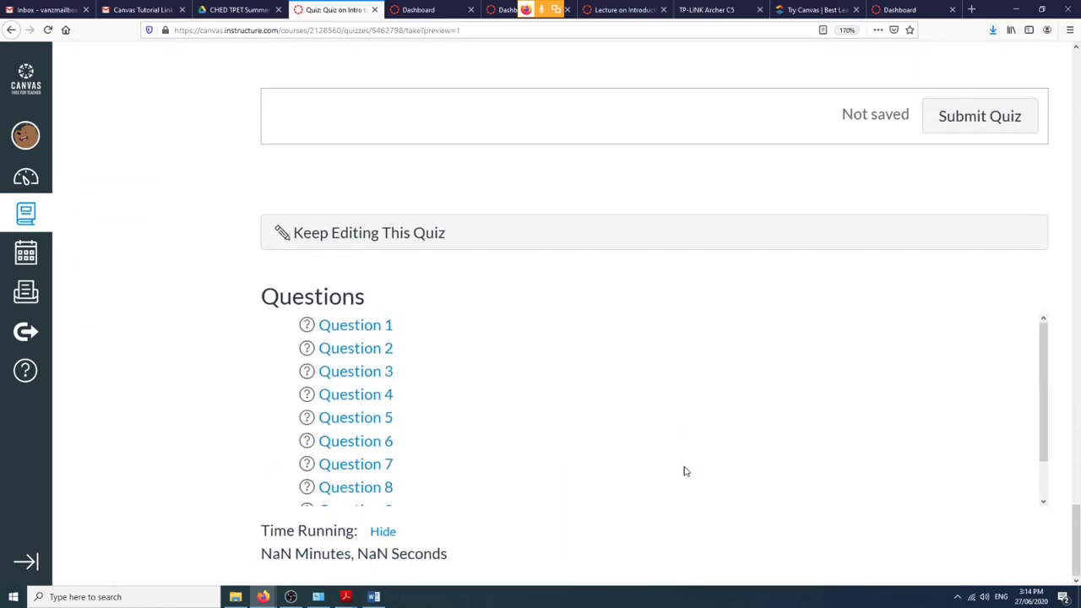
{"action": "scroll", "coordinate": [492, 457], "scroll_direction": "down", "scroll_amount": 2}
{"action": "left_click", "coordinate": [400, 235]}
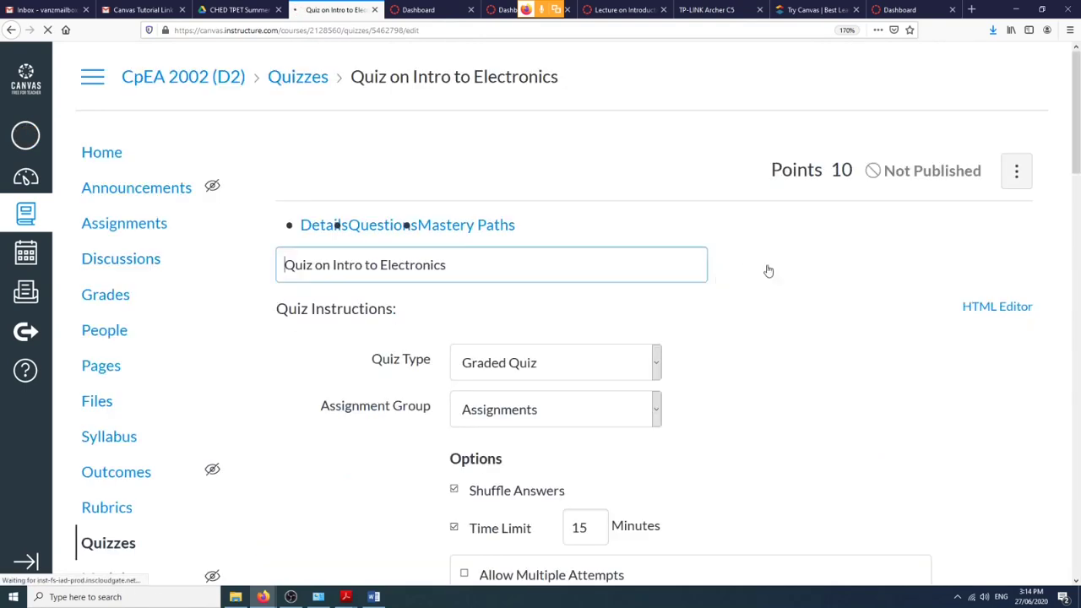
{"action": "scroll", "coordinate": [819, 257], "scroll_direction": "down", "scroll_amount": 10}
{"action": "scroll", "coordinate": [589, 184], "scroll_direction": "up", "scroll_amount": 10}
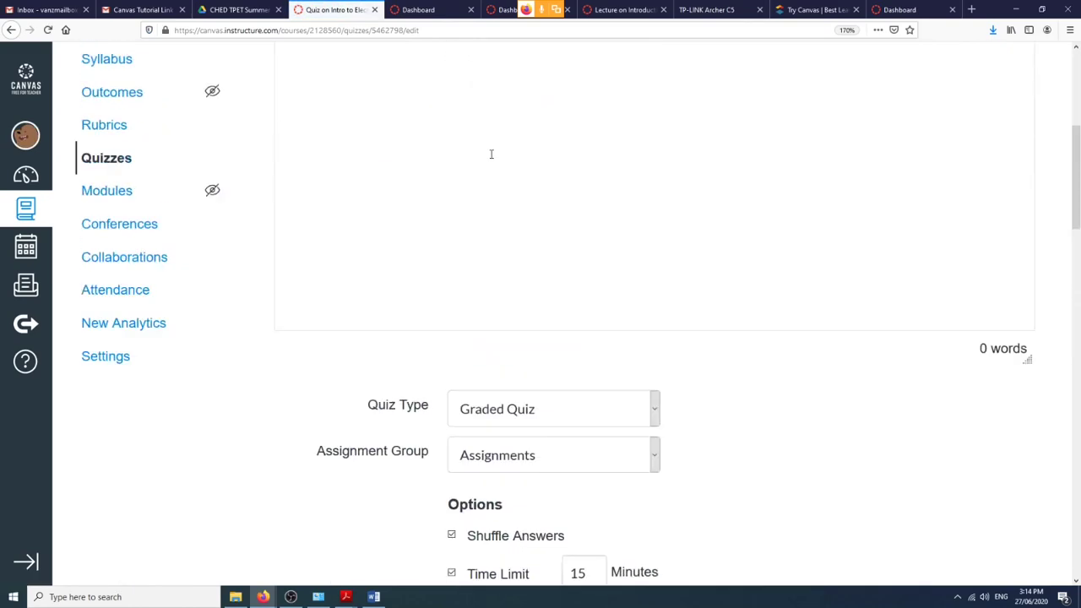
{"action": "left_click", "coordinate": [405, 225]}
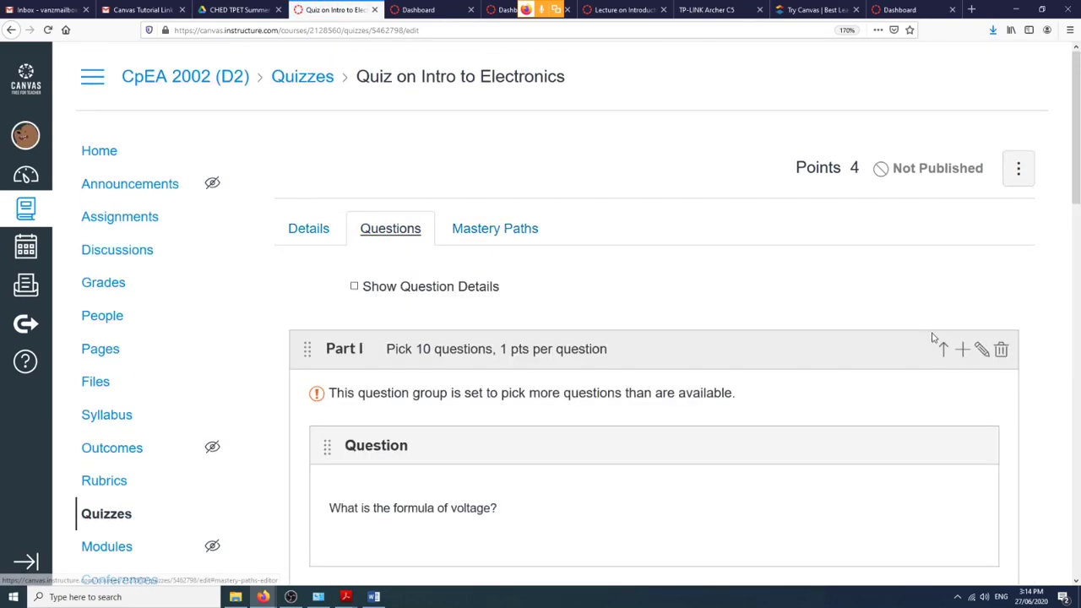
Set the Part I question group to pick 3 questions and update the group.
{"action": "left_click", "coordinate": [981, 348]}
{"action": "scroll", "coordinate": [790, 406], "scroll_direction": "down", "scroll_amount": 3}
{"action": "scroll", "coordinate": [790, 405], "scroll_direction": "down", "scroll_amount": 10}
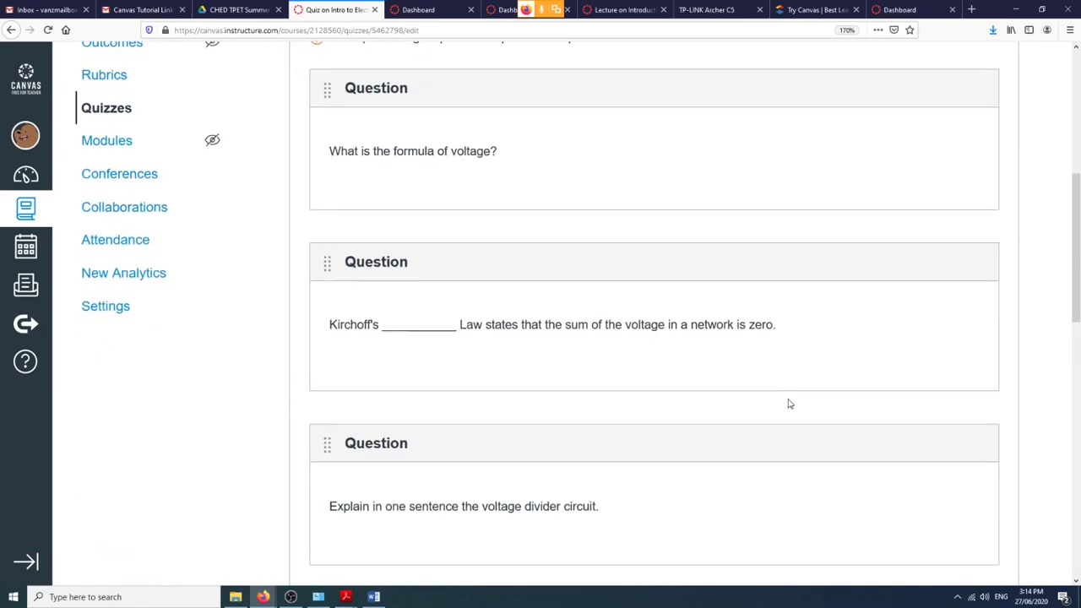
{"action": "scroll", "coordinate": [712, 360], "scroll_direction": "up", "scroll_amount": 15}
{"action": "key", "text": "Tab"}
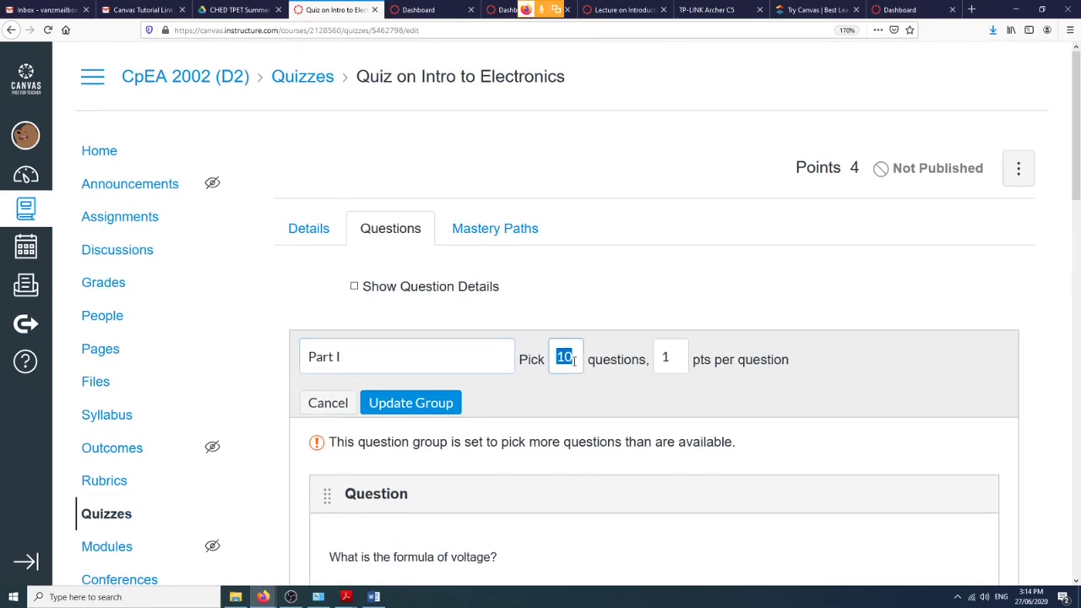
{"action": "type", "text": "3"}
{"action": "scroll", "coordinate": [423, 283], "scroll_direction": "down", "scroll_amount": 4}
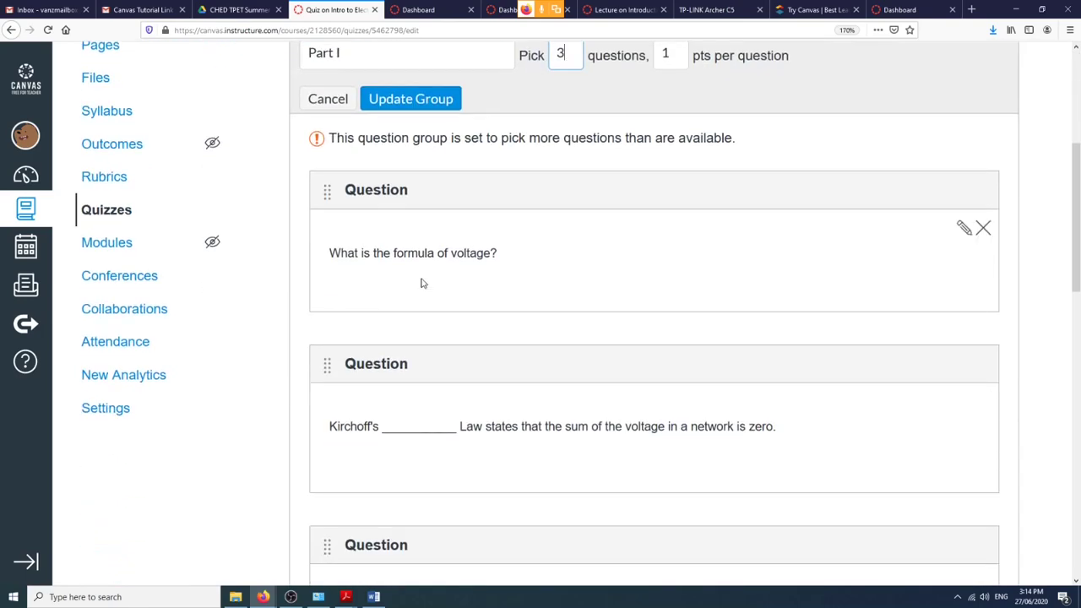
{"action": "left_click", "coordinate": [427, 100]}
{"action": "scroll", "coordinate": [692, 324], "scroll_direction": "up", "scroll_amount": 5}
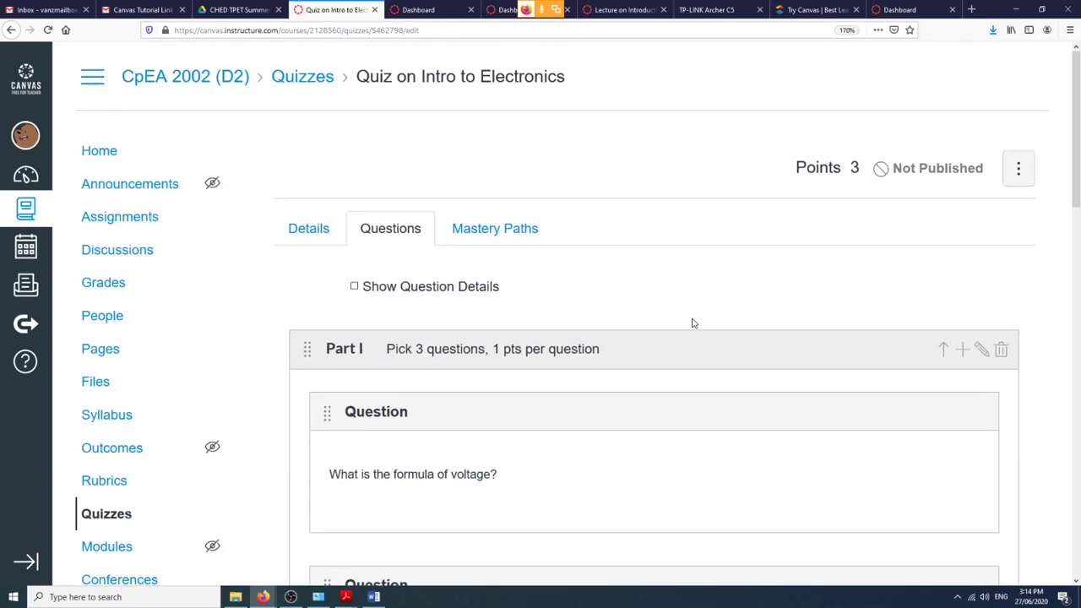
Save the edited quiz and continue without including the Electronic Circuits section.
{"action": "scroll", "coordinate": [692, 324], "scroll_direction": "down", "scroll_amount": 14}
{"action": "left_click", "coordinate": [991, 89]}
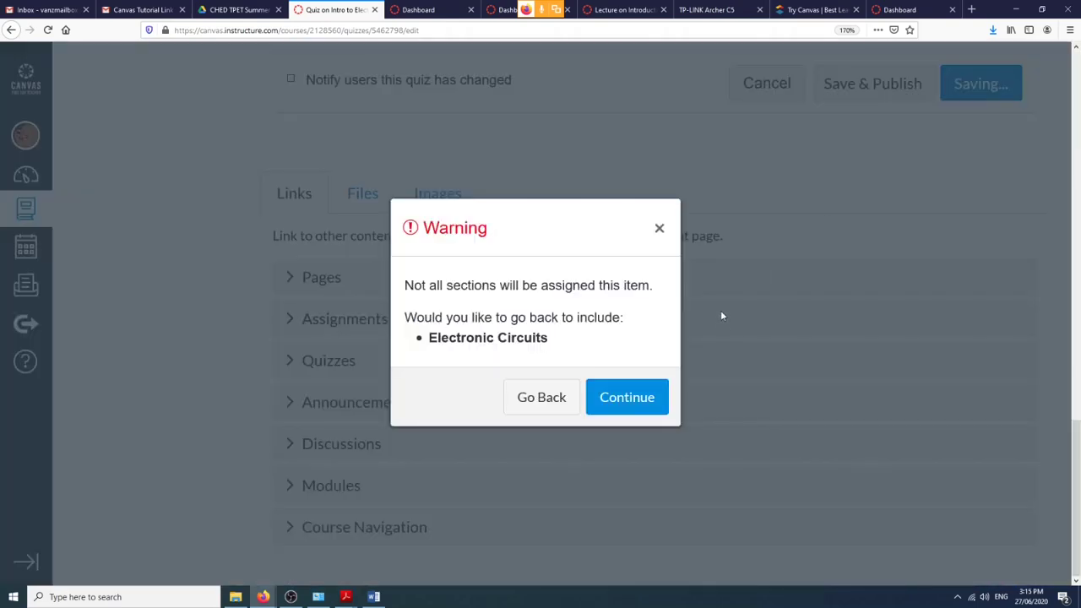
{"action": "left_click", "coordinate": [658, 390]}
{"action": "scroll", "coordinate": [811, 321], "scroll_direction": "up", "scroll_amount": 14}
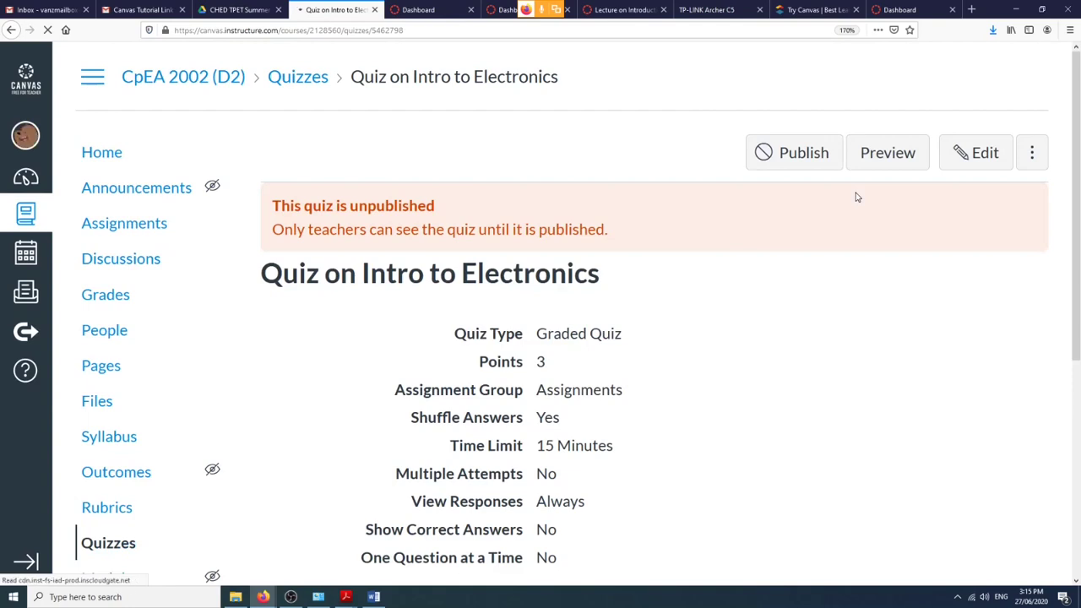
Open the quiz preview and examine the randomly picked questions, the question list and the running time.
{"action": "left_click", "coordinate": [879, 155]}
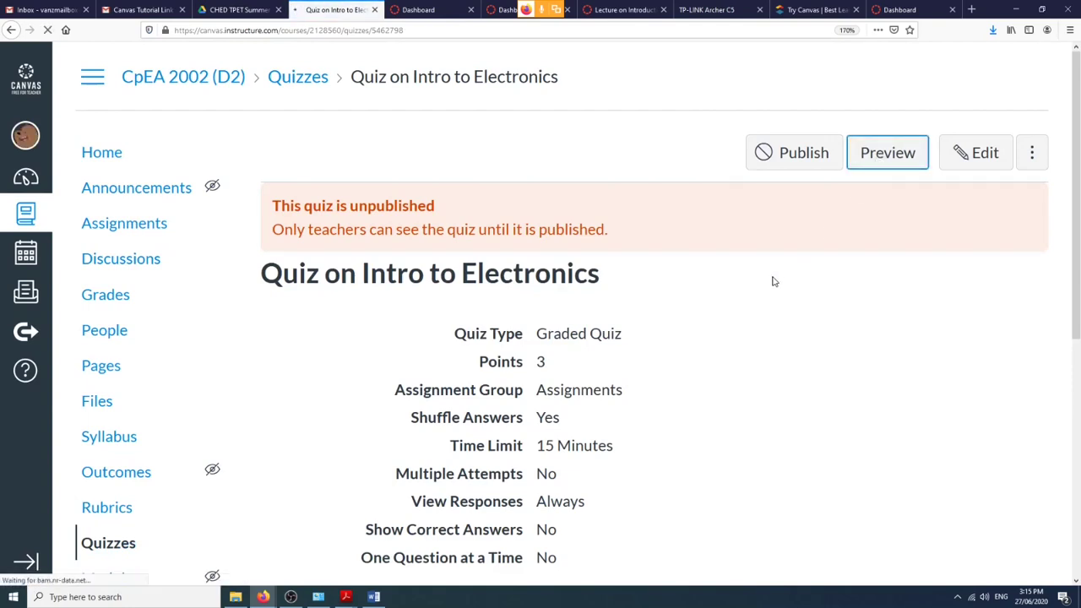
{"action": "scroll", "coordinate": [773, 282], "scroll_direction": "down", "scroll_amount": 3}
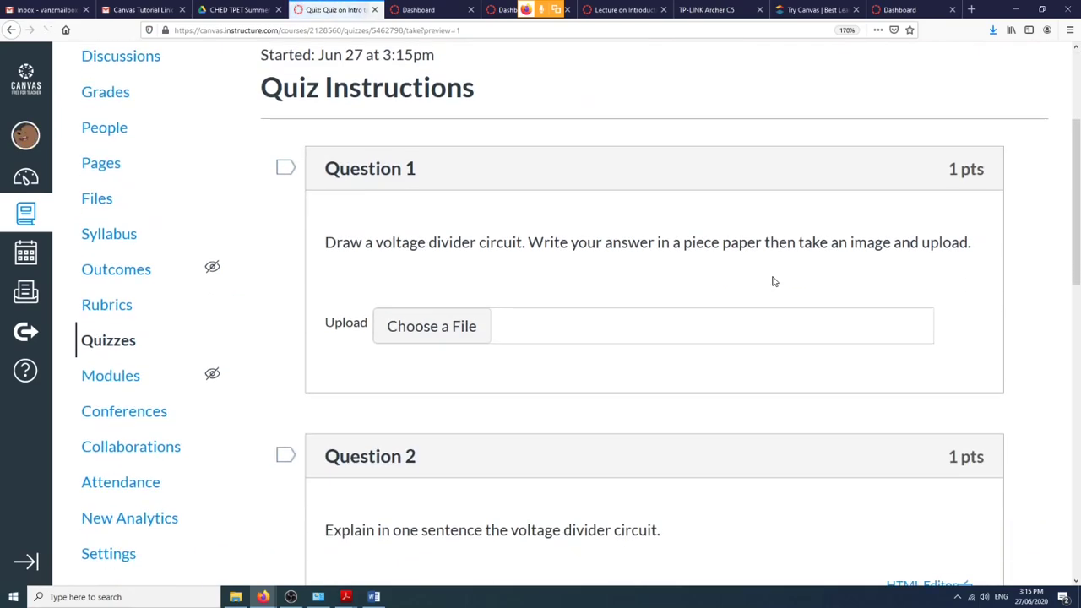
{"action": "scroll", "coordinate": [773, 282], "scroll_direction": "down", "scroll_amount": 10}
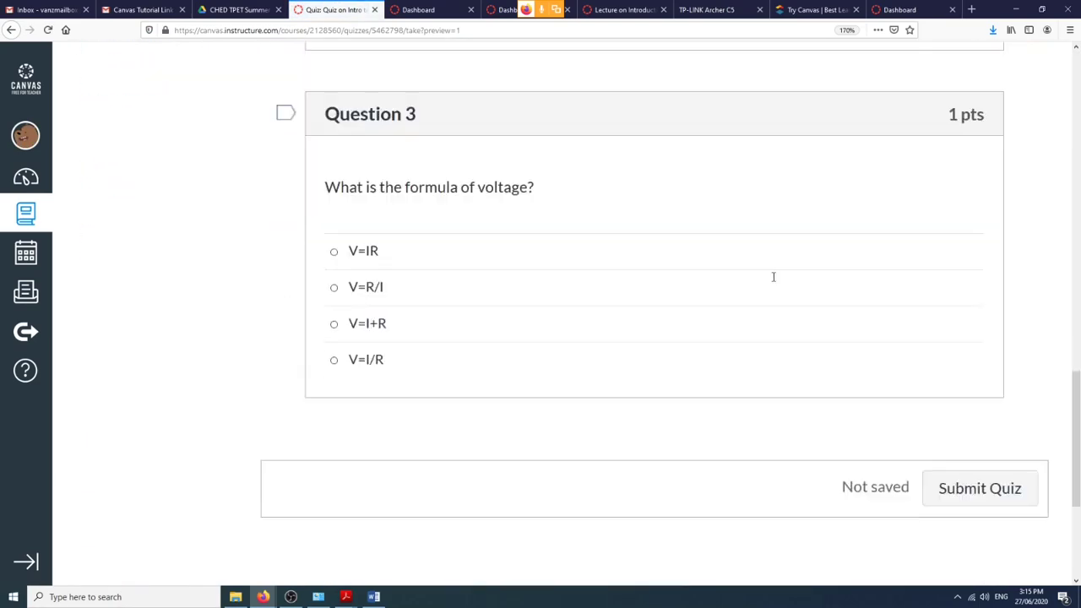
{"action": "scroll", "coordinate": [773, 277], "scroll_direction": "up", "scroll_amount": 12}
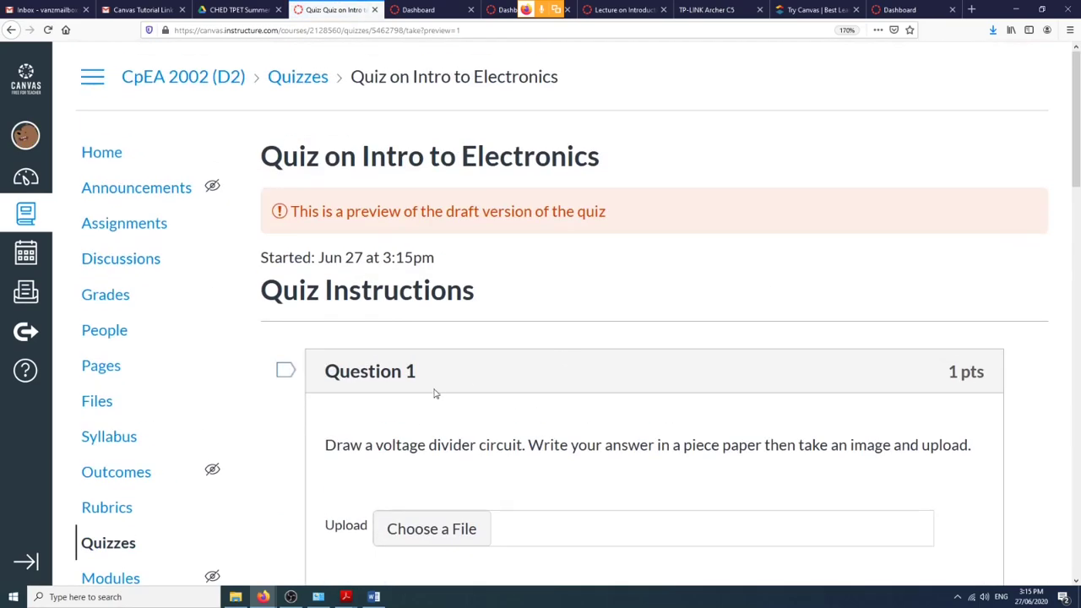
{"action": "scroll", "coordinate": [435, 394], "scroll_direction": "down", "scroll_amount": 15}
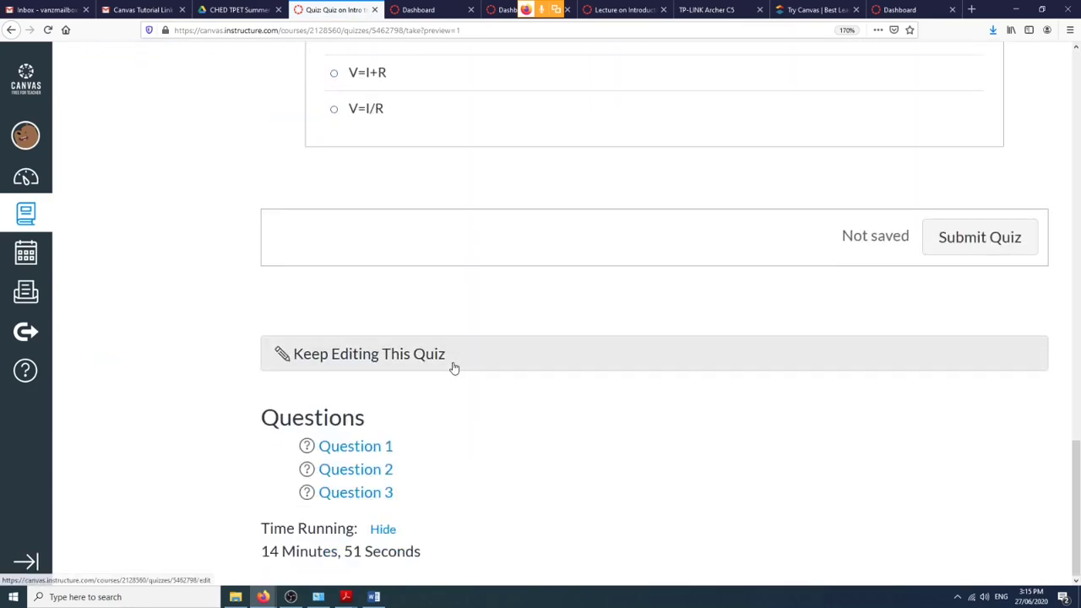
{"action": "scroll", "coordinate": [453, 368], "scroll_direction": "up", "scroll_amount": 4}
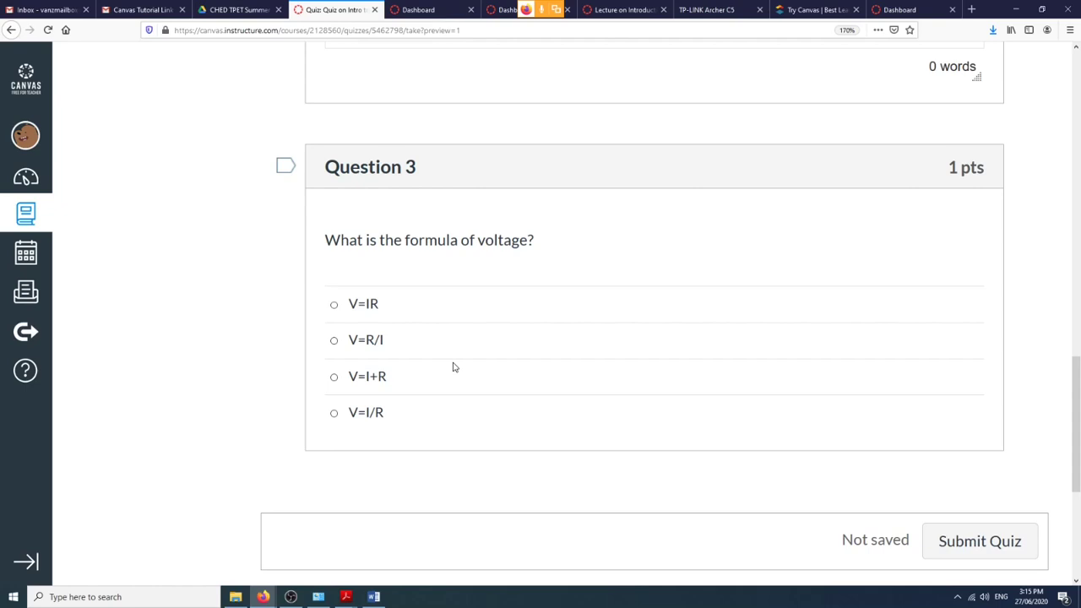
{"action": "scroll", "coordinate": [453, 367], "scroll_direction": "down", "scroll_amount": 4}
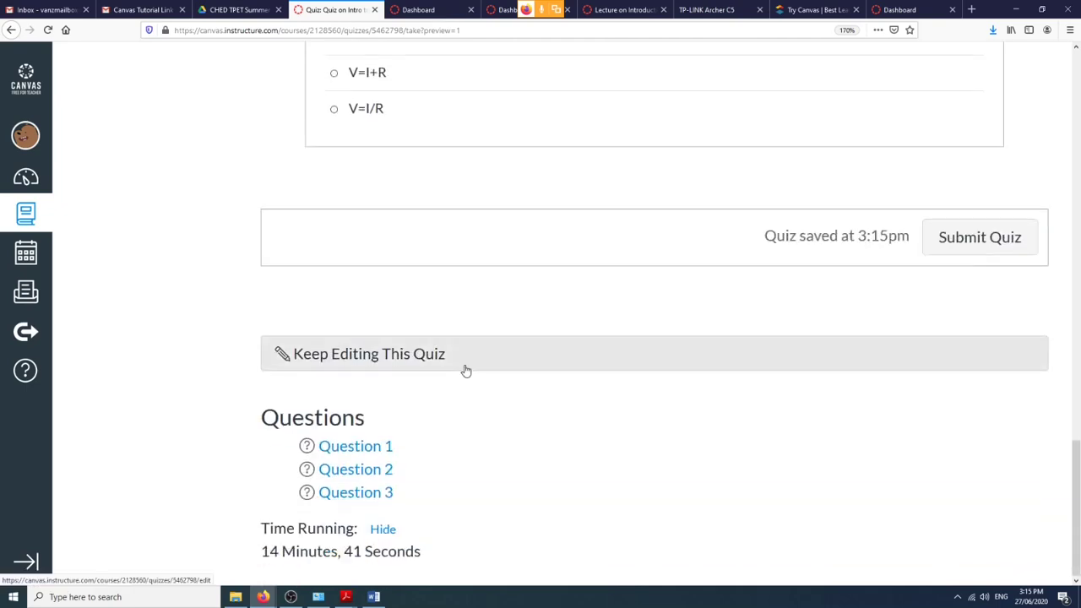
{"action": "left_click_drag", "start_coordinate": [261, 554], "coordinate": [423, 564]}
{"action": "left_click_drag", "start_coordinate": [262, 559], "coordinate": [426, 553]}
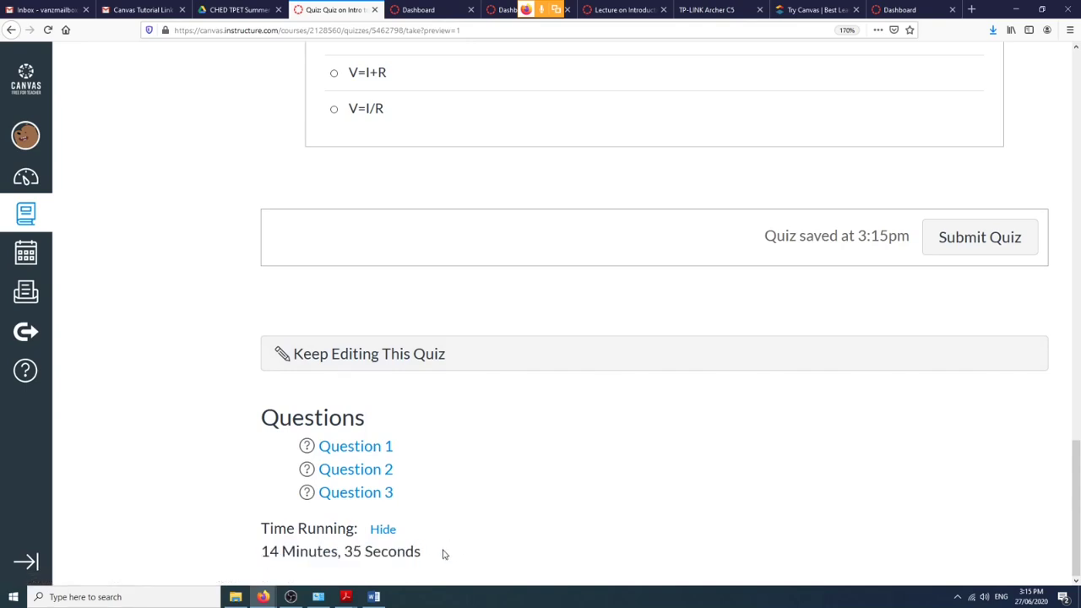
Choose V=IR as the answer to the voltage formula question in the preview.
{"action": "key", "text": "Home"}
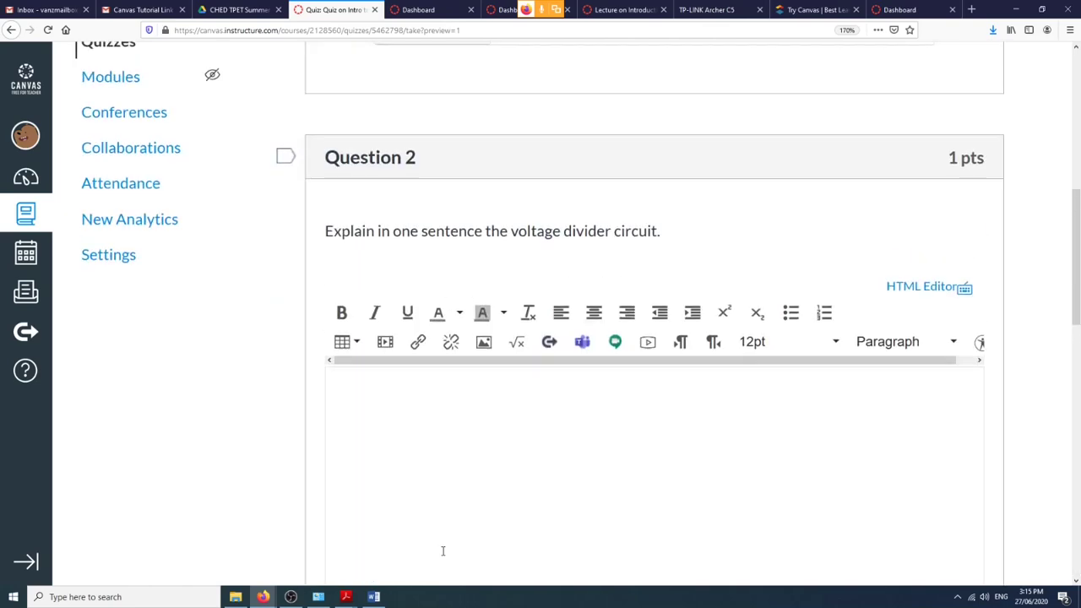
{"action": "scroll", "coordinate": [326, 479], "scroll_direction": "down", "scroll_amount": 7}
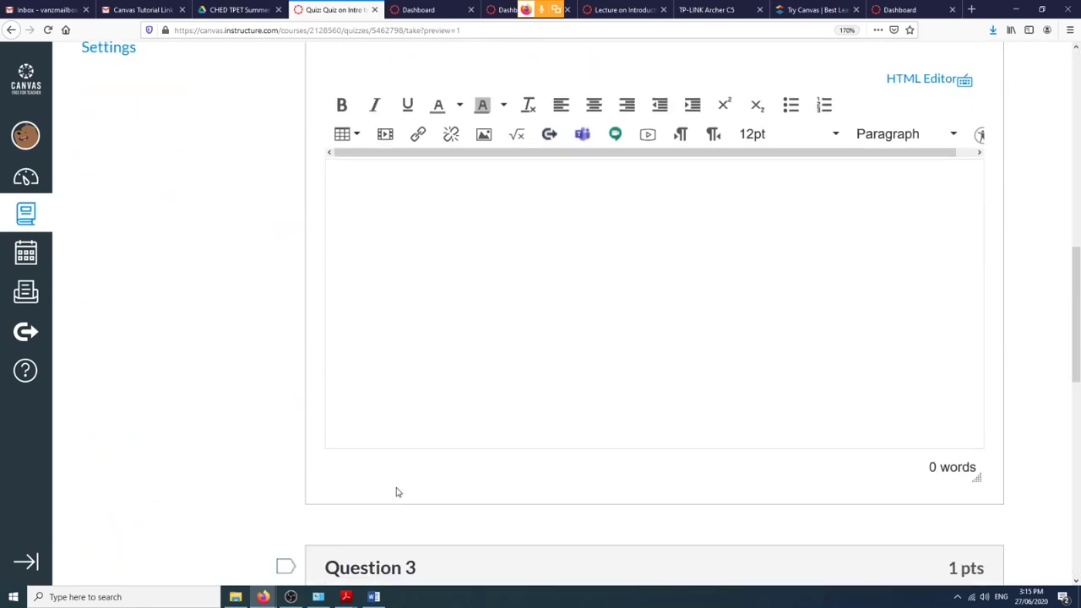
{"action": "scroll", "coordinate": [397, 492], "scroll_direction": "up", "scroll_amount": 3}
{"action": "scroll", "coordinate": [396, 487], "scroll_direction": "up", "scroll_amount": 1}
{"action": "scroll", "coordinate": [397, 493], "scroll_direction": "down", "scroll_amount": 6}
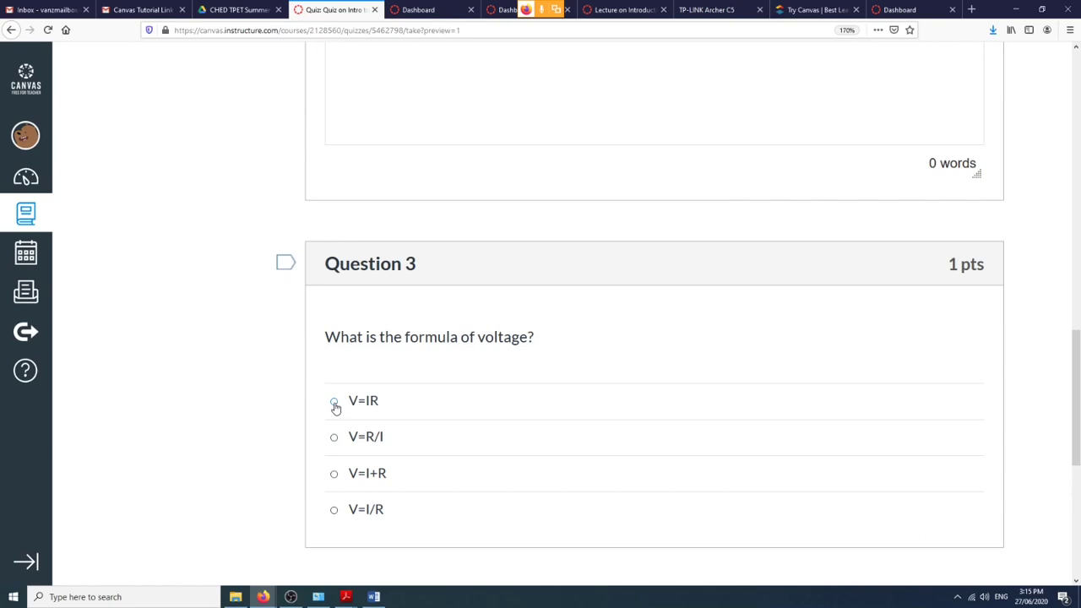
{"action": "scroll", "coordinate": [422, 426], "scroll_direction": "down", "scroll_amount": 3}
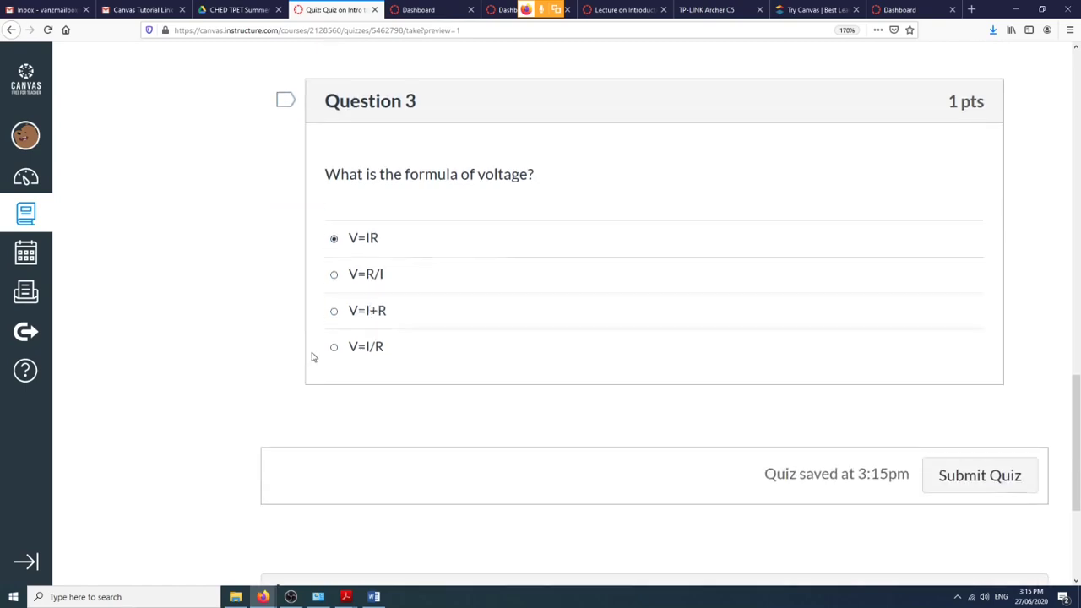
Try to upload AS8-3.png from the Images folder of CpEA 2202 [demo] as the answer to the voltage divider drawing question.
{"action": "scroll", "coordinate": [403, 282], "scroll_direction": "up", "scroll_amount": 10}
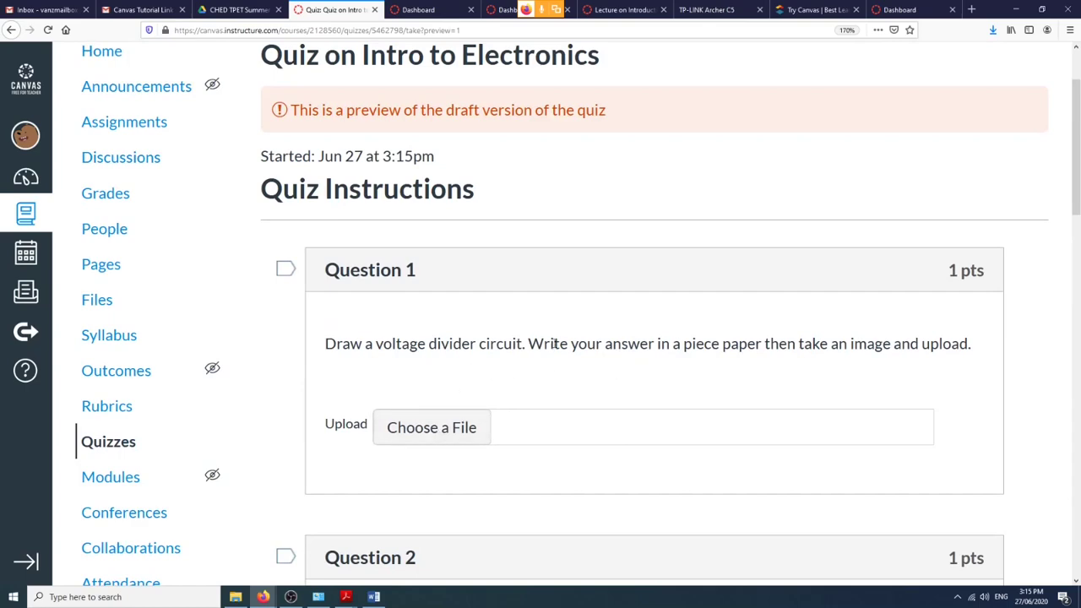
{"action": "left_click", "coordinate": [451, 430]}
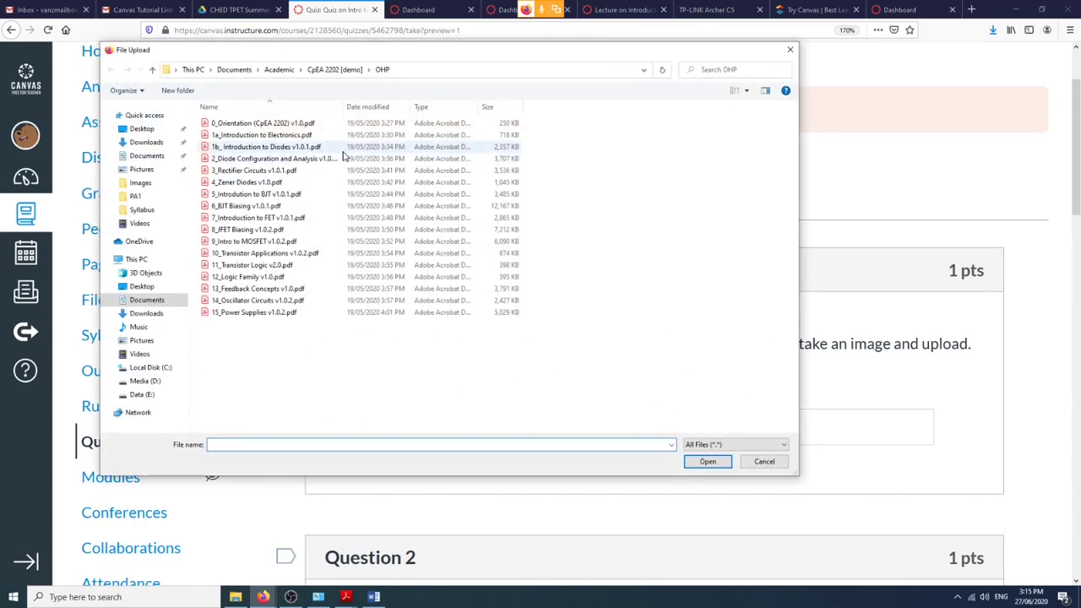
{"action": "left_click", "coordinate": [299, 69]}
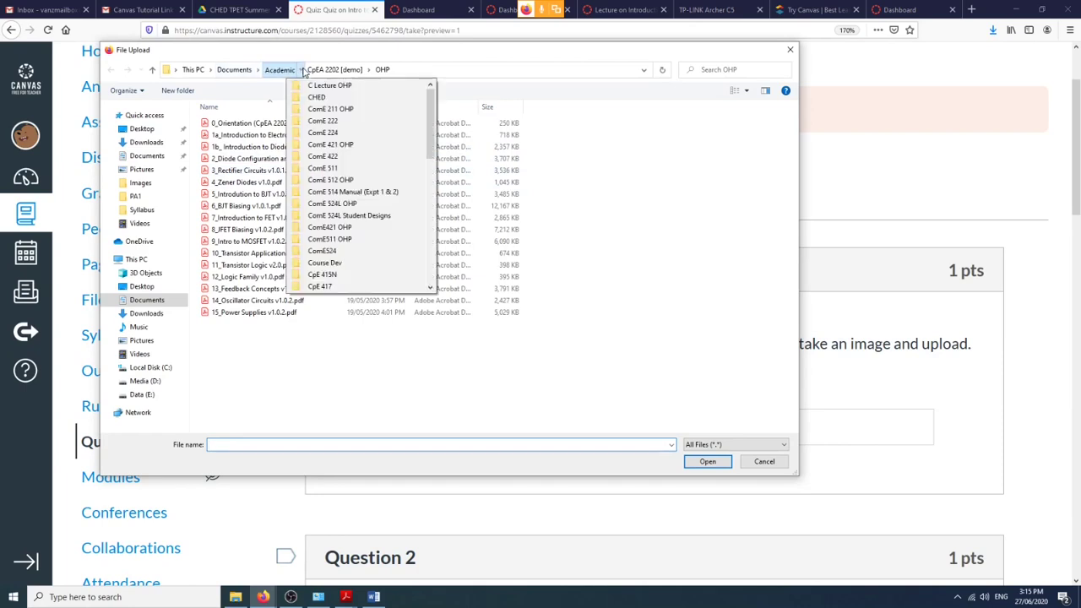
{"action": "left_click", "coordinate": [280, 69]}
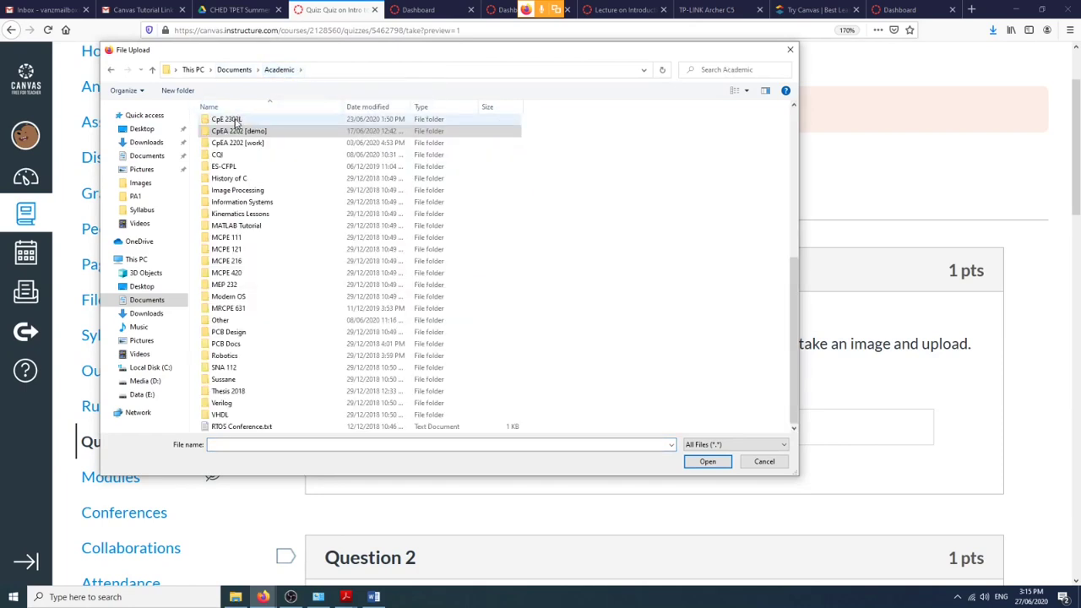
{"action": "double_click", "coordinate": [237, 133]}
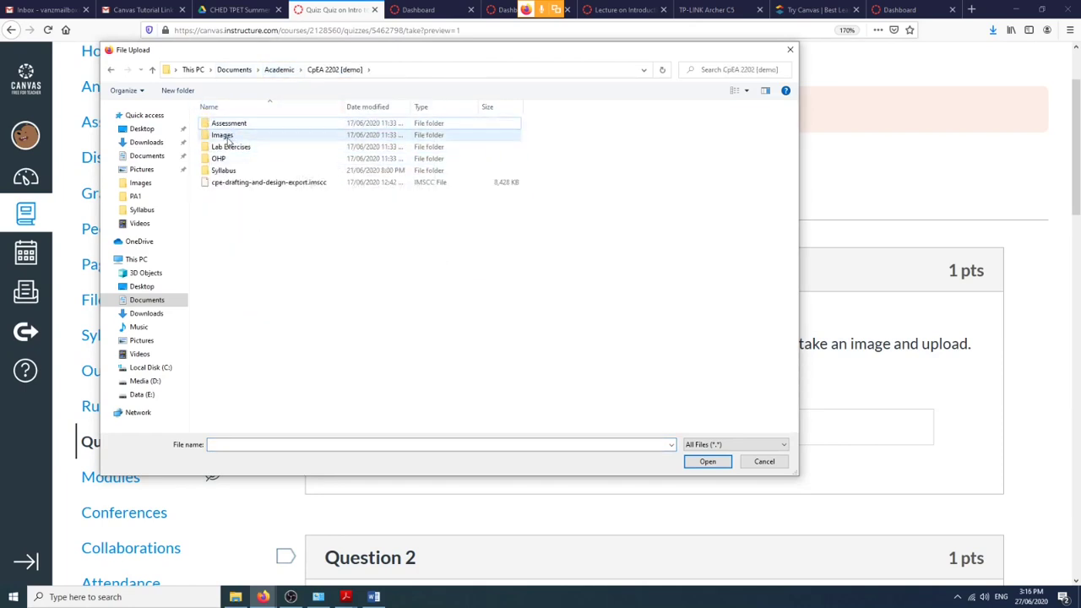
{"action": "double_click", "coordinate": [233, 131]}
{"action": "left_click", "coordinate": [355, 146]}
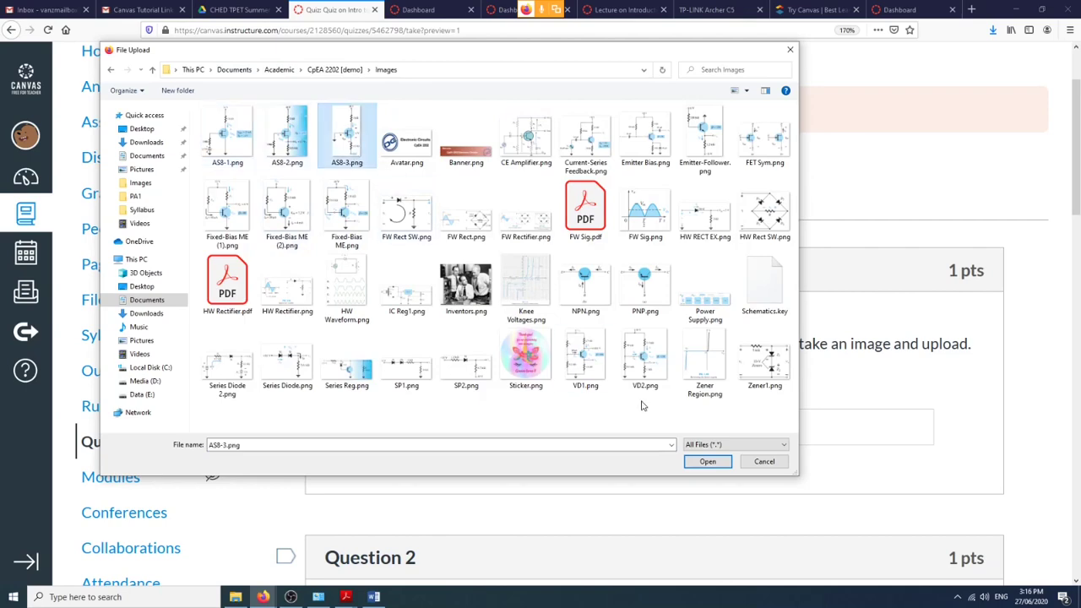
{"action": "left_click", "coordinate": [706, 462]}
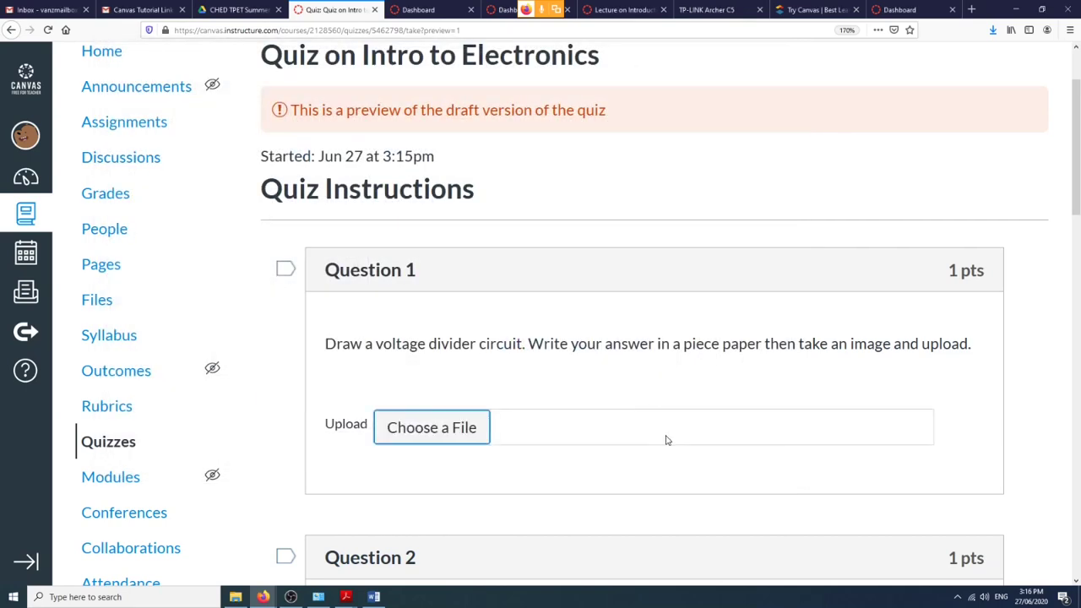
Answer the voltage divider explanation question with "I don't know sir.".
{"action": "scroll", "coordinate": [666, 440], "scroll_direction": "down", "scroll_amount": 3}
{"action": "scroll", "coordinate": [583, 424], "scroll_direction": "up", "scroll_amount": 1}
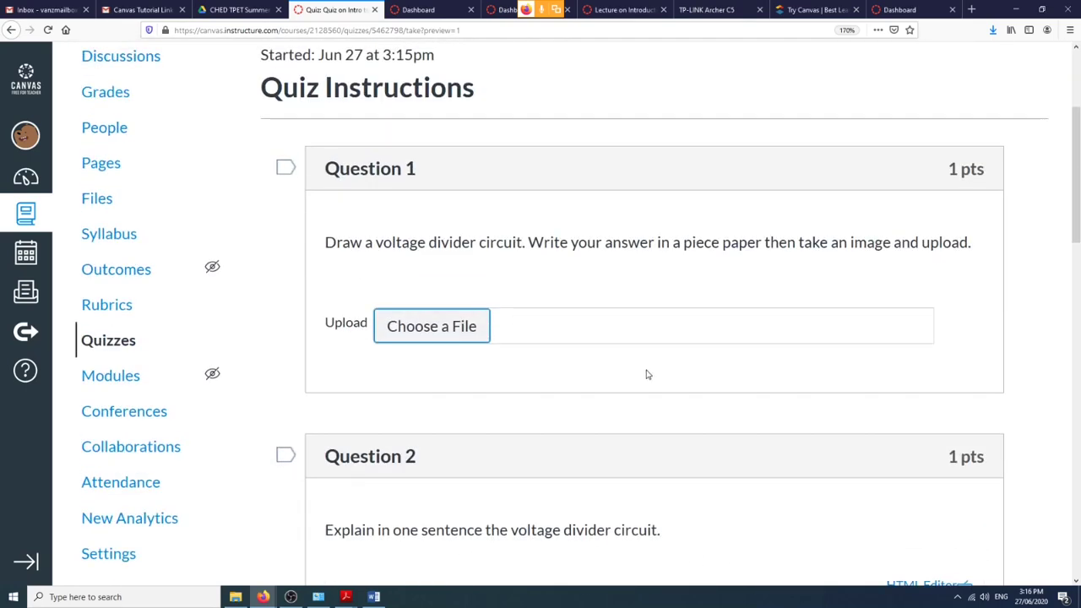
{"action": "scroll", "coordinate": [646, 374], "scroll_direction": "down", "scroll_amount": 4}
{"action": "scroll", "coordinate": [634, 376], "scroll_direction": "down", "scroll_amount": 3}
{"action": "scroll", "coordinate": [630, 379], "scroll_direction": "up", "scroll_amount": 4}
{"action": "scroll", "coordinate": [567, 340], "scroll_direction": "down", "scroll_amount": 3}
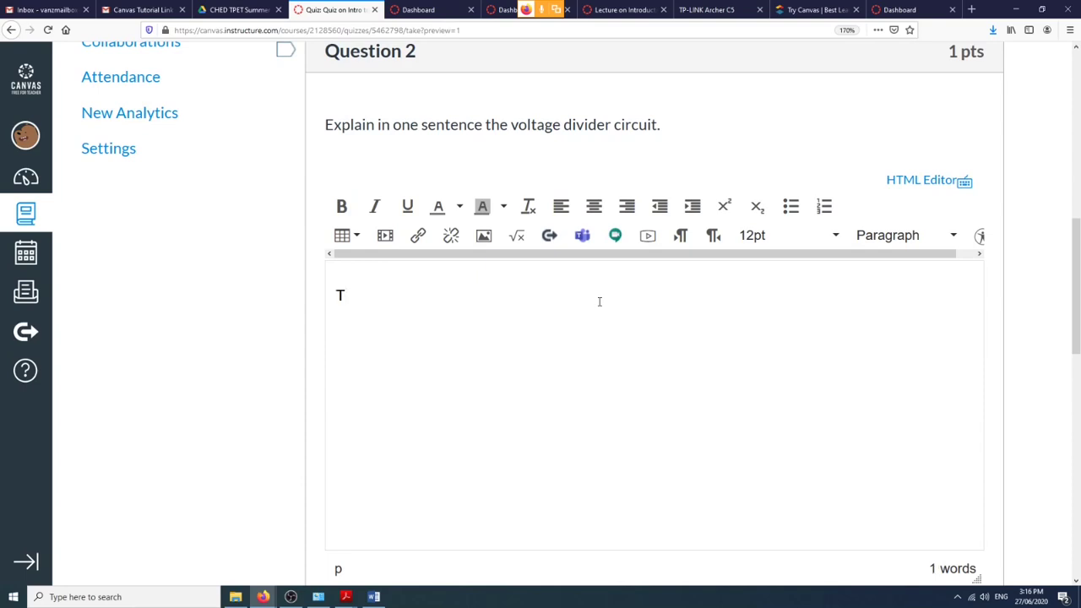
{"action": "type", "text": "dont"}
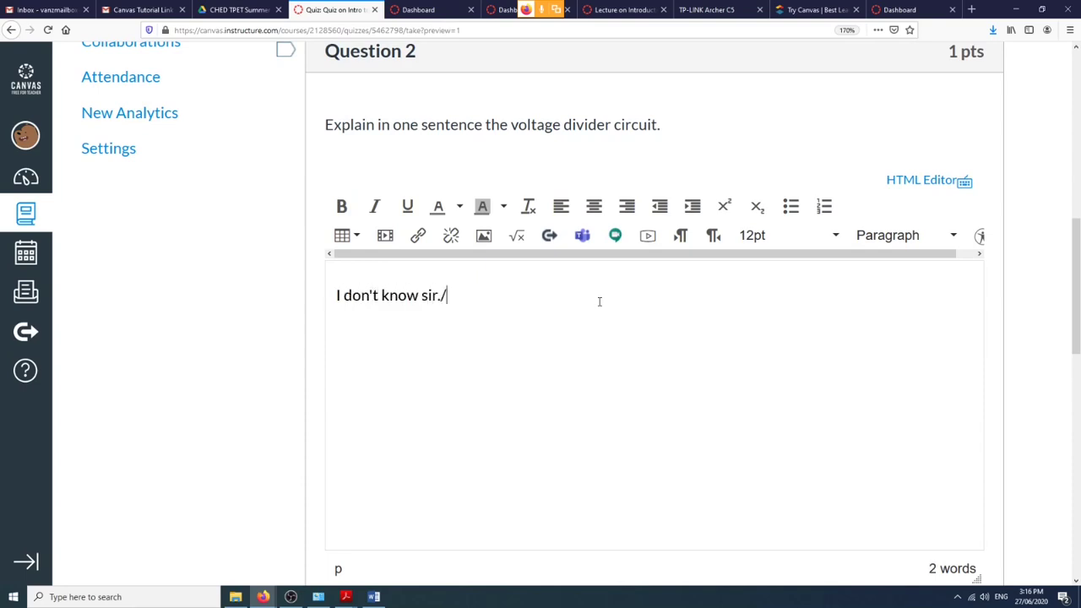
Submit the quiz preview despite the unanswered question.
{"action": "scroll", "coordinate": [600, 302], "scroll_direction": "down", "scroll_amount": 10}
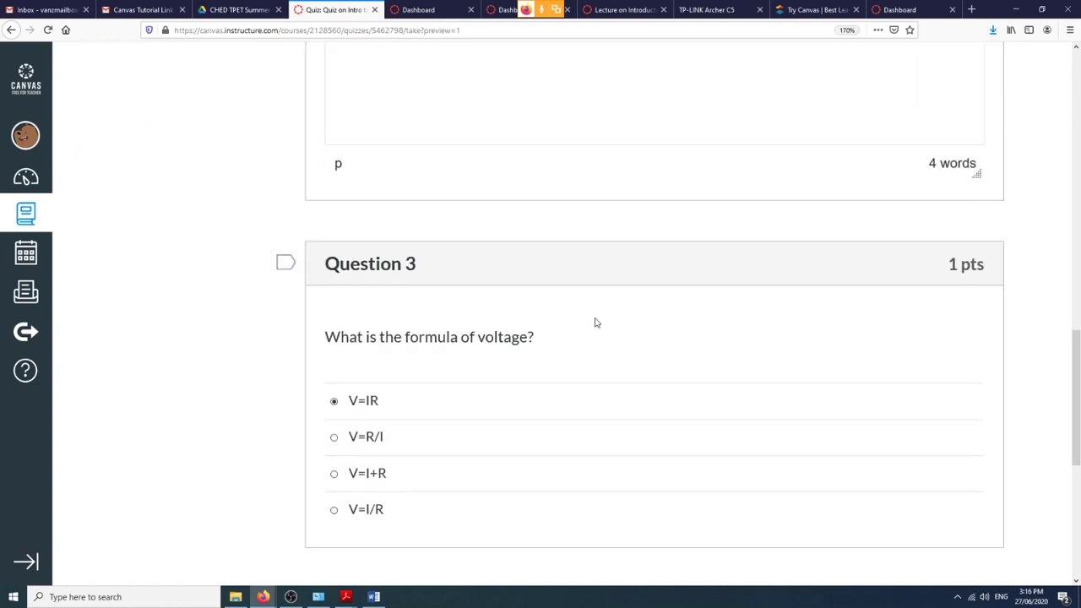
{"action": "left_click", "coordinate": [1001, 240]}
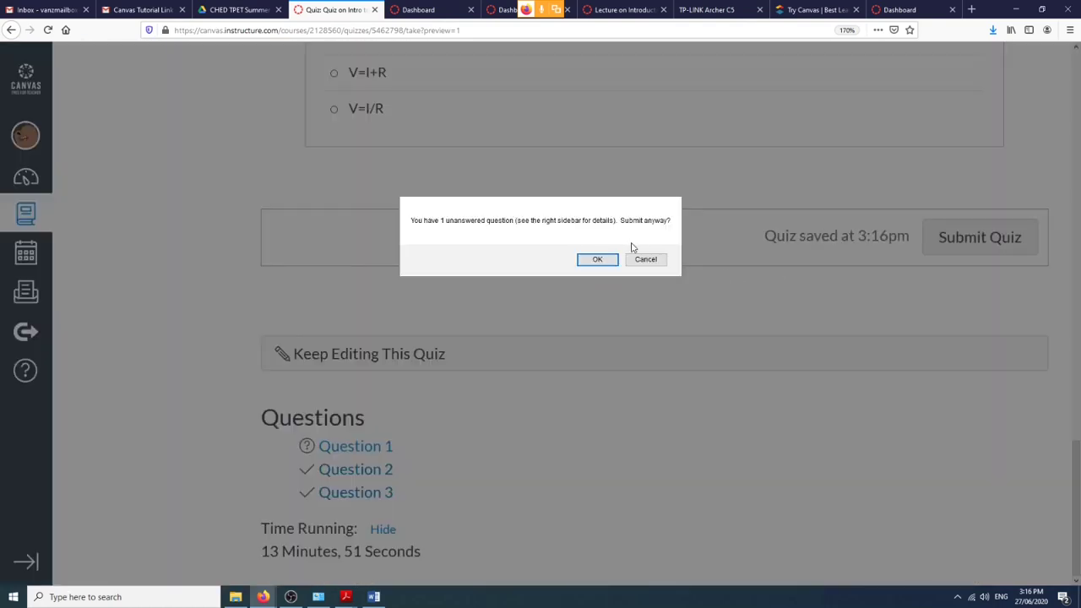
{"action": "left_click", "coordinate": [595, 259]}
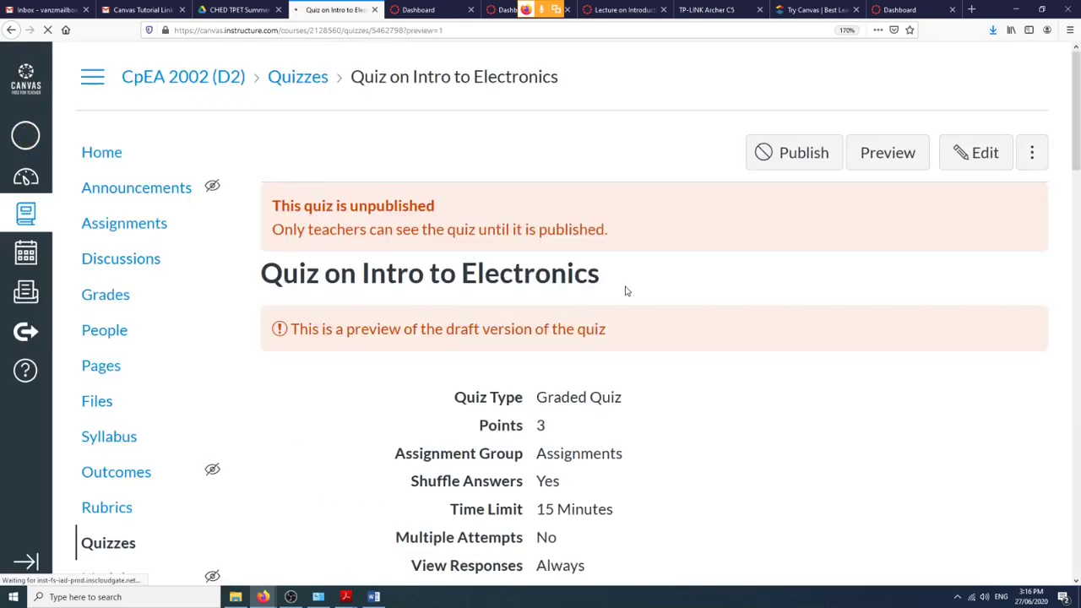
Examine the submitted preview's score, the grading of each question, the submission details and the quiz's settings summary.
{"action": "scroll", "coordinate": [625, 291], "scroll_direction": "down", "scroll_amount": 6}
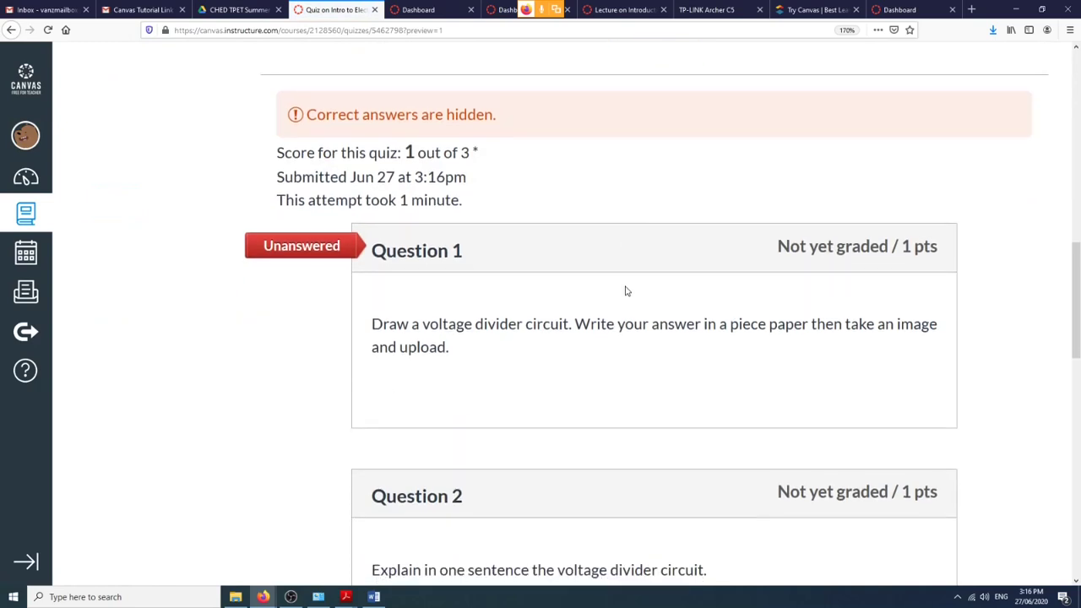
{"action": "scroll", "coordinate": [626, 291], "scroll_direction": "up", "scroll_amount": 1}
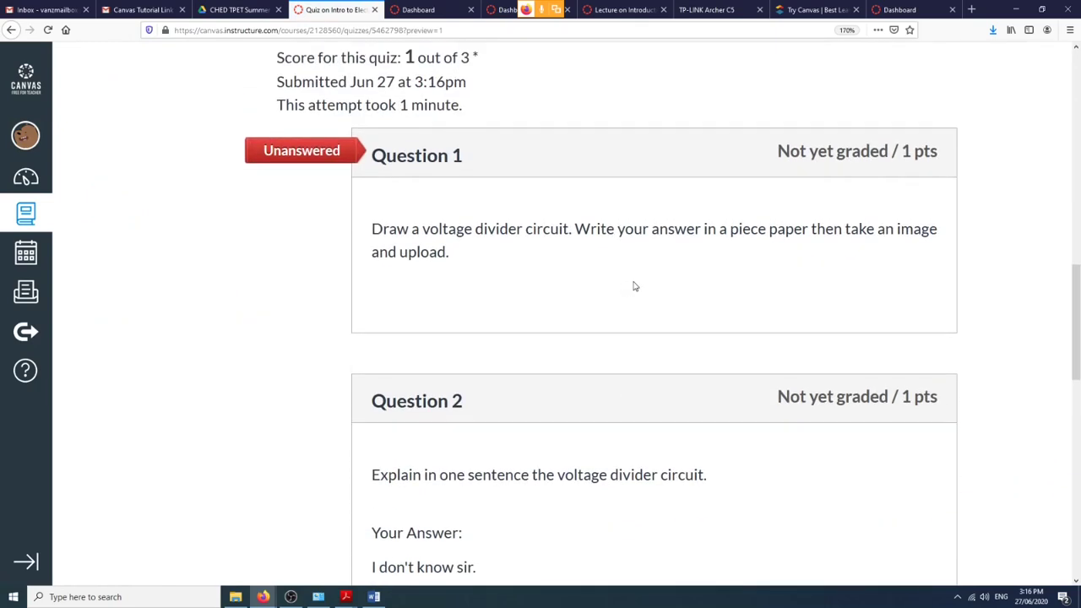
{"action": "scroll", "coordinate": [625, 289], "scroll_direction": "down", "scroll_amount": 7}
{"action": "scroll", "coordinate": [625, 292], "scroll_direction": "up", "scroll_amount": 6}
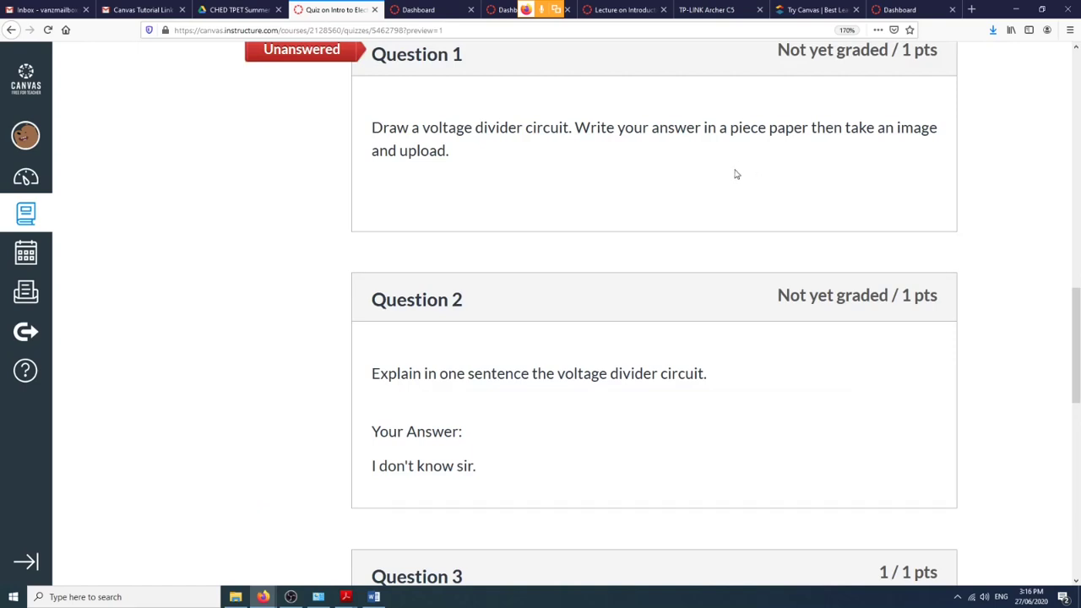
{"action": "scroll", "coordinate": [605, 157], "scroll_direction": "up", "scroll_amount": 1}
{"action": "scroll", "coordinate": [611, 159], "scroll_direction": "down", "scroll_amount": 5}
{"action": "scroll", "coordinate": [546, 310], "scroll_direction": "down", "scroll_amount": 5}
{"action": "scroll", "coordinate": [458, 202], "scroll_direction": "up", "scroll_amount": 3}
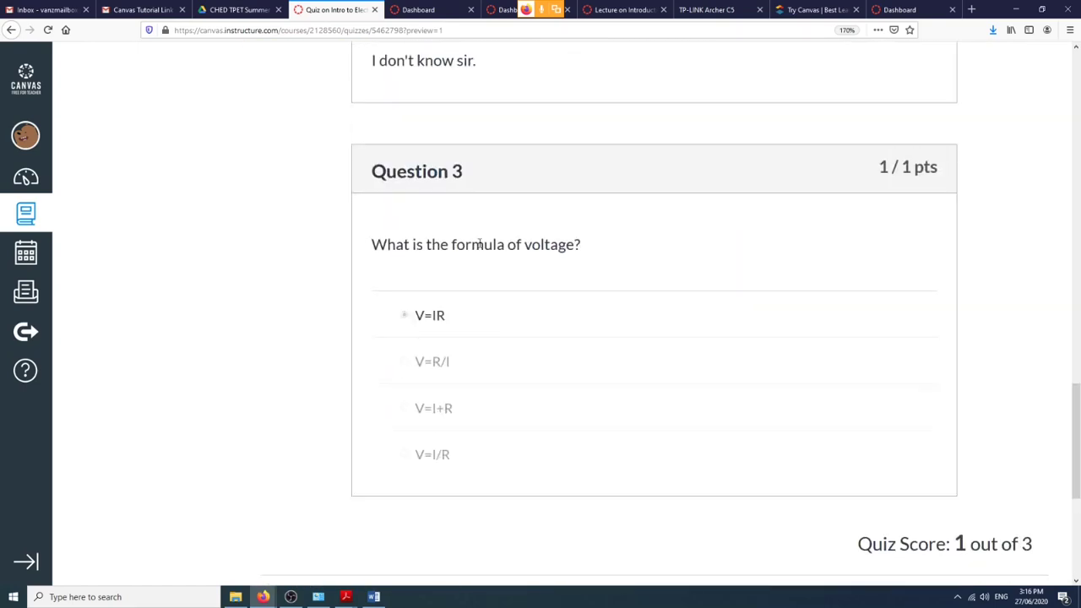
{"action": "scroll", "coordinate": [954, 488], "scroll_direction": "down", "scroll_amount": 3}
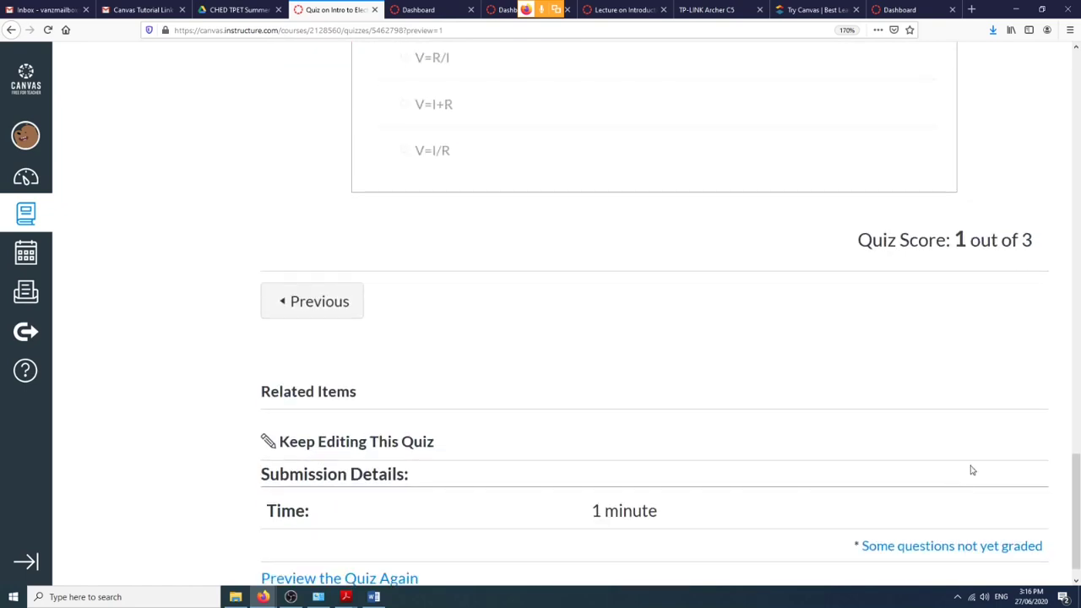
{"action": "scroll", "coordinate": [993, 245], "scroll_direction": "up", "scroll_amount": 5}
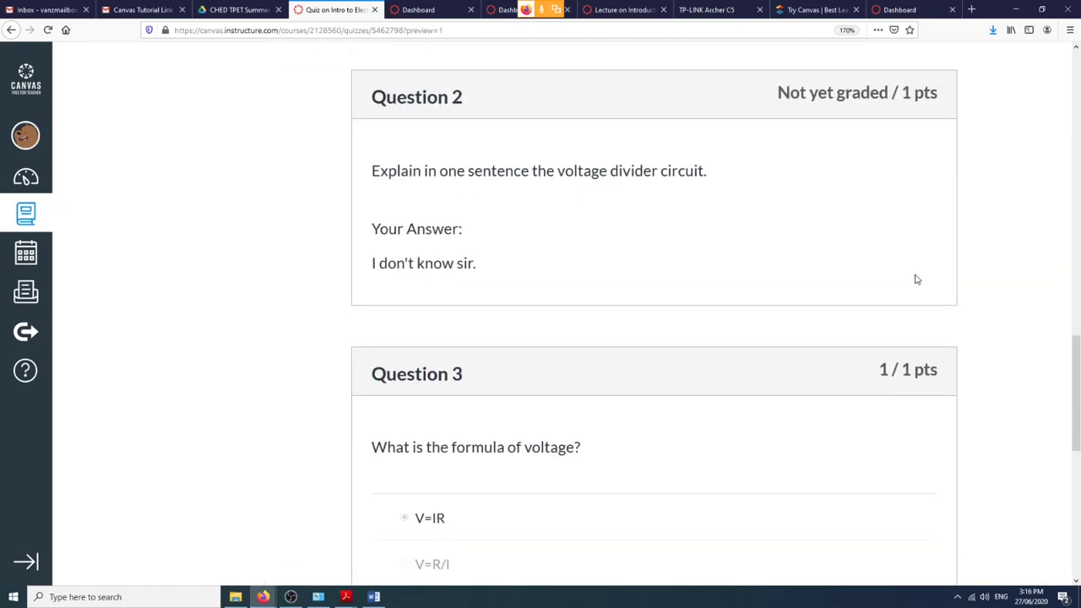
{"action": "scroll", "coordinate": [760, 355], "scroll_direction": "up", "scroll_amount": 2}
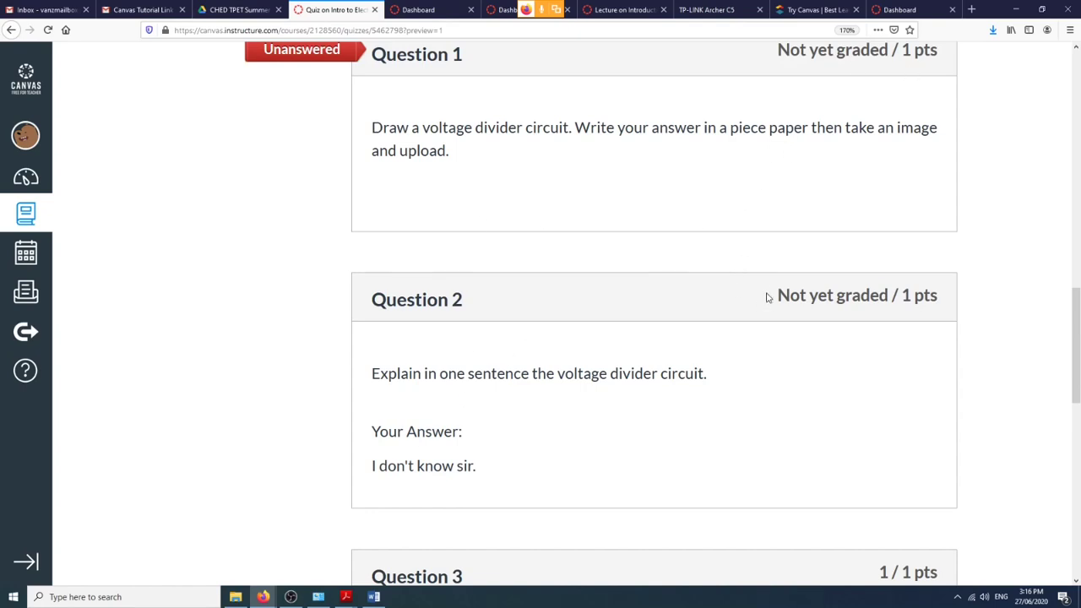
{"action": "scroll", "coordinate": [766, 299], "scroll_direction": "down", "scroll_amount": 3}
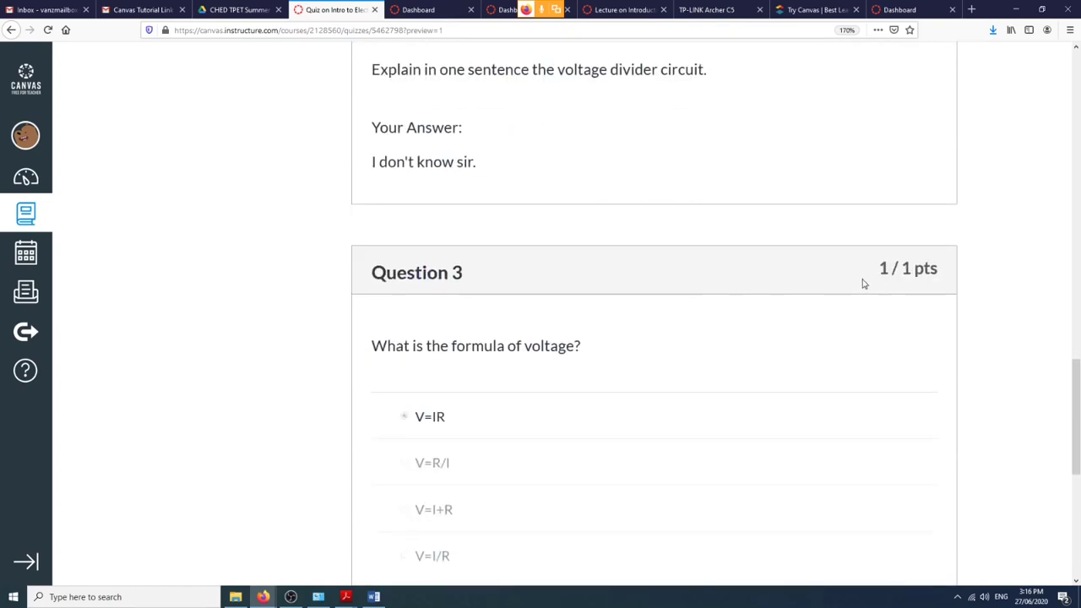
{"action": "scroll", "coordinate": [863, 232], "scroll_direction": "down", "scroll_amount": 3}
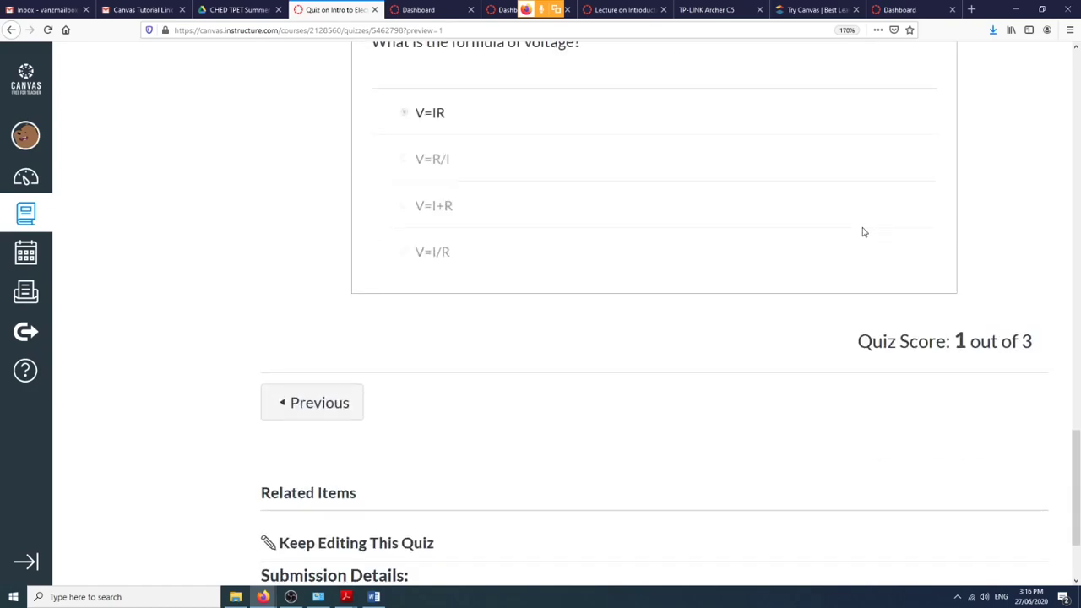
{"action": "scroll", "coordinate": [836, 294], "scroll_direction": "up", "scroll_amount": 4}
{"action": "scroll", "coordinate": [873, 337], "scroll_direction": "down", "scroll_amount": 3}
{"action": "scroll", "coordinate": [873, 339], "scroll_direction": "up", "scroll_amount": 16}
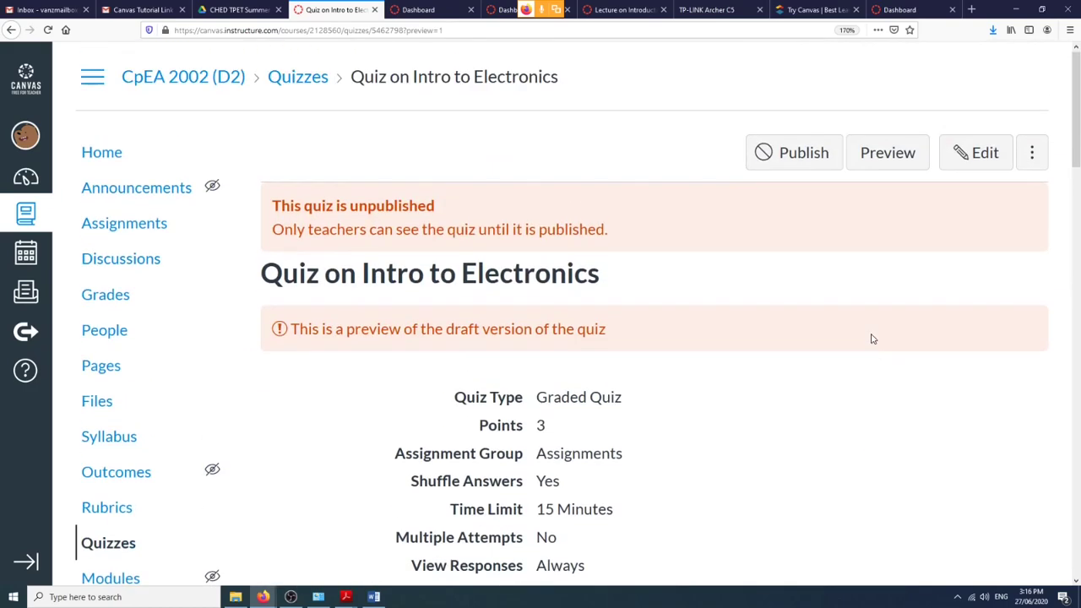
{"action": "scroll", "coordinate": [873, 339], "scroll_direction": "down", "scroll_amount": 5}
{"action": "scroll", "coordinate": [866, 338], "scroll_direction": "up", "scroll_amount": 5}
{"action": "scroll", "coordinate": [127, 481], "scroll_direction": "down", "scroll_amount": 2}
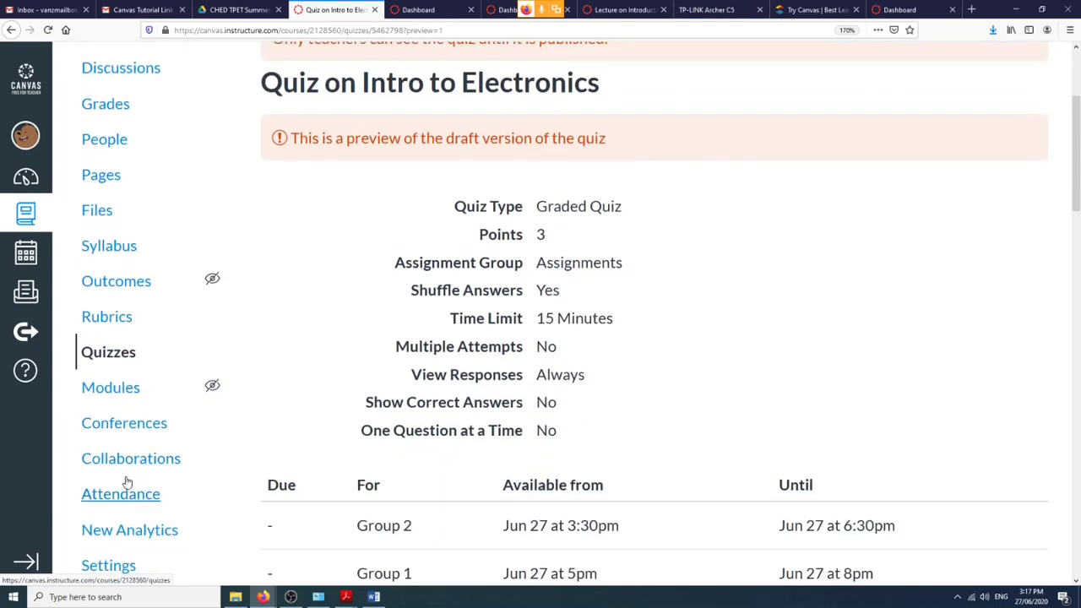
Open Quiz on Intro to Electronics from the Unit I module for editing and show its questions.
{"action": "left_click", "coordinate": [112, 377]}
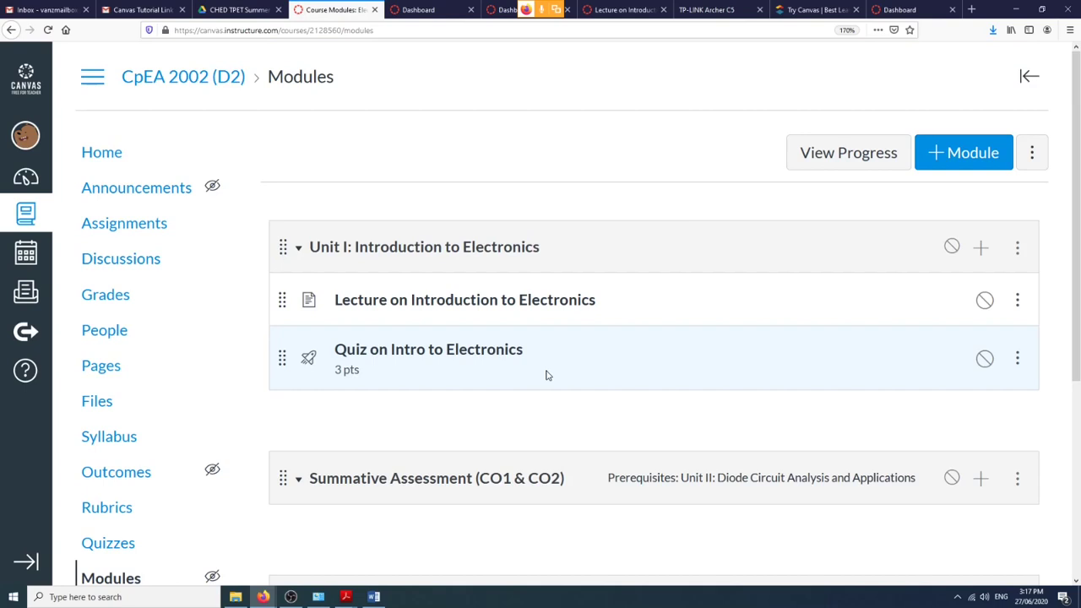
{"action": "left_click", "coordinate": [445, 353]}
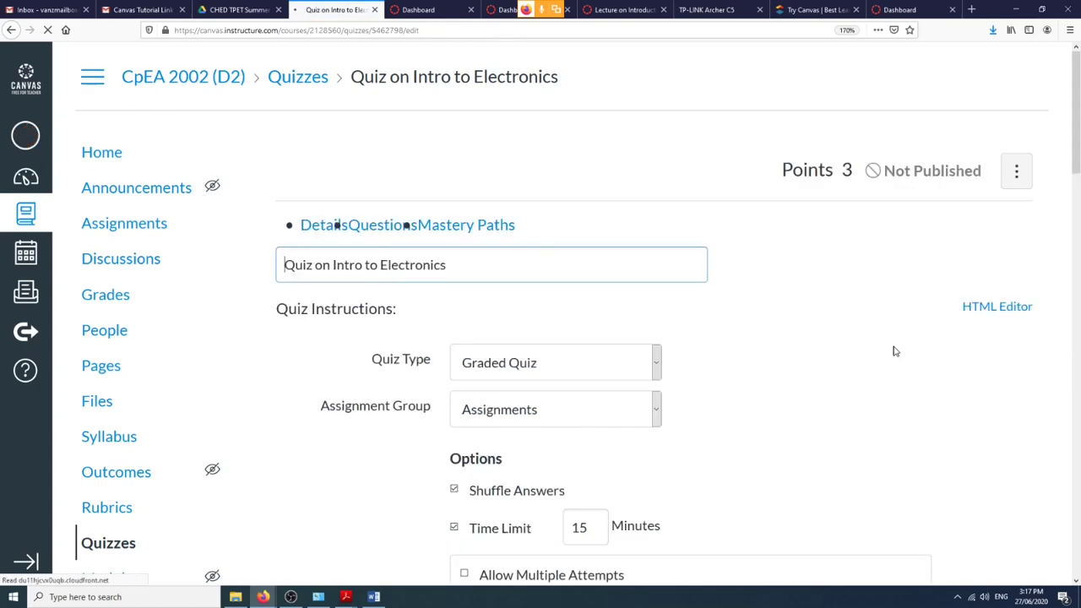
{"action": "scroll", "coordinate": [894, 349], "scroll_direction": "down", "scroll_amount": 10}
{"action": "scroll", "coordinate": [888, 348], "scroll_direction": "up", "scroll_amount": 15}
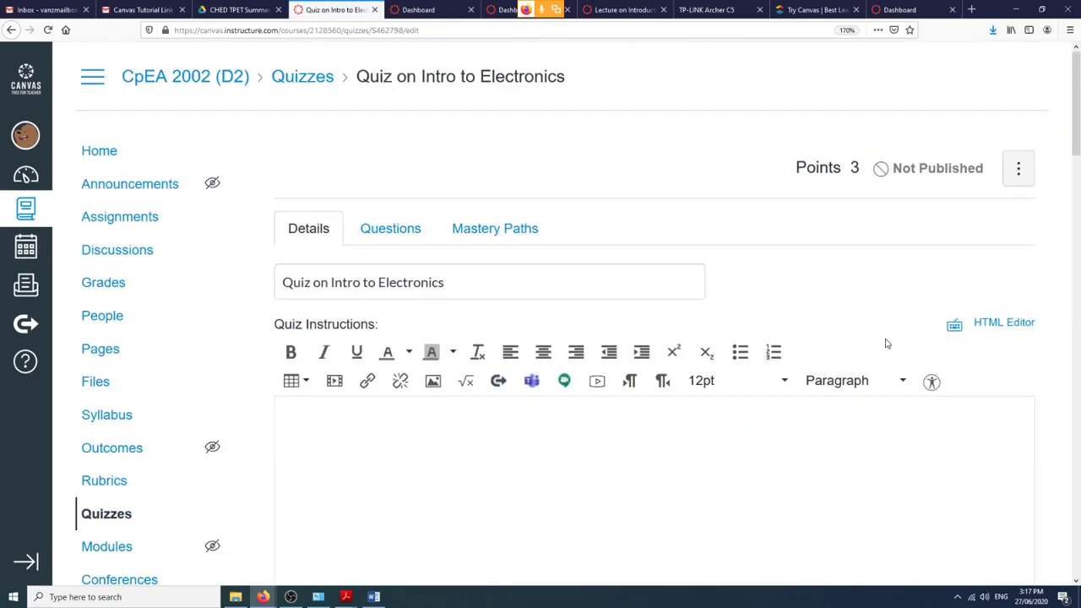
{"action": "left_click", "coordinate": [394, 225]}
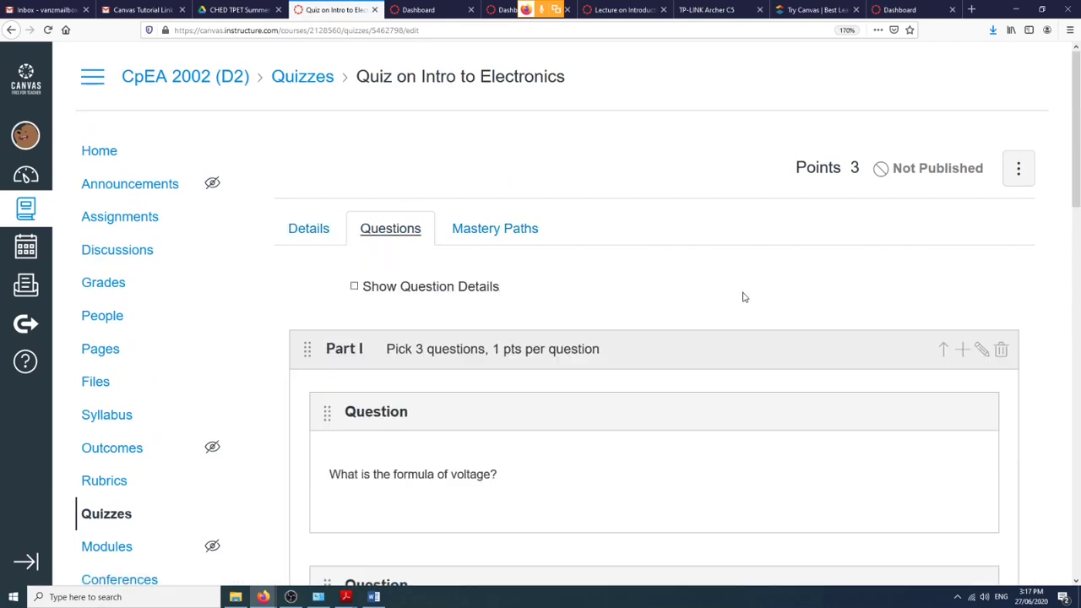
Add a new question to the Part I group and set its type to Numerical Answer.
{"action": "scroll", "coordinate": [740, 296], "scroll_direction": "down", "scroll_amount": 2}
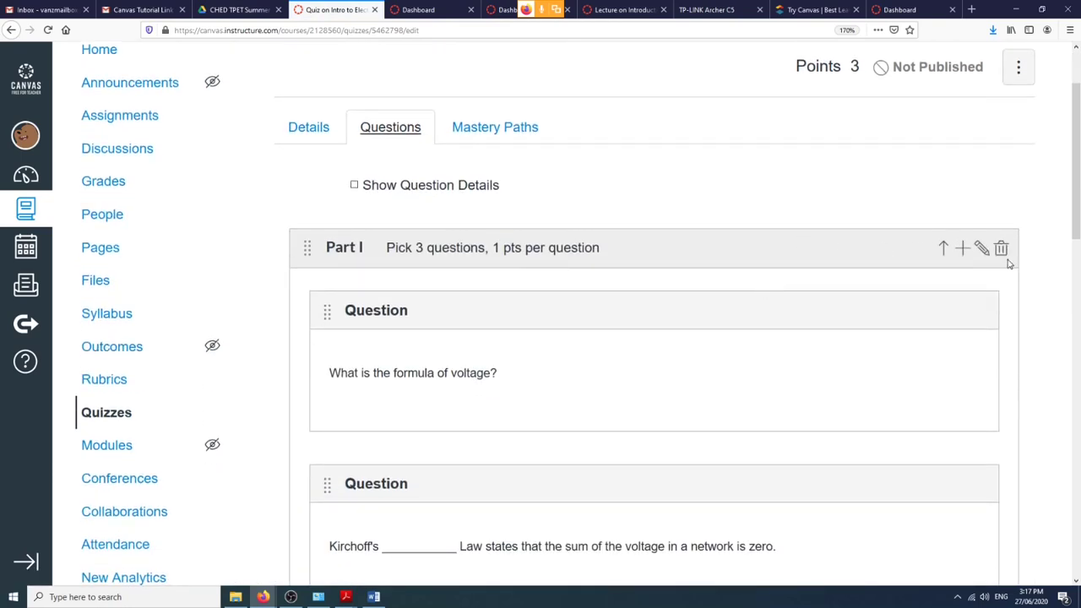
{"action": "left_click", "coordinate": [962, 250]}
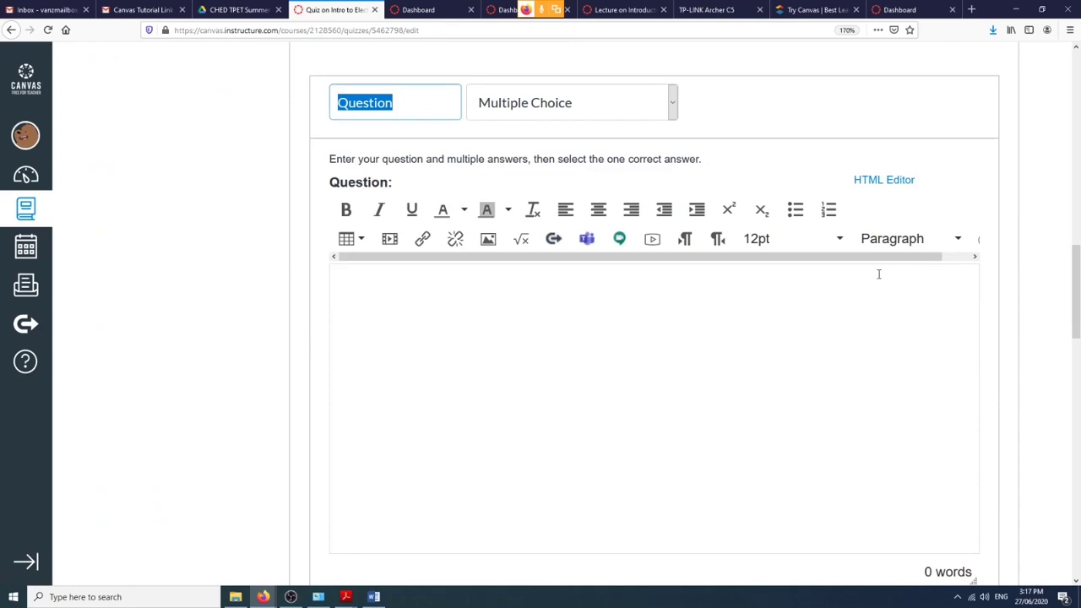
{"action": "scroll", "coordinate": [697, 228], "scroll_direction": "up", "scroll_amount": 3}
{"action": "scroll", "coordinate": [697, 228], "scroll_direction": "down", "scroll_amount": 4}
{"action": "scroll", "coordinate": [667, 224], "scroll_direction": "up", "scroll_amount": 2}
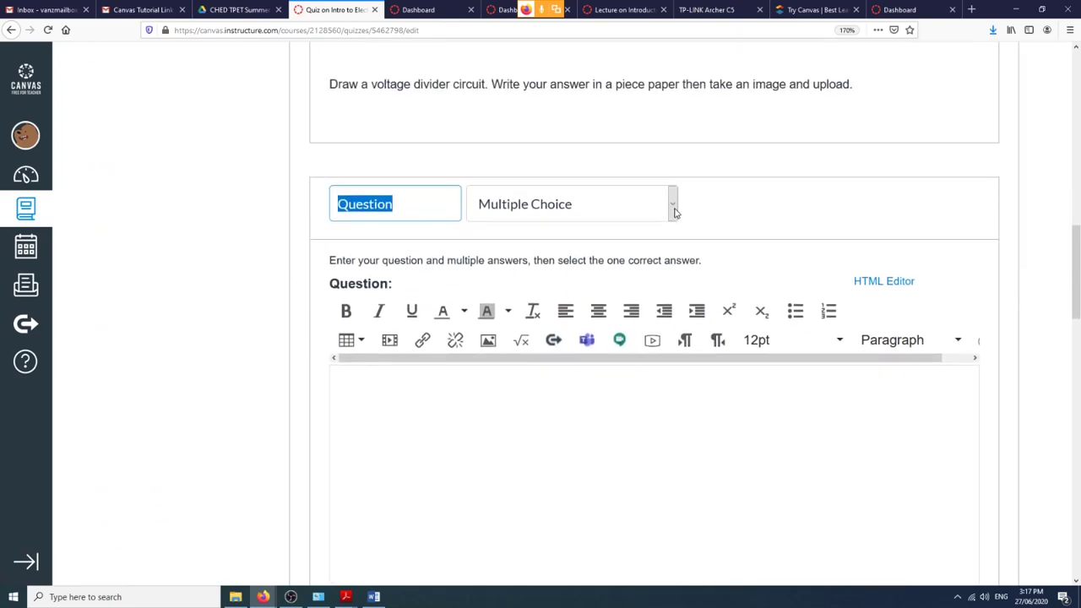
{"action": "left_click", "coordinate": [672, 207]}
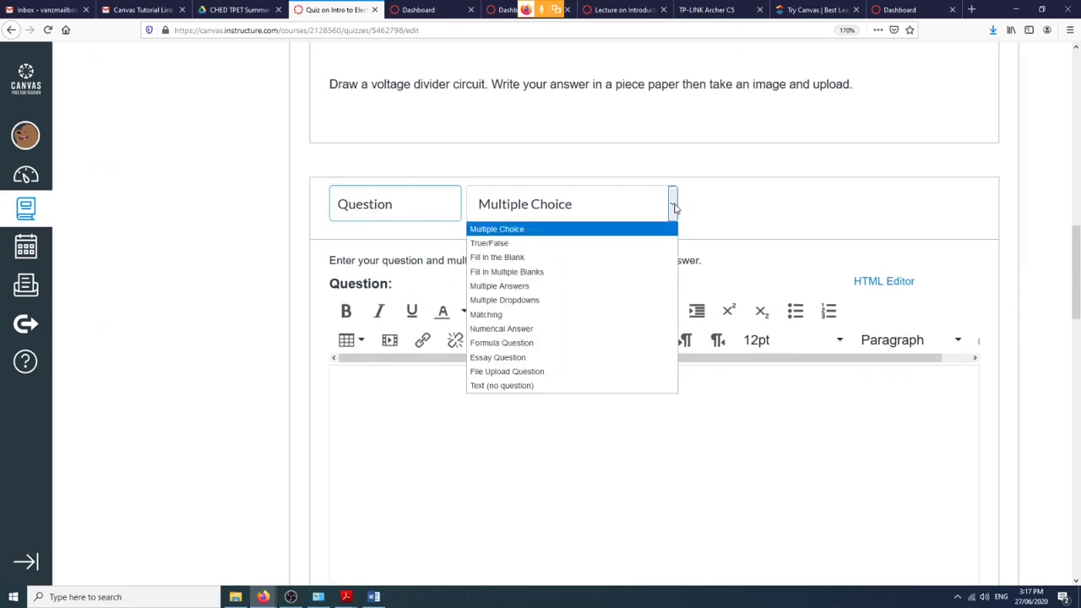
{"action": "left_click", "coordinate": [600, 331]}
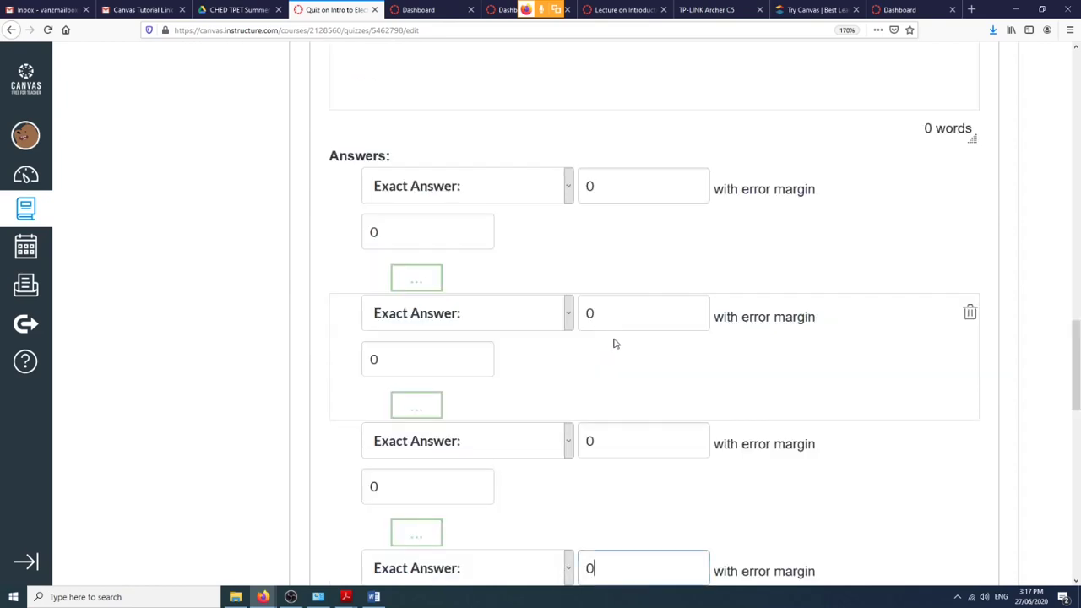
Try Answer in the Range as the first answer's type in the new numerical question.
{"action": "scroll", "coordinate": [626, 337], "scroll_direction": "down", "scroll_amount": 3}
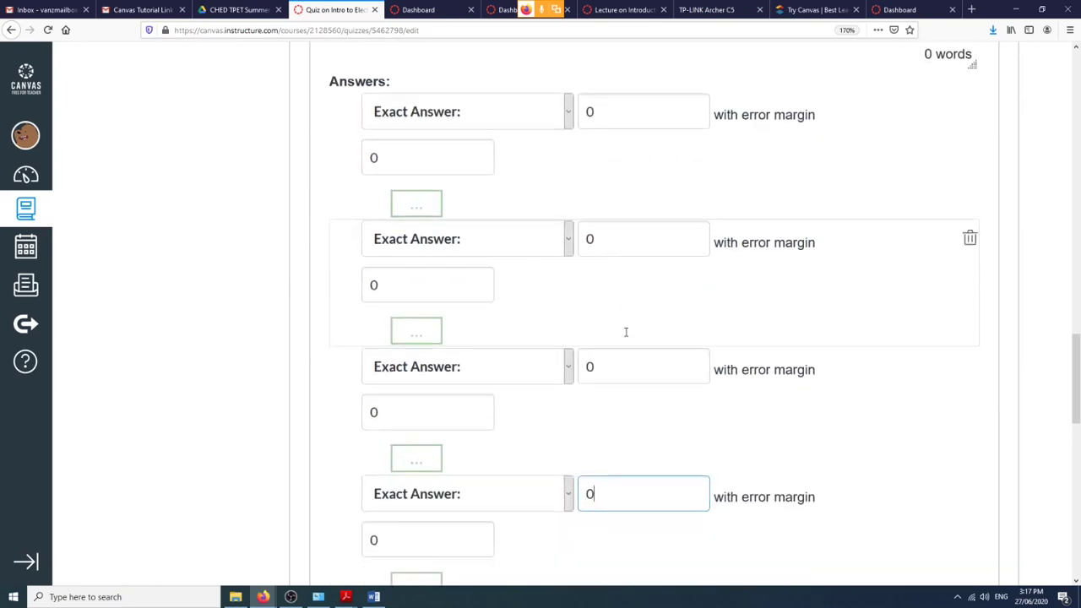
{"action": "scroll", "coordinate": [651, 140], "scroll_direction": "up", "scroll_amount": 3}
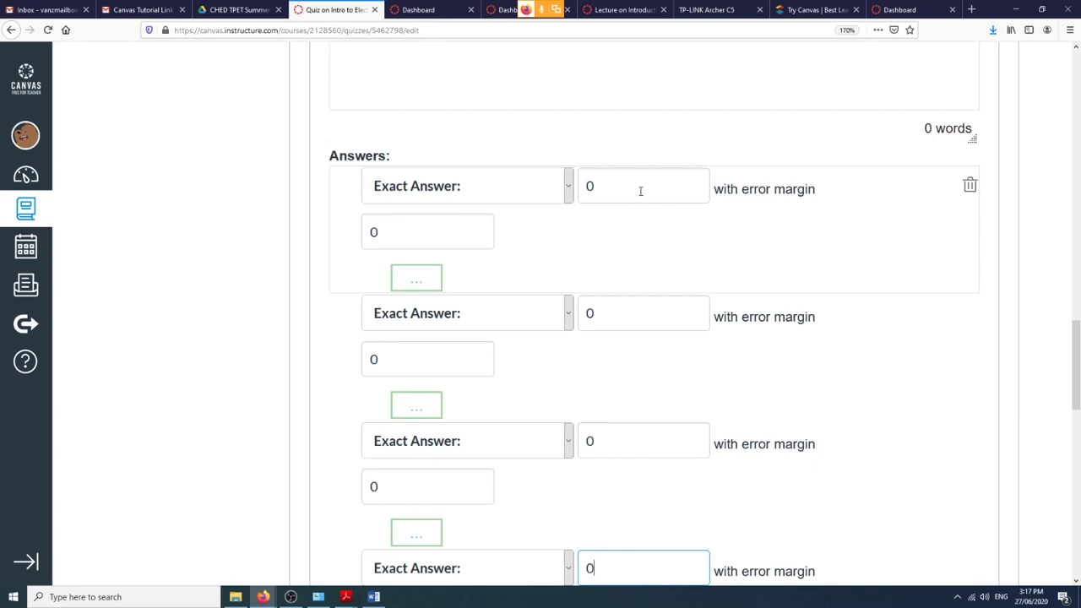
{"action": "left_click", "coordinate": [568, 190]}
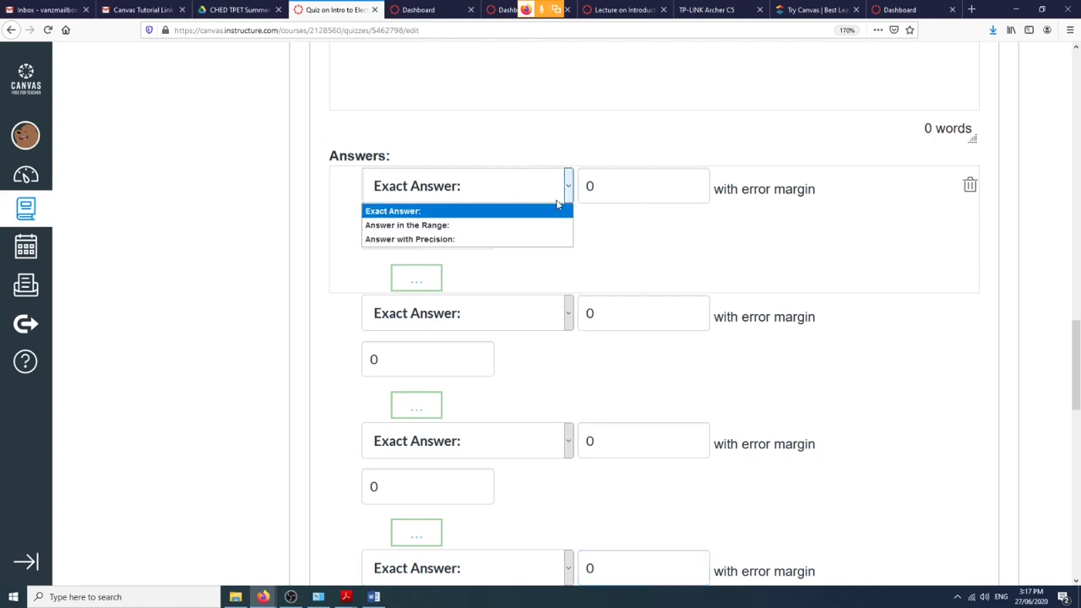
{"action": "left_click", "coordinate": [481, 226]}
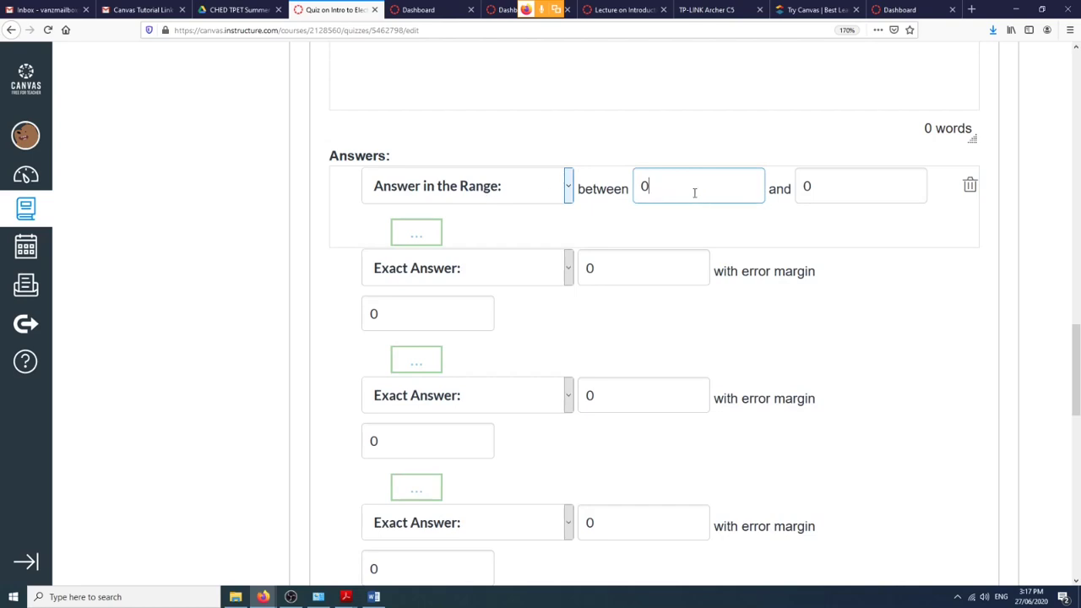
Set the first answer's type to Answer with Precision.
{"action": "left_click", "coordinate": [561, 195]}
{"action": "left_click", "coordinate": [562, 195]}
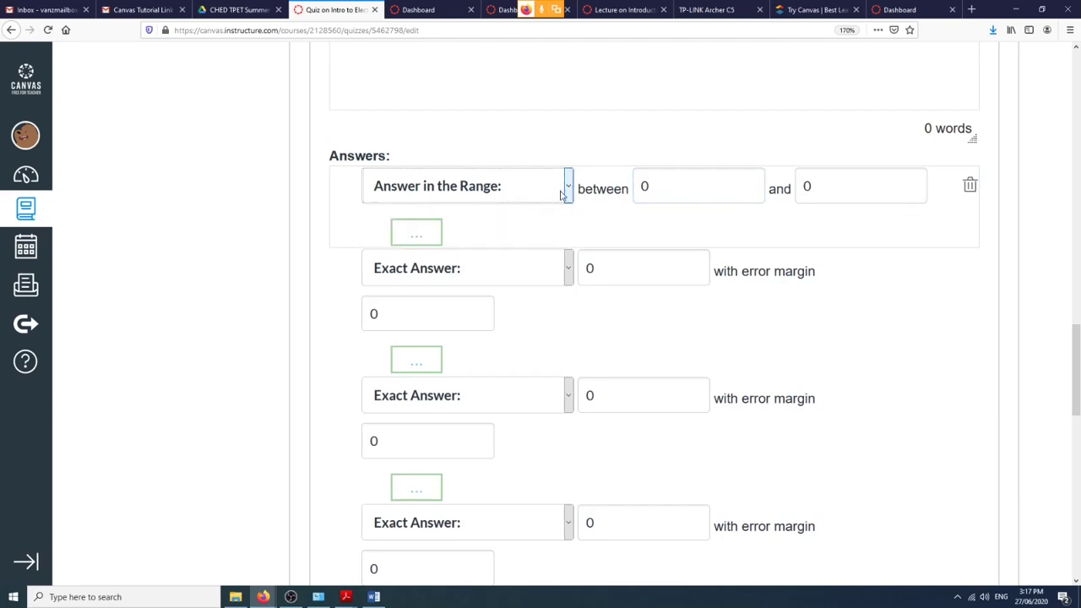
{"action": "left_click", "coordinate": [561, 195]}
{"action": "left_click", "coordinate": [537, 239]}
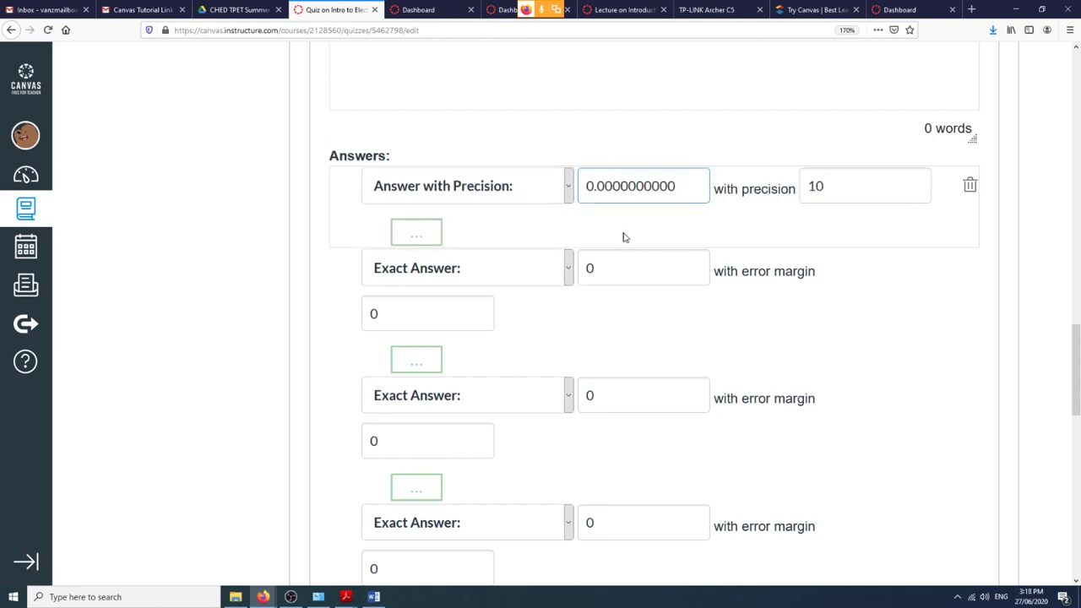
Examine the available numerical answer types and the Numerical Answer question's description and editor.
{"action": "left_click", "coordinate": [568, 195]}
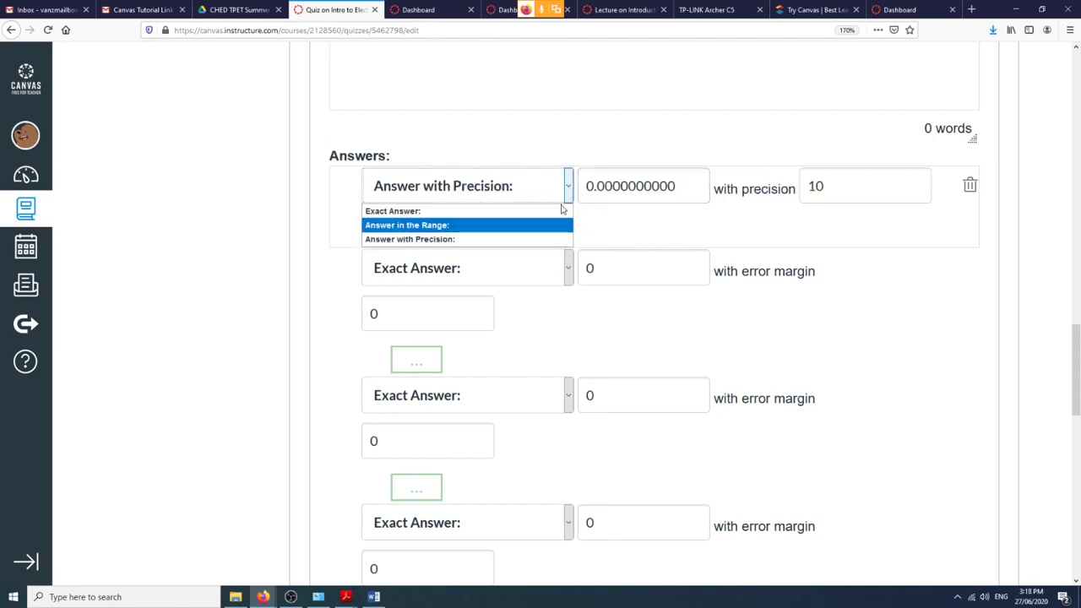
{"action": "left_click", "coordinate": [577, 143]}
{"action": "scroll", "coordinate": [591, 193], "scroll_direction": "up", "scroll_amount": 5}
{"action": "scroll", "coordinate": [556, 148], "scroll_direction": "up", "scroll_amount": 1}
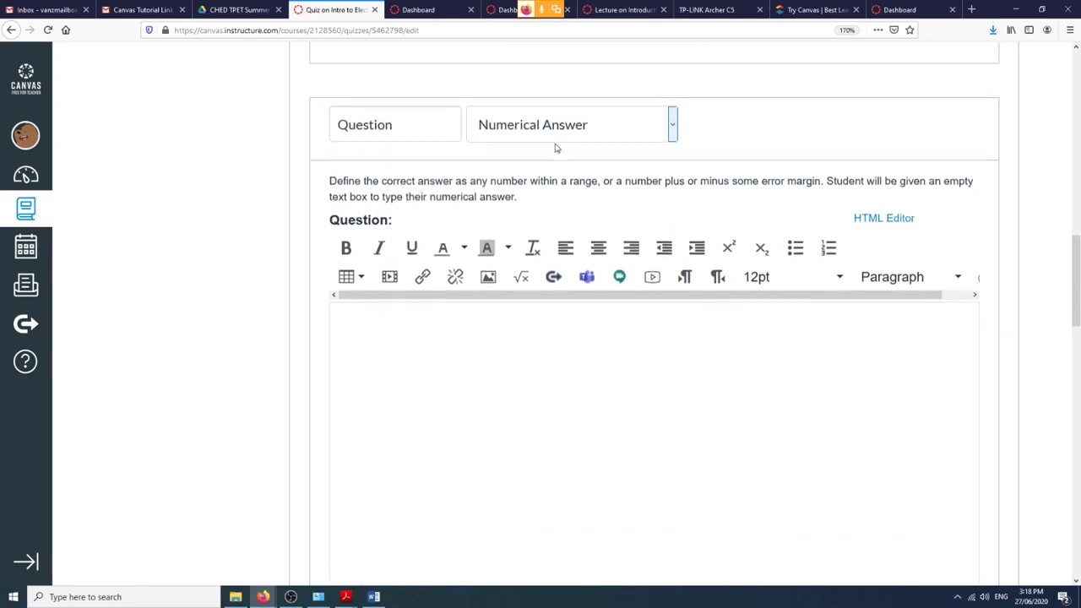
{"action": "scroll", "coordinate": [591, 149], "scroll_direction": "up", "scroll_amount": 1}
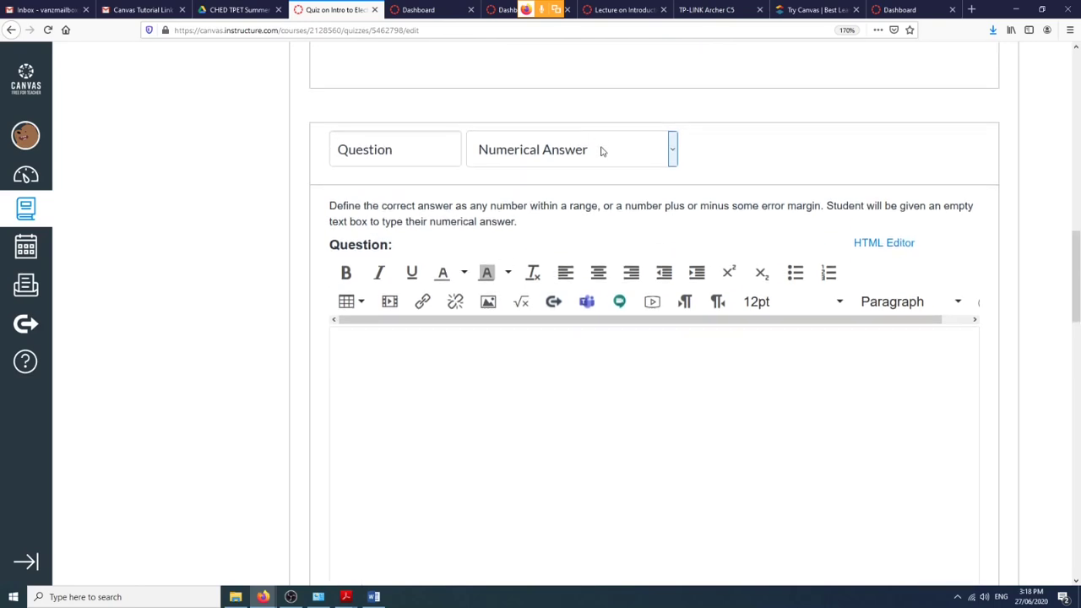
{"action": "scroll", "coordinate": [596, 160], "scroll_direction": "down", "scroll_amount": 5}
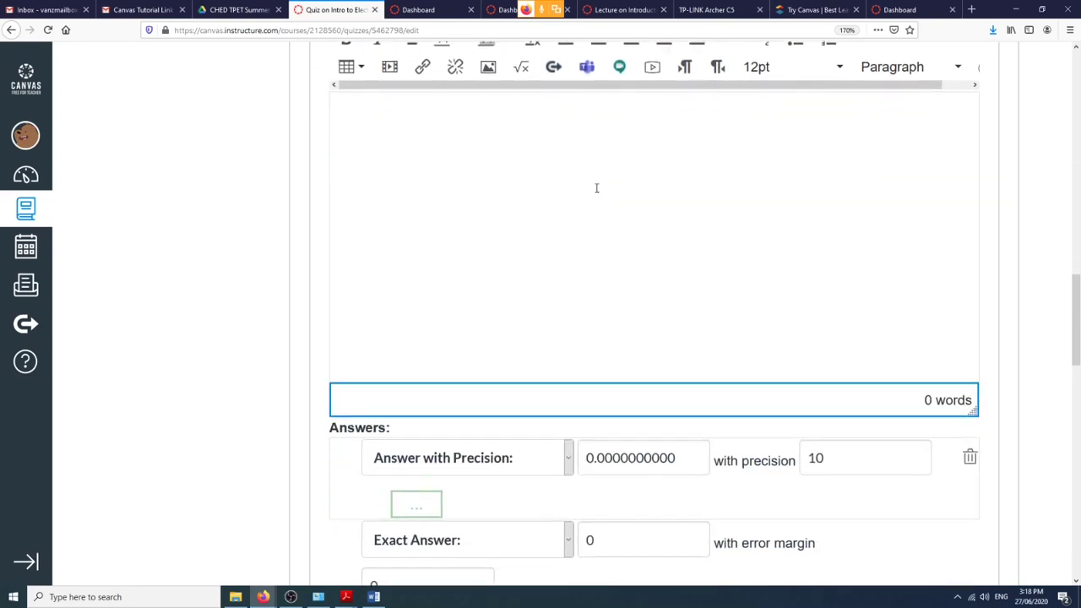
{"action": "scroll", "coordinate": [596, 188], "scroll_direction": "up", "scroll_amount": 6}
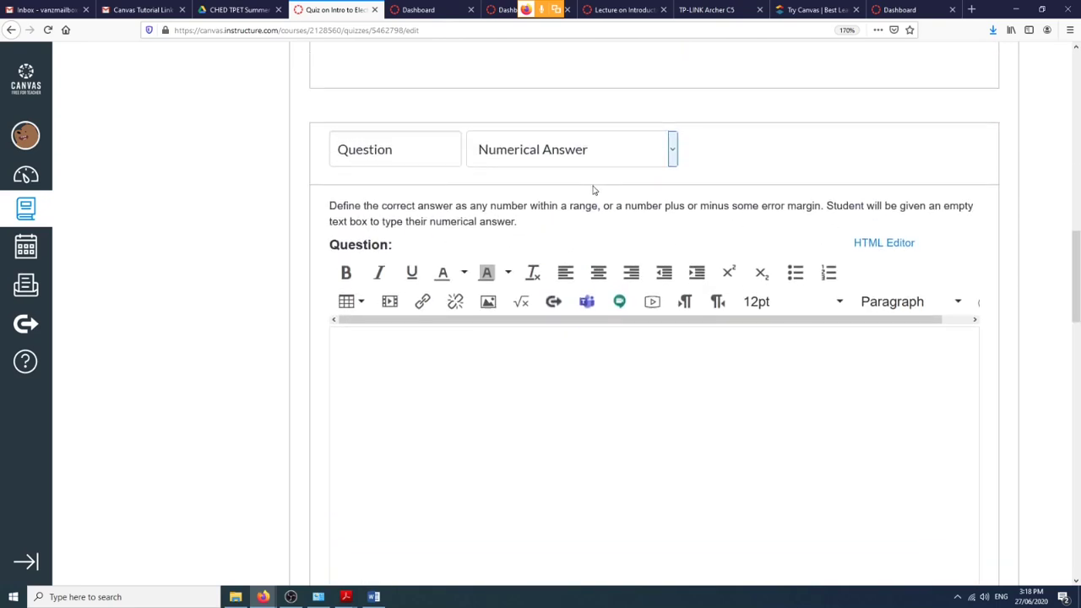
{"action": "scroll", "coordinate": [603, 194], "scroll_direction": "up", "scroll_amount": 2}
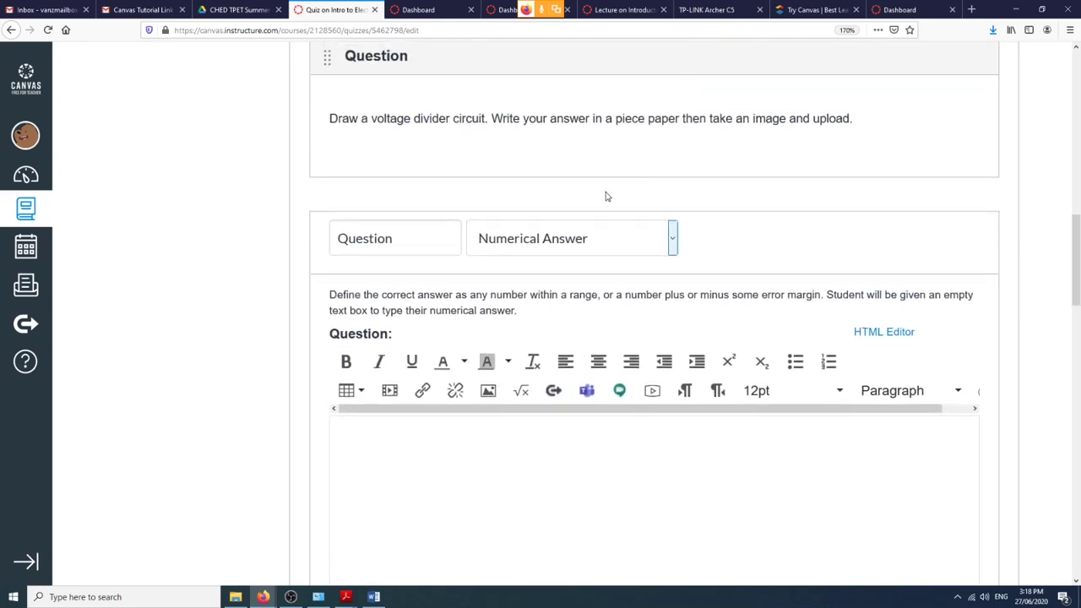
Try Answer in the Range as the first answer's type and examine its lower and upper limit fields.
{"action": "scroll", "coordinate": [606, 196], "scroll_direction": "down", "scroll_amount": 10}
{"action": "scroll", "coordinate": [603, 193], "scroll_direction": "up", "scroll_amount": 5}
{"action": "left_click", "coordinate": [561, 395]}
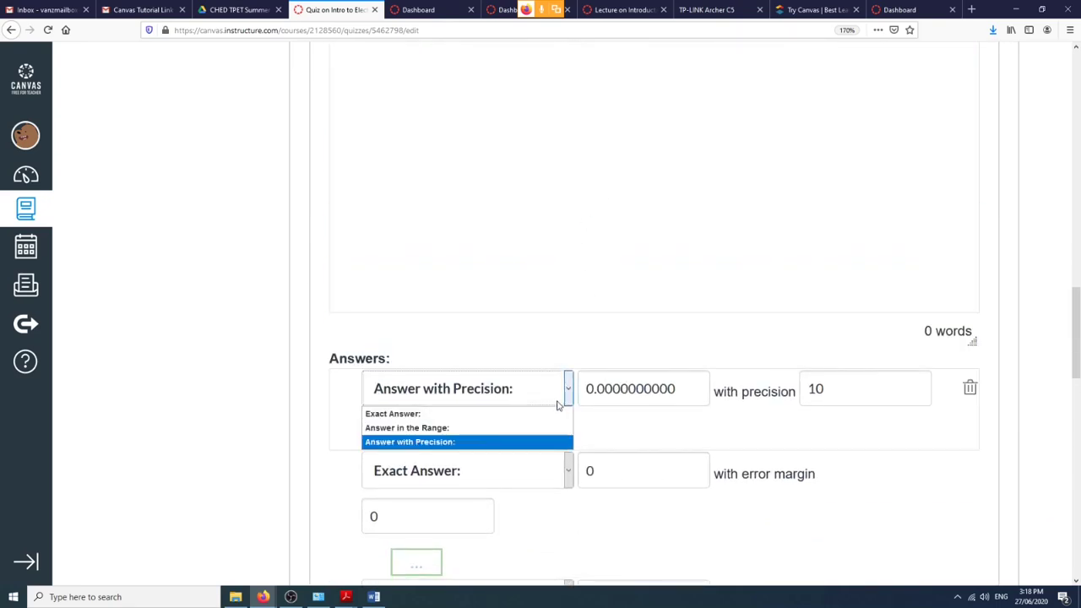
{"action": "left_click", "coordinate": [494, 428]}
{"action": "left_click", "coordinate": [707, 390]}
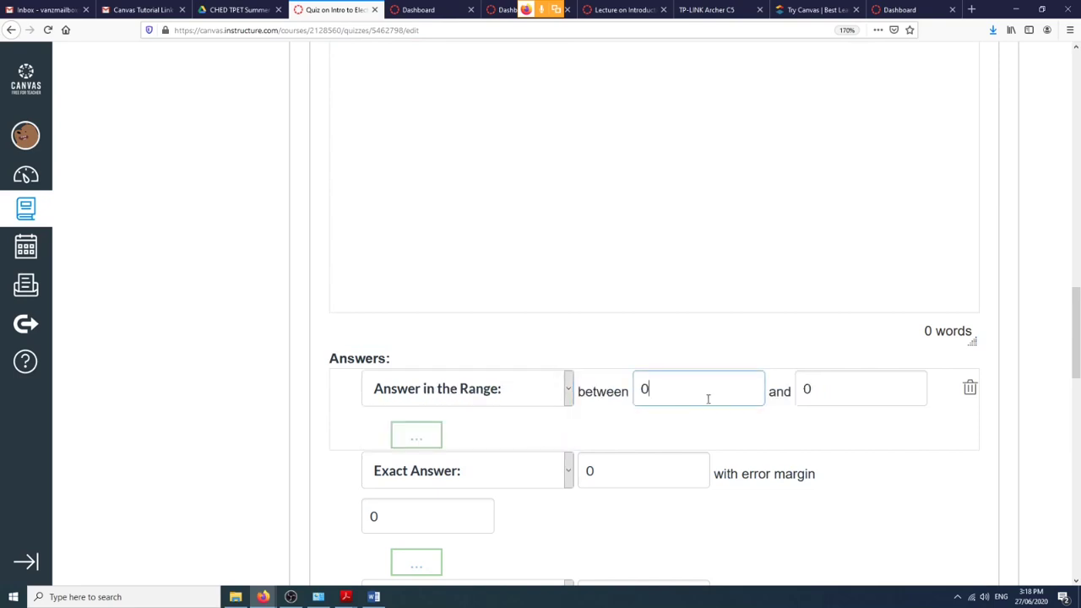
{"action": "left_click", "coordinate": [636, 394]}
{"action": "scroll", "coordinate": [702, 394], "scroll_direction": "down", "scroll_amount": 4}
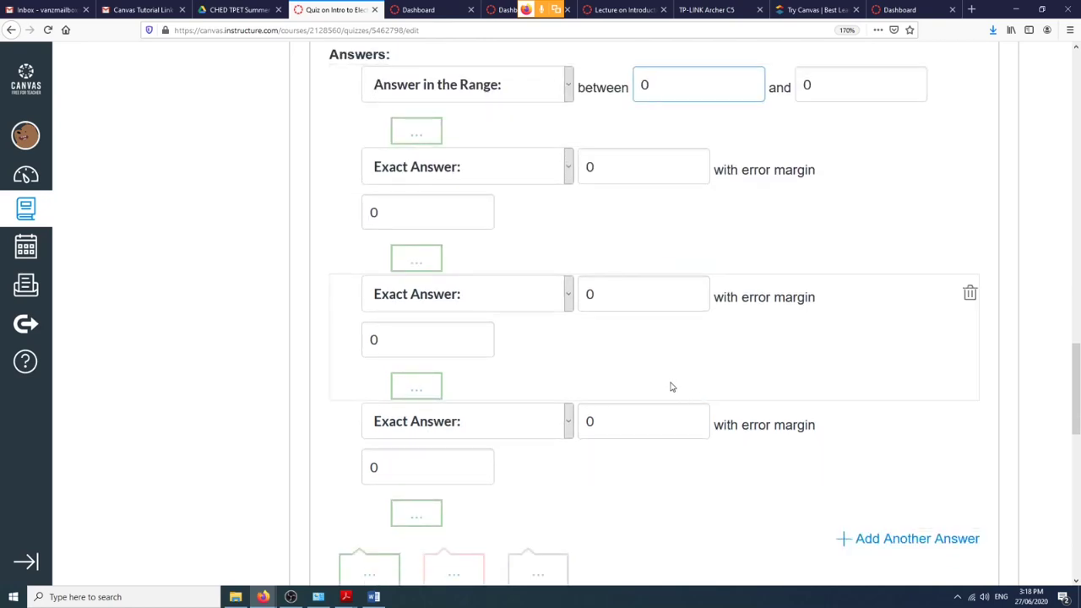
{"action": "scroll", "coordinate": [670, 404], "scroll_direction": "up", "scroll_amount": 4}
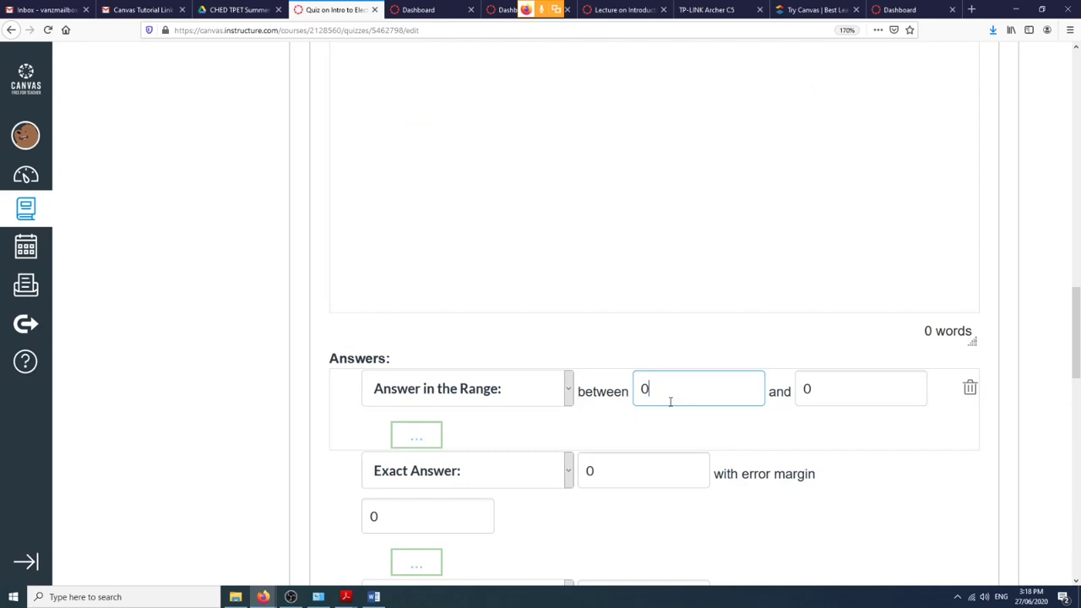
{"action": "scroll", "coordinate": [670, 400], "scroll_direction": "up", "scroll_amount": 8}
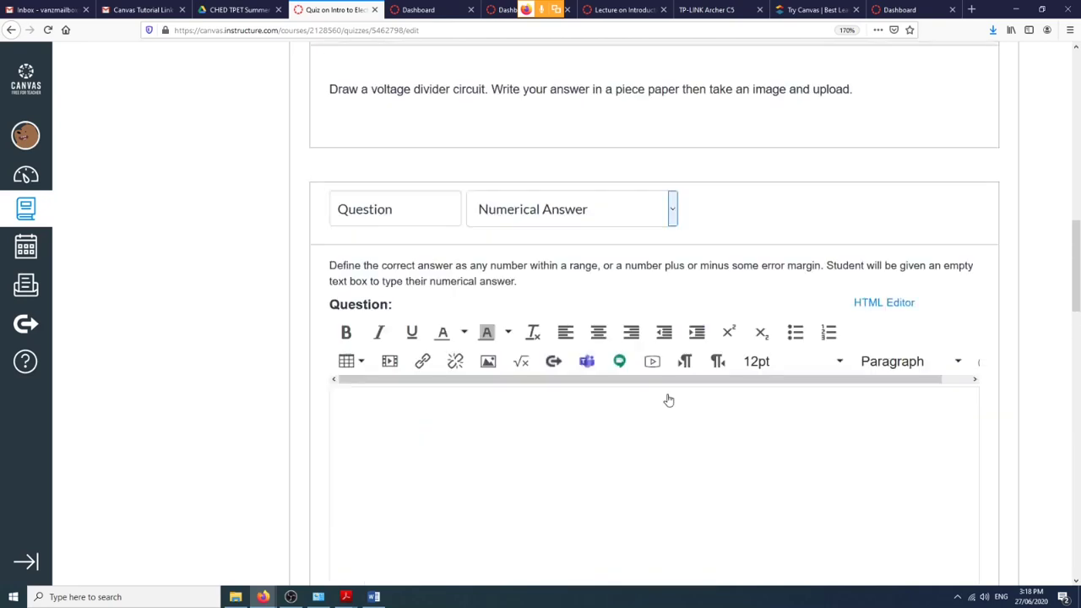
Discard the unsaved numerical question from the Part I group.
{"action": "scroll", "coordinate": [673, 392], "scroll_direction": "down", "scroll_amount": 16}
{"action": "scroll", "coordinate": [436, 222], "scroll_direction": "down", "scroll_amount": 3}
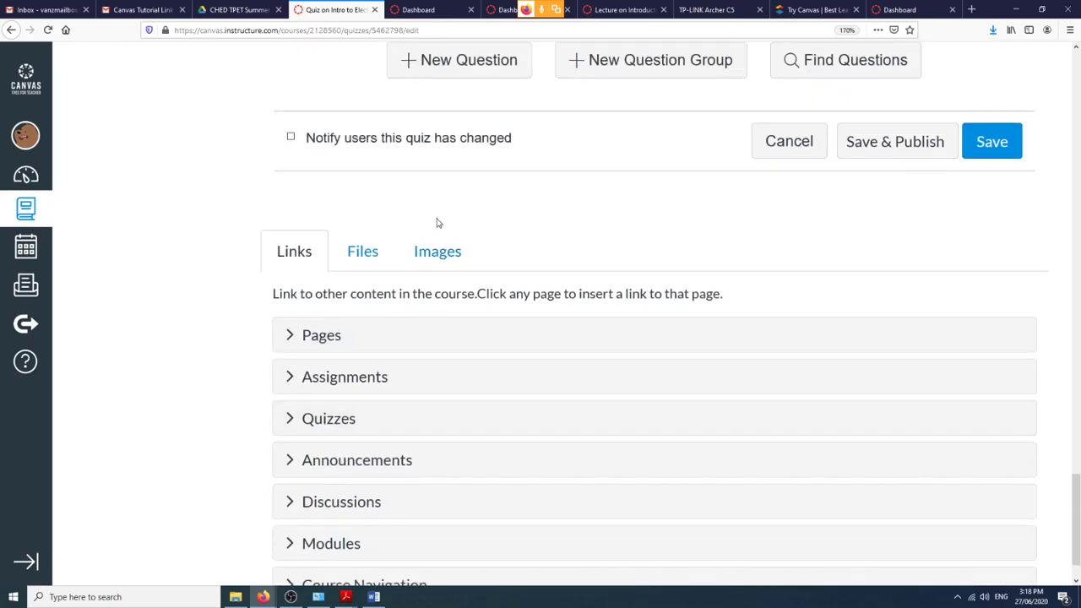
{"action": "scroll", "coordinate": [354, 251], "scroll_direction": "up", "scroll_amount": 4}
{"action": "left_click", "coordinate": [353, 215]}
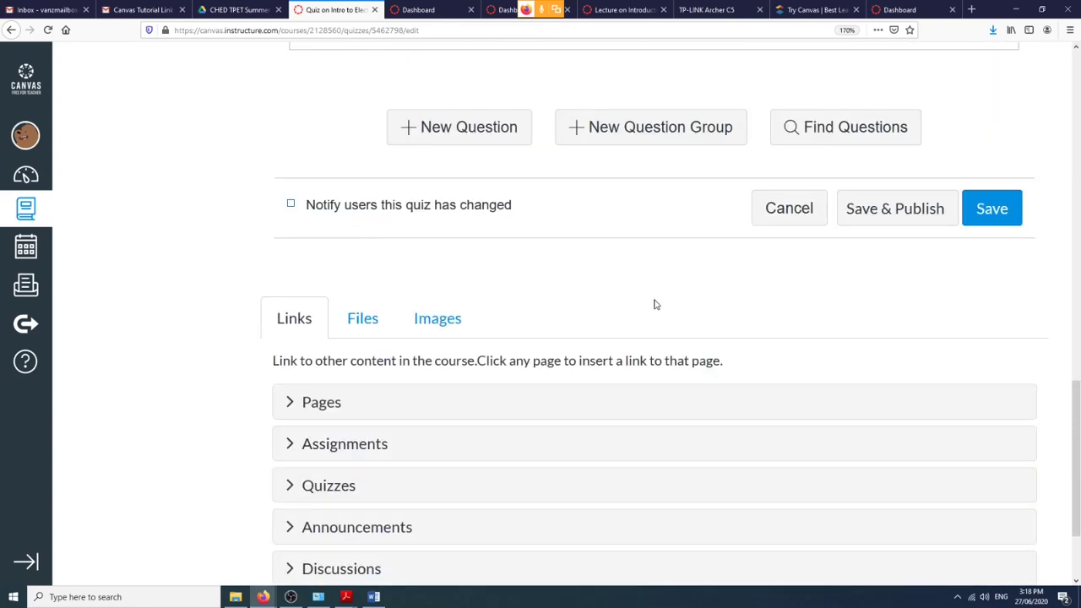
Add another question to the Part I group, set its type to Formula Question, and read how variables are defined.
{"action": "scroll", "coordinate": [653, 304], "scroll_direction": "up", "scroll_amount": 1}
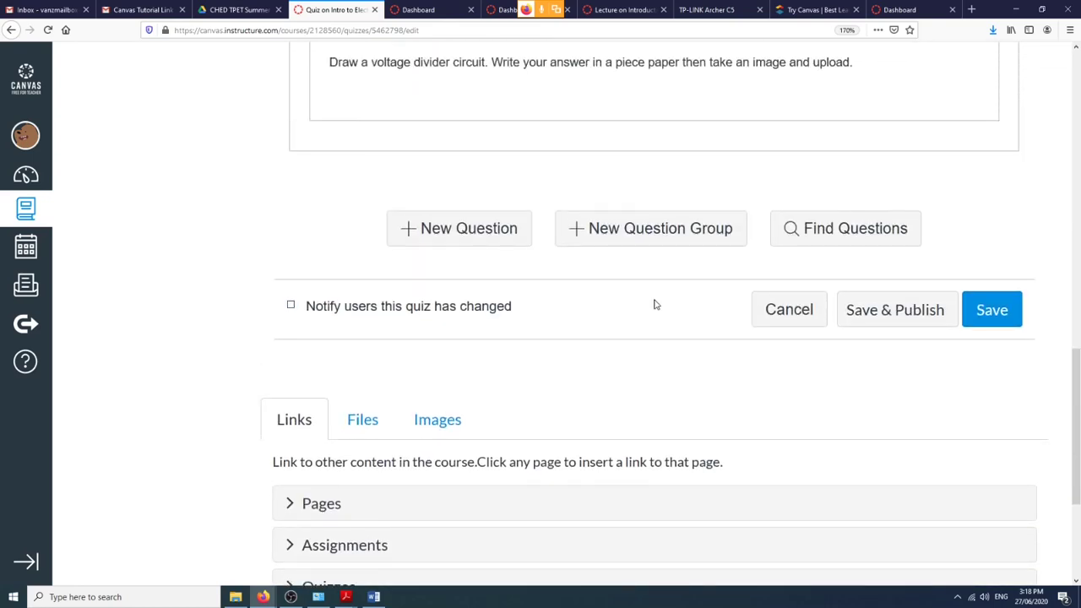
{"action": "scroll", "coordinate": [655, 304], "scroll_direction": "up", "scroll_amount": 10}
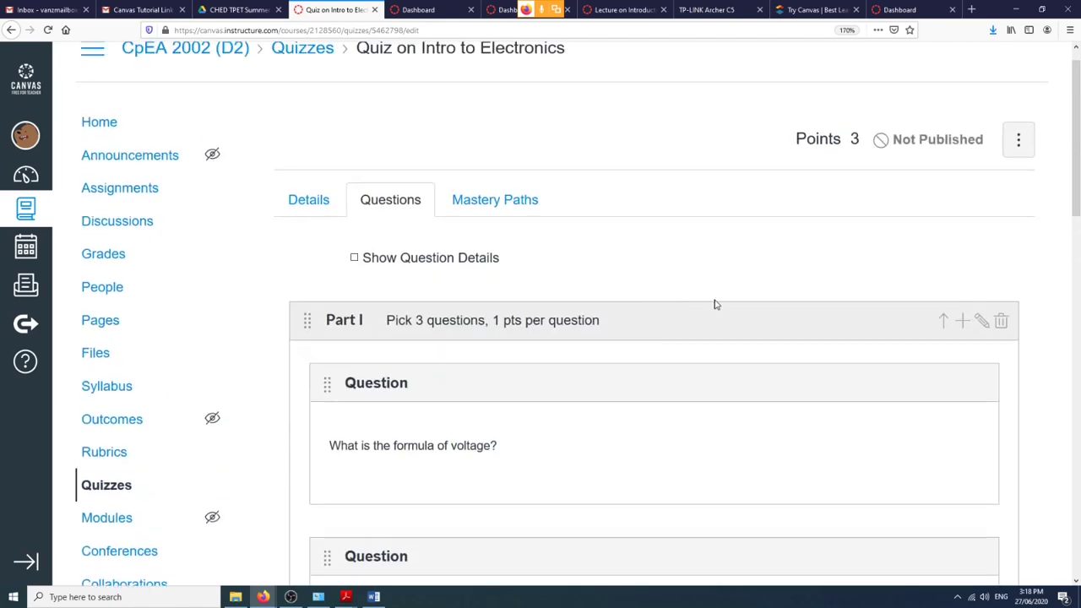
{"action": "left_click", "coordinate": [961, 326]}
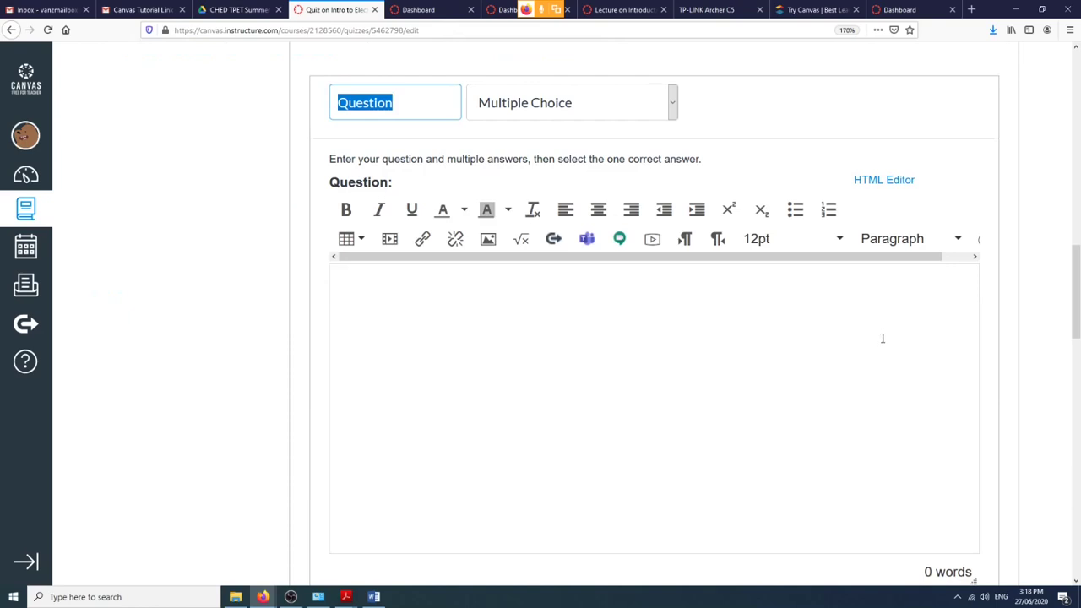
{"action": "left_click", "coordinate": [672, 102]}
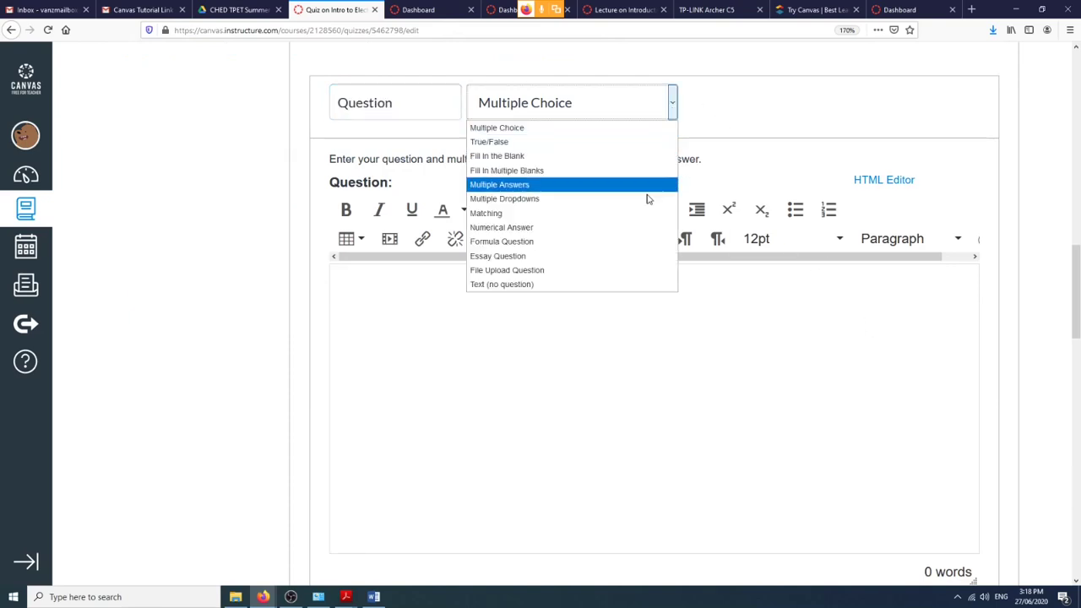
{"action": "left_click", "coordinate": [631, 243]}
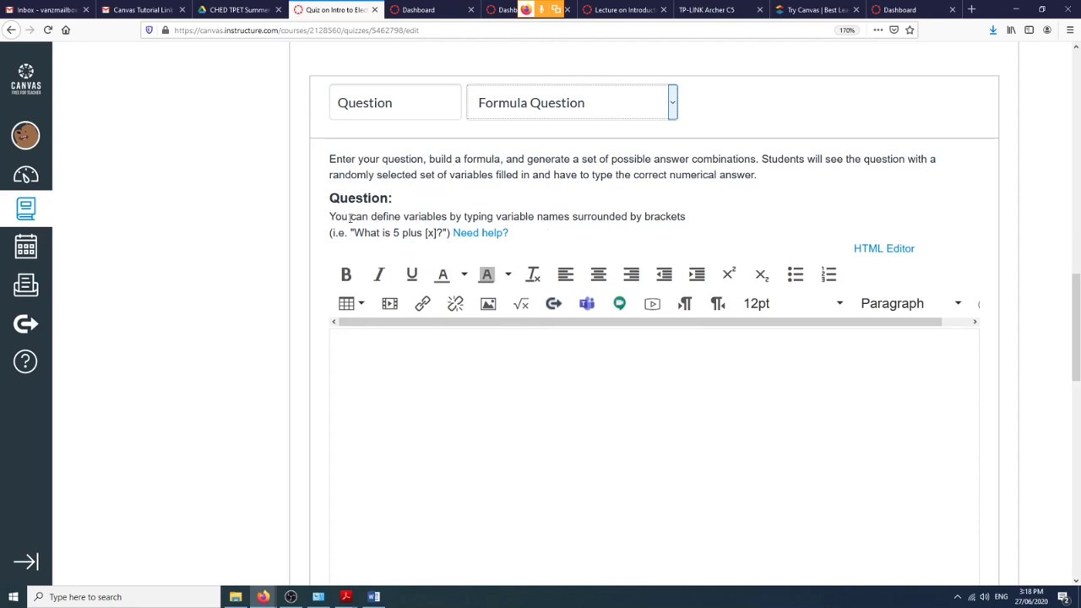
{"action": "left_click_drag", "start_coordinate": [329, 216], "coordinate": [641, 218]}
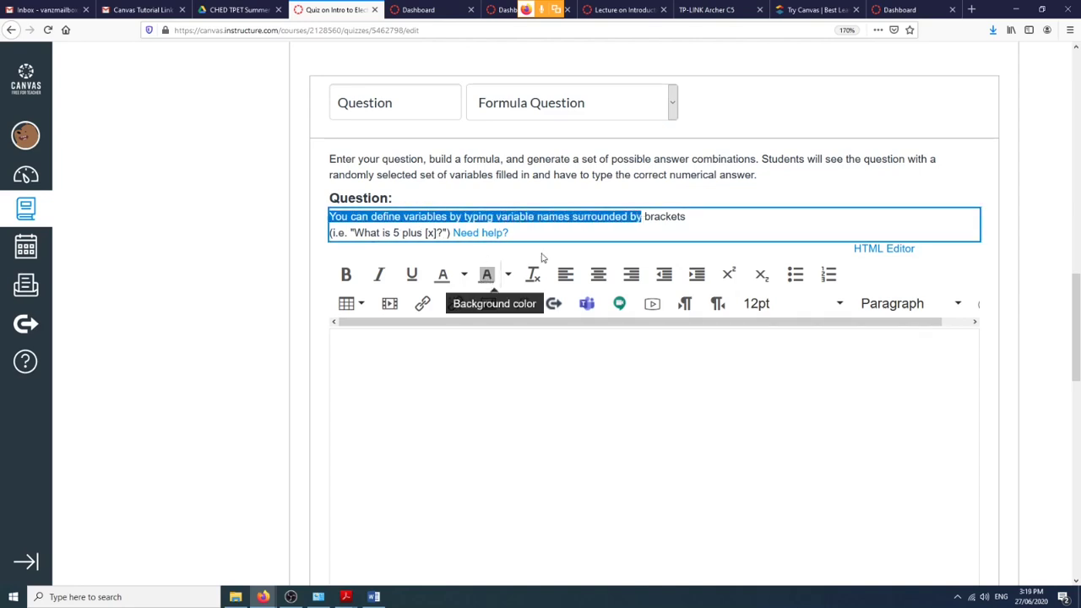
{"action": "left_click", "coordinate": [619, 232]}
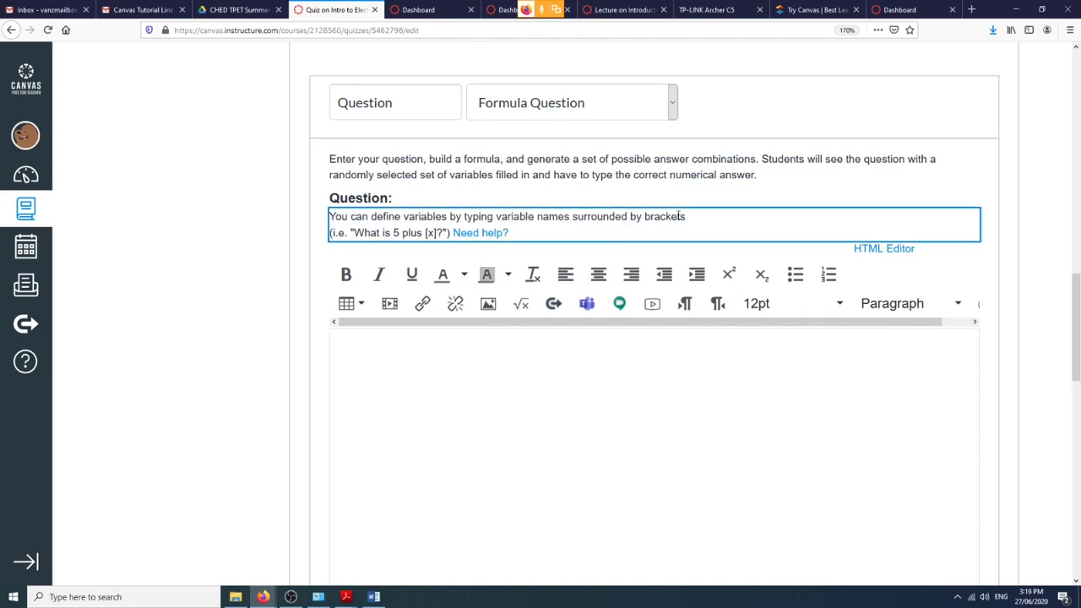
Insert the equation ∫axdx into the formula question's text using the math equation editor.
{"action": "left_click", "coordinate": [491, 384]}
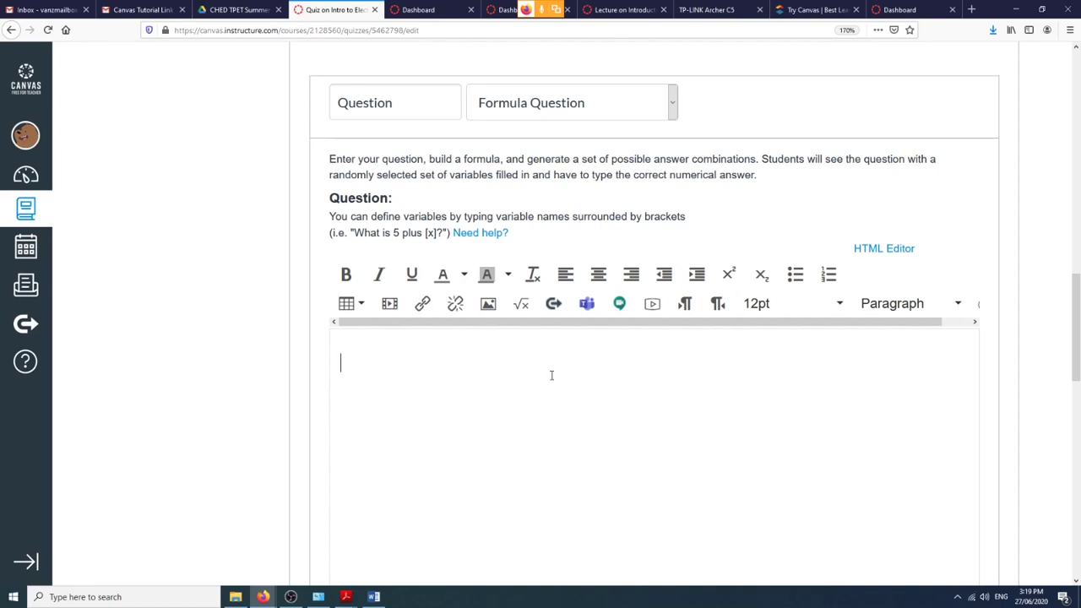
{"action": "left_click", "coordinate": [521, 305]}
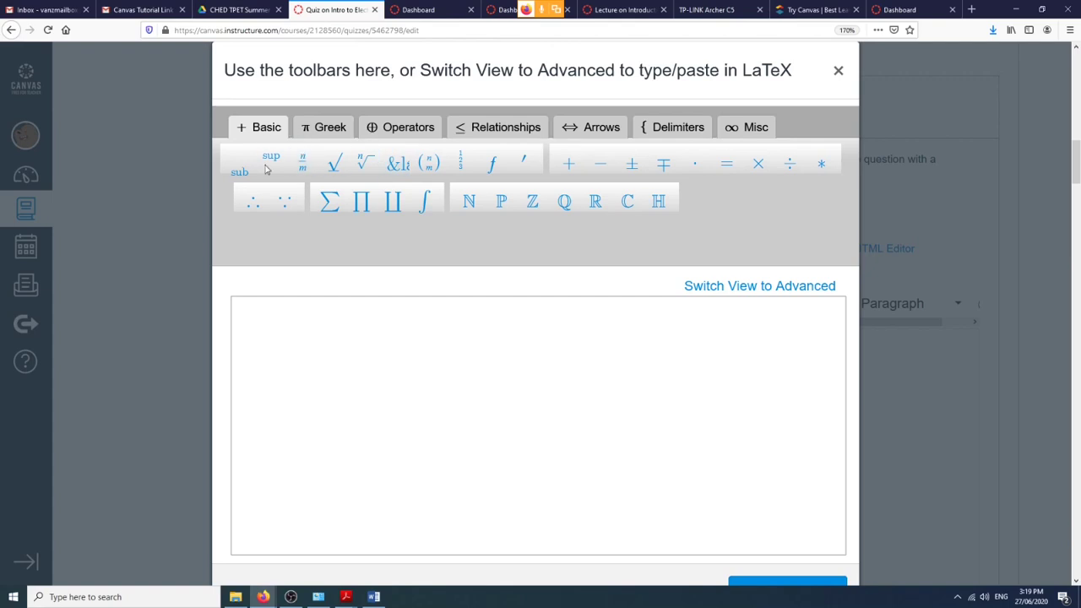
{"action": "left_click", "coordinate": [428, 201]}
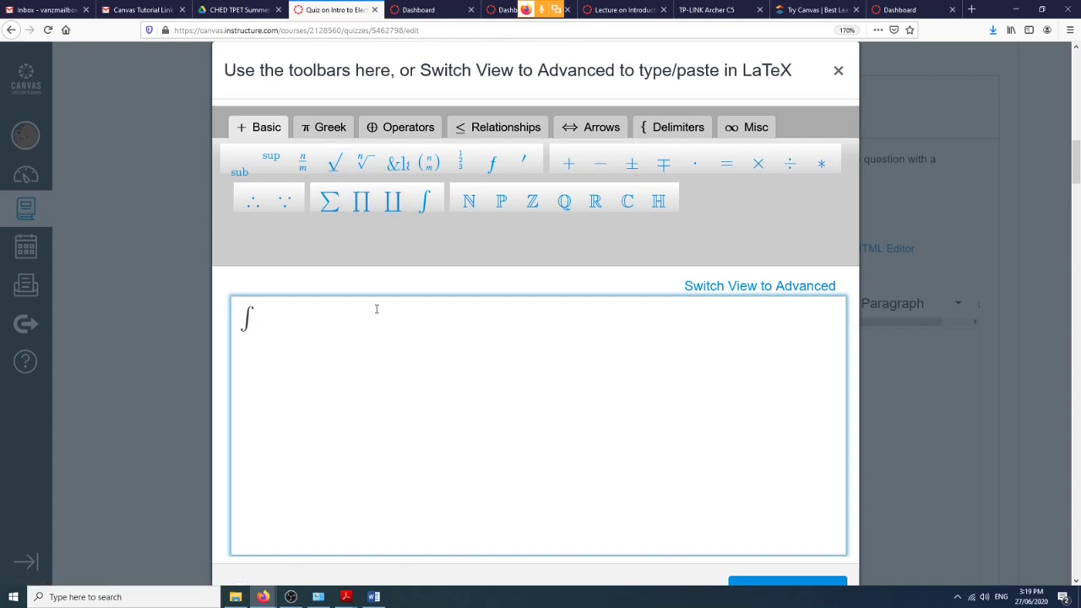
{"action": "type", "text": "axdx"}
{"action": "scroll", "coordinate": [748, 472], "scroll_direction": "down", "scroll_amount": 3}
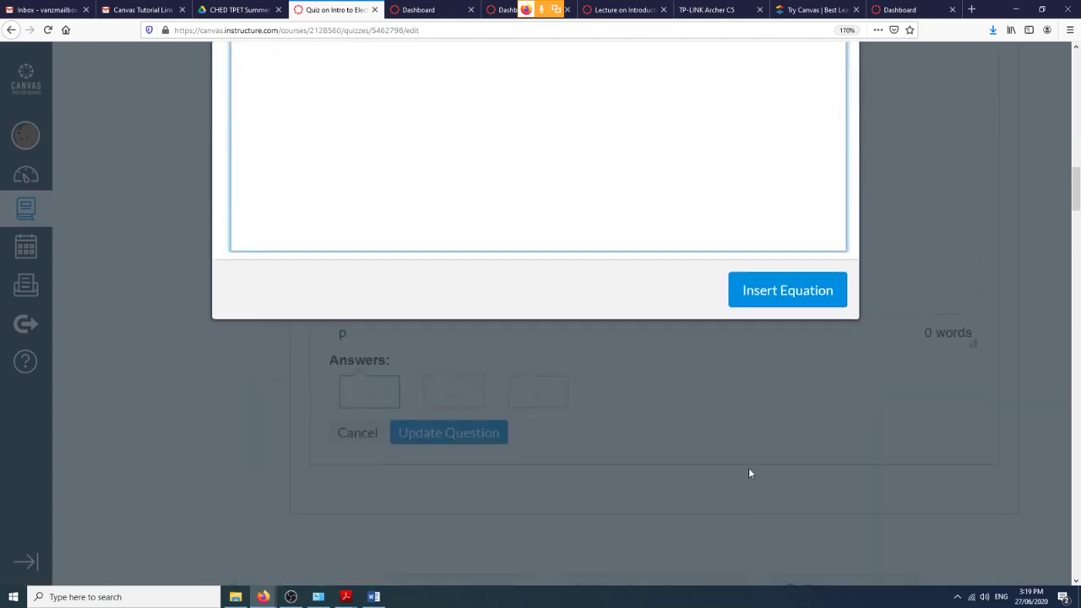
{"action": "left_click", "coordinate": [763, 304]}
{"action": "scroll", "coordinate": [504, 333], "scroll_direction": "up", "scroll_amount": 1}
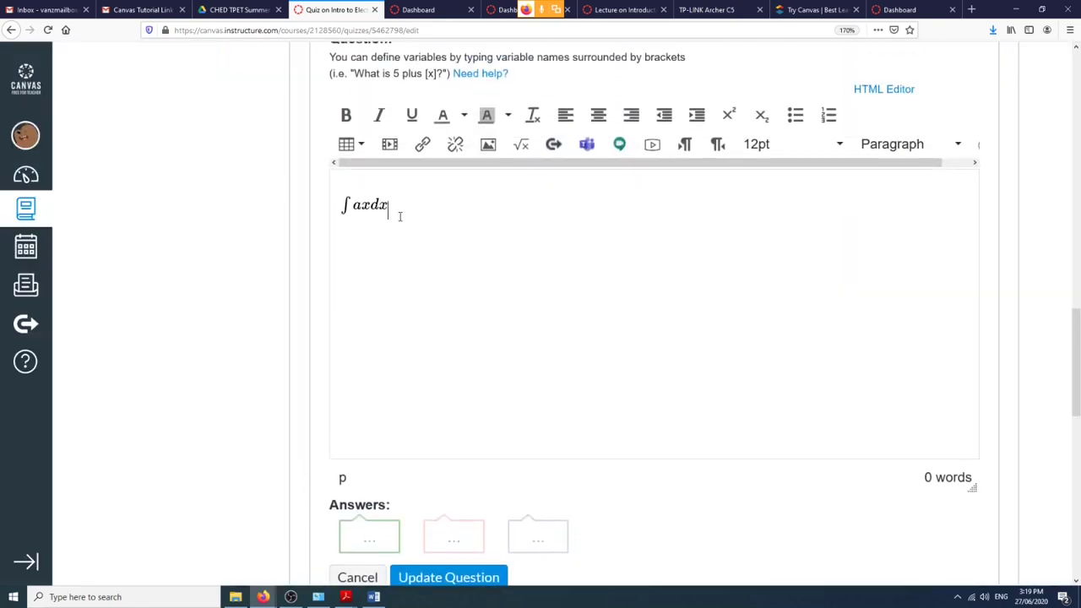
Delete the equation from the question text and set the question type to Essay Question.
{"action": "scroll", "coordinate": [404, 255], "scroll_direction": "up", "scroll_amount": 2}
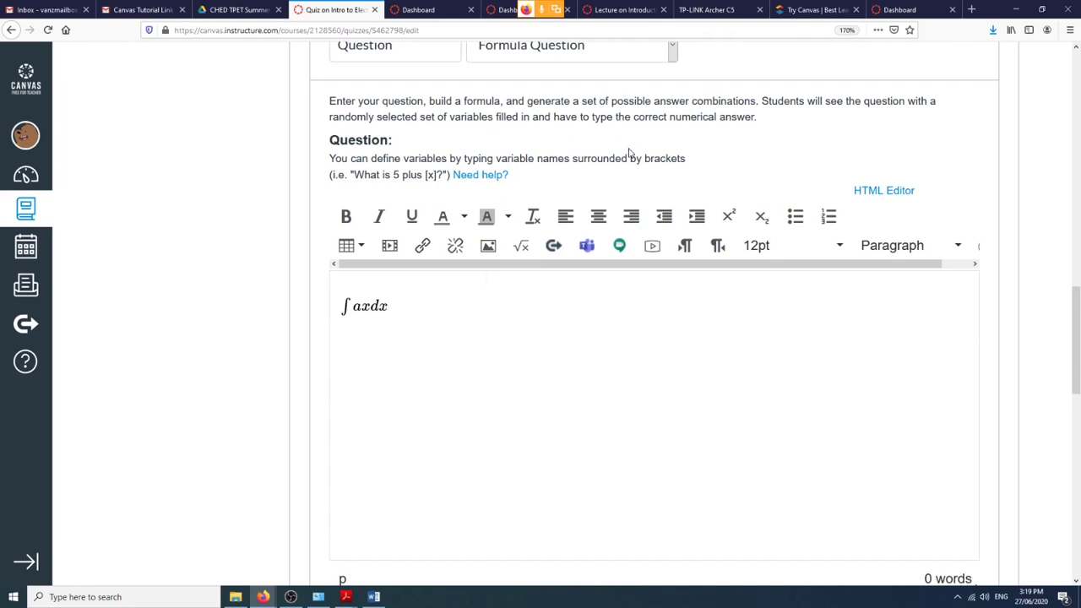
{"action": "key", "text": "BackSpace"}
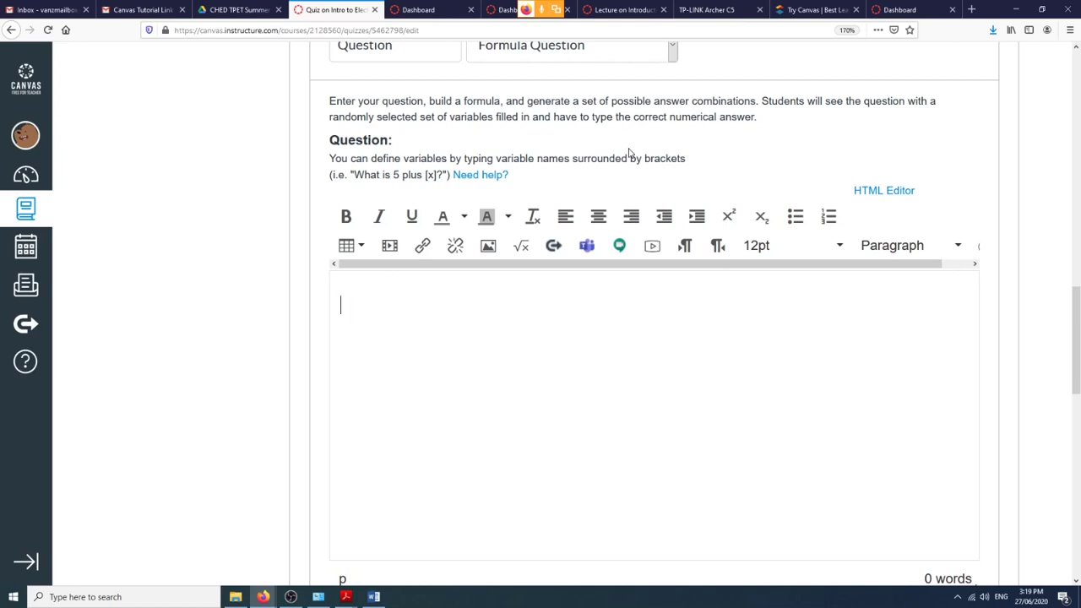
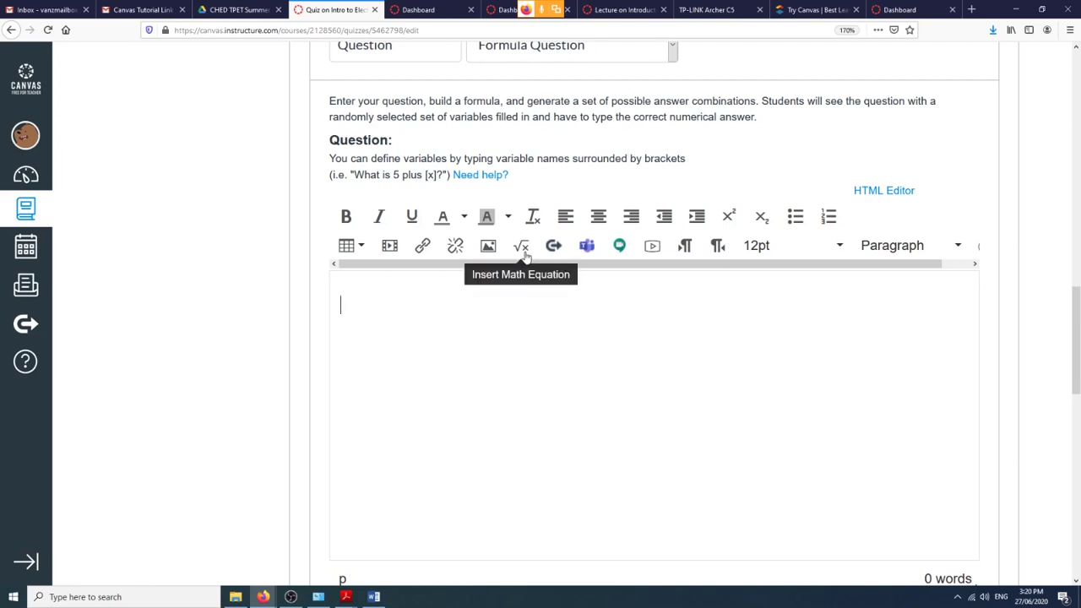
{"action": "left_click", "coordinate": [672, 52]}
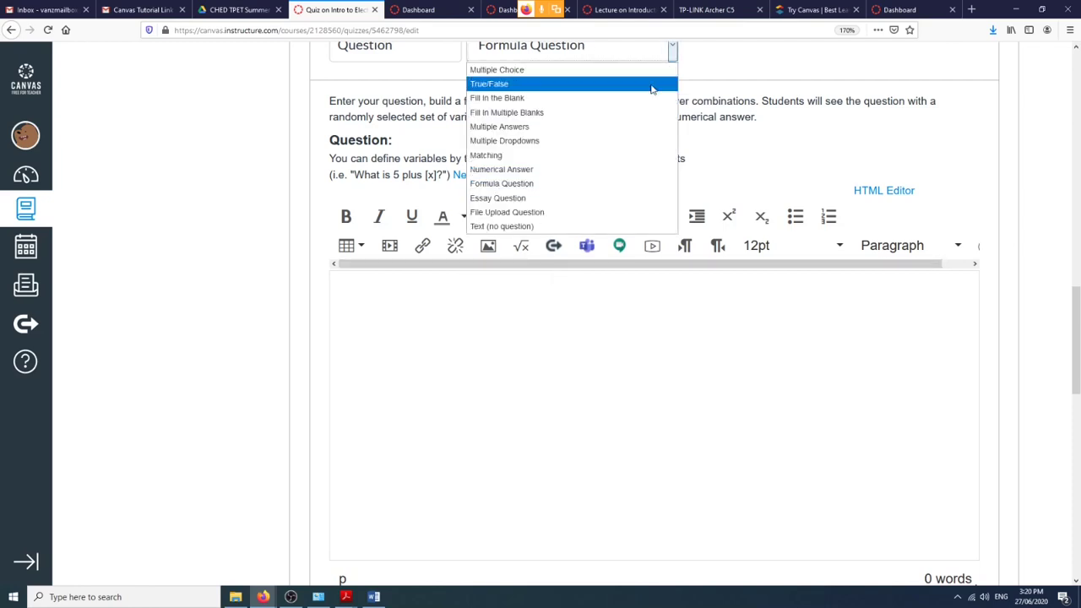
{"action": "left_click", "coordinate": [565, 201]}
{"action": "scroll", "coordinate": [560, 236], "scroll_direction": "up", "scroll_amount": 4}
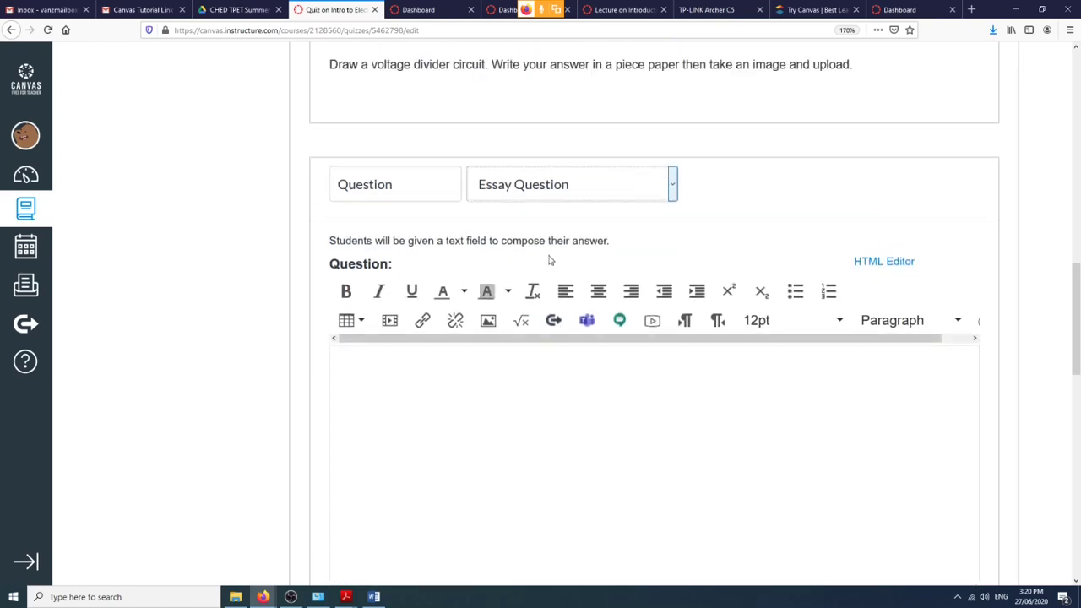
{"action": "scroll", "coordinate": [534, 424], "scroll_direction": "down", "scroll_amount": 5}
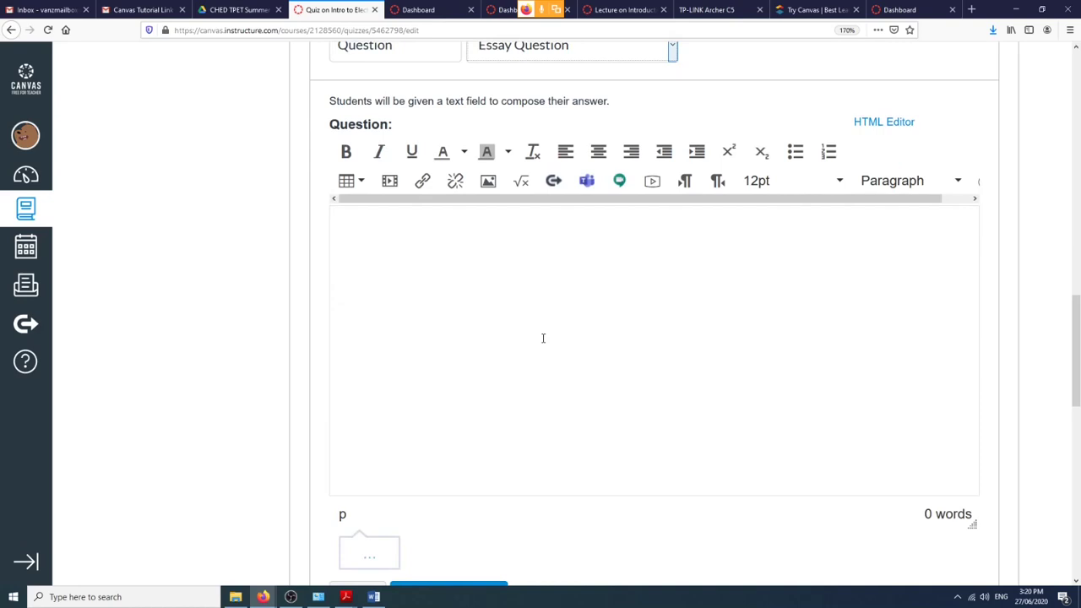
Try entering the LaTeX expression x^2=\frac{2} in the equation editor's advanced view, and close the editor without inserting it.
{"action": "left_click", "coordinate": [522, 182]}
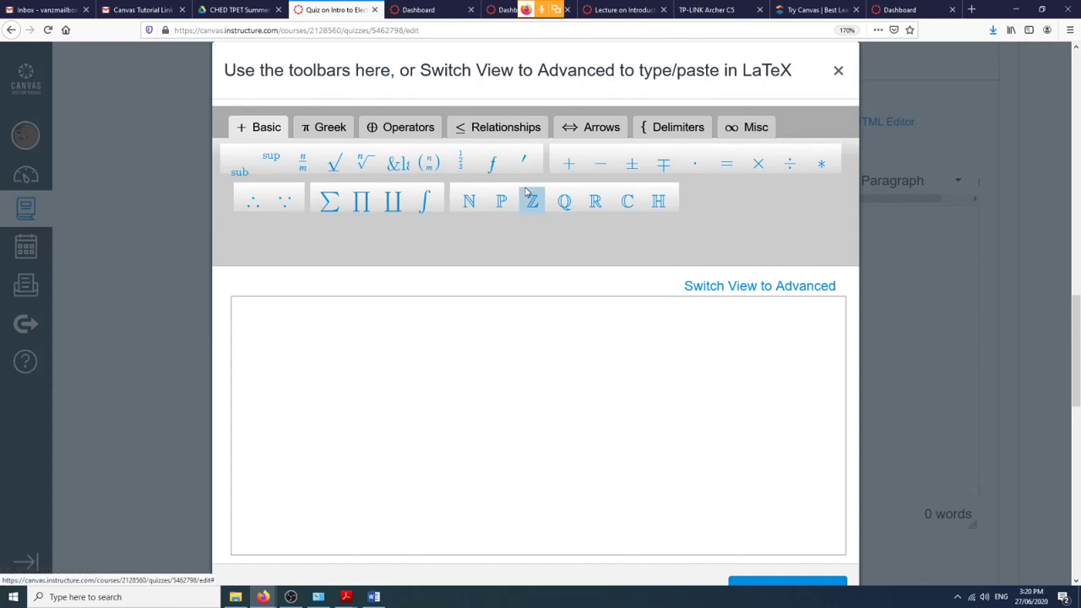
{"action": "left_click", "coordinate": [726, 290]}
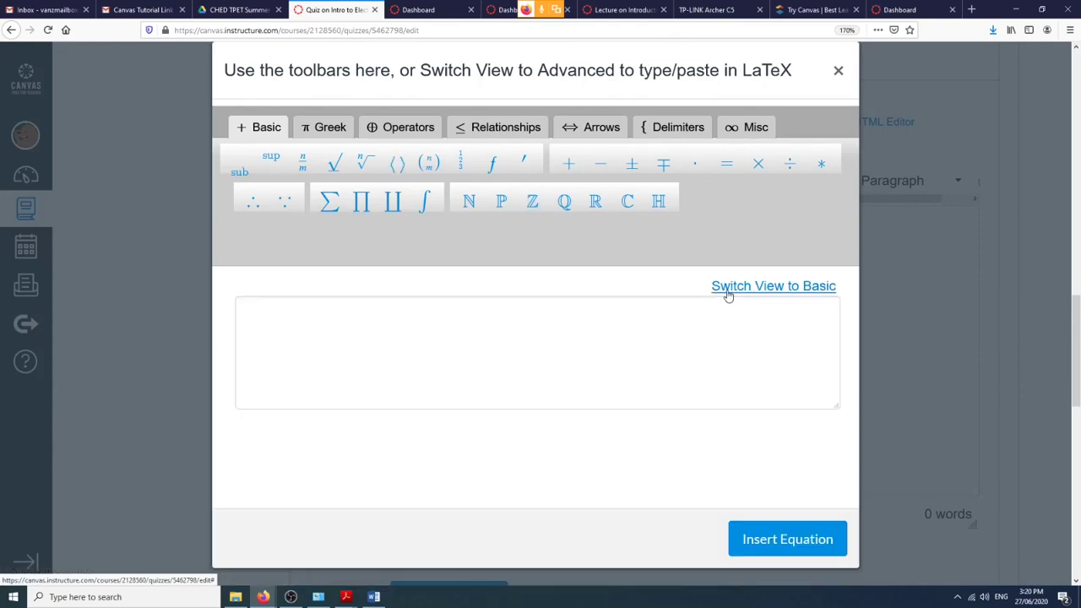
{"action": "left_click", "coordinate": [684, 322]}
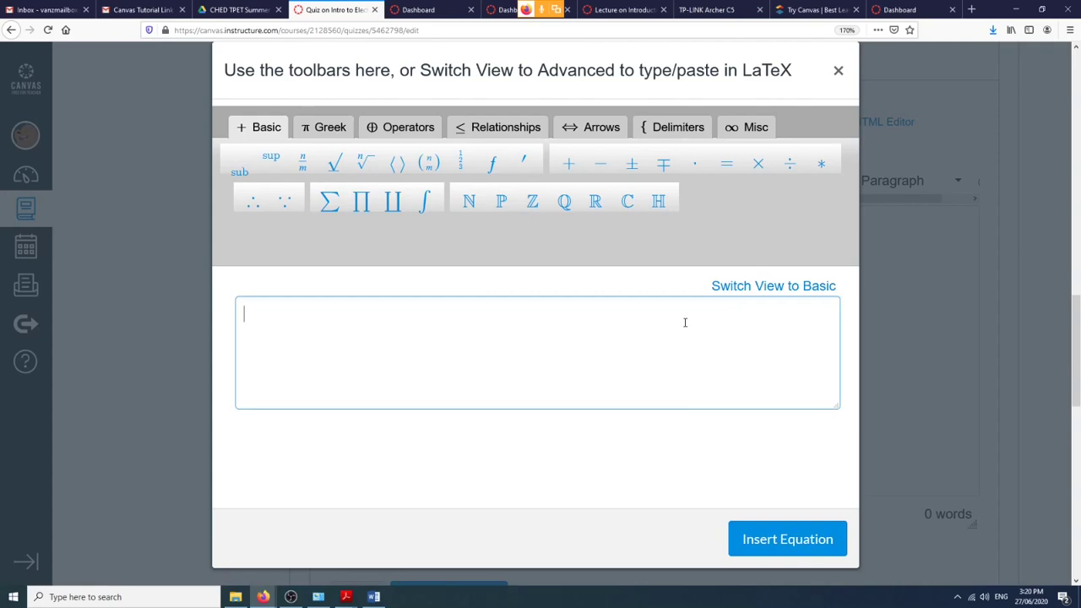
{"action": "type", "text": "x^2=X"}
{"action": "key", "text": "BackSpace"}
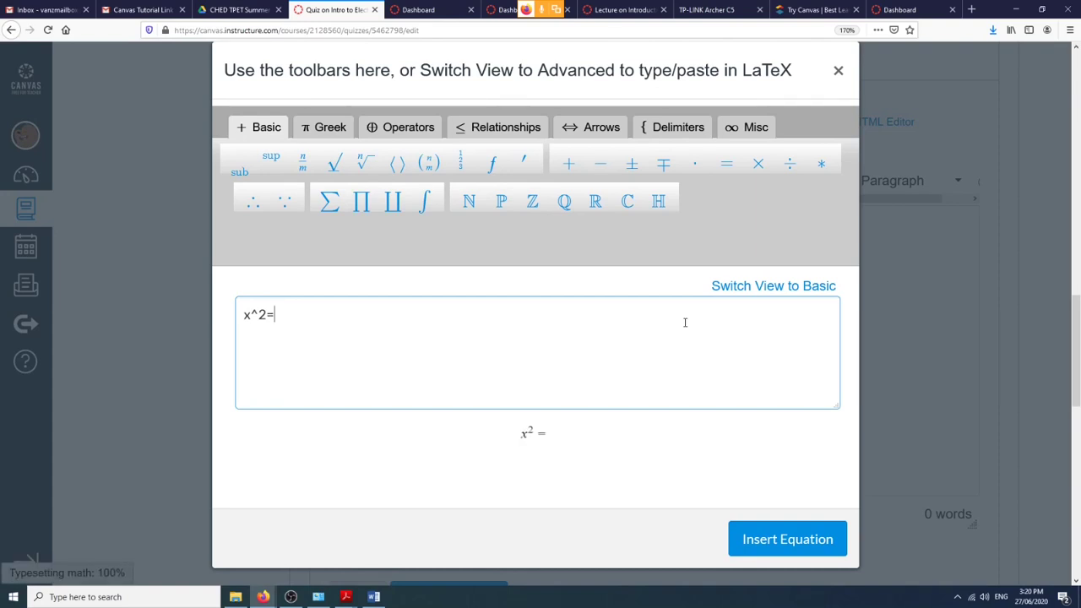
{"action": "type", "text": "rac"}
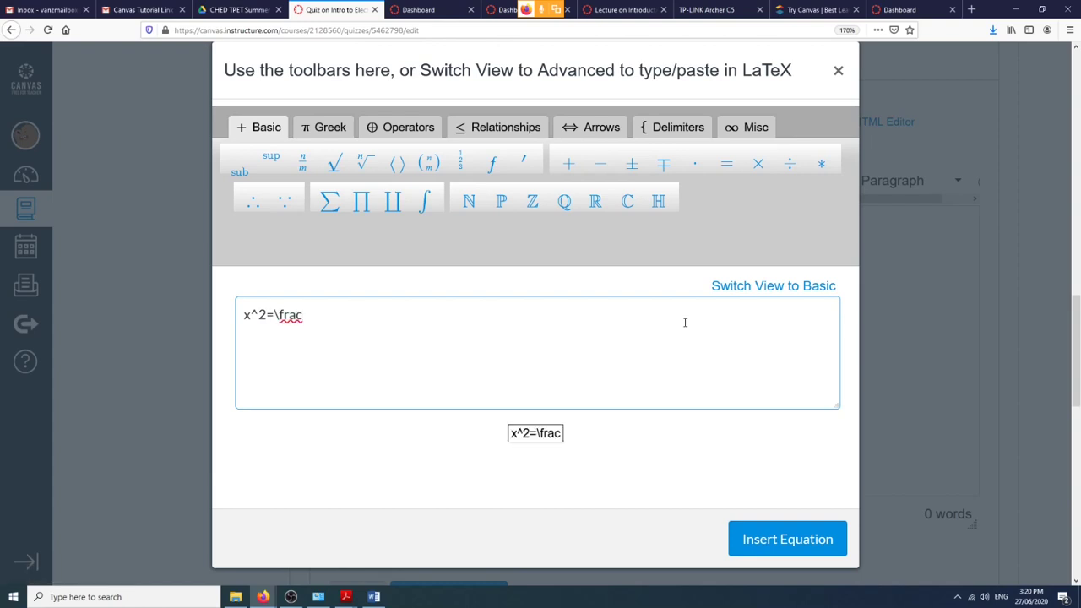
{"action": "type", "text": "{2}"}
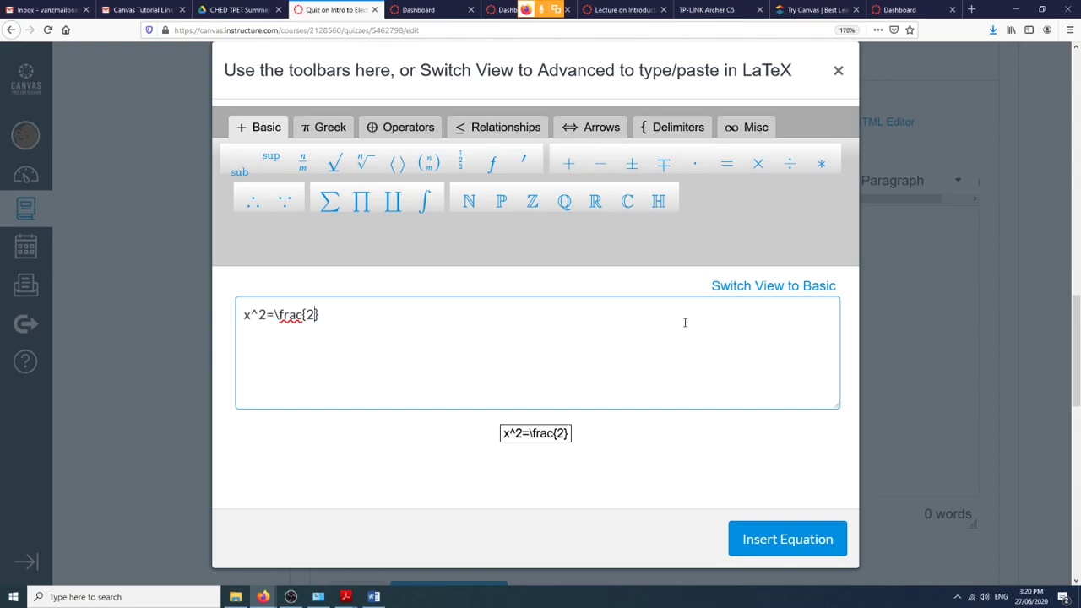
{"action": "left_click", "coordinate": [837, 70]}
Discard the unsaved essay question and return to the start of the Part I question list.
{"action": "scroll", "coordinate": [791, 248], "scroll_direction": "up", "scroll_amount": 3}
{"action": "scroll", "coordinate": [524, 290], "scroll_direction": "down", "scroll_amount": 10}
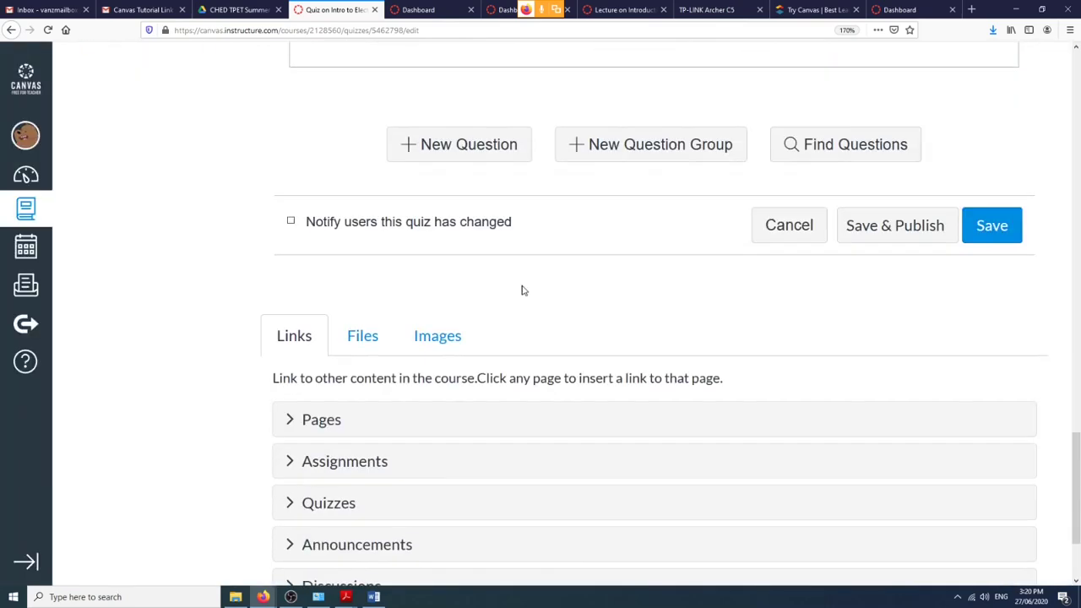
{"action": "scroll", "coordinate": [394, 178], "scroll_direction": "up", "scroll_amount": 3}
{"action": "scroll", "coordinate": [342, 194], "scroll_direction": "down", "scroll_amount": 3}
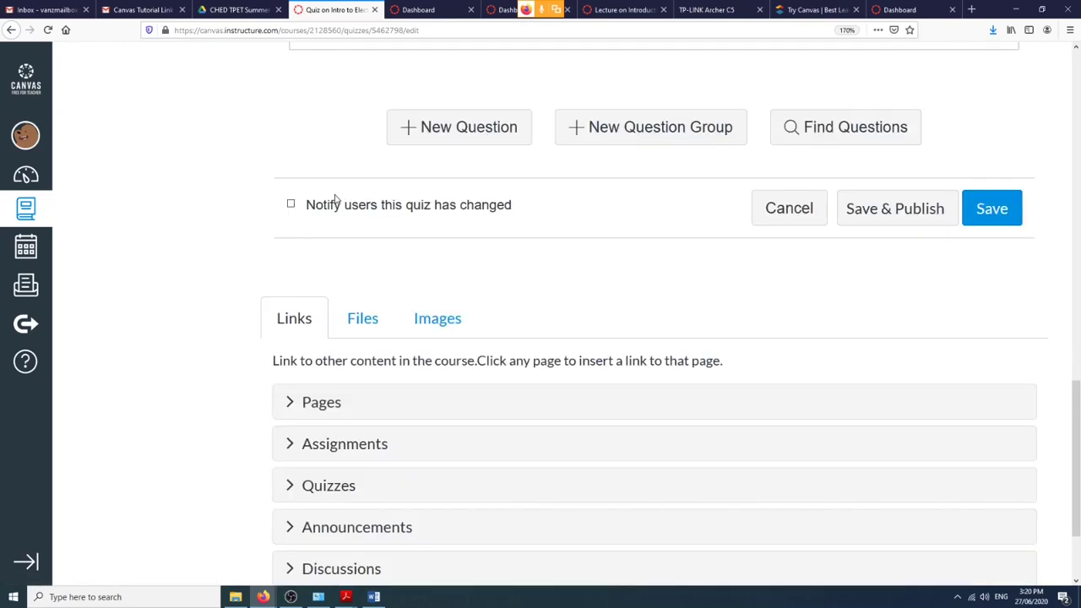
{"action": "scroll", "coordinate": [336, 201], "scroll_direction": "up", "scroll_amount": 10}
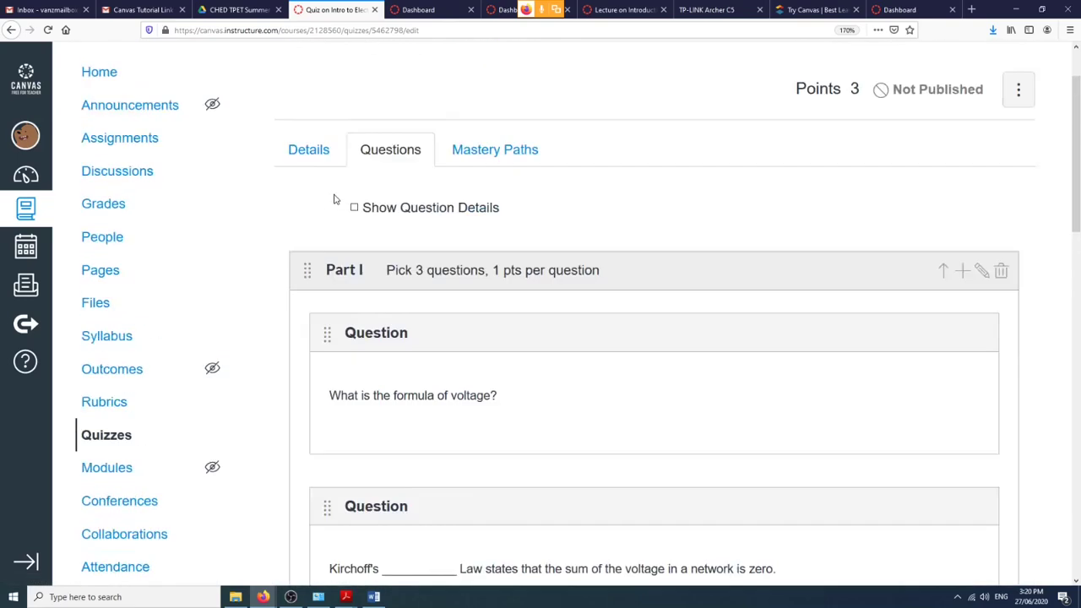
{"action": "scroll", "coordinate": [333, 204], "scroll_direction": "down", "scroll_amount": 4}
{"action": "scroll", "coordinate": [341, 199], "scroll_direction": "up", "scroll_amount": 2}
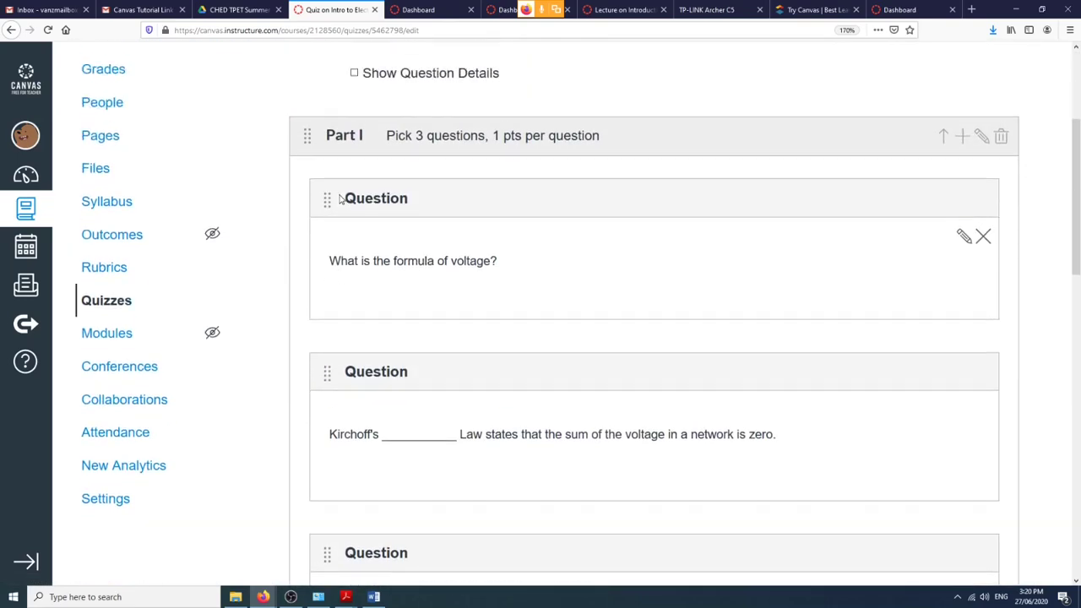
Open the course modules and start adding a new assignment to Unit I: Introduction to Electronics.
{"action": "left_click", "coordinate": [125, 336]}
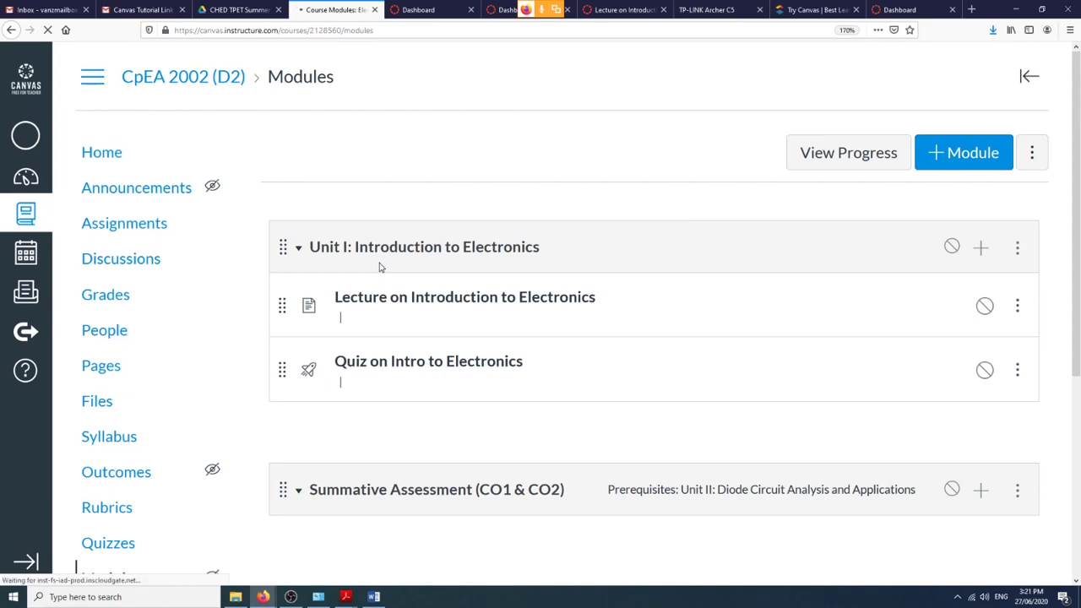
{"action": "left_click", "coordinate": [979, 248]}
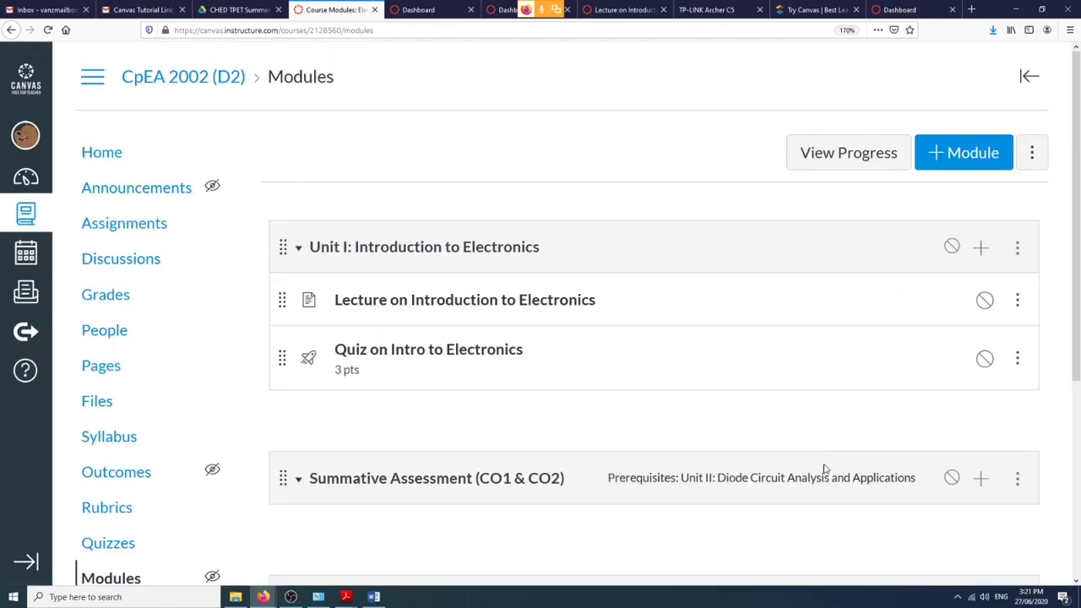
{"action": "left_click", "coordinate": [770, 545]}
{"action": "left_click", "coordinate": [980, 248]}
{"action": "left_click", "coordinate": [334, 160]}
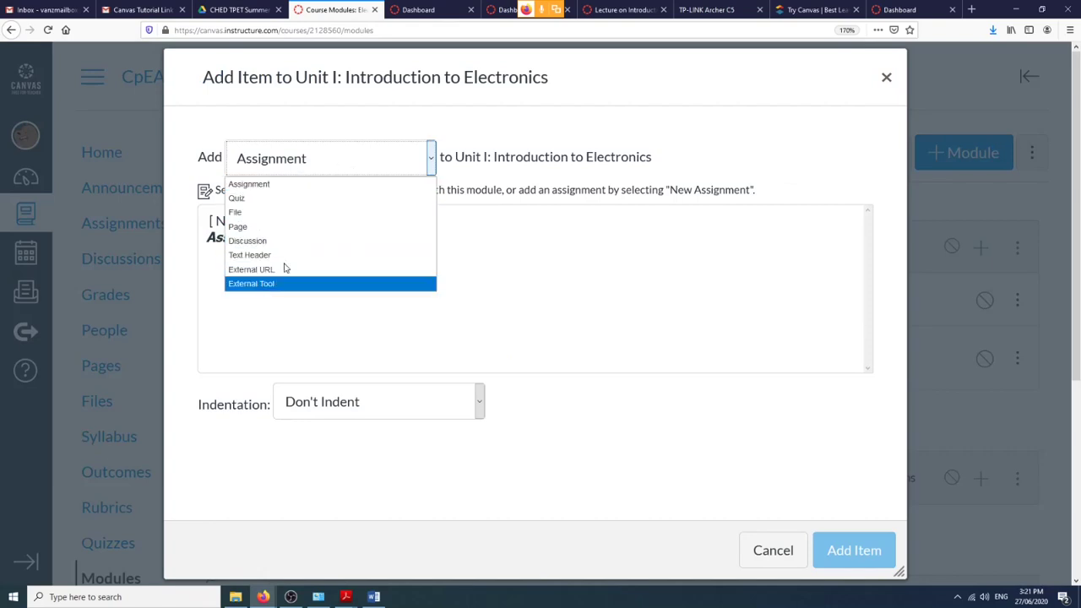
{"action": "left_click", "coordinate": [267, 185]}
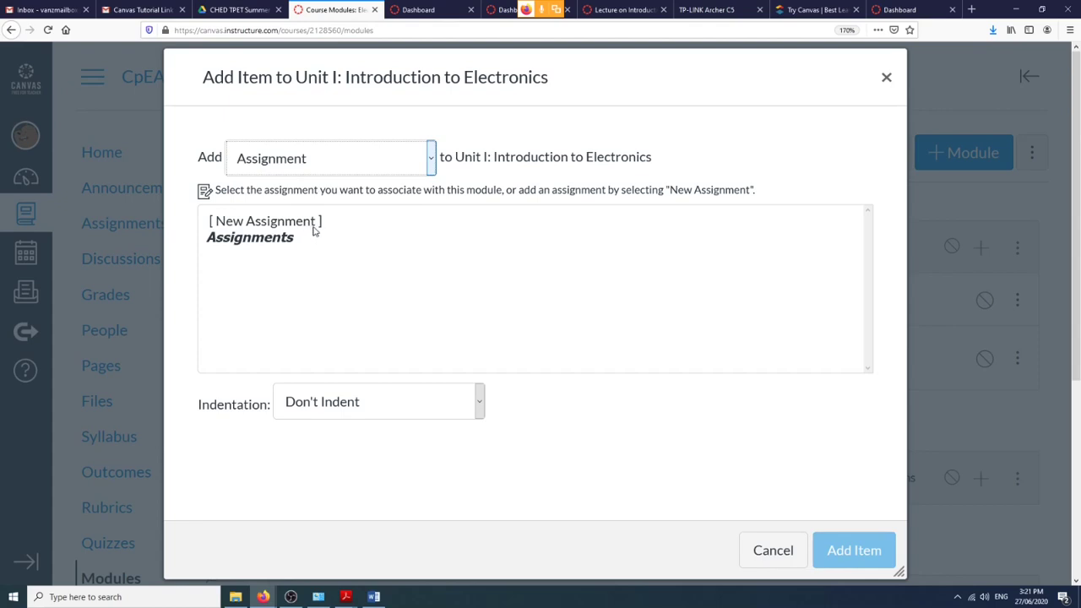
{"action": "left_click", "coordinate": [306, 222]}
Name the new assignment "Laboratory Exercise #1; Diode Characteristics" and add it to the Unit I module without indentation.
{"action": "left_click", "coordinate": [348, 412]}
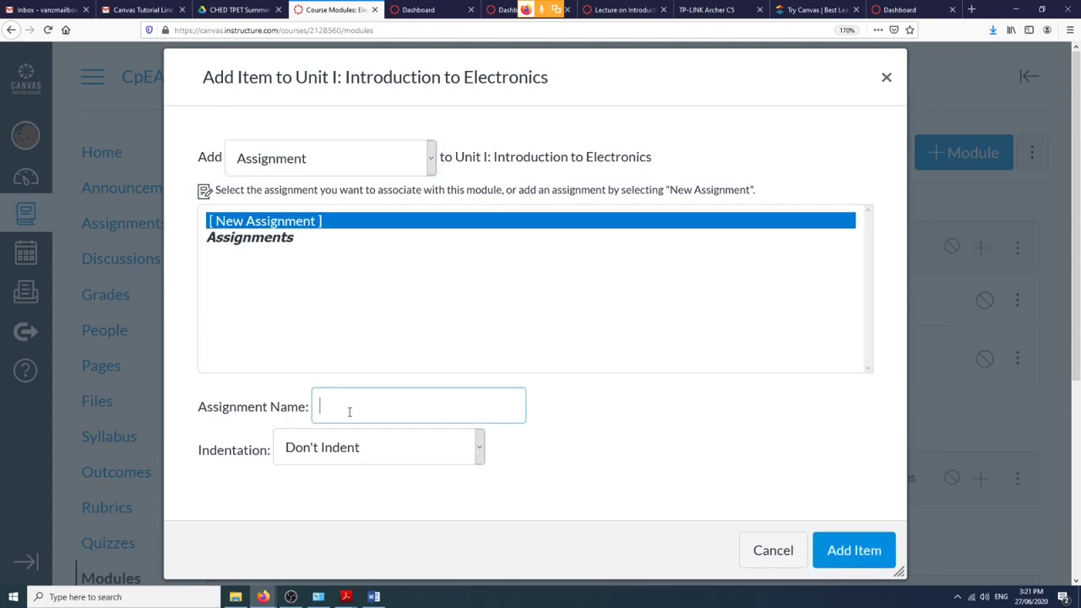
{"action": "type", "text": "Labora"}
{"action": "type", "text": "tory Exercise: #"}
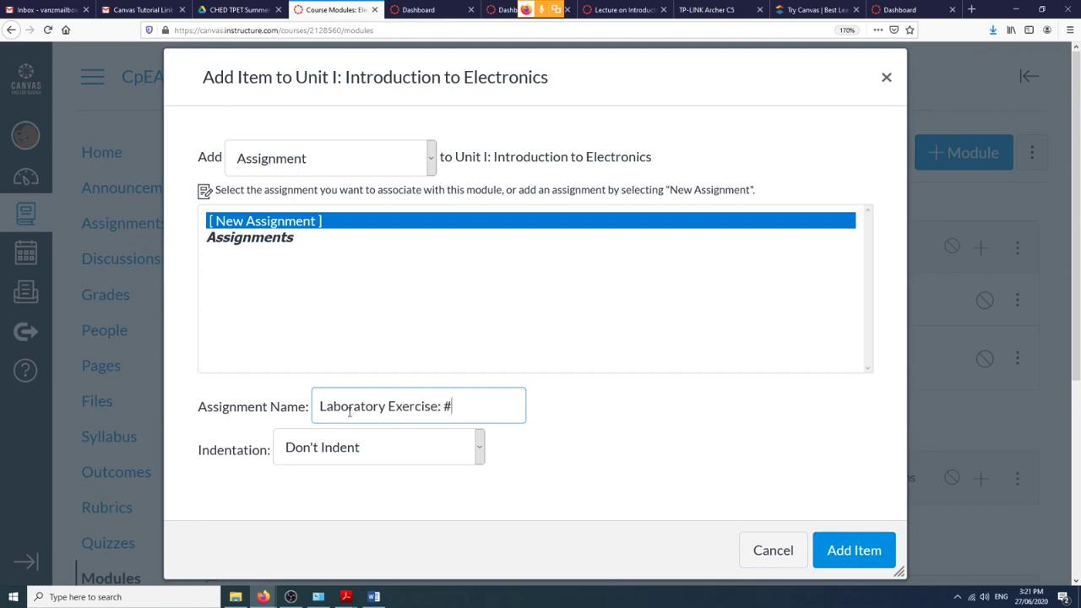
{"action": "key", "text": "BackSpace"}
{"action": "key", "text": "BackSpace"}
{"action": "key", "text": "BackSpace"}
{"action": "type", "text": "#"}
{"action": "type", "text": "1; Diops"}
{"action": "type", "text": "e Characte"}
{"action": "type", "text": "ris"}
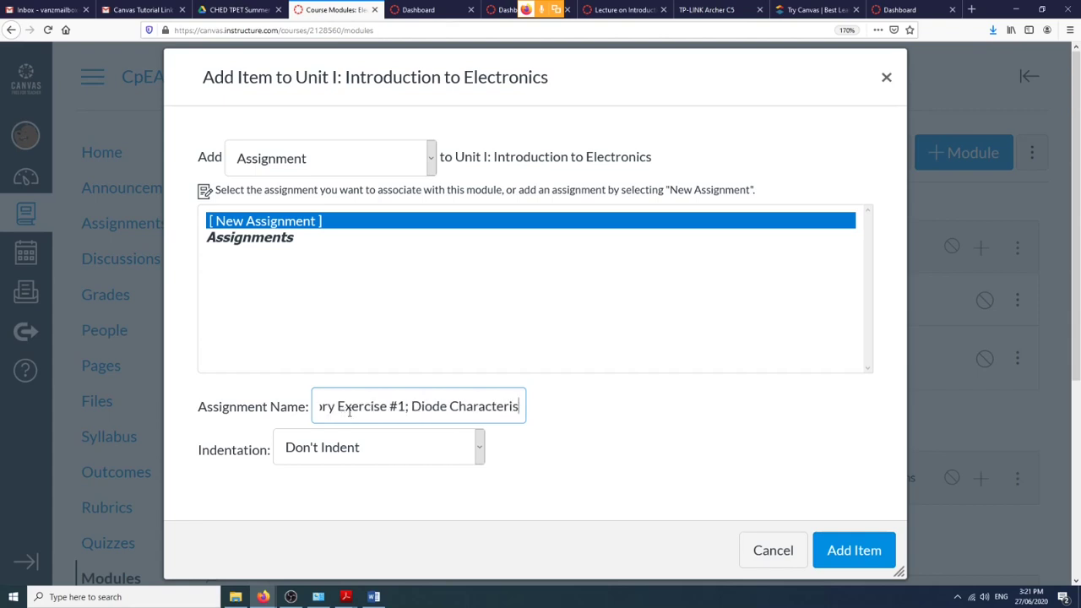
{"action": "type", "text": "tics"}
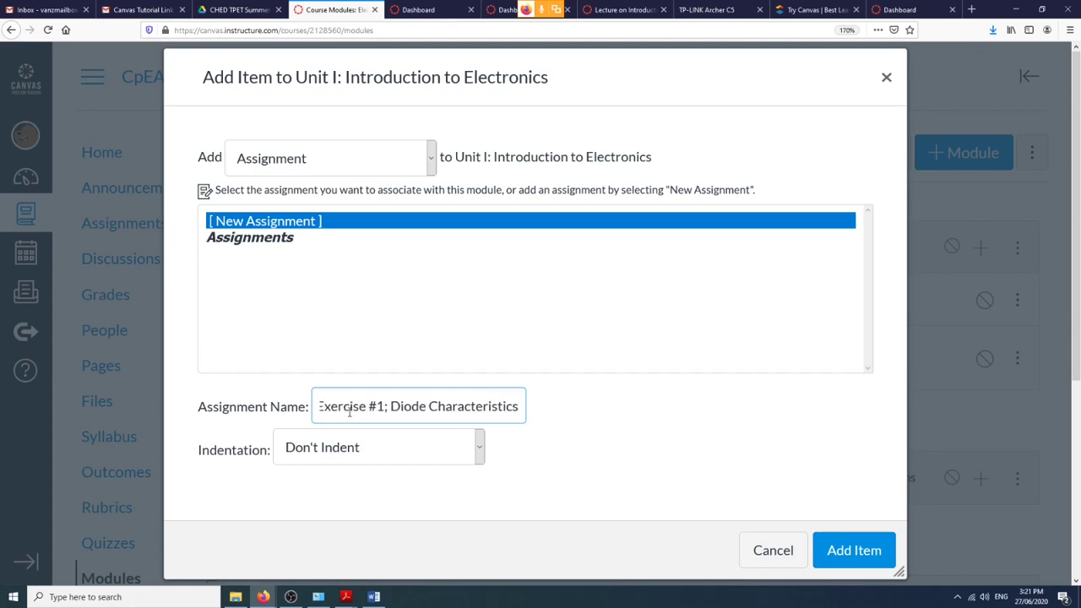
{"action": "left_click", "coordinate": [829, 548]}
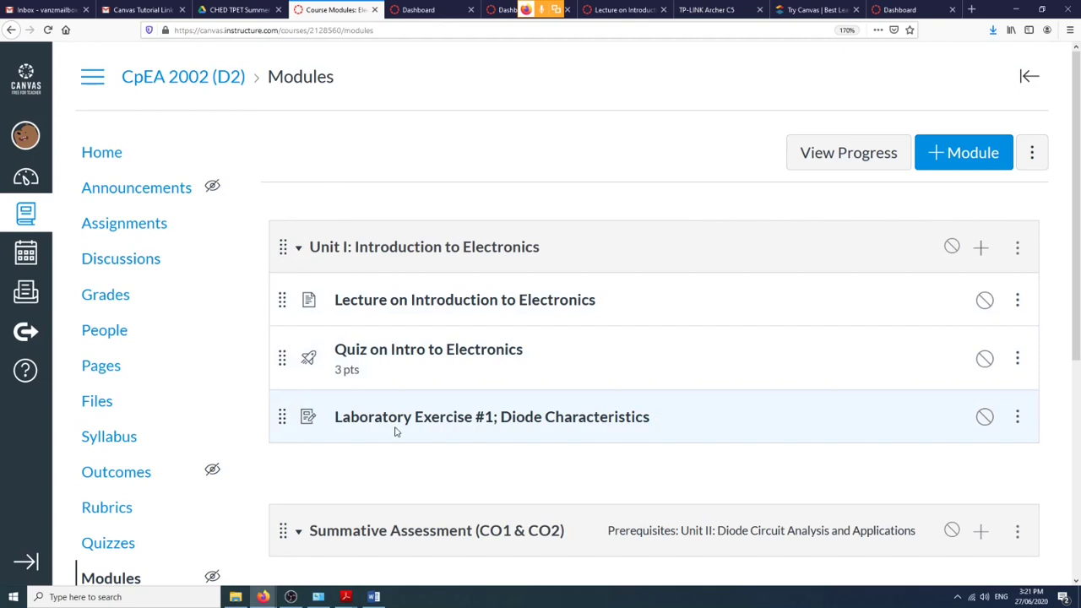
Open the new laboratory exercise assignment for editing, and bring up the modules list of the existing electronics course.
{"action": "left_click", "coordinate": [443, 425]}
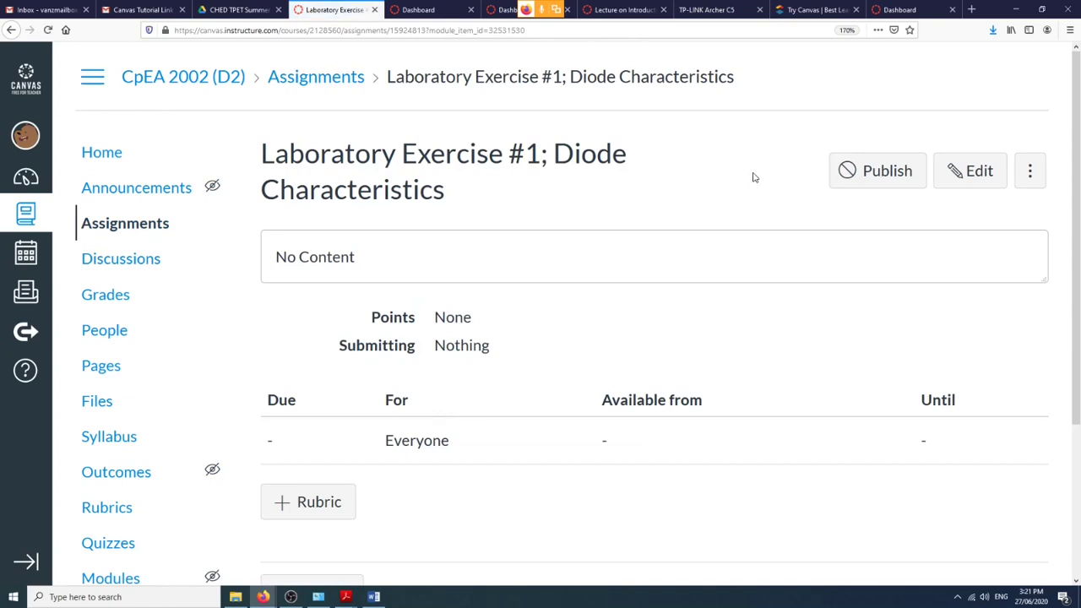
{"action": "left_click", "coordinate": [947, 184]}
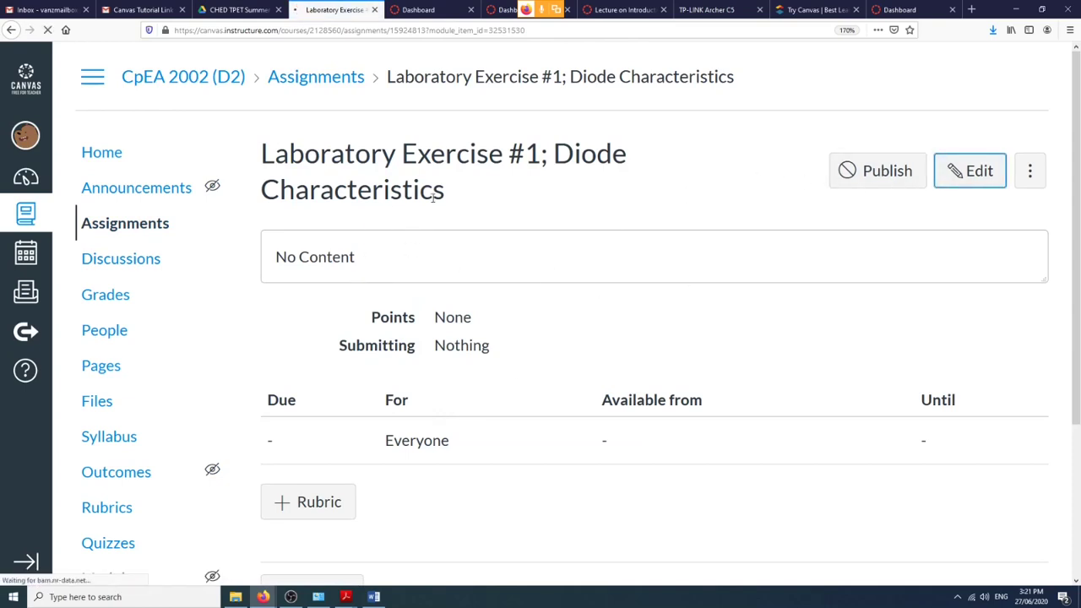
{"action": "left_click", "coordinate": [624, 10]}
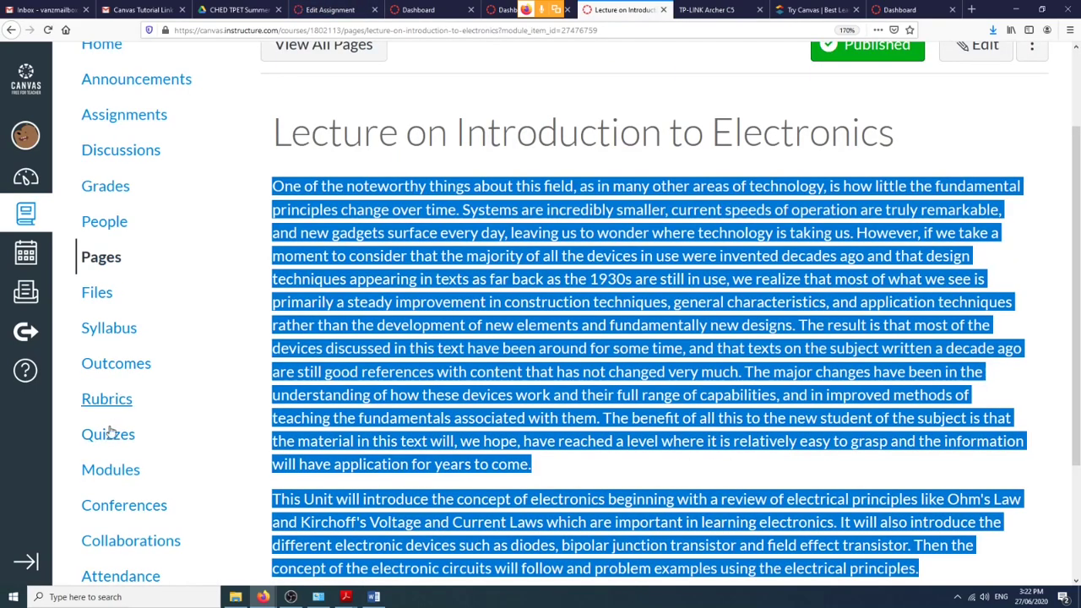
{"action": "left_click", "coordinate": [333, 9]}
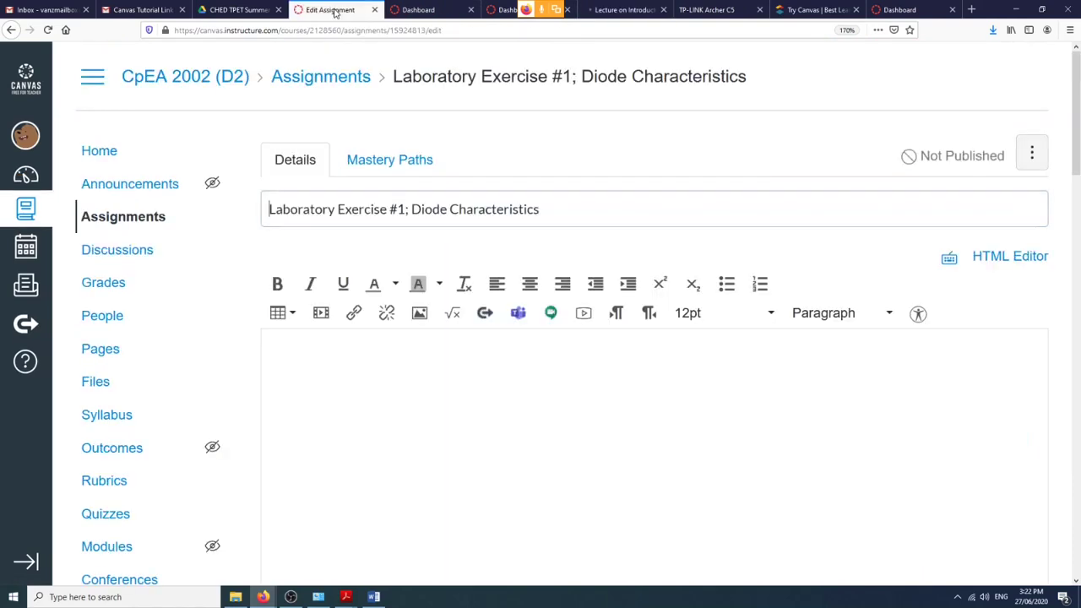
{"action": "scroll", "coordinate": [430, 300], "scroll_direction": "down", "scroll_amount": 3}
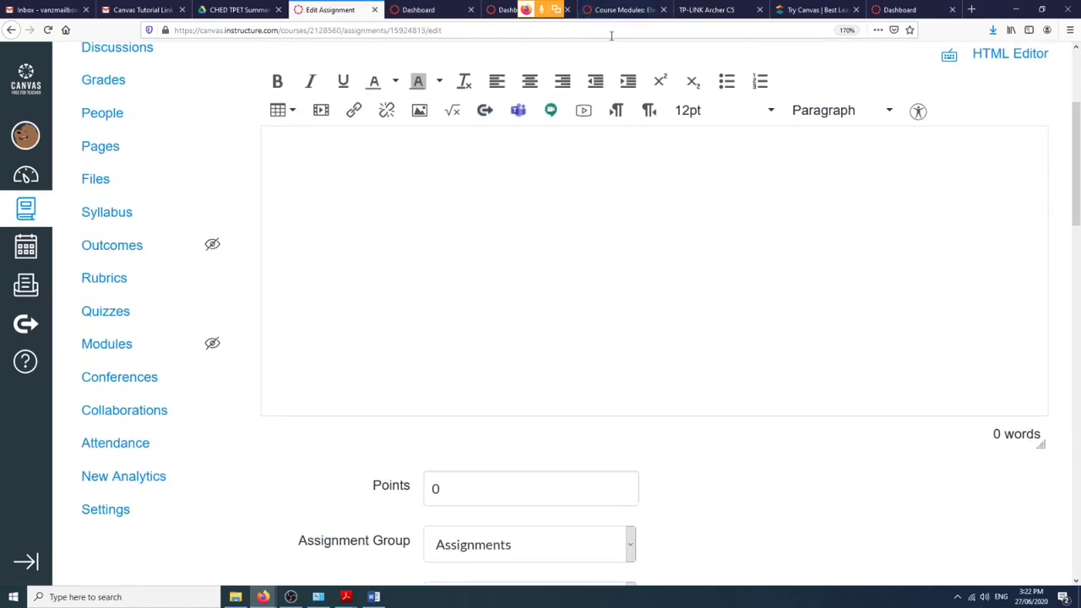
Open Laboratory Exercise #1: Diode Characteristics in the existing course's Unit II and copy its description through the laboratory guide line.
{"action": "left_click", "coordinate": [620, 9]}
{"action": "scroll", "coordinate": [518, 442], "scroll_direction": "down", "scroll_amount": 2}
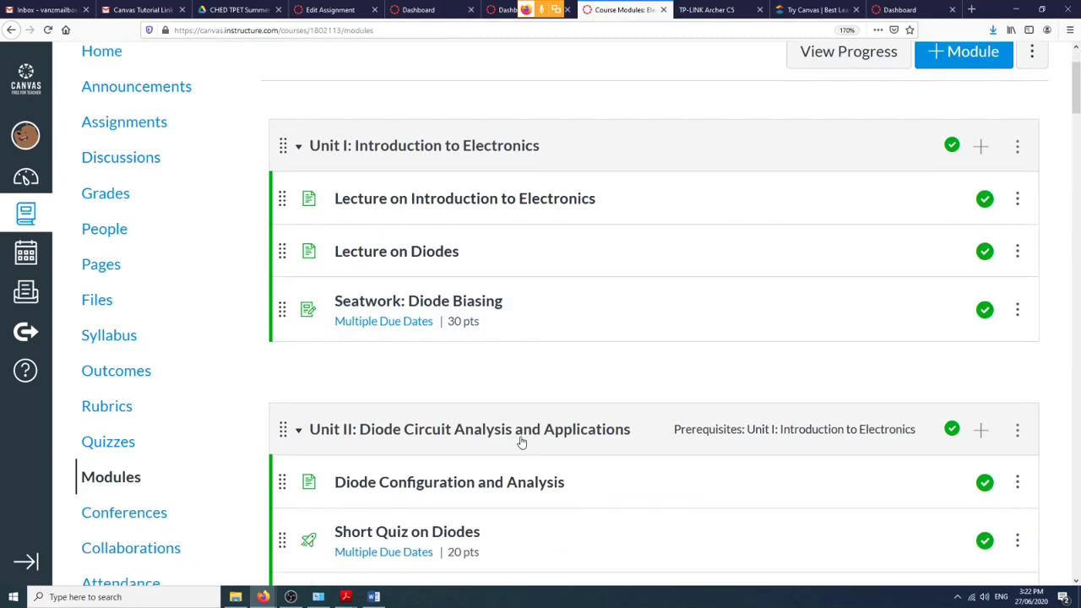
{"action": "scroll", "coordinate": [518, 441], "scroll_direction": "down", "scroll_amount": 5}
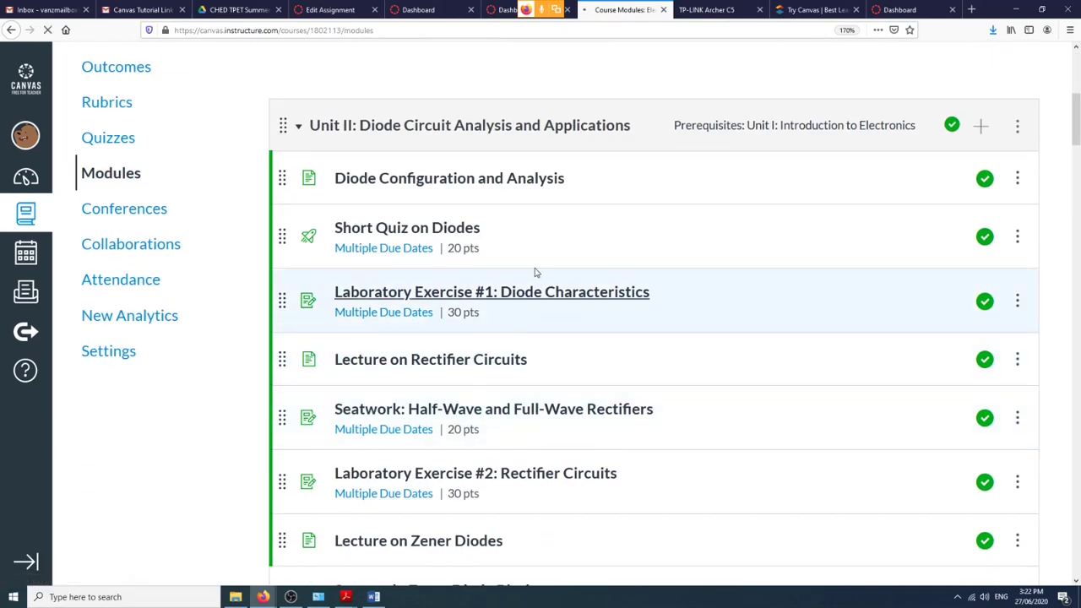
{"action": "left_click", "coordinate": [501, 186]}
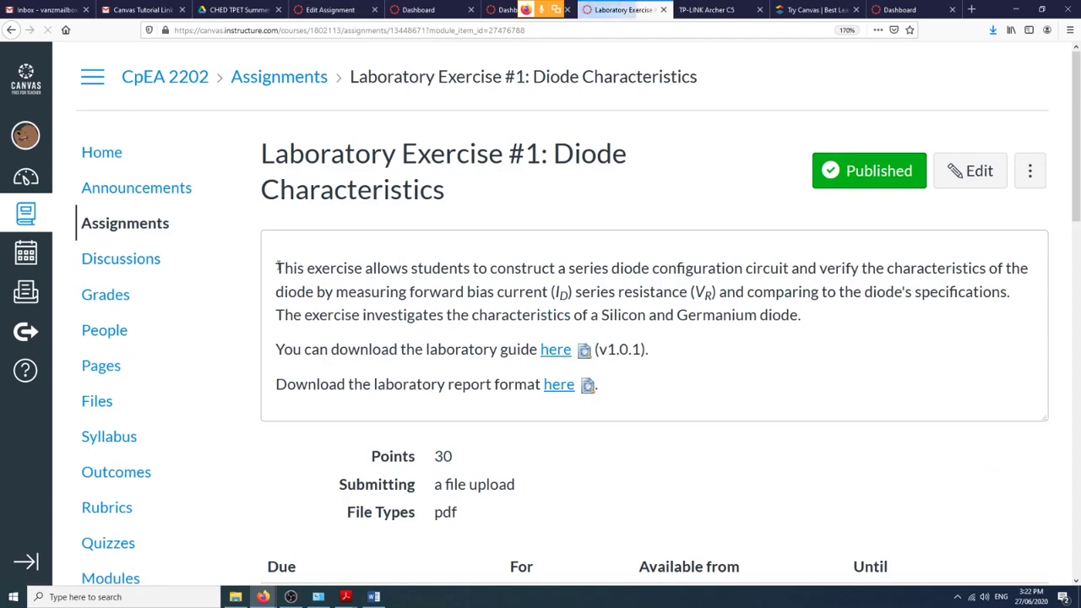
{"action": "left_click_drag", "start_coordinate": [275, 268], "coordinate": [698, 347]}
{"action": "key", "text": "ctrl+c"}
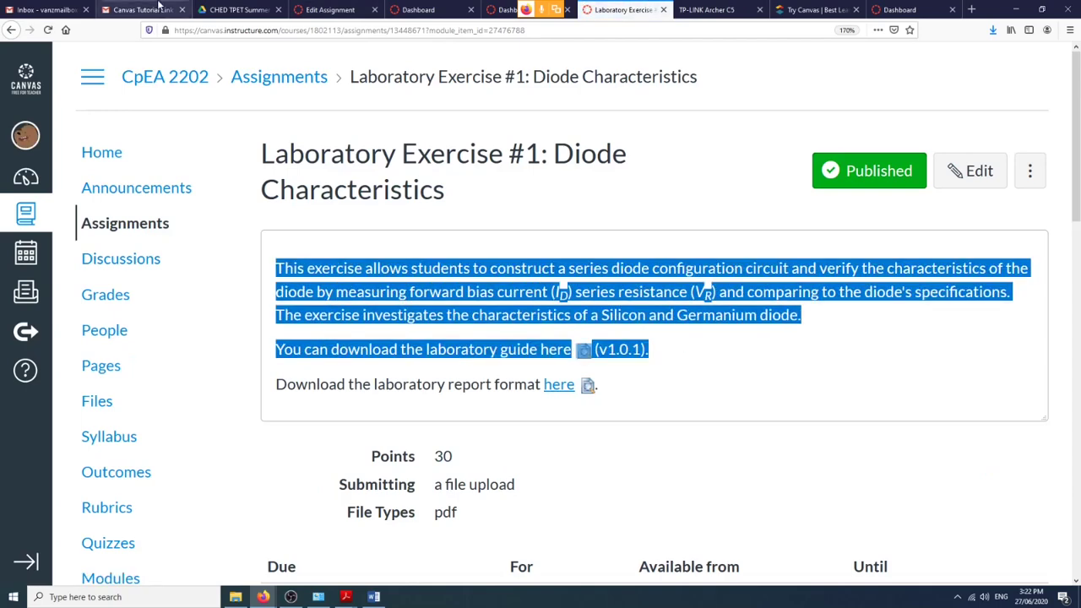
Paste the copied exercise description and laboratory guide link into the new assignment's content.
{"action": "left_click", "coordinate": [331, 9]}
{"action": "left_click", "coordinate": [430, 214]}
{"action": "key", "text": "ctrl+v"}
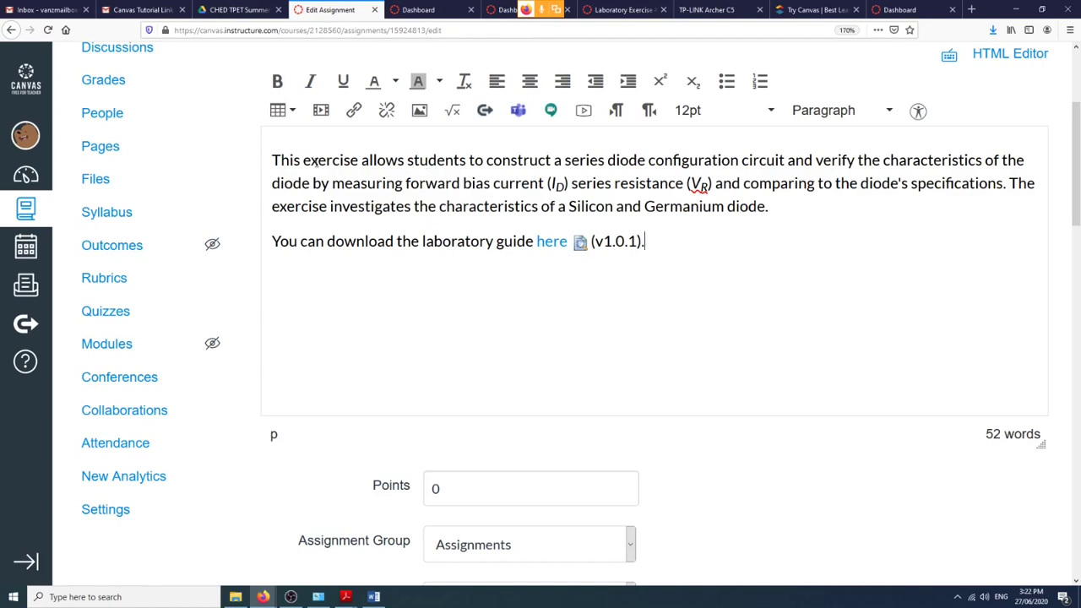
{"action": "scroll", "coordinate": [503, 322], "scroll_direction": "up", "scroll_amount": 2}
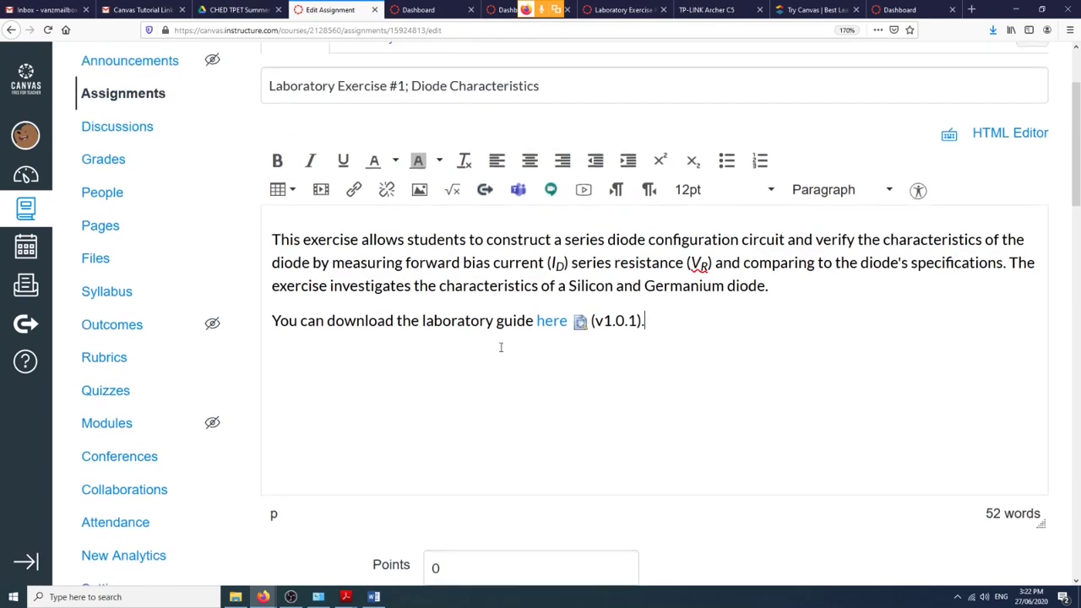
Delete the linked word "here" and its preview icon from the laboratory guide download sentence.
{"action": "key", "text": "Left"}
{"action": "key", "text": "Left"}
{"action": "key", "text": "Left"}
{"action": "key", "text": "Left"}
{"action": "key", "text": "Left"}
{"action": "key", "text": "Left"}
{"action": "key", "text": "Left"}
{"action": "key", "text": "Left"}
{"action": "key", "text": "Left"}
{"action": "key", "text": "Left"}
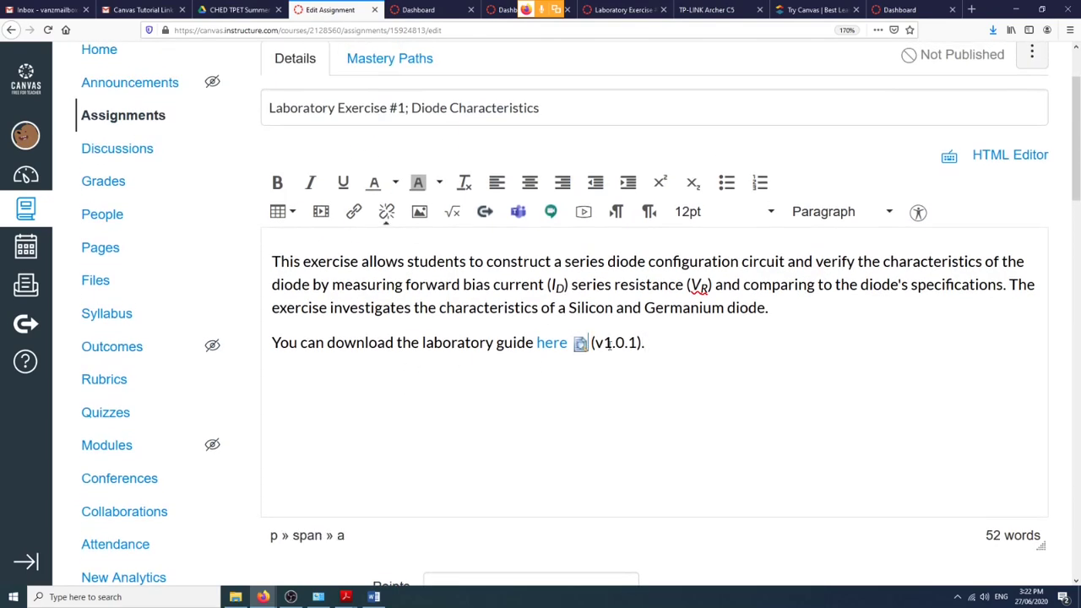
{"action": "key", "text": "BackSpace"}
{"action": "key", "text": "BackSpace"}
{"action": "key", "text": "BackSpace"}
{"action": "key", "text": "BackSpace"}
{"action": "key", "text": "BackSpace"}
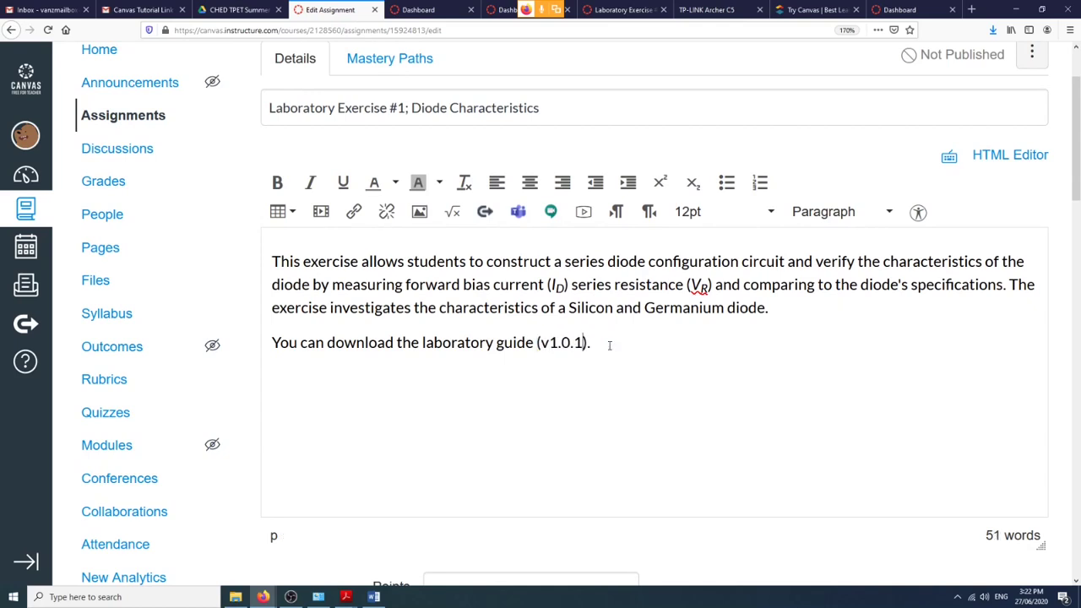
Replace the version text "(v1.0.1)" at the end of the download sentence with "here".
{"action": "key", "text": "BackSpace"}
{"action": "key", "text": "BackSpace"}
{"action": "key", "text": "BackSpace"}
{"action": "key", "text": "BackSpace"}
{"action": "key", "text": "BackSpace"}
{"action": "key", "text": "BackSpace"}
{"action": "key", "text": "BackSpace"}
{"action": "key", "text": "BackSpace"}
{"action": "type", "text": "here"}
Select the word "here" and start uploading a new course file for its download link.
{"action": "key", "text": "shift+Left"}
{"action": "key", "text": "shift+Left"}
{"action": "key", "text": "shift+Left"}
{"action": "key", "text": "shift+Left"}
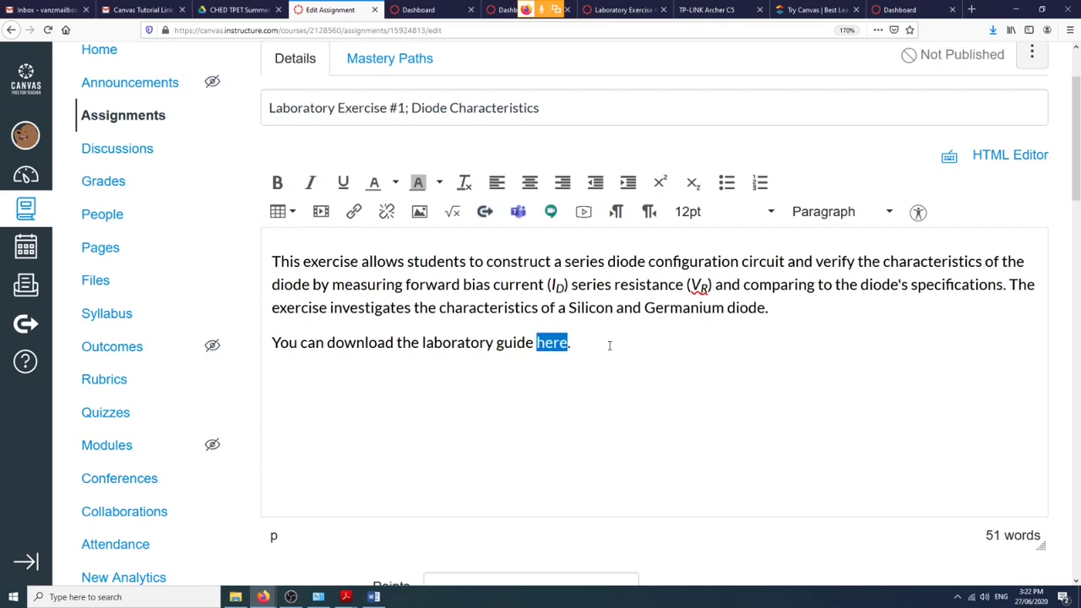
{"action": "key", "text": "ctrl+minus"}
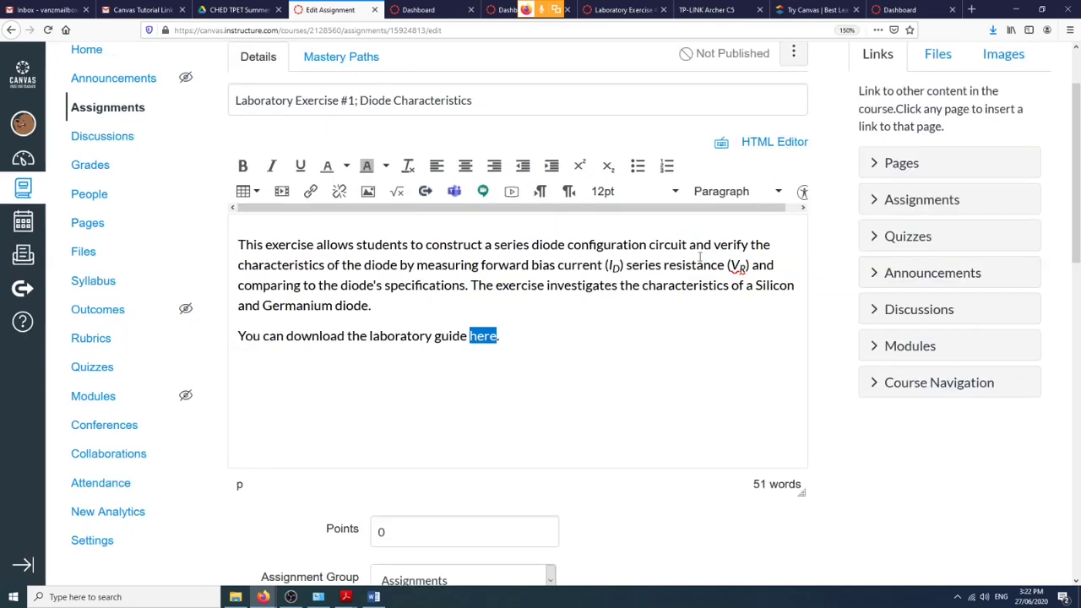
{"action": "left_click", "coordinate": [938, 57]}
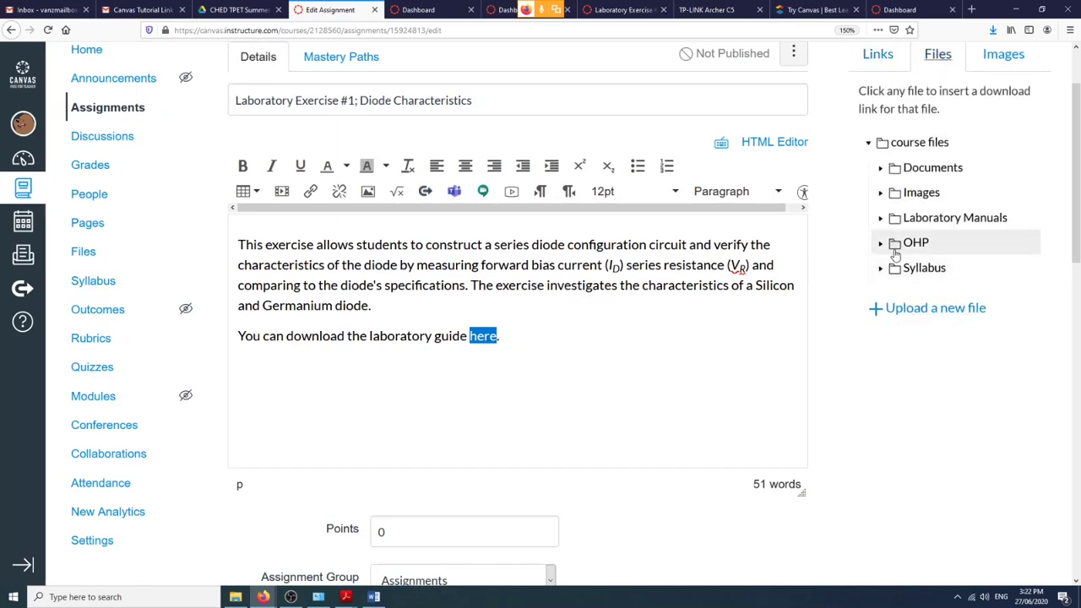
{"action": "left_click", "coordinate": [883, 221]}
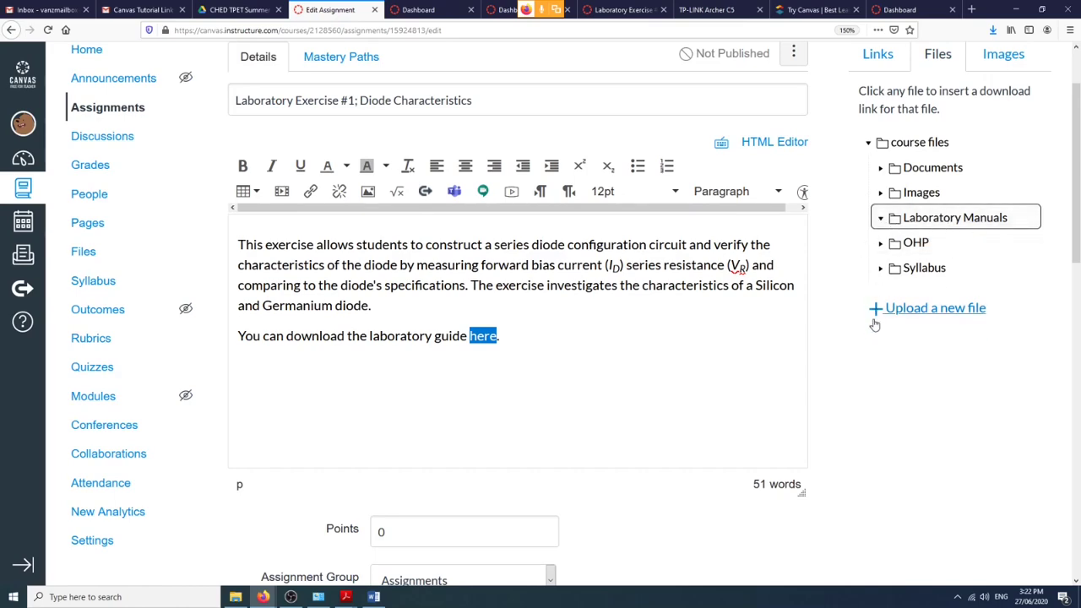
{"action": "left_click", "coordinate": [878, 309]}
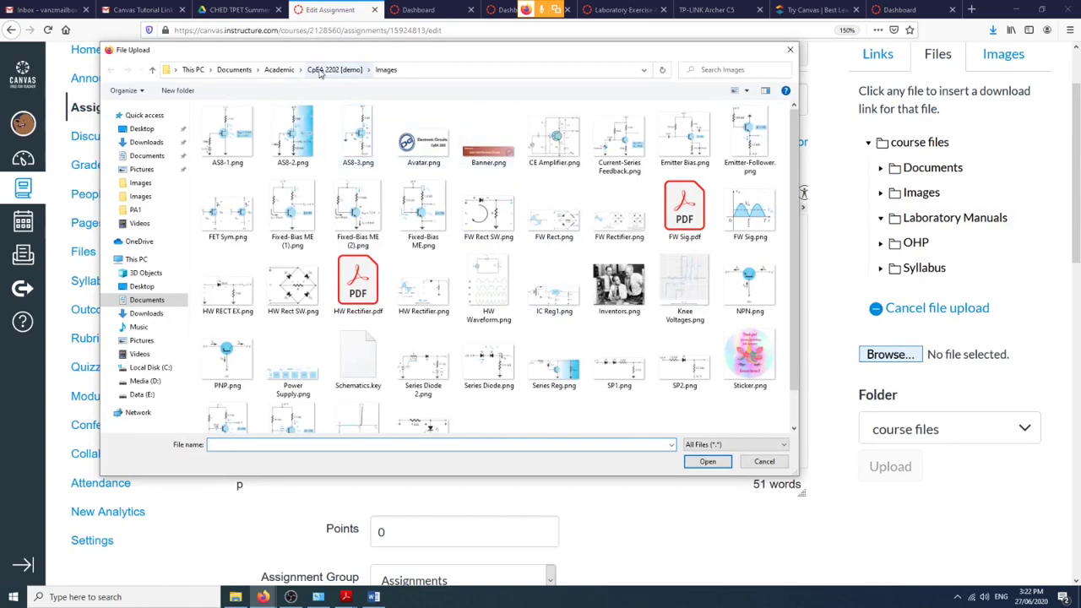
Upload "CpEA 2202 Lab Exercise #1 v1.0.1.pdf" from the Lab Exercises folder into the Laboratory Manuals course folder, linking it to "here".
{"action": "left_click", "coordinate": [320, 71]}
{"action": "double_click", "coordinate": [221, 148]}
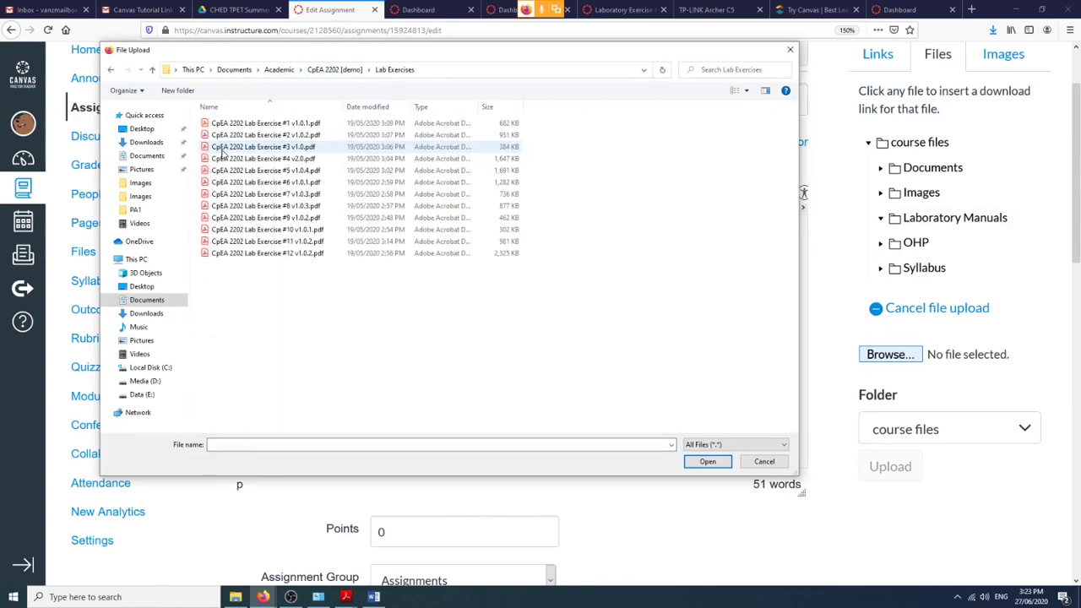
{"action": "left_click", "coordinate": [250, 124]}
{"action": "left_click", "coordinate": [704, 464]}
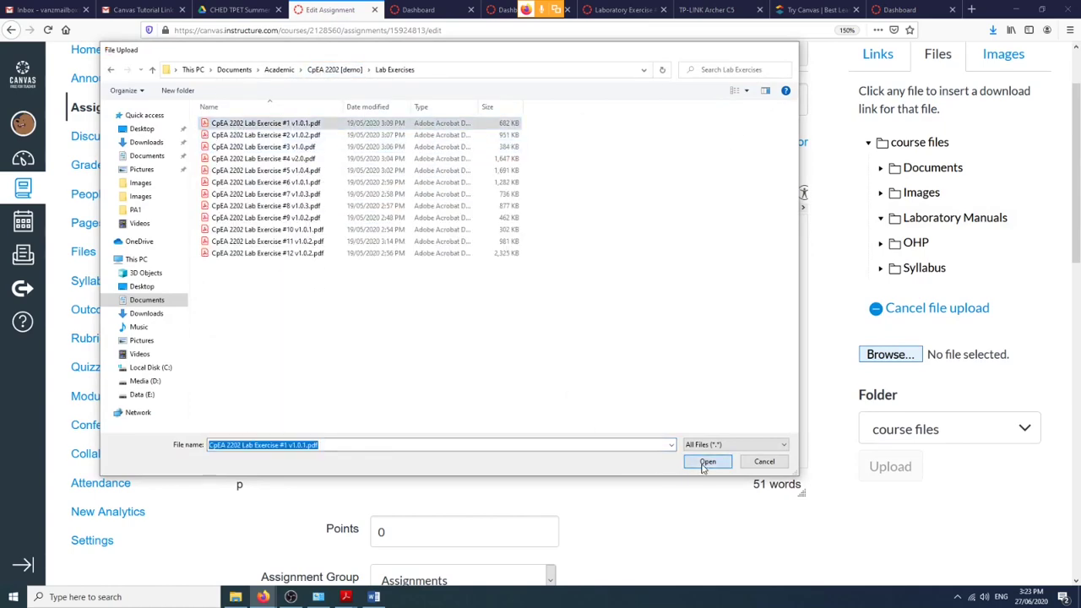
{"action": "left_click", "coordinate": [903, 437]}
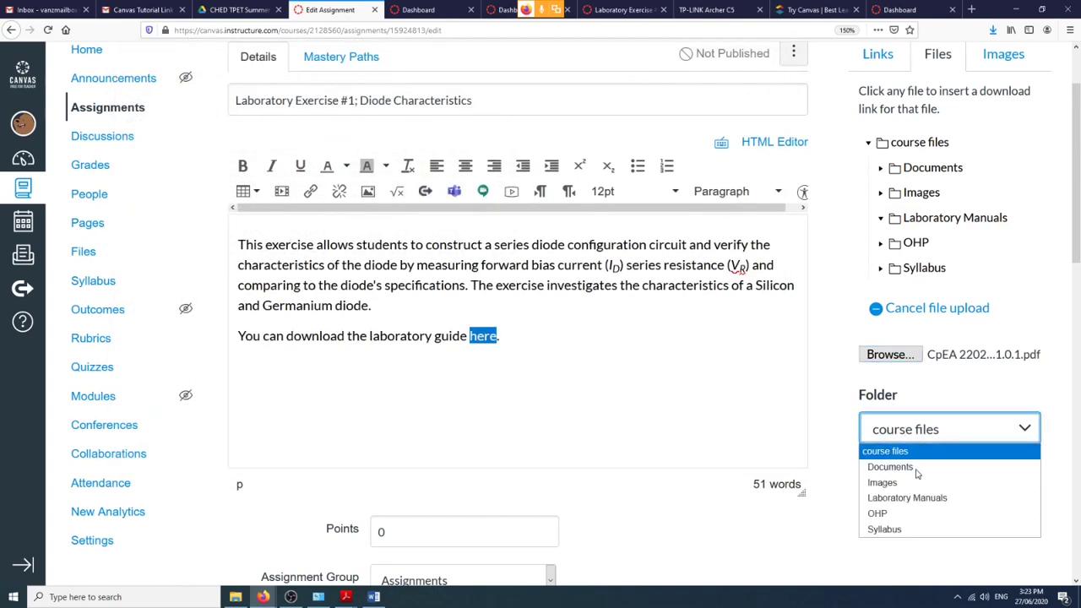
{"action": "left_click", "coordinate": [935, 498]}
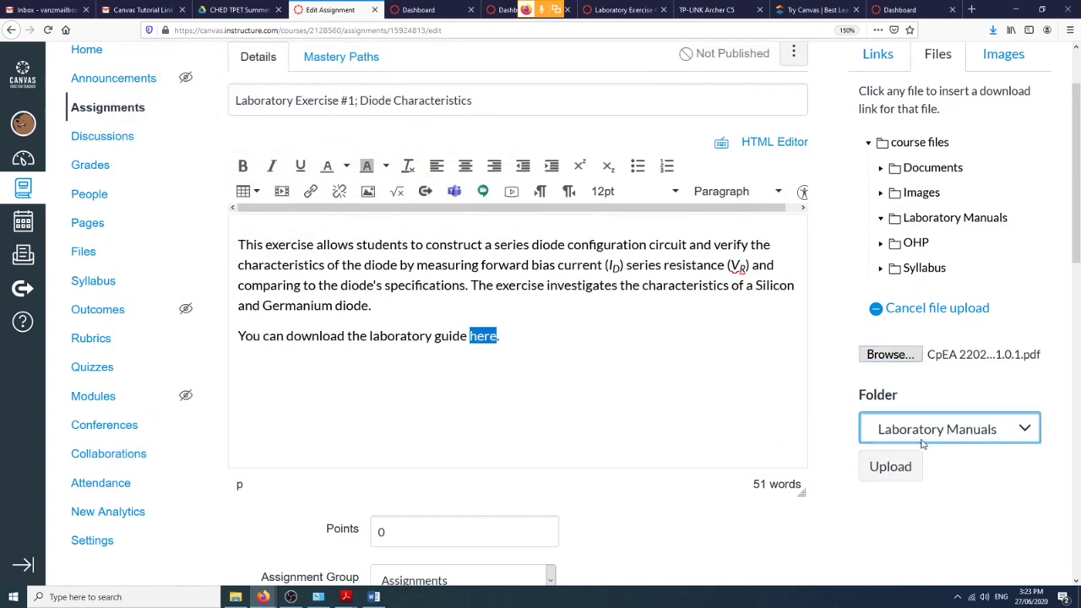
{"action": "left_click", "coordinate": [902, 468]}
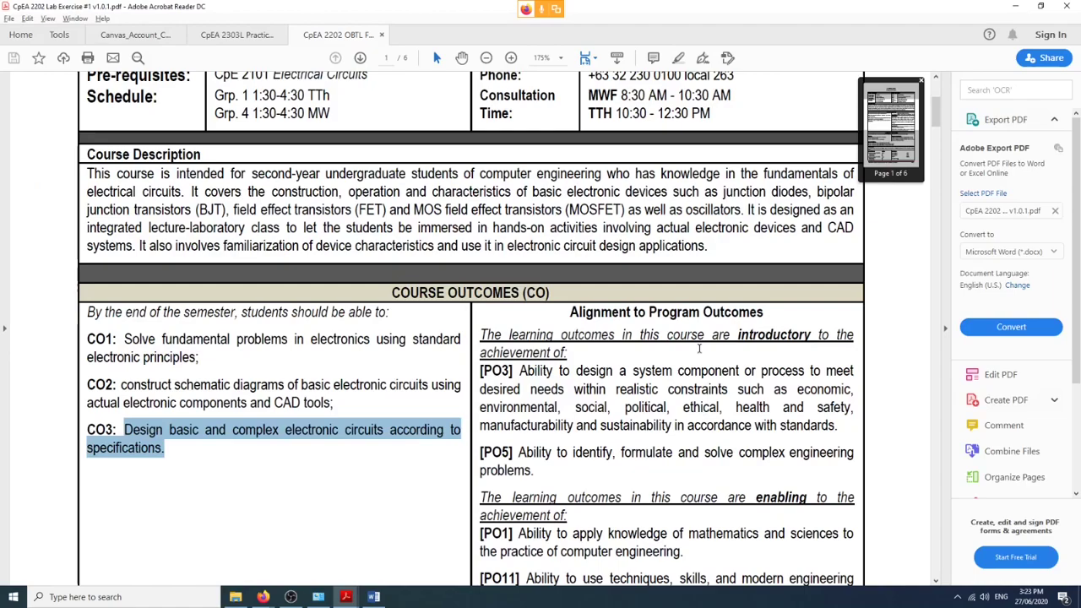
Look through the Laboratory Exercise #1 PDF in Adobe Acrobat Reader and return to the assignment description in Firefox.
{"action": "key", "text": "ctrl+Tab"}
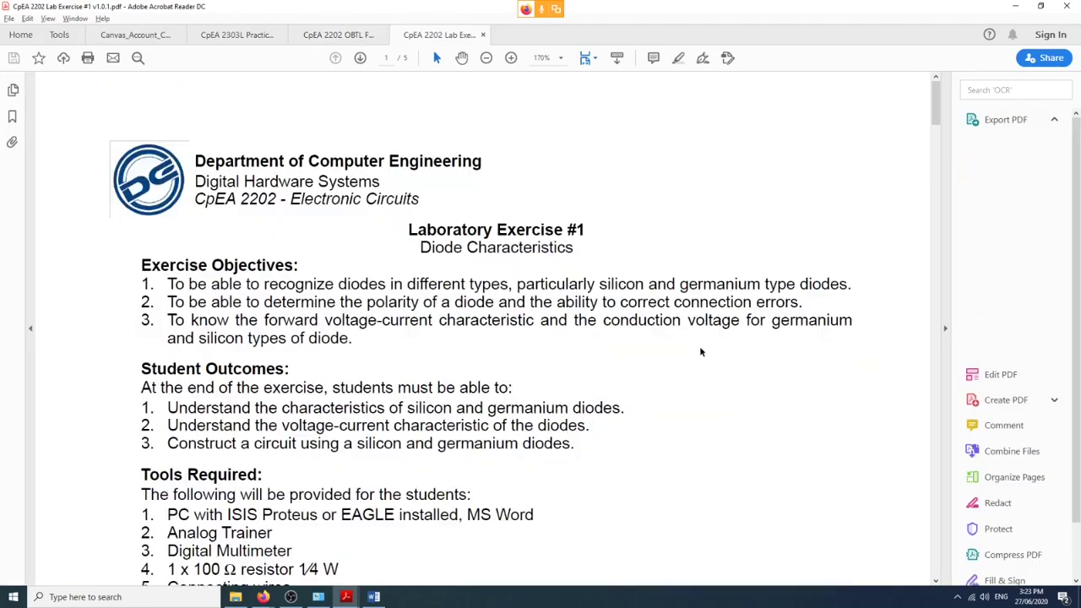
{"action": "scroll", "coordinate": [699, 345], "scroll_direction": "down", "scroll_amount": 10}
{"action": "scroll", "coordinate": [700, 355], "scroll_direction": "down", "scroll_amount": 5}
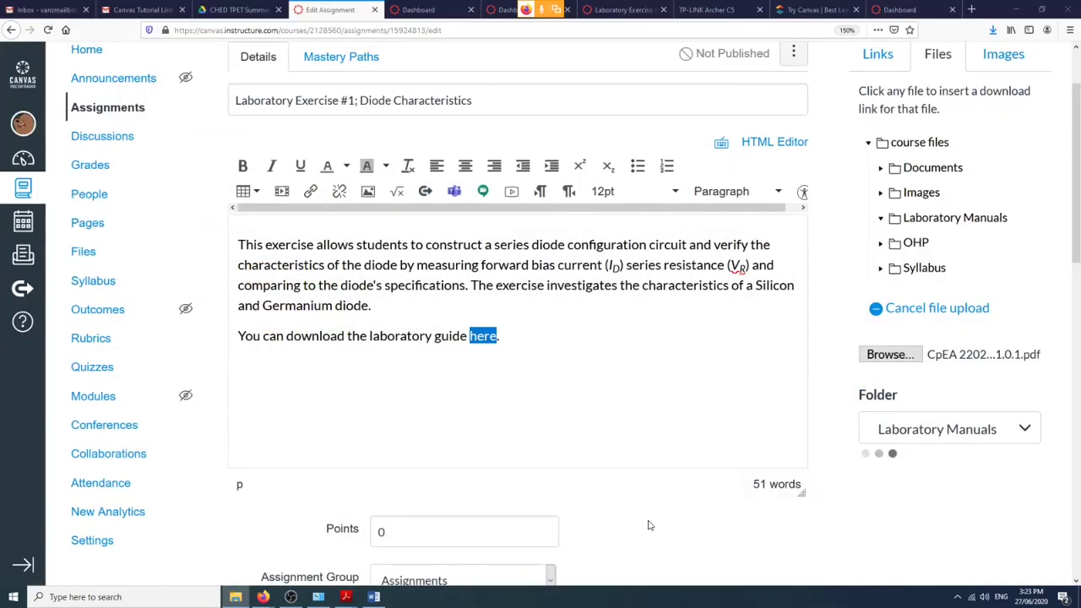
{"action": "mouse_move", "coordinate": [346, 597]}
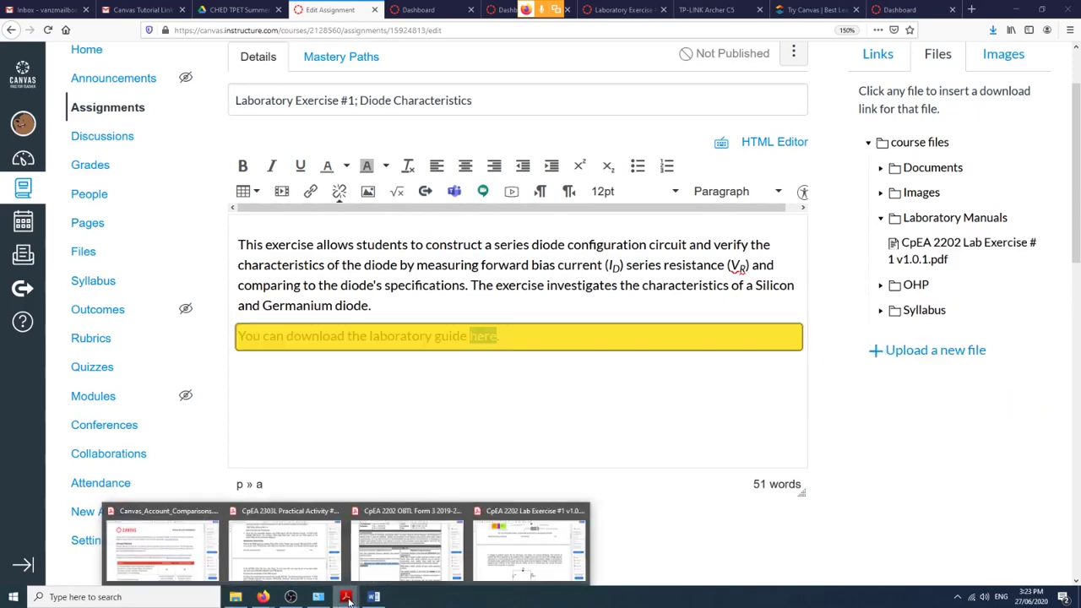
{"action": "left_click", "coordinate": [581, 425]}
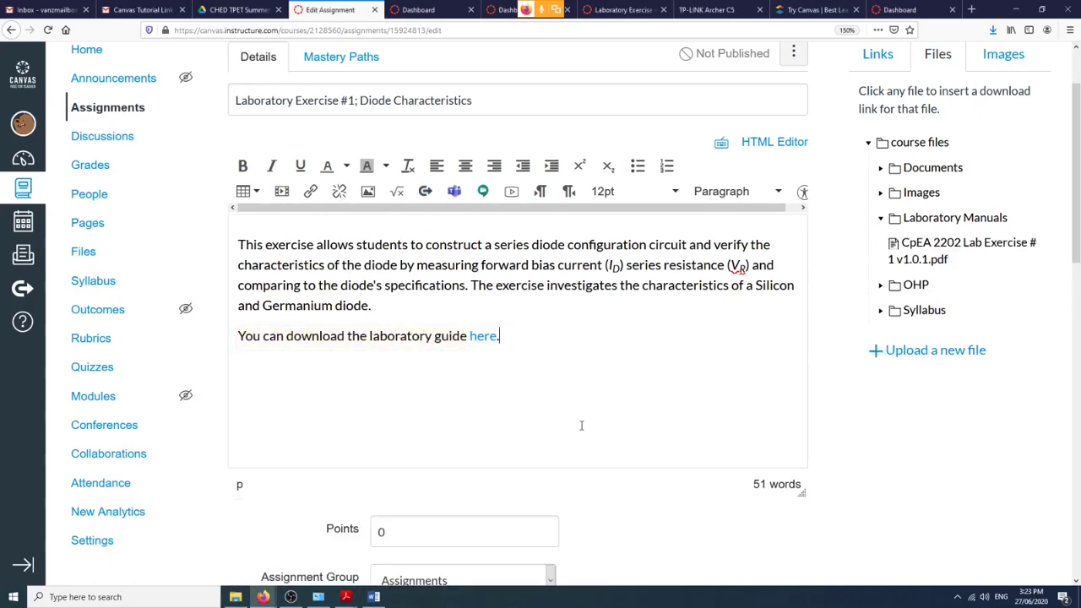
Consult the assessment criteria in the Laboratory Exercise #1 PDF in Adobe Acrobat Reader and set the assignment's points to 30 in Firefox.
{"action": "scroll", "coordinate": [506, 414], "scroll_direction": "down", "scroll_amount": 3}
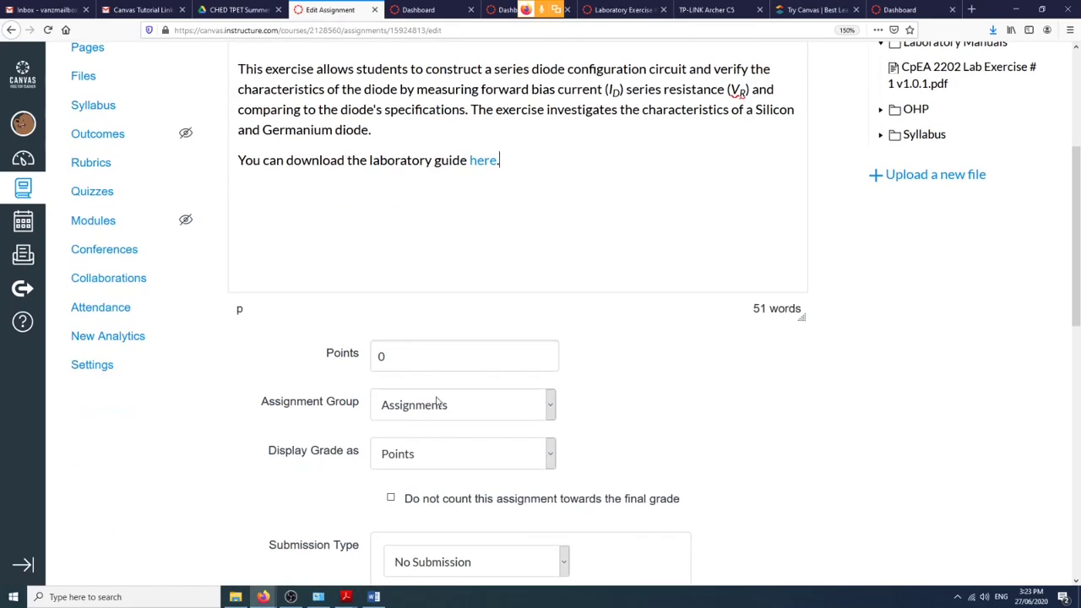
{"action": "left_click", "coordinate": [411, 354]}
{"action": "left_click", "coordinate": [345, 596]}
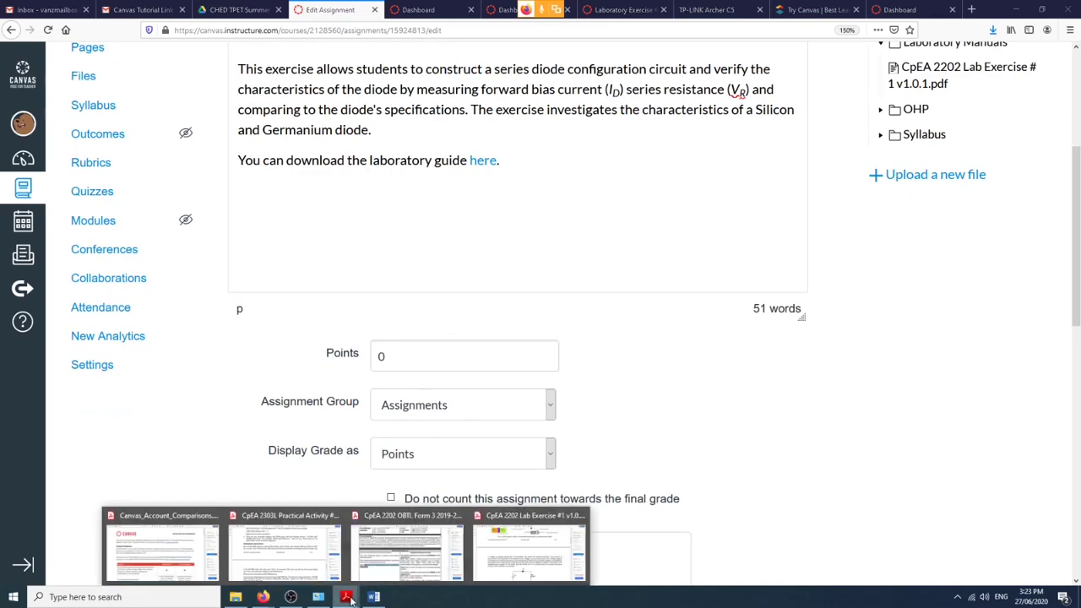
{"action": "left_click", "coordinate": [471, 561]}
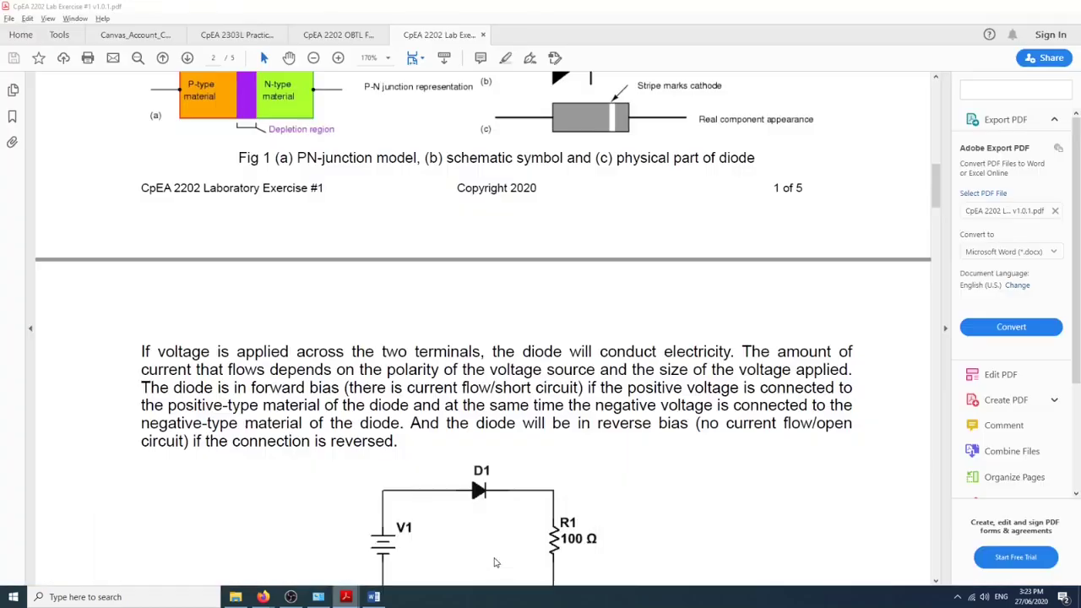
{"action": "scroll", "coordinate": [491, 481], "scroll_direction": "down", "scroll_amount": 3}
{"action": "scroll", "coordinate": [490, 480], "scroll_direction": "down", "scroll_amount": 5}
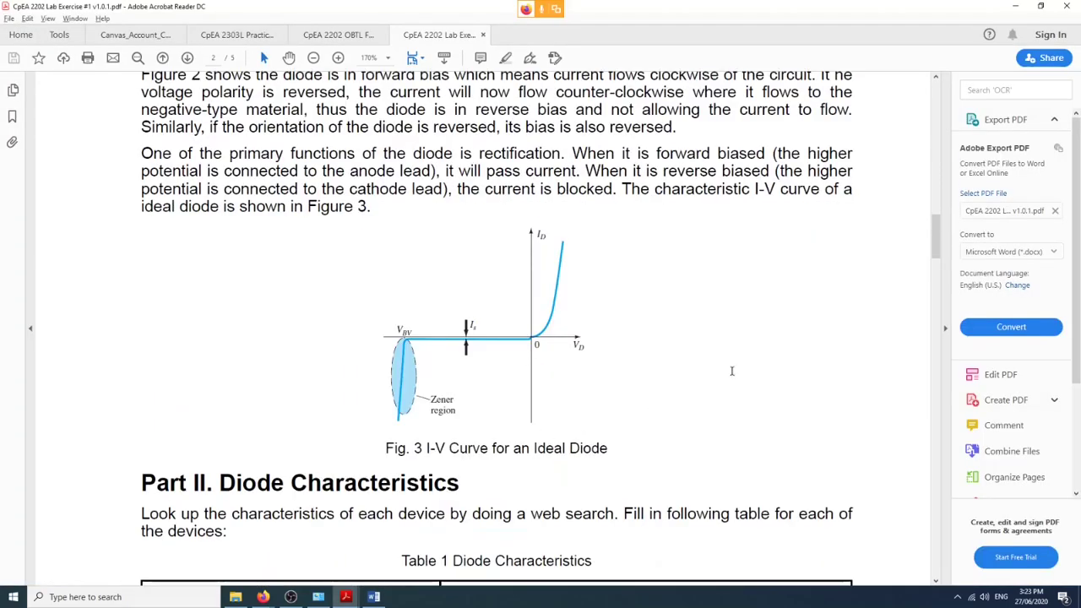
{"action": "left_click_drag", "start_coordinate": [935, 238], "coordinate": [937, 456]}
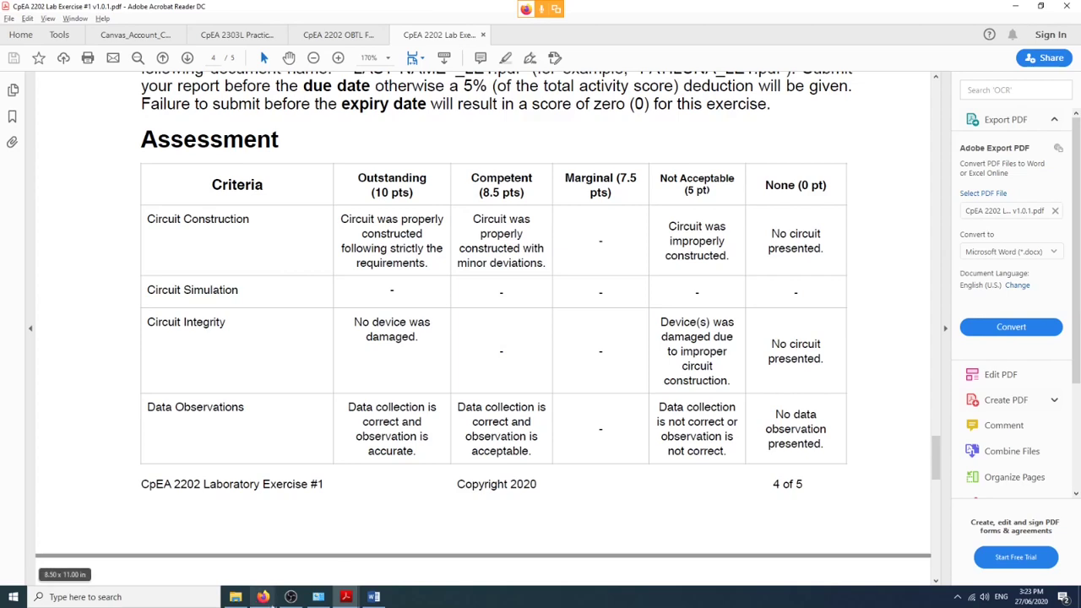
{"action": "mouse_move", "coordinate": [264, 598]}
{"action": "left_click", "coordinate": [237, 568]}
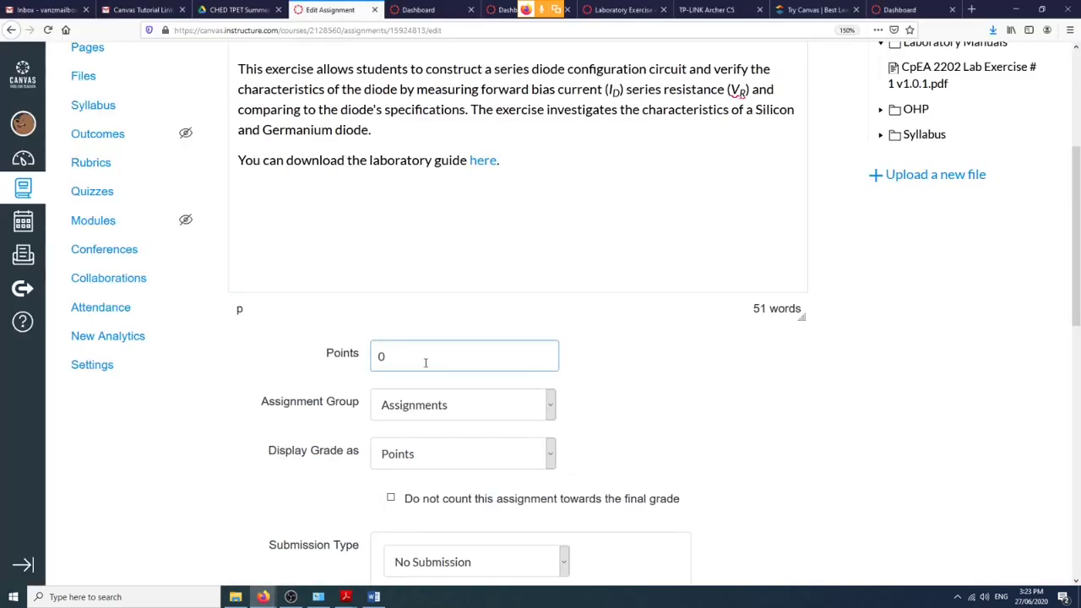
{"action": "key", "text": "BackSpace"}
{"action": "type", "text": "3"}
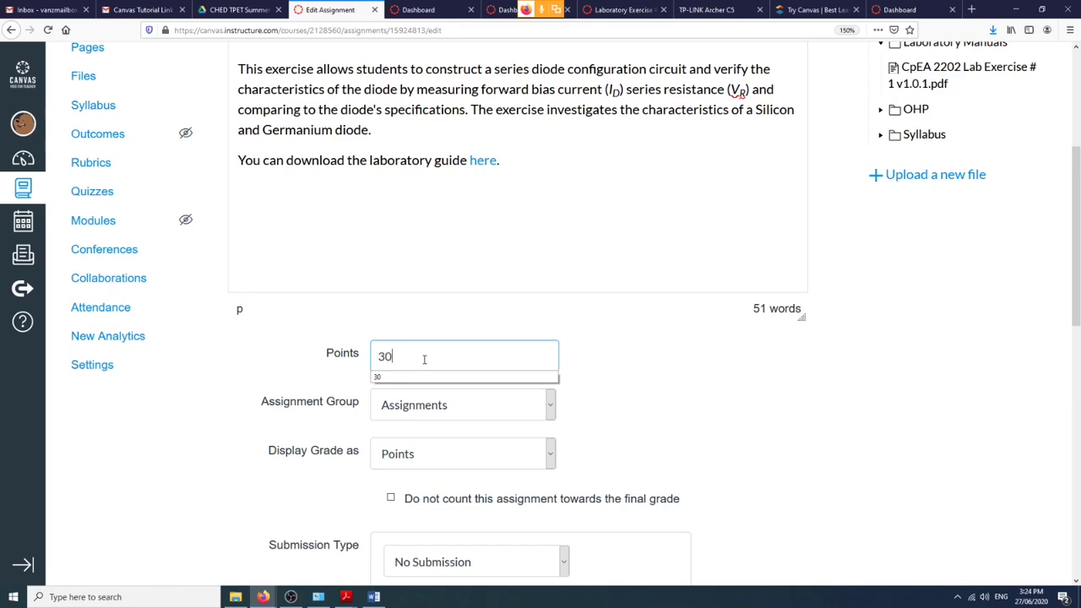
{"action": "left_click", "coordinate": [615, 385]}
Try the Complete/Incomplete, Letter Grade and GPA Scale options for the grade display and return it to Points.
{"action": "scroll", "coordinate": [617, 386], "scroll_direction": "down", "scroll_amount": 3}
{"action": "left_click", "coordinate": [422, 283]}
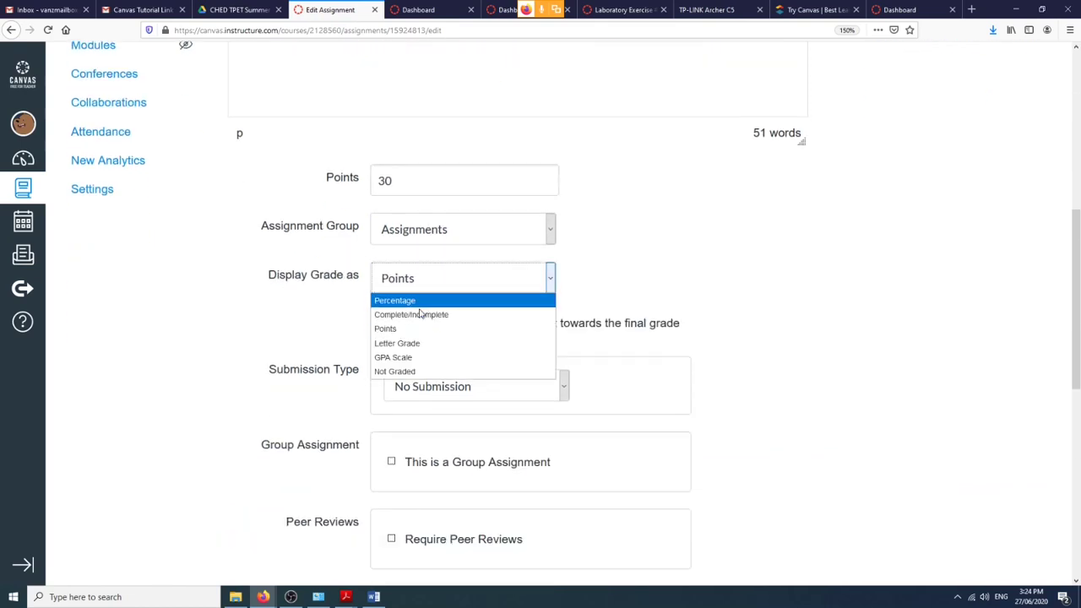
{"action": "left_click", "coordinate": [416, 314]}
{"action": "left_click", "coordinate": [529, 289]}
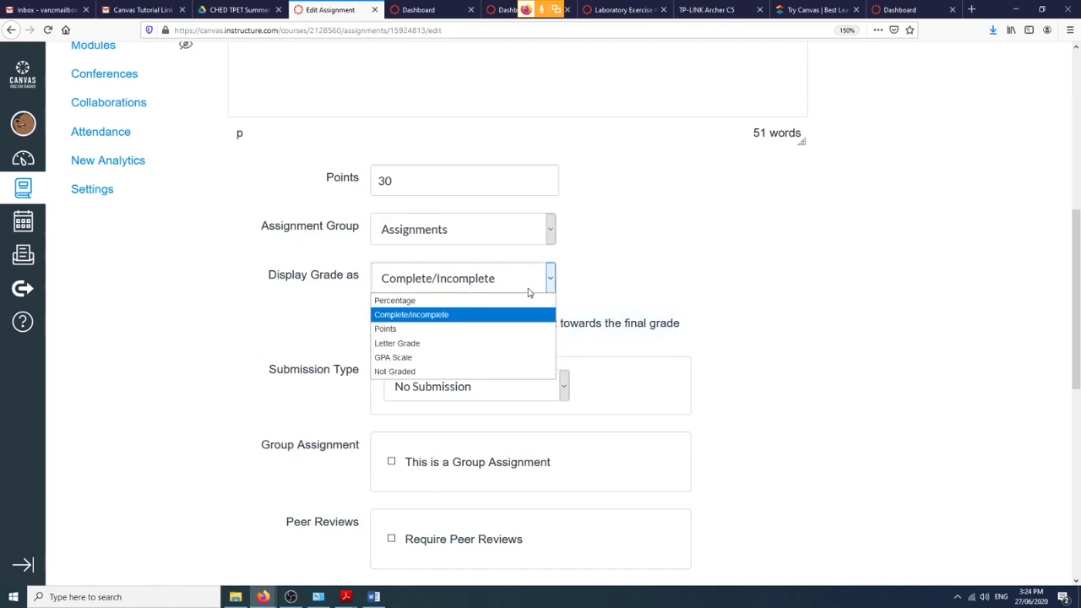
{"action": "left_click", "coordinate": [442, 329]}
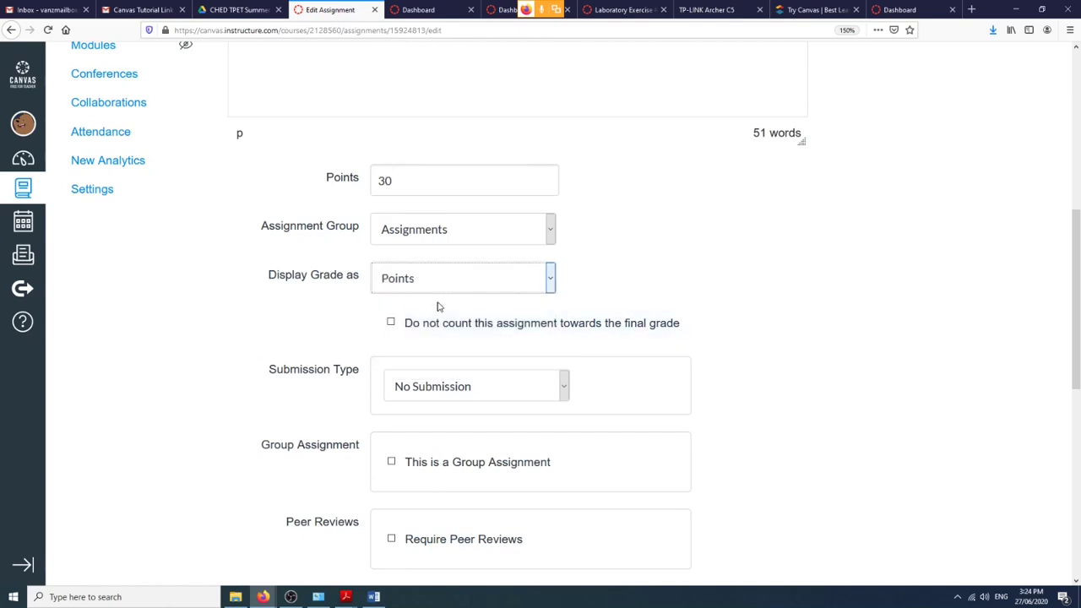
{"action": "left_click", "coordinate": [443, 286]}
{"action": "left_click", "coordinate": [407, 344]}
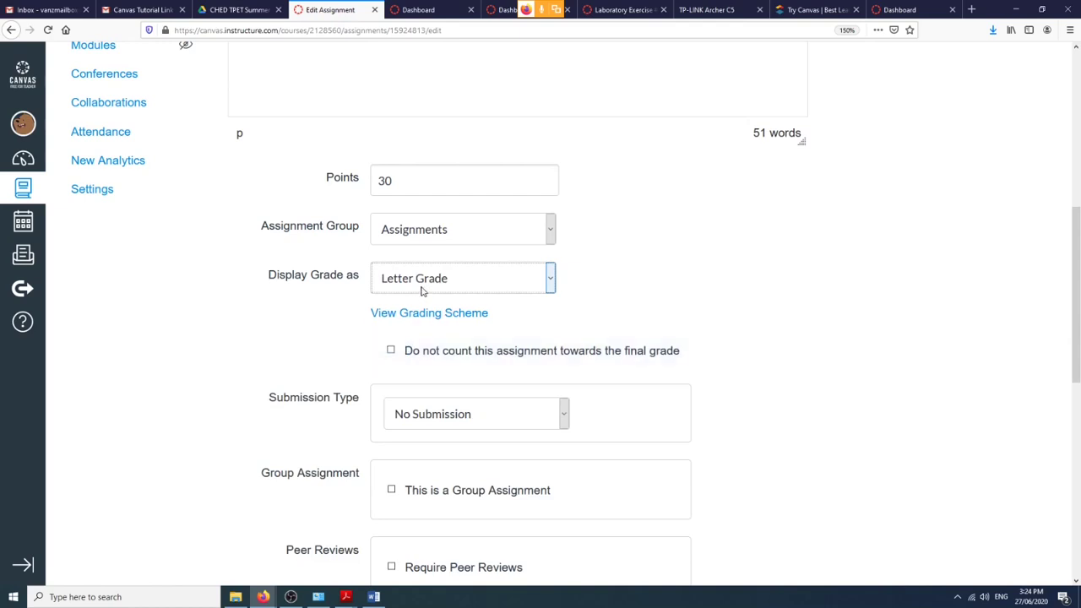
{"action": "left_click", "coordinate": [422, 291]}
{"action": "left_click", "coordinate": [397, 357]}
{"action": "left_click", "coordinate": [417, 282]}
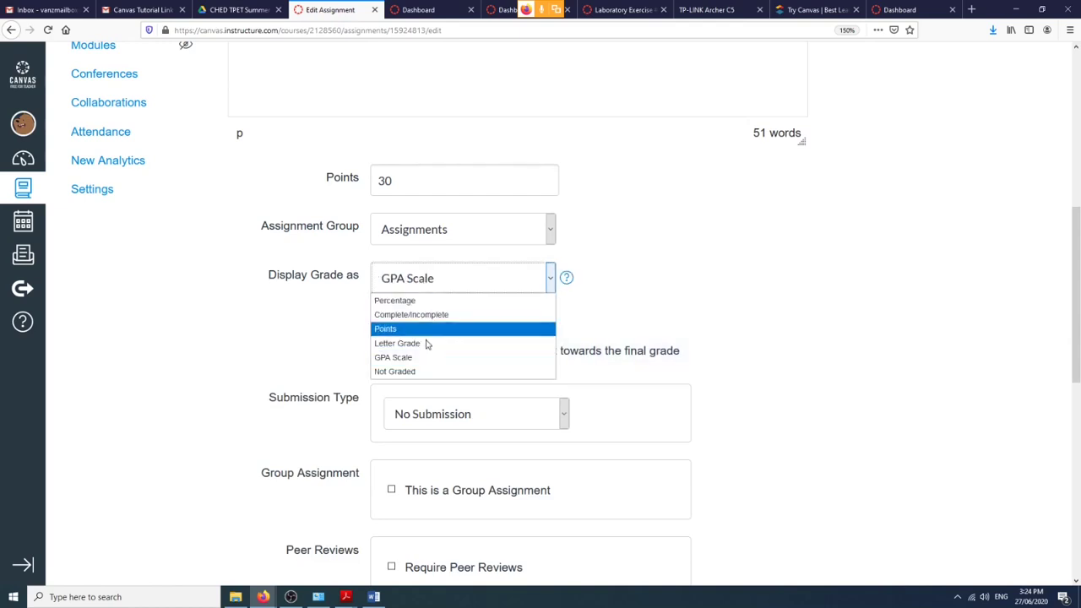
{"action": "left_click", "coordinate": [401, 332]}
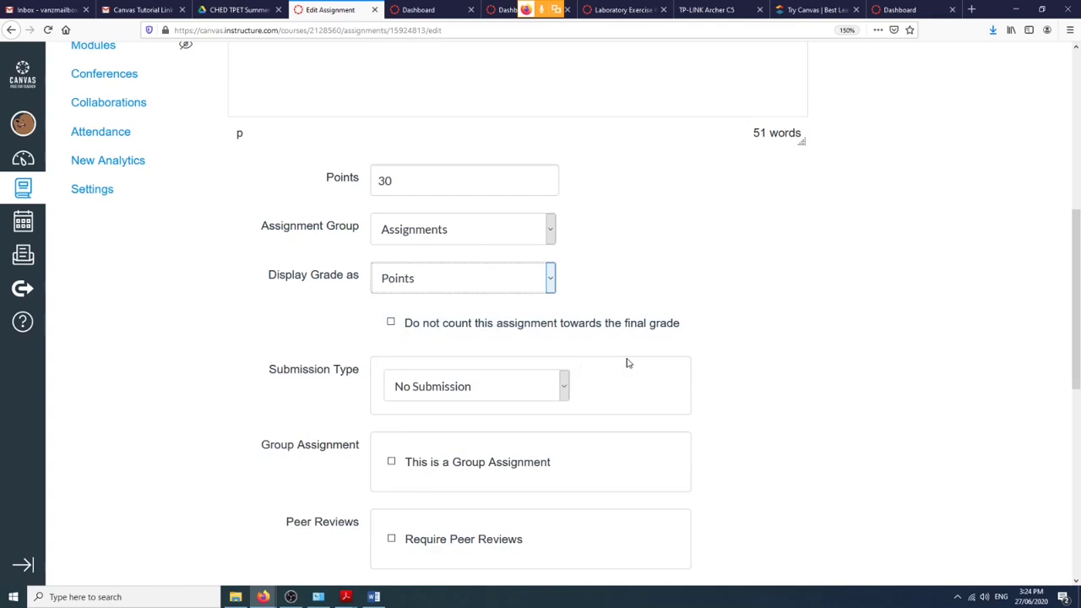
Set the assignment's submission type to Online and allow File Uploads as the entry option.
{"action": "key", "text": "ctrl+plus"}
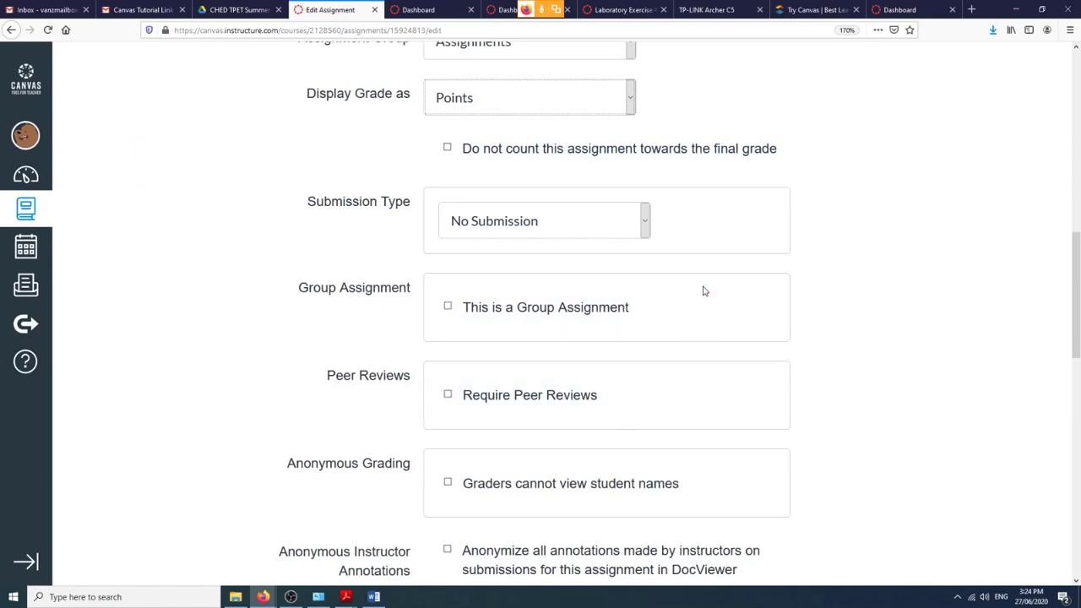
{"action": "scroll", "coordinate": [704, 290], "scroll_direction": "up", "scroll_amount": 3}
{"action": "scroll", "coordinate": [705, 290], "scroll_direction": "down", "scroll_amount": 4}
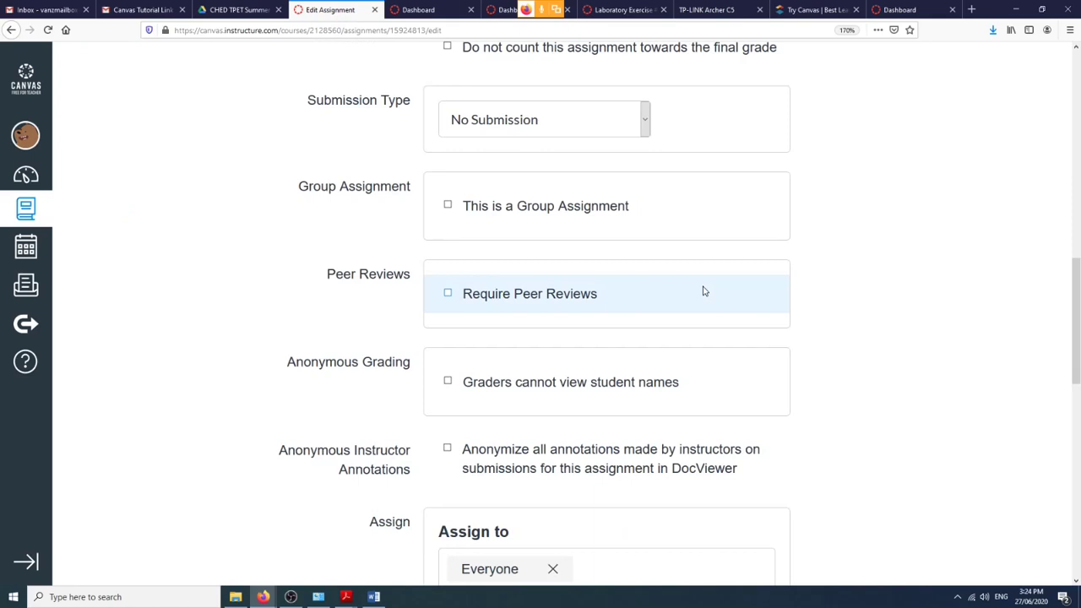
{"action": "scroll", "coordinate": [704, 291], "scroll_direction": "up", "scroll_amount": 4}
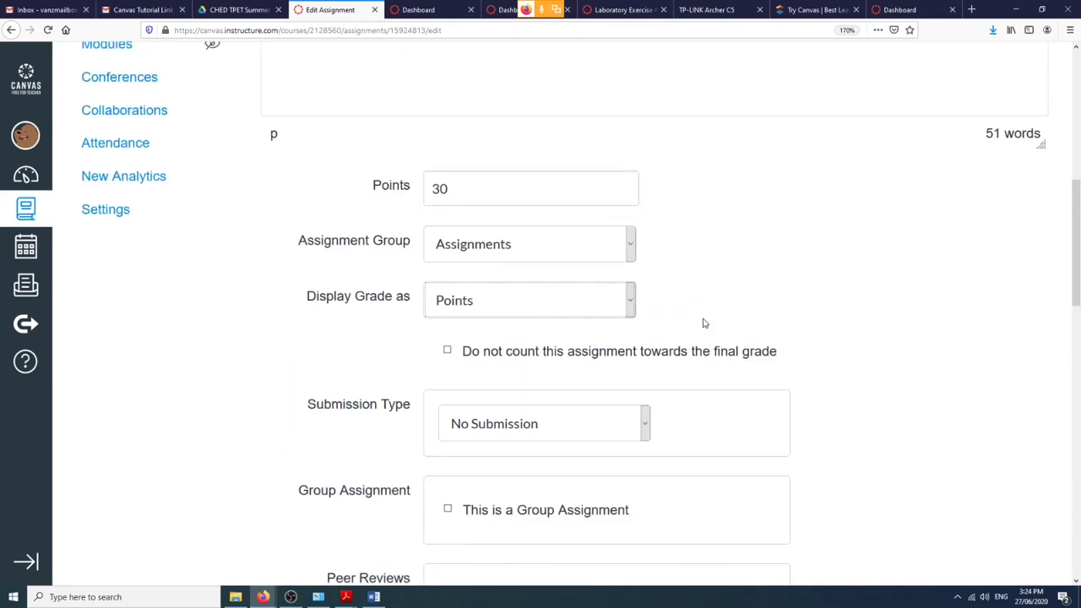
{"action": "left_click", "coordinate": [644, 426]}
{"action": "left_click", "coordinate": [644, 424]}
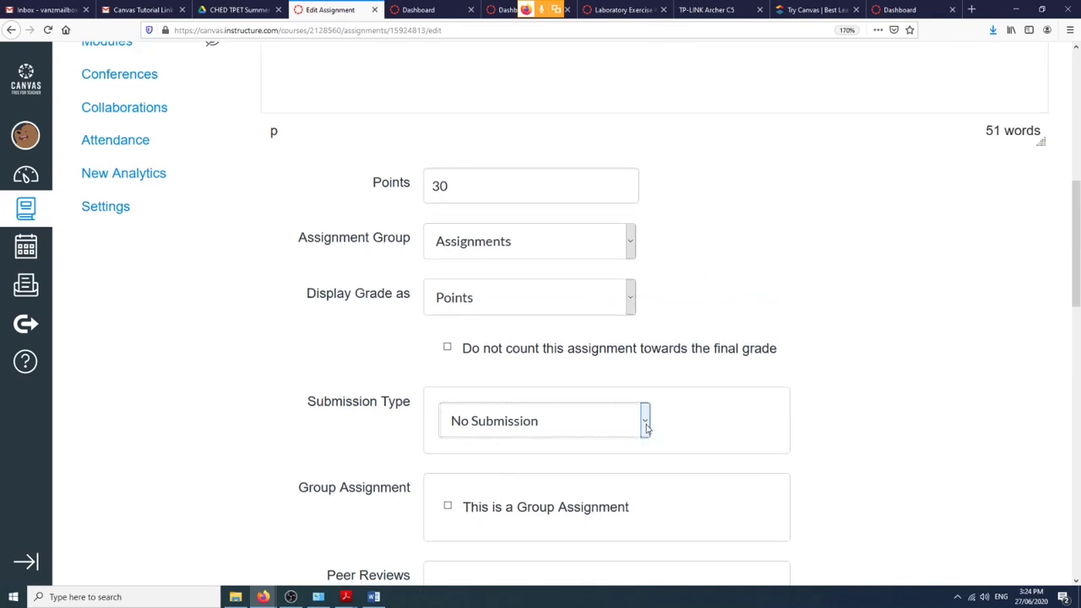
{"action": "scroll", "coordinate": [731, 342], "scroll_direction": "down", "scroll_amount": 1}
{"action": "scroll", "coordinate": [694, 338], "scroll_direction": "down", "scroll_amount": 2}
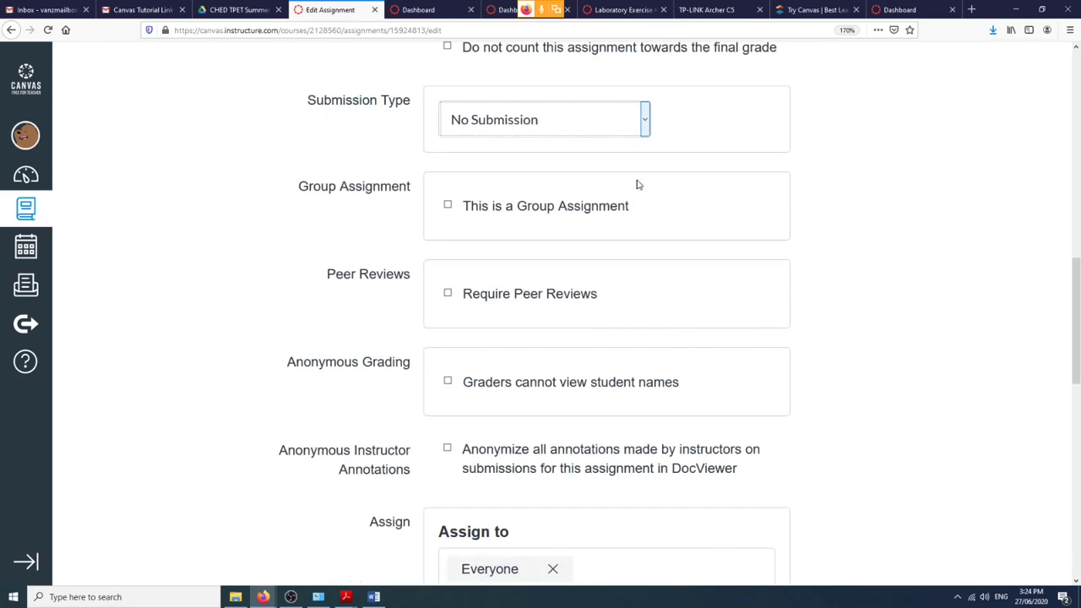
{"action": "left_click", "coordinate": [645, 123]}
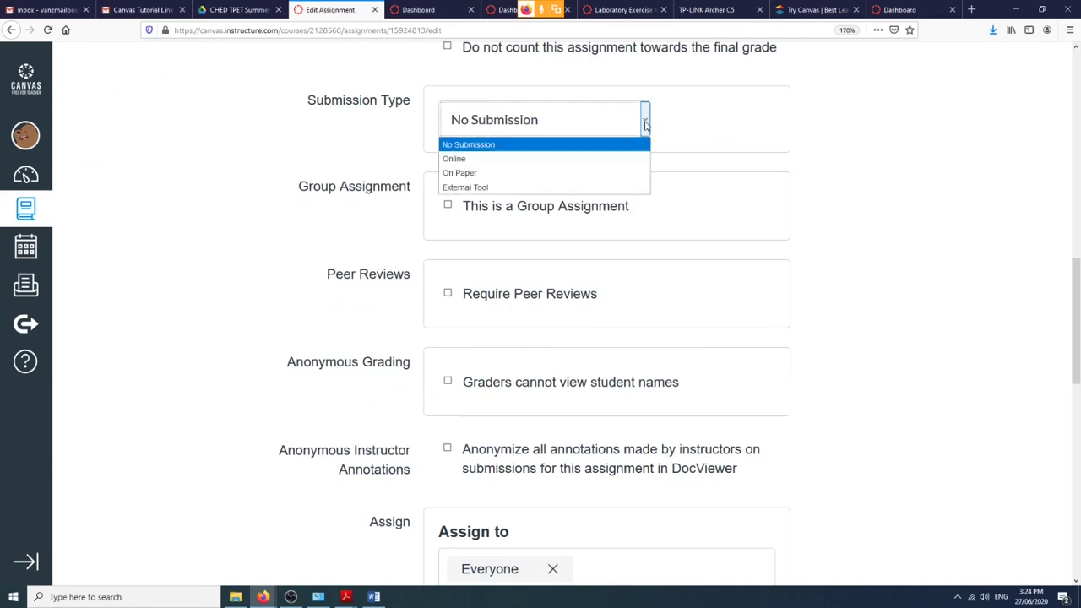
{"action": "left_click", "coordinate": [519, 158]}
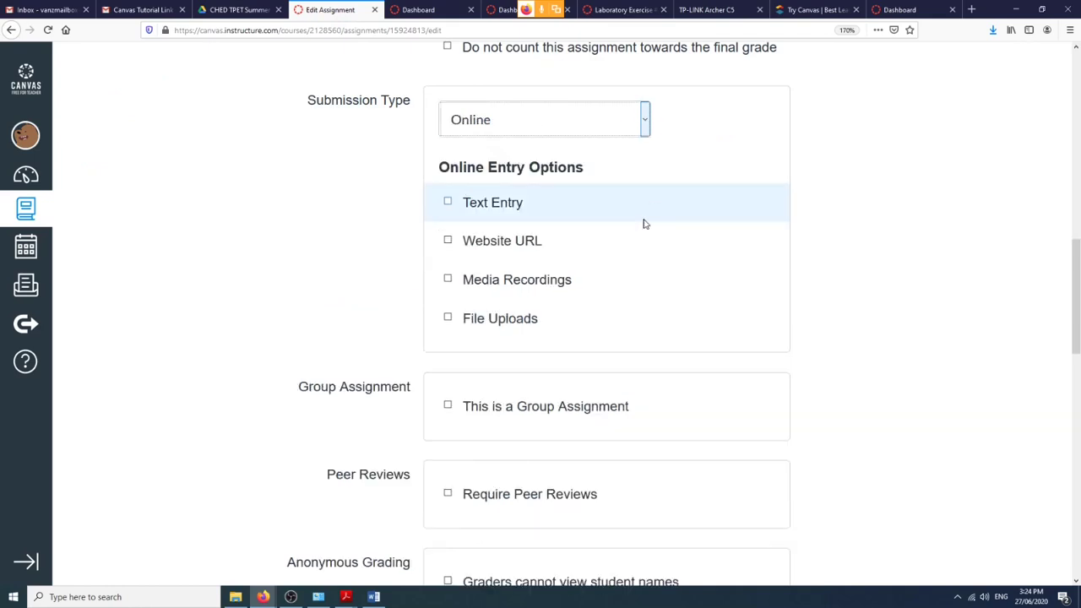
{"action": "left_click", "coordinate": [448, 317]}
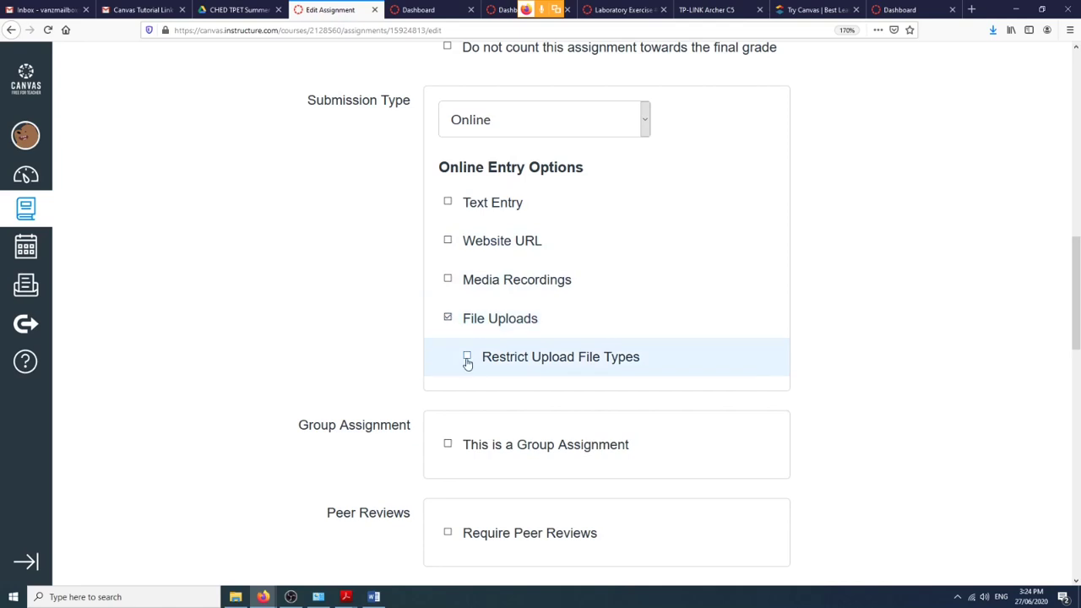
Restrict the upload file types for submissions to pdf.
{"action": "left_click", "coordinate": [467, 355]}
{"action": "left_click", "coordinate": [546, 400]}
{"action": "type", "text": "pdf"}
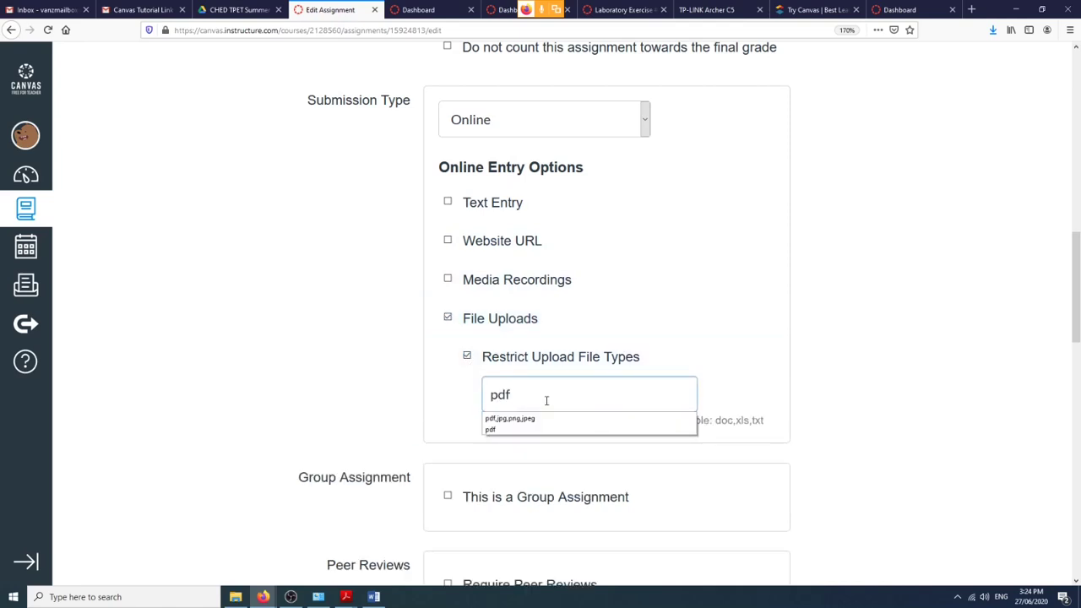
{"action": "left_click", "coordinate": [673, 362]}
{"action": "left_click", "coordinate": [607, 359]}
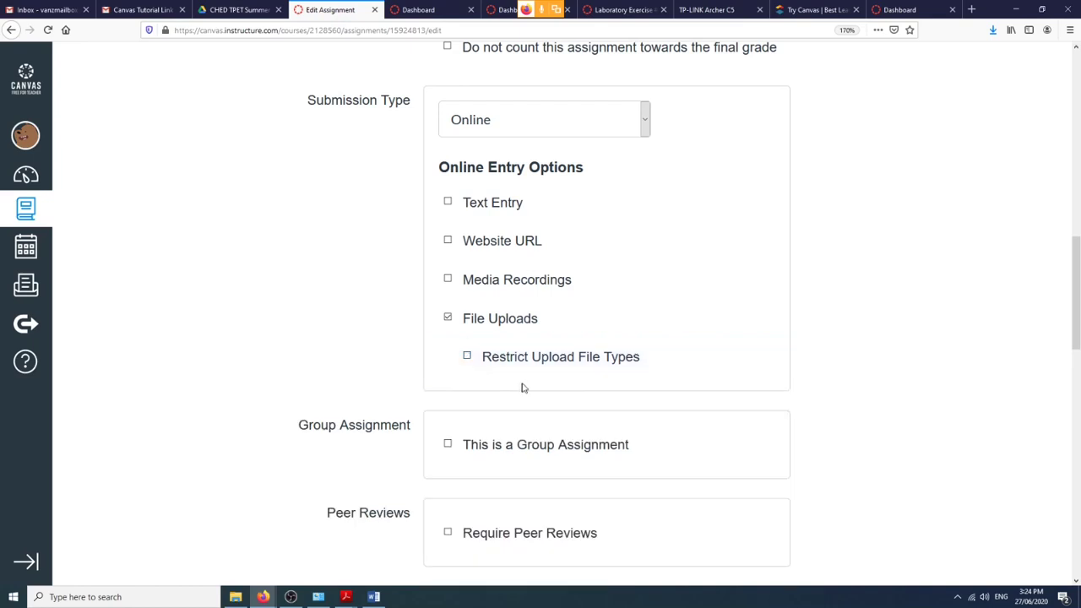
{"action": "left_click", "coordinate": [469, 358]}
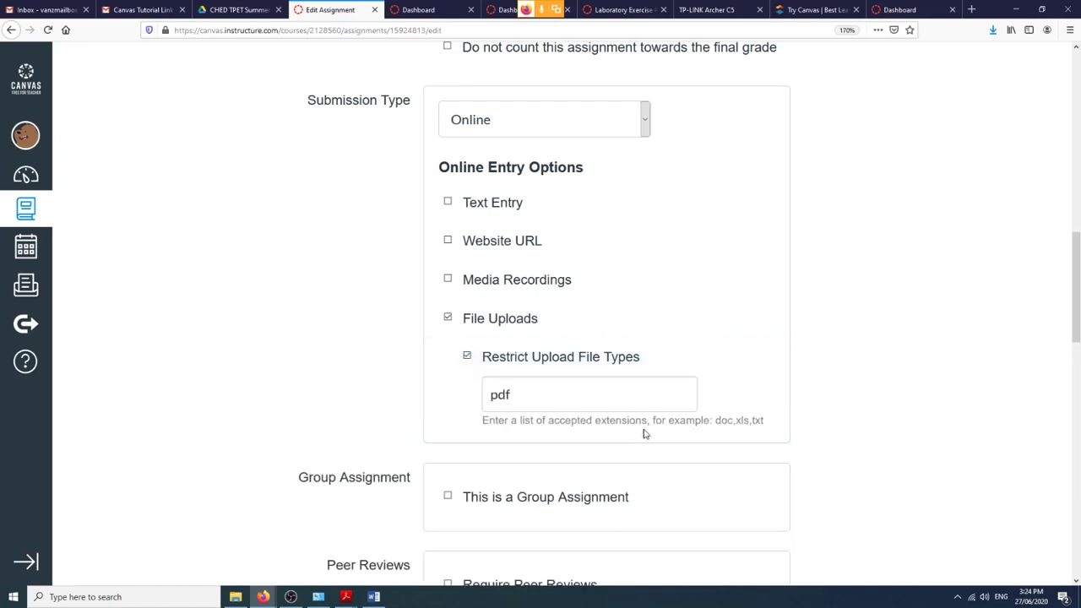
Try the Group Assignment option, dismiss the group set form and turn the option off again.
{"action": "scroll", "coordinate": [650, 433], "scroll_direction": "up", "scroll_amount": 2}
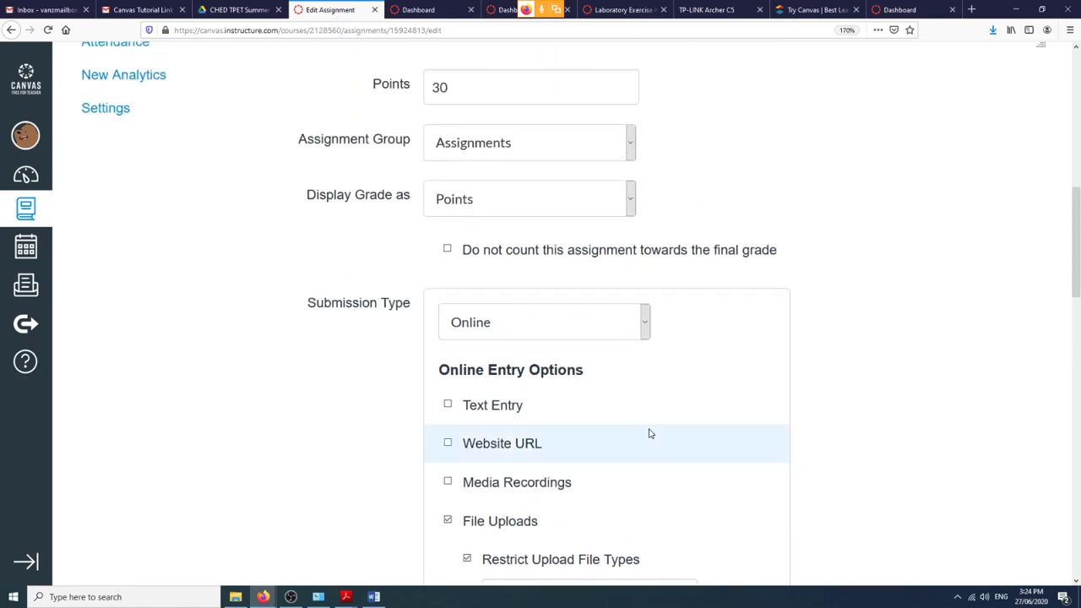
{"action": "scroll", "coordinate": [650, 433], "scroll_direction": "down", "scroll_amount": 3}
{"action": "scroll", "coordinate": [650, 433], "scroll_direction": "down", "scroll_amount": 3}
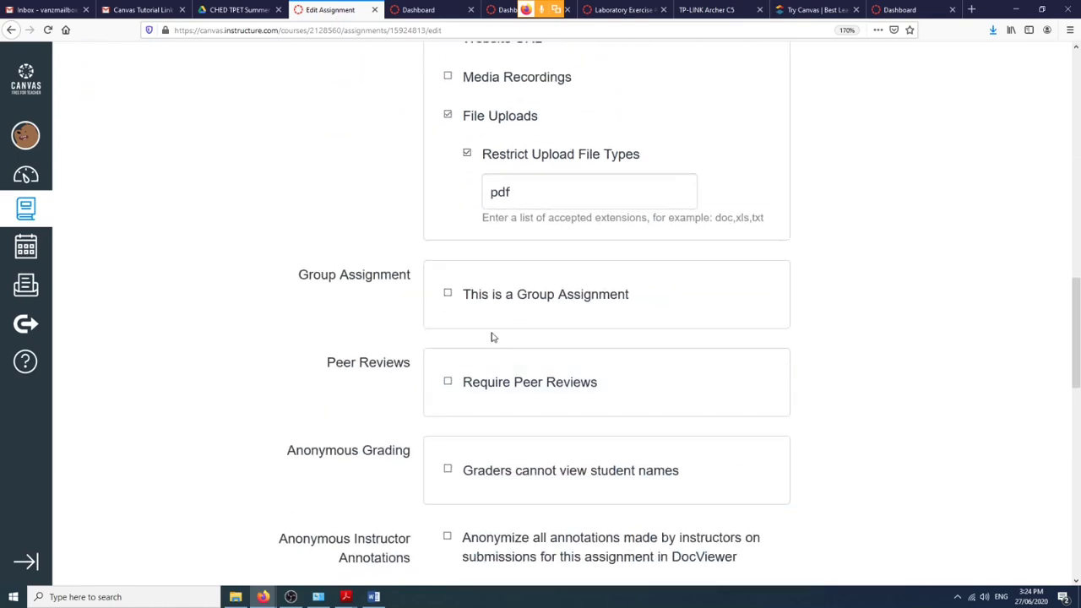
{"action": "left_click", "coordinate": [446, 295]}
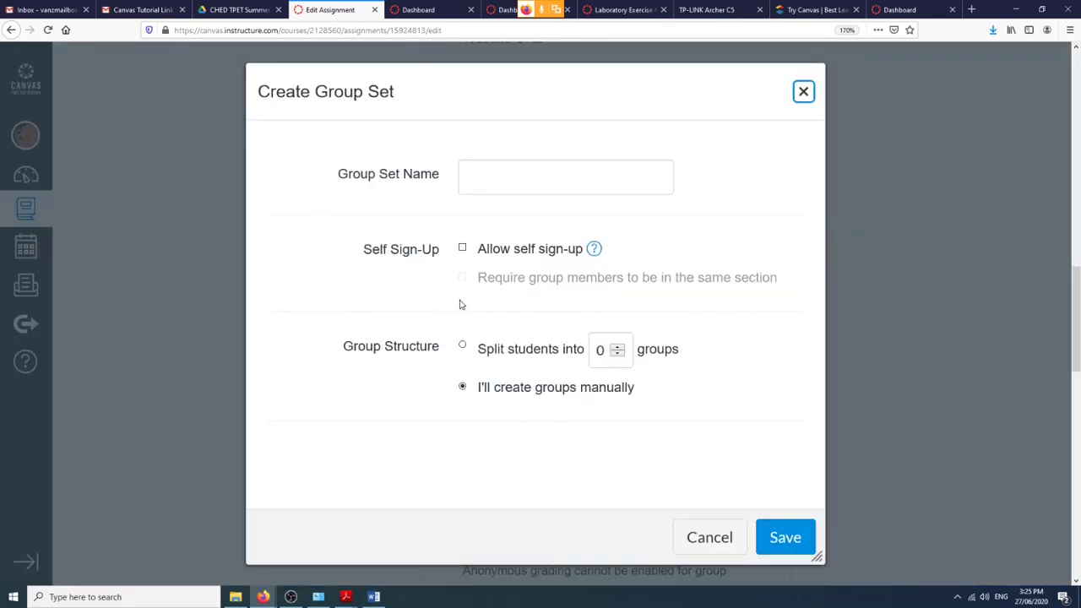
{"action": "left_click", "coordinate": [803, 92]}
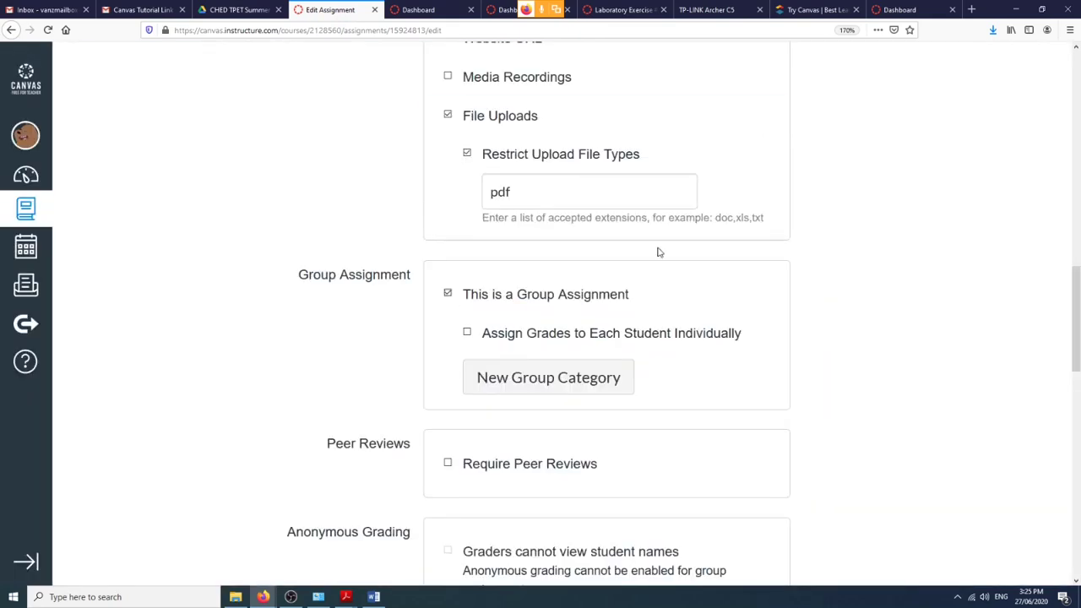
{"action": "left_click", "coordinate": [447, 295]}
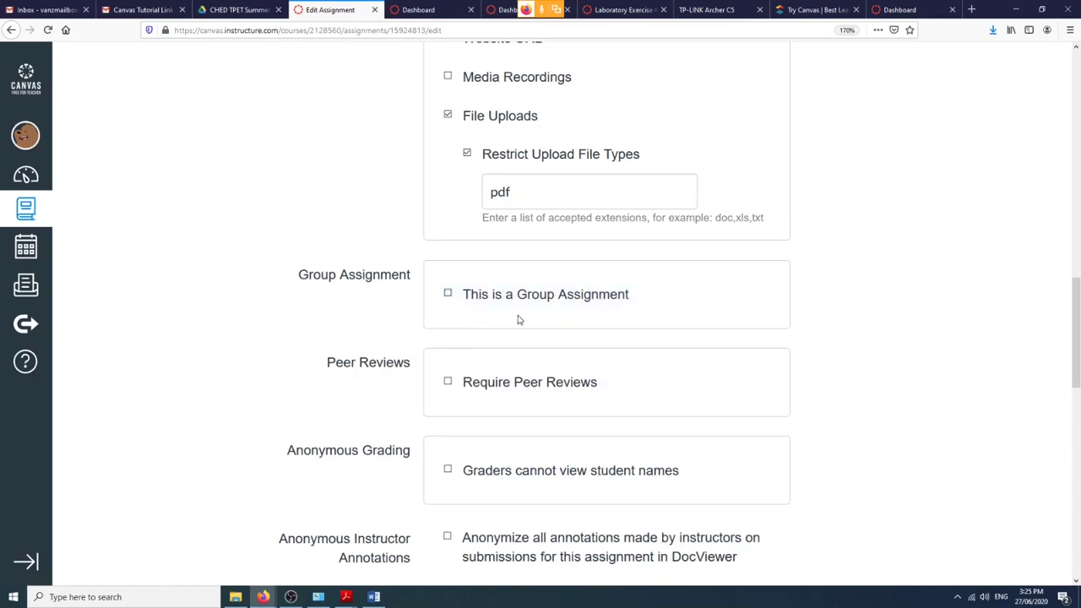
Set the assignment's due date for everyone to June 30, 2020 at 10:00 am.
{"action": "scroll", "coordinate": [537, 336], "scroll_direction": "down", "scroll_amount": 2}
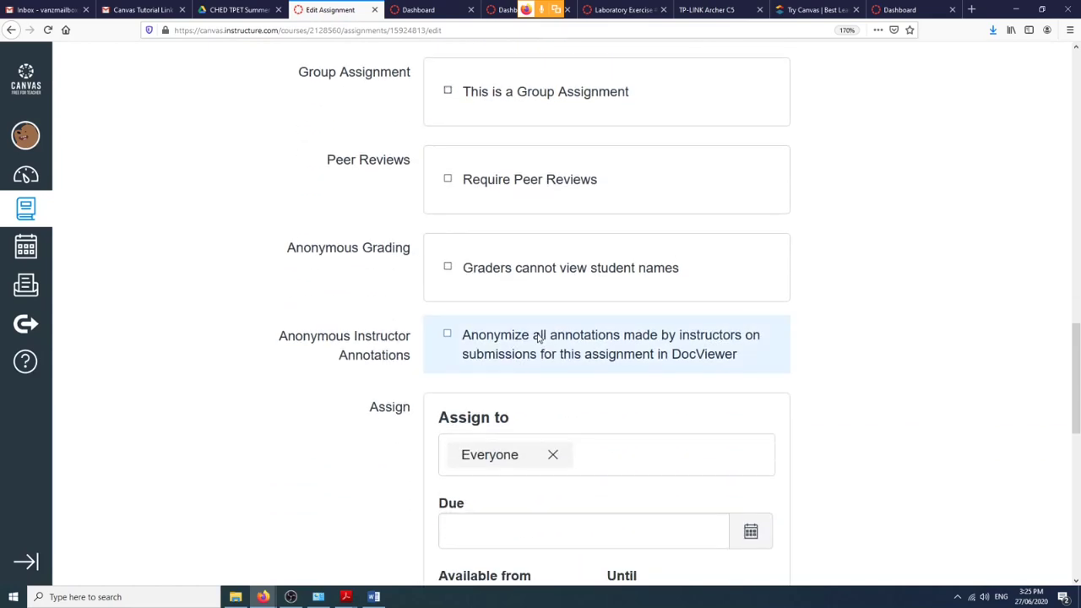
{"action": "scroll", "coordinate": [541, 337], "scroll_direction": "down", "scroll_amount": 1}
{"action": "scroll", "coordinate": [629, 355], "scroll_direction": "down", "scroll_amount": 1}
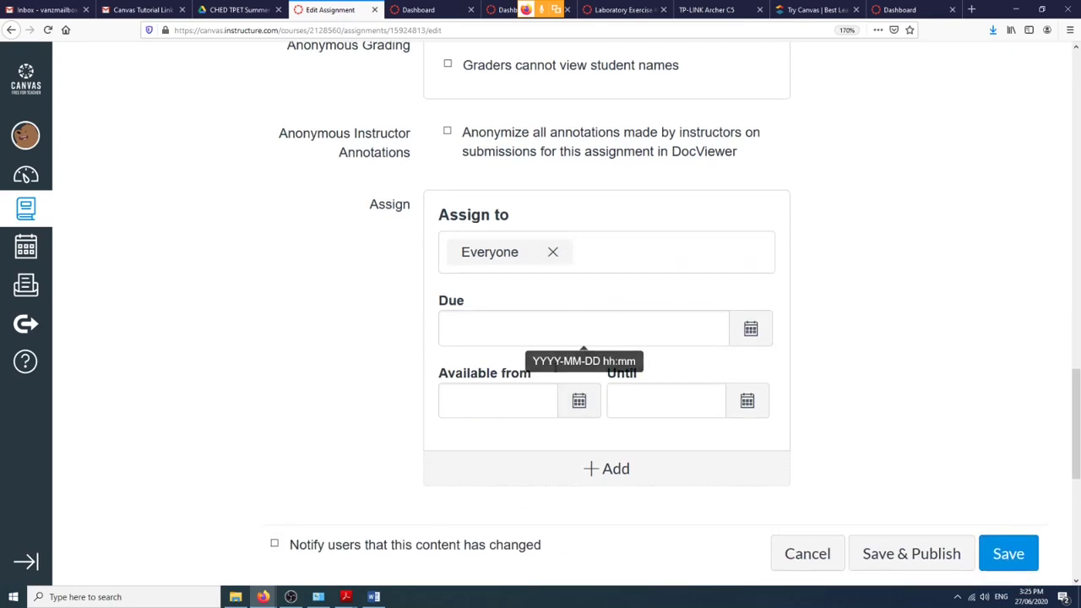
{"action": "left_click", "coordinate": [750, 330]}
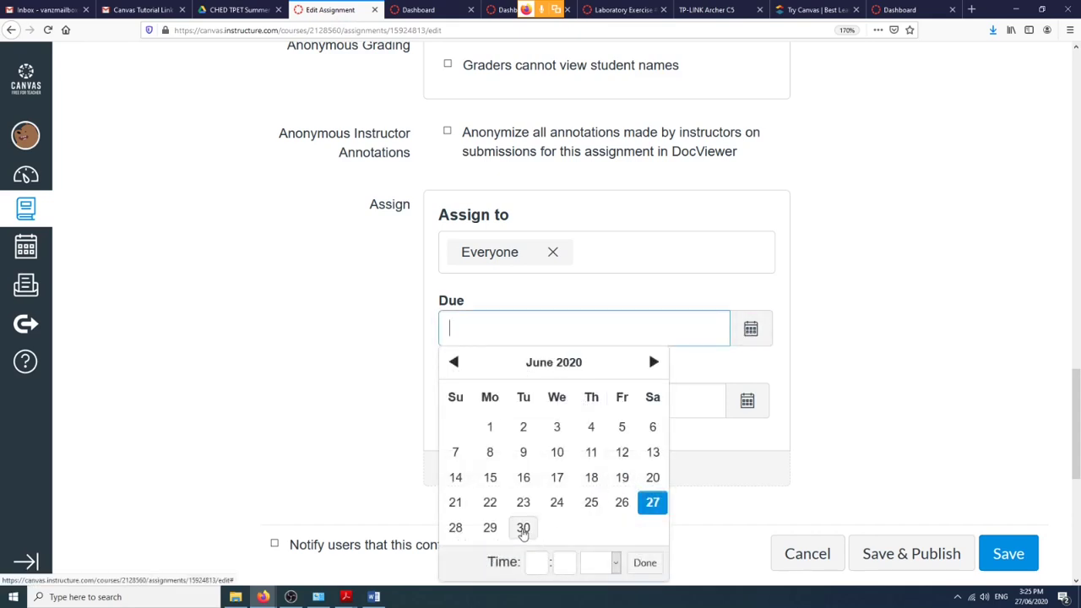
{"action": "left_click", "coordinate": [523, 527]}
{"action": "left_click", "coordinate": [545, 568]}
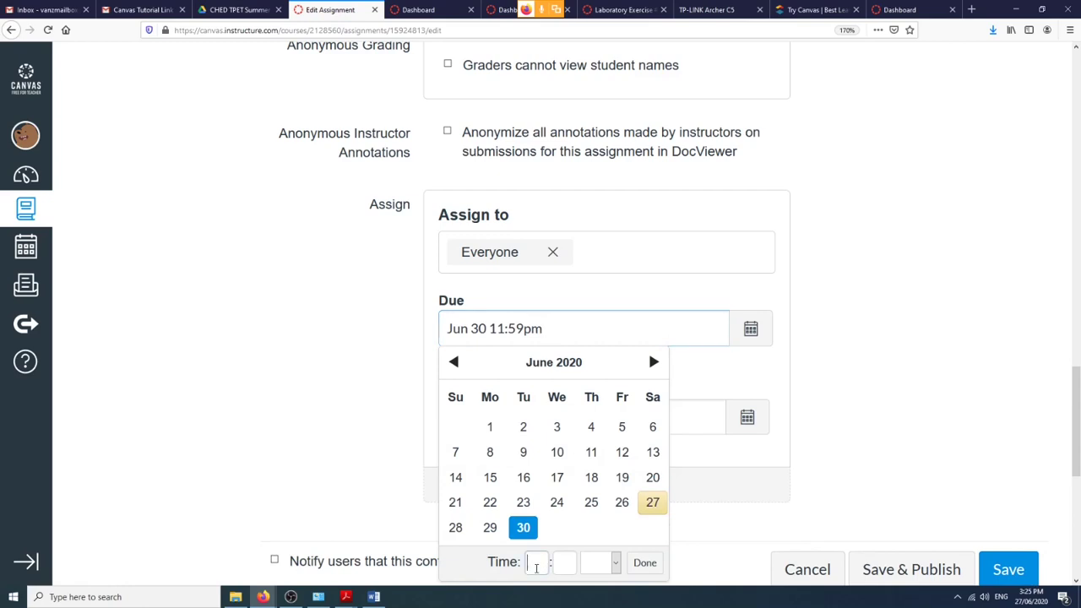
{"action": "type", "text": "10"}
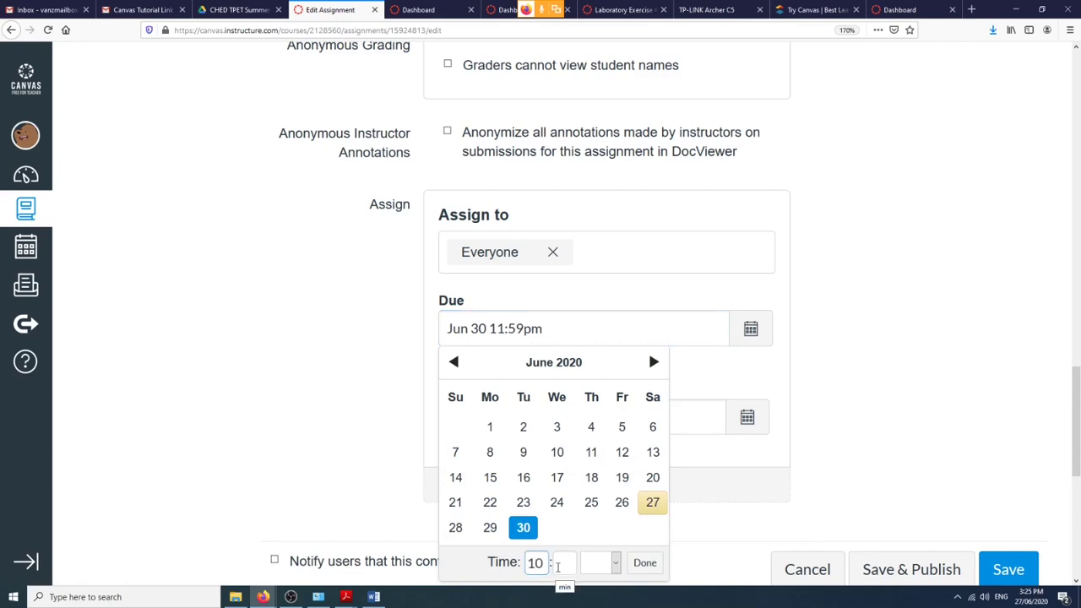
{"action": "left_click", "coordinate": [564, 563]}
{"action": "type", "text": "a"}
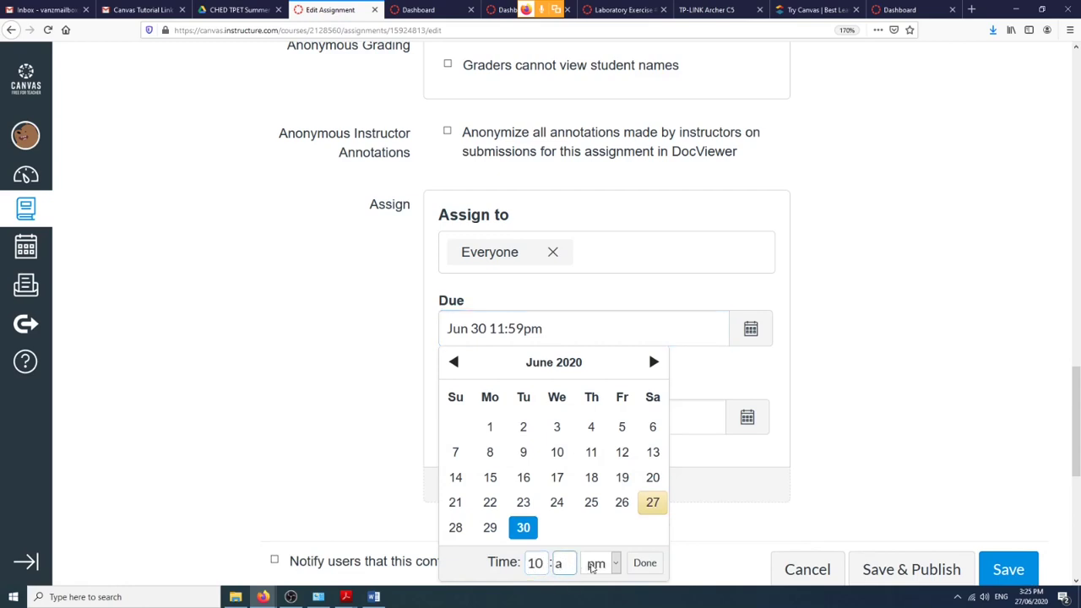
{"action": "type", "text": "00"}
{"action": "left_click", "coordinate": [596, 564]}
{"action": "left_click", "coordinate": [591, 528]}
{"action": "left_click", "coordinate": [644, 563]}
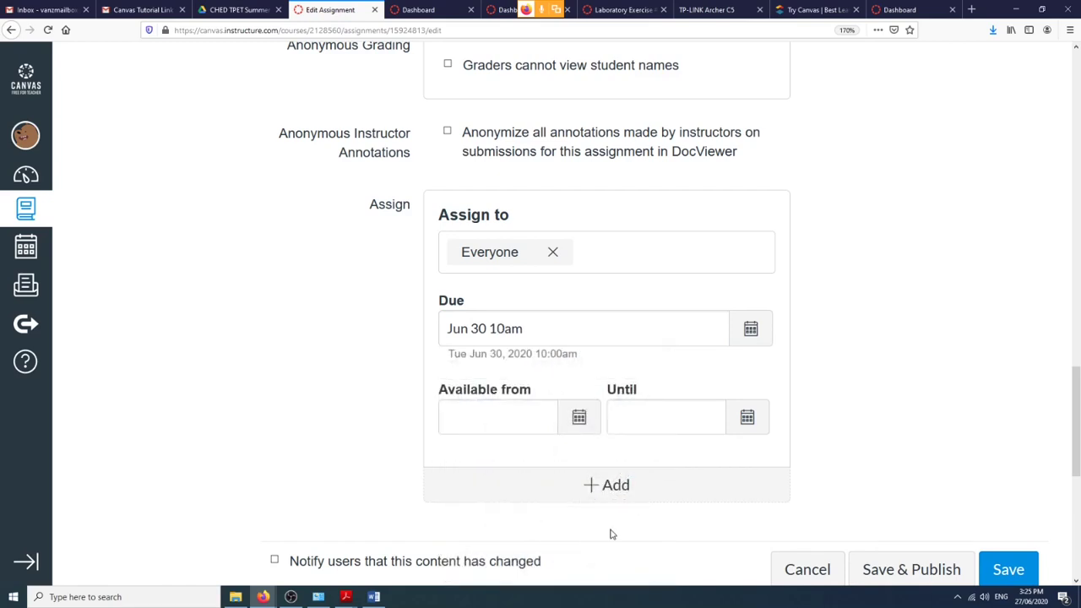
Make the assignment available from June 27, 2020 at 3:00 pm.
{"action": "left_click", "coordinate": [576, 415]}
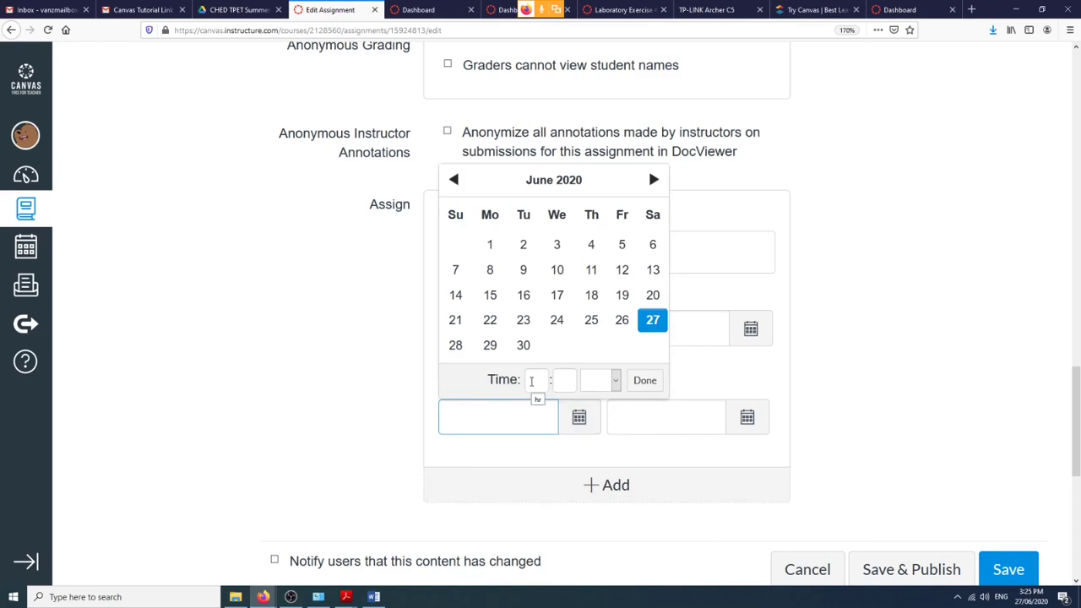
{"action": "left_click", "coordinate": [531, 381]}
{"action": "type", "text": "3"}
{"action": "left_click", "coordinate": [568, 385]}
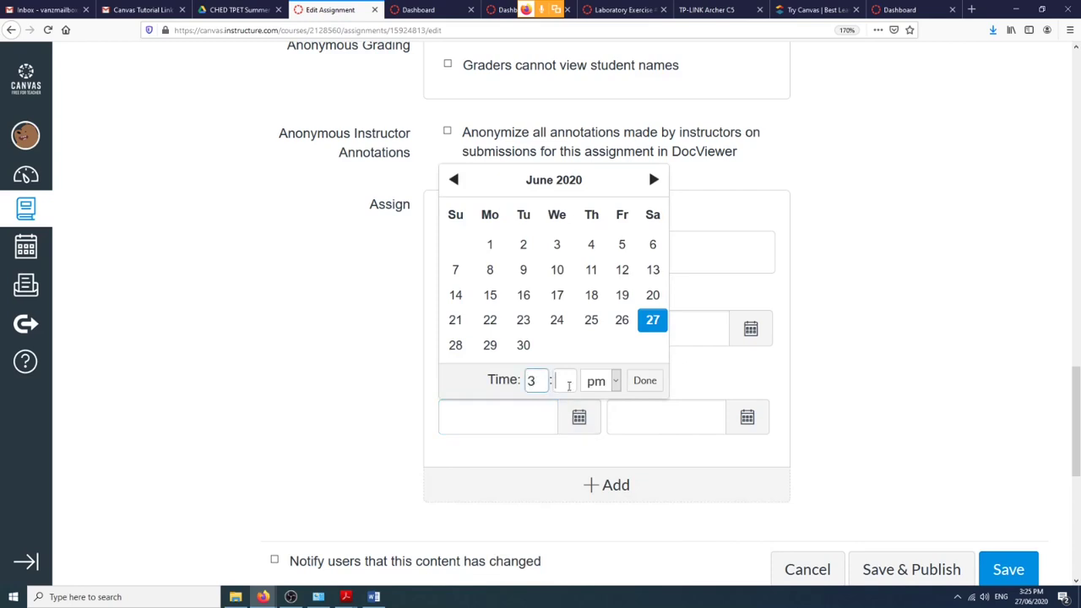
{"action": "type", "text": "00"}
{"action": "left_click", "coordinate": [645, 380]}
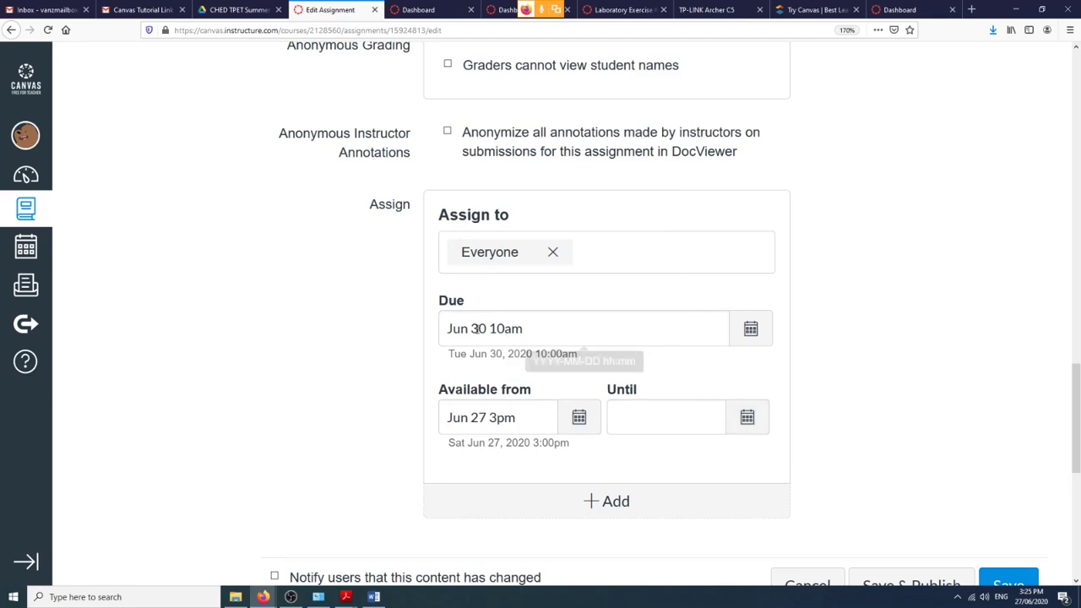
{"action": "left_click_drag", "start_coordinate": [525, 329], "coordinate": [448, 329]}
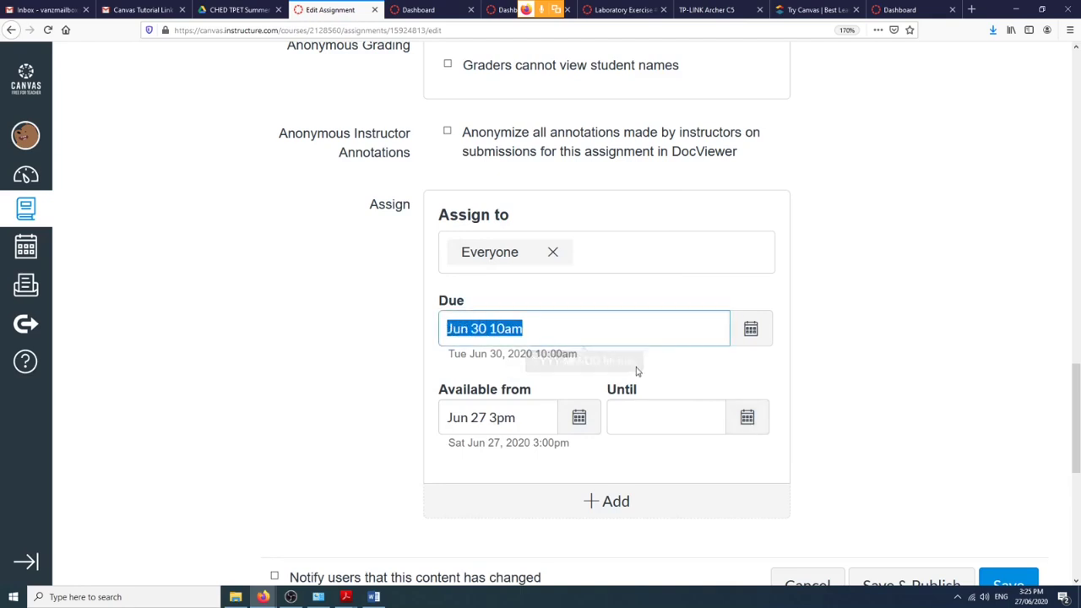
{"action": "left_click", "coordinate": [609, 337]}
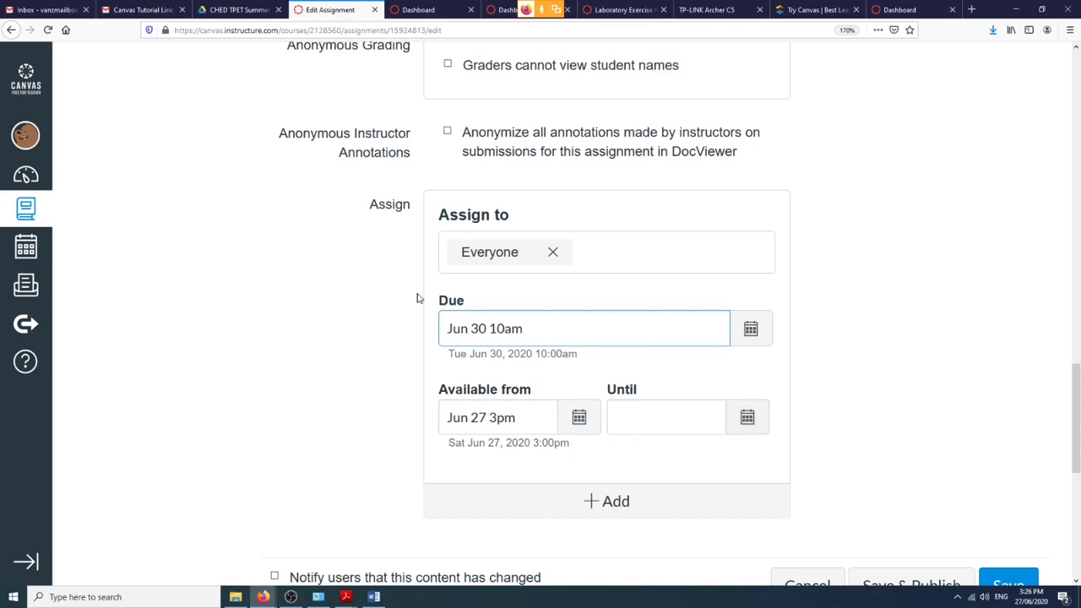
Set the assignment's Until availability date to June 27, 2020 at 12:00 pm.
{"action": "left_click", "coordinate": [748, 420]}
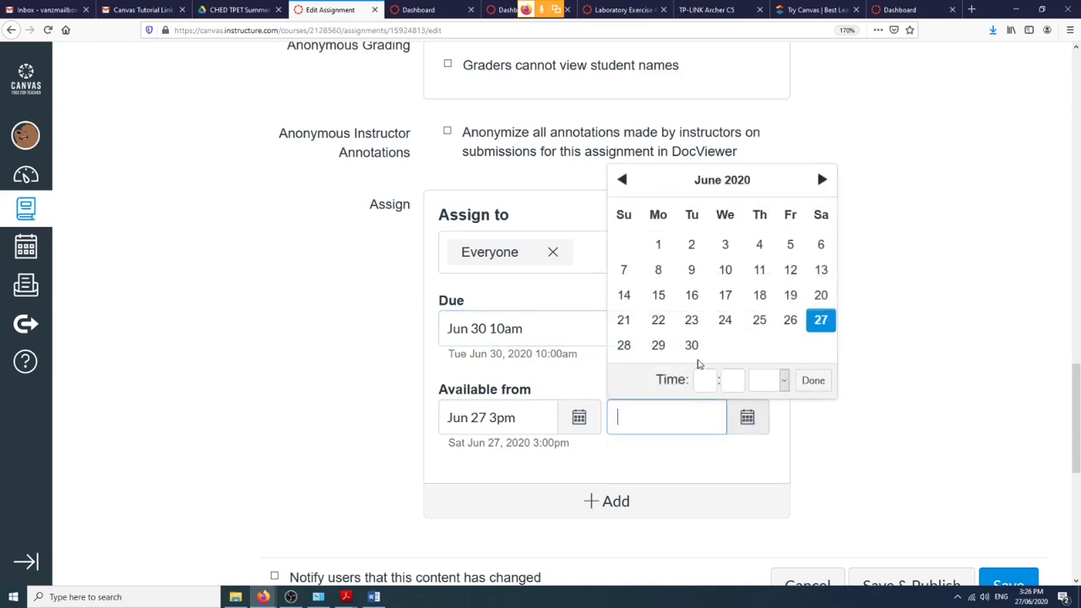
{"action": "left_click", "coordinate": [706, 380]}
{"action": "type", "text": "12"}
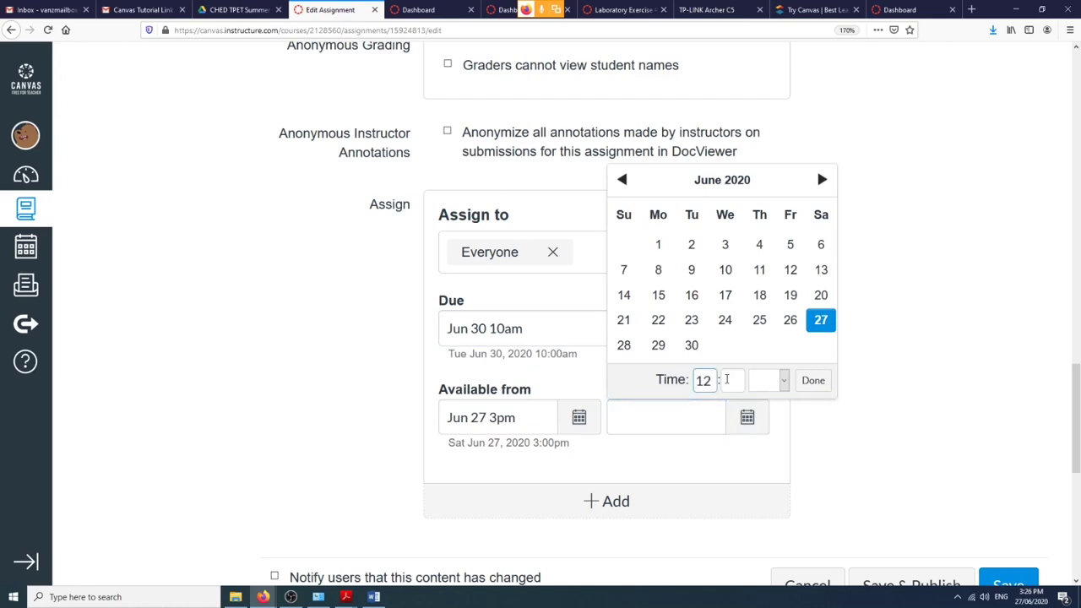
{"action": "left_click", "coordinate": [728, 380]}
{"action": "type", "text": "00"}
{"action": "left_click", "coordinate": [812, 381]}
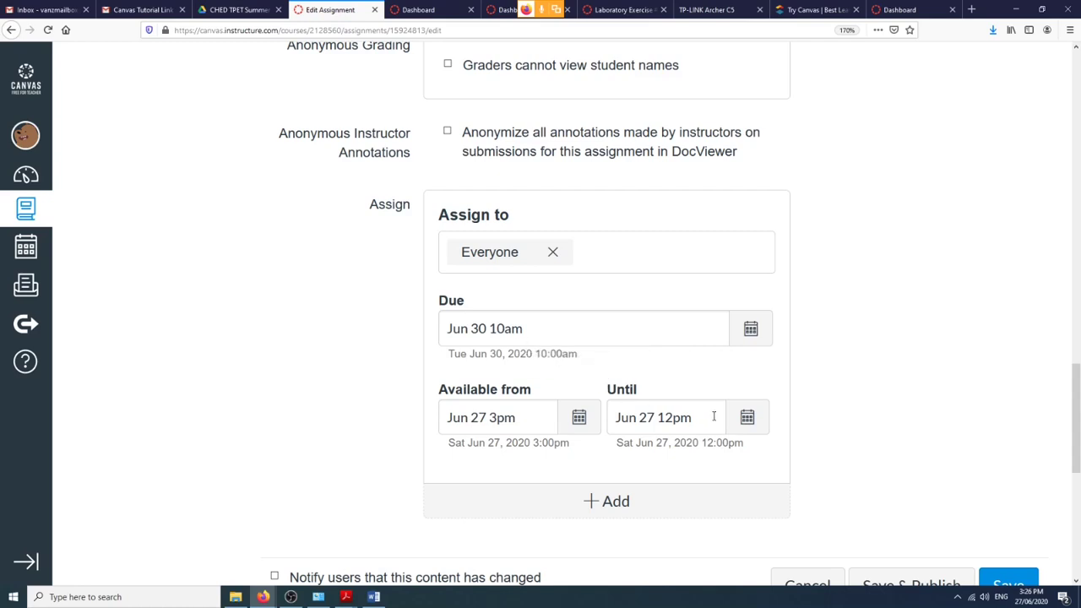
Change the time of the Until availability date to 10:01 am.
{"action": "left_click", "coordinate": [747, 418]}
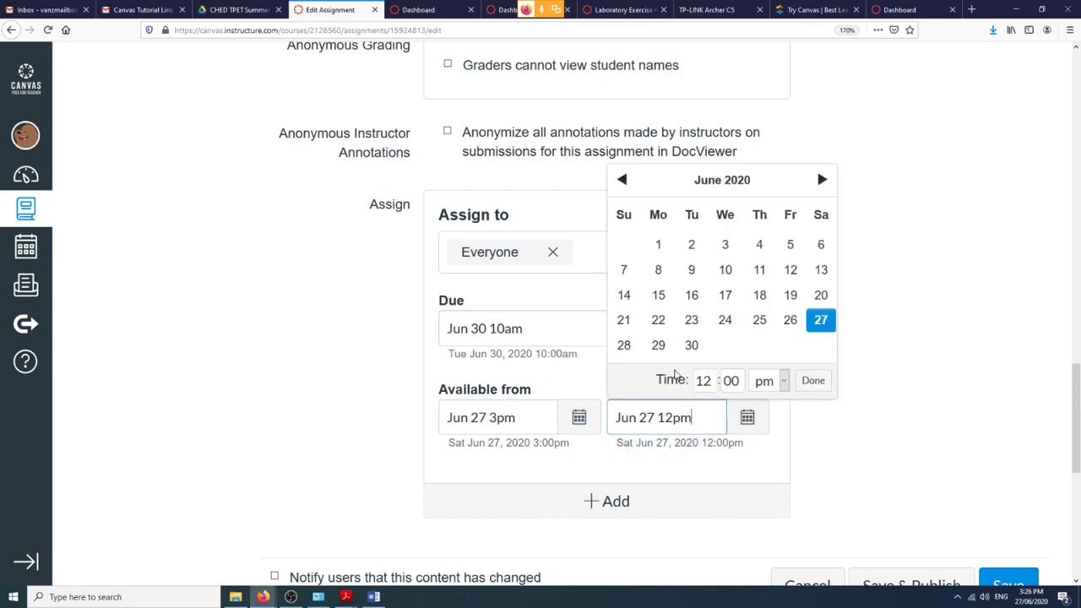
{"action": "left_click", "coordinate": [702, 380]}
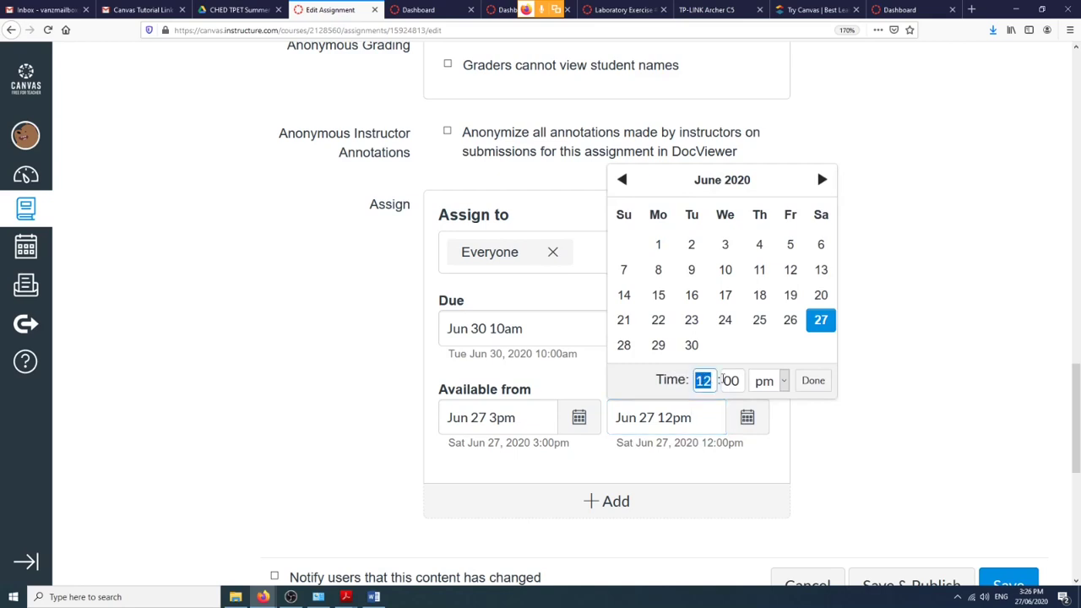
{"action": "type", "text": "10"}
{"action": "left_click", "coordinate": [731, 380]}
{"action": "type", "text": "01"}
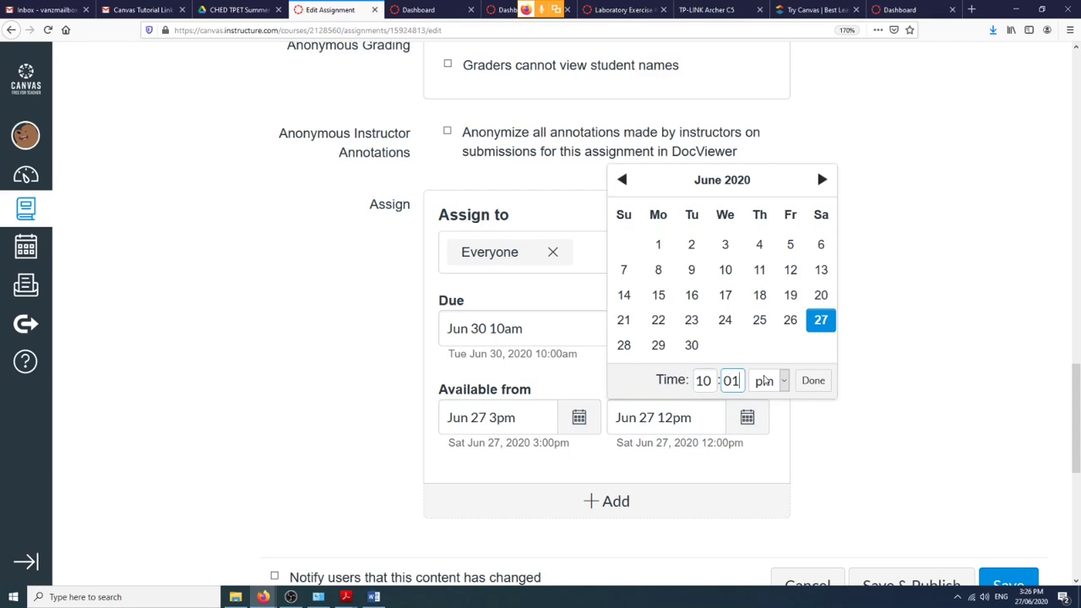
{"action": "left_click", "coordinate": [764, 380]}
{"action": "left_click", "coordinate": [764, 411]}
{"action": "left_click", "coordinate": [813, 382]}
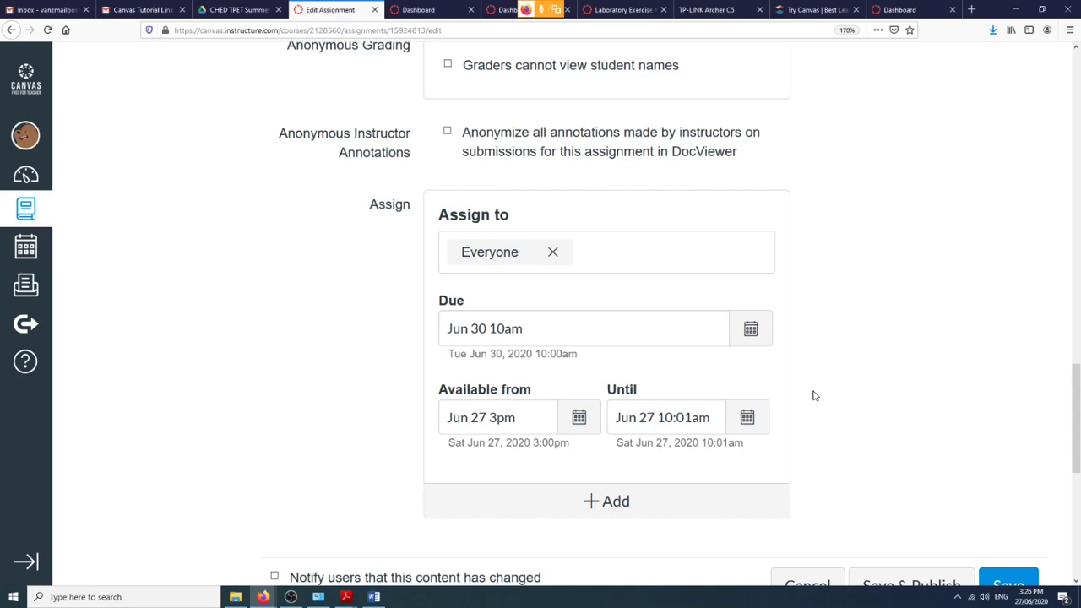
Set the time of the assignment's Until availability date to 12:00 pm.
{"action": "left_click", "coordinate": [757, 429]}
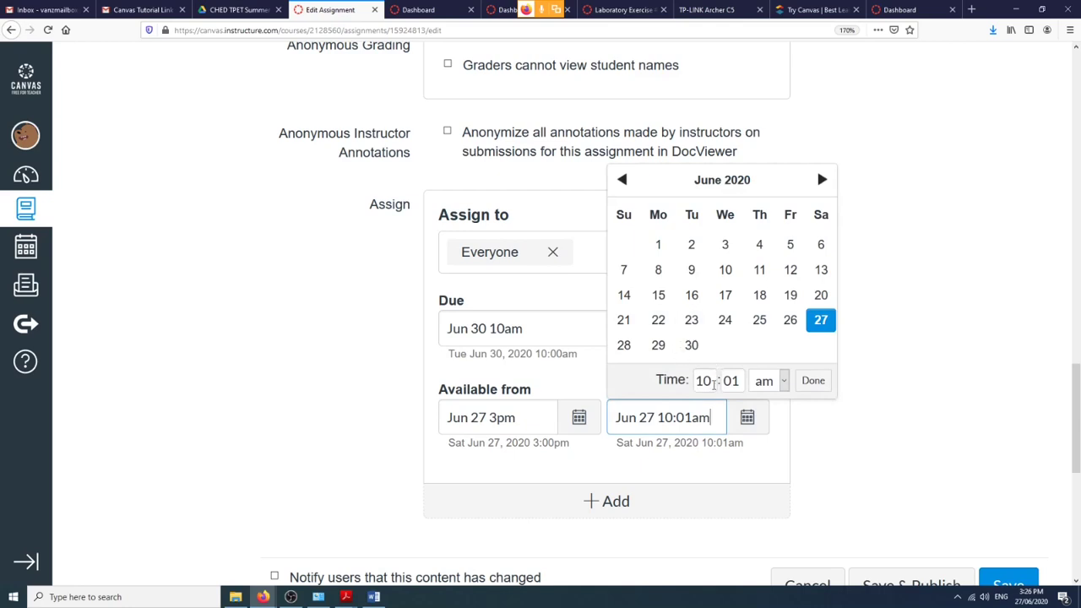
{"action": "left_click", "coordinate": [703, 381]}
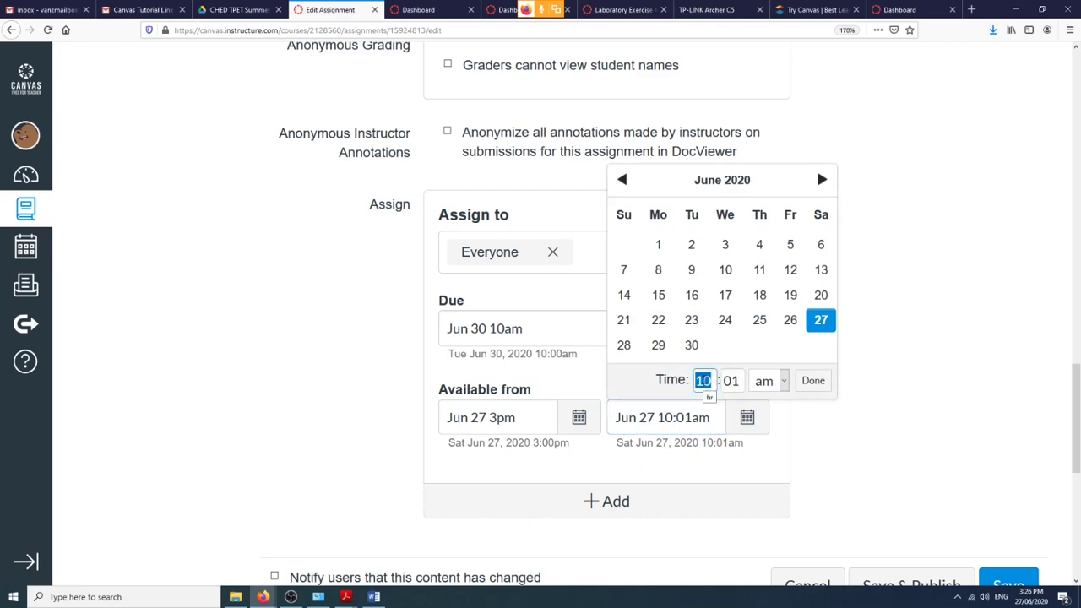
{"action": "type", "text": "12"}
{"action": "key", "text": "Tab"}
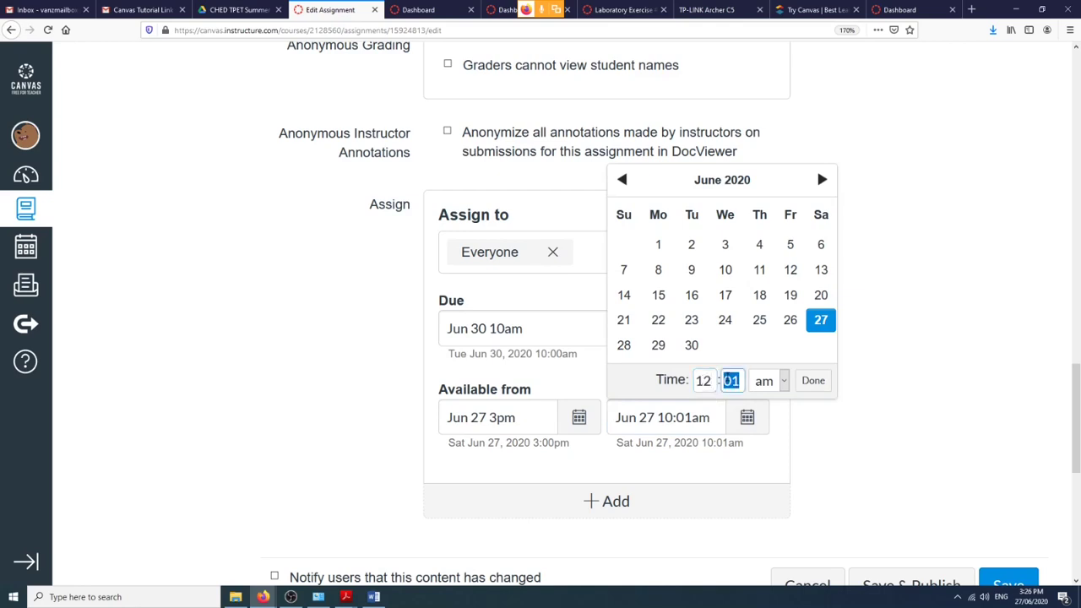
{"action": "type", "text": "00"}
{"action": "left_click", "coordinate": [783, 382]}
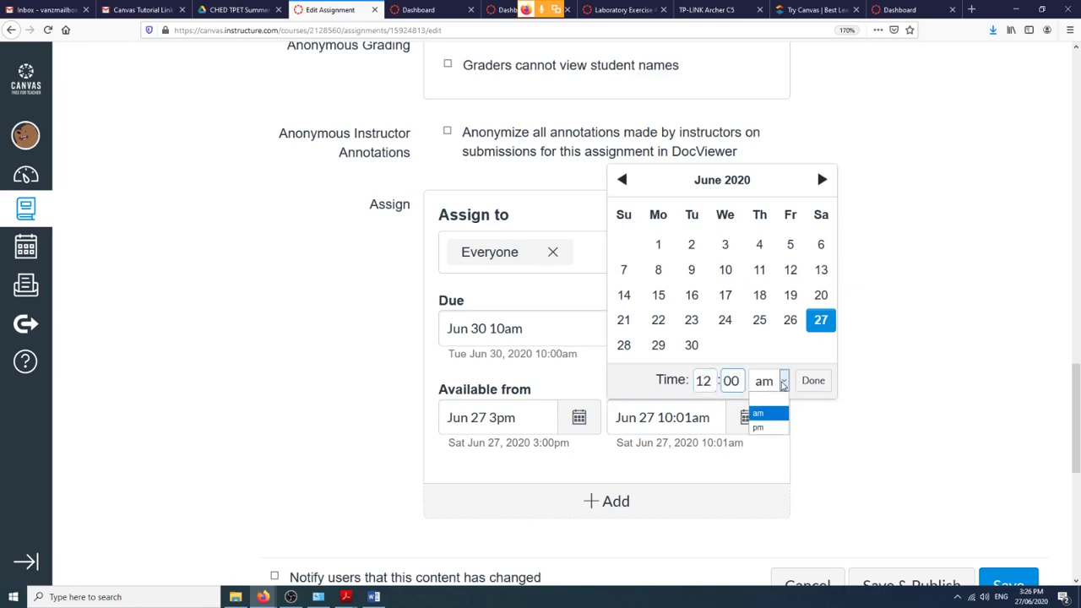
{"action": "left_click", "coordinate": [764, 427]}
{"action": "left_click", "coordinate": [813, 380]}
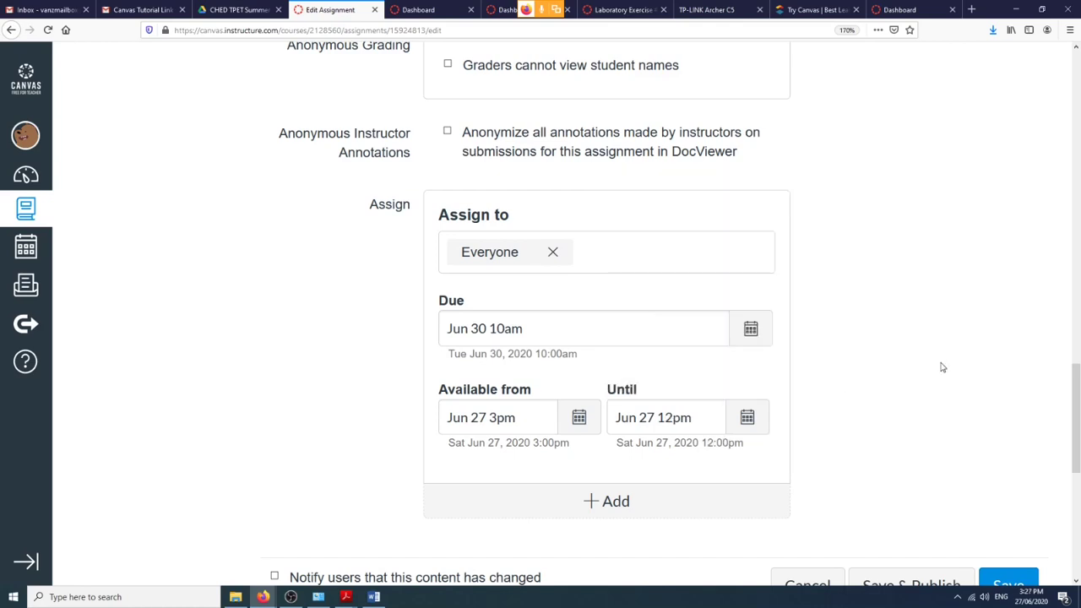
Check the assignment's due and availability dates and try to save the assignment.
{"action": "scroll", "coordinate": [949, 363], "scroll_direction": "down", "scroll_amount": 3}
{"action": "scroll", "coordinate": [955, 313], "scroll_direction": "up", "scroll_amount": 3}
{"action": "scroll", "coordinate": [844, 424], "scroll_direction": "down", "scroll_amount": 2}
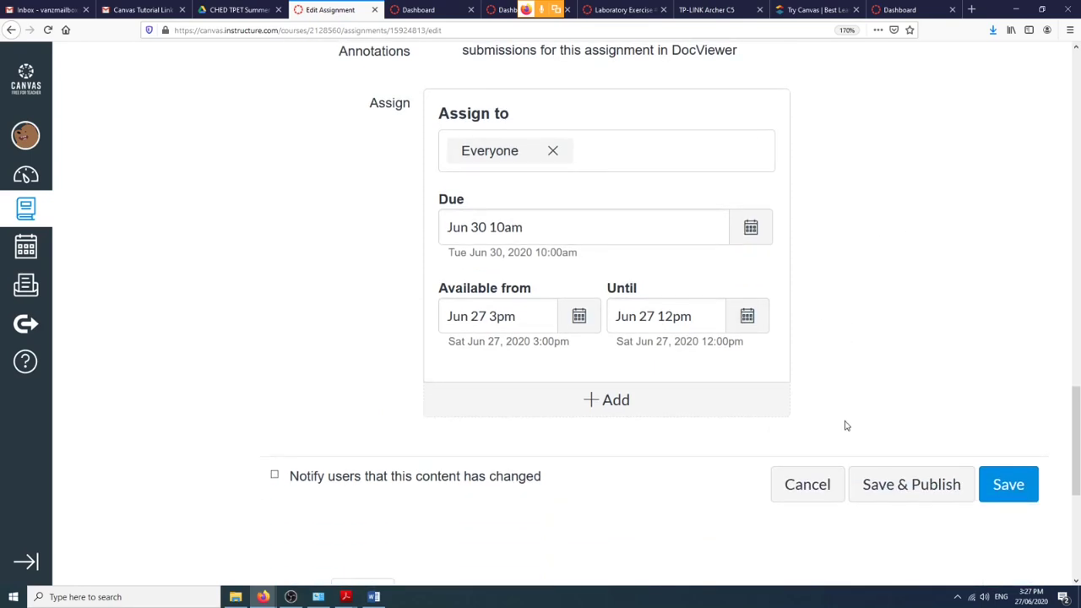
{"action": "left_click", "coordinate": [1008, 485]}
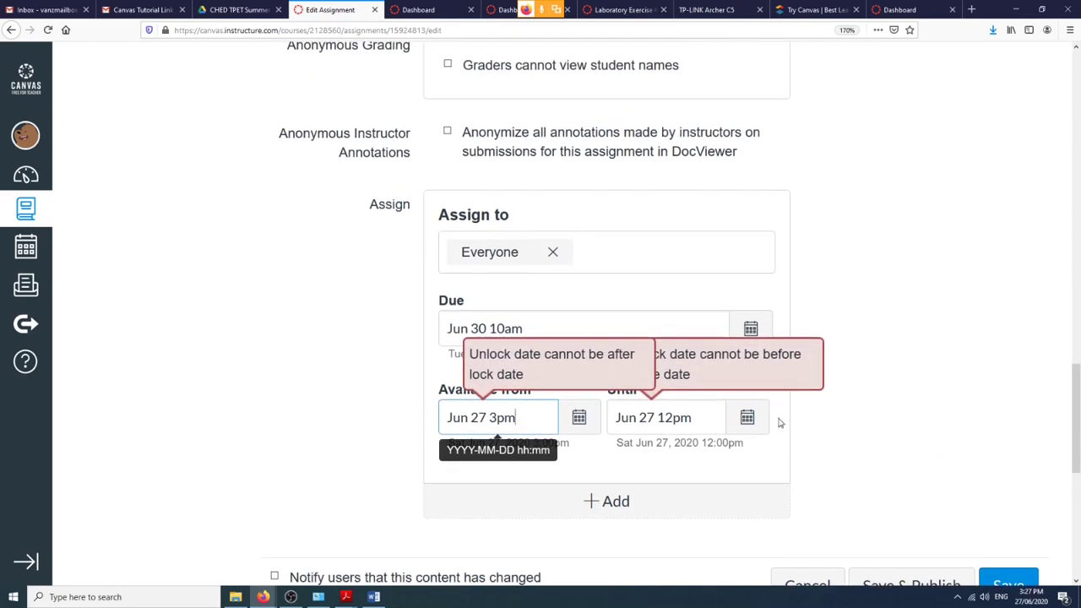
Change the Until availability date to June 30, keeping the 12:00 pm time, and save the assignment without publishing it.
{"action": "left_click", "coordinate": [748, 417]}
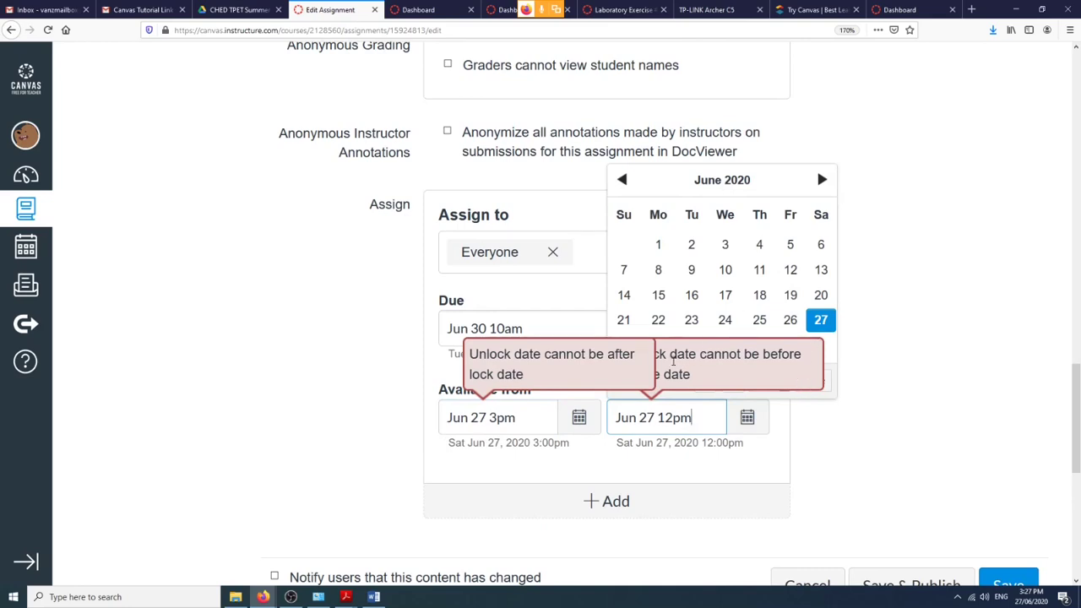
{"action": "left_click", "coordinate": [818, 329]}
{"action": "left_click", "coordinate": [747, 421]}
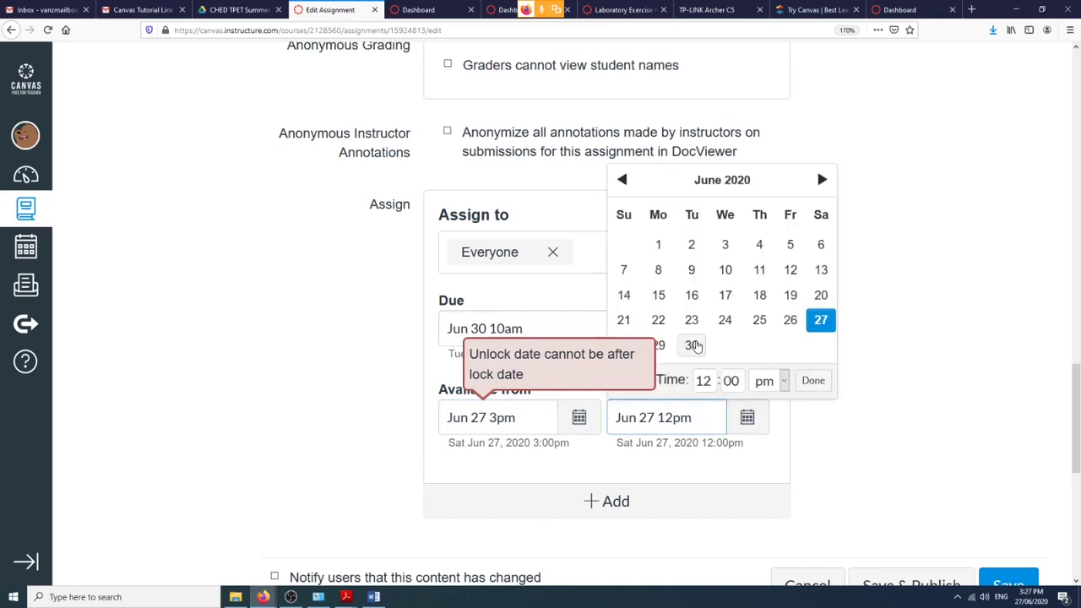
{"action": "left_click", "coordinate": [691, 344]}
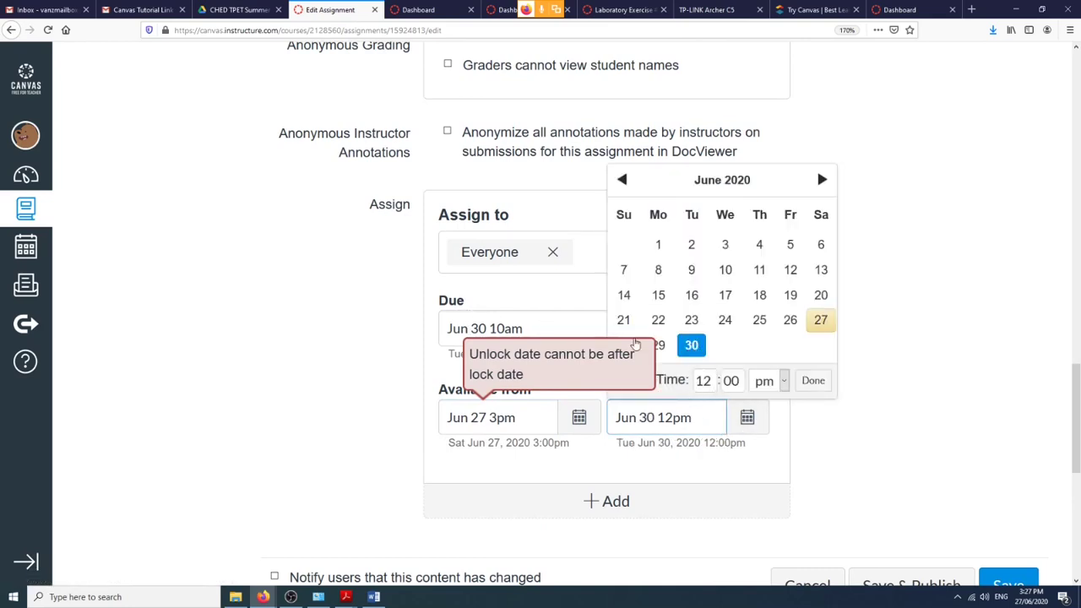
{"action": "left_click", "coordinate": [806, 380]}
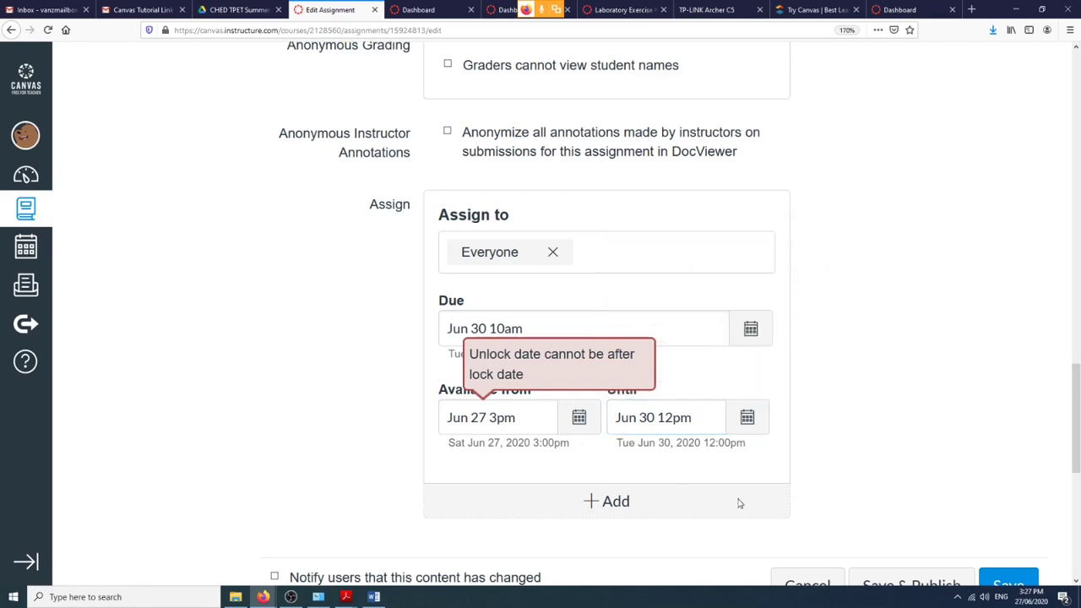
{"action": "scroll", "coordinate": [999, 530], "scroll_direction": "down", "scroll_amount": 1}
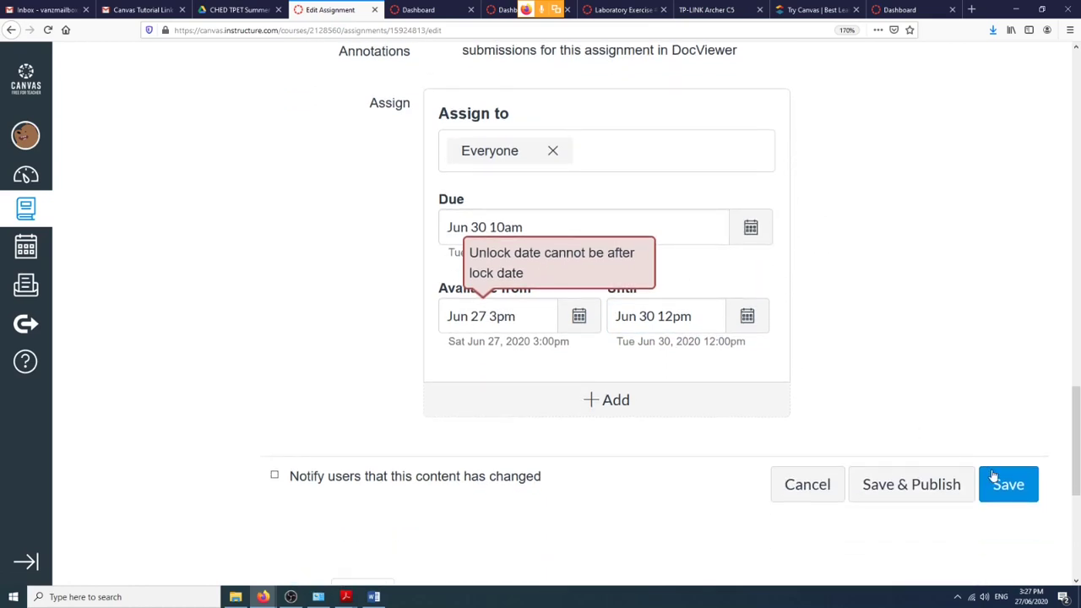
{"action": "left_click", "coordinate": [999, 487]}
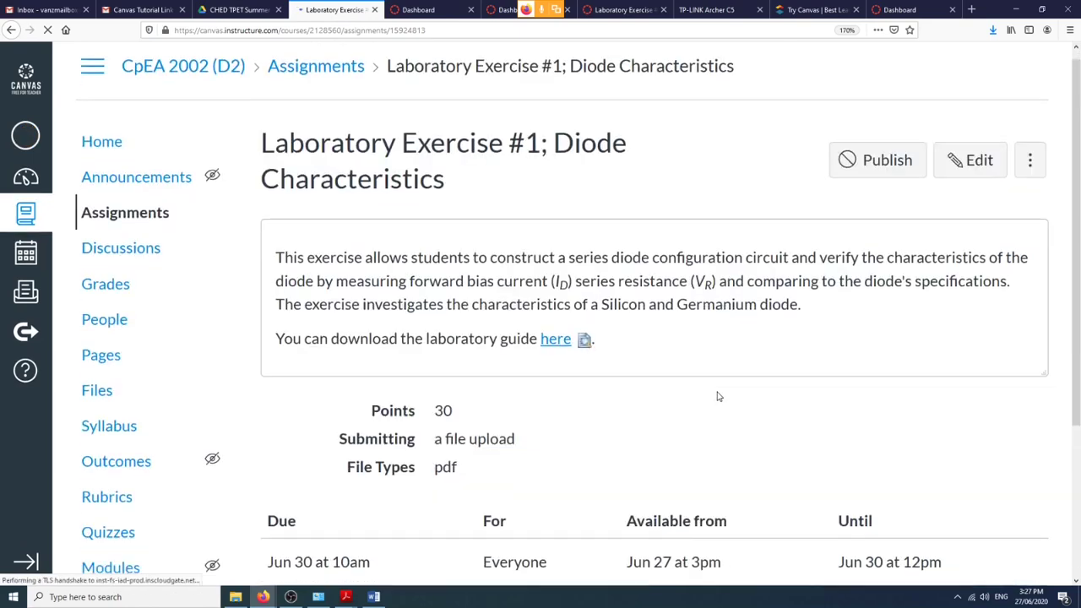
Review the saved assignment's description, points, submission type, due date, audience and availability dates.
{"action": "scroll", "coordinate": [717, 395], "scroll_direction": "down", "scroll_amount": 3}
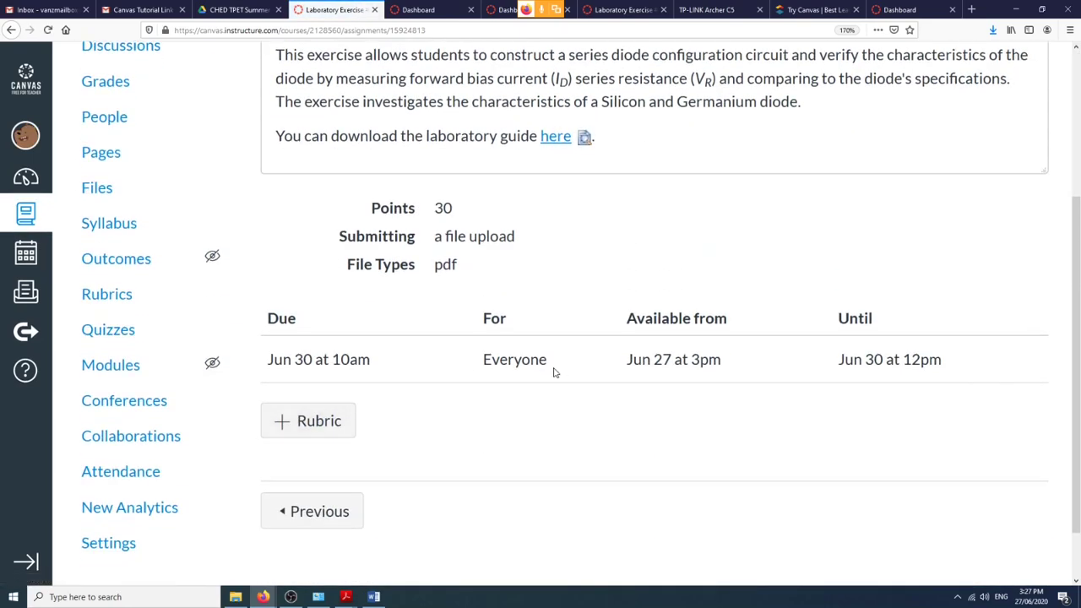
{"action": "left_click_drag", "start_coordinate": [554, 372], "coordinate": [468, 371]}
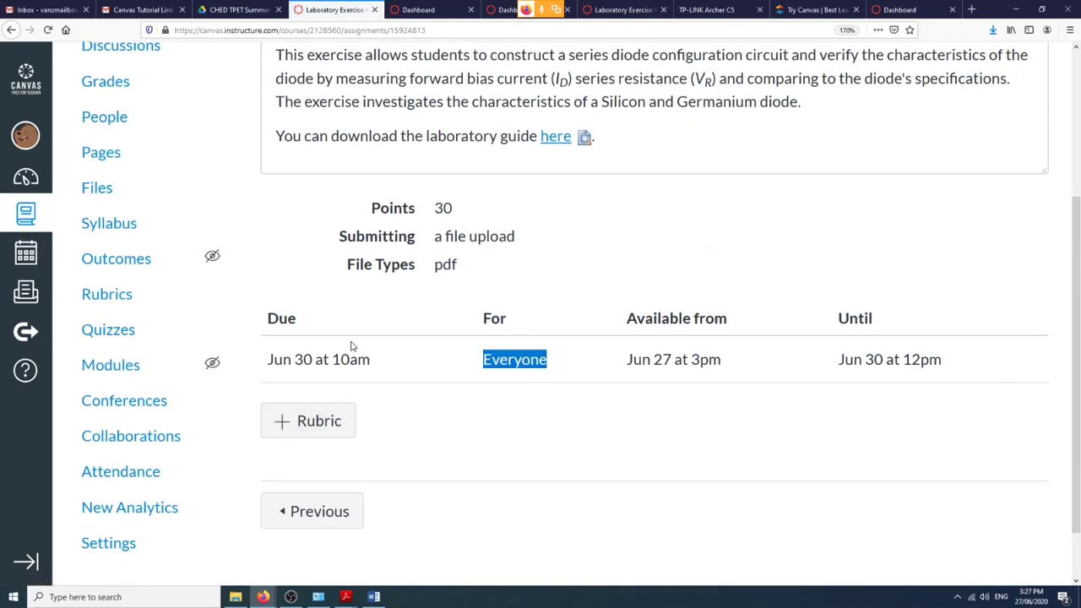
{"action": "left_click", "coordinate": [564, 363]}
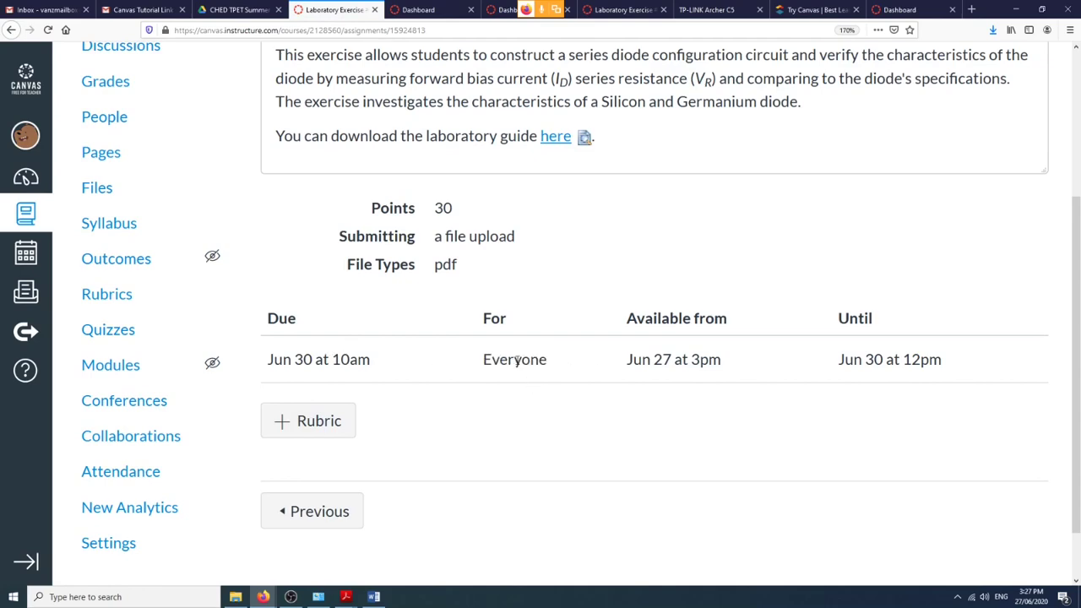
{"action": "scroll", "coordinate": [599, 391], "scroll_direction": "up", "scroll_amount": 3}
{"action": "scroll", "coordinate": [590, 392], "scroll_direction": "down", "scroll_amount": 3}
{"action": "scroll", "coordinate": [578, 392], "scroll_direction": "up", "scroll_amount": 3}
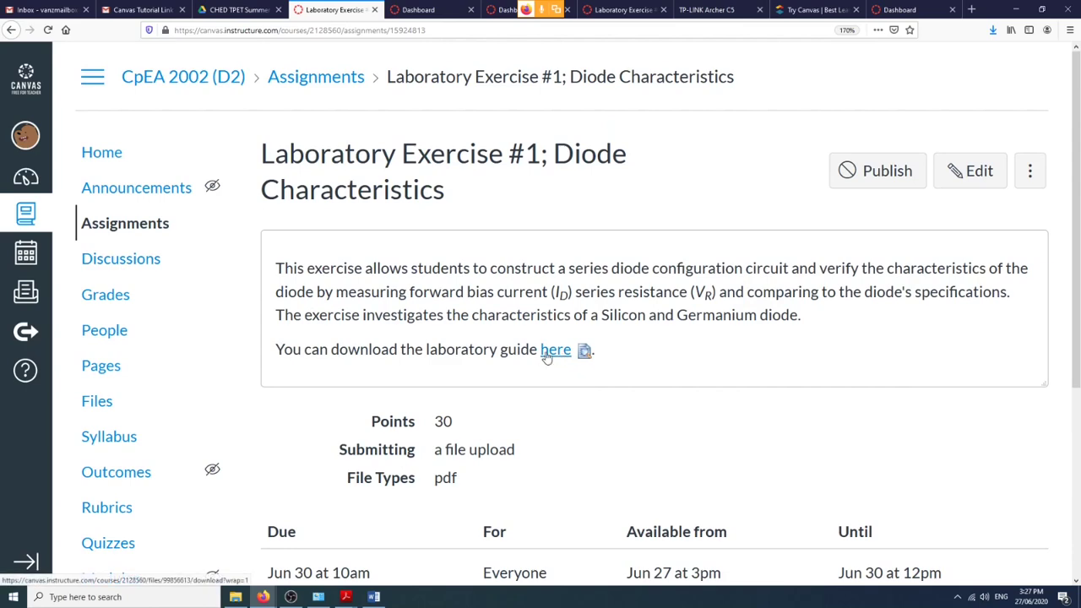
Preview the linked laboratory guide inside the assignment description and minimize the file preview.
{"action": "left_click", "coordinate": [583, 351]}
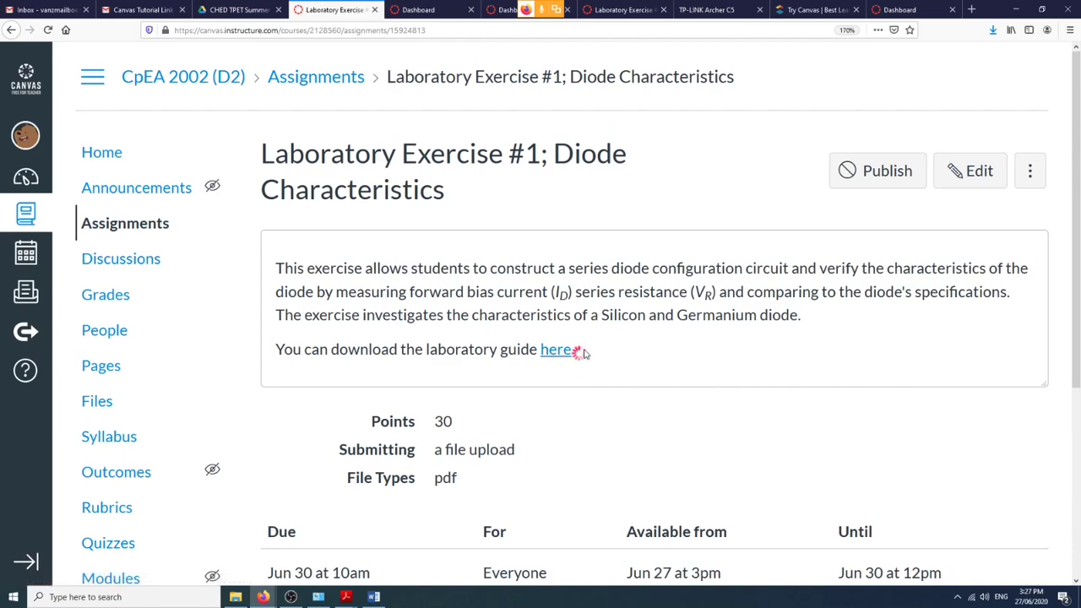
{"action": "scroll", "coordinate": [577, 371], "scroll_direction": "down", "scroll_amount": 3}
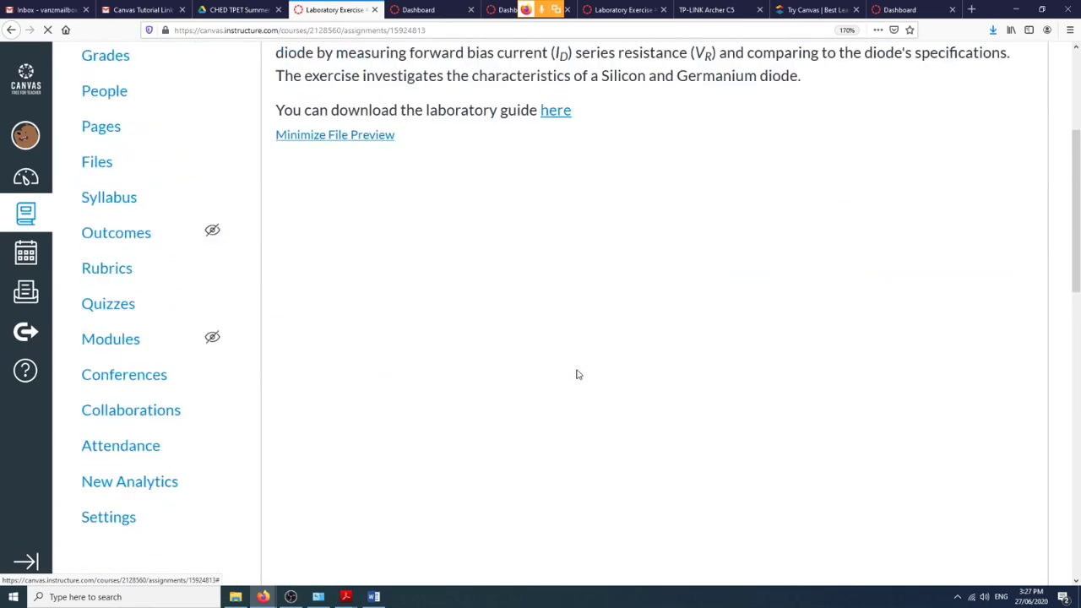
{"action": "scroll", "coordinate": [576, 374], "scroll_direction": "up", "scroll_amount": 3}
{"action": "scroll", "coordinate": [576, 374], "scroll_direction": "down", "scroll_amount": 5}
{"action": "scroll", "coordinate": [576, 374], "scroll_direction": "up", "scroll_amount": 4}
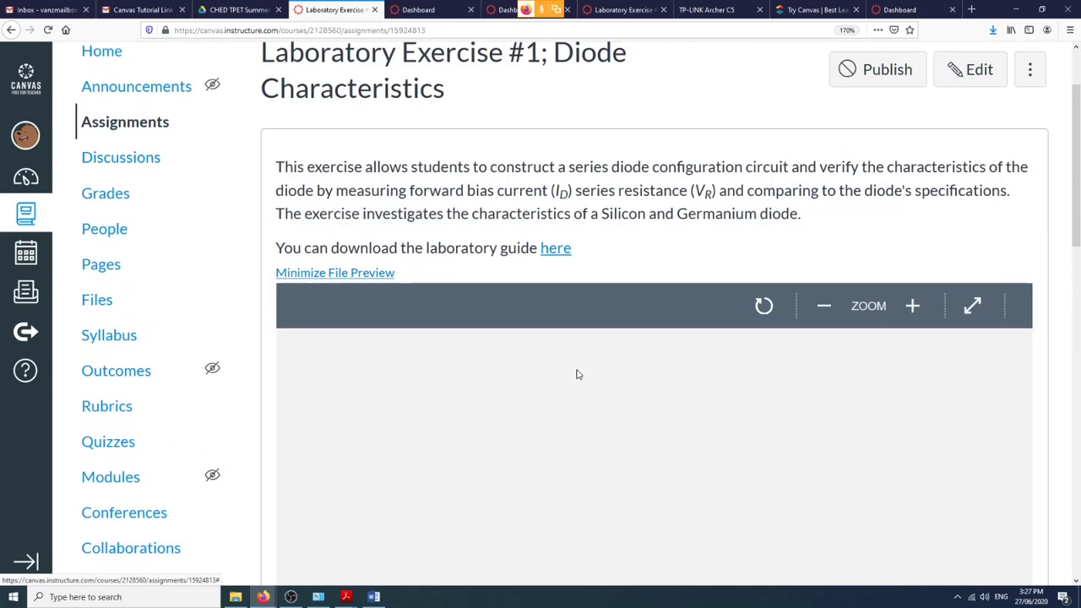
{"action": "scroll", "coordinate": [608, 369], "scroll_direction": "down", "scroll_amount": 2}
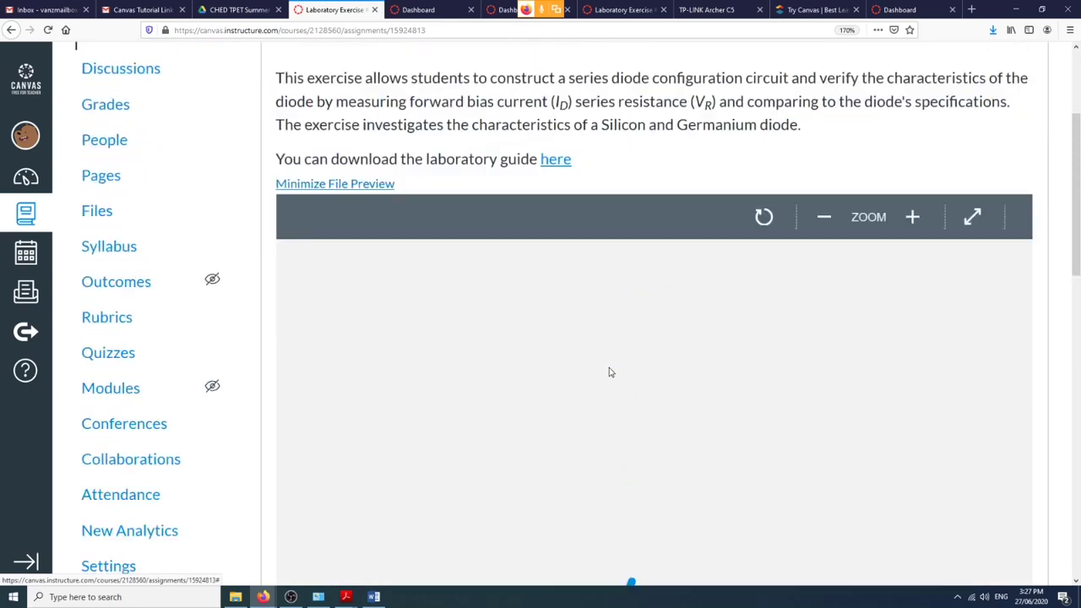
{"action": "scroll", "coordinate": [556, 368], "scroll_direction": "up", "scroll_amount": 3}
{"action": "scroll", "coordinate": [635, 434], "scroll_direction": "down", "scroll_amount": 5}
{"action": "scroll", "coordinate": [557, 349], "scroll_direction": "up", "scroll_amount": 4}
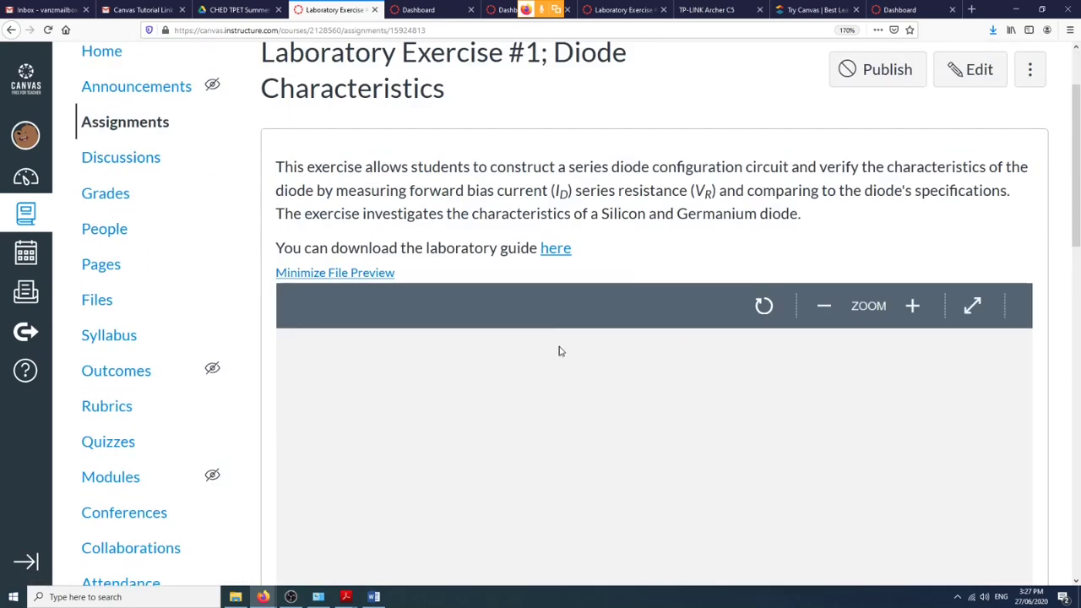
{"action": "left_click", "coordinate": [379, 272]}
{"action": "scroll", "coordinate": [849, 414], "scroll_direction": "down", "scroll_amount": 2}
{"action": "scroll", "coordinate": [849, 415], "scroll_direction": "up", "scroll_amount": 3}
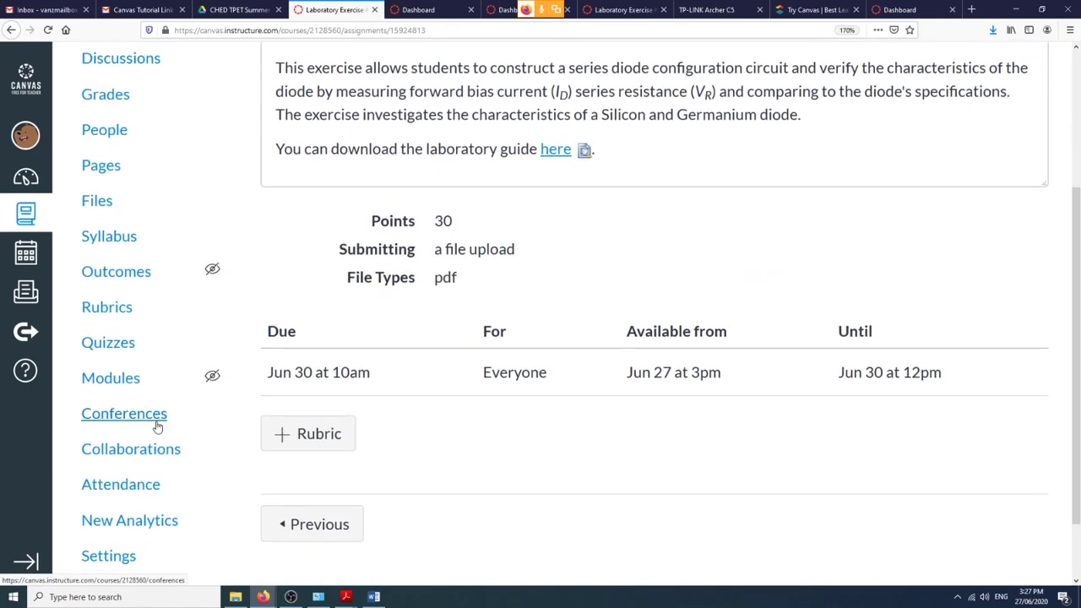
Go to the course's modules and examine the items in Unit I: Introduction to Electronics and the modules that follow.
{"action": "scroll", "coordinate": [118, 384], "scroll_direction": "down", "scroll_amount": 2}
{"action": "left_click", "coordinate": [122, 382]}
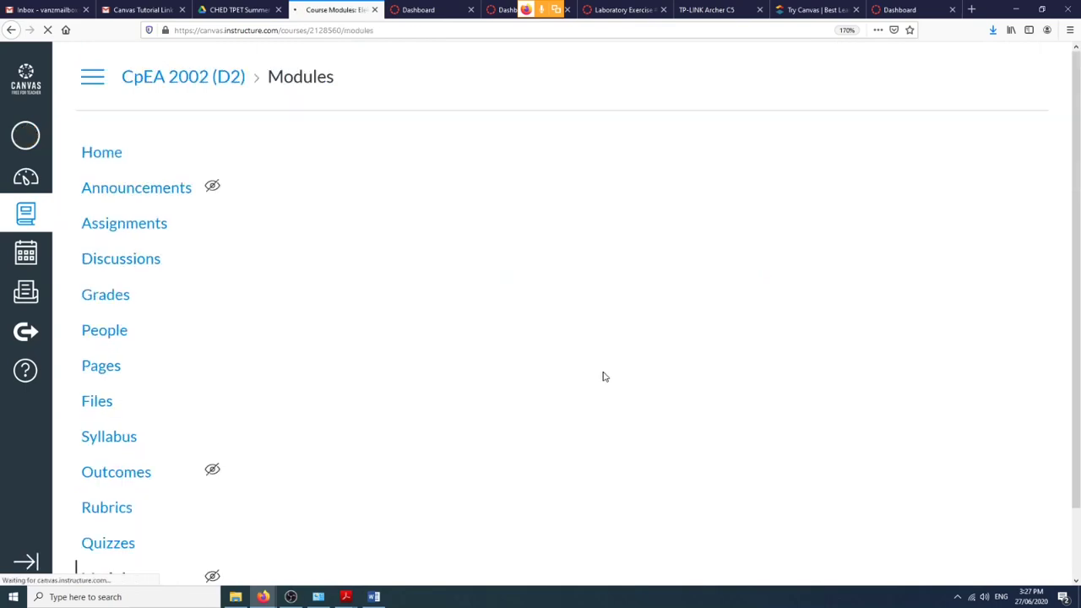
{"action": "scroll", "coordinate": [604, 376], "scroll_direction": "down", "scroll_amount": 4}
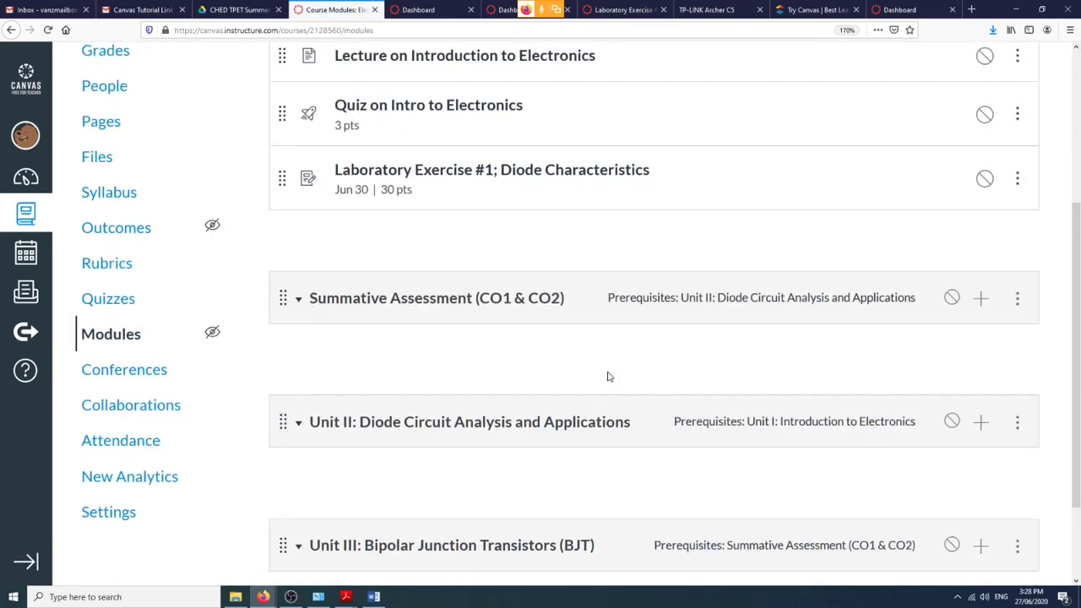
{"action": "scroll", "coordinate": [607, 377], "scroll_direction": "up", "scroll_amount": 1}
{"action": "scroll", "coordinate": [607, 376], "scroll_direction": "down", "scroll_amount": 1}
{"action": "scroll", "coordinate": [607, 376], "scroll_direction": "up", "scroll_amount": 1}
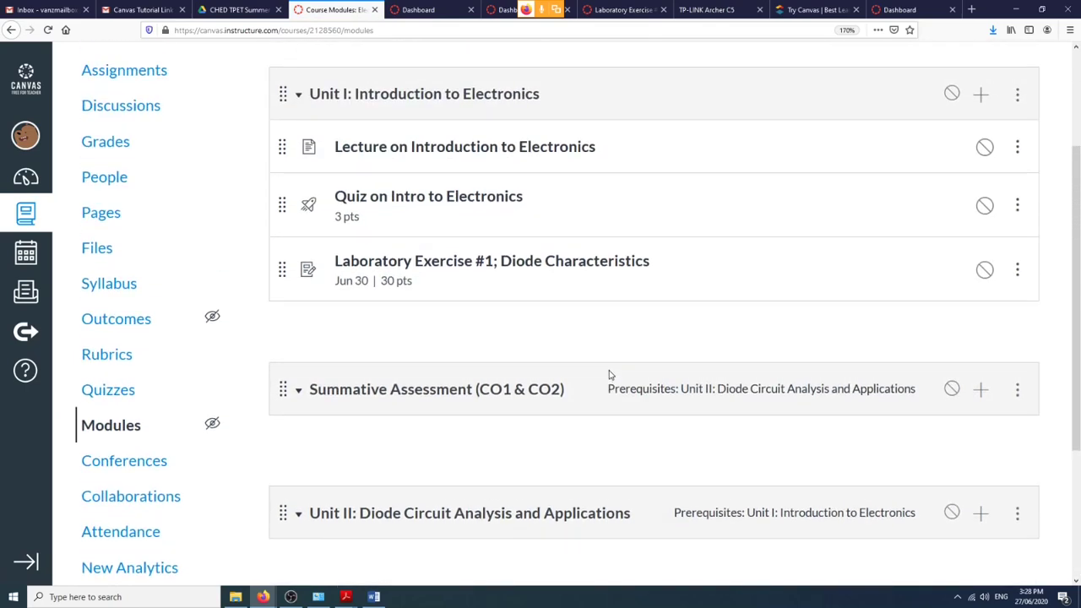
{"action": "scroll", "coordinate": [610, 375], "scroll_direction": "down", "scroll_amount": 1}
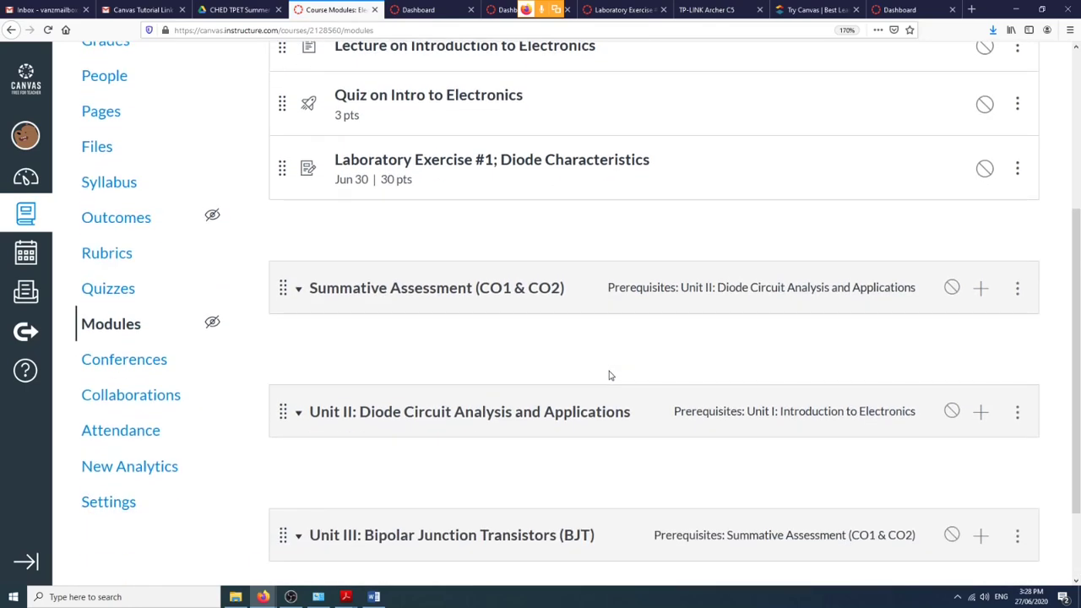
{"action": "scroll", "coordinate": [607, 376], "scroll_direction": "up", "scroll_amount": 1}
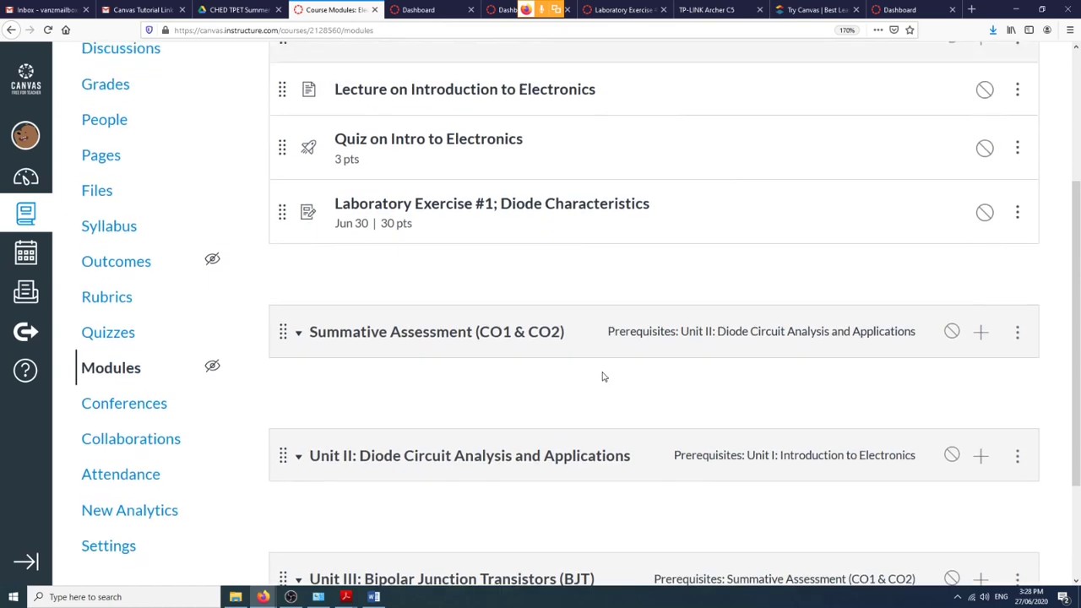
{"action": "scroll", "coordinate": [603, 377], "scroll_direction": "up", "scroll_amount": 1}
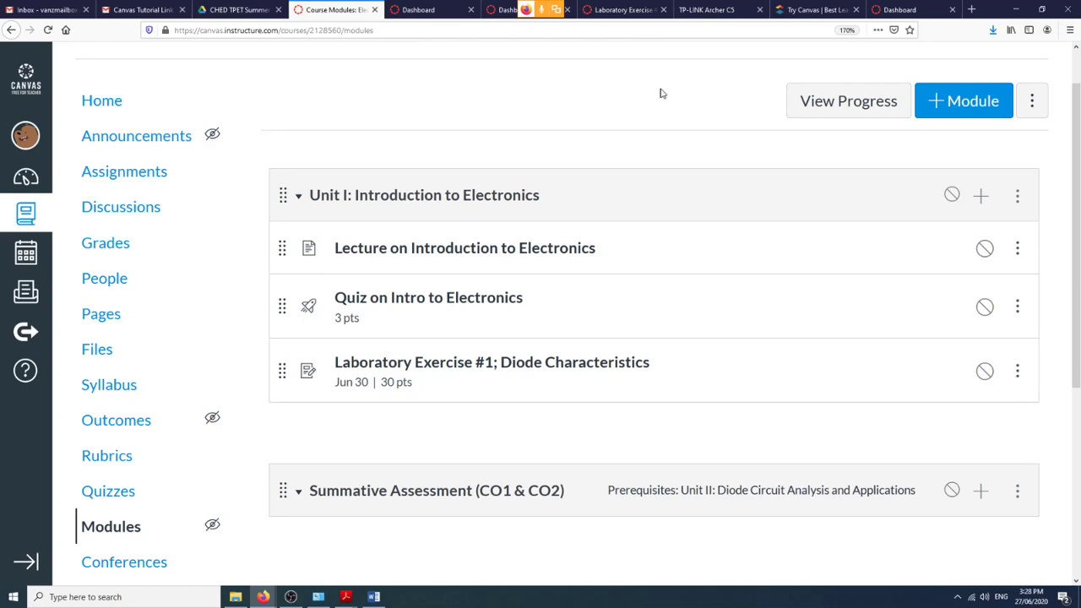
Switch to the open CpEA 2202 course, go to its rubrics, dismiss the rubrics help and look through the list.
{"action": "left_click", "coordinate": [635, 12]}
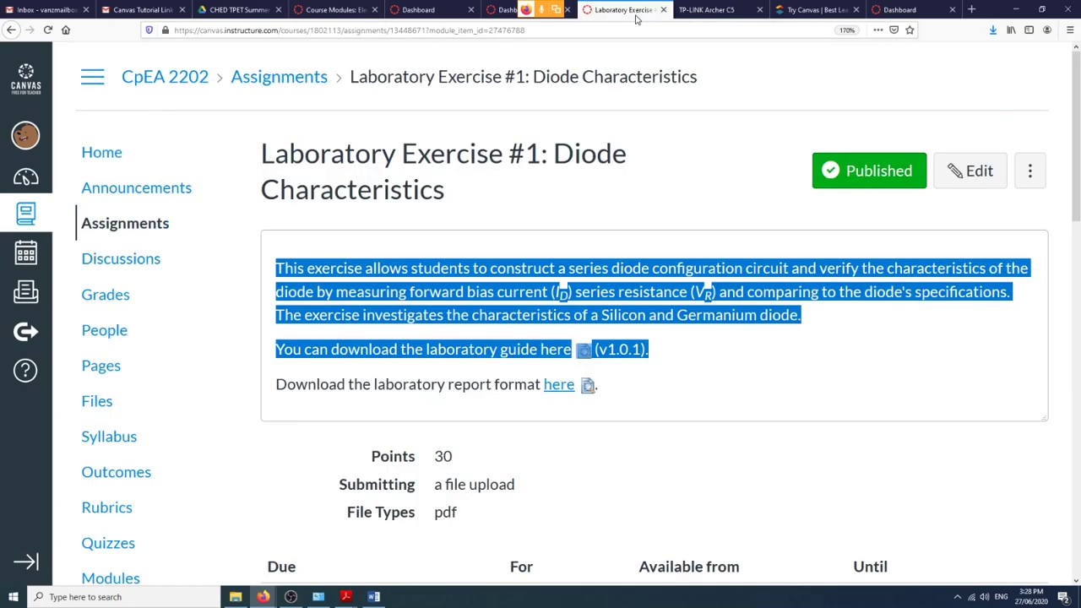
{"action": "left_click", "coordinate": [728, 218]}
{"action": "left_click", "coordinate": [108, 152]}
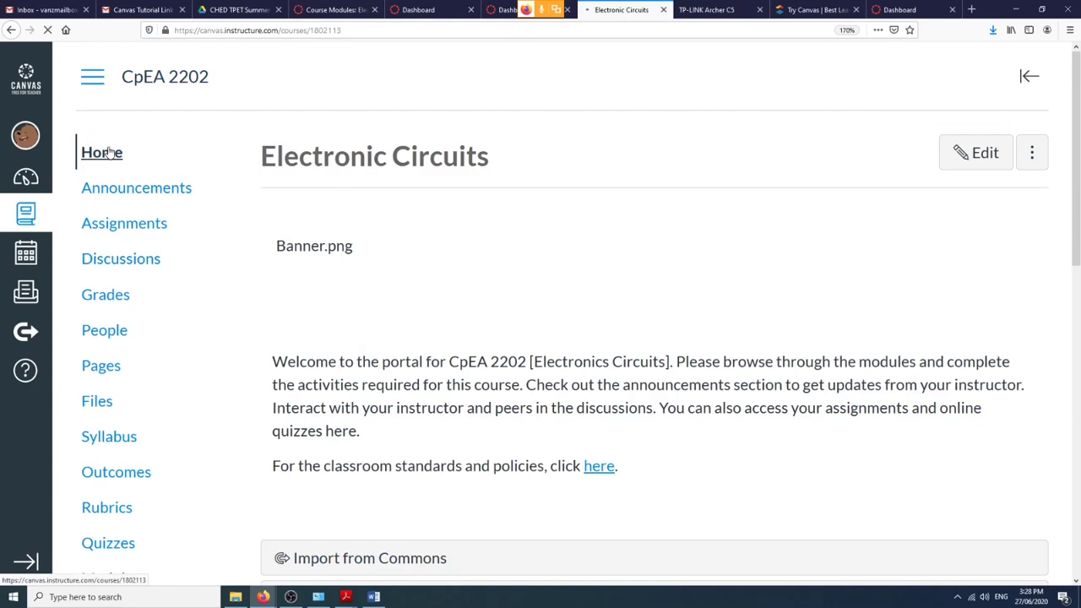
{"action": "left_click", "coordinate": [111, 519]}
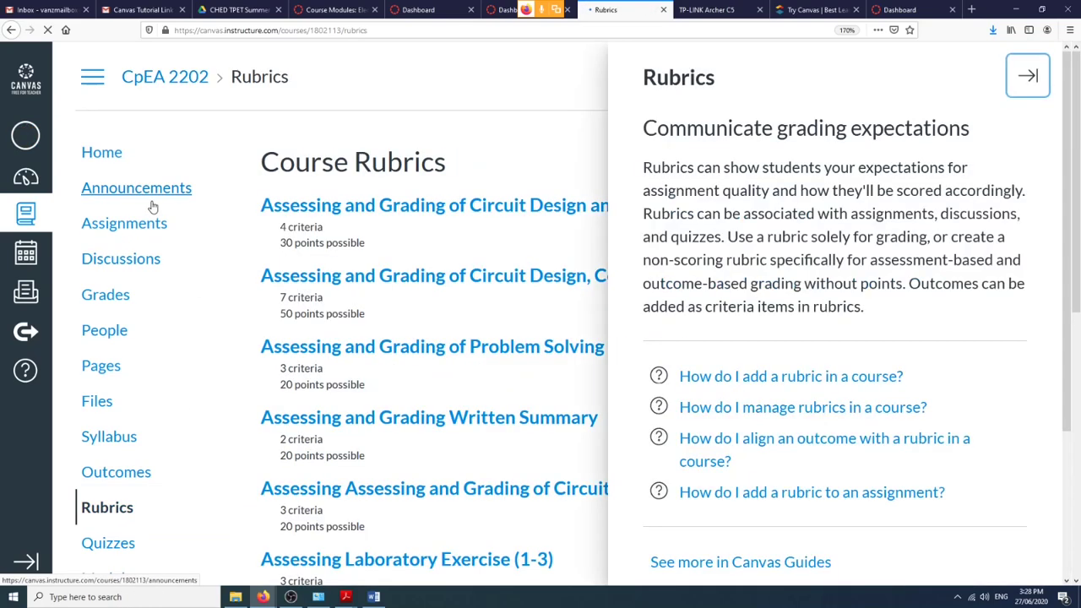
{"action": "left_click", "coordinate": [1027, 76]}
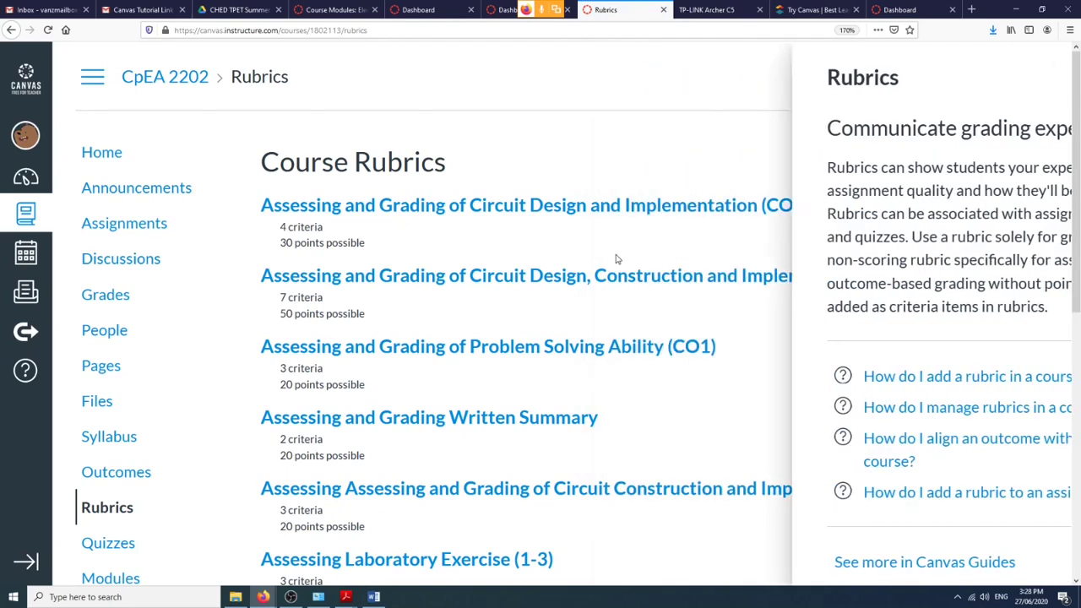
{"action": "scroll", "coordinate": [535, 306], "scroll_direction": "down", "scroll_amount": 2}
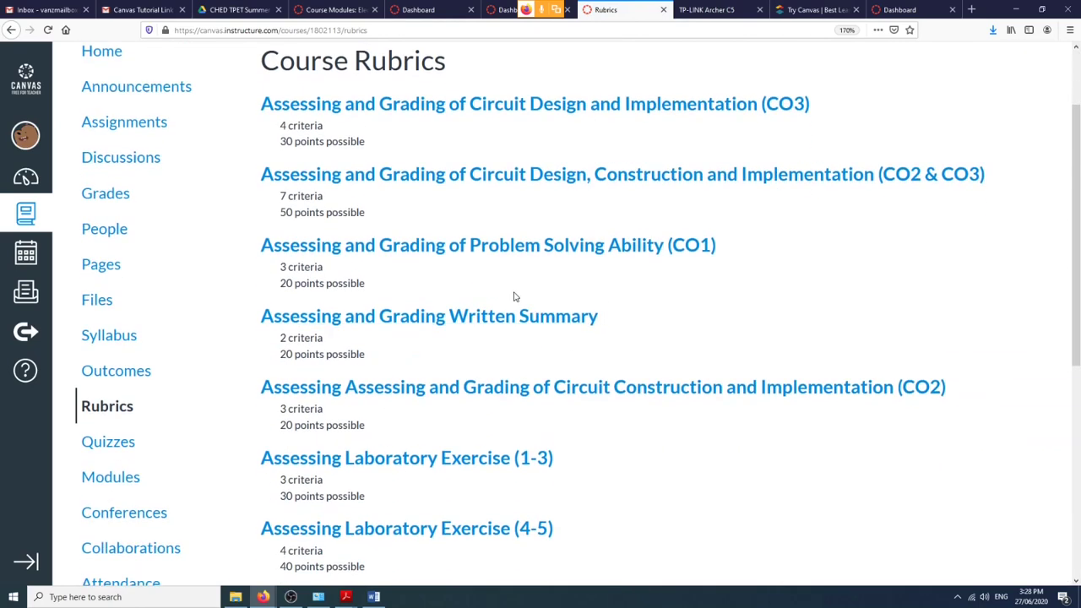
{"action": "scroll", "coordinate": [512, 319], "scroll_direction": "down", "scroll_amount": 1}
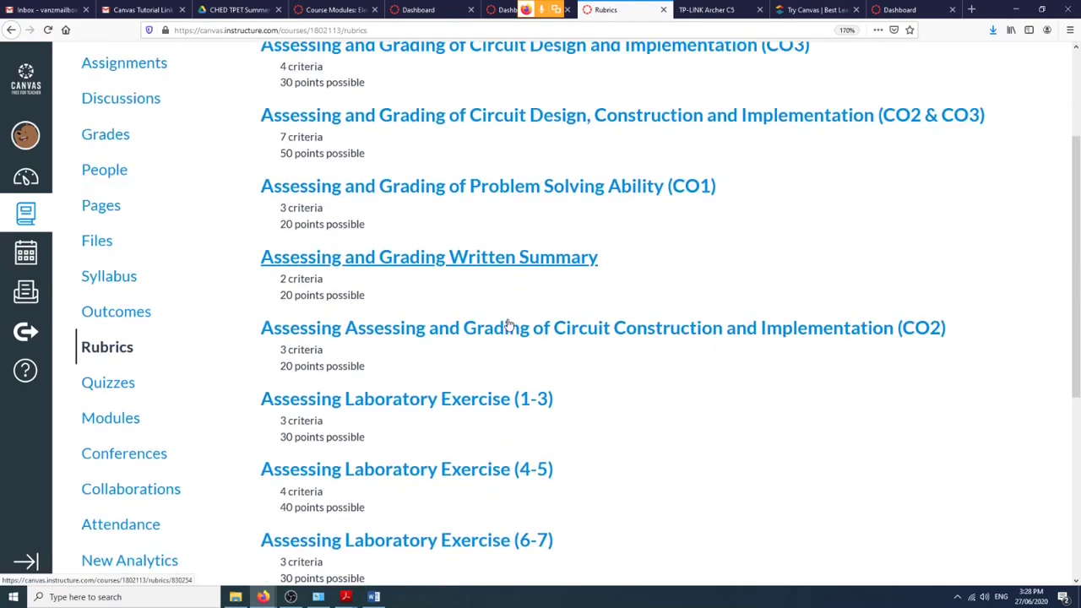
Open the rubric Assessing Laboratory Exercise (1-3) and examine its criteria, ratings and points.
{"action": "scroll", "coordinate": [510, 304], "scroll_direction": "up", "scroll_amount": 3}
{"action": "scroll", "coordinate": [506, 329], "scroll_direction": "down", "scroll_amount": 5}
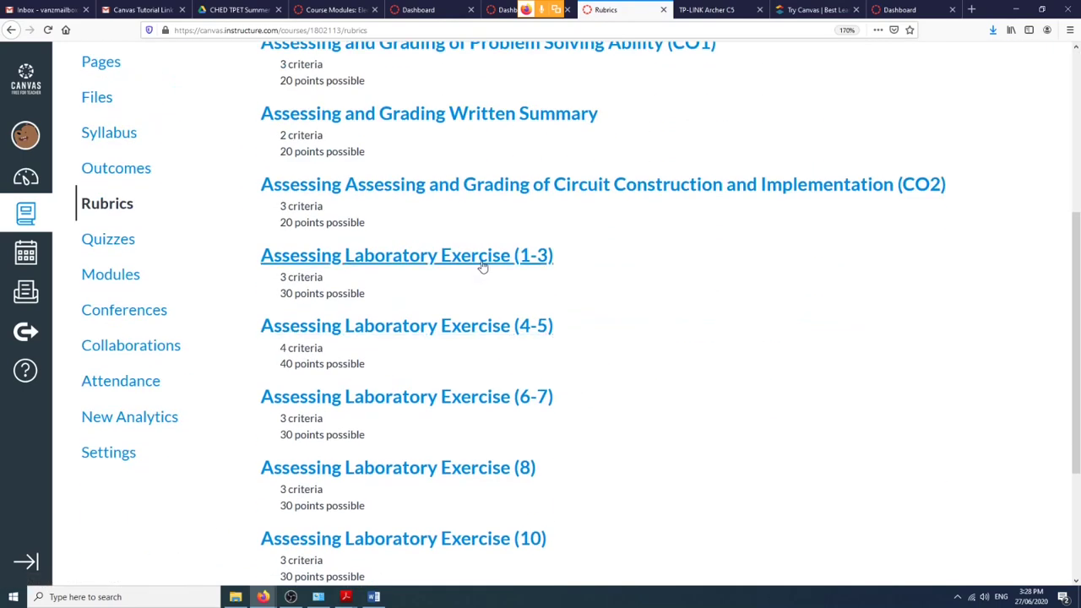
{"action": "left_click", "coordinate": [482, 266]}
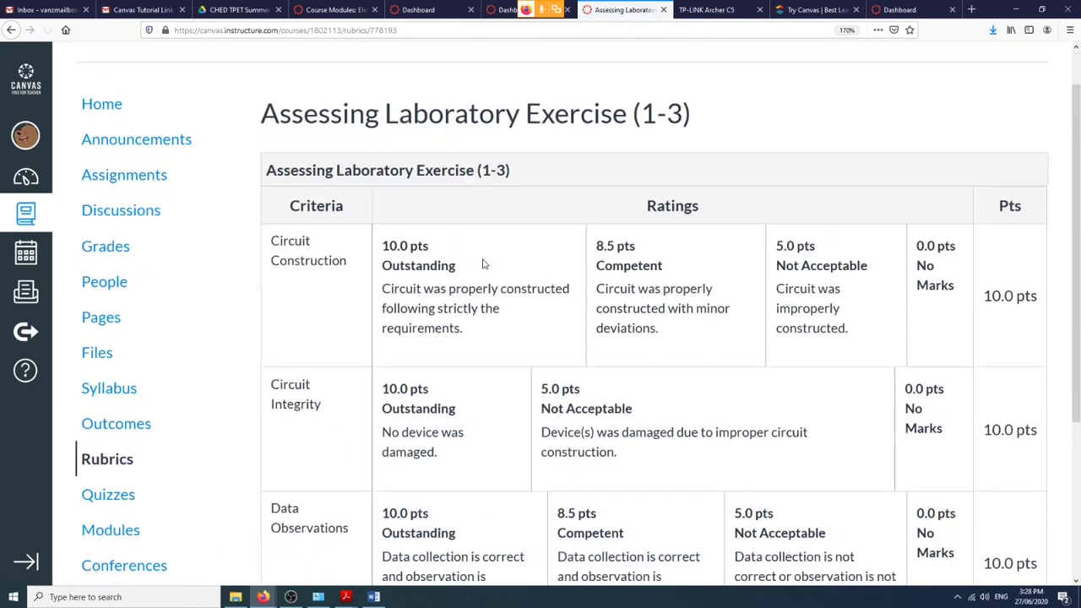
{"action": "scroll", "coordinate": [482, 264], "scroll_direction": "down", "scroll_amount": 3}
{"action": "scroll", "coordinate": [482, 261], "scroll_direction": "up", "scroll_amount": 2}
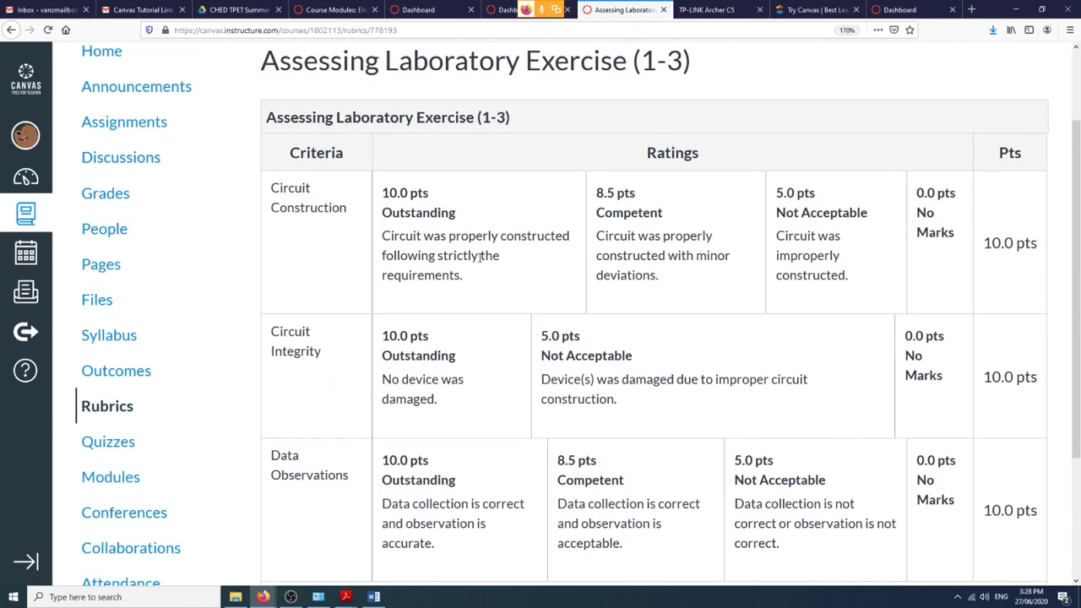
{"action": "scroll", "coordinate": [480, 258], "scroll_direction": "down", "scroll_amount": 2}
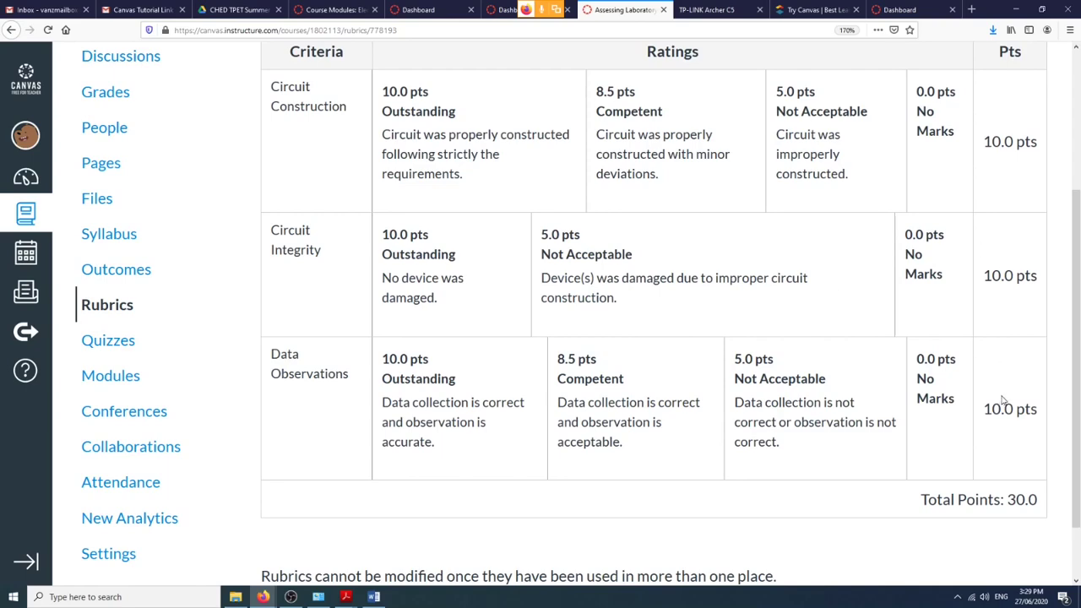
{"action": "scroll", "coordinate": [827, 208], "scroll_direction": "up", "scroll_amount": 2}
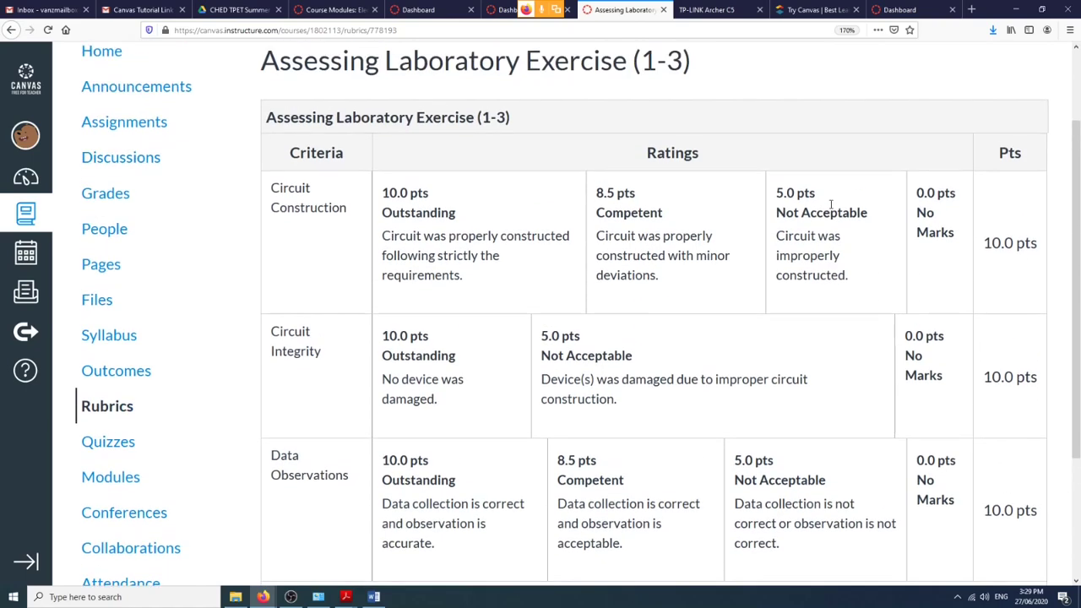
{"action": "scroll", "coordinate": [763, 193], "scroll_direction": "down", "scroll_amount": 2}
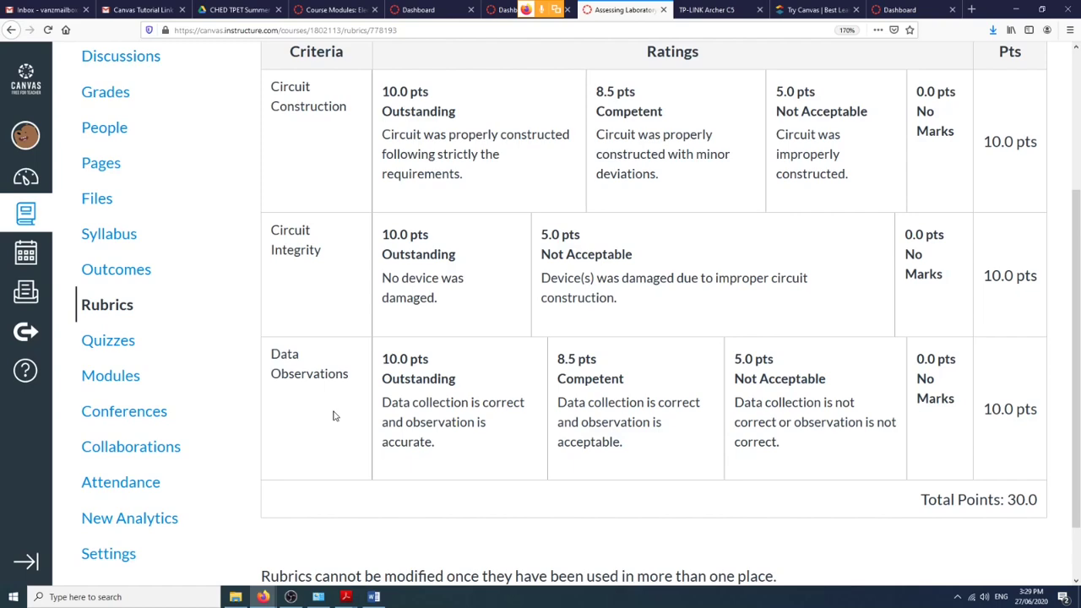
{"action": "scroll", "coordinate": [331, 414], "scroll_direction": "up", "scroll_amount": 1}
{"action": "scroll", "coordinate": [331, 388], "scroll_direction": "down", "scroll_amount": 1}
{"action": "scroll", "coordinate": [900, 288], "scroll_direction": "up", "scroll_amount": 3}
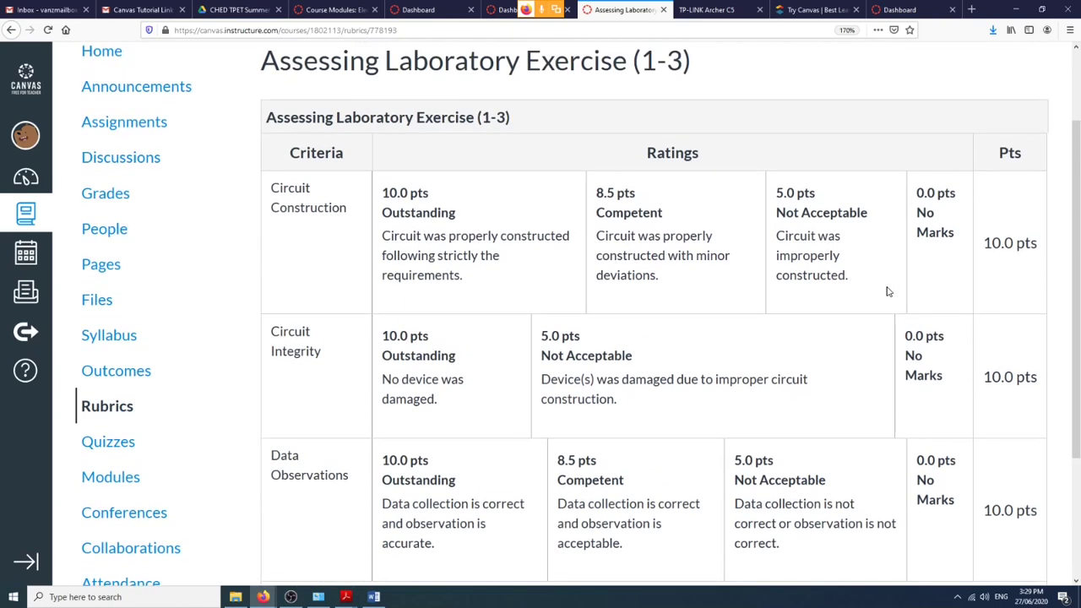
{"action": "scroll", "coordinate": [903, 287], "scroll_direction": "down", "scroll_amount": 2}
{"action": "scroll", "coordinate": [903, 287], "scroll_direction": "down", "scroll_amount": 1}
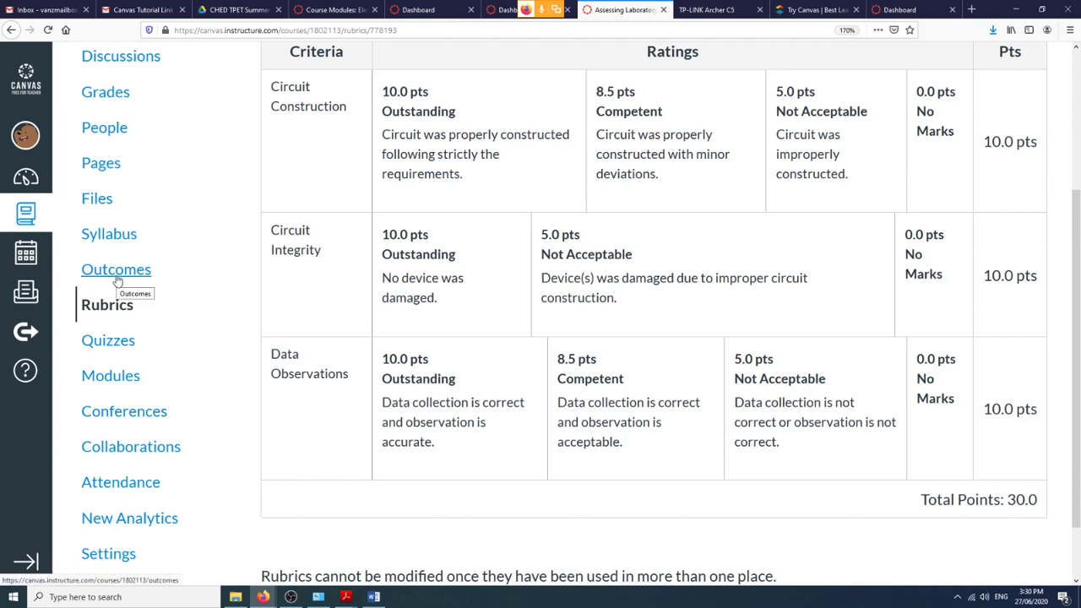
Go to the CpEA 2202 modules and open Laboratory Exercise #6: FET Characteristics under Unit IV.
{"action": "left_click", "coordinate": [126, 381]}
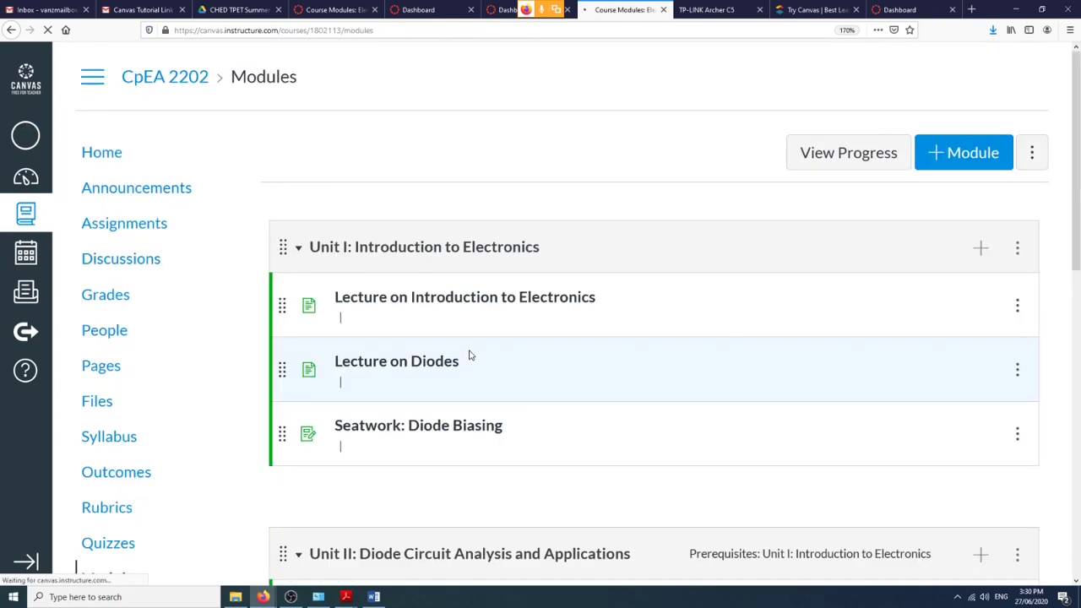
{"action": "scroll", "coordinate": [470, 354], "scroll_direction": "down", "scroll_amount": 10}
{"action": "scroll", "coordinate": [470, 355], "scroll_direction": "down", "scroll_amount": 5}
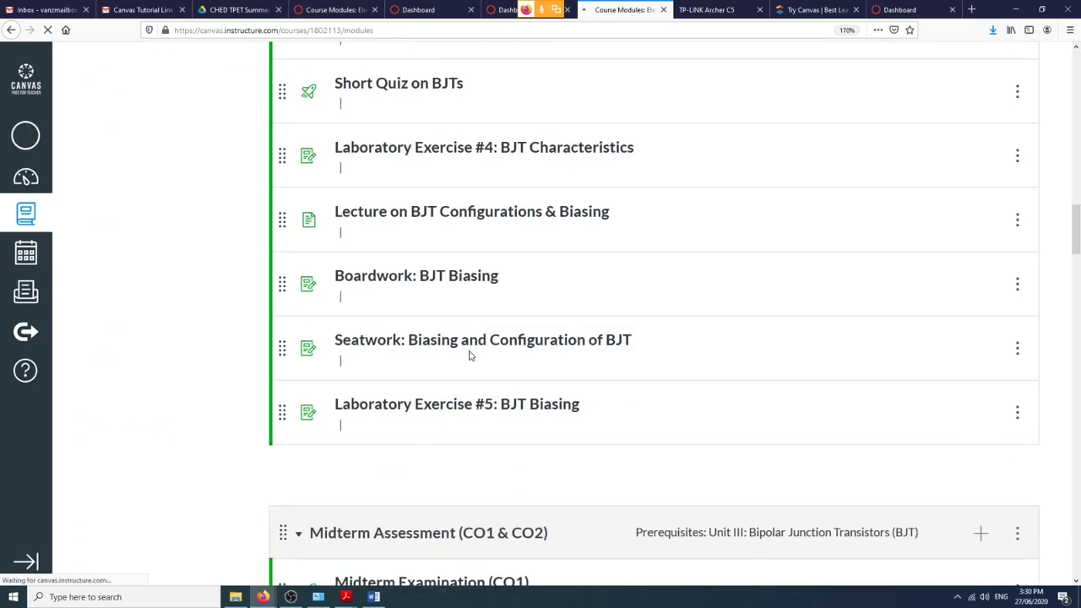
{"action": "scroll", "coordinate": [480, 373], "scroll_direction": "down", "scroll_amount": 5}
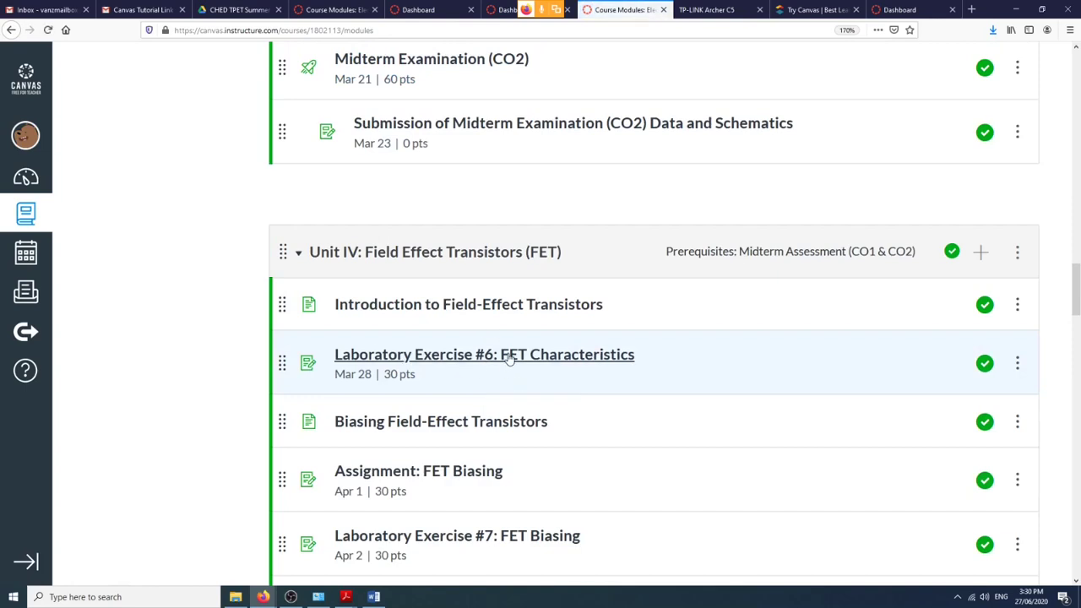
{"action": "left_click", "coordinate": [509, 357]}
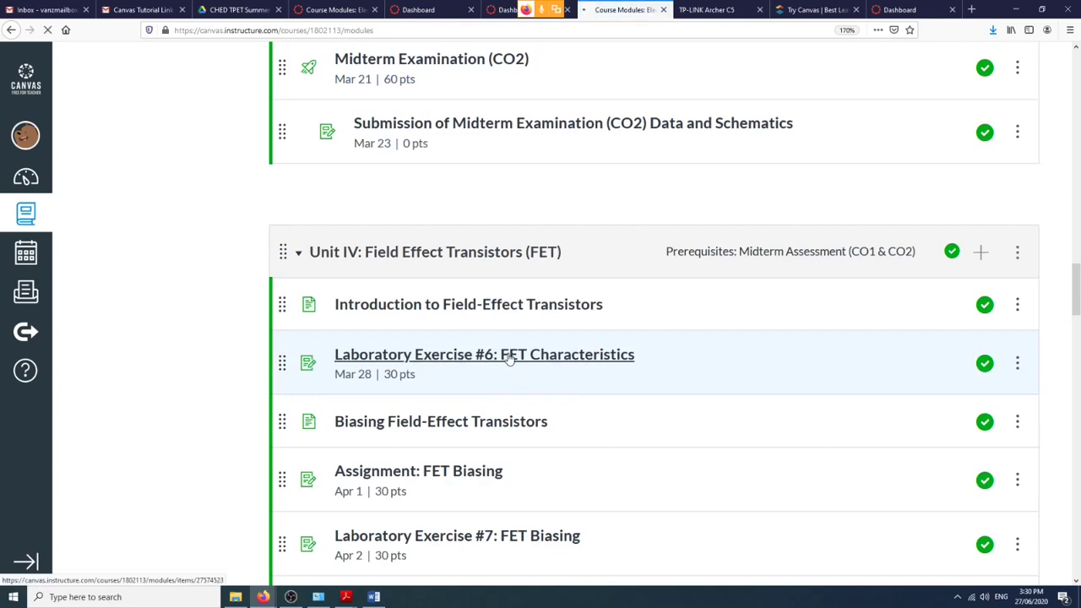
{"action": "left_click", "coordinate": [510, 359]}
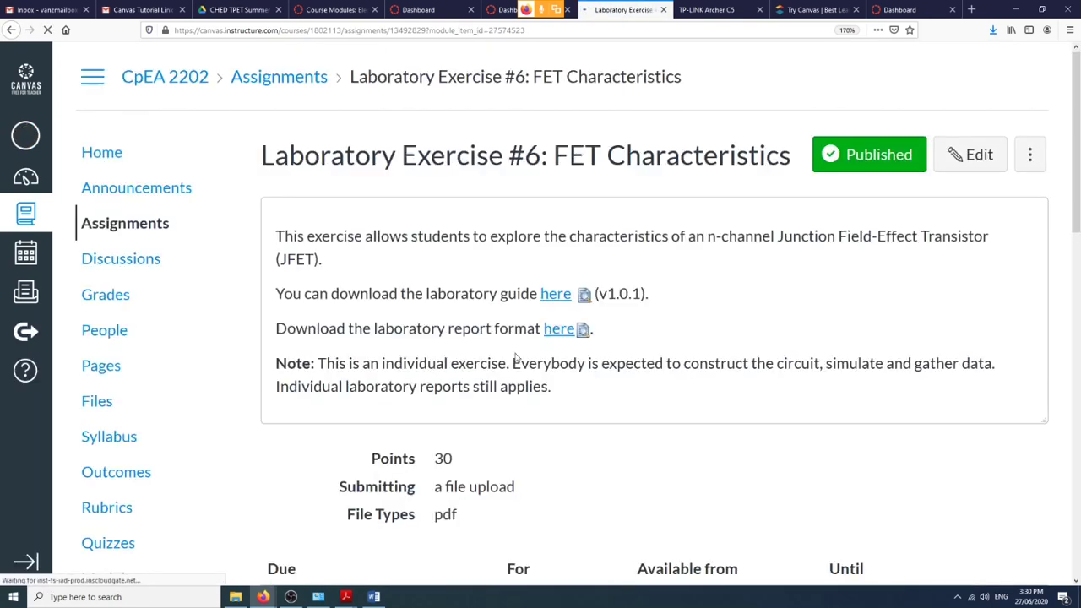
Examine the assignment's dates and its attached rubric, including the criteria, ratings and points.
{"action": "scroll", "coordinate": [580, 301], "scroll_direction": "down", "scroll_amount": 7}
{"action": "scroll", "coordinate": [578, 300], "scroll_direction": "up", "scroll_amount": 3}
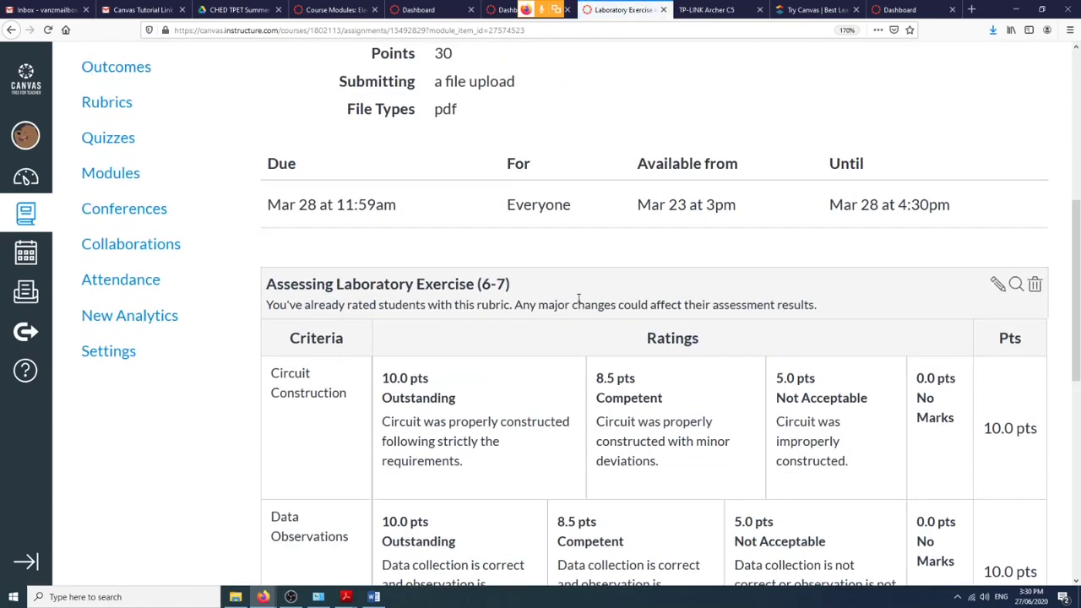
{"action": "scroll", "coordinate": [579, 299], "scroll_direction": "down", "scroll_amount": 1}
{"action": "scroll", "coordinate": [579, 298], "scroll_direction": "up", "scroll_amount": 1}
{"action": "scroll", "coordinate": [579, 301], "scroll_direction": "down", "scroll_amount": 2}
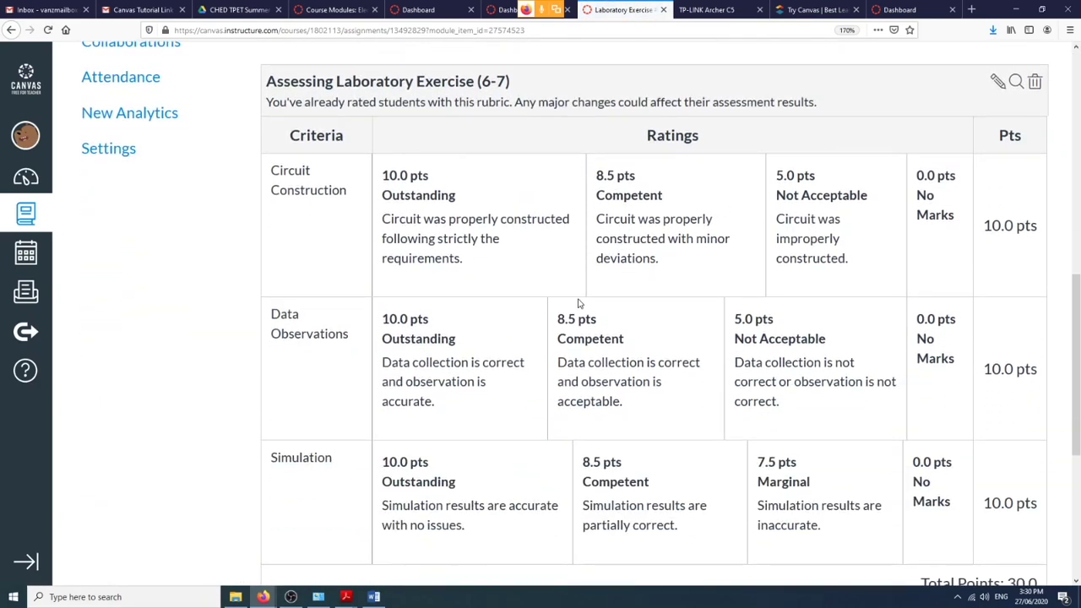
{"action": "scroll", "coordinate": [578, 304], "scroll_direction": "down", "scroll_amount": 2}
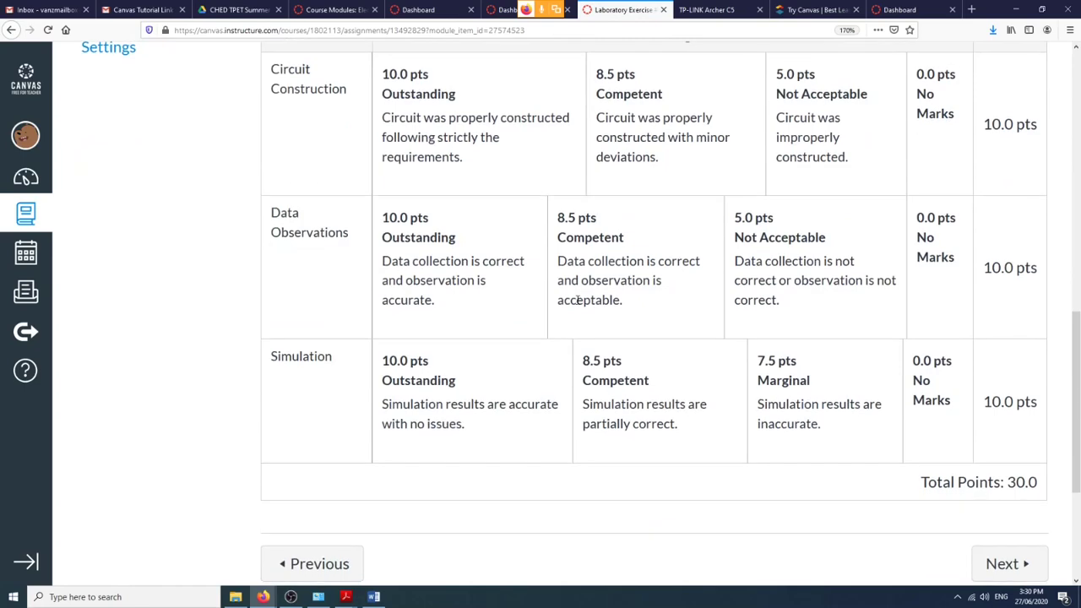
{"action": "scroll", "coordinate": [578, 299], "scroll_direction": "up", "scroll_amount": 4}
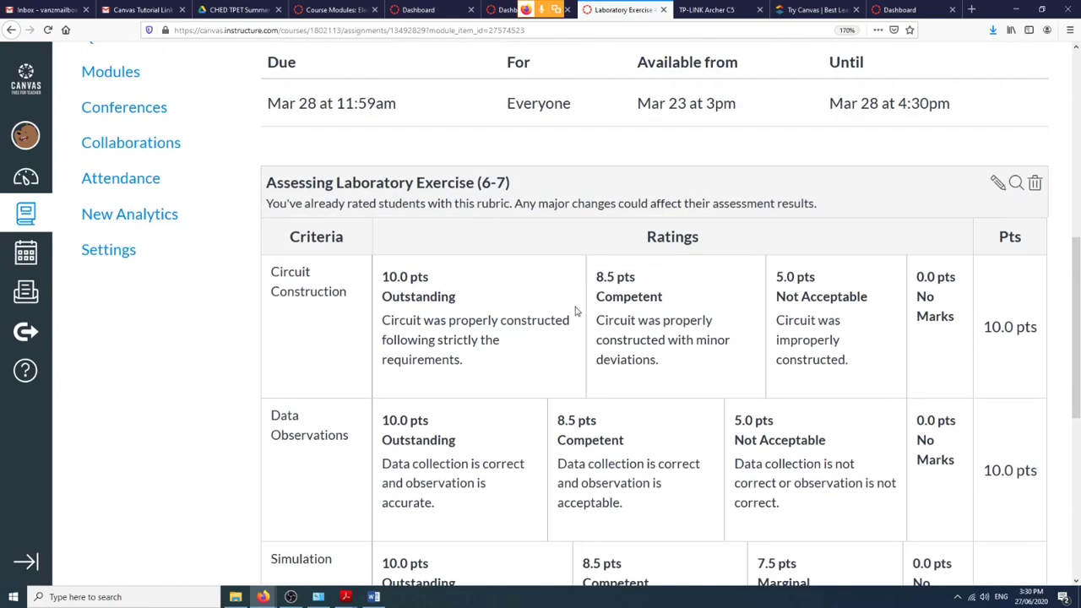
{"action": "scroll", "coordinate": [577, 309], "scroll_direction": "down", "scroll_amount": 2}
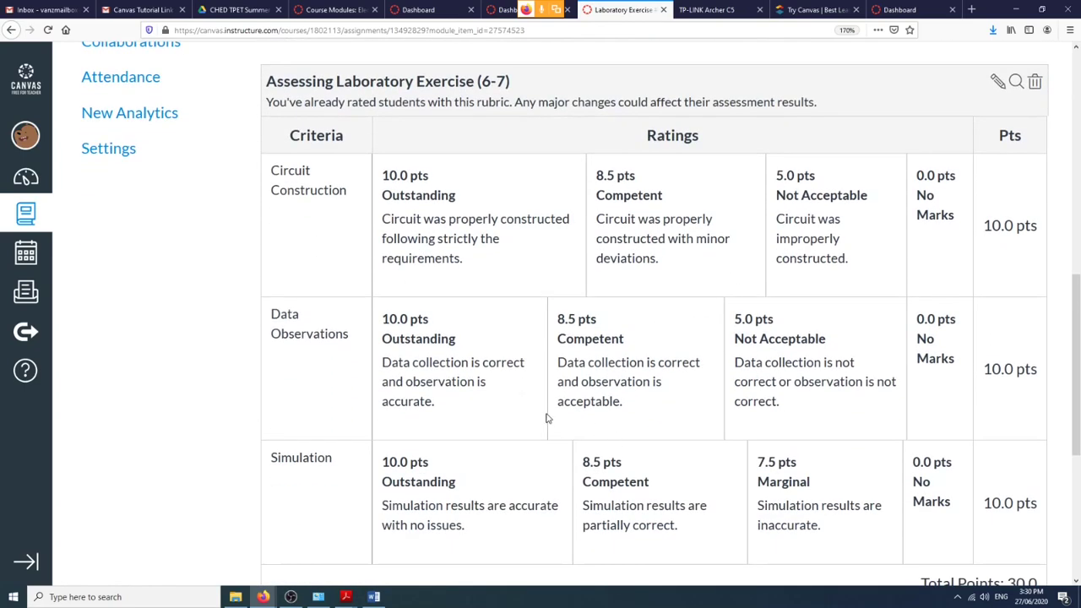
{"action": "scroll", "coordinate": [551, 419], "scroll_direction": "up", "scroll_amount": 10}
{"action": "scroll", "coordinate": [938, 243], "scroll_direction": "down", "scroll_amount": 15}
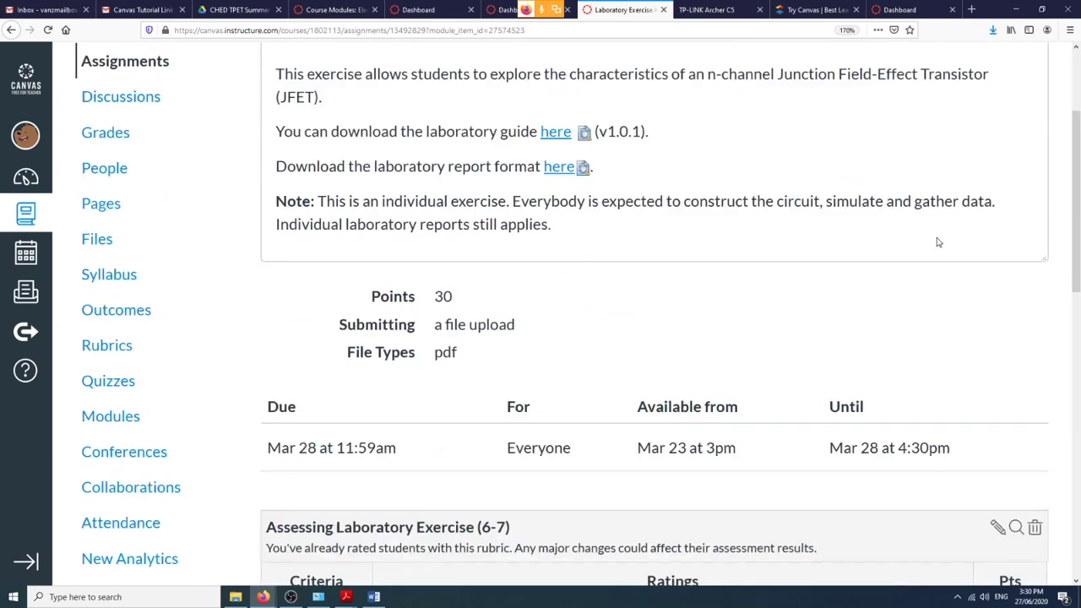
Open the submissions for Laboratory Exercise #6 in SpeedGrader and widen the grading pane.
{"action": "left_click", "coordinate": [350, 484]}
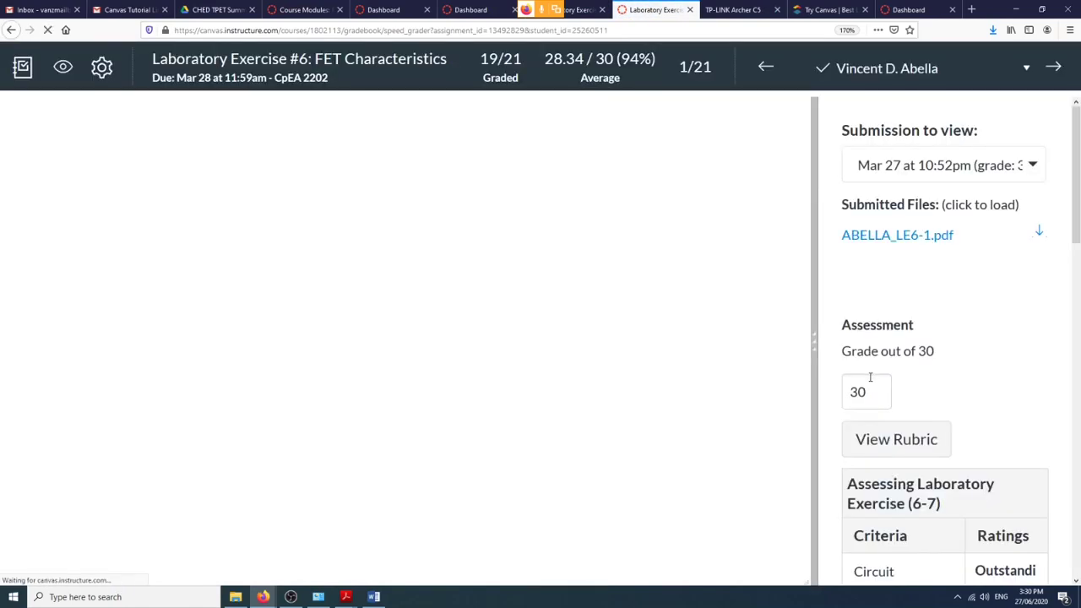
{"action": "scroll", "coordinate": [882, 388], "scroll_direction": "down", "scroll_amount": 5}
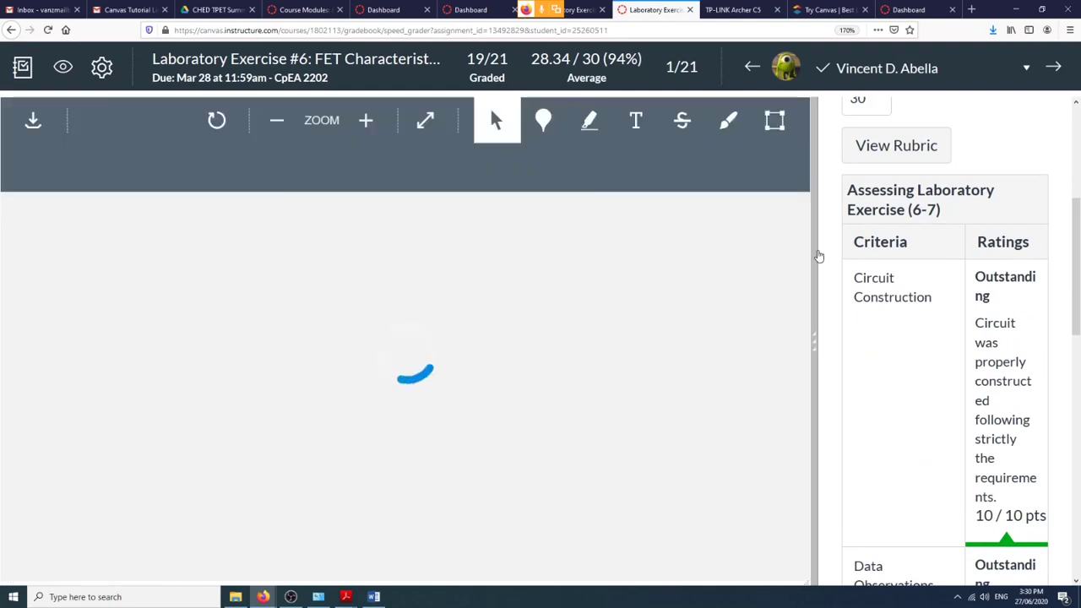
{"action": "left_click_drag", "start_coordinate": [815, 340], "coordinate": [506, 350]}
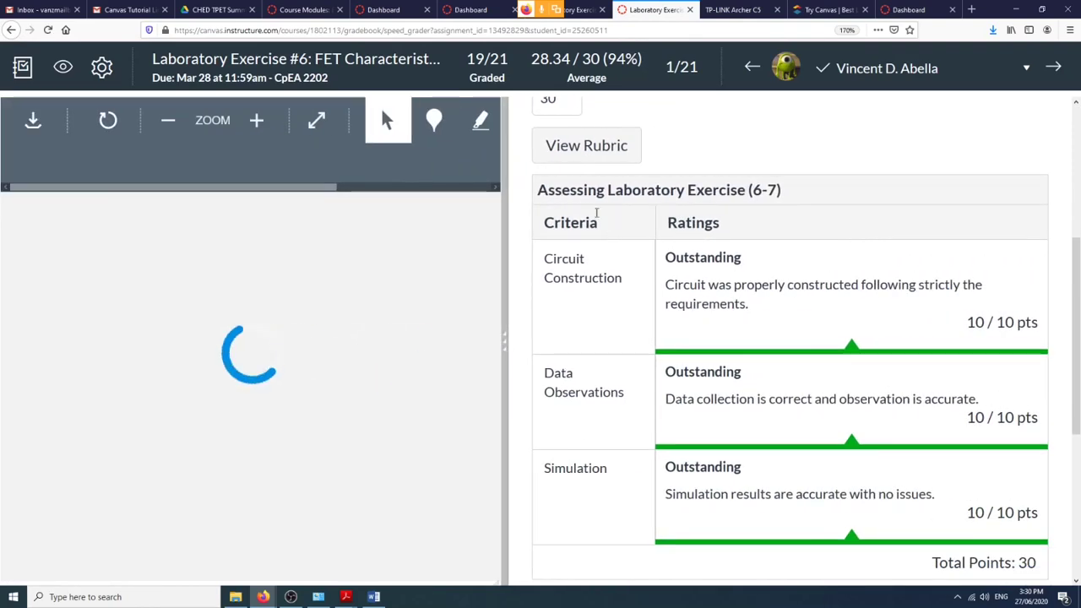
Show the submission's full rubric, review the ratings and points per criterion, save it and select the overall grade.
{"action": "left_click", "coordinate": [581, 146]}
{"action": "left_click", "coordinate": [723, 251]}
{"action": "scroll", "coordinate": [724, 255], "scroll_direction": "down", "scroll_amount": 3}
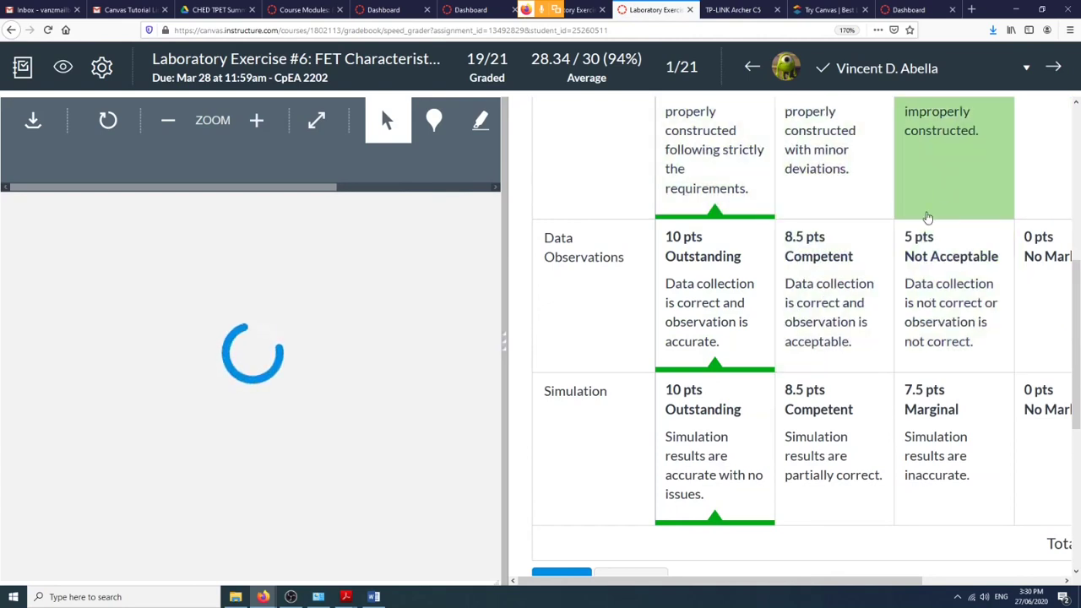
{"action": "scroll", "coordinate": [702, 253], "scroll_direction": "down", "scroll_amount": 2}
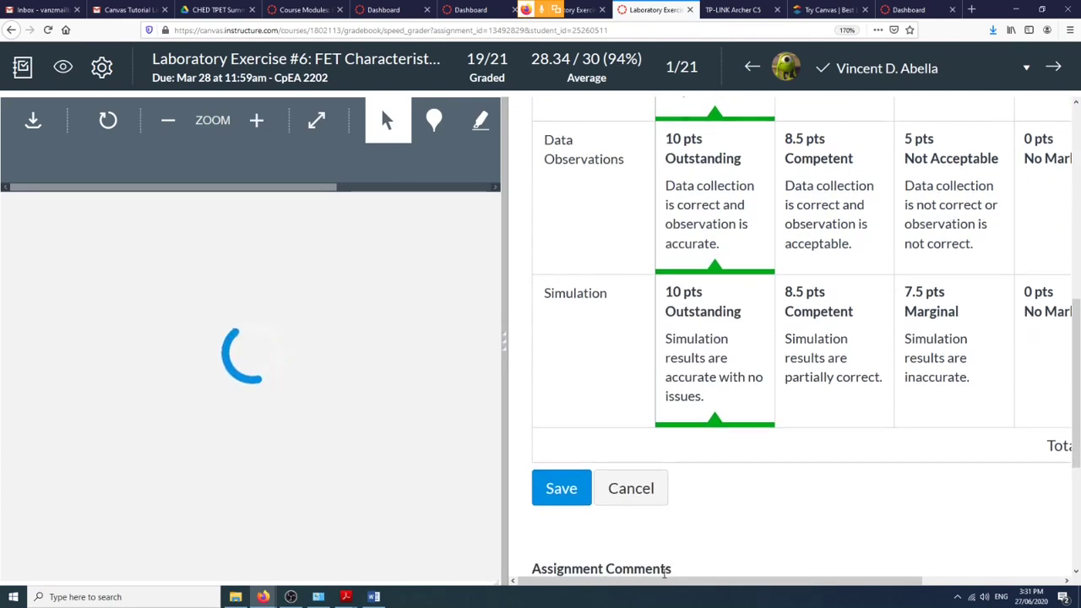
{"action": "left_click_drag", "start_coordinate": [664, 580], "coordinate": [806, 580]}
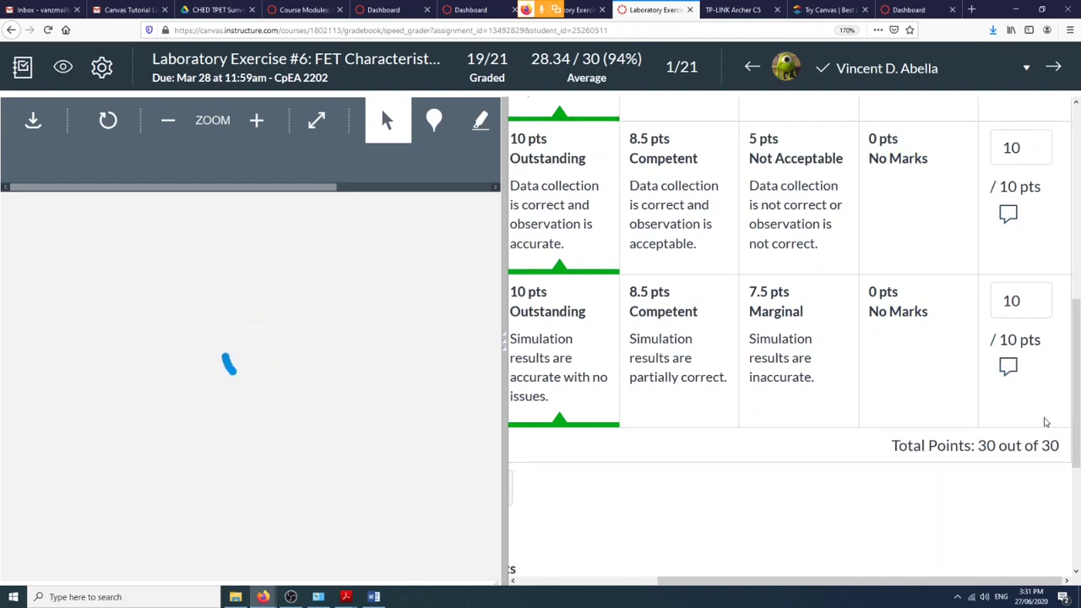
{"action": "scroll", "coordinate": [963, 264], "scroll_direction": "up", "scroll_amount": 5}
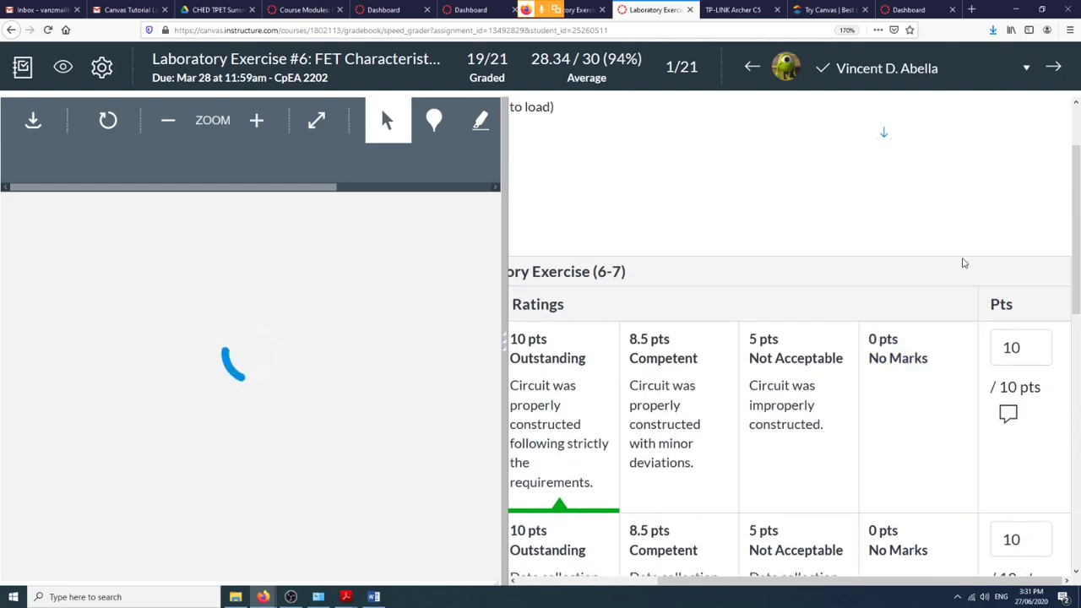
{"action": "scroll", "coordinate": [963, 264], "scroll_direction": "down", "scroll_amount": 3}
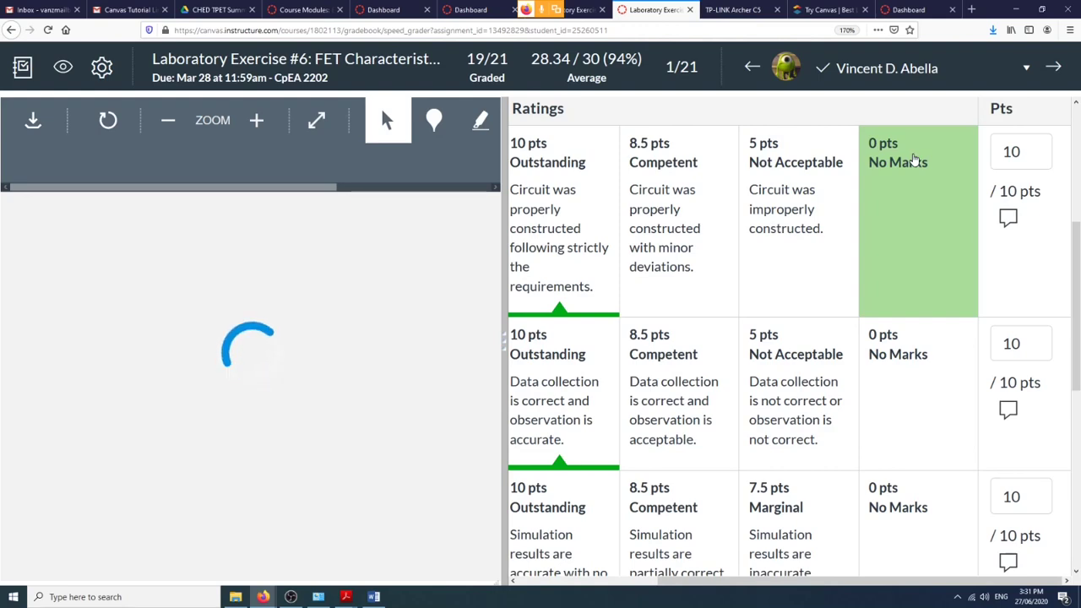
{"action": "scroll", "coordinate": [925, 154], "scroll_direction": "up", "scroll_amount": 4}
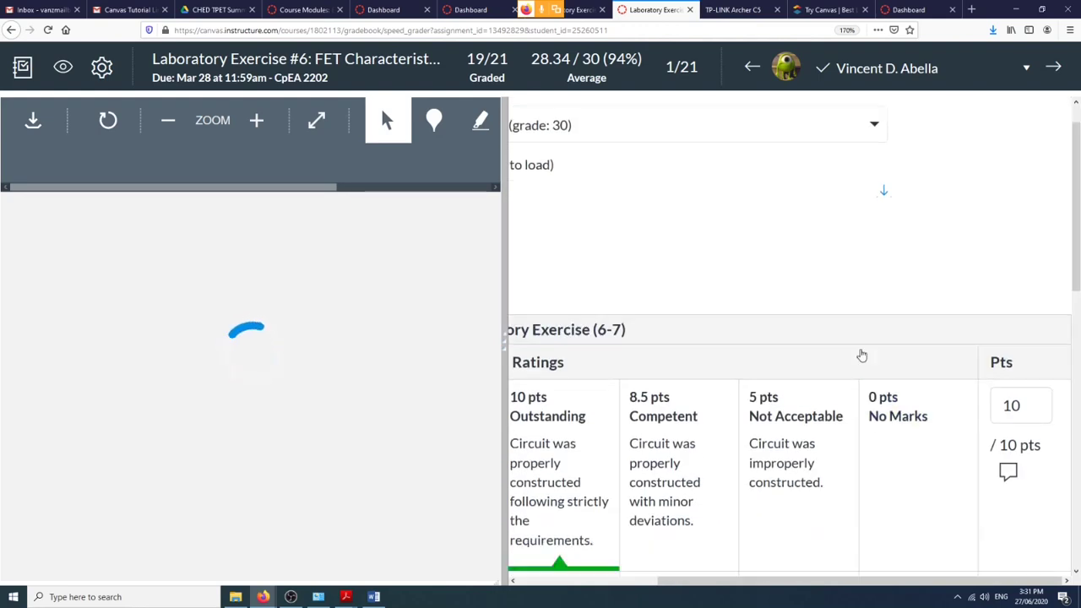
{"action": "scroll", "coordinate": [844, 388], "scroll_direction": "down", "scroll_amount": 5}
{"action": "scroll", "coordinate": [902, 587], "scroll_direction": "left", "scroll_amount": 3}
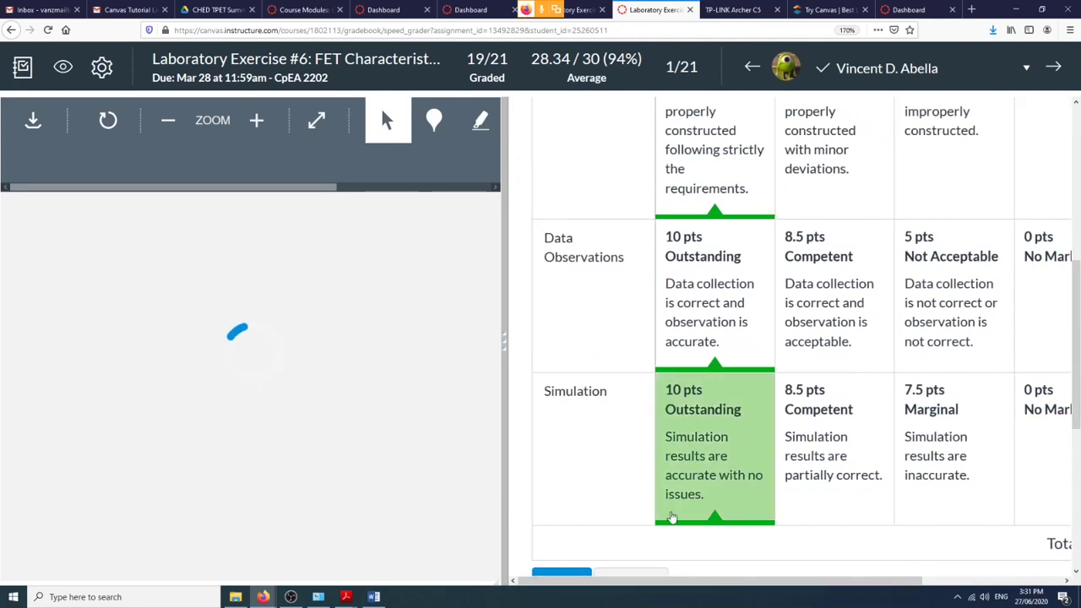
{"action": "scroll", "coordinate": [641, 506], "scroll_direction": "down", "scroll_amount": 3}
{"action": "left_click", "coordinate": [560, 410]}
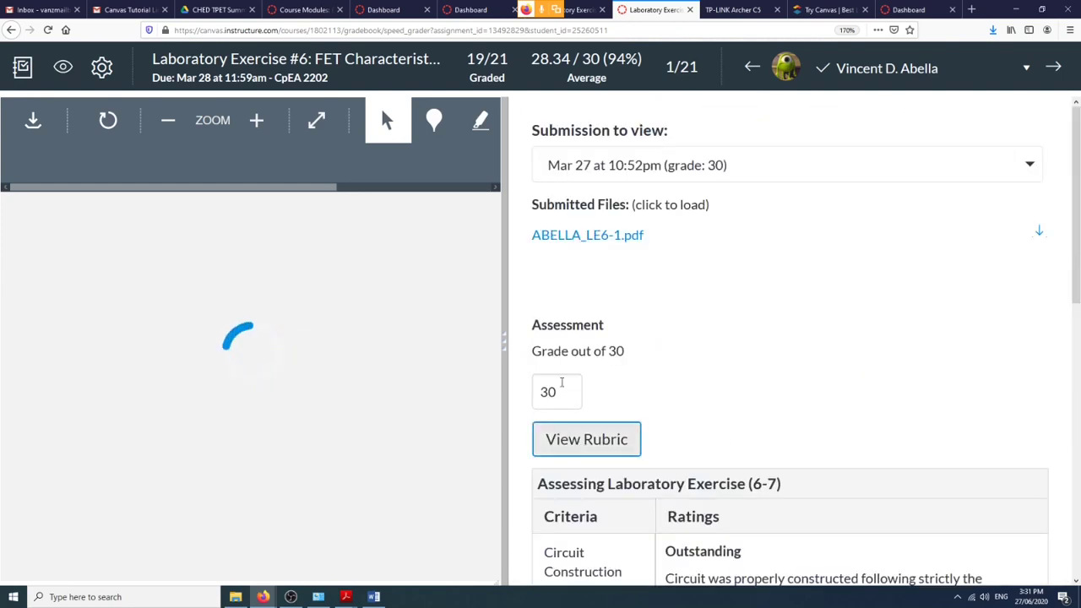
{"action": "left_click_drag", "start_coordinate": [564, 384], "coordinate": [531, 393]}
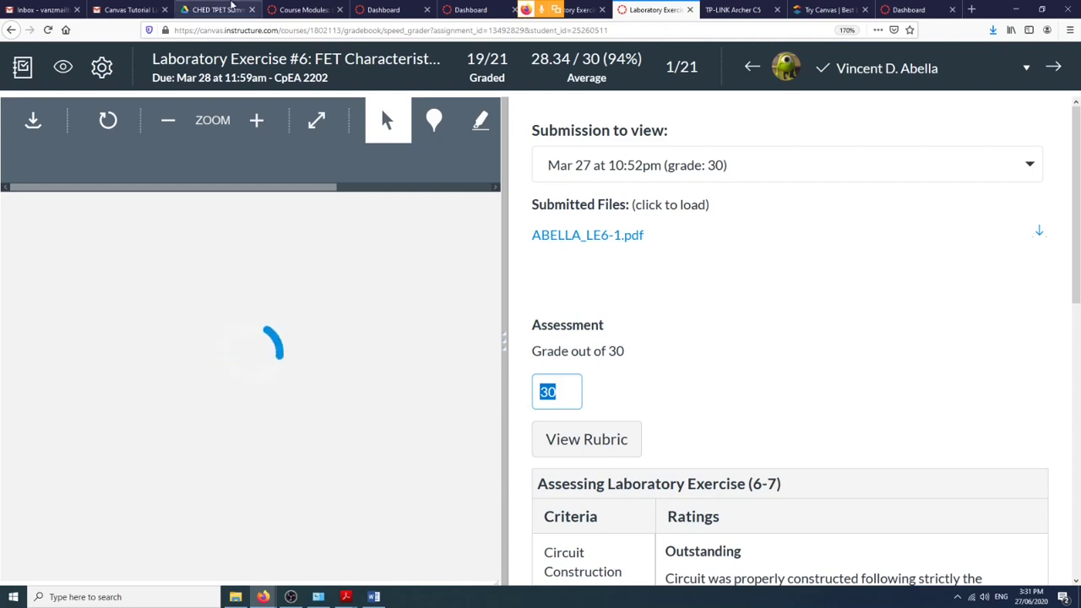
In the CpEA 2002 (D2) course, retitle the Unit I lab assignment "Laboratory Exercise #1: Diode Characteristics" and save it without publishing.
{"action": "left_click", "coordinate": [304, 10]}
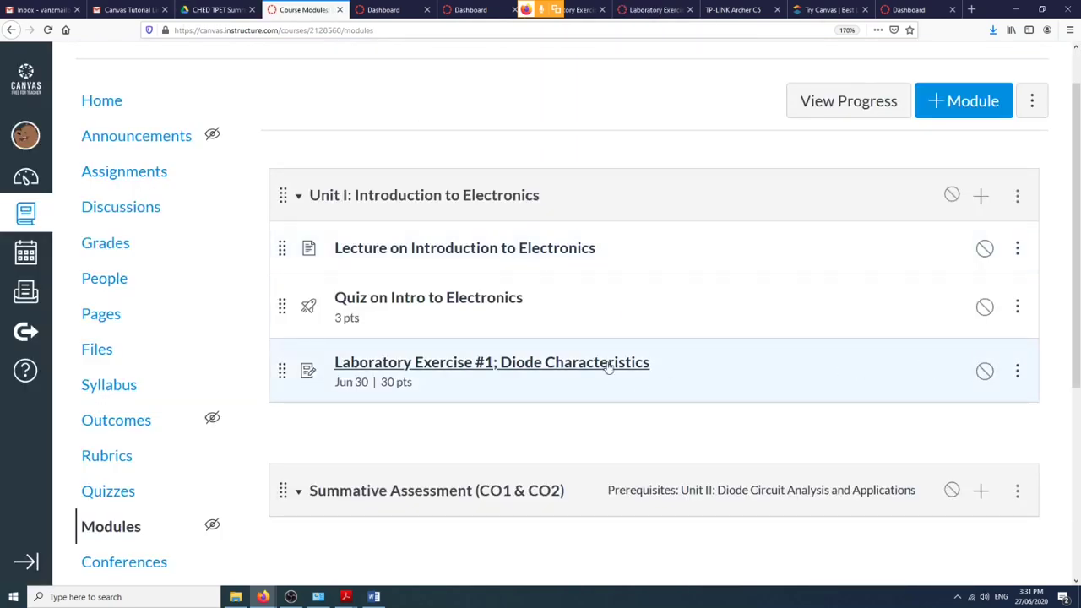
{"action": "left_click", "coordinate": [608, 362]}
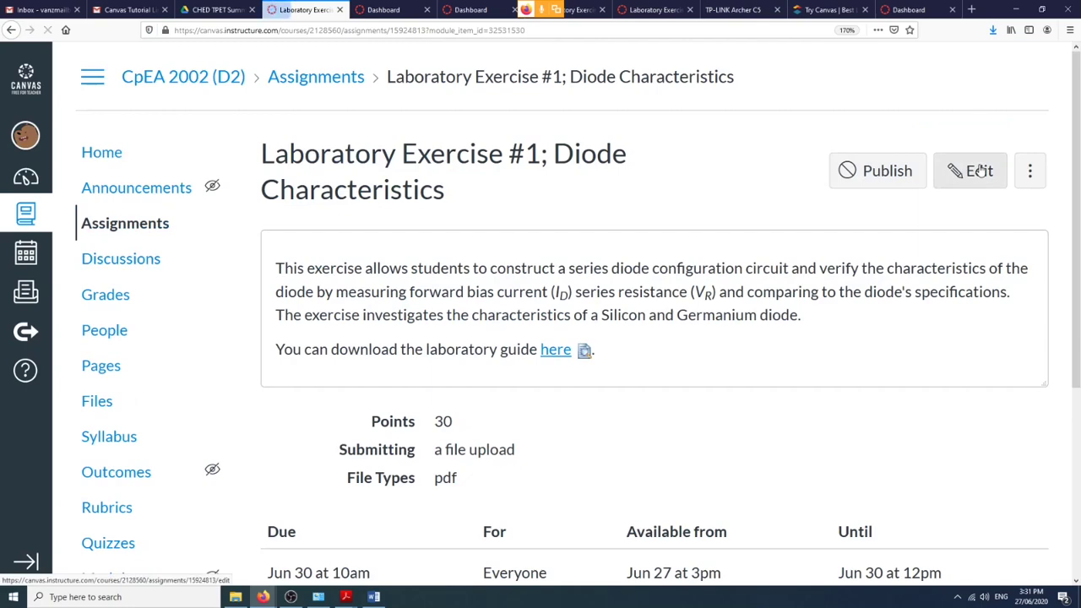
{"action": "left_click", "coordinate": [983, 175]}
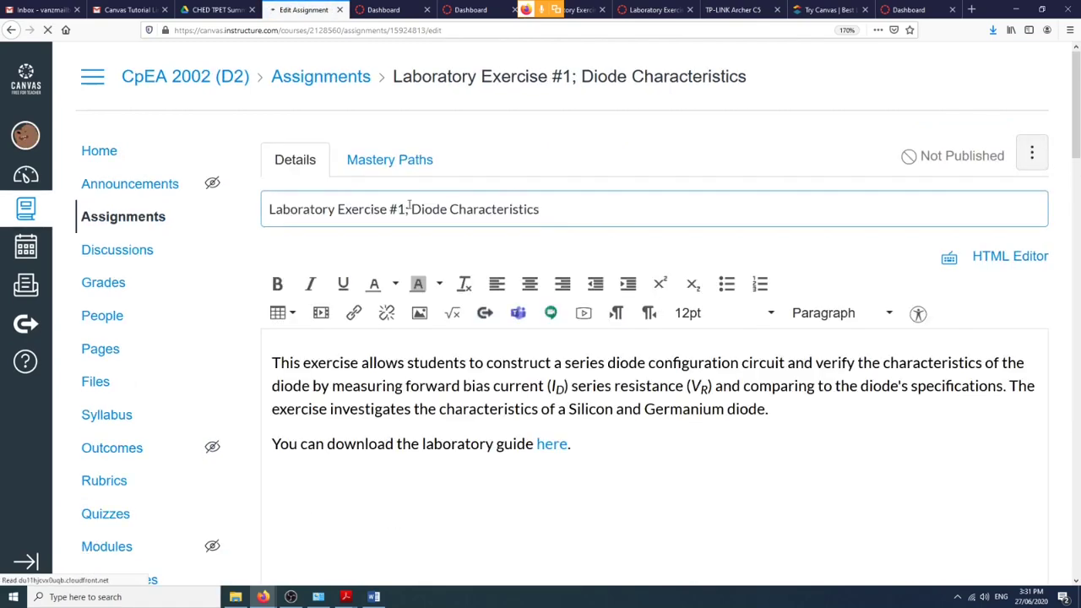
{"action": "key", "text": "BackSpace"}
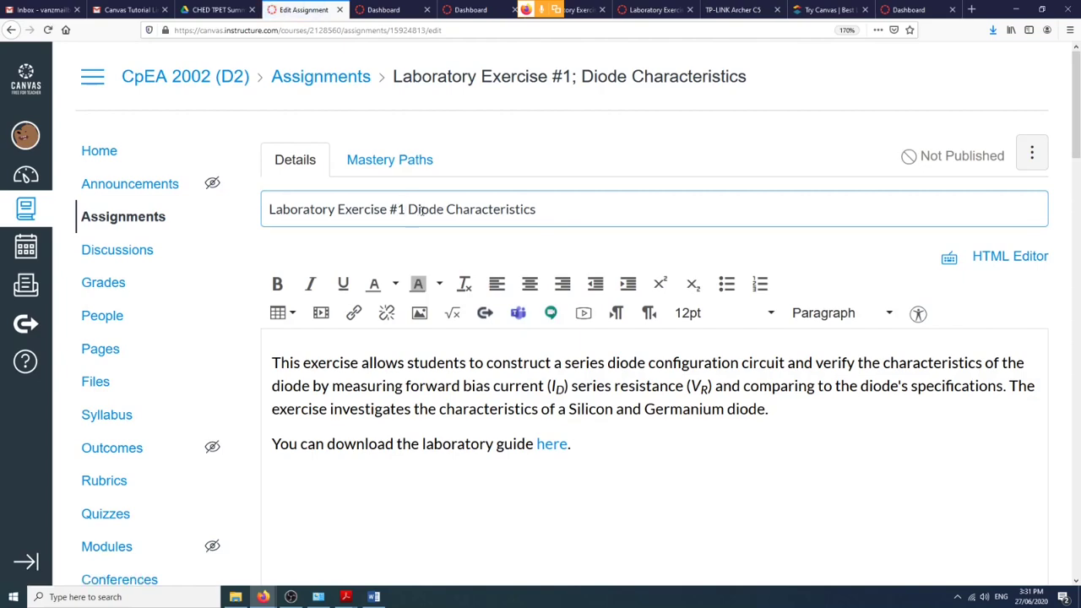
{"action": "type", "text": ":"}
{"action": "scroll", "coordinate": [423, 211], "scroll_direction": "down", "scroll_amount": 20}
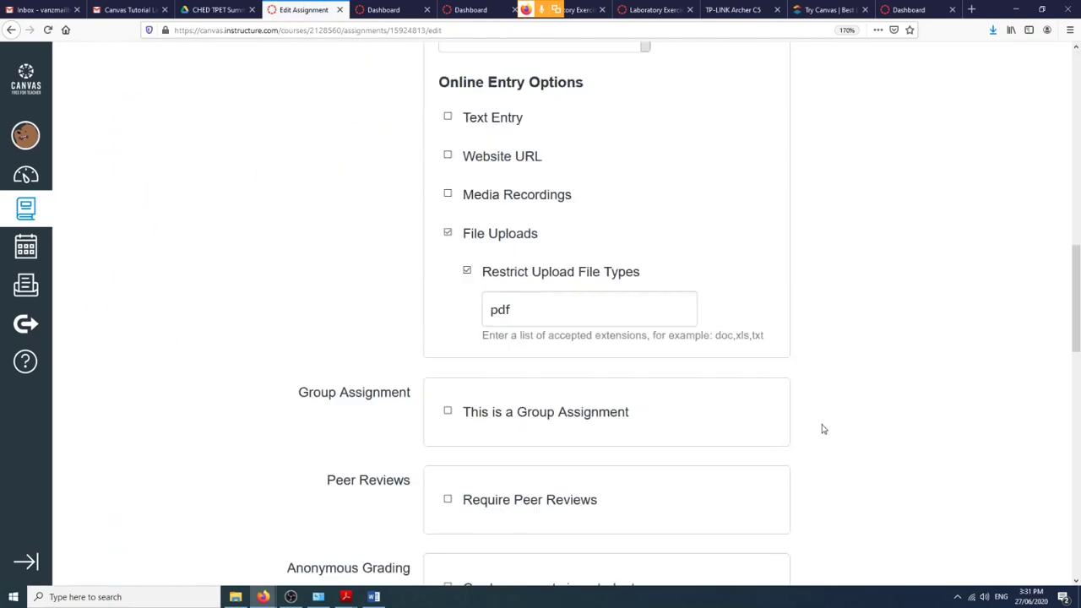
{"action": "left_click", "coordinate": [995, 193]}
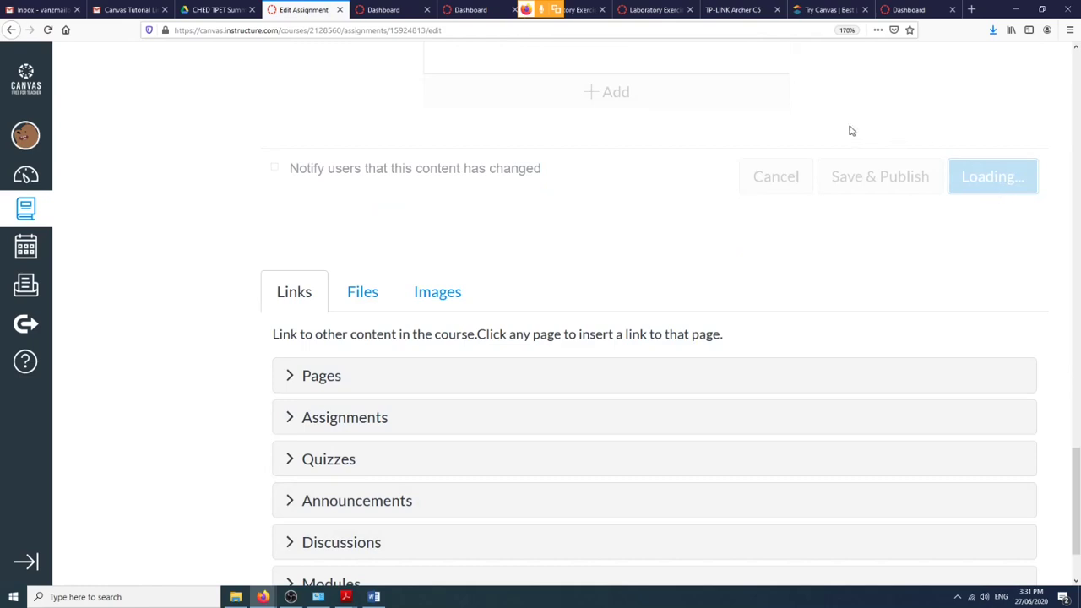
{"action": "scroll", "coordinate": [840, 138], "scroll_direction": "up", "scroll_amount": 10}
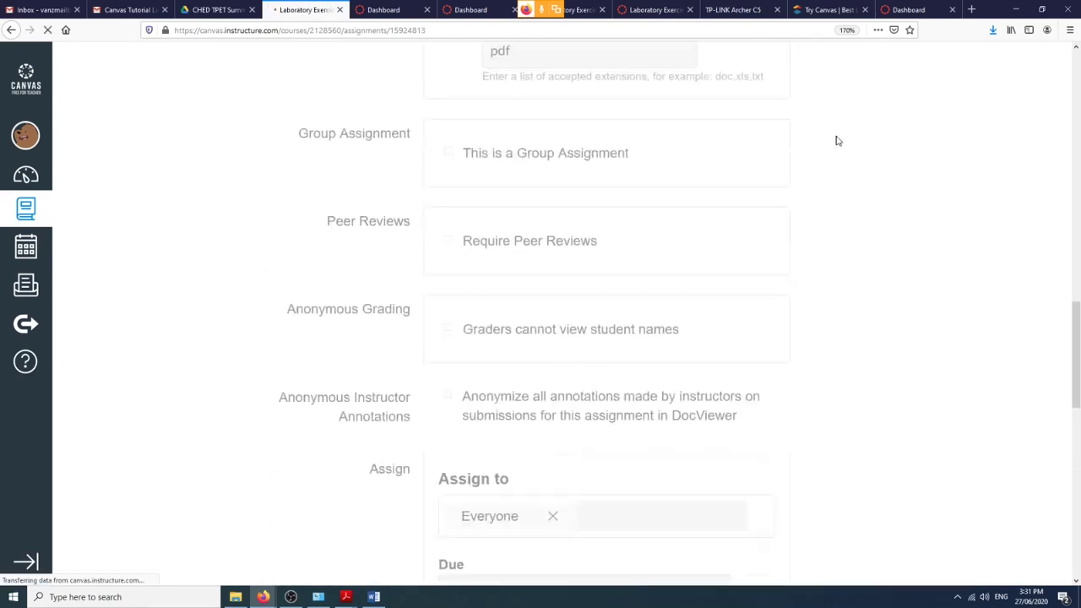
{"action": "scroll", "coordinate": [835, 141], "scroll_direction": "up", "scroll_amount": 5}
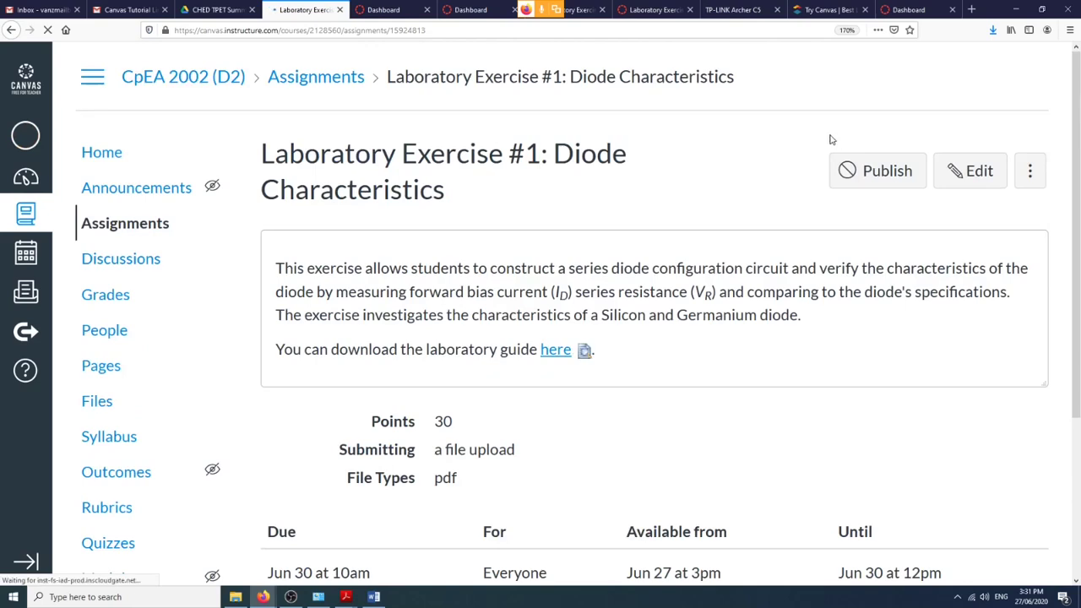
Return to the course modules and add a new quiz named "Pre-Midterm Examination (CO1)" to the Summative Assessment (CO1 & CO2) module.
{"action": "left_click", "coordinate": [112, 152]}
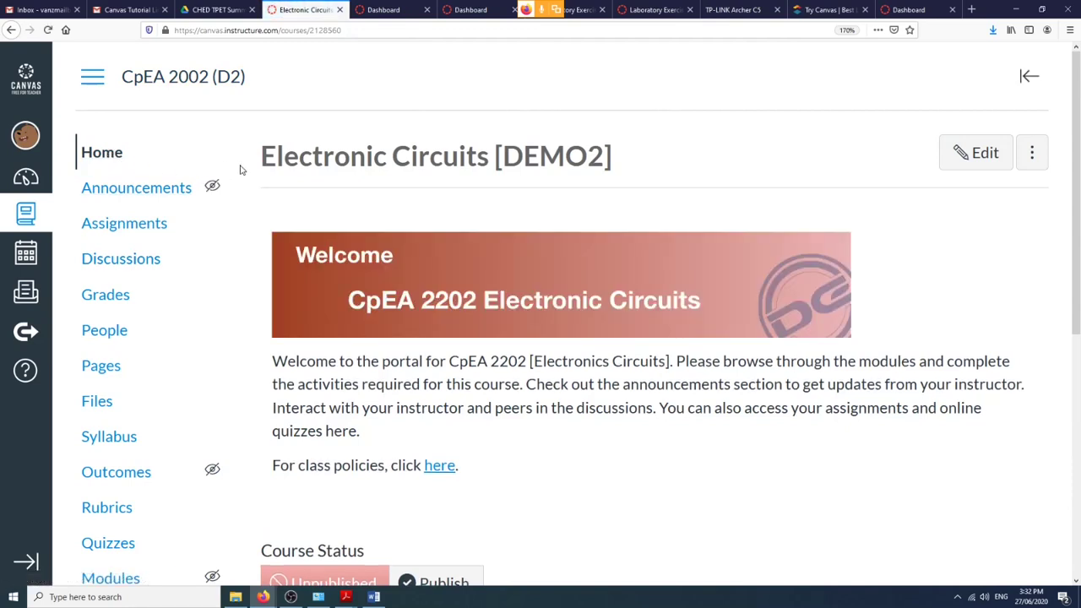
{"action": "left_click", "coordinate": [117, 572]}
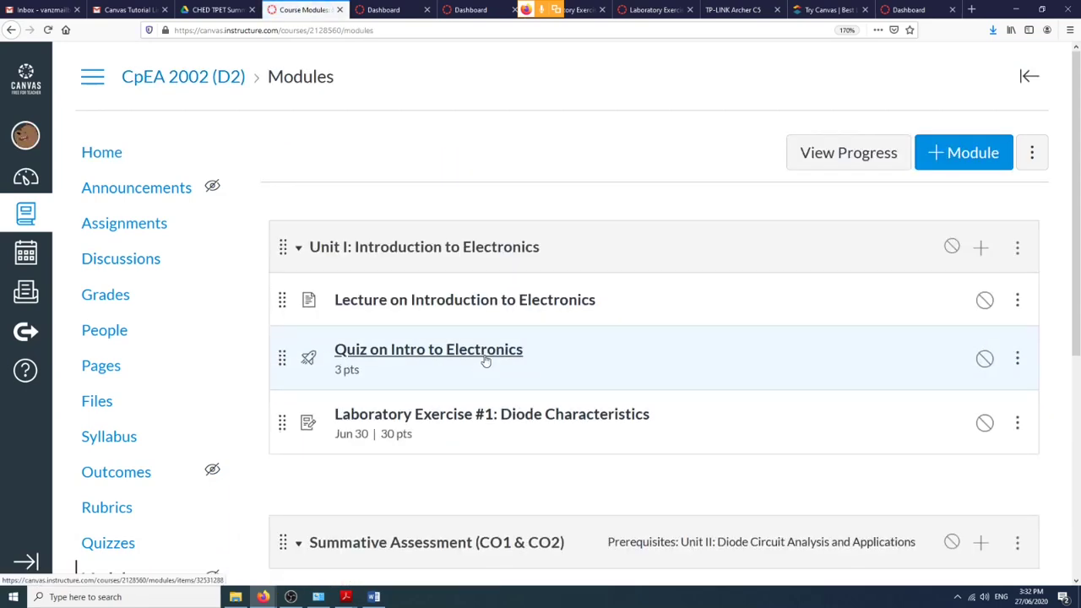
{"action": "scroll", "coordinate": [497, 301], "scroll_direction": "down", "scroll_amount": 3}
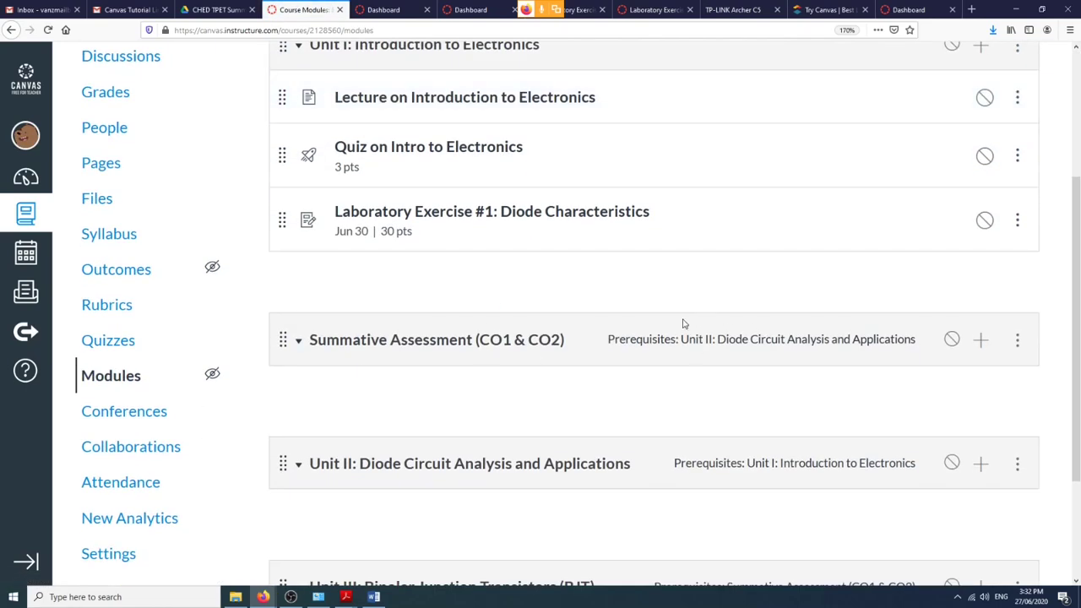
{"action": "left_click", "coordinate": [982, 341]}
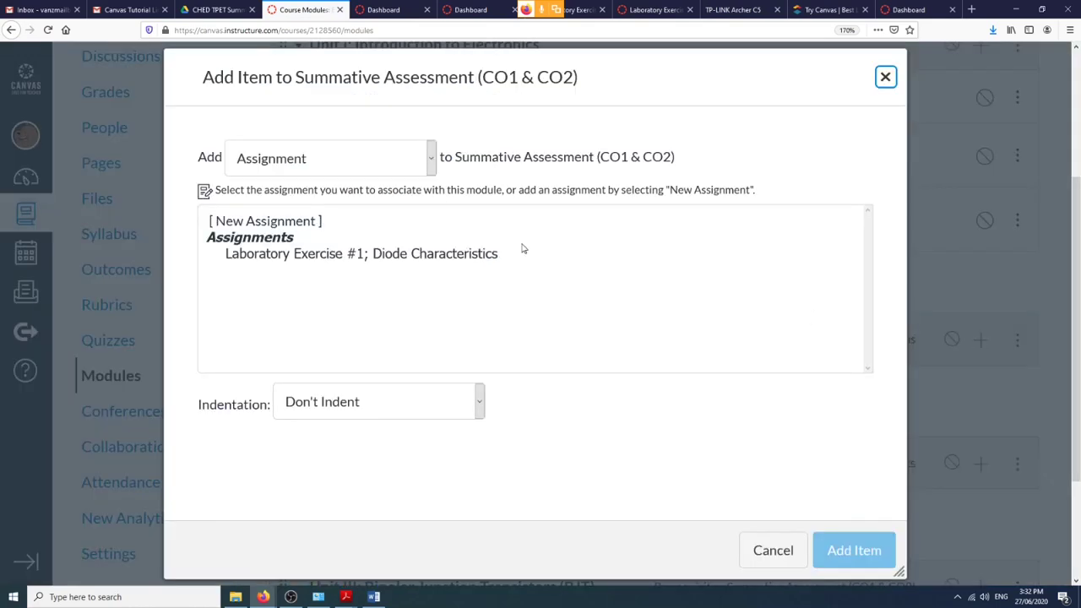
{"action": "left_click", "coordinate": [360, 168]}
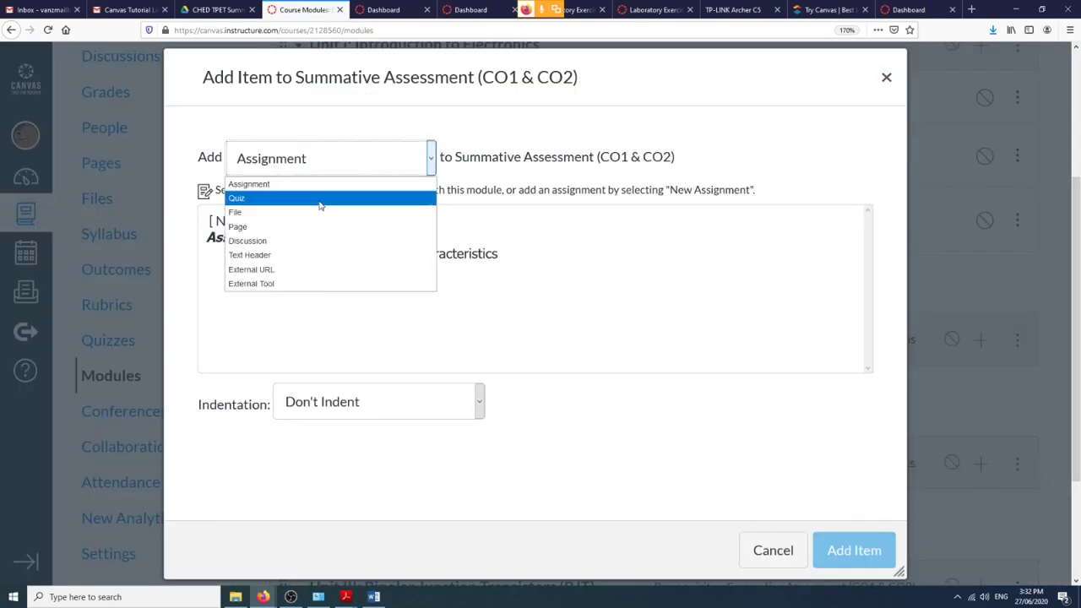
{"action": "left_click", "coordinate": [320, 202]}
{"action": "left_click", "coordinate": [271, 222]}
{"action": "left_click", "coordinate": [363, 402]}
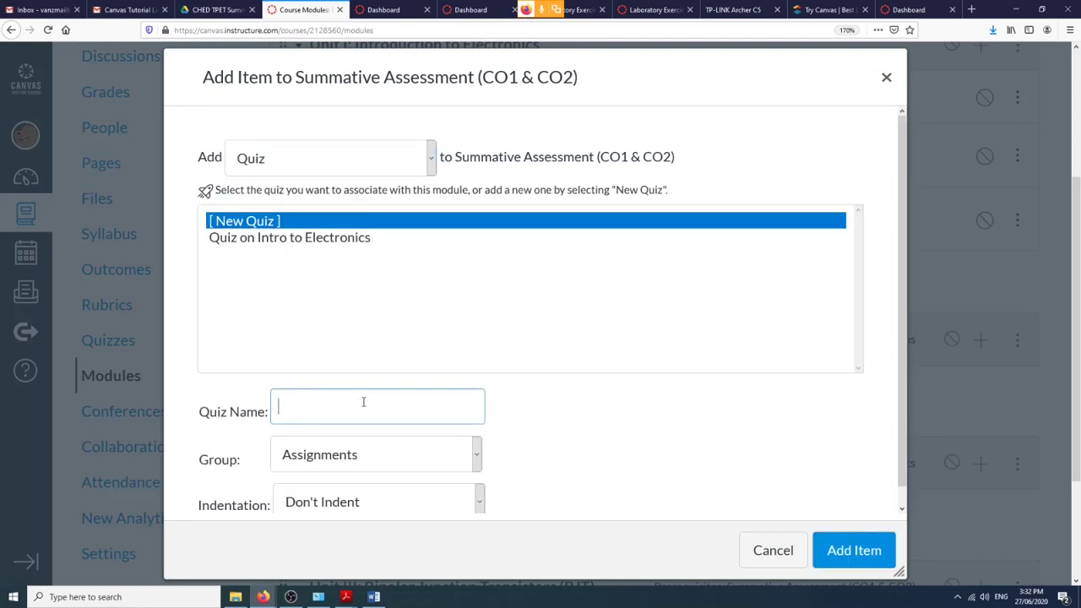
{"action": "type", "text": "Pre-Midterm Examination "}
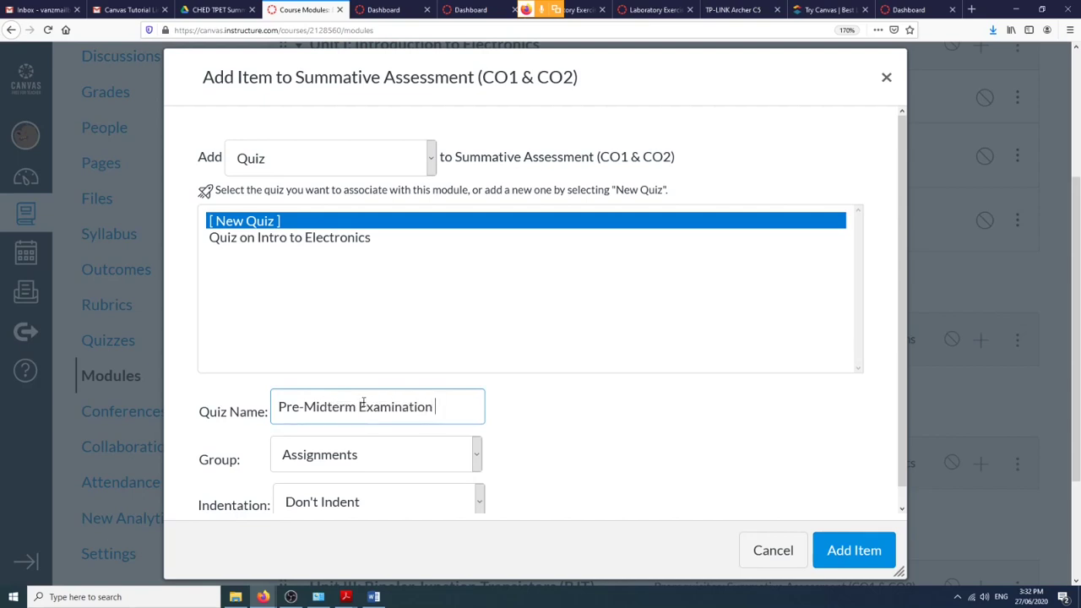
{"action": "type", "text": "(CO1"}
{"action": "left_click", "coordinate": [836, 548]}
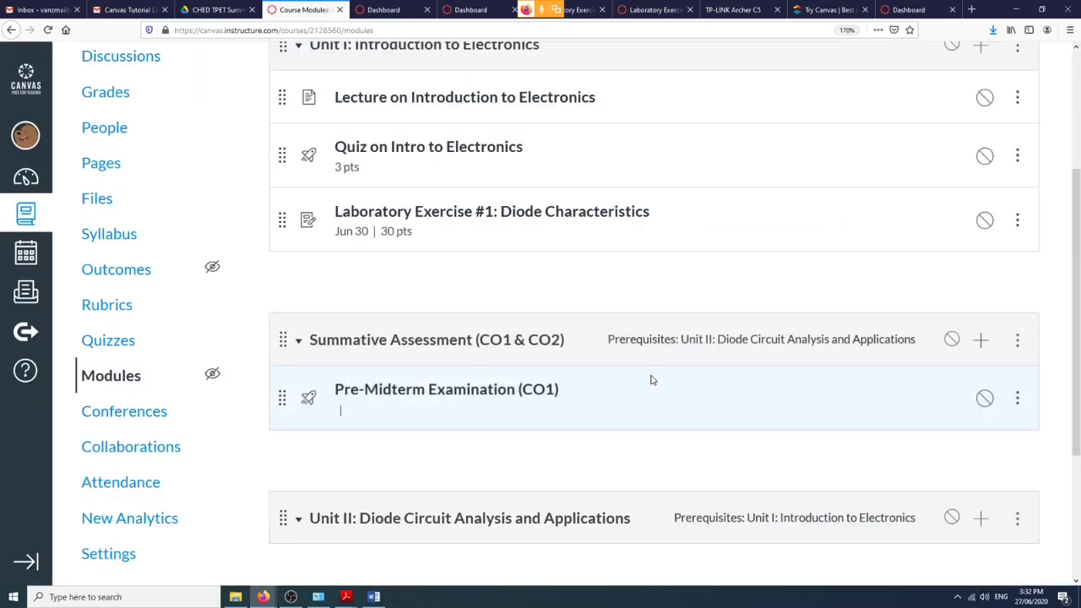
Add a new assignment named "Pre-Midterm Examination (CO2)" to the Summative Assessment (CO1 & CO2) module.
{"action": "left_click", "coordinate": [980, 339]}
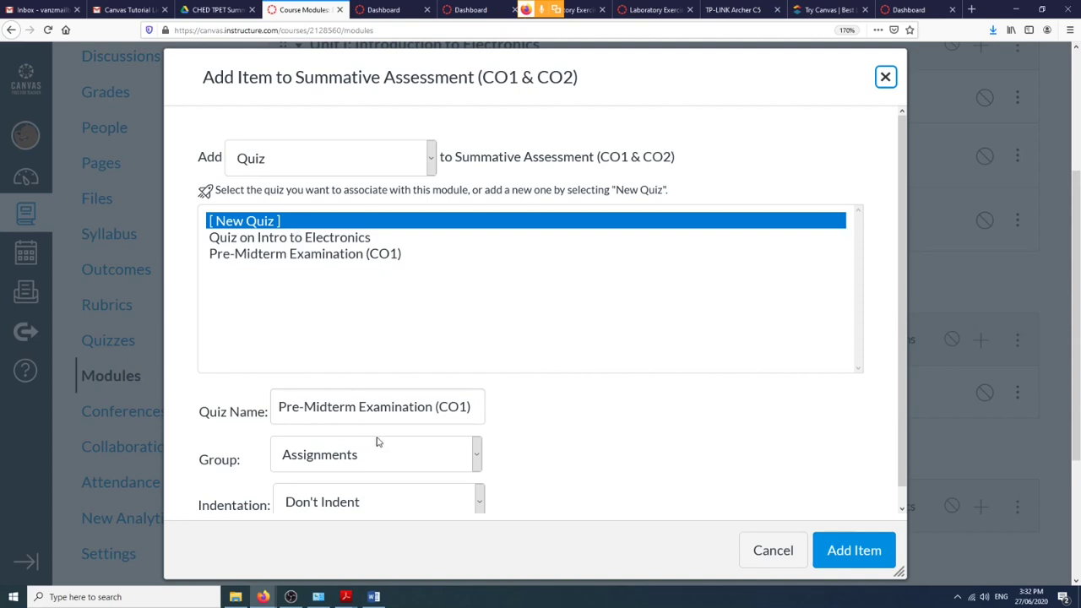
{"action": "left_click", "coordinate": [247, 223]}
{"action": "left_click", "coordinate": [431, 160]}
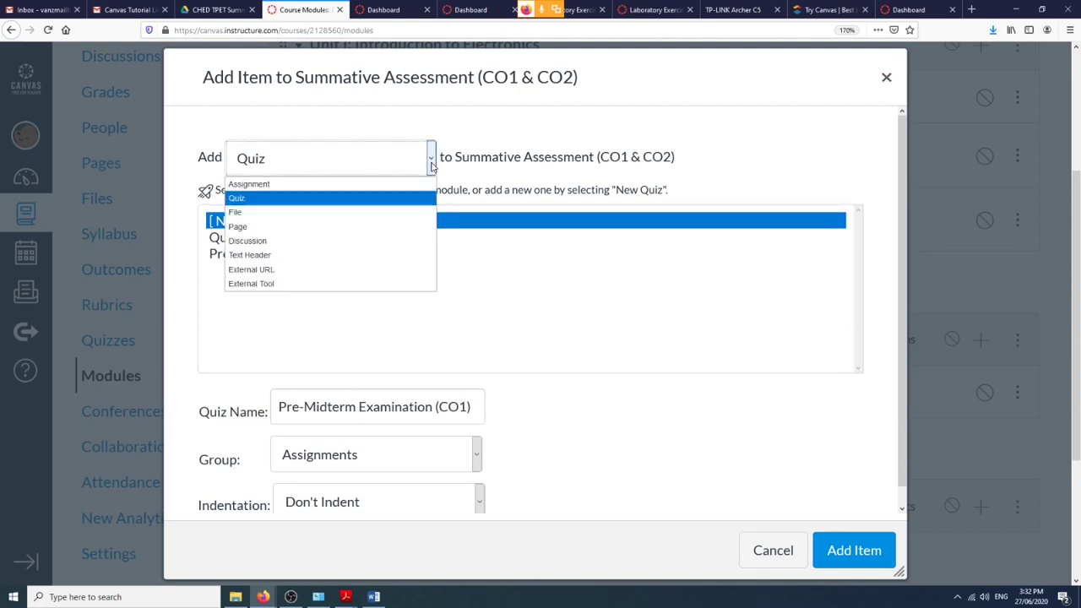
{"action": "left_click", "coordinate": [369, 184]}
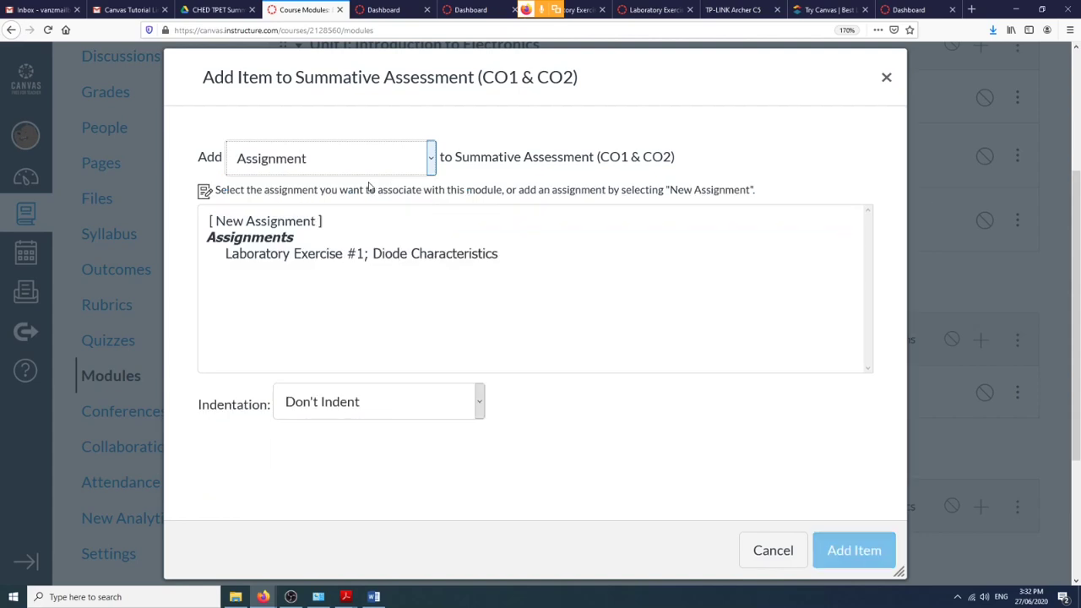
{"action": "left_click", "coordinate": [309, 221]}
{"action": "left_click", "coordinate": [422, 394]}
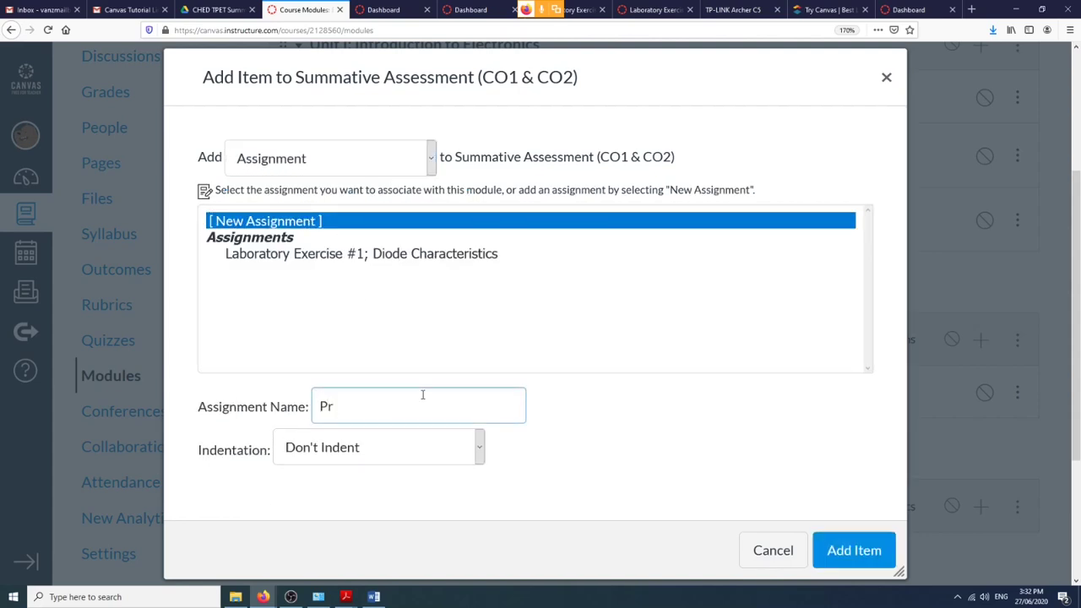
{"action": "type", "text": "Pre-Midterm Examination "}
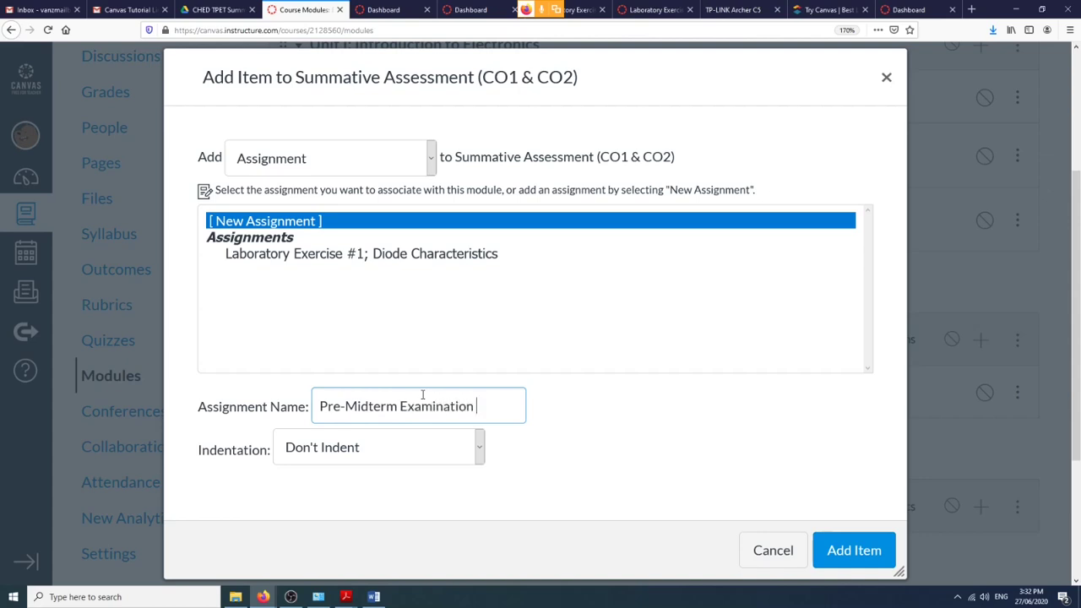
{"action": "type", "text": "(CO2)"}
{"action": "left_click", "coordinate": [861, 550]}
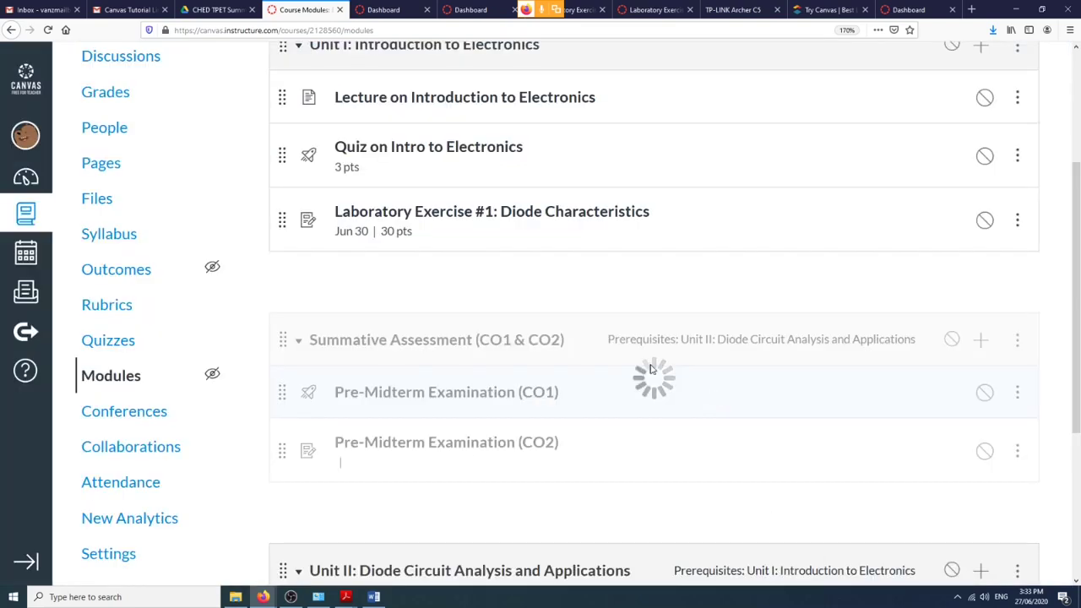
Review the module list, comparing the items in Unit I and Summative Assessment and the prerequisites of the other modules.
{"action": "scroll", "coordinate": [648, 369], "scroll_direction": "down", "scroll_amount": 2}
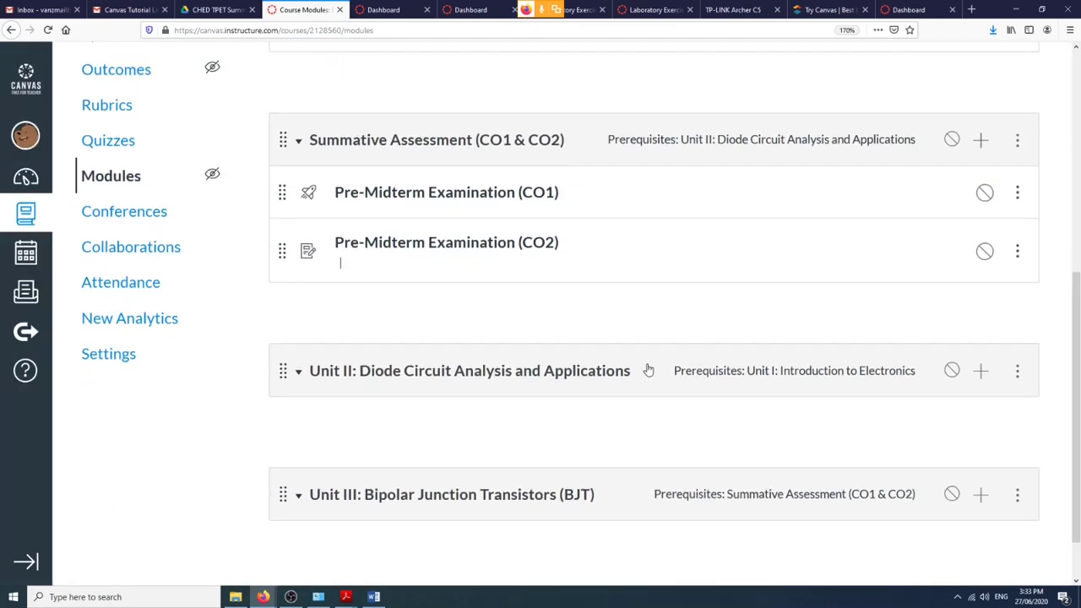
{"action": "scroll", "coordinate": [648, 369], "scroll_direction": "up", "scroll_amount": 1}
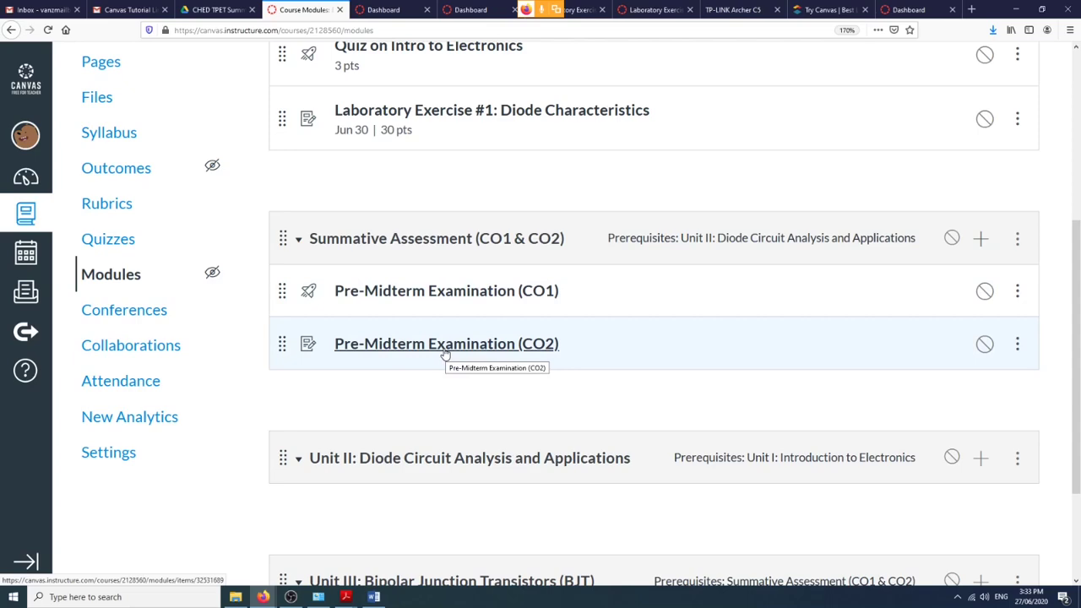
{"action": "scroll", "coordinate": [485, 420], "scroll_direction": "up", "scroll_amount": 1}
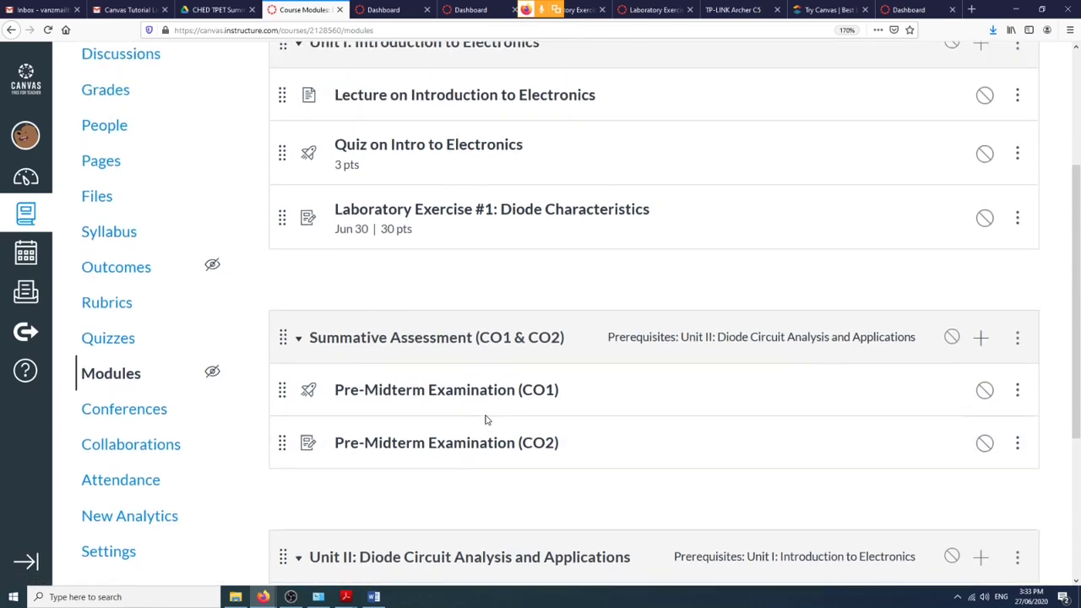
{"action": "scroll", "coordinate": [485, 420], "scroll_direction": "up", "scroll_amount": 2}
{"action": "scroll", "coordinate": [485, 420], "scroll_direction": "down", "scroll_amount": 2}
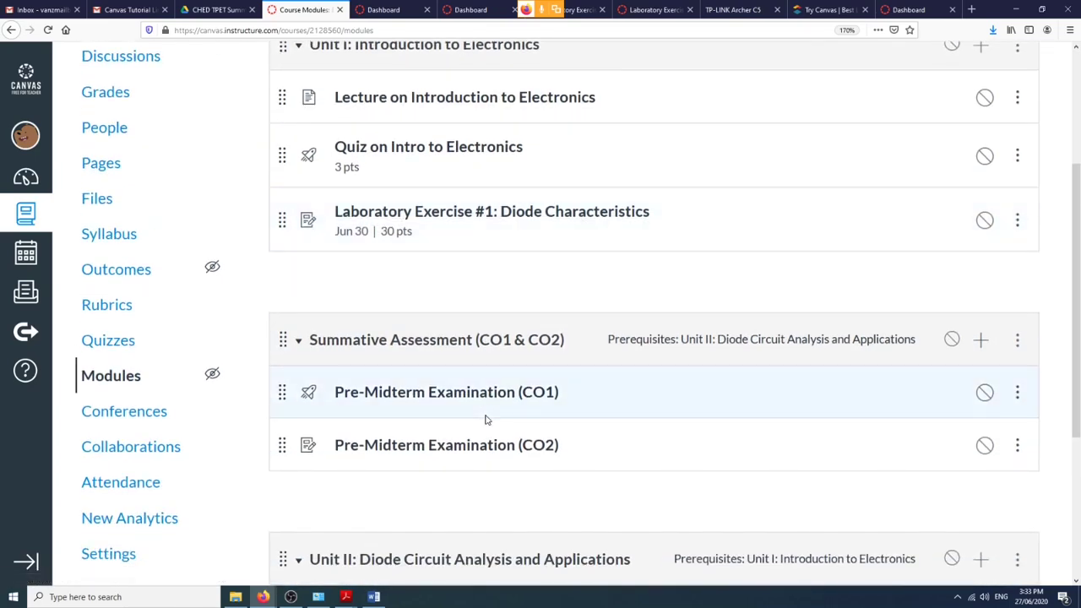
{"action": "scroll", "coordinate": [485, 420], "scroll_direction": "up", "scroll_amount": 1}
{"action": "scroll", "coordinate": [486, 419], "scroll_direction": "up", "scroll_amount": 2}
{"action": "scroll", "coordinate": [485, 420], "scroll_direction": "down", "scroll_amount": 3}
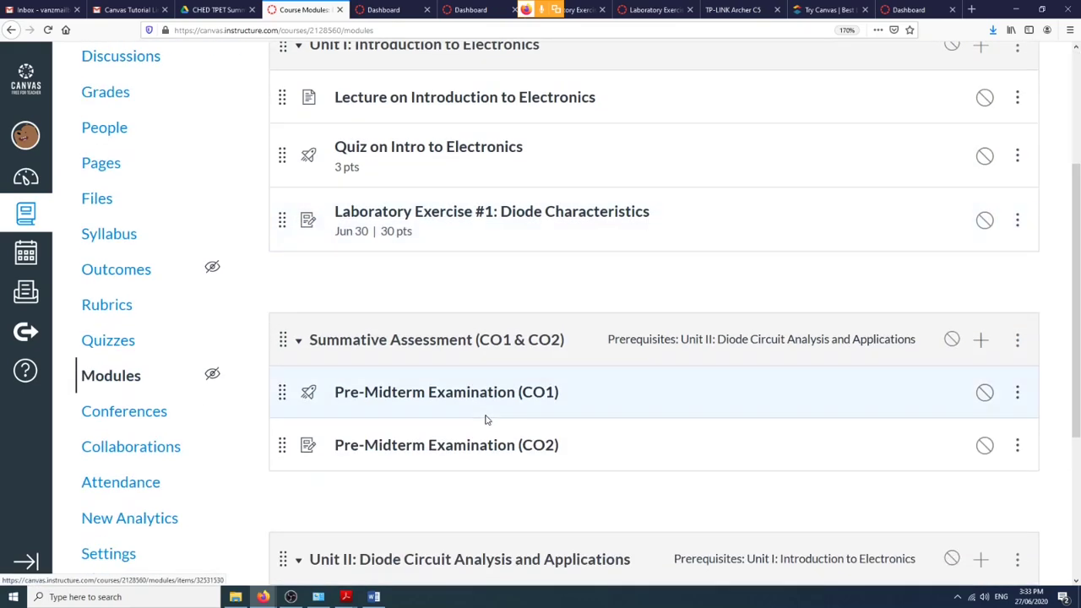
{"action": "scroll", "coordinate": [486, 420], "scroll_direction": "down", "scroll_amount": 3}
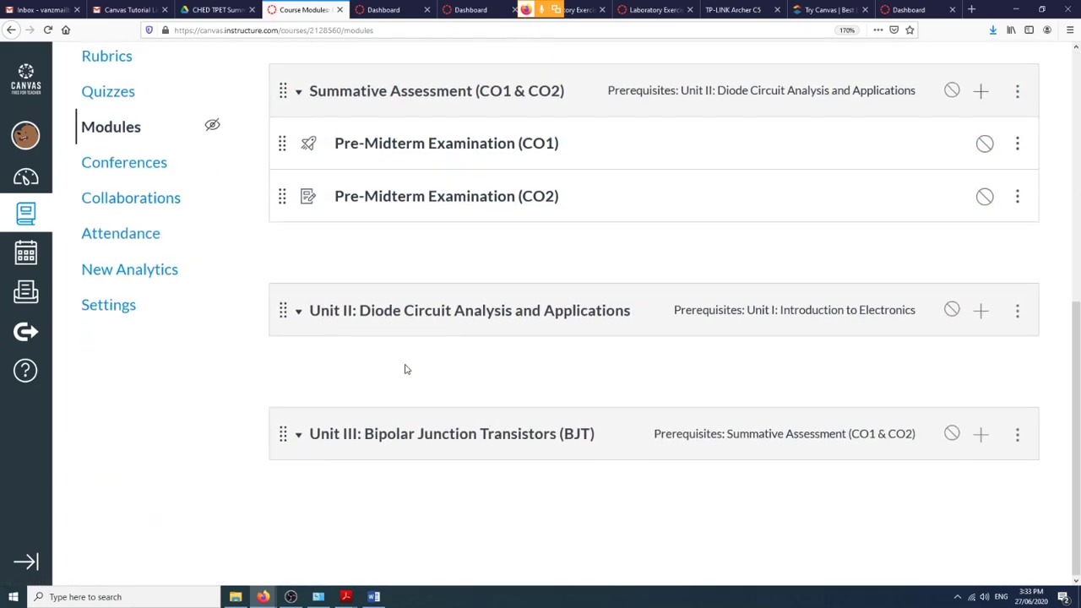
{"action": "scroll", "coordinate": [366, 405], "scroll_direction": "up", "scroll_amount": 6}
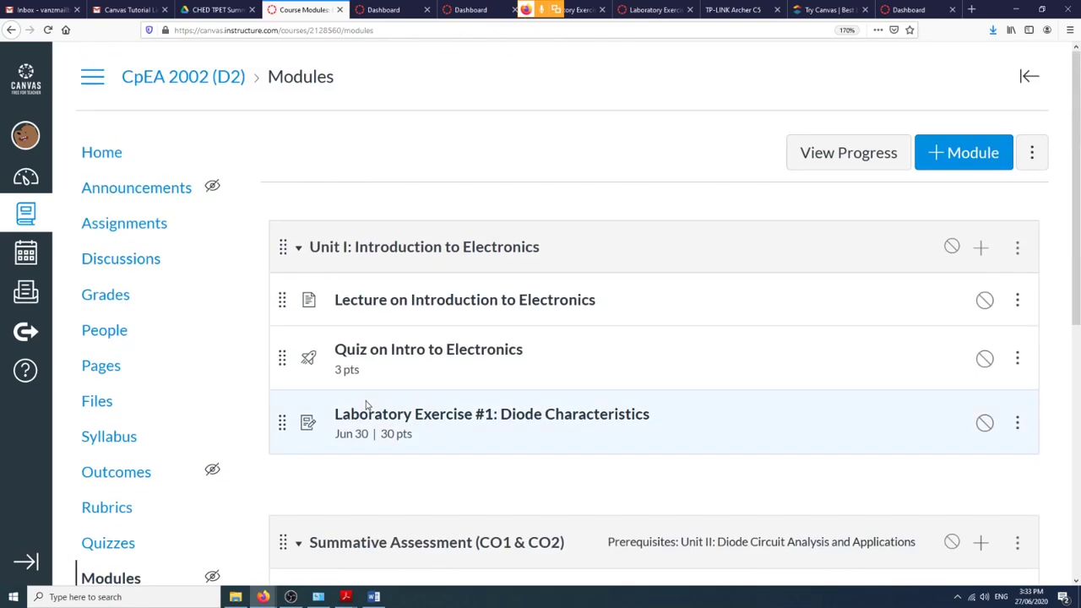
{"action": "scroll", "coordinate": [366, 405], "scroll_direction": "down", "scroll_amount": 1}
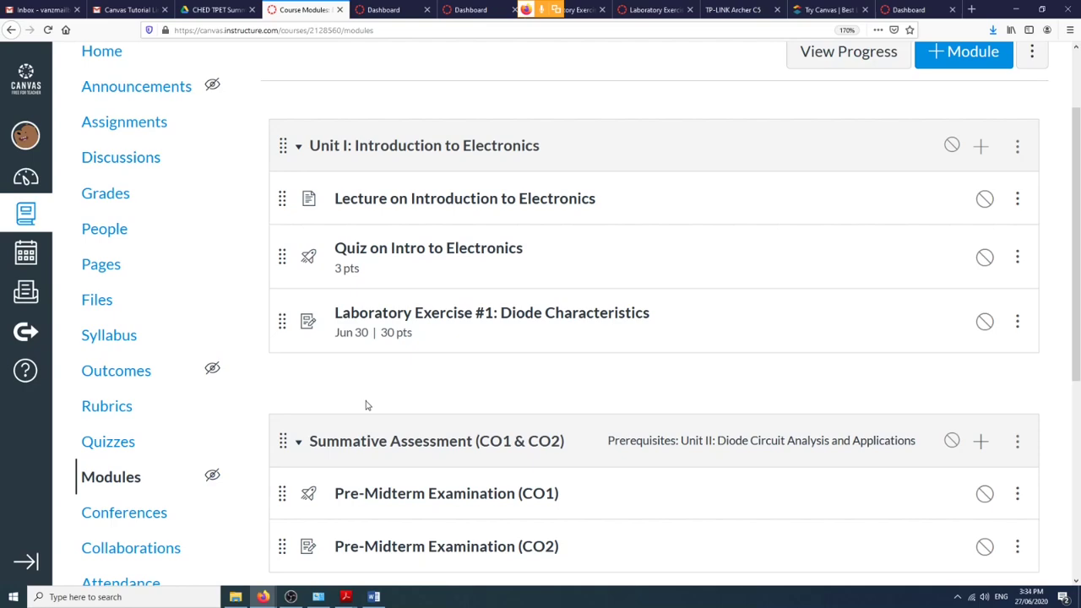
{"action": "scroll", "coordinate": [366, 405], "scroll_direction": "down", "scroll_amount": 3}
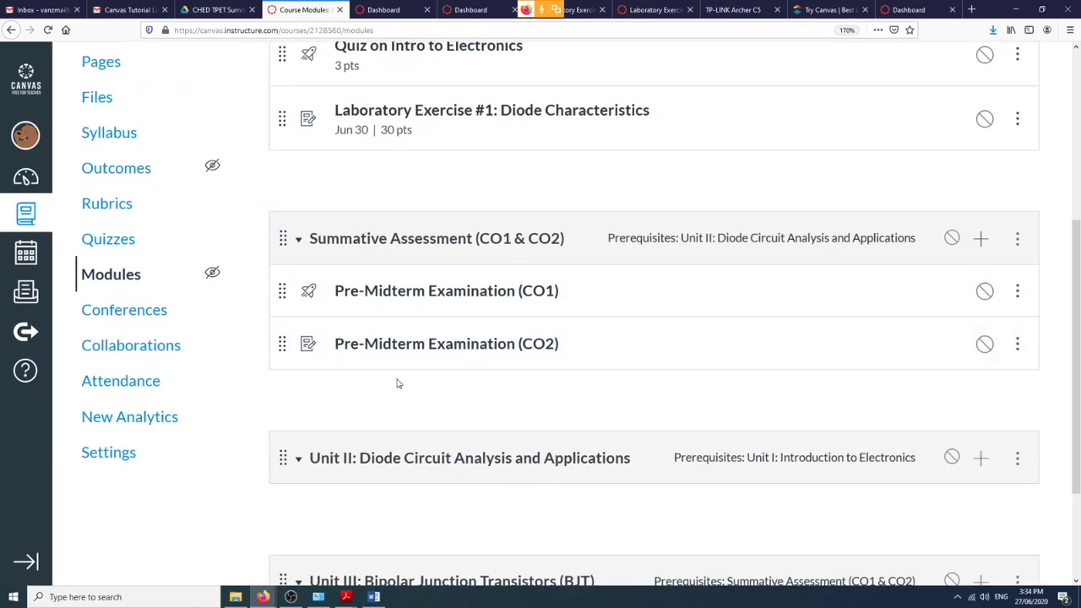
{"action": "scroll", "coordinate": [404, 382], "scroll_direction": "up", "scroll_amount": 1}
{"action": "scroll", "coordinate": [404, 382], "scroll_direction": "up", "scroll_amount": 1}
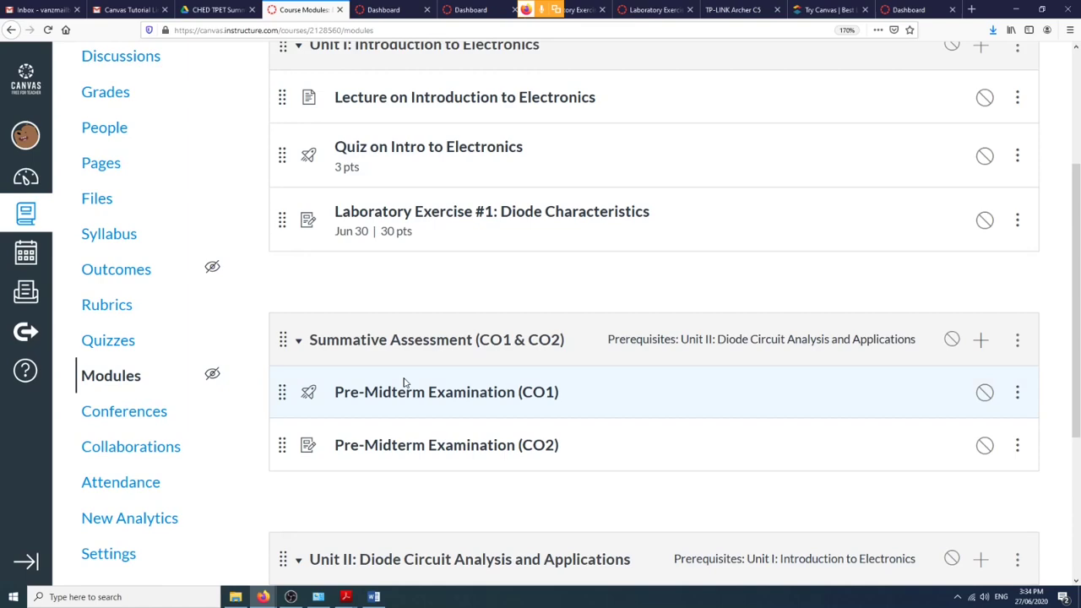
{"action": "scroll", "coordinate": [403, 382], "scroll_direction": "up", "scroll_amount": 3}
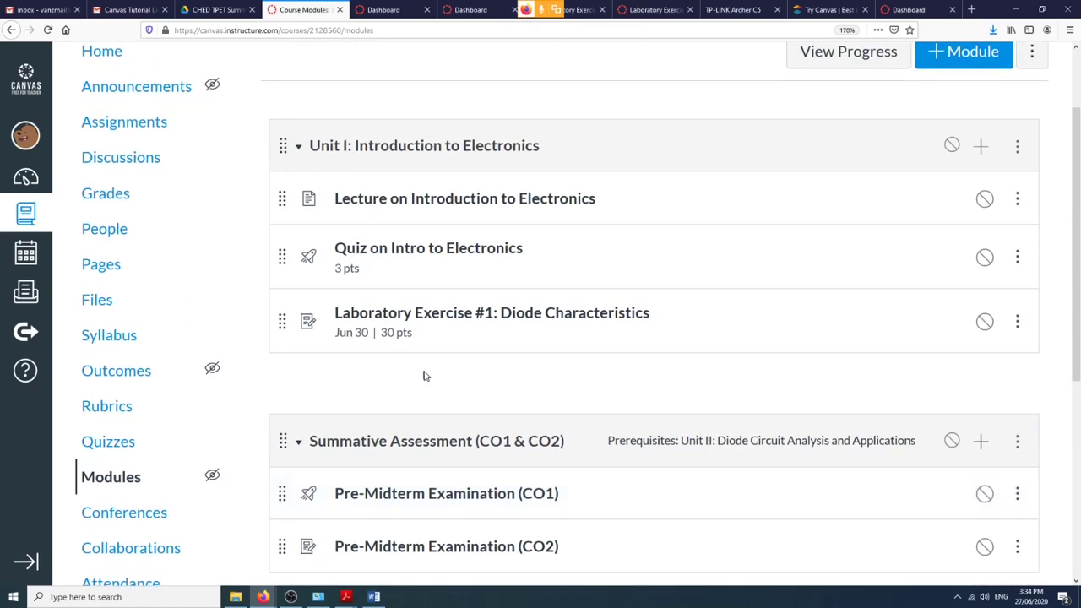
{"action": "scroll", "coordinate": [427, 415], "scroll_direction": "down", "scroll_amount": 6}
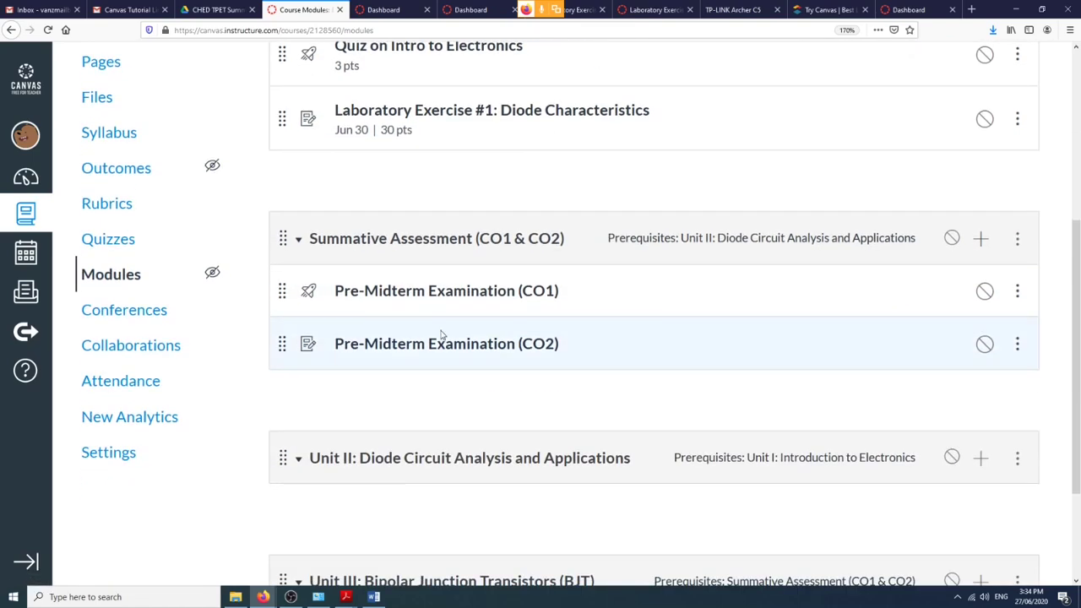
{"action": "scroll", "coordinate": [442, 340], "scroll_direction": "up", "scroll_amount": 6}
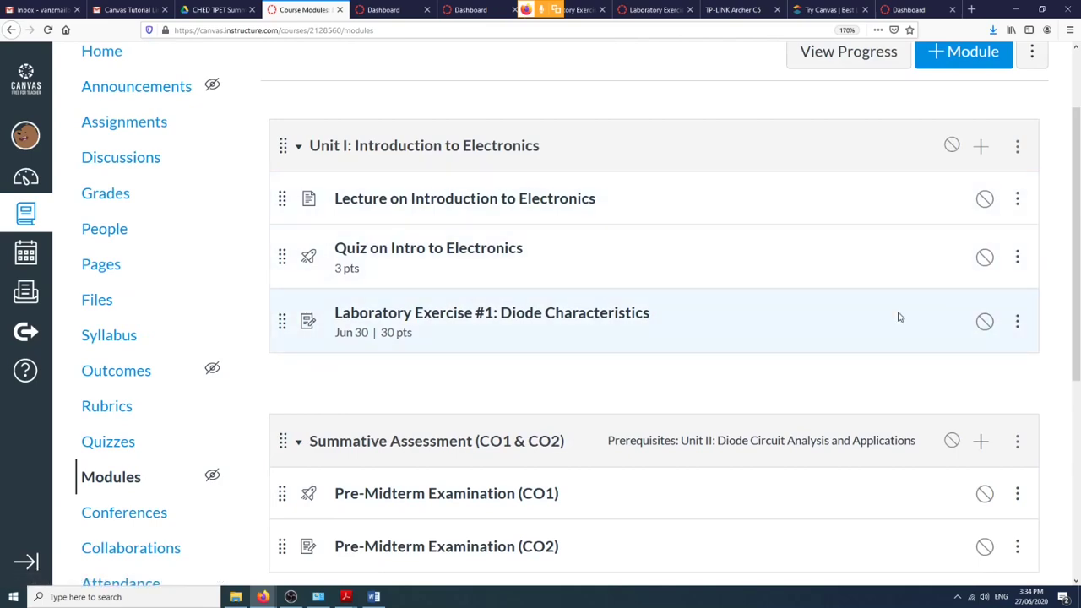
Publish the "Unit I: Introduction to Electronics" module, then set its quiz and Laboratory Exercise #1 back to unpublished.
{"action": "scroll", "coordinate": [899, 317], "scroll_direction": "down", "scroll_amount": 3}
{"action": "scroll", "coordinate": [899, 317], "scroll_direction": "up", "scroll_amount": 3}
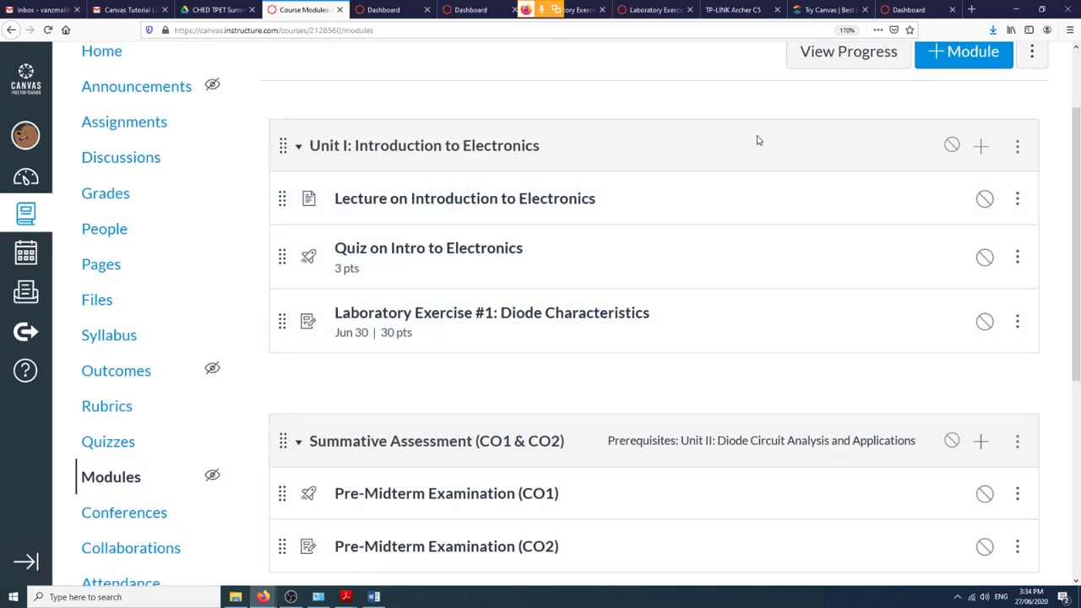
{"action": "left_click", "coordinate": [952, 145]}
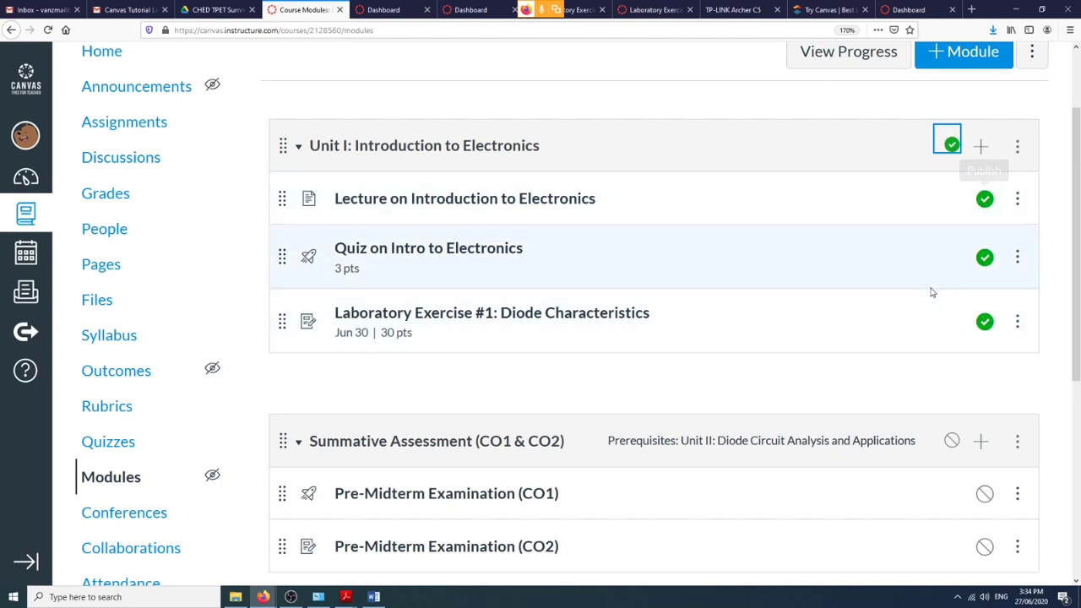
{"action": "left_click", "coordinate": [984, 257]}
{"action": "left_click", "coordinate": [985, 321]}
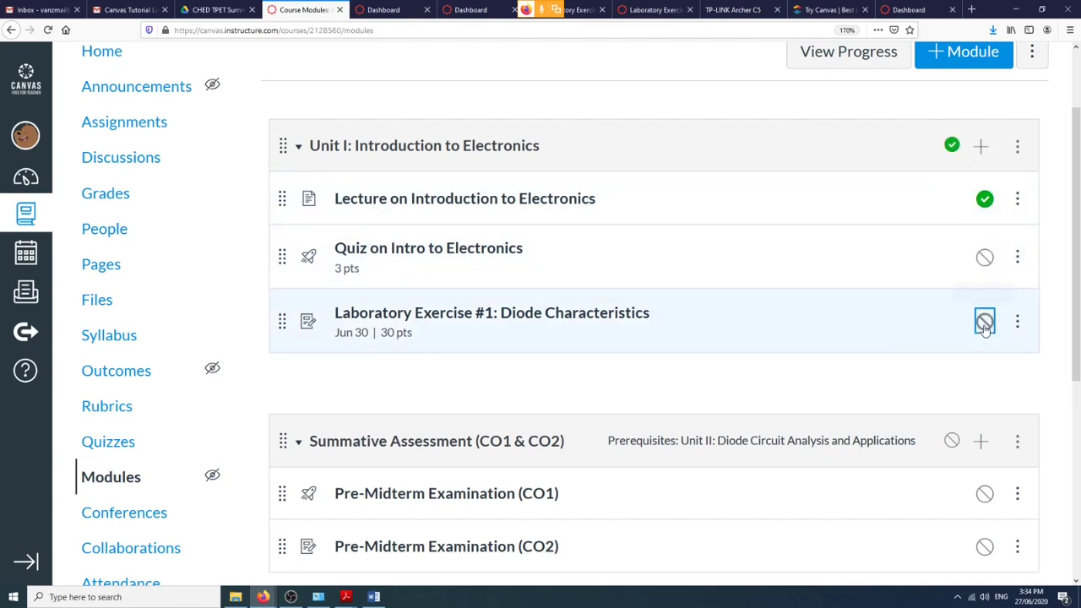
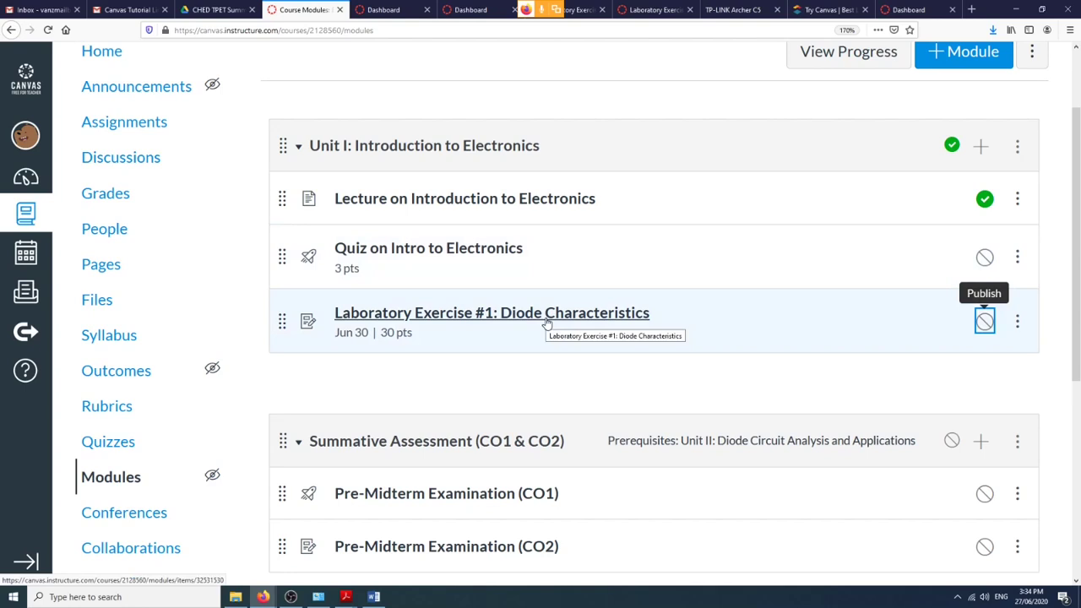
Publish the Unit I quiz and laboratory exercise, and the Summative Assessment (CO1 & CO2) module with both Pre-Midterm Examinations.
{"action": "left_click", "coordinate": [983, 269]}
{"action": "left_click", "coordinate": [985, 323]}
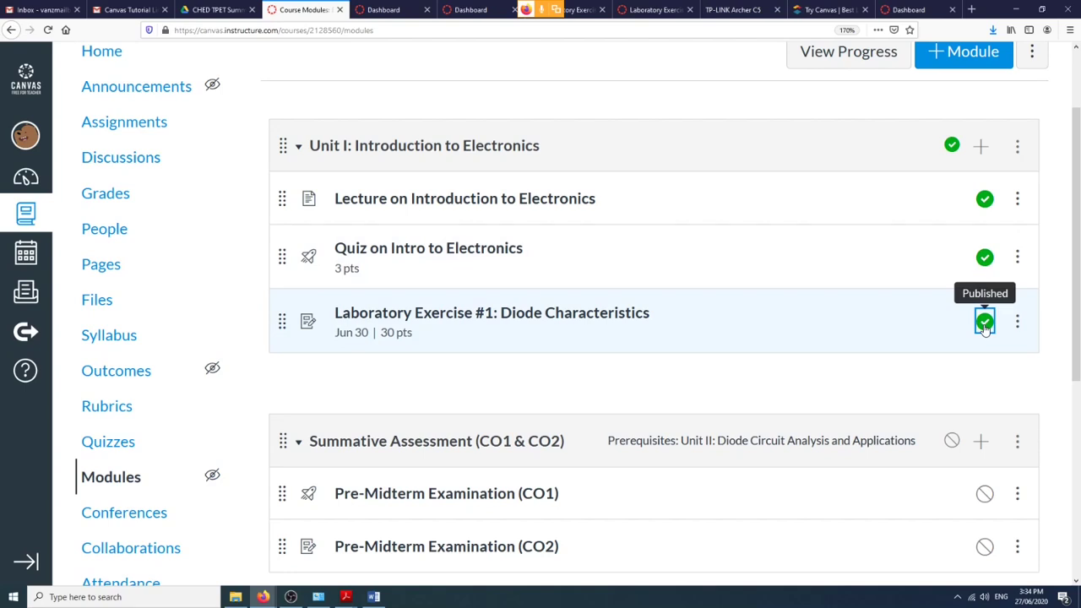
{"action": "scroll", "coordinate": [985, 327], "scroll_direction": "down", "scroll_amount": 3}
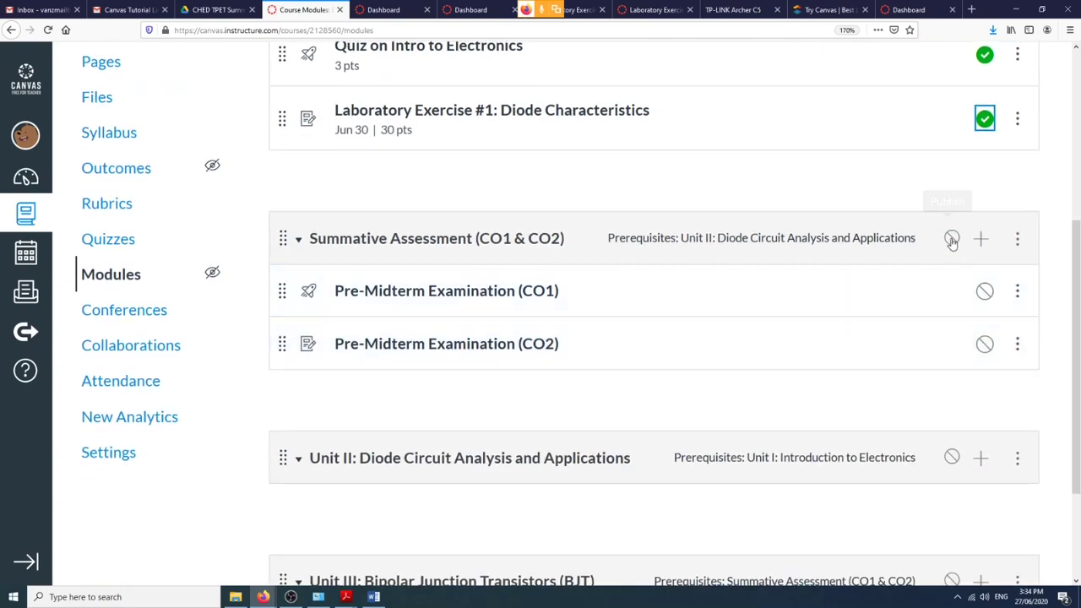
{"action": "left_click", "coordinate": [951, 239]}
{"action": "left_click", "coordinate": [984, 290]}
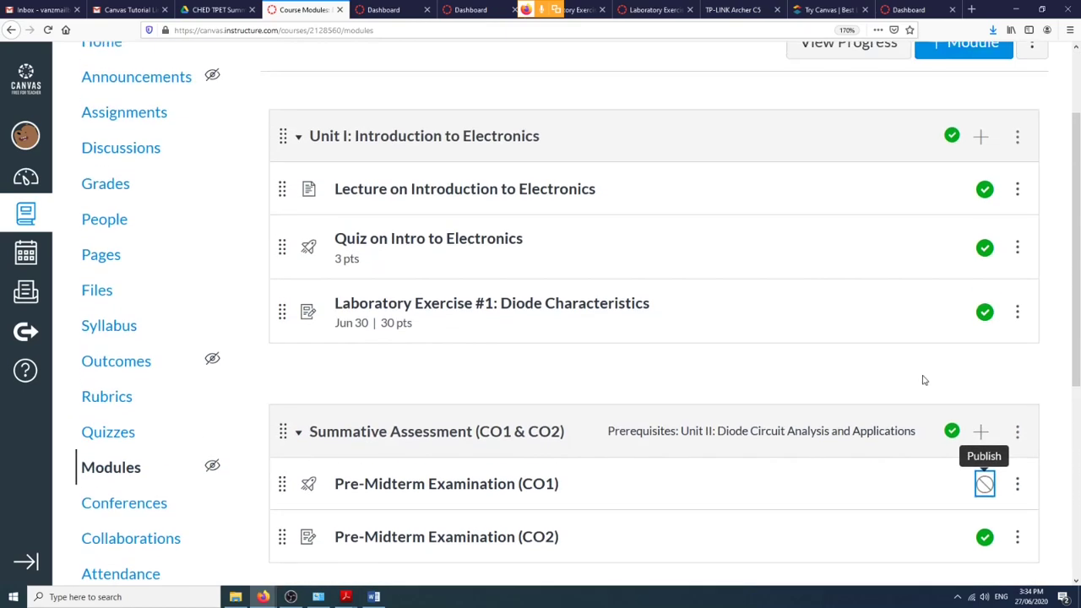
{"action": "left_click", "coordinate": [984, 494]}
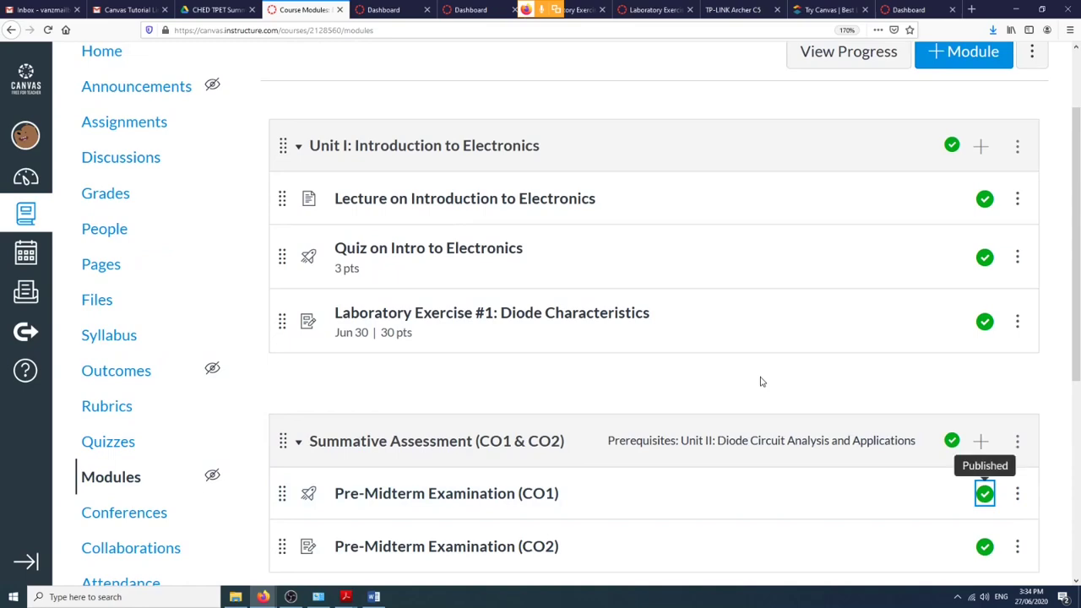
Unpublish the lecture, the quiz and Laboratory Exercise #1 inside Unit I, keeping the module itself published.
{"action": "scroll", "coordinate": [762, 381], "scroll_direction": "up", "scroll_amount": 2}
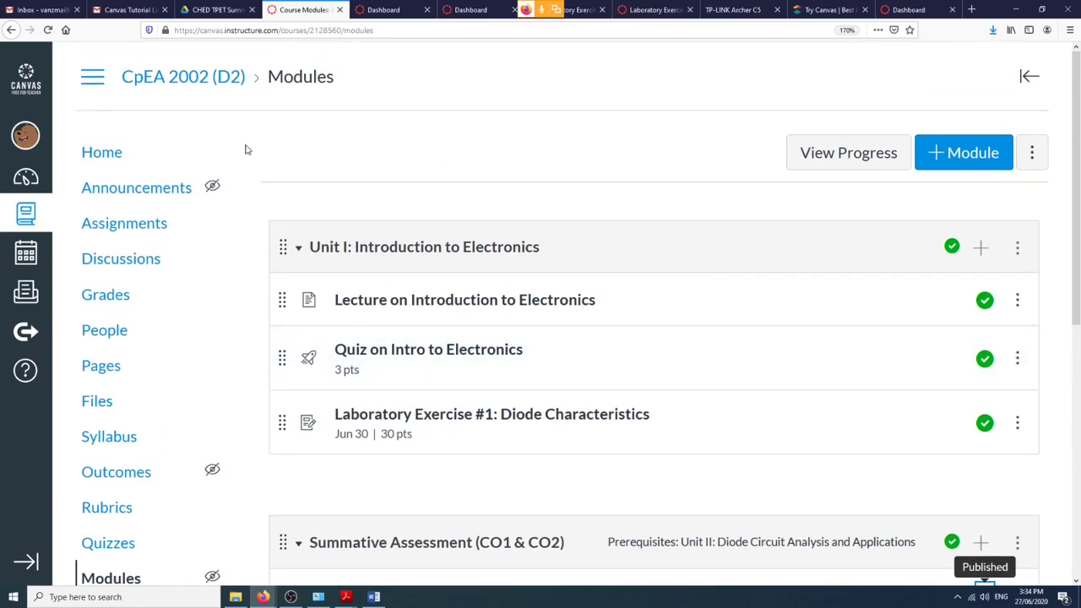
{"action": "scroll", "coordinate": [282, 186], "scroll_direction": "down", "scroll_amount": 4}
{"action": "scroll", "coordinate": [282, 186], "scroll_direction": "up", "scroll_amount": 3}
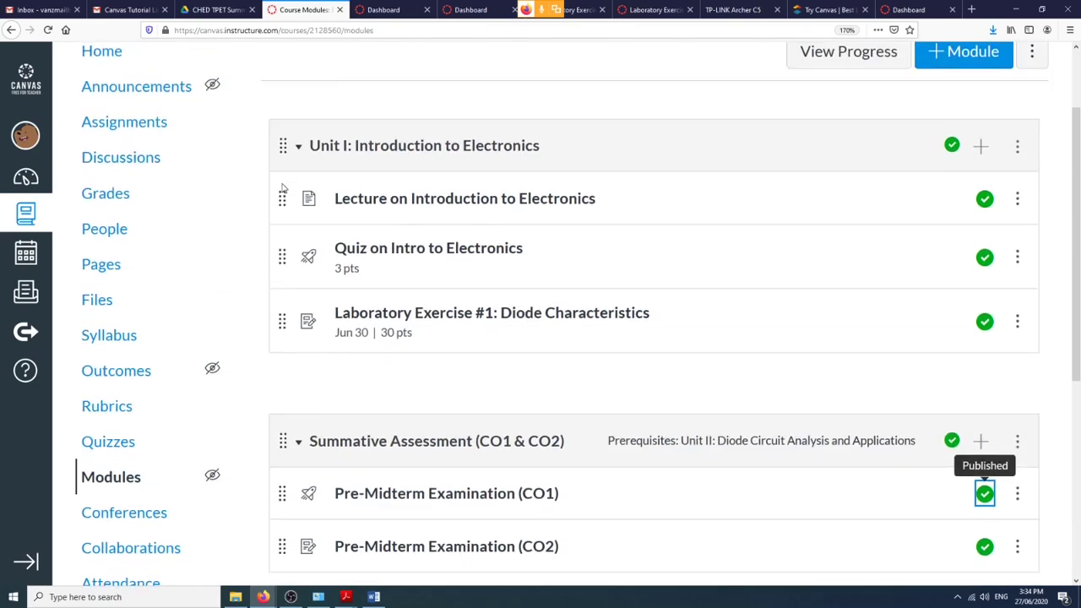
{"action": "scroll", "coordinate": [283, 187], "scroll_direction": "down", "scroll_amount": 3}
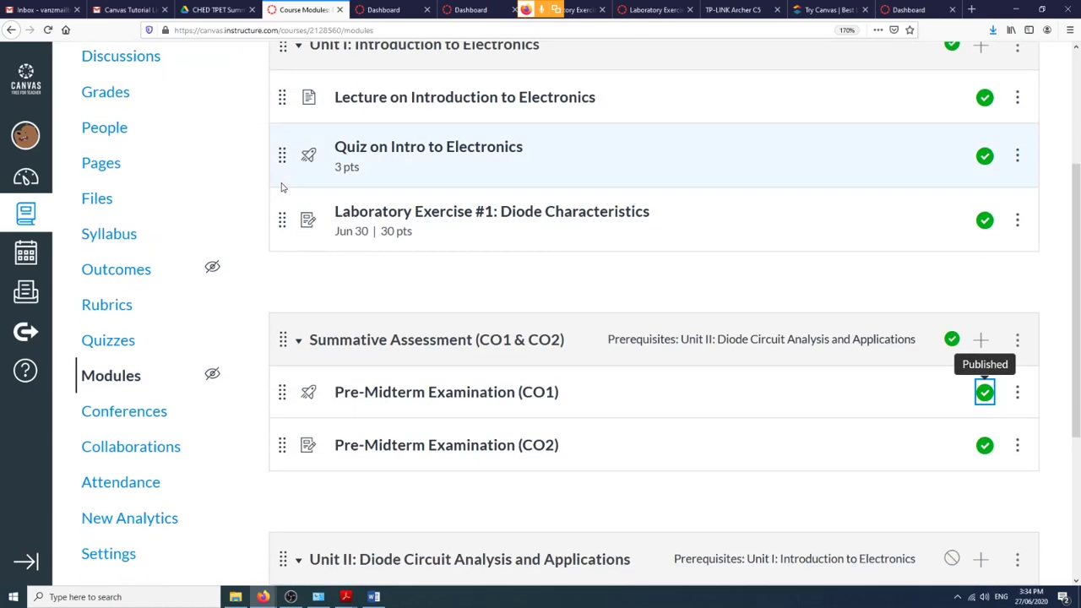
{"action": "scroll", "coordinate": [283, 187], "scroll_direction": "up", "scroll_amount": 2}
{"action": "left_click", "coordinate": [984, 199]}
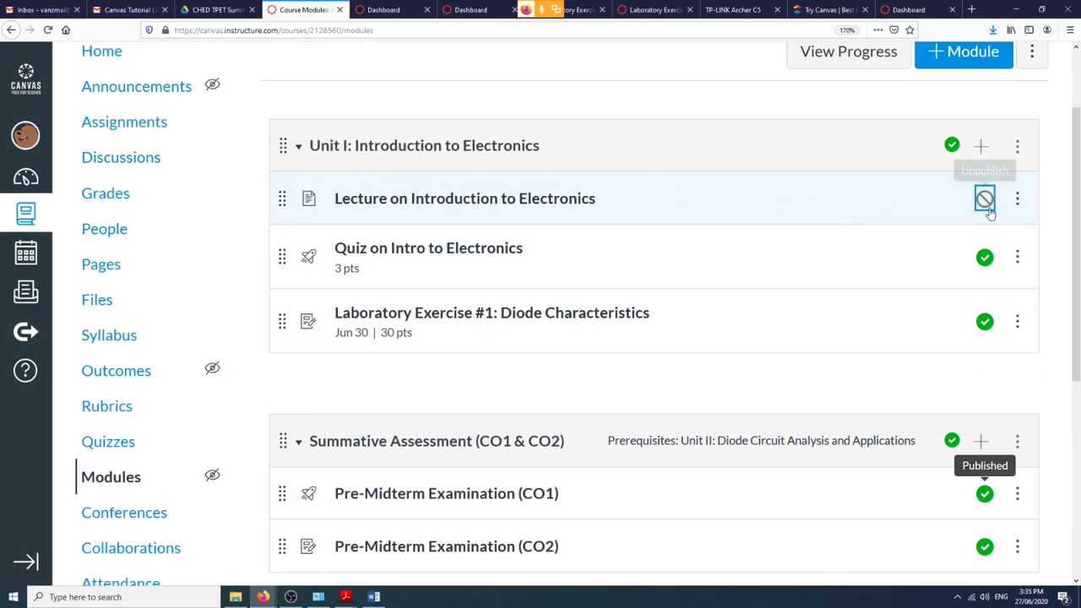
{"action": "left_click", "coordinate": [984, 257]}
{"action": "scroll", "coordinate": [827, 283], "scroll_direction": "down", "scroll_amount": 1}
Unpublish Pre-Midterm Examination (CO1), Pre-Midterm Examination (CO2) and the Summative Assessment (CO1 & CO2) module containing them.
{"action": "scroll", "coordinate": [827, 284], "scroll_direction": "down", "scroll_amount": 5}
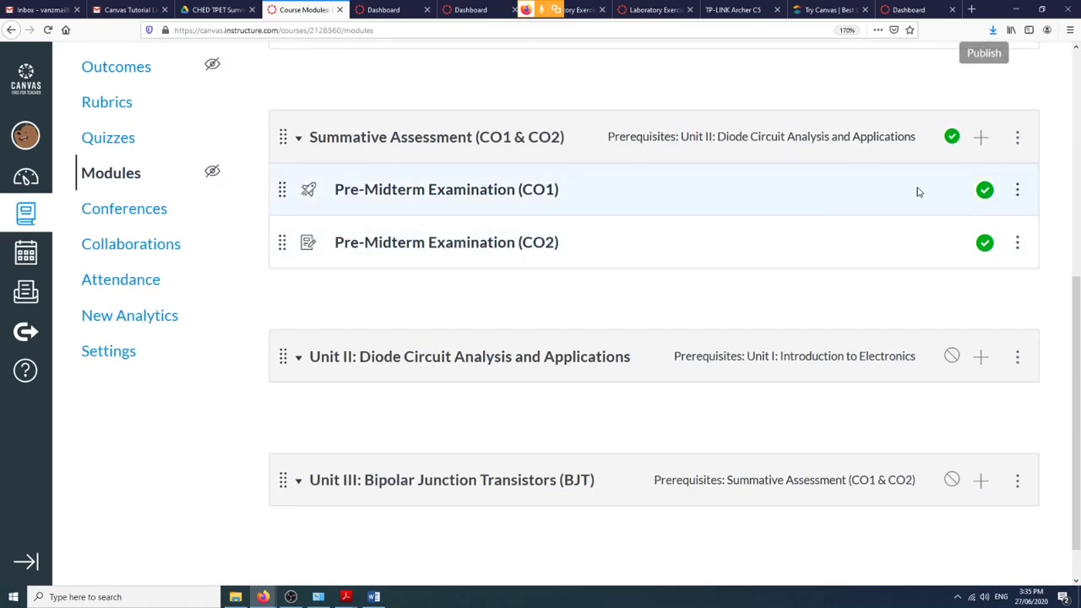
{"action": "left_click", "coordinate": [986, 196]}
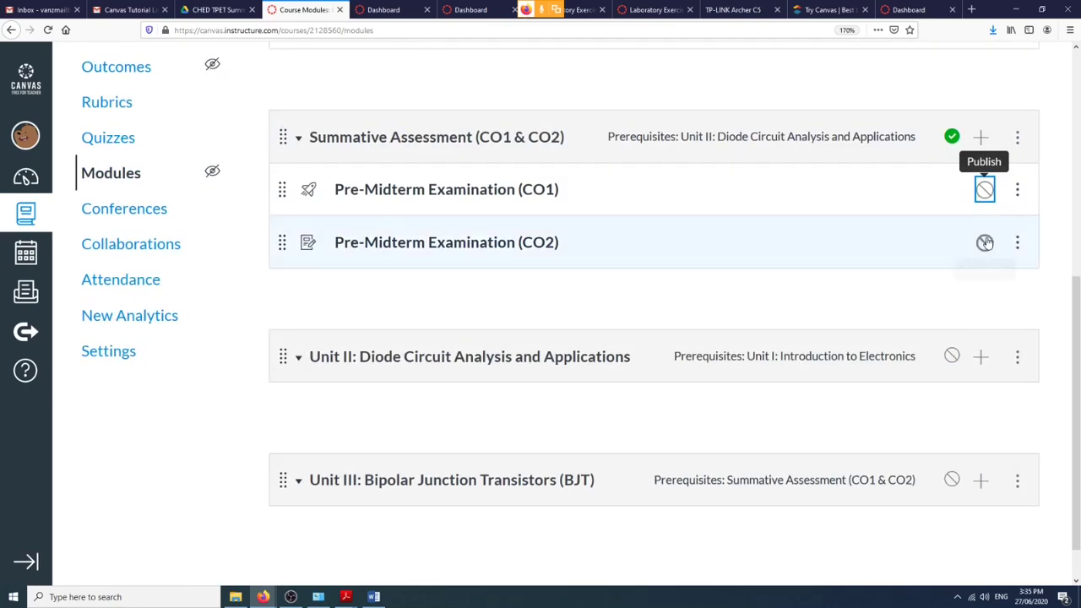
{"action": "left_click", "coordinate": [984, 242]}
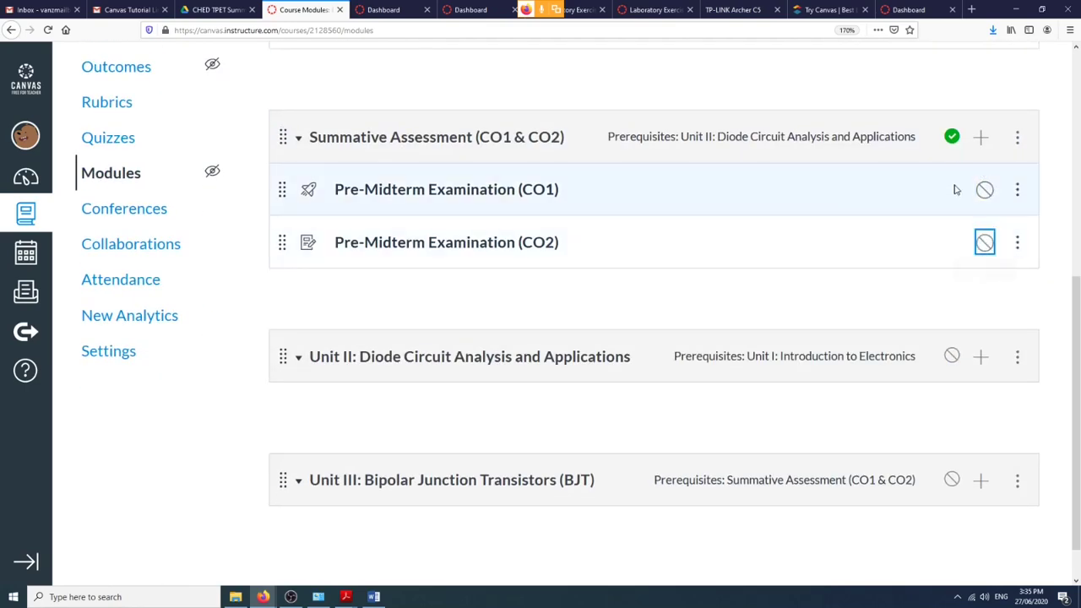
{"action": "left_click", "coordinate": [951, 136]}
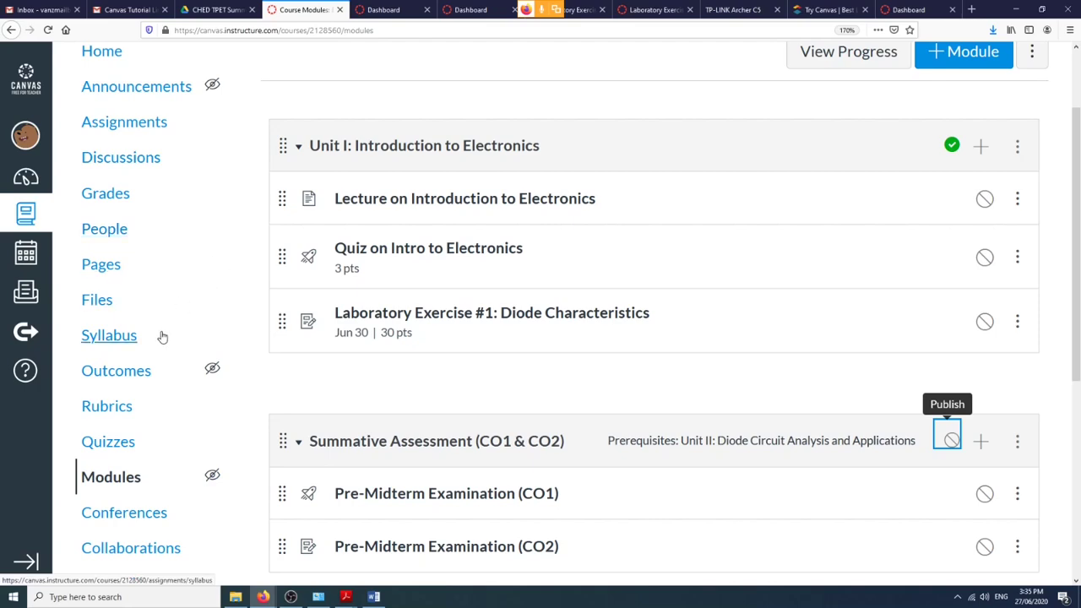
{"action": "scroll", "coordinate": [150, 442], "scroll_direction": "down", "scroll_amount": 4}
{"action": "scroll", "coordinate": [149, 442], "scroll_direction": "up", "scroll_amount": 5}
{"action": "scroll", "coordinate": [151, 441], "scroll_direction": "down", "scroll_amount": 4}
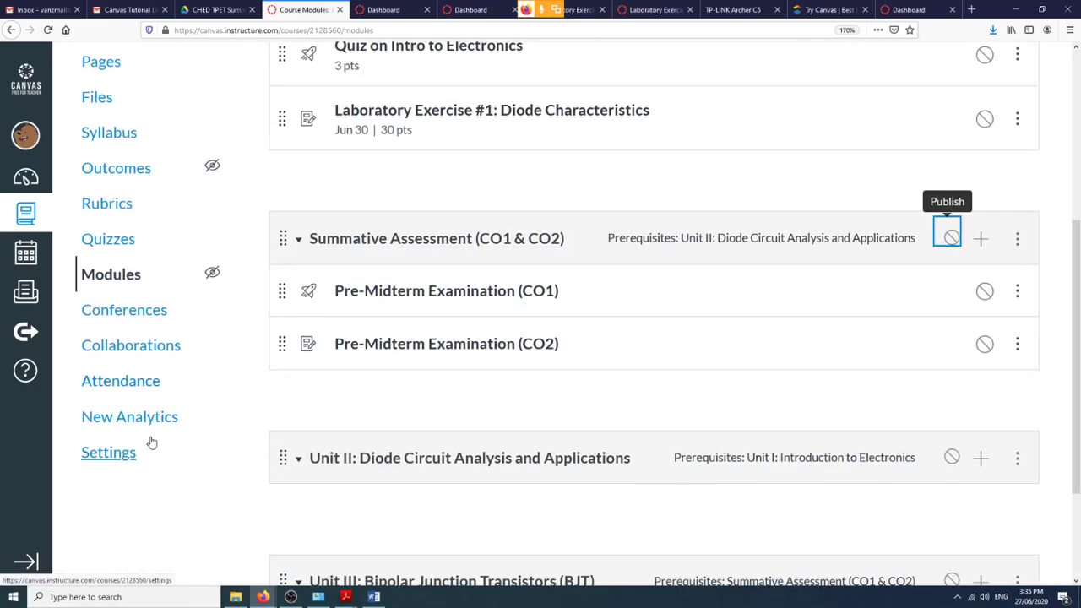
{"action": "scroll", "coordinate": [150, 441], "scroll_direction": "up", "scroll_amount": 4}
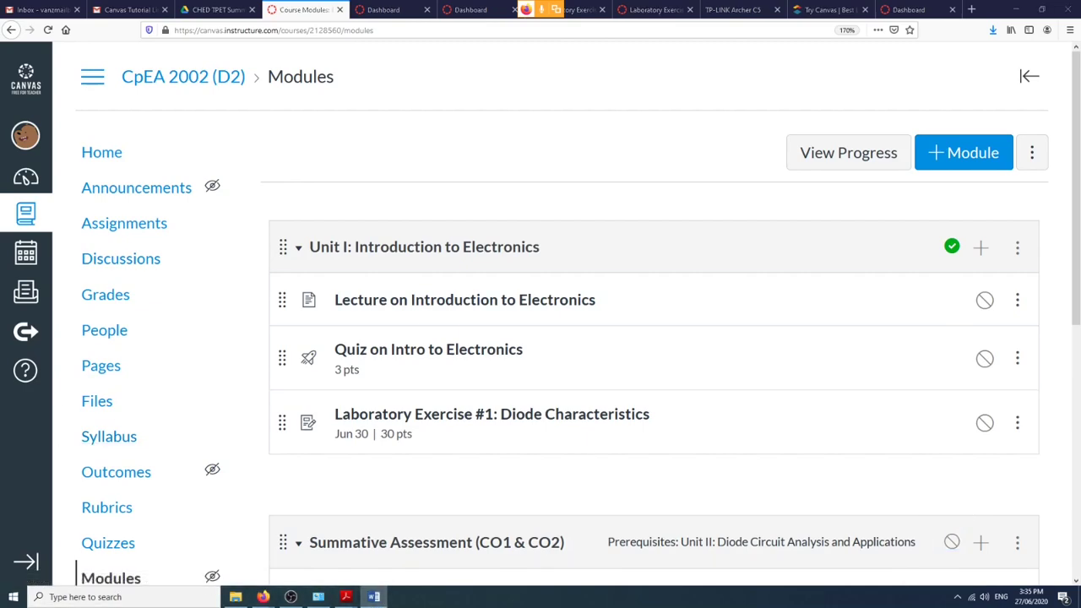
Switch to the Word syllabus and examine the Grading System's exam components under Summative Assessment for CO1 and CO2, then return to Canvas.
{"action": "key", "text": "alt+Tab"}
{"action": "scroll", "coordinate": [616, 302], "scroll_direction": "up", "scroll_amount": 2}
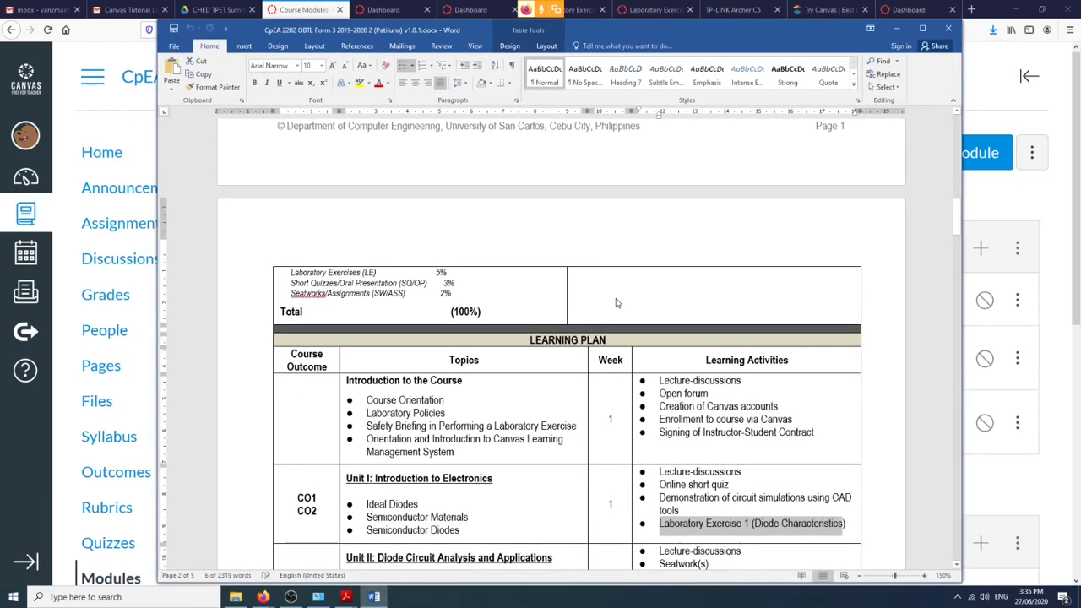
{"action": "scroll", "coordinate": [617, 302], "scroll_direction": "up", "scroll_amount": 4}
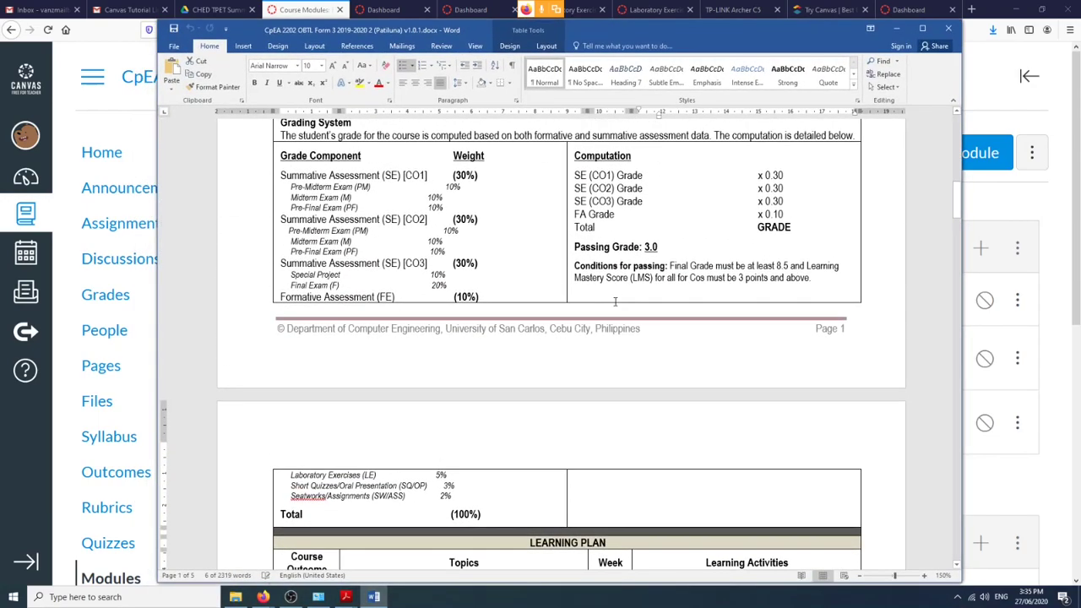
{"action": "scroll", "coordinate": [614, 301], "scroll_direction": "up", "scroll_amount": 1}
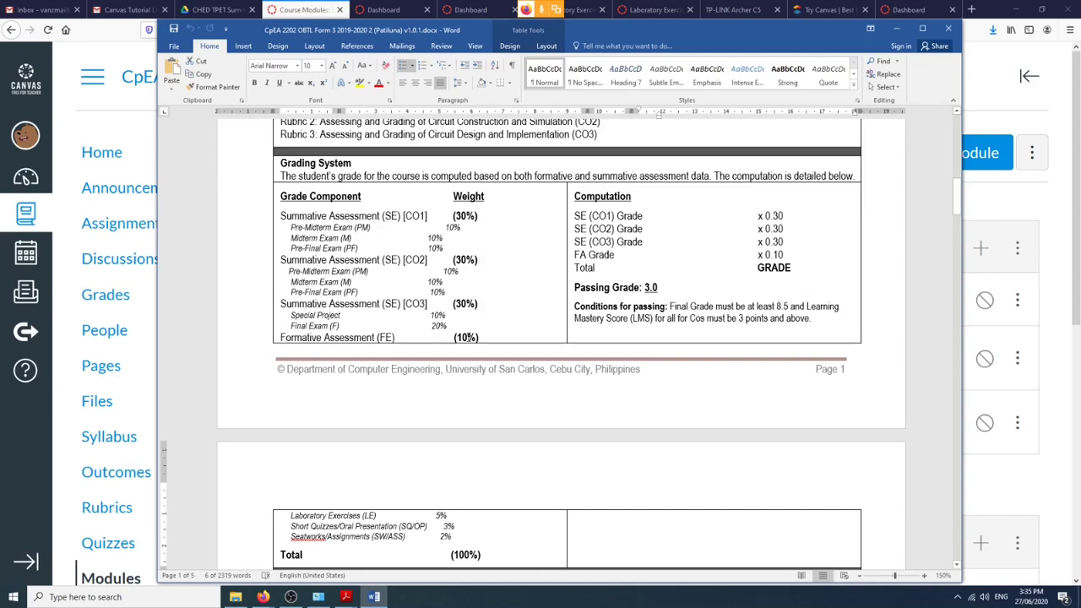
{"action": "scroll", "coordinate": [471, 318], "scroll_direction": "down", "scroll_amount": 1}
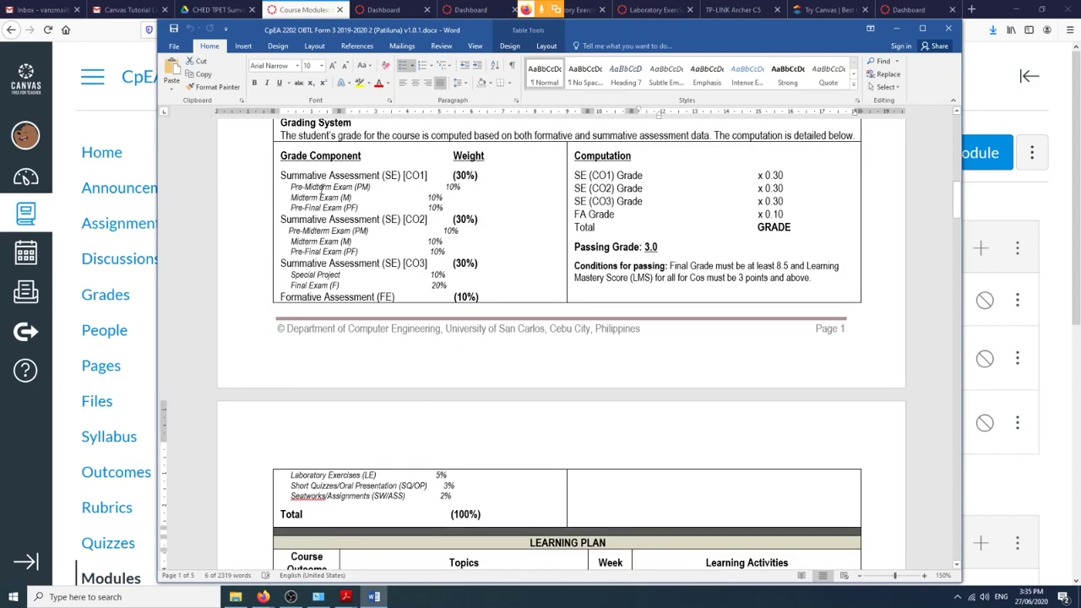
{"action": "left_click_drag", "start_coordinate": [294, 185], "coordinate": [443, 209]}
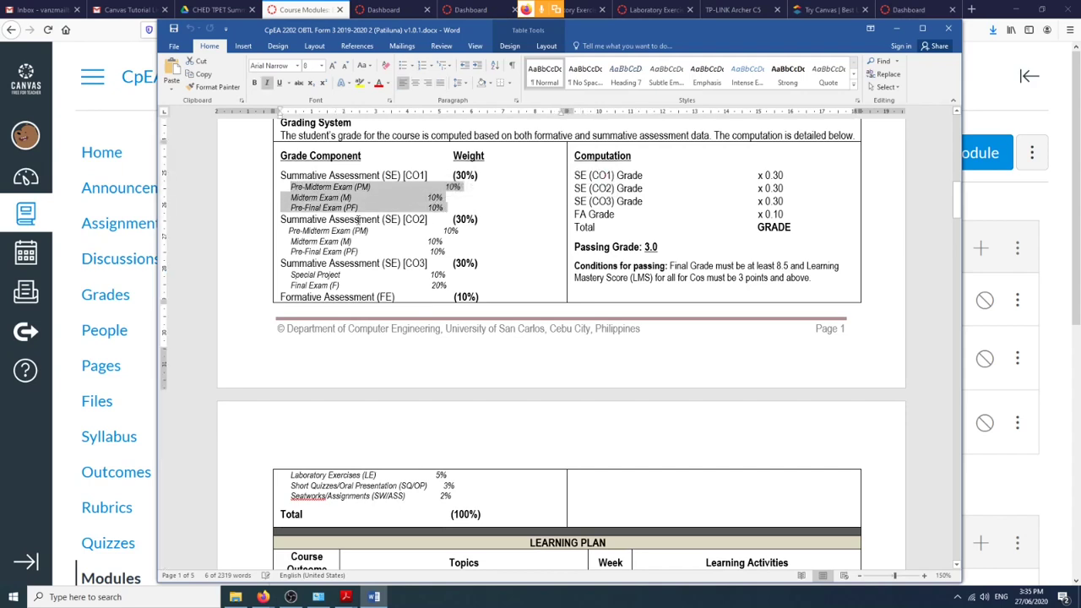
{"action": "left_click_drag", "start_coordinate": [290, 229], "coordinate": [283, 260]}
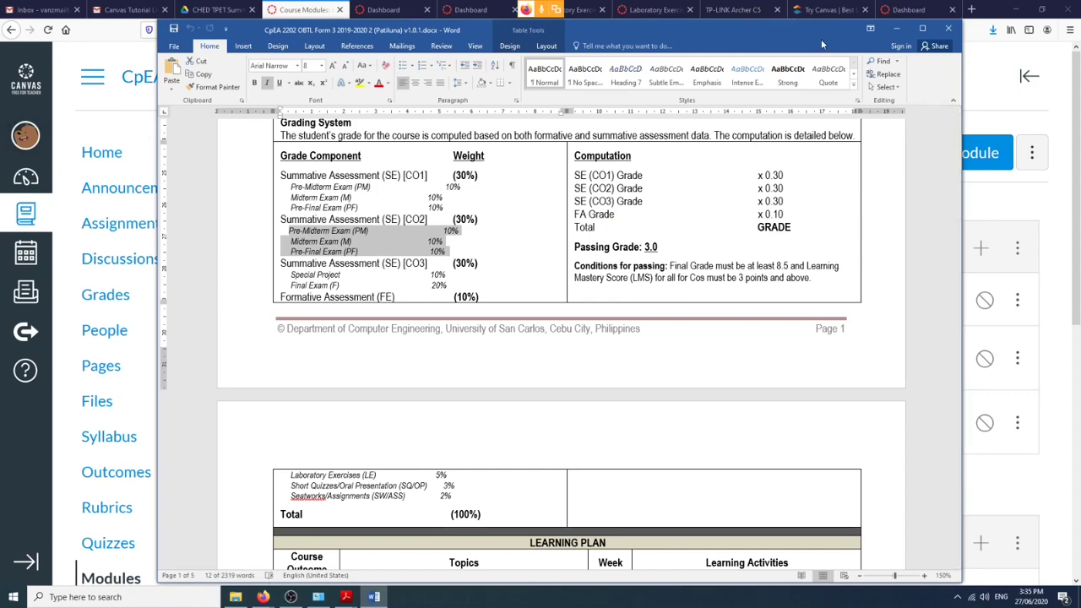
{"action": "left_click", "coordinate": [896, 29]}
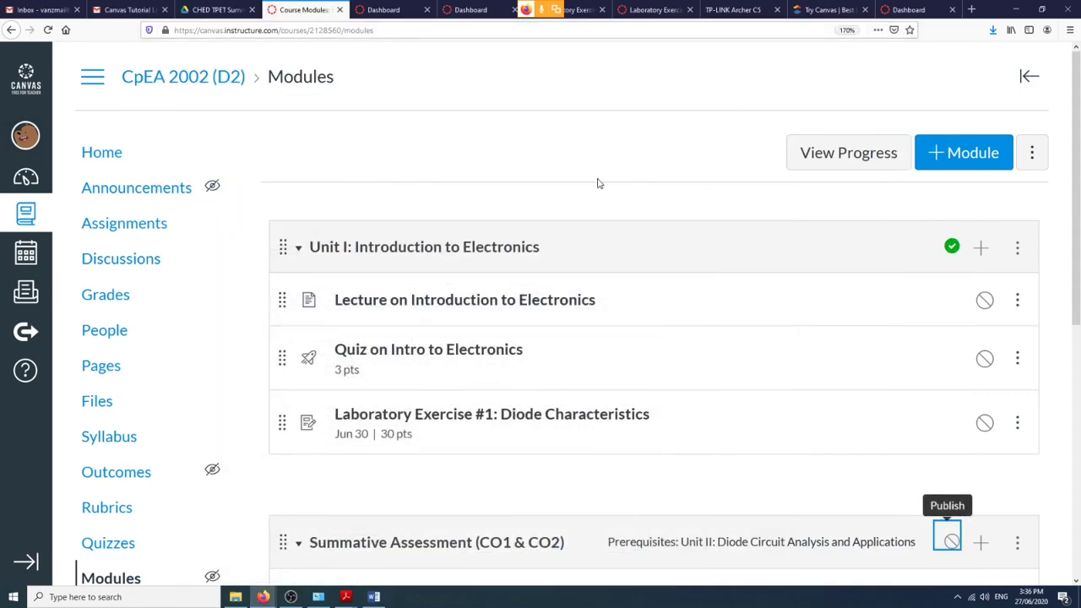
Open the course's Assignments page and compare its items with the grade components in the Word syllabus.
{"action": "scroll", "coordinate": [639, 186], "scroll_direction": "down", "scroll_amount": 2}
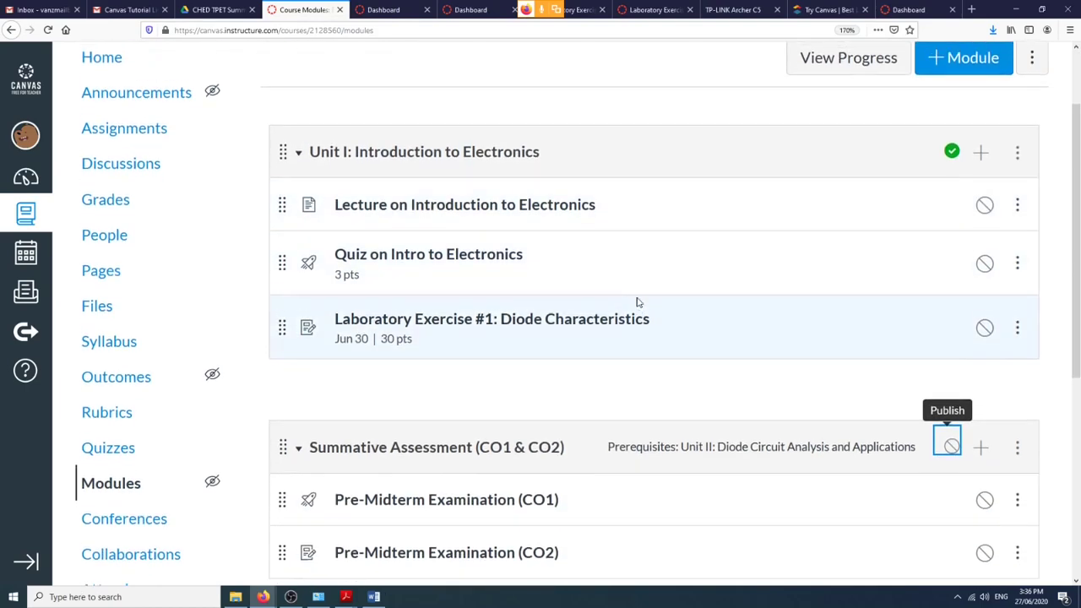
{"action": "scroll", "coordinate": [638, 302], "scroll_direction": "up", "scroll_amount": 2}
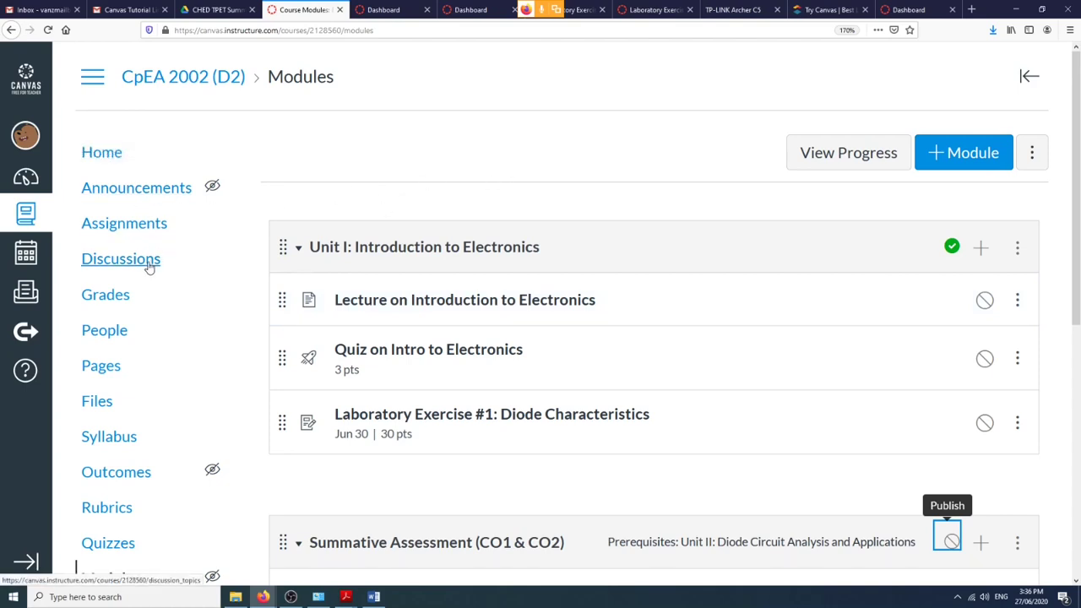
{"action": "left_click", "coordinate": [121, 226]}
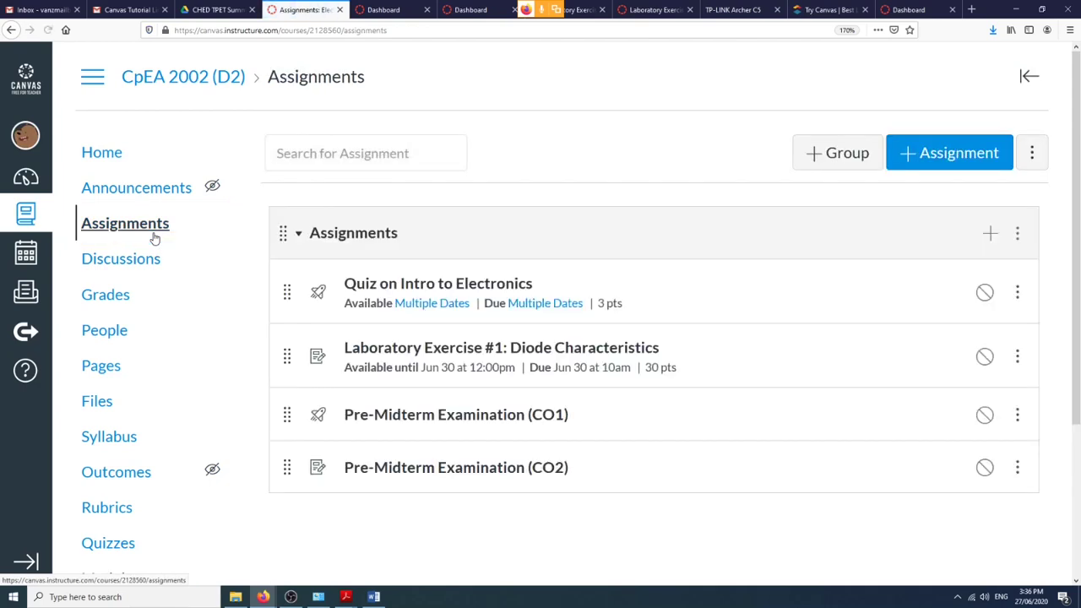
{"action": "scroll", "coordinate": [155, 239], "scroll_direction": "down", "scroll_amount": 3}
{"action": "scroll", "coordinate": [253, 227], "scroll_direction": "up", "scroll_amount": 3}
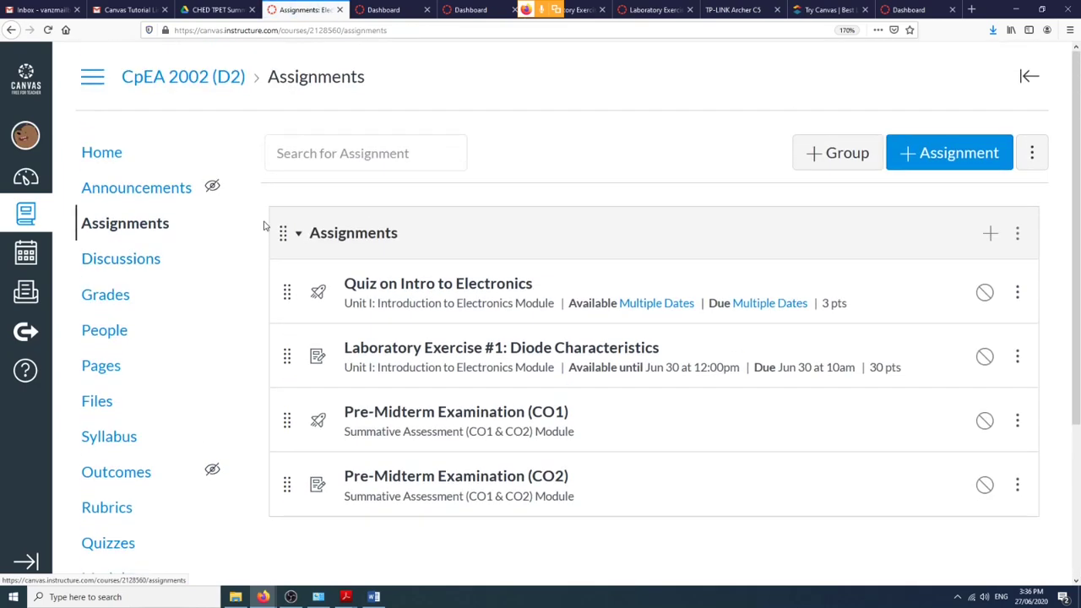
{"action": "scroll", "coordinate": [406, 211], "scroll_direction": "down", "scroll_amount": 1}
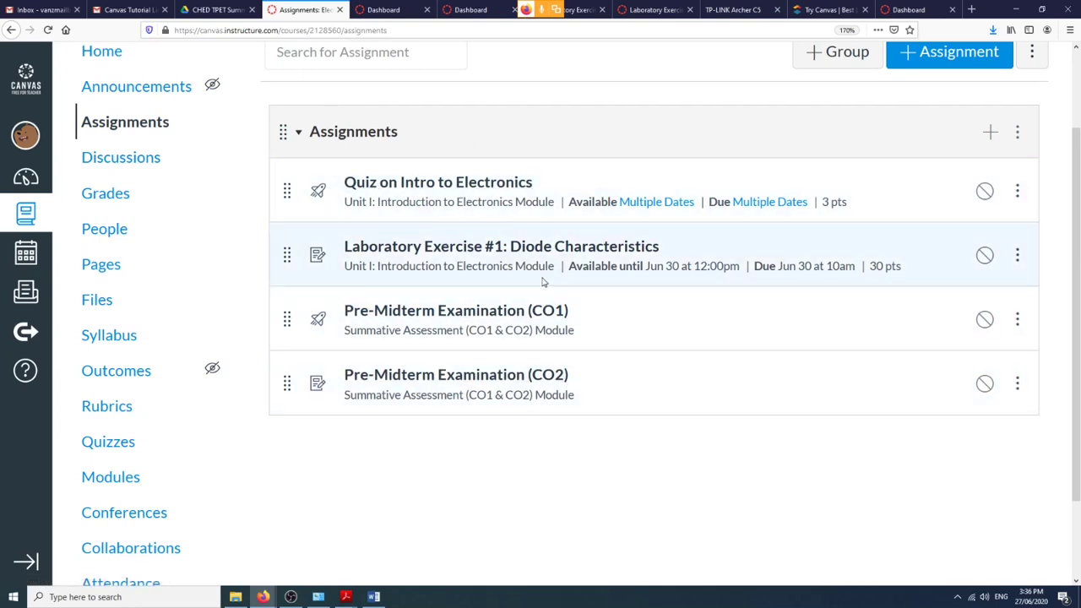
{"action": "left_click", "coordinate": [374, 596]}
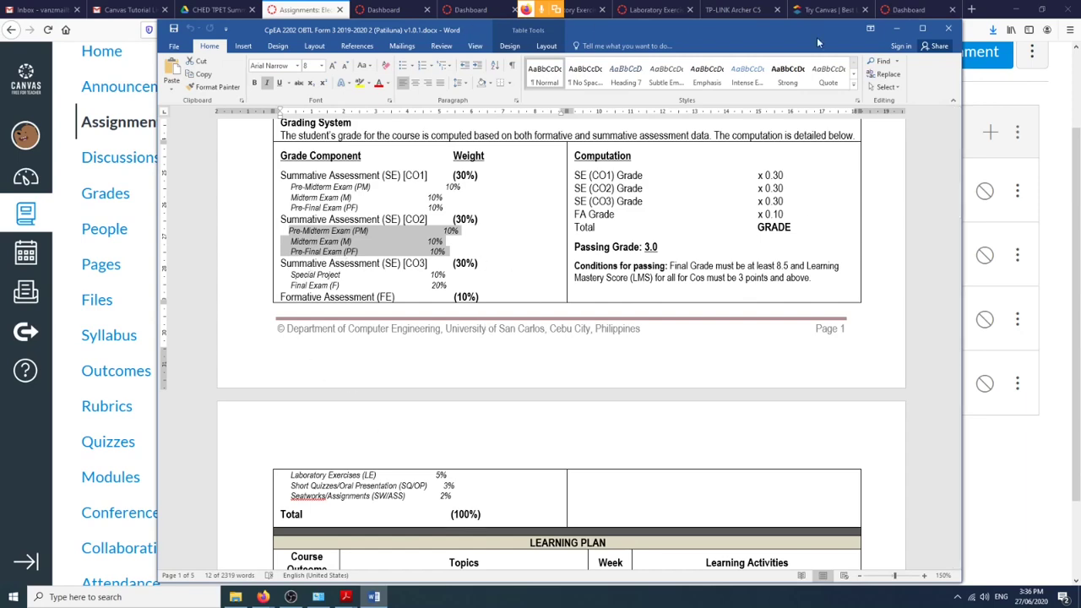
{"action": "left_click", "coordinate": [896, 28]}
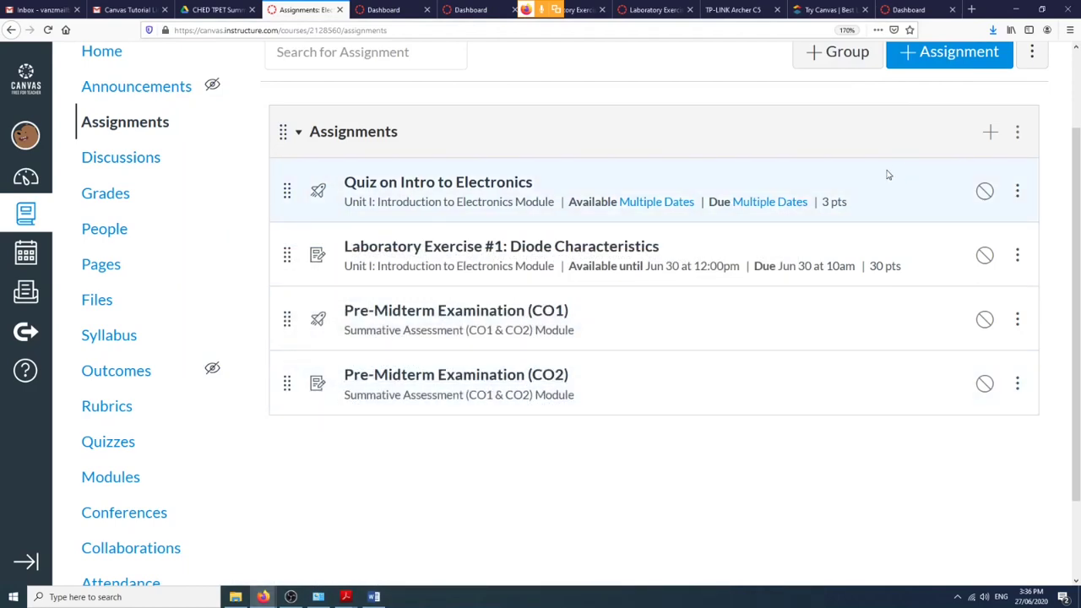
Add an assignment group named Summative Assessment (CO1) to the course's Assignments page.
{"action": "scroll", "coordinate": [886, 174], "scroll_direction": "up", "scroll_amount": 2}
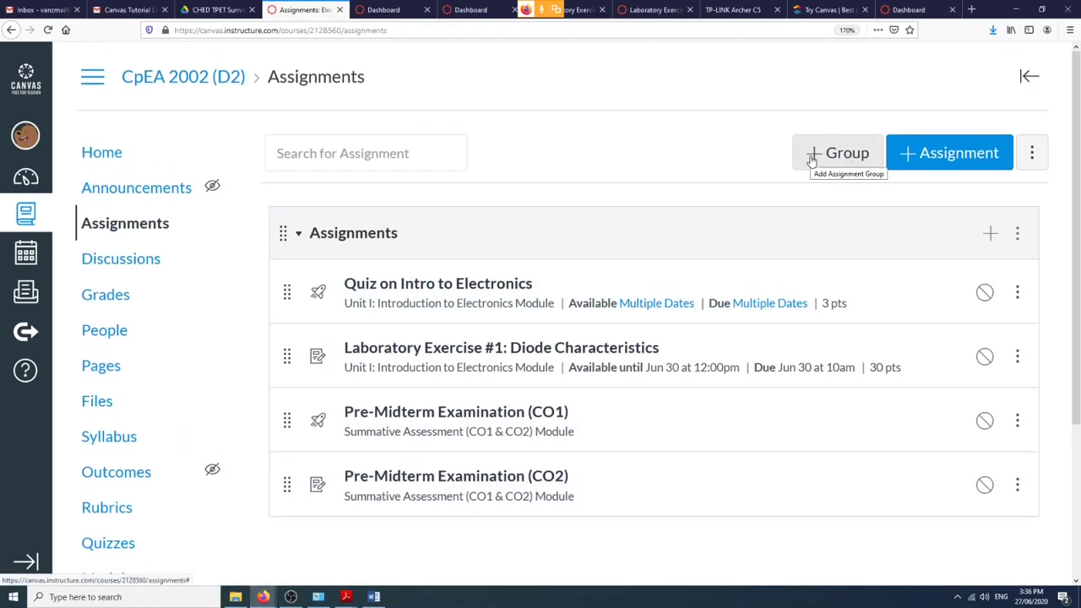
{"action": "left_click", "coordinate": [811, 157]}
{"action": "left_click", "coordinate": [629, 294]}
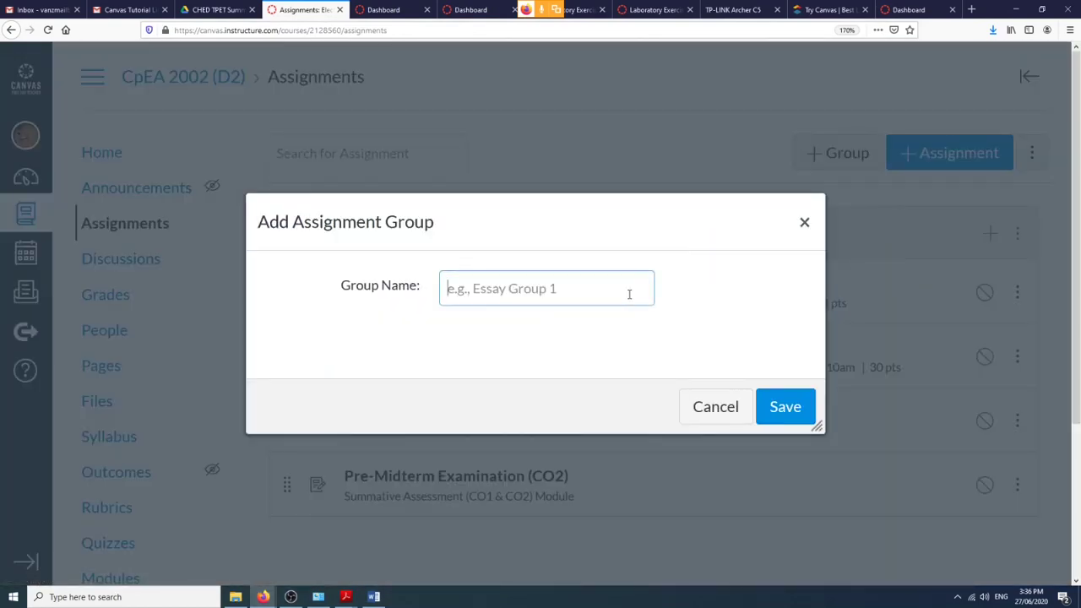
{"action": "type", "text": "Summa"}
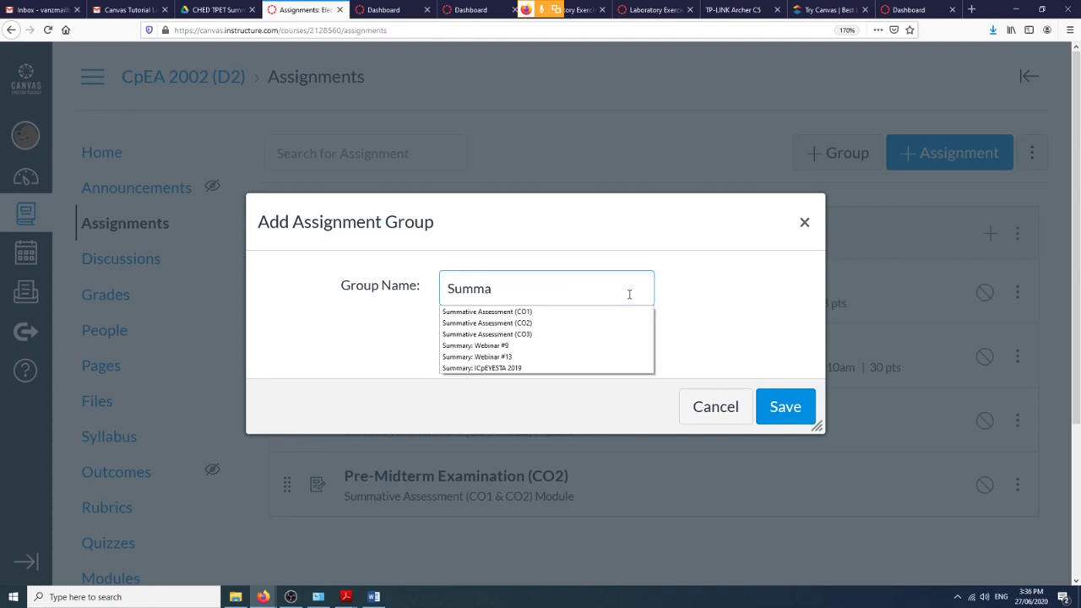
{"action": "left_click", "coordinate": [543, 314]}
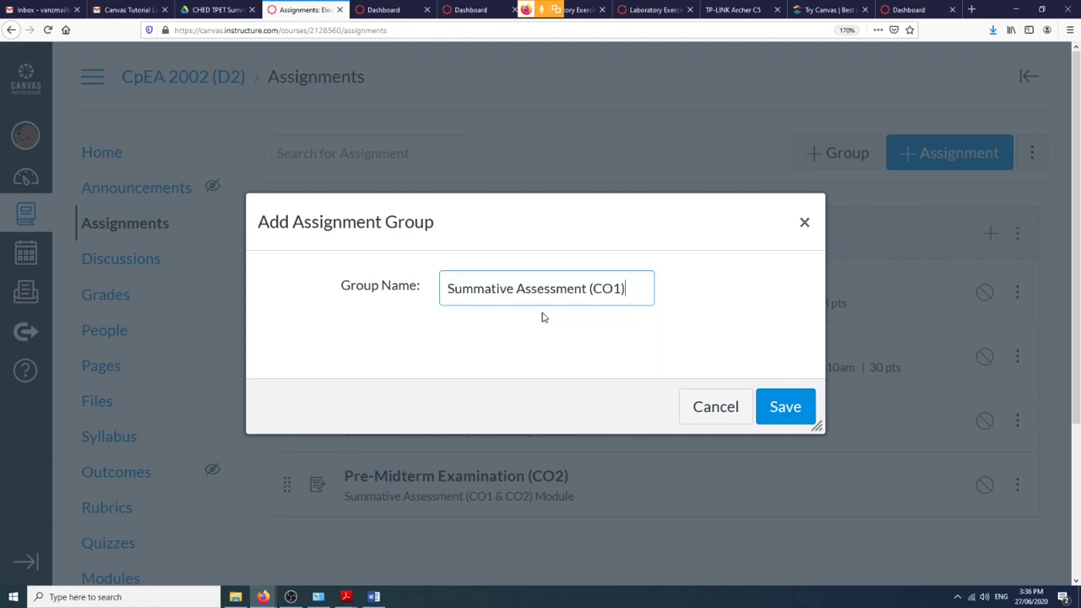
{"action": "left_click", "coordinate": [785, 408]}
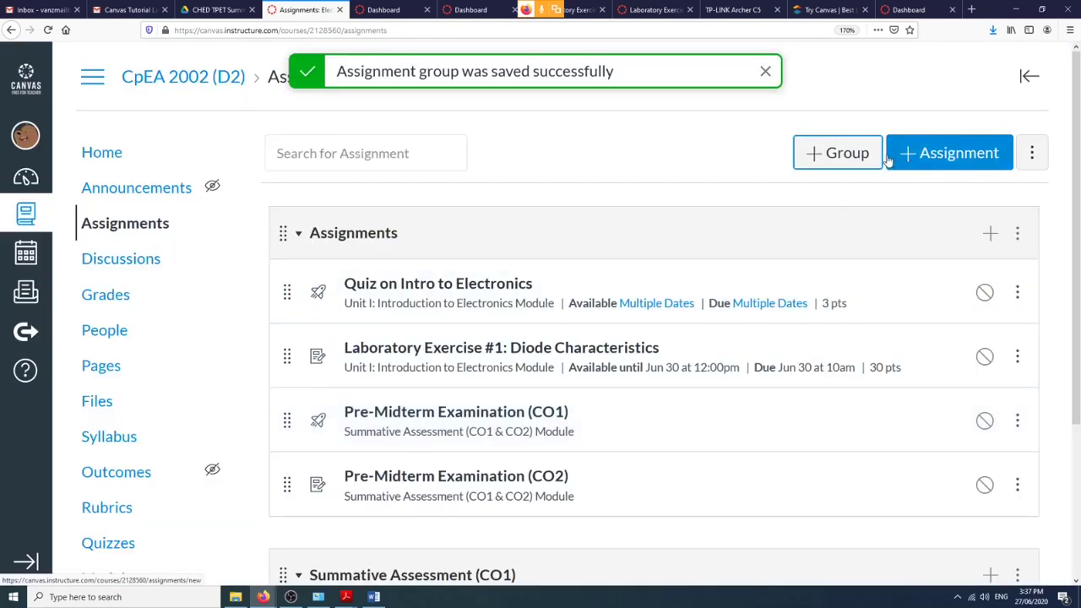
Add a second assignment group named Summative Assessment (CO2) and save it.
{"action": "left_click", "coordinate": [841, 157]}
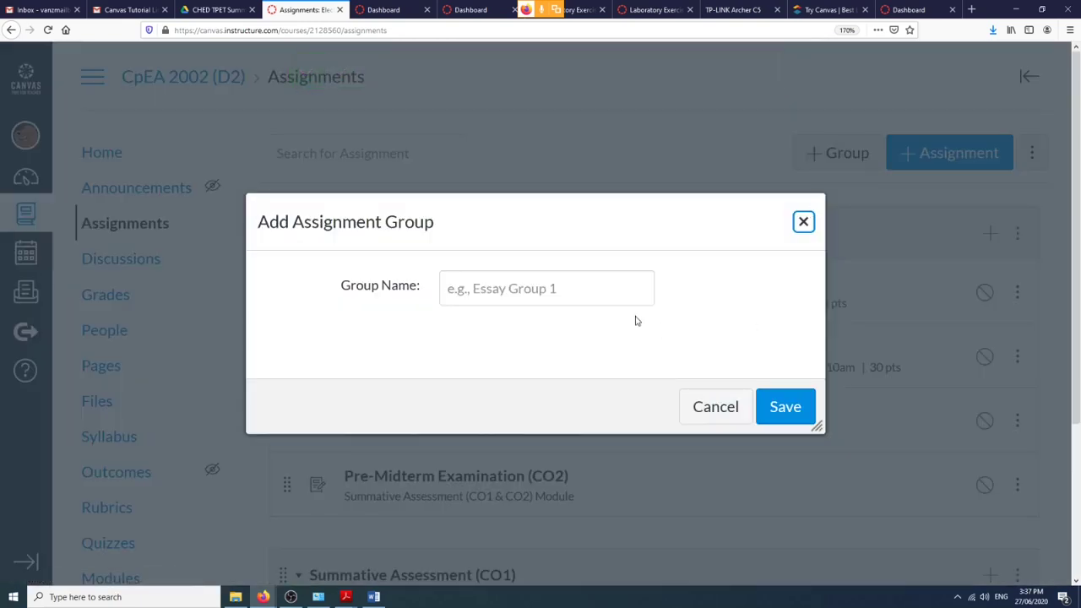
{"action": "left_click", "coordinate": [609, 299]}
{"action": "type", "text": "Summative Assessment (CO2"}
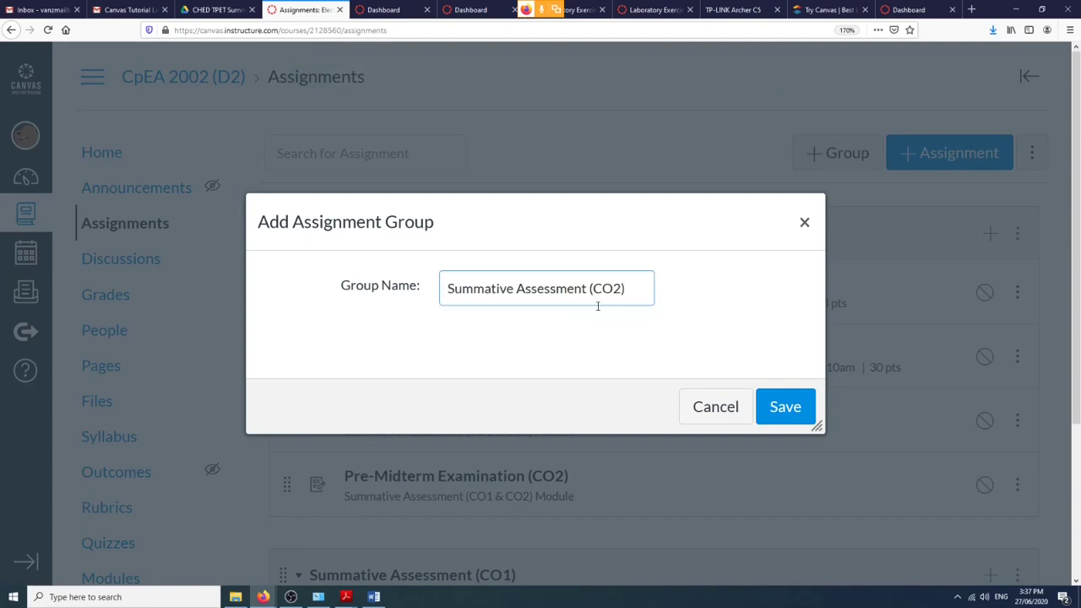
{"action": "scroll", "coordinate": [597, 307], "scroll_direction": "down", "scroll_amount": 3}
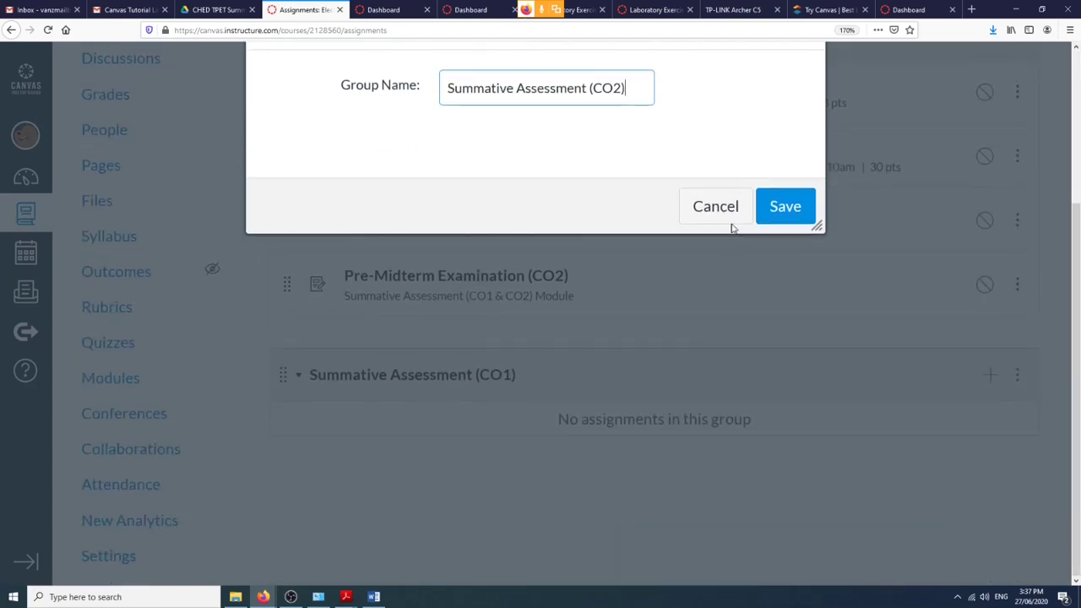
{"action": "left_click", "coordinate": [770, 213]}
{"action": "scroll", "coordinate": [348, 388], "scroll_direction": "down", "scroll_amount": 2}
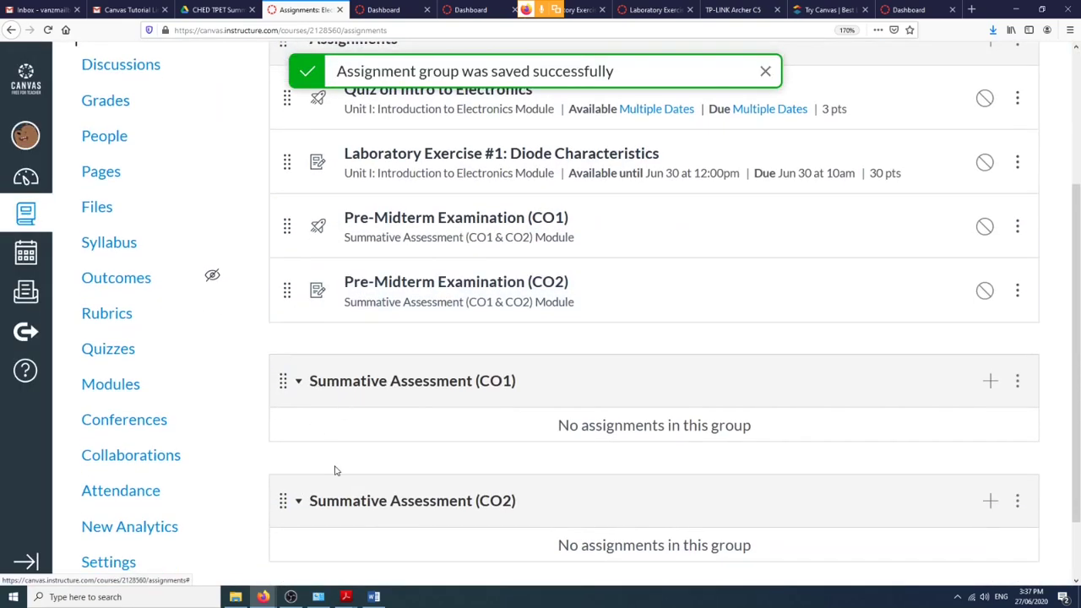
Add a third assignment group named Summative Assessment (CO3) and save it.
{"action": "scroll", "coordinate": [384, 428], "scroll_direction": "up", "scroll_amount": 2}
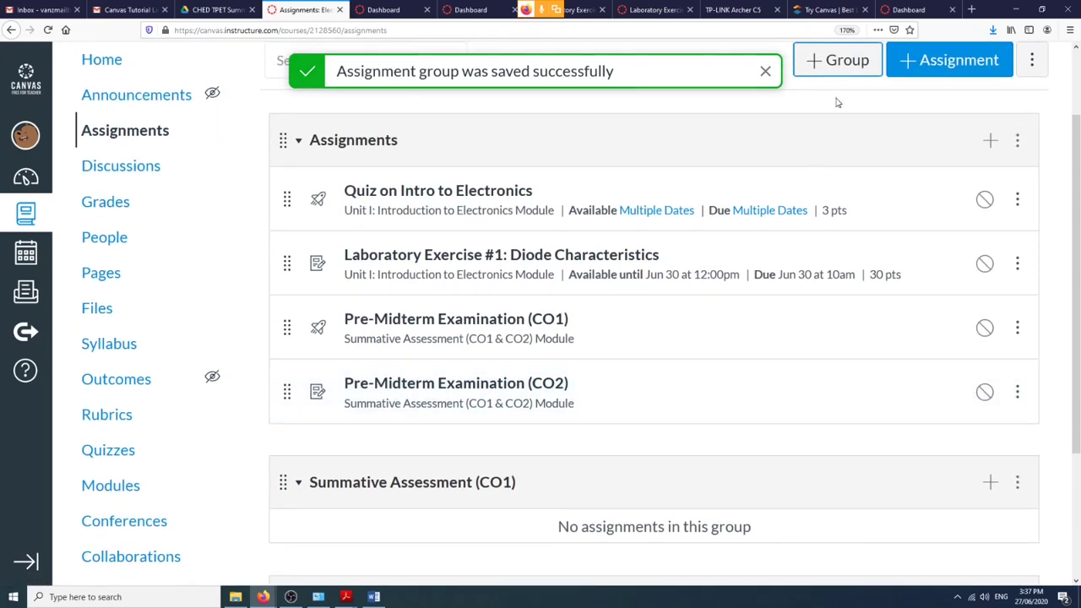
{"action": "left_click", "coordinate": [823, 66]}
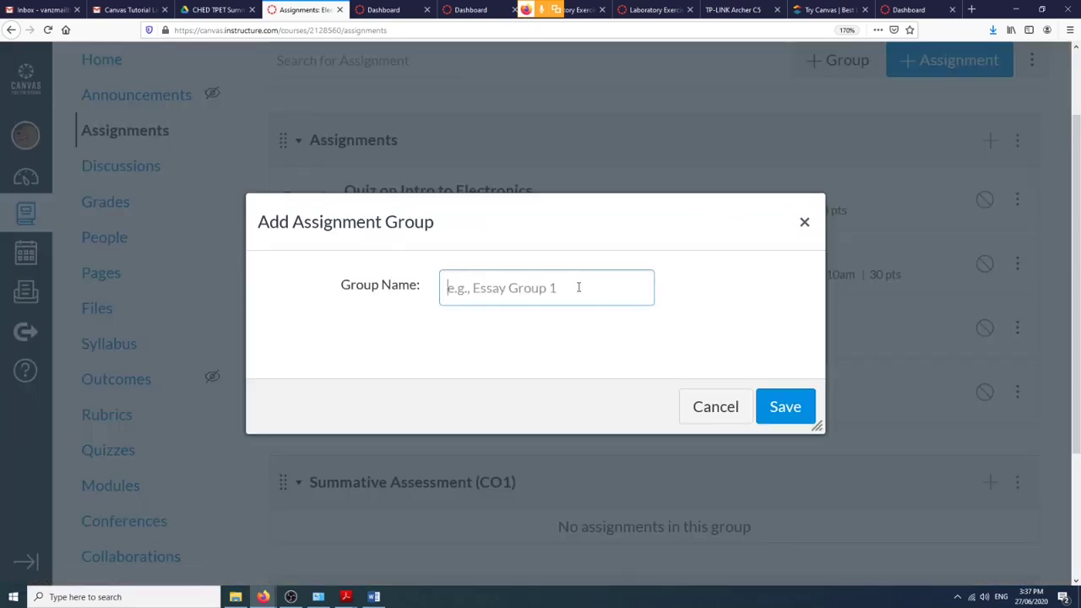
{"action": "type", "text": "Summ"}
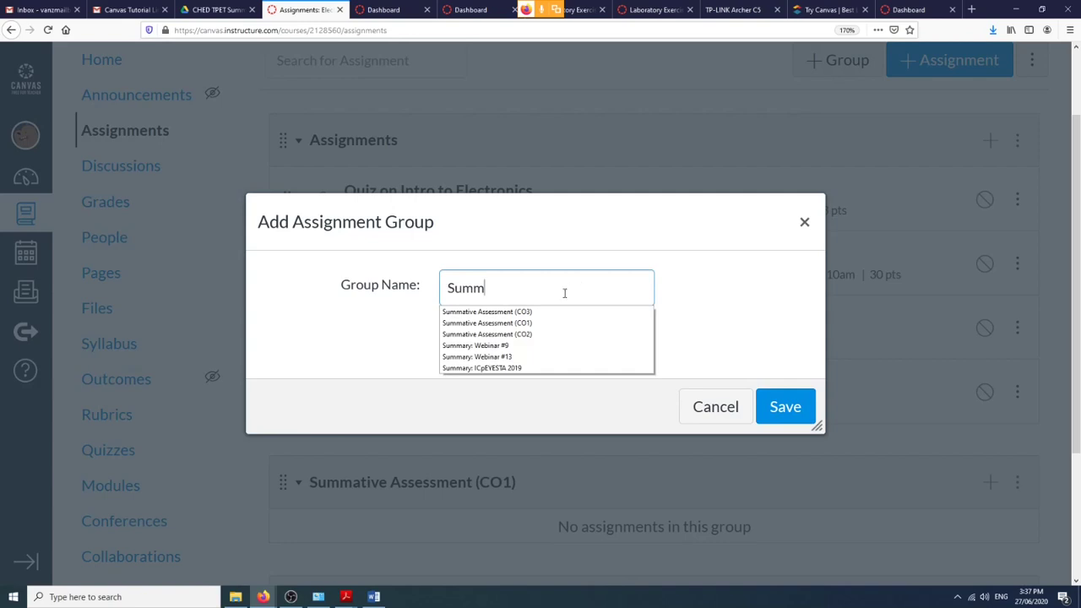
{"action": "left_click", "coordinate": [527, 312]}
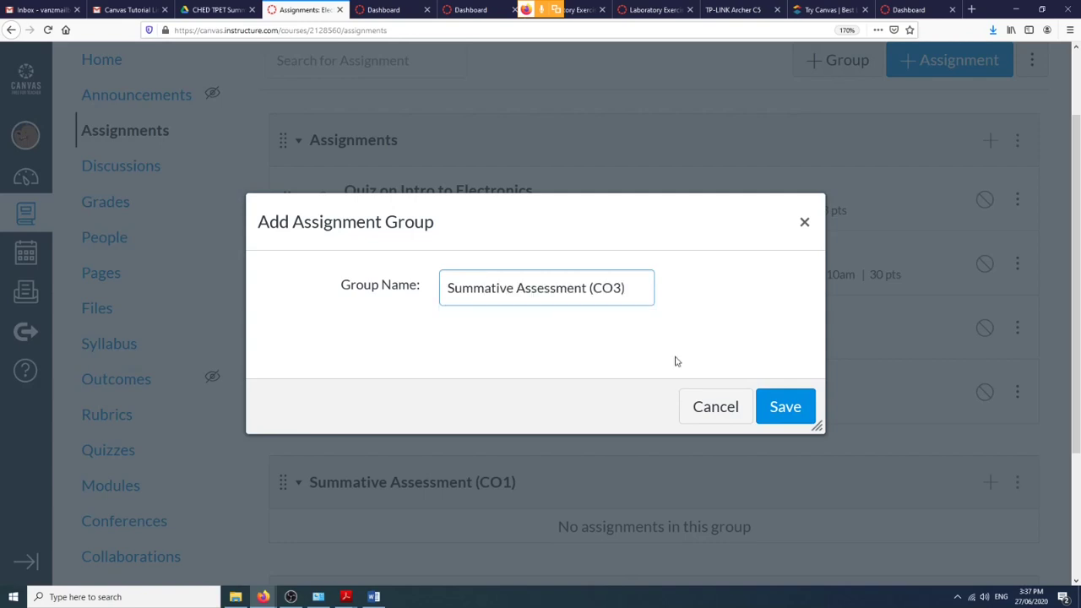
{"action": "left_click", "coordinate": [770, 406]}
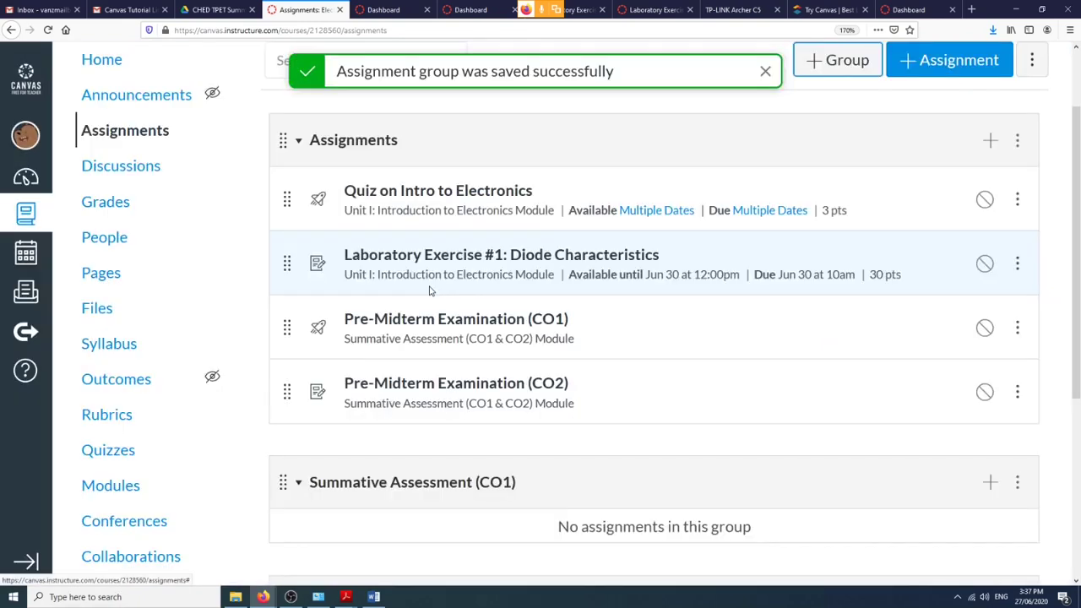
{"action": "scroll", "coordinate": [429, 290], "scroll_direction": "down", "scroll_amount": 5}
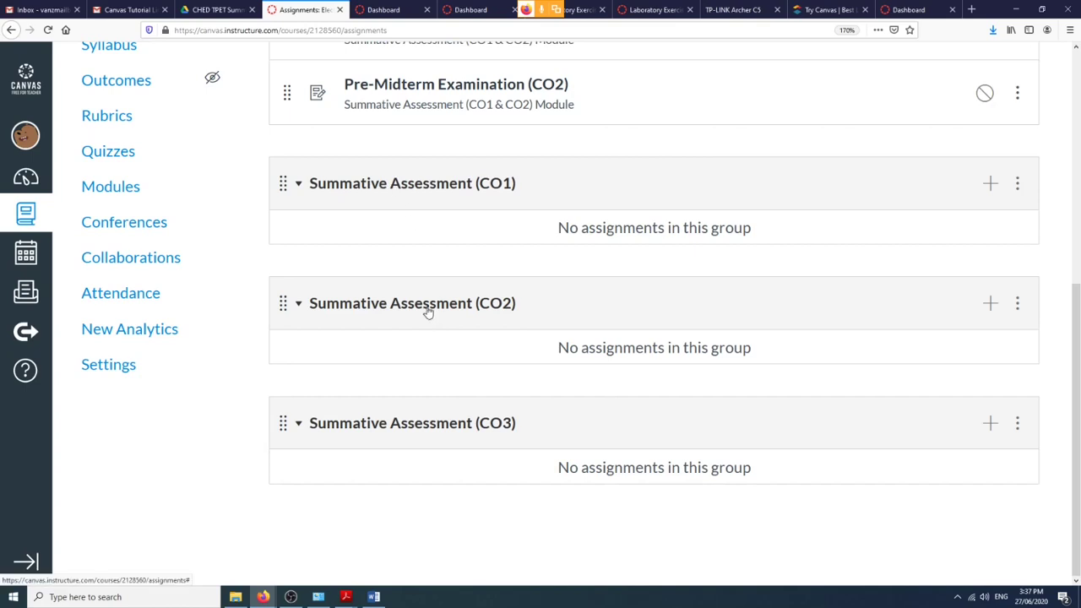
{"action": "left_click", "coordinate": [1017, 185]}
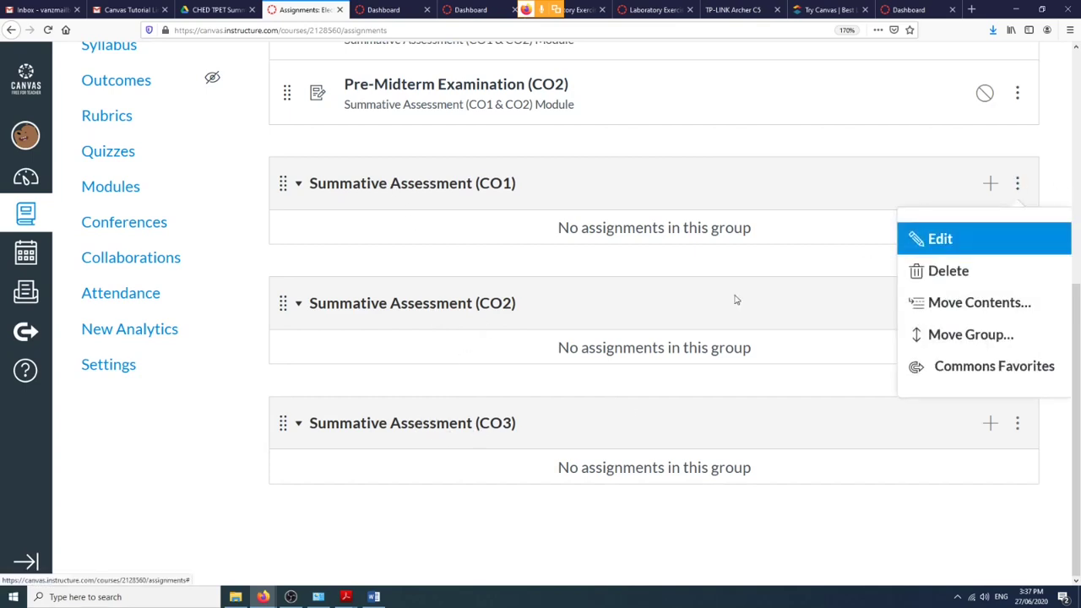
{"action": "left_click", "coordinate": [916, 240]}
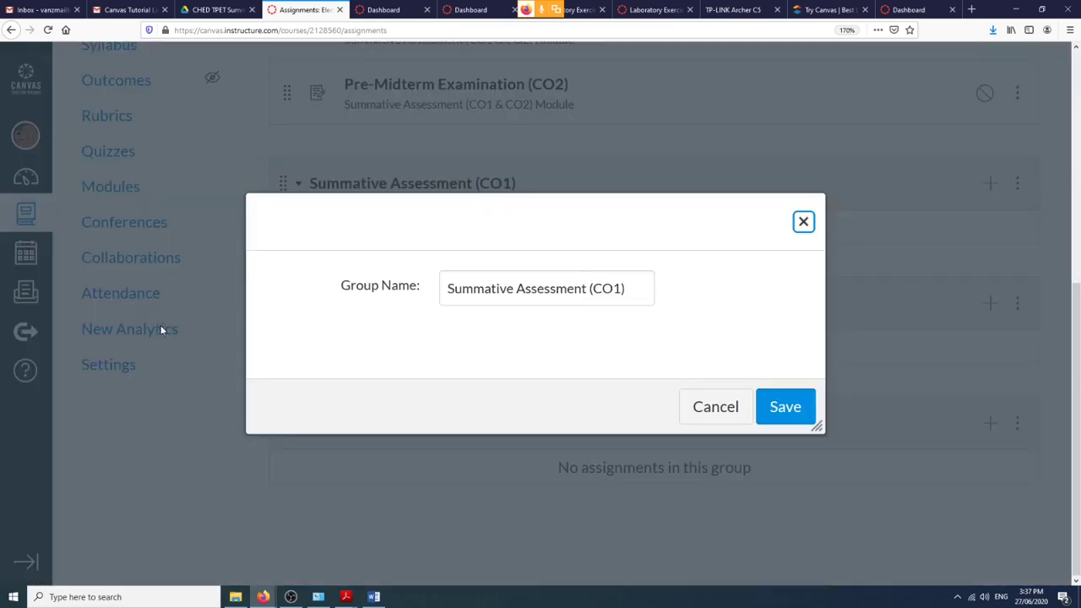
{"action": "left_click", "coordinate": [729, 419]}
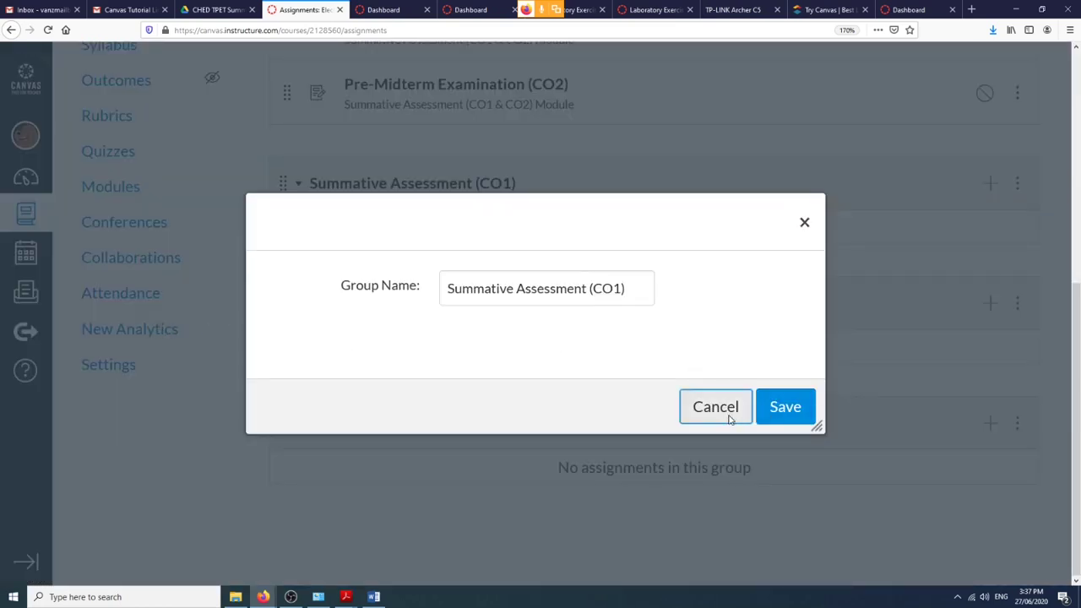
{"action": "scroll", "coordinate": [734, 417], "scroll_direction": "up", "scroll_amount": 5}
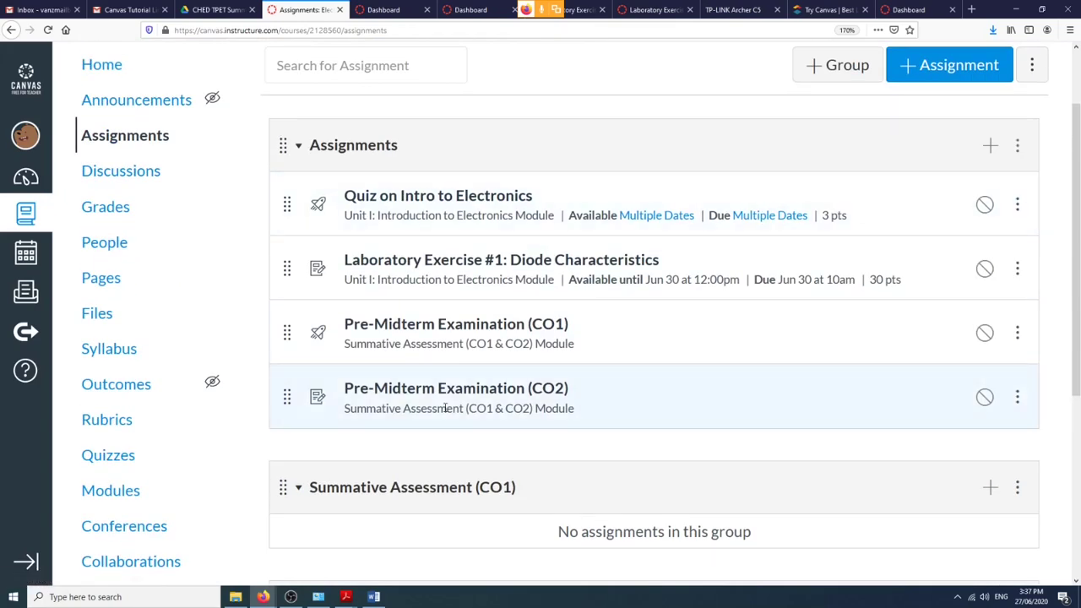
Turn on weighting of the final grade based on assignment groups, save it, and check the groups' percentage labels.
{"action": "left_click", "coordinate": [1031, 71]}
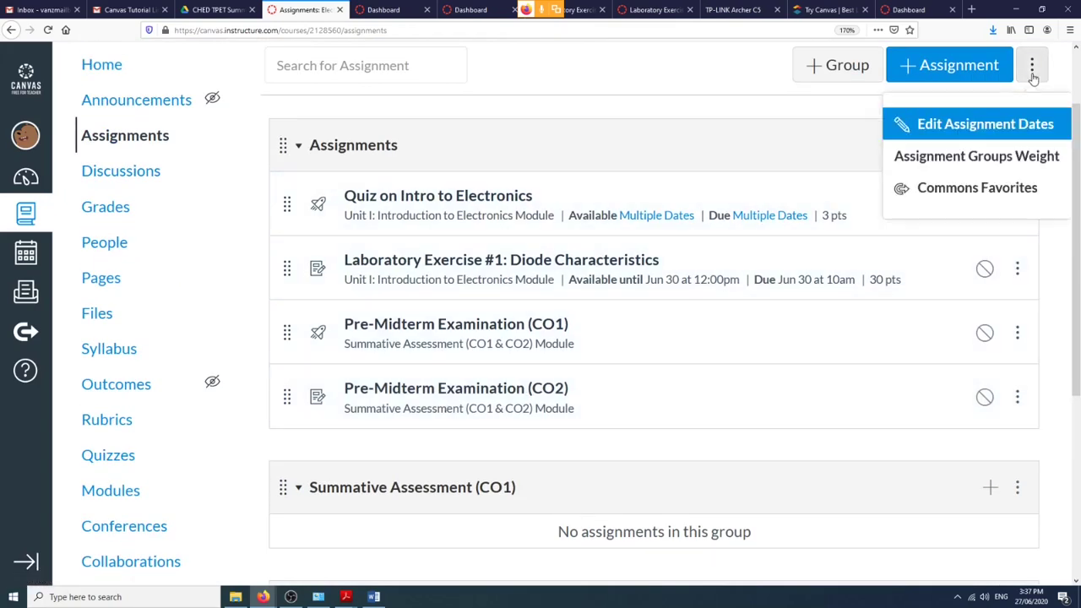
{"action": "left_click", "coordinate": [986, 157]}
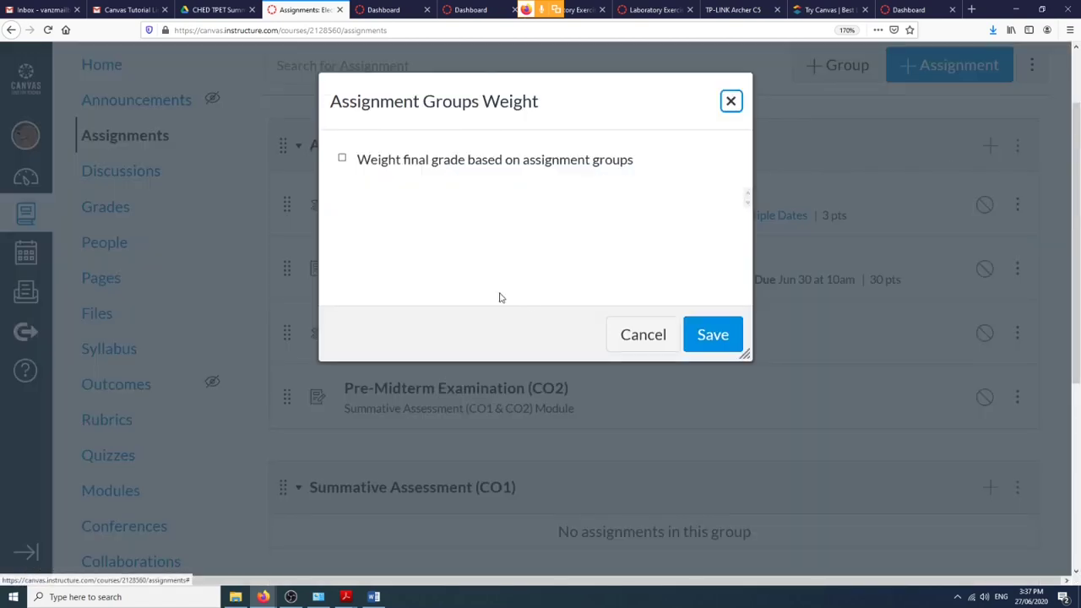
{"action": "left_click", "coordinate": [343, 159]}
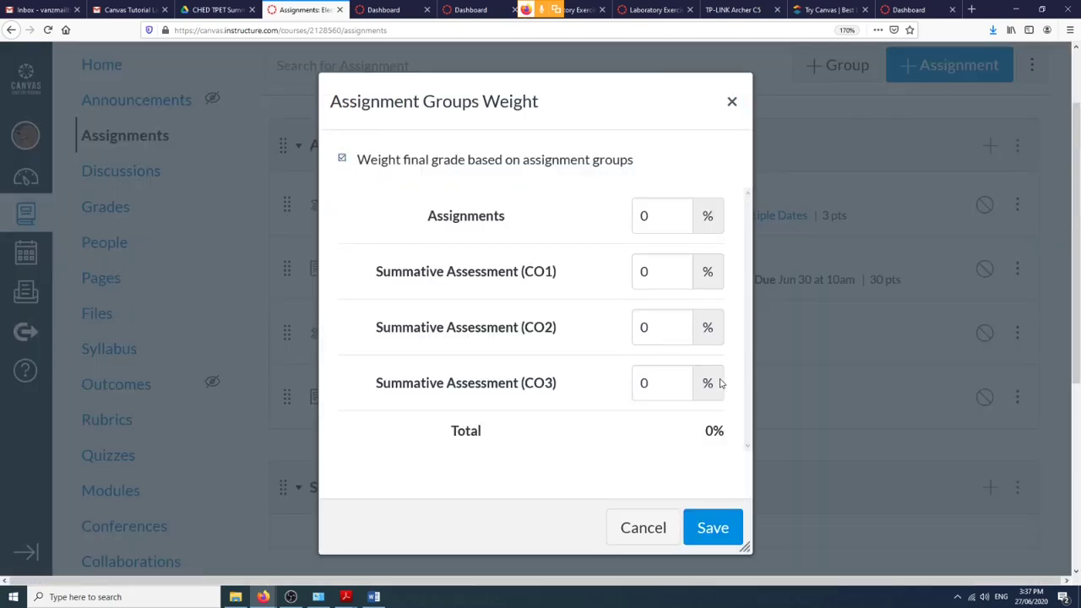
{"action": "left_click", "coordinate": [713, 528]}
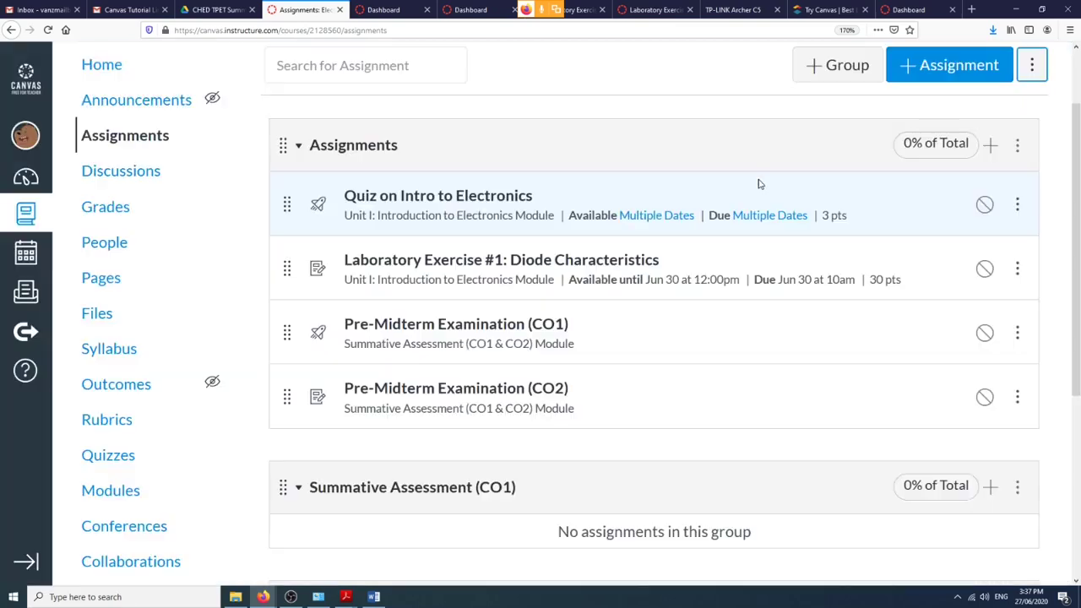
{"action": "scroll", "coordinate": [816, 304], "scroll_direction": "down", "scroll_amount": 2}
{"action": "scroll", "coordinate": [815, 304], "scroll_direction": "up", "scroll_amount": 2}
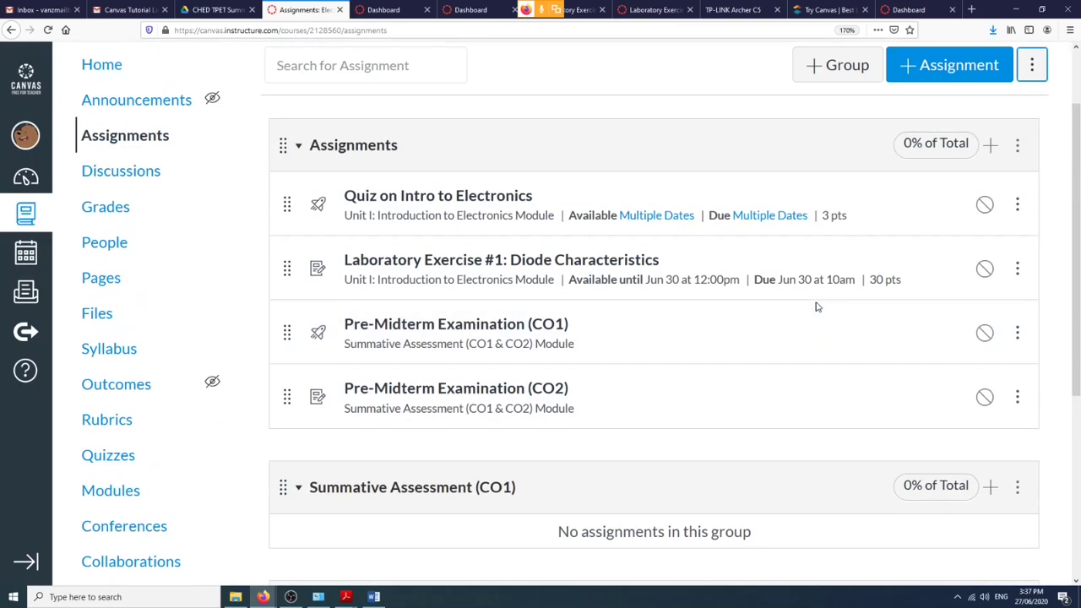
{"action": "scroll", "coordinate": [816, 304], "scroll_direction": "down", "scroll_amount": 3}
{"action": "scroll", "coordinate": [816, 307], "scroll_direction": "up", "scroll_amount": 4}
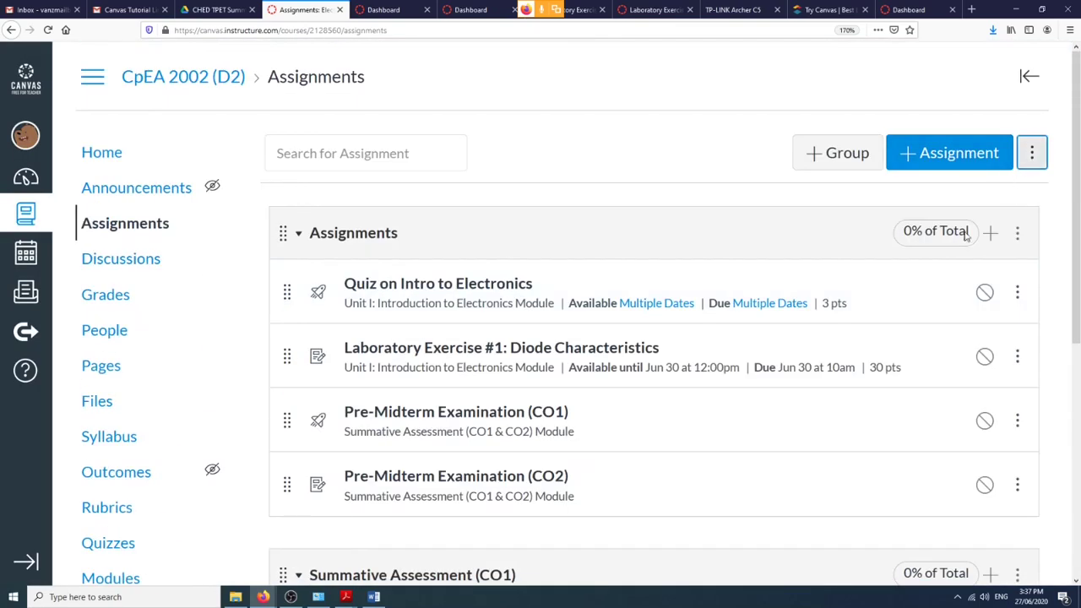
{"action": "scroll", "coordinate": [962, 253], "scroll_direction": "down", "scroll_amount": 3}
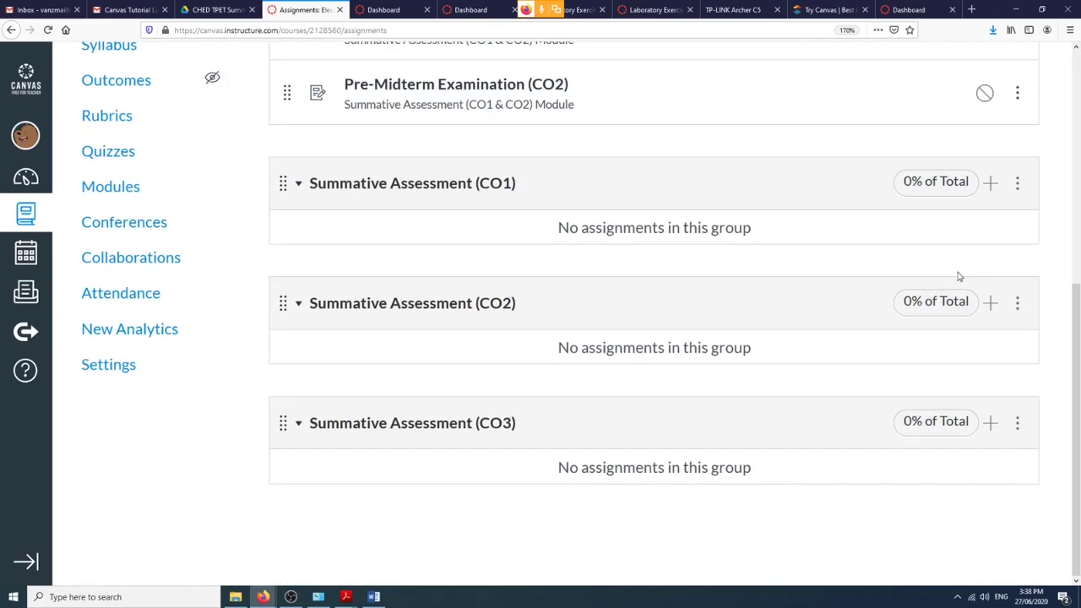
Set the assignment group weights of Summative Assessment (CO1), (CO2) and (CO3) to 30% each and save them.
{"action": "scroll", "coordinate": [957, 275], "scroll_direction": "up", "scroll_amount": 2}
{"action": "scroll", "coordinate": [967, 218], "scroll_direction": "up", "scroll_amount": 3}
{"action": "left_click", "coordinate": [1031, 152]}
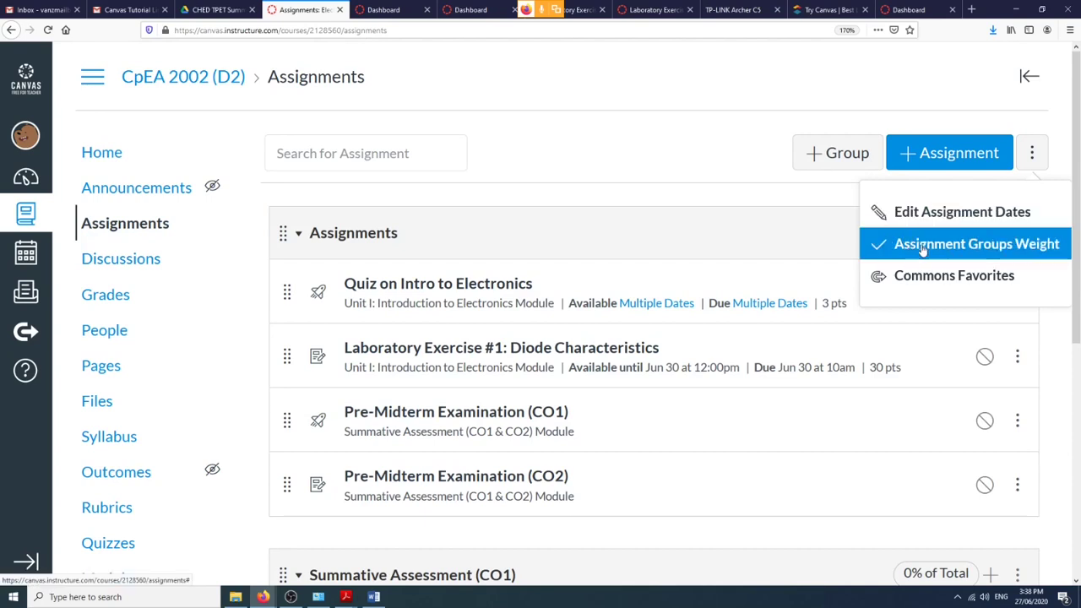
{"action": "left_click", "coordinate": [911, 249]}
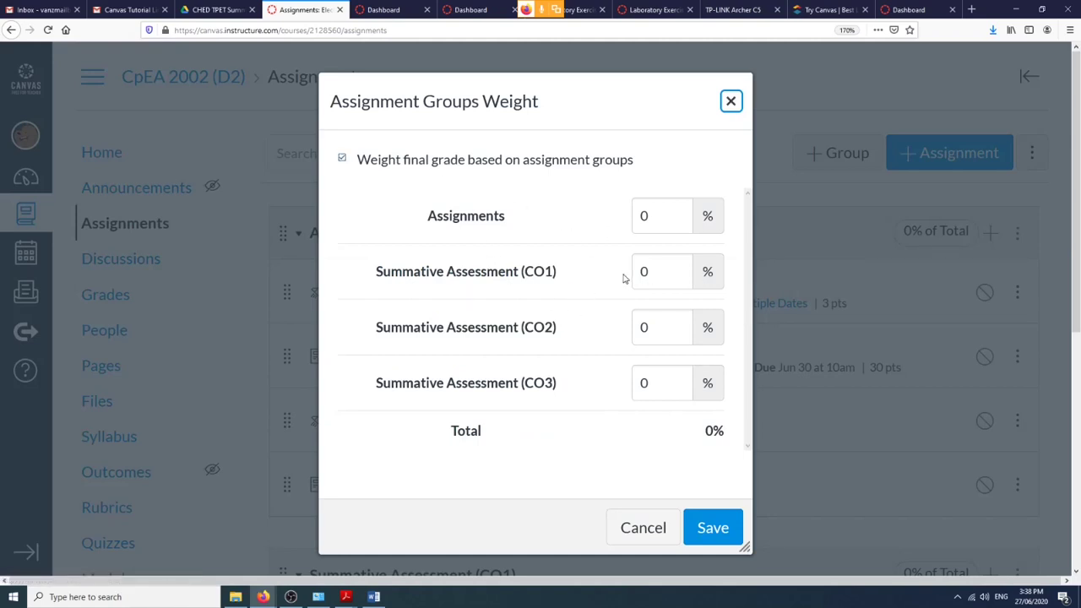
{"action": "left_click_drag", "start_coordinate": [653, 272], "coordinate": [627, 272]}
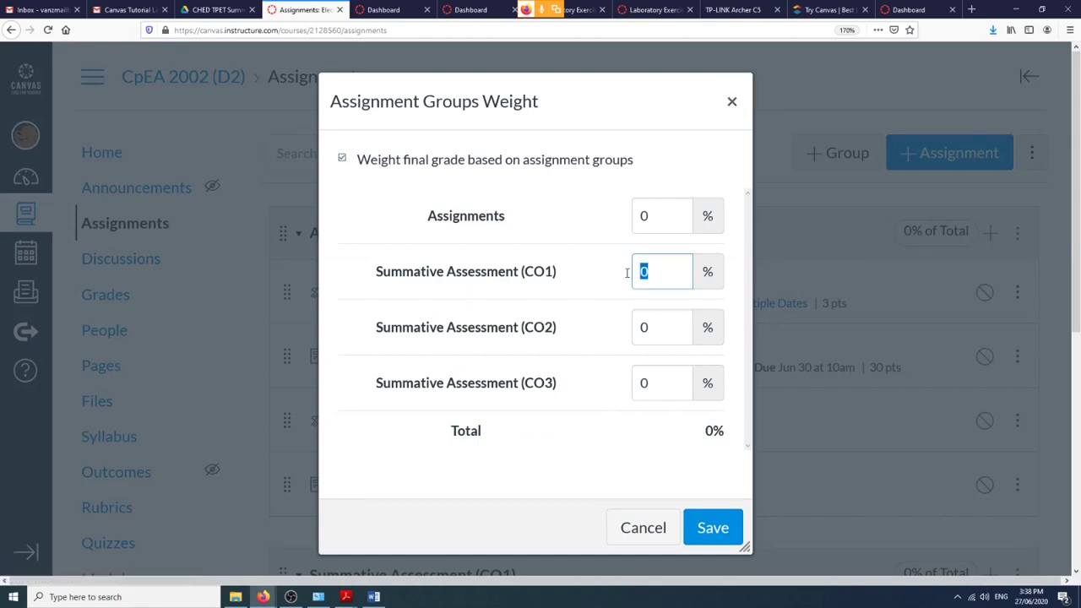
{"action": "type", "text": "30"}
{"action": "left_click_drag", "start_coordinate": [656, 331], "coordinate": [623, 333]}
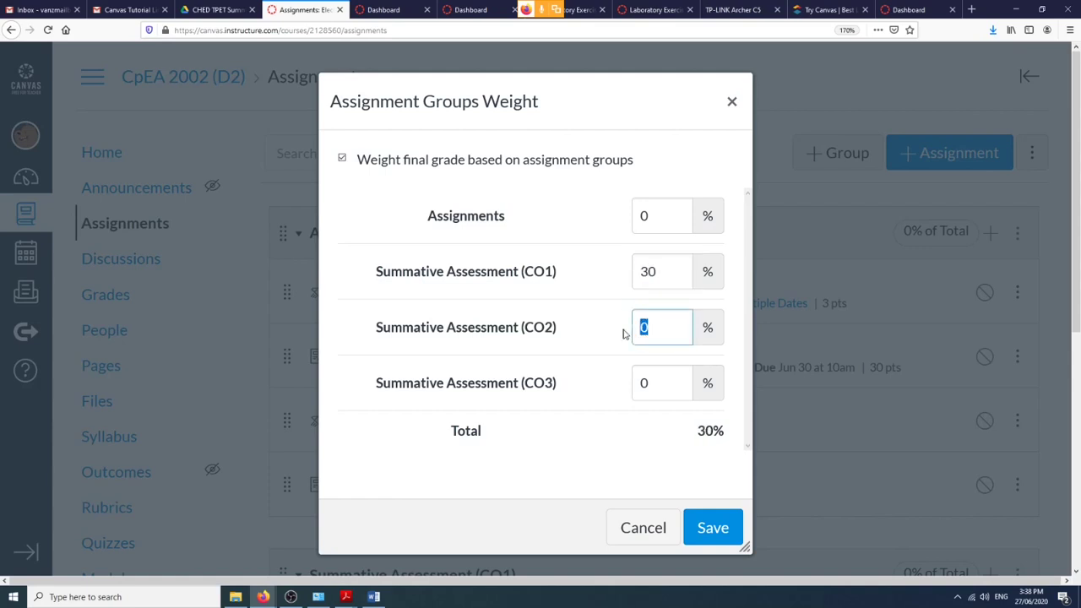
{"action": "type", "text": "30"}
{"action": "left_click_drag", "start_coordinate": [648, 383], "coordinate": [630, 386]}
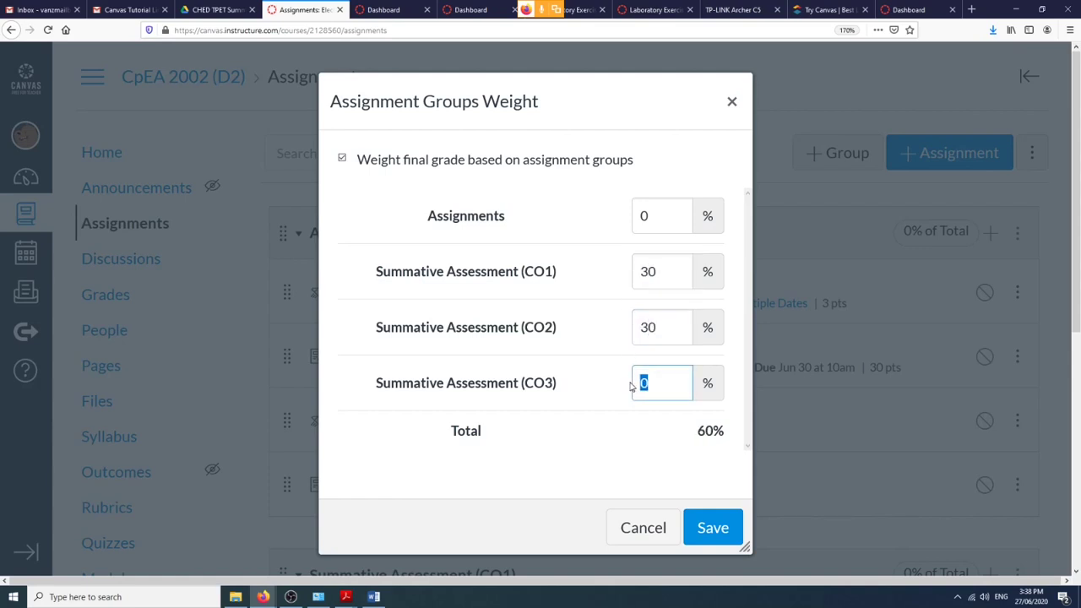
{"action": "type", "text": "30"}
{"action": "left_click", "coordinate": [714, 527]}
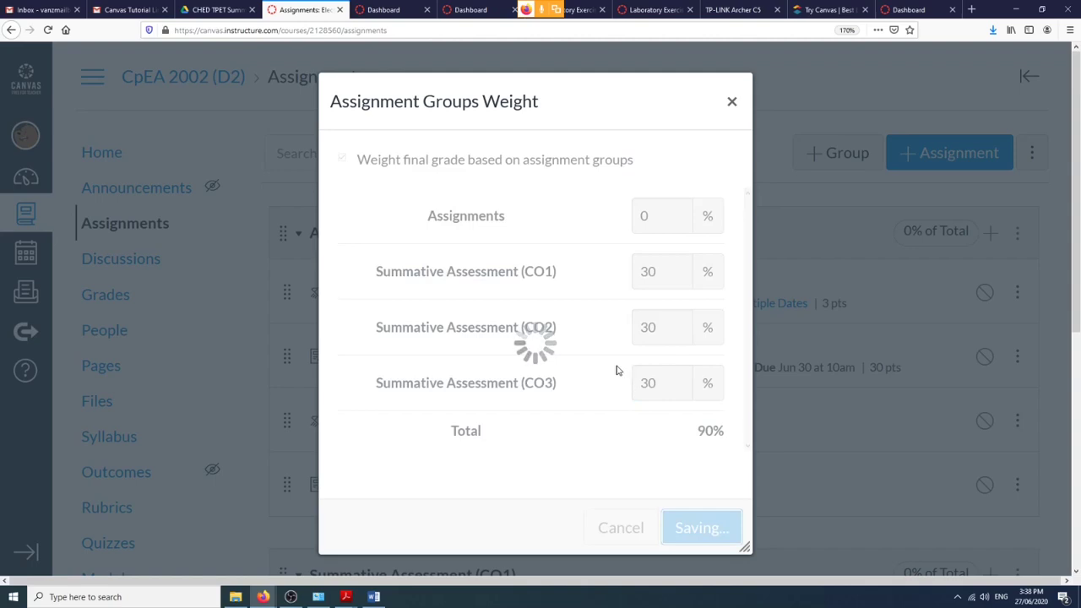
Open the Summative Assessment (CO1) group for editing to review its name and share of the total grade, then close it.
{"action": "scroll", "coordinate": [615, 370], "scroll_direction": "down", "scroll_amount": 4}
{"action": "scroll", "coordinate": [615, 370], "scroll_direction": "down", "scroll_amount": 2}
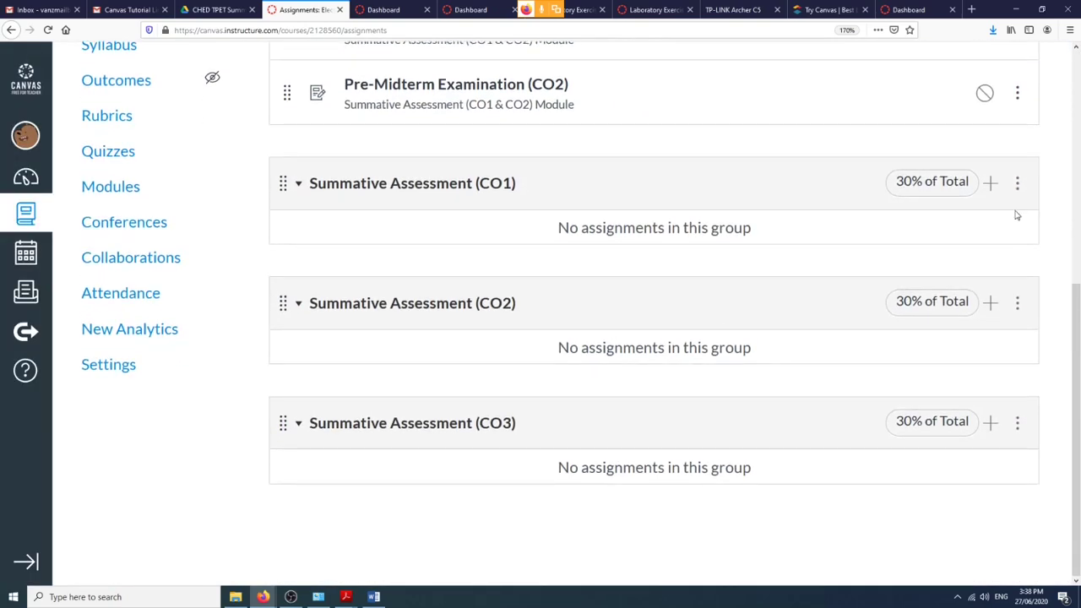
{"action": "left_click", "coordinate": [1018, 183]}
{"action": "left_click", "coordinate": [937, 239]}
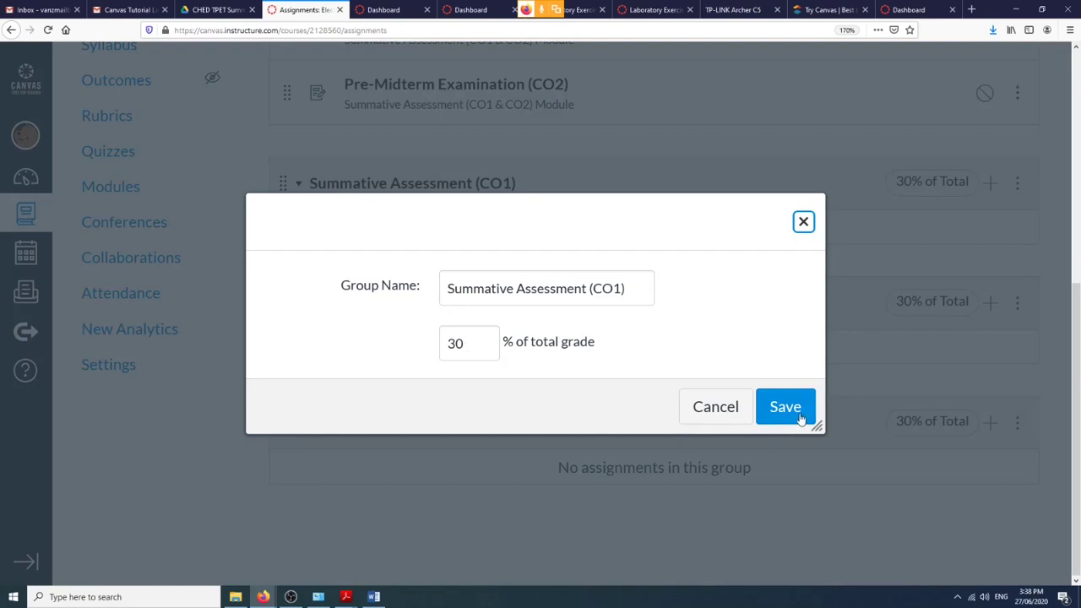
{"action": "left_click", "coordinate": [803, 221]}
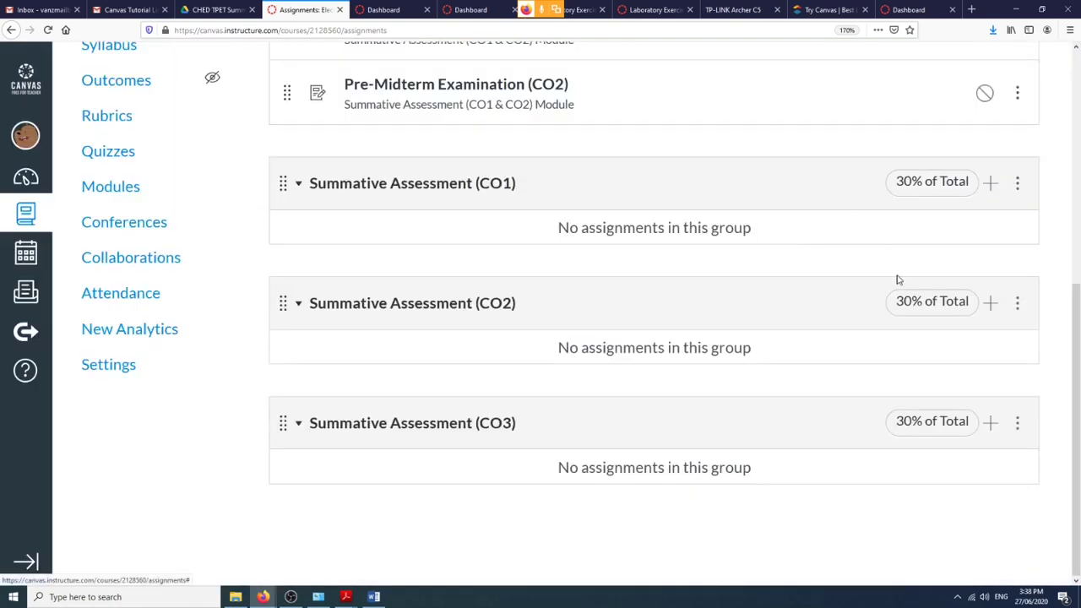
Compare the assignment groups and their weights with the Grading System table in the Word syllabus.
{"action": "scroll", "coordinate": [628, 331], "scroll_direction": "up", "scroll_amount": 2}
{"action": "scroll", "coordinate": [628, 331], "scroll_direction": "down", "scroll_amount": 2}
{"action": "scroll", "coordinate": [628, 331], "scroll_direction": "up", "scroll_amount": 3}
{"action": "scroll", "coordinate": [628, 331], "scroll_direction": "up", "scroll_amount": 1}
{"action": "scroll", "coordinate": [628, 331], "scroll_direction": "down", "scroll_amount": 4}
{"action": "scroll", "coordinate": [593, 267], "scroll_direction": "up", "scroll_amount": 2}
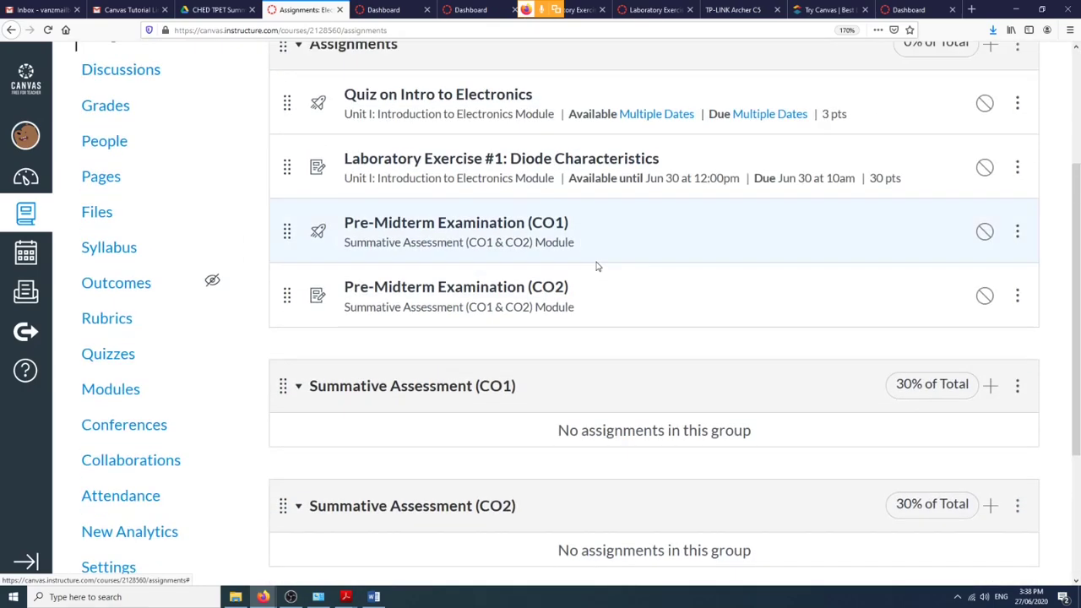
{"action": "scroll", "coordinate": [595, 265], "scroll_direction": "down", "scroll_amount": 2}
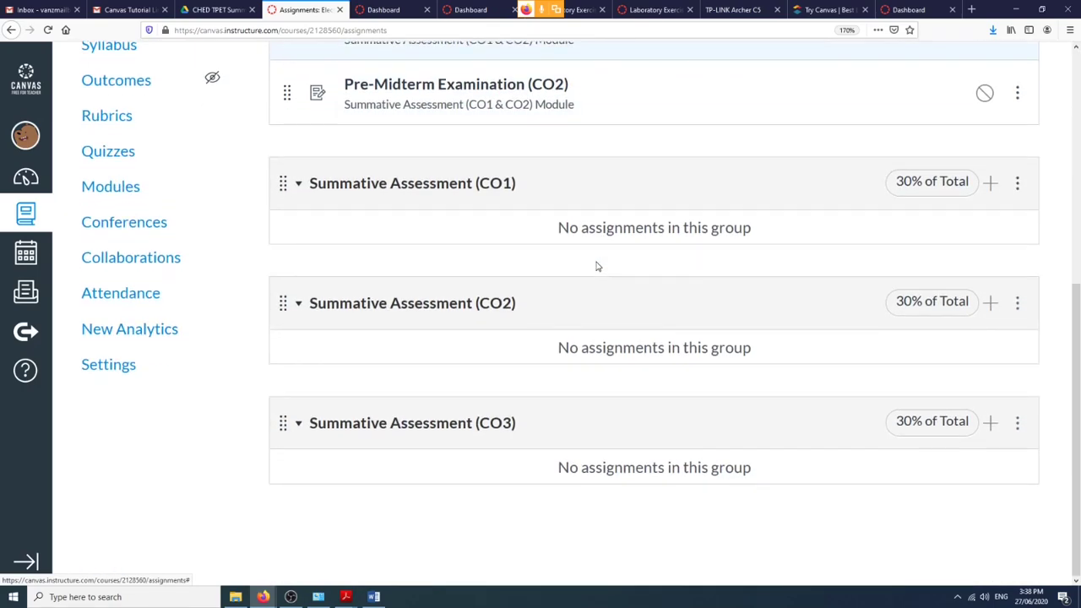
{"action": "left_click", "coordinate": [374, 596]}
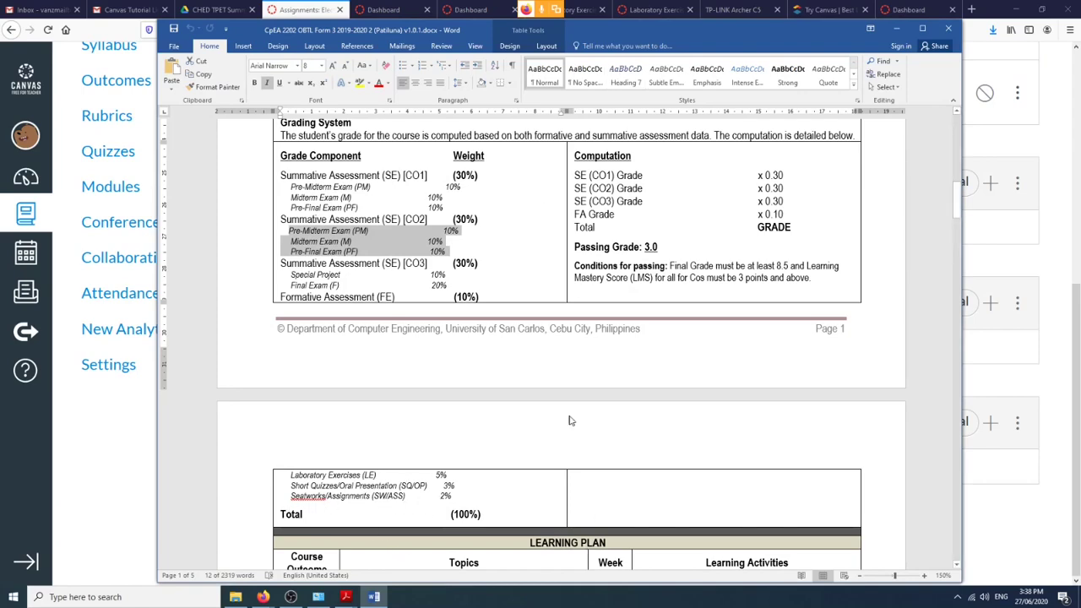
{"action": "key", "text": "alt+Tab"}
{"action": "scroll", "coordinate": [732, 238], "scroll_direction": "up", "scroll_amount": 4}
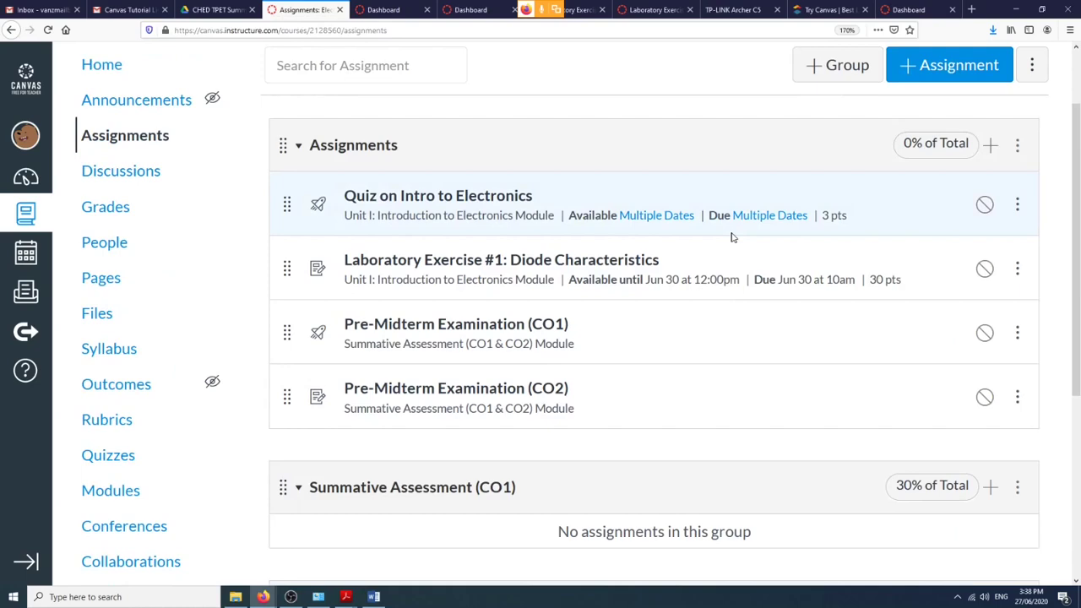
{"action": "scroll", "coordinate": [673, 248], "scroll_direction": "down", "scroll_amount": 4}
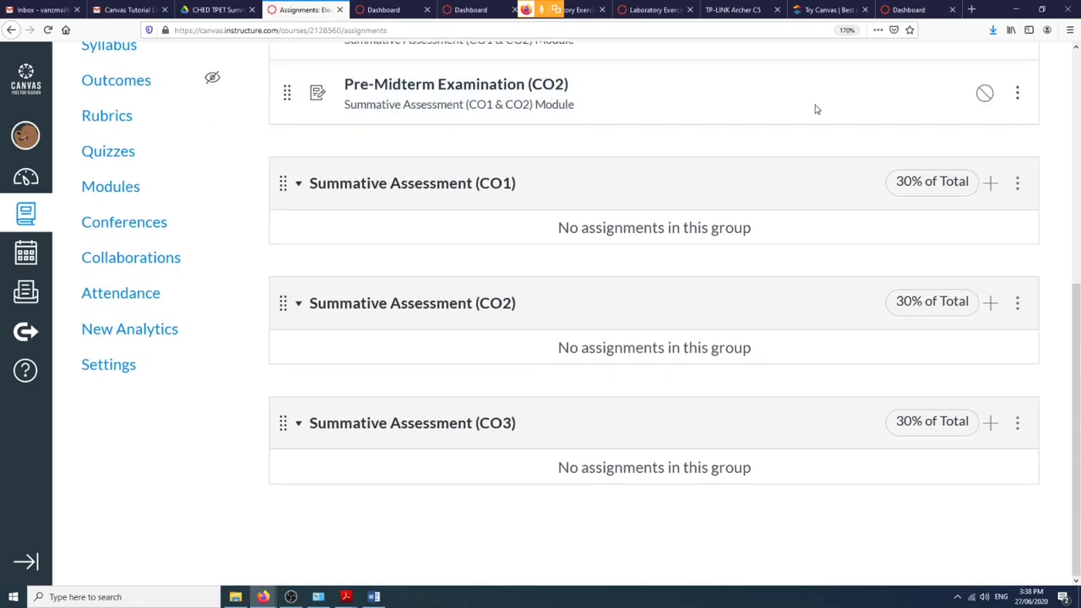
{"action": "scroll", "coordinate": [815, 109], "scroll_direction": "up", "scroll_amount": 4}
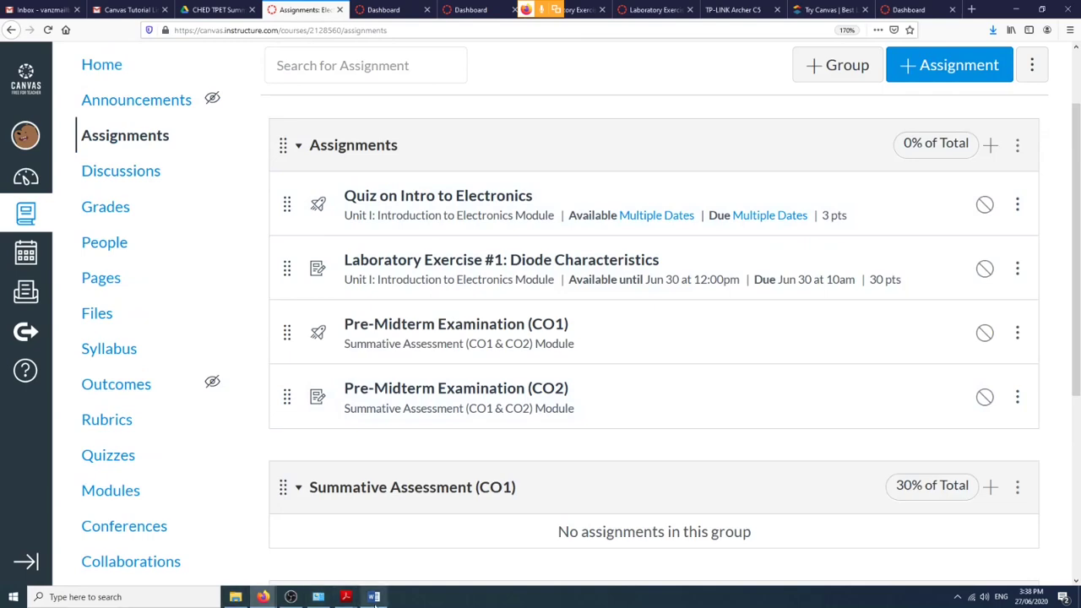
{"action": "left_click", "coordinate": [374, 596]}
{"action": "left_click", "coordinate": [1051, 468]}
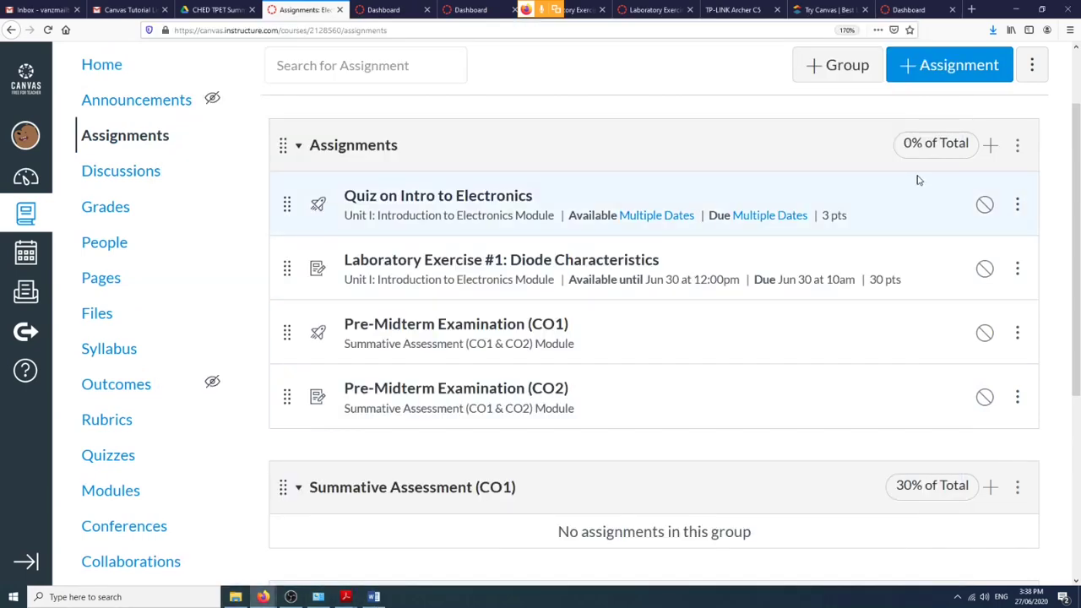
Add an assignment group named Laboratory Exercises and save it.
{"action": "left_click", "coordinate": [837, 65]}
{"action": "left_click", "coordinate": [523, 300]}
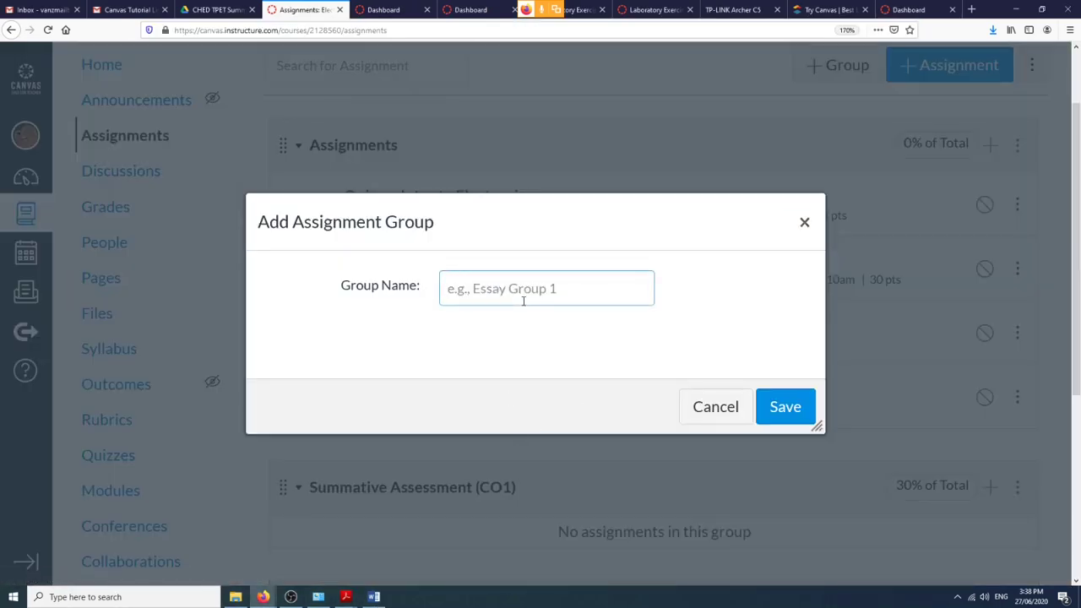
{"action": "type", "text": "La"}
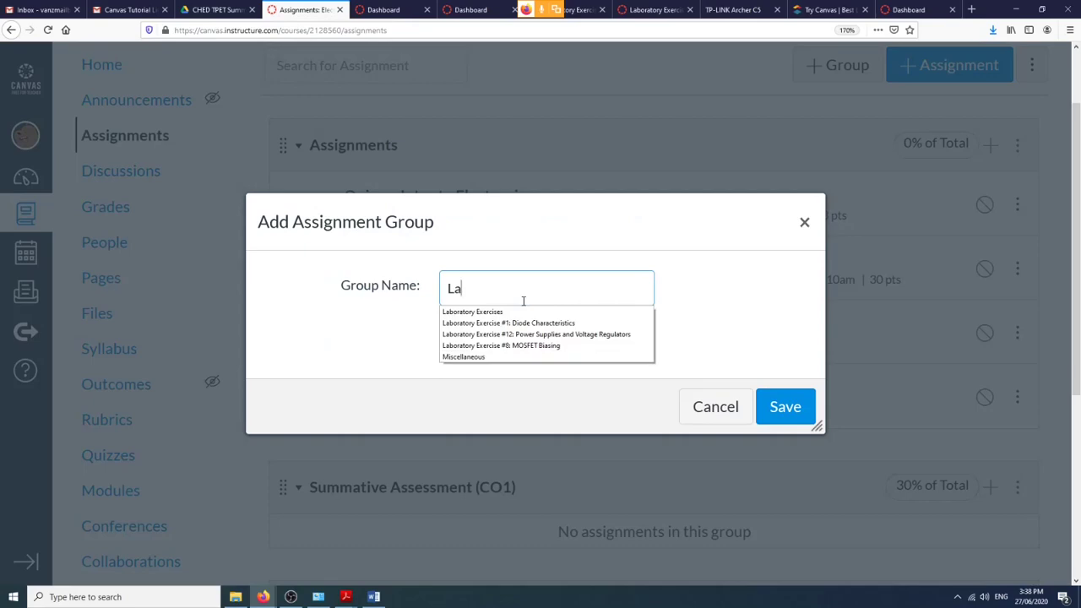
{"action": "left_click", "coordinate": [494, 314]}
{"action": "left_click", "coordinate": [773, 411]}
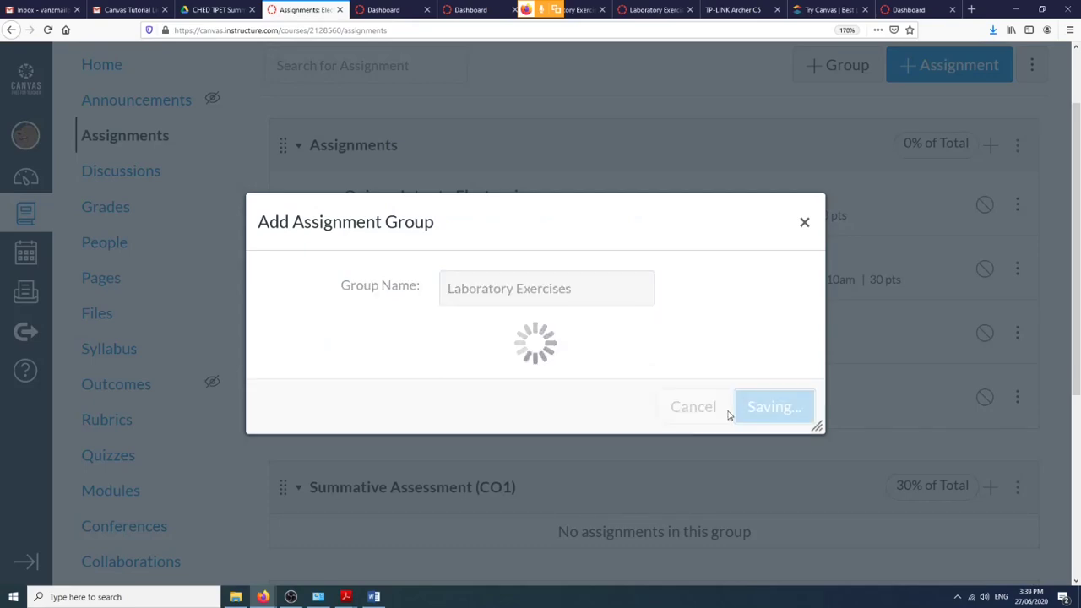
Look up the laboratory exercises weight in the Word syllabus, set the Laboratory Exercises group to 5% of the total grade, and save.
{"action": "scroll", "coordinate": [866, 402], "scroll_direction": "down", "scroll_amount": 5}
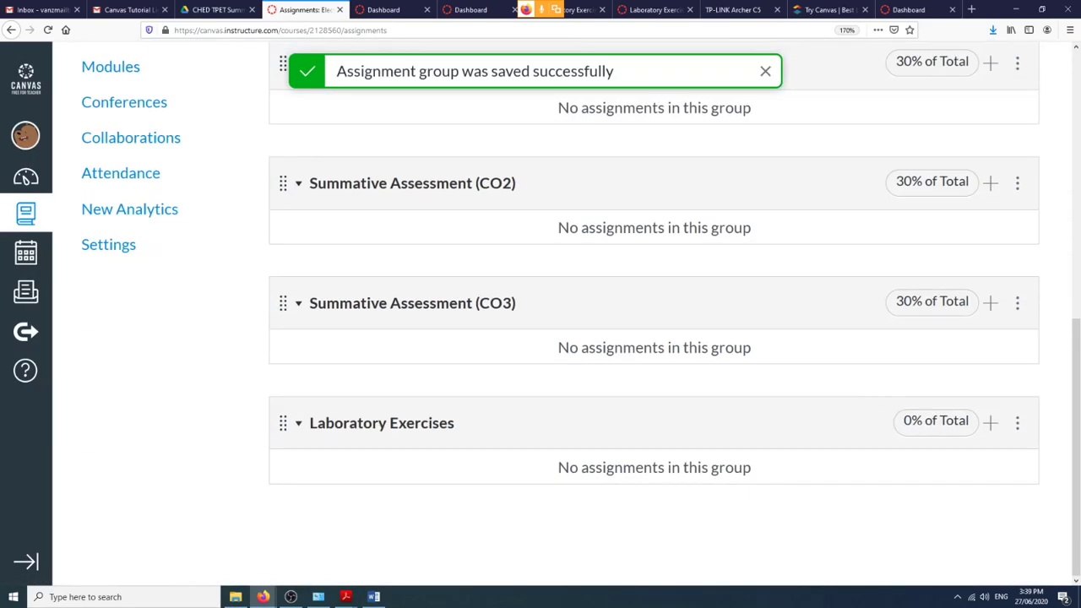
{"action": "left_click", "coordinate": [1016, 422]}
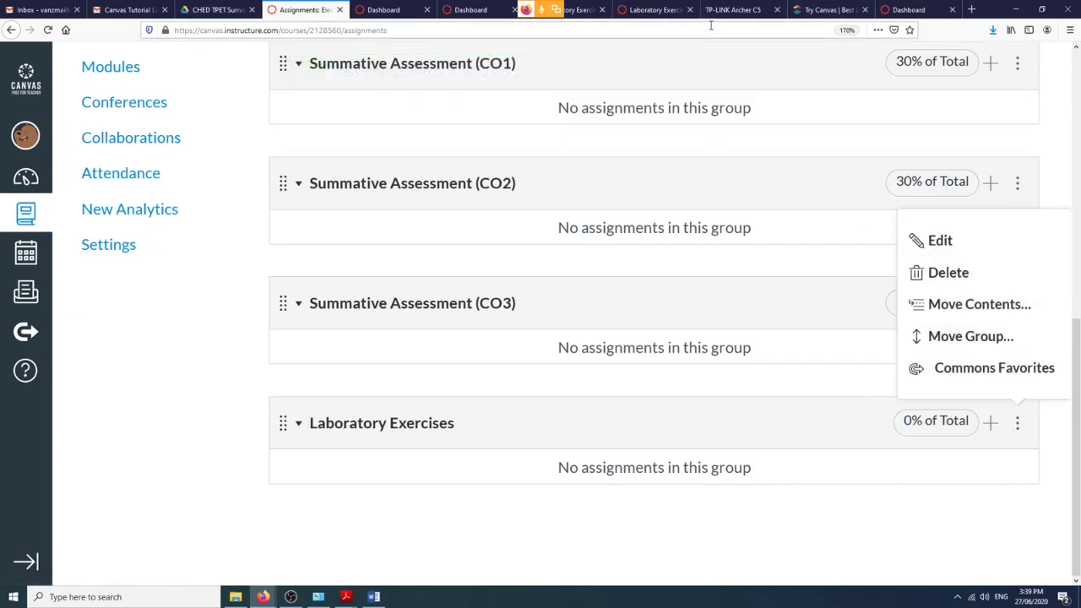
{"action": "key", "text": "alt+Tab"}
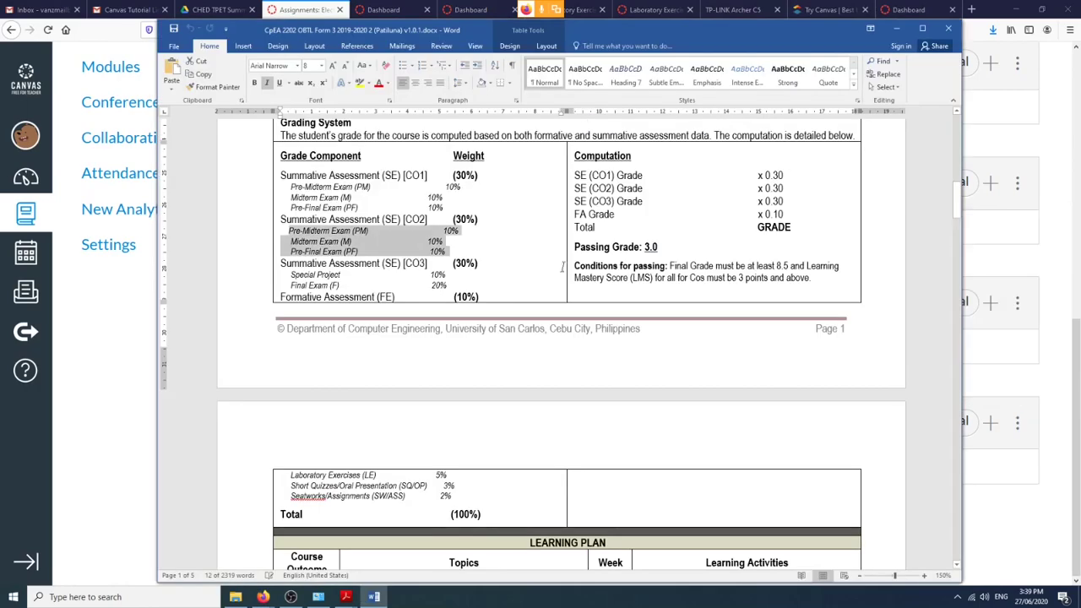
{"action": "scroll", "coordinate": [434, 331], "scroll_direction": "down", "scroll_amount": 2}
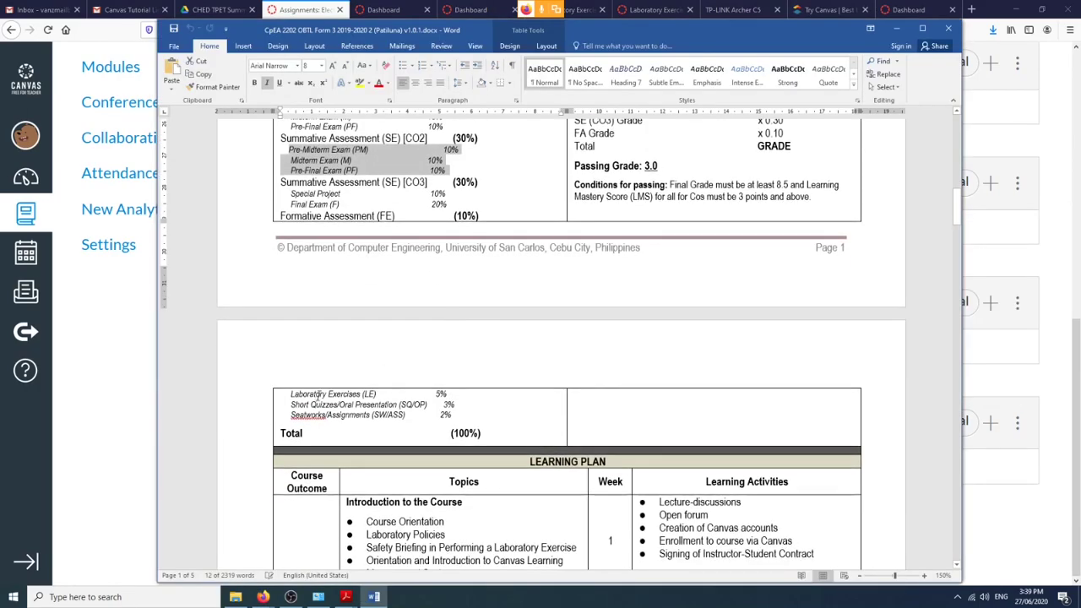
{"action": "key", "text": "alt+Tab"}
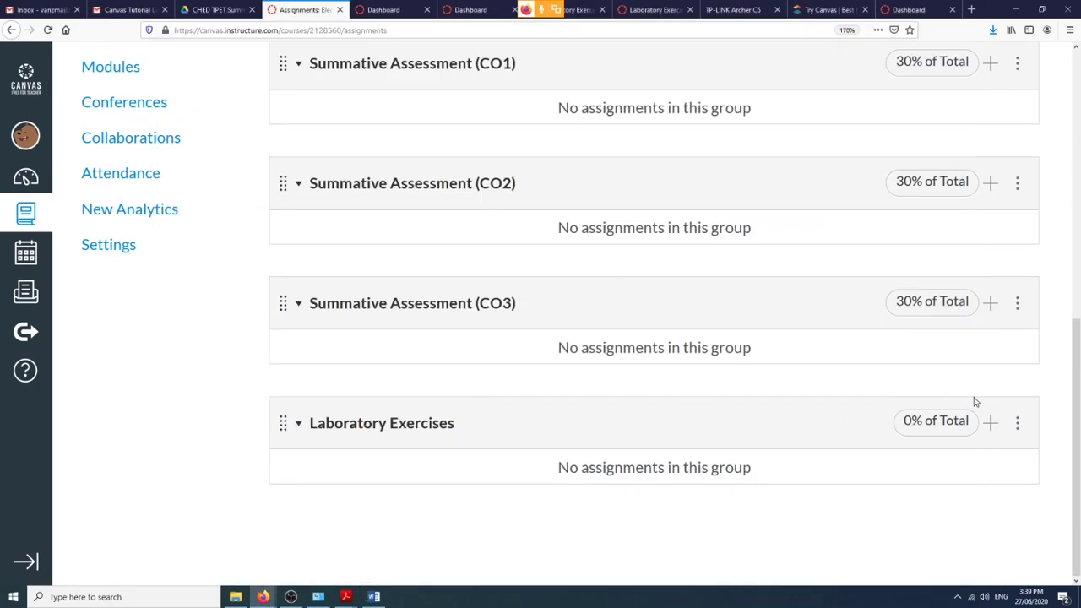
{"action": "left_click", "coordinate": [1018, 422]}
{"action": "left_click", "coordinate": [920, 240]}
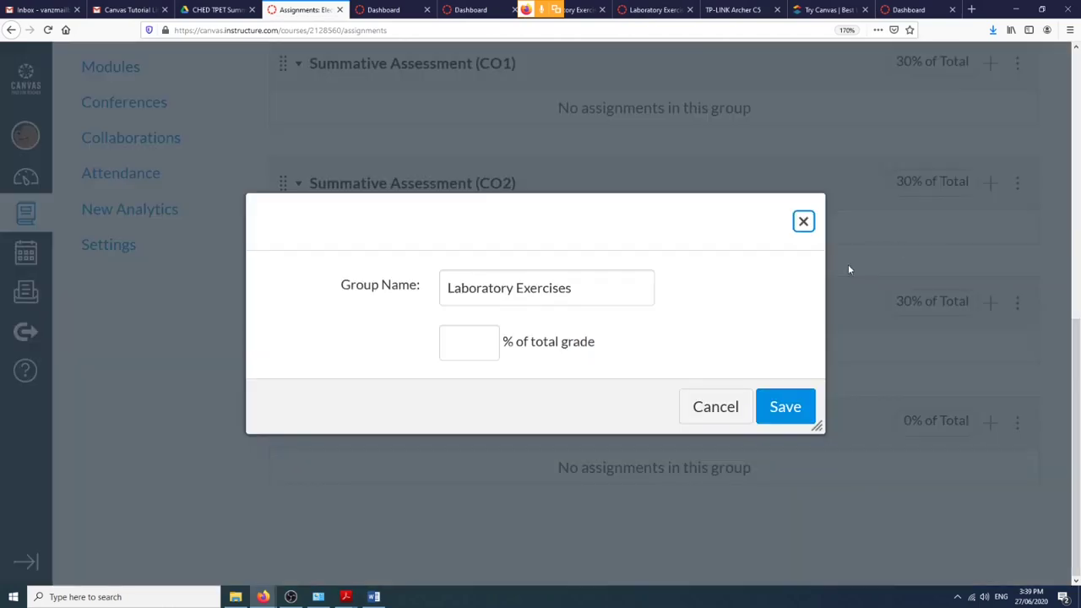
{"action": "left_click", "coordinate": [472, 342]}
{"action": "type", "text": "5"}
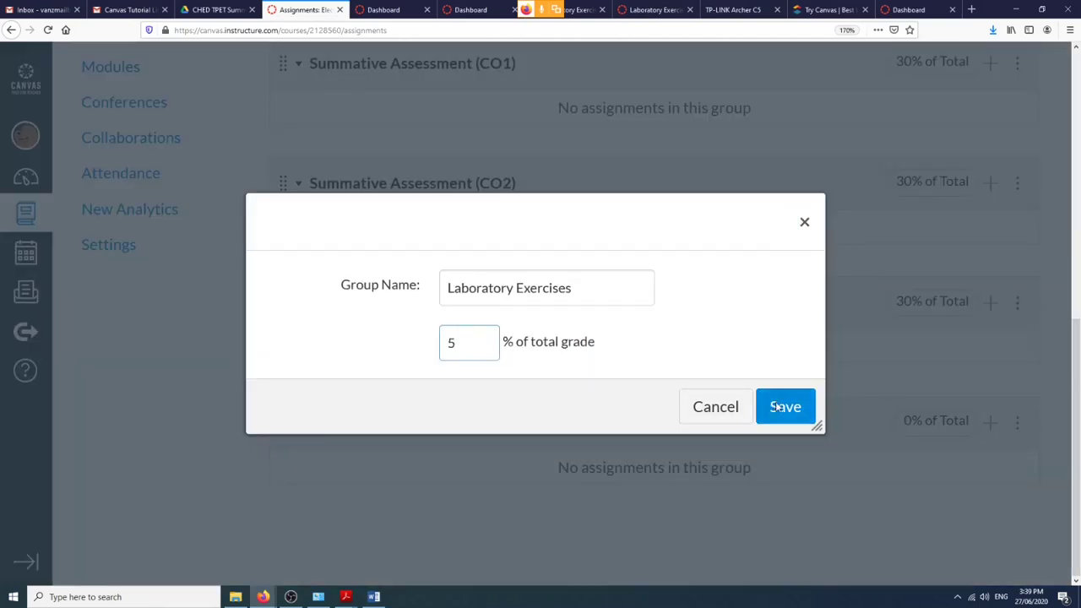
{"action": "left_click", "coordinate": [775, 407]}
Start another assignment group and name it Short Quizzes/Oral Presentation, following the grade component in the Word syllabus.
{"action": "scroll", "coordinate": [836, 309], "scroll_direction": "up", "scroll_amount": 4}
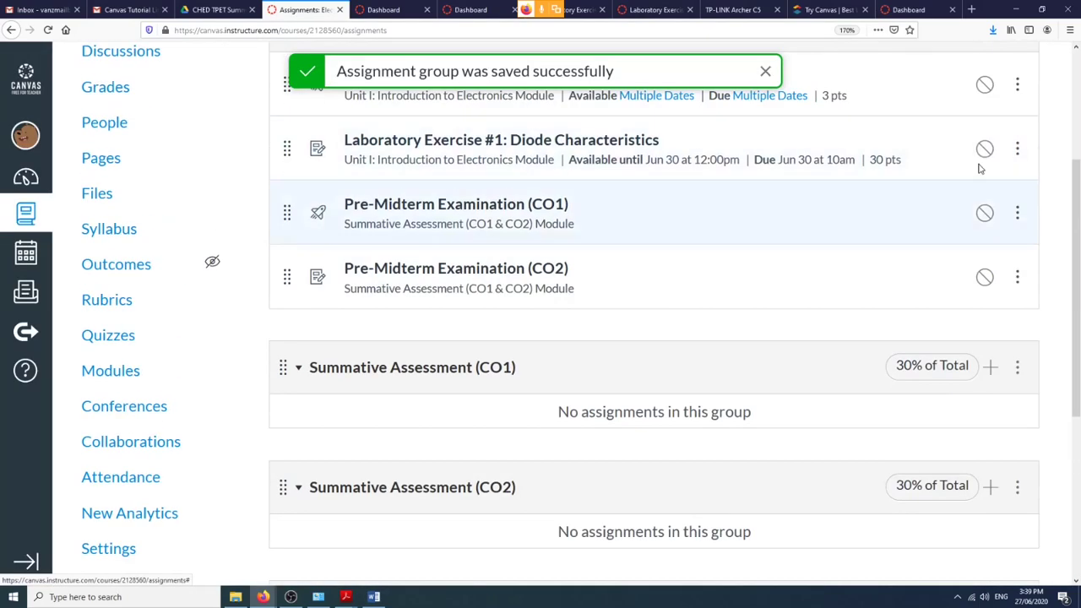
{"action": "scroll", "coordinate": [952, 137], "scroll_direction": "up", "scroll_amount": 3}
{"action": "left_click", "coordinate": [843, 153]}
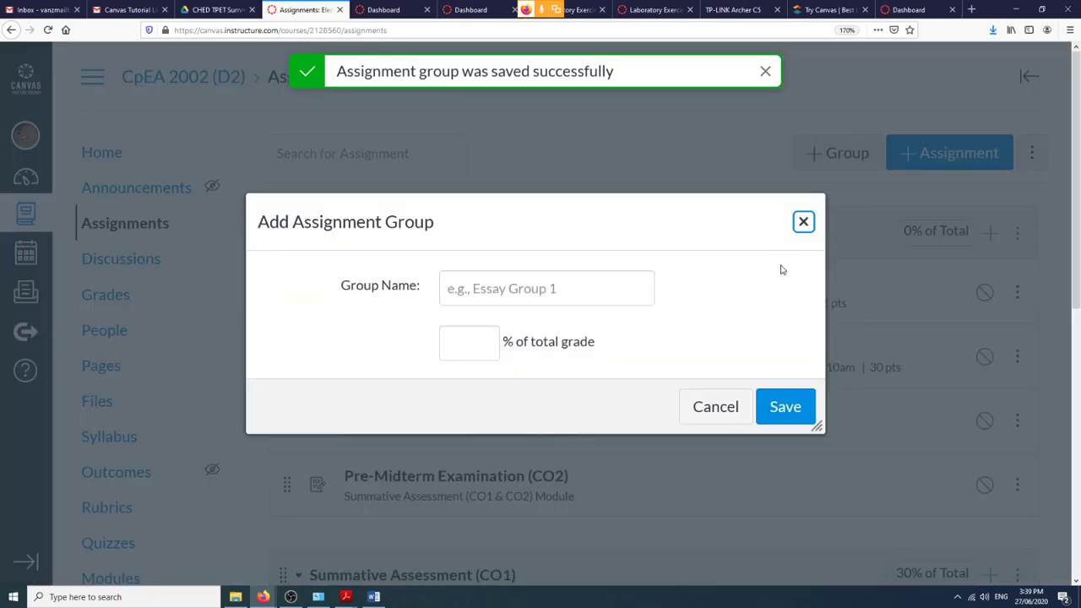
{"action": "key", "text": "alt+Tab"}
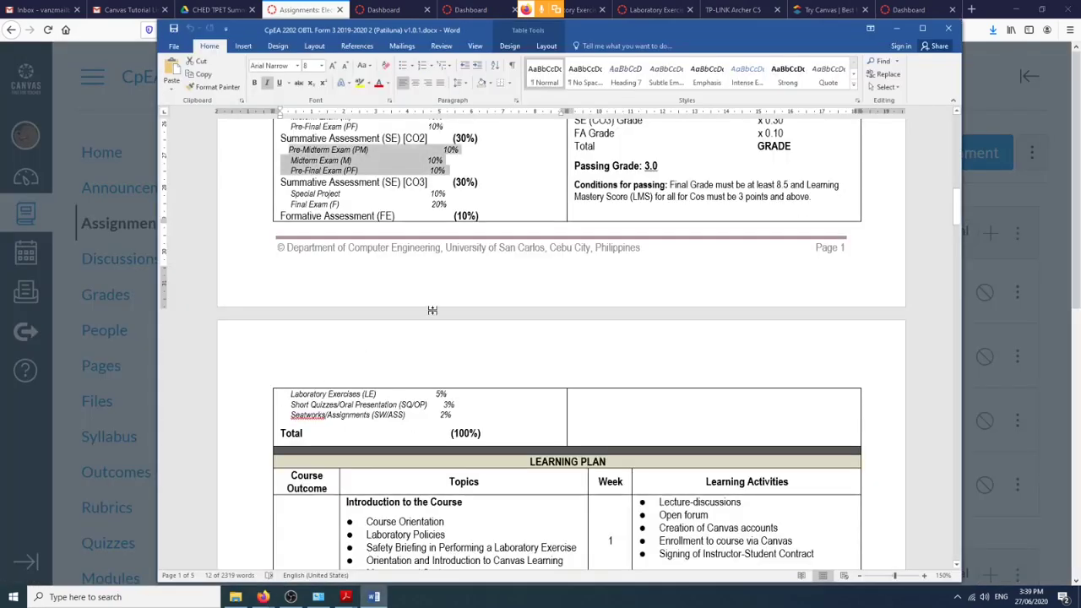
{"action": "key", "text": "alt+Tab"}
{"action": "left_click", "coordinate": [492, 292]}
{"action": "type", "text": "S"}
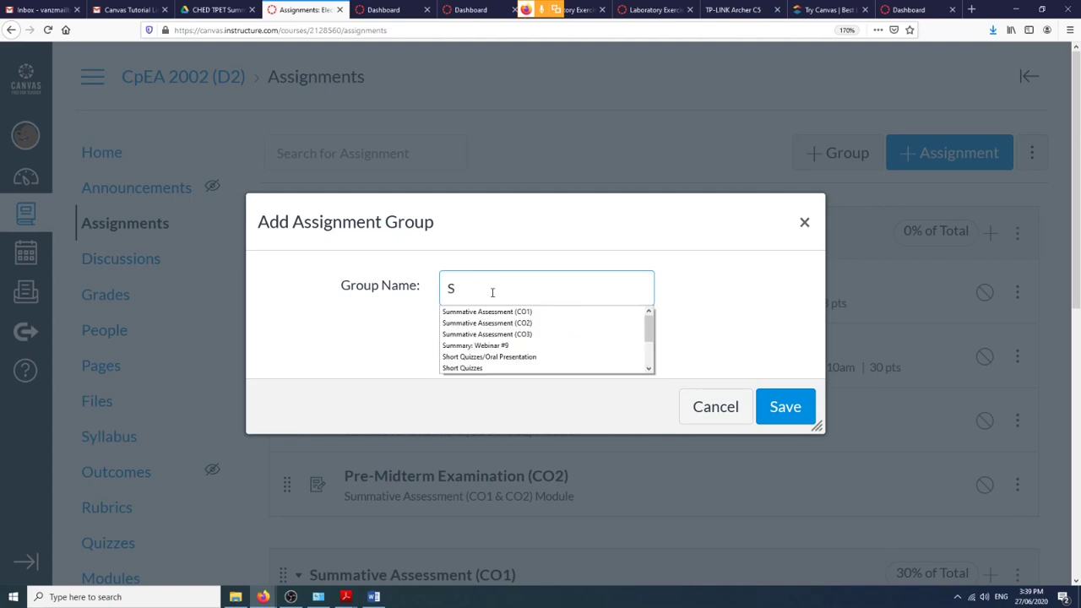
{"action": "type", "text": "Q"}
{"action": "key", "text": "BackSpace"}
{"action": "left_click", "coordinate": [547, 358]}
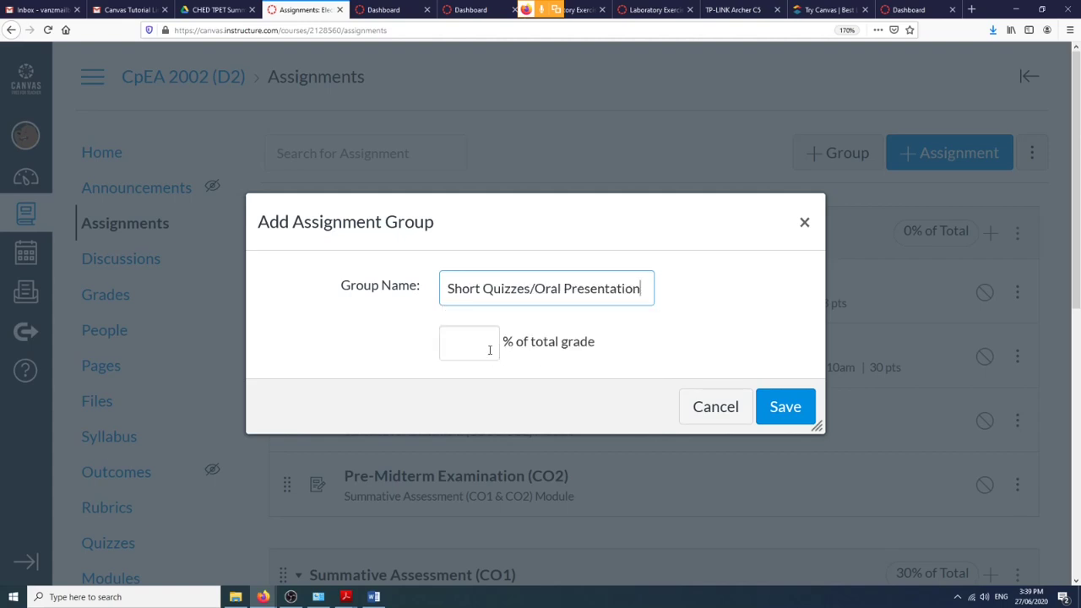
Check the syllabus weight for short quizzes, set the new group to 3% of the total grade, and save it.
{"action": "left_click", "coordinate": [489, 350]}
{"action": "key", "text": "alt+Tab"}
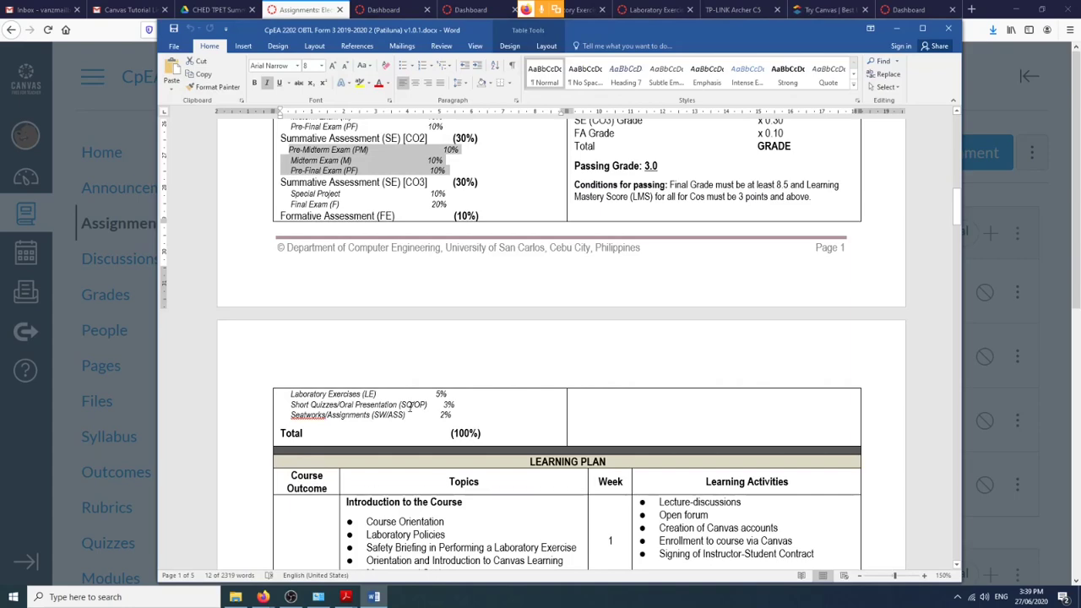
{"action": "key", "text": "alt+Tab"}
{"action": "type", "text": "3"}
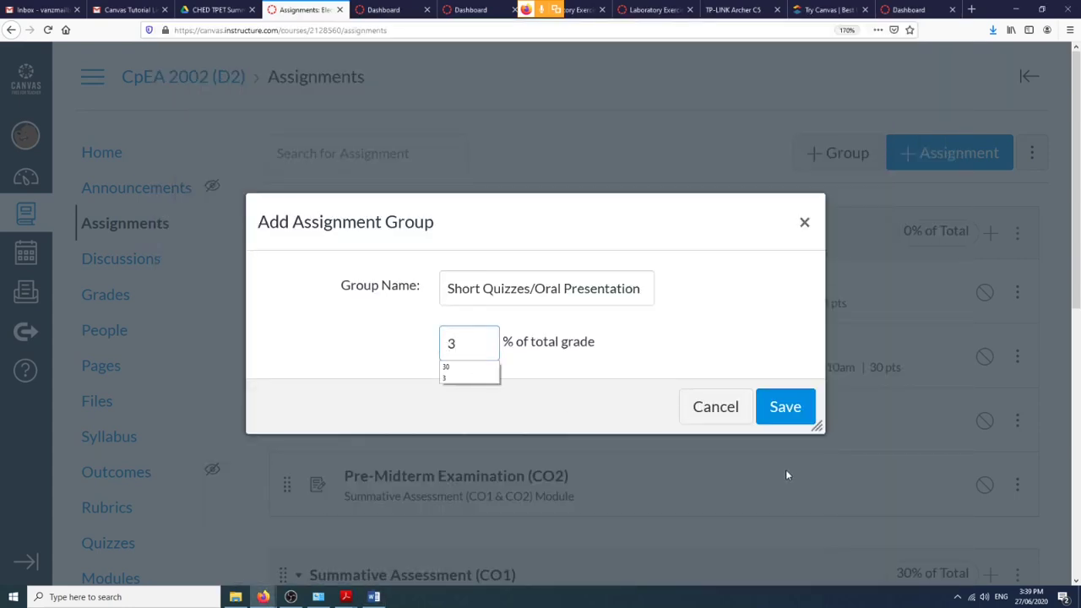
{"action": "left_click", "coordinate": [783, 406]}
Consult the remaining formative component in the Word syllabus and rename the existing Assignments group to Assignments/Seatworks.
{"action": "key", "text": "alt+Tab"}
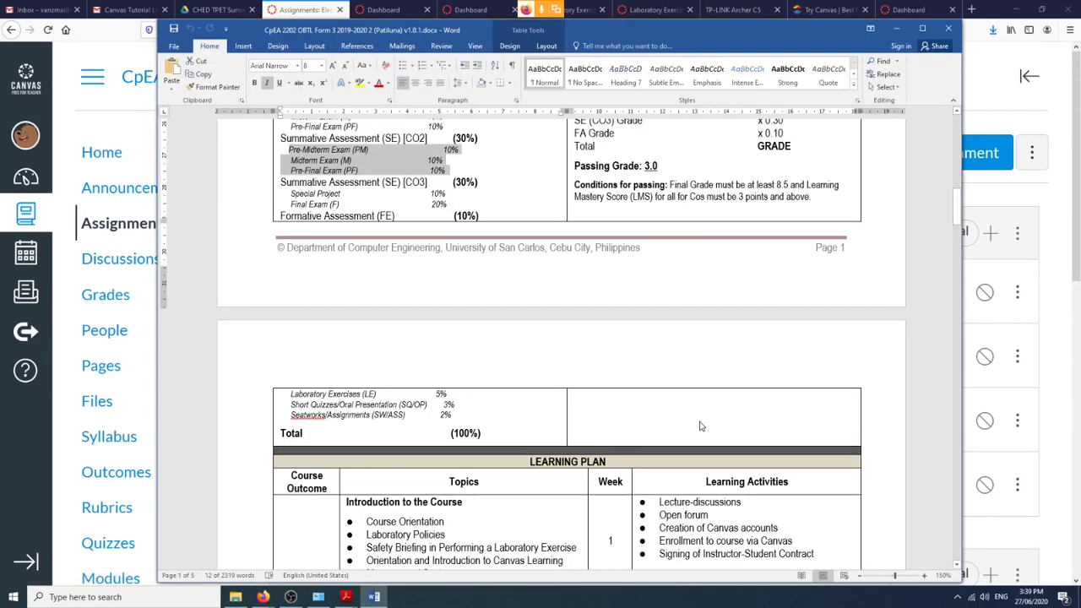
{"action": "key", "text": "alt+Tab"}
{"action": "key", "text": "alt+Tab"}
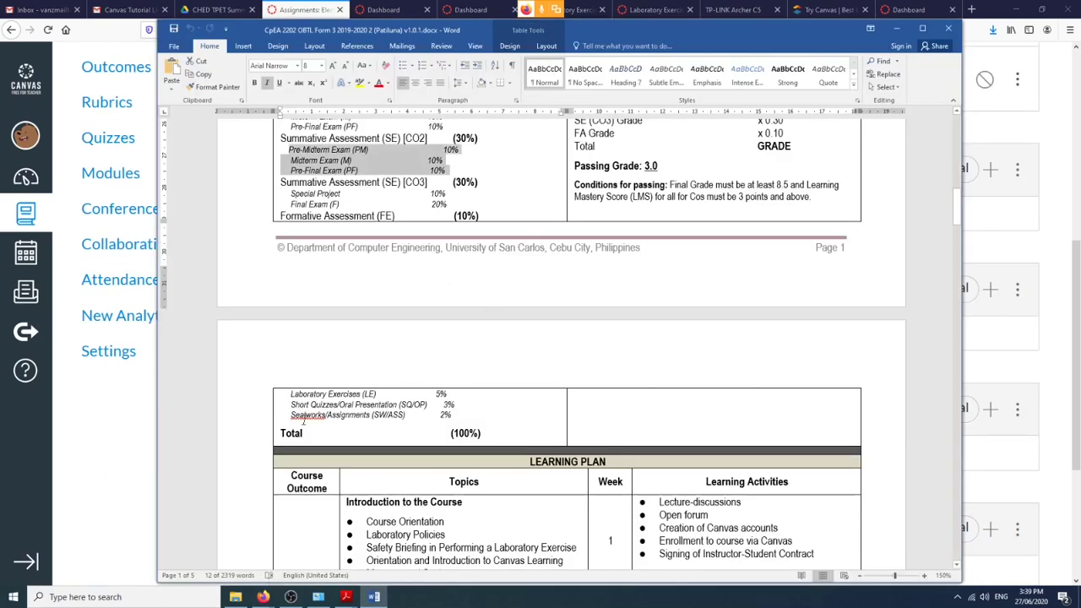
{"action": "key", "text": "alt+Tab"}
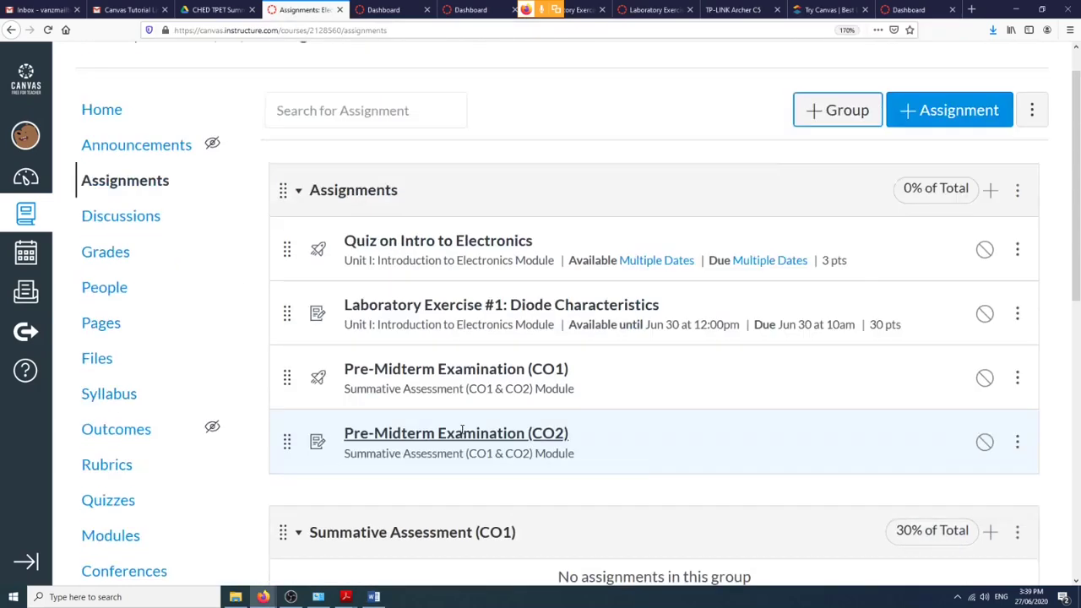
{"action": "scroll", "coordinate": [295, 307], "scroll_direction": "up", "scroll_amount": 1}
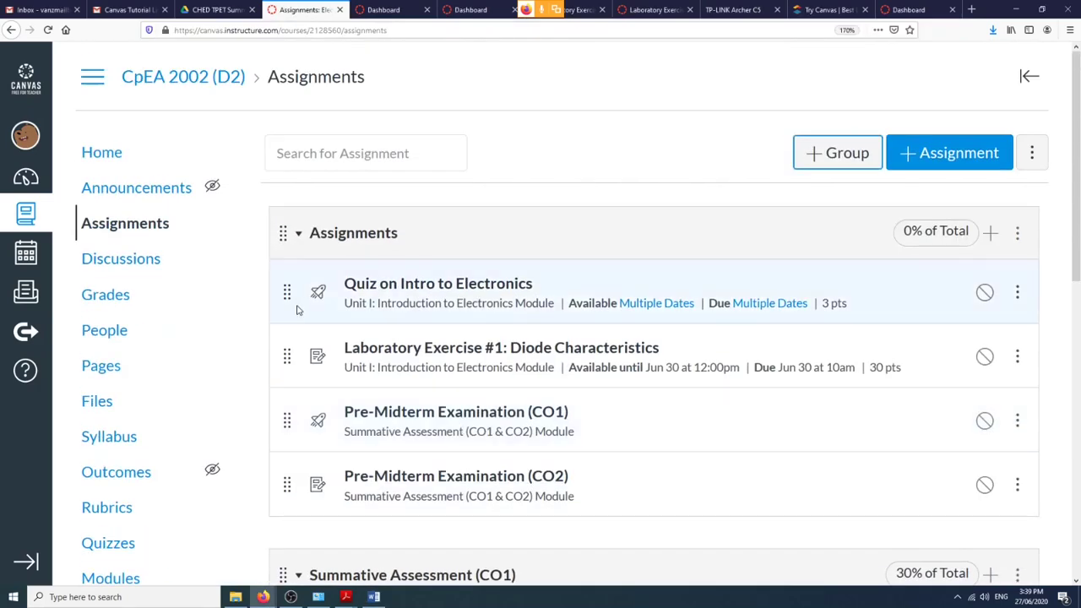
{"action": "left_click", "coordinate": [1016, 232]}
{"action": "left_click", "coordinate": [929, 287]}
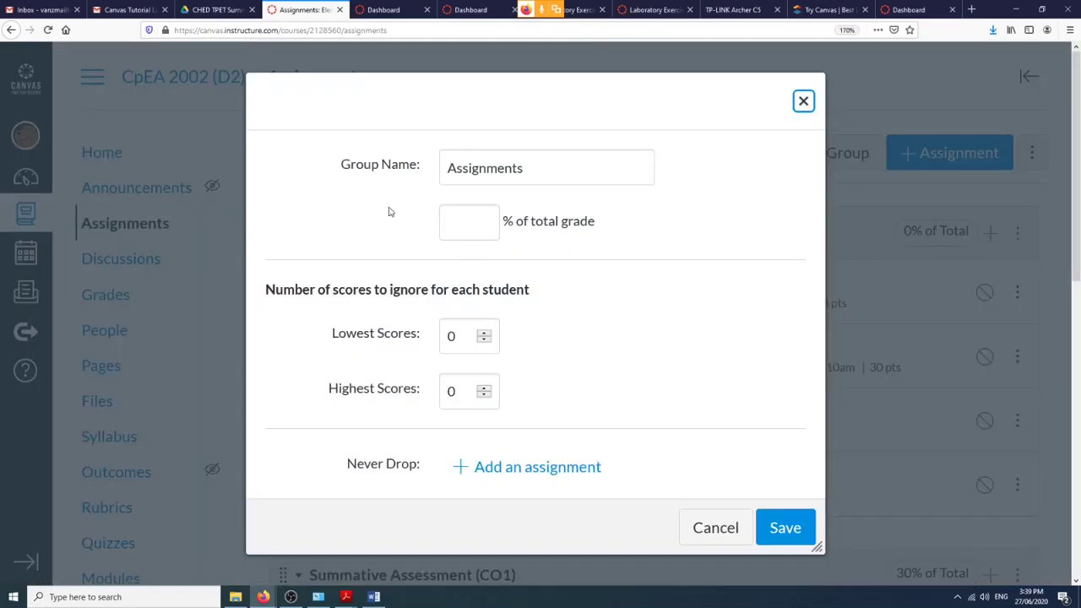
{"action": "left_click", "coordinate": [534, 173]}
{"action": "type", "text": "/Se"}
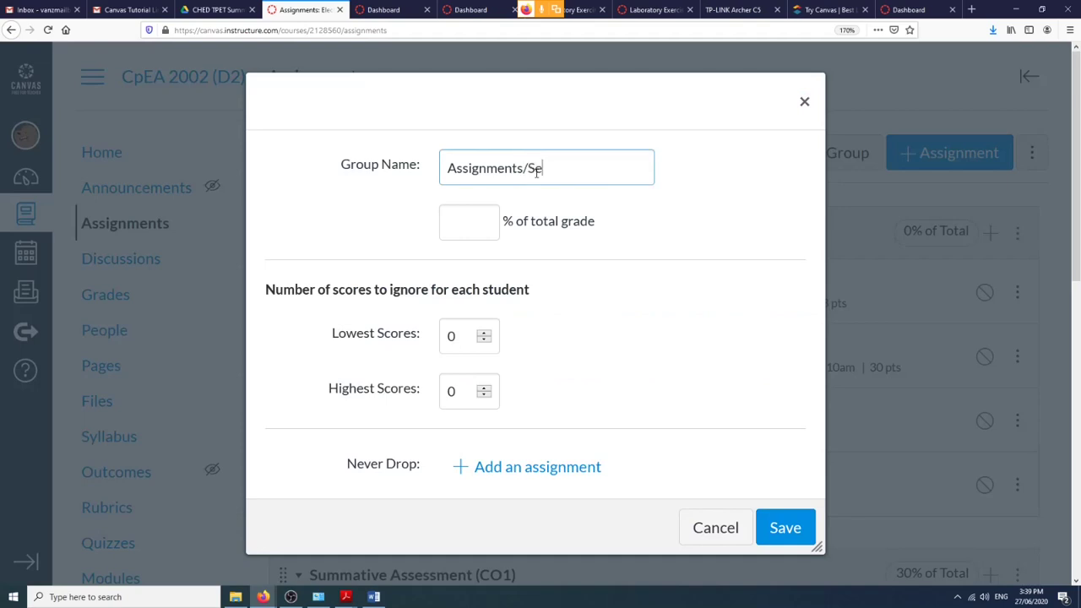
{"action": "type", "text": "atworks"}
Set the Assignments/Seatworks group to 2% of the total grade, save it, and review the list of assignment groups.
{"action": "left_click", "coordinate": [466, 227]}
{"action": "type", "text": "2"}
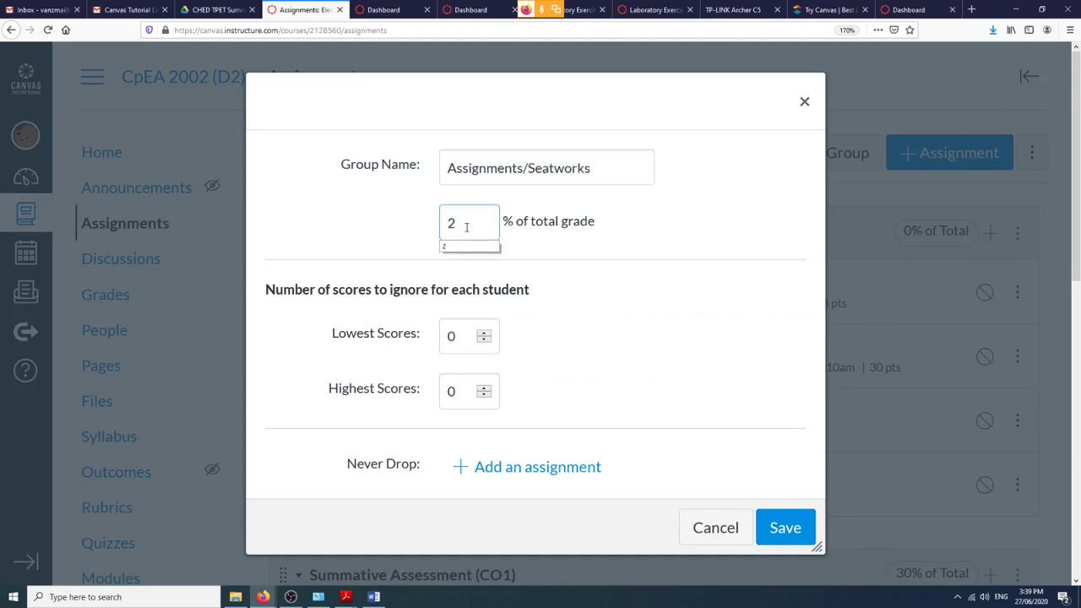
{"action": "left_click", "coordinate": [785, 532]}
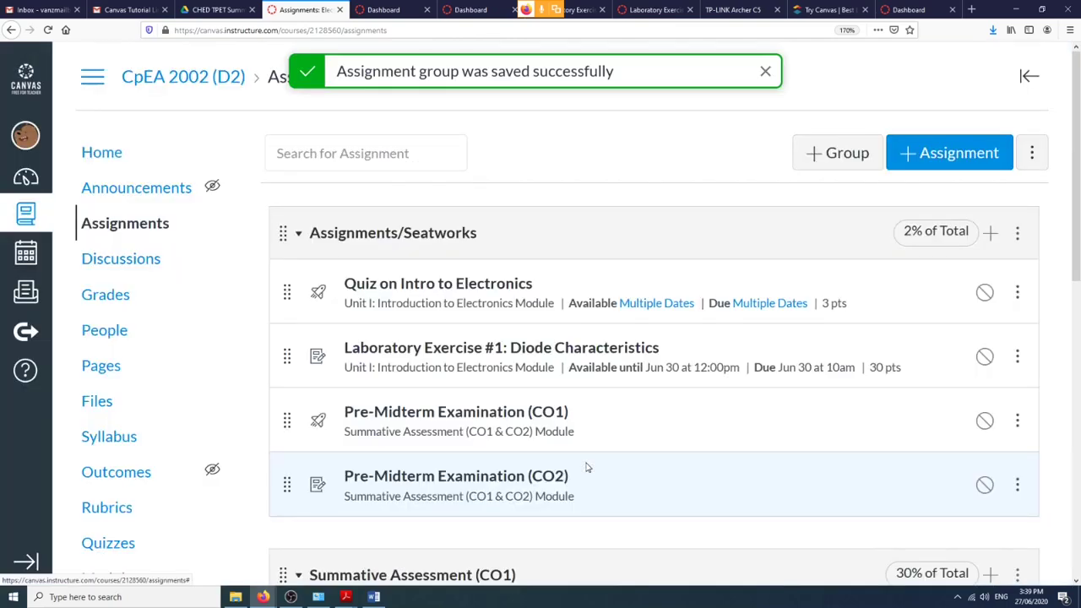
{"action": "scroll", "coordinate": [587, 467], "scroll_direction": "down", "scroll_amount": 5}
{"action": "scroll", "coordinate": [586, 467], "scroll_direction": "up", "scroll_amount": 5}
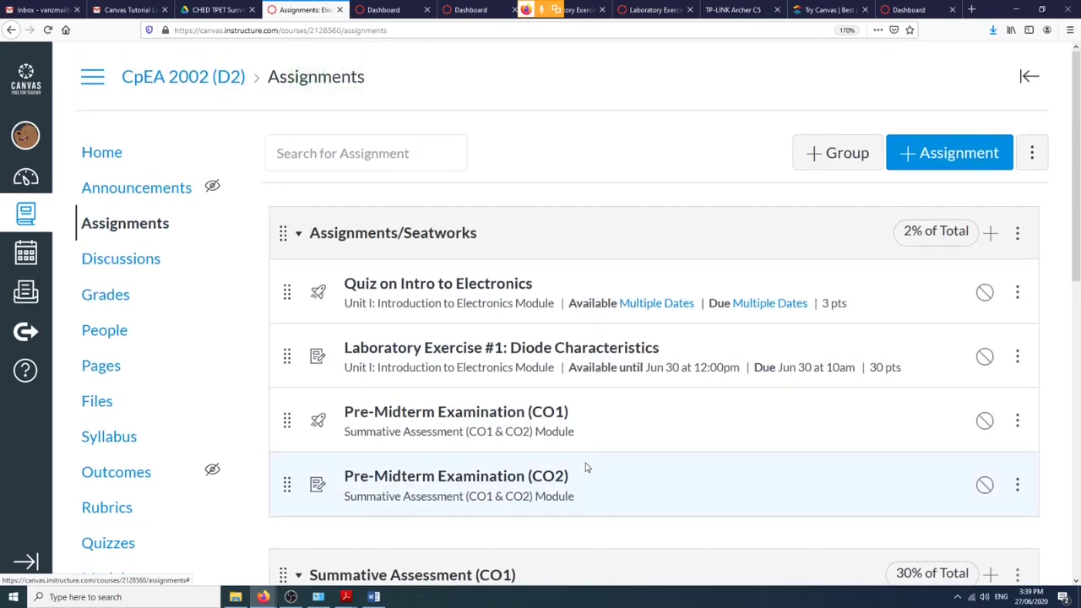
{"action": "scroll", "coordinate": [587, 466], "scroll_direction": "down", "scroll_amount": 2}
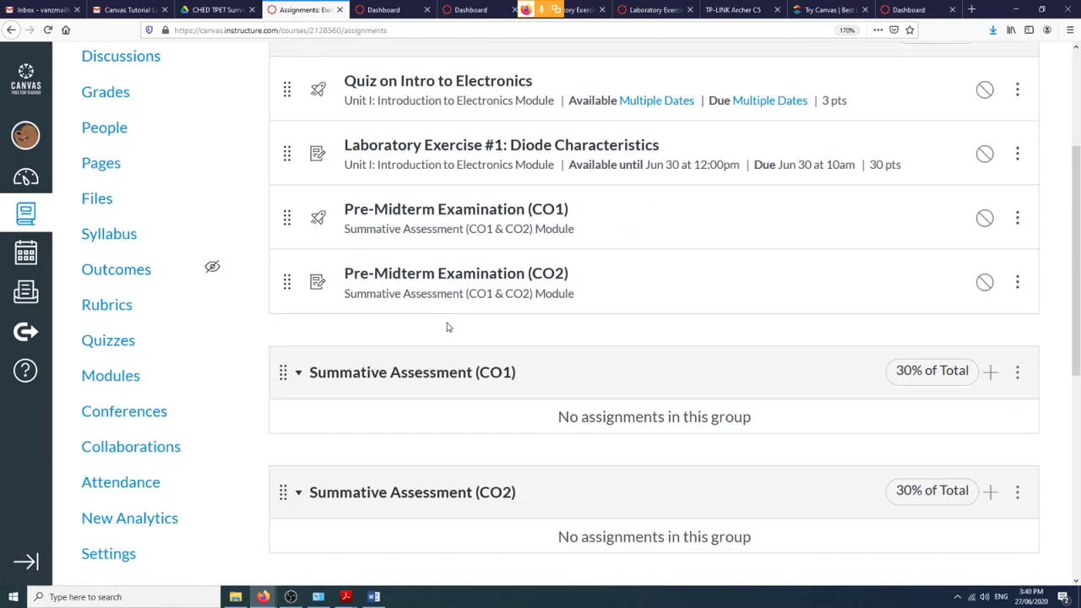
{"action": "scroll", "coordinate": [613, 306], "scroll_direction": "down", "scroll_amount": 1}
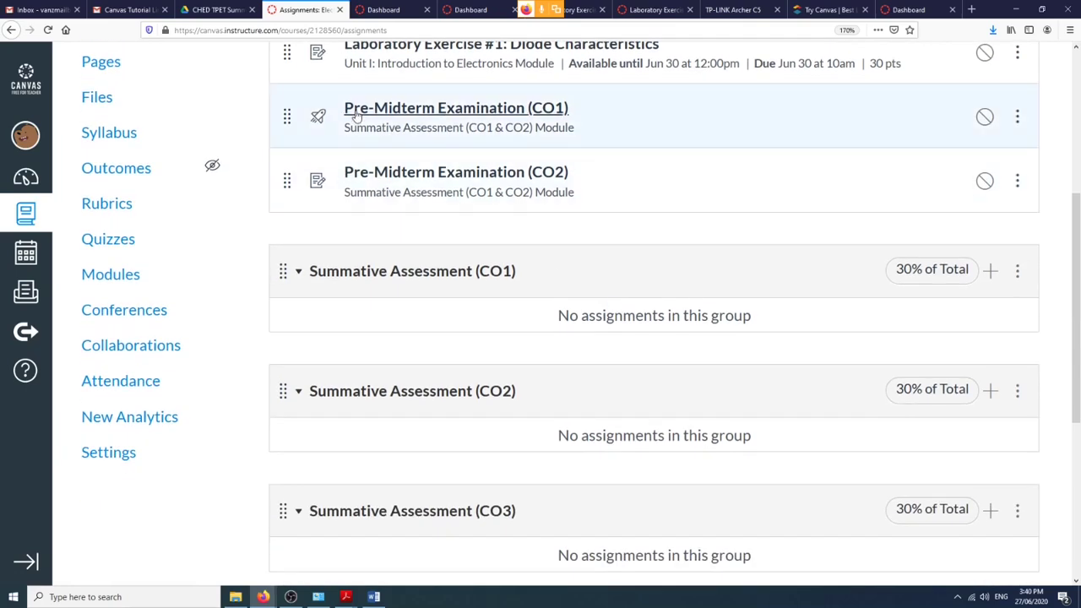
Check the summative exam components in the Word syllabus, then move Pre-Midterm Examination (CO1) and (CO2) into their matching Summative Assessment groups.
{"action": "scroll", "coordinate": [442, 131], "scroll_direction": "down", "scroll_amount": 1}
{"action": "scroll", "coordinate": [300, 121], "scroll_direction": "up", "scroll_amount": 1}
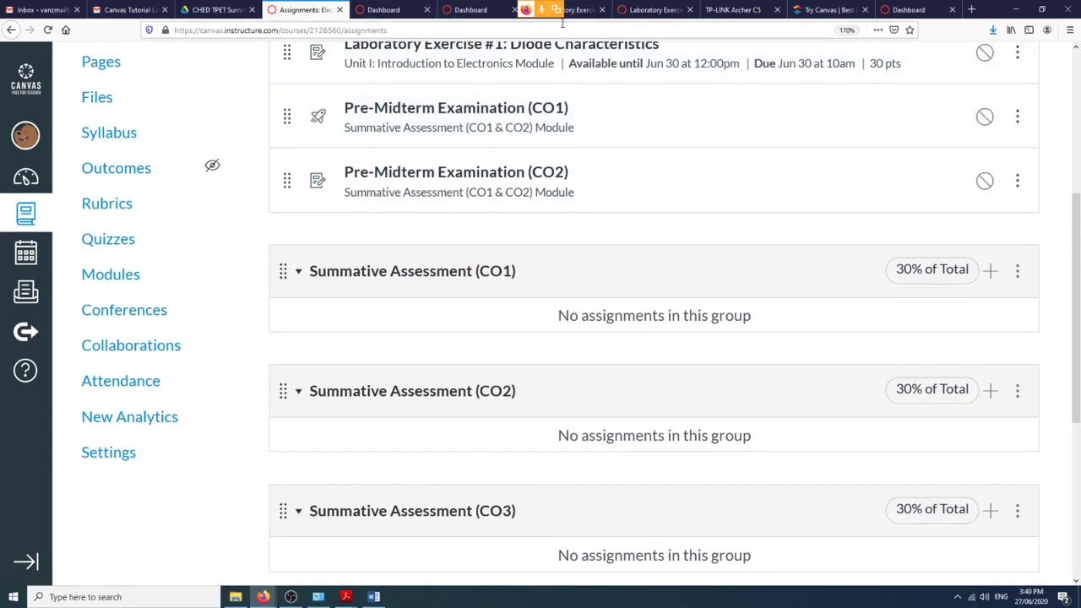
{"action": "left_click", "coordinate": [374, 597]}
{"action": "scroll", "coordinate": [341, 180], "scroll_direction": "up", "scroll_amount": 1}
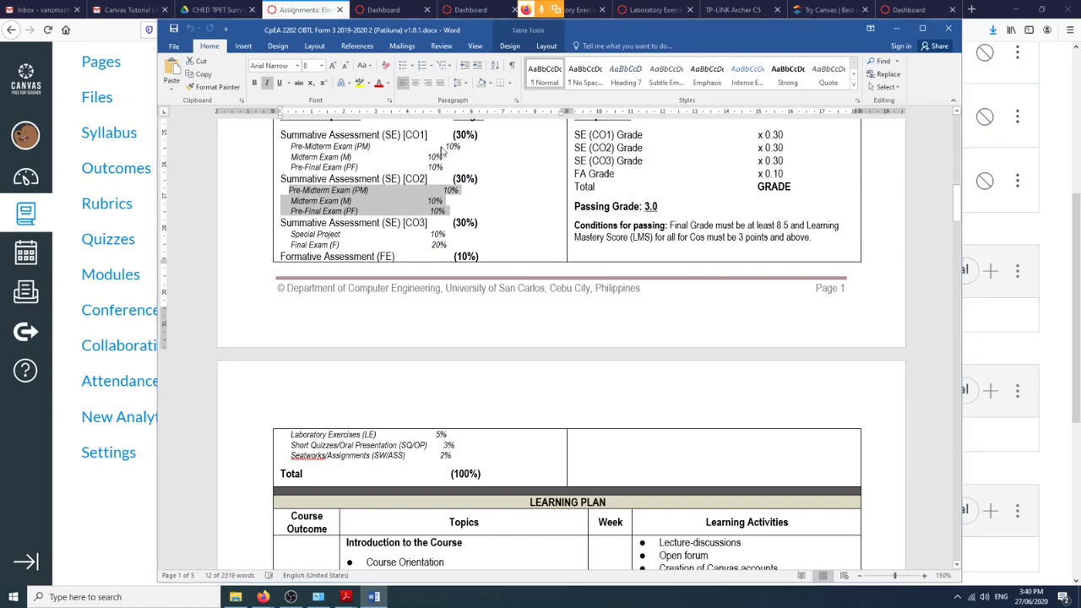
{"action": "key", "text": "alt+Tab"}
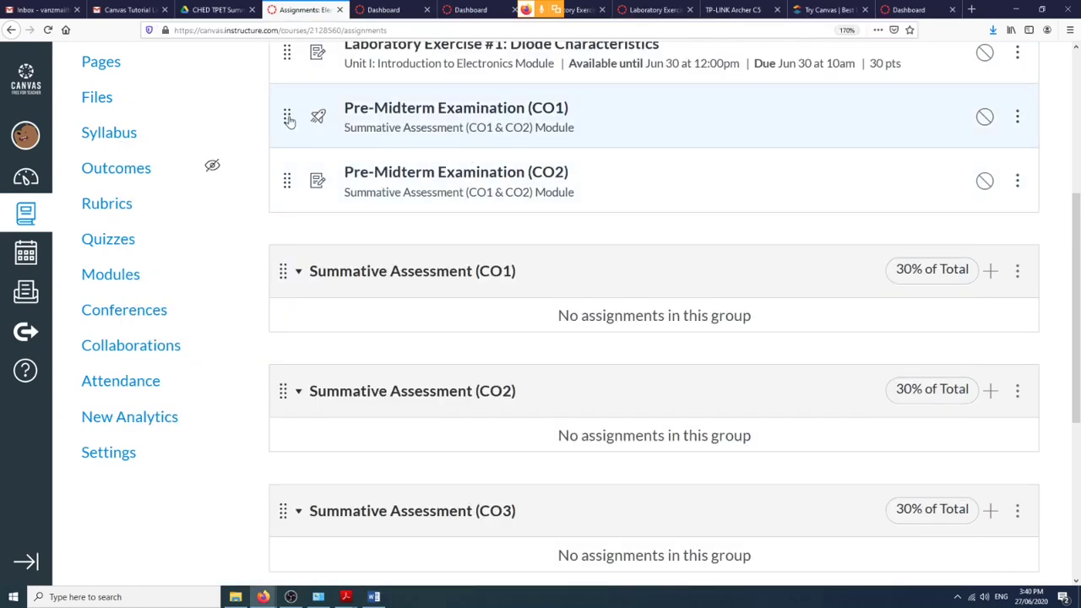
{"action": "left_click_drag", "start_coordinate": [287, 116], "coordinate": [289, 280]}
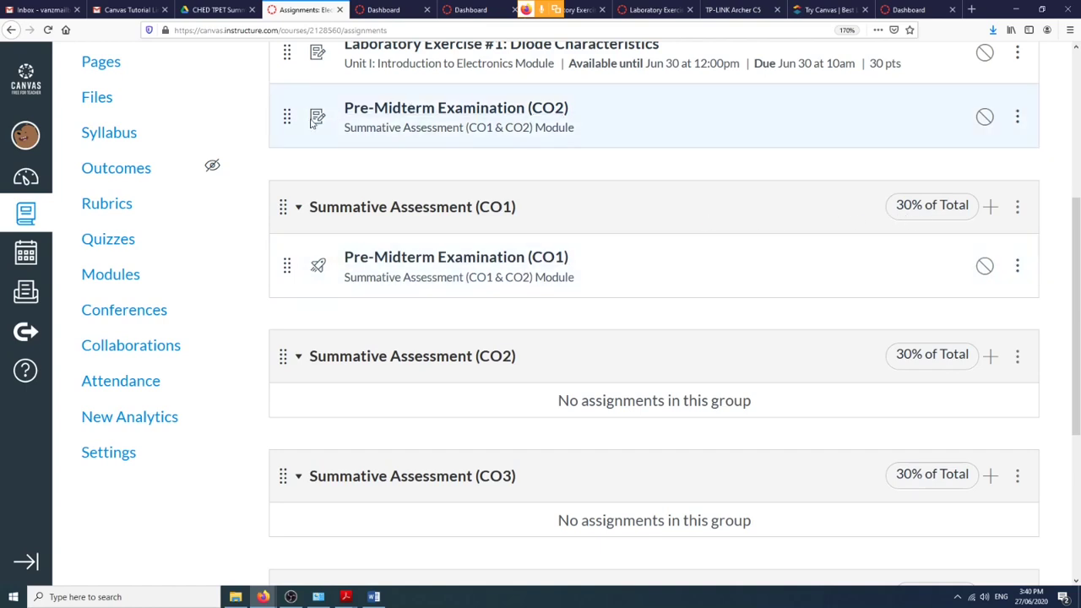
{"action": "left_click_drag", "start_coordinate": [287, 125], "coordinate": [288, 363]}
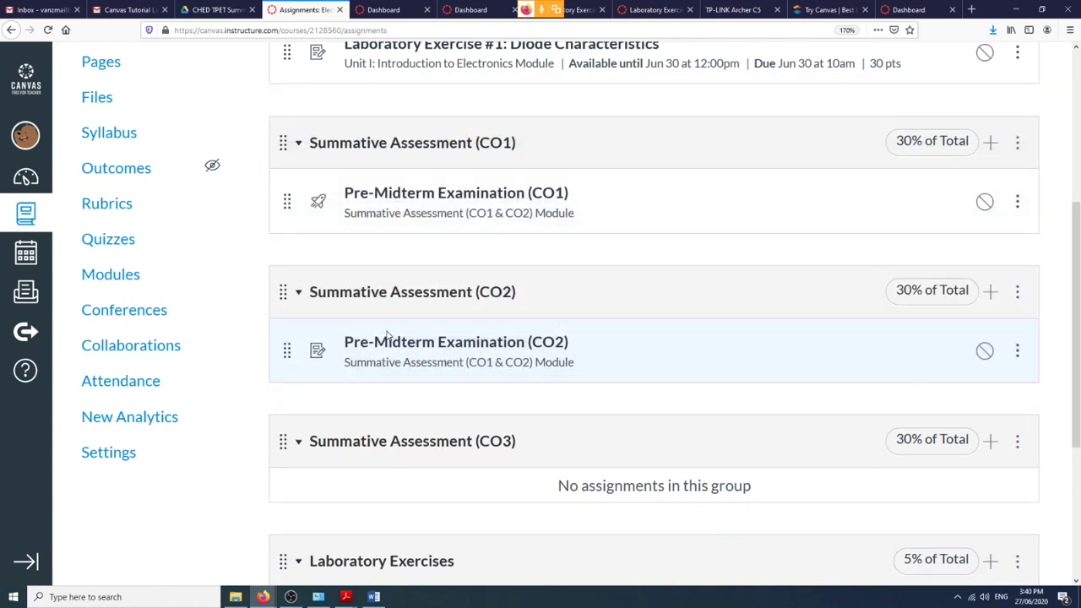
Move Laboratory Exercise #1 into the Laboratory Exercises group and Quiz on Intro to Electronics into the Short Quizzes/Oral Presentation group.
{"action": "scroll", "coordinate": [427, 338], "scroll_direction": "up", "scroll_amount": 3}
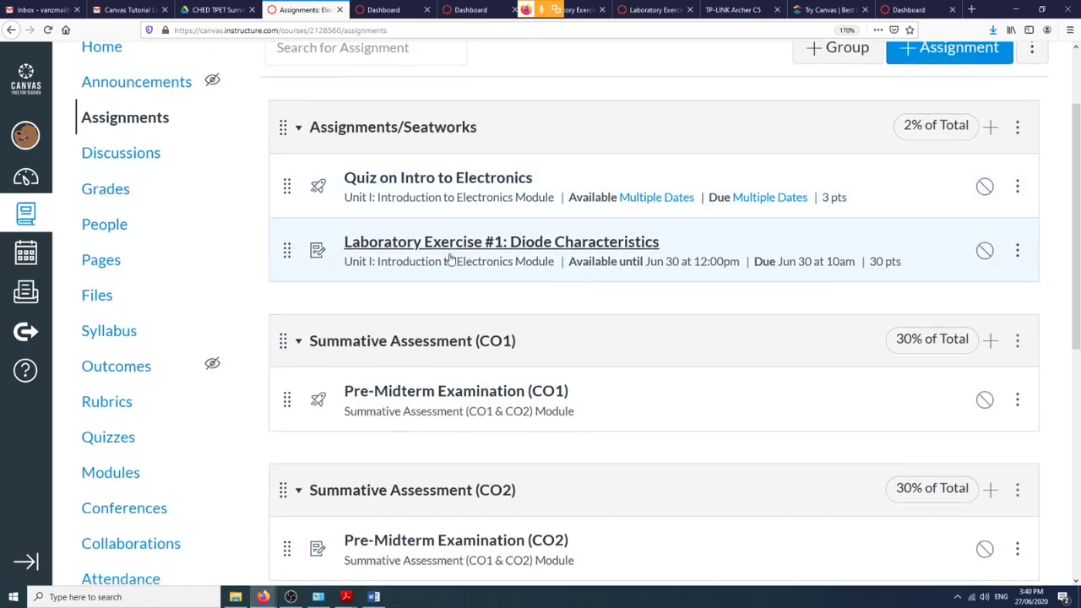
{"action": "scroll", "coordinate": [506, 380], "scroll_direction": "down", "scroll_amount": 3}
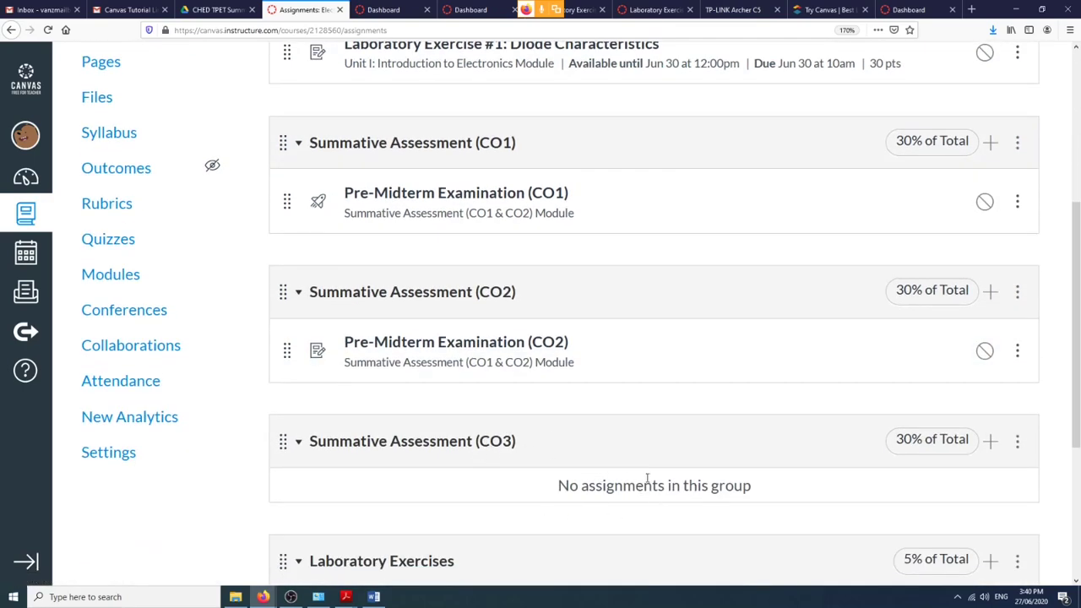
{"action": "scroll", "coordinate": [512, 414], "scroll_direction": "up", "scroll_amount": 3}
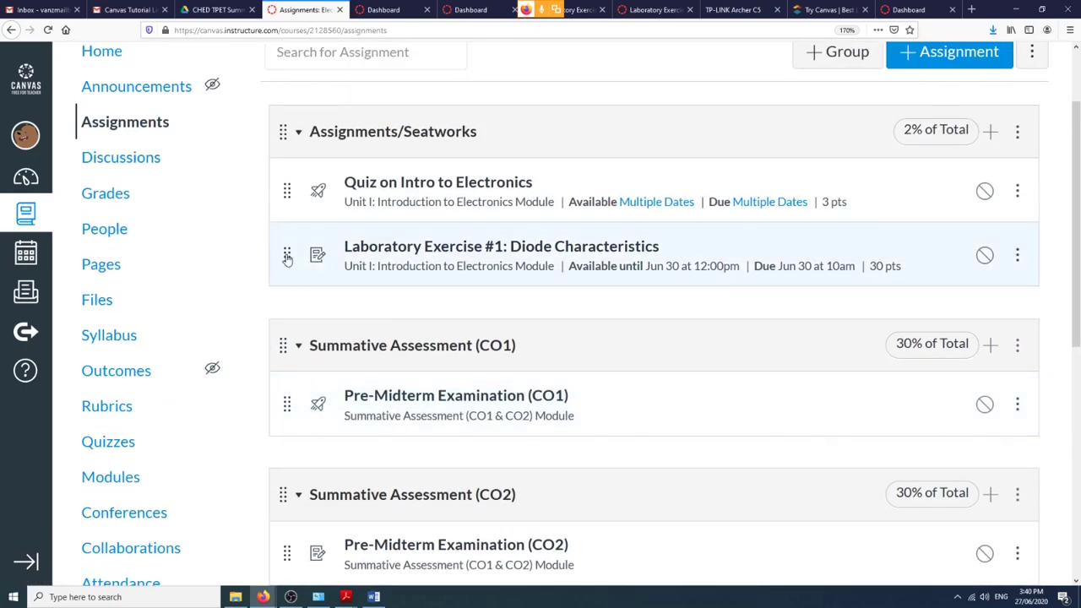
{"action": "left_click_drag", "start_coordinate": [287, 258], "coordinate": [284, 364]}
{"action": "scroll", "coordinate": [296, 378], "scroll_direction": "up", "scroll_amount": 5}
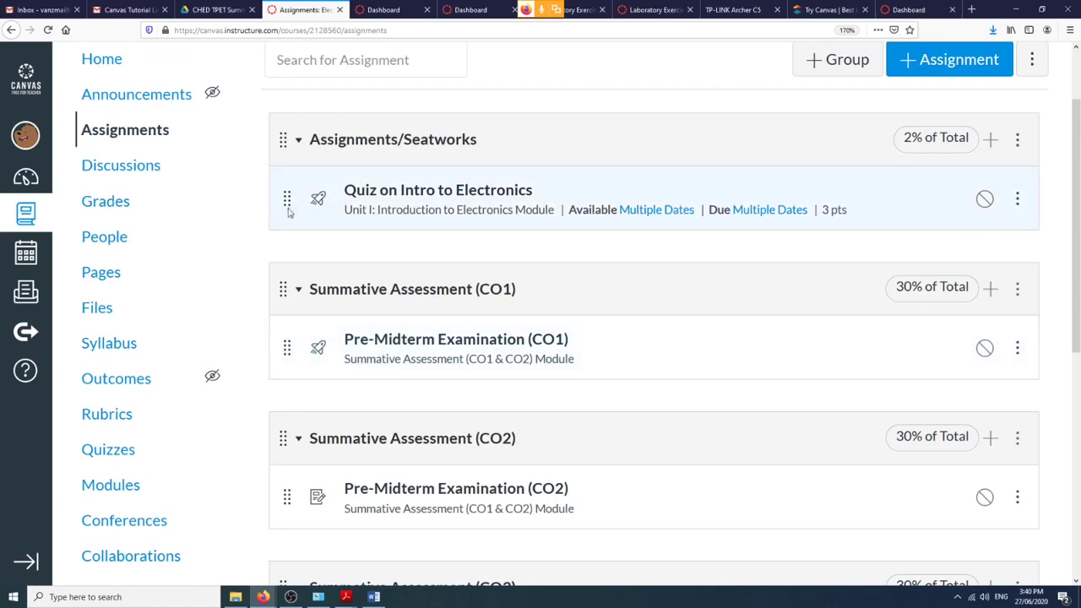
{"action": "left_click_drag", "start_coordinate": [287, 199], "coordinate": [292, 443]}
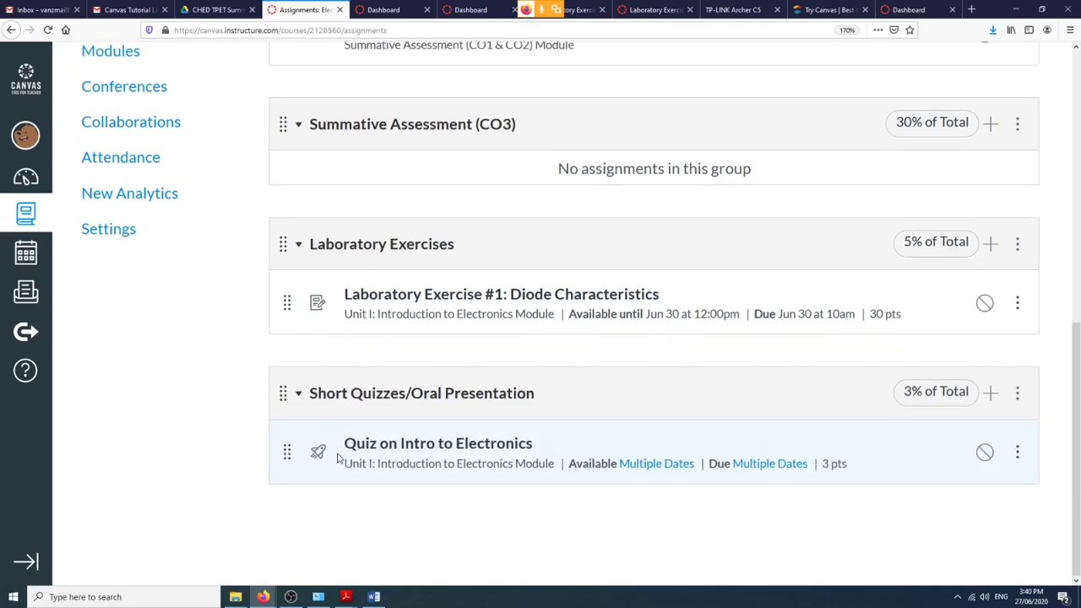
Move the Assignments/Seatworks group below Short Quizzes/Oral Presentation and review the order of the assignment groups.
{"action": "scroll", "coordinate": [337, 456], "scroll_direction": "up", "scroll_amount": 6}
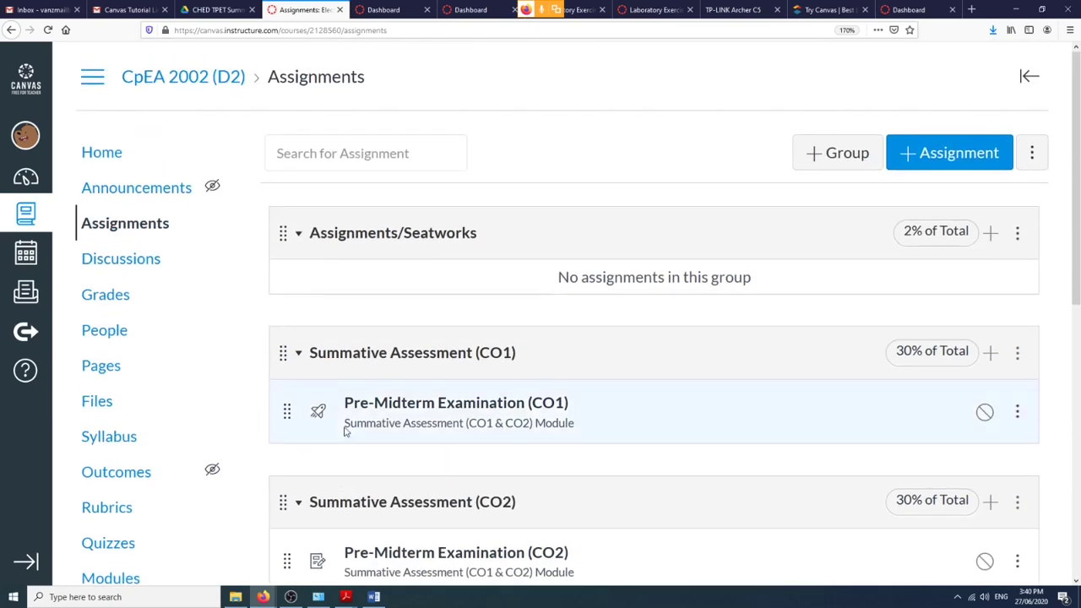
{"action": "left_click_drag", "start_coordinate": [283, 238], "coordinate": [374, 482]}
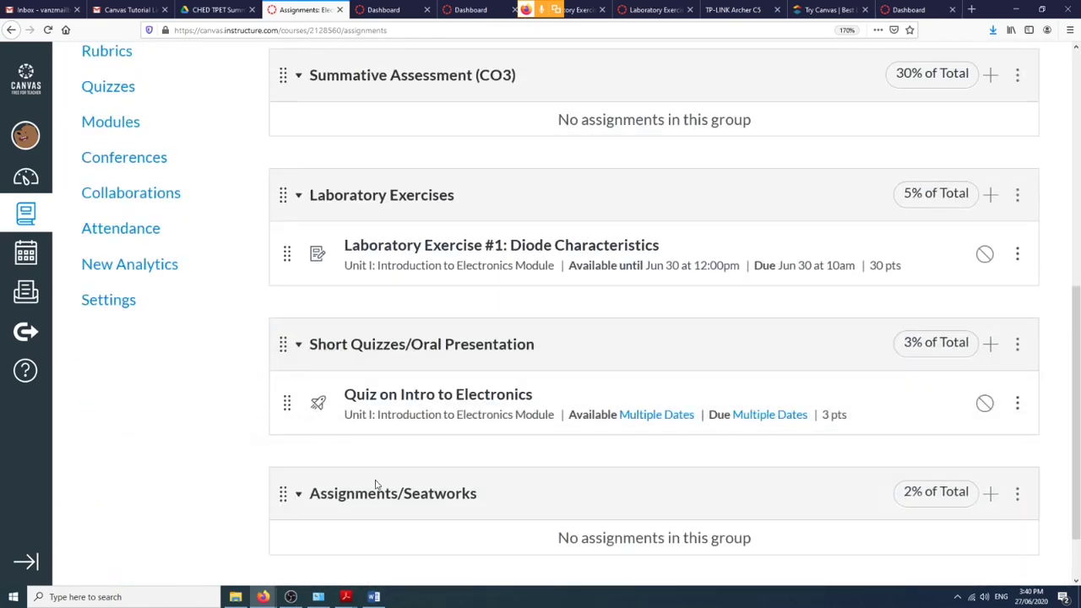
{"action": "scroll", "coordinate": [374, 480], "scroll_direction": "up", "scroll_amount": 5}
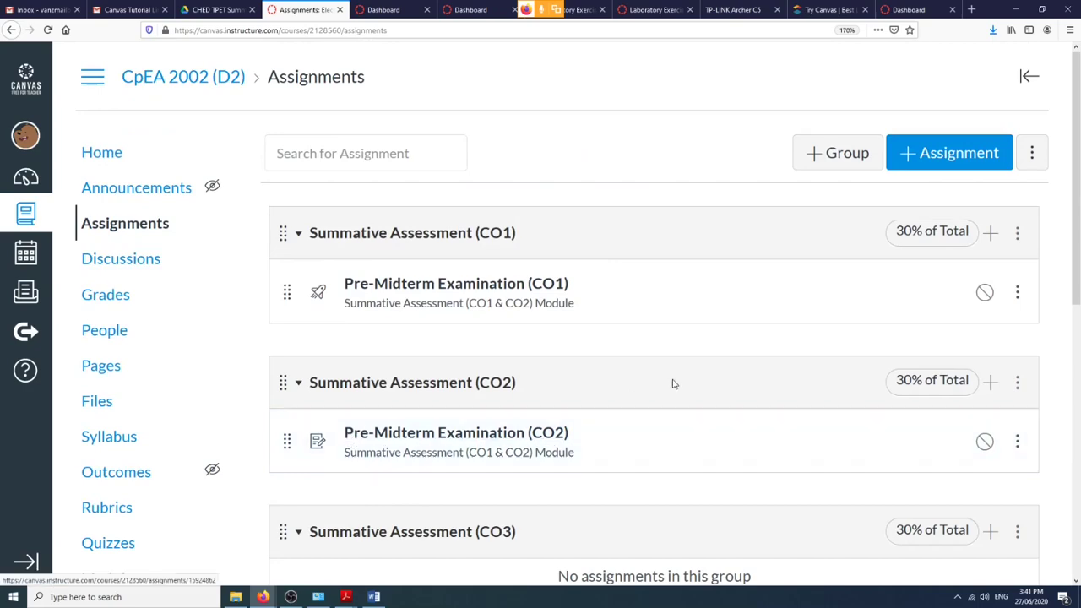
{"action": "scroll", "coordinate": [928, 316], "scroll_direction": "down", "scroll_amount": 3}
{"action": "scroll", "coordinate": [926, 325], "scroll_direction": "down", "scroll_amount": 4}
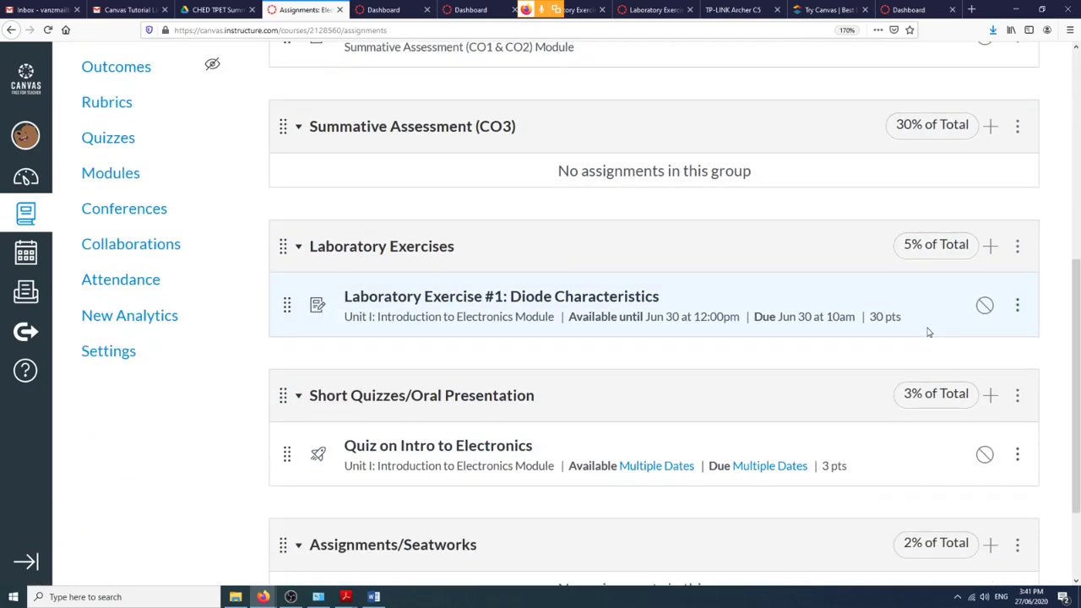
{"action": "scroll", "coordinate": [929, 463], "scroll_direction": "up", "scroll_amount": 2}
{"action": "scroll", "coordinate": [870, 447], "scroll_direction": "up", "scroll_amount": 5}
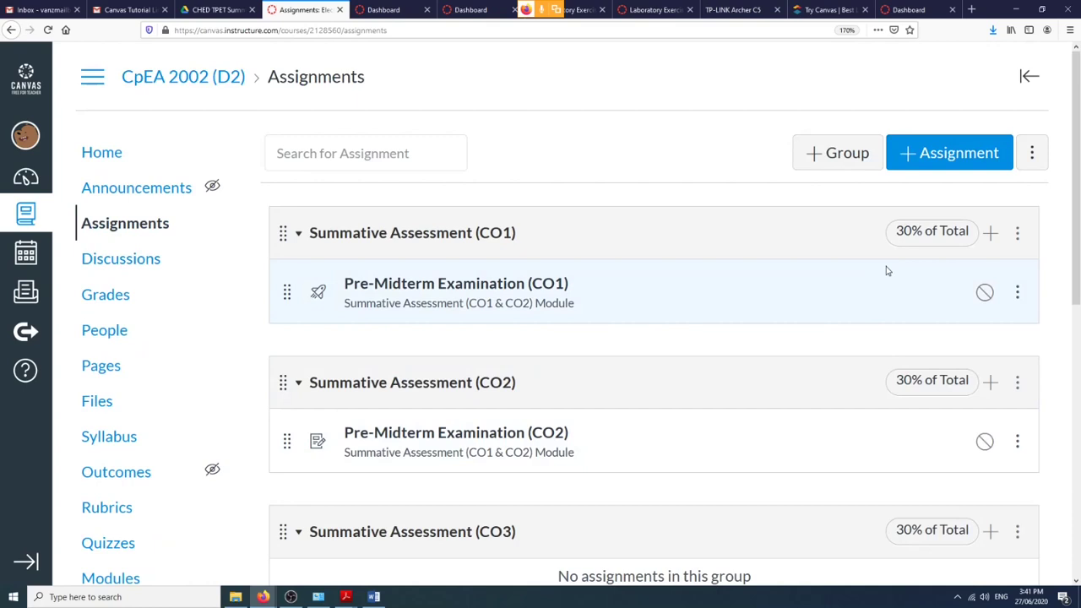
Open the course Syllabus page and reduce the page zoom to 150% to view the assignment group weights.
{"action": "left_click", "coordinate": [124, 447]}
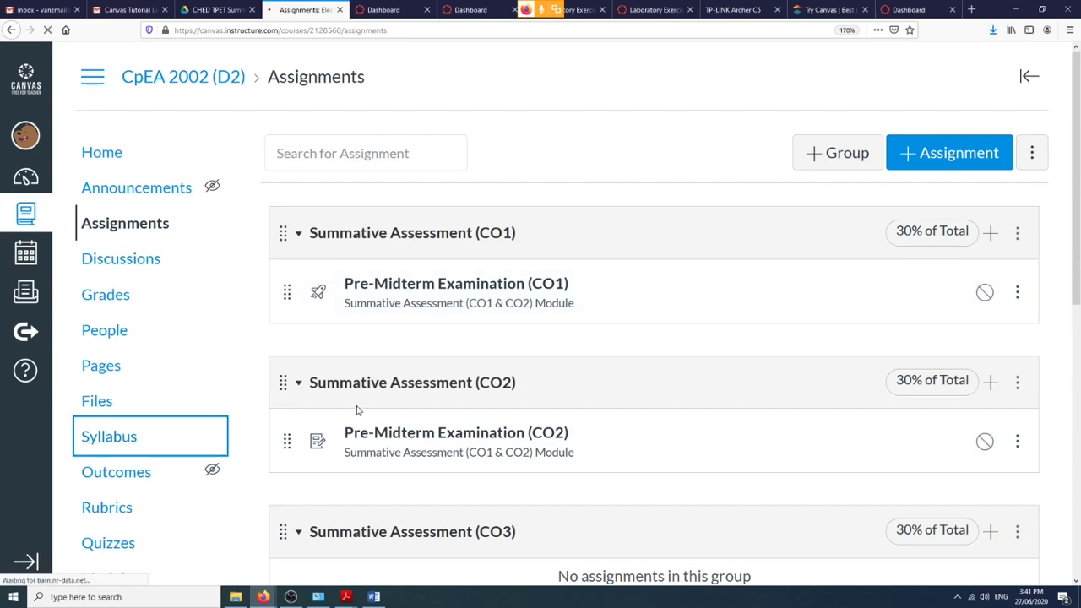
{"action": "scroll", "coordinate": [379, 417], "scroll_direction": "down", "scroll_amount": 5}
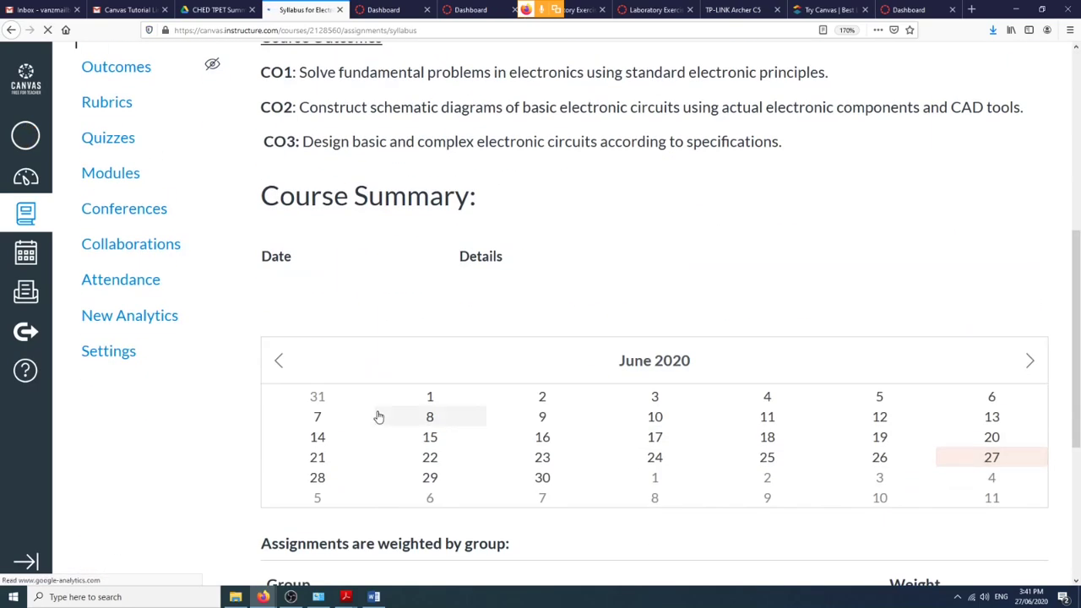
{"action": "key", "text": "ctrl+minus"}
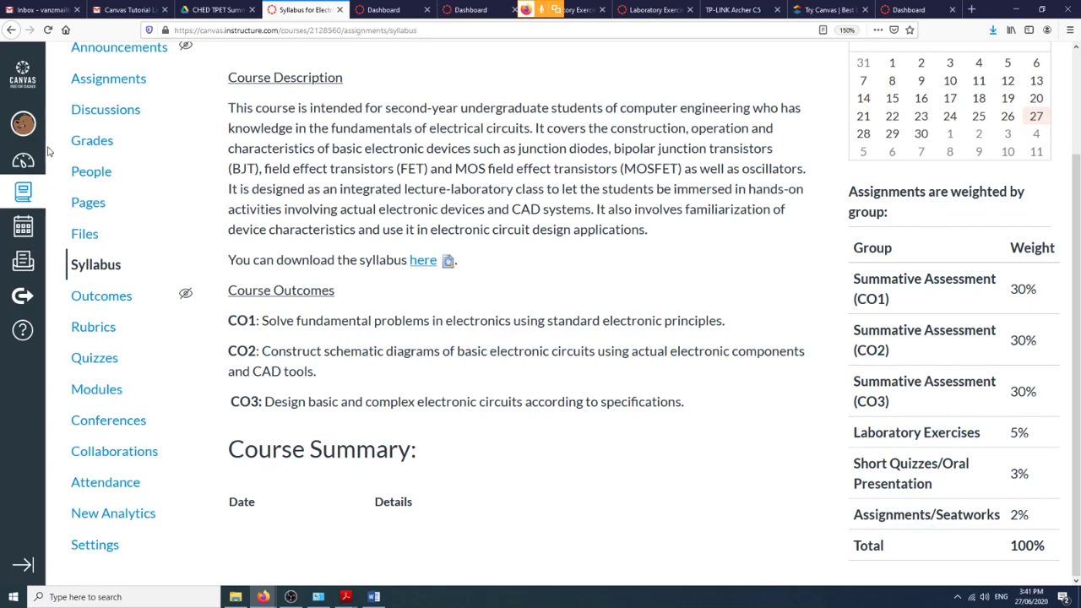
Return to the course assignments and examine each weighted group together with the assignments it contains.
{"action": "left_click", "coordinate": [106, 88]}
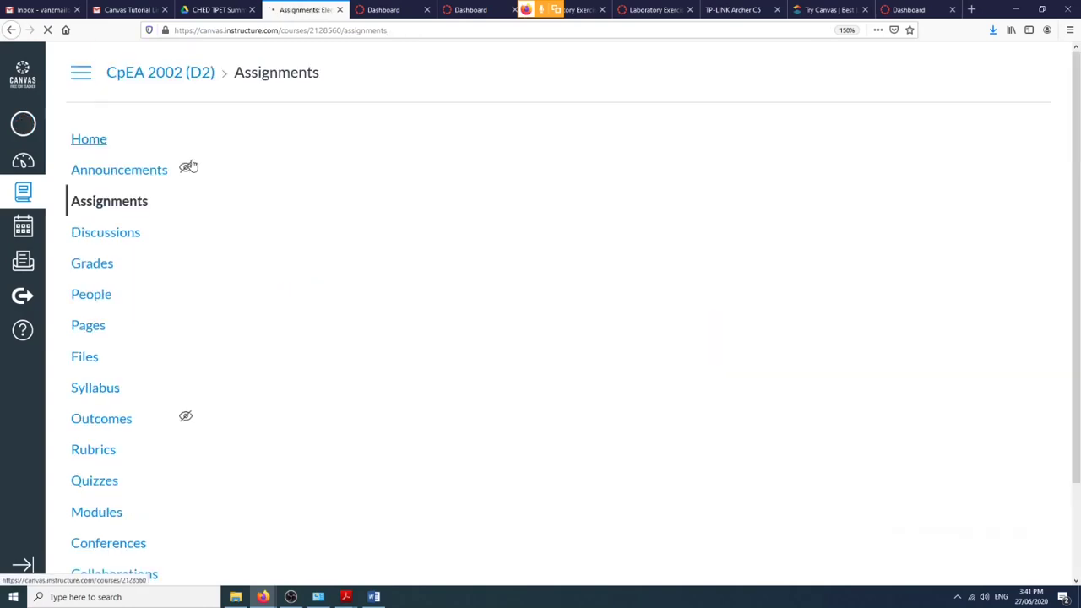
{"action": "scroll", "coordinate": [321, 236], "scroll_direction": "down", "scroll_amount": 3}
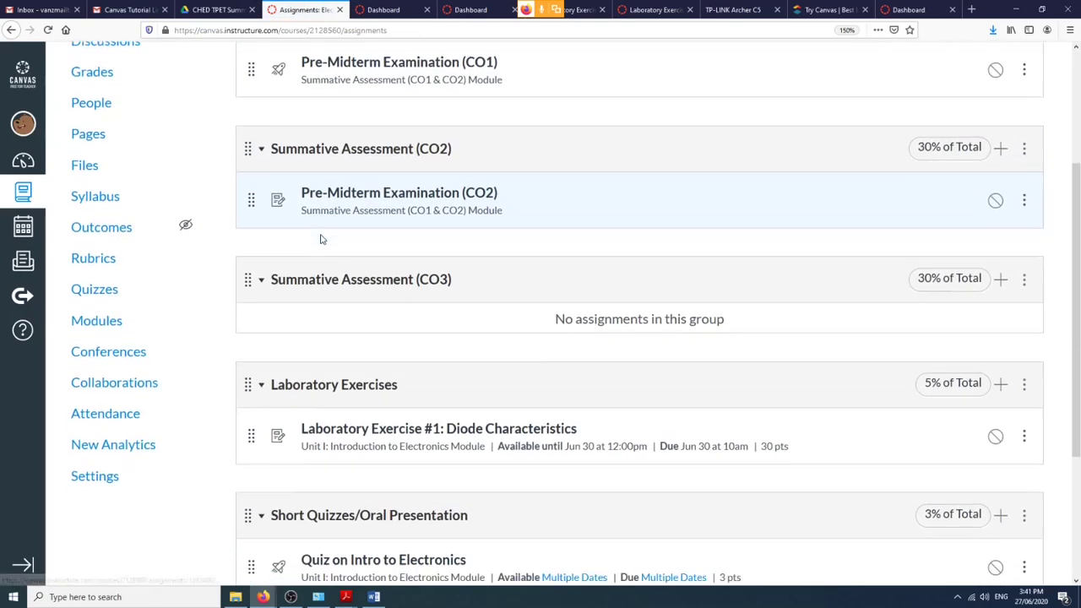
{"action": "scroll", "coordinate": [330, 225], "scroll_direction": "up", "scroll_amount": 4}
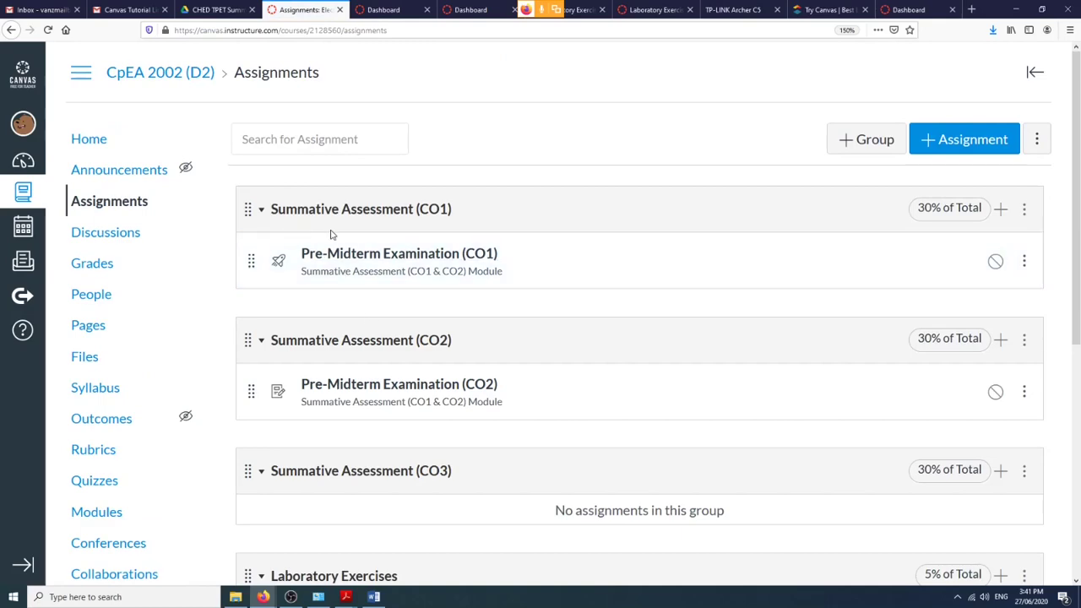
{"action": "scroll", "coordinate": [467, 219], "scroll_direction": "down", "scroll_amount": 3}
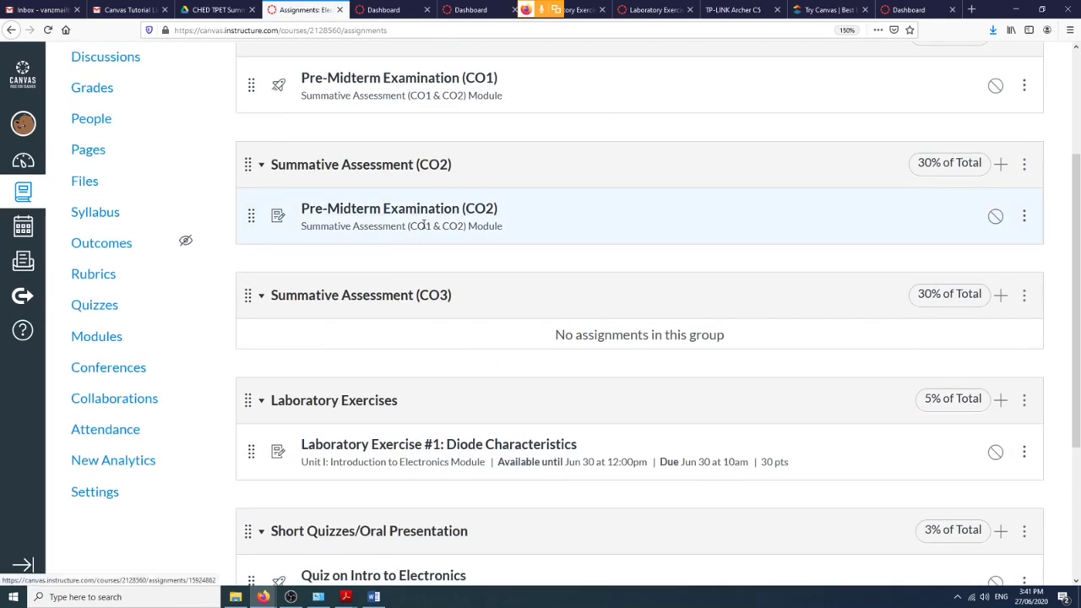
{"action": "scroll", "coordinate": [428, 226], "scroll_direction": "up", "scroll_amount": 2}
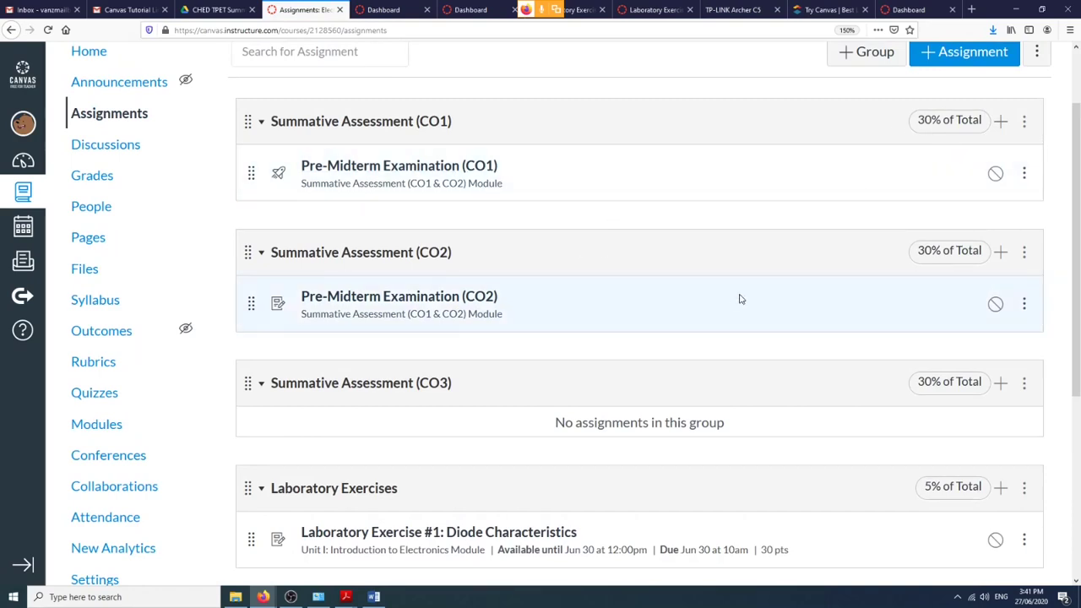
{"action": "scroll", "coordinate": [912, 369], "scroll_direction": "down", "scroll_amount": 4}
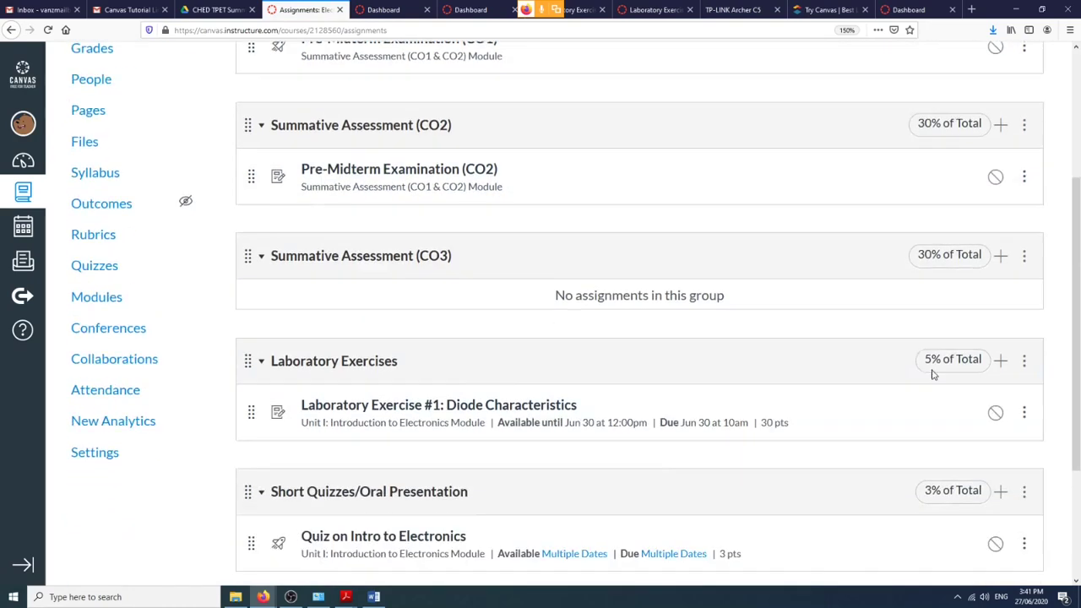
{"action": "scroll", "coordinate": [862, 422], "scroll_direction": "up", "scroll_amount": 4}
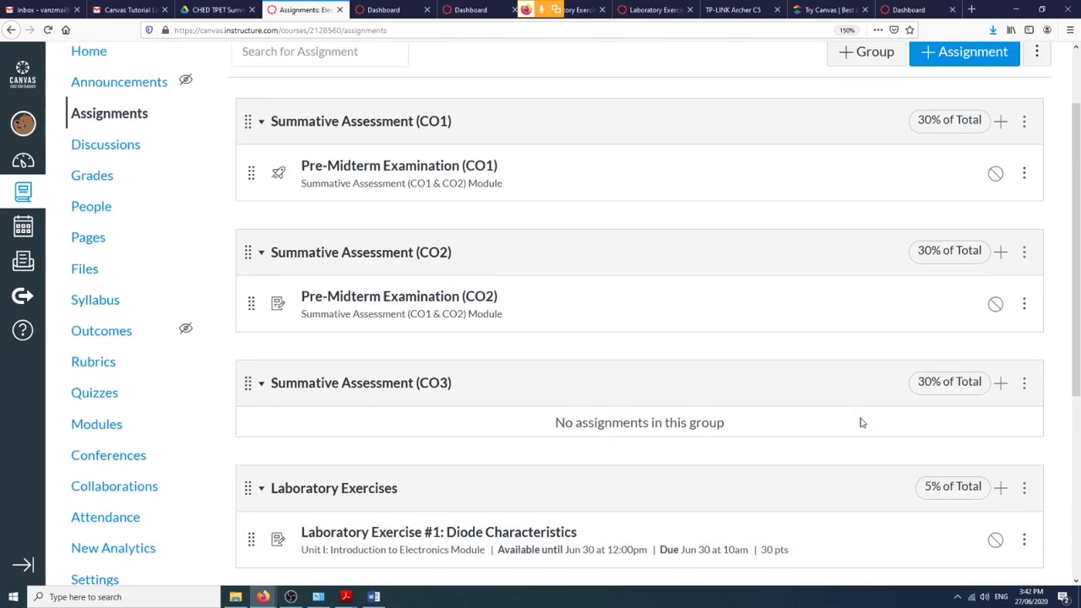
{"action": "scroll", "coordinate": [582, 380], "scroll_direction": "down", "scroll_amount": 3}
{"action": "scroll", "coordinate": [582, 380], "scroll_direction": "up", "scroll_amount": 3}
In the course modules, add a new assignment named Seatwork: Diode Analysis to Unit II: Diode Circuit Analysis and Applications.
{"action": "left_click", "coordinate": [92, 426]}
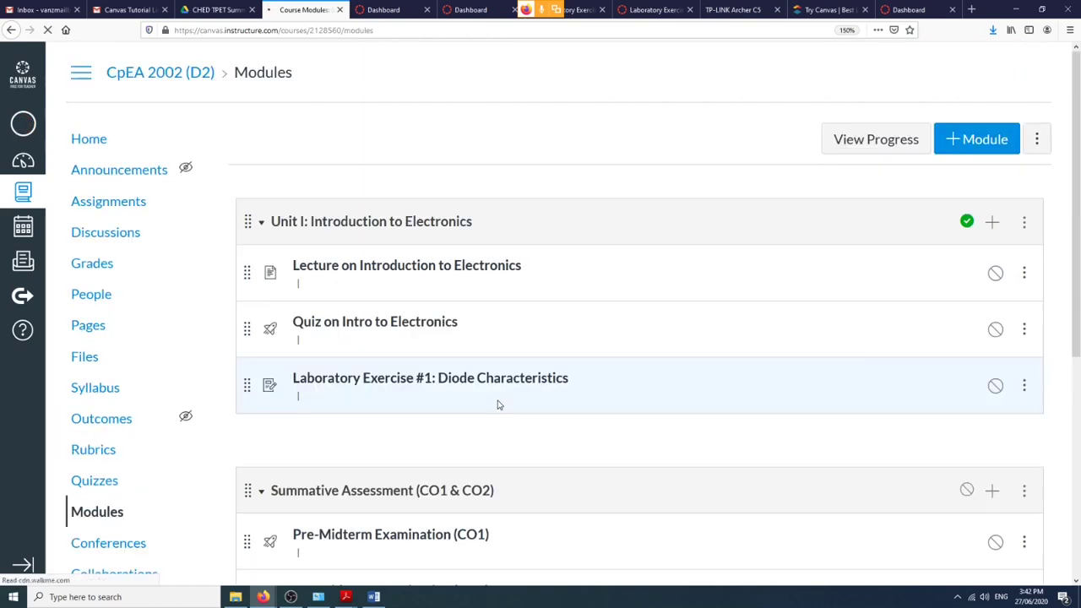
{"action": "scroll", "coordinate": [498, 405], "scroll_direction": "down", "scroll_amount": 3}
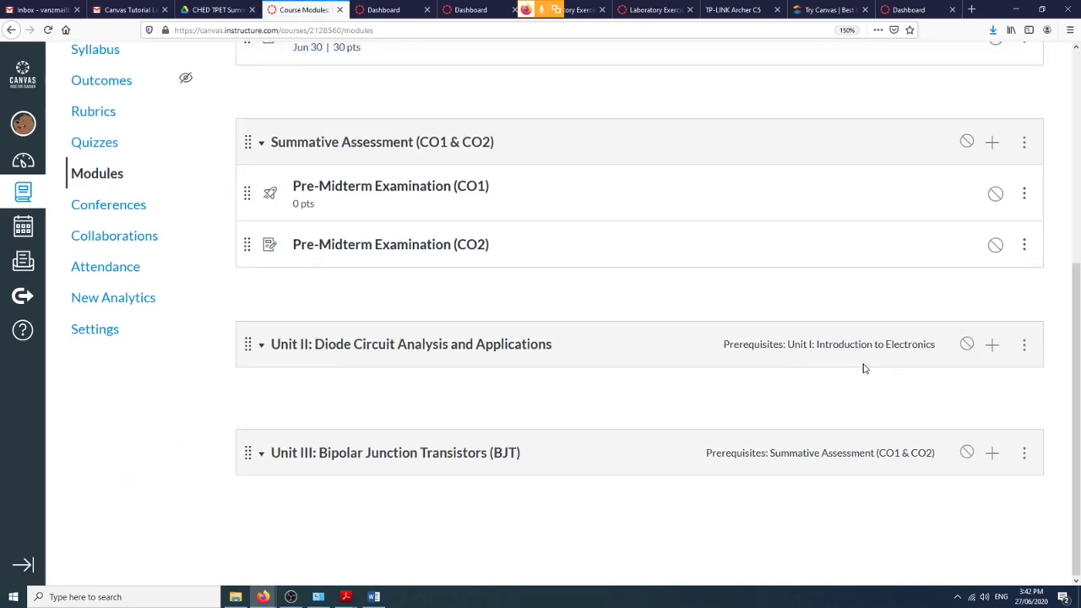
{"action": "scroll", "coordinate": [929, 345], "scroll_direction": "up", "scroll_amount": 2}
{"action": "scroll", "coordinate": [894, 345], "scroll_direction": "up", "scroll_amount": 2}
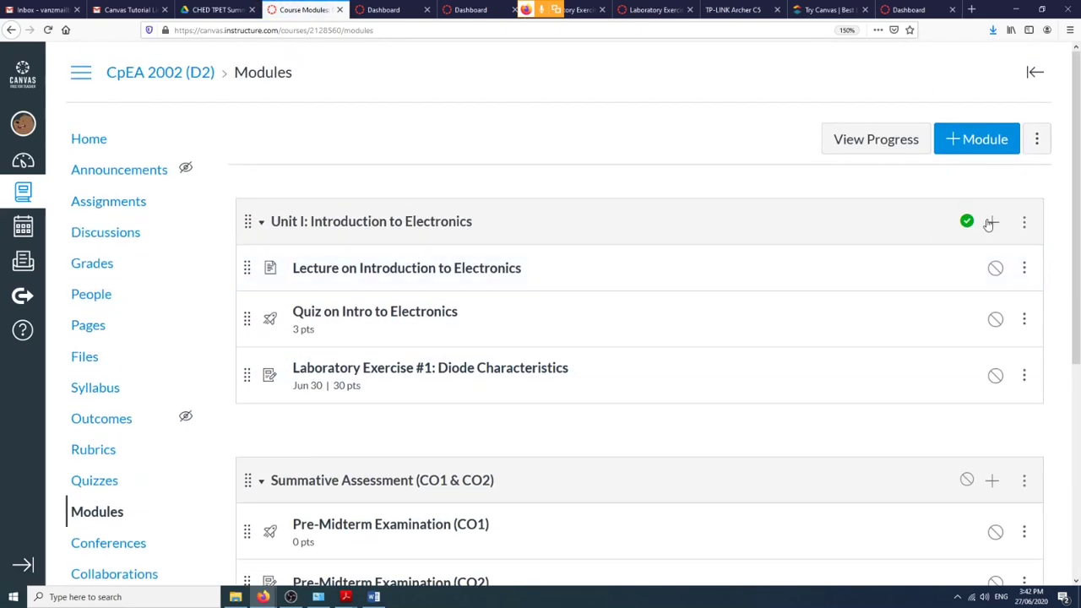
{"action": "scroll", "coordinate": [989, 309], "scroll_direction": "down", "scroll_amount": 3}
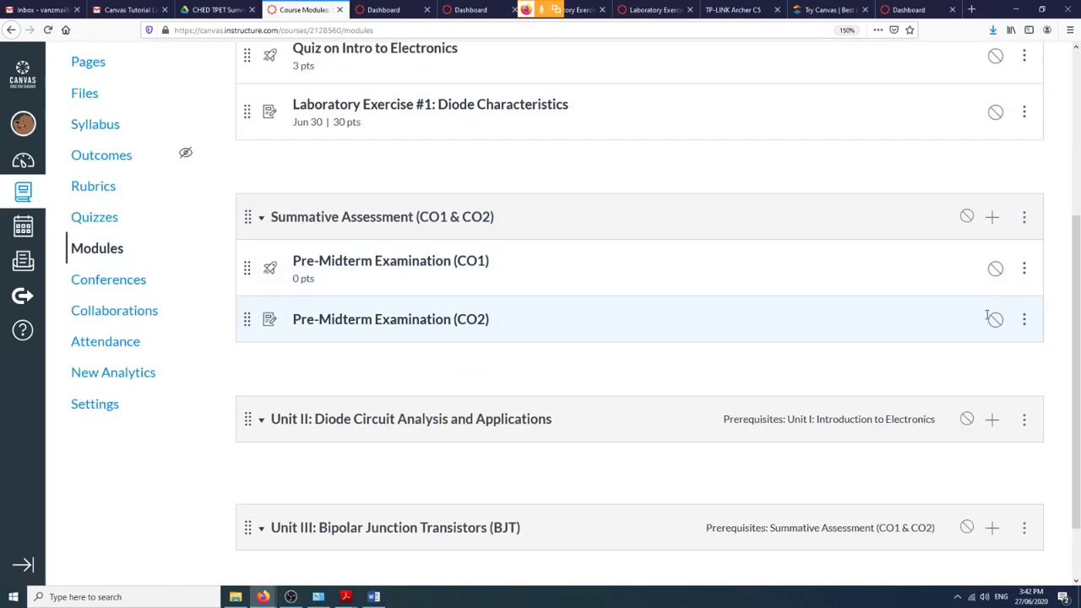
{"action": "left_click", "coordinate": [992, 422]}
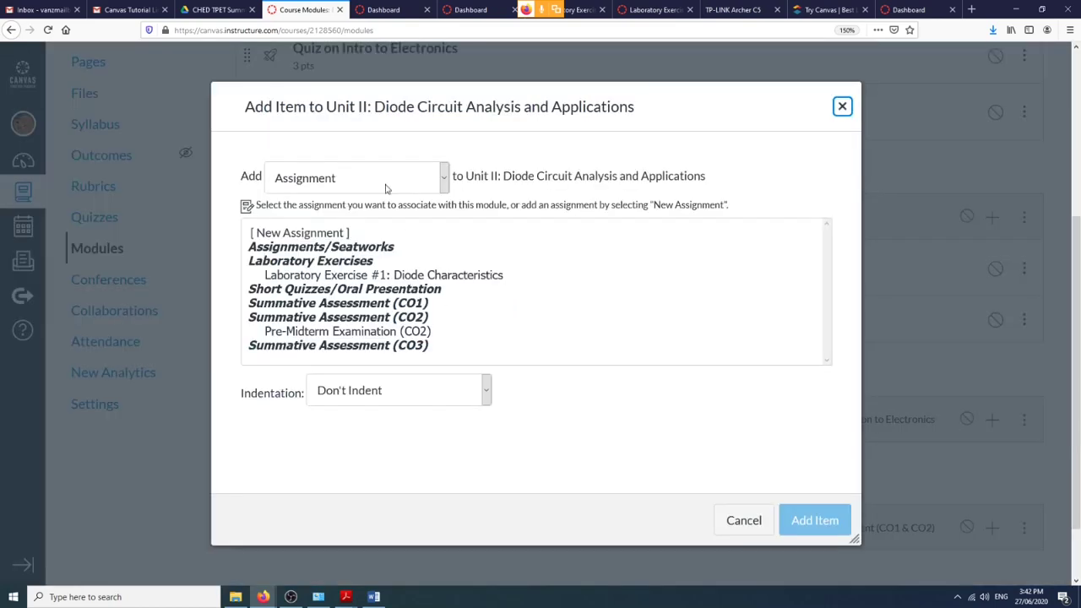
{"action": "left_click", "coordinate": [342, 234]}
{"action": "left_click", "coordinate": [433, 393]}
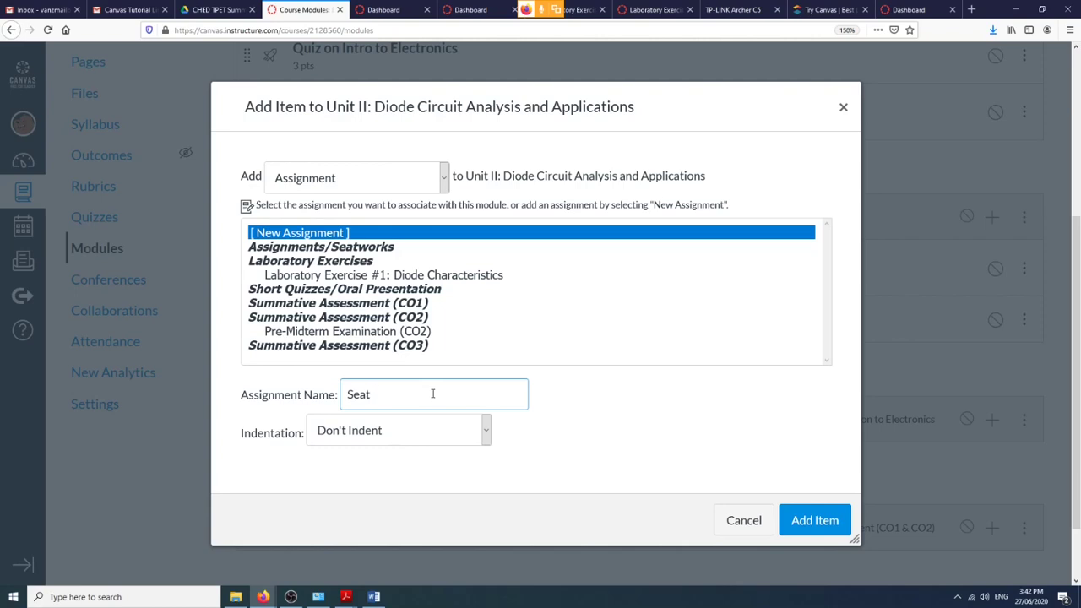
{"action": "type", "text": "work: Diode Analysis"}
{"action": "left_click", "coordinate": [806, 520]}
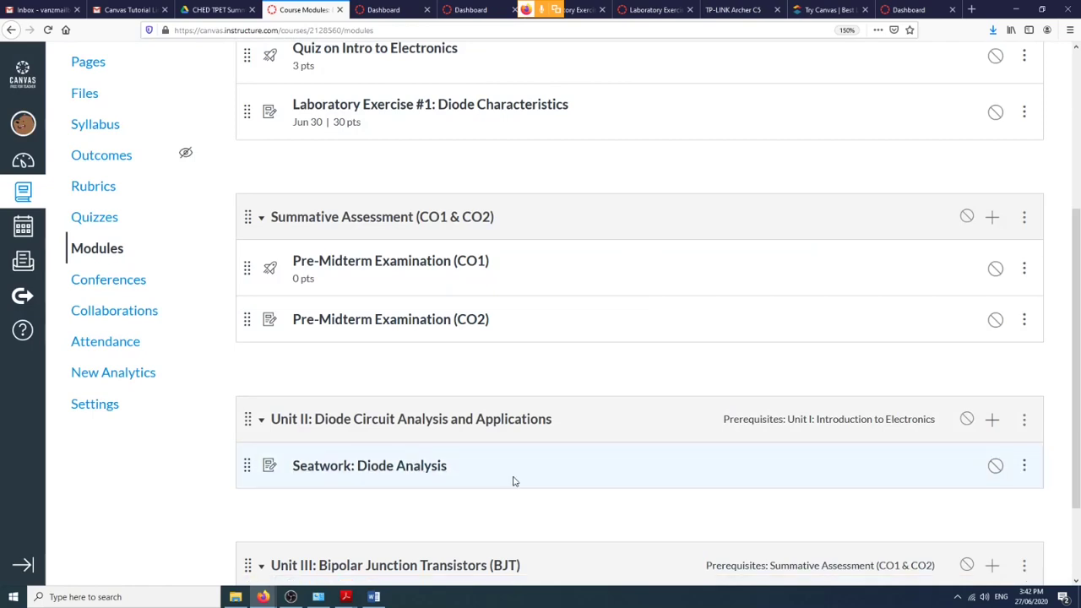
Edit Seatwork: Diode Analysis in Unit II, assigning it to the Assignments/Seatworks group with 30 points, and save it.
{"action": "left_click", "coordinate": [422, 465]}
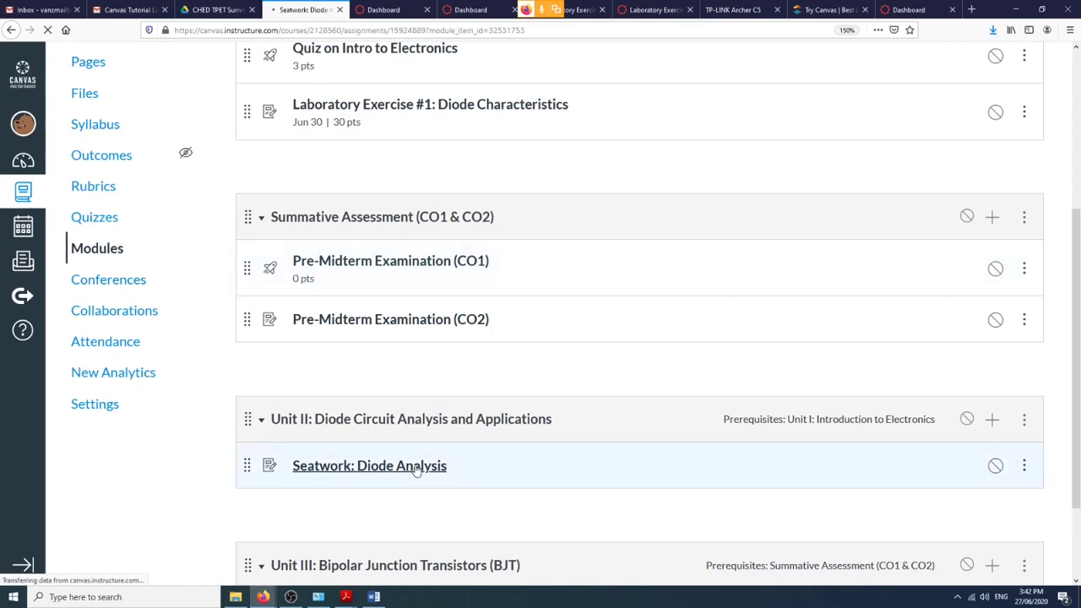
{"action": "left_click", "coordinate": [740, 140]}
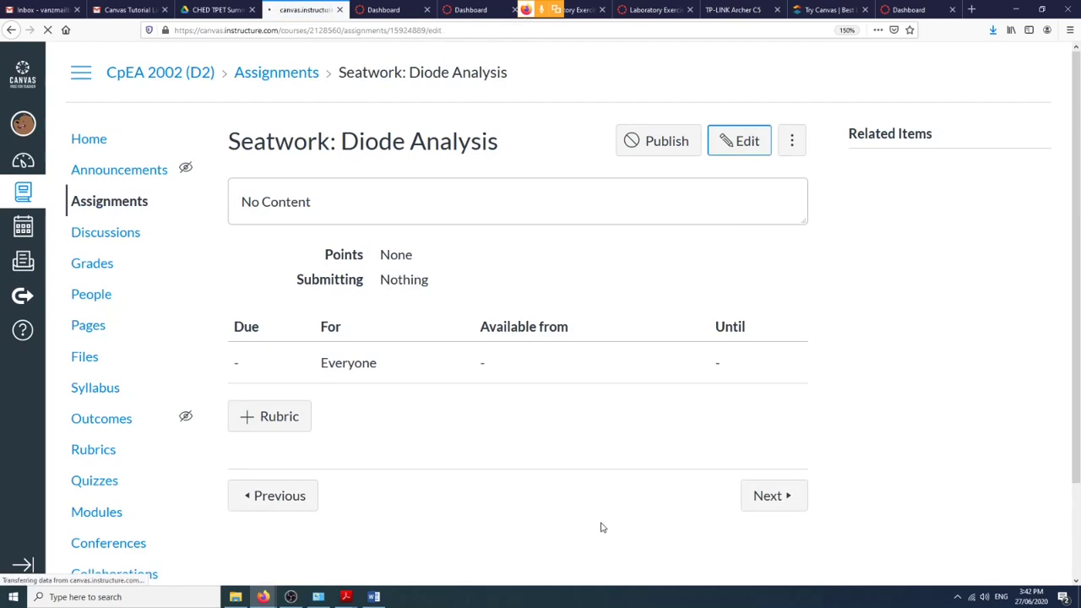
{"action": "scroll", "coordinate": [585, 411], "scroll_direction": "down", "scroll_amount": 5}
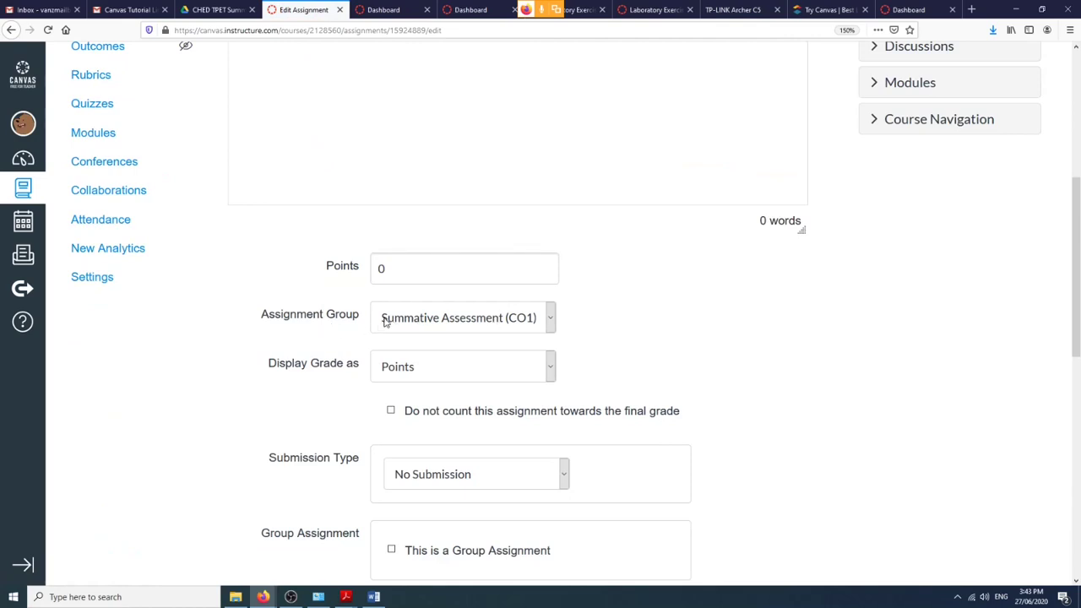
{"action": "left_click", "coordinate": [550, 319]}
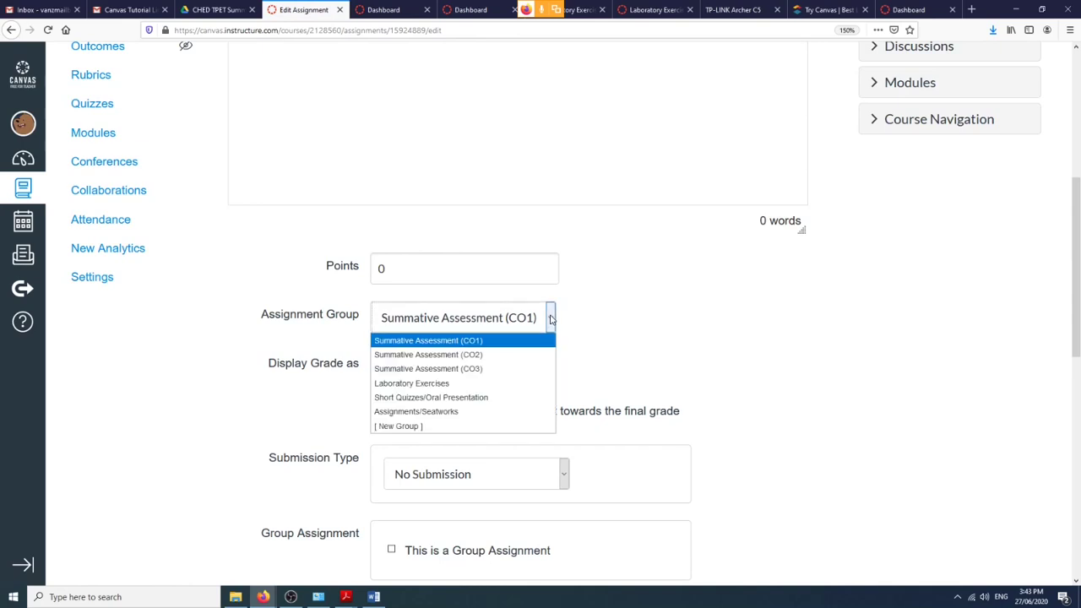
{"action": "left_click", "coordinate": [457, 414]}
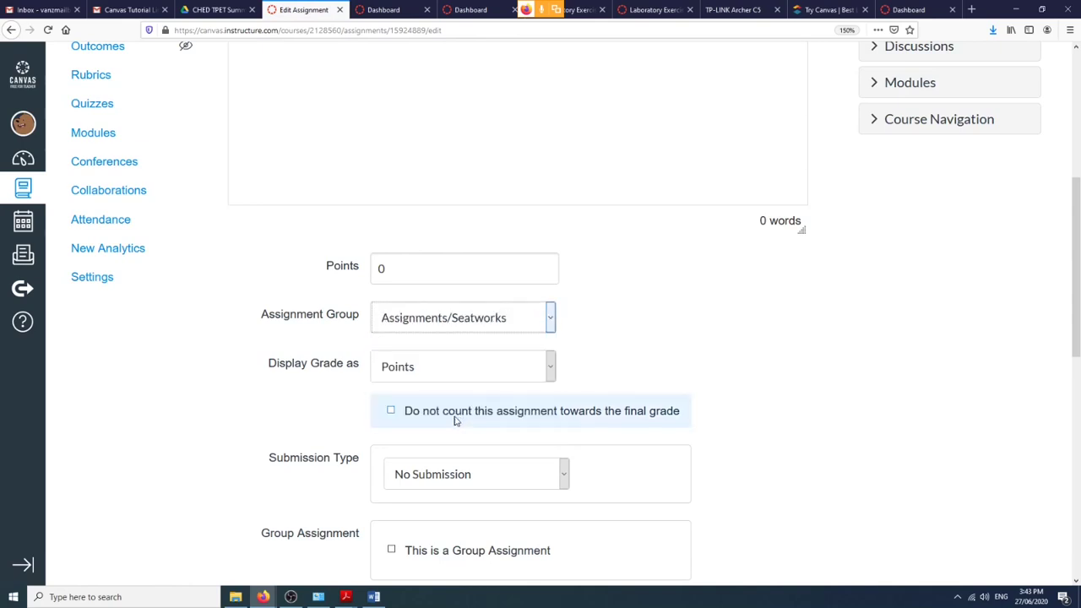
{"action": "double_click", "coordinate": [428, 270]}
{"action": "type", "text": "30"}
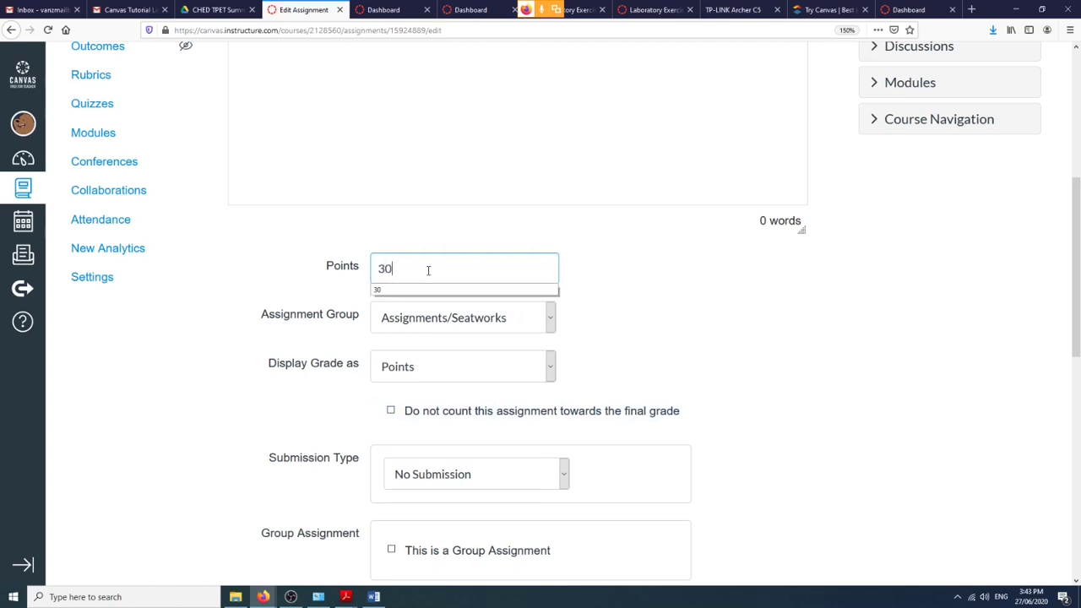
{"action": "scroll", "coordinate": [584, 366], "scroll_direction": "down", "scroll_amount": 10}
{"action": "scroll", "coordinate": [587, 367], "scroll_direction": "down", "scroll_amount": 3}
{"action": "left_click", "coordinate": [759, 523]}
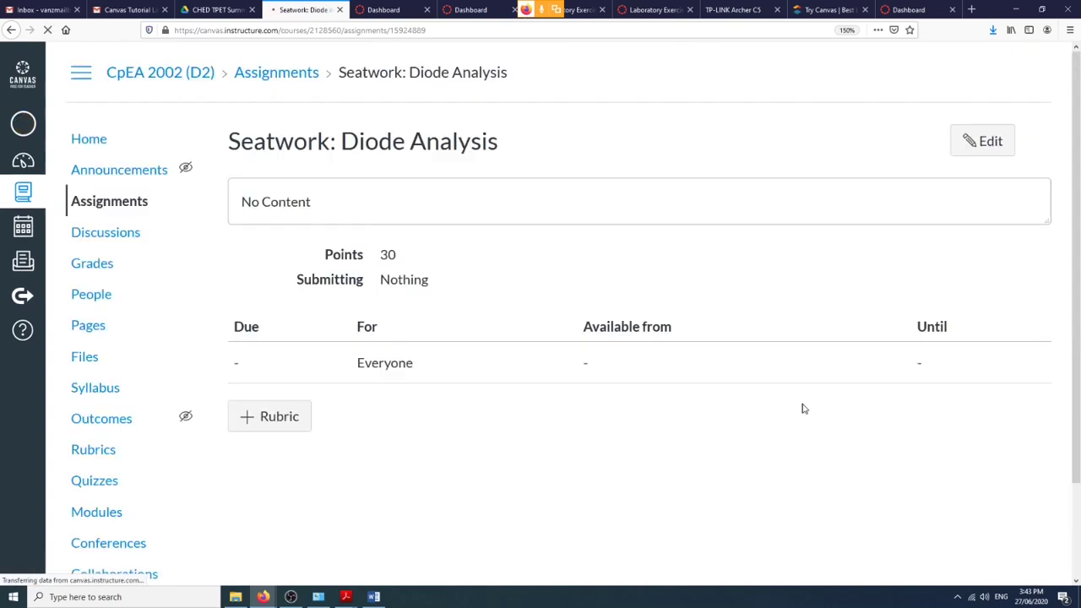
Open the course assignments and check the placement of Seatwork: Diode Analysis within the assignment groups.
{"action": "left_click", "coordinate": [110, 209]}
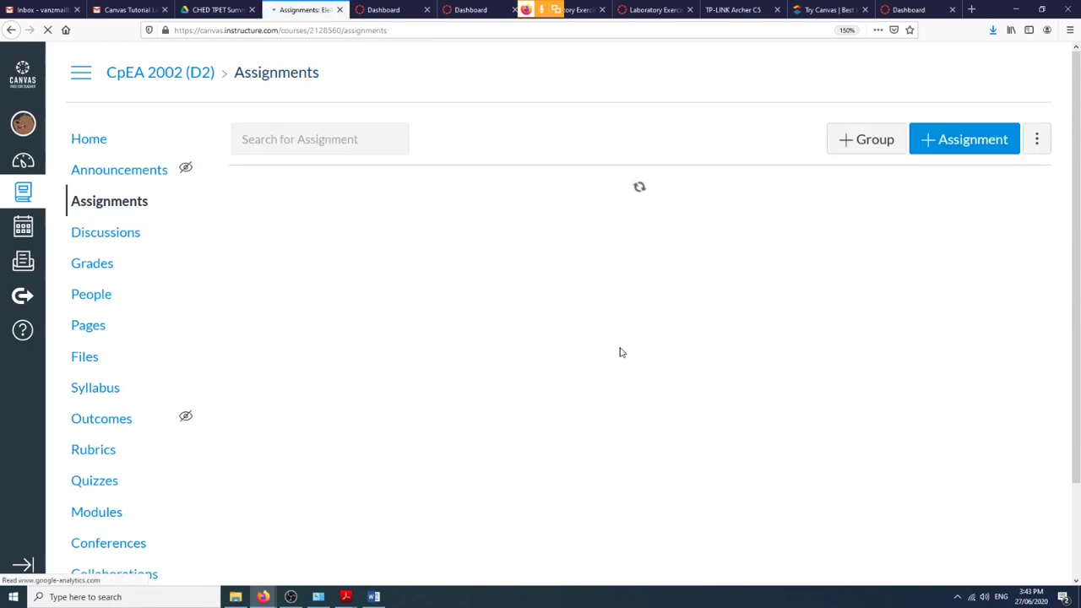
{"action": "scroll", "coordinate": [619, 352], "scroll_direction": "down", "scroll_amount": 5}
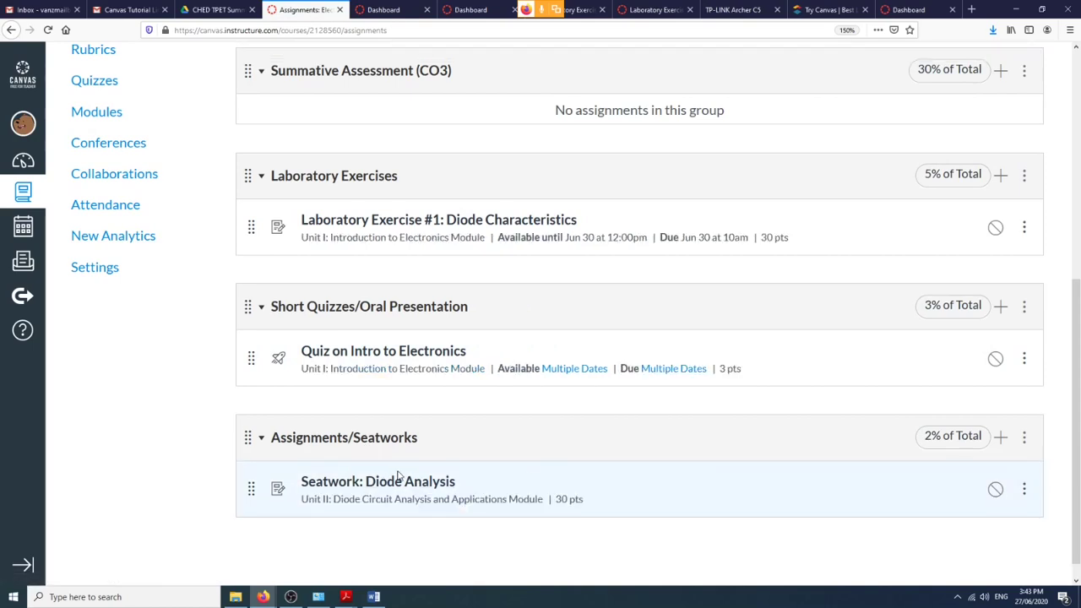
{"action": "scroll", "coordinate": [371, 485], "scroll_direction": "down", "scroll_amount": 1}
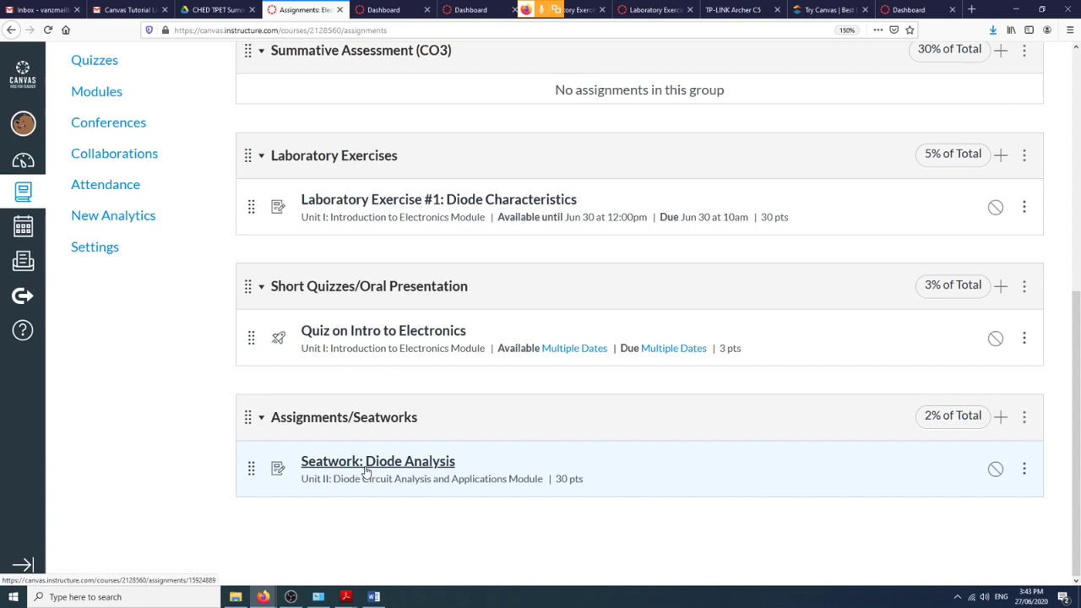
Review the weighted groups from Summative Assessment (CO1) to Assignments/Seatworks, comparing their assignments and the modules these belong to.
{"action": "scroll", "coordinate": [365, 472], "scroll_direction": "up", "scroll_amount": 1}
{"action": "scroll", "coordinate": [480, 438], "scroll_direction": "up", "scroll_amount": 2}
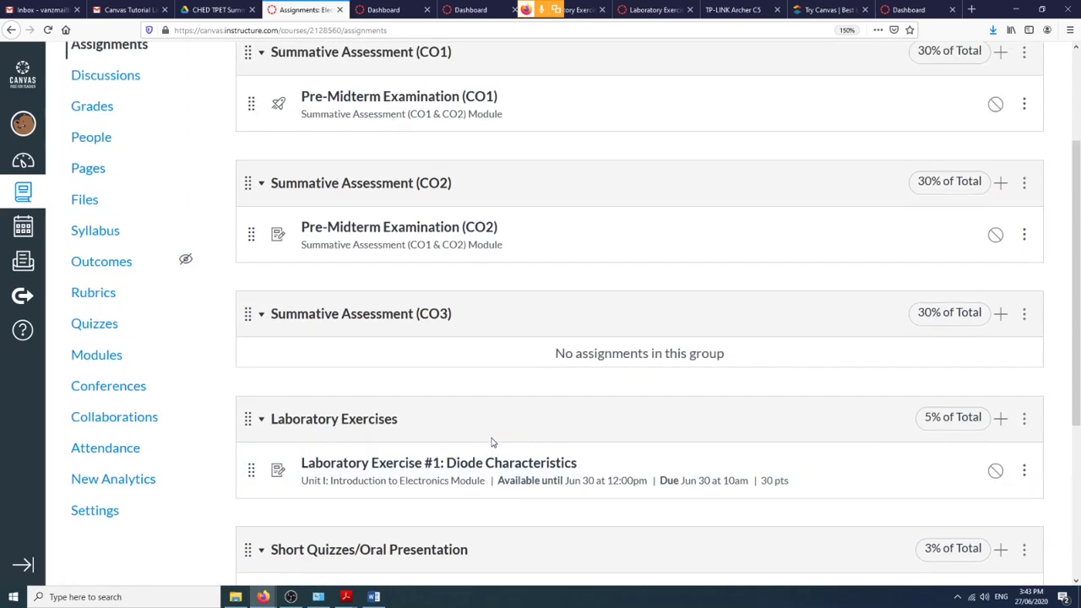
{"action": "scroll", "coordinate": [493, 442], "scroll_direction": "up", "scroll_amount": 2}
{"action": "scroll", "coordinate": [495, 444], "scroll_direction": "down", "scroll_amount": 3}
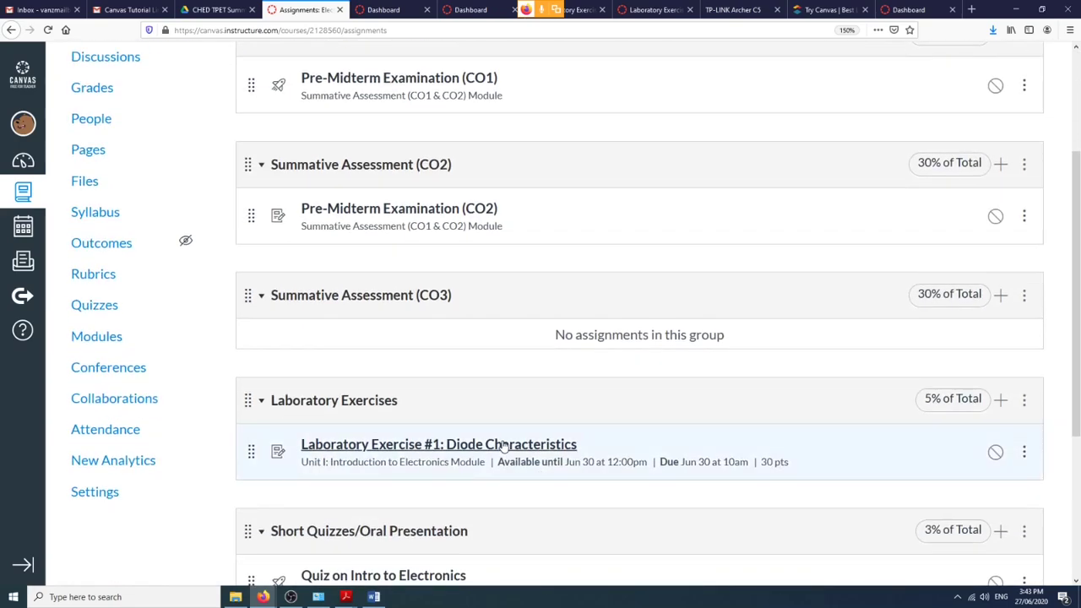
{"action": "scroll", "coordinate": [503, 445], "scroll_direction": "down", "scroll_amount": 3}
{"action": "scroll", "coordinate": [513, 400], "scroll_direction": "up", "scroll_amount": 5}
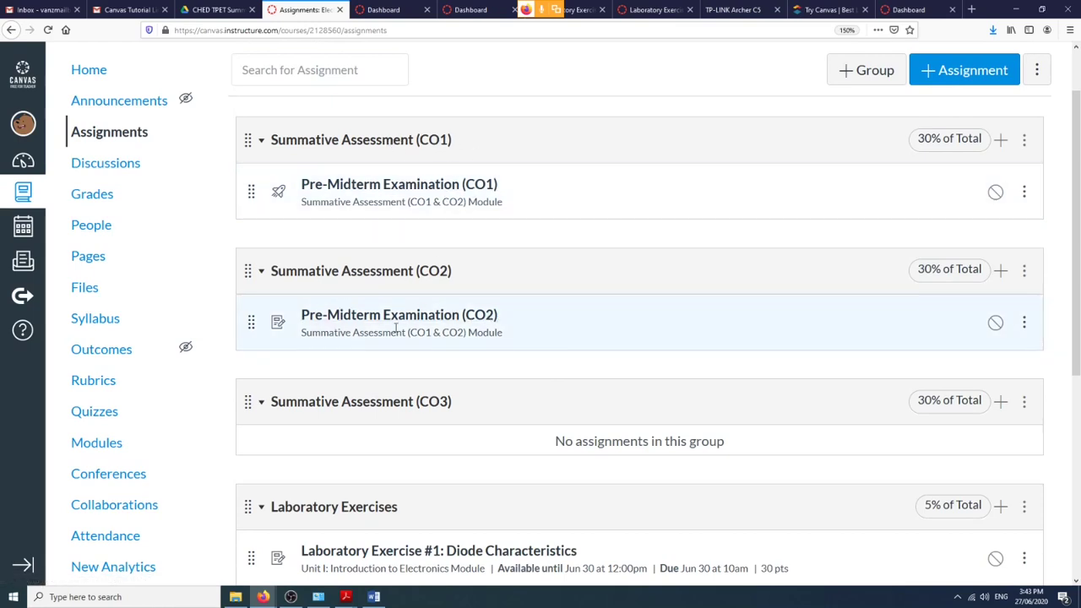
{"action": "scroll", "coordinate": [558, 315], "scroll_direction": "down", "scroll_amount": 3}
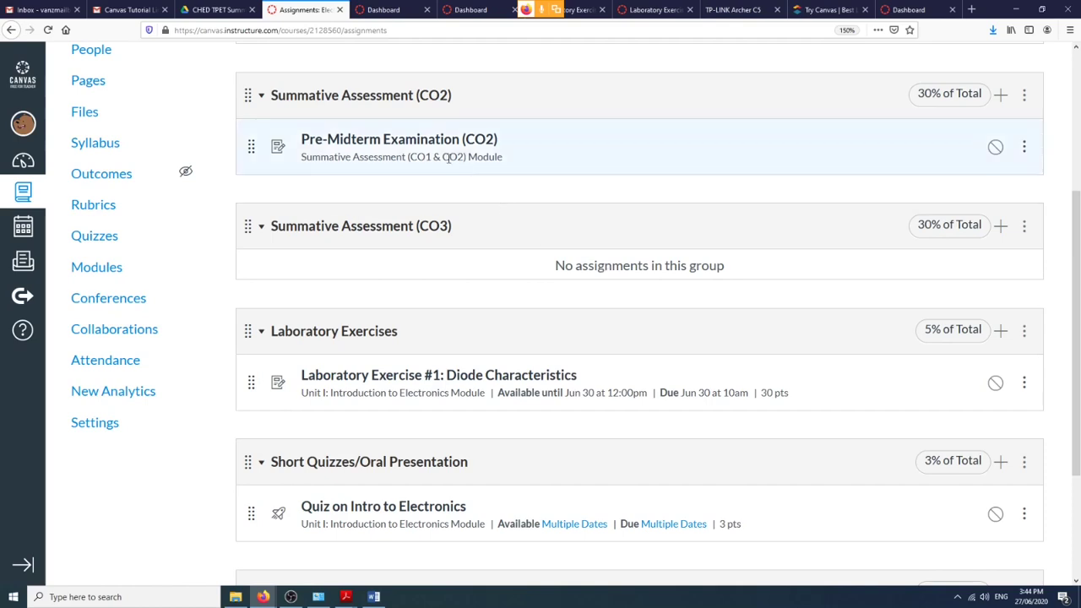
{"action": "scroll", "coordinate": [523, 302], "scroll_direction": "up", "scroll_amount": 3}
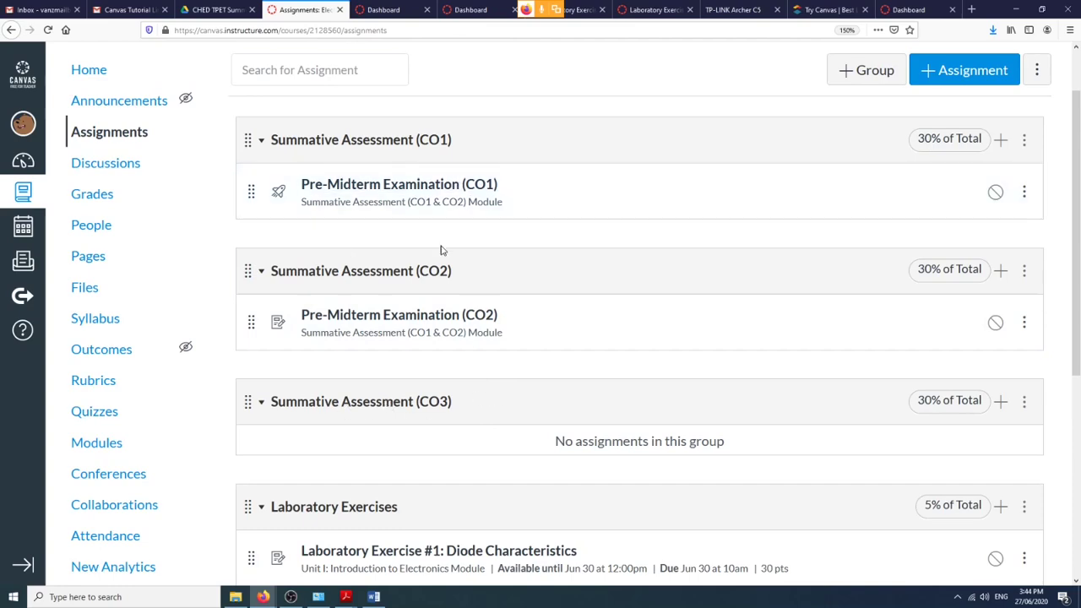
{"action": "scroll", "coordinate": [490, 287], "scroll_direction": "down", "scroll_amount": 3}
{"action": "scroll", "coordinate": [494, 289], "scroll_direction": "up", "scroll_amount": 4}
{"action": "scroll", "coordinate": [494, 288], "scroll_direction": "down", "scroll_amount": 3}
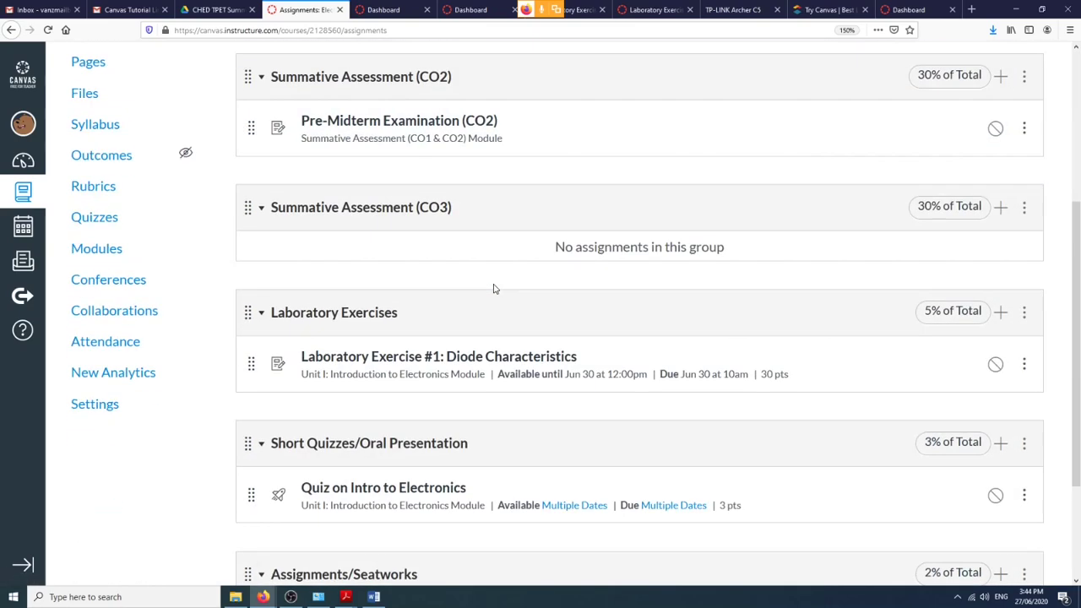
{"action": "scroll", "coordinate": [494, 288], "scroll_direction": "down", "scroll_amount": 2}
{"action": "scroll", "coordinate": [495, 287], "scroll_direction": "up", "scroll_amount": 5}
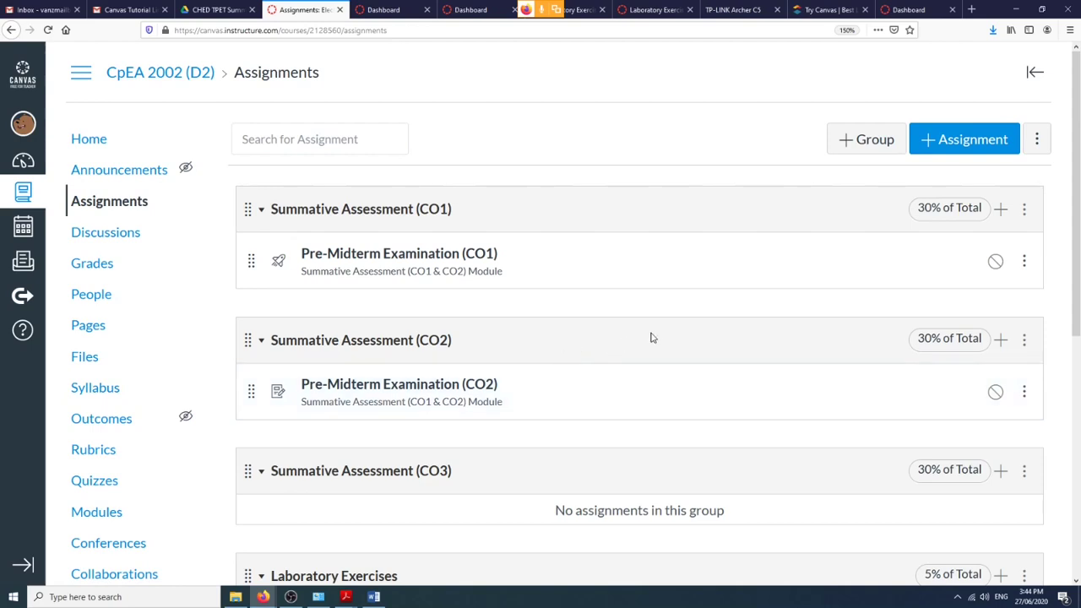
{"action": "scroll", "coordinate": [651, 338], "scroll_direction": "down", "scroll_amount": 3}
{"action": "scroll", "coordinate": [654, 332], "scroll_direction": "up", "scroll_amount": 3}
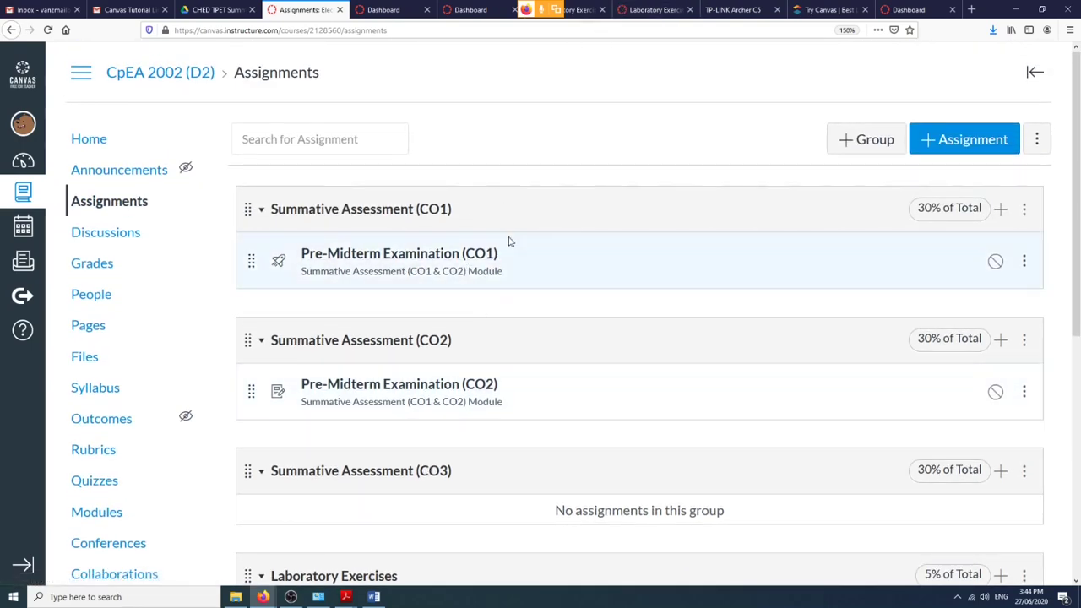
Close the spare SpeedGrader and Dashboard browser tabs and switch to the CpEA 2202 Gradebook.
{"action": "left_click", "coordinate": [621, 12]}
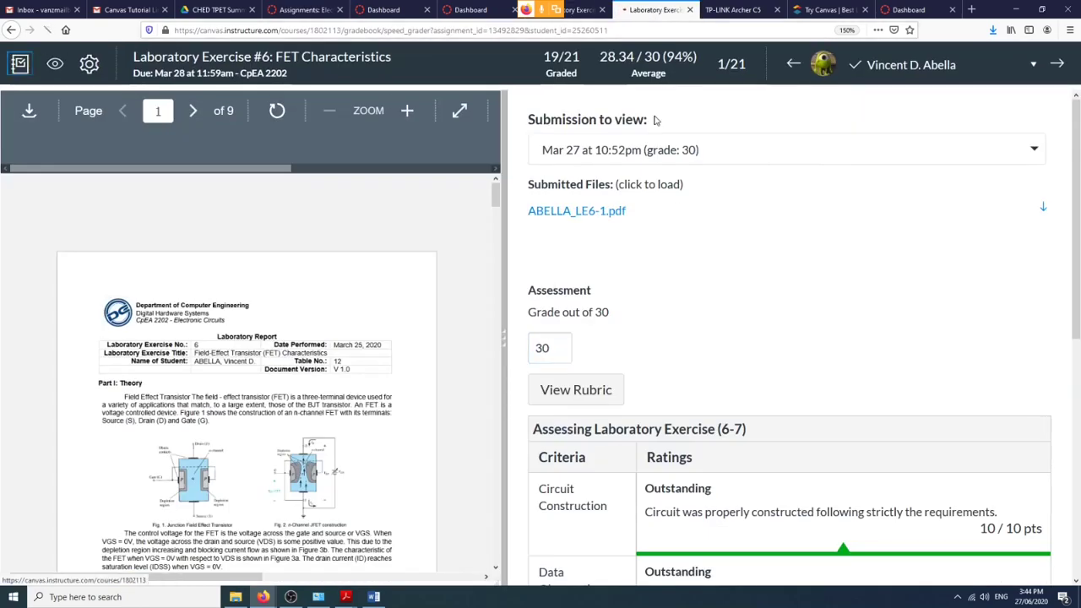
{"action": "left_click", "coordinate": [427, 10]}
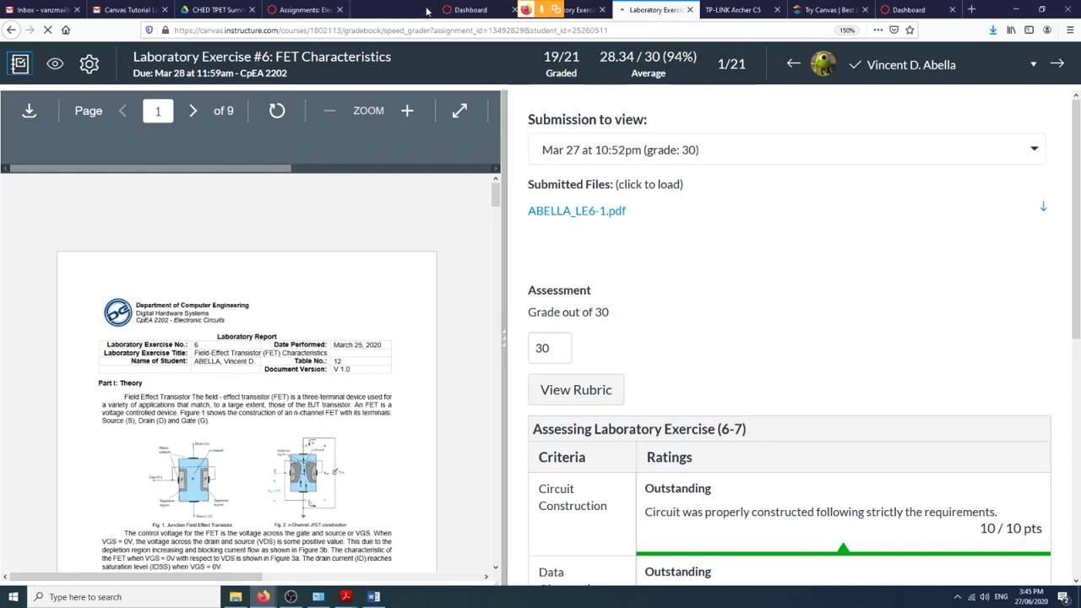
{"action": "left_click", "coordinate": [470, 11]}
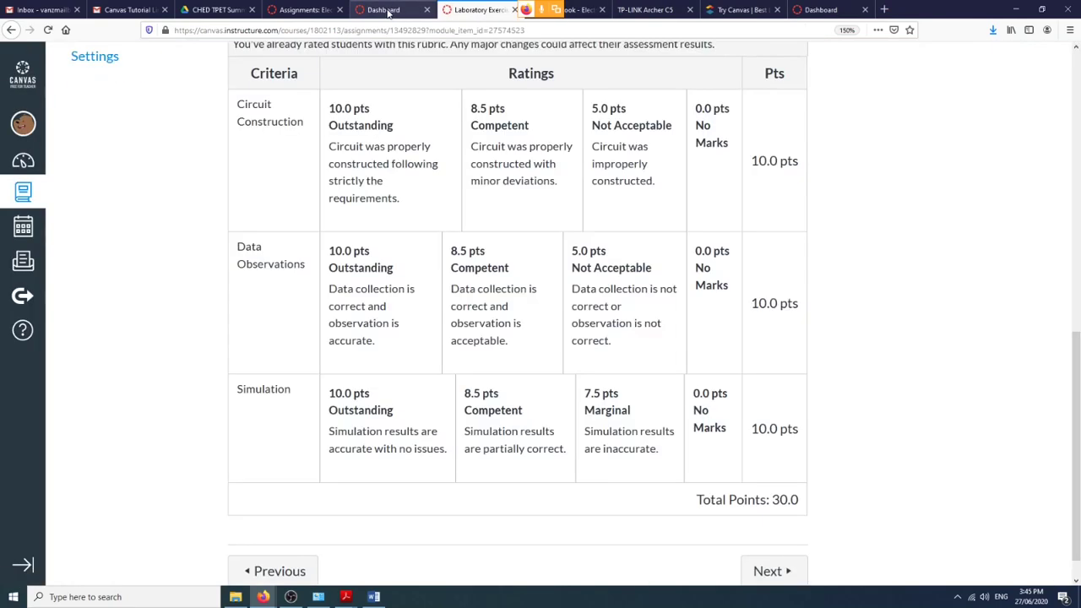
{"action": "left_click", "coordinate": [397, 11]}
{"action": "left_click", "coordinate": [426, 10]}
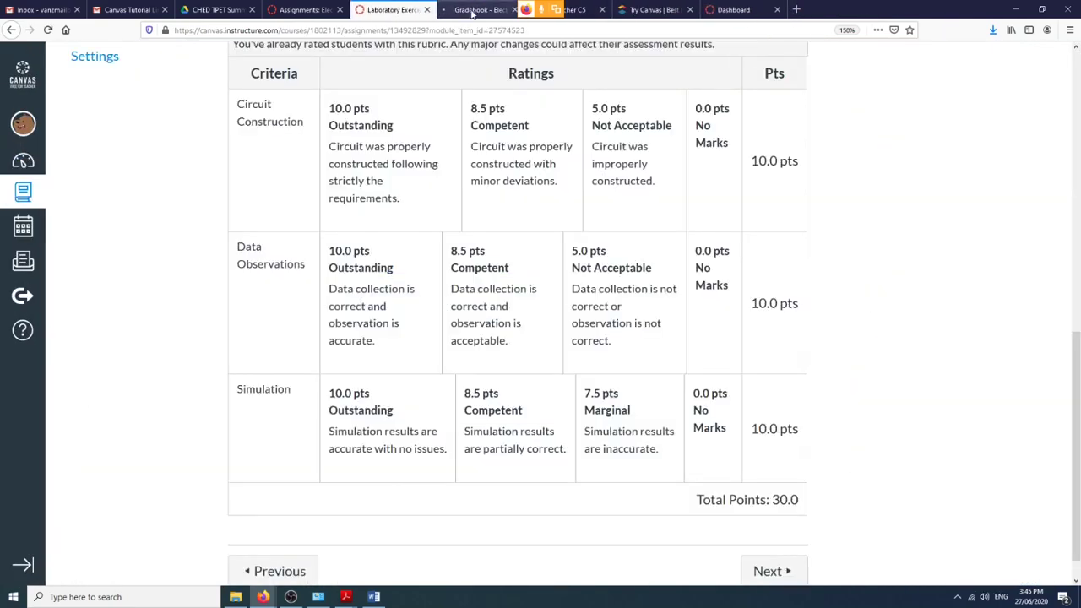
{"action": "left_click", "coordinate": [470, 11]}
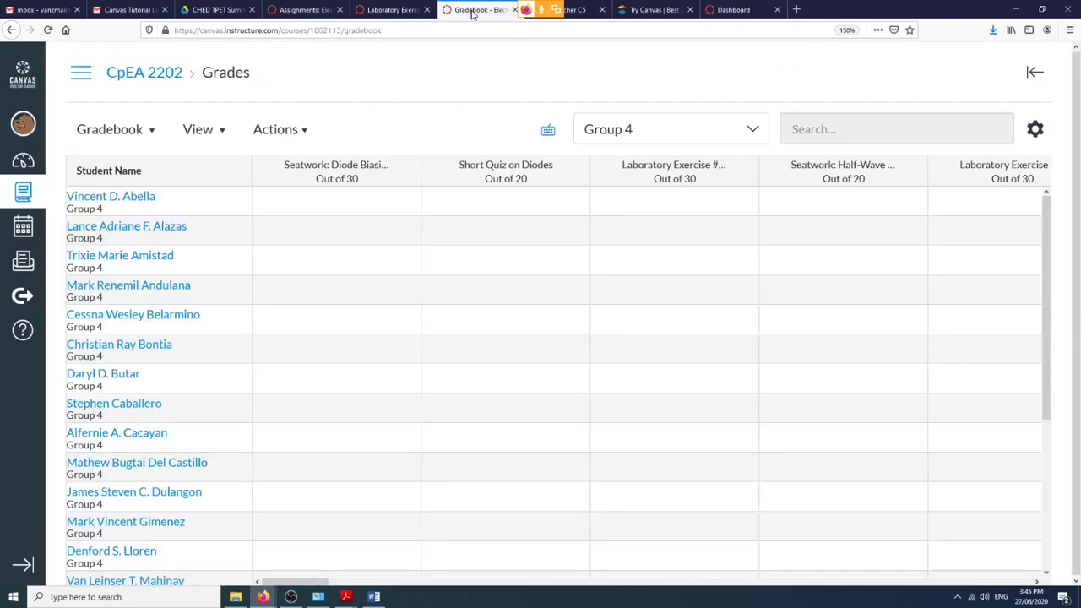
Show the course navigation of CpEA 2202 and open that course's assignments list.
{"action": "left_click", "coordinate": [81, 73]}
{"action": "left_click", "coordinate": [118, 203]}
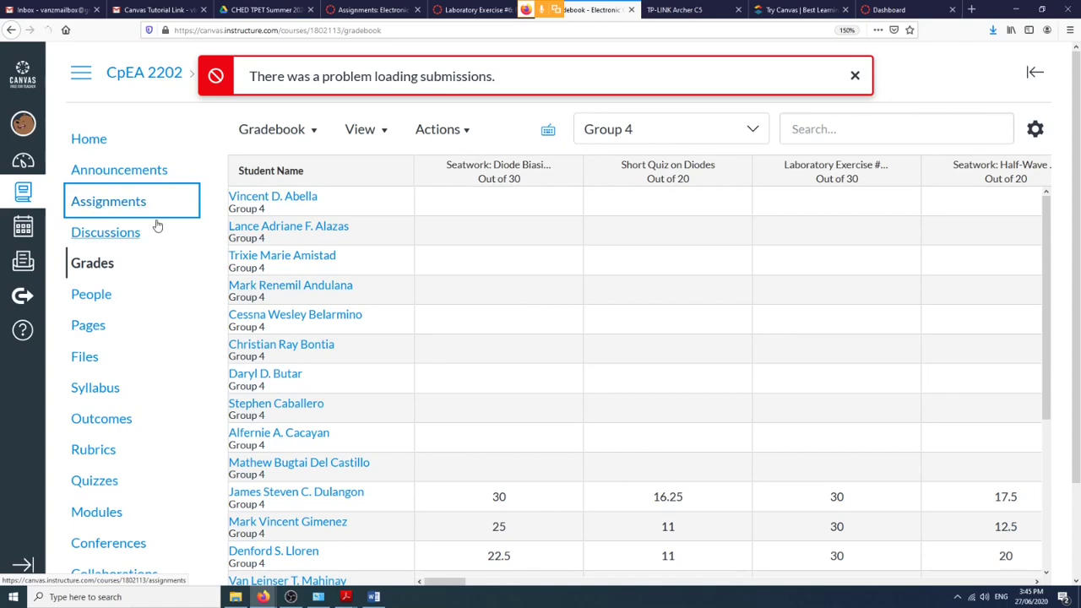
{"action": "left_click", "coordinate": [363, 9]}
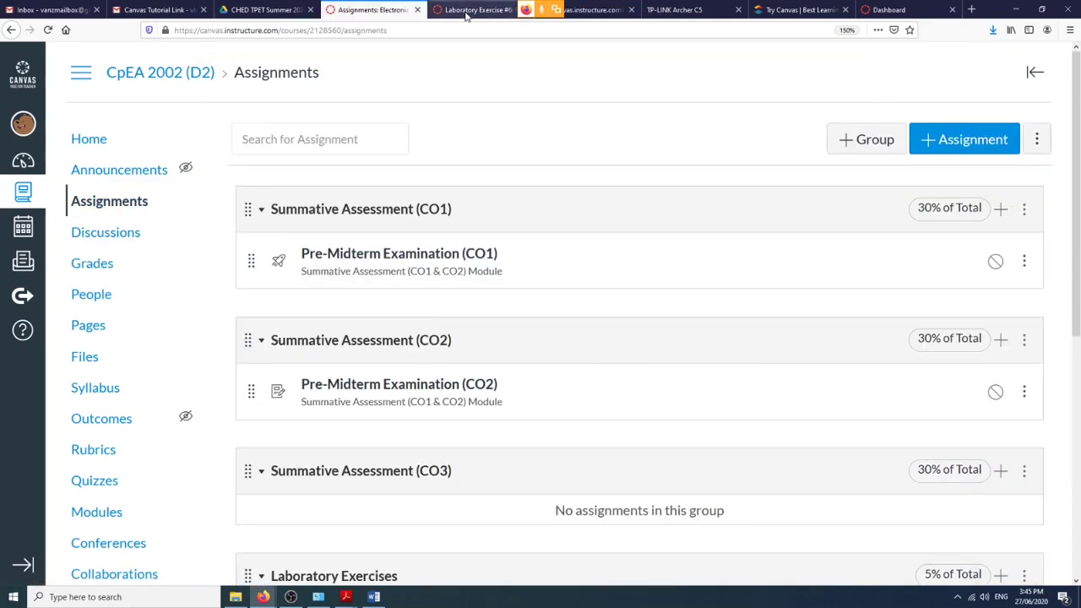
{"action": "left_click", "coordinate": [477, 10]}
{"action": "left_click", "coordinate": [595, 9]}
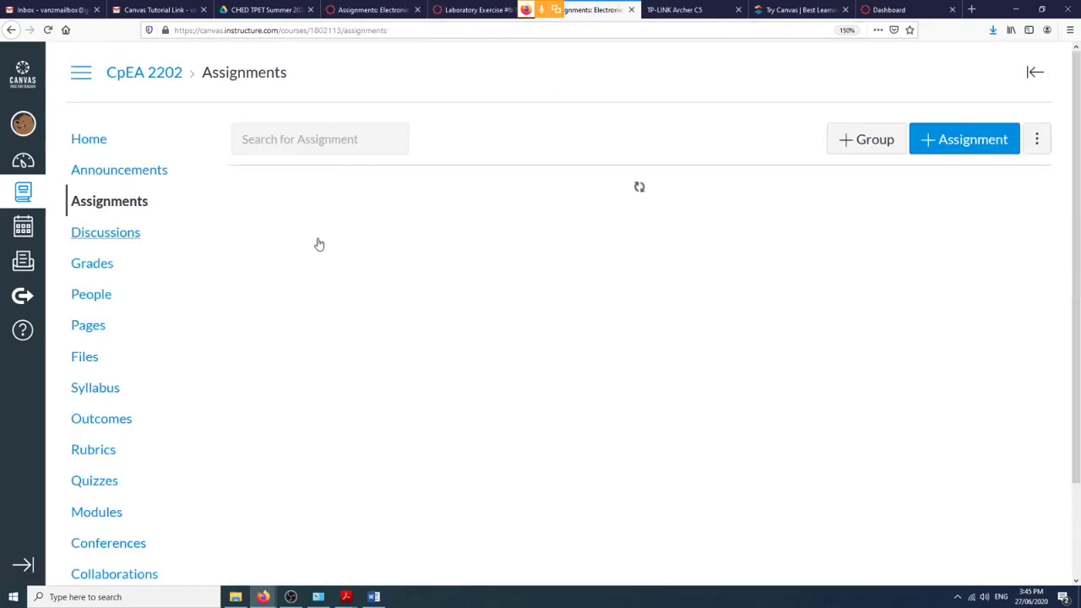
Review the Summative Assessment groups for CO1, CO2 and CO3 in CpEA 2202, comparing their examinations and the modules these belong to.
{"action": "scroll", "coordinate": [317, 242], "scroll_direction": "down", "scroll_amount": 2}
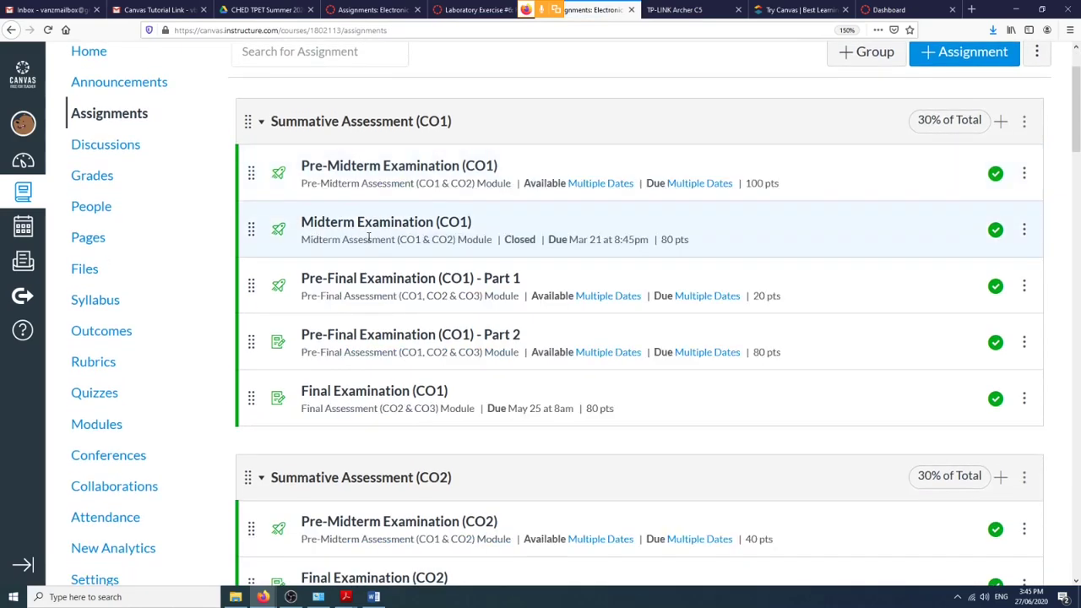
{"action": "scroll", "coordinate": [368, 239], "scroll_direction": "up", "scroll_amount": 2}
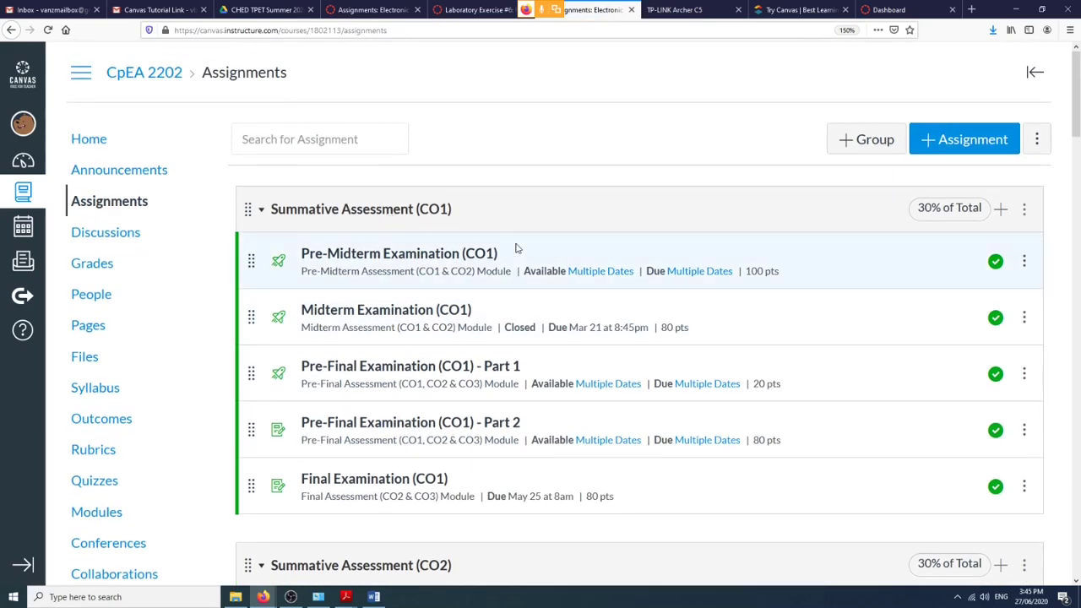
{"action": "scroll", "coordinate": [516, 248], "scroll_direction": "down", "scroll_amount": 2}
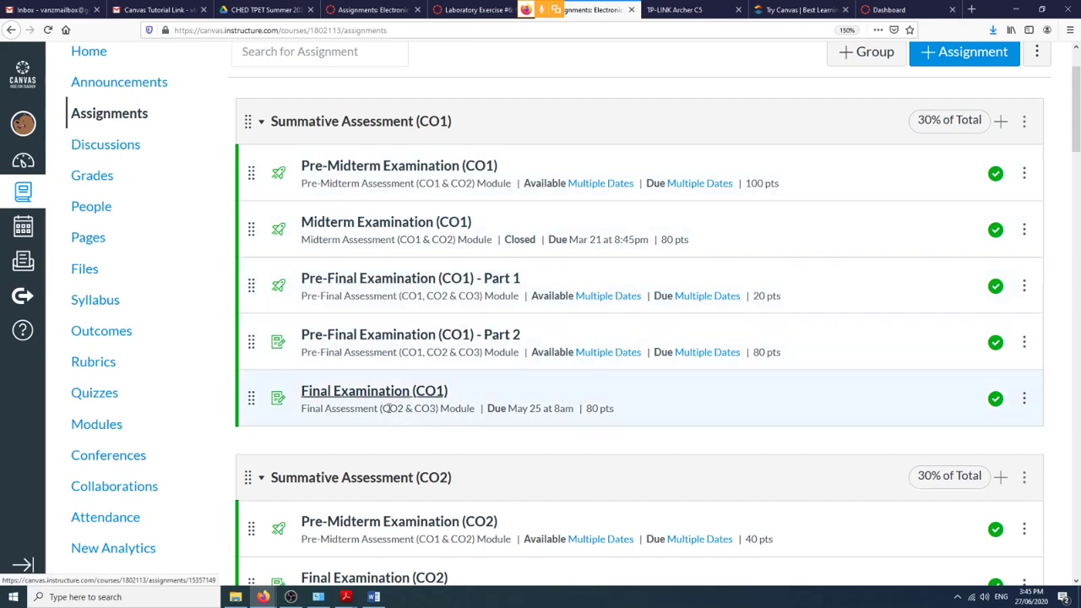
{"action": "scroll", "coordinate": [421, 384], "scroll_direction": "down", "scroll_amount": 5}
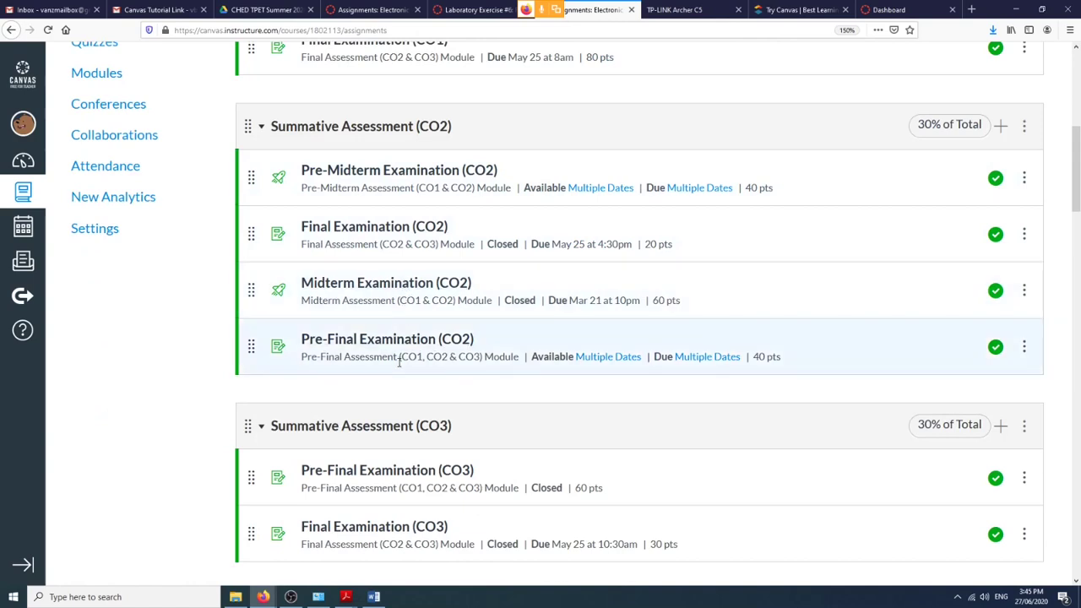
{"action": "scroll", "coordinate": [331, 338], "scroll_direction": "down", "scroll_amount": 3}
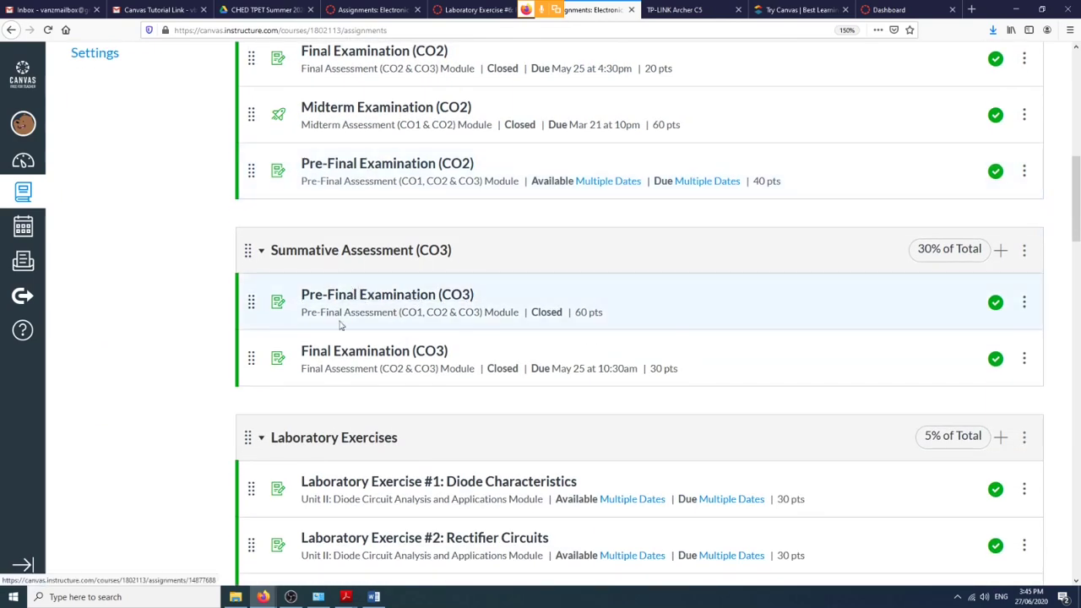
Examine the CpEA 2202 Laboratory Exercises and Short Quizzes/Oral Presentation/Boardworks groups, checking the unit module of each item.
{"action": "scroll", "coordinate": [338, 364], "scroll_direction": "down", "scroll_amount": 9}
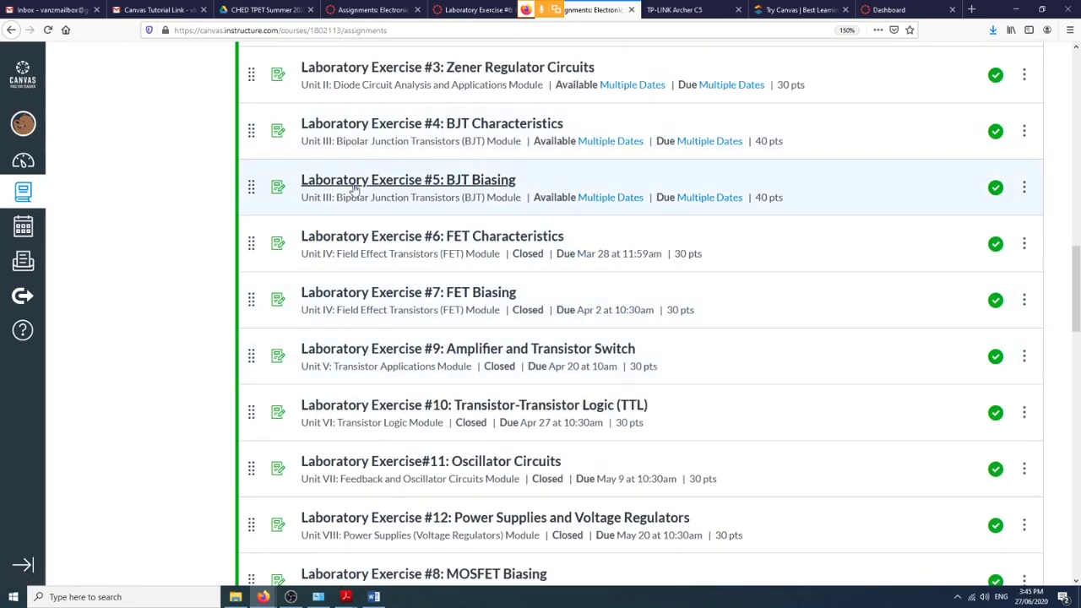
{"action": "scroll", "coordinate": [338, 219], "scroll_direction": "up", "scroll_amount": 8}
{"action": "scroll", "coordinate": [345, 321], "scroll_direction": "down", "scroll_amount": 4}
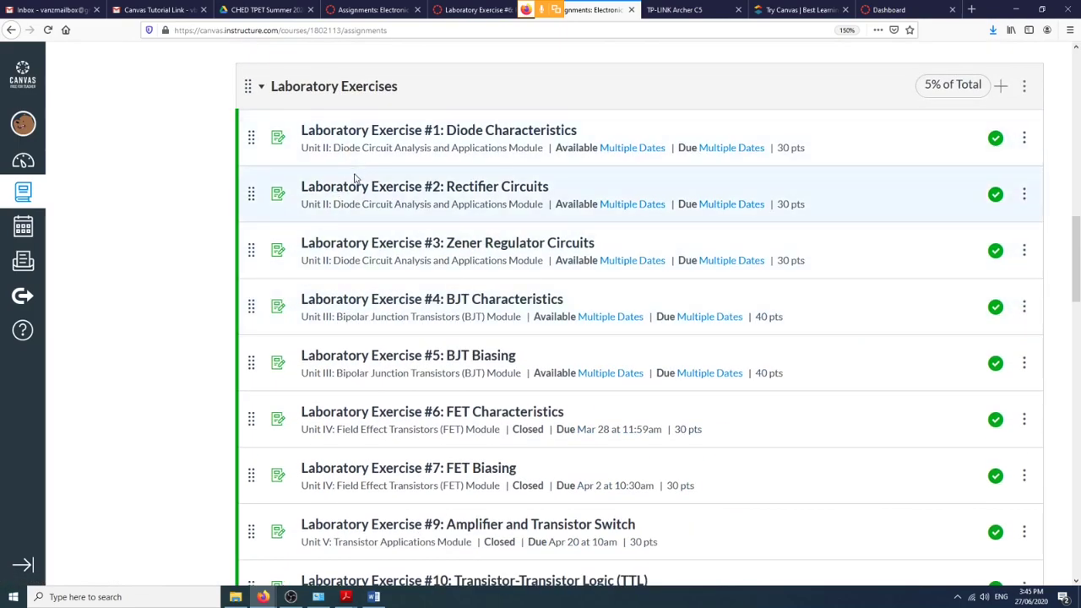
{"action": "scroll", "coordinate": [355, 177], "scroll_direction": "down", "scroll_amount": 7}
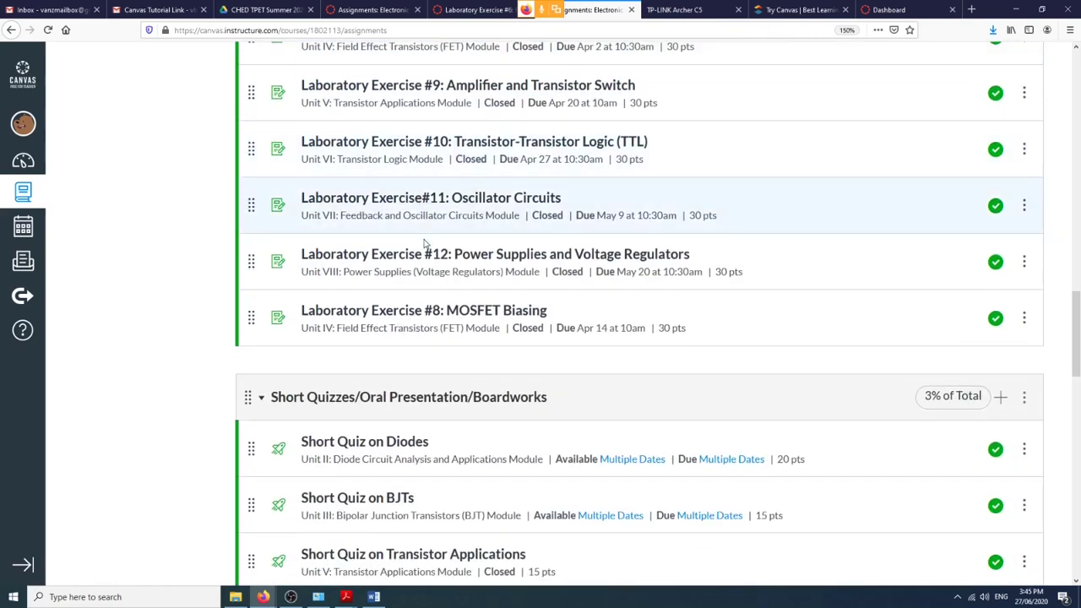
{"action": "scroll", "coordinate": [430, 267], "scroll_direction": "down", "scroll_amount": 4}
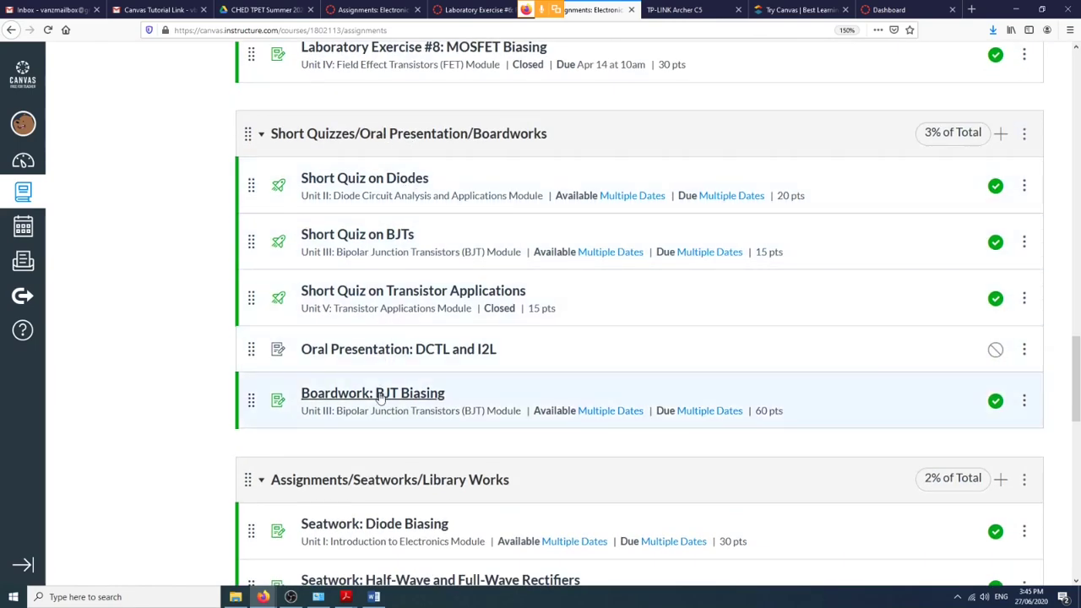
Examine the items in the Assignments/Seatworks/Library Works and Miscellaneous groups of CpEA 2202.
{"action": "scroll", "coordinate": [405, 371], "scroll_direction": "down", "scroll_amount": 4}
{"action": "scroll", "coordinate": [405, 334], "scroll_direction": "down", "scroll_amount": 2}
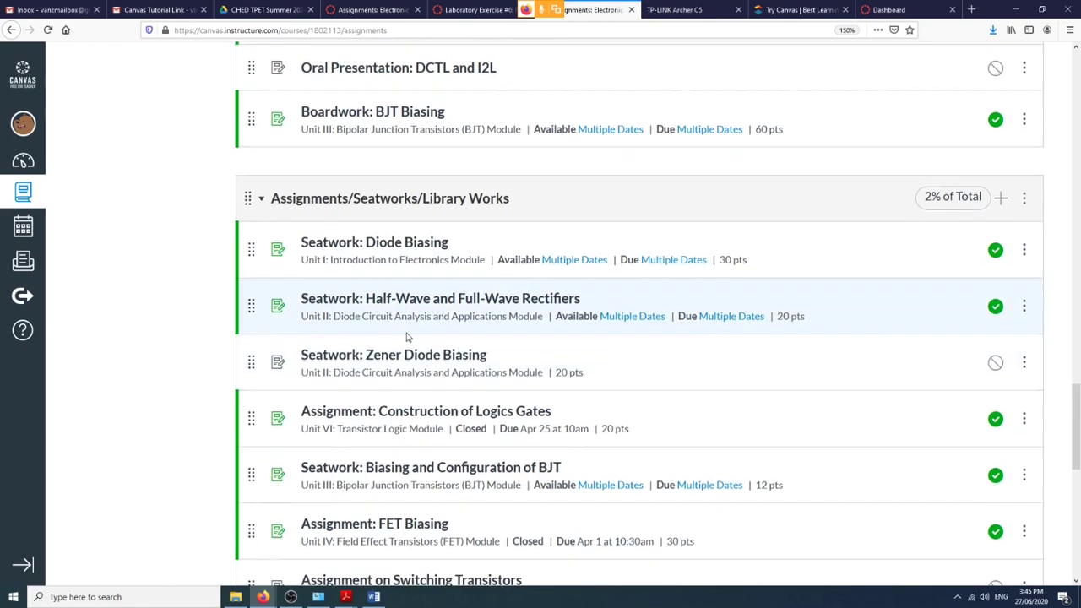
{"action": "scroll", "coordinate": [420, 175], "scroll_direction": "down", "scroll_amount": 4}
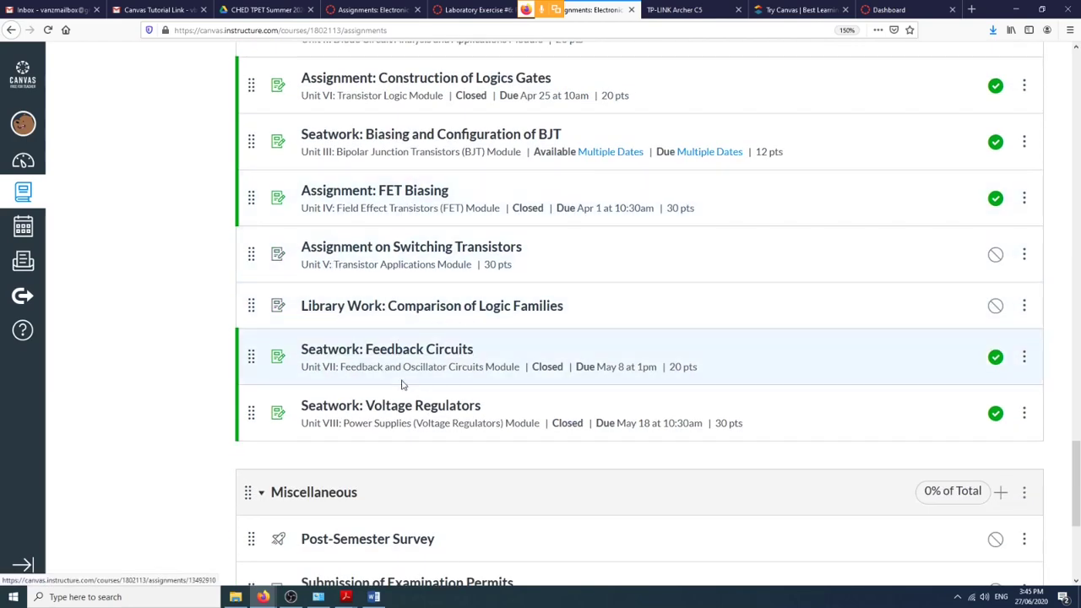
{"action": "scroll", "coordinate": [400, 386], "scroll_direction": "down", "scroll_amount": 3}
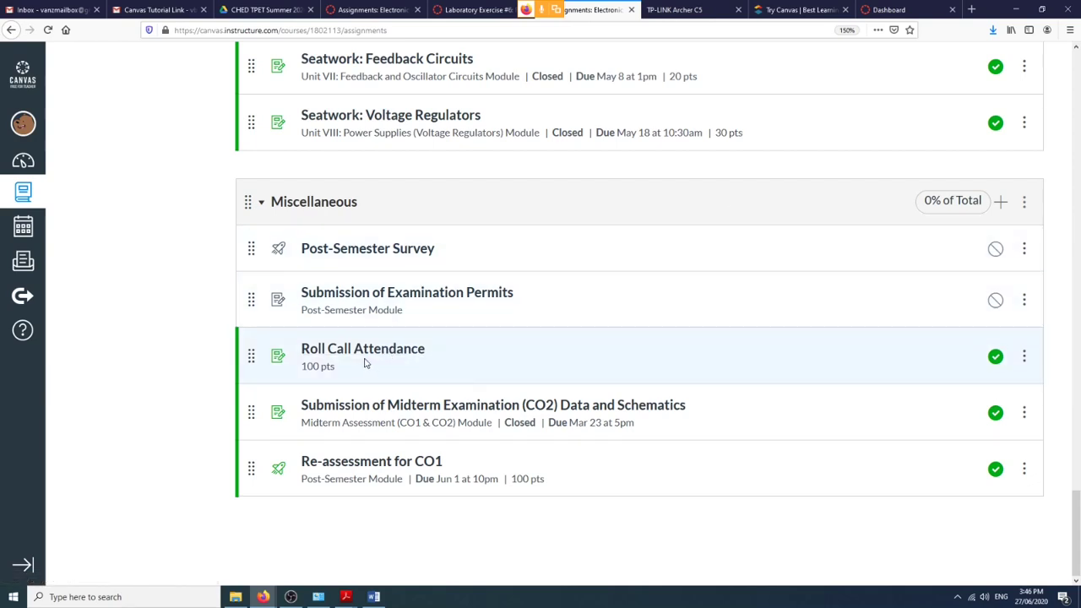
{"action": "scroll", "coordinate": [488, 368], "scroll_direction": "up", "scroll_amount": 2}
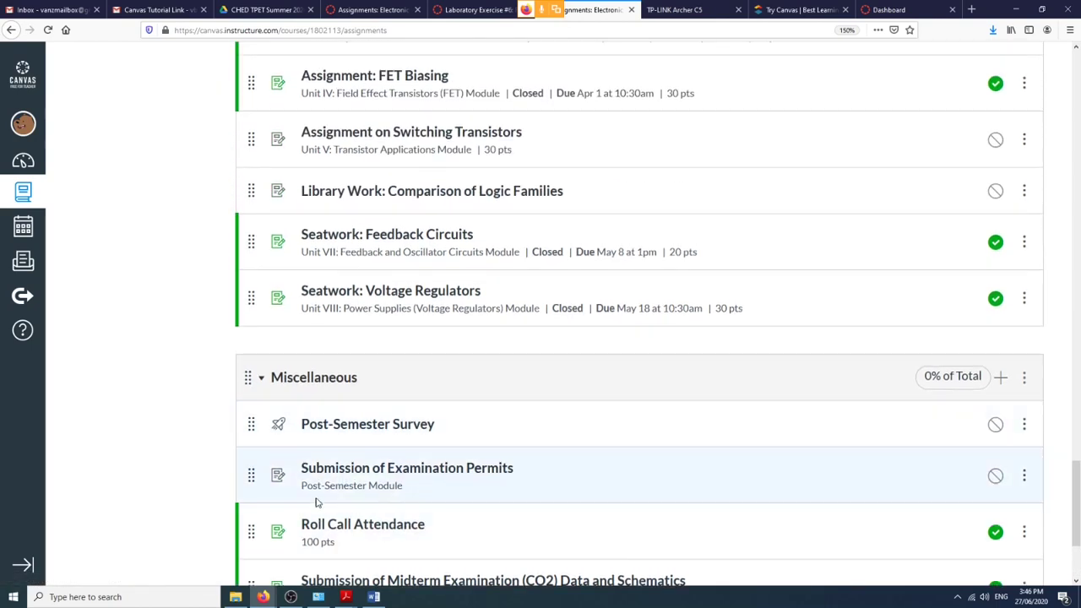
{"action": "left_click_drag", "start_coordinate": [246, 535], "coordinate": [249, 386]}
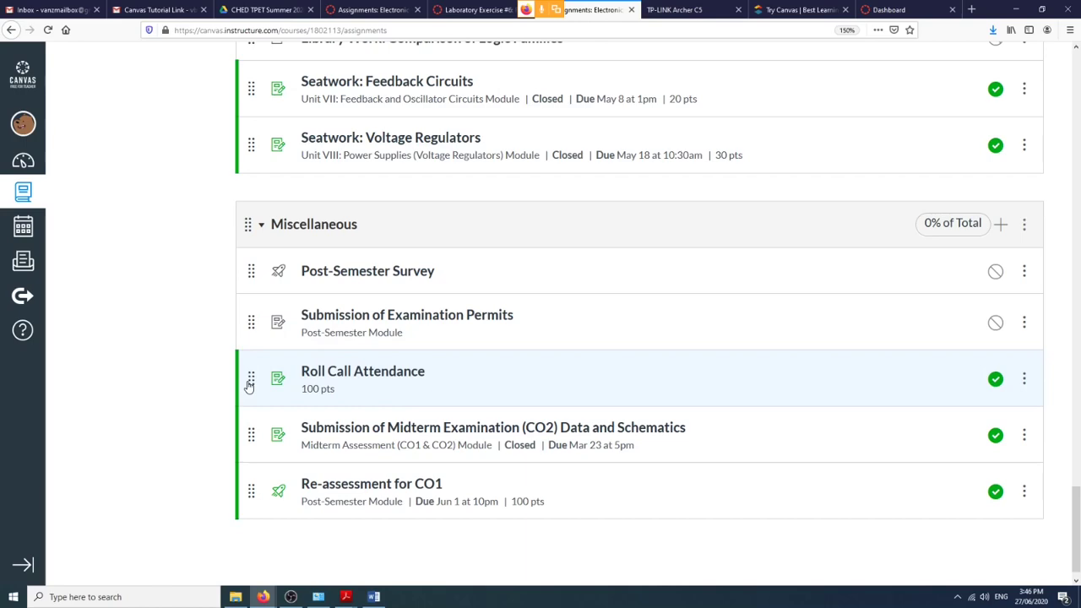
Switch to the CpEA 2002 (D2) assignments list and review its weighted groups for comparison with CpEA 2202.
{"action": "scroll", "coordinate": [310, 346], "scroll_direction": "up", "scroll_amount": 15}
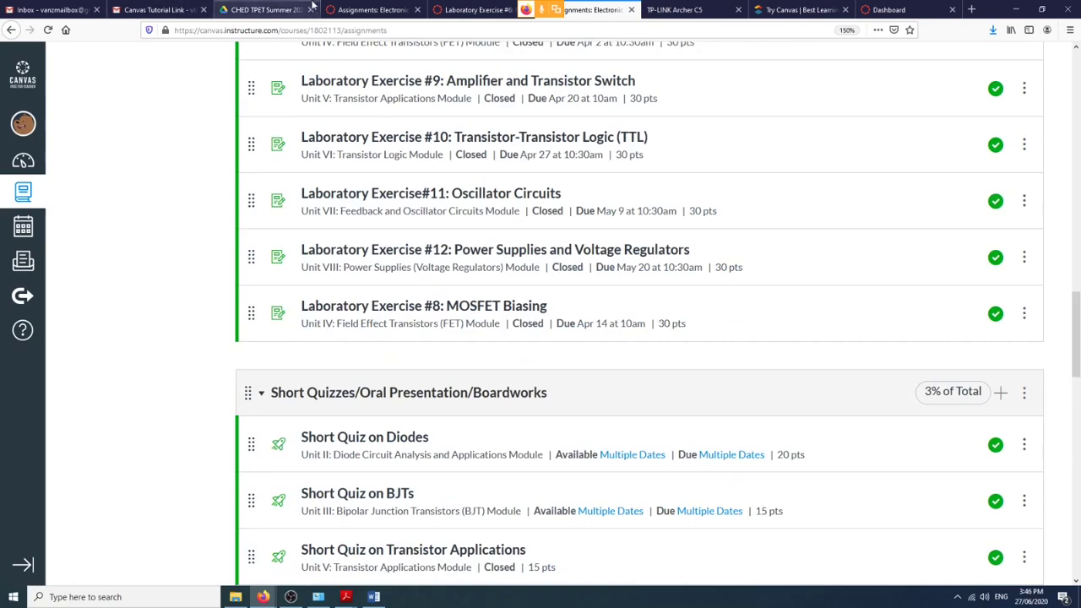
{"action": "left_click", "coordinate": [340, 12]}
{"action": "scroll", "coordinate": [430, 325], "scroll_direction": "down", "scroll_amount": 5}
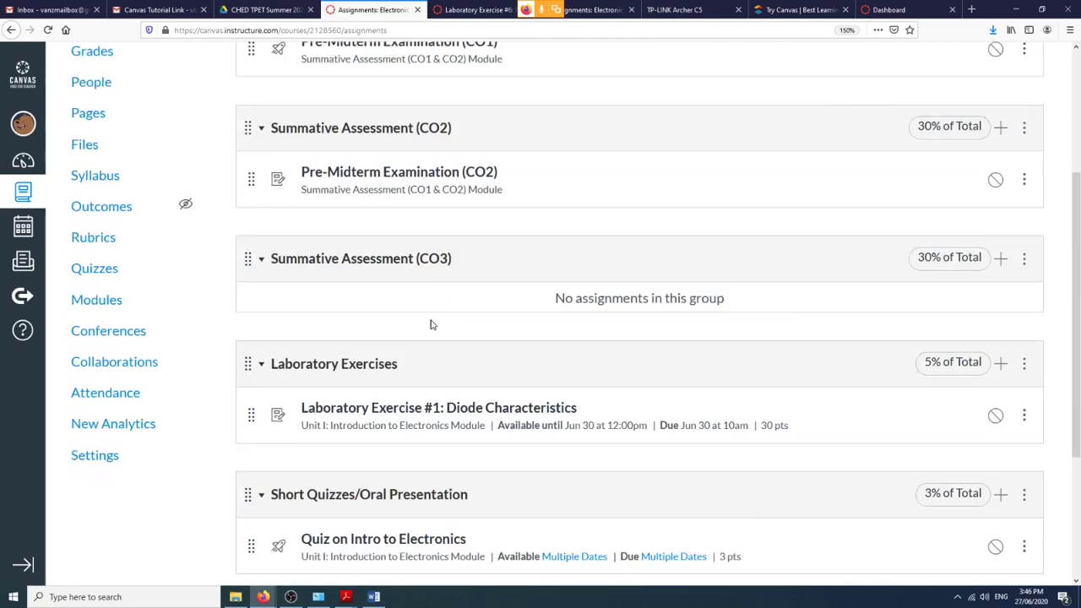
{"action": "scroll", "coordinate": [430, 331], "scroll_direction": "up", "scroll_amount": 4}
{"action": "scroll", "coordinate": [431, 322], "scroll_direction": "down", "scroll_amount": 1}
{"action": "scroll", "coordinate": [431, 325], "scroll_direction": "down", "scroll_amount": 2}
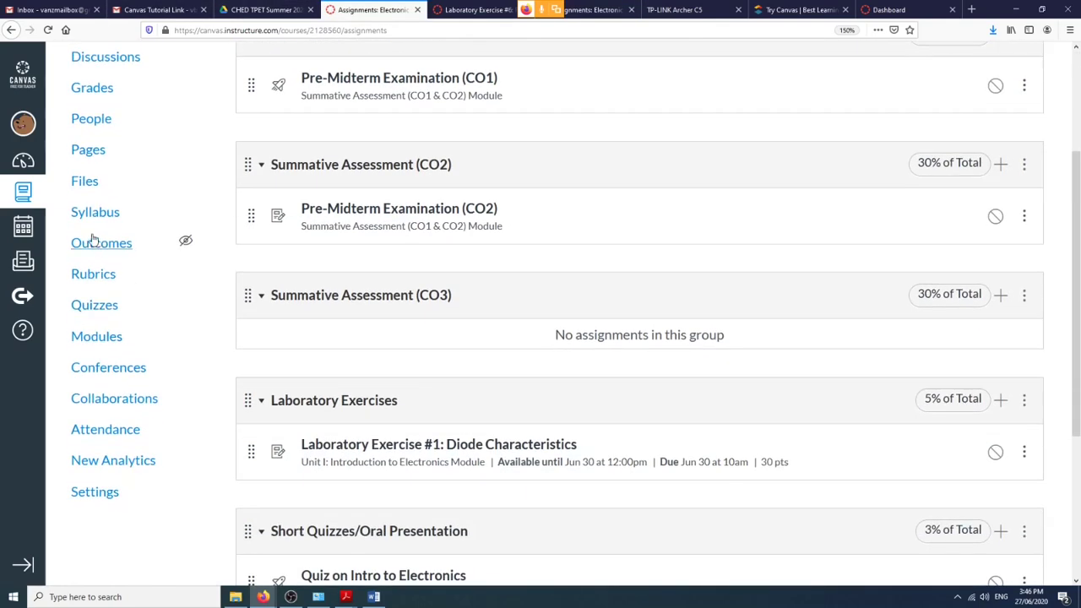
Open the CpEA 2002 (D2) modules and examine the order, contents and prerequisites from Unit I to Unit III.
{"action": "left_click", "coordinate": [106, 337]}
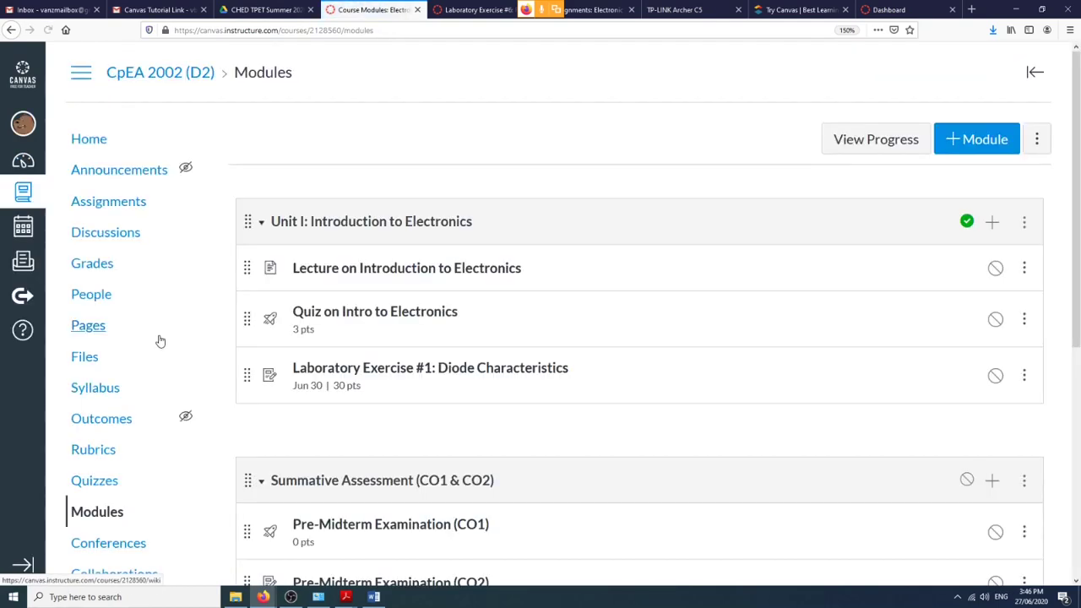
{"action": "scroll", "coordinate": [265, 289], "scroll_direction": "down", "scroll_amount": 5}
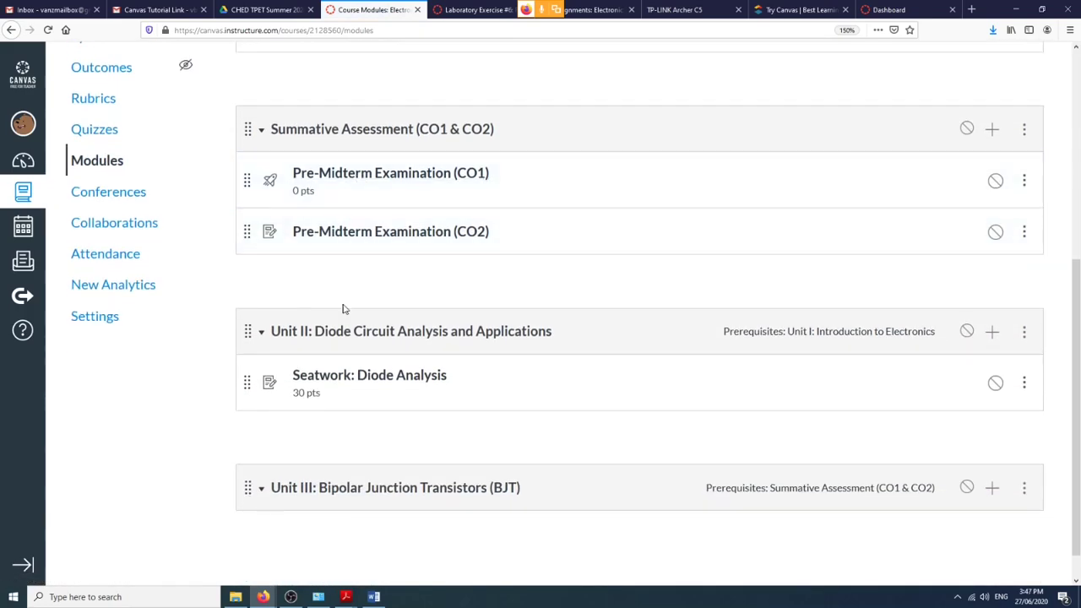
{"action": "scroll", "coordinate": [343, 309], "scroll_direction": "down", "scroll_amount": 1}
{"action": "scroll", "coordinate": [343, 309], "scroll_direction": "up", "scroll_amount": 5}
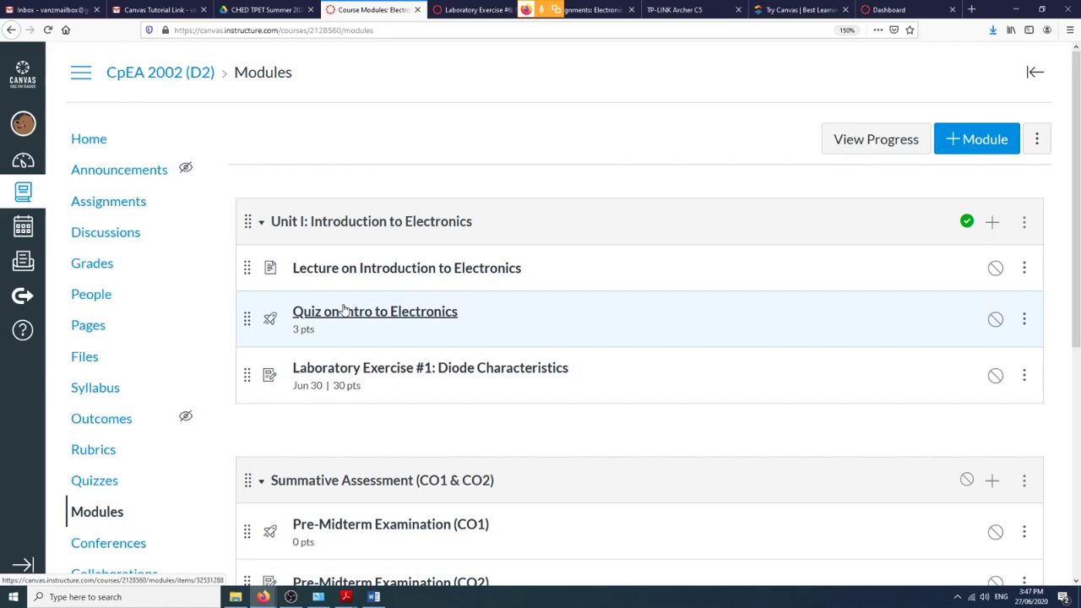
{"action": "scroll", "coordinate": [343, 309], "scroll_direction": "down", "scroll_amount": 5}
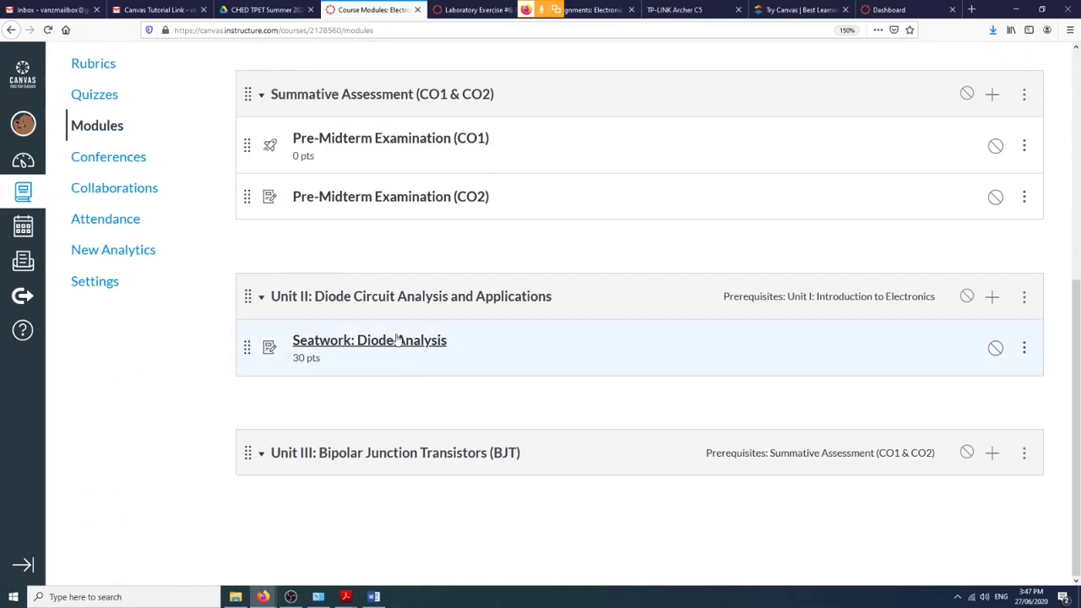
{"action": "scroll", "coordinate": [391, 336], "scroll_direction": "up", "scroll_amount": 5}
{"action": "scroll", "coordinate": [391, 336], "scroll_direction": "down", "scroll_amount": 2}
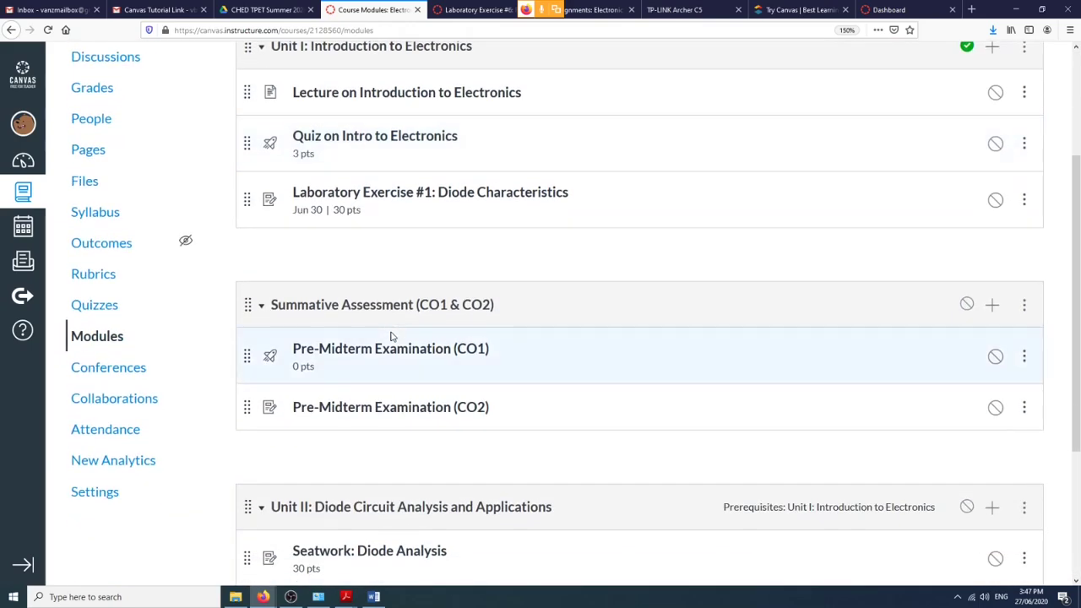
{"action": "scroll", "coordinate": [391, 336], "scroll_direction": "up", "scroll_amount": 2}
{"action": "scroll", "coordinate": [382, 335], "scroll_direction": "down", "scroll_amount": 1}
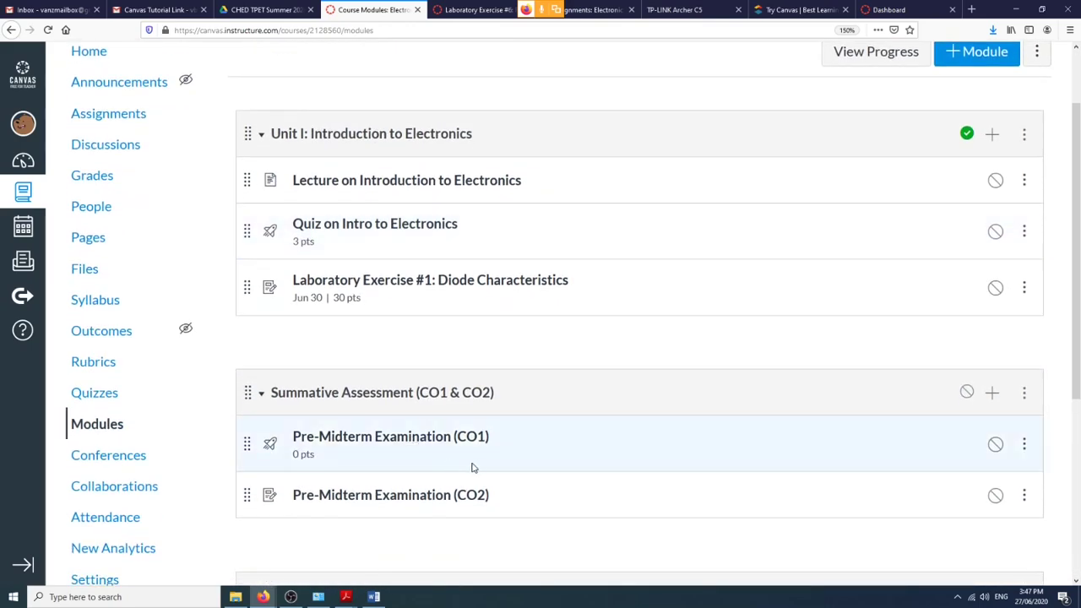
{"action": "scroll", "coordinate": [473, 468], "scroll_direction": "down", "scroll_amount": 1}
{"action": "scroll", "coordinate": [422, 365], "scroll_direction": "up", "scroll_amount": 2}
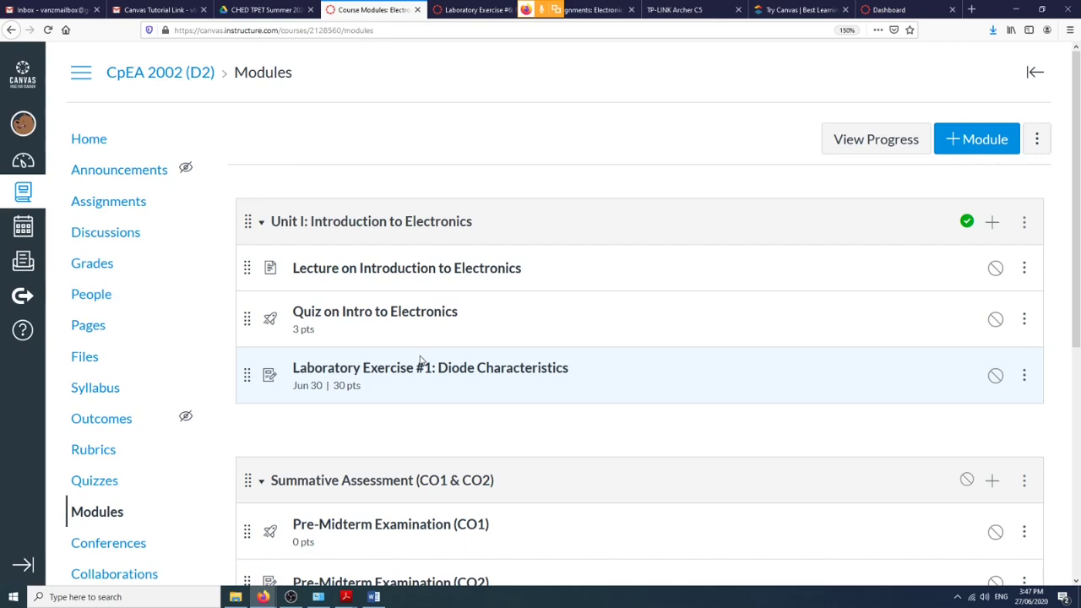
{"action": "scroll", "coordinate": [130, 379], "scroll_direction": "down", "scroll_amount": 2}
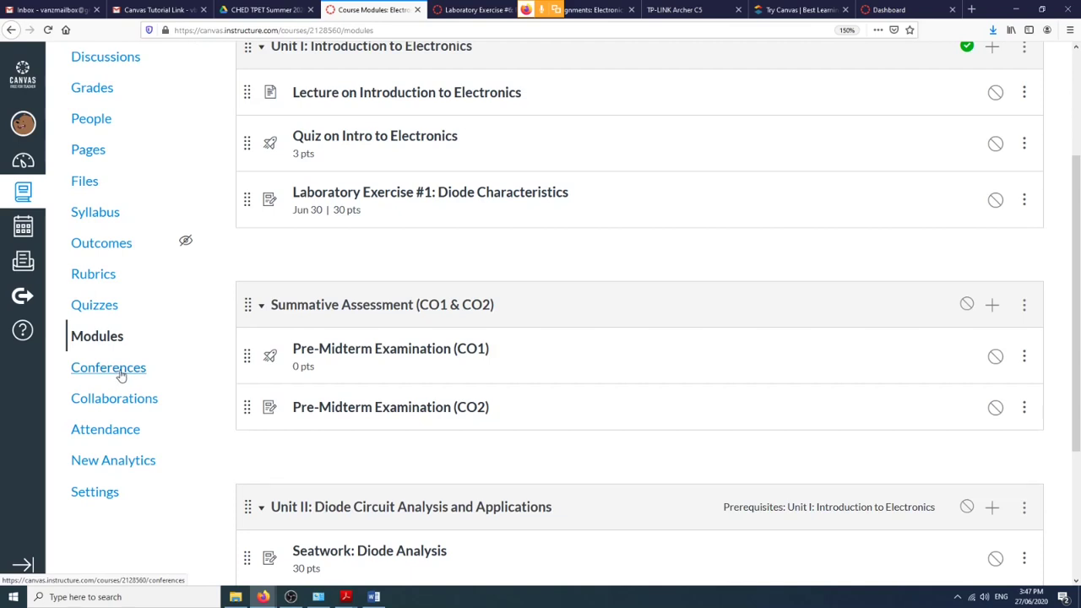
Open the conferences page of CpEA 2002 (D2) and read the BigBlueButton service notice and conference lists.
{"action": "left_click", "coordinate": [120, 376]}
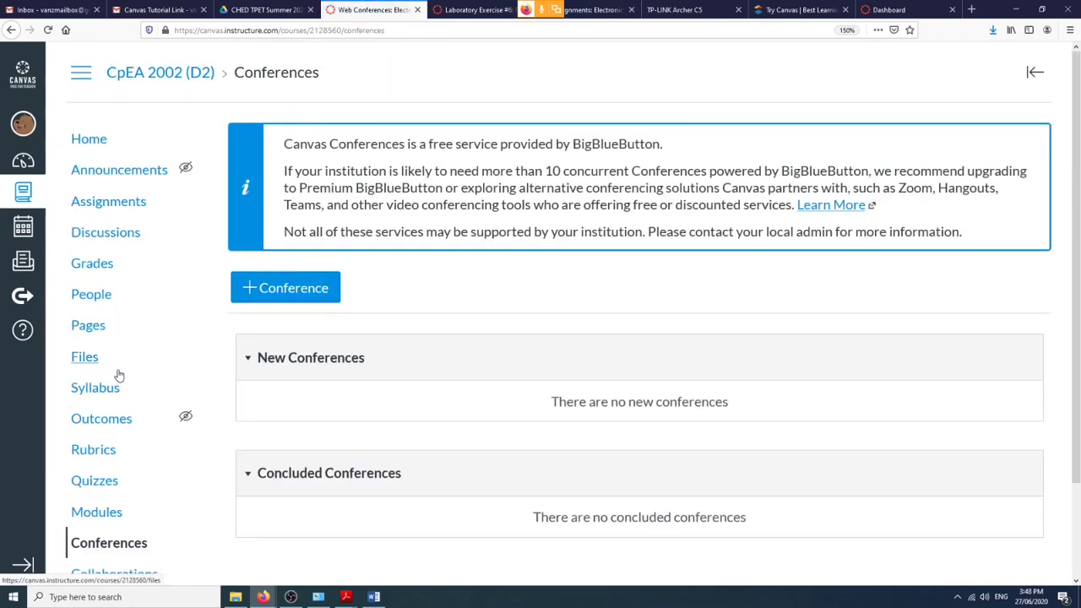
{"action": "scroll", "coordinate": [582, 290], "scroll_direction": "down", "scroll_amount": 2}
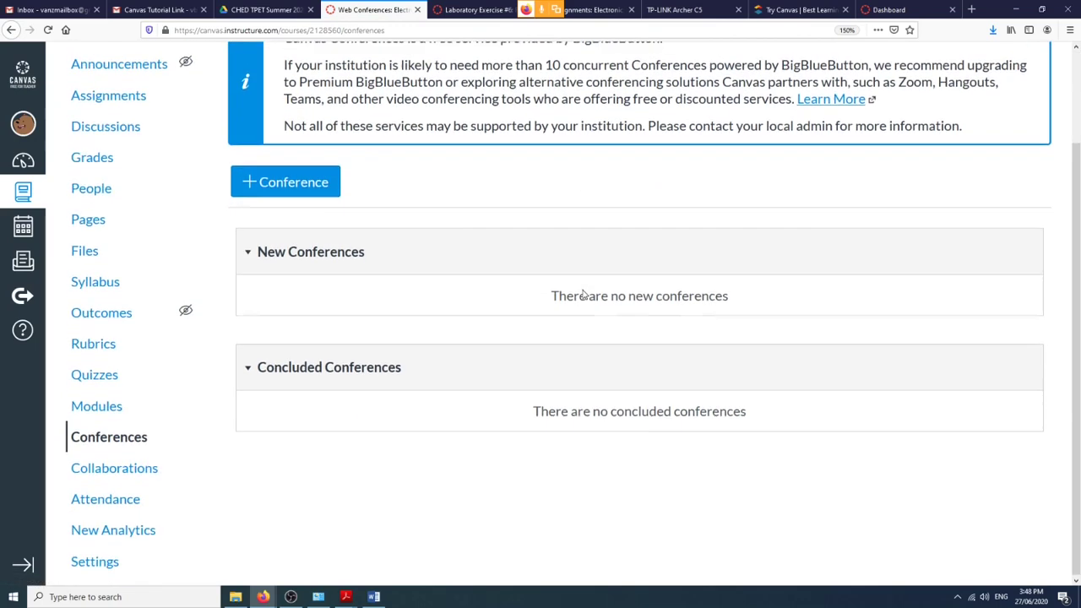
{"action": "scroll", "coordinate": [583, 290], "scroll_direction": "up", "scroll_amount": 2}
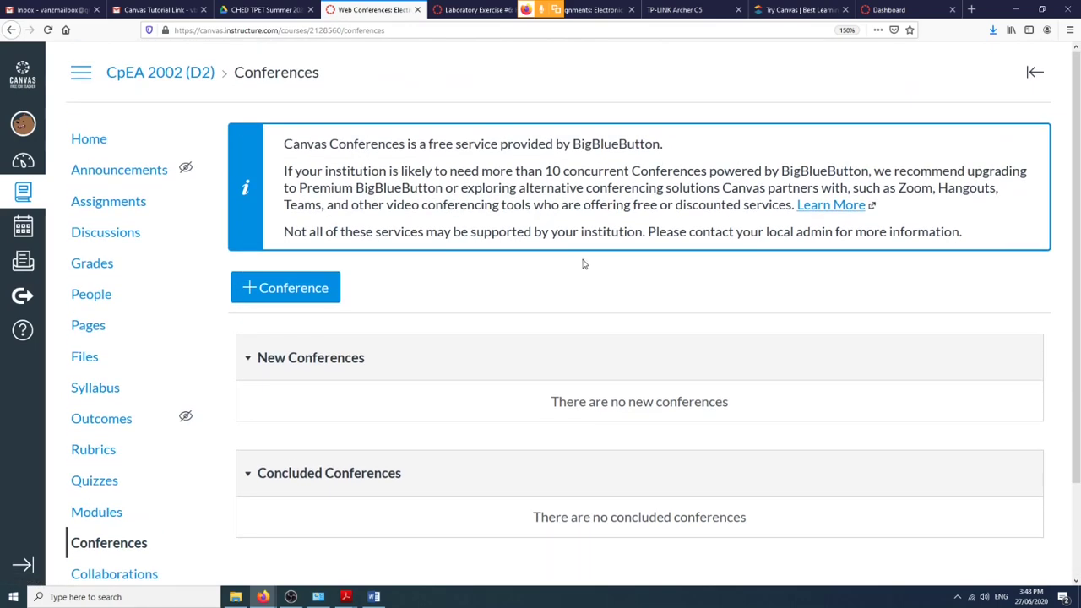
{"action": "scroll", "coordinate": [499, 292], "scroll_direction": "down", "scroll_amount": 3}
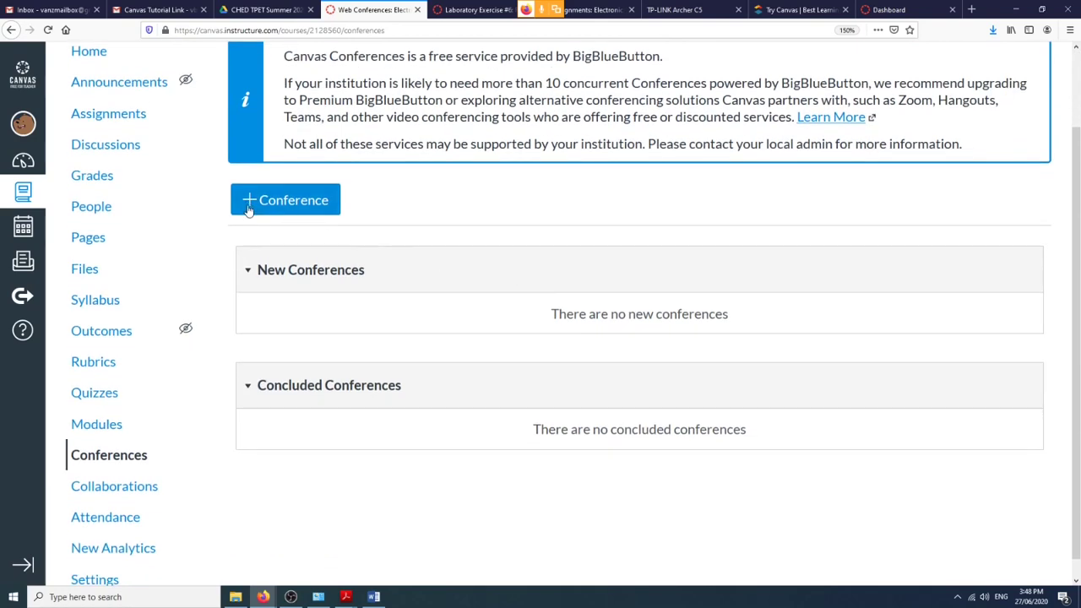
Start a new conference and check its conference type choices and duration setting.
{"action": "left_click", "coordinate": [250, 206]}
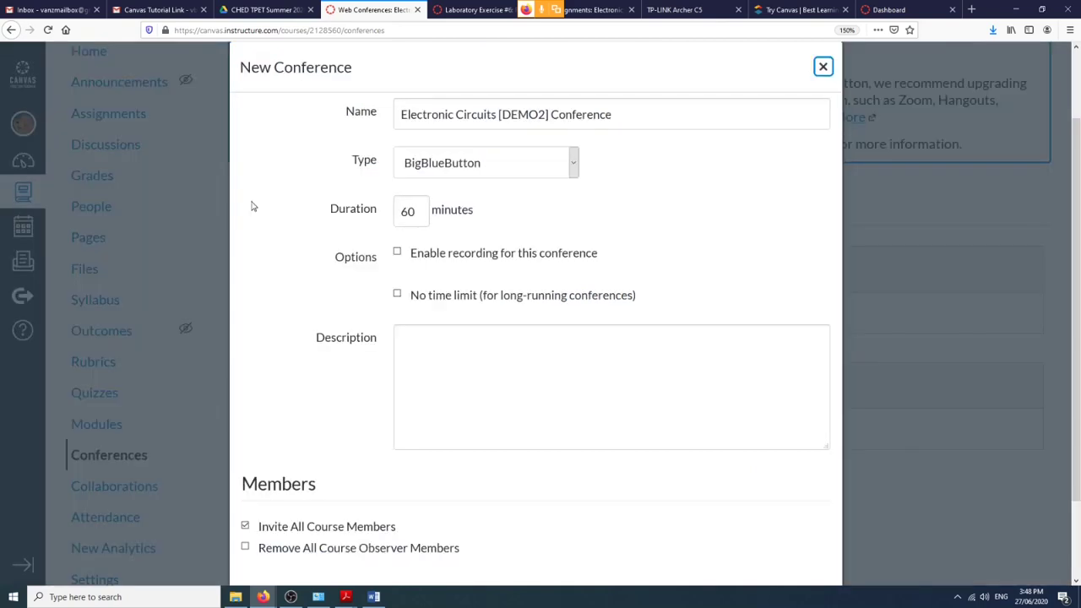
{"action": "left_click", "coordinate": [569, 165]}
{"action": "left_click", "coordinate": [548, 235]}
{"action": "left_click_drag", "start_coordinate": [421, 212], "coordinate": [364, 211]}
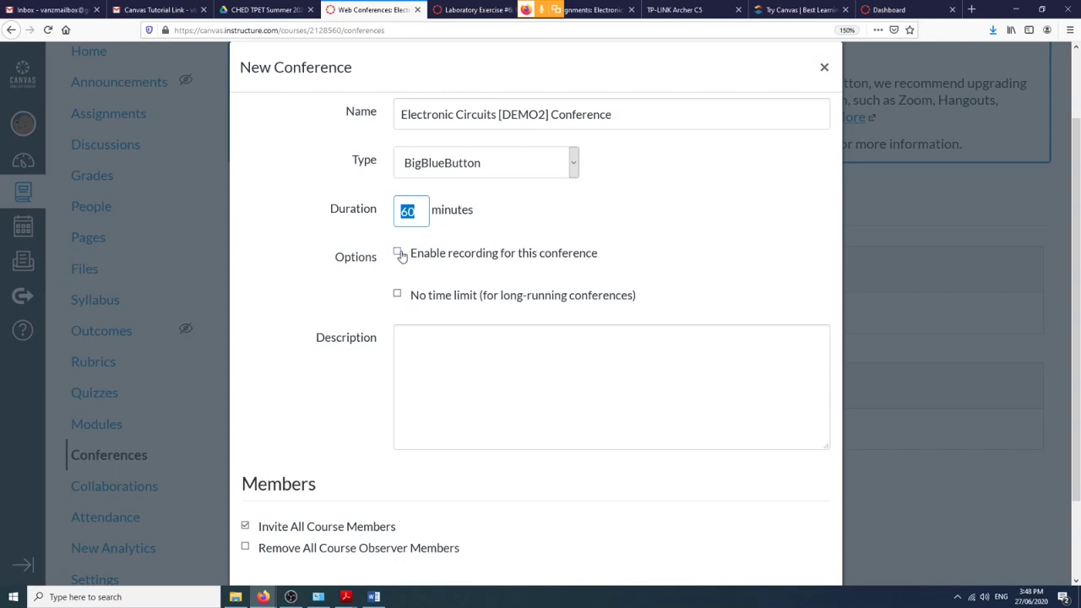
Describe the new conference as "Thesis Oral Defense (Group)" and turn off inviting all course members.
{"action": "left_click", "coordinate": [461, 358]}
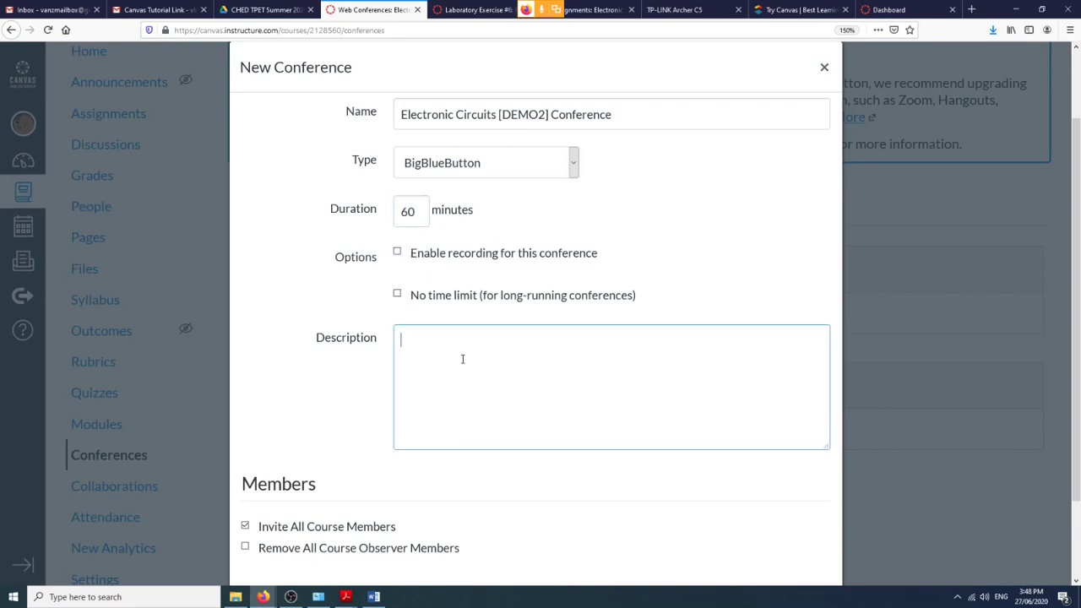
{"action": "type", "text": "Thesis Oral Defense (Group"}
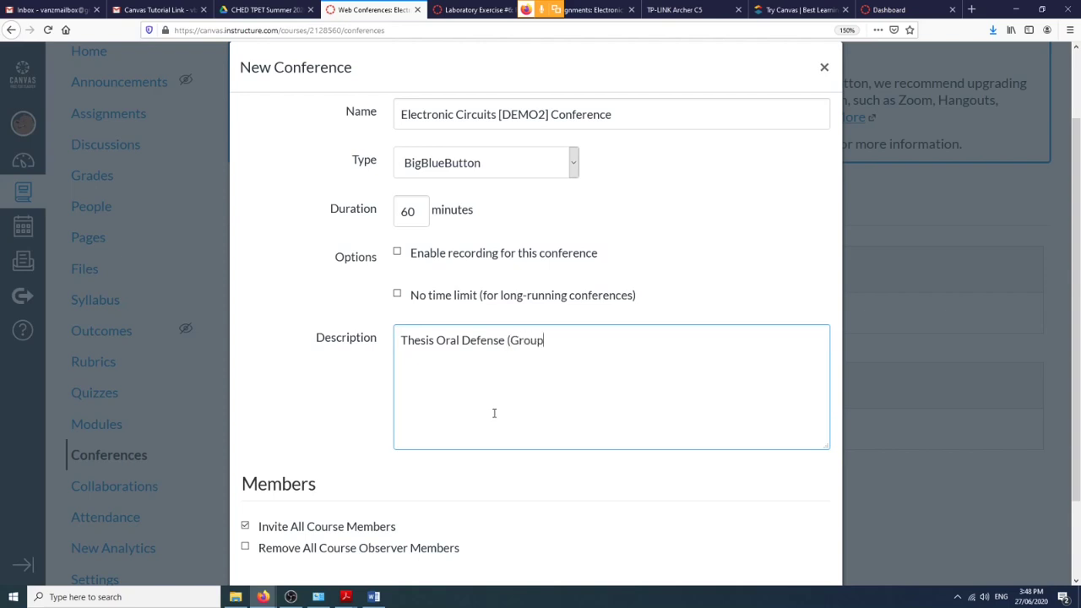
{"action": "type", "text": ")"}
{"action": "scroll", "coordinate": [493, 412], "scroll_direction": "down", "scroll_amount": 2}
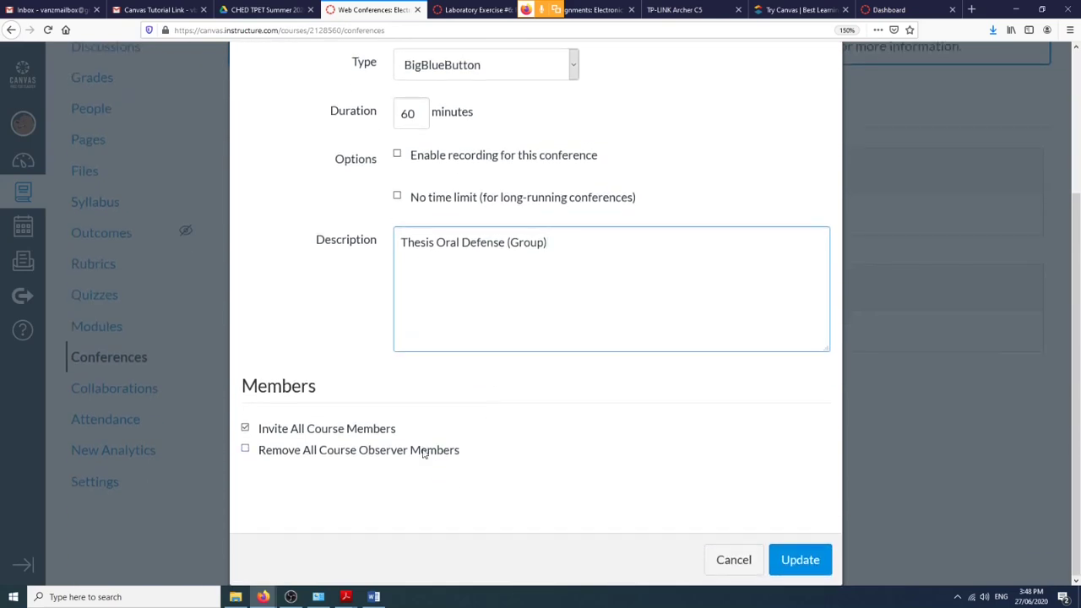
{"action": "left_click", "coordinate": [245, 430]}
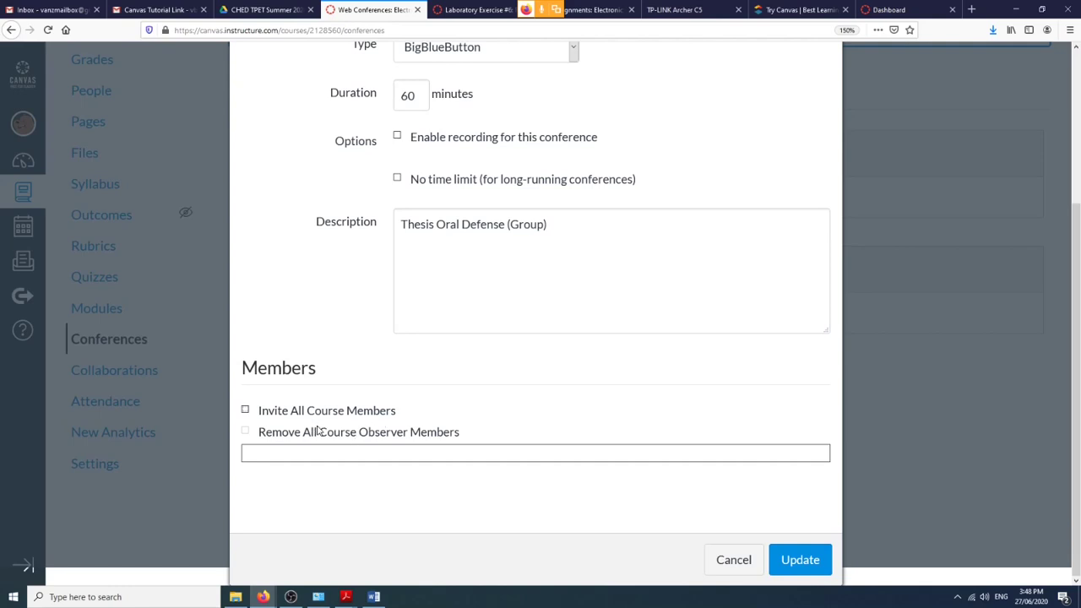
Save the "Thesis Oral Defense (Group)" conference and start it in BigBlueButton.
{"action": "left_click", "coordinate": [808, 561]}
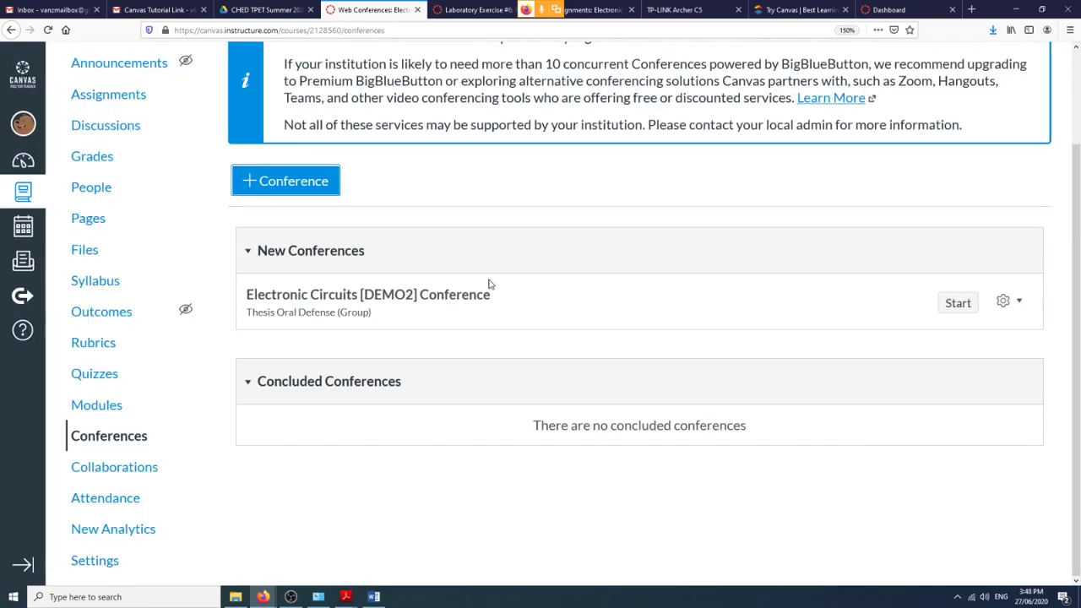
{"action": "left_click", "coordinate": [956, 303]}
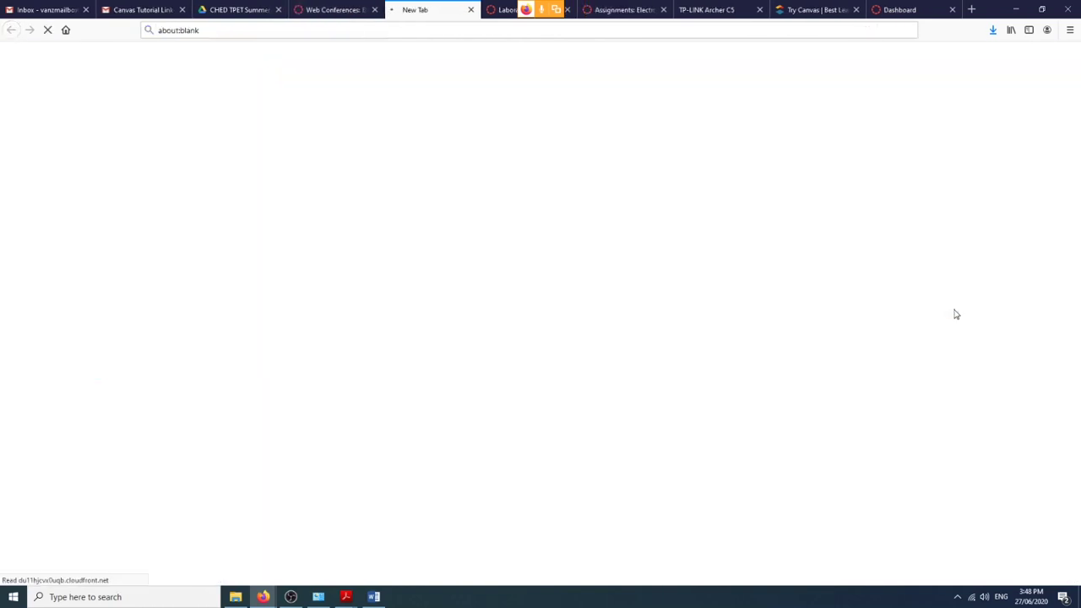
{"action": "left_click", "coordinate": [321, 10]}
{"action": "left_click", "coordinate": [429, 13]}
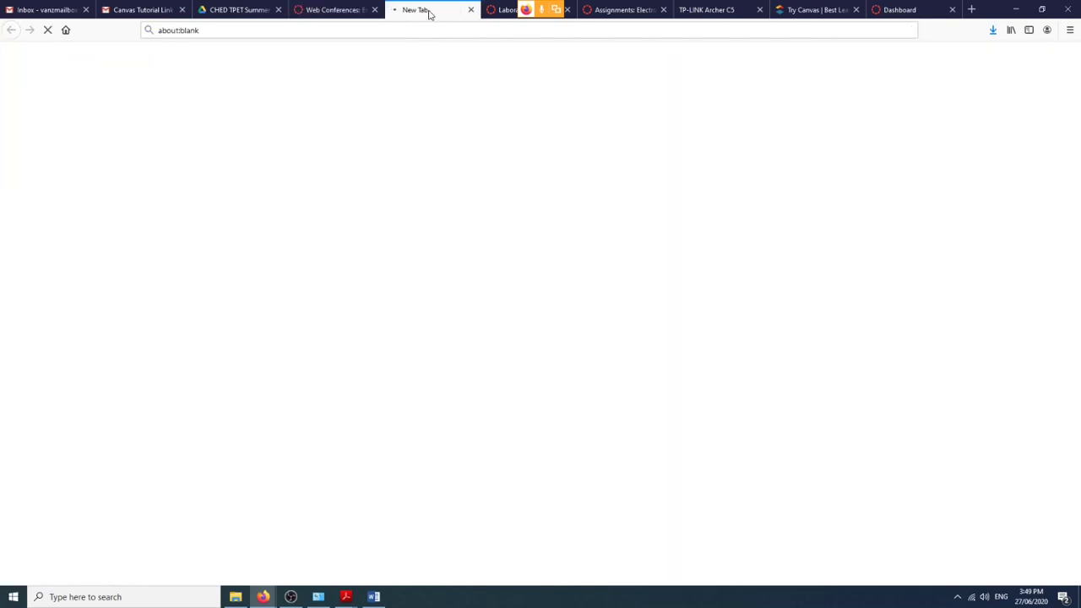
{"action": "left_click", "coordinate": [339, 10]}
{"action": "left_click", "coordinate": [420, 11]}
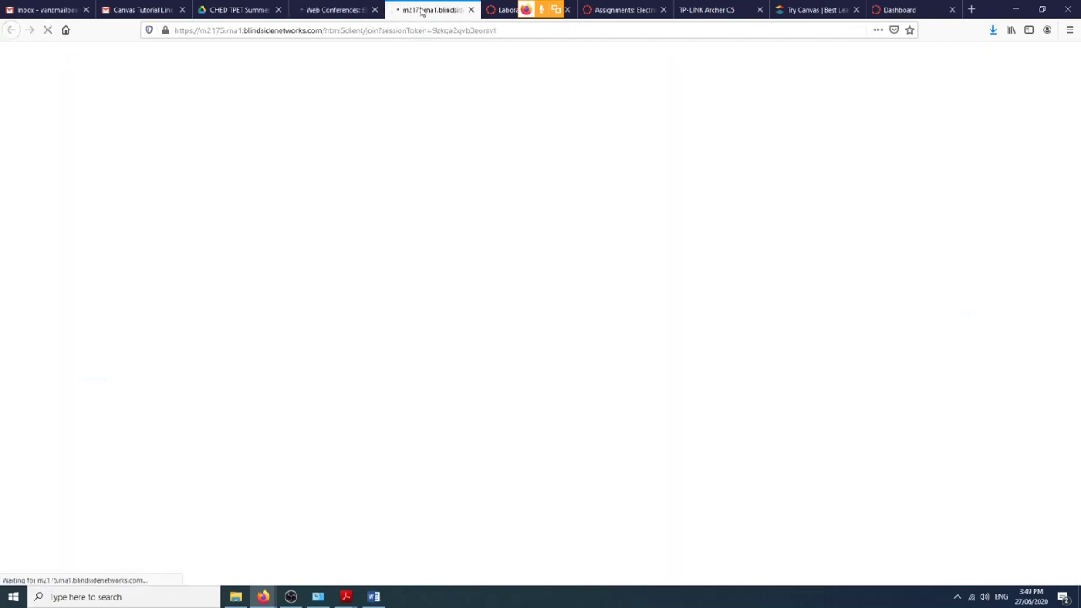
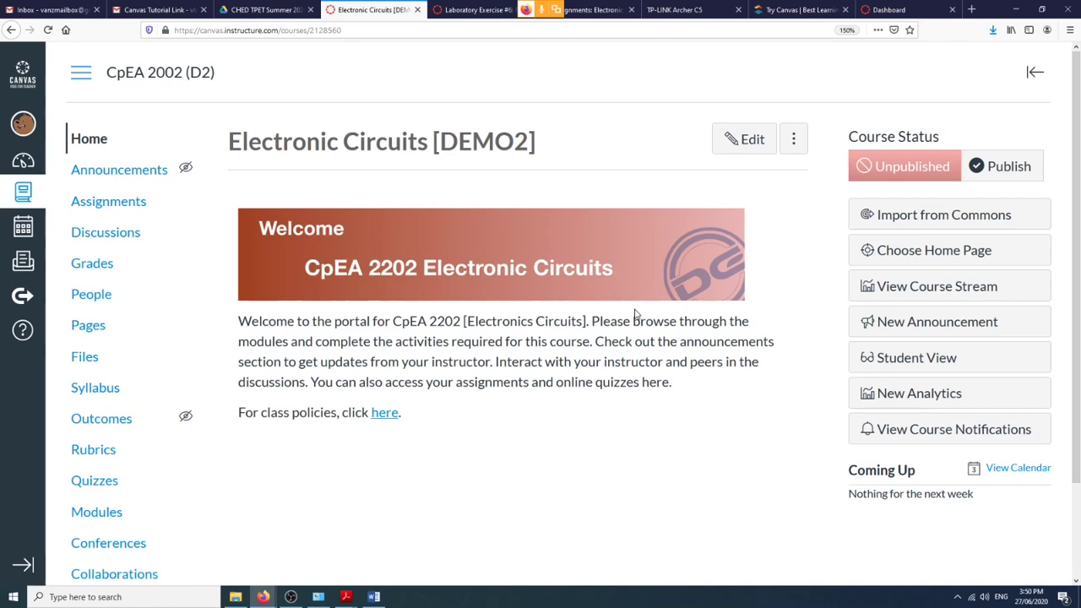
Open the CpEA 2002 (D2) course settings, check the feature options, and return to the course home page.
{"action": "scroll", "coordinate": [499, 380], "scroll_direction": "down", "scroll_amount": 2}
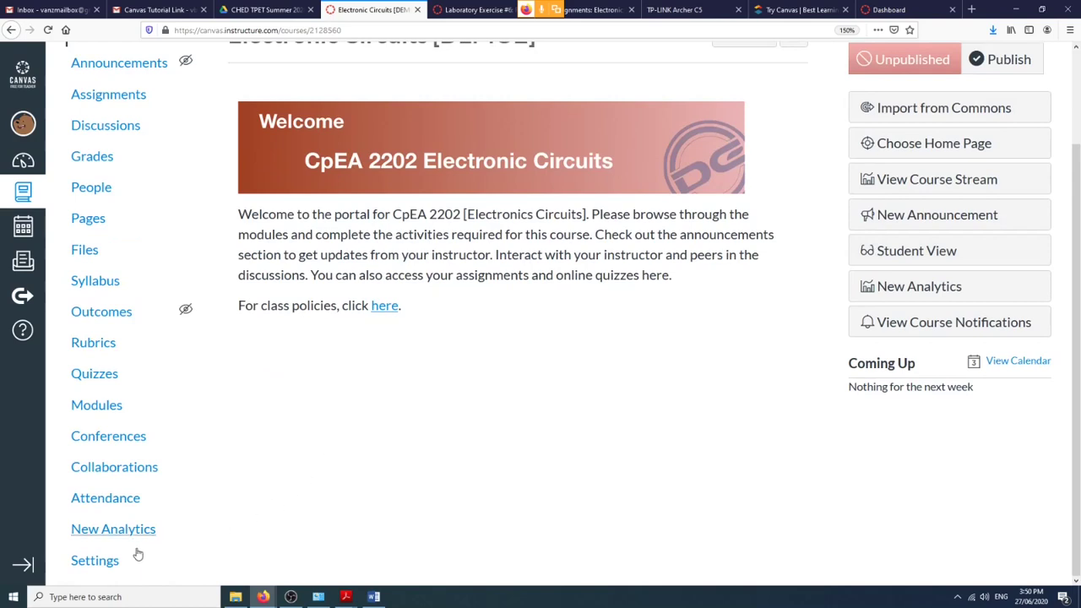
{"action": "left_click", "coordinate": [91, 562]}
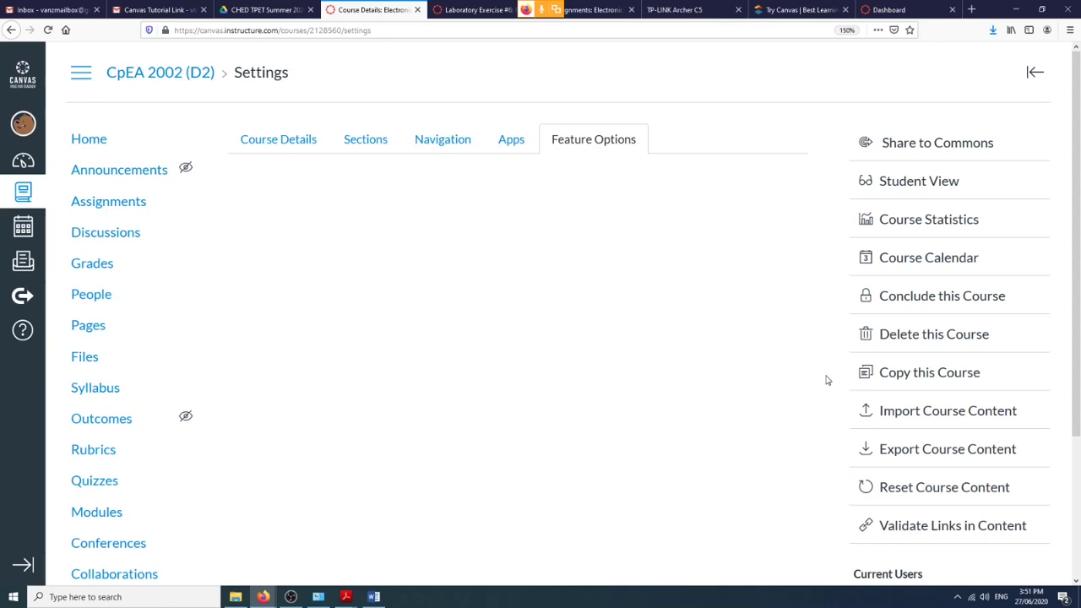
{"action": "left_click", "coordinate": [107, 146]}
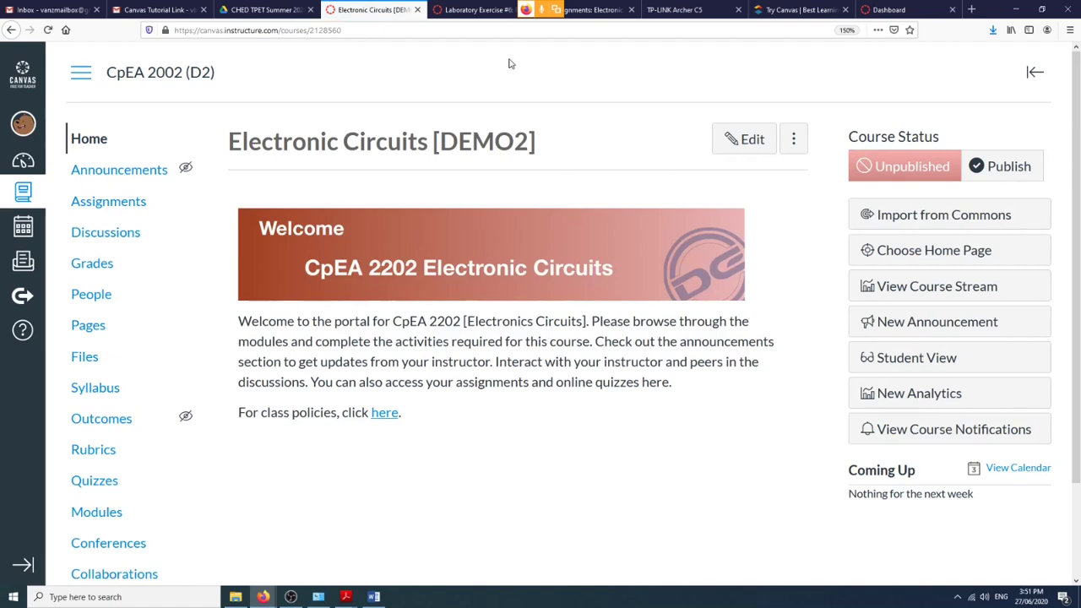
{"action": "left_click", "coordinate": [591, 9]}
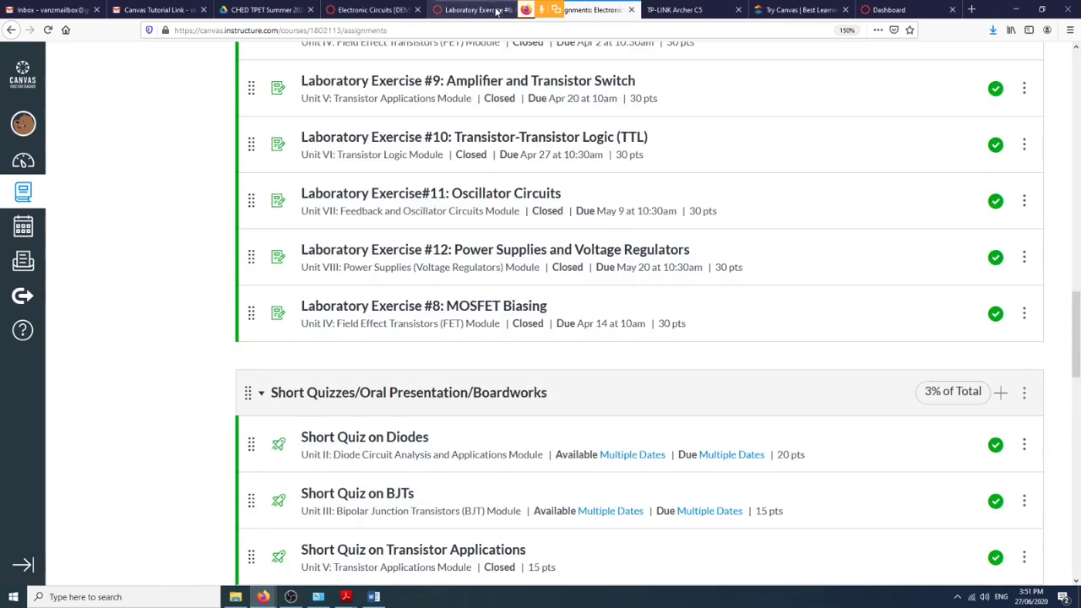
{"action": "left_click", "coordinate": [485, 11]}
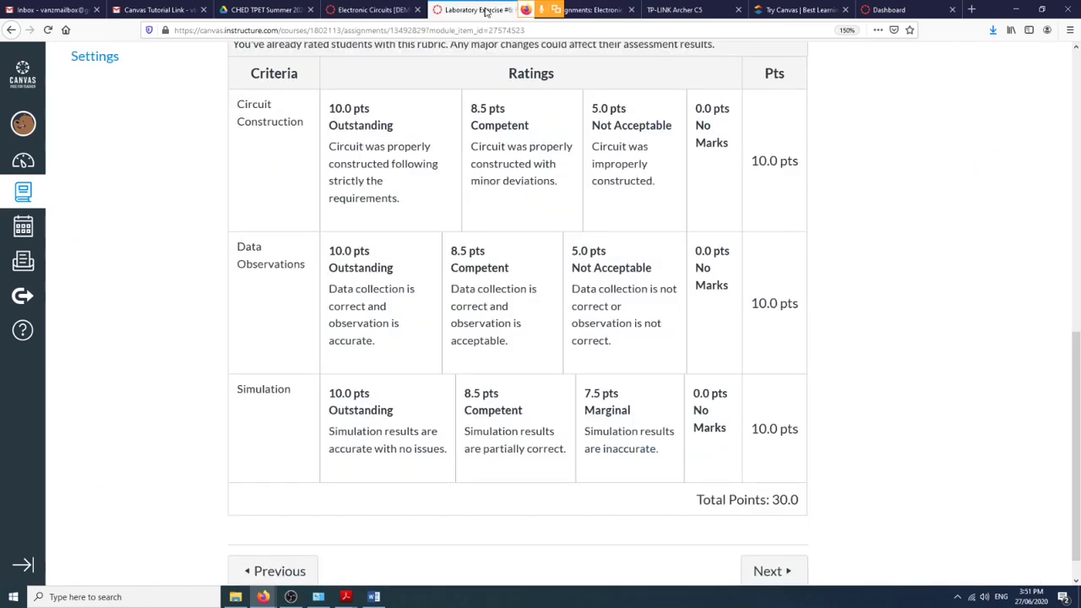
{"action": "left_click", "coordinate": [384, 11]}
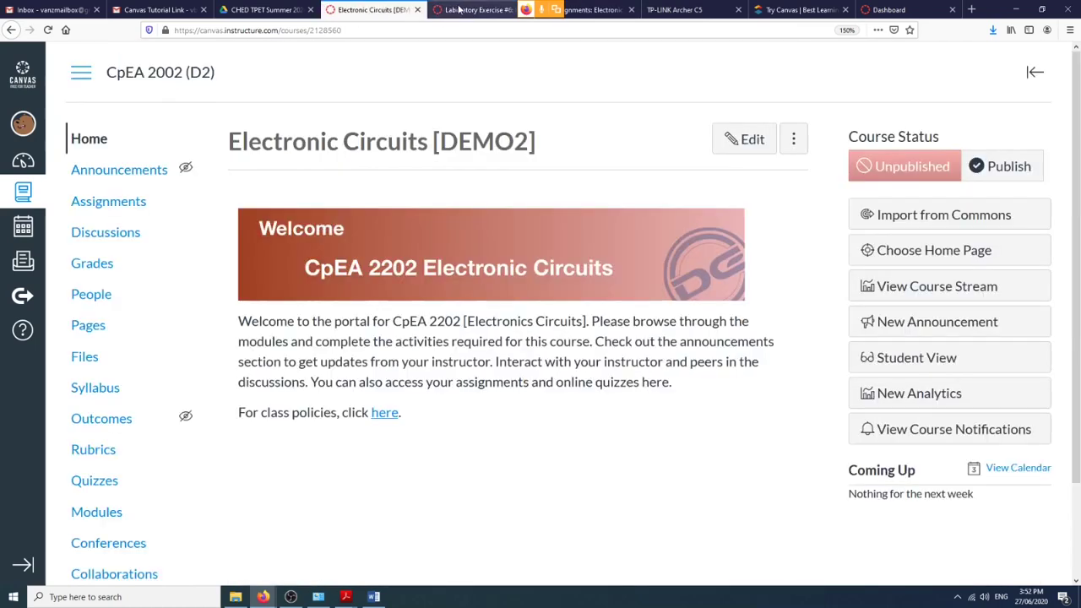
{"action": "left_click", "coordinate": [461, 10]}
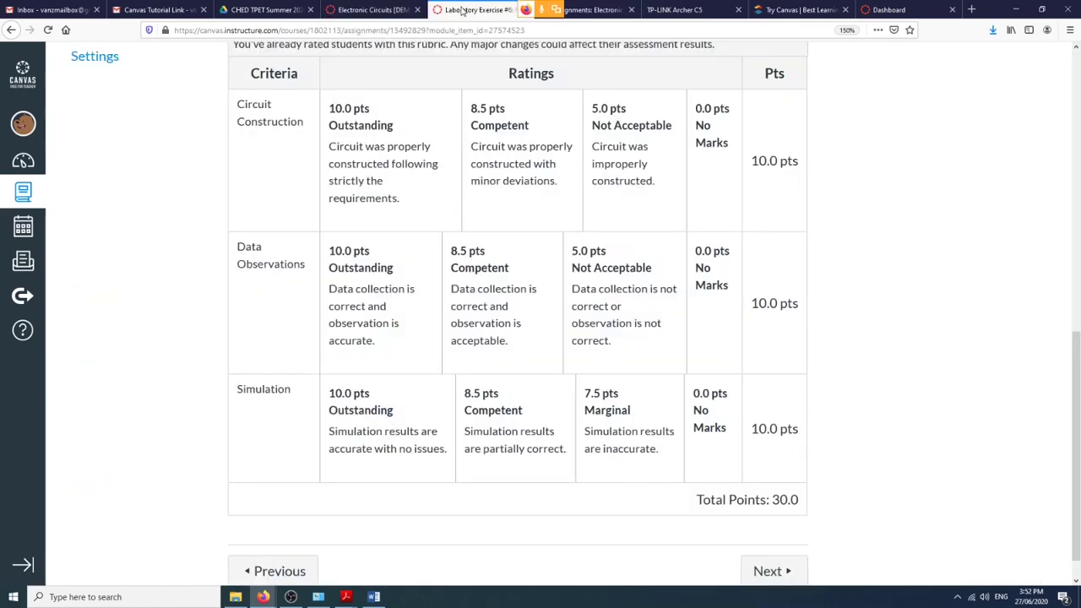
{"action": "left_click", "coordinate": [382, 11]}
{"action": "left_click", "coordinate": [475, 10]}
{"action": "left_click", "coordinate": [360, 11]}
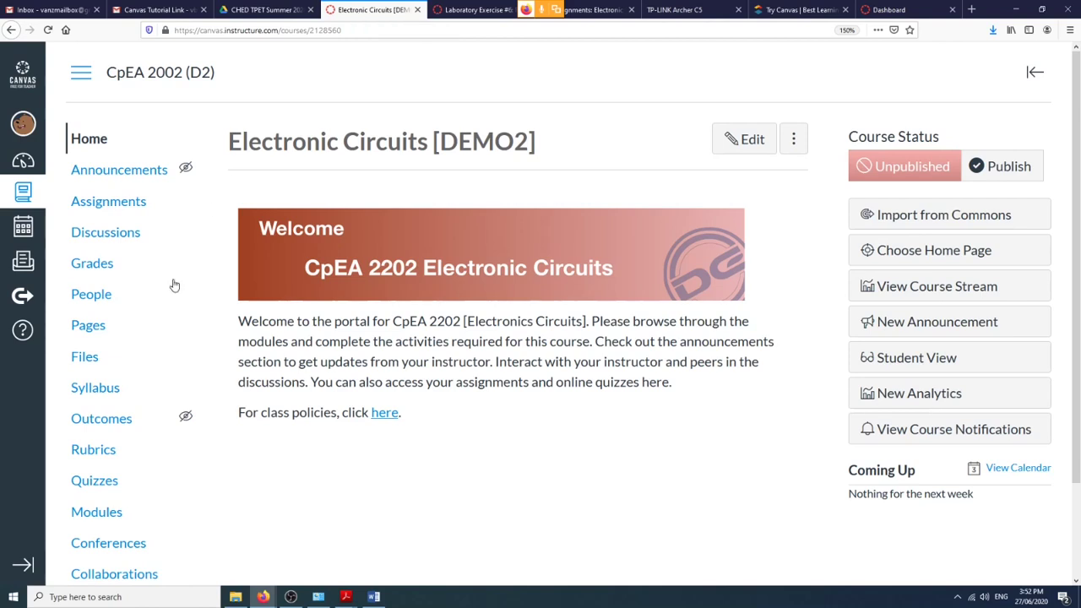
Open the CpEA 2002 (D2) modules and review their items, publication status and prerequisites down to Unit III.
{"action": "left_click", "coordinate": [96, 512]}
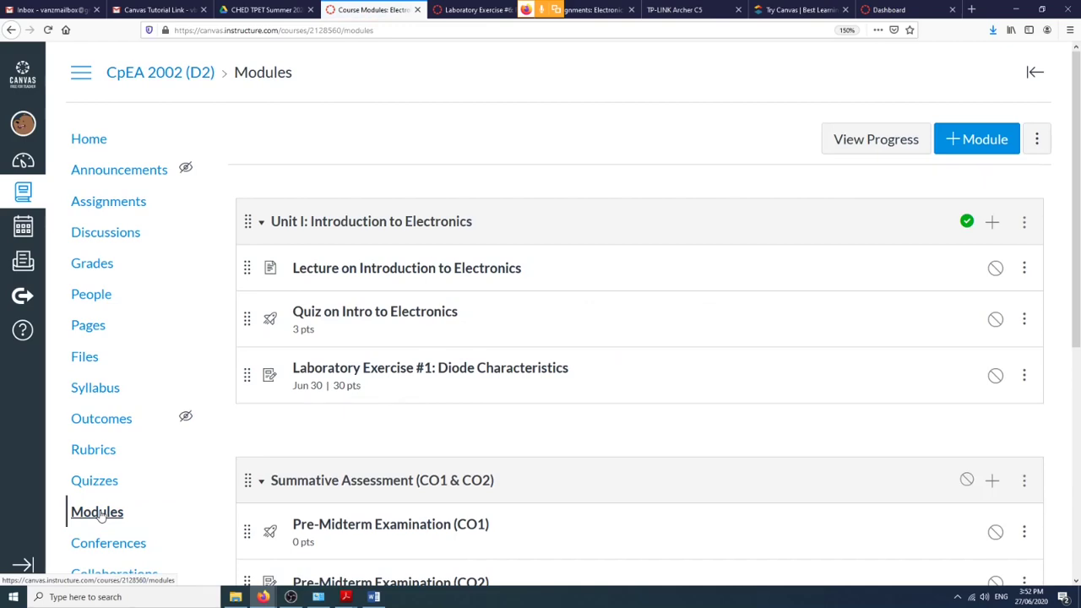
{"action": "scroll", "coordinate": [135, 523], "scroll_direction": "down", "scroll_amount": 2}
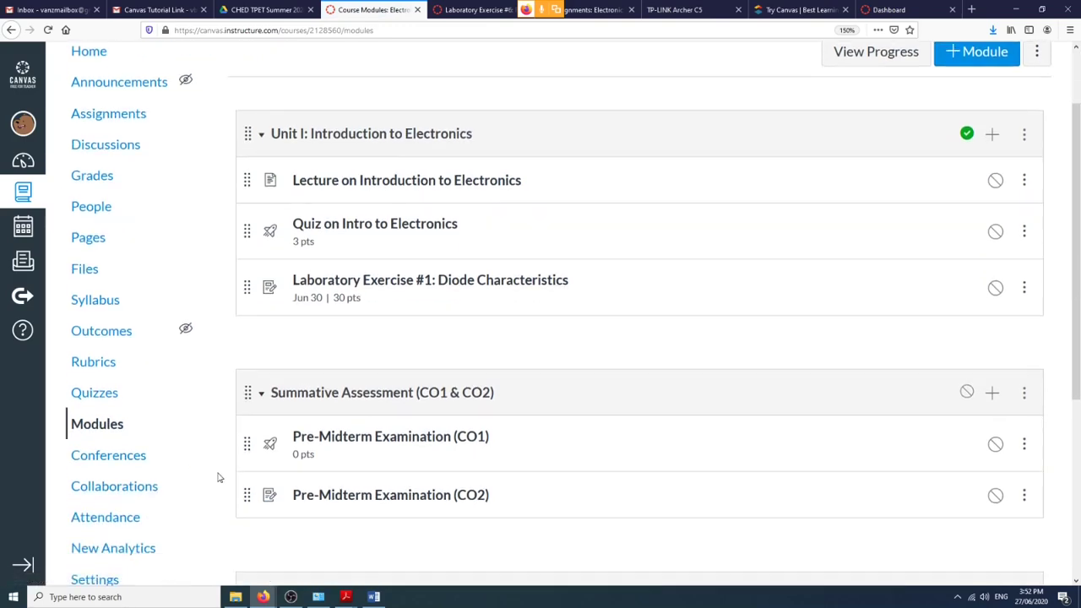
{"action": "scroll", "coordinate": [602, 446], "scroll_direction": "down", "scroll_amount": 3}
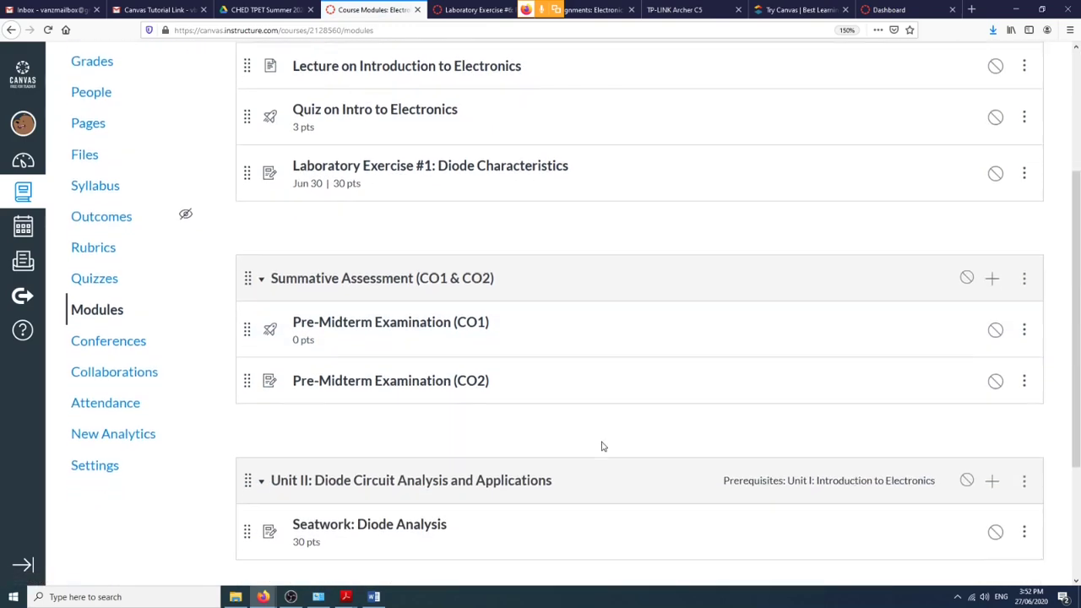
{"action": "scroll", "coordinate": [602, 446], "scroll_direction": "down", "scroll_amount": 2}
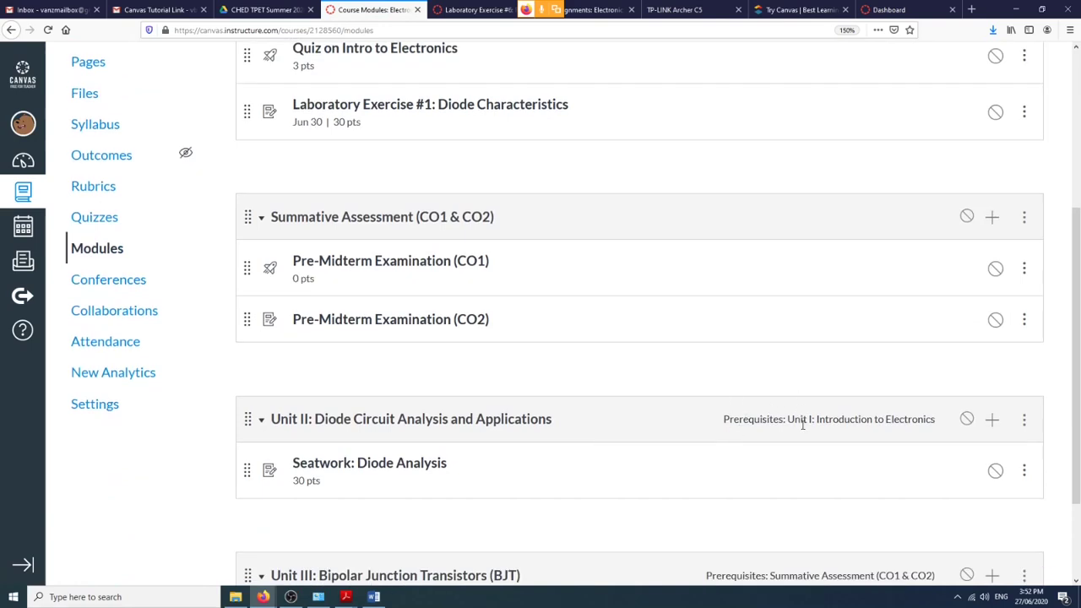
{"action": "scroll", "coordinate": [802, 426], "scroll_direction": "down", "scroll_amount": 3}
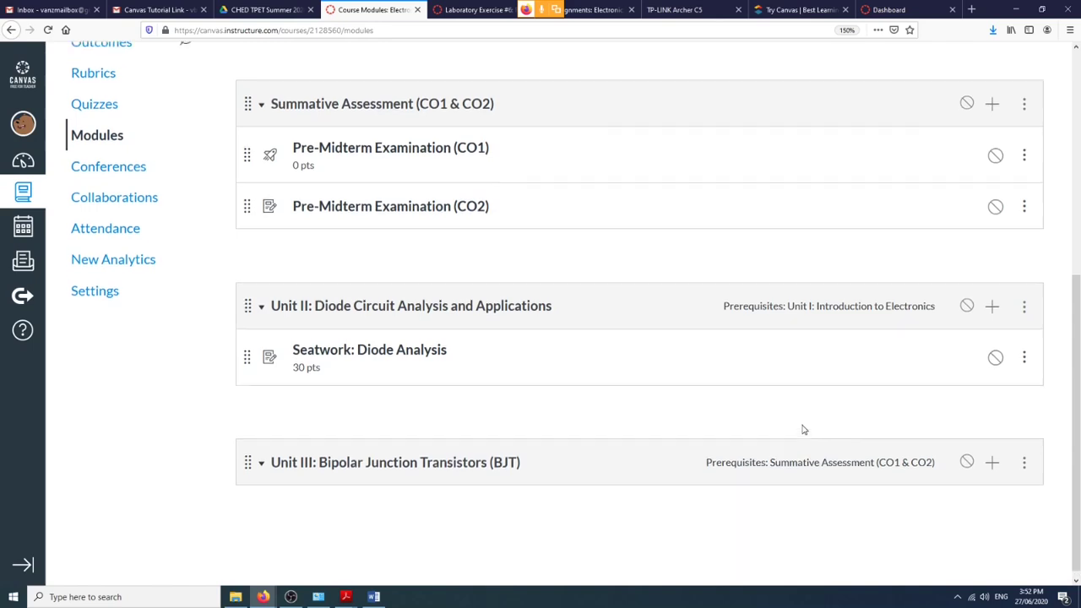
{"action": "scroll", "coordinate": [803, 430], "scroll_direction": "up", "scroll_amount": 3}
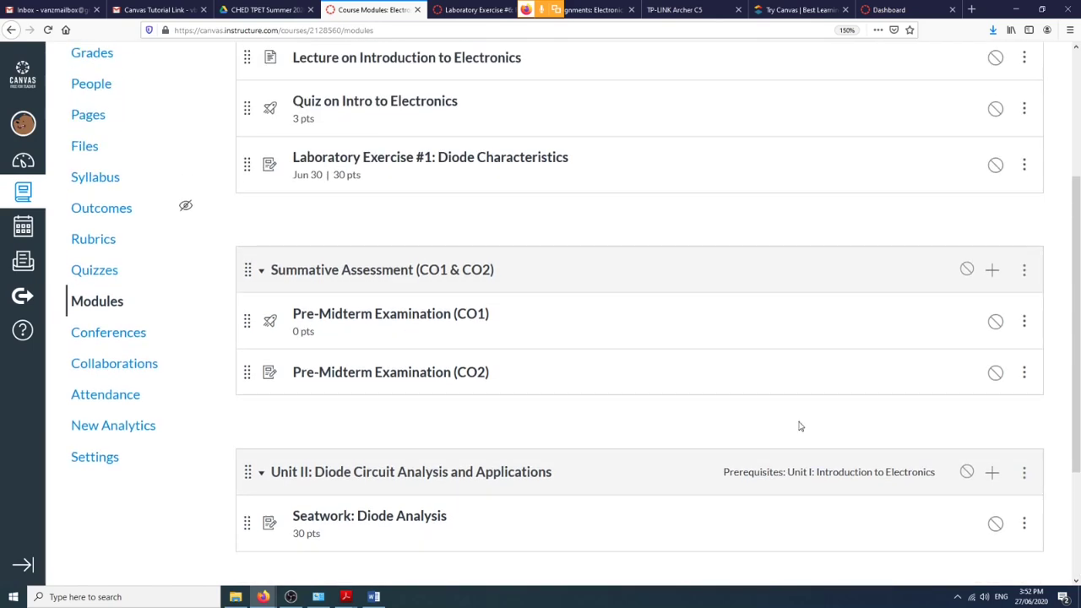
{"action": "scroll", "coordinate": [800, 426], "scroll_direction": "up", "scroll_amount": 3}
{"action": "scroll", "coordinate": [800, 424], "scroll_direction": "down", "scroll_amount": 2}
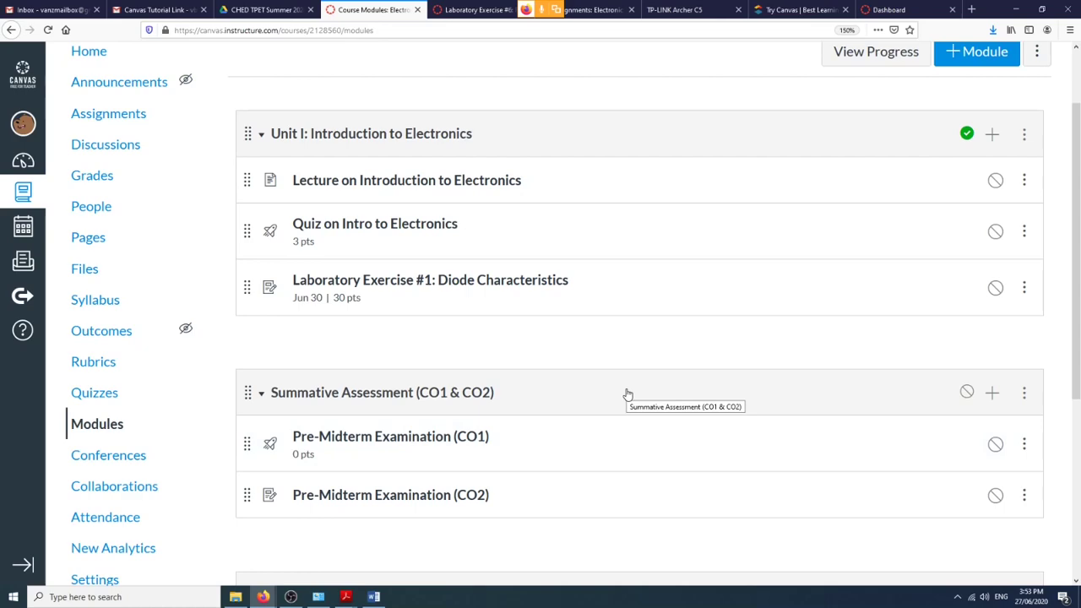
{"action": "scroll", "coordinate": [726, 446], "scroll_direction": "down", "scroll_amount": 3}
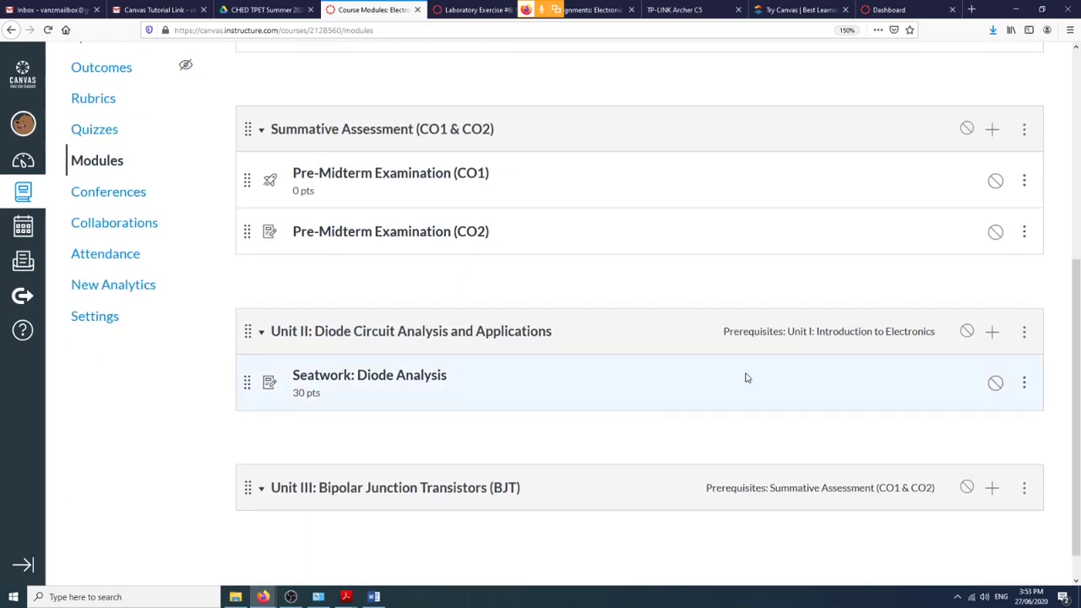
{"action": "scroll", "coordinate": [745, 377], "scroll_direction": "up", "scroll_amount": 3}
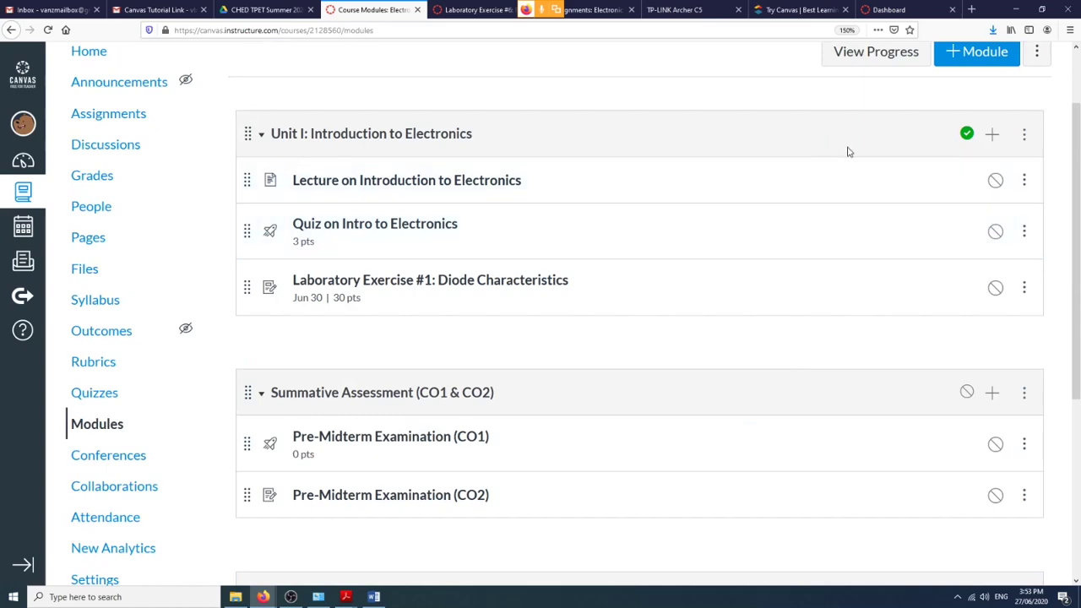
Open the student progress view of the CpEA 2202 modules and select the first listed student.
{"action": "left_click", "coordinate": [464, 9]}
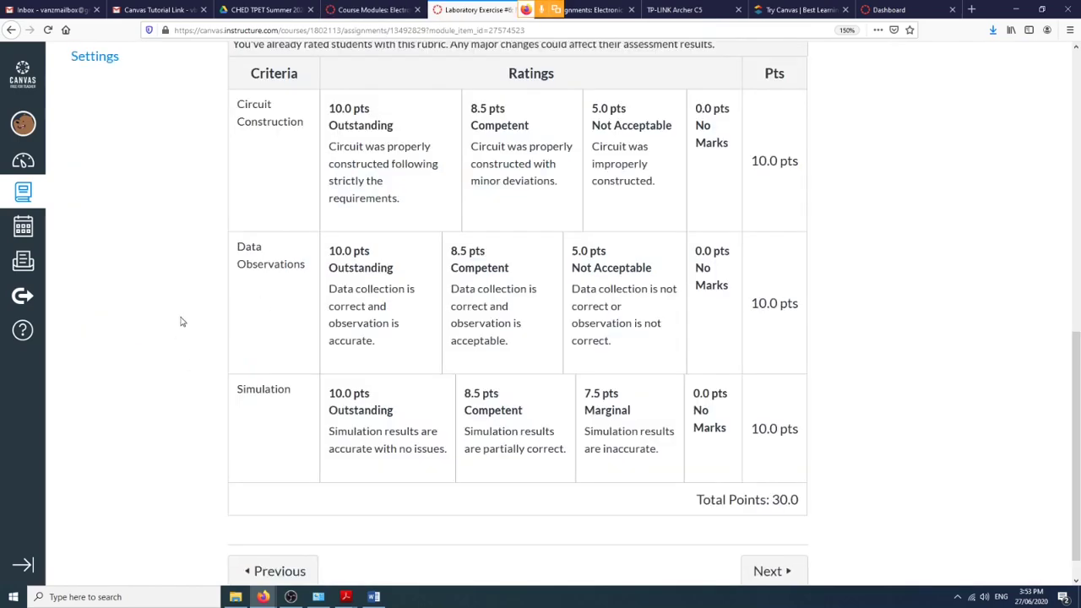
{"action": "scroll", "coordinate": [181, 316], "scroll_direction": "up", "scroll_amount": 5}
{"action": "left_click", "coordinate": [96, 341]}
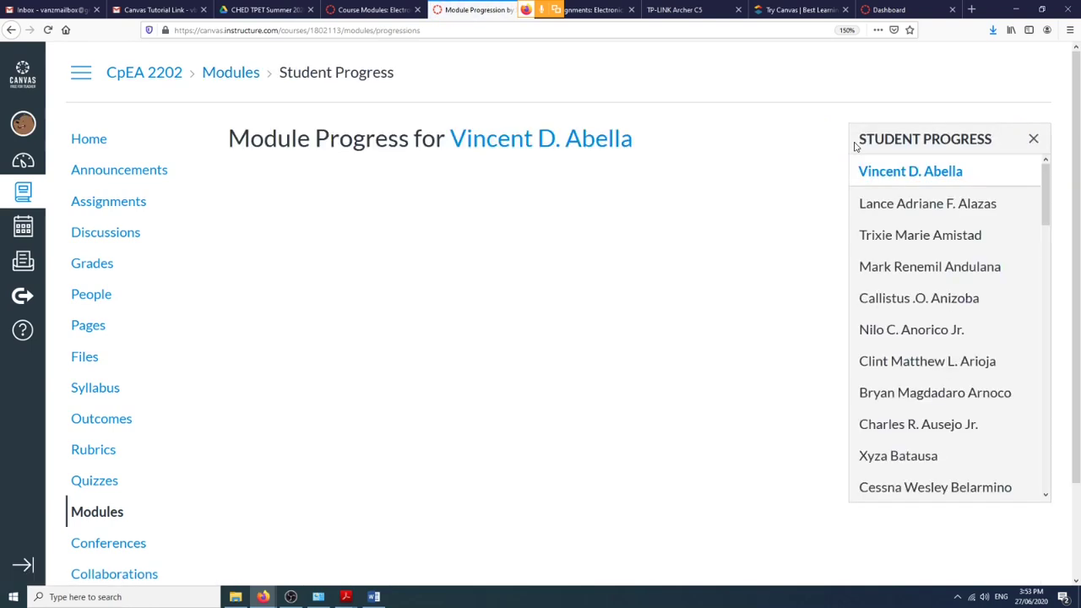
{"action": "left_click", "coordinate": [943, 174]}
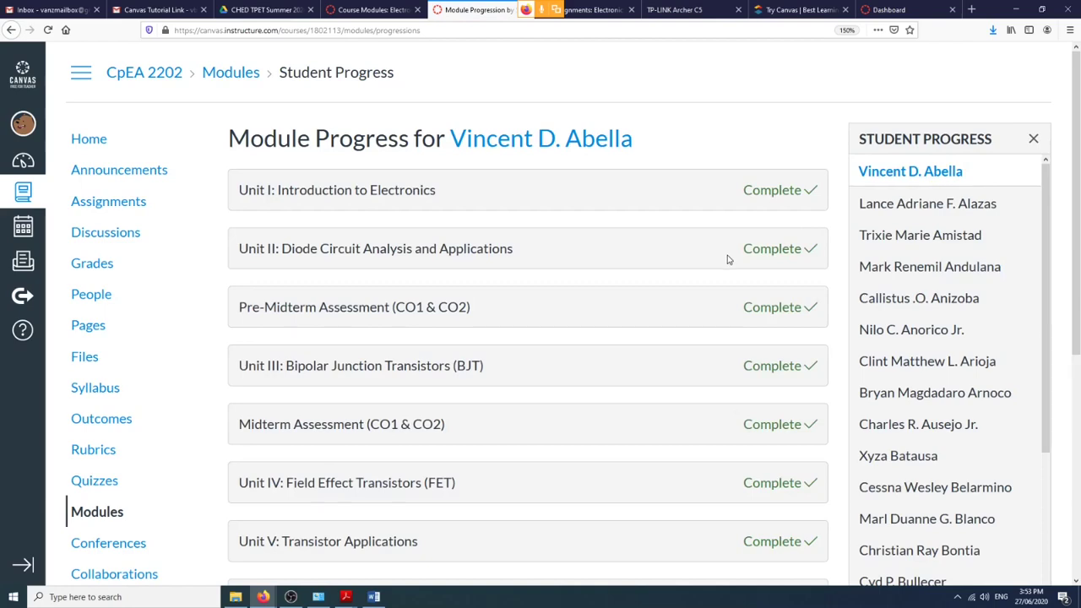
Examine the selected student's completion status from Unit I to Post-Semester and return to the CpEA 2202 home page.
{"action": "scroll", "coordinate": [742, 204], "scroll_direction": "down", "scroll_amount": 1}
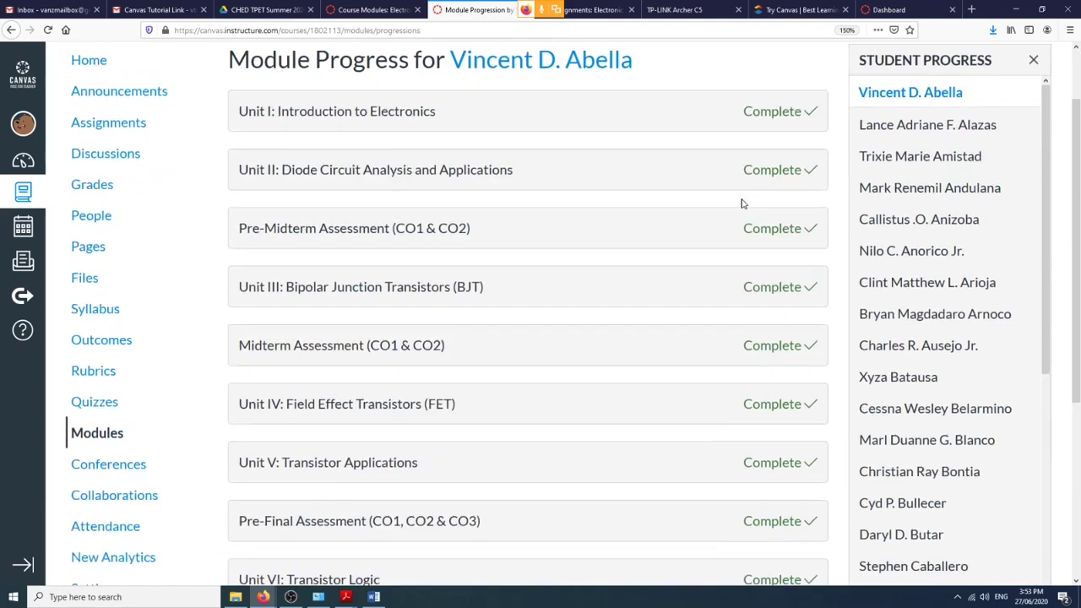
{"action": "scroll", "coordinate": [743, 204], "scroll_direction": "down", "scroll_amount": 4}
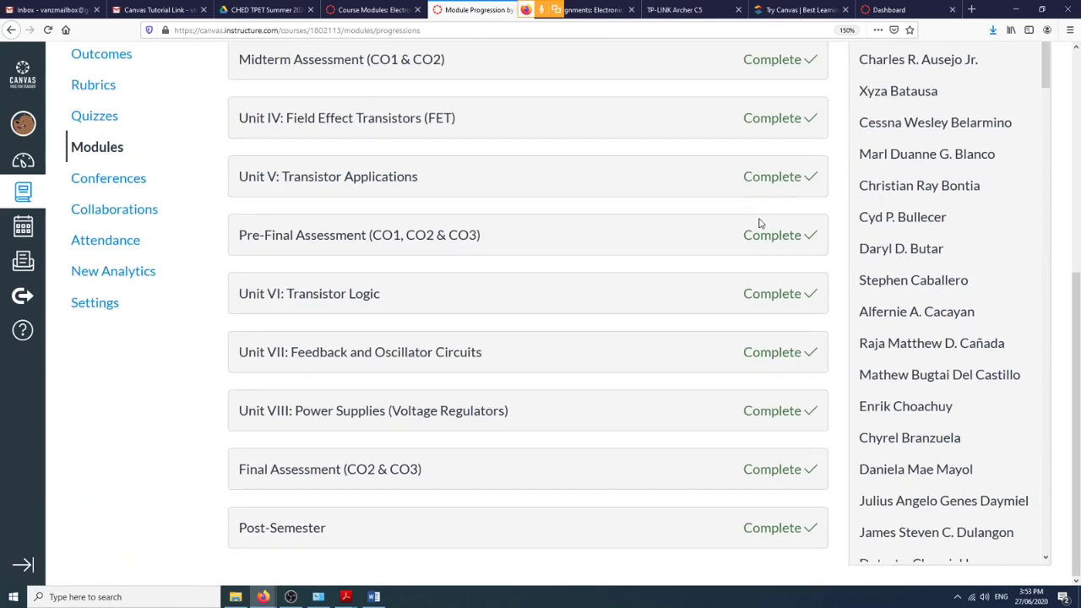
{"action": "scroll", "coordinate": [748, 363], "scroll_direction": "up", "scroll_amount": 4}
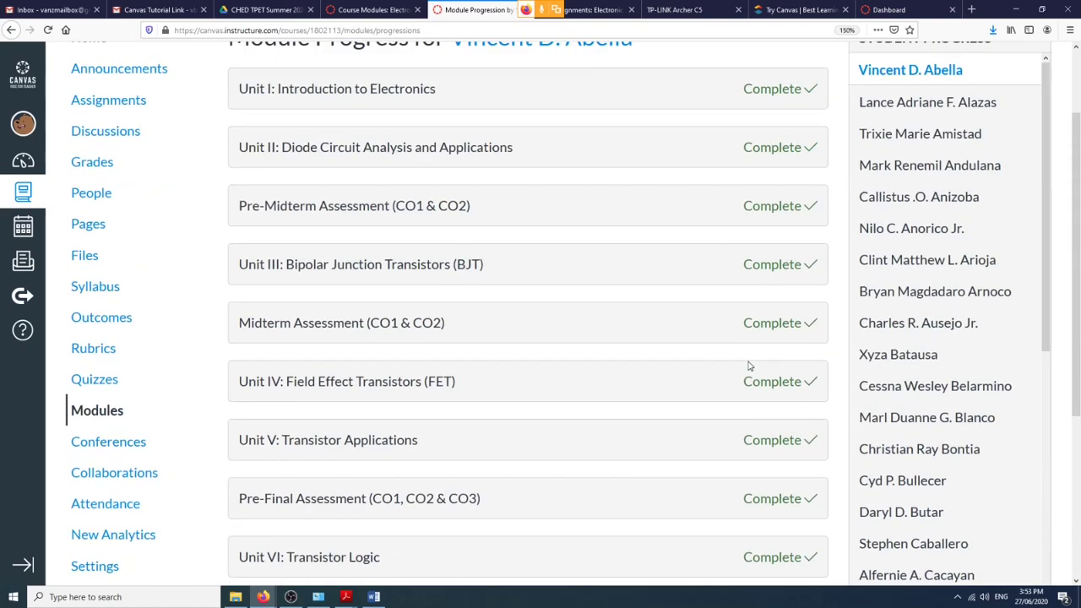
{"action": "scroll", "coordinate": [746, 363], "scroll_direction": "up", "scroll_amount": 1}
{"action": "scroll", "coordinate": [748, 330], "scroll_direction": "down", "scroll_amount": 5}
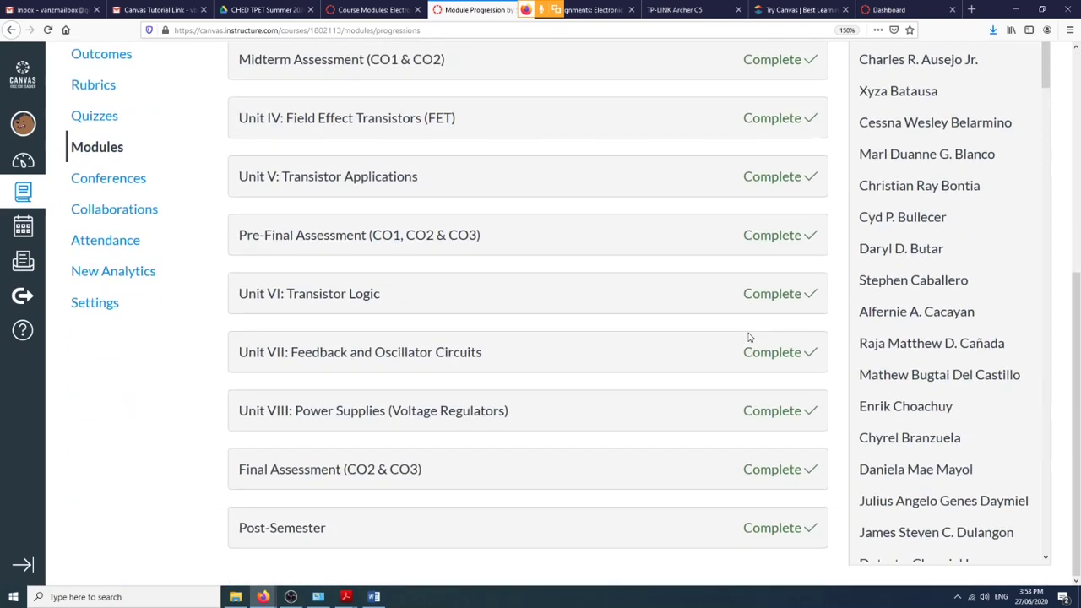
{"action": "scroll", "coordinate": [777, 499], "scroll_direction": "up", "scroll_amount": 5}
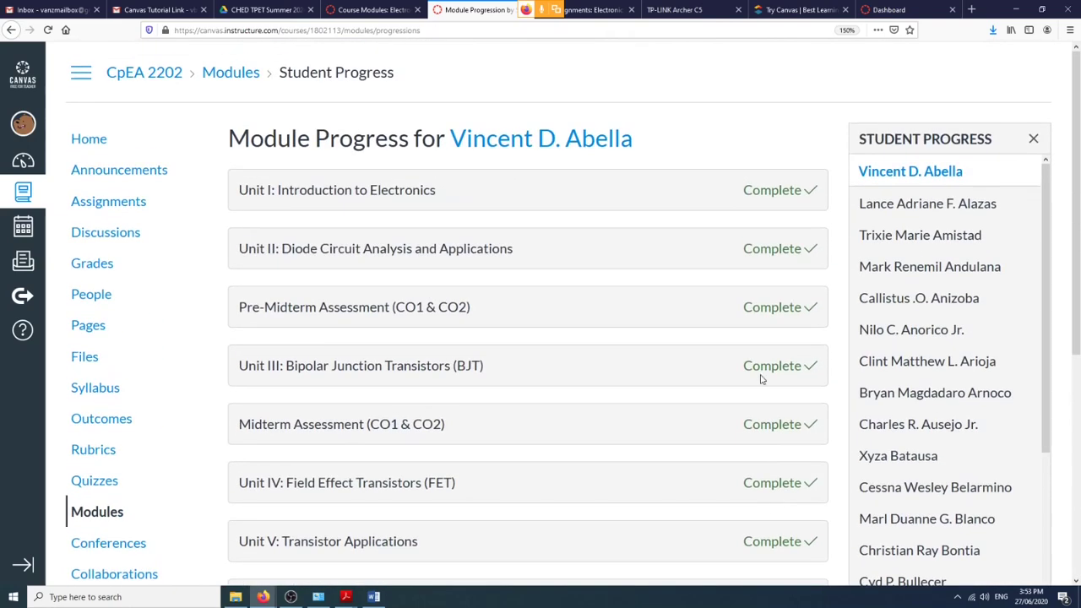
{"action": "scroll", "coordinate": [764, 224], "scroll_direction": "down", "scroll_amount": 3}
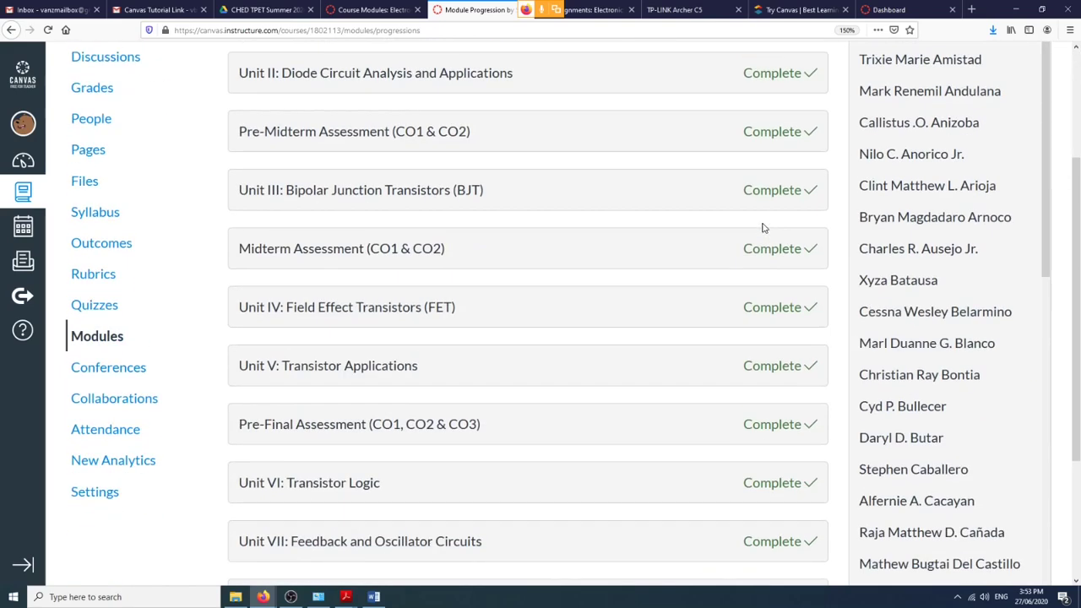
{"action": "scroll", "coordinate": [763, 228], "scroll_direction": "up", "scroll_amount": 3}
{"action": "scroll", "coordinate": [512, 220], "scroll_direction": "down", "scroll_amount": 3}
{"action": "scroll", "coordinate": [511, 221], "scroll_direction": "down", "scroll_amount": 2}
{"action": "scroll", "coordinate": [752, 229], "scroll_direction": "up", "scroll_amount": 5}
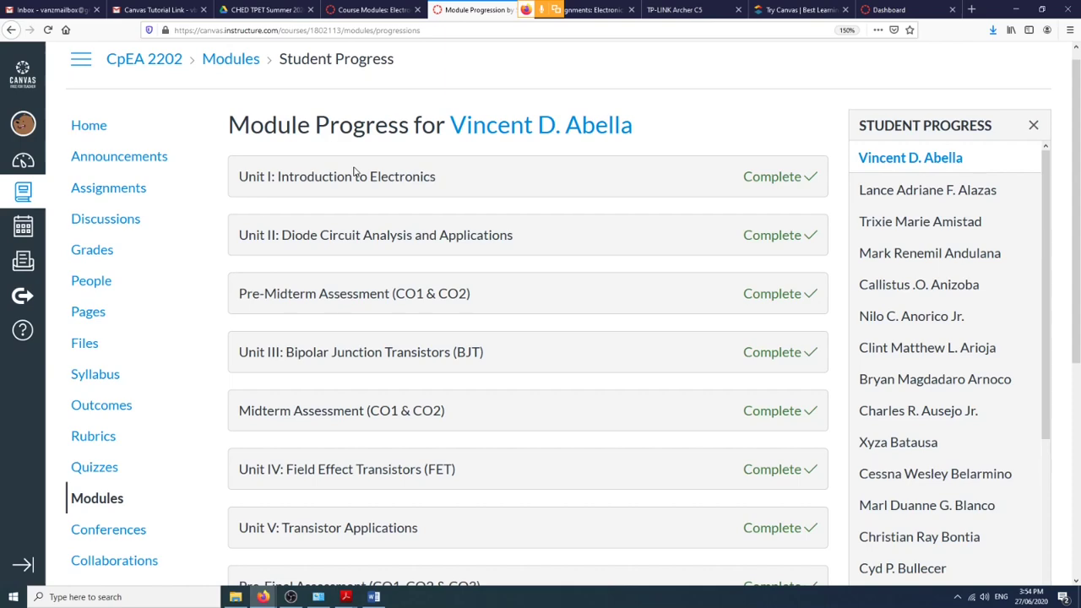
{"action": "left_click", "coordinate": [80, 129]}
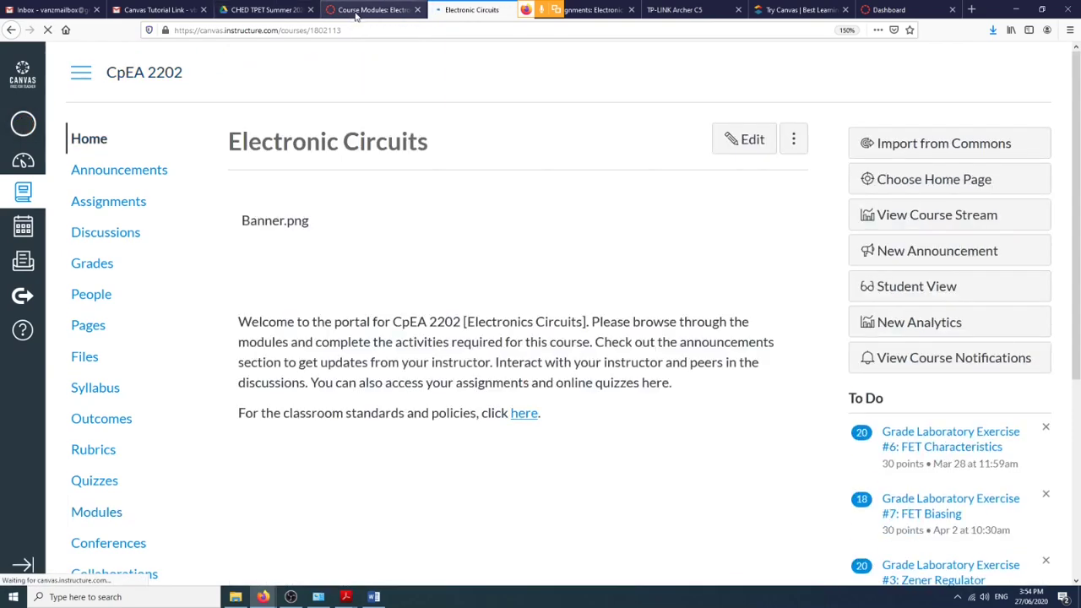
Go back to the CpEA 2002 (D2) modules and compare their unit and assessment sequence with the student progress listing.
{"action": "left_click", "coordinate": [371, 9]}
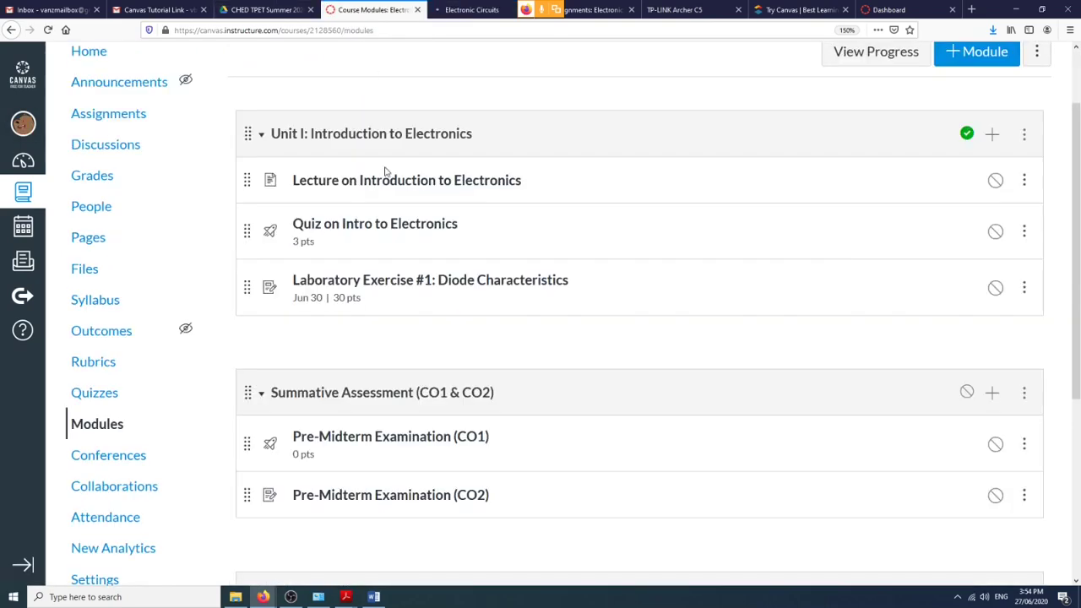
{"action": "scroll", "coordinate": [413, 290], "scroll_direction": "down", "scroll_amount": 3}
{"action": "scroll", "coordinate": [414, 290], "scroll_direction": "down", "scroll_amount": 3}
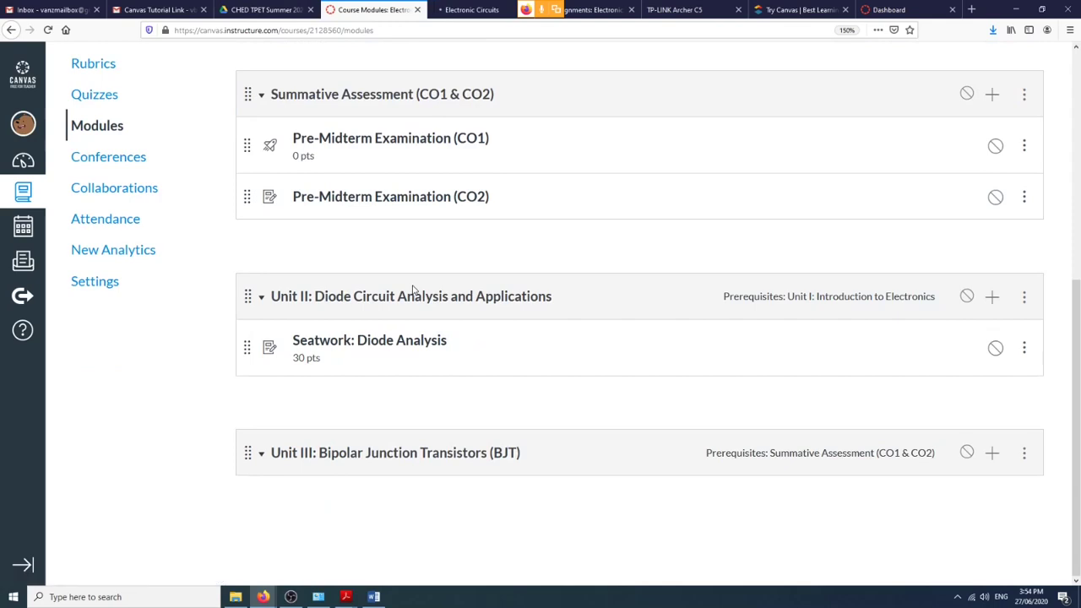
{"action": "scroll", "coordinate": [387, 288], "scroll_direction": "up", "scroll_amount": 5}
{"action": "scroll", "coordinate": [385, 292], "scroll_direction": "down", "scroll_amount": 5}
{"action": "scroll", "coordinate": [135, 219], "scroll_direction": "up", "scroll_amount": 3}
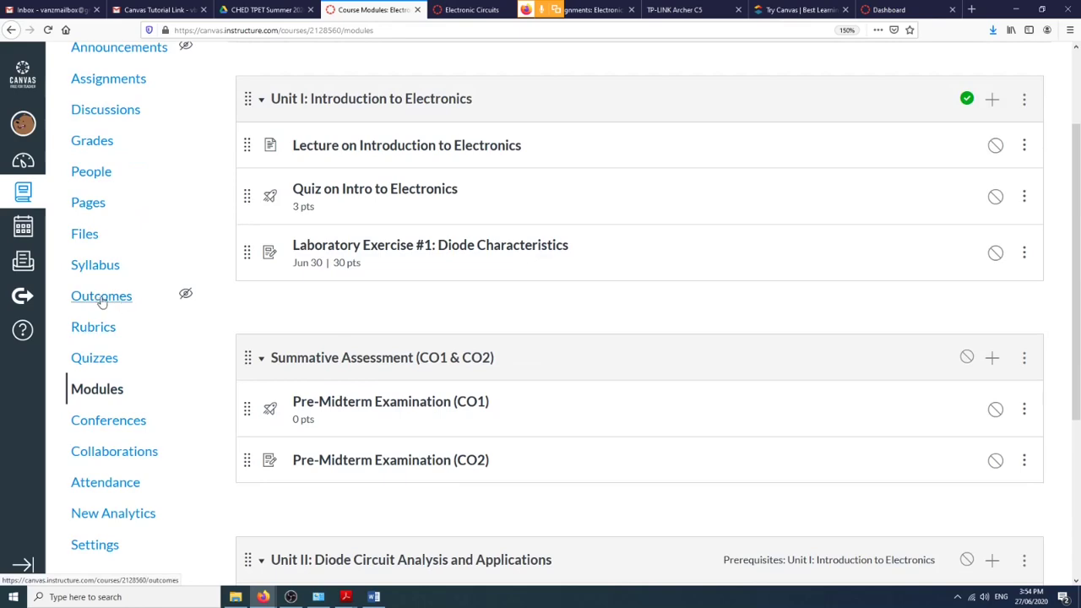
Start a new announcement in the CpEA 2002 (D2) course.
{"action": "scroll", "coordinate": [130, 313], "scroll_direction": "up", "scroll_amount": 1}
{"action": "scroll", "coordinate": [130, 313], "scroll_direction": "down", "scroll_amount": 3}
{"action": "scroll", "coordinate": [130, 313], "scroll_direction": "up", "scroll_amount": 2}
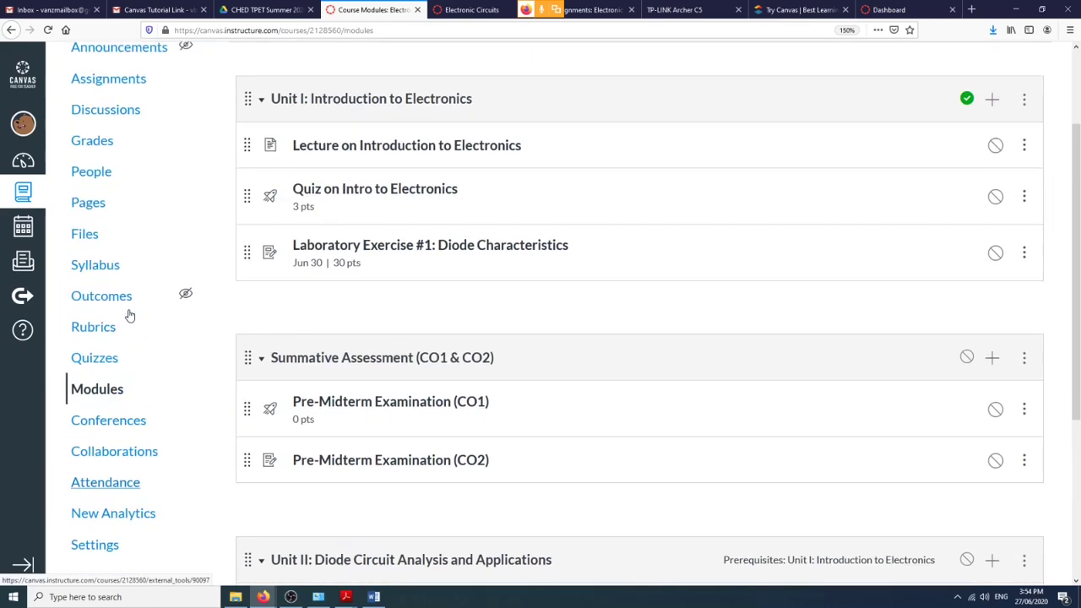
{"action": "scroll", "coordinate": [130, 315], "scroll_direction": "up", "scroll_amount": 2}
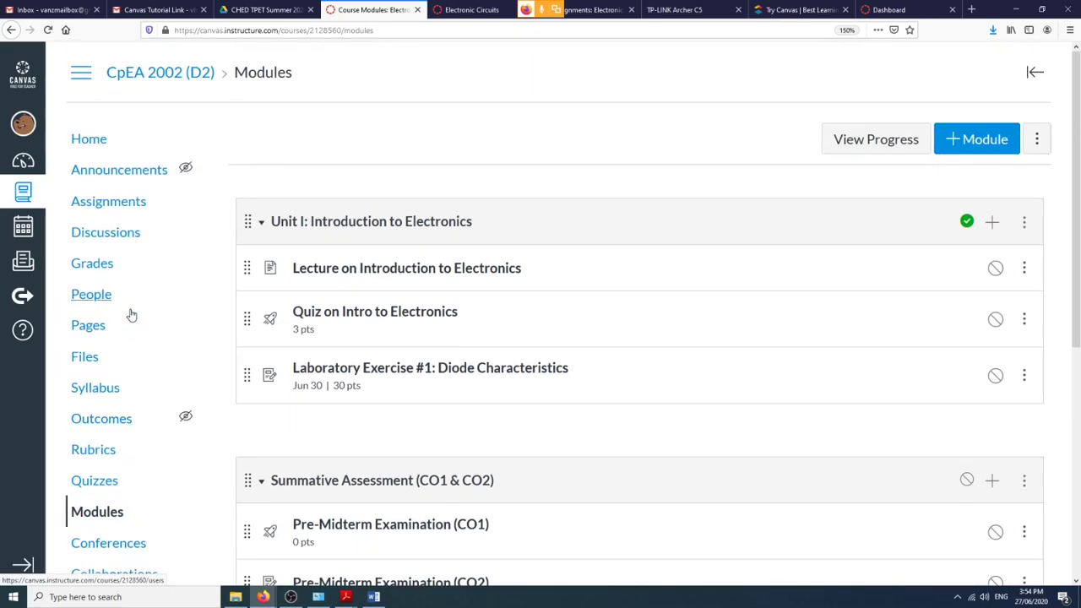
{"action": "left_click", "coordinate": [148, 174]}
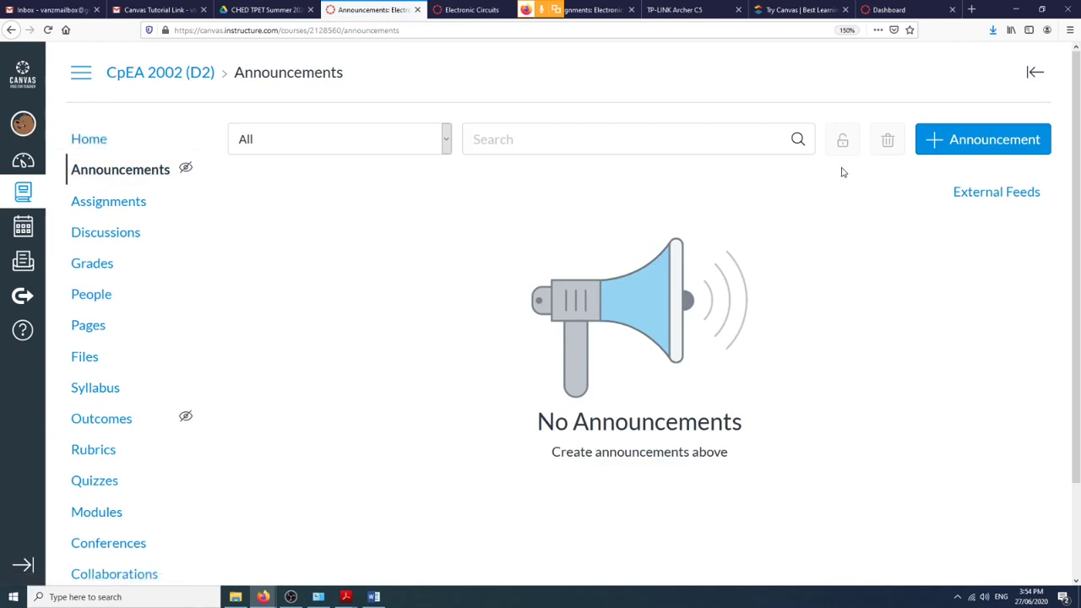
{"action": "left_click", "coordinate": [935, 145]}
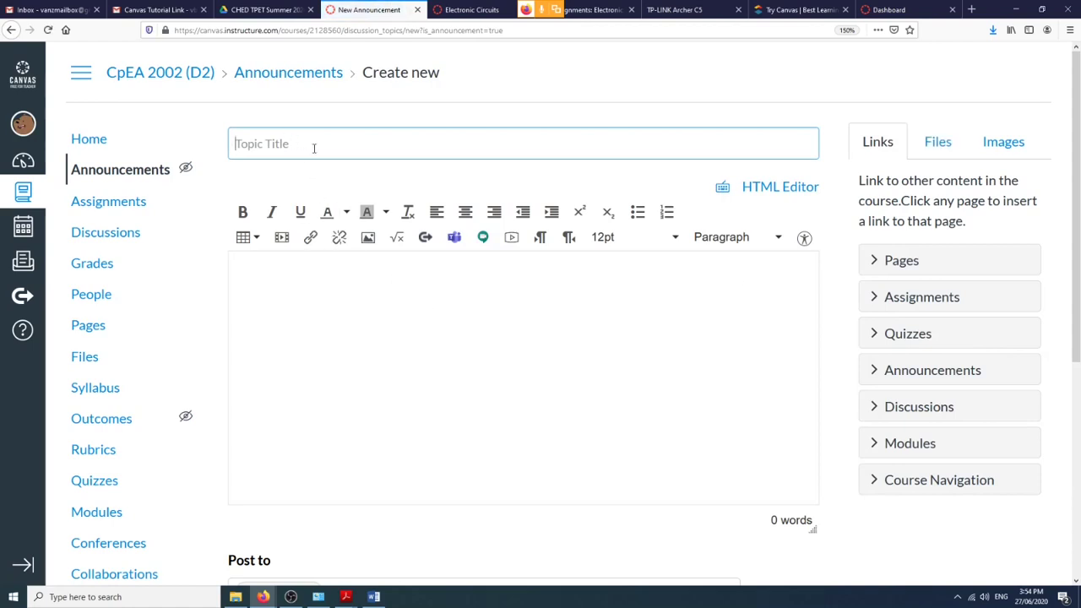
Check which sections the new announcement can be posted to and what posting options it offers.
{"action": "left_click", "coordinate": [324, 294]}
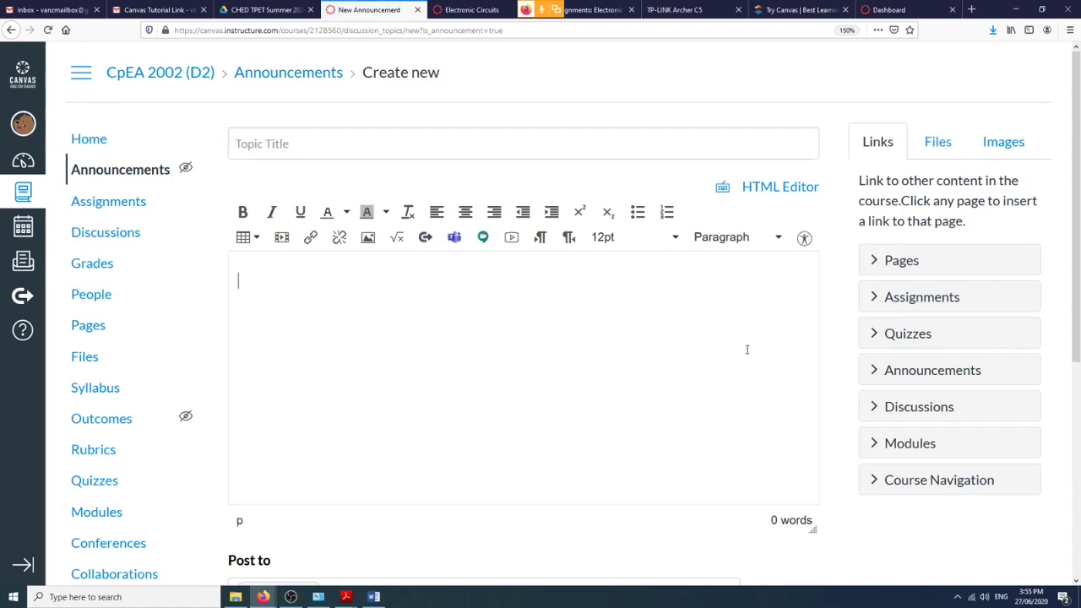
{"action": "scroll", "coordinate": [558, 399], "scroll_direction": "down", "scroll_amount": 5}
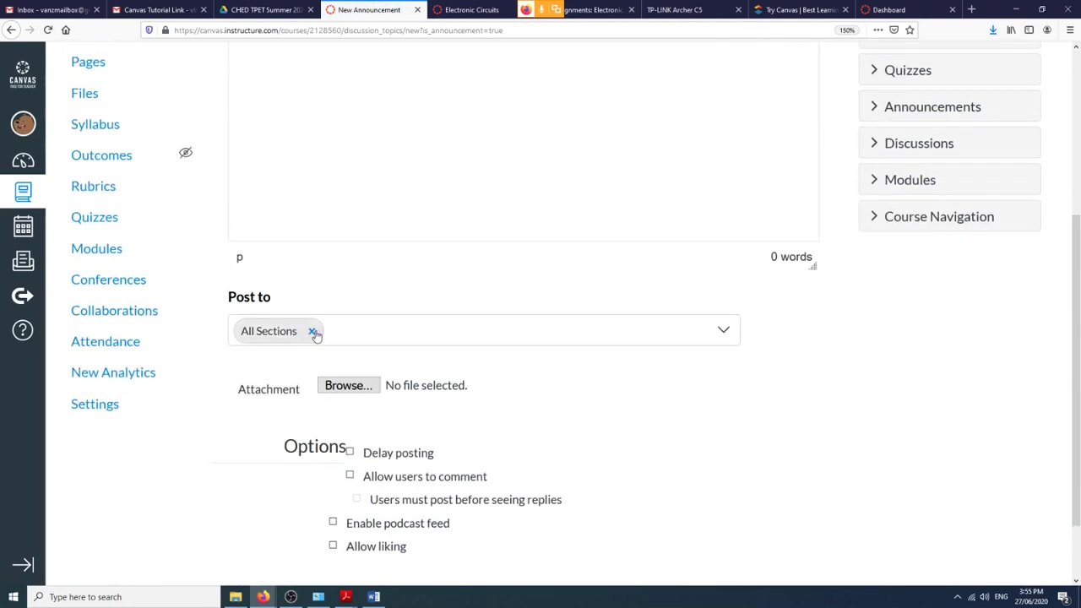
{"action": "left_click", "coordinate": [723, 331]}
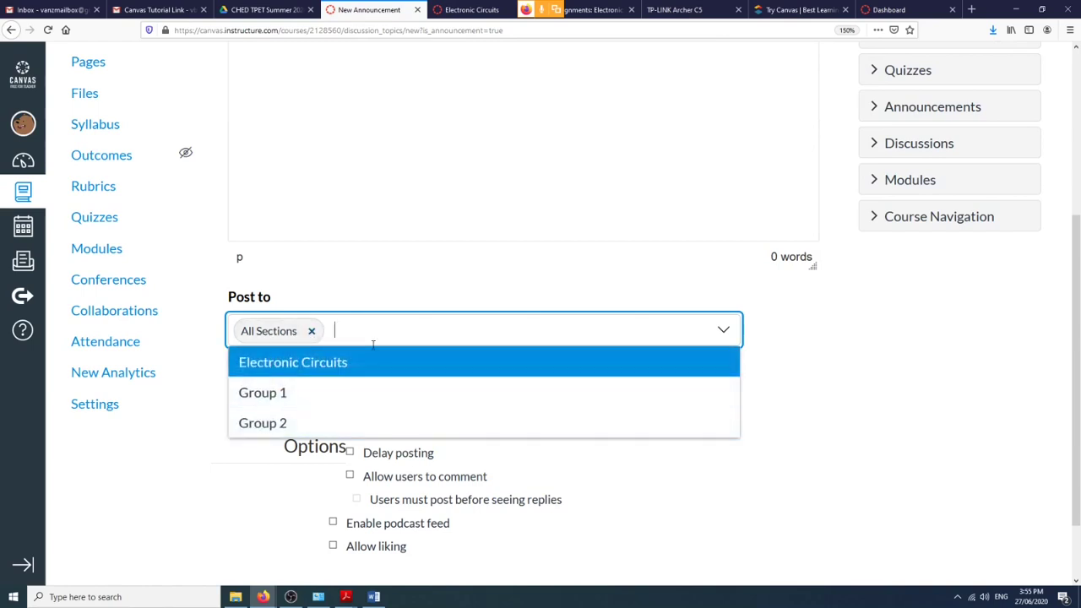
{"action": "left_click", "coordinate": [842, 444]}
{"action": "scroll", "coordinate": [690, 434], "scroll_direction": "down", "scroll_amount": 2}
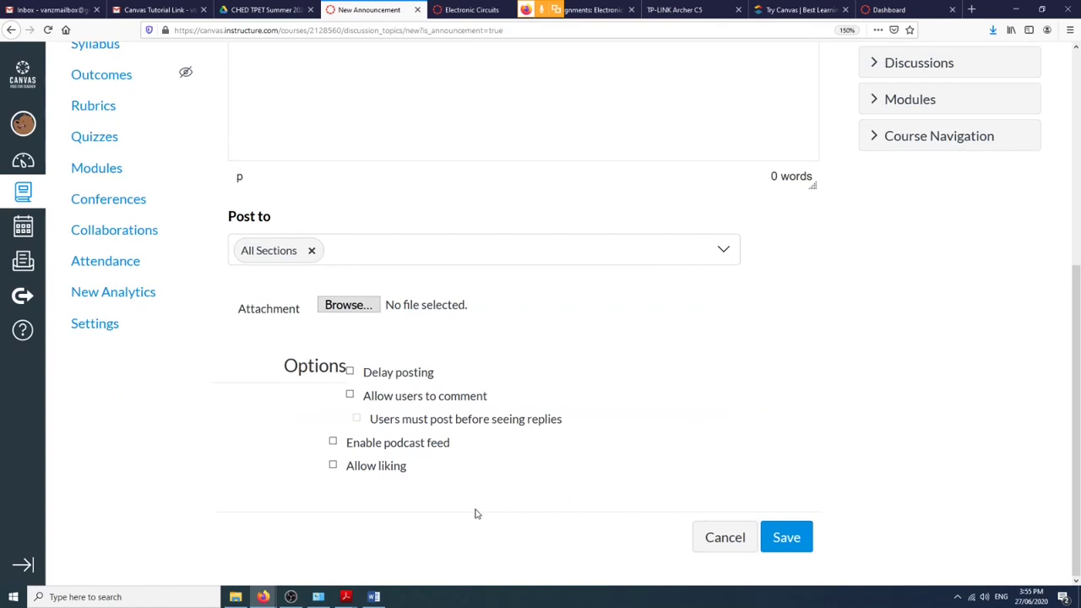
Allow users to comment on the announcement, trying the Allow liking and Delay posting options but leaving both off.
{"action": "left_click", "coordinate": [349, 394]}
{"action": "left_click", "coordinate": [333, 467]}
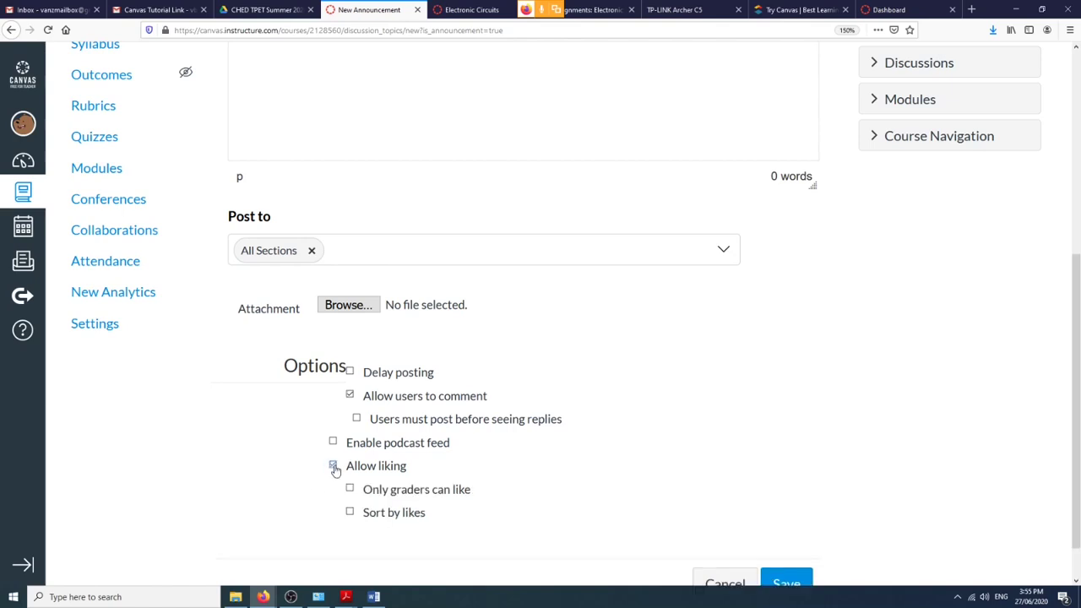
{"action": "left_click", "coordinate": [333, 467]}
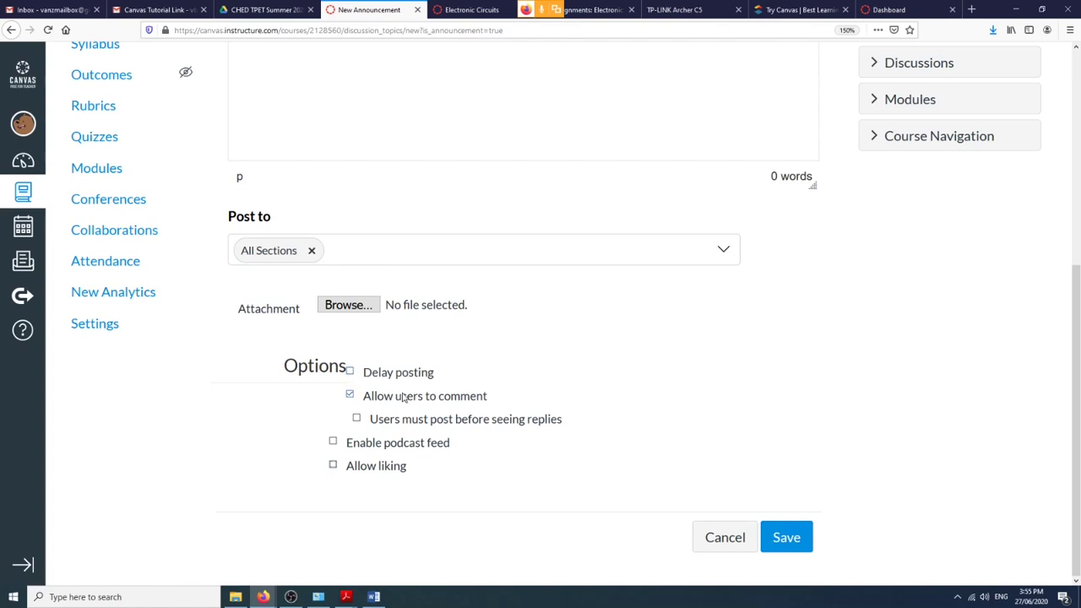
{"action": "left_click", "coordinate": [350, 371]}
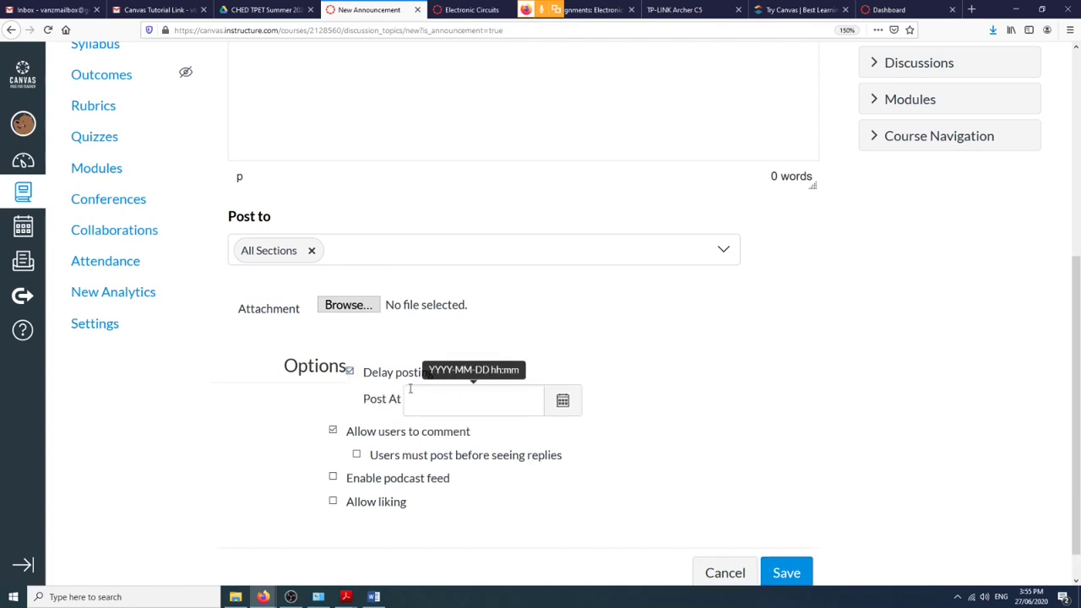
{"action": "left_click", "coordinate": [349, 373]}
{"action": "scroll", "coordinate": [451, 313], "scroll_direction": "up", "scroll_amount": 5}
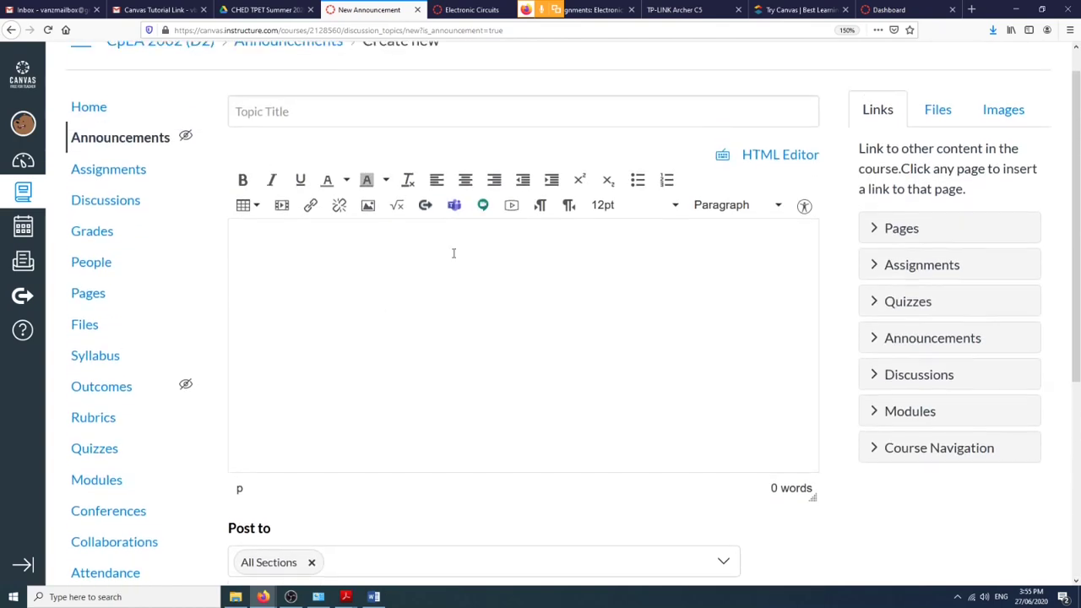
Open the announcements of the CpEA 2202 Electronic Circuits course and browse the earlier posts.
{"action": "left_click", "coordinate": [477, 10]}
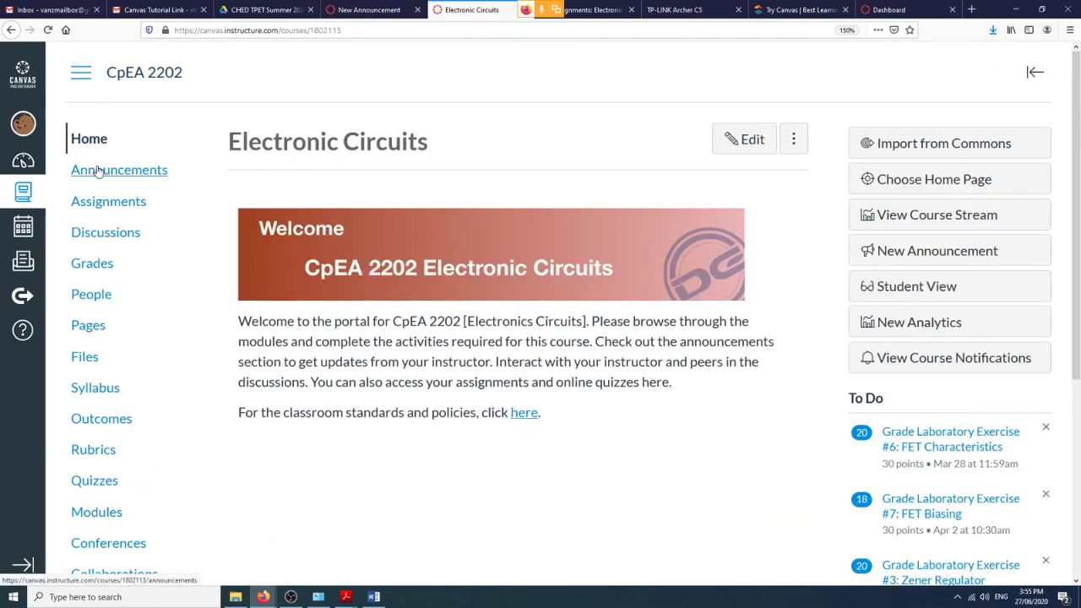
{"action": "left_click", "coordinate": [102, 172]}
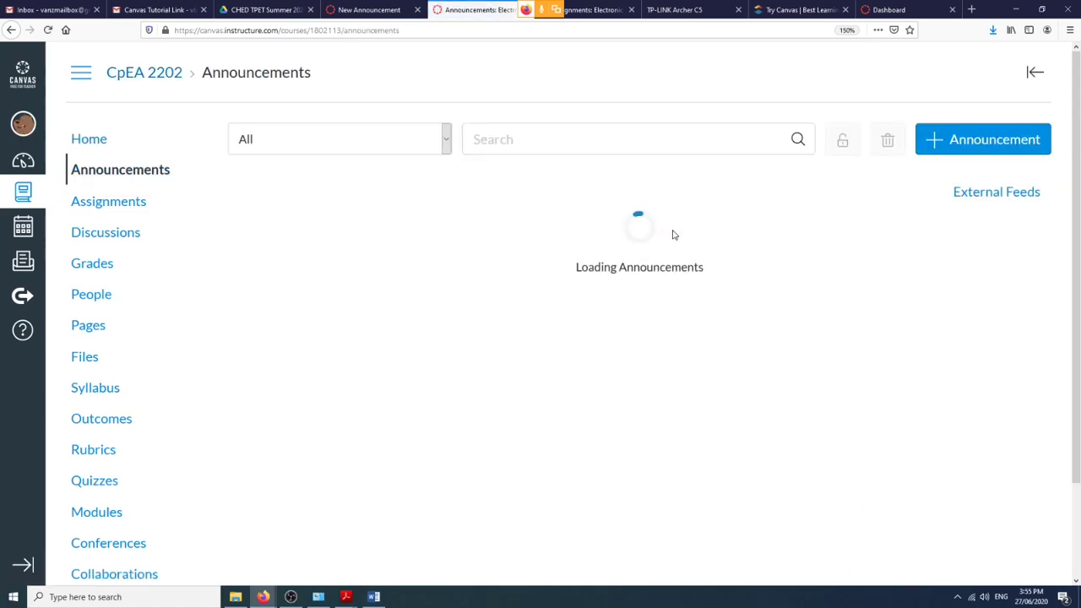
{"action": "scroll", "coordinate": [675, 234], "scroll_direction": "down", "scroll_amount": 1}
{"action": "scroll", "coordinate": [675, 234], "scroll_direction": "down", "scroll_amount": 4}
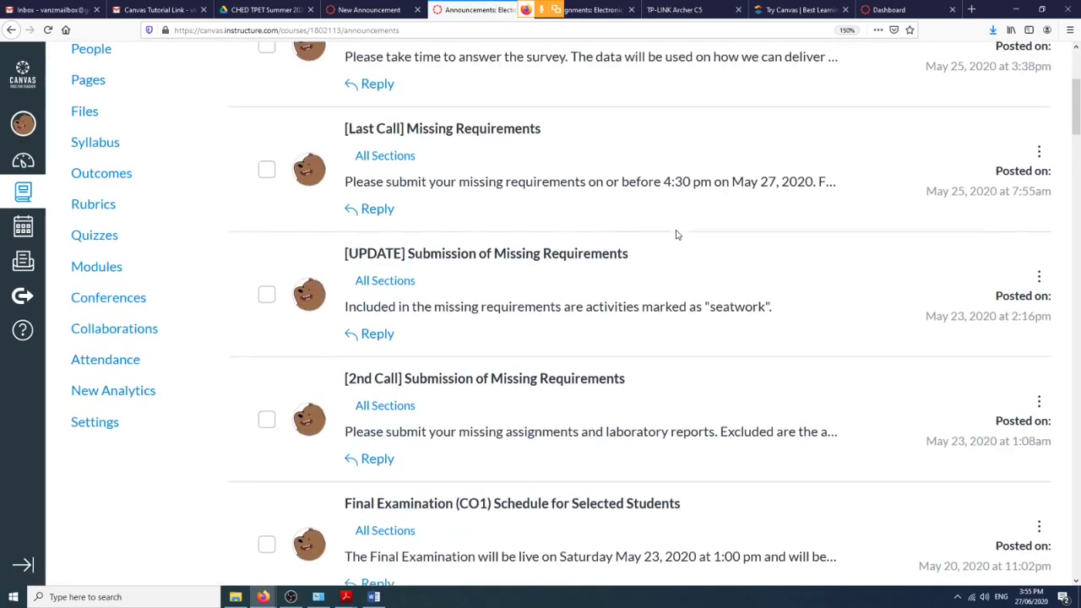
{"action": "scroll", "coordinate": [675, 235], "scroll_direction": "up", "scroll_amount": 3}
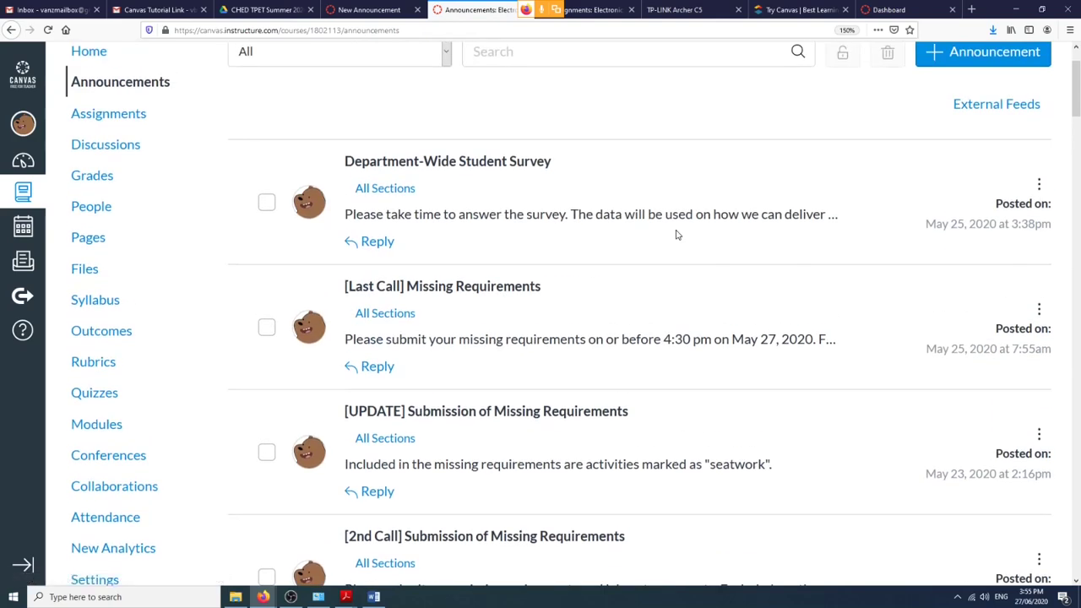
{"action": "scroll", "coordinate": [675, 234], "scroll_direction": "down", "scroll_amount": 5}
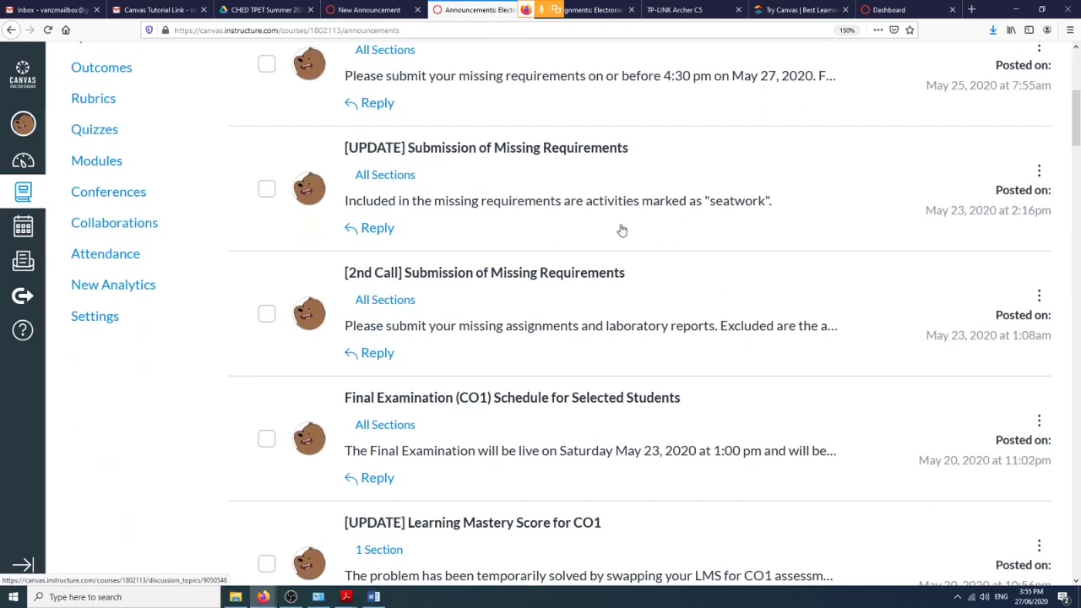
{"action": "scroll", "coordinate": [535, 205], "scroll_direction": "down", "scroll_amount": 5}
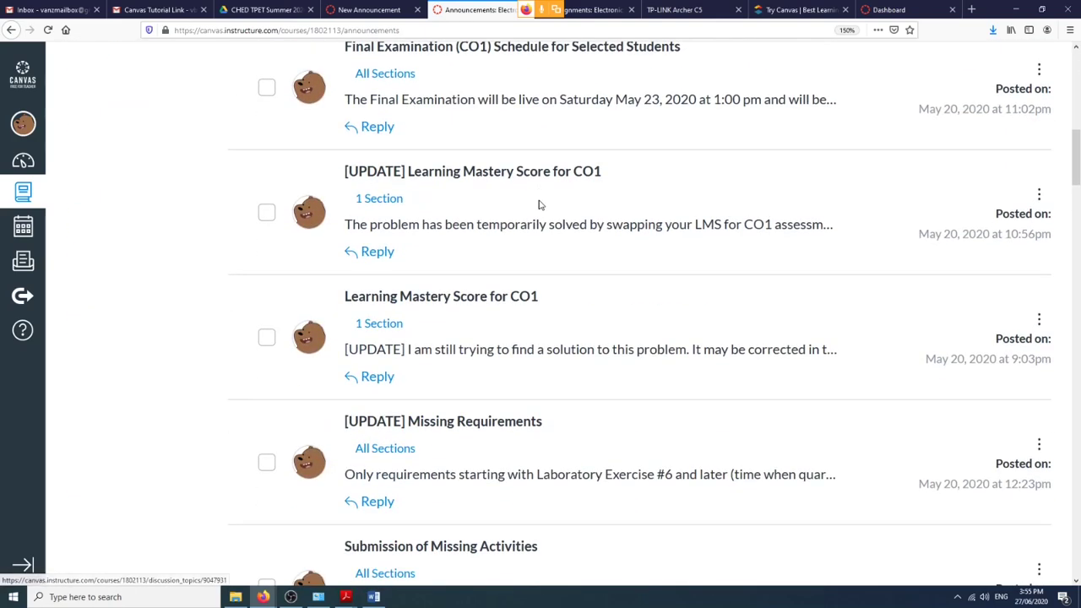
{"action": "scroll", "coordinate": [507, 219], "scroll_direction": "down", "scroll_amount": 3}
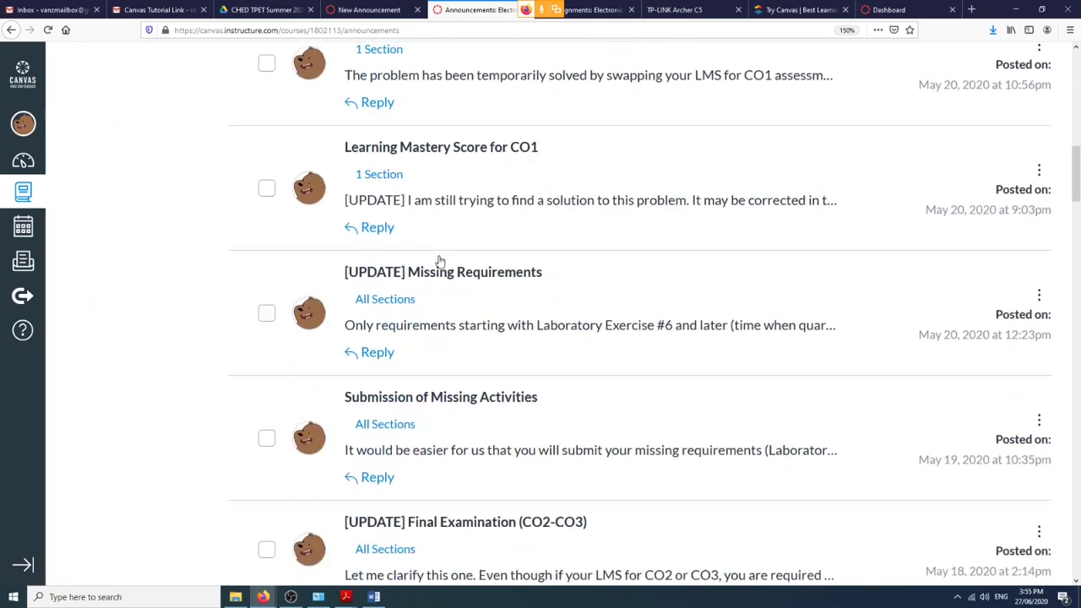
Compare which posted announcements were addressed to all sections and which to a single section.
{"action": "scroll", "coordinate": [397, 232], "scroll_direction": "up", "scroll_amount": 7}
{"action": "scroll", "coordinate": [392, 221], "scroll_direction": "up", "scroll_amount": 1}
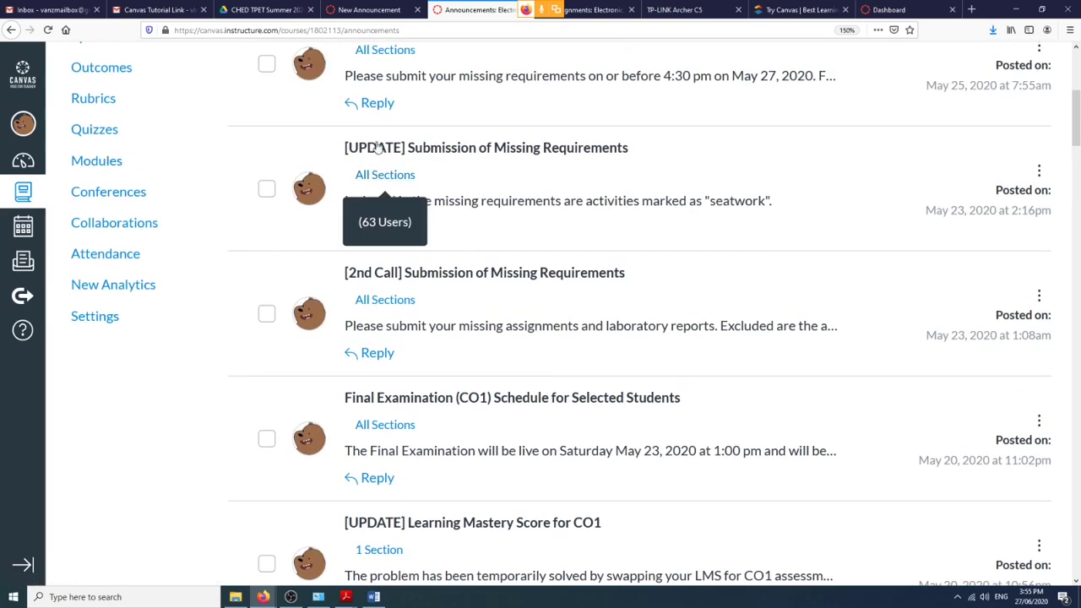
{"action": "scroll", "coordinate": [367, 168], "scroll_direction": "up", "scroll_amount": 4}
{"action": "scroll", "coordinate": [392, 330], "scroll_direction": "down", "scroll_amount": 8}
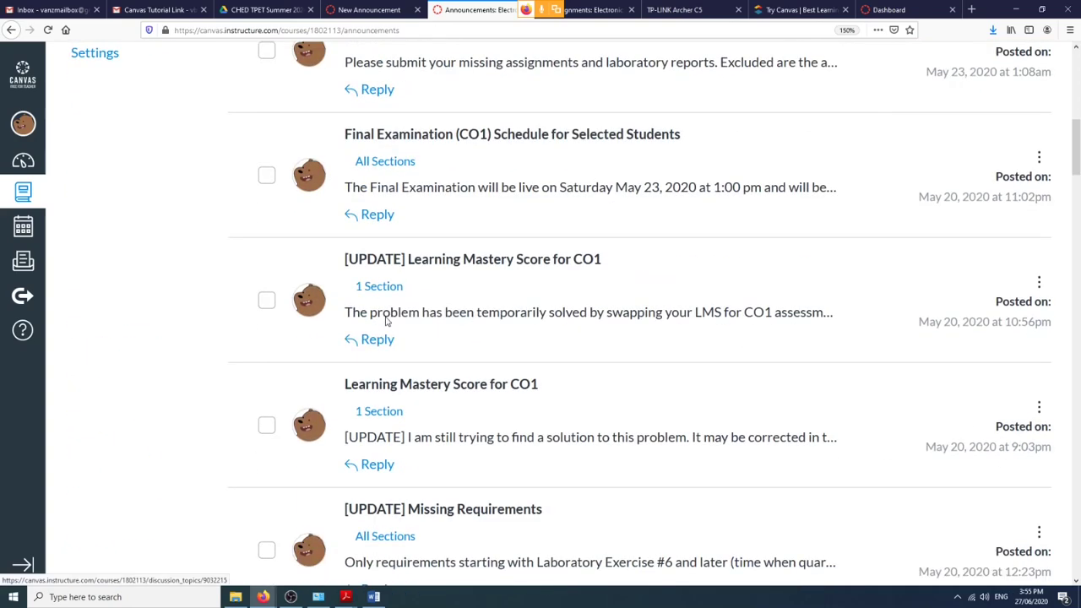
{"action": "scroll", "coordinate": [372, 110], "scroll_direction": "up", "scroll_amount": 3}
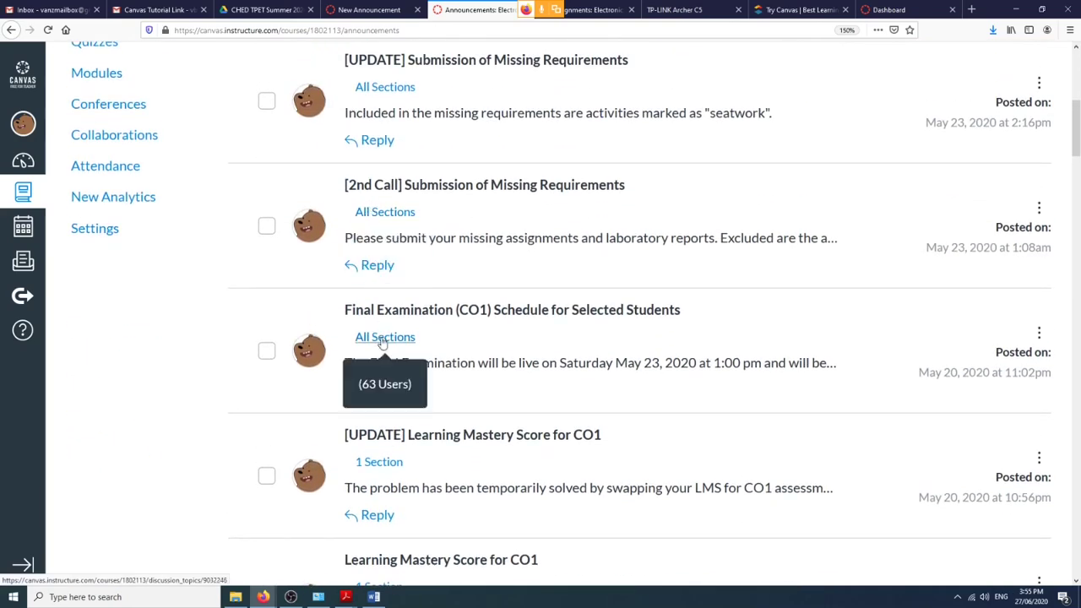
{"action": "scroll", "coordinate": [410, 396], "scroll_direction": "down", "scroll_amount": 3}
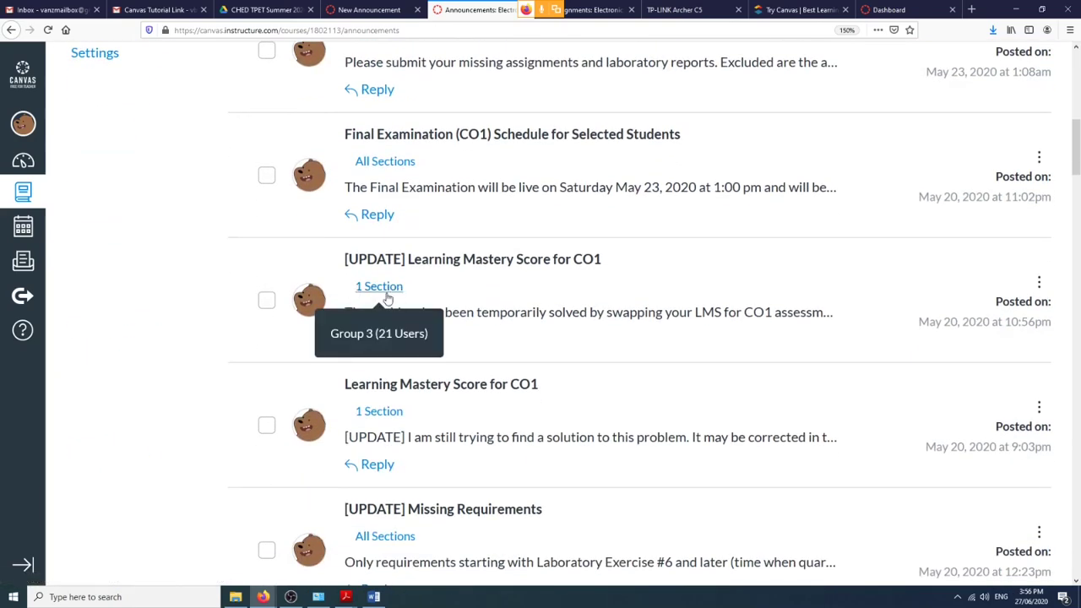
{"action": "scroll", "coordinate": [471, 300], "scroll_direction": "down", "scroll_amount": 4}
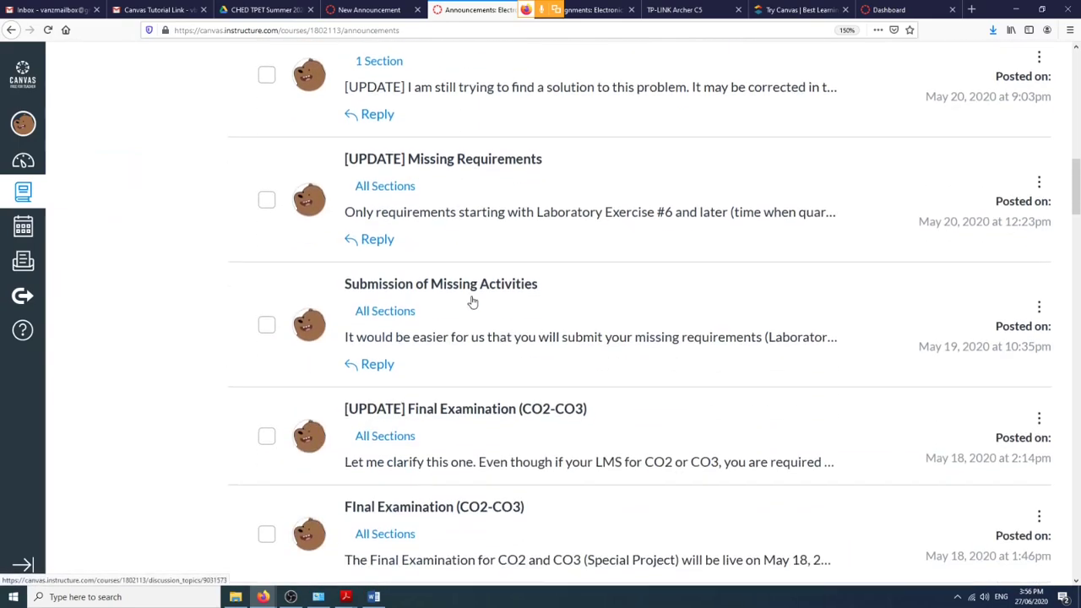
{"action": "scroll", "coordinate": [471, 301], "scroll_direction": "up", "scroll_amount": 8}
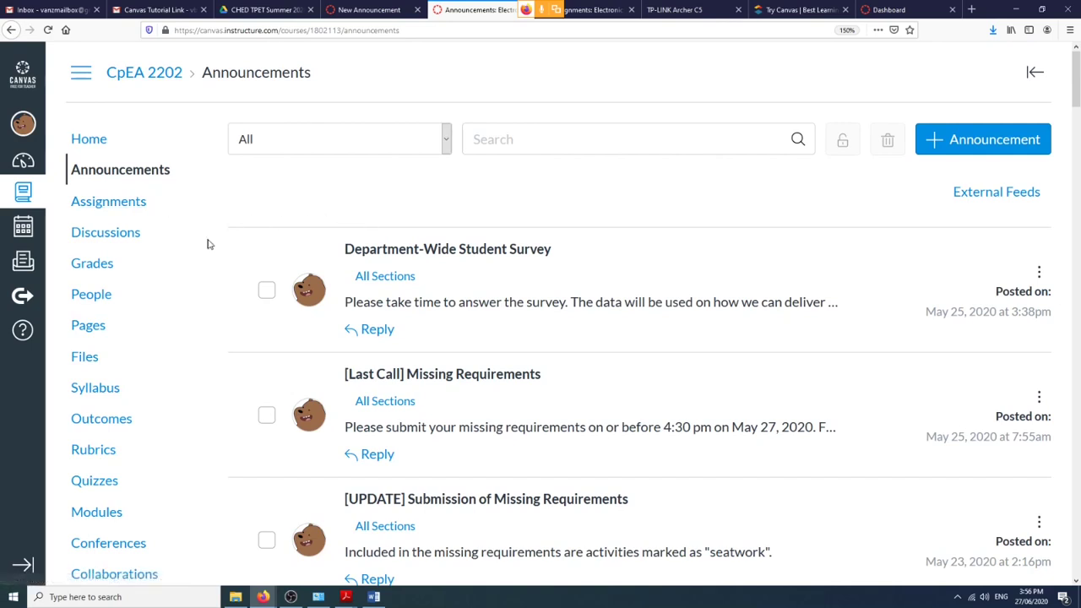
Open the Inbox, inspect the compose message form and its course choices, and close the form without sending.
{"action": "left_click", "coordinate": [19, 270]}
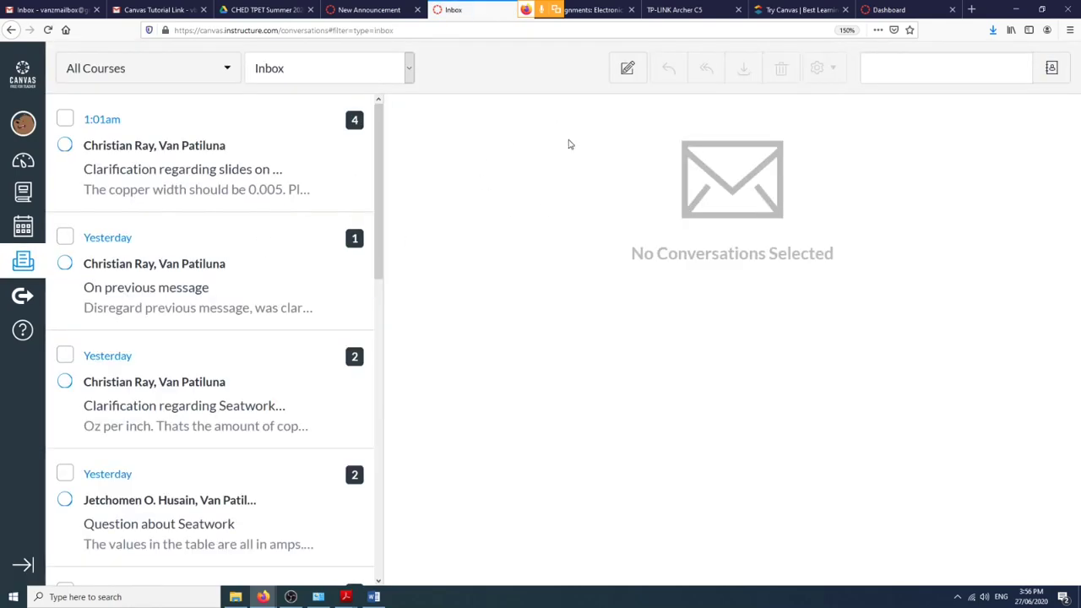
{"action": "left_click", "coordinate": [624, 69]}
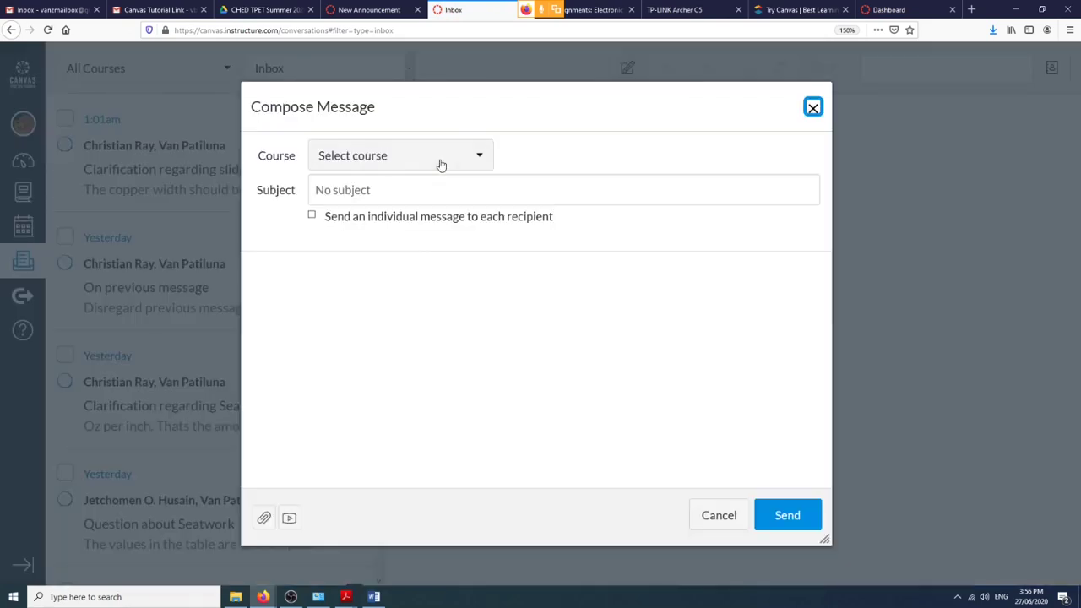
{"action": "left_click", "coordinate": [439, 162]}
{"action": "mouse_move", "coordinate": [403, 236]}
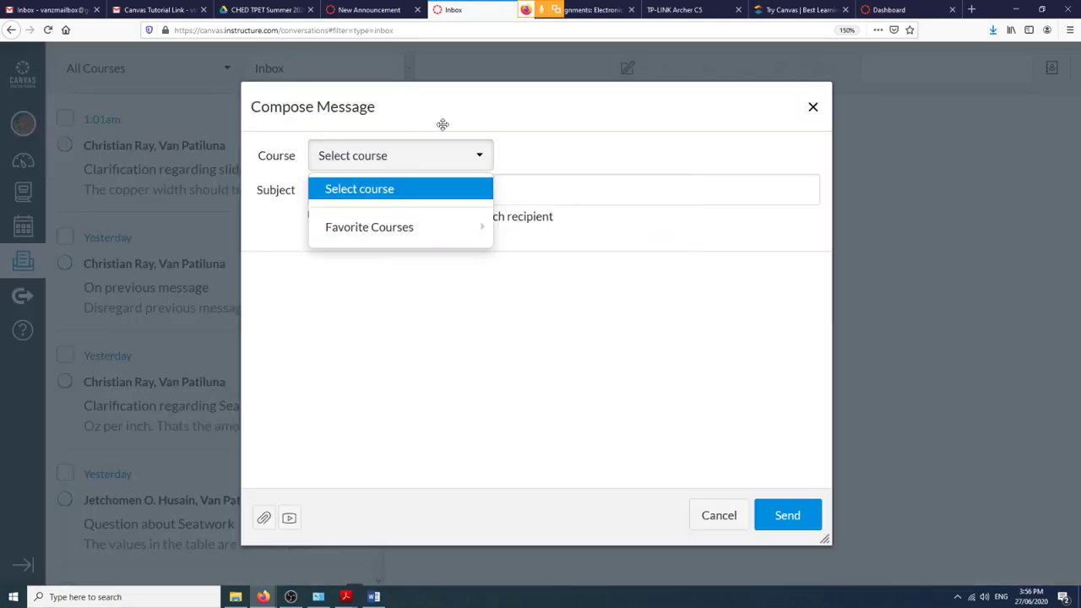
{"action": "left_click", "coordinate": [555, 229]}
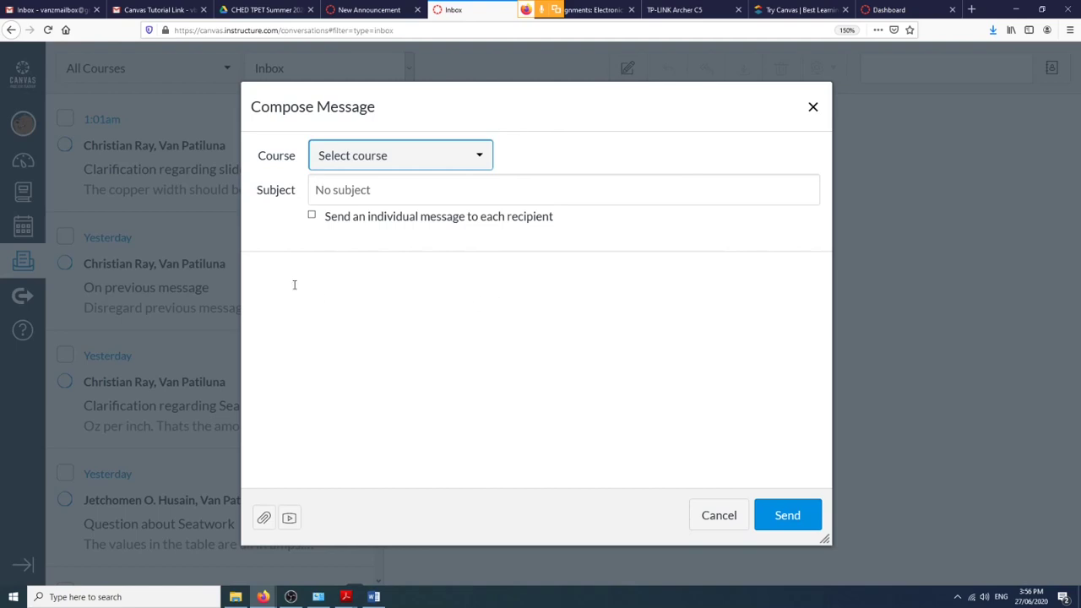
{"action": "left_click", "coordinate": [811, 110]}
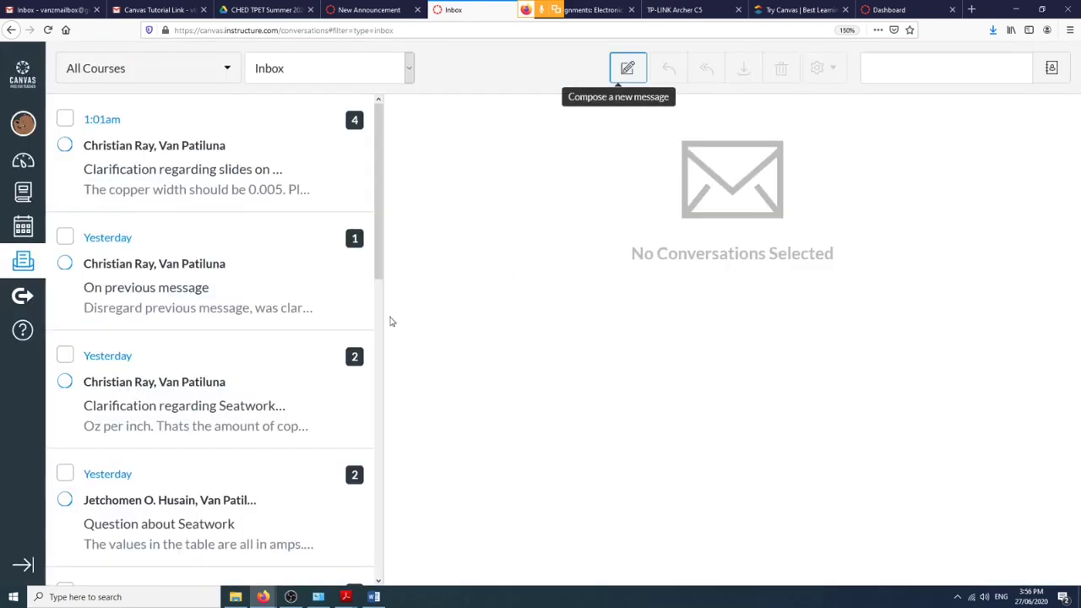
Return to the new announcement form for CpEA 2002 (D2) and title the announcement "Start of classes".
{"action": "left_click", "coordinate": [367, 9]}
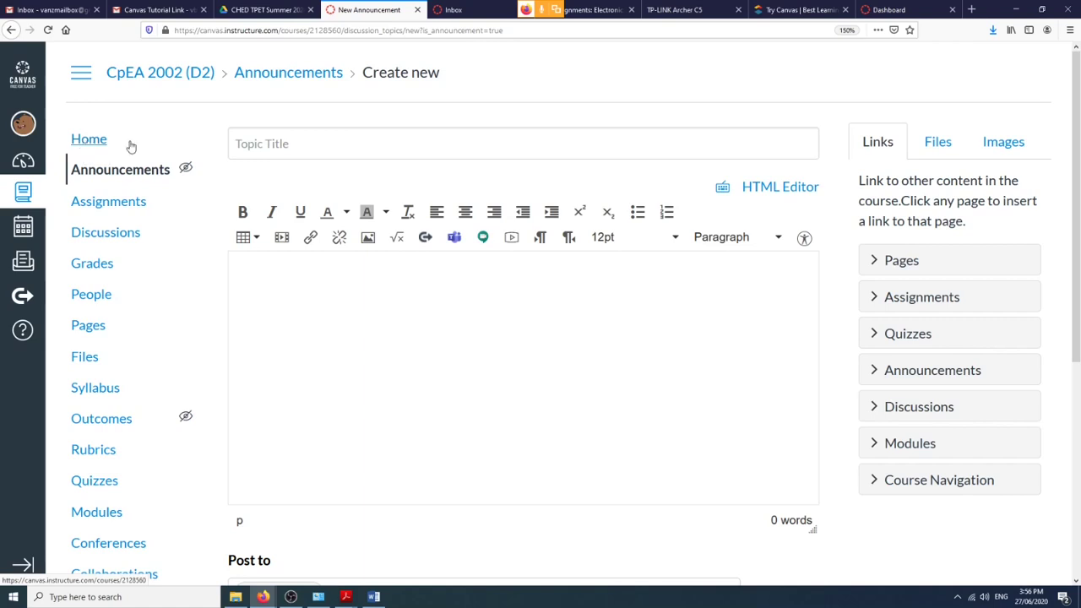
{"action": "left_click", "coordinate": [316, 150]}
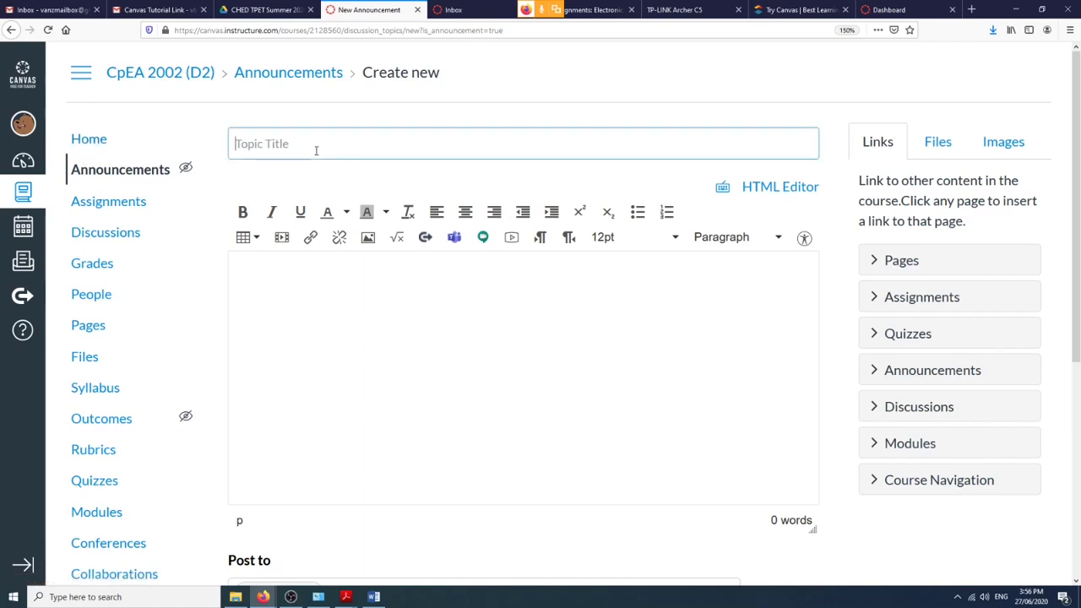
{"action": "type", "text": "Class"}
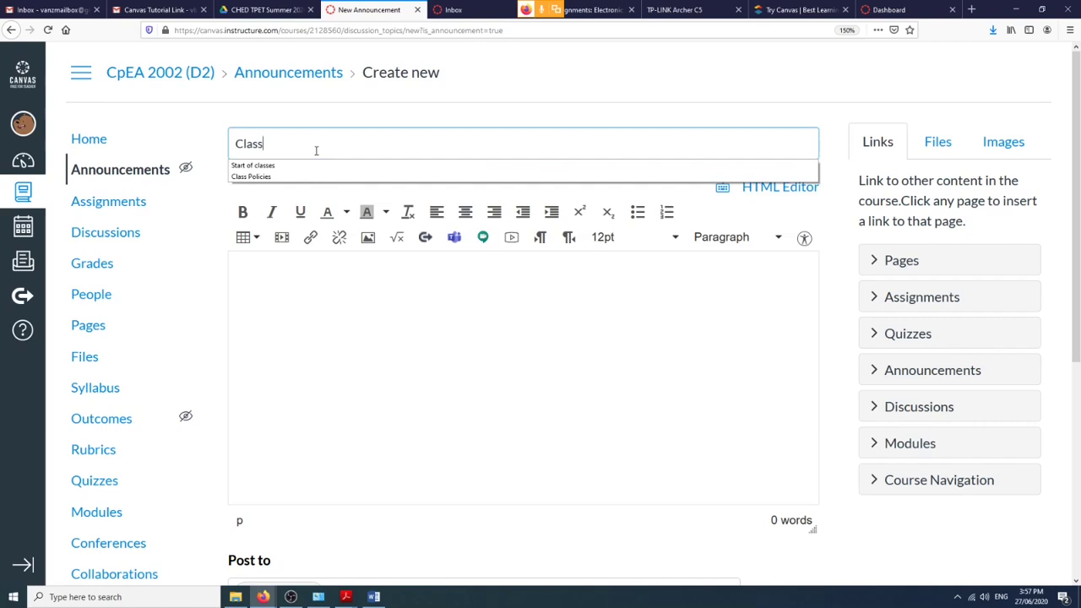
{"action": "left_click", "coordinate": [294, 166]}
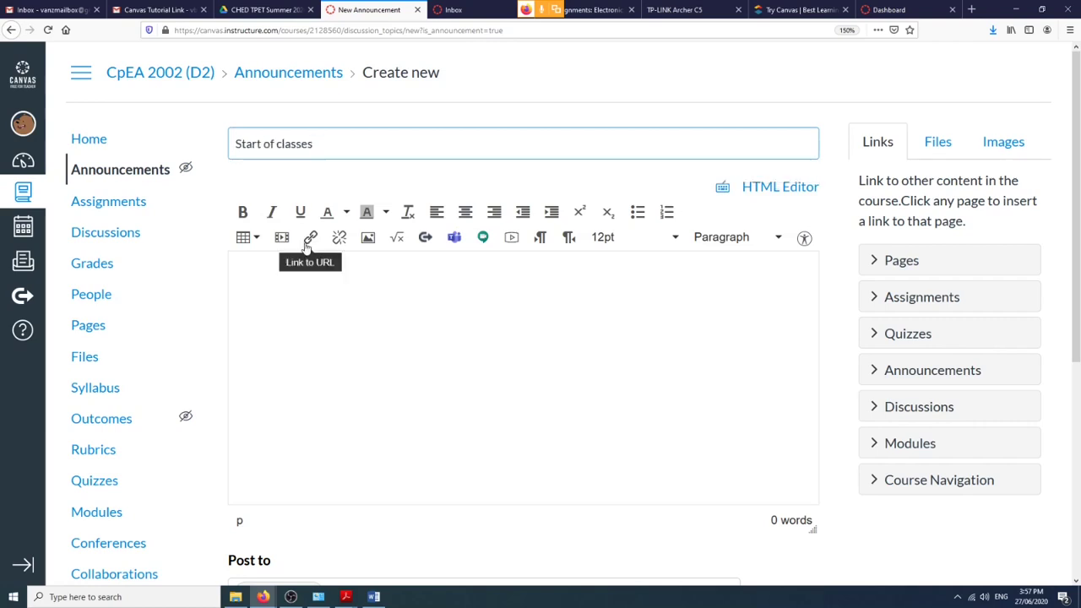
Write "Today of is start of classes." as the announcement body and post it to all sections.
{"action": "left_click", "coordinate": [307, 272]}
{"action": "type", "text": "Today"}
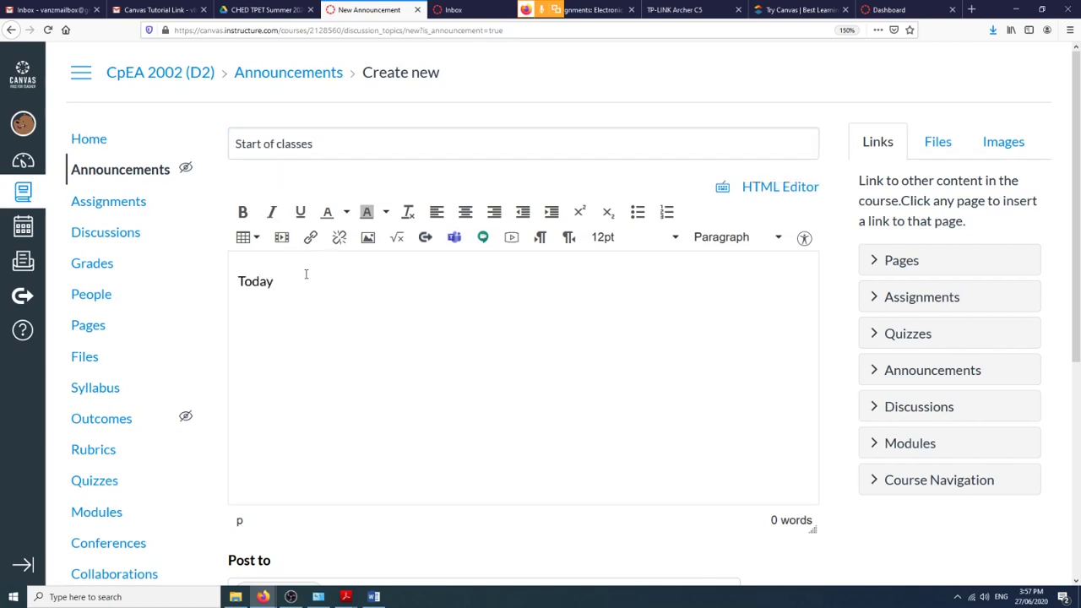
{"action": "type", "text": " of s"}
{"action": "type", "text": "us"}
{"action": "type", "text": " start of cla"}
{"action": "type", "text": "sse"}
{"action": "type", "text": "s."}
{"action": "scroll", "coordinate": [306, 276], "scroll_direction": "down", "scroll_amount": 5}
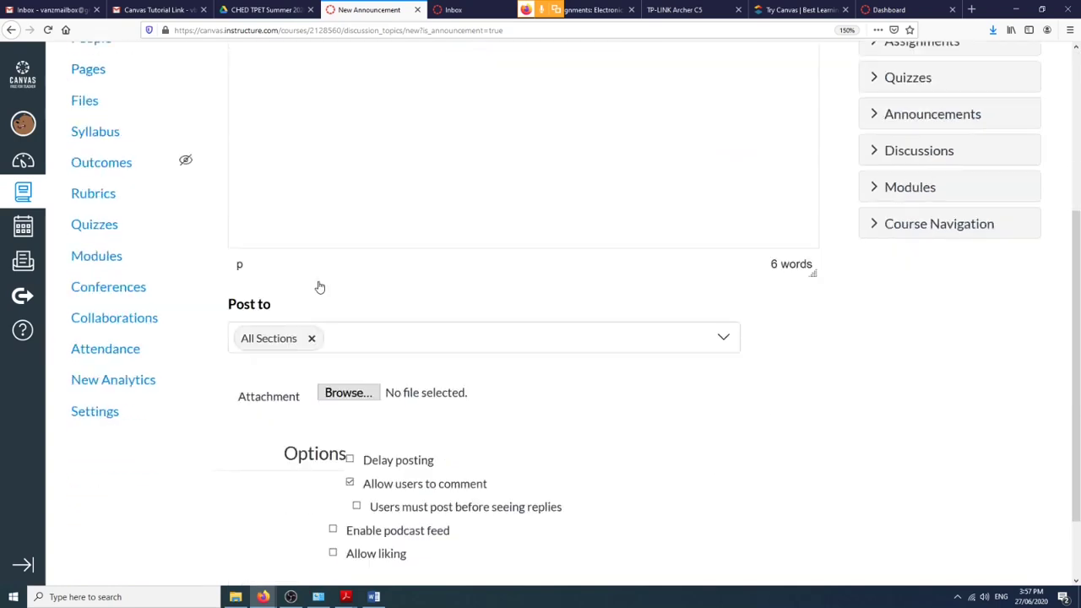
{"action": "left_click", "coordinate": [783, 539]}
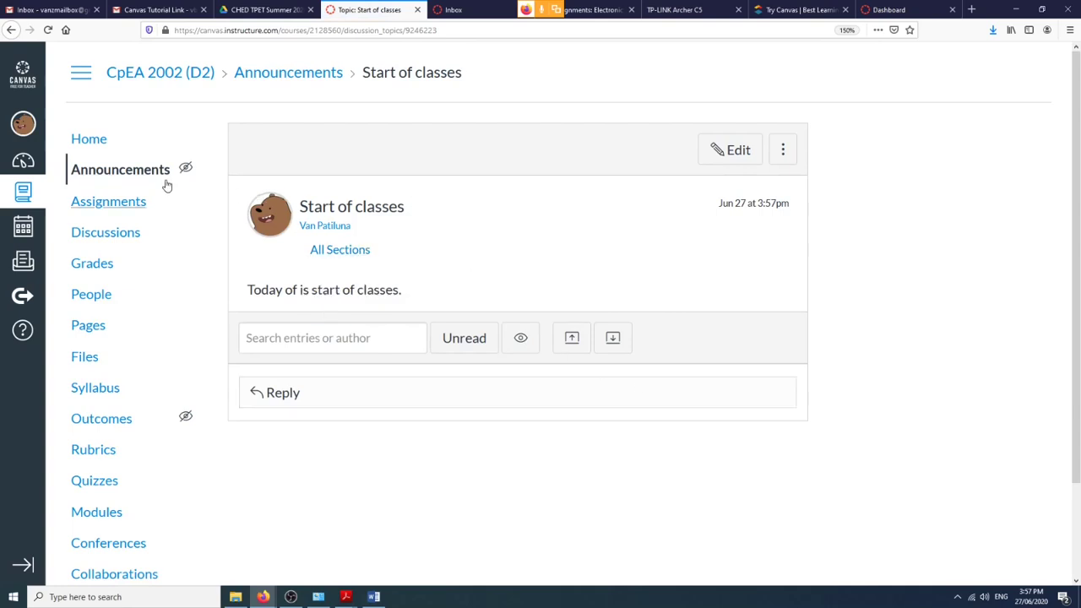
Publish the Electronic Circuits [DEMO2] course from its home page and reload that page.
{"action": "left_click", "coordinate": [102, 147]}
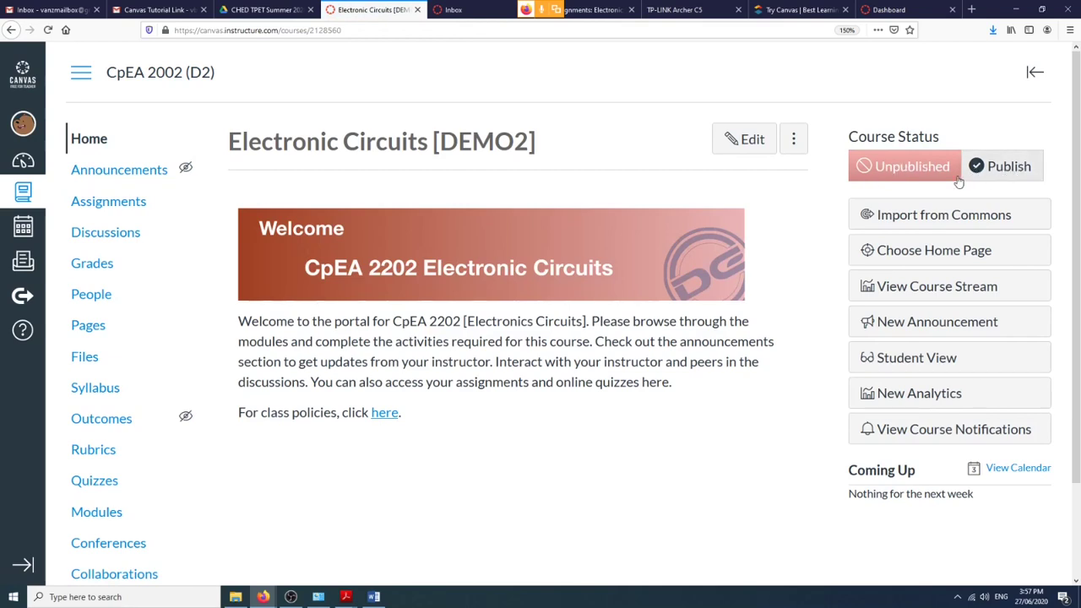
{"action": "left_click", "coordinate": [1003, 177]}
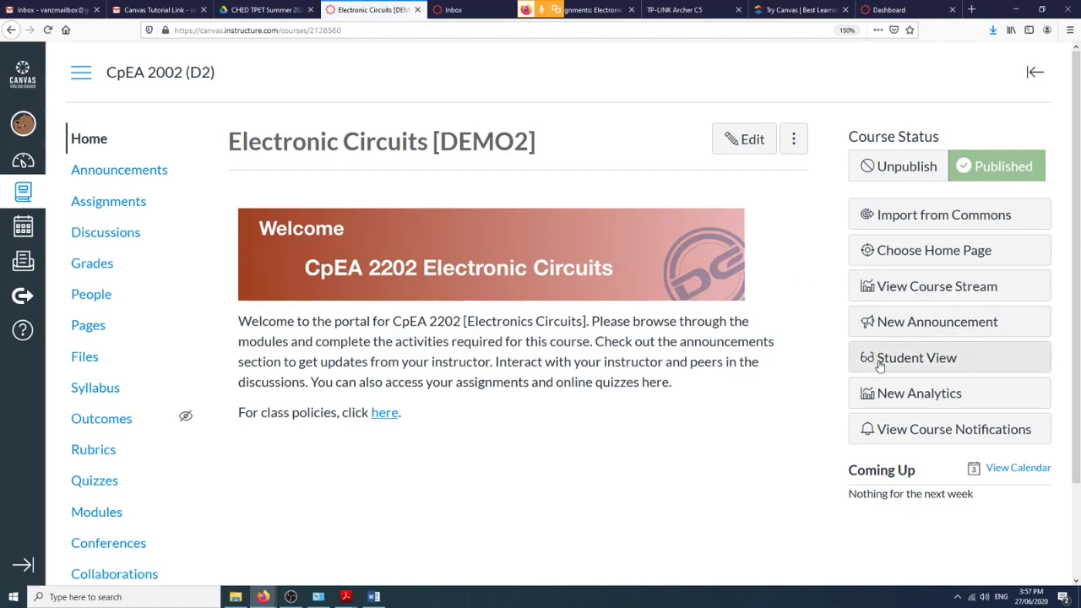
{"action": "left_click", "coordinate": [78, 140]}
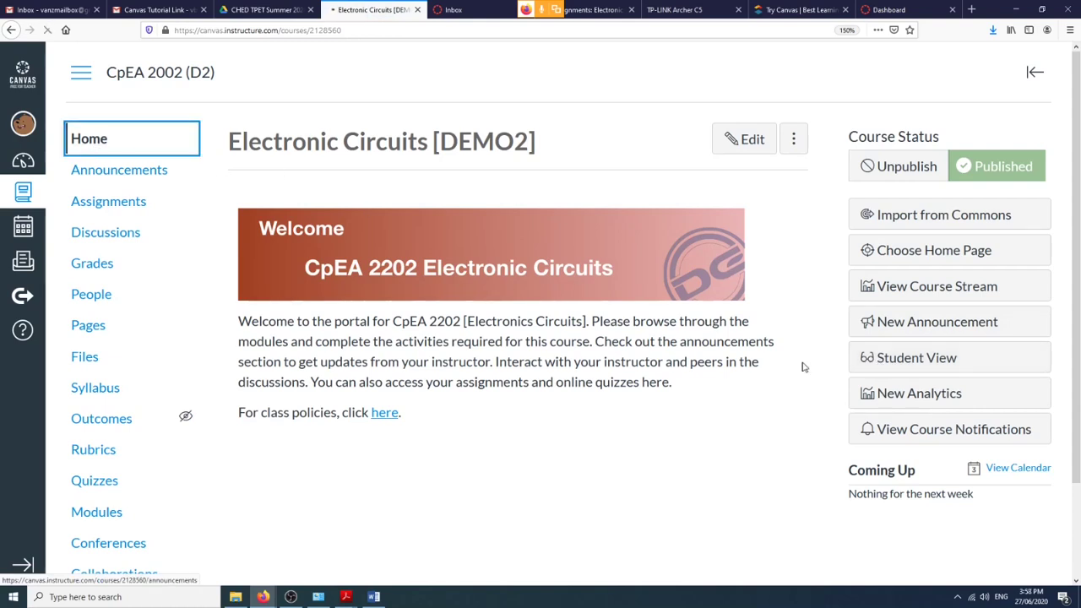
View the course as a student, checking the "Start of classes" announcement and the contents of the Unit I module.
{"action": "left_click", "coordinate": [911, 366]}
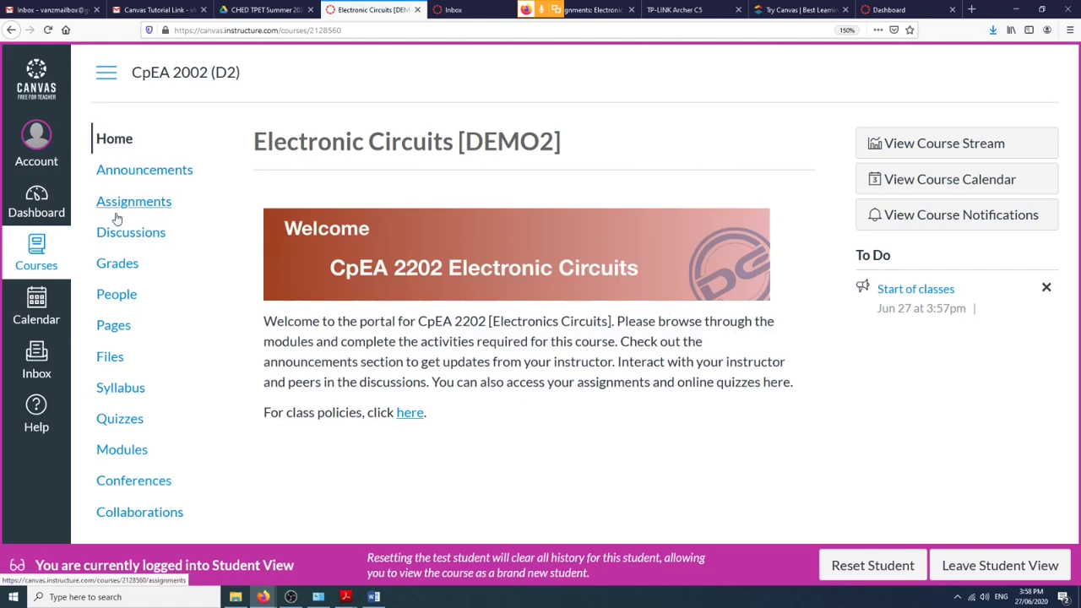
{"action": "left_click", "coordinate": [160, 175]}
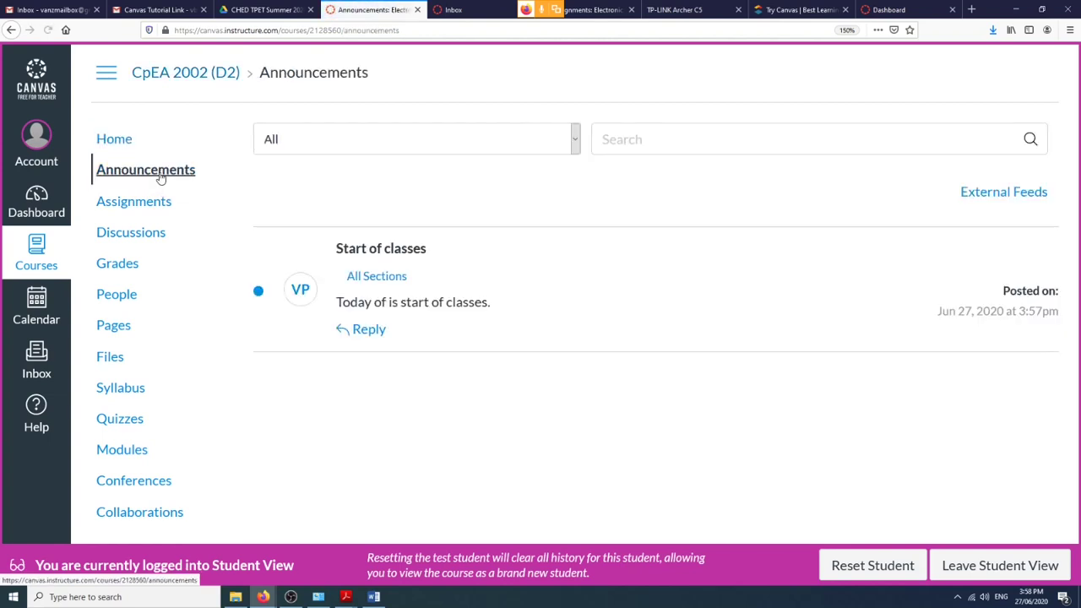
{"action": "left_click", "coordinate": [376, 251]}
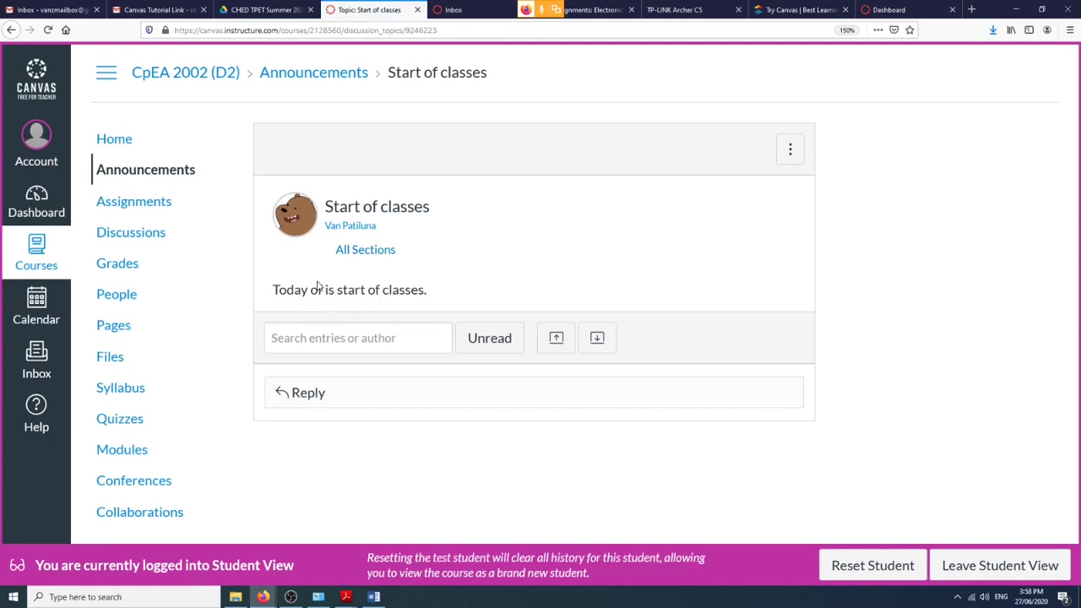
{"action": "left_click", "coordinate": [141, 452]}
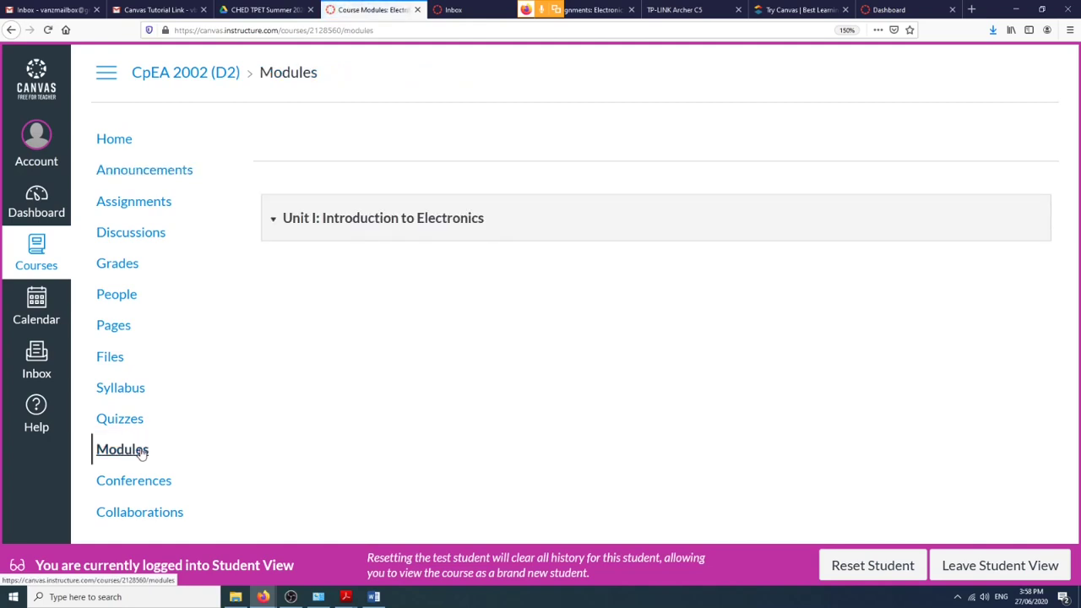
{"action": "left_click", "coordinate": [273, 222]}
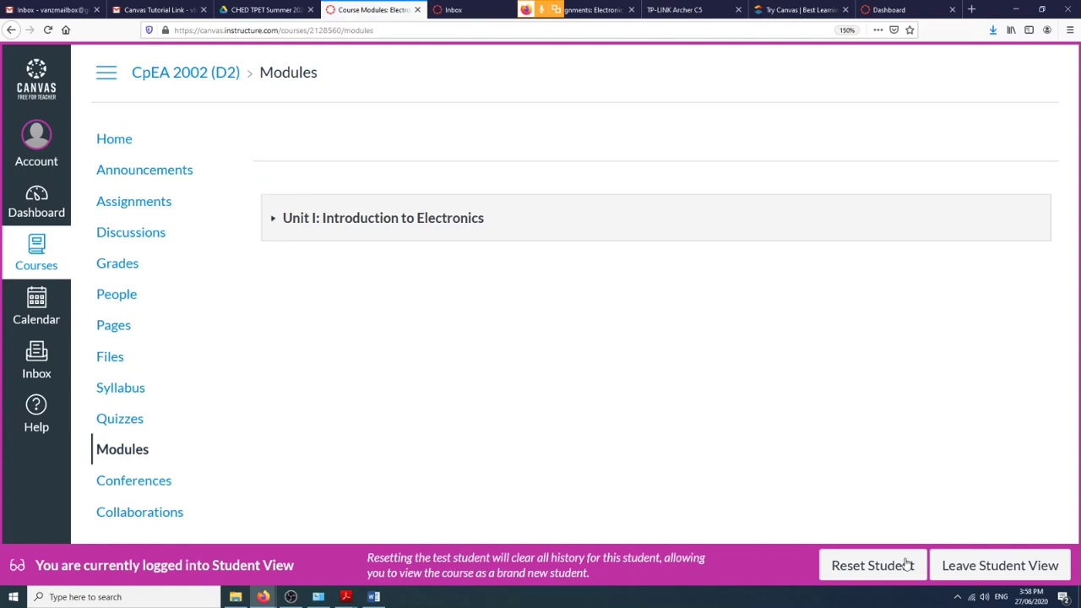
Leave the student view and publish the lecture, quiz and Laboratory Exercise #1 in Unit I: Introduction to Electronics.
{"action": "left_click", "coordinate": [950, 566]}
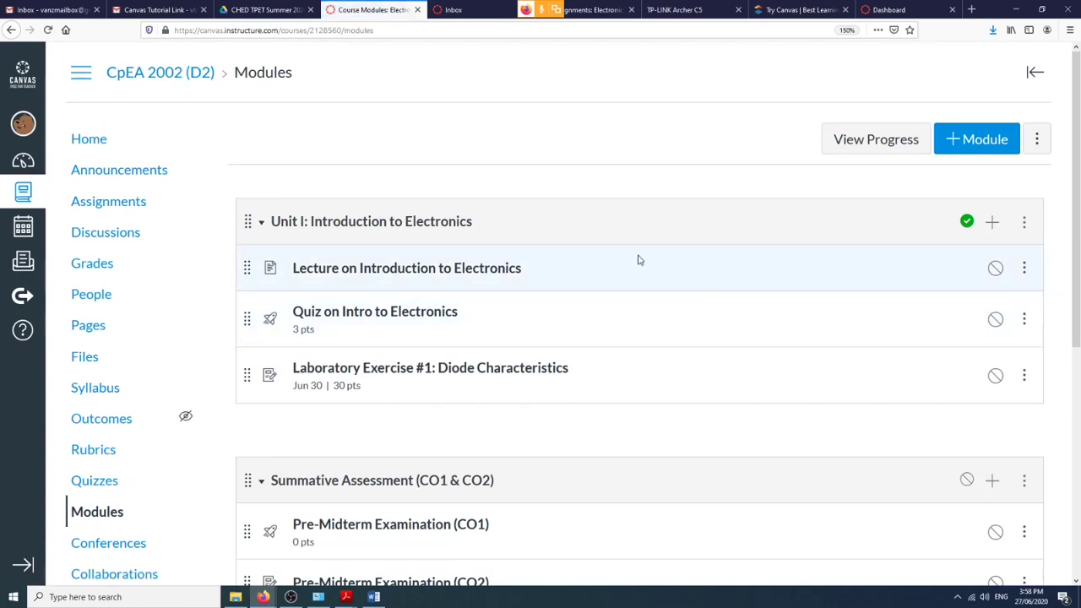
{"action": "left_click", "coordinate": [994, 268]}
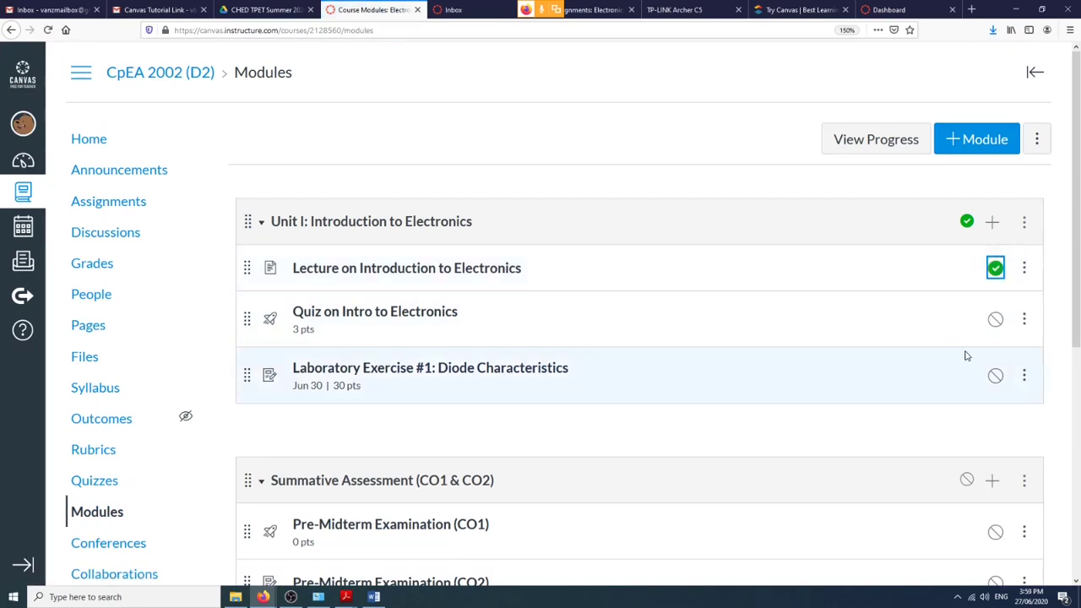
{"action": "left_click", "coordinate": [995, 319]}
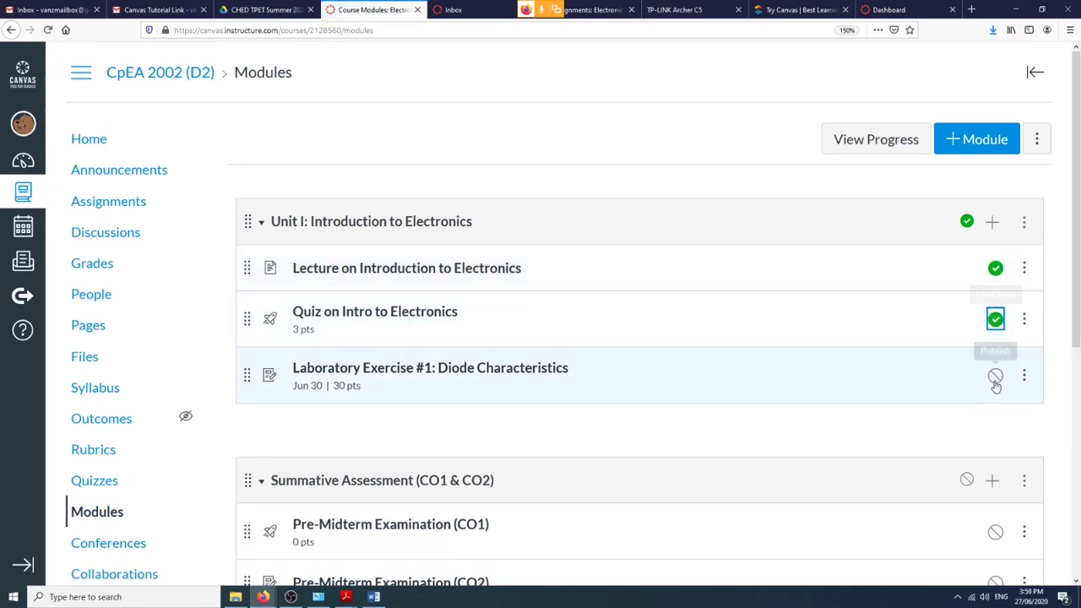
{"action": "left_click", "coordinate": [994, 378]}
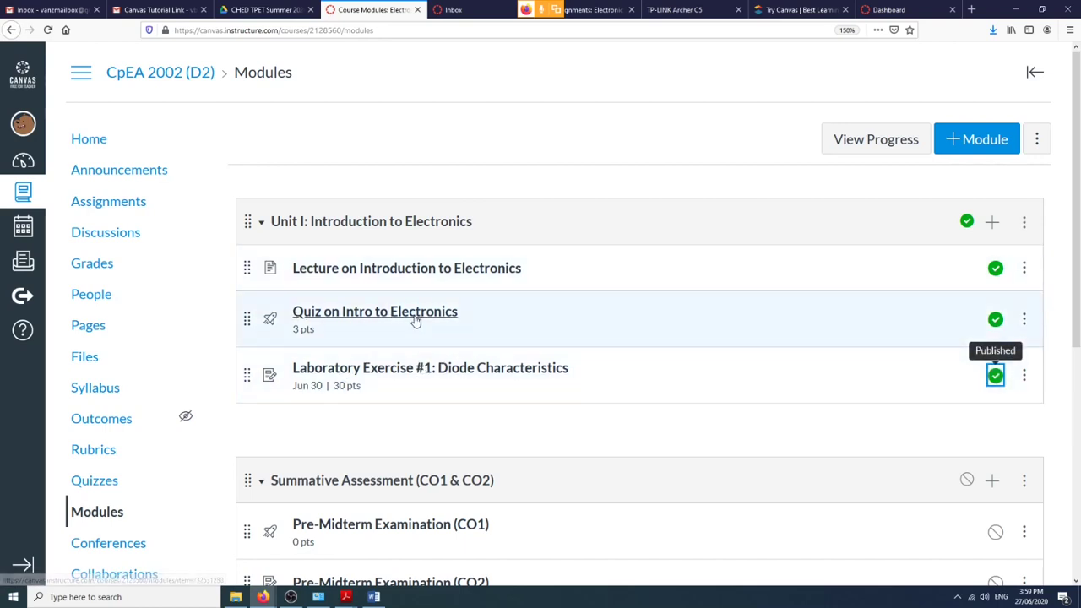
Review the settings of Quiz on Intro to Electronics in its edit form, and check its availability dates on the details page.
{"action": "left_click", "coordinate": [415, 319]}
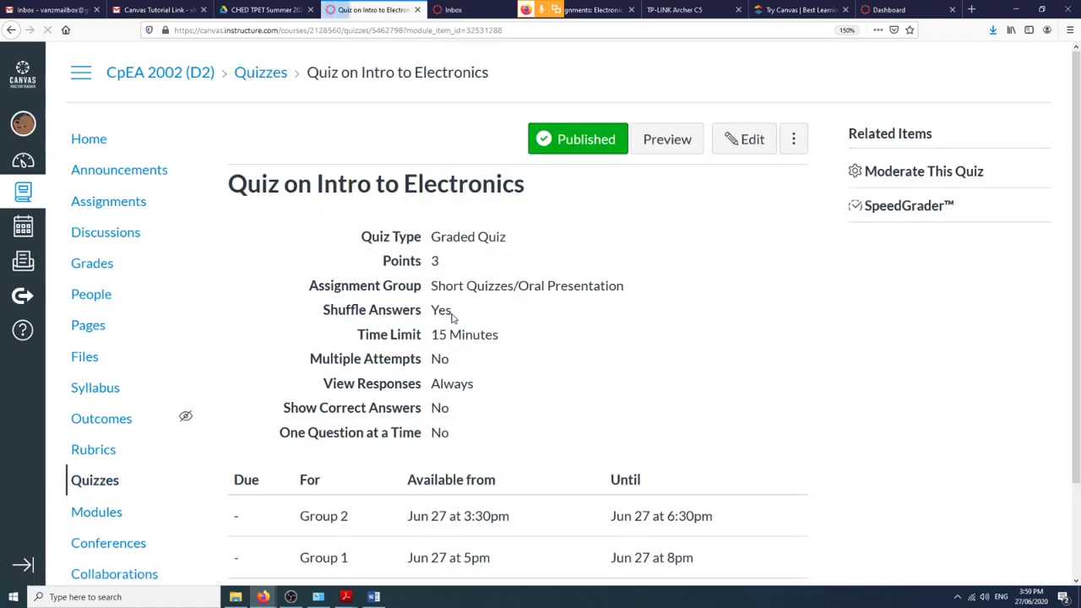
{"action": "left_click", "coordinate": [762, 151]}
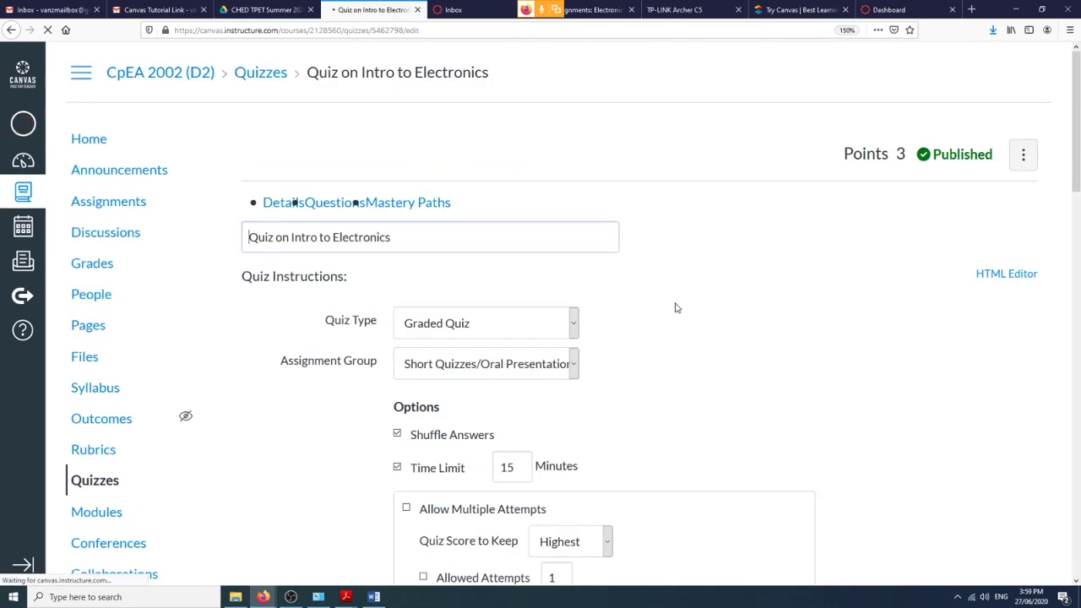
{"action": "scroll", "coordinate": [647, 470], "scroll_direction": "down", "scroll_amount": 8}
{"action": "scroll", "coordinate": [676, 529], "scroll_direction": "down", "scroll_amount": 4}
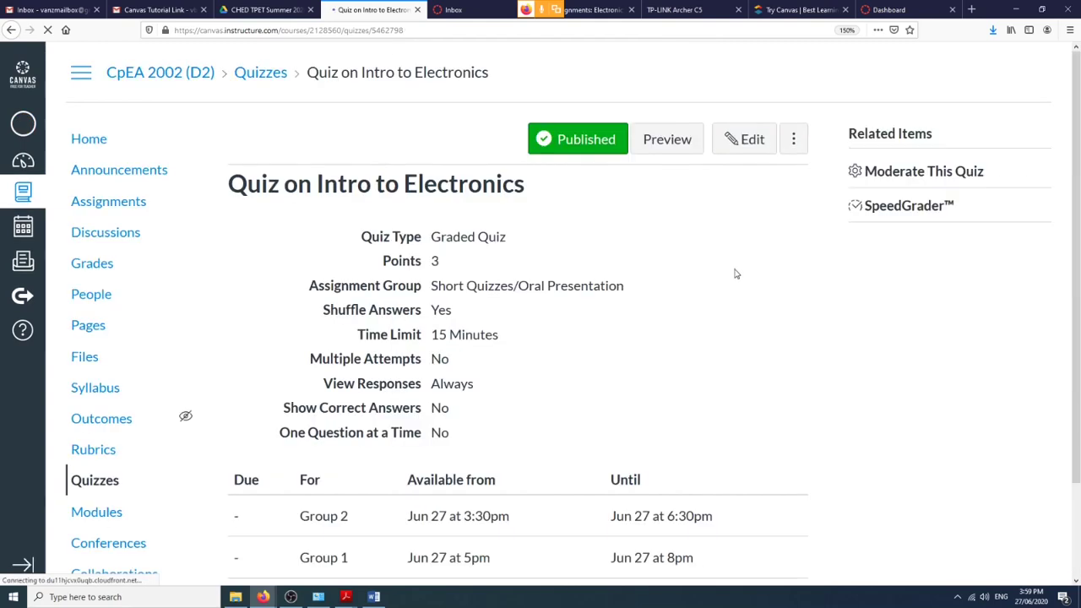
{"action": "scroll", "coordinate": [718, 379], "scroll_direction": "down", "scroll_amount": 1}
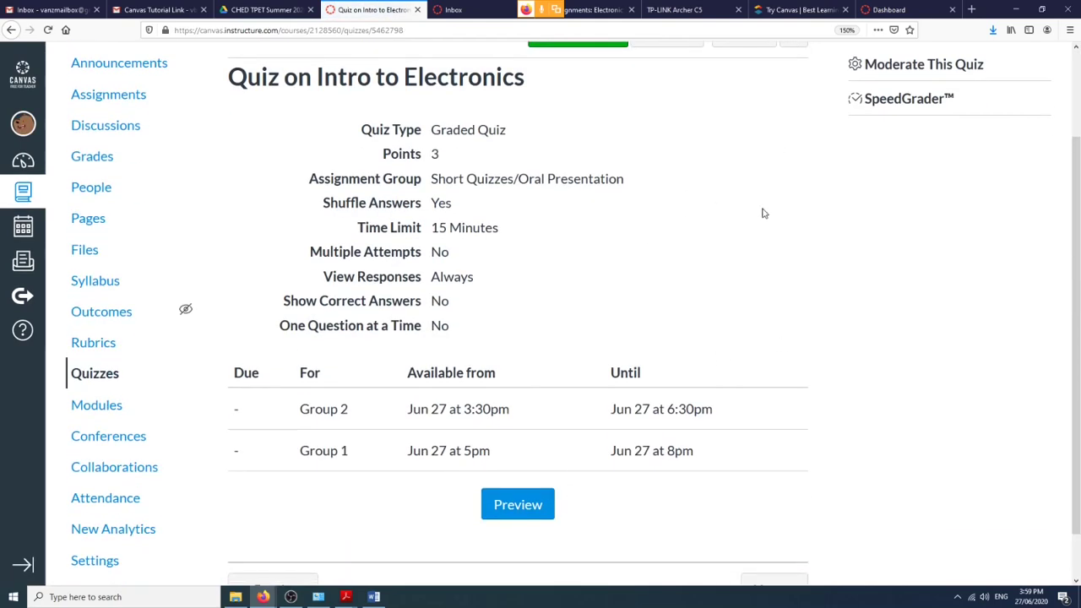
{"action": "scroll", "coordinate": [726, 186], "scroll_direction": "up", "scroll_amount": 2}
{"action": "scroll", "coordinate": [371, 489], "scroll_direction": "down", "scroll_amount": 3}
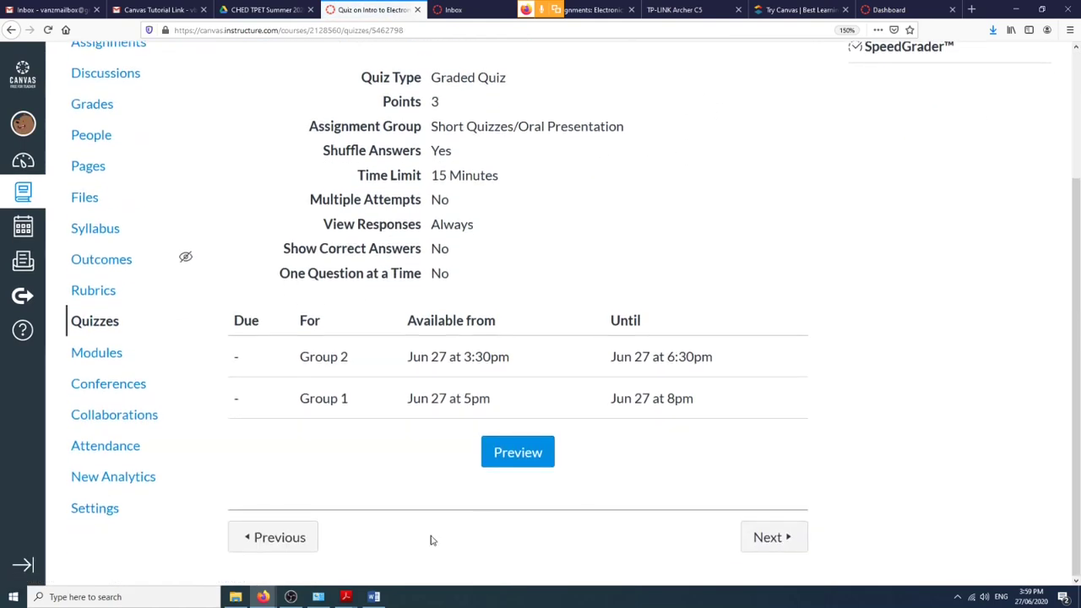
Go on to Laboratory Exercise #1: Diode Characteristics and check its submission details and availability dates.
{"action": "left_click", "coordinate": [743, 541]}
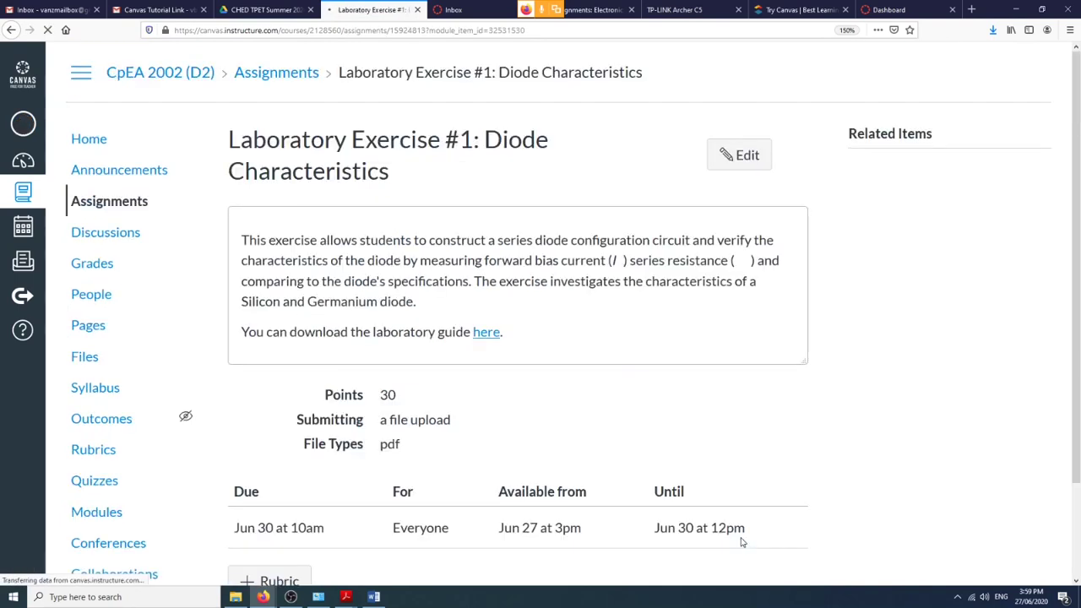
{"action": "scroll", "coordinate": [601, 506], "scroll_direction": "down", "scroll_amount": 2}
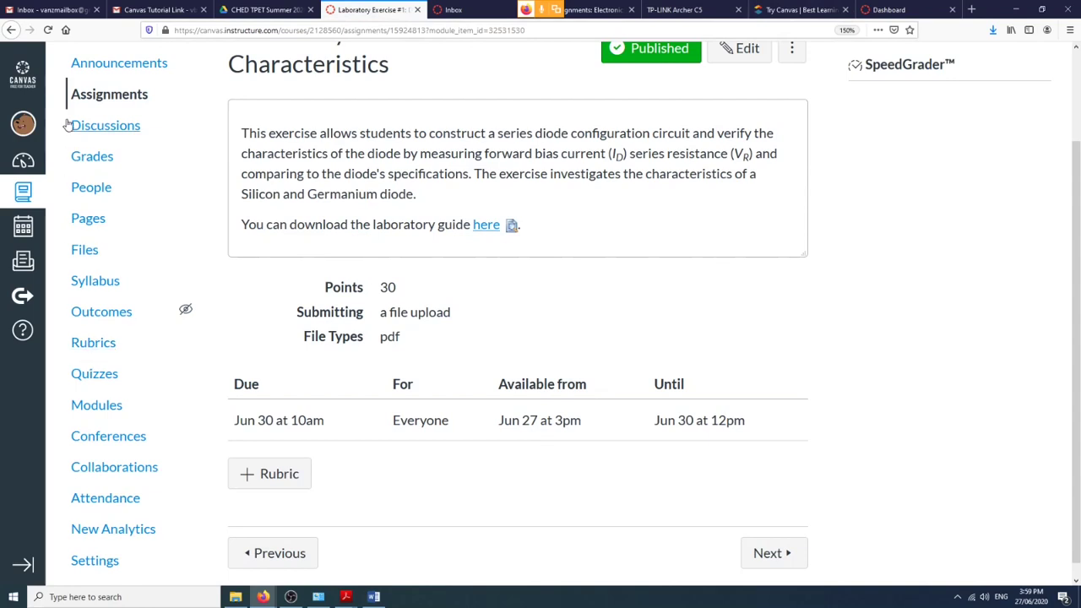
{"action": "scroll", "coordinate": [108, 140], "scroll_direction": "up", "scroll_amount": 2}
Enter the student view from the course home page and expand the Unit I module to see its published items.
{"action": "left_click", "coordinate": [108, 140]}
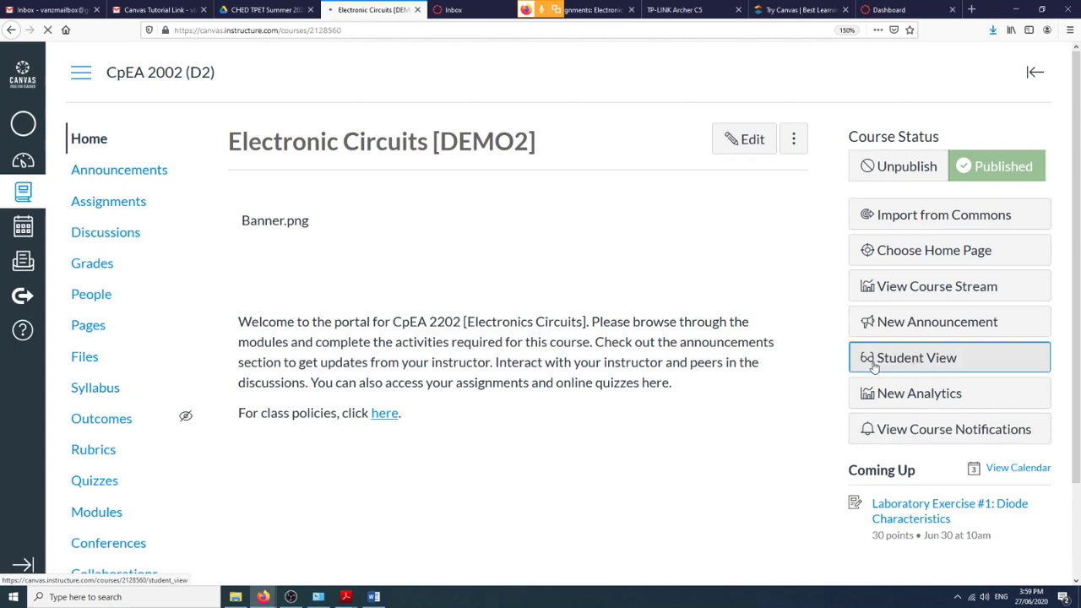
{"action": "left_click", "coordinate": [874, 364]}
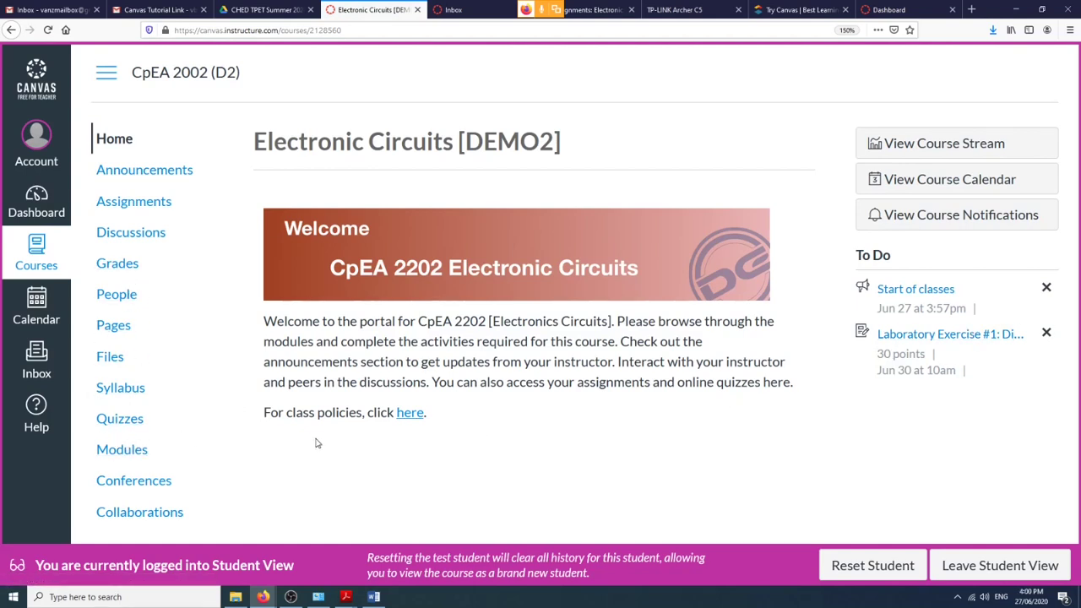
{"action": "left_click", "coordinate": [140, 454]}
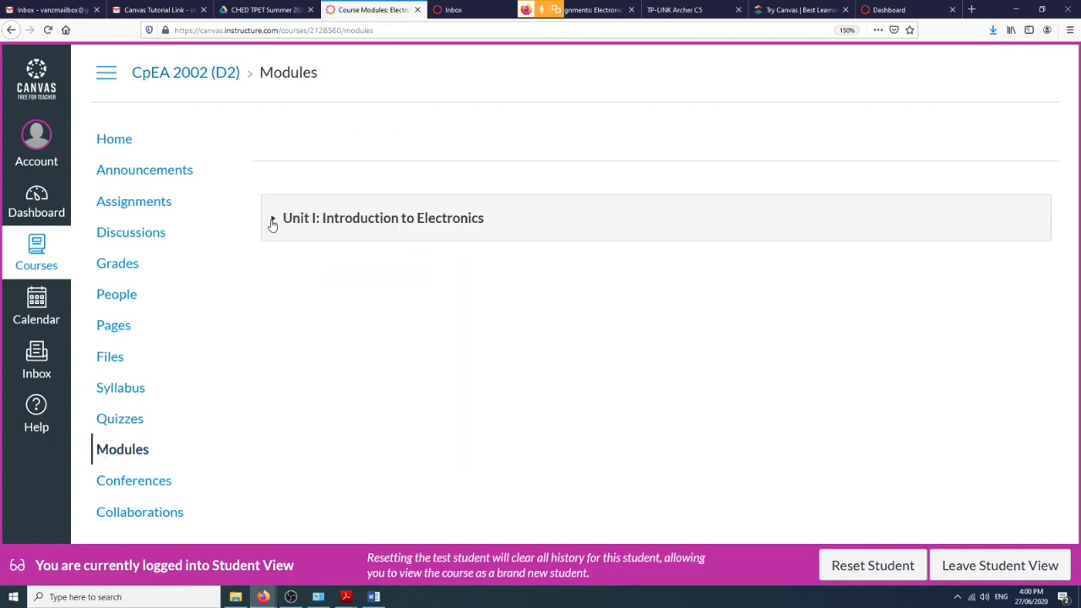
{"action": "left_click", "coordinate": [273, 221]}
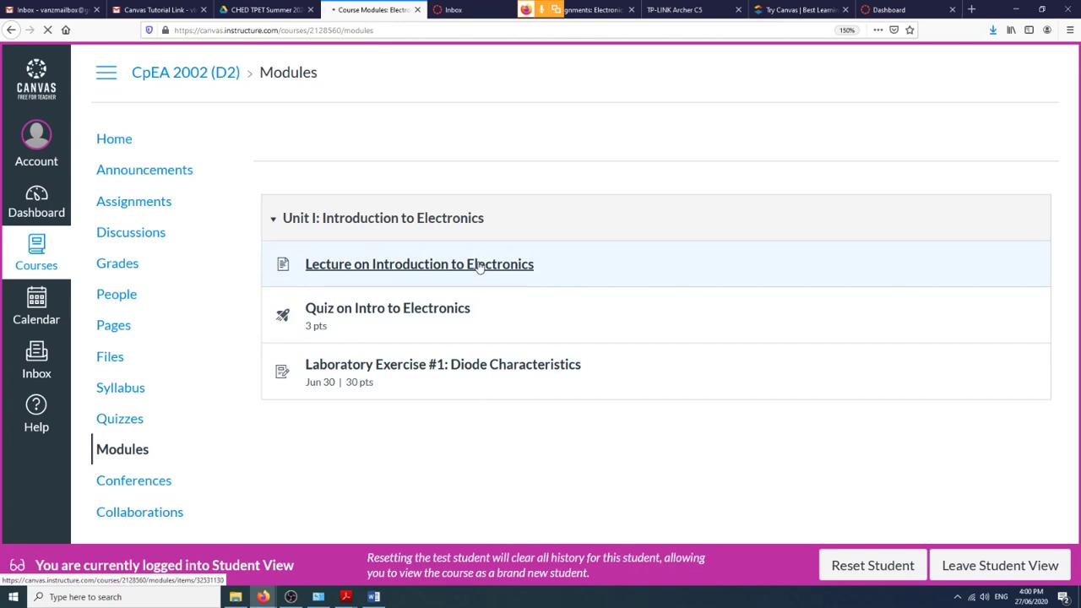
Open the Lecture on Introduction to Electronics page as a student and look through its text and embedded video.
{"action": "left_click", "coordinate": [479, 265]}
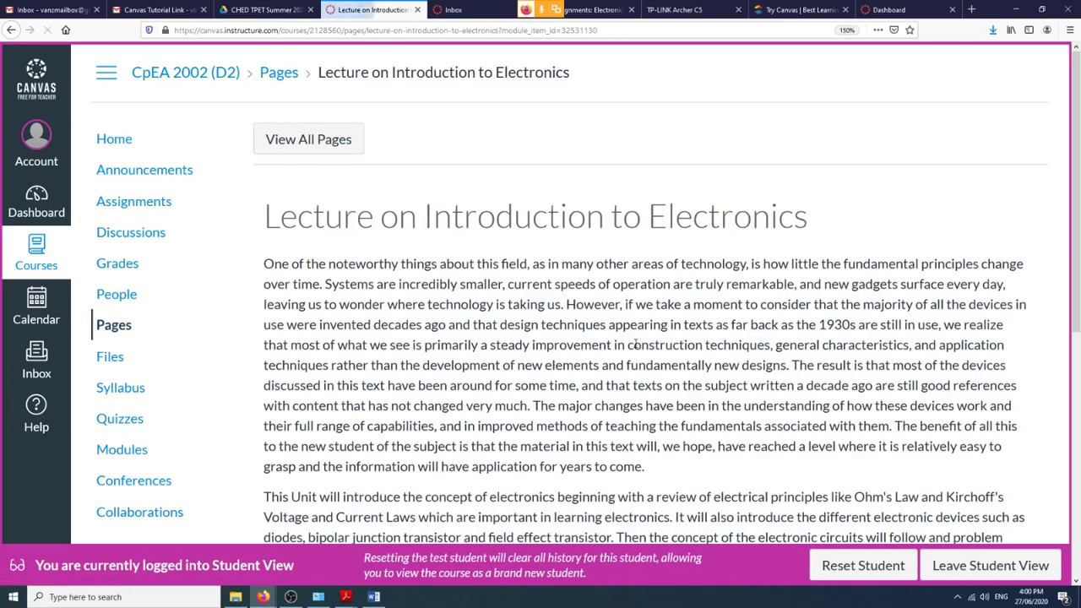
{"action": "scroll", "coordinate": [633, 346], "scroll_direction": "down", "scroll_amount": 5}
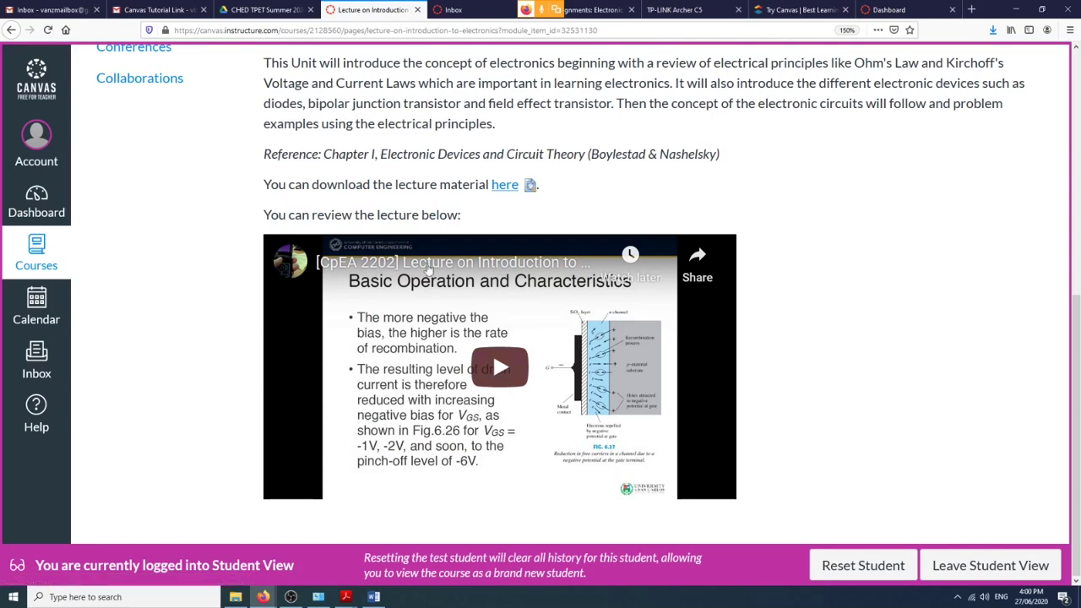
{"action": "scroll", "coordinate": [680, 404], "scroll_direction": "up", "scroll_amount": 5}
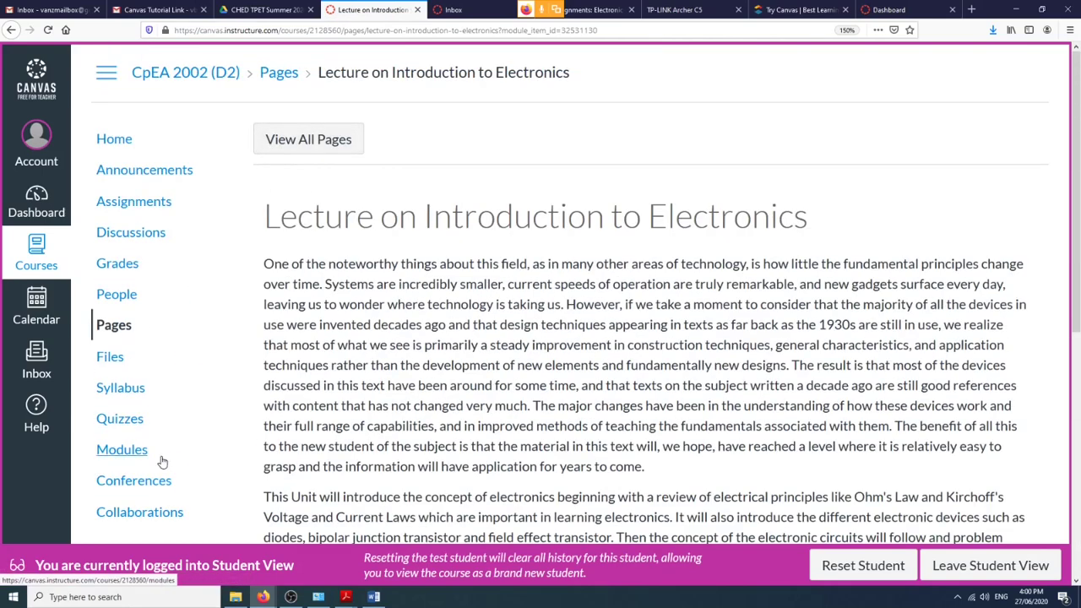
Return to the course modules and open Quiz on Intro to Electronics as a student.
{"action": "left_click", "coordinate": [121, 451]}
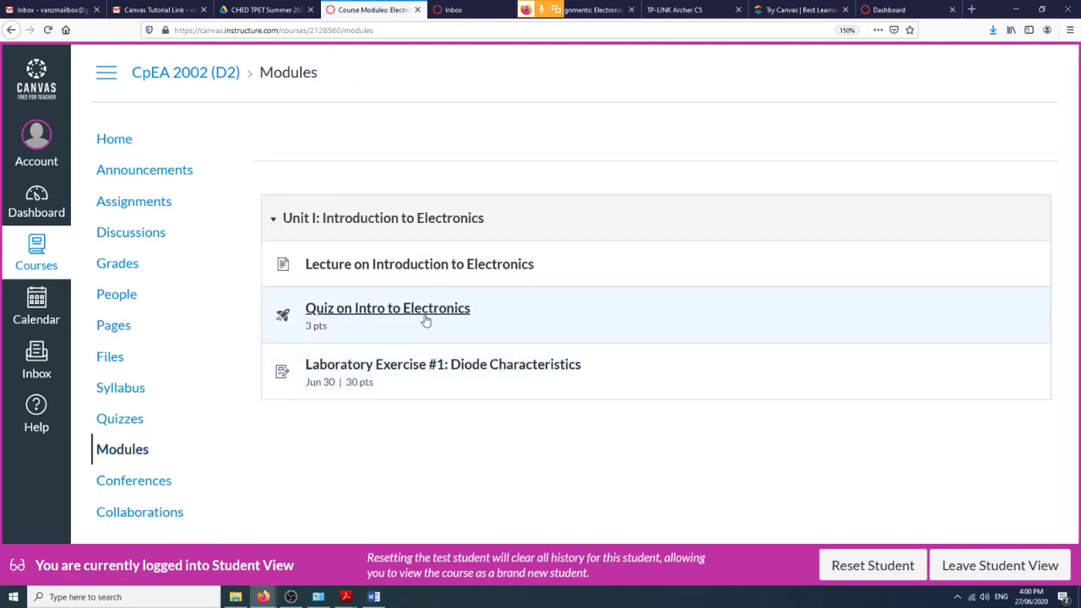
{"action": "left_click", "coordinate": [429, 317]}
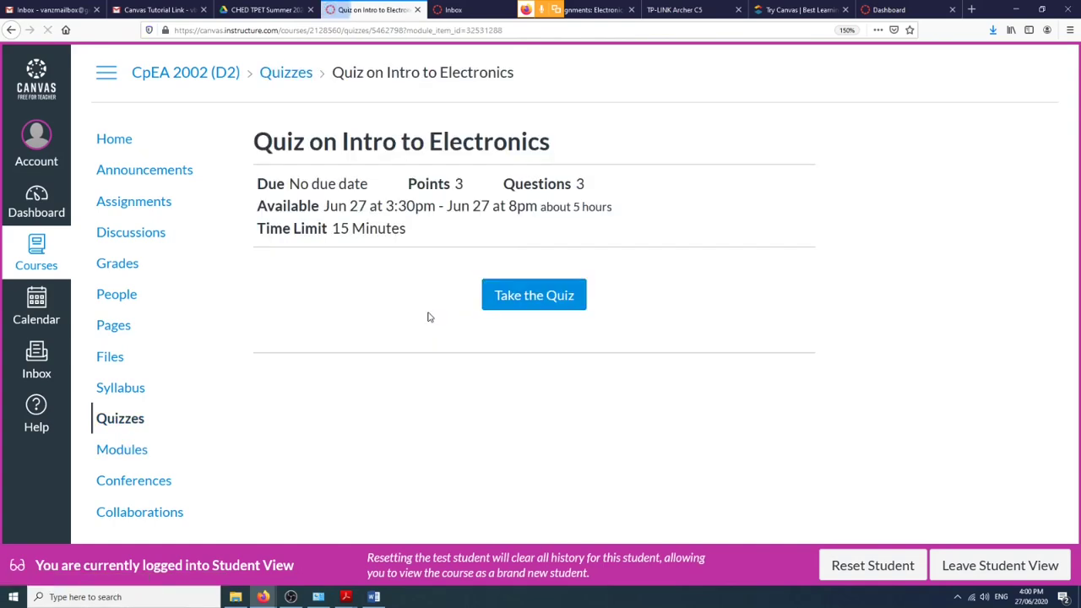
Start the quiz as a student, answer Question 2 with "Voltage" and choose V=I/R for Question 3.
{"action": "left_click", "coordinate": [513, 302]}
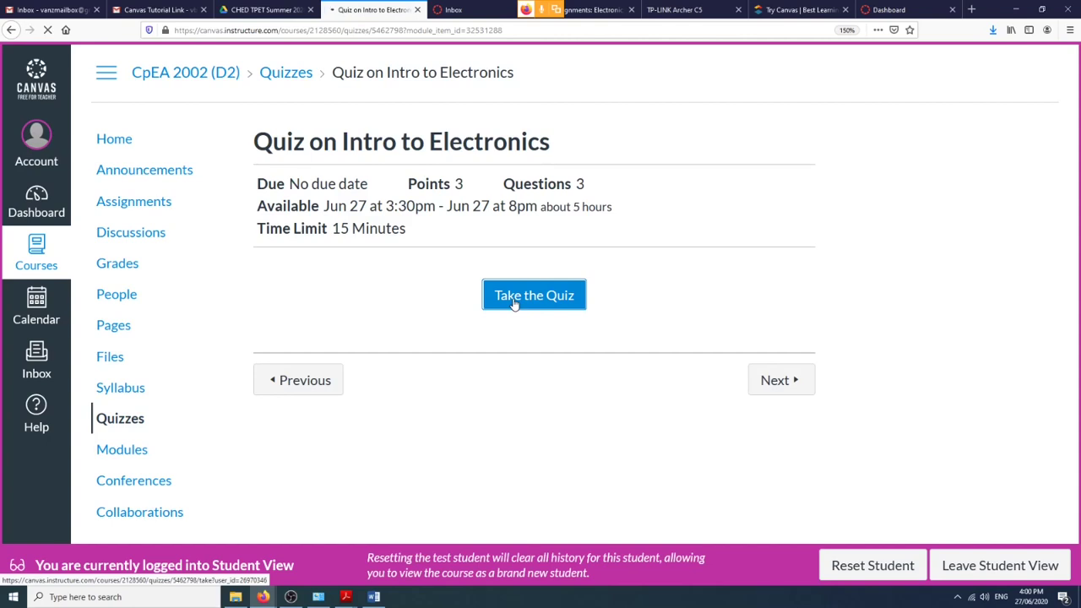
{"action": "scroll", "coordinate": [512, 330], "scroll_direction": "down", "scroll_amount": 3}
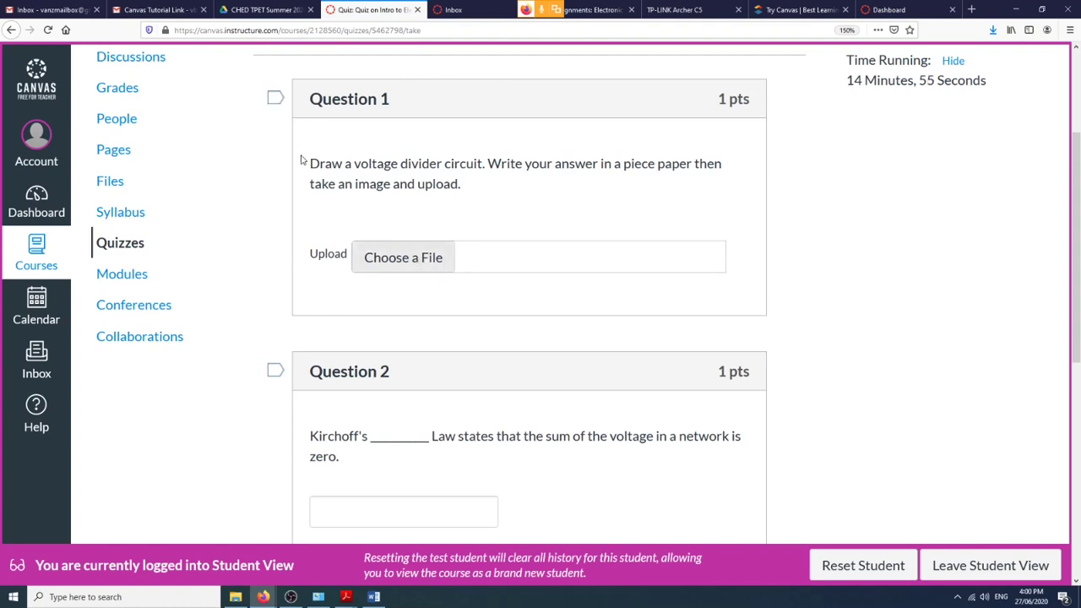
{"action": "scroll", "coordinate": [444, 425], "scroll_direction": "down", "scroll_amount": 3}
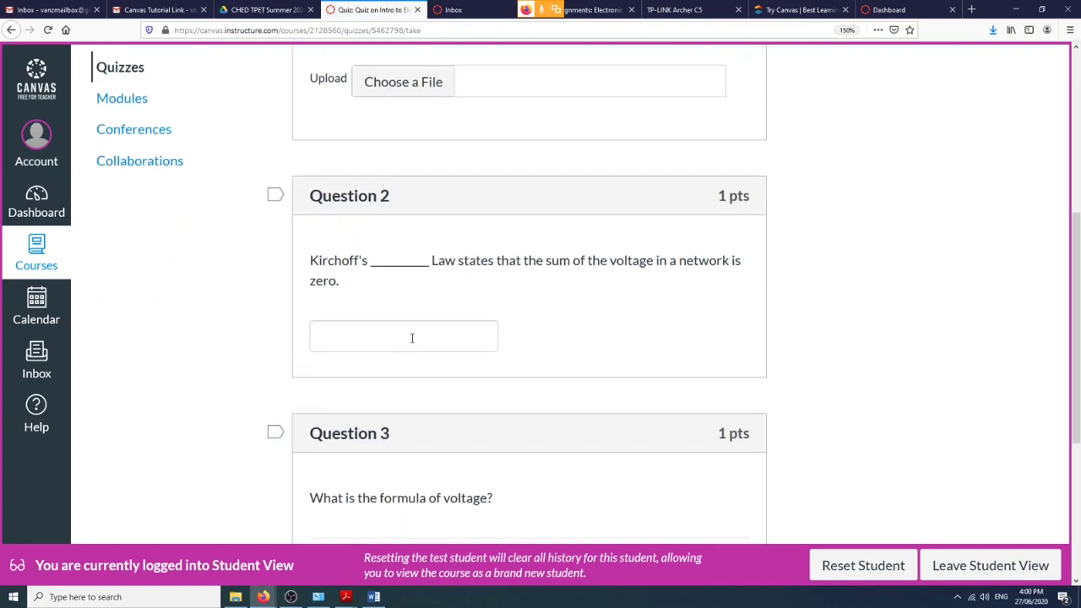
{"action": "left_click", "coordinate": [415, 335]}
{"action": "type", "text": "Voltg"}
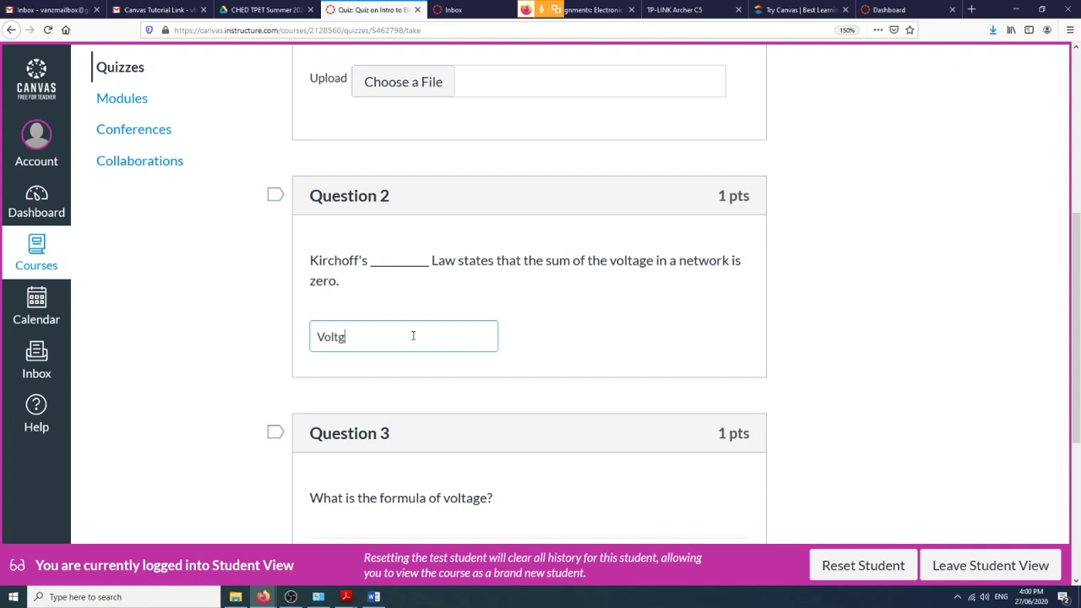
{"action": "scroll", "coordinate": [413, 336], "scroll_direction": "down", "scroll_amount": 3}
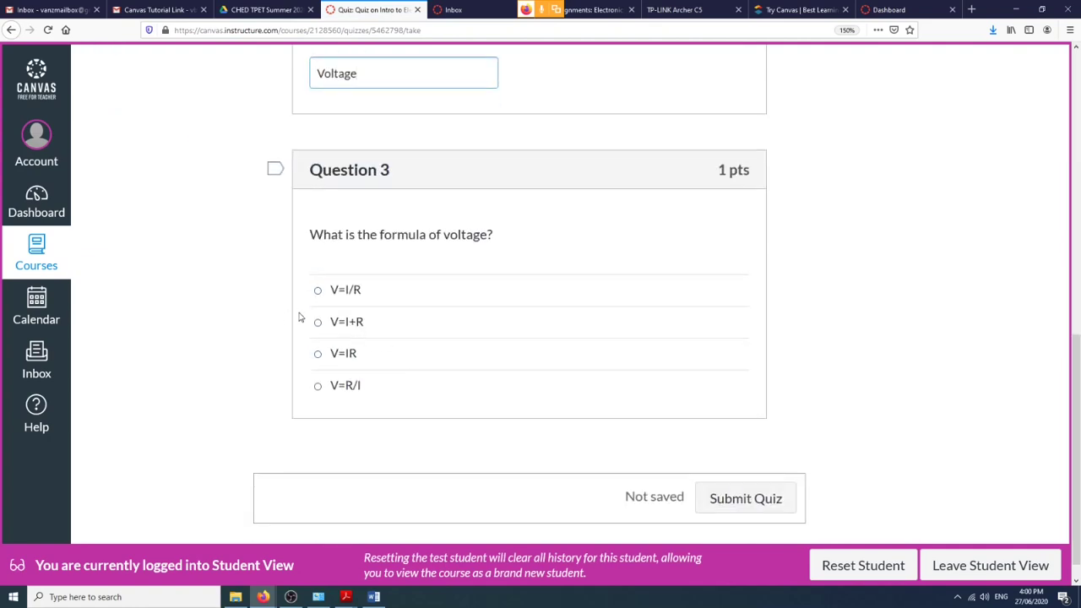
{"action": "left_click", "coordinate": [317, 289]}
Upload AS8-3.png from the CpEA 2202 [demo] Images folder as the Question 1 answer and submit the quiz.
{"action": "scroll", "coordinate": [407, 267], "scroll_direction": "up", "scroll_amount": 10}
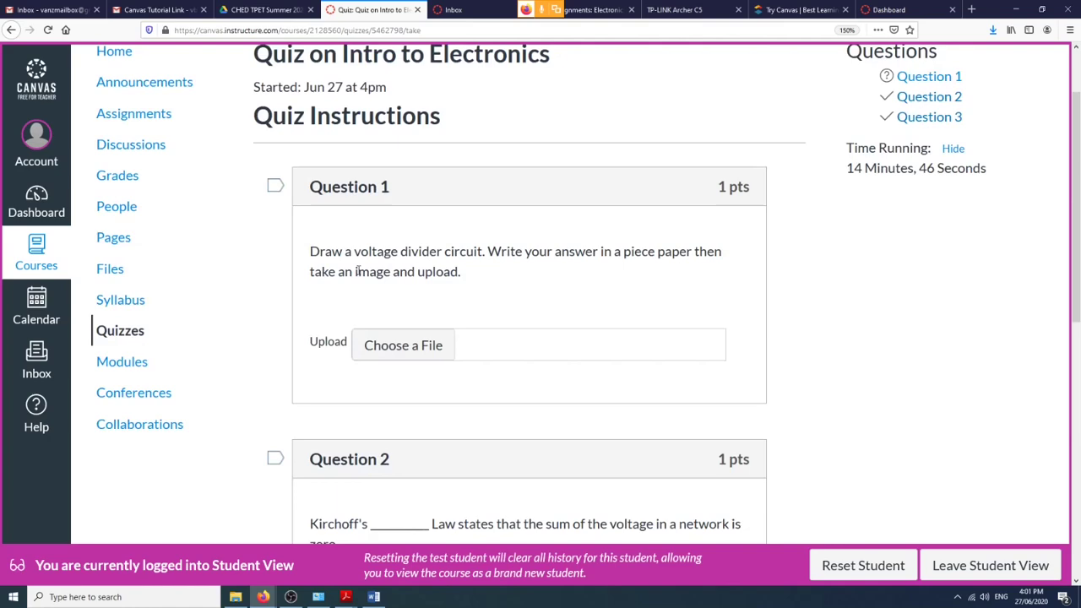
{"action": "left_click", "coordinate": [394, 343]}
{"action": "left_click", "coordinate": [329, 71]}
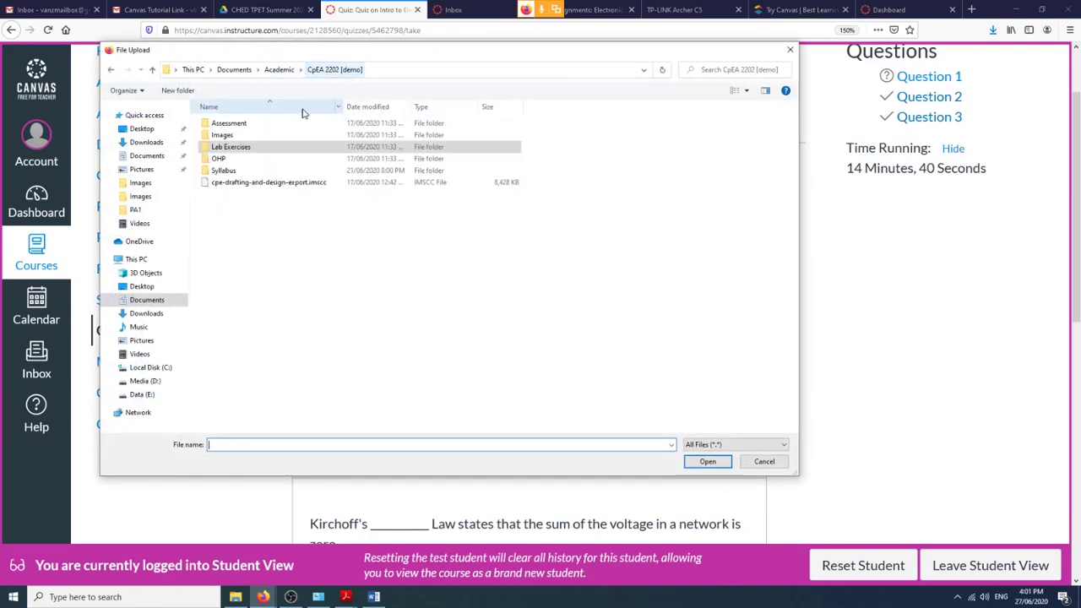
{"action": "left_click", "coordinate": [225, 136]}
{"action": "double_click", "coordinate": [232, 137]}
{"action": "left_click", "coordinate": [353, 135]}
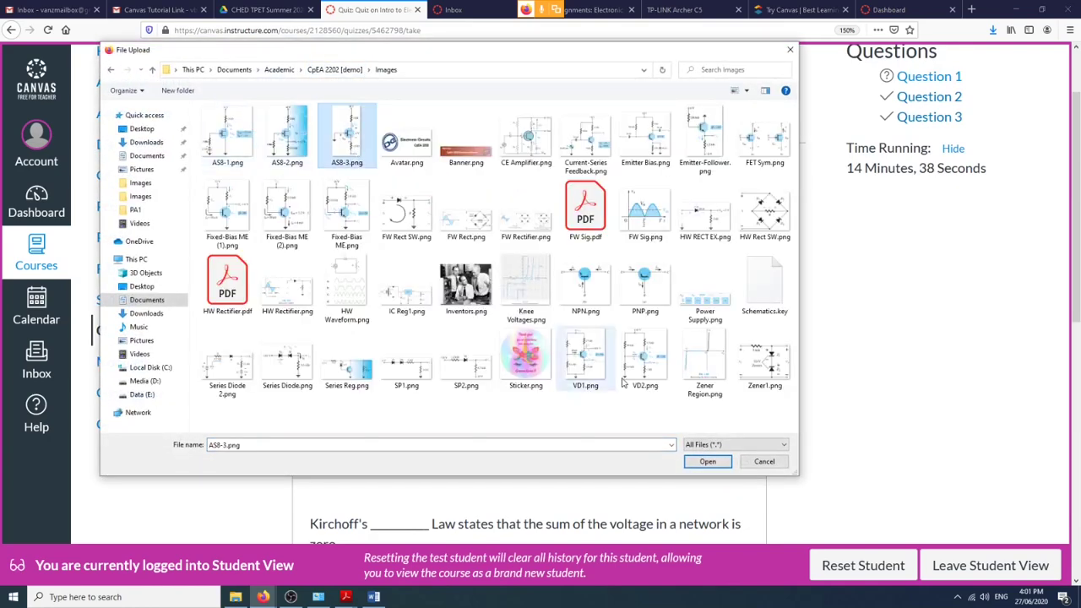
{"action": "left_click", "coordinate": [708, 461]}
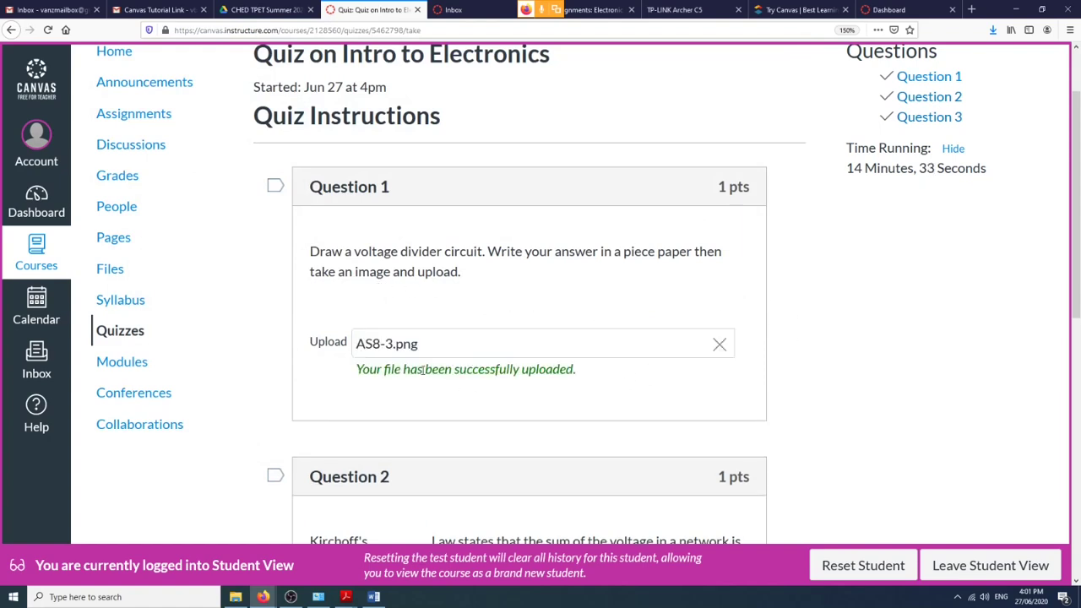
{"action": "scroll", "coordinate": [608, 379], "scroll_direction": "down", "scroll_amount": 6}
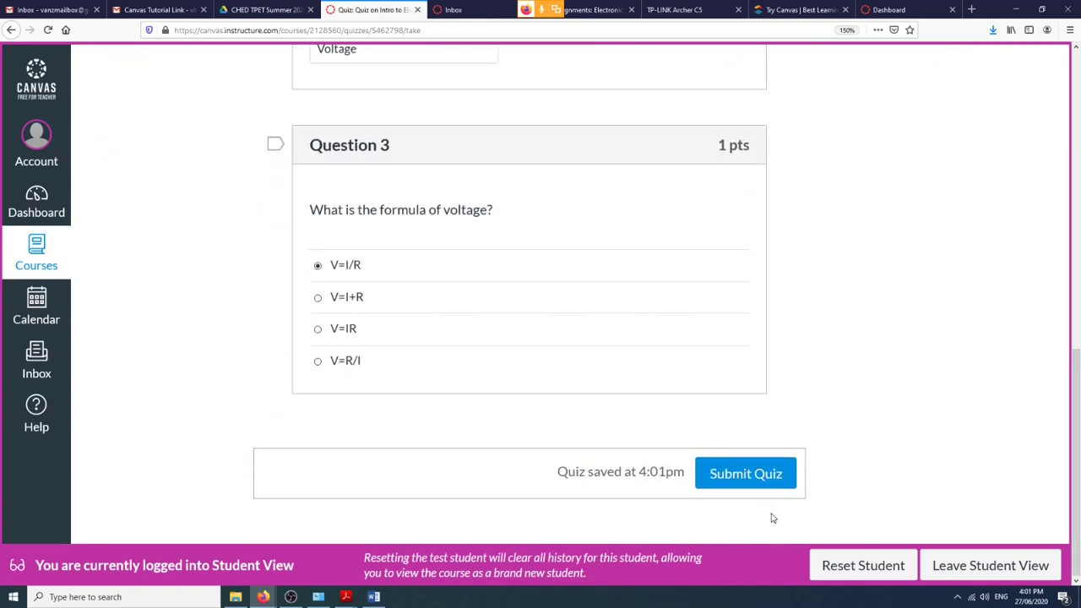
{"action": "left_click", "coordinate": [743, 475]}
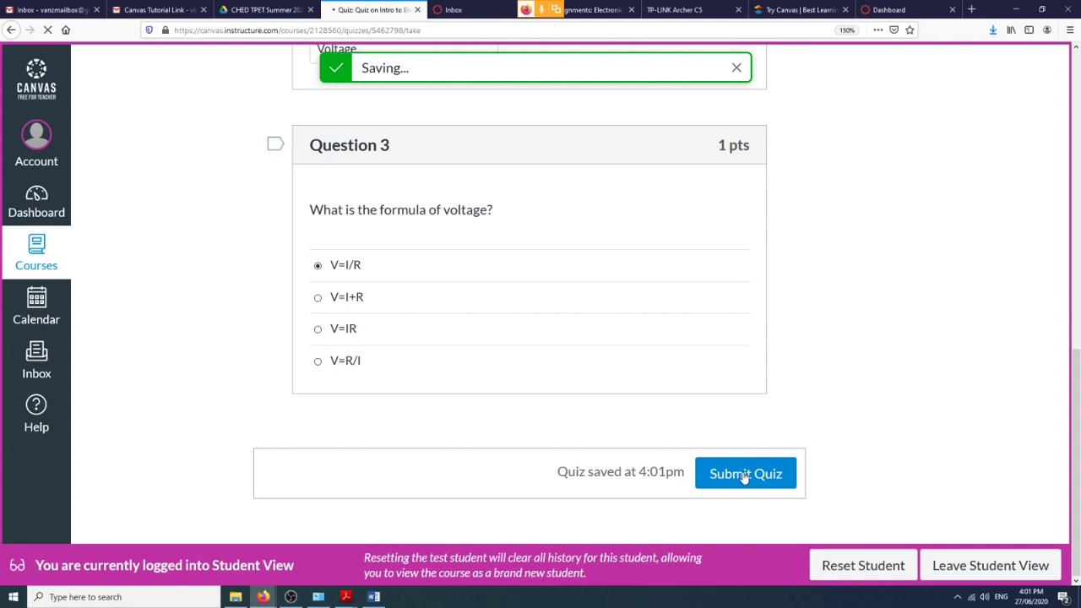
Review the submitted quiz's results, checking the score of each question, the grading status of Question 1 and the attempt history.
{"action": "scroll", "coordinate": [747, 478], "scroll_direction": "down", "scroll_amount": 3}
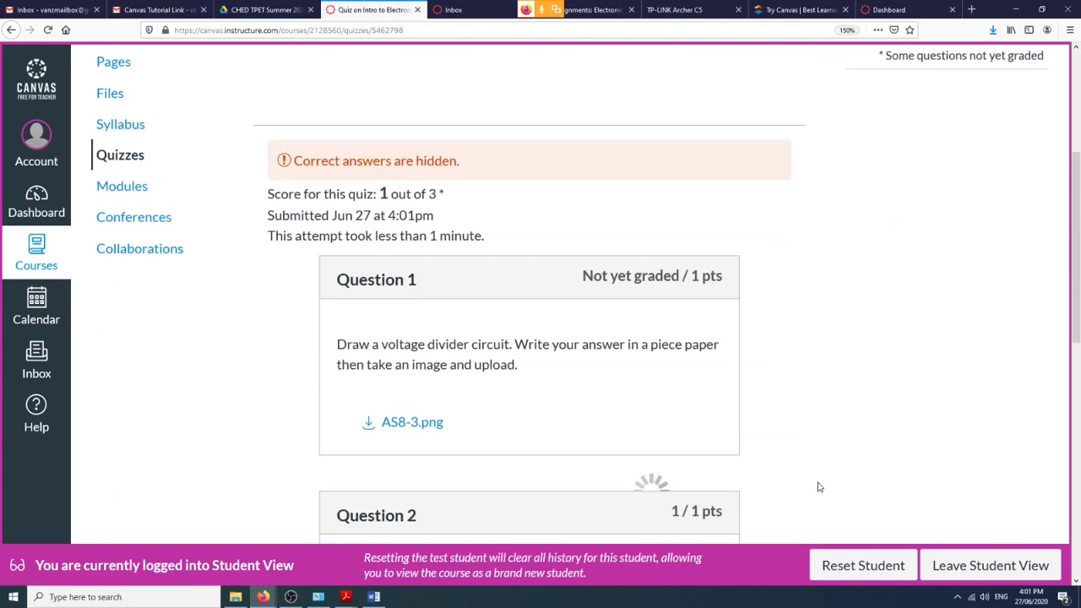
{"action": "scroll", "coordinate": [796, 464], "scroll_direction": "down", "scroll_amount": 3}
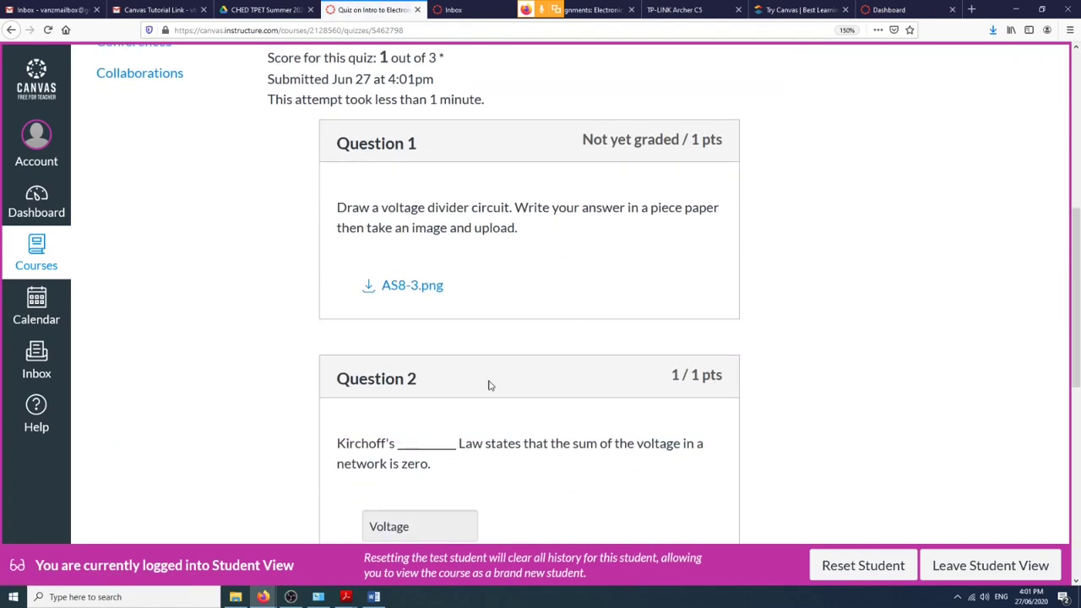
{"action": "scroll", "coordinate": [490, 383], "scroll_direction": "down", "scroll_amount": 3}
{"action": "scroll", "coordinate": [496, 329], "scroll_direction": "down", "scroll_amount": 3}
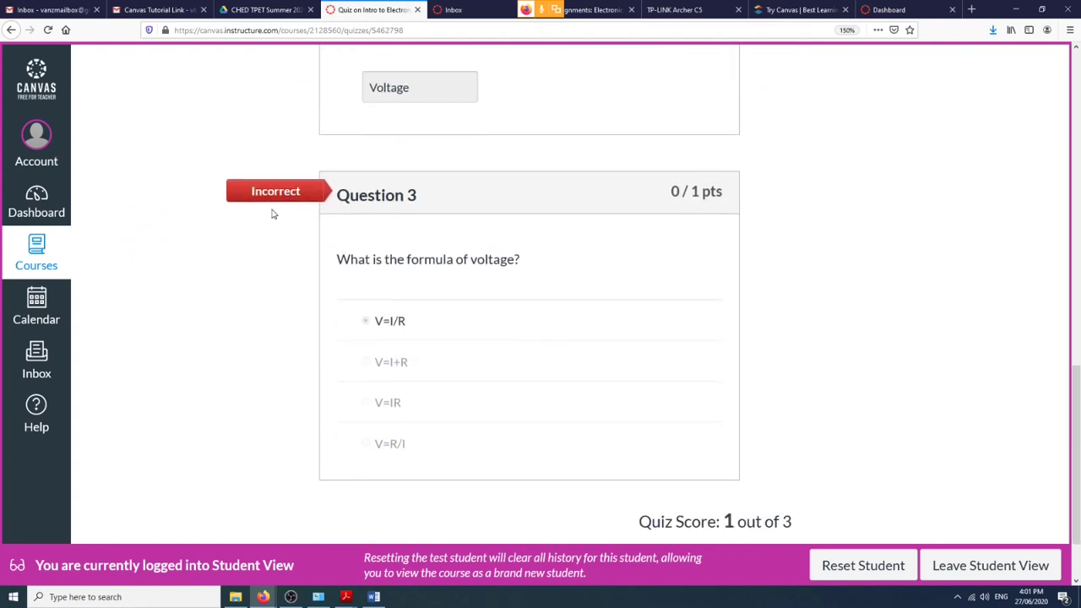
{"action": "scroll", "coordinate": [425, 336], "scroll_direction": "up", "scroll_amount": 1}
{"action": "scroll", "coordinate": [446, 379], "scroll_direction": "up", "scroll_amount": 1}
{"action": "scroll", "coordinate": [446, 386], "scroll_direction": "down", "scroll_amount": 1}
{"action": "scroll", "coordinate": [444, 390], "scroll_direction": "up", "scroll_amount": 2}
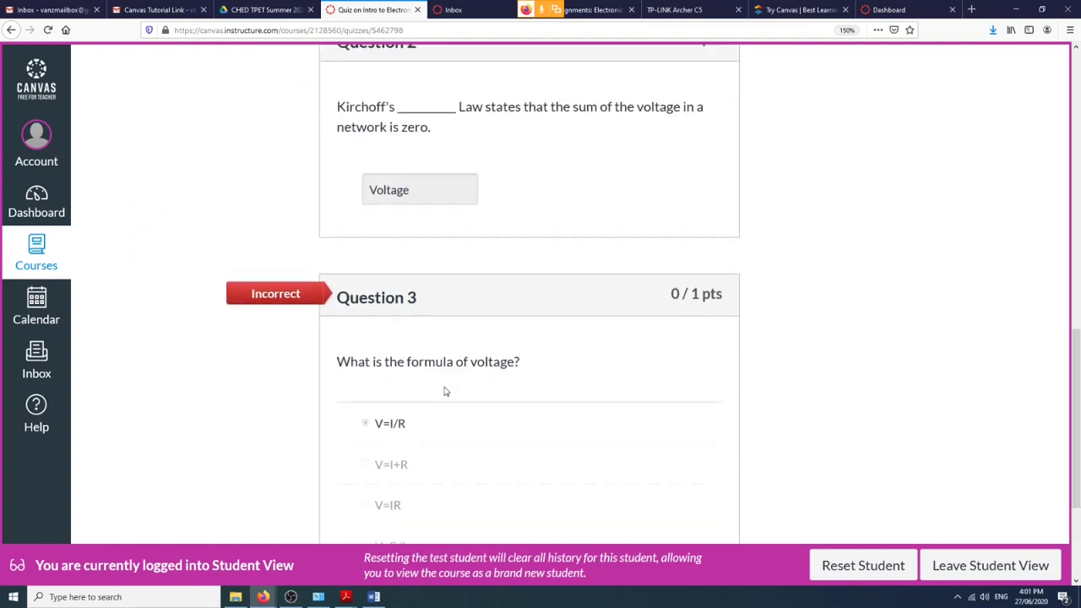
{"action": "scroll", "coordinate": [386, 165], "scroll_direction": "up", "scroll_amount": 1}
{"action": "scroll", "coordinate": [666, 371], "scroll_direction": "down", "scroll_amount": 2}
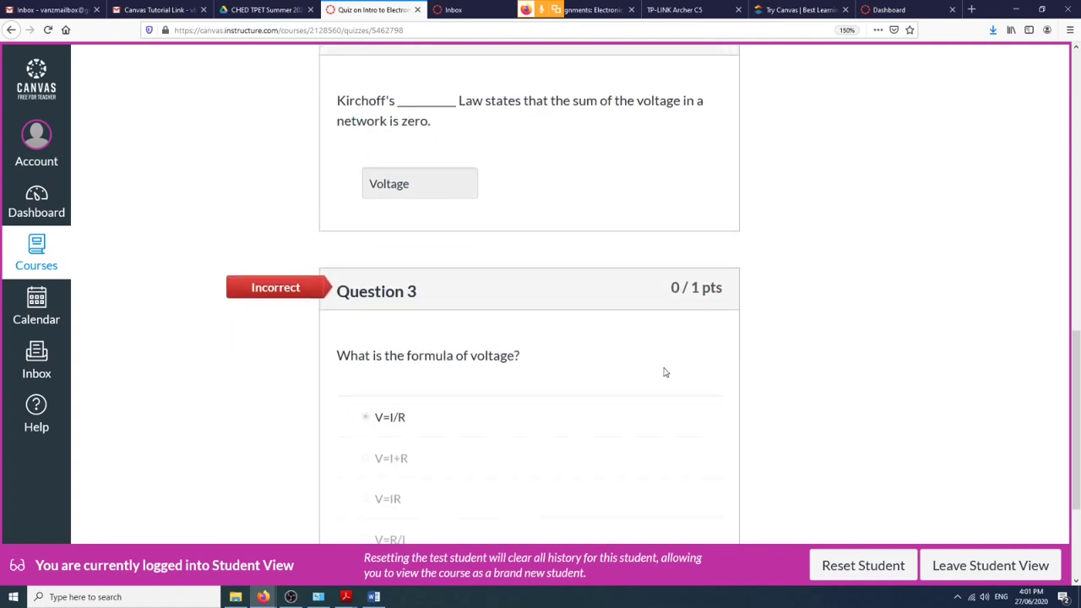
{"action": "scroll", "coordinate": [665, 375], "scroll_direction": "up", "scroll_amount": 4}
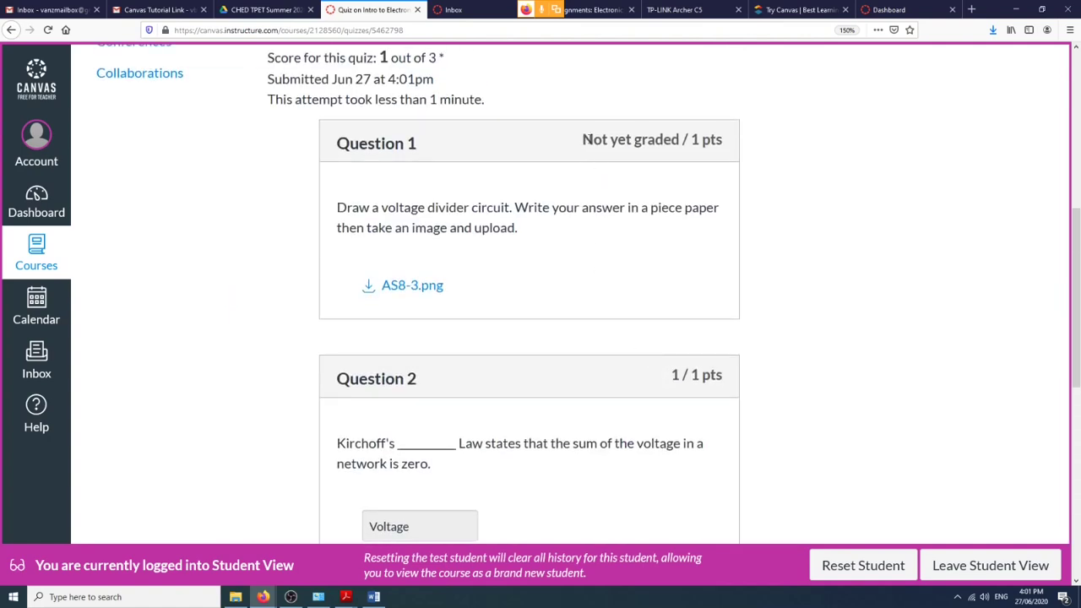
{"action": "left_click_drag", "start_coordinate": [583, 140], "coordinate": [688, 140]}
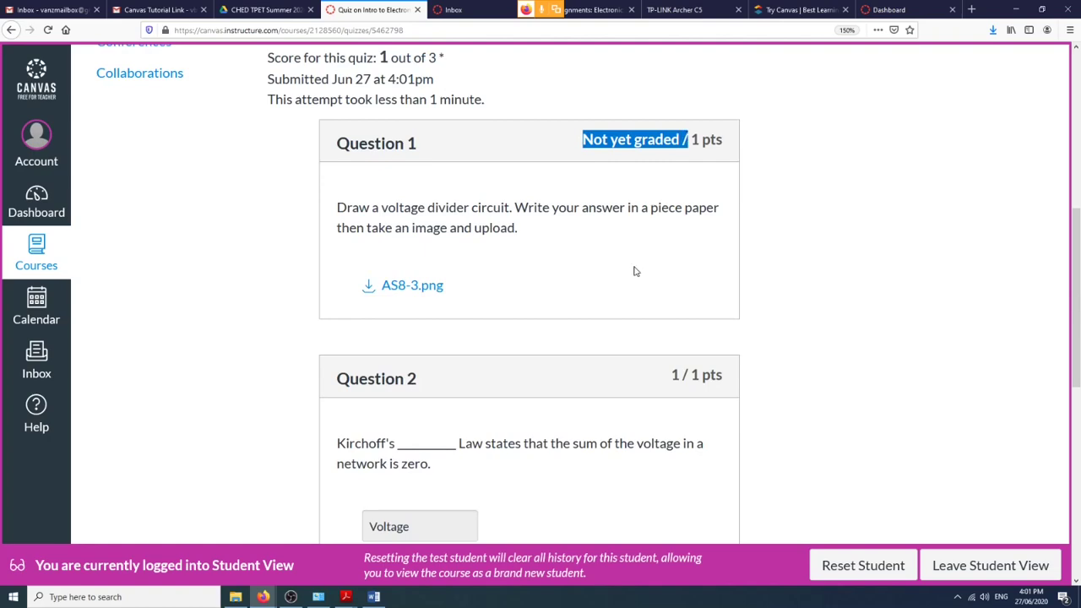
{"action": "scroll", "coordinate": [635, 272], "scroll_direction": "up", "scroll_amount": 2}
{"action": "scroll", "coordinate": [633, 273], "scroll_direction": "up", "scroll_amount": 3}
{"action": "scroll", "coordinate": [641, 287], "scroll_direction": "down", "scroll_amount": 8}
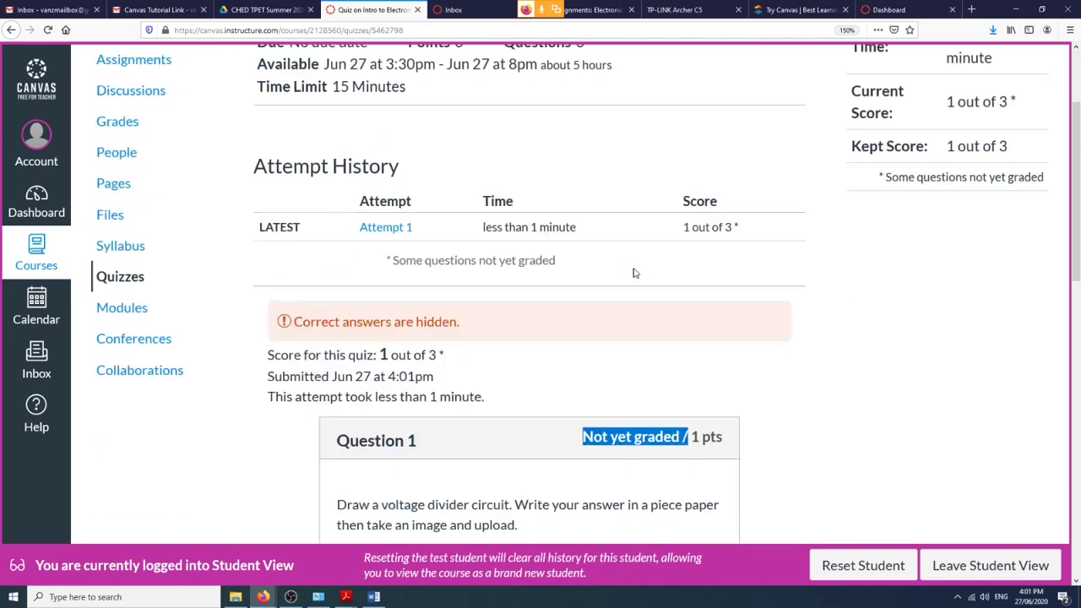
{"action": "scroll", "coordinate": [590, 286], "scroll_direction": "up", "scroll_amount": 8}
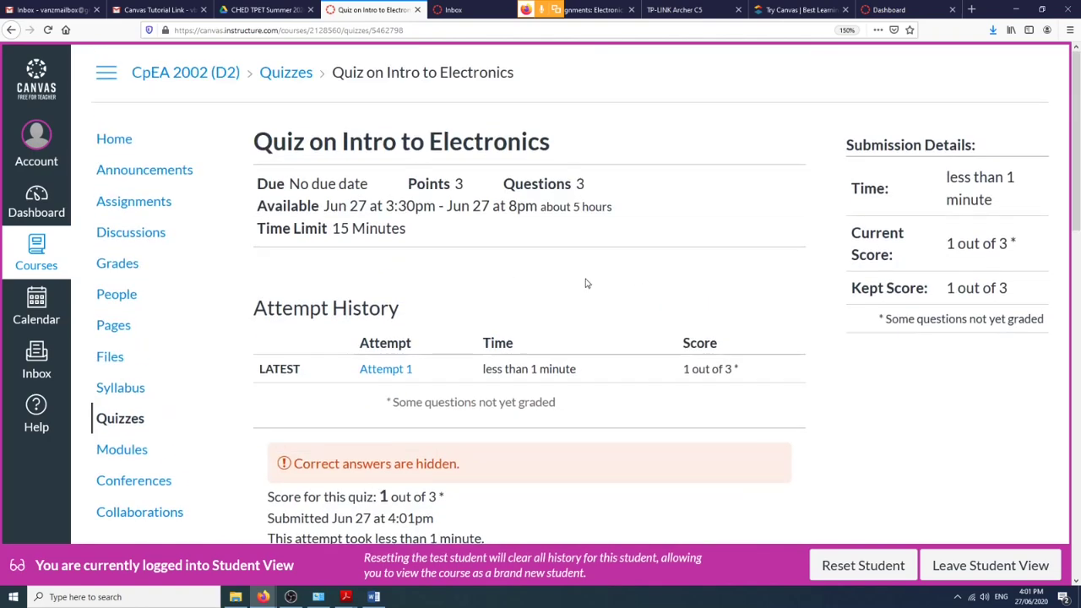
Open Laboratory Exercise #1: Diode Characteristics from the course modules and start an assignment submission.
{"action": "left_click", "coordinate": [136, 454]}
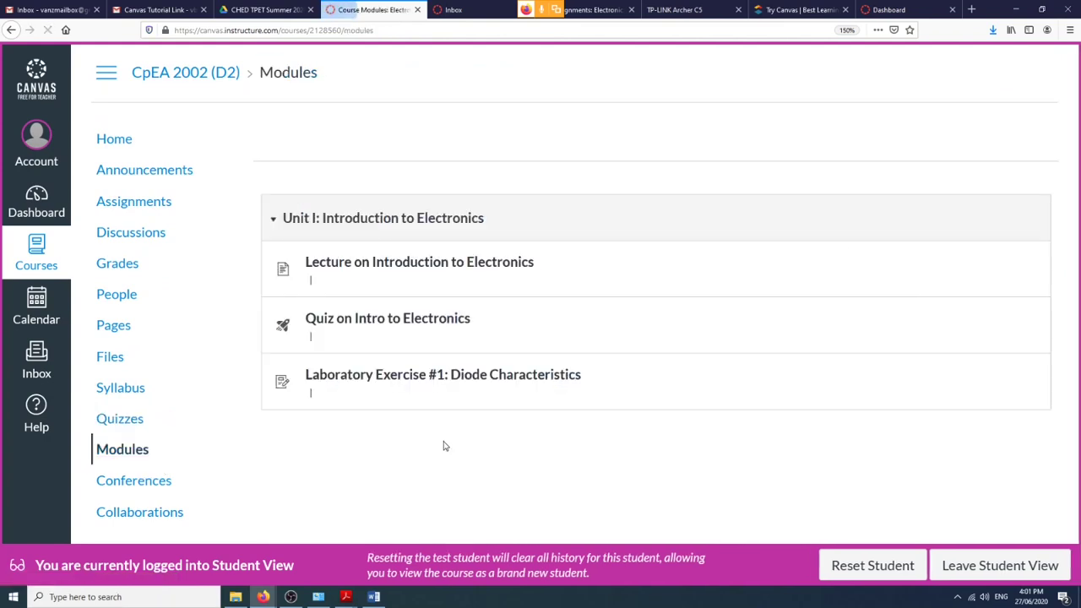
{"action": "left_click", "coordinate": [480, 366]}
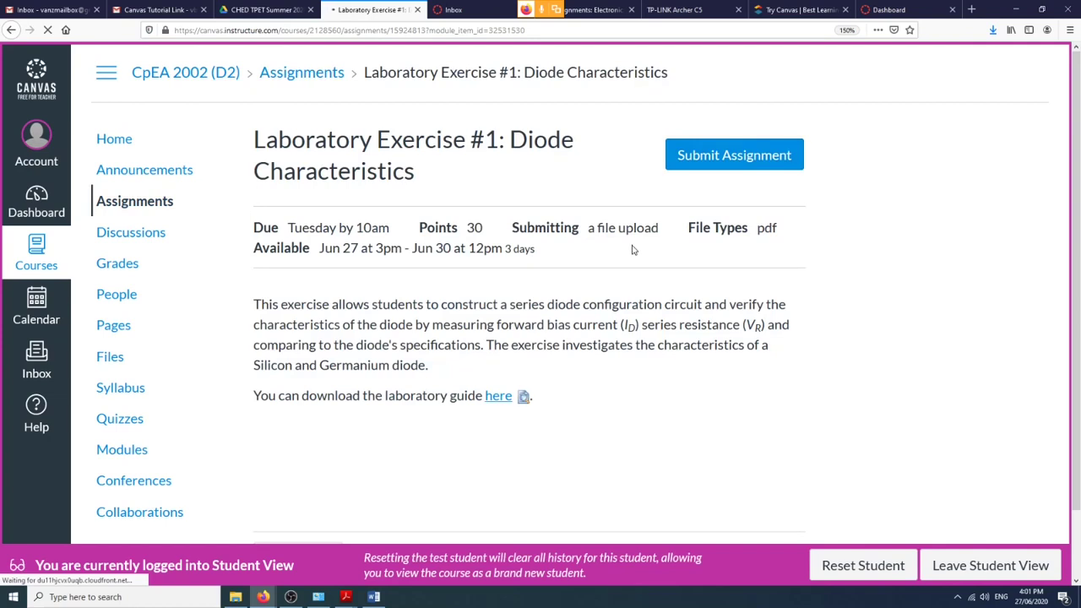
{"action": "left_click", "coordinate": [725, 168]}
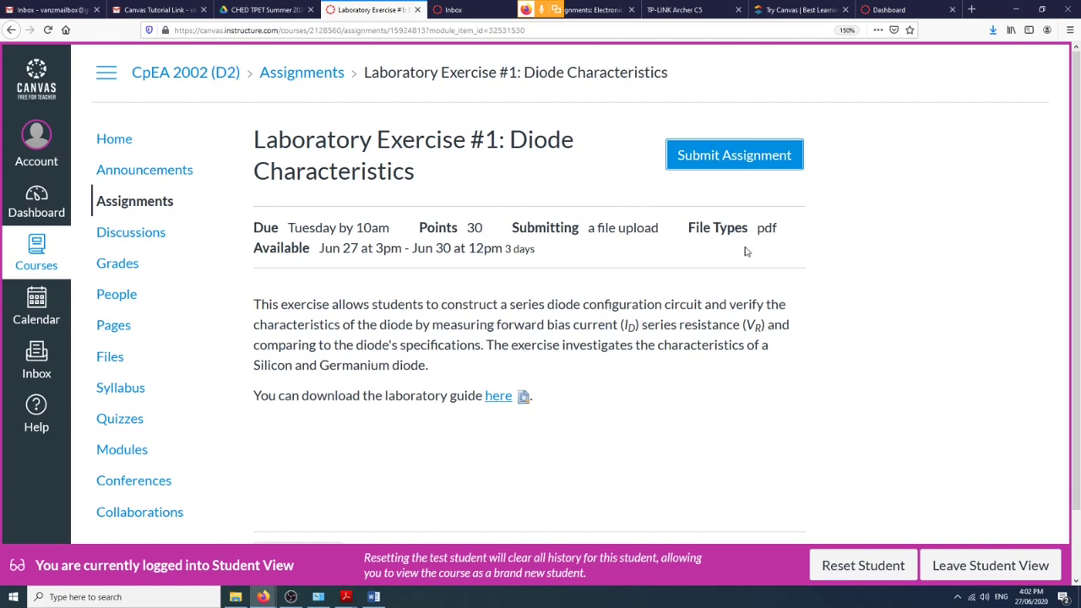
{"action": "left_click", "coordinate": [725, 159]}
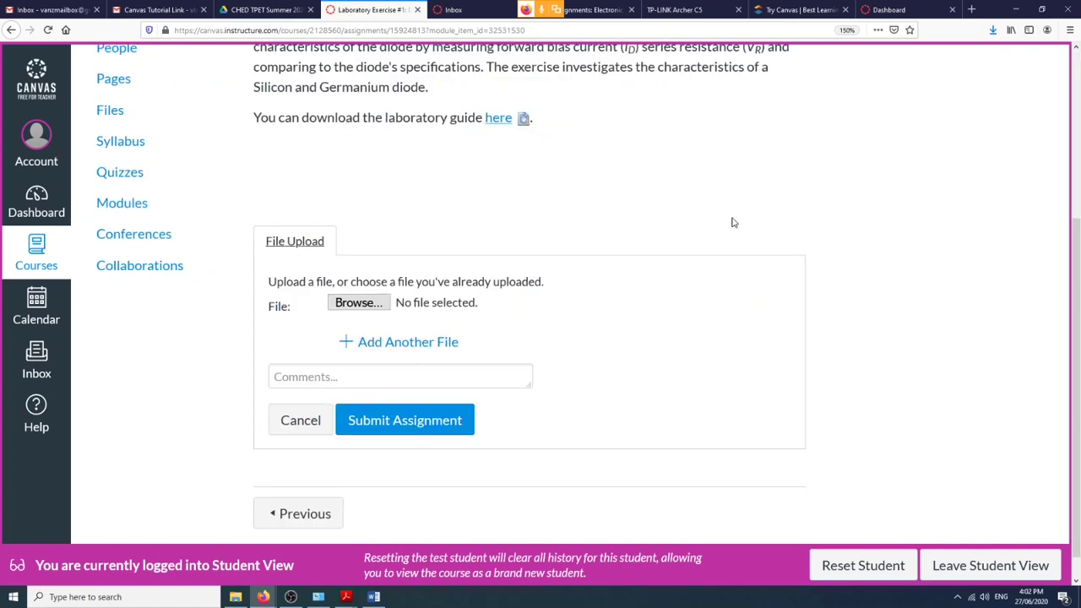
Attach the first student's LE9 PDF from the LE-9 folder inside Downloads > CpEA 2202 to the submission.
{"action": "left_click", "coordinate": [357, 303]}
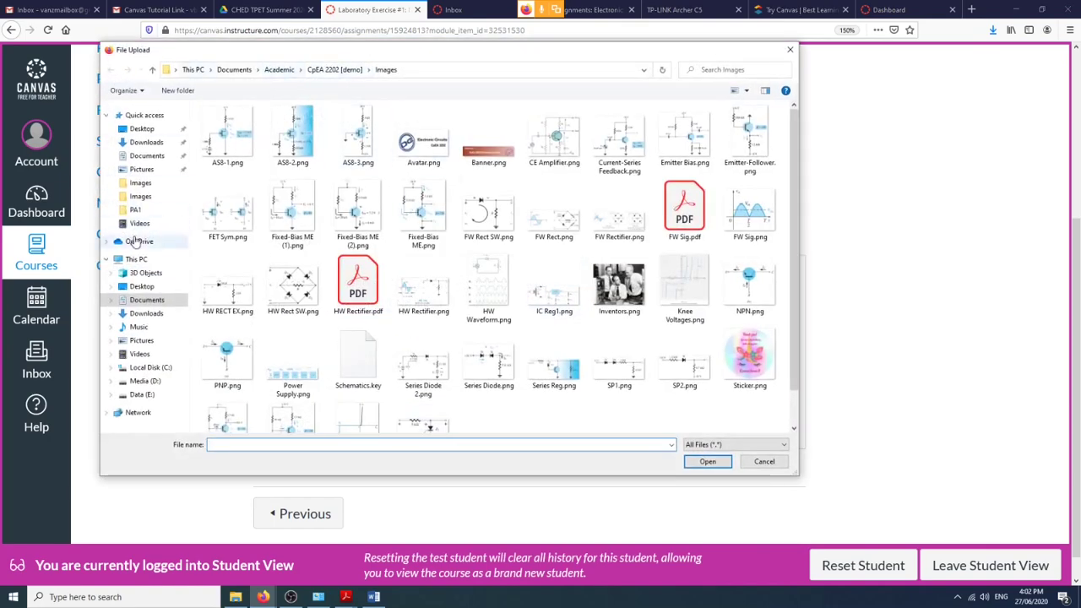
{"action": "left_click", "coordinate": [144, 142]}
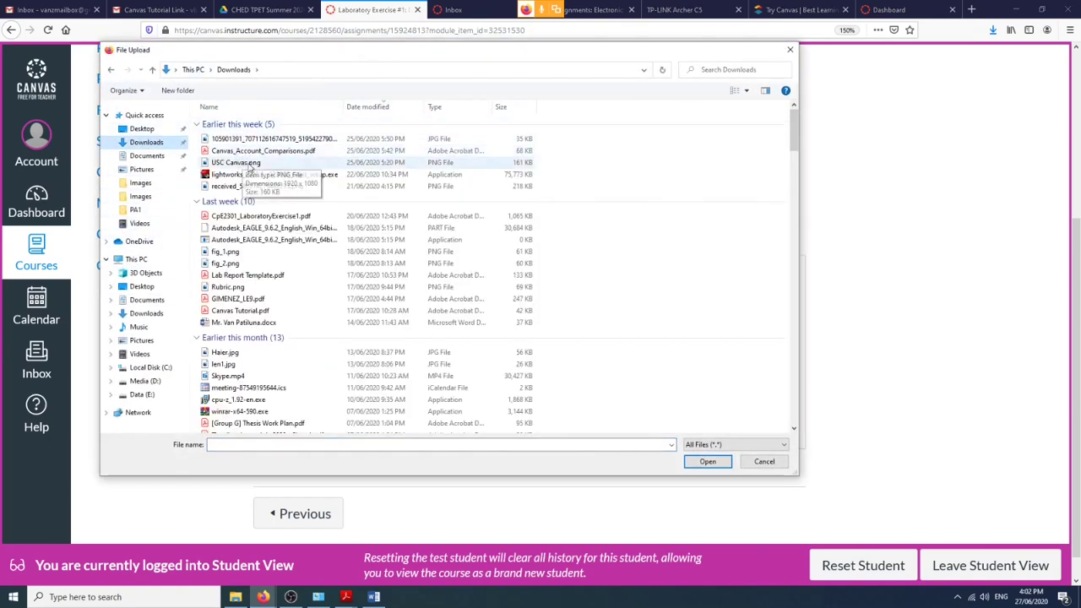
{"action": "scroll", "coordinate": [245, 202], "scroll_direction": "down", "scroll_amount": 10}
{"action": "scroll", "coordinate": [249, 249], "scroll_direction": "up", "scroll_amount": 10}
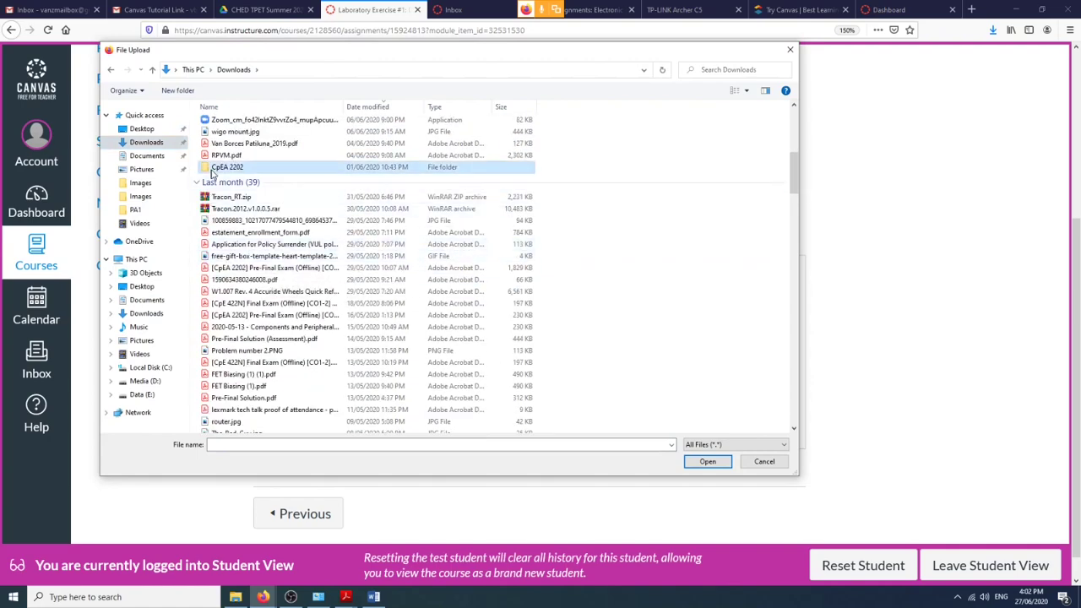
{"action": "double_click", "coordinate": [232, 168]}
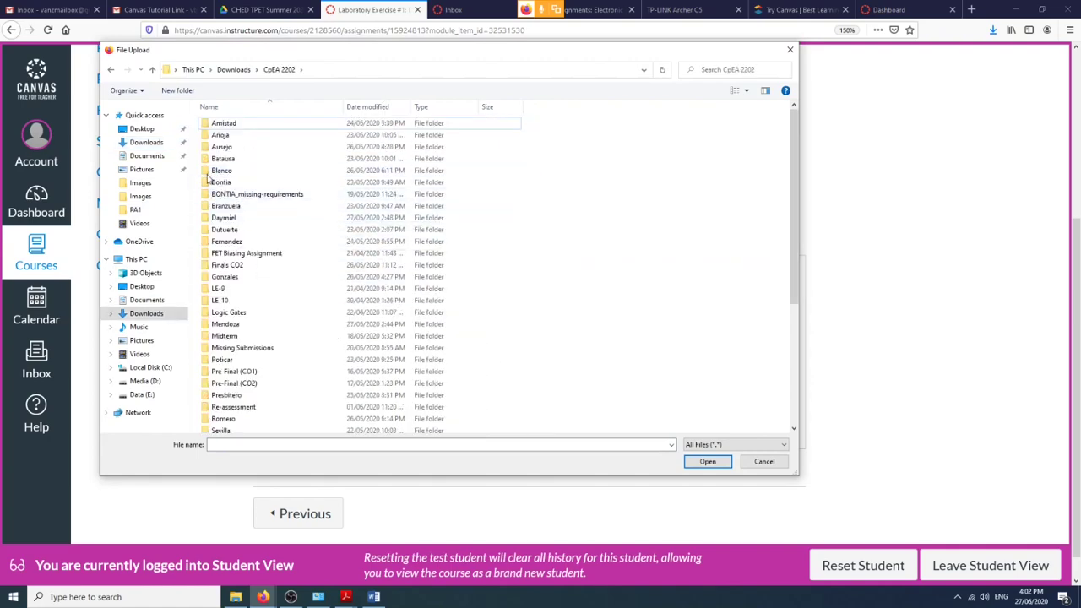
{"action": "double_click", "coordinate": [221, 288]}
{"action": "left_click", "coordinate": [236, 124]}
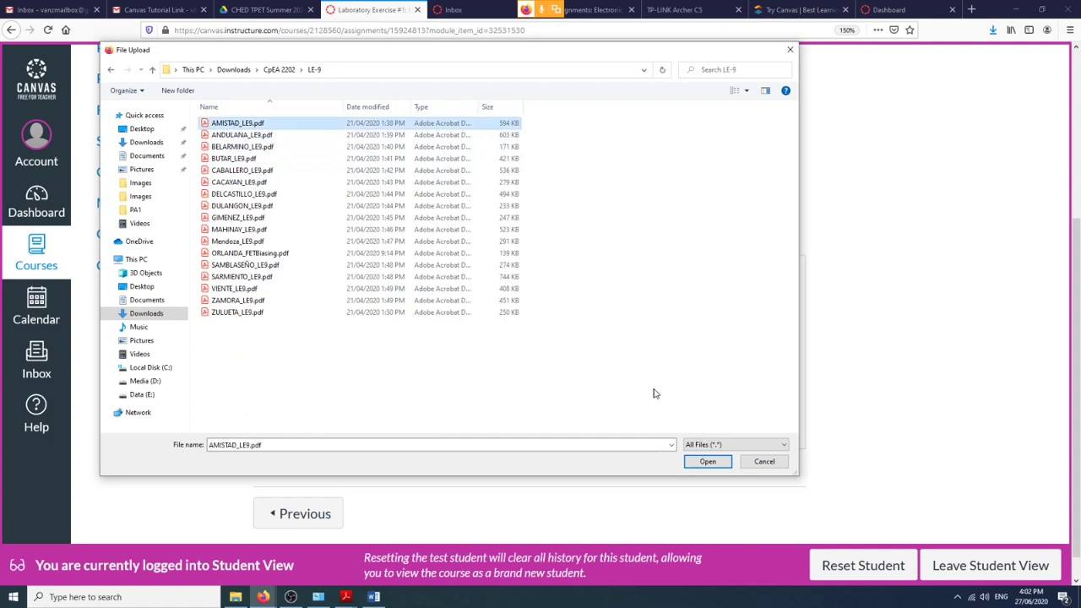
{"action": "left_click", "coordinate": [705, 462]}
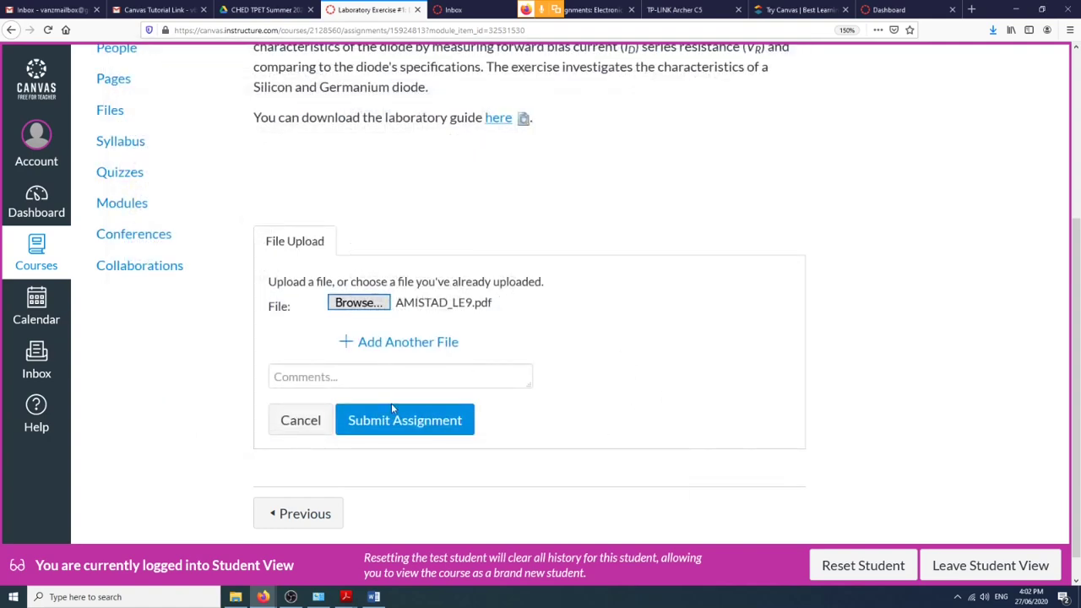
Submit the laboratory exercise with the attached PDF, leaving the comment empty.
{"action": "left_click", "coordinate": [396, 371]}
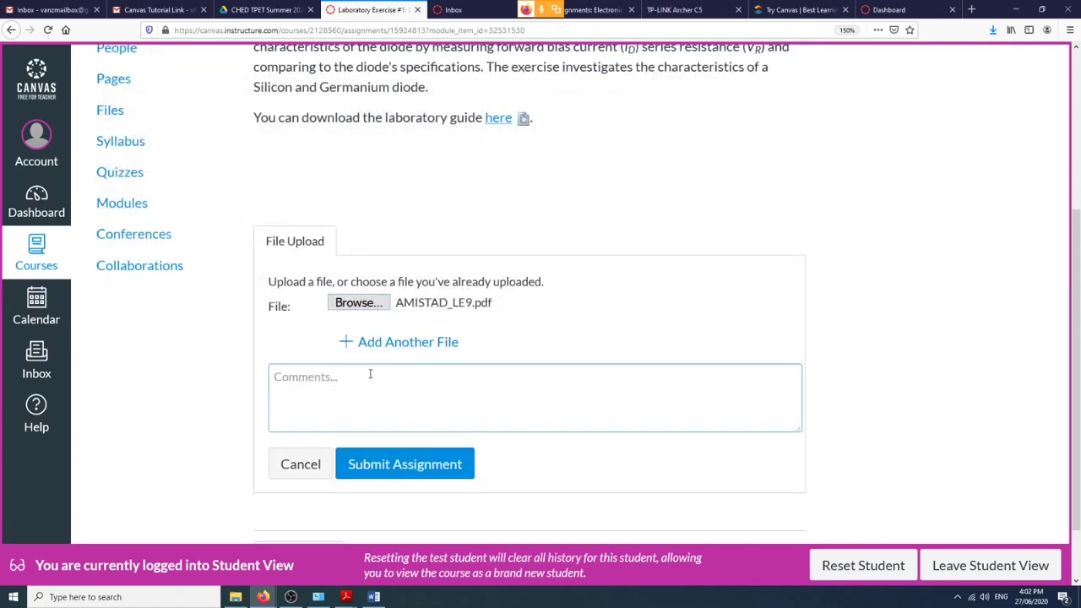
{"action": "left_click", "coordinate": [423, 464]}
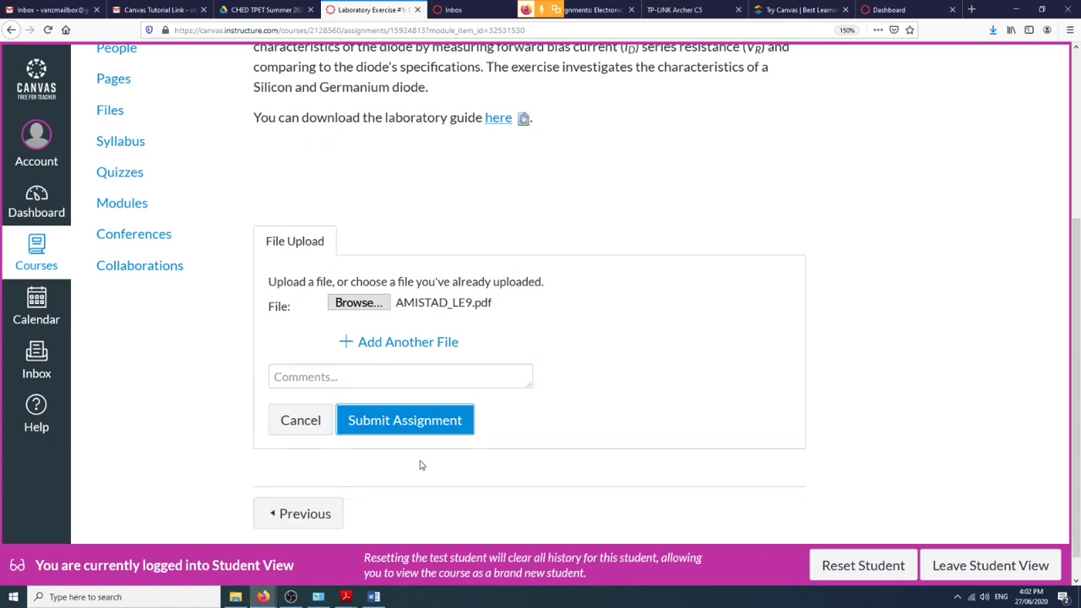
{"action": "left_click", "coordinate": [418, 429]}
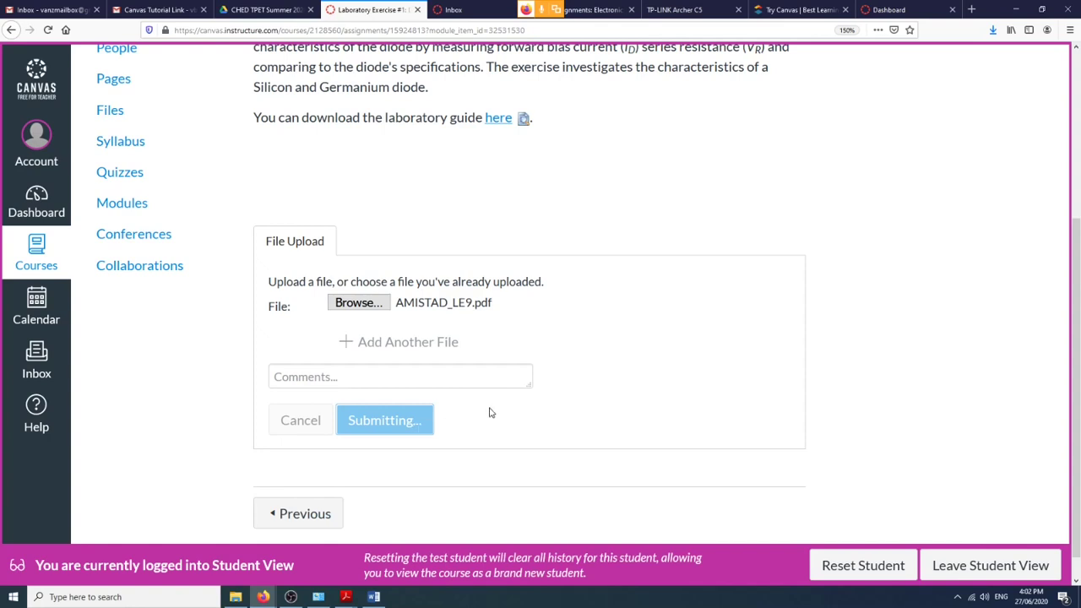
{"action": "scroll", "coordinate": [491, 413], "scroll_direction": "up", "scroll_amount": 3}
{"action": "scroll", "coordinate": [495, 414], "scroll_direction": "down", "scroll_amount": 3}
{"action": "scroll", "coordinate": [597, 429], "scroll_direction": "up", "scroll_amount": 4}
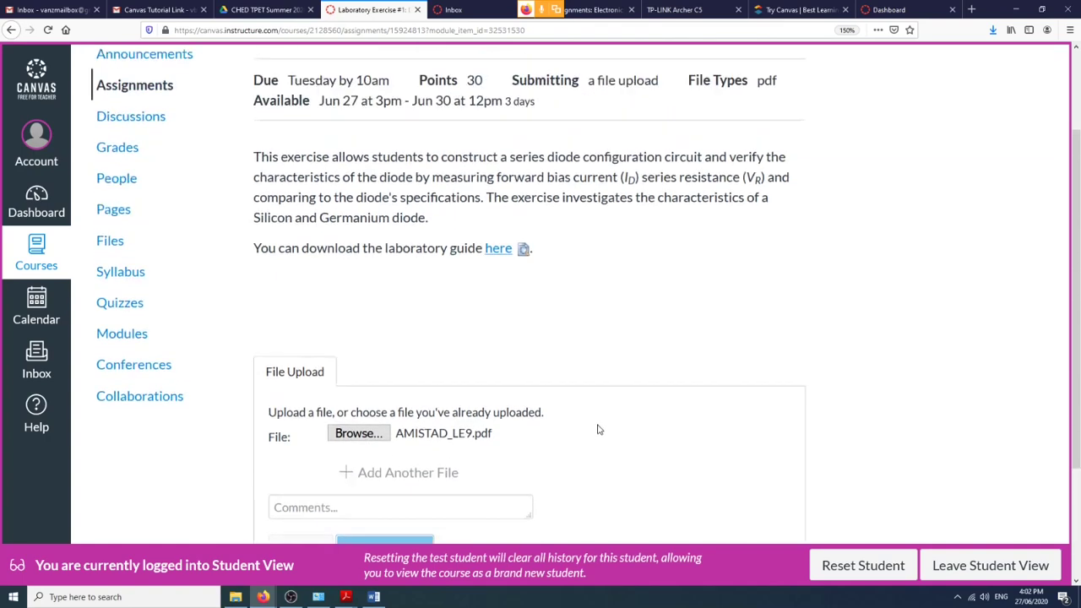
{"action": "scroll", "coordinate": [597, 429], "scroll_direction": "down", "scroll_amount": 3}
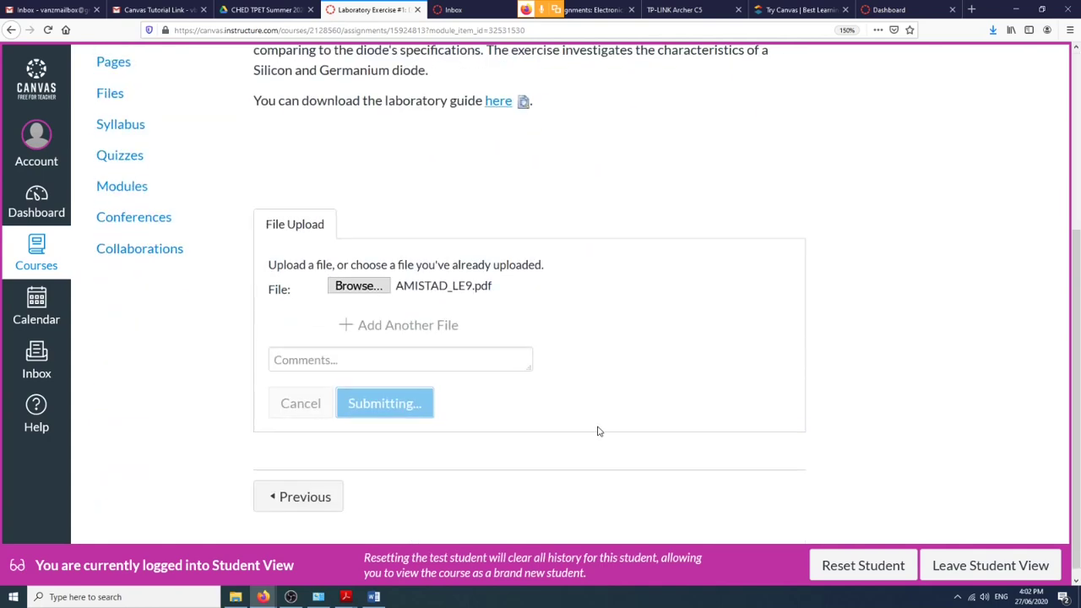
Return to the course home page and view the Start of classes announcement as the test student.
{"action": "scroll", "coordinate": [598, 432], "scroll_direction": "down", "scroll_amount": 1}
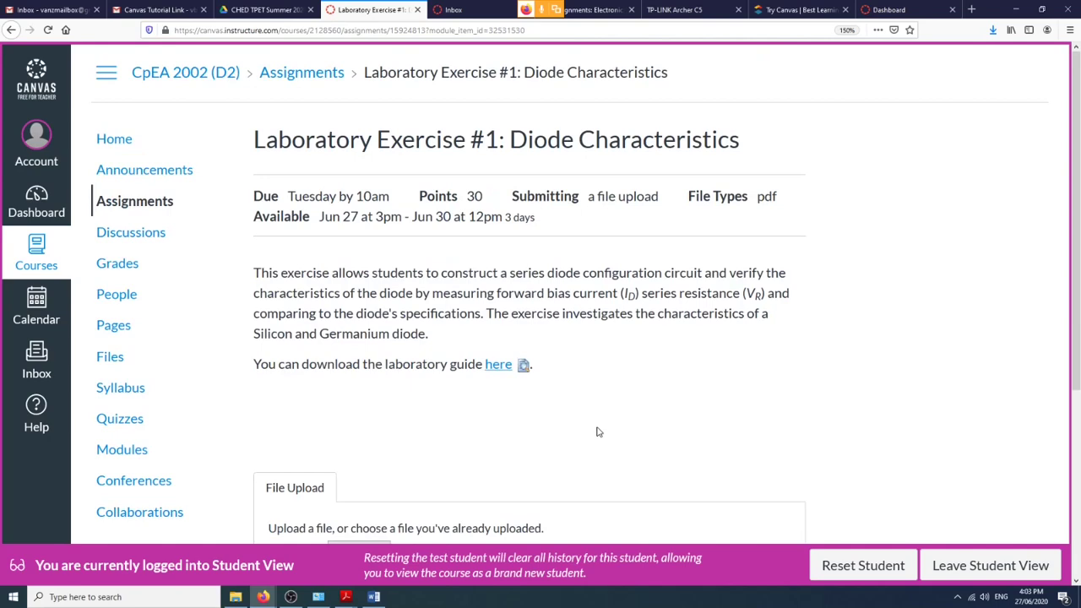
{"action": "scroll", "coordinate": [597, 431], "scroll_direction": "down", "scroll_amount": 3}
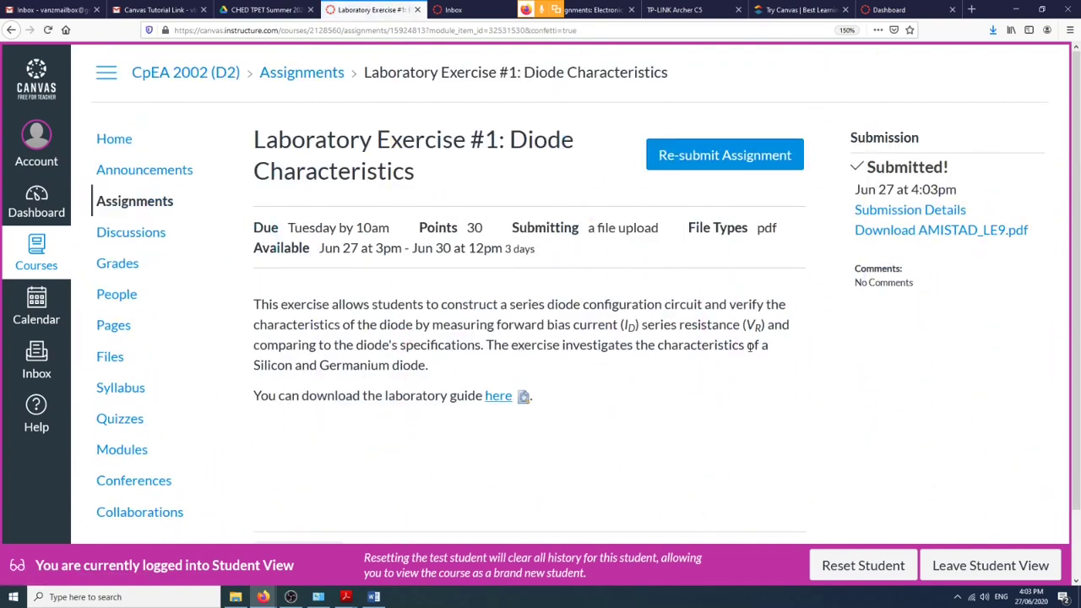
{"action": "scroll", "coordinate": [753, 361], "scroll_direction": "down", "scroll_amount": 1}
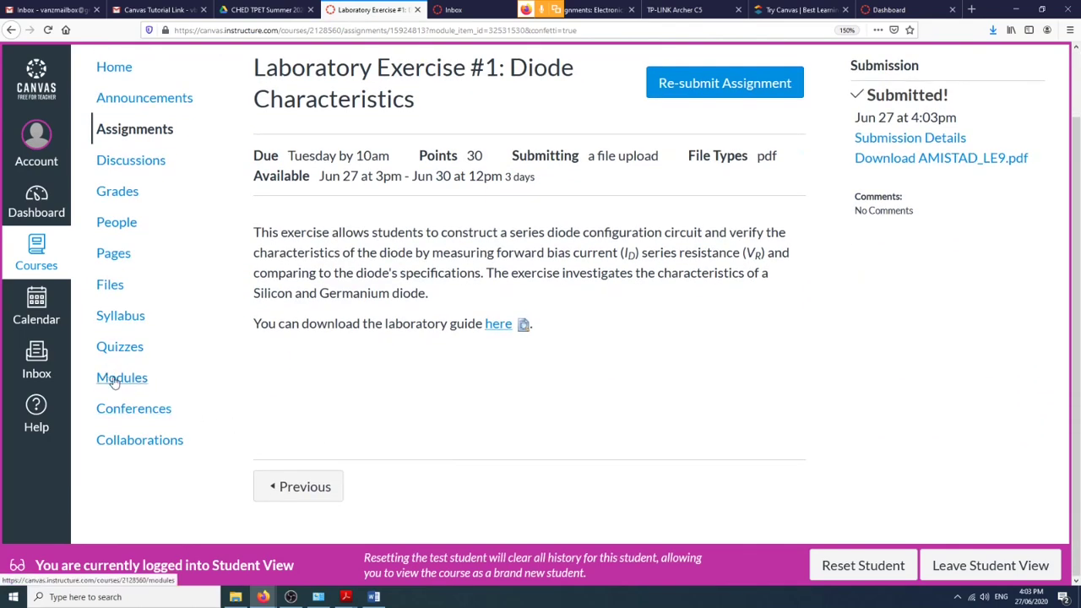
{"action": "left_click", "coordinate": [116, 68]}
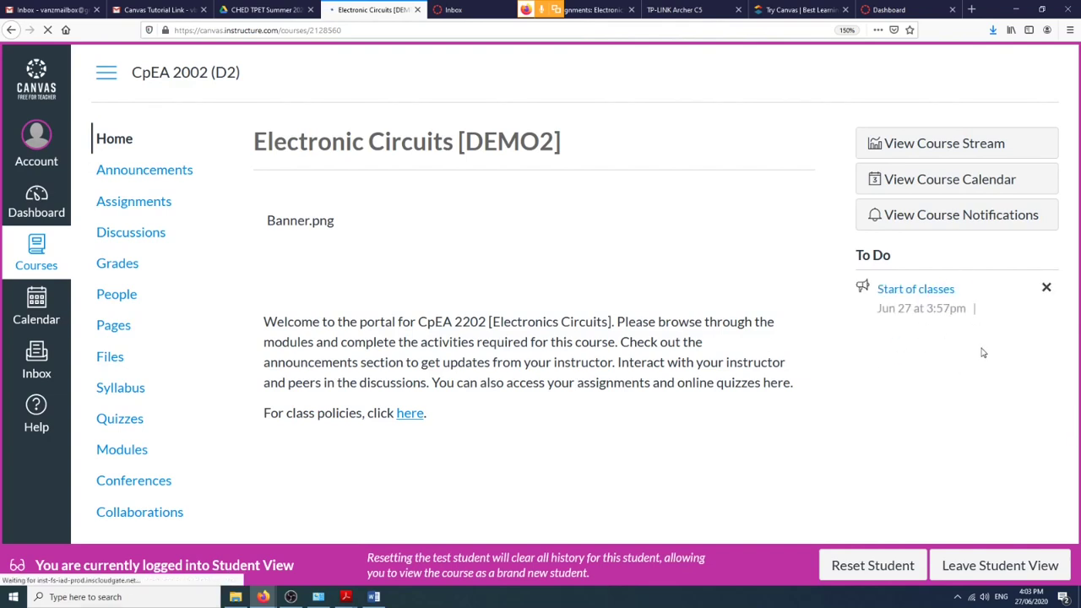
{"action": "left_click", "coordinate": [902, 294]}
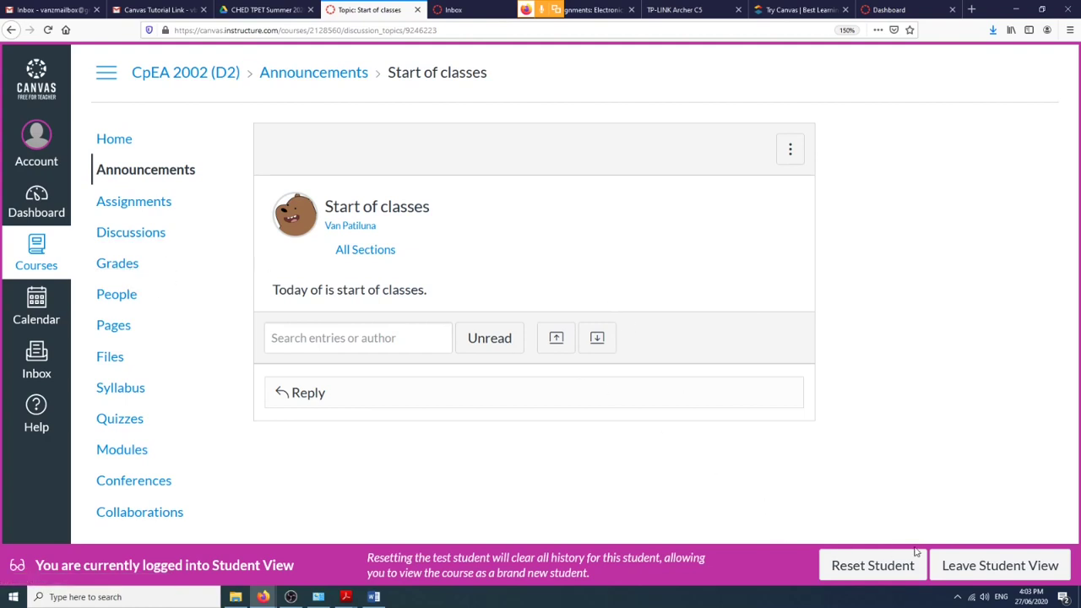
Leave Student View and open the Quiz on Intro to Electronics submissions from the course modules in SpeedGrader.
{"action": "left_click", "coordinate": [956, 559]}
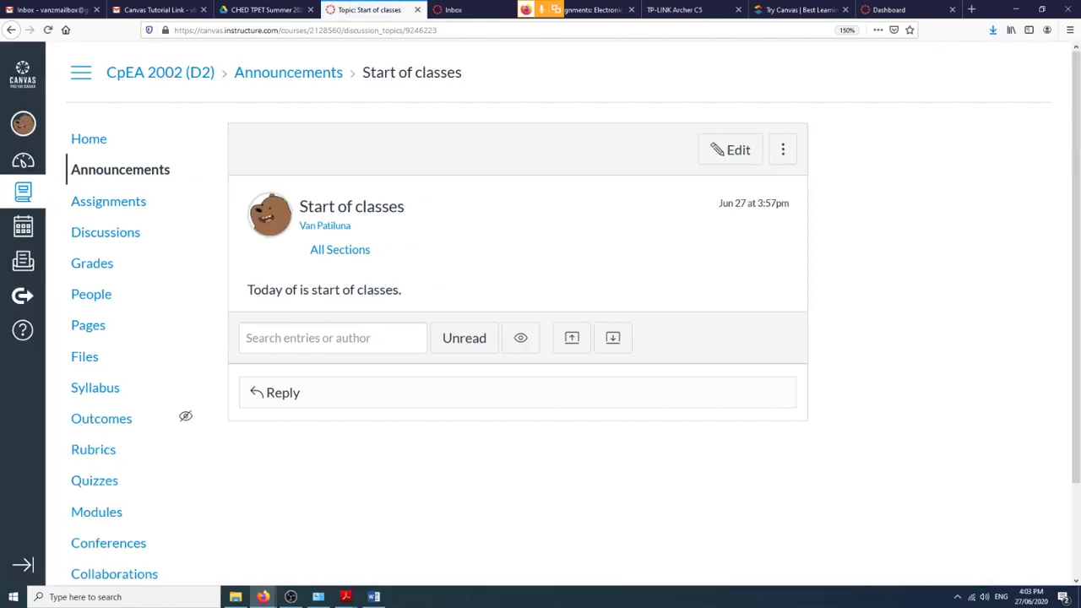
{"action": "left_click", "coordinate": [95, 514]}
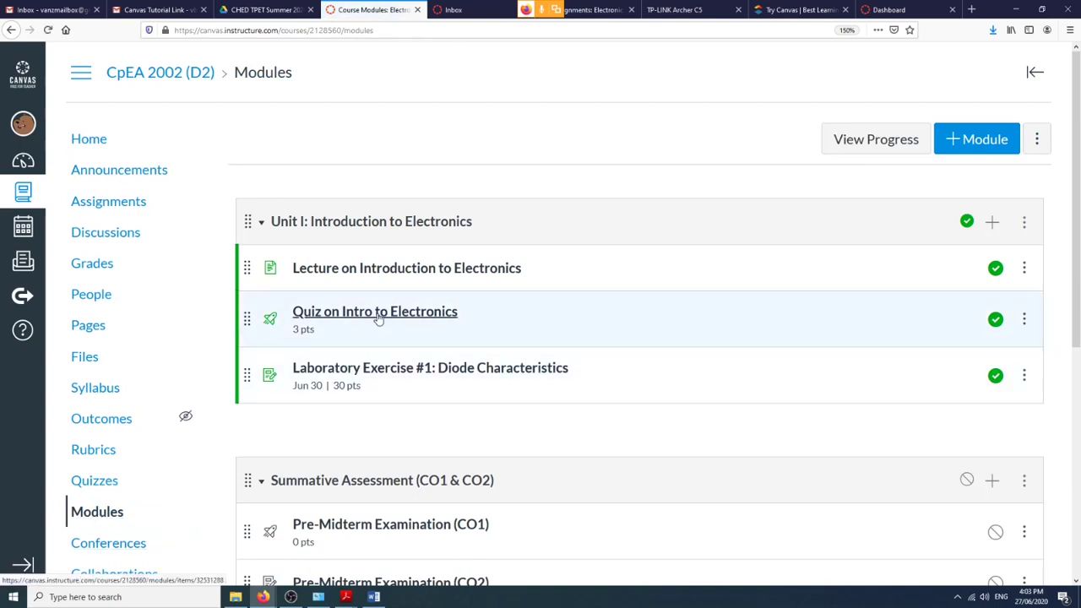
{"action": "left_click", "coordinate": [377, 313]}
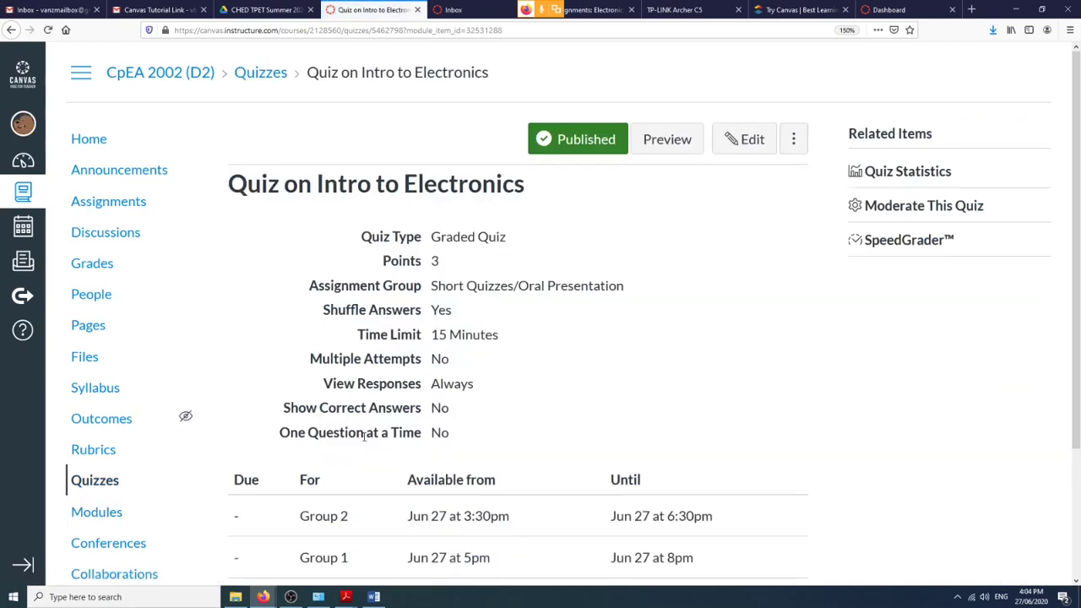
{"action": "scroll", "coordinate": [365, 436], "scroll_direction": "down", "scroll_amount": 3}
{"action": "scroll", "coordinate": [364, 442], "scroll_direction": "up", "scroll_amount": 3}
{"action": "left_click", "coordinate": [878, 242]}
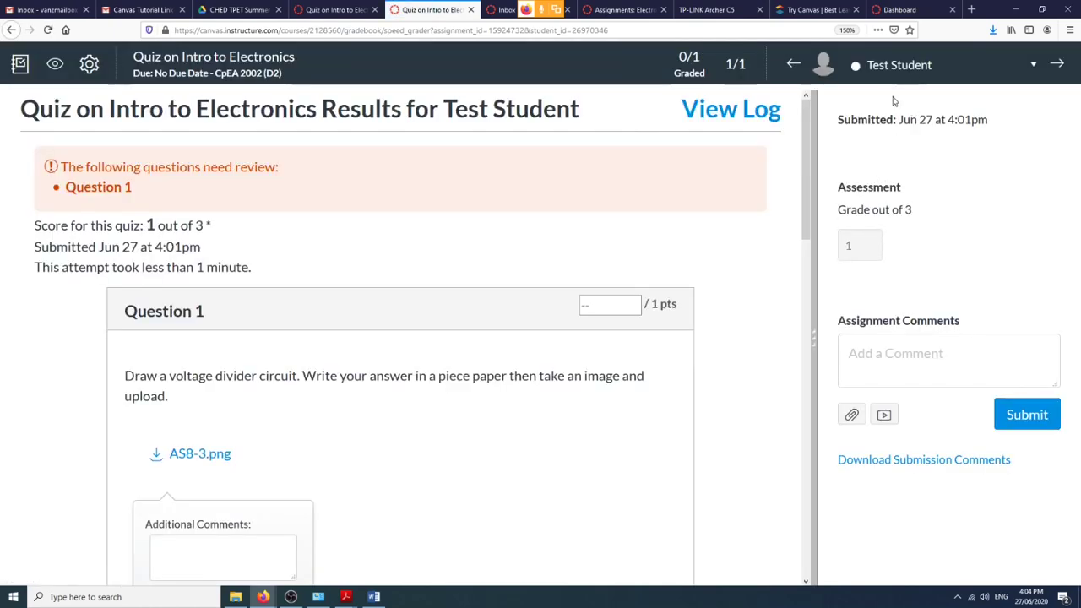
Examine the test student's quiz attempt, checking the answer and score of each of the three questions.
{"action": "scroll", "coordinate": [690, 285], "scroll_direction": "down", "scroll_amount": 4}
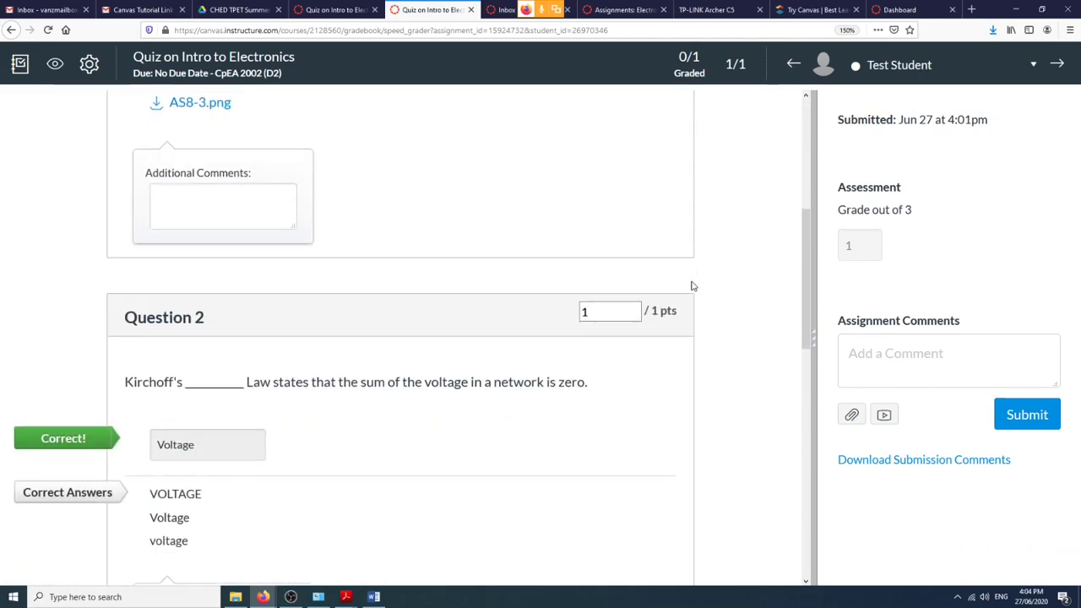
{"action": "scroll", "coordinate": [691, 287], "scroll_direction": "down", "scroll_amount": 4}
{"action": "scroll", "coordinate": [690, 287], "scroll_direction": "up", "scroll_amount": 2}
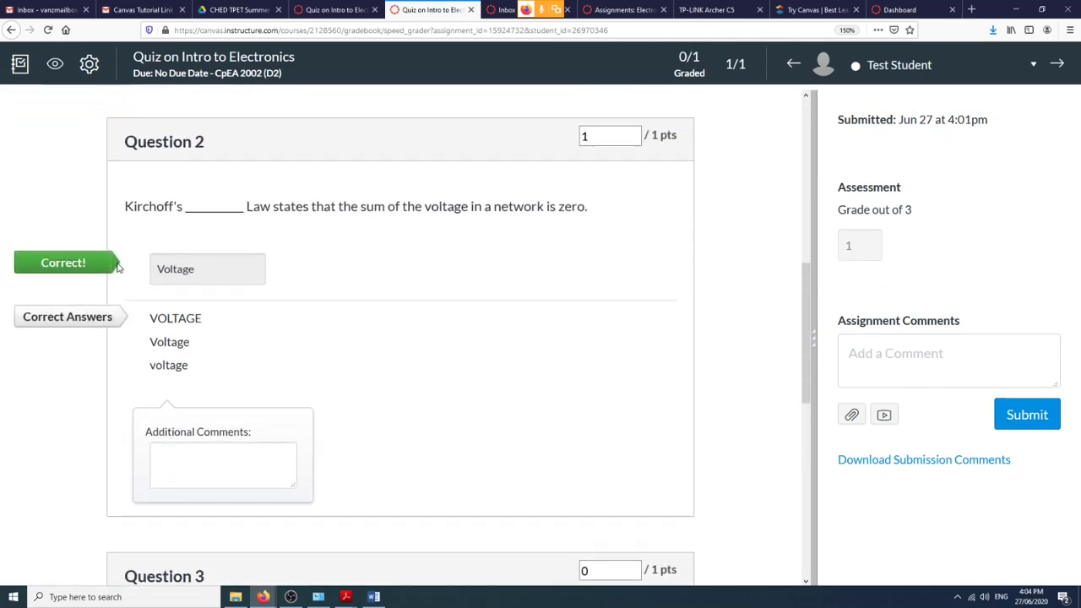
{"action": "scroll", "coordinate": [118, 268], "scroll_direction": "down", "scroll_amount": 5}
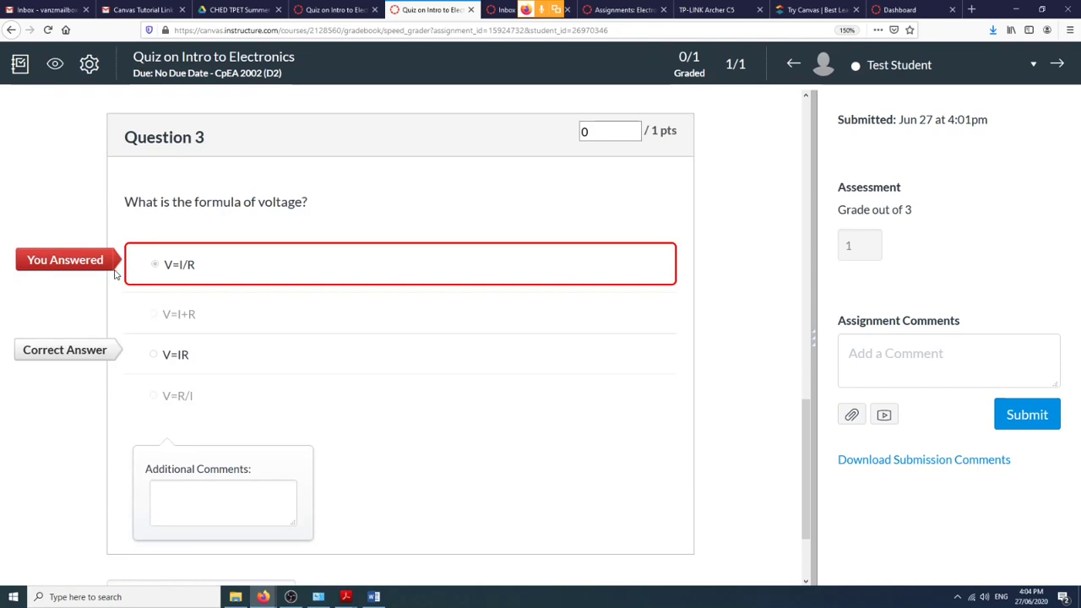
{"action": "scroll", "coordinate": [160, 283], "scroll_direction": "up", "scroll_amount": 8}
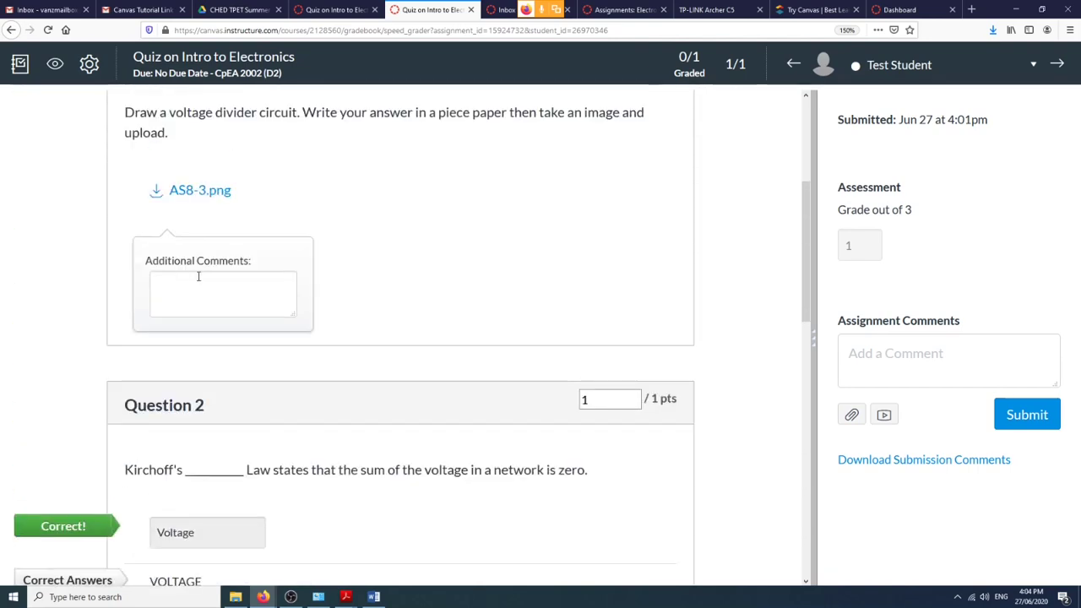
{"action": "scroll", "coordinate": [357, 261], "scroll_direction": "up", "scroll_amount": 4}
{"action": "scroll", "coordinate": [359, 270], "scroll_direction": "down", "scroll_amount": 3}
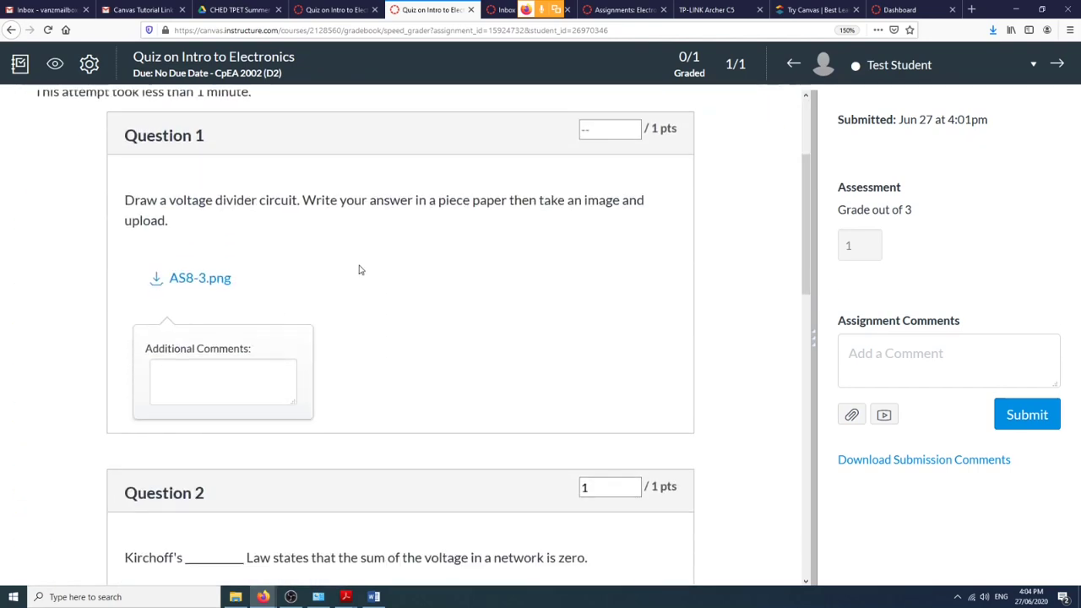
Save the Question 1 attachment AS8-3.png to Downloads, view the circuit image, and close it.
{"action": "left_click", "coordinate": [193, 286]}
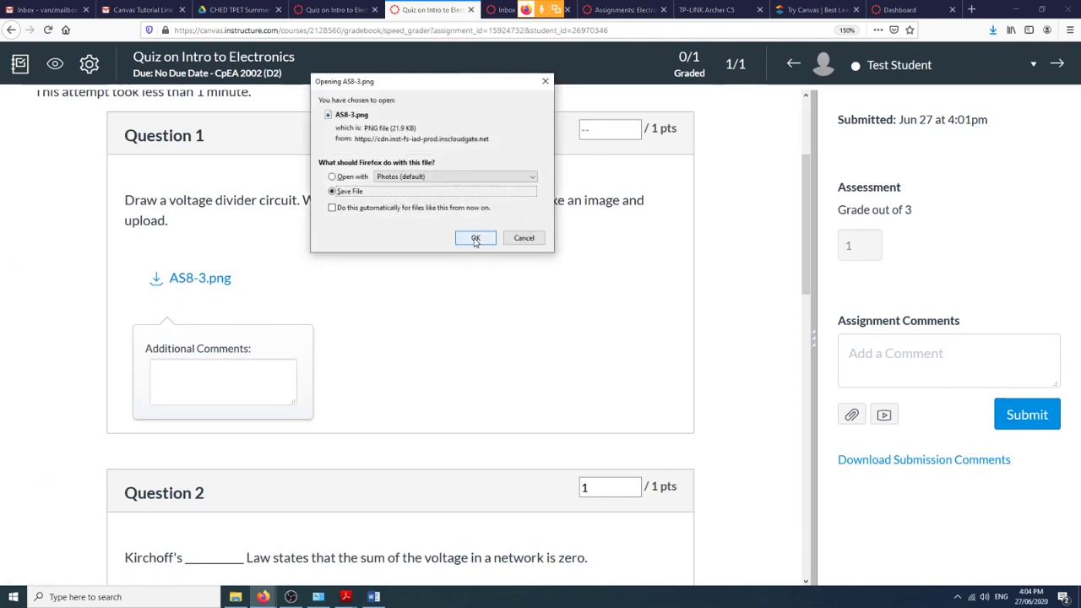
{"action": "left_click", "coordinate": [475, 239]}
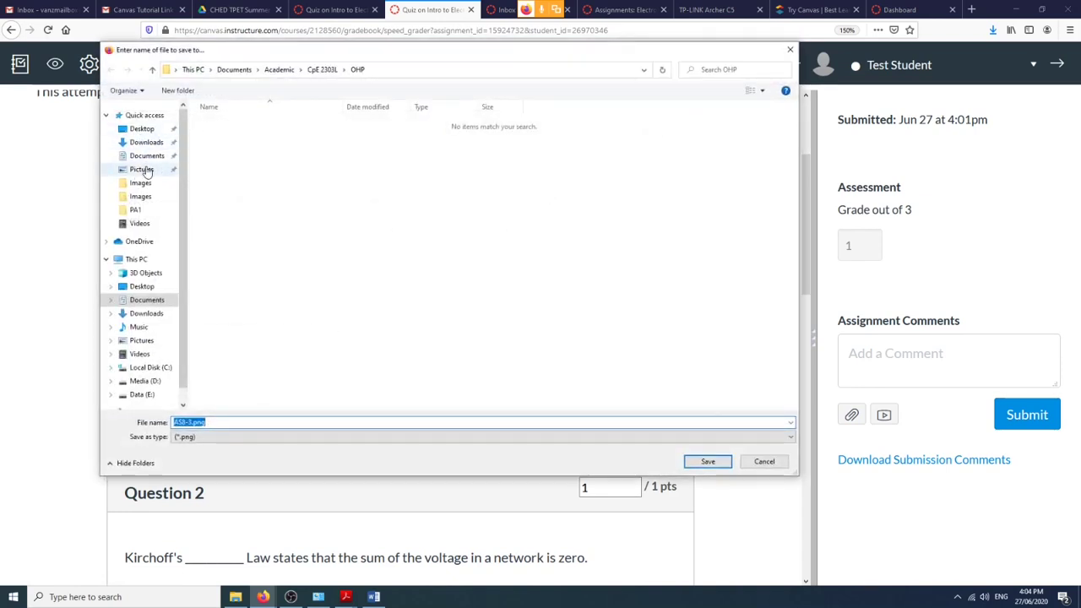
{"action": "left_click", "coordinate": [146, 141]}
{"action": "left_click", "coordinate": [707, 461]}
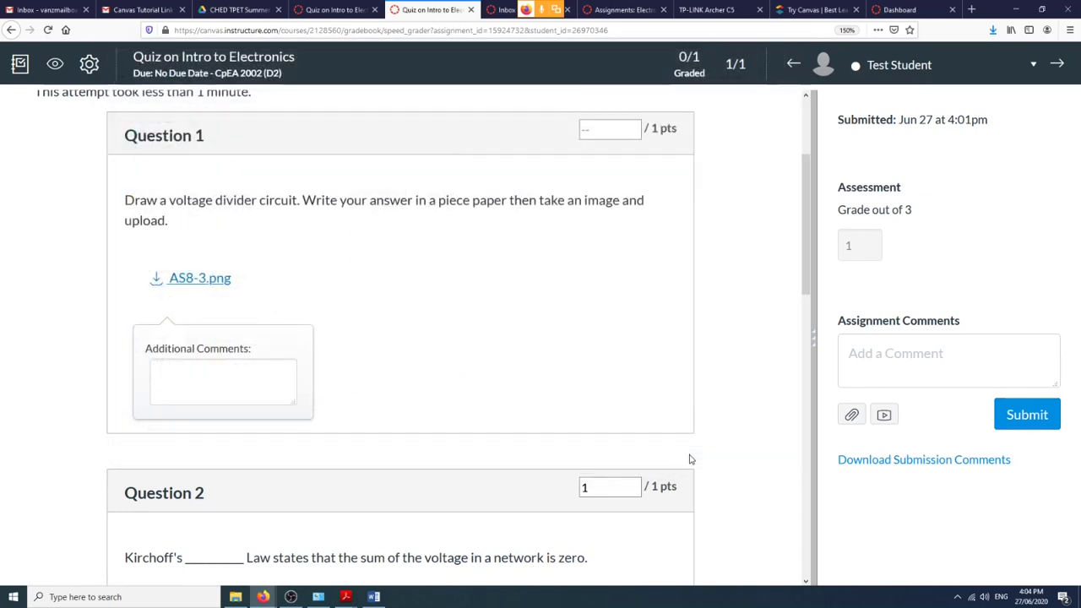
{"action": "left_click", "coordinate": [992, 30]}
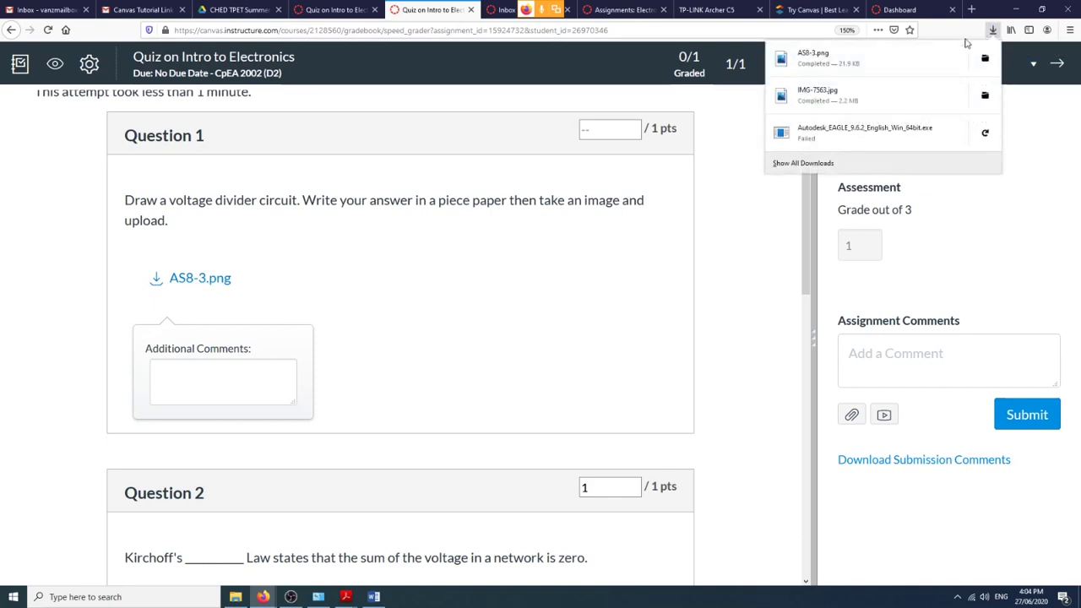
{"action": "left_click", "coordinate": [812, 58]}
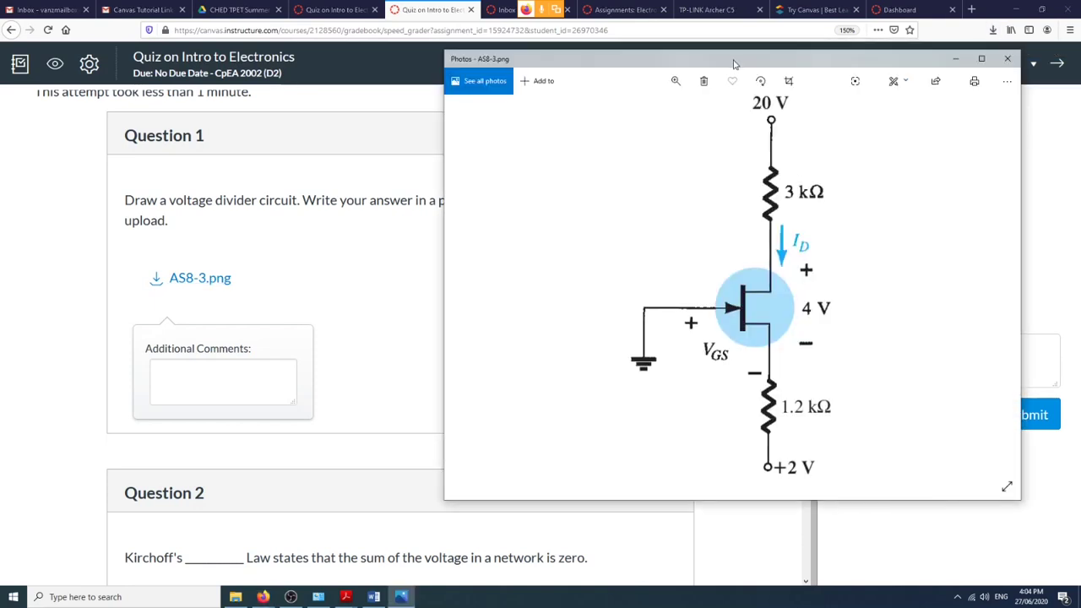
{"action": "left_click_drag", "start_coordinate": [734, 64], "coordinate": [442, 150]}
{"action": "left_click", "coordinate": [718, 148]}
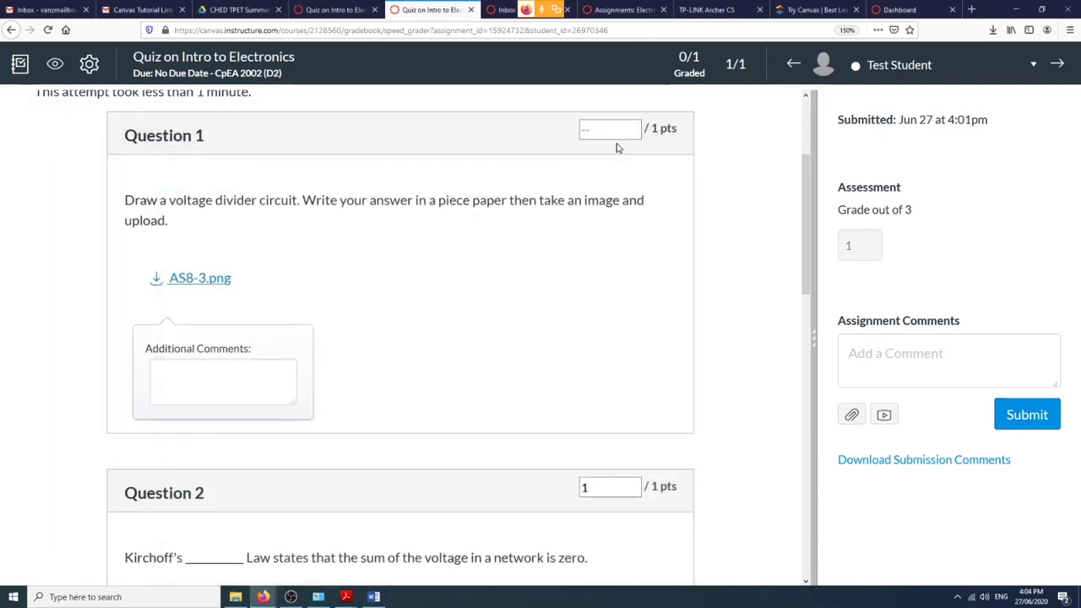
Grade Question 1 with 0 points and update the quiz scores.
{"action": "left_click", "coordinate": [609, 134]}
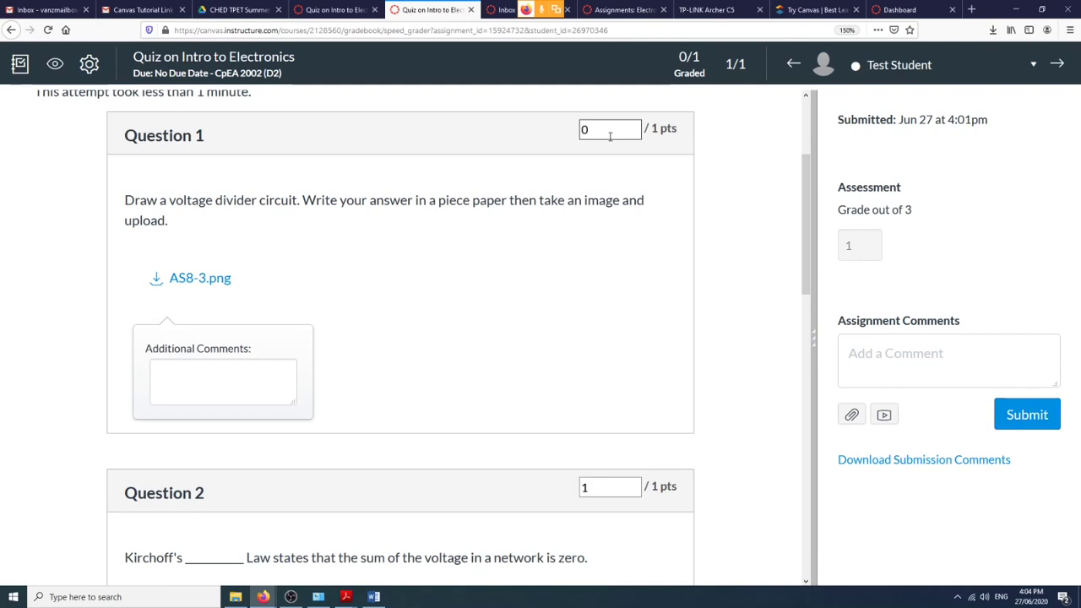
{"action": "left_click", "coordinate": [610, 155]}
{"action": "scroll", "coordinate": [609, 154], "scroll_direction": "down", "scroll_amount": 15}
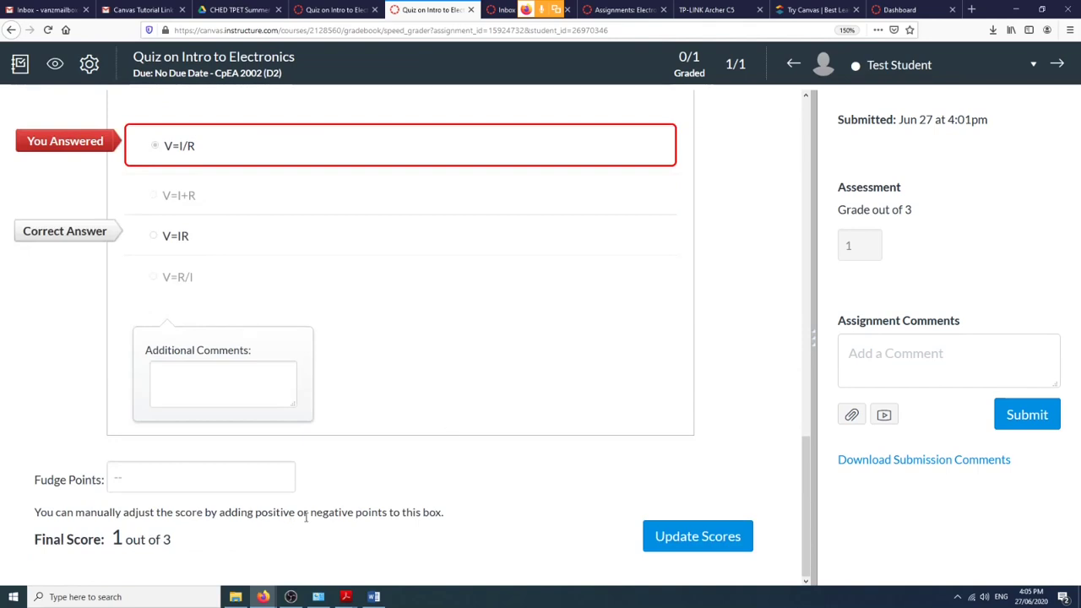
{"action": "left_click", "coordinate": [694, 544]}
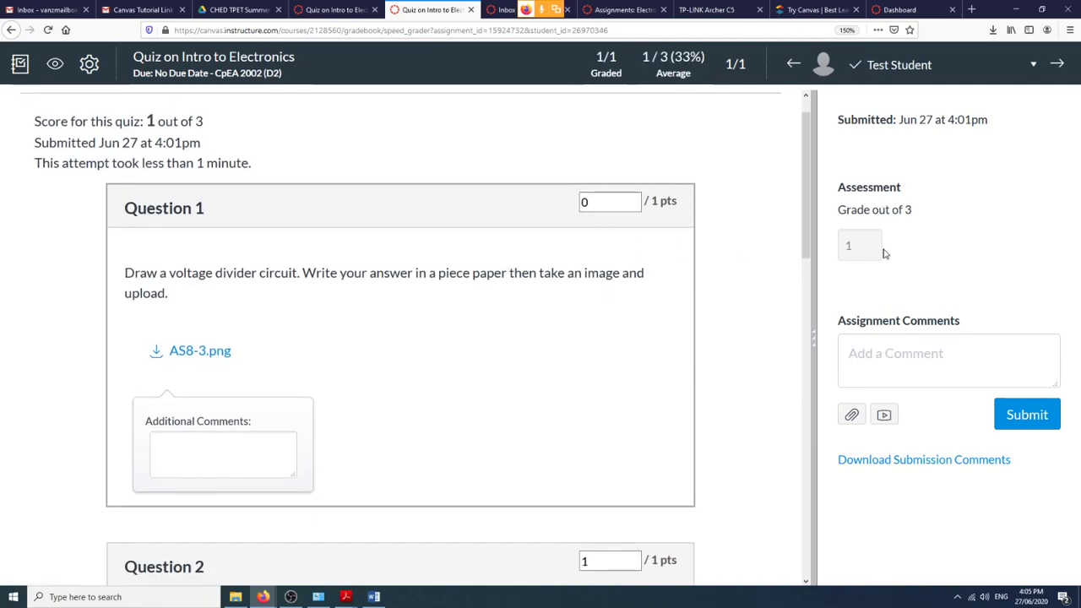
Adjust the quiz score by adding 0.2 fudge points and update the scores.
{"action": "scroll", "coordinate": [650, 292], "scroll_direction": "down", "scroll_amount": 15}
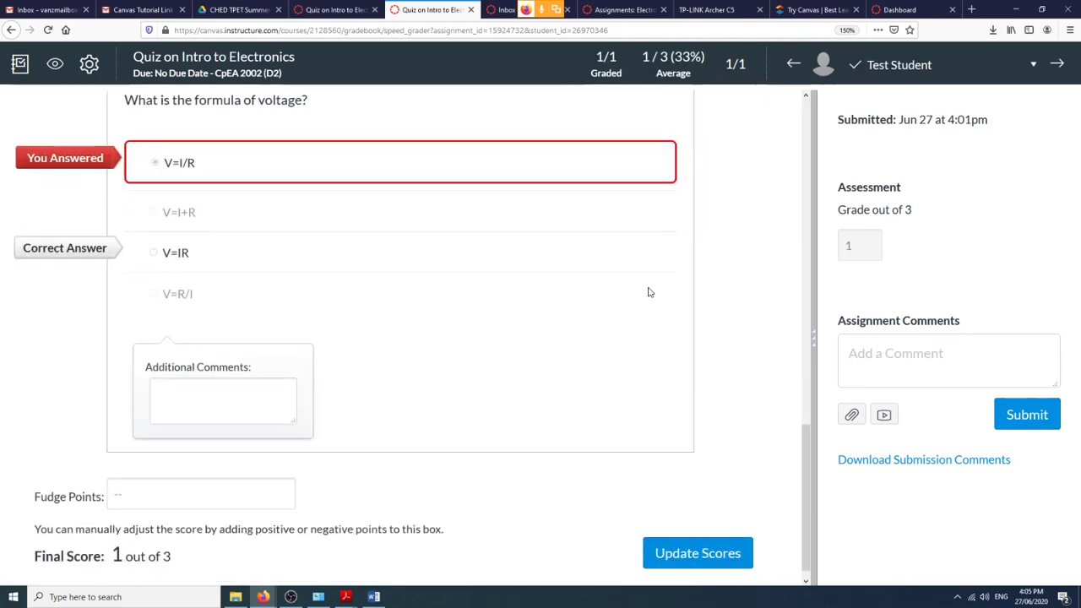
{"action": "scroll", "coordinate": [646, 292], "scroll_direction": "down", "scroll_amount": 1}
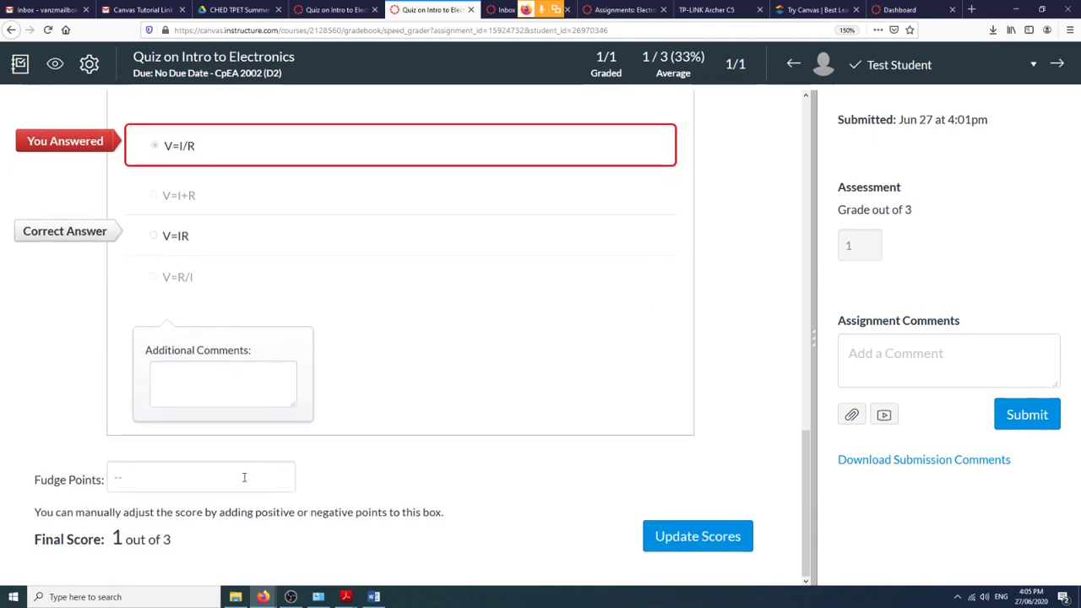
{"action": "left_click", "coordinate": [244, 478]}
{"action": "type", "text": "0.2"}
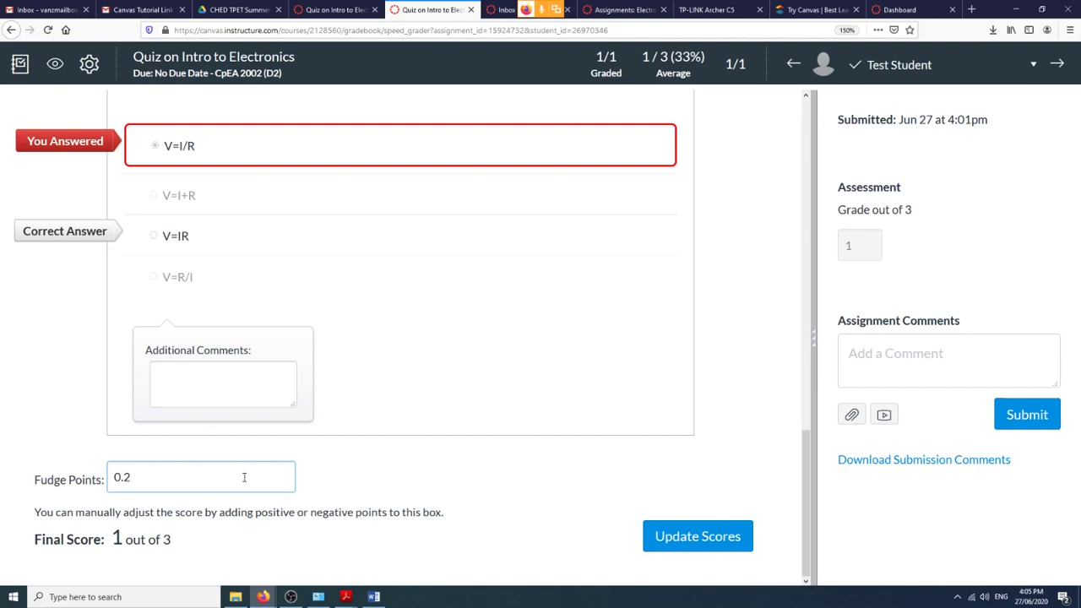
{"action": "left_click", "coordinate": [671, 546]}
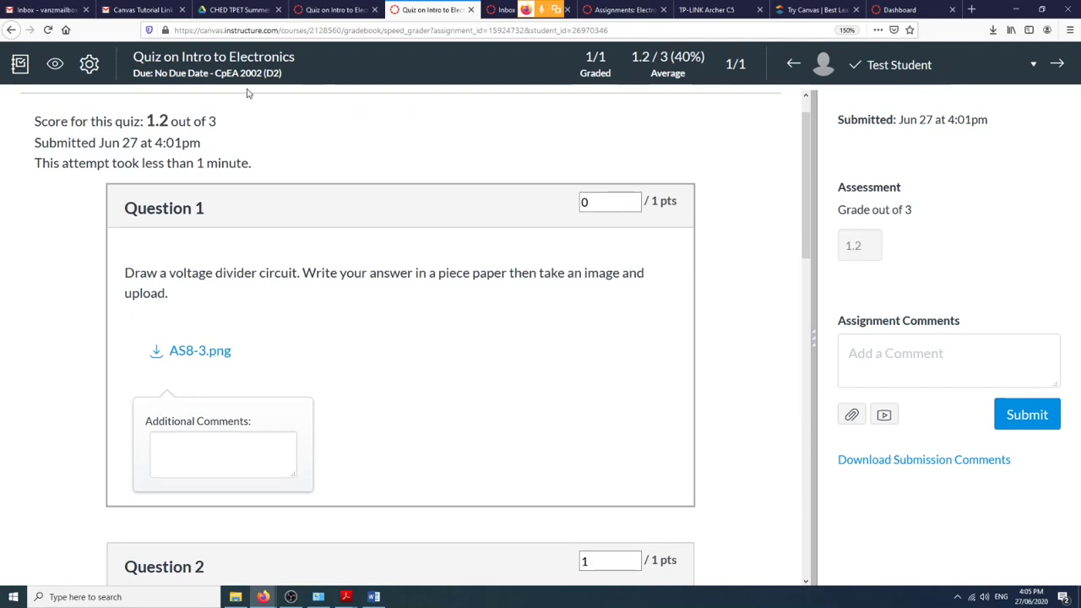
Return to the course modules and open the Laboratory Exercise #1: Diode Characteristics submission in SpeedGrader.
{"action": "left_click", "coordinate": [335, 10]}
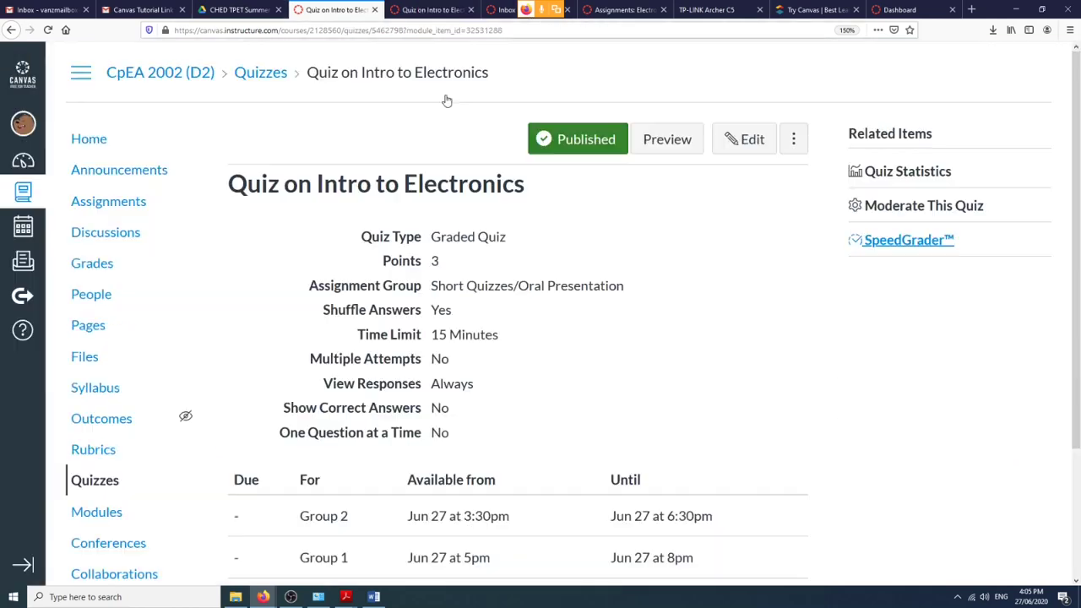
{"action": "left_click", "coordinate": [116, 514]}
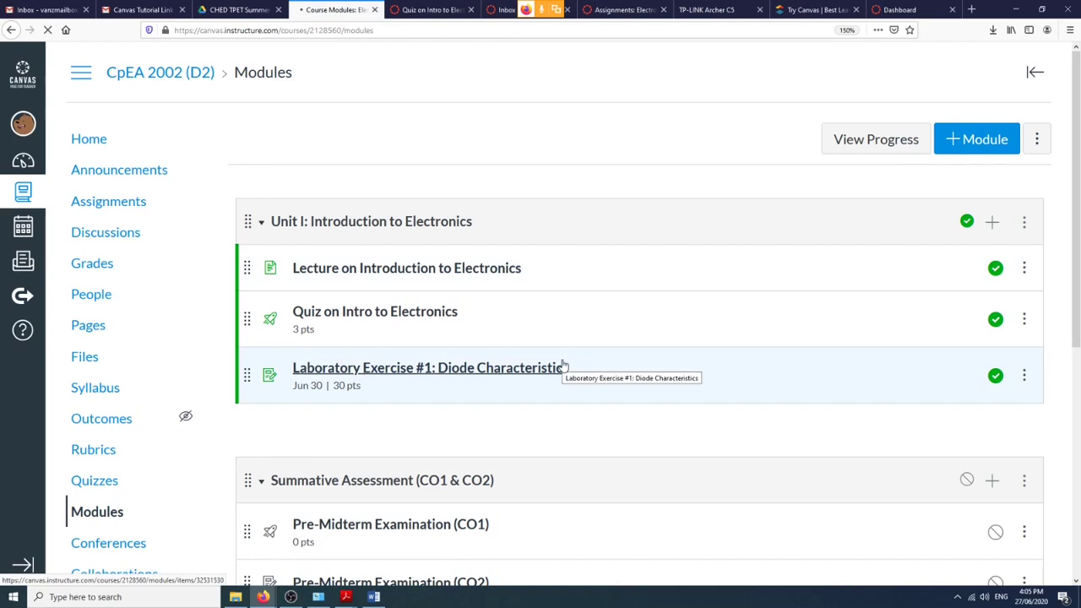
{"action": "left_click", "coordinate": [564, 365]}
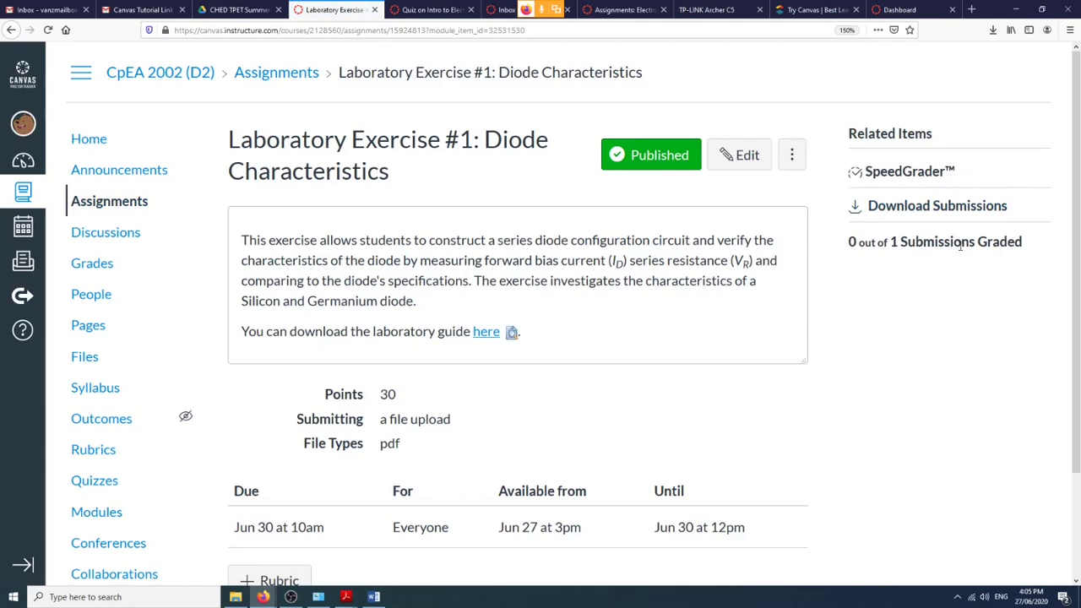
{"action": "left_click", "coordinate": [902, 176]}
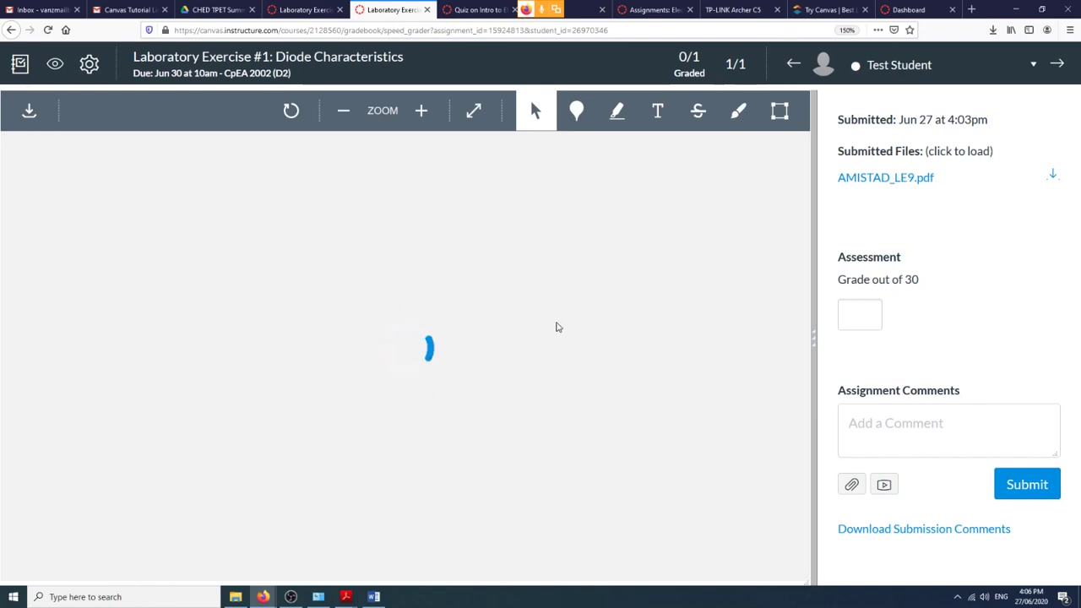
Switch back to the Laboratory Exercise #1 assignment page and review its points, submission settings and availability dates.
{"action": "left_click", "coordinate": [304, 9]}
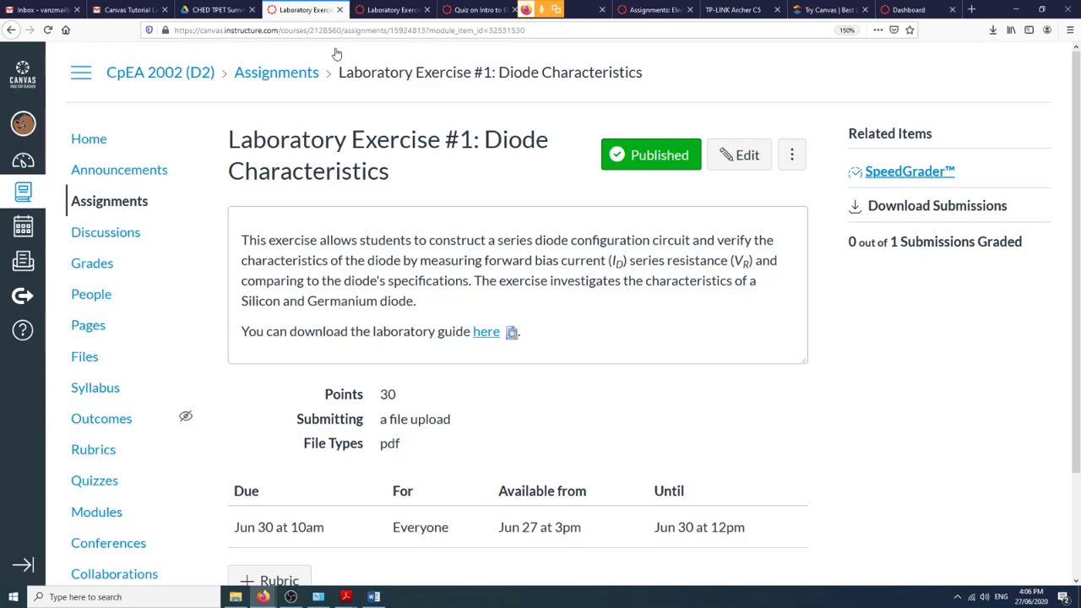
{"action": "left_click", "coordinate": [393, 9]}
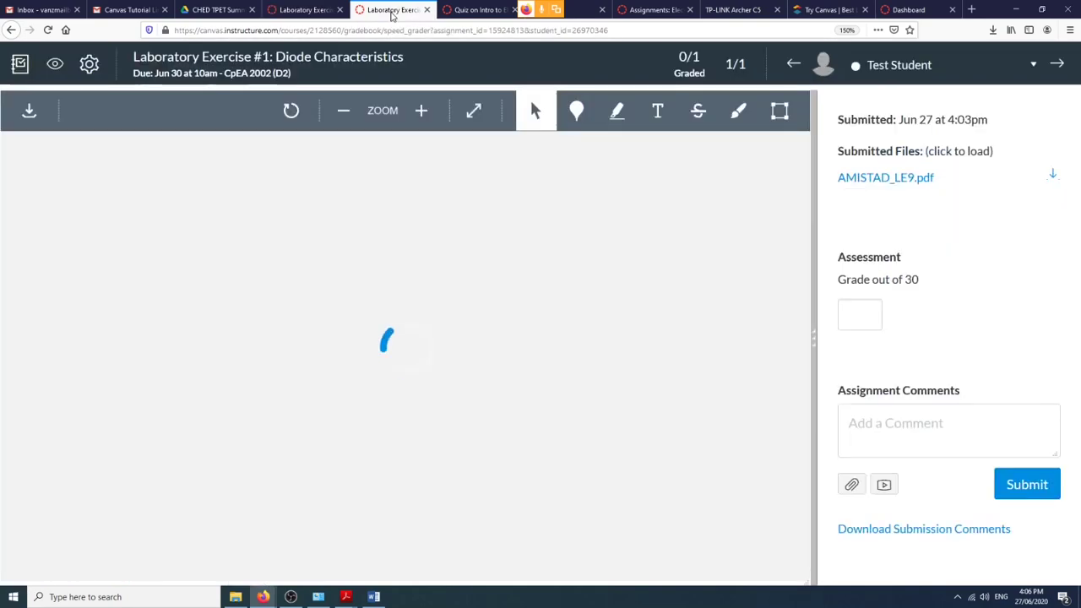
{"action": "left_click", "coordinate": [283, 12]}
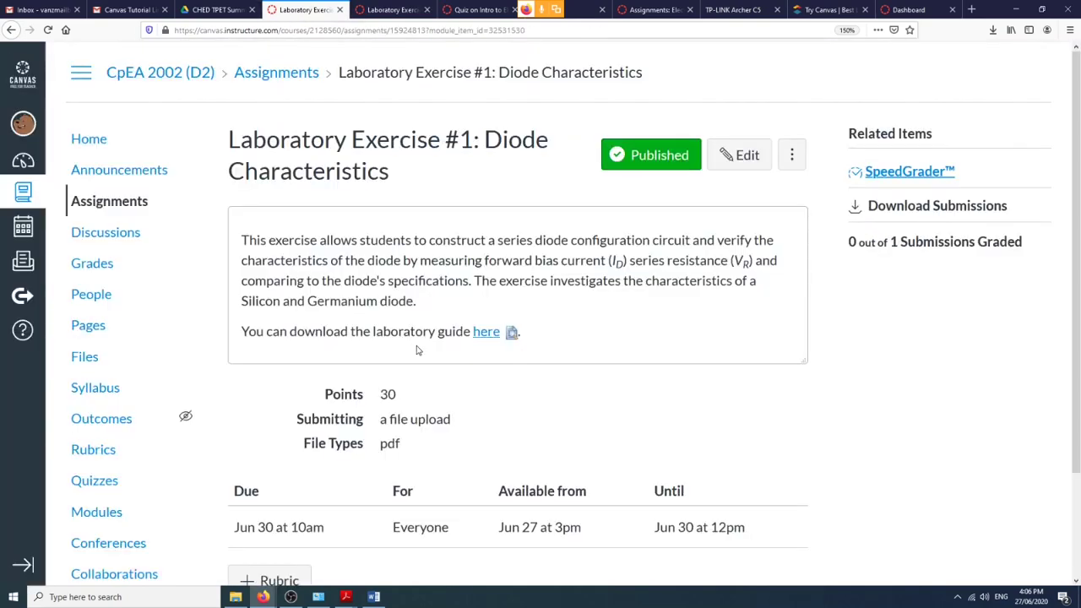
{"action": "scroll", "coordinate": [417, 350], "scroll_direction": "down", "scroll_amount": 3}
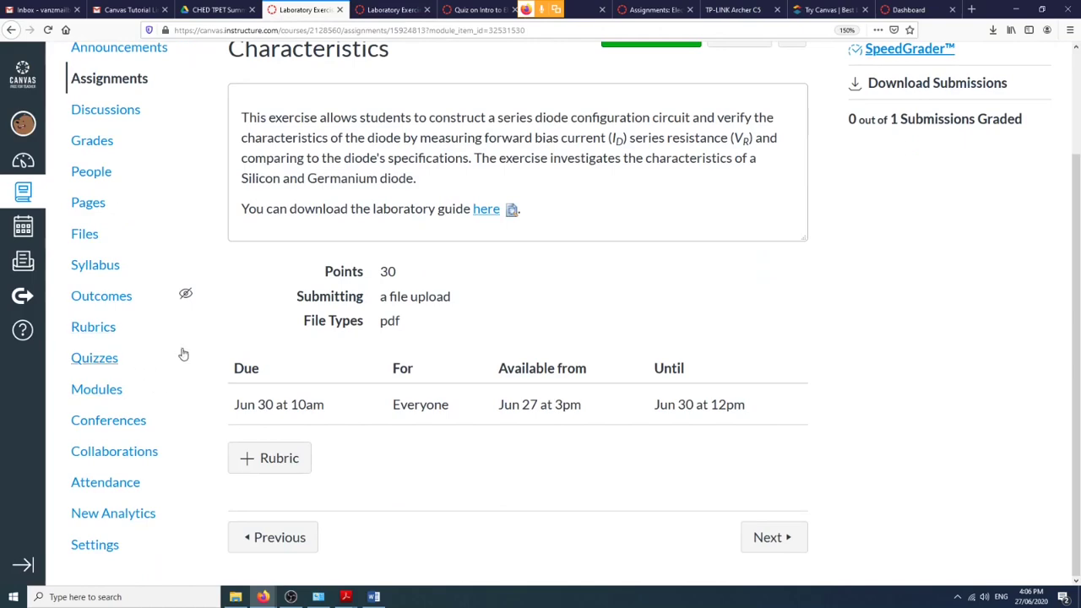
Open the course's content import page from the course settings and set the content type to Copy a Canvas Course.
{"action": "scroll", "coordinate": [253, 371], "scroll_direction": "up", "scroll_amount": 3}
{"action": "scroll", "coordinate": [319, 391], "scroll_direction": "down", "scroll_amount": 3}
{"action": "left_click", "coordinate": [93, 546]}
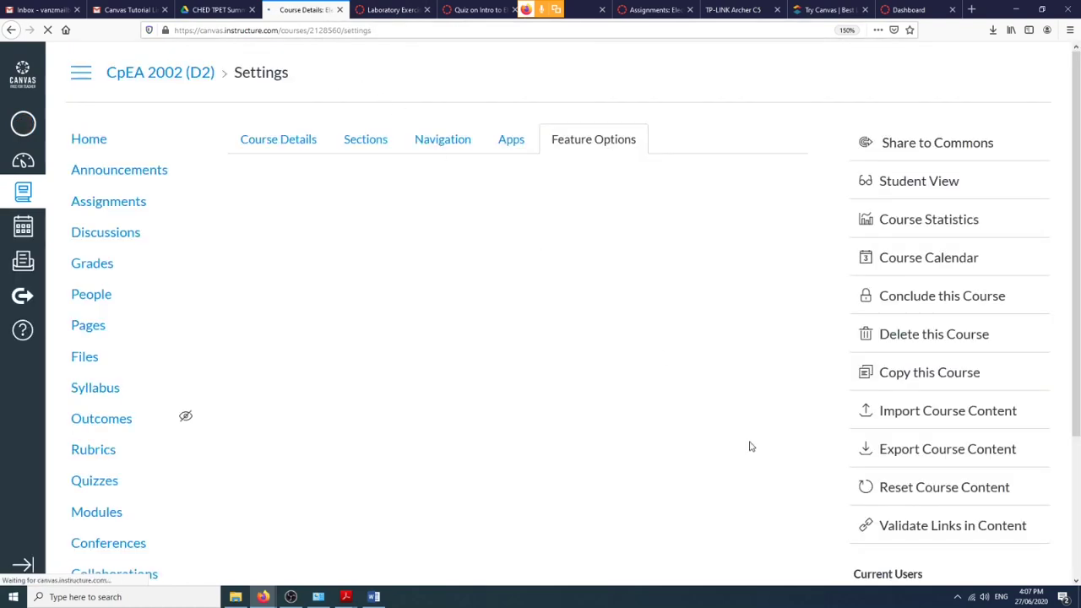
{"action": "left_click", "coordinate": [938, 411]}
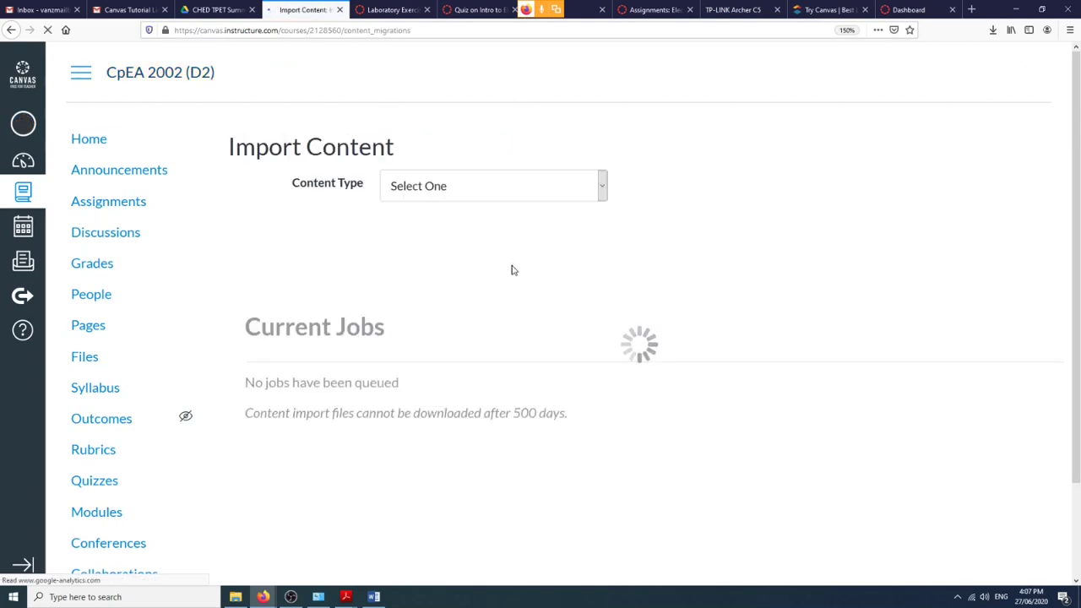
{"action": "left_click", "coordinate": [527, 186]}
{"action": "left_click", "coordinate": [502, 221]}
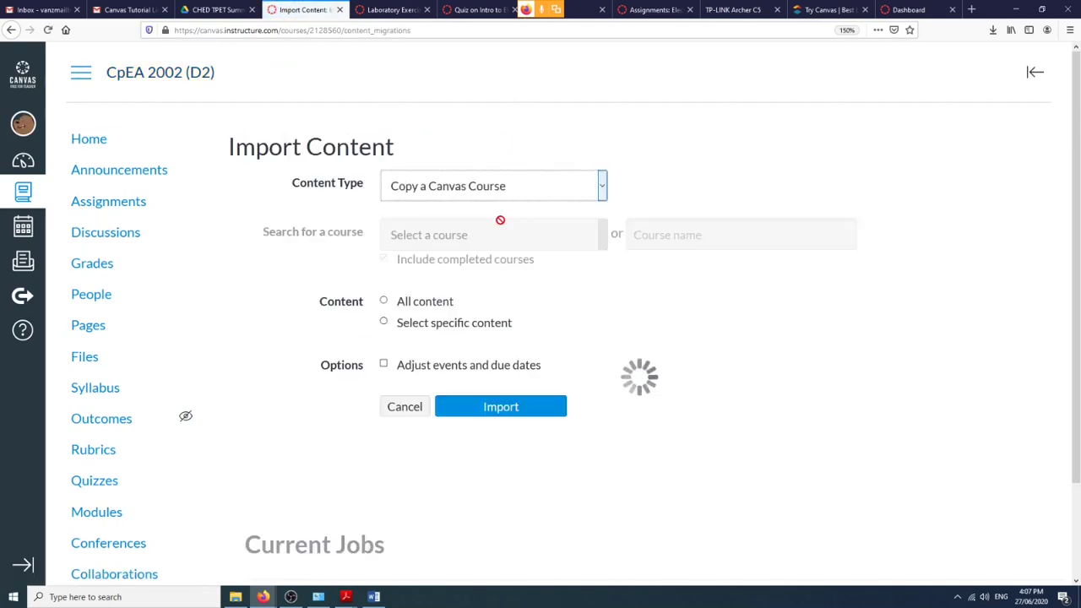
Choose Electronic Circuits as the source course with specific content only and start the import.
{"action": "left_click", "coordinate": [493, 237]}
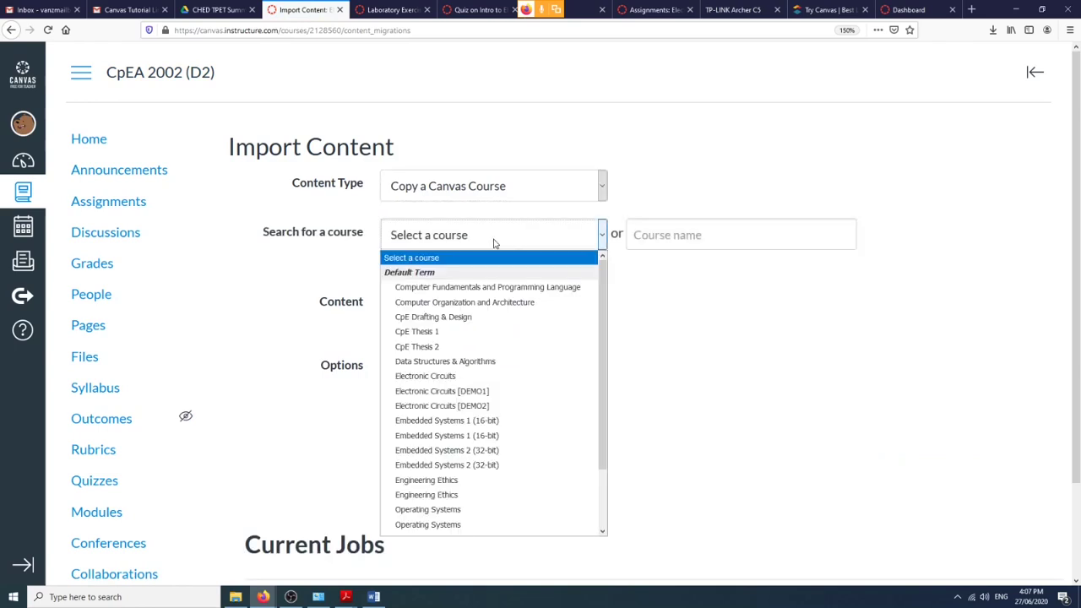
{"action": "left_click", "coordinate": [433, 375]}
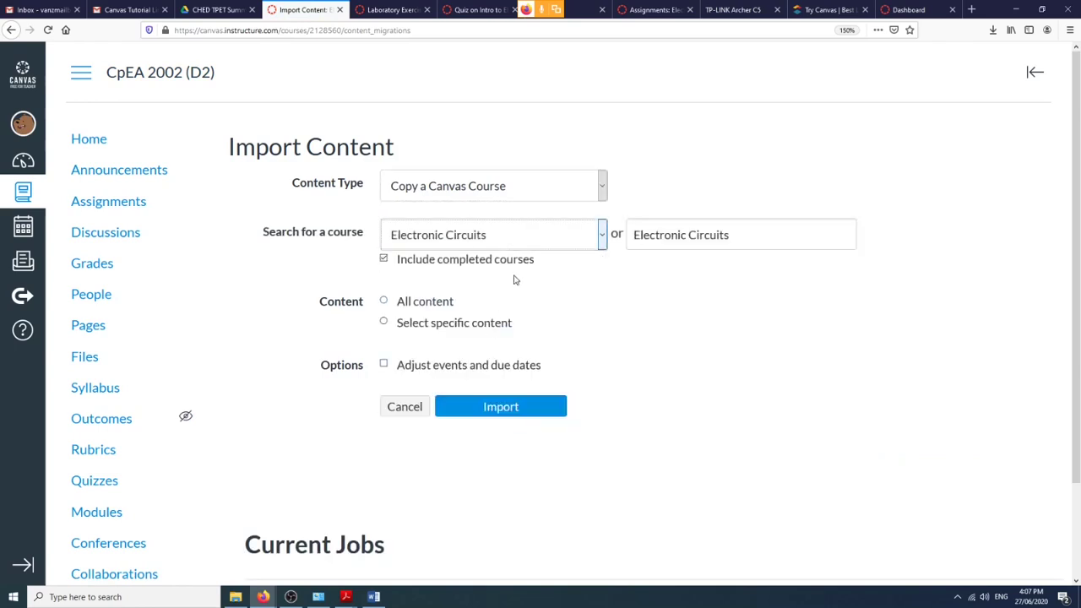
{"action": "left_click", "coordinate": [384, 323]}
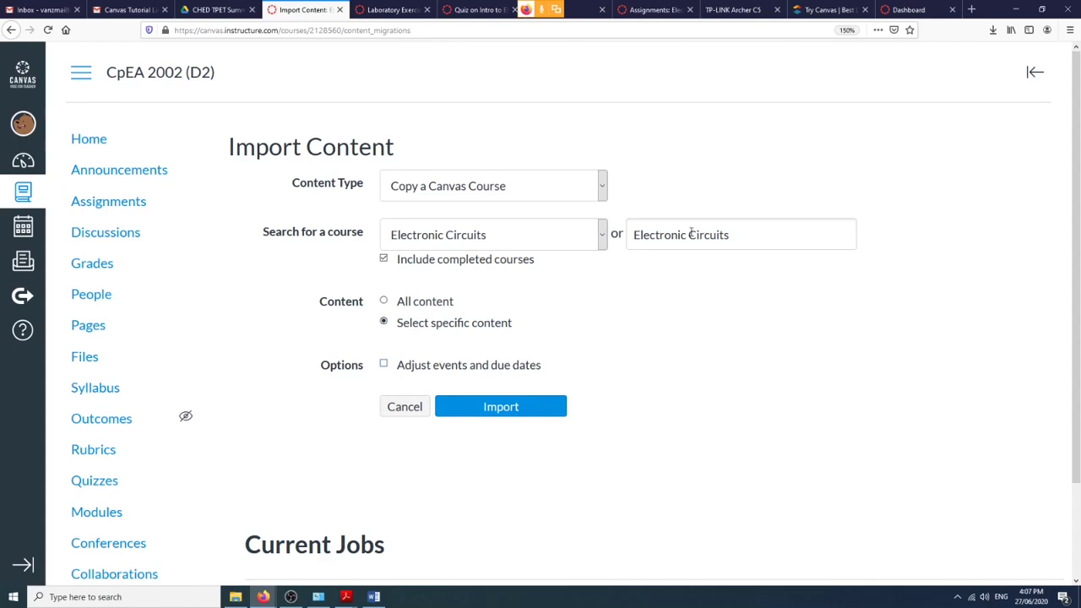
{"action": "left_click", "coordinate": [561, 407]}
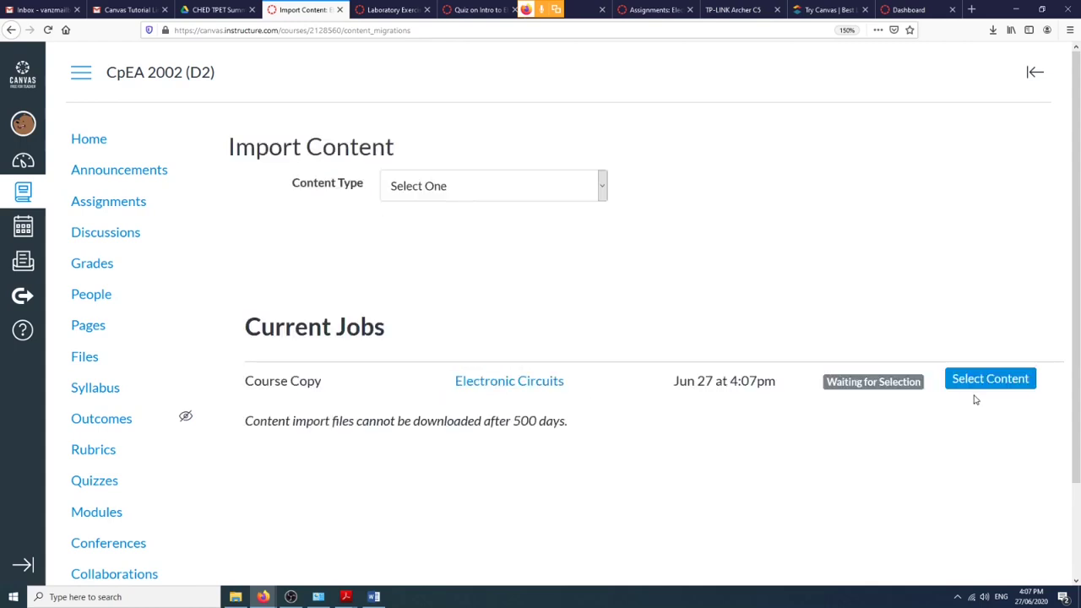
Select only the rubric Assessing Laboratory Exercise (1-3) as the content to import and confirm the selection.
{"action": "left_click", "coordinate": [990, 379]}
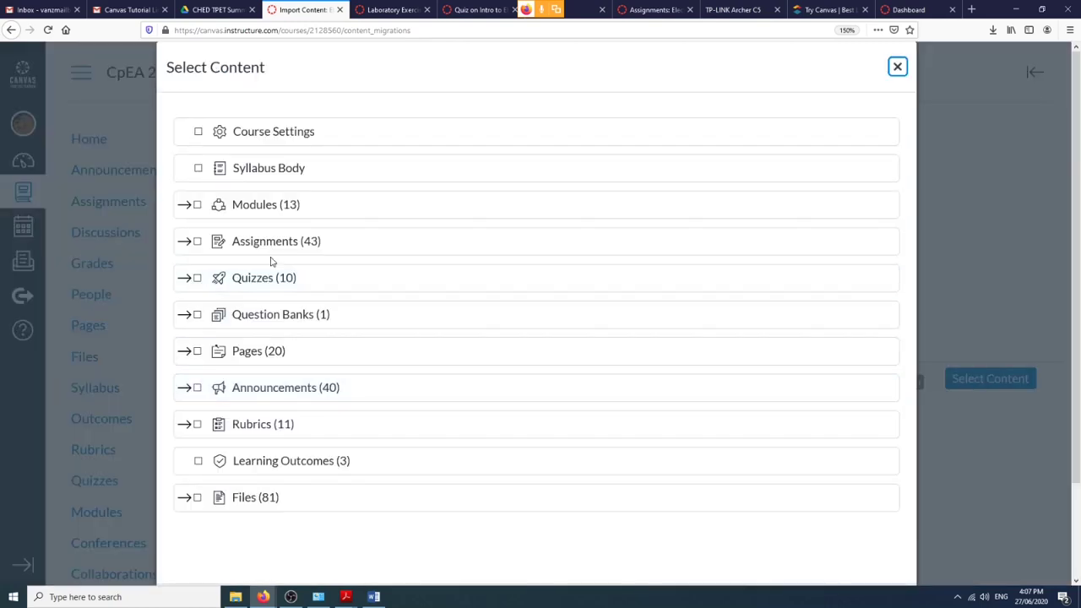
{"action": "left_click", "coordinate": [184, 423]}
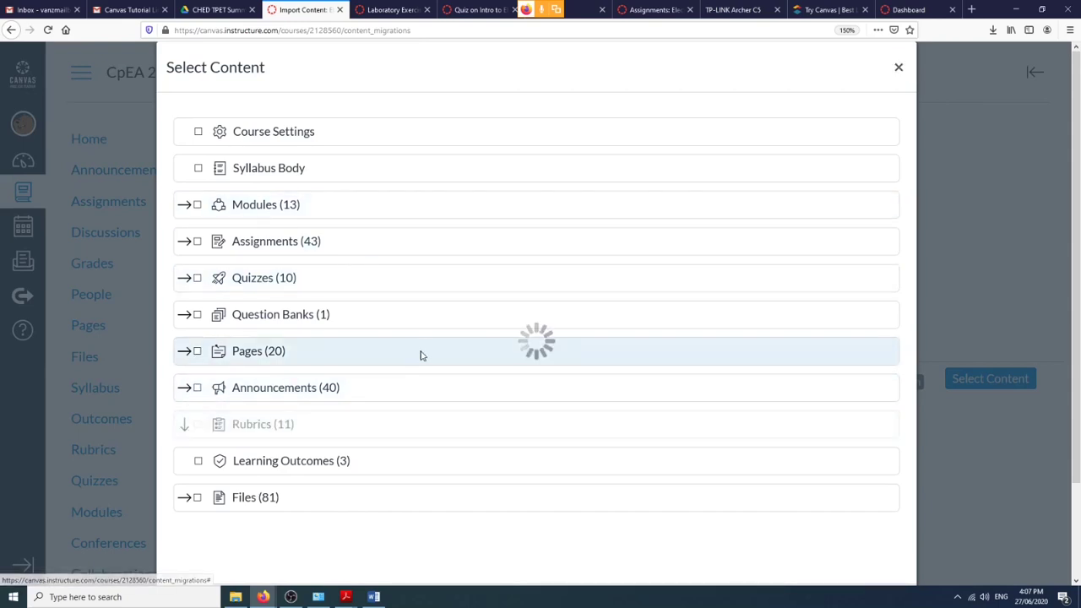
{"action": "scroll", "coordinate": [424, 358], "scroll_direction": "down", "scroll_amount": 4}
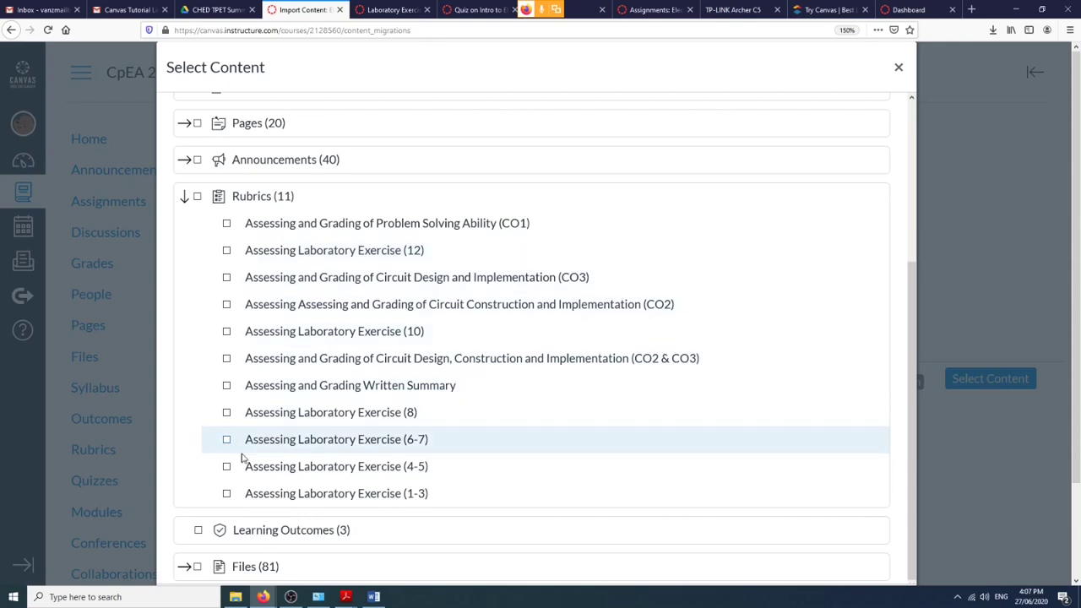
{"action": "left_click", "coordinate": [227, 494]}
{"action": "scroll", "coordinate": [389, 464], "scroll_direction": "down", "scroll_amount": 2}
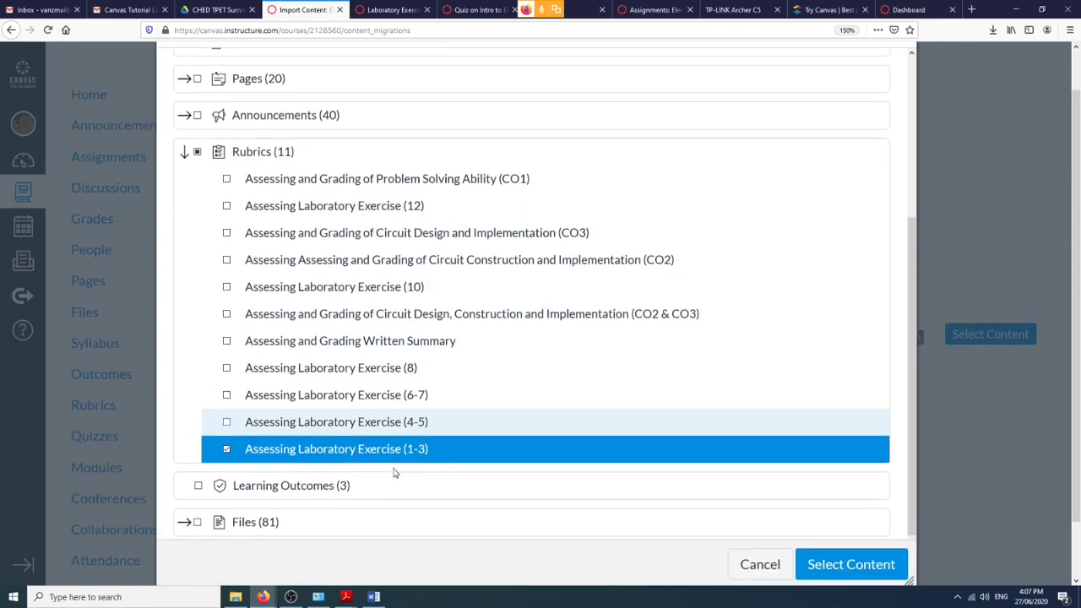
{"action": "left_click", "coordinate": [807, 507]}
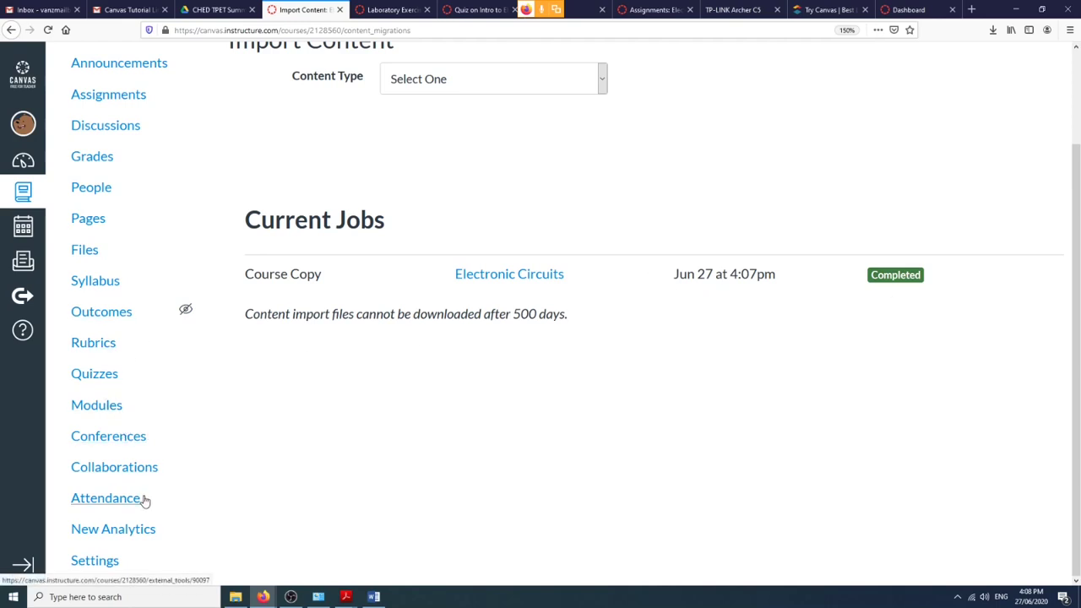
Check the imported rubric in the course rubrics and reopen the Laboratory Exercise #1: Diode Characteristics assignment from the modules.
{"action": "left_click", "coordinate": [93, 347]}
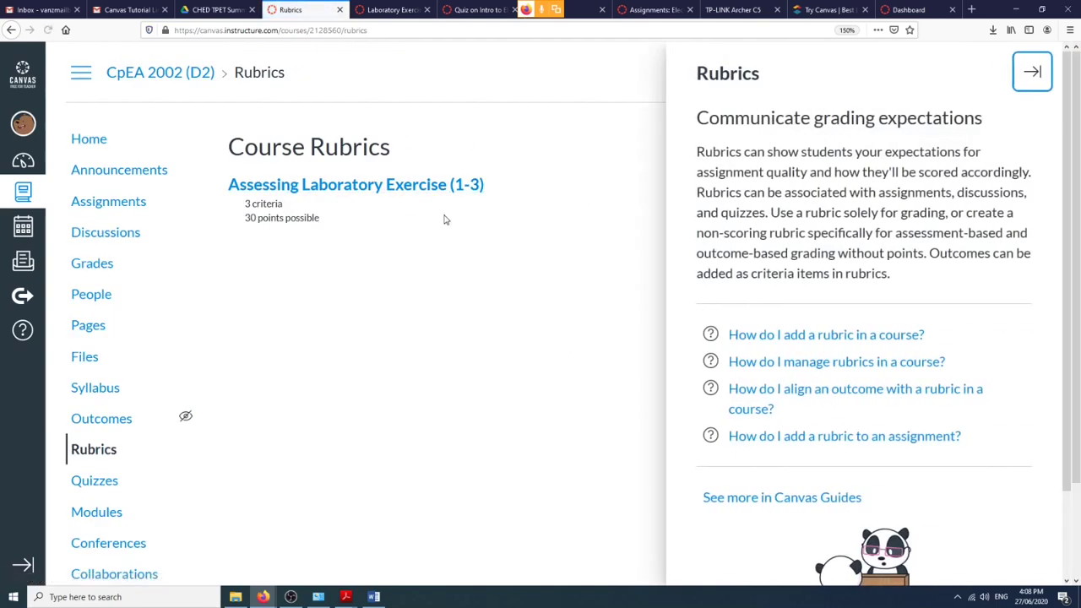
{"action": "left_click", "coordinate": [103, 512]}
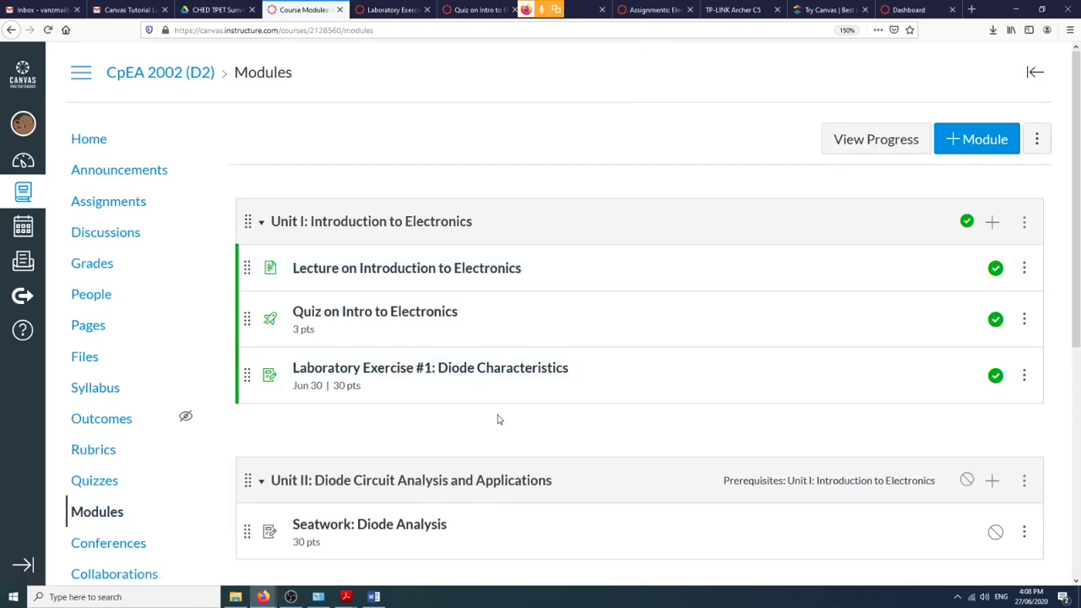
{"action": "left_click", "coordinate": [521, 372]}
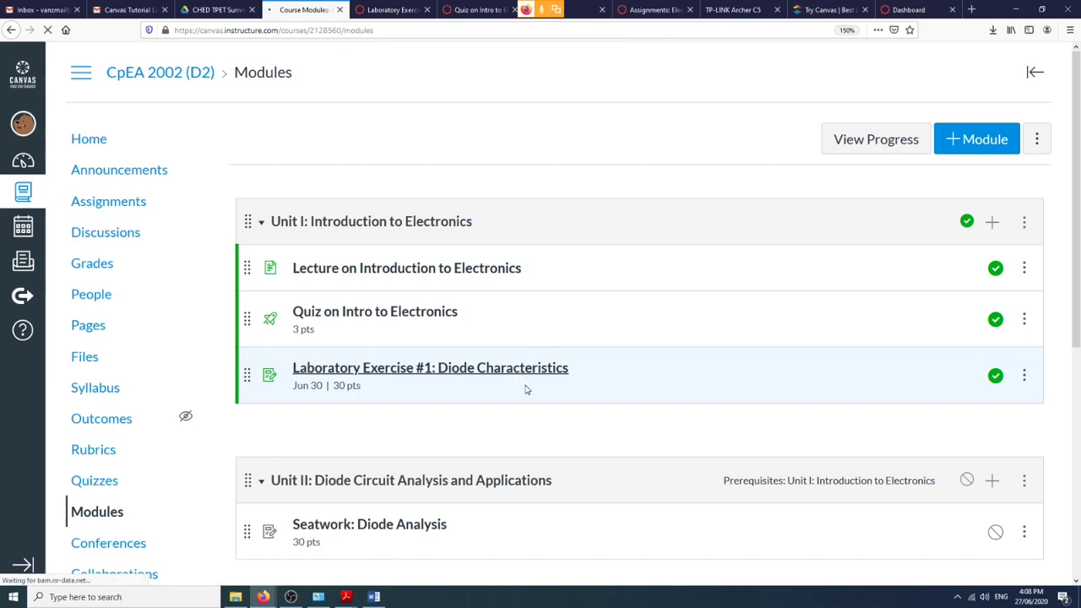
Start adding a rubric to the assignment and find the existing rubrics of the CpEA 2002 (D2) course.
{"action": "scroll", "coordinate": [524, 387], "scroll_direction": "down", "scroll_amount": 2}
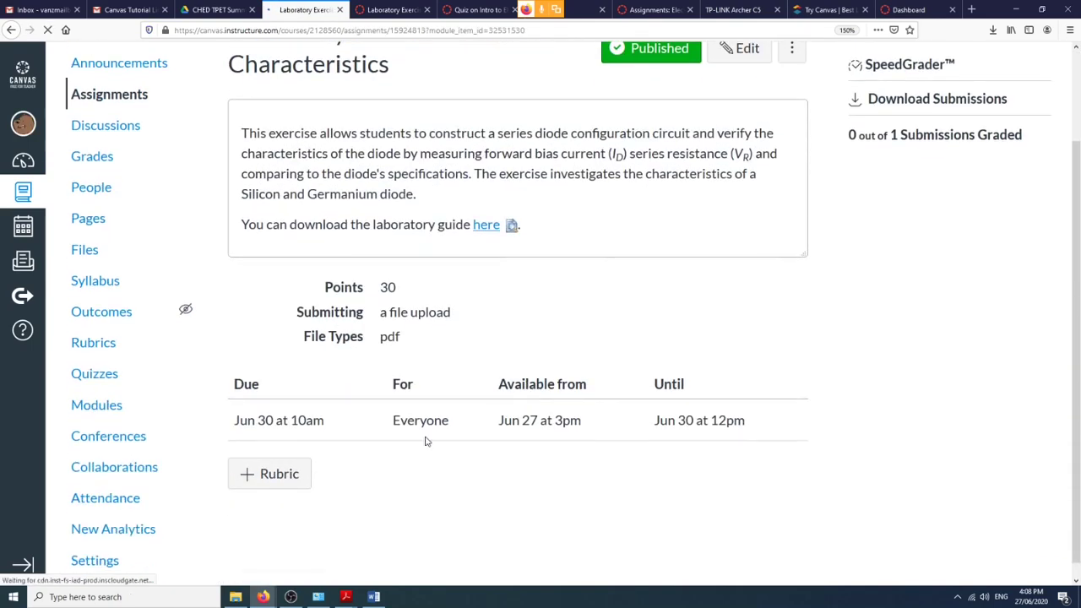
{"action": "left_click", "coordinate": [251, 477]}
{"action": "scroll", "coordinate": [473, 505], "scroll_direction": "down", "scroll_amount": 4}
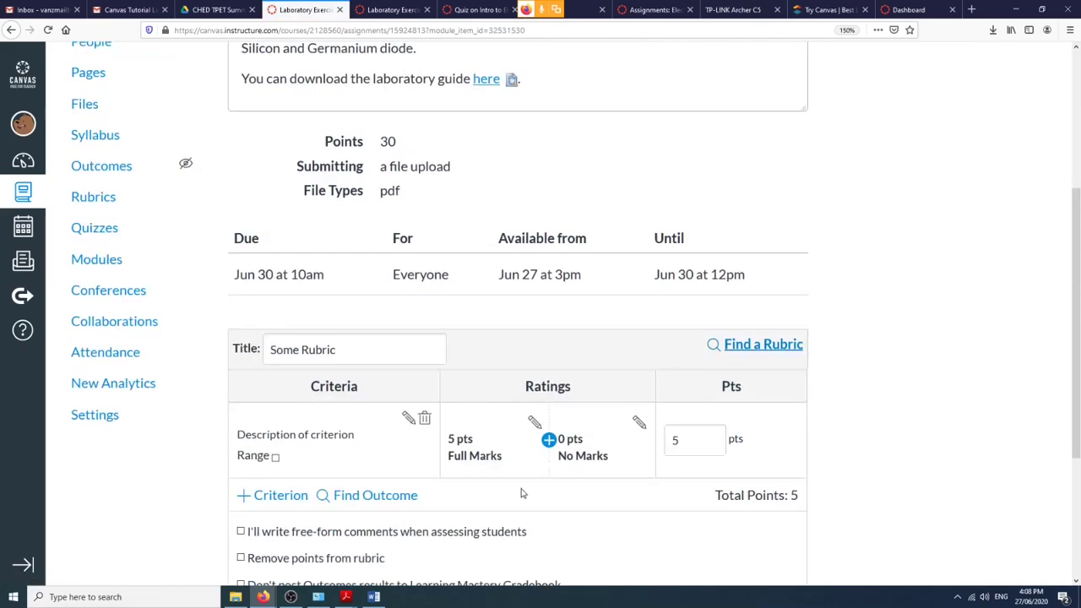
{"action": "left_click", "coordinate": [779, 235]}
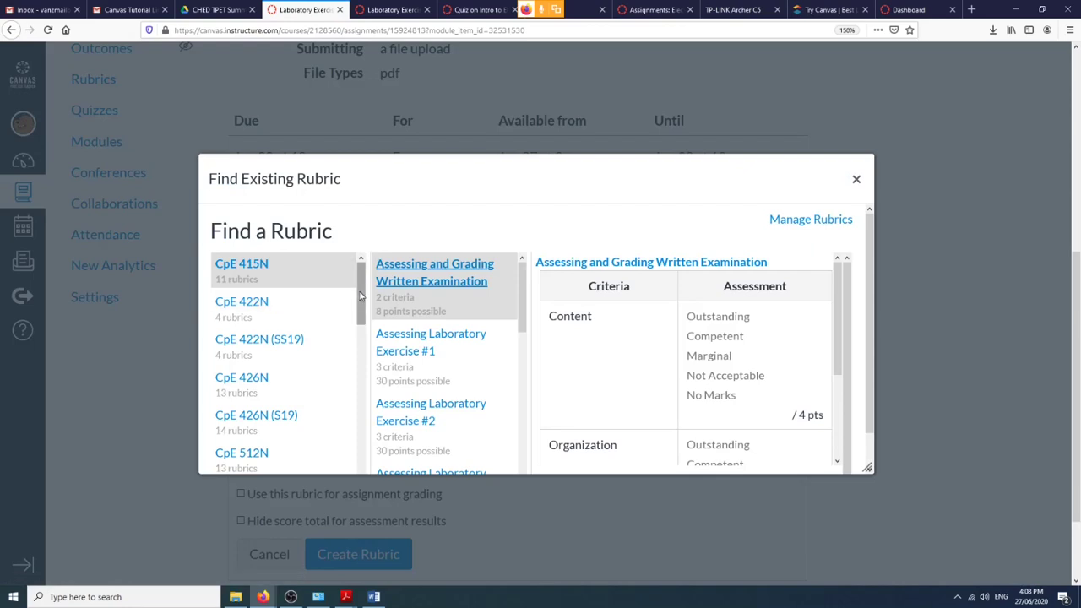
{"action": "left_click_drag", "start_coordinate": [357, 299], "coordinate": [345, 405]}
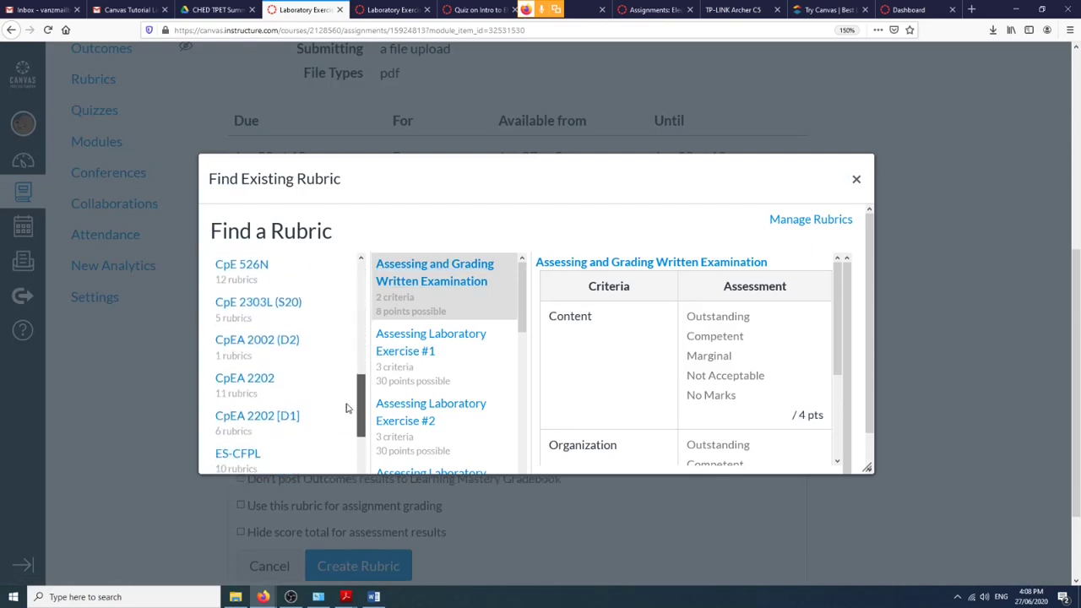
{"action": "left_click", "coordinate": [262, 346]}
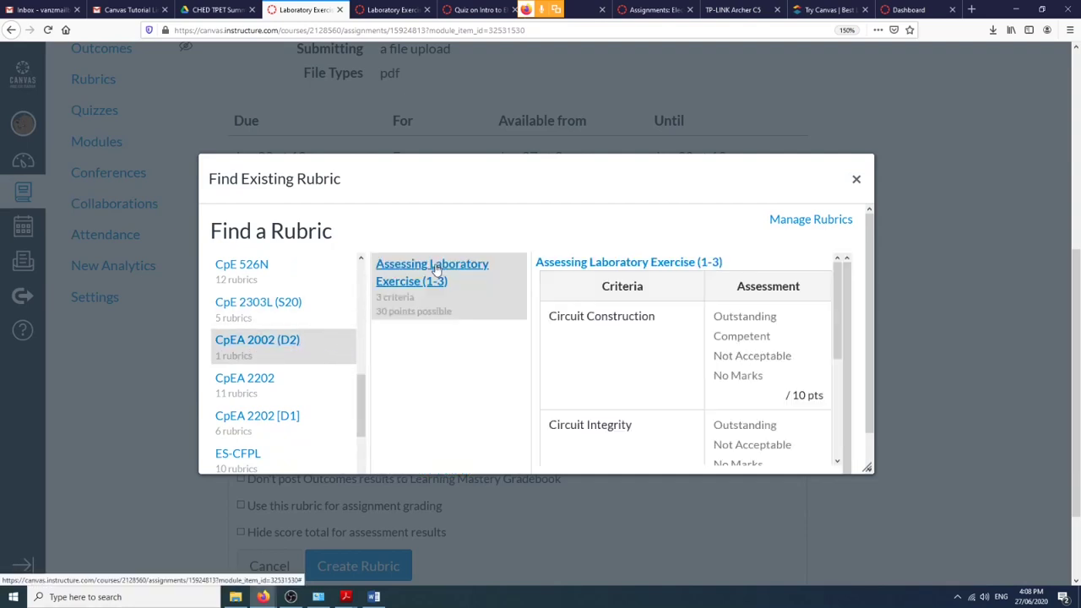
Attach the Assessing Laboratory Exercise (1-3) rubric to the assignment and review its criteria and ratings.
{"action": "scroll", "coordinate": [615, 403], "scroll_direction": "down", "scroll_amount": 3}
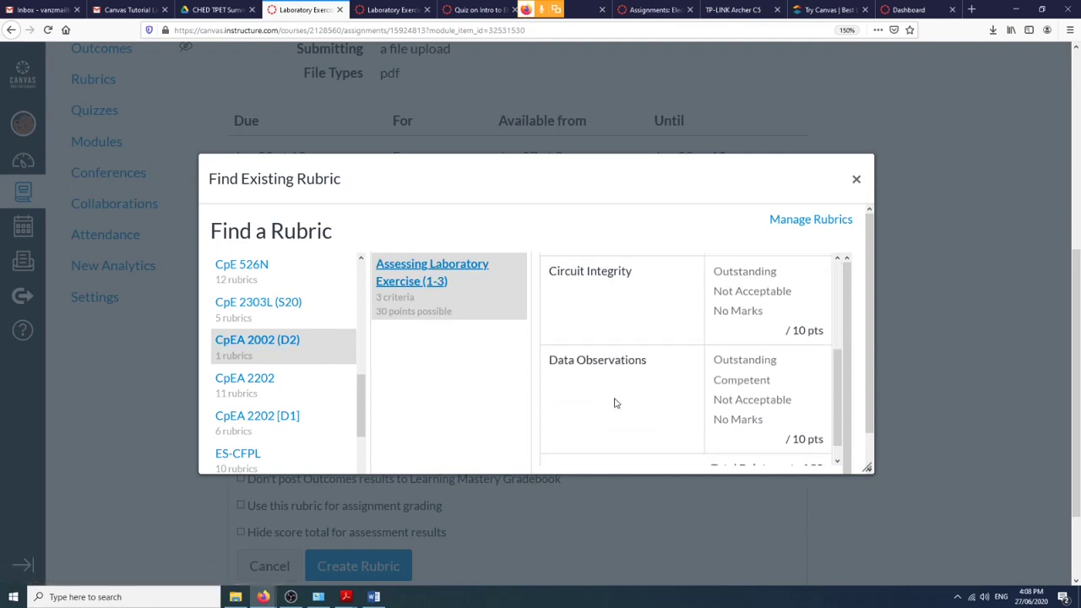
{"action": "scroll", "coordinate": [591, 422], "scroll_direction": "down", "scroll_amount": 2}
{"action": "scroll", "coordinate": [596, 441], "scroll_direction": "down", "scroll_amount": 1}
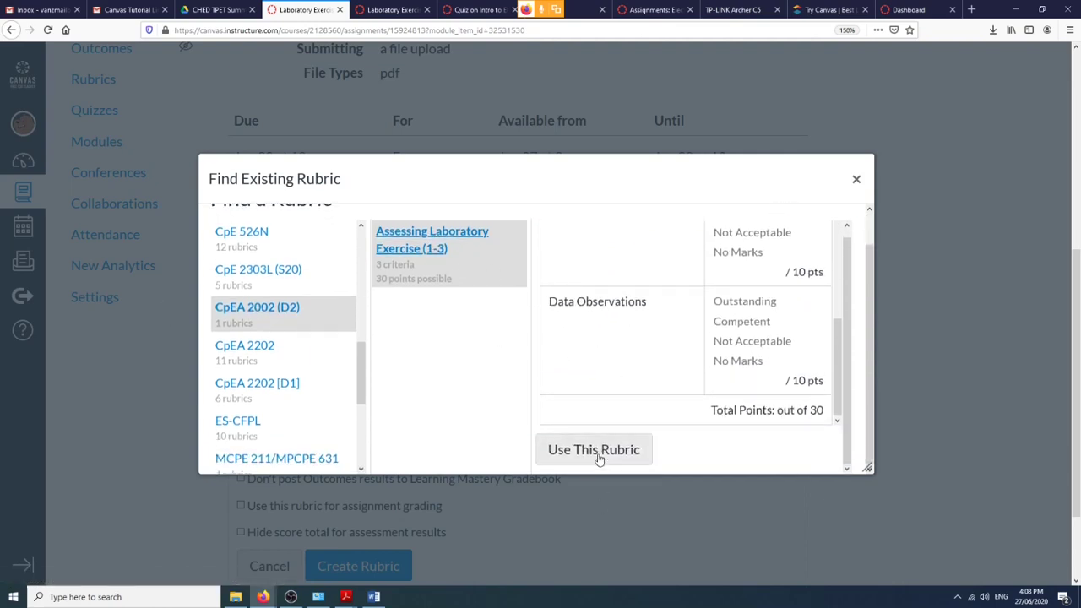
{"action": "scroll", "coordinate": [612, 417], "scroll_direction": "down", "scroll_amount": 3}
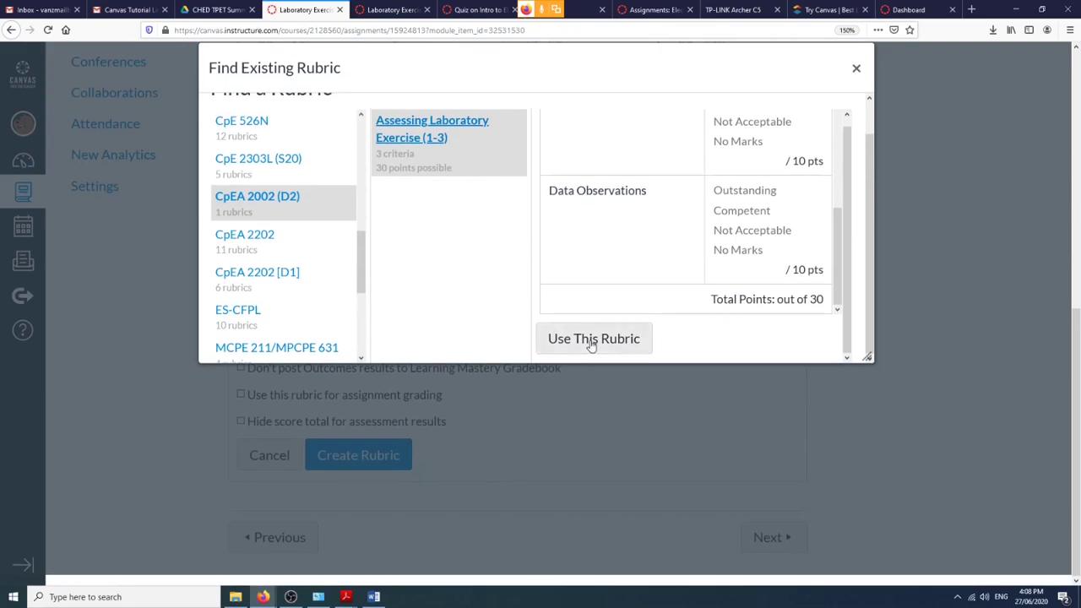
{"action": "left_click", "coordinate": [591, 342]}
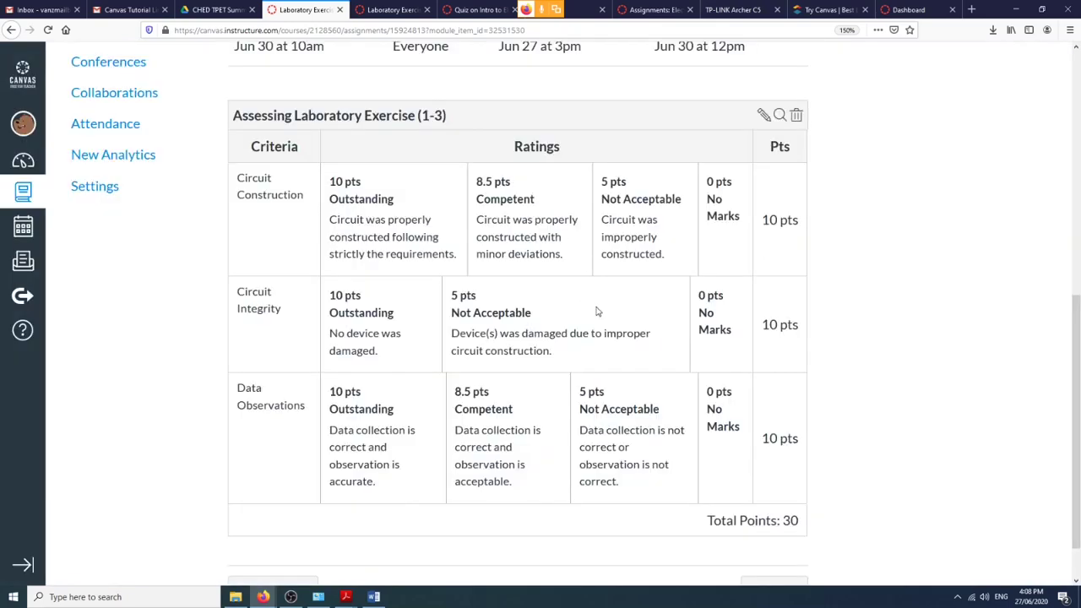
{"action": "scroll", "coordinate": [618, 393], "scroll_direction": "up", "scroll_amount": 3}
{"action": "scroll", "coordinate": [537, 357], "scroll_direction": "down", "scroll_amount": 3}
{"action": "scroll", "coordinate": [645, 394], "scroll_direction": "up", "scroll_amount": 4}
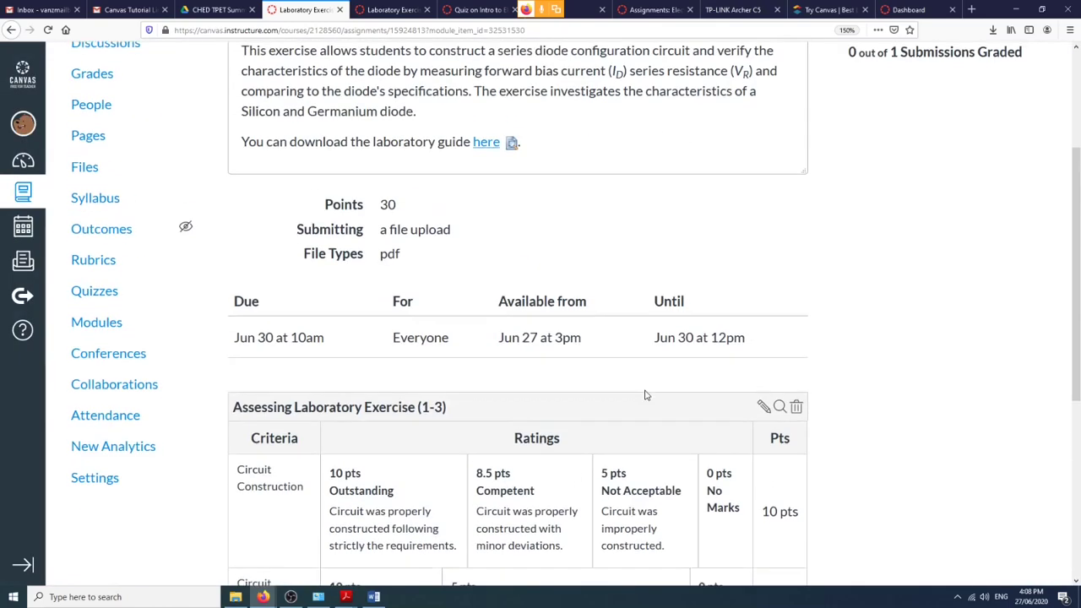
Return to the Laboratory Exercise #1 submission in SpeedGrader, reload it, open the rubric and widen the grading area.
{"action": "left_click", "coordinate": [390, 10]}
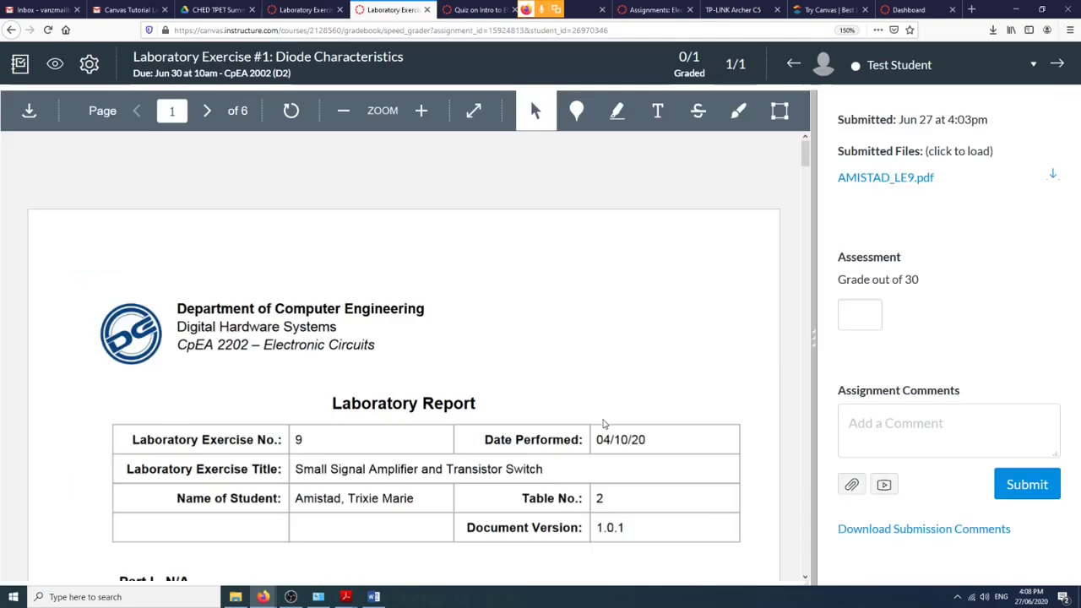
{"action": "scroll", "coordinate": [602, 389], "scroll_direction": "down", "scroll_amount": 3}
{"action": "left_click", "coordinate": [48, 30]}
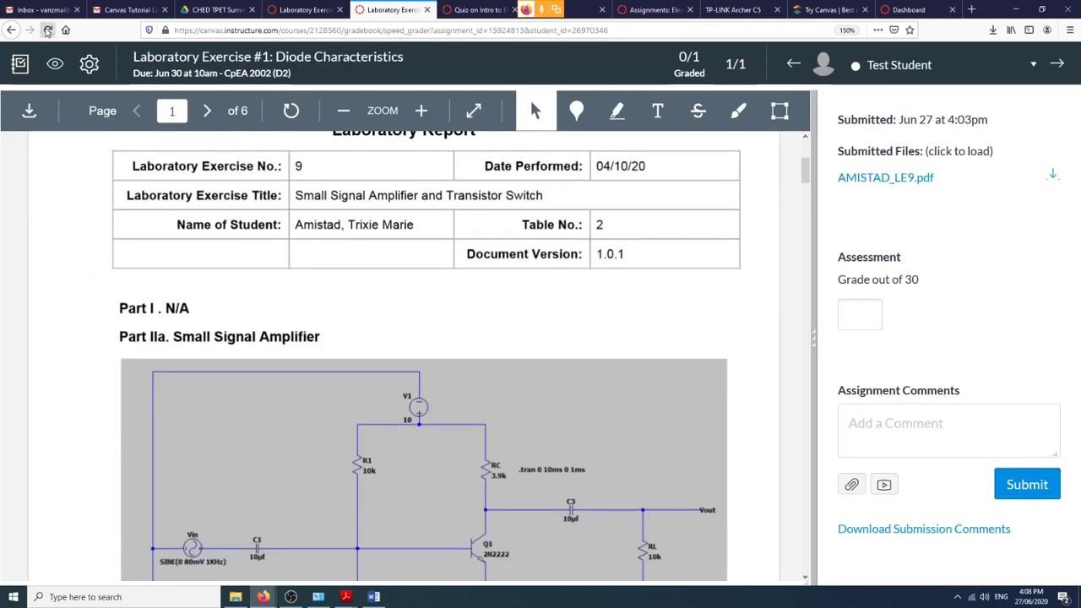
{"action": "scroll", "coordinate": [771, 281], "scroll_direction": "down", "scroll_amount": 2}
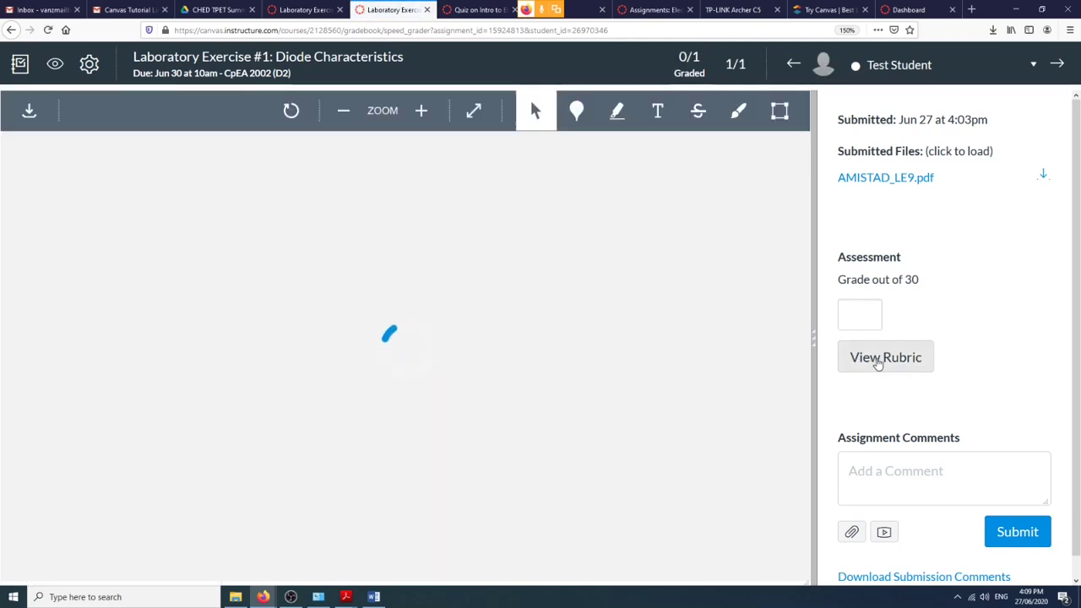
{"action": "left_click", "coordinate": [888, 368]}
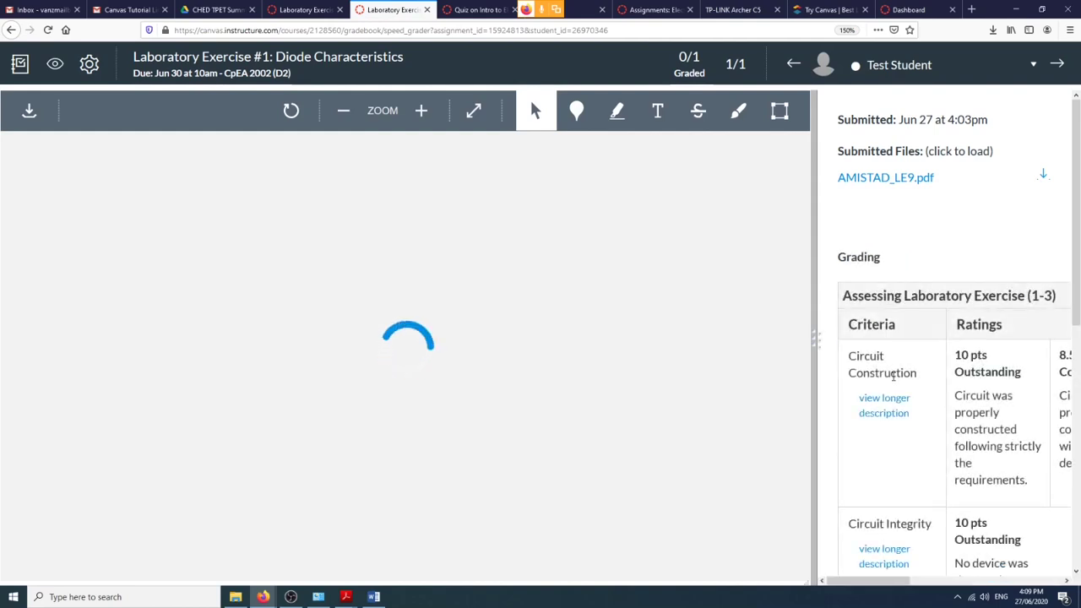
{"action": "left_click_drag", "start_coordinate": [813, 344], "coordinate": [504, 340]}
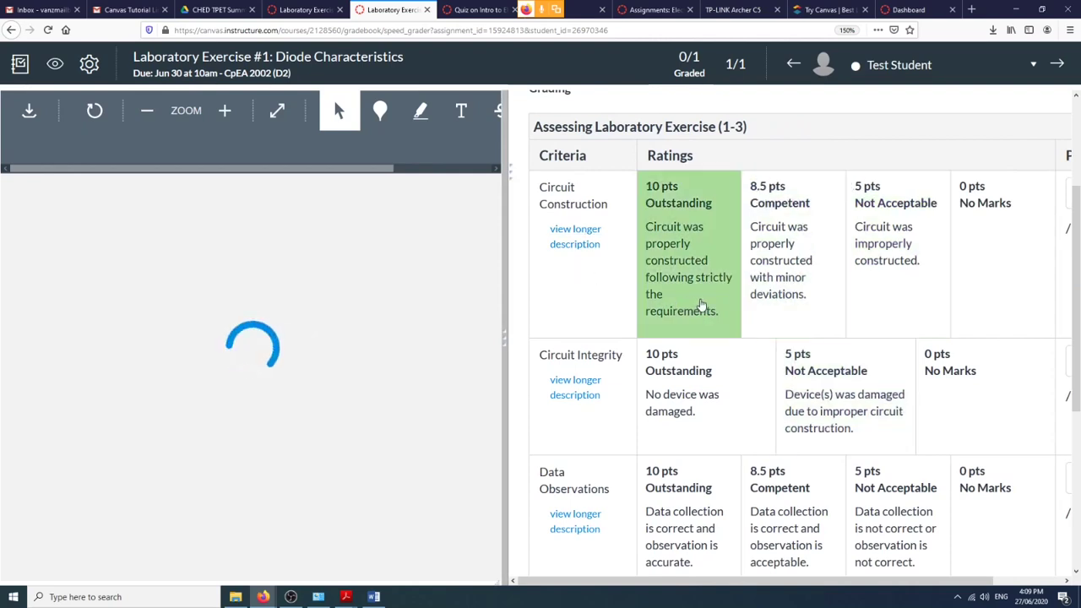
Rate Circuit Construction, Circuit Integrity and Data Observations as Outstanding with 10 points each, save the rubric and review the assessment.
{"action": "left_click", "coordinate": [702, 306]}
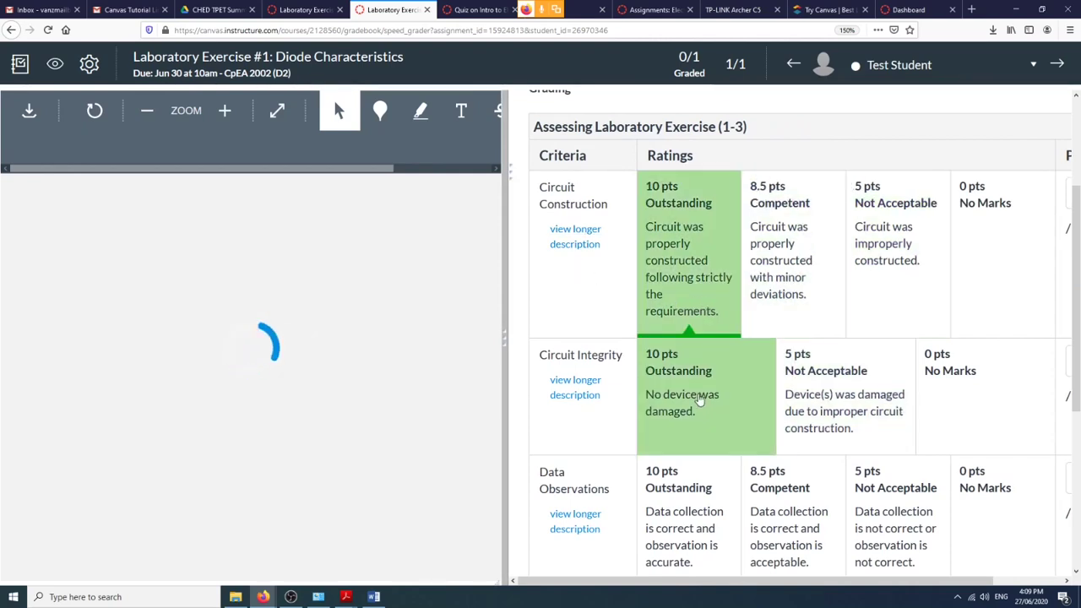
{"action": "left_click", "coordinate": [700, 403]}
{"action": "scroll", "coordinate": [685, 380], "scroll_direction": "down", "scroll_amount": 2}
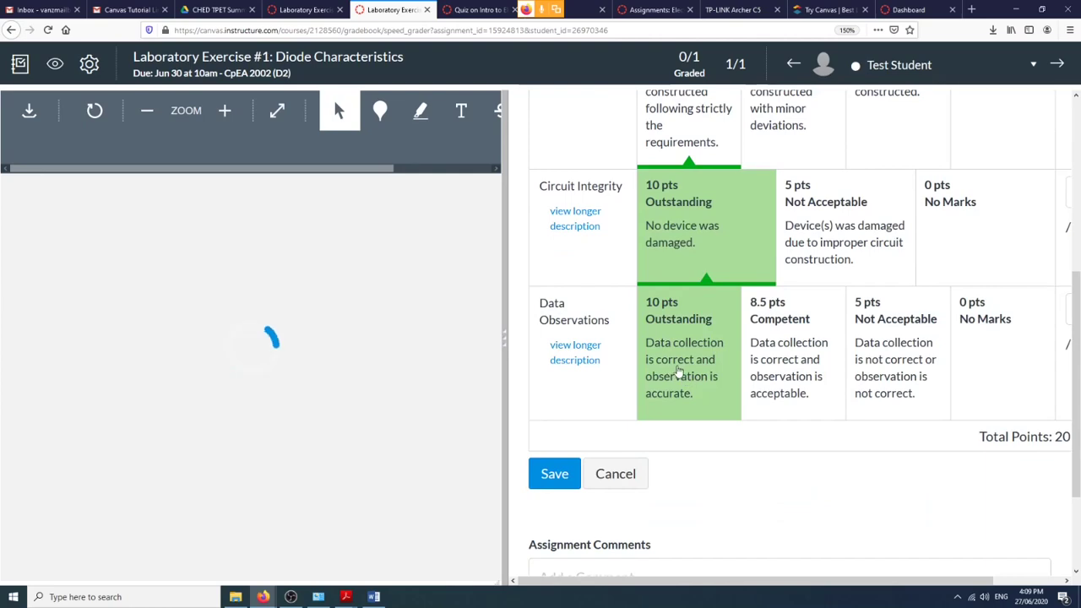
{"action": "left_click", "coordinate": [682, 371]}
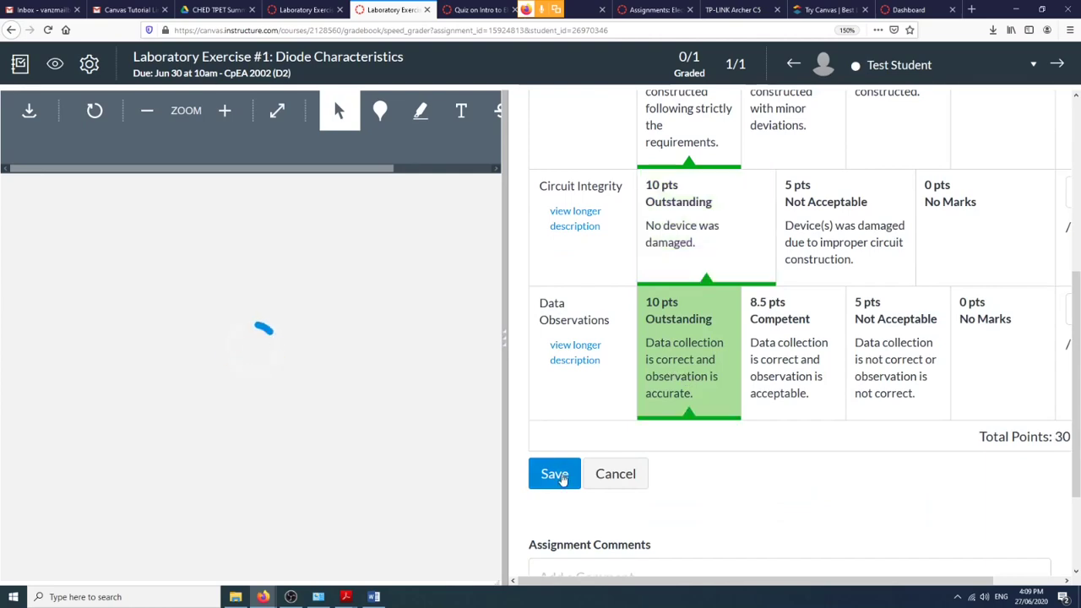
{"action": "left_click", "coordinate": [554, 474]}
{"action": "scroll", "coordinate": [726, 346], "scroll_direction": "down", "scroll_amount": 5}
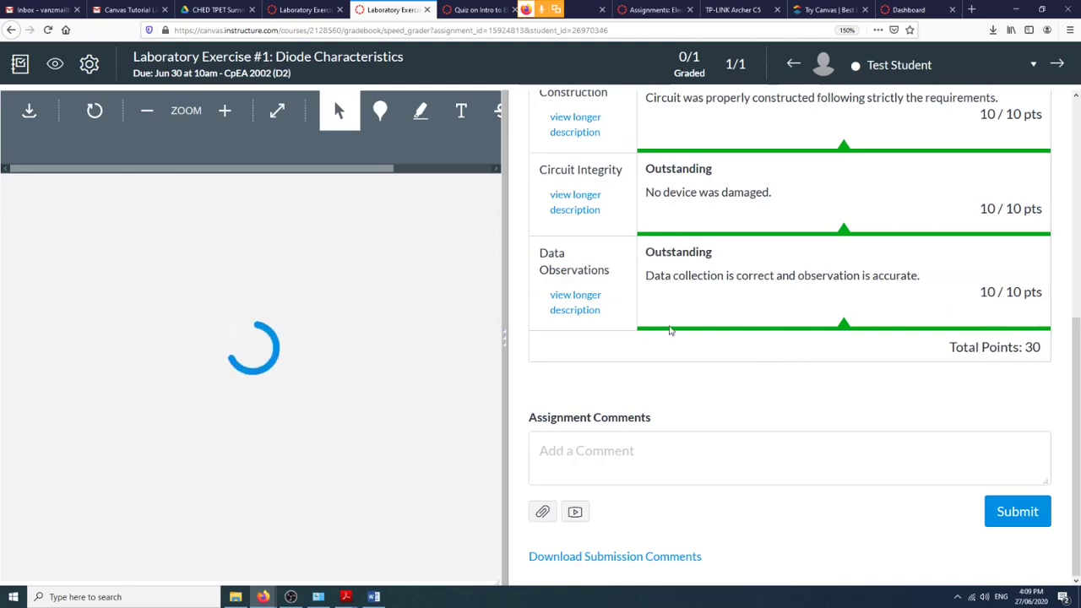
{"action": "scroll", "coordinate": [519, 189], "scroll_direction": "up", "scroll_amount": 3}
{"action": "scroll", "coordinate": [702, 304], "scroll_direction": "down", "scroll_amount": 3}
{"action": "scroll", "coordinate": [561, 232], "scroll_direction": "up", "scroll_amount": 3}
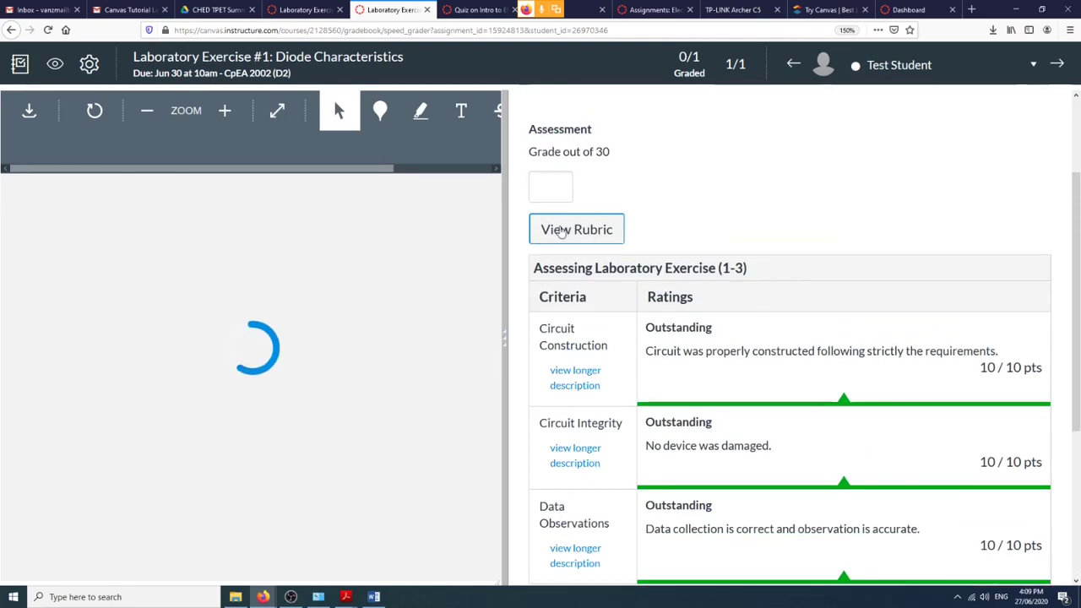
Review the rubric ratings and enter a grade of 28 for the Test Student's laboratory submission.
{"action": "scroll", "coordinate": [564, 211], "scroll_direction": "up", "scroll_amount": 1}
{"action": "scroll", "coordinate": [581, 222], "scroll_direction": "down", "scroll_amount": 3}
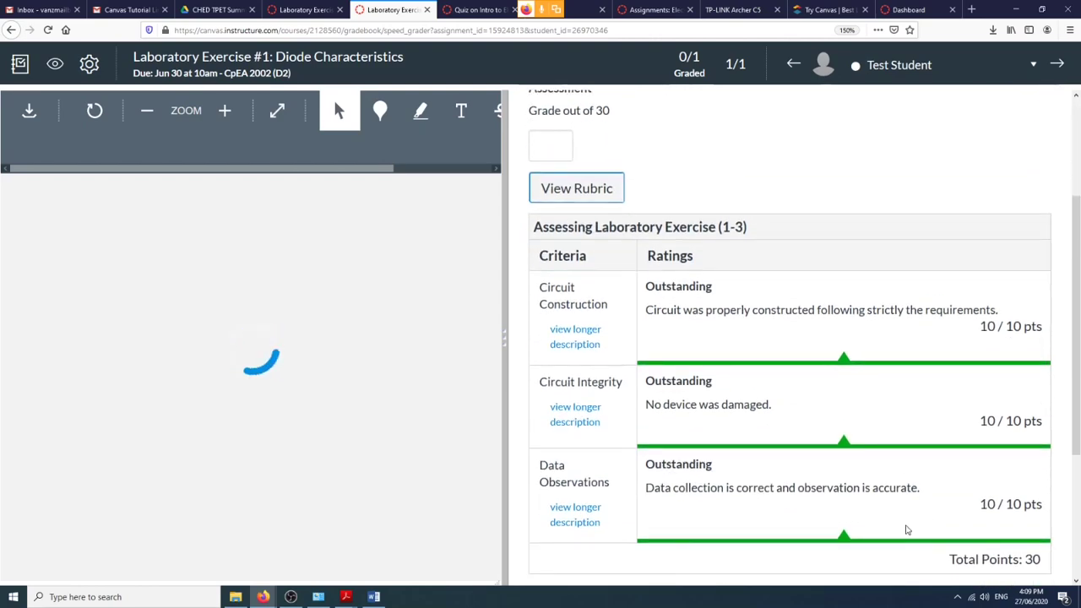
{"action": "scroll", "coordinate": [892, 189], "scroll_direction": "up", "scroll_amount": 3}
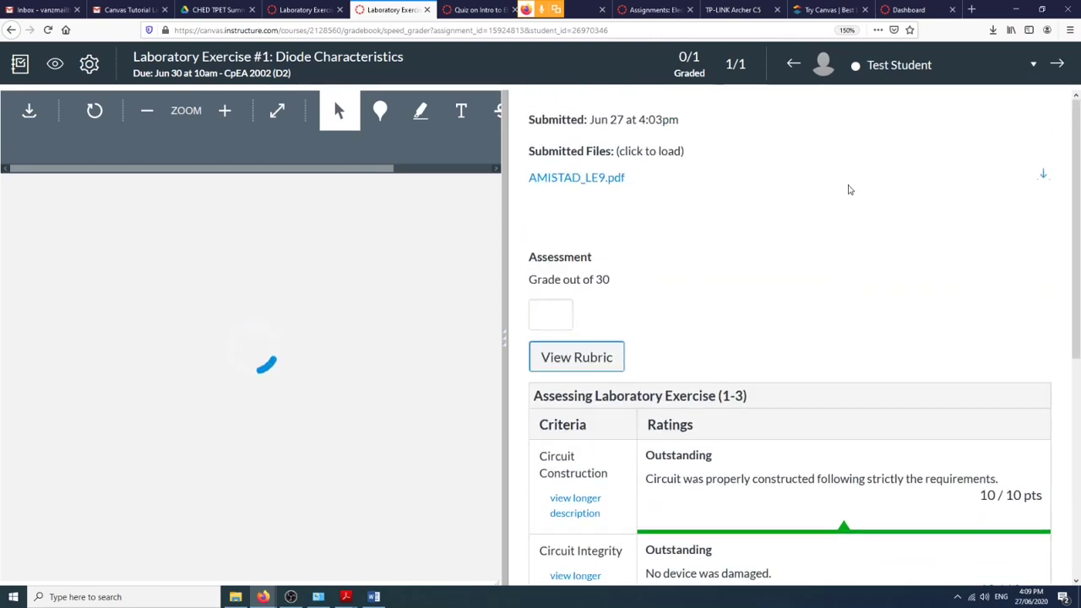
{"action": "scroll", "coordinate": [774, 309], "scroll_direction": "down", "scroll_amount": 5}
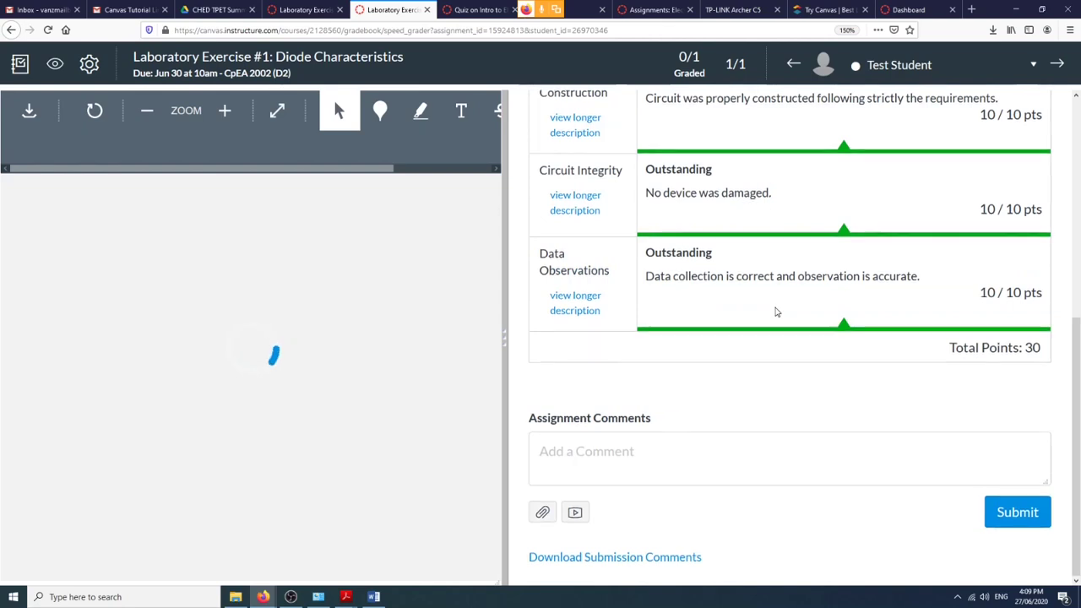
{"action": "scroll", "coordinate": [775, 309], "scroll_direction": "up", "scroll_amount": 2}
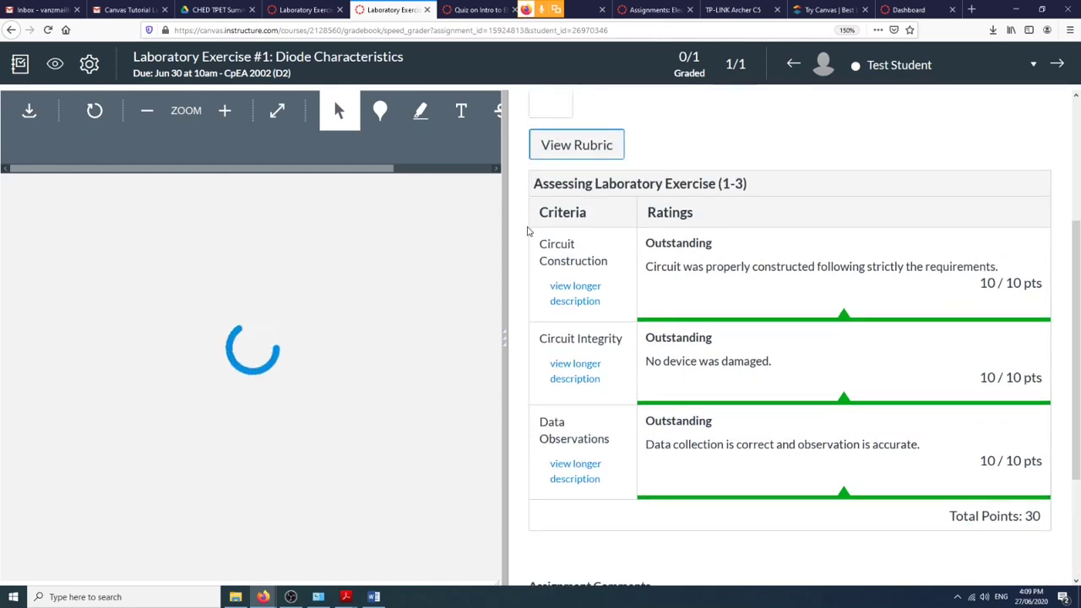
{"action": "scroll", "coordinate": [527, 230], "scroll_direction": "up", "scroll_amount": 3}
{"action": "left_click", "coordinate": [554, 315]}
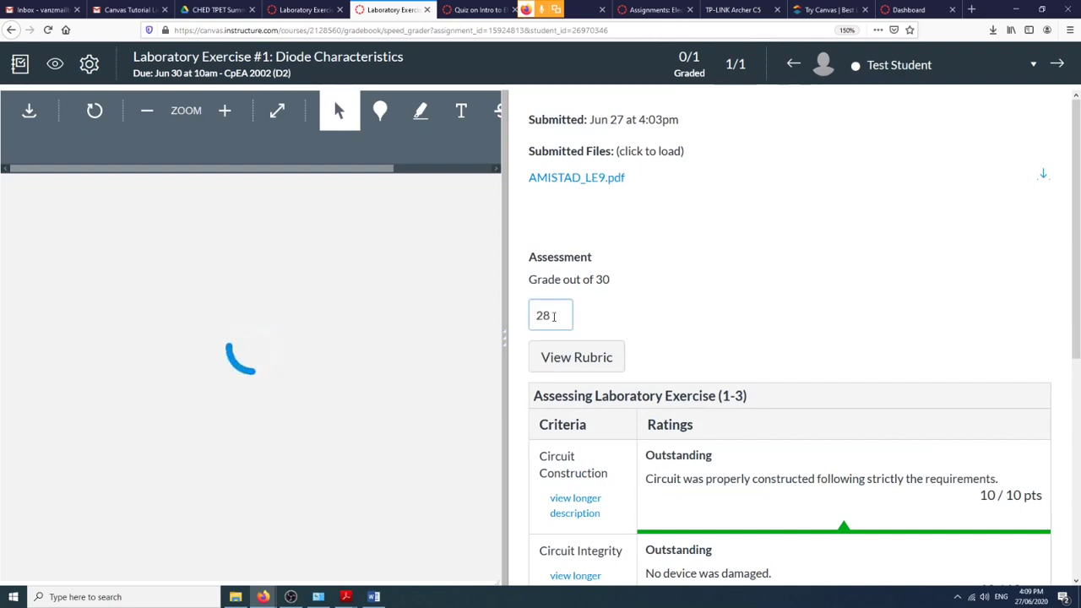
{"action": "left_click", "coordinate": [696, 321]}
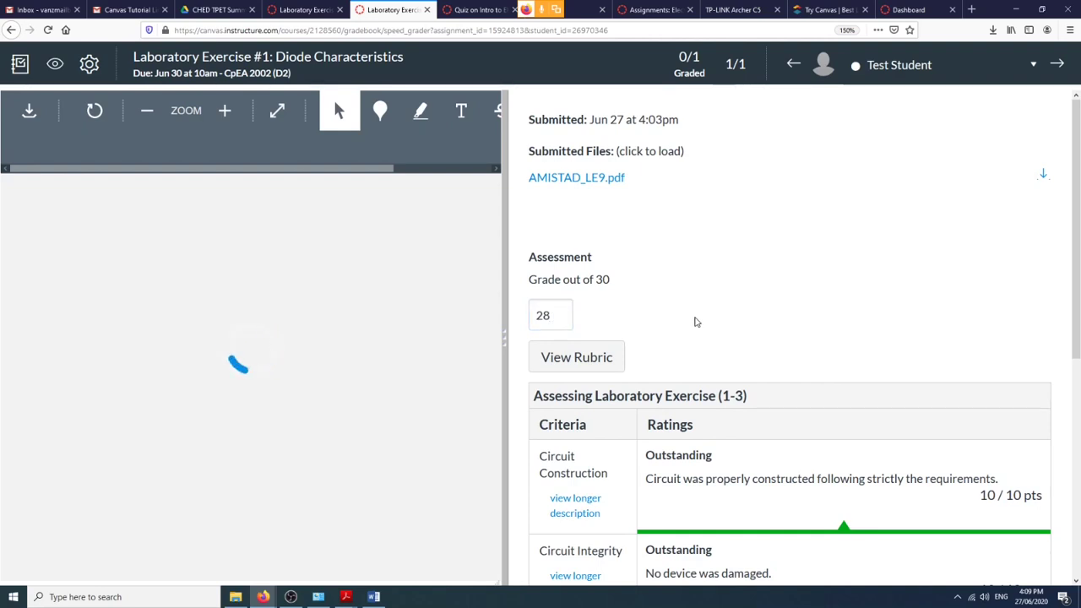
Submit the assignment comment "[PENALTY] I don't like you. 2 points deduction." on the submission.
{"action": "scroll", "coordinate": [696, 321], "scroll_direction": "down", "scroll_amount": 3}
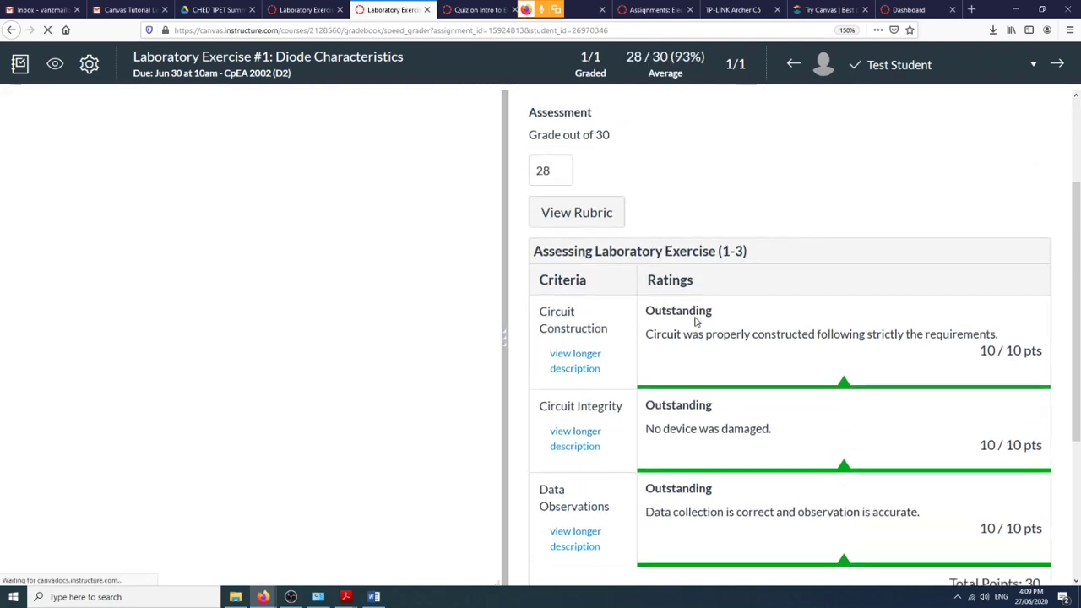
{"action": "scroll", "coordinate": [622, 410], "scroll_direction": "down", "scroll_amount": 3}
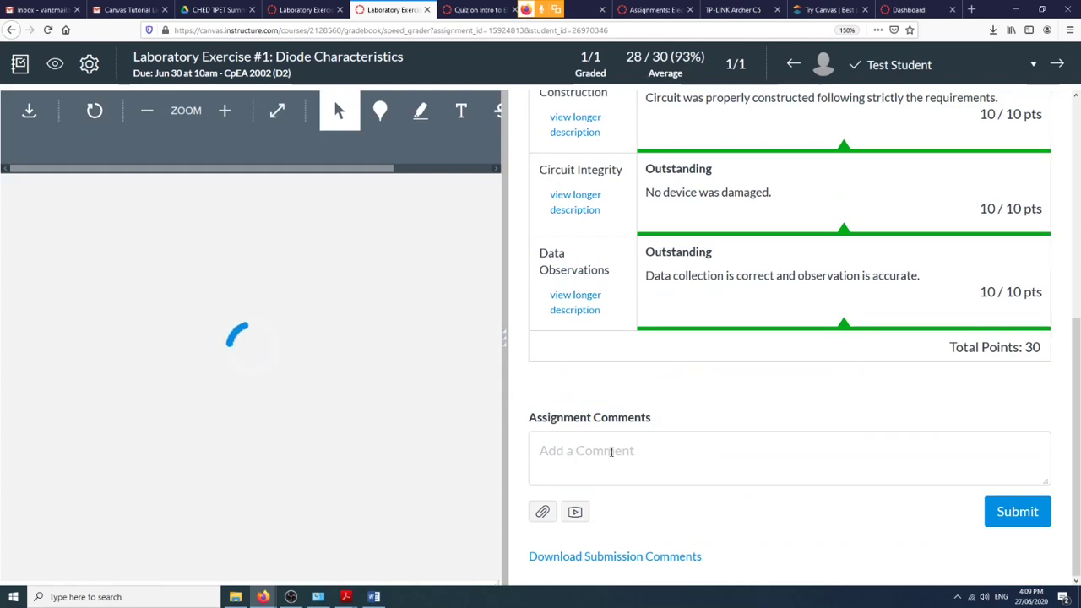
{"action": "left_click", "coordinate": [610, 453]}
{"action": "type", "text": "I"}
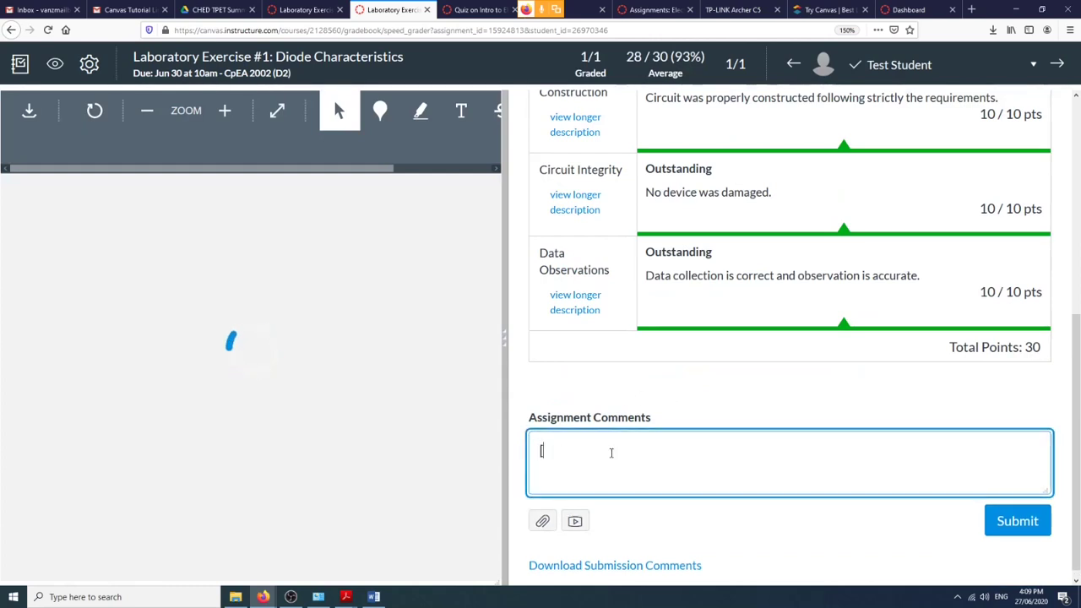
{"action": "type", "text": "PENALTY] I don't"}
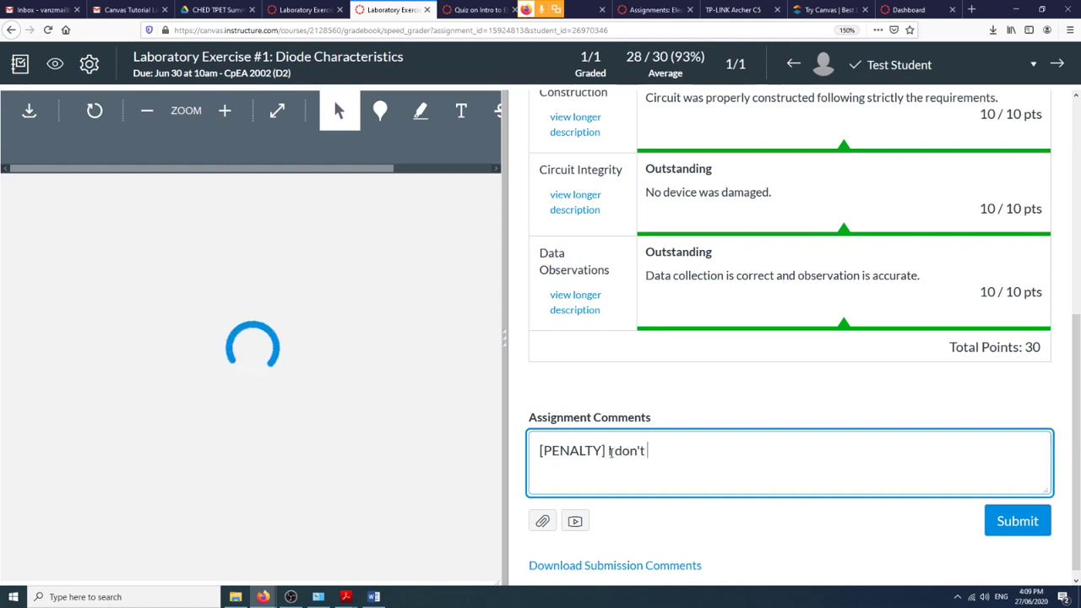
{"action": "type", "text": " like you. Mi"}
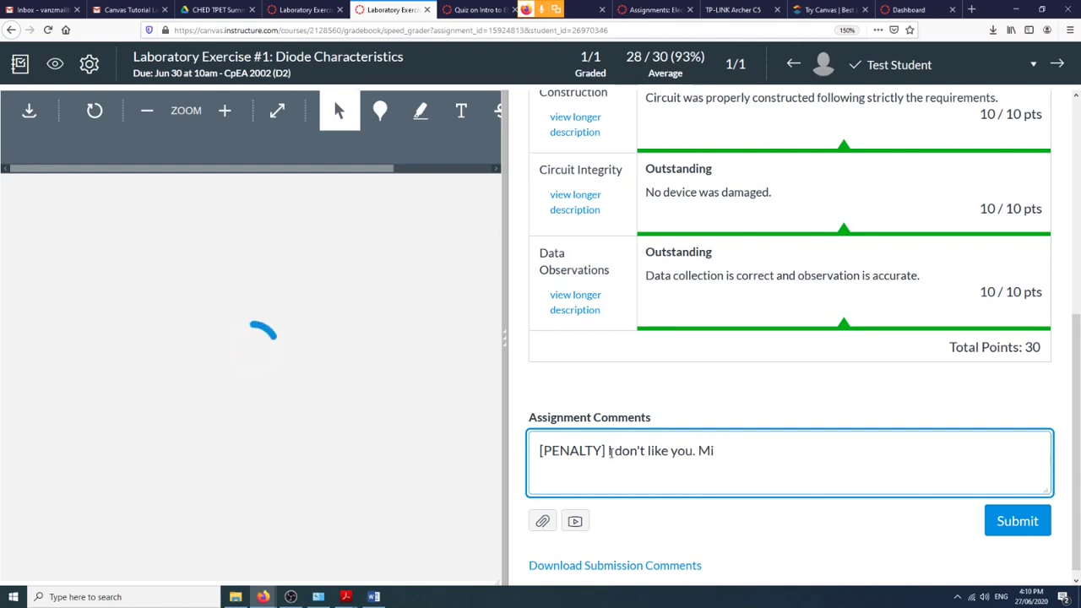
{"action": "type", "text": " 2 pints ded"}
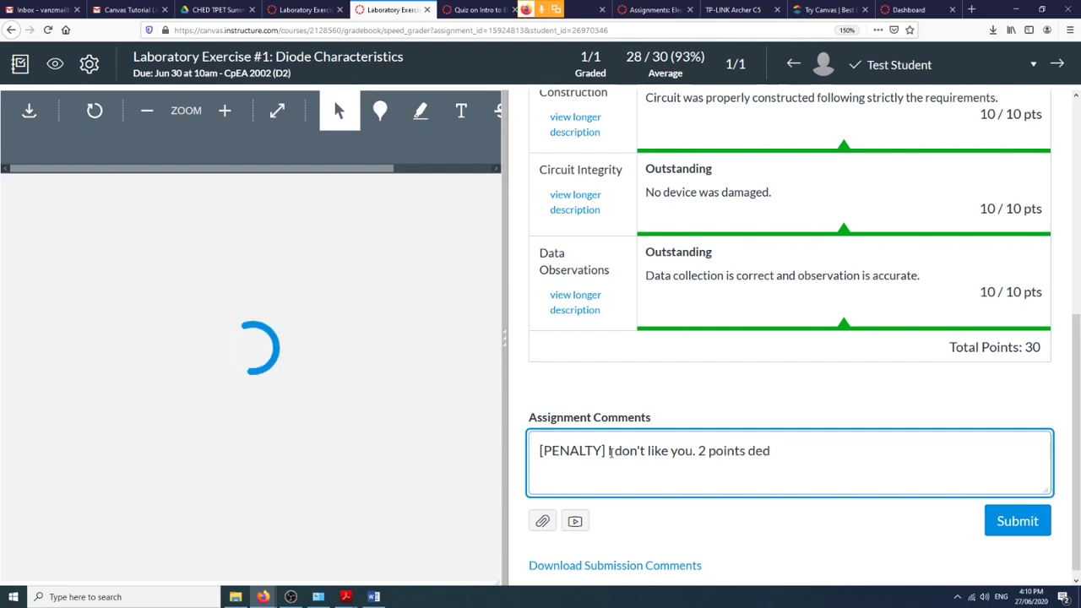
{"action": "type", "text": "uecton."}
{"action": "left_click", "coordinate": [1007, 525]}
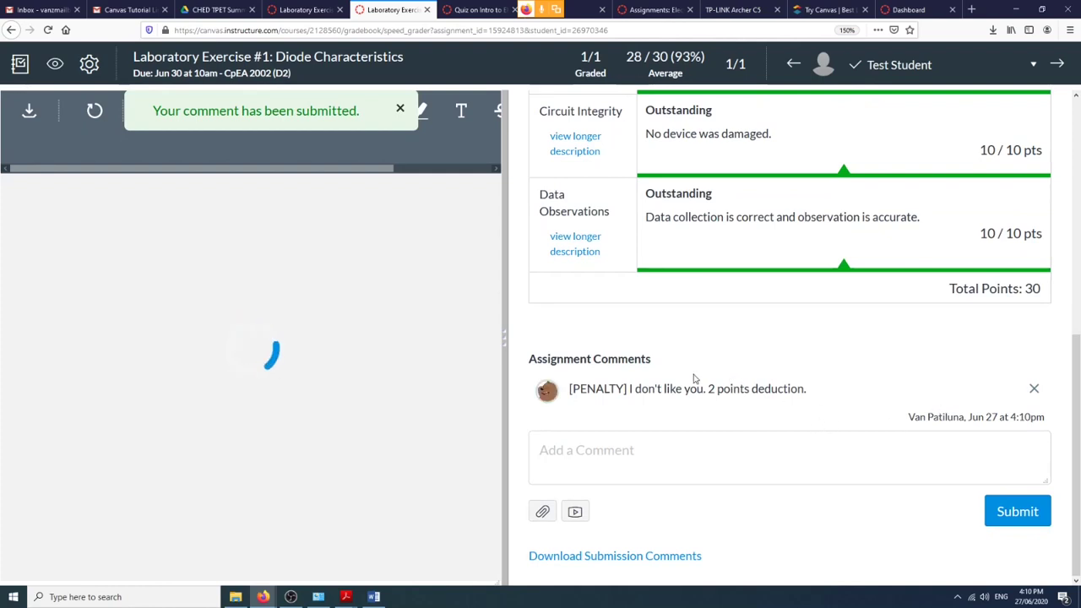
Widen the document viewing area of the submission by narrowing the grading area.
{"action": "left_click_drag", "start_coordinate": [504, 340], "coordinate": [680, 346]}
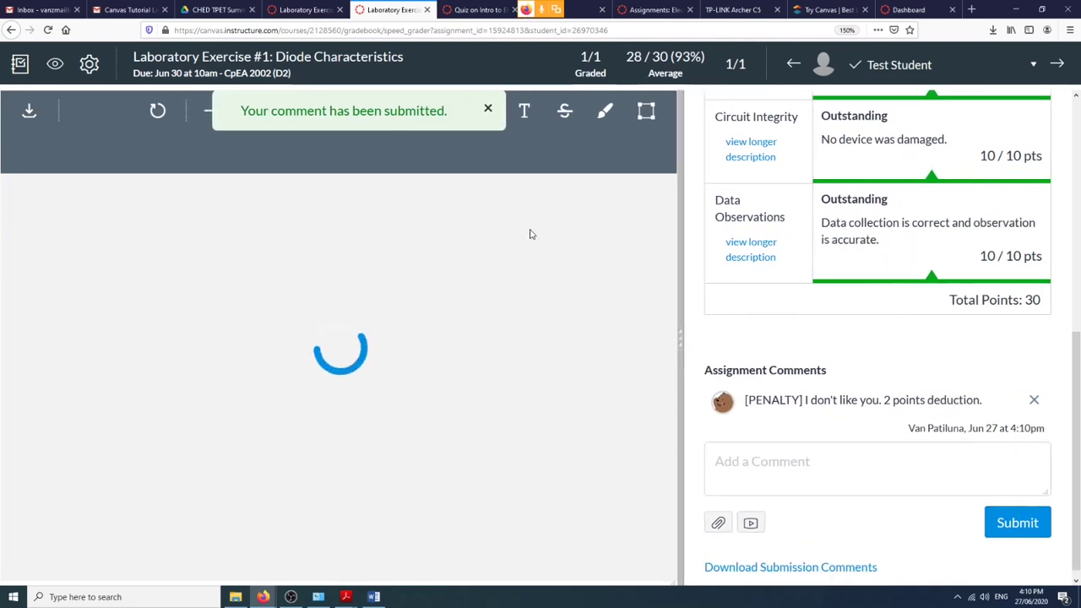
{"action": "mouse_move", "coordinate": [680, 341]}
{"action": "left_mouse_down"}
{"action": "mouse_move", "coordinate": [743, 353]}
{"action": "mouse_move", "coordinate": [680, 341]}
{"action": "mouse_move", "coordinate": [666, 352]}
{"action": "mouse_move", "coordinate": [683, 352]}
{"action": "left_mouse_up"}
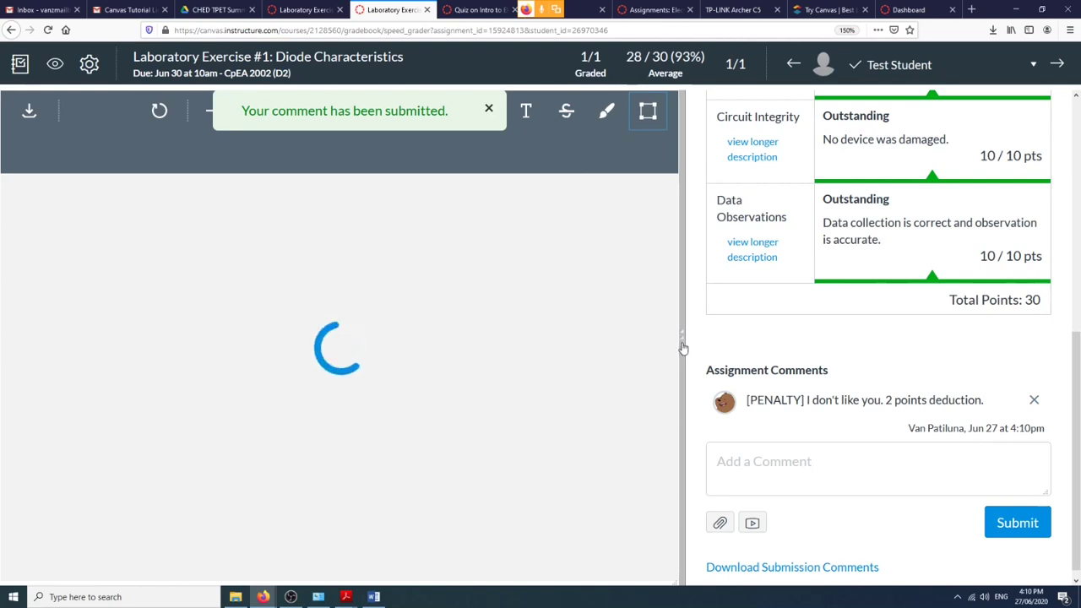
{"action": "left_click_drag", "start_coordinate": [681, 346], "coordinate": [717, 344]}
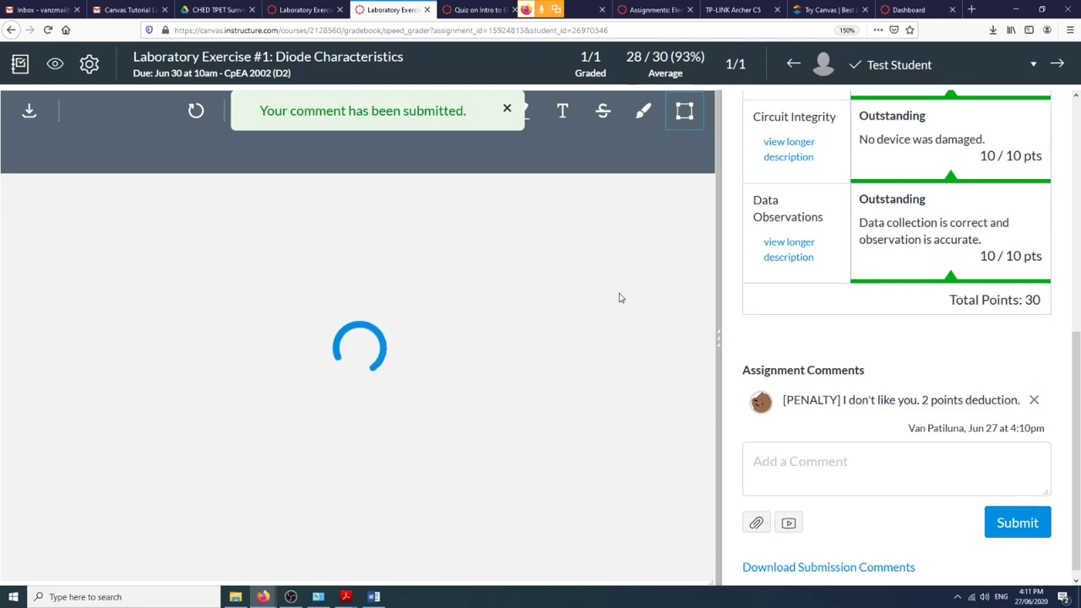
{"action": "left_click", "coordinate": [312, 10]}
{"action": "scroll", "coordinate": [414, 225], "scroll_direction": "up", "scroll_amount": 4}
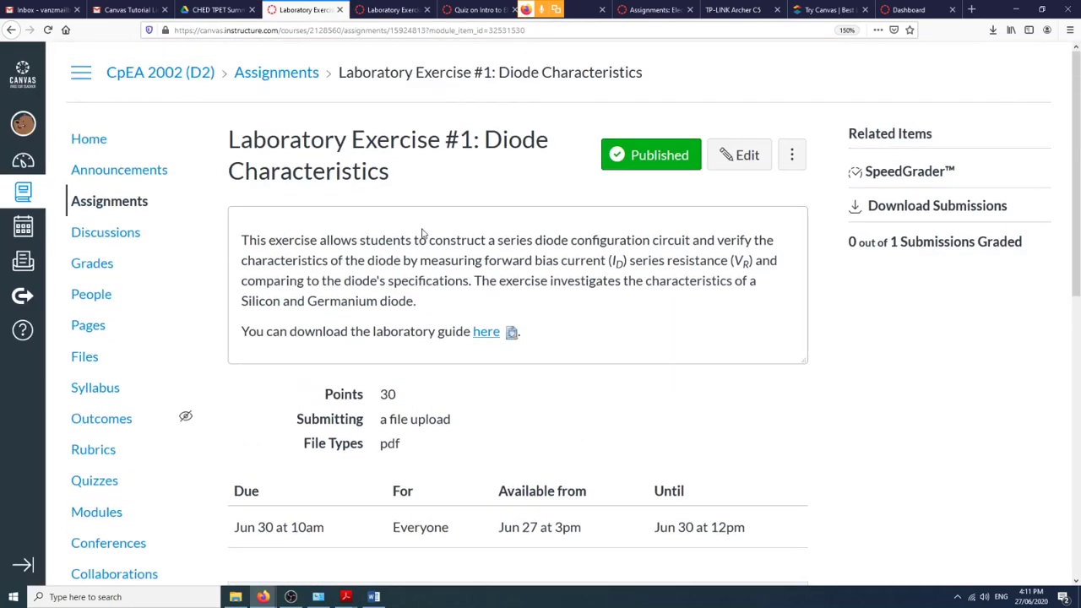
{"action": "scroll", "coordinate": [414, 226], "scroll_direction": "down", "scroll_amount": 10}
{"action": "left_click", "coordinate": [395, 9]}
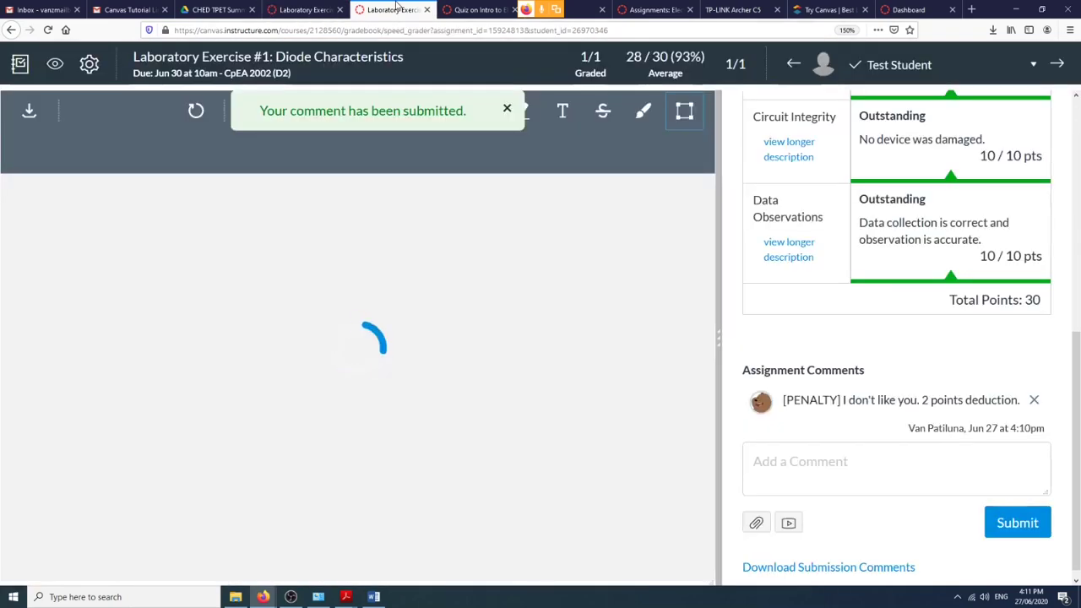
{"action": "left_click", "coordinate": [298, 10]}
{"action": "left_click", "coordinate": [393, 9]}
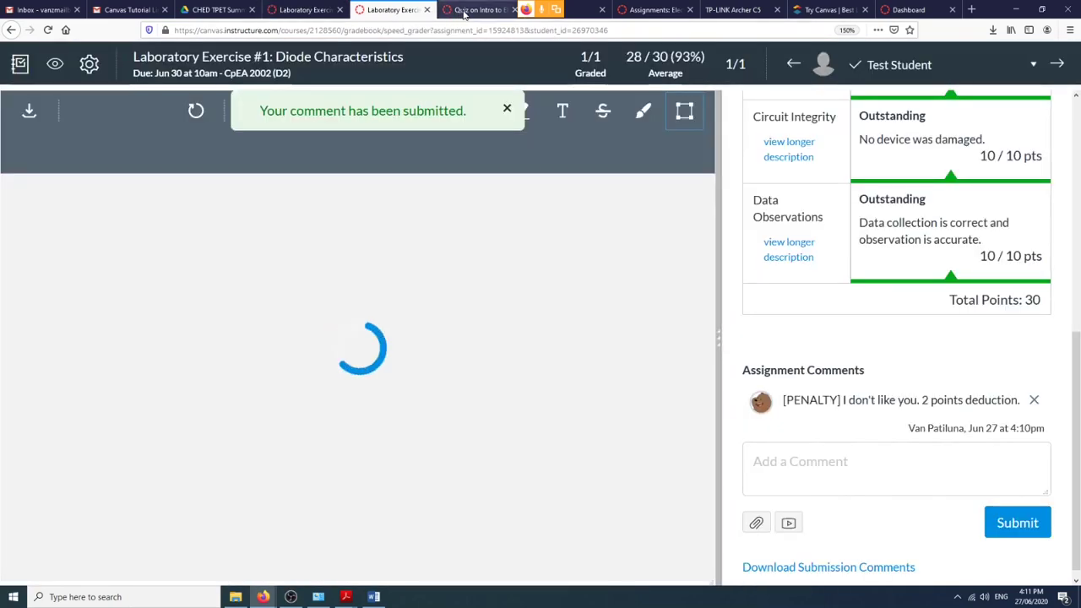
{"action": "left_click", "coordinate": [477, 9]}
{"action": "left_click", "coordinate": [387, 10]}
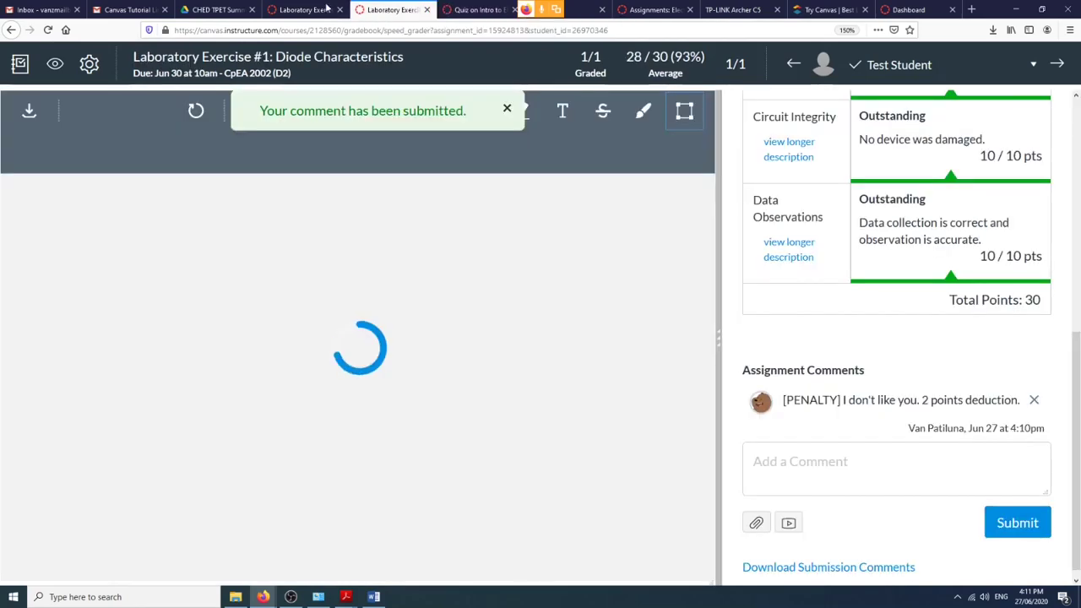
{"action": "left_click", "coordinate": [297, 9]}
{"action": "left_click", "coordinate": [384, 12]}
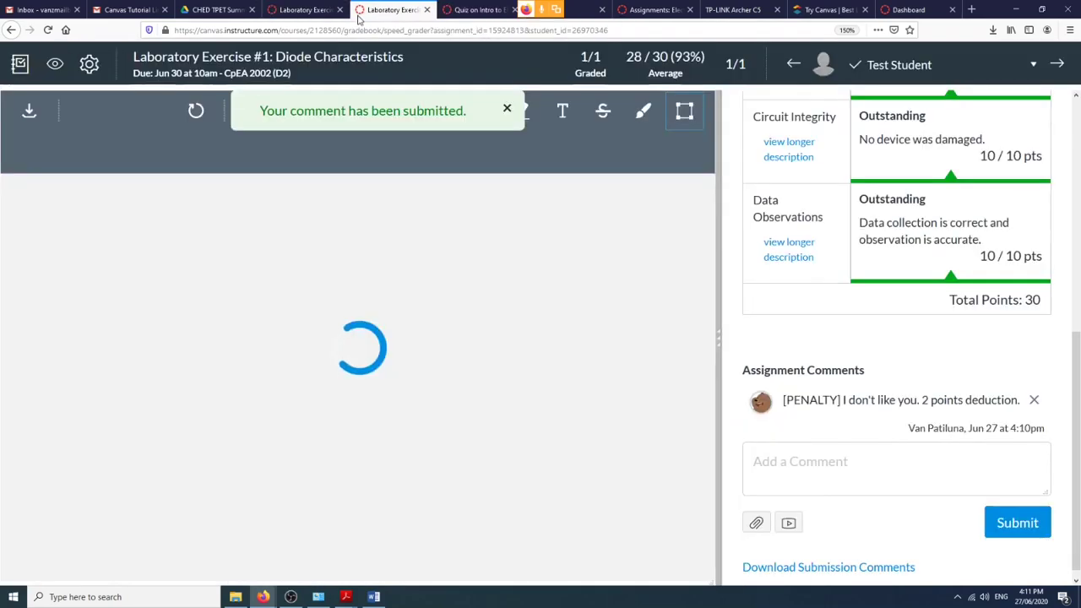
{"action": "left_click", "coordinate": [291, 12]}
{"action": "left_click", "coordinate": [369, 11]}
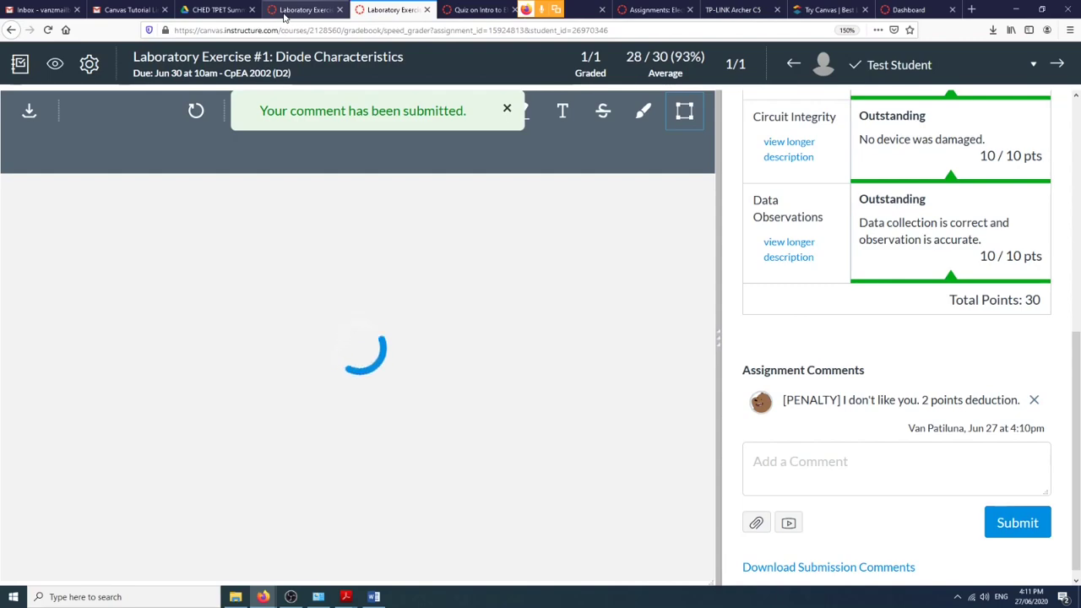
{"action": "left_click", "coordinate": [286, 12]}
{"action": "left_click", "coordinate": [480, 12]}
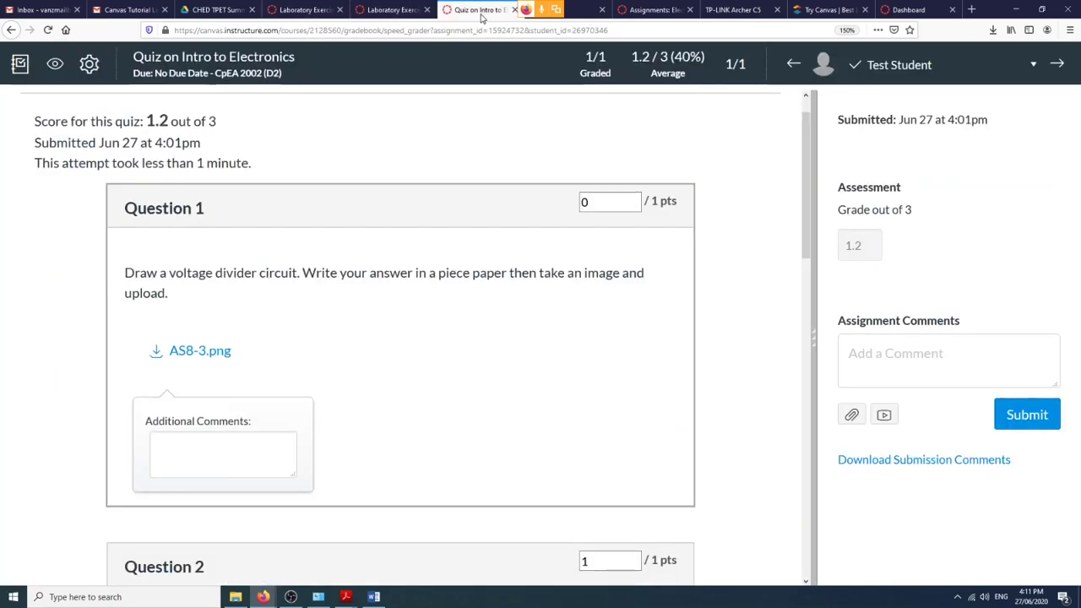
{"action": "left_click", "coordinate": [384, 12]}
{"action": "left_click", "coordinate": [291, 11]}
{"action": "scroll", "coordinate": [402, 90], "scroll_direction": "up", "scroll_amount": 5}
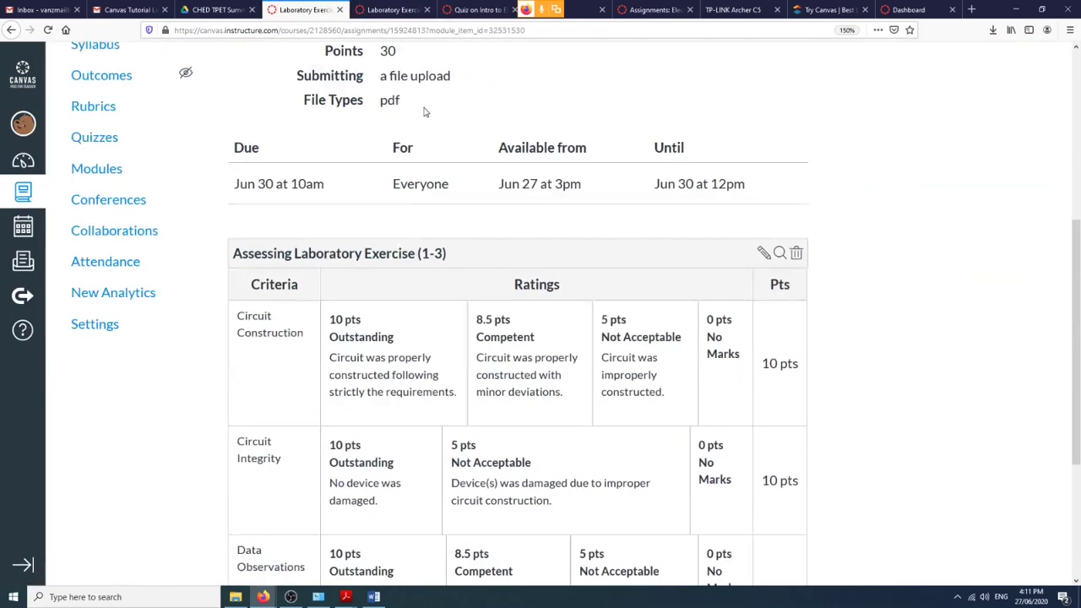
{"action": "left_click", "coordinate": [390, 11]}
{"action": "scroll", "coordinate": [819, 222], "scroll_direction": "up", "scroll_amount": 5}
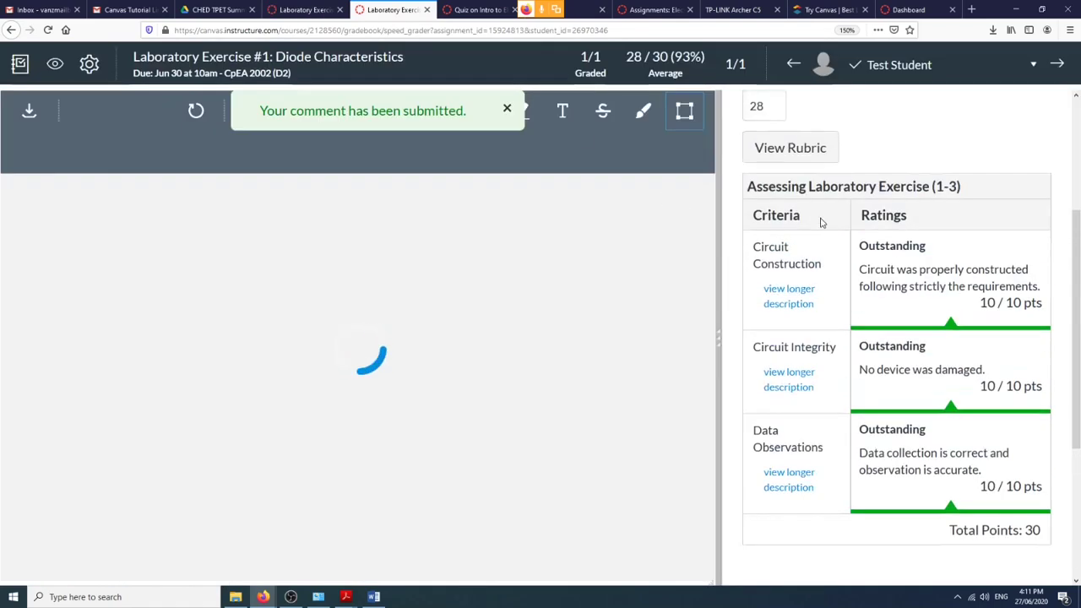
{"action": "scroll", "coordinate": [822, 219], "scroll_direction": "down", "scroll_amount": 3}
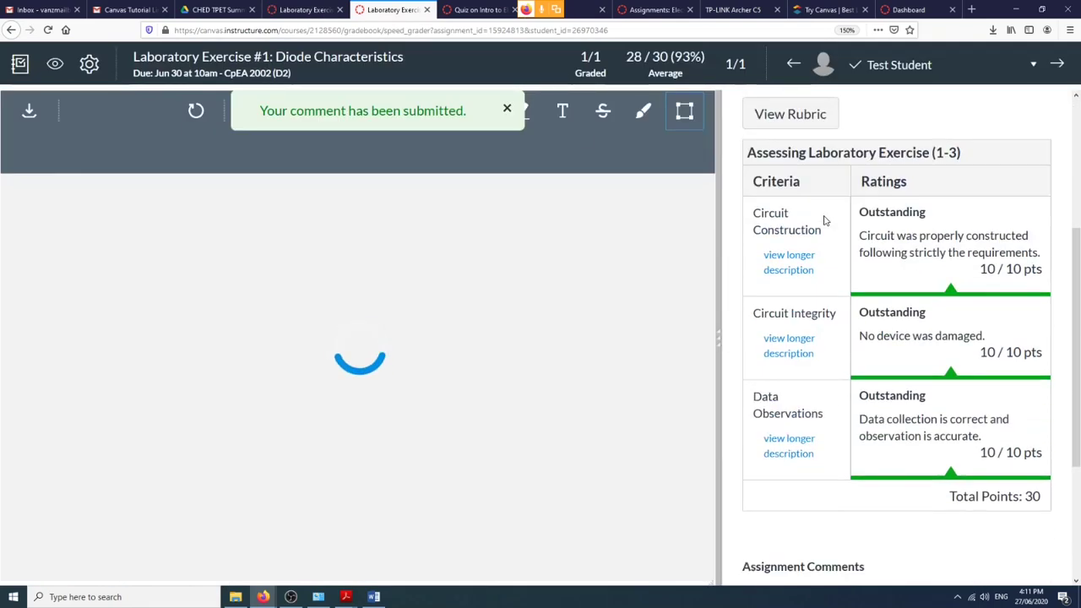
Go to the home page of the CpEA 2002 (D2) course and enter Student View.
{"action": "left_click", "coordinate": [320, 8]}
{"action": "left_click", "coordinate": [99, 148]}
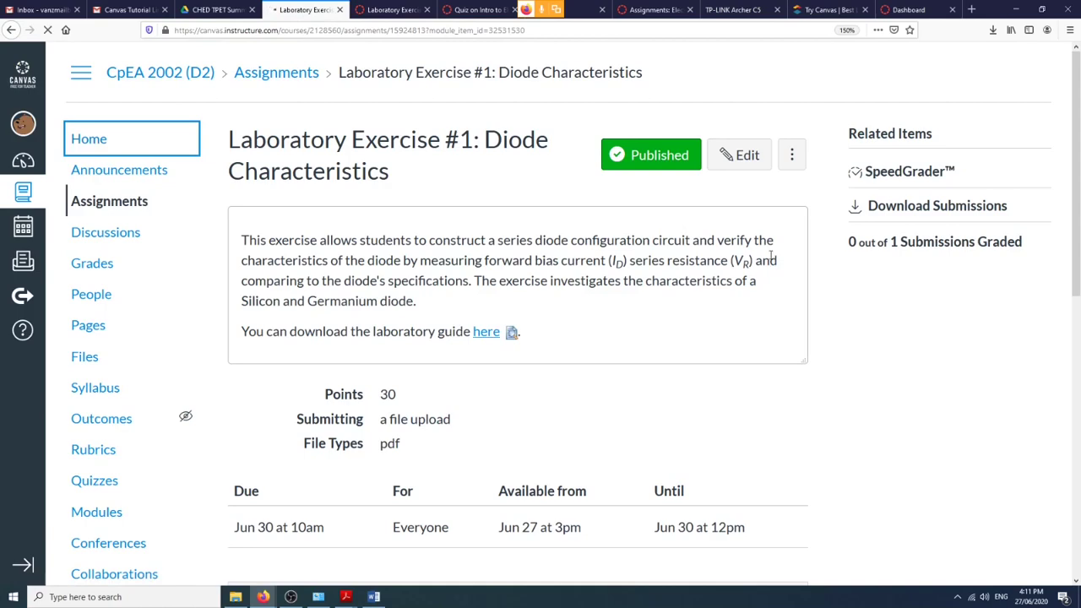
{"action": "left_click", "coordinate": [383, 9]}
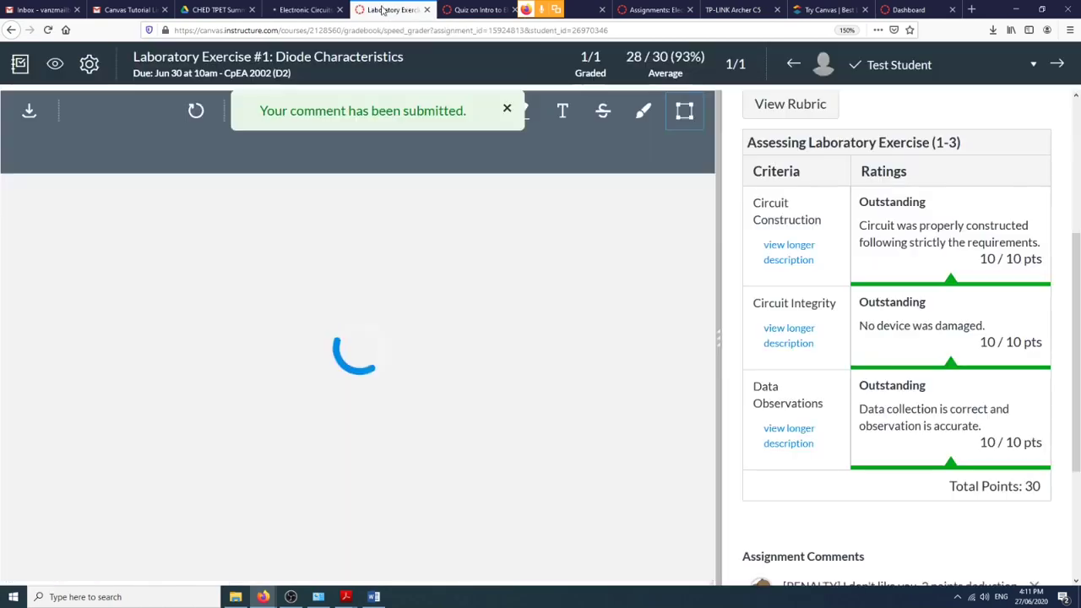
{"action": "left_click", "coordinate": [308, 9]}
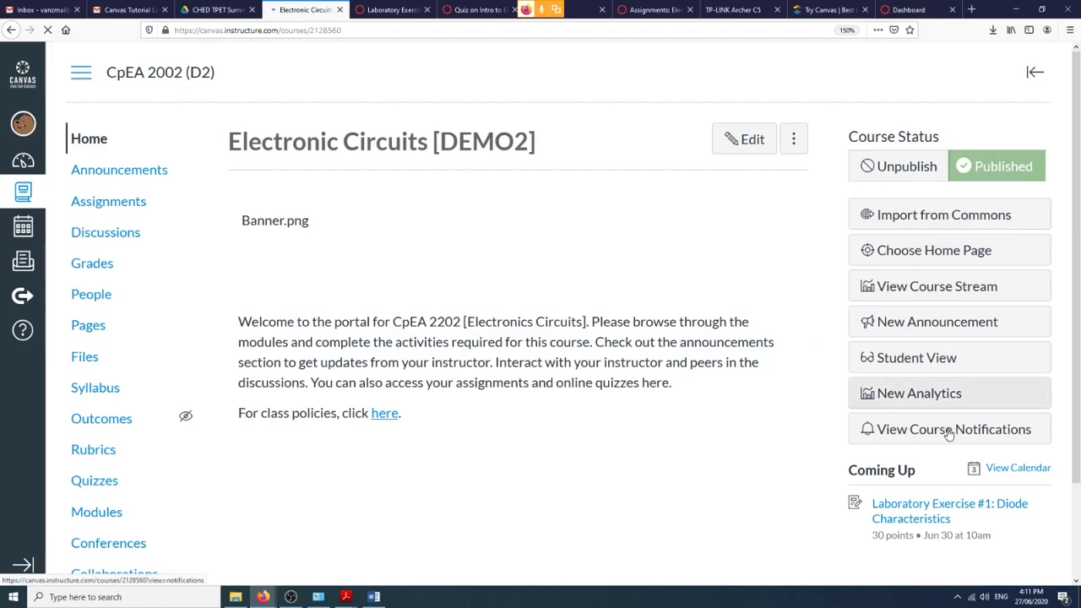
{"action": "left_click", "coordinate": [897, 358]}
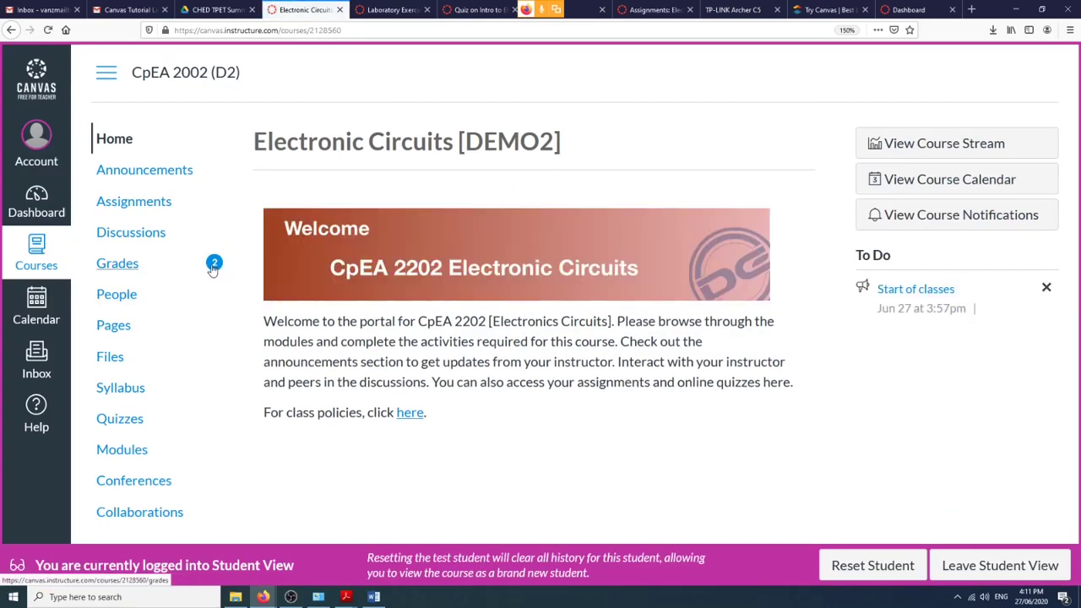
Open the test student's grades and examine the assignment scores, group percentages, weights and course total.
{"action": "left_click", "coordinate": [391, 9]}
{"action": "left_click", "coordinate": [302, 10]}
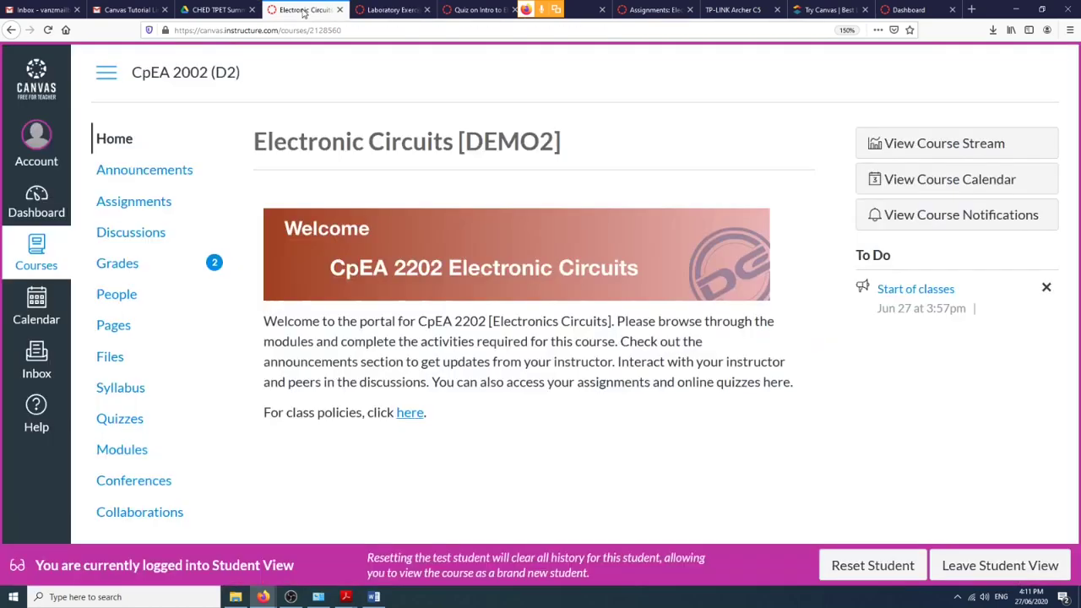
{"action": "left_click", "coordinate": [123, 272]}
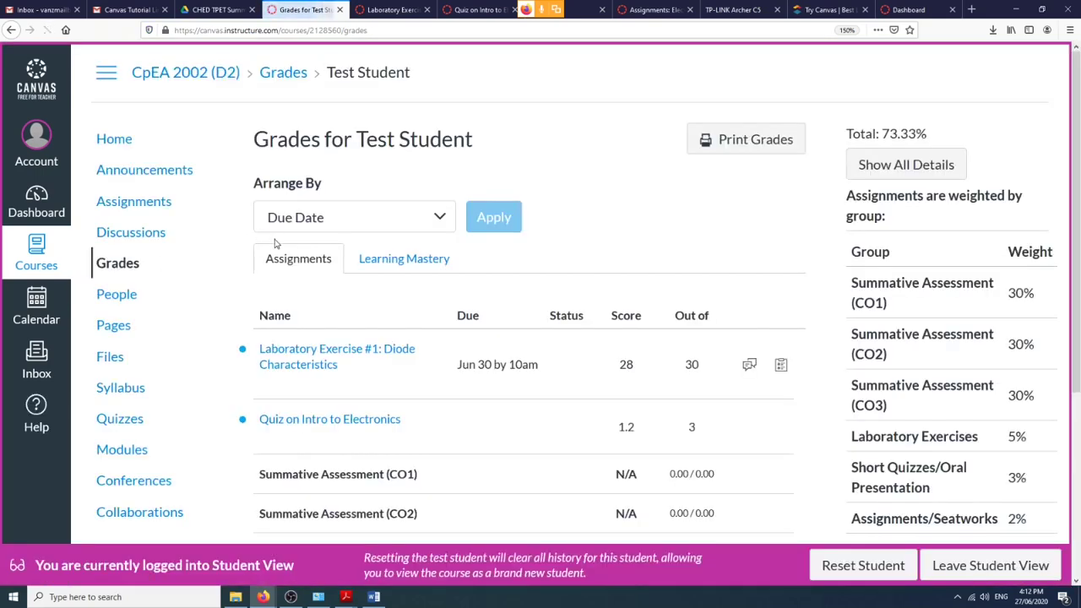
{"action": "scroll", "coordinate": [370, 301], "scroll_direction": "down", "scroll_amount": 2}
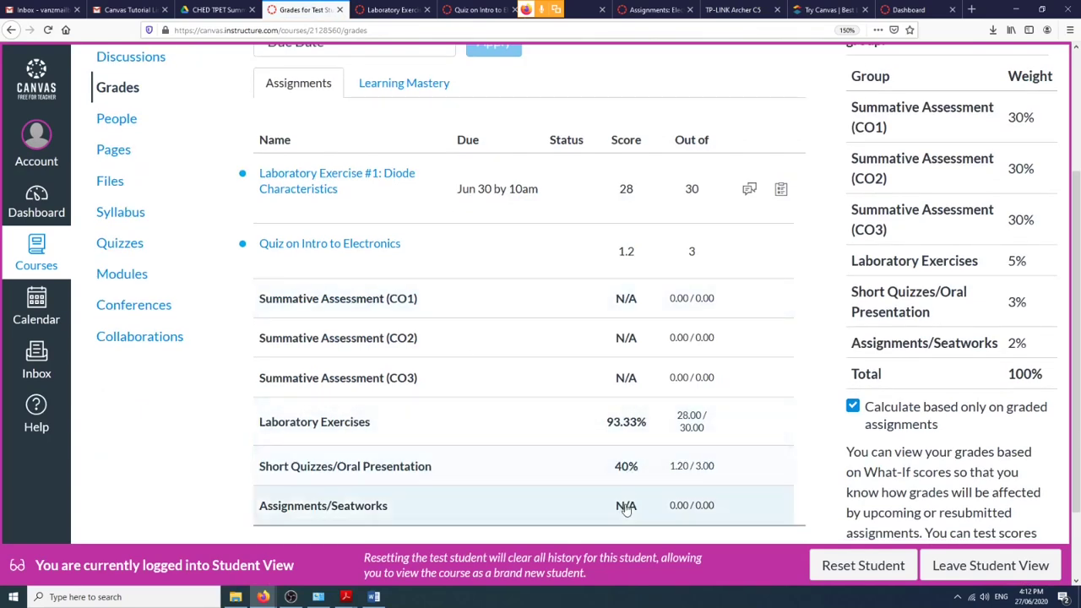
{"action": "scroll", "coordinate": [619, 507], "scroll_direction": "down", "scroll_amount": 1}
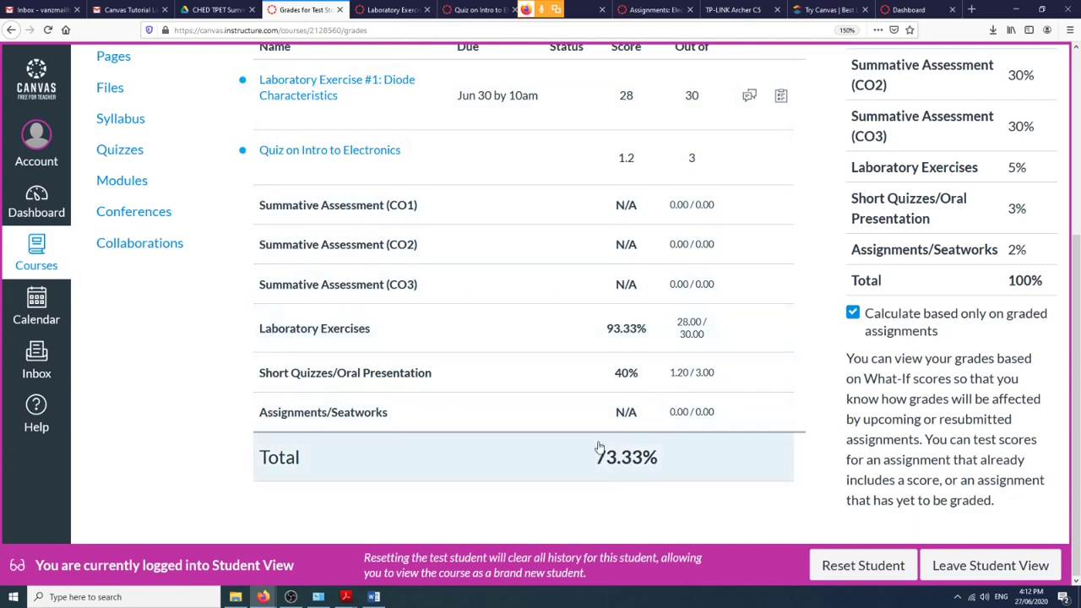
{"action": "scroll", "coordinate": [540, 401], "scroll_direction": "up", "scroll_amount": 2}
{"action": "scroll", "coordinate": [558, 384], "scroll_direction": "down", "scroll_amount": 2}
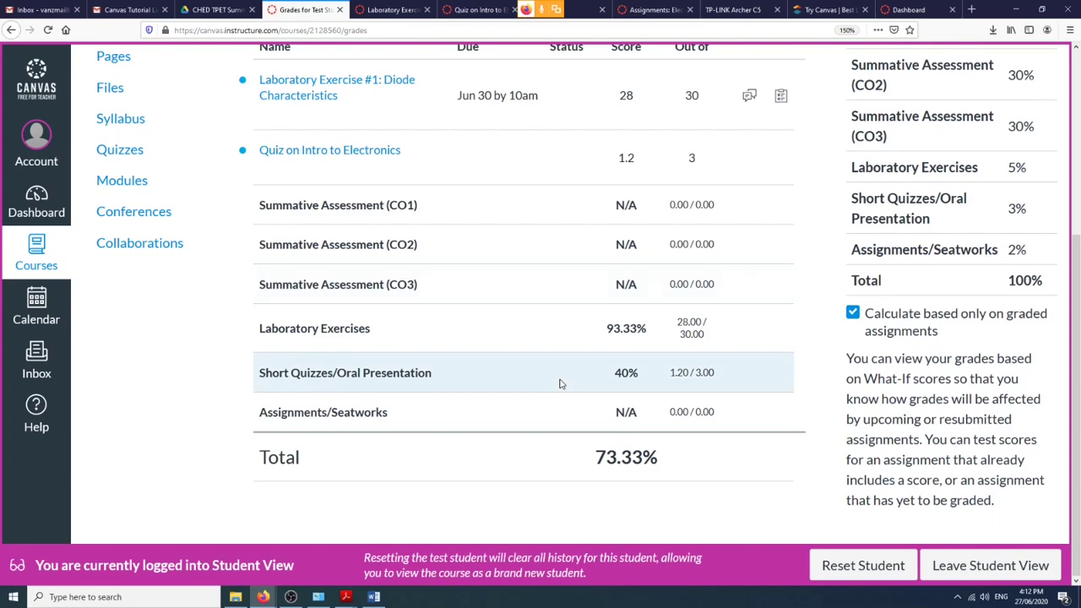
Open the submission details of Laboratory Exercise #1: Diode Characteristics from the test student's grades.
{"action": "scroll", "coordinate": [557, 380], "scroll_direction": "up", "scroll_amount": 2}
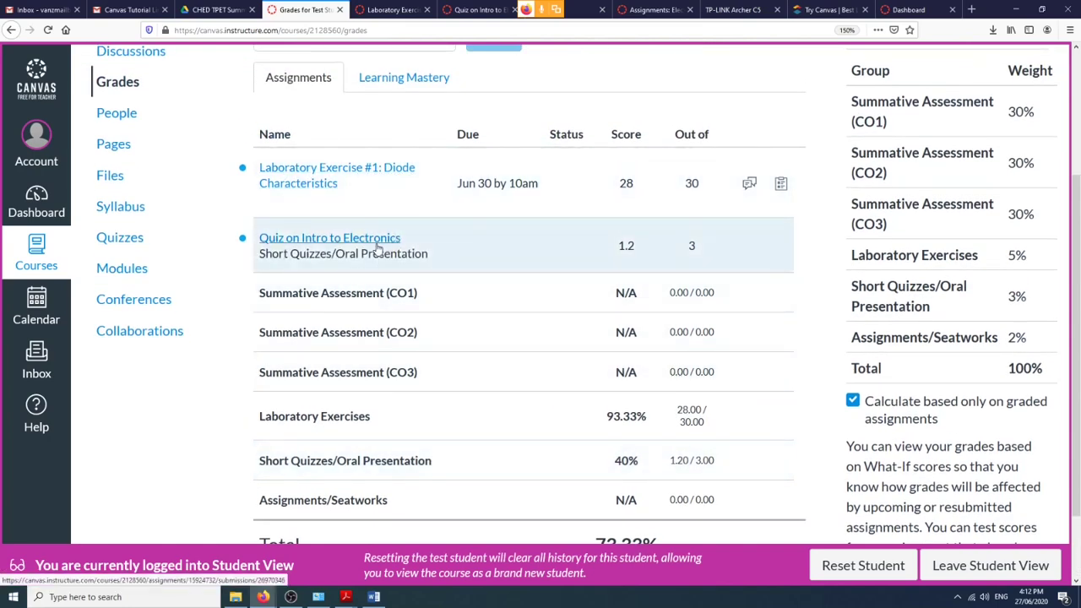
{"action": "left_click", "coordinate": [384, 173]}
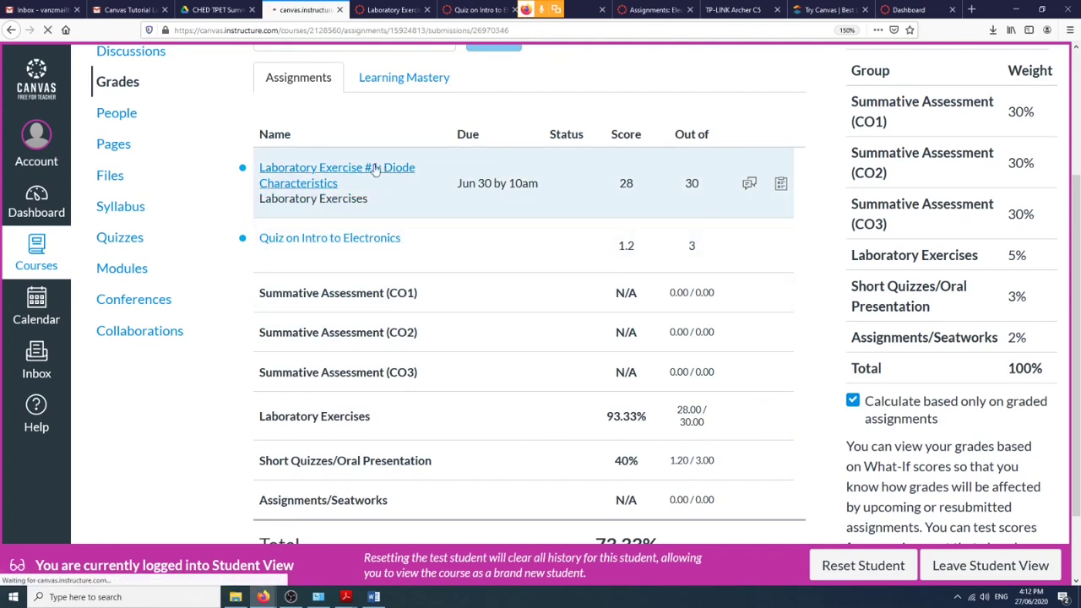
{"action": "left_click", "coordinate": [374, 6]}
{"action": "left_click", "coordinate": [302, 8]}
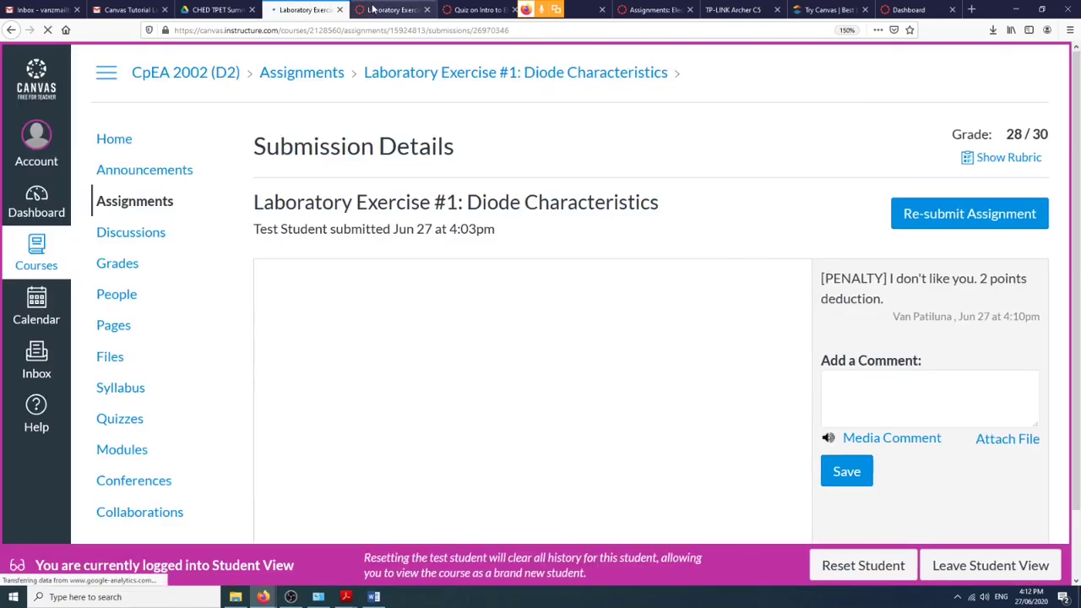
Return to the laboratory submission in SpeedGrader, dismiss the comment notification, and widen the document viewing area.
{"action": "left_click", "coordinate": [376, 9]}
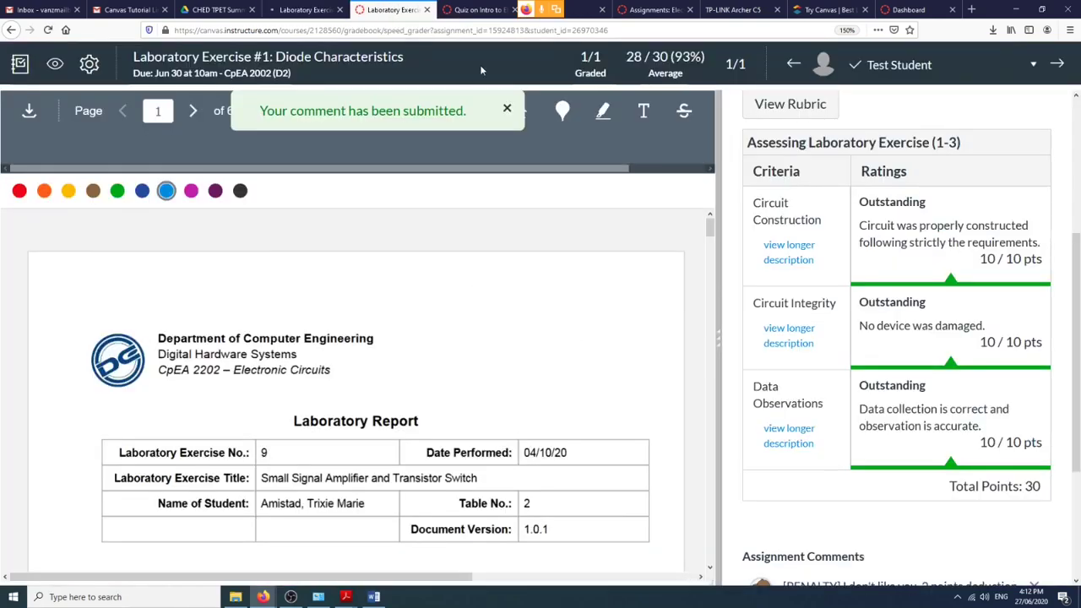
{"action": "scroll", "coordinate": [482, 232], "scroll_direction": "down", "scroll_amount": 3}
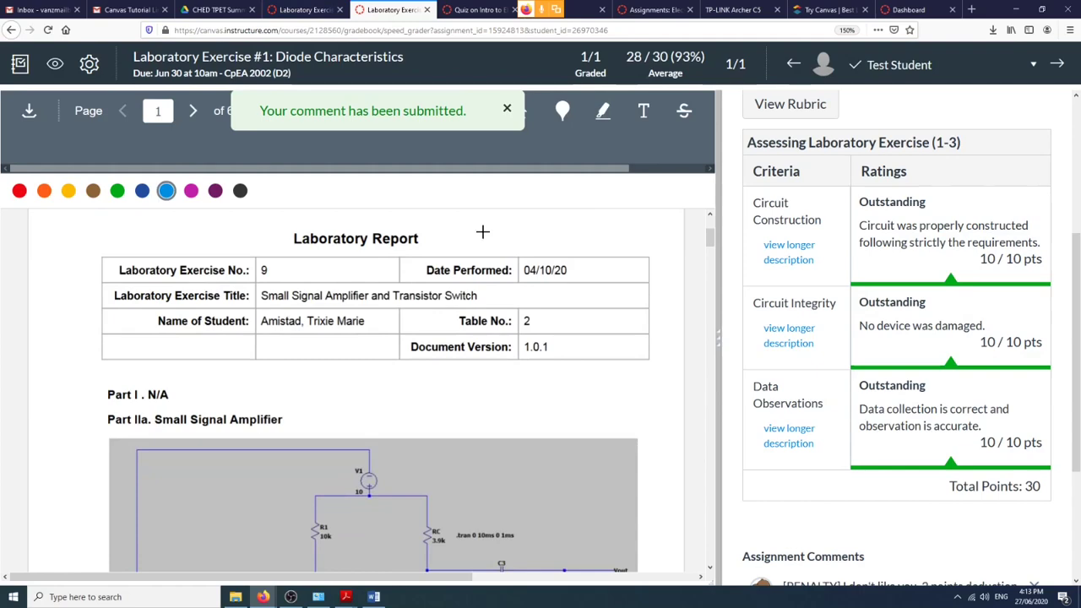
{"action": "left_click", "coordinate": [507, 110]}
{"action": "scroll", "coordinate": [706, 253], "scroll_direction": "down", "scroll_amount": 2}
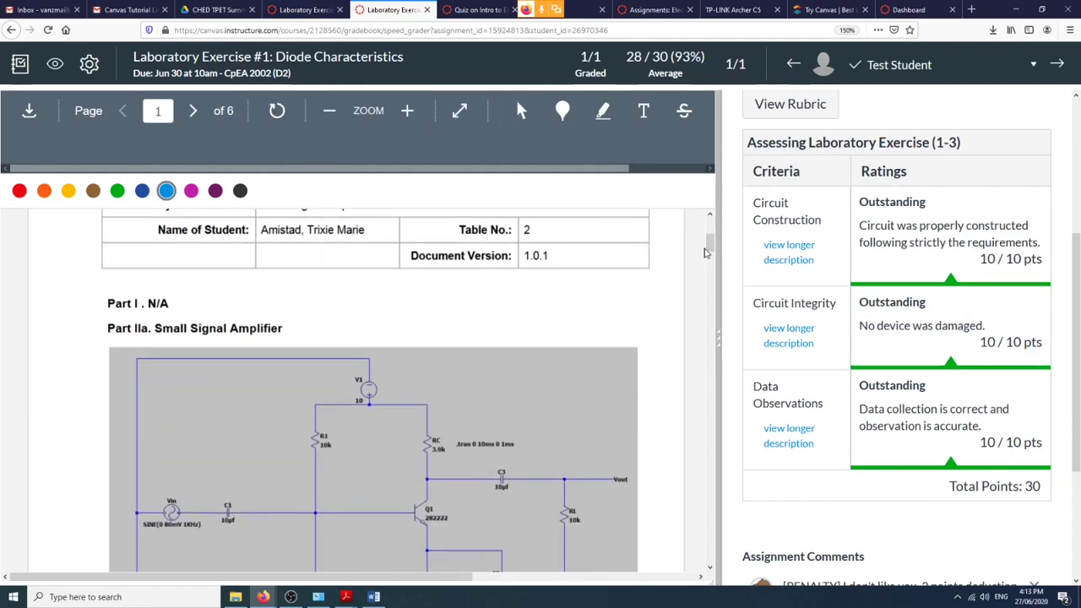
{"action": "left_click_drag", "start_coordinate": [721, 351], "coordinate": [869, 353]}
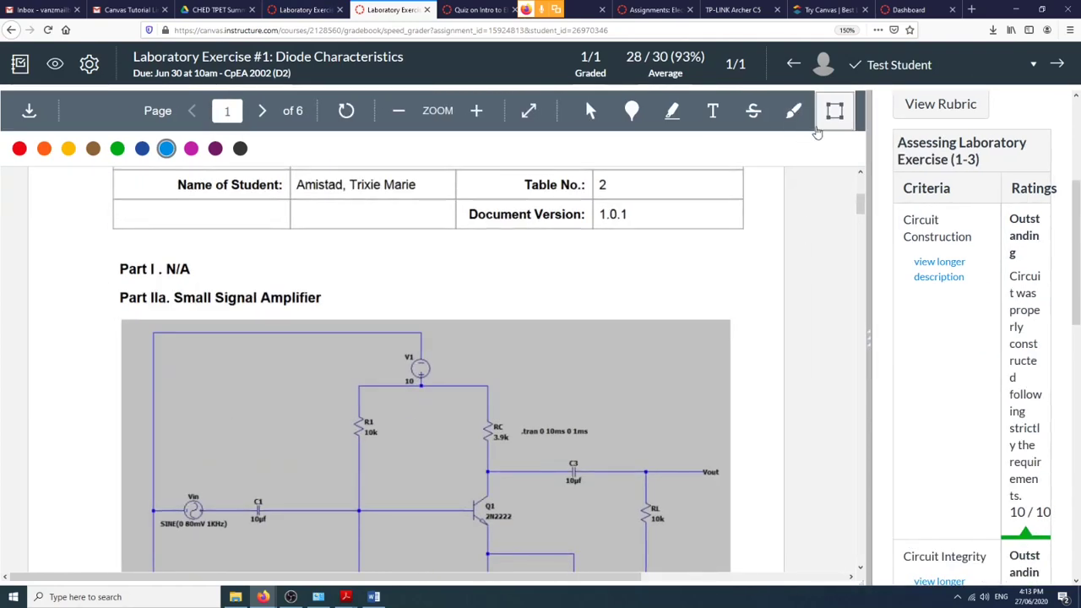
Draw an area annotation around the Vin source in the small signal amplifier schematic and attach the comment "Why sine wave?".
{"action": "scroll", "coordinate": [731, 275], "scroll_direction": "down", "scroll_amount": 6}
{"action": "scroll", "coordinate": [731, 277], "scroll_direction": "up", "scroll_amount": 4}
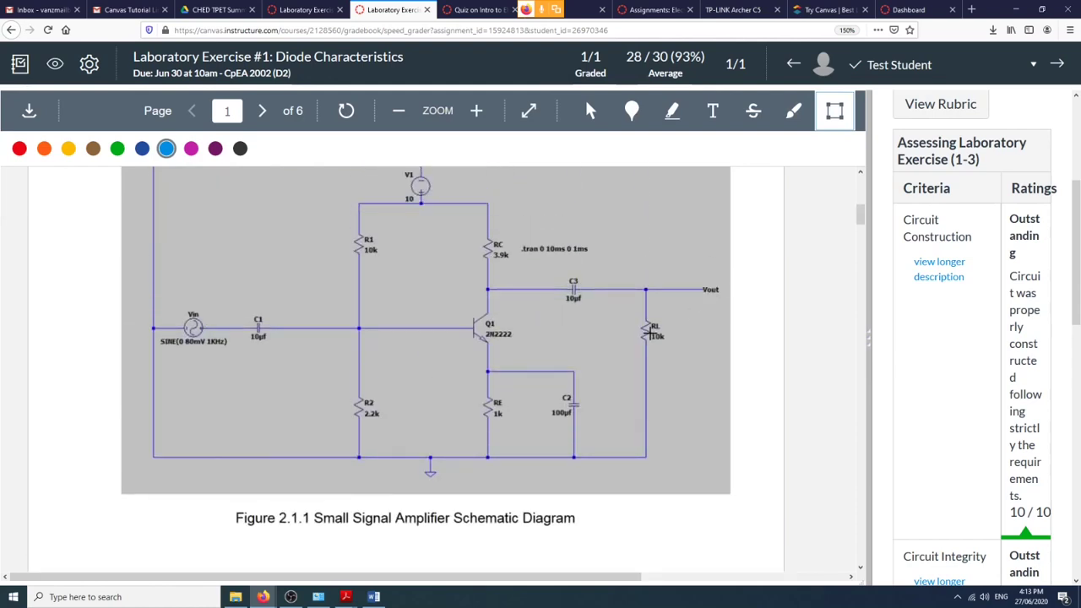
{"action": "left_click_drag", "start_coordinate": [167, 362], "coordinate": [223, 293]}
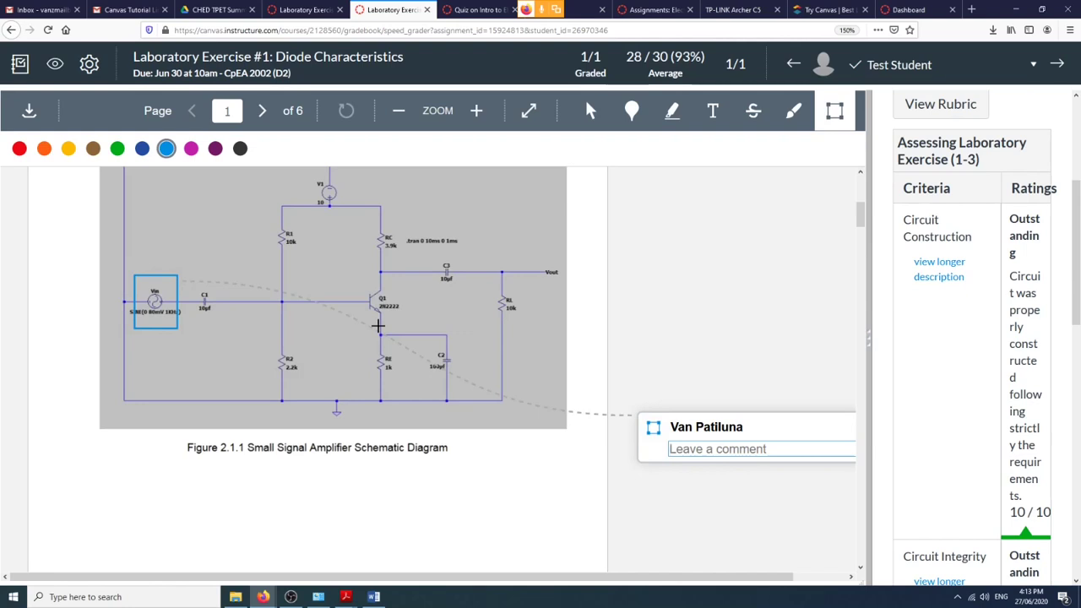
{"action": "type", "text": "Why sine "}
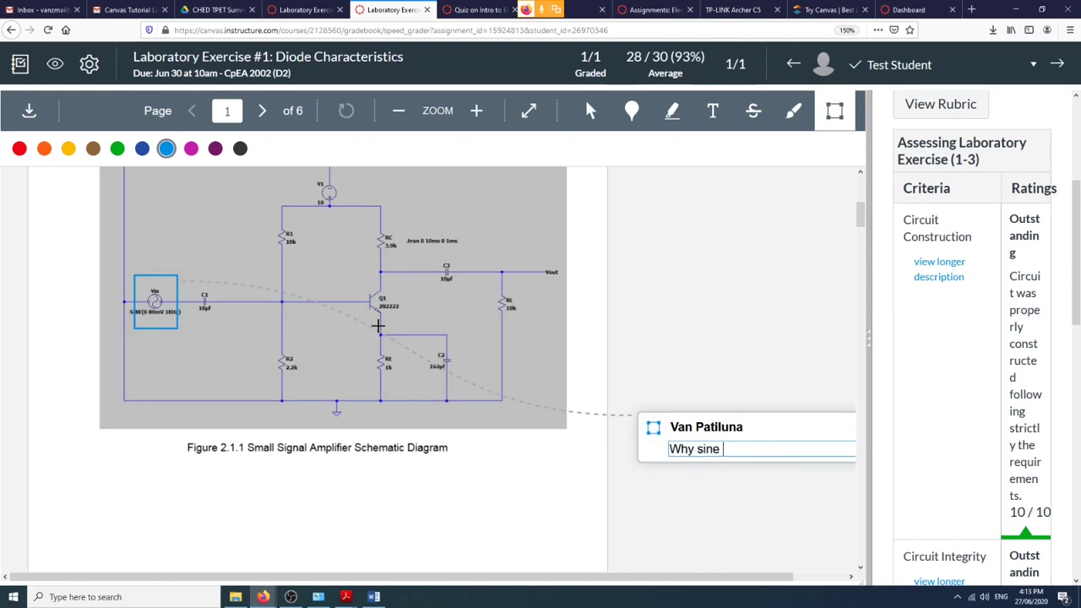
{"action": "type", "text": "wave?"}
{"action": "left_click", "coordinate": [724, 285]}
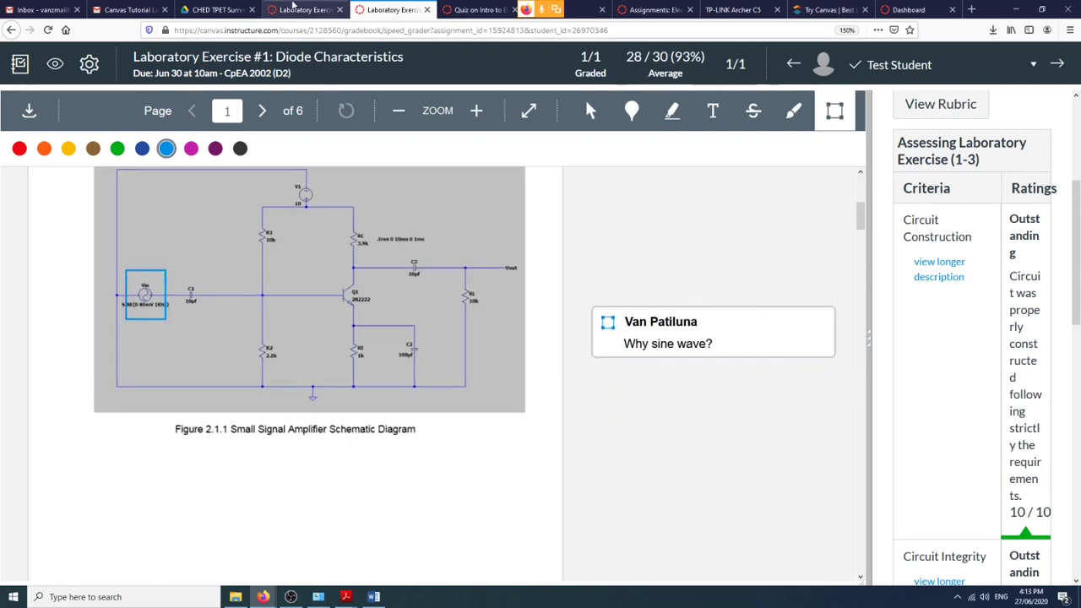
Go back to the test student's submission details, reload the page, and read the teacher's penalty comment.
{"action": "left_click", "coordinate": [304, 10]}
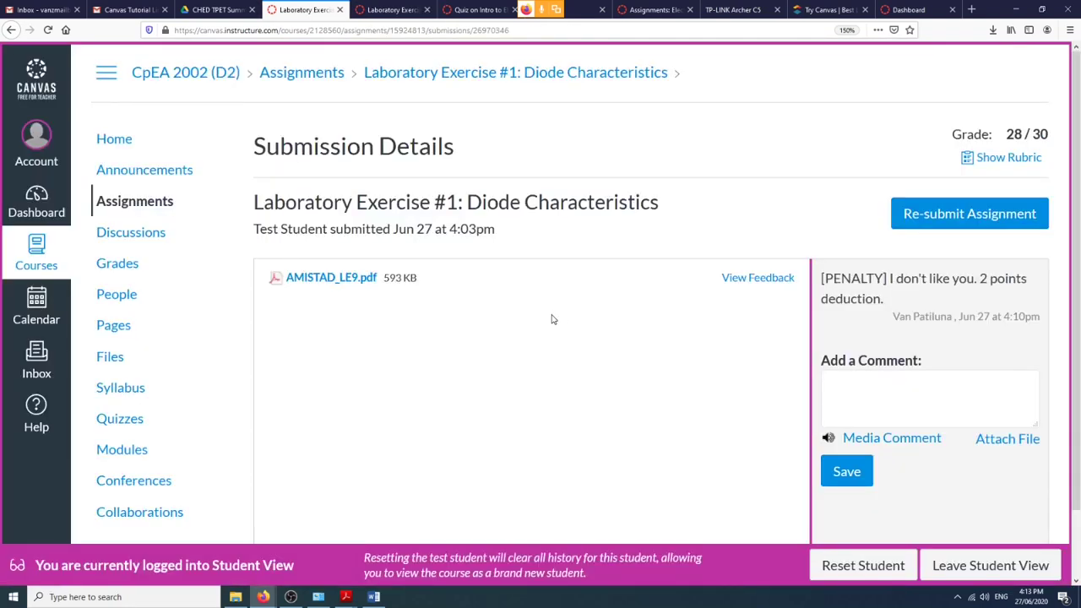
{"action": "scroll", "coordinate": [553, 319], "scroll_direction": "down", "scroll_amount": 2}
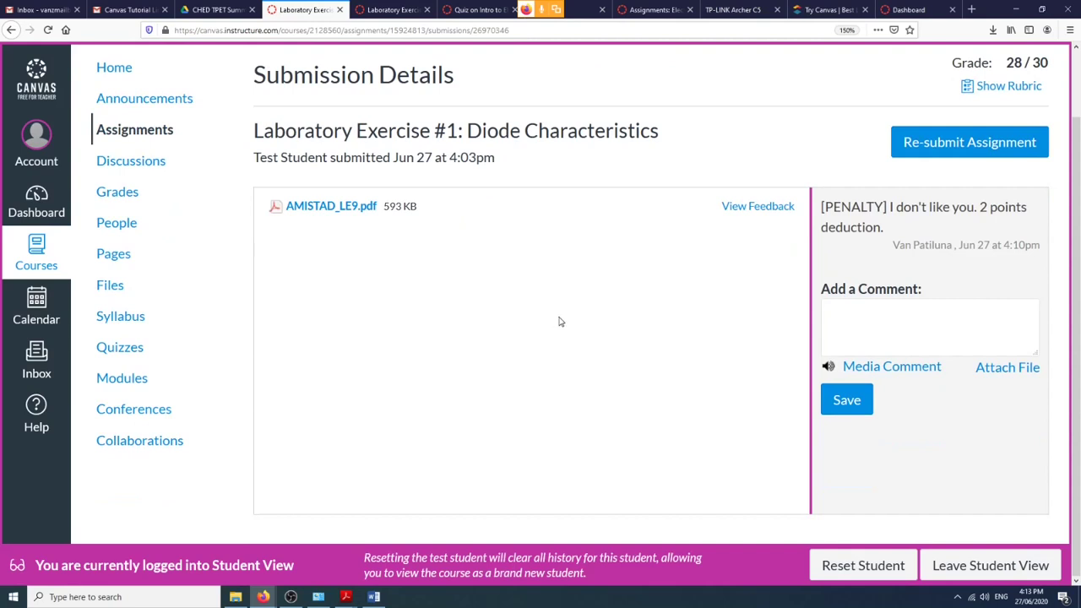
{"action": "left_click", "coordinate": [48, 30]}
{"action": "left_click_drag", "start_coordinate": [819, 209], "coordinate": [1022, 228]}
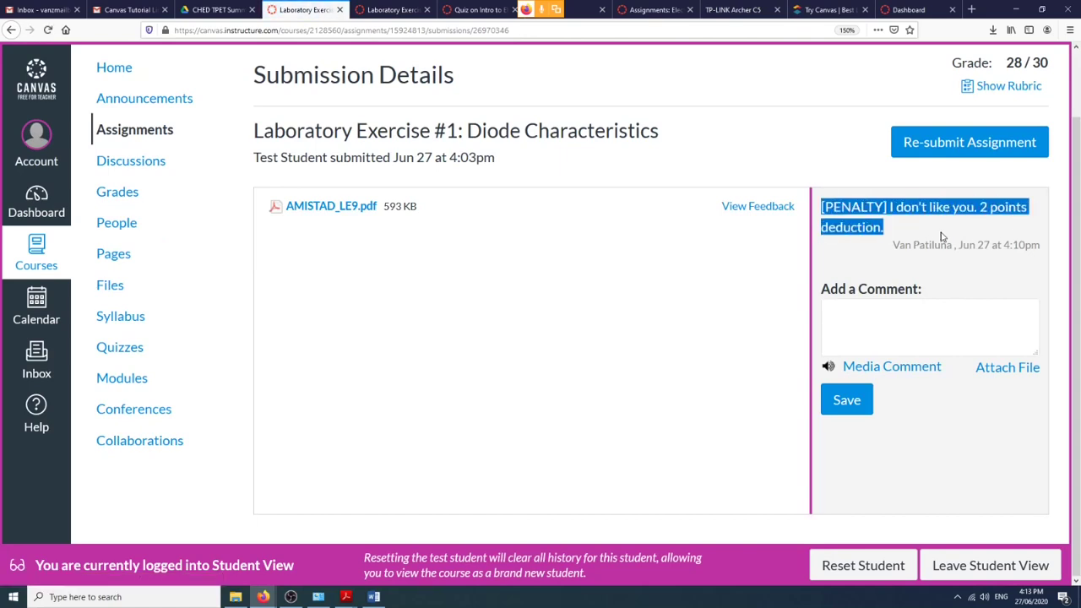
{"action": "left_click", "coordinate": [842, 222]}
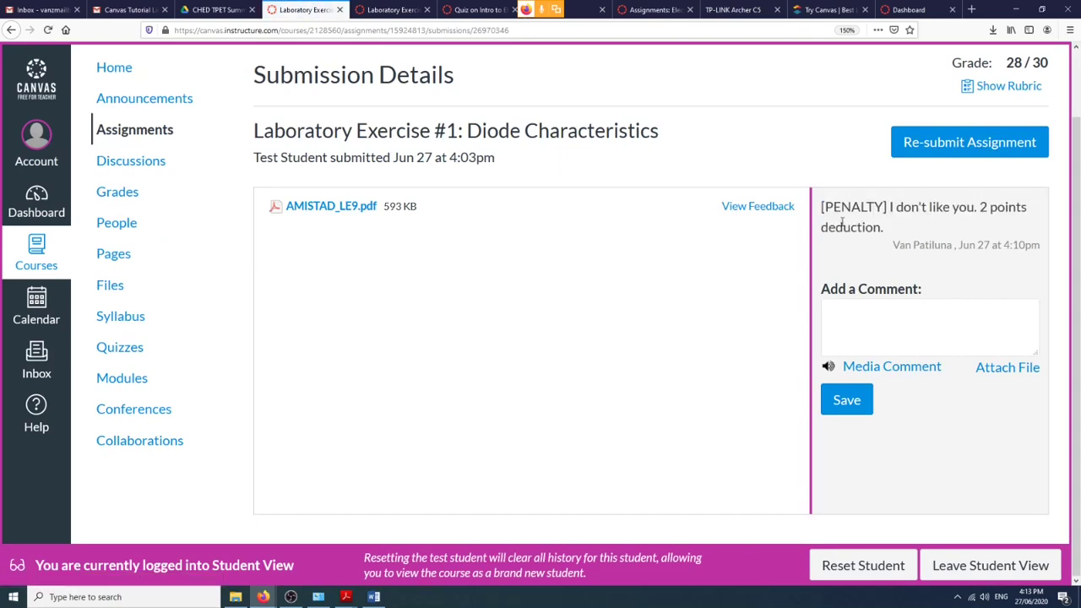
Open the feedback preview of the submitted PDF, then enlarge the preview window and move it up within the submission frame.
{"action": "left_click", "coordinate": [761, 211]}
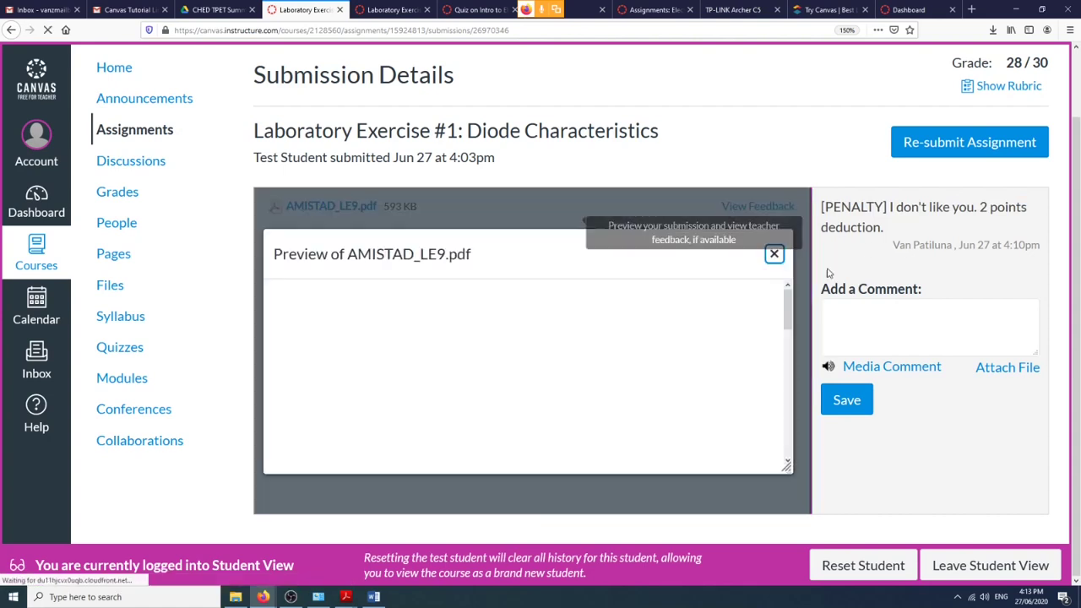
{"action": "left_click_drag", "start_coordinate": [787, 308], "coordinate": [795, 362]}
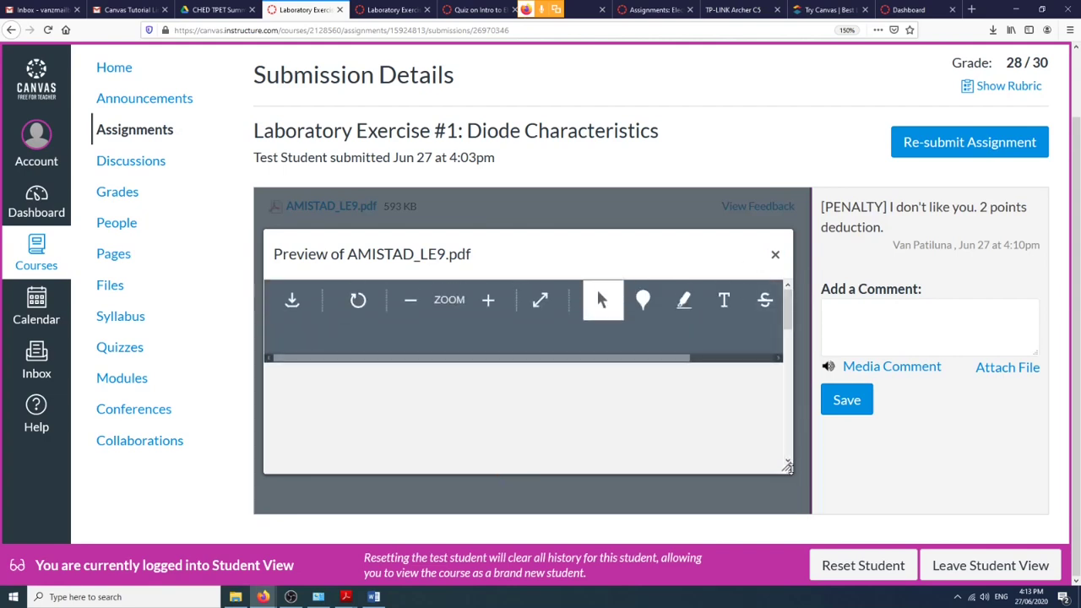
{"action": "left_click_drag", "start_coordinate": [785, 466], "coordinate": [878, 506]}
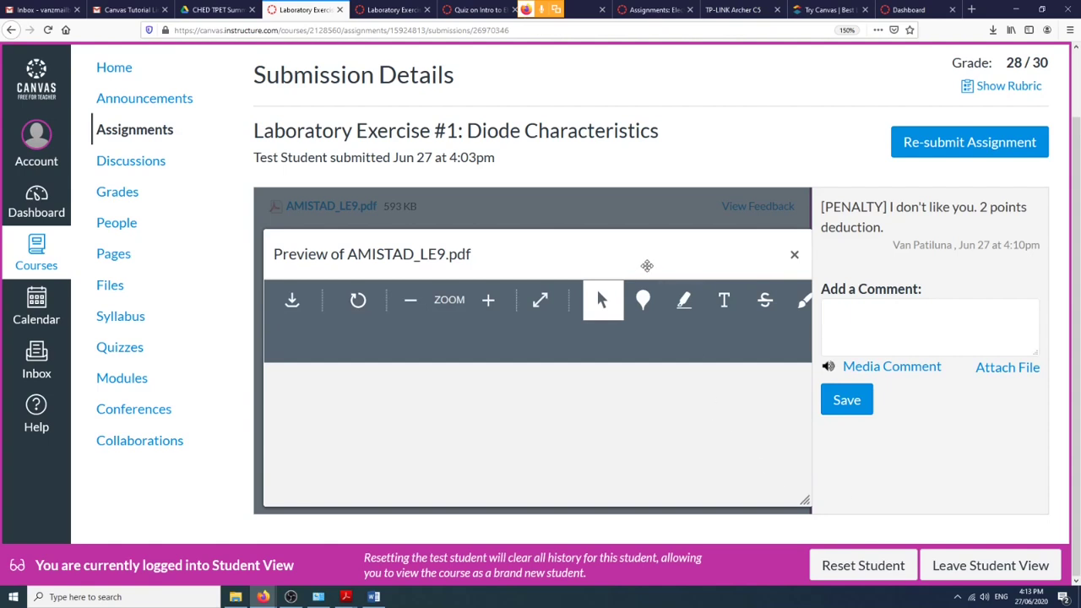
{"action": "left_click_drag", "start_coordinate": [639, 249], "coordinate": [566, 189]}
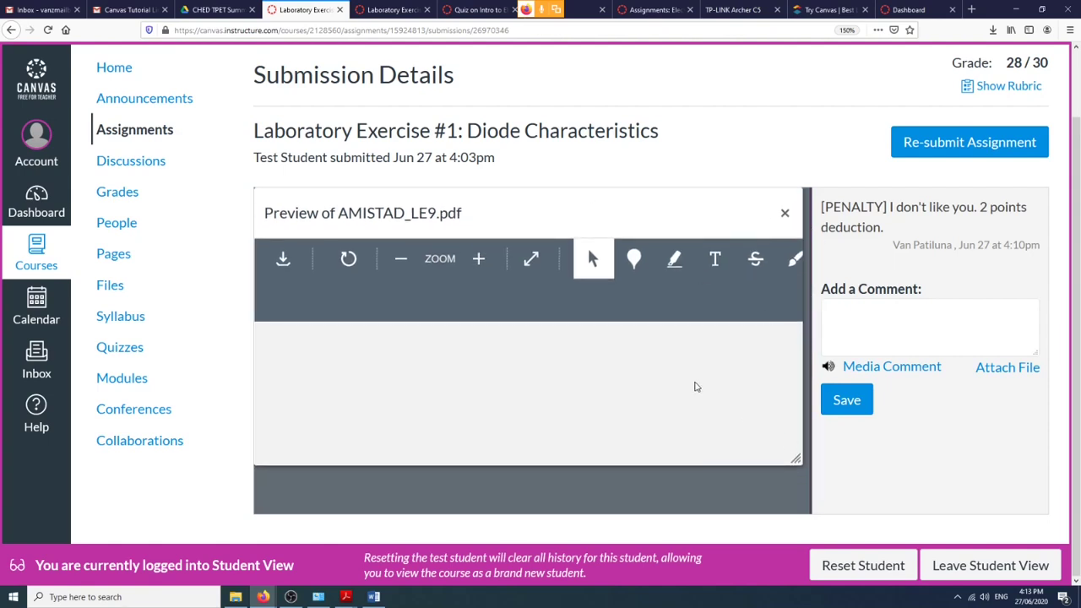
{"action": "scroll", "coordinate": [697, 386], "scroll_direction": "up", "scroll_amount": 1}
{"action": "scroll", "coordinate": [700, 387], "scroll_direction": "down", "scroll_amount": 1}
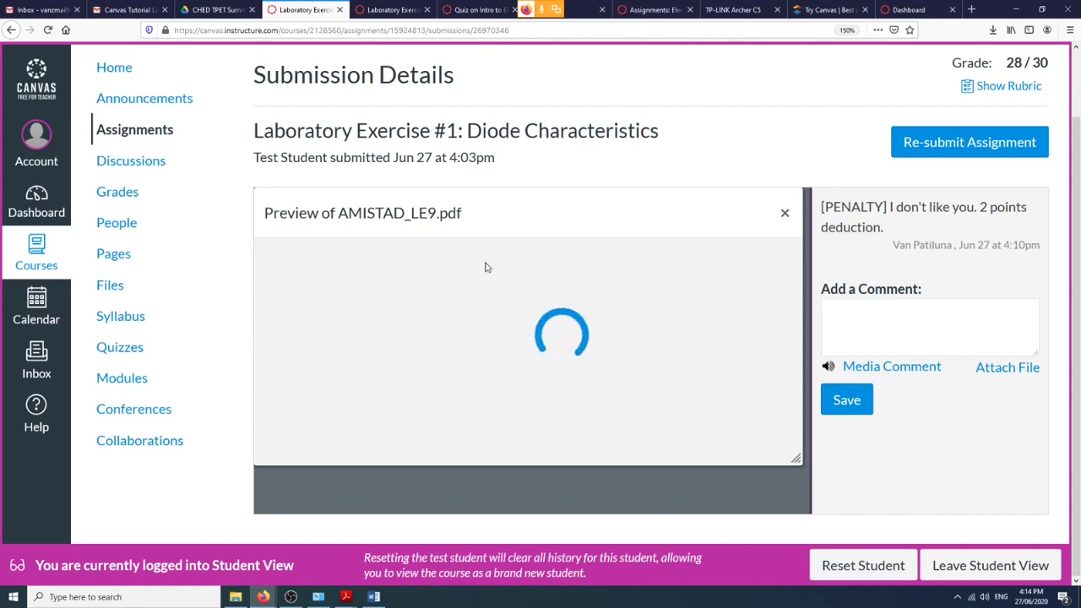
Return to SpeedGrader, select the "Why sine wave?" annotation comment, and widen the grading area.
{"action": "left_click", "coordinate": [390, 10]}
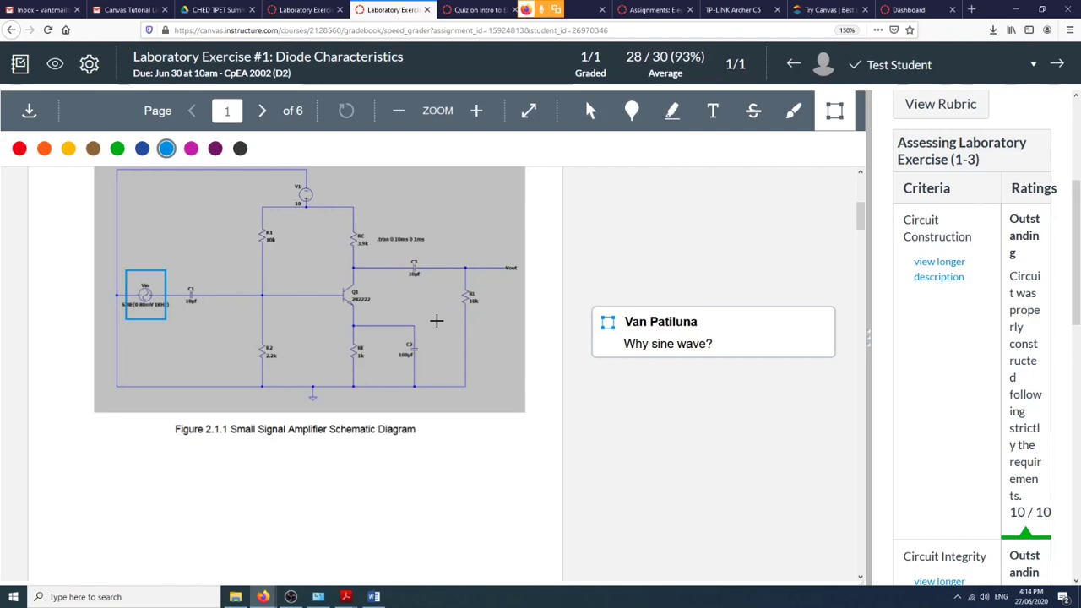
{"action": "left_click", "coordinate": [638, 320]}
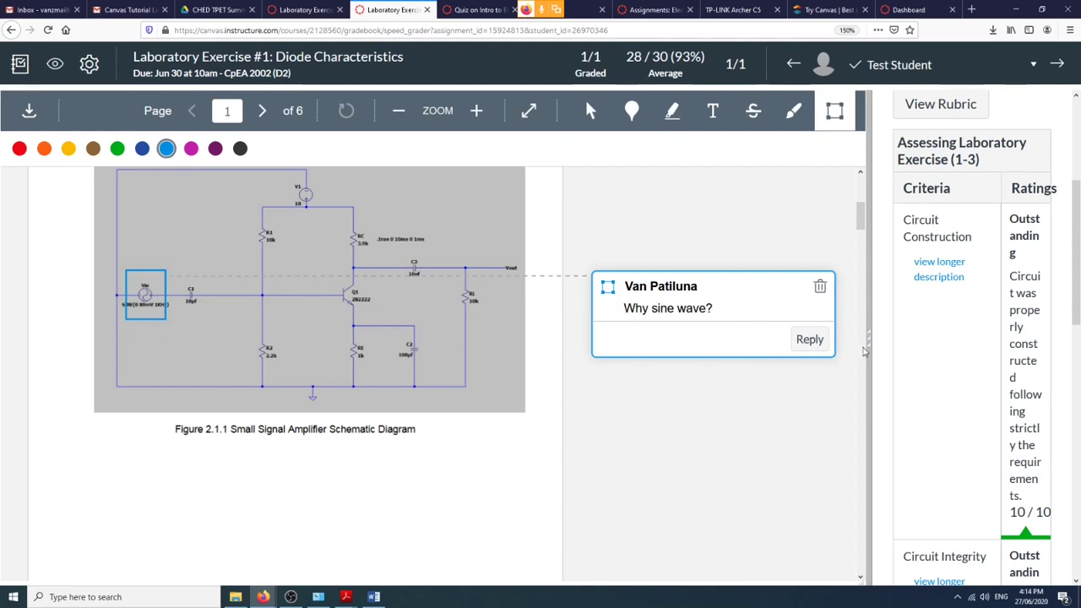
{"action": "left_click_drag", "start_coordinate": [869, 341], "coordinate": [672, 345]}
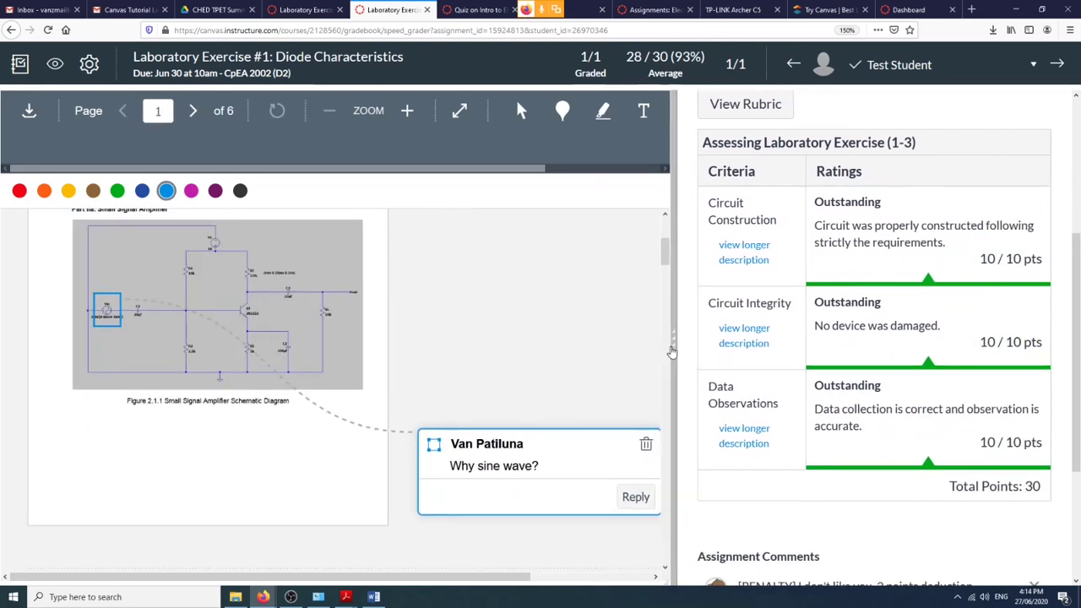
View the full laboratory exercise rubric with its rating levels and close it without saving.
{"action": "scroll", "coordinate": [855, 262], "scroll_direction": "down", "scroll_amount": 2}
{"action": "scroll", "coordinate": [855, 262], "scroll_direction": "up", "scroll_amount": 2}
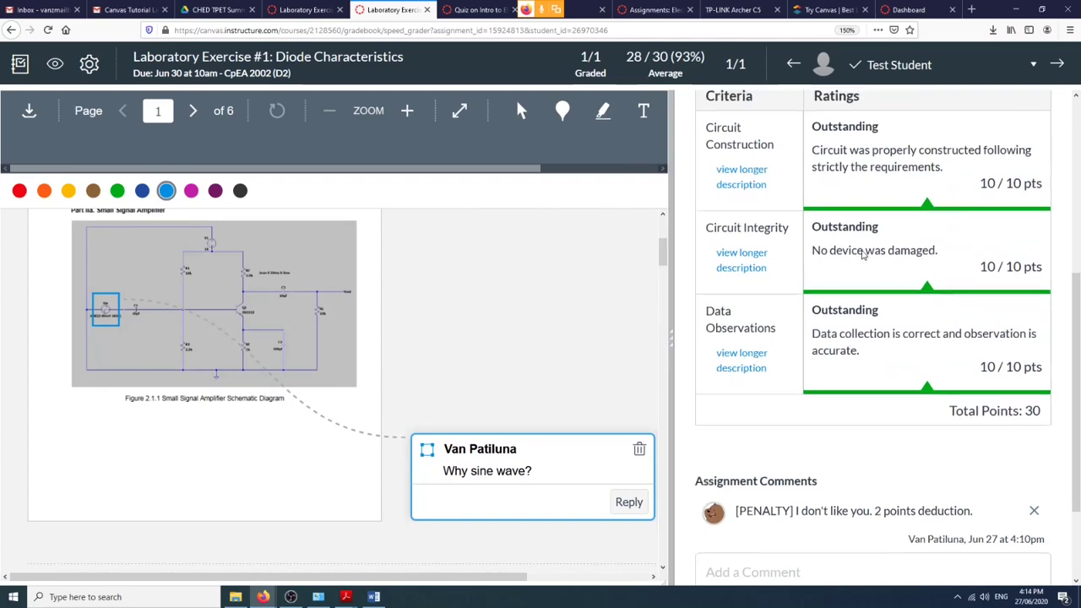
{"action": "left_click", "coordinate": [743, 104]}
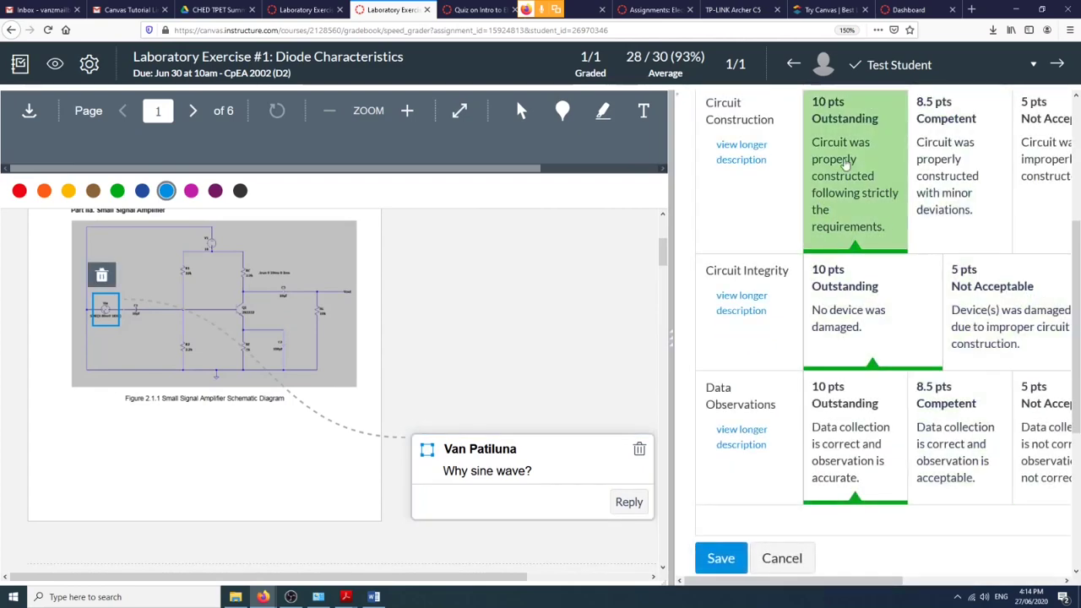
{"action": "left_click", "coordinate": [783, 557]}
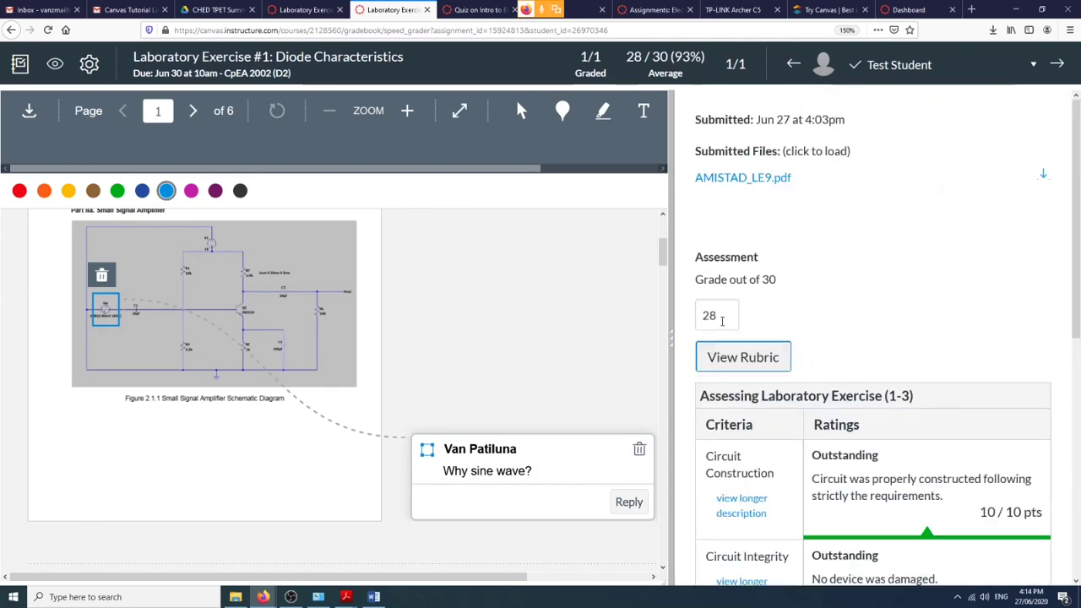
Re-enter 28 as the submission's grade out of 30.
{"action": "left_click_drag", "start_coordinate": [726, 316], "coordinate": [689, 322]}
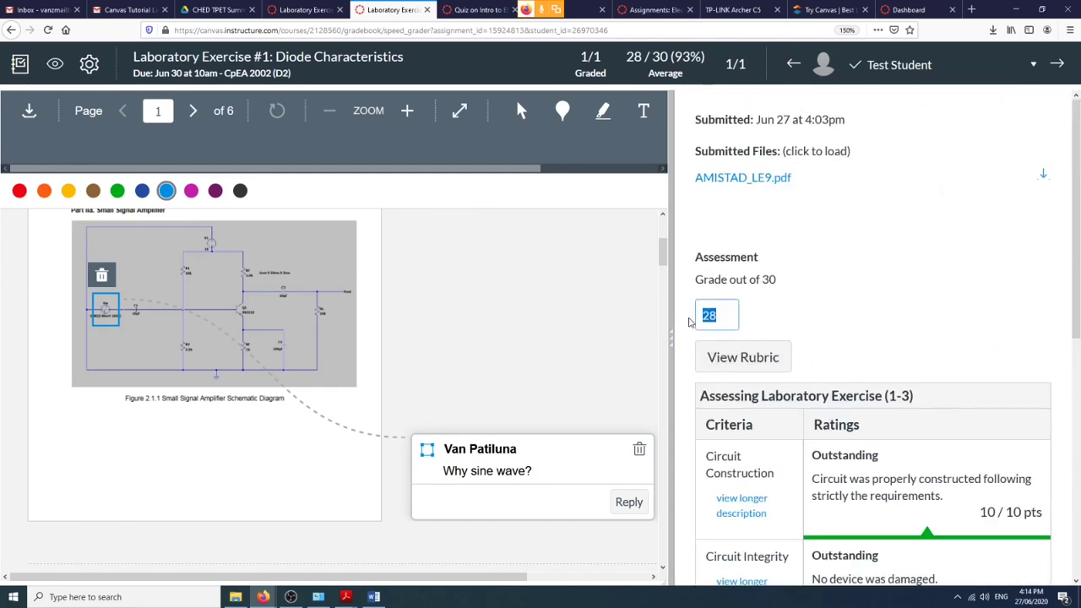
{"action": "type", "text": "30"}
{"action": "type", "text": "2"}
{"action": "key", "text": "BackSpace"}
{"action": "key", "text": "BackSpace"}
{"action": "key", "text": "BackSpace"}
{"action": "type", "text": "28"}
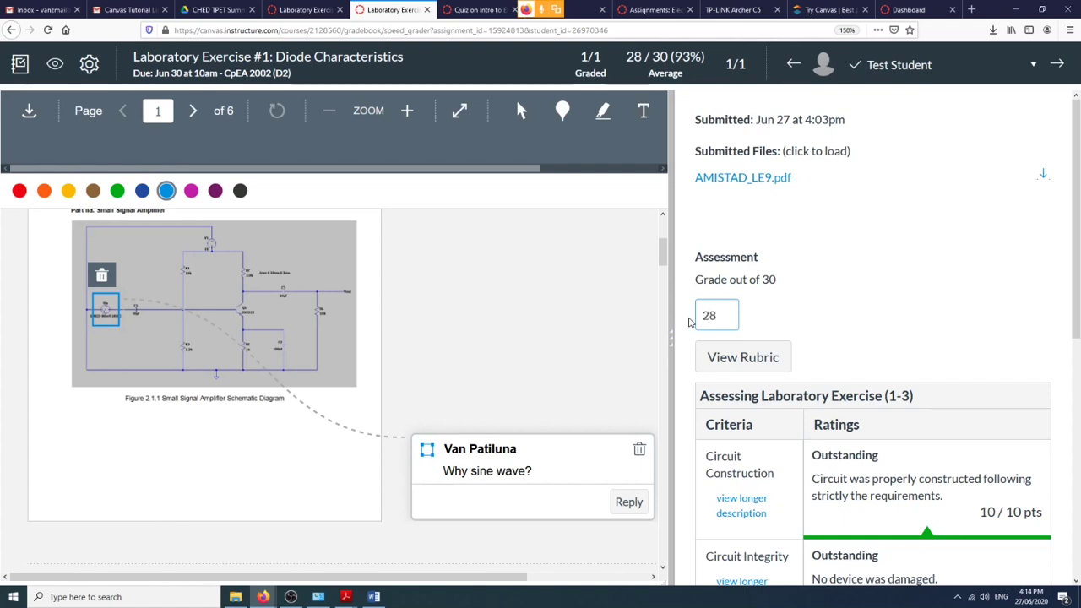
{"action": "left_click", "coordinate": [813, 297]}
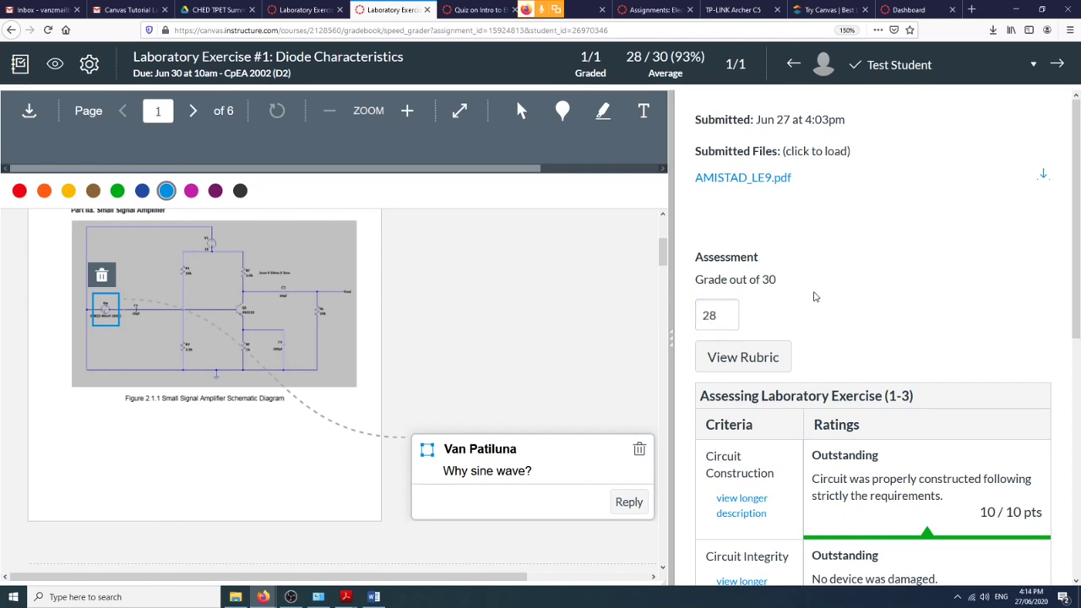
Review the rubric ratings and assignment comments, check the student's feedback preview, and look through the annotated report in SpeedGrader.
{"action": "scroll", "coordinate": [818, 297], "scroll_direction": "down", "scroll_amount": 2}
{"action": "scroll", "coordinate": [774, 381], "scroll_direction": "down", "scroll_amount": 1}
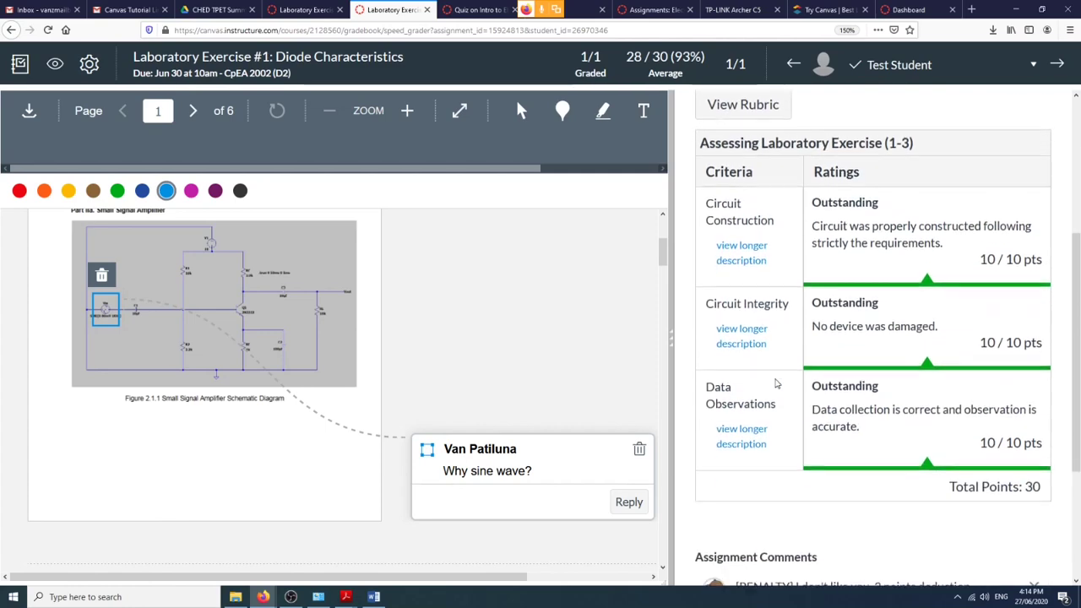
{"action": "scroll", "coordinate": [775, 381], "scroll_direction": "down", "scroll_amount": 2}
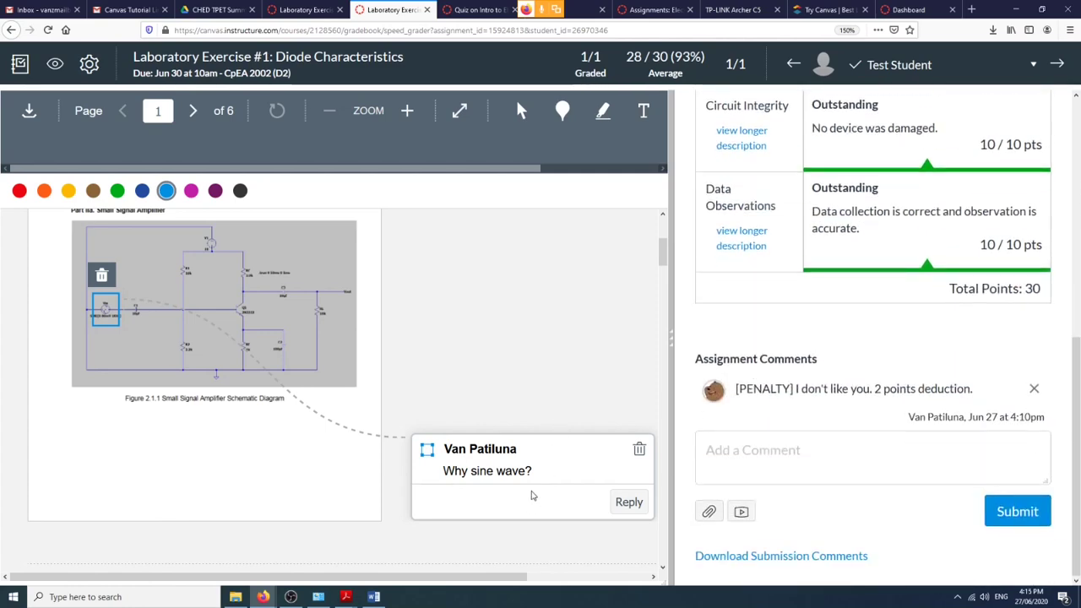
{"action": "left_click", "coordinate": [300, 10]}
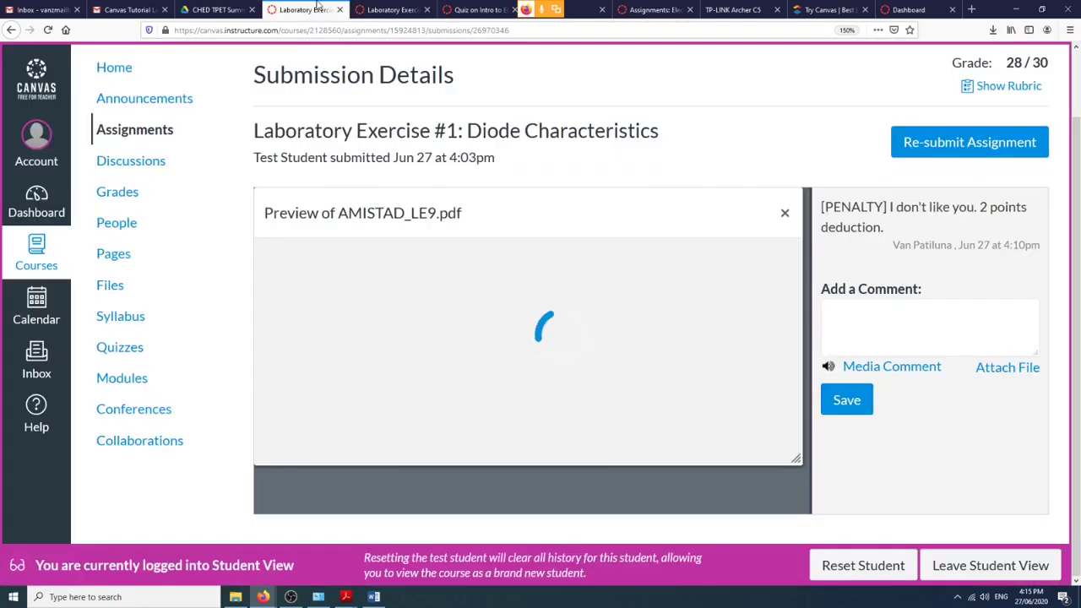
{"action": "left_click", "coordinate": [388, 9]}
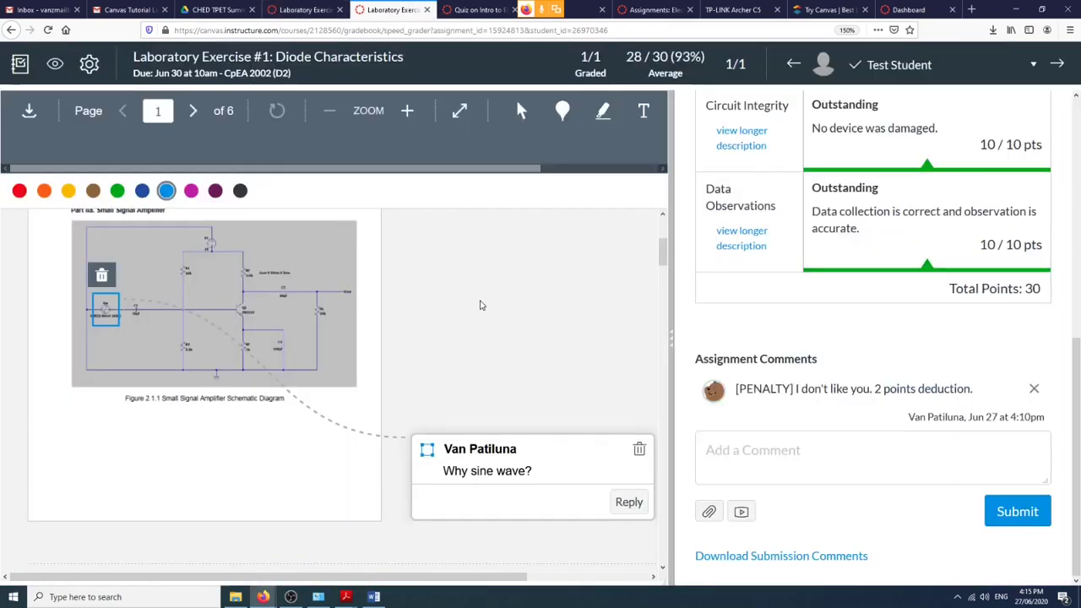
{"action": "scroll", "coordinate": [478, 310], "scroll_direction": "up", "scroll_amount": 3}
{"action": "scroll", "coordinate": [477, 310], "scroll_direction": "down", "scroll_amount": 5}
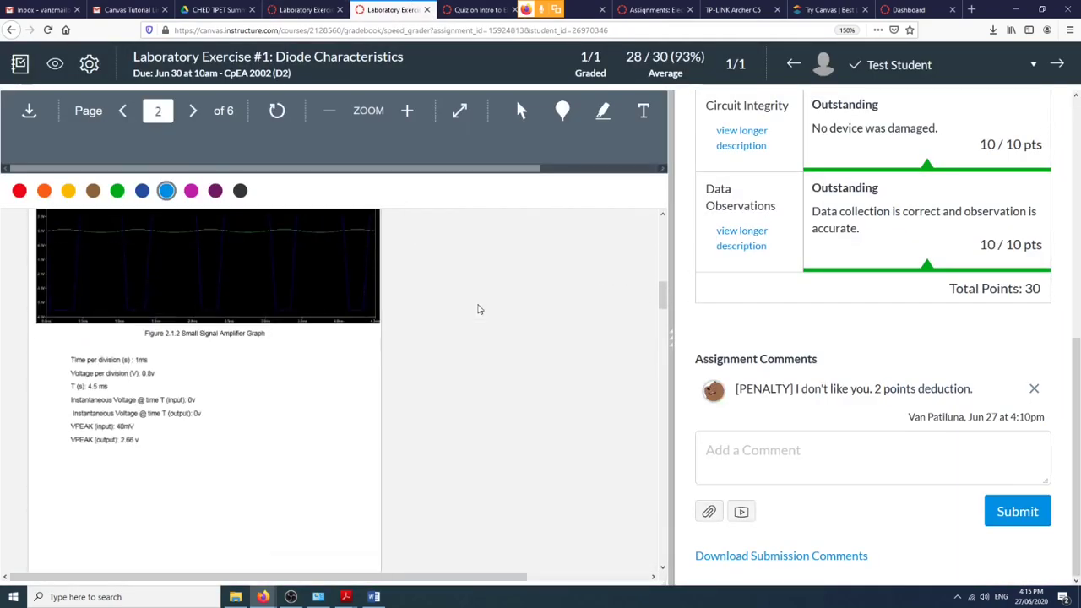
{"action": "scroll", "coordinate": [478, 306], "scroll_direction": "up", "scroll_amount": 5}
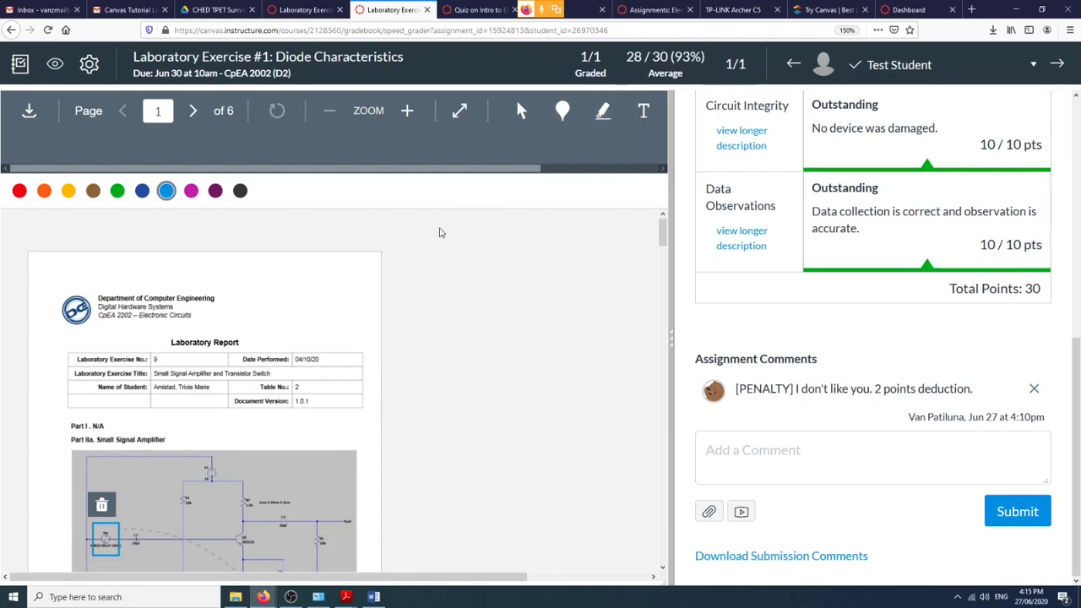
Compare the "Why sine wave?" annotation in SpeedGrader with the student's feedback preview of the submitted report.
{"action": "scroll", "coordinate": [357, 366], "scroll_direction": "down", "scroll_amount": 4}
{"action": "scroll", "coordinate": [106, 379], "scroll_direction": "up", "scroll_amount": 2}
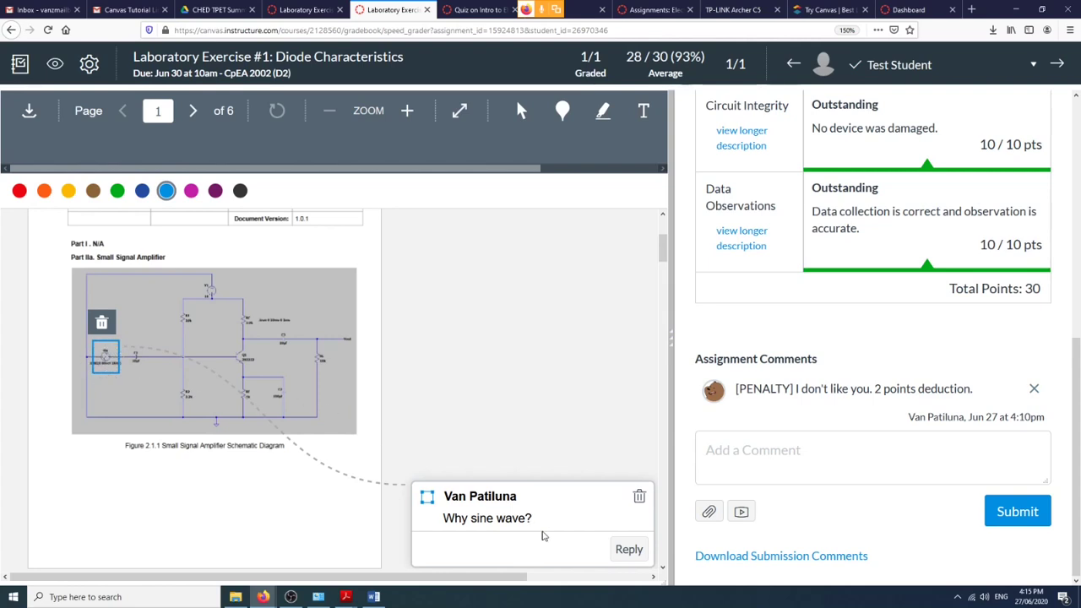
{"action": "scroll", "coordinate": [586, 437], "scroll_direction": "down", "scroll_amount": 2}
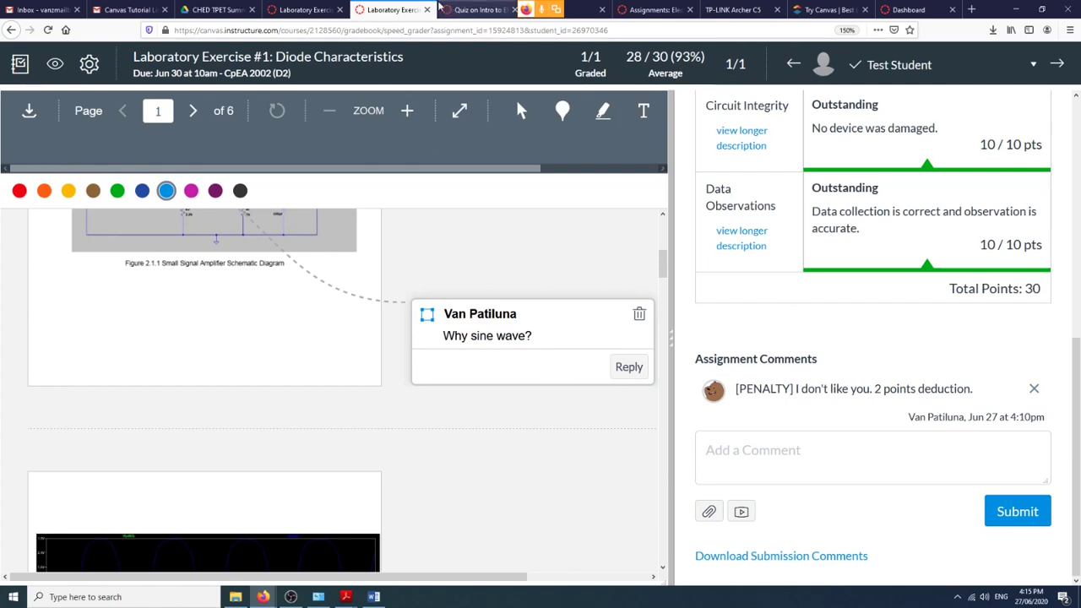
{"action": "left_click", "coordinate": [300, 9]}
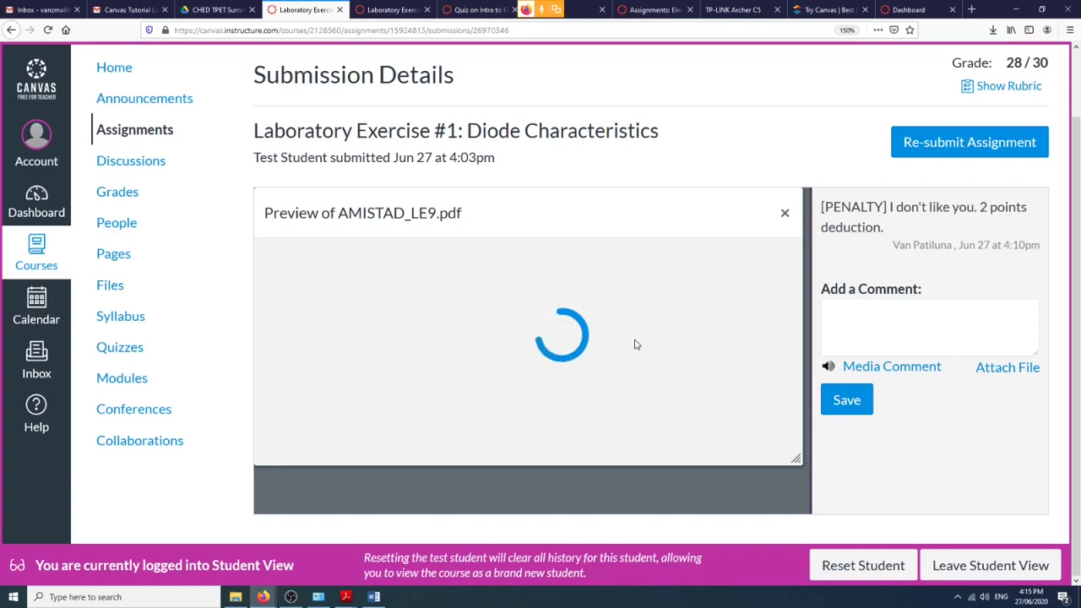
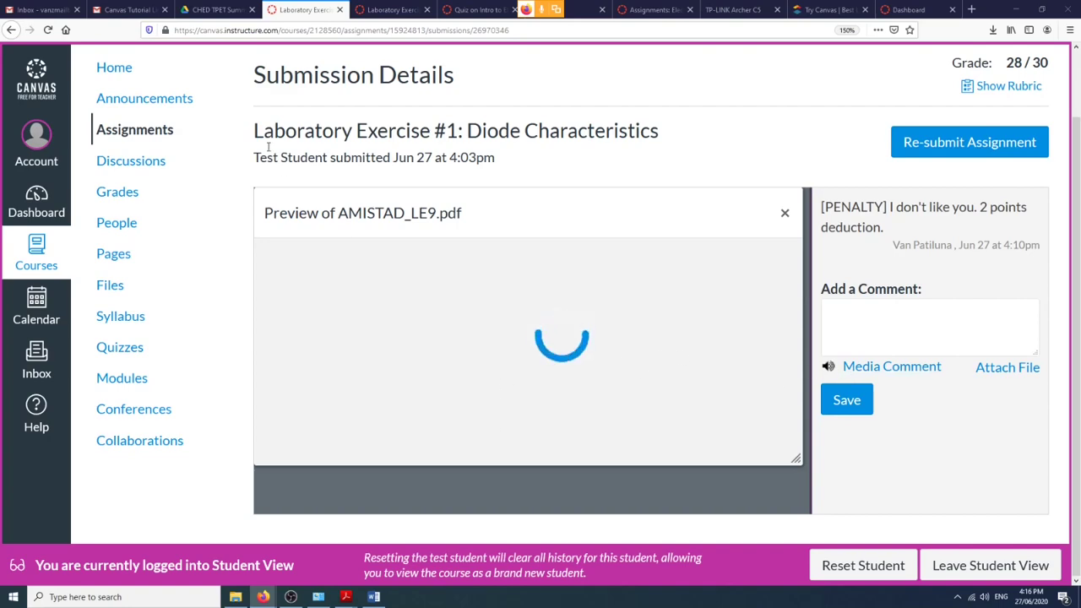
{"action": "left_click", "coordinate": [390, 9]}
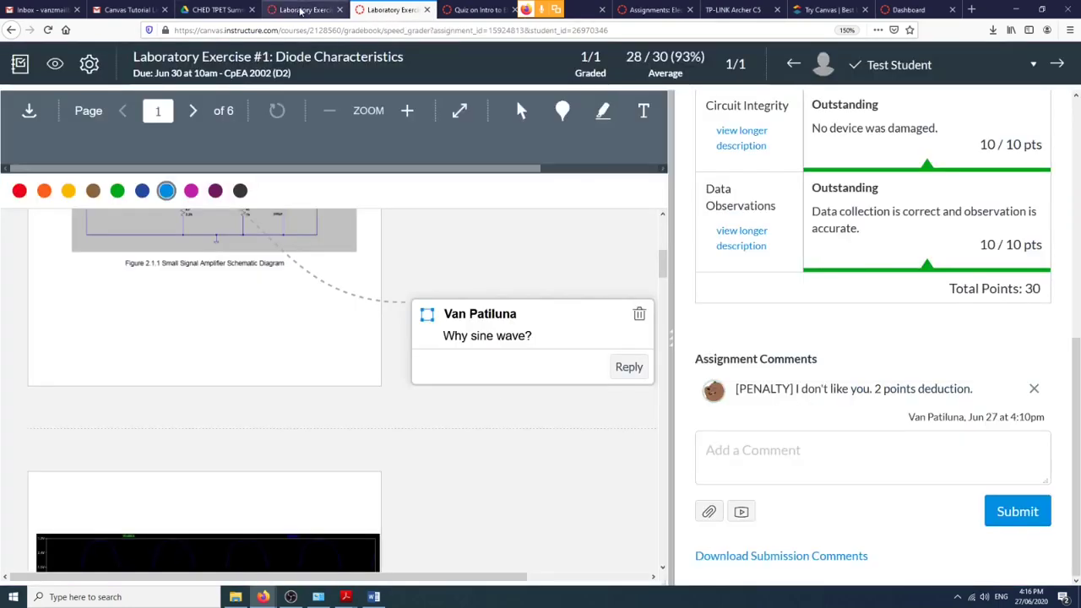
{"action": "left_click", "coordinate": [306, 9]}
{"action": "left_click", "coordinate": [382, 9]}
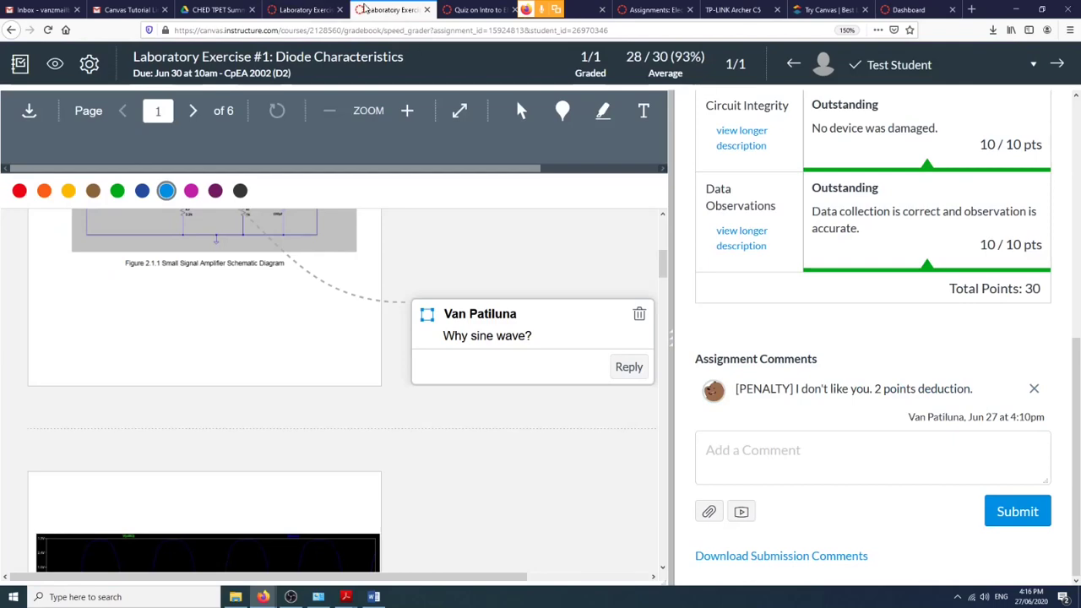
{"action": "left_click", "coordinate": [305, 9]}
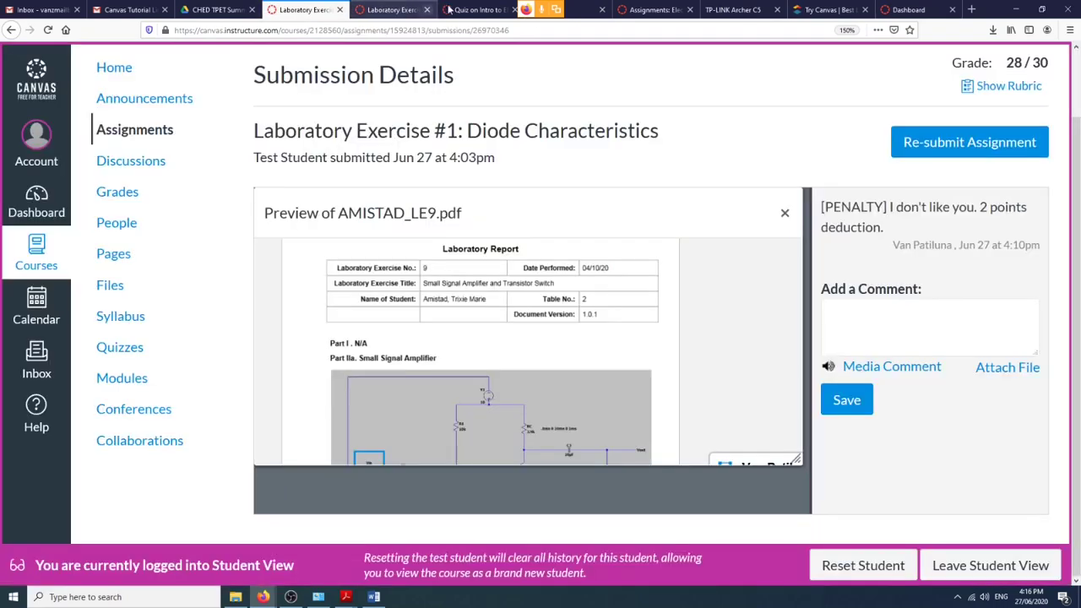
{"action": "left_click", "coordinate": [390, 9]}
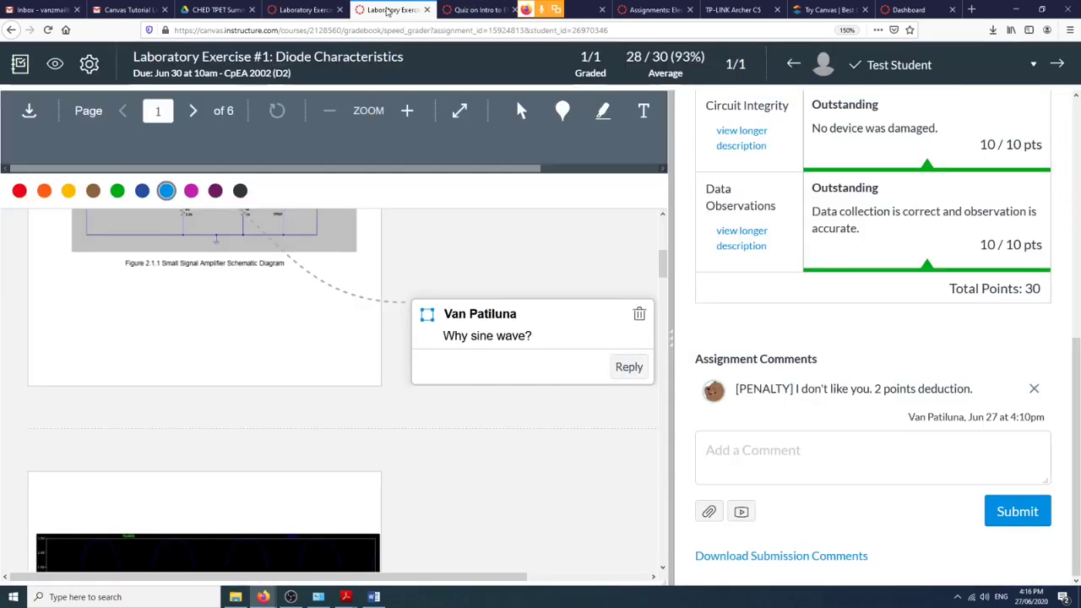
{"action": "left_click", "coordinate": [306, 9]}
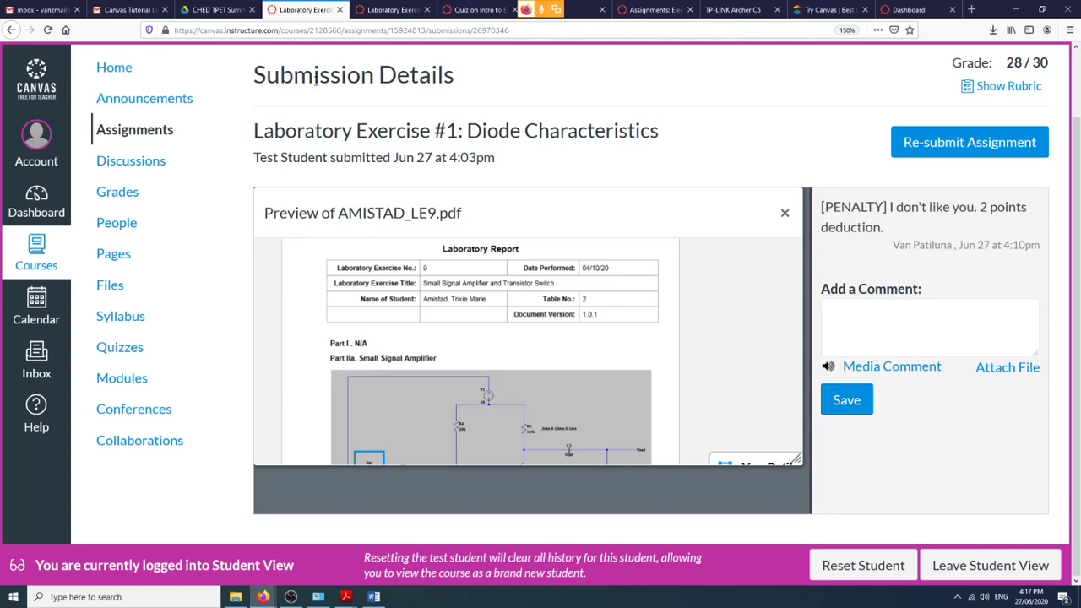
Review the annotated circuit diagram in the student's feedback preview, enlarging the preview window and selecting the "Why sine wave?" comment.
{"action": "scroll", "coordinate": [439, 325], "scroll_direction": "down", "scroll_amount": 2}
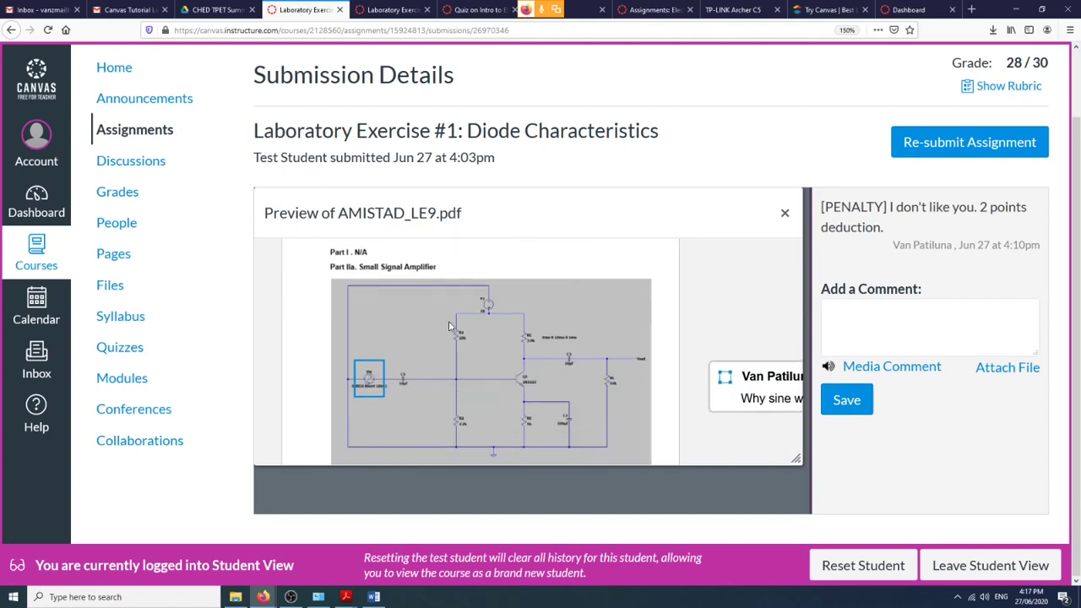
{"action": "scroll", "coordinate": [574, 420], "scroll_direction": "down", "scroll_amount": 3}
{"action": "scroll", "coordinate": [591, 410], "scroll_direction": "up", "scroll_amount": 3}
{"action": "left_click_drag", "start_coordinate": [796, 459], "coordinate": [861, 470]}
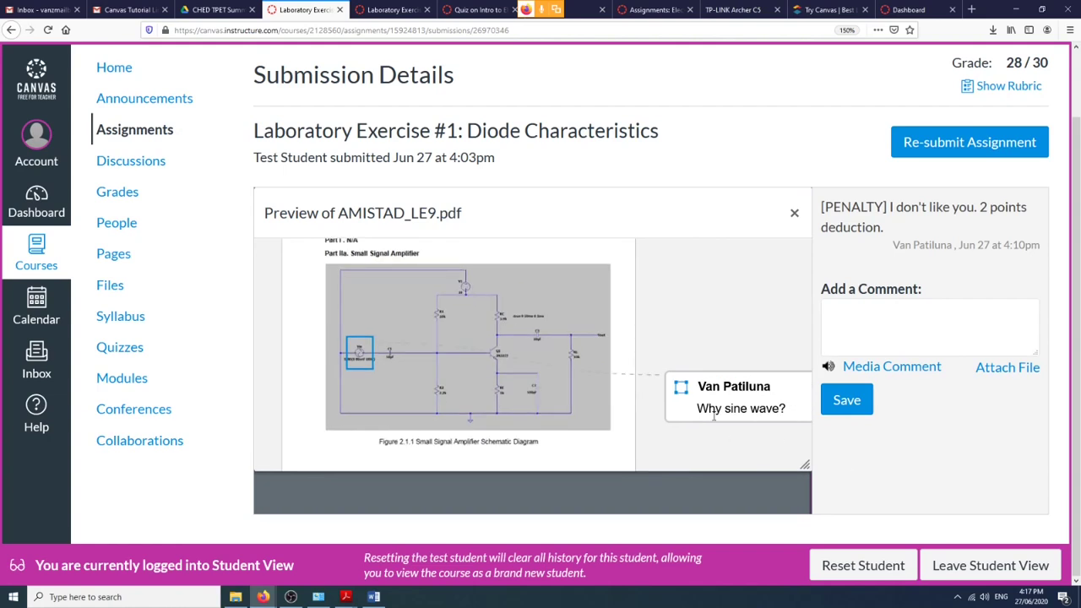
{"action": "scroll", "coordinate": [516, 338], "scroll_direction": "down", "scroll_amount": 2}
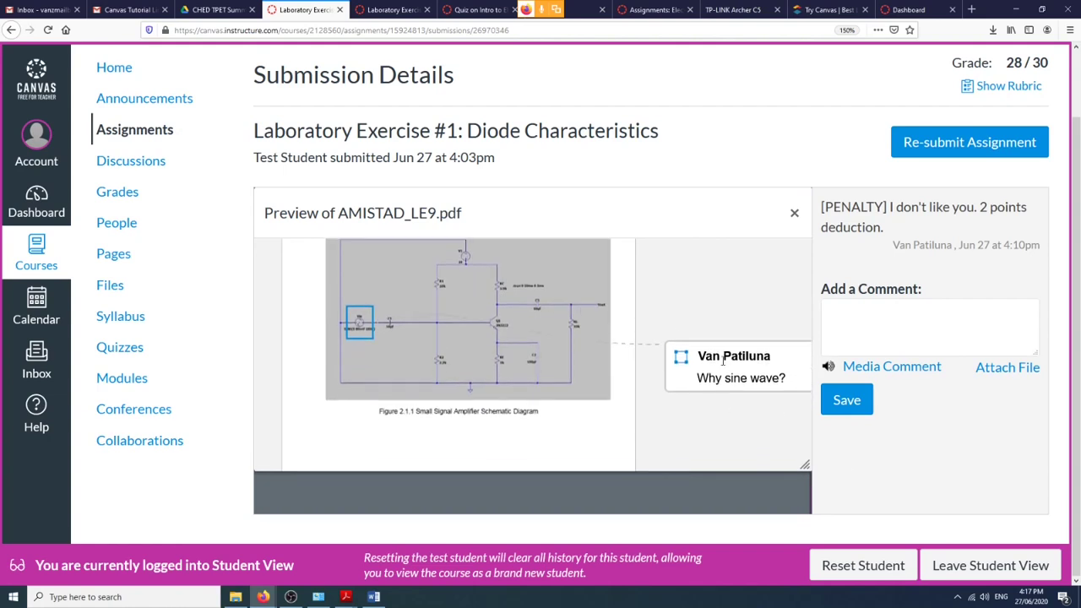
{"action": "left_click", "coordinate": [740, 326]}
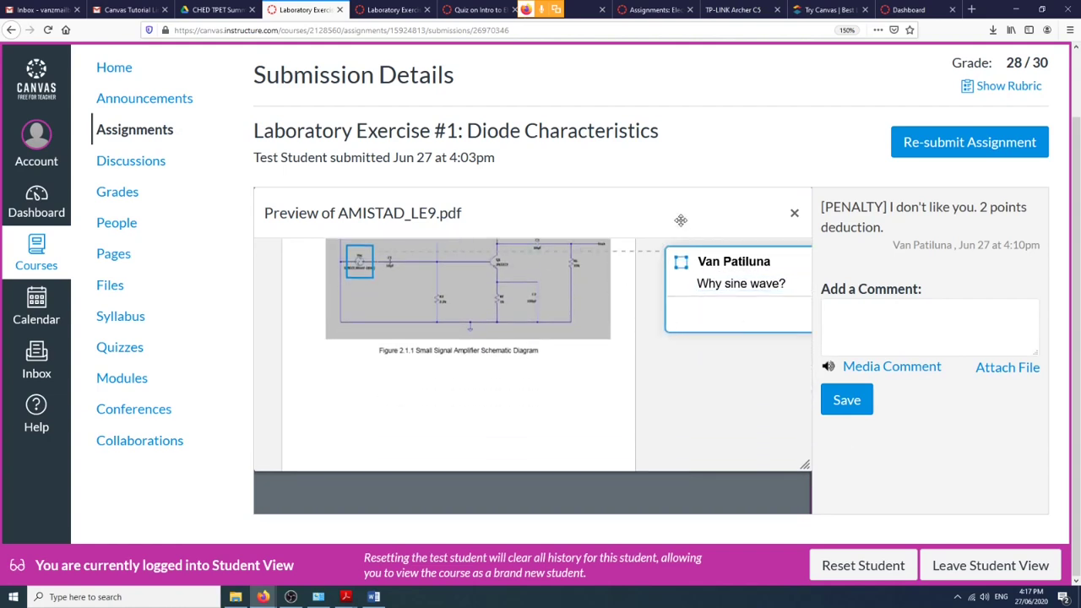
Reduce the browser zoom to 110% and widen the feedback preview window across the submission area.
{"action": "key", "text": "ctrl+minus"}
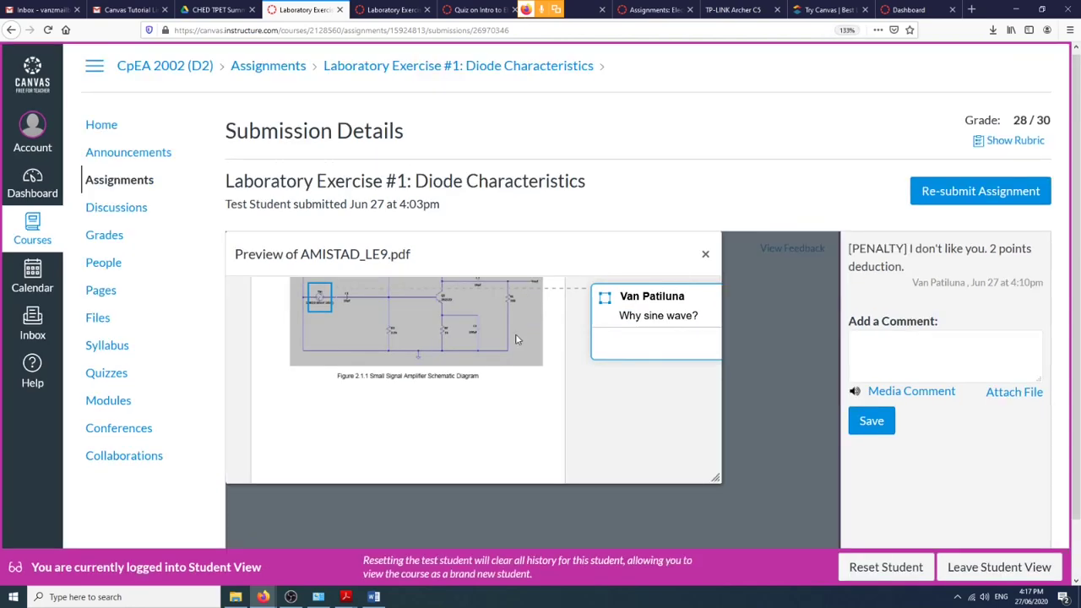
{"action": "left_click_drag", "start_coordinate": [716, 478], "coordinate": [713, 502]}
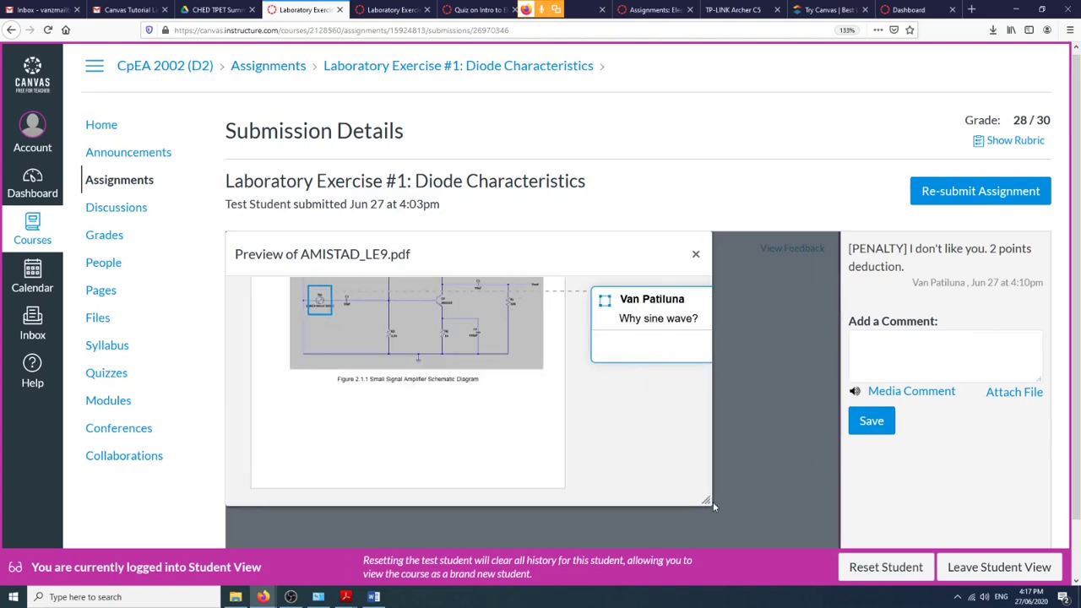
{"action": "key", "text": "ctrl+minus"}
{"action": "key", "text": "ctrl+minus"}
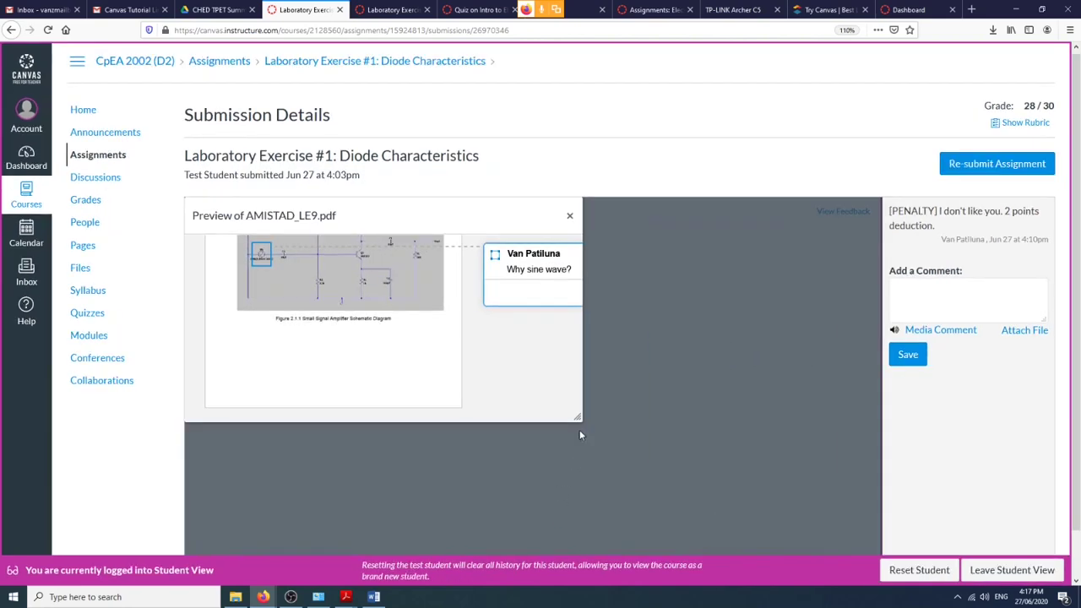
{"action": "left_click_drag", "start_coordinate": [577, 417], "coordinate": [878, 441]}
{"action": "scroll", "coordinate": [567, 355], "scroll_direction": "up", "scroll_amount": 2}
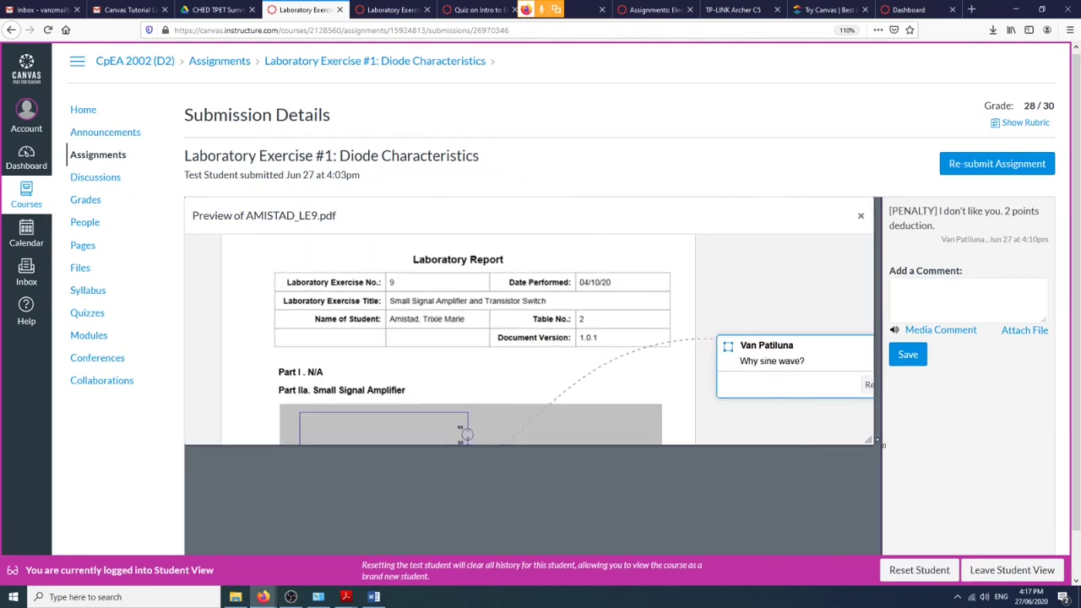
{"action": "left_click_drag", "start_coordinate": [707, 445], "coordinate": [742, 473]}
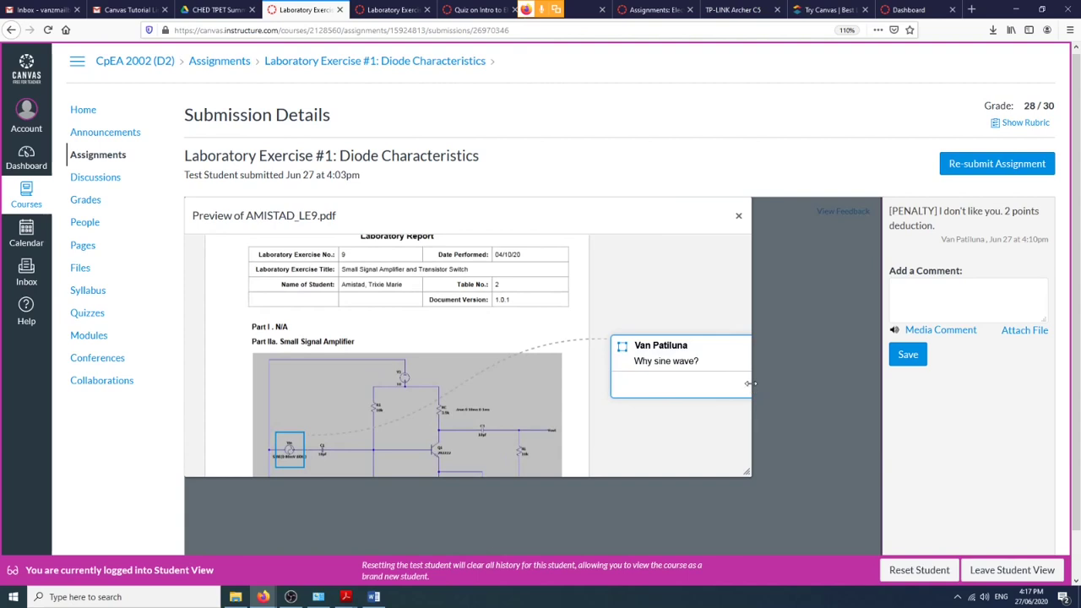
{"action": "left_click_drag", "start_coordinate": [754, 390], "coordinate": [950, 411]}
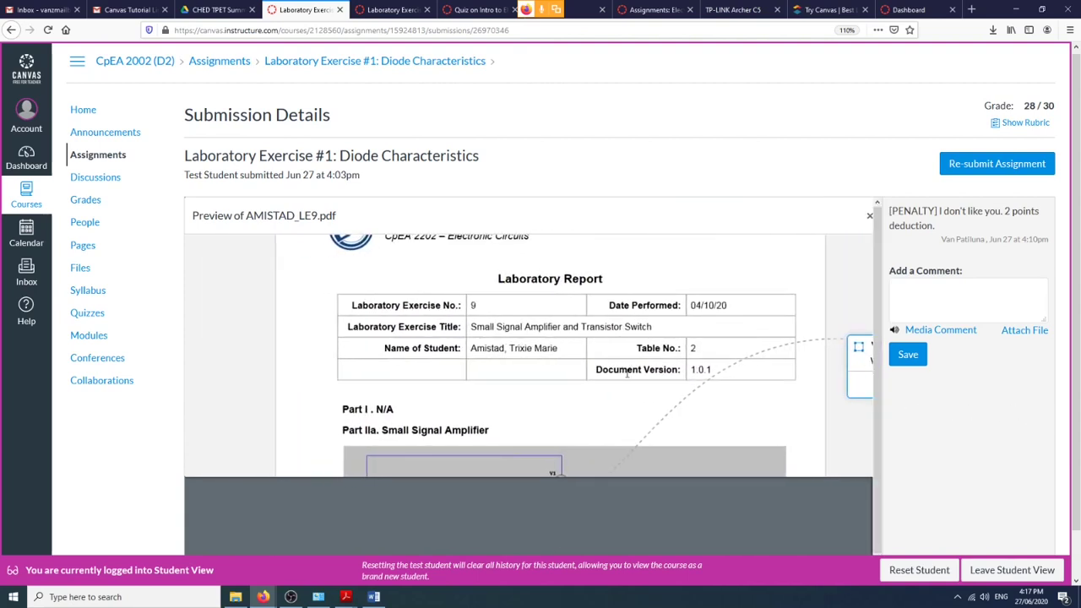
Shift the feedback preview window down, return the report to its first-page header, and clear the accidental text selection.
{"action": "scroll", "coordinate": [596, 444], "scroll_direction": "down", "scroll_amount": 3}
{"action": "scroll", "coordinate": [562, 319], "scroll_direction": "up", "scroll_amount": 10}
{"action": "left_click_drag", "start_coordinate": [641, 218], "coordinate": [640, 252]}
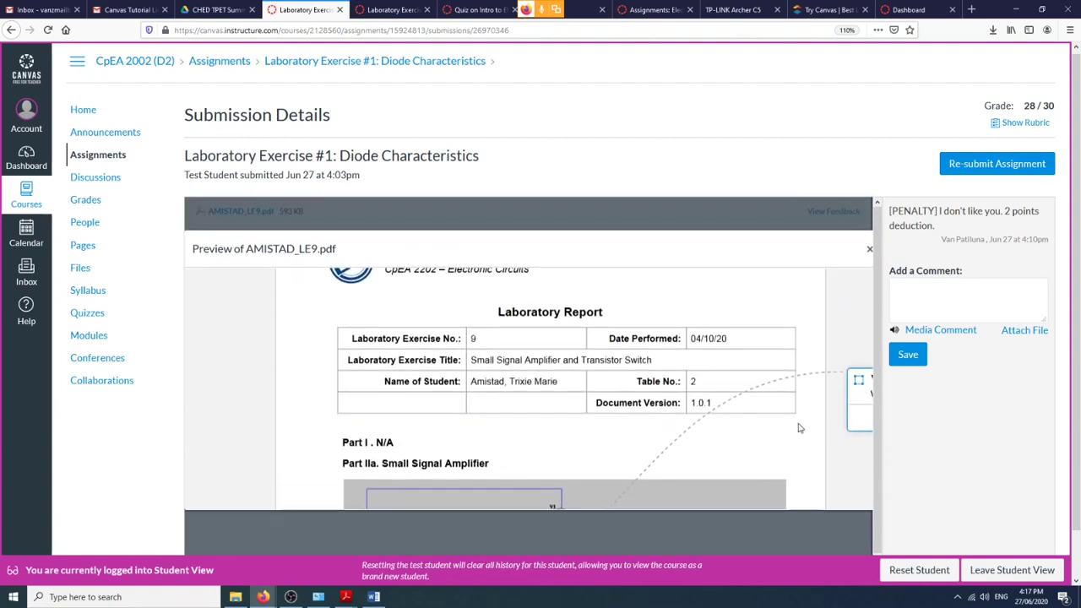
{"action": "scroll", "coordinate": [759, 432], "scroll_direction": "down", "scroll_amount": 3}
{"action": "scroll", "coordinate": [689, 419], "scroll_direction": "up", "scroll_amount": 5}
{"action": "left_click_drag", "start_coordinate": [794, 382], "coordinate": [545, 356]}
{"action": "scroll", "coordinate": [785, 489], "scroll_direction": "down", "scroll_amount": 2}
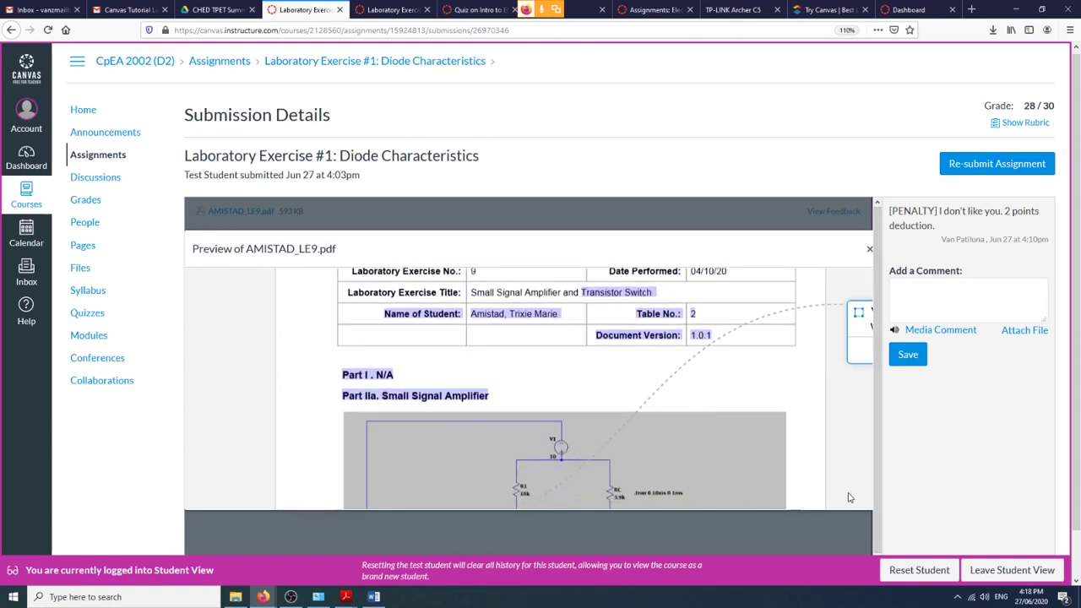
{"action": "left_click_drag", "start_coordinate": [785, 257], "coordinate": [677, 245]}
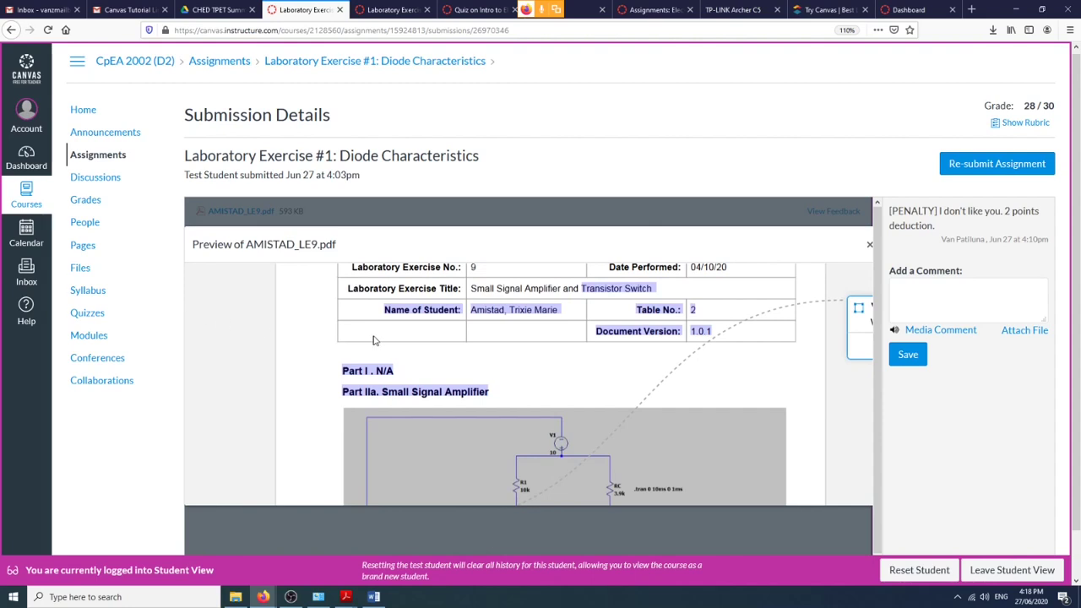
{"action": "scroll", "coordinate": [406, 515], "scroll_direction": "up", "scroll_amount": 3}
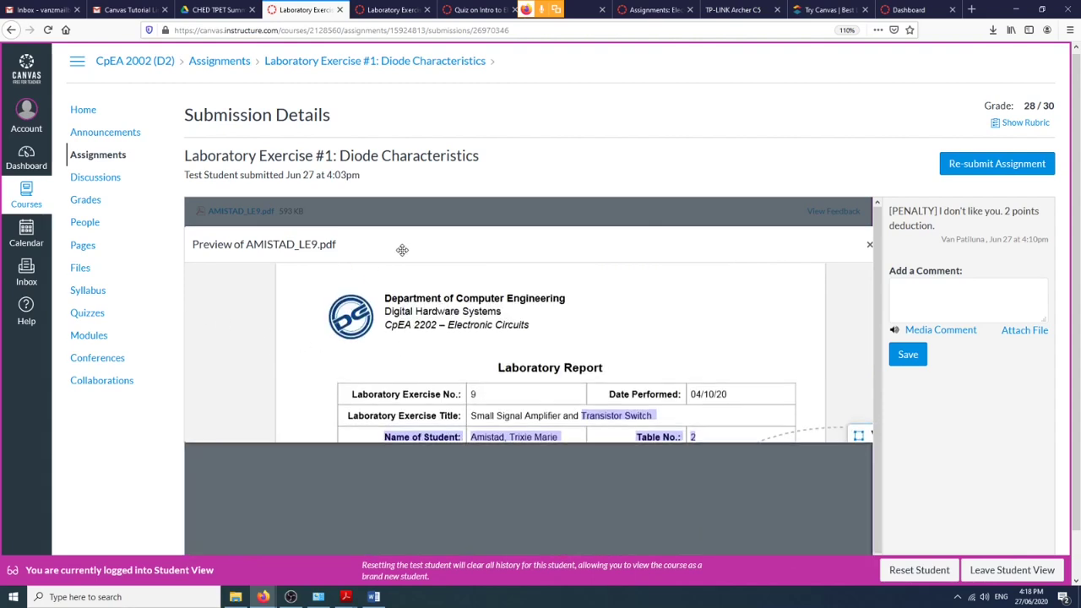
{"action": "left_click", "coordinate": [402, 489]}
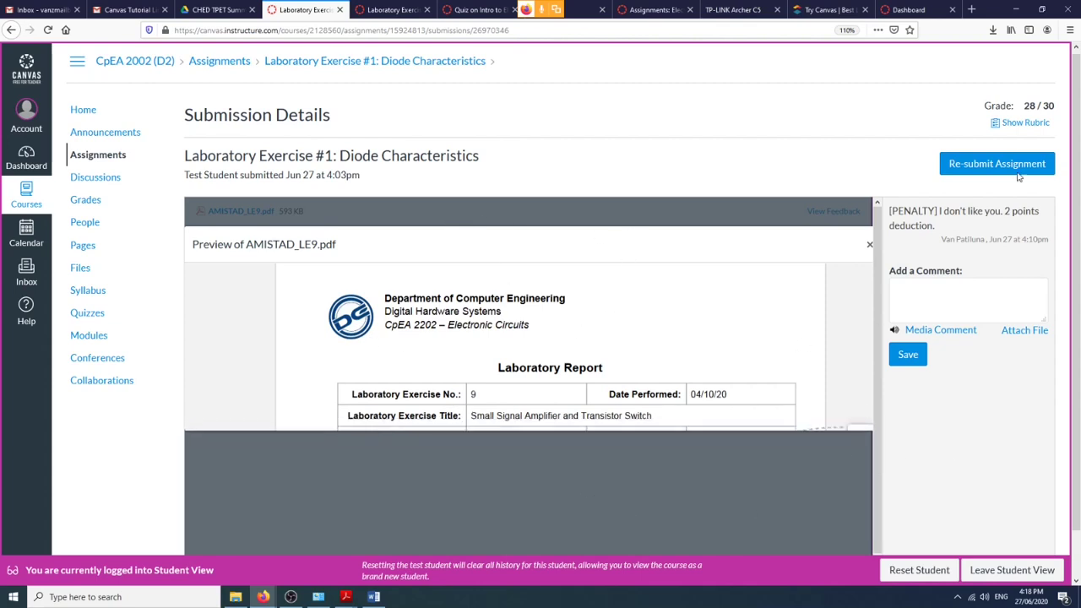
Make the feedback preview taller and narrower and reposition it so the document's paging and zoom controls are within view.
{"action": "left_click_drag", "start_coordinate": [857, 253], "coordinate": [701, 239]}
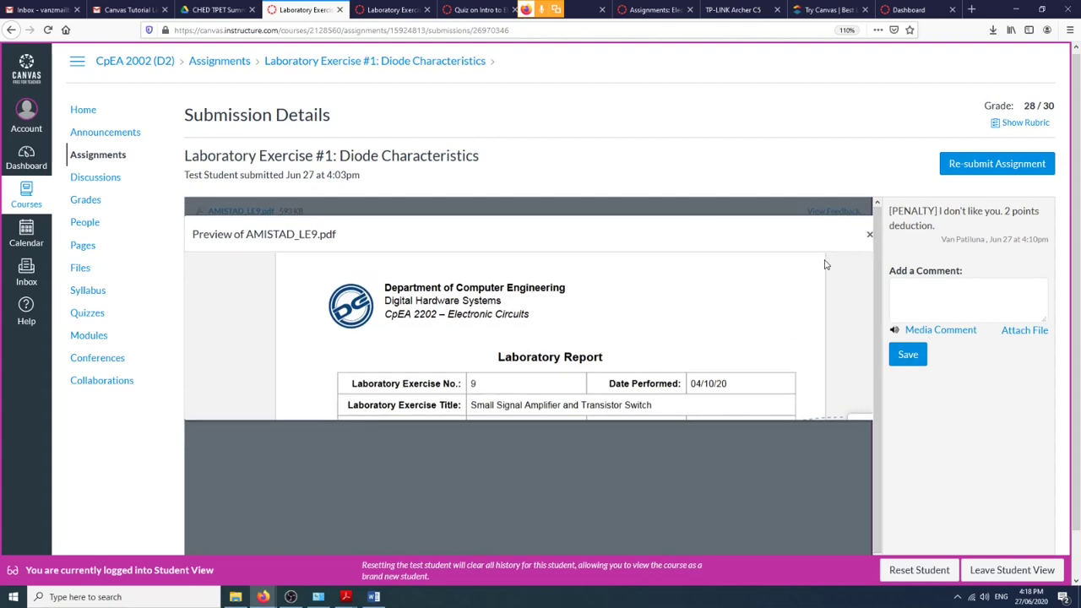
{"action": "left_click_drag", "start_coordinate": [834, 234], "coordinate": [760, 255]}
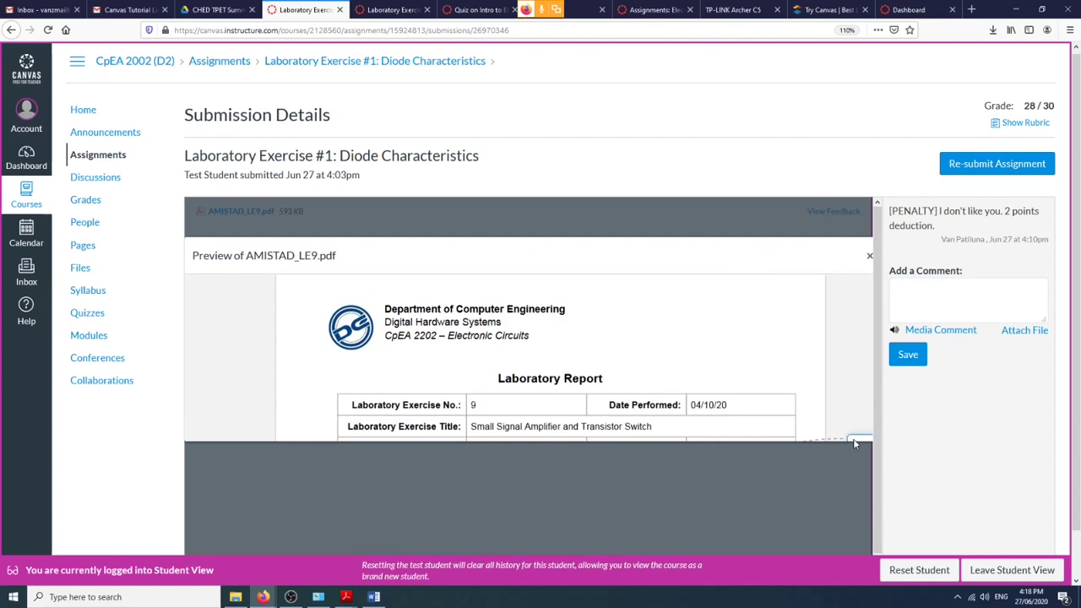
{"action": "left_click_drag", "start_coordinate": [821, 440], "coordinate": [827, 527]}
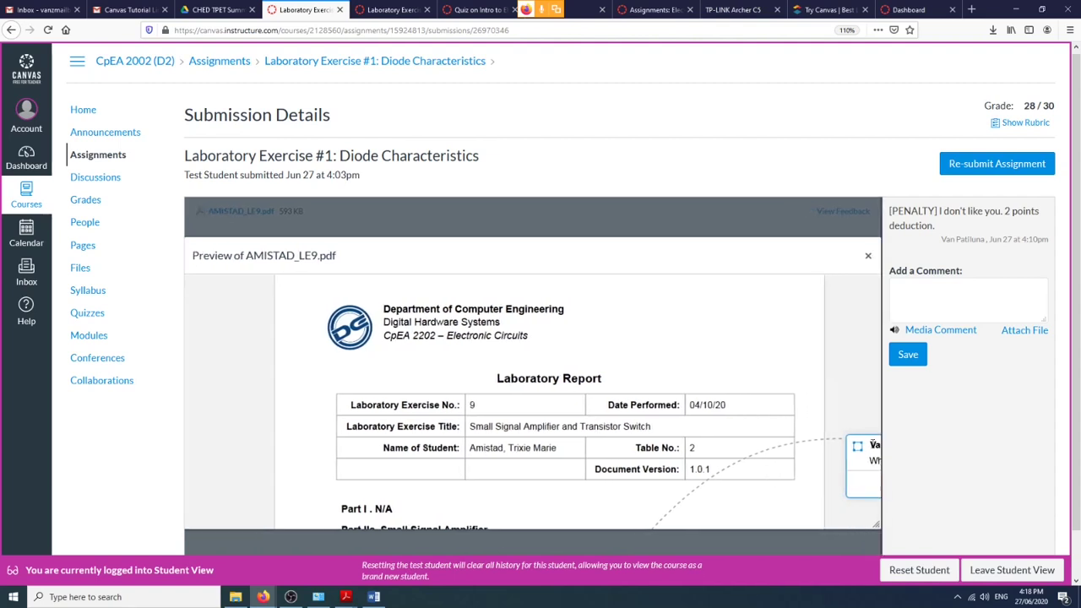
{"action": "left_click_drag", "start_coordinate": [874, 442], "coordinate": [746, 543]}
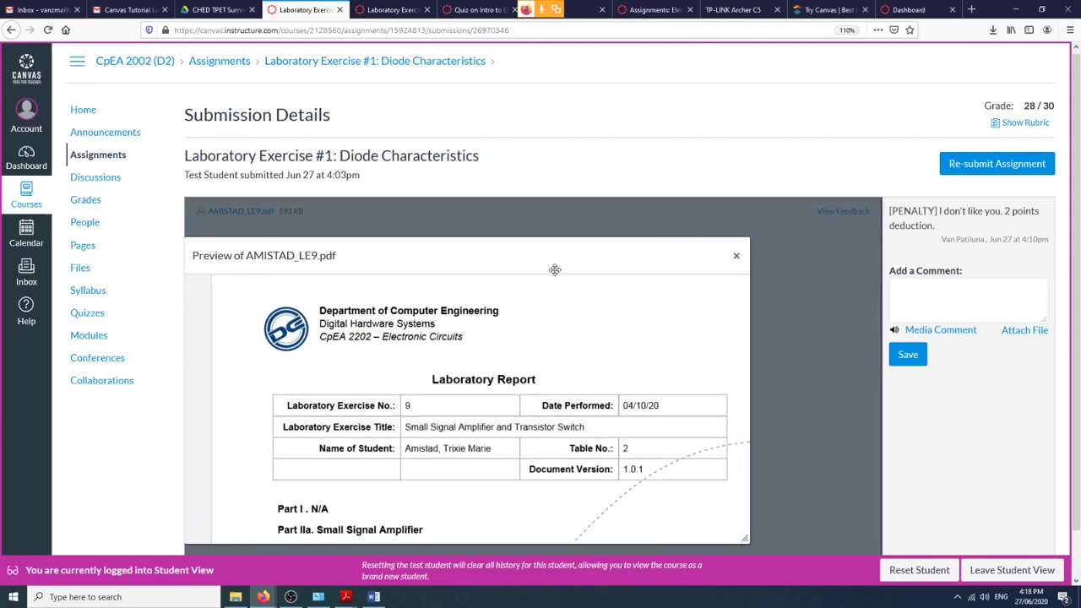
{"action": "left_click_drag", "start_coordinate": [528, 265], "coordinate": [566, 280]}
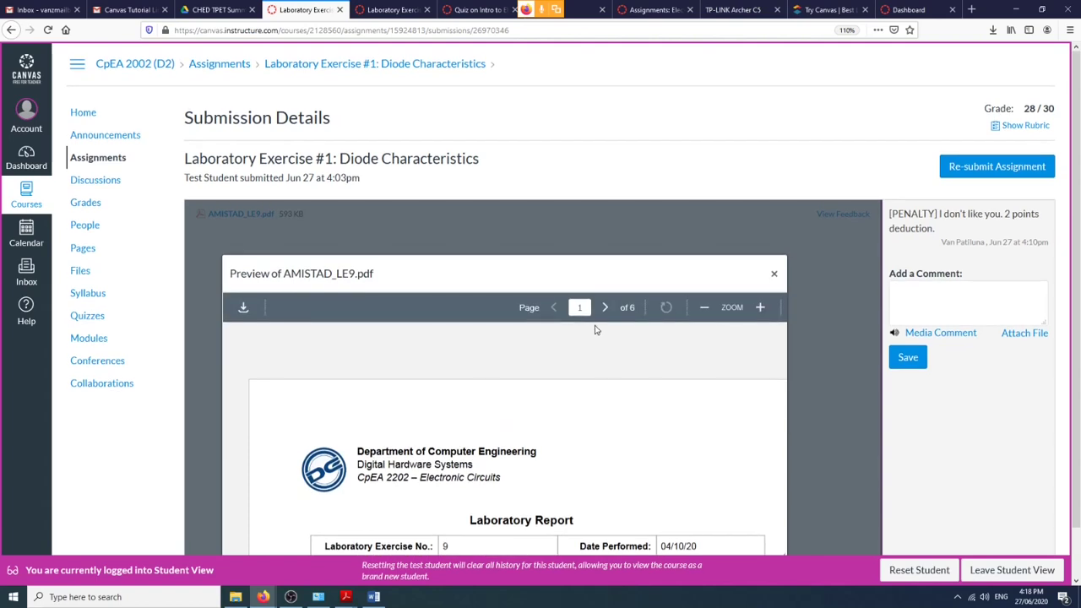
Zoom out the previewed report, browse to page 2, and stretch the preview window across the submission area.
{"action": "left_click", "coordinate": [701, 311]}
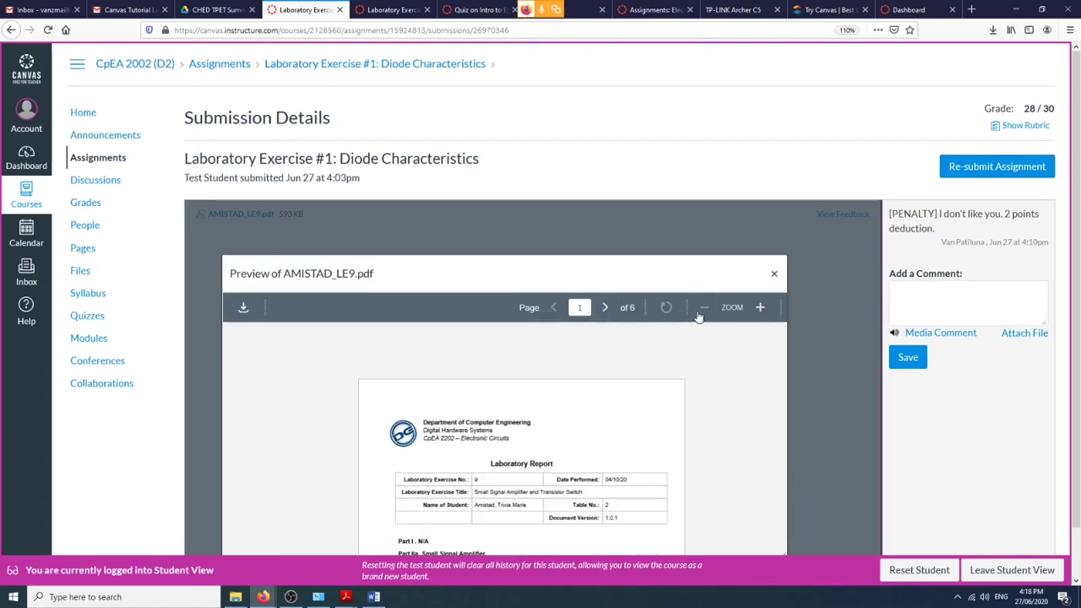
{"action": "scroll", "coordinate": [549, 355], "scroll_direction": "down", "scroll_amount": 10}
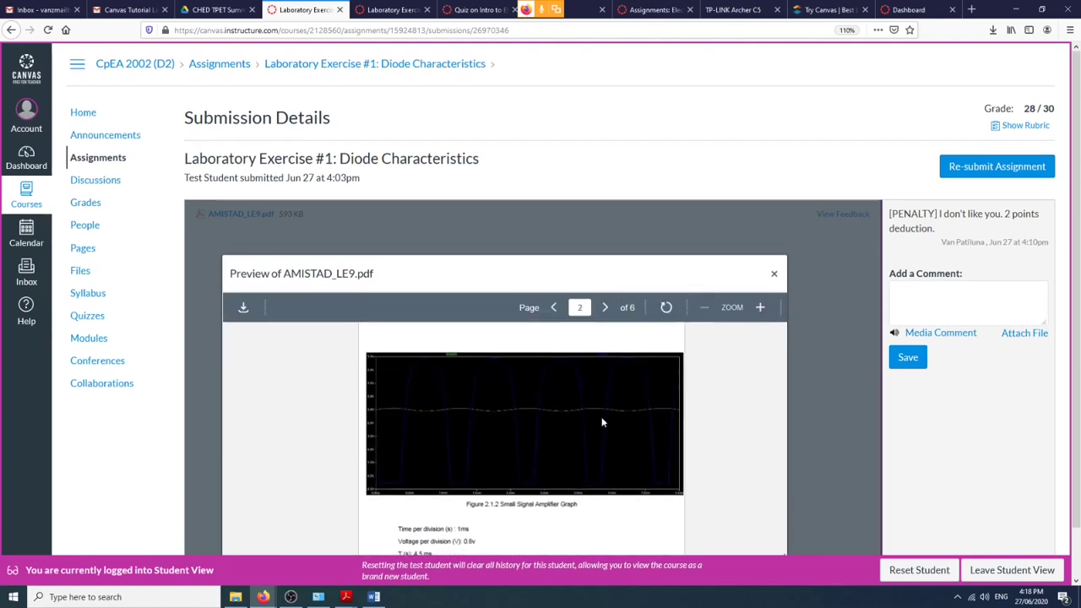
{"action": "left_click_drag", "start_coordinate": [646, 301], "coordinate": [512, 260]}
{"action": "left_click_drag", "start_coordinate": [748, 382], "coordinate": [876, 390]}
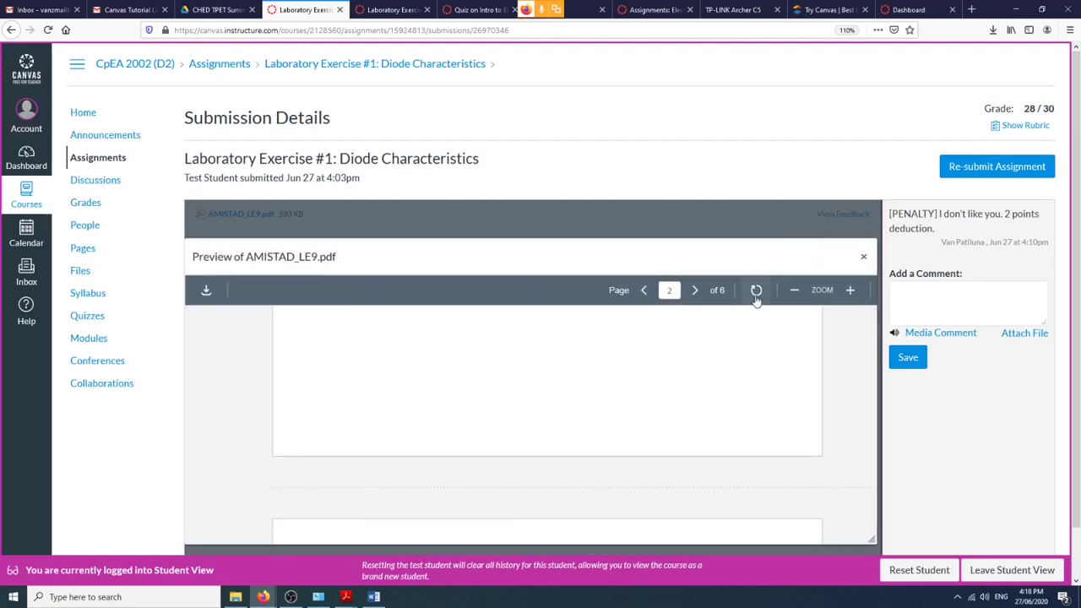
Set the widened report preview to its smallest zoom level and browse to page 3.
{"action": "left_click", "coordinate": [792, 290]}
{"action": "left_click", "coordinate": [792, 291]}
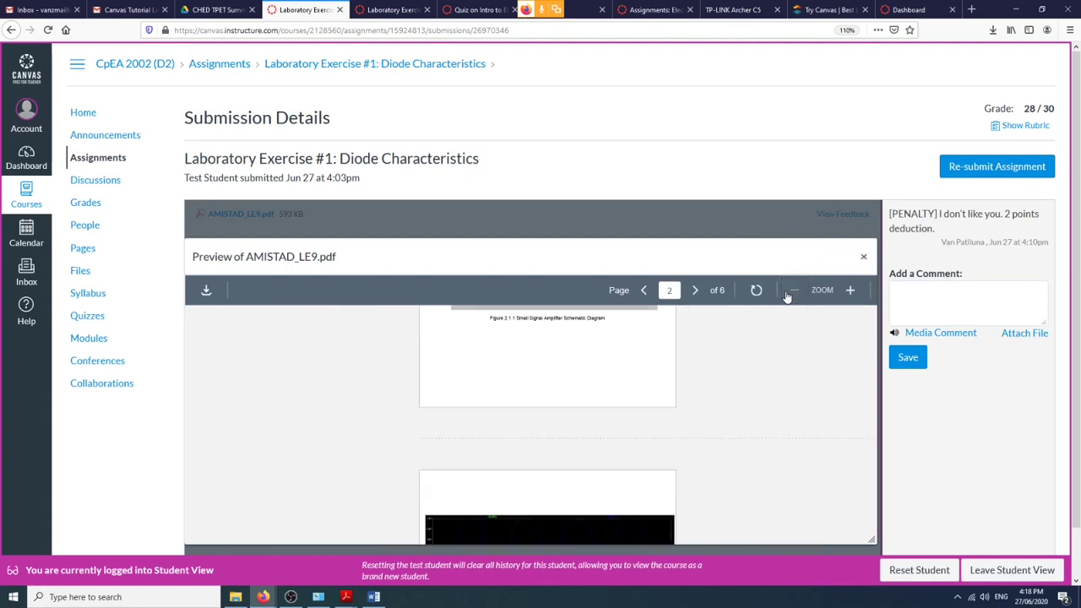
{"action": "left_click", "coordinate": [849, 290]}
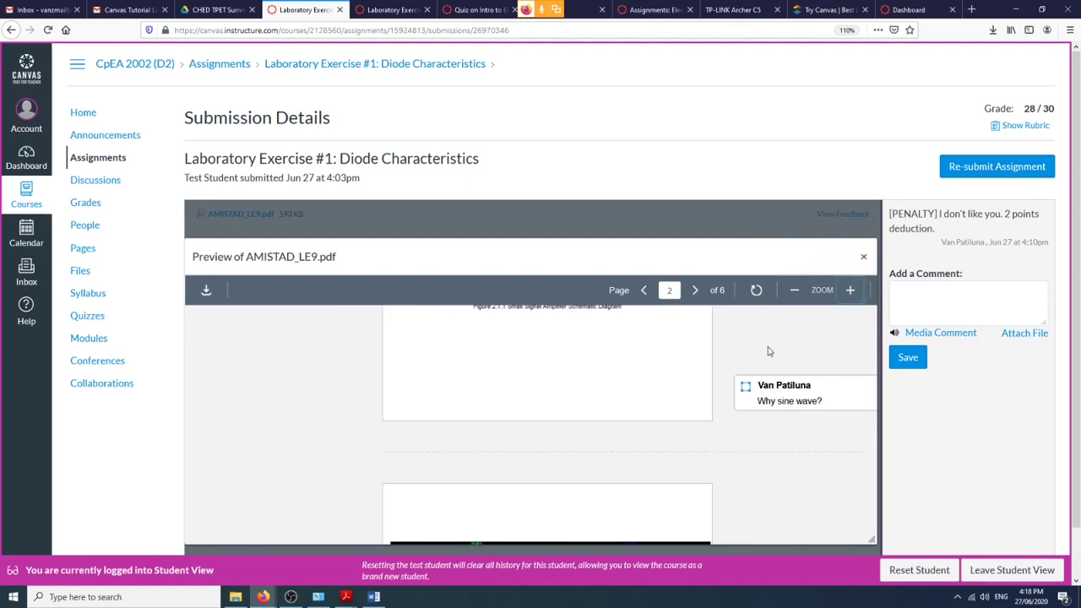
{"action": "left_click", "coordinate": [793, 289]}
{"action": "scroll", "coordinate": [771, 371], "scroll_direction": "down", "scroll_amount": 6}
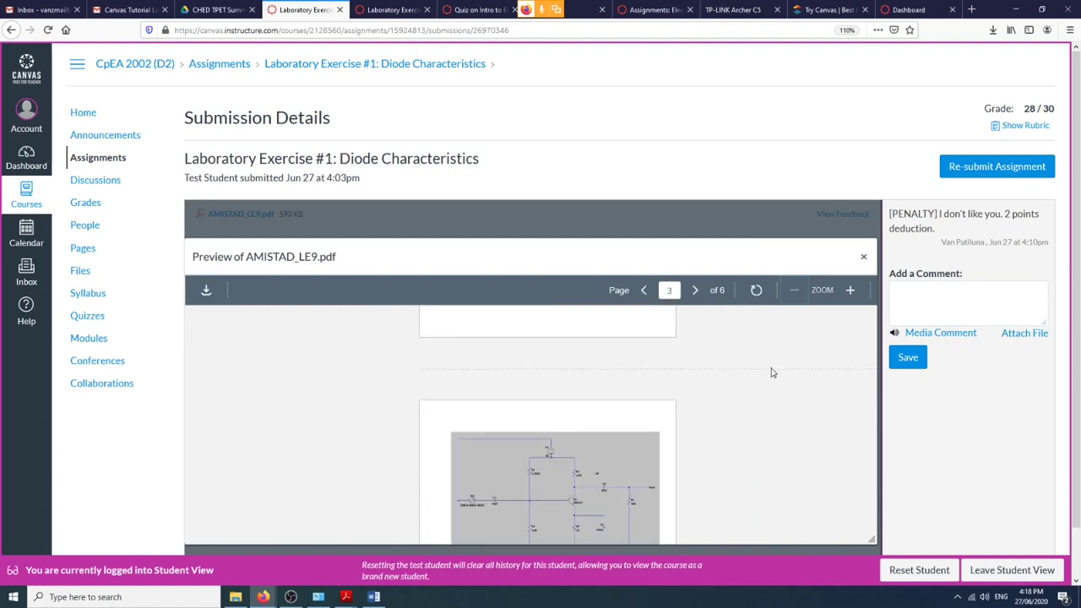
Enlarge the previewed report by one zoom level and return to the boxed circuit annotation on page 1.
{"action": "left_click", "coordinate": [849, 290]}
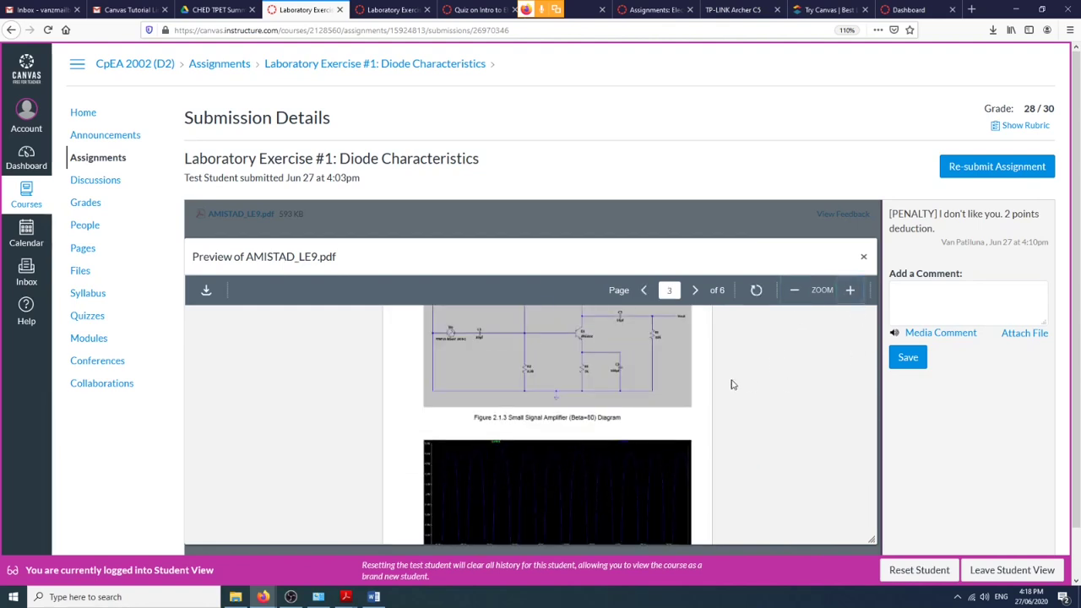
{"action": "scroll", "coordinate": [733, 385], "scroll_direction": "down", "scroll_amount": 6}
{"action": "scroll", "coordinate": [733, 385], "scroll_direction": "up", "scroll_amount": 12}
{"action": "scroll", "coordinate": [732, 385], "scroll_direction": "up", "scroll_amount": 8}
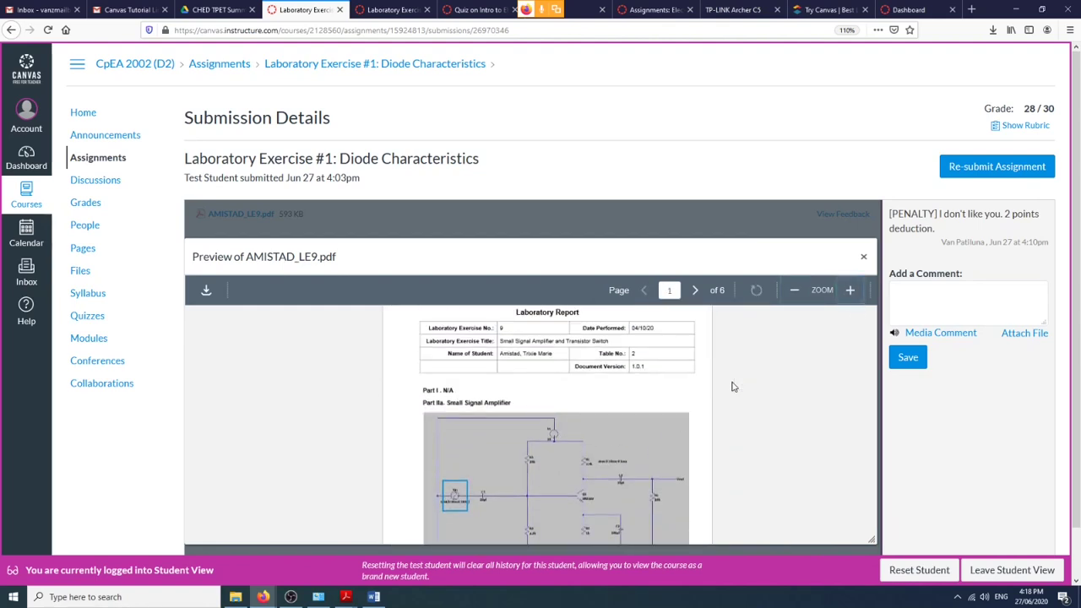
{"action": "scroll", "coordinate": [766, 384], "scroll_direction": "down", "scroll_amount": 8}
{"action": "left_click", "coordinate": [836, 406]}
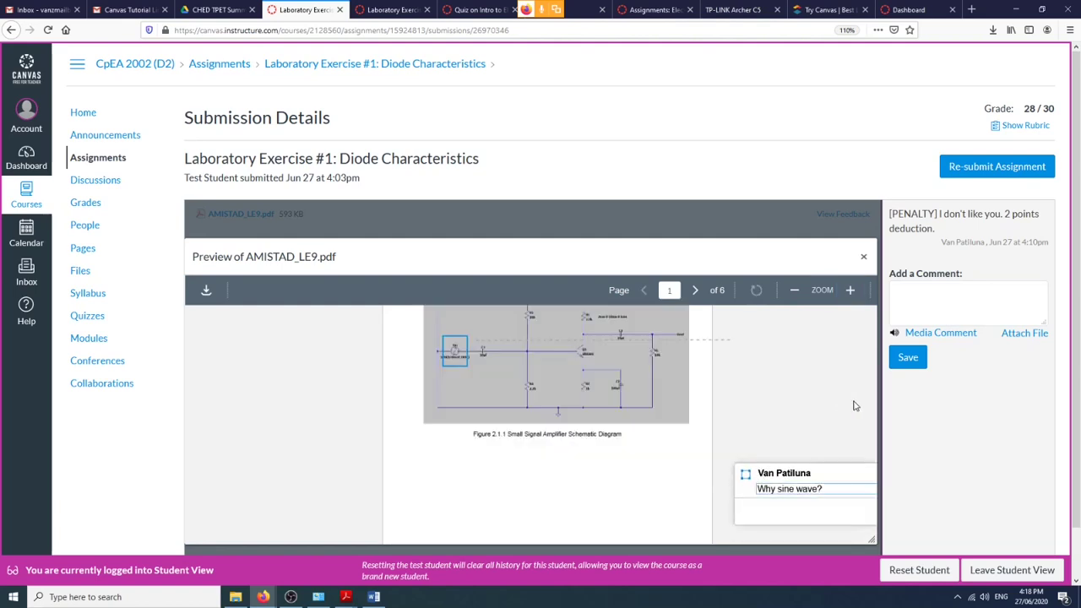
Reply to the "Why sine wave?" annotation as the test student with "I think it's what you require sir.".
{"action": "left_click", "coordinate": [870, 394]}
{"action": "left_click_drag", "start_coordinate": [877, 389], "coordinate": [879, 389]}
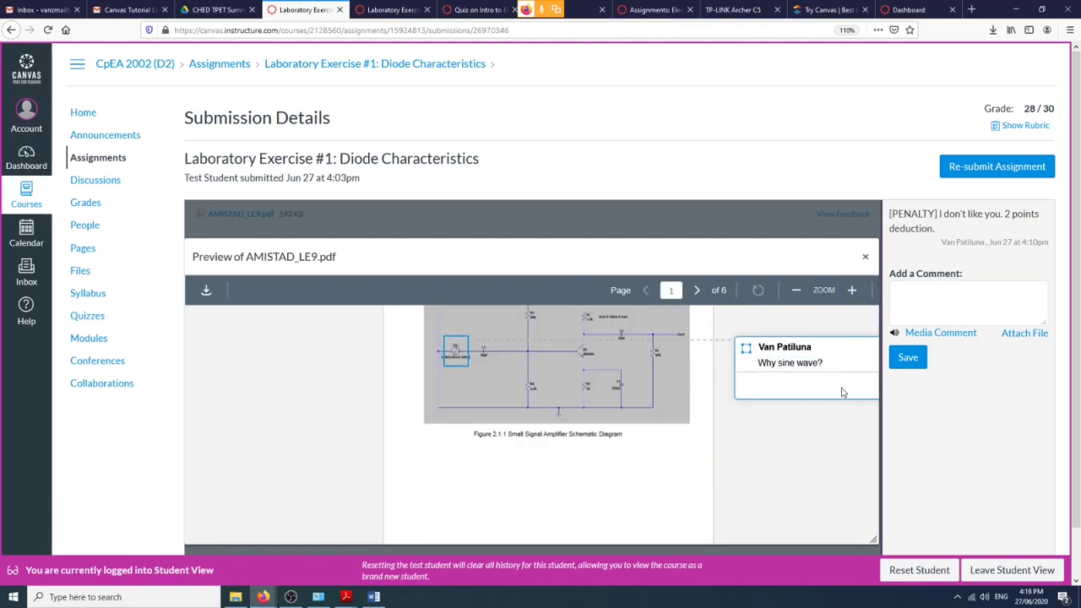
{"action": "left_click", "coordinate": [834, 367]}
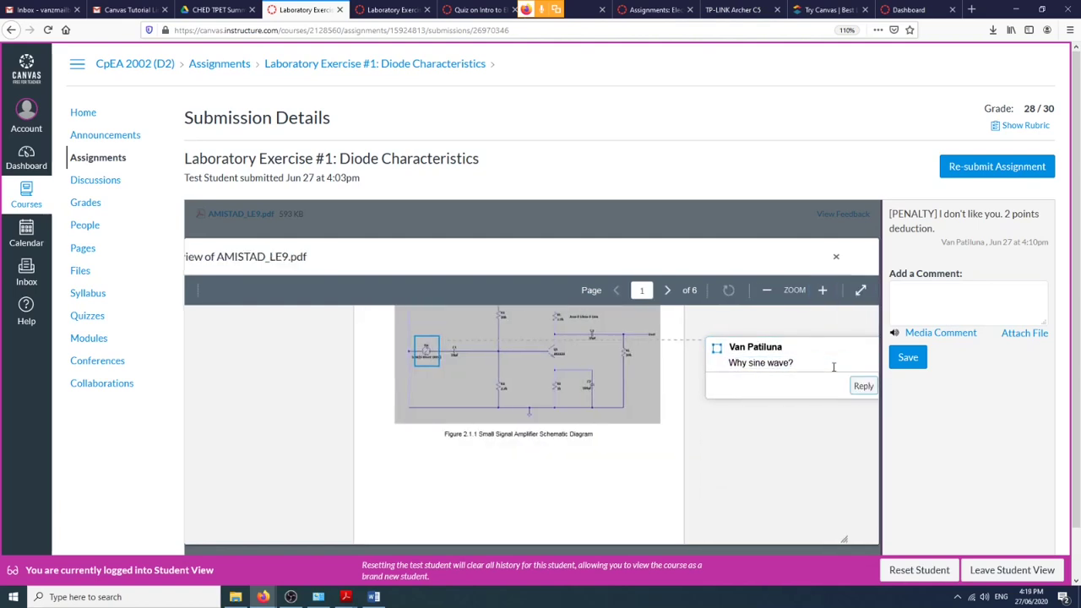
{"action": "left_click", "coordinate": [864, 385]}
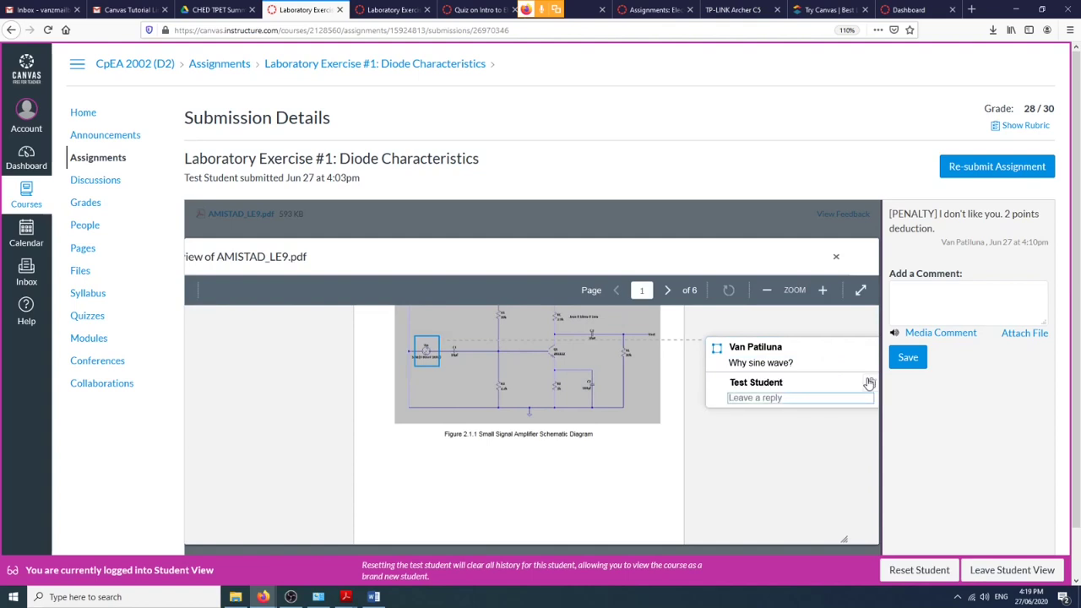
{"action": "type", "text": "I"}
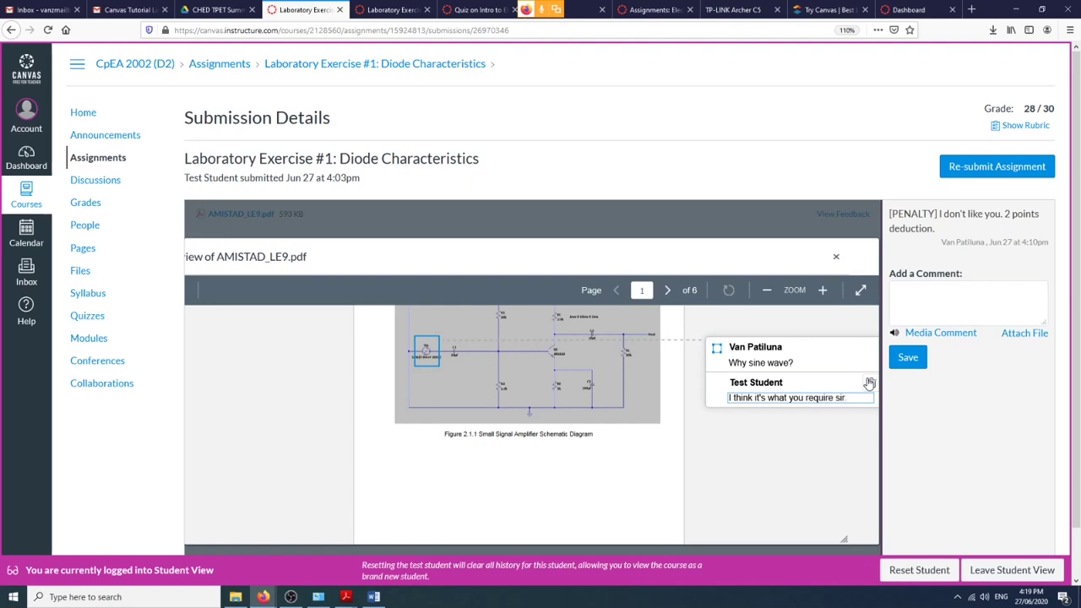
{"action": "type", "text": "."}
{"action": "key", "text": "Return"}
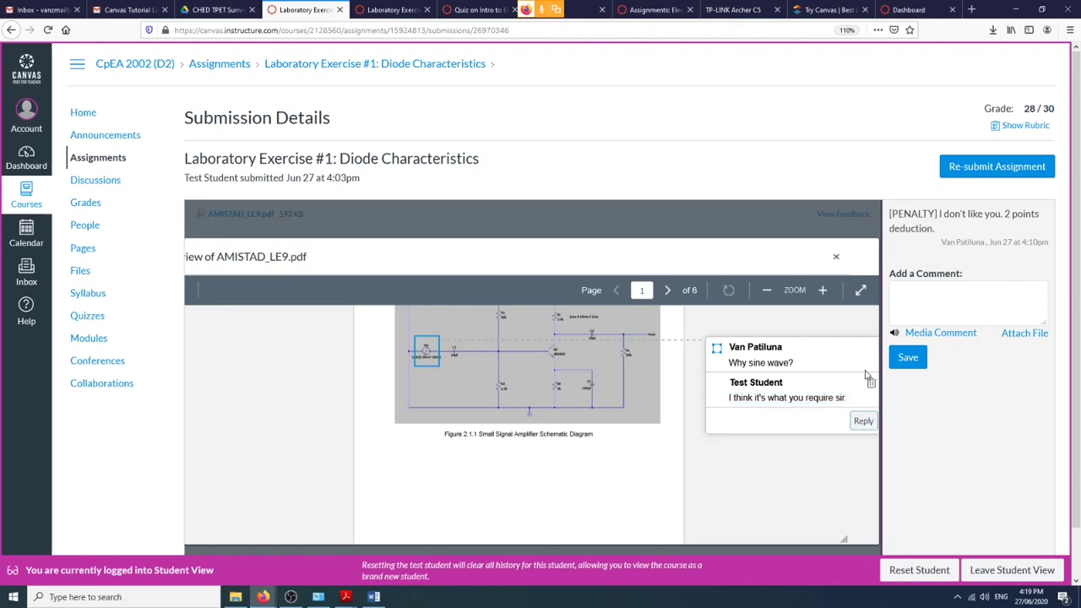
Switch to the lab exercise's SpeedGrader page and check the page 1 annotation for the student's reply.
{"action": "left_click", "coordinate": [388, 14]}
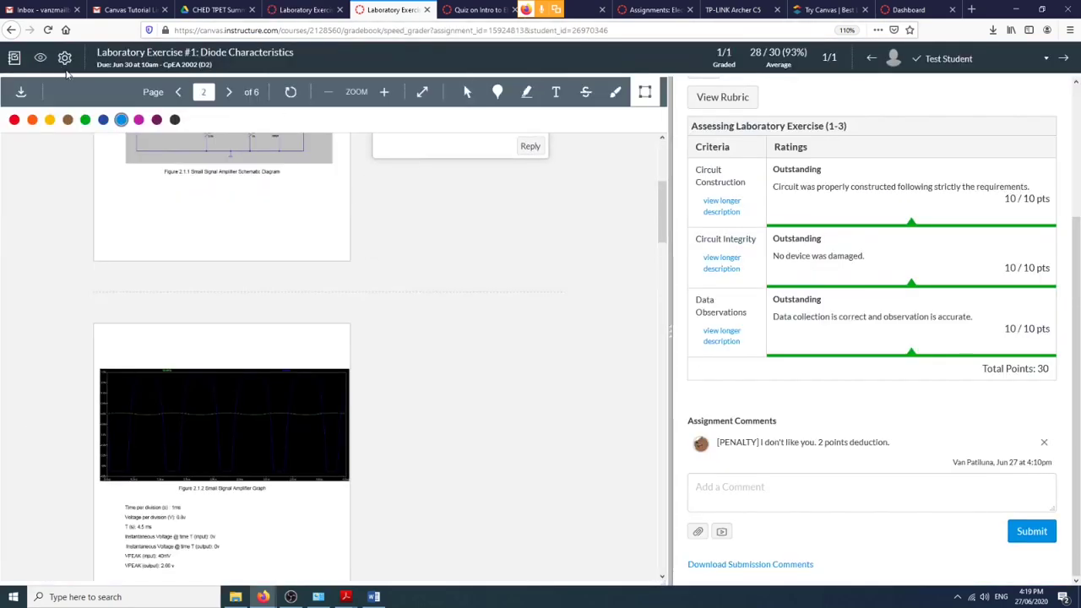
{"action": "scroll", "coordinate": [475, 273], "scroll_direction": "down", "scroll_amount": 3}
{"action": "scroll", "coordinate": [490, 285], "scroll_direction": "up", "scroll_amount": 3}
{"action": "scroll", "coordinate": [491, 286], "scroll_direction": "up", "scroll_amount": 3}
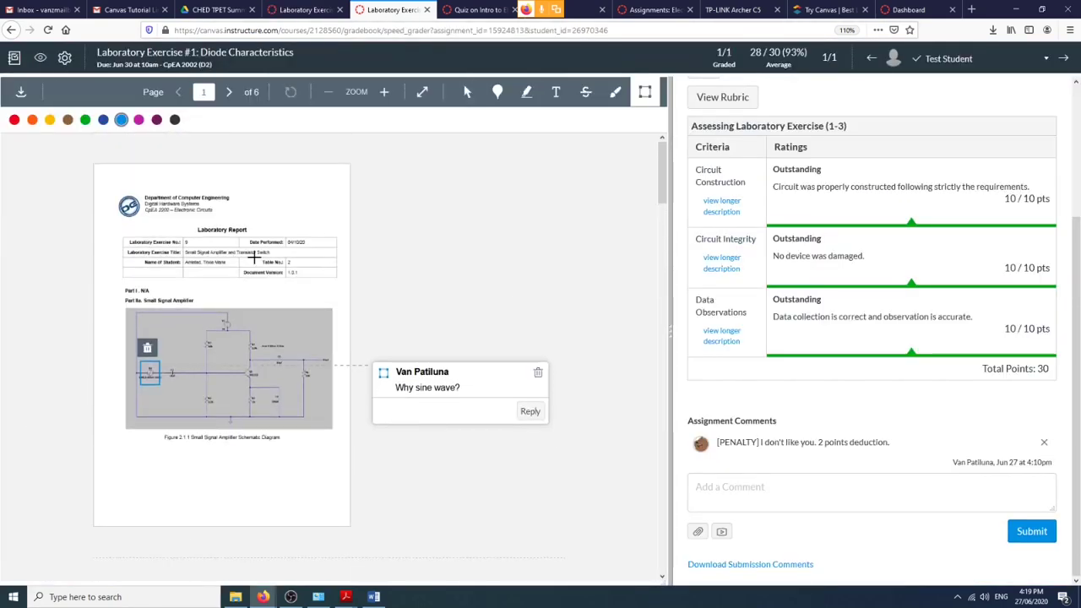
{"action": "left_click", "coordinate": [917, 61]}
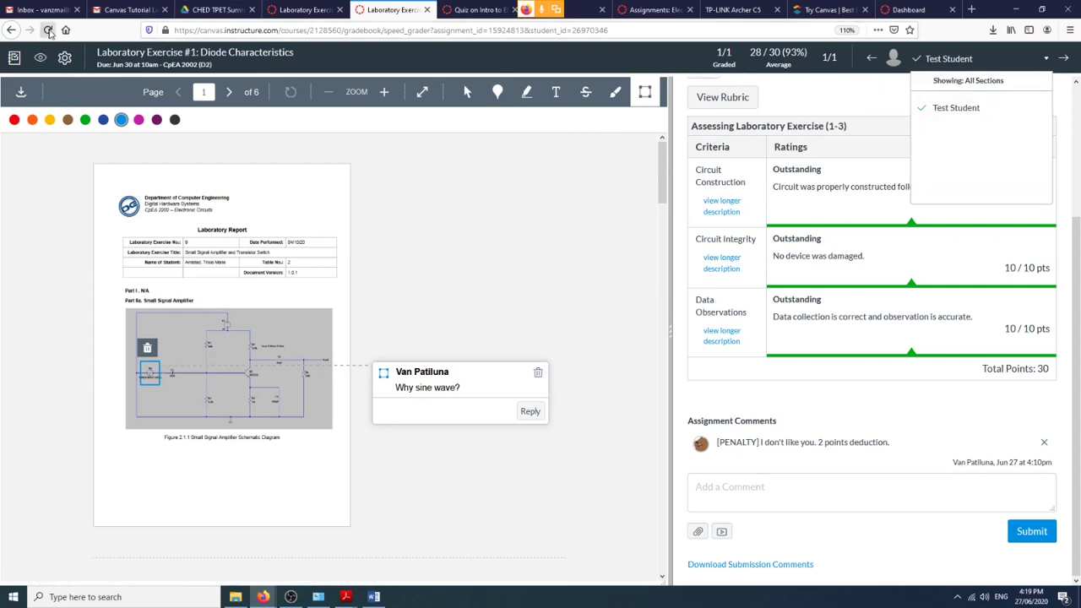
Reload the lab exercise's SpeedGrader page and leave Student View to regain teacher access.
{"action": "left_click", "coordinate": [48, 29]}
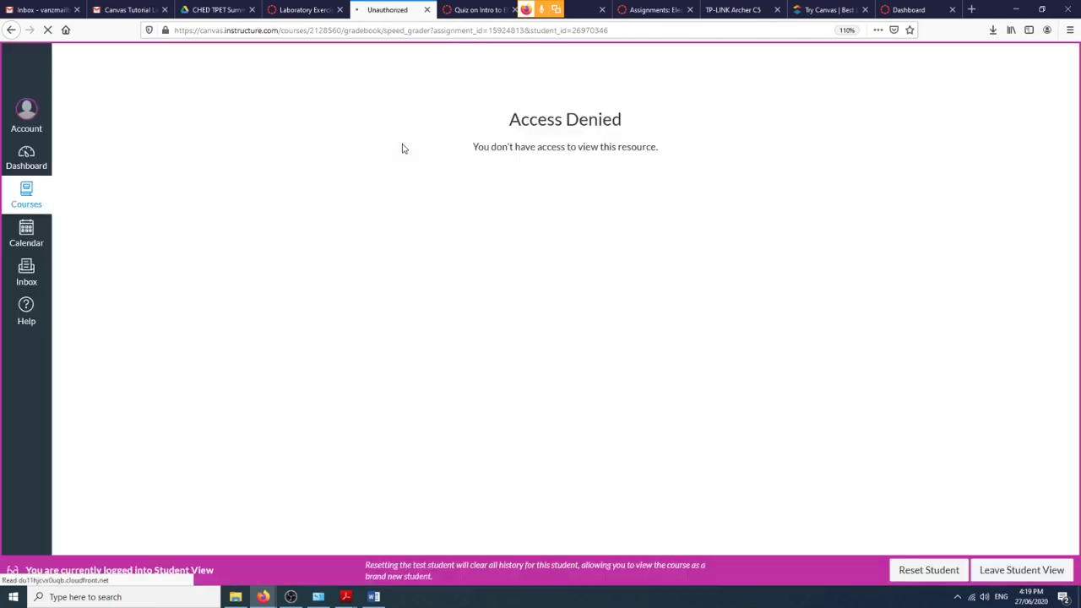
{"action": "left_click", "coordinate": [316, 13]}
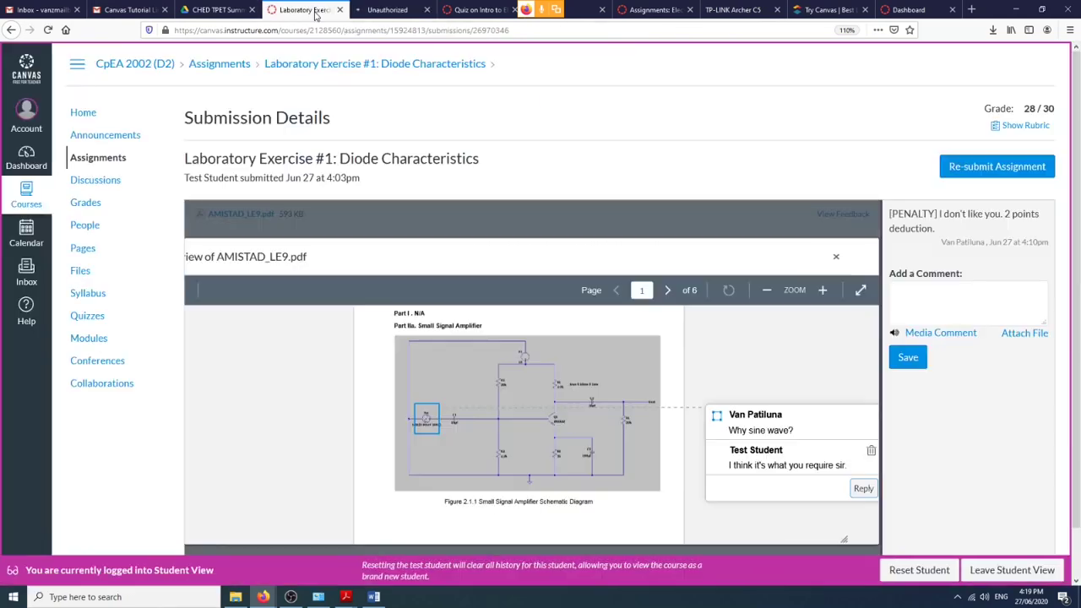
{"action": "left_click", "coordinate": [390, 12]}
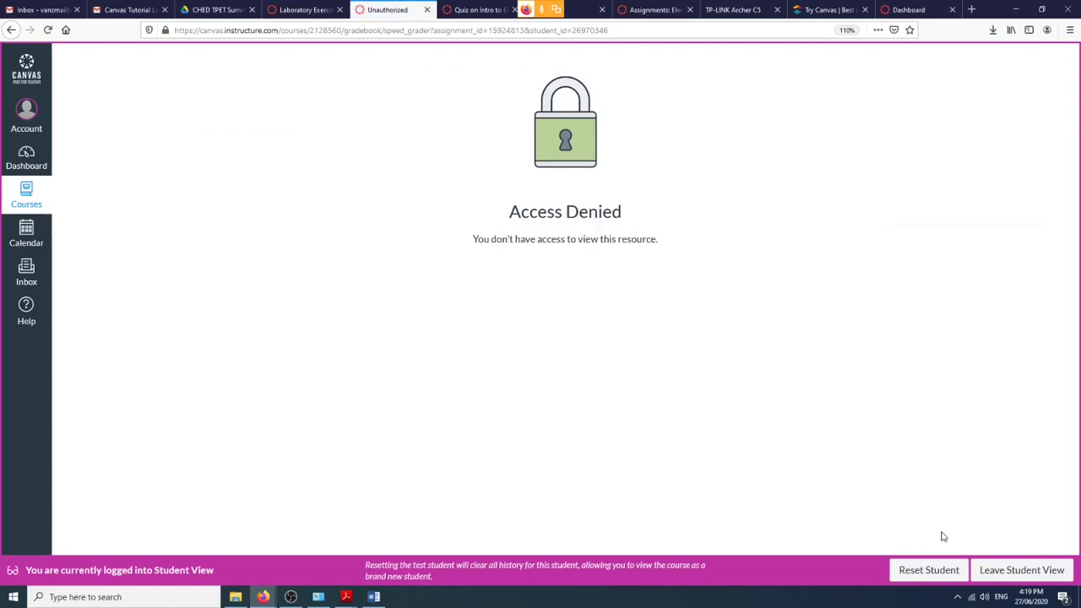
{"action": "left_click", "coordinate": [1007, 572]}
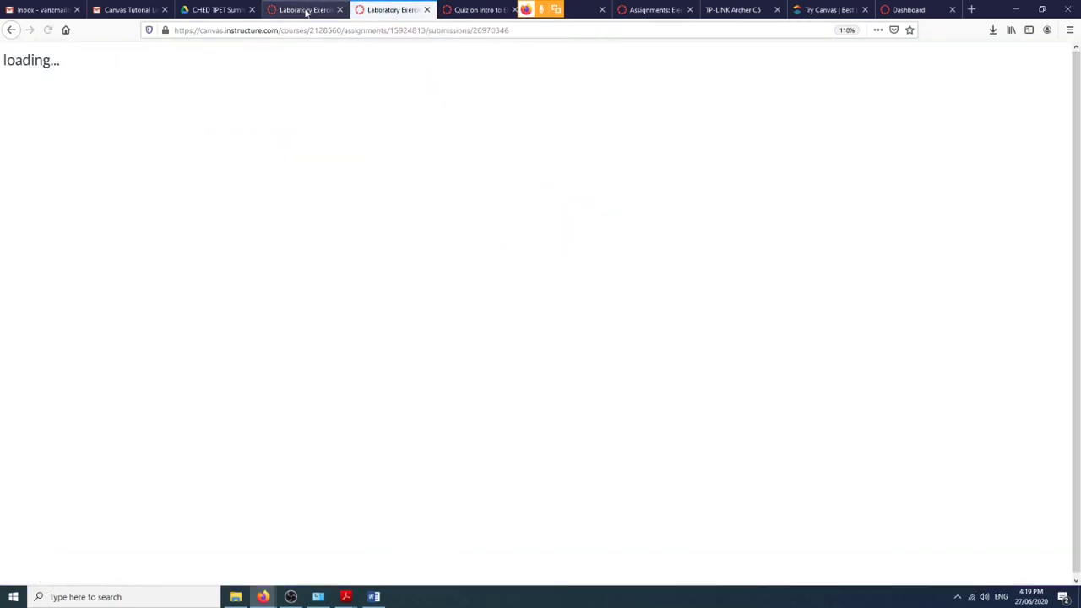
Check the reopened SpeedGrader document for the student's annotation reply, comparing it with the student submission page.
{"action": "left_click", "coordinate": [302, 11]}
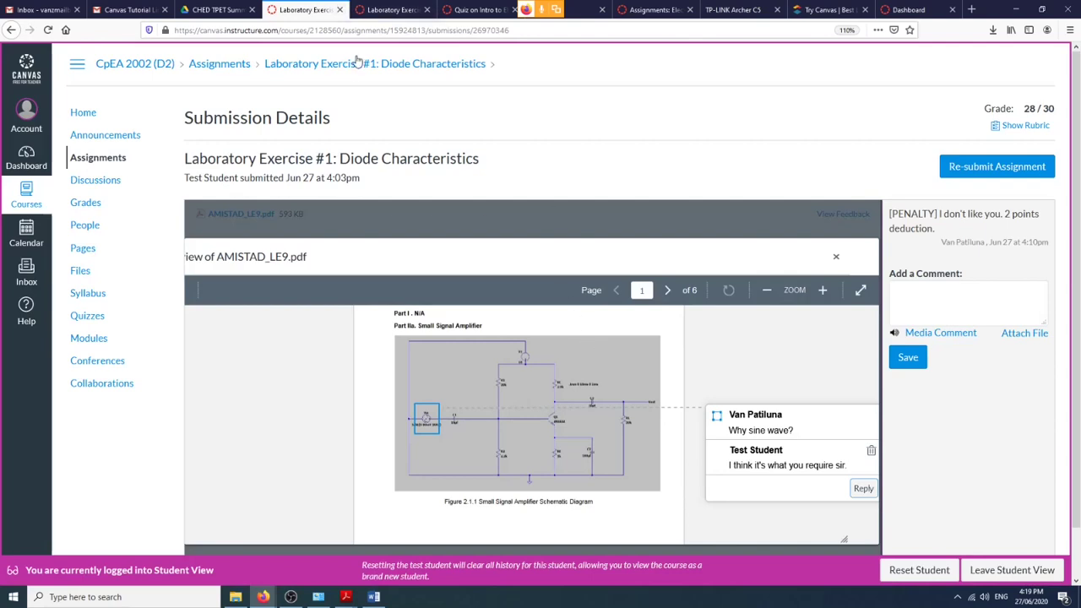
{"action": "left_click", "coordinate": [389, 11]}
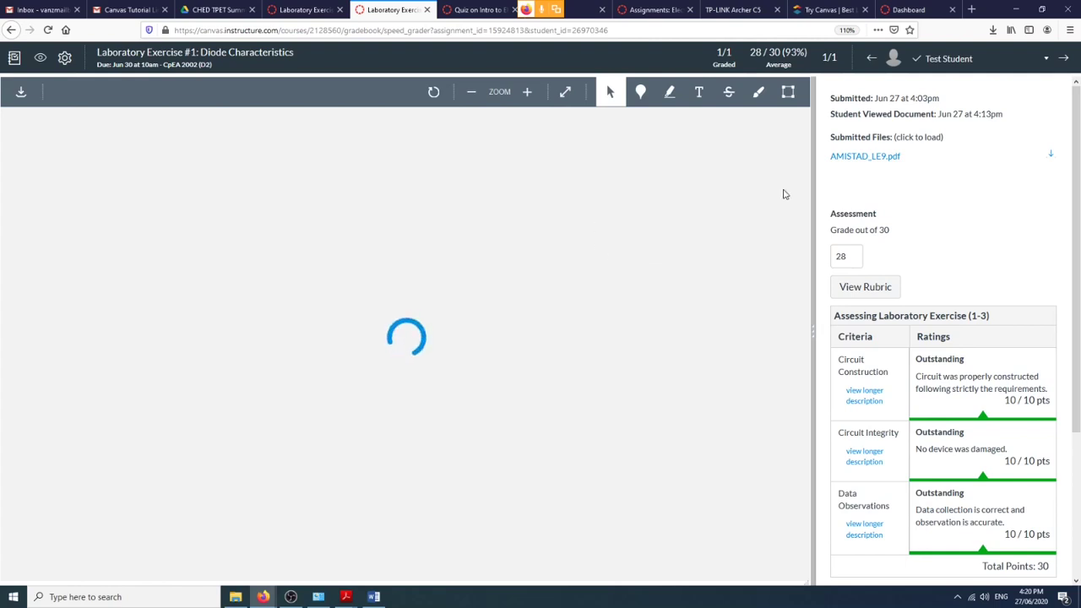
{"action": "left_click", "coordinate": [311, 10]}
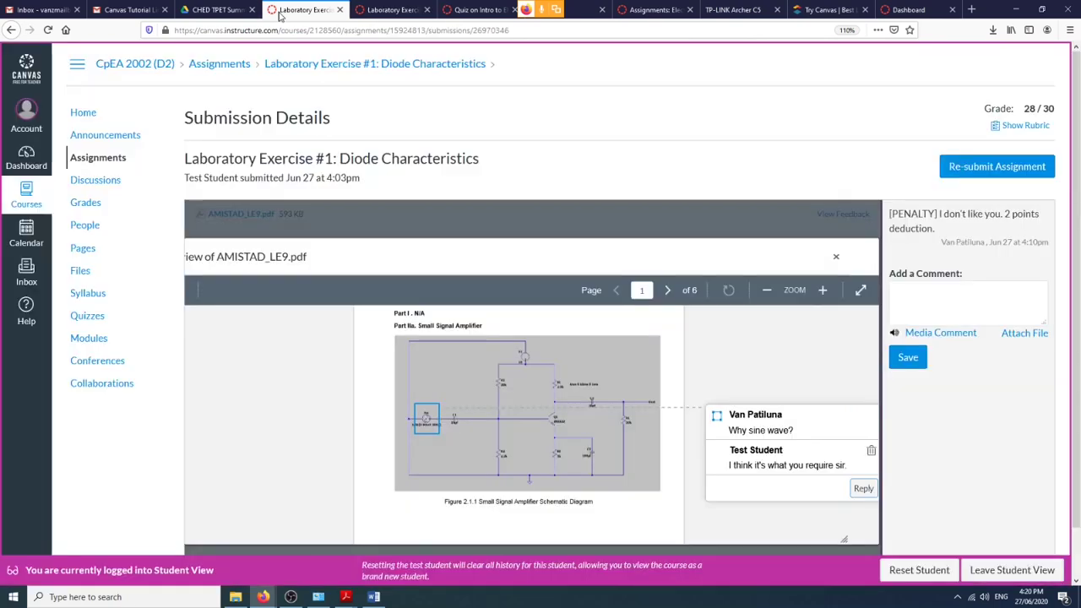
{"action": "left_click", "coordinate": [391, 10]}
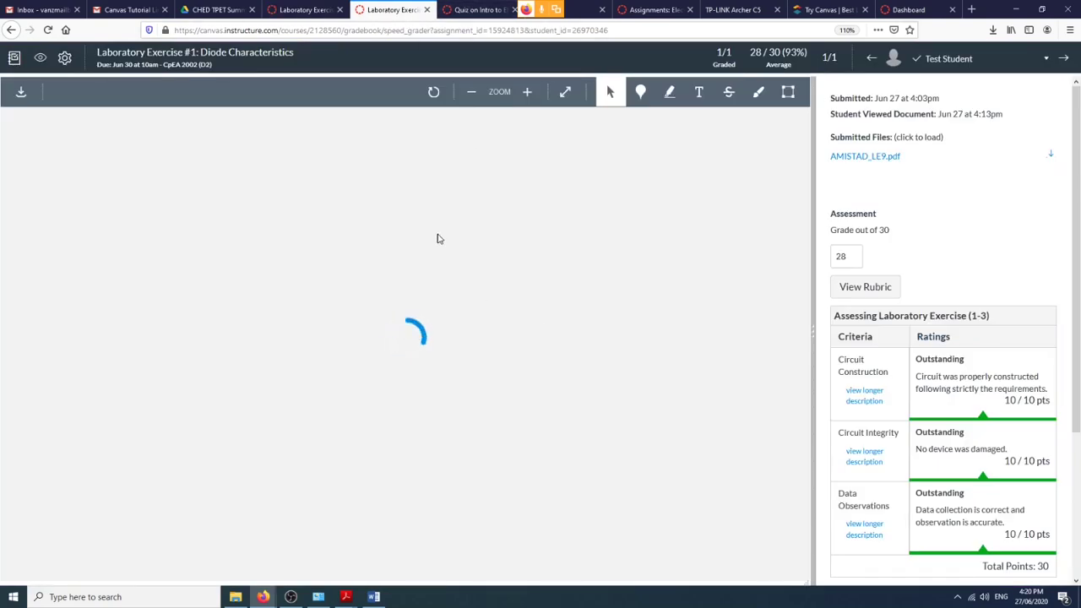
{"action": "left_click", "coordinate": [475, 10]}
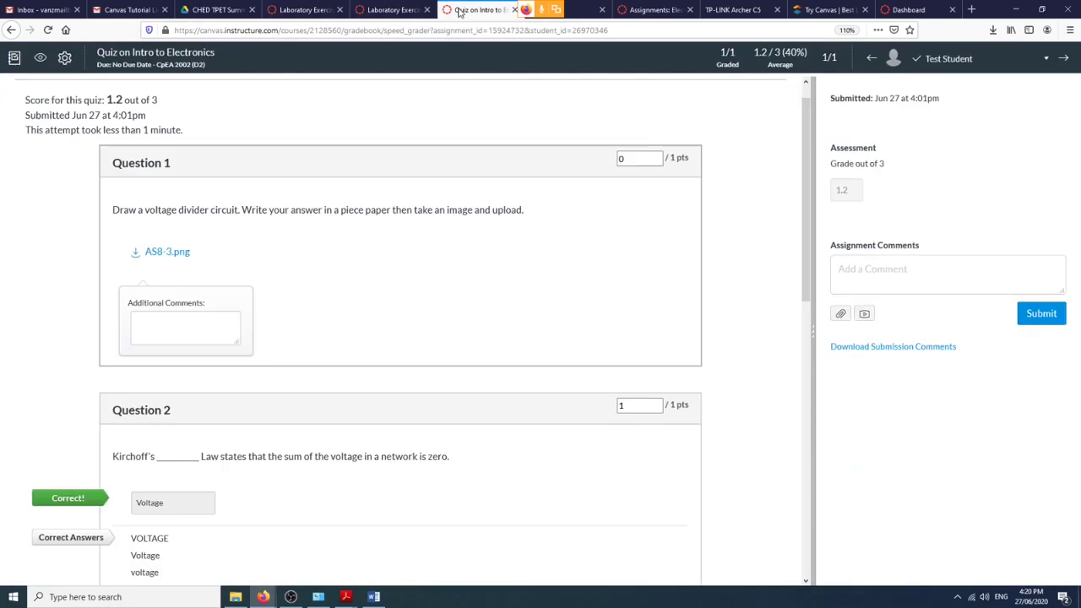
{"action": "left_click", "coordinate": [379, 10]}
Open the course's Modules page and review the units, their items and their prerequisites.
{"action": "left_click", "coordinate": [304, 9]}
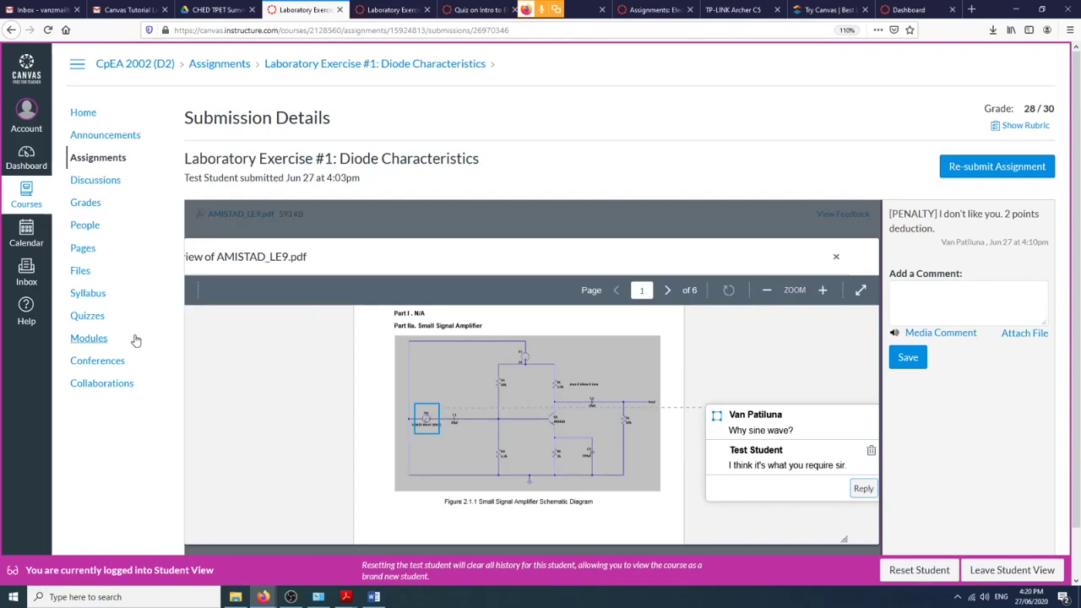
{"action": "left_click", "coordinate": [87, 338]}
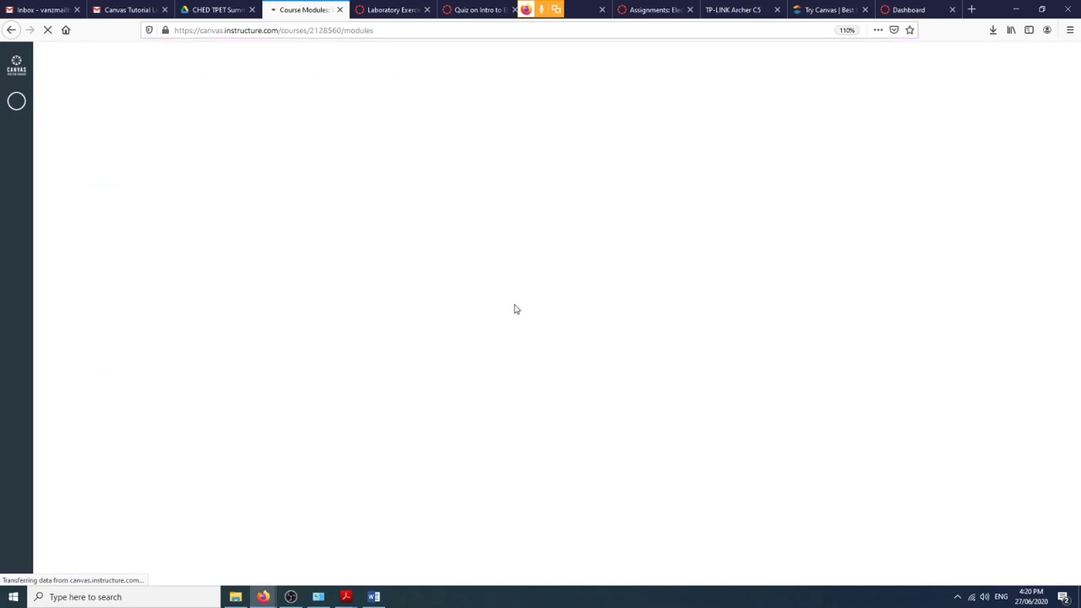
{"action": "scroll", "coordinate": [512, 318], "scroll_direction": "down", "scroll_amount": 3}
{"action": "scroll", "coordinate": [511, 319], "scroll_direction": "up", "scroll_amount": 3}
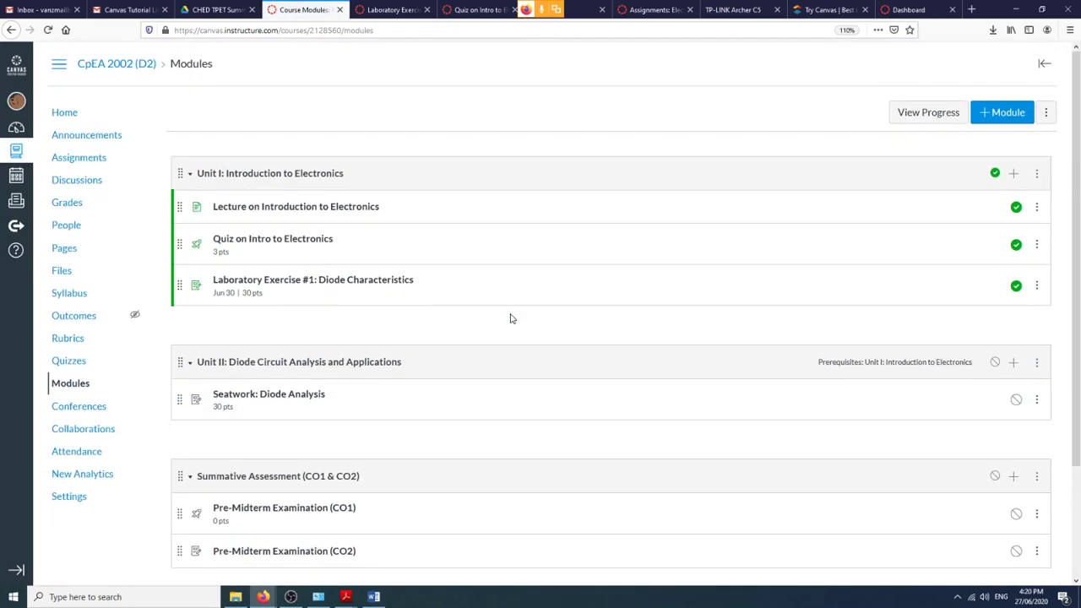
{"action": "scroll", "coordinate": [510, 319], "scroll_direction": "down", "scroll_amount": 3}
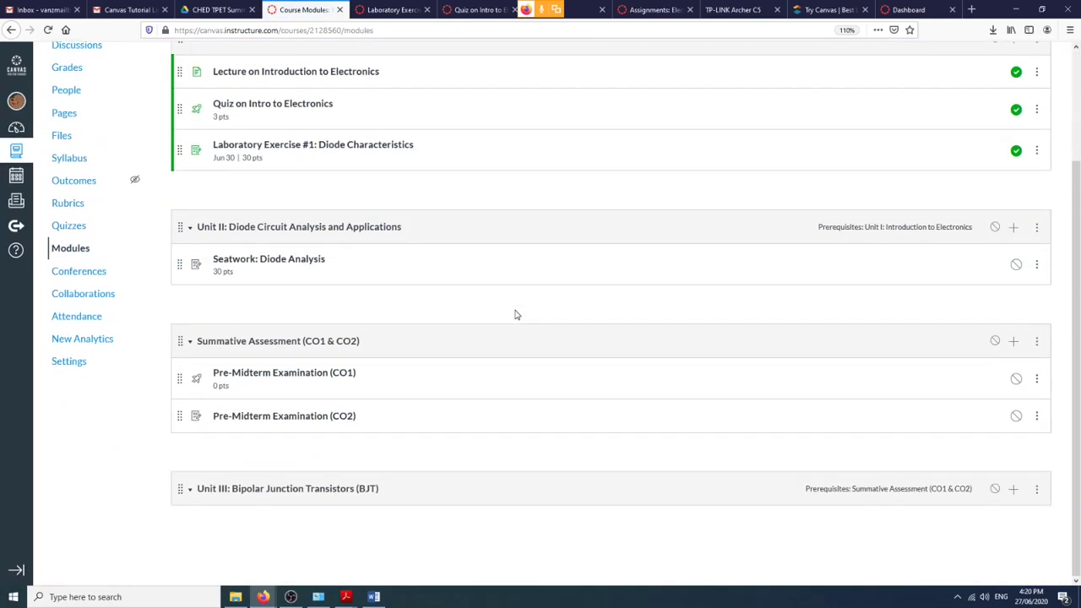
{"action": "scroll", "coordinate": [517, 314], "scroll_direction": "up", "scroll_amount": 3}
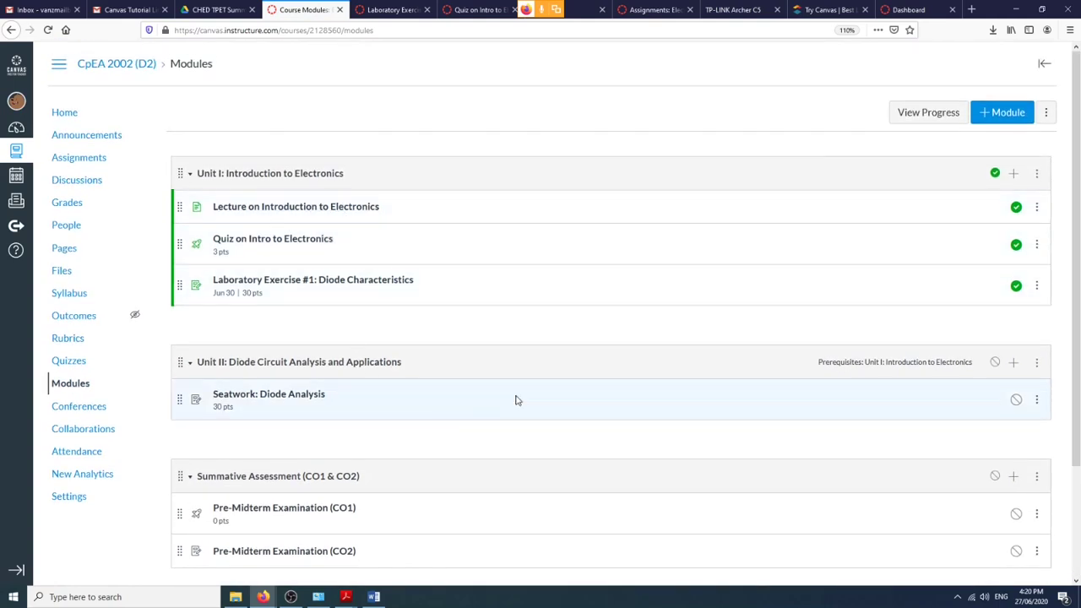
{"action": "scroll", "coordinate": [512, 347], "scroll_direction": "down", "scroll_amount": 3}
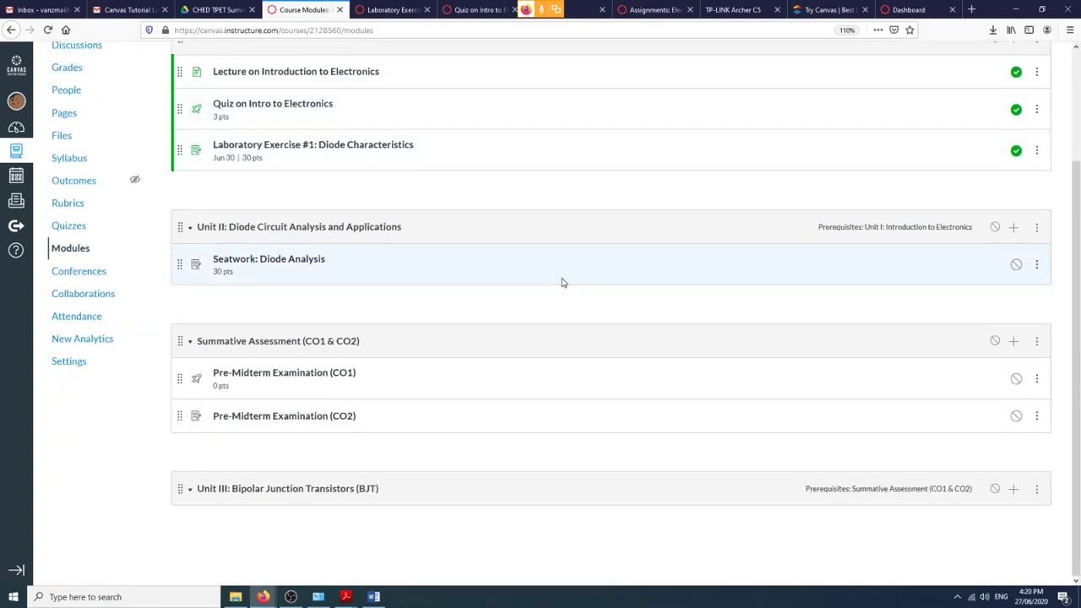
{"action": "scroll", "coordinate": [562, 282], "scroll_direction": "up", "scroll_amount": 2}
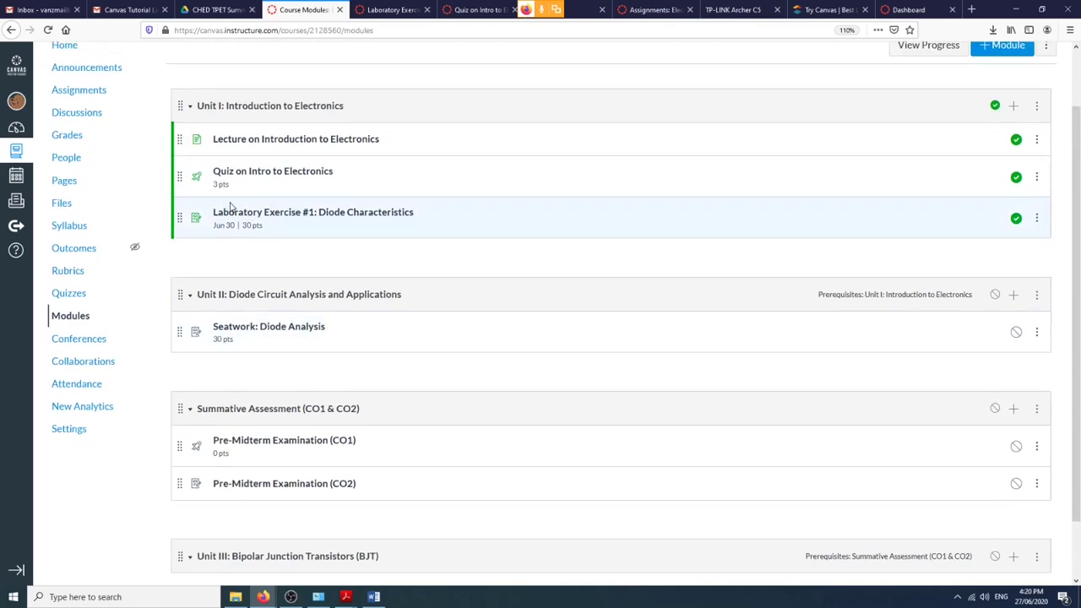
{"action": "scroll", "coordinate": [449, 309], "scroll_direction": "up", "scroll_amount": 2}
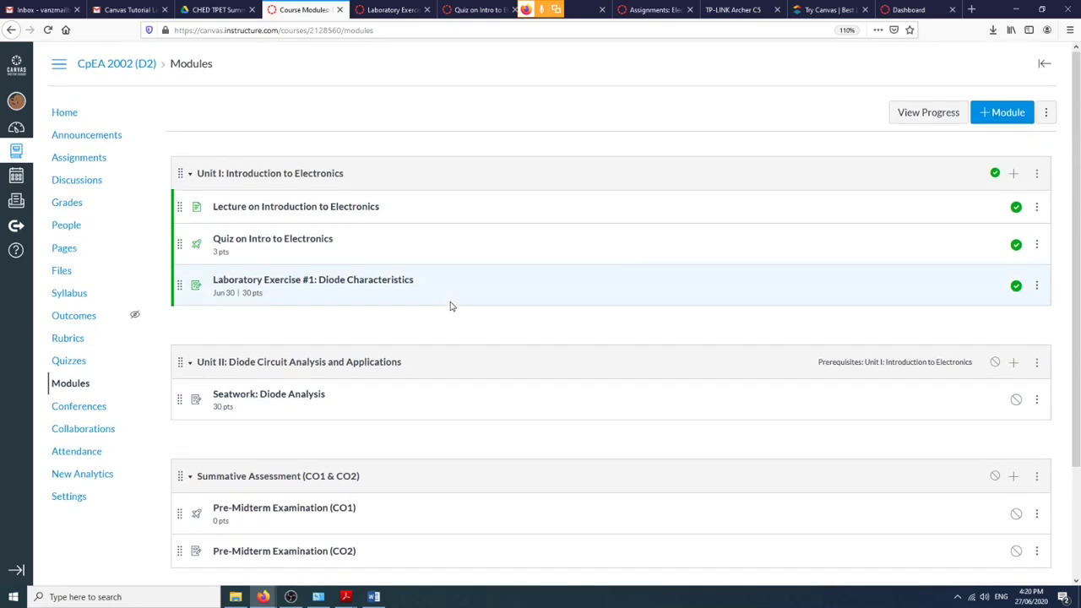
Start a new discussion in the course and title it "How are you during ECQ?".
{"action": "left_click", "coordinate": [67, 187]}
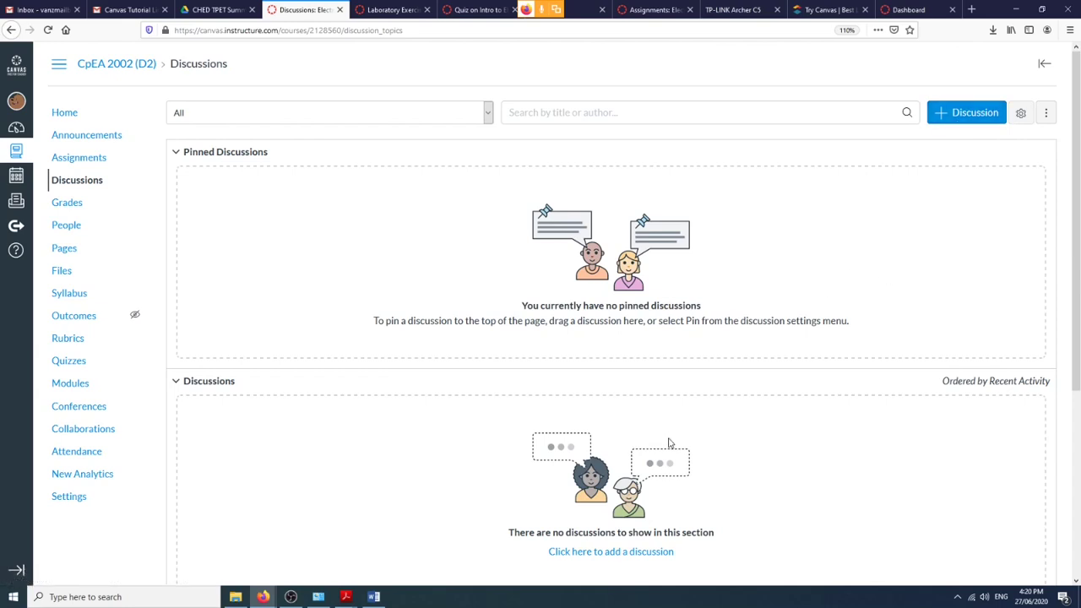
{"action": "left_click", "coordinate": [943, 118]}
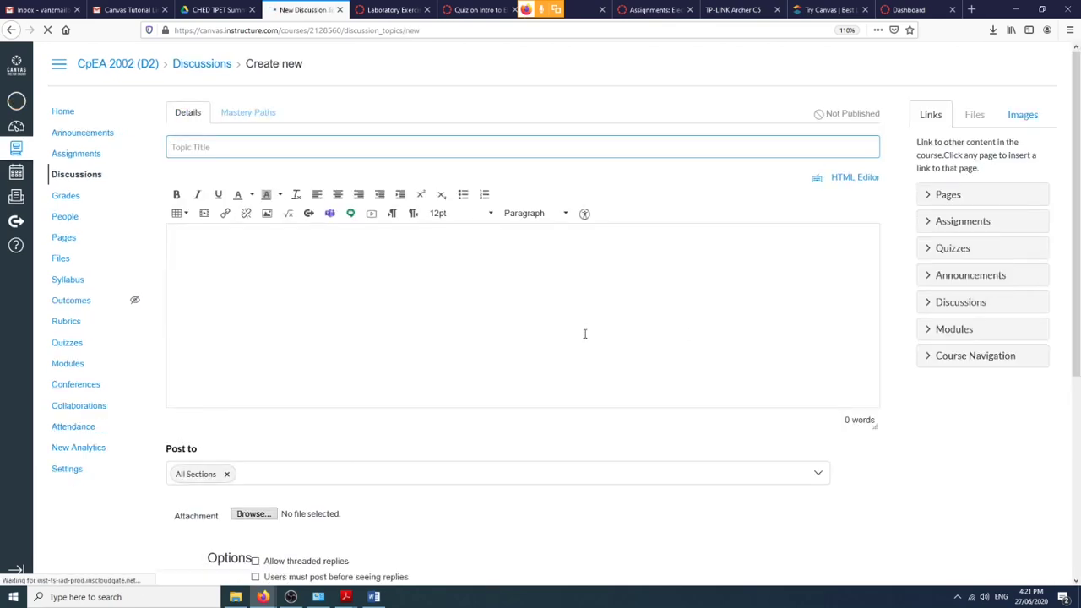
{"action": "left_click", "coordinate": [312, 153]}
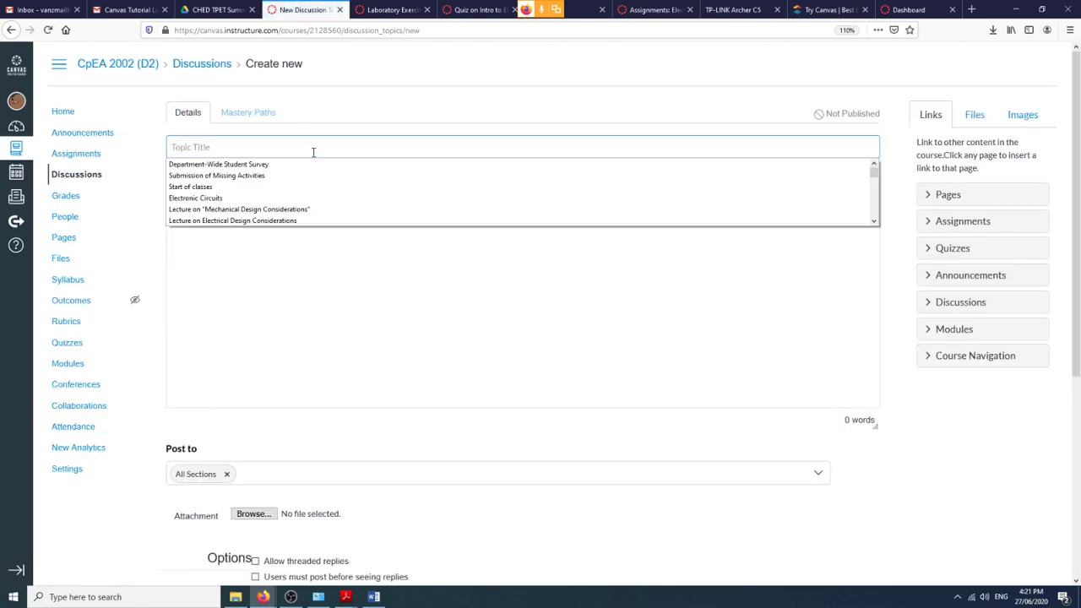
{"action": "type", "text": "Dou"}
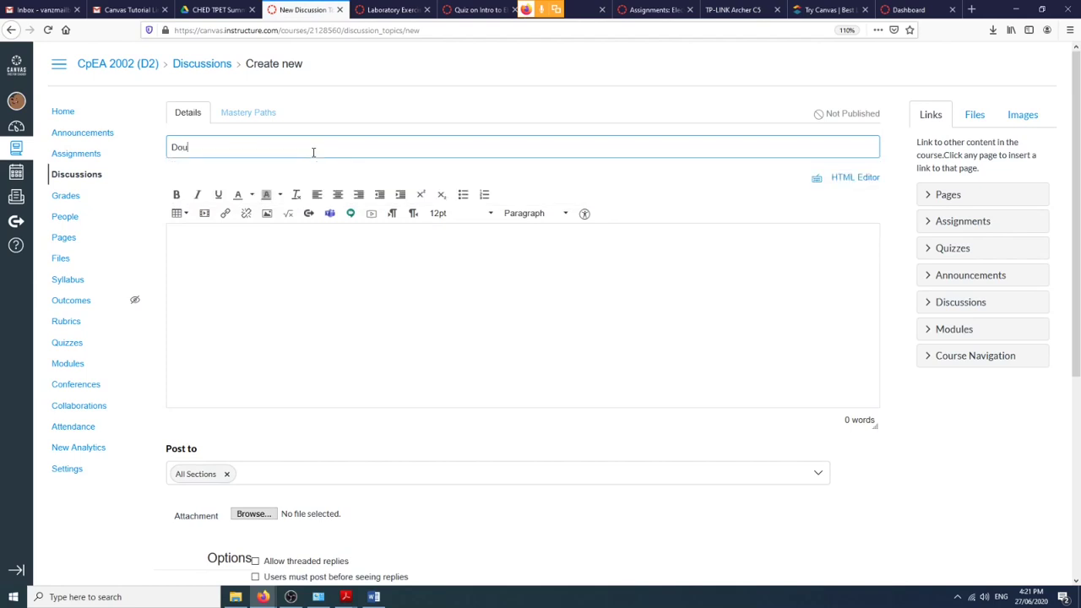
{"action": "key", "text": "BackSpace"}
{"action": "key", "text": "BackSpace"}
{"action": "key", "text": "BackSpace"}
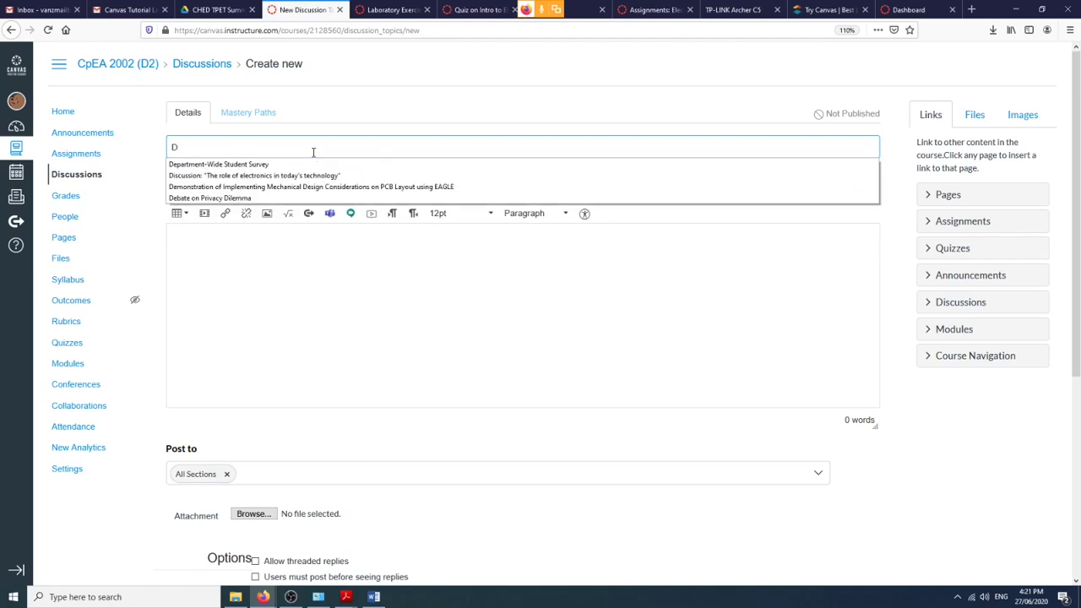
{"action": "type", "text": "How are you in ECQ?"}
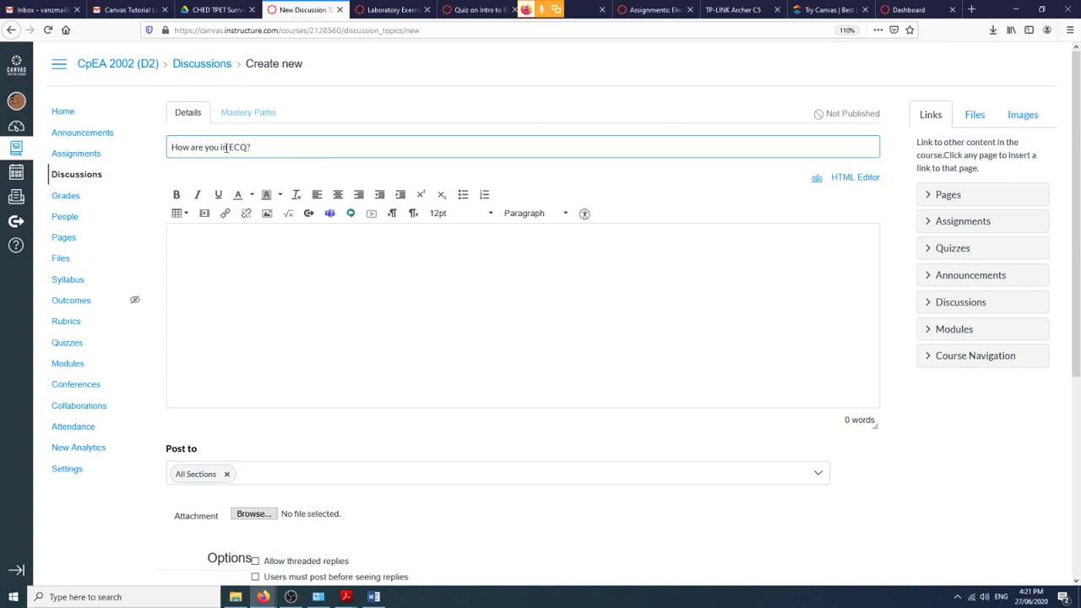
{"action": "type", "text": "during"}
{"action": "left_click", "coordinate": [270, 247]}
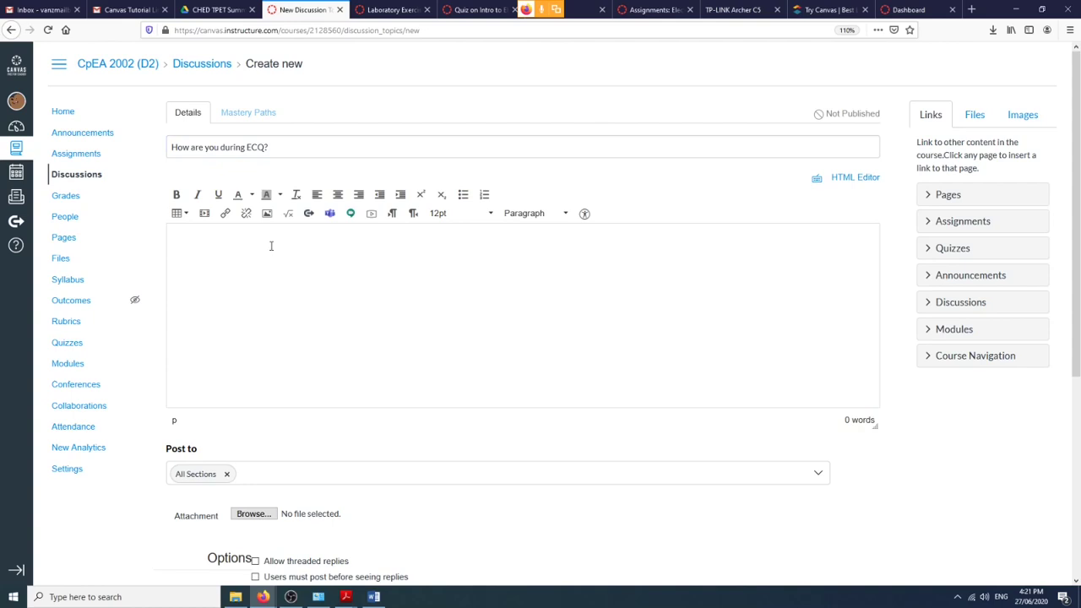
Write the discussion prompt: "How are you feeling in this quarantine. Write your comment in less than three sentences.".
{"action": "type", "text": "InsW"}
{"action": "key", "text": "BackSpace"}
{"action": "type", "text": "How are you feling"}
{"action": "key", "text": "BackSpace"}
{"action": "key", "text": "BackSpace"}
{"action": "key", "text": "BackSpace"}
{"action": "key", "text": "BackSpace"}
{"action": "key", "text": "BackSpace"}
{"action": "key", "text": "BackSpace"}
{"action": "type", "text": "eling in this quarantine?"}
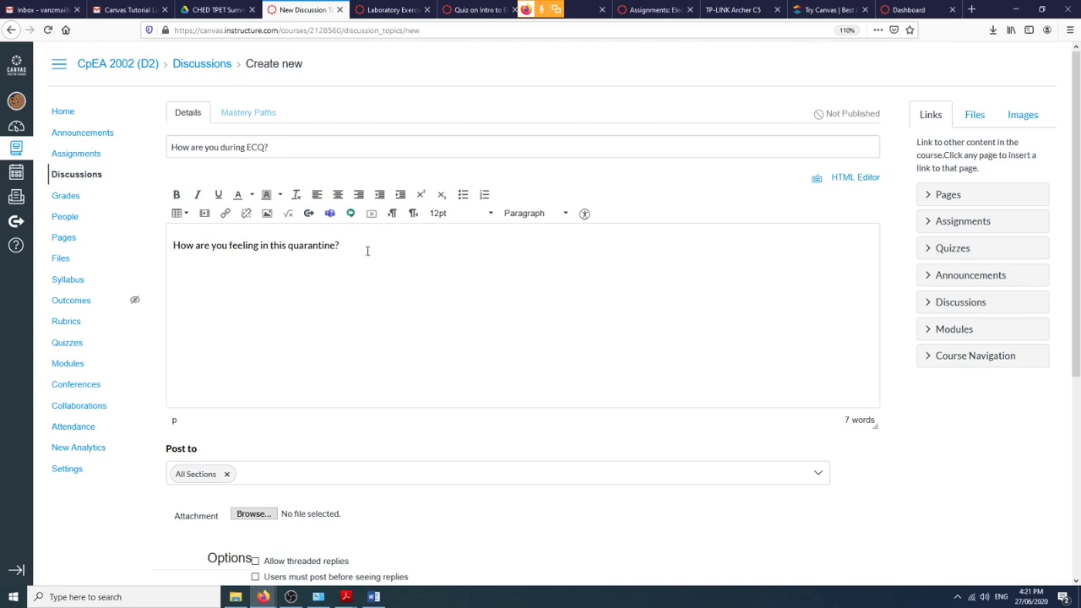
{"action": "key", "text": "BackSpace"}
{"action": "type", "text": ". Write your comment in less than thre"}
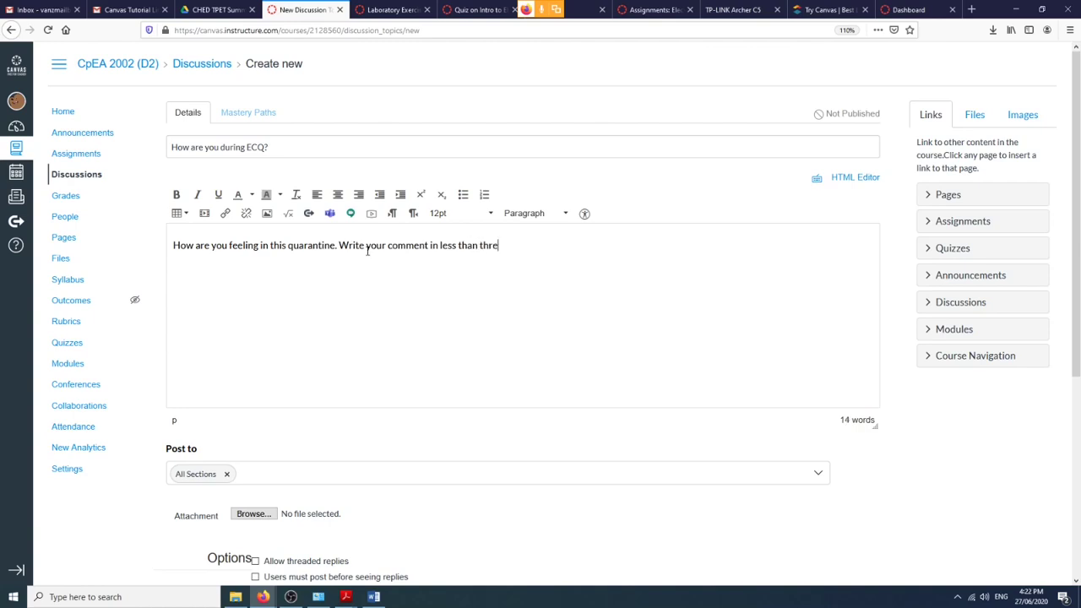
{"action": "type", "text": "tences"}
{"action": "key", "text": "BackSpace"}
{"action": "key", "text": "BackSpace"}
{"action": "key", "text": "BackSpace"}
{"action": "key", "text": "BackSpace"}
{"action": "type", "text": "ne"}
{"action": "key", "text": "BackSpace"}
{"action": "type", "text": "ce"}
Examine which course sections the discussion can be posted to, without changing the All Sections choice.
{"action": "scroll", "coordinate": [456, 381], "scroll_direction": "down", "scroll_amount": 4}
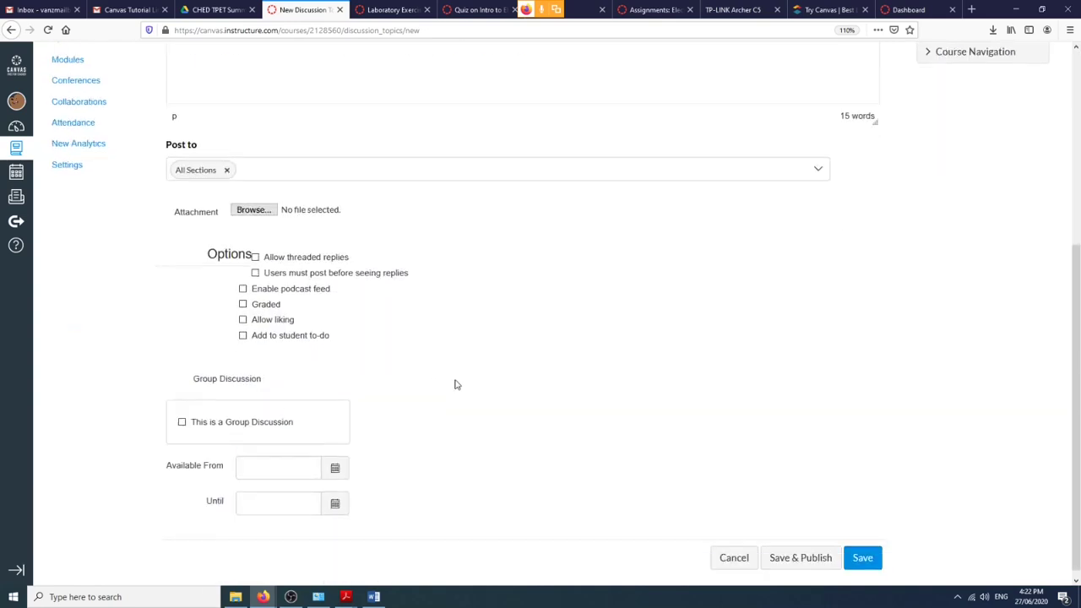
{"action": "left_click", "coordinate": [819, 165]}
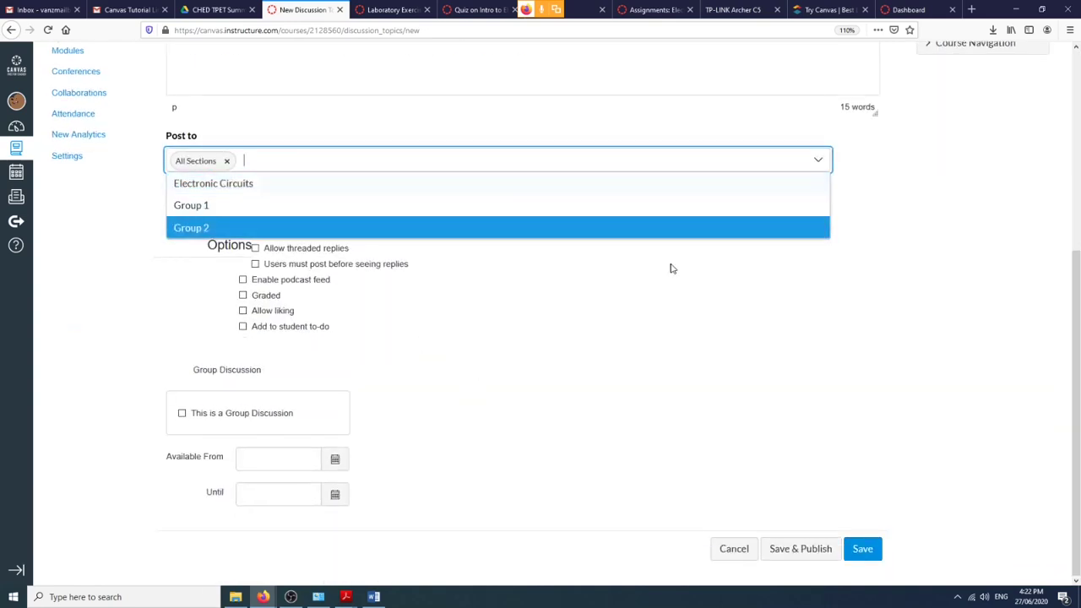
{"action": "left_click", "coordinate": [655, 387]}
{"action": "scroll", "coordinate": [579, 393], "scroll_direction": "up", "scroll_amount": 3}
{"action": "scroll", "coordinate": [419, 386], "scroll_direction": "down", "scroll_amount": 2}
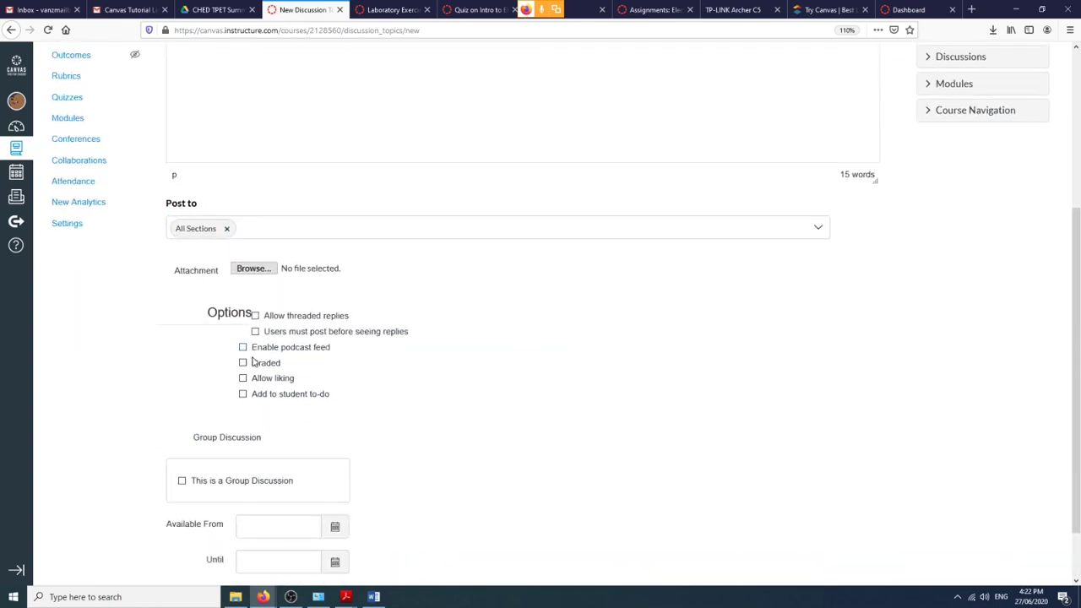
Turn on the Graded option to examine the discussion's grading settings, and turn it off again.
{"action": "left_click", "coordinate": [244, 363]}
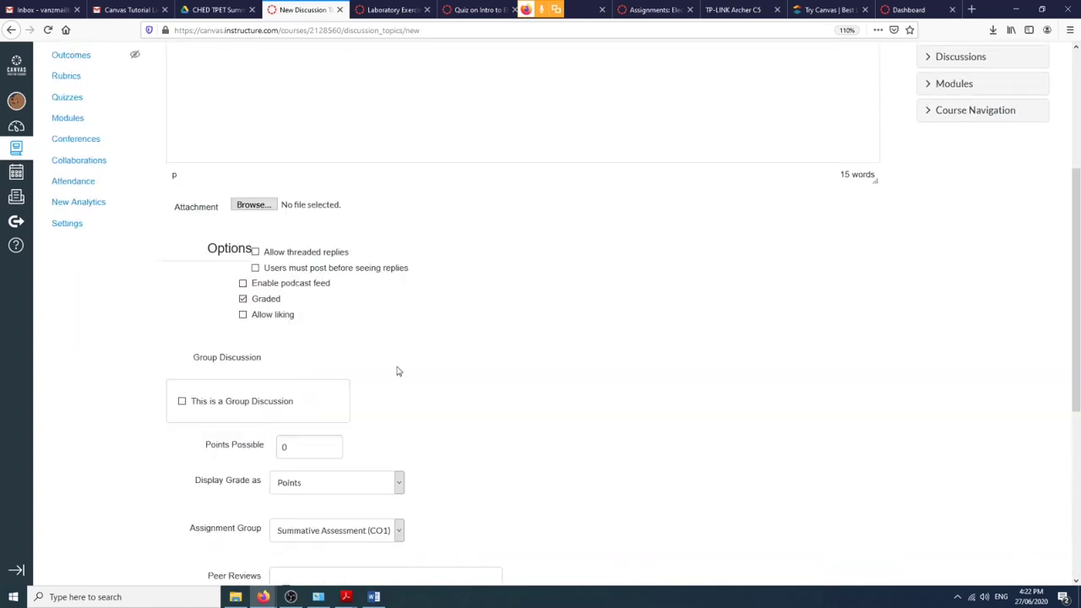
{"action": "scroll", "coordinate": [616, 291], "scroll_direction": "up", "scroll_amount": 2}
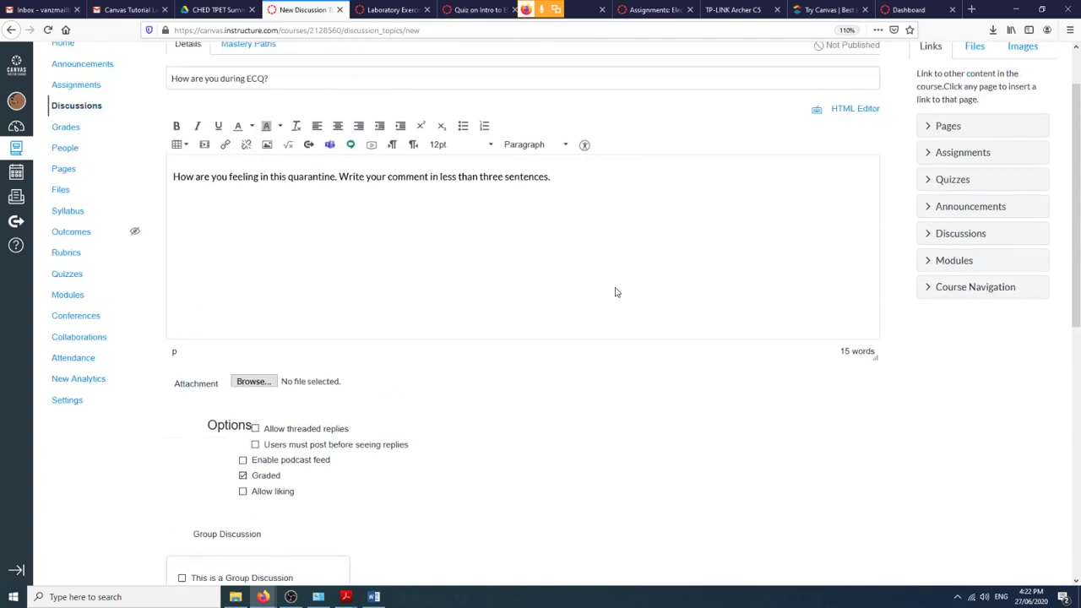
{"action": "scroll", "coordinate": [613, 291], "scroll_direction": "down", "scroll_amount": 3}
{"action": "scroll", "coordinate": [614, 293], "scroll_direction": "up", "scroll_amount": 2}
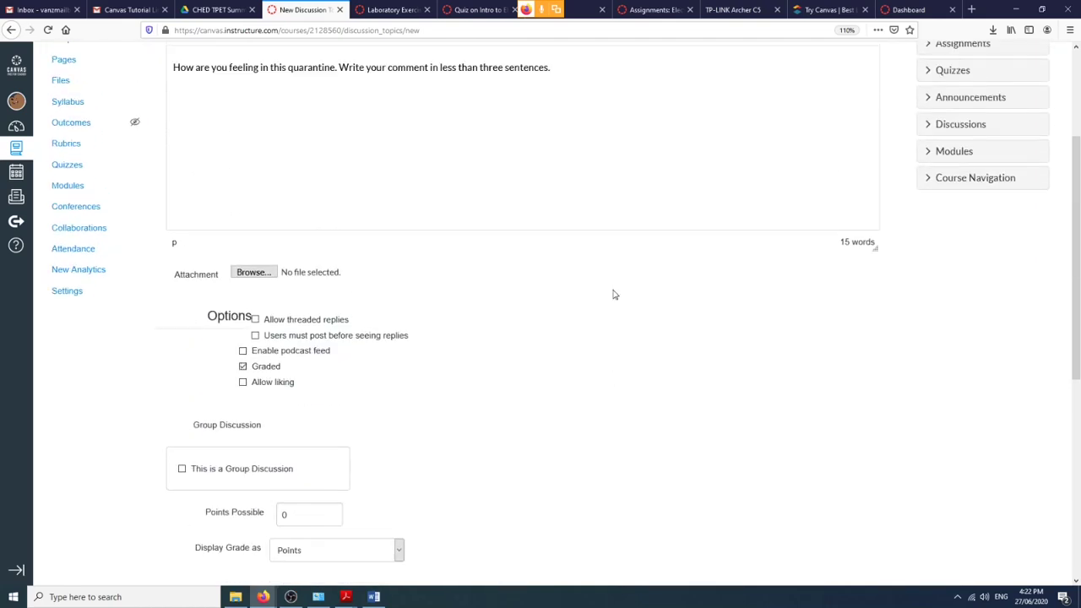
{"action": "scroll", "coordinate": [615, 293], "scroll_direction": "down", "scroll_amount": 2}
{"action": "scroll", "coordinate": [614, 294], "scroll_direction": "up", "scroll_amount": 2}
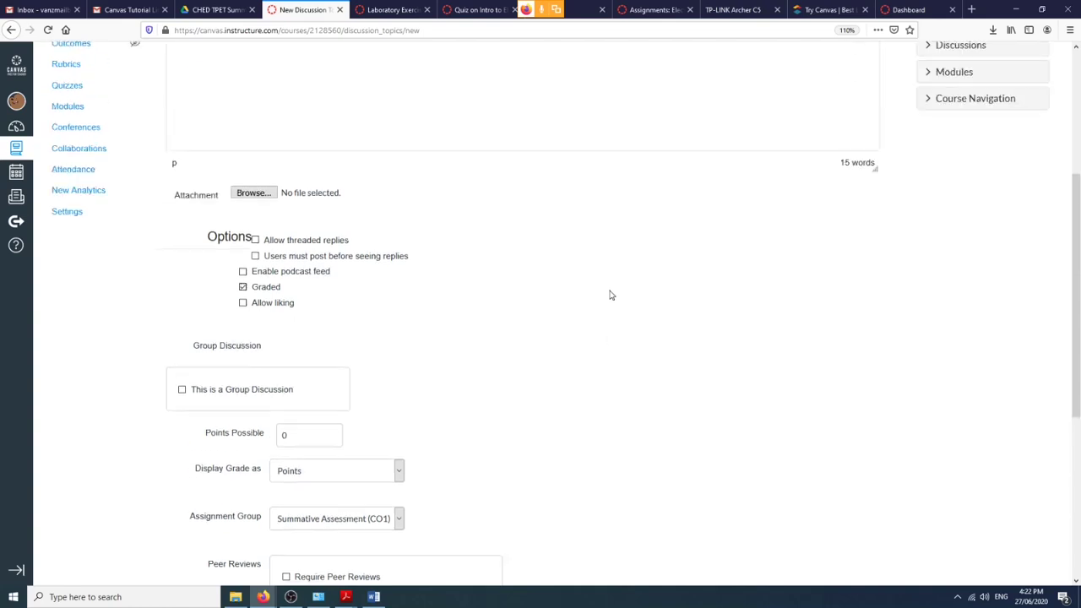
{"action": "left_click", "coordinate": [243, 366]}
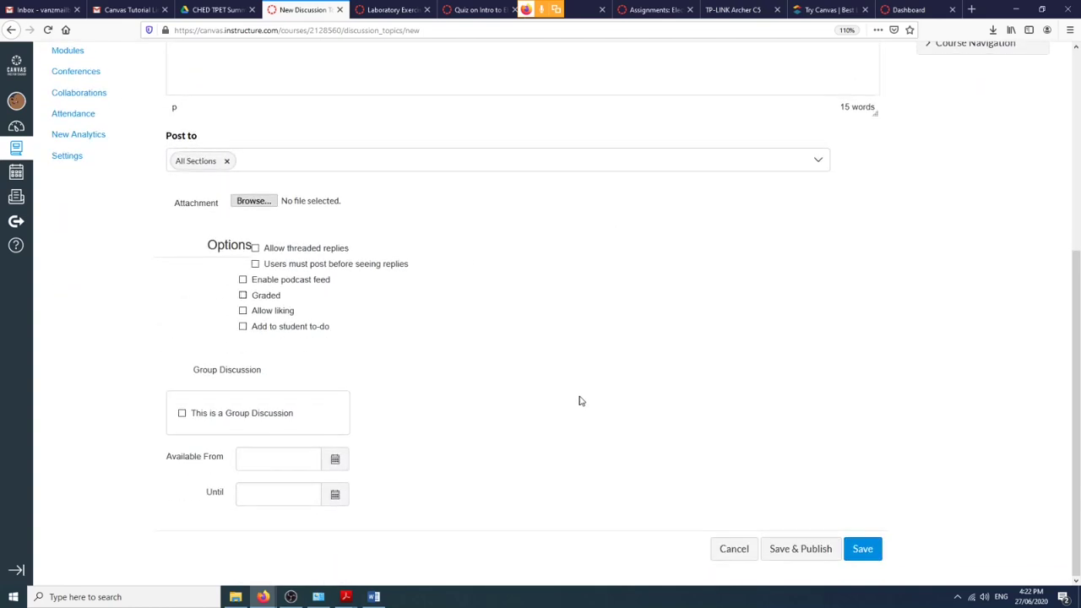
Save the new discussion and publish it.
{"action": "left_click", "coordinate": [858, 552]}
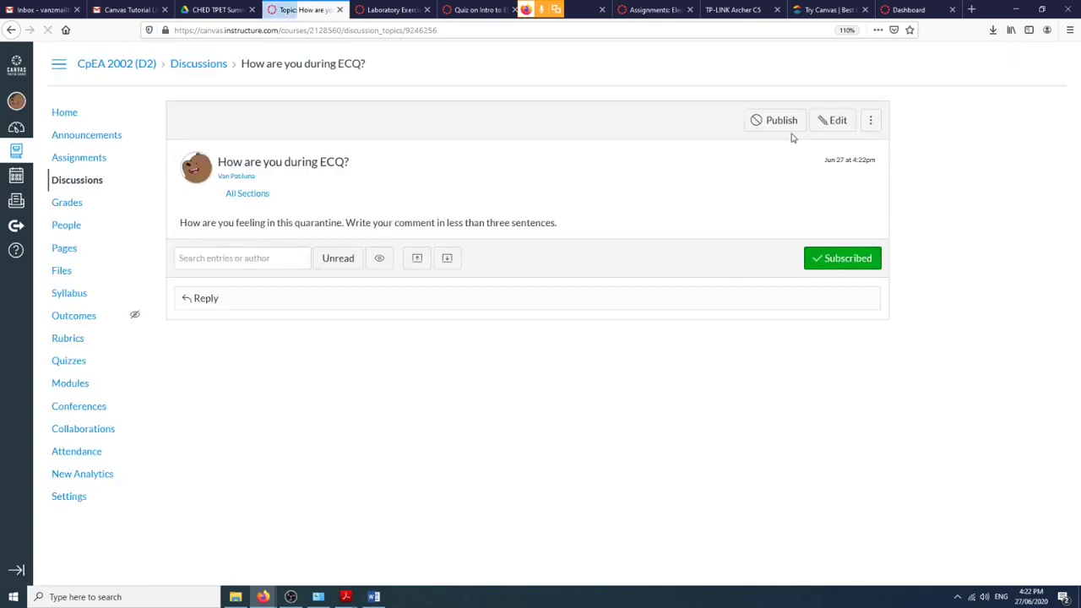
{"action": "left_click", "coordinate": [770, 123]}
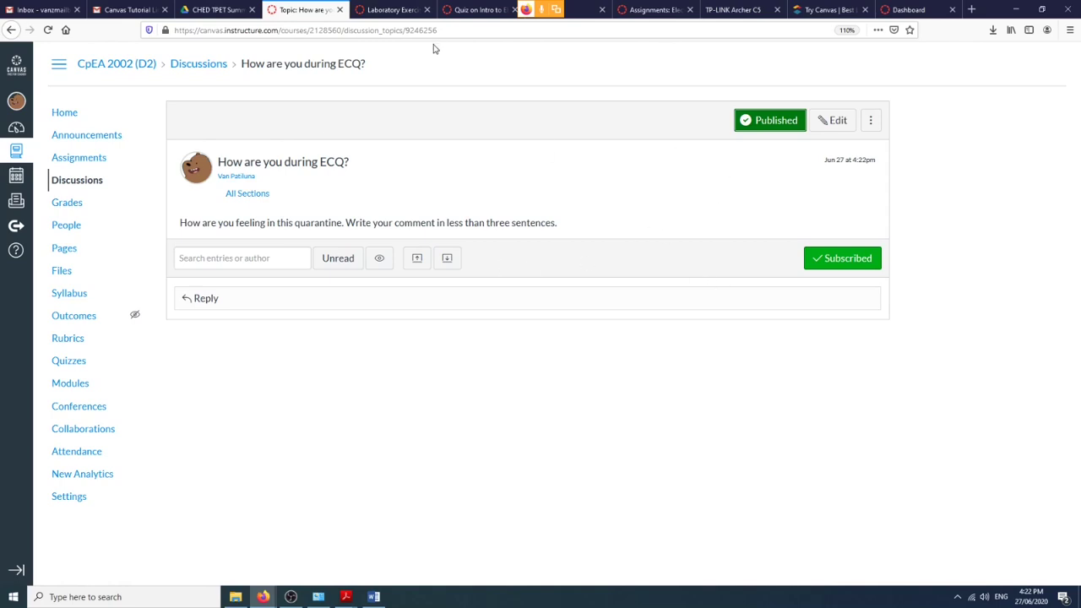
Enter Student View from the course home page and open the "How are you during ECQ?" discussion.
{"action": "left_click", "coordinate": [390, 10]}
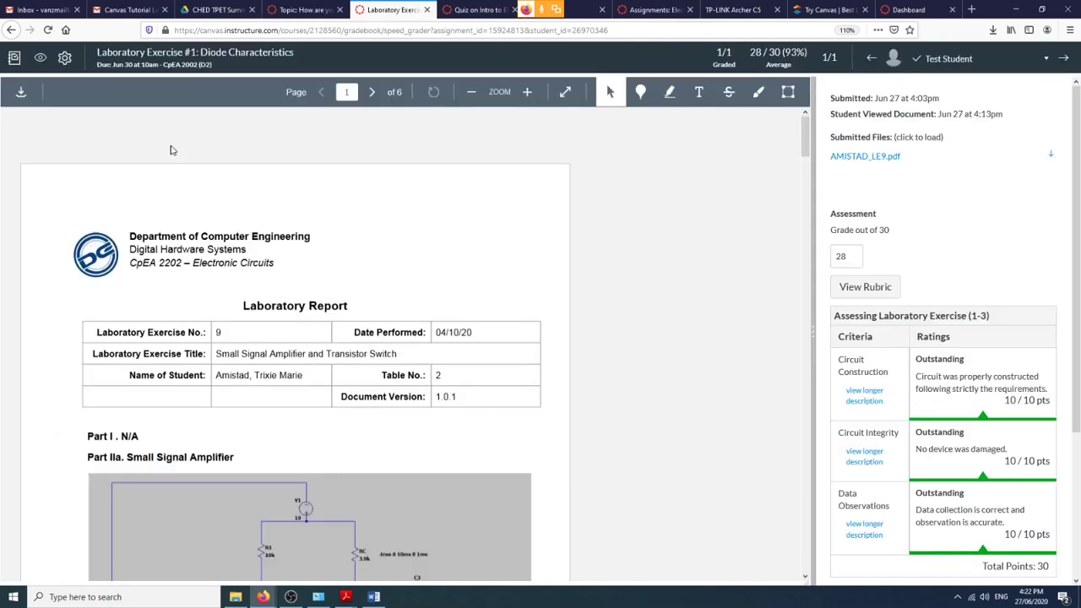
{"action": "left_click", "coordinate": [305, 11]}
{"action": "left_click", "coordinate": [63, 114]}
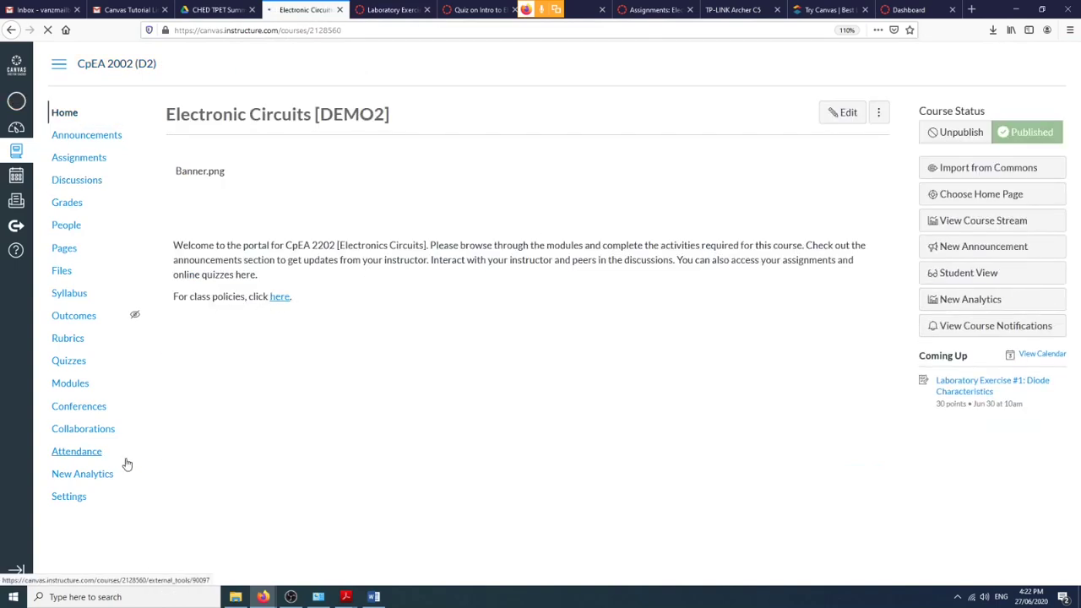
{"action": "left_click", "coordinate": [984, 280]}
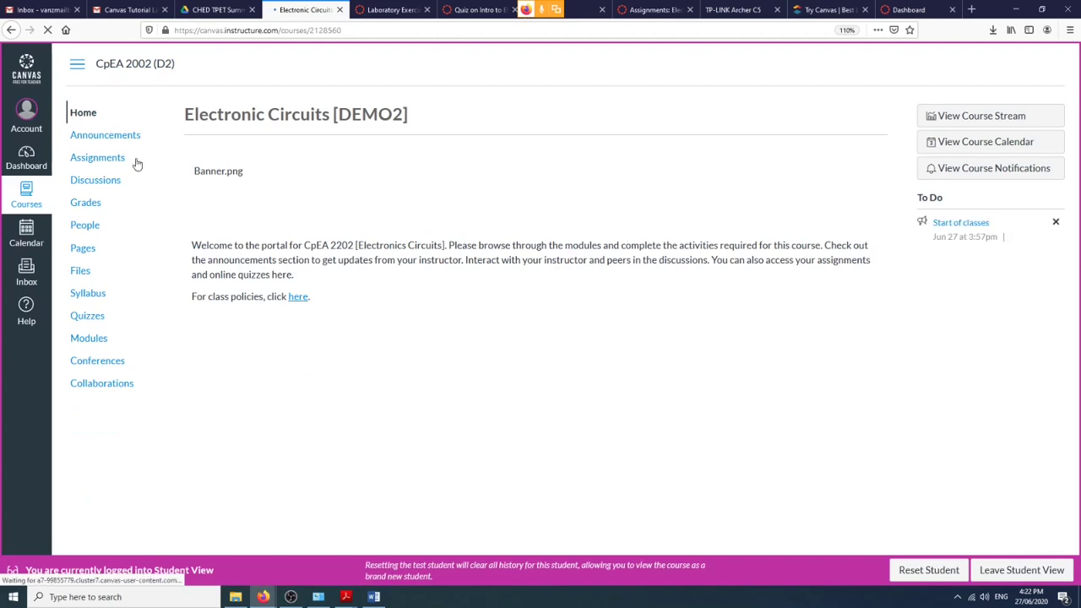
{"action": "left_click", "coordinate": [100, 183]}
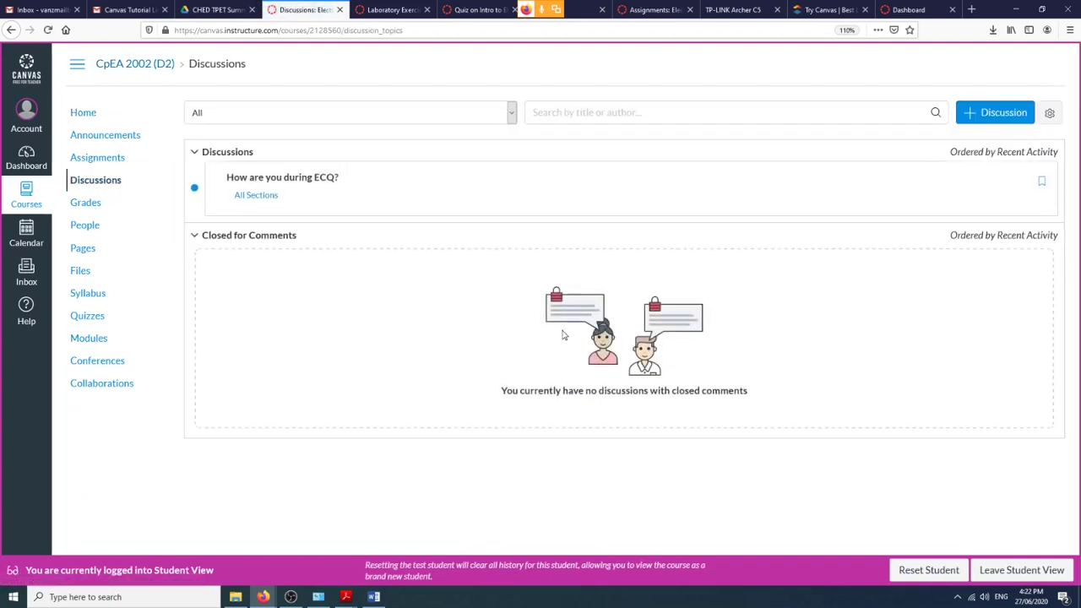
{"action": "left_click", "coordinate": [272, 179]}
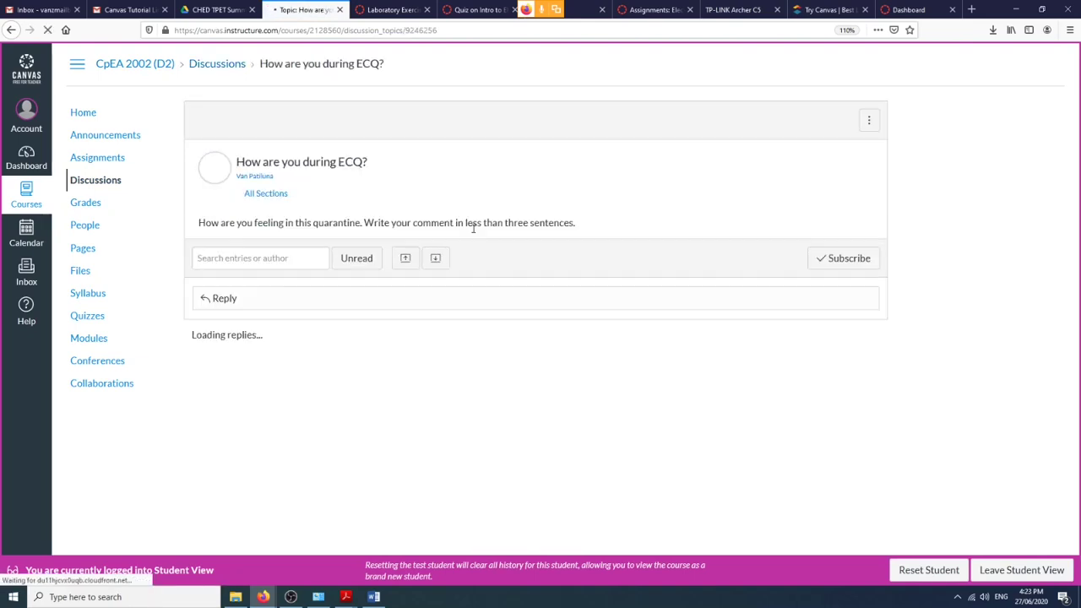
Post the non-bold reply "I am hungry for knowledge." to the discussion as the test student, and leave Student View.
{"action": "left_click", "coordinate": [290, 299]}
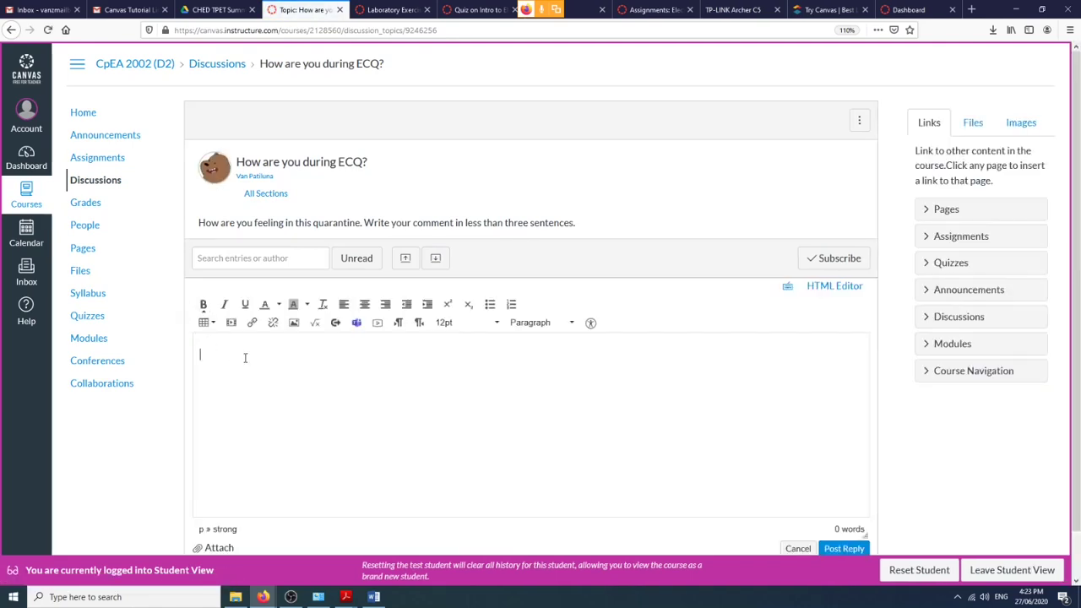
{"action": "type", "text": "Hung"}
{"action": "key", "text": "BackSpace"}
{"action": "key", "text": "BackSpace"}
{"action": "key", "text": "BackSpace"}
{"action": "key", "text": "BackSpace"}
{"action": "left_click", "coordinate": [202, 304]}
{"action": "type", "text": "I am hungry for knowledg"}
{"action": "scroll", "coordinate": [291, 374], "scroll_direction": "down", "scroll_amount": 1}
{"action": "left_click", "coordinate": [843, 548]}
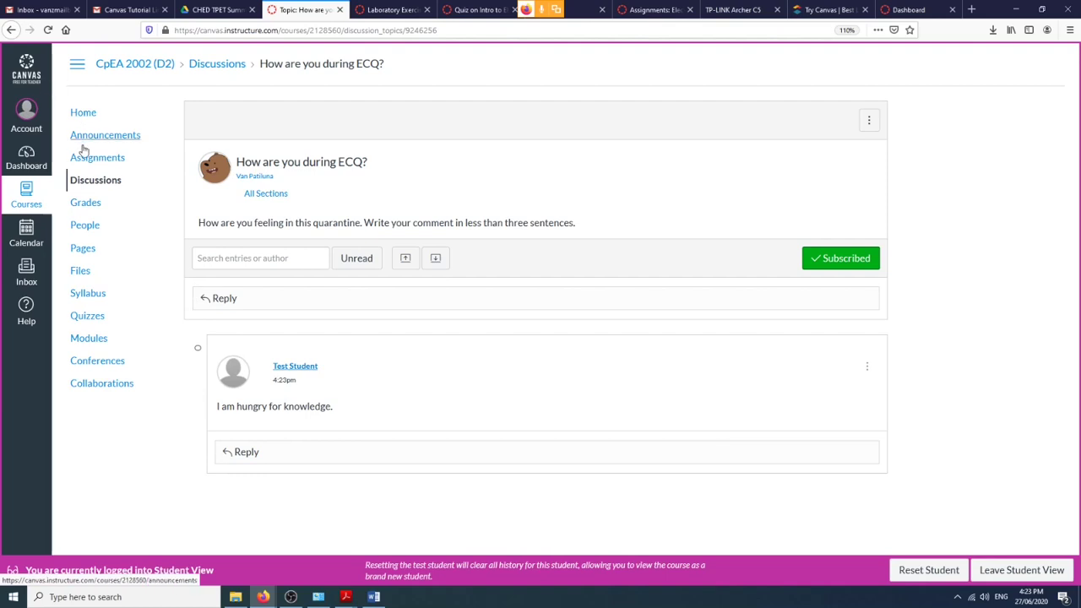
{"action": "left_click", "coordinate": [1009, 571]}
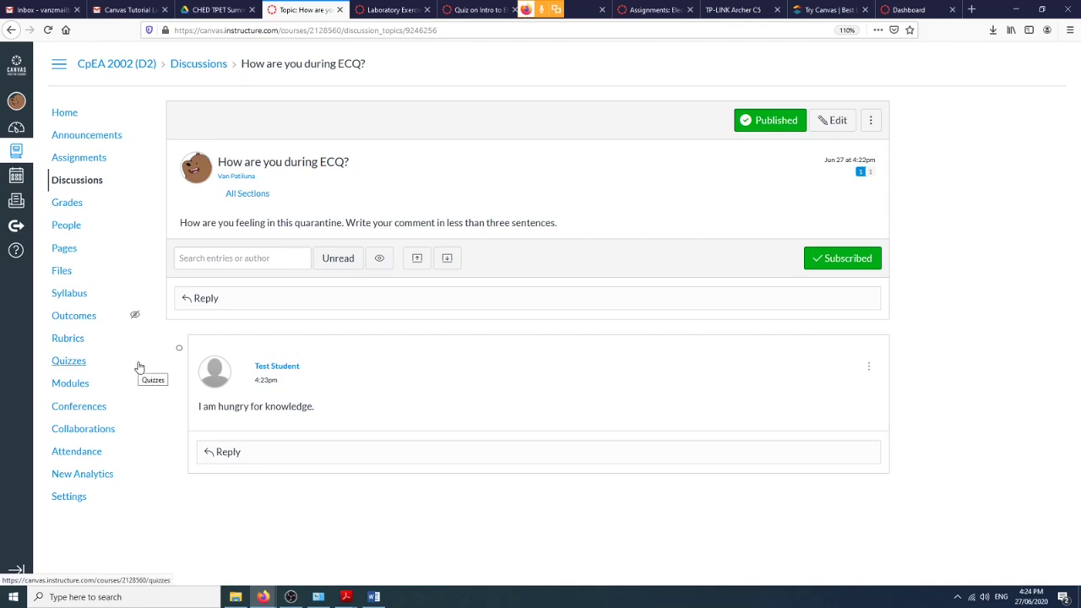
In the course modules, set Unit I: Introduction to Electronics as the prerequisite of the Summative Assessment (CO1 & CO2) module.
{"action": "left_click", "coordinate": [73, 384]}
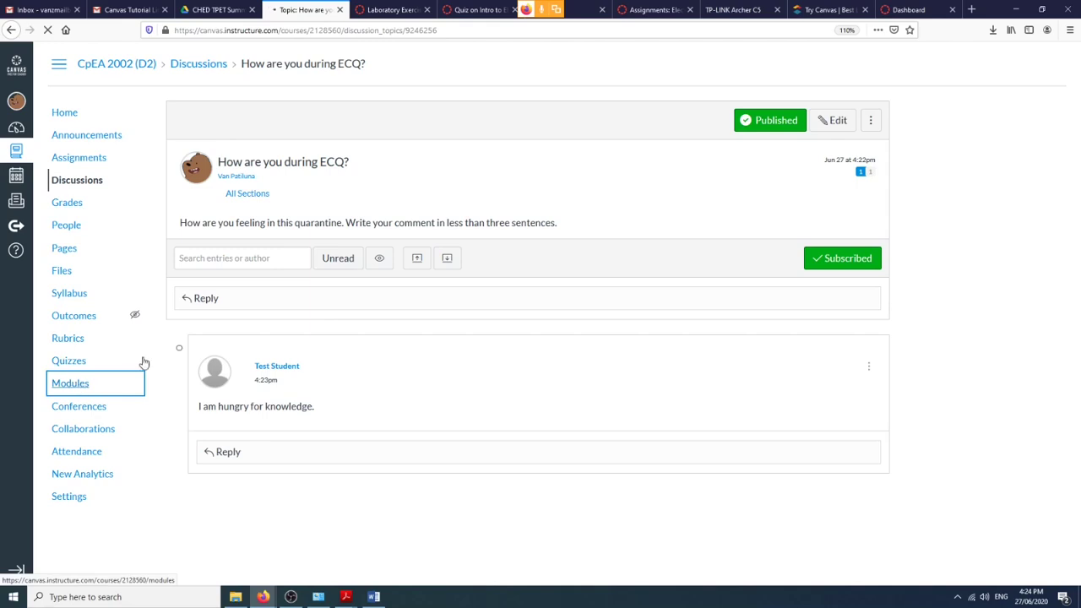
{"action": "scroll", "coordinate": [596, 382], "scroll_direction": "down", "scroll_amount": 1}
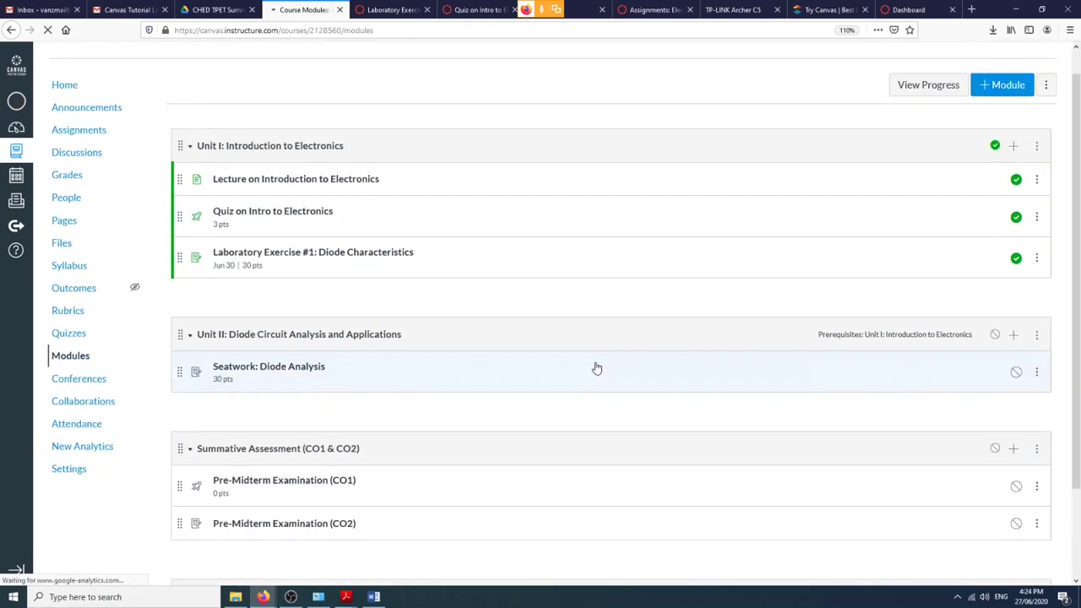
{"action": "scroll", "coordinate": [600, 366], "scroll_direction": "down", "scroll_amount": 3}
{"action": "scroll", "coordinate": [607, 368], "scroll_direction": "up", "scroll_amount": 4}
{"action": "scroll", "coordinate": [607, 368], "scroll_direction": "down", "scroll_amount": 3}
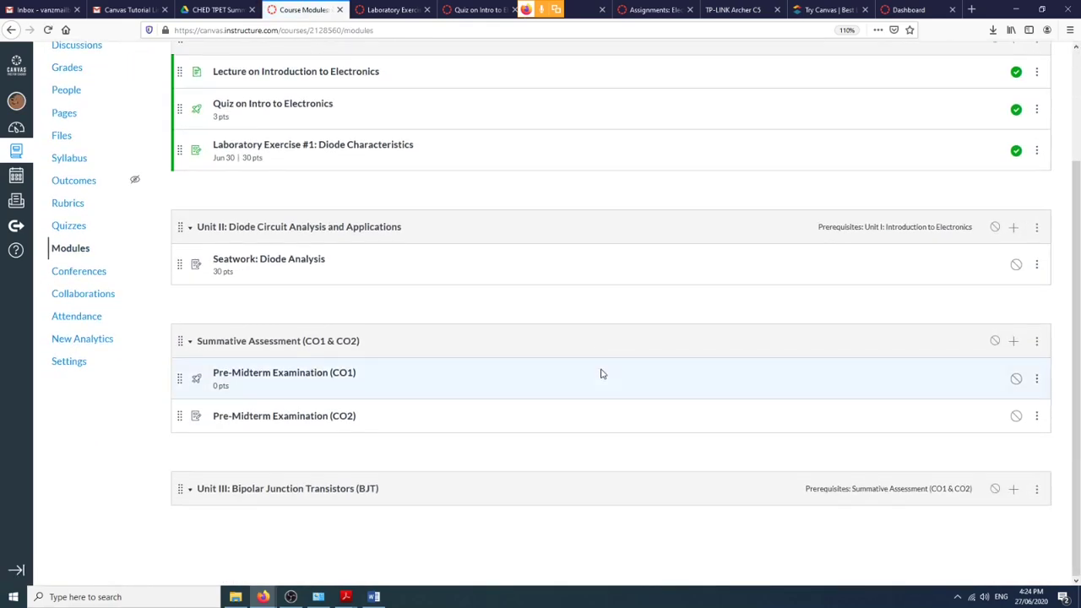
{"action": "scroll", "coordinate": [601, 374], "scroll_direction": "up", "scroll_amount": 3}
{"action": "scroll", "coordinate": [600, 374], "scroll_direction": "down", "scroll_amount": 3}
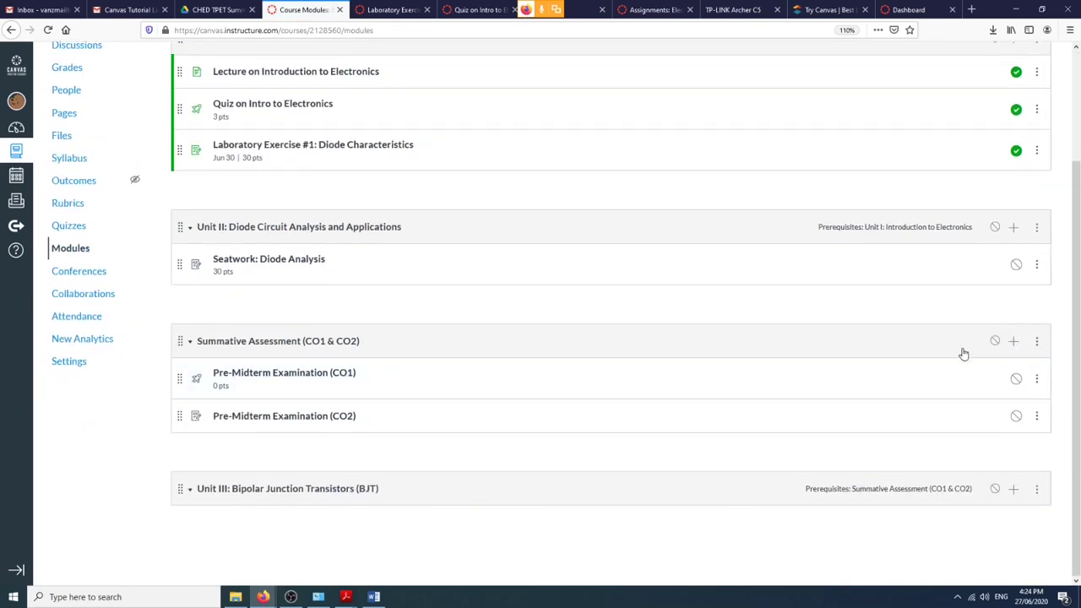
{"action": "left_click", "coordinate": [1037, 342]}
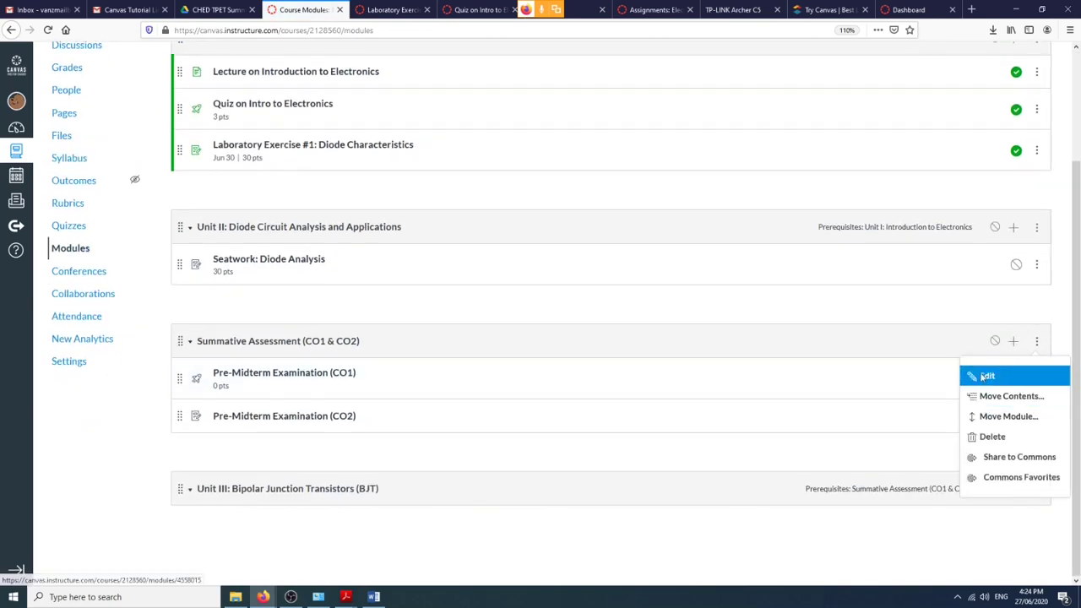
{"action": "left_click", "coordinate": [982, 376]}
{"action": "left_click", "coordinate": [371, 275]}
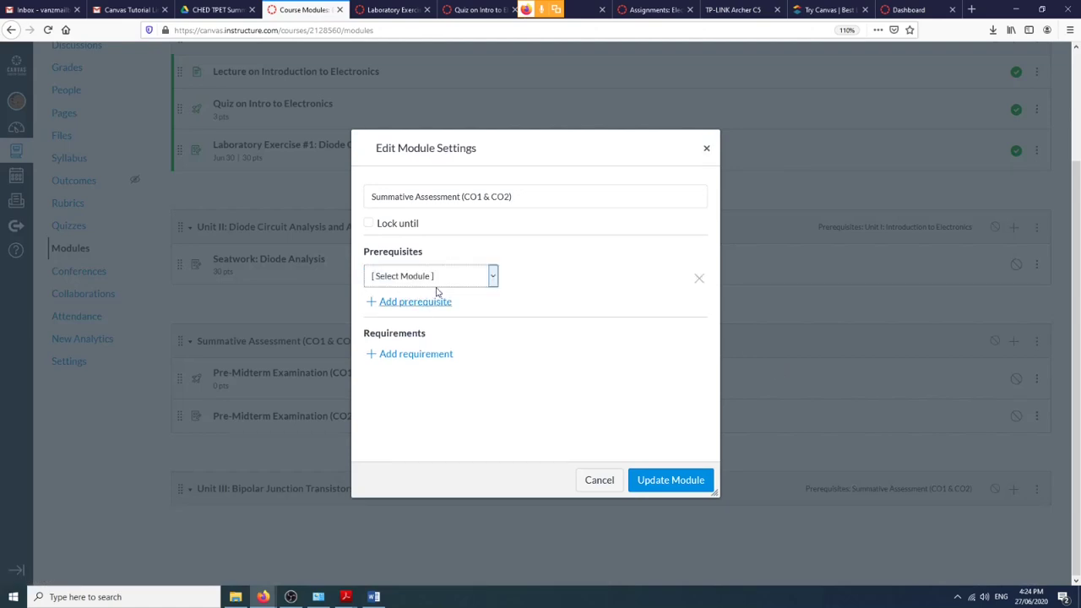
{"action": "left_click", "coordinate": [459, 275]}
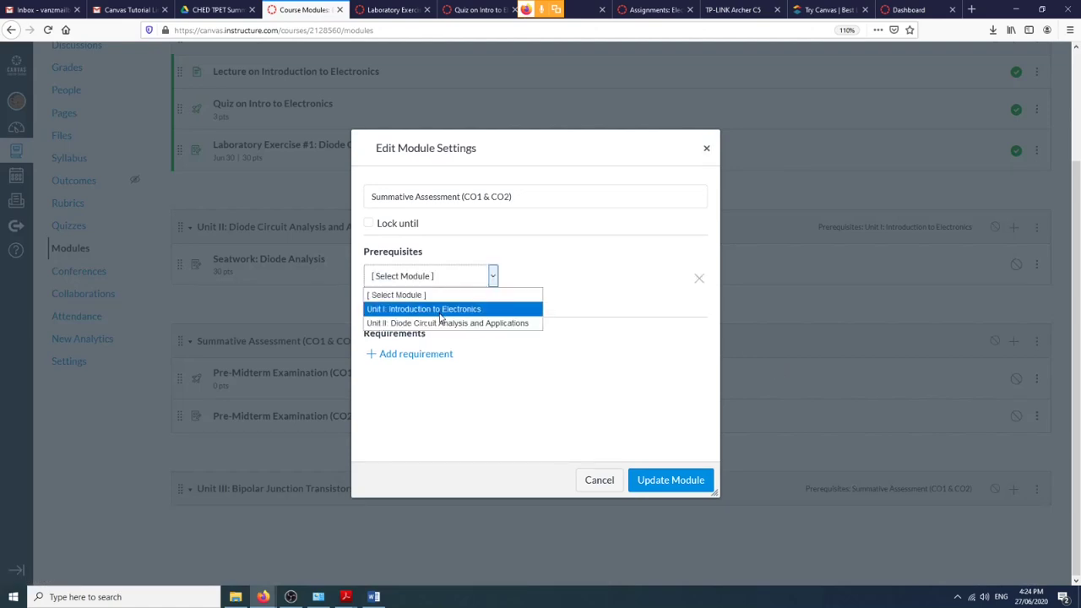
{"action": "left_click", "coordinate": [440, 310]}
{"action": "left_click", "coordinate": [671, 479]}
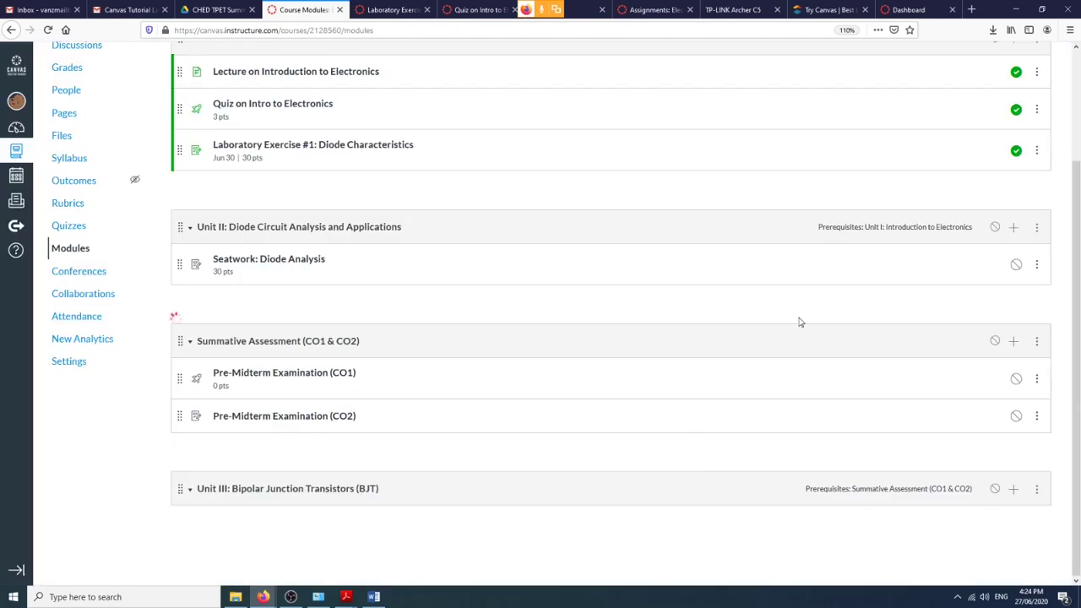
{"action": "scroll", "coordinate": [809, 340], "scroll_direction": "up", "scroll_amount": 3}
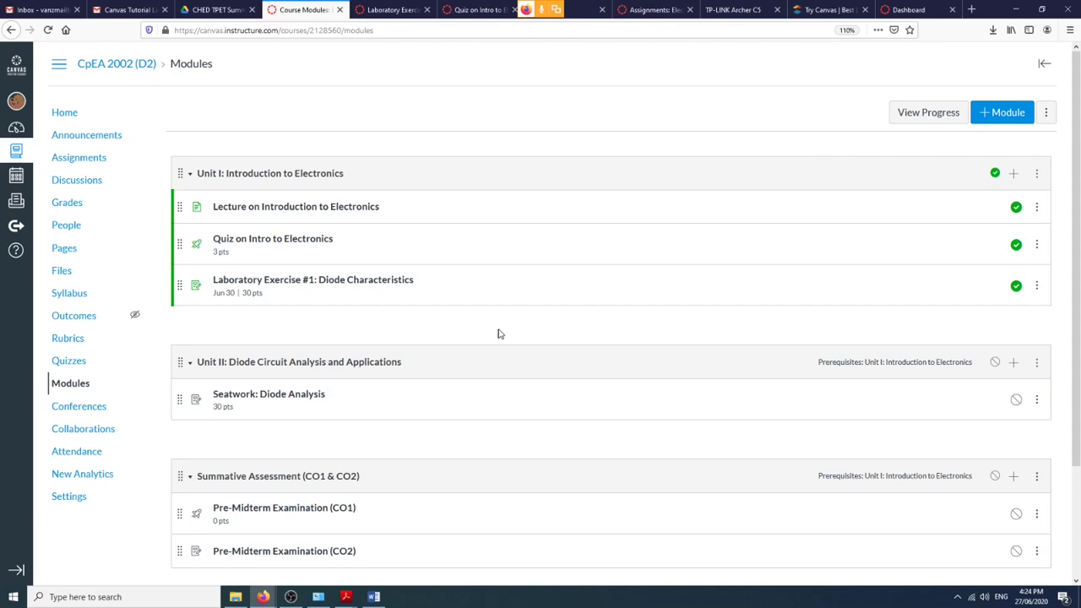
{"action": "scroll", "coordinate": [456, 316], "scroll_direction": "down", "scroll_amount": 2}
{"action": "scroll", "coordinate": [452, 321], "scroll_direction": "up", "scroll_amount": 2}
Look over the open SpeedGrader pages for Laboratory Exercise #1 and the Quiz on Intro to Electronics.
{"action": "left_click", "coordinate": [464, 10]}
{"action": "left_click", "coordinate": [395, 10]}
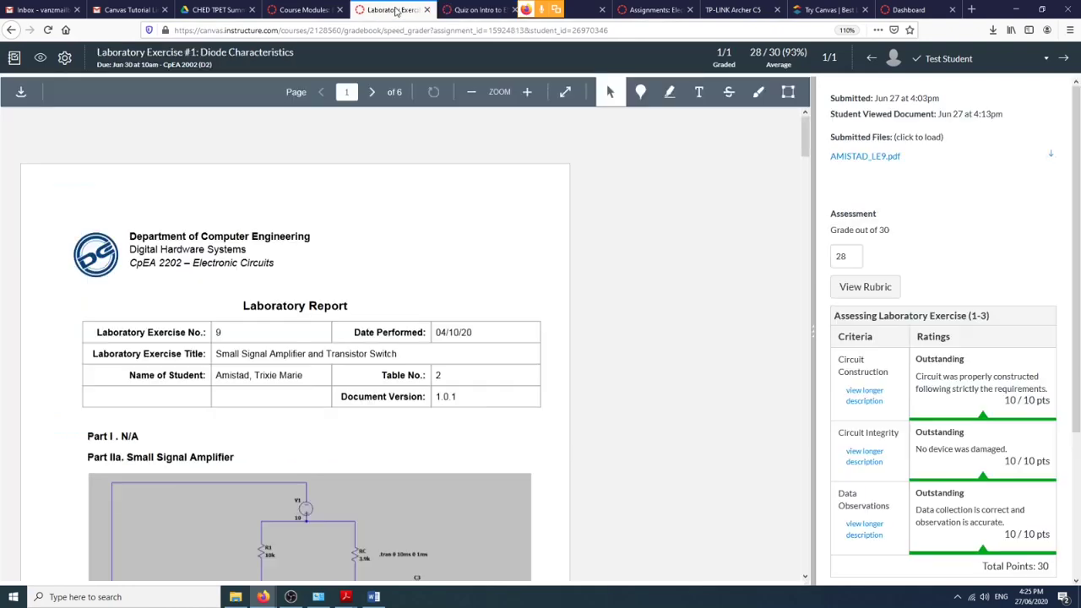
{"action": "left_click", "coordinate": [317, 10]}
{"action": "left_click", "coordinate": [390, 10]}
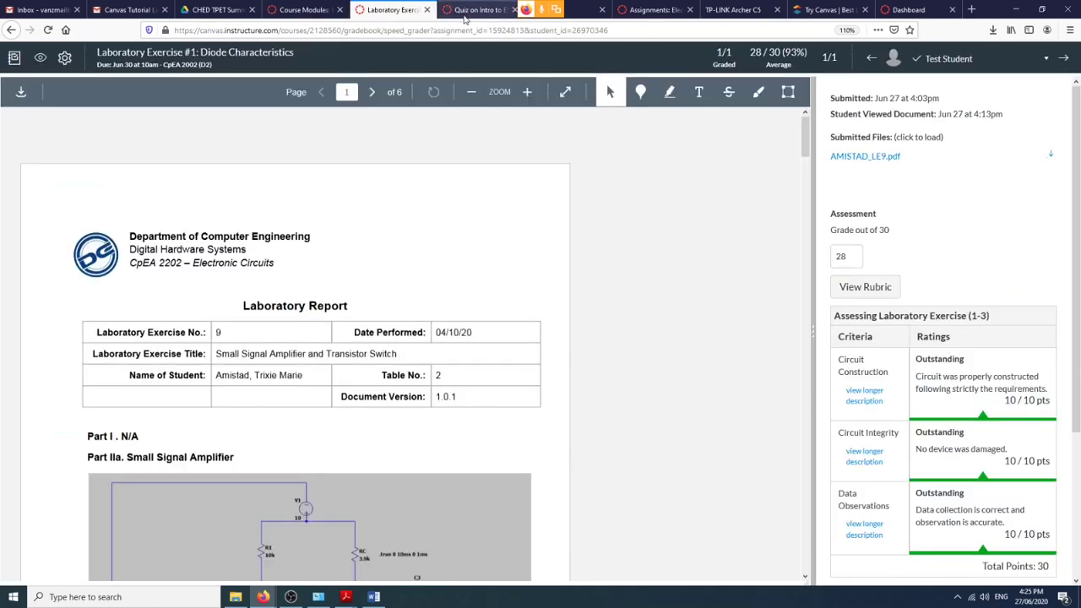
{"action": "left_click", "coordinate": [470, 12]}
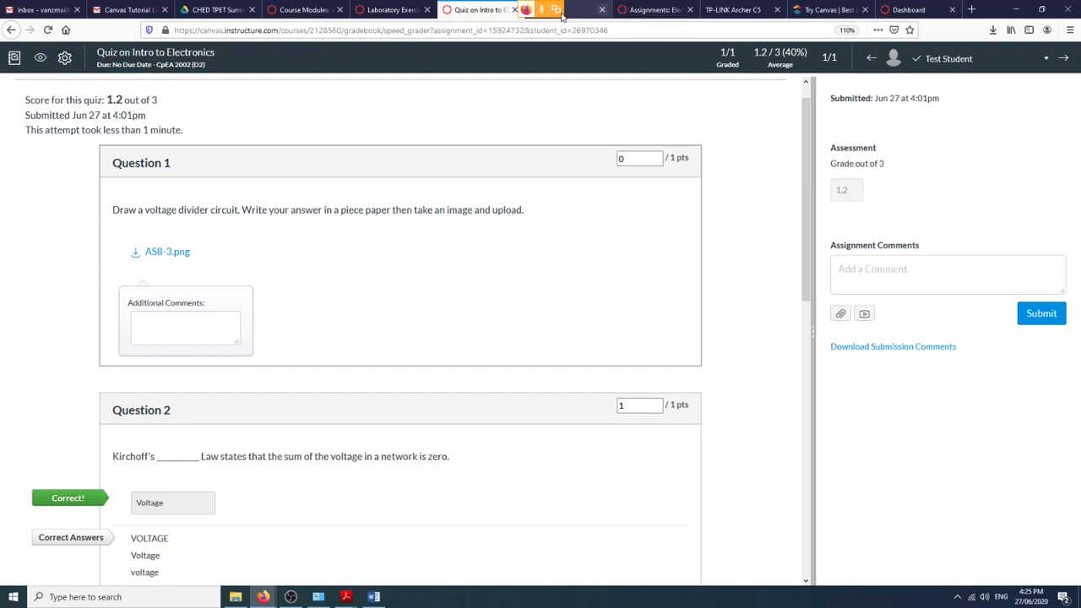
Open Laboratory Exercise #1: Diode Characteristics from the course modules and launch SpeedGrader for its submissions.
{"action": "left_click", "coordinate": [306, 10]}
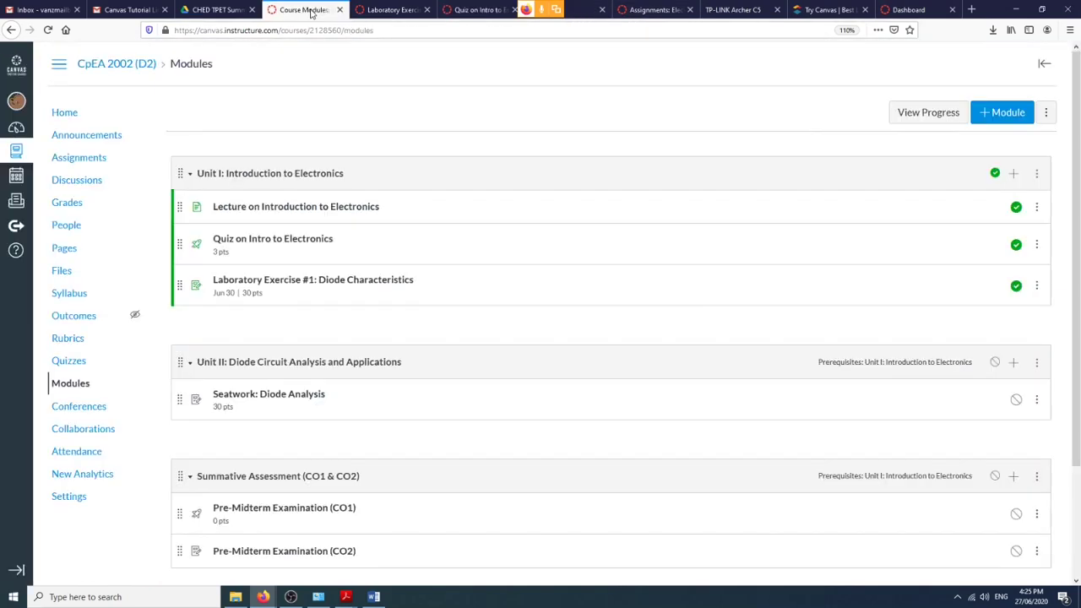
{"action": "left_click", "coordinate": [353, 284]}
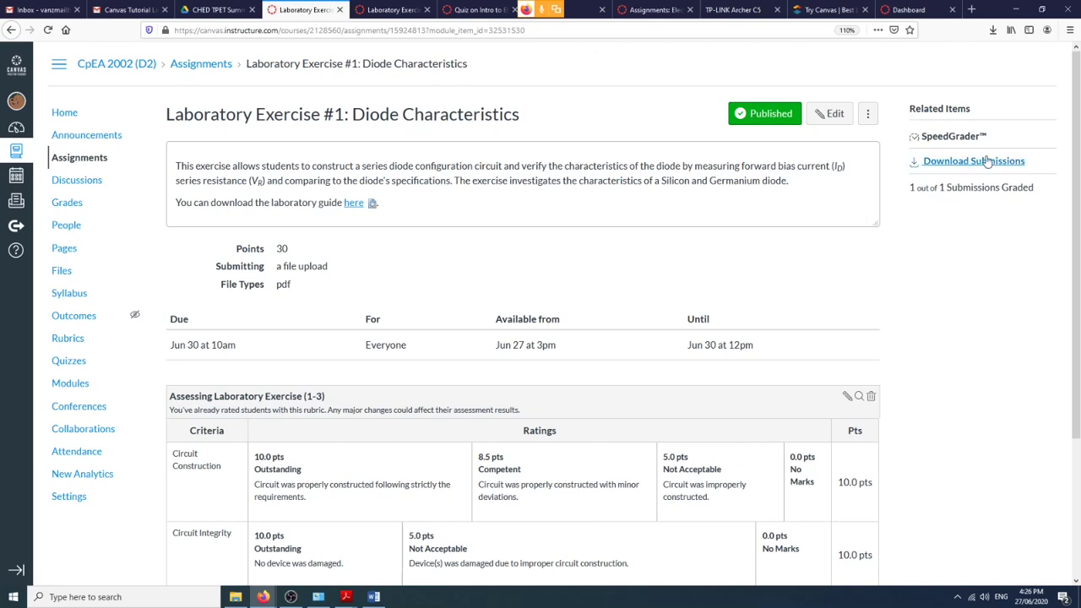
{"action": "left_click", "coordinate": [959, 138]}
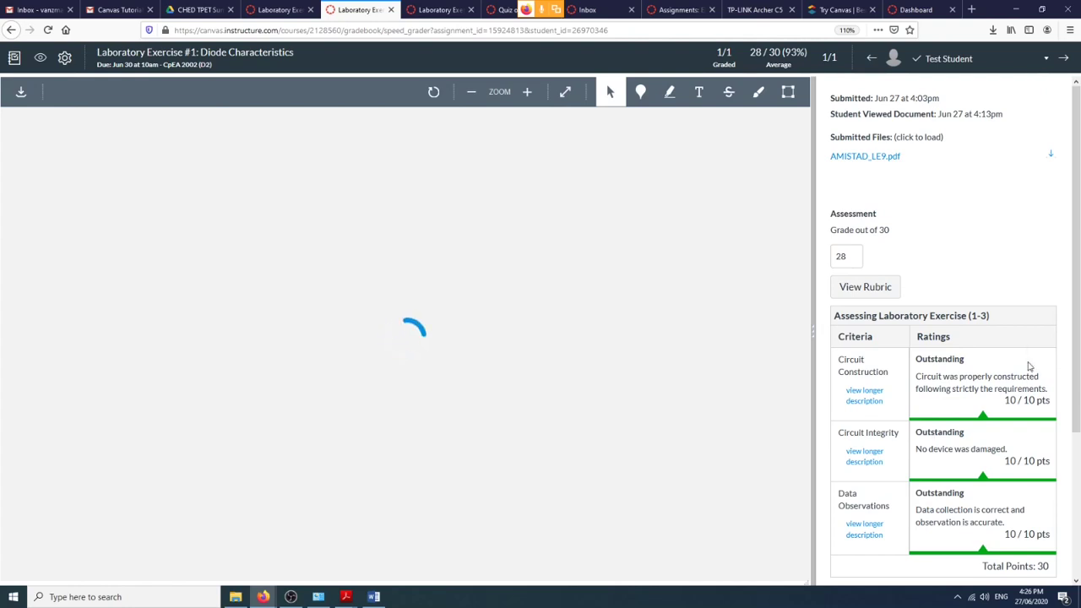
Look over the rubric ratings and comment on the graded Laboratory Exercise #1 submission, and return to the course modules.
{"action": "scroll", "coordinate": [971, 388], "scroll_direction": "down", "scroll_amount": 4}
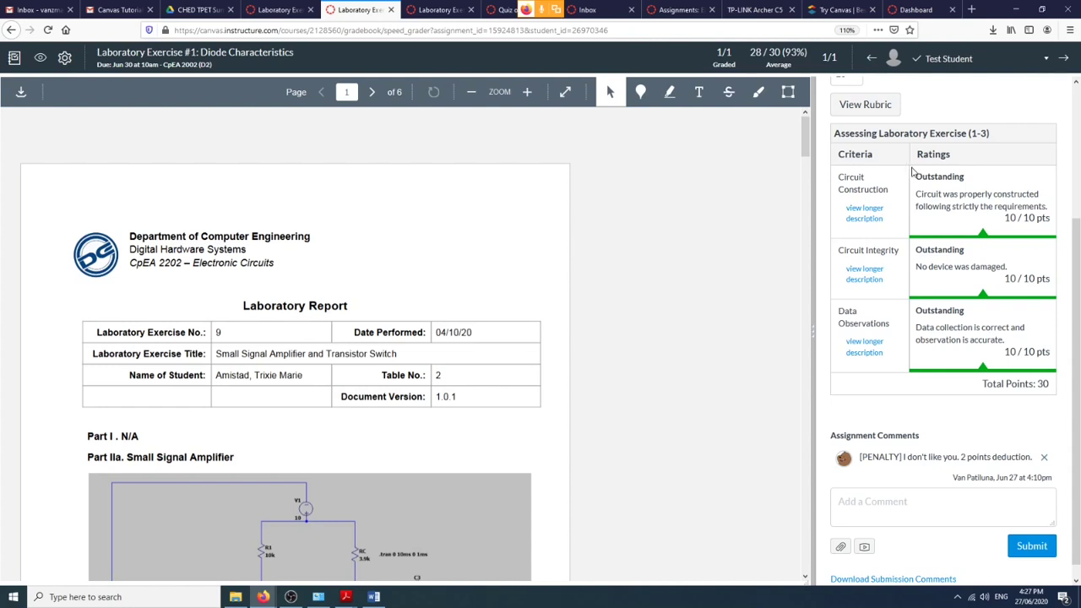
{"action": "left_click", "coordinate": [280, 9]}
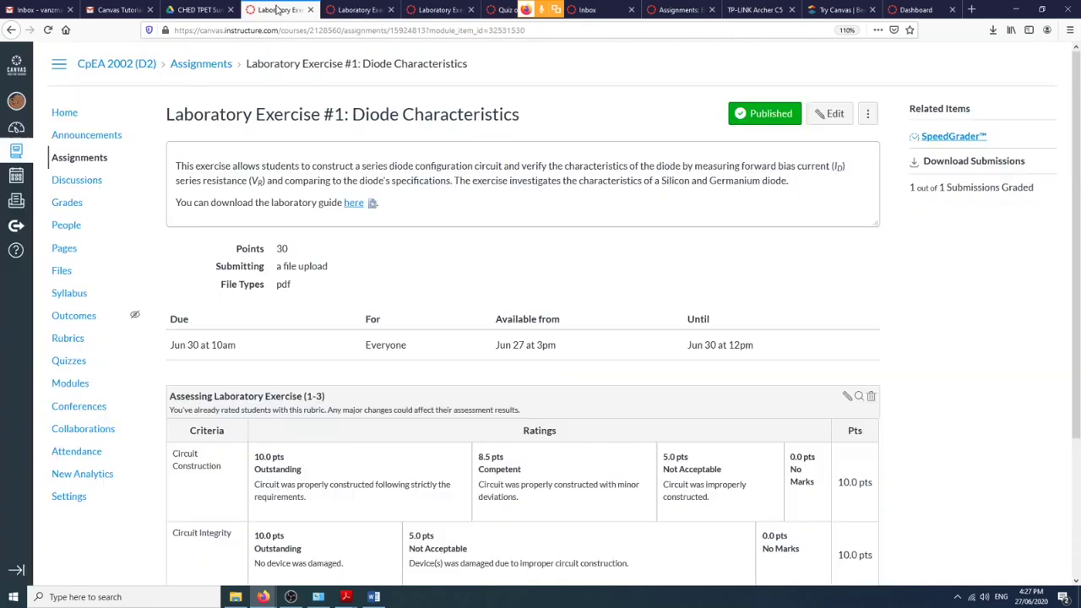
{"action": "left_click", "coordinate": [82, 385]}
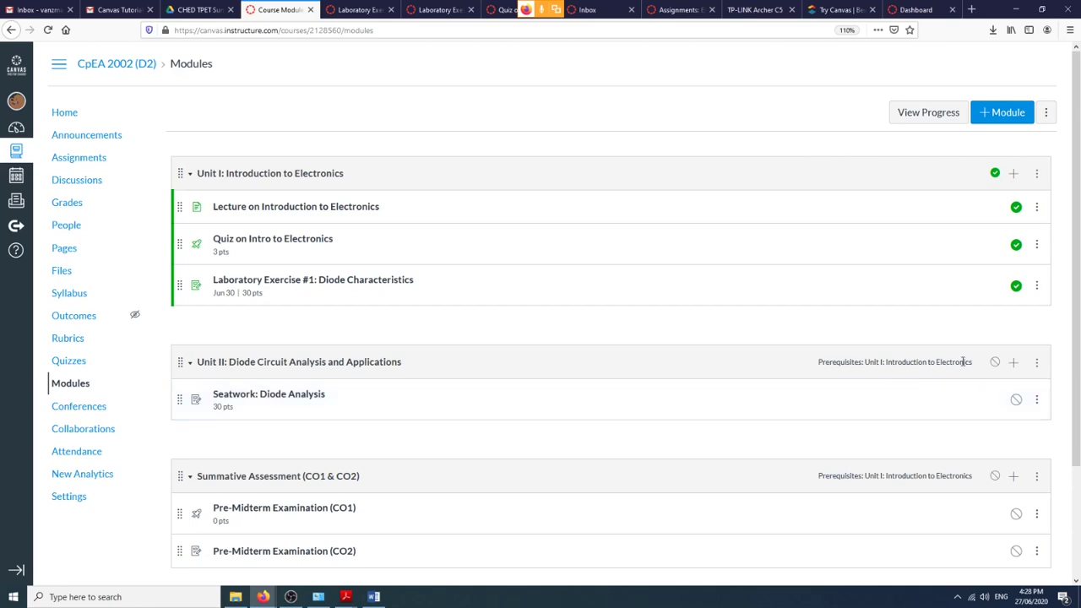
Publish the Unit II: Diode Circuit Analysis and Applications module, letting students continue in the course without re-locking modules.
{"action": "scroll", "coordinate": [504, 280], "scroll_direction": "down", "scroll_amount": 3}
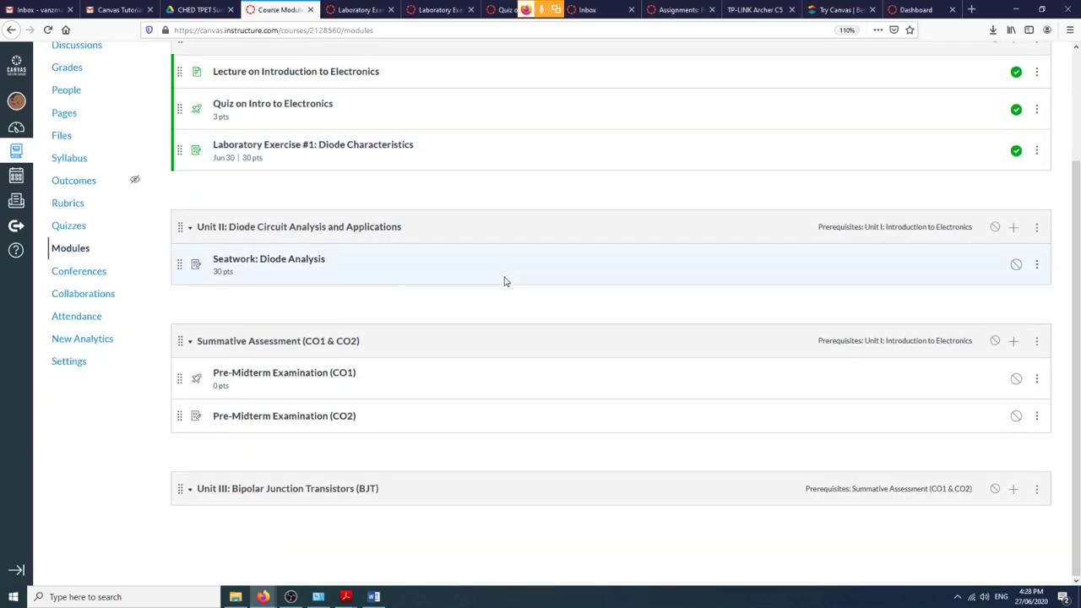
{"action": "key", "text": "ctrl+plus"}
{"action": "key", "text": "ctrl+plus"}
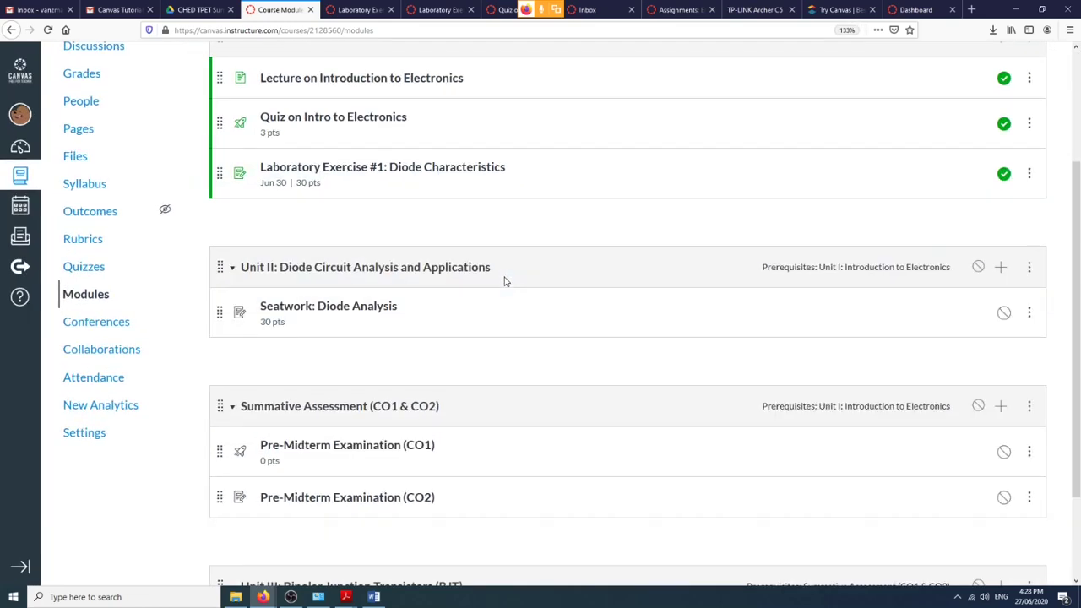
{"action": "scroll", "coordinate": [504, 280], "scroll_direction": "up", "scroll_amount": 3}
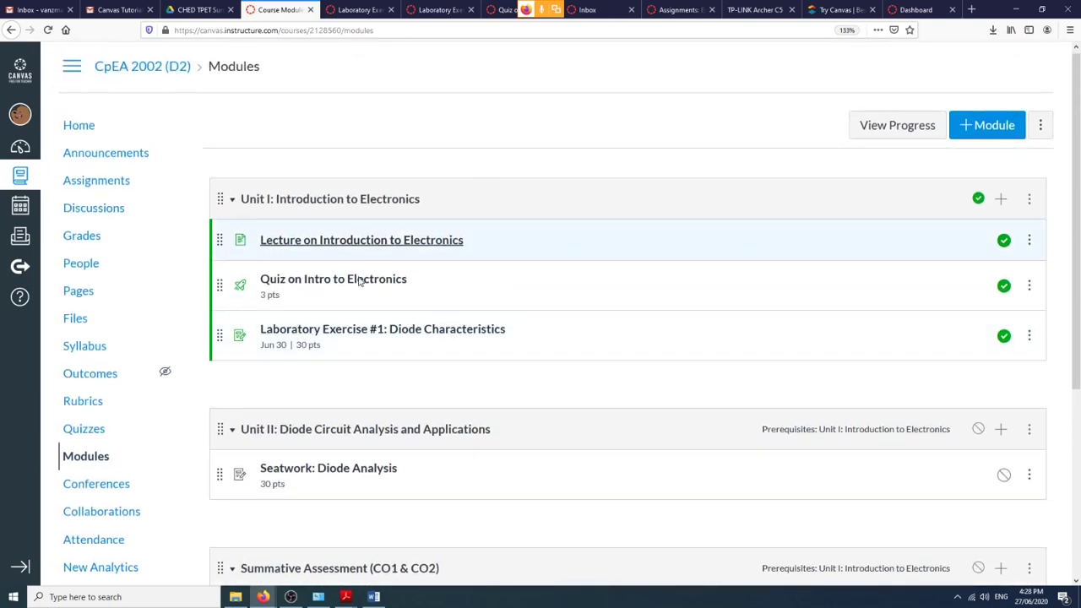
{"action": "scroll", "coordinate": [751, 418], "scroll_direction": "down", "scroll_amount": 4}
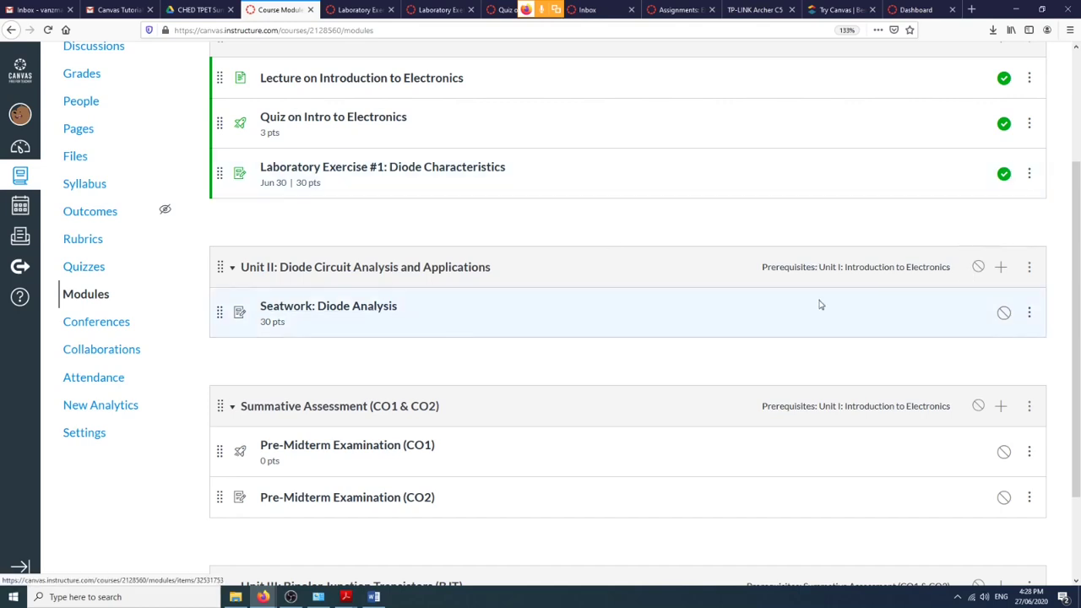
{"action": "left_click", "coordinate": [977, 268]}
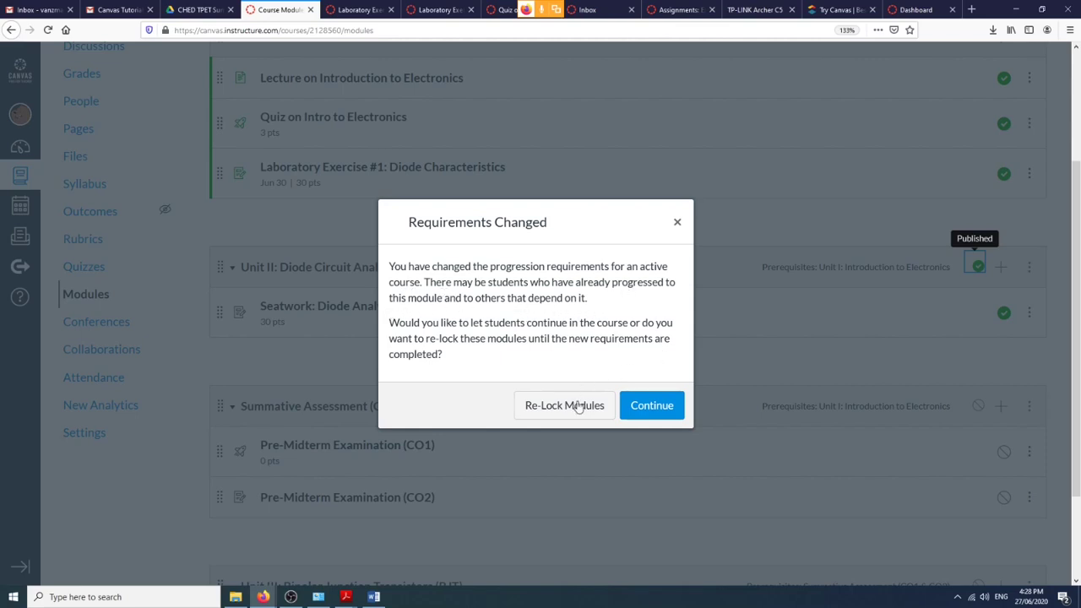
{"action": "left_click", "coordinate": [652, 406]}
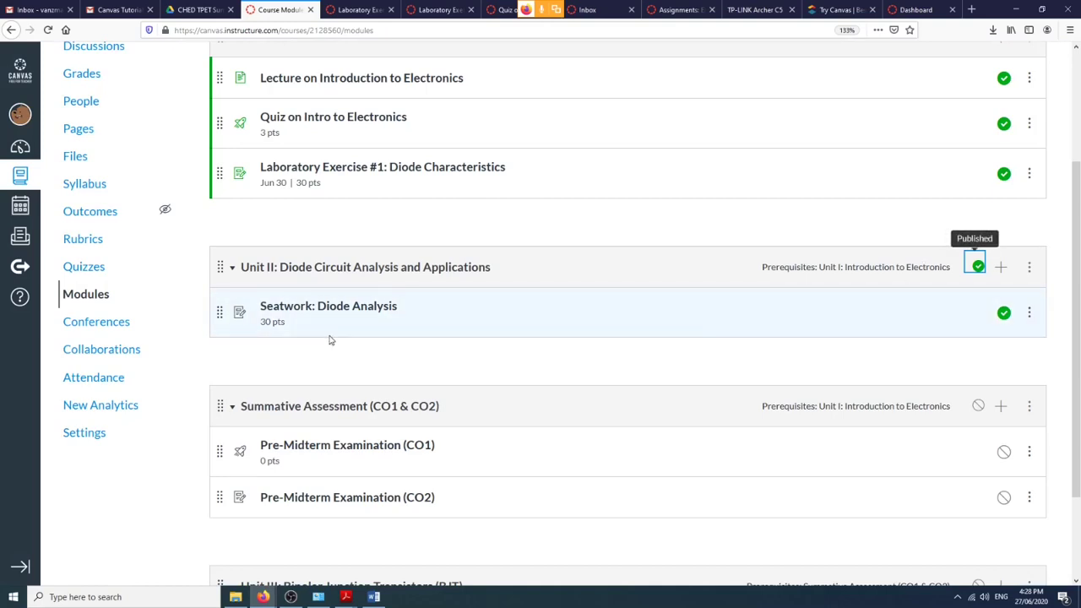
Open Seatwork: Diode Analysis for editing and set its Available from date to Jun 29, 10:00 pm.
{"action": "left_click", "coordinate": [360, 313]}
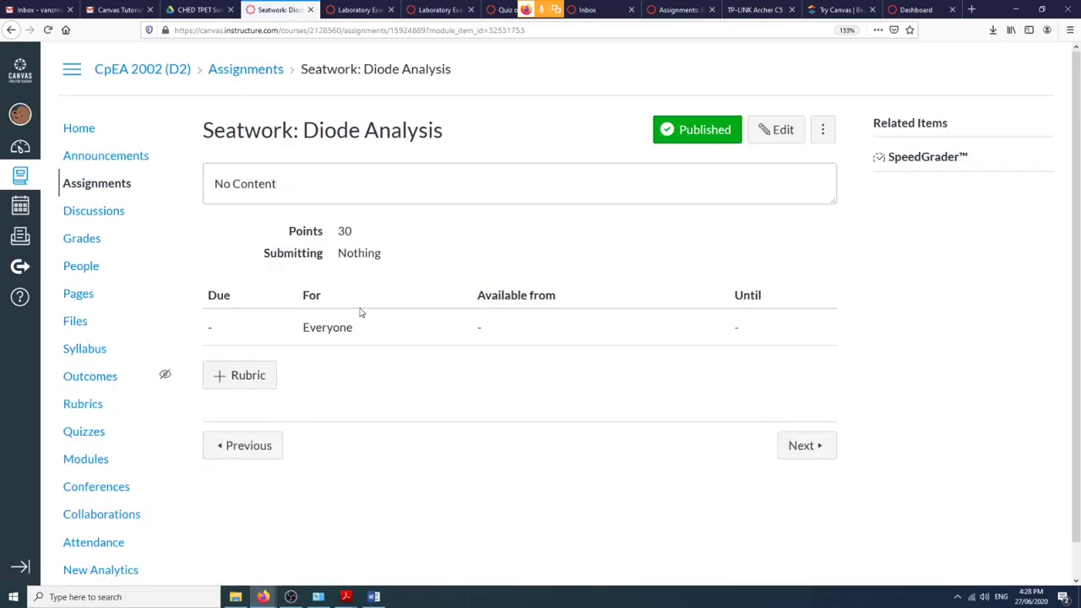
{"action": "left_click", "coordinate": [766, 135]}
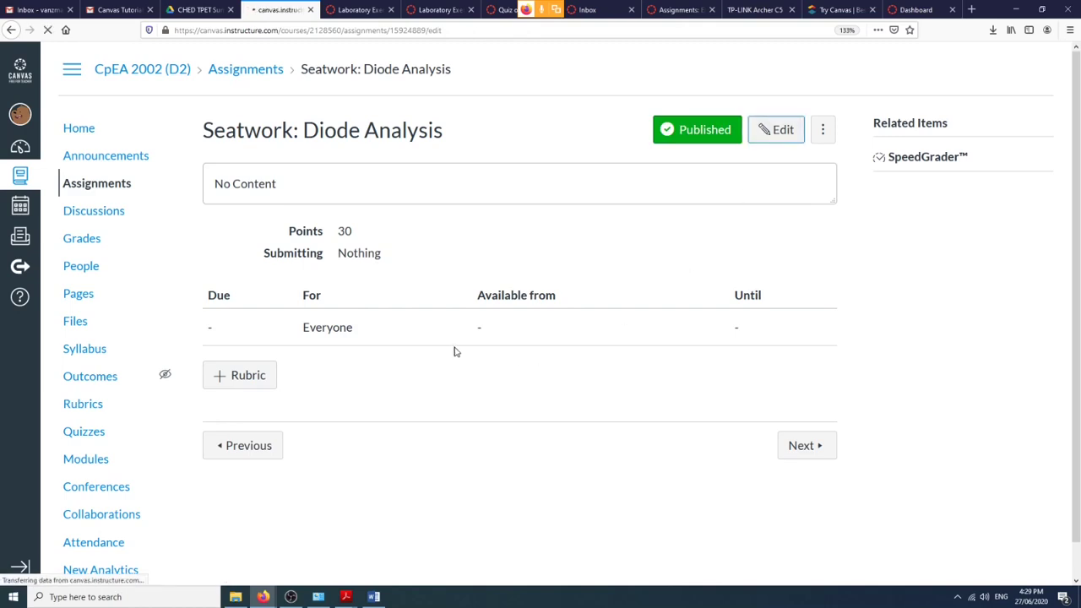
{"action": "scroll", "coordinate": [454, 351], "scroll_direction": "down", "scroll_amount": 10}
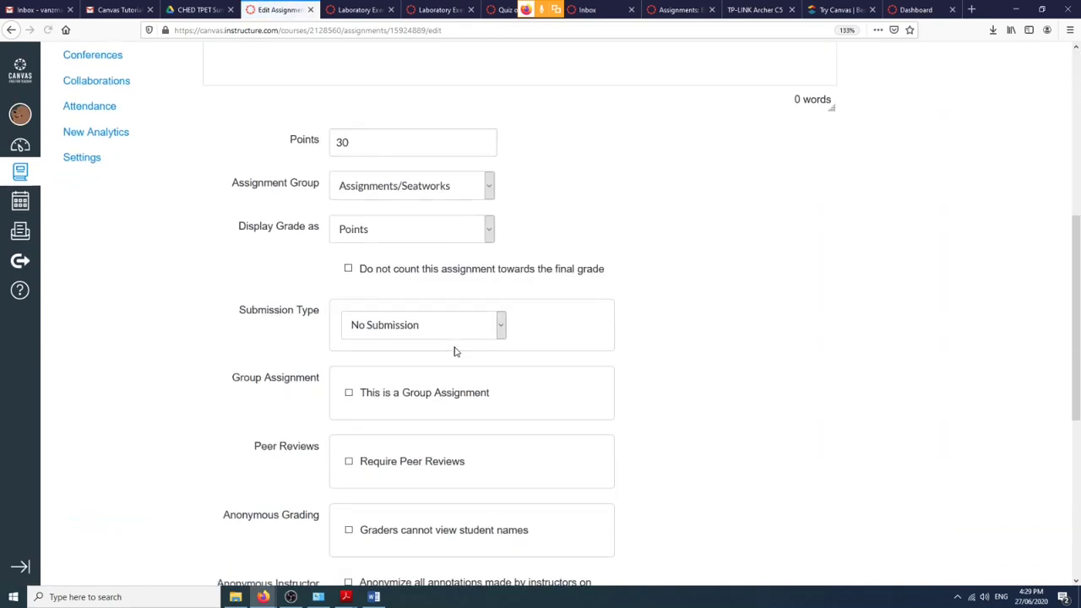
{"action": "left_click", "coordinate": [448, 415]}
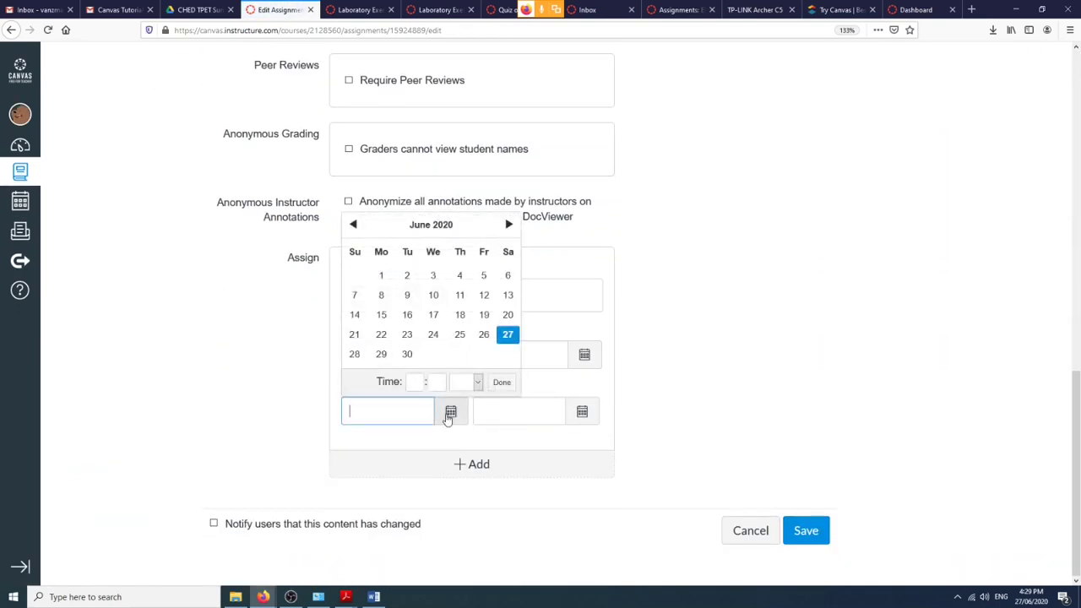
{"action": "left_click", "coordinate": [380, 354]}
{"action": "left_click", "coordinate": [413, 382]}
{"action": "type", "text": "10"}
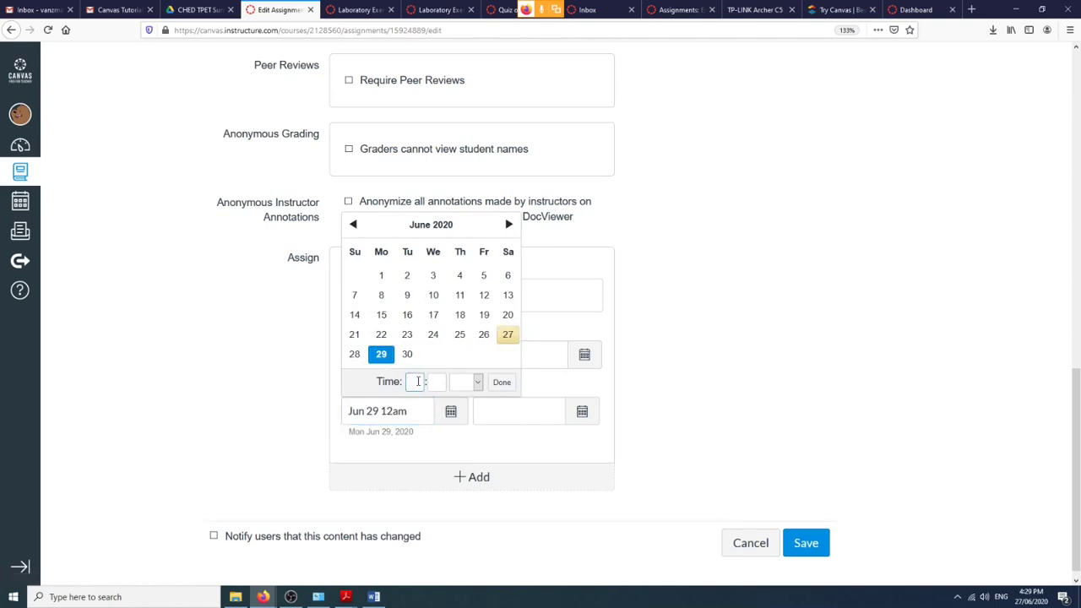
{"action": "left_click", "coordinate": [442, 382]}
{"action": "type", "text": "00"}
{"action": "left_click", "coordinate": [502, 382]}
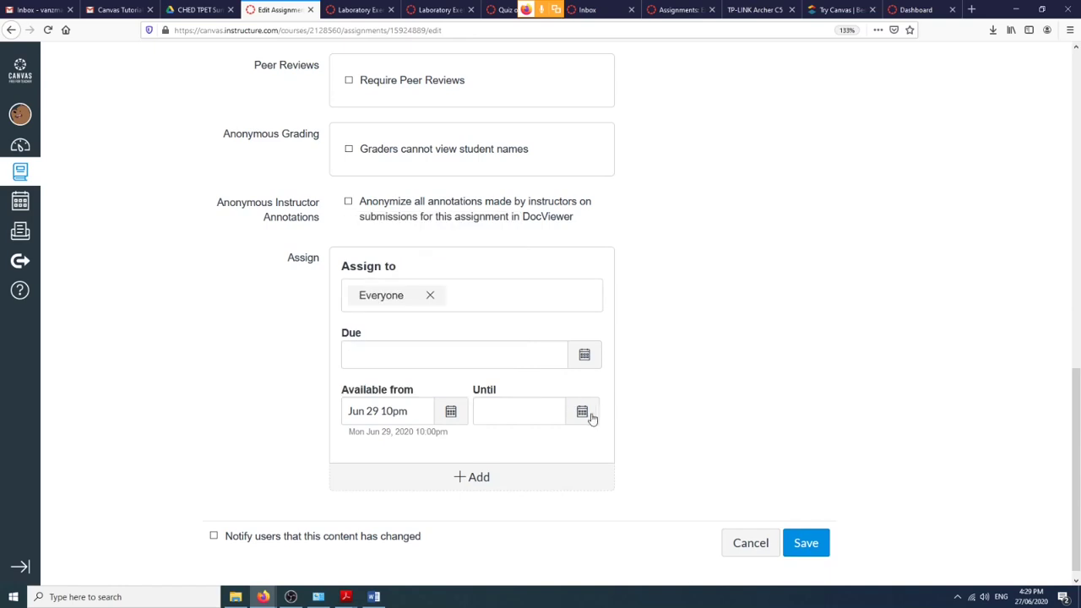
Set the seatwork's Until date to Jun 30, 10:00 am.
{"action": "left_click", "coordinate": [589, 415]}
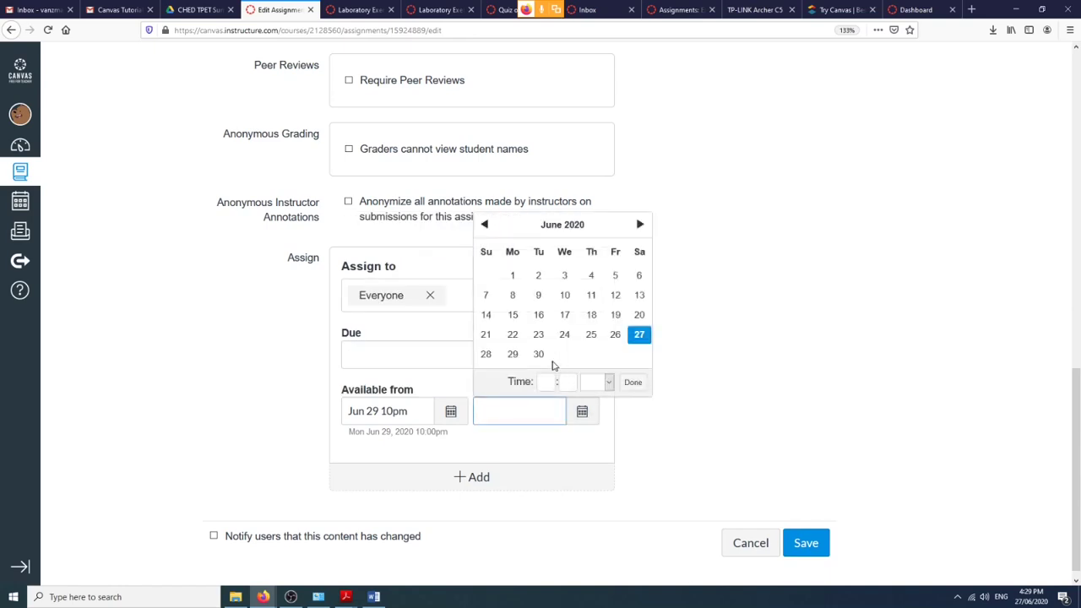
{"action": "left_click", "coordinate": [539, 354]}
{"action": "left_click", "coordinate": [547, 381]}
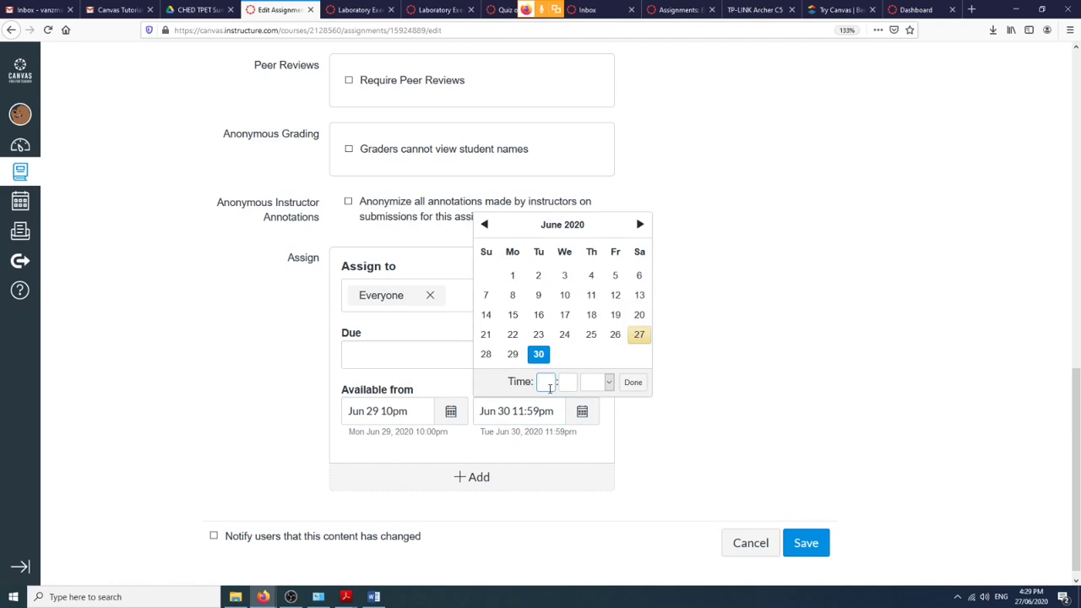
{"action": "type", "text": "10"}
{"action": "left_click", "coordinate": [567, 383]}
{"action": "type", "text": "00"}
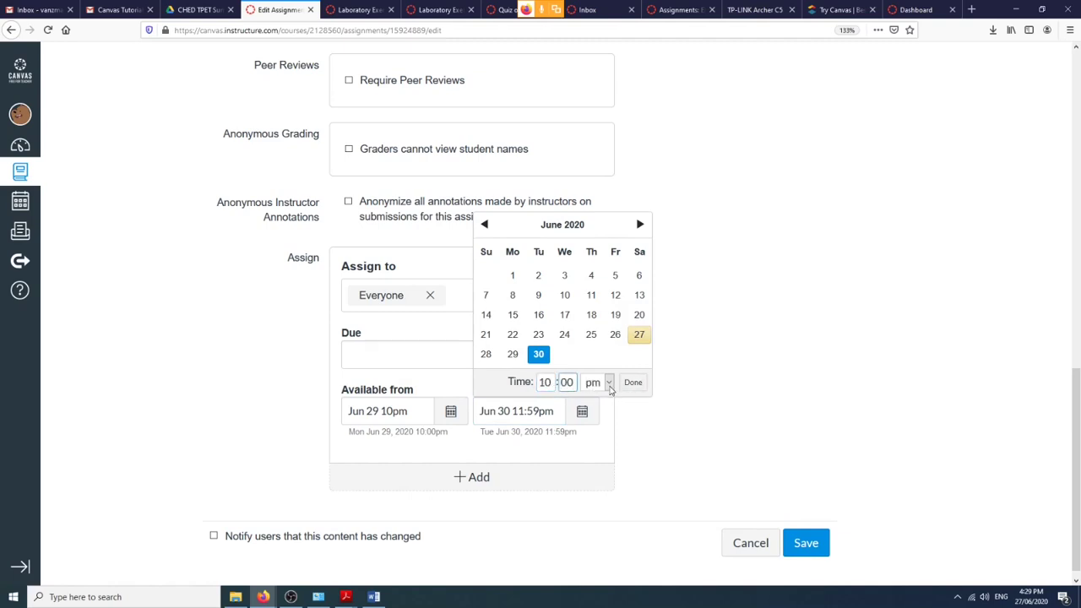
{"action": "left_click", "coordinate": [601, 383]}
{"action": "left_click", "coordinate": [591, 411]}
{"action": "left_click", "coordinate": [633, 382]}
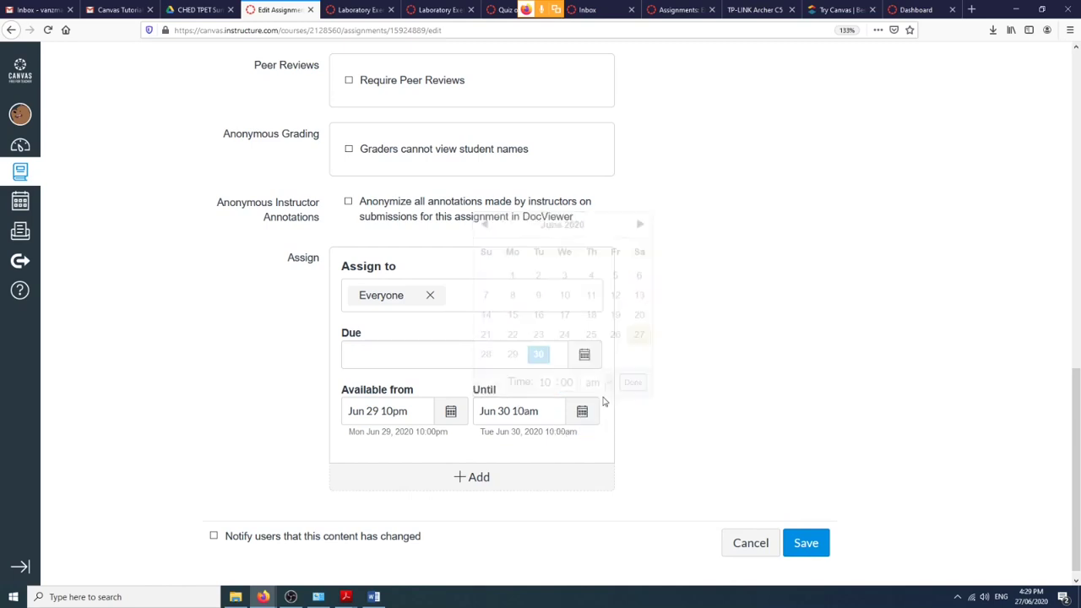
Change the time of the seatwork's Available from date to 10:00 am.
{"action": "left_click", "coordinate": [450, 411]}
{"action": "left_click", "coordinate": [473, 382]}
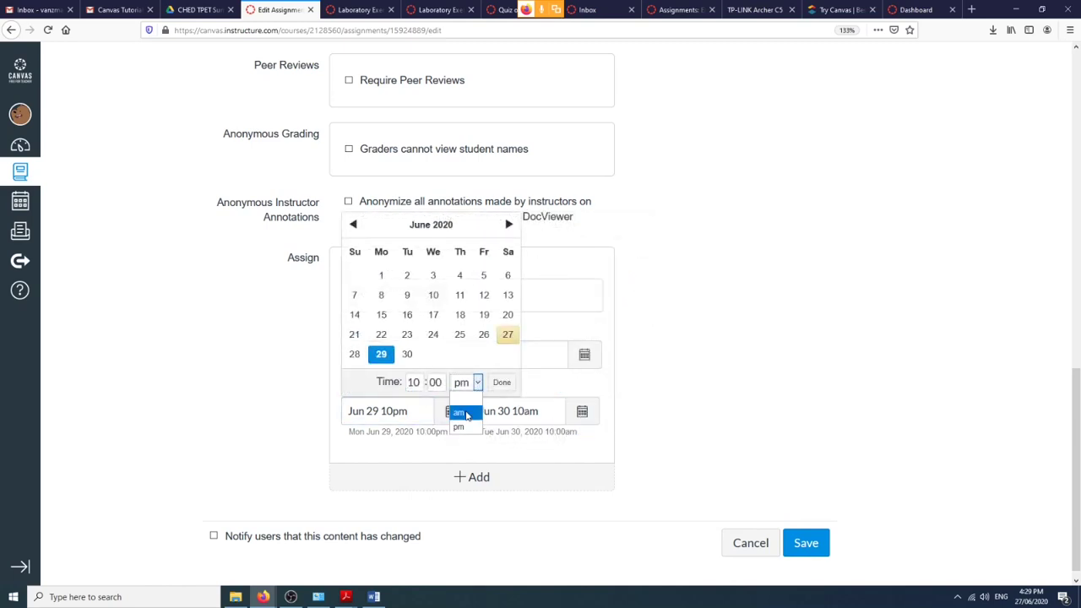
{"action": "left_click", "coordinate": [462, 411]}
{"action": "left_click", "coordinate": [501, 382]}
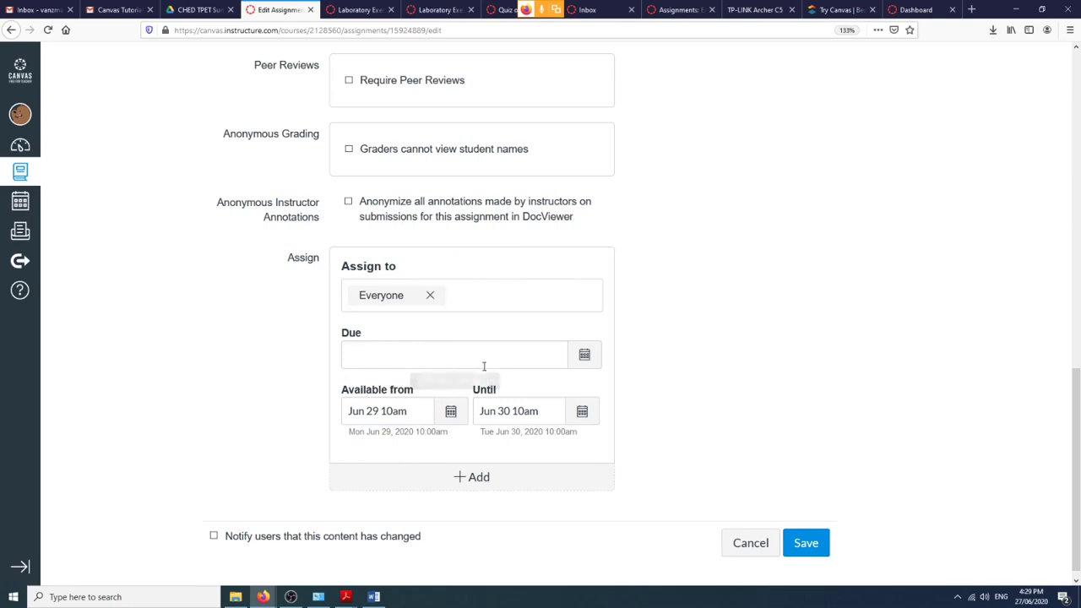
Set the seatwork's Due date to Jun 30, 8:00 am, and save the assignment.
{"action": "left_click", "coordinate": [589, 358]}
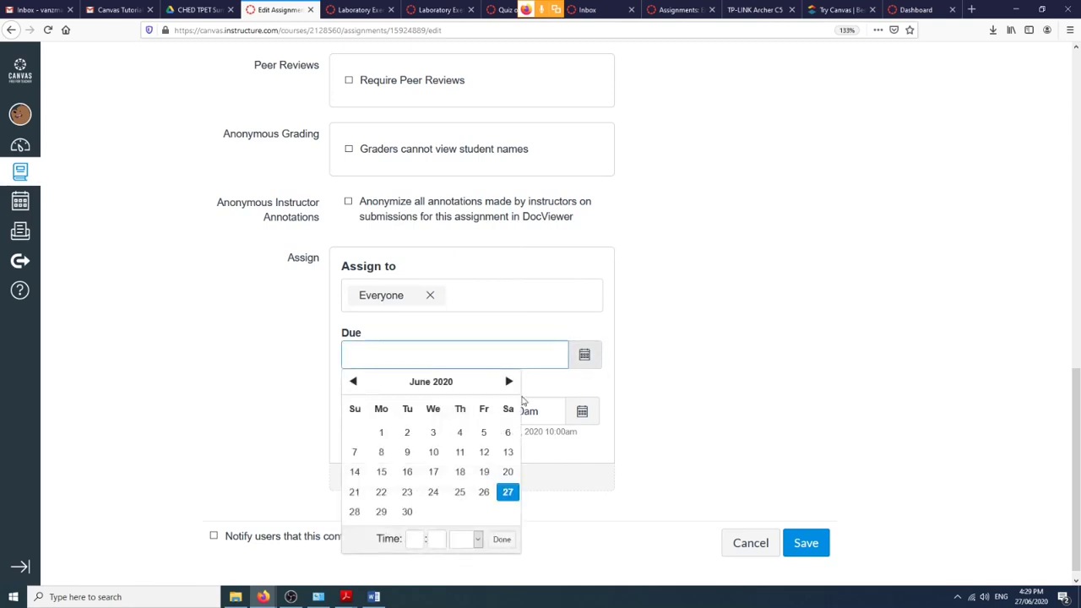
{"action": "left_click", "coordinate": [407, 511]}
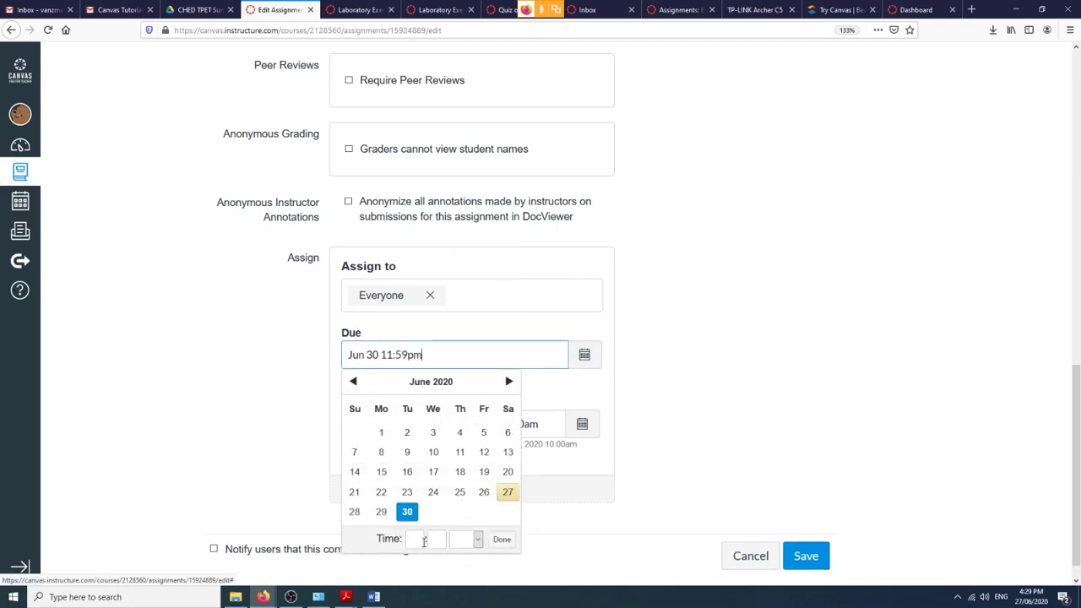
{"action": "left_click", "coordinate": [414, 539]}
{"action": "type", "text": "8"}
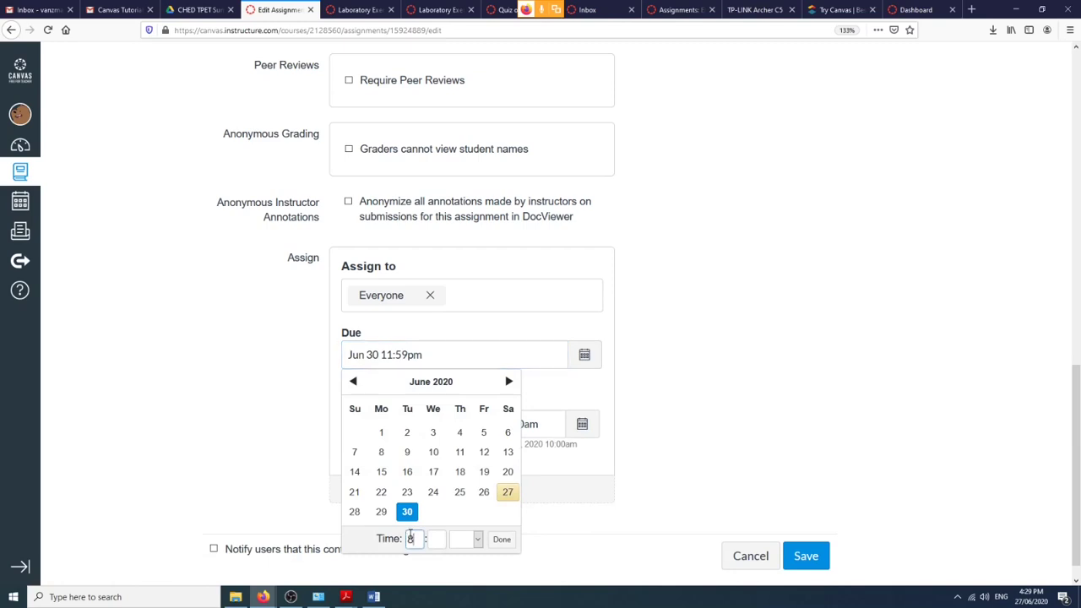
{"action": "left_click", "coordinate": [435, 540]}
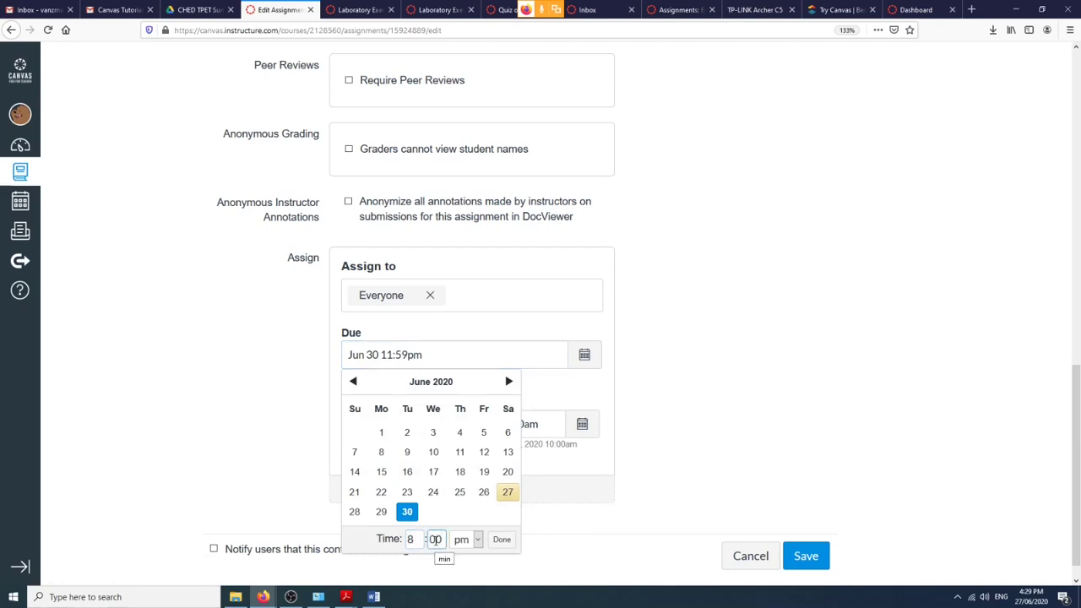
{"action": "left_click", "coordinate": [476, 539]}
{"action": "left_click", "coordinate": [464, 510]}
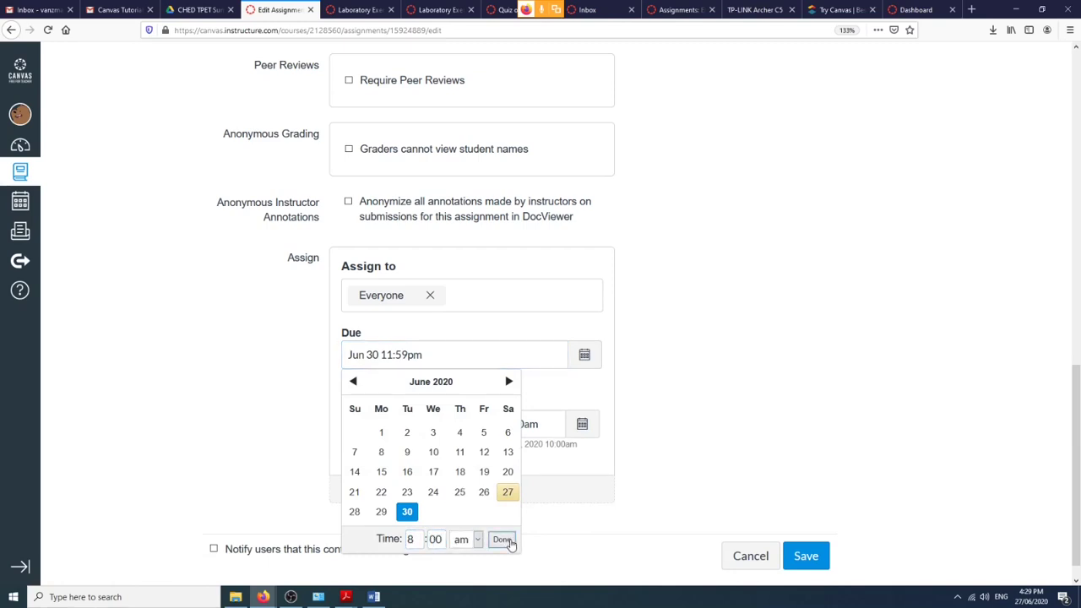
{"action": "left_click", "coordinate": [502, 539]}
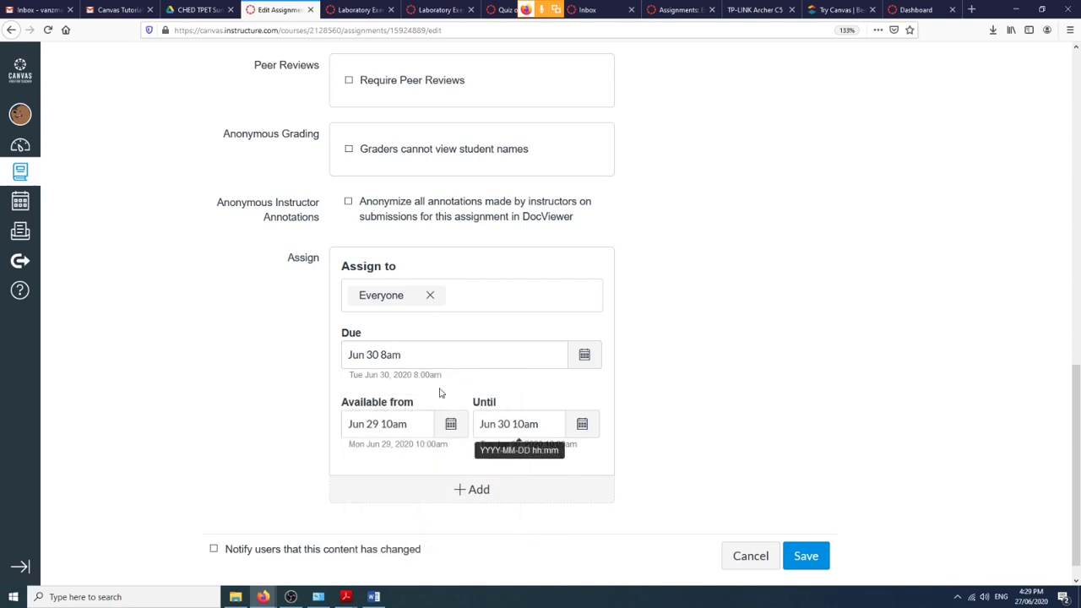
{"action": "left_click", "coordinate": [815, 562]}
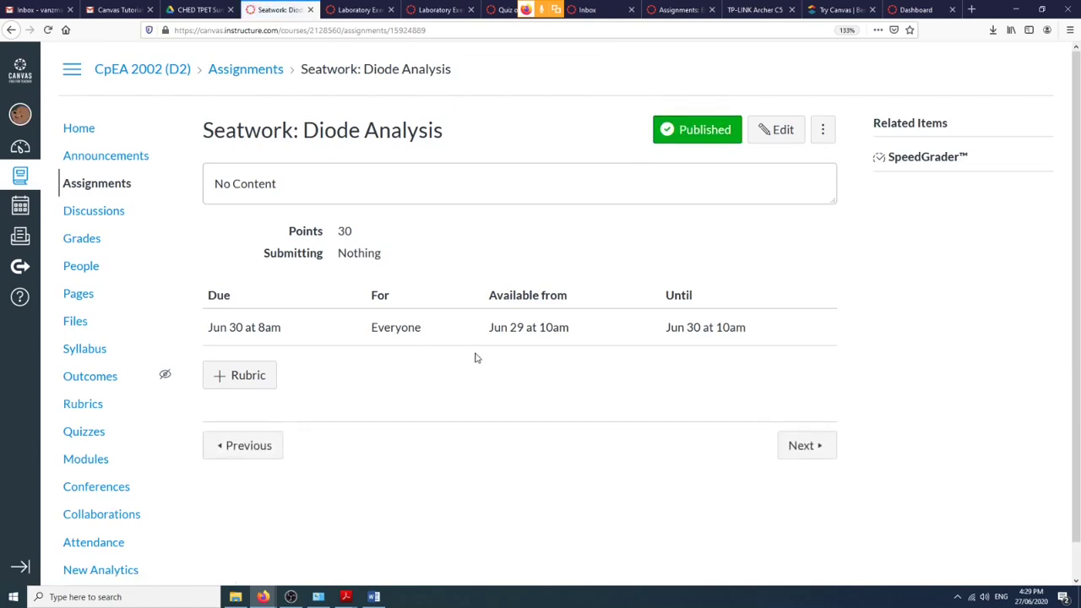
Check the seatwork's availability start date, and look over the units in the course modules.
{"action": "left_click_drag", "start_coordinate": [487, 327], "coordinate": [569, 329]}
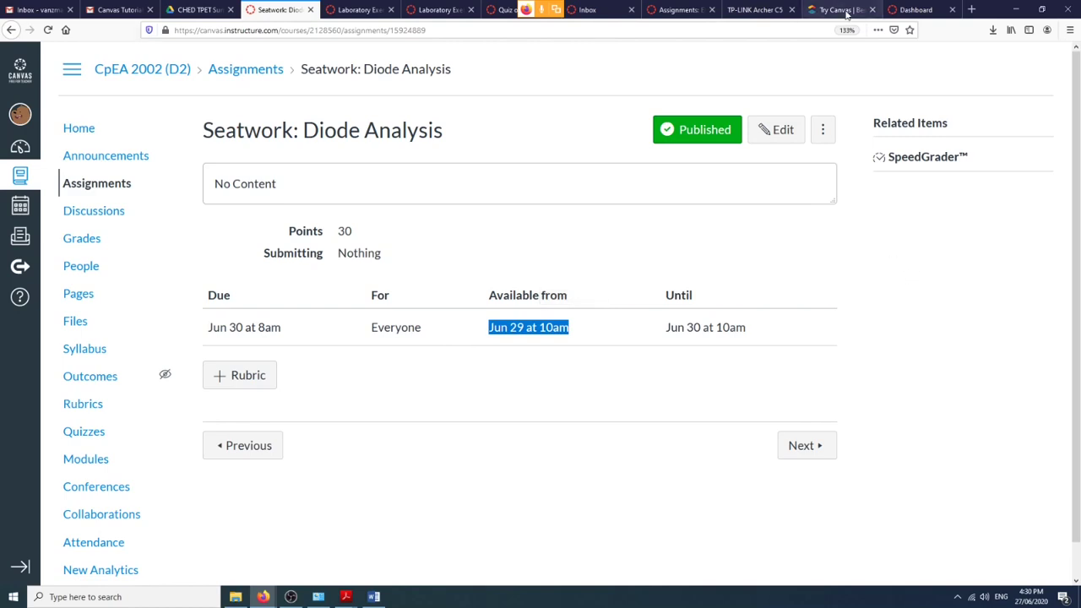
{"action": "left_click", "coordinate": [91, 461]}
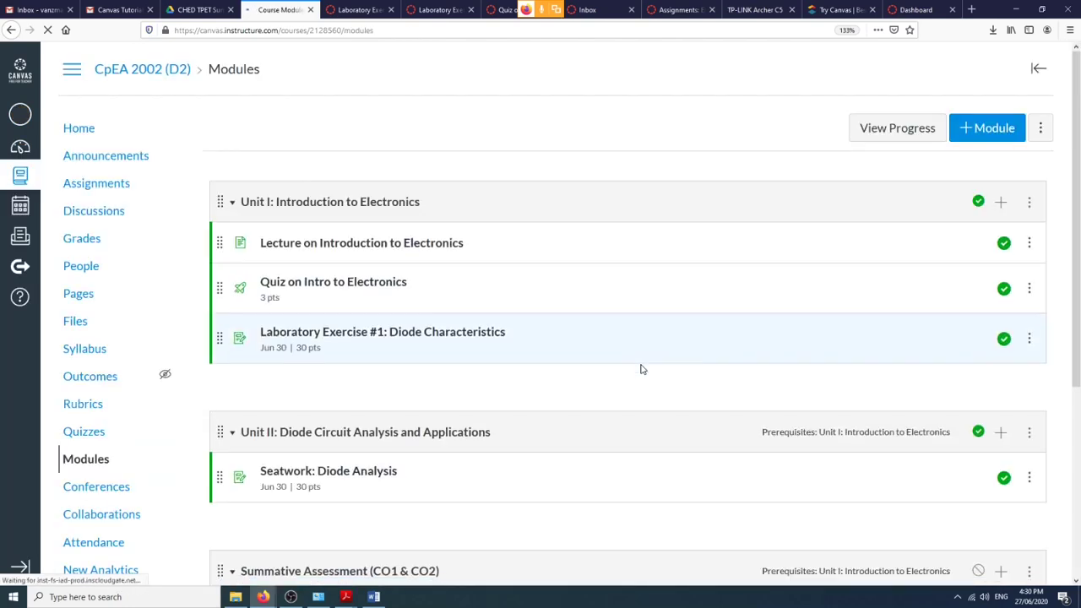
{"action": "scroll", "coordinate": [641, 369], "scroll_direction": "down", "scroll_amount": 3}
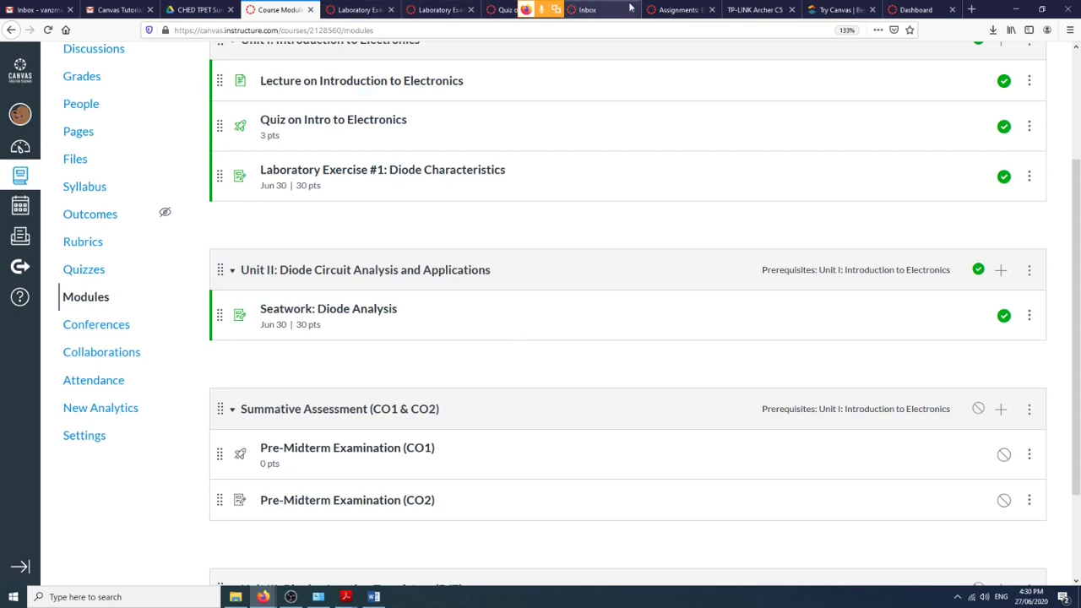
Switch to the CpEA 2202 course, open its modules and view the students' module progress.
{"action": "left_click", "coordinate": [437, 10]}
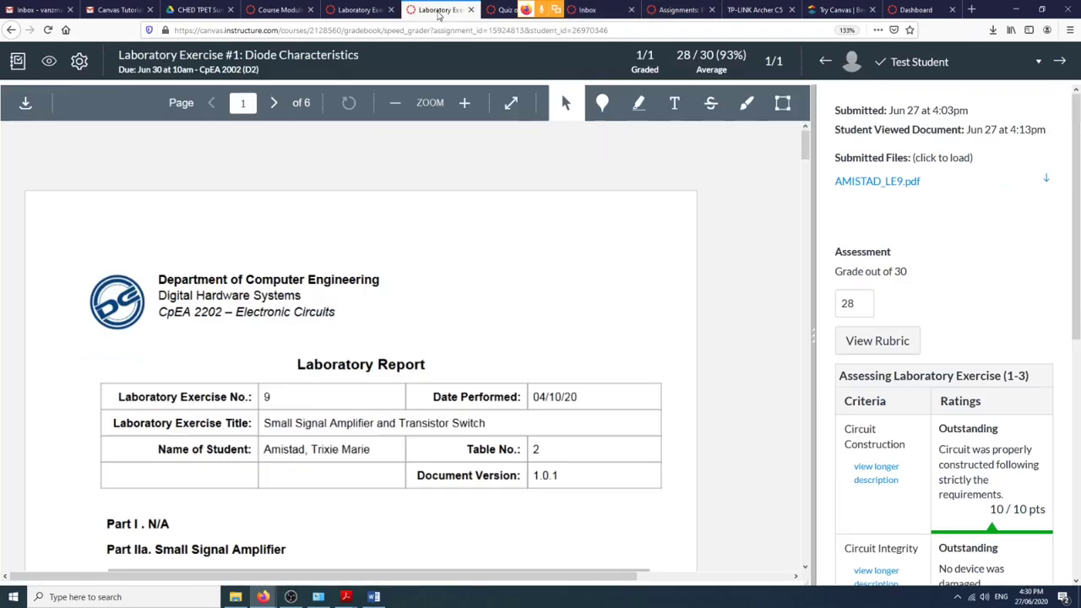
{"action": "left_click", "coordinate": [678, 9]}
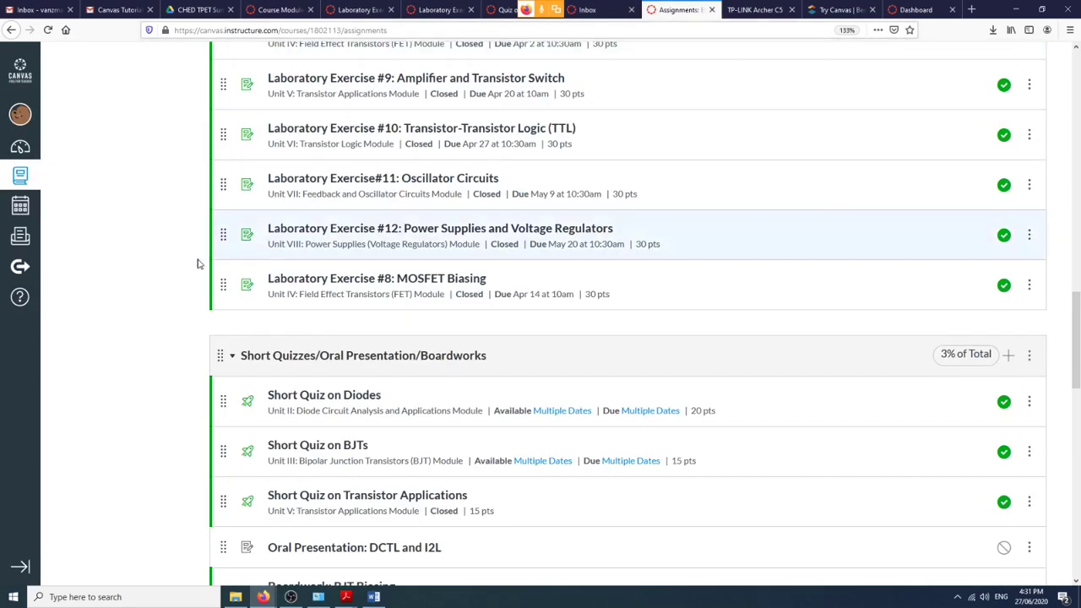
{"action": "scroll", "coordinate": [135, 230], "scroll_direction": "up", "scroll_amount": 5}
{"action": "scroll", "coordinate": [135, 231], "scroll_direction": "up", "scroll_amount": 10}
{"action": "left_click", "coordinate": [118, 339]}
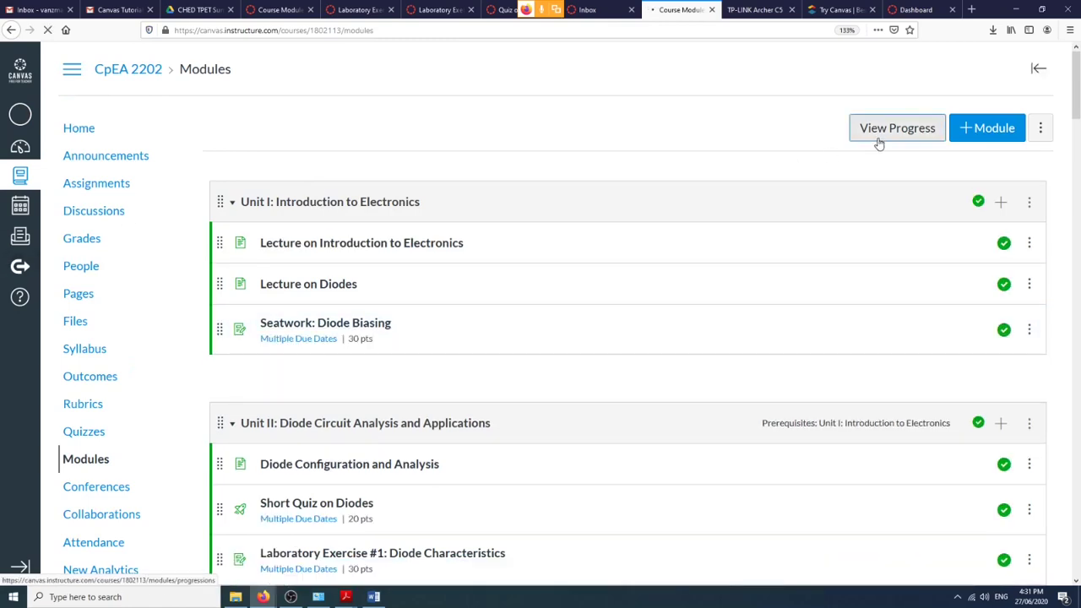
{"action": "left_click", "coordinate": [878, 140]}
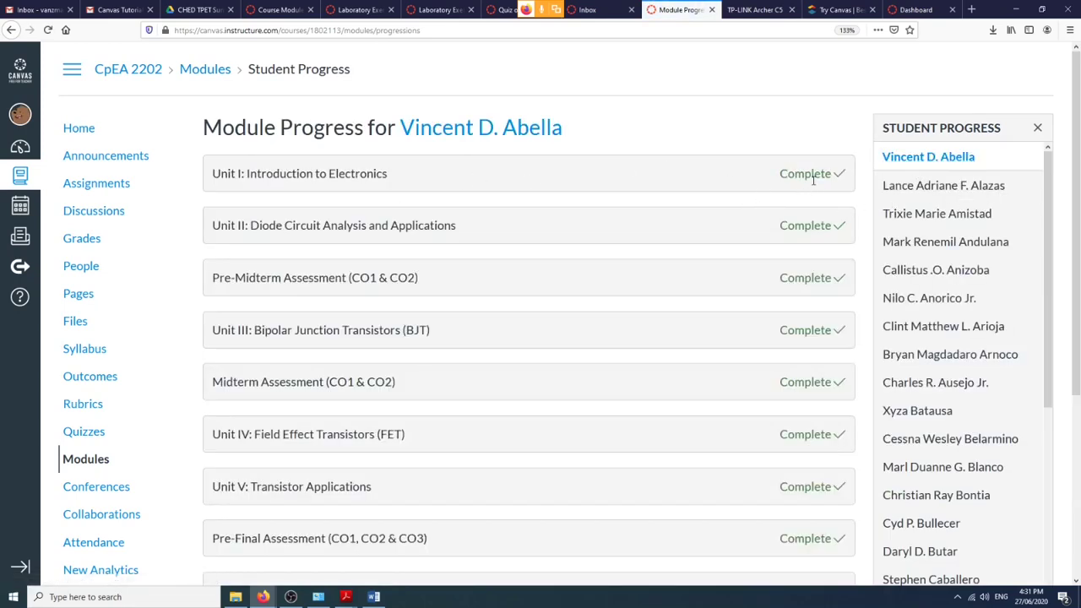
Look through the first student's progress across all modules, from Unit I to Post-Semester.
{"action": "scroll", "coordinate": [808, 225], "scroll_direction": "down", "scroll_amount": 3}
{"action": "scroll", "coordinate": [811, 234], "scroll_direction": "down", "scroll_amount": 2}
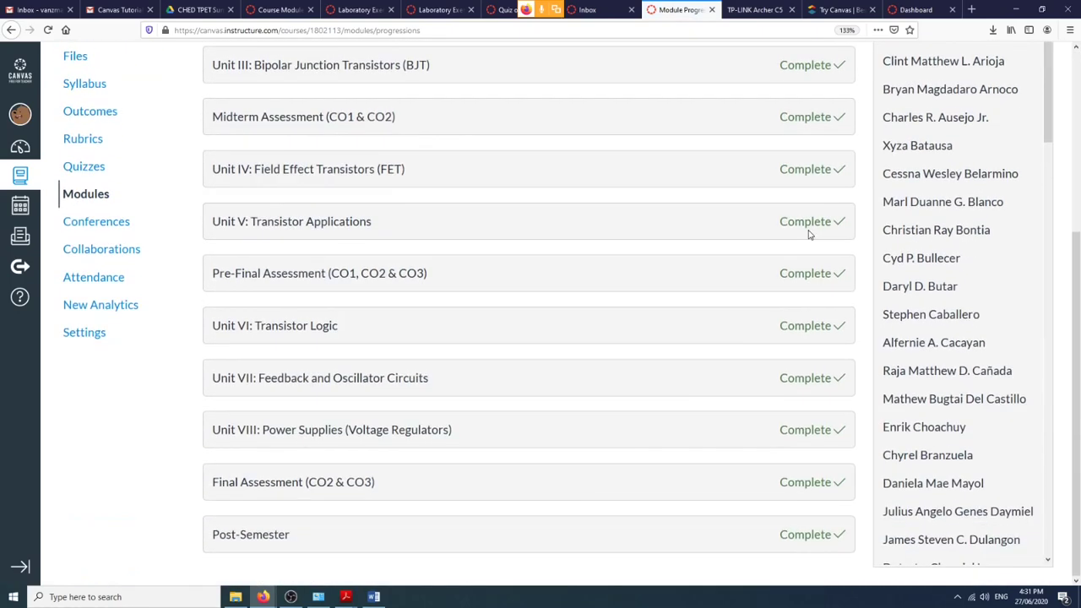
{"action": "scroll", "coordinate": [808, 379], "scroll_direction": "up", "scroll_amount": 5}
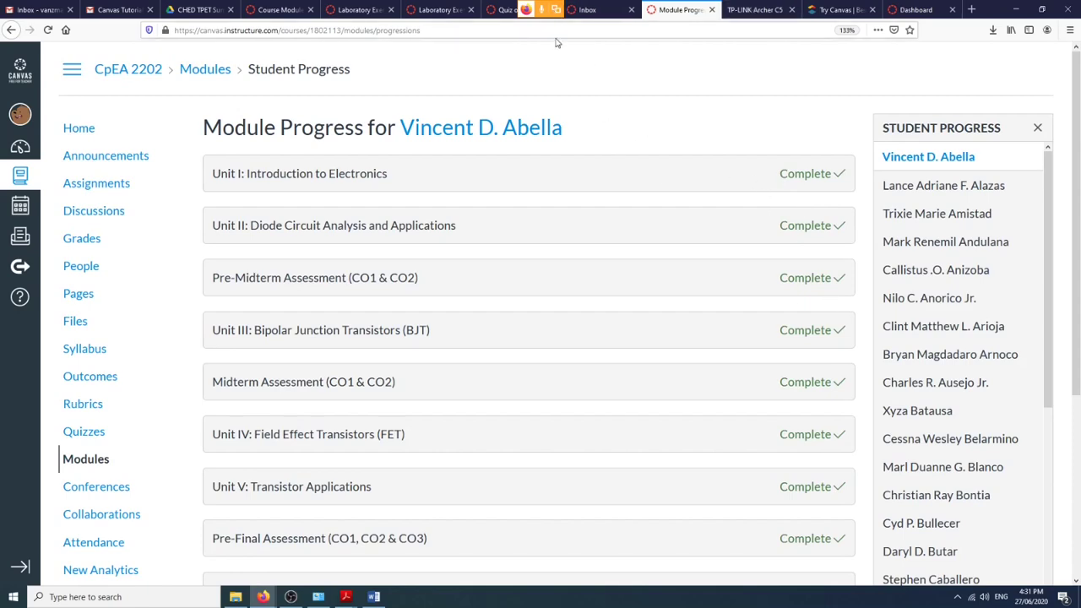
Return to the CpEA 2002 (D2) course modules and open Seatwork: Diode Analysis under Unit II.
{"action": "left_click", "coordinate": [345, 10]}
{"action": "left_click", "coordinate": [279, 10]}
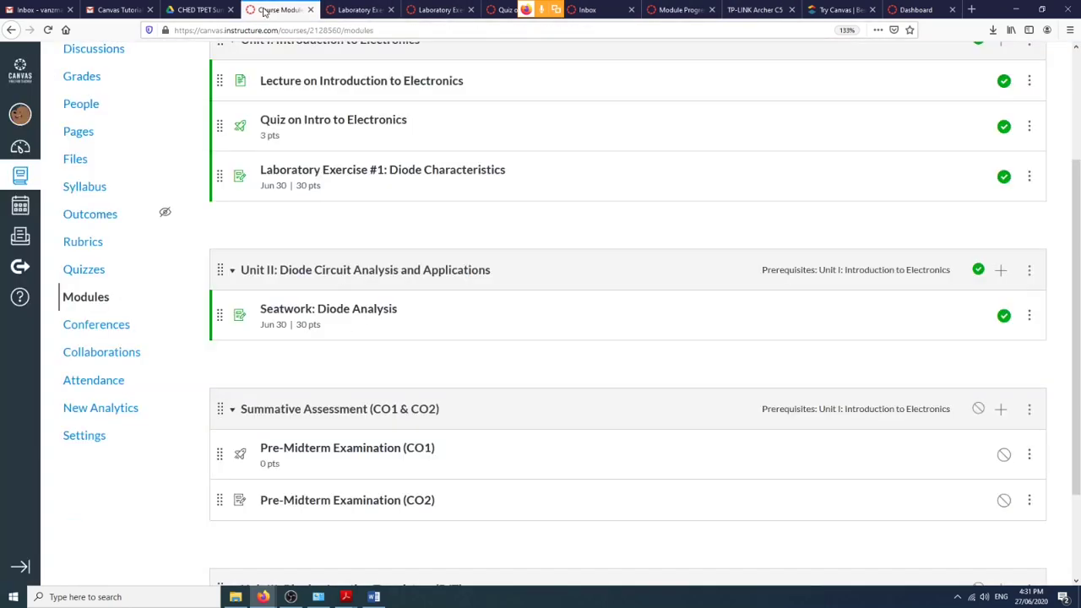
{"action": "left_click", "coordinate": [380, 317]}
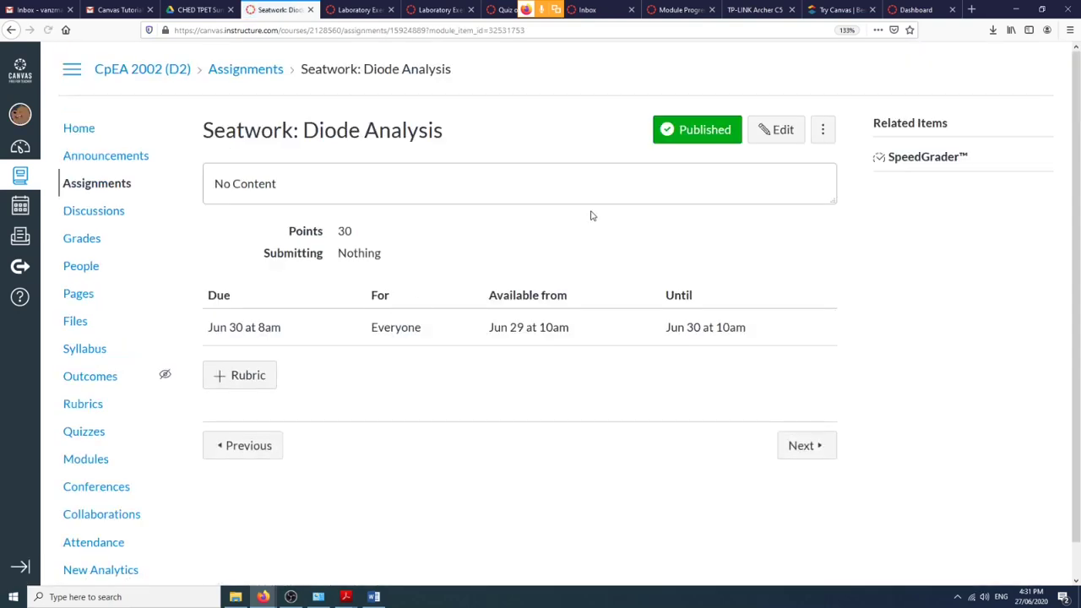
{"action": "left_click", "coordinate": [223, 379]}
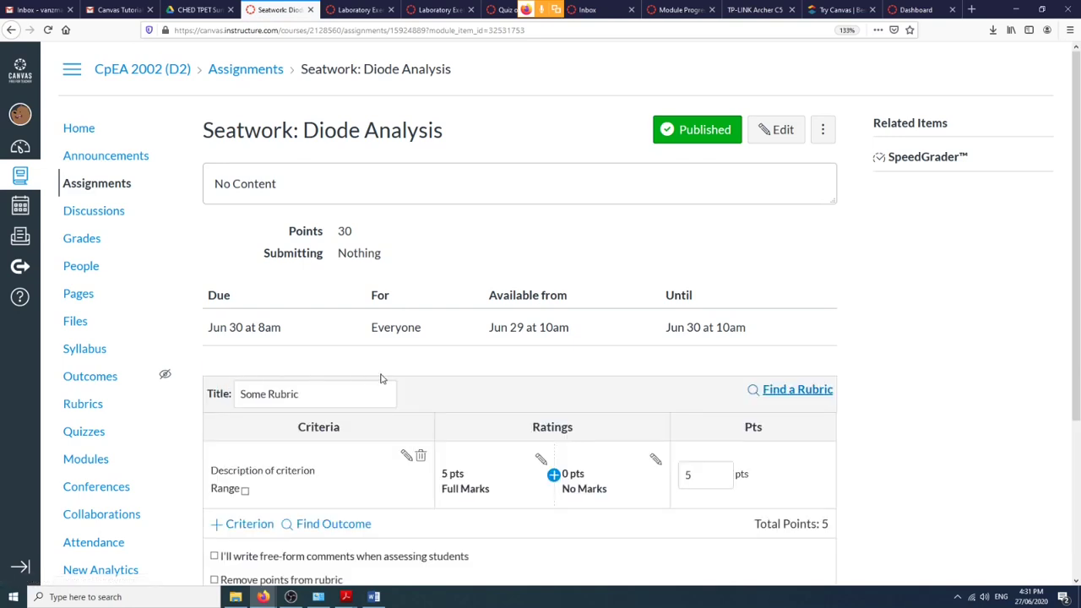
{"action": "scroll", "coordinate": [646, 374], "scroll_direction": "down", "scroll_amount": 3}
{"action": "left_click", "coordinate": [250, 471]}
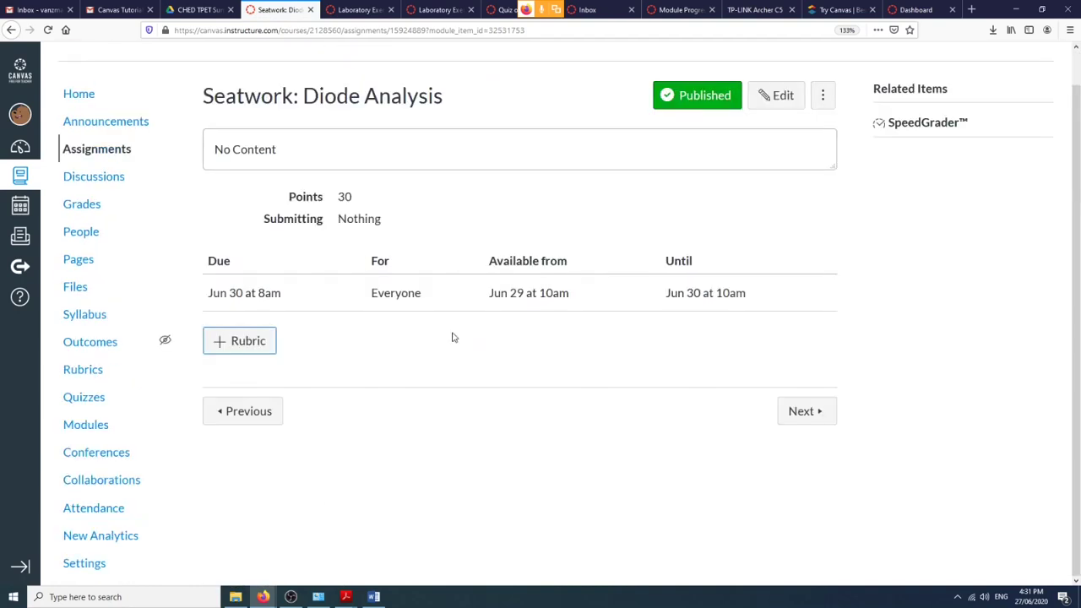
Edit the seatwork, add a second Assign to entry, and try to find a recipient starting with "J".
{"action": "left_click", "coordinate": [775, 95]}
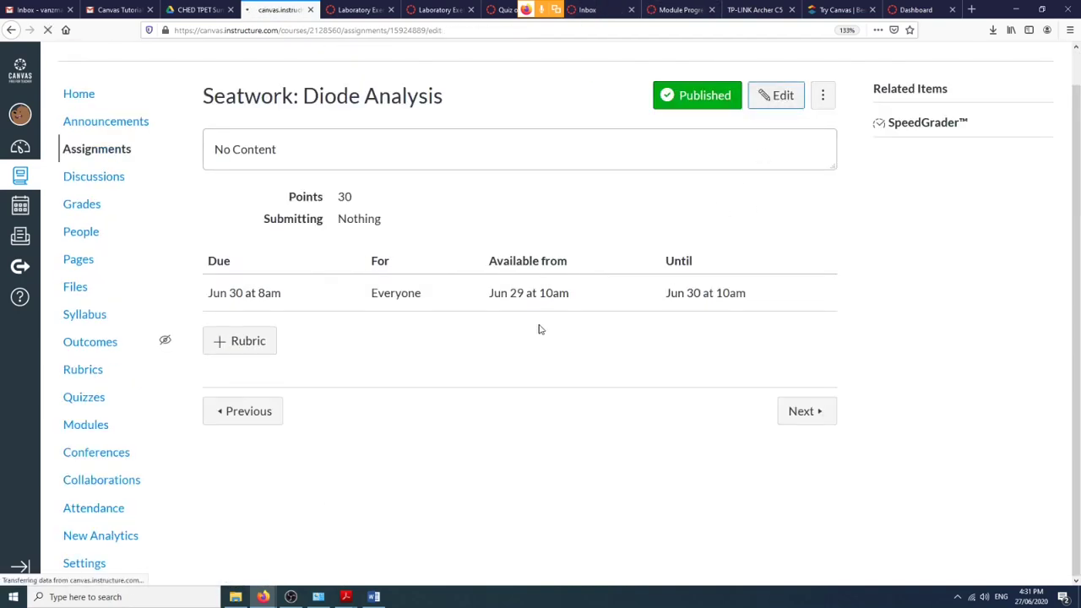
{"action": "scroll", "coordinate": [613, 425], "scroll_direction": "down", "scroll_amount": 10}
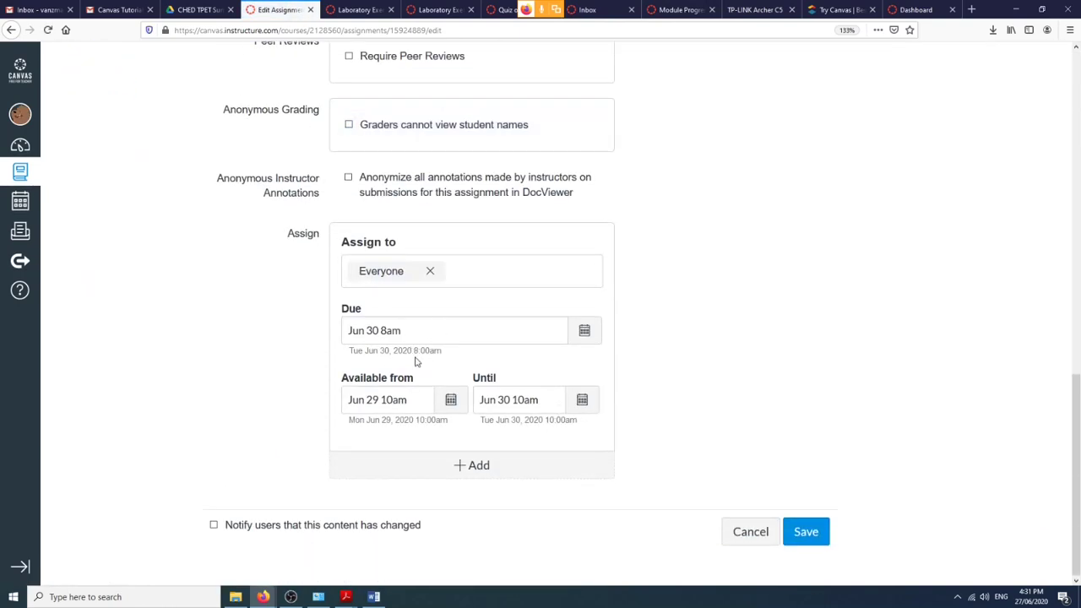
{"action": "left_click", "coordinate": [445, 465]}
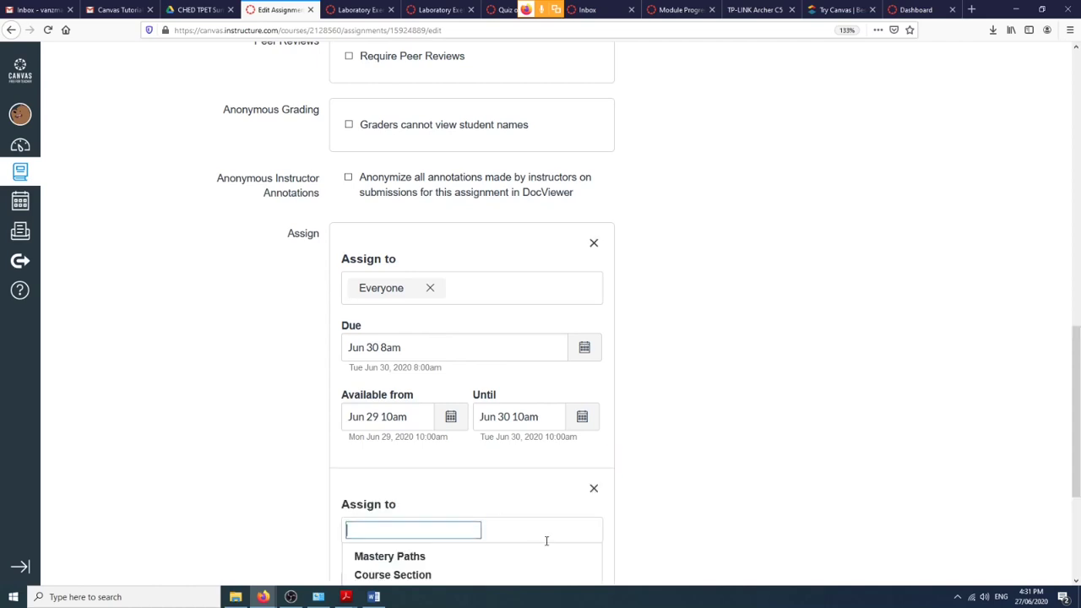
{"action": "scroll", "coordinate": [431, 504], "scroll_direction": "down", "scroll_amount": 3}
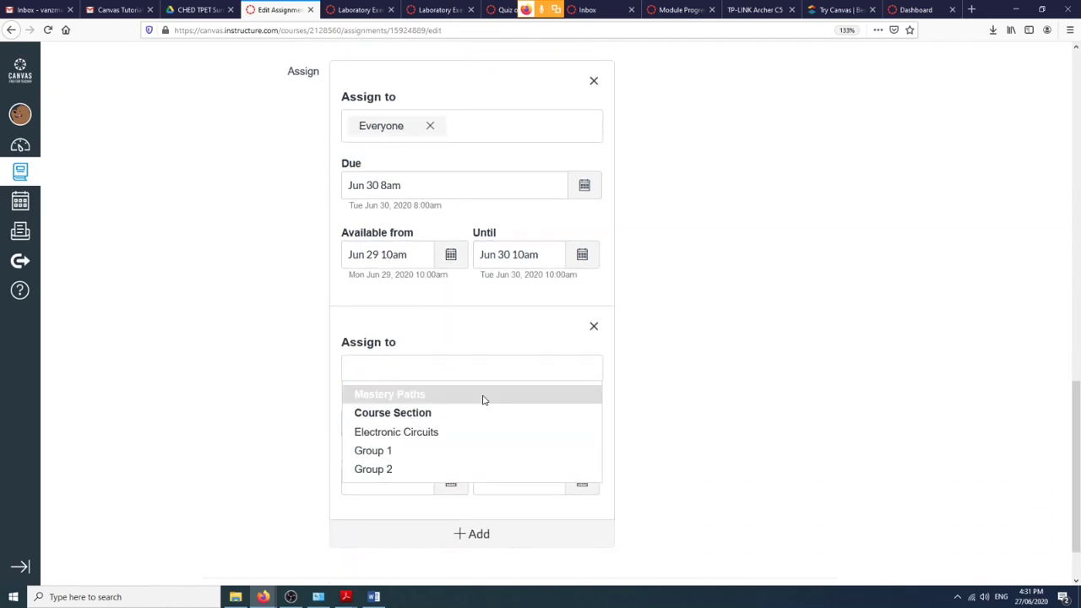
{"action": "left_click", "coordinate": [493, 370]}
{"action": "type", "text": "J"}
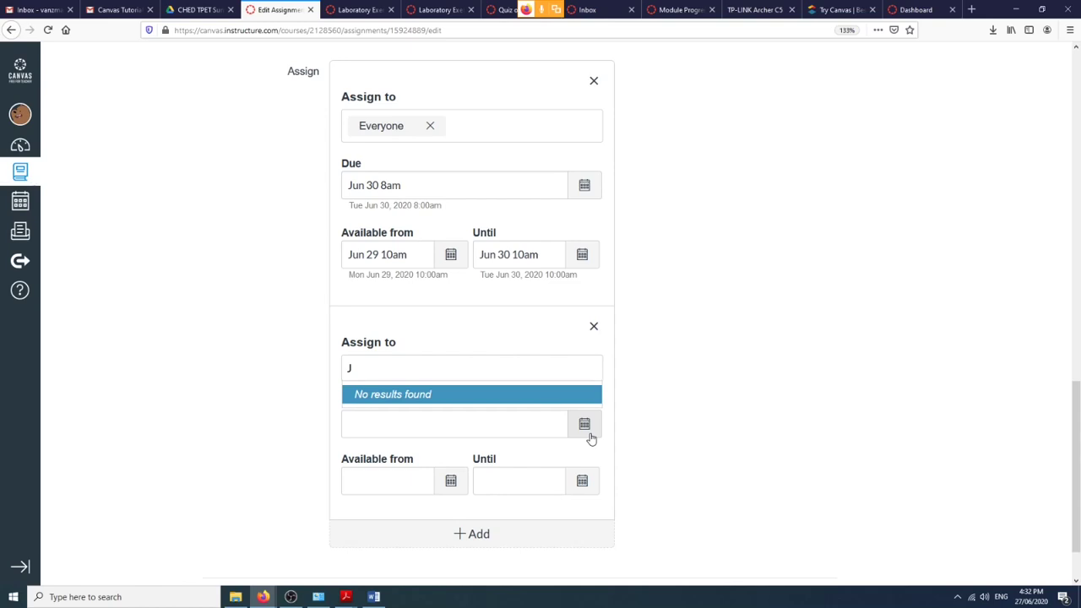
Remove the extra Assign to entry and leave the seatwork's editing without saving.
{"action": "left_click", "coordinate": [595, 329]}
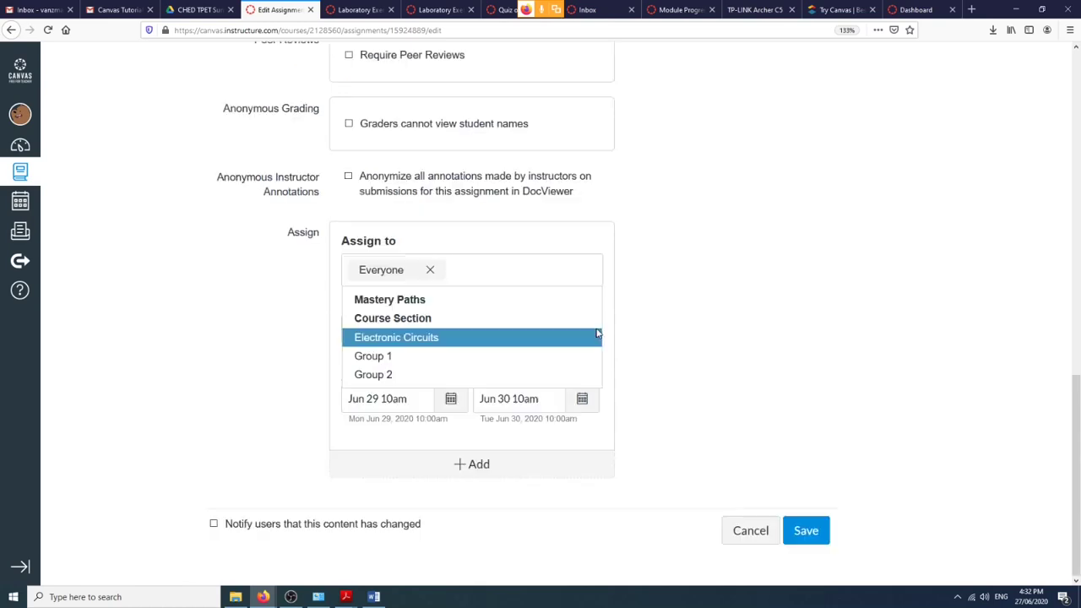
{"action": "scroll", "coordinate": [798, 400], "scroll_direction": "up", "scroll_amount": 2}
{"action": "left_click", "coordinate": [775, 409]}
{"action": "scroll", "coordinate": [772, 408], "scroll_direction": "up", "scroll_amount": 1}
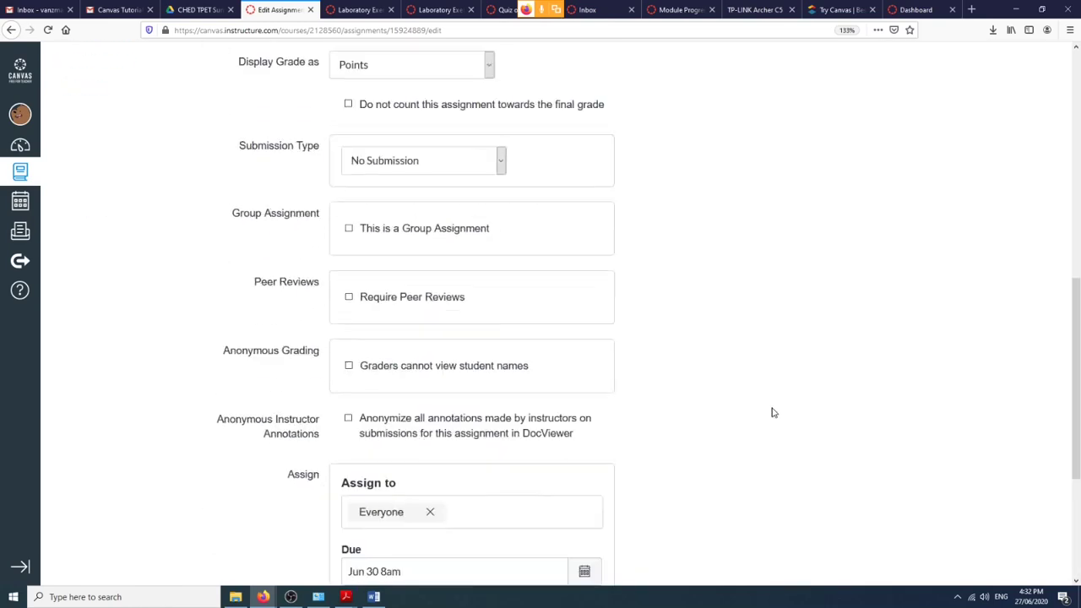
{"action": "scroll", "coordinate": [743, 473], "scroll_direction": "down", "scroll_amount": 3}
{"action": "left_click", "coordinate": [735, 534]}
{"action": "scroll", "coordinate": [705, 346], "scroll_direction": "up", "scroll_amount": 5}
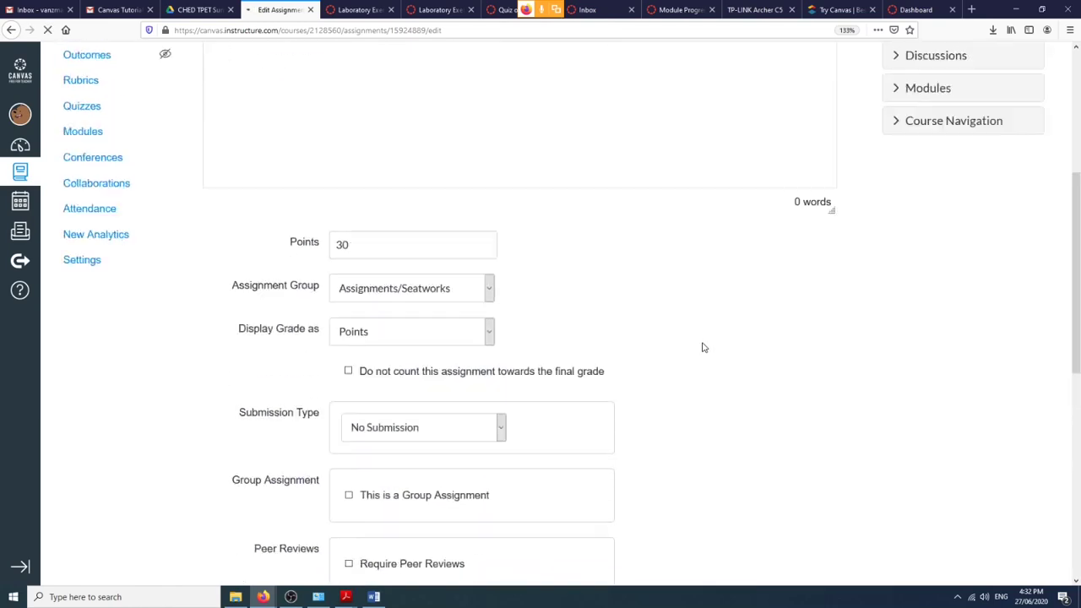
{"action": "scroll", "coordinate": [702, 348], "scroll_direction": "up", "scroll_amount": 3}
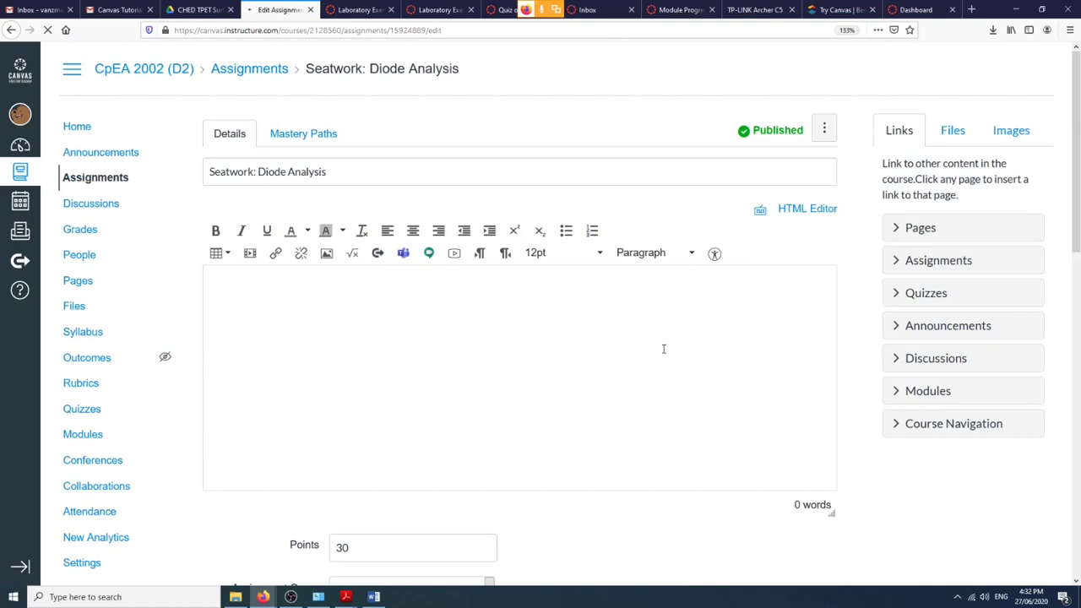